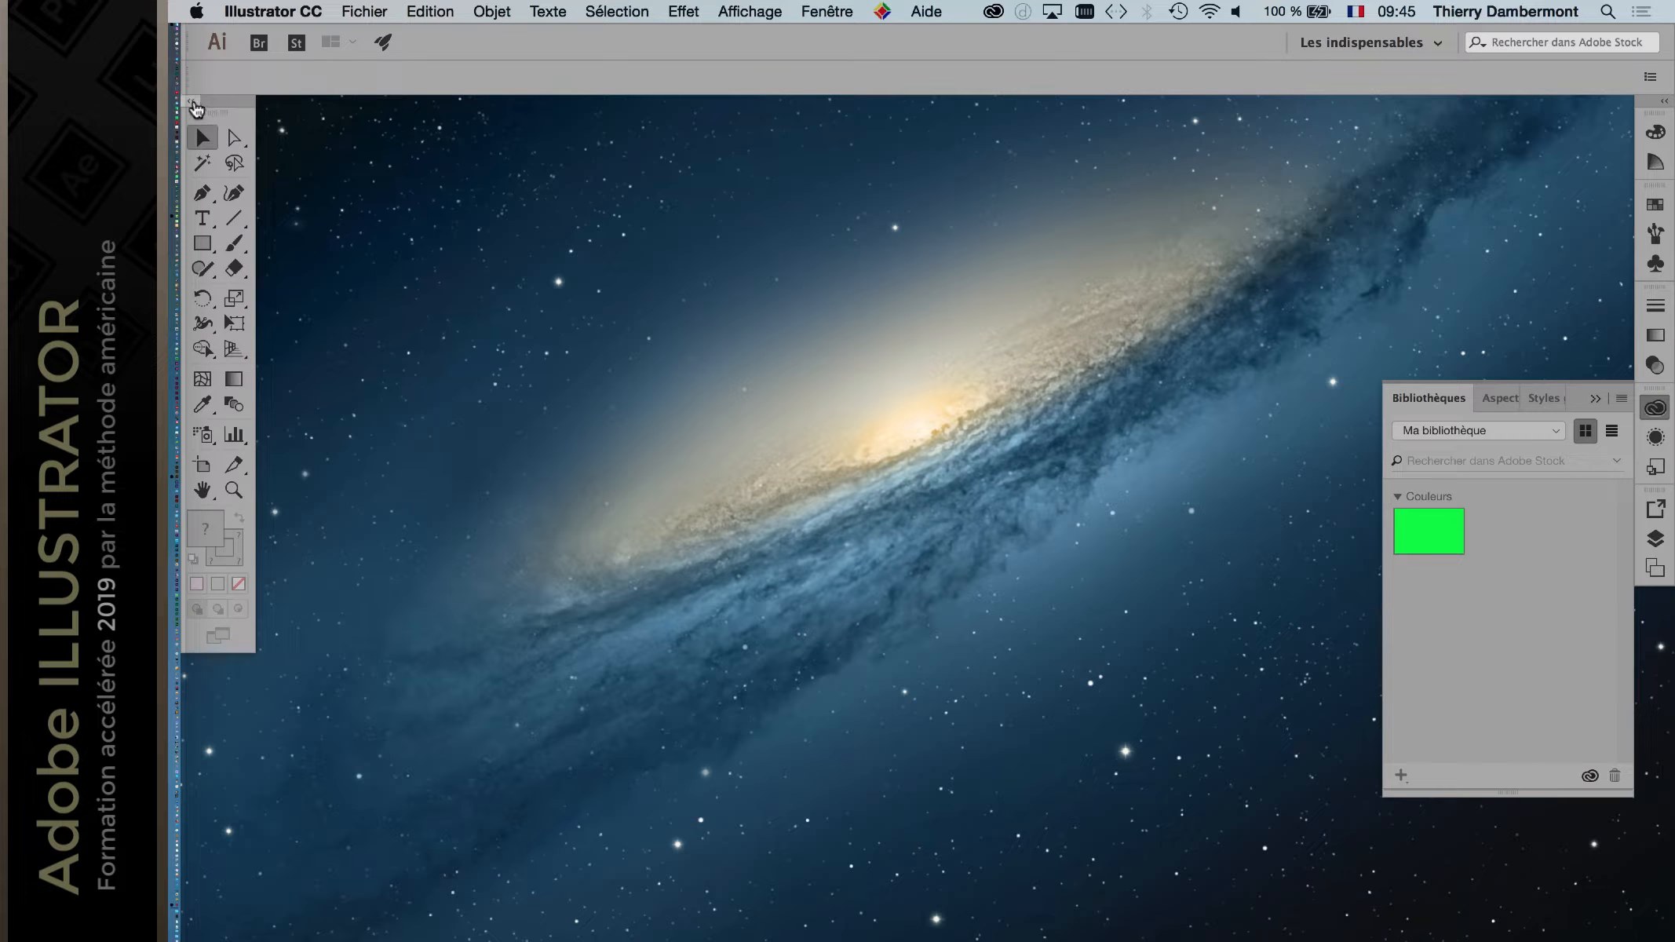
Step: Reduce the Tools panel to a single column and float it away from the window's edge
left_click(193, 104)
left_click_drag(211, 102, 241, 109)
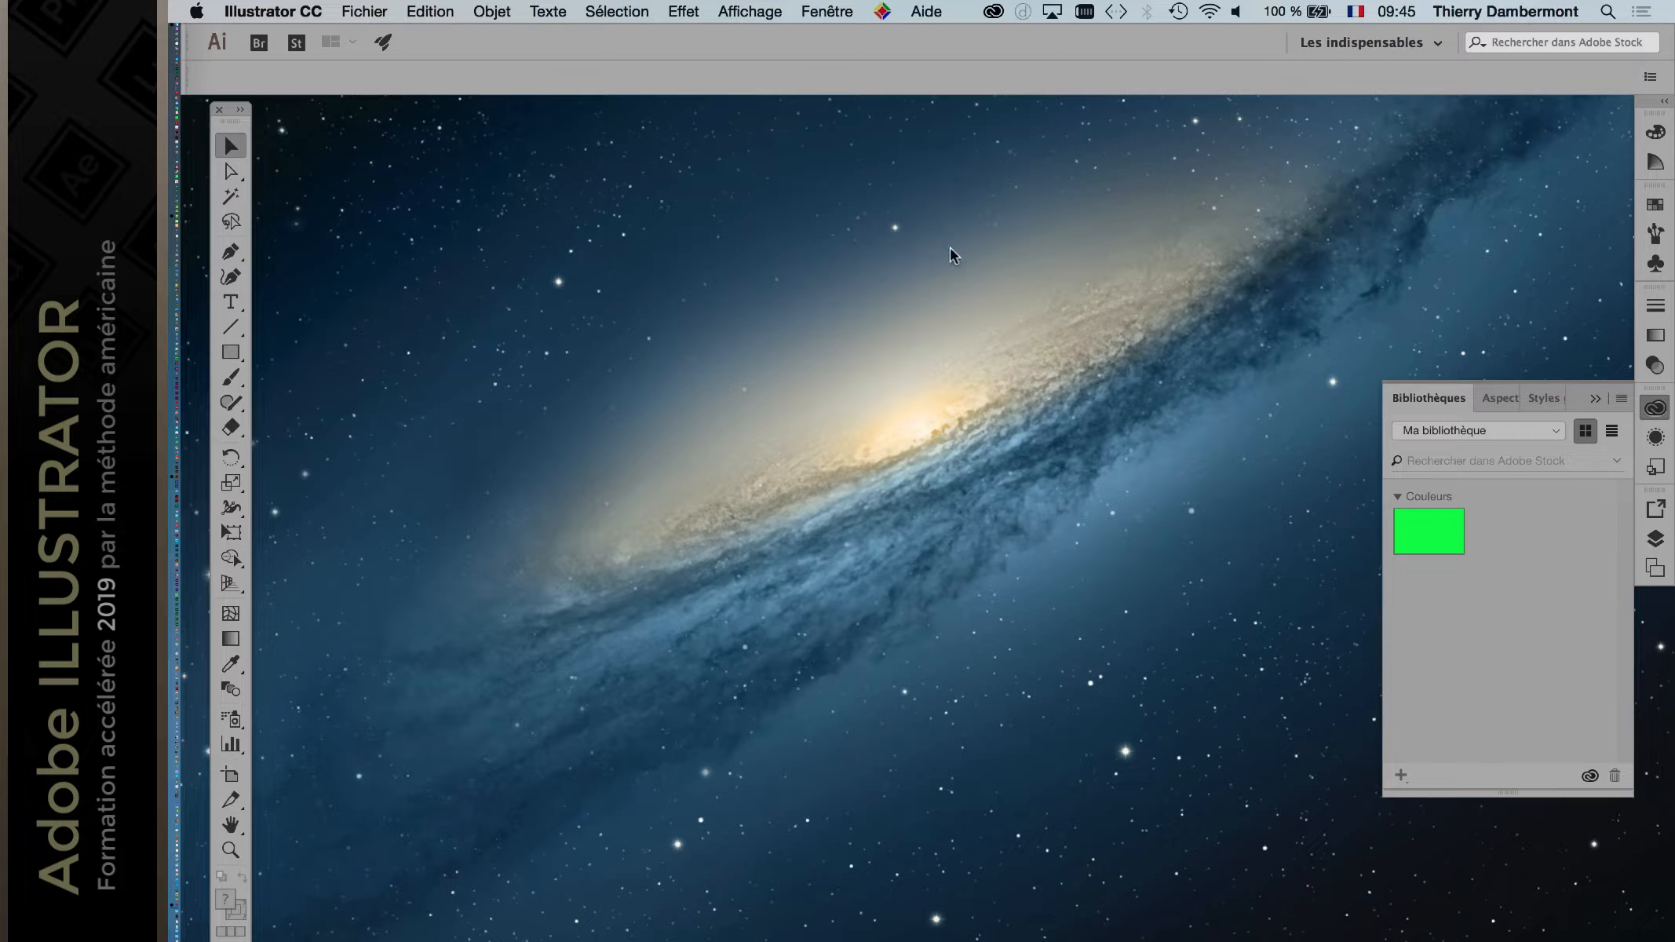
key("super+Tab")
left_click(868, 448)
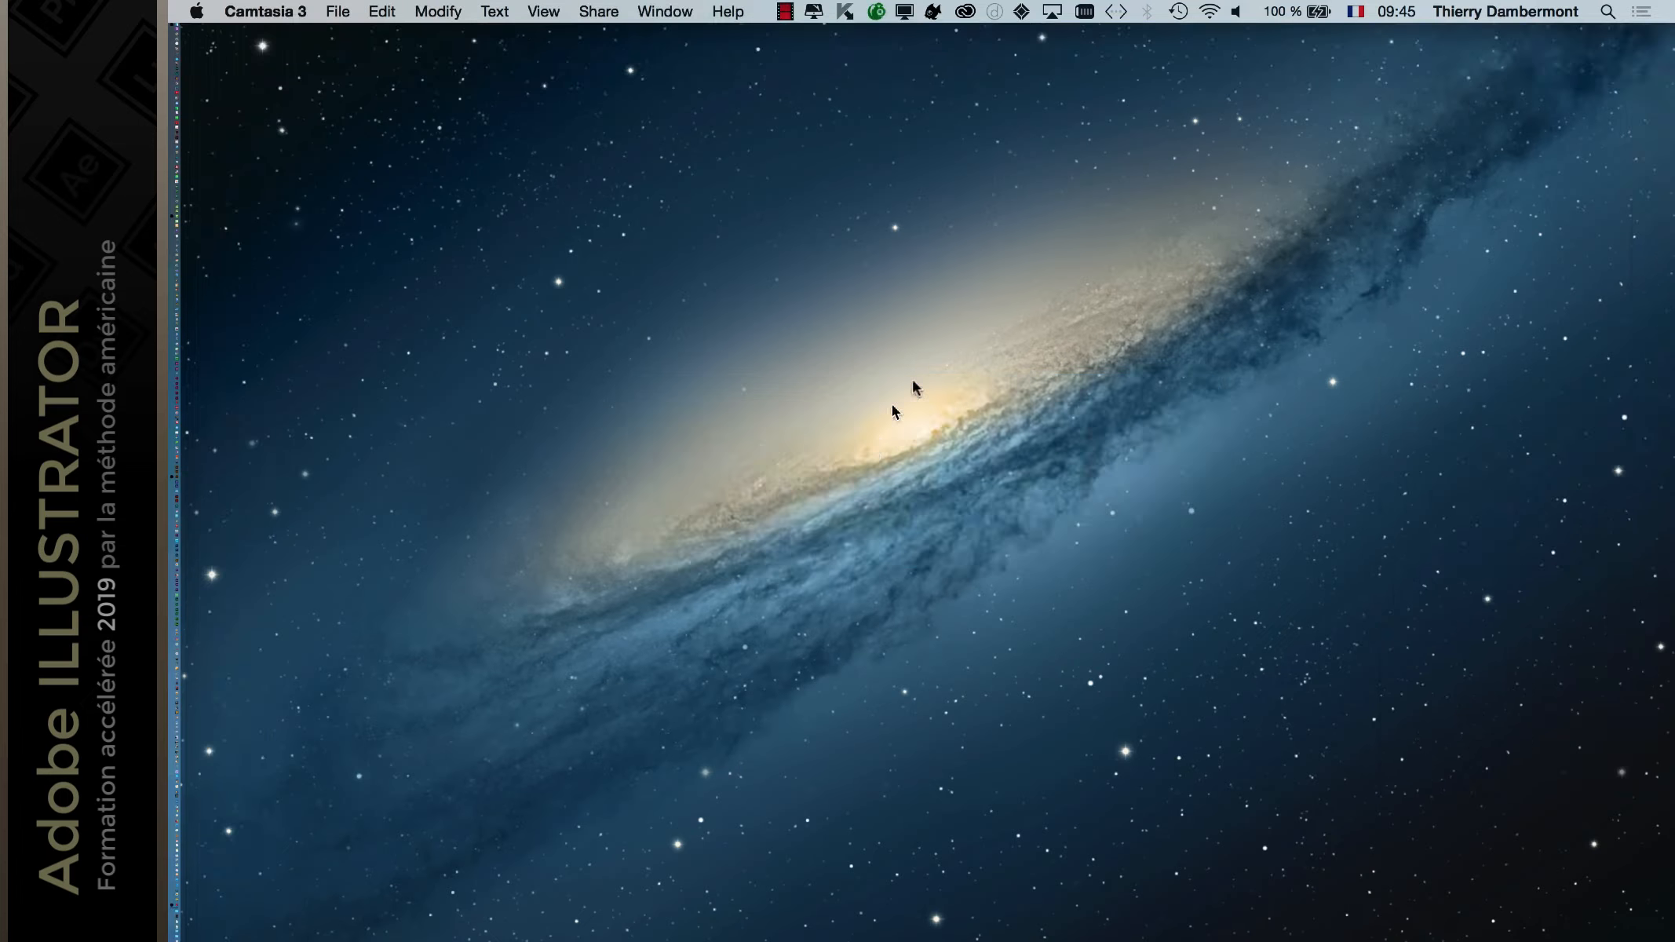
key("super+Tab")
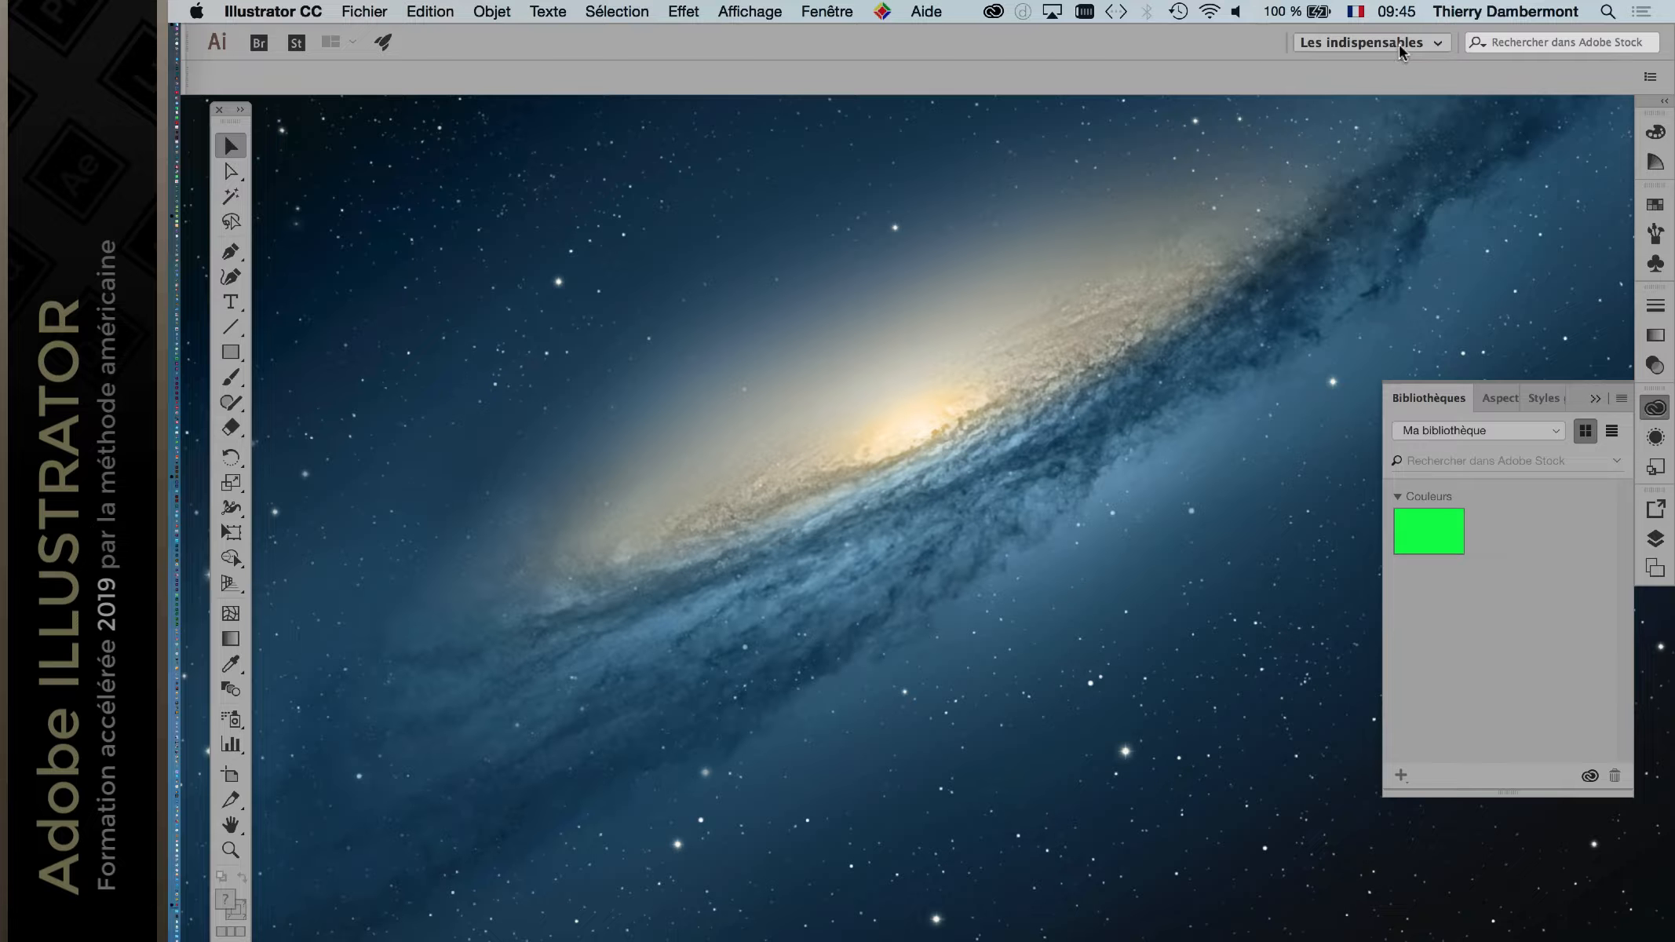
Step: Reset the Les indispensables workspace to its default panel layout
left_click(1399, 44)
left_click(1306, 47)
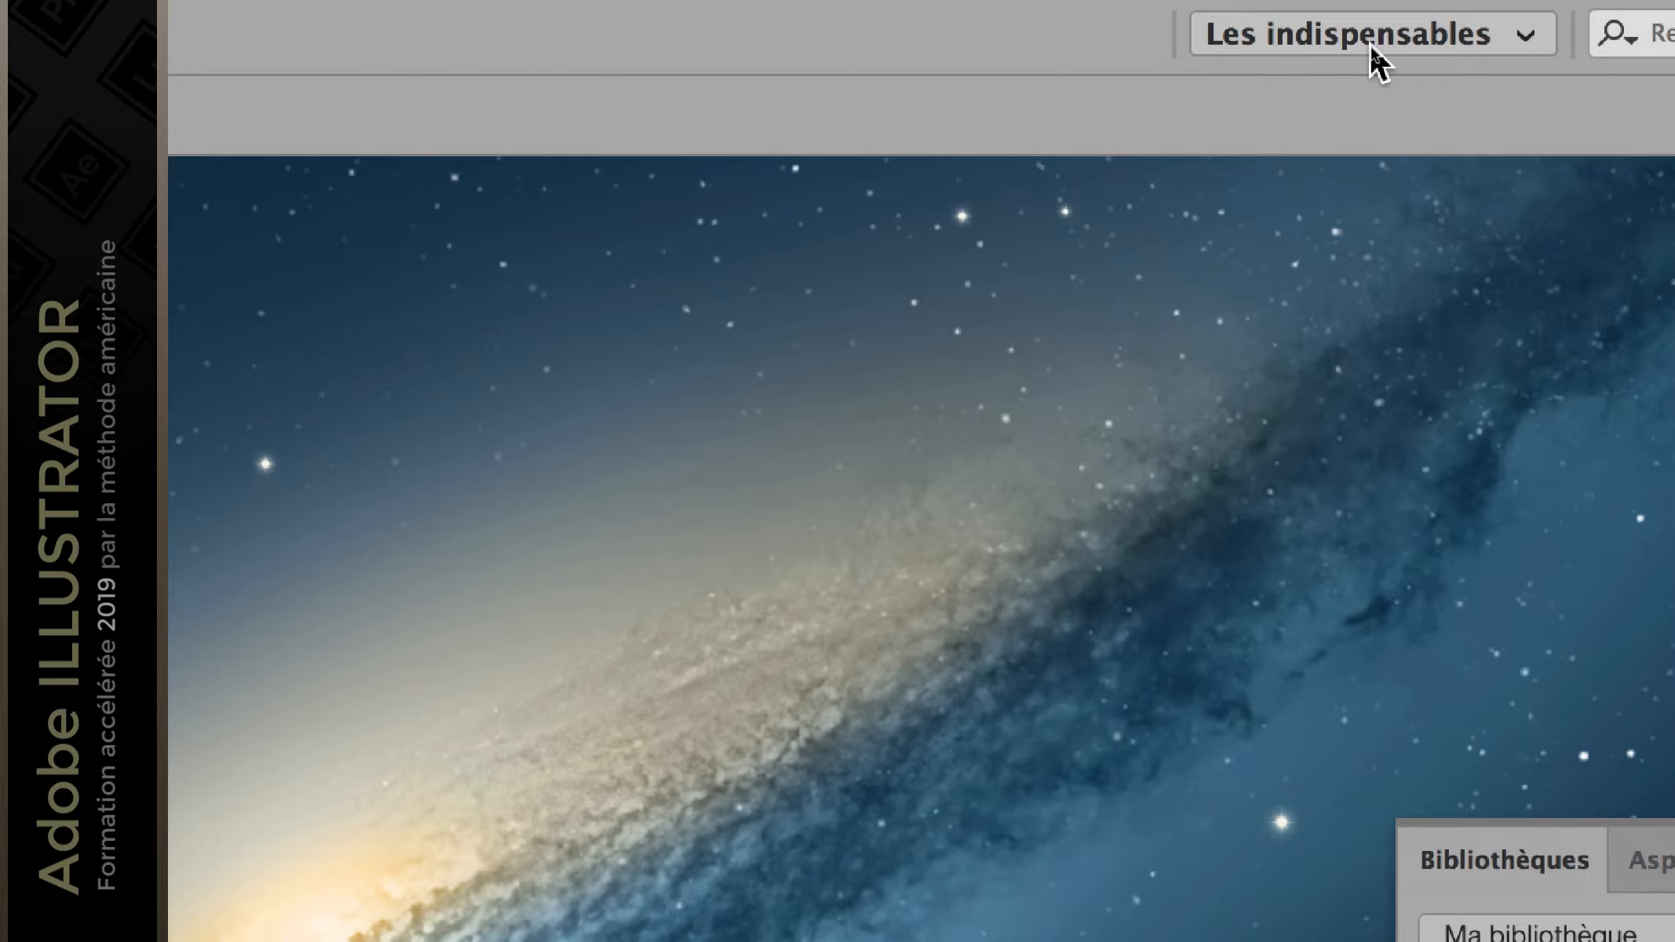
left_click(1370, 43)
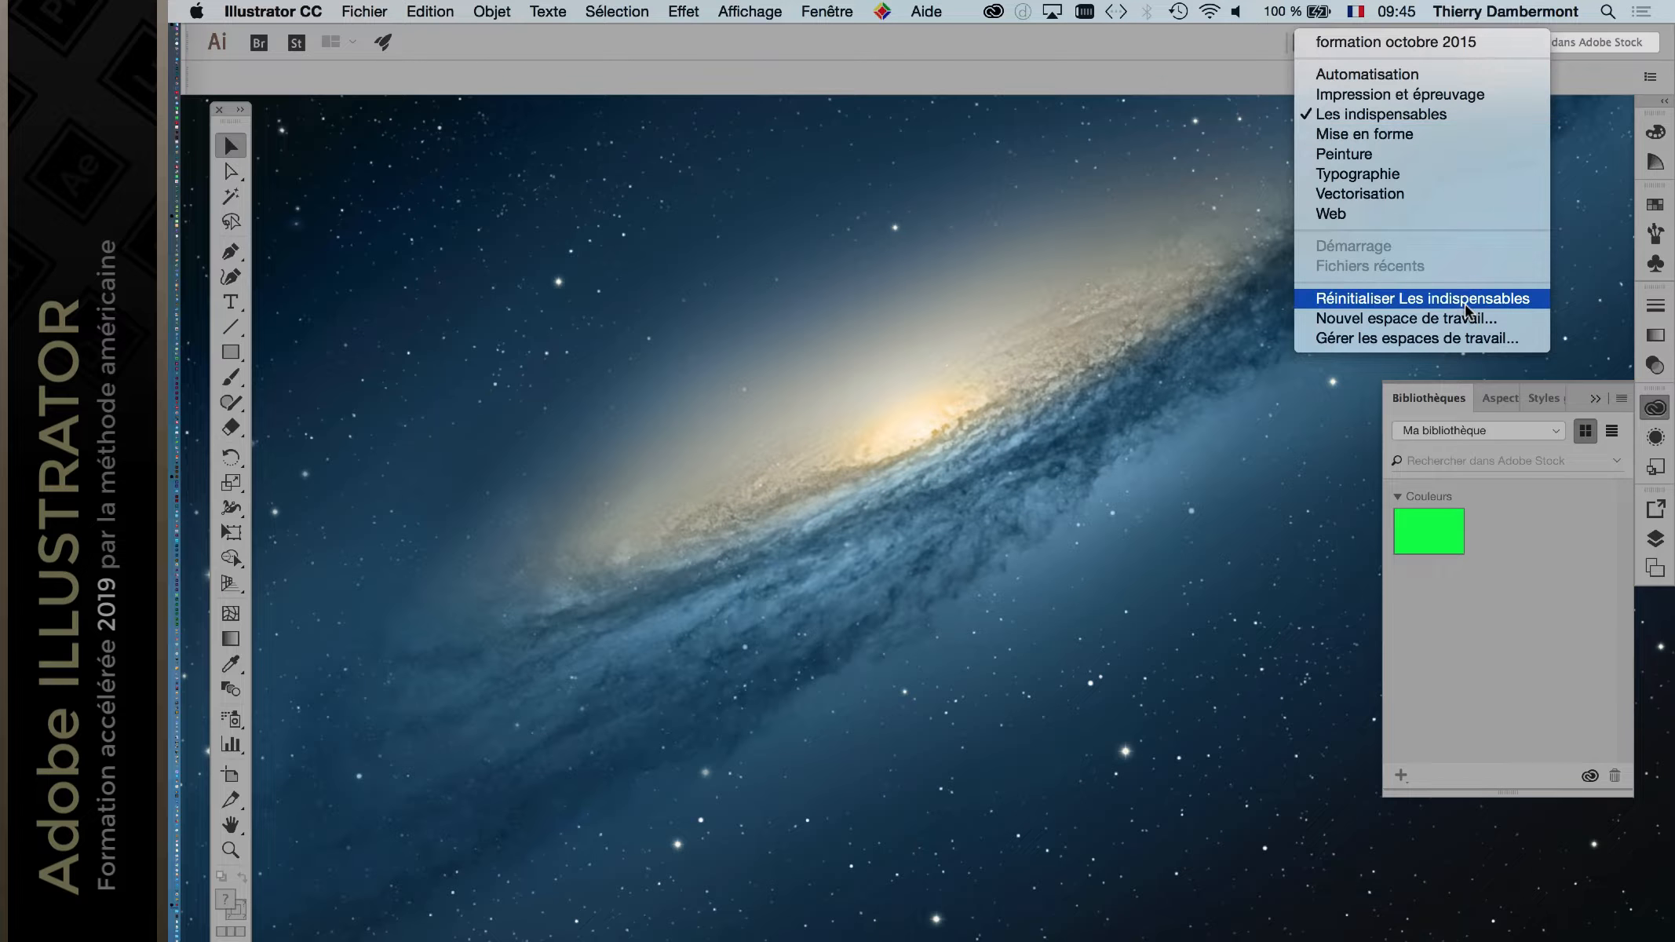
left_click(1464, 304)
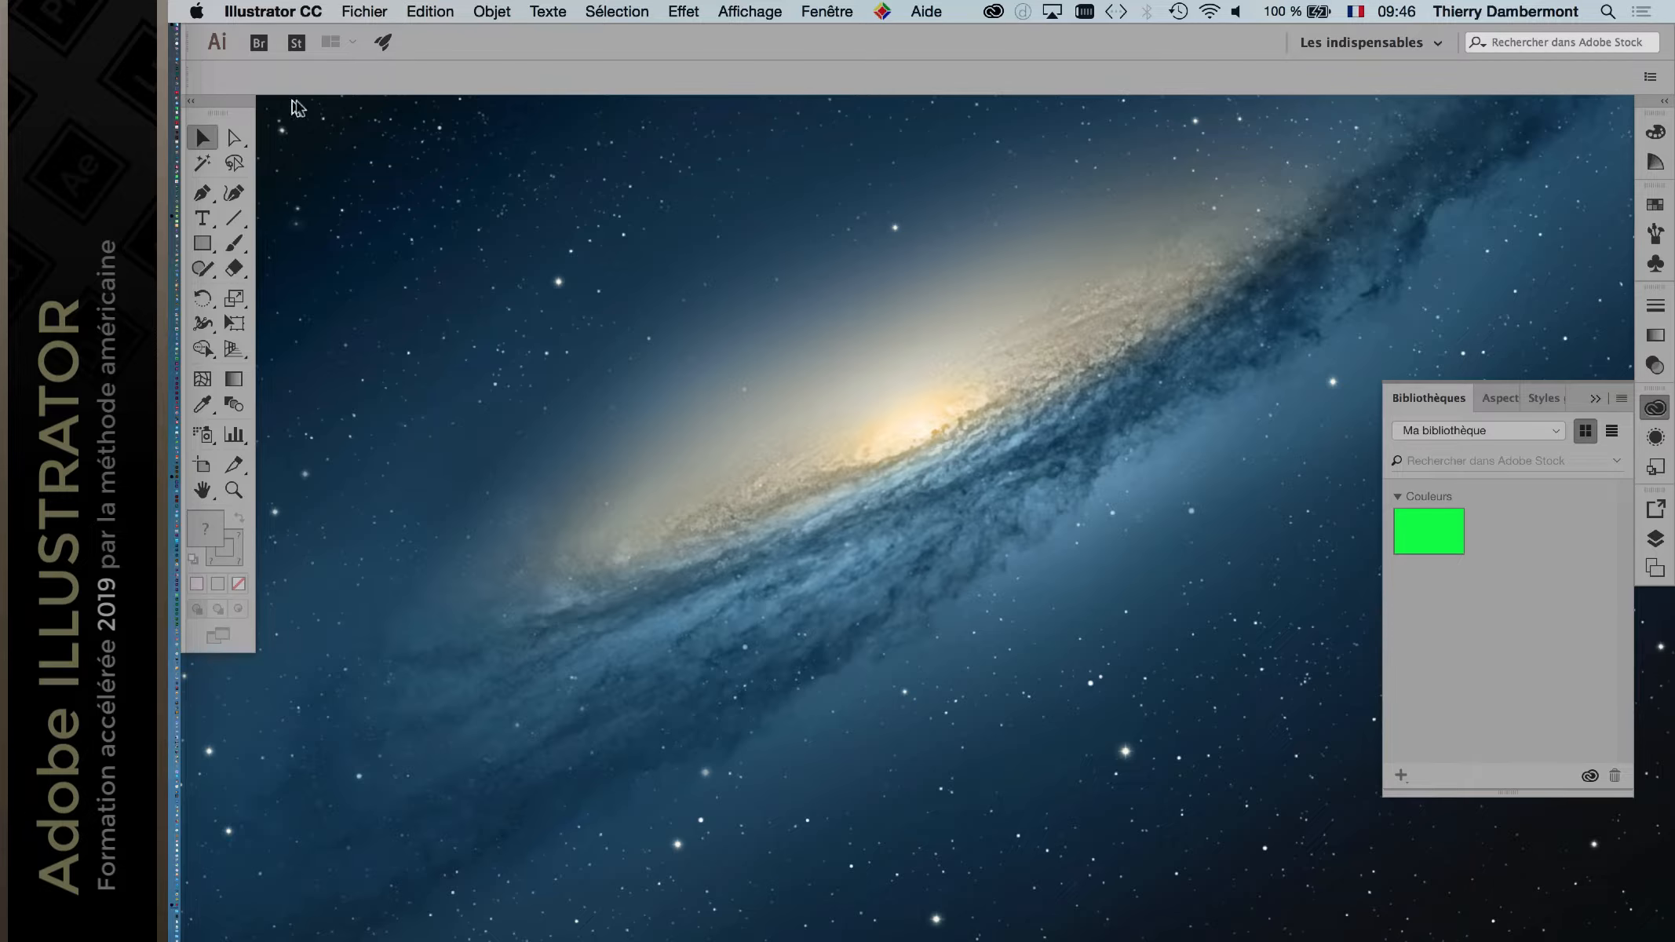
Step: Switch to the custom workspace formation octobre 2015 and return to Les indispensables
left_click(1434, 44)
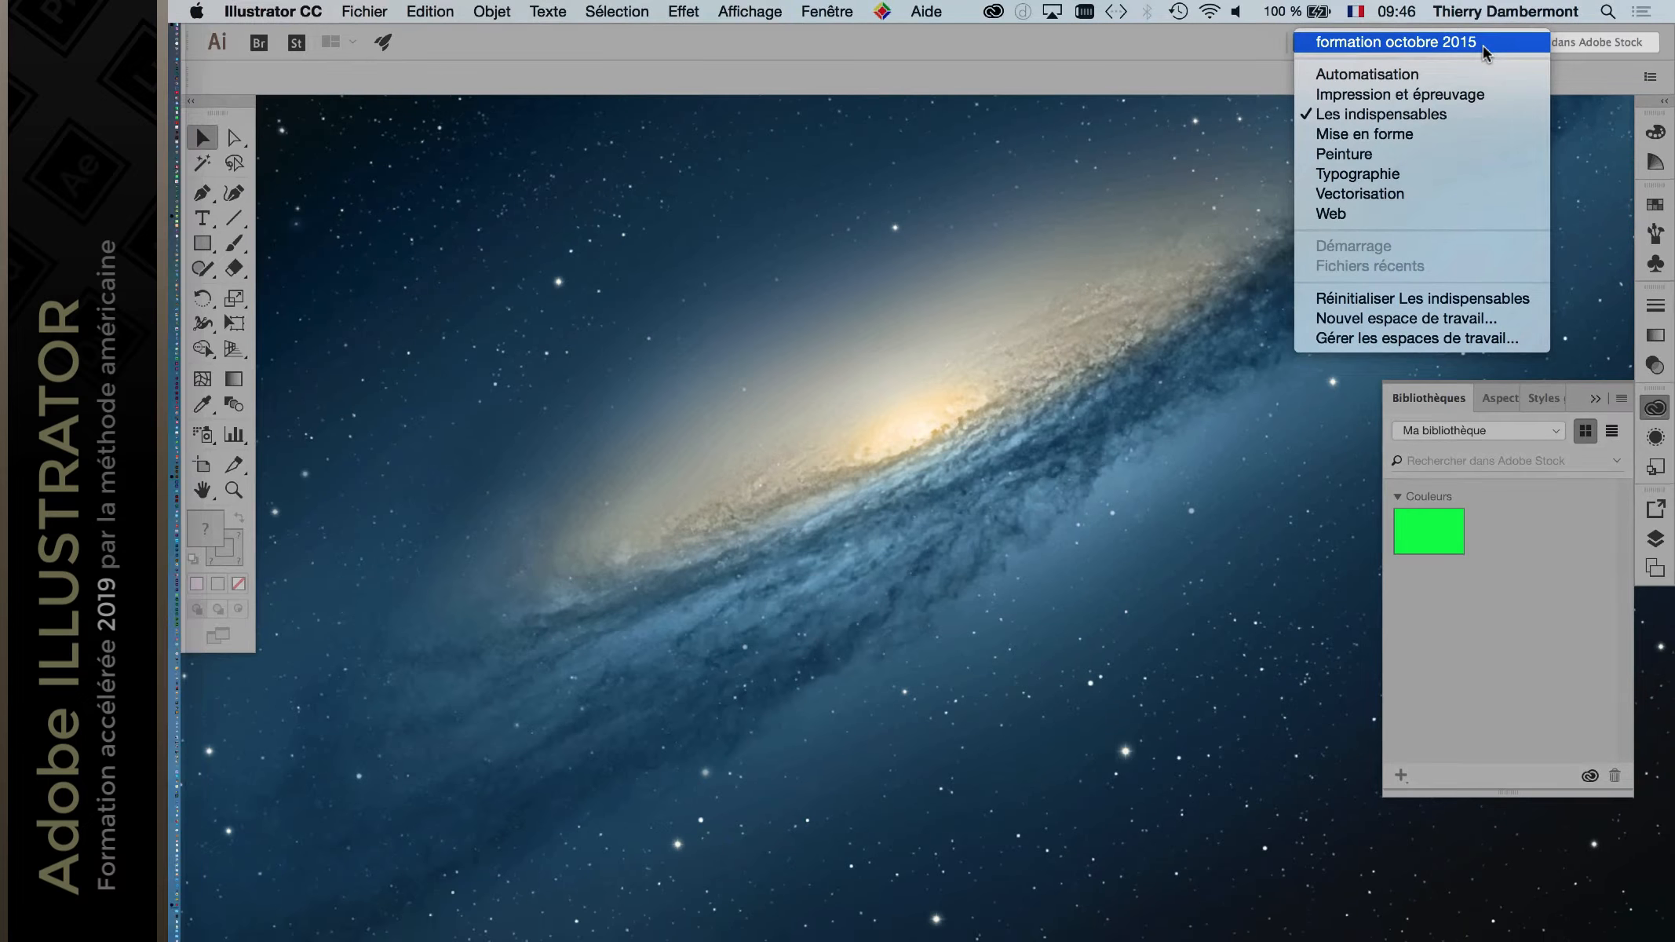
left_click(1395, 42)
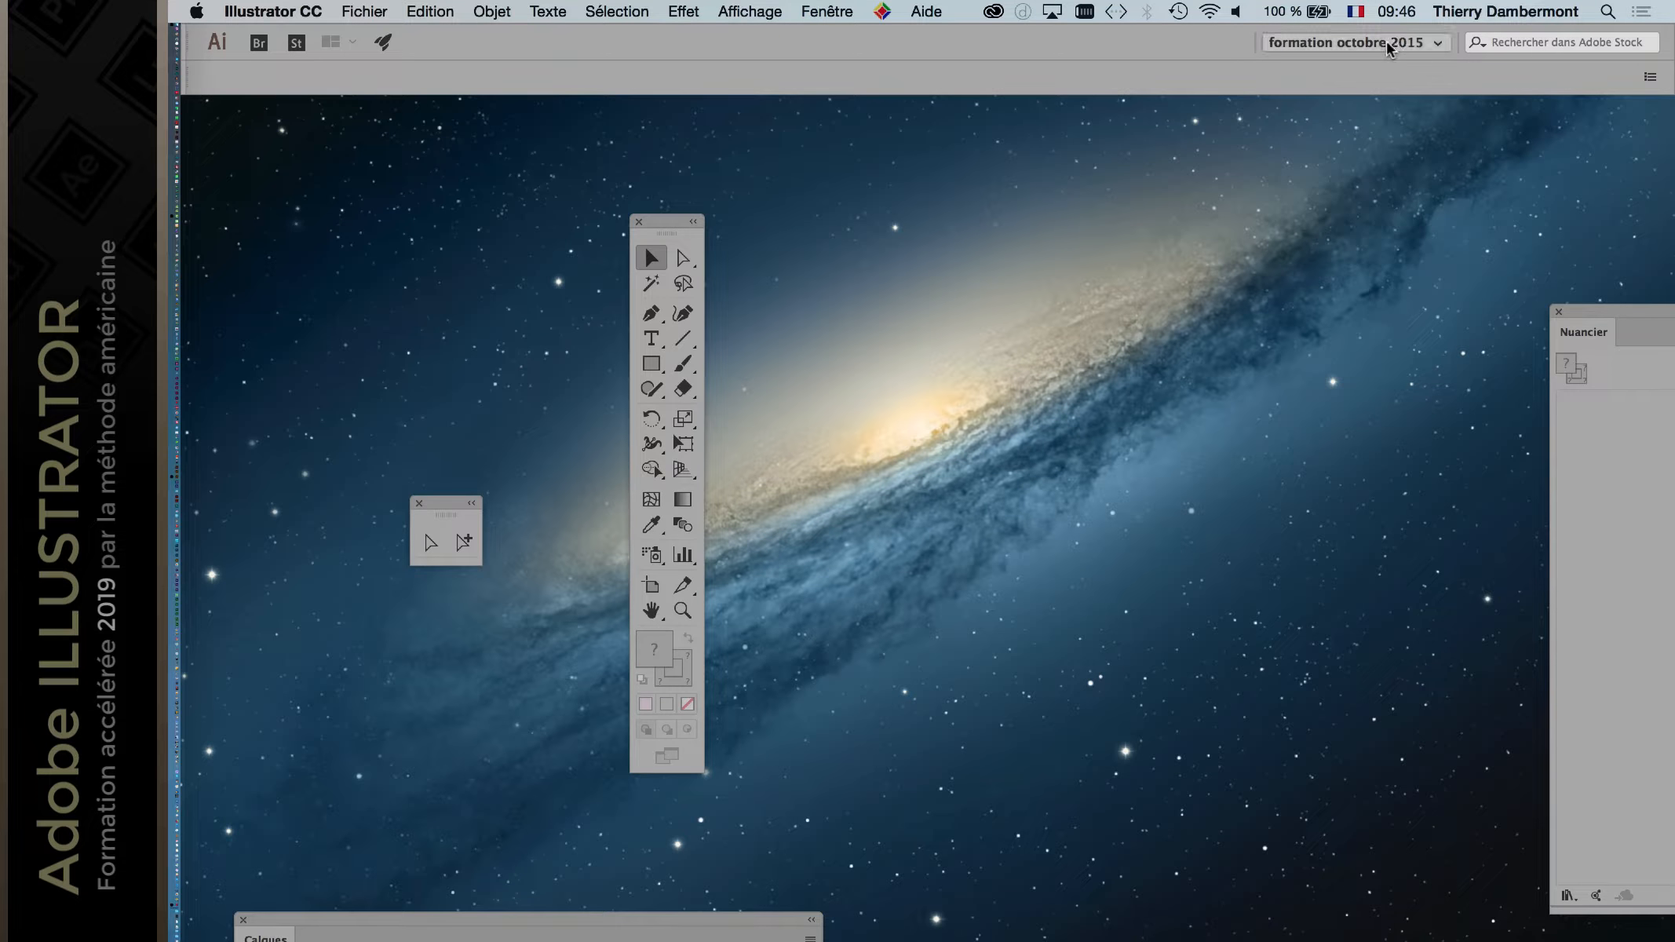
left_click(1386, 42)
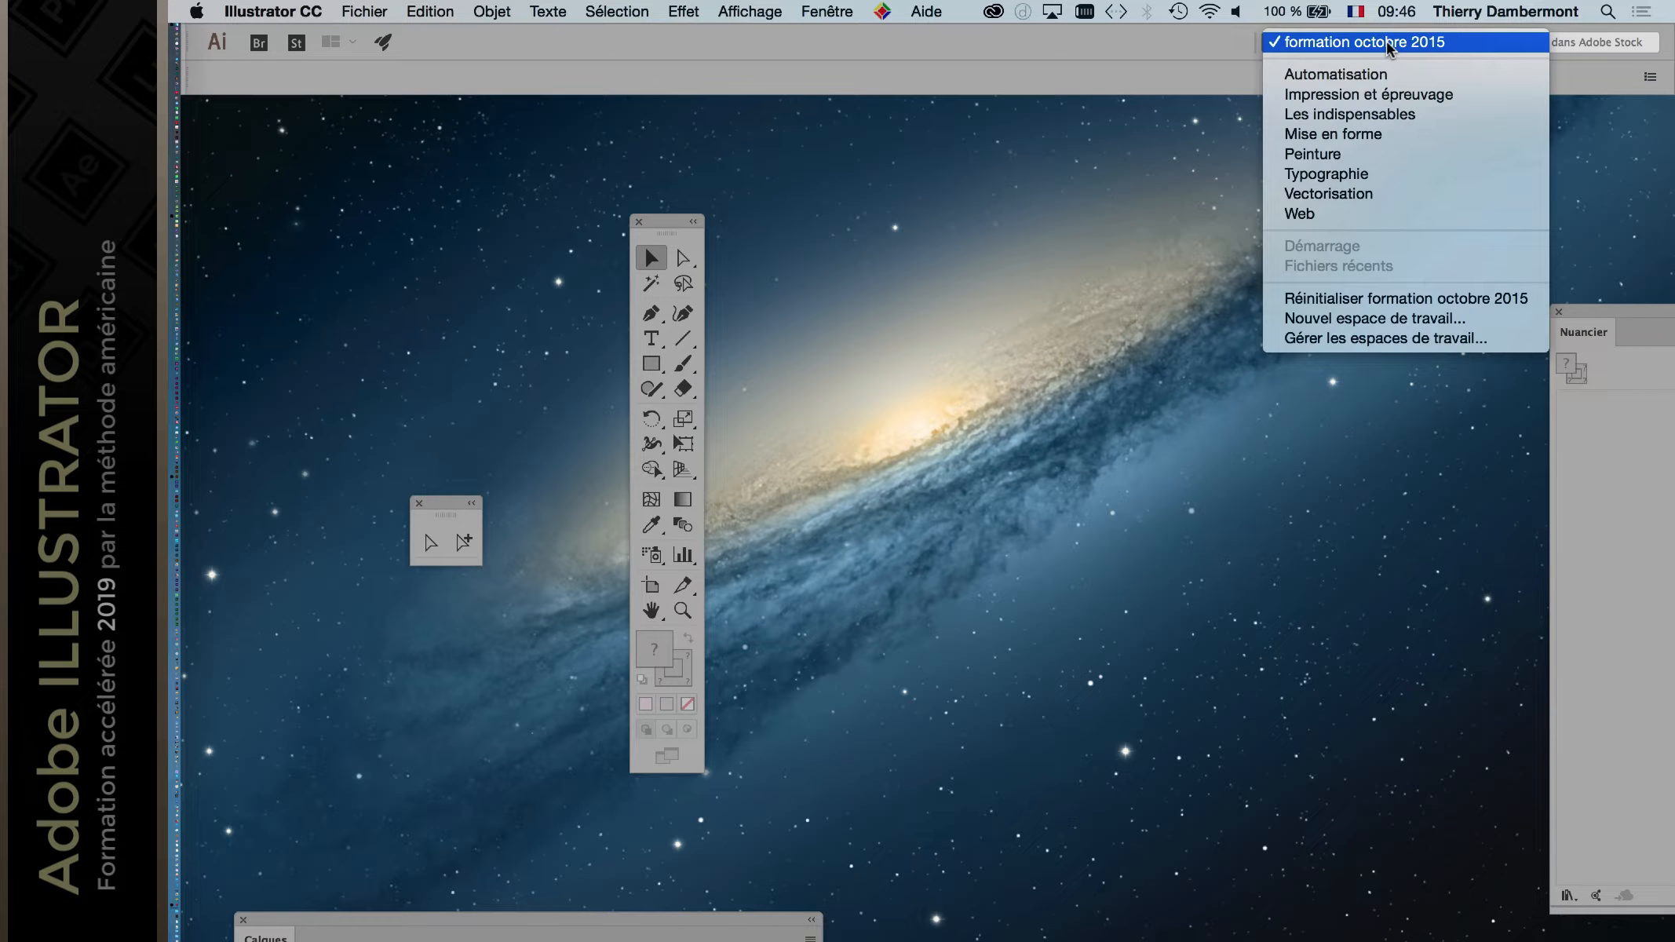
left_click(1382, 116)
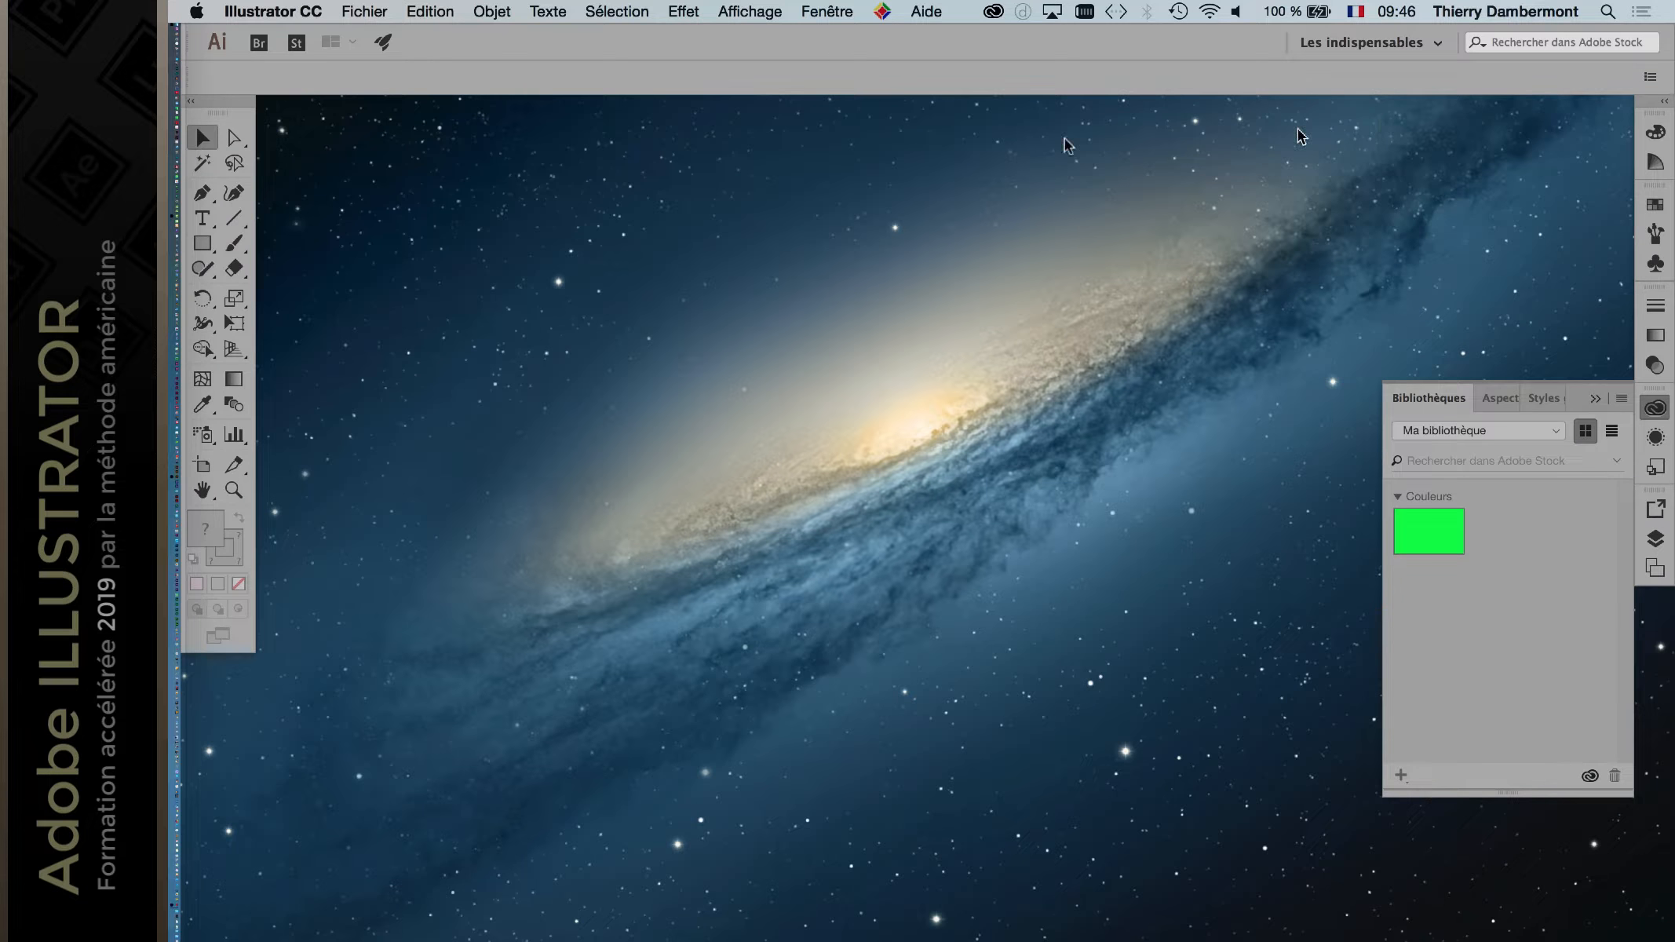
Step: Collapse the Bibliothèques panel to its icon and detach the Tools panel so that it floats
left_click(1595, 400)
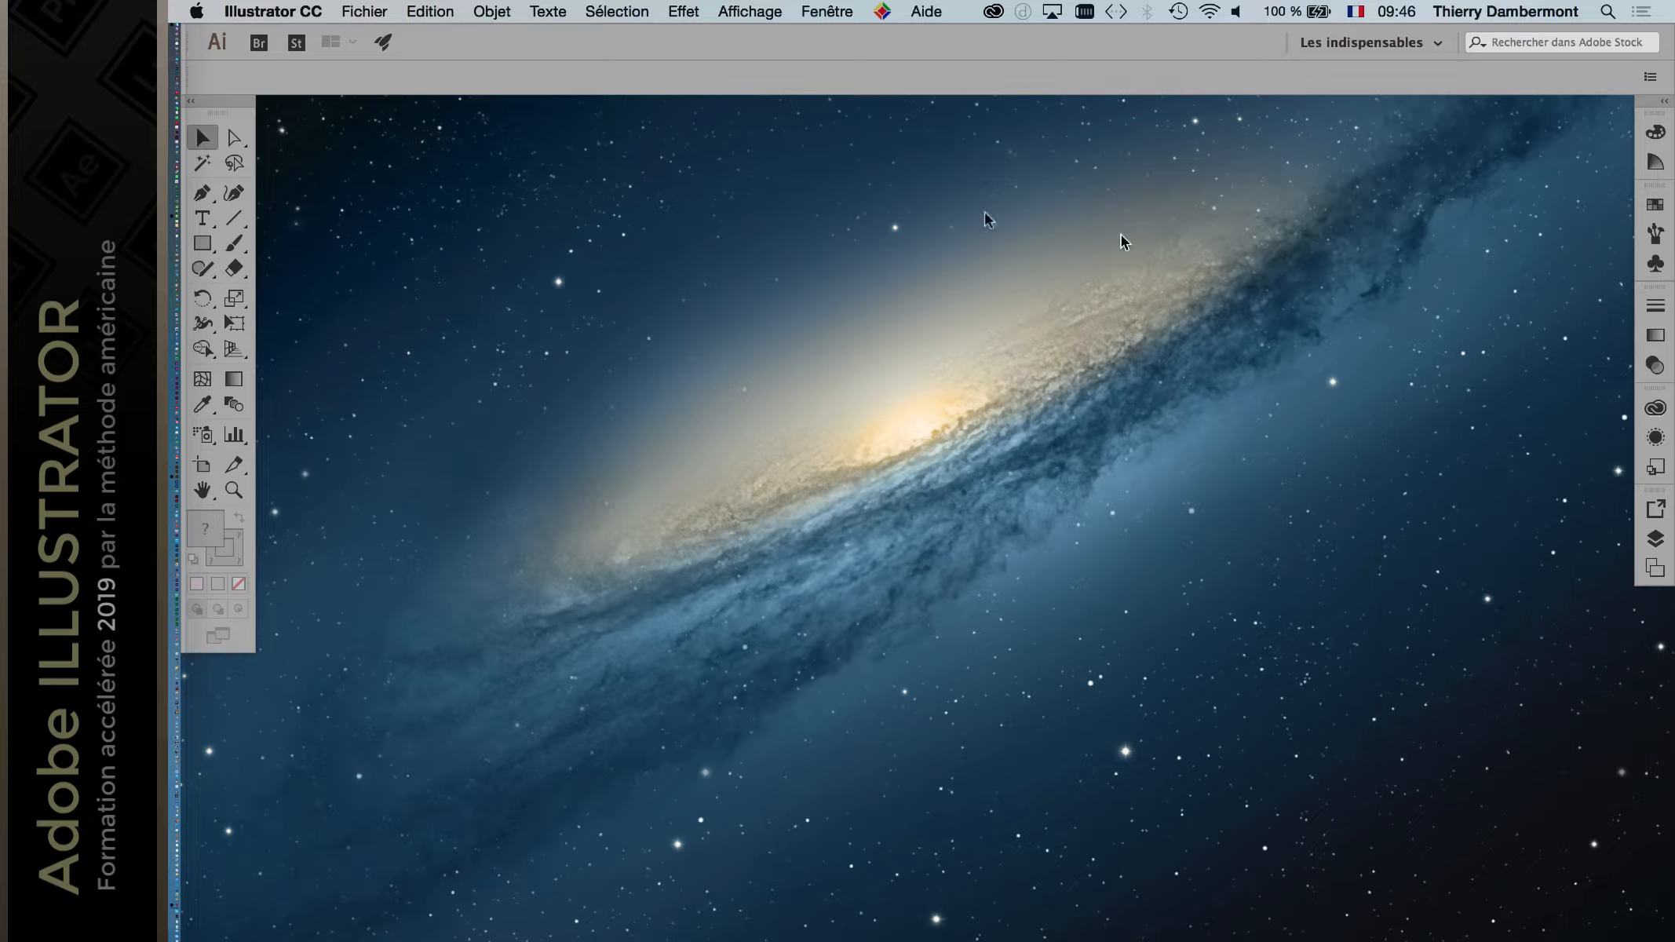
left_click_drag(241, 105, 259, 123)
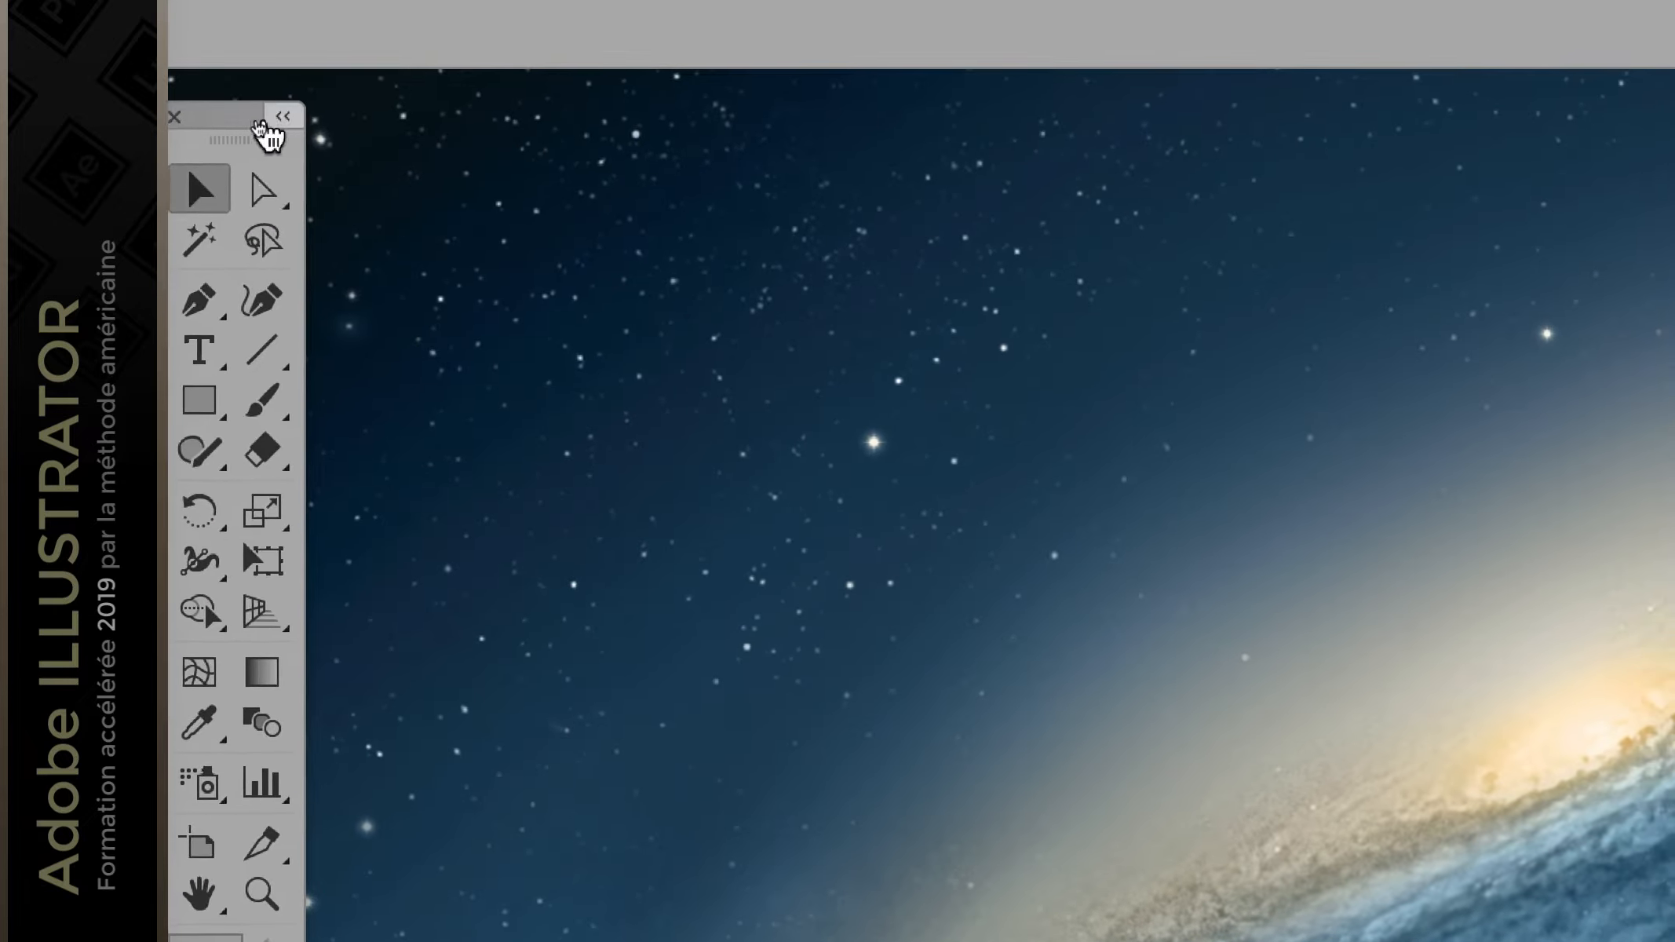
Step: Toggle the floating Tools panel between one and two columns, finish with two columns and reposition it slightly
left_click(303, 115)
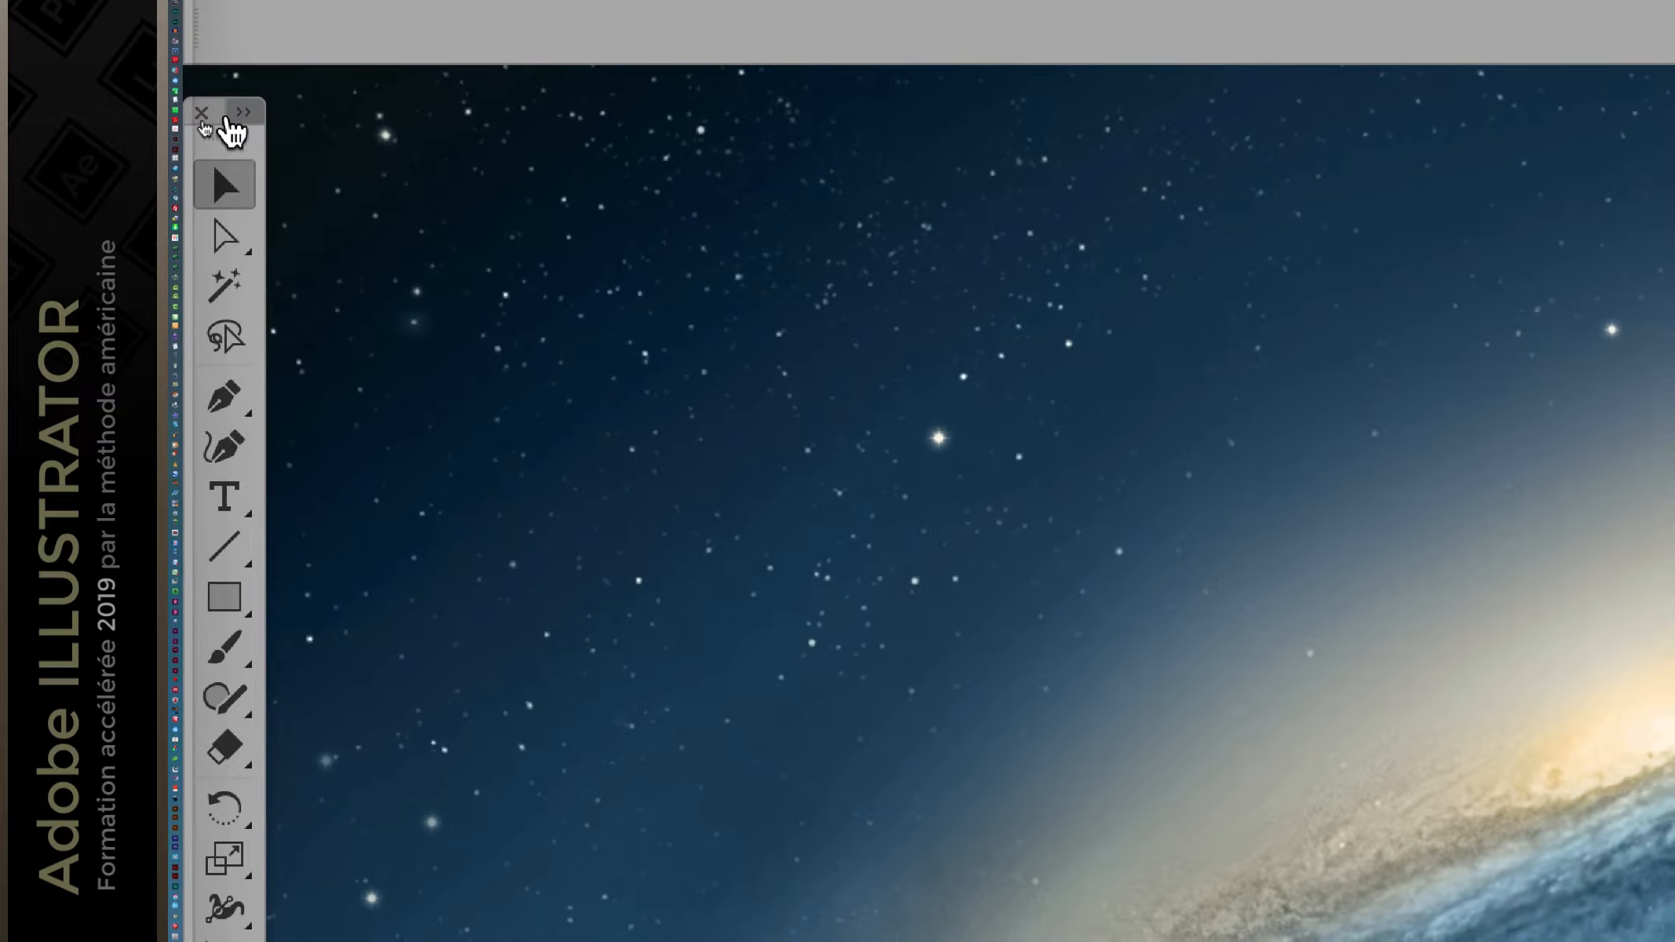
left_click(241, 115)
left_click_drag(244, 113, 259, 104)
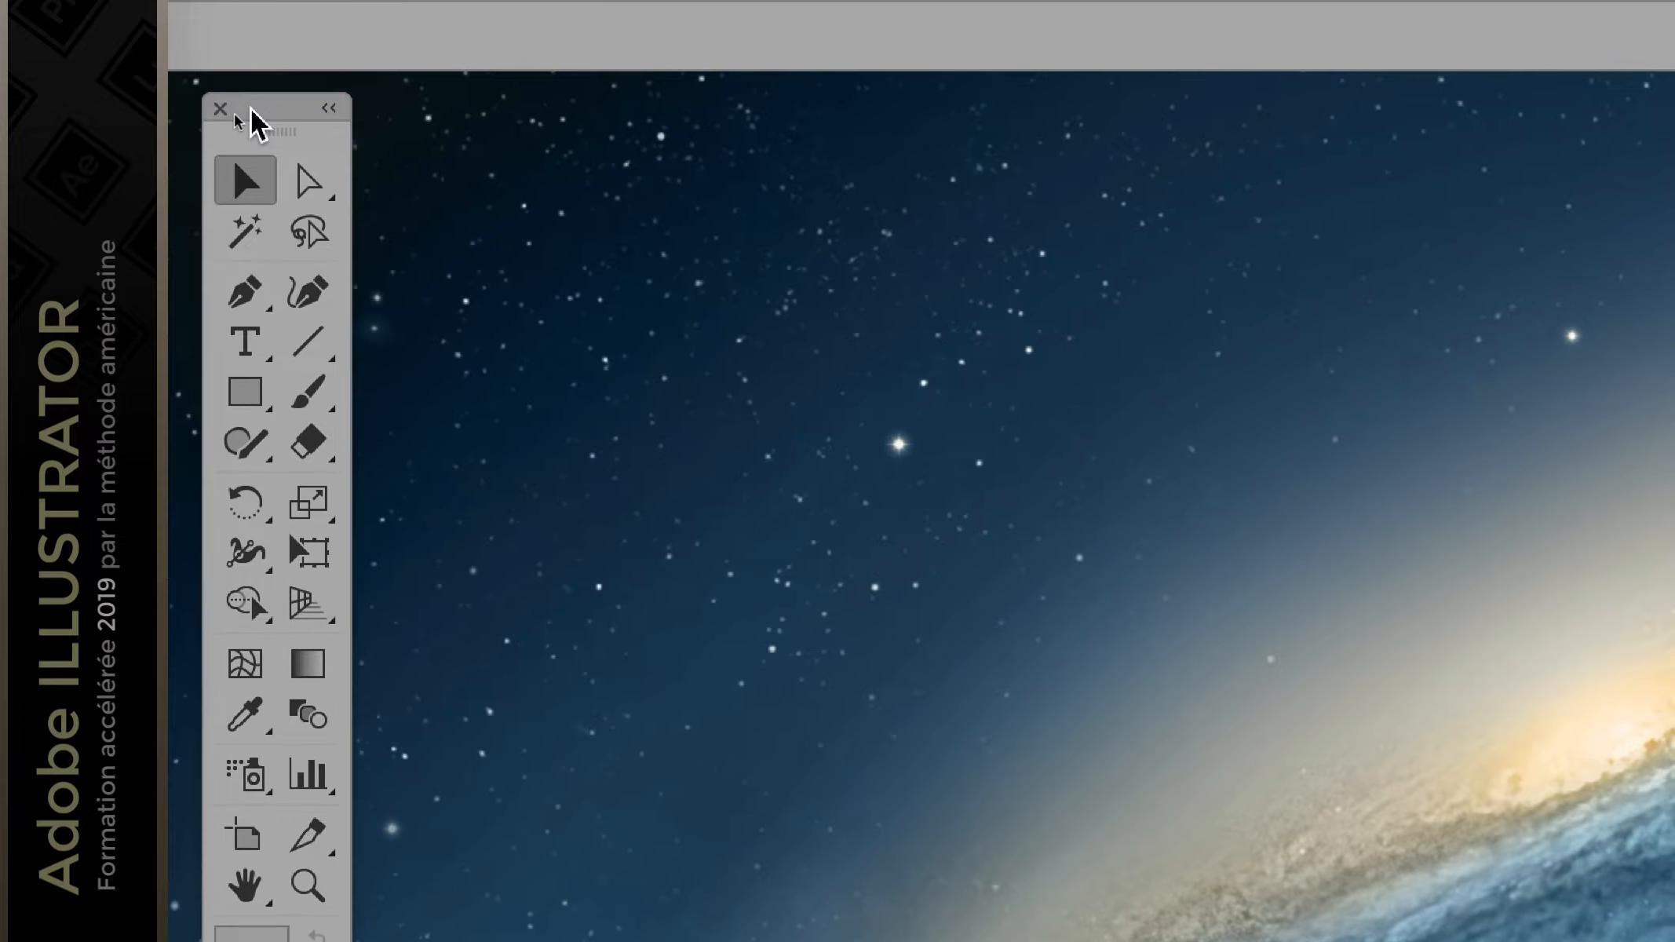
left_click(280, 112)
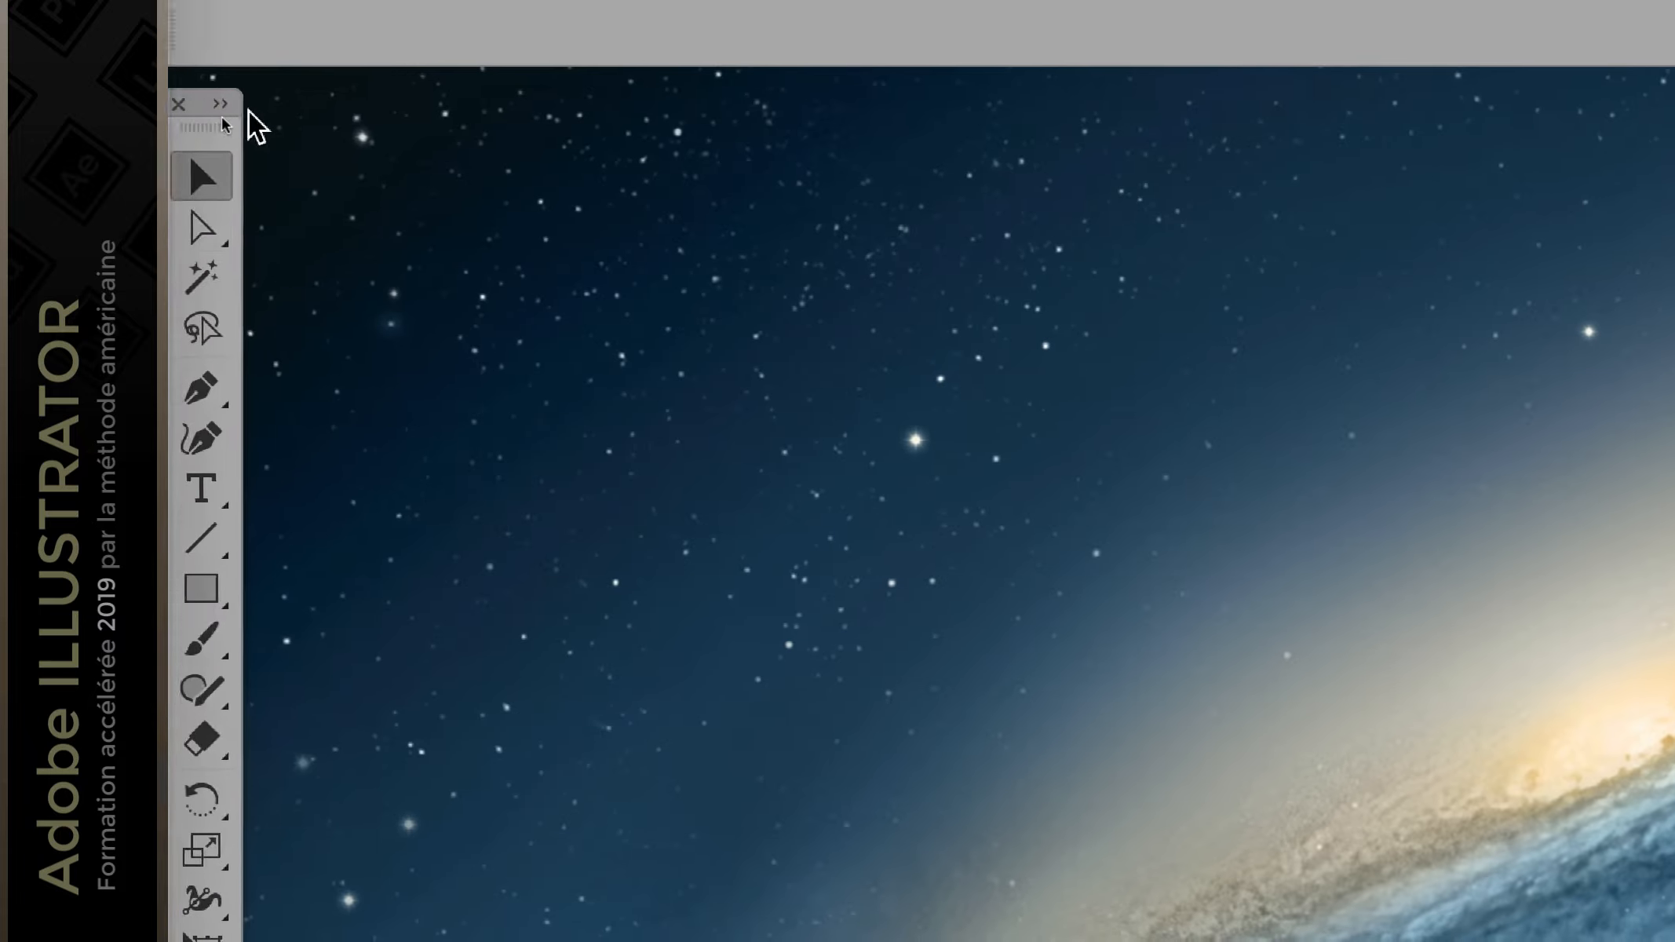
left_click(232, 116)
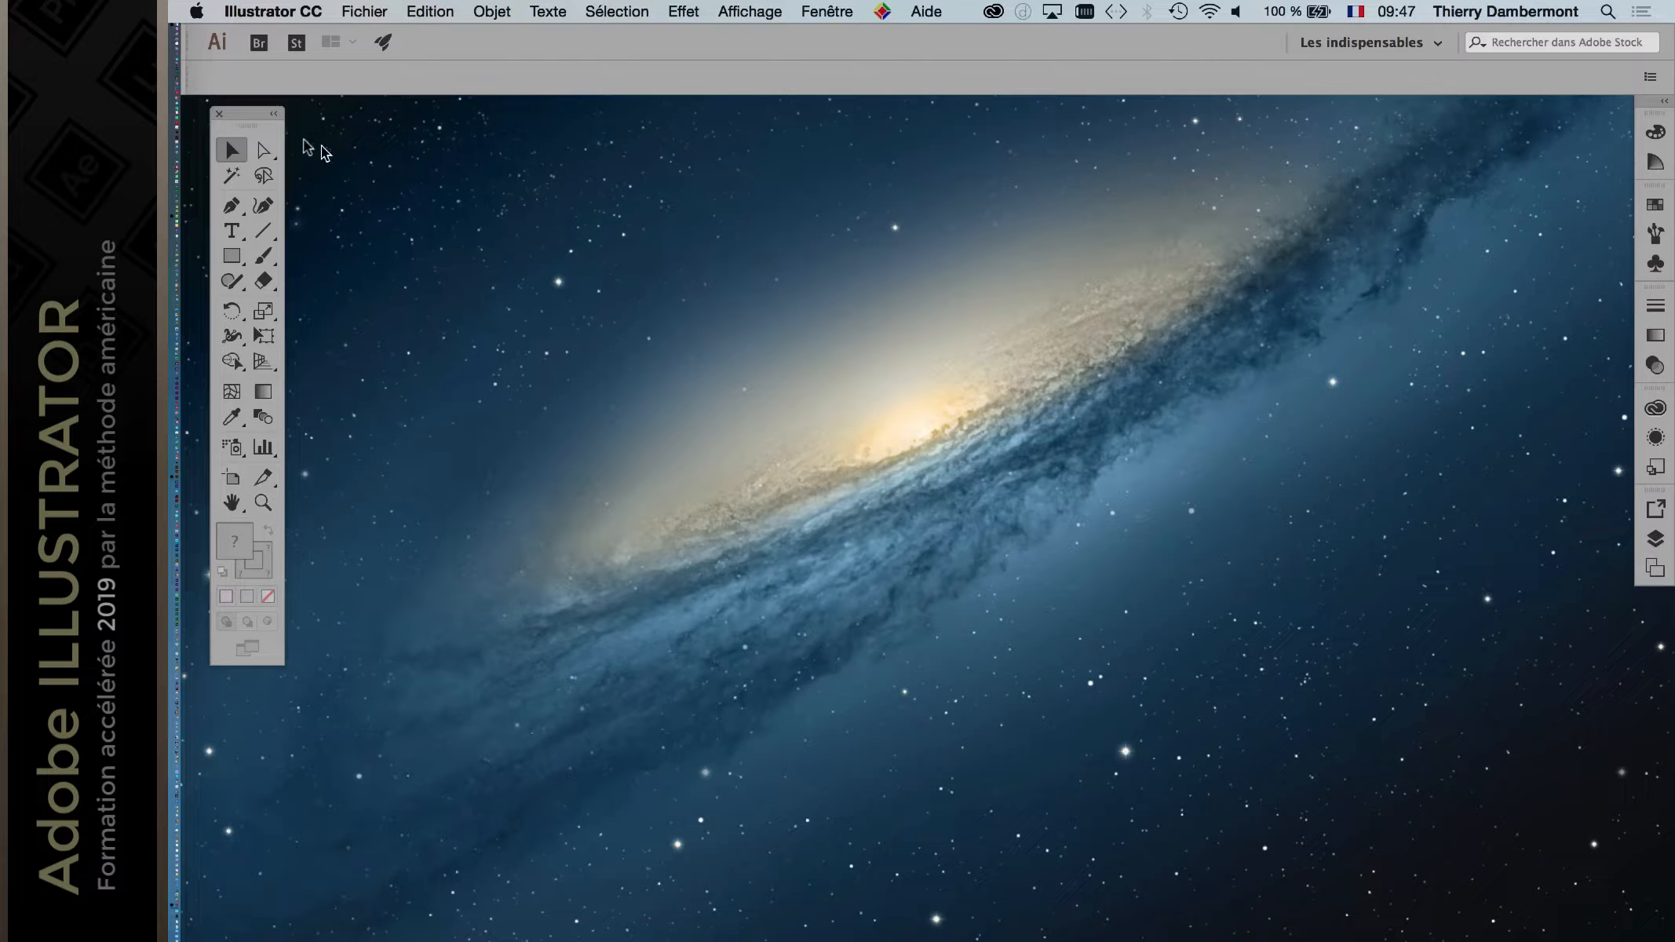
left_click_drag(253, 120, 255, 128)
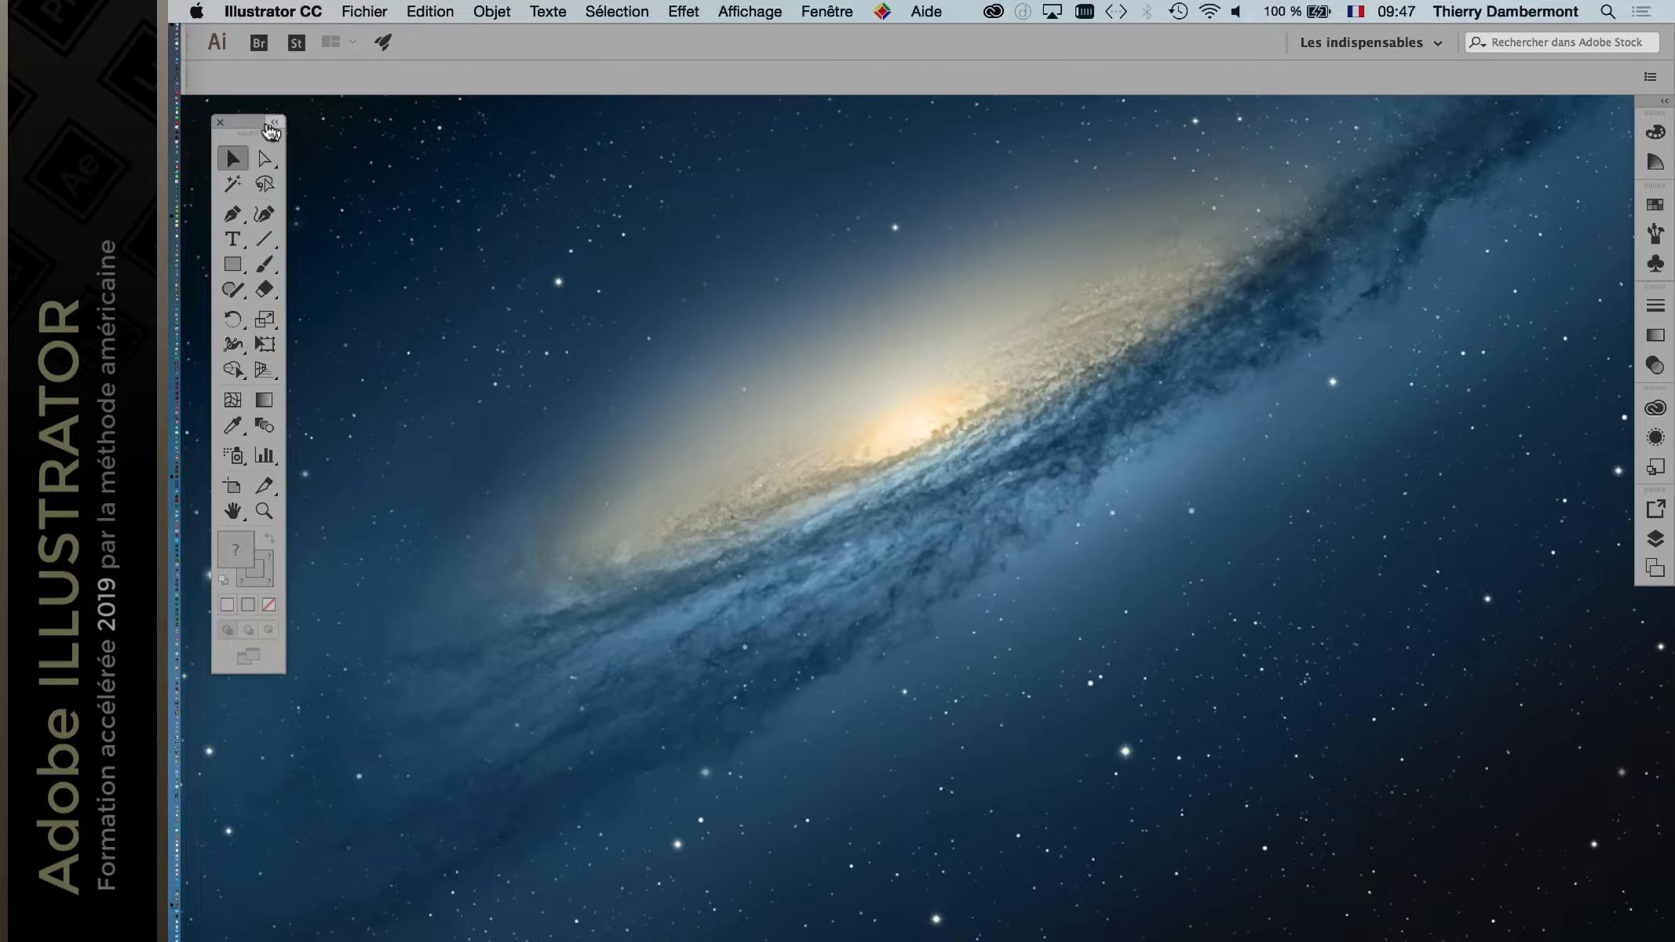
left_click_drag(256, 129, 249, 133)
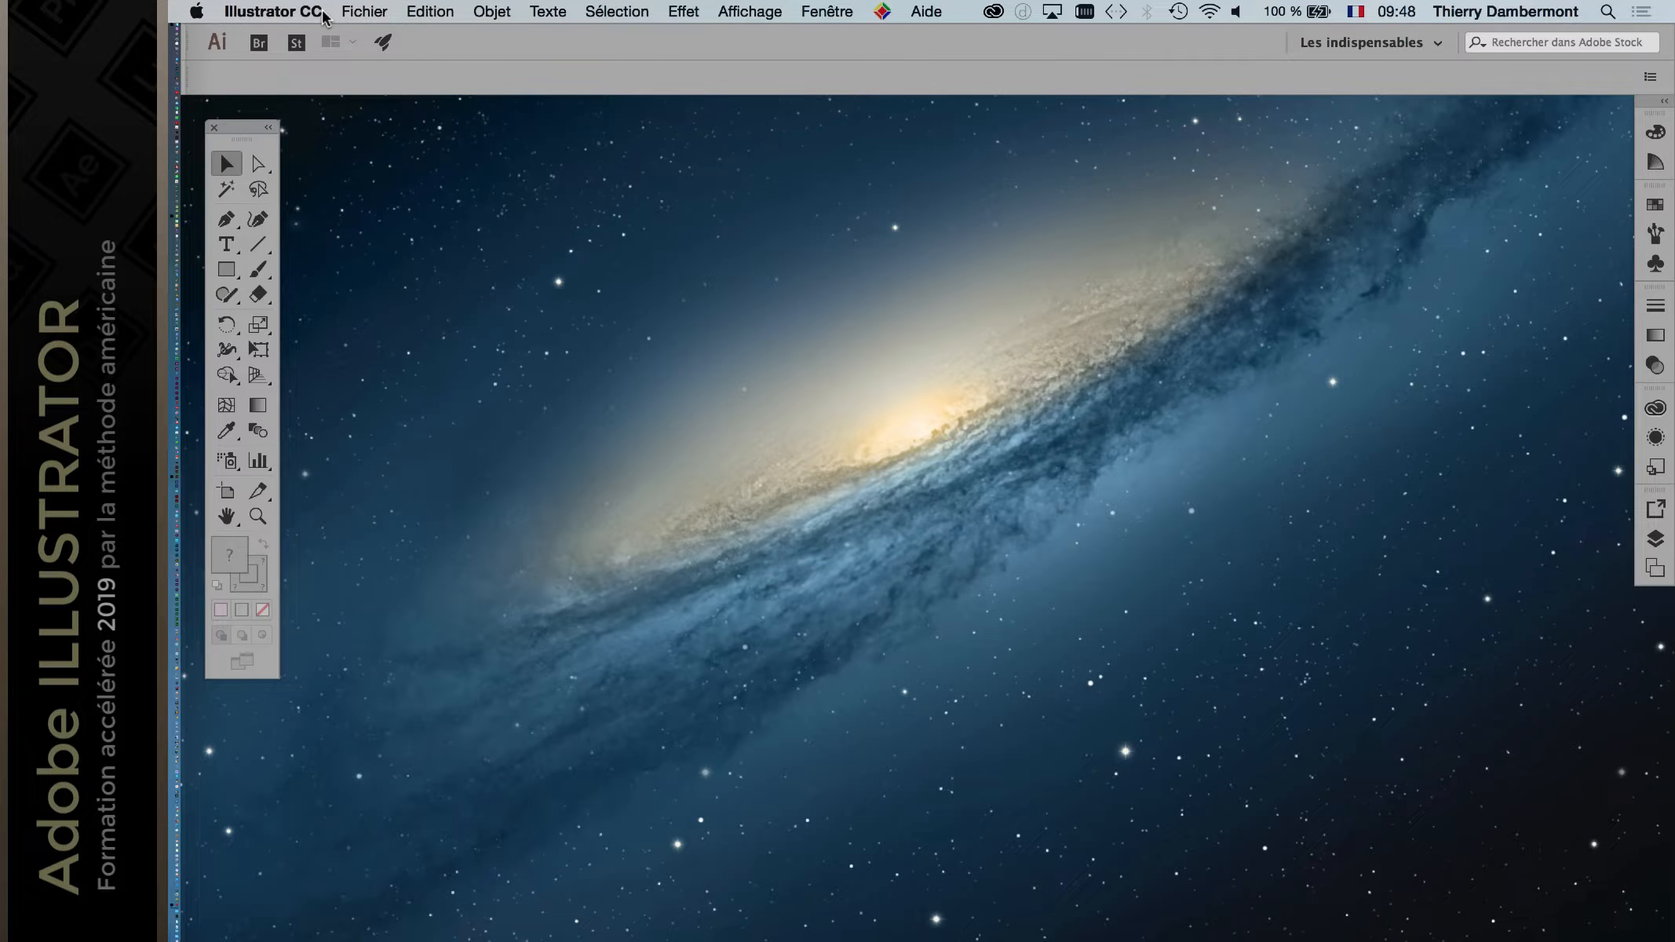
Step: Try darker and lighter Luminosité levels in the Interface utilisateur preferences, then set the brightness back to Claire and confirm
left_click(425, 12)
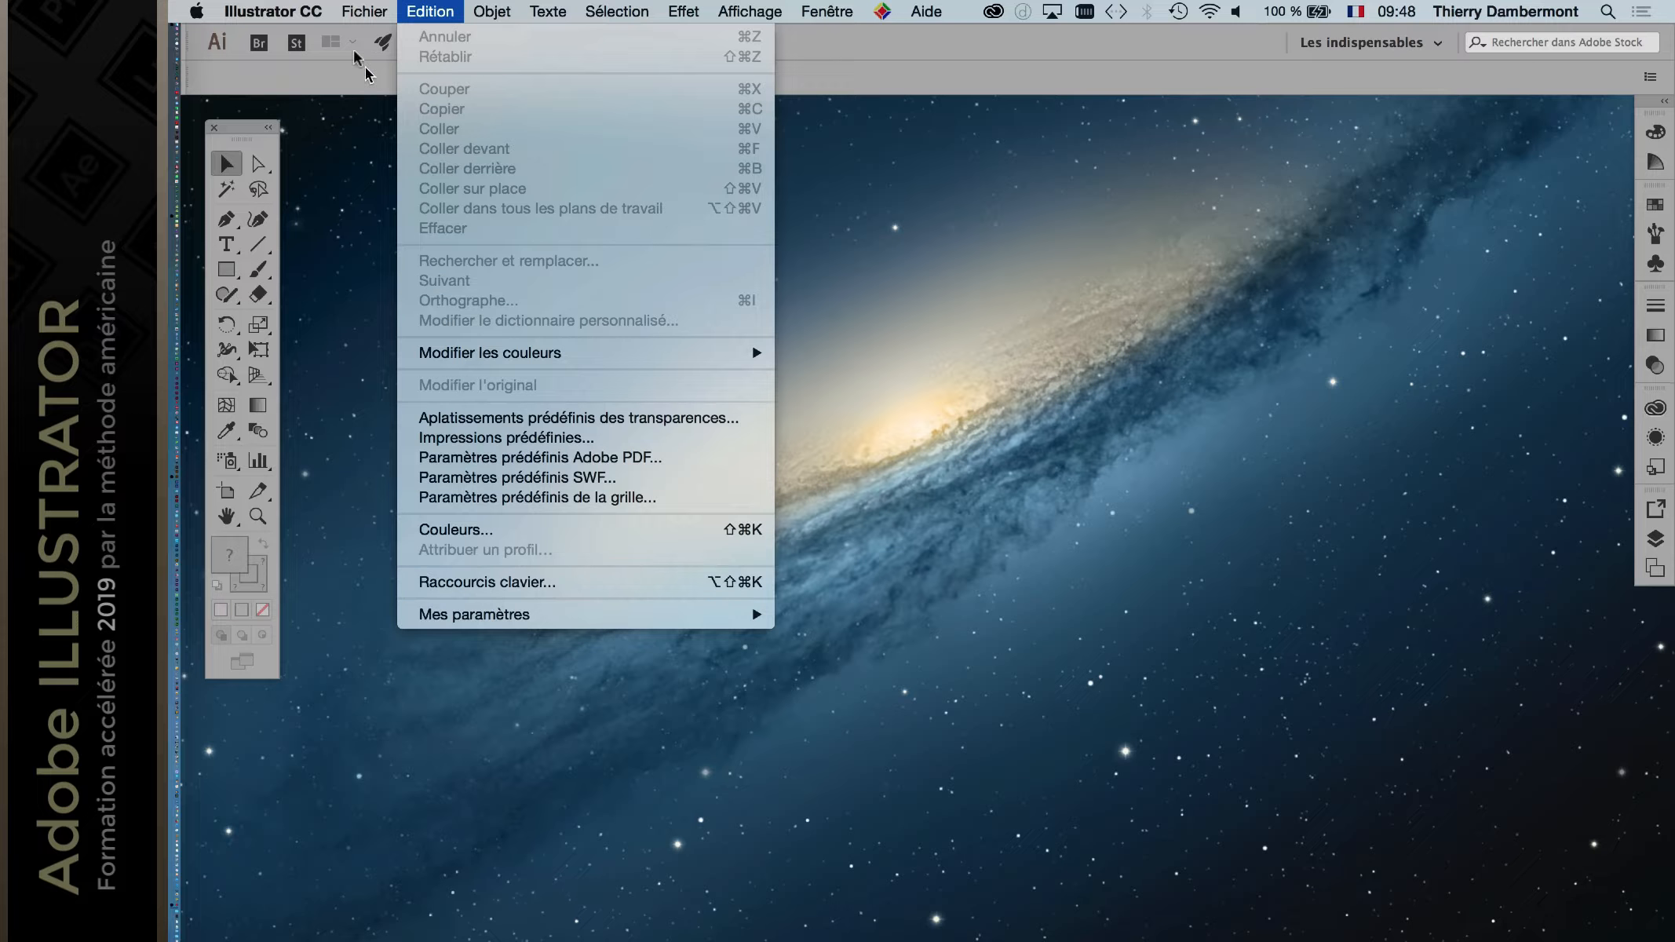
mouse_move(275, 9)
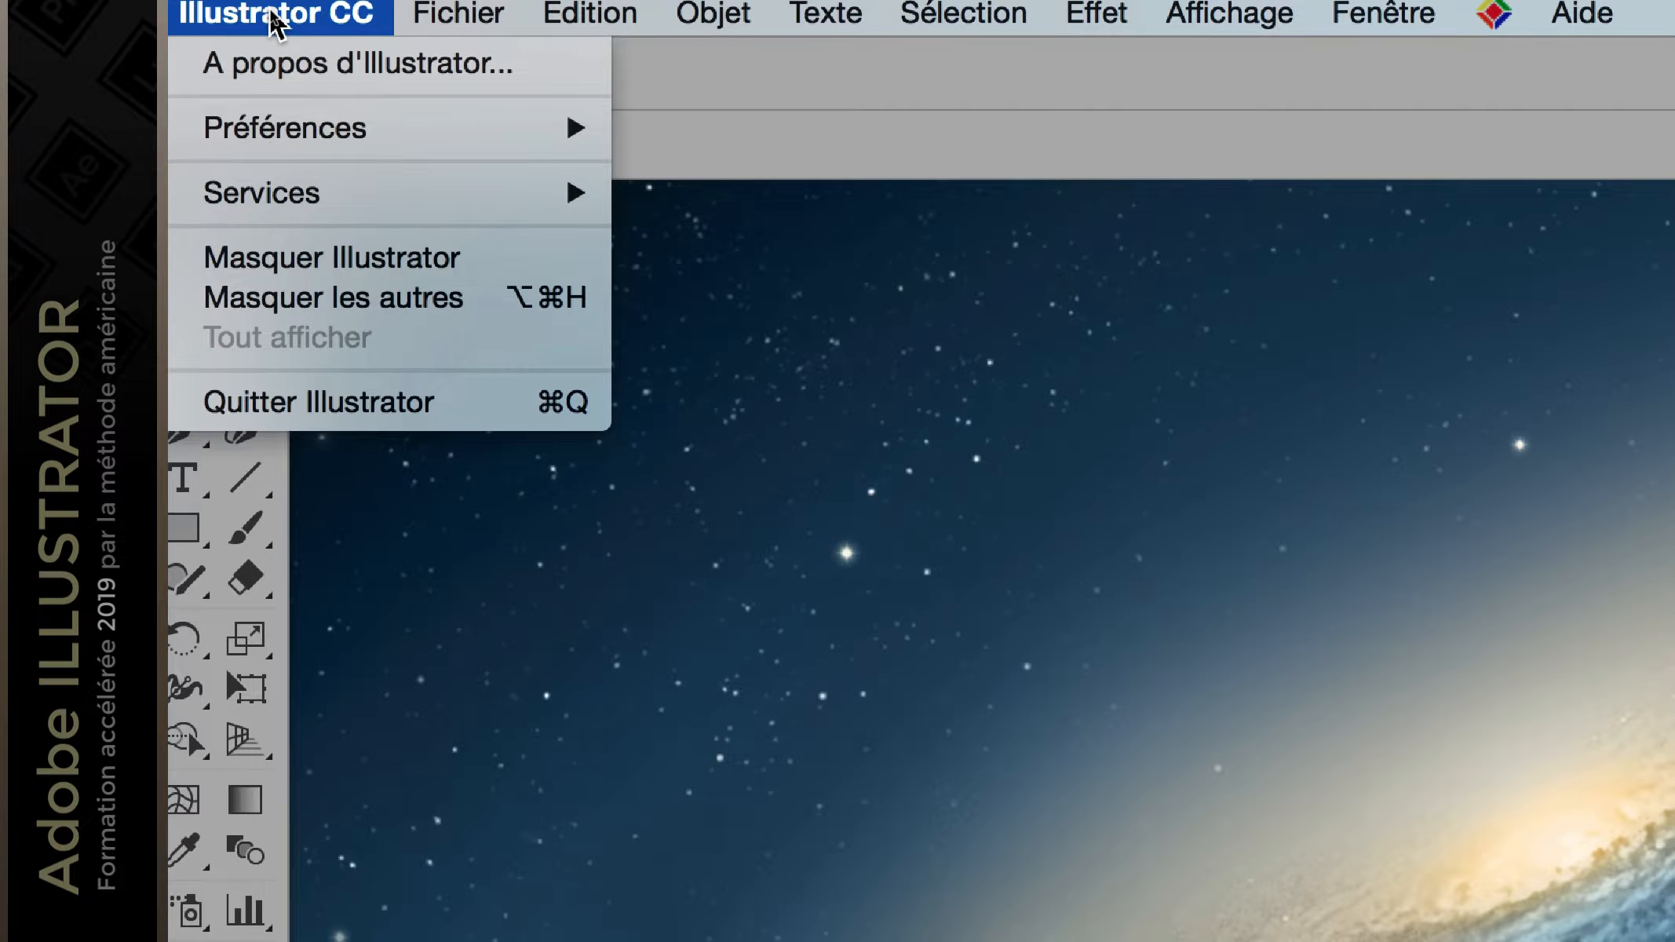
mouse_move(286, 145)
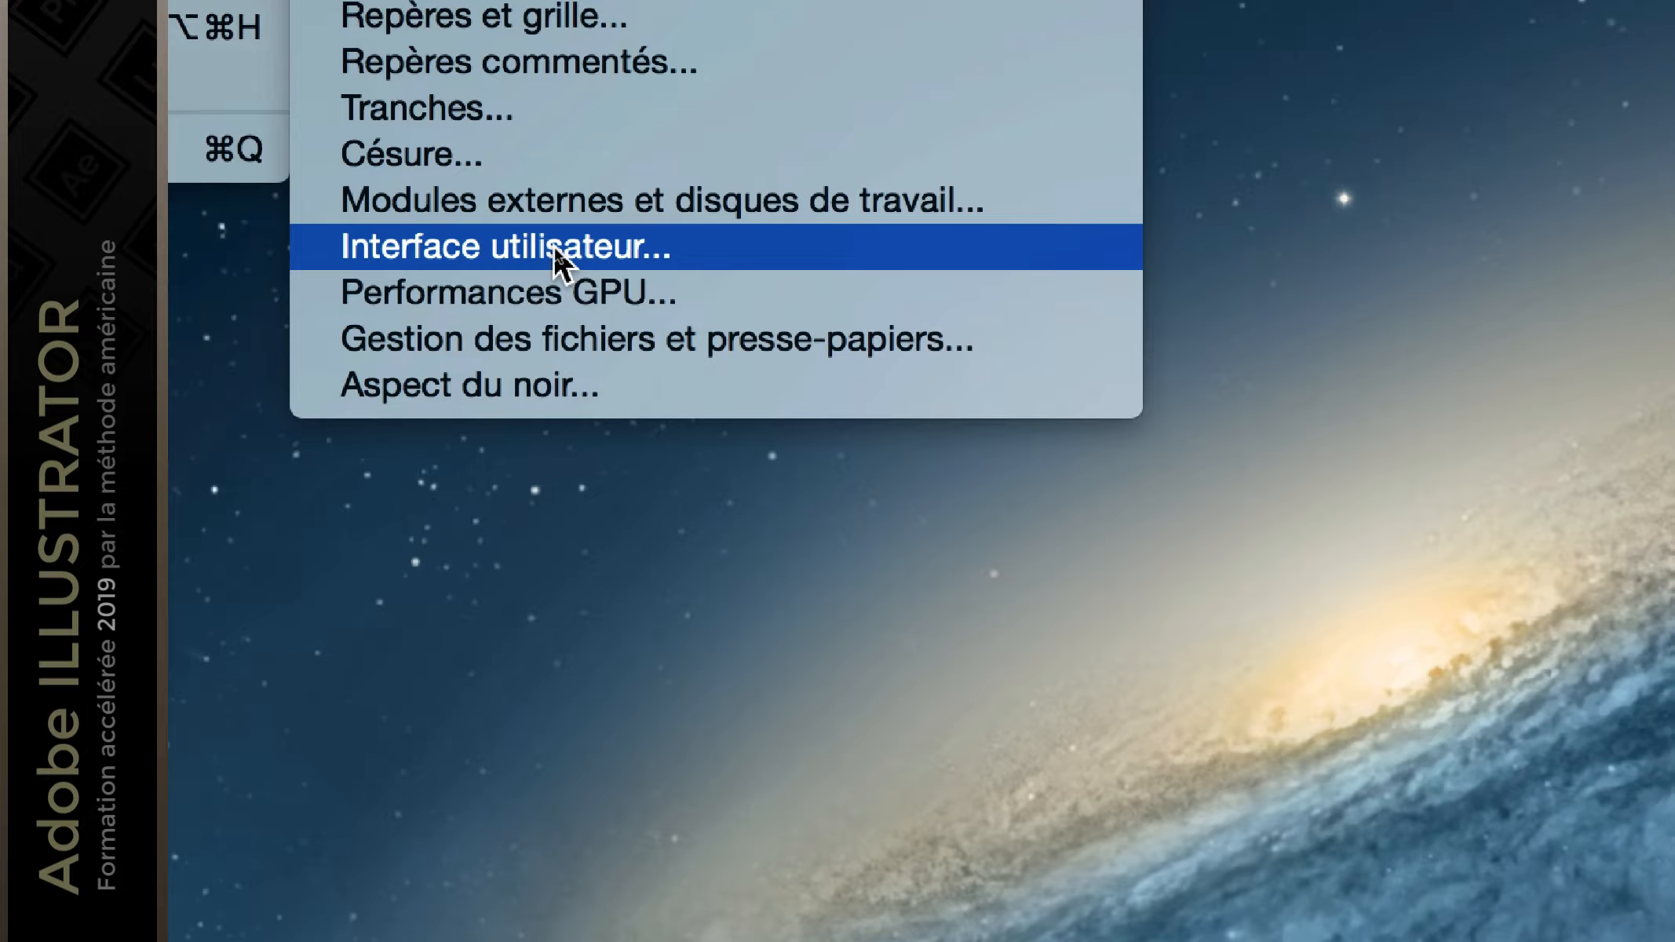
left_click(553, 245)
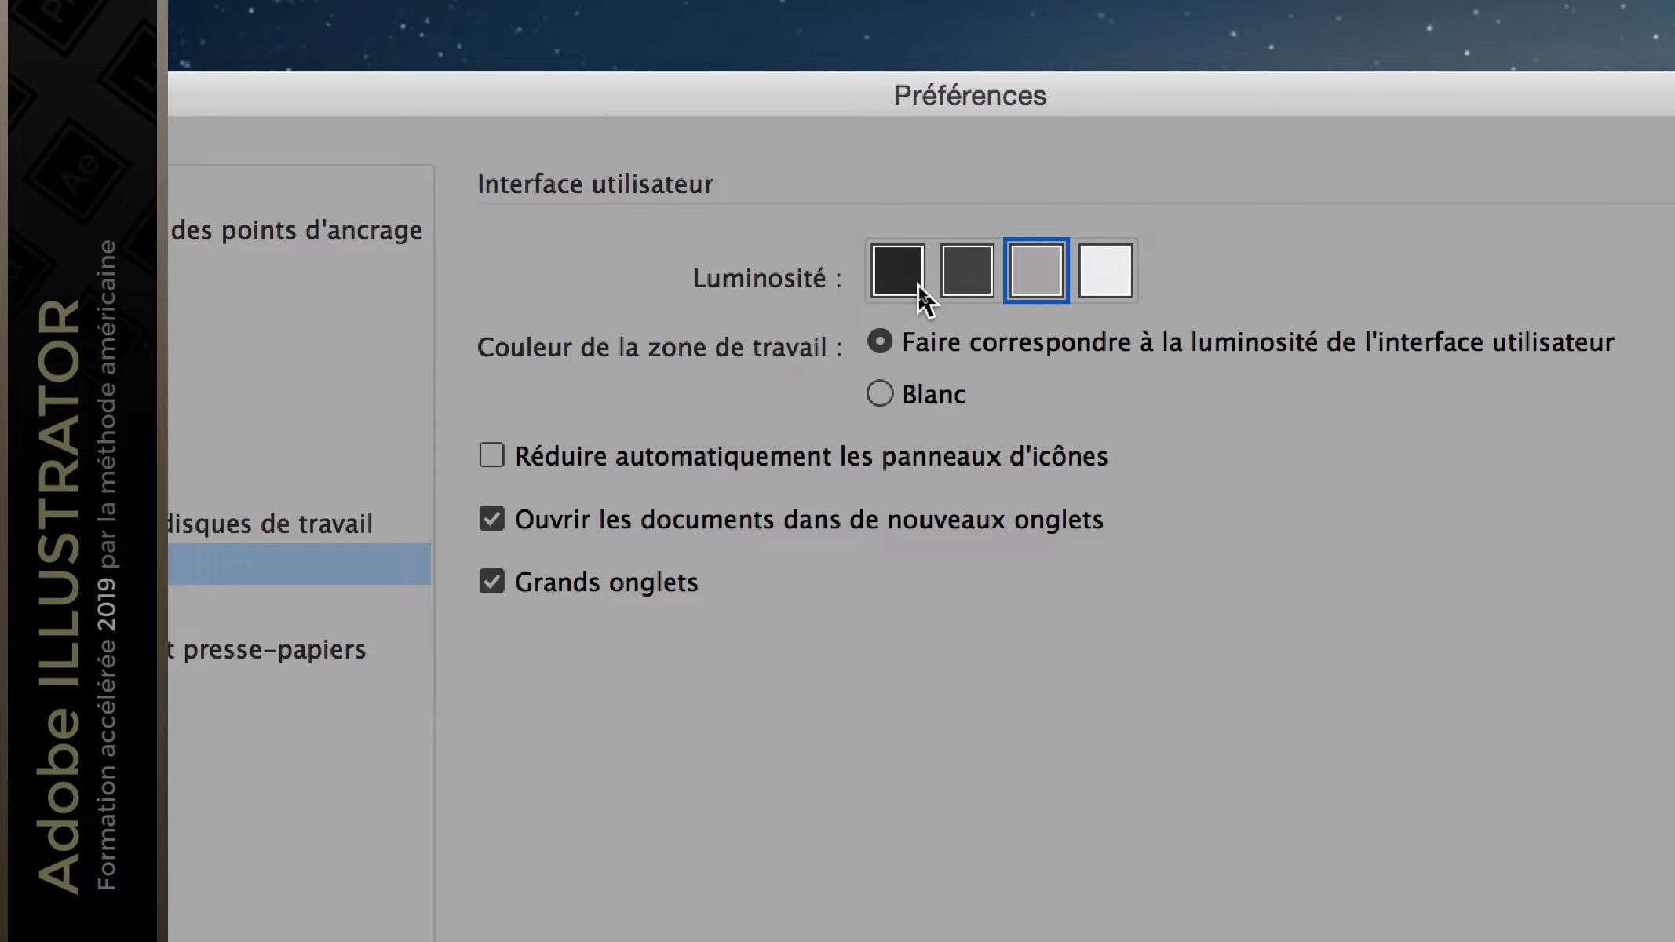
left_click(961, 285)
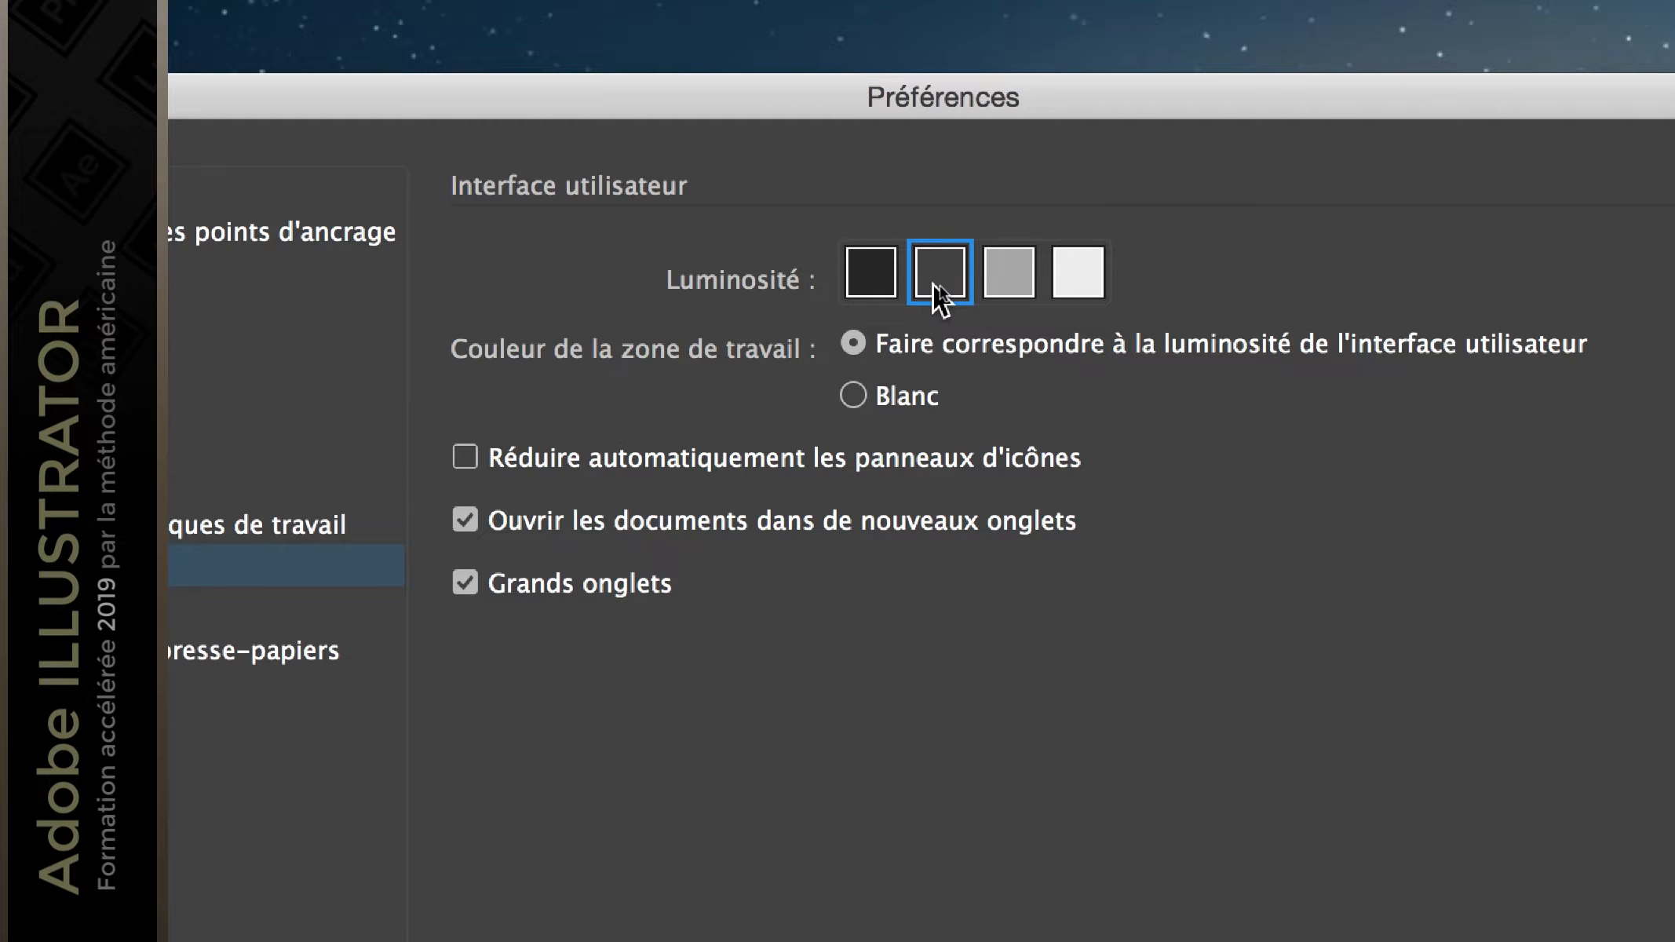
left_click(899, 283)
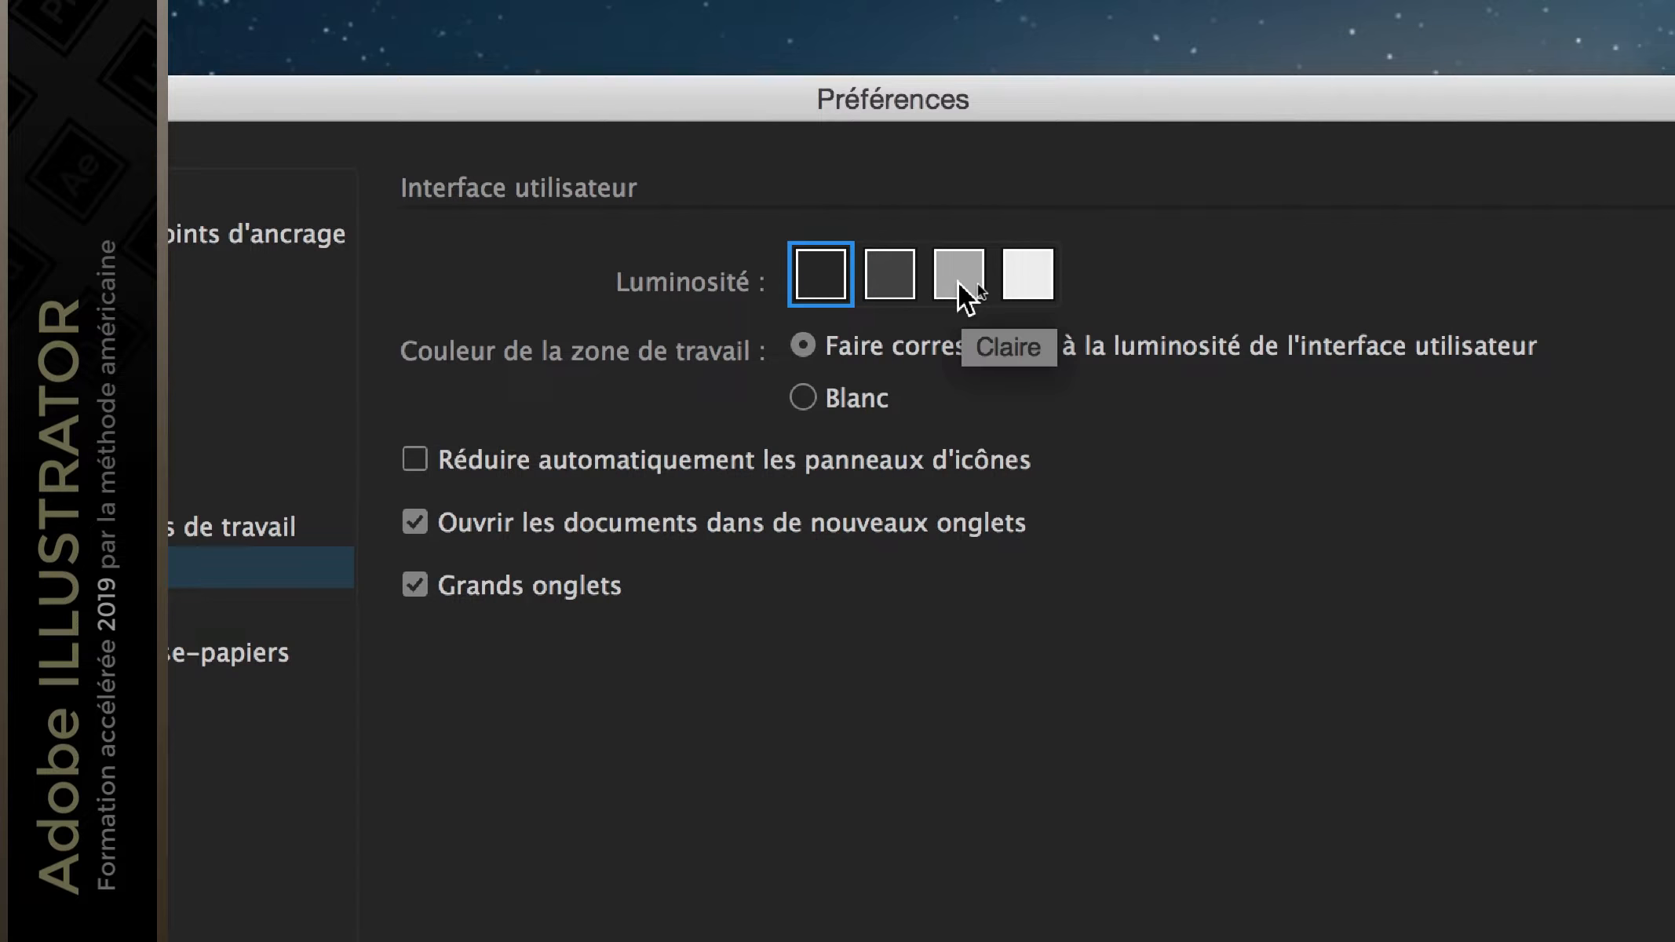
left_click(1030, 283)
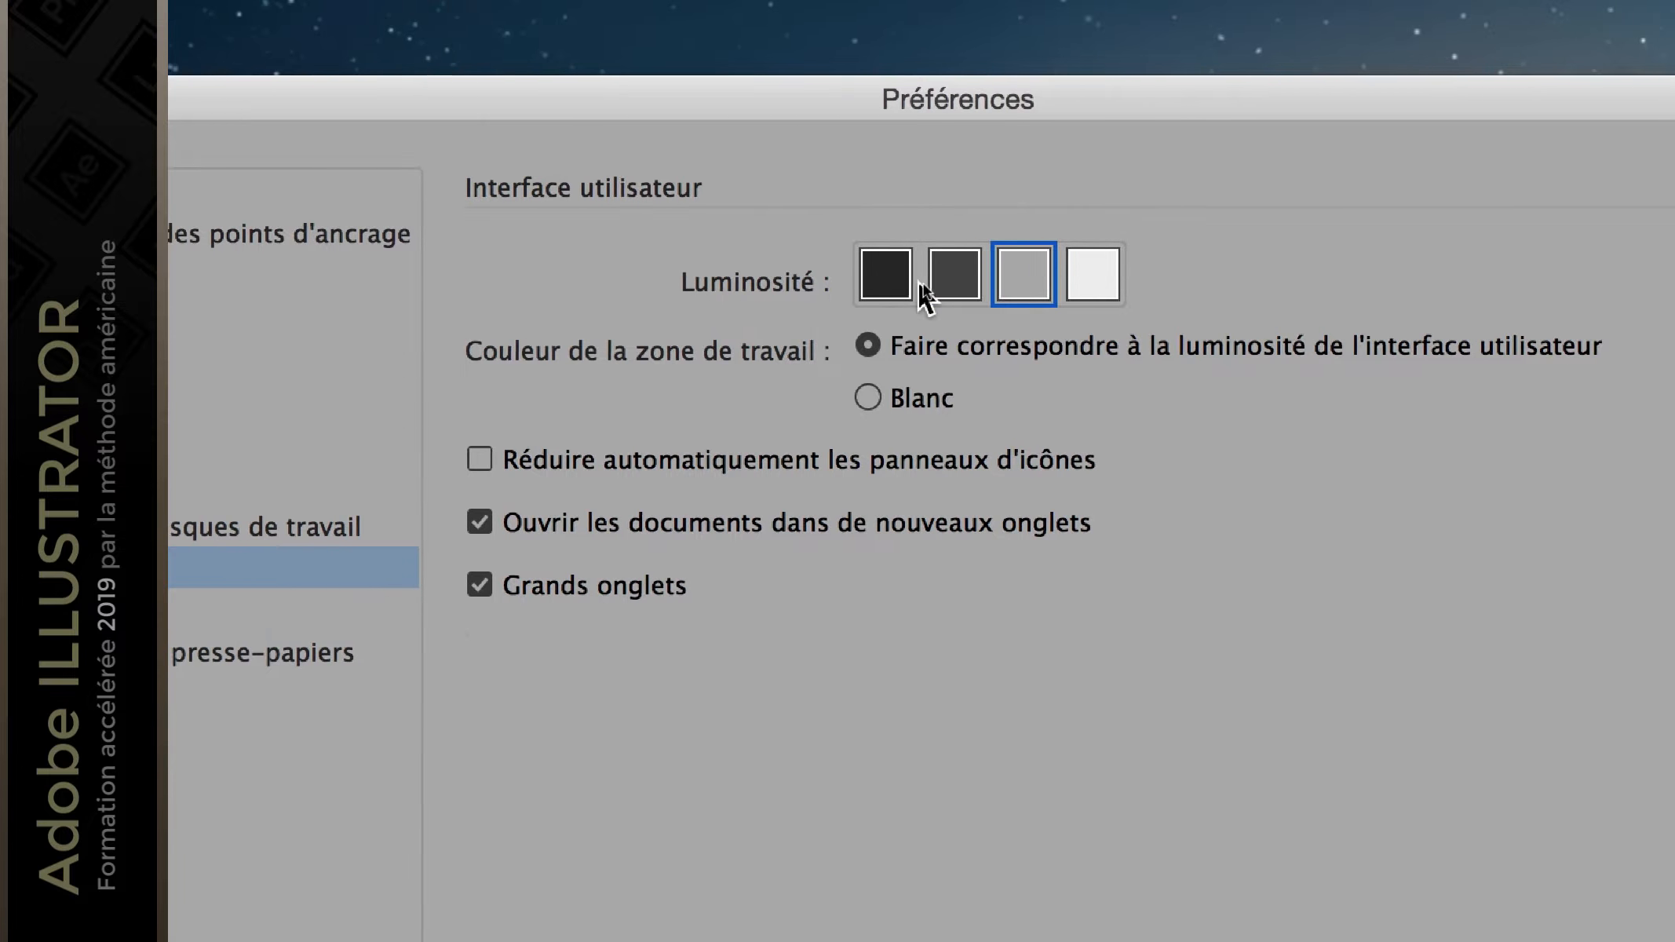
left_click(841, 283)
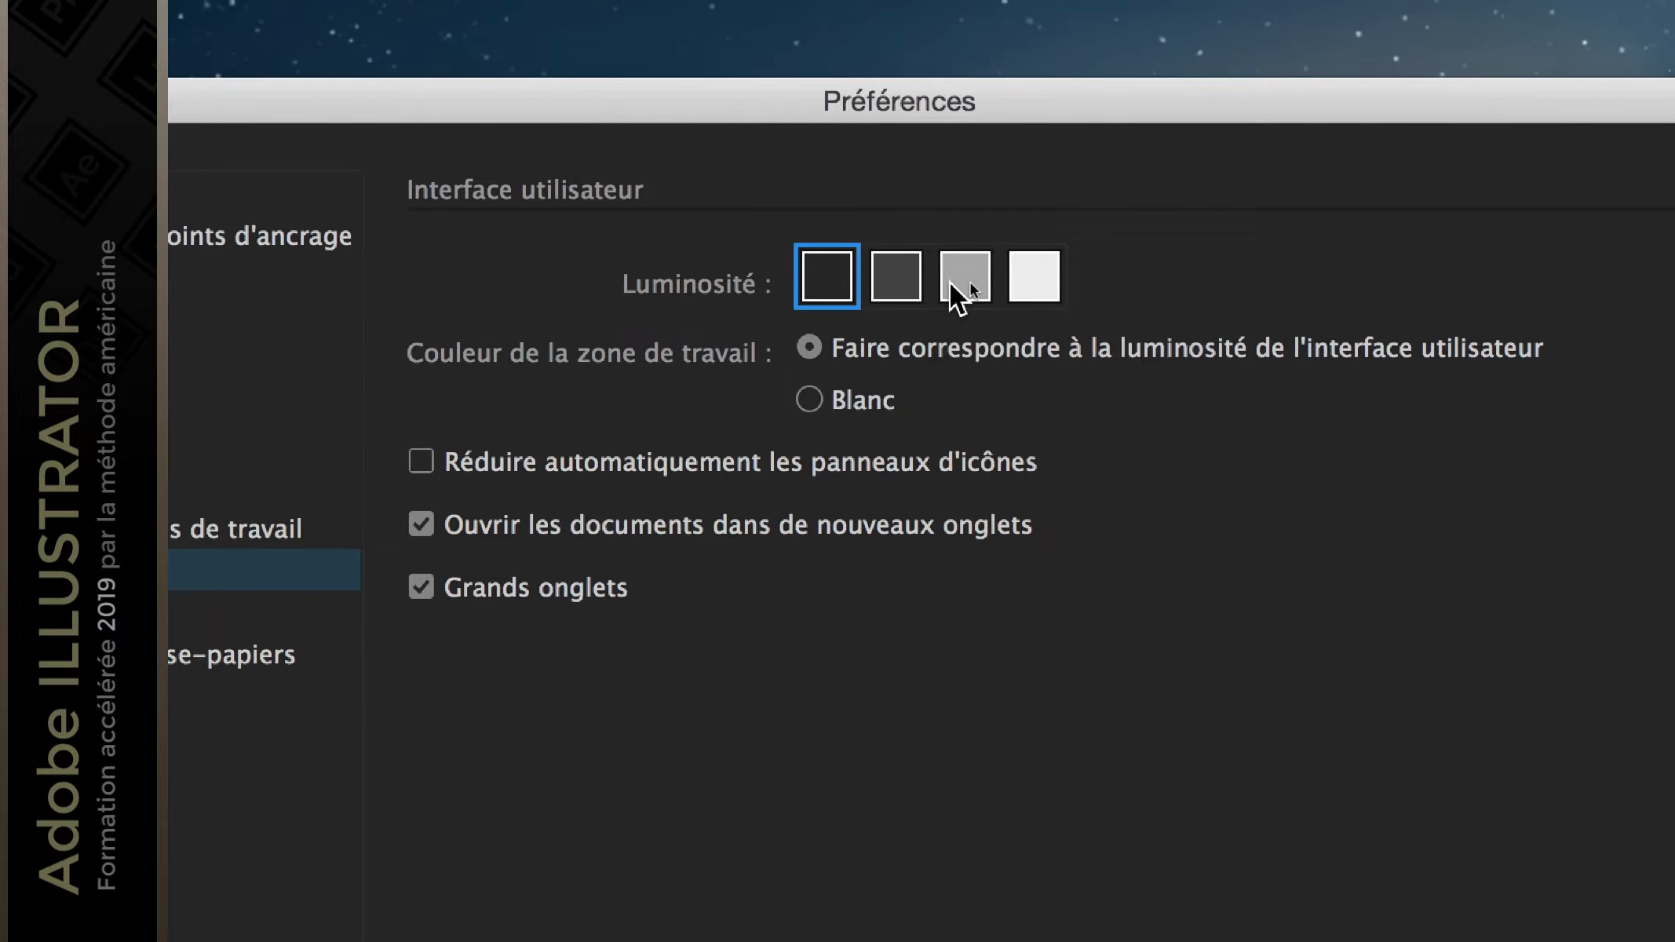
left_click(1022, 284)
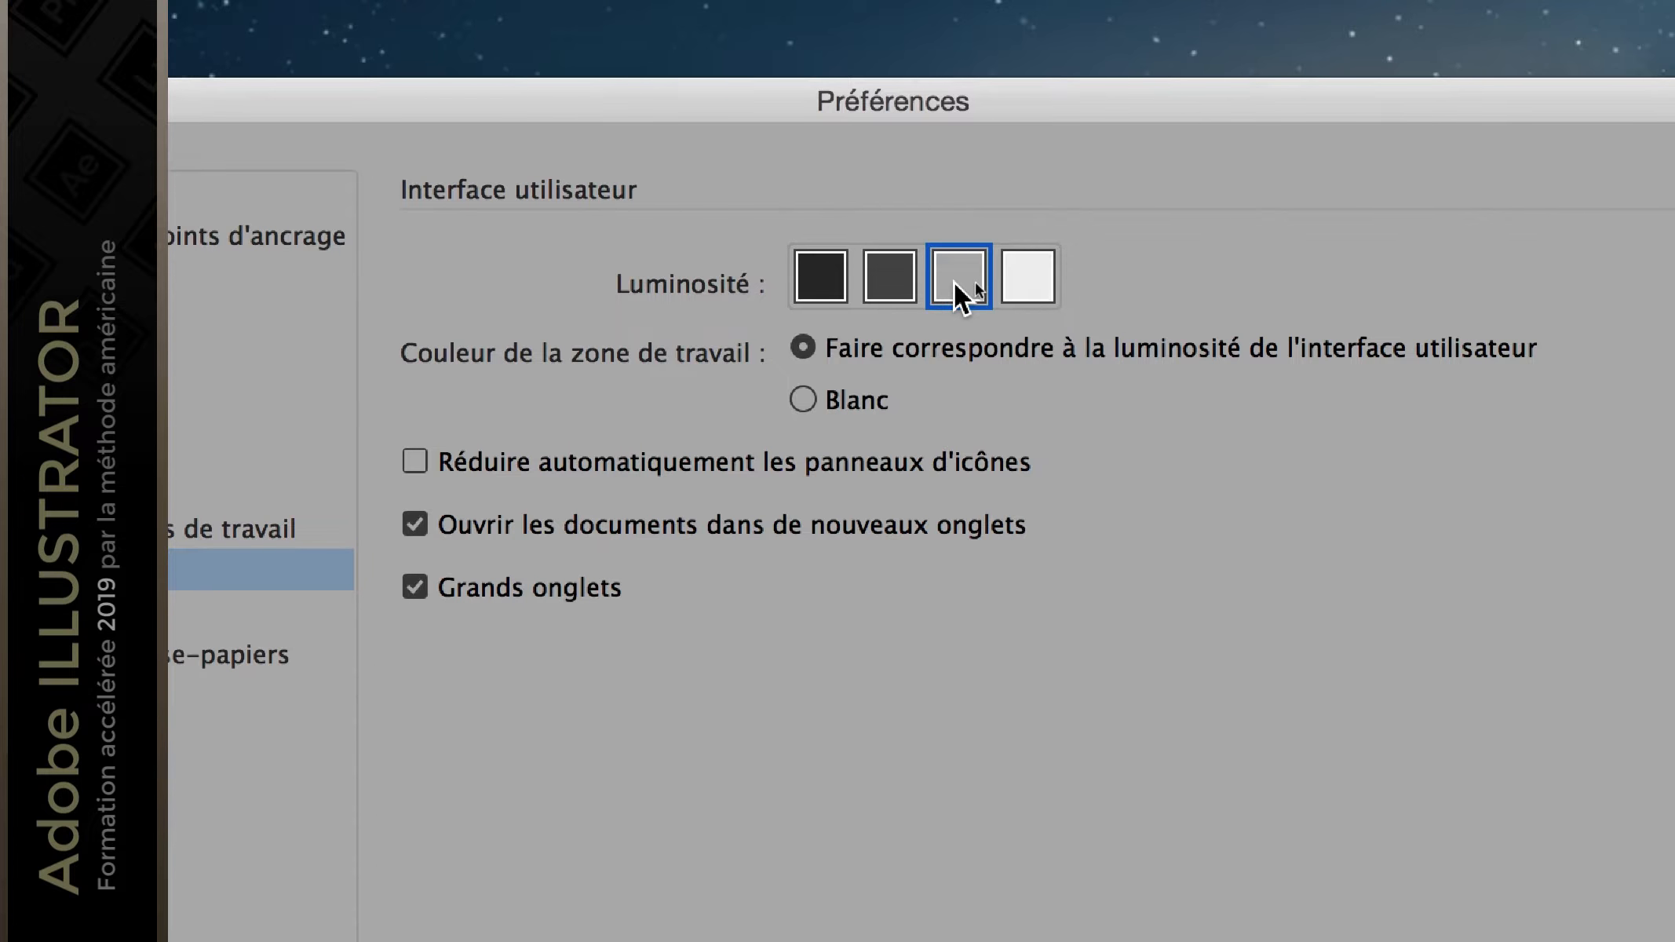
left_click(1016, 289)
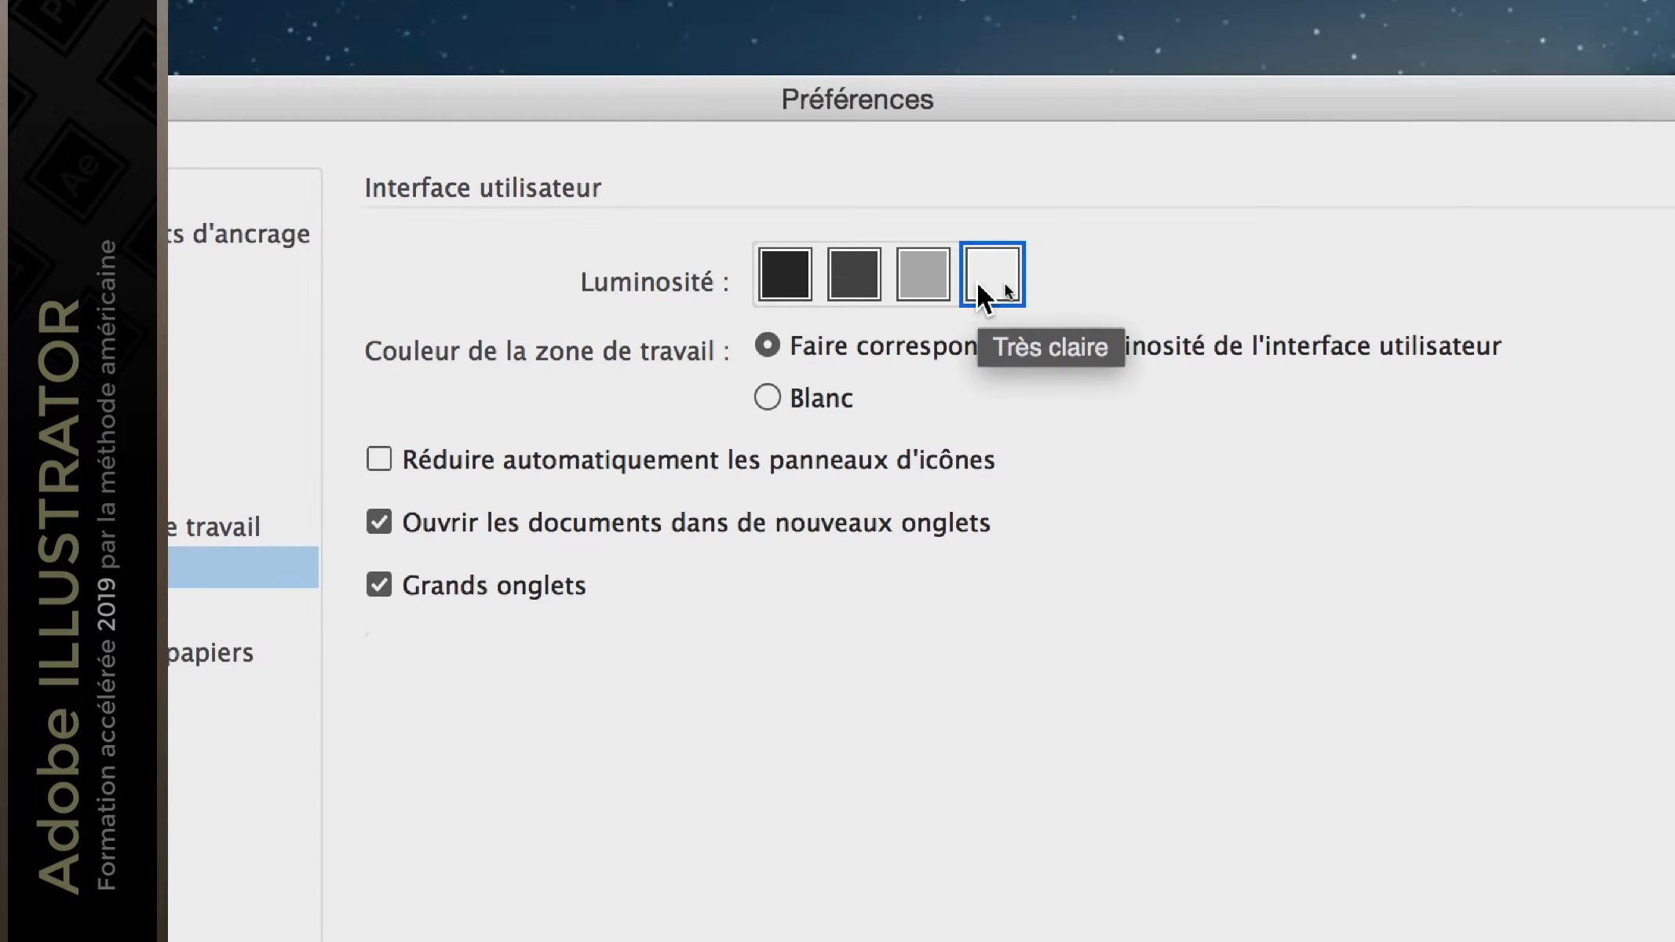
left_click(938, 284)
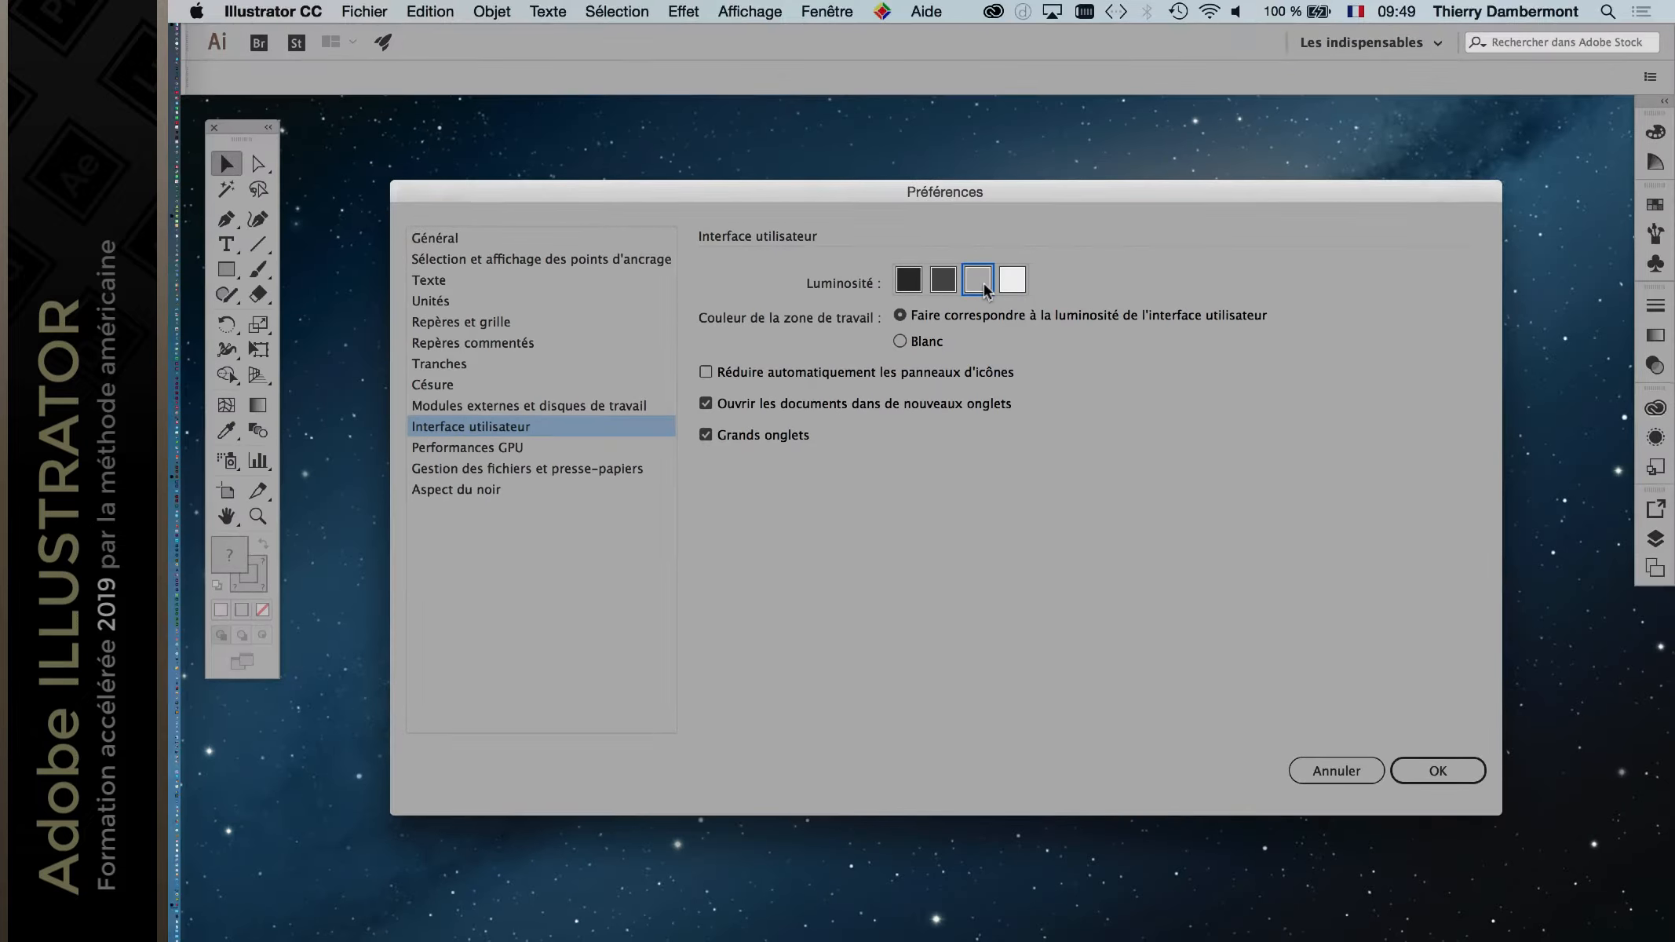
left_click(1427, 773)
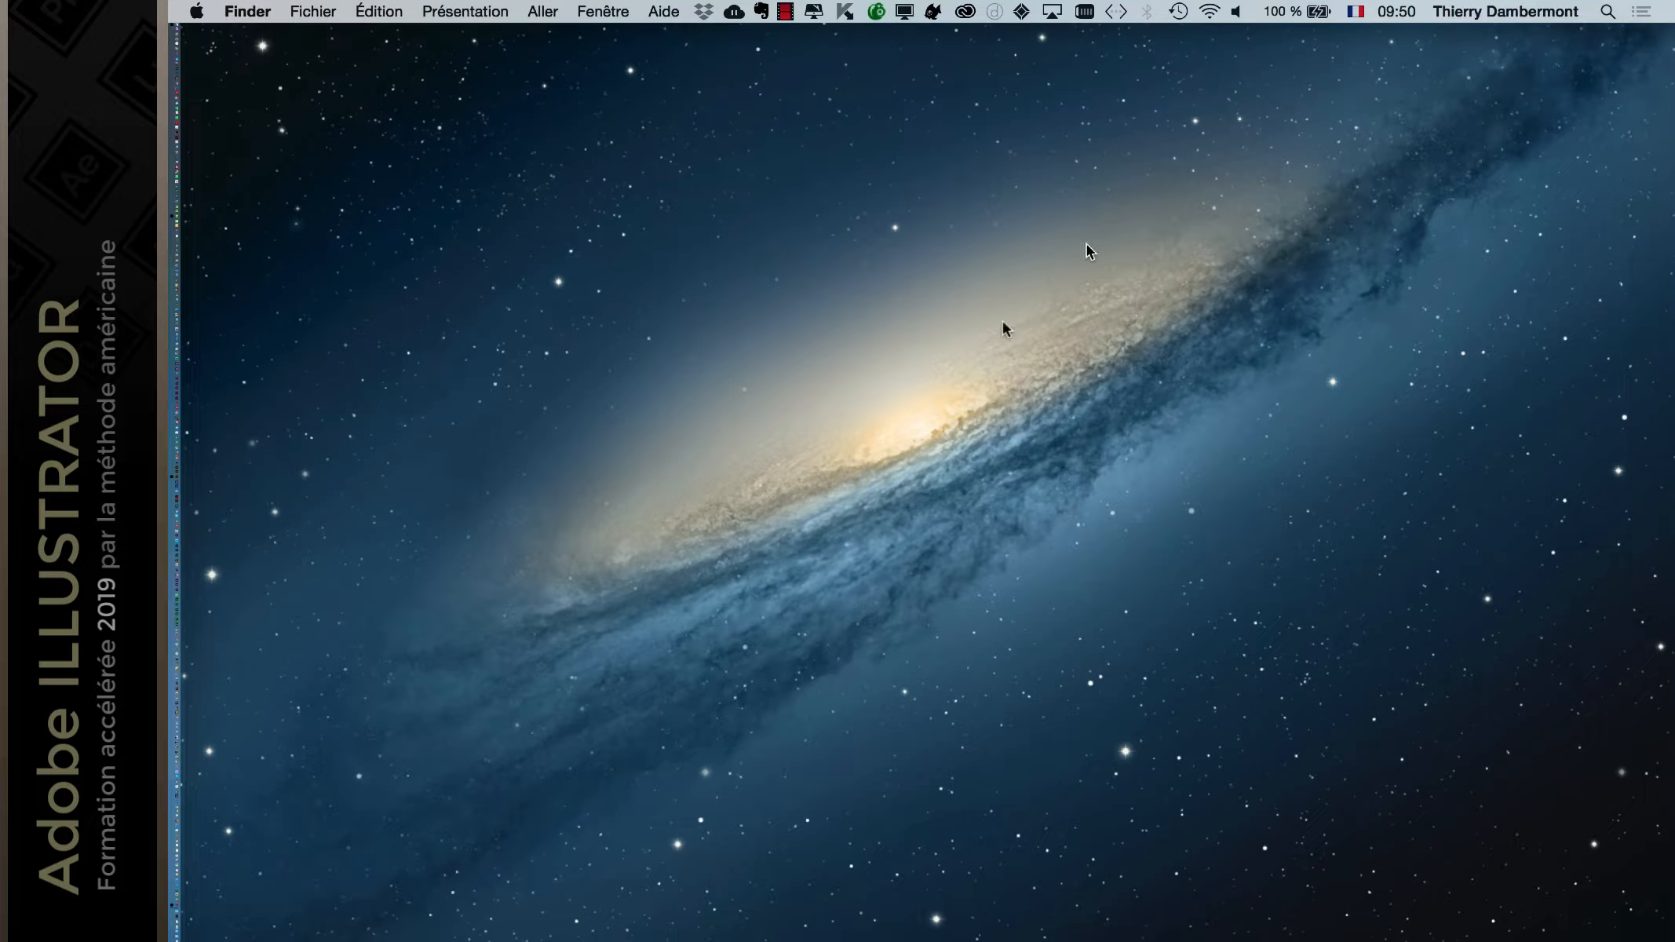
Step: Switch back to Illustrator and move the floating Tools panel slightly closer to the application bar
key("super+Tab")
left_click(957, 473)
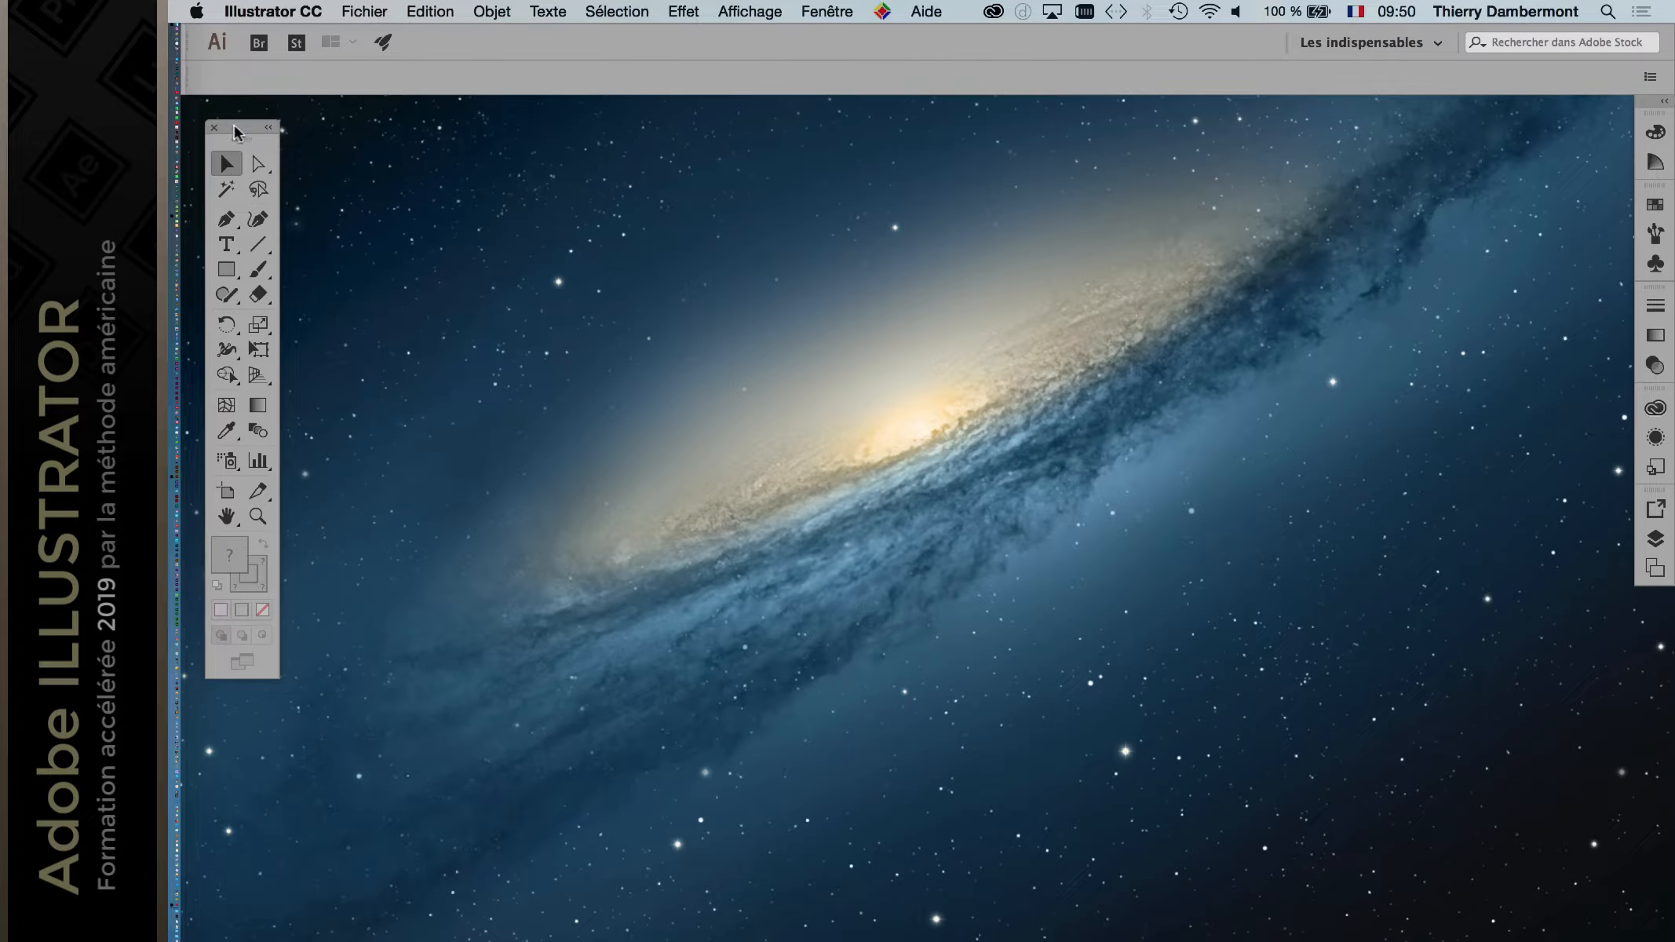
left_click_drag(233, 127, 230, 112)
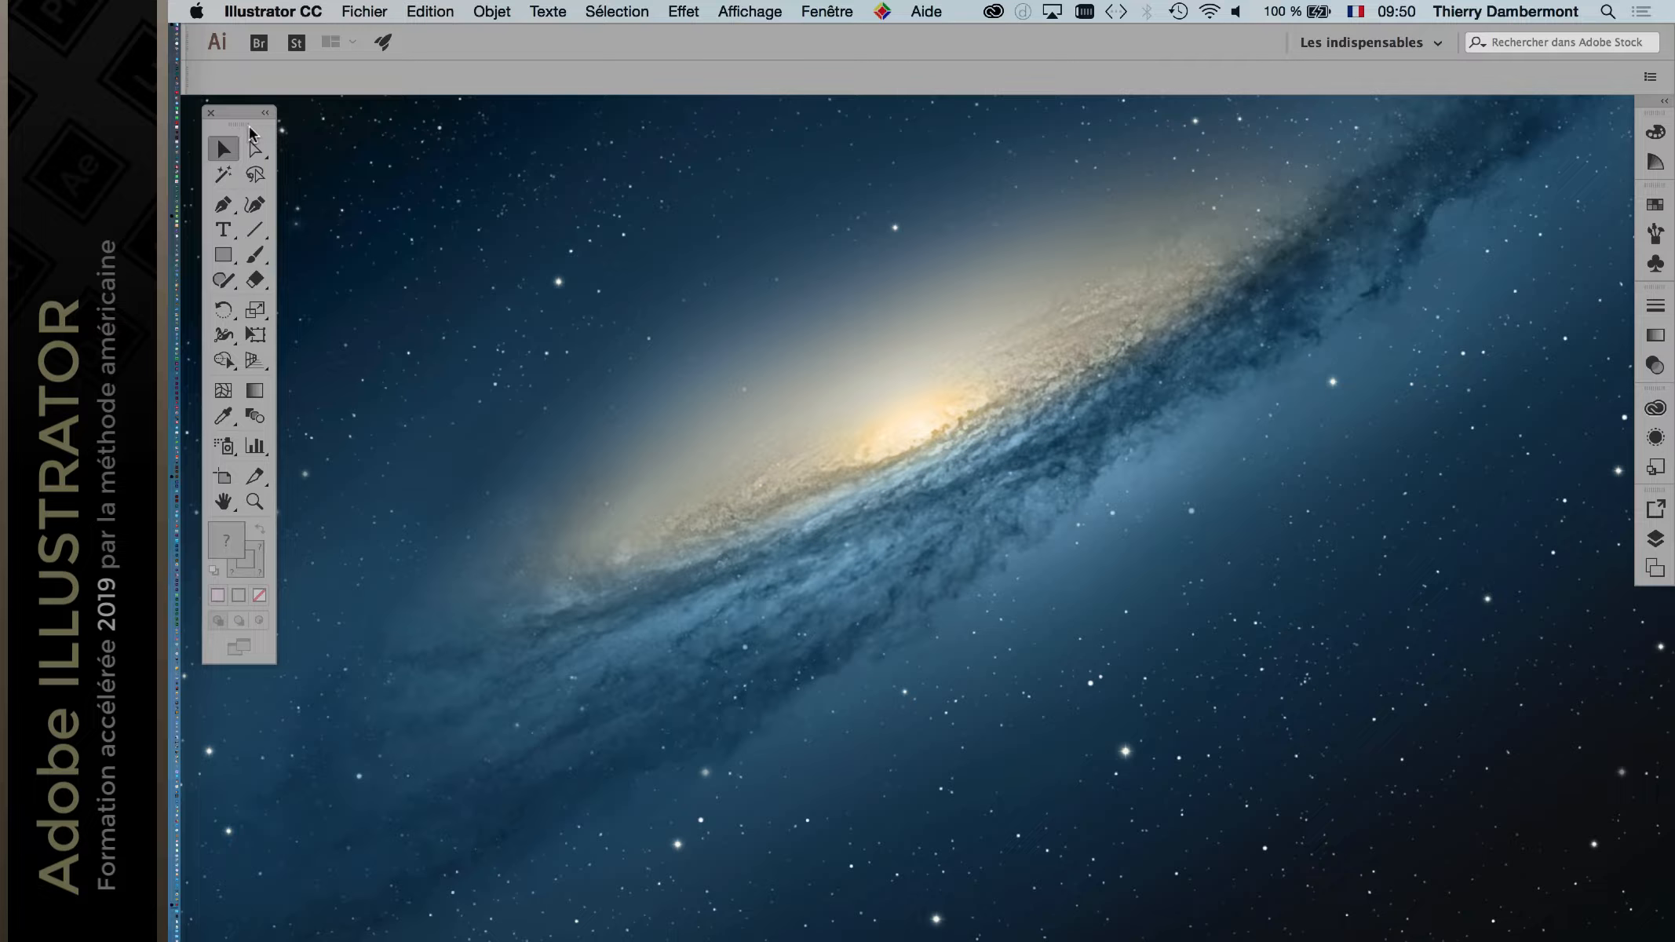
left_click(381, 9)
left_click(381, 37)
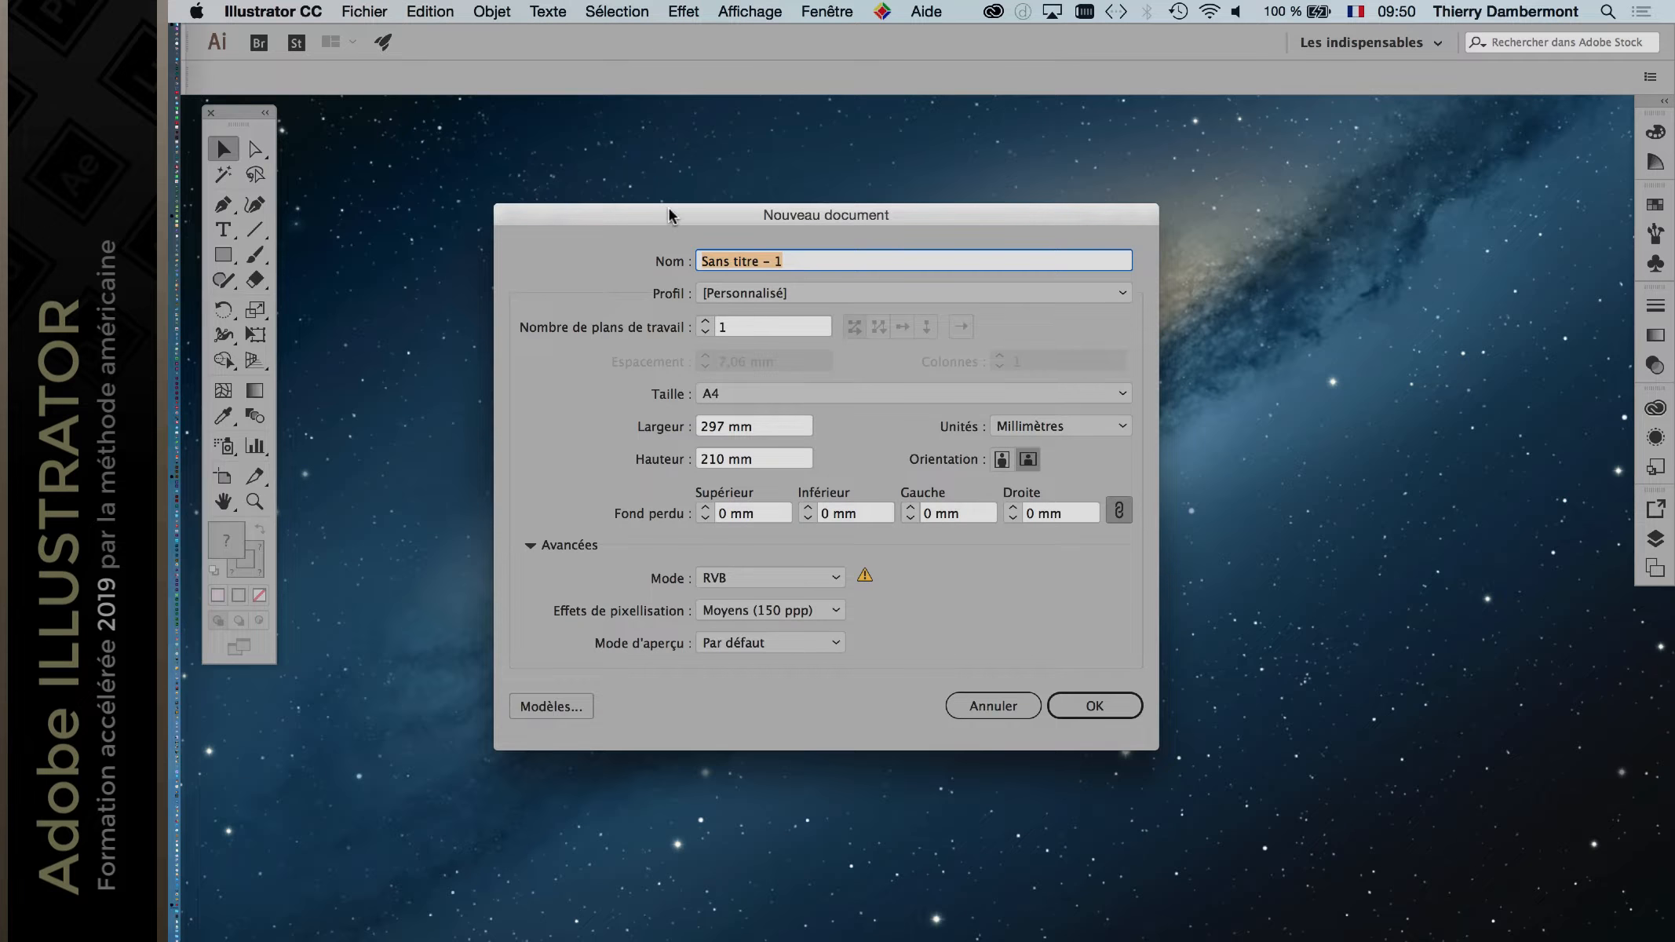
left_click_drag(669, 208, 781, 185)
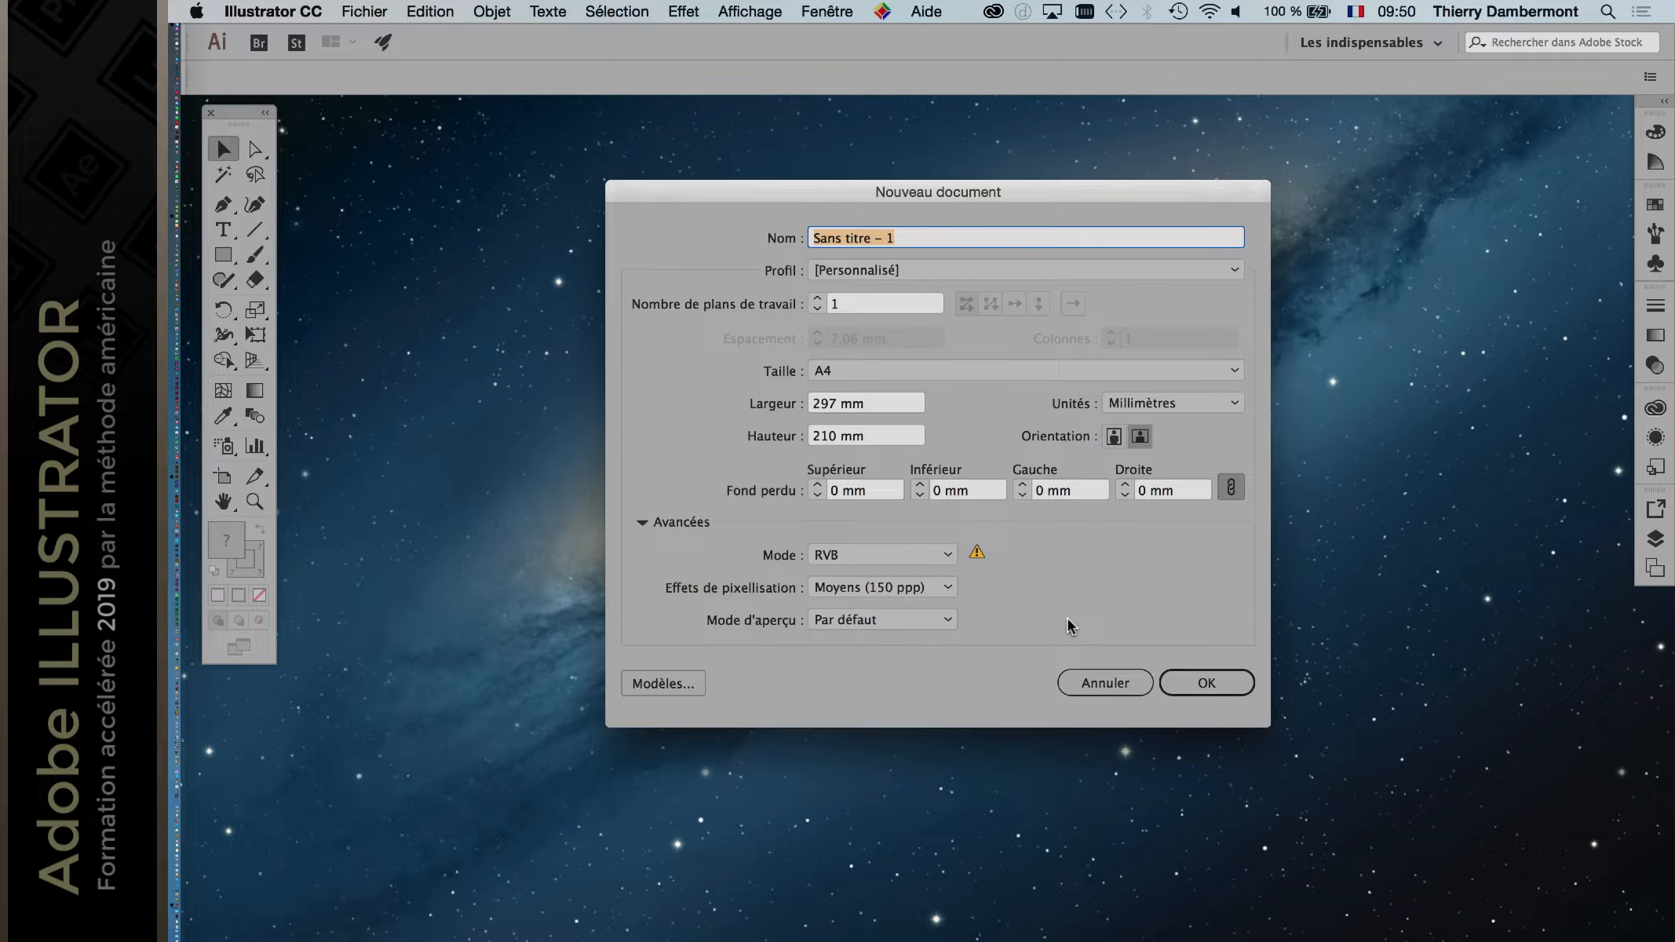
left_click(1111, 682)
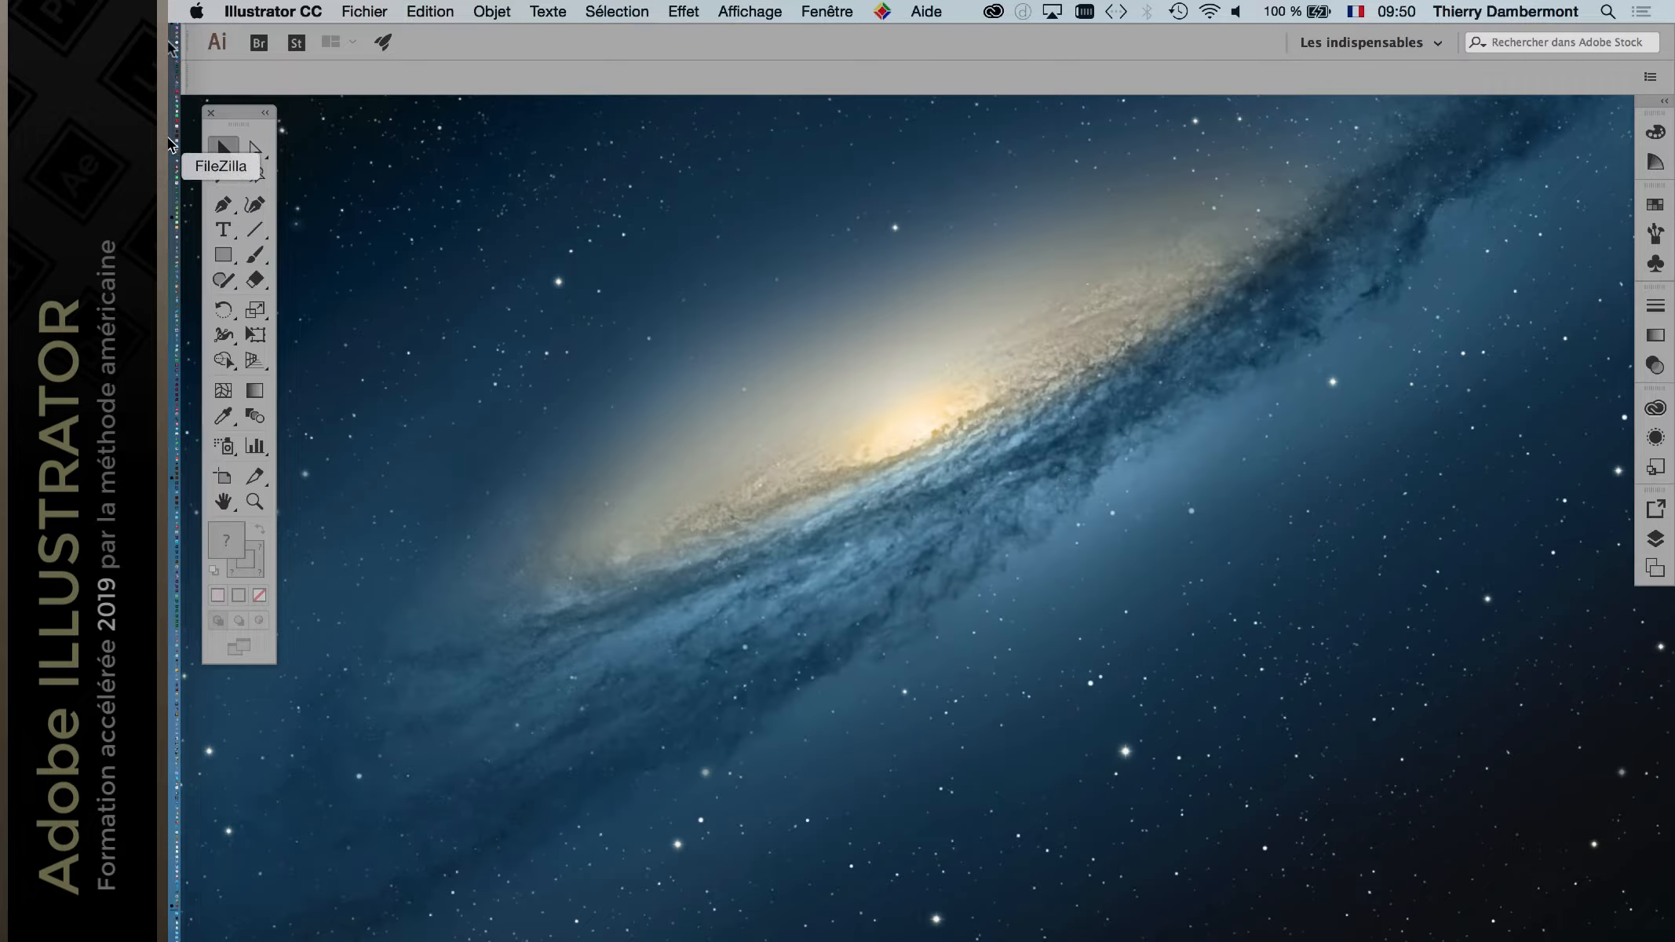
Step: Turn off the legacy "Nouveau fichier" interface in the Général preferences and confirm
left_click(290, 11)
mouse_move(314, 63)
left_click(526, 64)
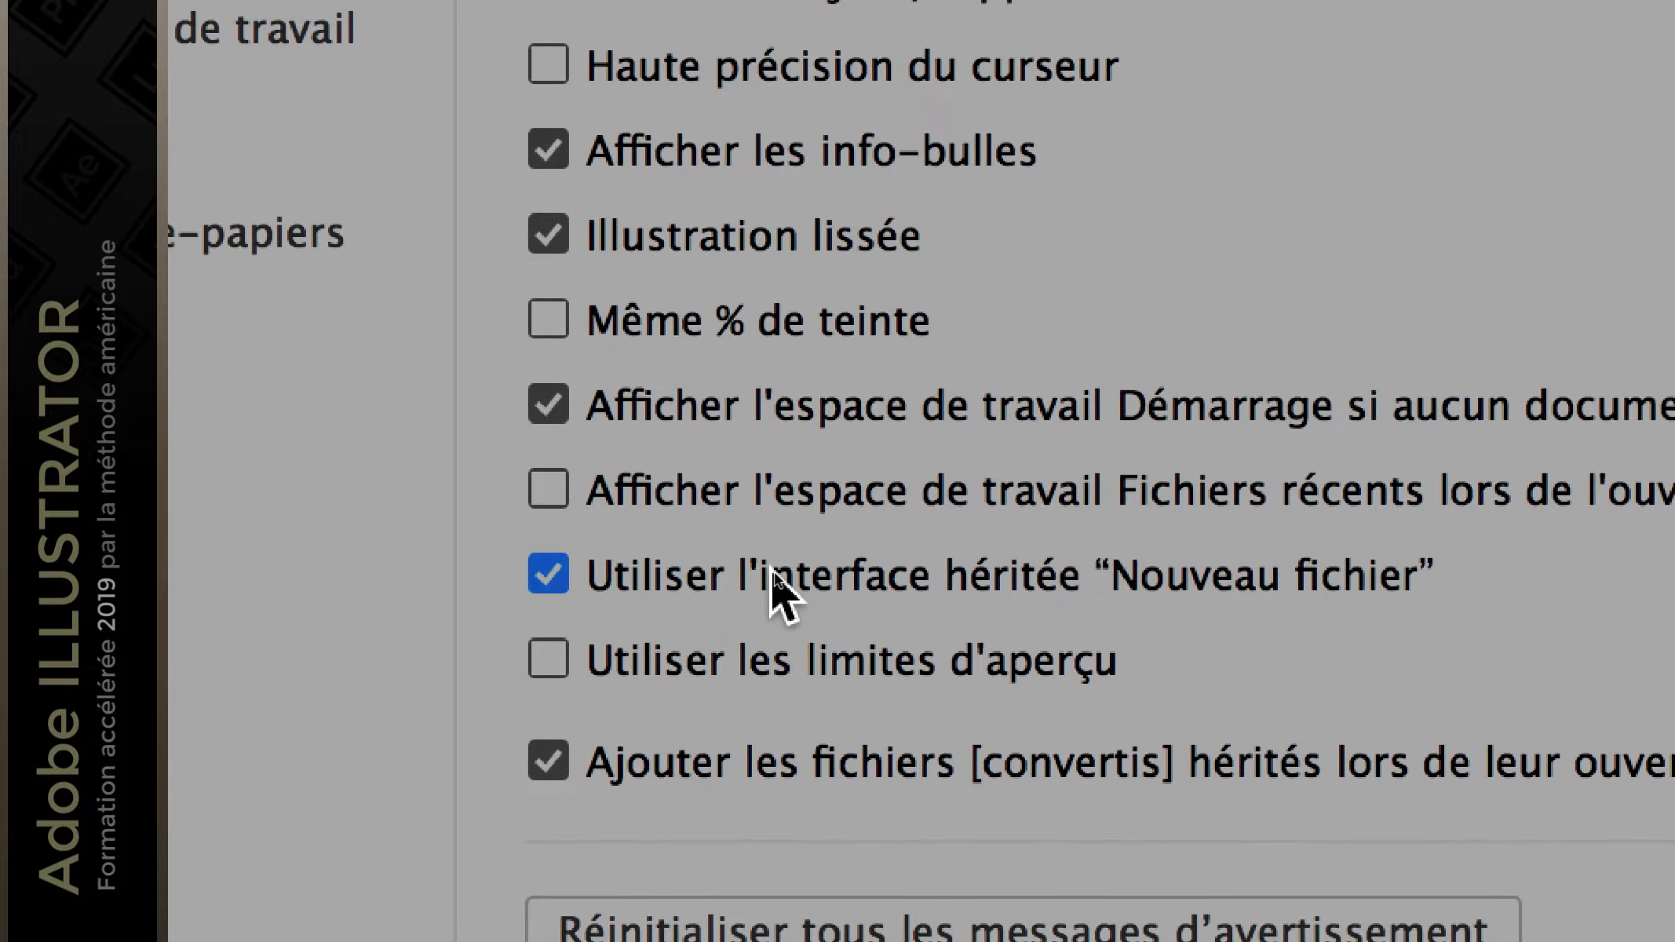
left_click(376, 563)
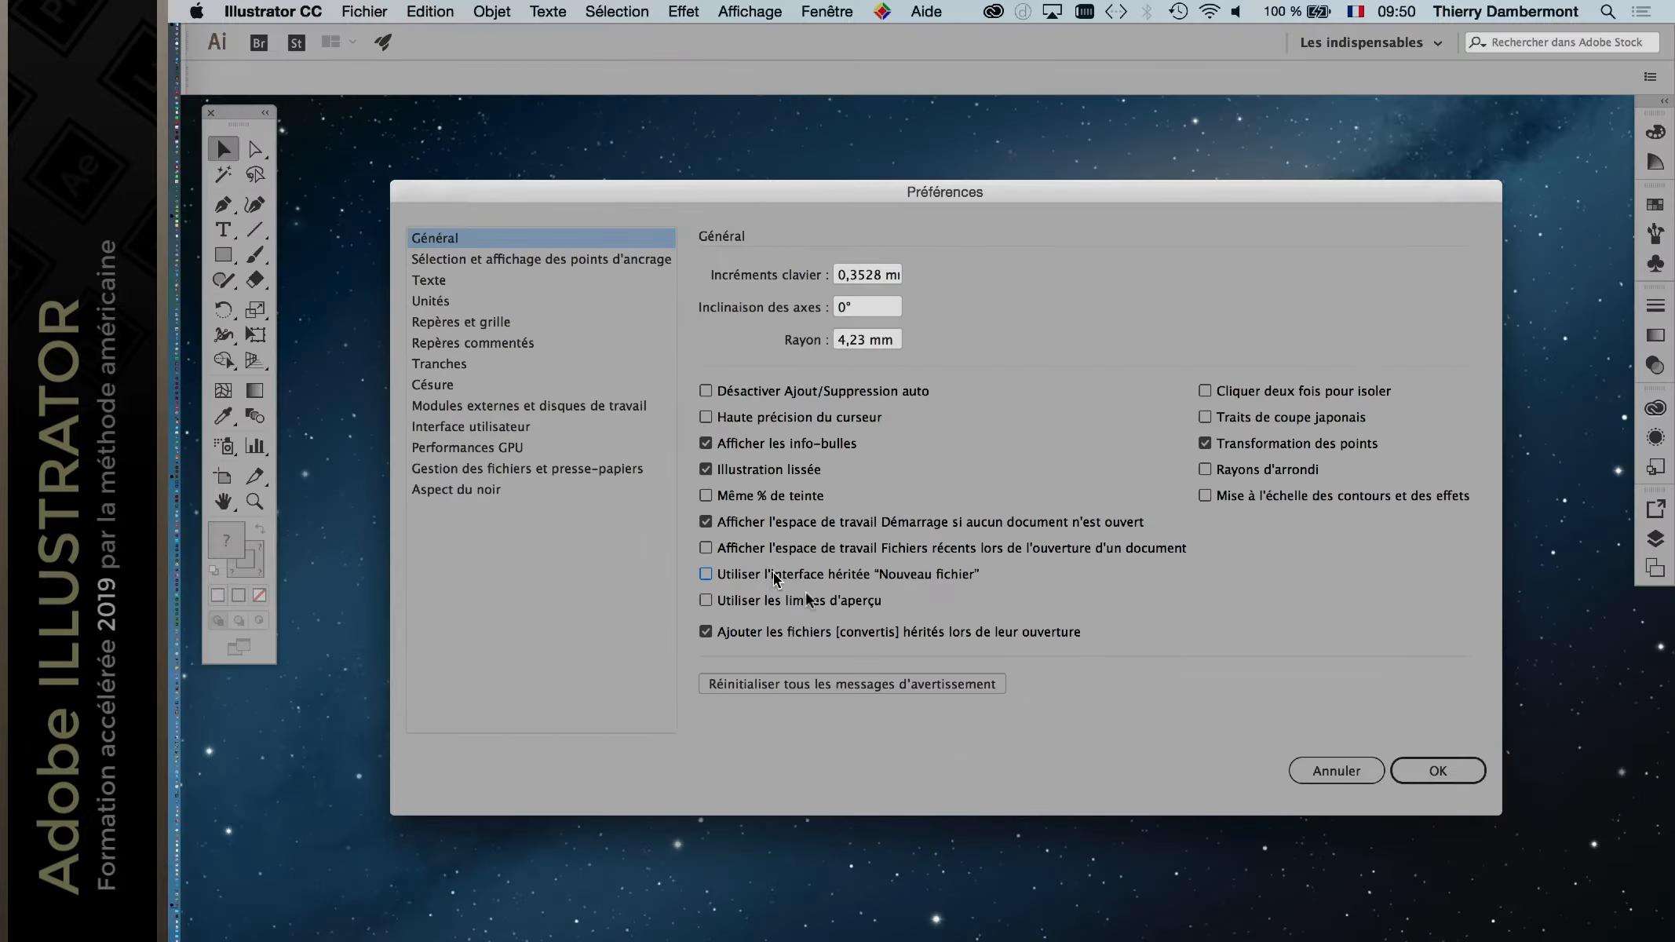
left_click(1442, 777)
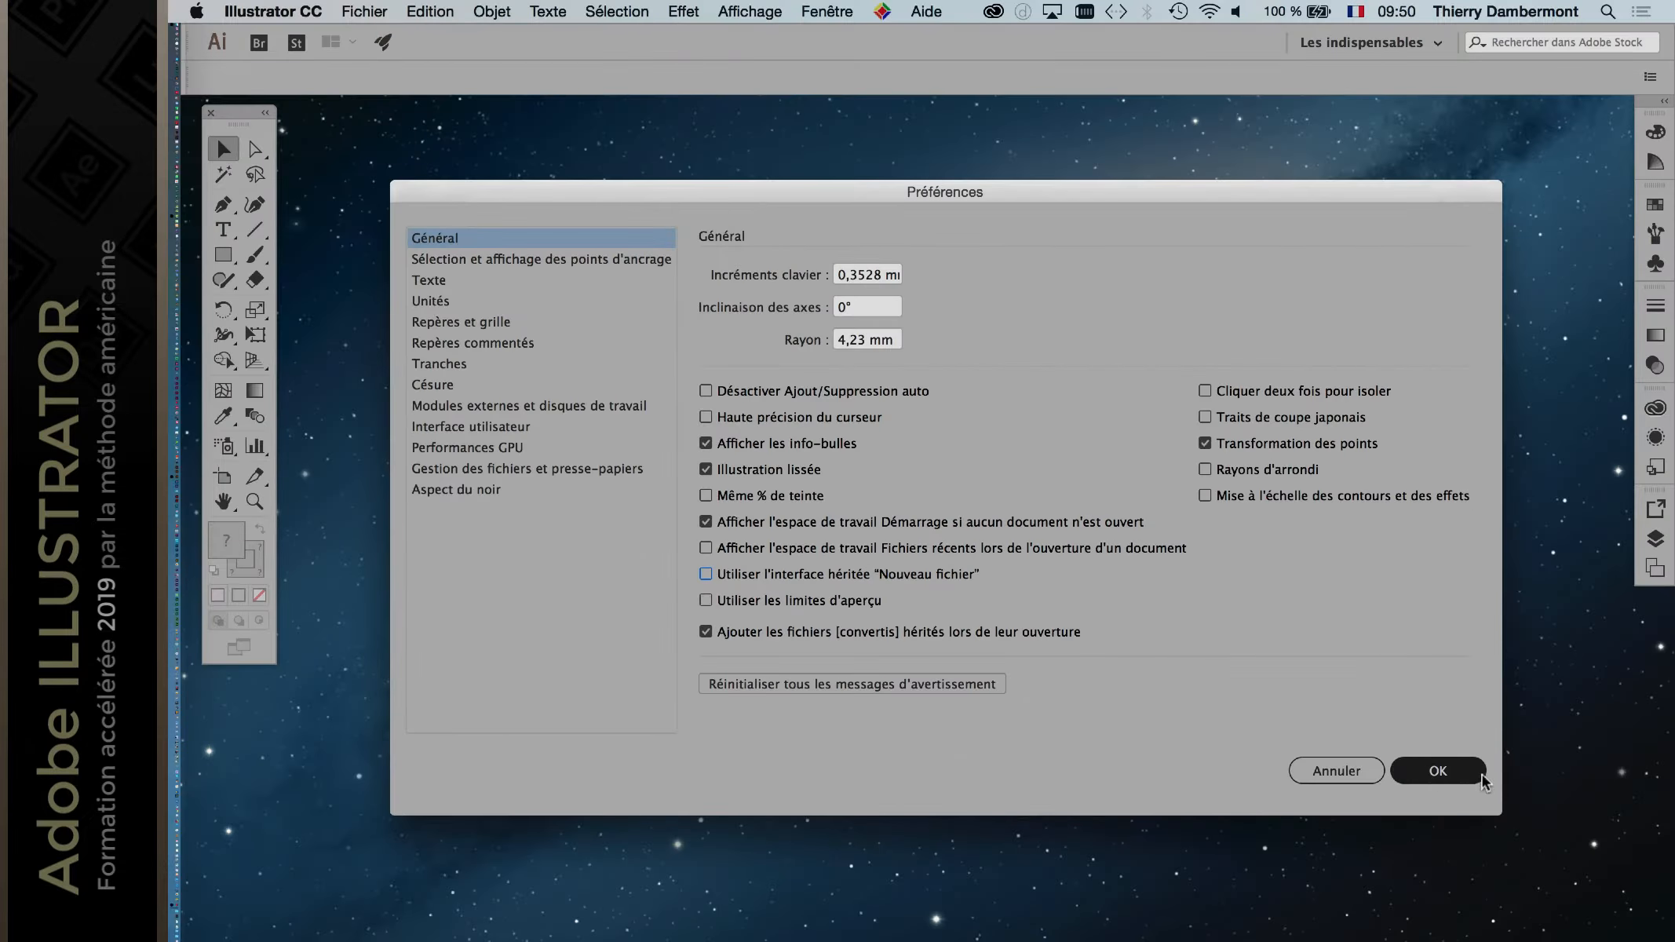
Step: Open the modern Nouveau document window for inspection and close it without creating a document
left_click(366, 8)
left_click(393, 35)
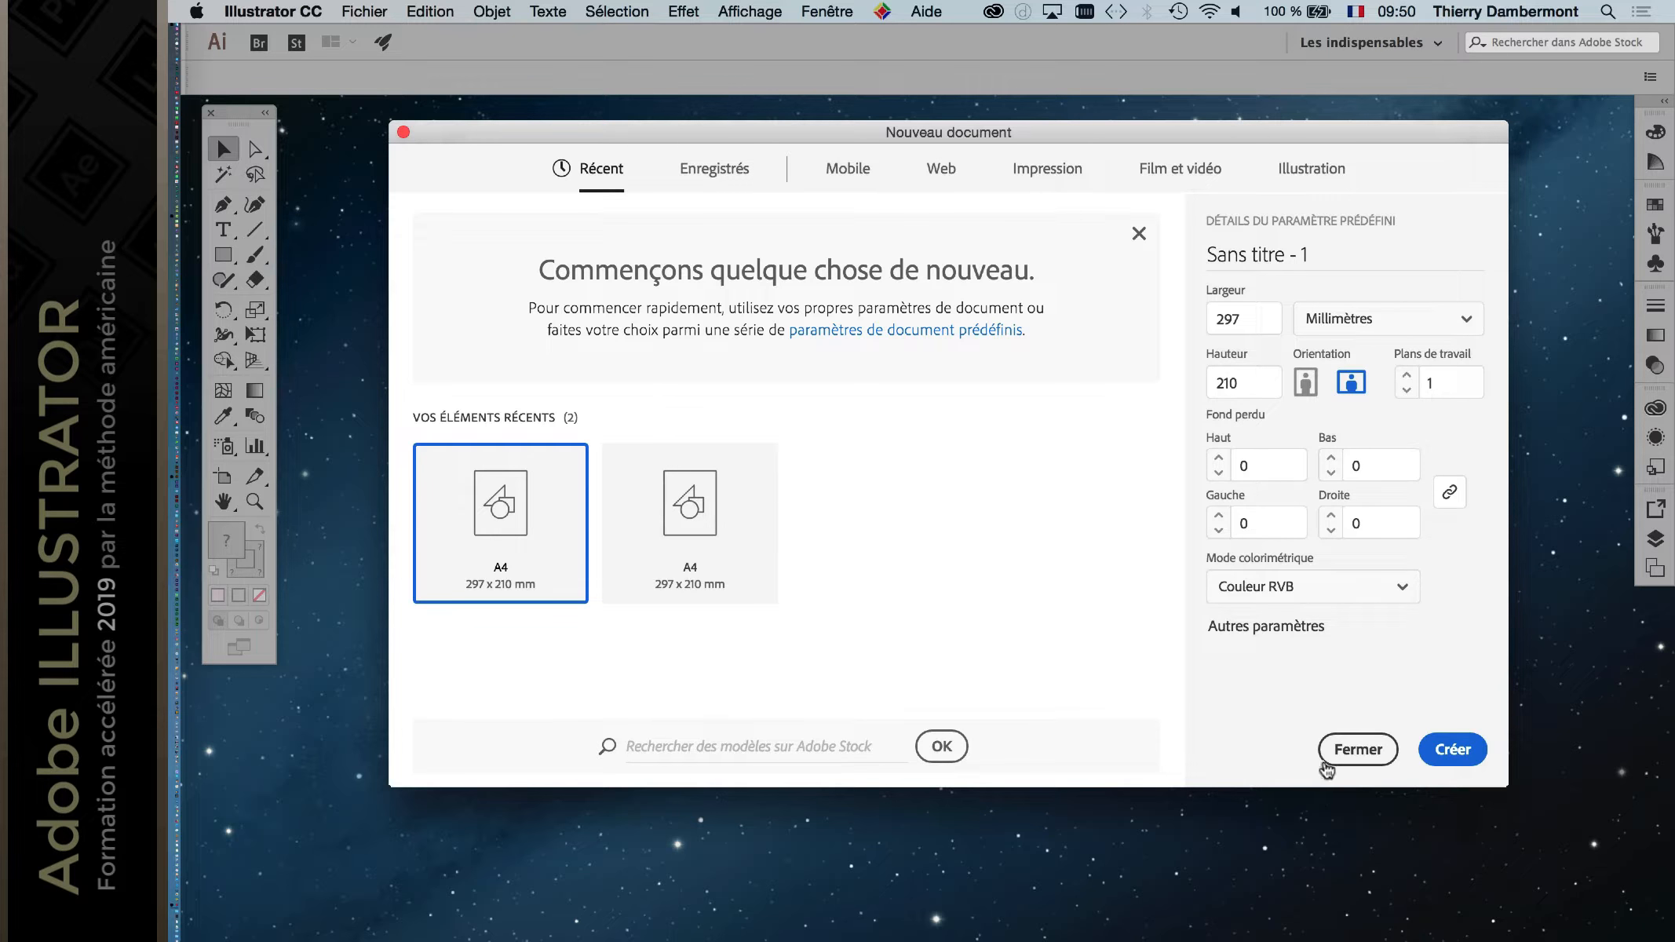
left_click(1358, 751)
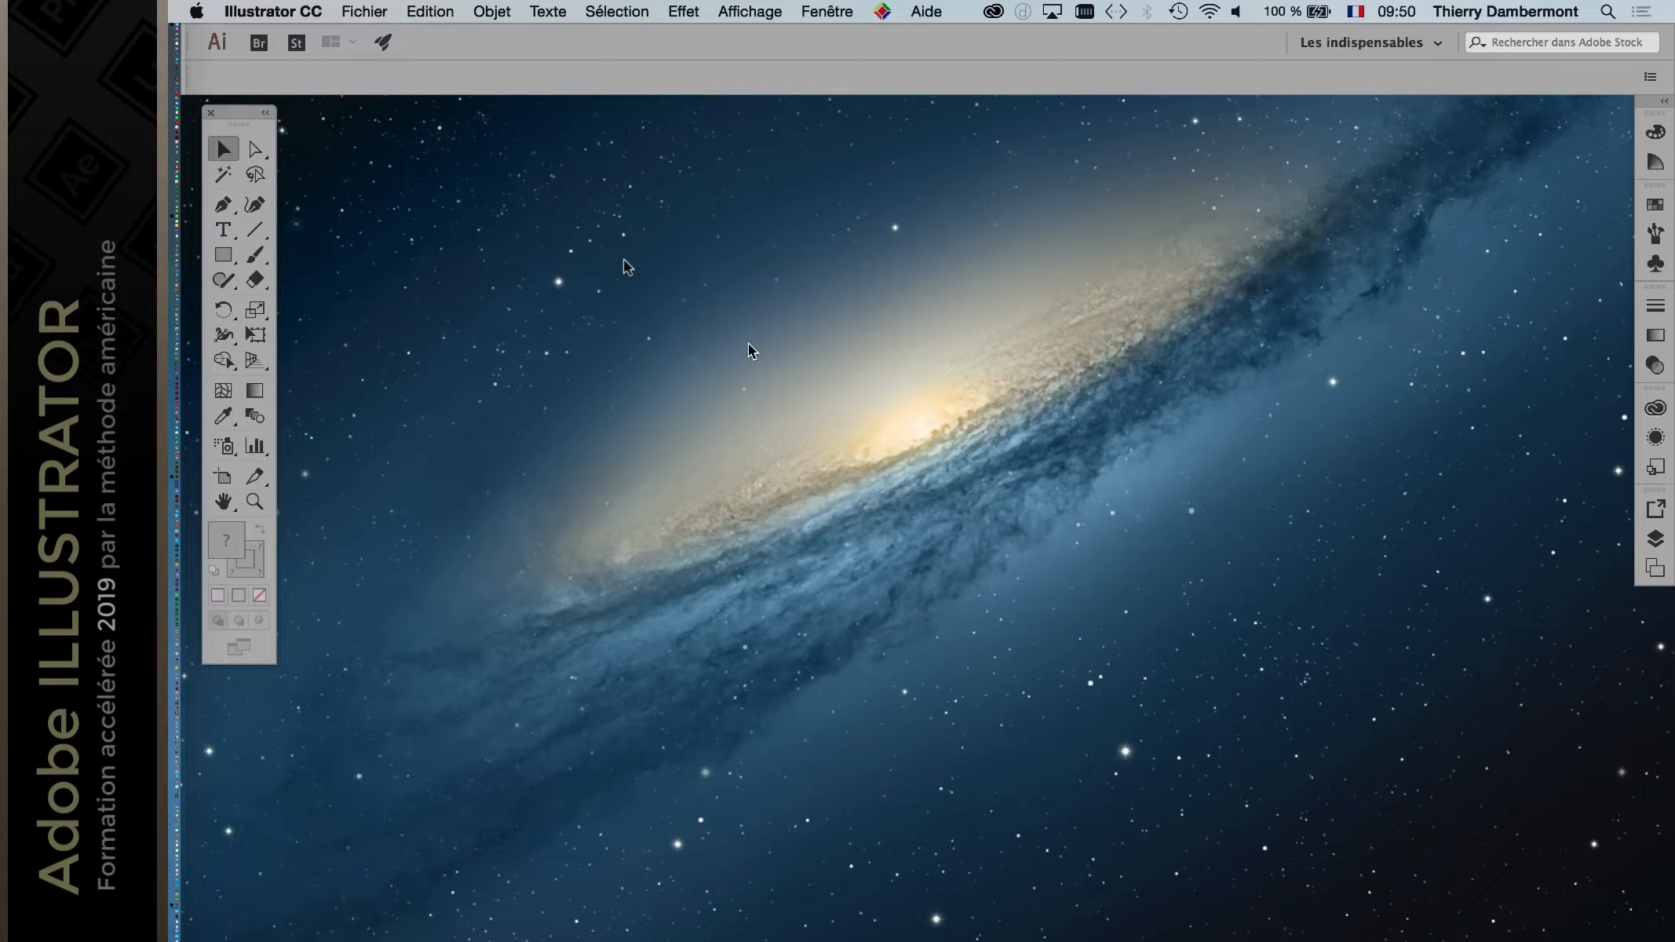
Step: Turn on "Utiliser l'interface héritée Nouveau fichier" in the Général preferences and confirm
left_click(306, 11)
mouse_move(302, 70)
left_click(475, 71)
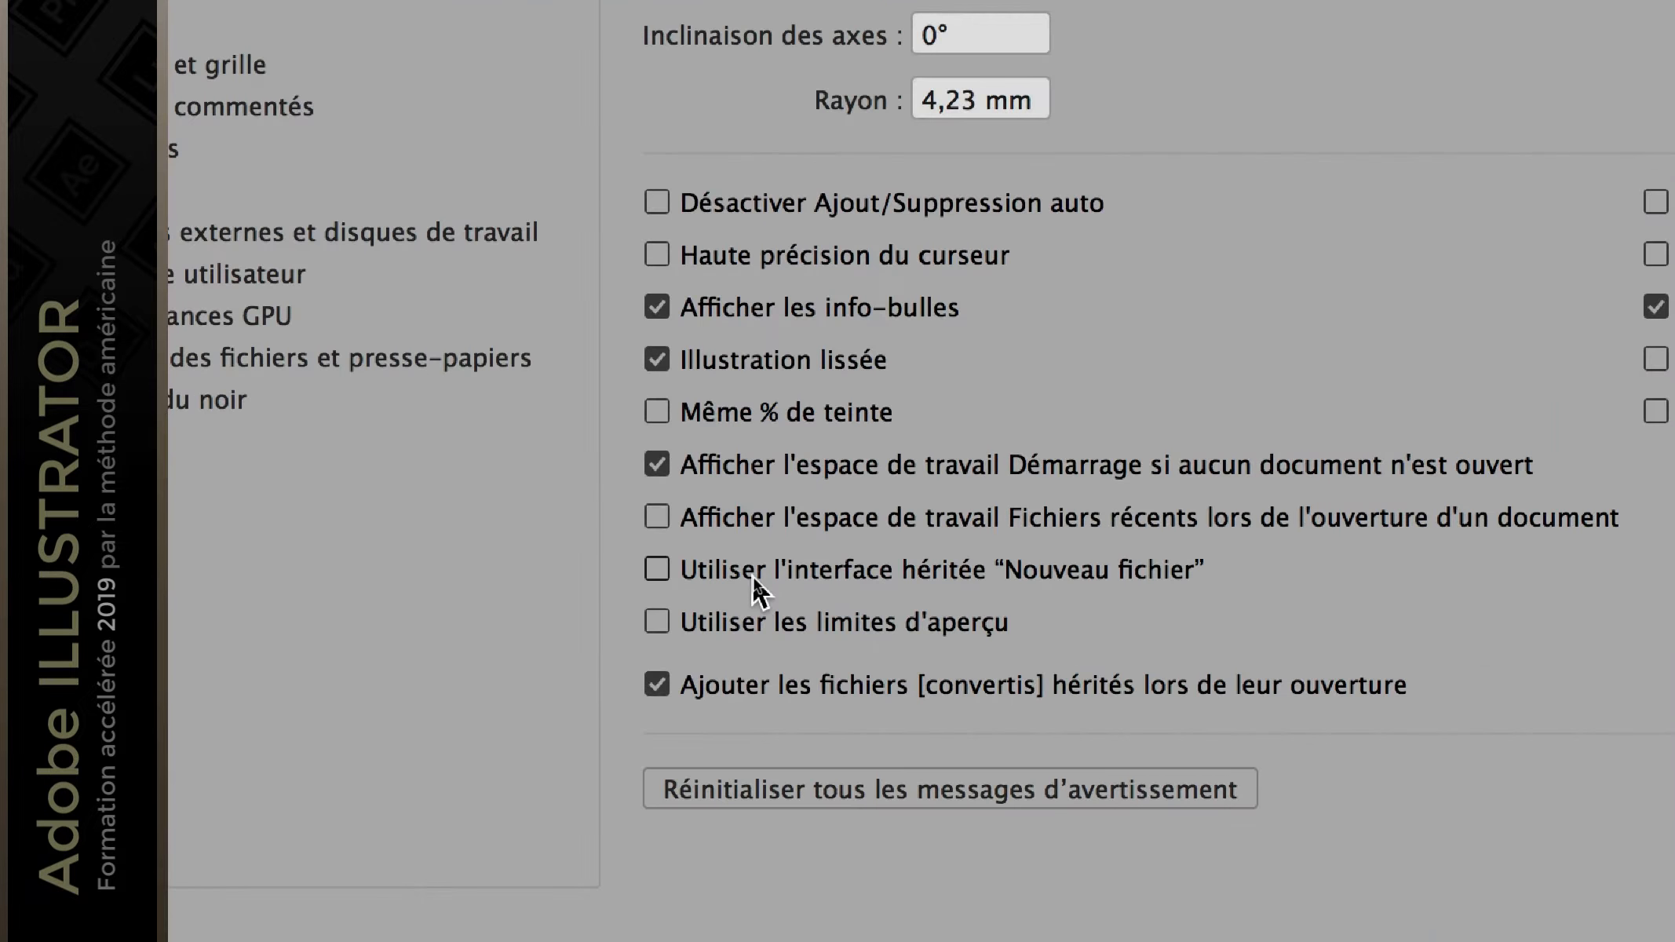
left_click(754, 577)
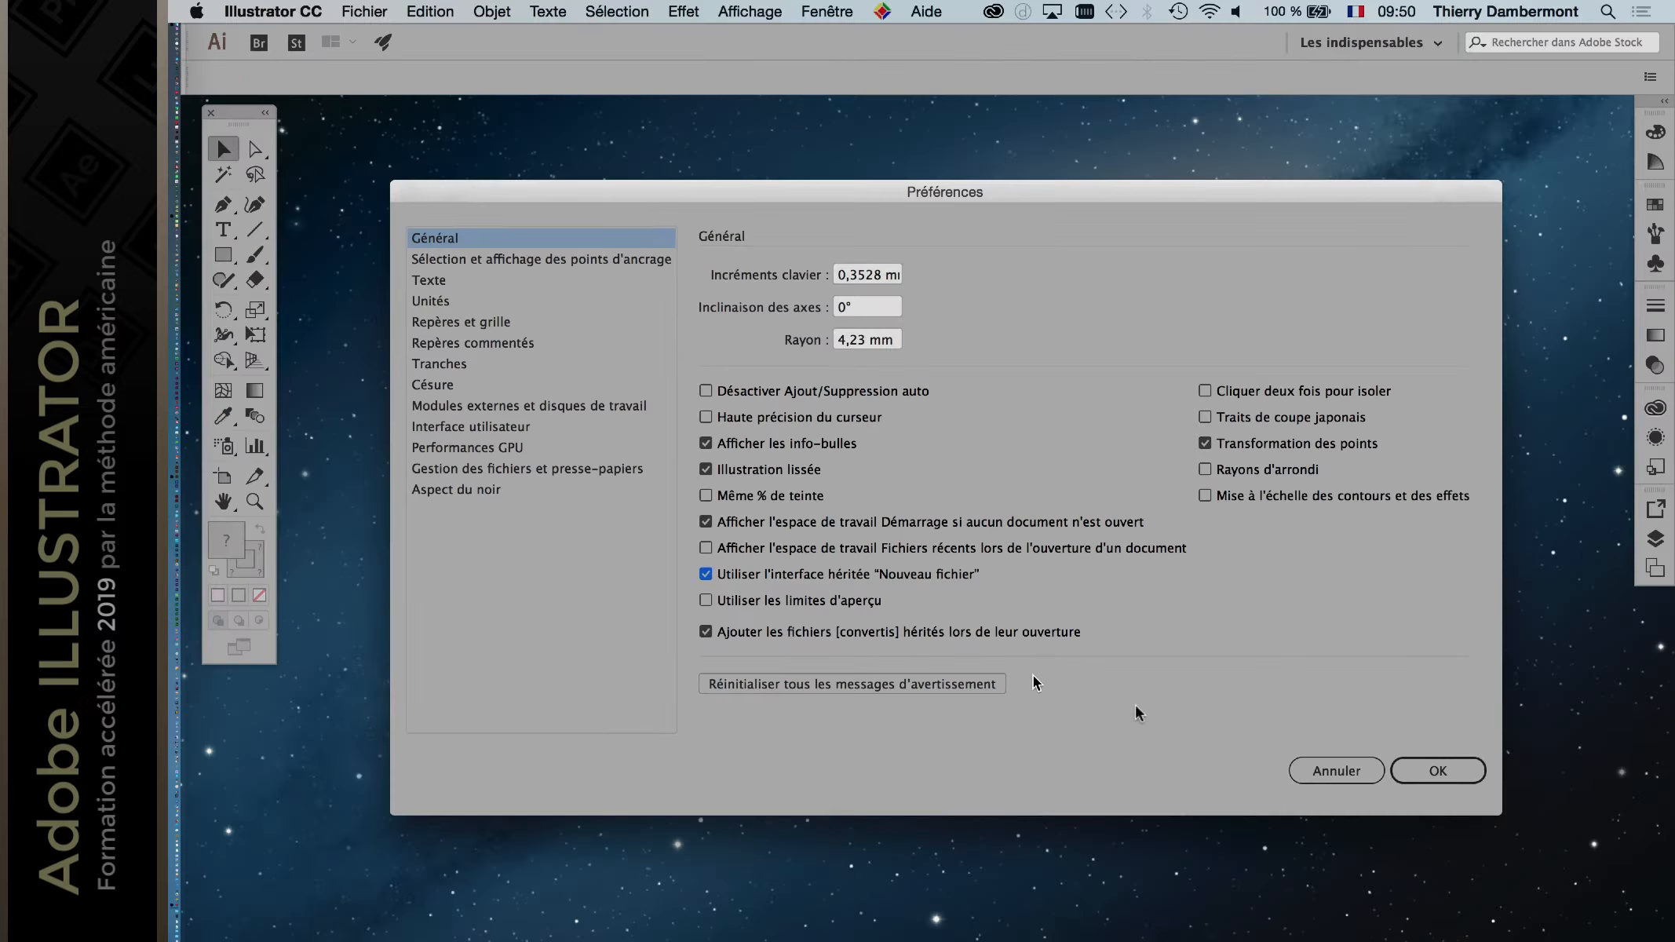
left_click(1441, 769)
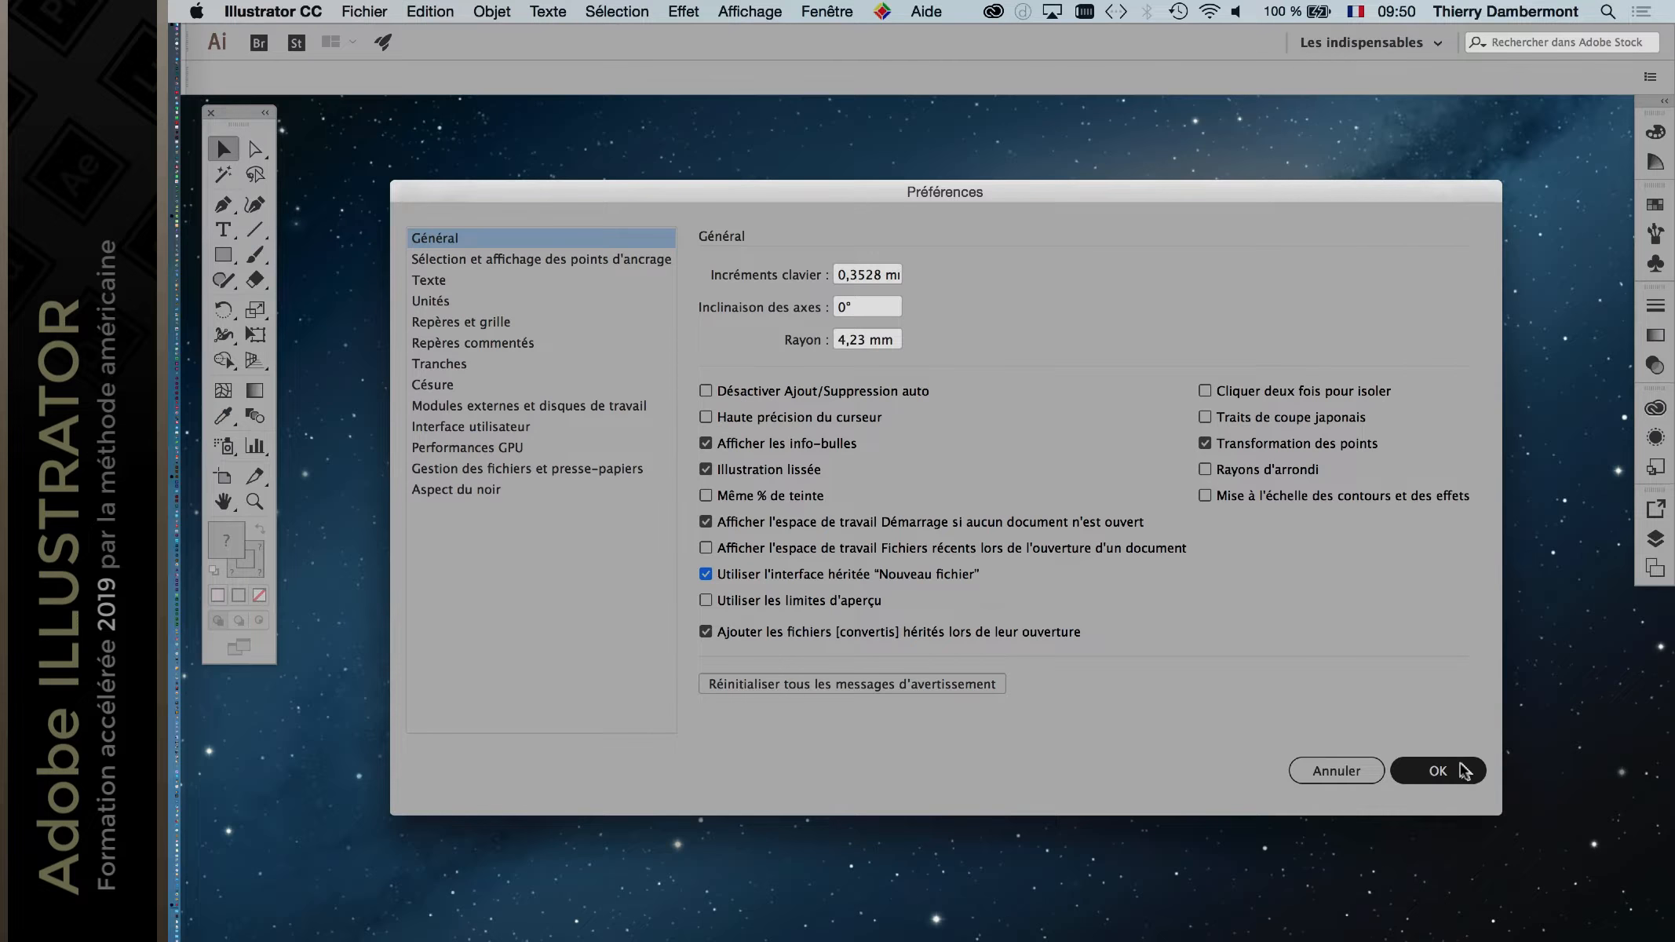
Step: Start a new document and reposition the Nouveau document dialog on the screen
left_click(365, 11)
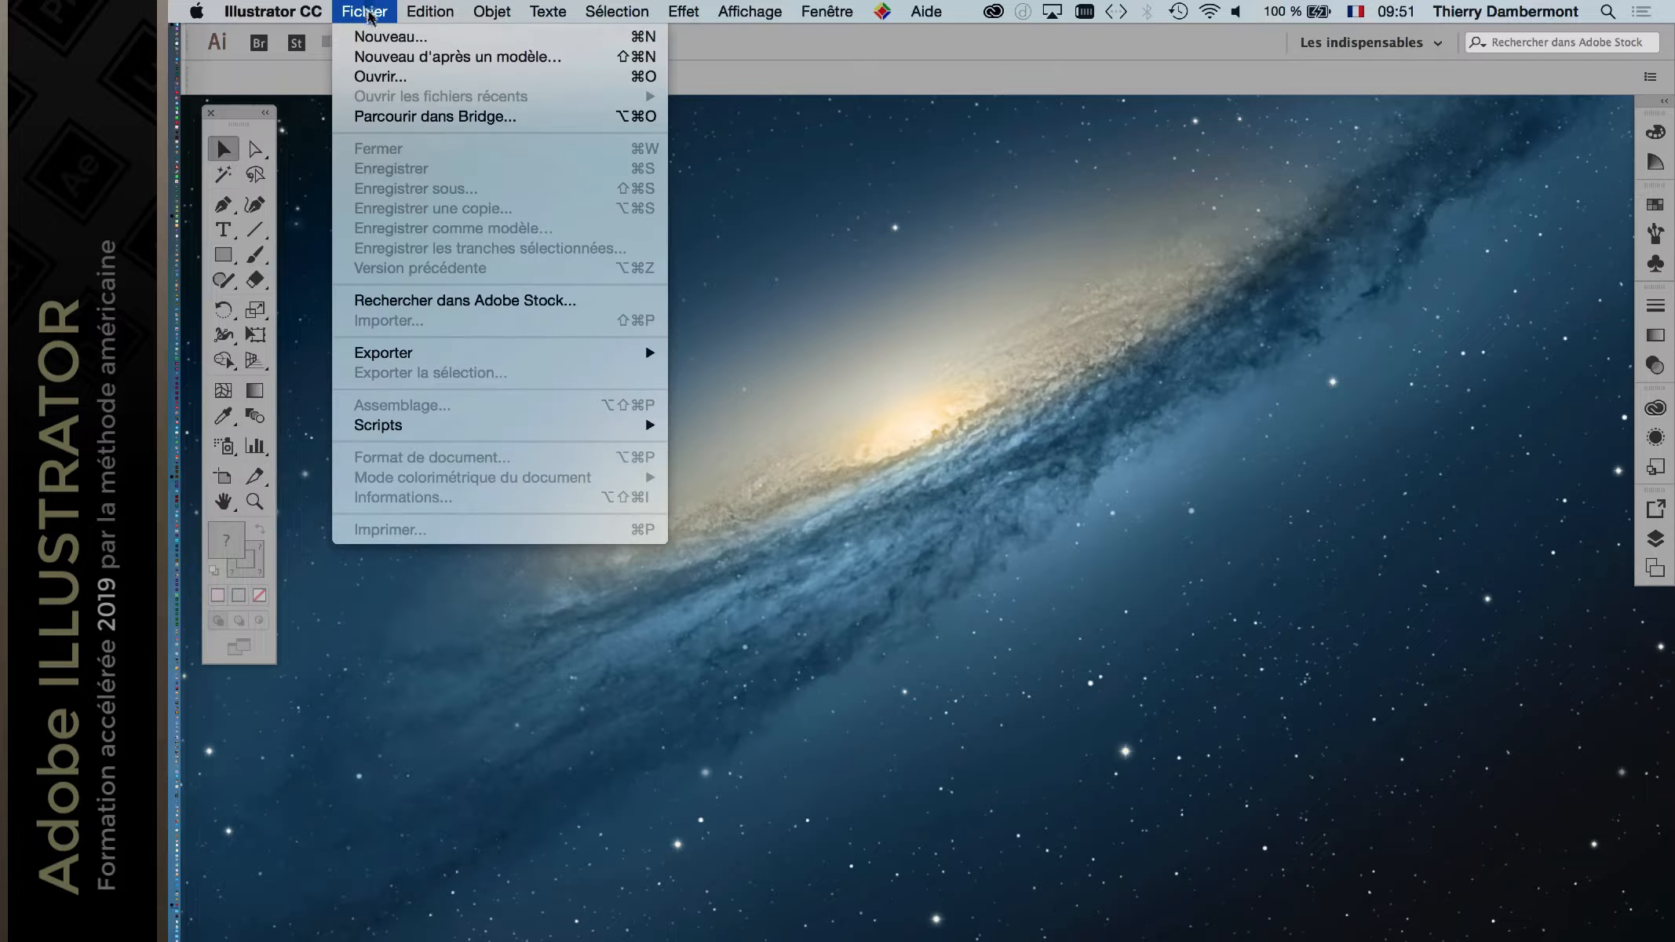
left_click(373, 37)
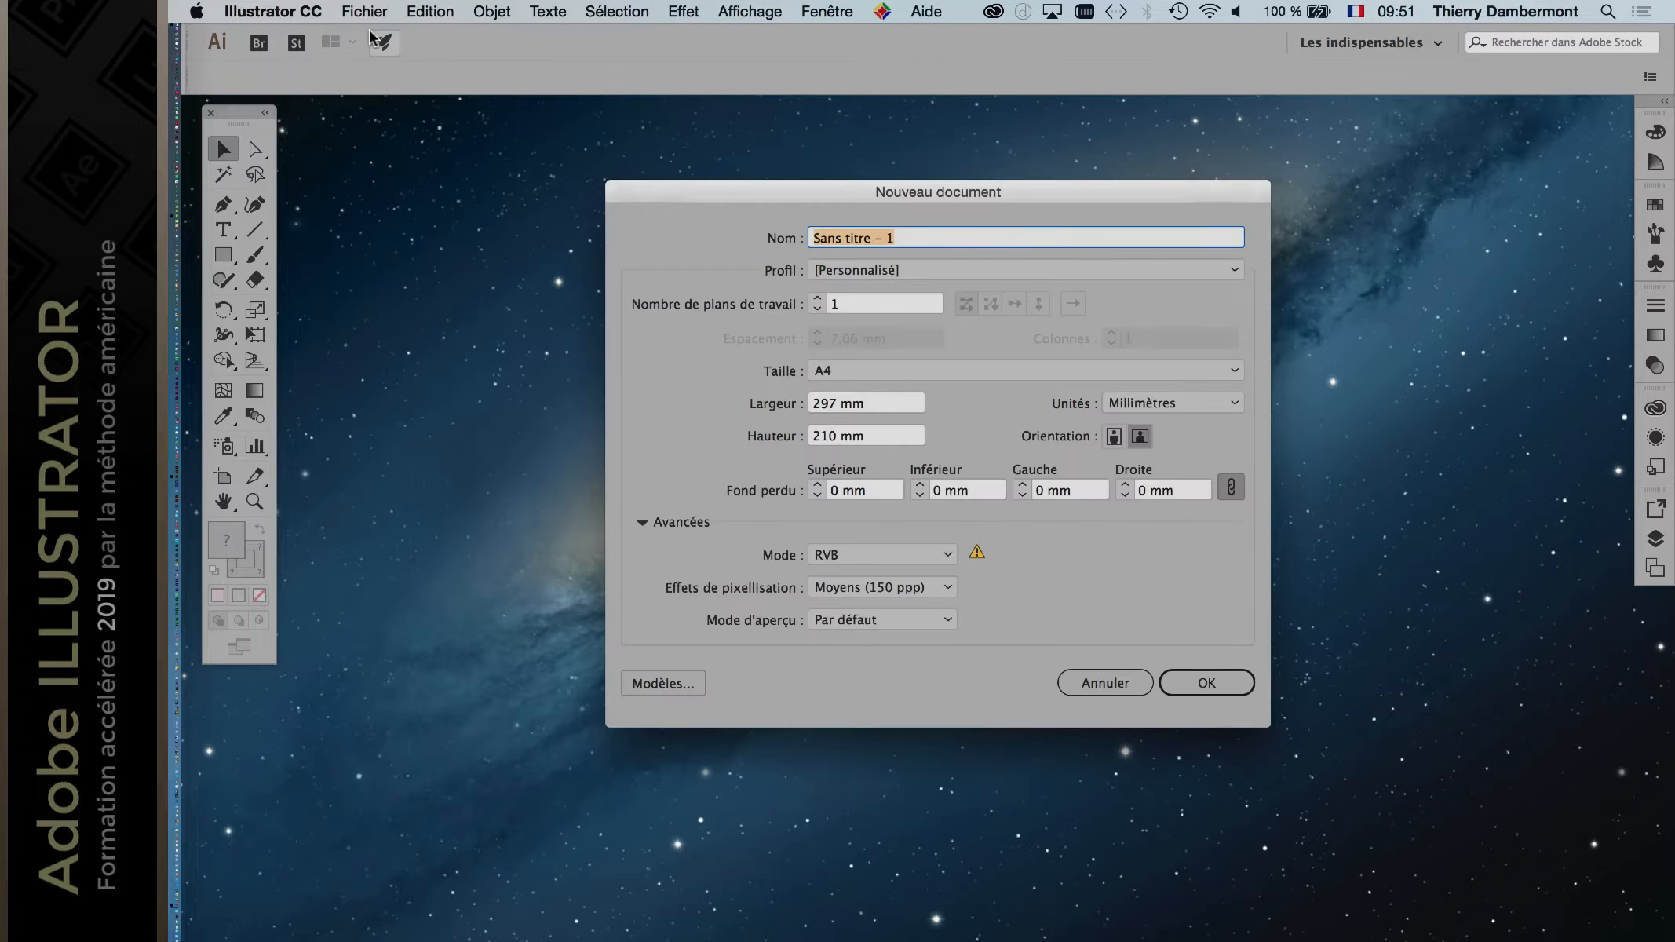
left_click_drag(706, 192, 637, 196)
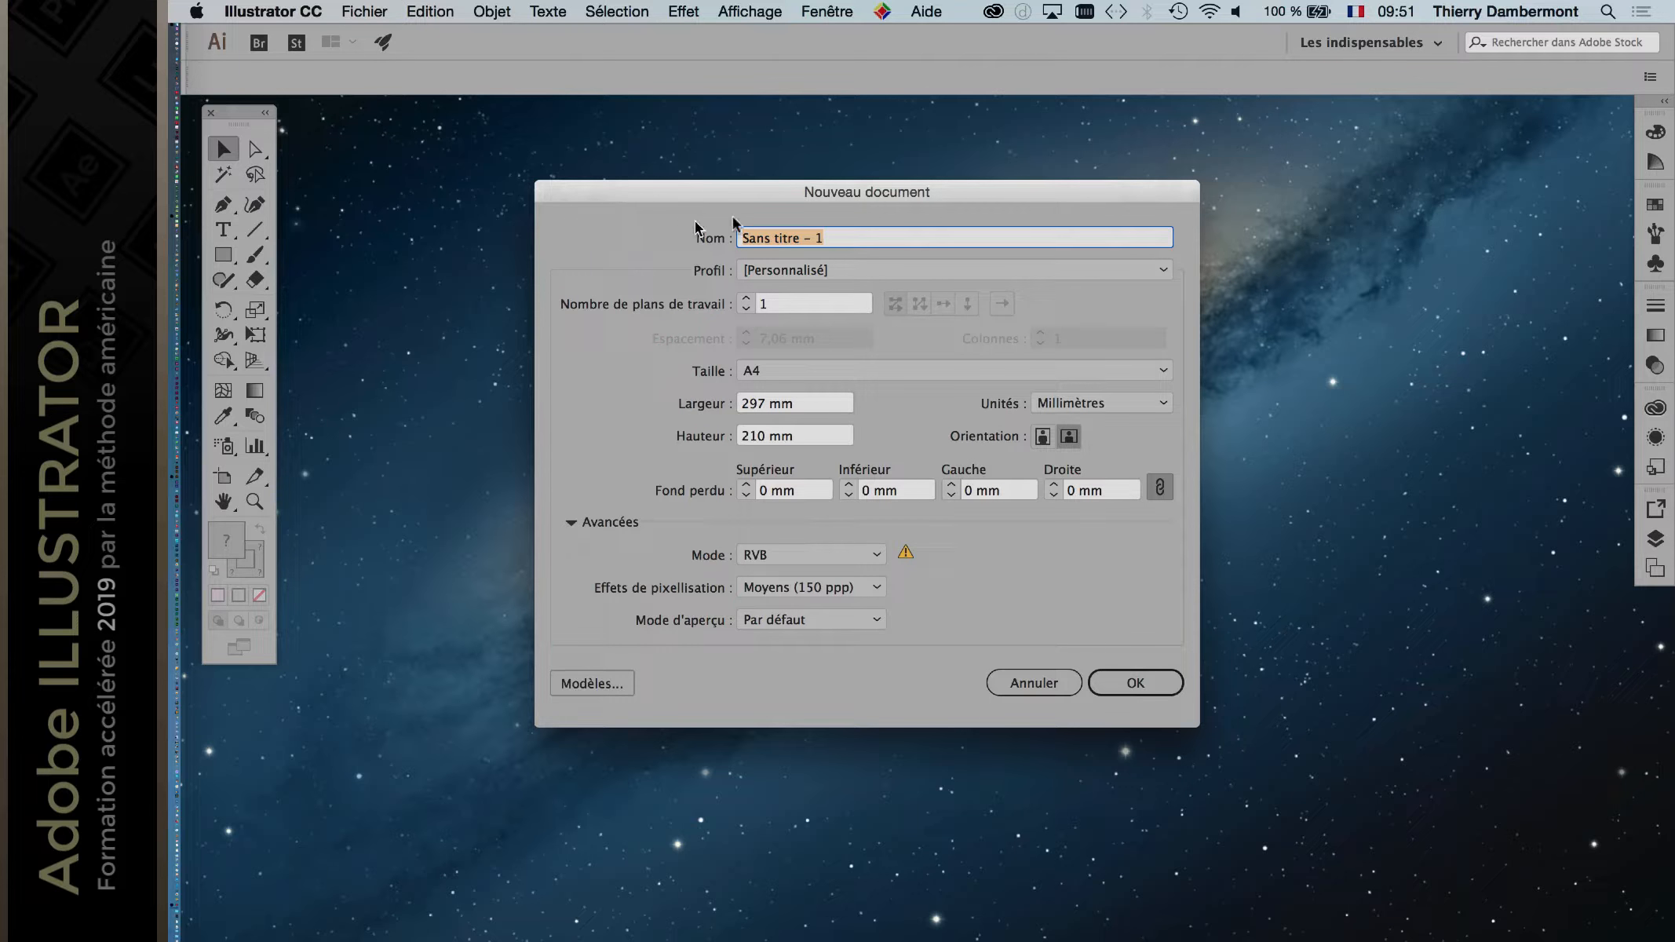
left_click_drag(814, 180, 746, 107)
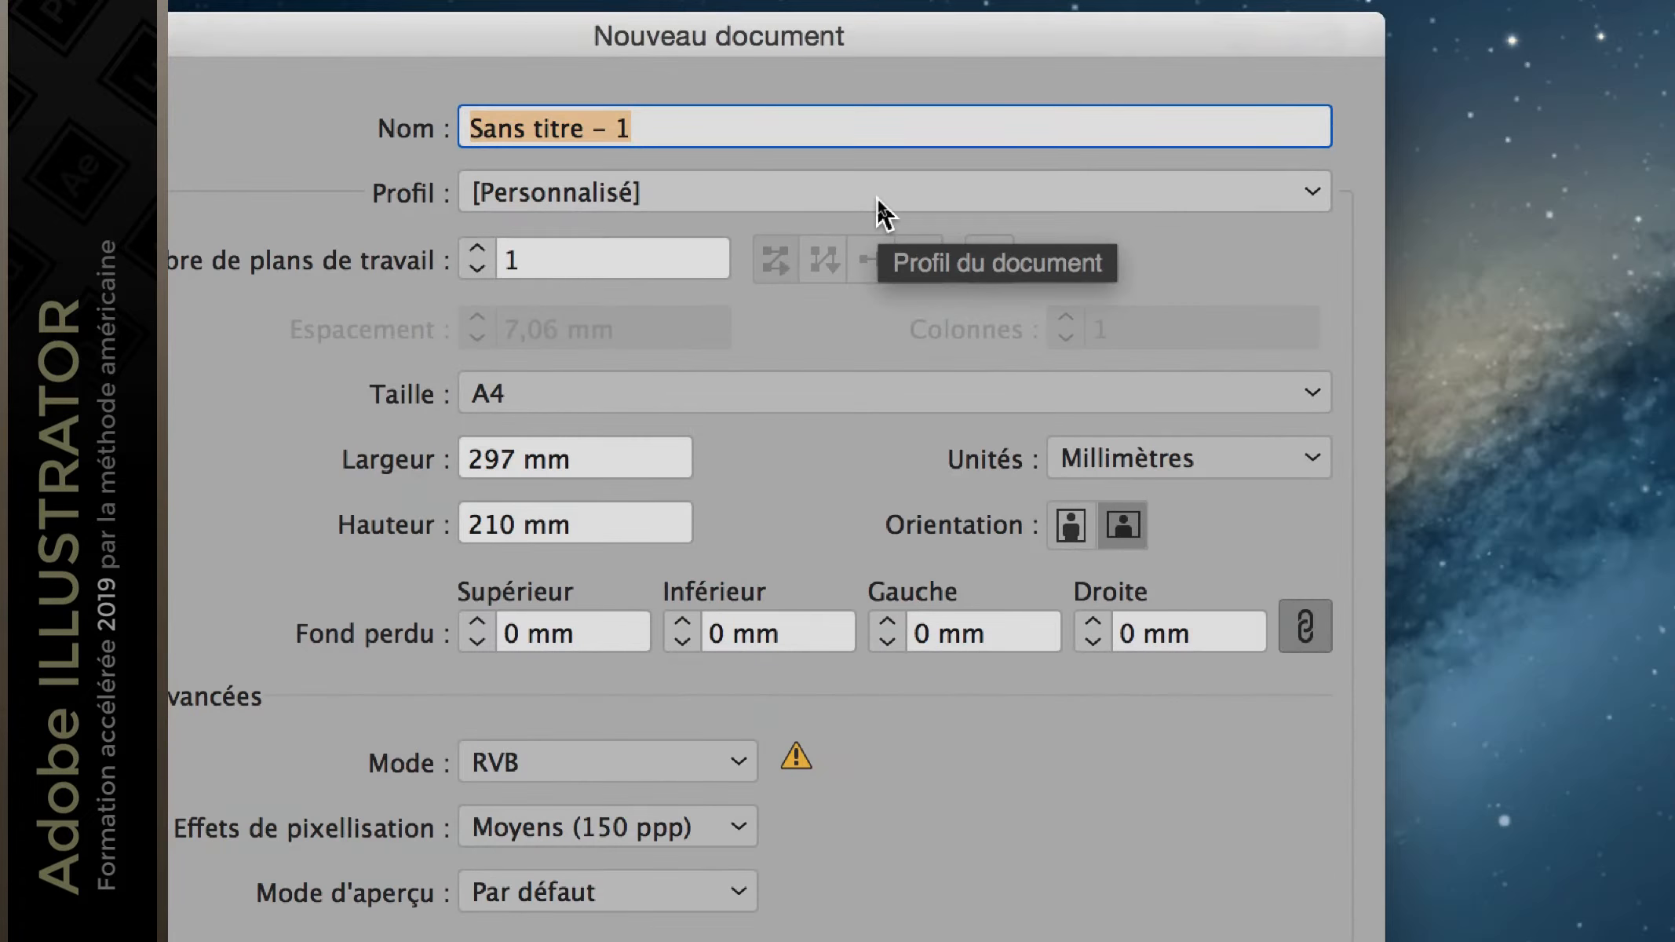
Step: Set the new document's profile to Impression, then look through the available profiles while keeping Impression
left_click(766, 204)
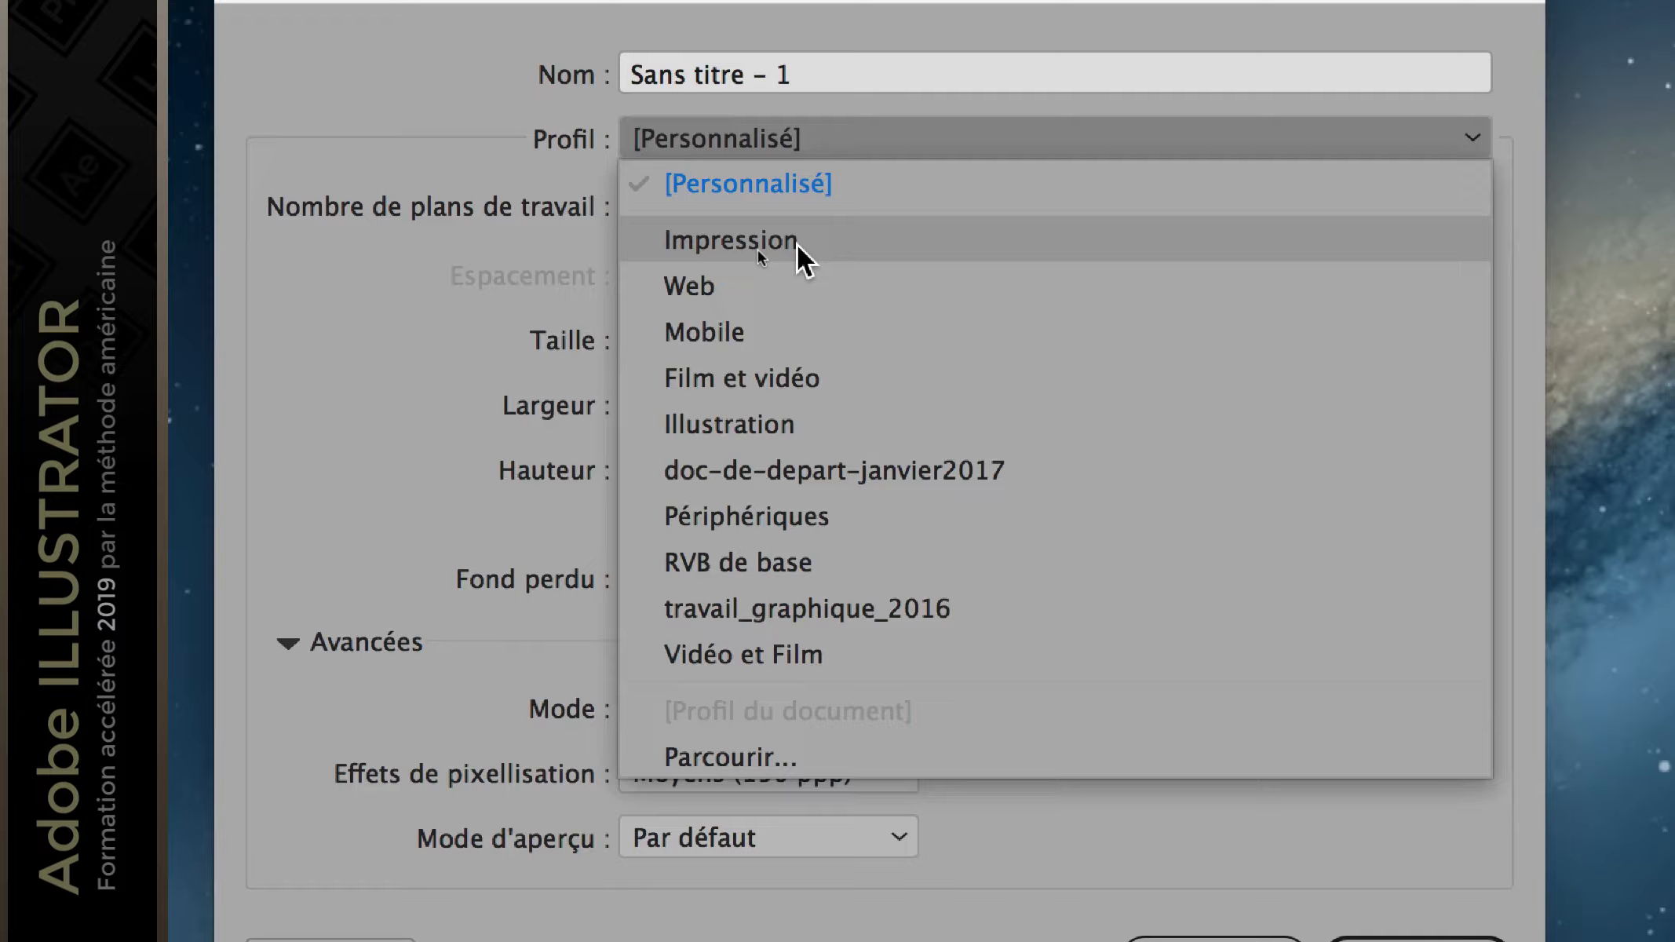
left_click(798, 243)
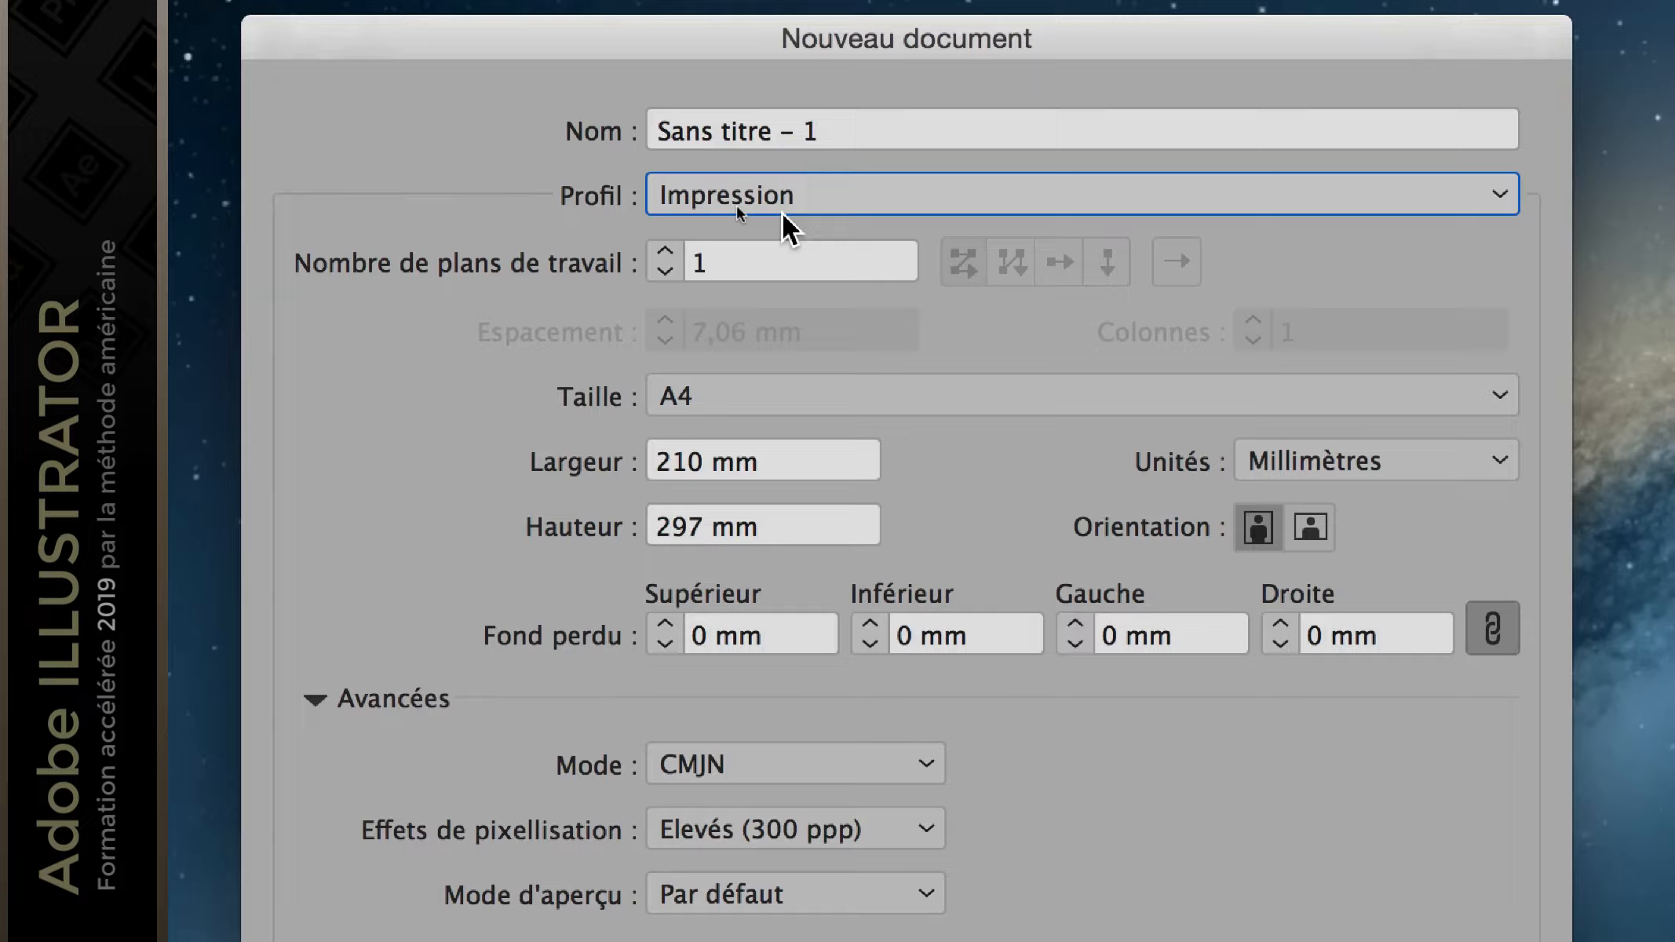
left_click(828, 193)
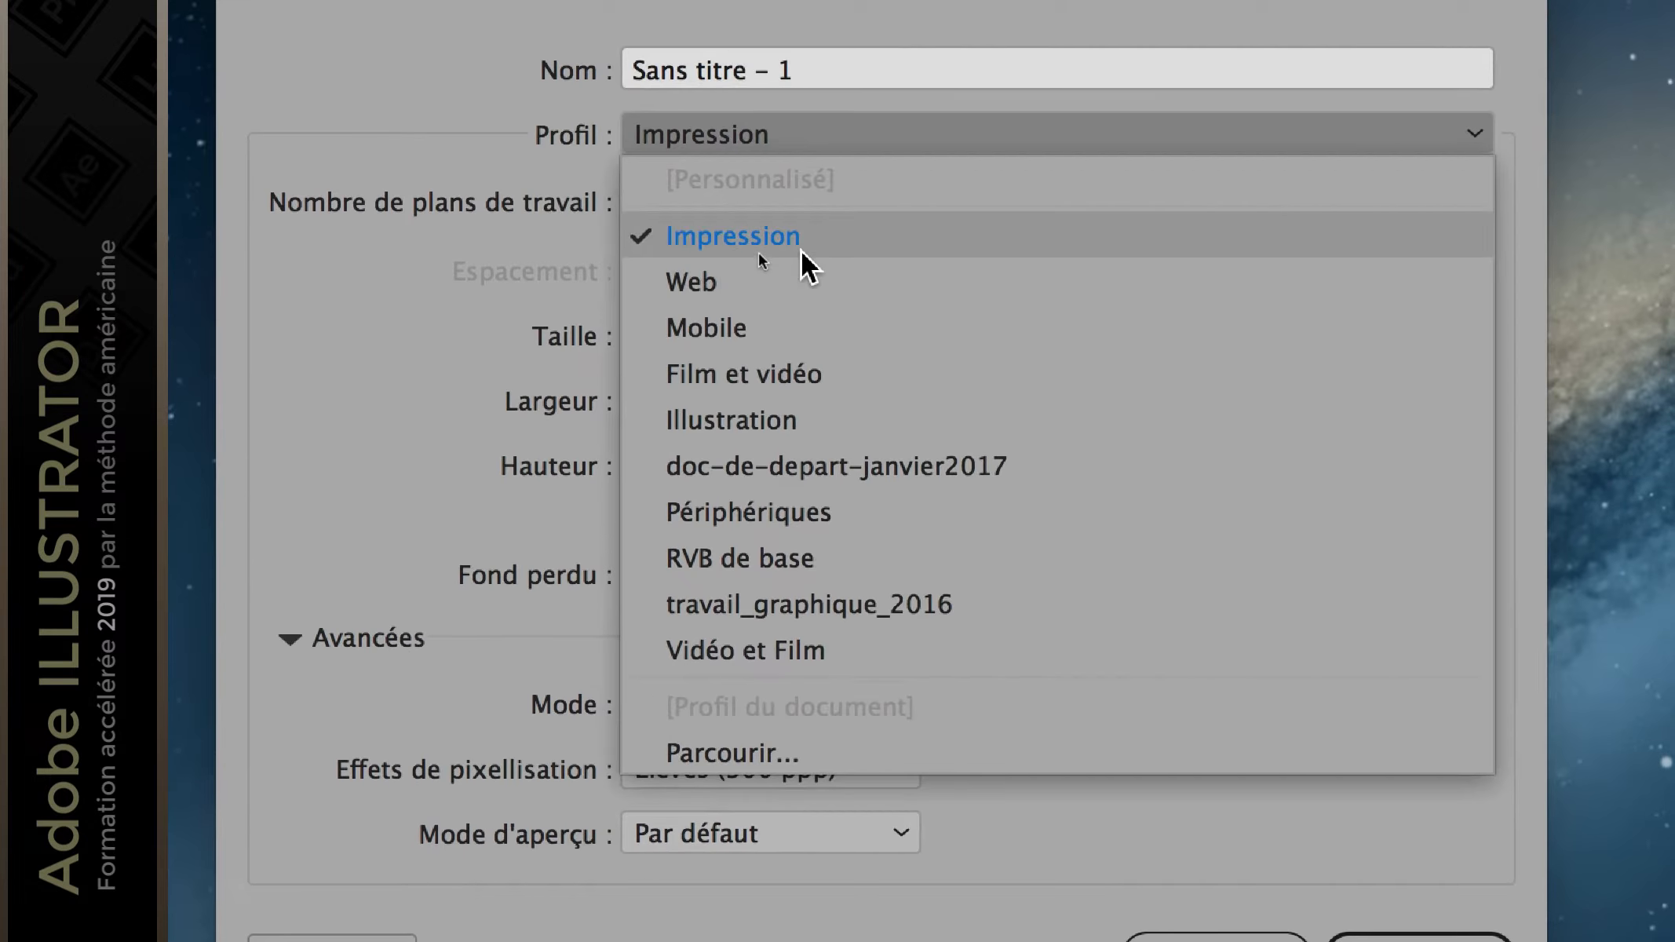
left_click(650, 102)
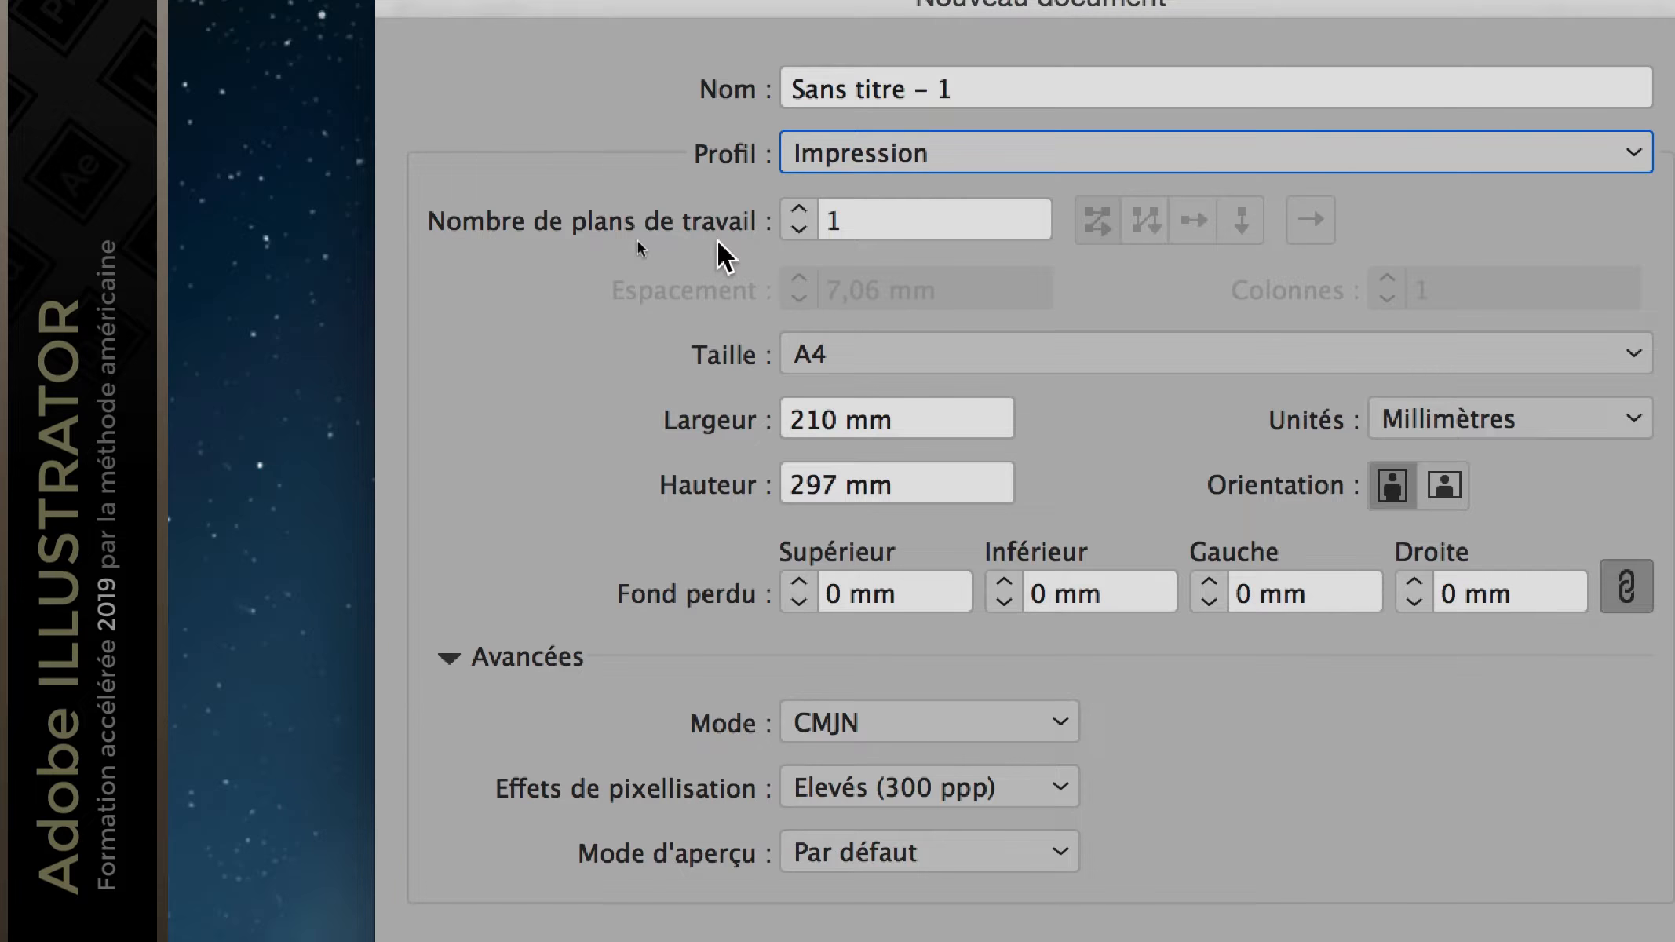
Step: Collapse and re-expand the Avancées options, then create the A4 portrait document in CMJN mode at 300 ppp
left_click(763, 234)
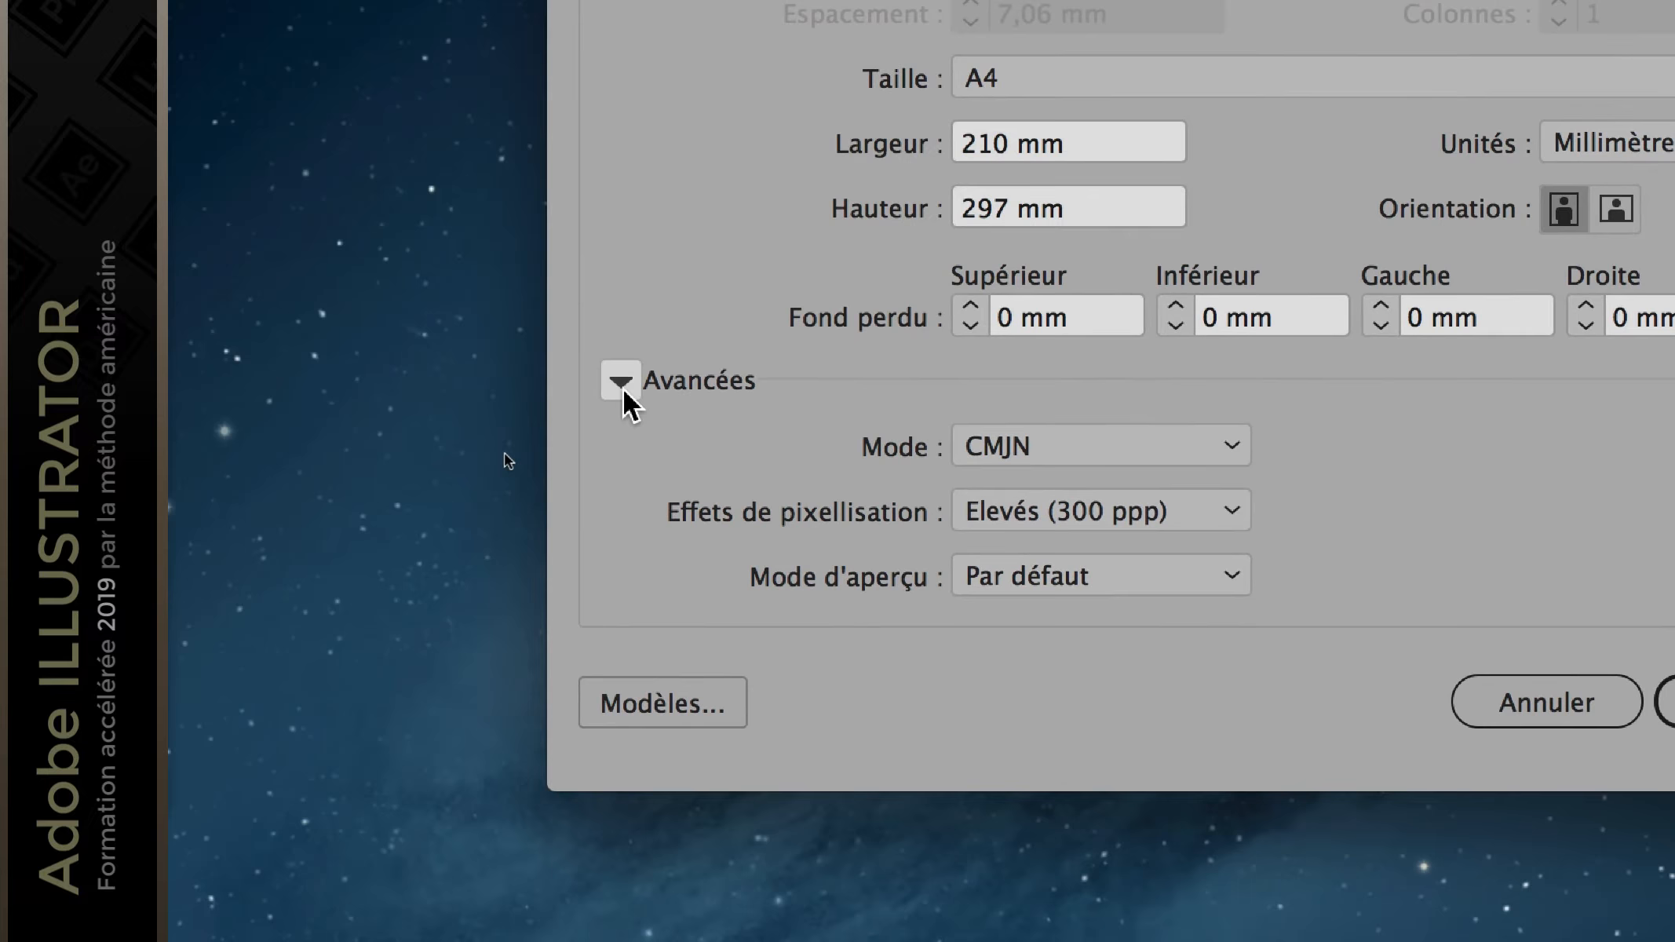
left_click(621, 381)
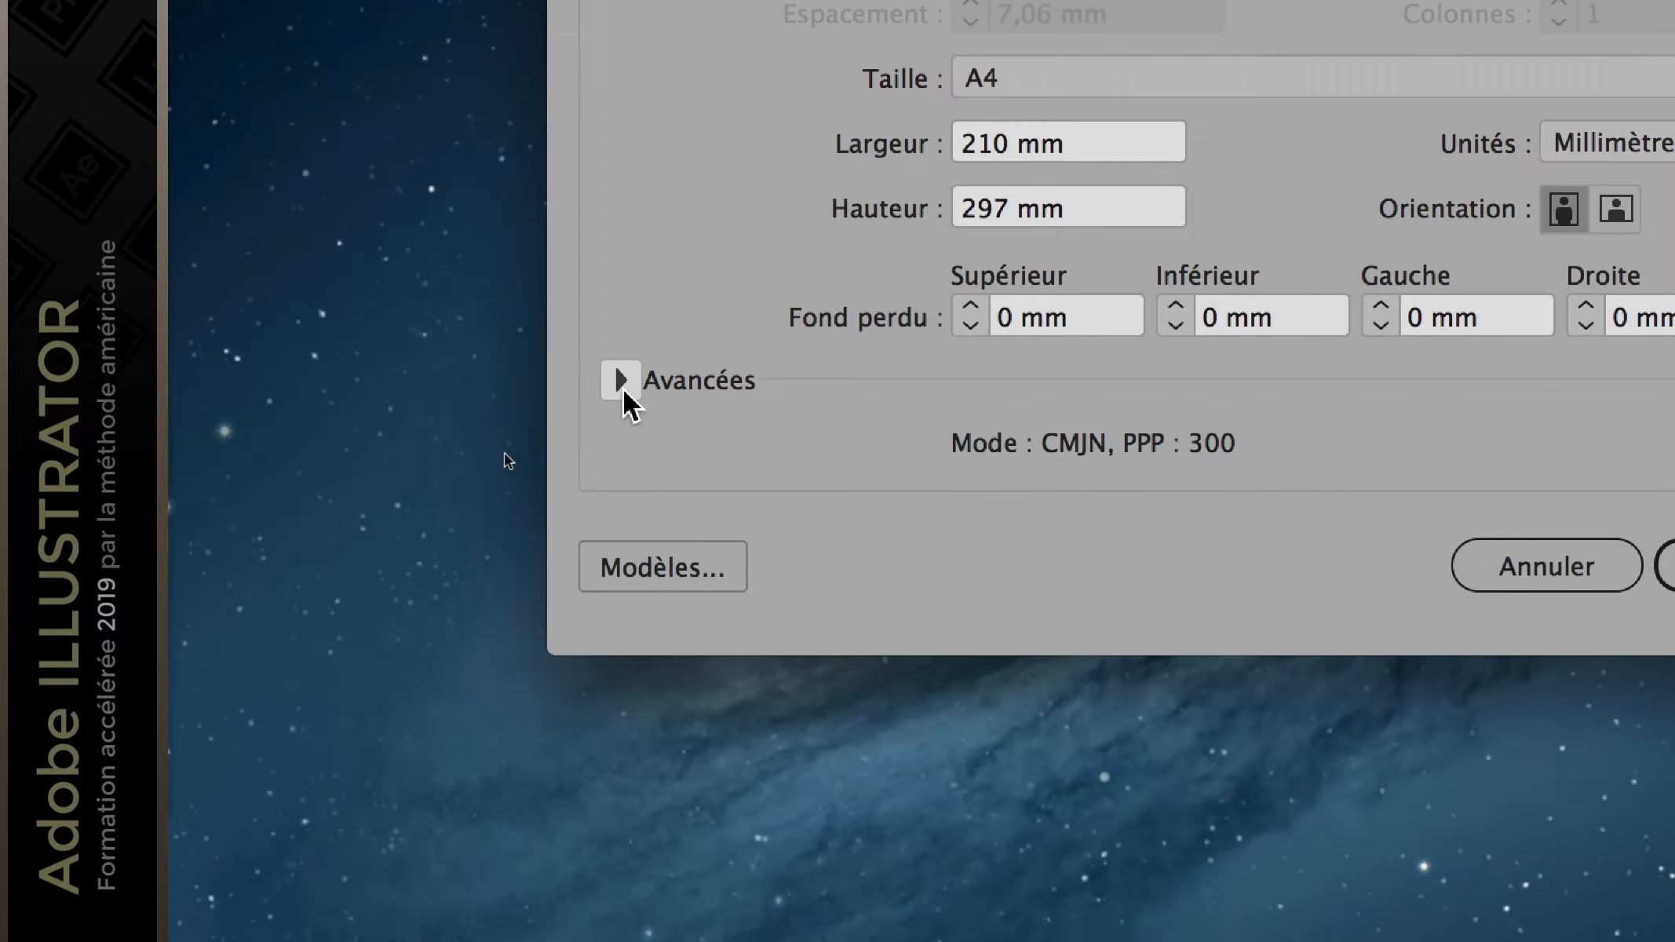
left_click(621, 382)
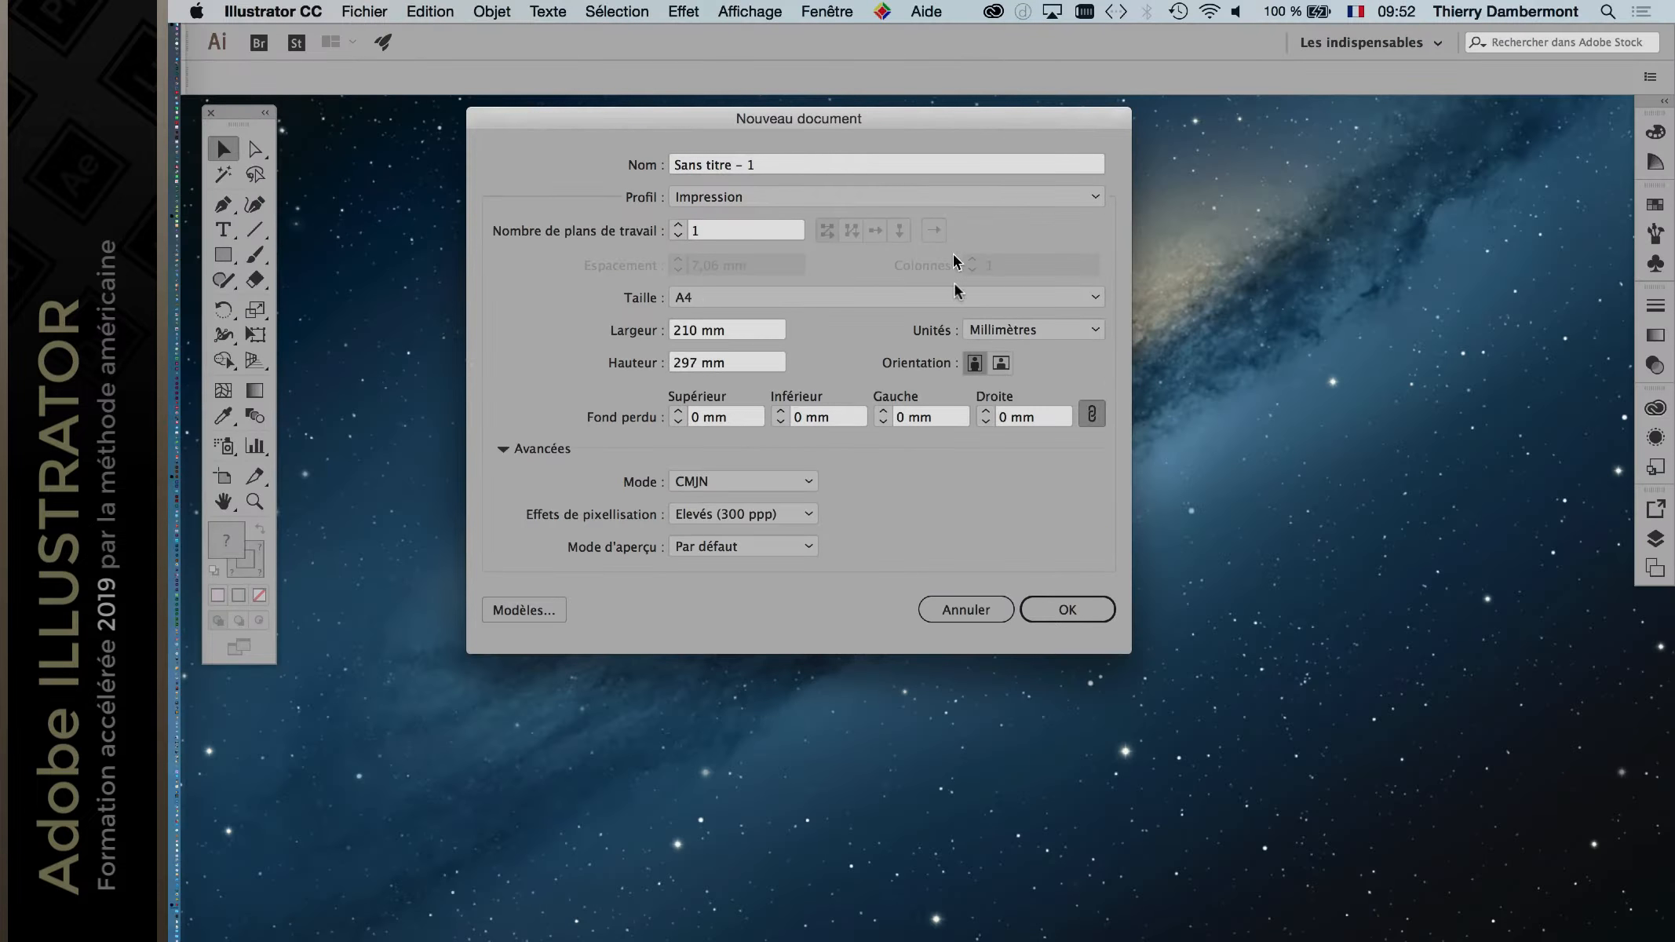
left_click(1089, 609)
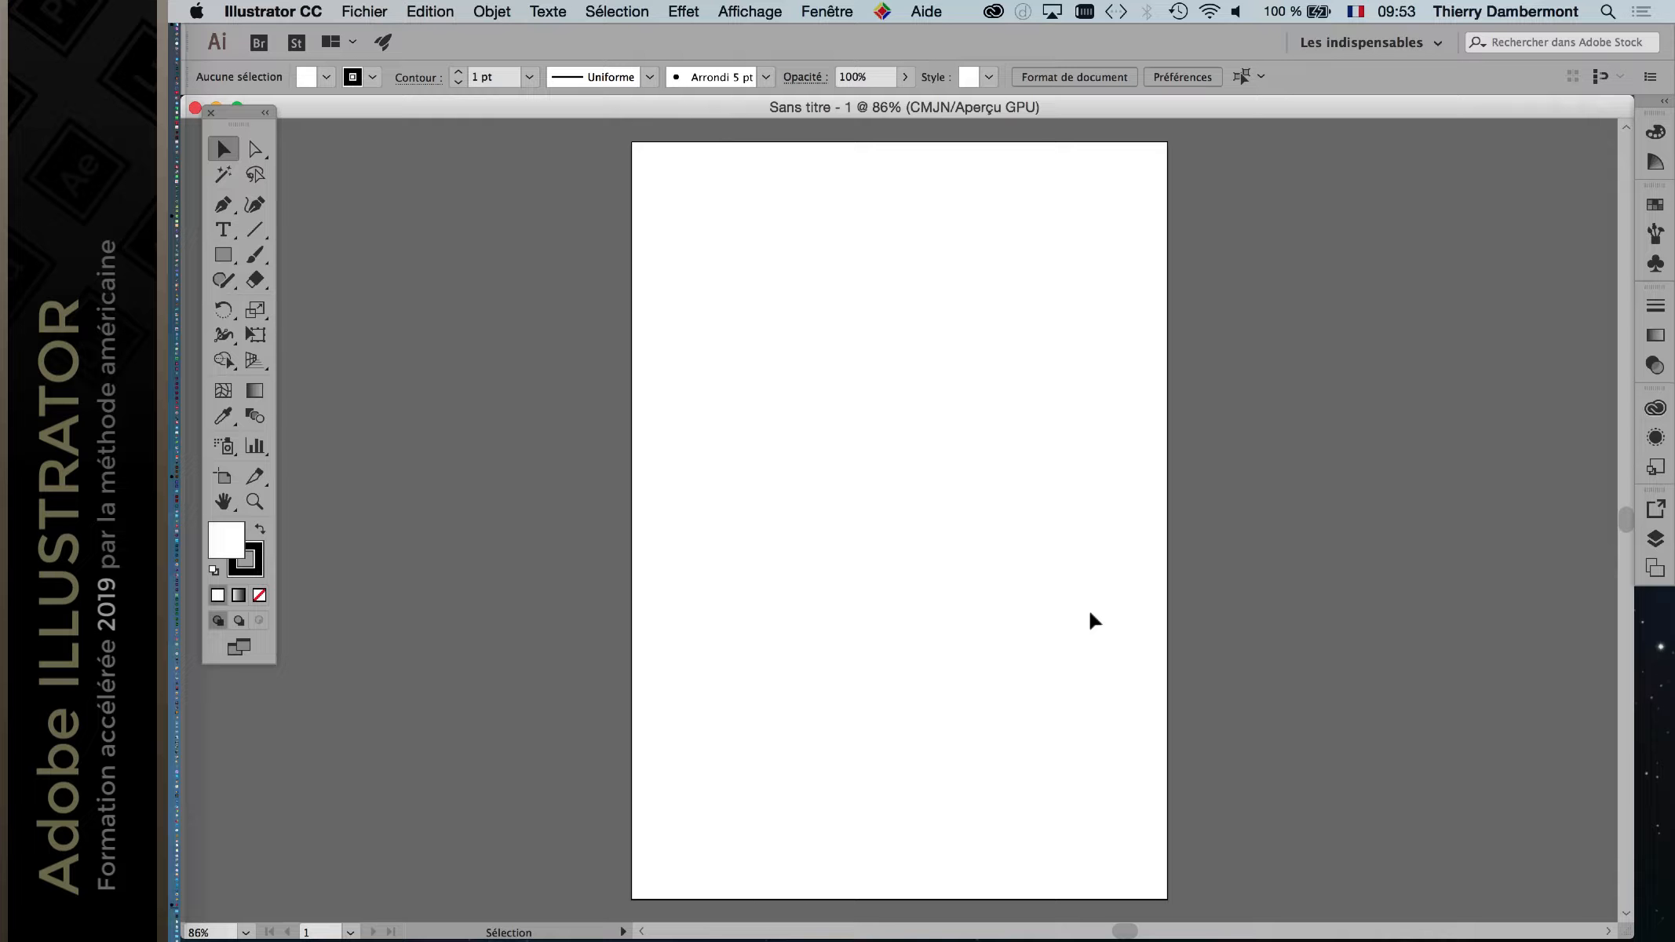
Step: Pan the blank page back and forth across the document window with the temporary Hand tool
key("super")
key("space")
left_click_drag(1020, 403, 867, 397)
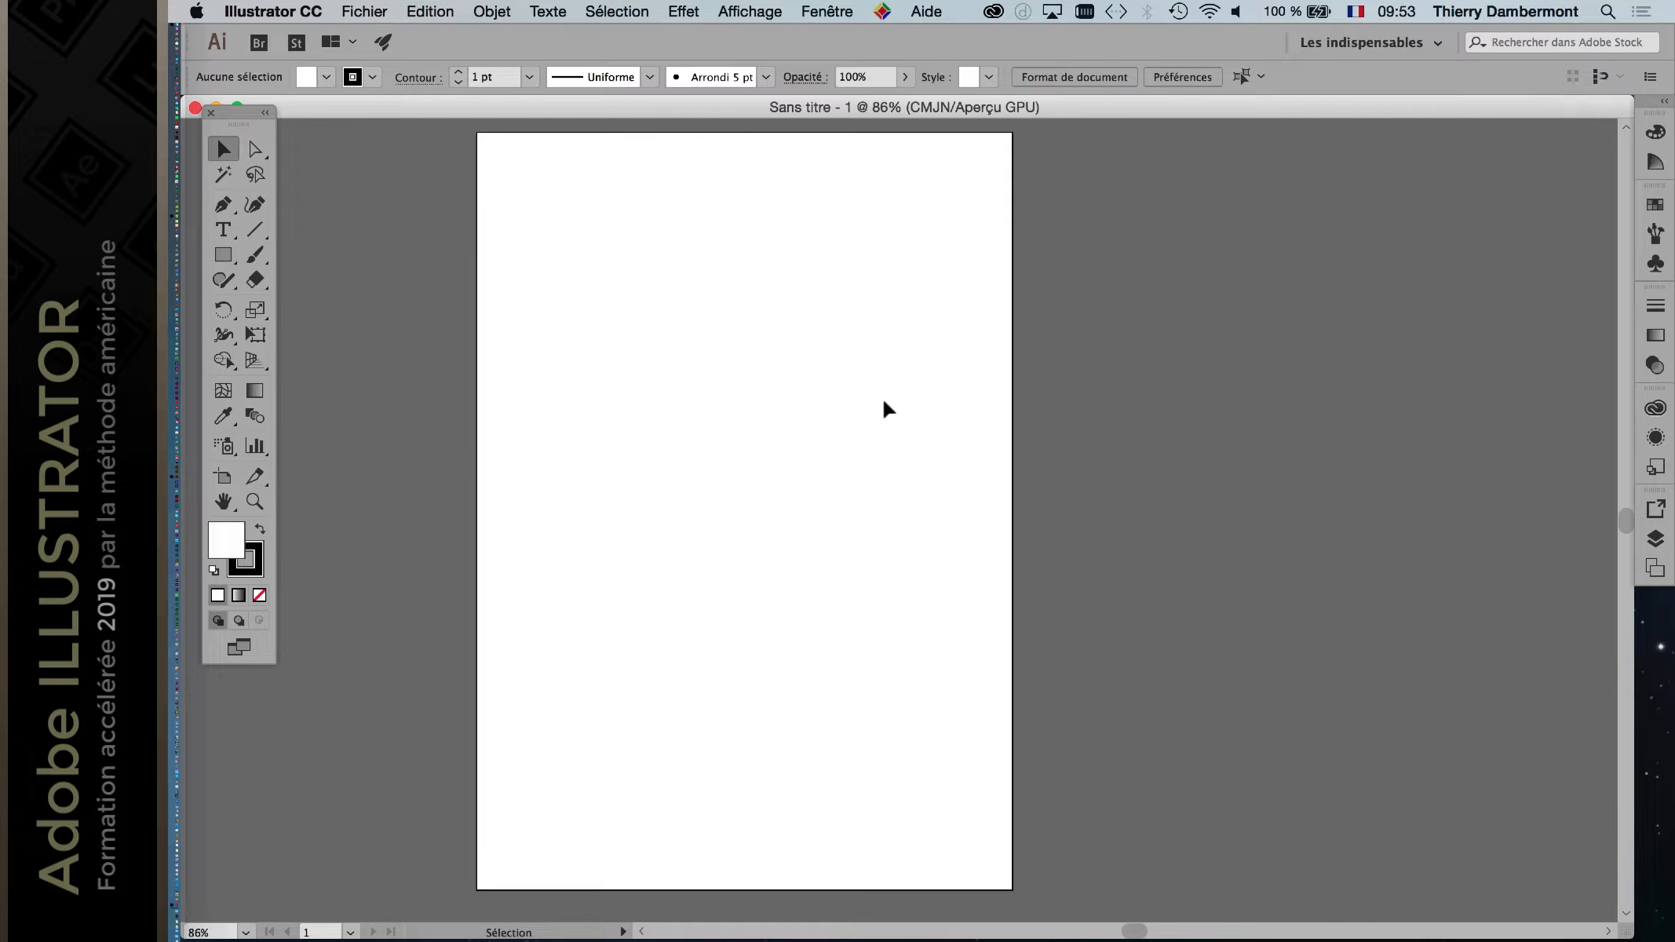
key("space")
left_click_drag(882, 400, 951, 396)
key("space")
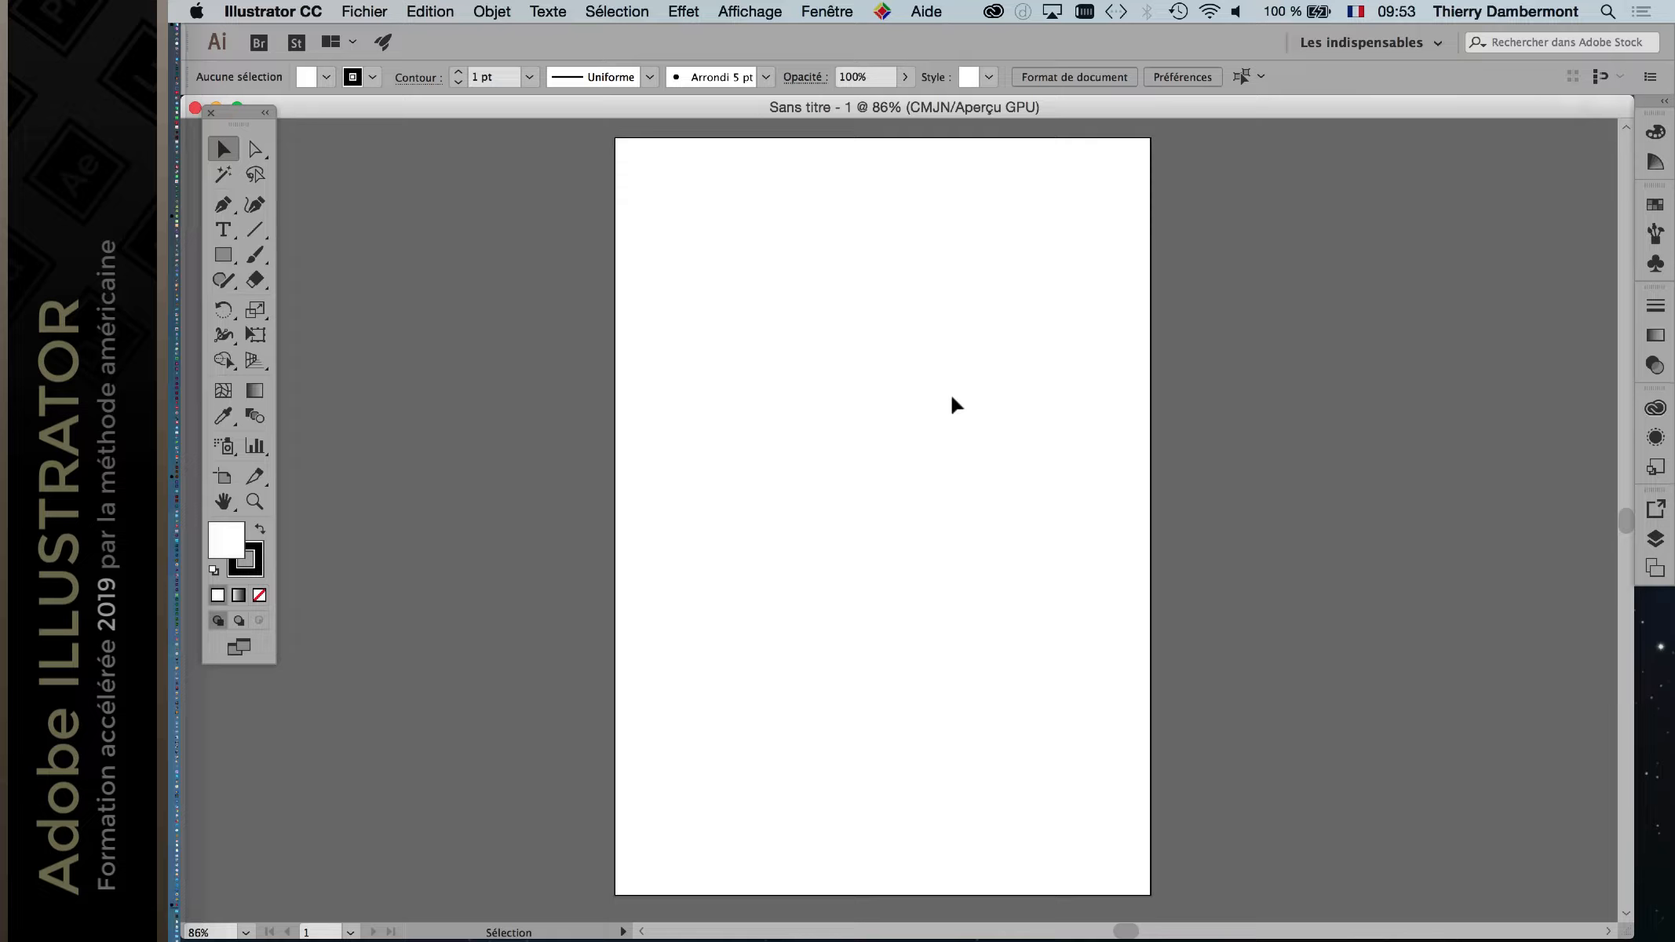
key("space")
left_click_drag(968, 392, 905, 393)
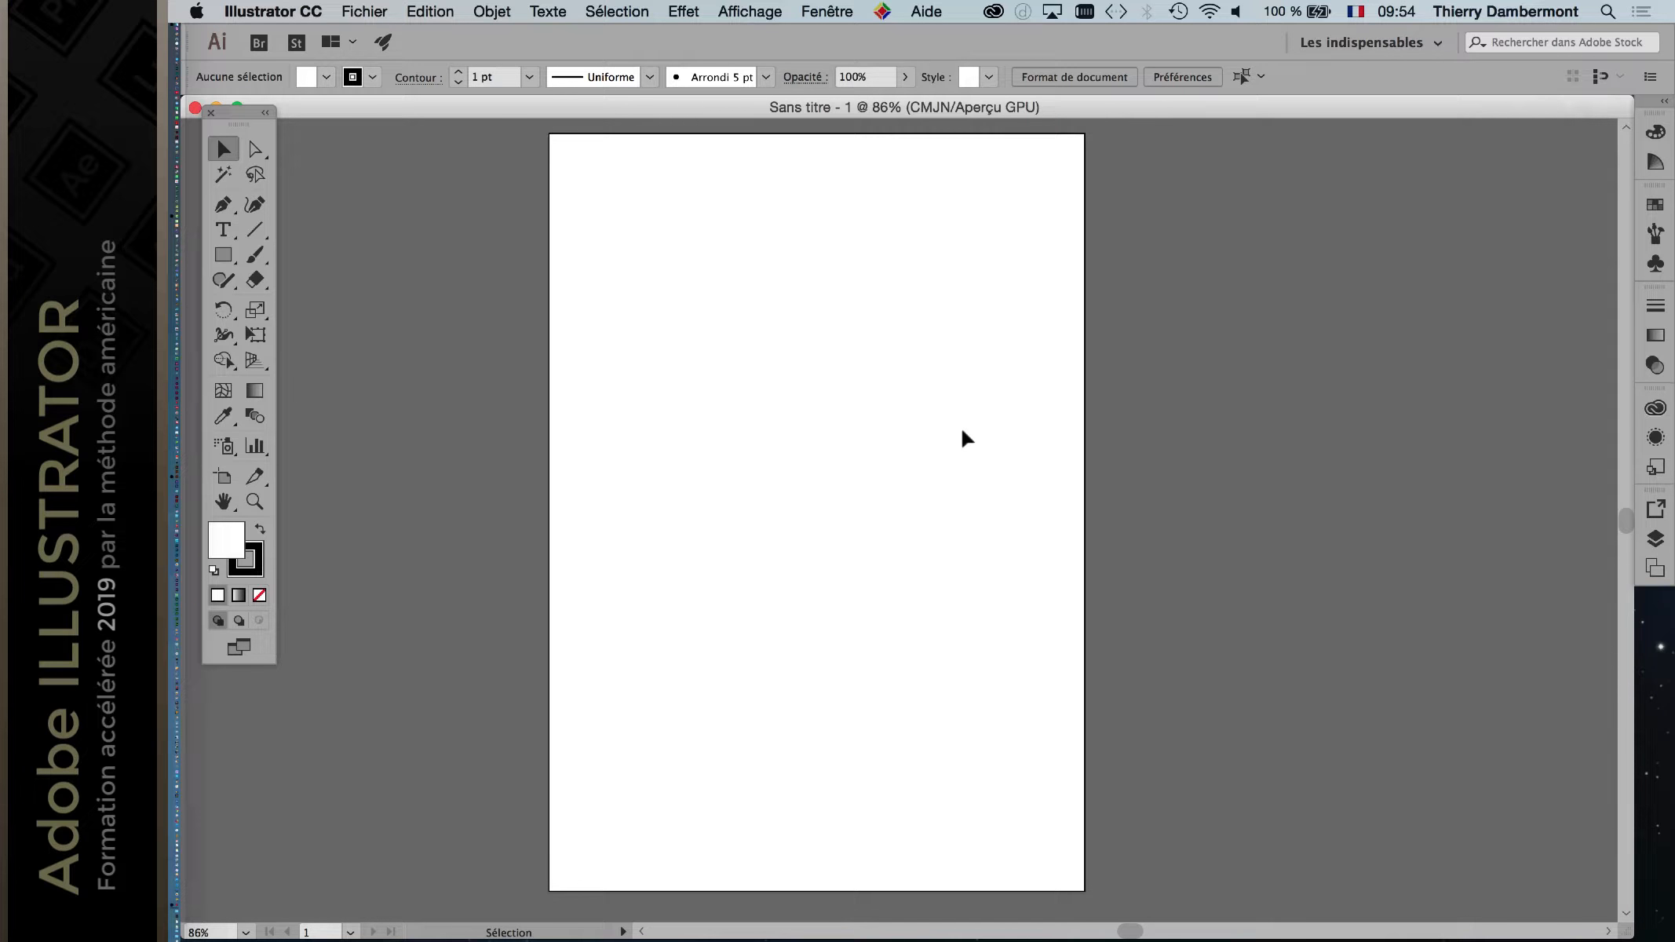
Step: Zoom repeatedly in and out on the page and pan it, finishing at 66,67% magnification
scroll(962, 429, "up", 6)
scroll(962, 428, "down", 1)
scroll(961, 429, "down", 6)
scroll(962, 429, "up", 2)
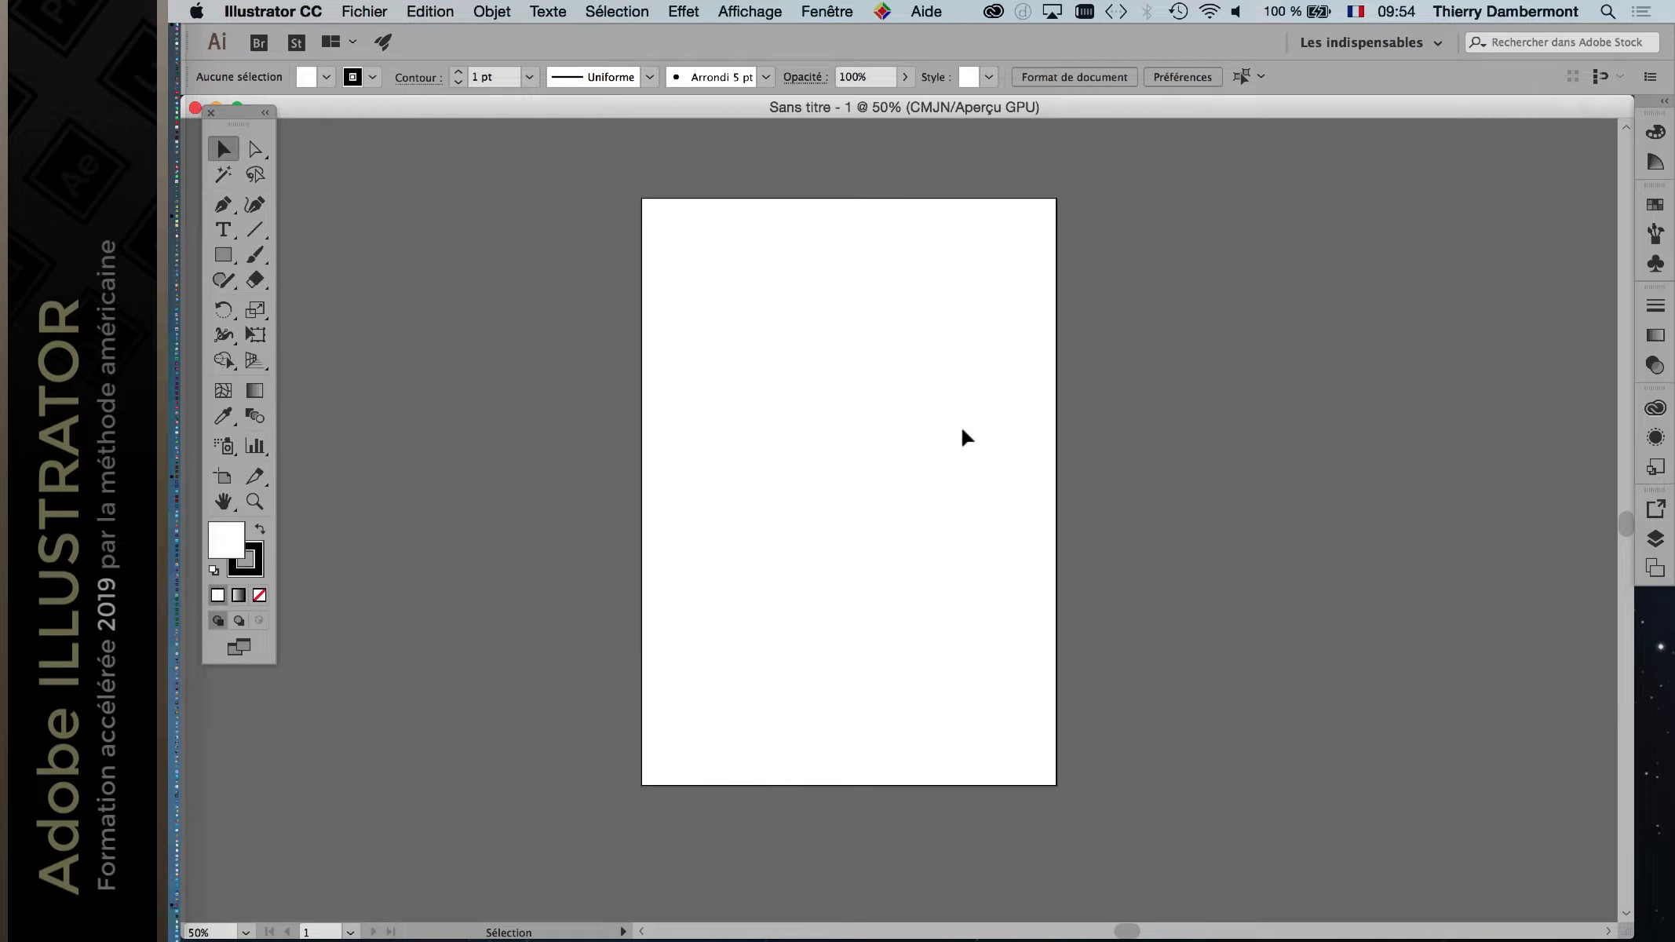
scroll(962, 430, "down", 1)
scroll(894, 434, "up", 1)
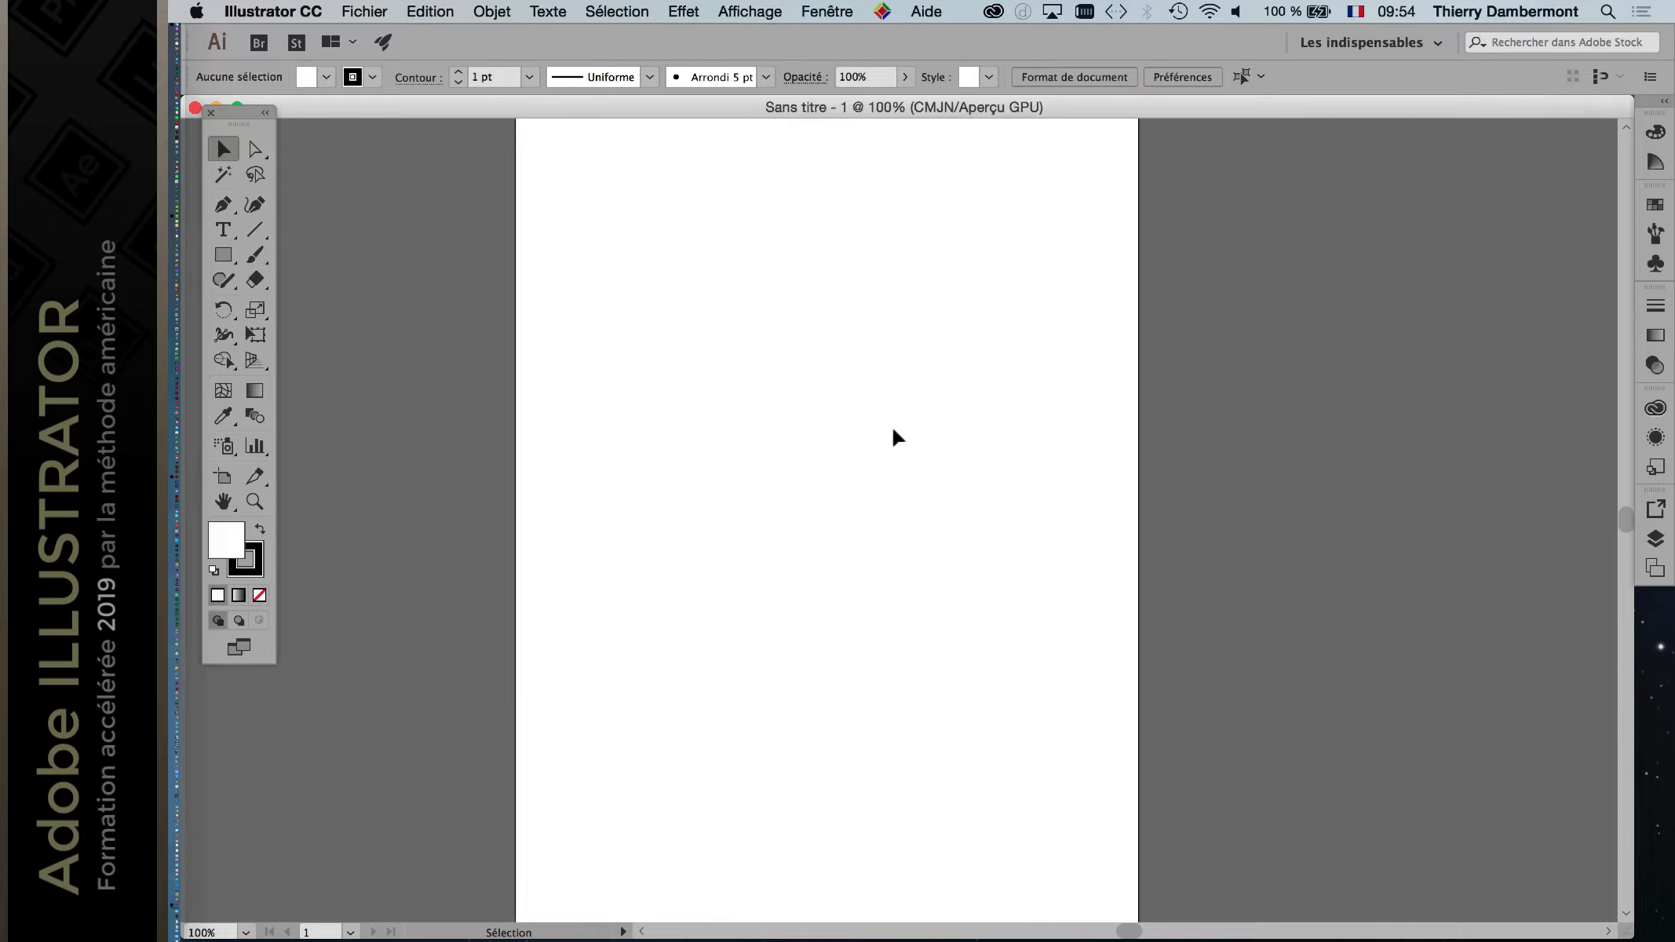
scroll(893, 434, "down", 1)
left_click_drag(826, 431, 950, 430)
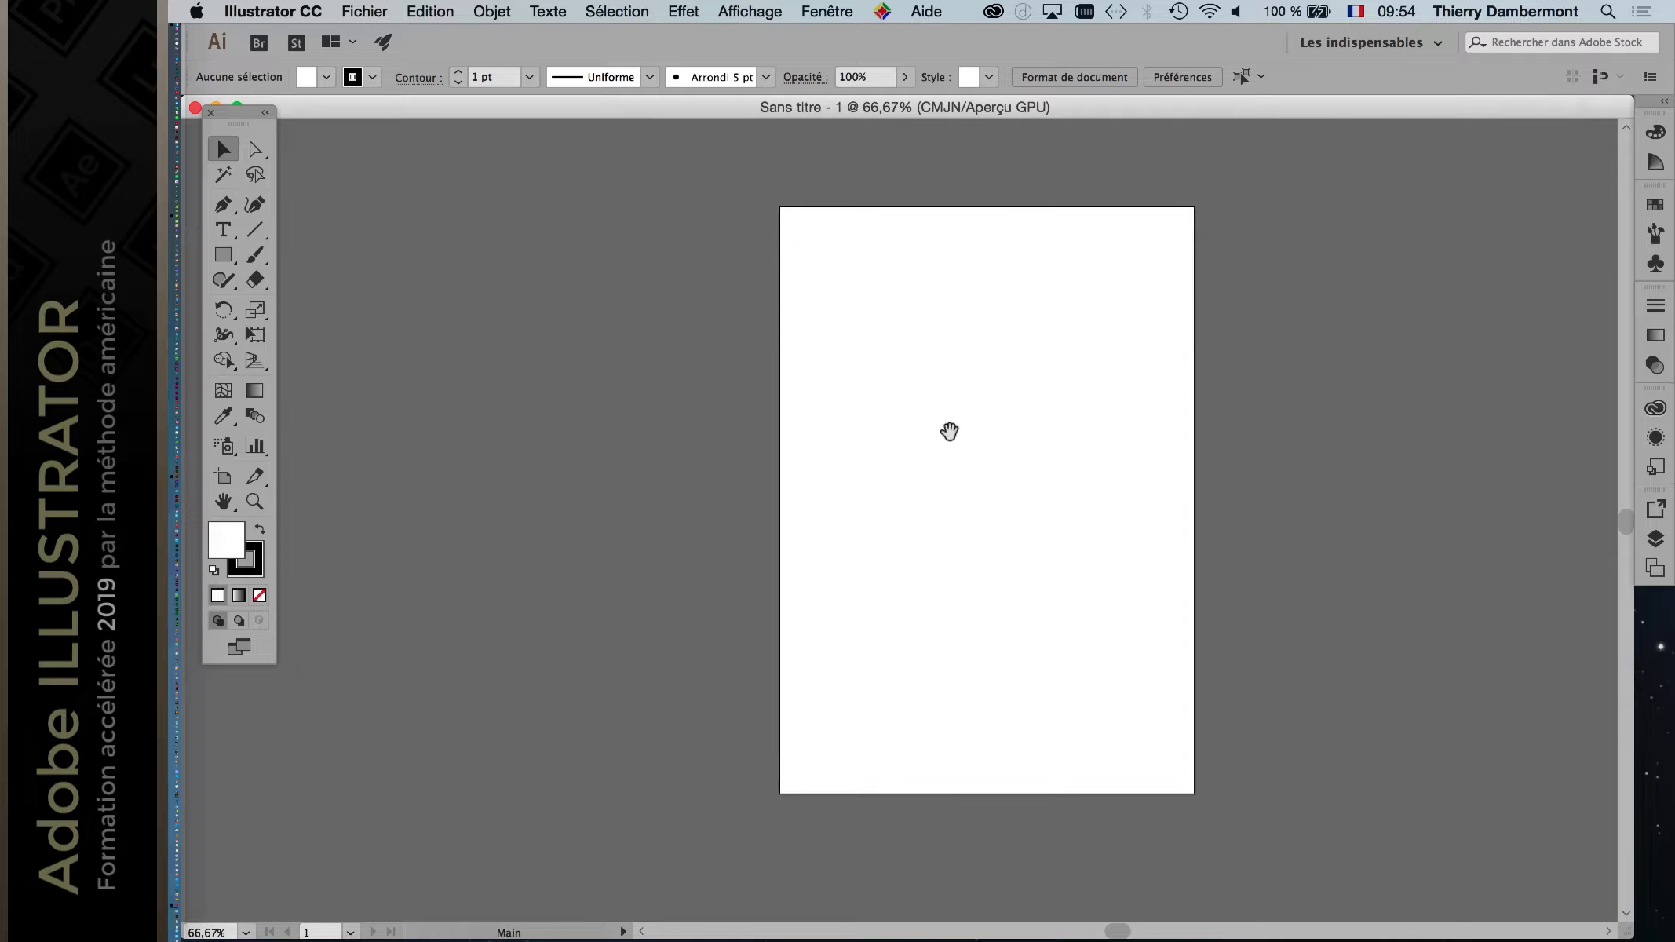
scroll(951, 437, "up", 1)
scroll(950, 431, "down", 1)
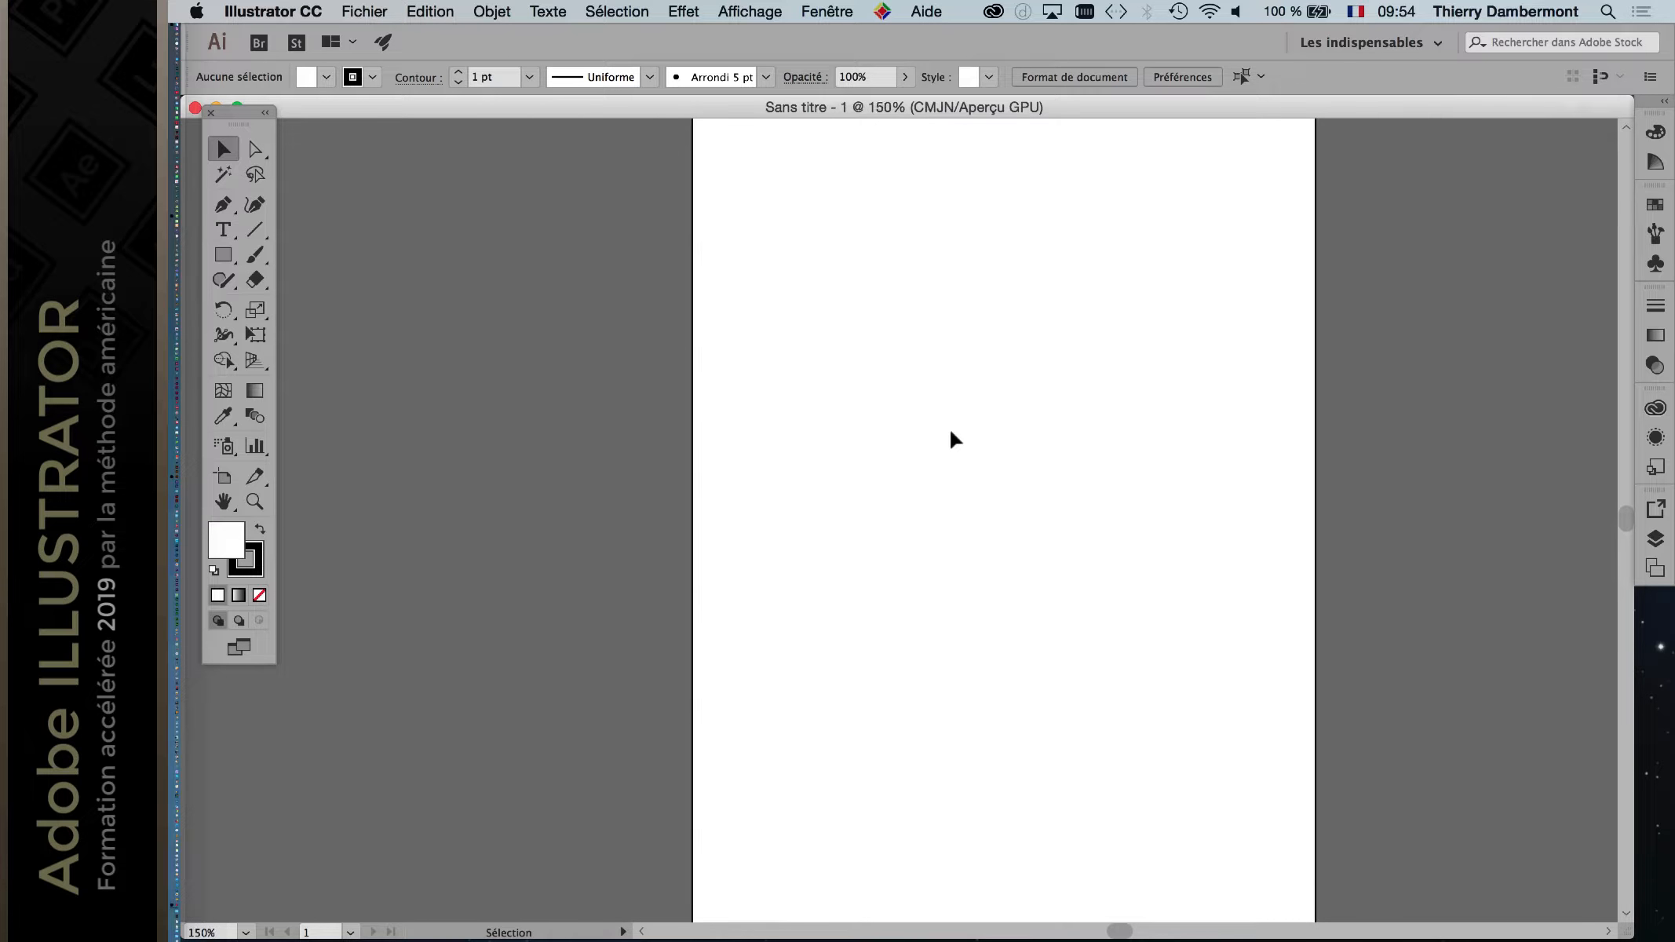
scroll(950, 433, "up", 1)
scroll(951, 433, "down", 1)
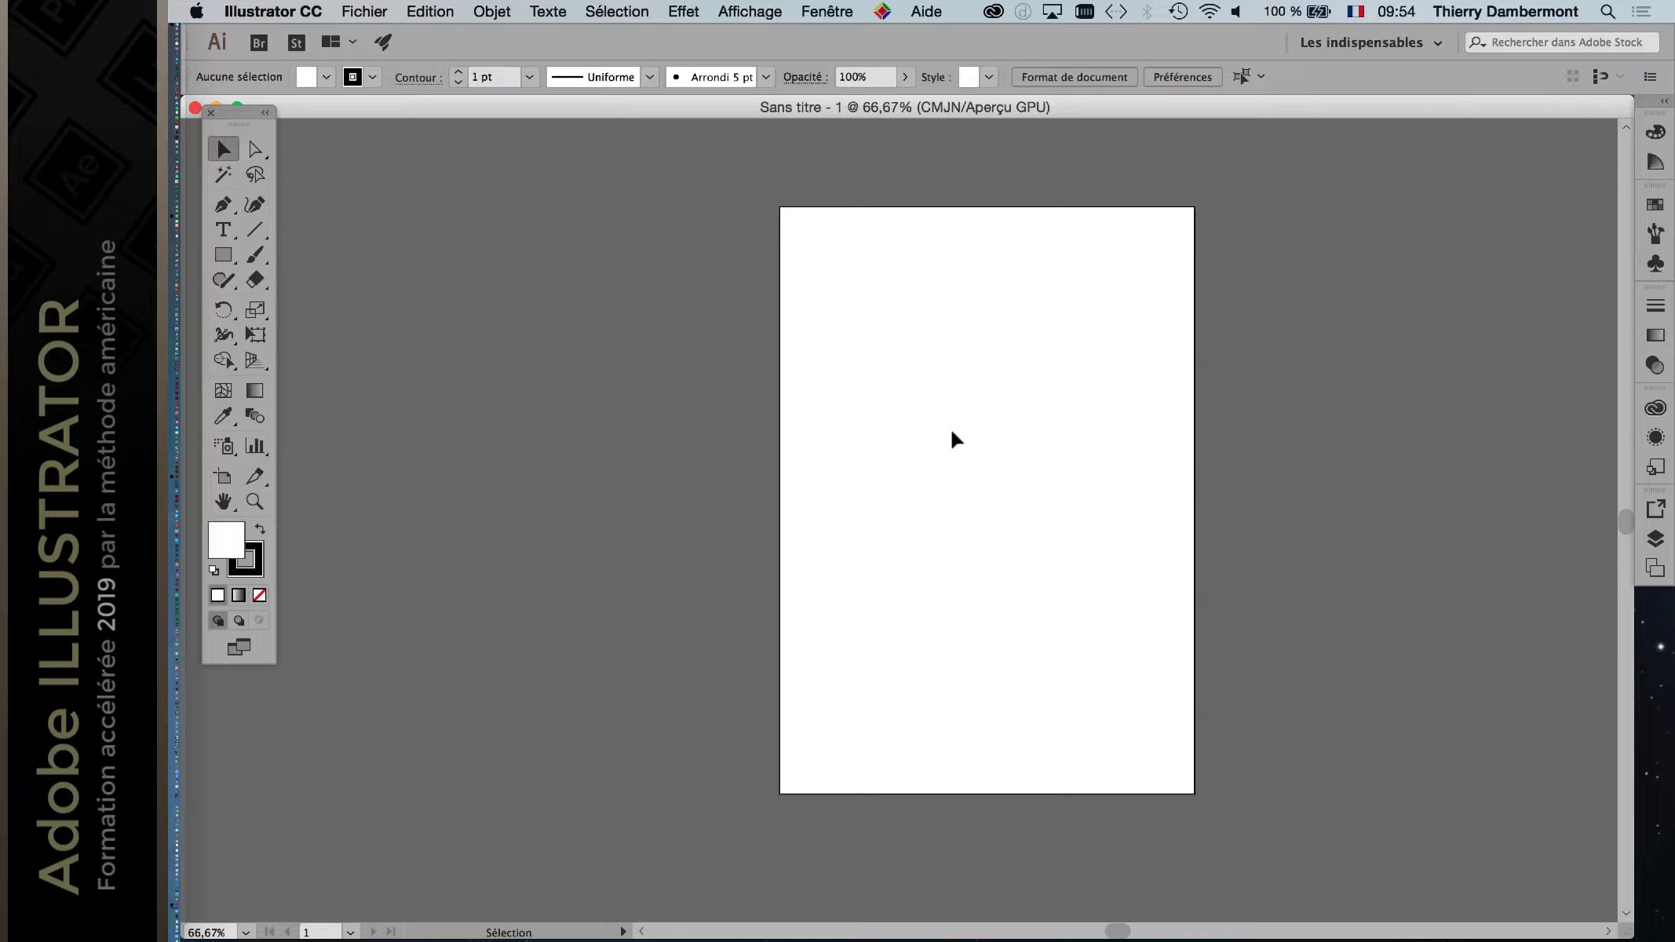
Step: Zoom in on the page in increments with the temporary Zoom tool up to 309%
key("super+space")
left_click(952, 432, "super")
left_click(952, 432, "super")
left_click(952, 432, "super")
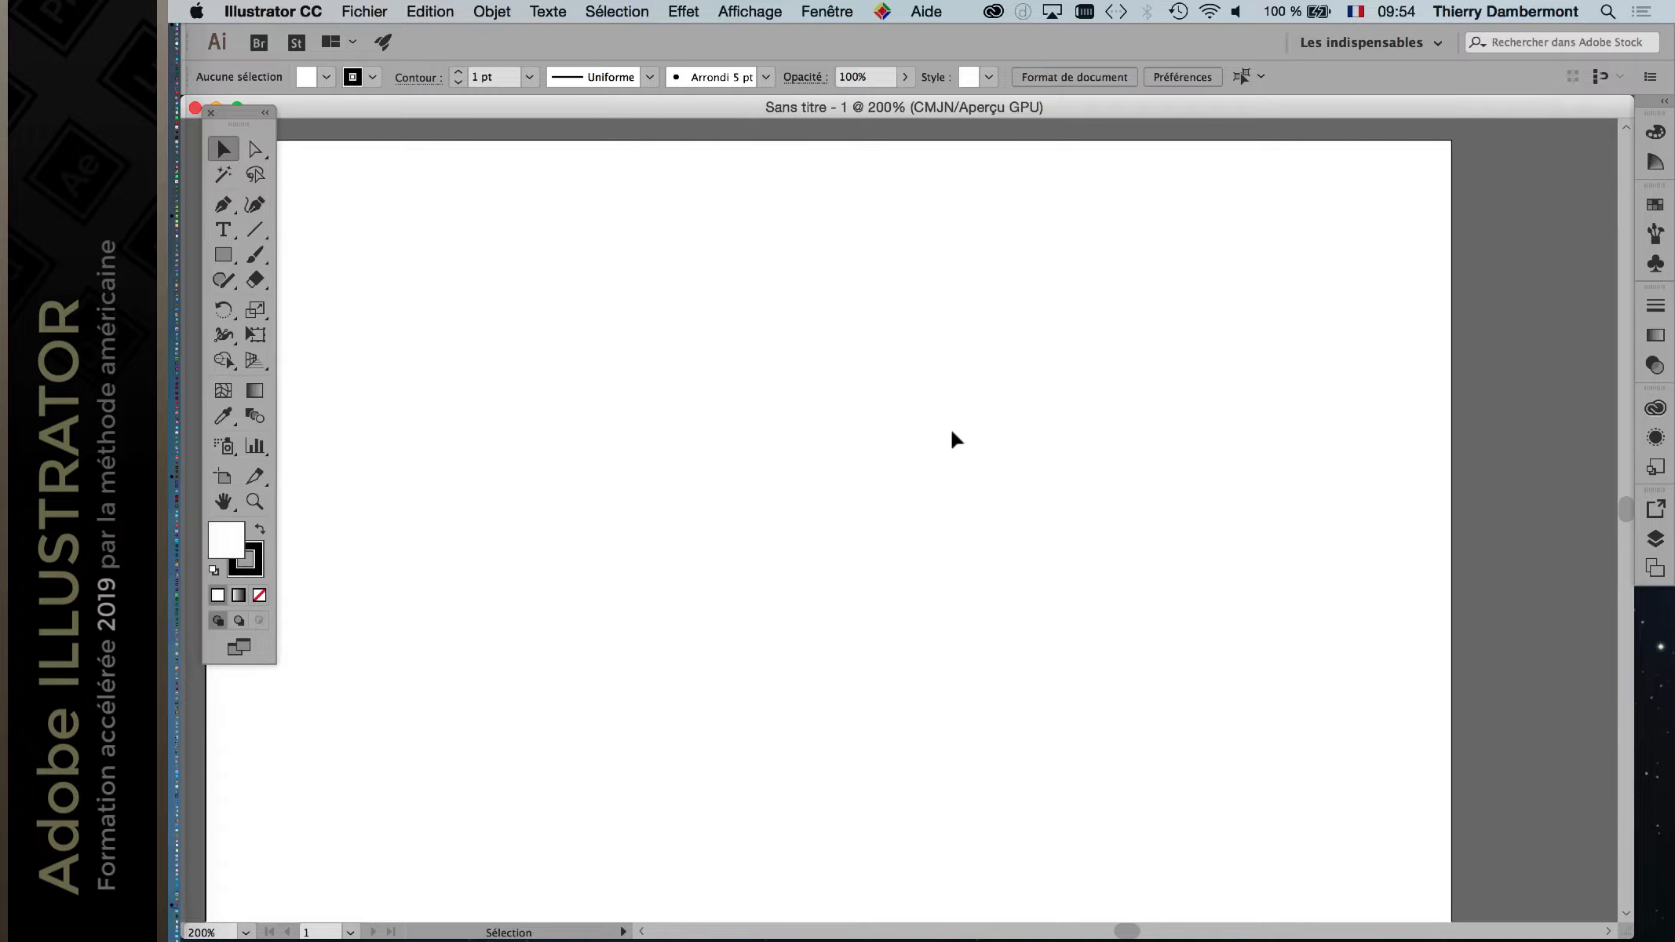
left_click(952, 432, "super")
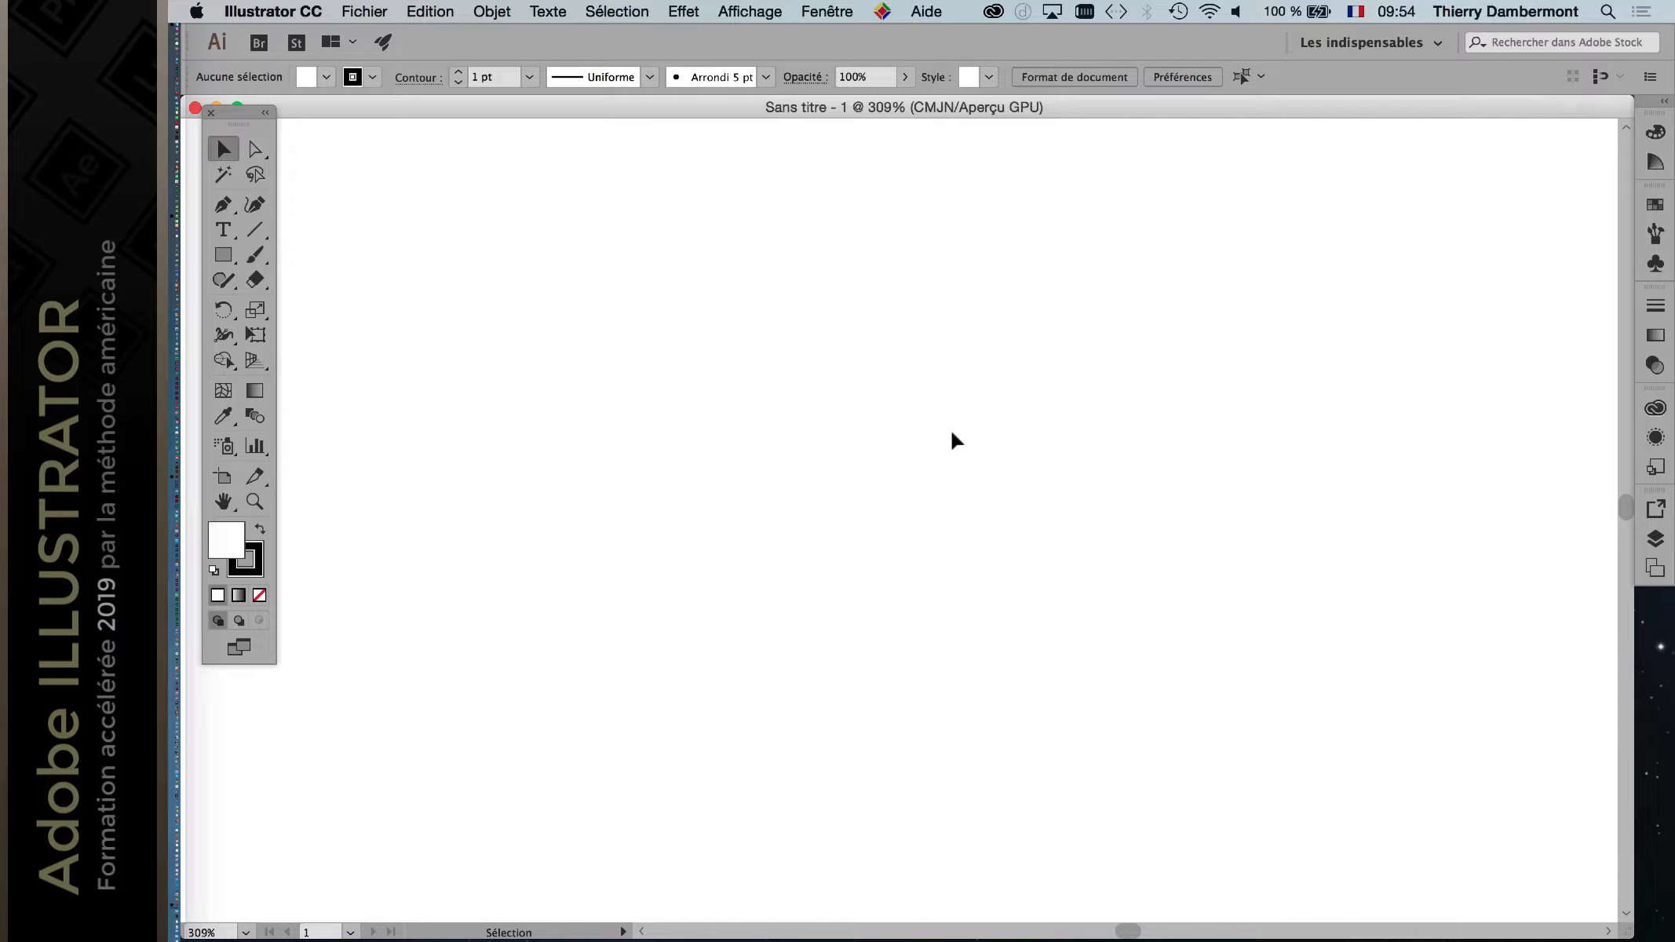
Step: Zoom out from the page in increments with the temporary Zoom tool, targeting different points
key("super+alt+space")
left_click(950, 433, "alt+super")
left_click(912, 505, "alt+super")
left_click(809, 683, "alt+super")
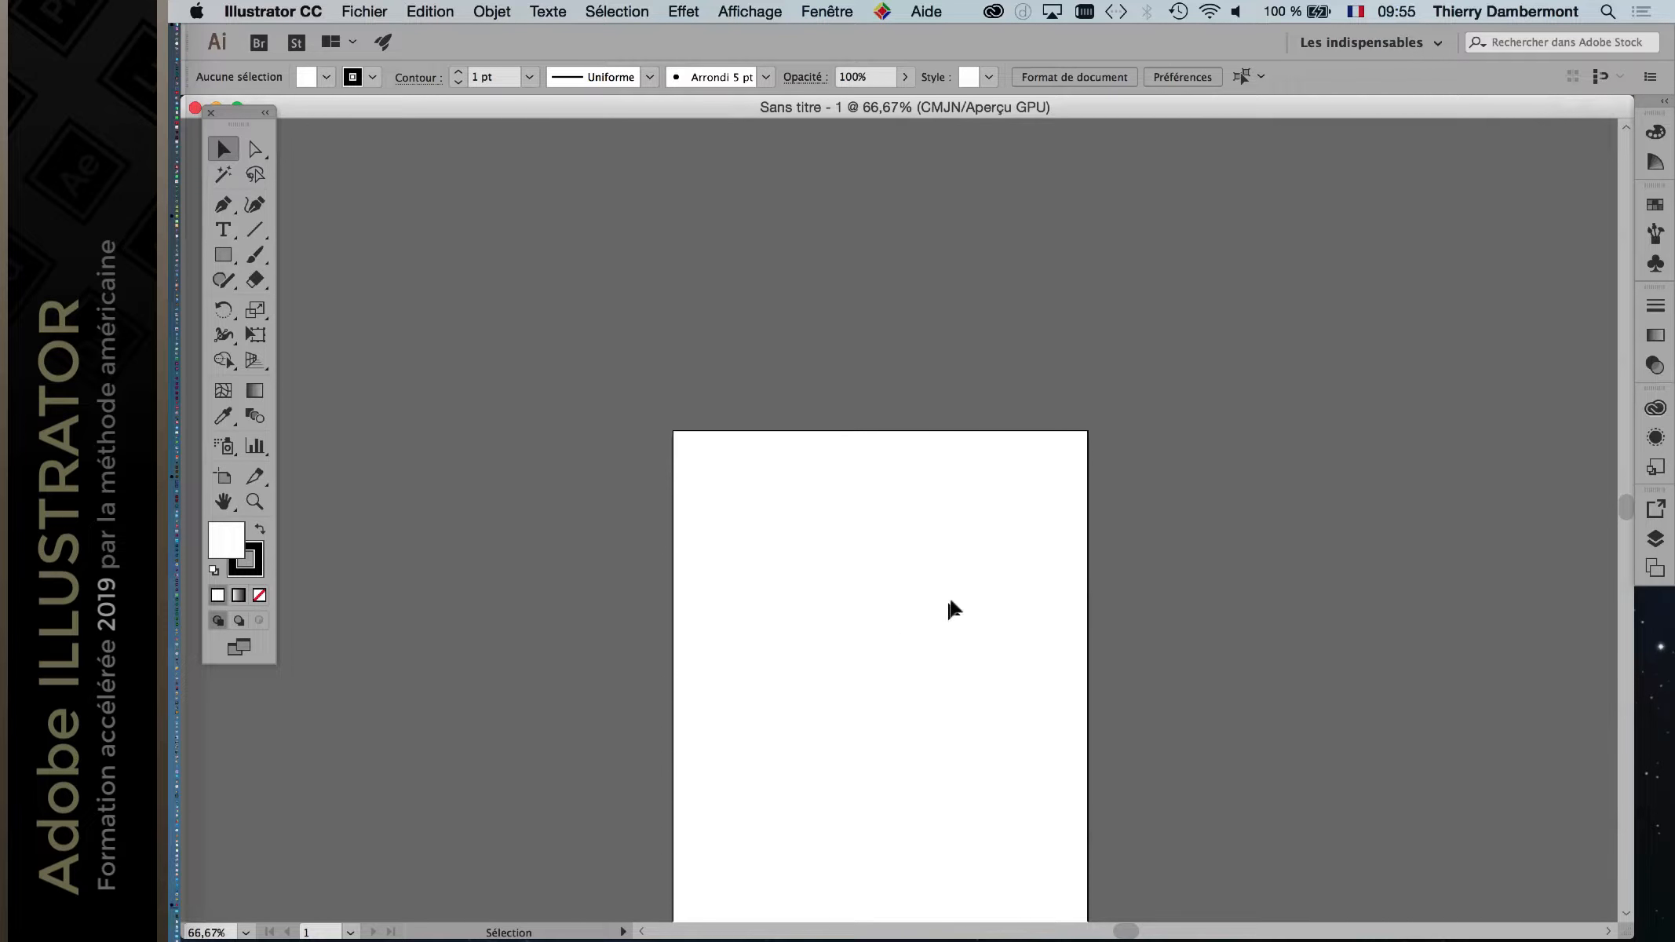
left_click(970, 554, "alt+super")
left_click(971, 554, "alt+super")
left_click(971, 555, "alt+super")
Step: Zoom in and back out to 25%, then pan the view until the page is out of sight
scroll(971, 555, "up", 4)
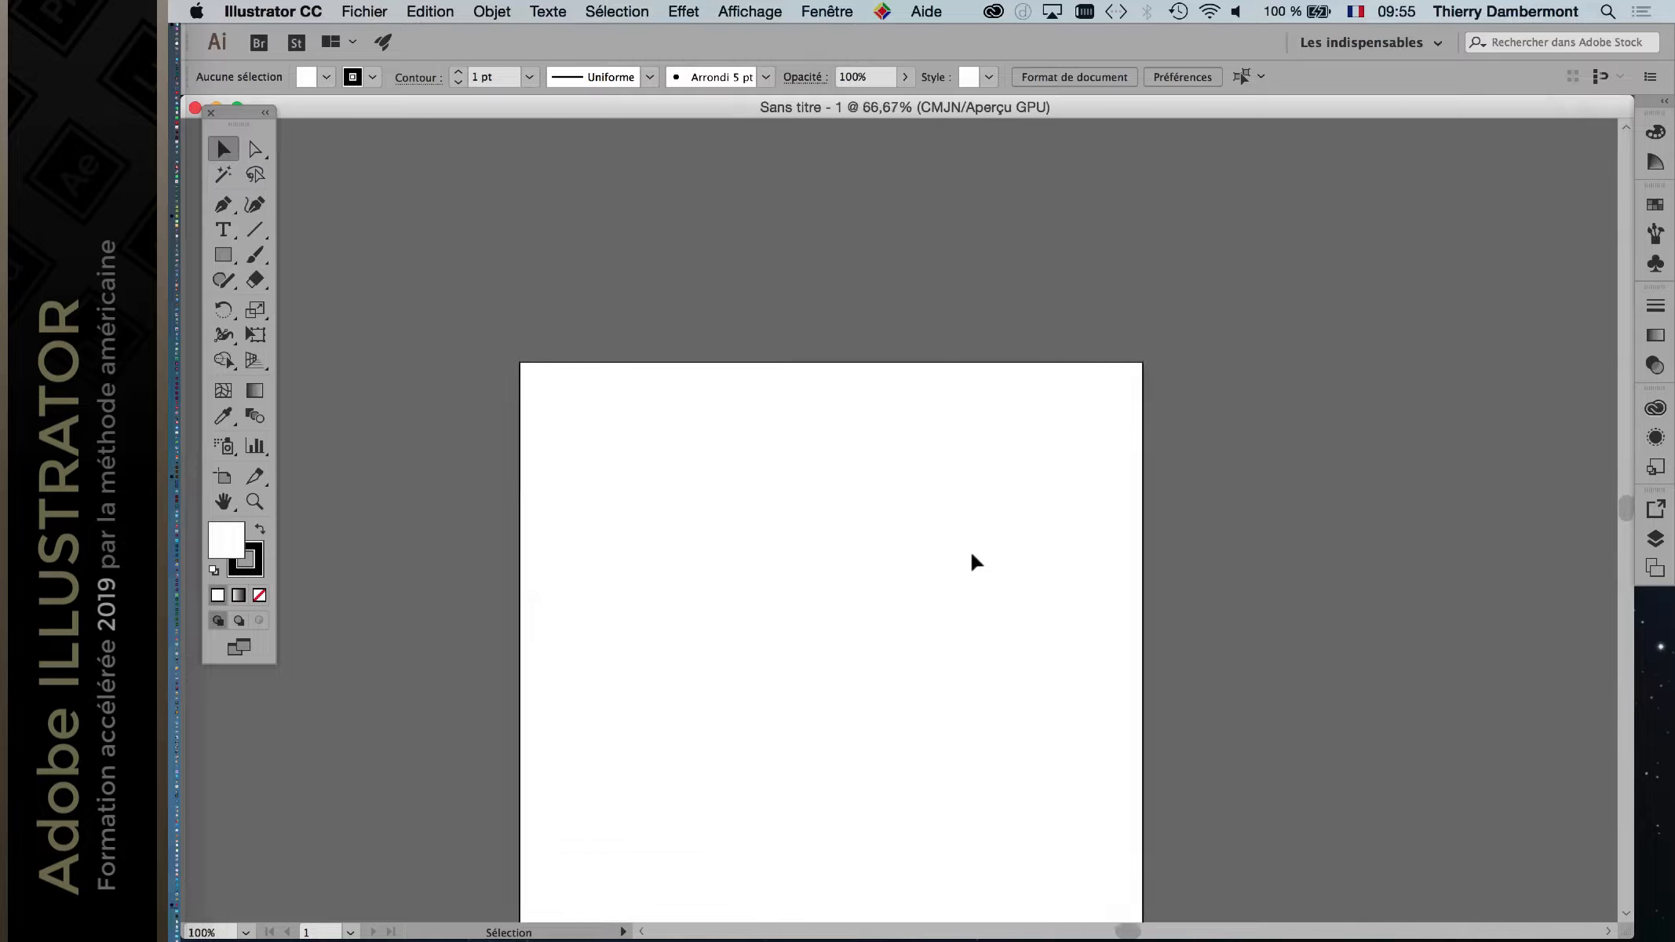
scroll(972, 557, "down", 3)
scroll(972, 556, "down", 1)
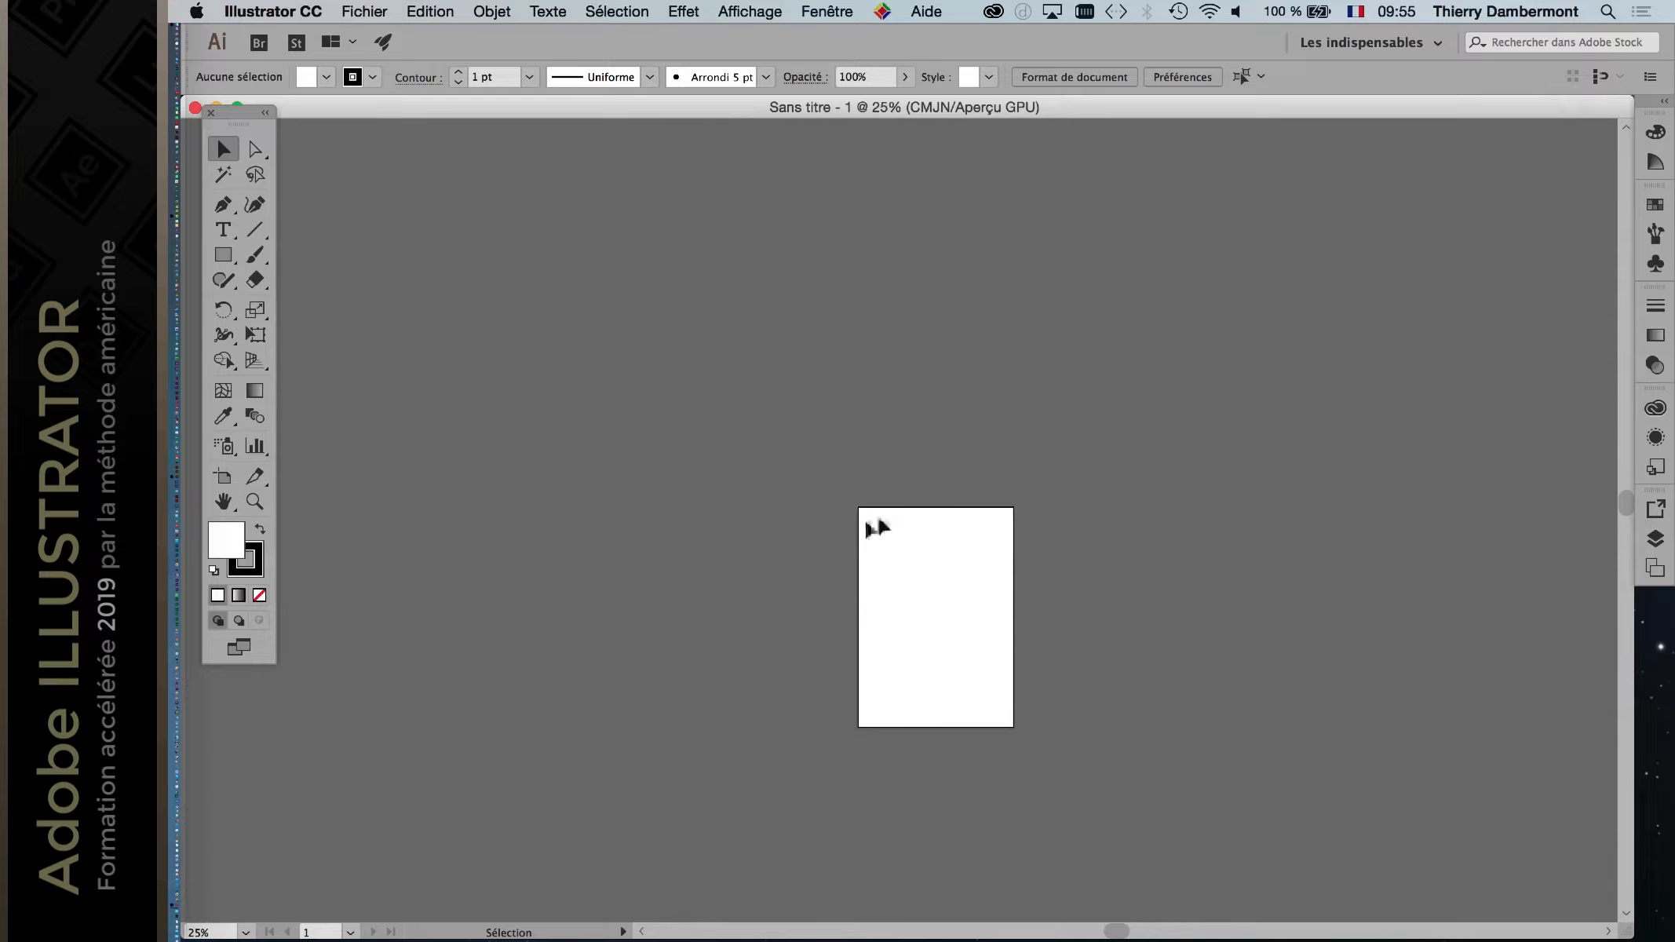
left_click_drag(943, 579, 1113, 501)
left_click_drag(774, 490, 1537, 651)
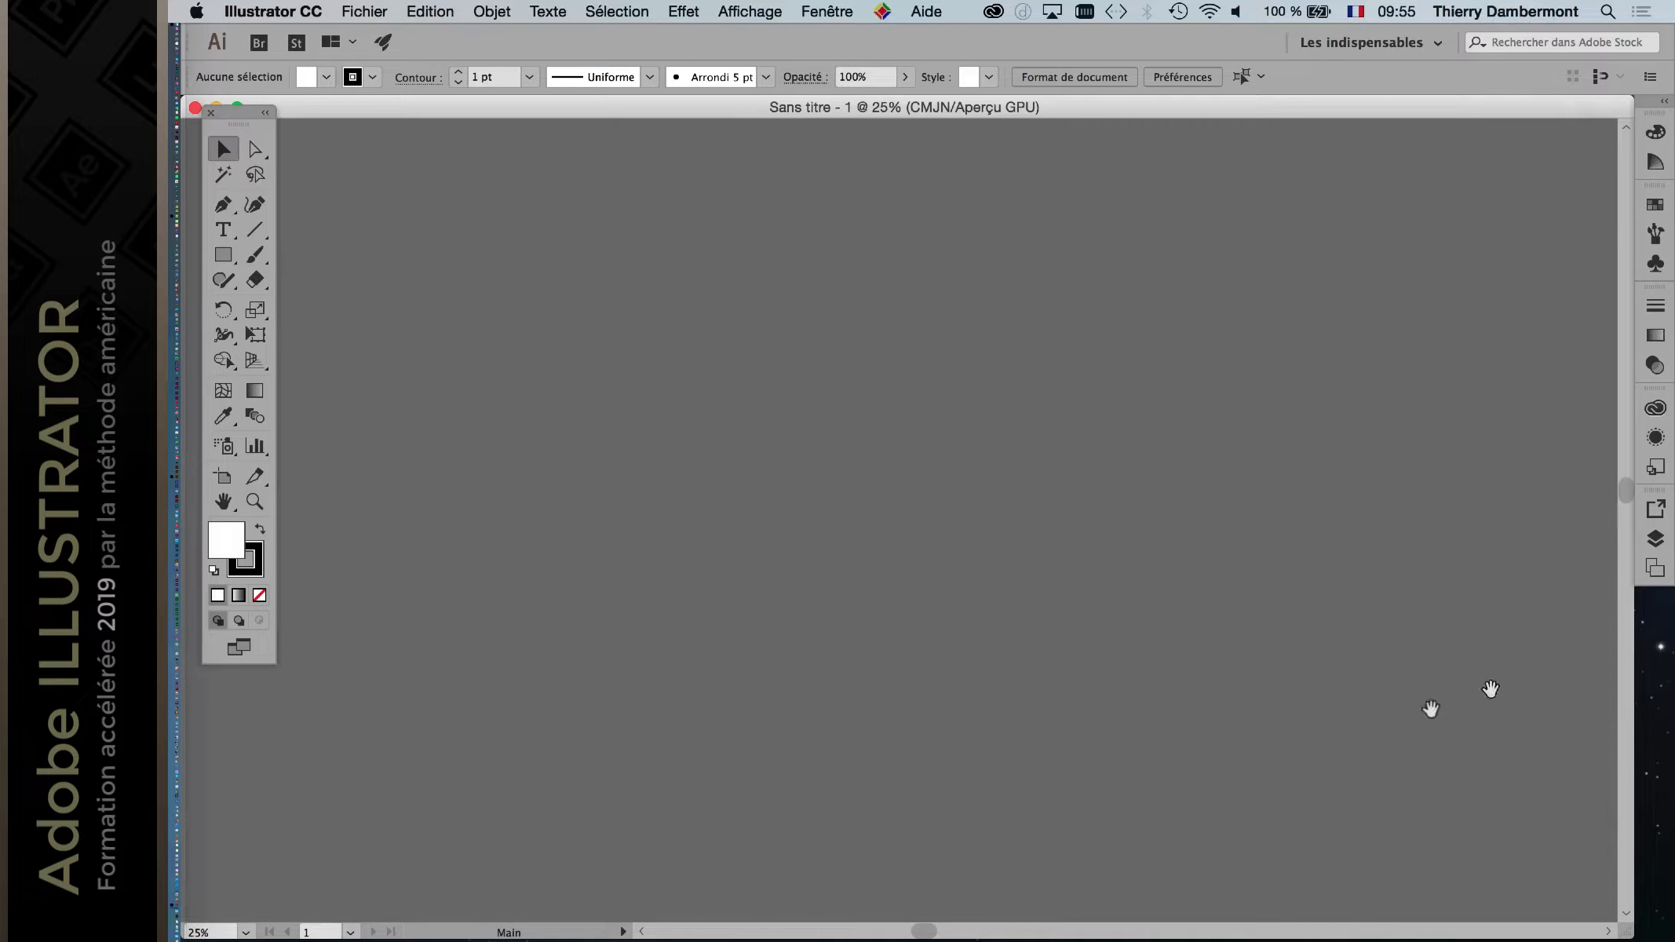
left_click_drag(1379, 704, 1132, 654)
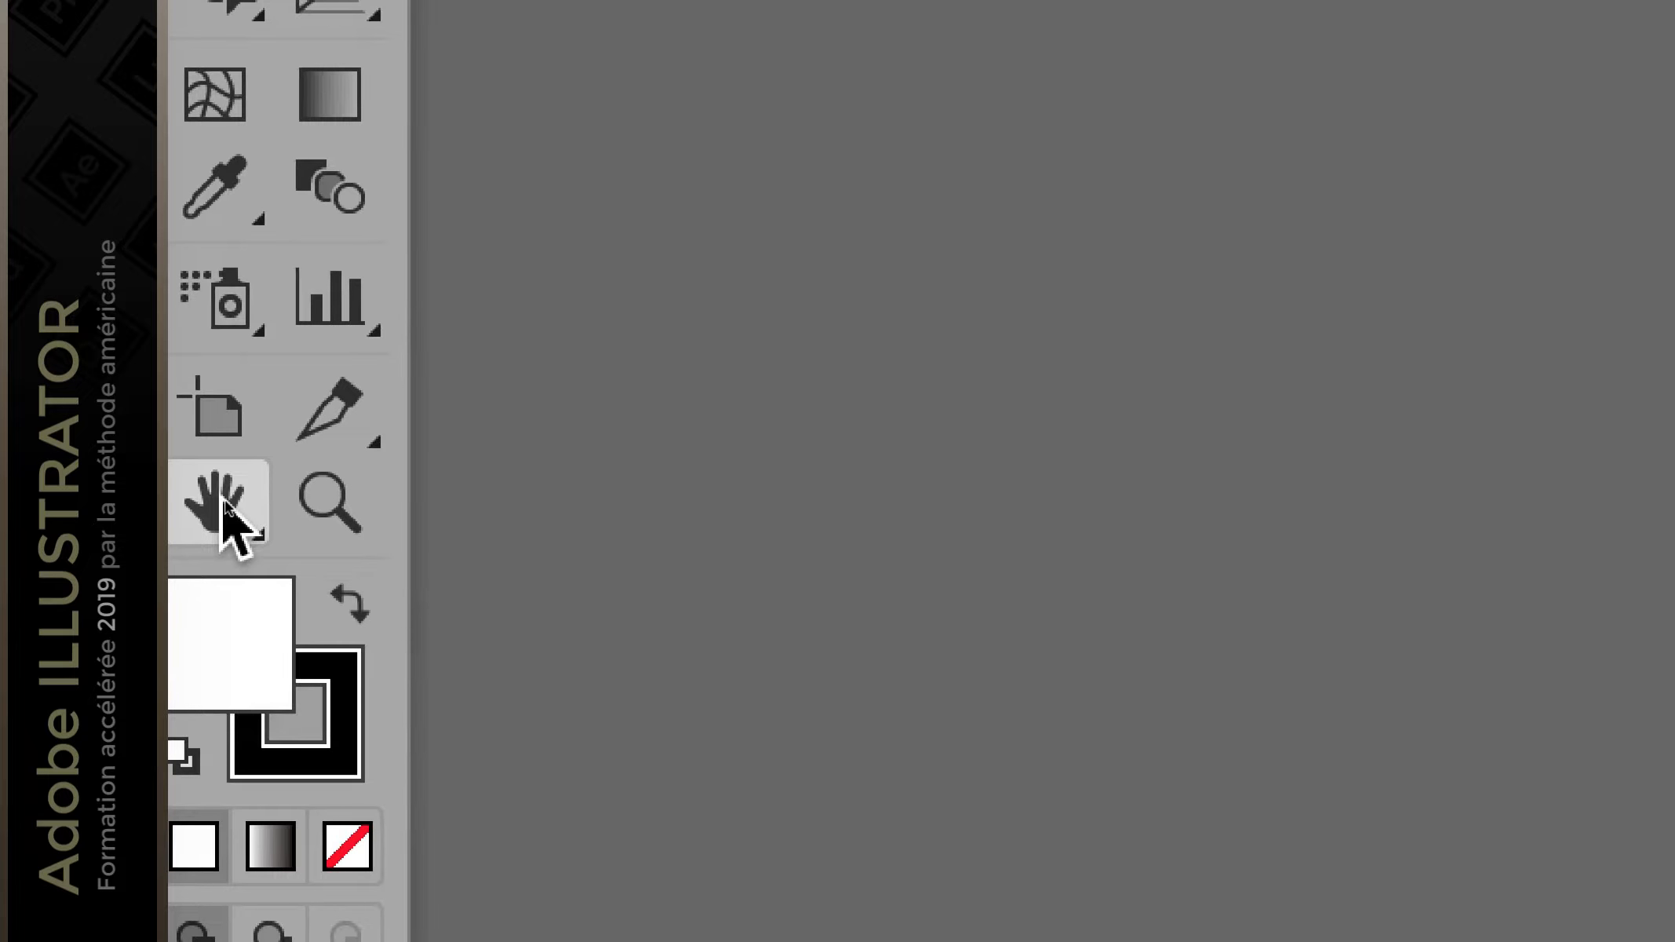
Step: Fit the page in the window with the Hand tool, again after zooming out to 33,33% and panning it out of sight
left_click(228, 508)
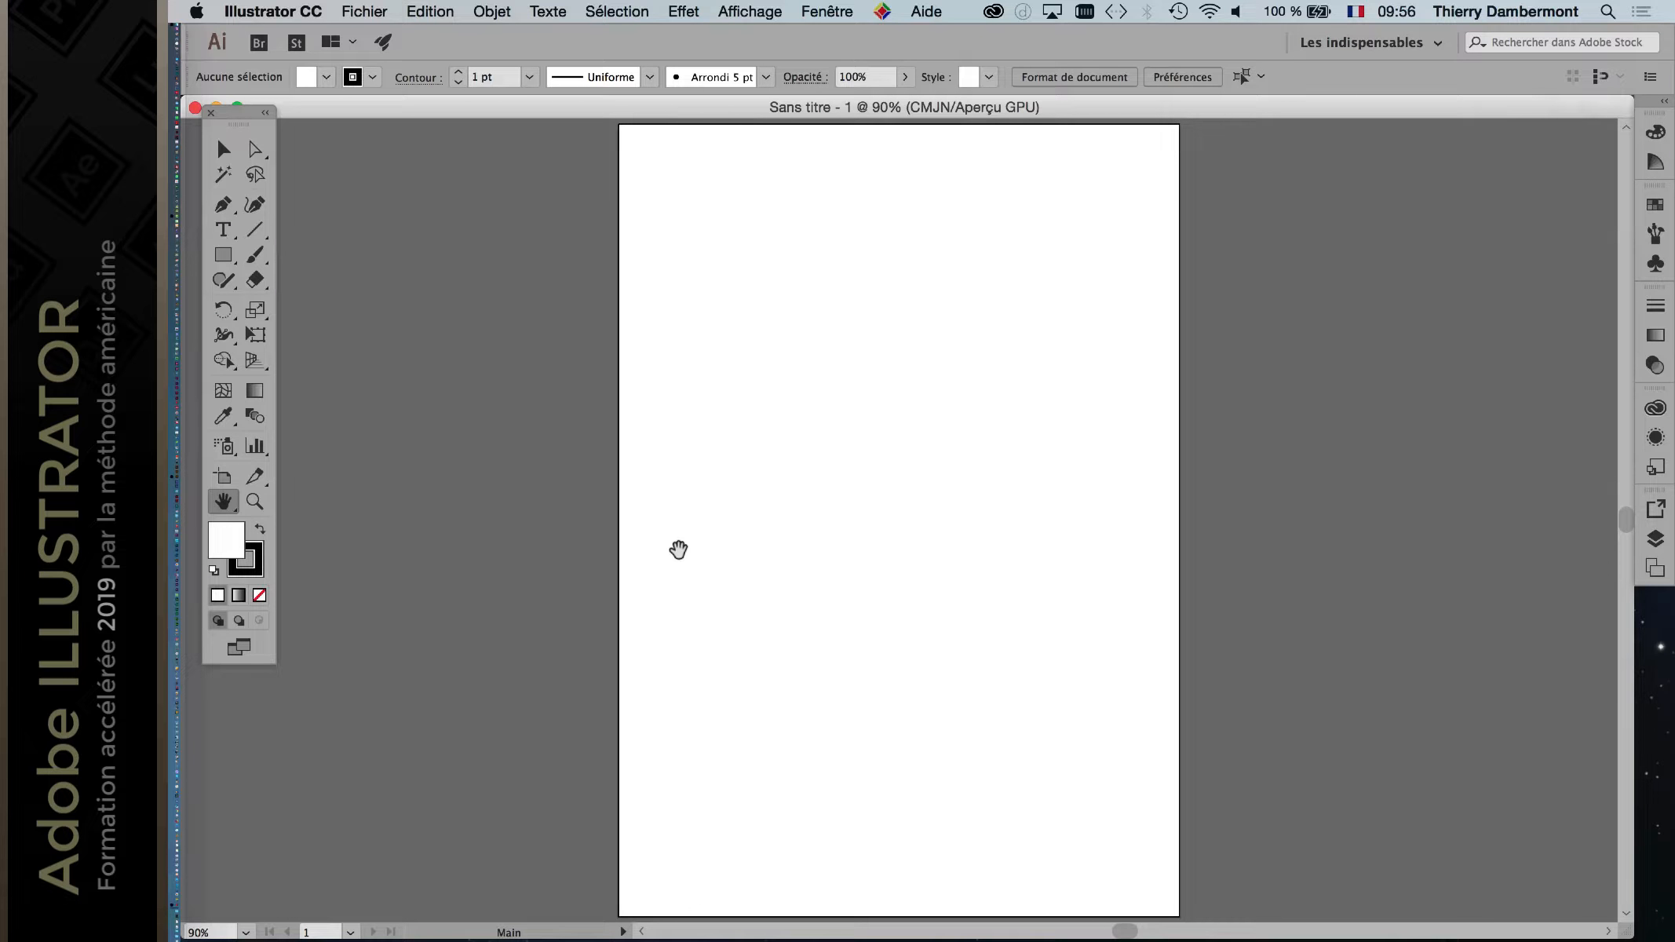
scroll(773, 524, "down", 3)
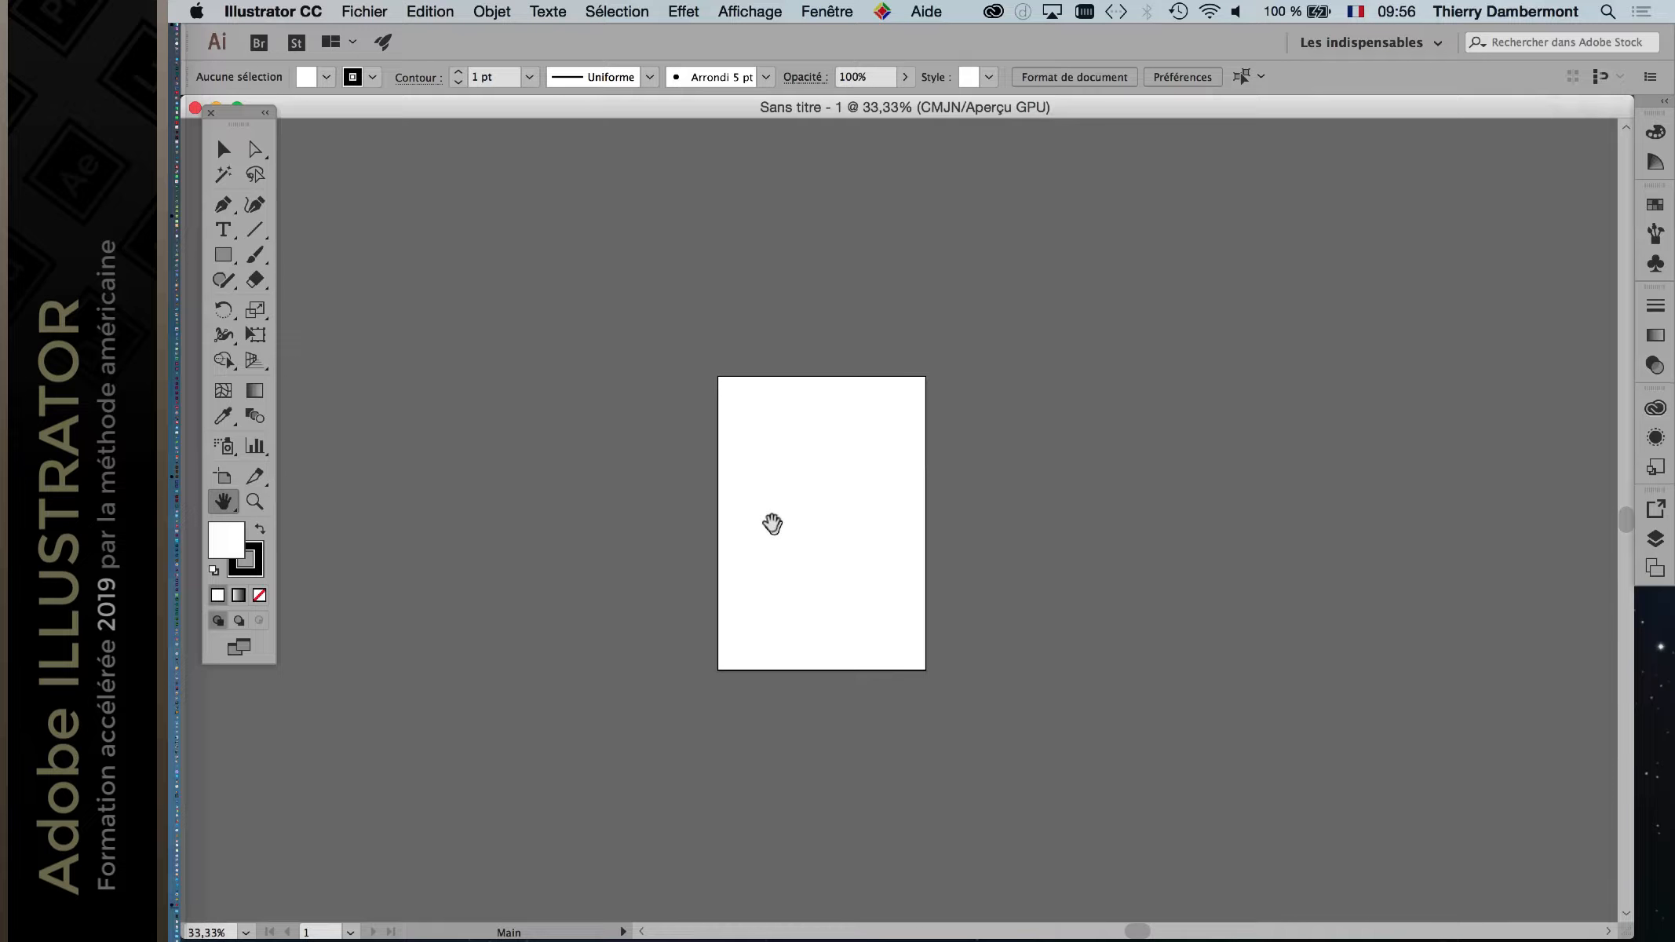
left_click_drag(693, 488, 1561, 785)
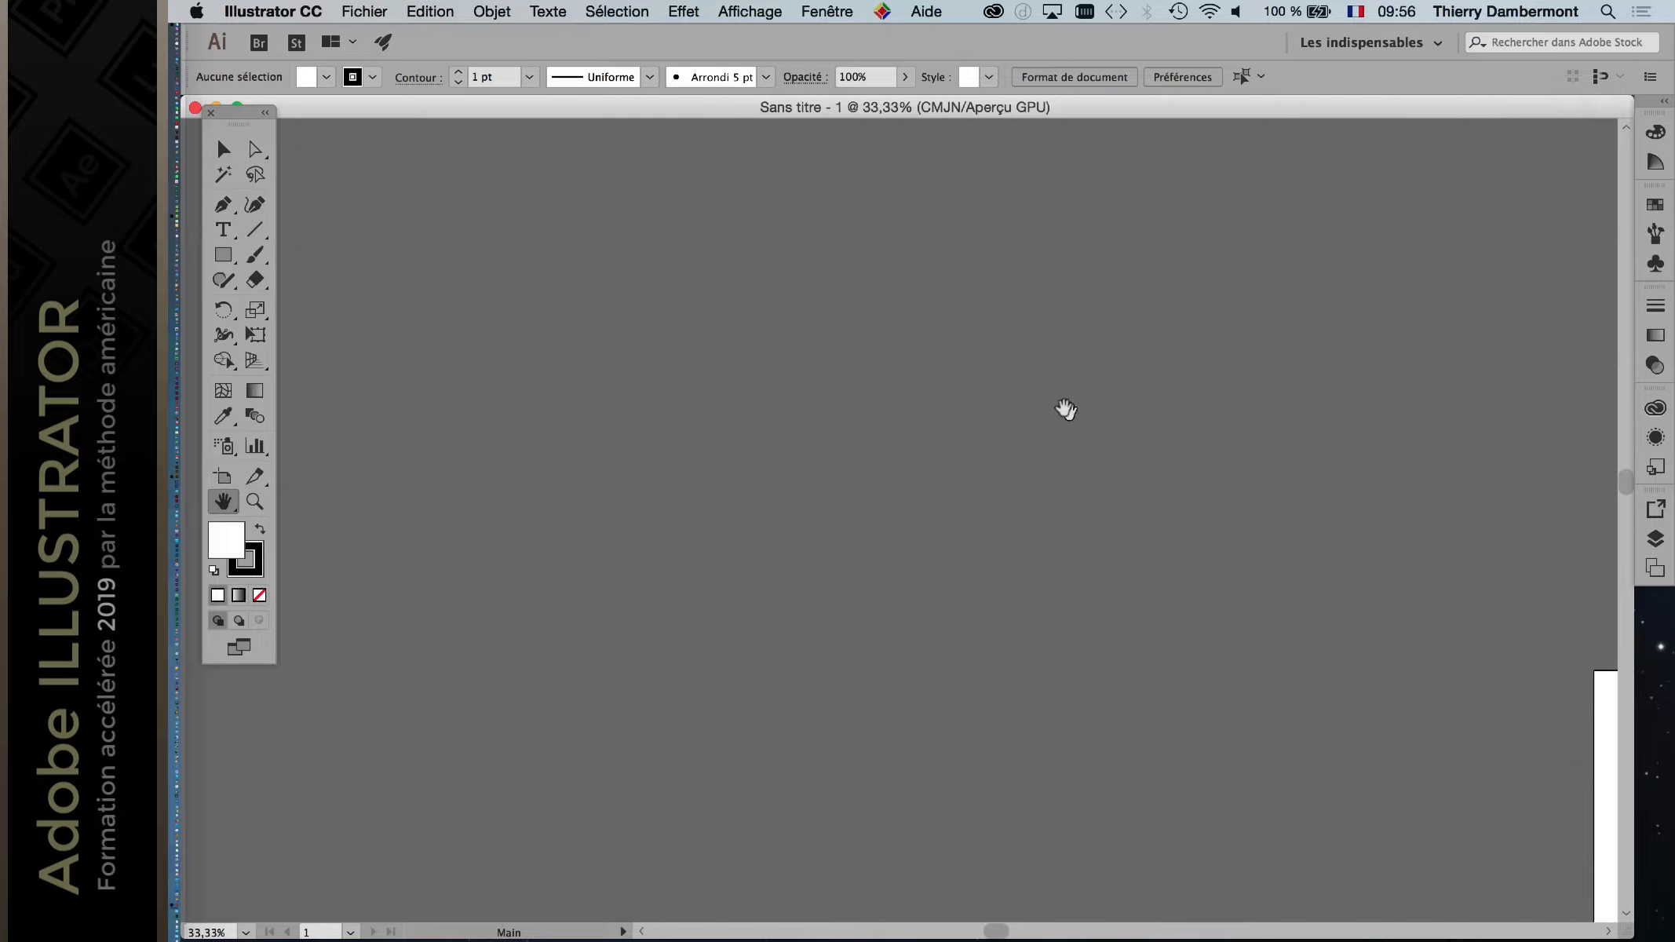
left_click_drag(1065, 411, 1261, 769)
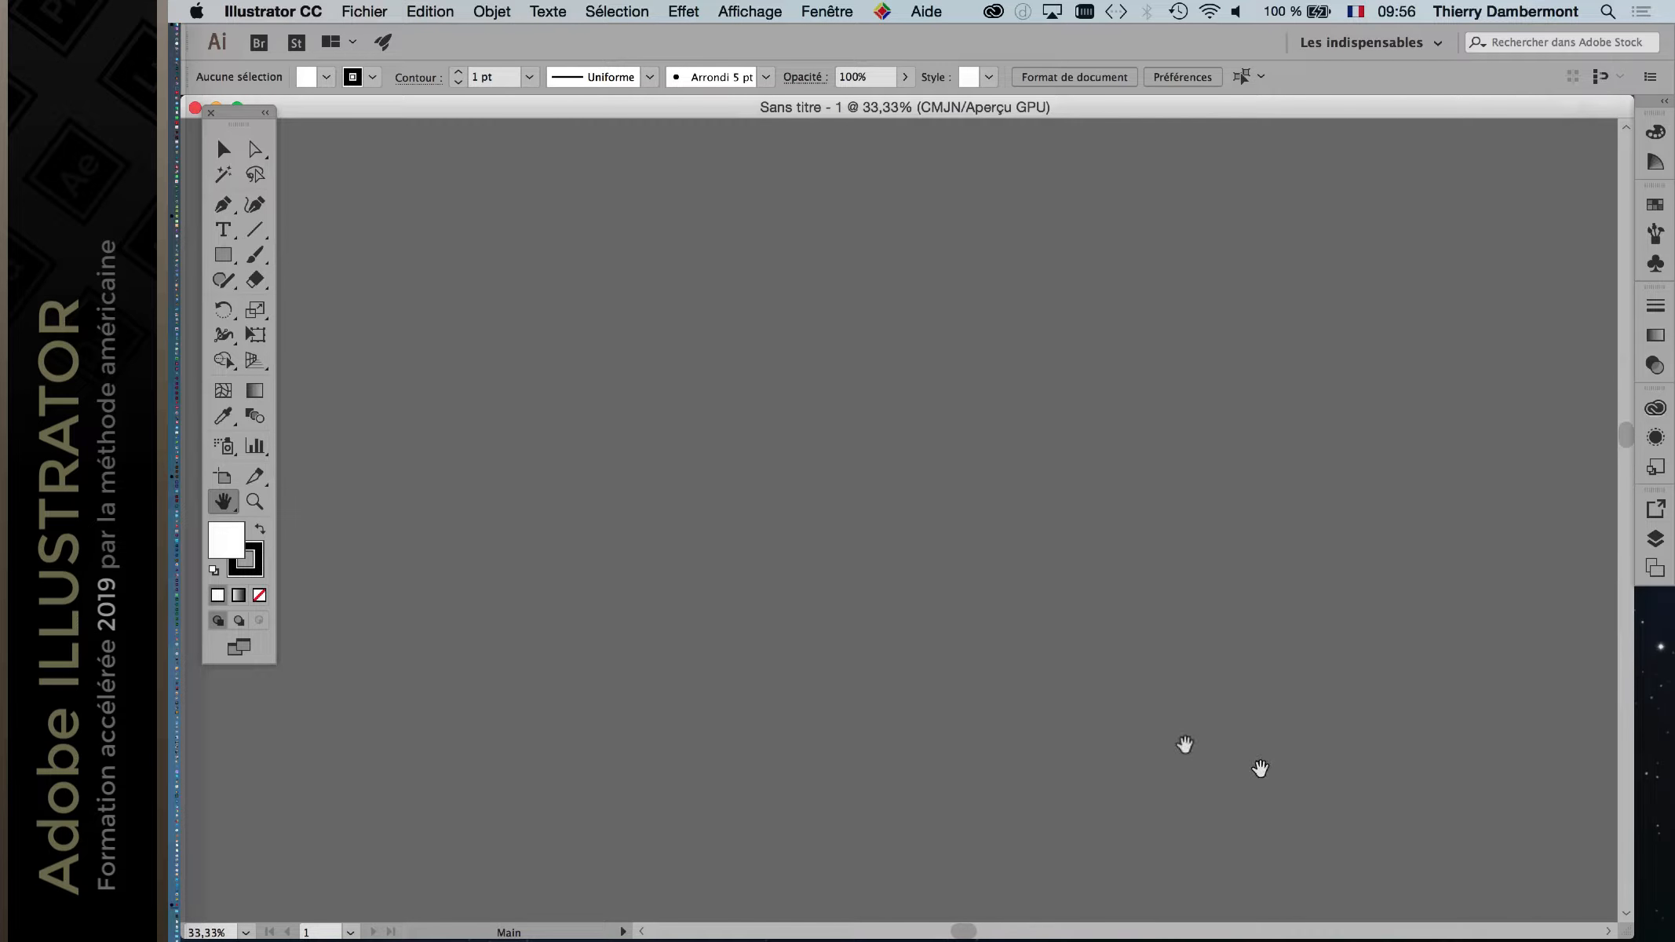
double_click(223, 502)
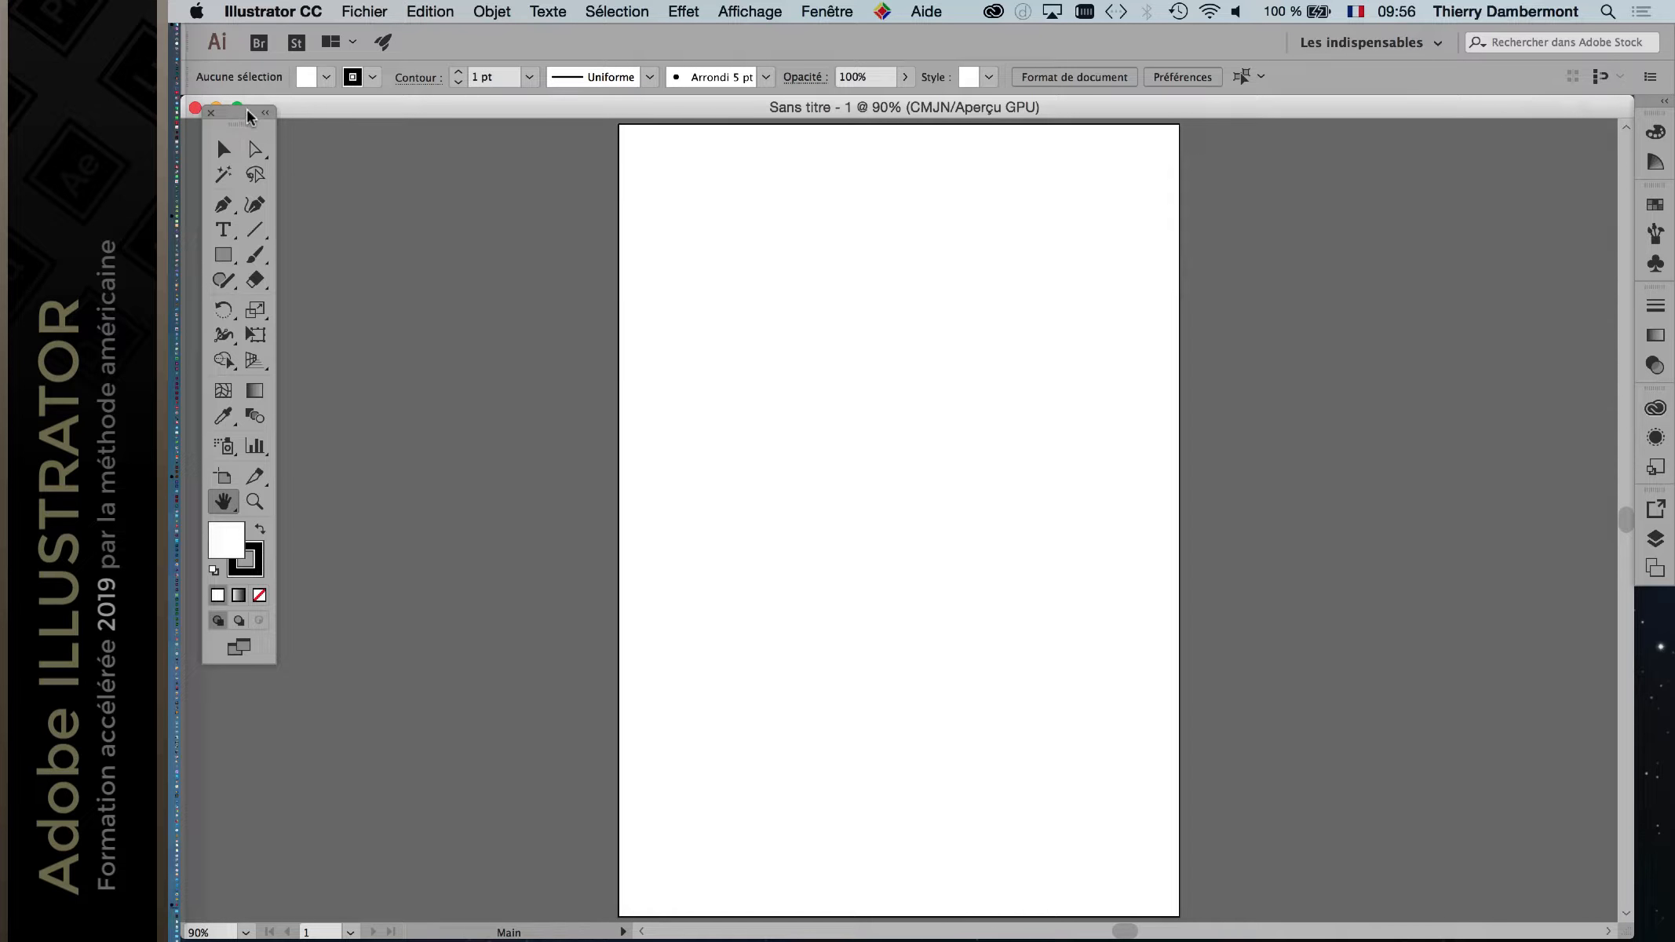
Step: Move the floating toolbox nearer to the page and draw a wide rectangle in the upper part of the page
left_click_drag(243, 116, 385, 178)
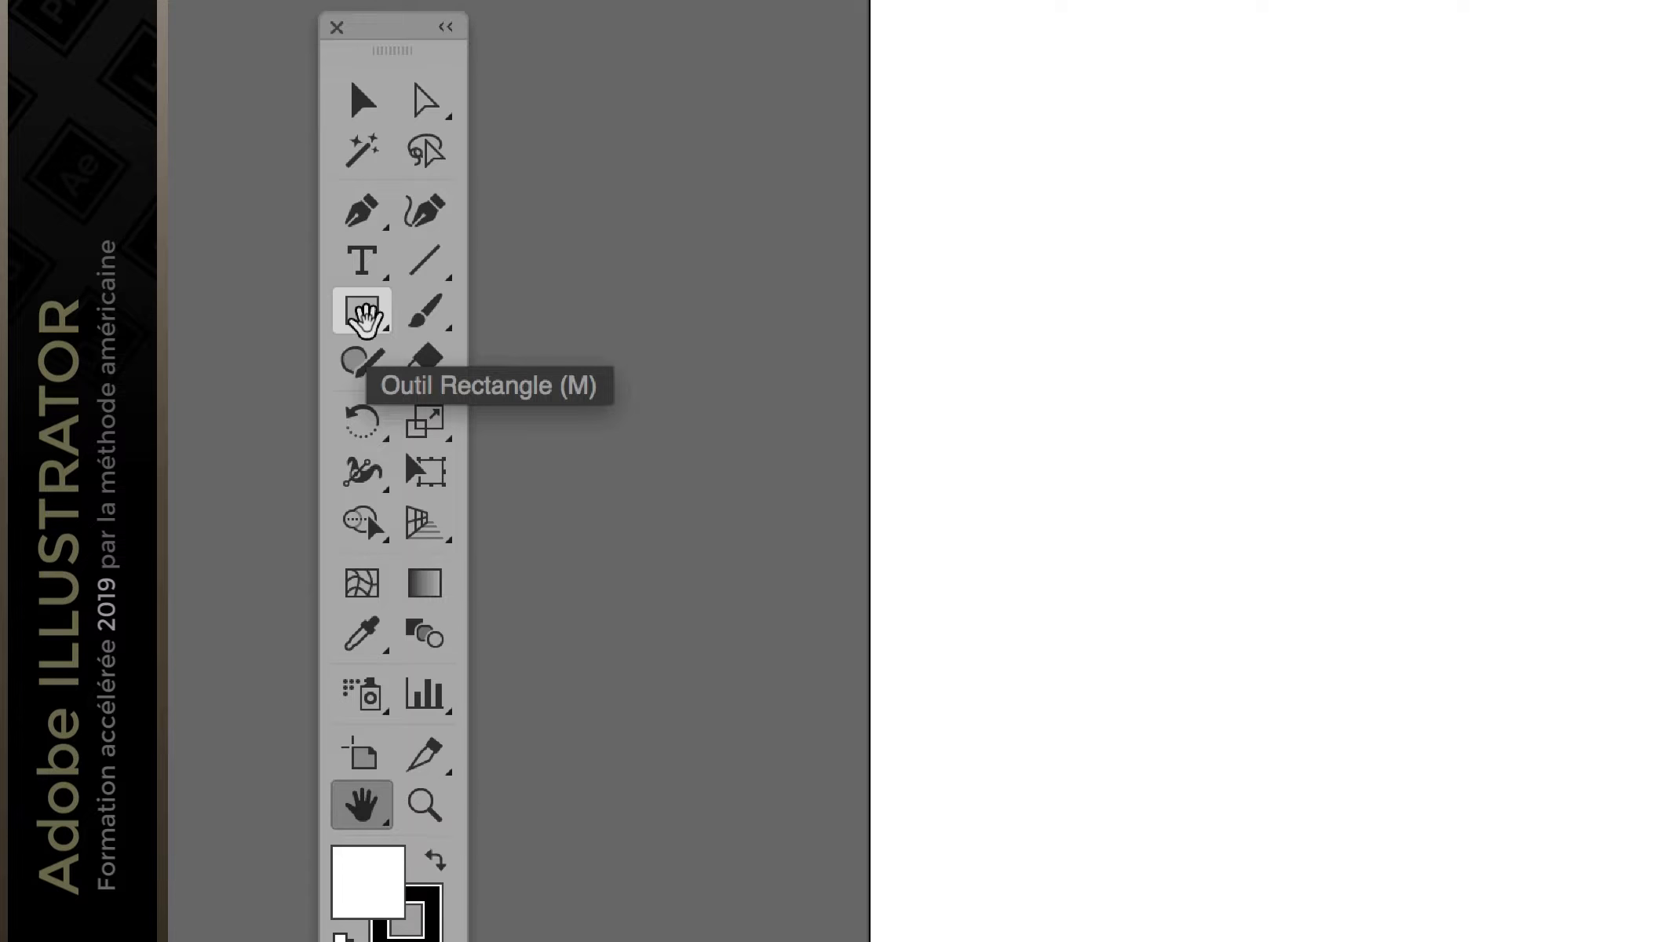
left_click(366, 326)
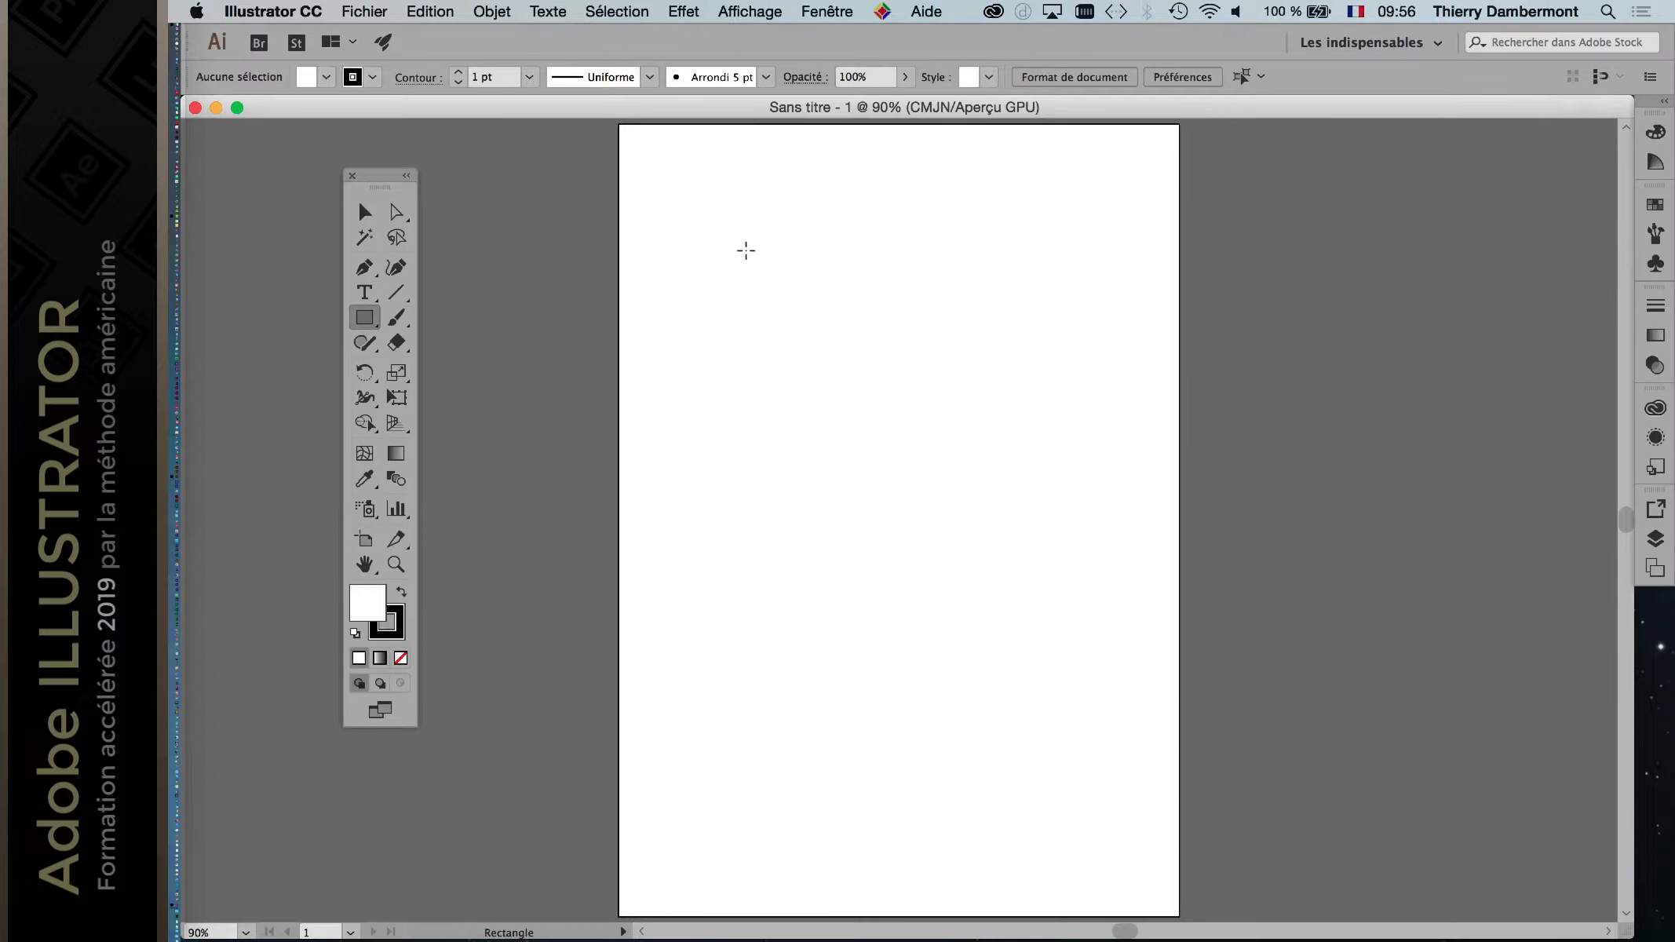
left_click_drag(746, 250, 1041, 426)
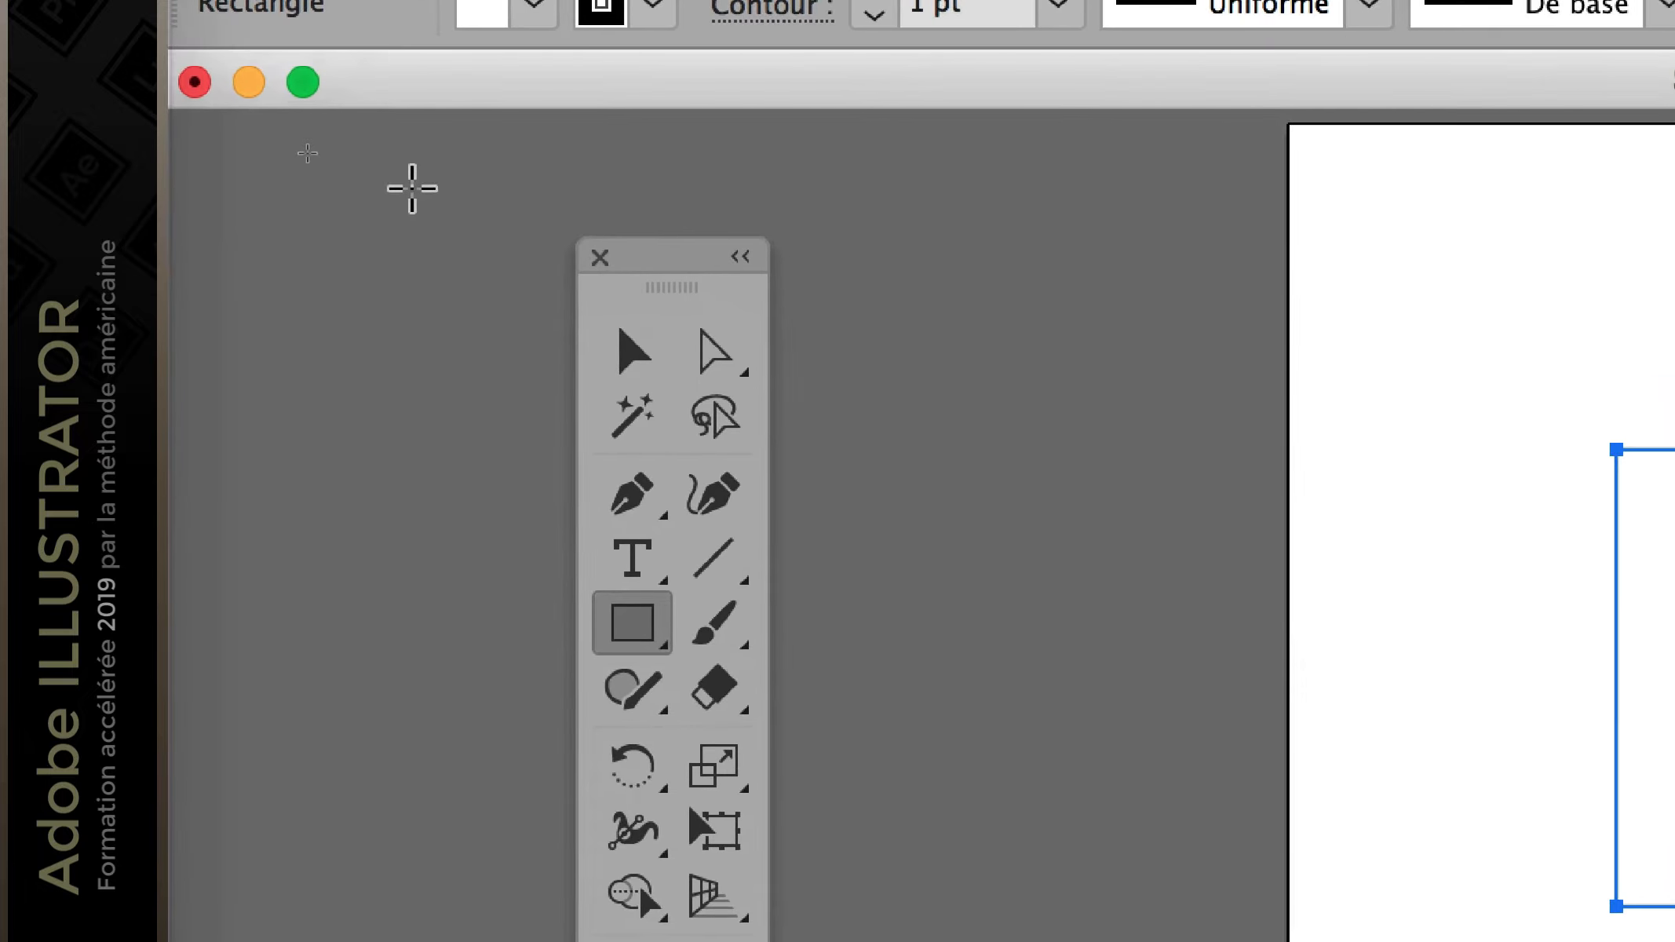
Step: Bring the toolbox to the page's edge and deselect the rectangle with the Selection tool
left_click_drag(475, 203, 644, 200)
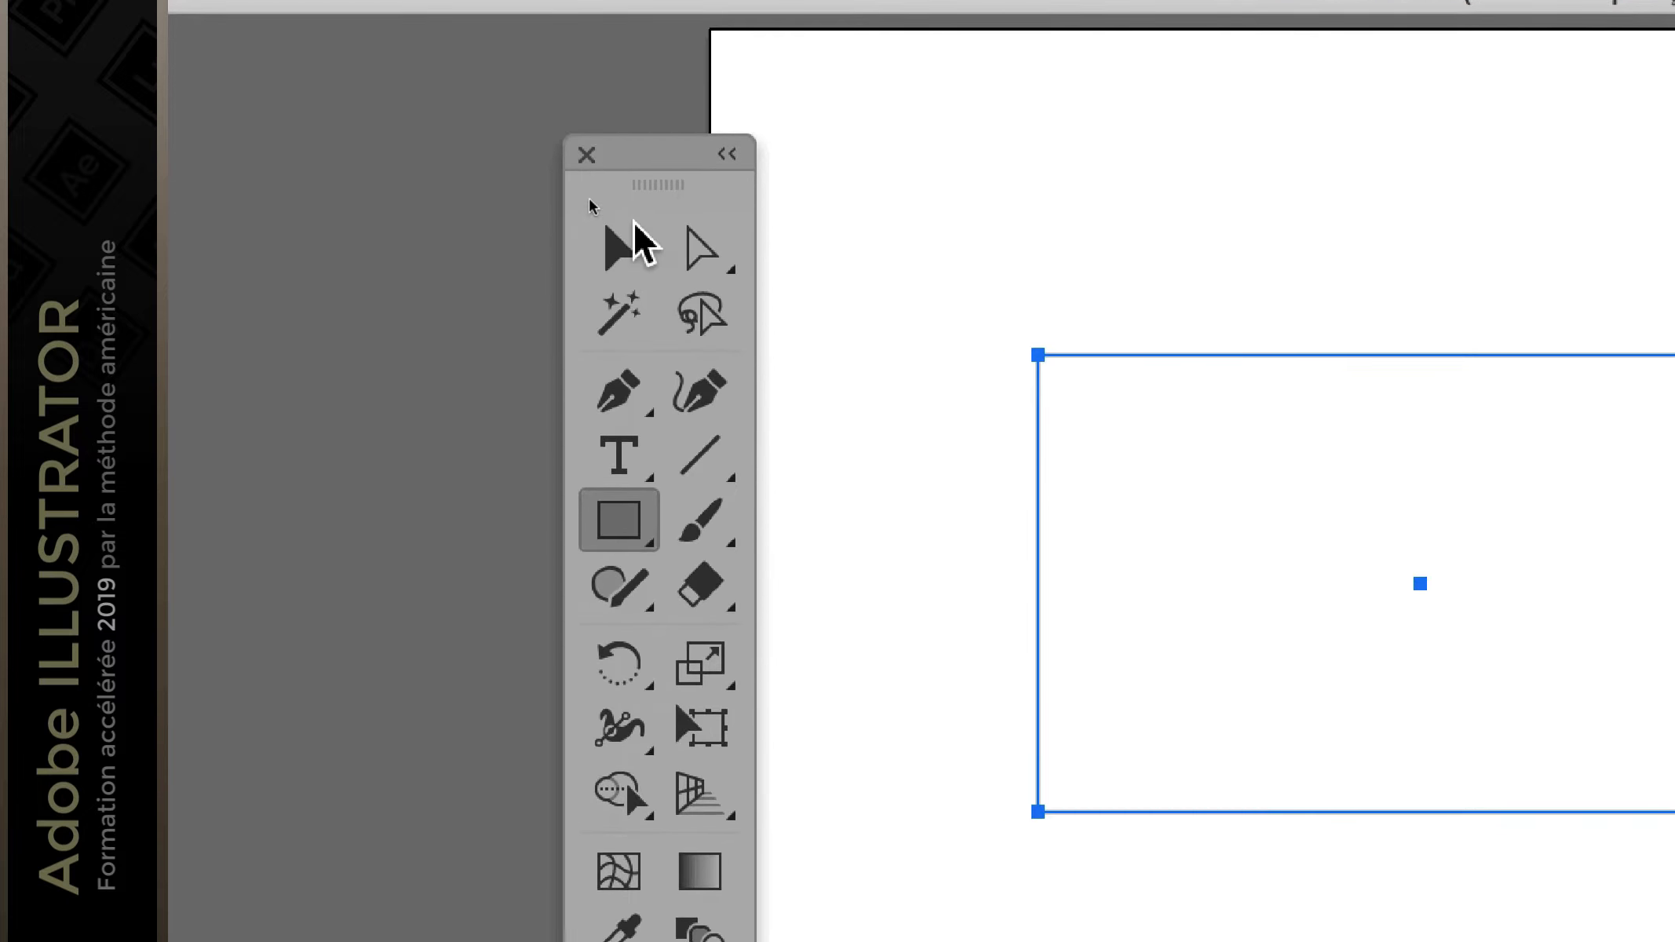
left_click(624, 239)
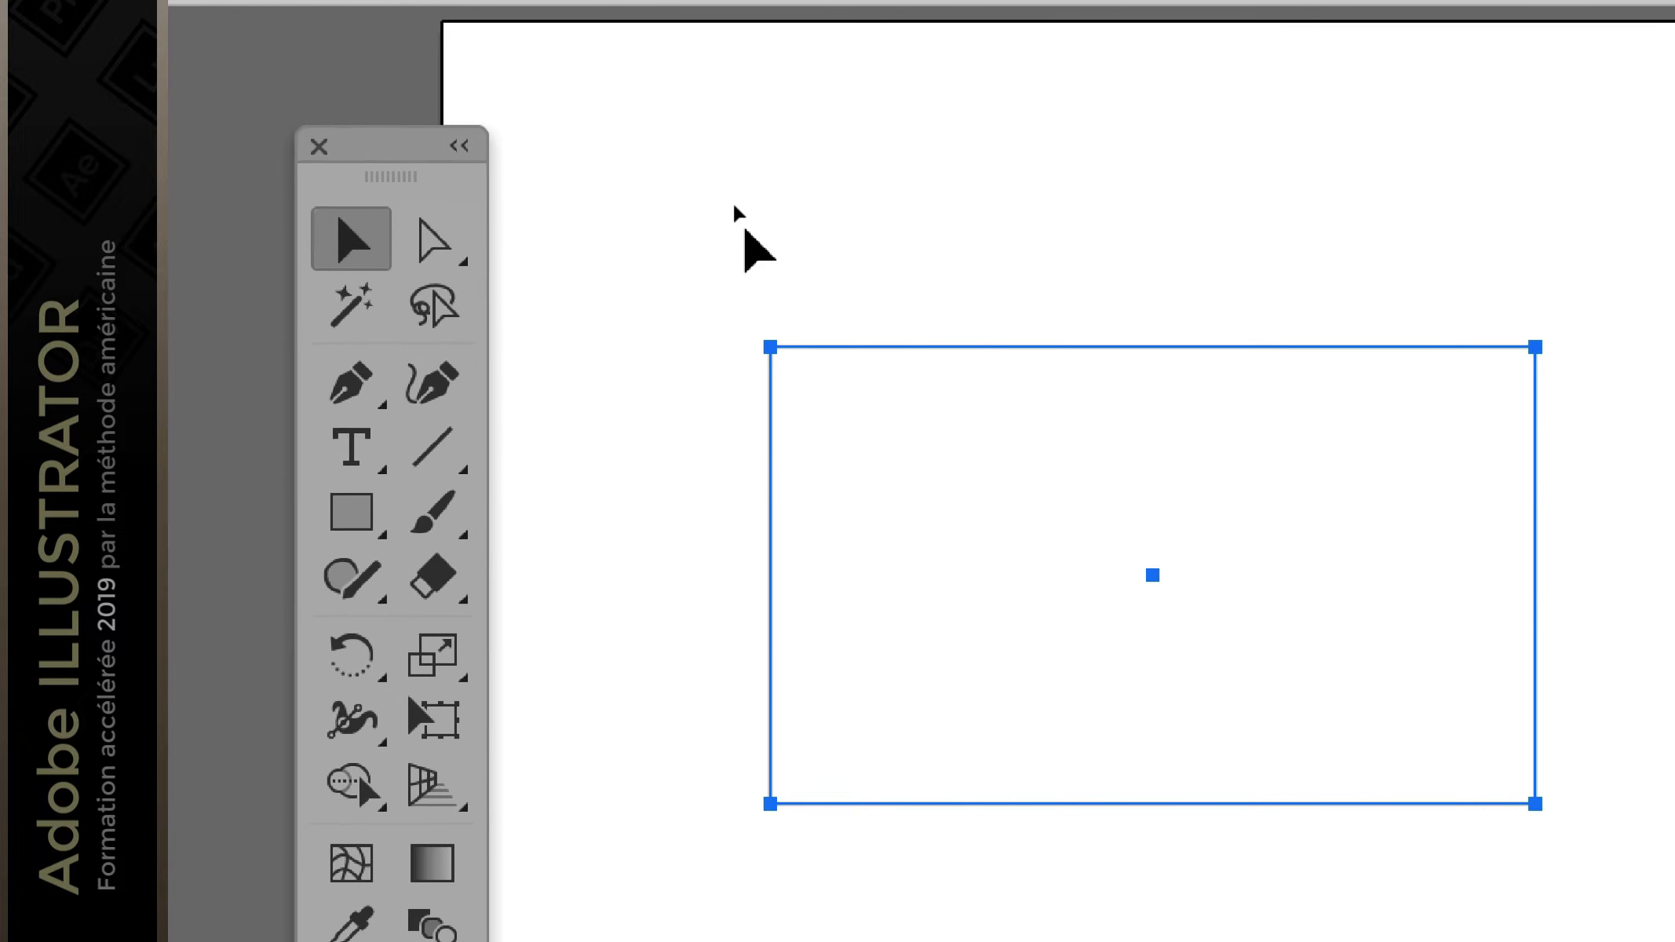
left_click(746, 232)
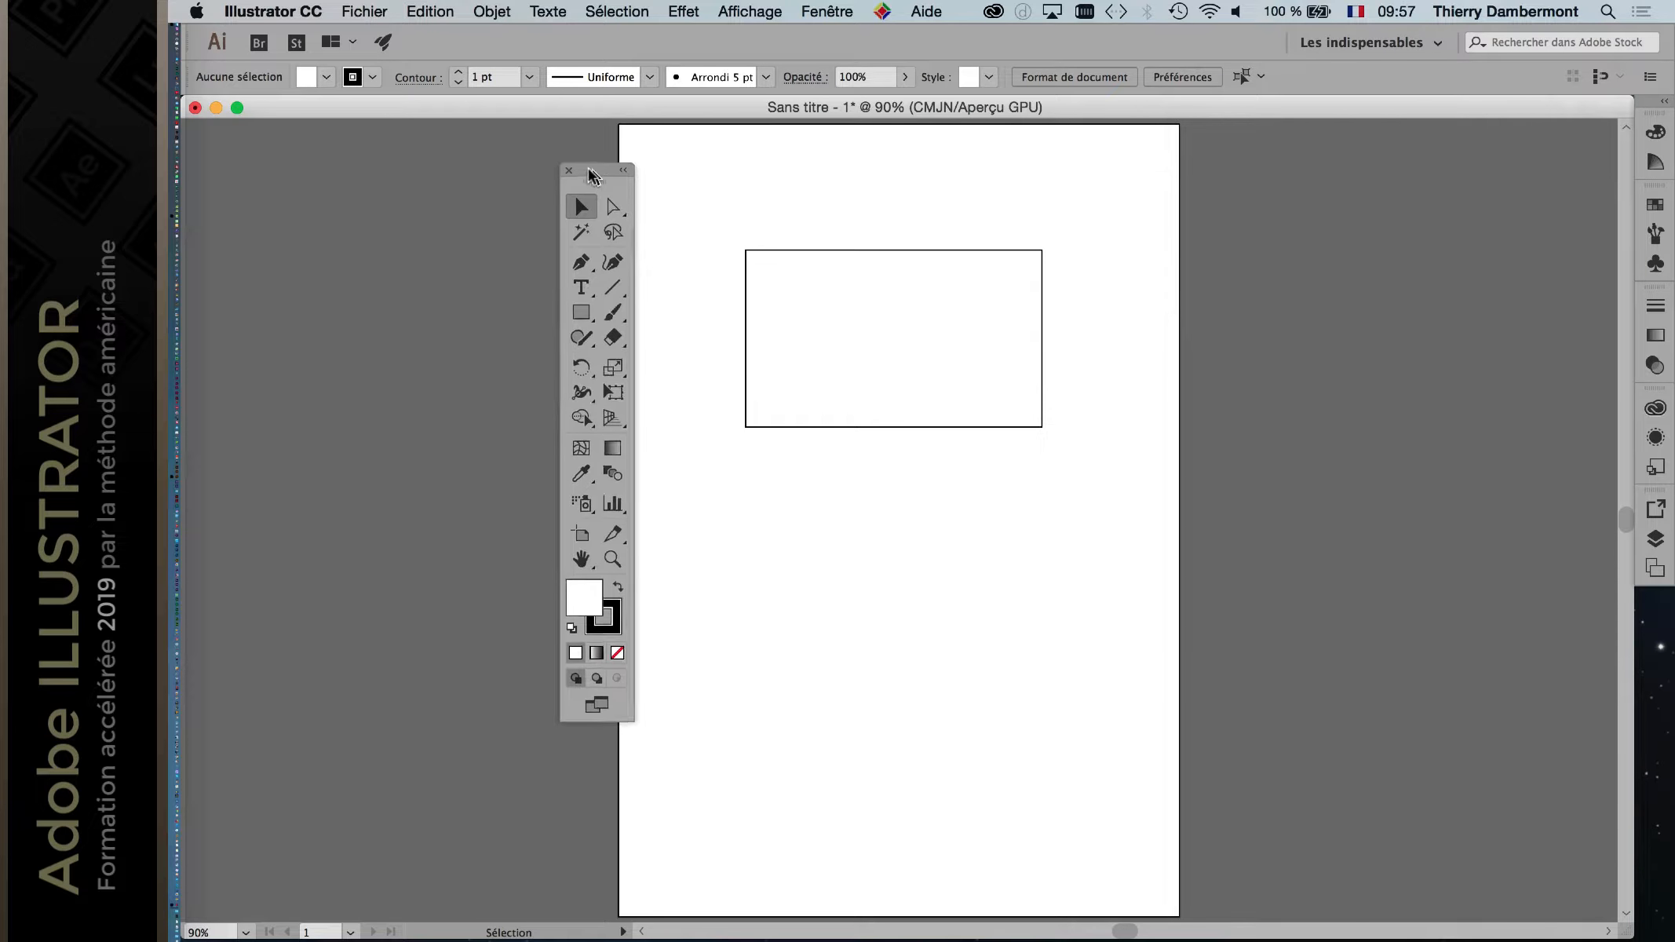
Step: Place the toolbox on the grey area beside the page and select the rectangle again
left_click_drag(593, 175, 455, 154)
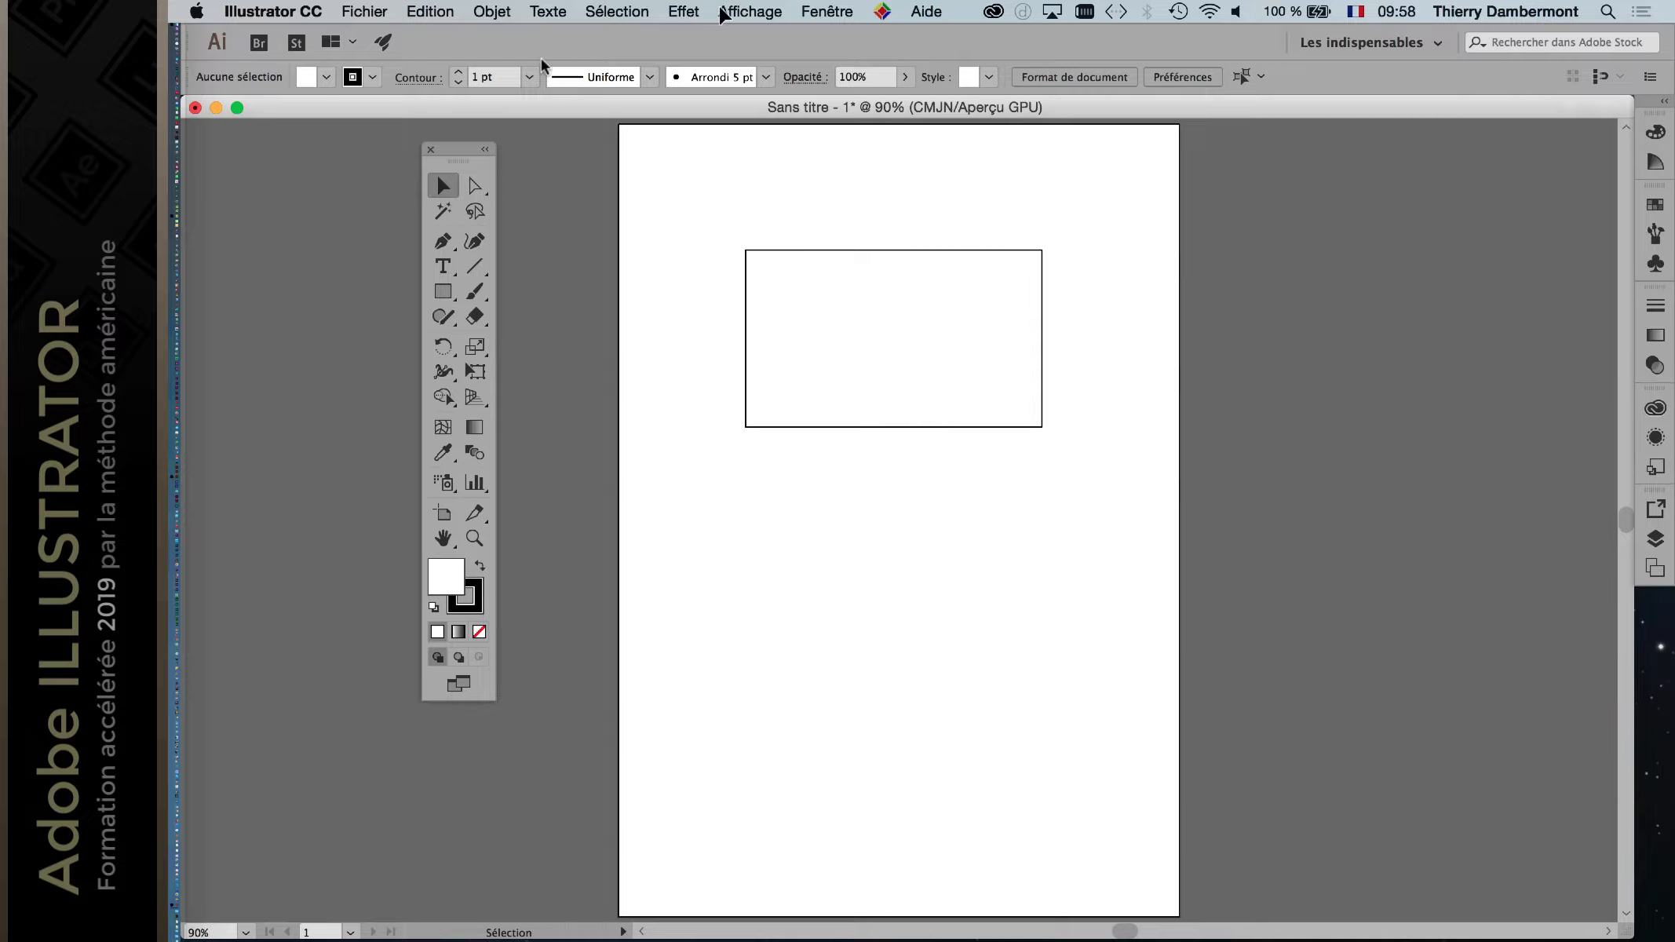
left_click_drag(447, 150, 500, 155)
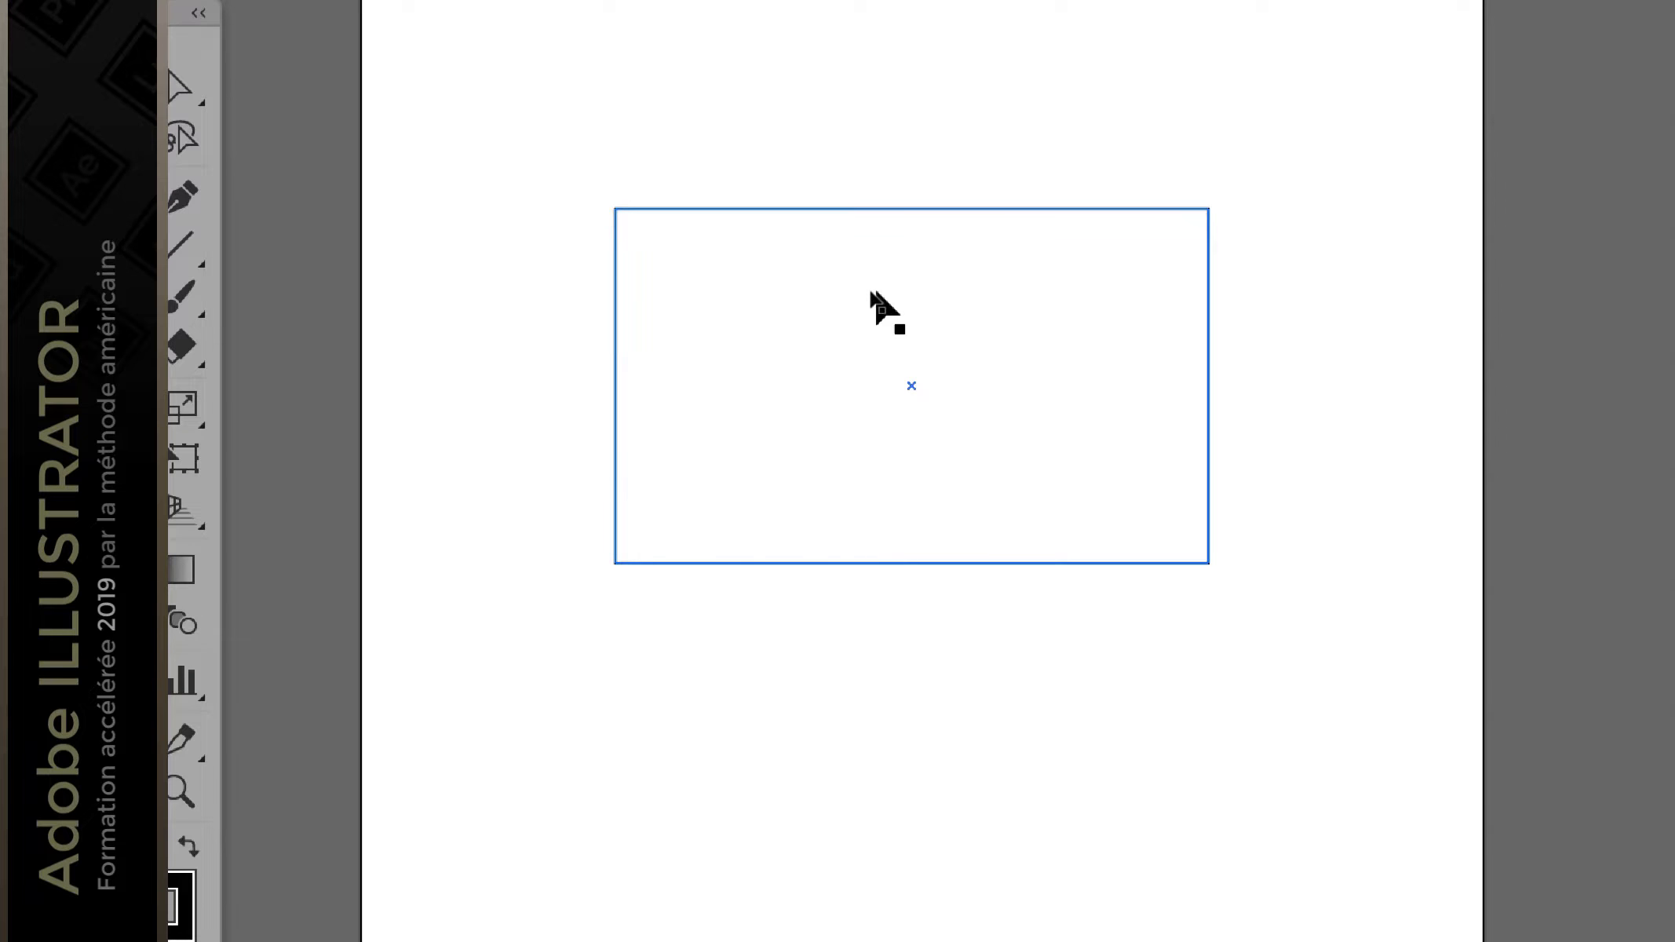
left_click(656, 239)
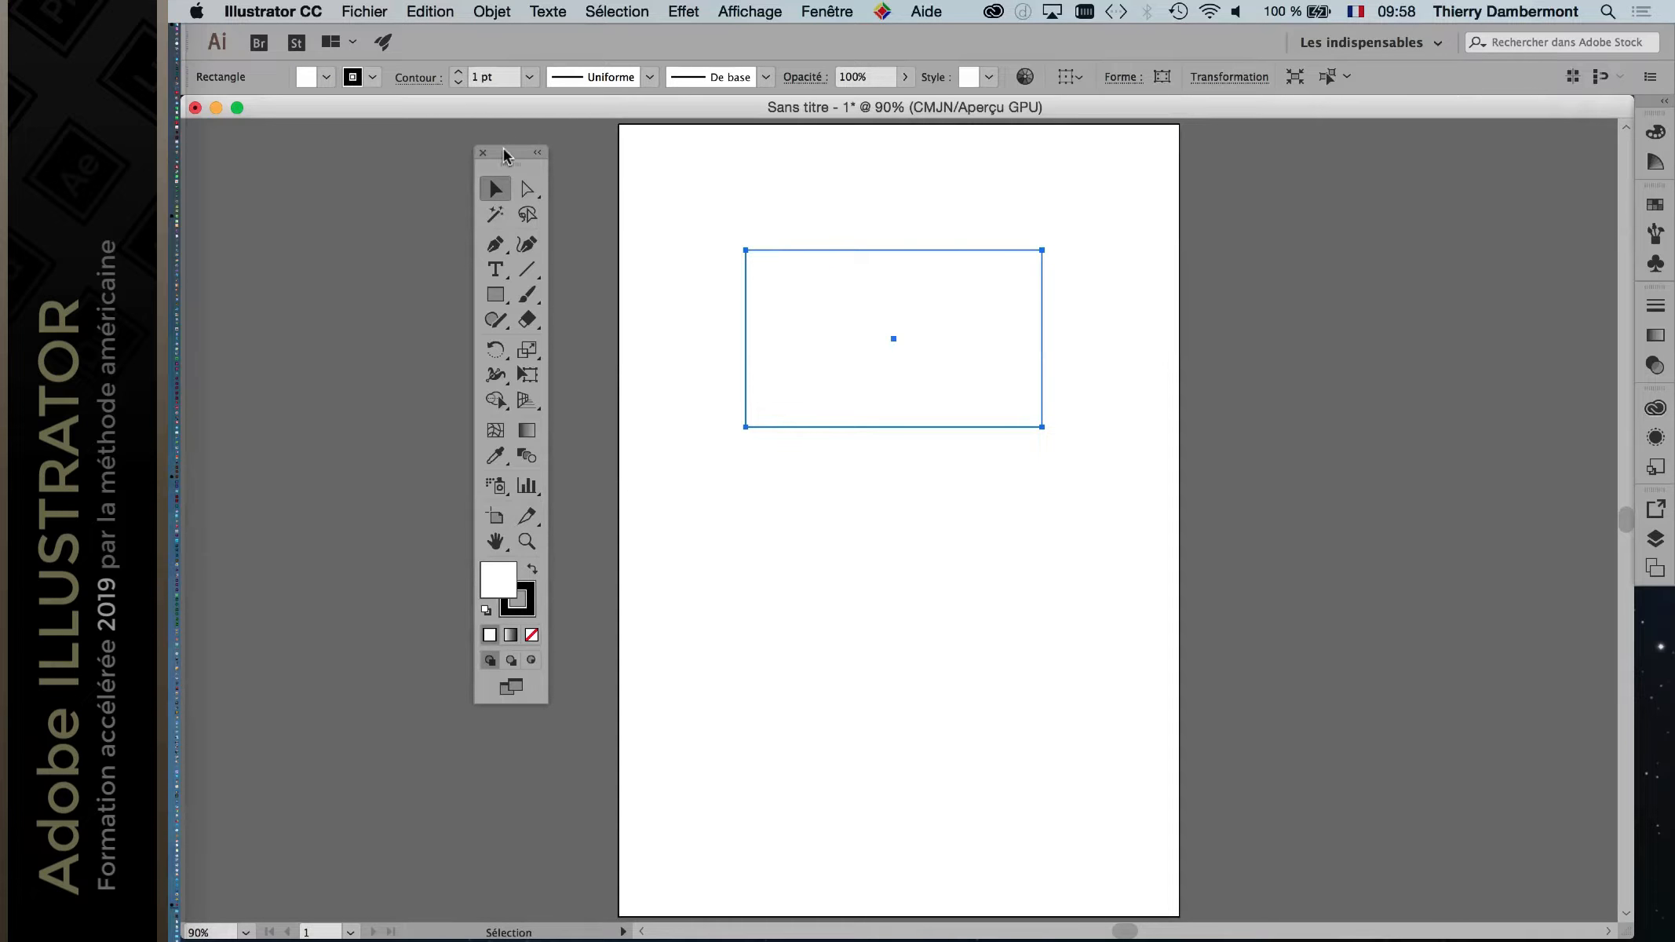
left_click_drag(503, 147, 490, 141)
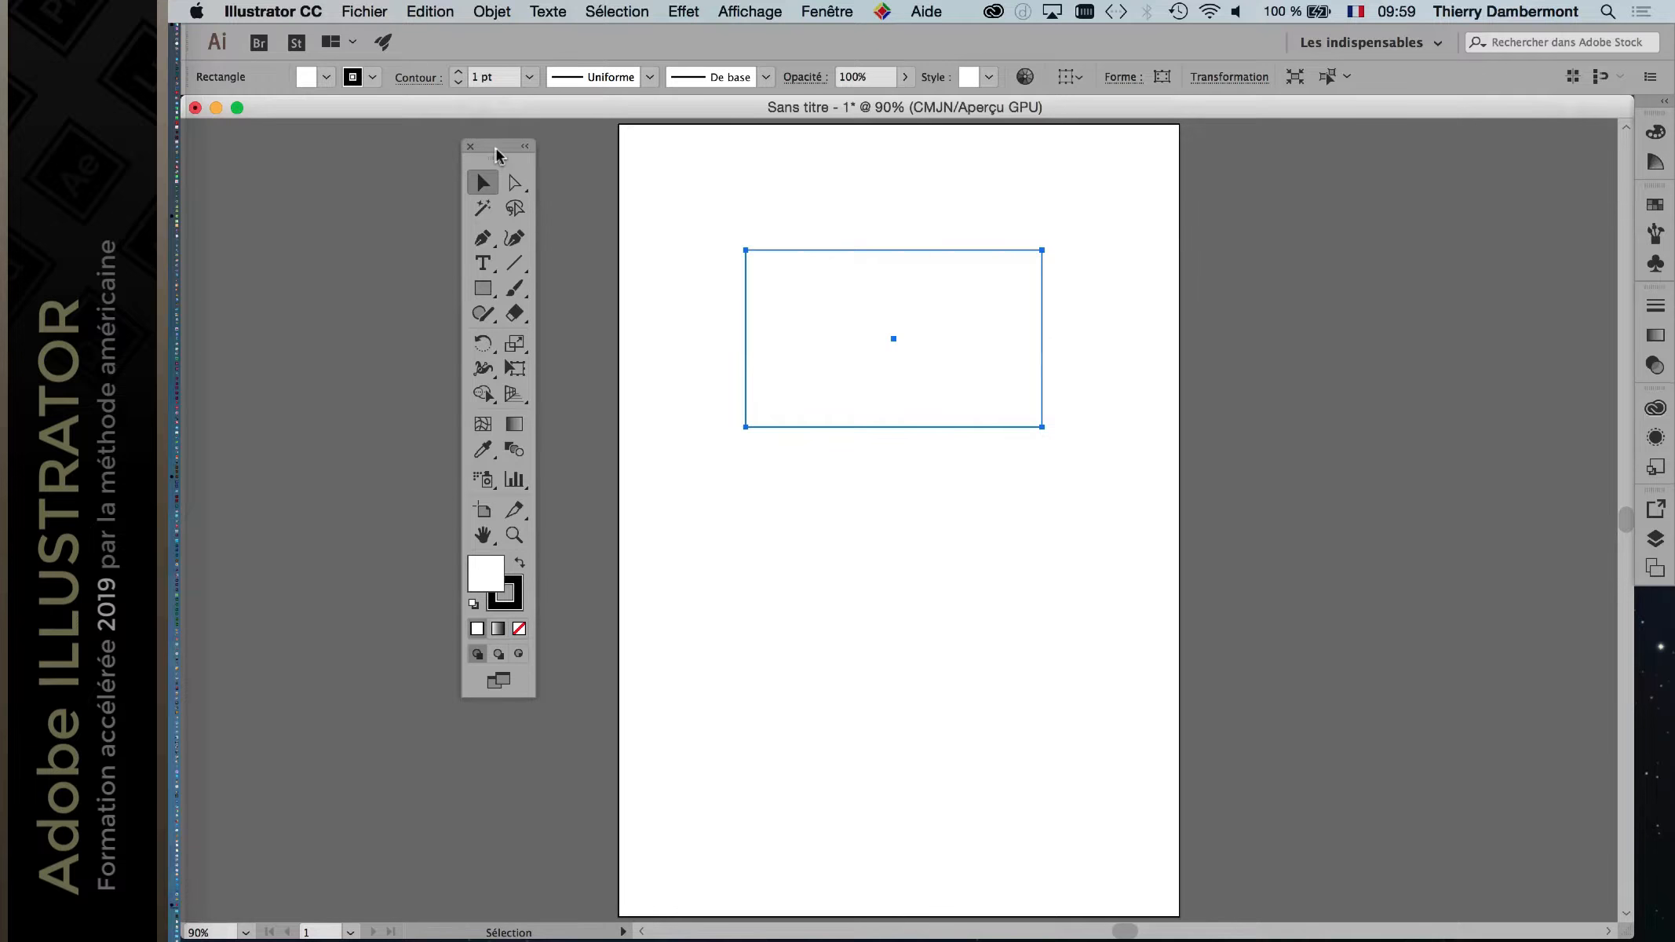
mouse_move(495, 153)
left_mouse_down()
mouse_move(588, 157)
mouse_move(498, 143)
left_mouse_up()
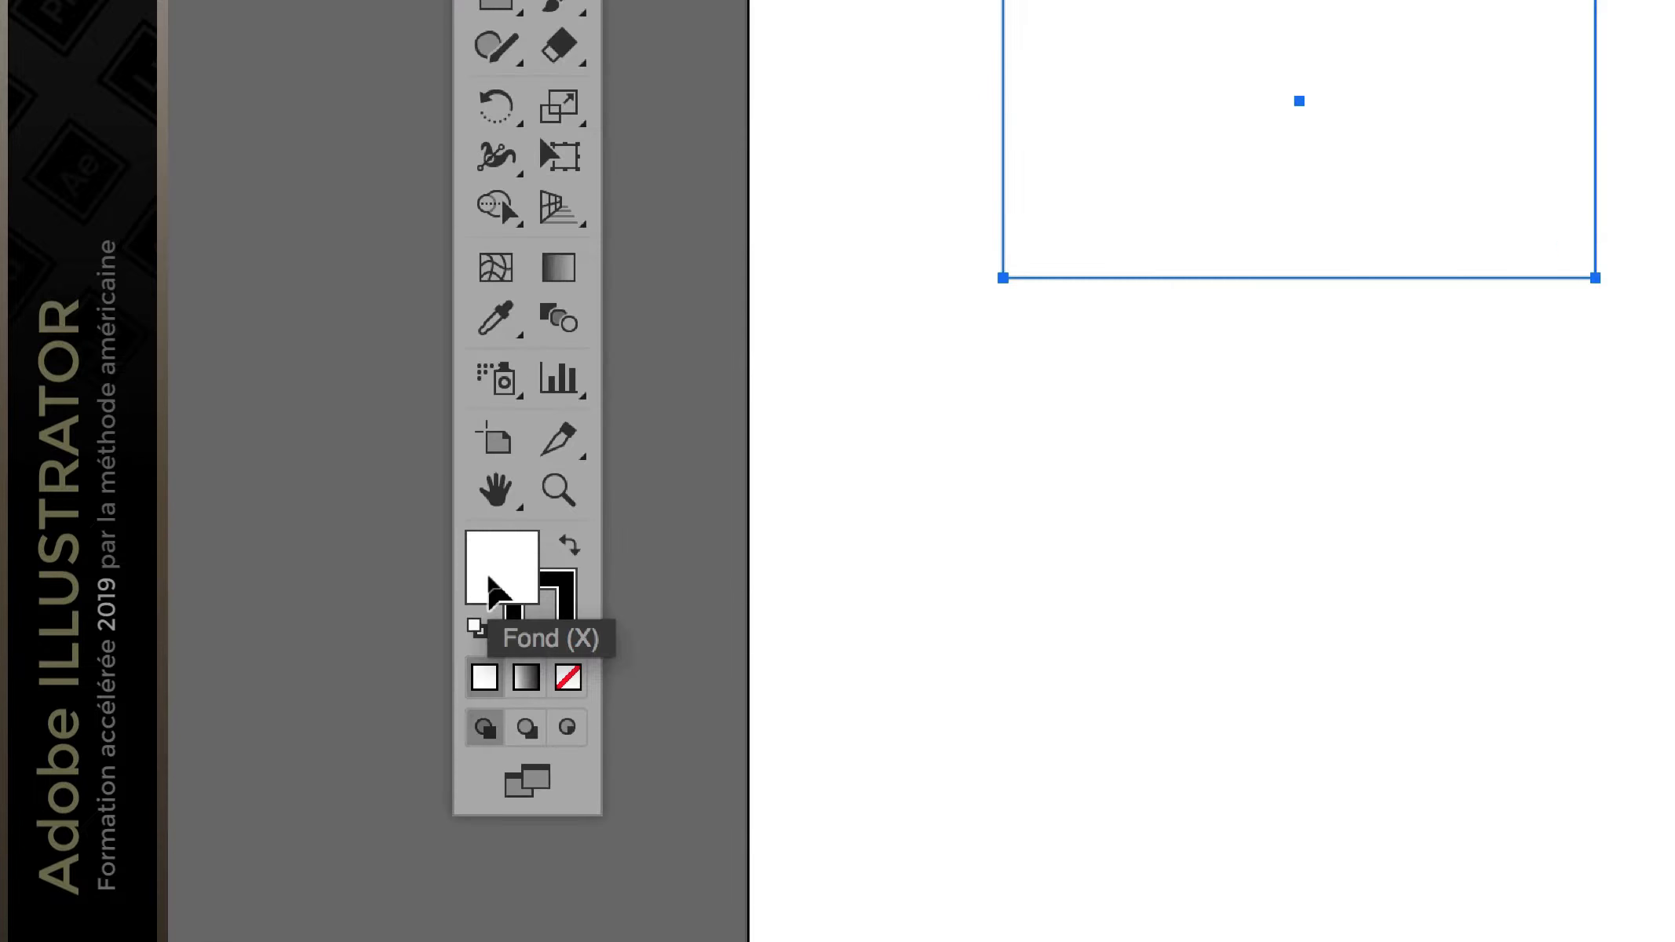
Step: Open the colour picker for the rectangle's fill, move it below the rectangle and choose a dark green, 0EA83D
double_click(494, 583)
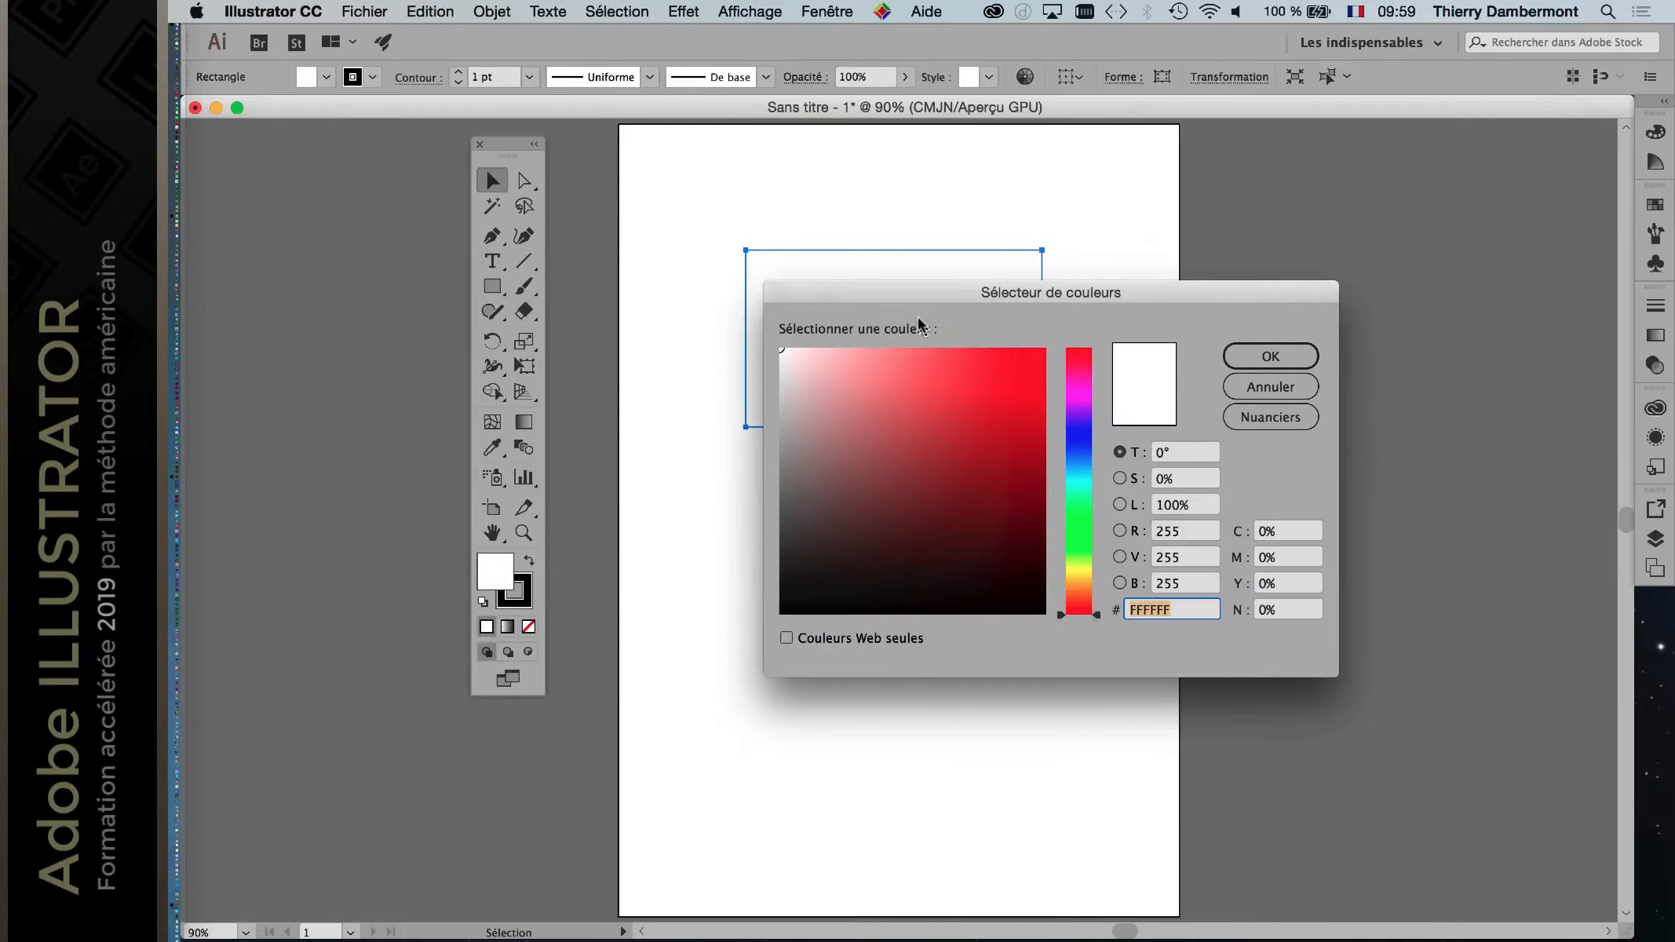
left_click_drag(912, 298, 934, 454)
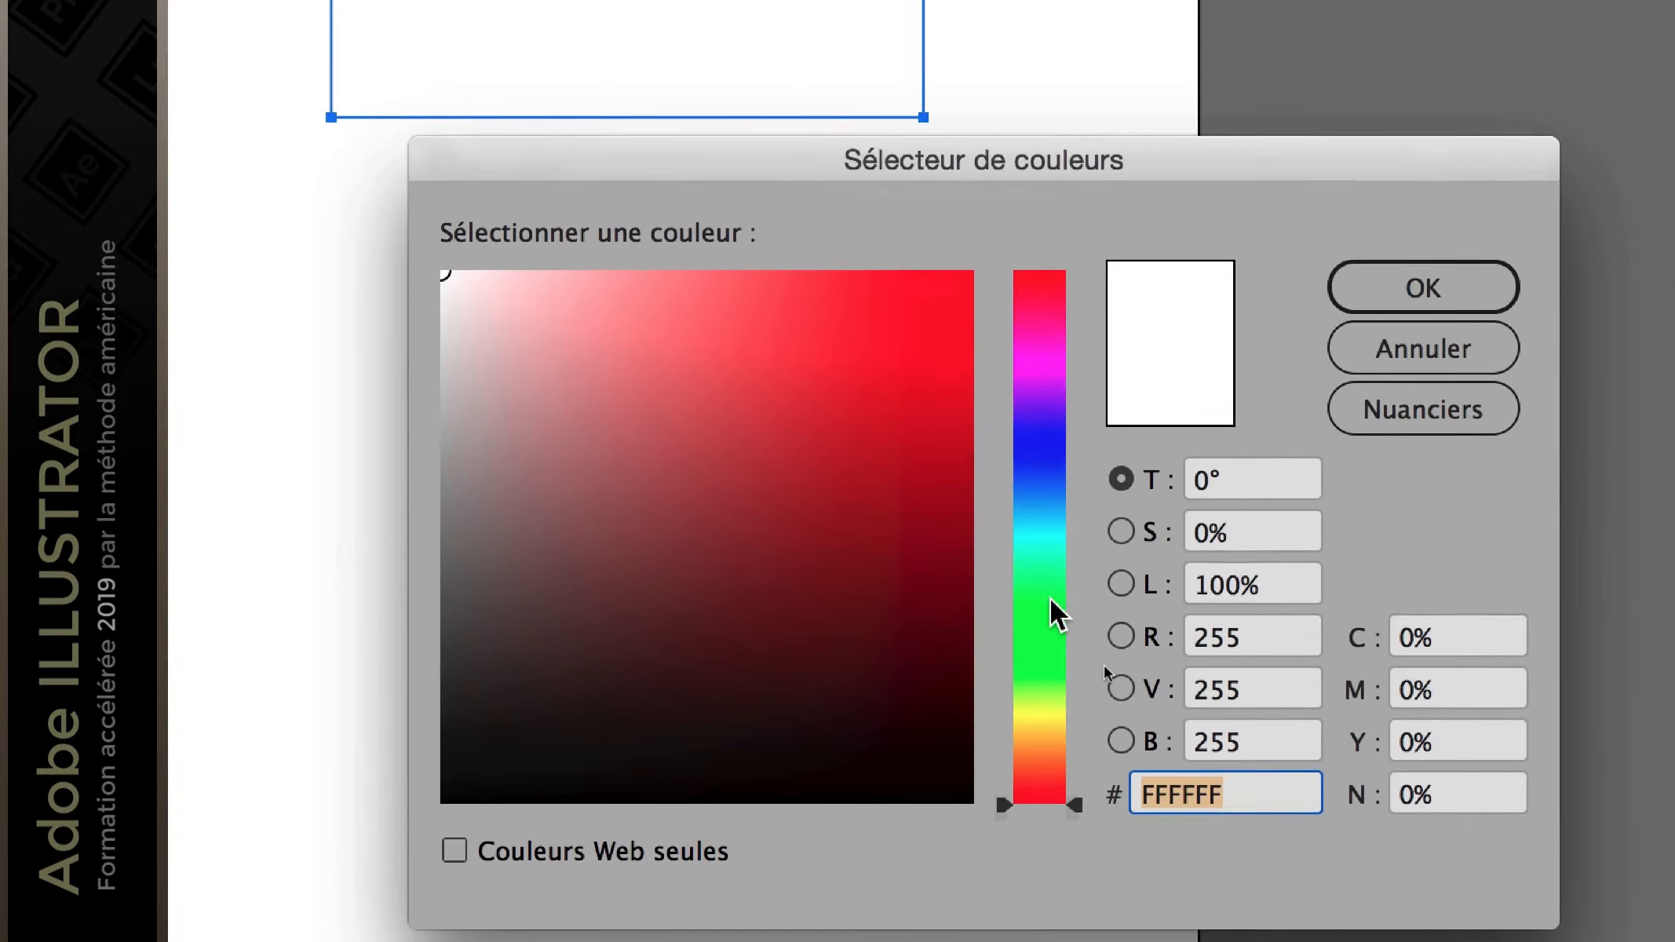
left_click(1003, 567)
left_click(884, 422)
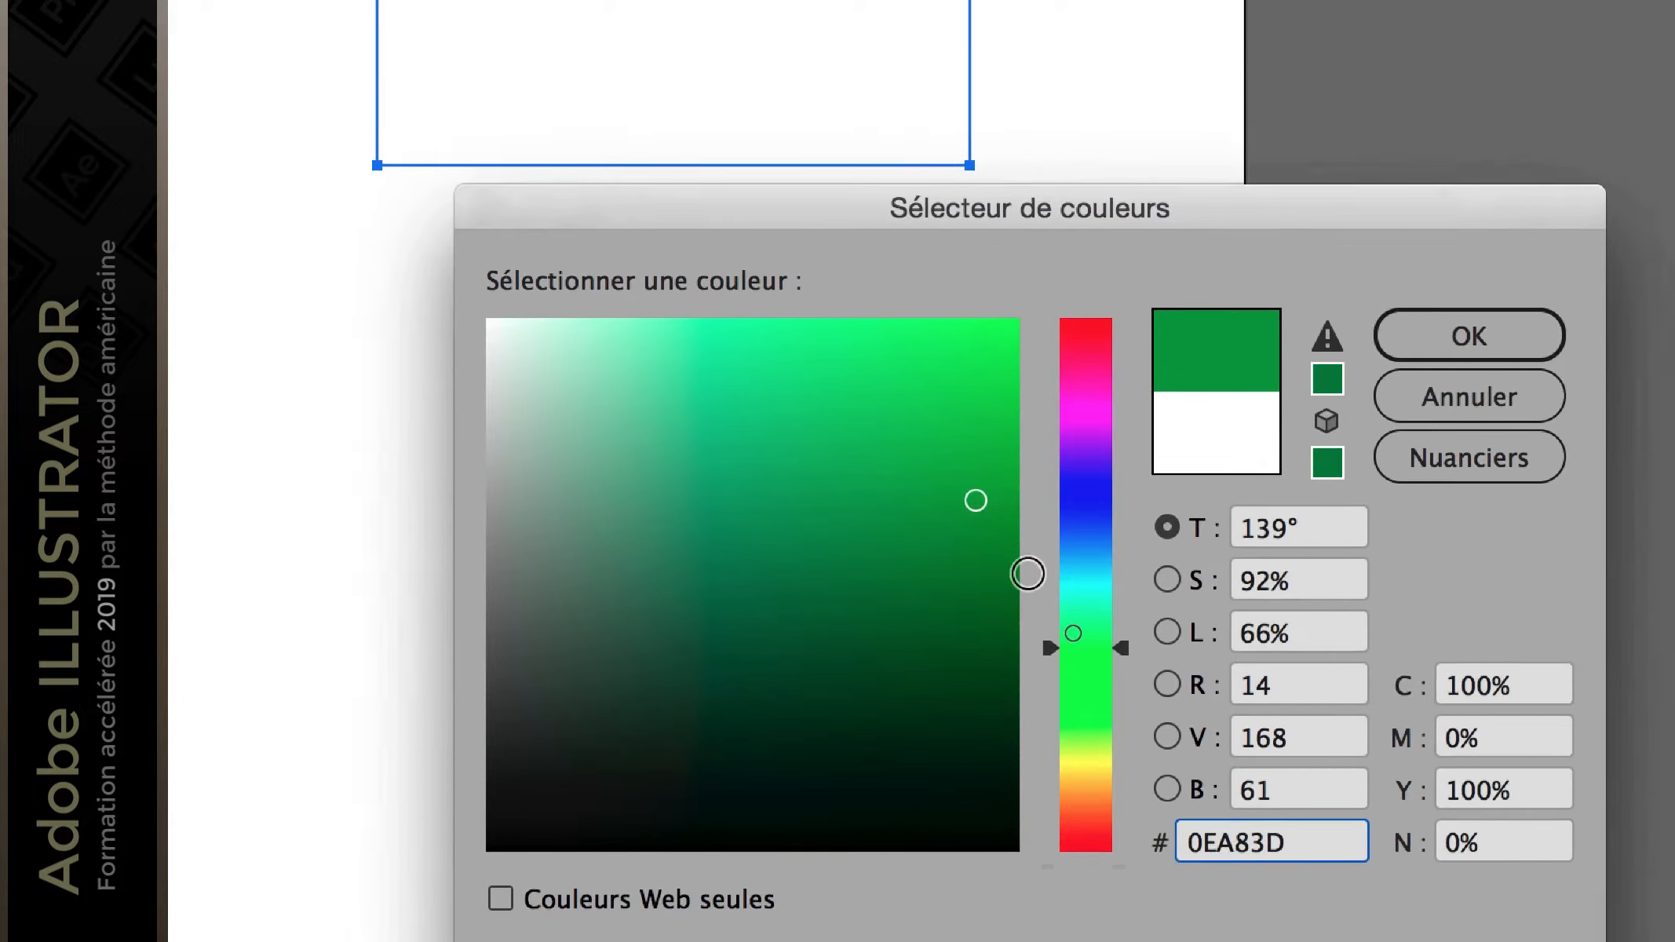
Step: Try other hues for the fill in the colour picker, from teal to the red at both ends of the spectrum
left_click_drag(1114, 663, 1116, 449)
left_click_drag(1049, 511, 1043, 591)
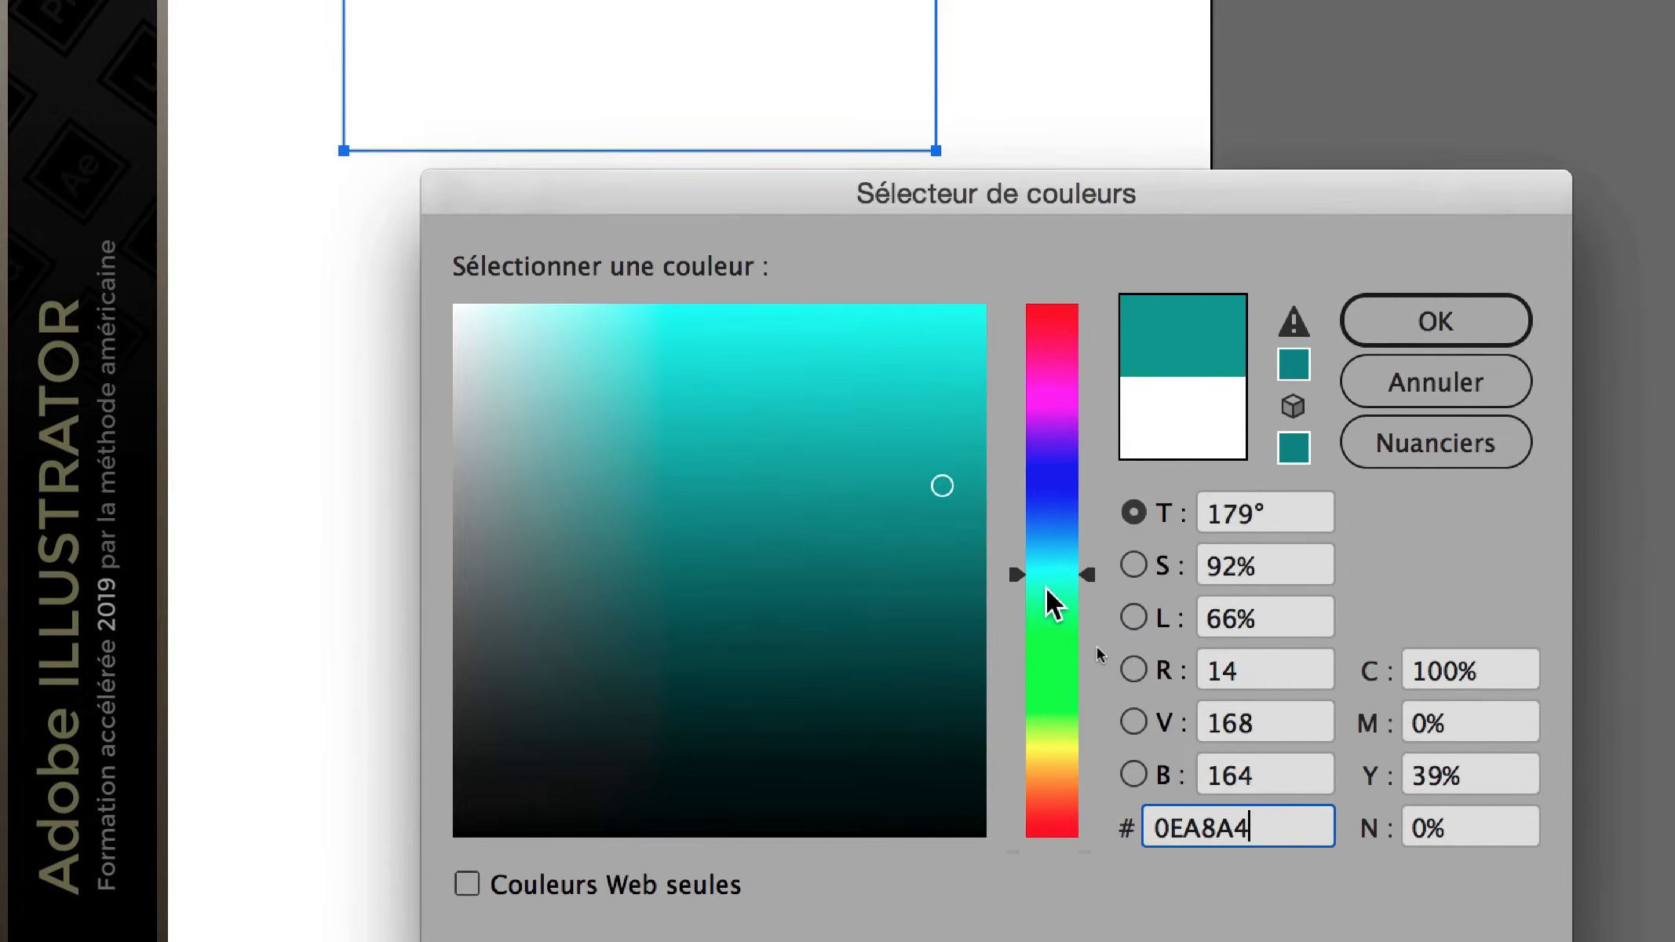
left_click_drag(1049, 590, 1062, 237)
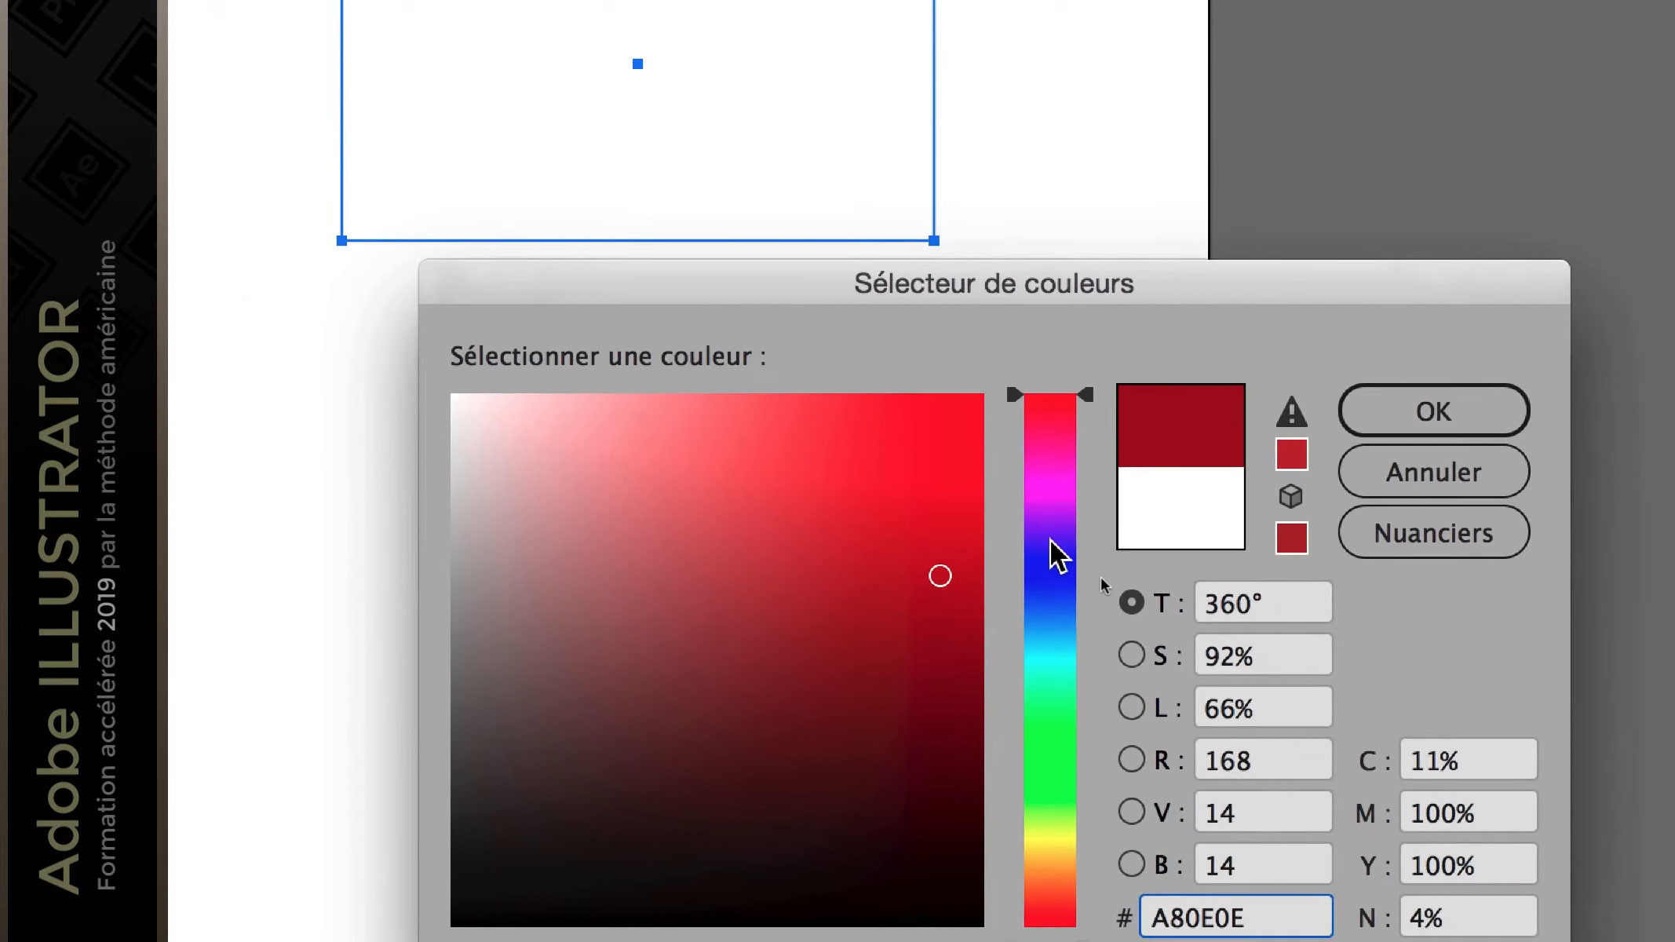
left_click_drag(916, 504, 887, 930)
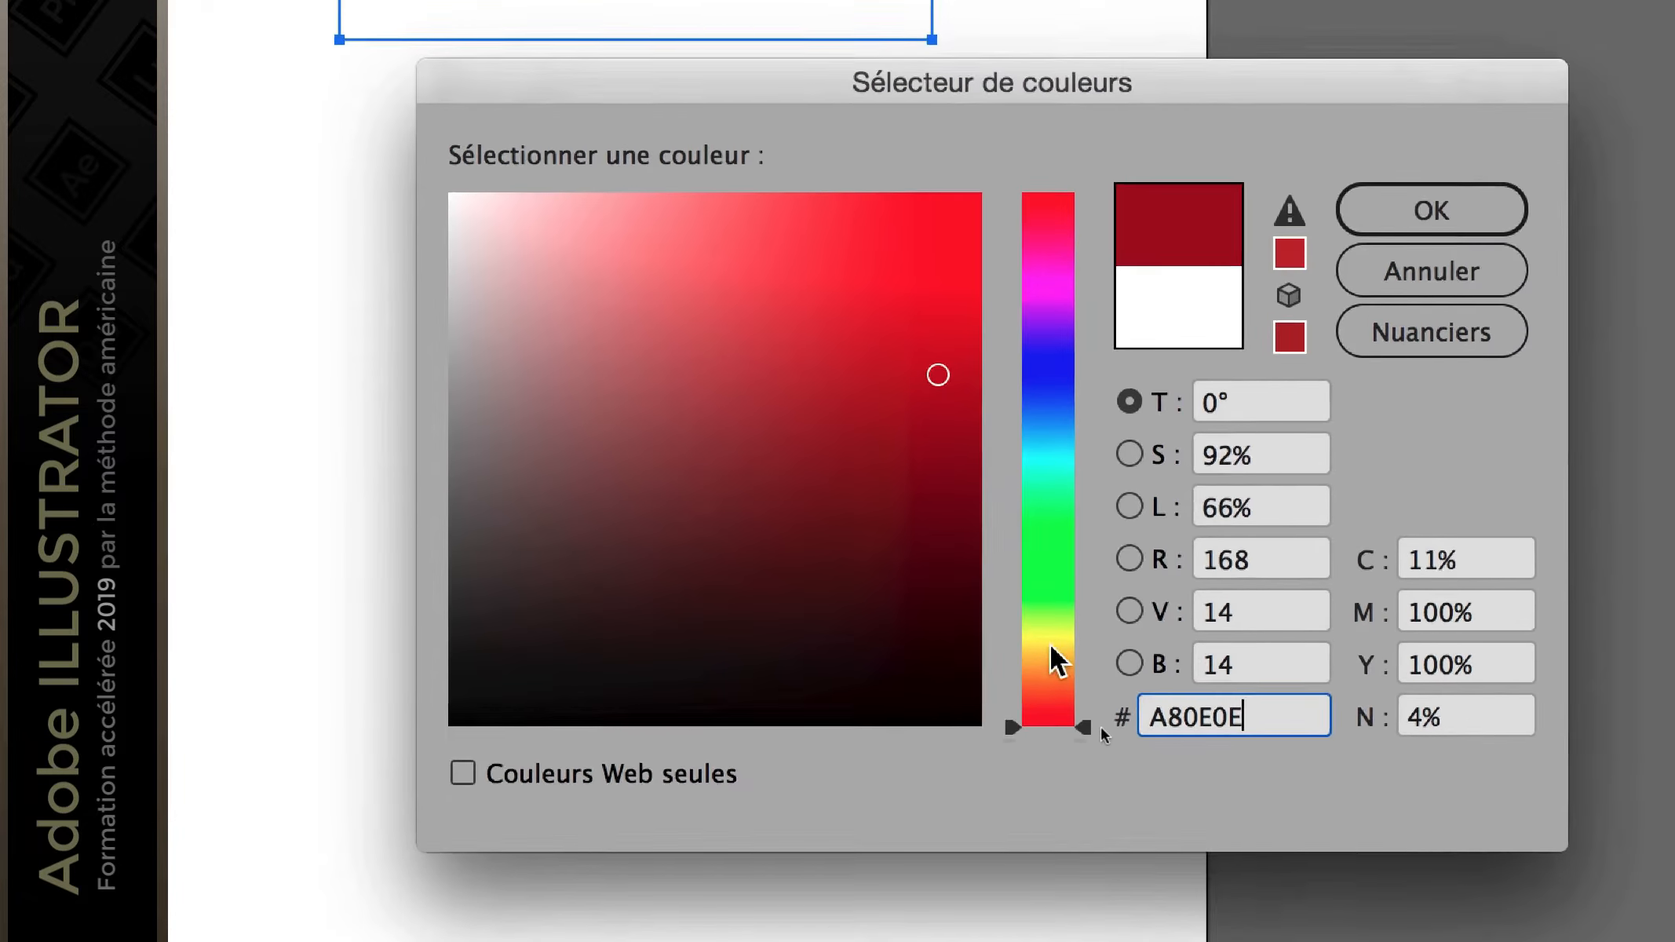
Step: Fill the rectangle with a green of hue 144°, about 58DB8D, and reopen its fill in the colour picker
left_click(1069, 539)
left_click(1050, 526)
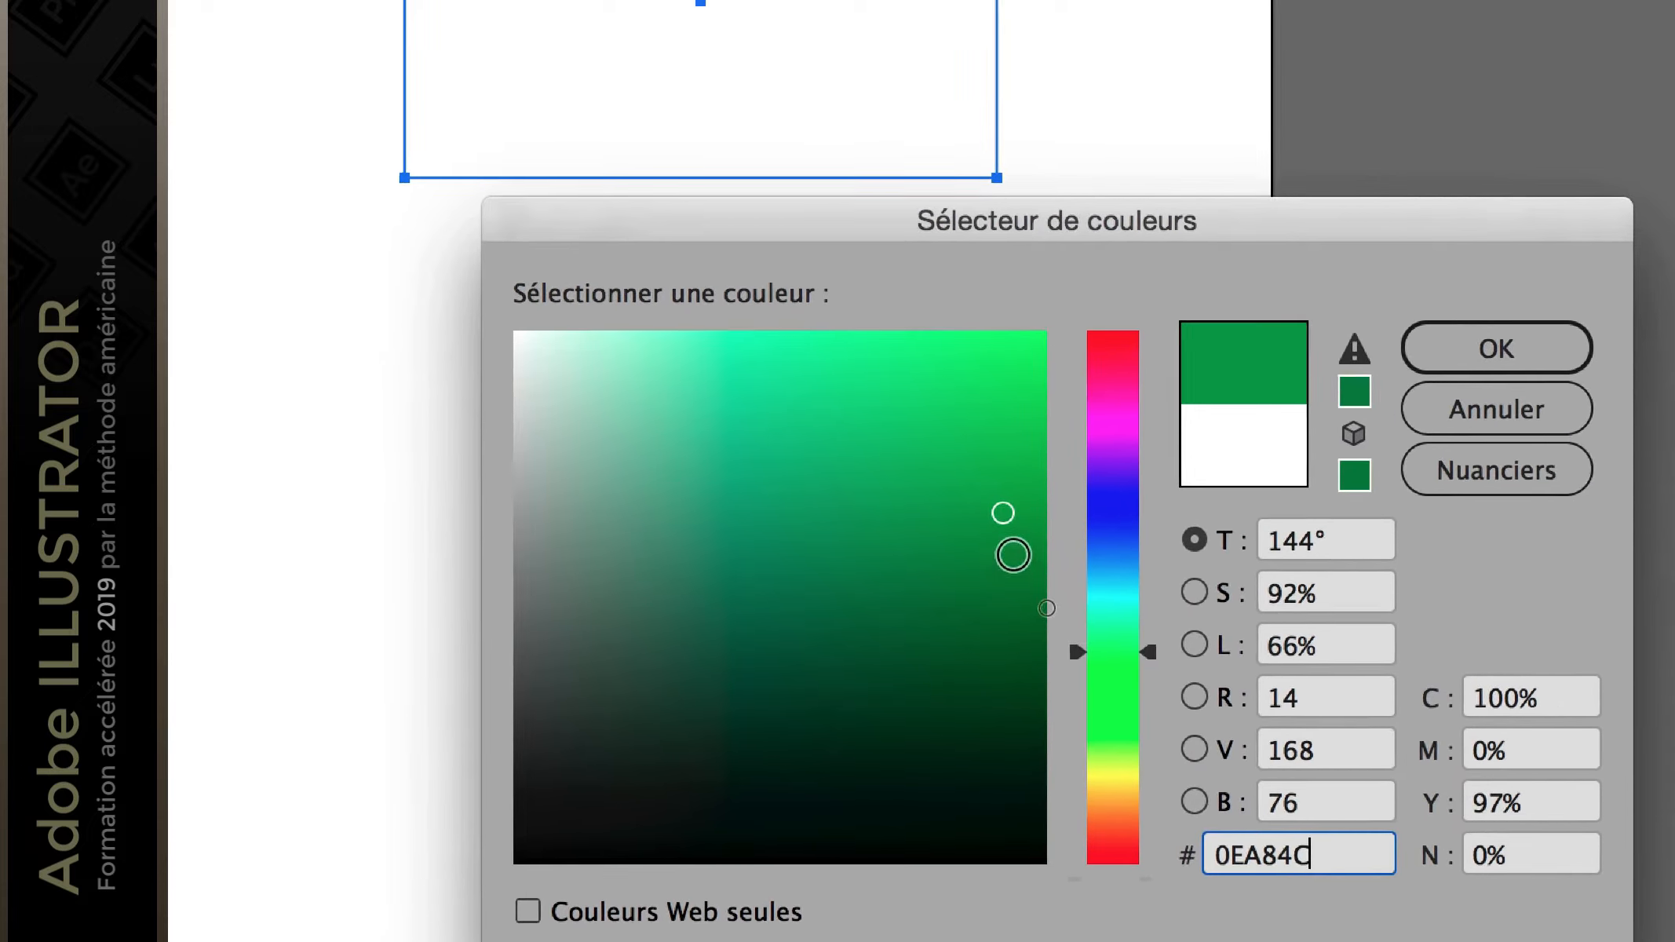
left_click(927, 460)
left_click_drag(958, 546, 910, 552)
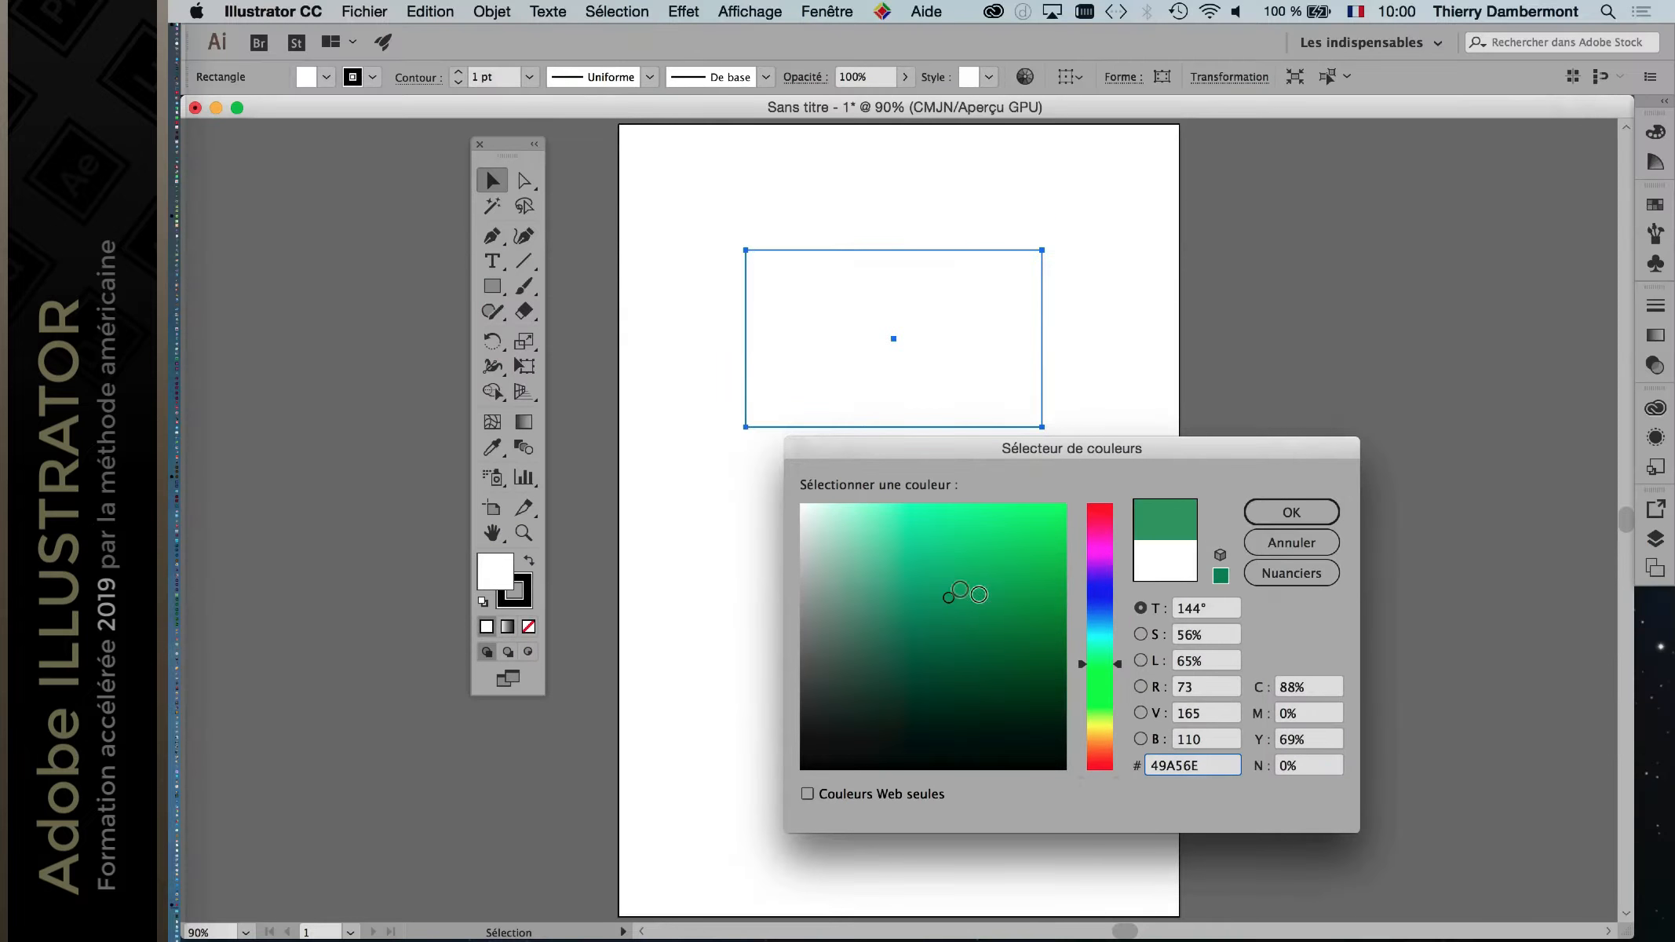
left_click(960, 541)
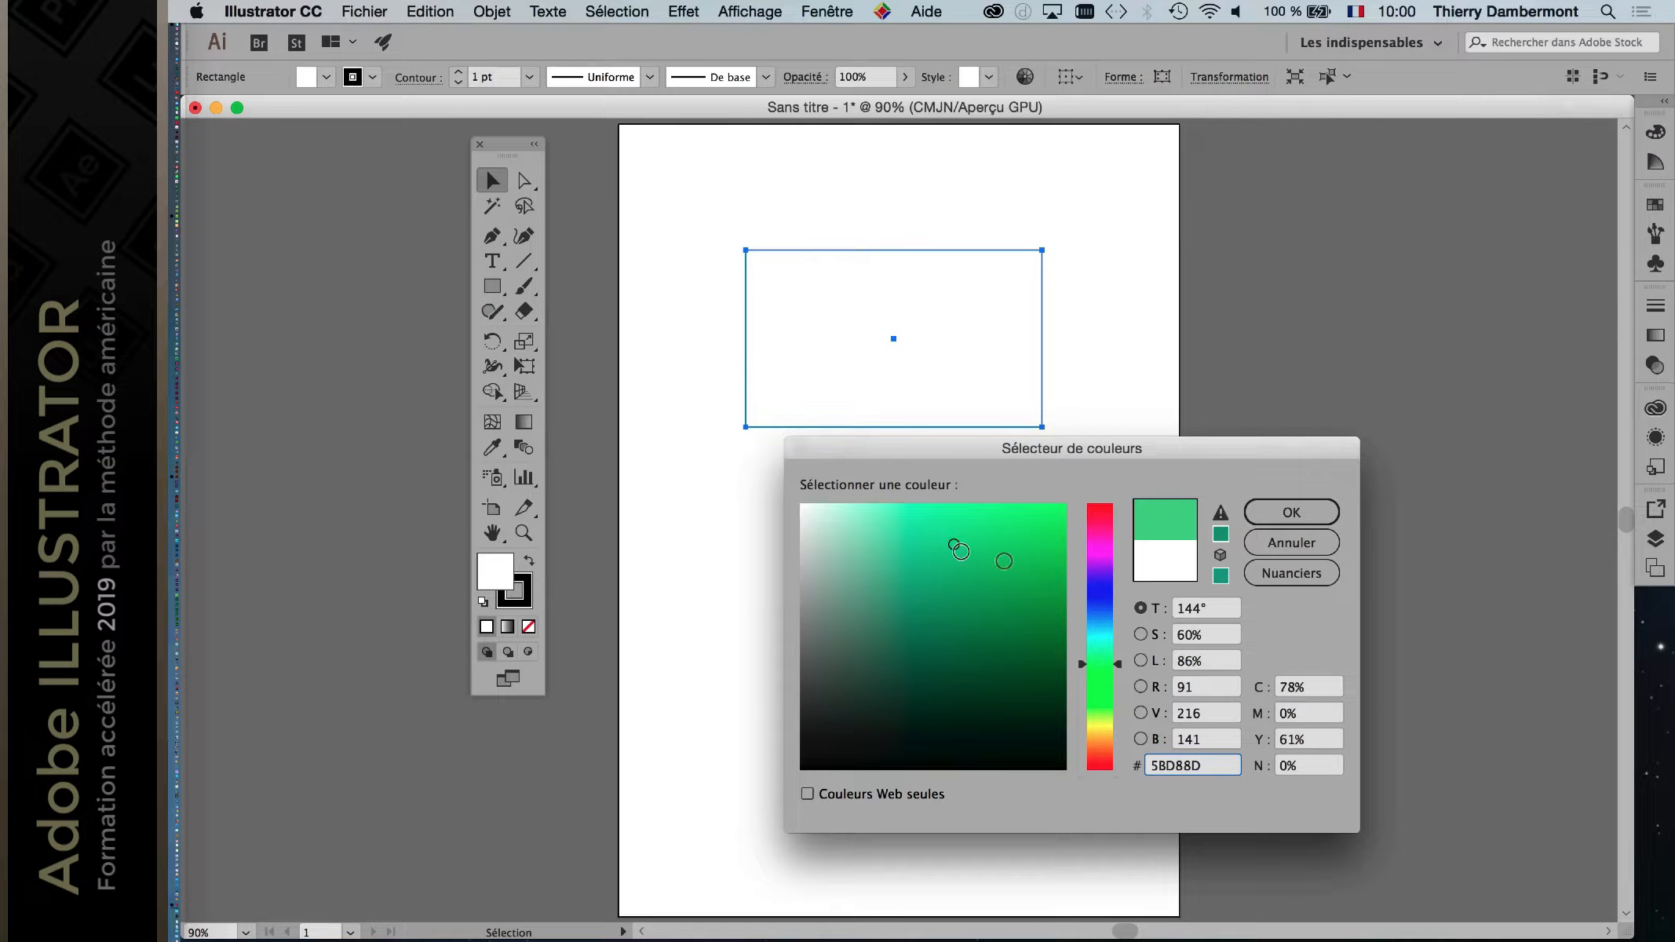
left_click(1312, 509)
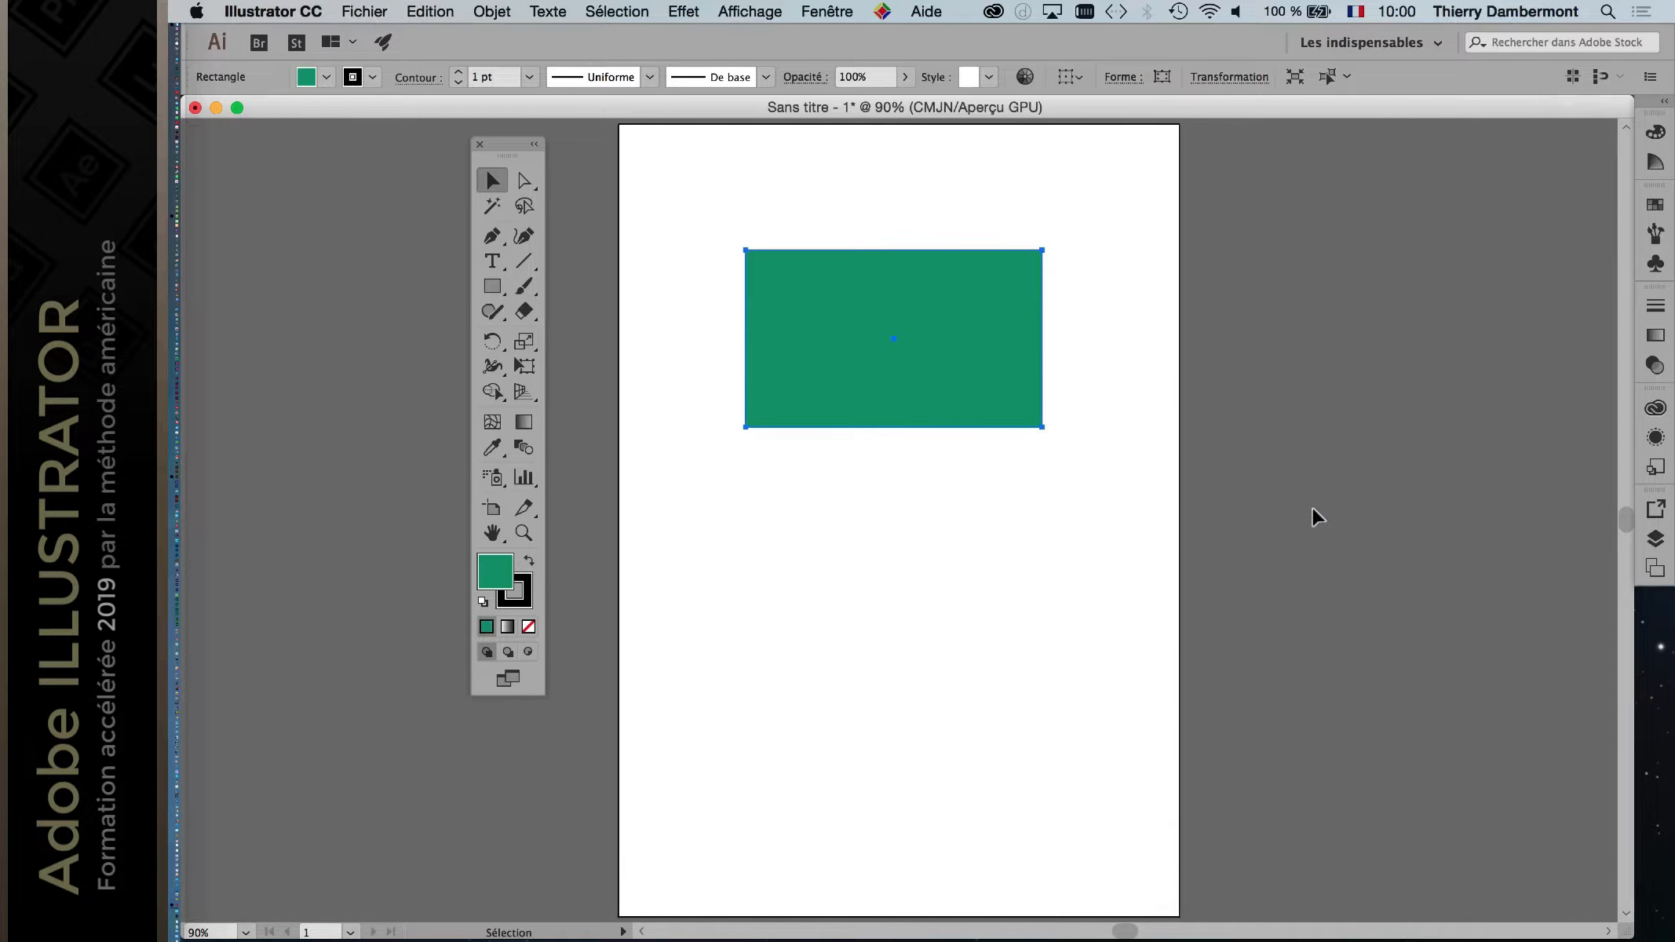
double_click(497, 582)
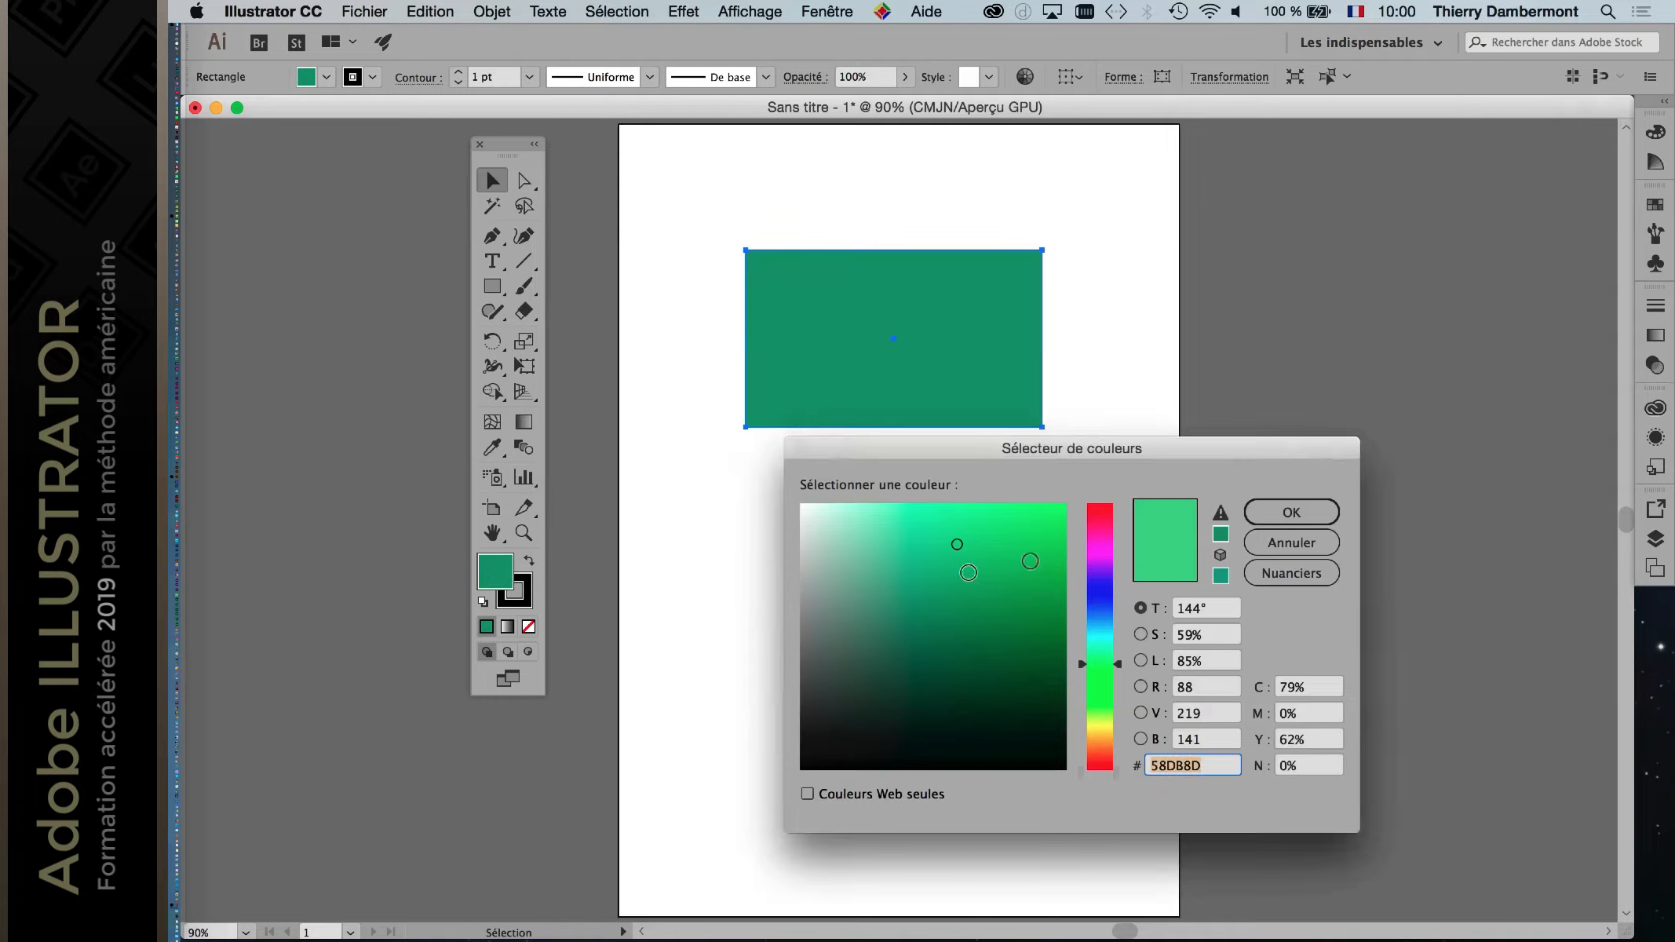
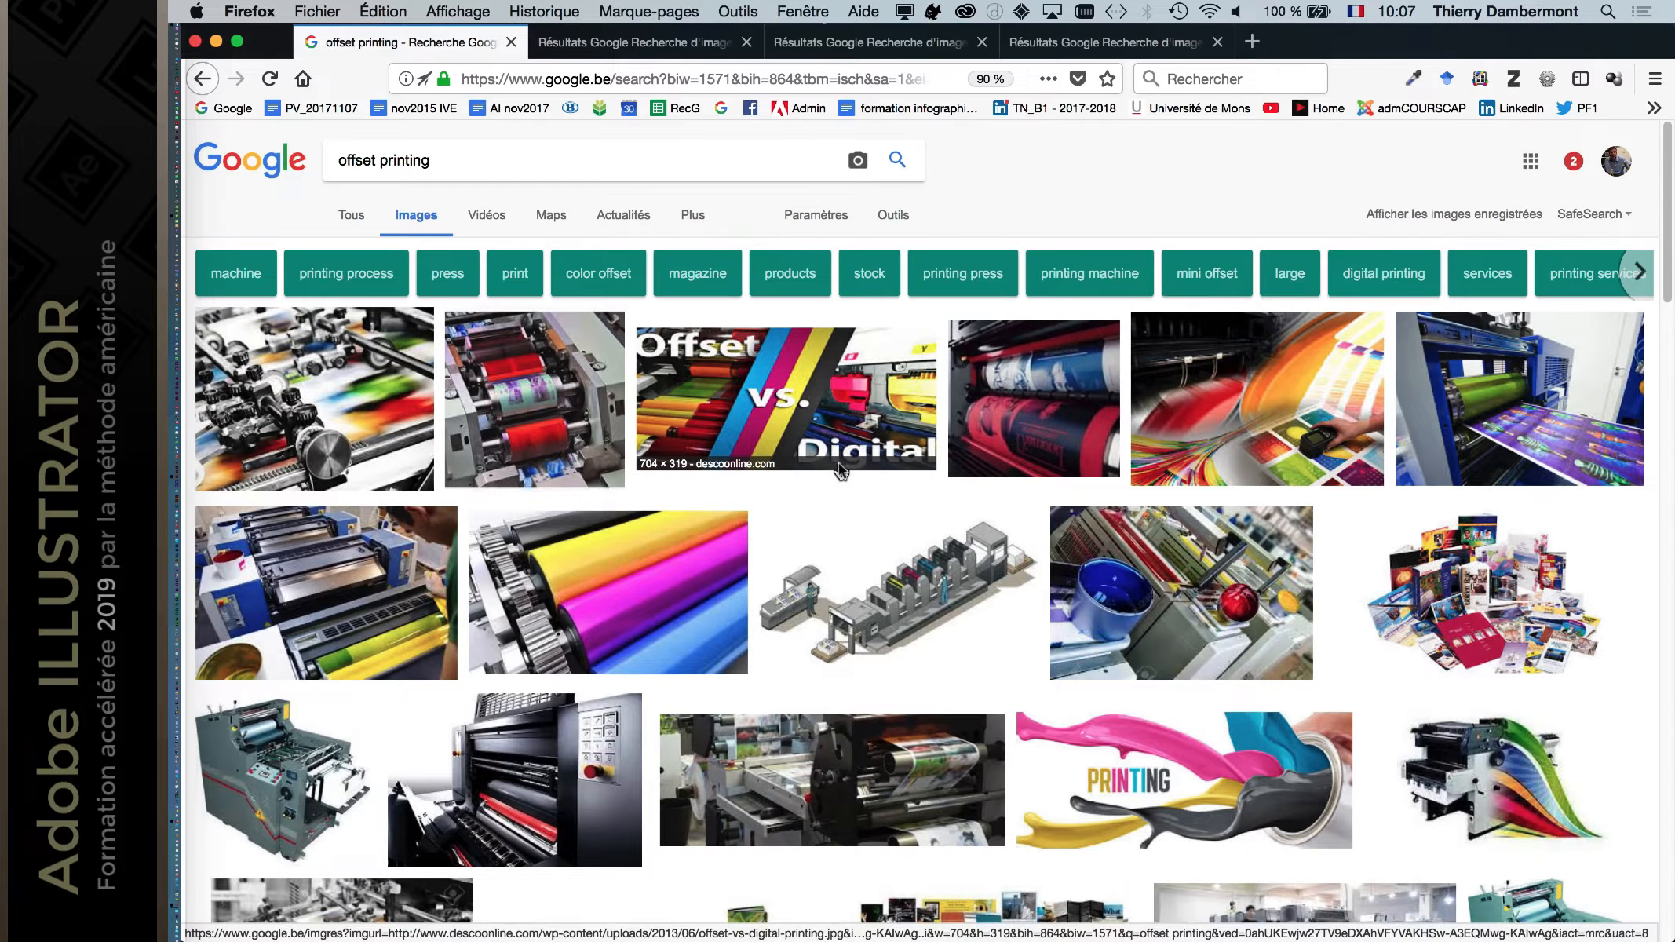
Step: In Firefox, look through the Google image results for offset printing and return to the search field
scroll(855, 471, "down", 2)
scroll(935, 489, "down", 4)
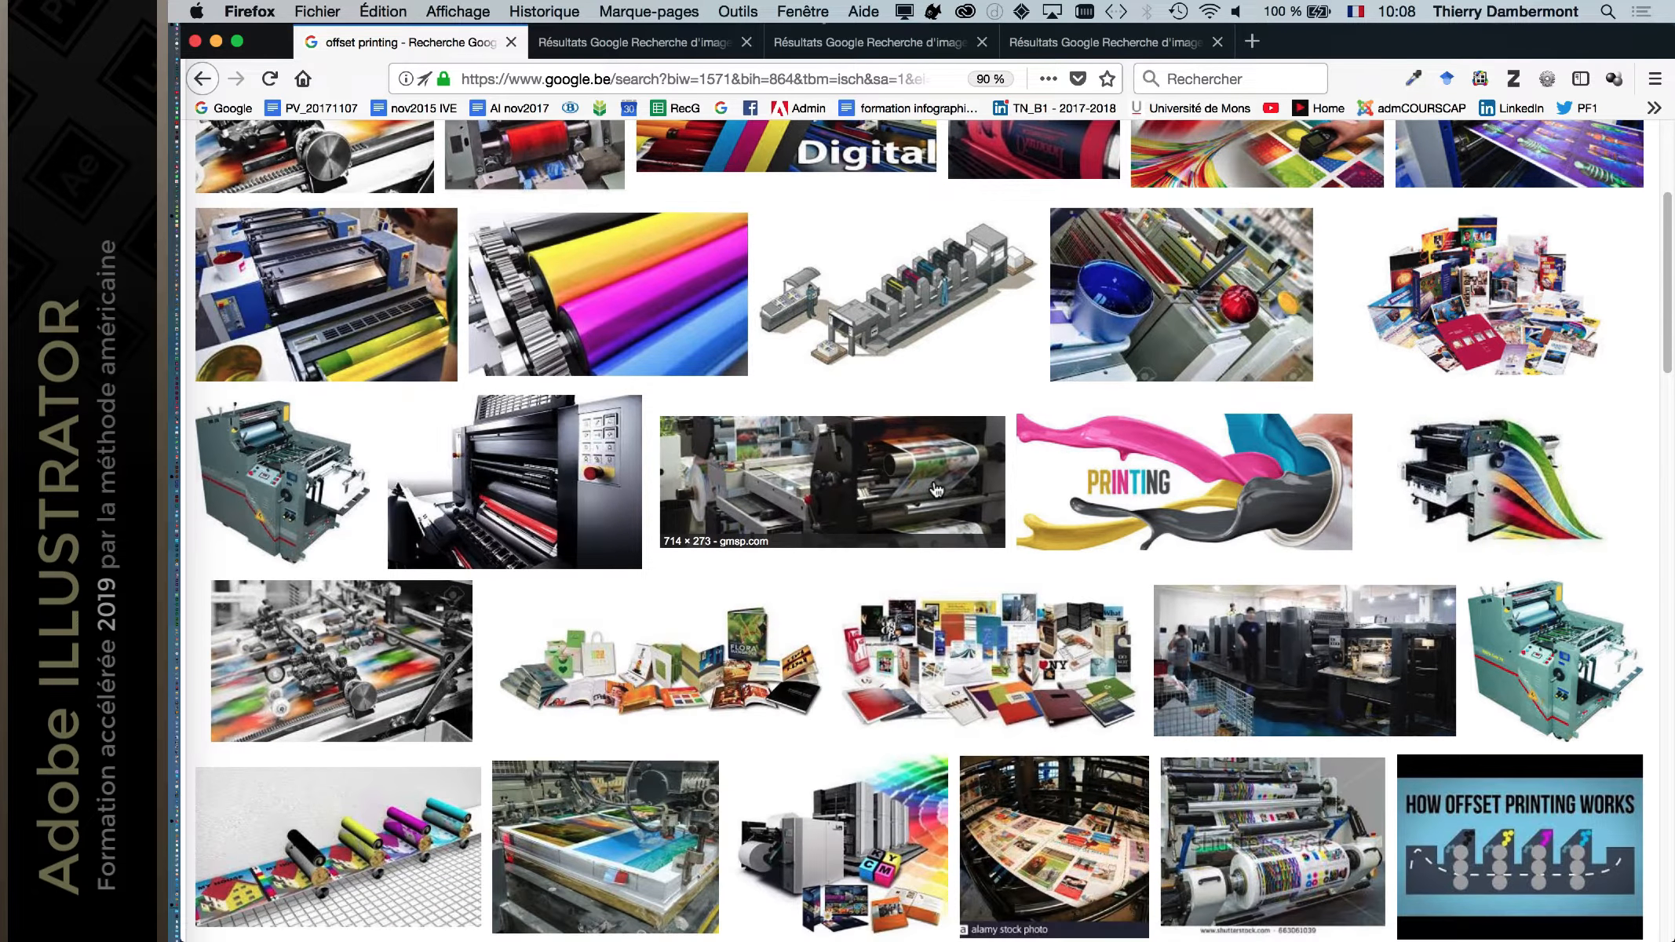
scroll(936, 489, "down", 1)
scroll(934, 488, "down", 4)
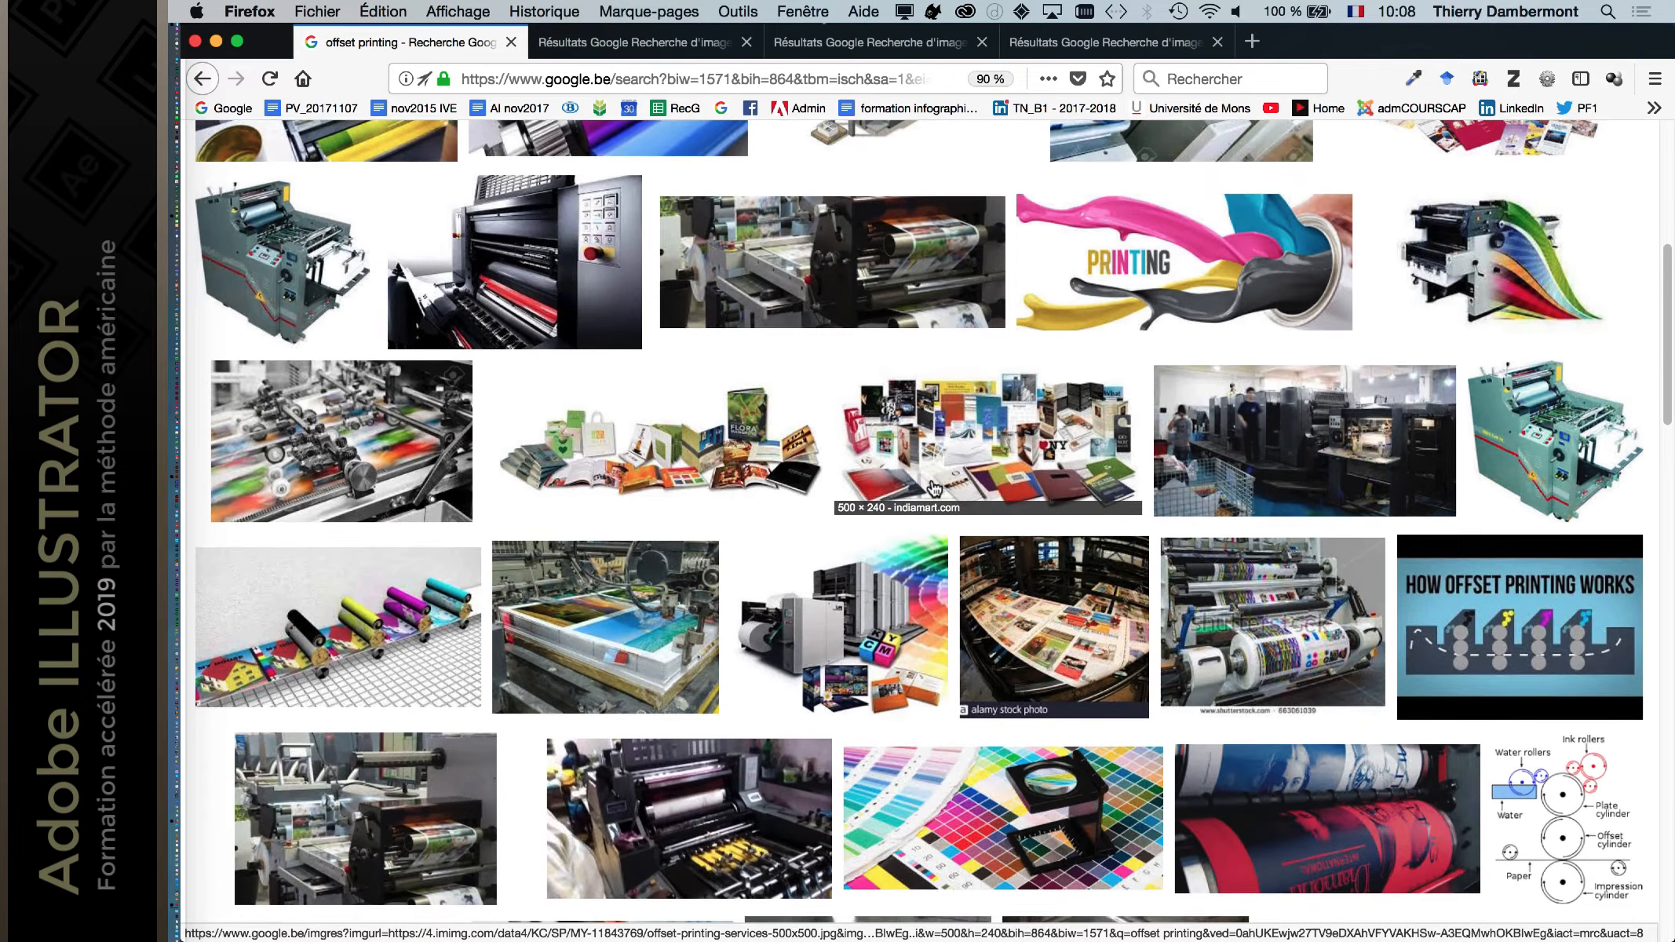
scroll(1213, 562, "down", 1)
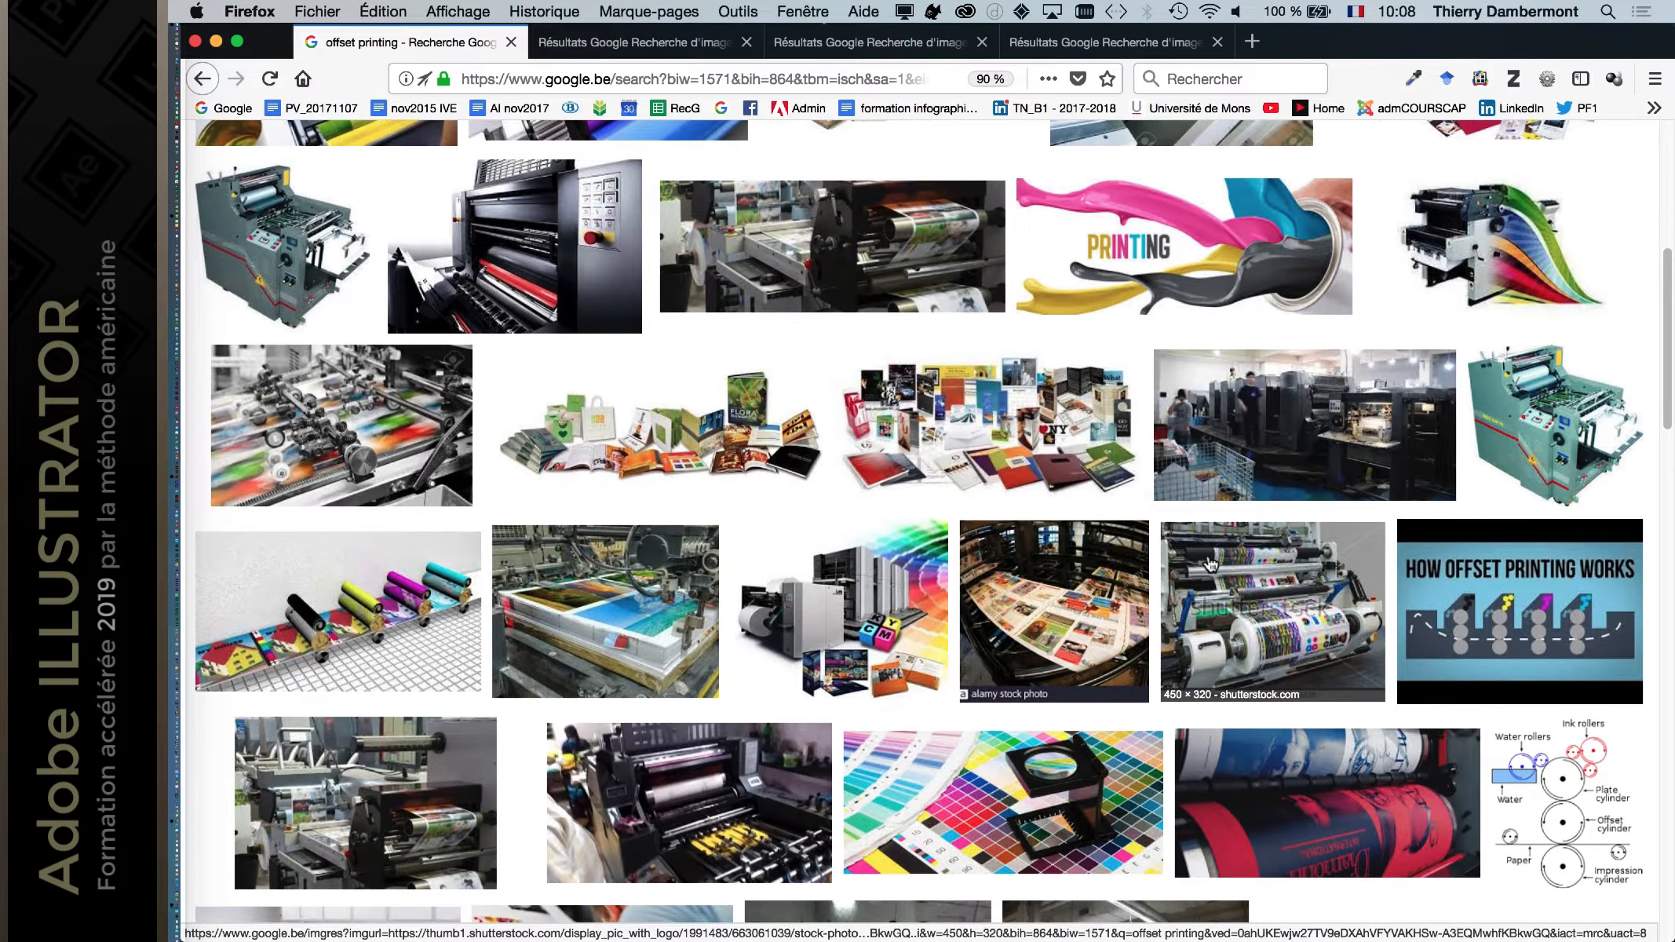
scroll(675, 248, "up", 10)
scroll(675, 248, "up", 1)
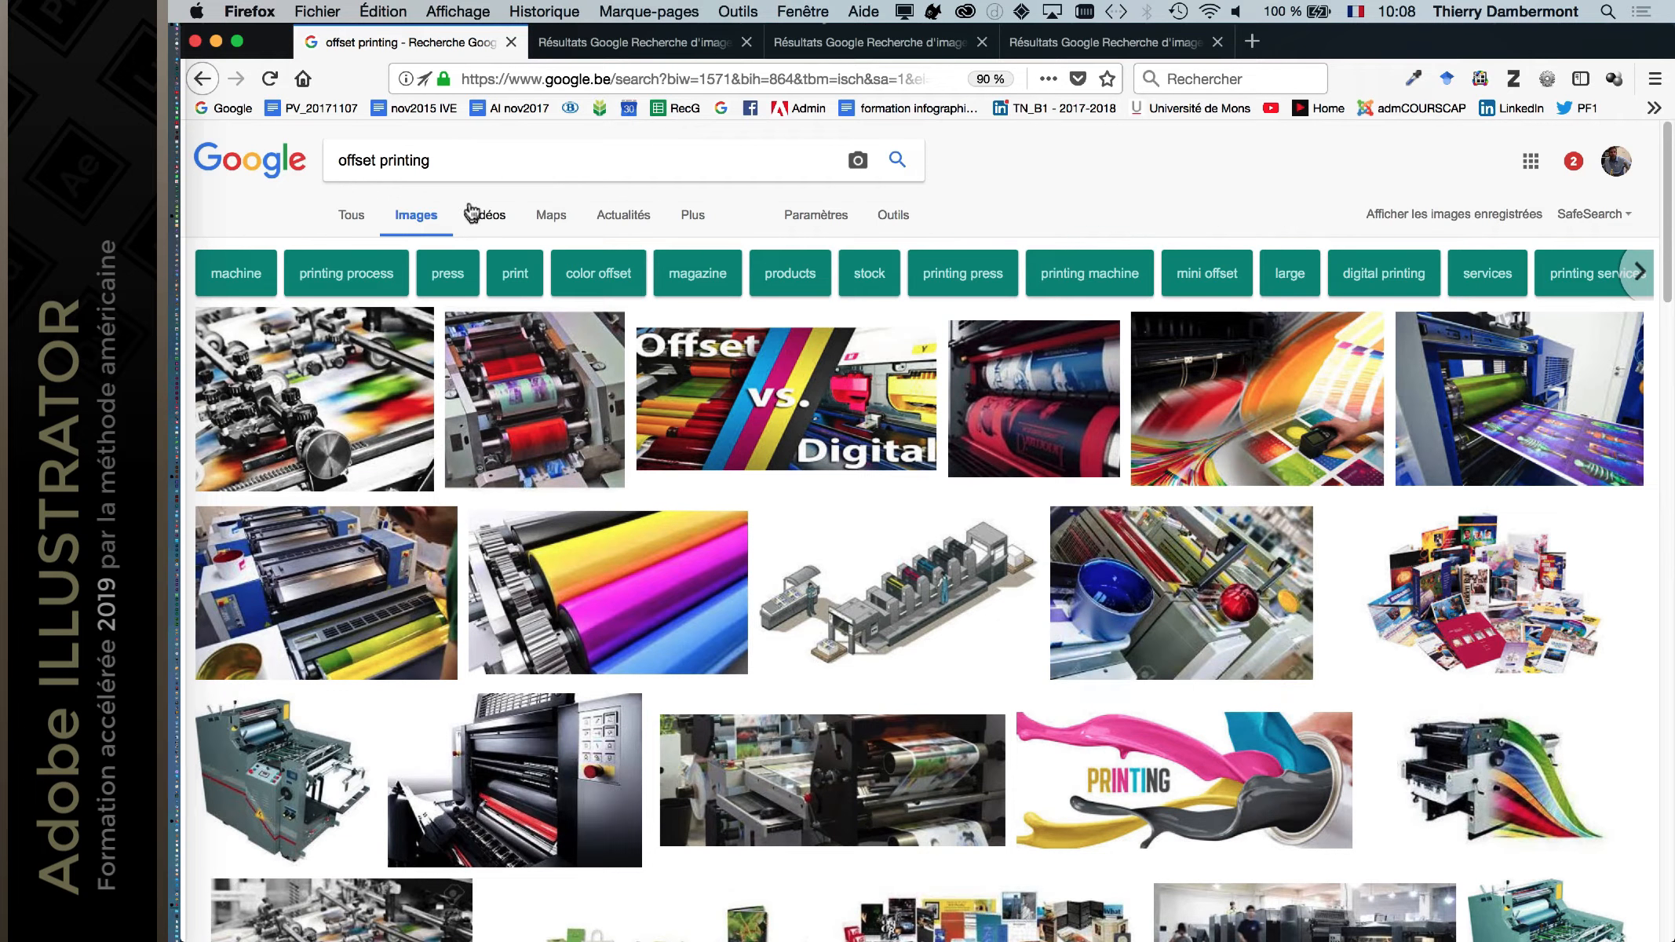
Step: Search Google Images for "on-demand print"
left_click_drag(449, 161, 270, 165)
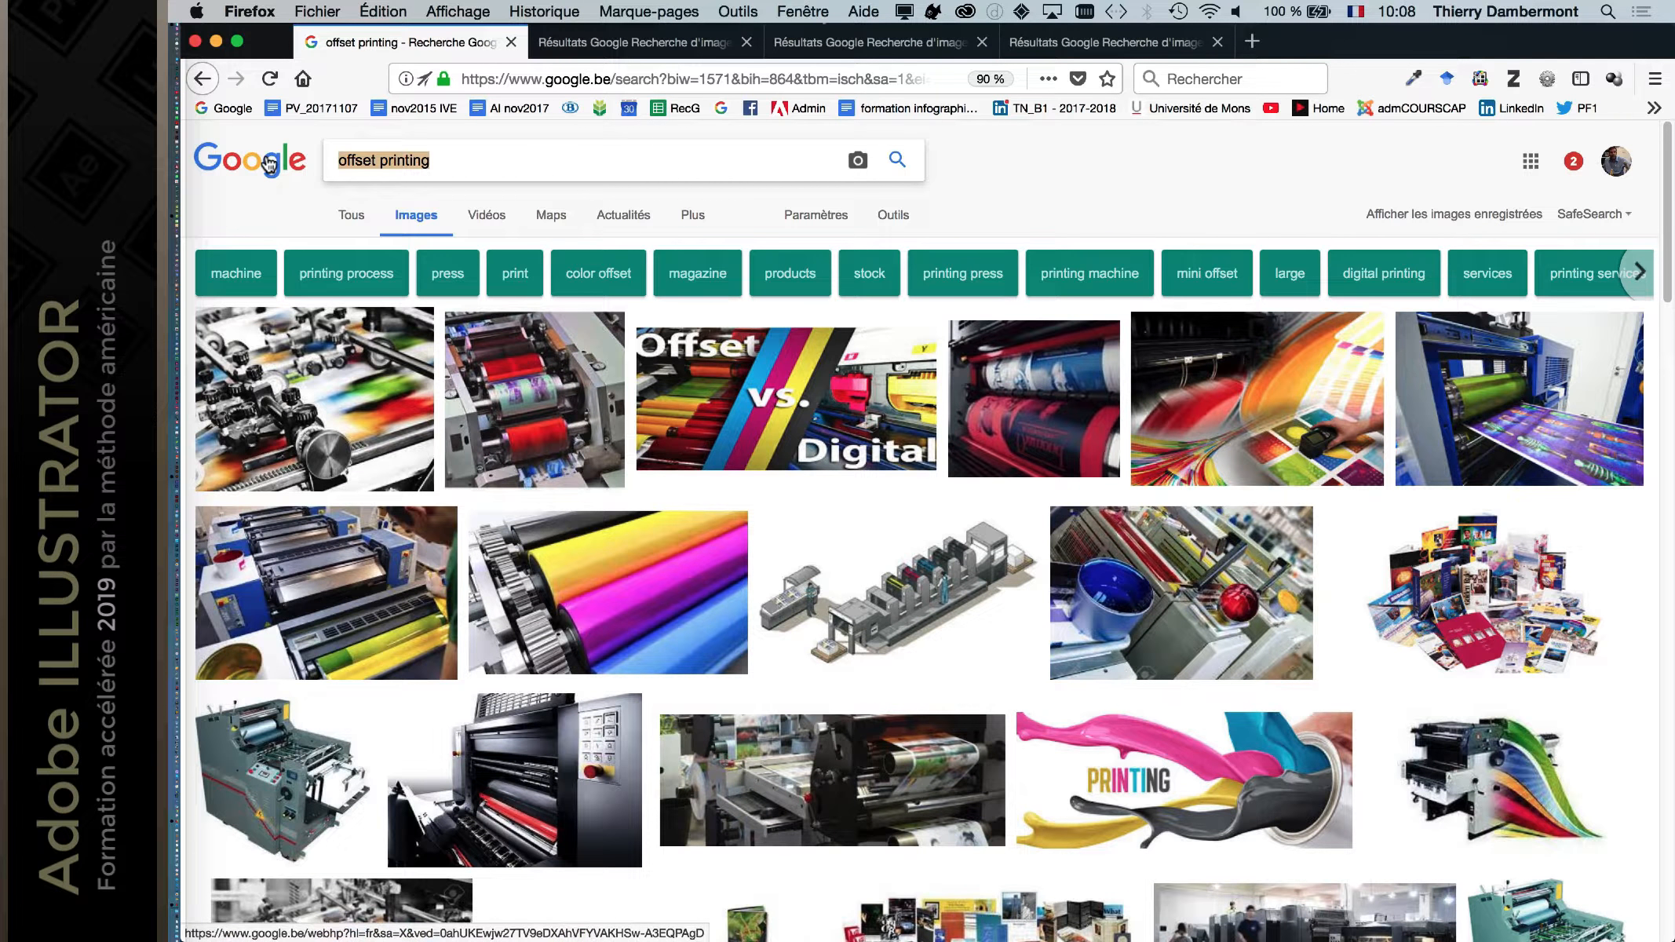
type("on-deman")
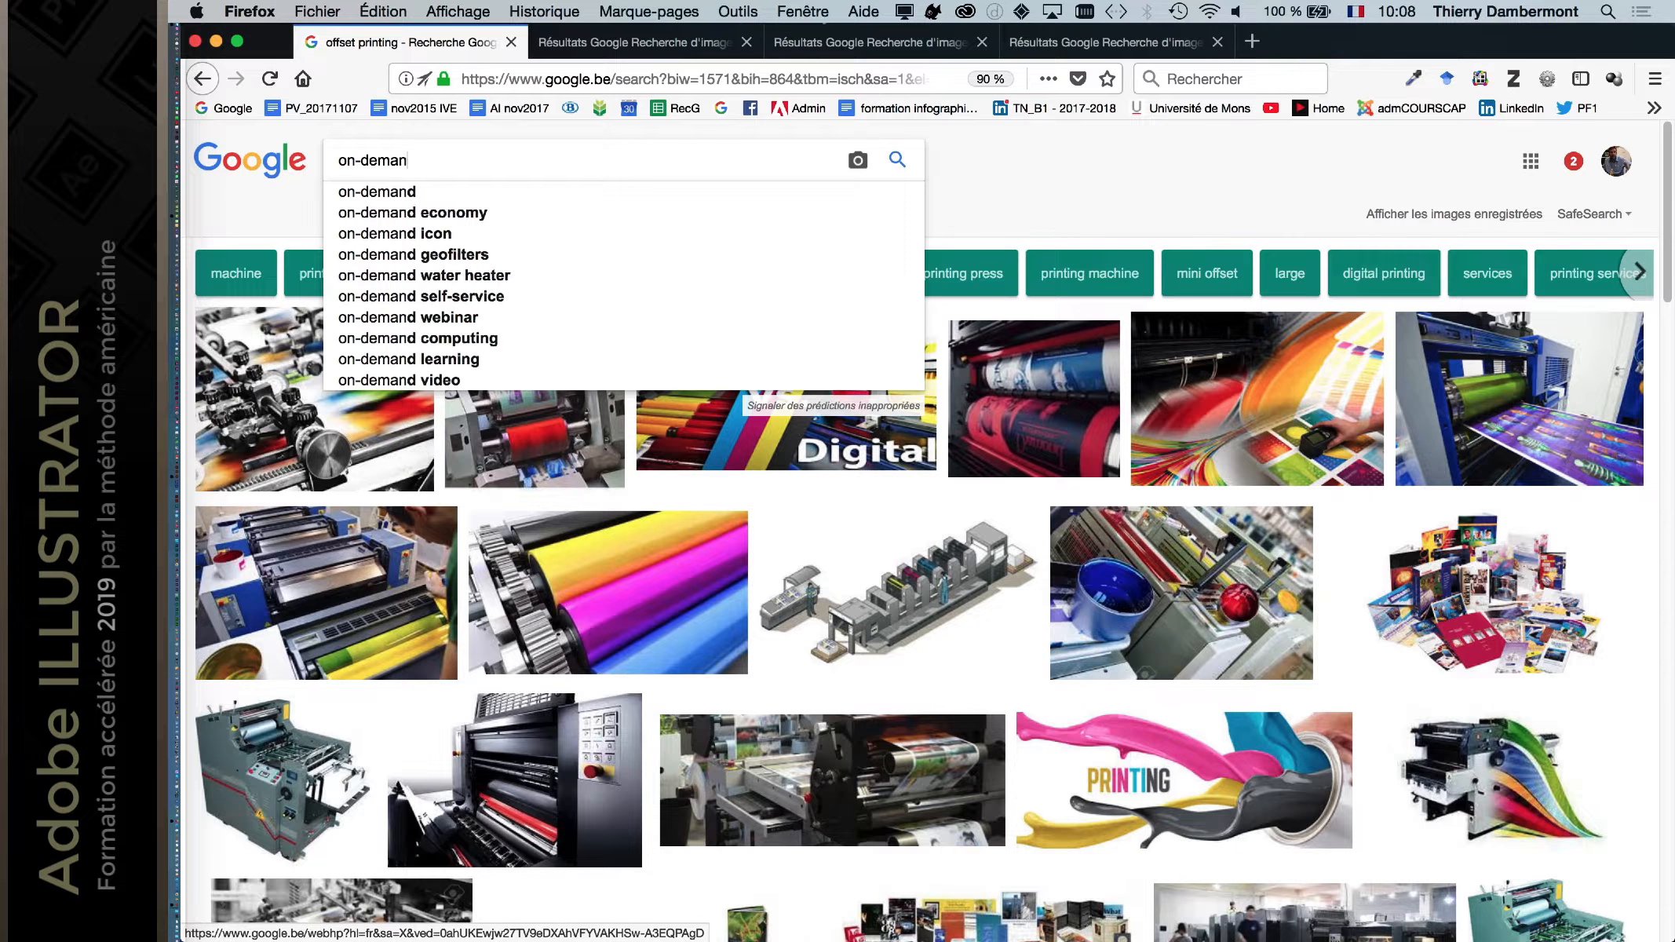
type("d print")
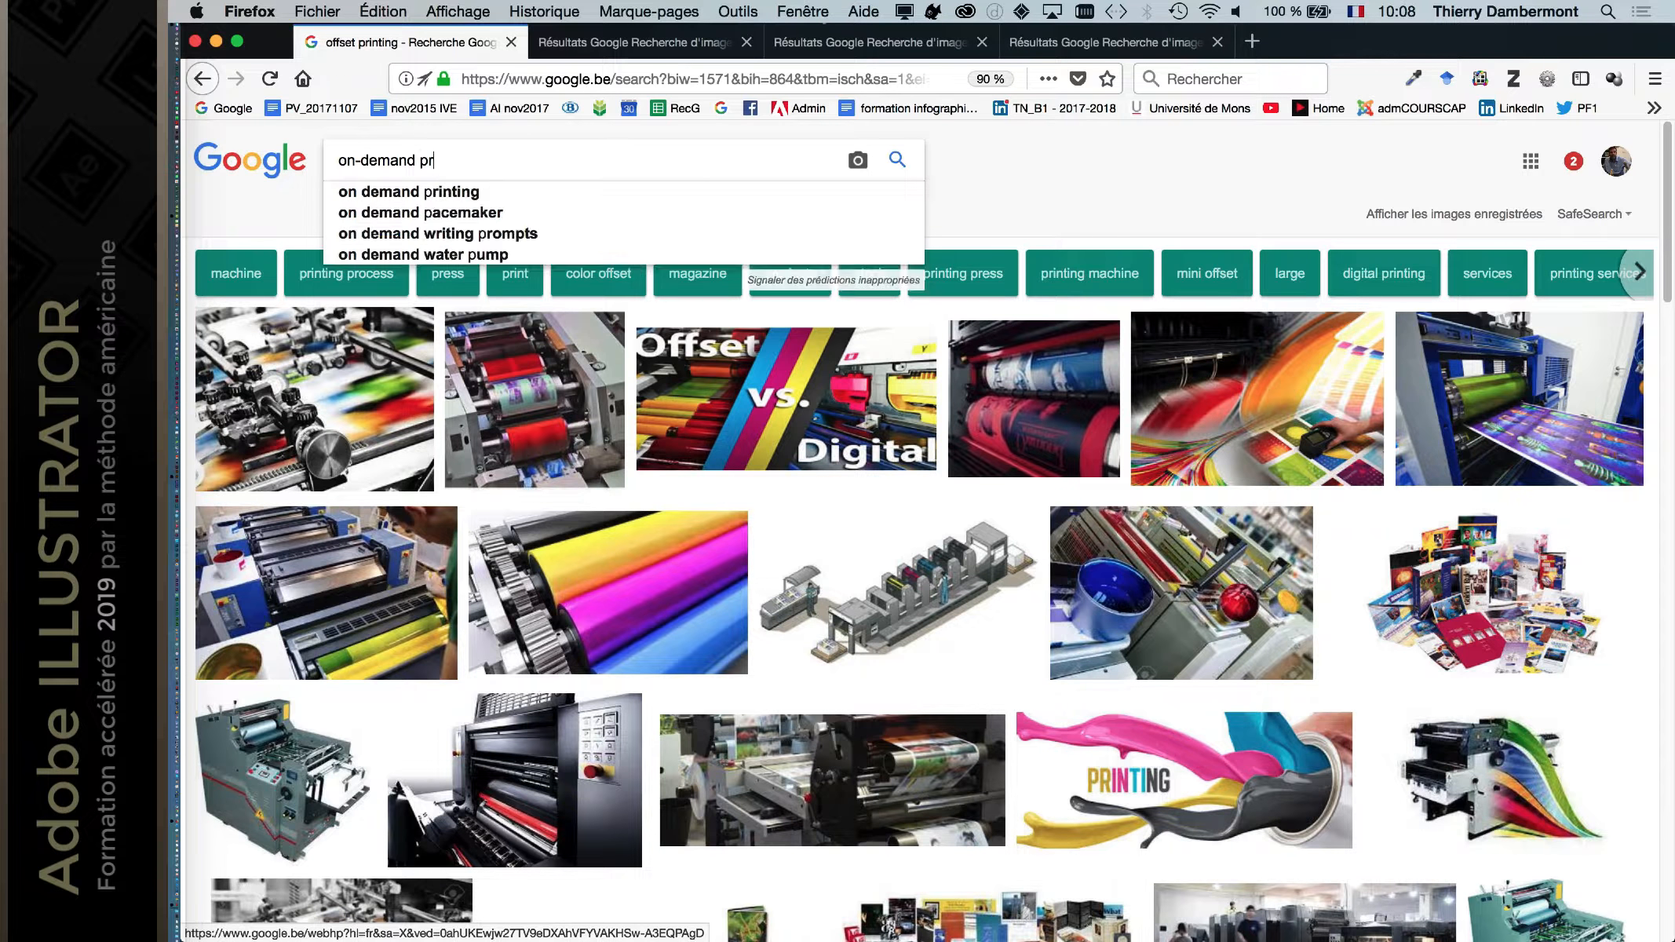
key("Return")
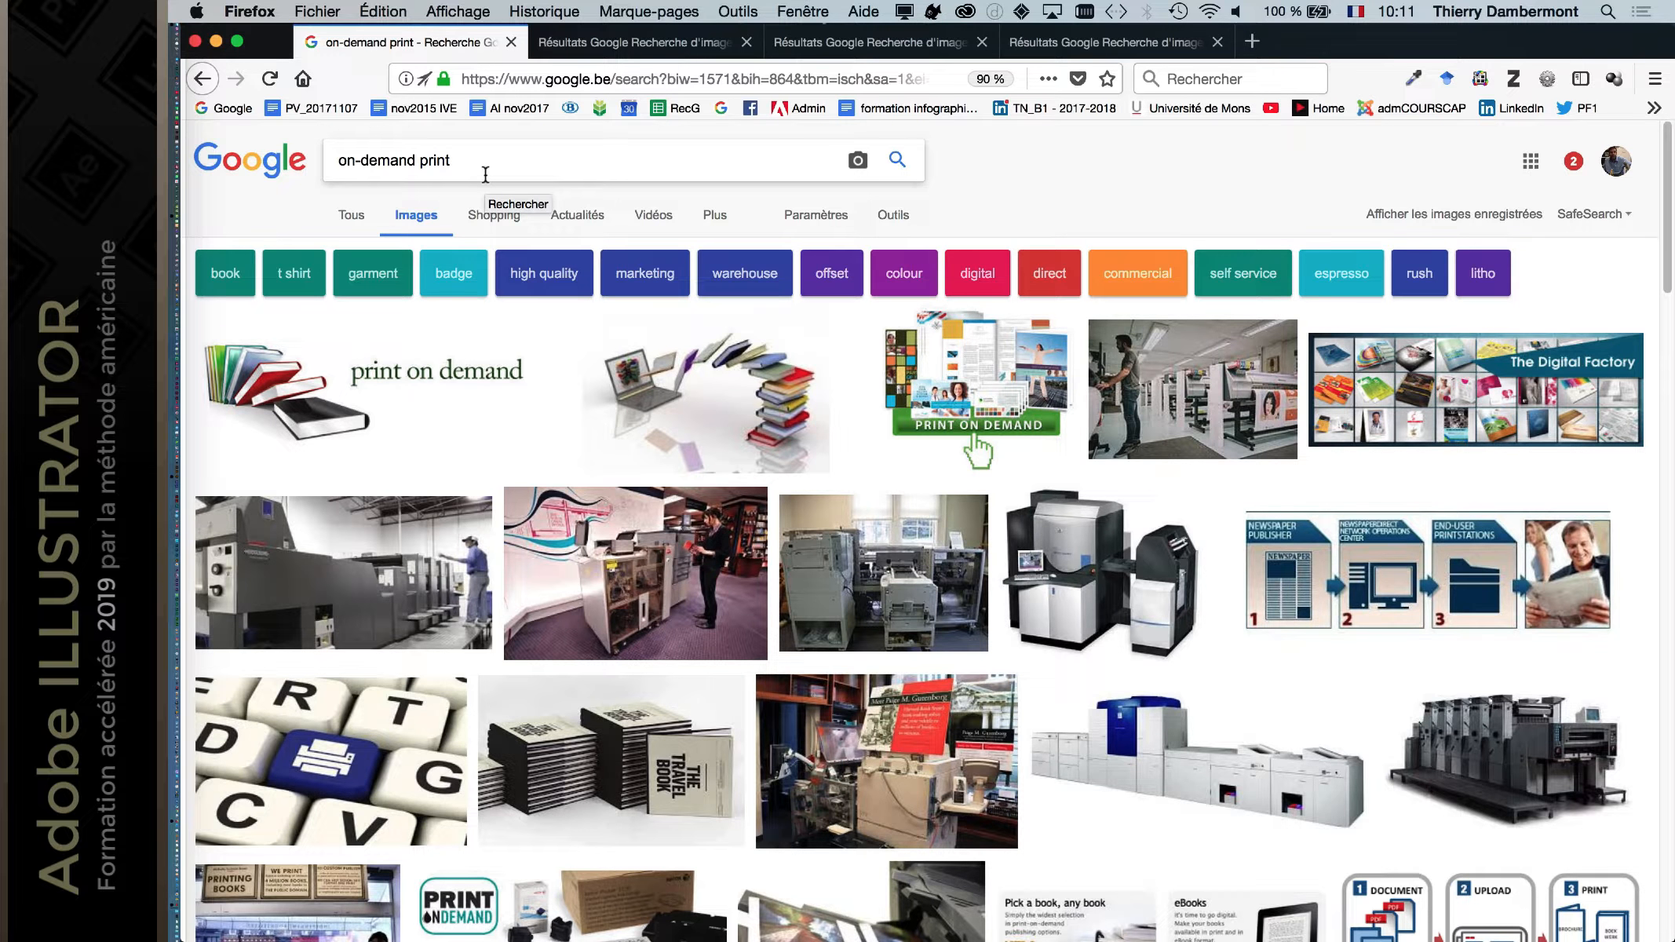
Step: Close the on-demand print tab, minimise the Firefox window and switch back to Illustrator
left_click(511, 43)
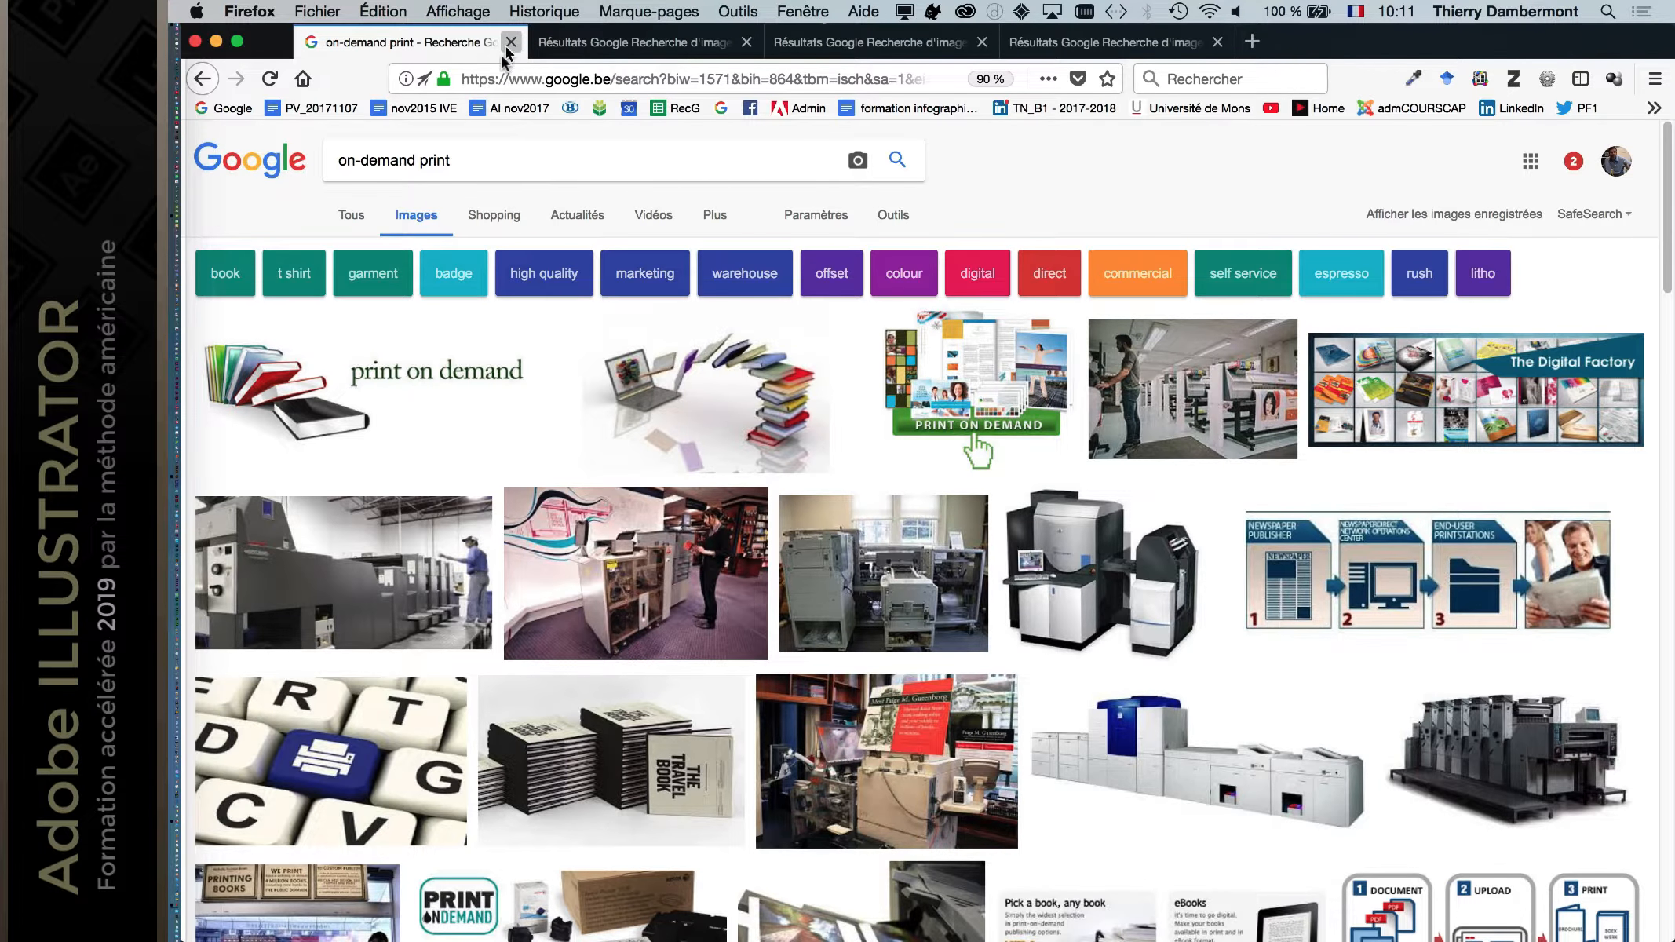
left_click(216, 42)
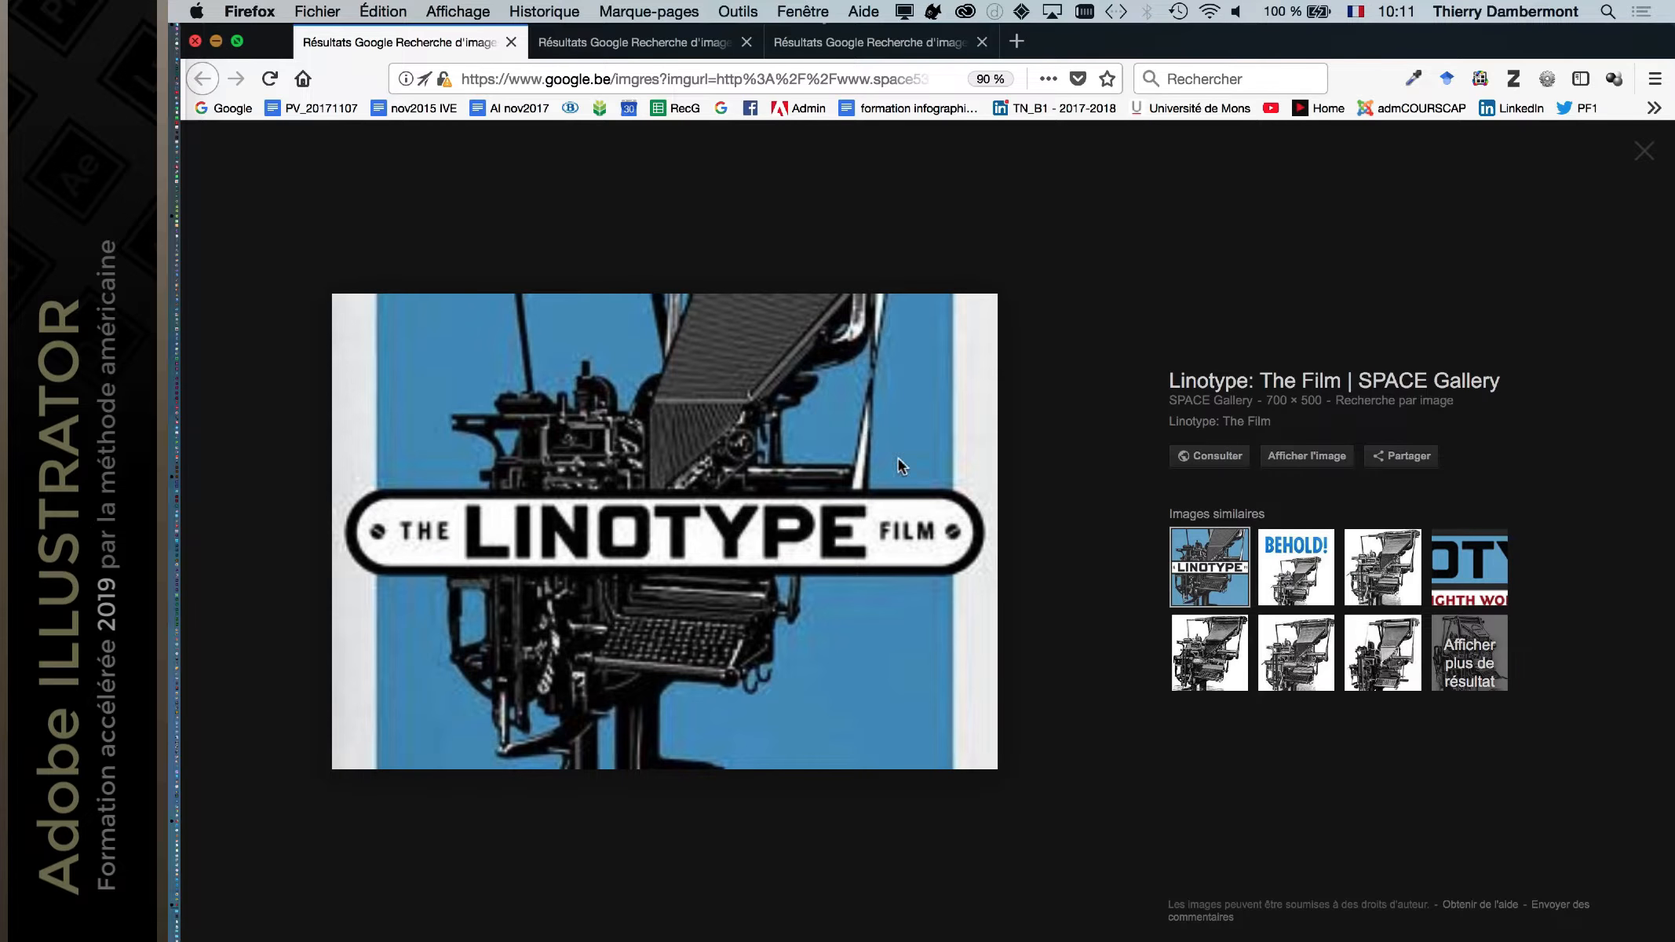
left_click(702, 108)
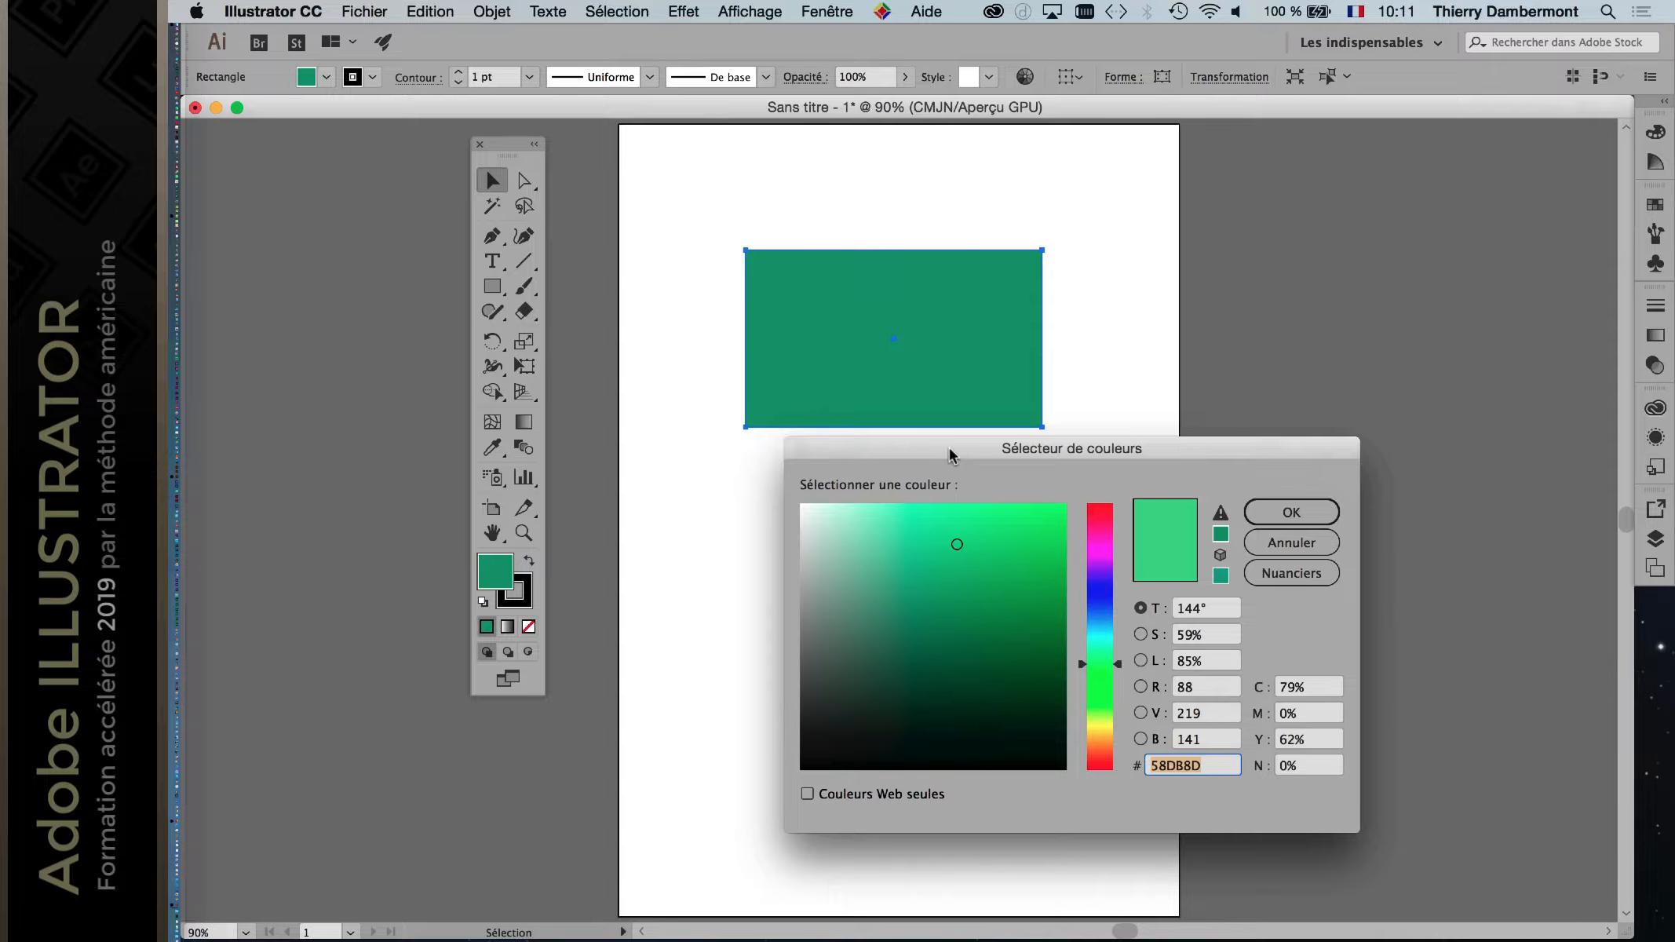
Step: Move the colour picker higher so it overlaps less of the rectangle, and cancel it
left_click_drag(949, 455, 1149, 343)
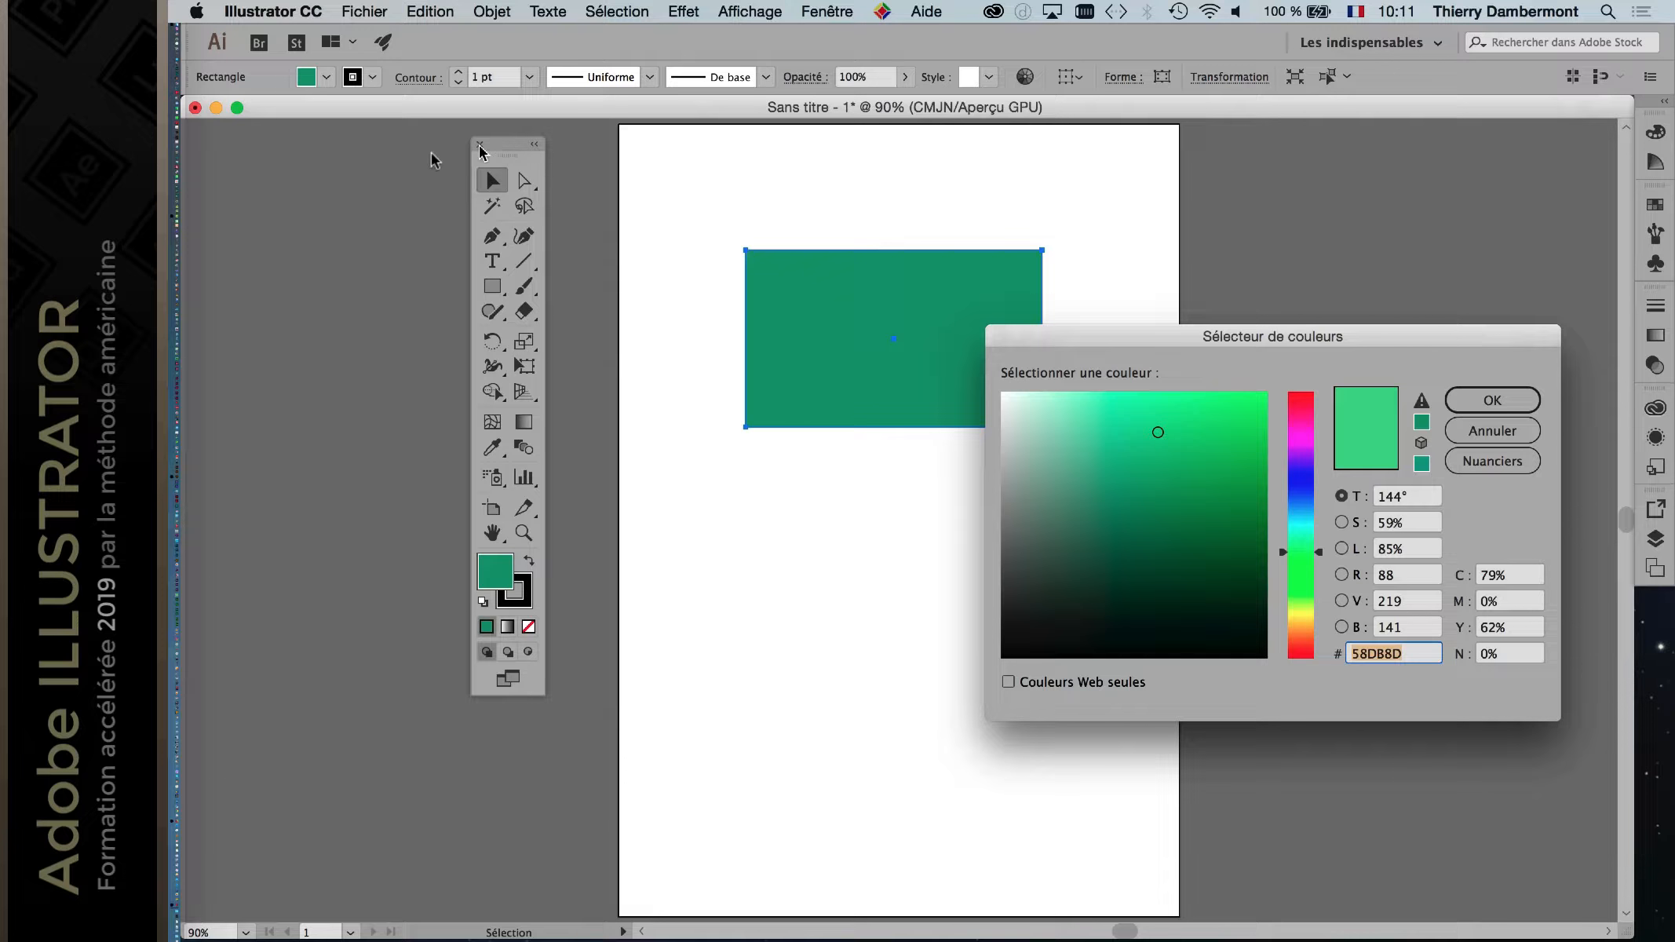
mouse_move(1239, 341)
left_mouse_down()
mouse_move(1336, 155)
mouse_move(1263, 271)
mouse_move(1251, 329)
left_mouse_up()
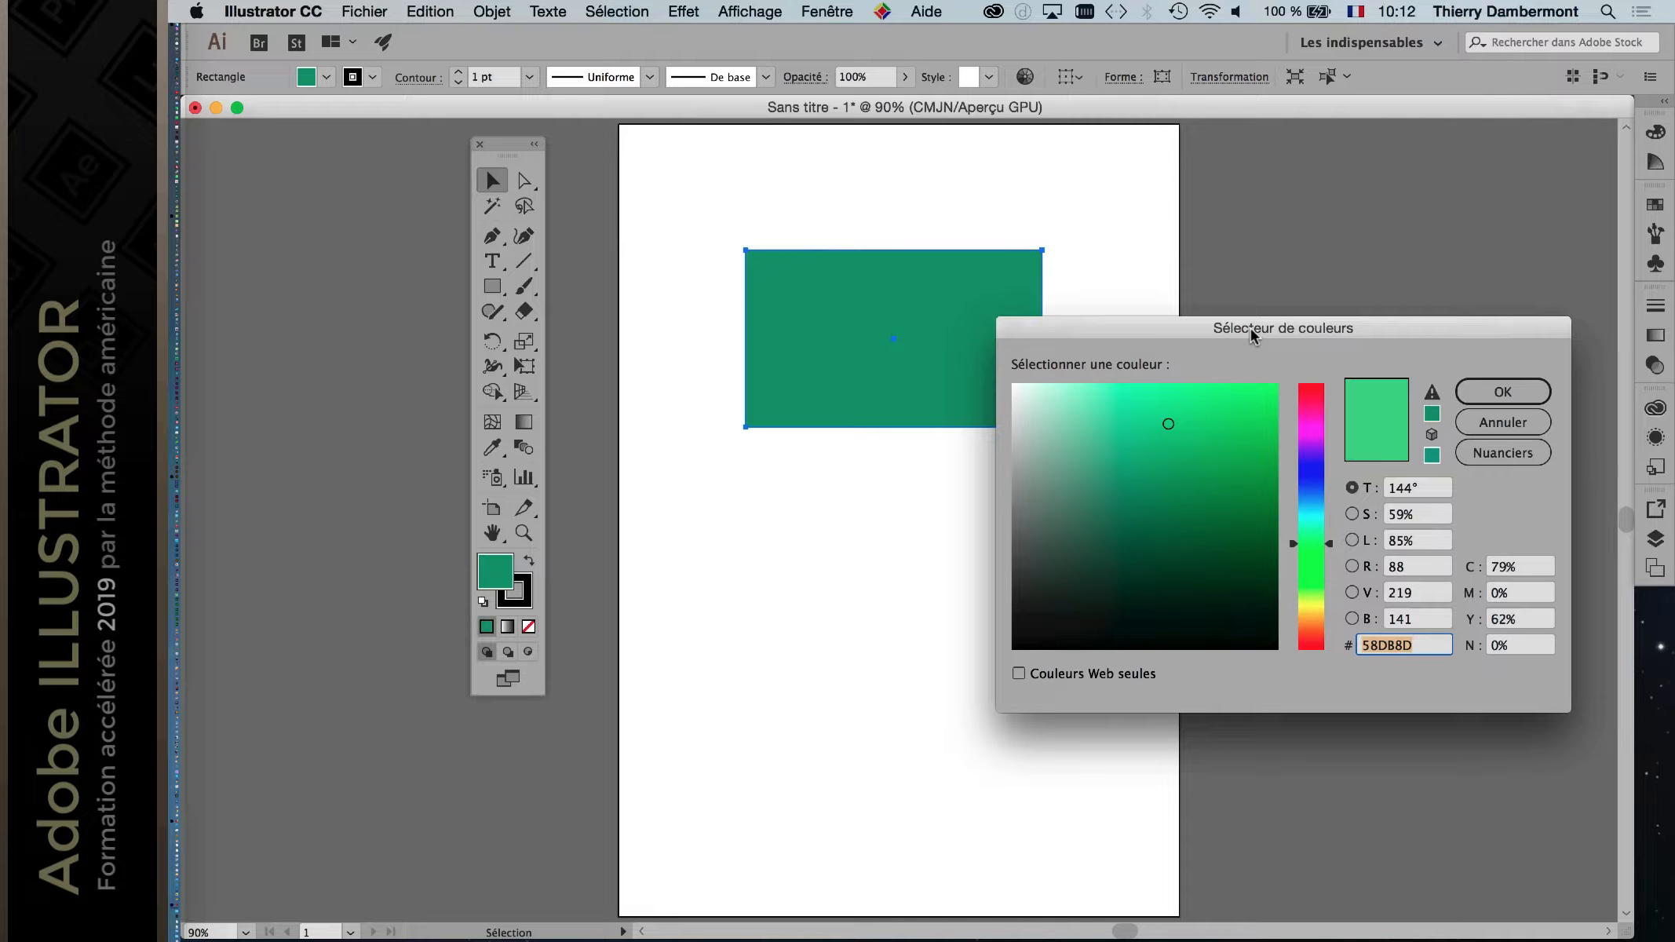
key("Escape")
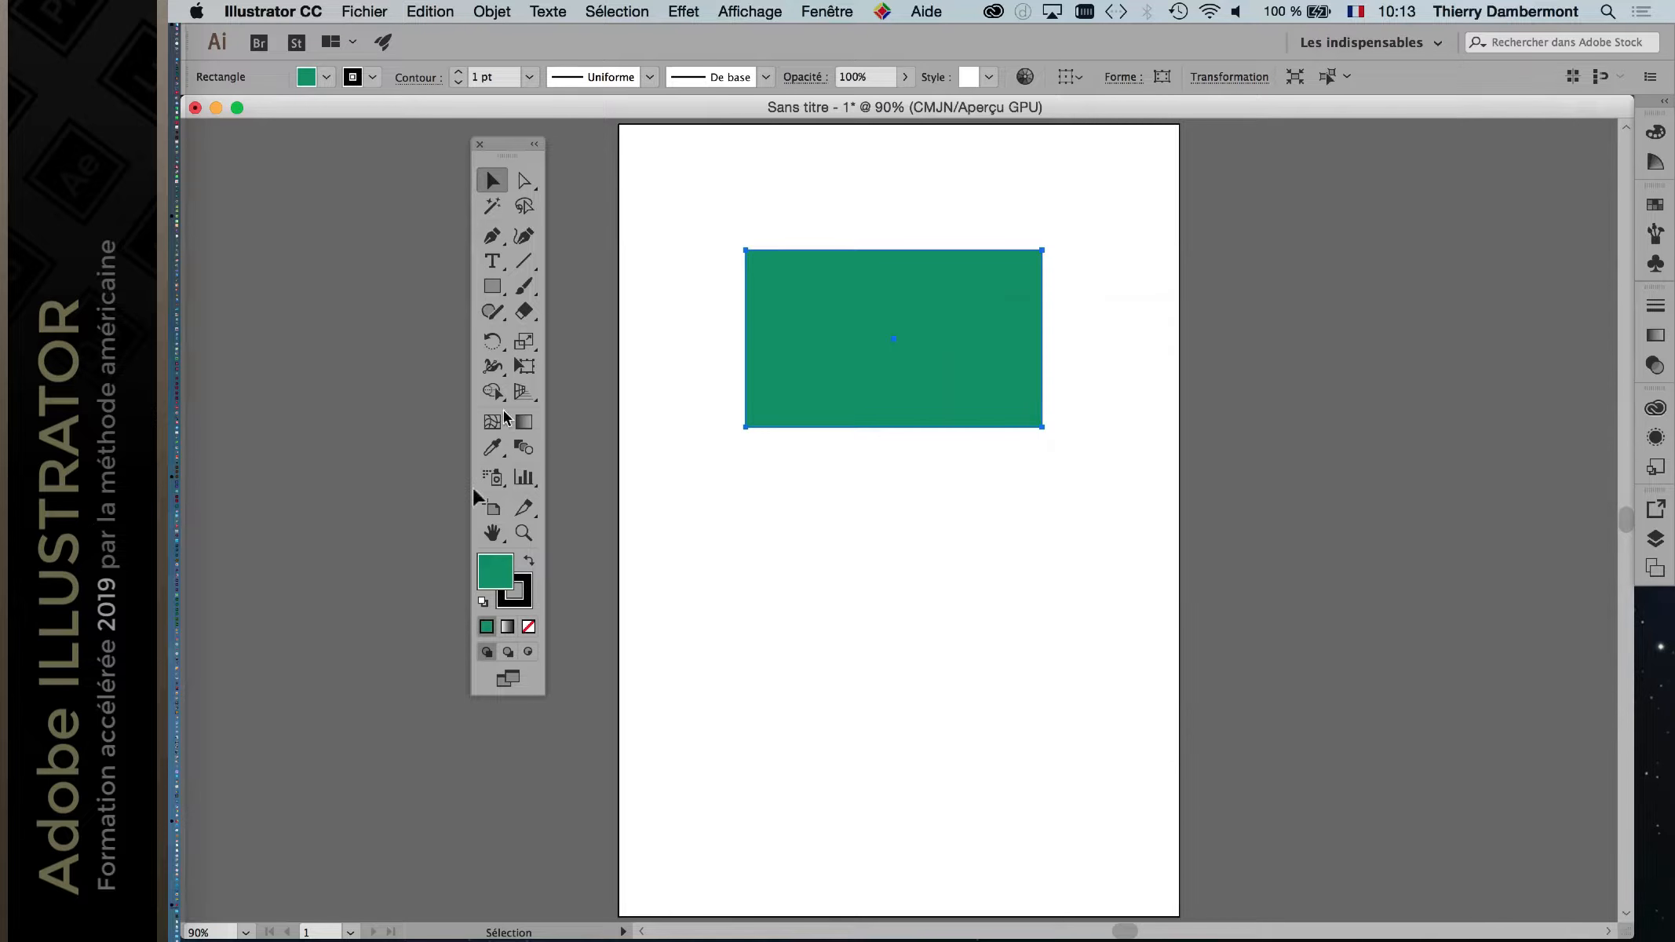
Step: Fill the rectangle with a purple of hue 275°, about 8838C6
double_click(498, 573)
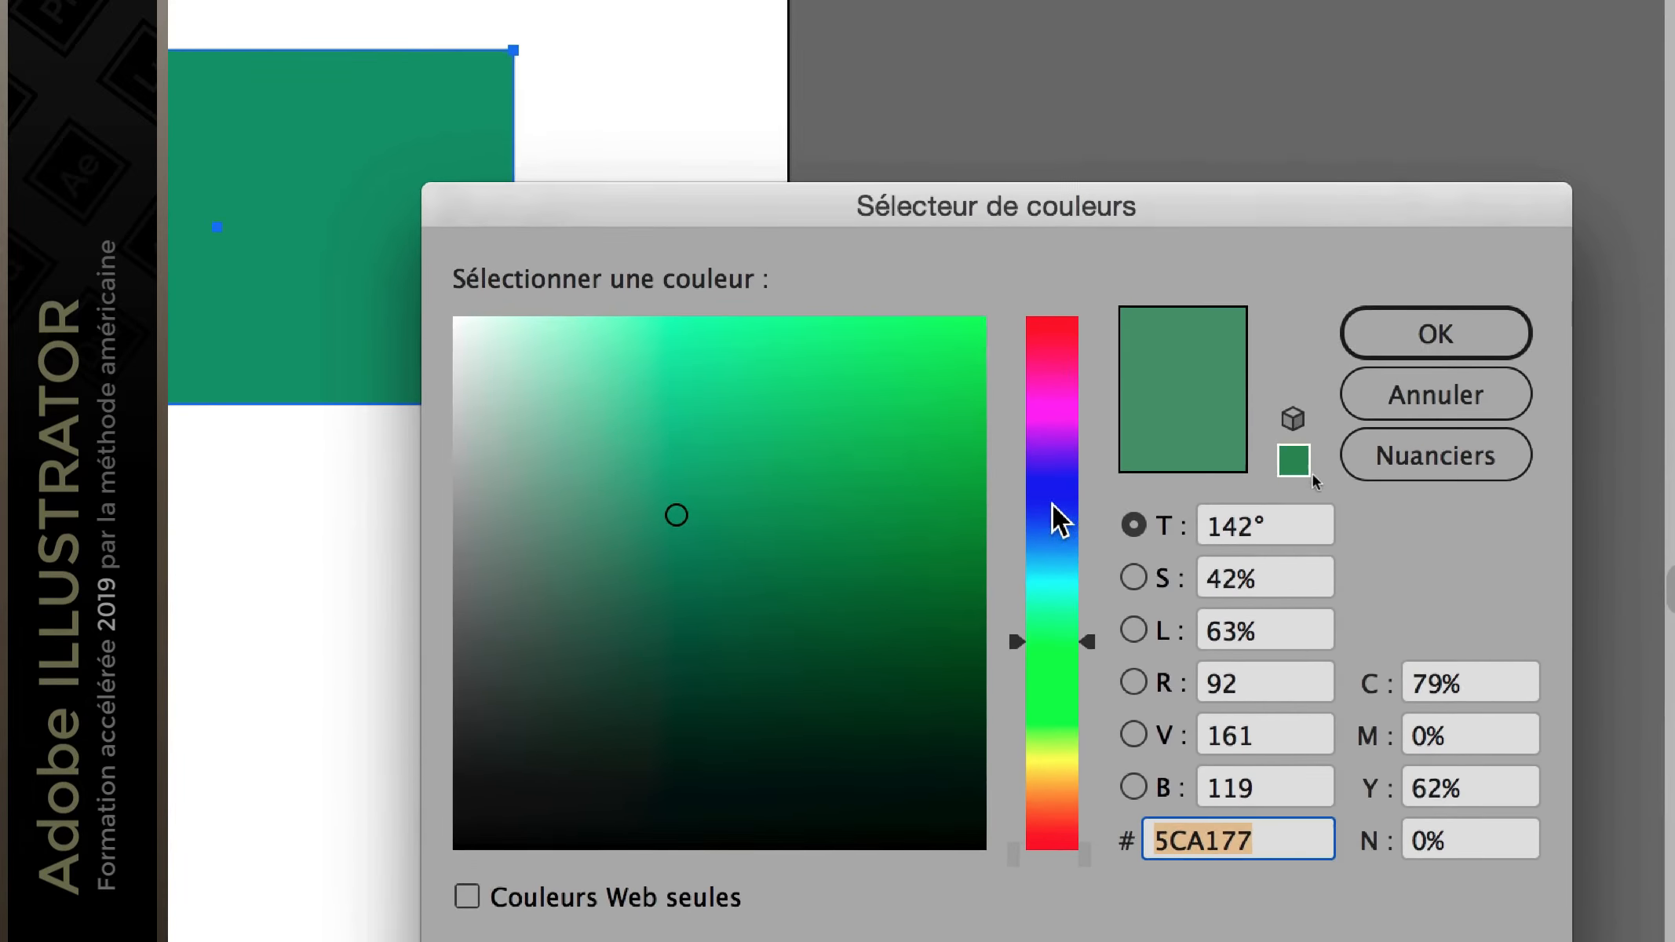
left_click(1105, 409)
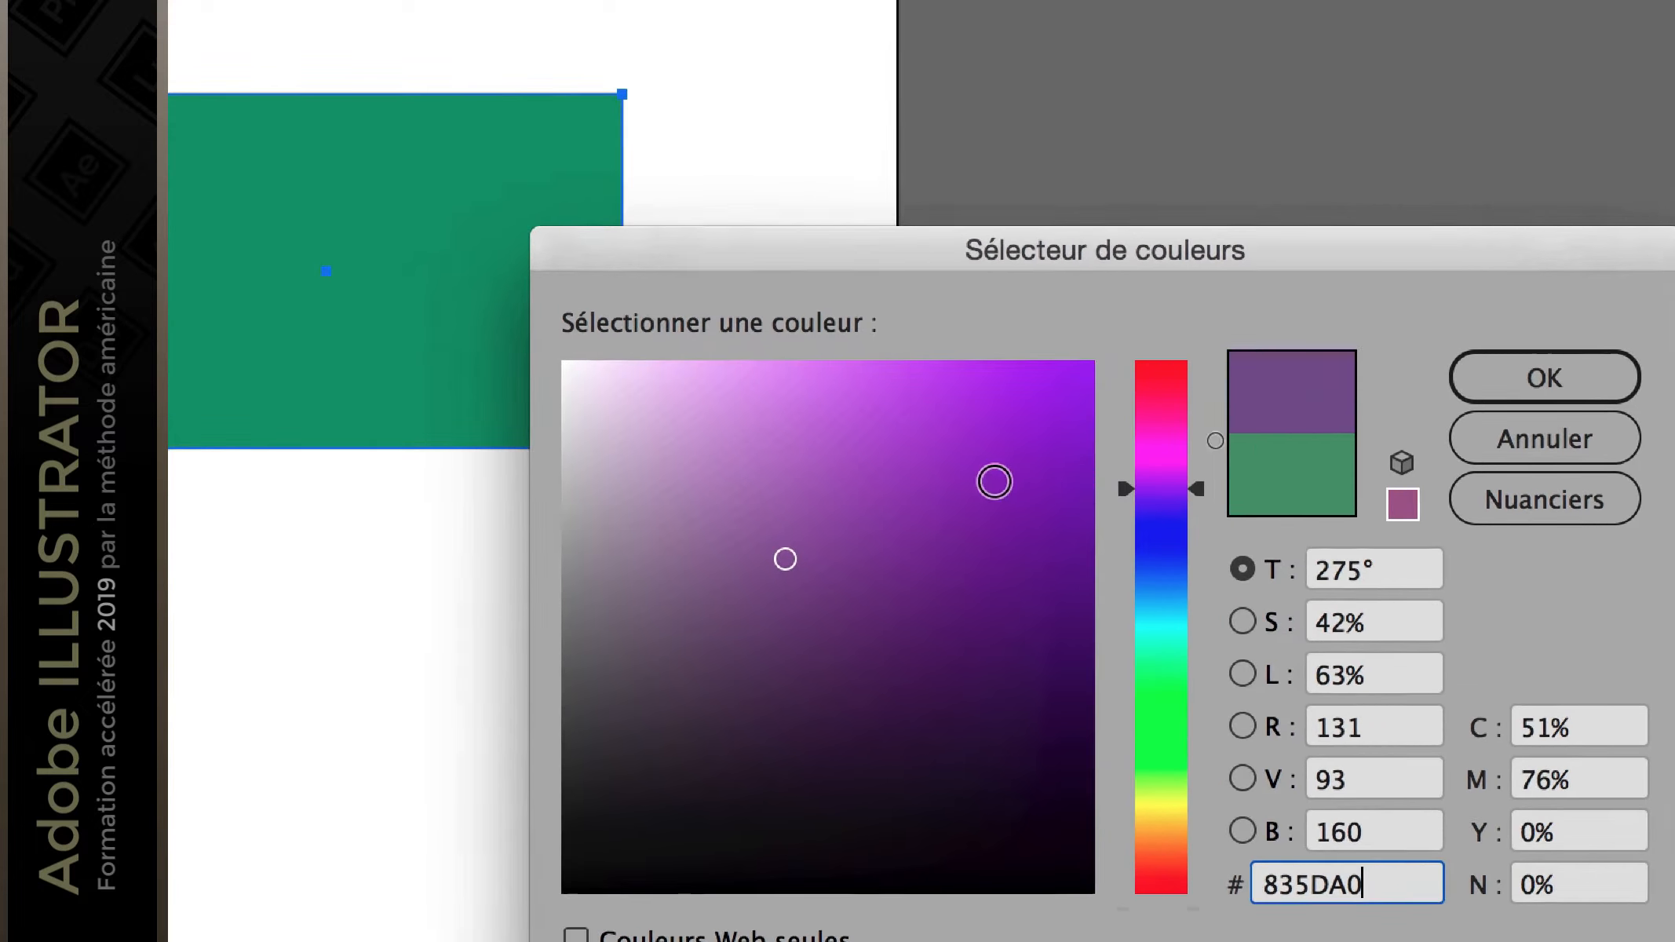
left_click(885, 395)
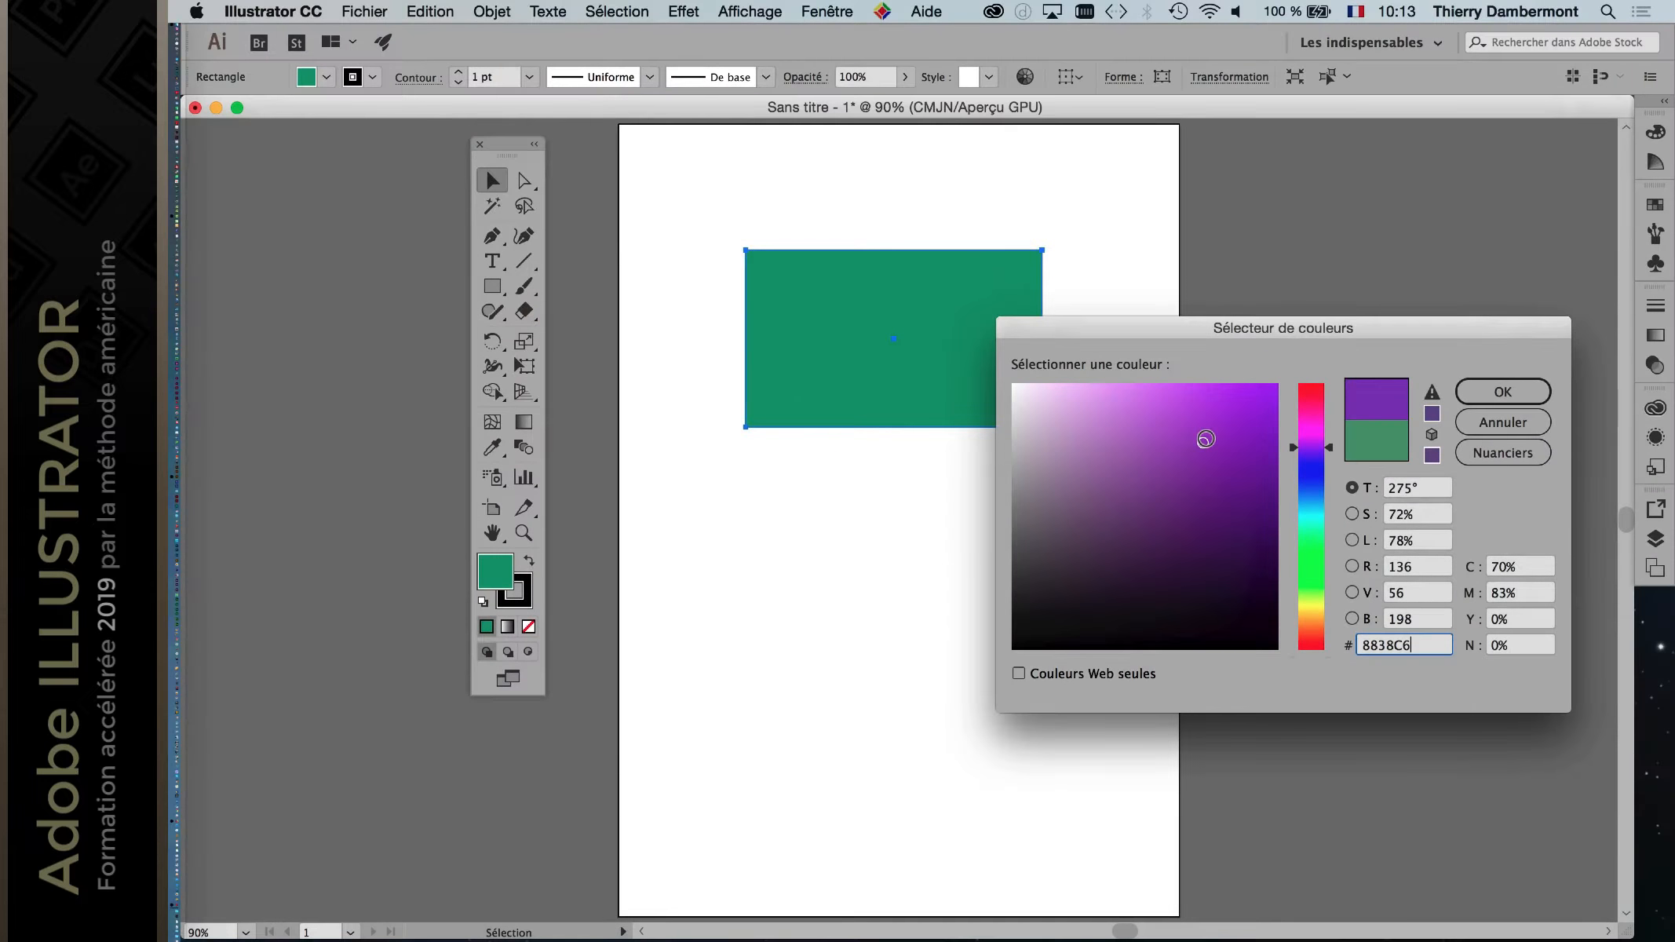
left_click(1574, 384)
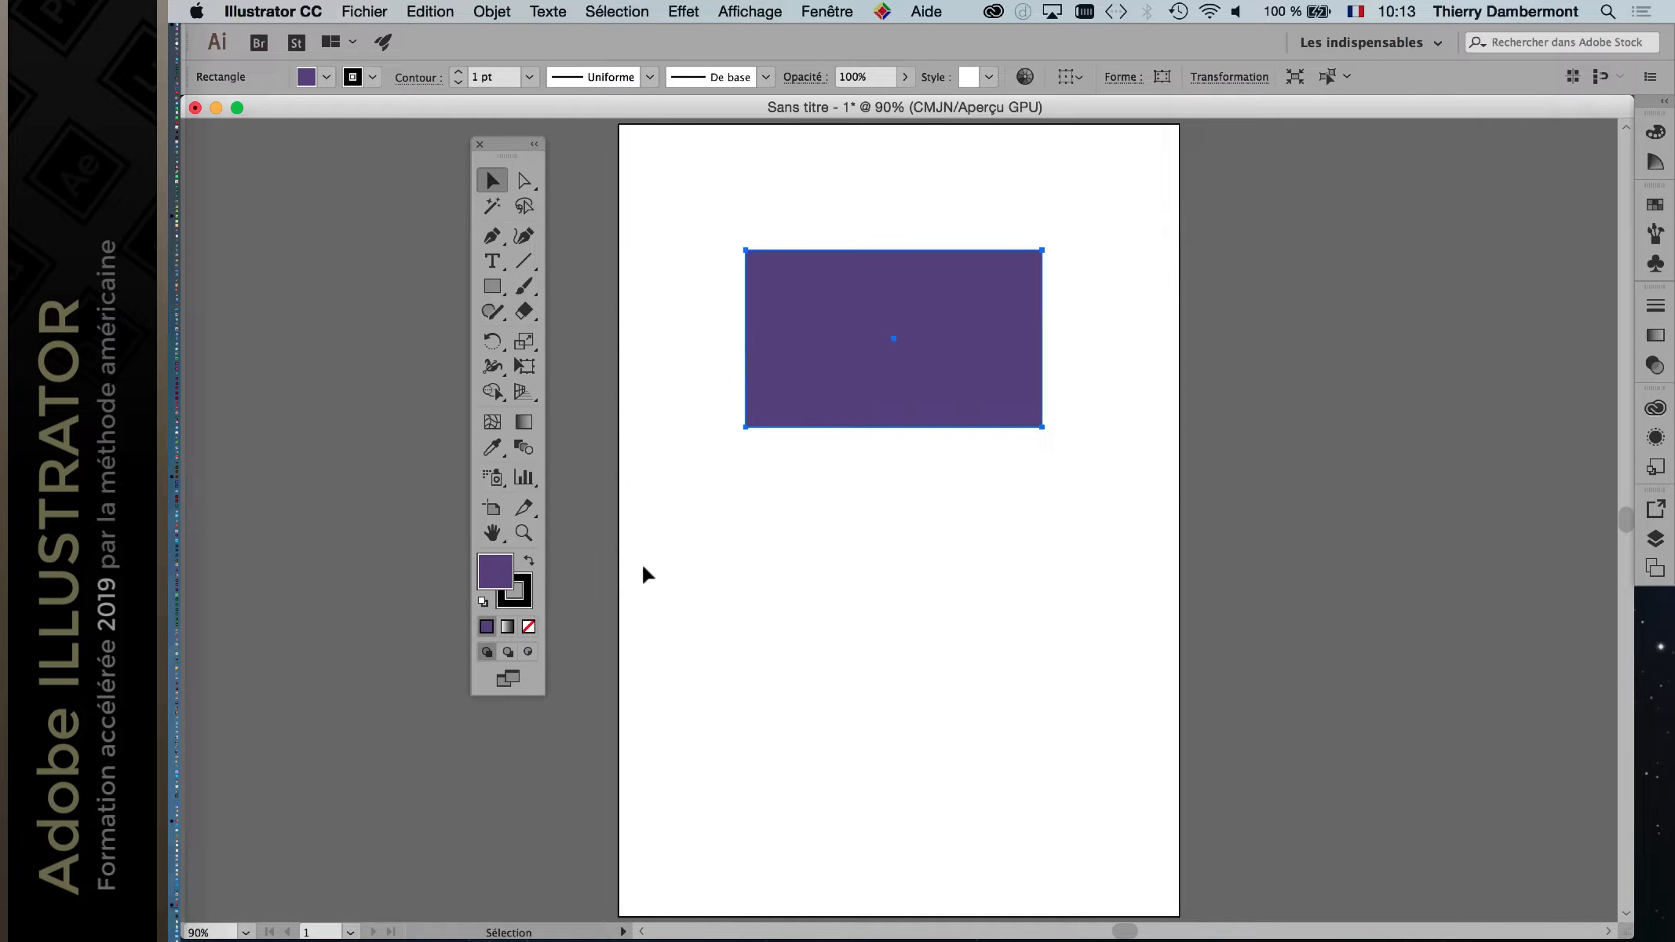
Step: Move the floating toolbox farther from the page and shift the page to free space beside it
left_click_drag(523, 144, 279, 163)
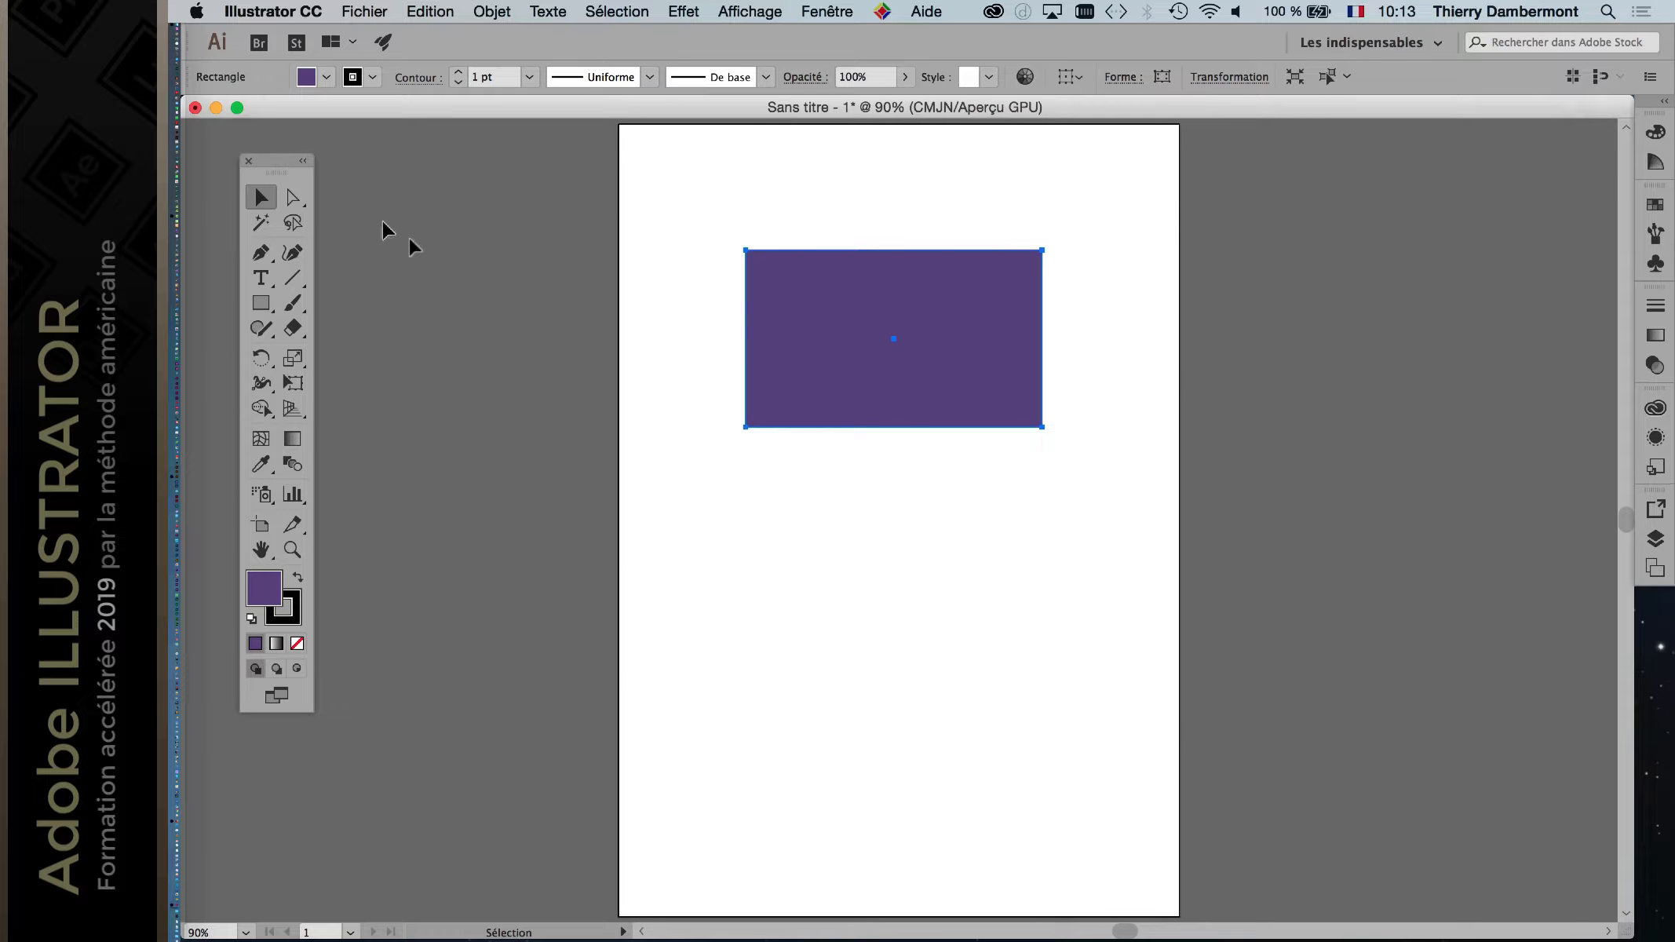
key("space")
left_click_drag(646, 381, 506, 390)
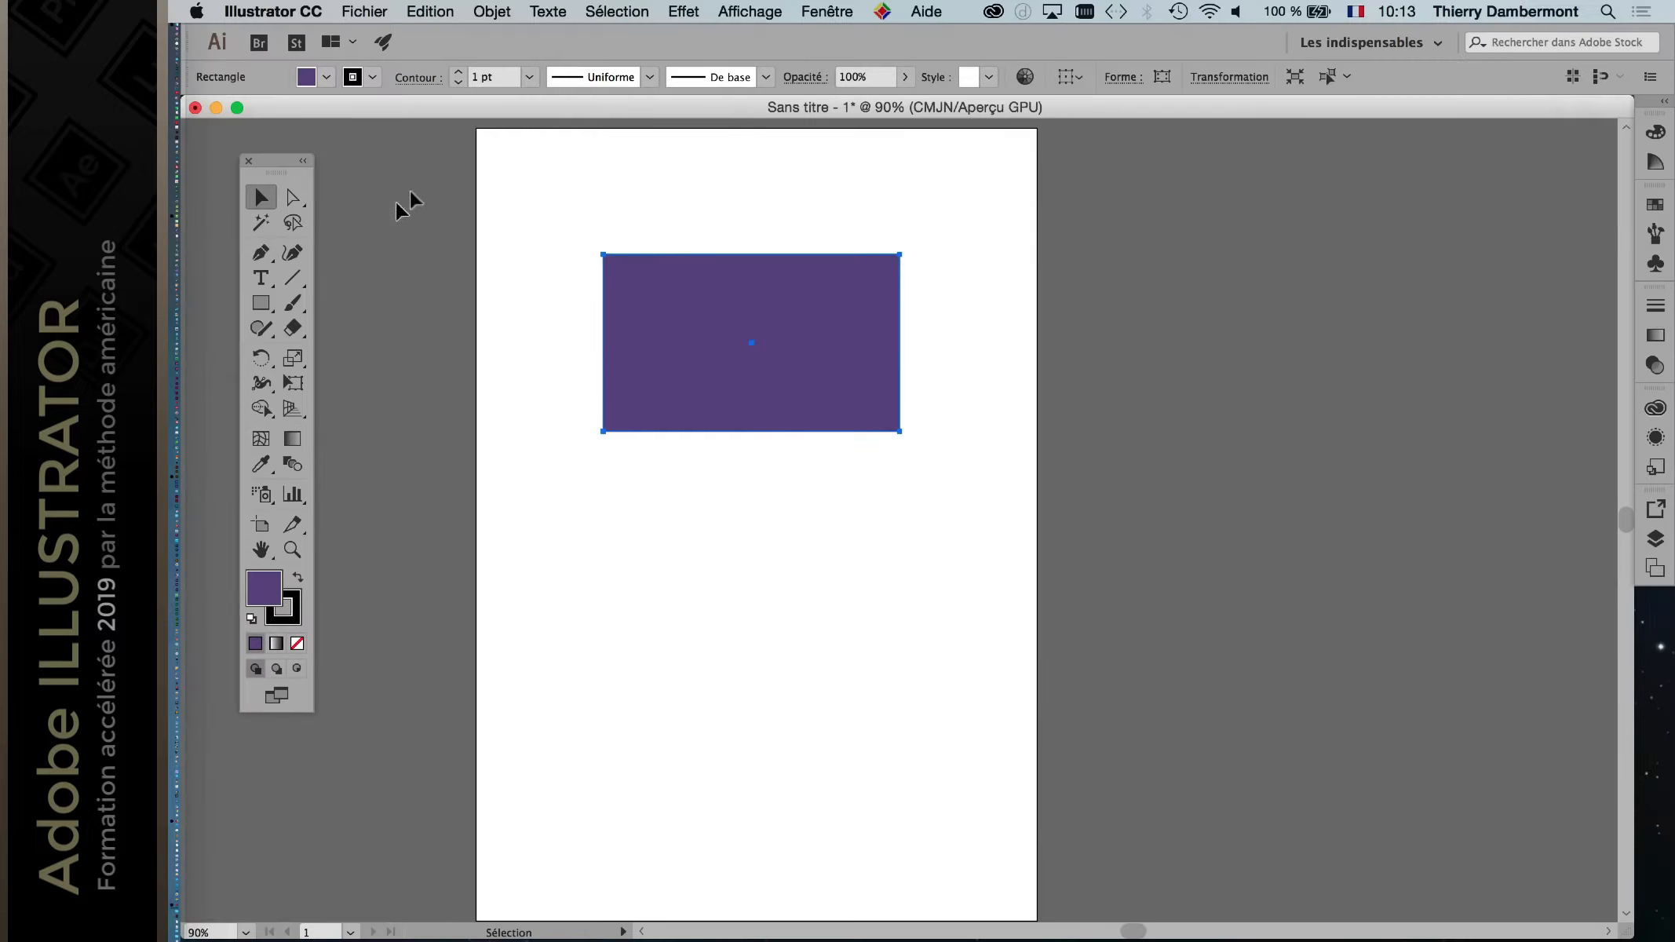
scroll(508, 203, "right", 2)
Step: Open the Nuancier panel, detach it from its group beside the rectangle and enlarge it to show all swatches
left_click(825, 11)
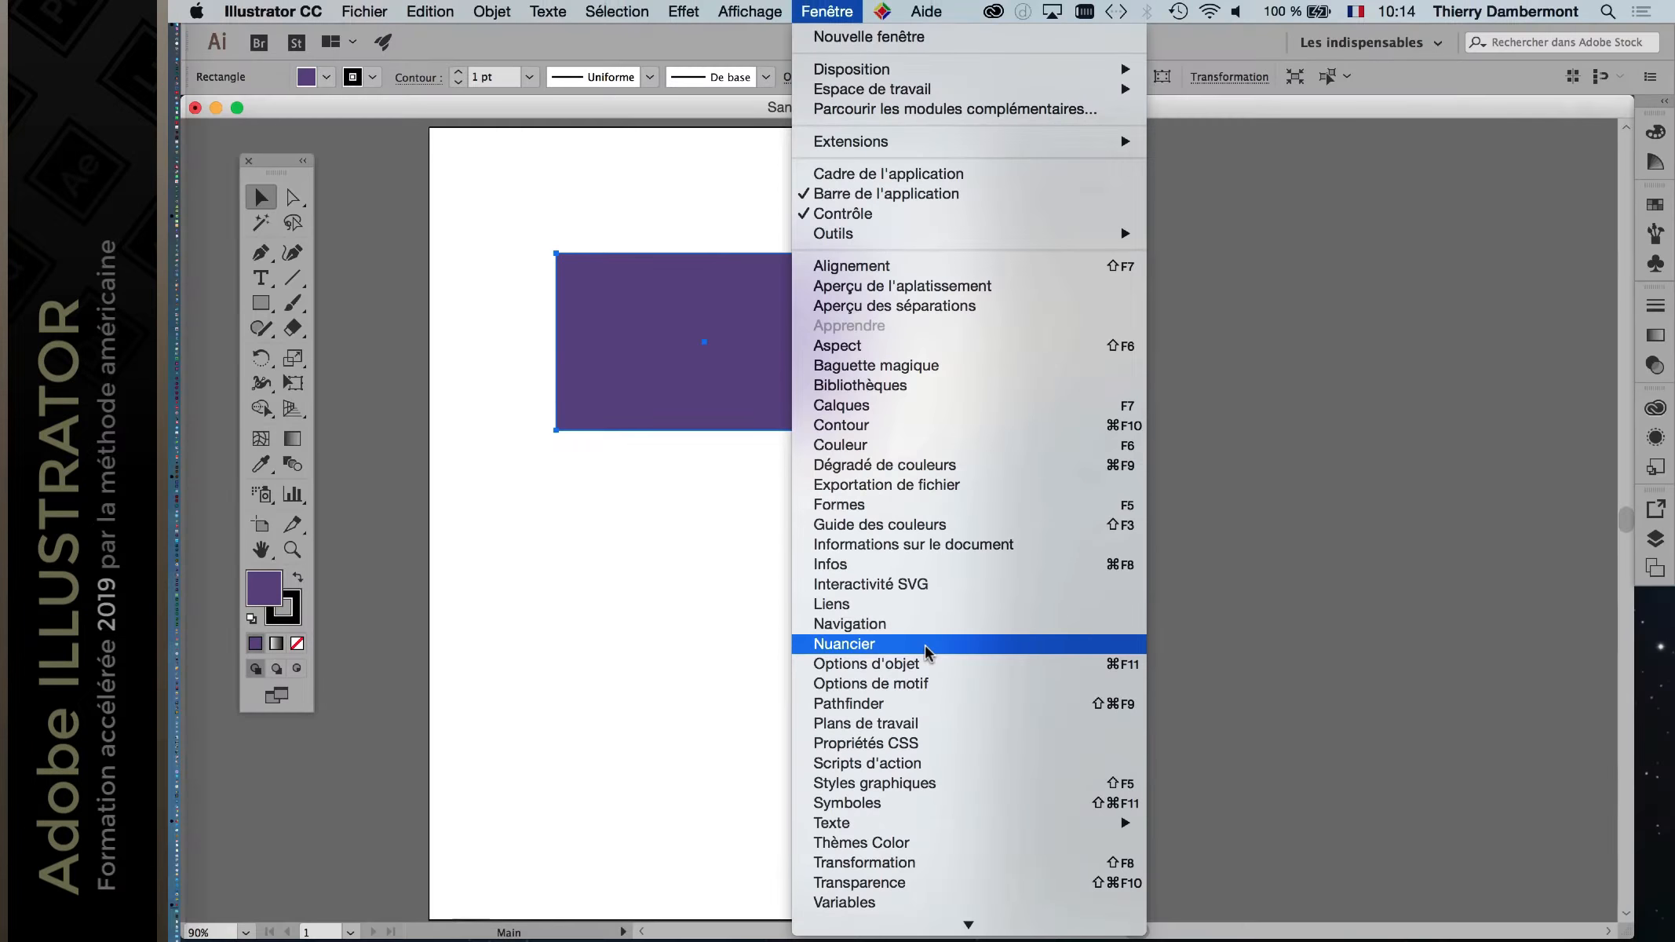
left_click(925, 644)
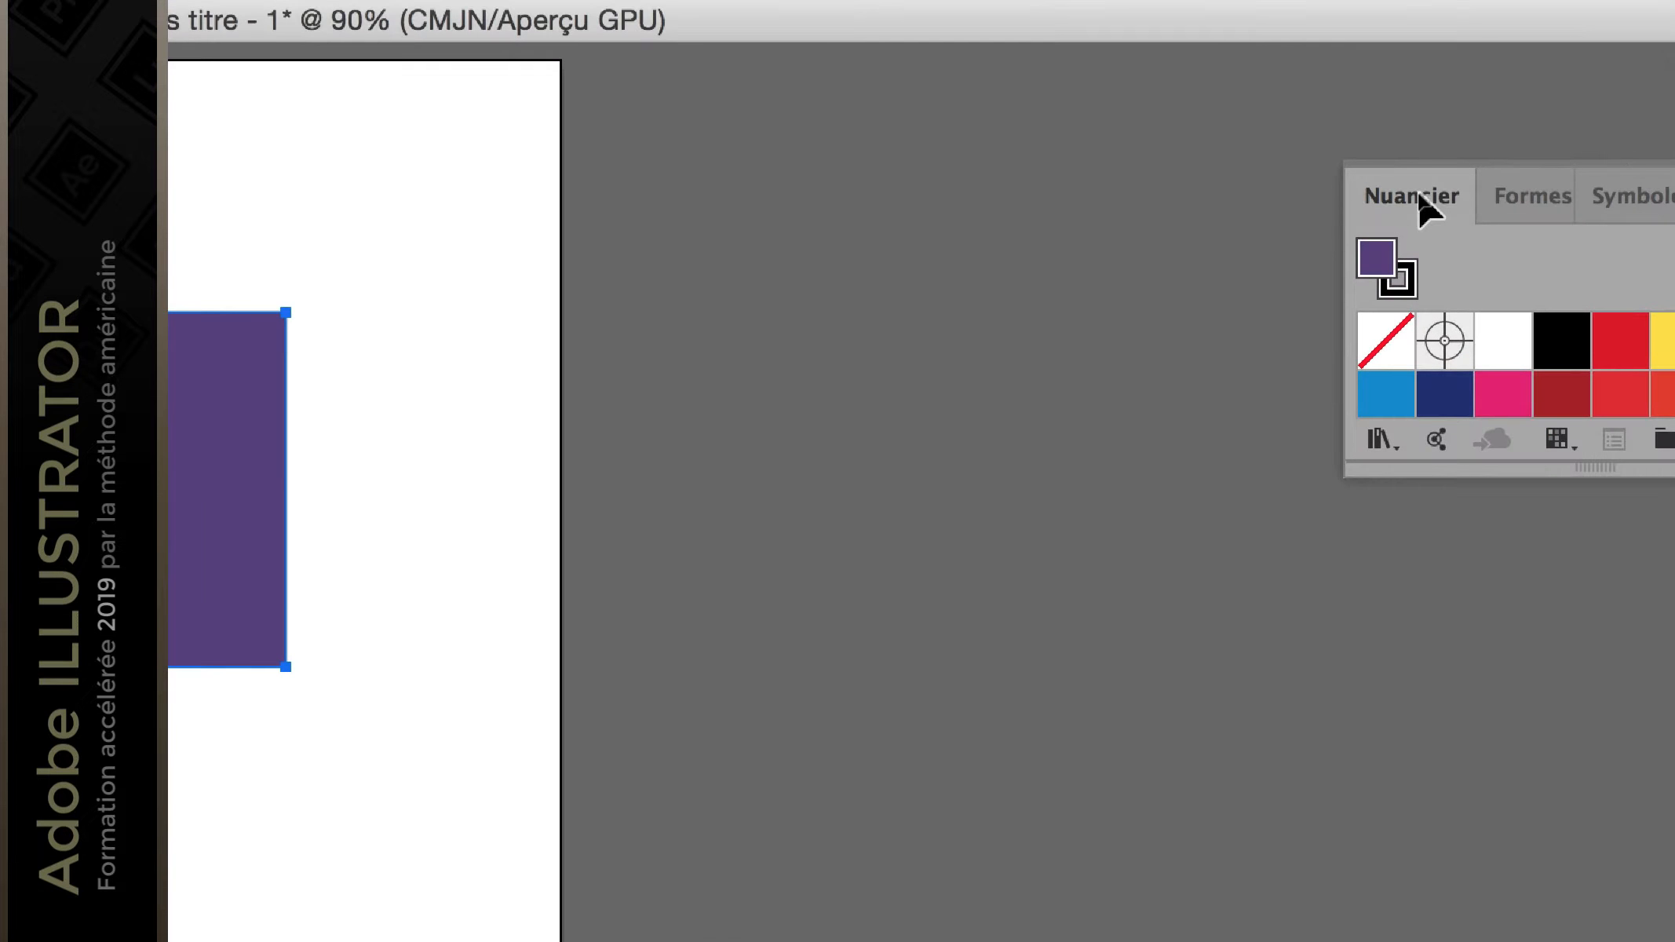
left_click_drag(1425, 196, 1132, 209)
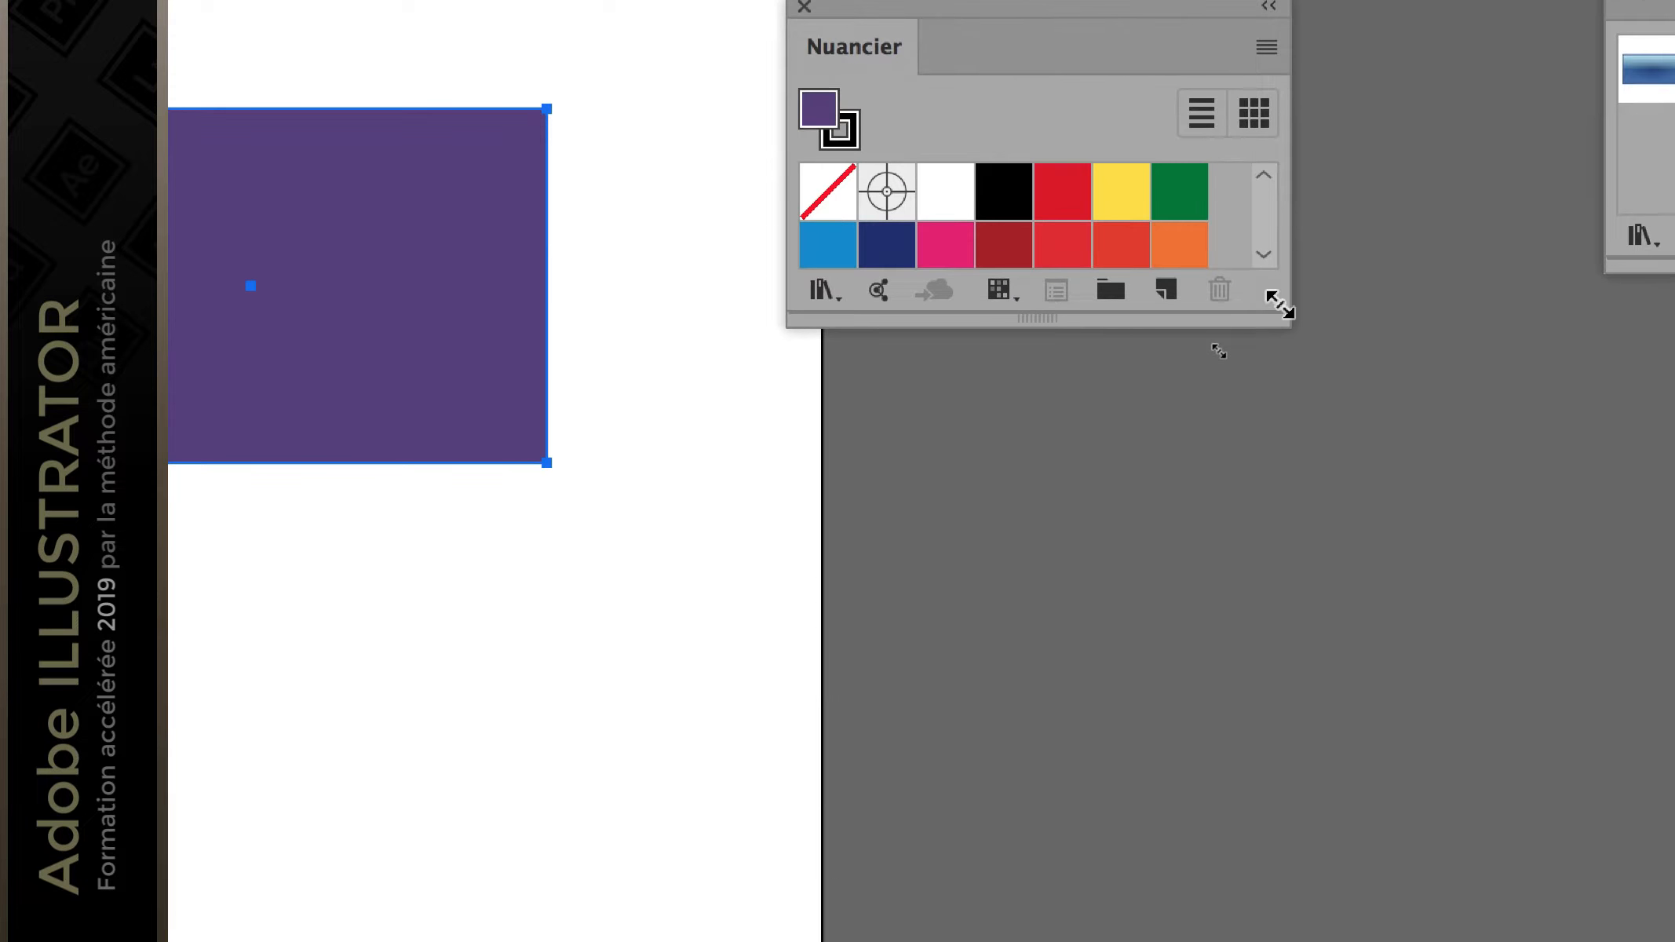
left_click_drag(1559, 487, 1568, 628)
left_click_drag(1286, 357, 1291, 834)
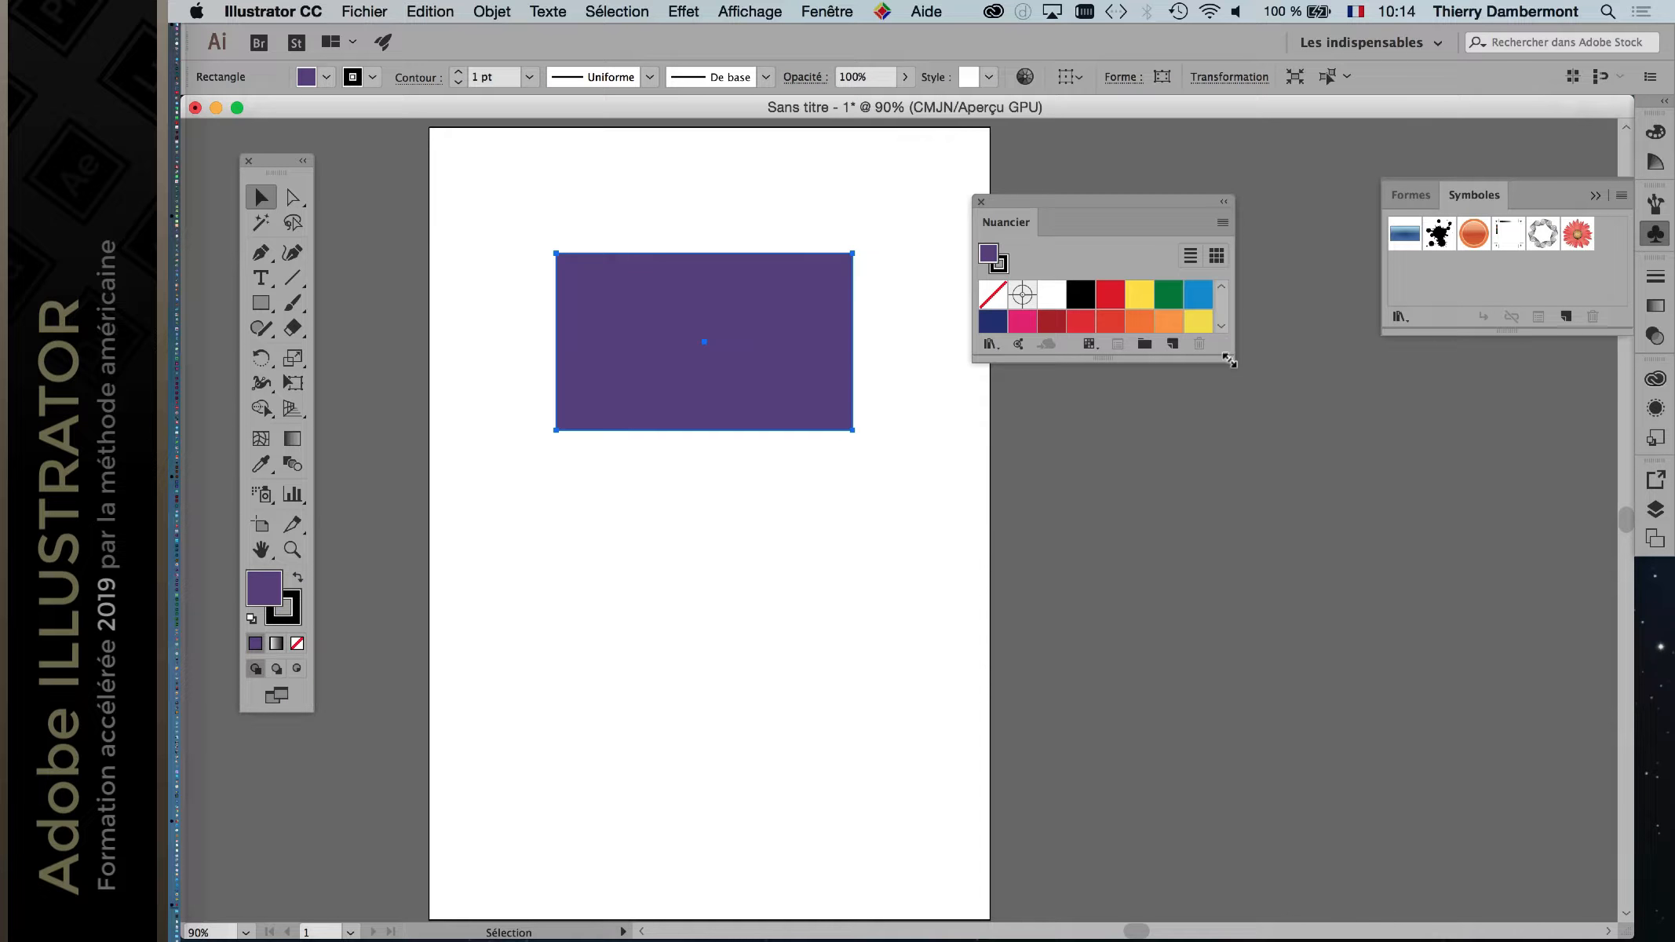
left_click_drag(1229, 364, 1257, 707)
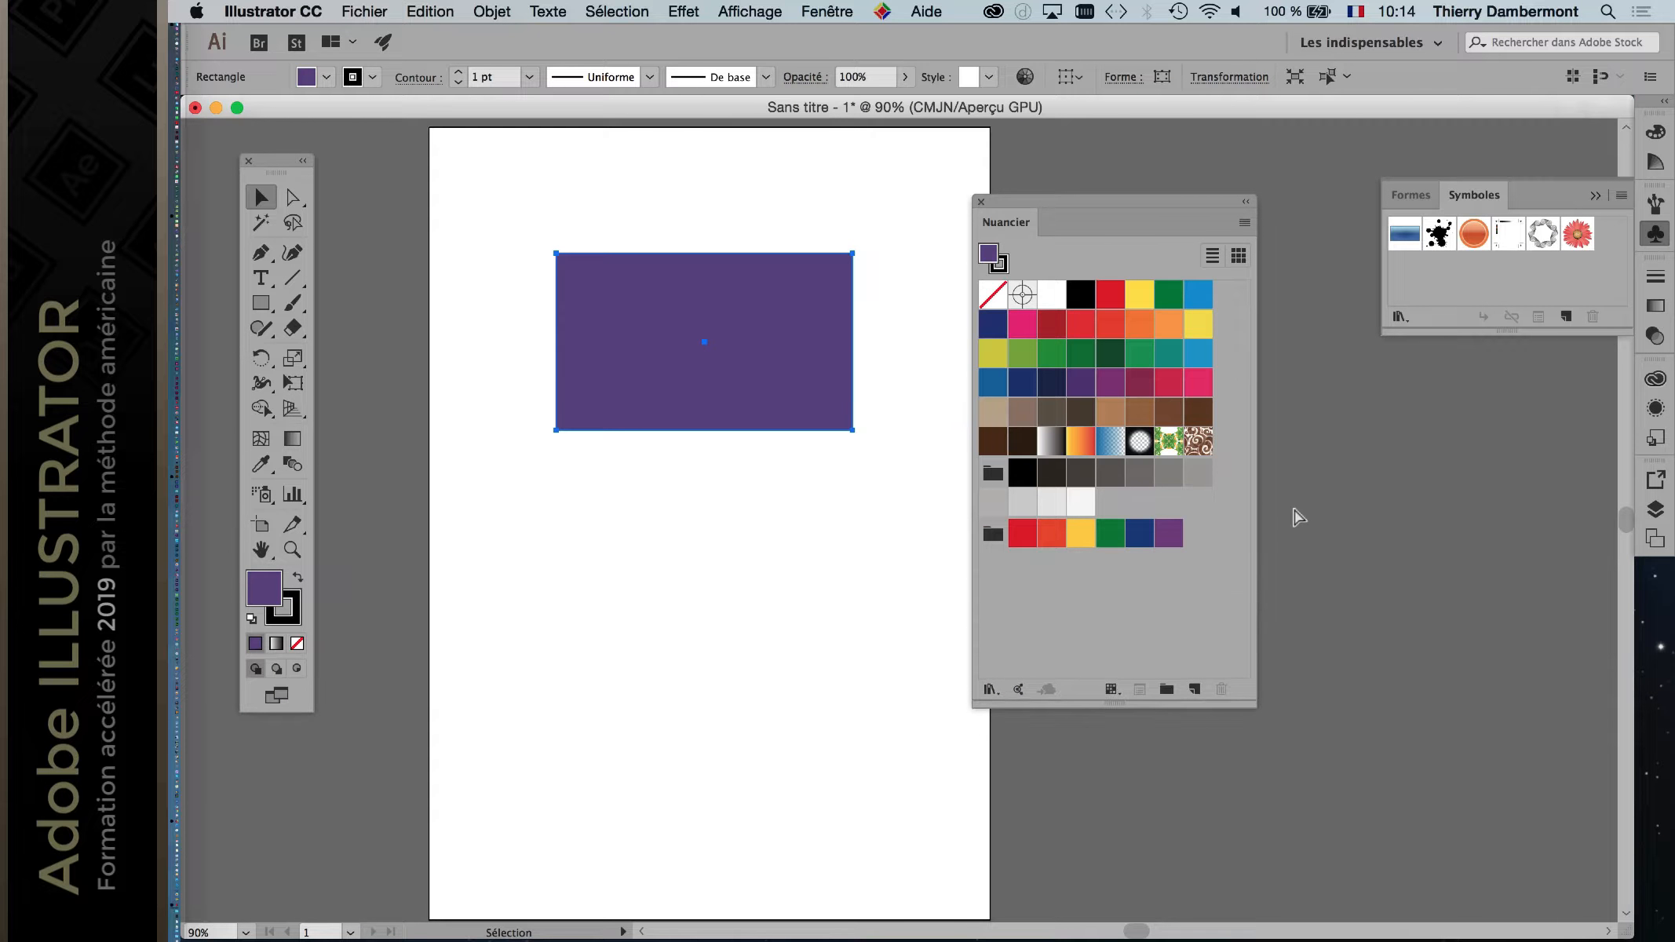
left_click(1244, 223)
left_click_drag(1033, 206, 959, 170)
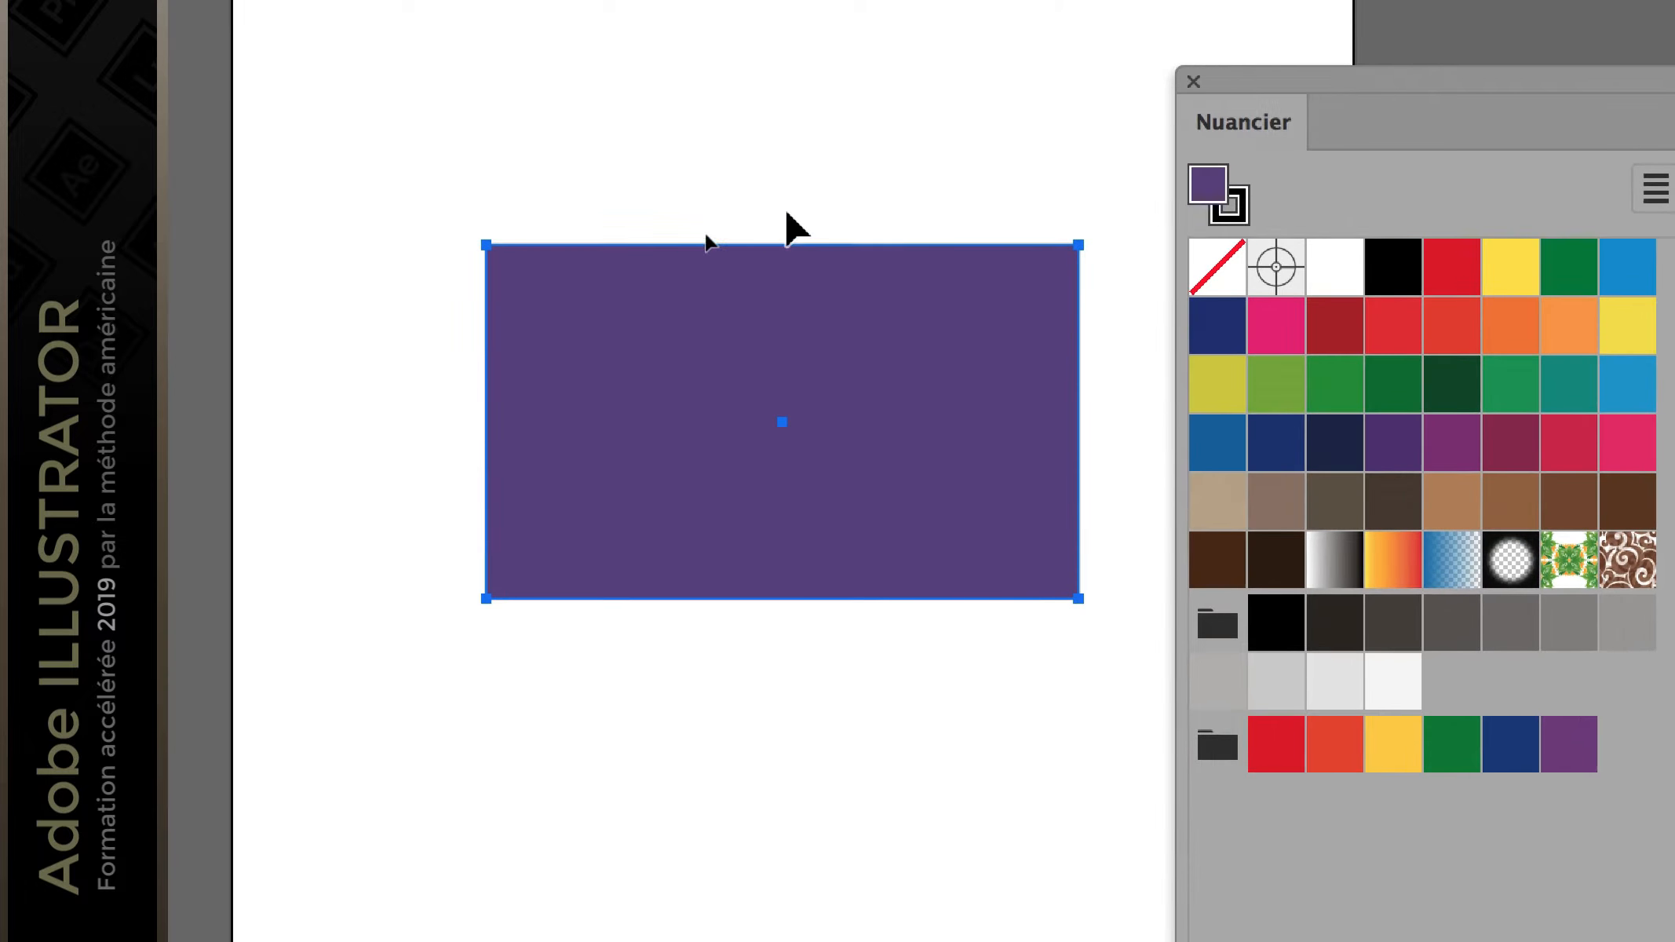
Step: Start a new swatch from the rectangle's purple and move its dialog farther from the Nuancier panel
left_click(659, 196)
left_click(793, 243)
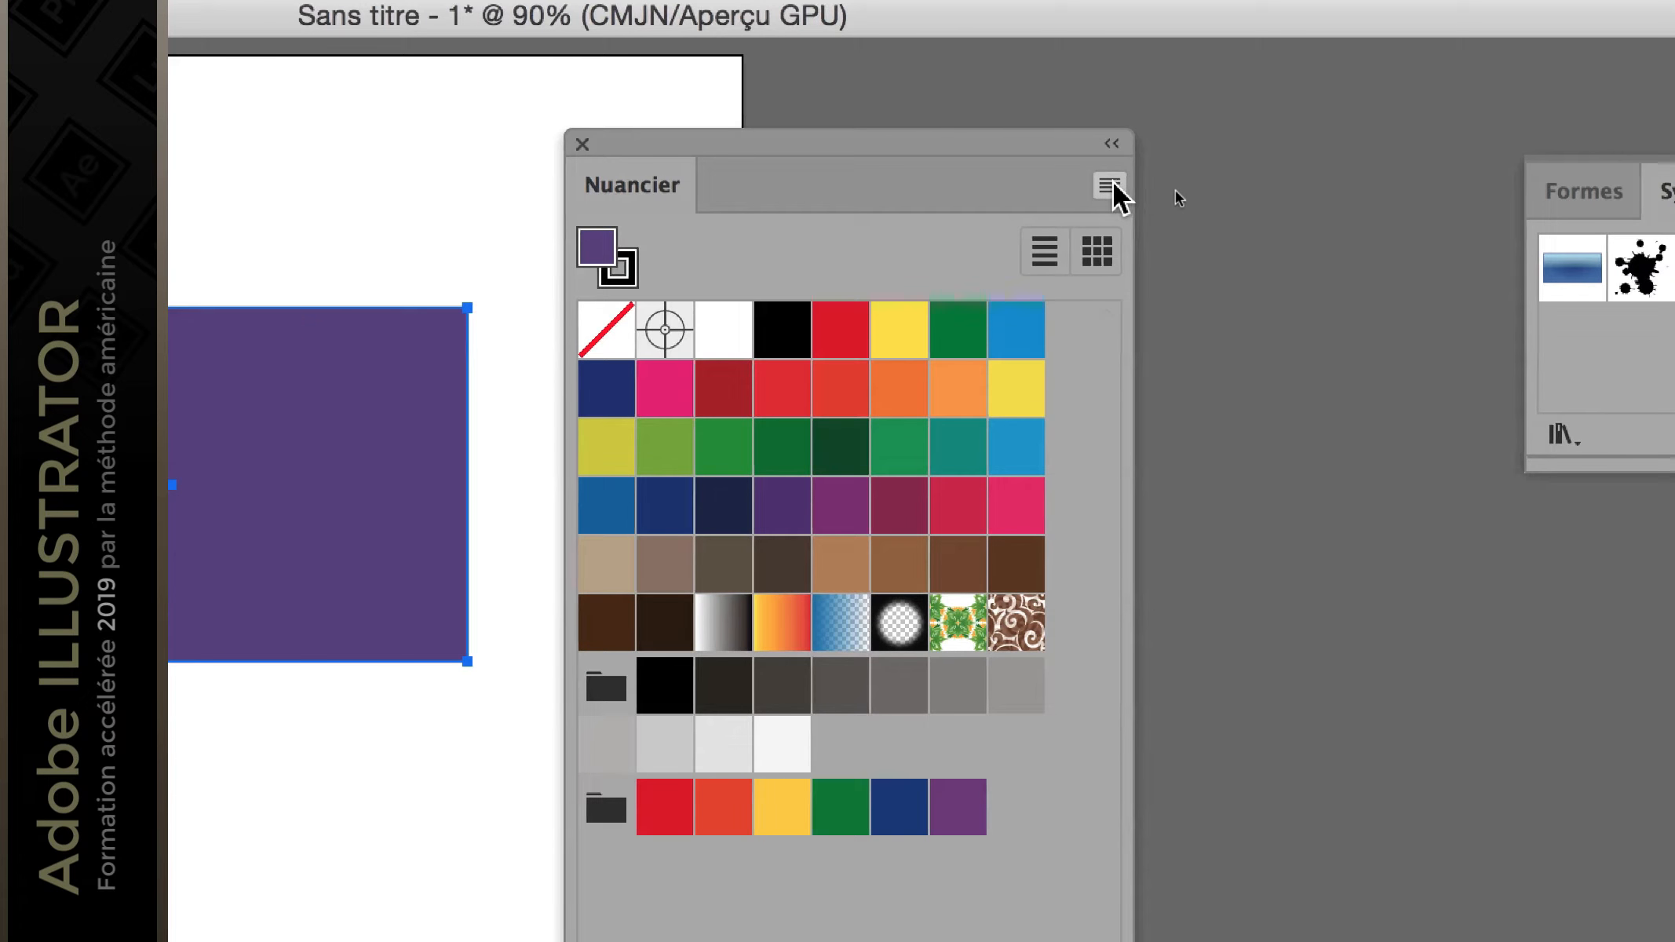
left_click(1113, 183)
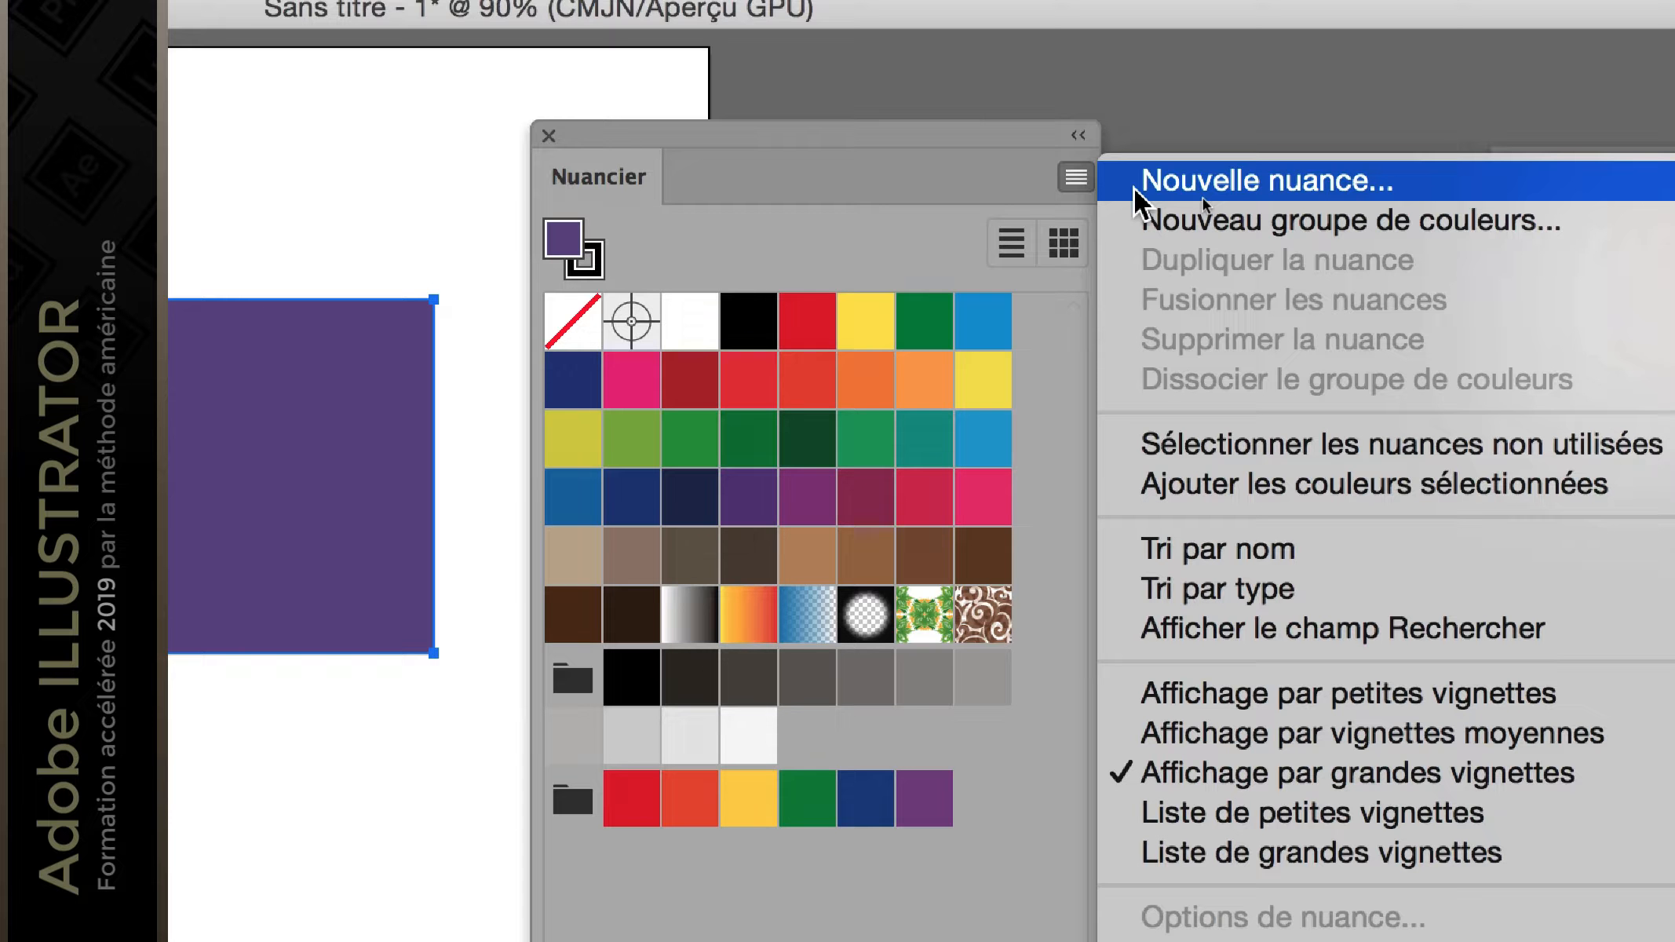
left_click(1133, 187)
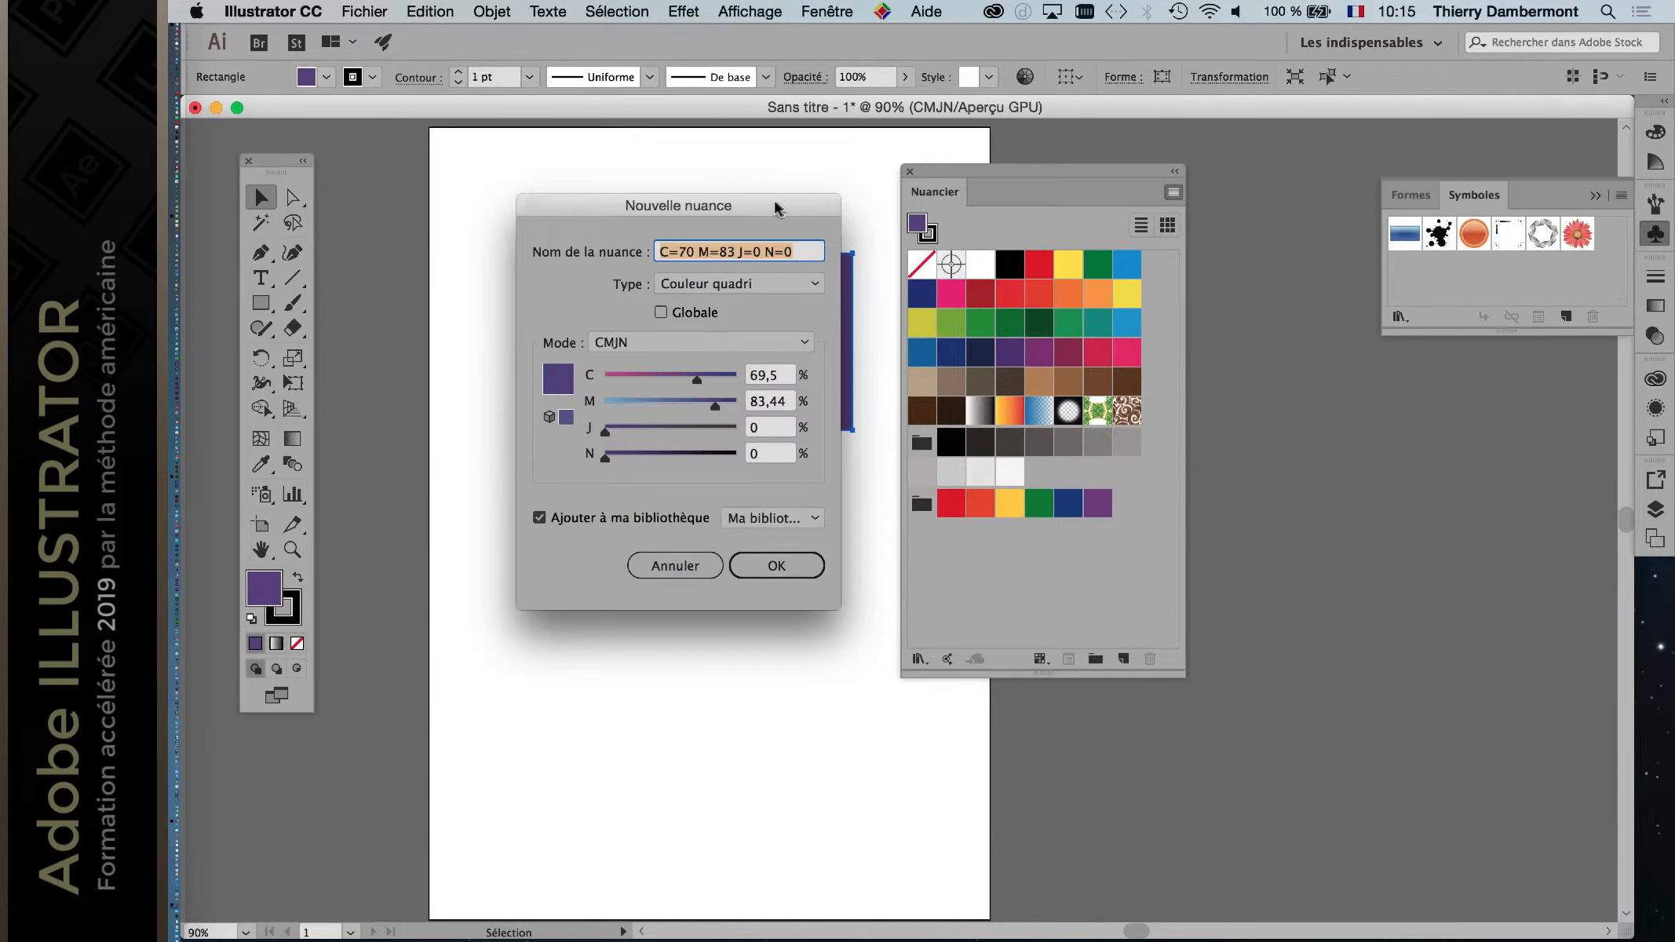
left_click_drag(276, 209, 97, 107)
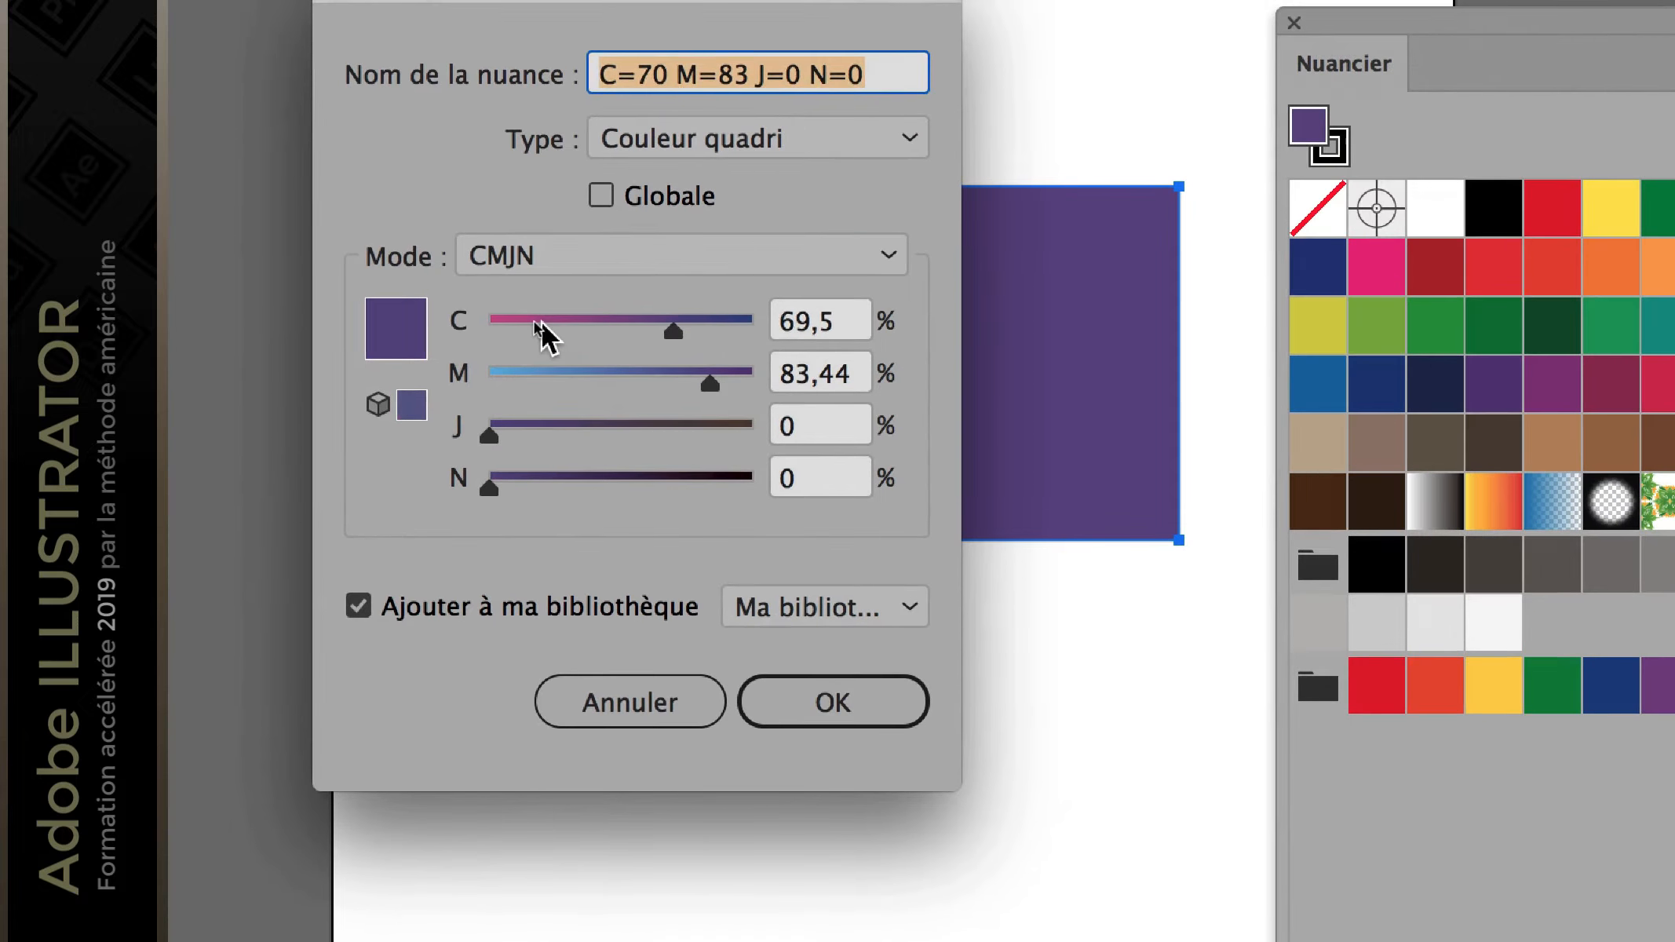
Step: Try a dark red mix for the new swatch with C 21%, J 71% and N 30%
left_click(540, 316)
left_click(589, 363)
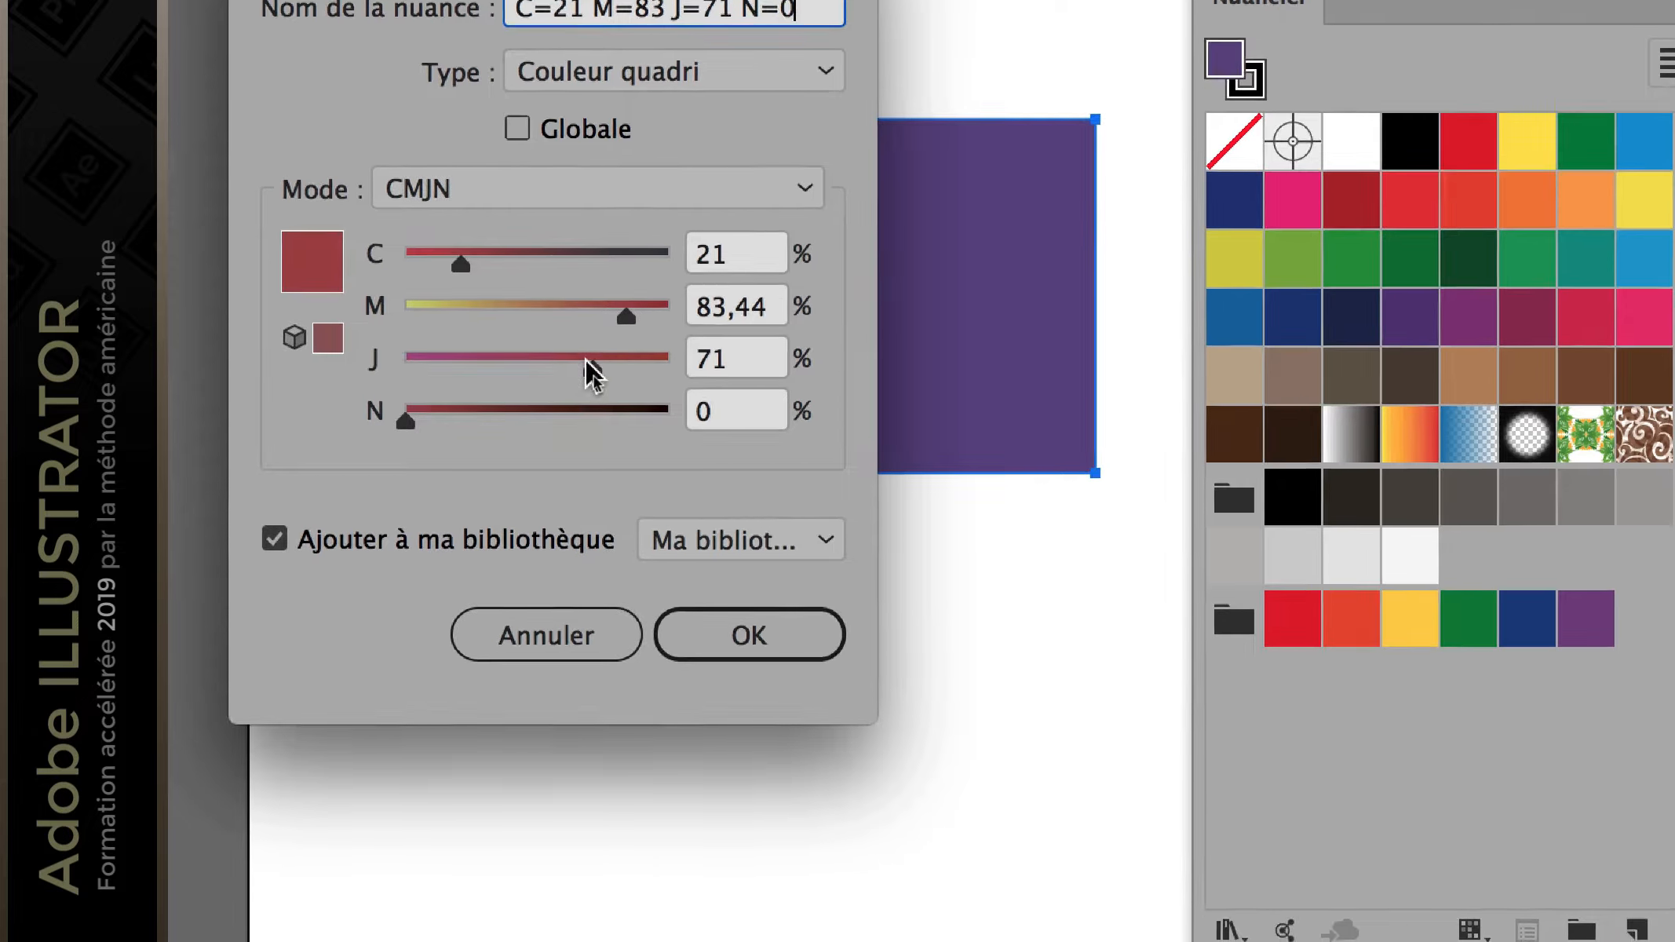
left_click(480, 409)
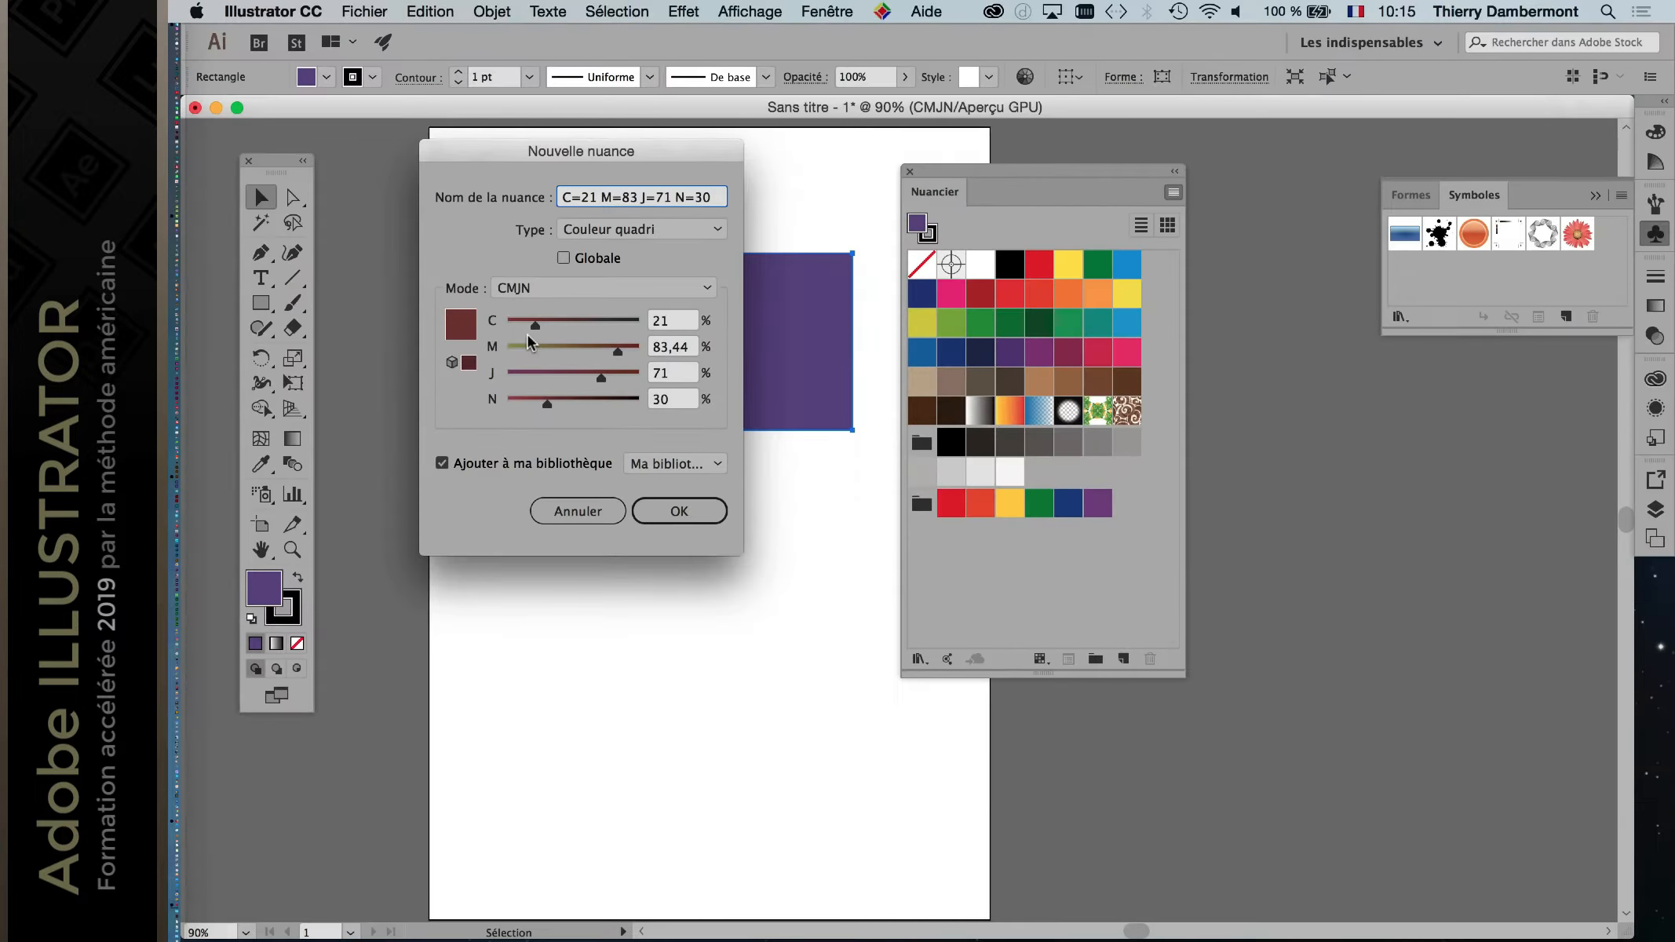
Step: Mix the new swatch as a green of C 85%, M 16%, J 70% and N 0%, and add it
left_click(698, 311)
left_click_drag(596, 371, 511, 404)
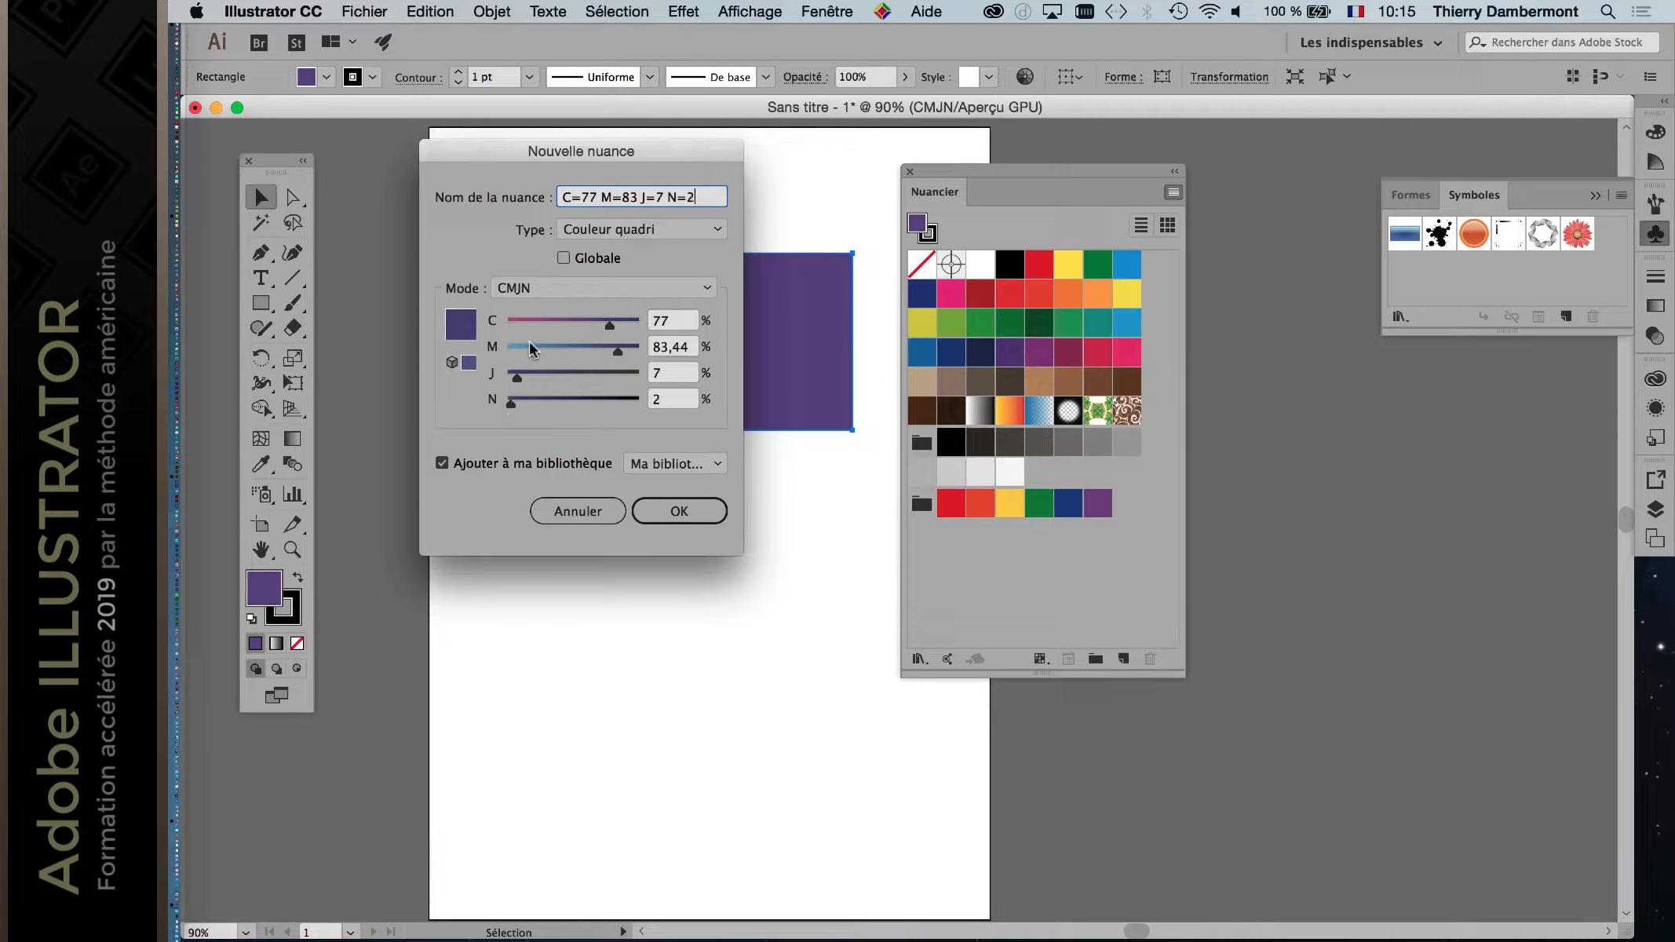
left_click(509, 403)
mouse_move(529, 346)
left_mouse_down()
mouse_move(550, 373)
mouse_move(601, 375)
mouse_move(542, 354)
left_mouse_up()
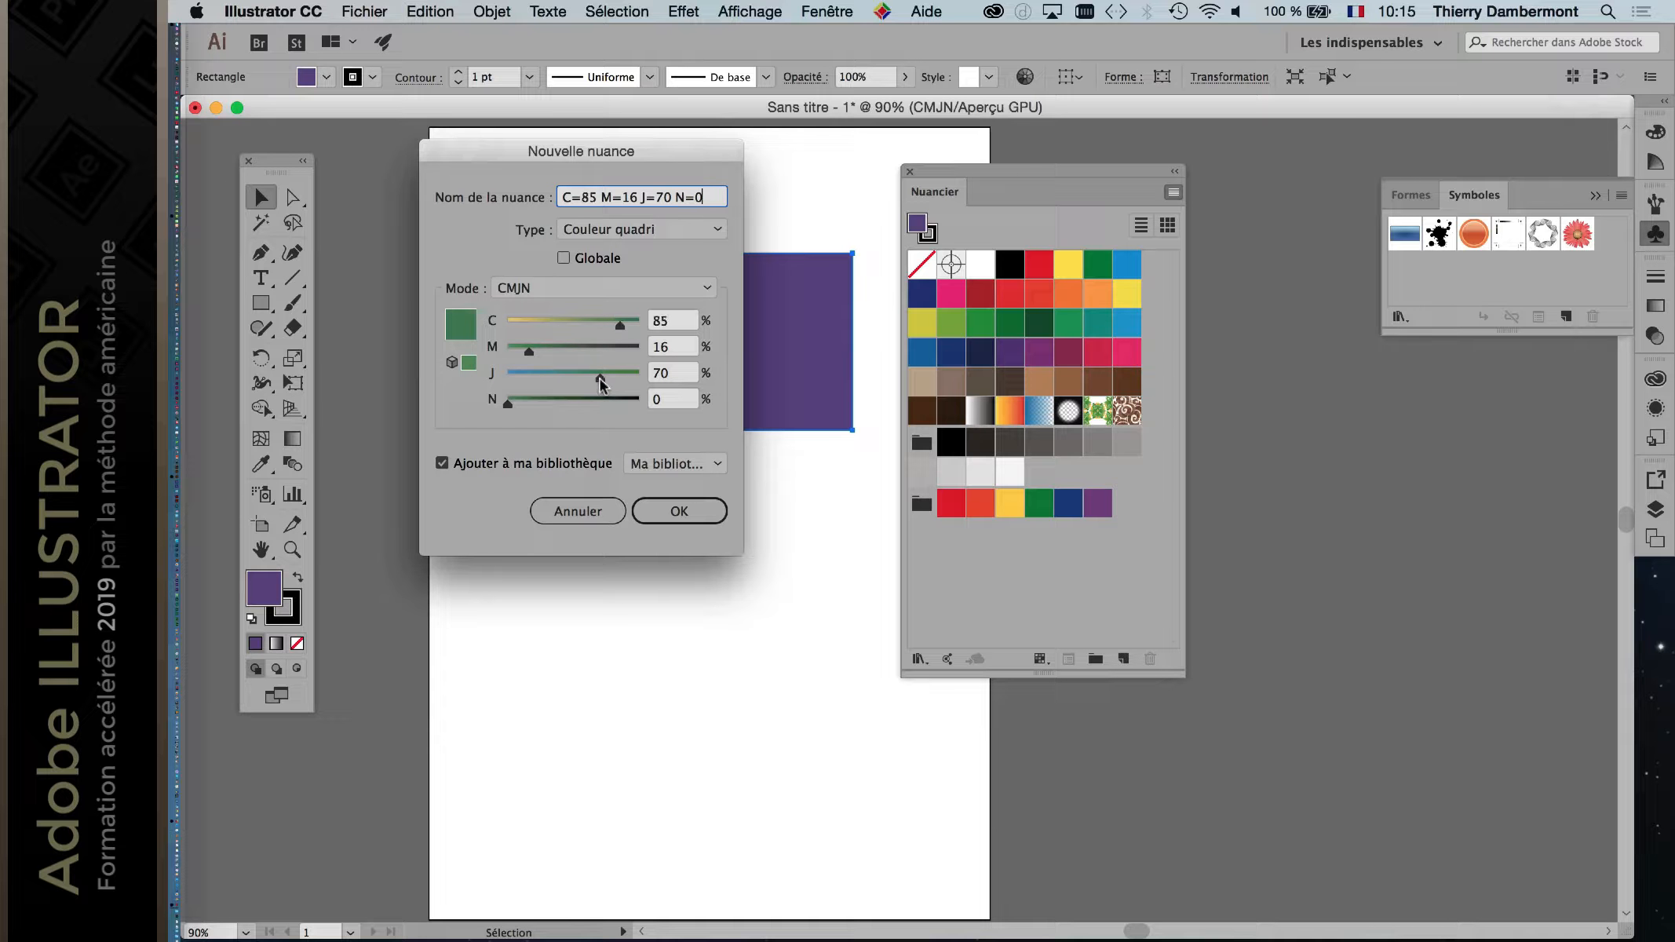
left_click_drag(601, 378, 603, 382)
left_click(679, 511)
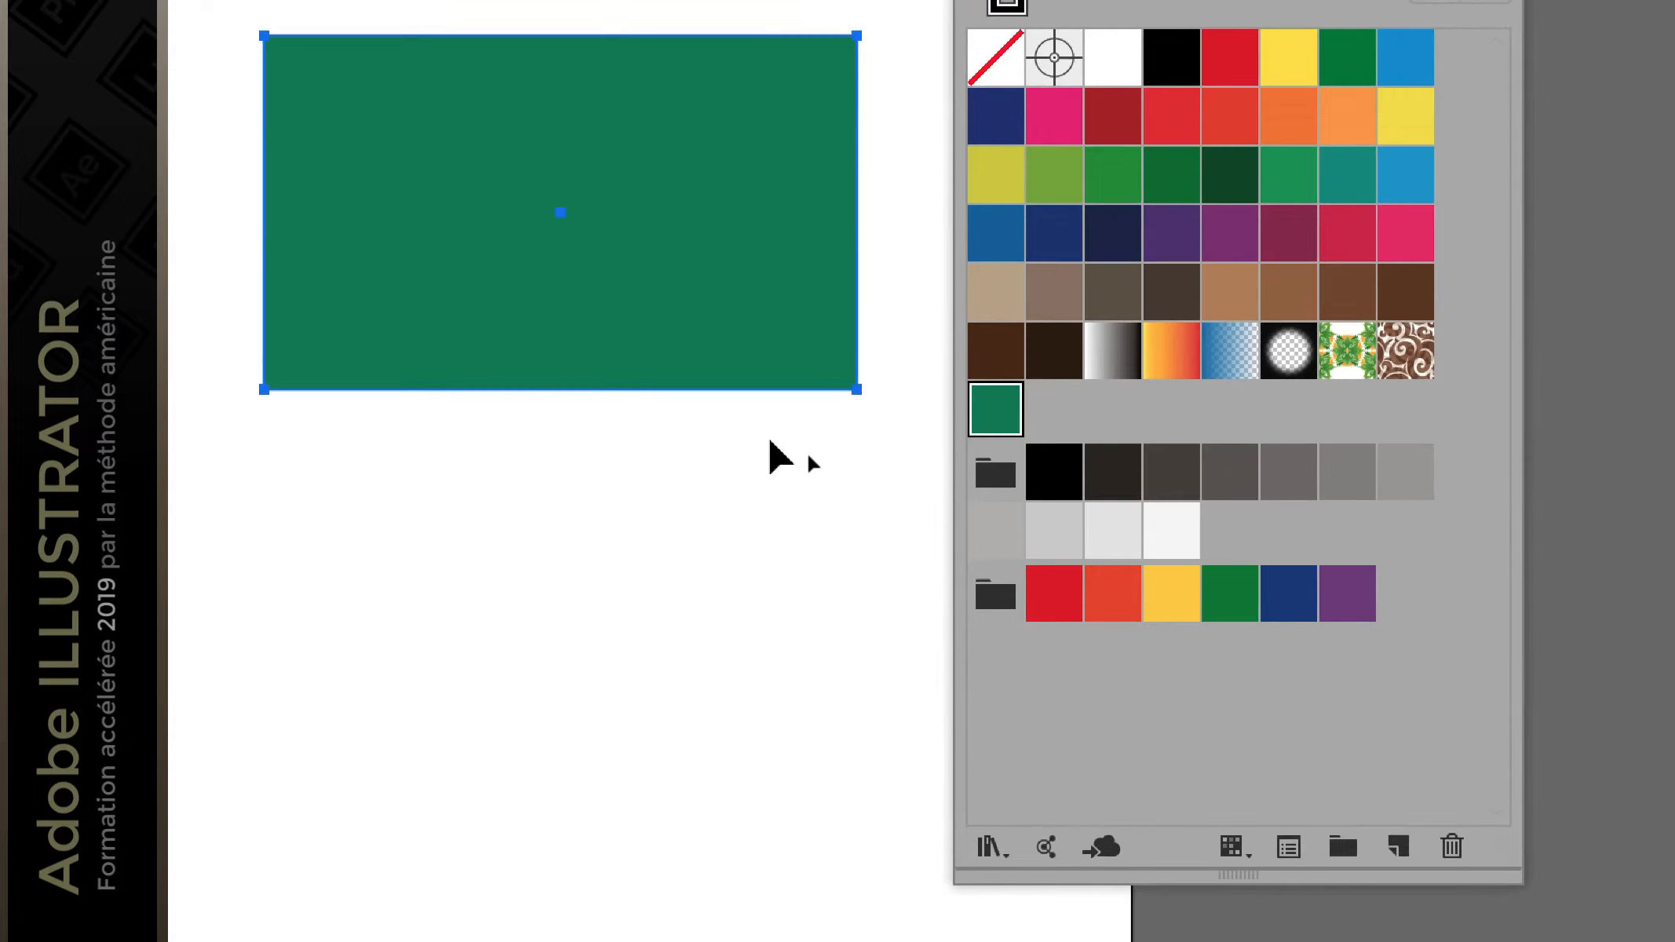
Step: Reselect the green rectangle, start a new swatch and mix a brown of C 25%, M 61%, J 70% and N 0%
left_click(671, 484)
left_click(832, 360)
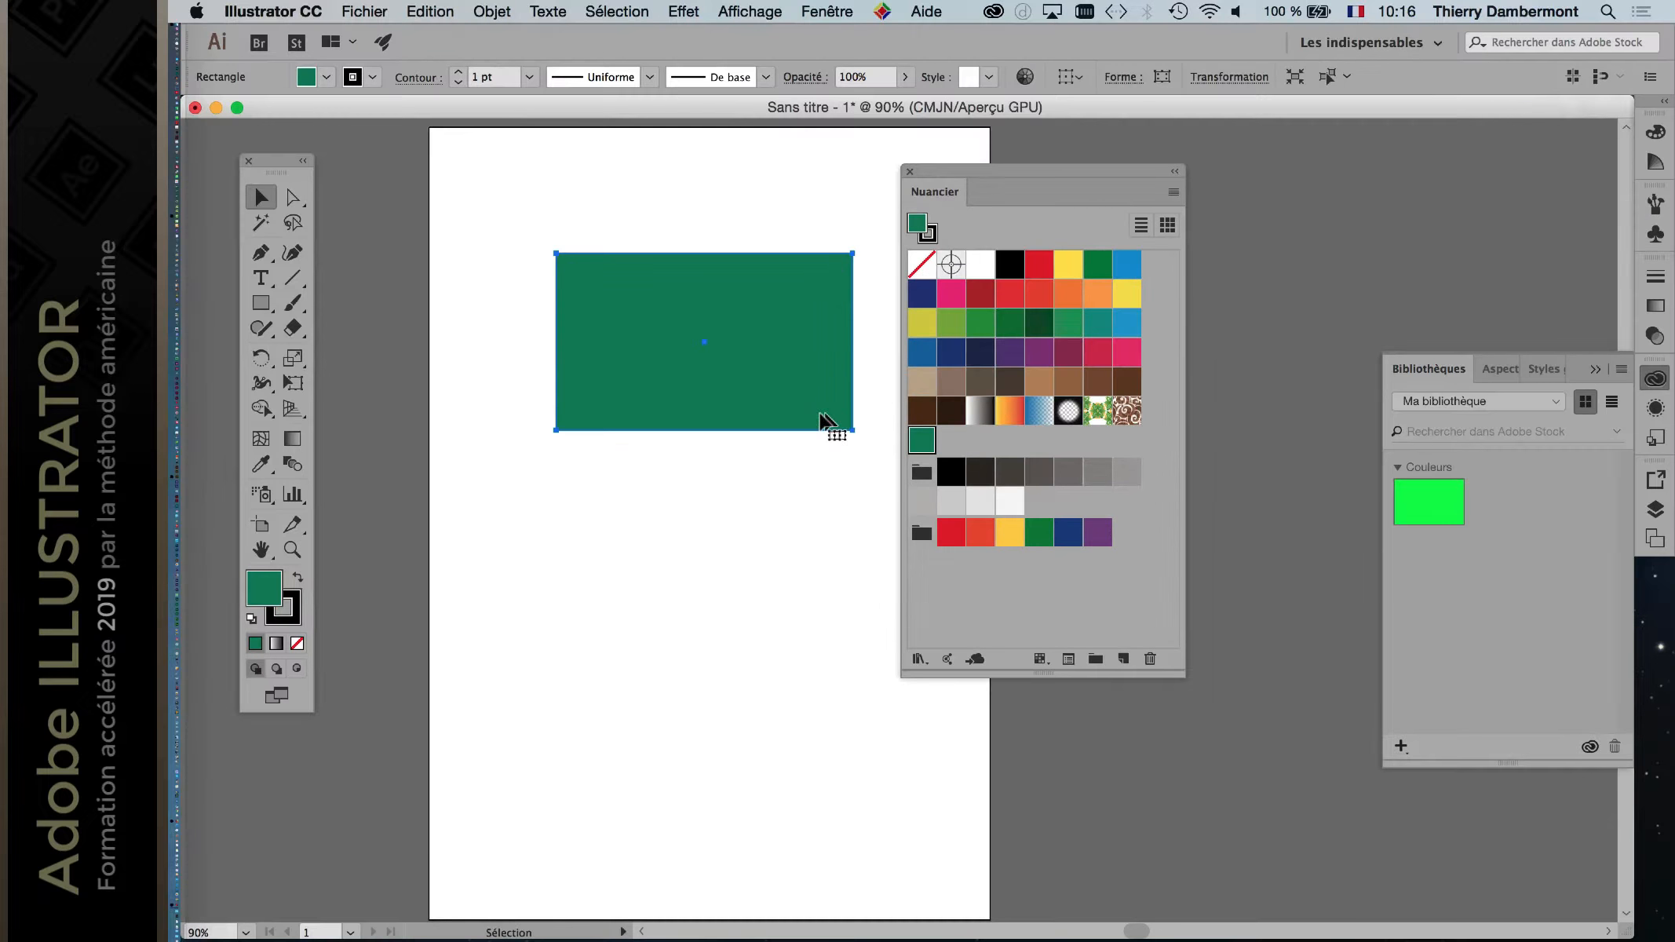
left_click(1173, 193)
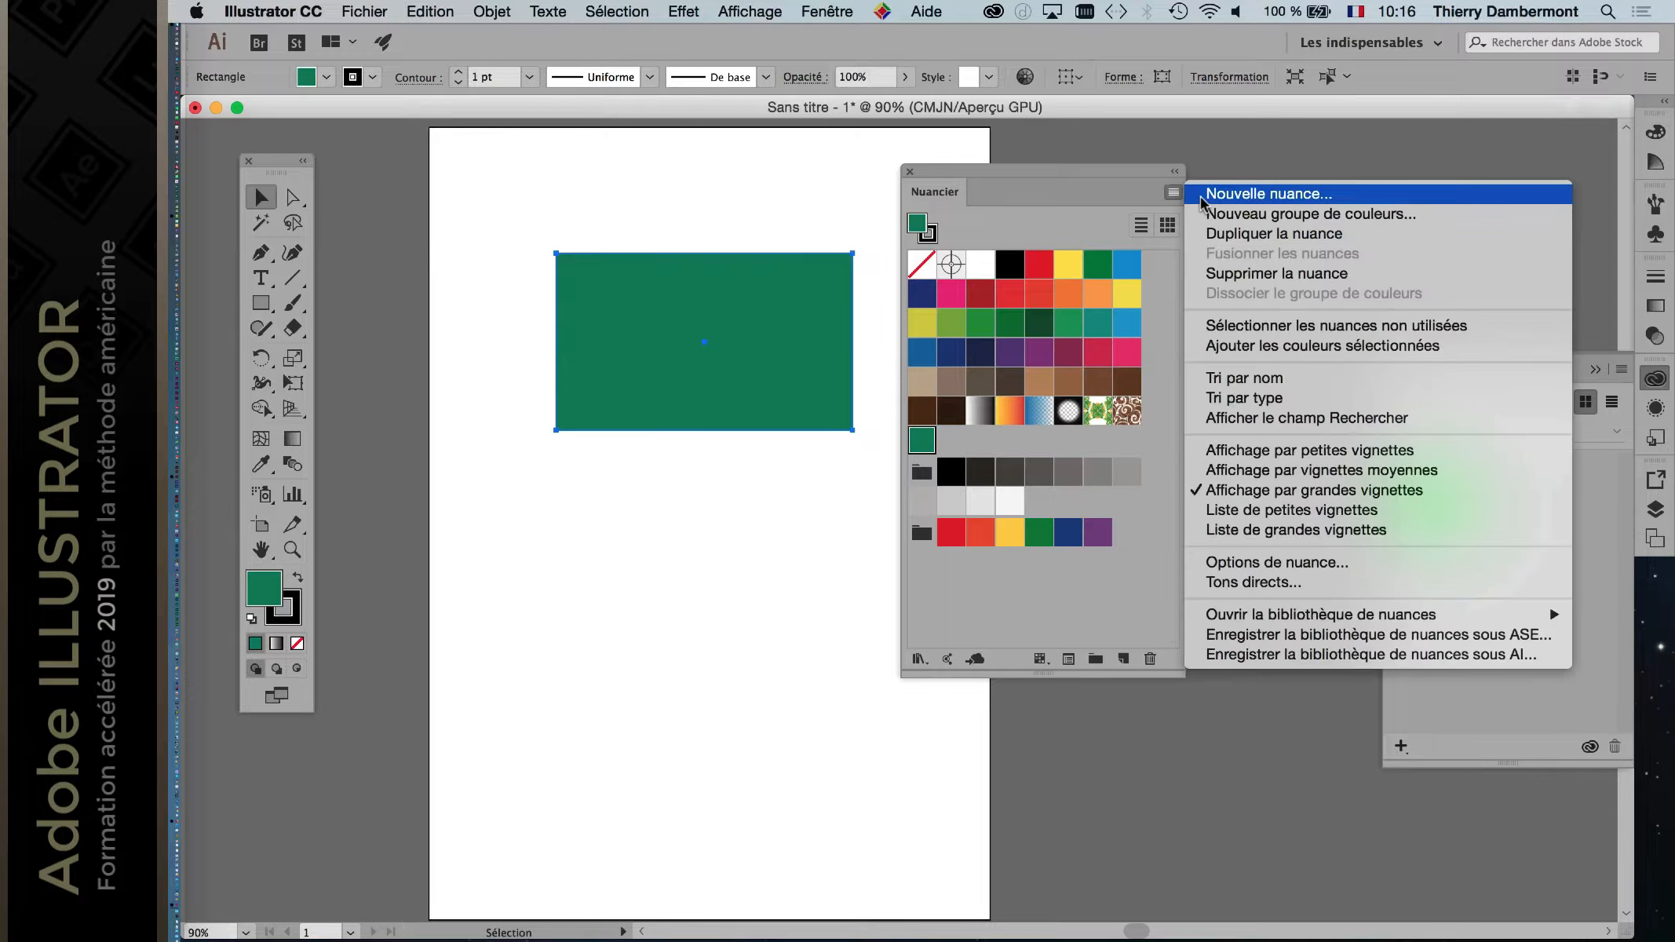
left_click(1200, 196)
left_click(541, 321)
mouse_move(600, 347)
left_mouse_down()
mouse_move(576, 344)
mouse_move(590, 352)
left_mouse_up()
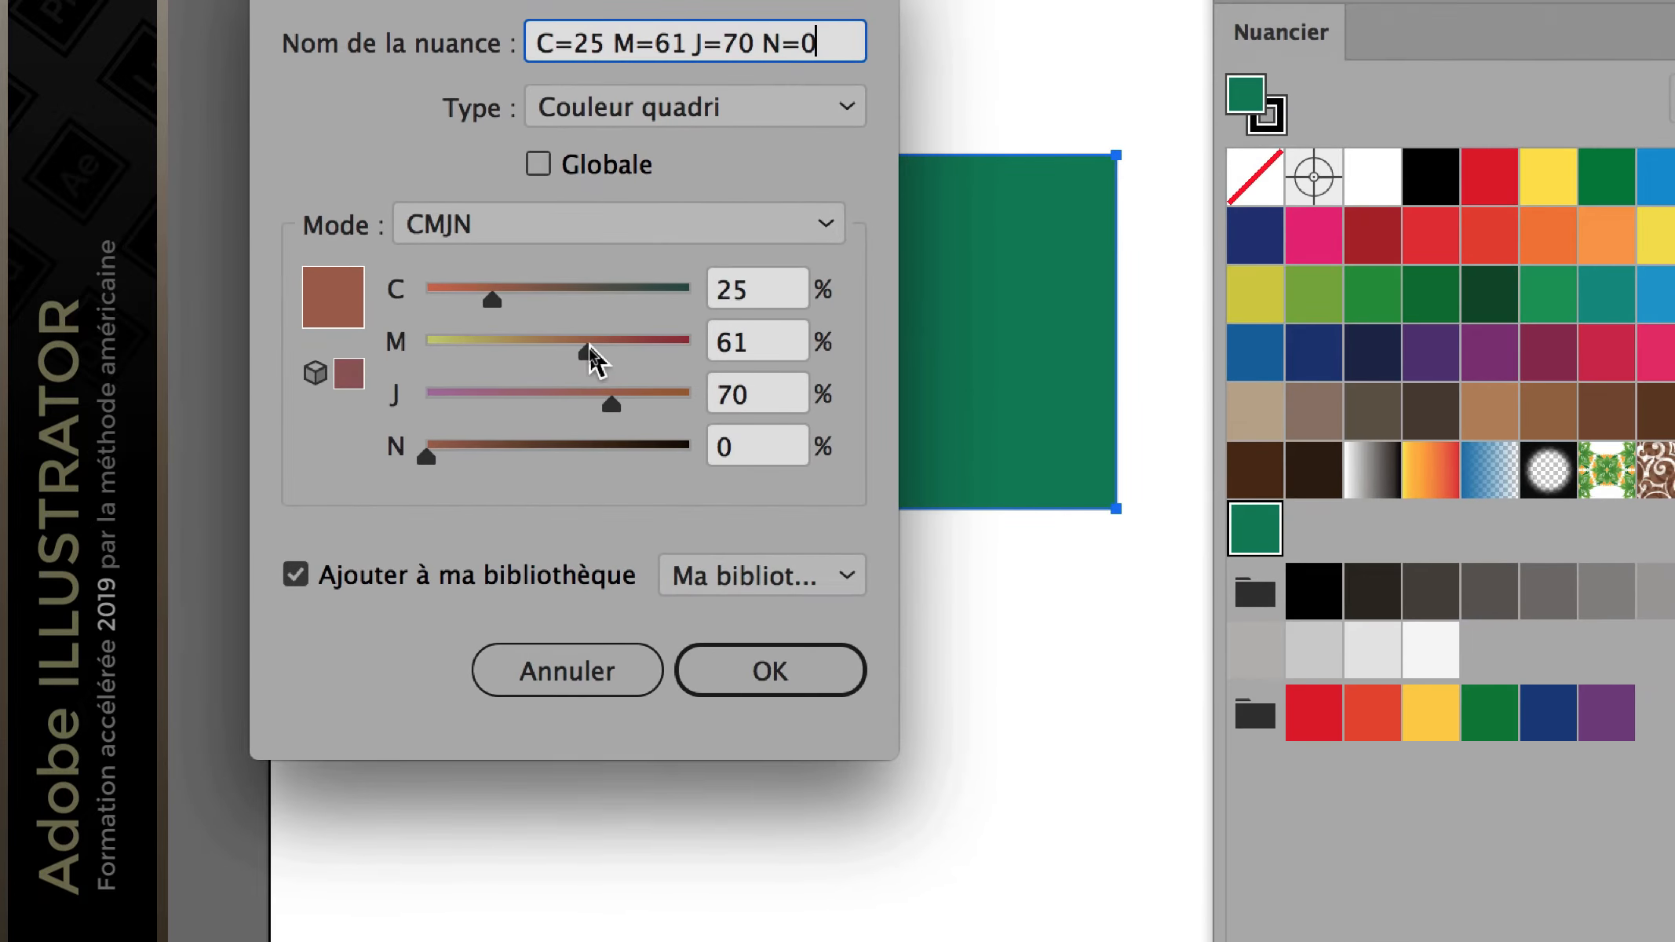
Step: Lighten the new swatch proportionally to C 12,7%, M 31%, J 35,57% and N 0%, and add it to the Nuancier and library
left_click_drag(589, 353, 506, 353)
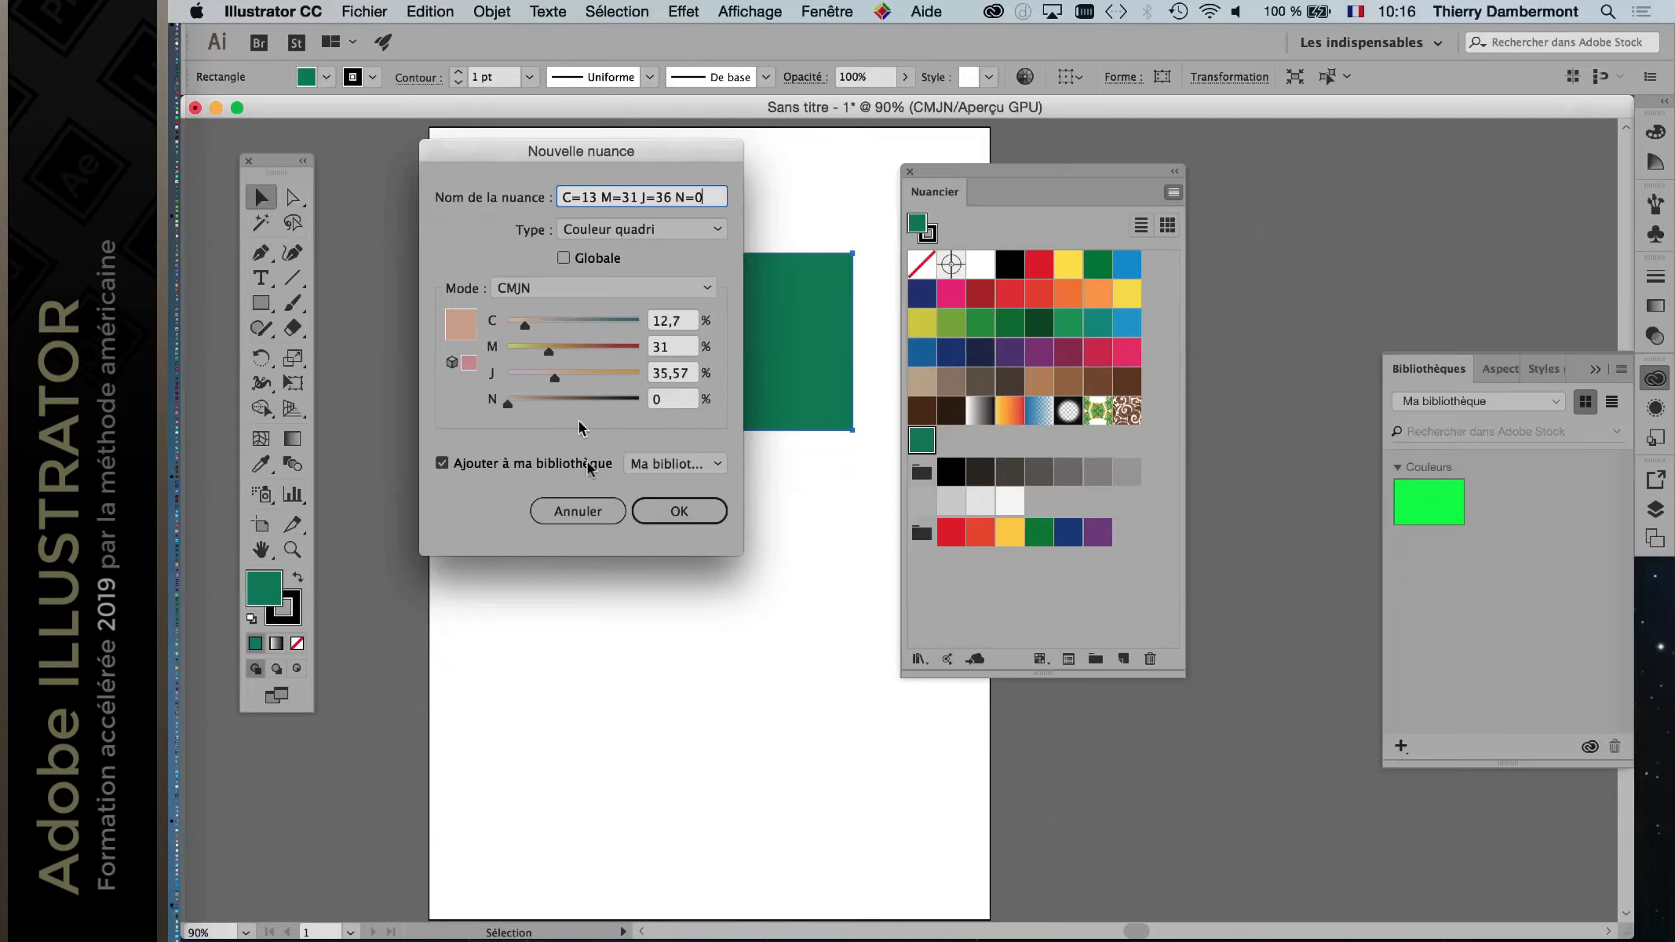
left_click(676, 512)
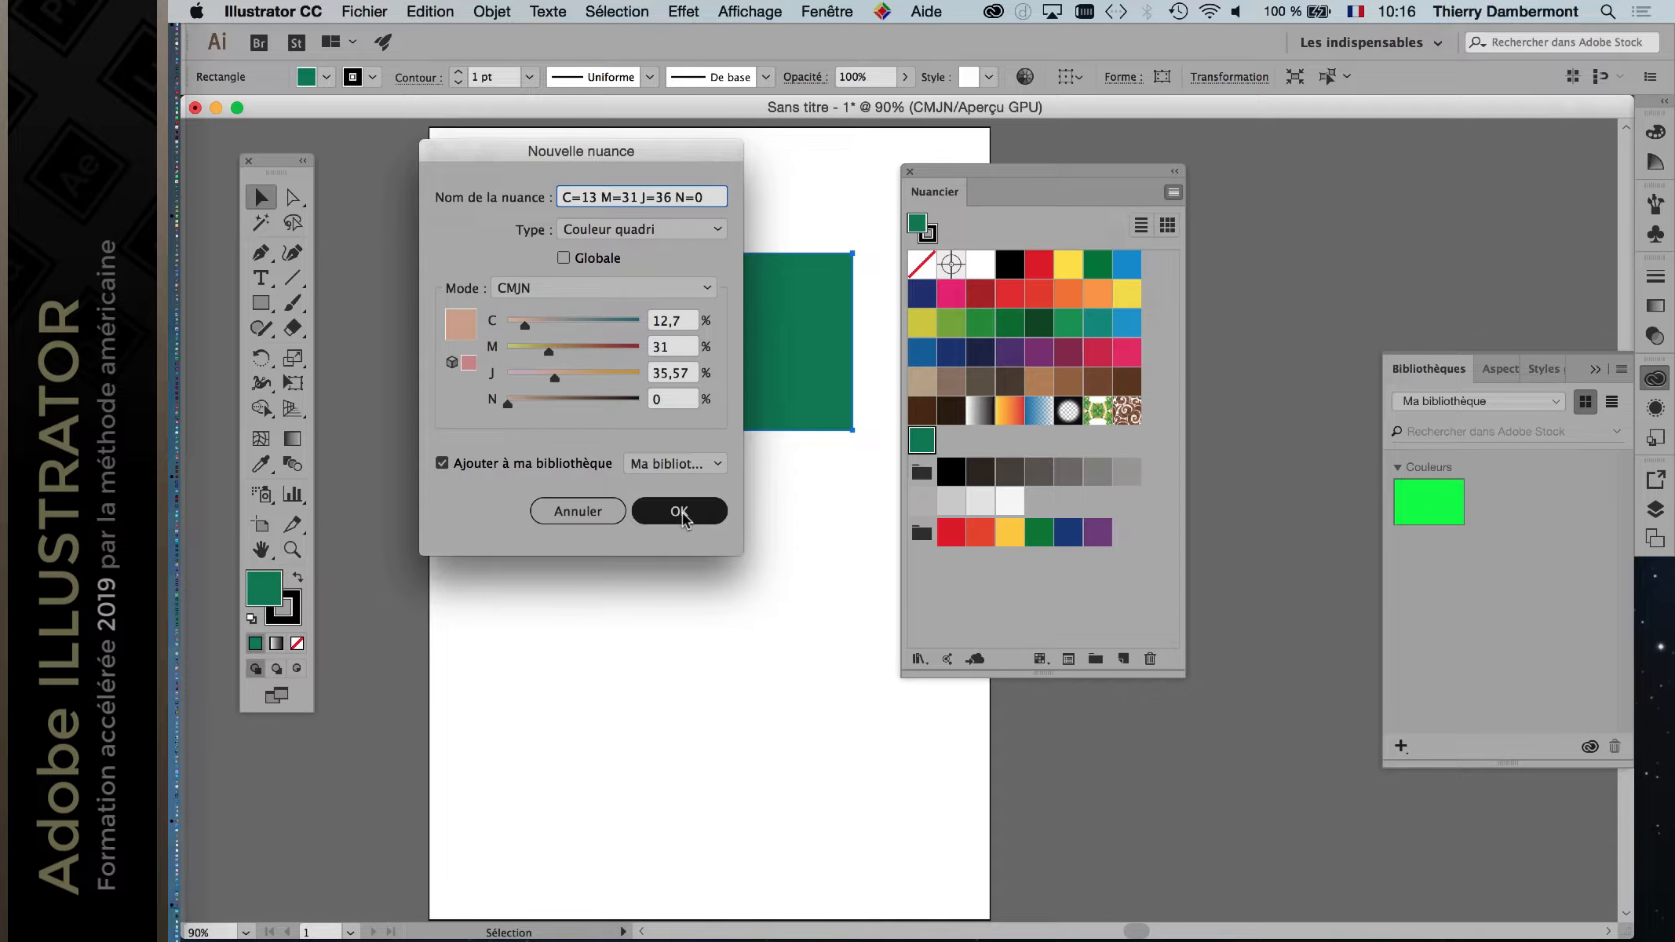
left_click(679, 511)
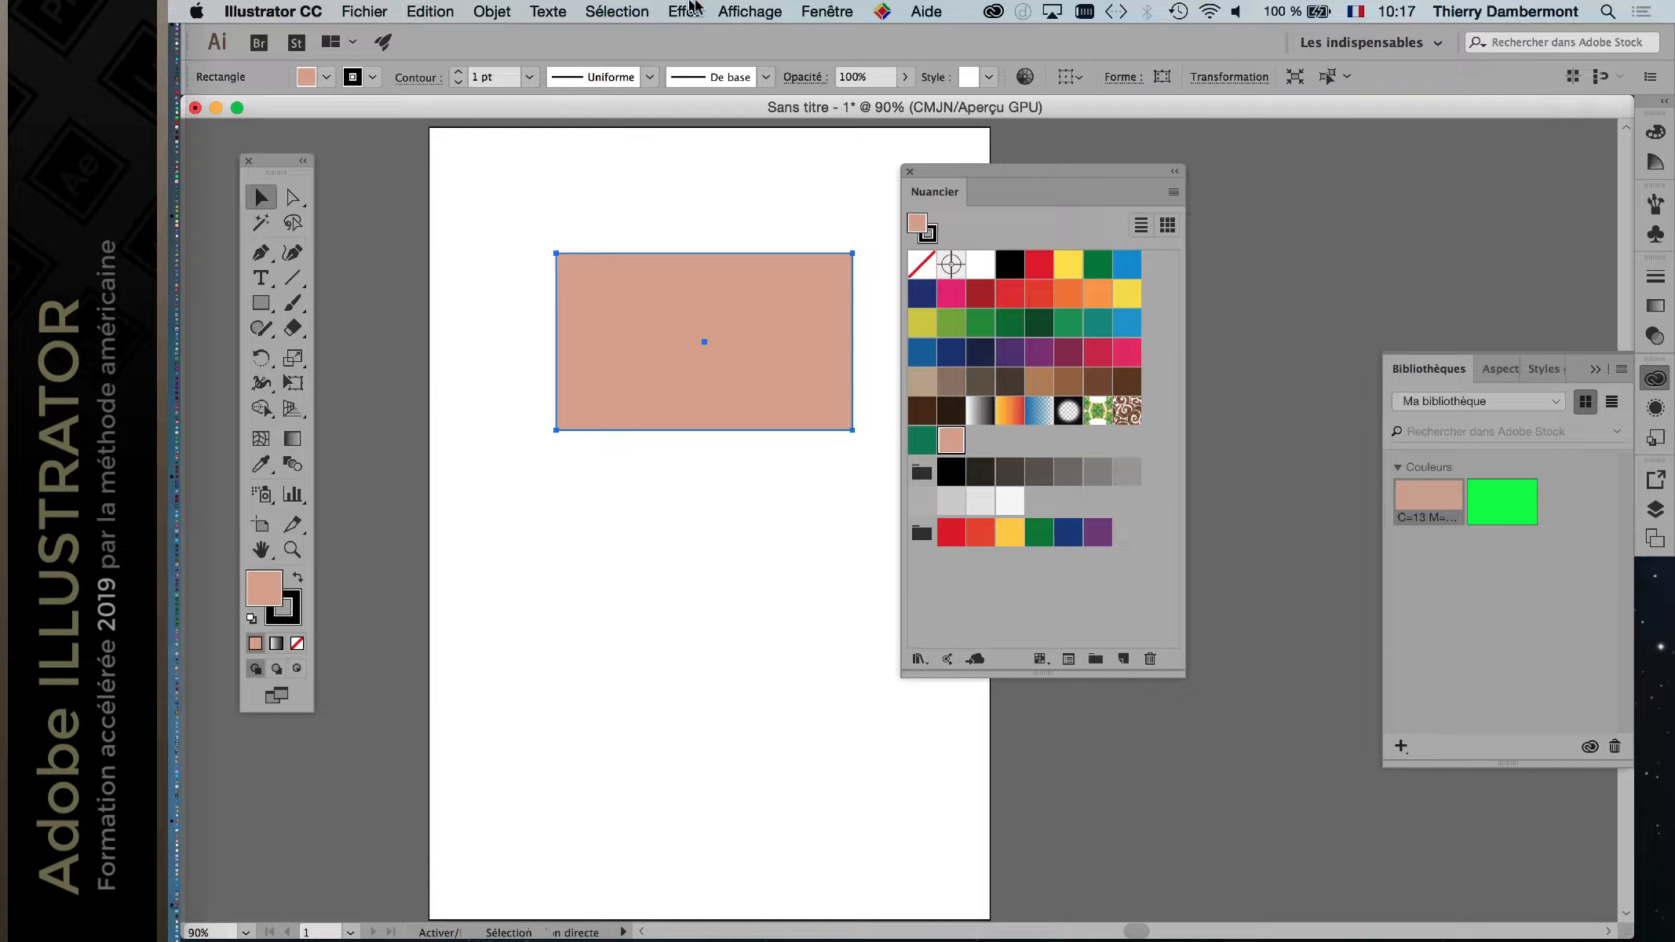
Step: Open the Couleur panel, detach it above the rectangle and collapse the remaining Guide des couleurs panel
left_click(813, 9)
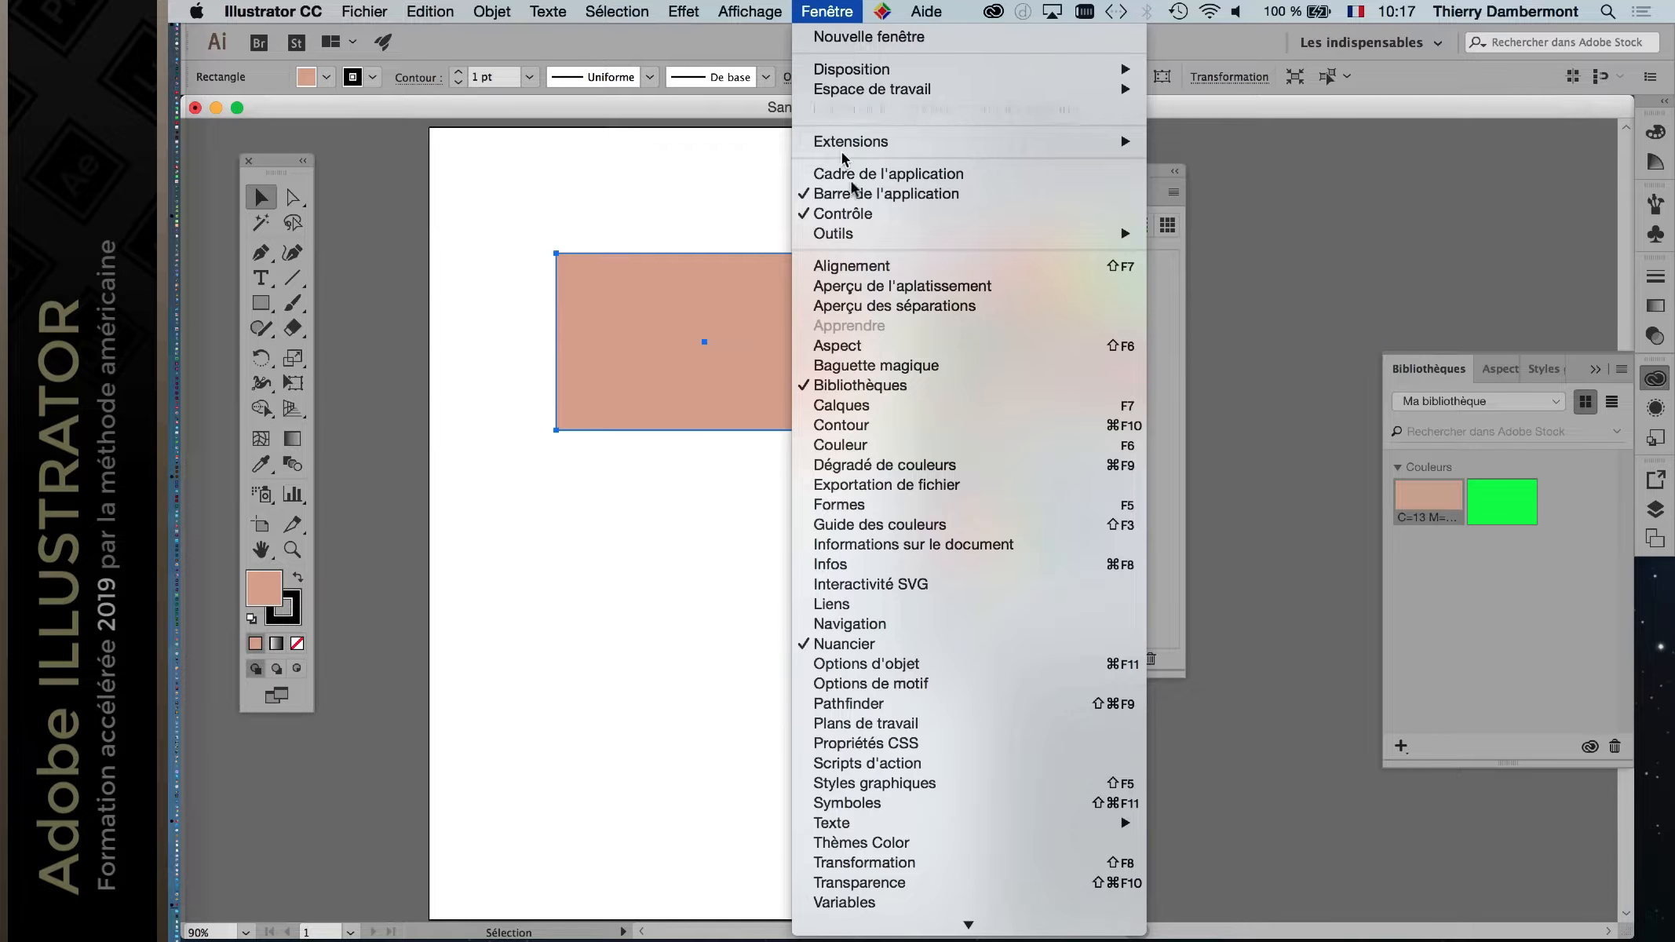
left_click(875, 445)
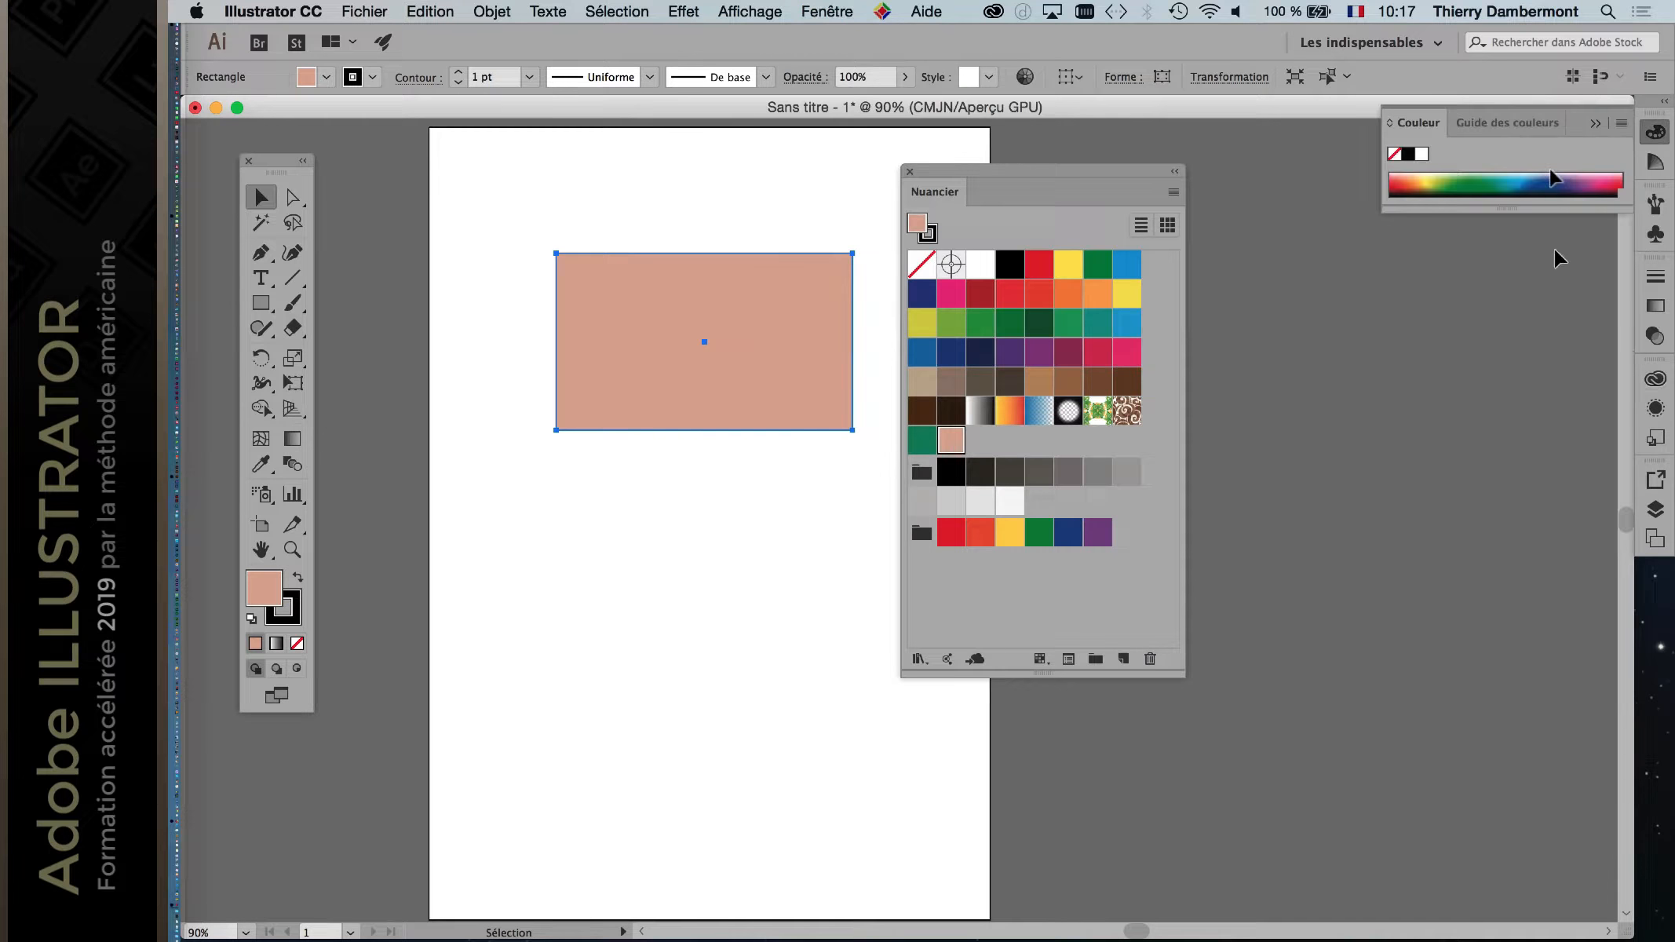
left_click_drag(1417, 123, 532, 179)
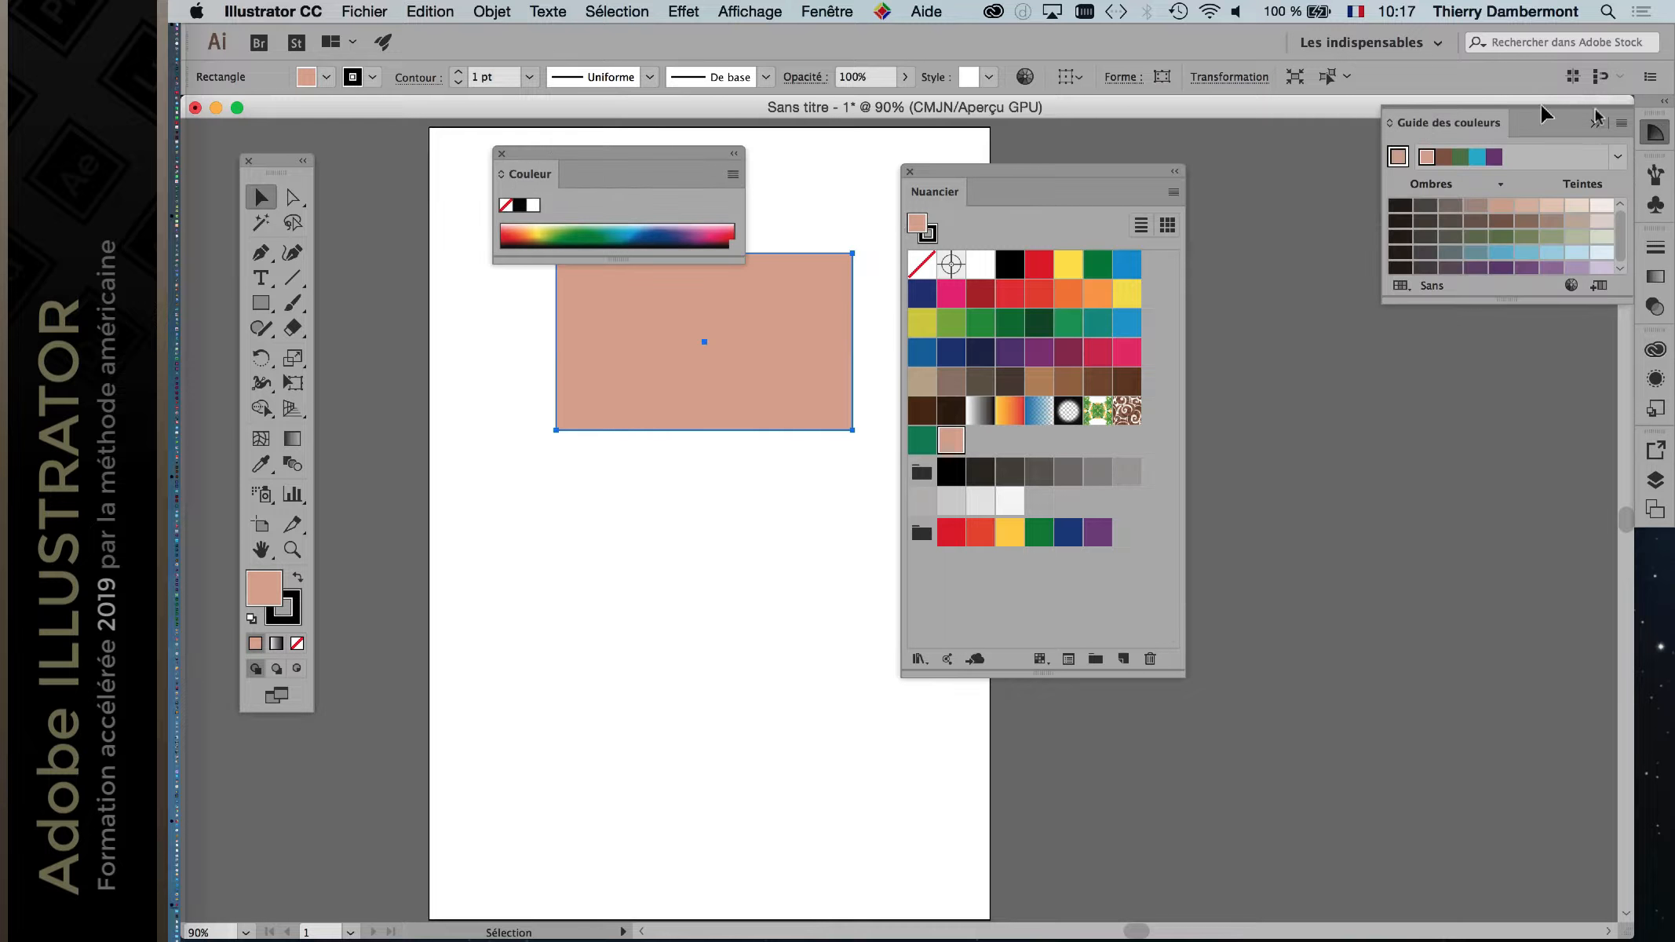
left_click(1594, 123)
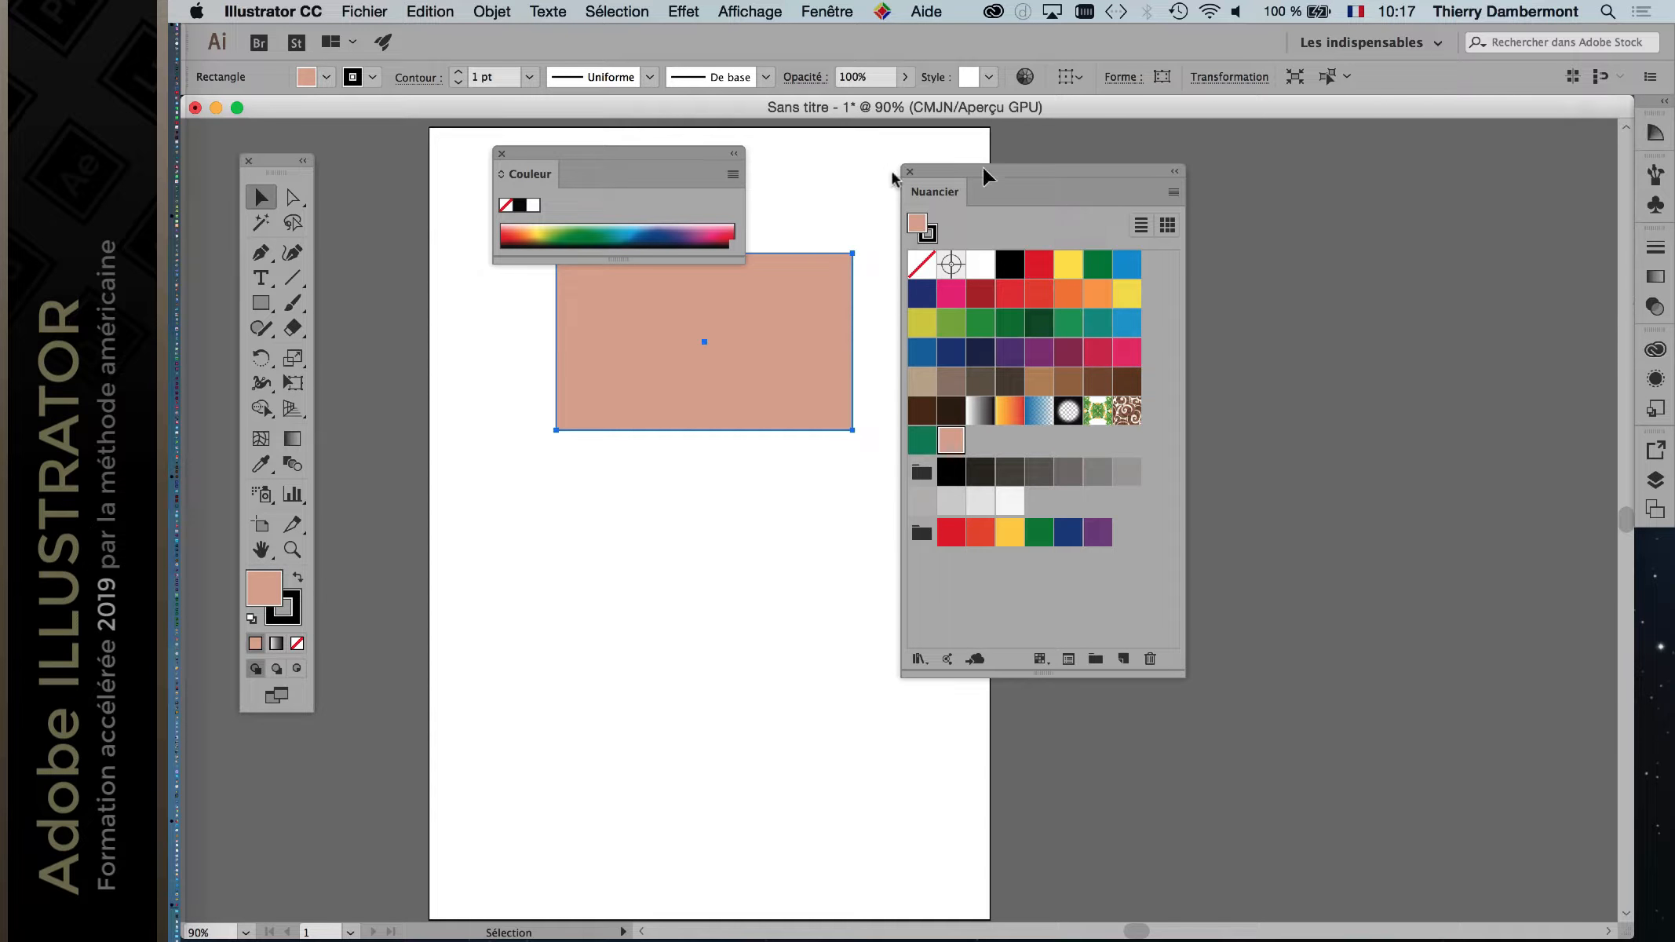
Step: Show the Couleur panel's options and switch its colour mode to TSL and finally to RVB
left_click(732, 175)
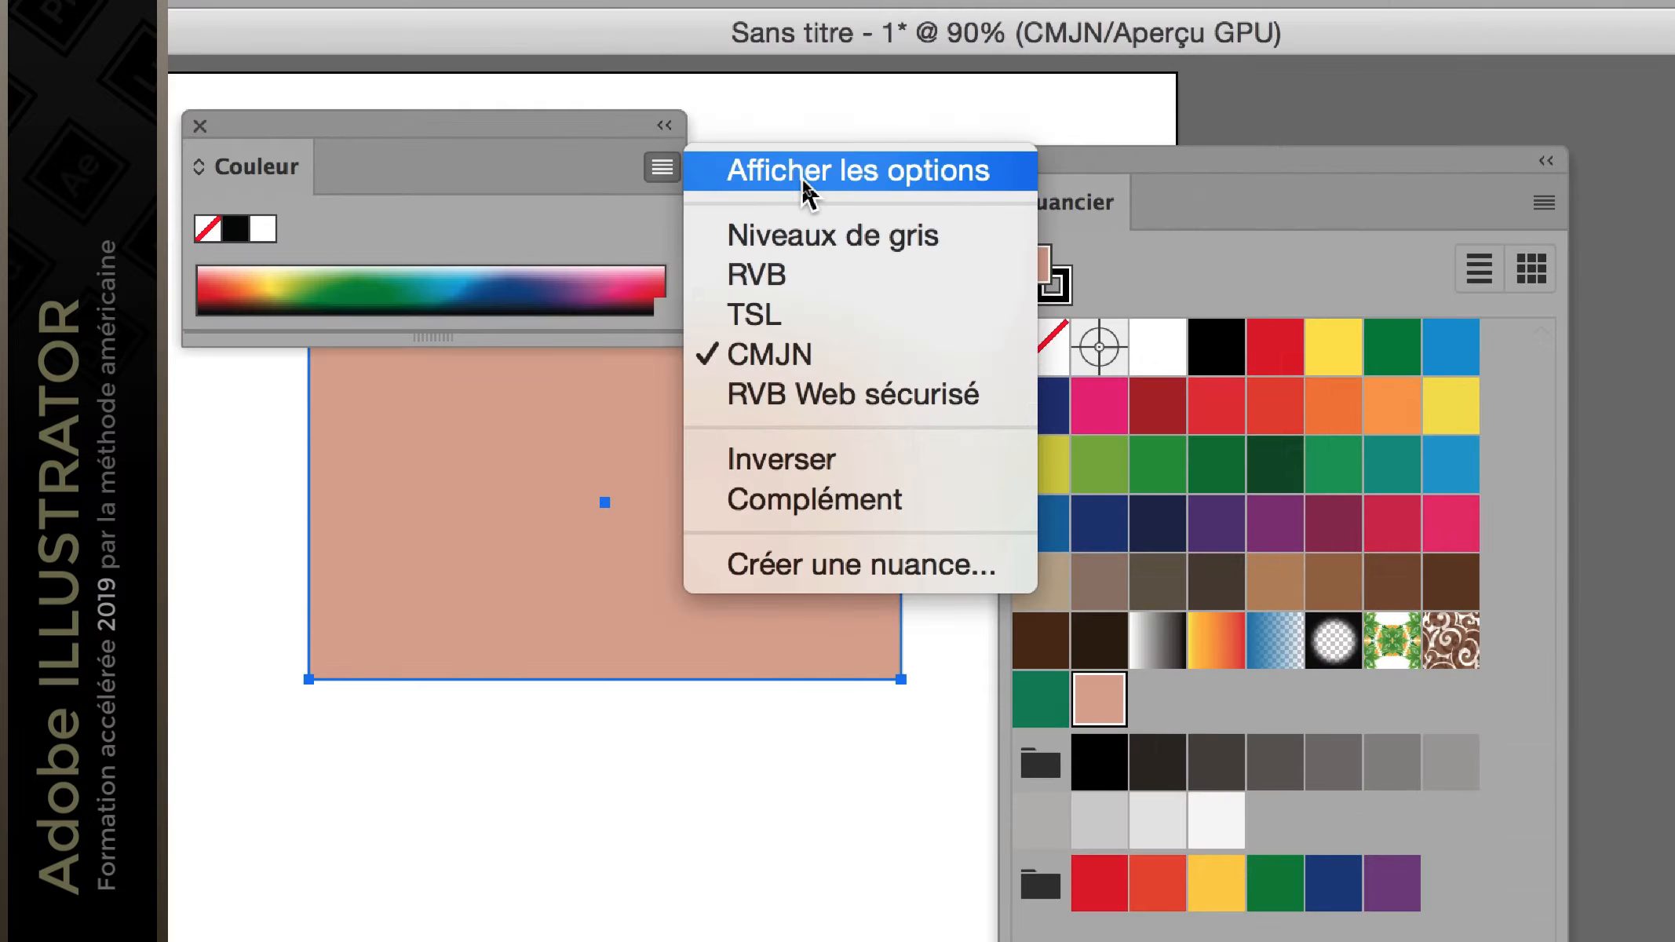
left_click(802, 180)
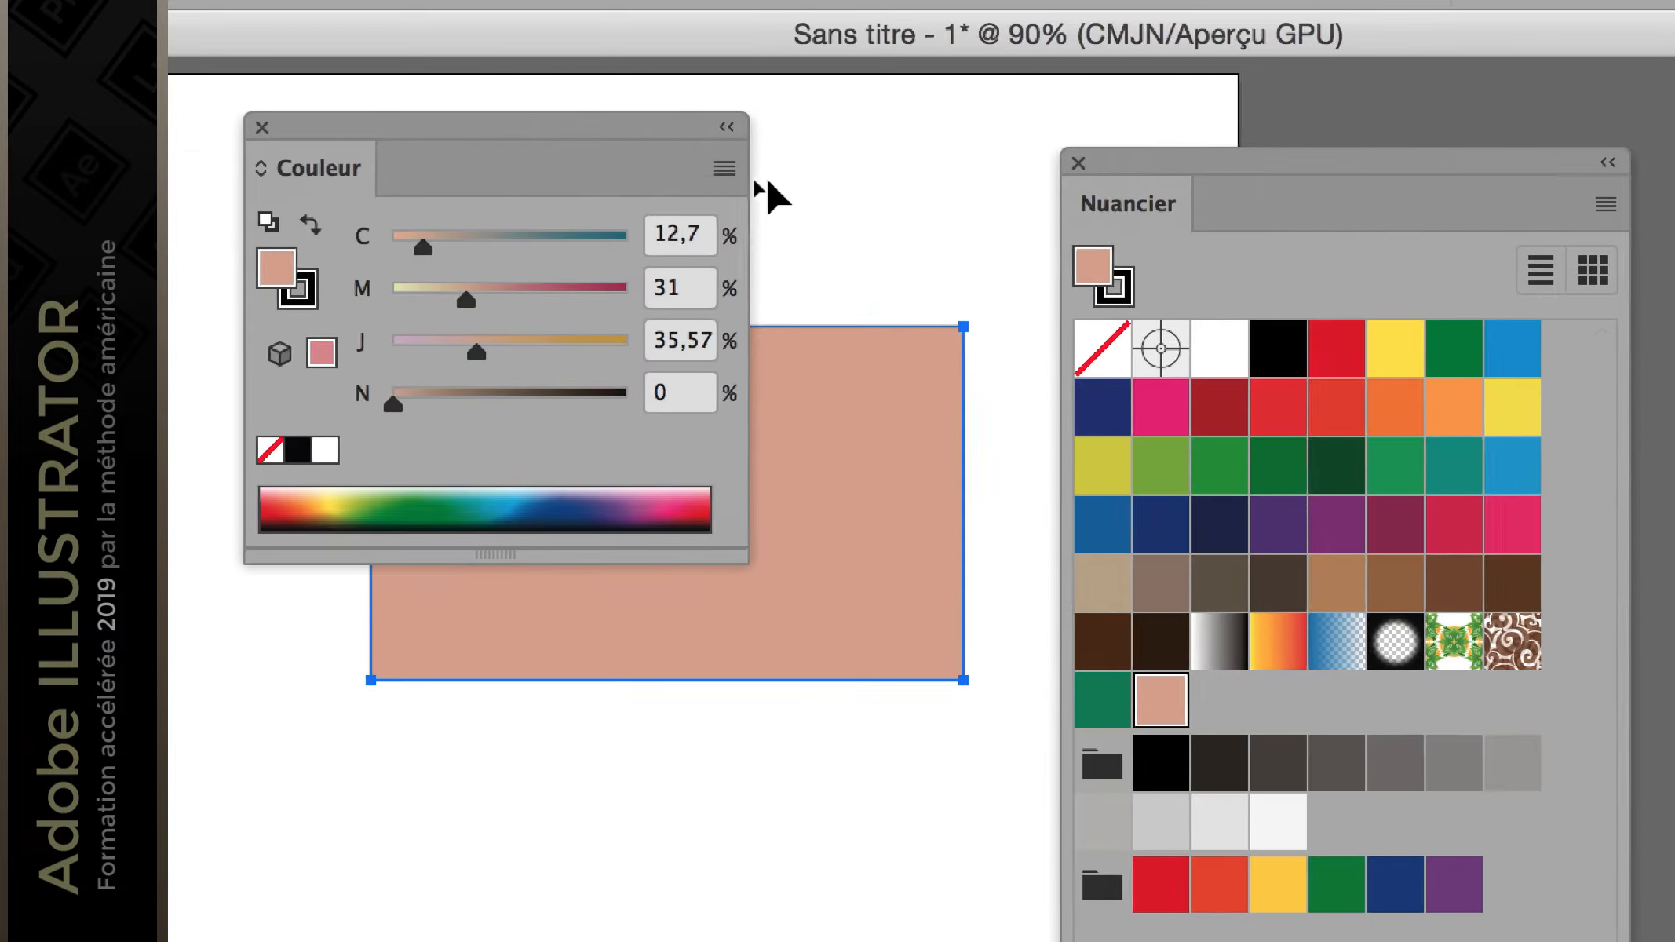
left_click(736, 178)
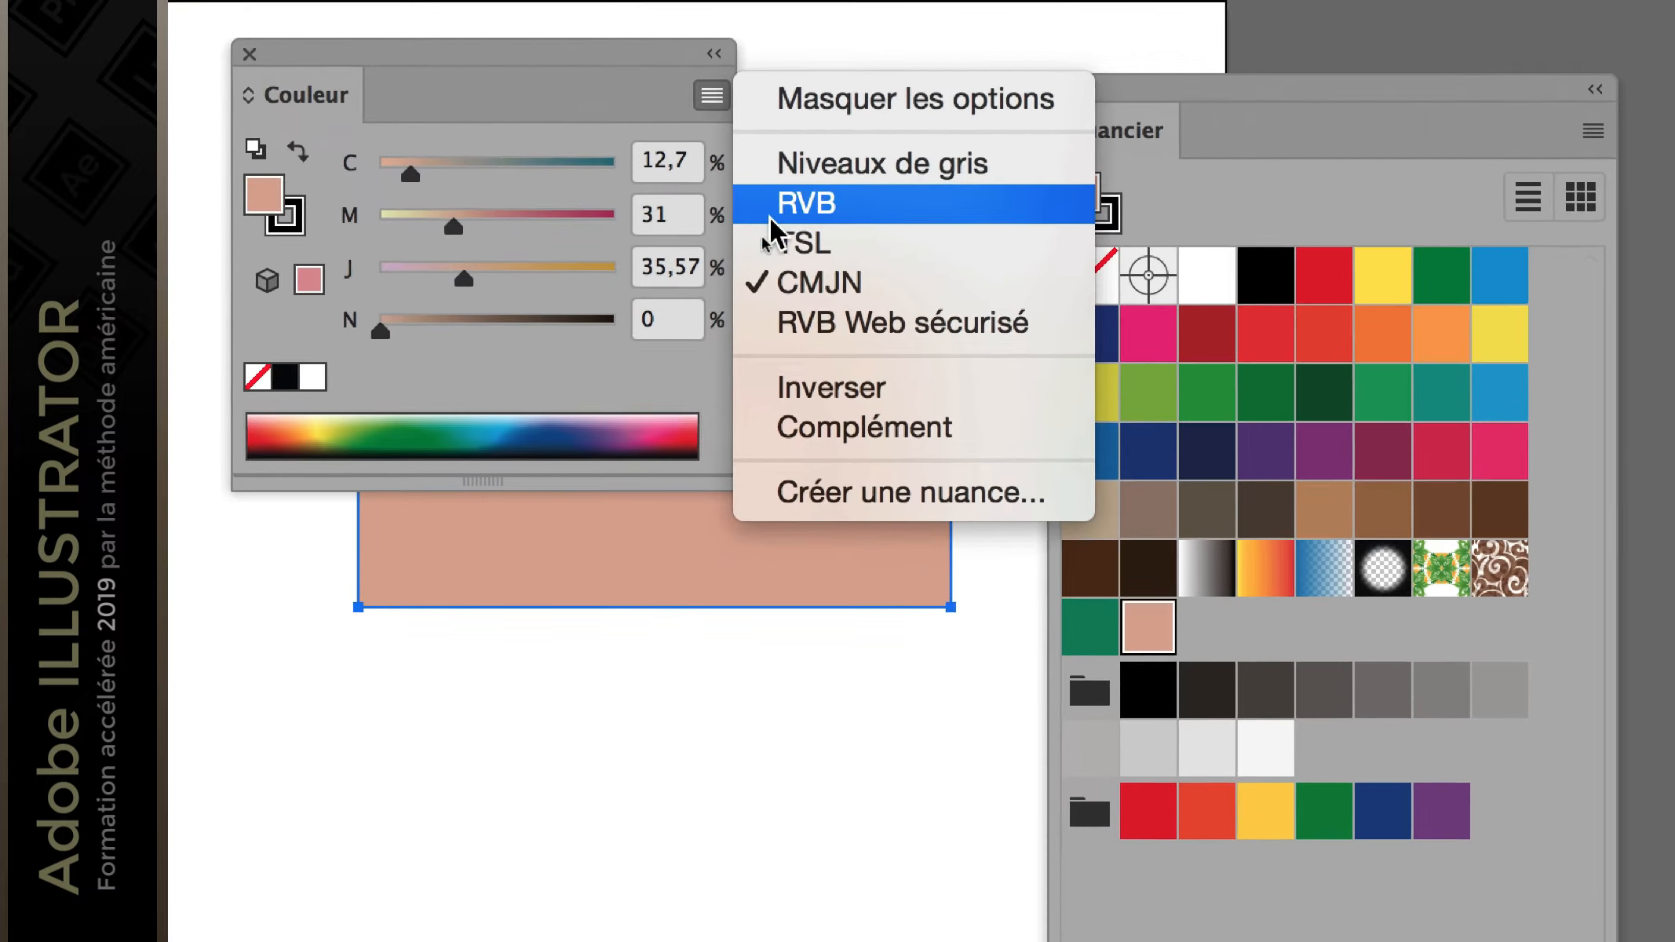
left_click(777, 235)
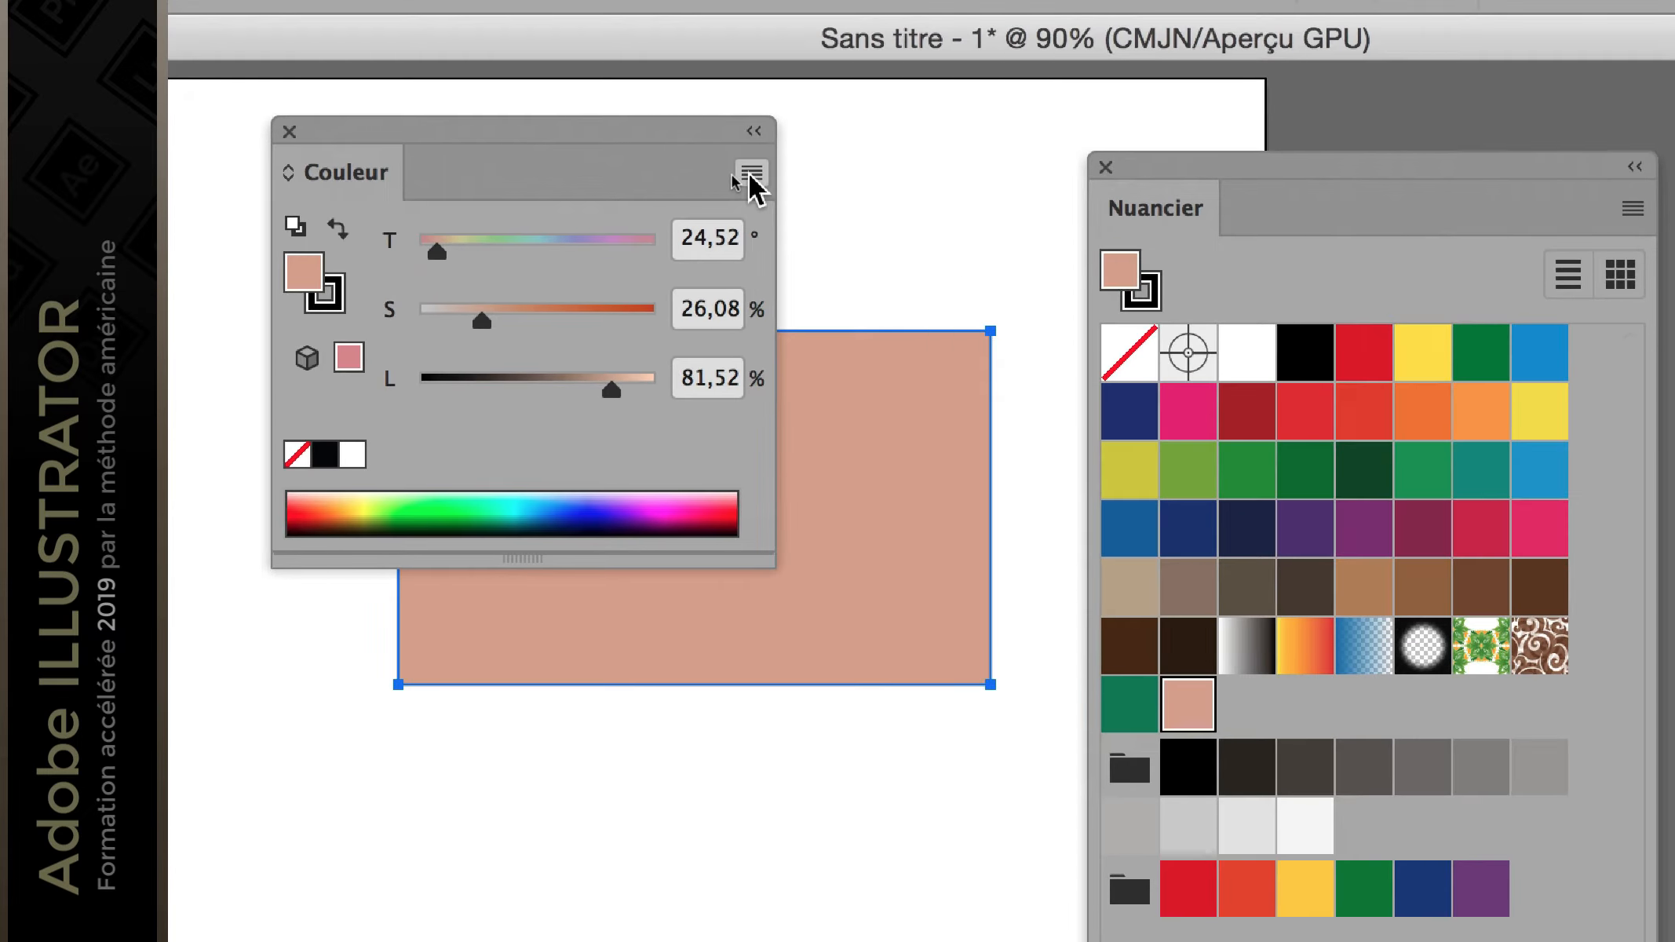
left_click(750, 176)
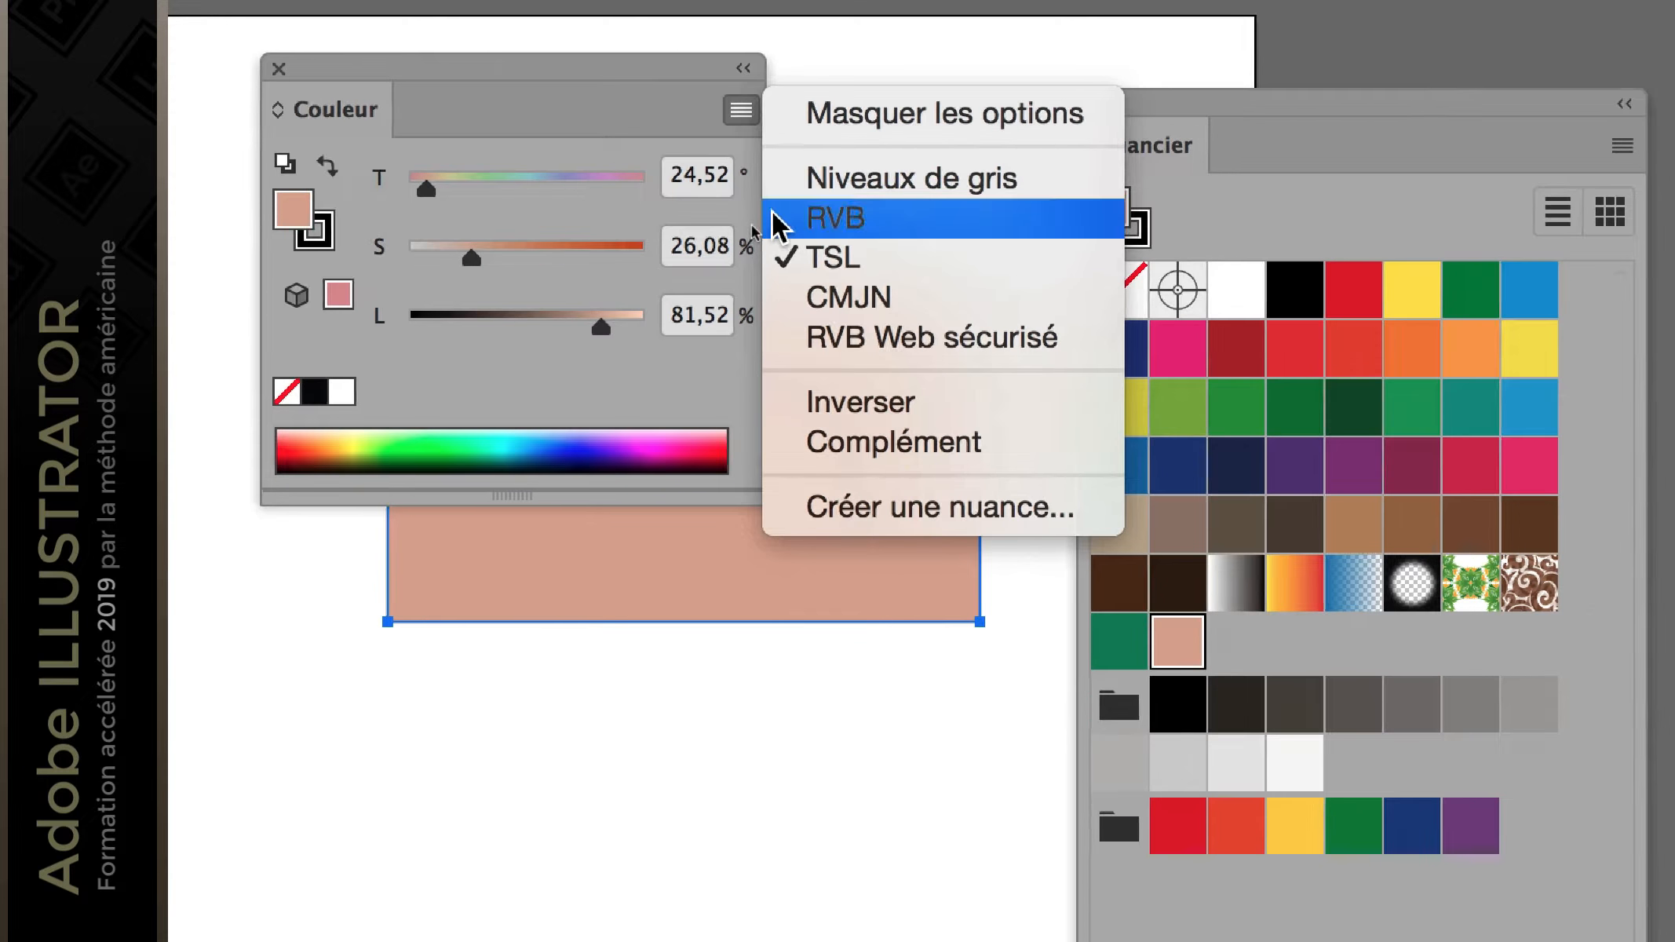
left_click(785, 220)
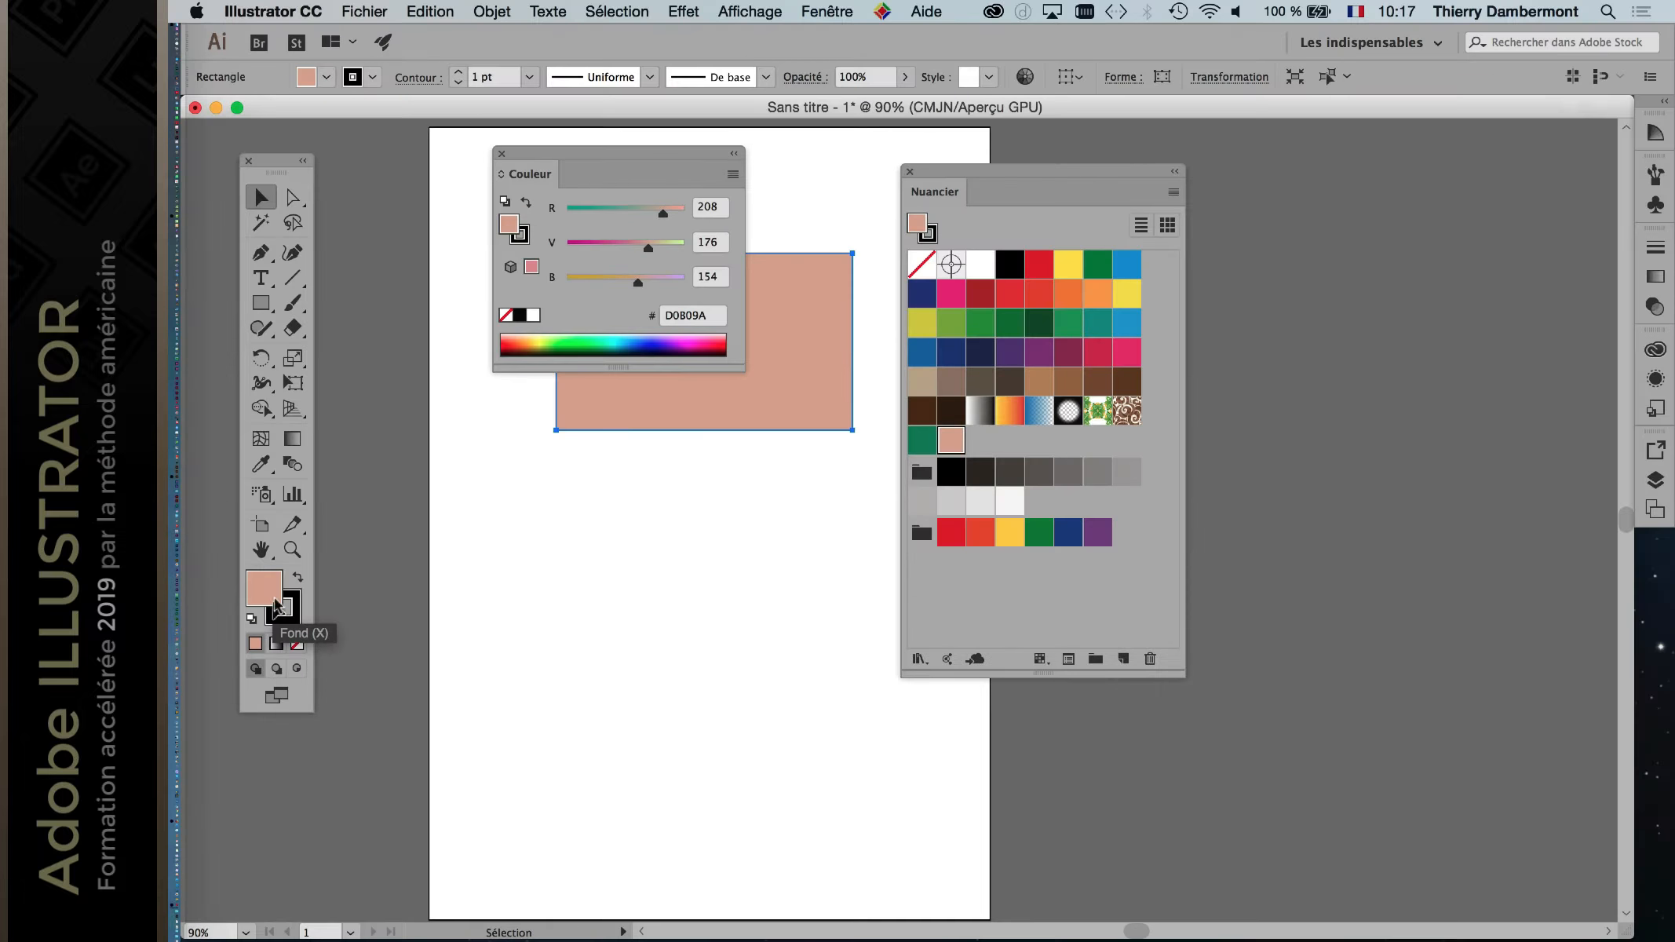
Step: Examine the fill's colour picker in L (brightness) mode and its swatch list, and leave it without changing the colour
double_click(378, 481)
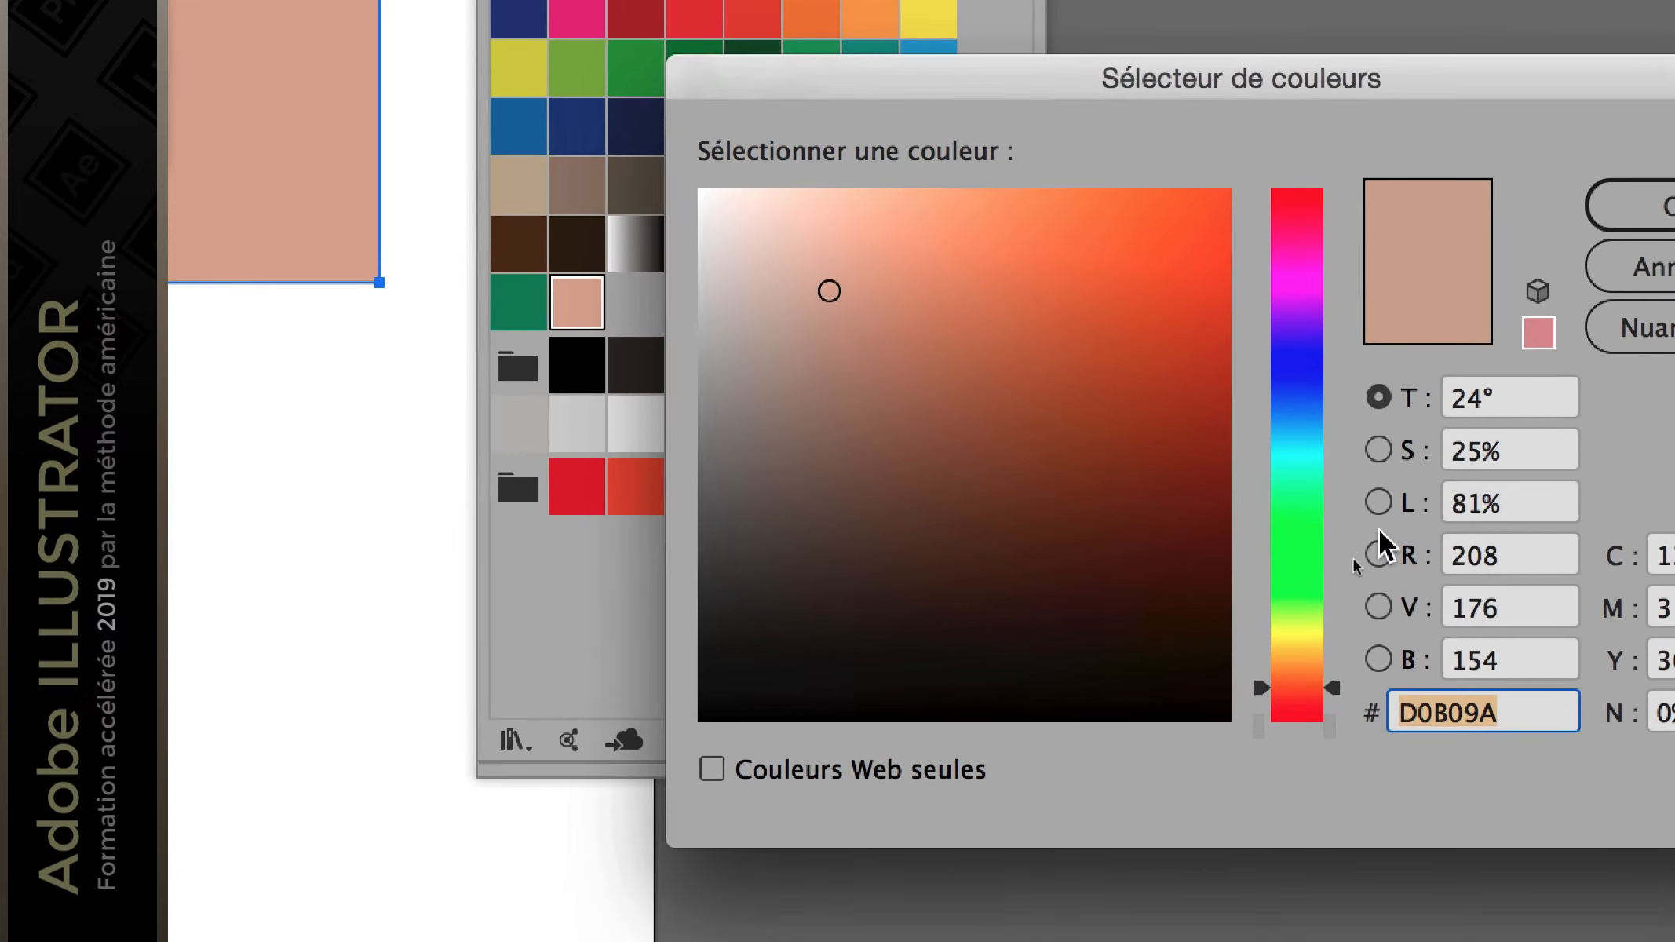
left_click(1378, 502)
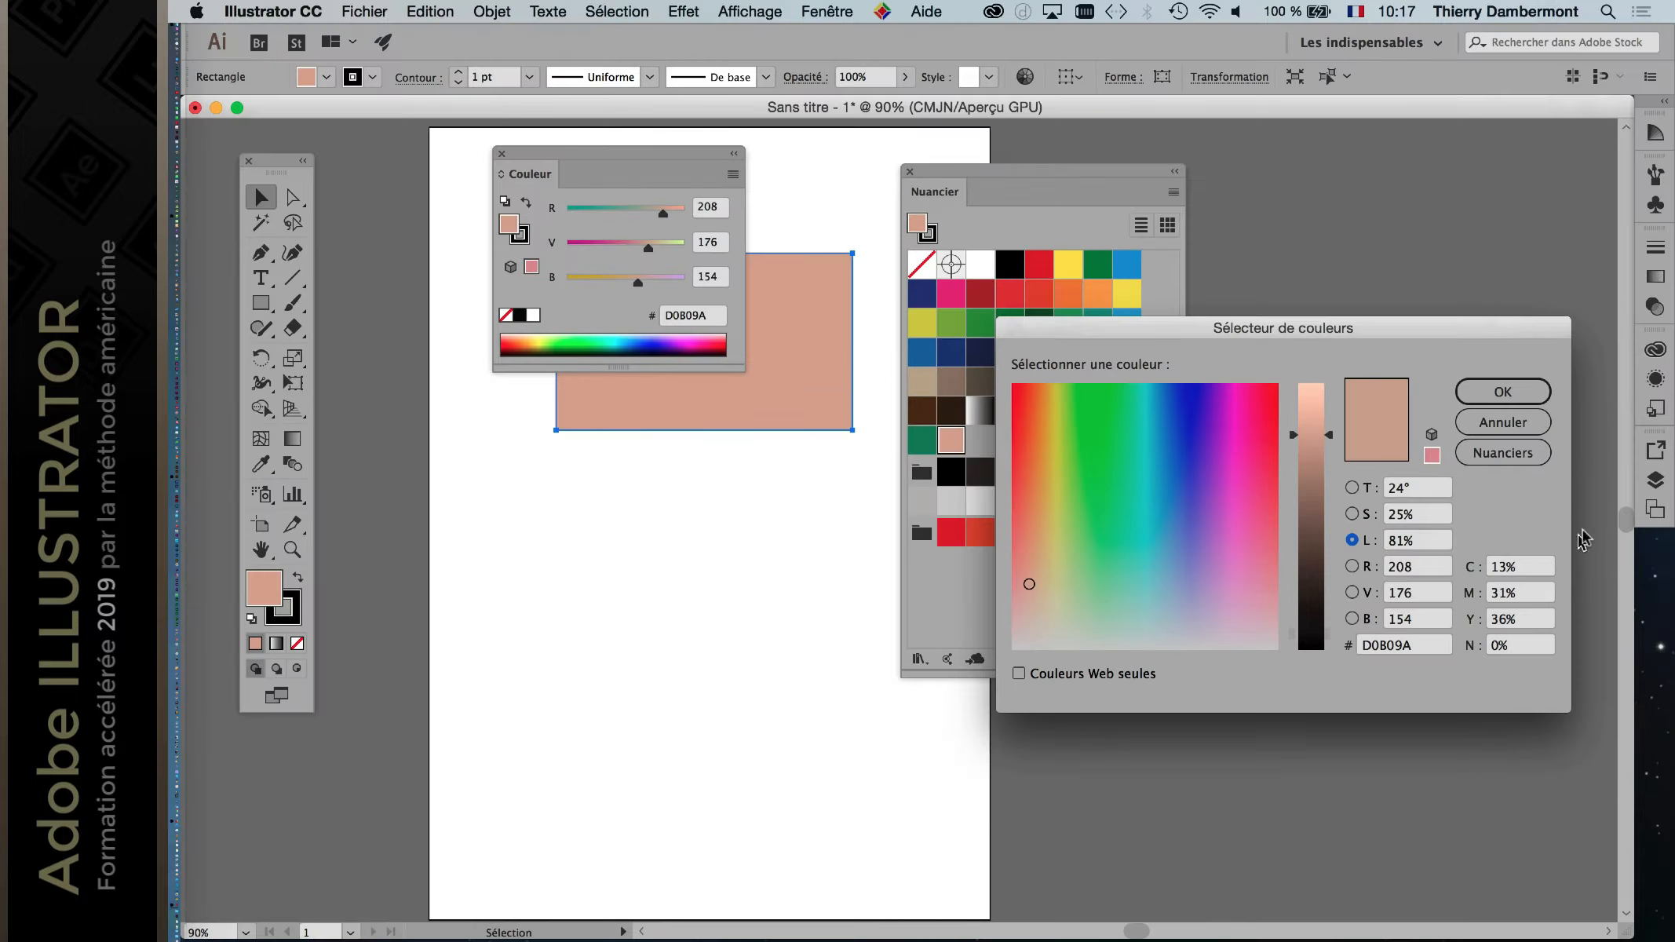
left_click_drag(1433, 339, 836, 415)
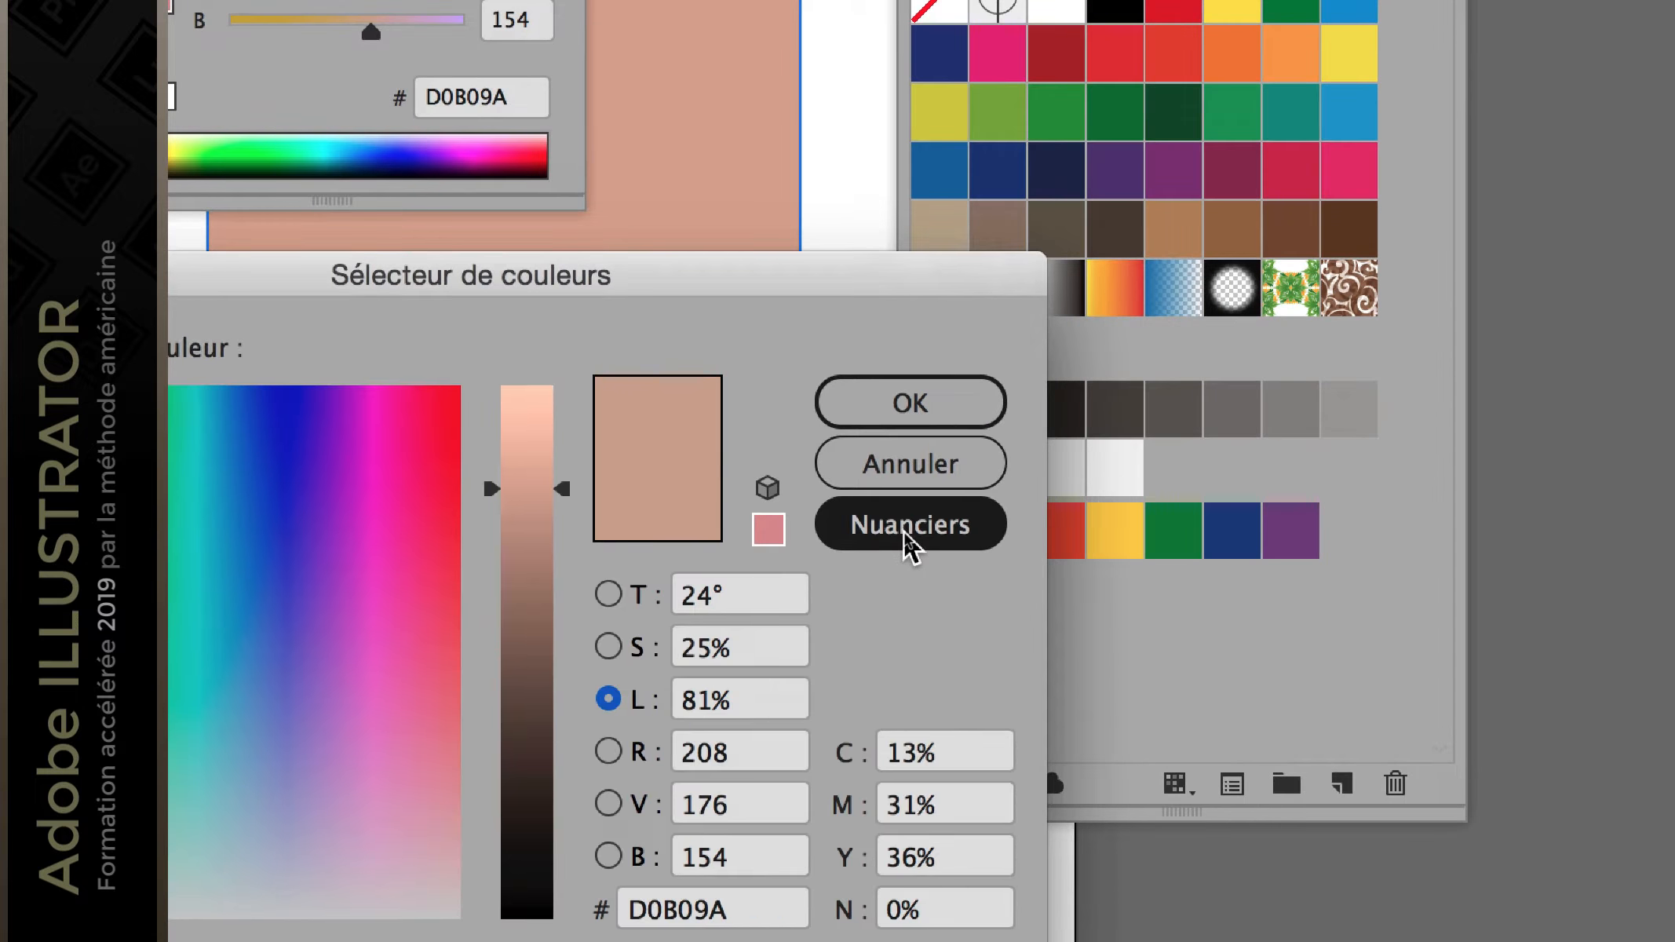
left_click(904, 530)
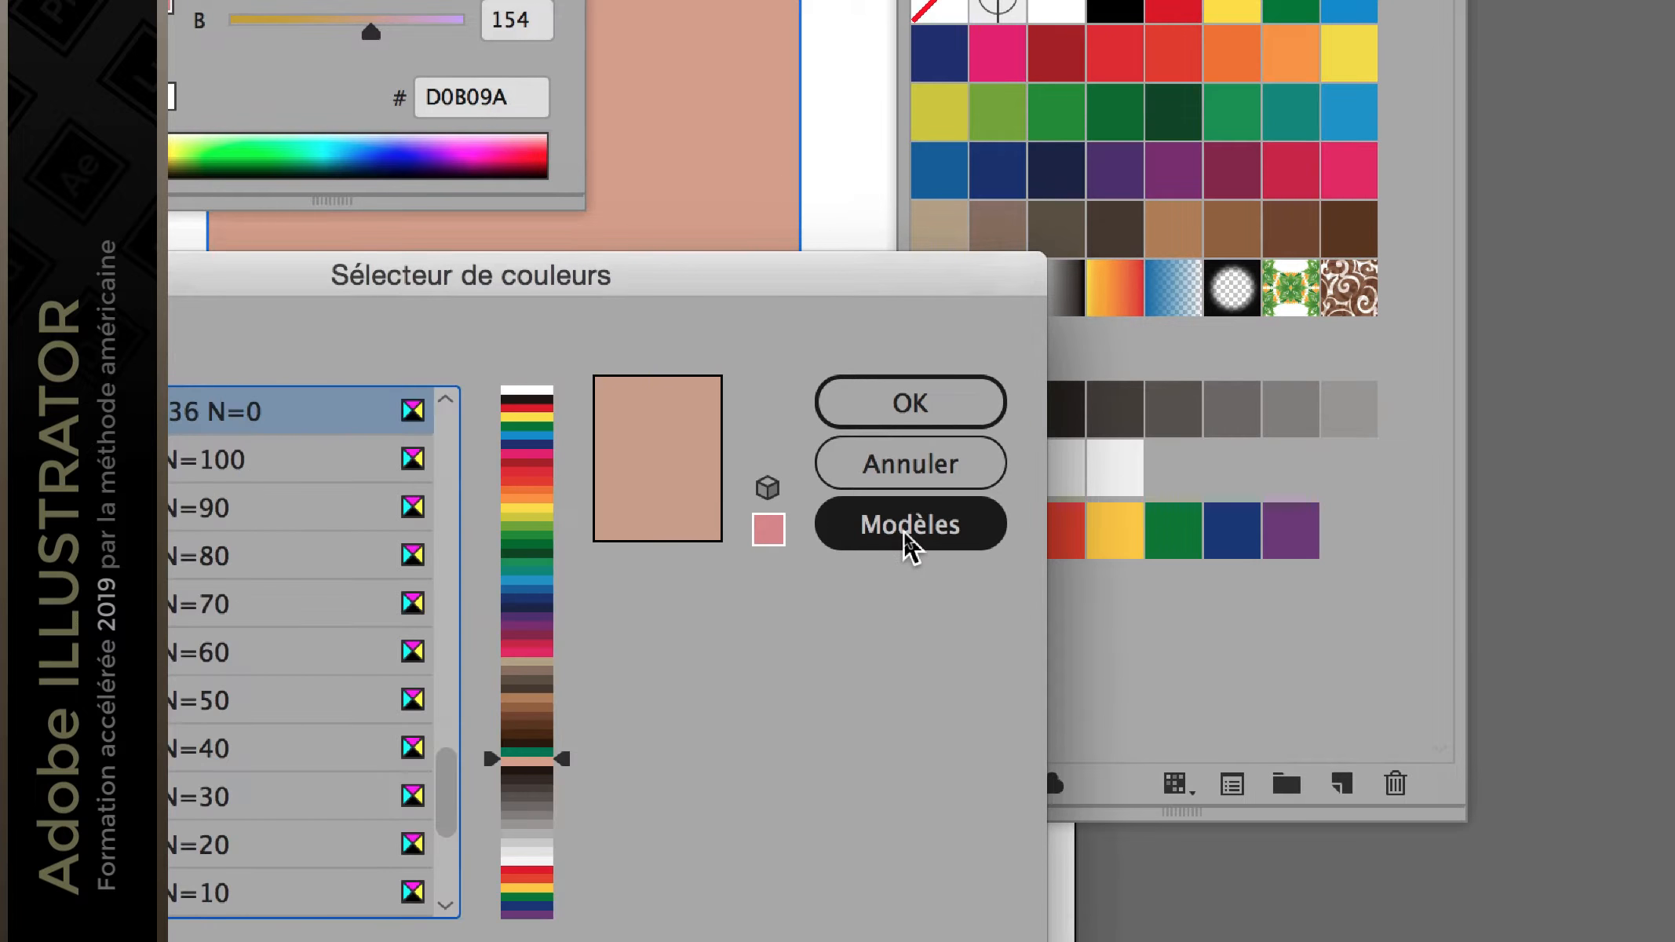
left_click(906, 532)
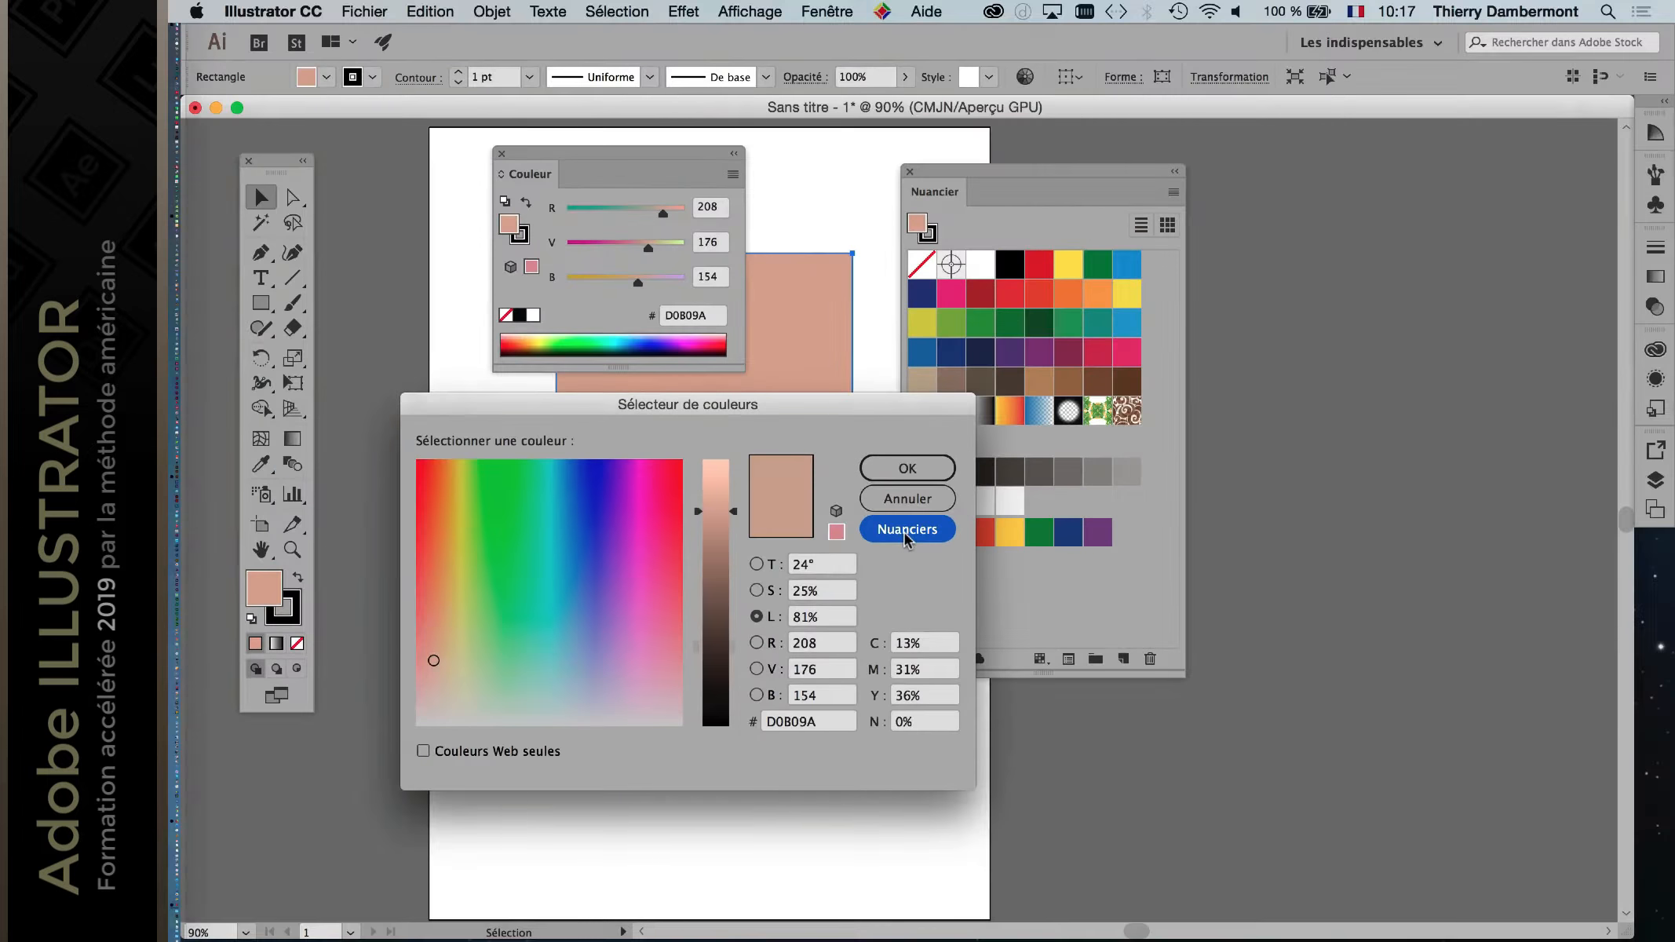
left_click(920, 501)
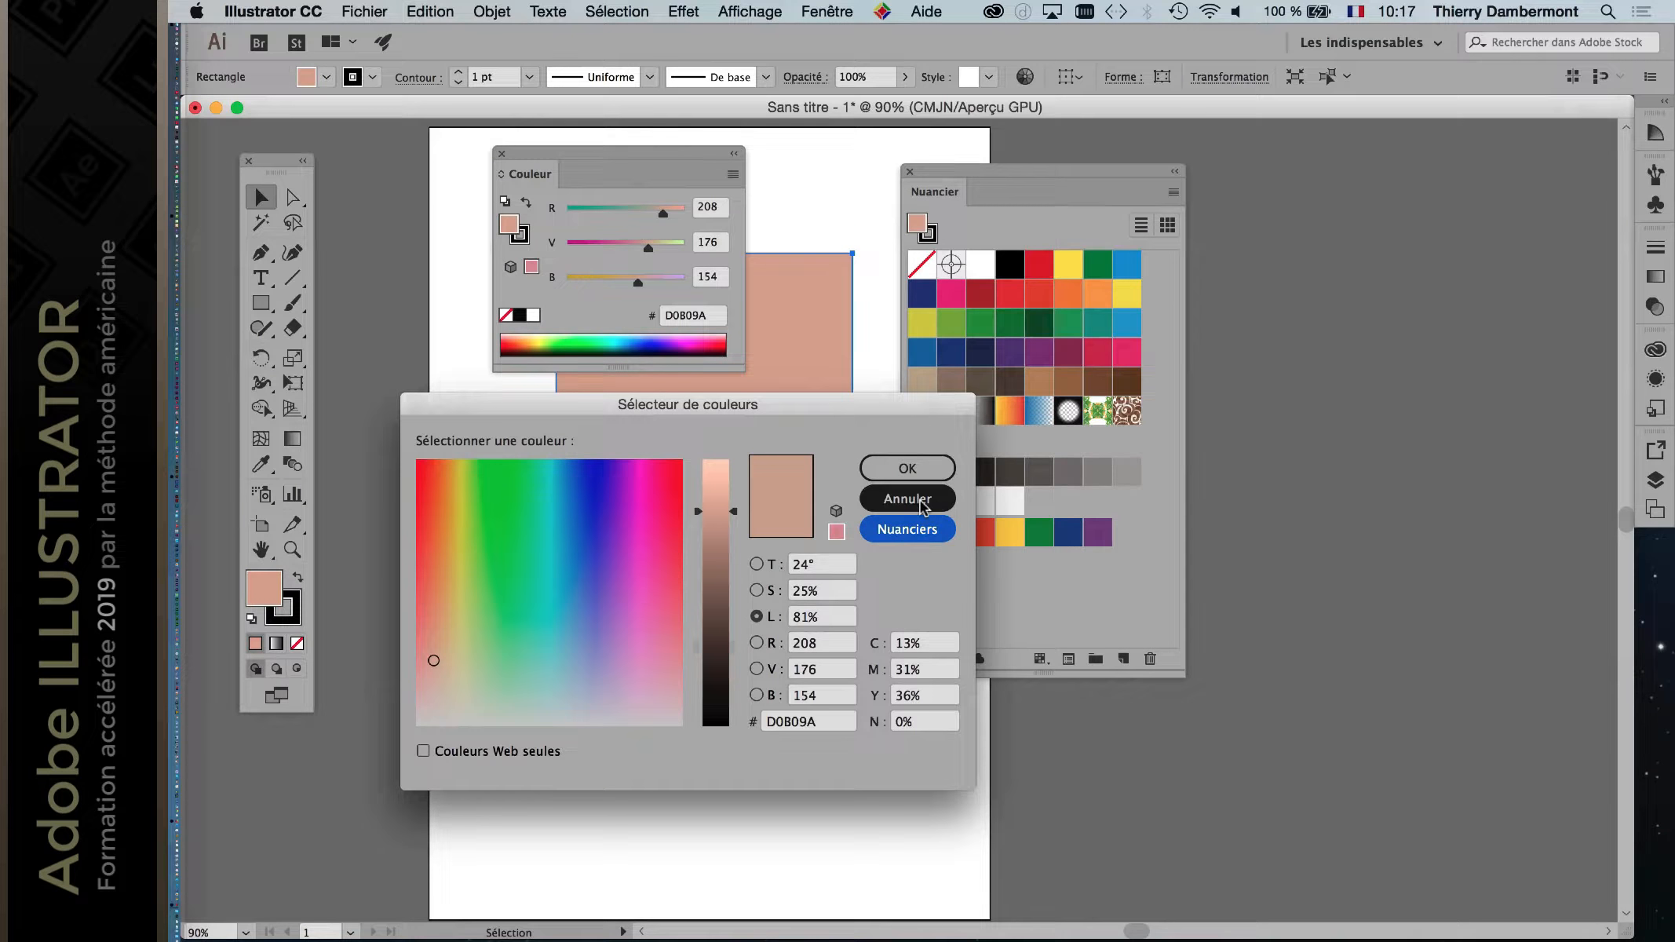
Step: Close the Couleur panel and move the Nuancier panel off the artboard
left_click(502, 154)
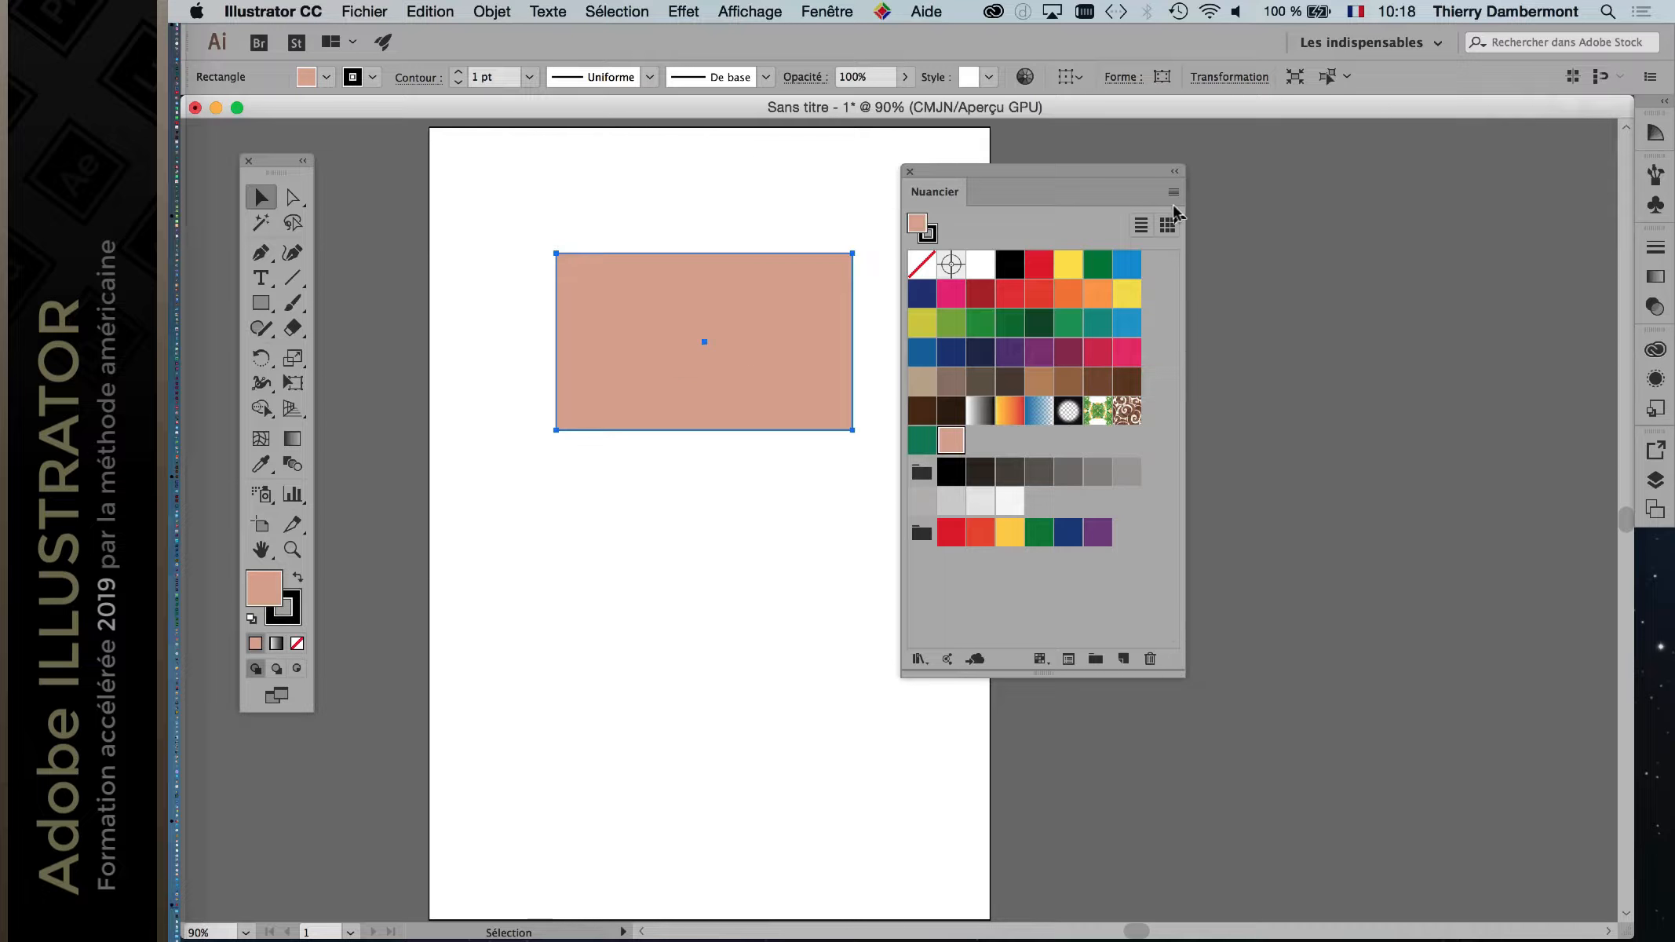
left_click_drag(1083, 175, 1277, 145)
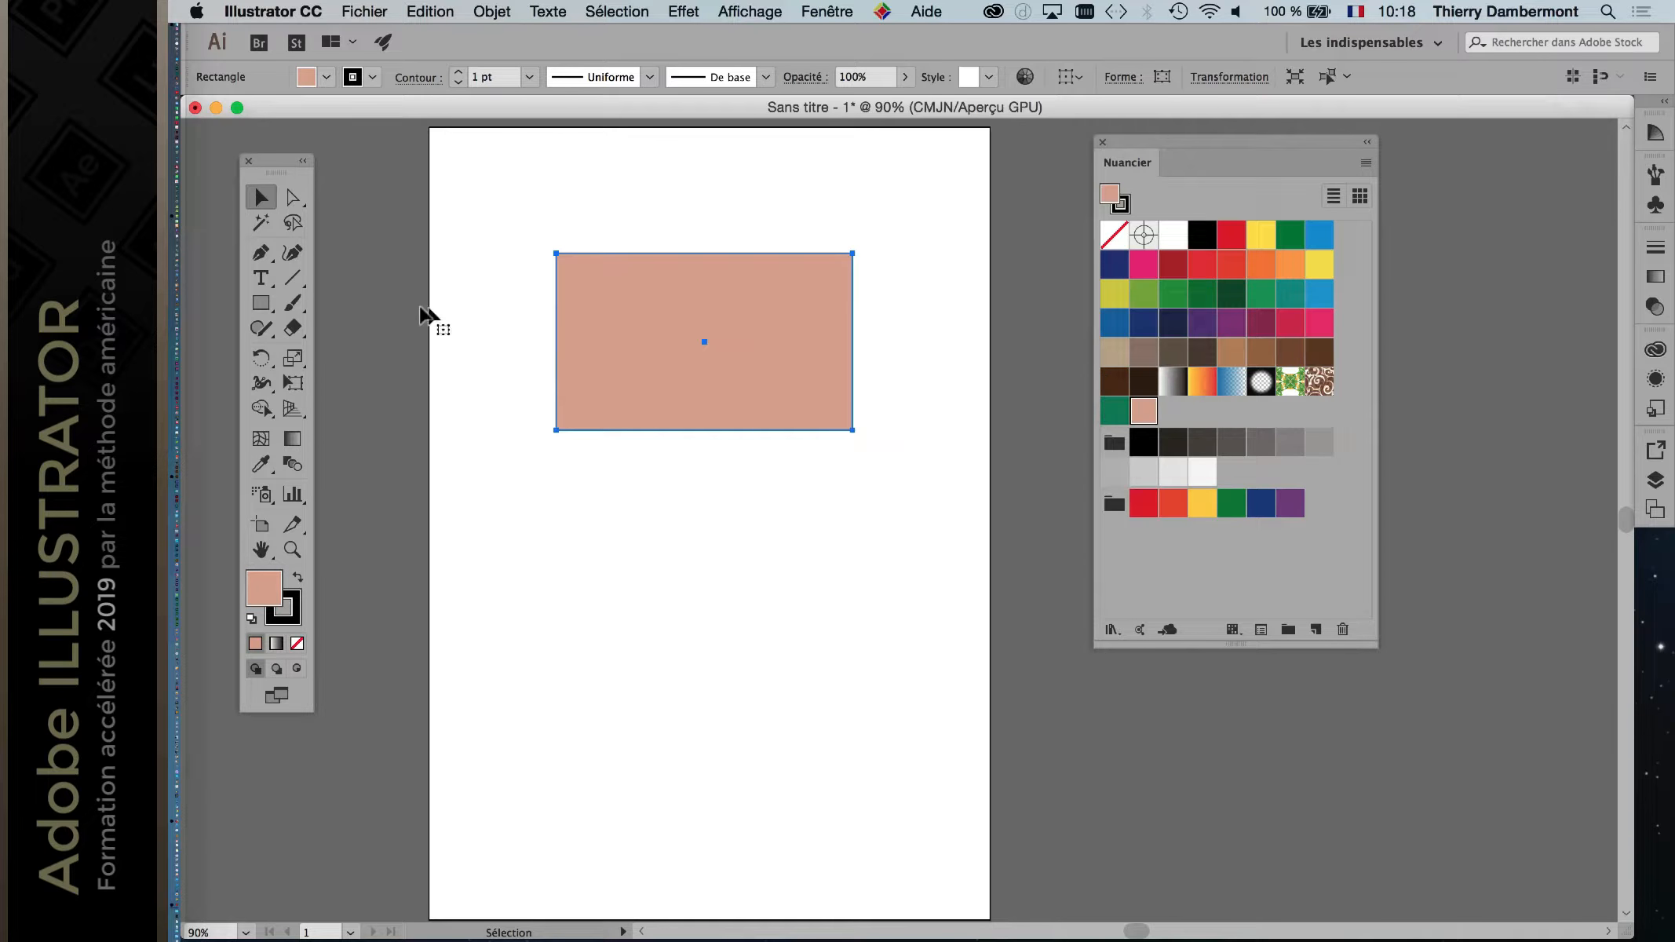
Step: Draw a nearly square rectangle below the first one and a small one of about 19 x 25 mm beside it, and deselect
left_click(263, 306)
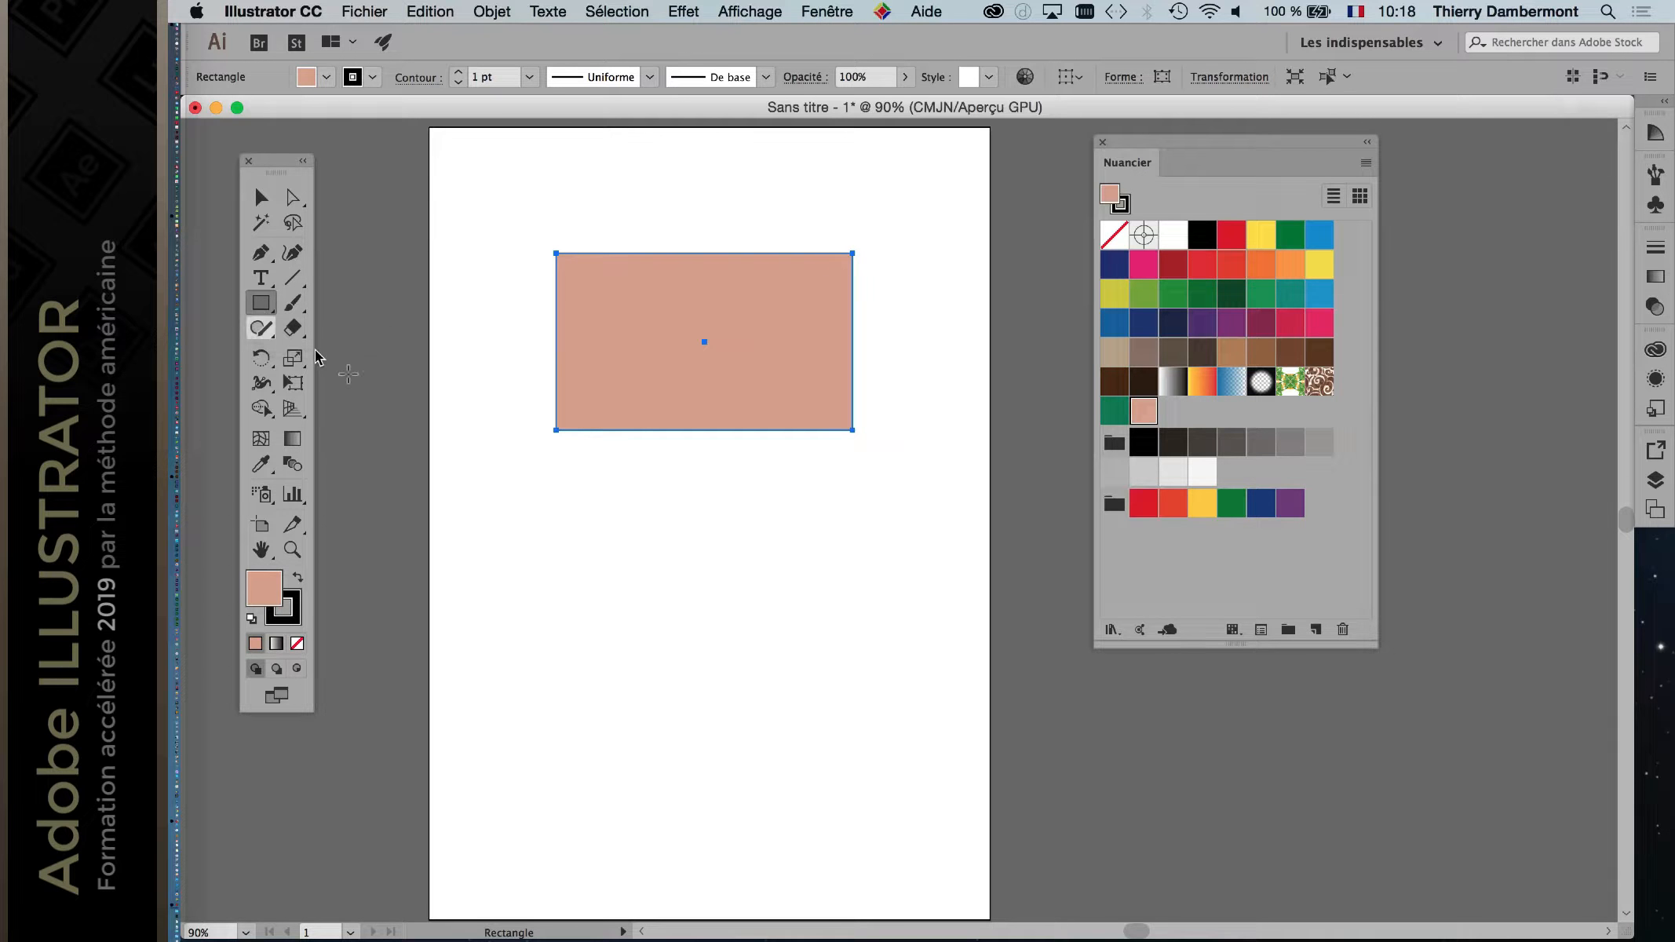
left_click_drag(620, 488, 810, 662)
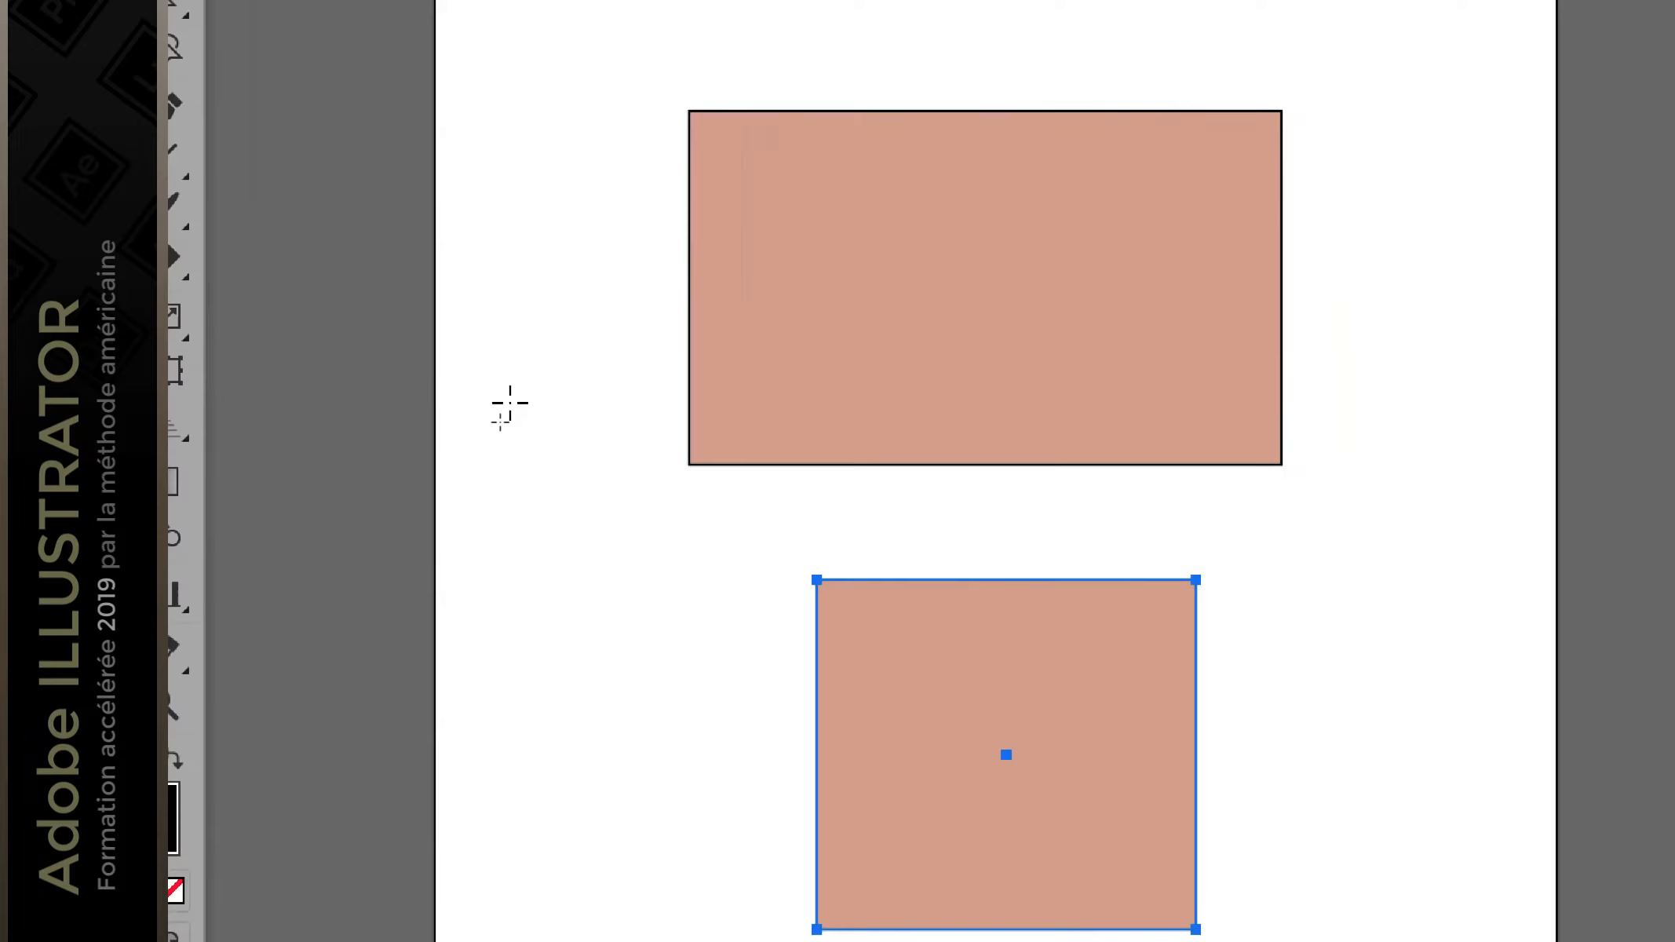
left_click_drag(798, 801, 801, 813)
left_click_drag(520, 514, 557, 545)
key("v")
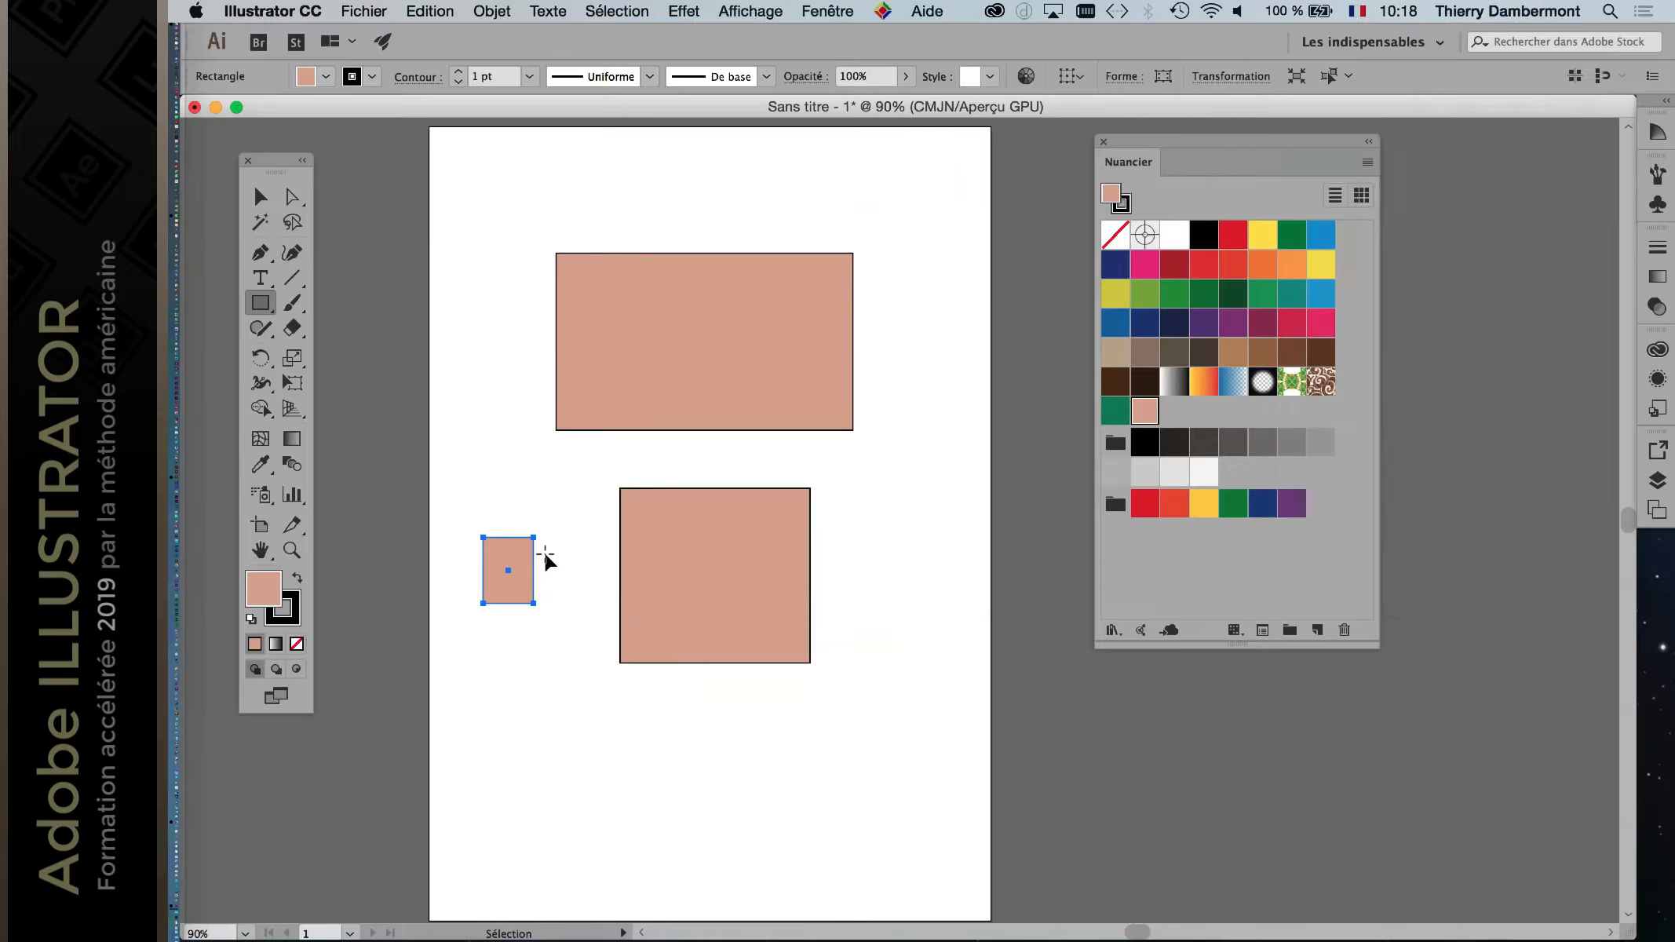
left_click(262, 197)
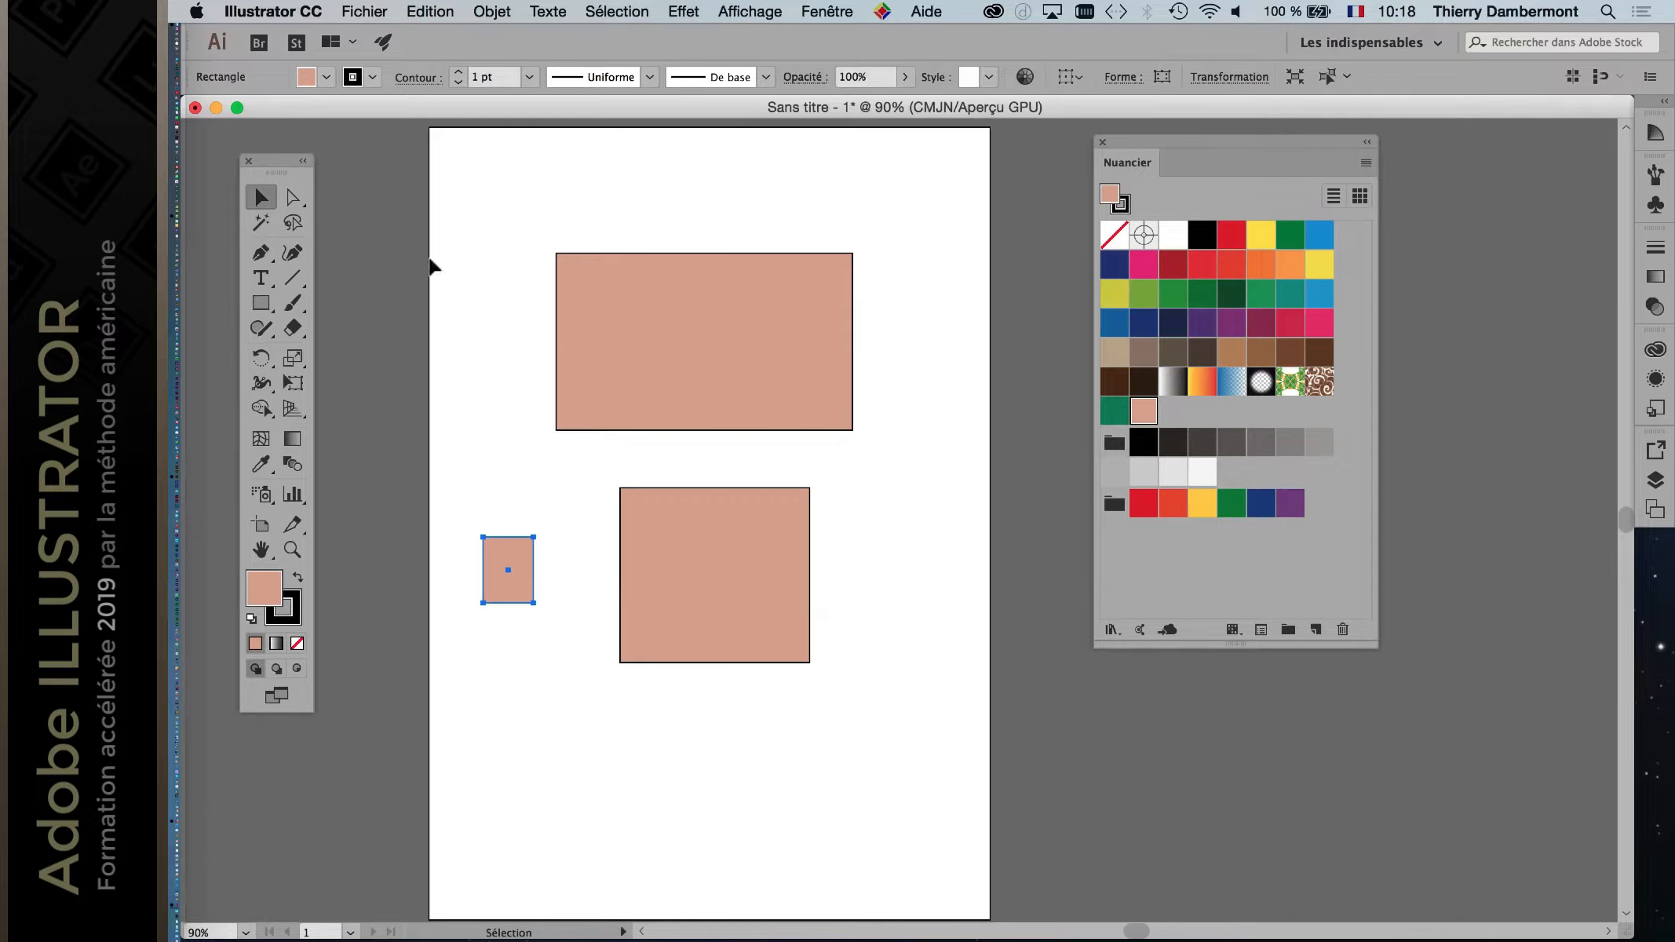
left_click(462, 270)
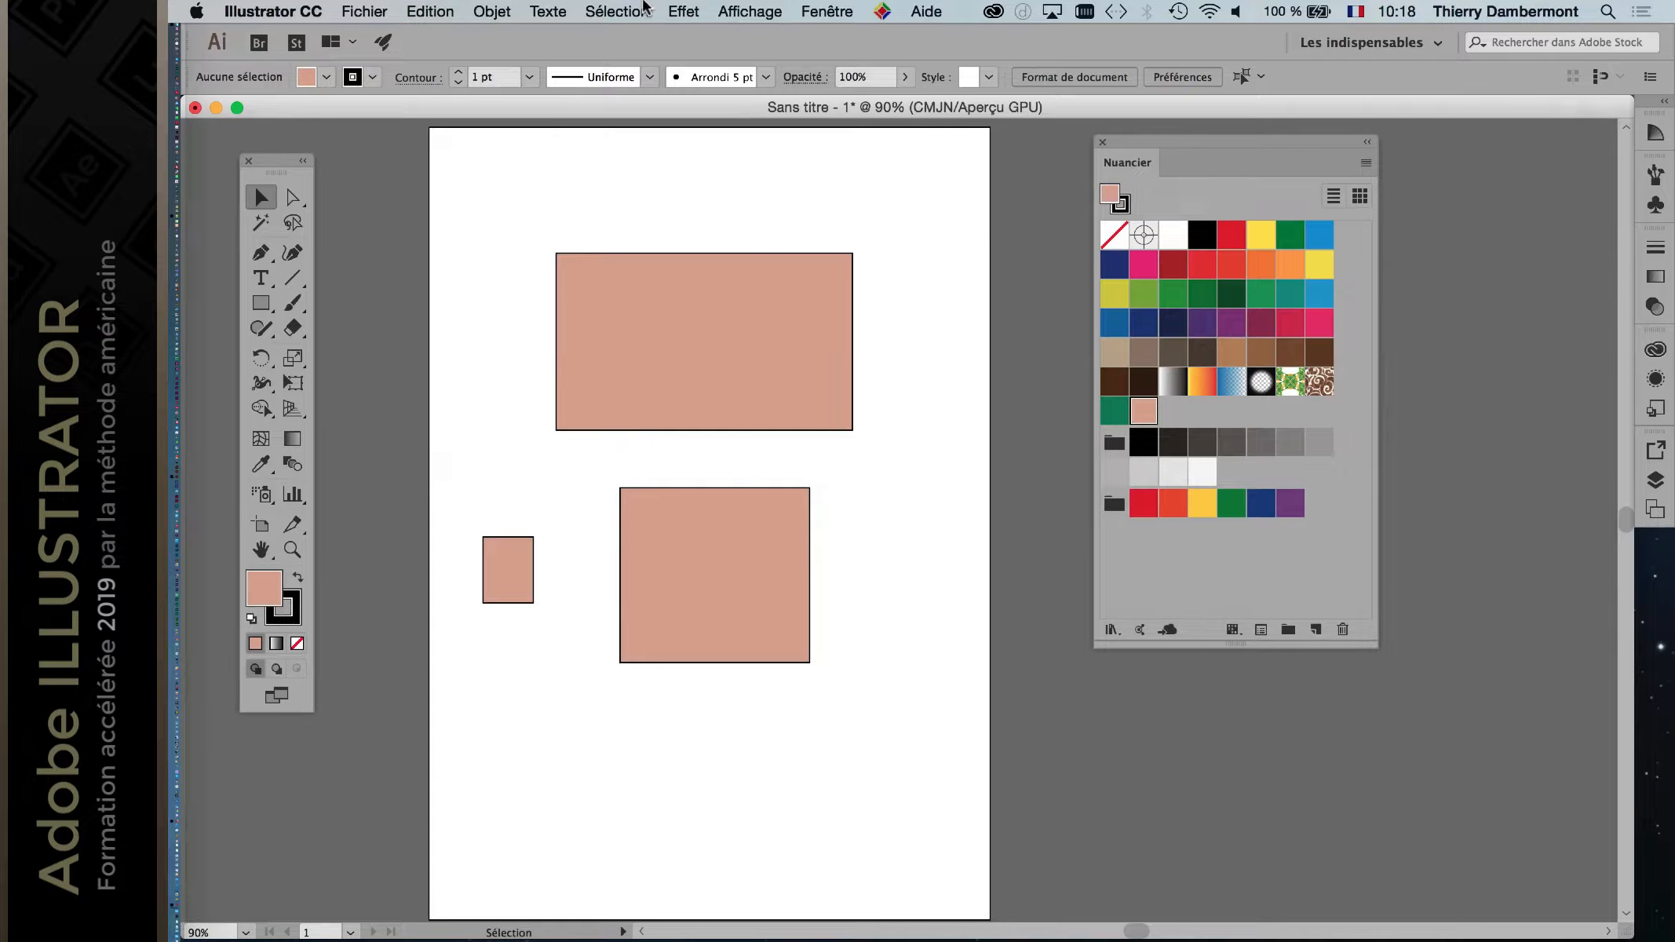
left_click(643, 7)
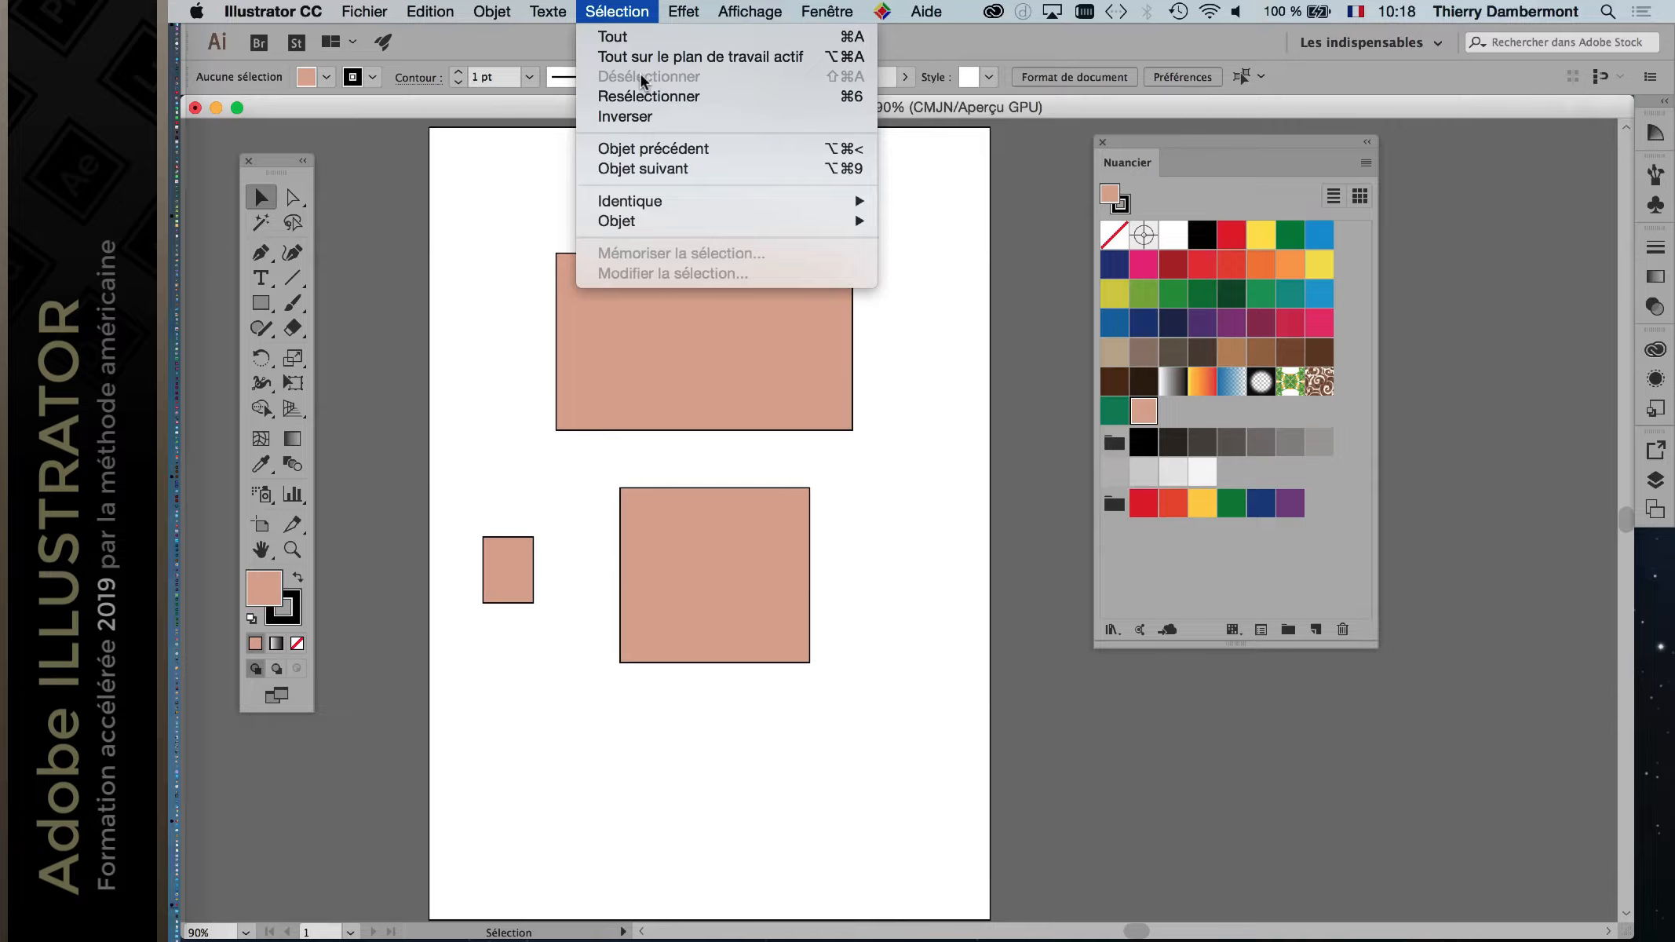
left_click(262, 197)
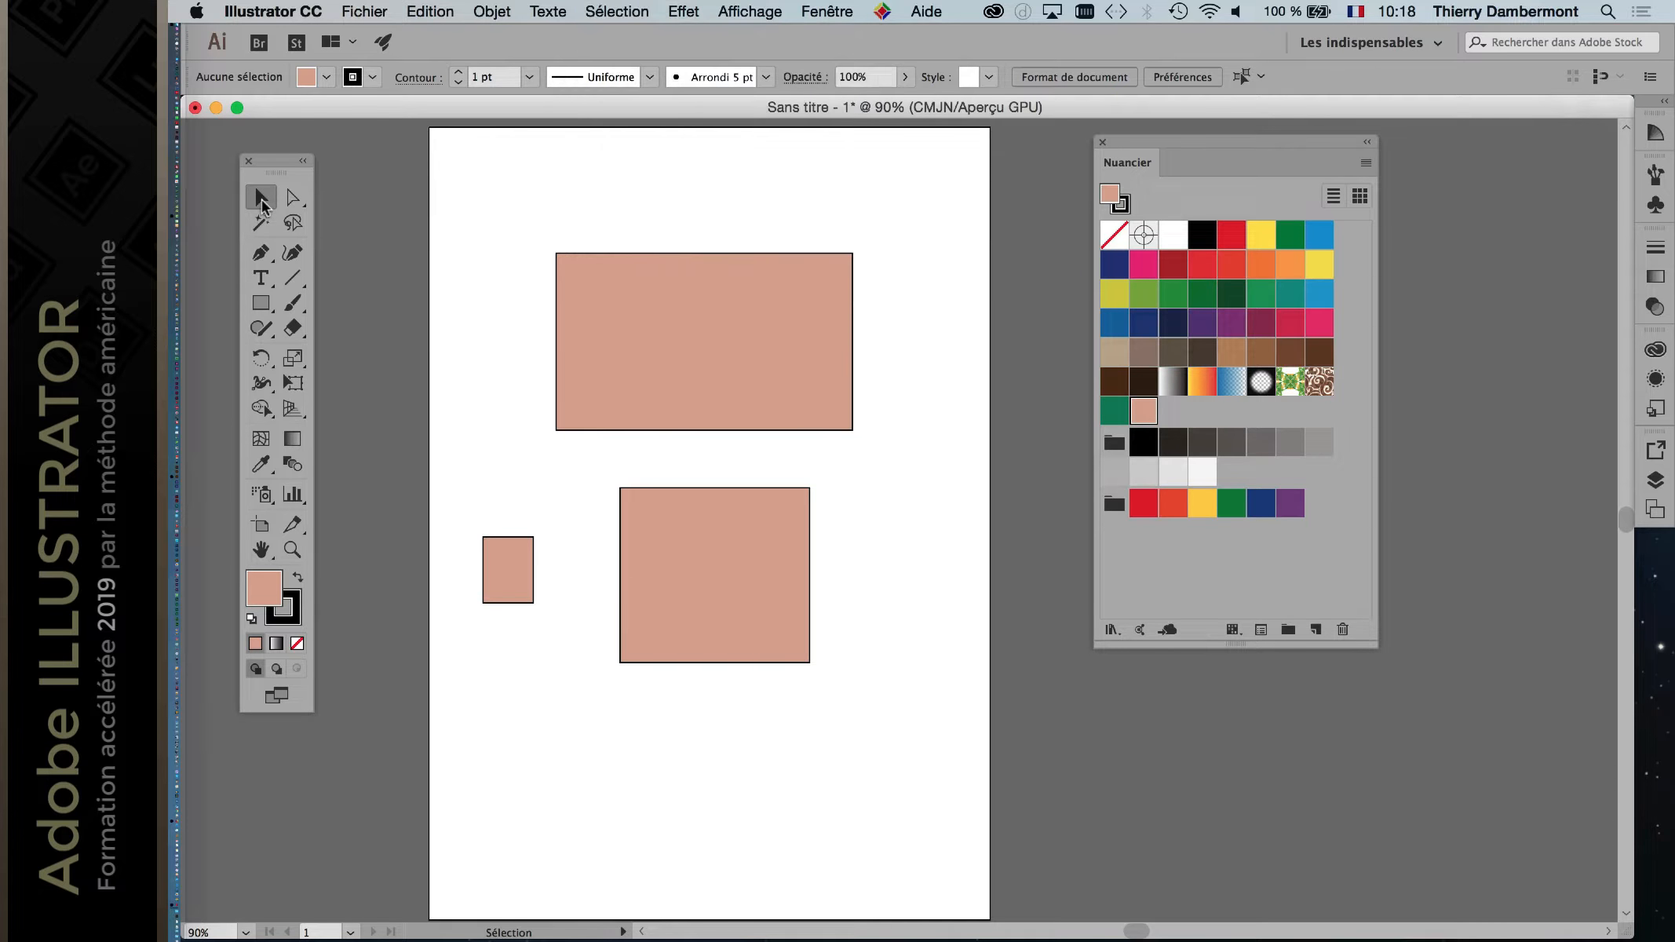
left_click(261, 302)
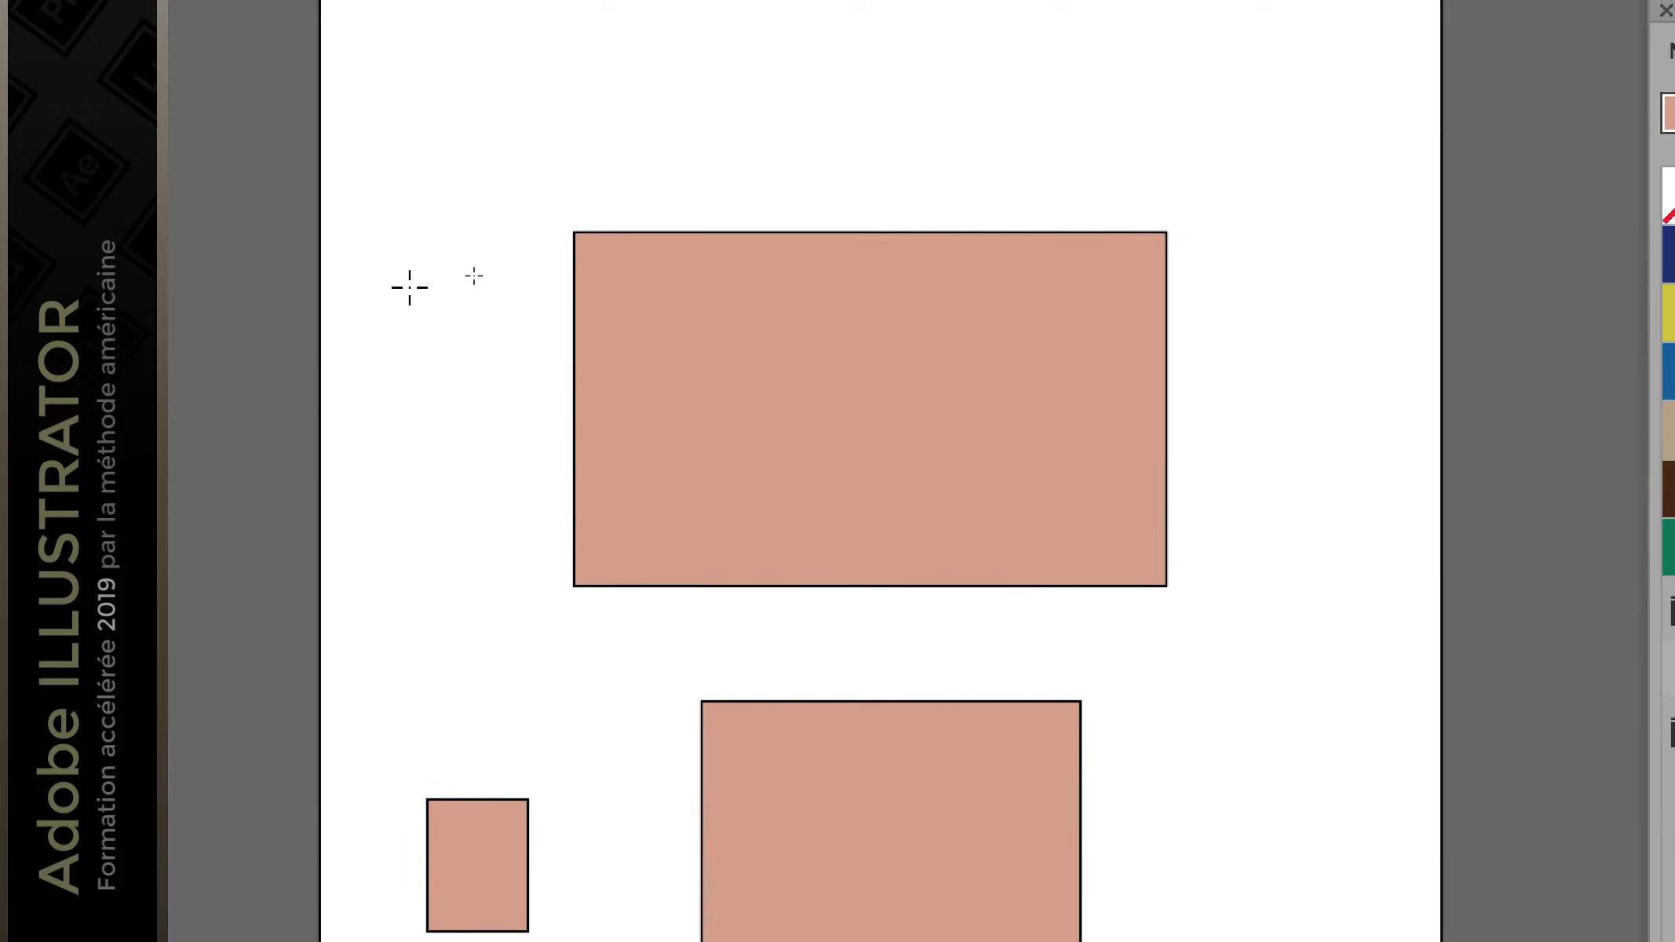
left_click(416, 253)
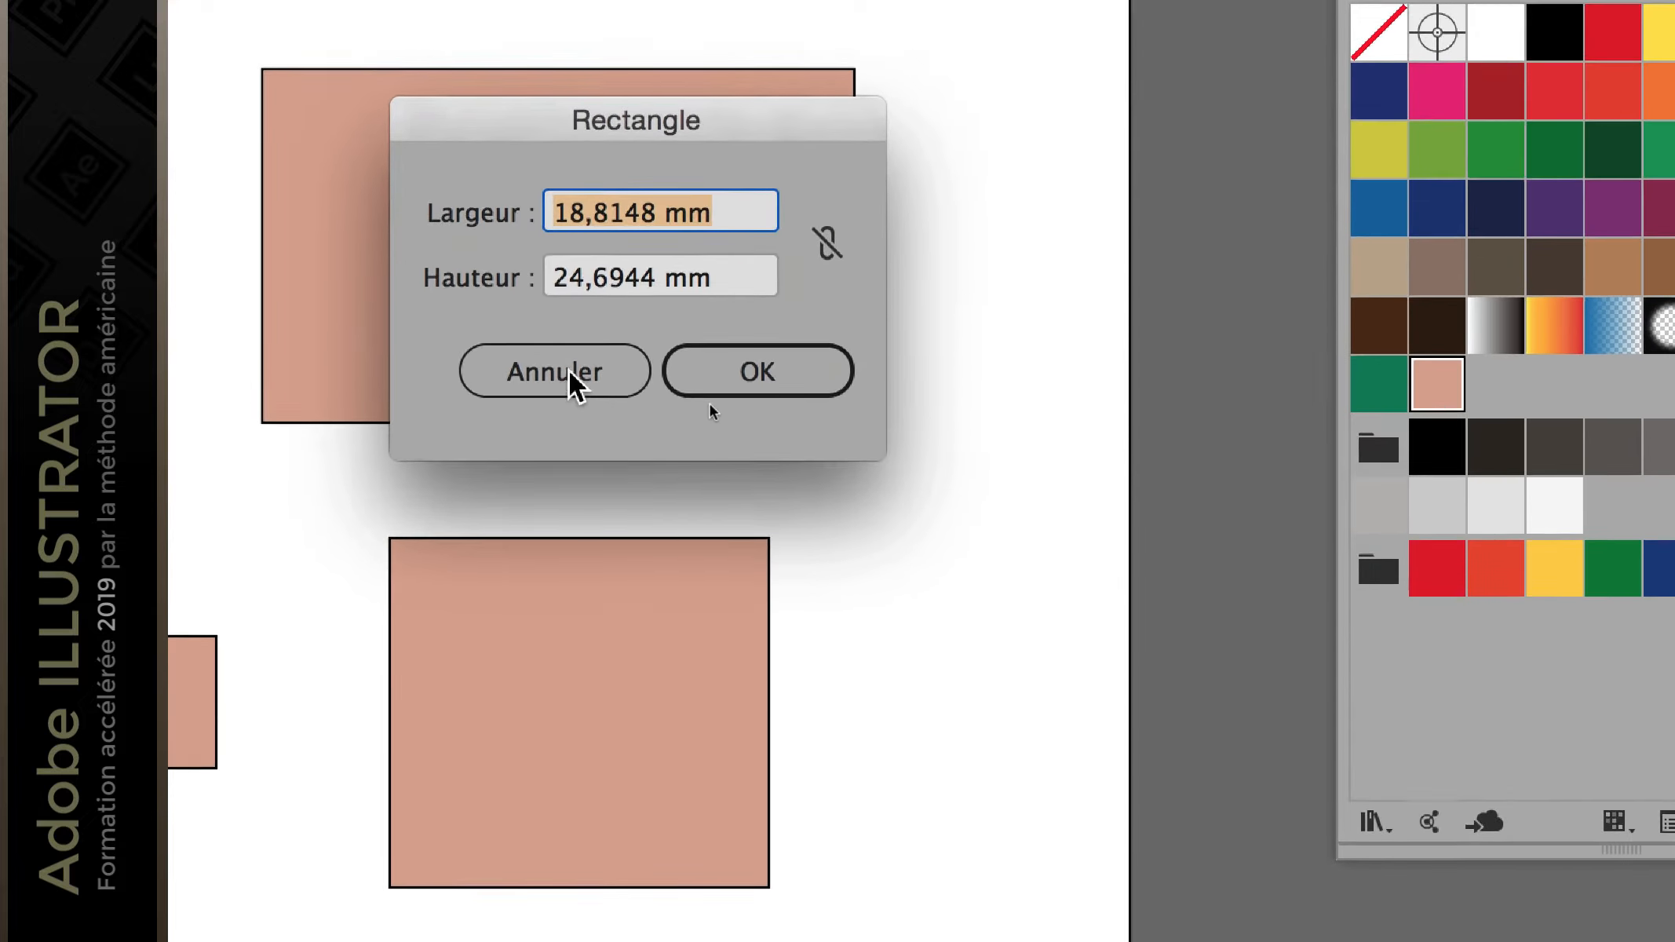
left_click(568, 371)
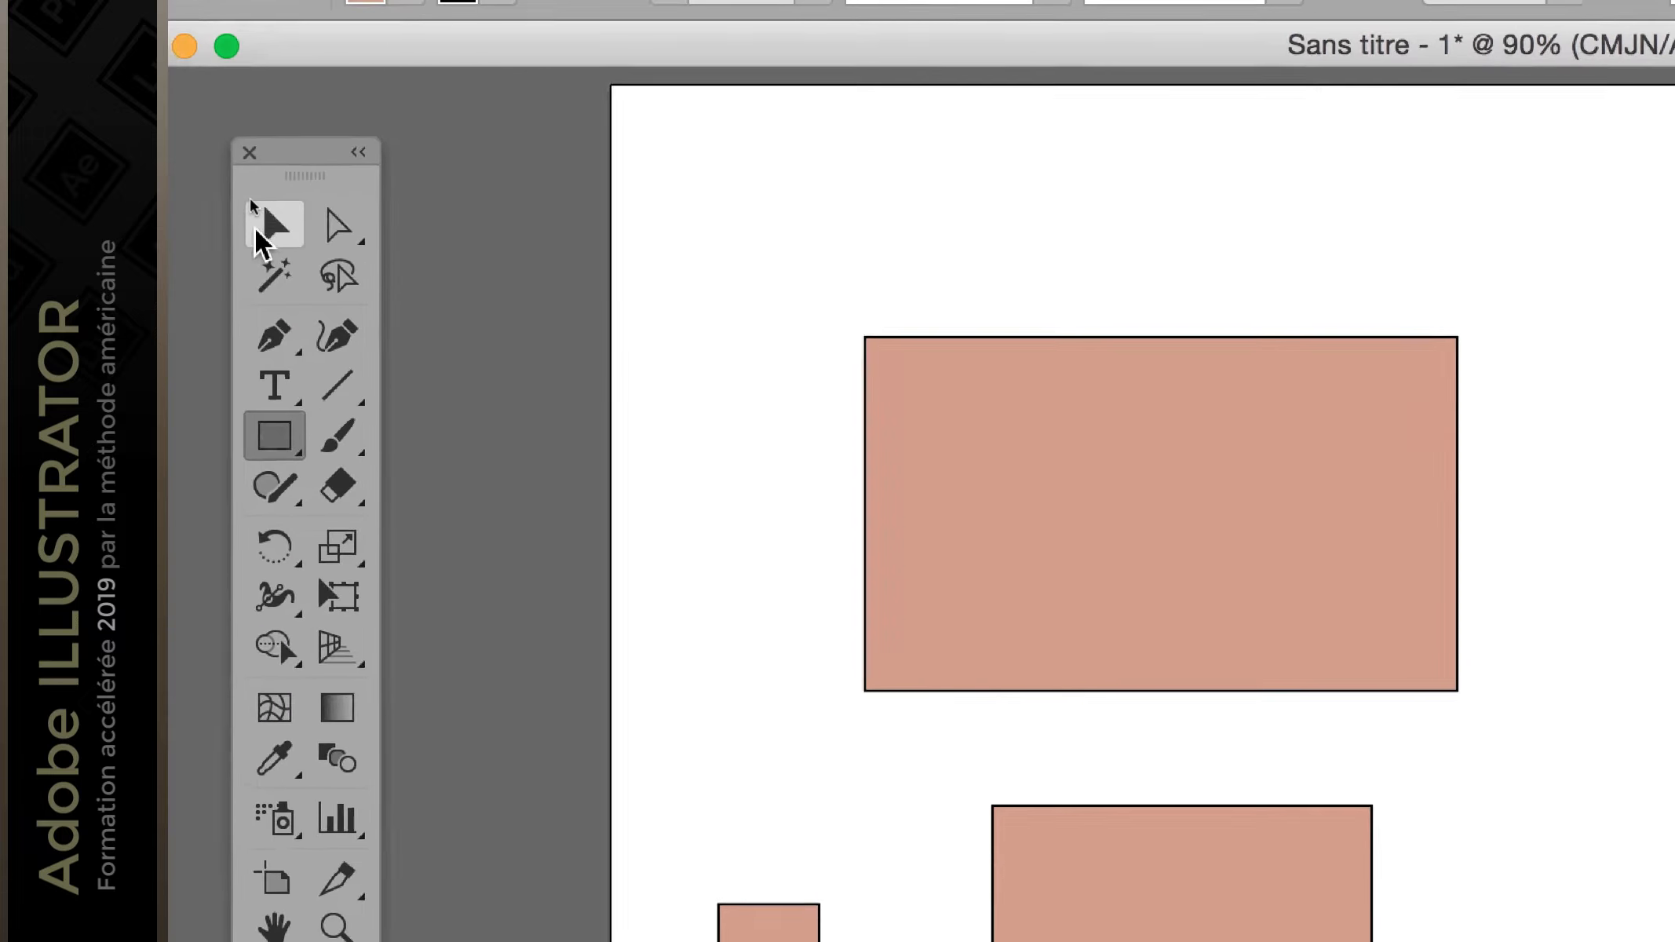
left_click(267, 227)
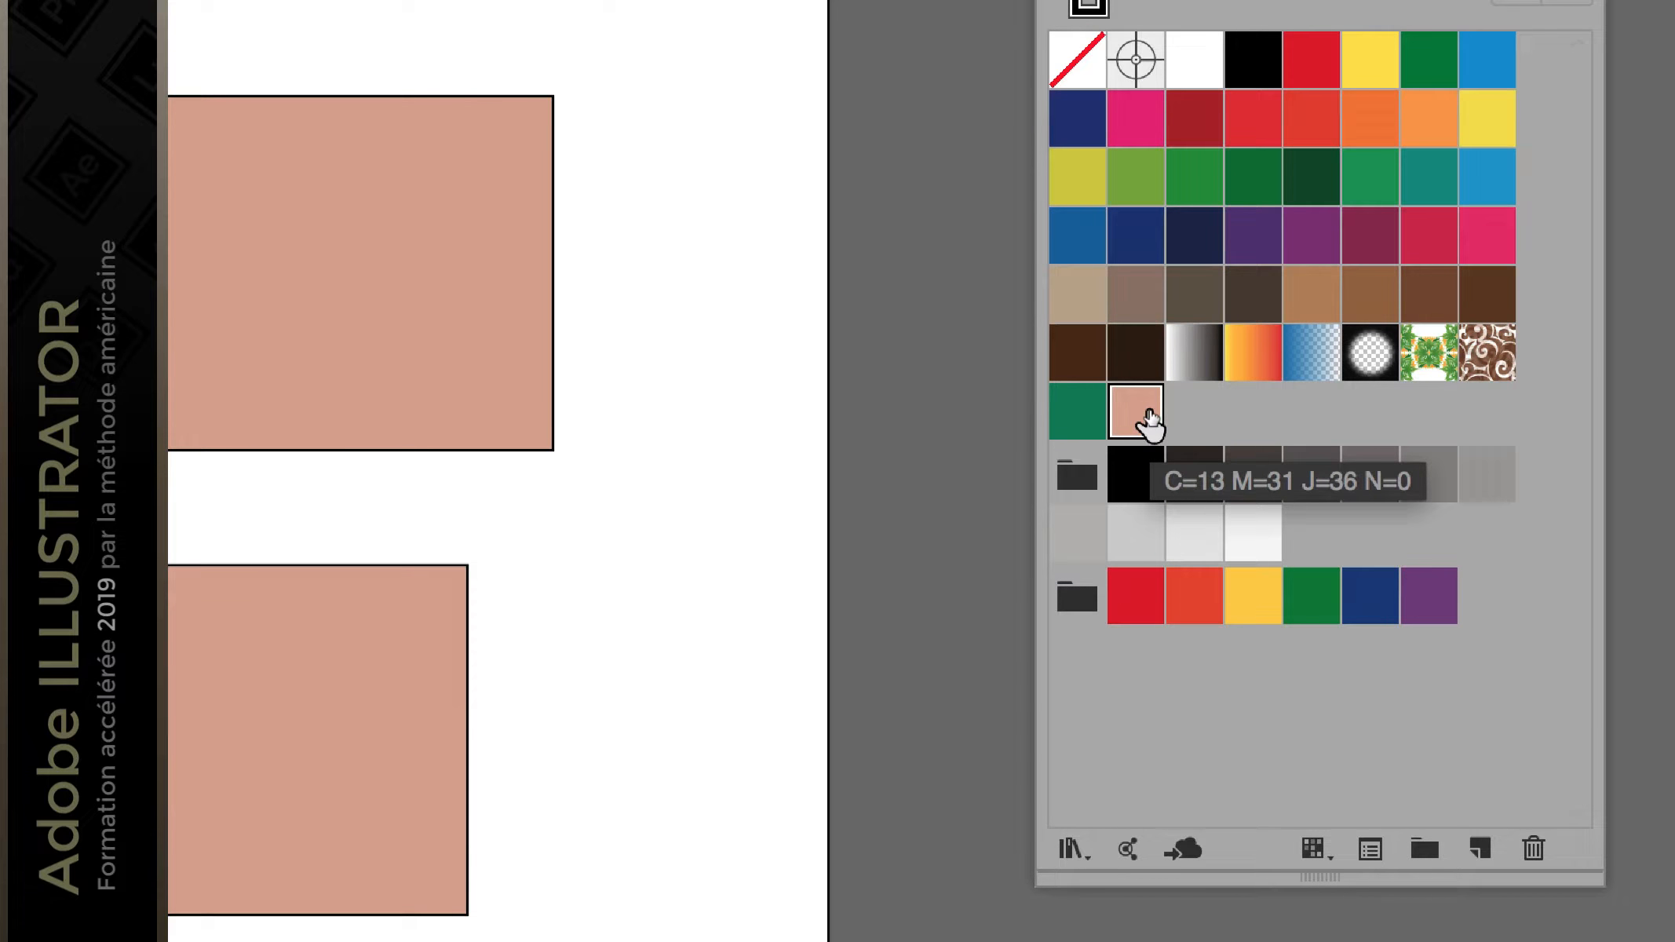
Step: Edit the salmon swatch to C=56 M=58 J=36 N=0 in CMJN mode with Aperçu enabled
double_click(1148, 422)
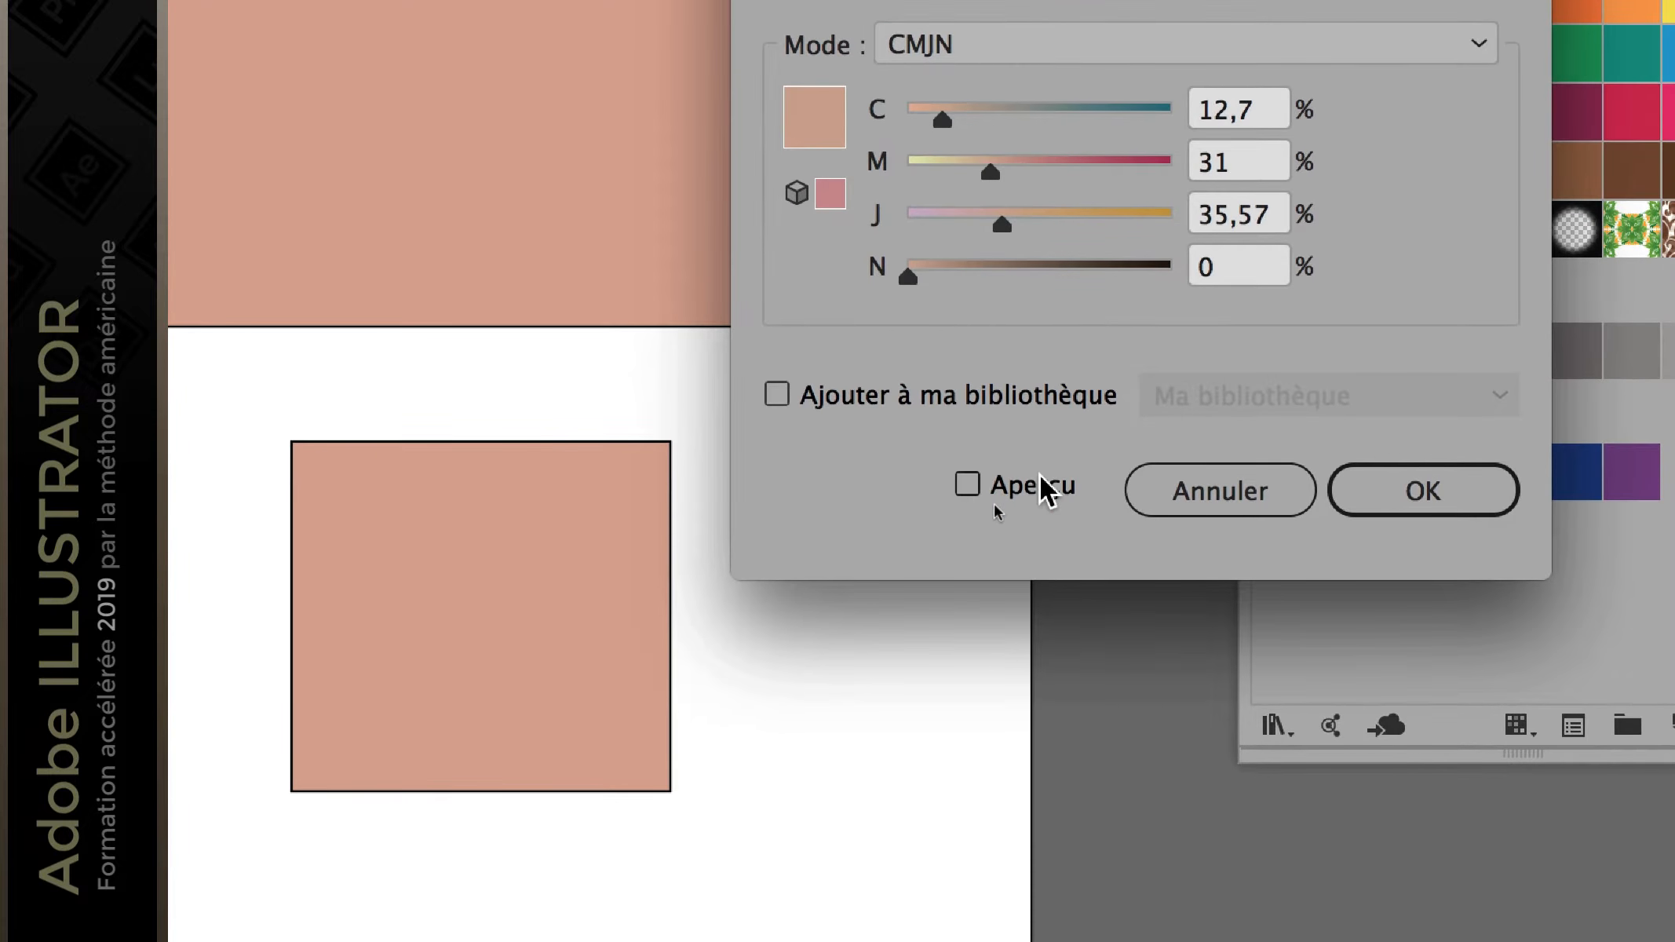
left_click(793, 608)
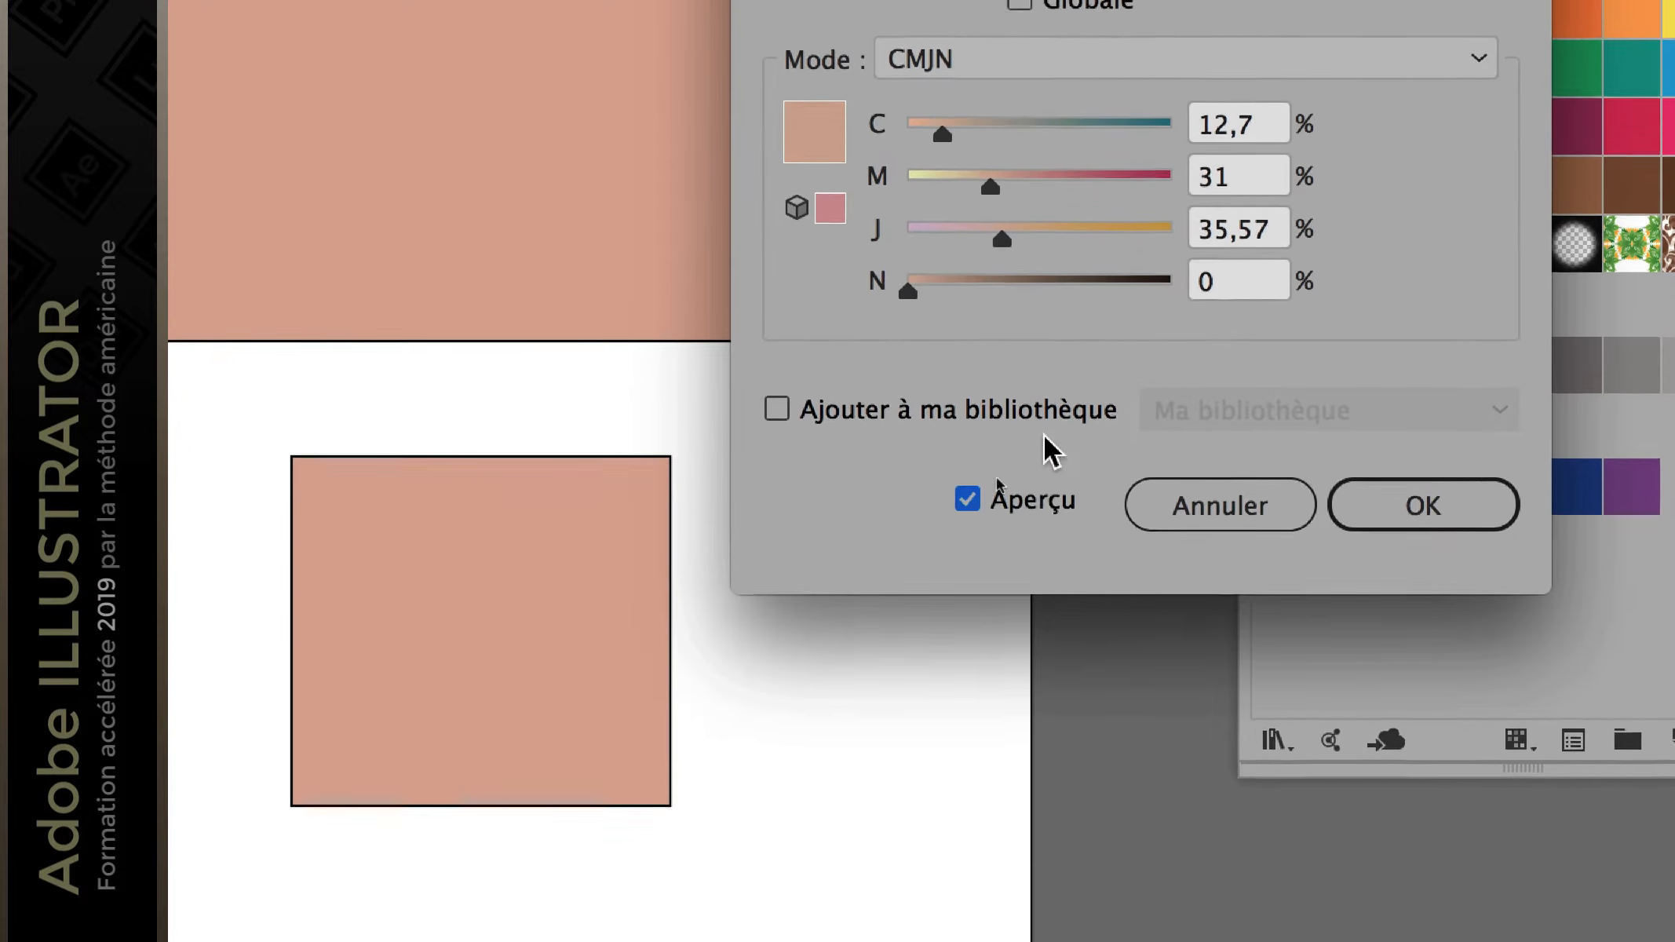
left_click(1060, 179)
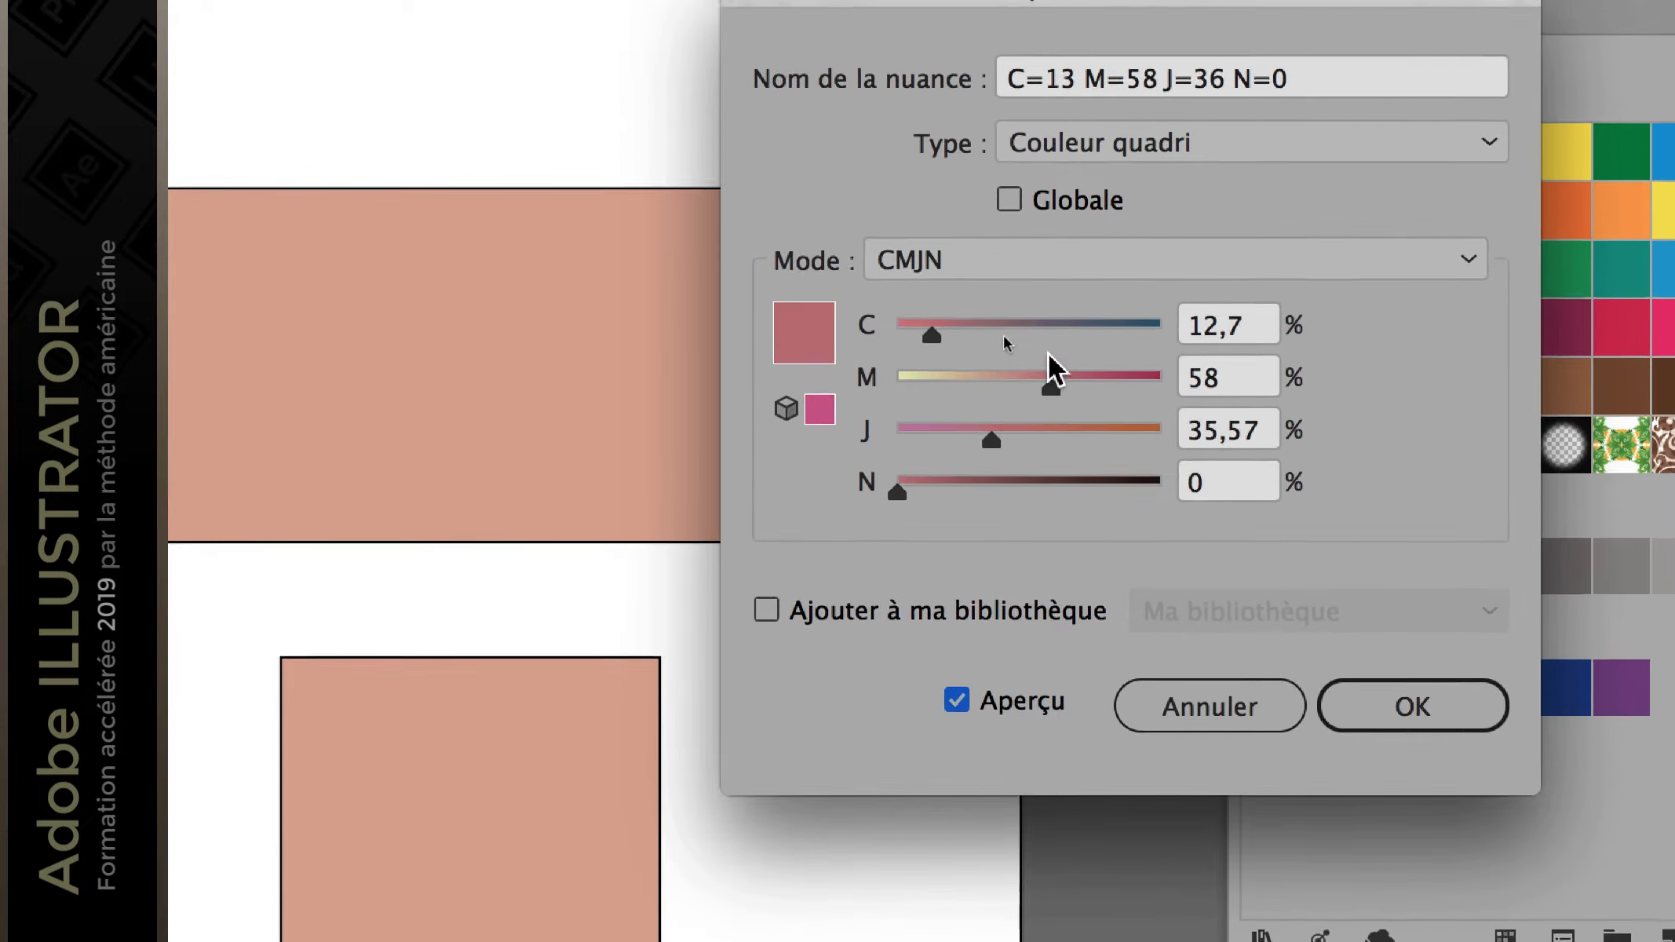
left_click(1048, 331)
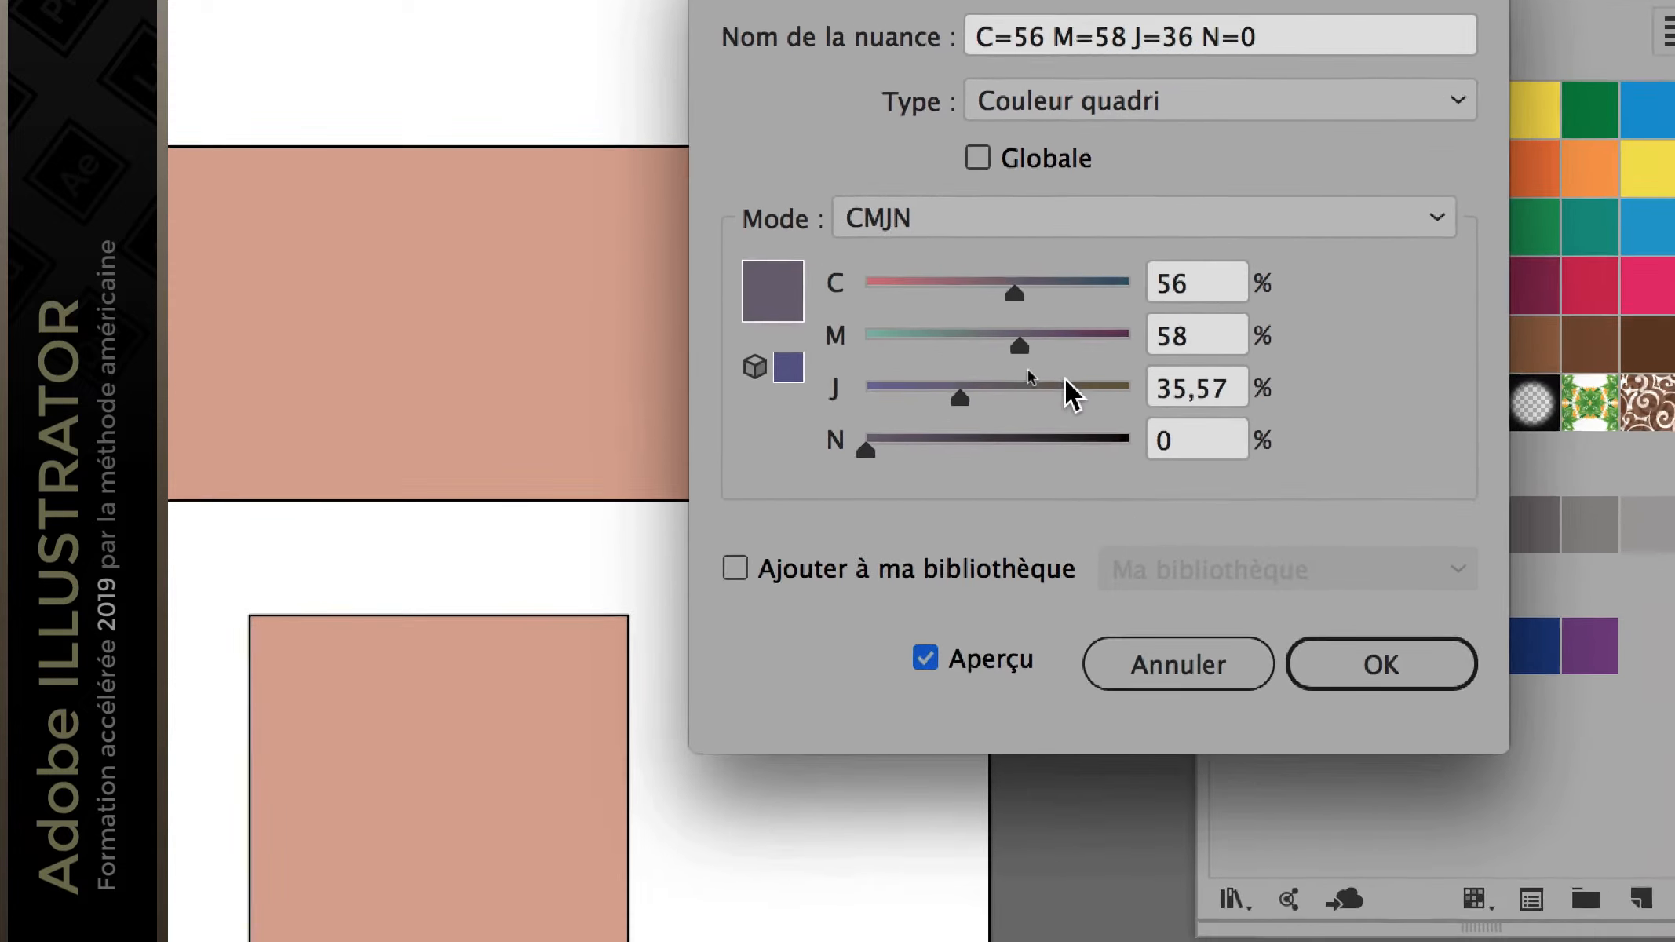
left_click(1325, 660)
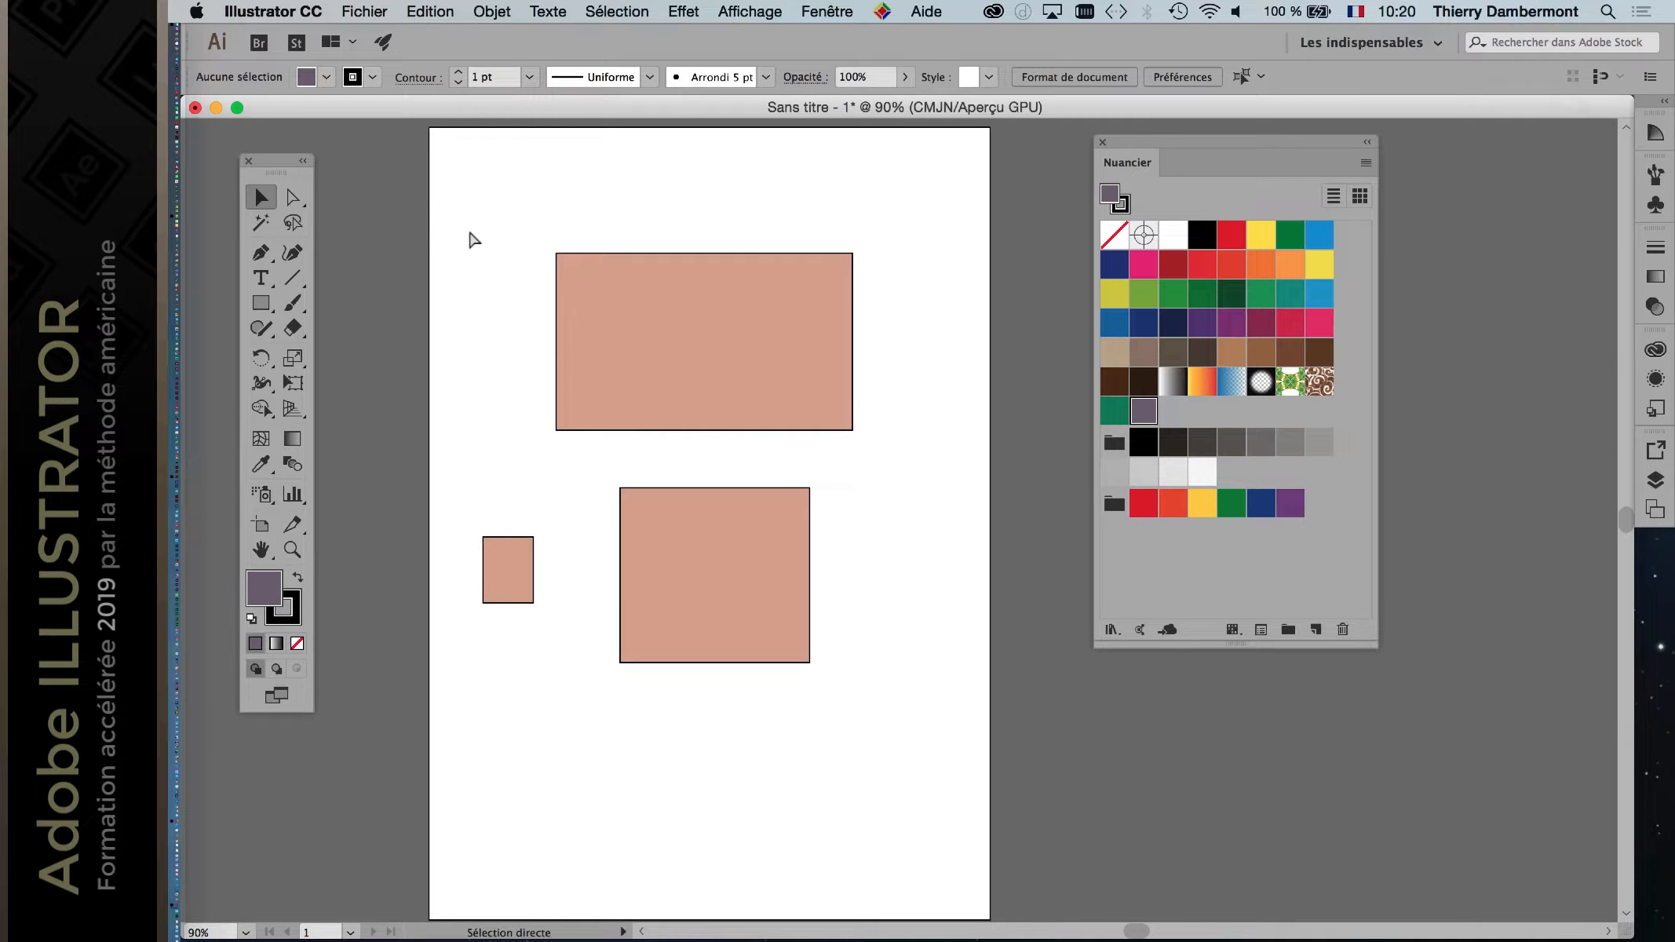
Step: Create a global CMJN swatch C=13 M=31 J=36 N=0 from all the rectangles' fill, adding it to Ma bibliothèque, and deselect
key("super+a")
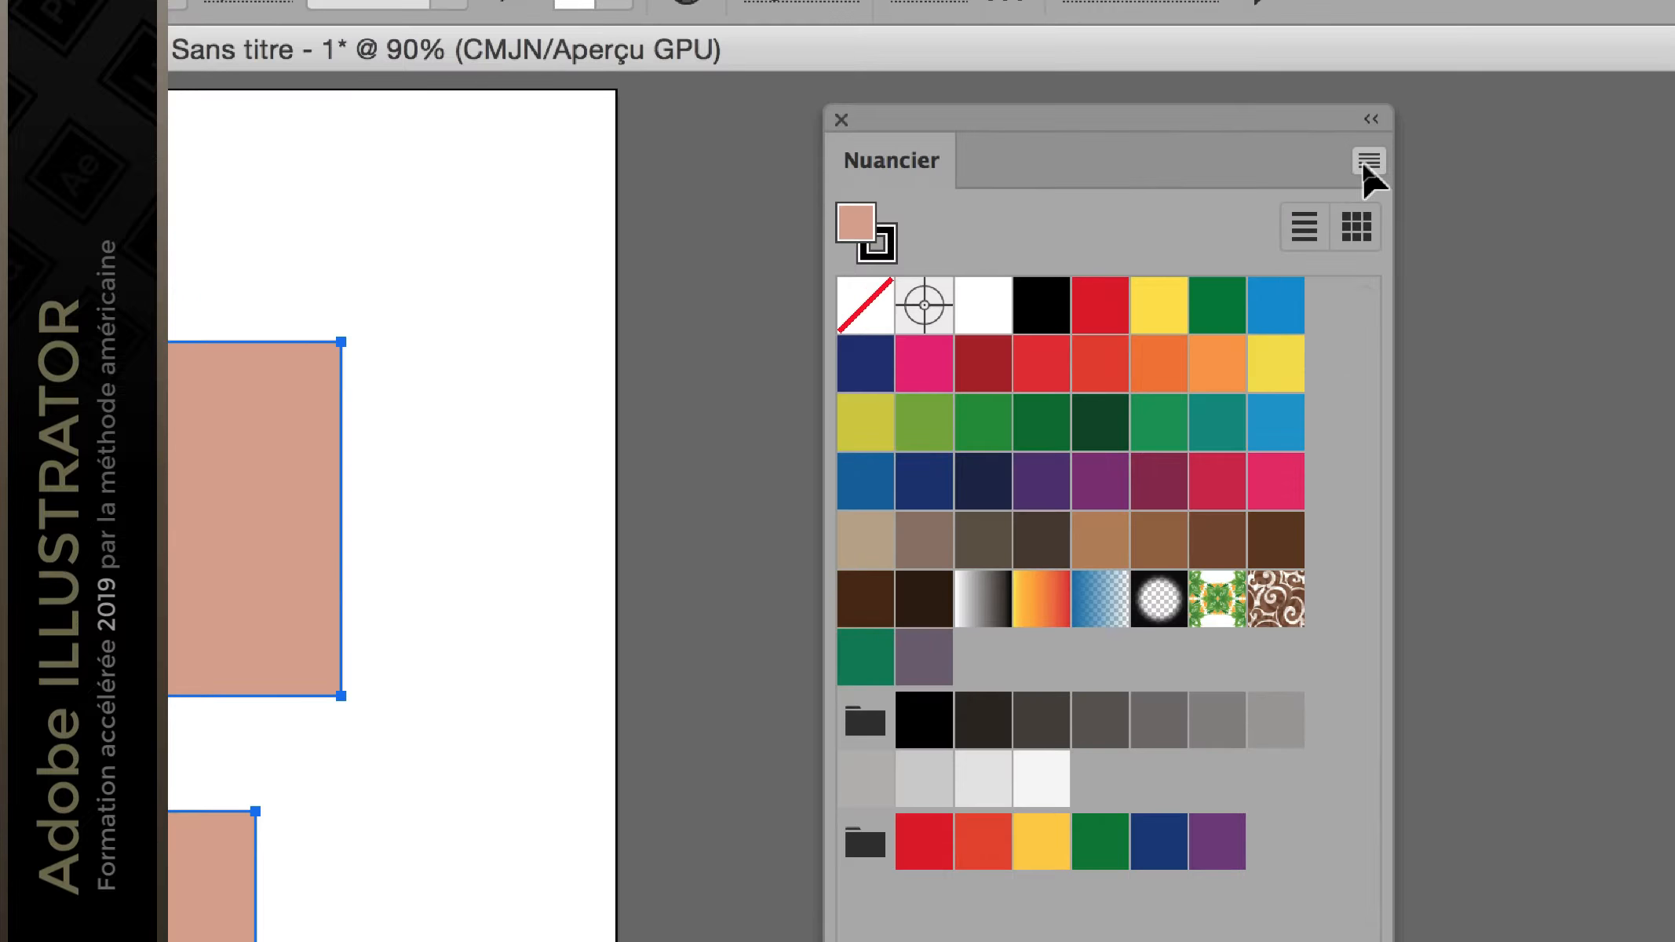
left_click(1363, 162)
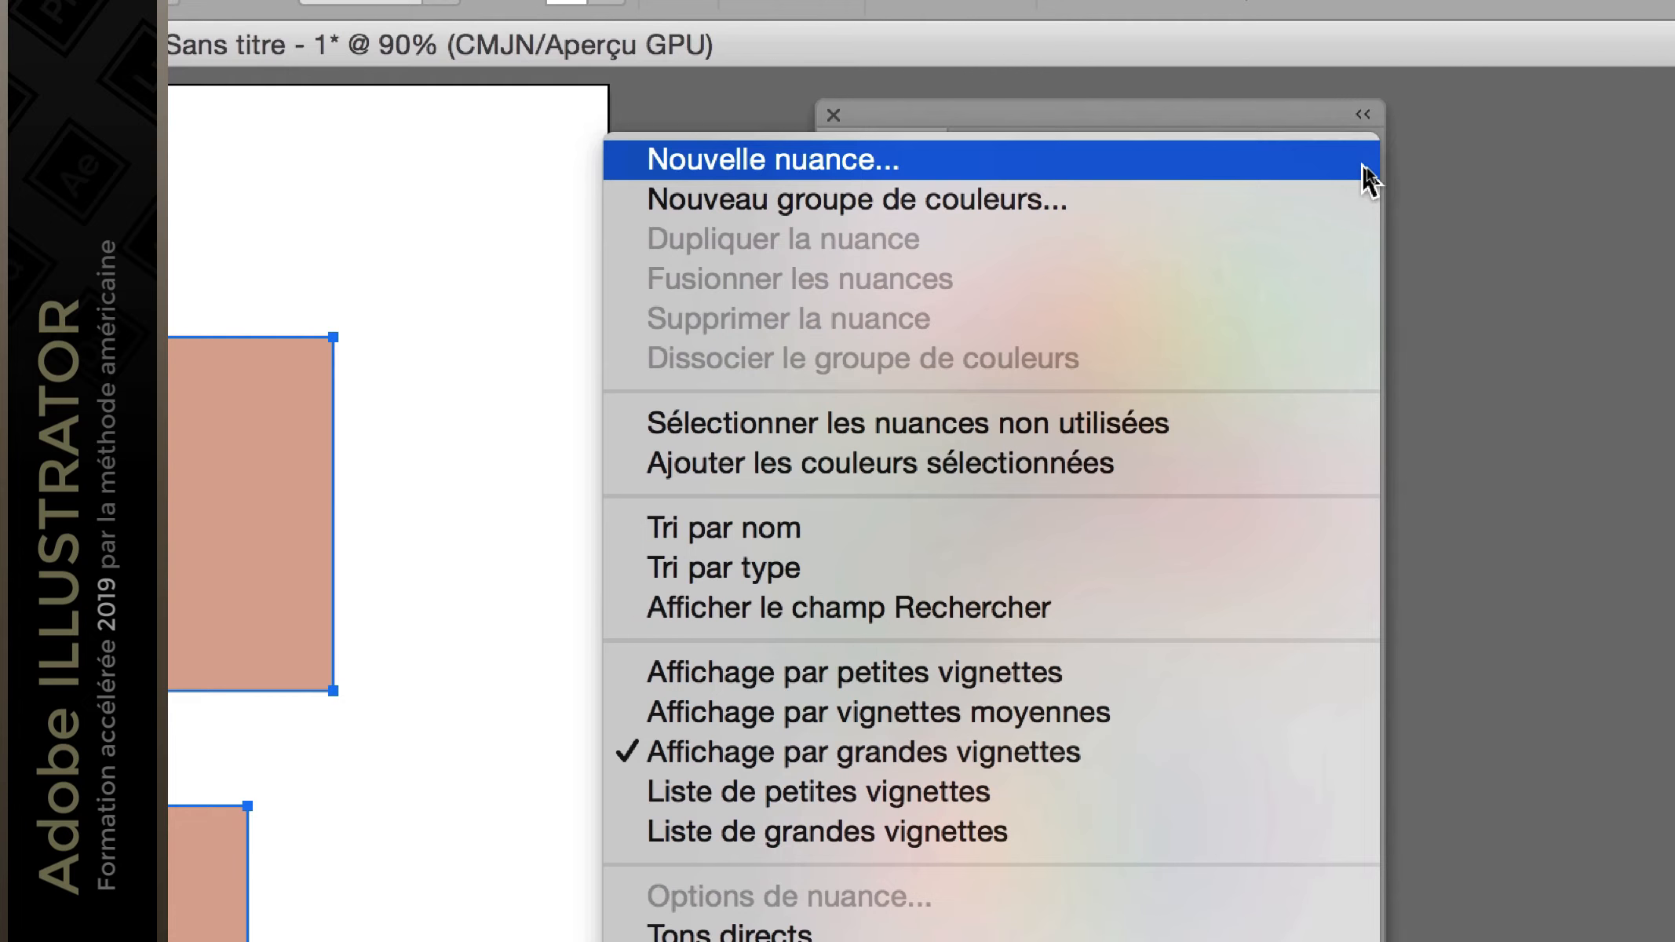
left_click(1366, 167)
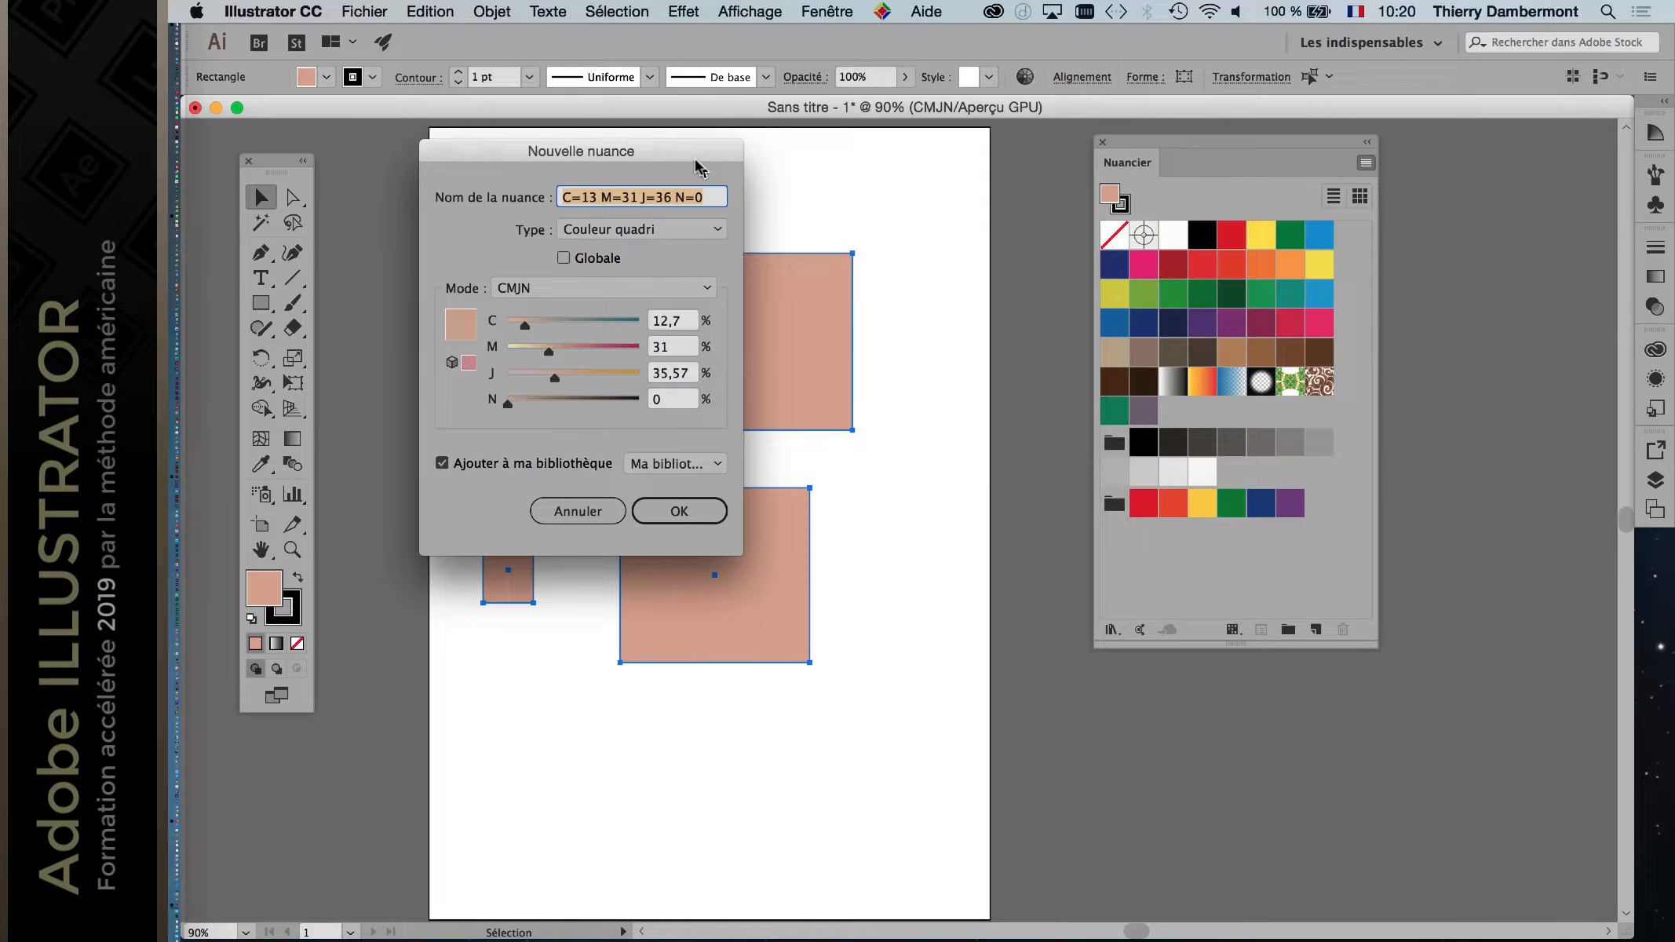
left_click_drag(691, 160, 1226, 206)
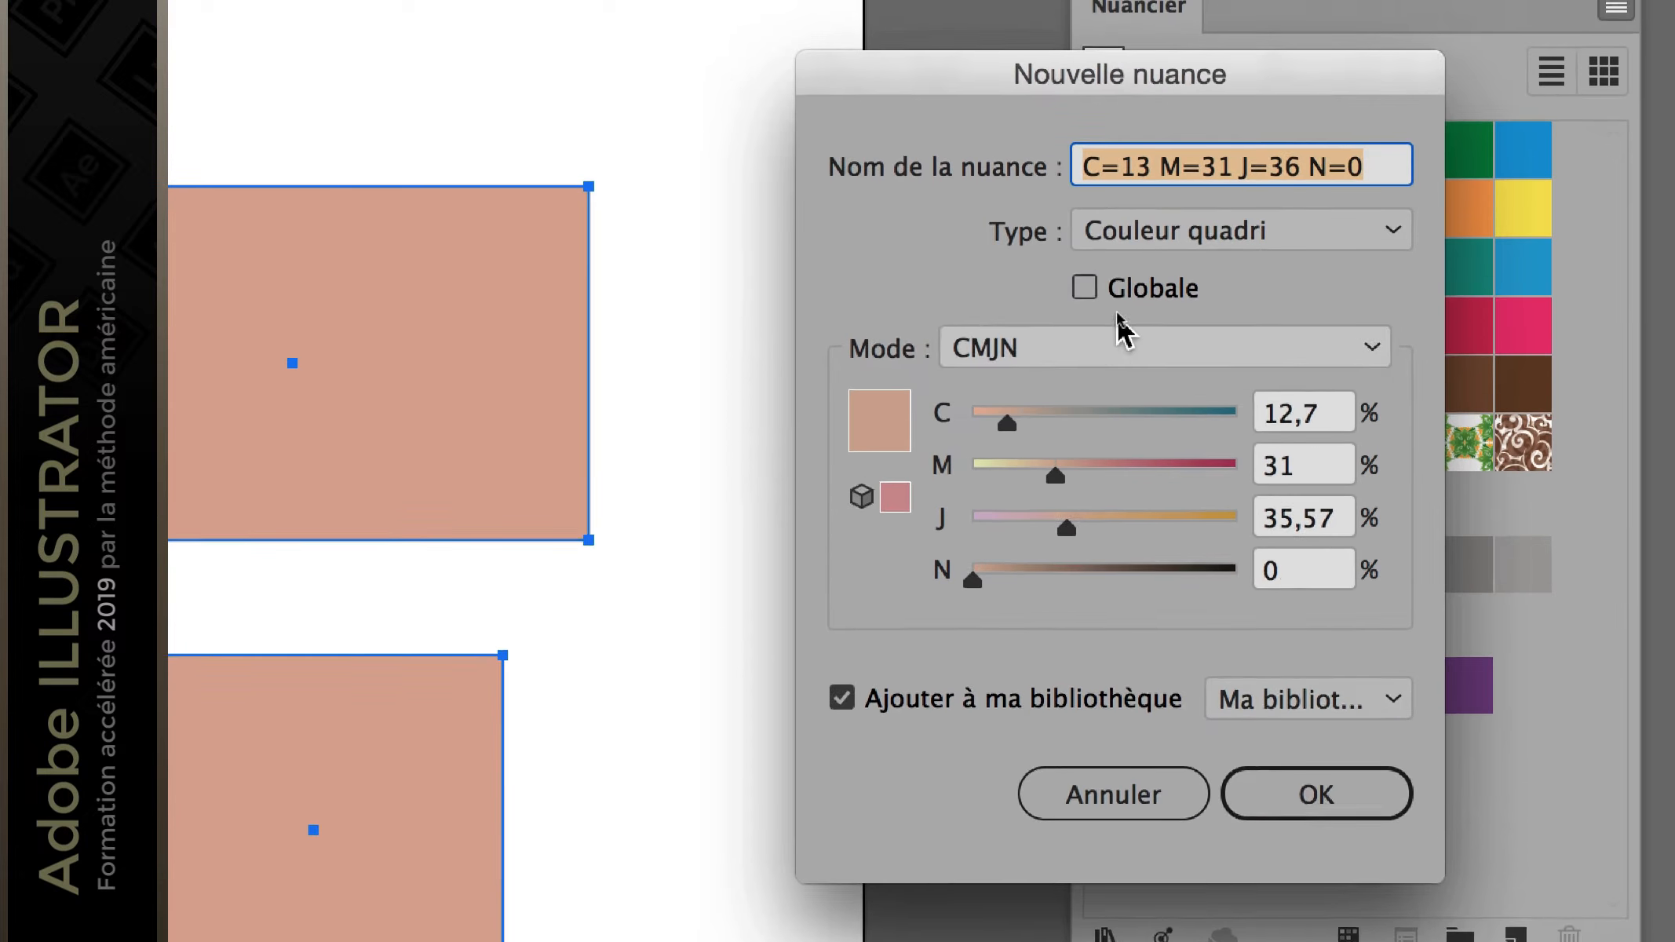
left_click(1118, 289)
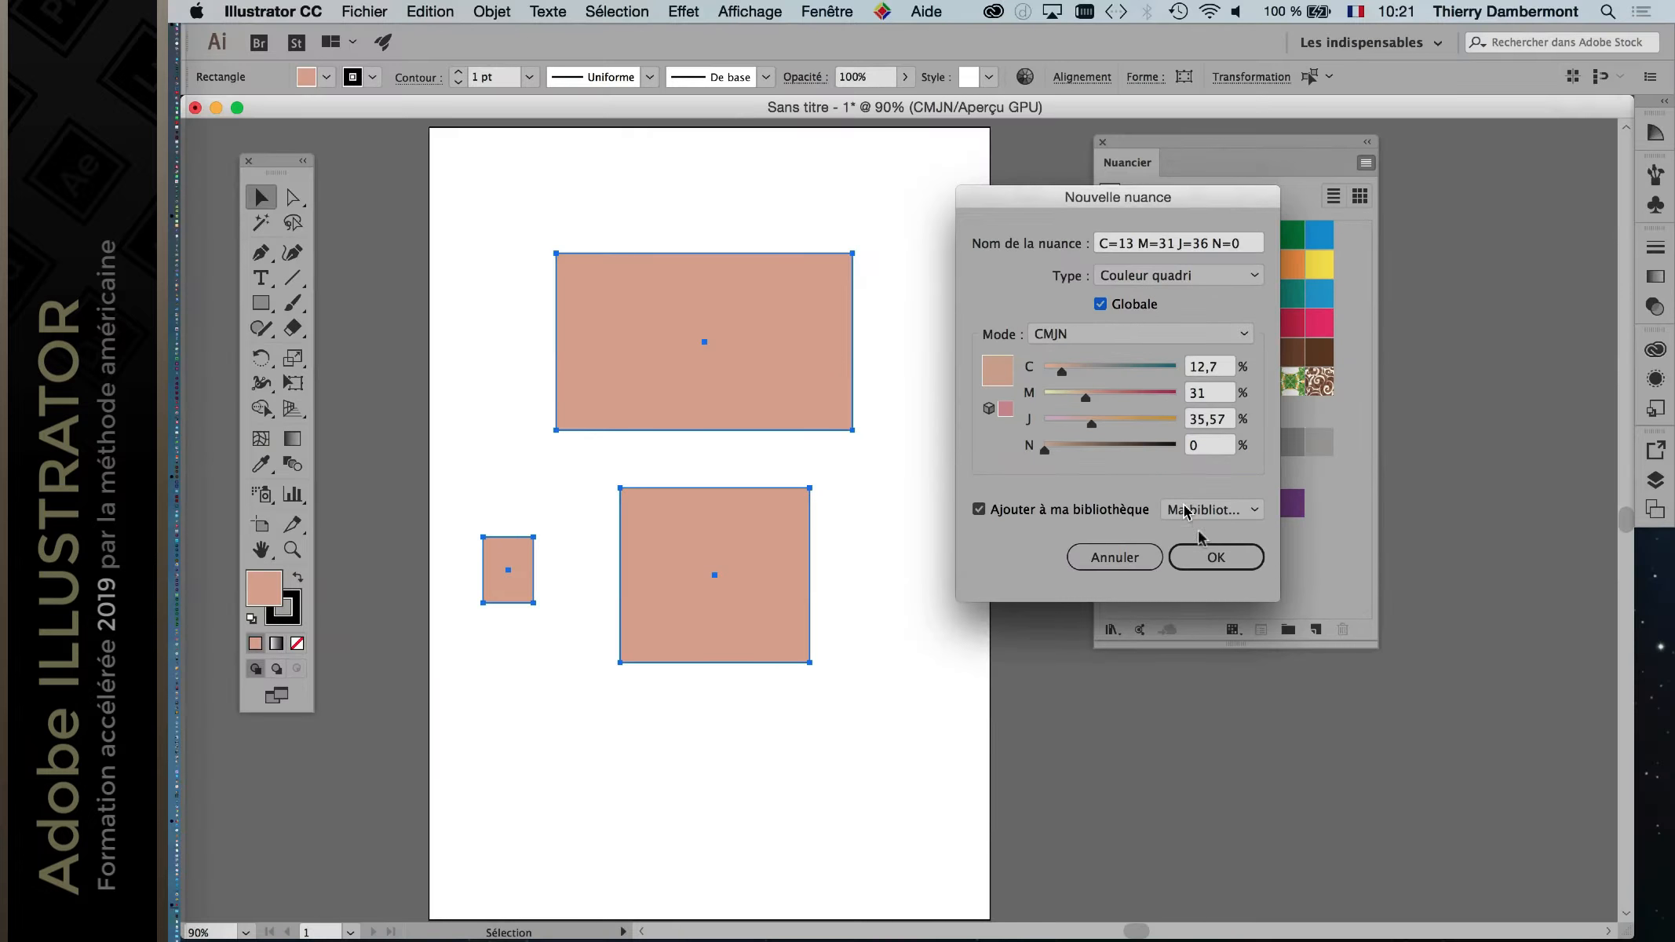
left_click(1307, 813)
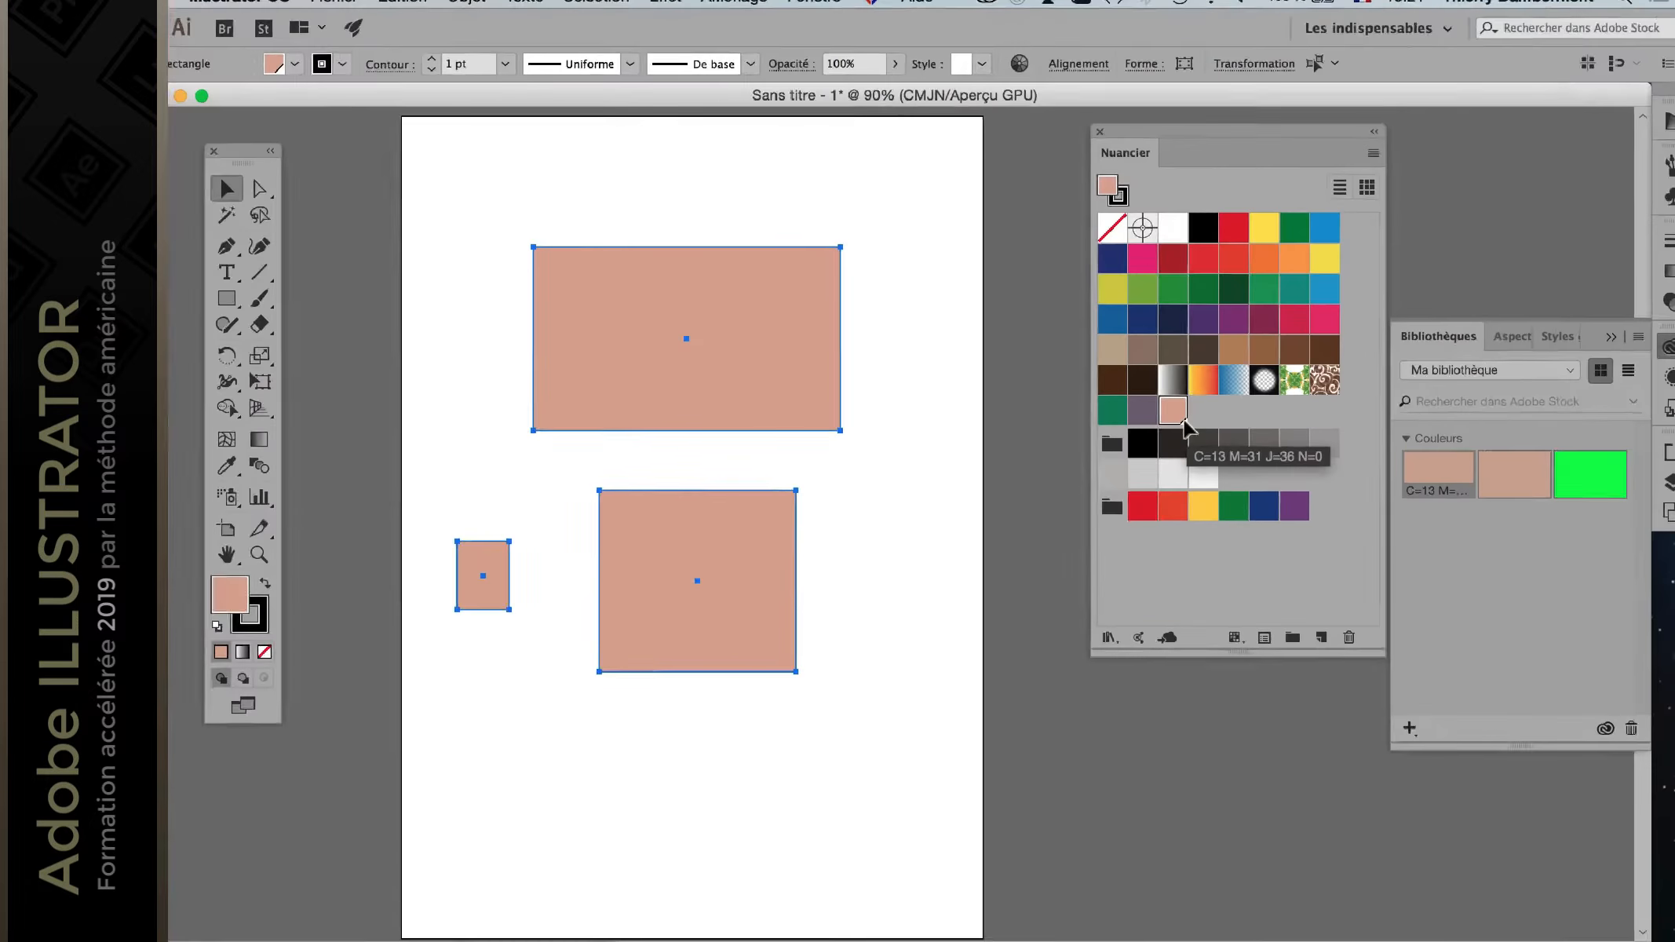
left_click(532, 169)
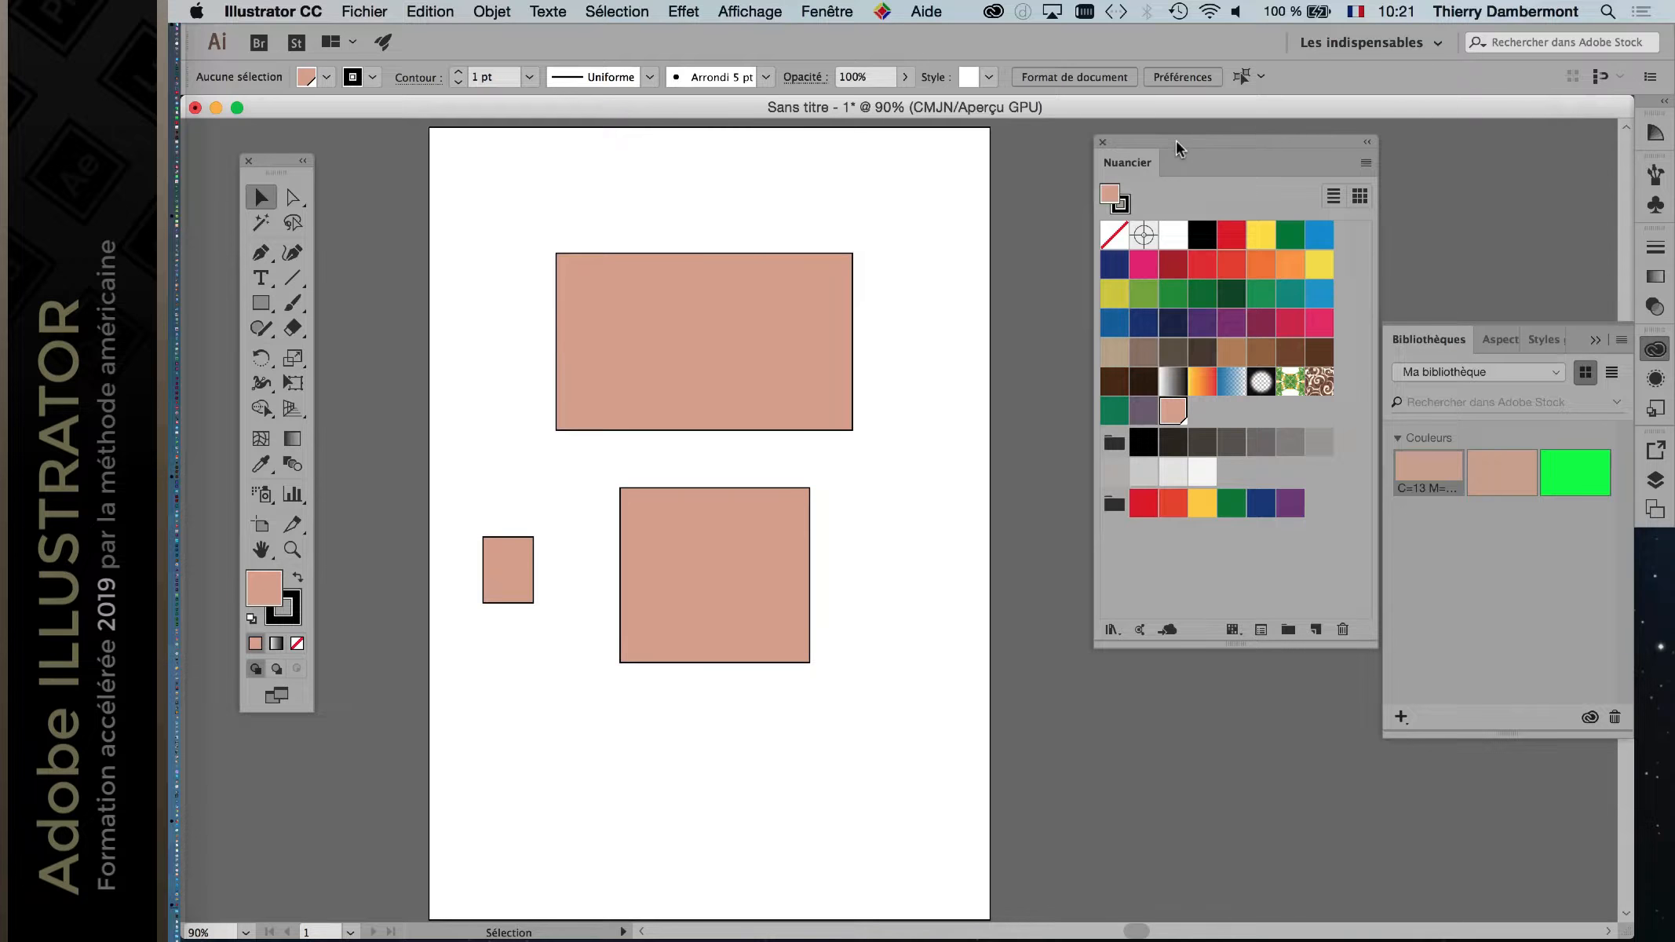
Step: Recolour all the rectangles by editing their global swatch to C=14 M=64 J=57 N=0 with Aperçu enabled
left_click_drag(1177, 140, 1118, 170)
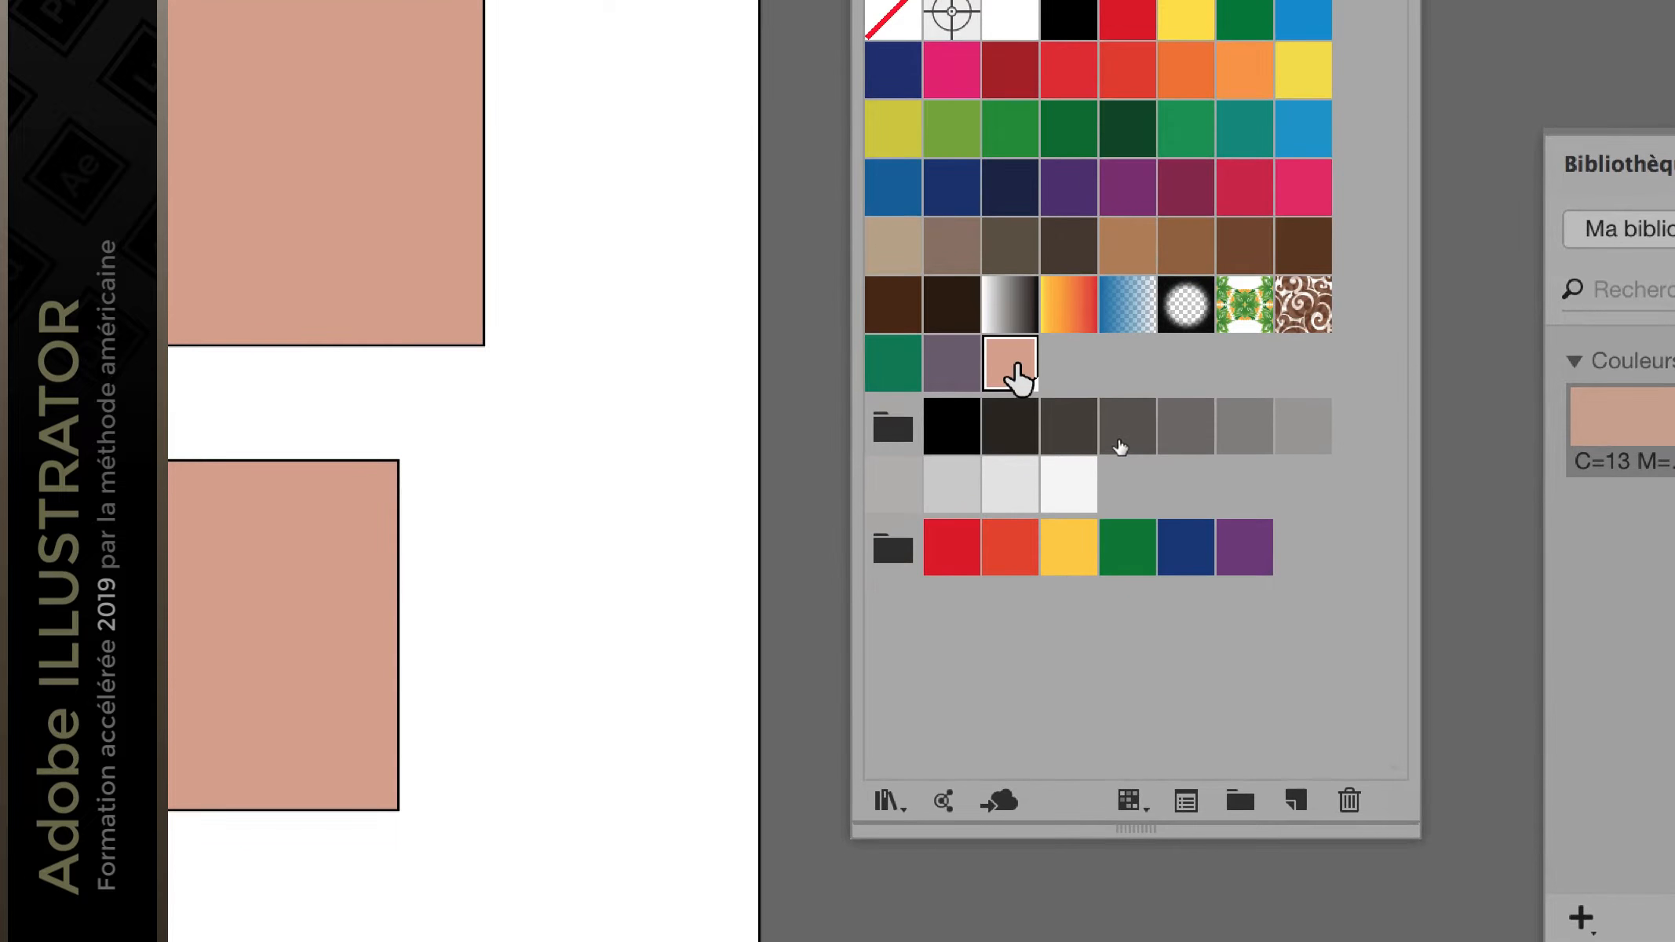
double_click(1018, 375)
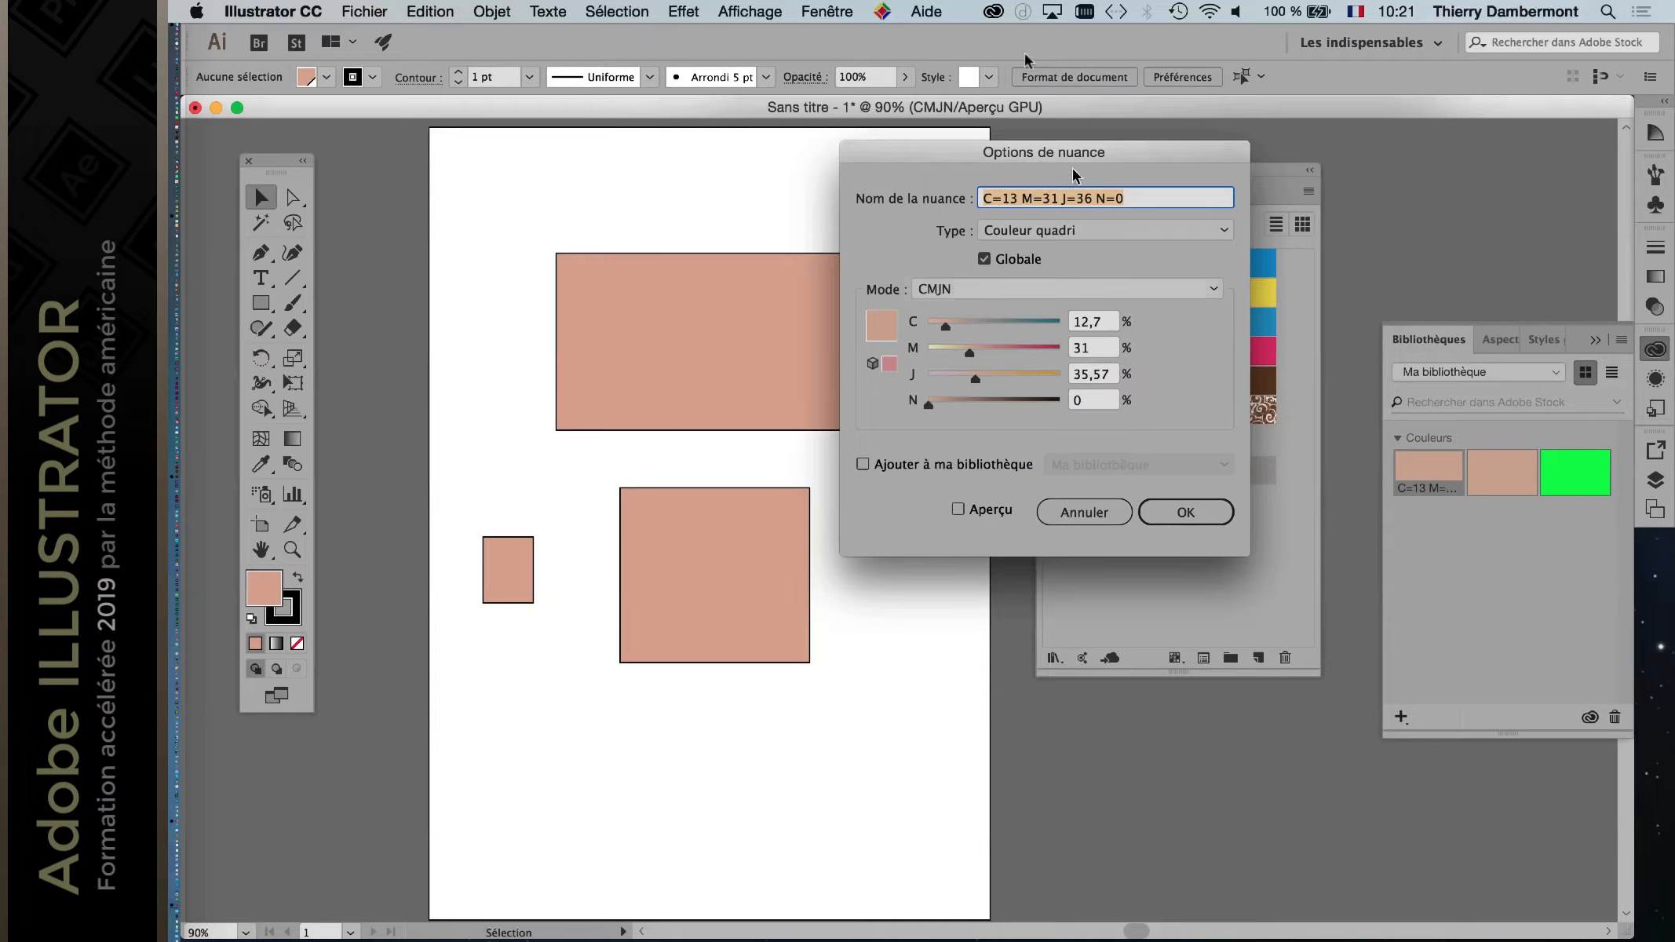
left_click_drag(1088, 151, 1276, 154)
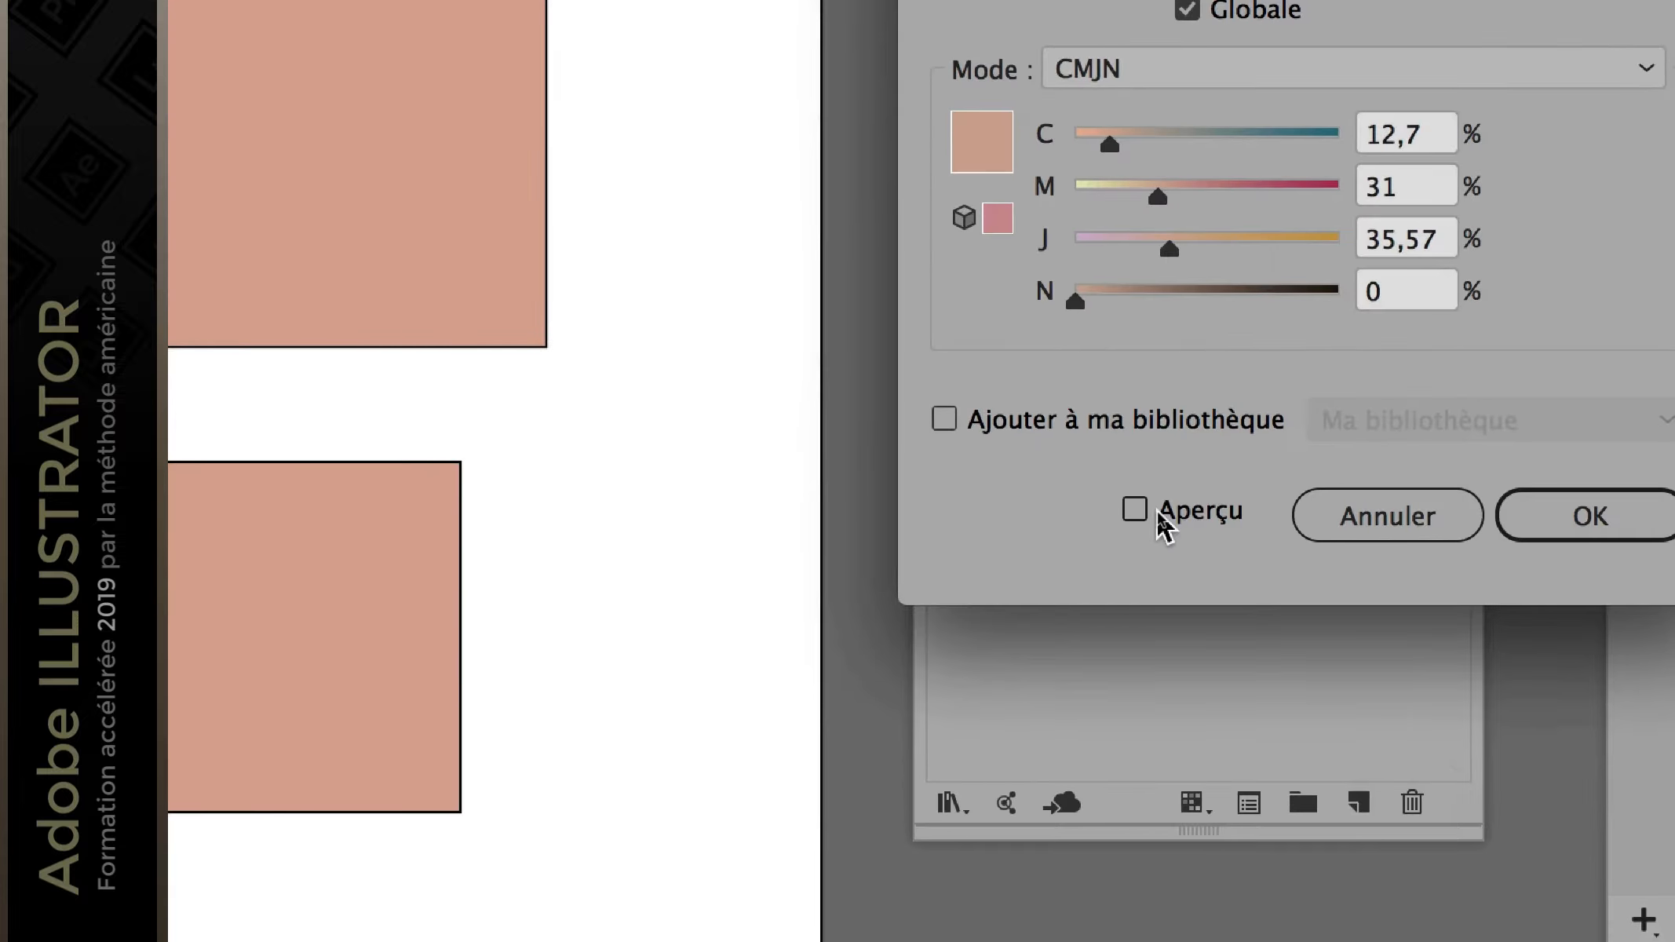
left_click(1147, 513)
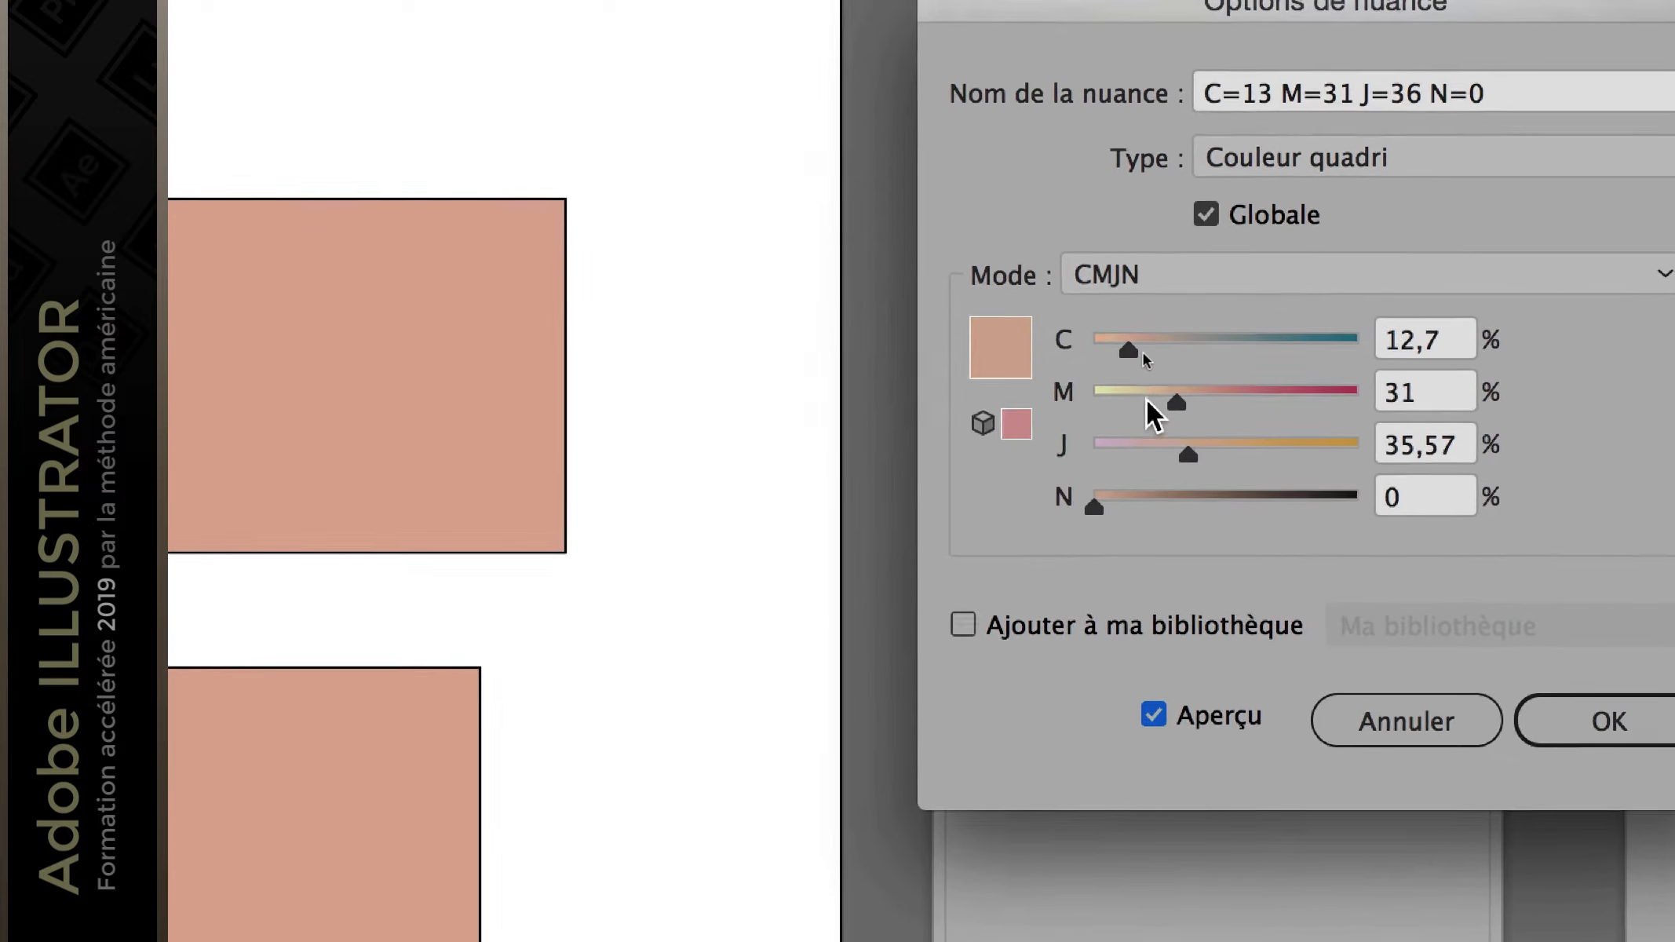
left_click_drag(1158, 196, 1122, 195)
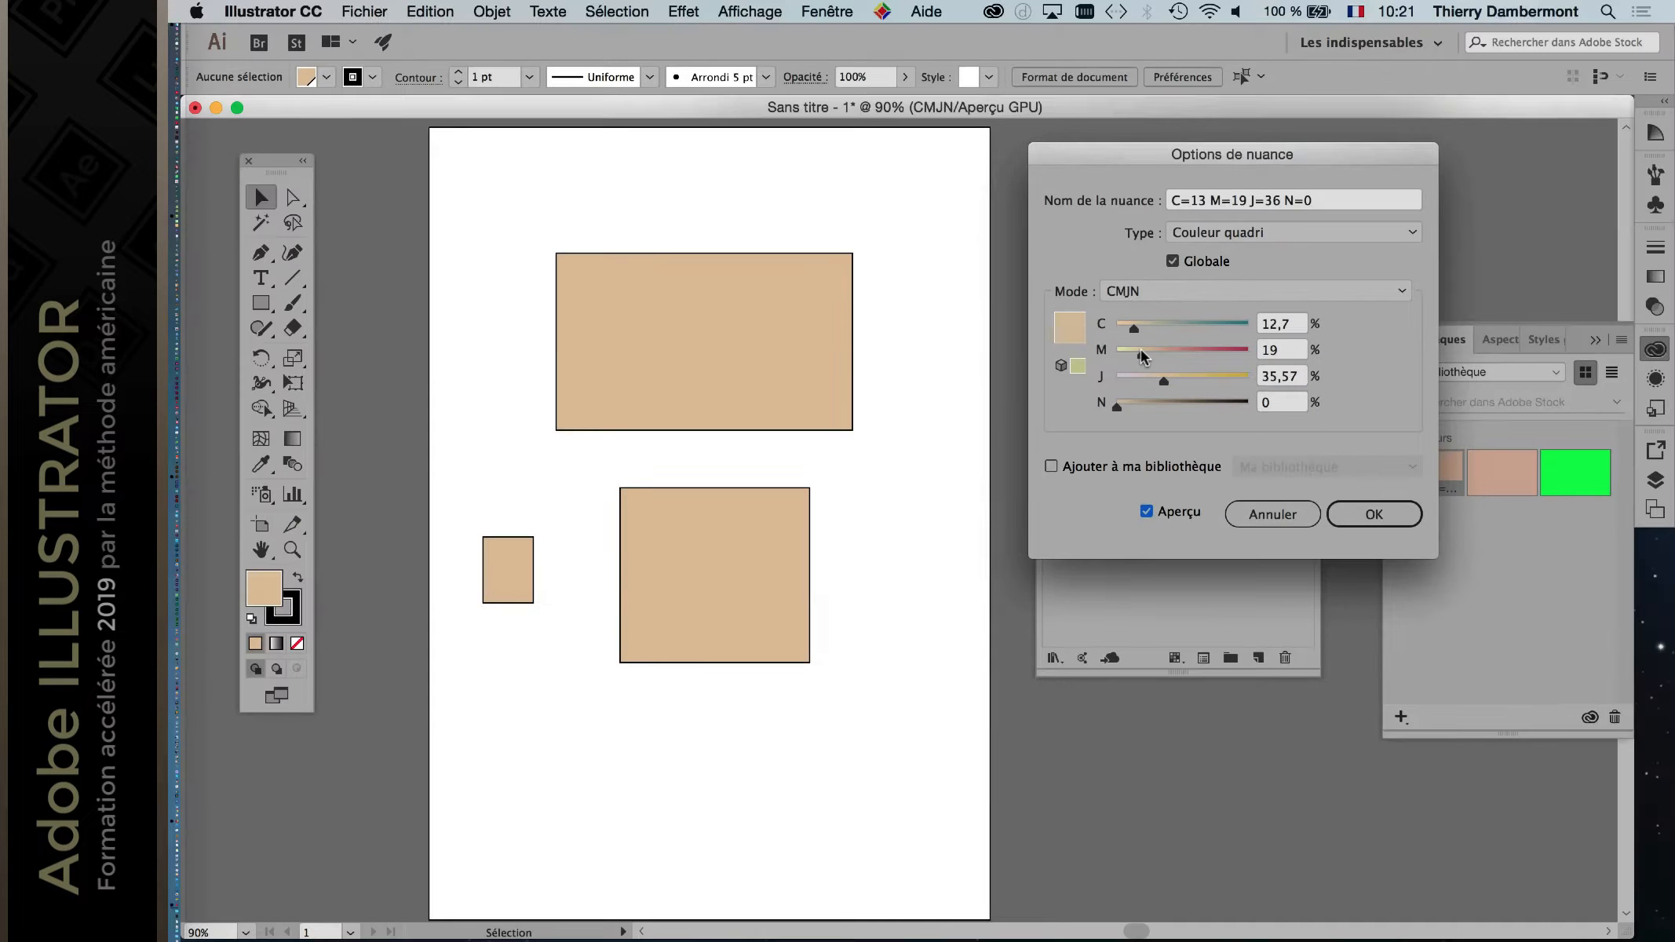
left_click_drag(1131, 353, 1210, 328)
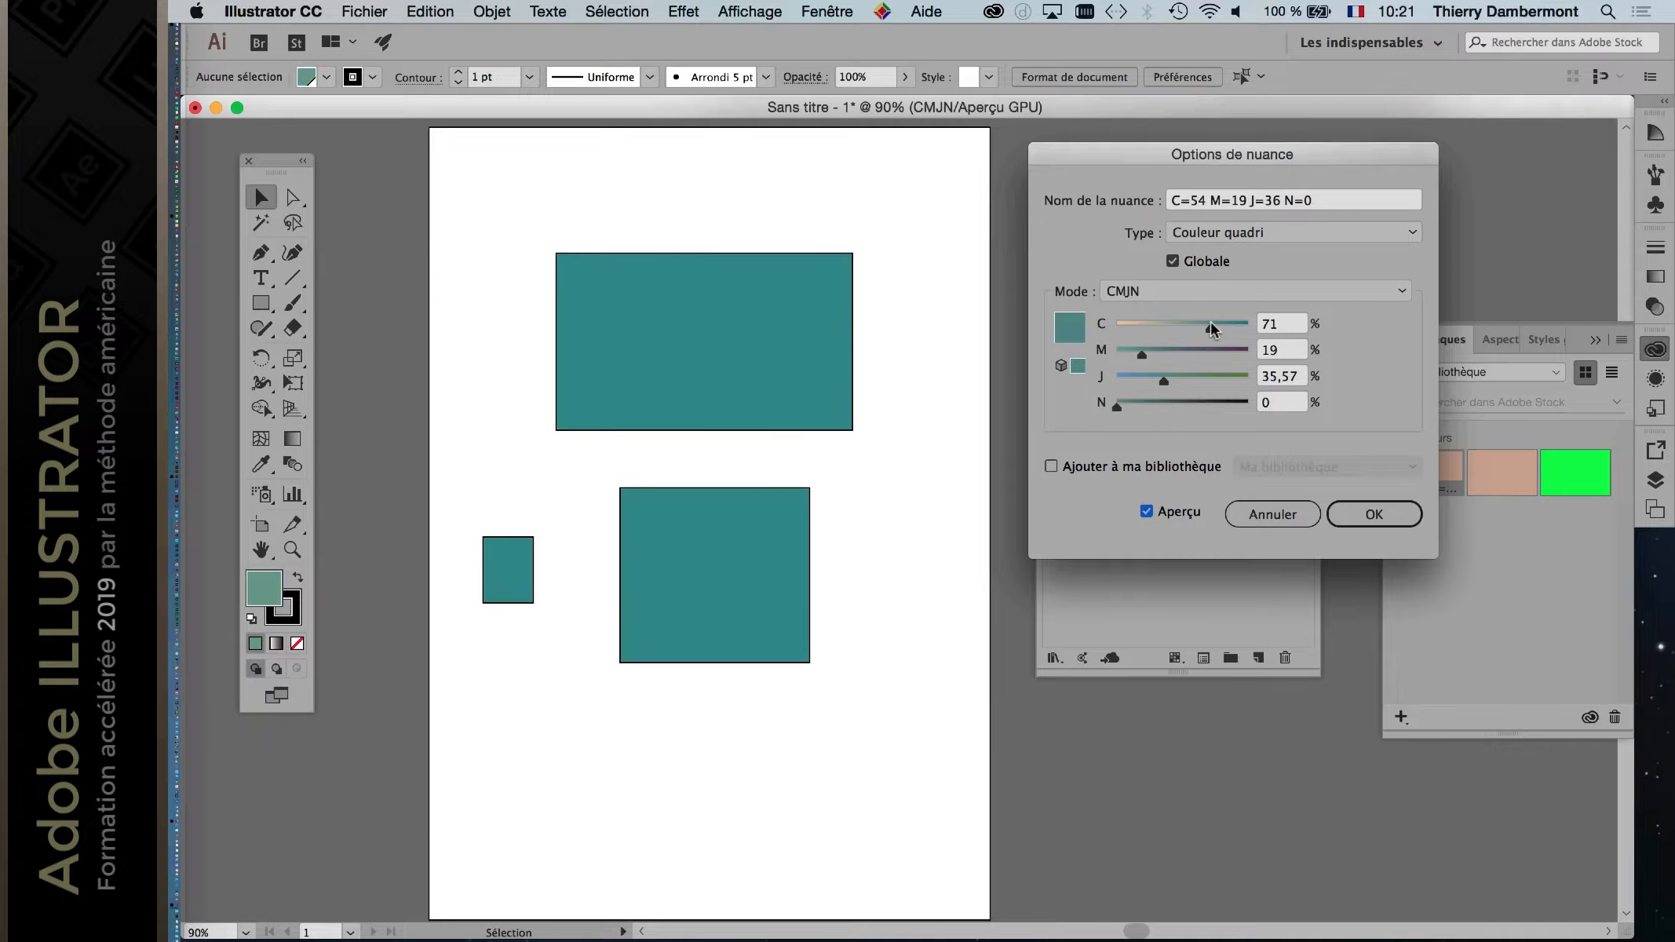
left_click(1199, 351)
left_click(1191, 377)
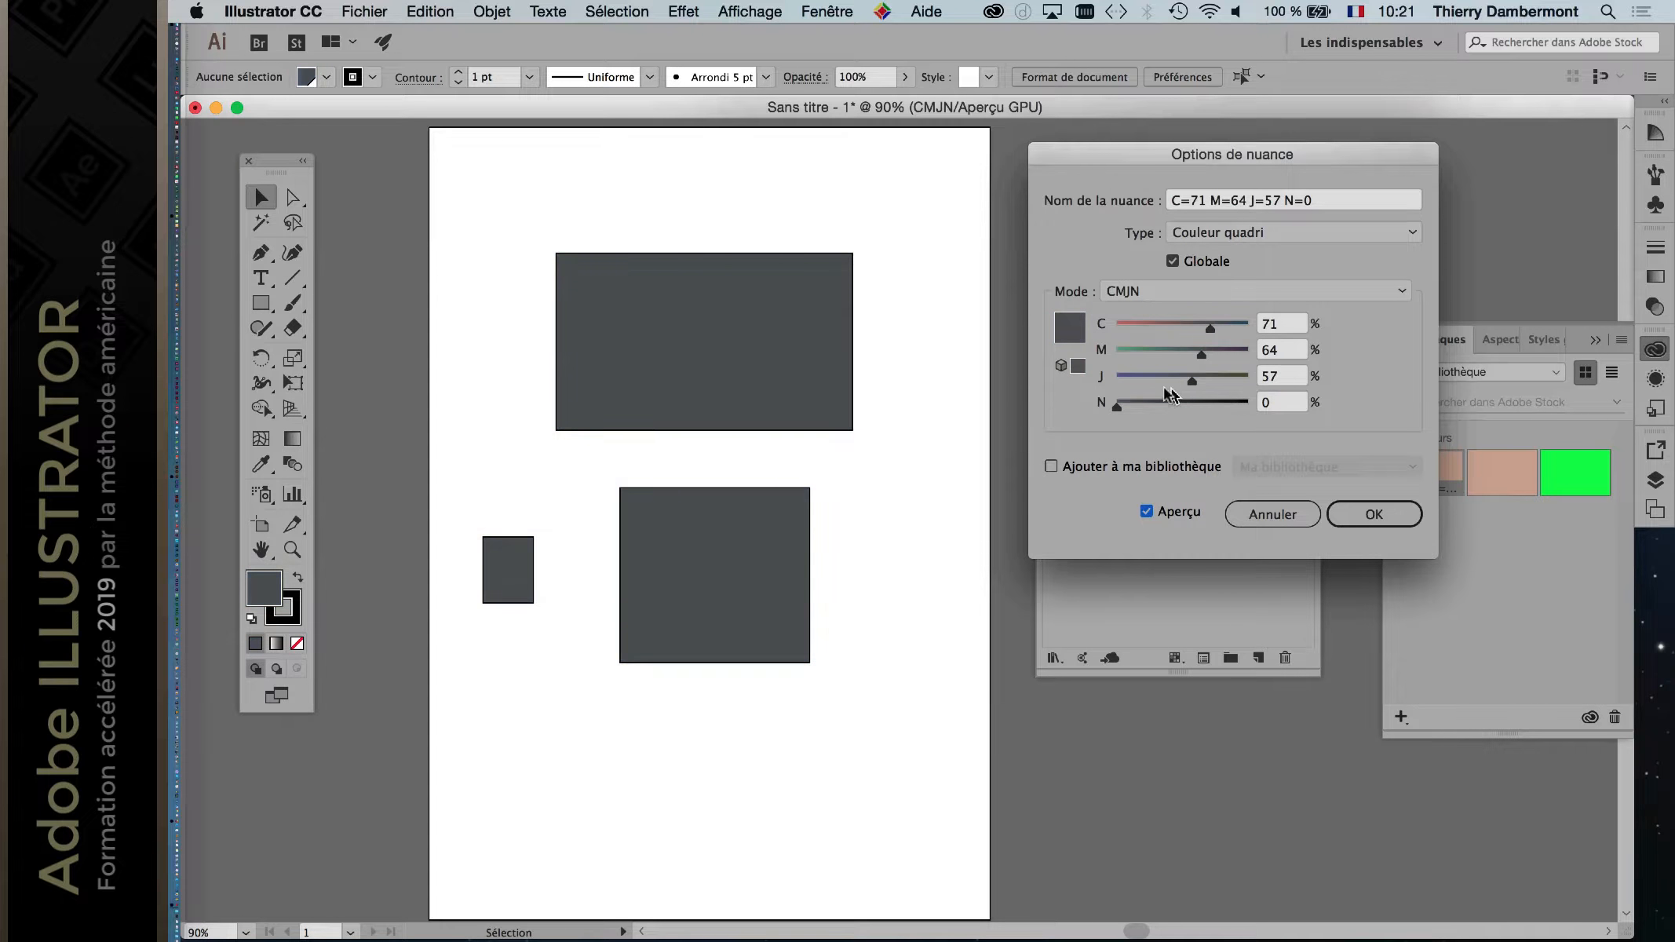
left_click(1134, 326)
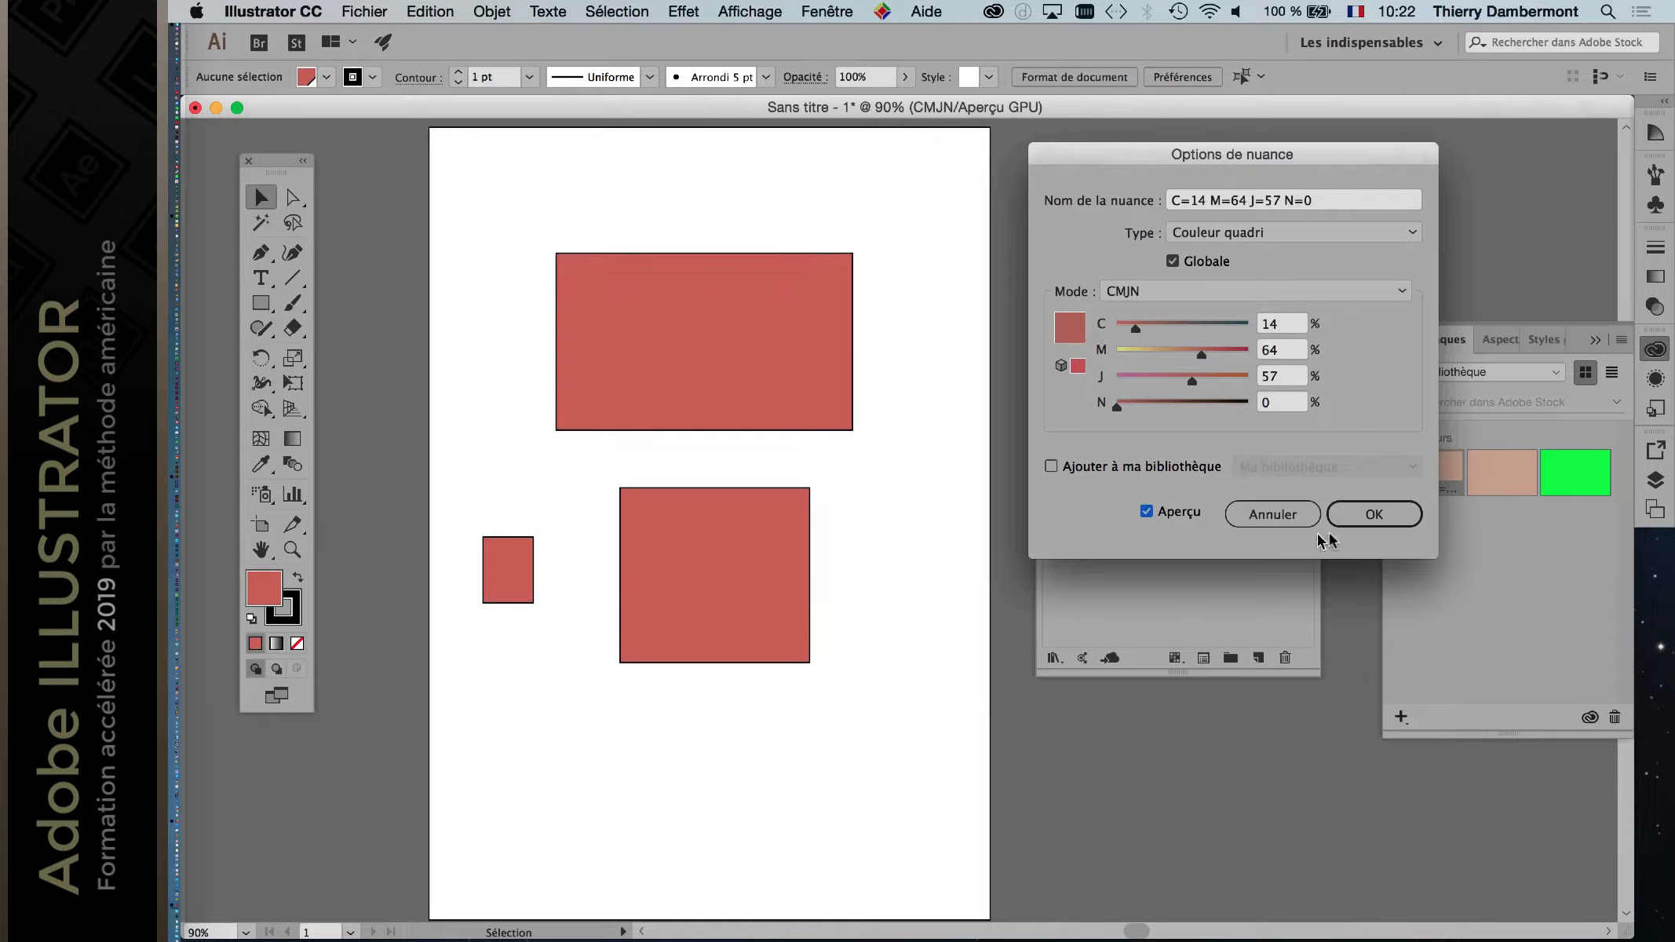
left_click(1374, 515)
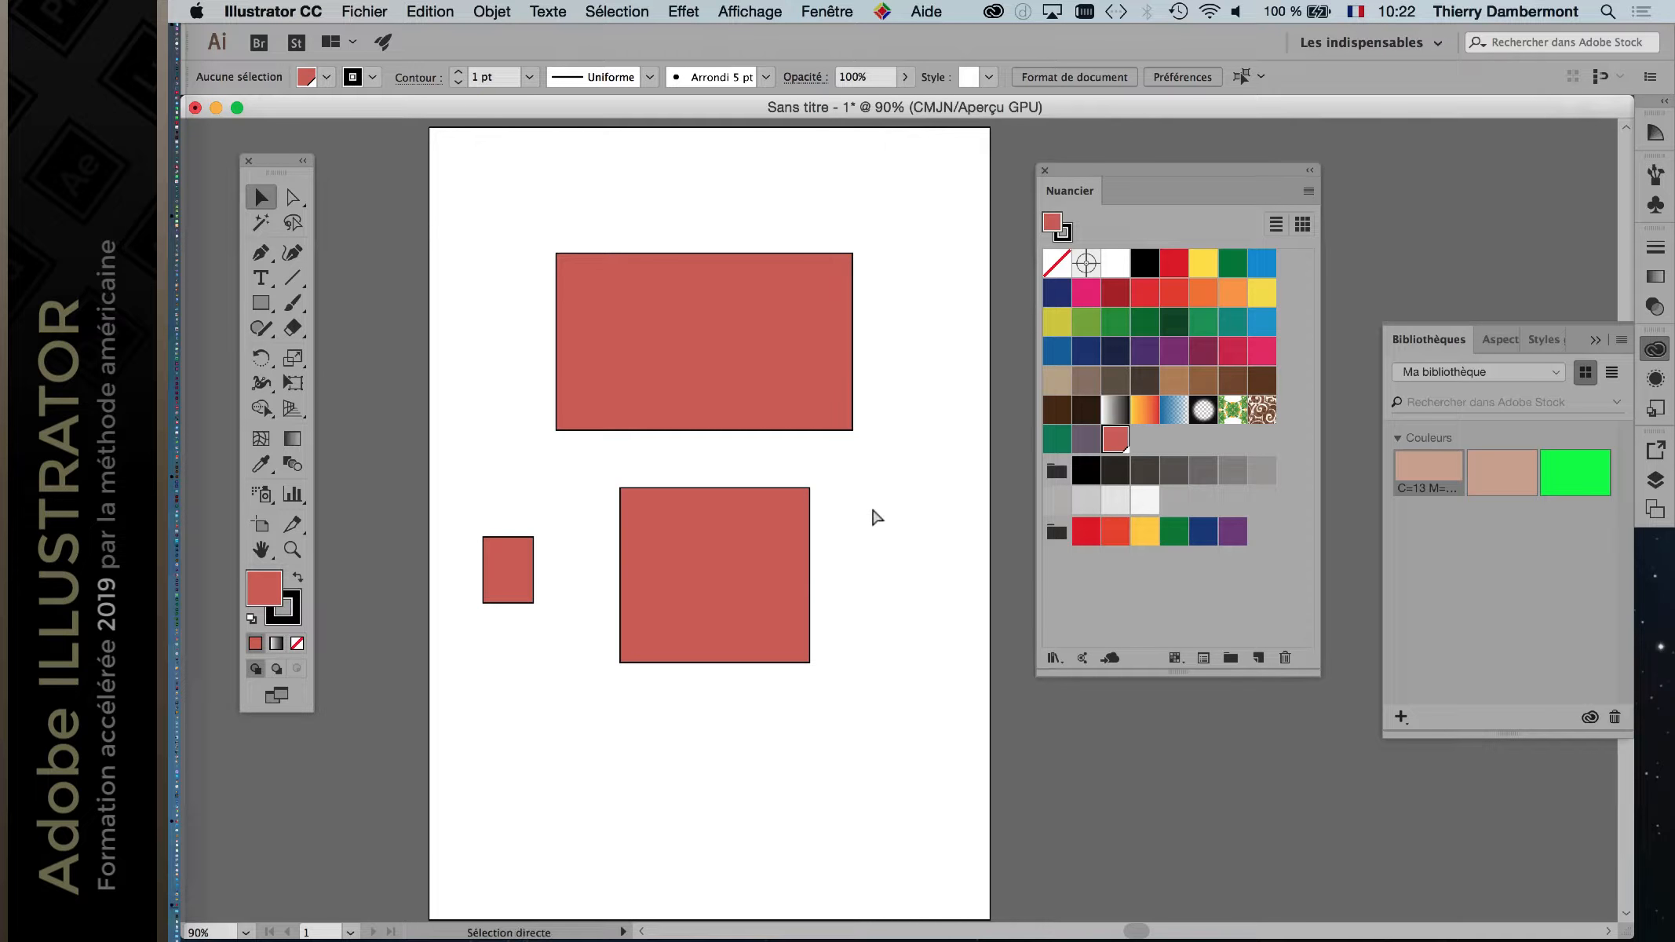
Step: Try selecting the two lower rectangles, first with a marquee and also by adding the nearly square one to the small one
left_click(685, 567)
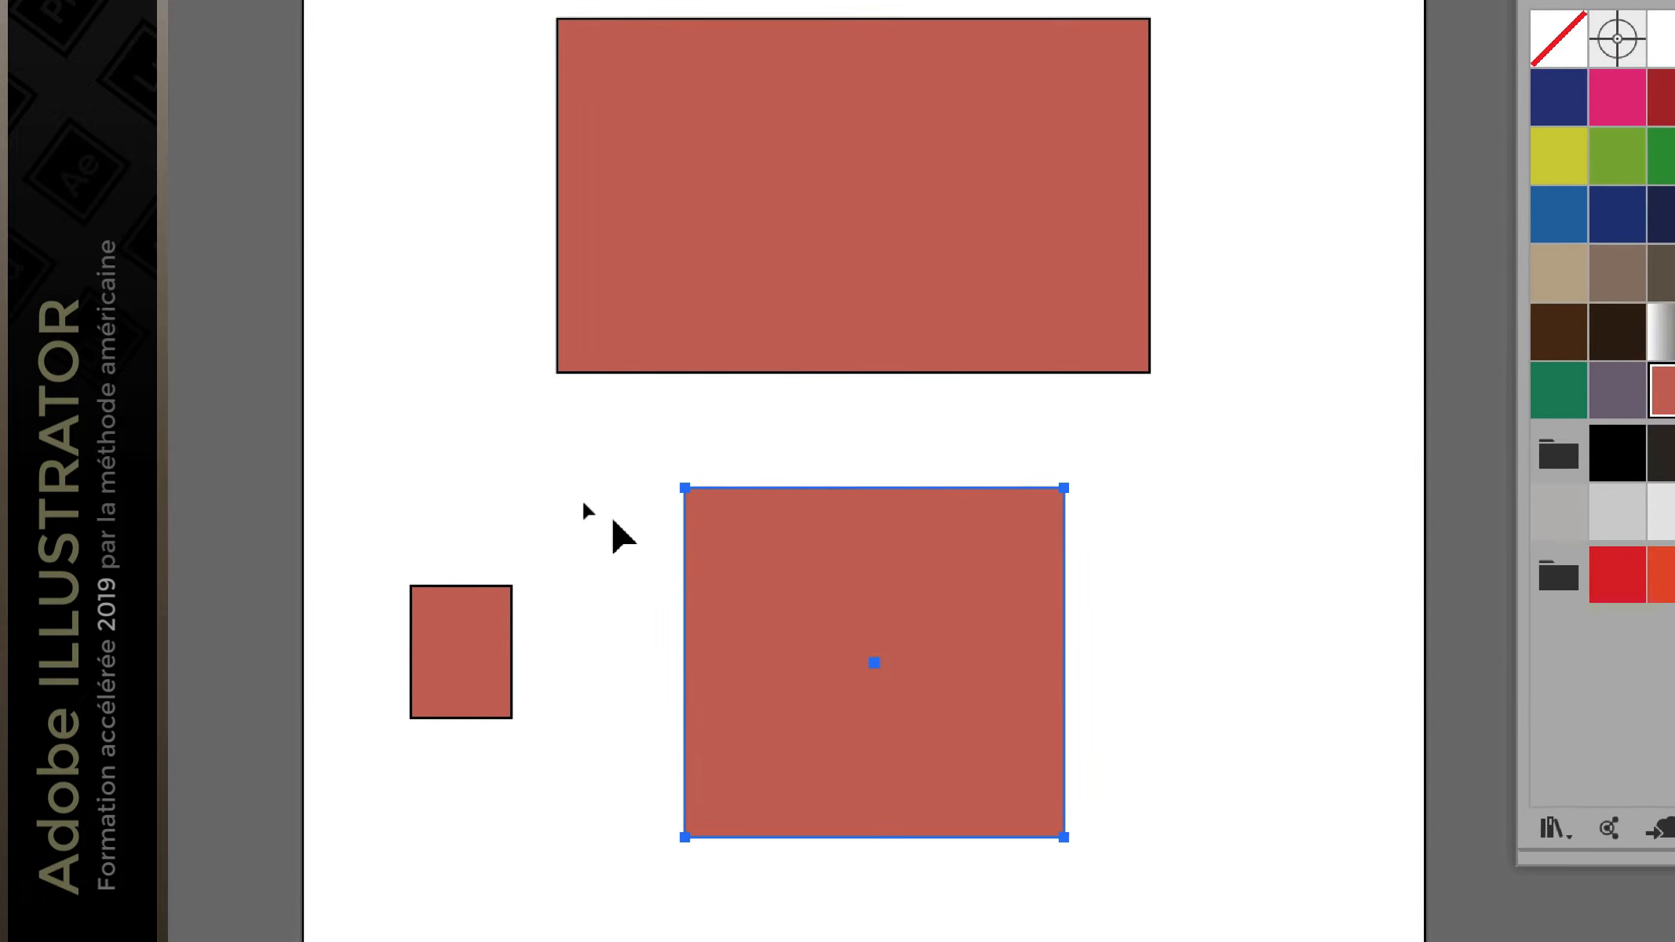
left_click(613, 521)
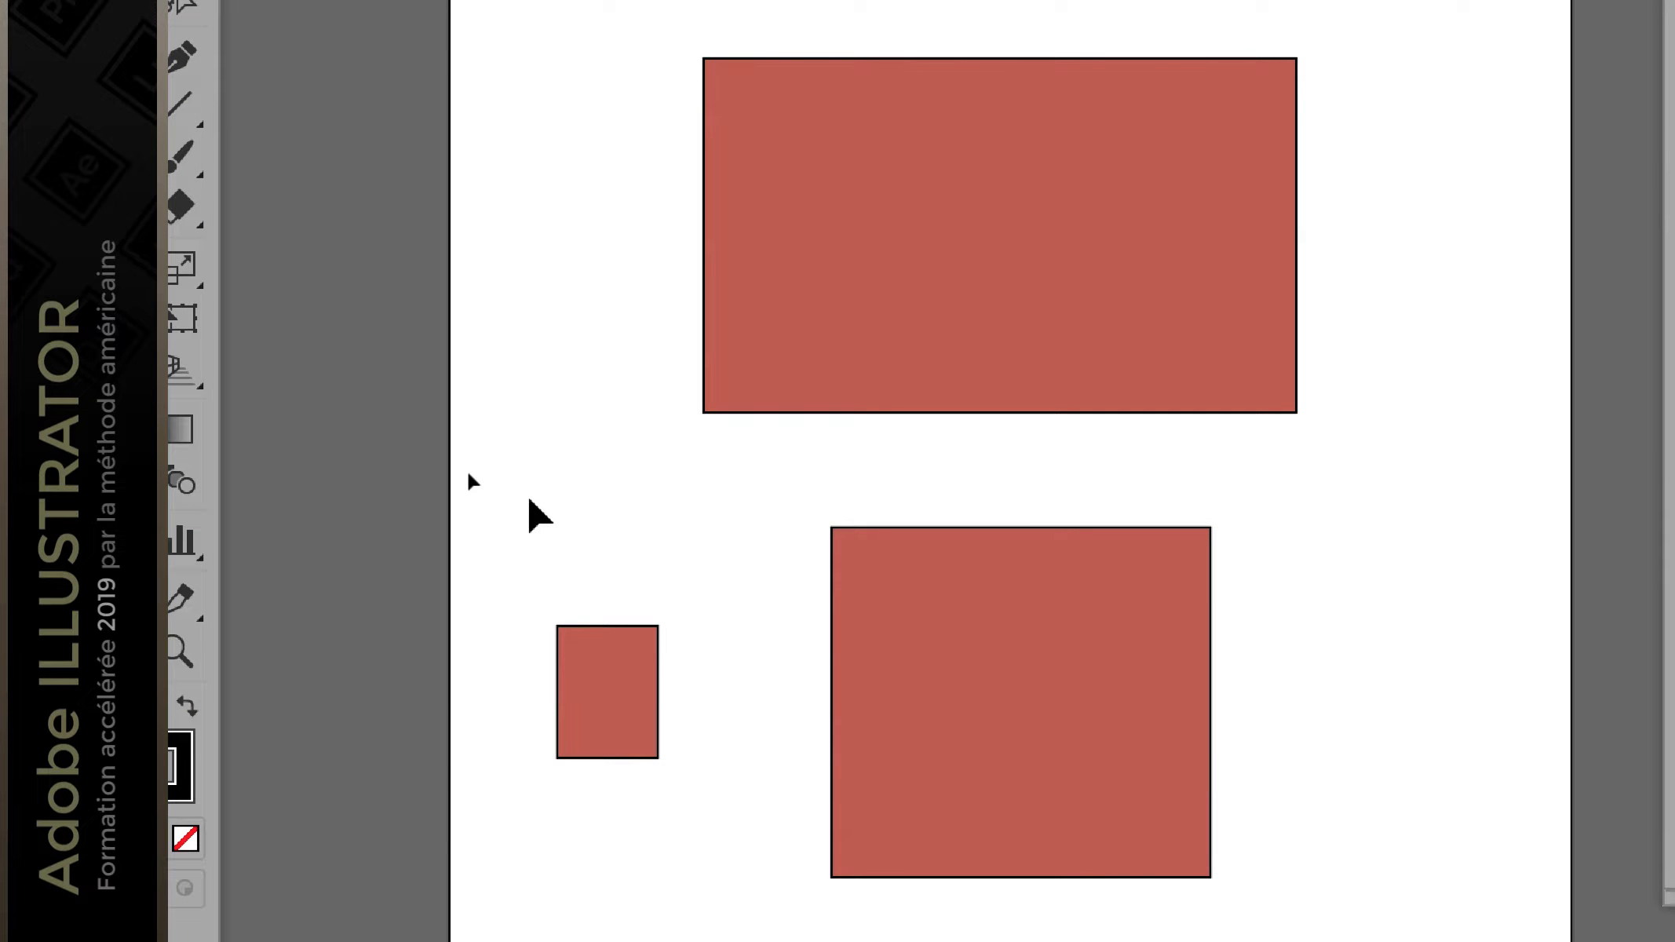
left_click_drag(527, 501, 655, 573)
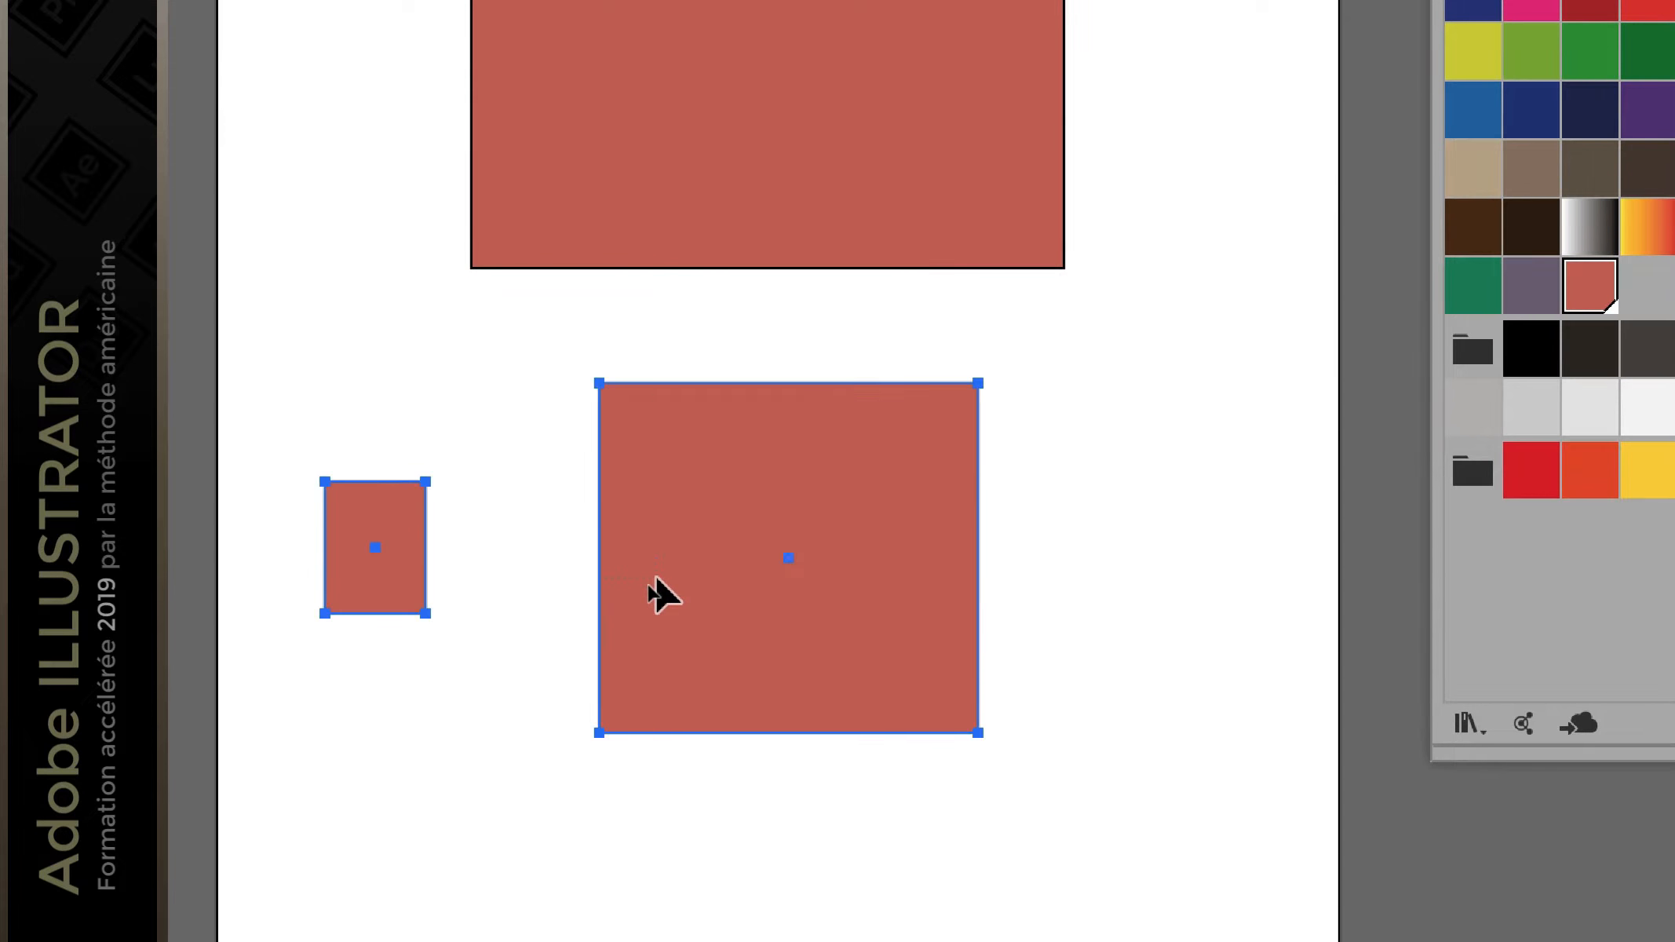
left_click(614, 559)
left_click(483, 573)
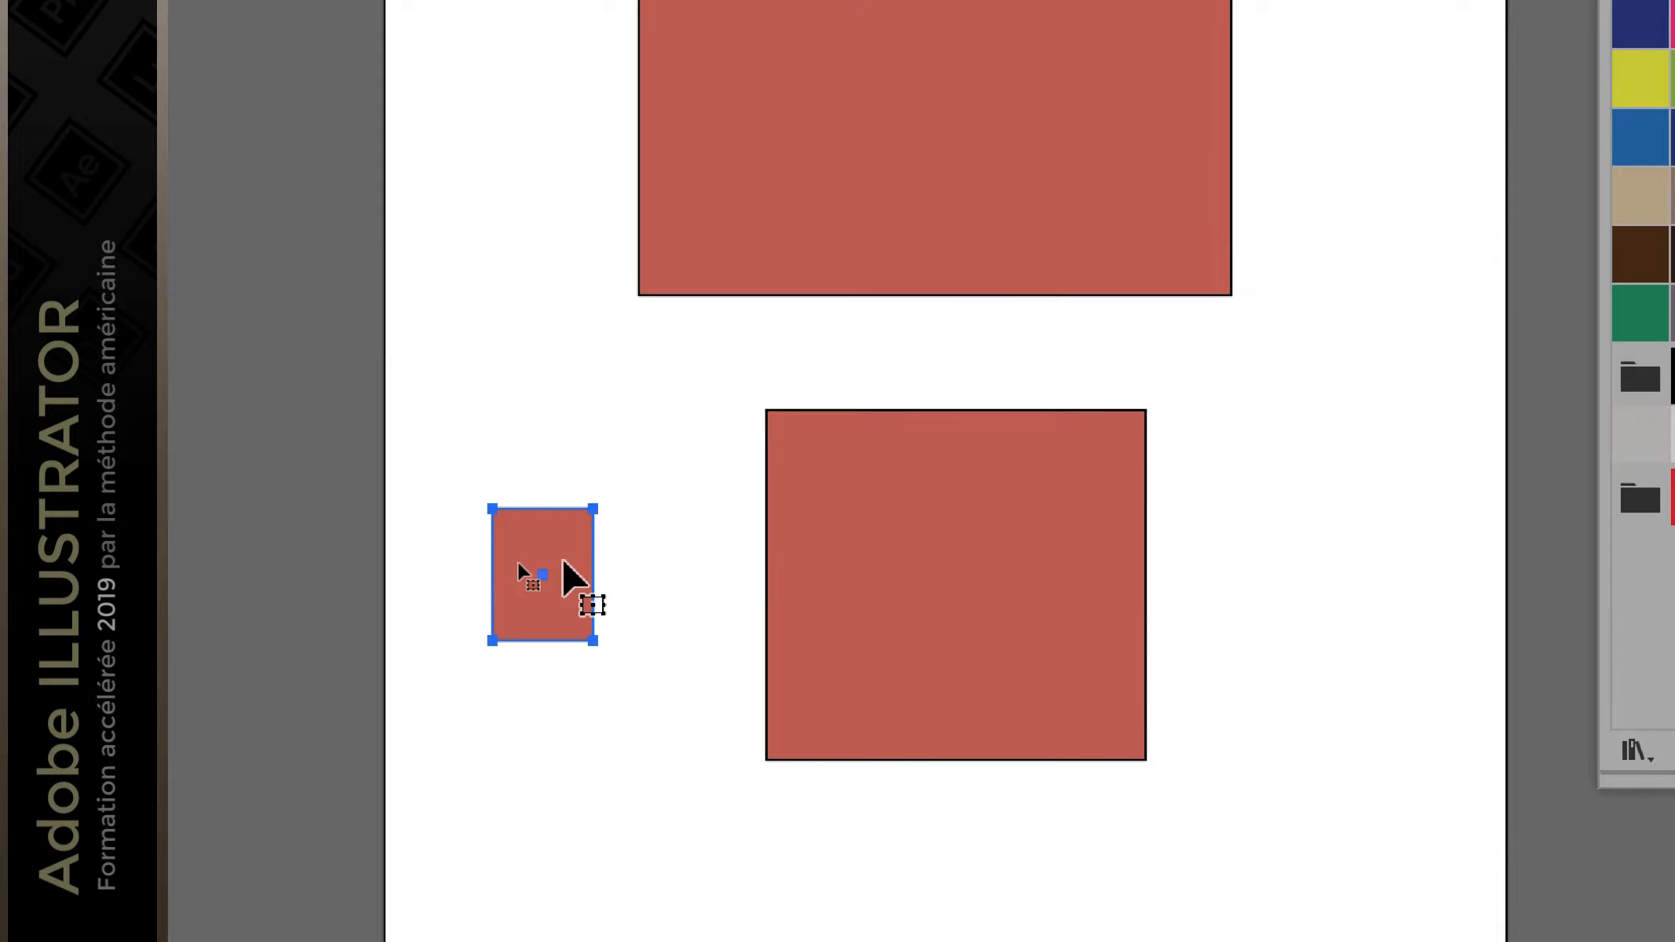
left_click(779, 559, "shift")
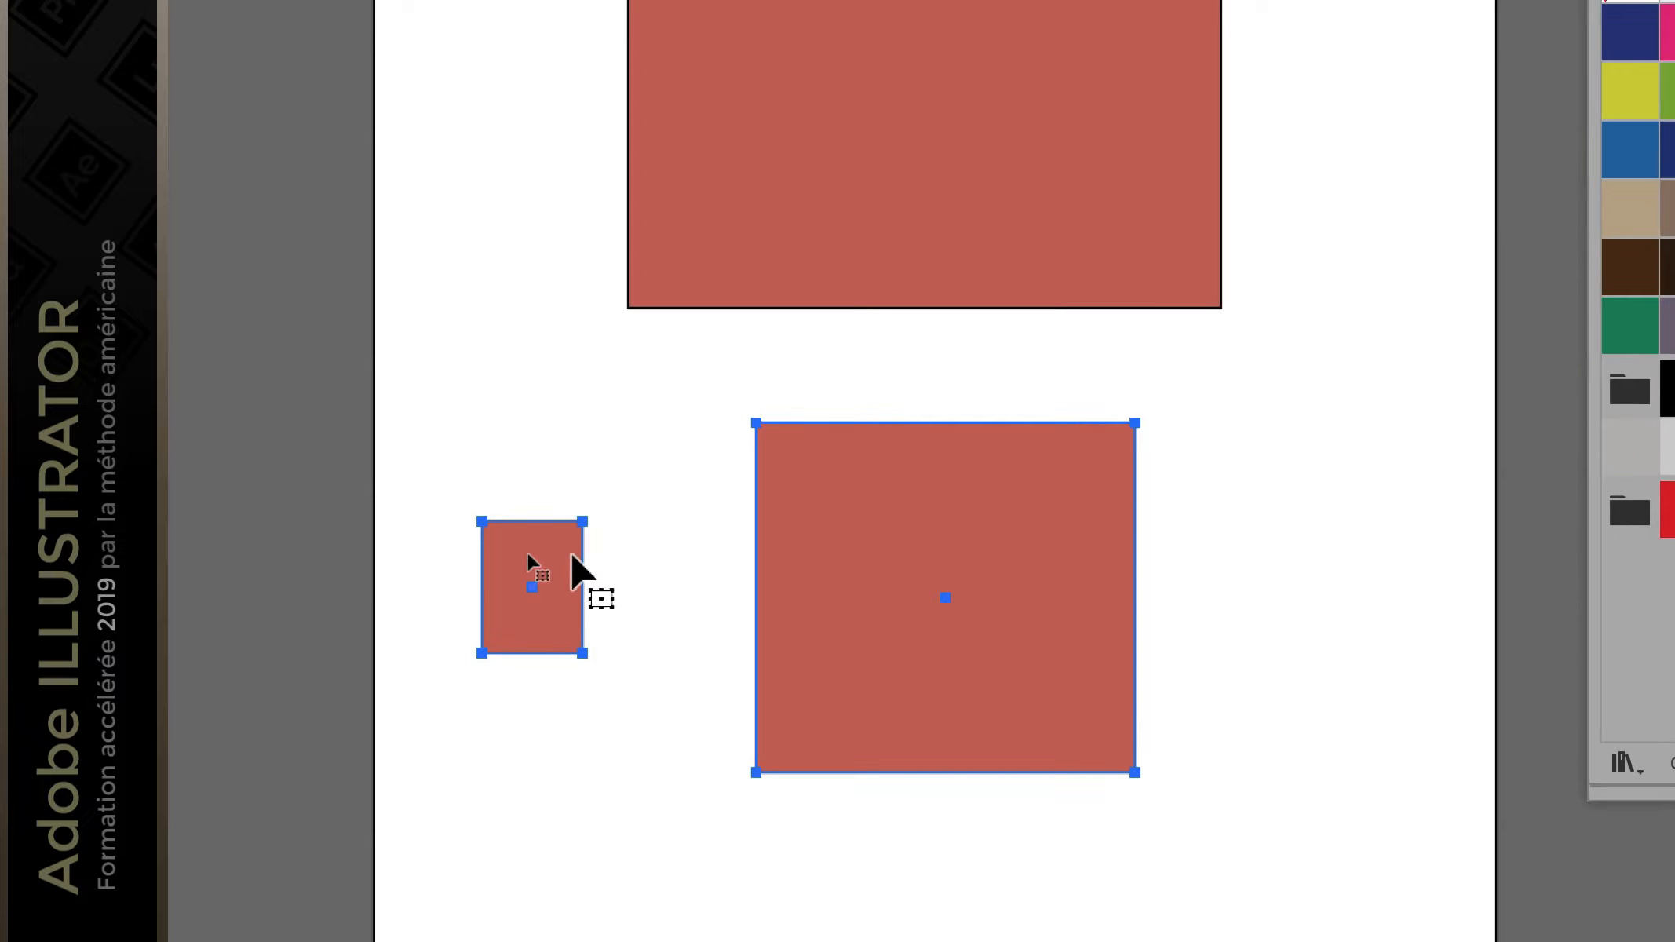
left_click(436, 543)
left_click(558, 483)
Step: Select the small rectangle and the nearly square one together and delete both
left_click(549, 536)
left_click(843, 579, "shift")
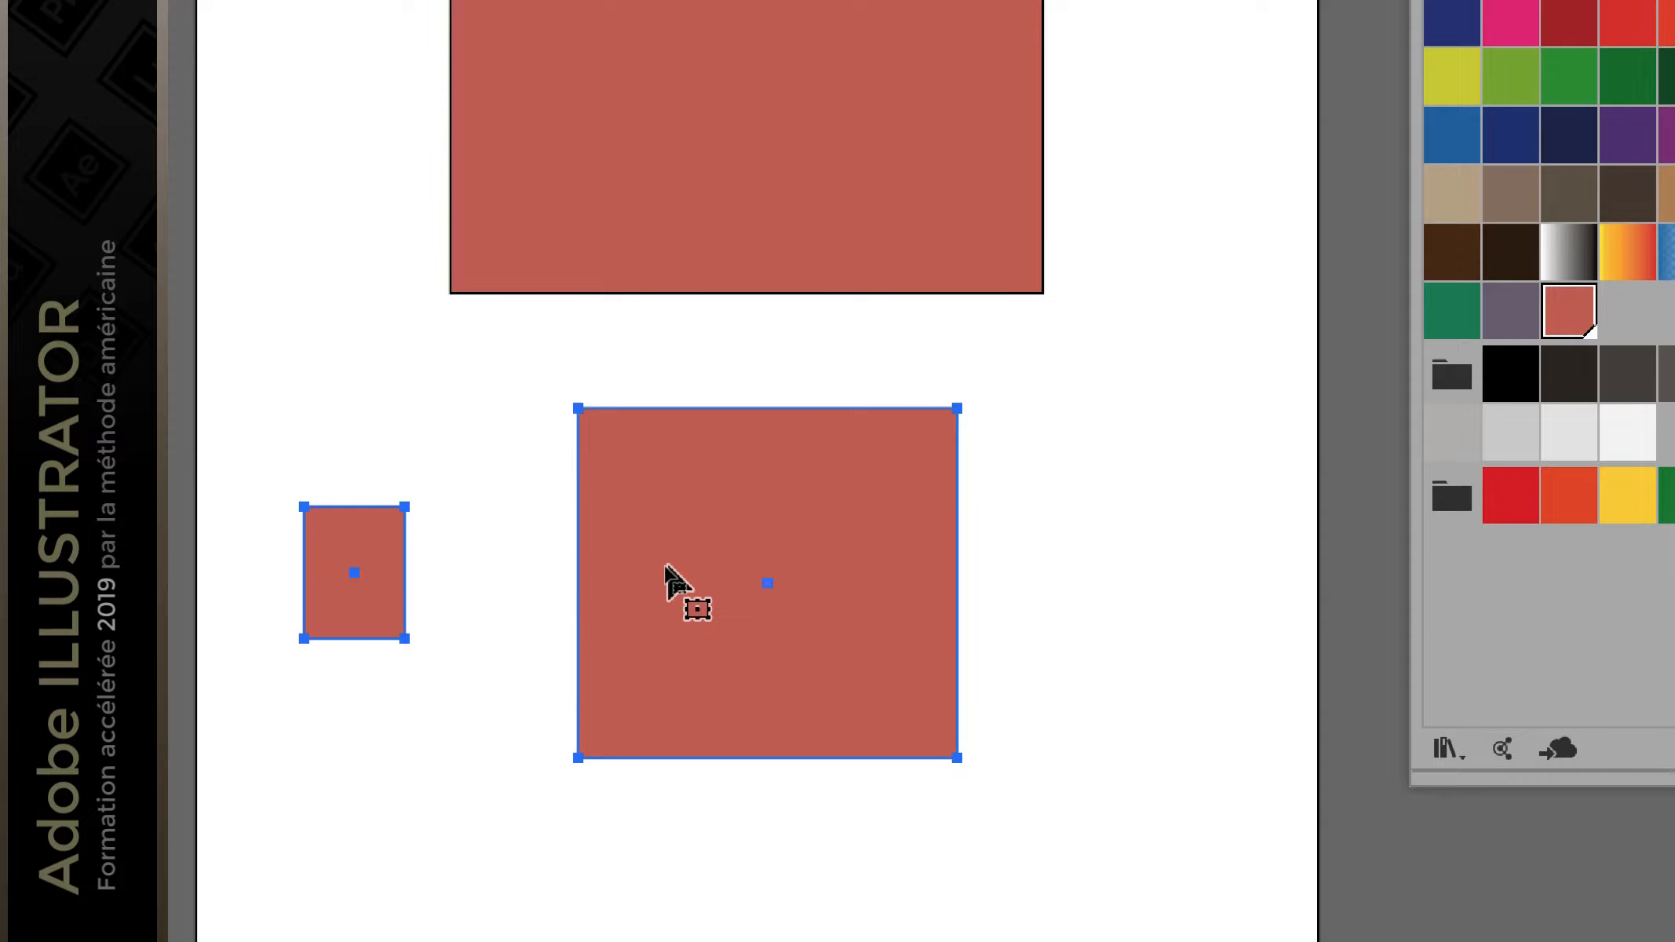
key("Delete")
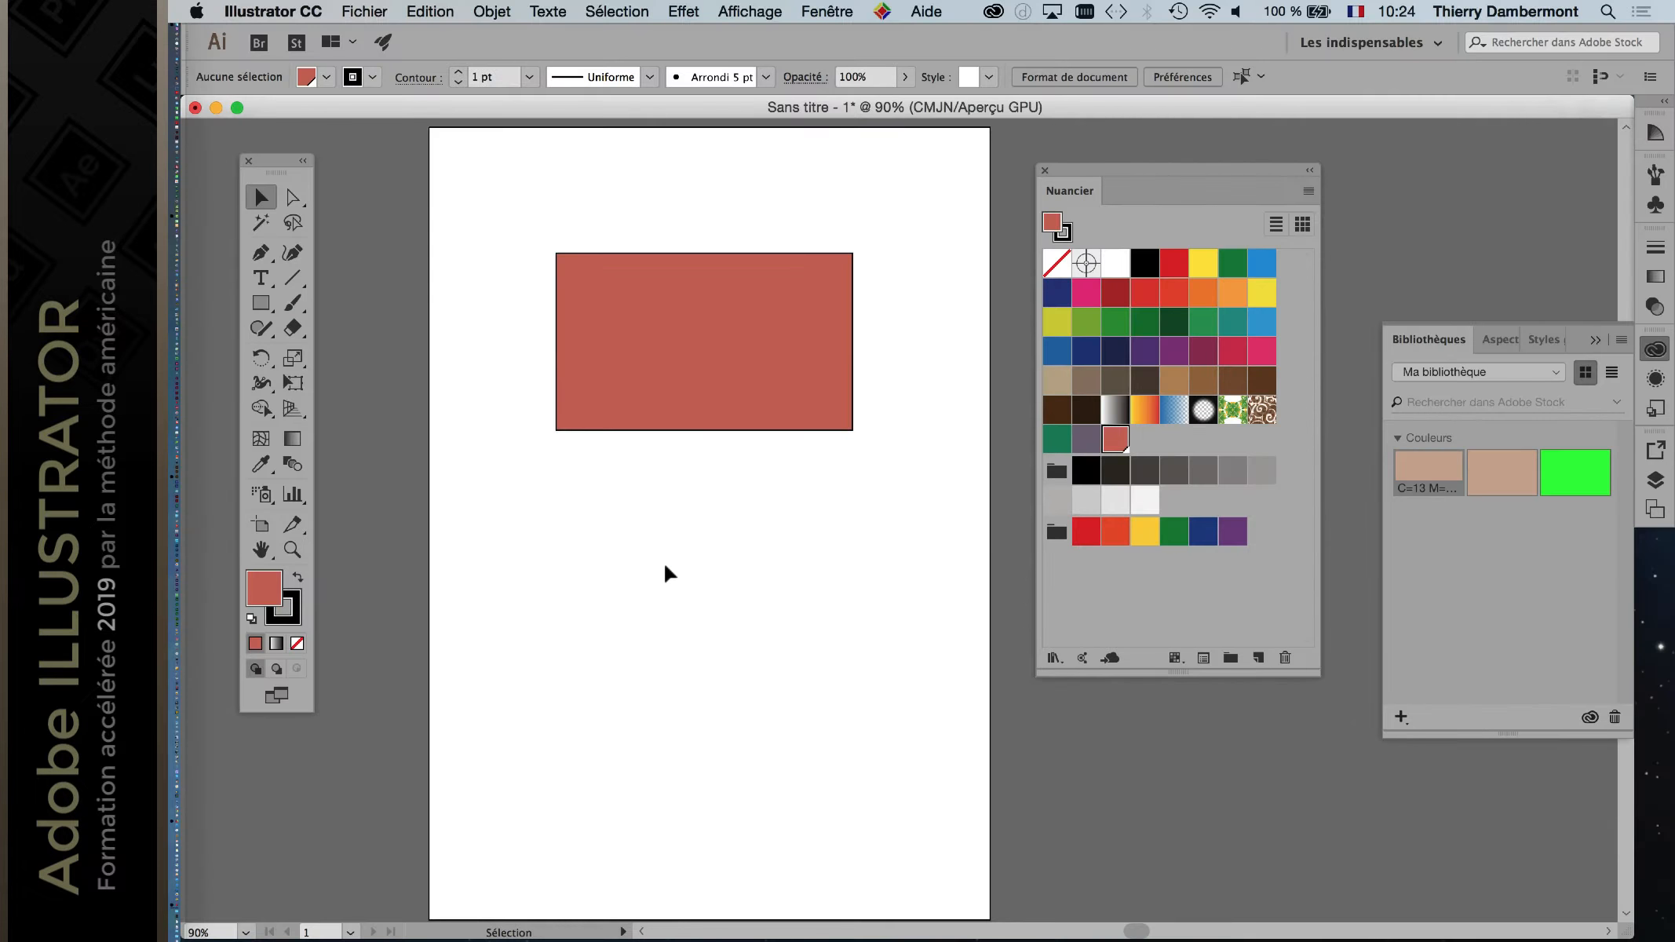
left_click(662, 336)
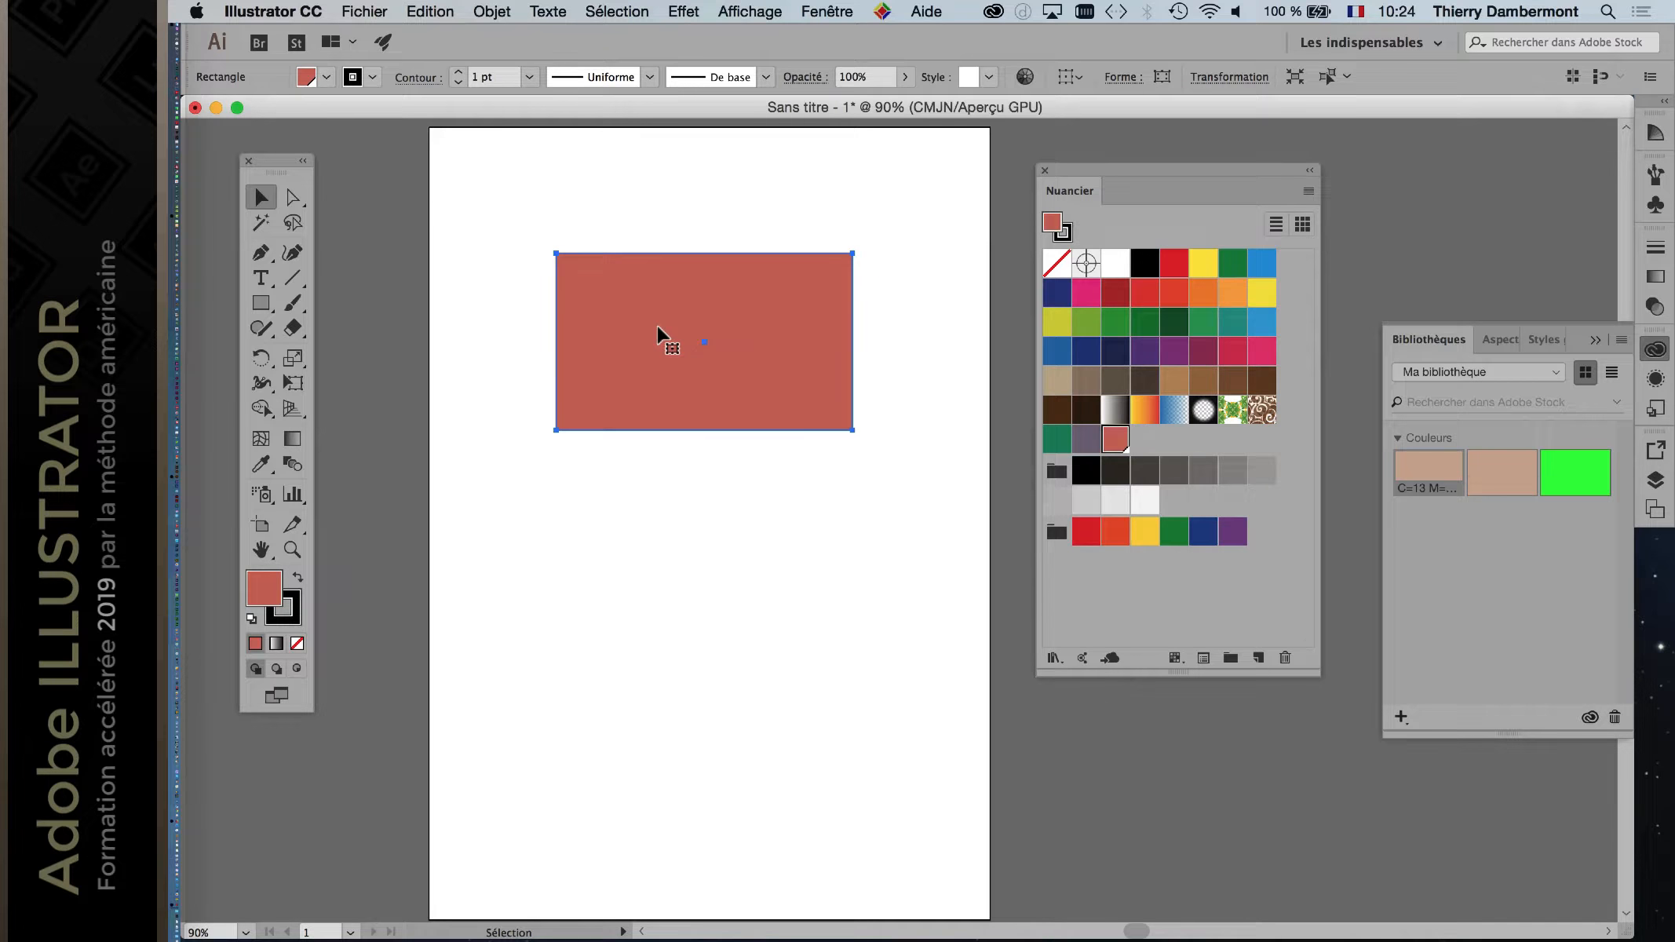
left_click(749, 9)
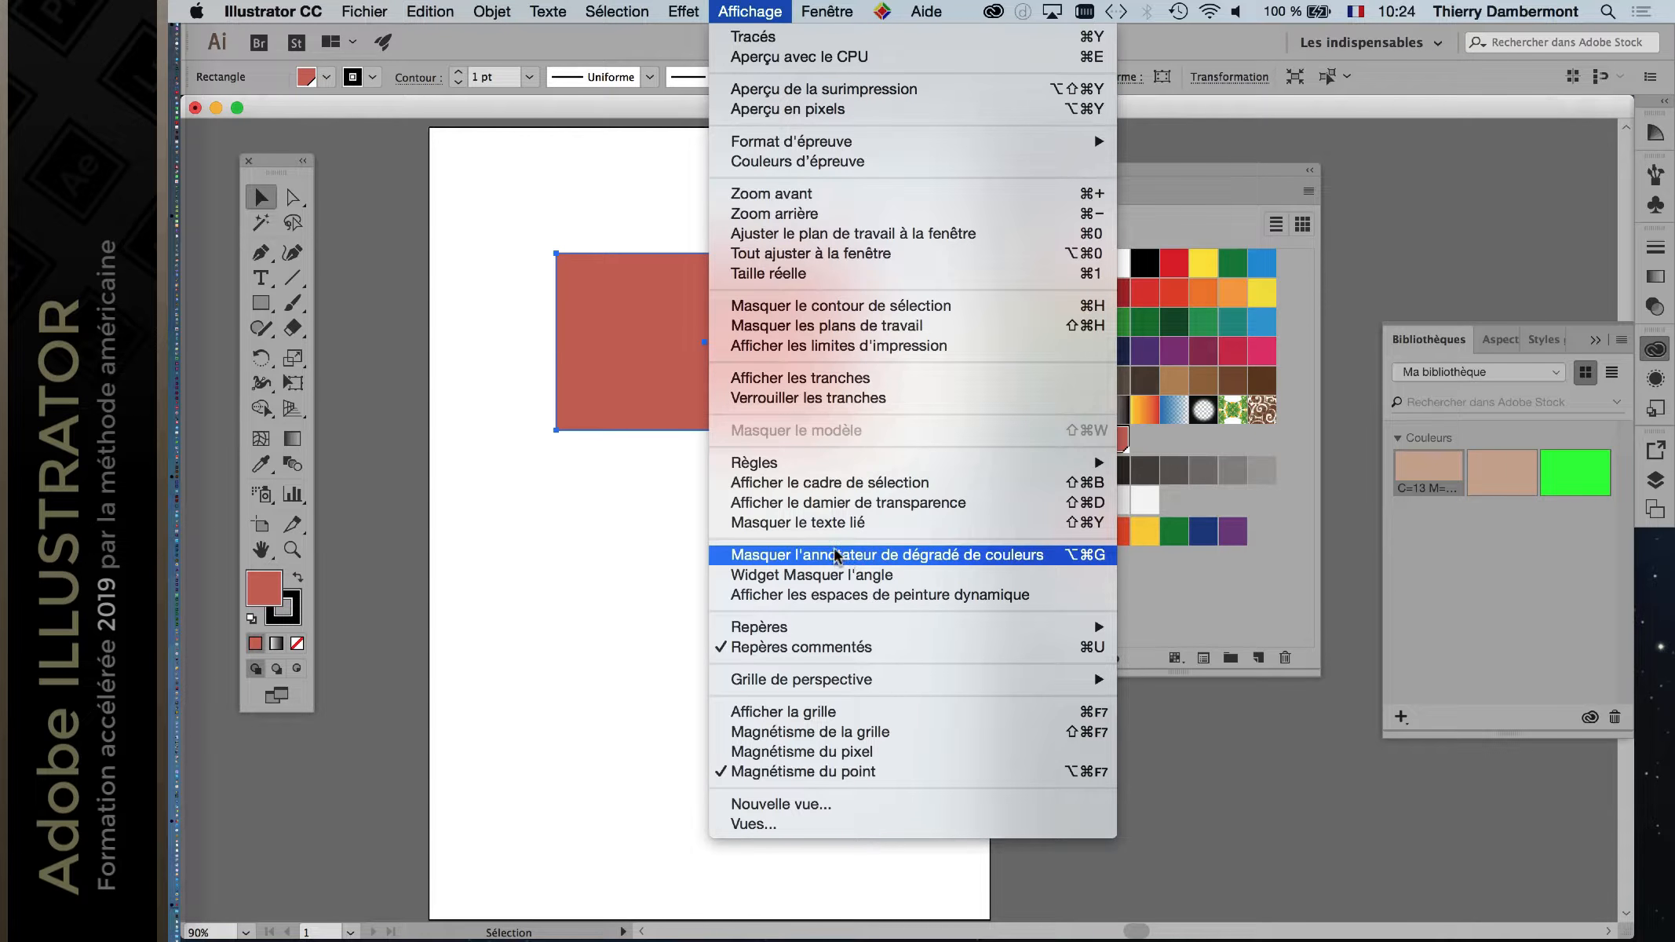
left_click(547, 220)
left_click(557, 217)
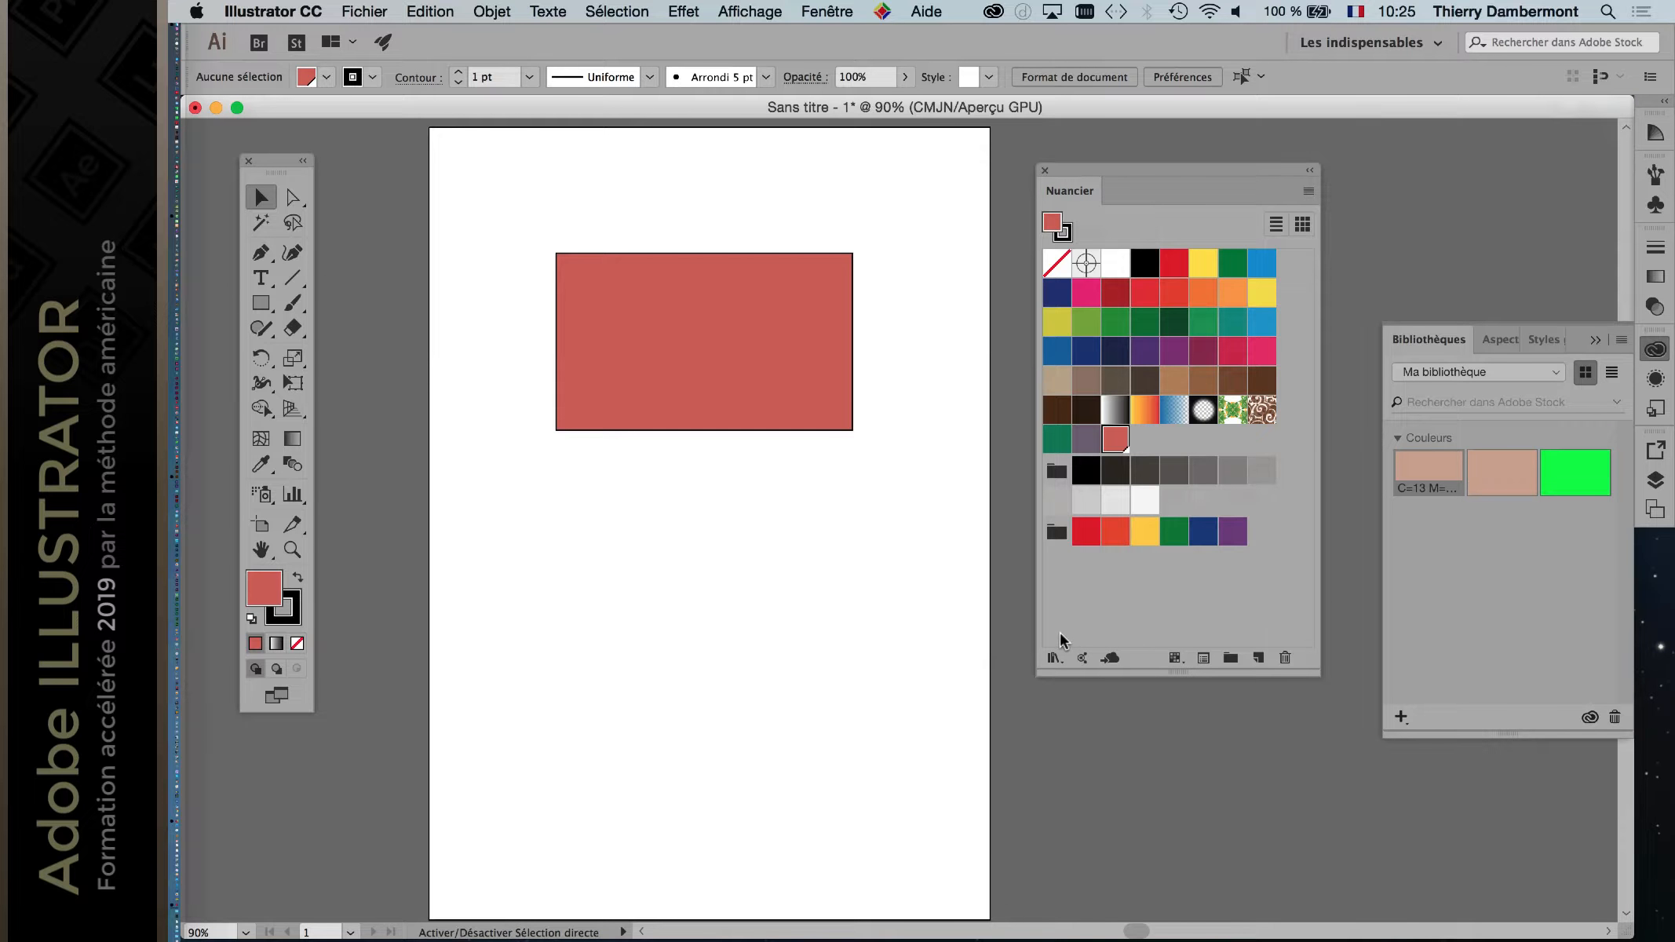
Step: Move the tools panel to the artboard's left edge and shift the remaining rectangle up and to the right on the artboard
left_click(676, 322)
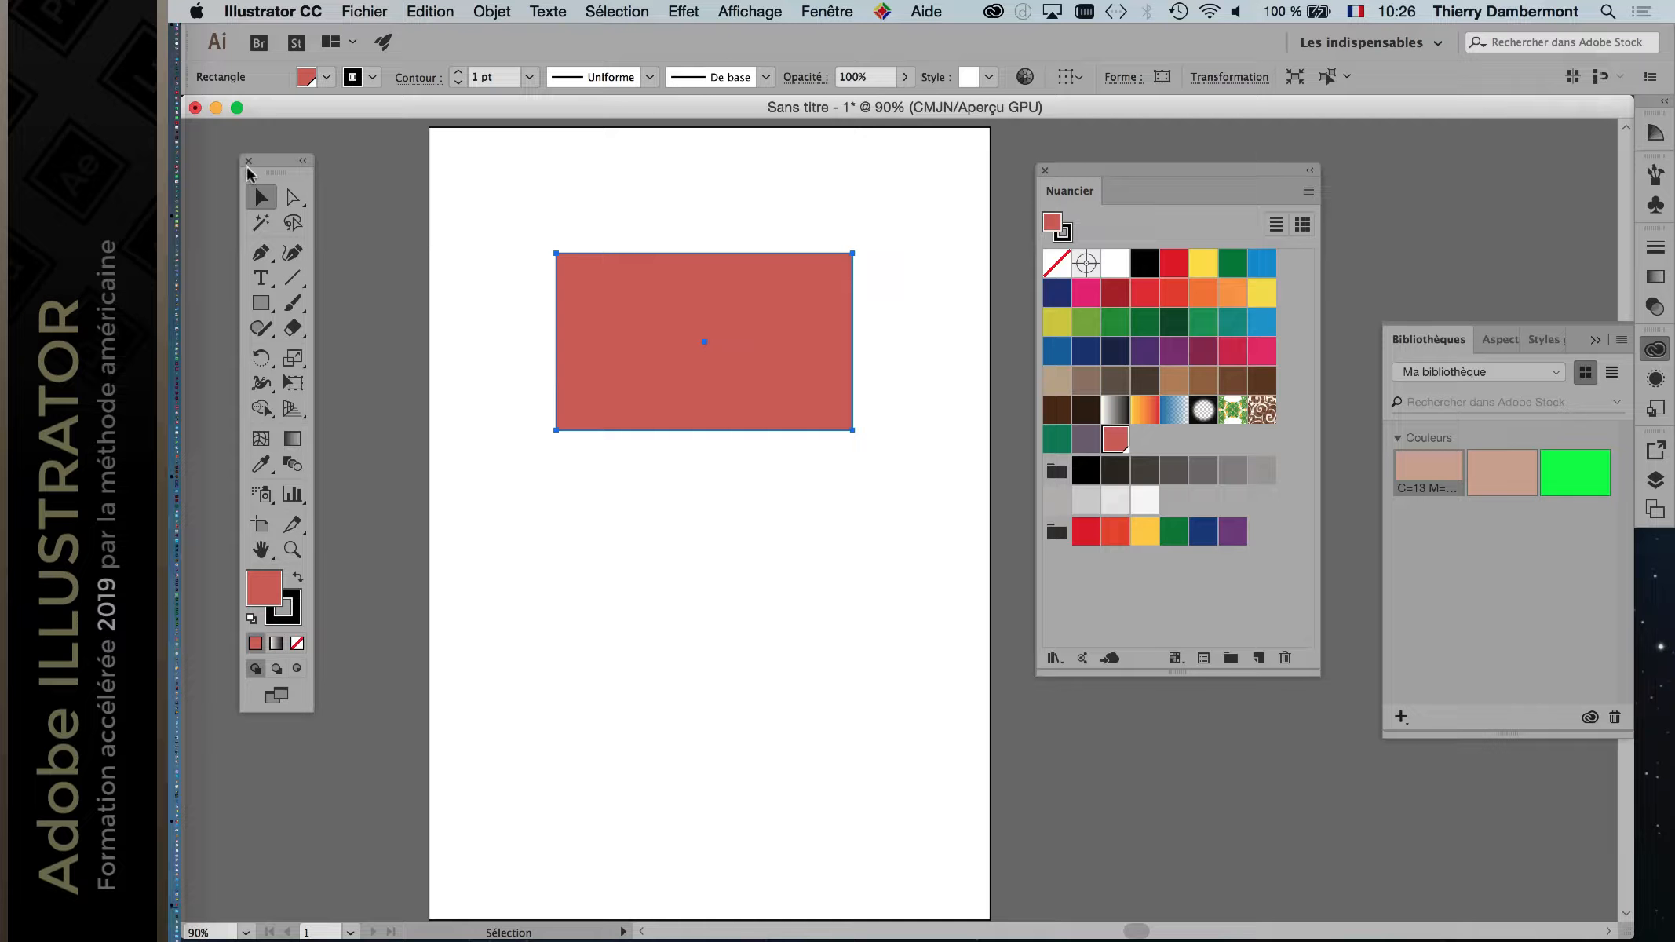
left_click_drag(274, 162, 445, 200)
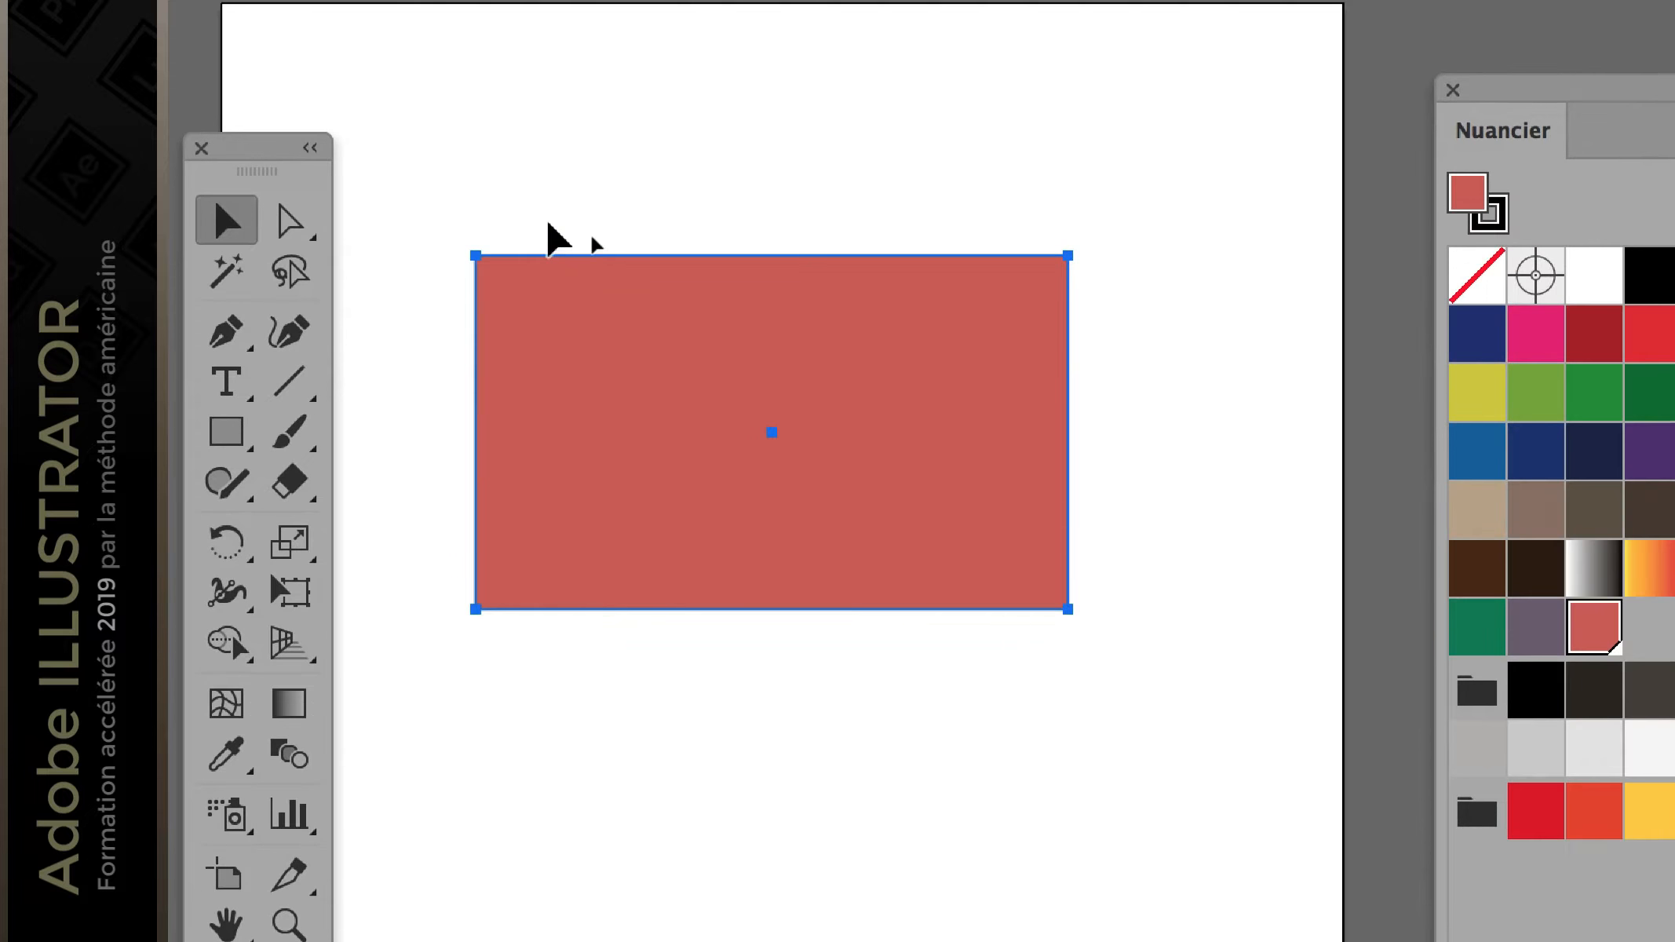
left_click(548, 225)
left_click(547, 255)
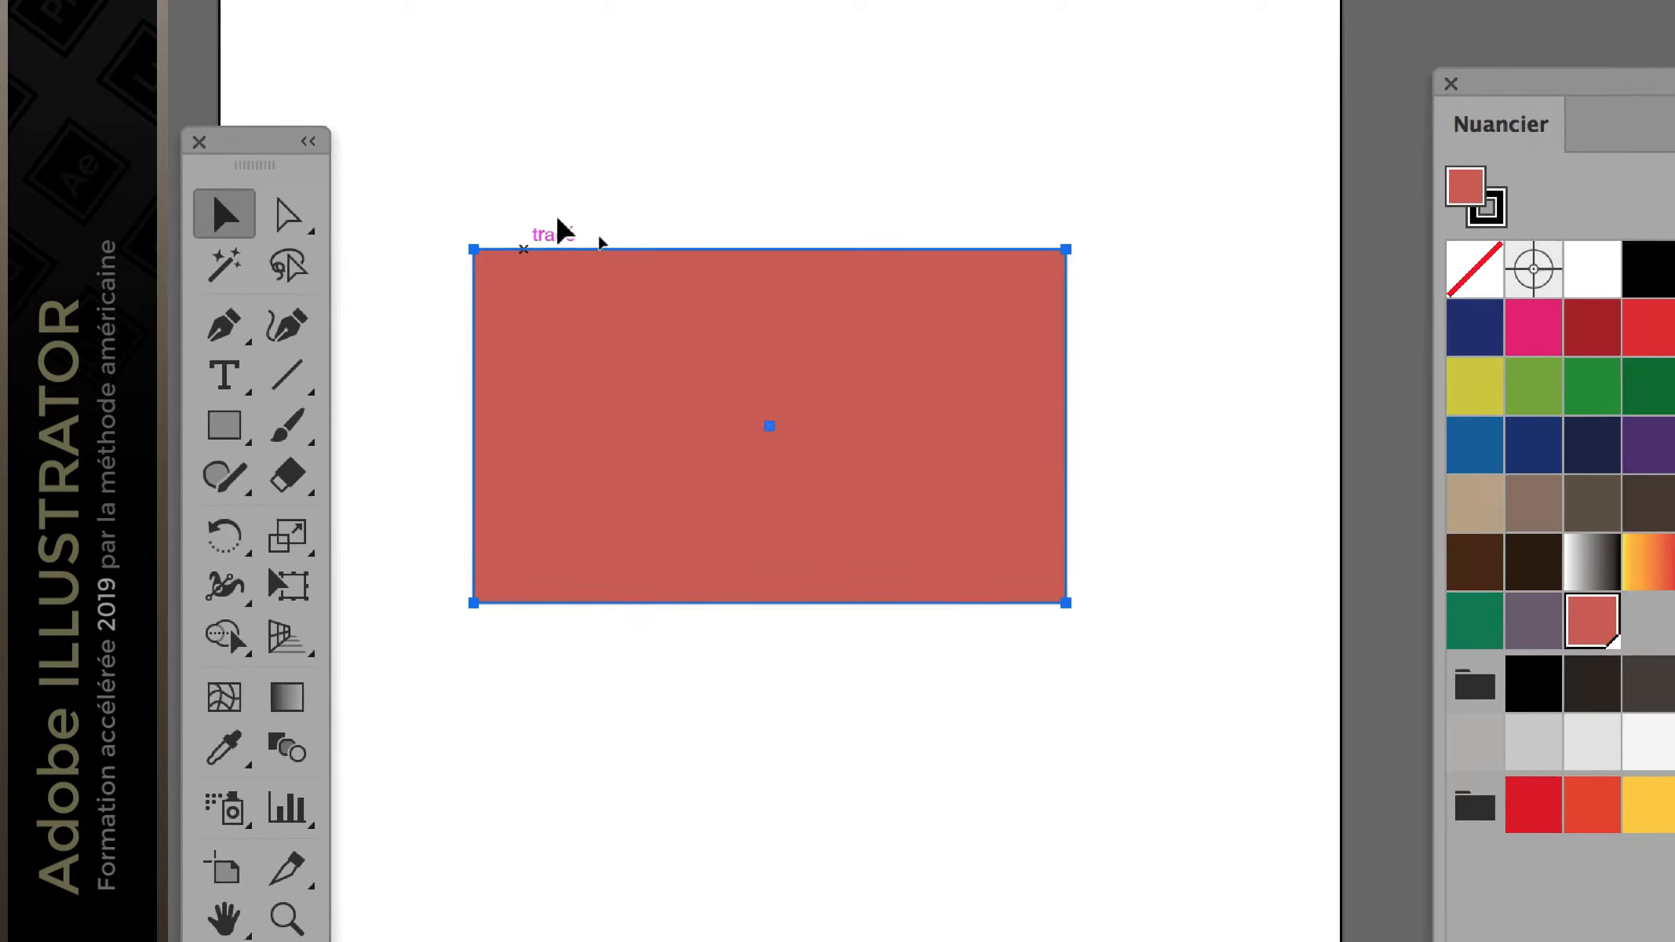
left_click_drag(547, 252, 642, 132)
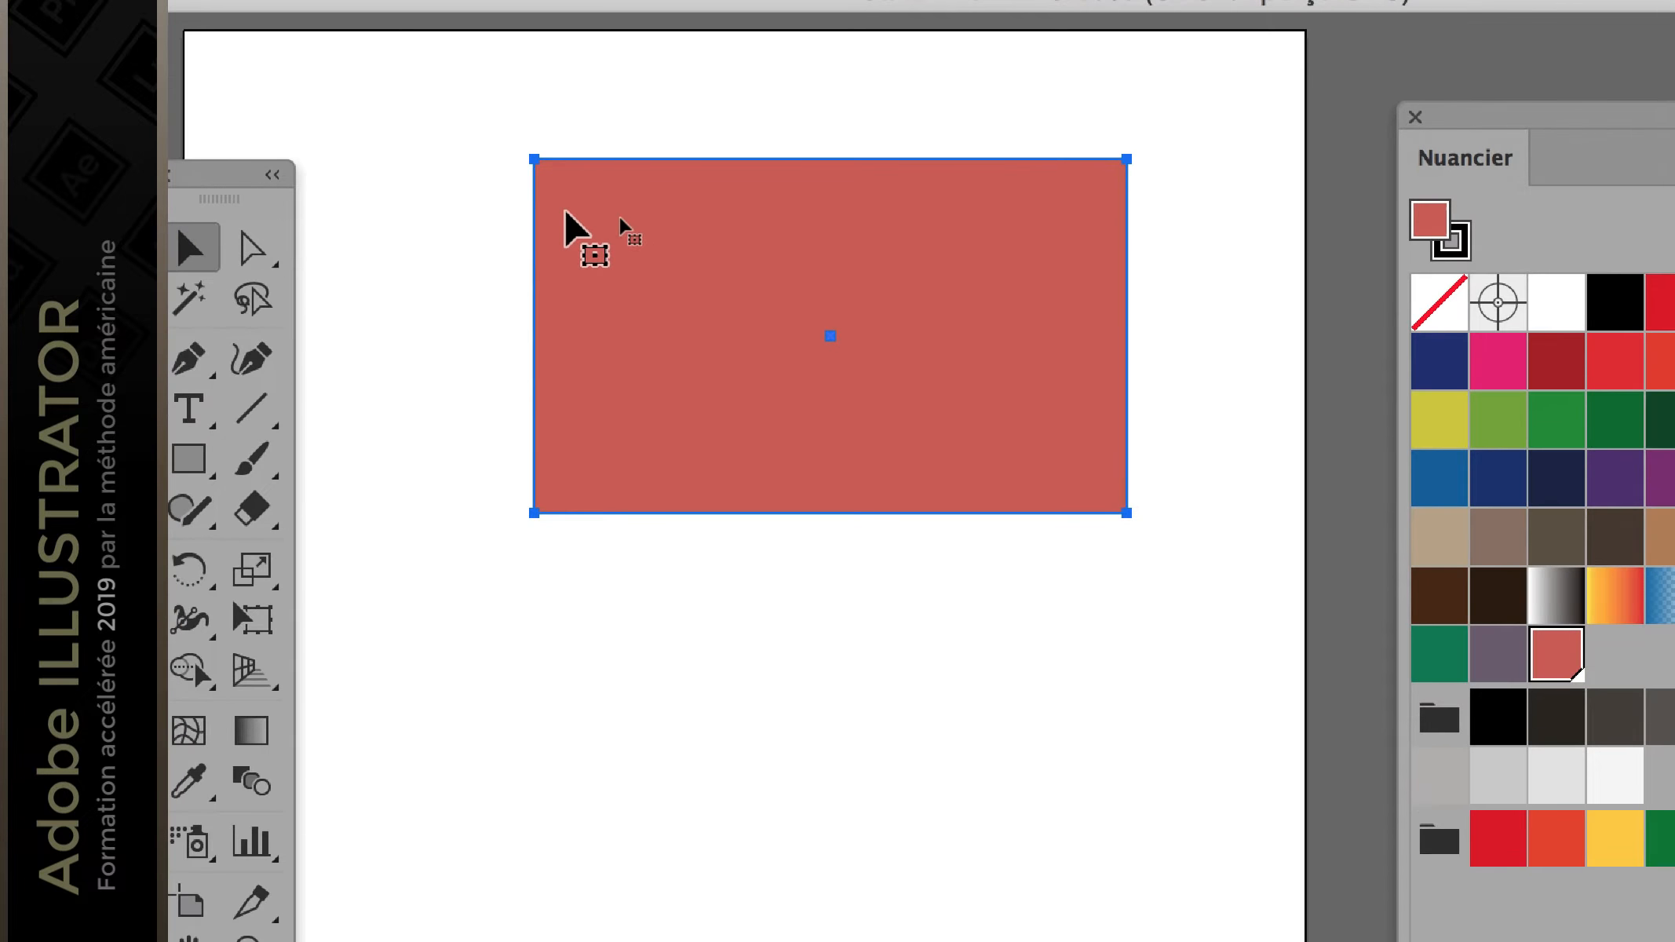
Step: Move the rectangle down and left on the artboard, and pull its top-left anchor point outward with the Direct Selection tool
left_click_drag(567, 214, 466, 347)
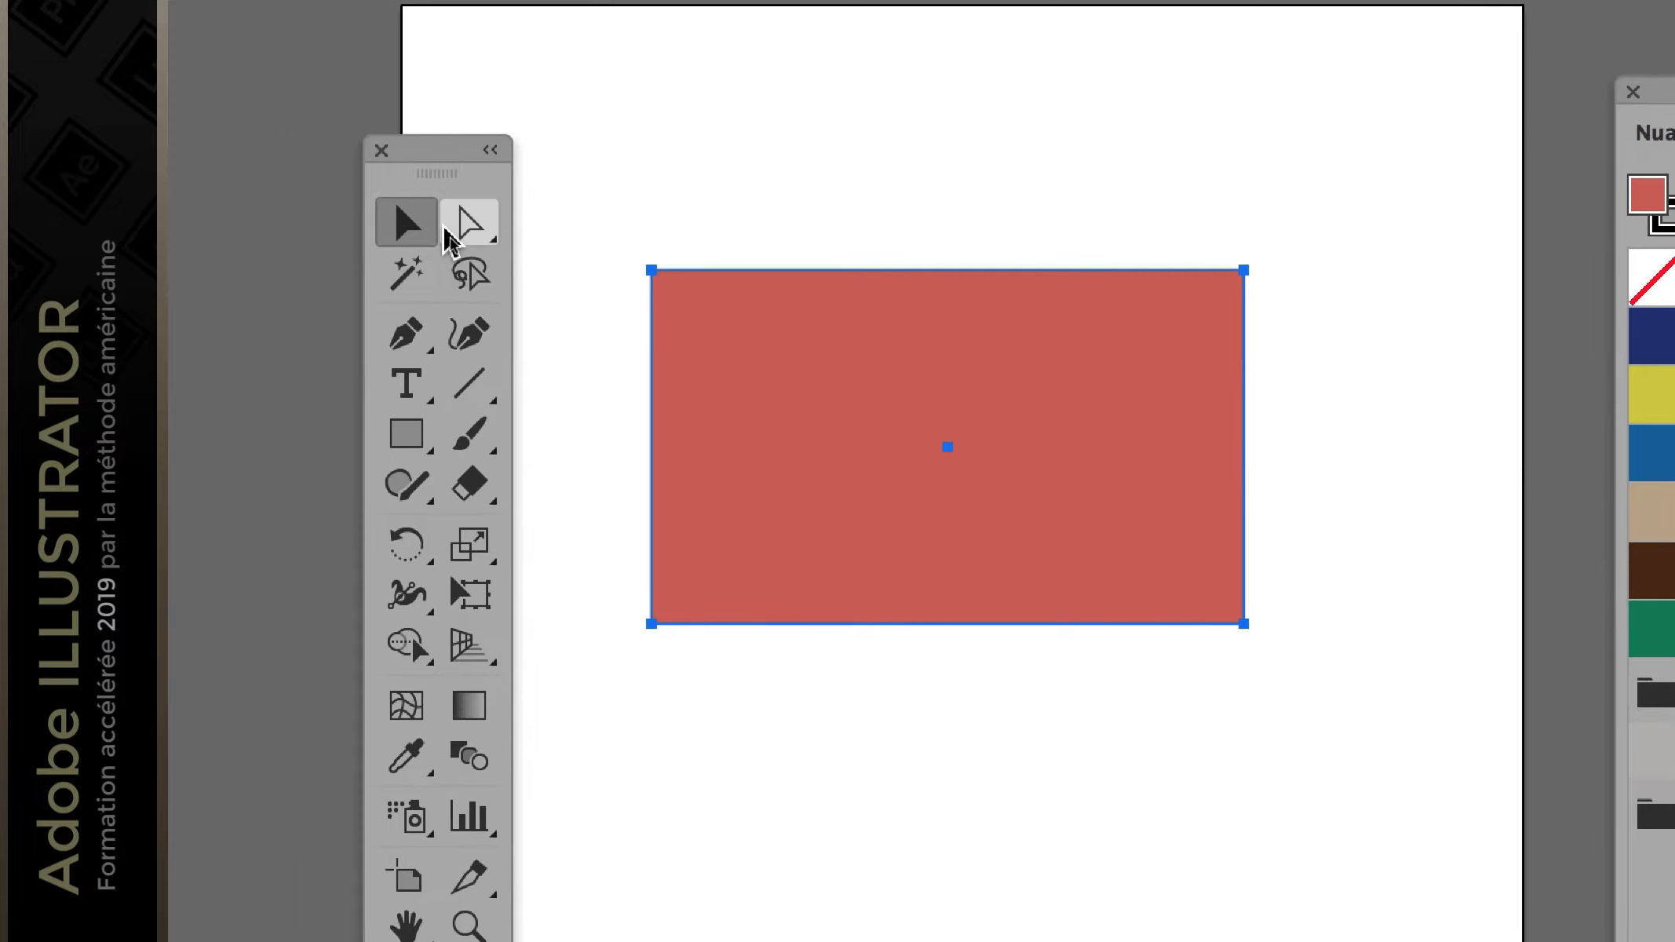
left_click(453, 230)
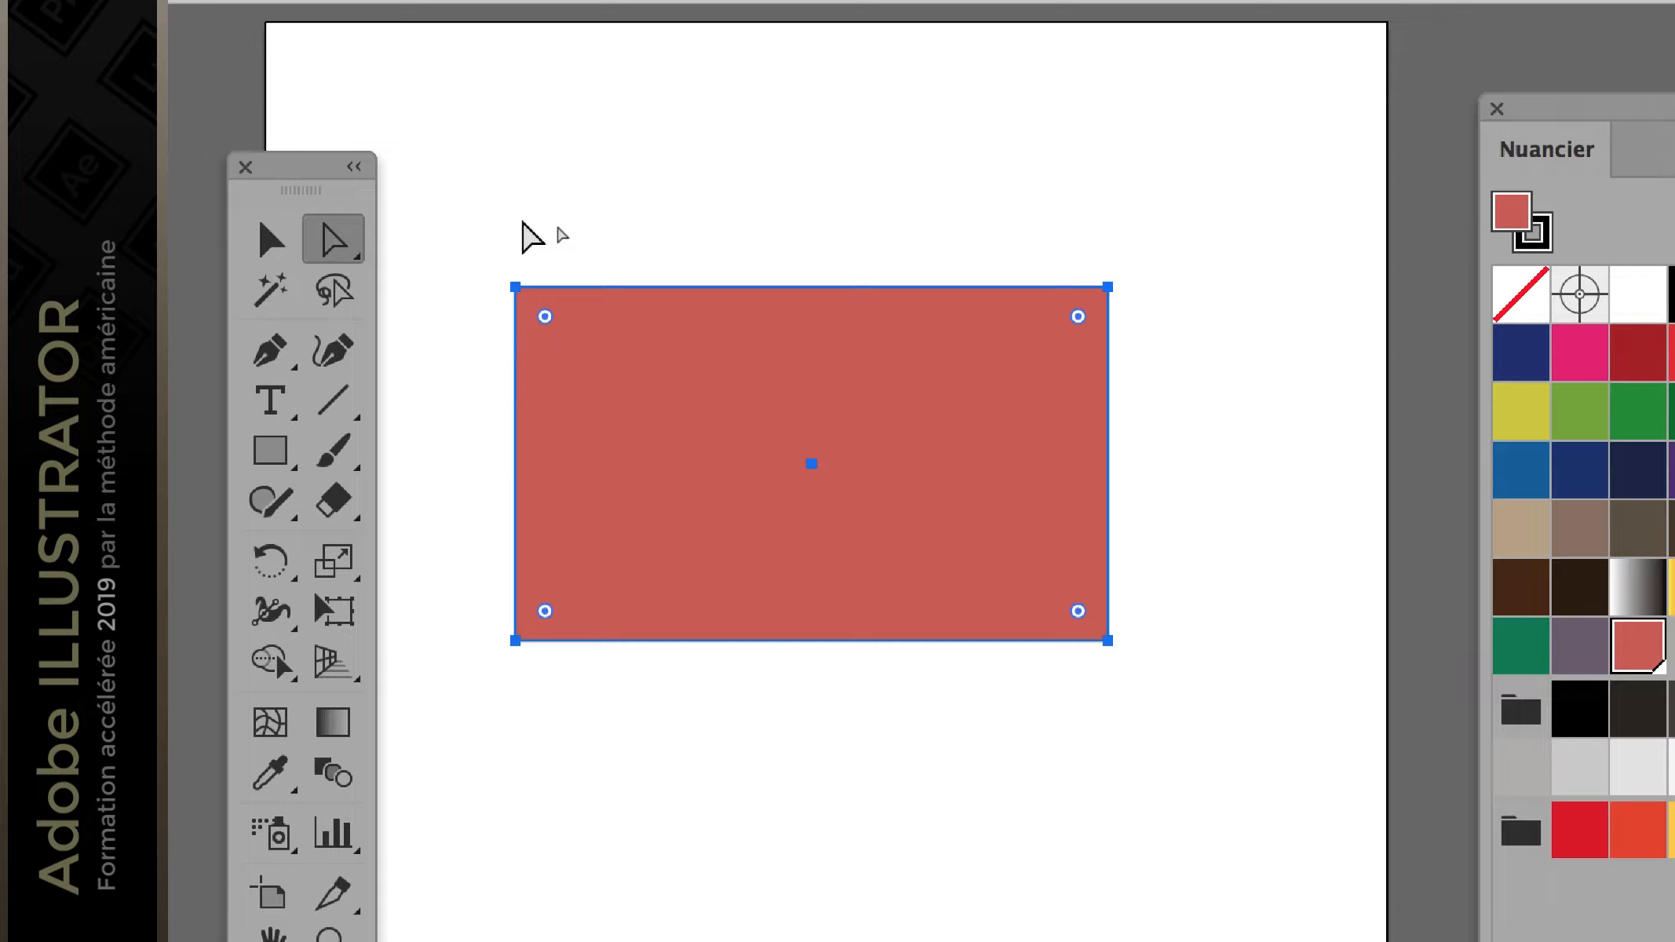
left_click(523, 224)
left_click(521, 247)
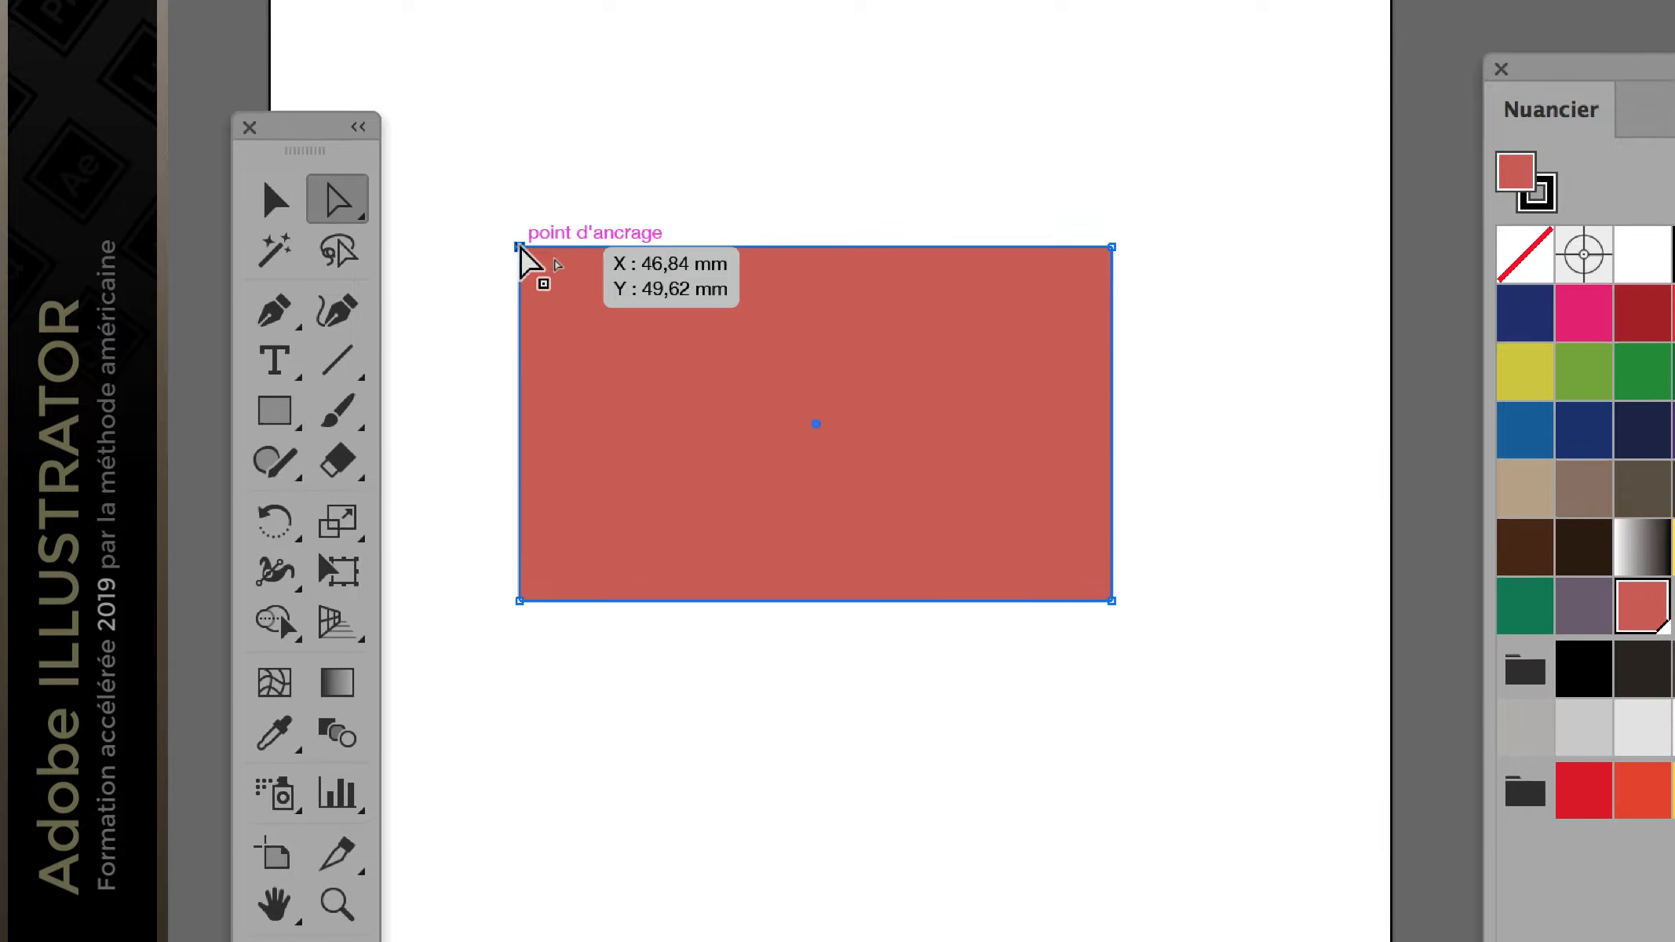
mouse_move(520, 250)
left_mouse_down()
mouse_move(472, 220)
mouse_move(602, 296)
mouse_move(504, 232)
mouse_move(508, 245)
left_mouse_up()
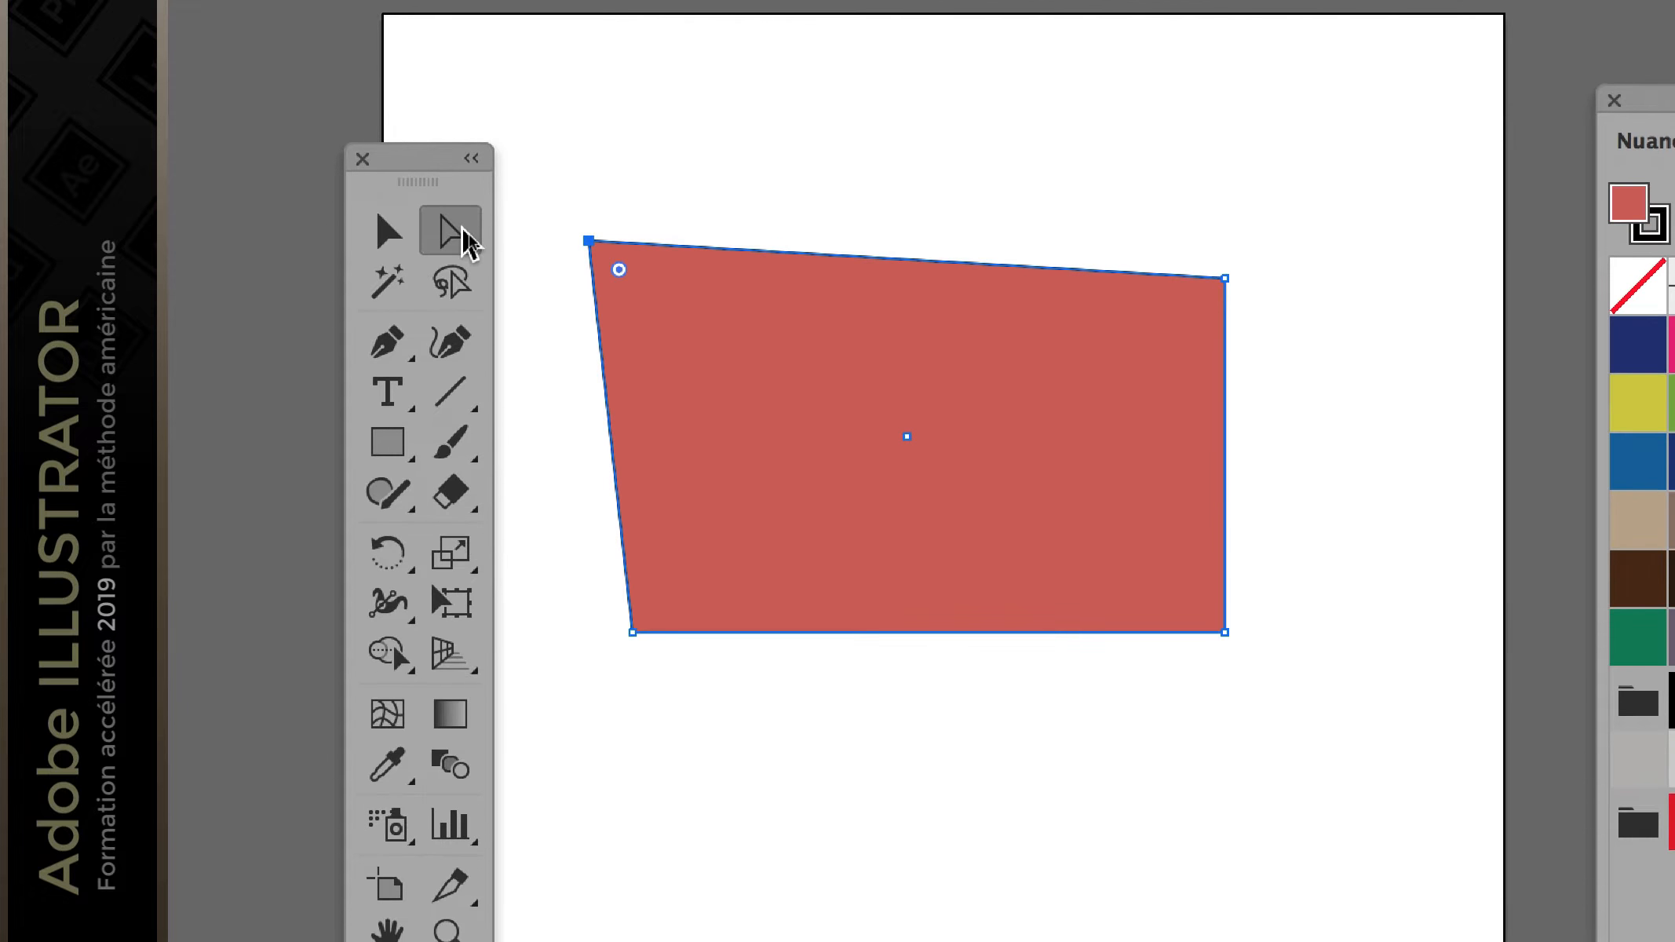
Step: Examine the variants of the Direct Selection tool and keep Outil Sélection directe active
left_click(460, 237)
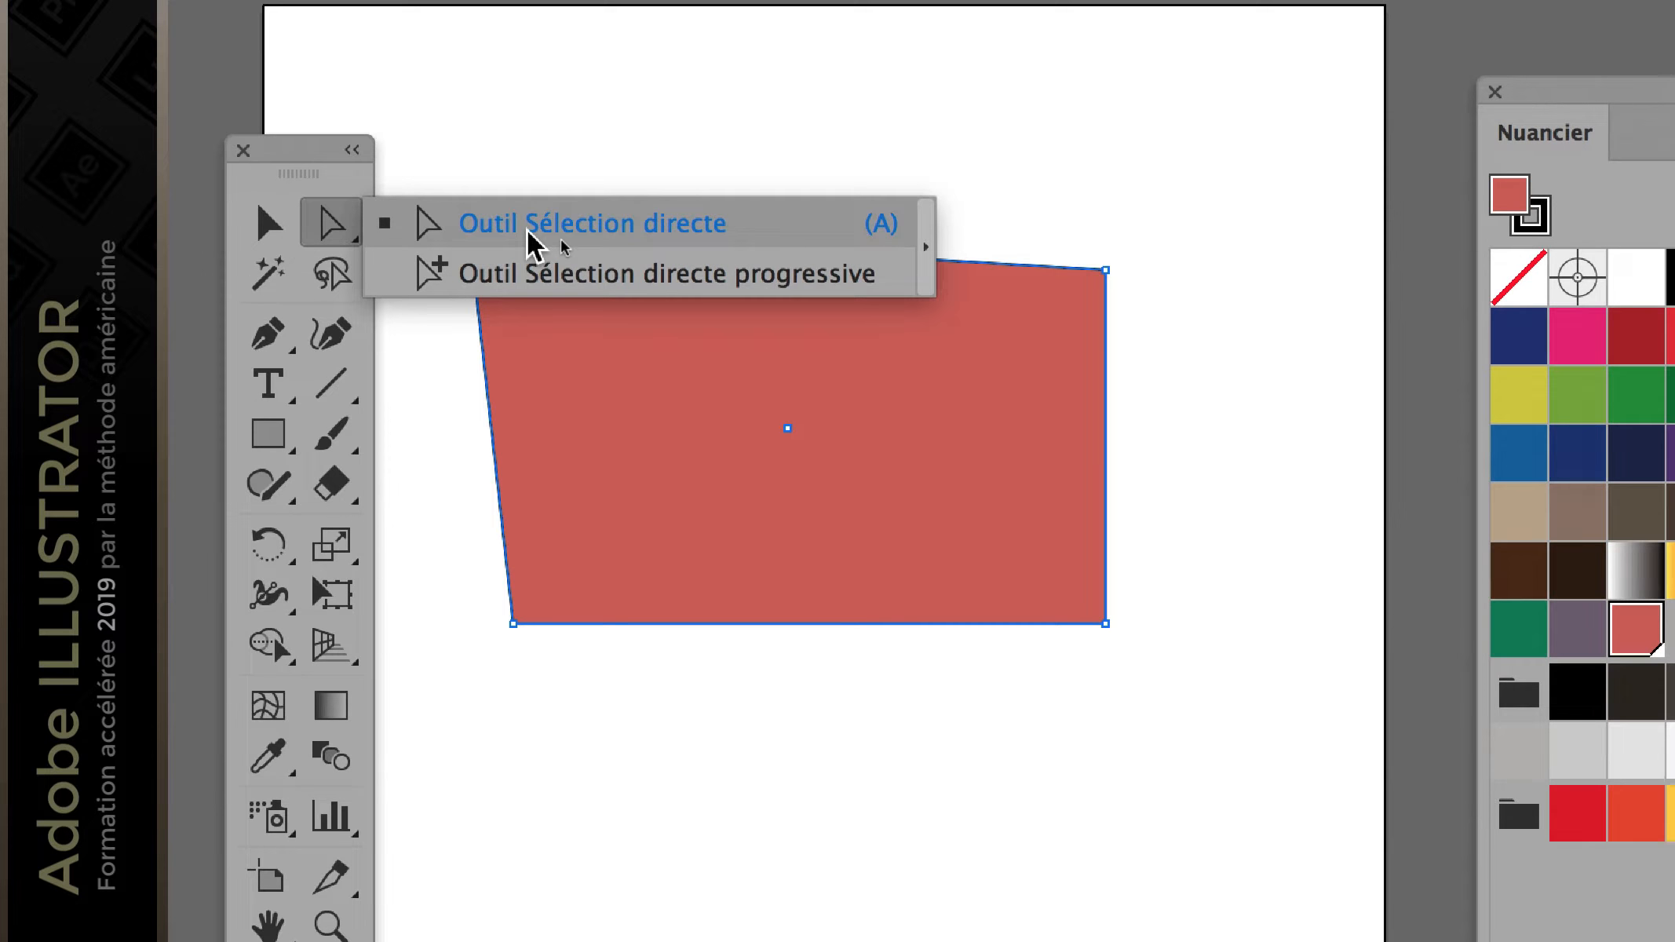
left_click(530, 227)
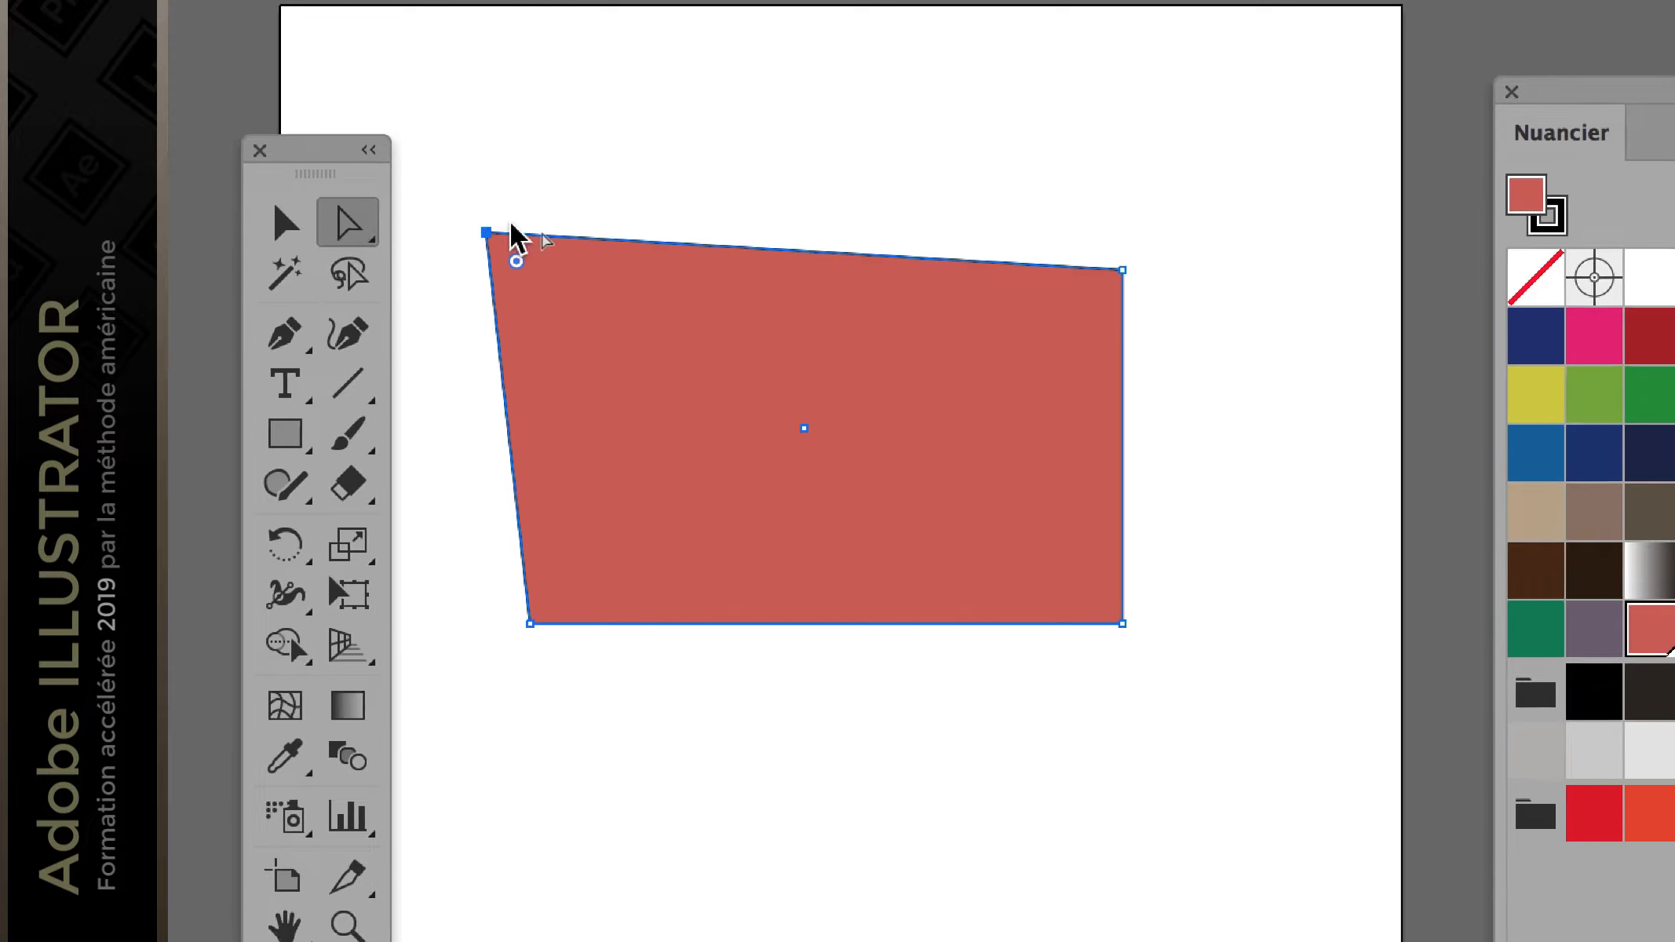
left_click(469, 233)
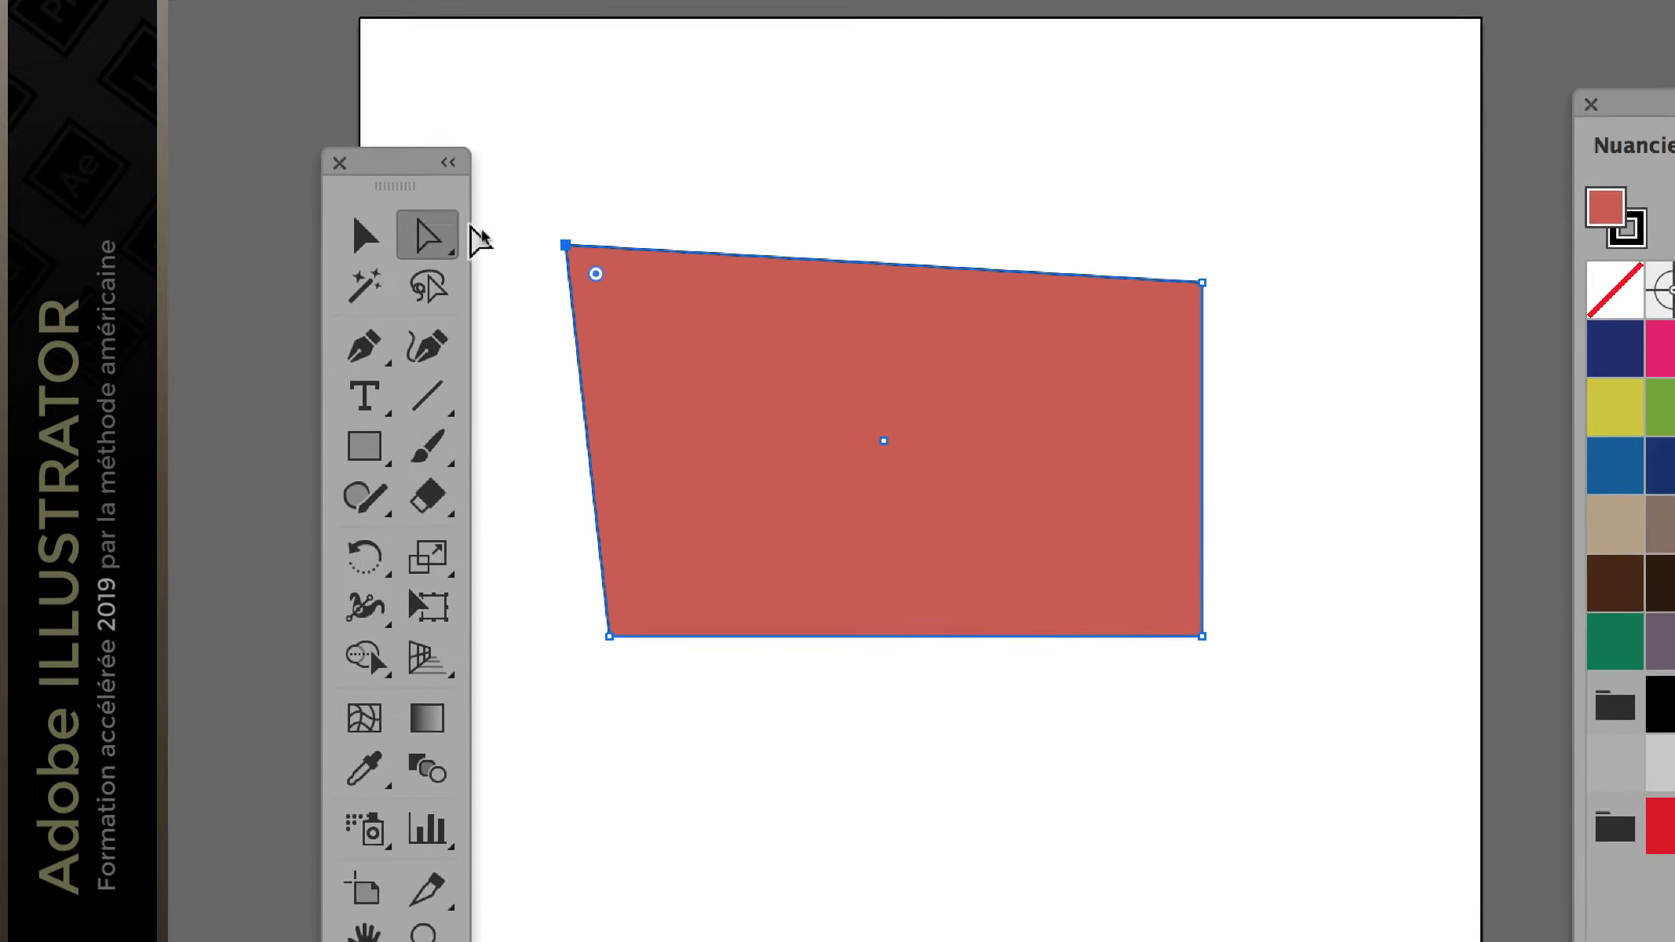
left_click(358, 263)
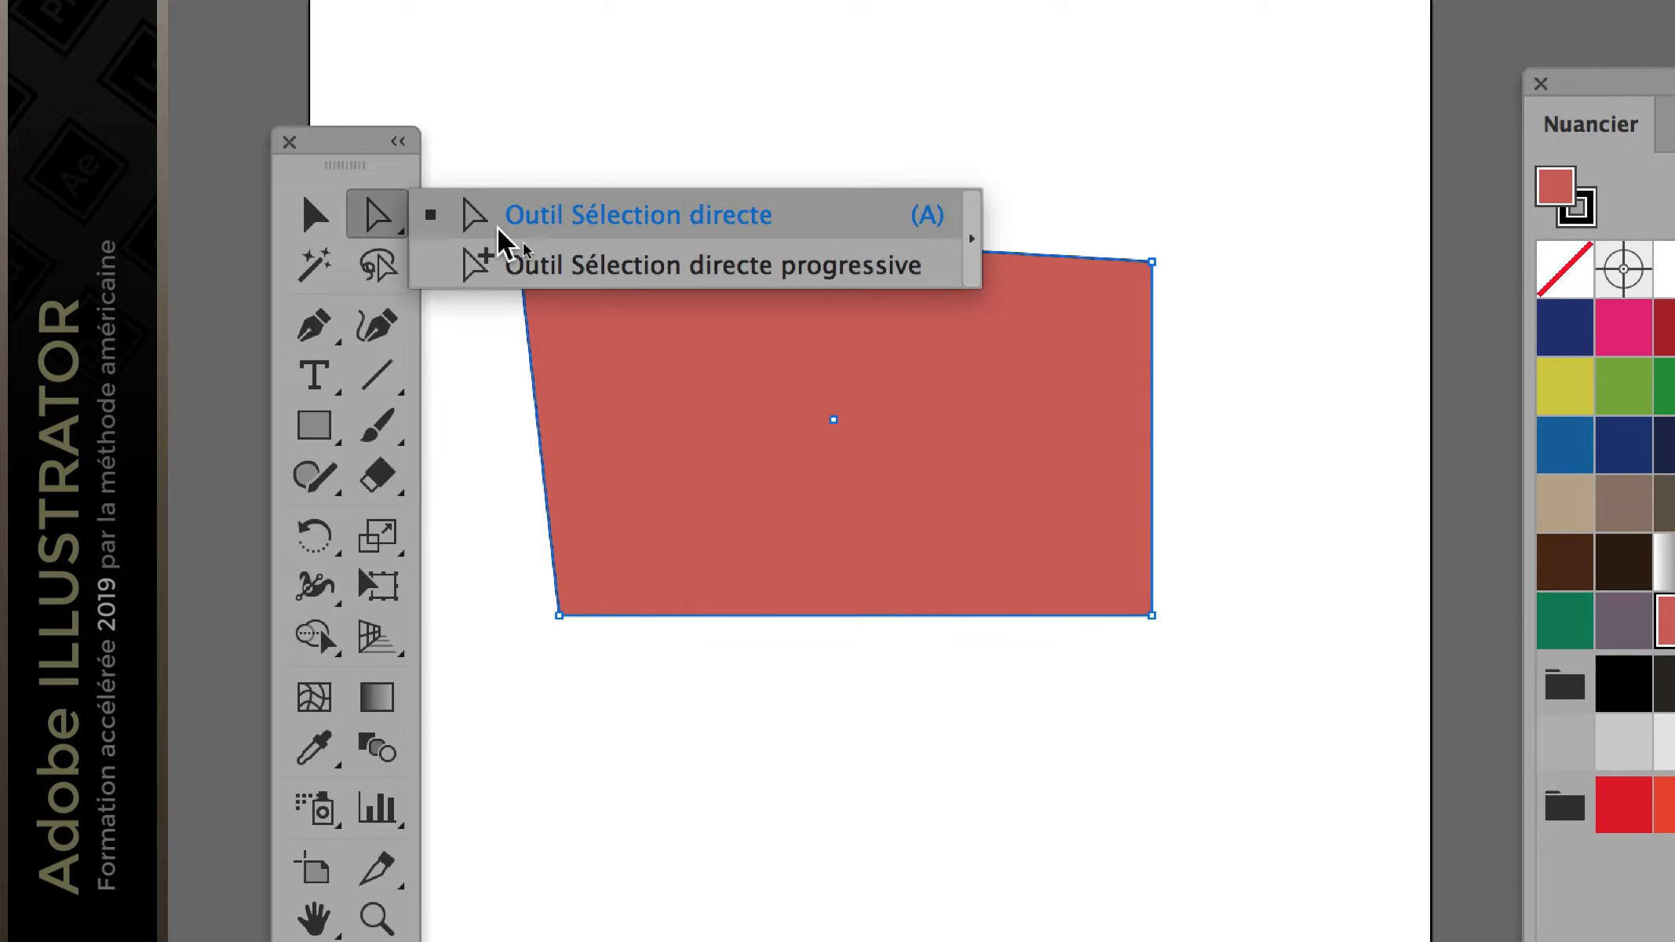
left_click(499, 229)
left_click(514, 225)
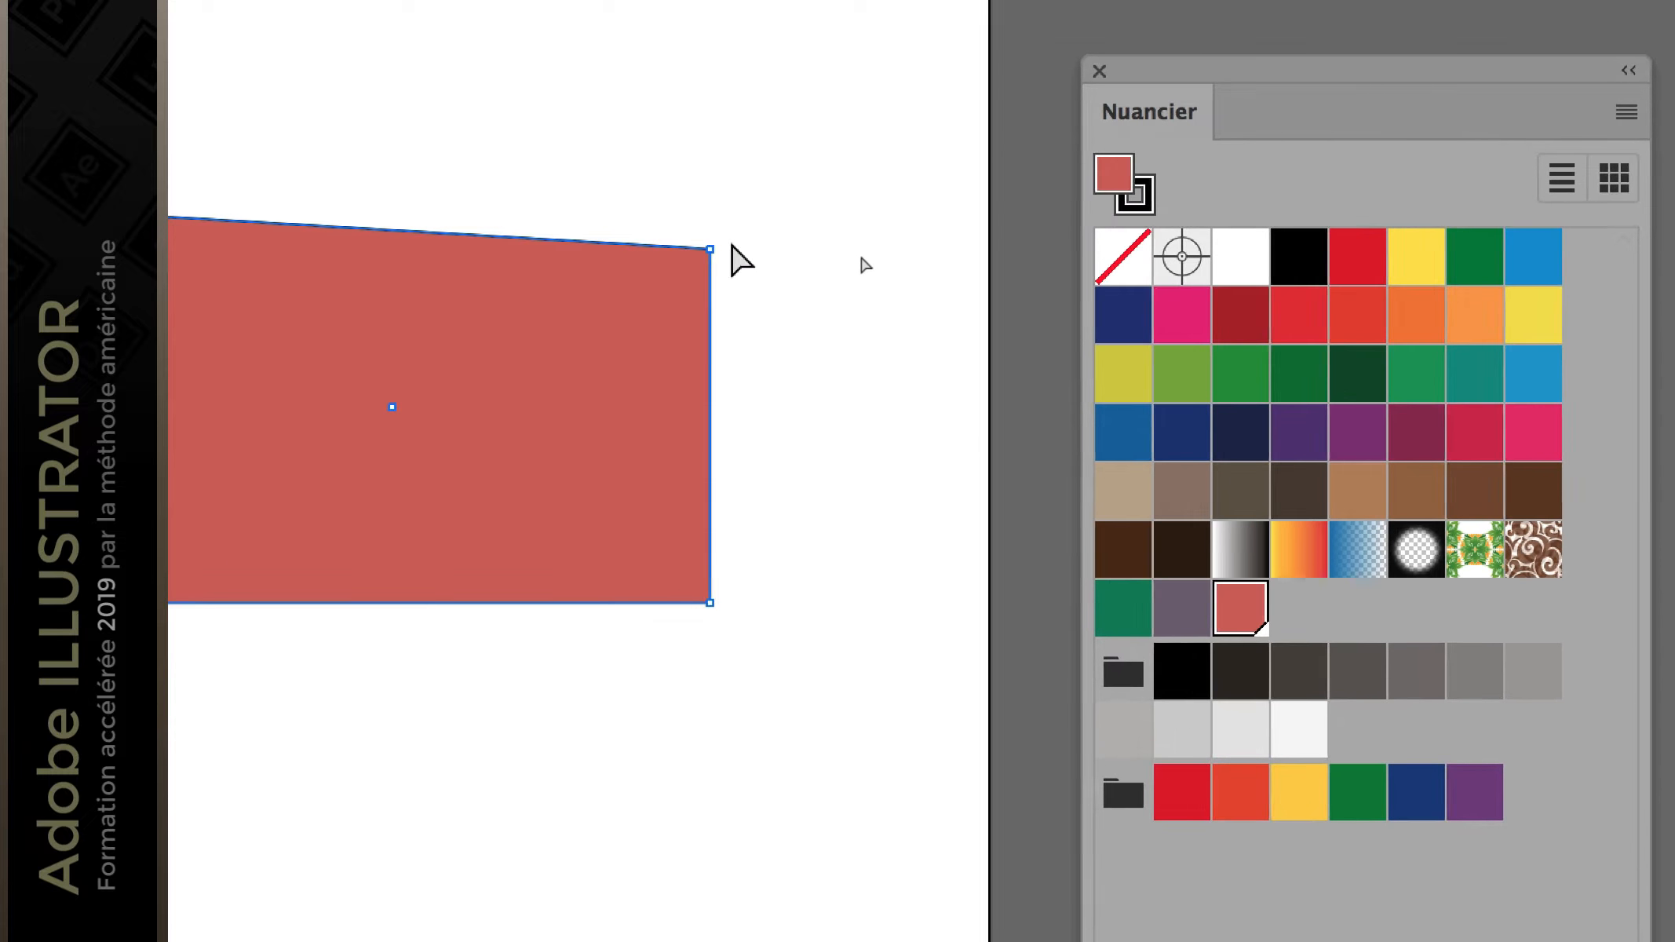
Step: Pull the shape's top-right anchor point inward, and round its top-left corner to about 17,01 mm
left_click_drag(710, 249, 593, 267)
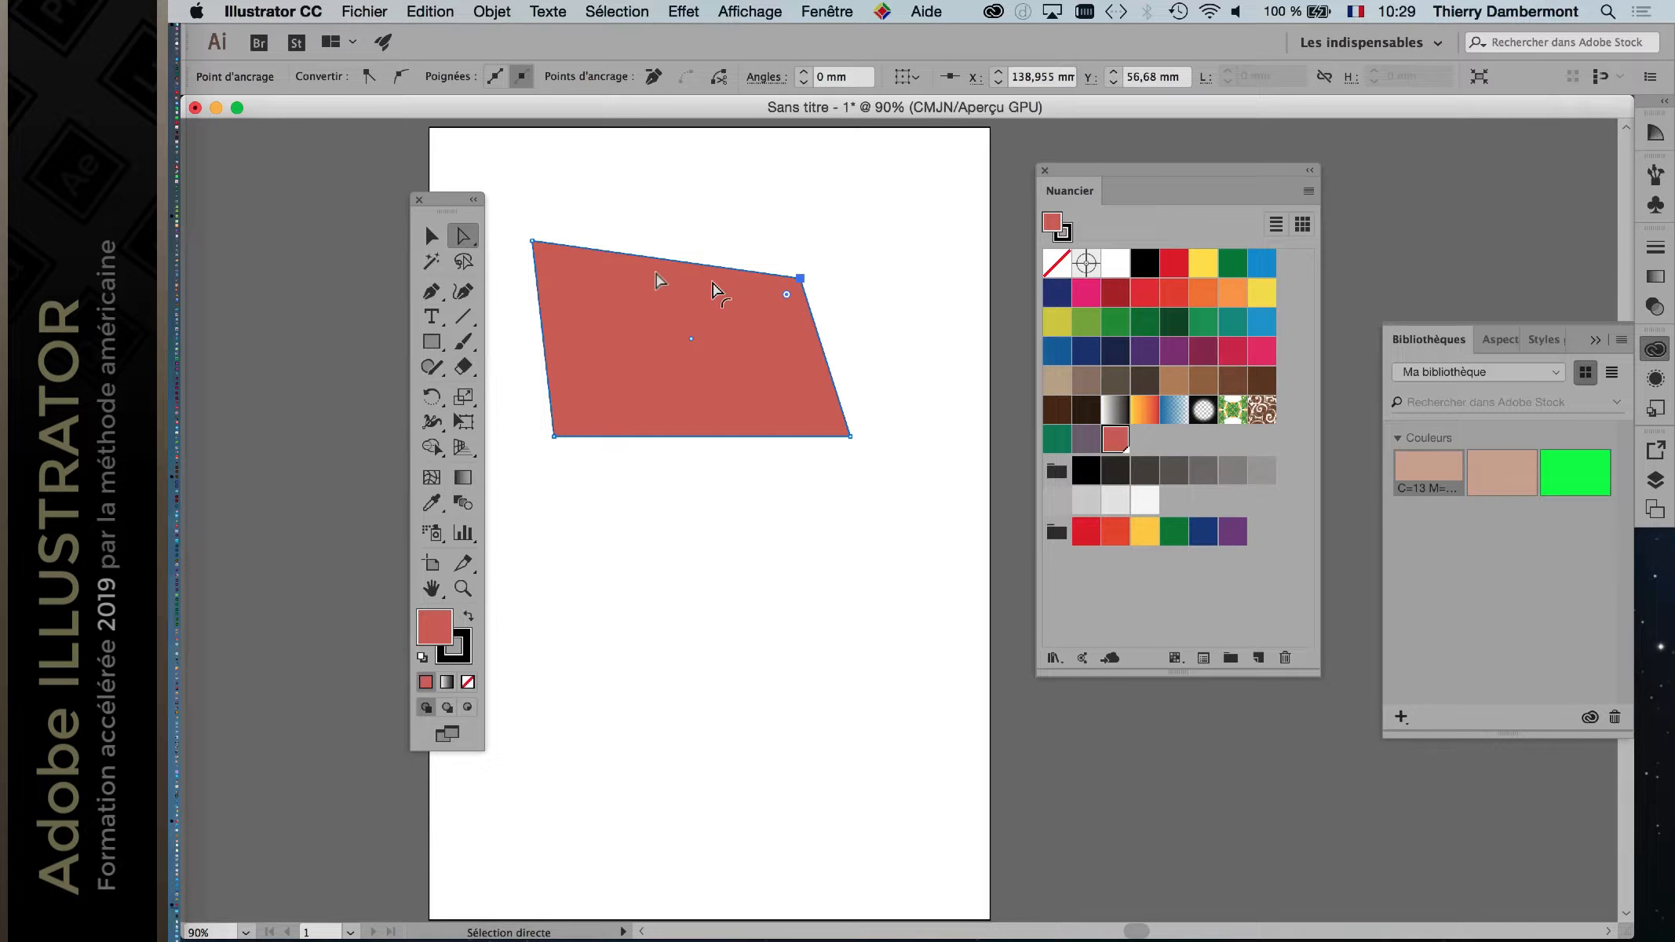
left_click(533, 241)
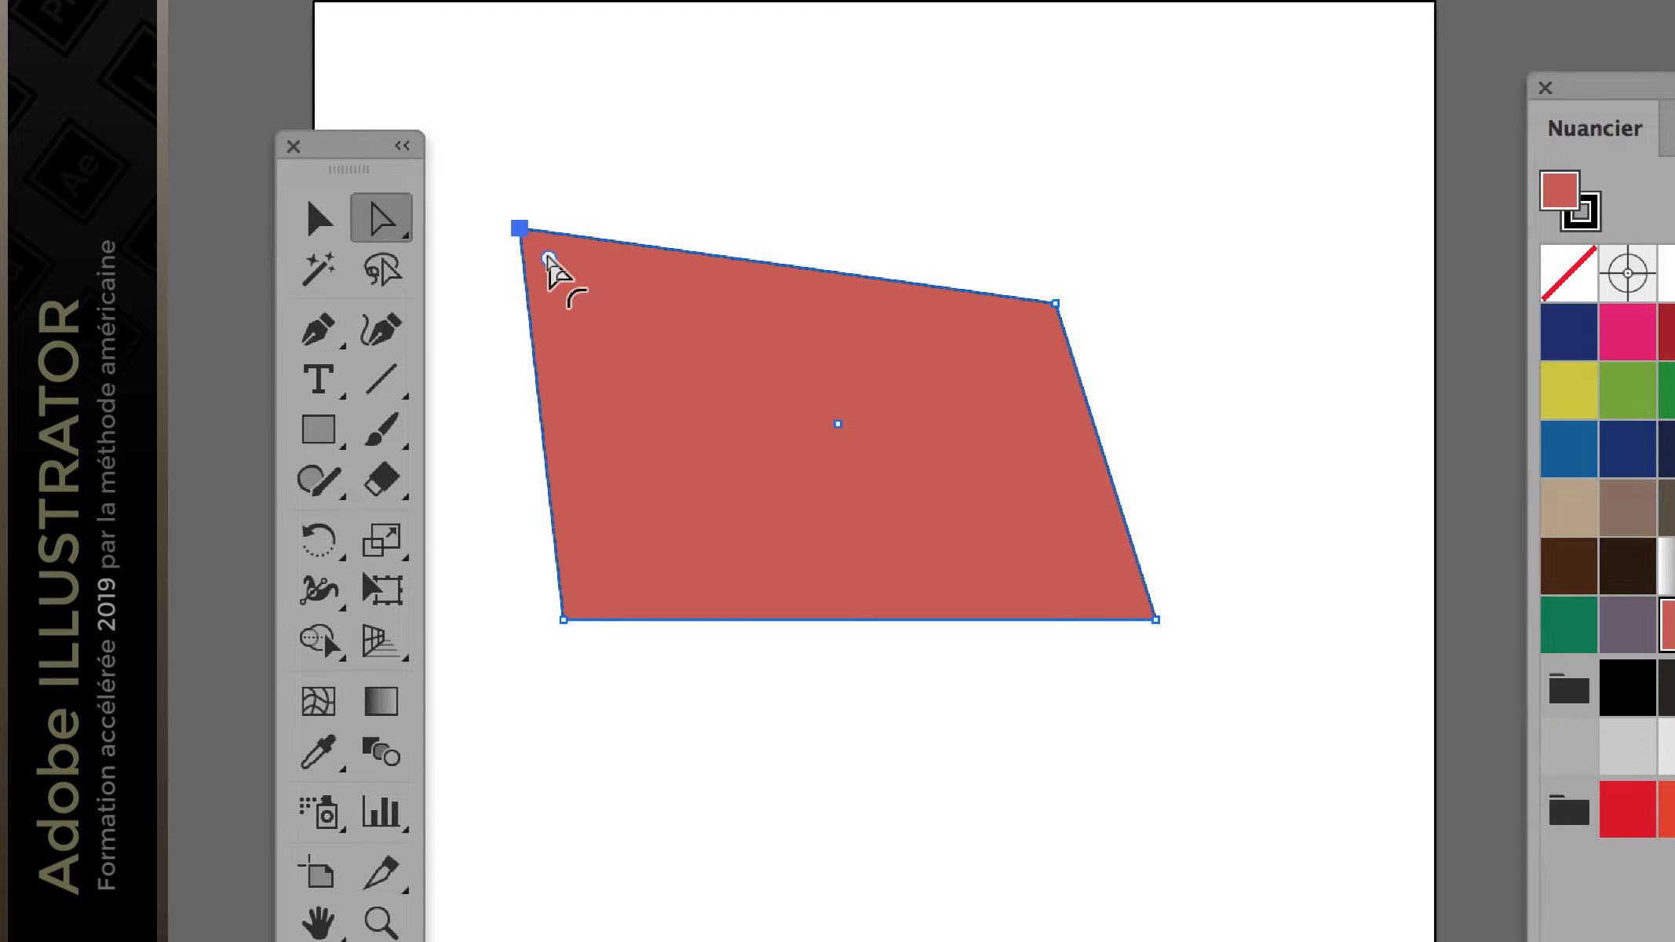
left_click_drag(549, 259, 575, 352)
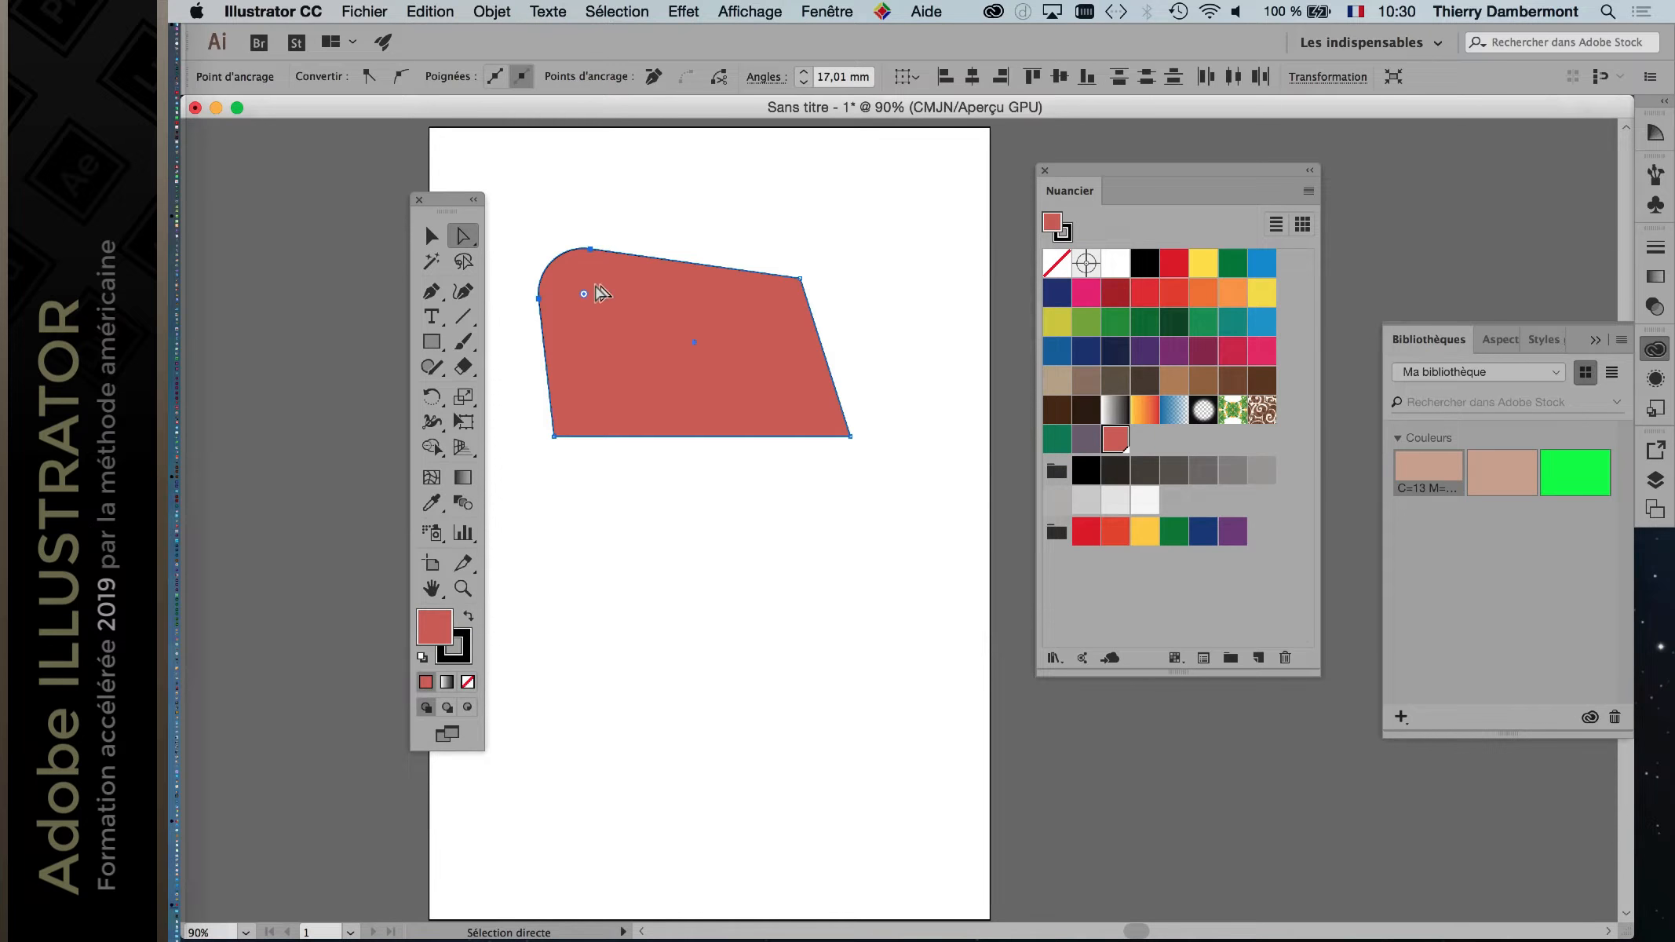
left_click(739, 11)
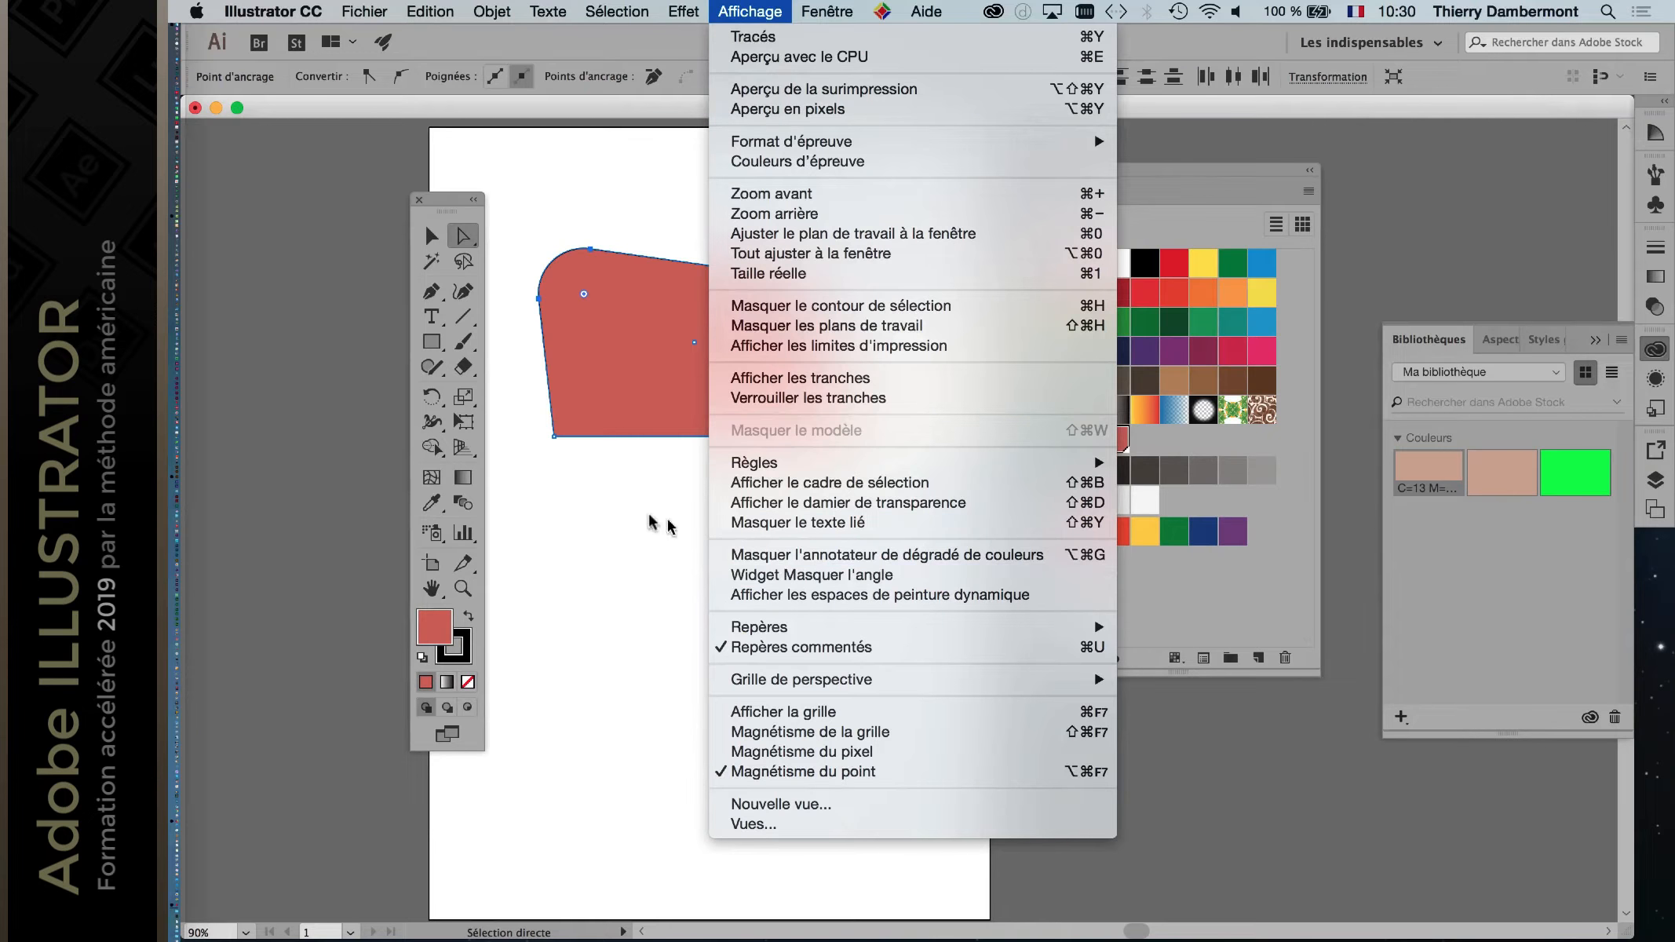
left_click(309, 442)
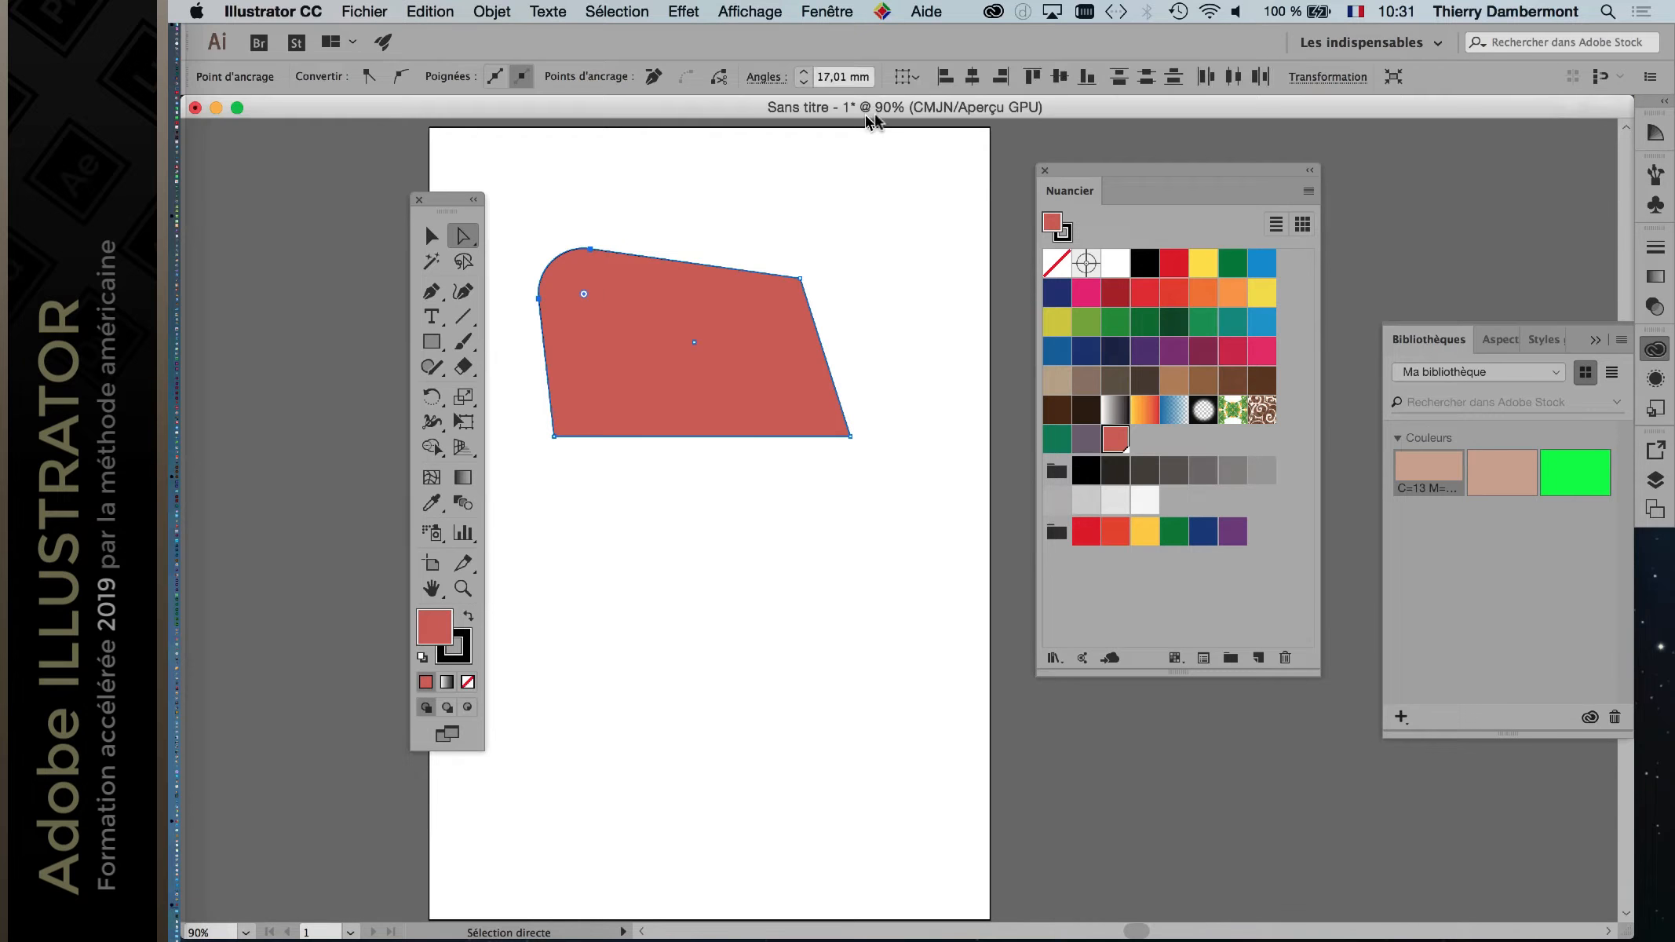
left_click(756, 7)
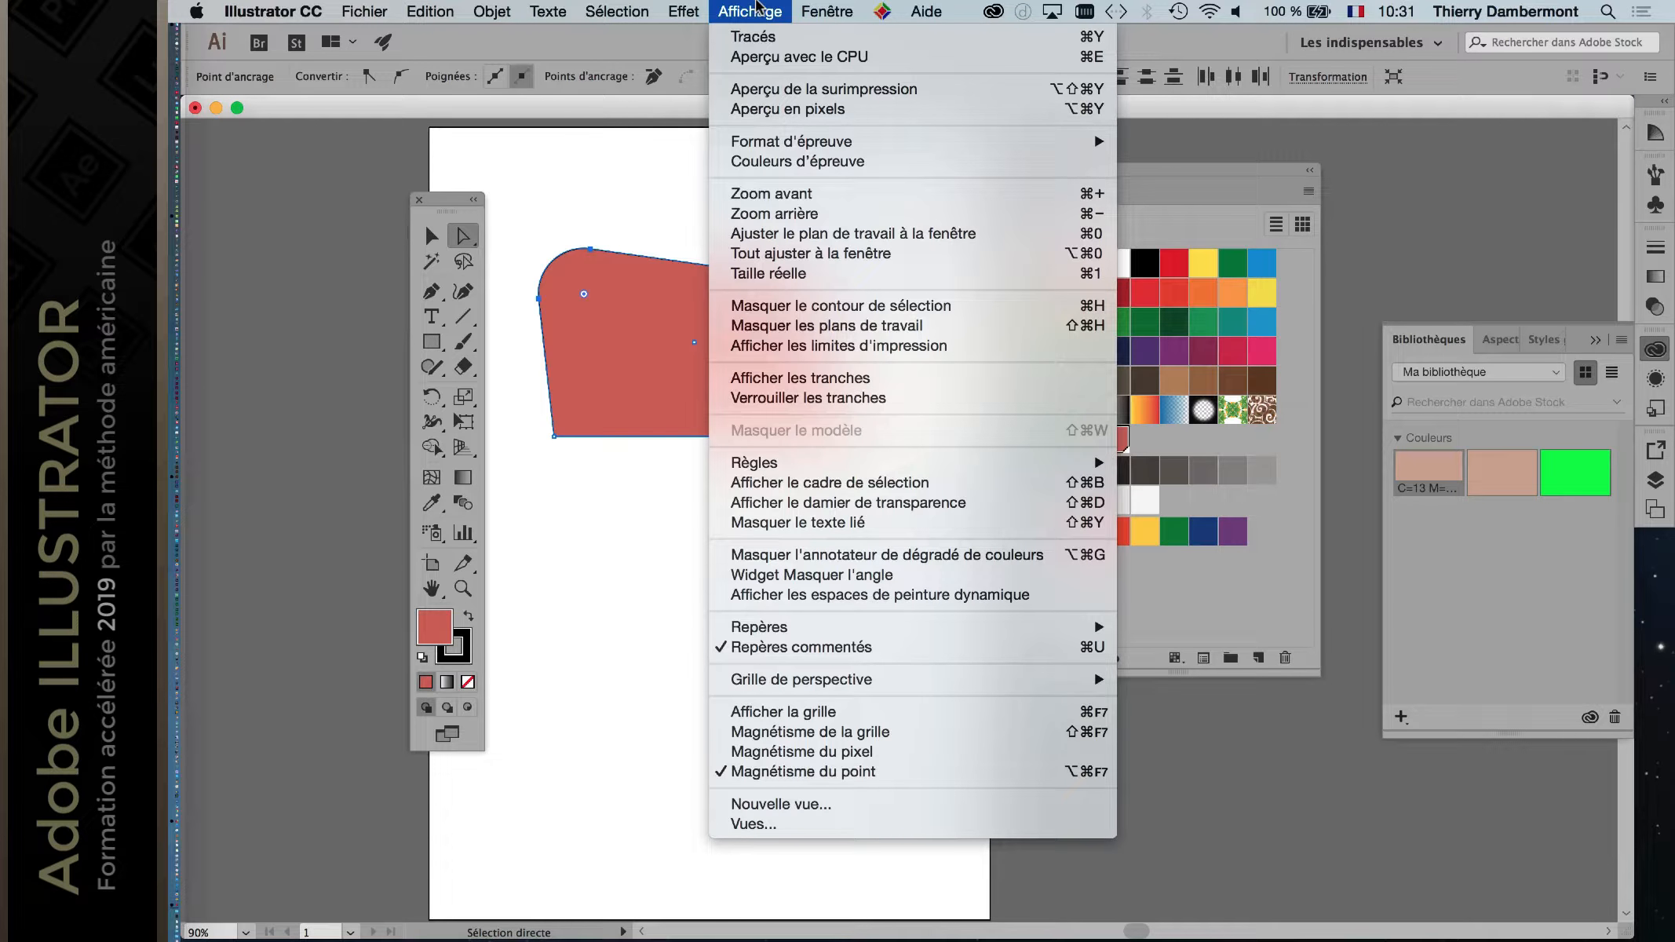
left_click(670, 108)
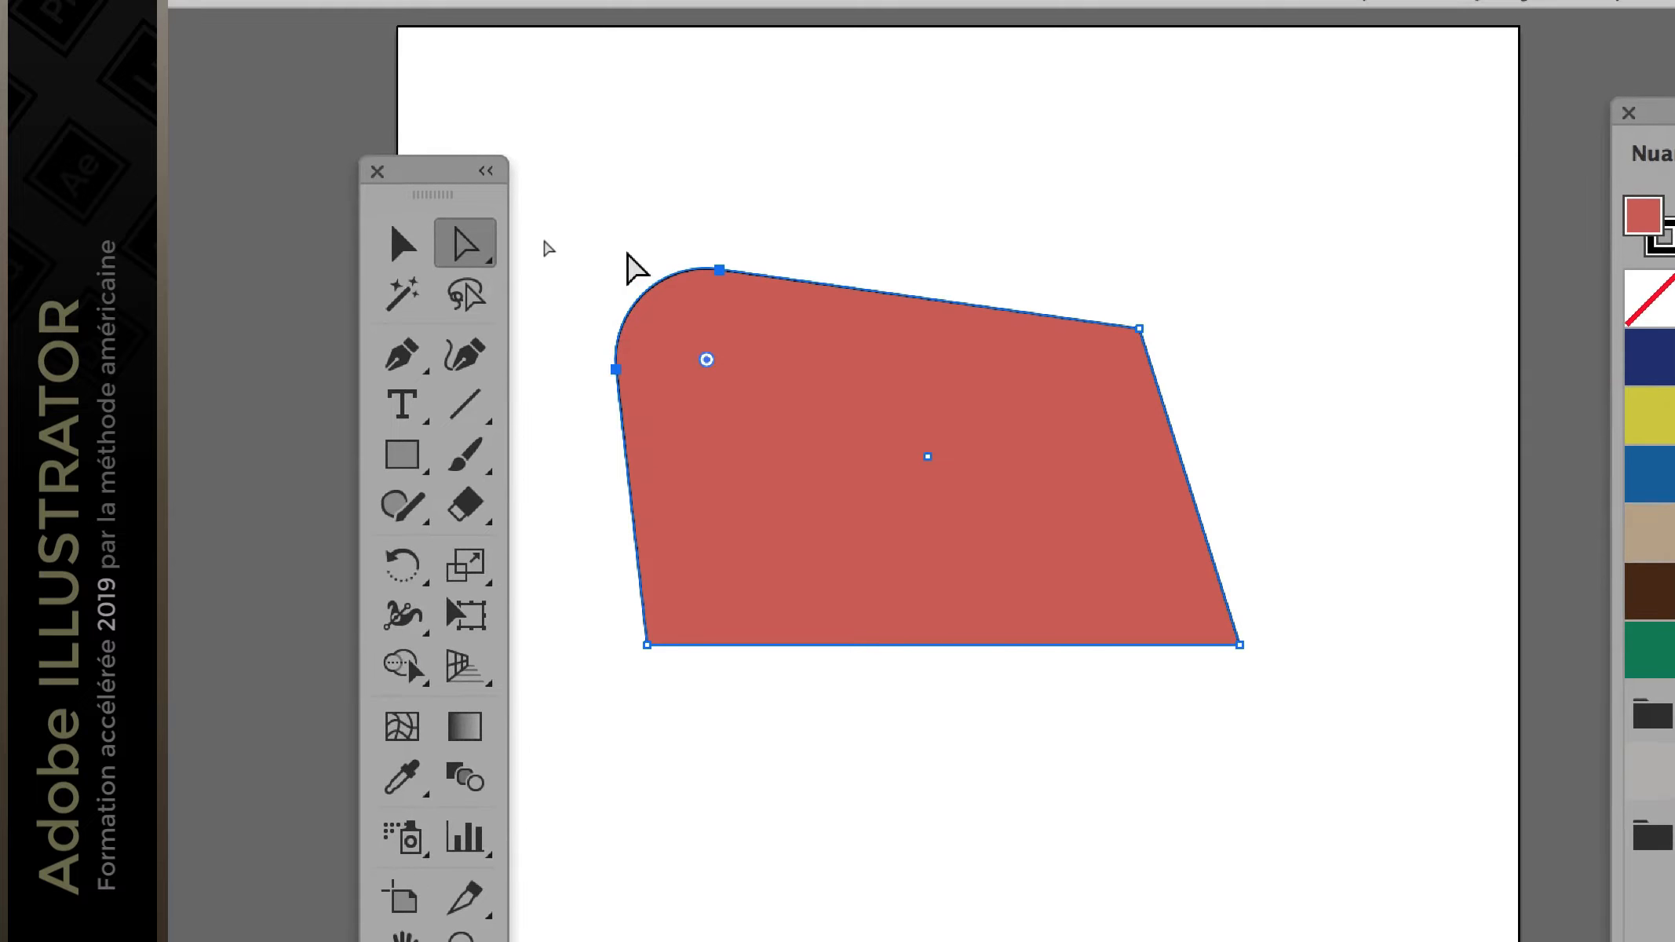
Step: Select the shape's two bottom corner points together and round both to about 9,41 mm
left_click(628, 261)
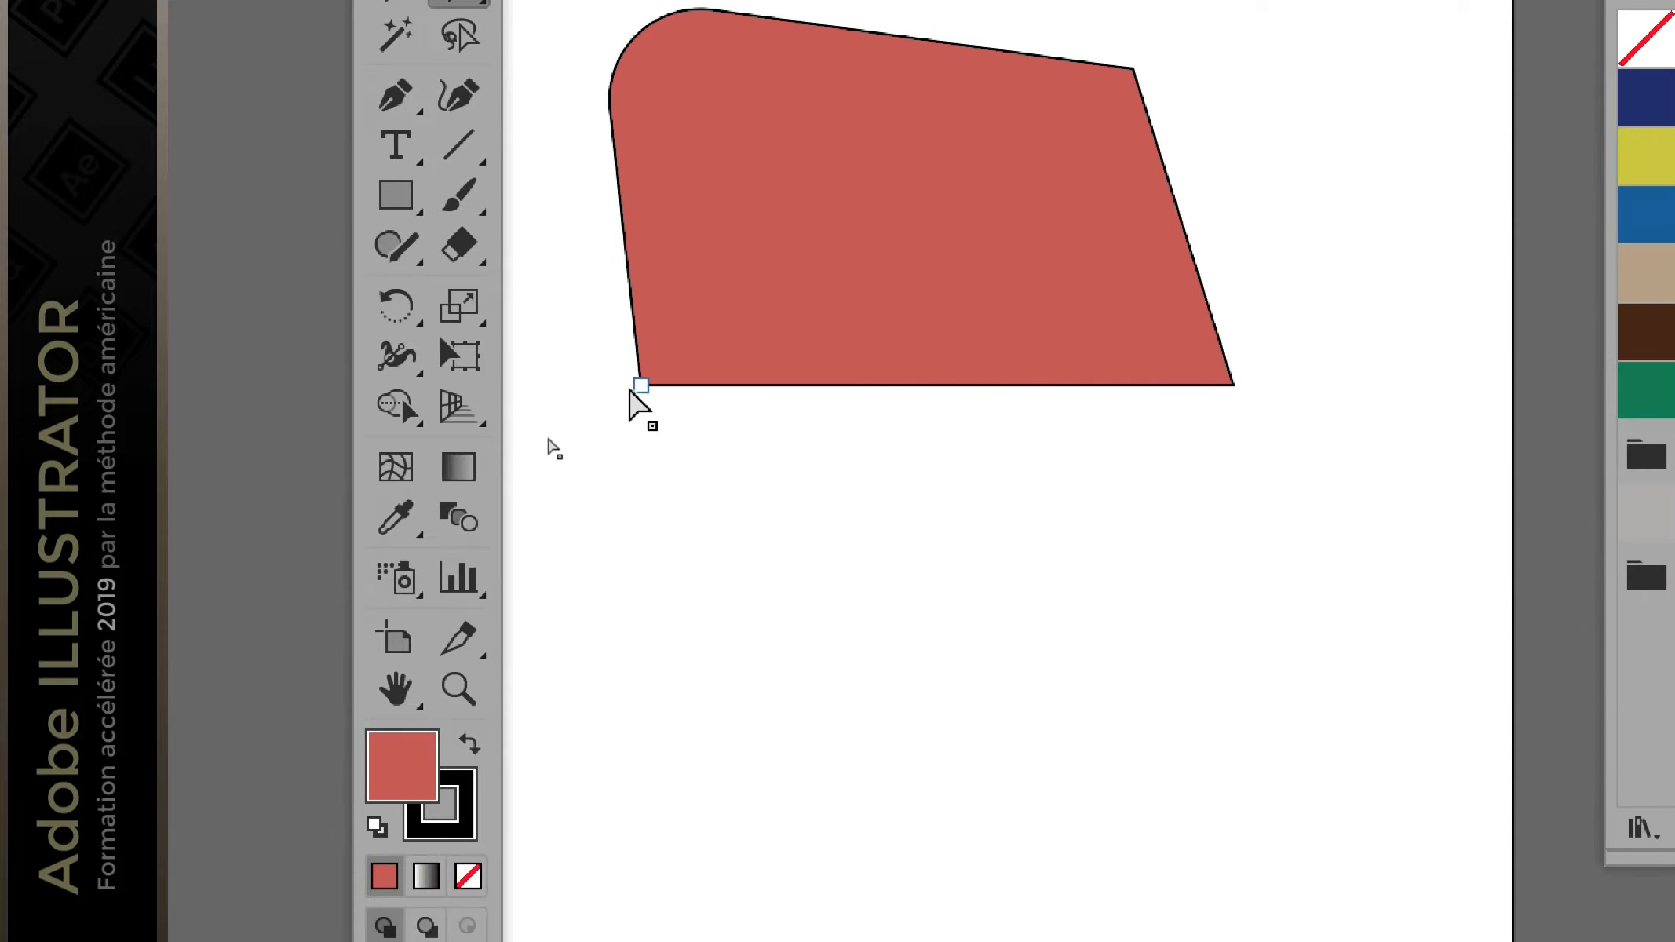
left_click(633, 390)
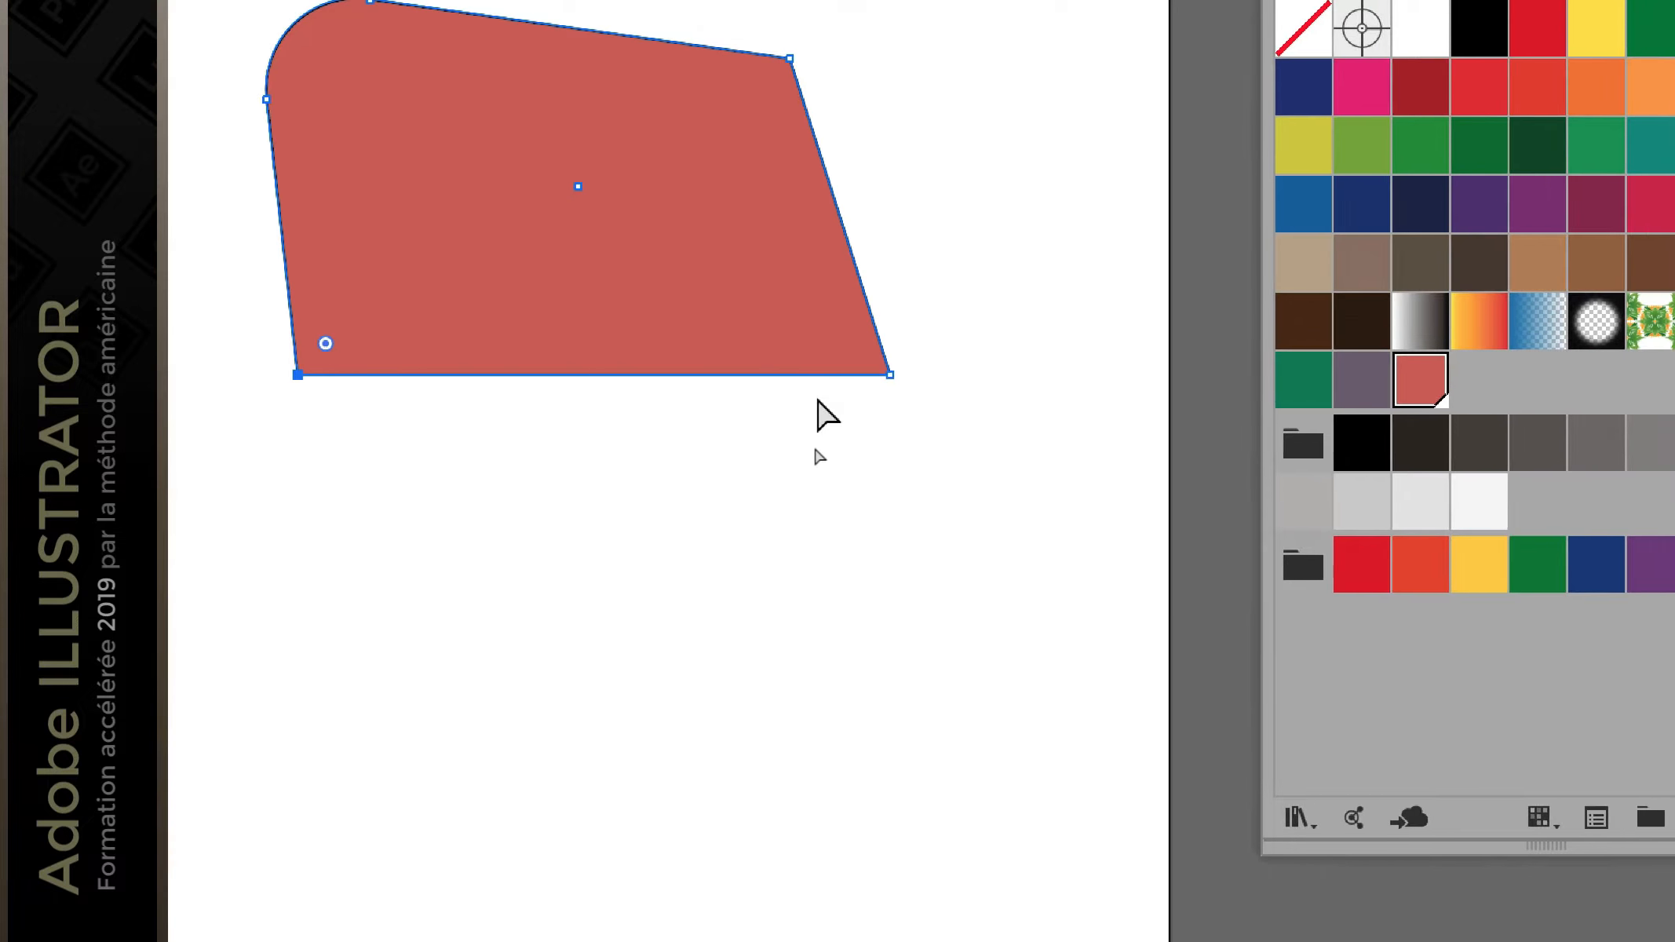
left_click(852, 383)
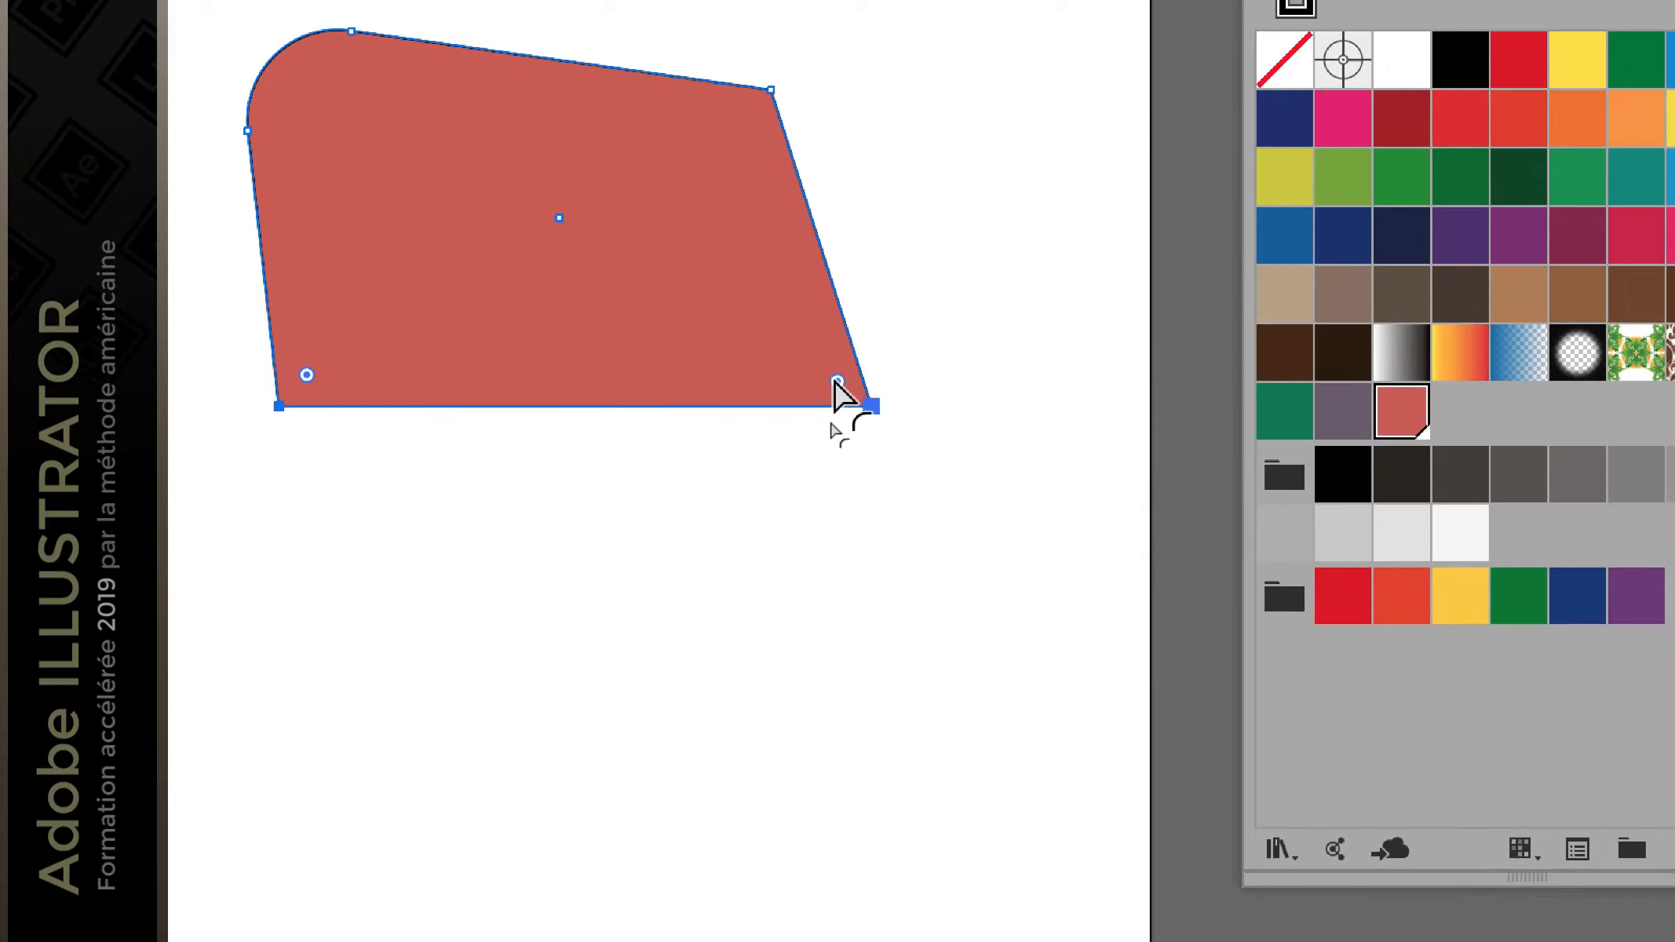
mouse_move(836, 383)
left_mouse_down()
mouse_move(830, 403)
mouse_move(791, 367)
mouse_move(821, 369)
left_mouse_up()
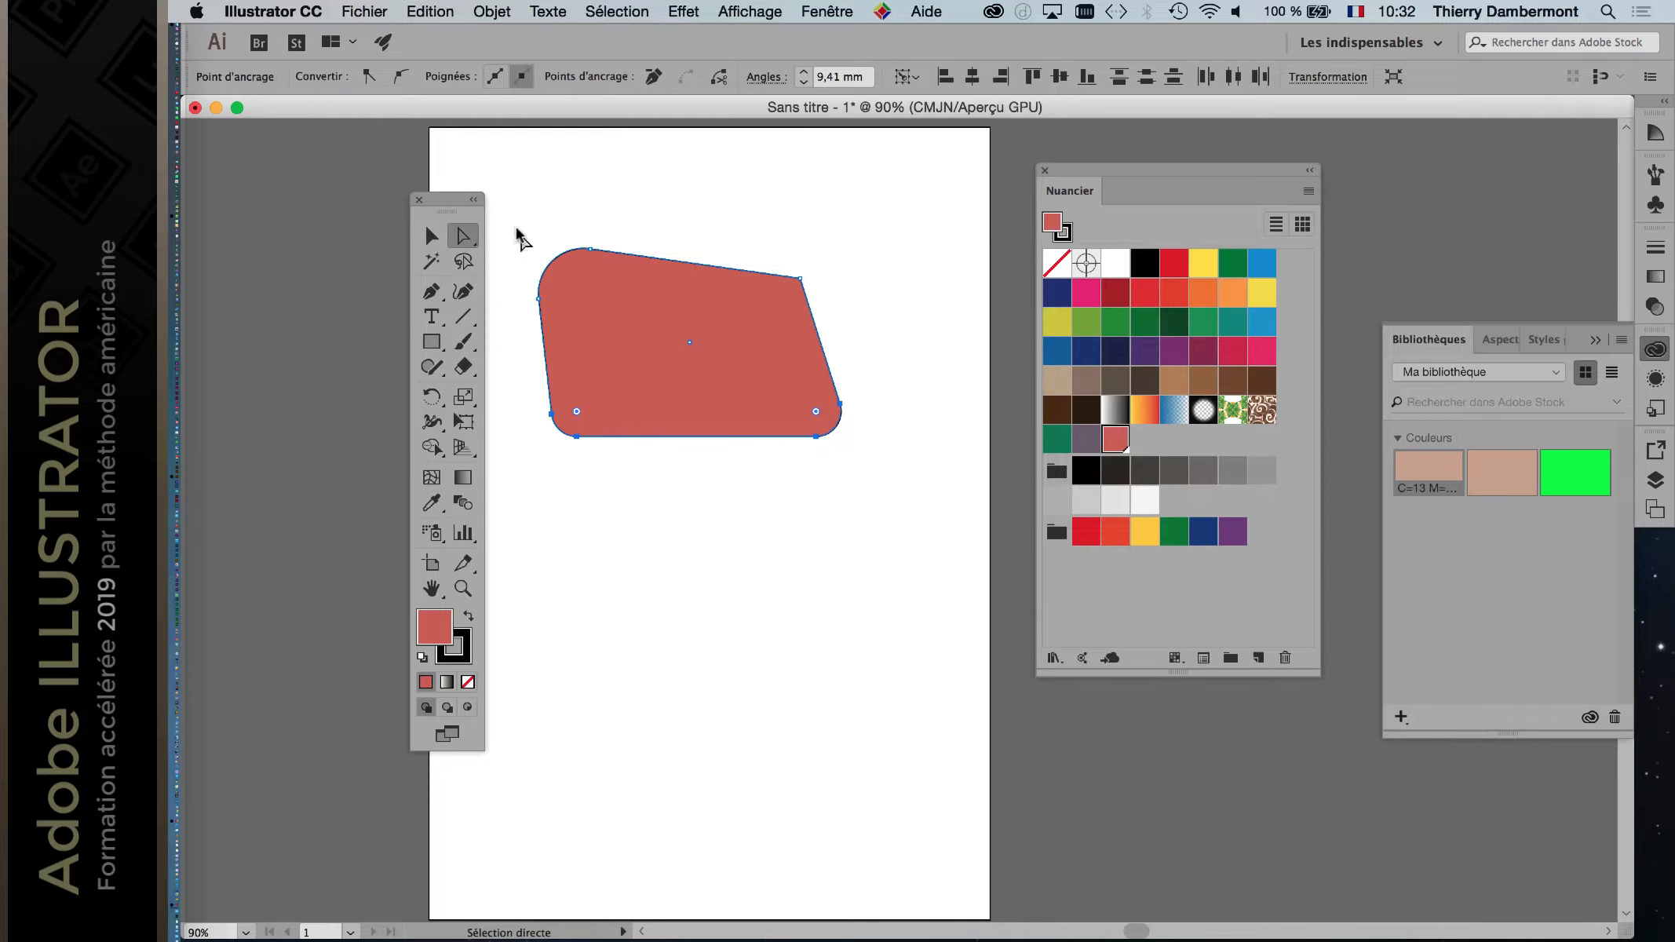
Step: Select the whole shape and adjust all four corner radii together, leaving the top-right corner only slightly rounded
left_click_drag(510, 207, 889, 471)
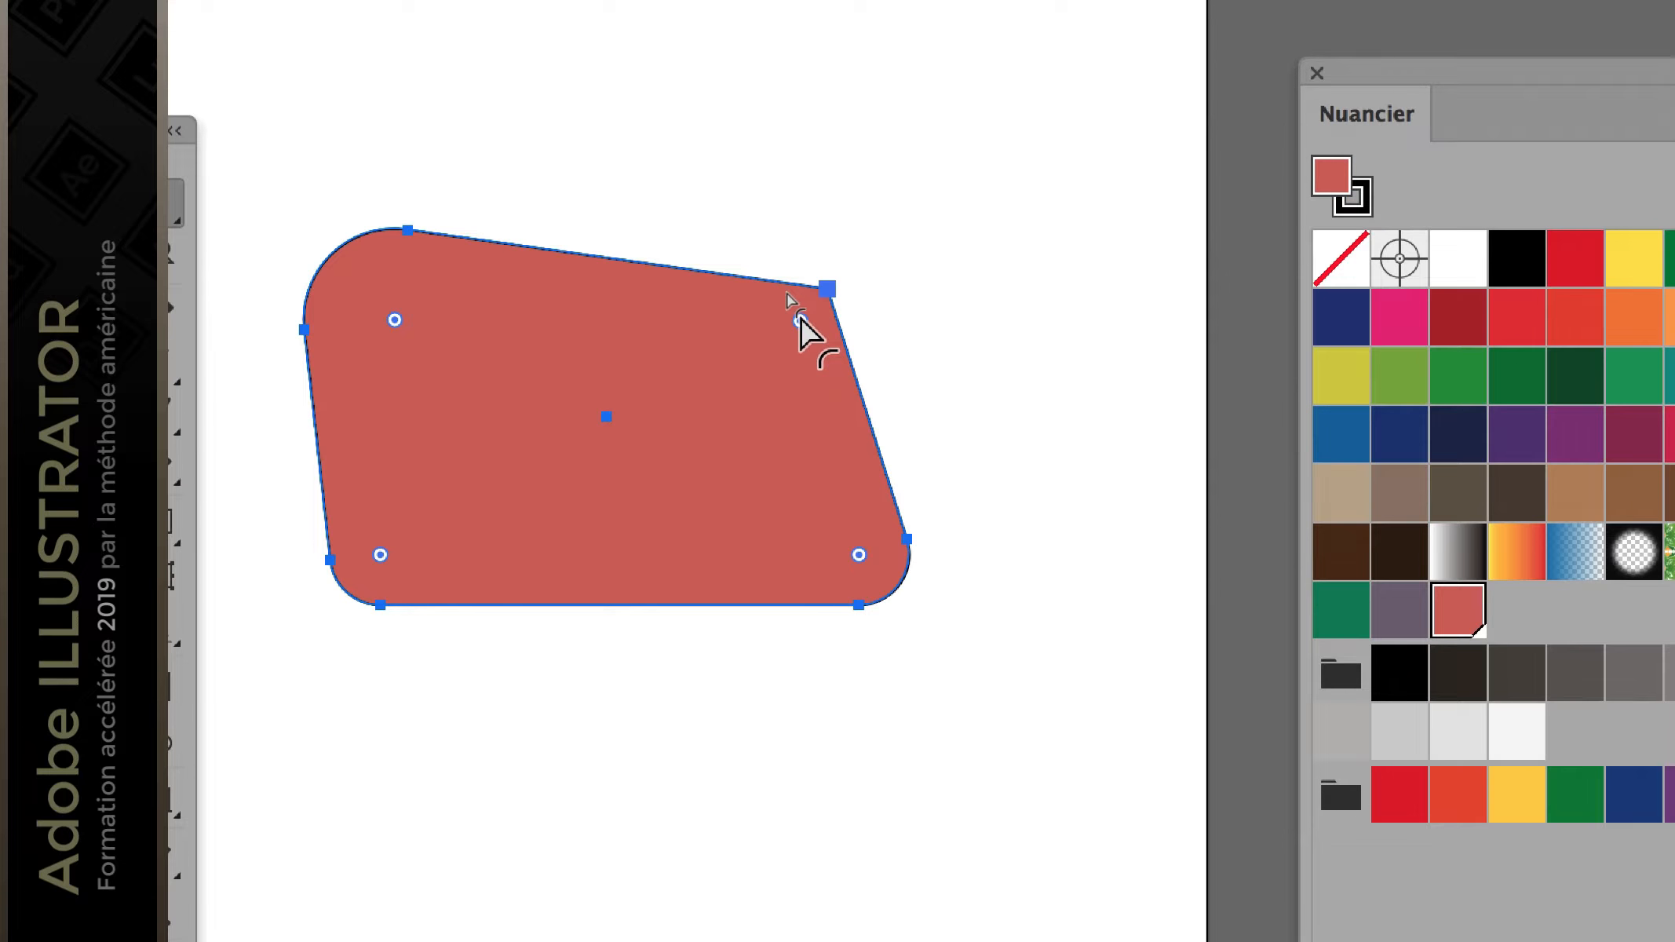
mouse_move(799, 320)
left_mouse_down()
mouse_move(731, 362)
mouse_move(776, 335)
left_mouse_up()
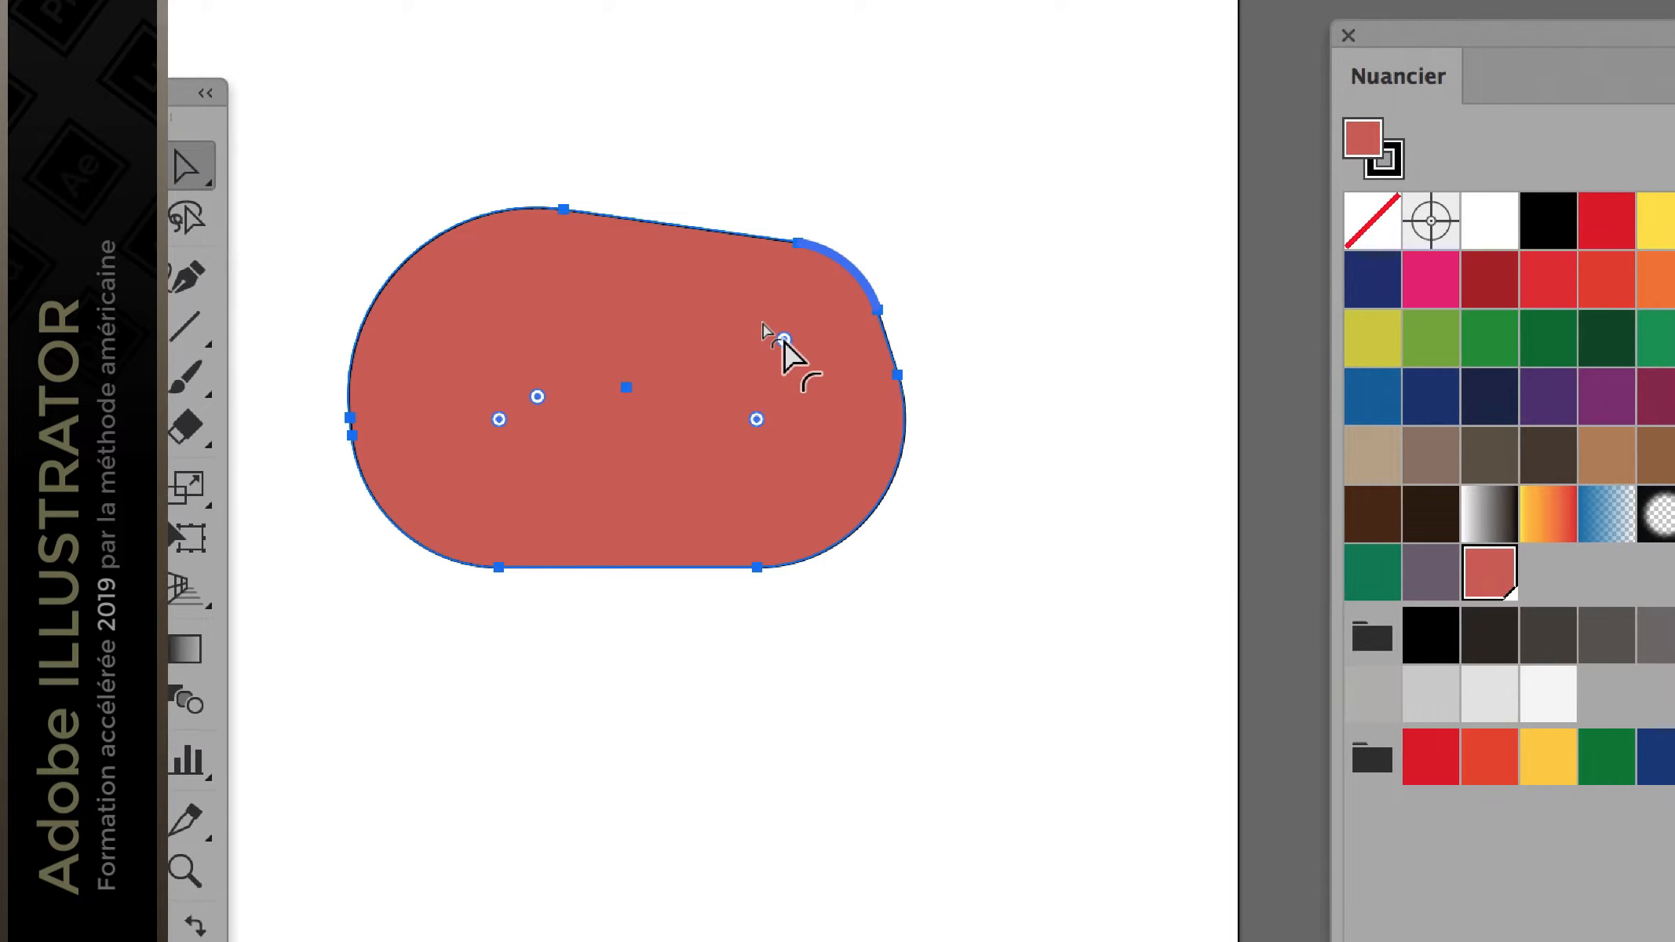
left_click_drag(782, 341, 787, 342)
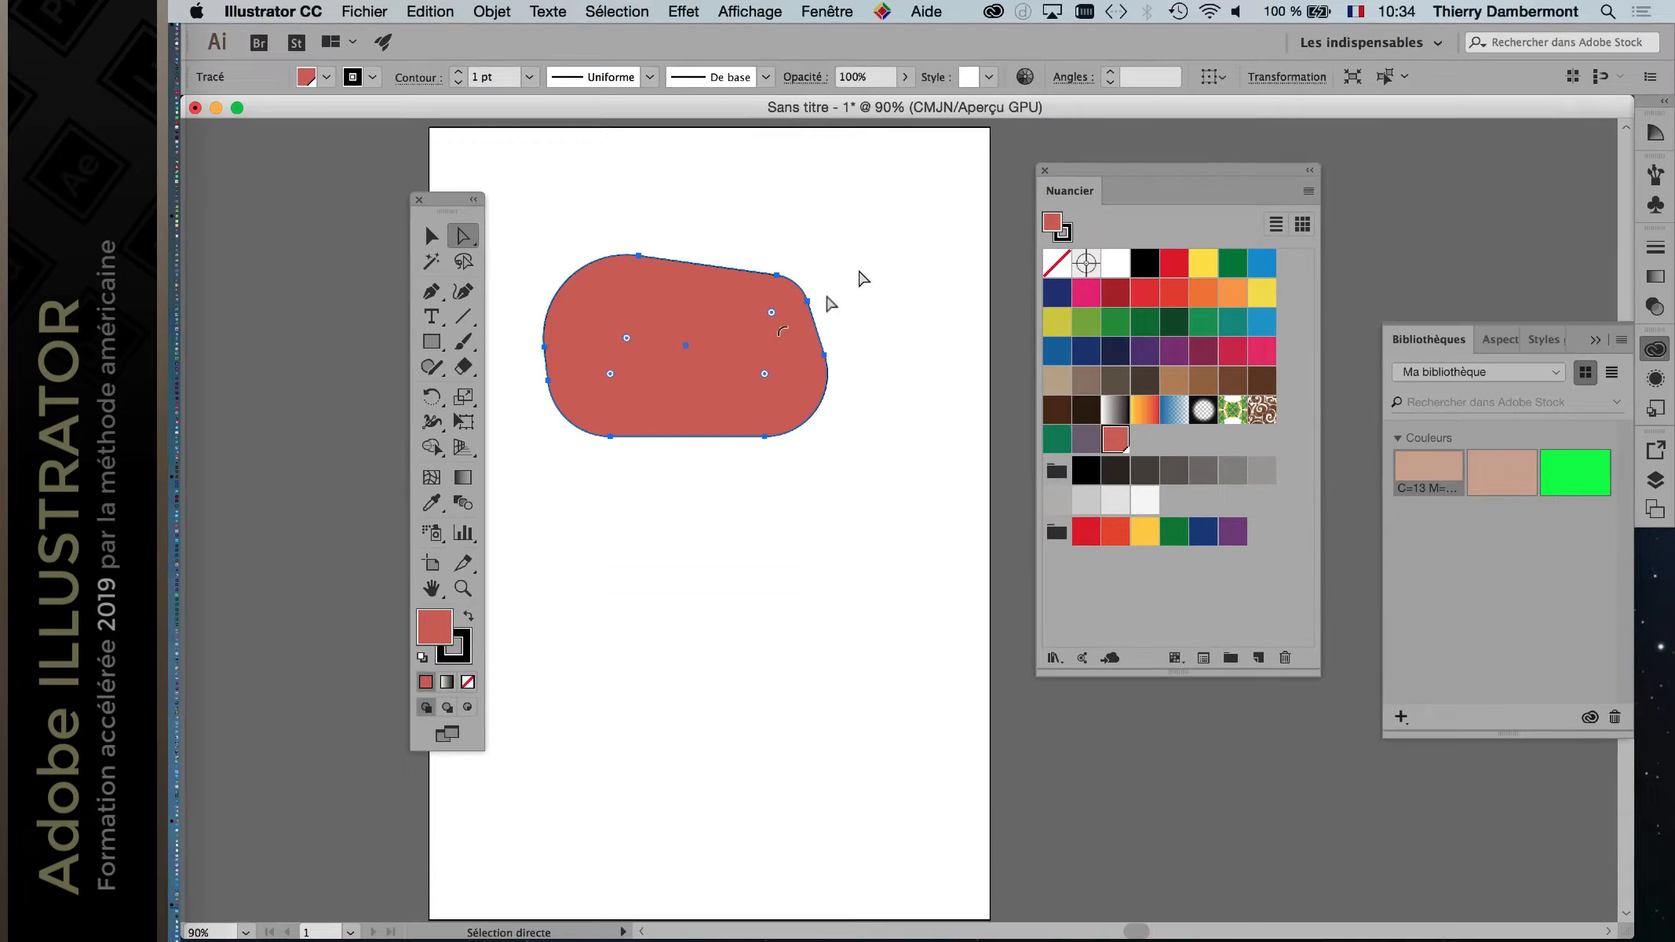
left_click_drag(771, 316, 805, 310)
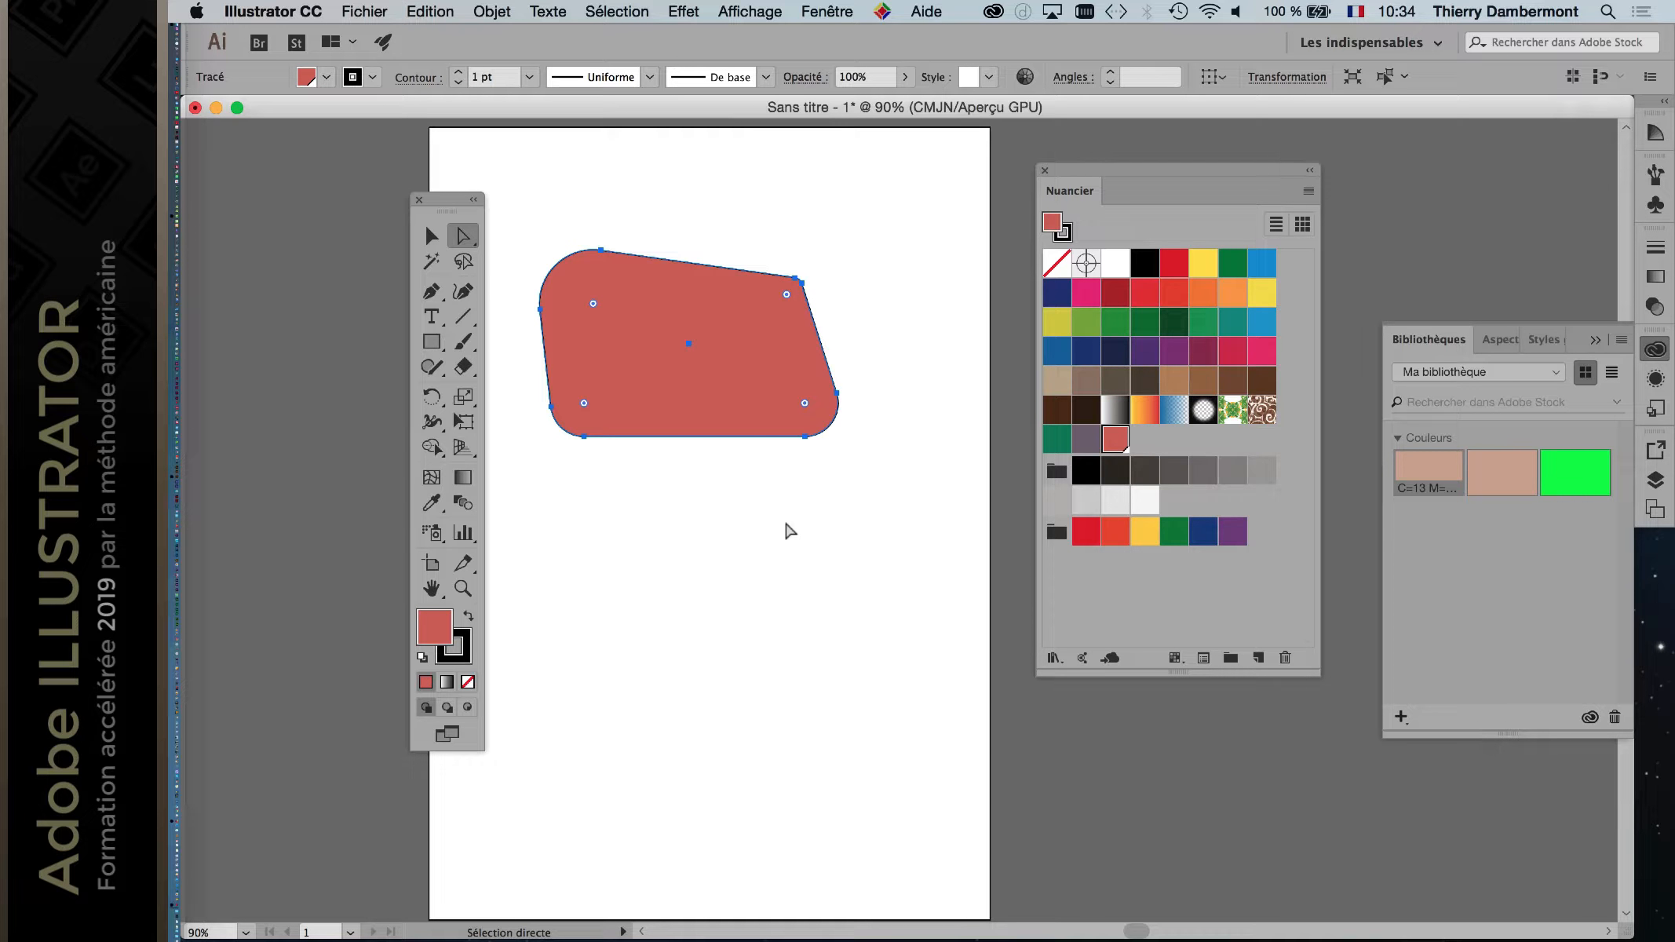
Step: Move the tools panel off the artboard and hide the corner widgets with Widget Masquer l'angle
left_click_drag(438, 207, 300, 183)
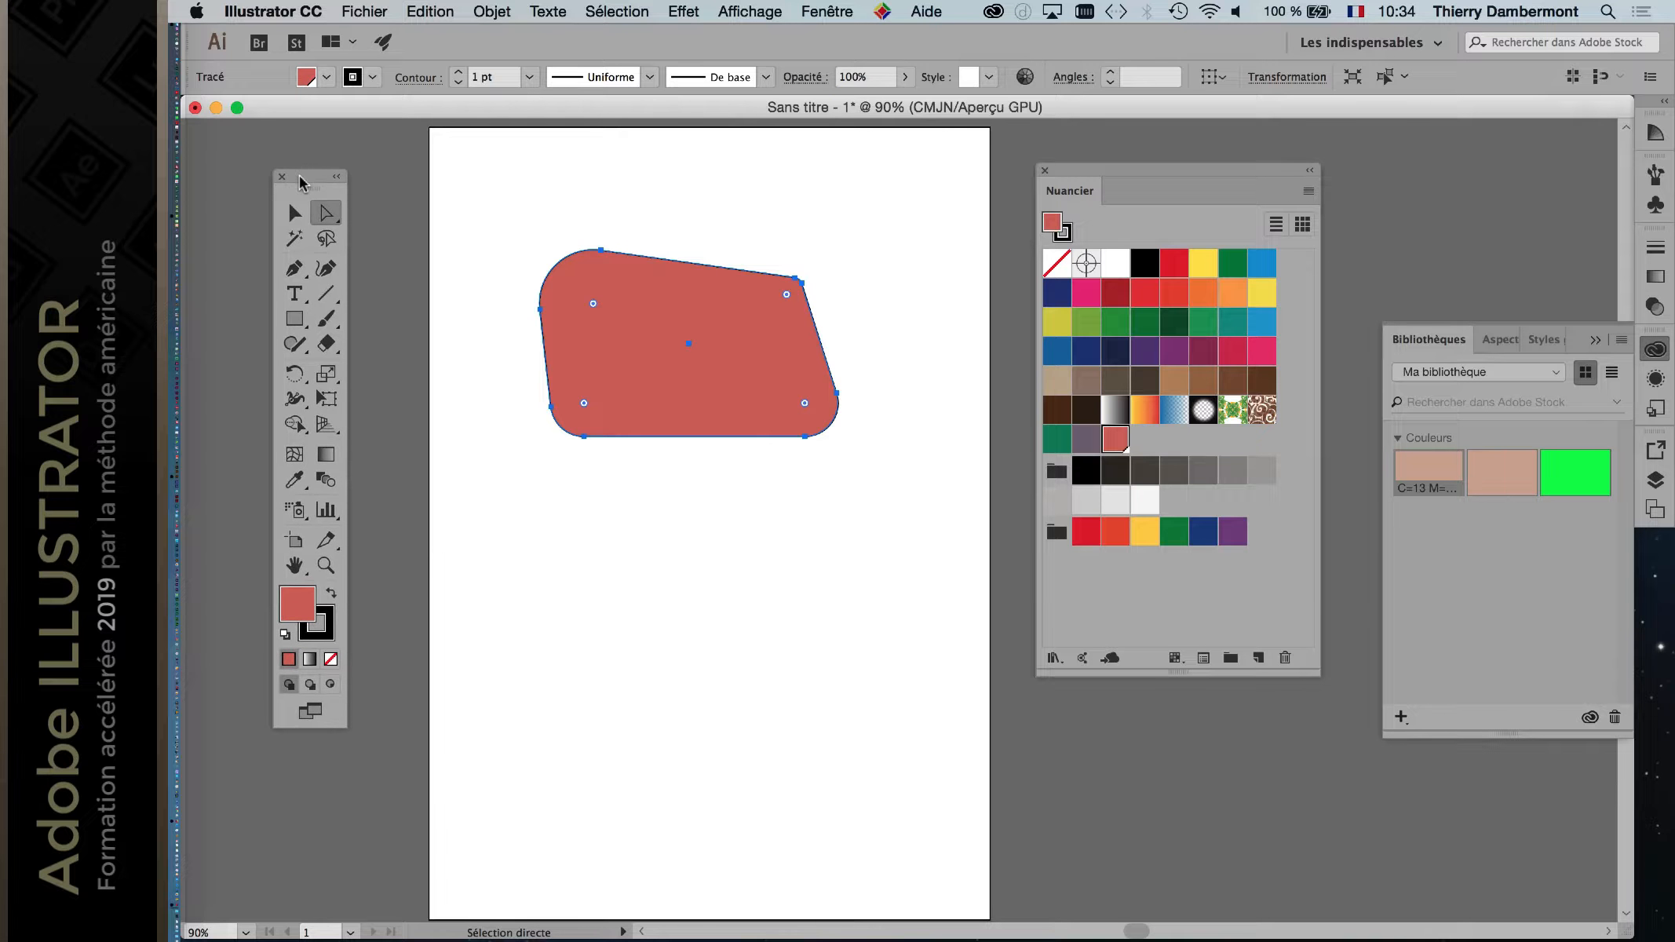
left_click(769, 9)
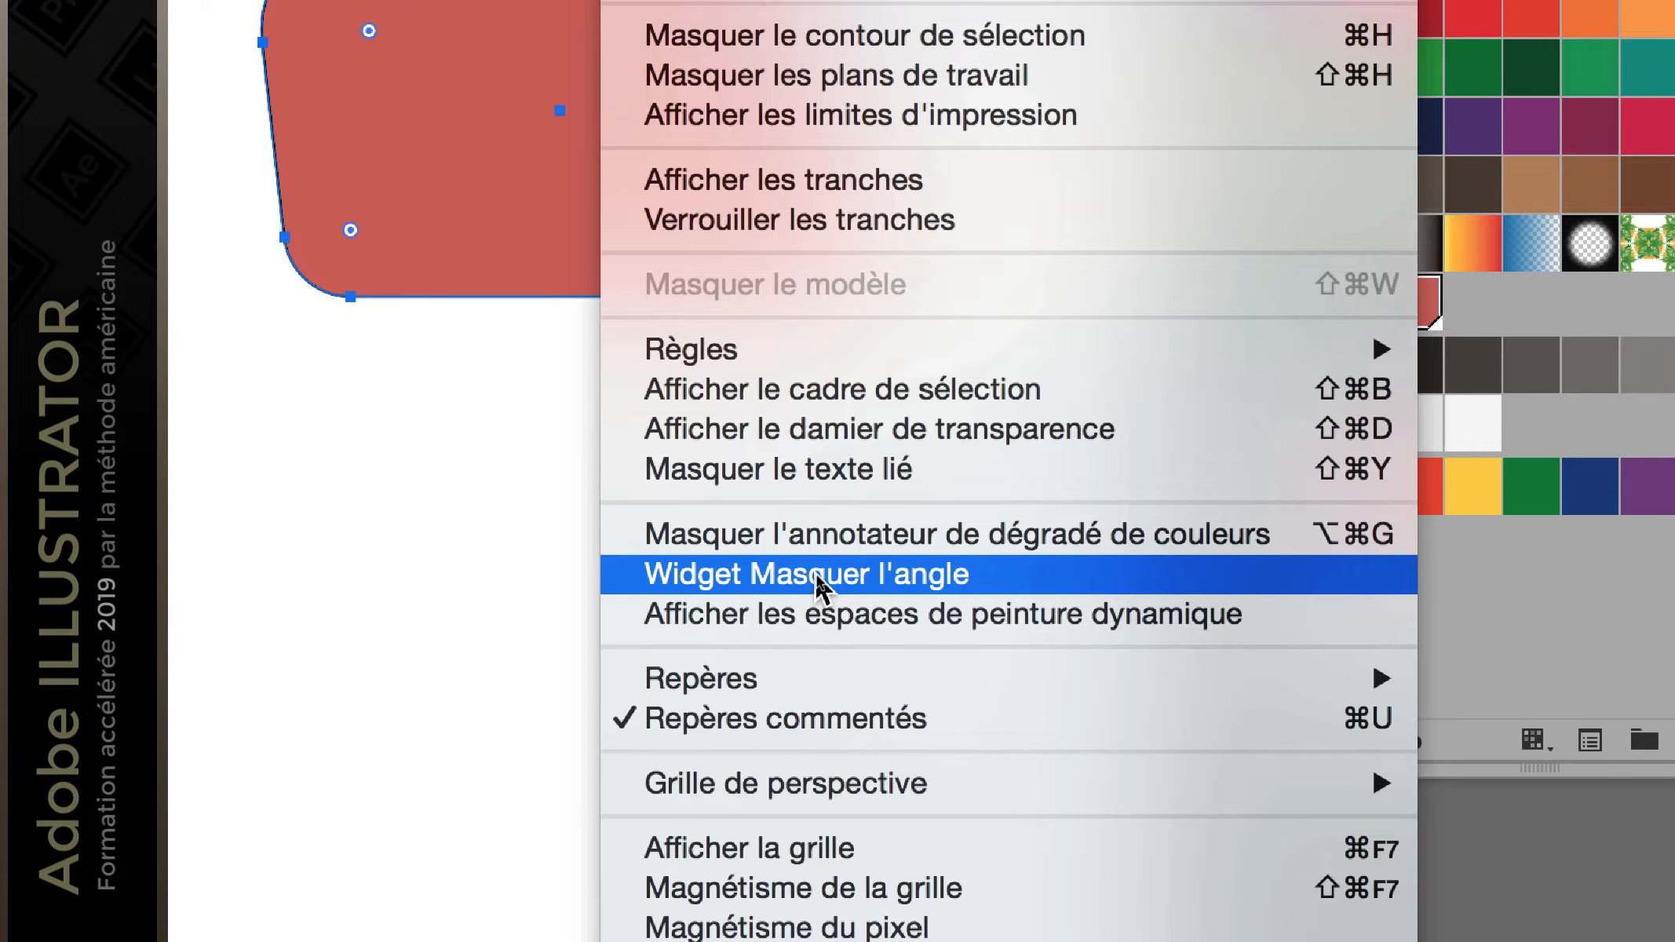
left_click(815, 573)
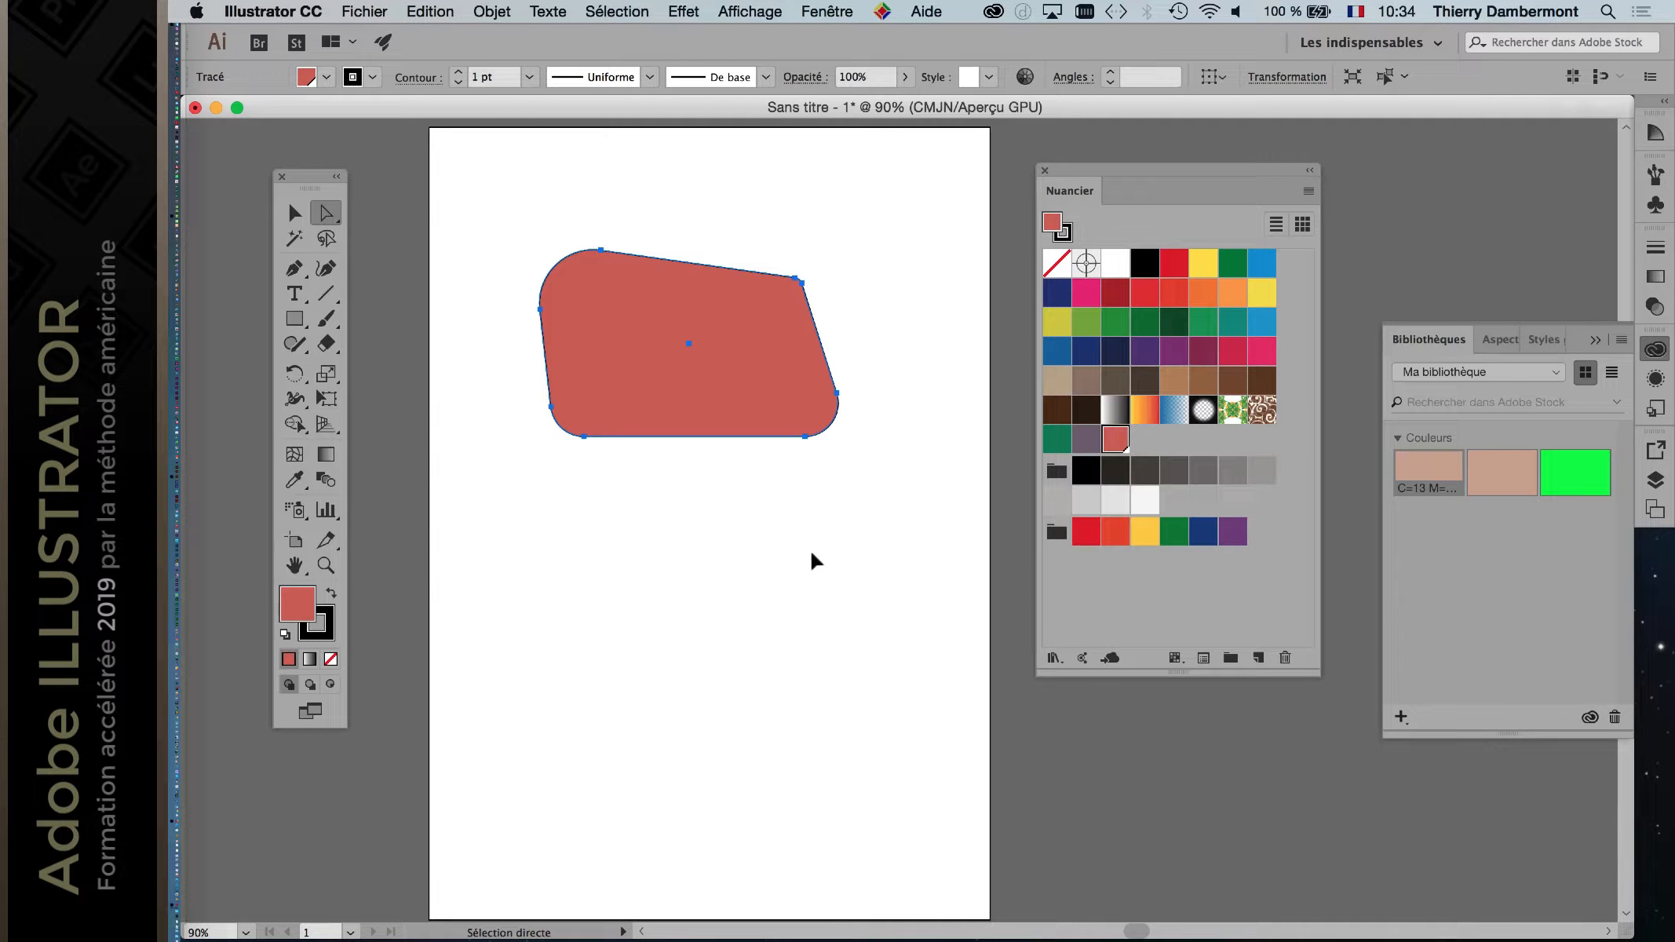
Step: Return the tools panel to the artboard's edge, make the stroke colour active, close the Couleur panel and switch to the Selection tool
left_click_drag(314, 179, 445, 158)
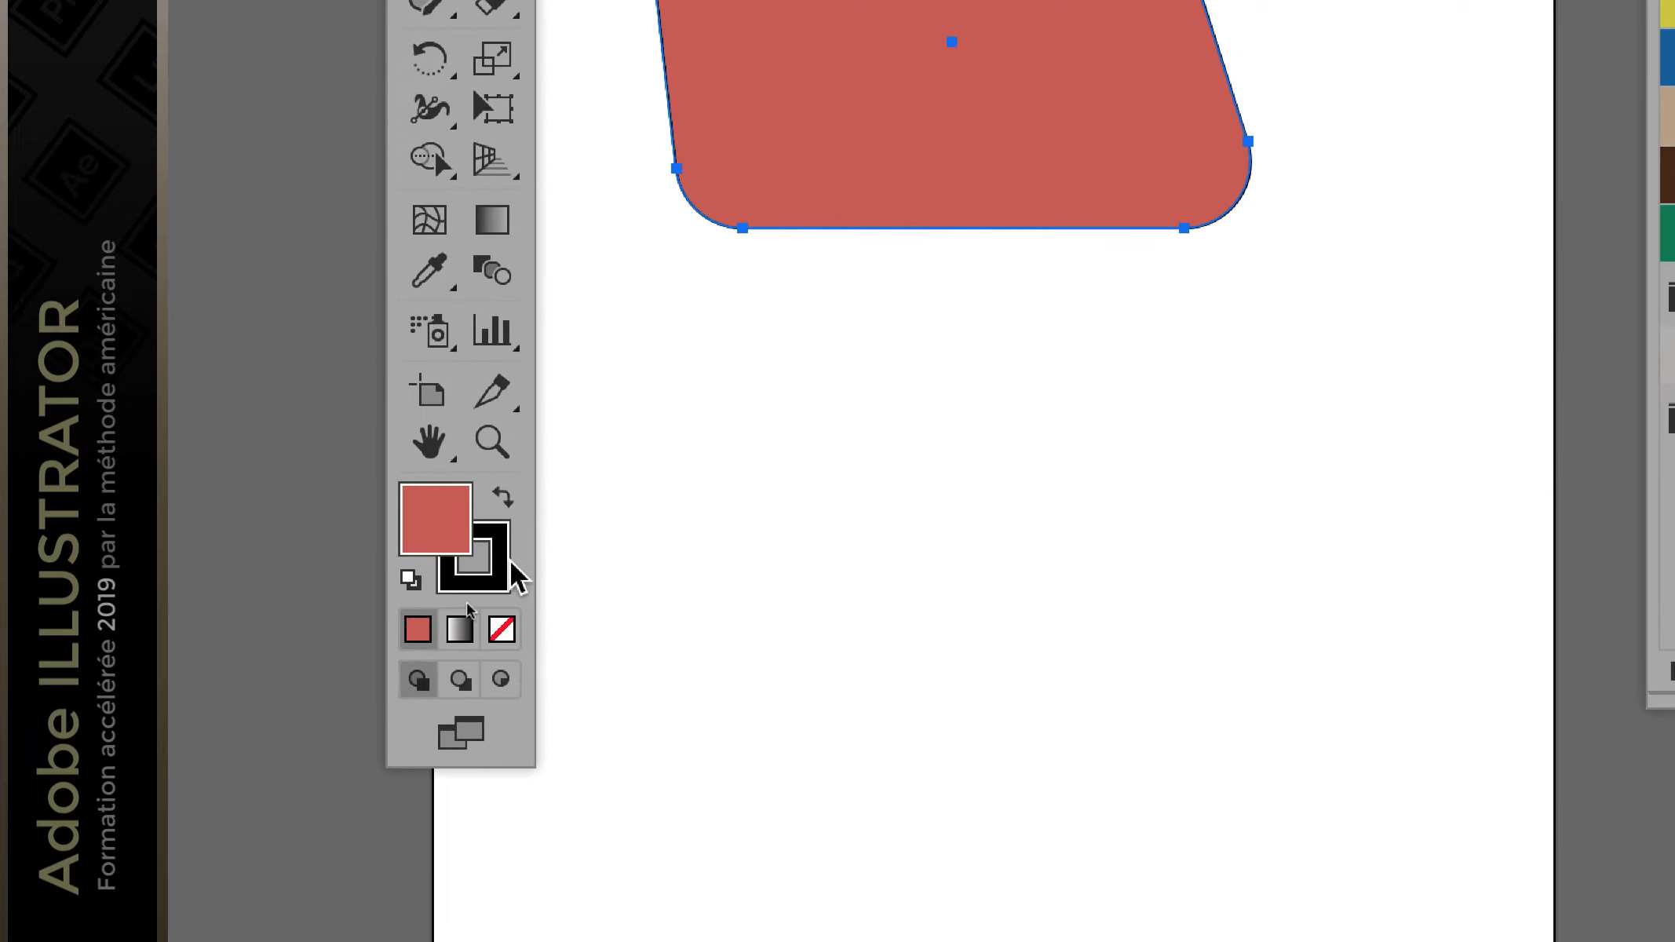
left_click(507, 567)
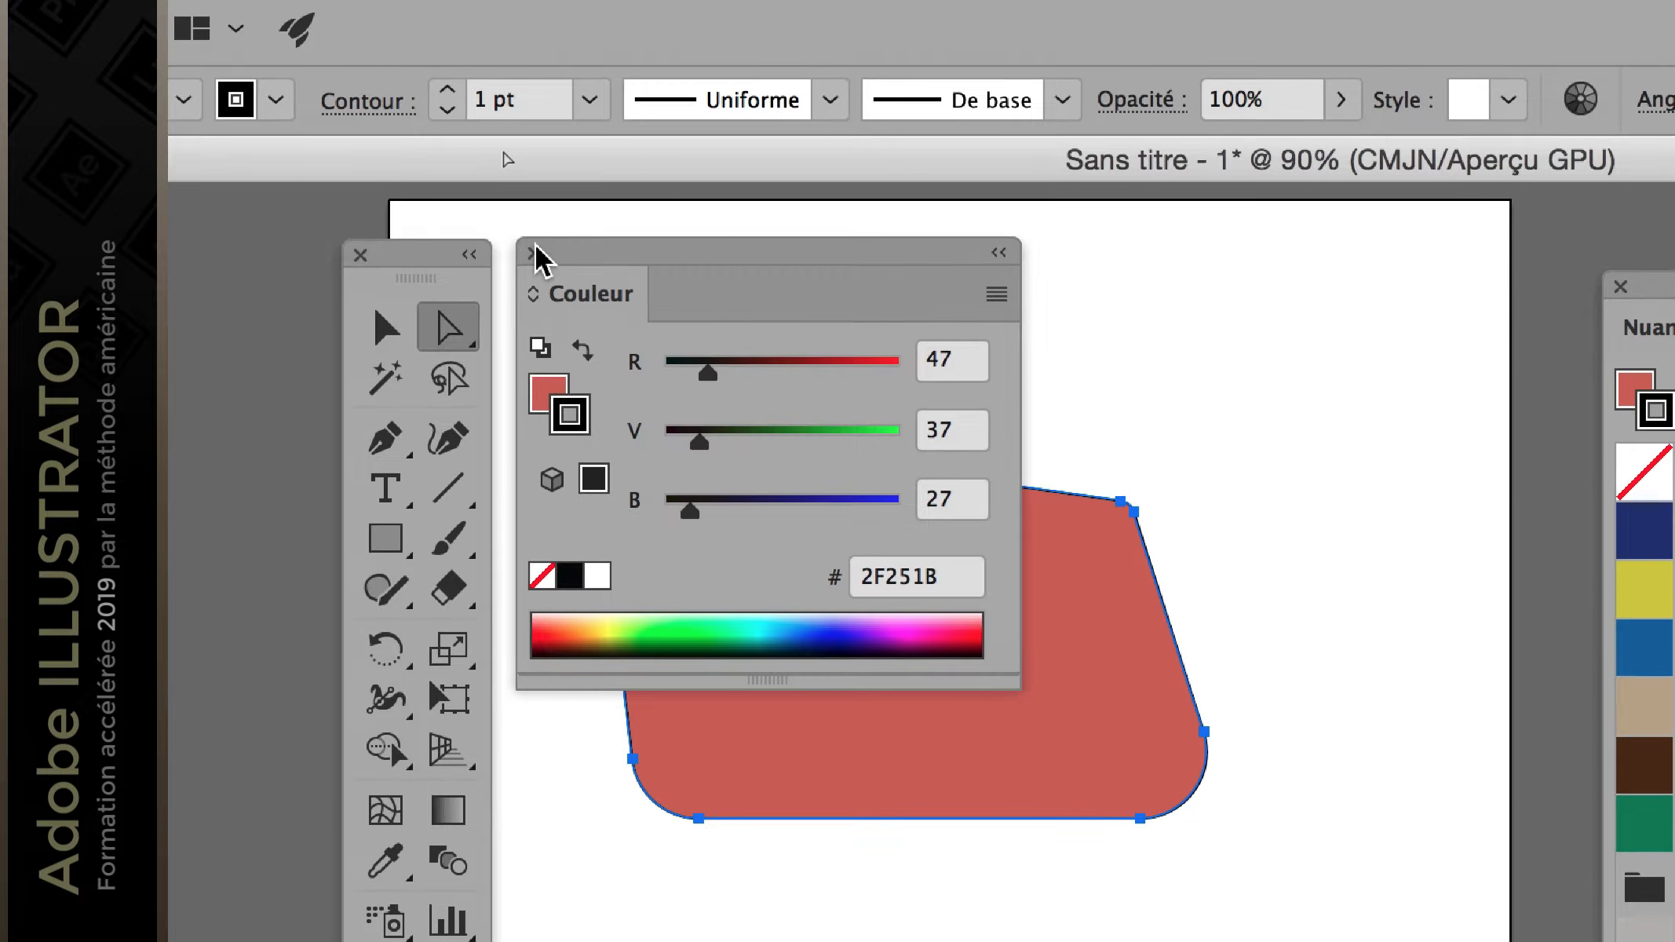
left_click(532, 246)
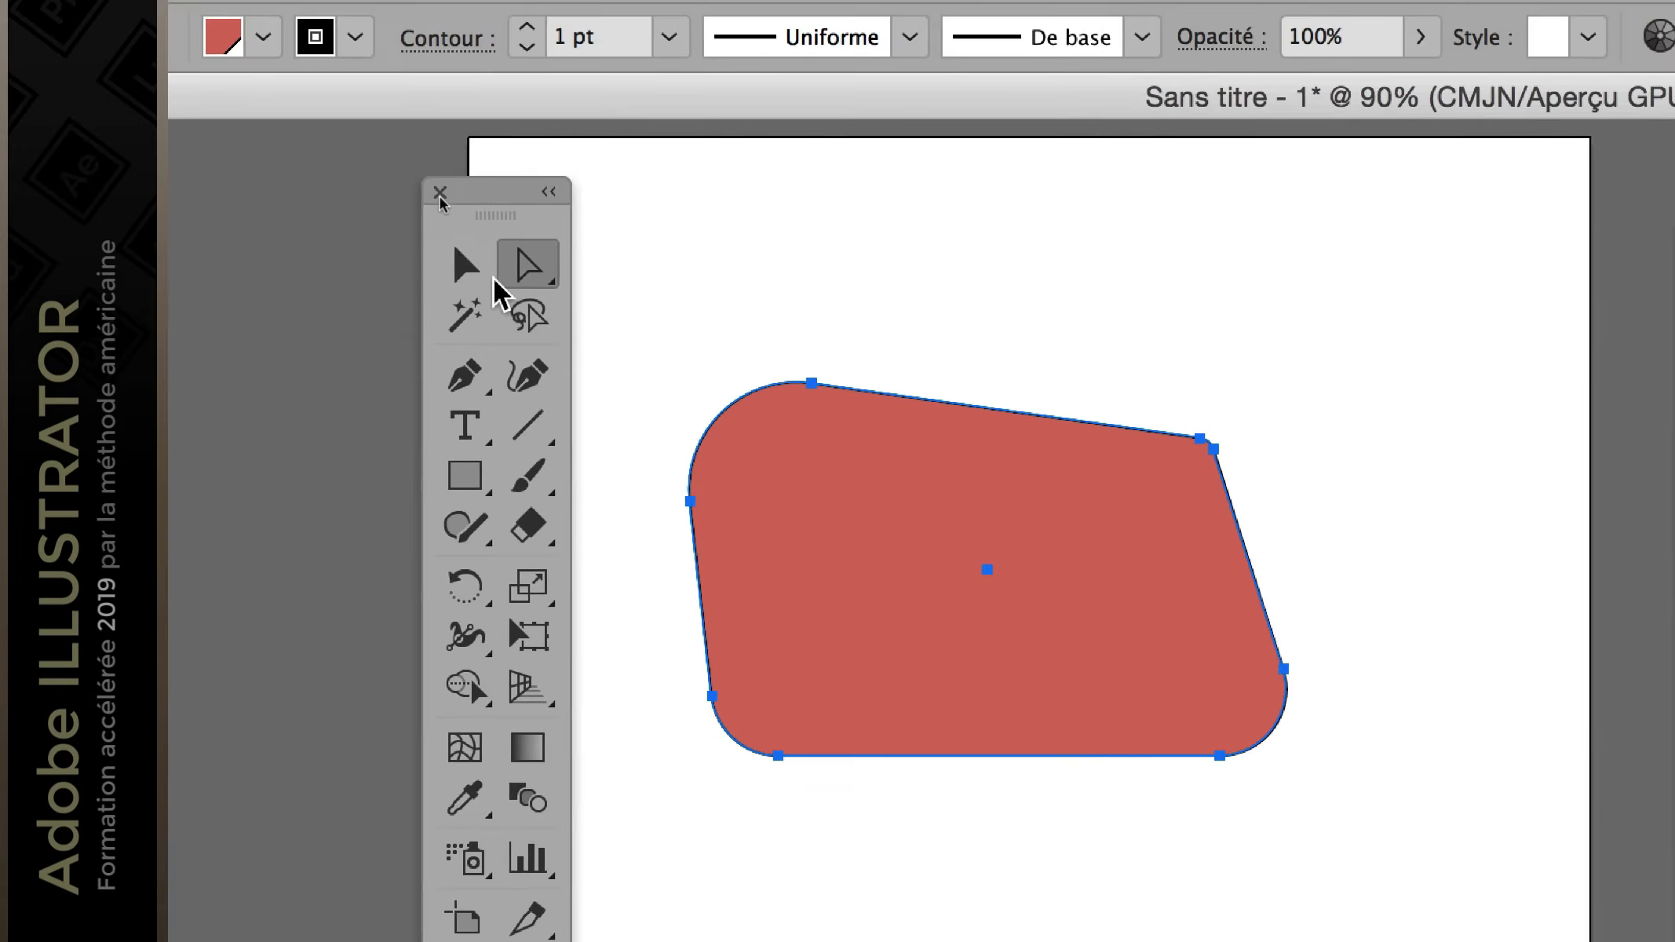
left_click(471, 267)
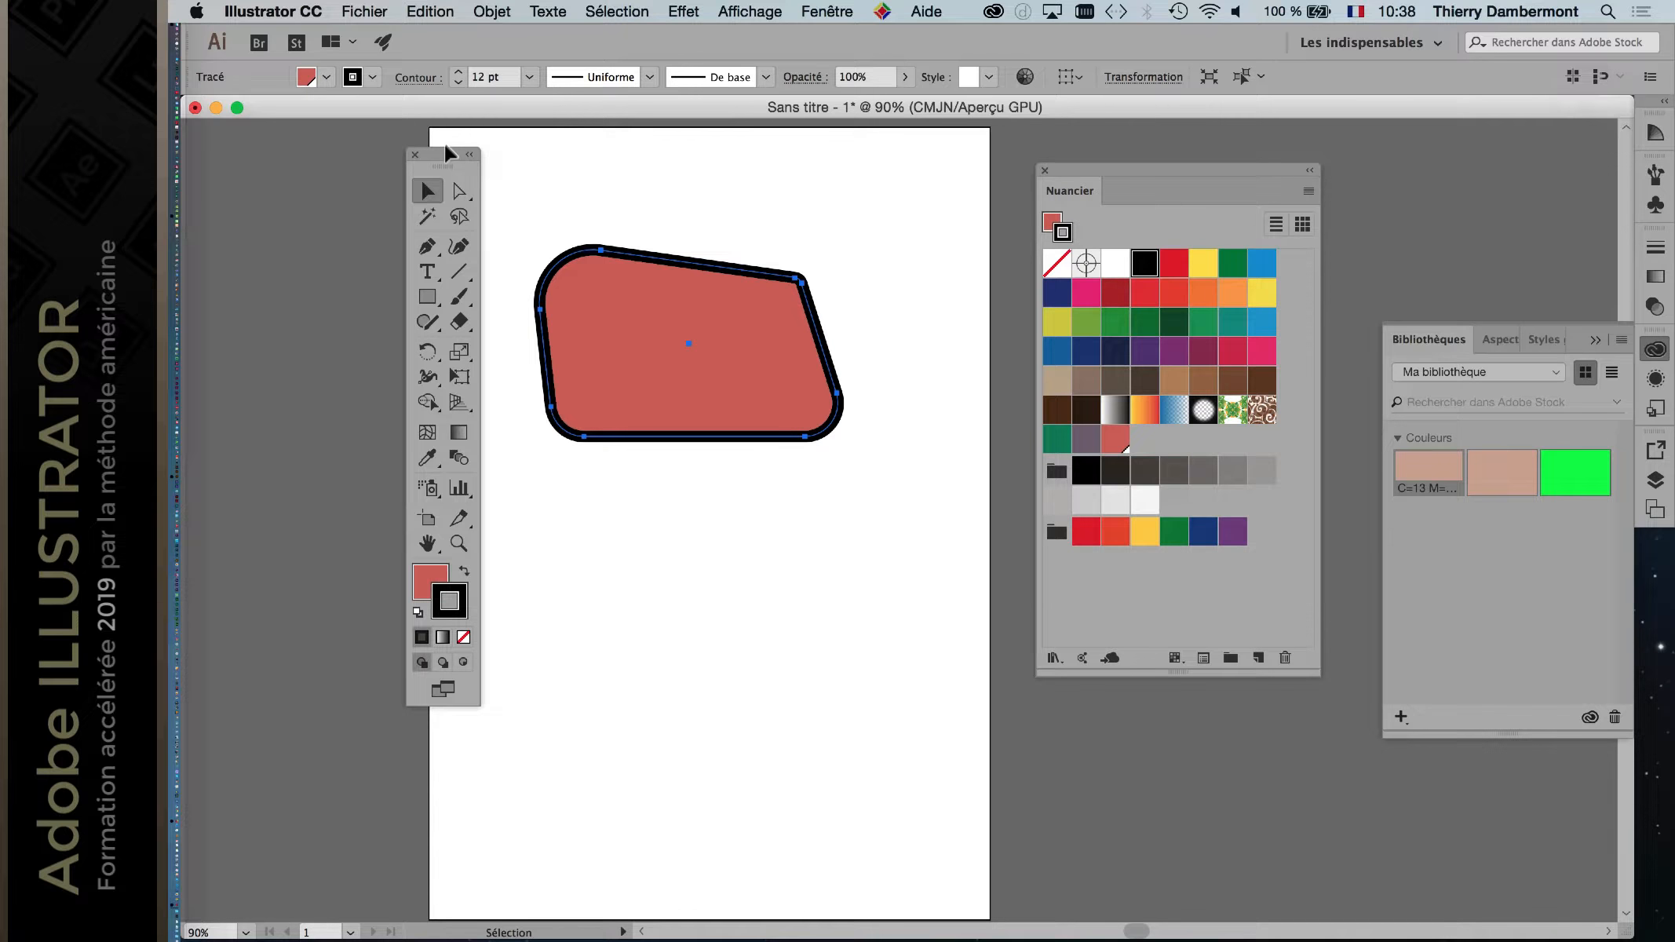
Step: Move the tools panel clear of the artboard, and open the Contour panel as a floating panel just above the shape
left_click_drag(448, 154, 261, 142)
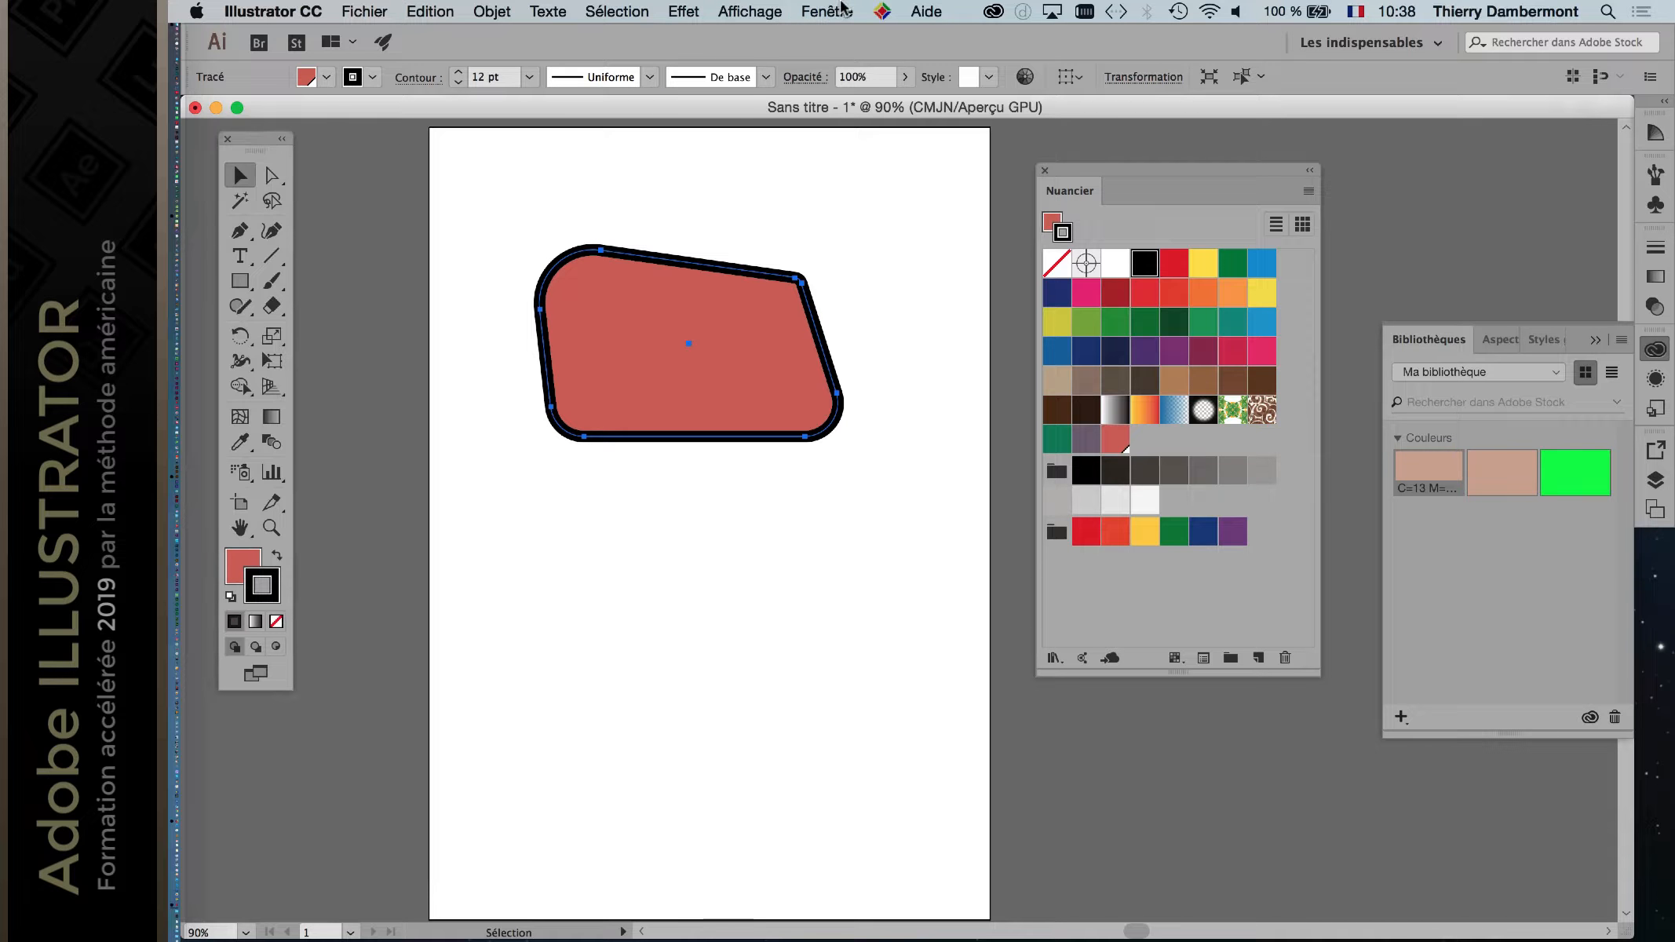
left_click(826, 11)
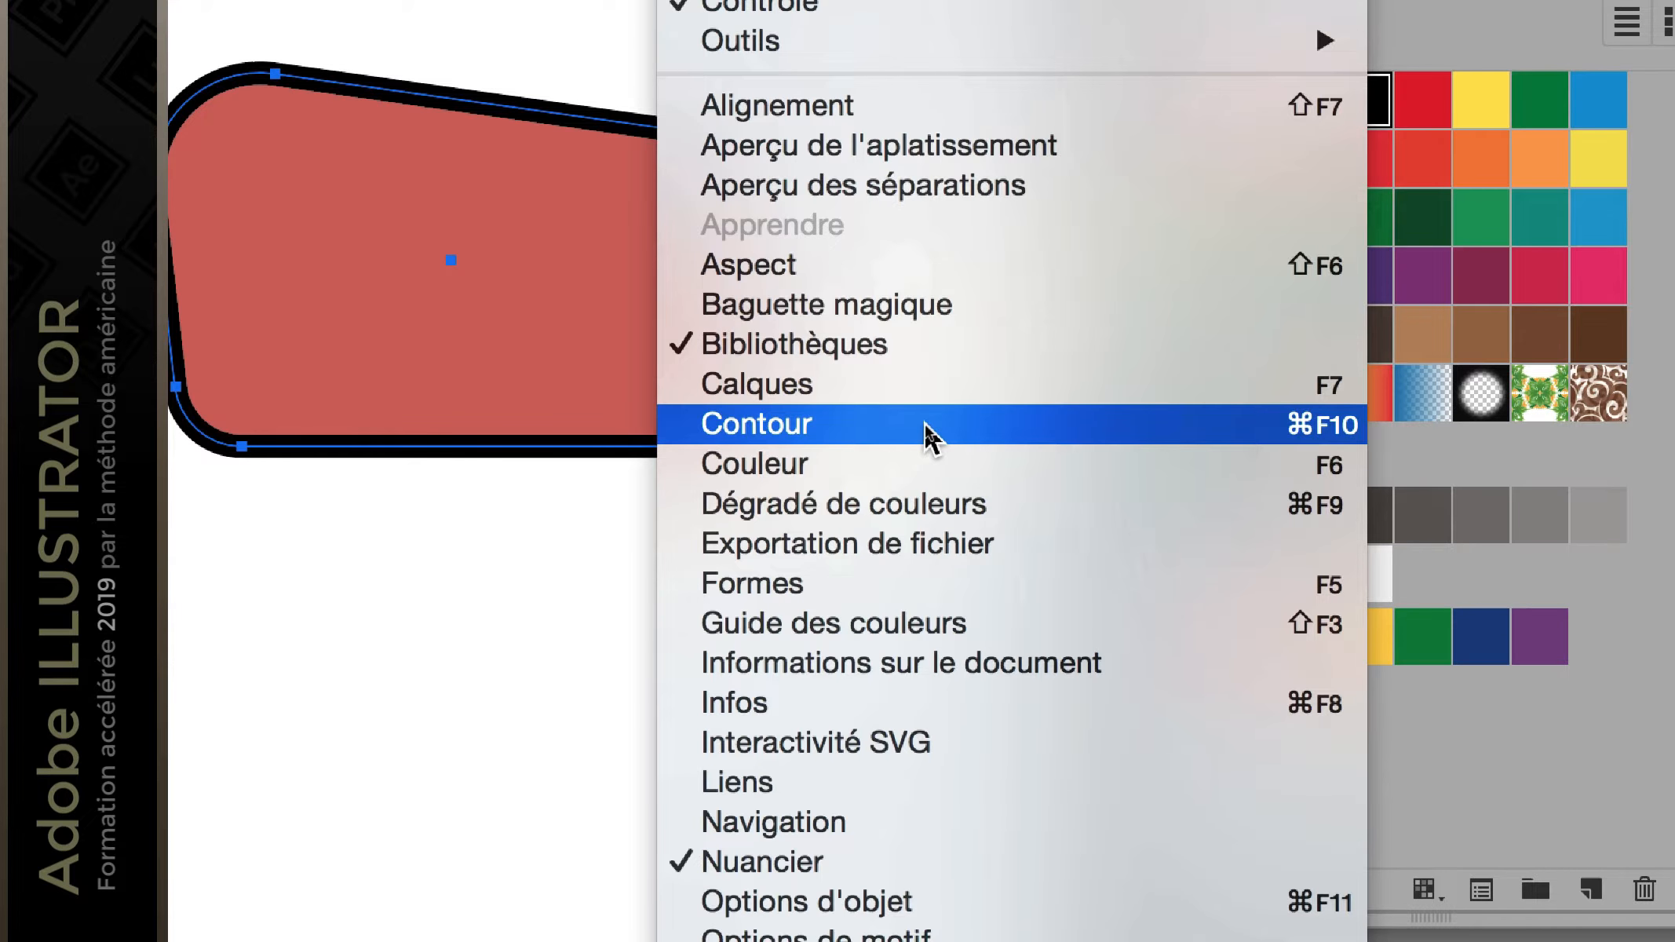
left_click(925, 423)
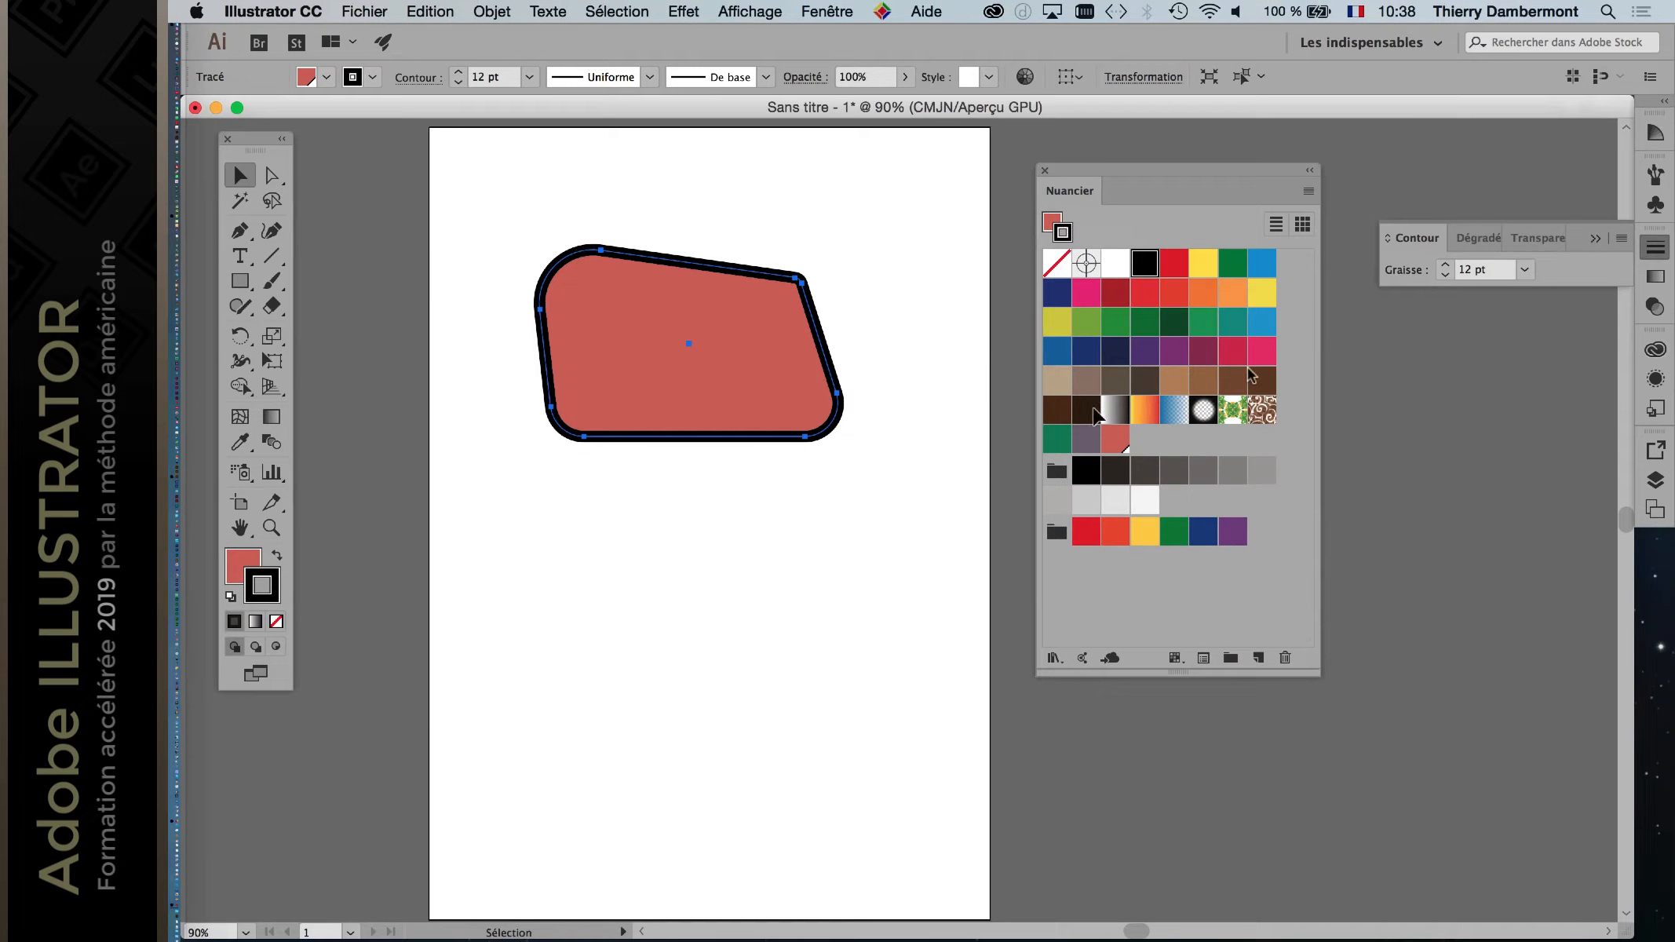
left_click_drag(1419, 236, 490, 160)
left_click(1593, 239)
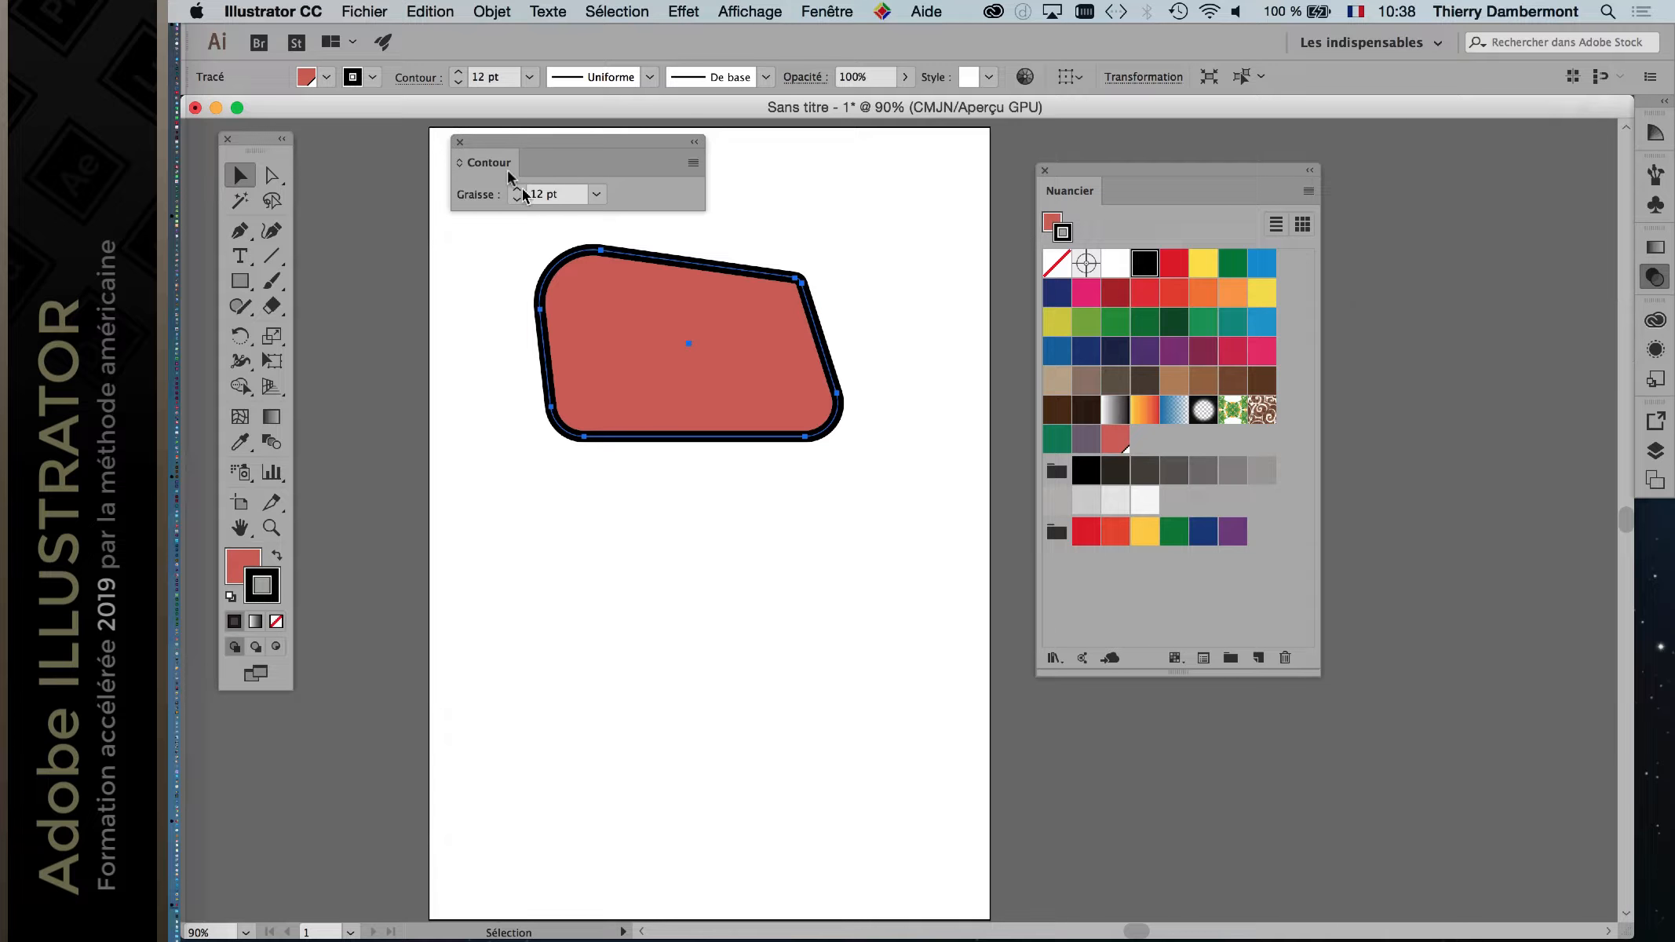
Step: Move the Contour panel slightly and lower the shape's stroke weight to 9 pt in 1 pt steps
left_click_drag(498, 141, 530, 158)
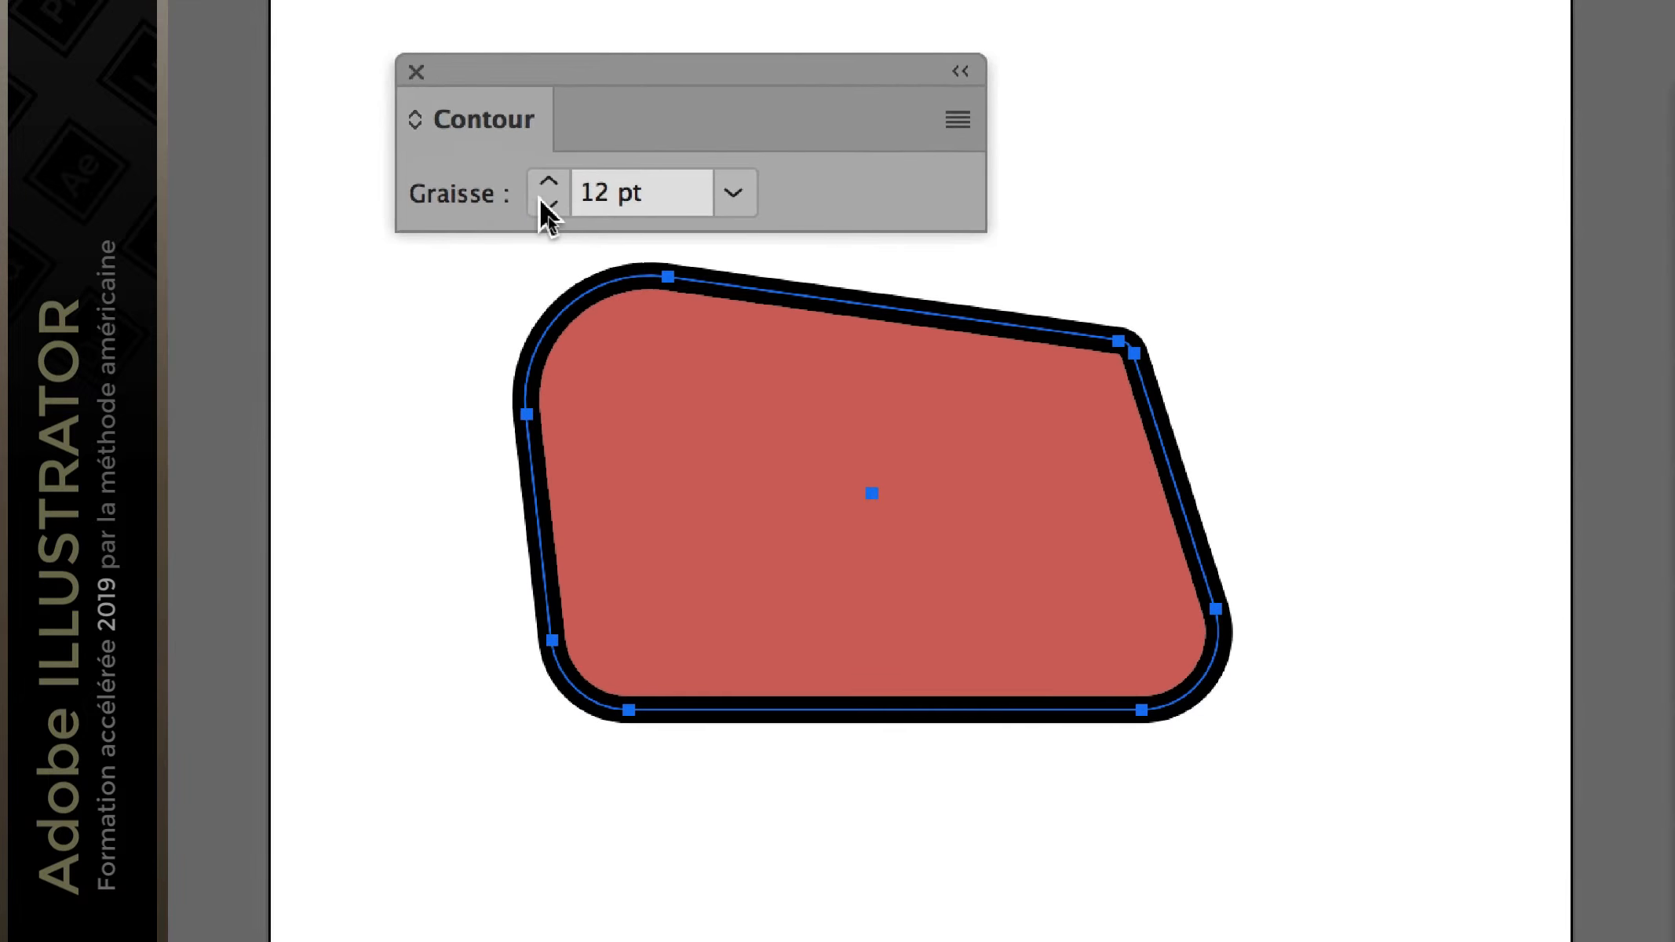
left_click(573, 299)
left_click(573, 299)
left_click(573, 299)
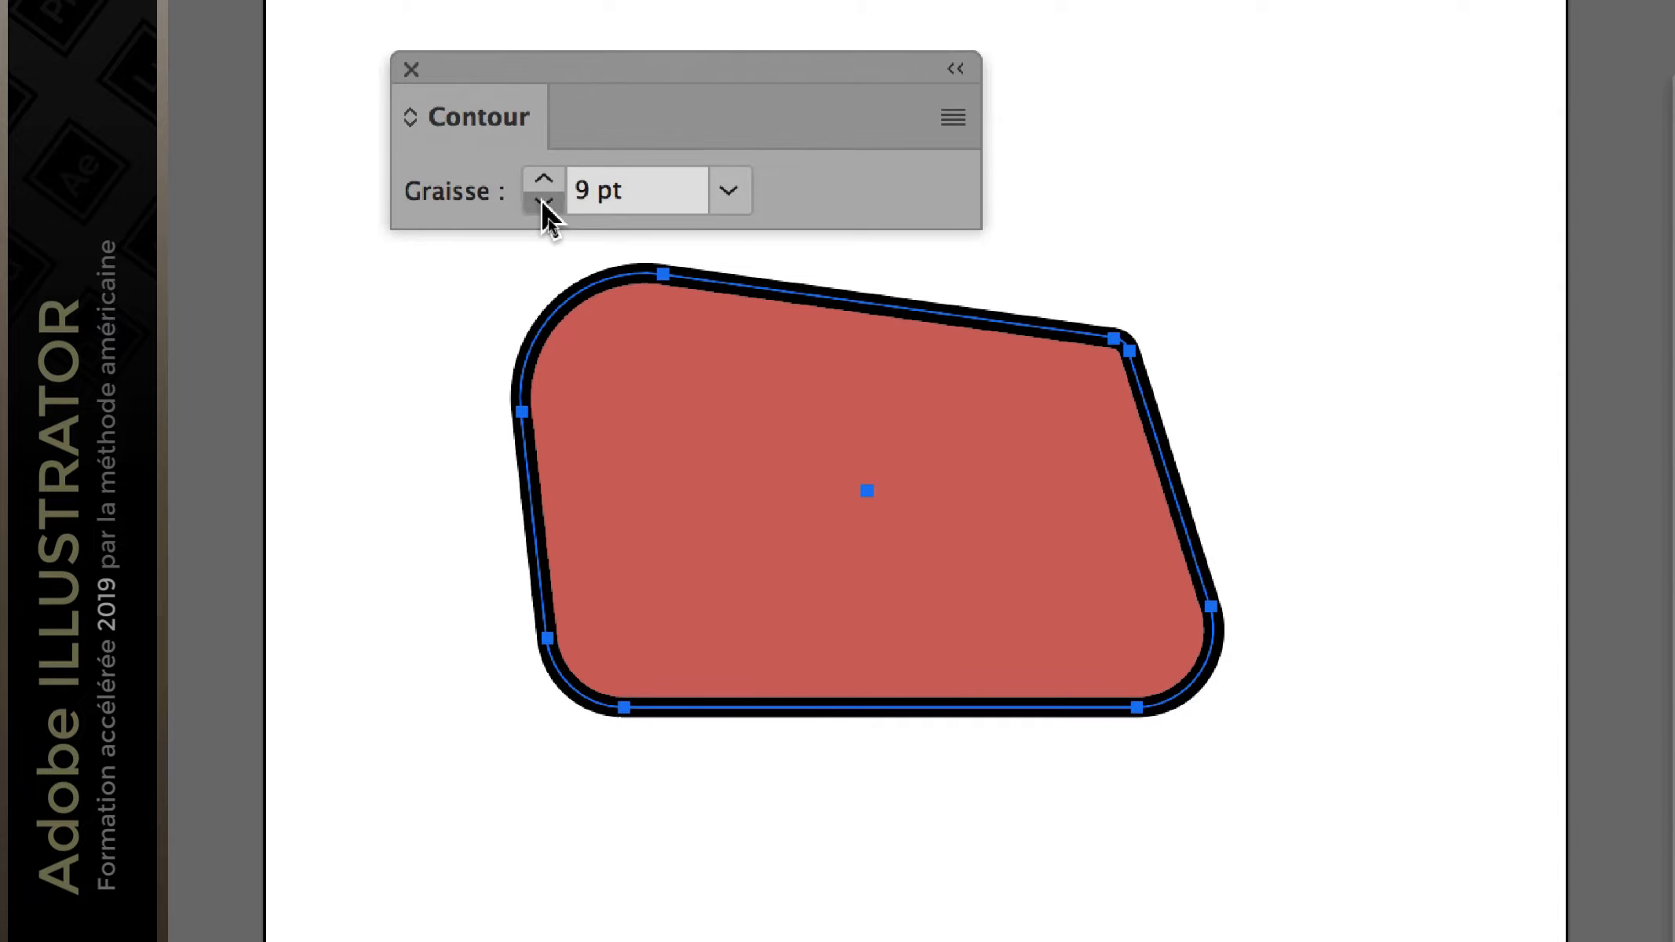
Step: Raise the shape's stroke weight one point at a time to 18 pt
left_click(543, 202)
left_click(543, 179)
left_click(543, 194)
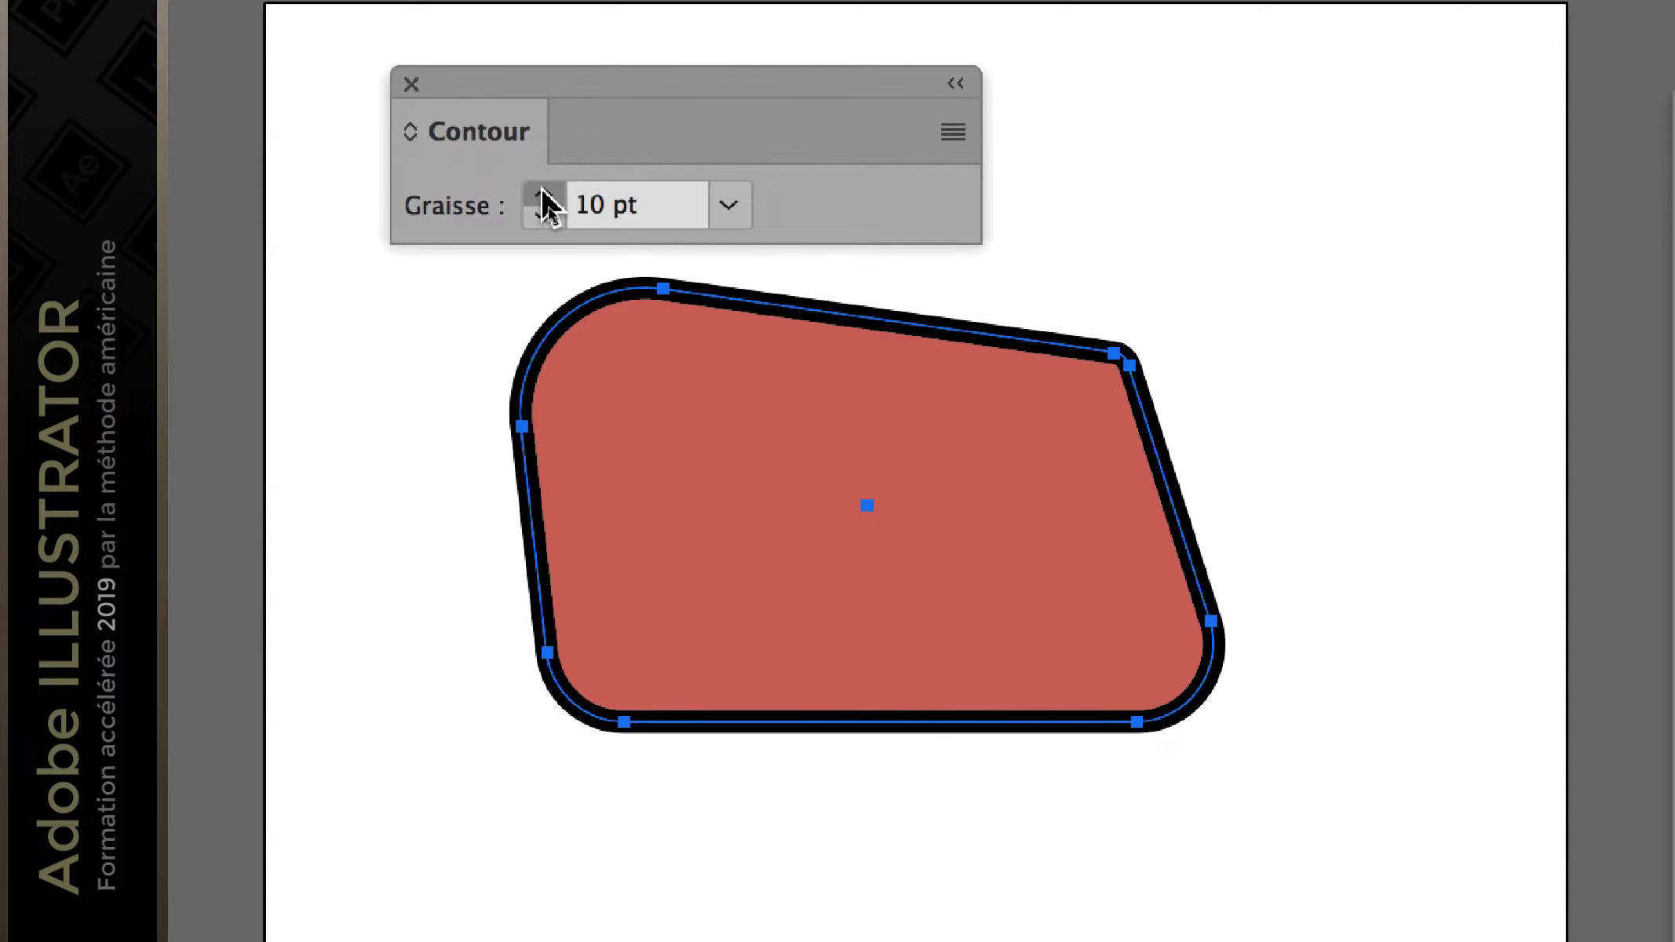
left_click(544, 193)
left_click(543, 194)
left_click(543, 194)
left_click(543, 194)
left_click(543, 194)
left_click(543, 193)
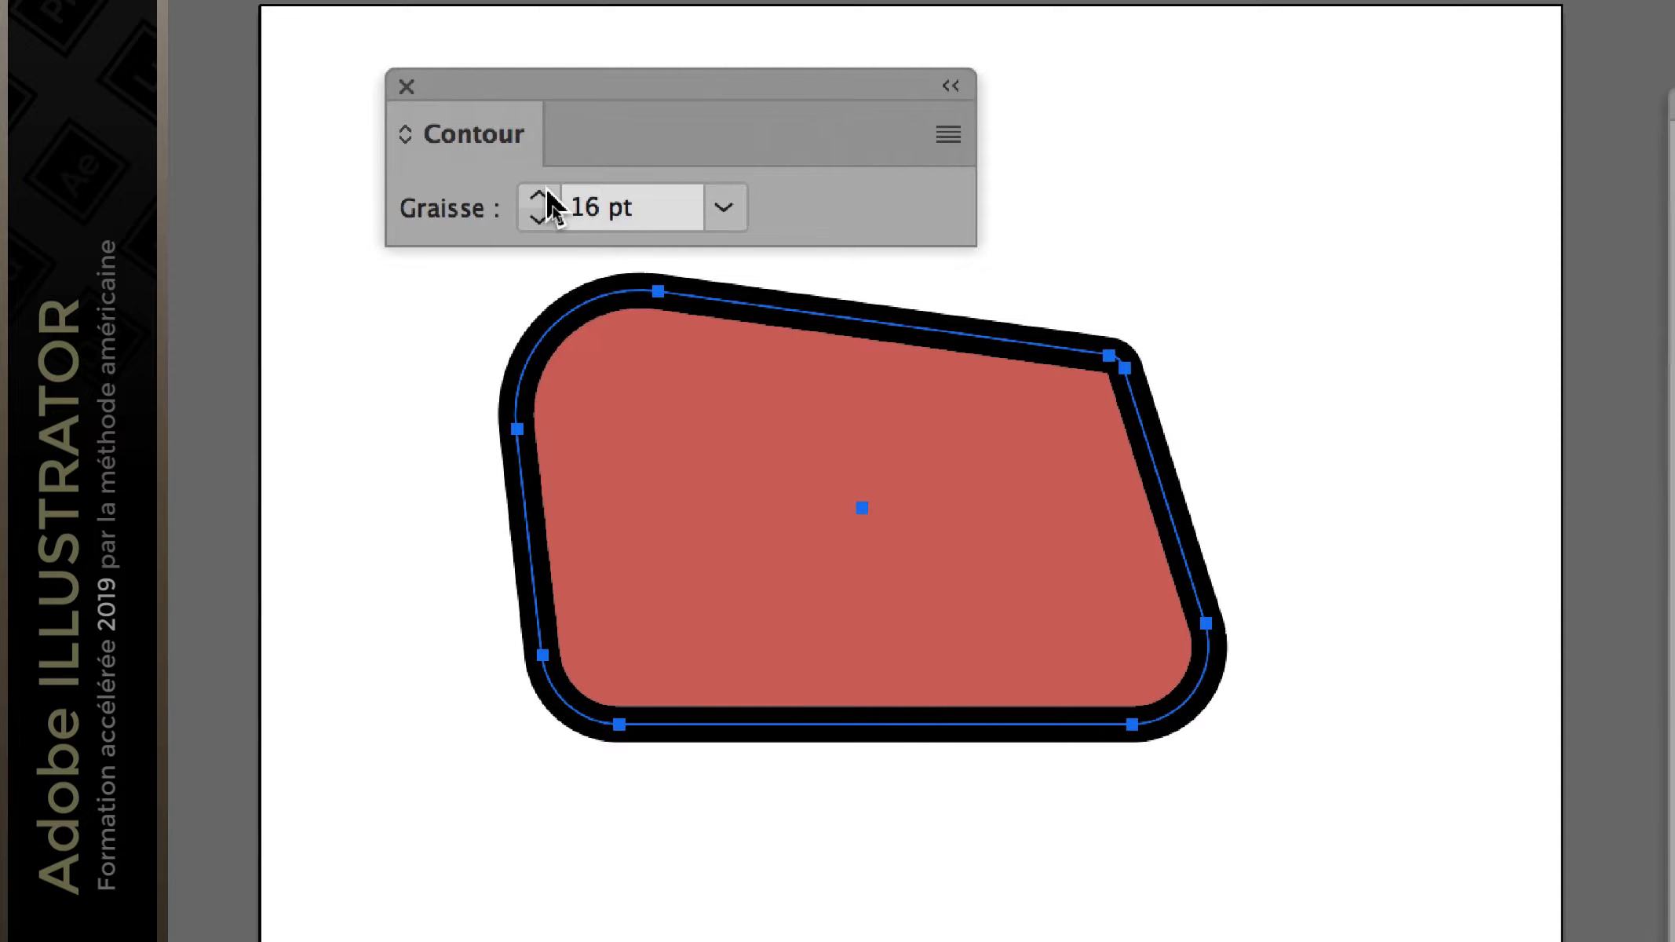
left_click(542, 196)
left_click(542, 197)
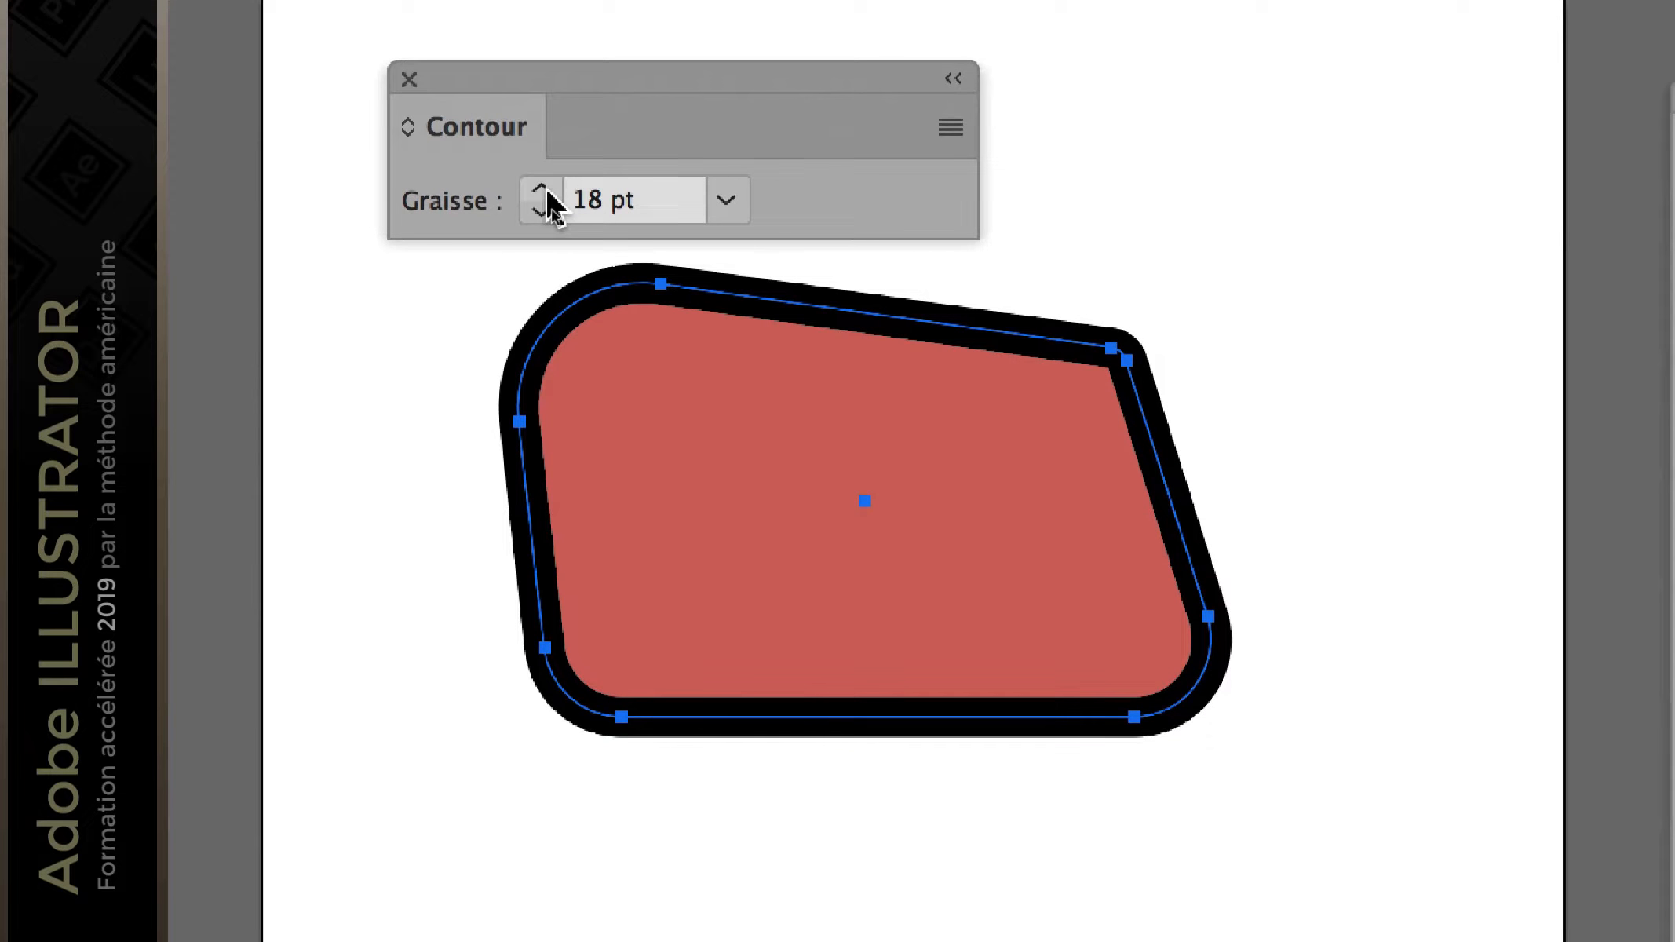
Step: Increase the shape's stroke weight in 10 pt increments up to 50 pt
left_click(546, 186)
left_click(545, 185)
left_click(546, 185)
left_click(546, 185)
left_click(545, 189)
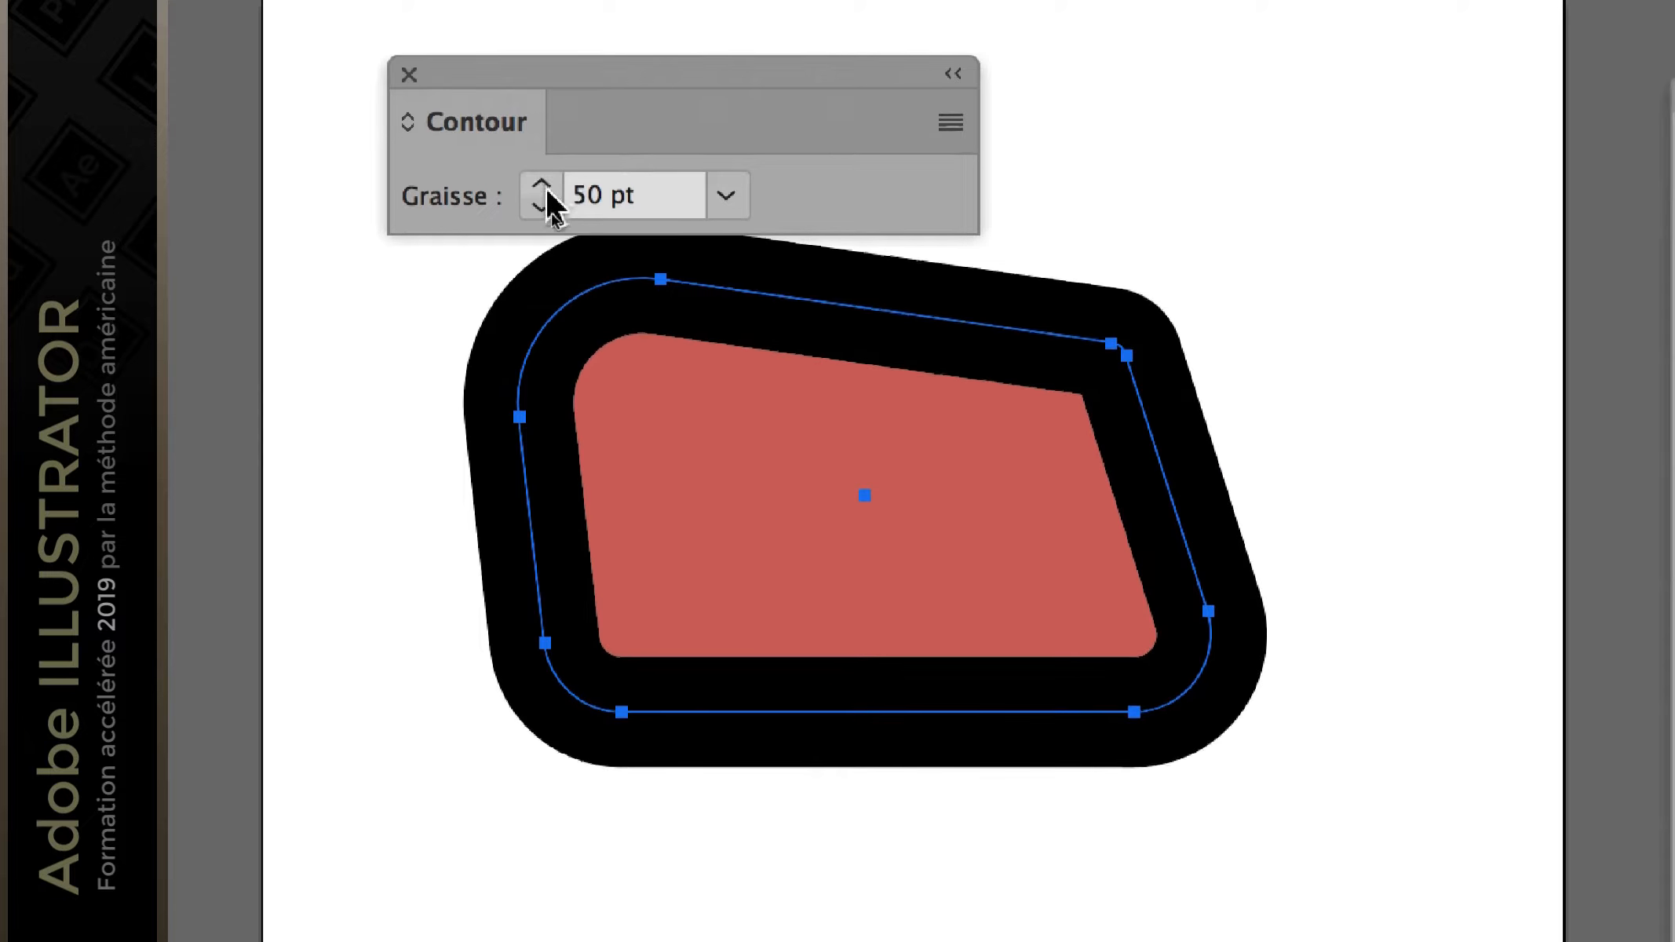
Step: Reduce the stroke weight to 20 pt in 10 pt increments and raise it the same way to 60 pt
left_click(543, 208)
left_click(543, 209)
left_click(543, 209)
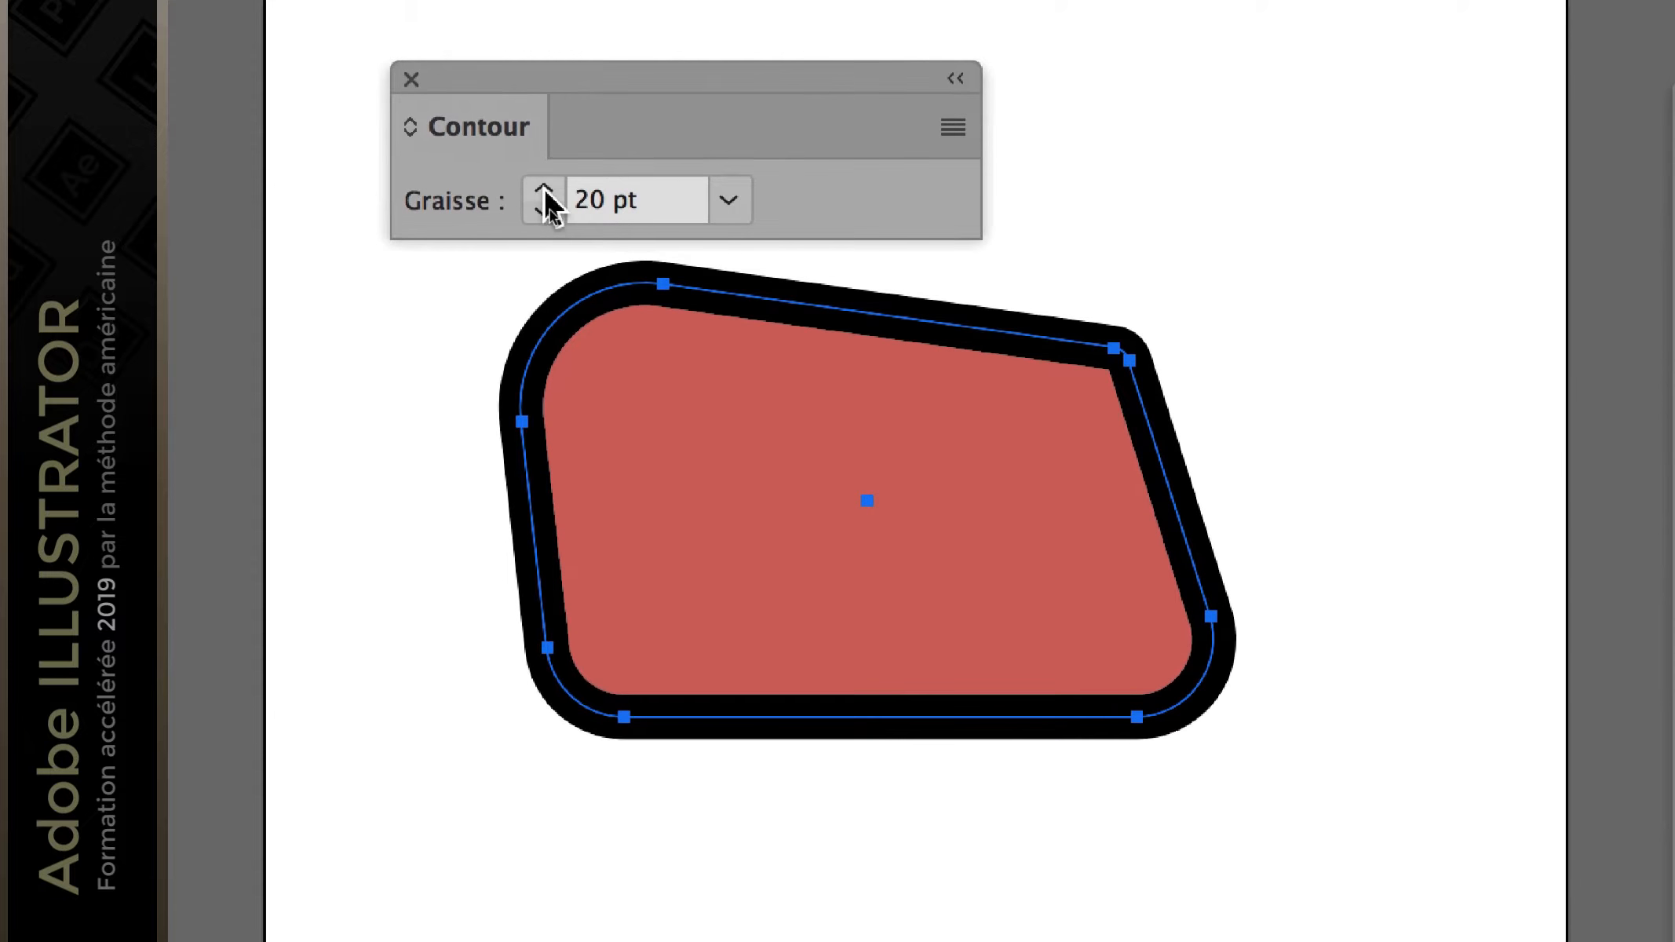
left_click(544, 177)
left_click(544, 176)
left_click(544, 176)
left_click(543, 177)
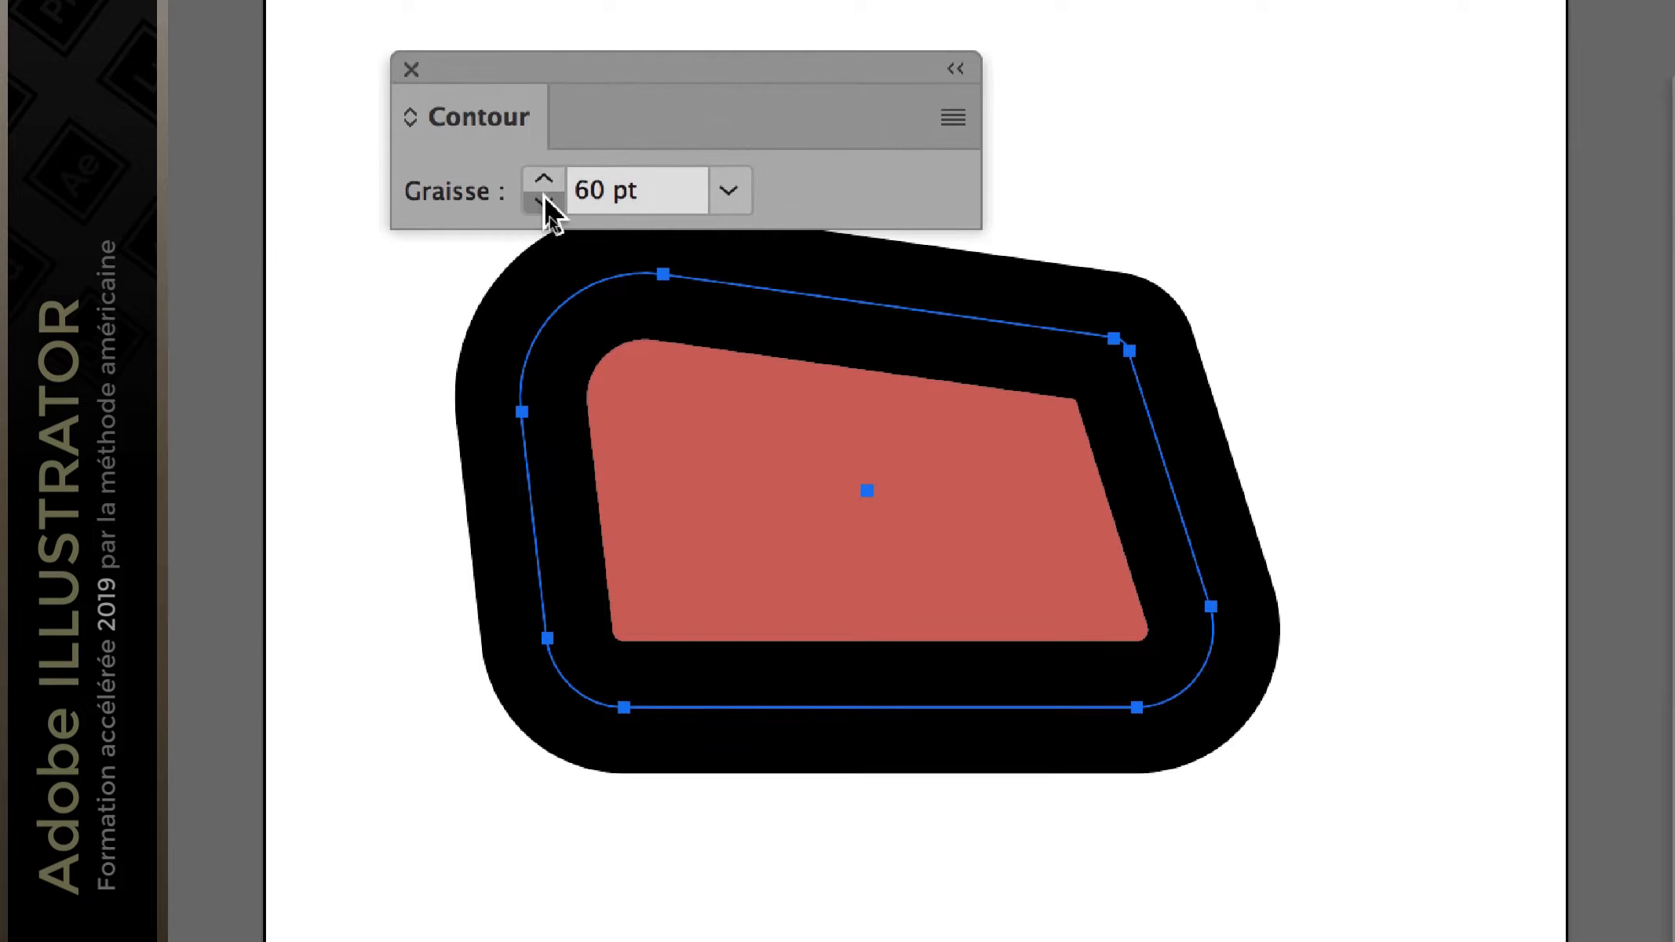
Step: Bring the stroke weight back down to 20 pt in 10 pt increments and raise it again to 50 pt
left_click(545, 201)
left_click(545, 200)
left_click(545, 201)
left_click(545, 201)
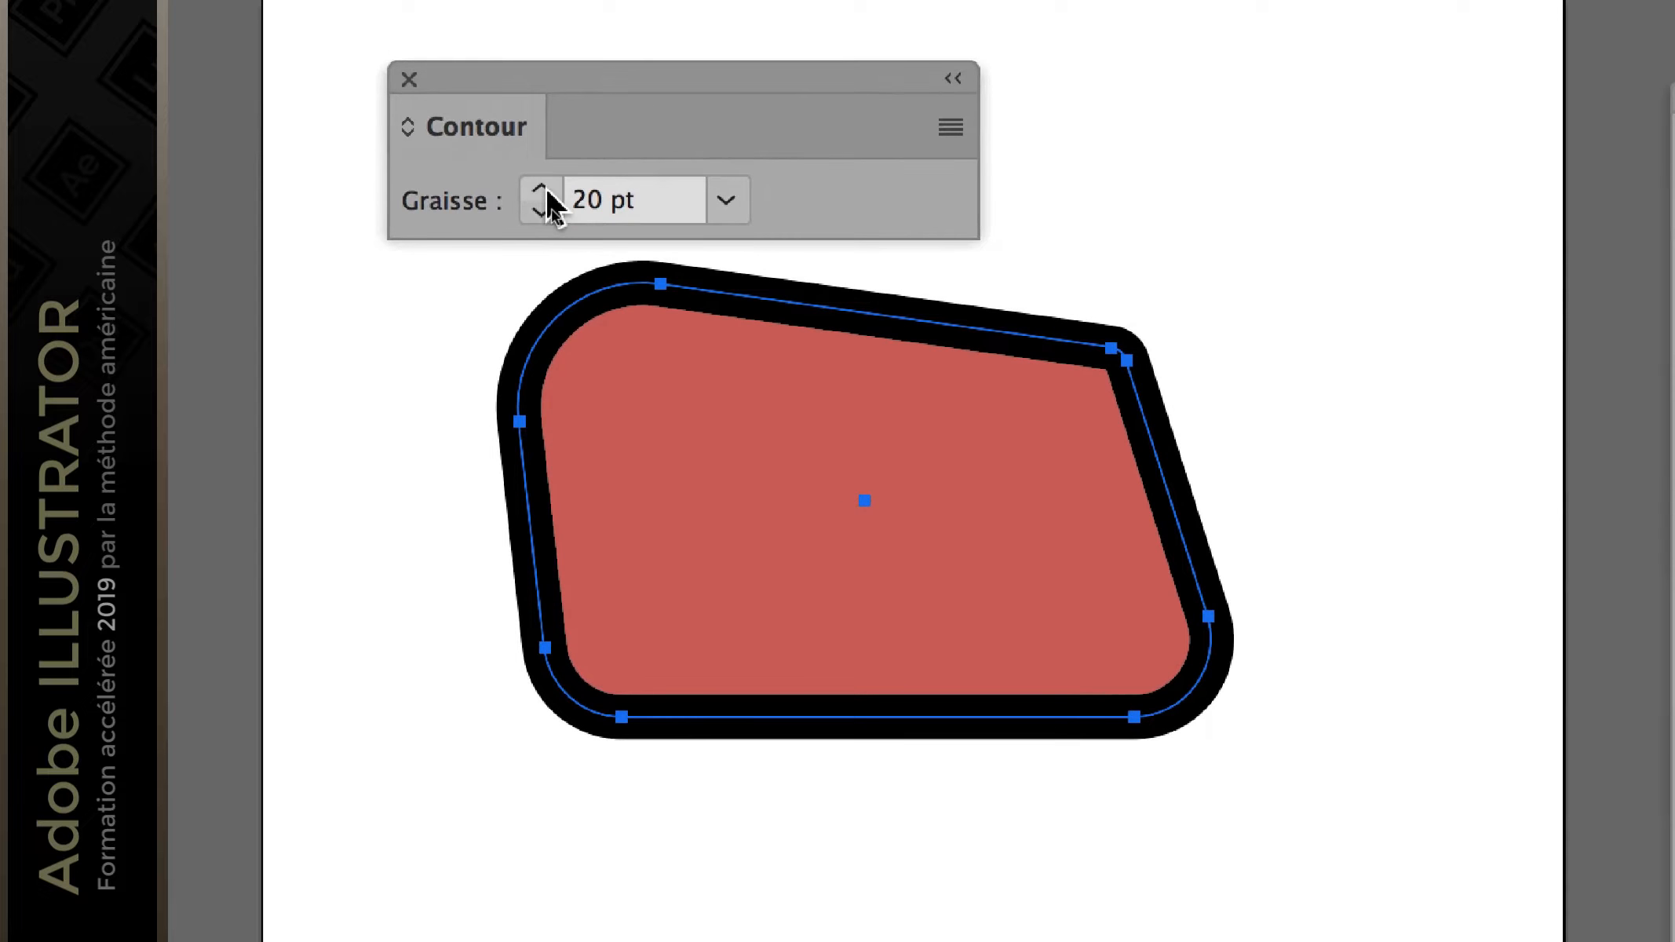
left_click(545, 180)
left_click(544, 180)
left_click(545, 180)
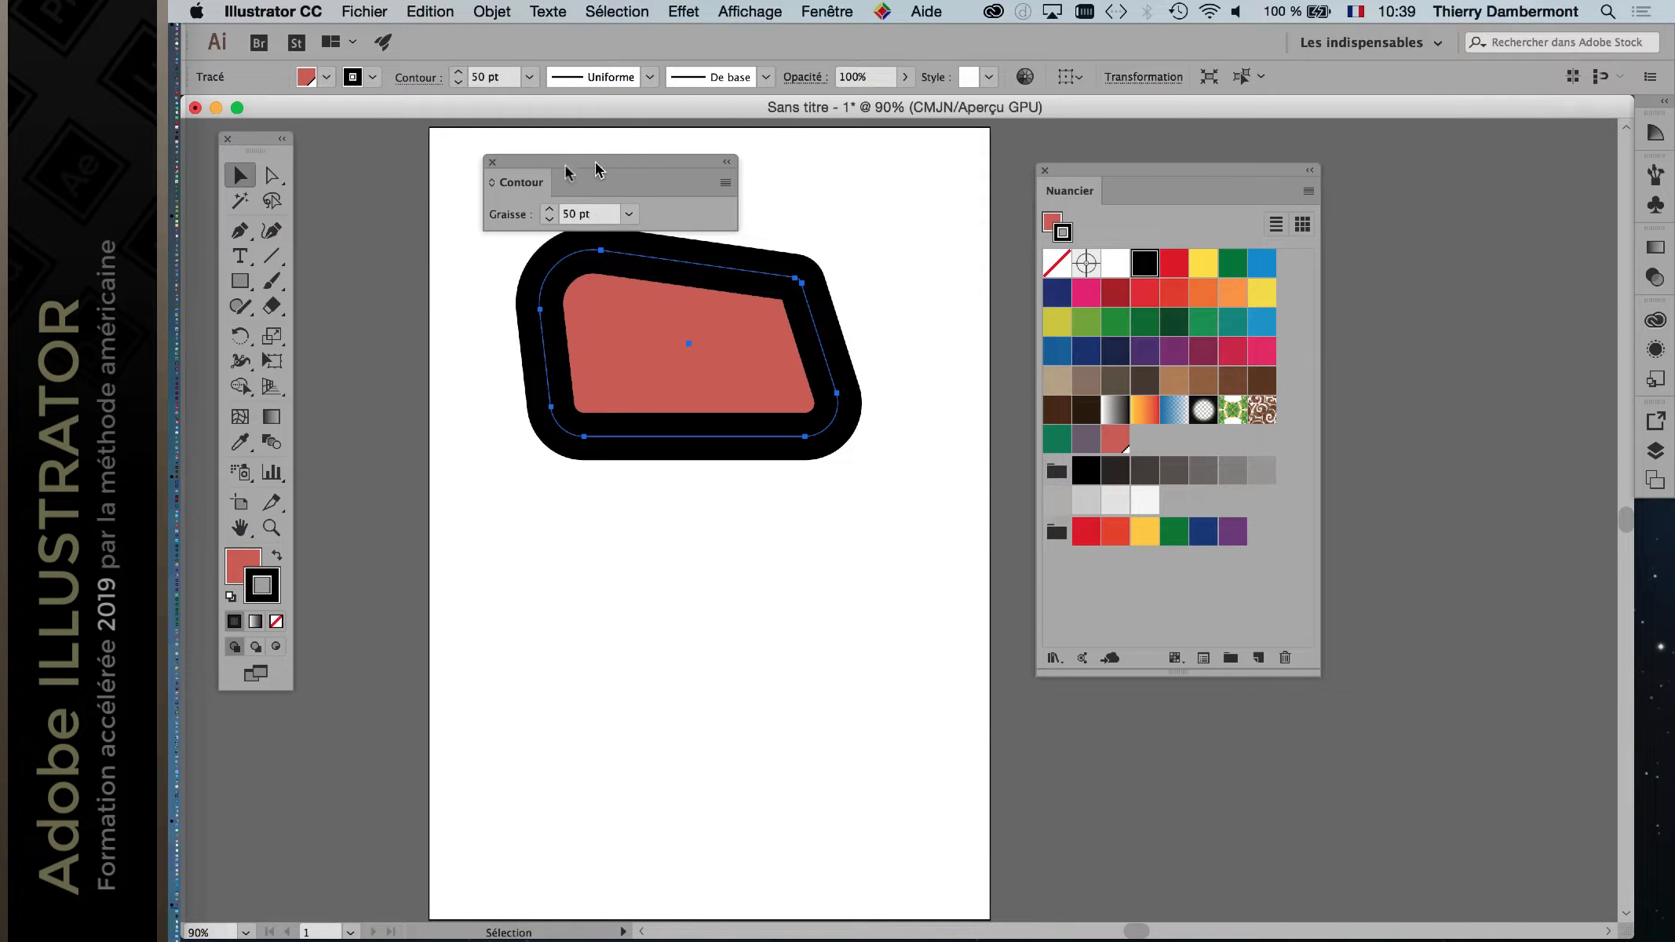
Step: Move the Contour panel partly off the artboard and reduce the shape's stroke weight to 20 pt in 10 pt increments
left_click_drag(596, 168, 459, 166)
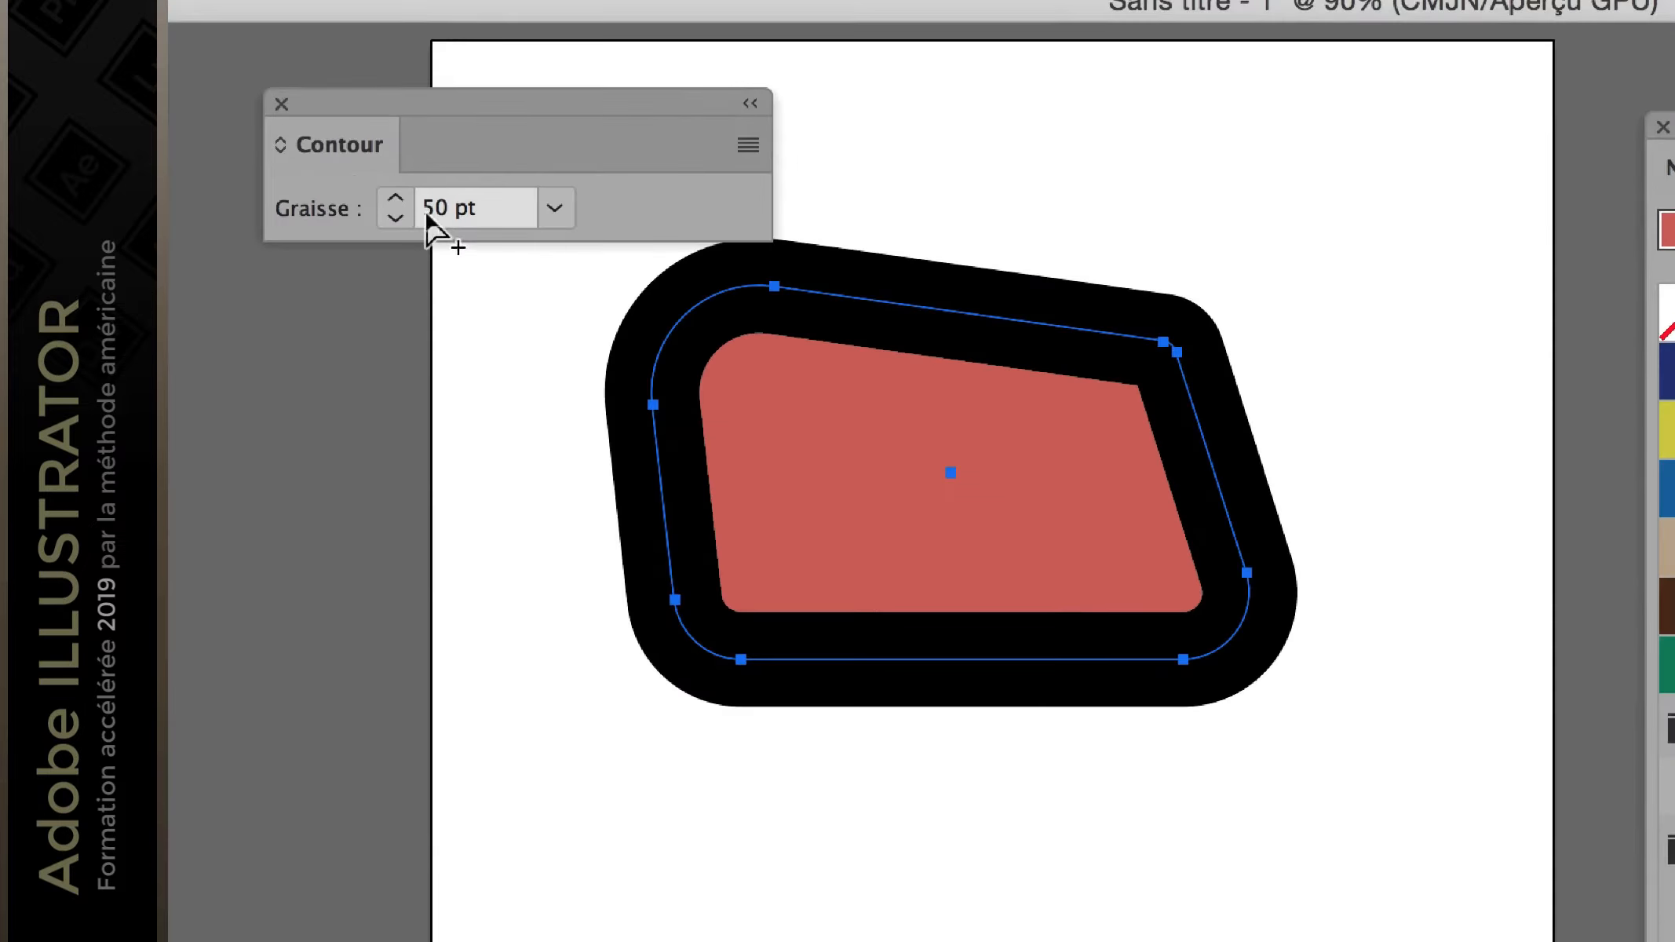
left_click(400, 219, "shift")
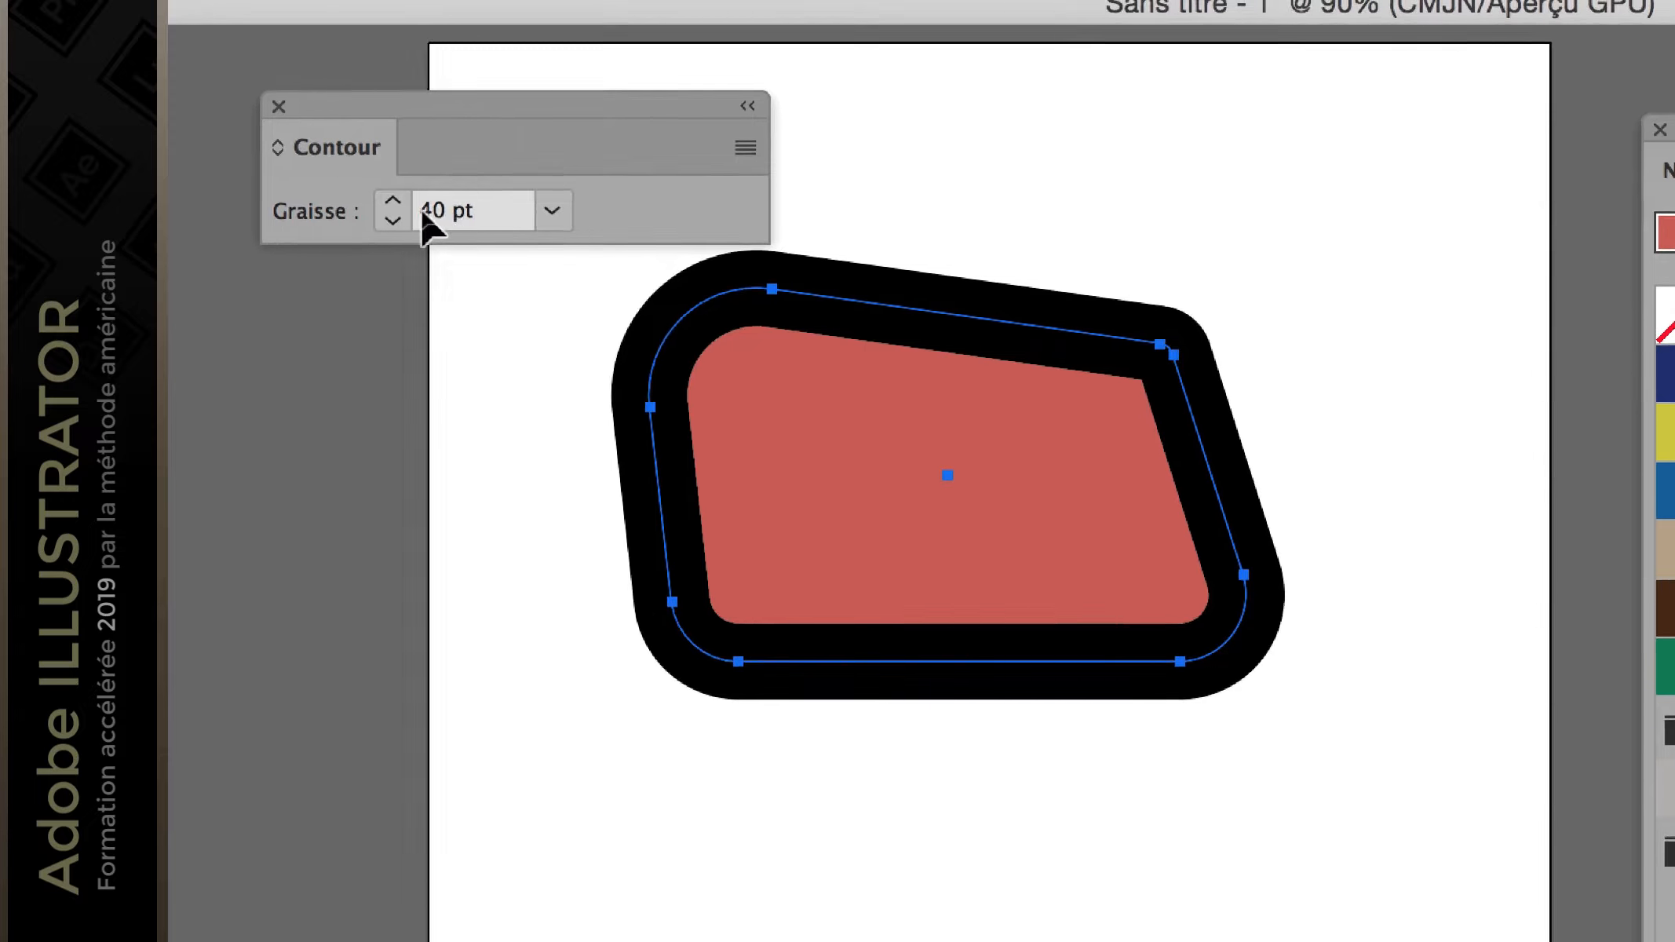
left_click(416, 212)
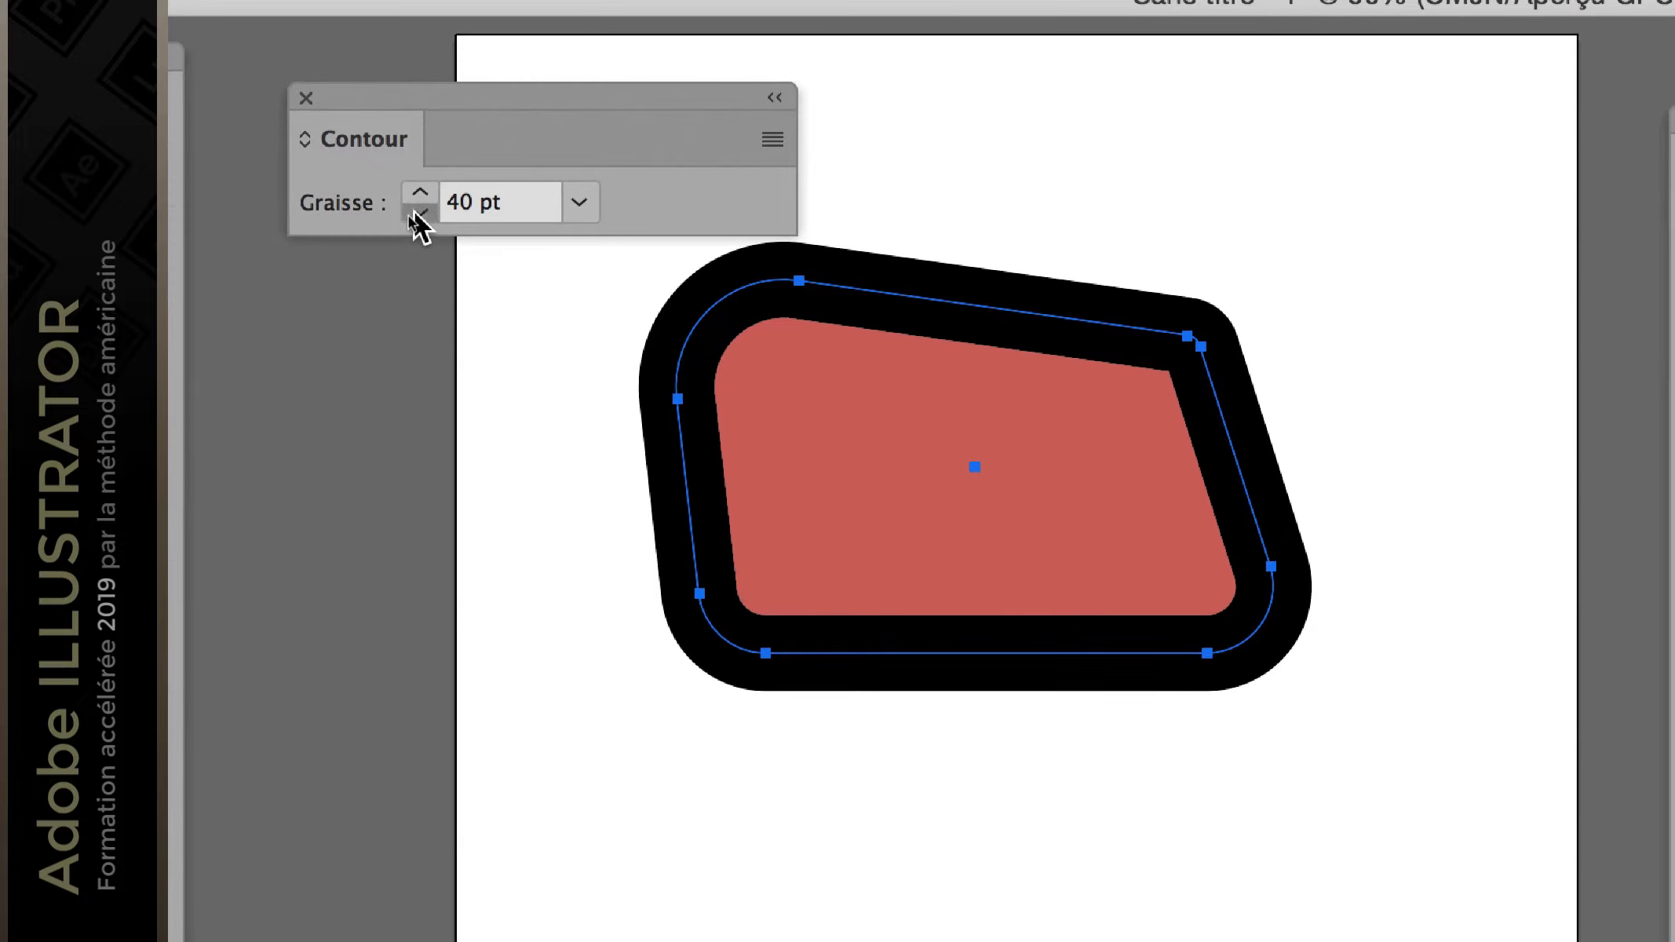
left_click(416, 213)
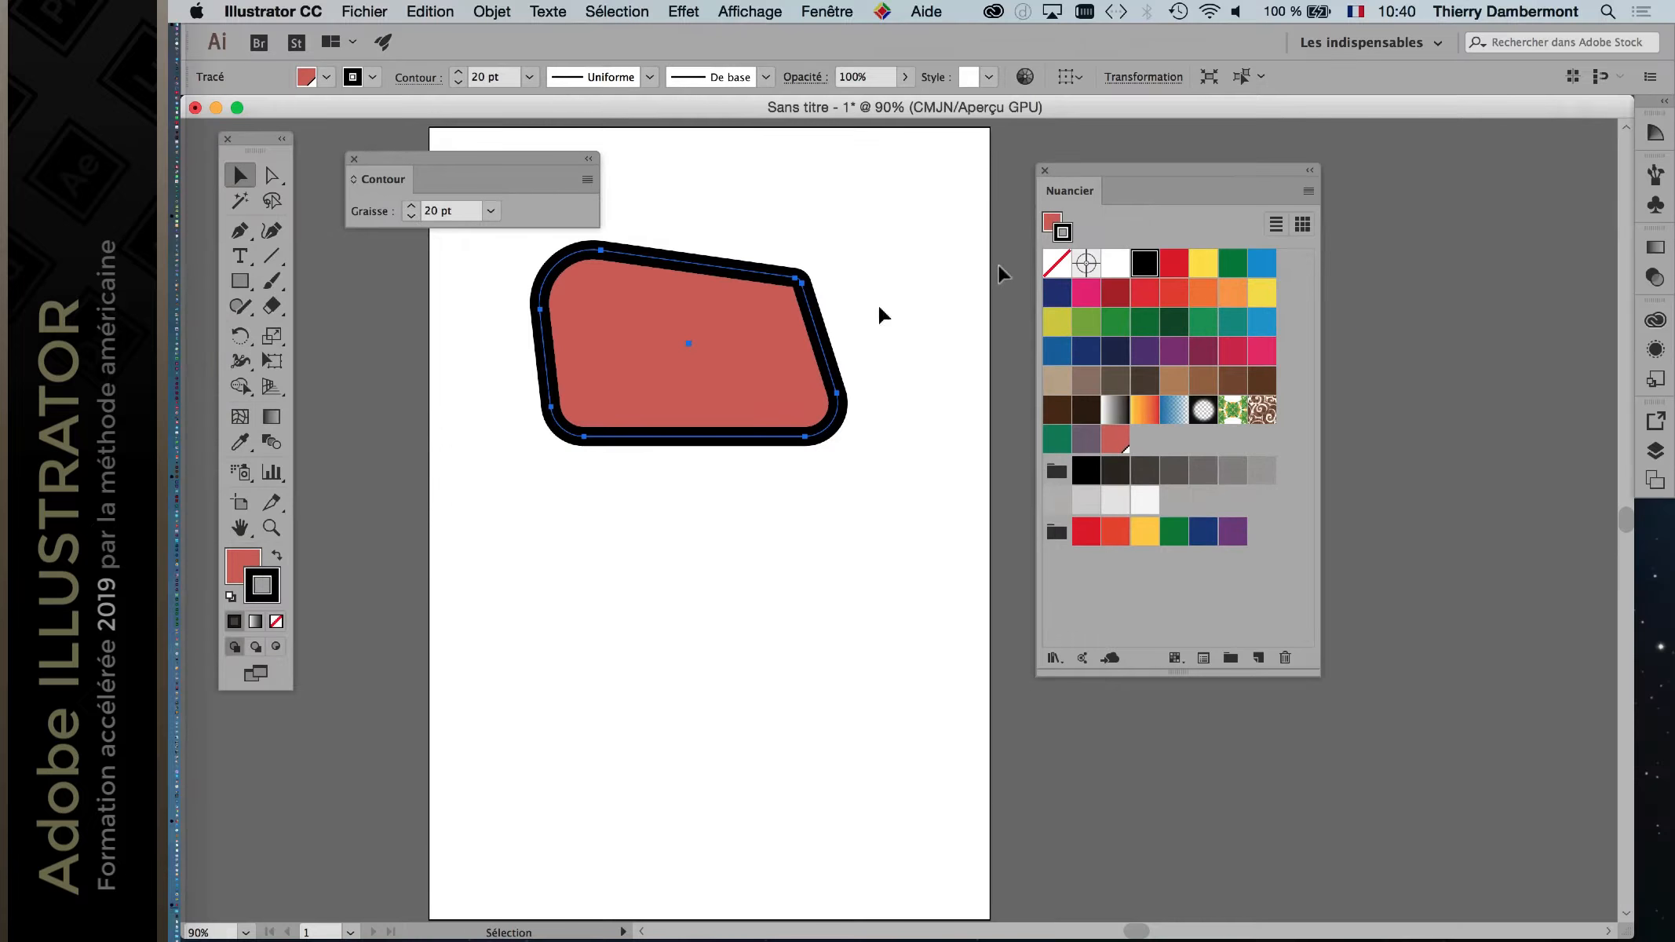
Step: Make room around the shape by moving the Nuancier and Contour panels aside, and show the Contour panel's full options
left_click_drag(1076, 182, 1442, 200)
left_click_drag(854, 302, 1107, 322)
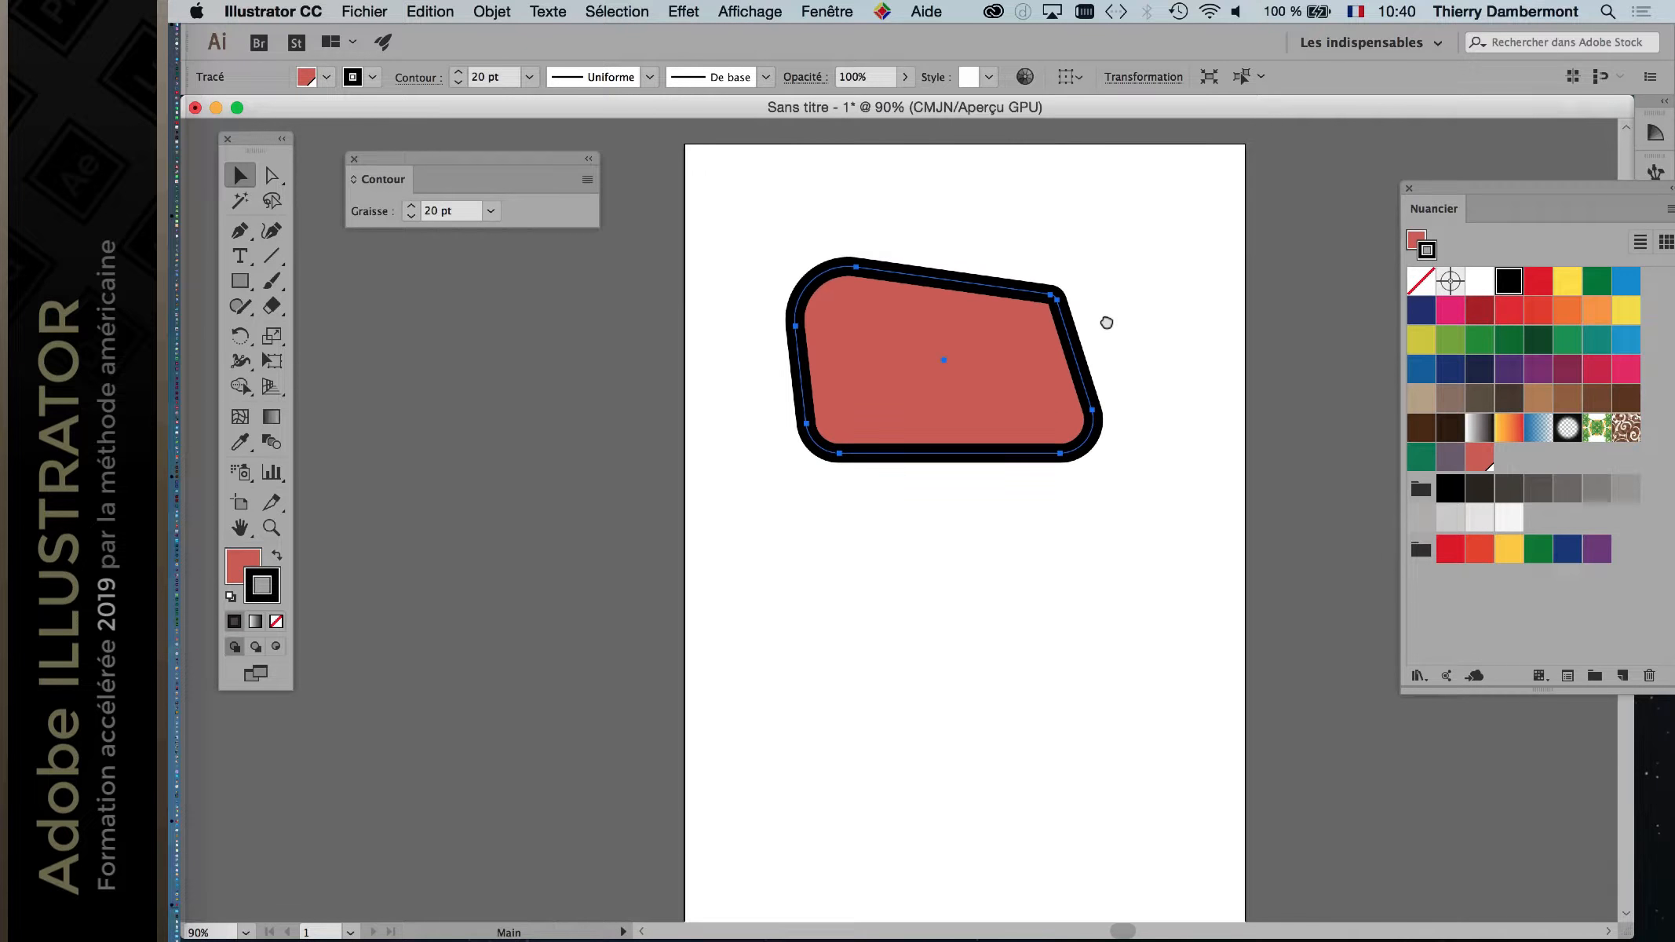
left_click_drag(890, 284, 843, 262)
left_click_drag(544, 159, 624, 230)
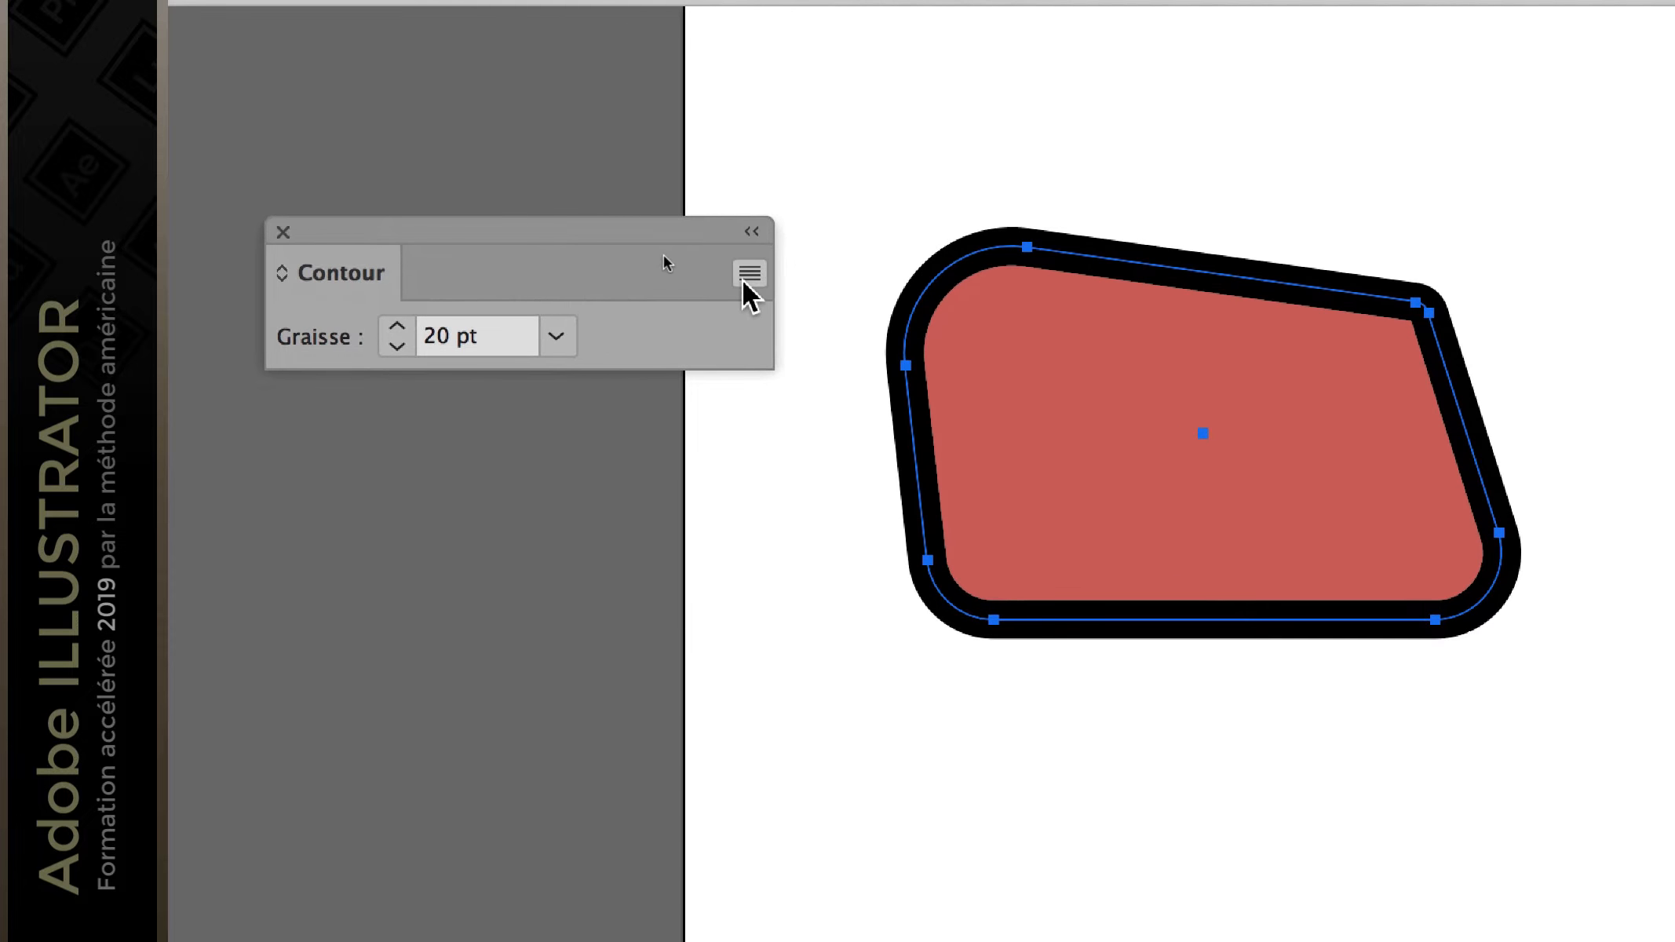
left_click(742, 280)
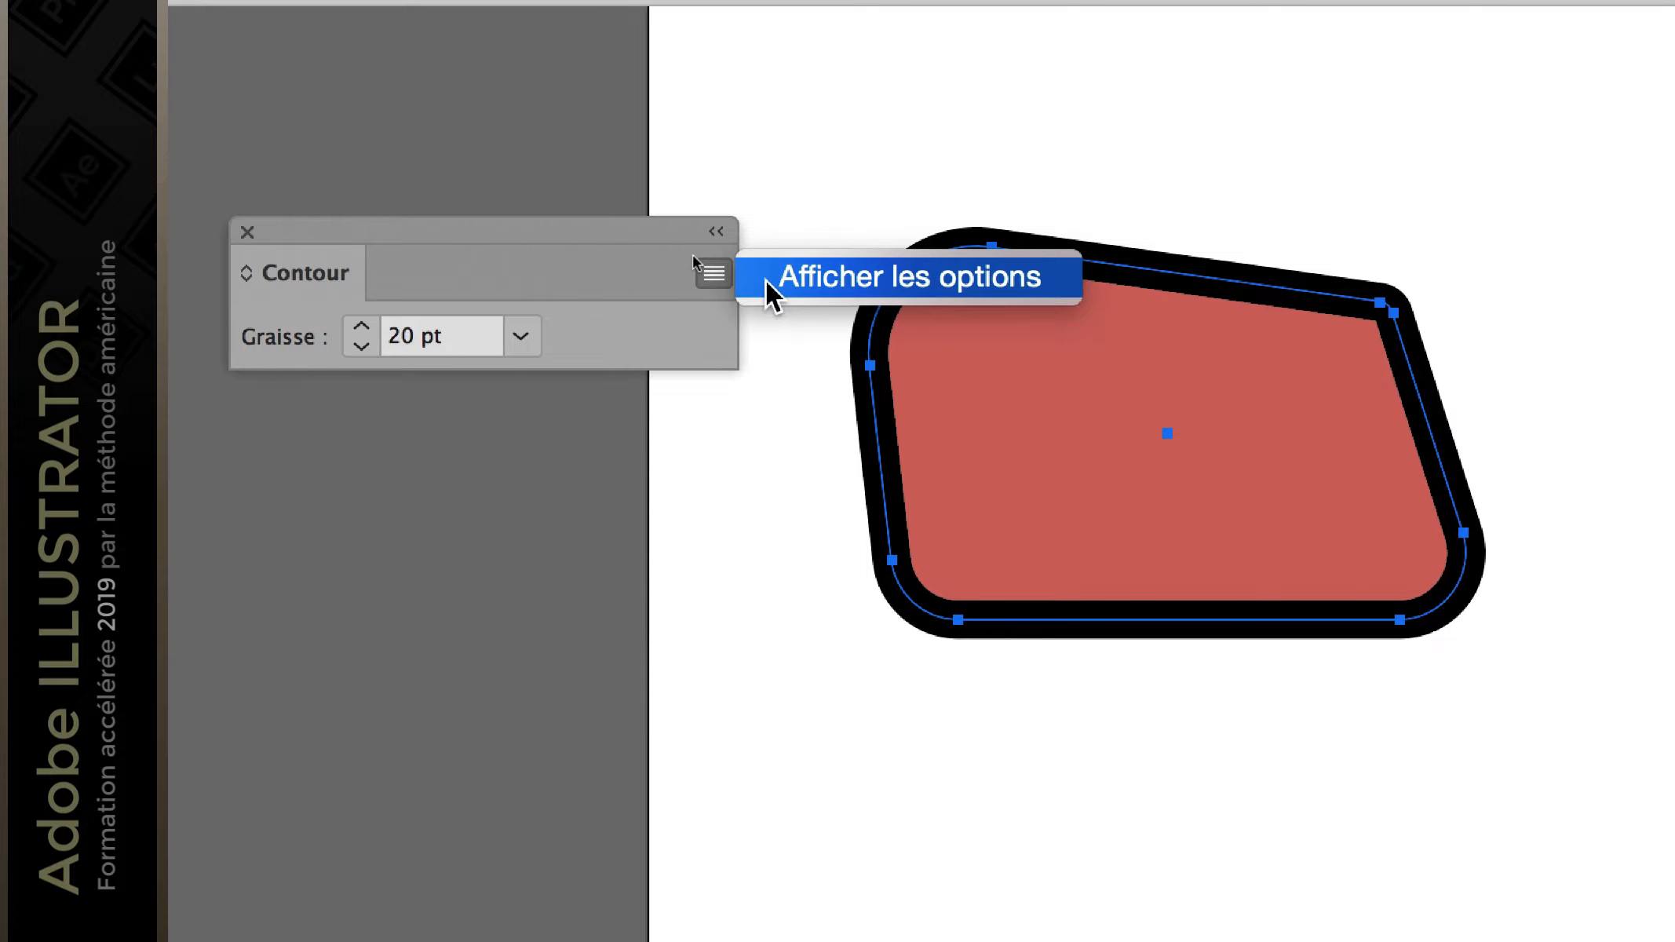
left_click(766, 280)
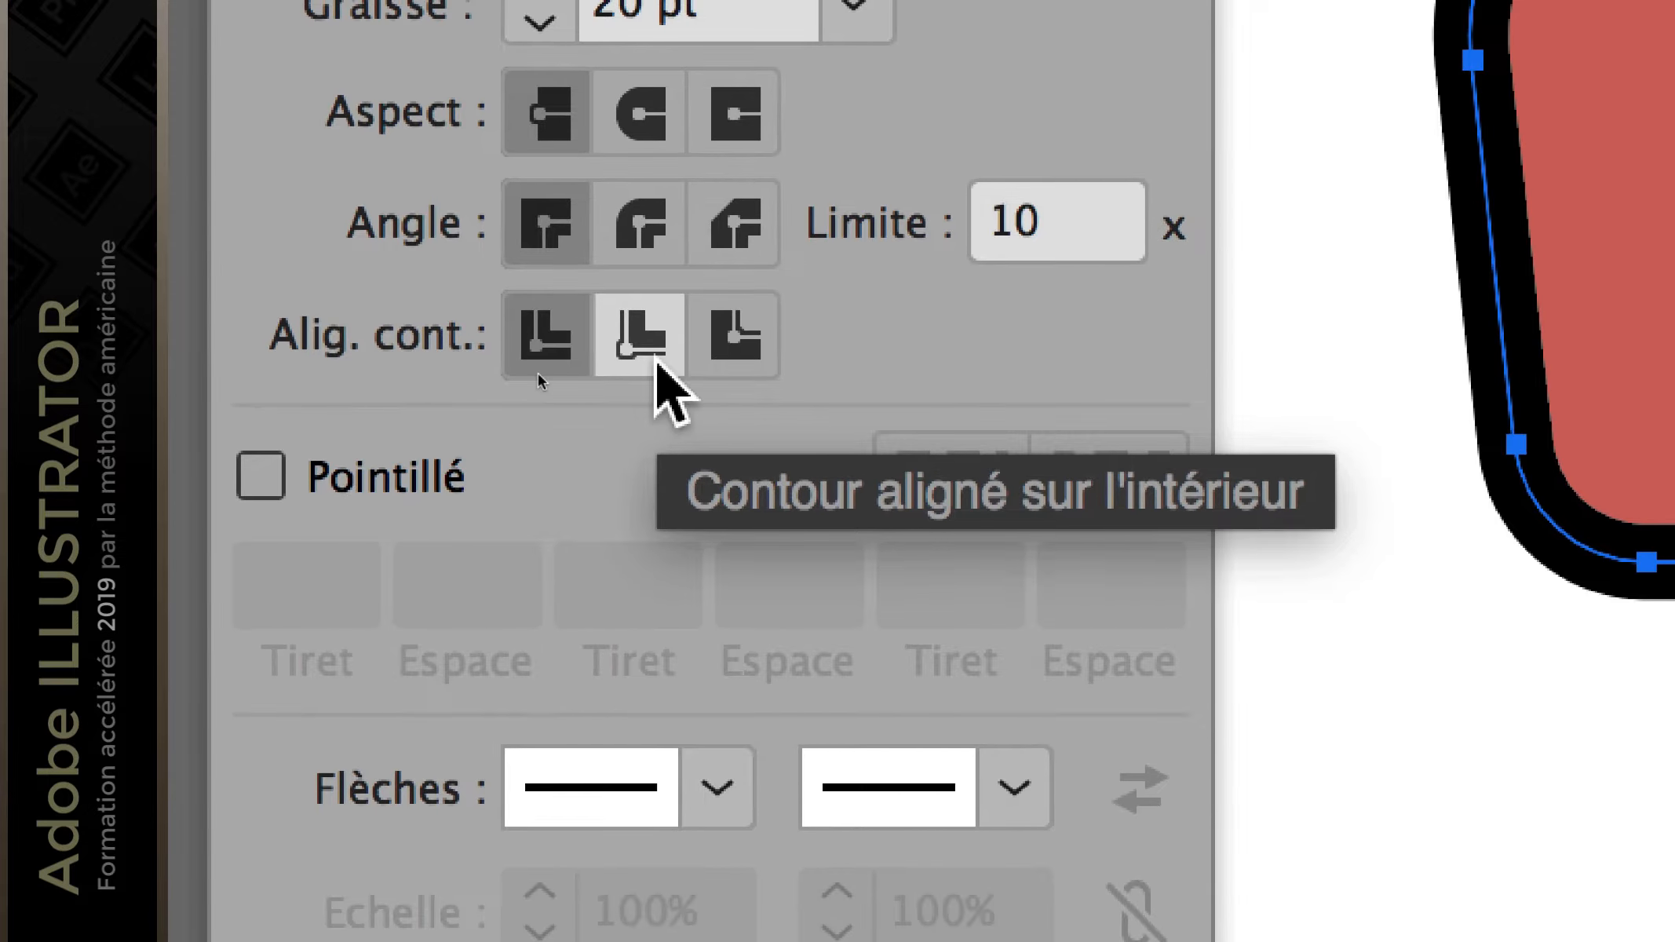
Step: Align the shape's stroke to the inside and to the outside of the path, with the Contour panel moved right beside it
left_click(659, 363)
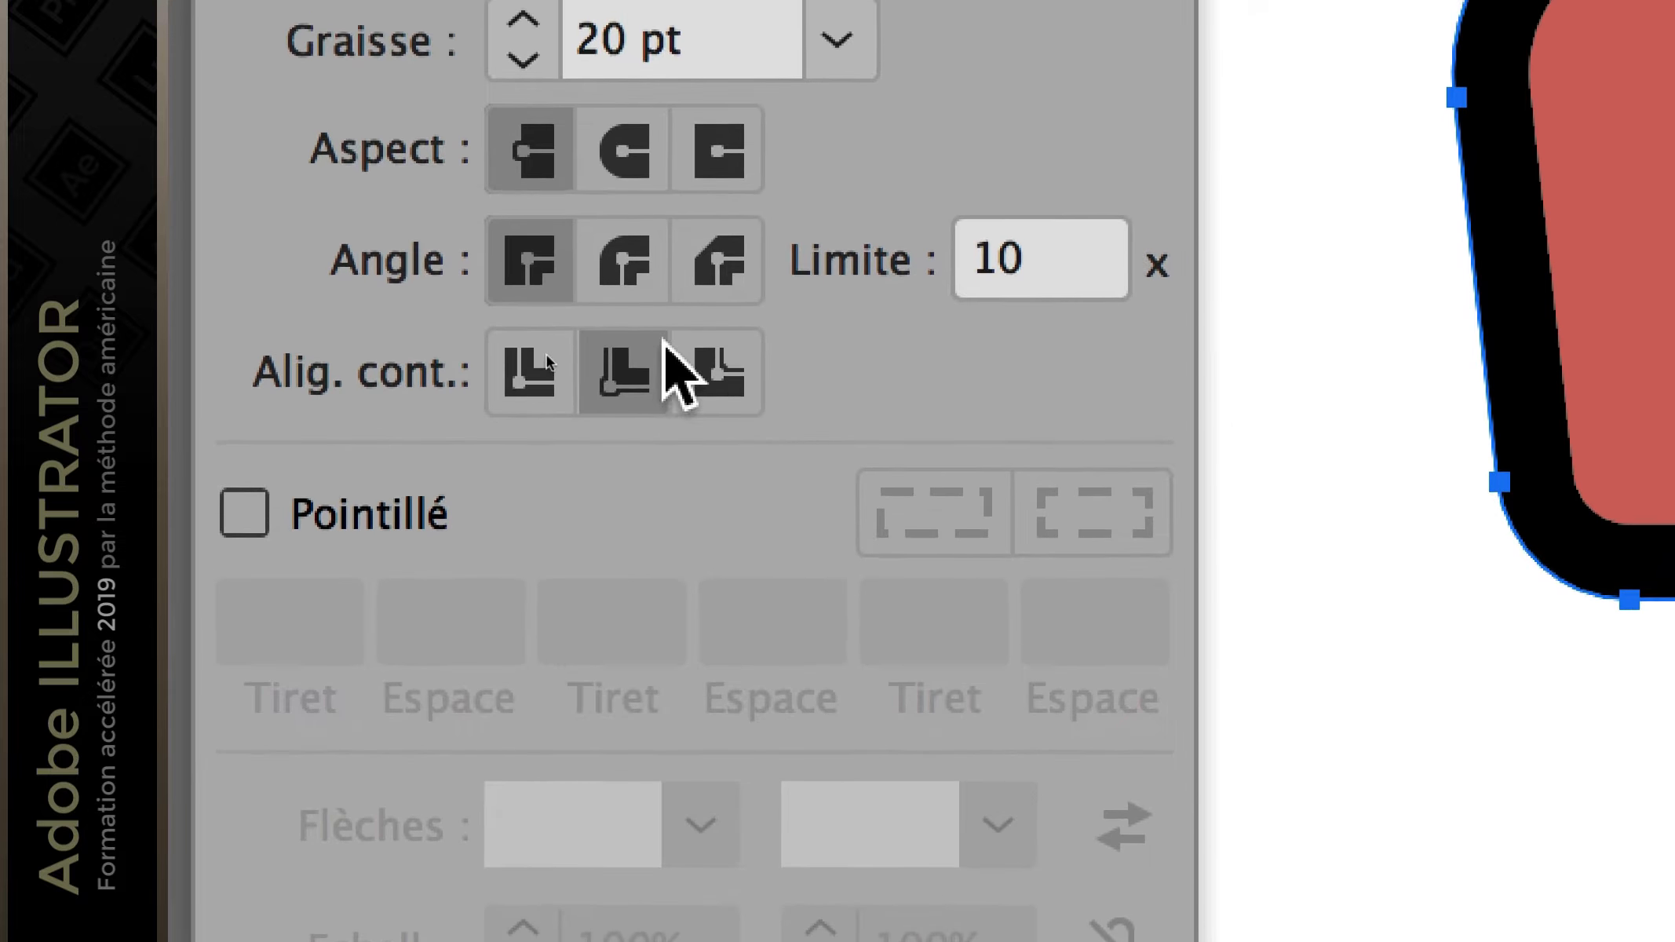
left_click(675, 366)
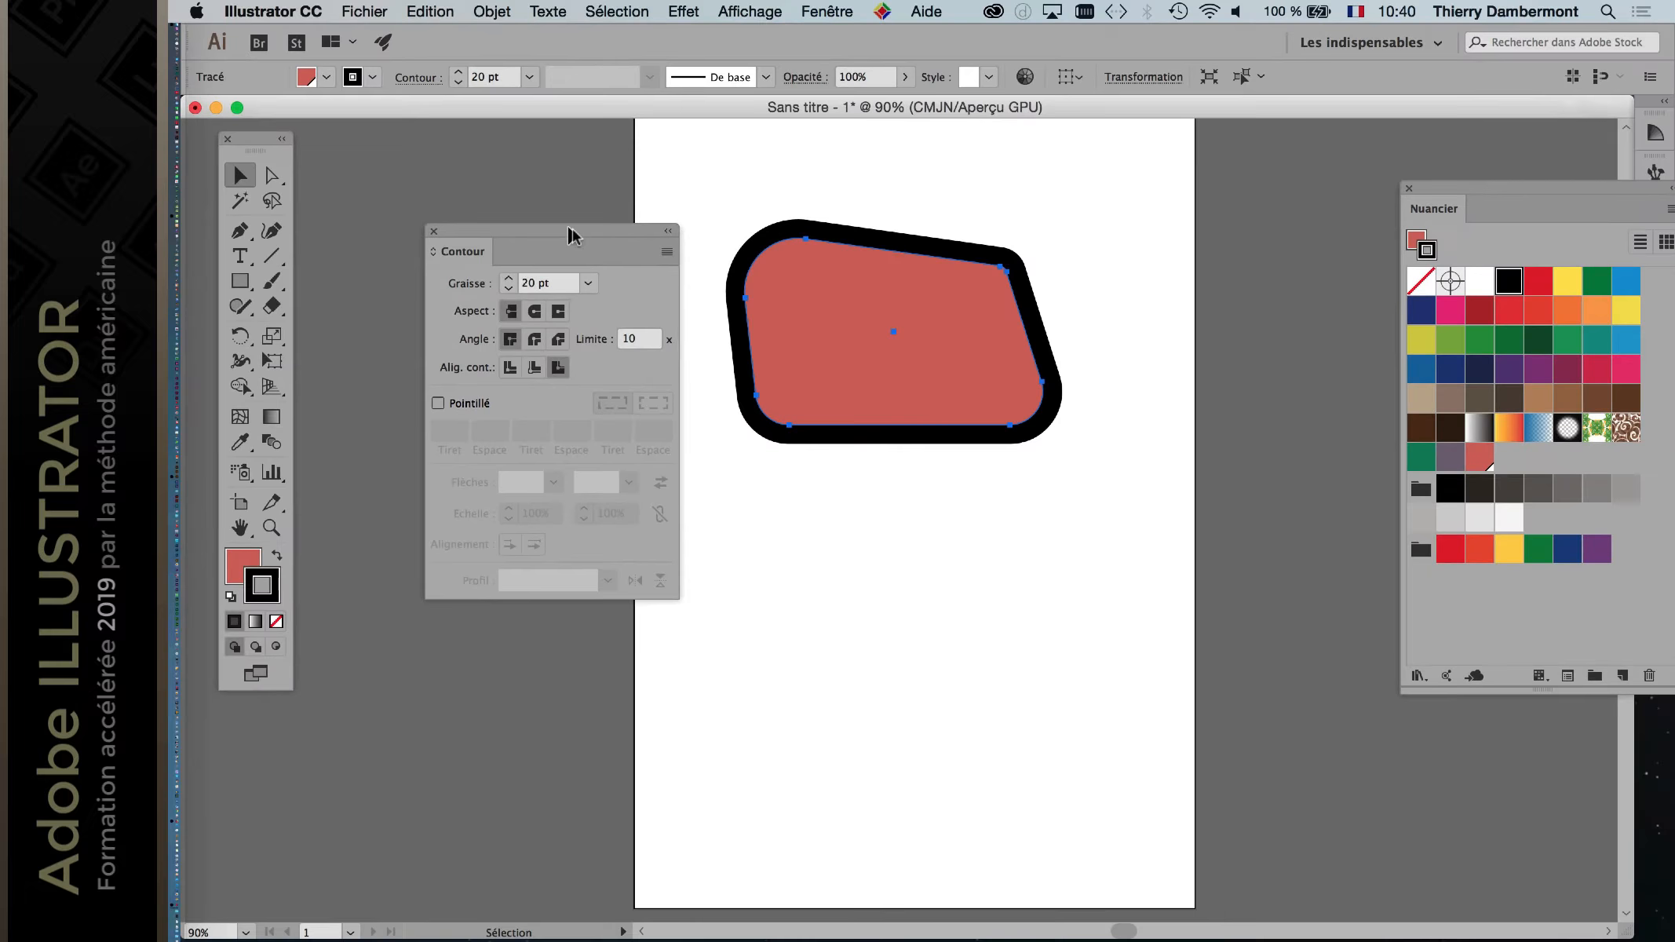
mouse_move(578, 208)
left_mouse_down()
mouse_move(616, 117)
mouse_move(621, 202)
left_mouse_up()
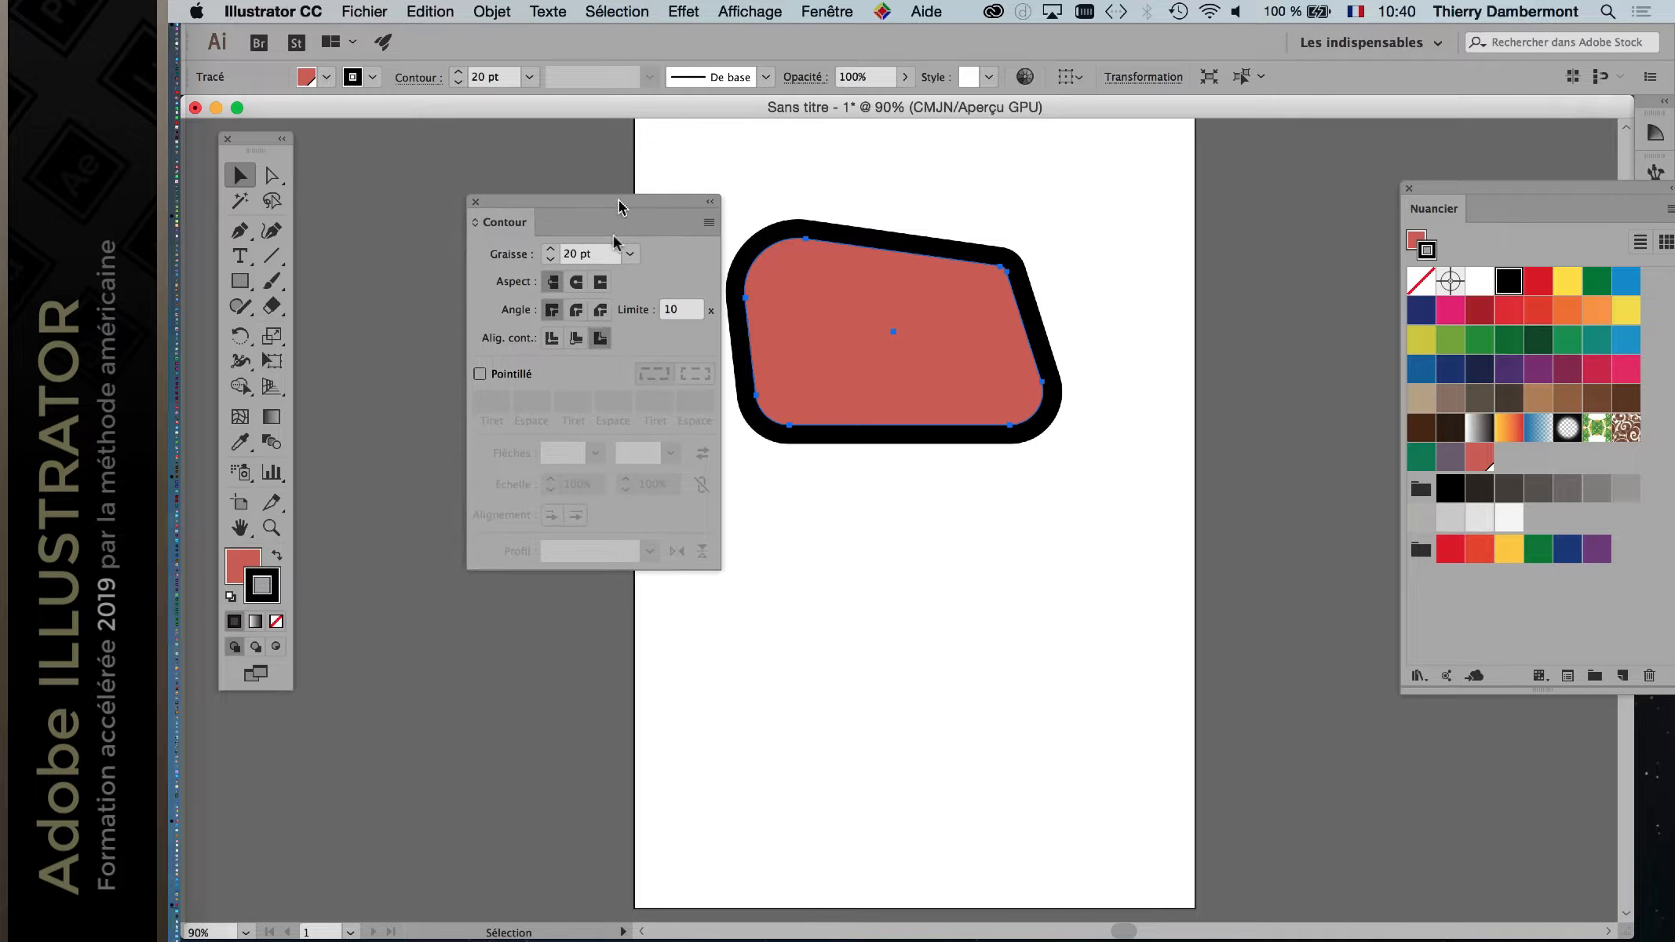
left_click(578, 339)
left_click(598, 339)
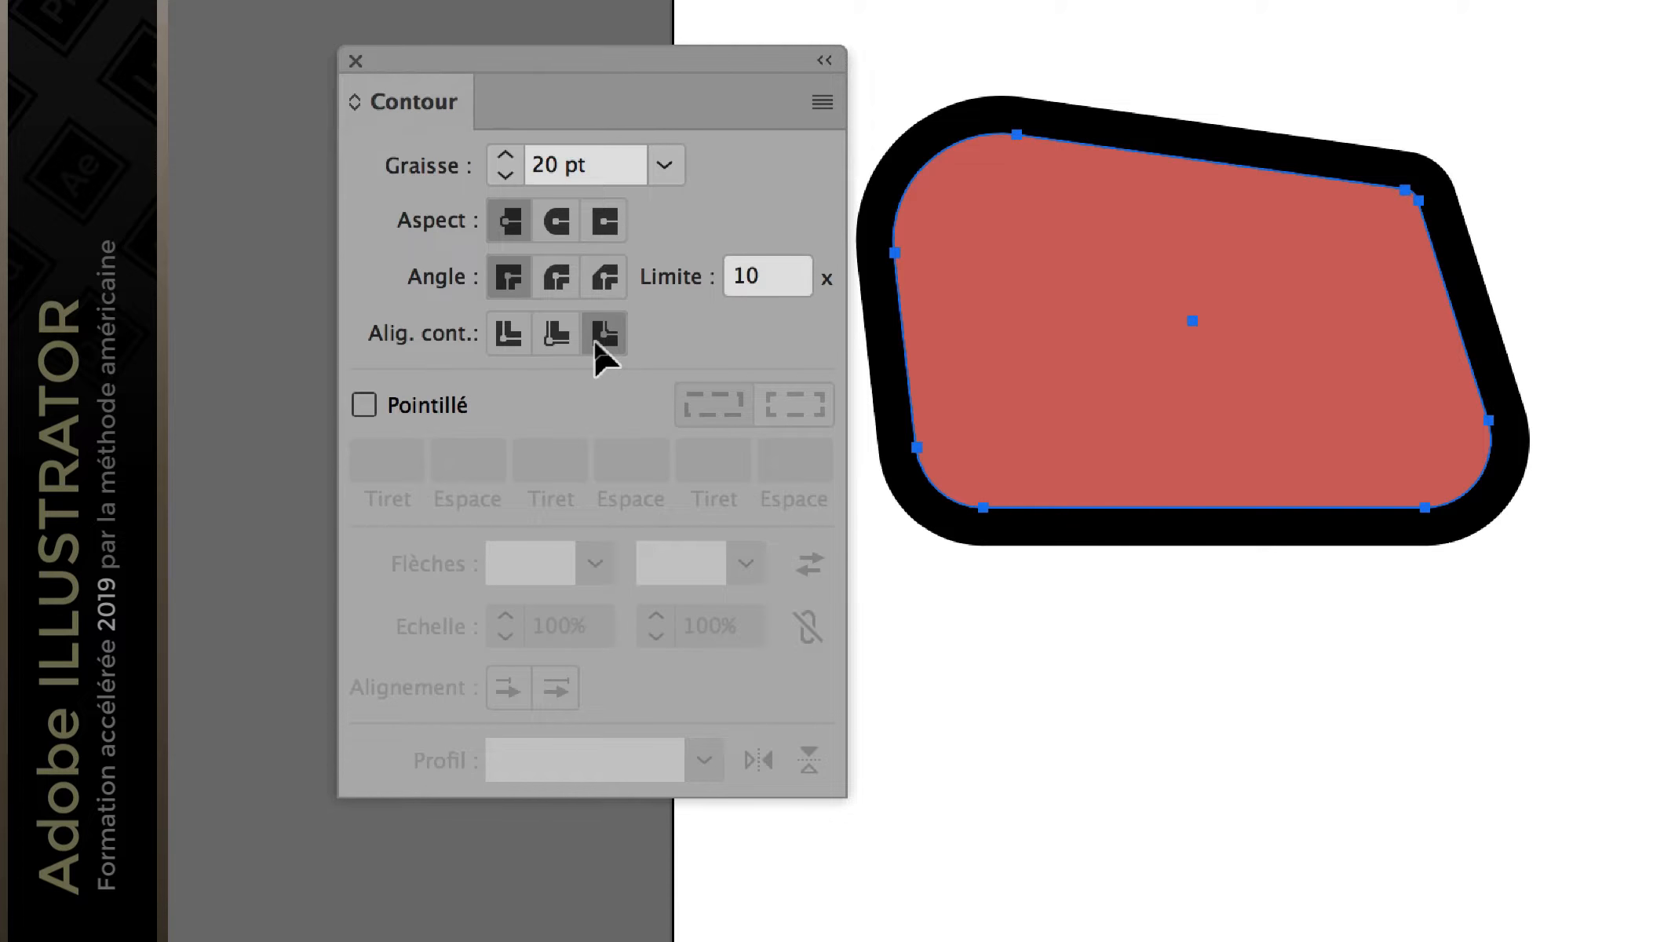
Step: Compare the inside, outside and centred stroke alignments on the shape
left_click(556, 337)
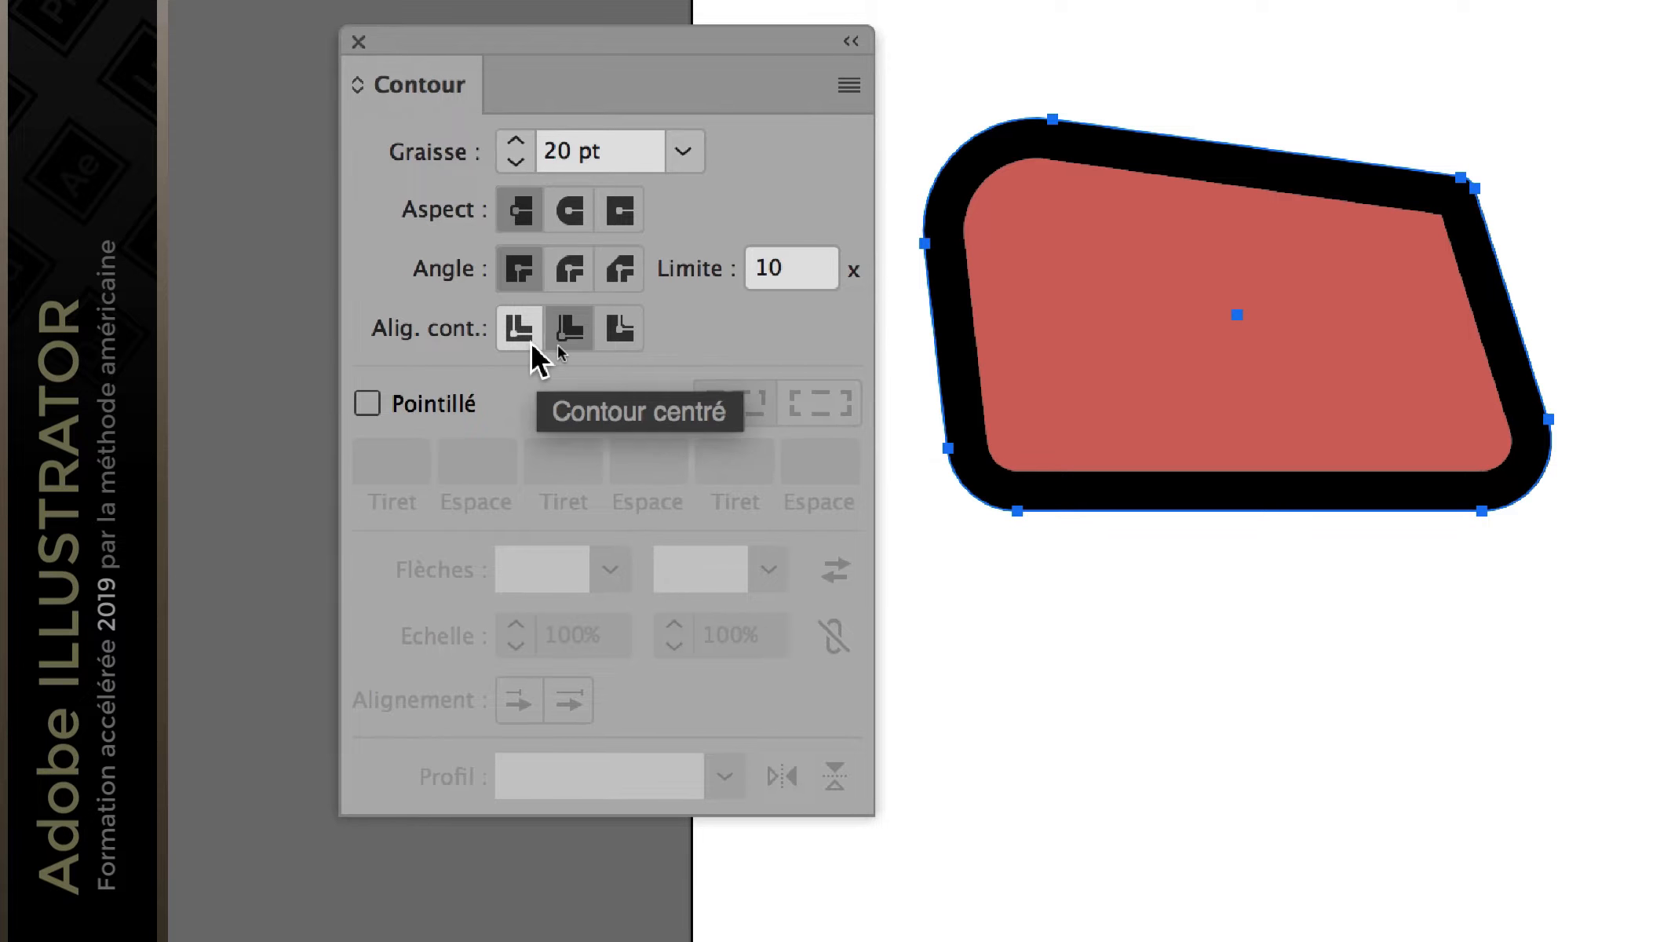
left_click(520, 339)
left_click(561, 339)
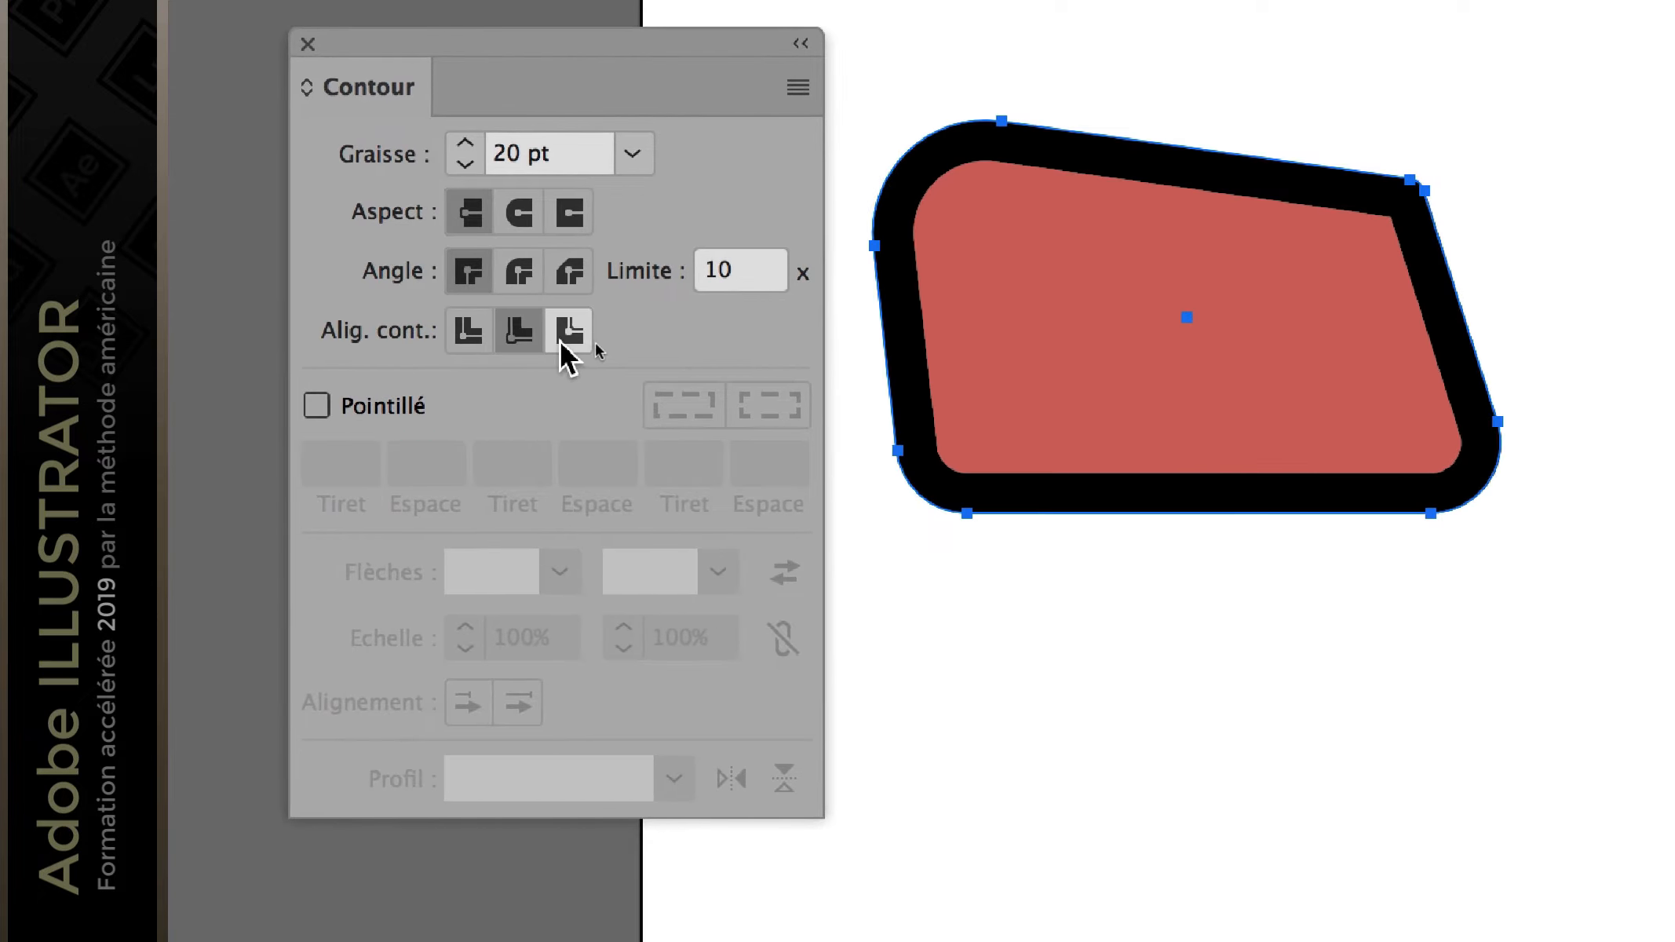
left_click(582, 342)
left_click(496, 343)
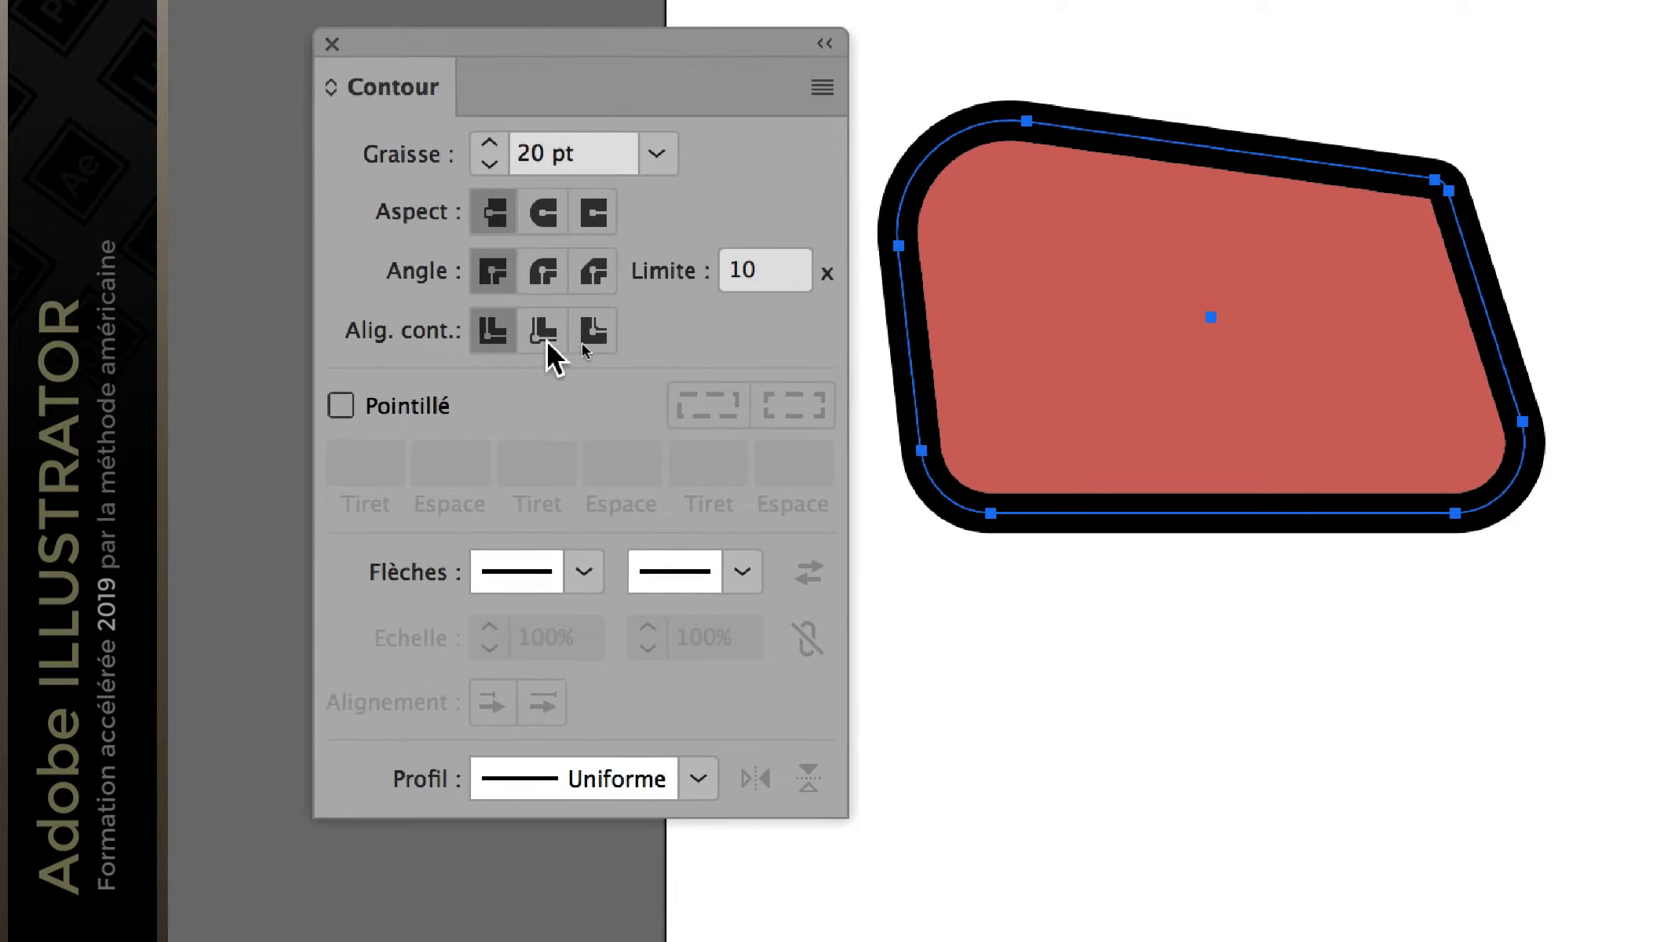
left_click(575, 333)
left_click(620, 345)
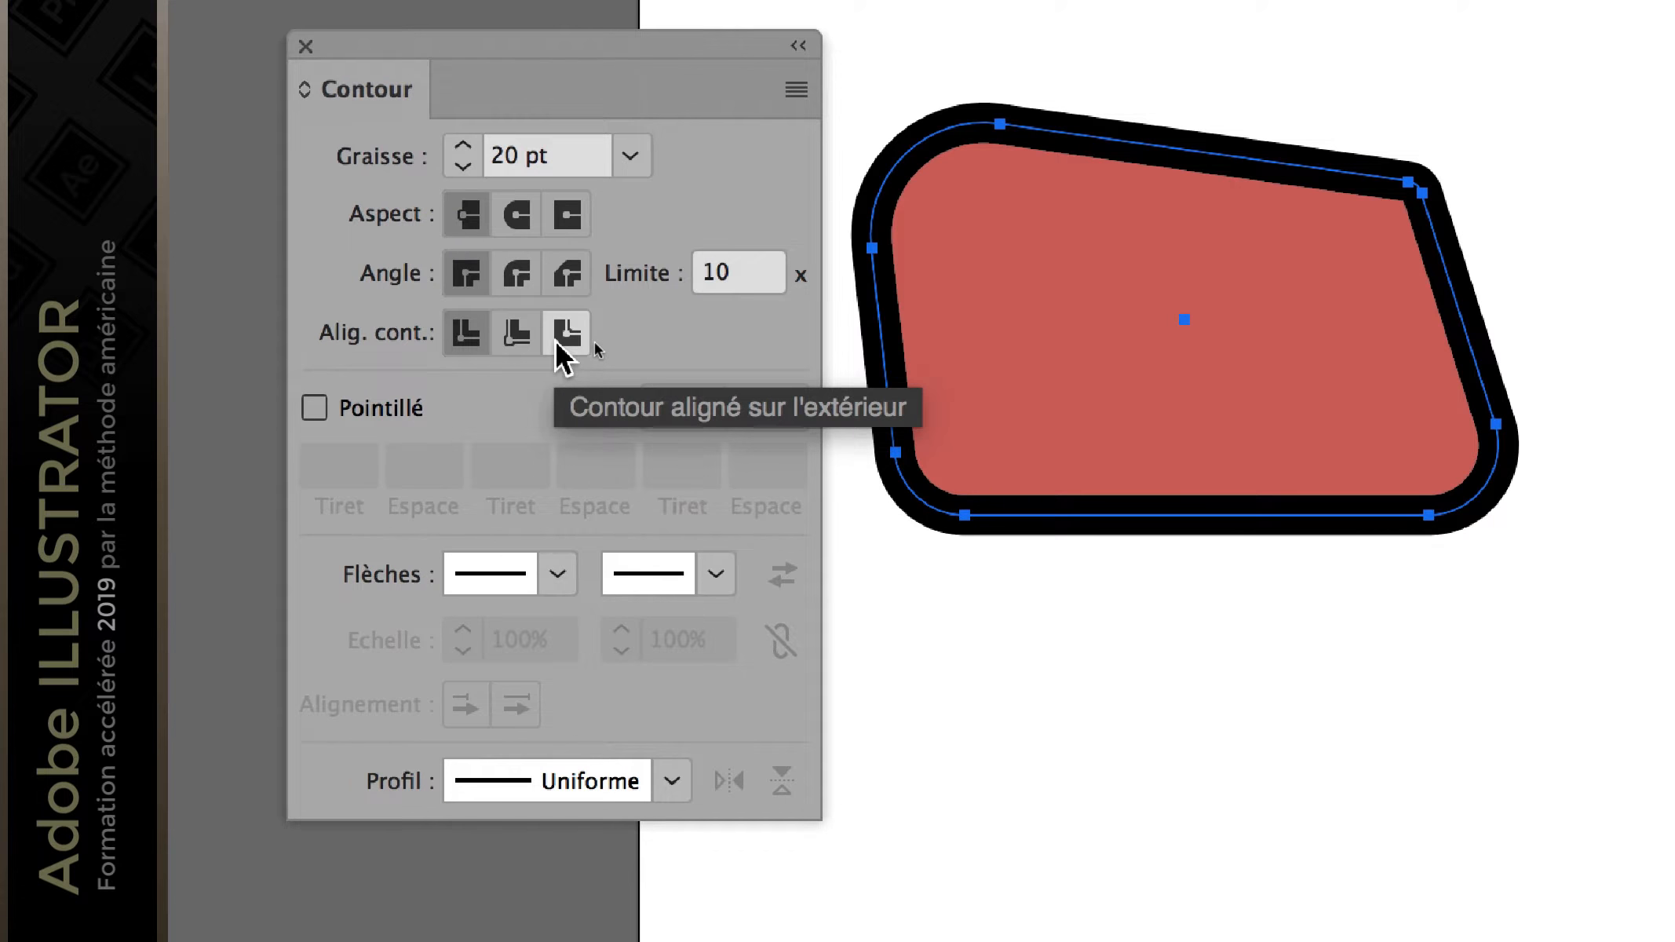
Step: Alternate the outside and inside alignments, set the stroke back to Contour centré, and move the Contour panel away from the shape
left_click(563, 338)
left_click(530, 337)
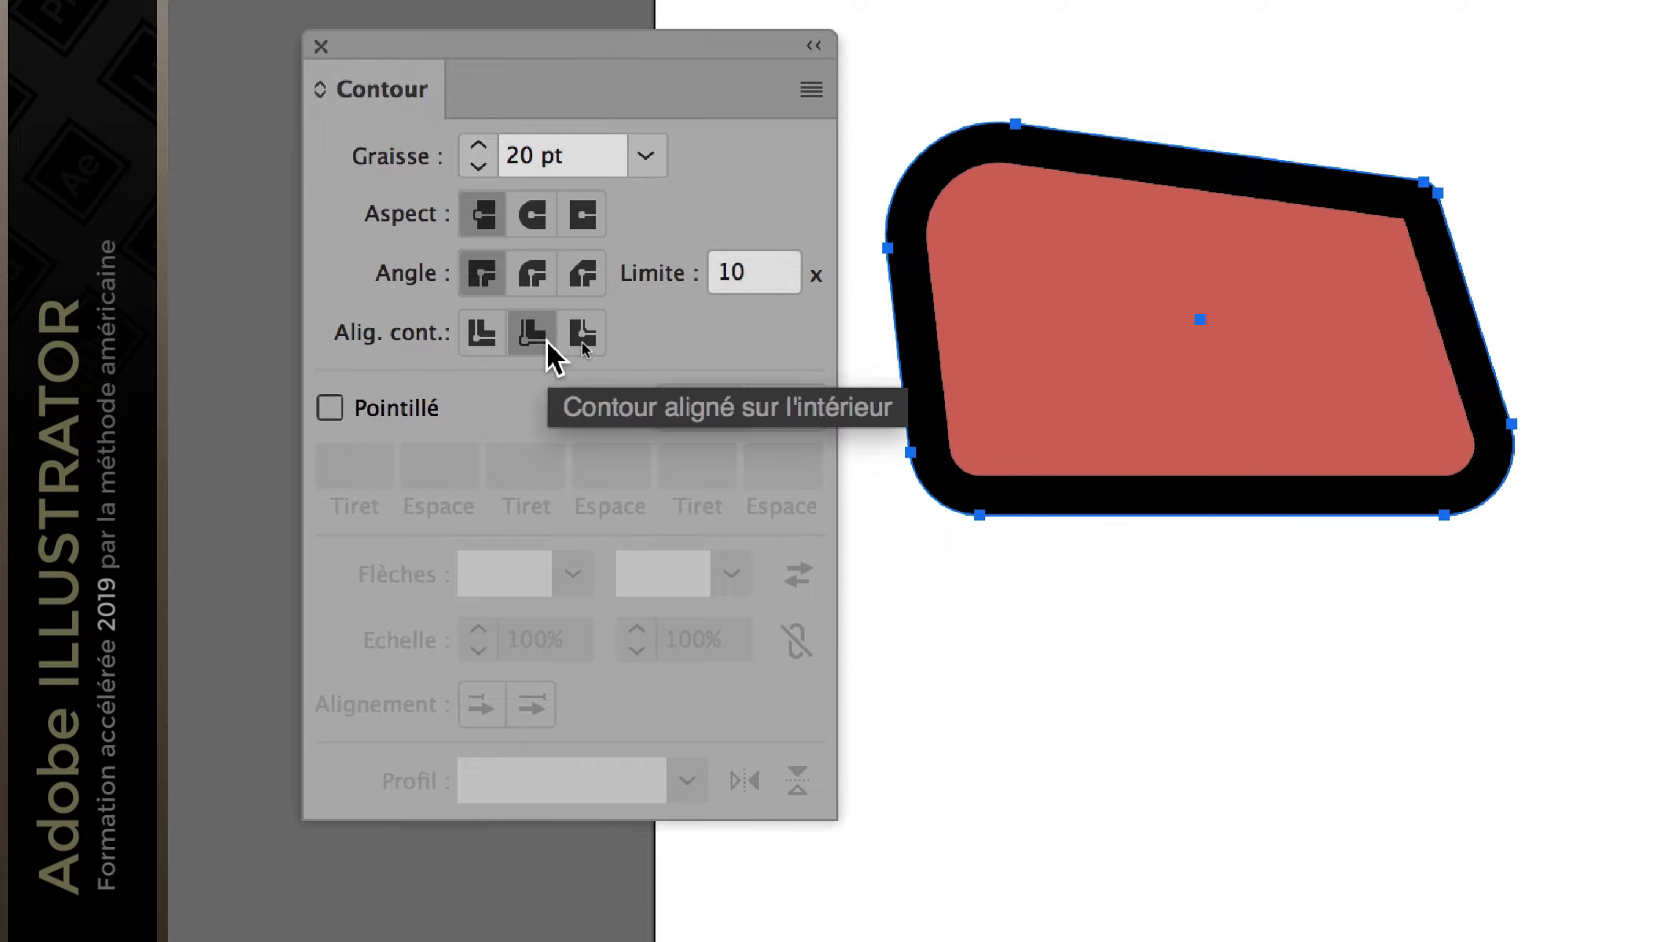
left_click(569, 342)
left_click(518, 336)
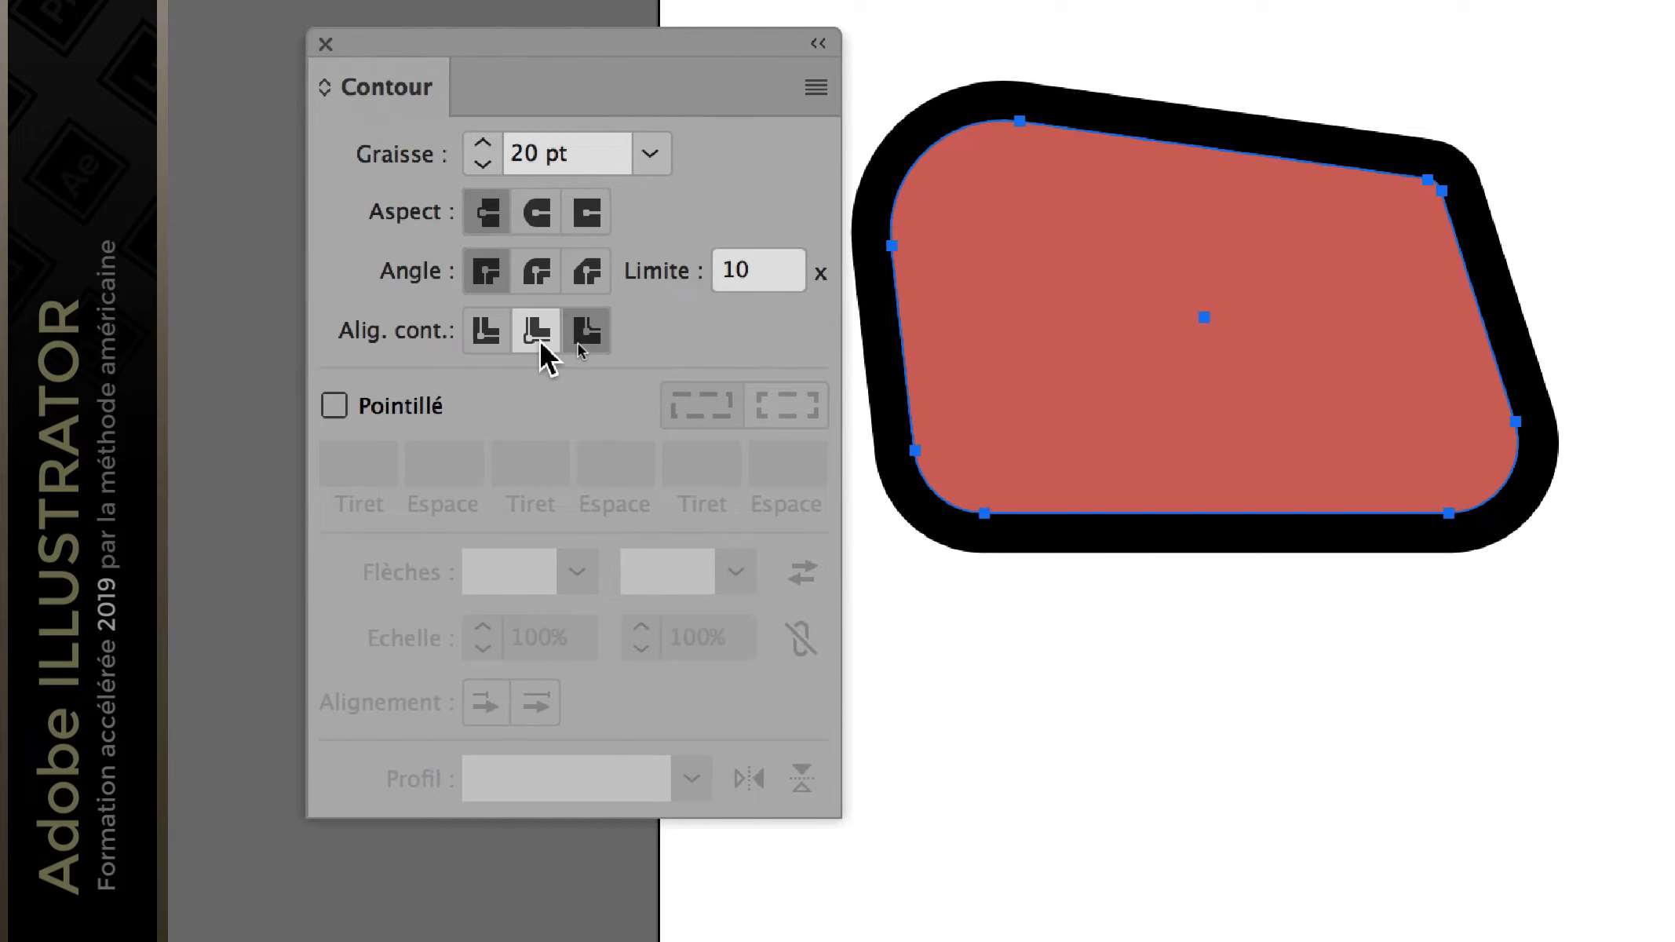
left_click(468, 337)
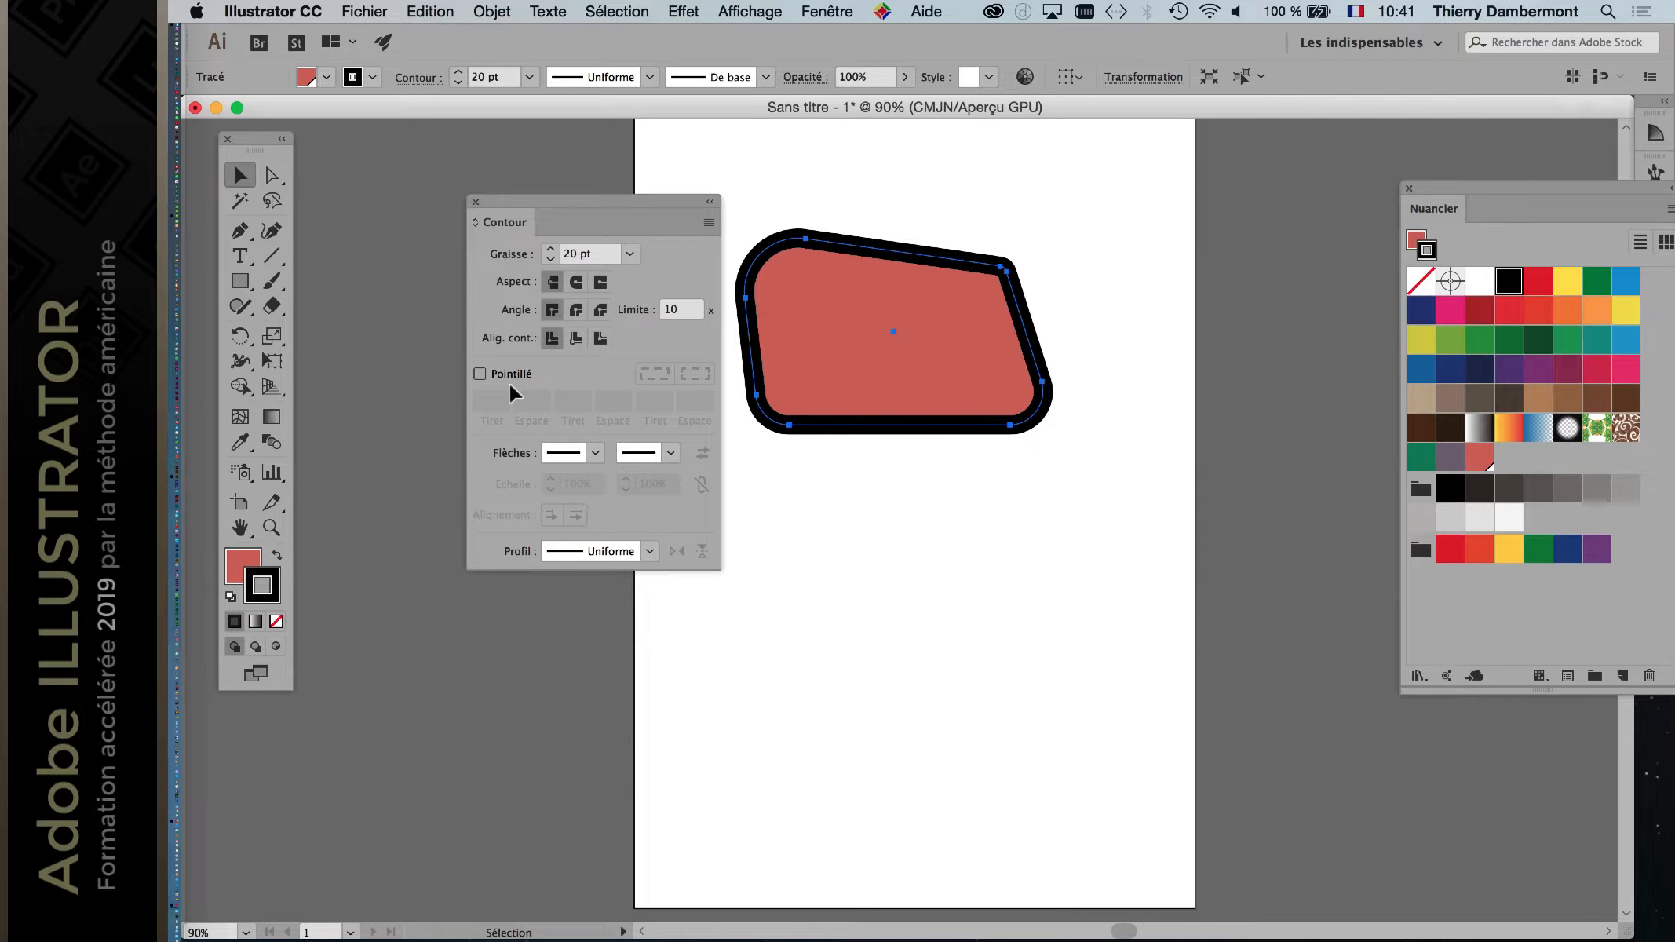
left_click_drag(569, 200, 523, 211)
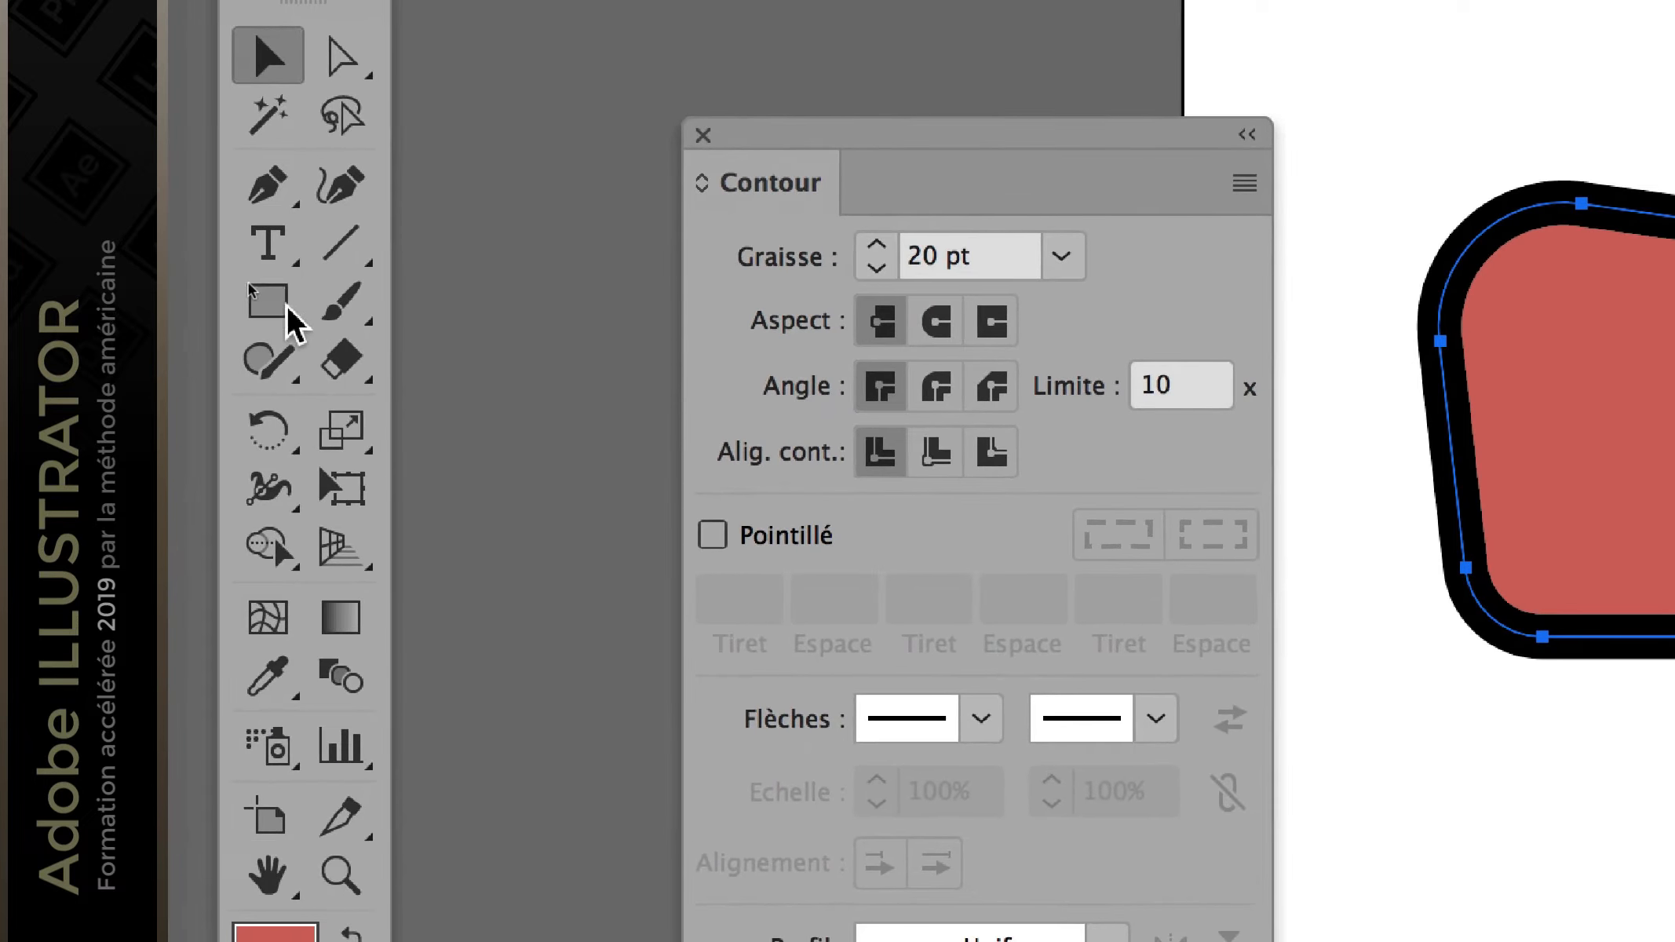
Step: Draw a sharp-cornered rectangle on the artboard below the shape and bring the Contour panel beside it
left_click(267, 298)
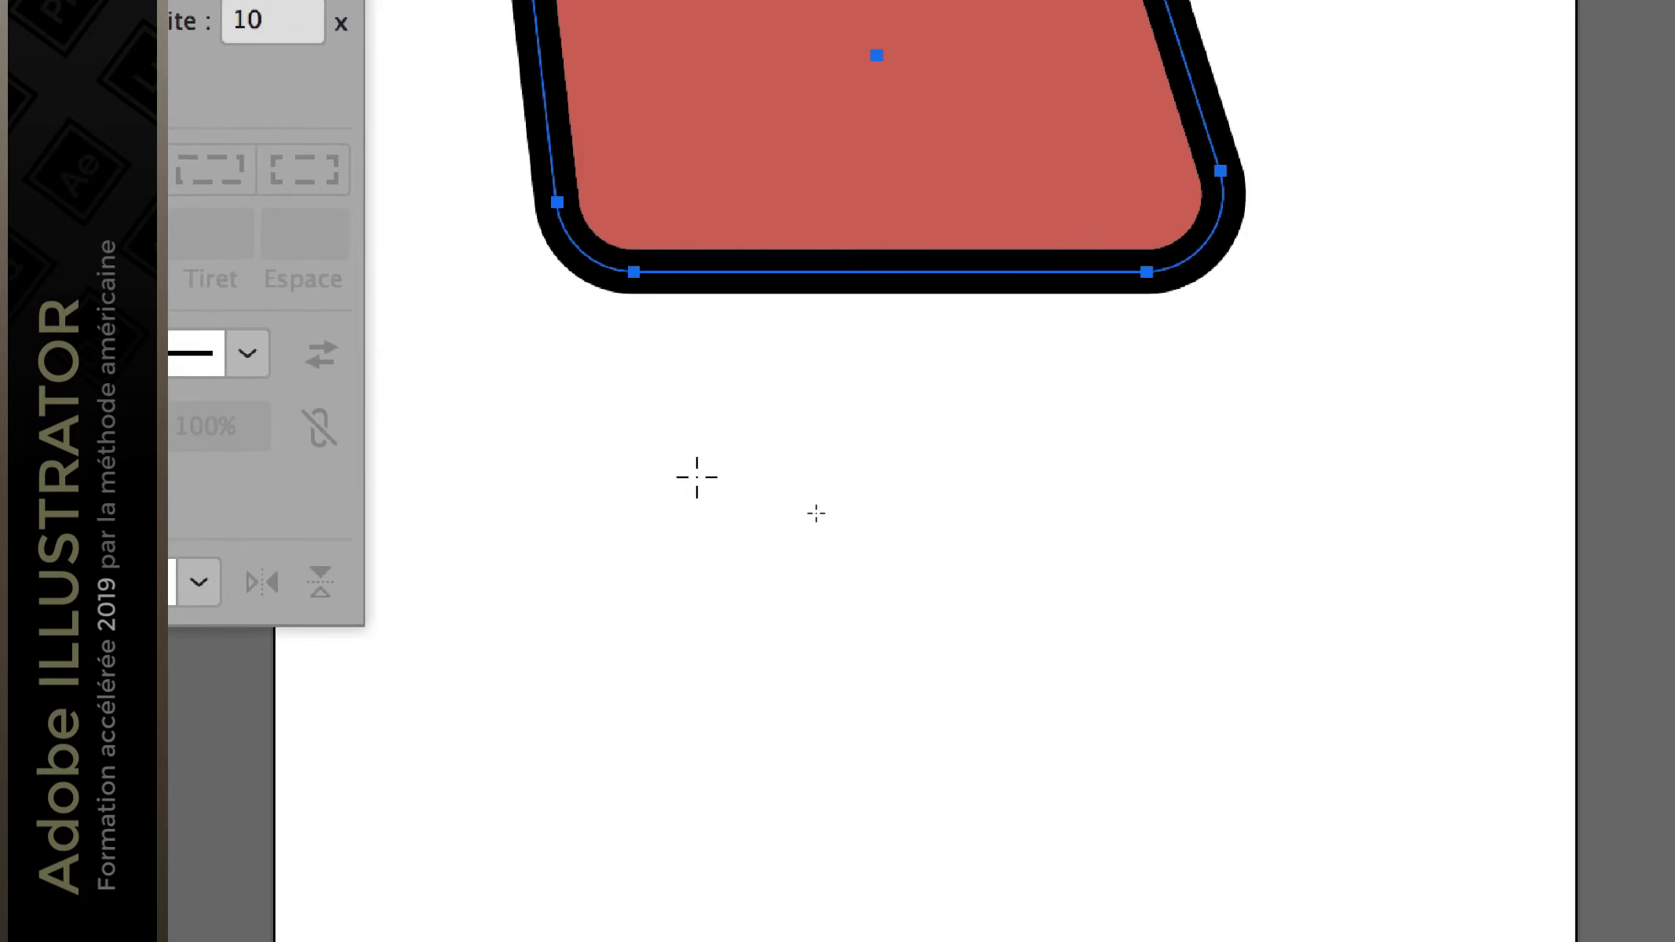
left_click_drag(1102, 675, 1580, 924)
left_click_drag(847, 554, 846, 554)
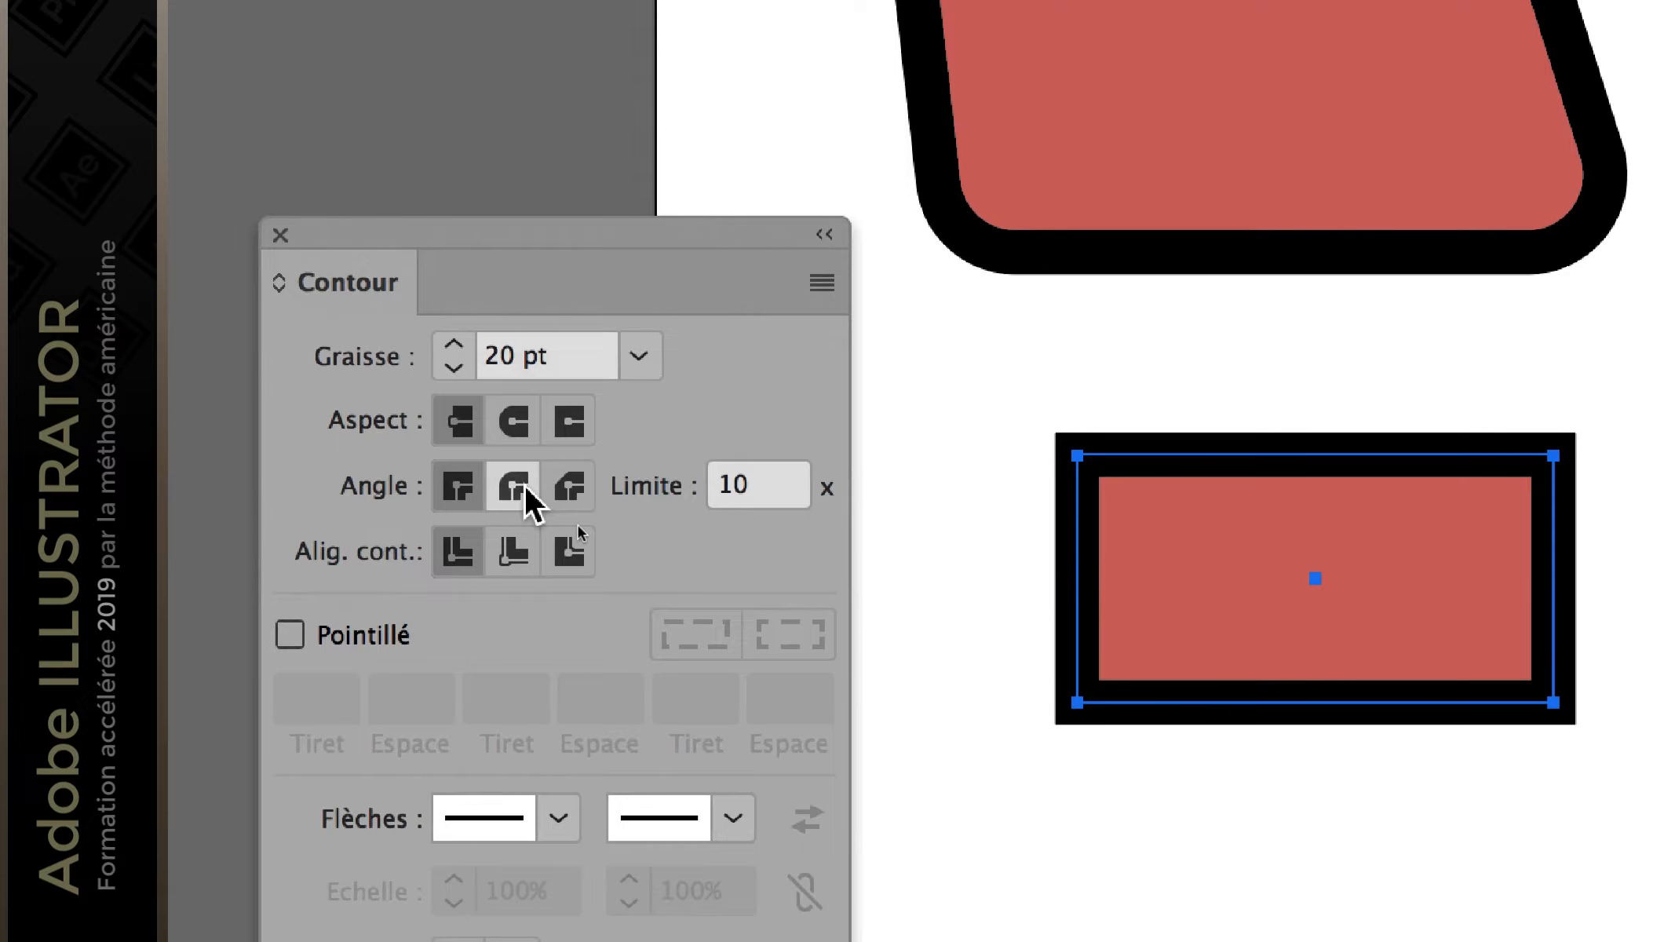
Step: Try round and bevelled stroke corners on the rectangle, return to mitred corners, and move the Contour panel up beside the first shape
left_click(524, 488)
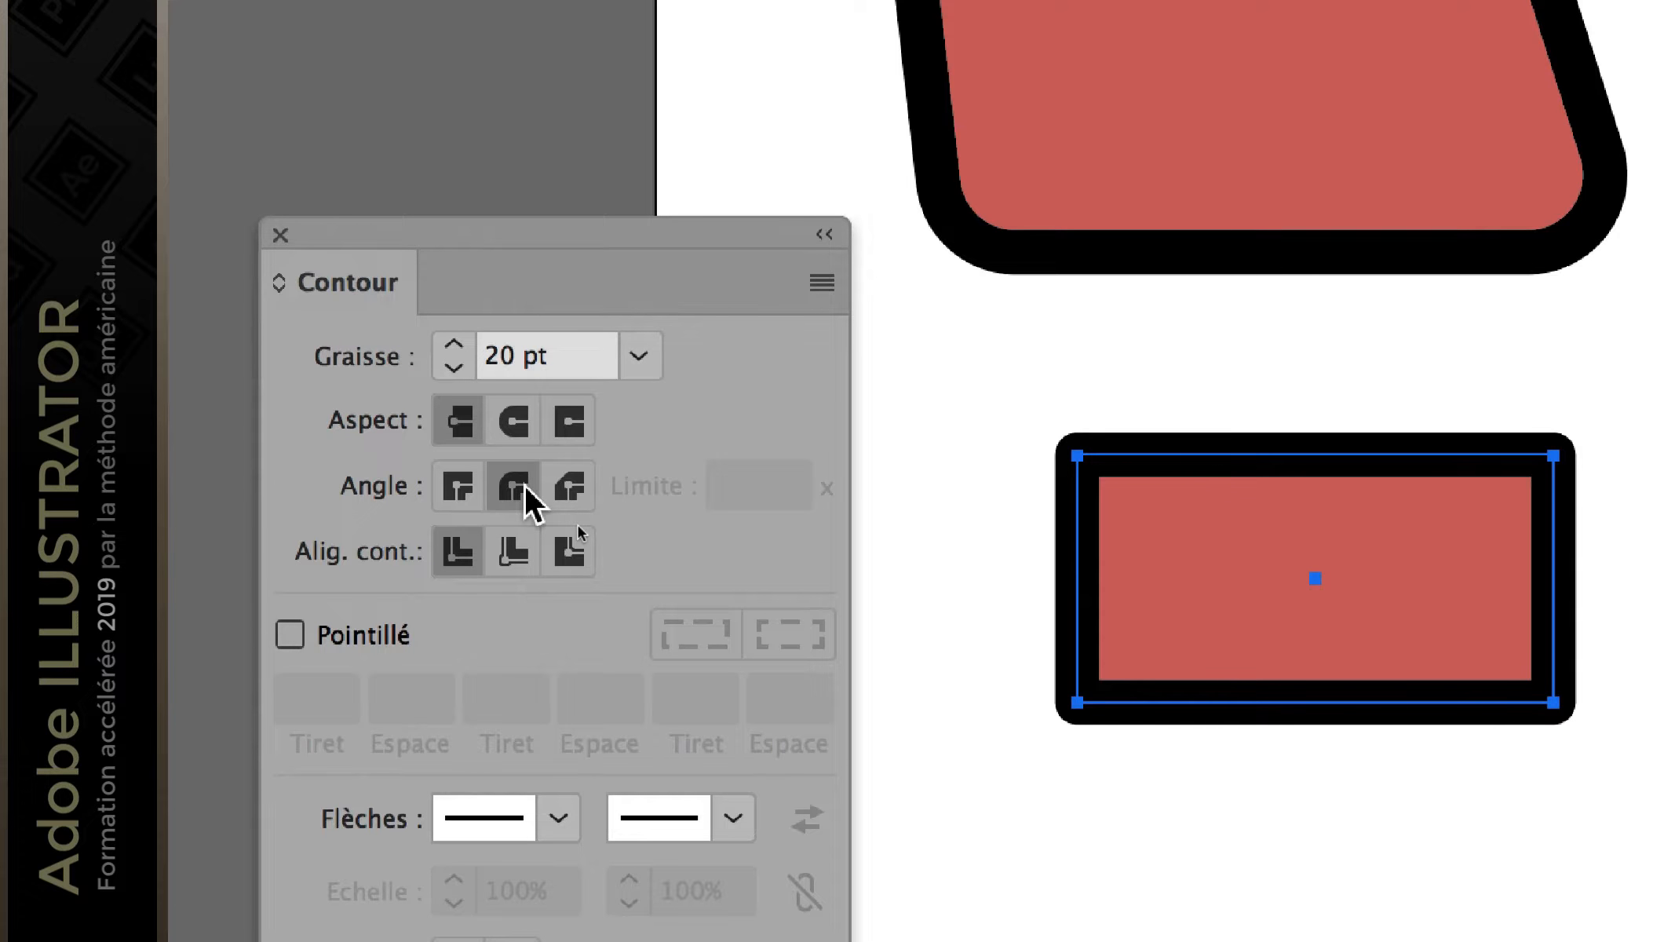
left_click(554, 495)
left_click(444, 486)
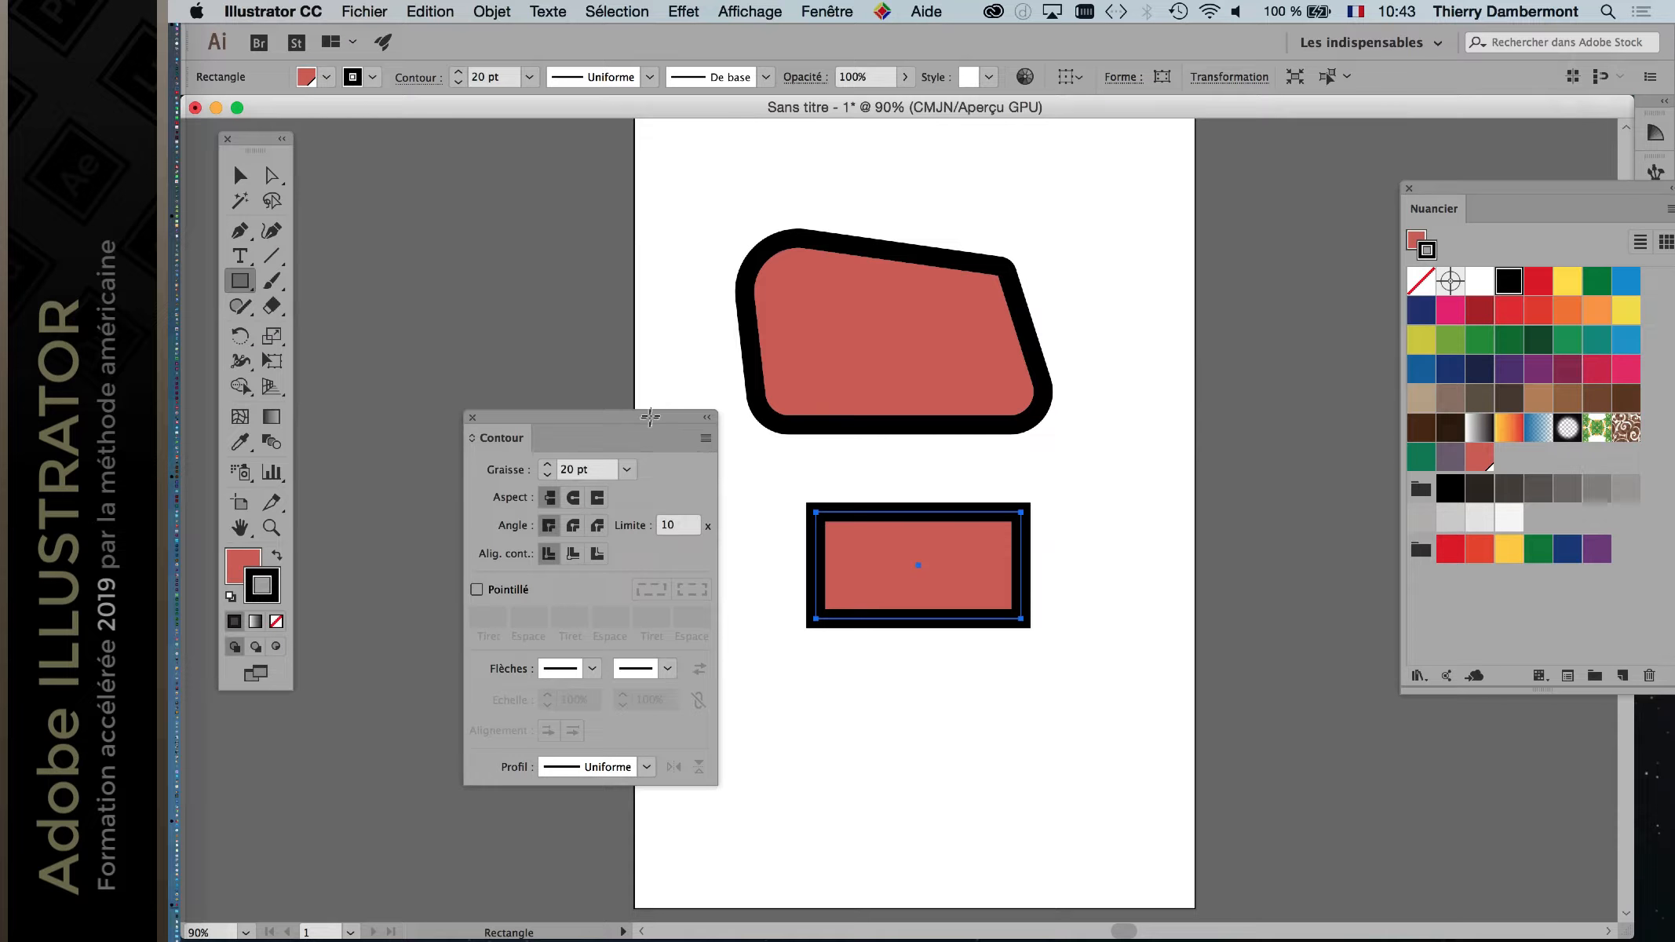
left_click_drag(650, 417, 568, 289)
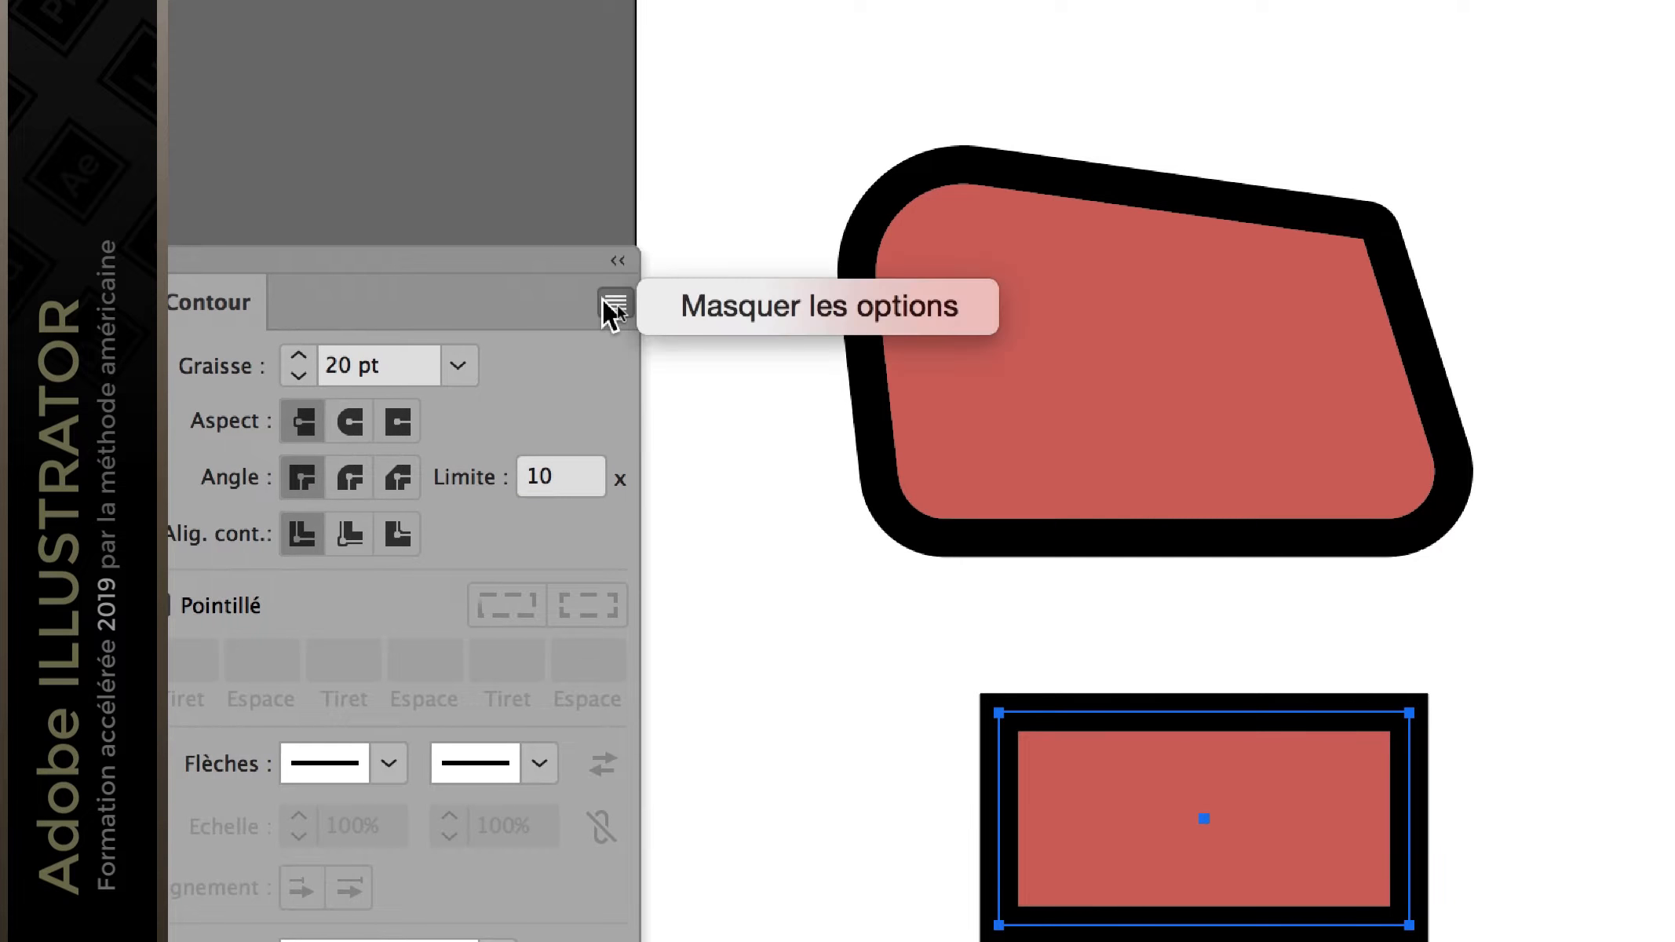
Step: Hide the Contour panel's extra options, move the panel aside, and delete the sharp-cornered rectangle below the shape
left_click(611, 306)
left_click(632, 312)
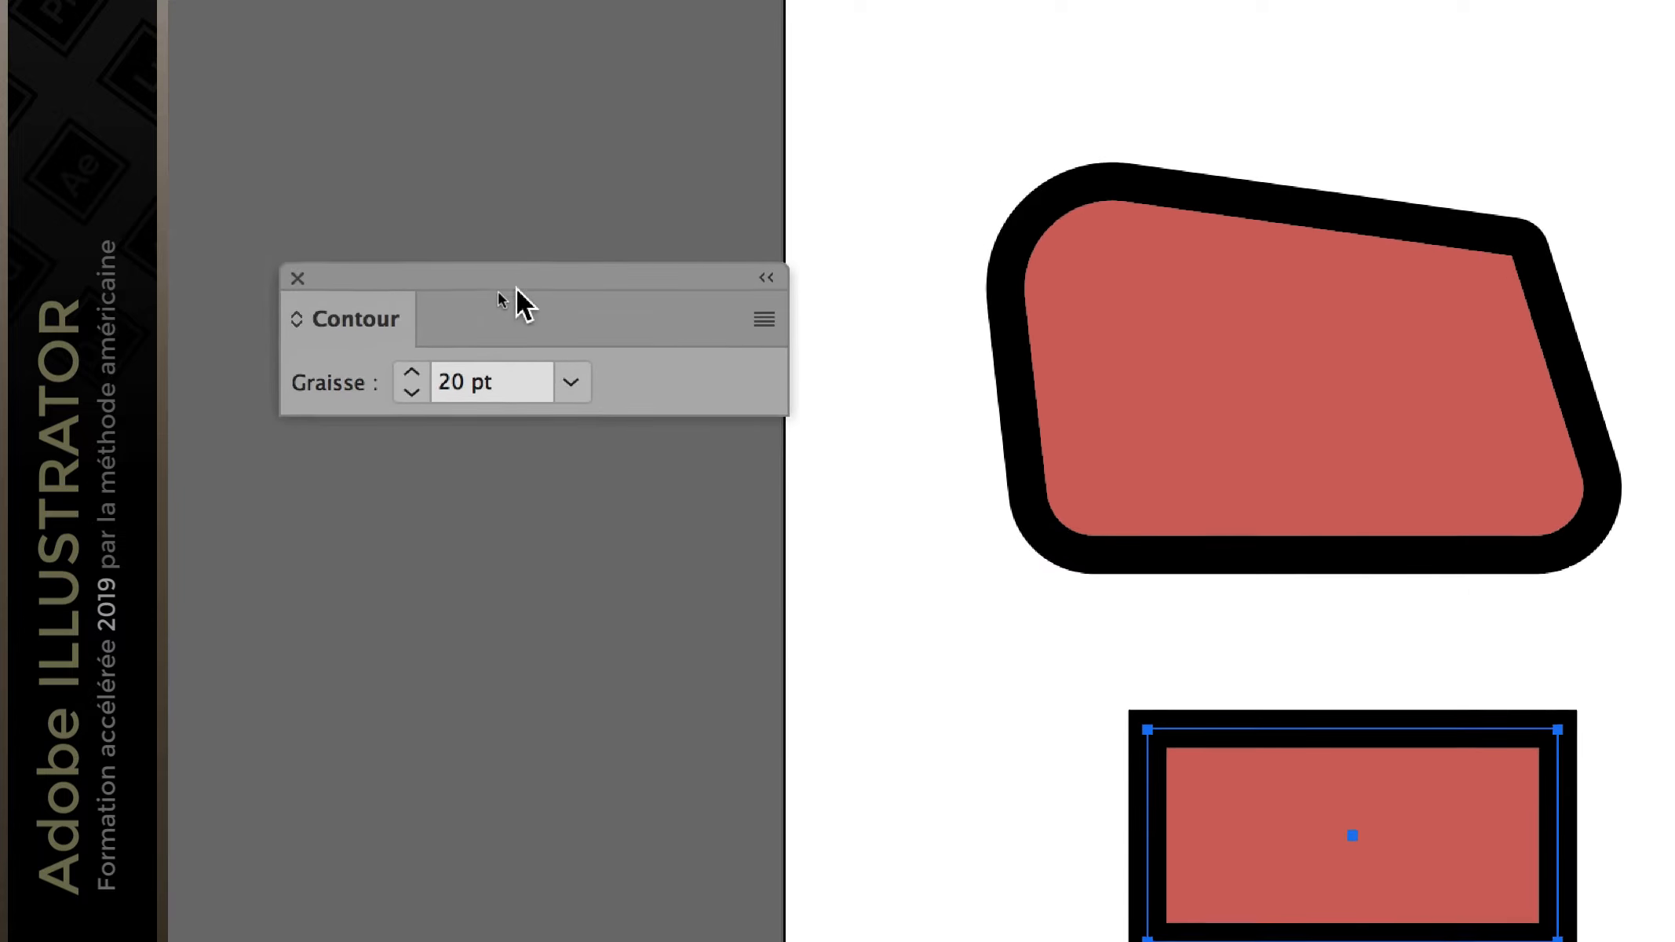
left_click_drag(477, 272, 398, 135)
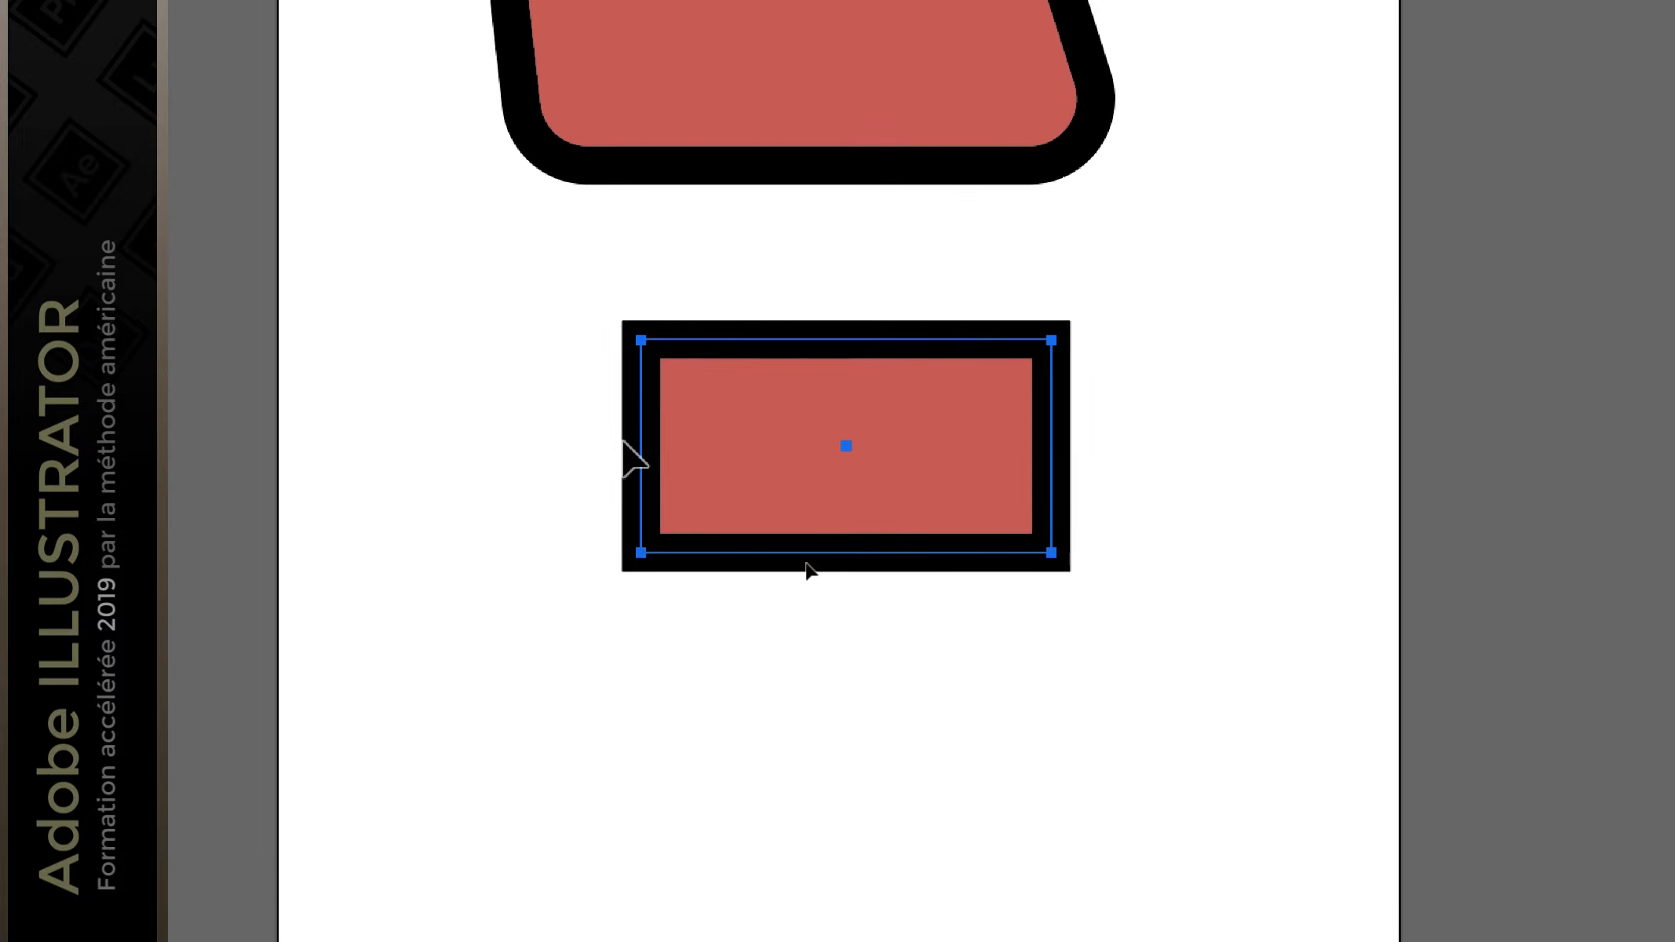
key("Delete")
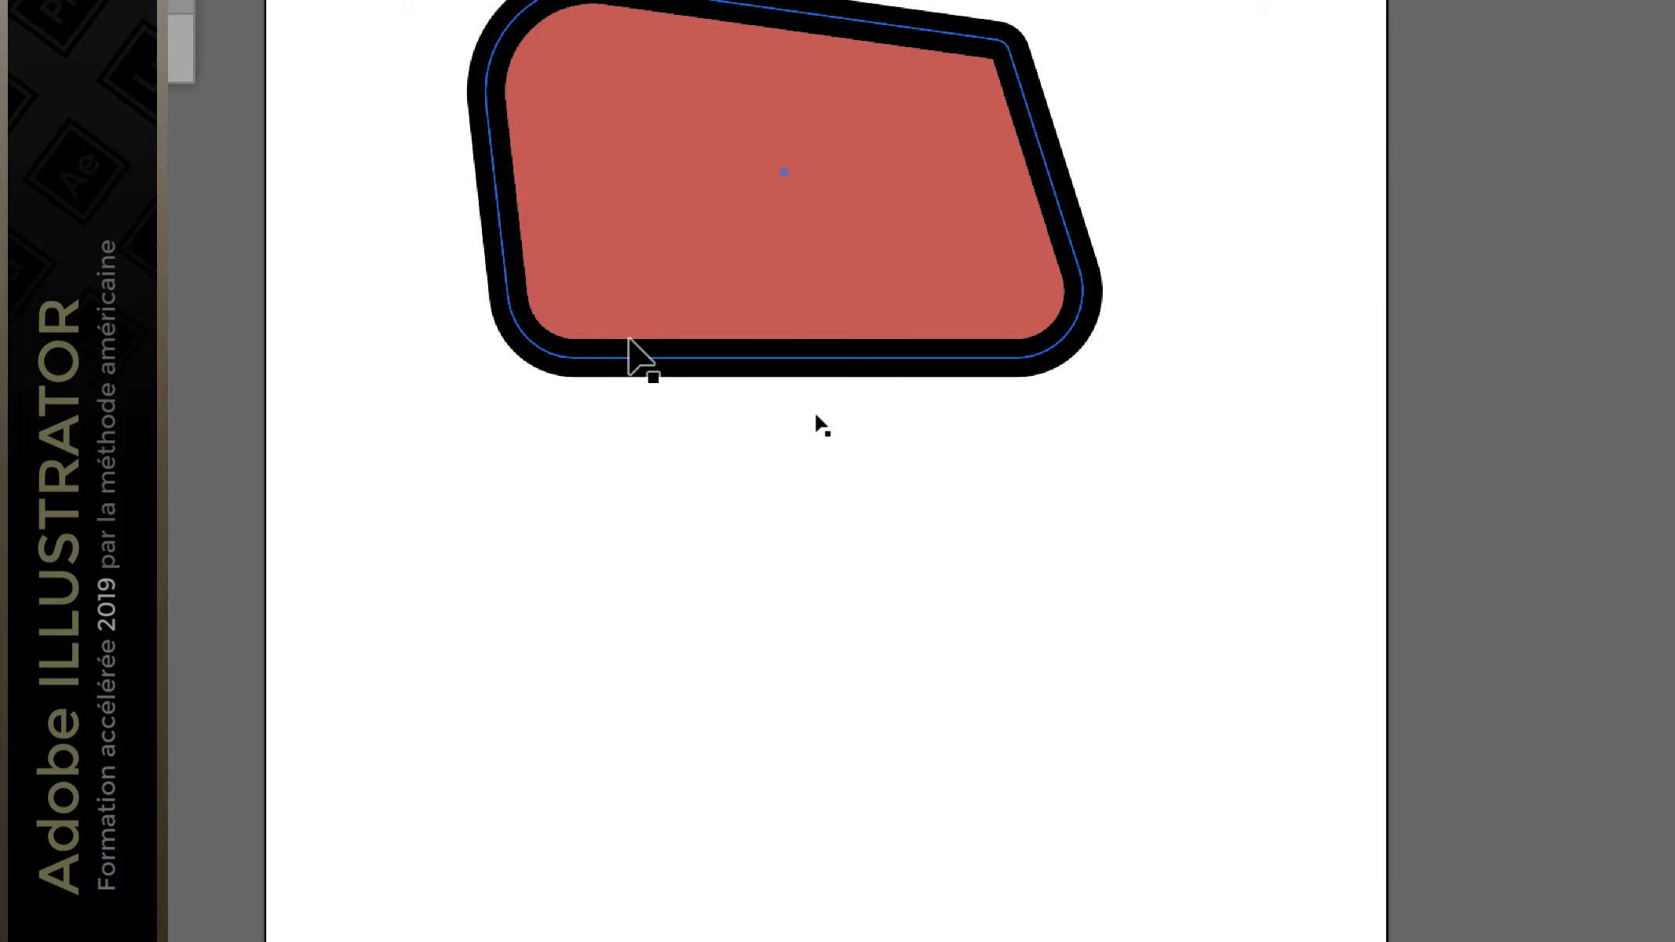
Step: Select the remaining shape, bring the Nuancier panel beside it, and try pink and purple swatches on its stroke
left_click(645, 159)
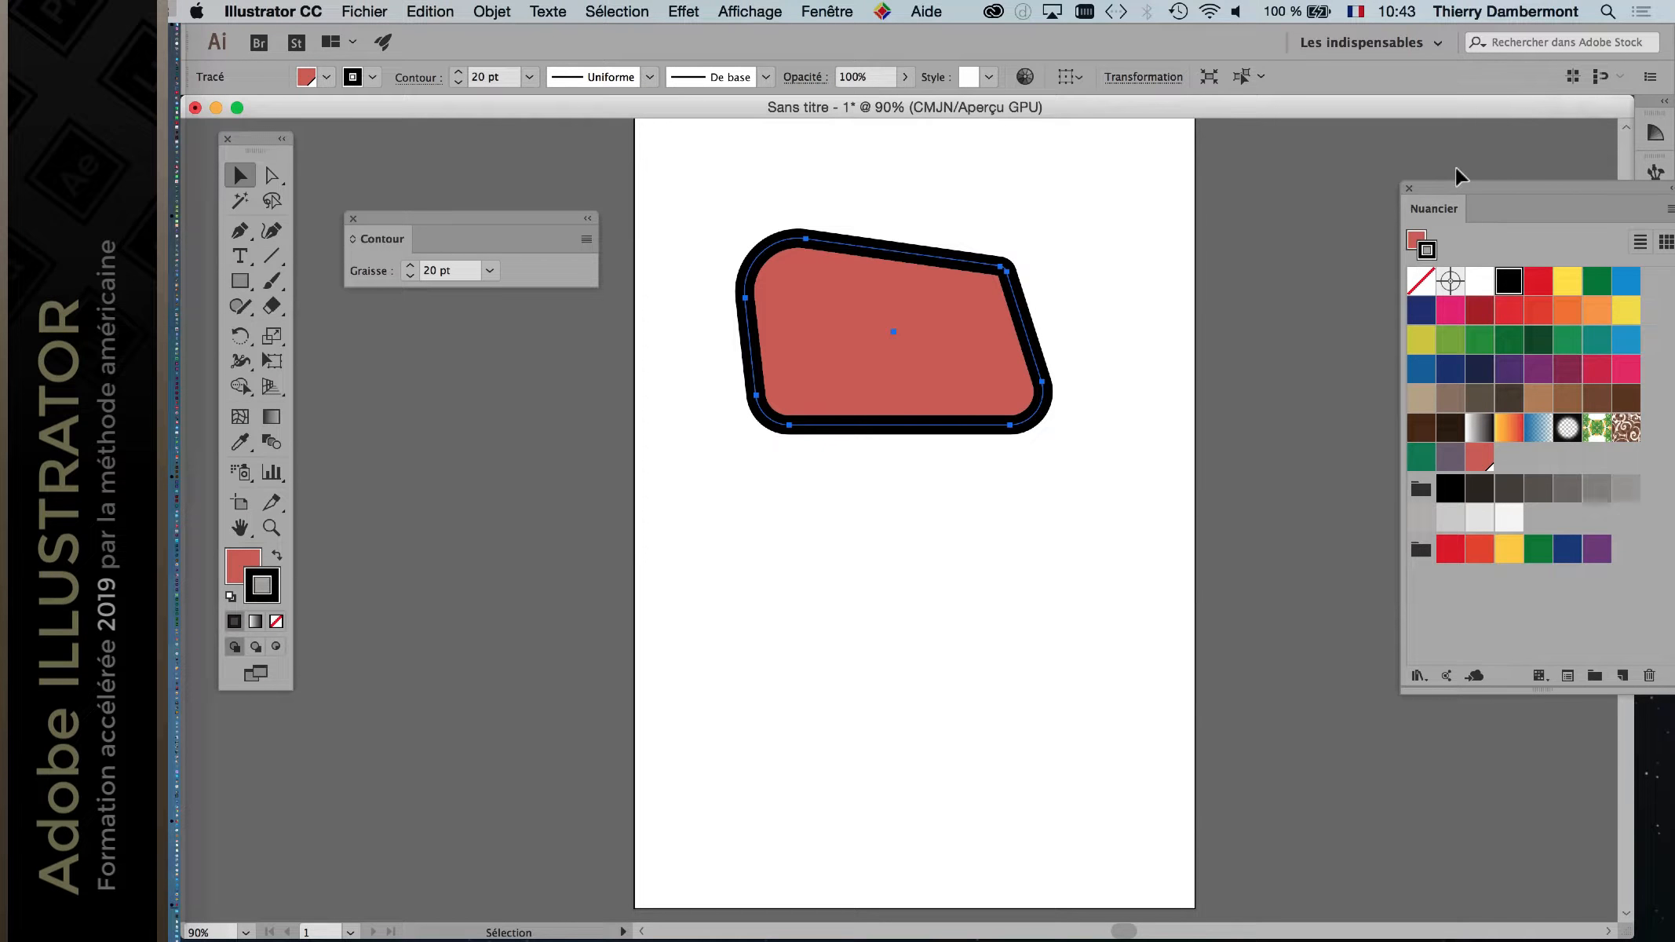
left_click_drag(1454, 183, 1201, 179)
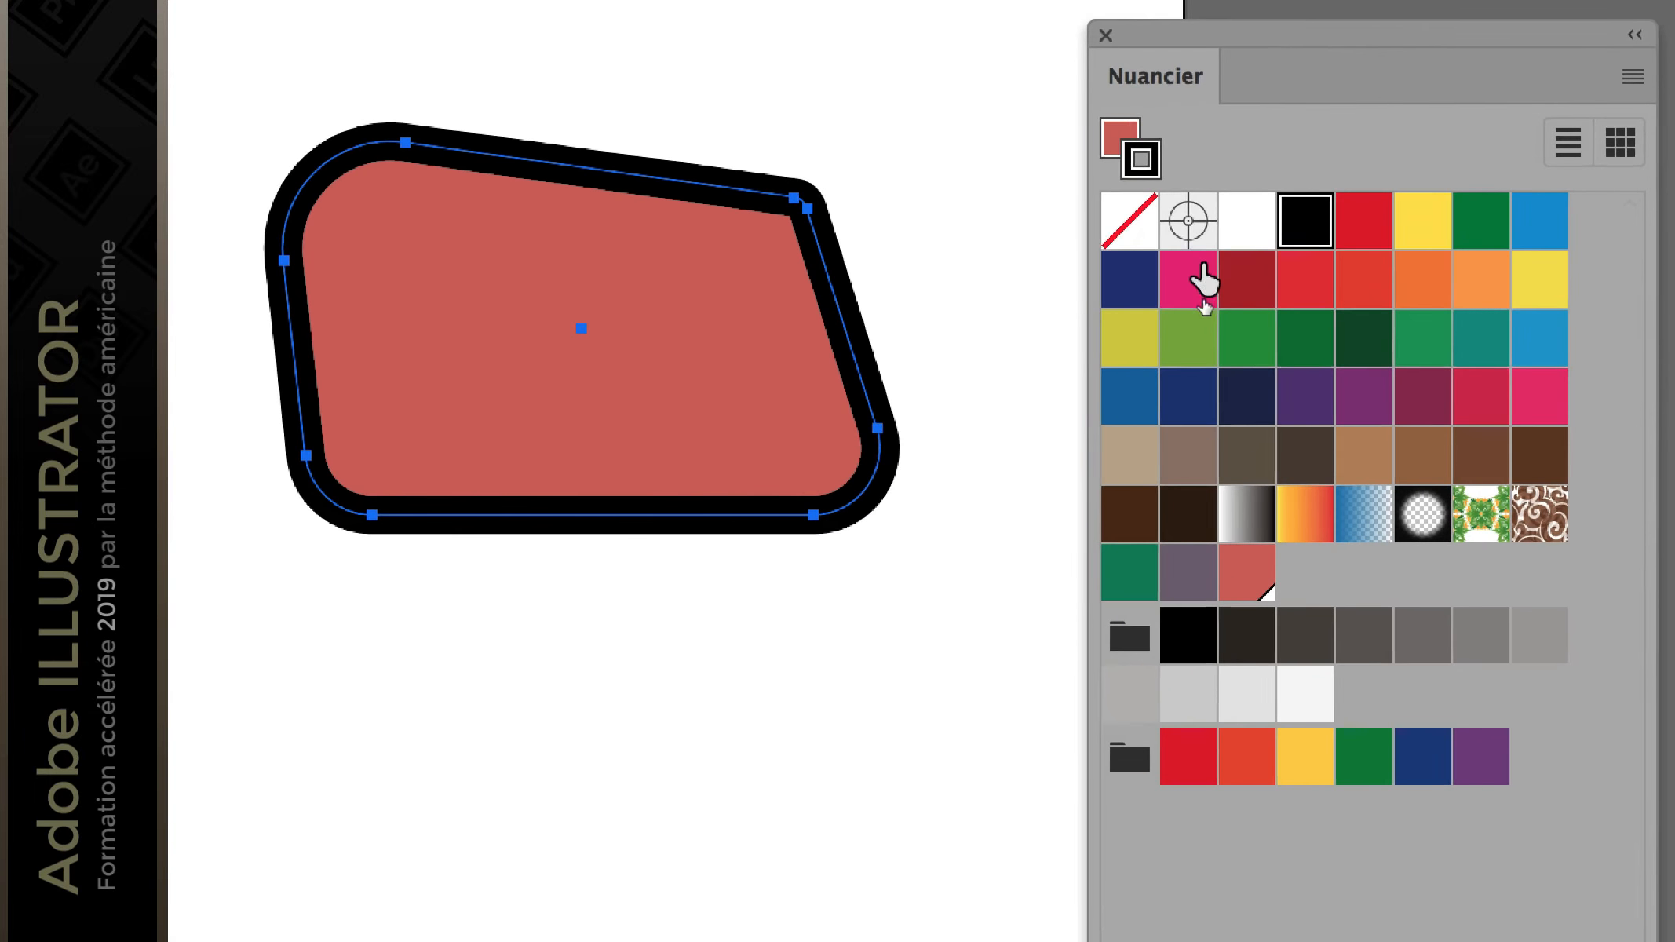
left_click(1197, 307)
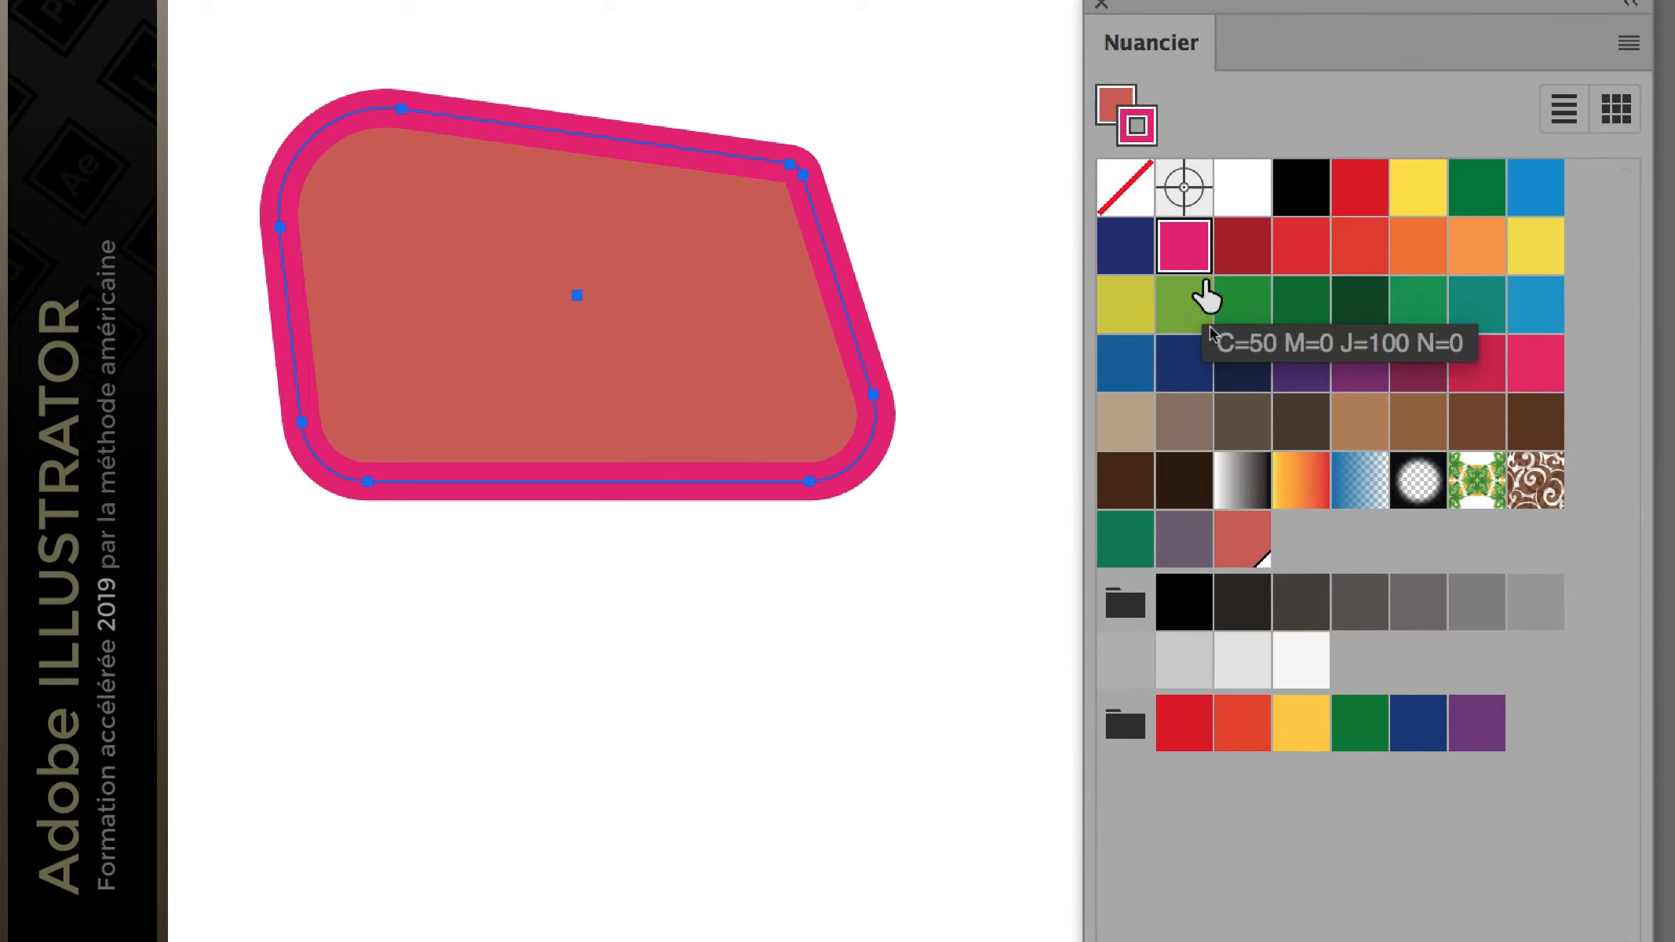
left_click(1239, 330)
left_click(1237, 318)
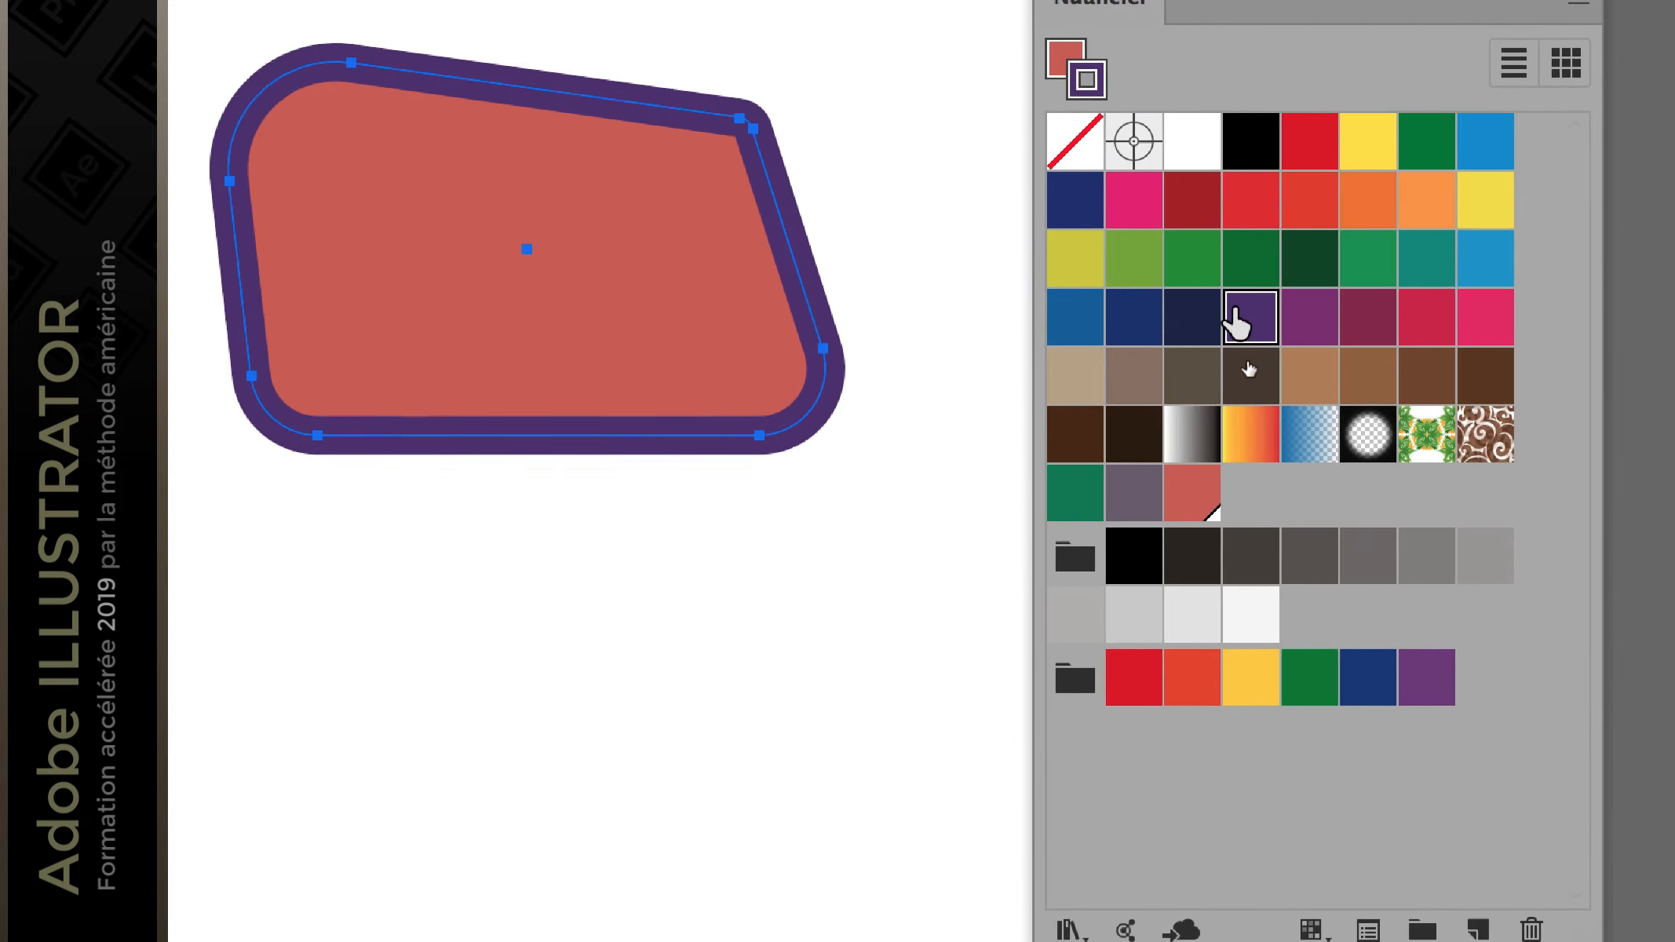
left_click(1310, 319)
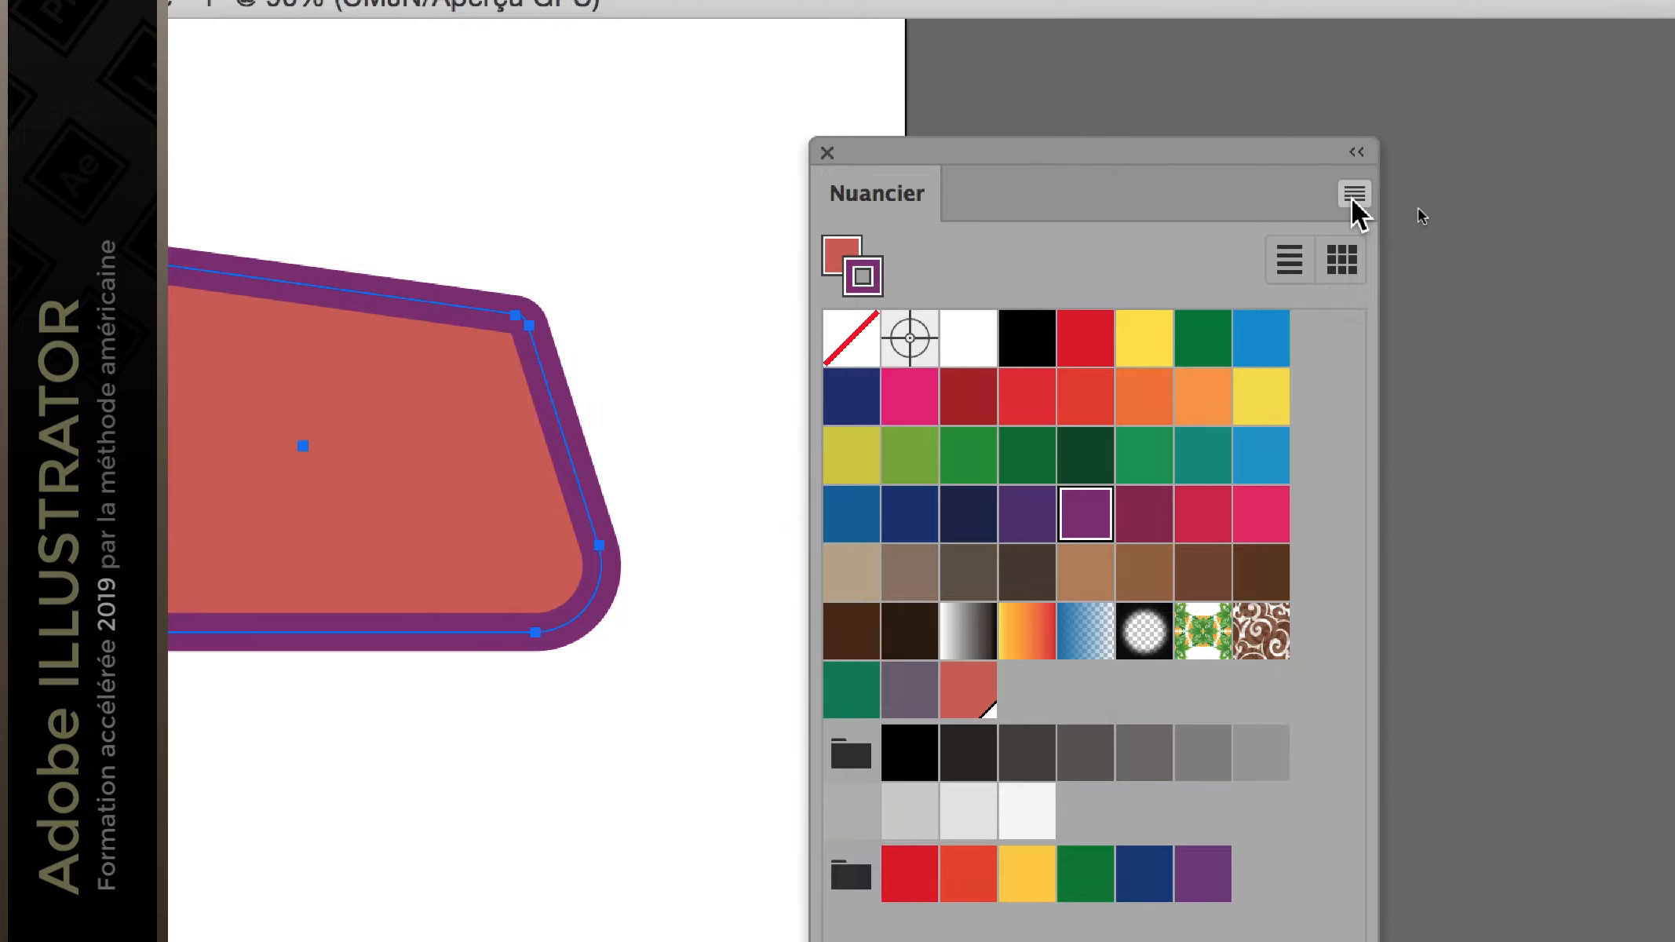
left_click(1354, 197)
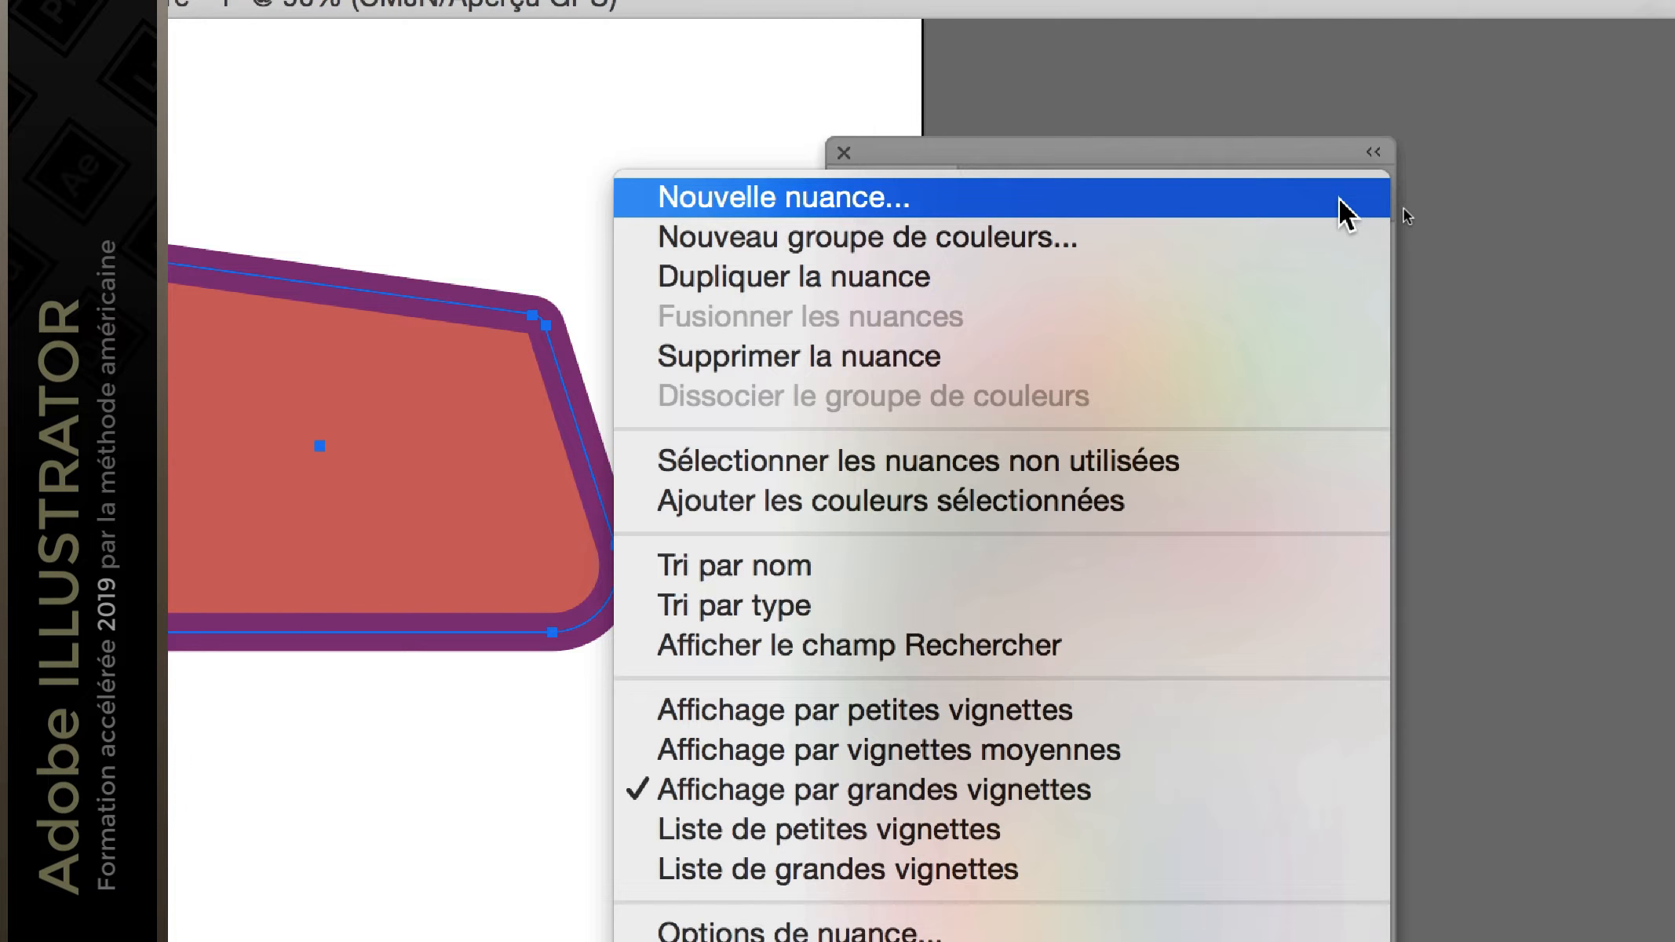
left_click(1291, 161)
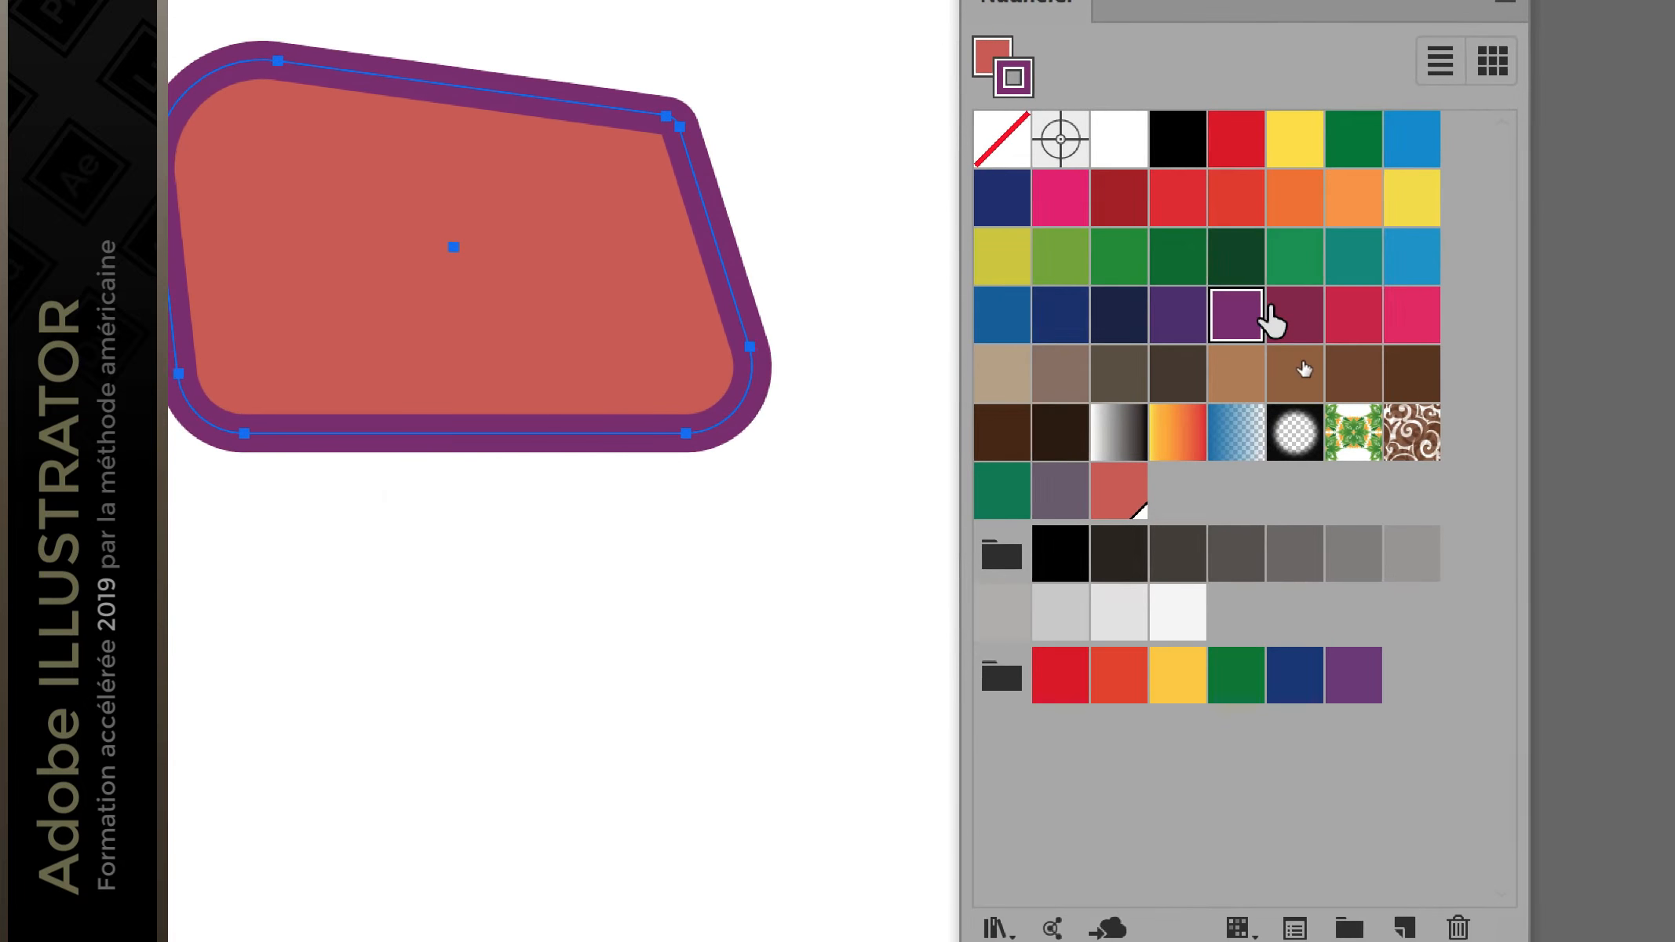
Step: Apply the burgundy swatch C=35 M=100 J=35 N=10 to the shape's stroke and make that swatch Globale
left_click(1319, 334)
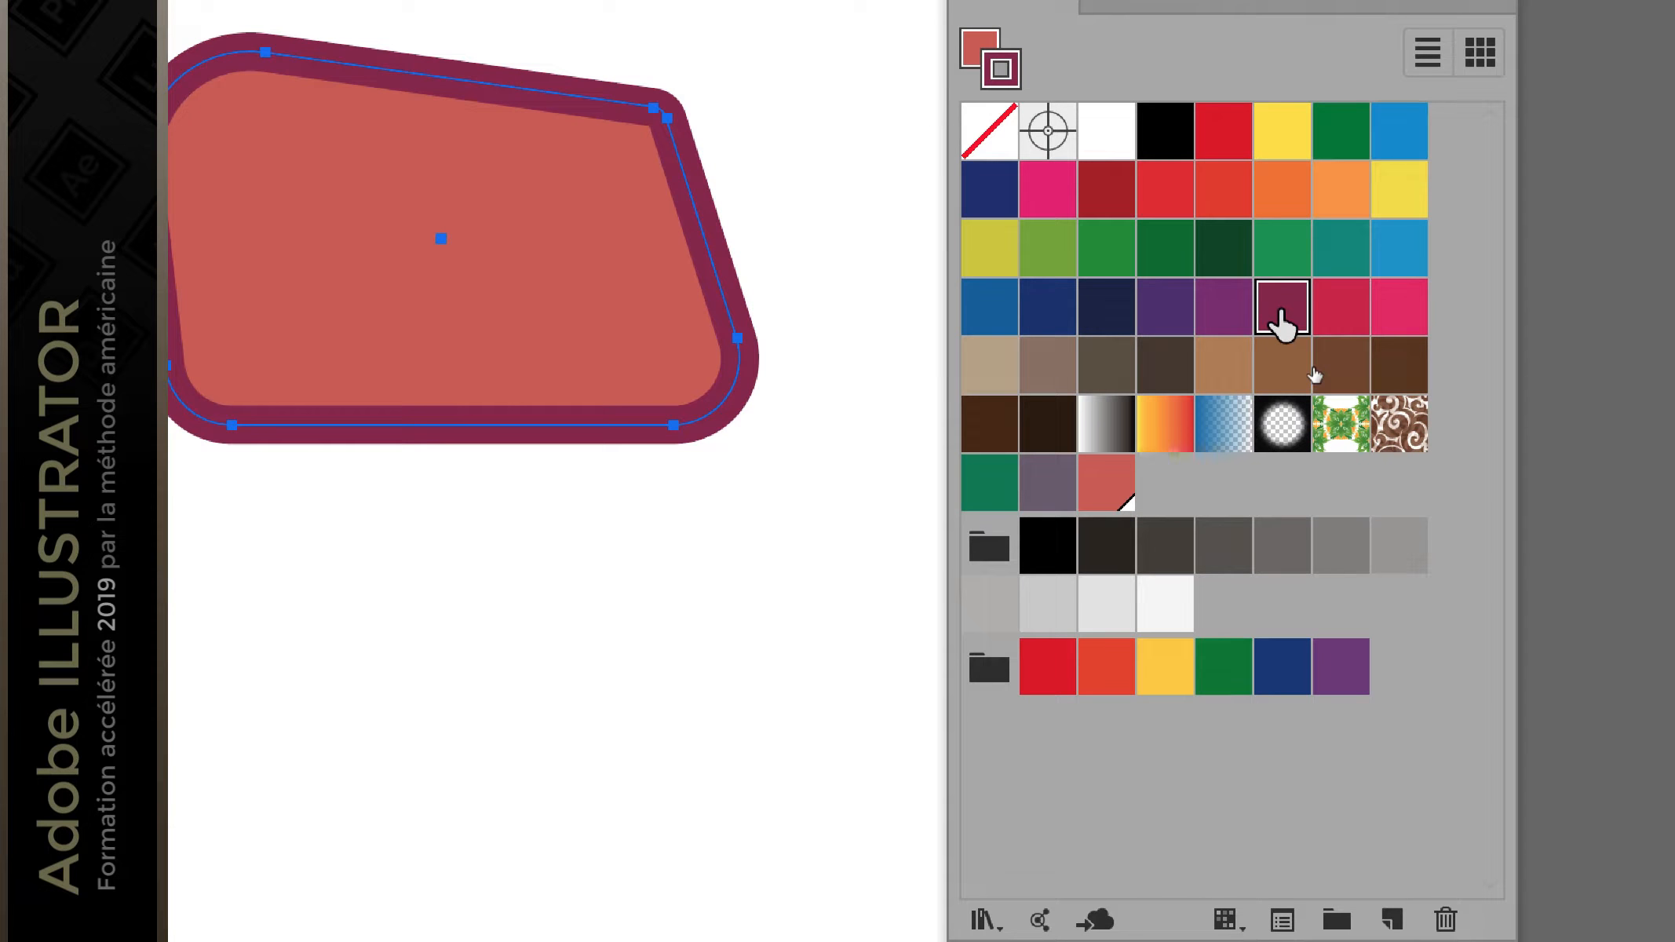
double_click(1280, 322)
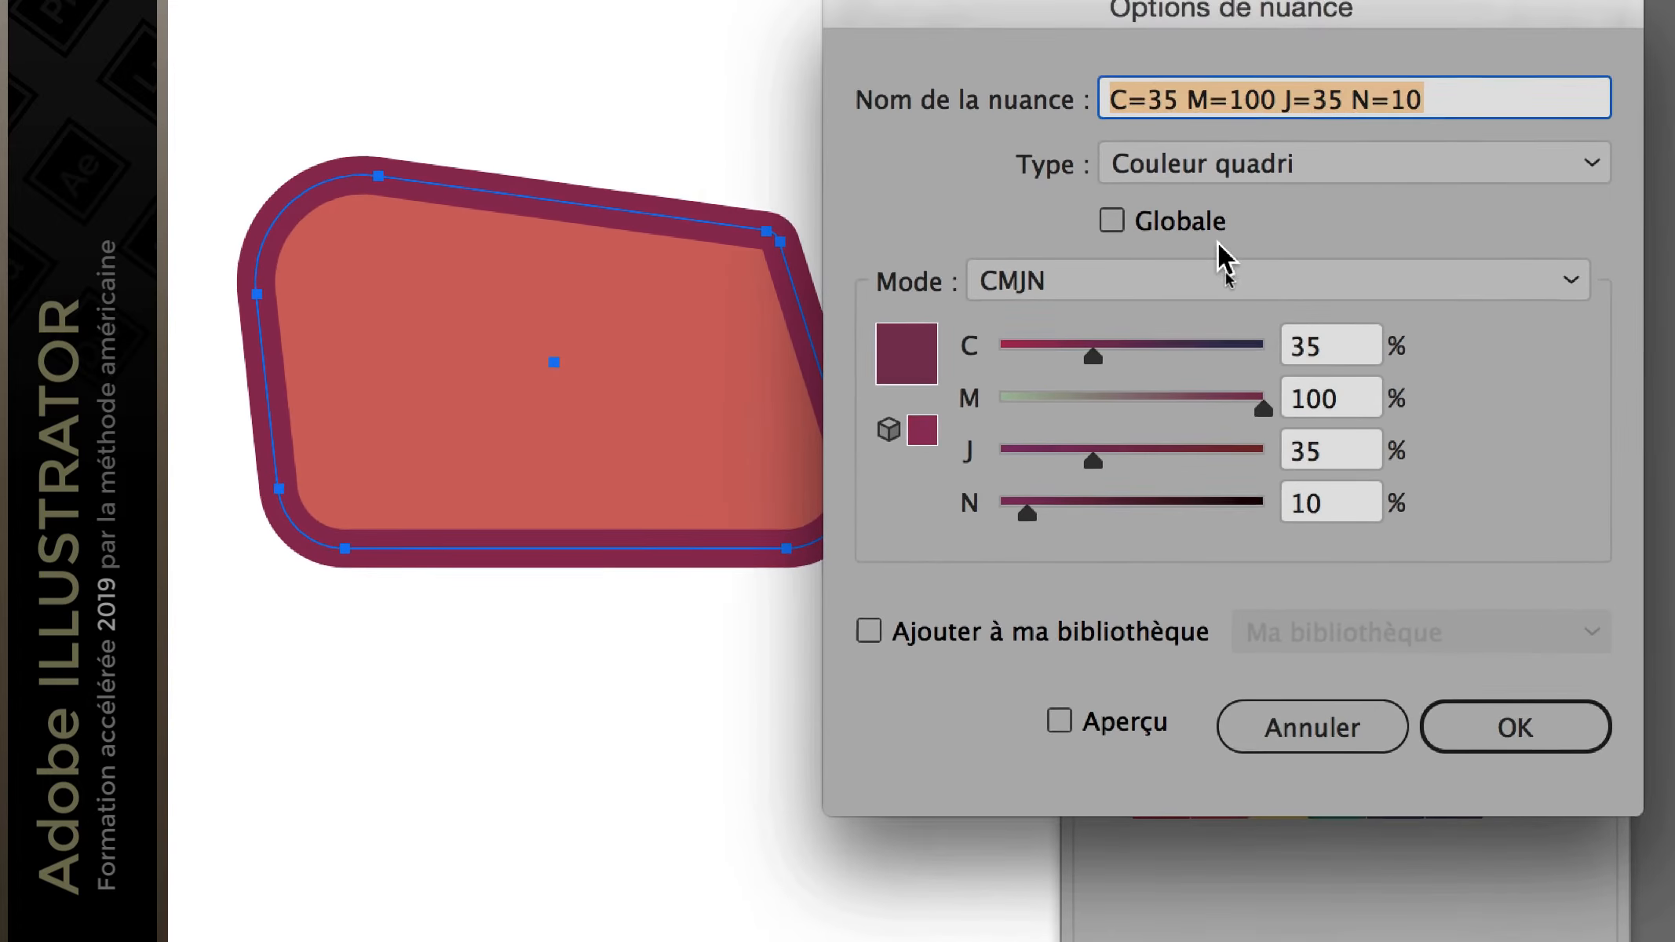
left_click(1100, 102)
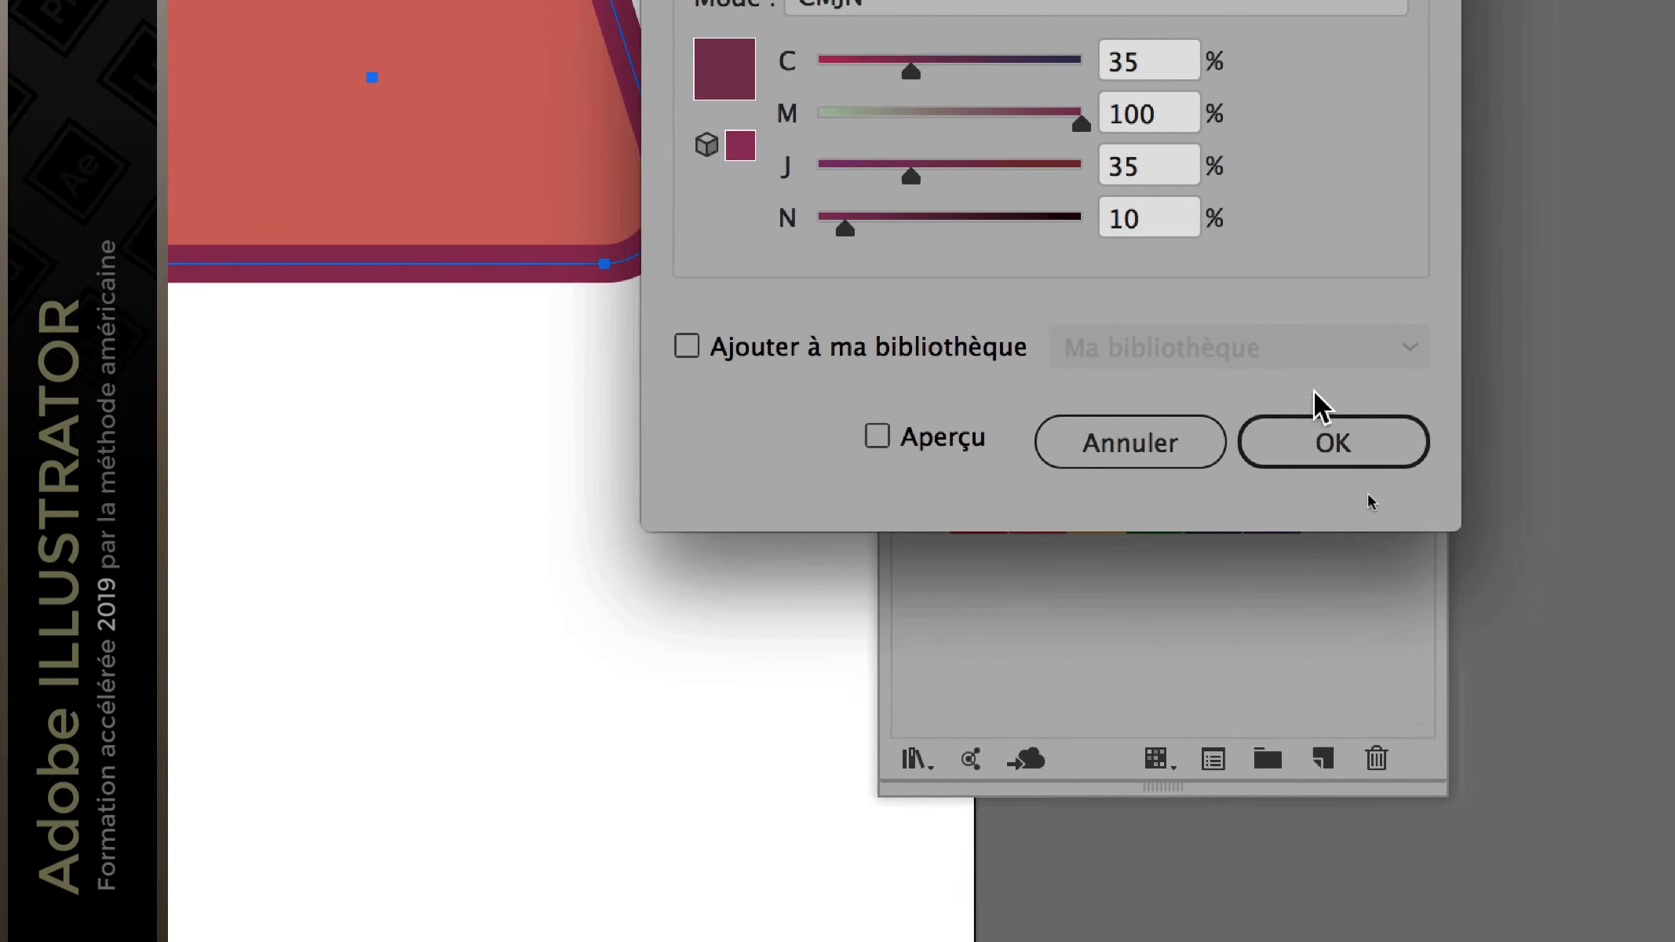
left_click(1518, 738)
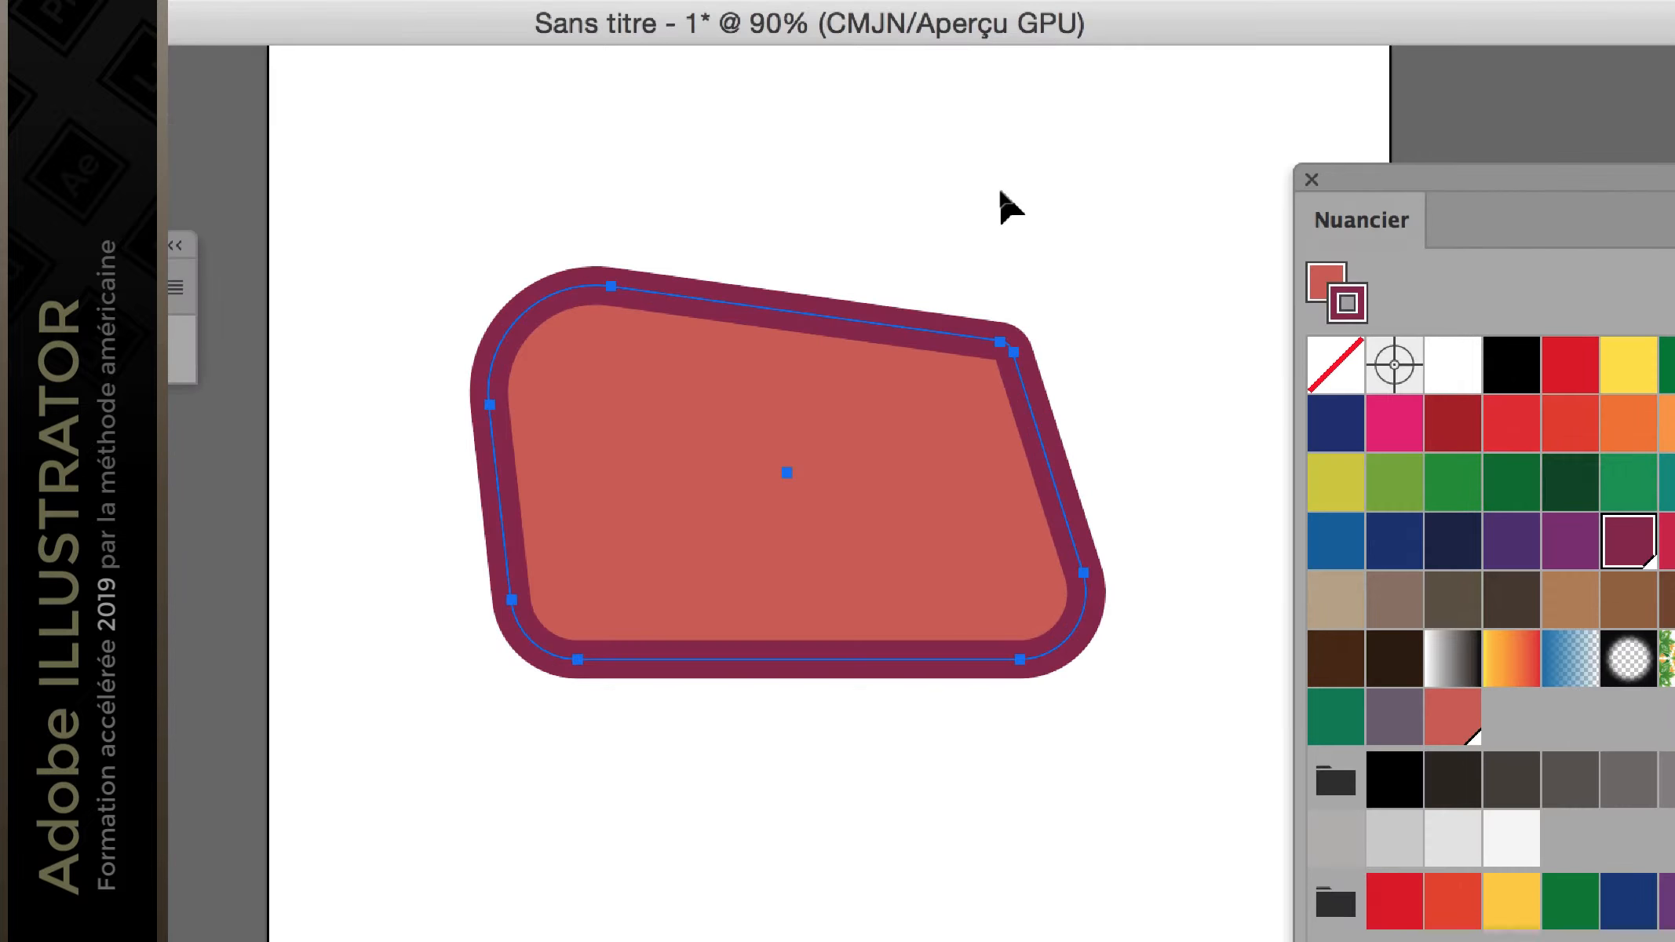
Step: With nothing selected, set the global burgundy swatch's magenta to 19% with Aperçu turned on
left_click(1000, 190)
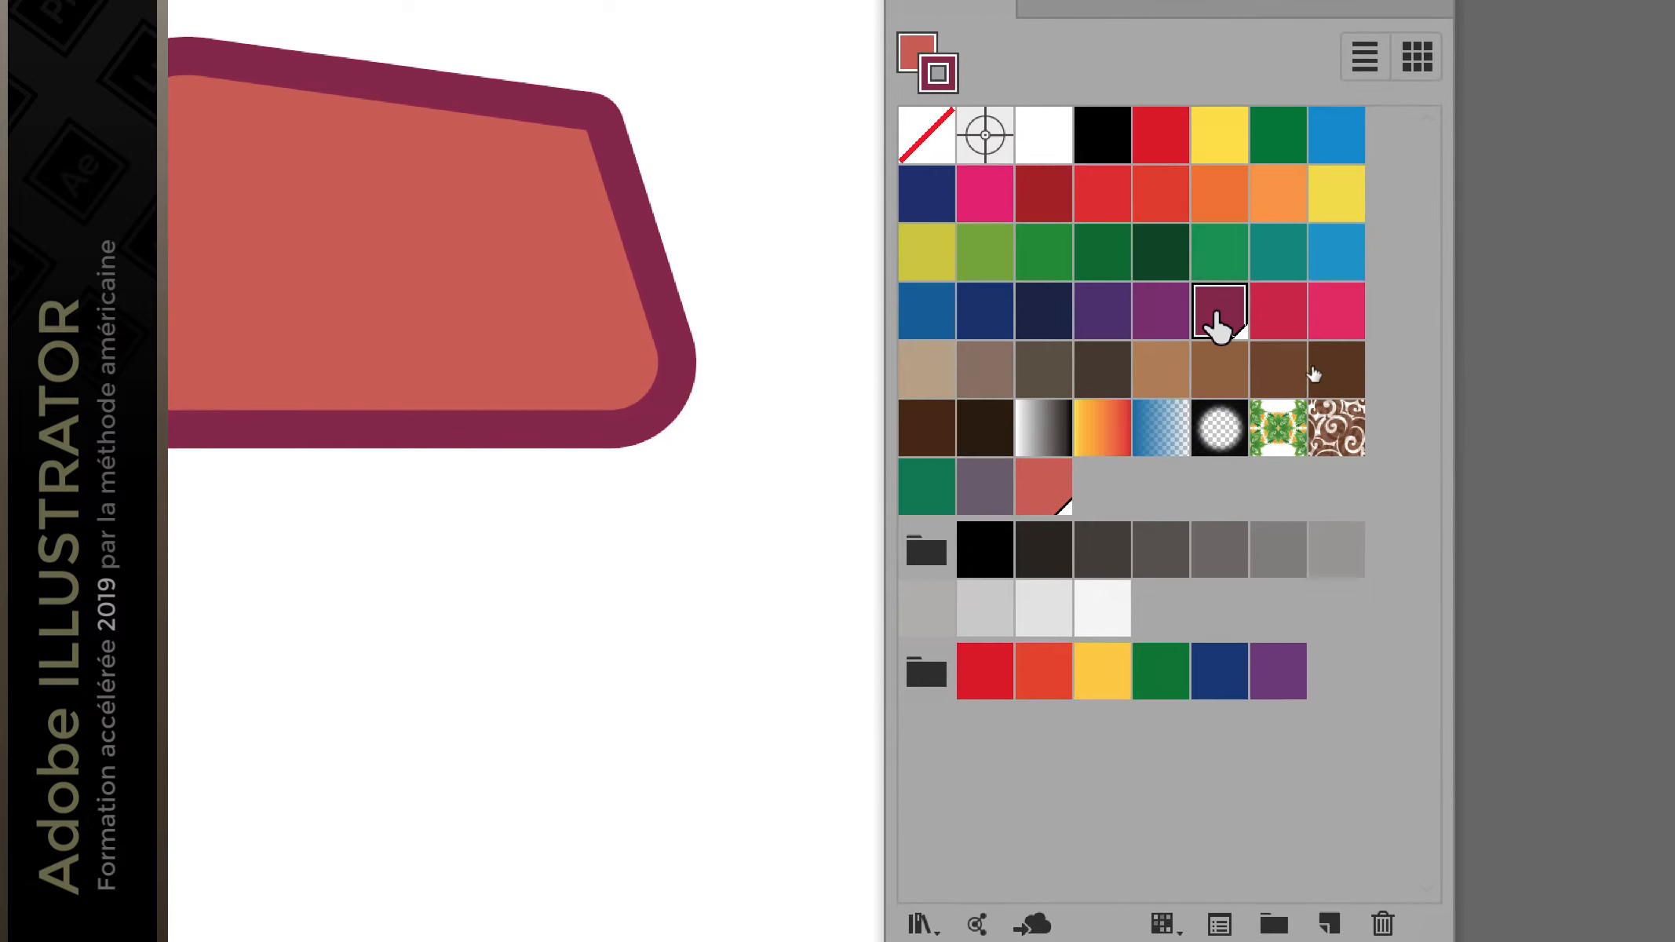
double_click(1218, 314)
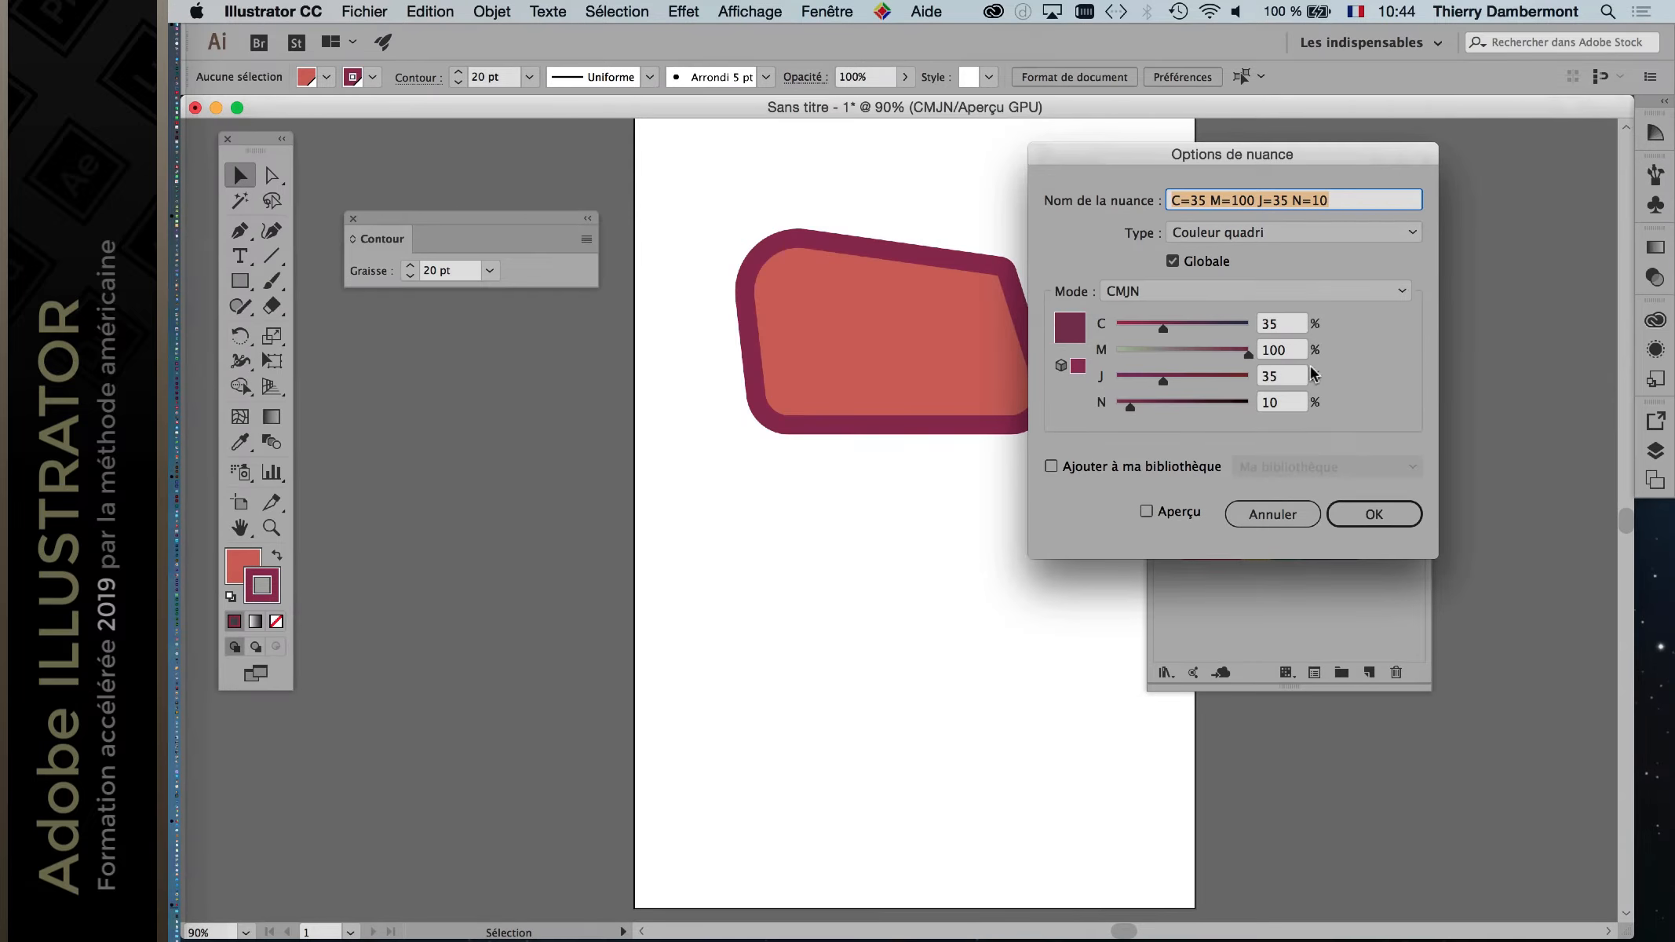
left_click(1179, 512)
left_click(1141, 351)
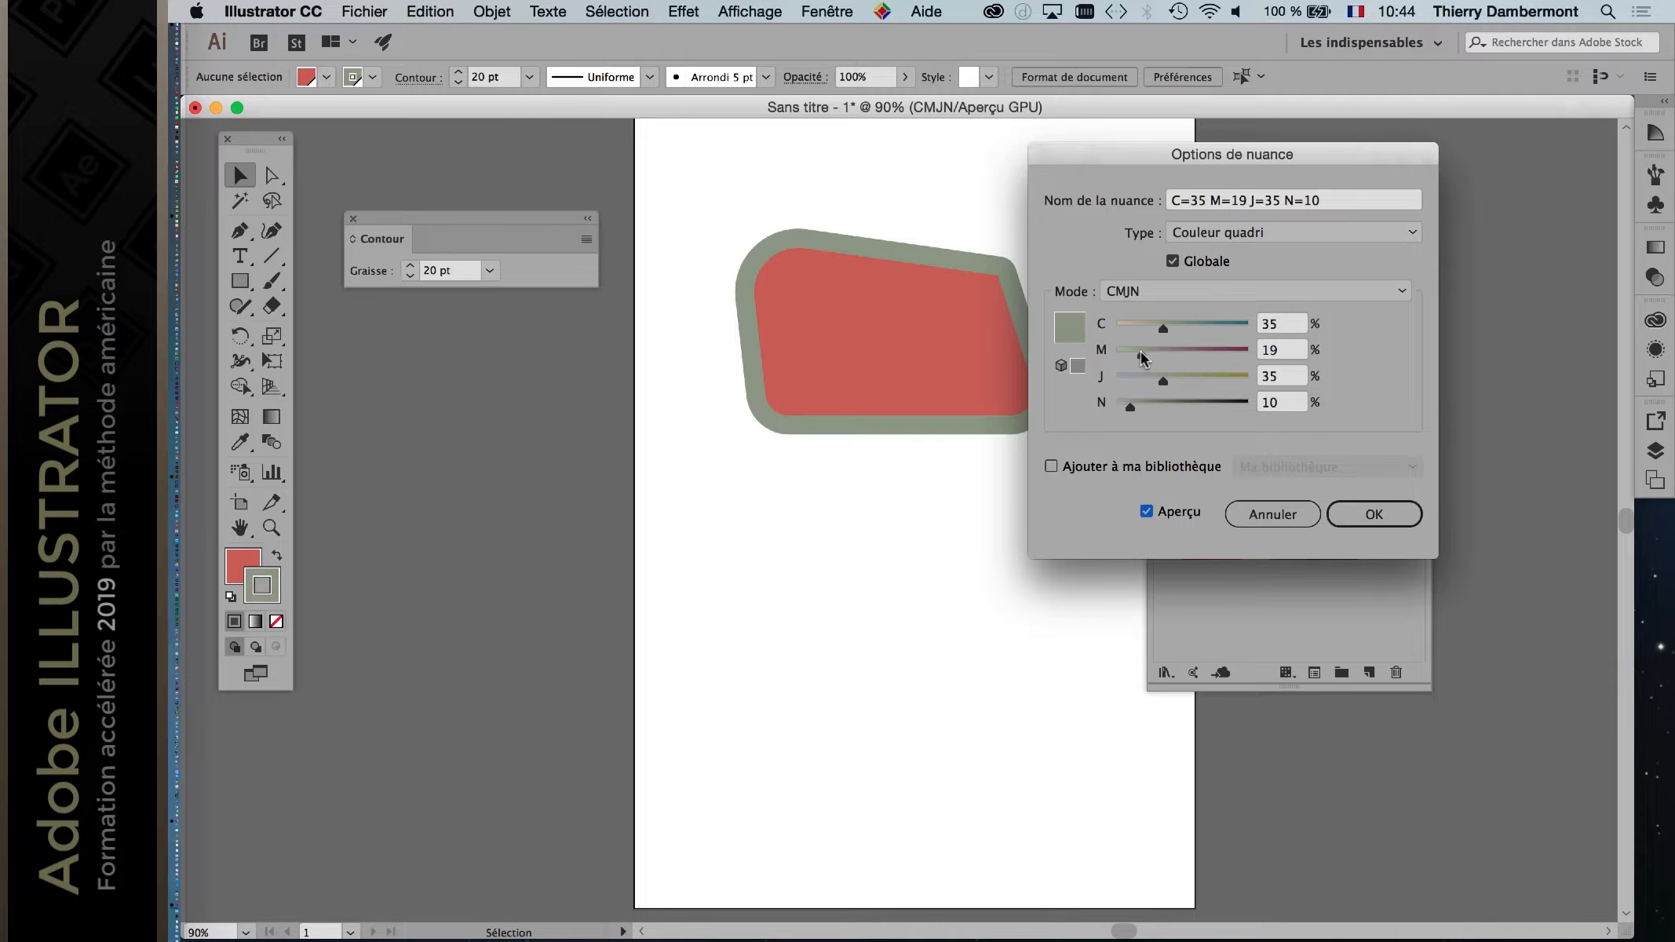
left_click(1373, 514)
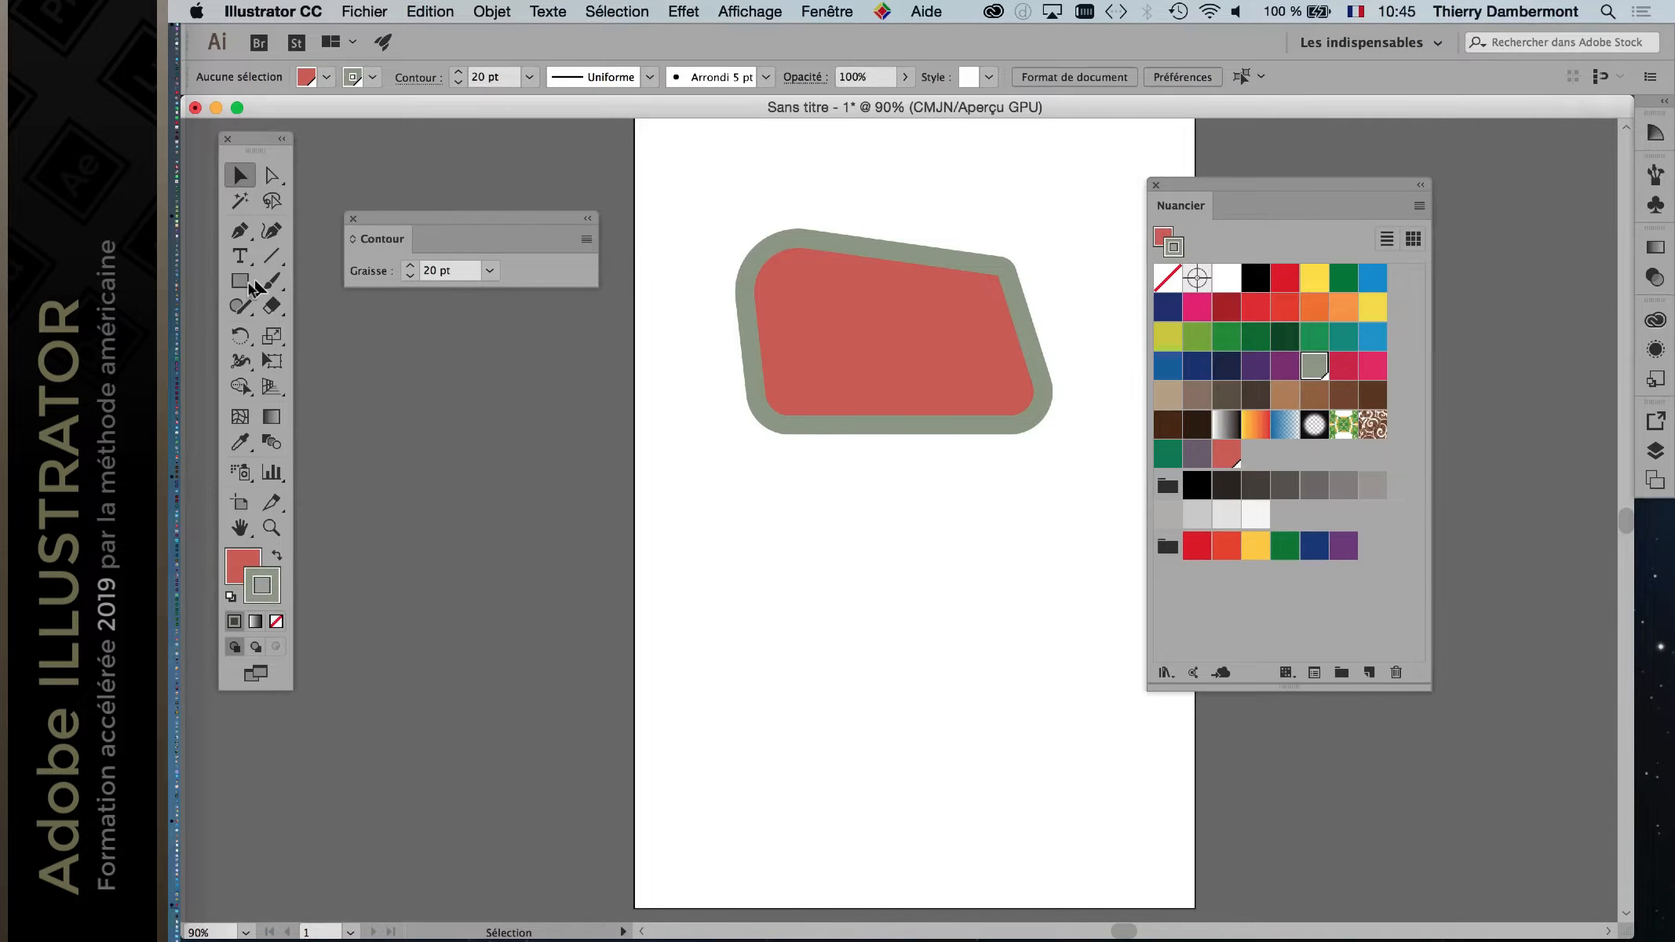
Step: Draw a rectangle below the shape, give it the dark purple stroke, and draw a smaller rectangle to its right
left_click(239, 280)
left_click_drag(708, 501, 808, 623)
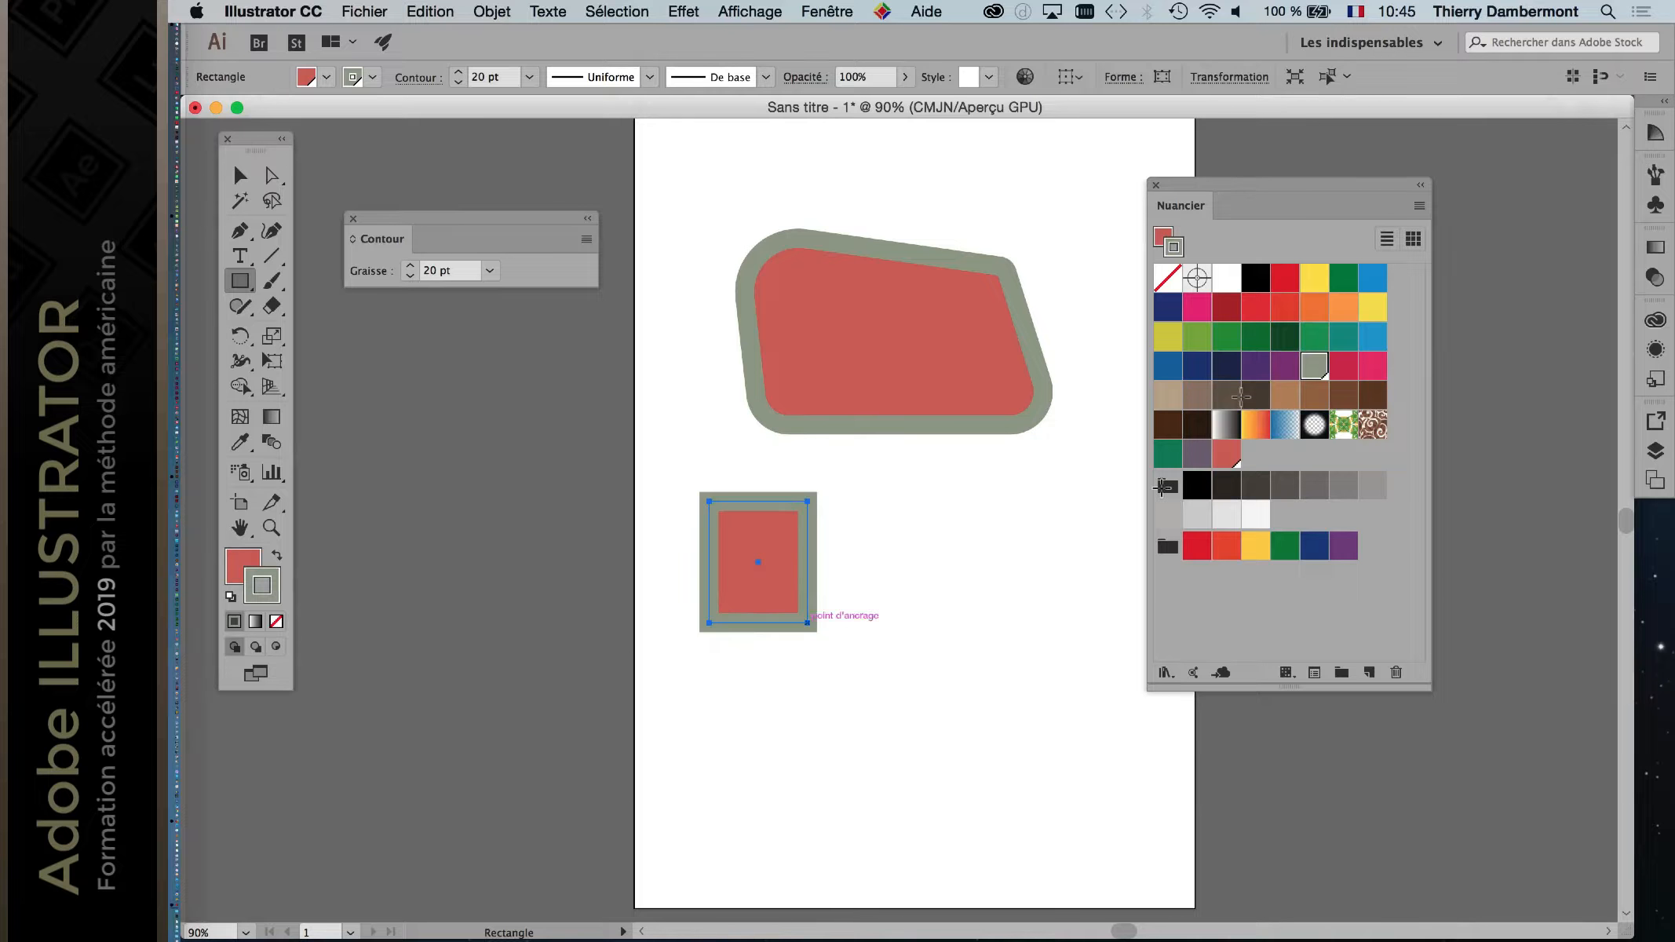
left_click(1246, 375)
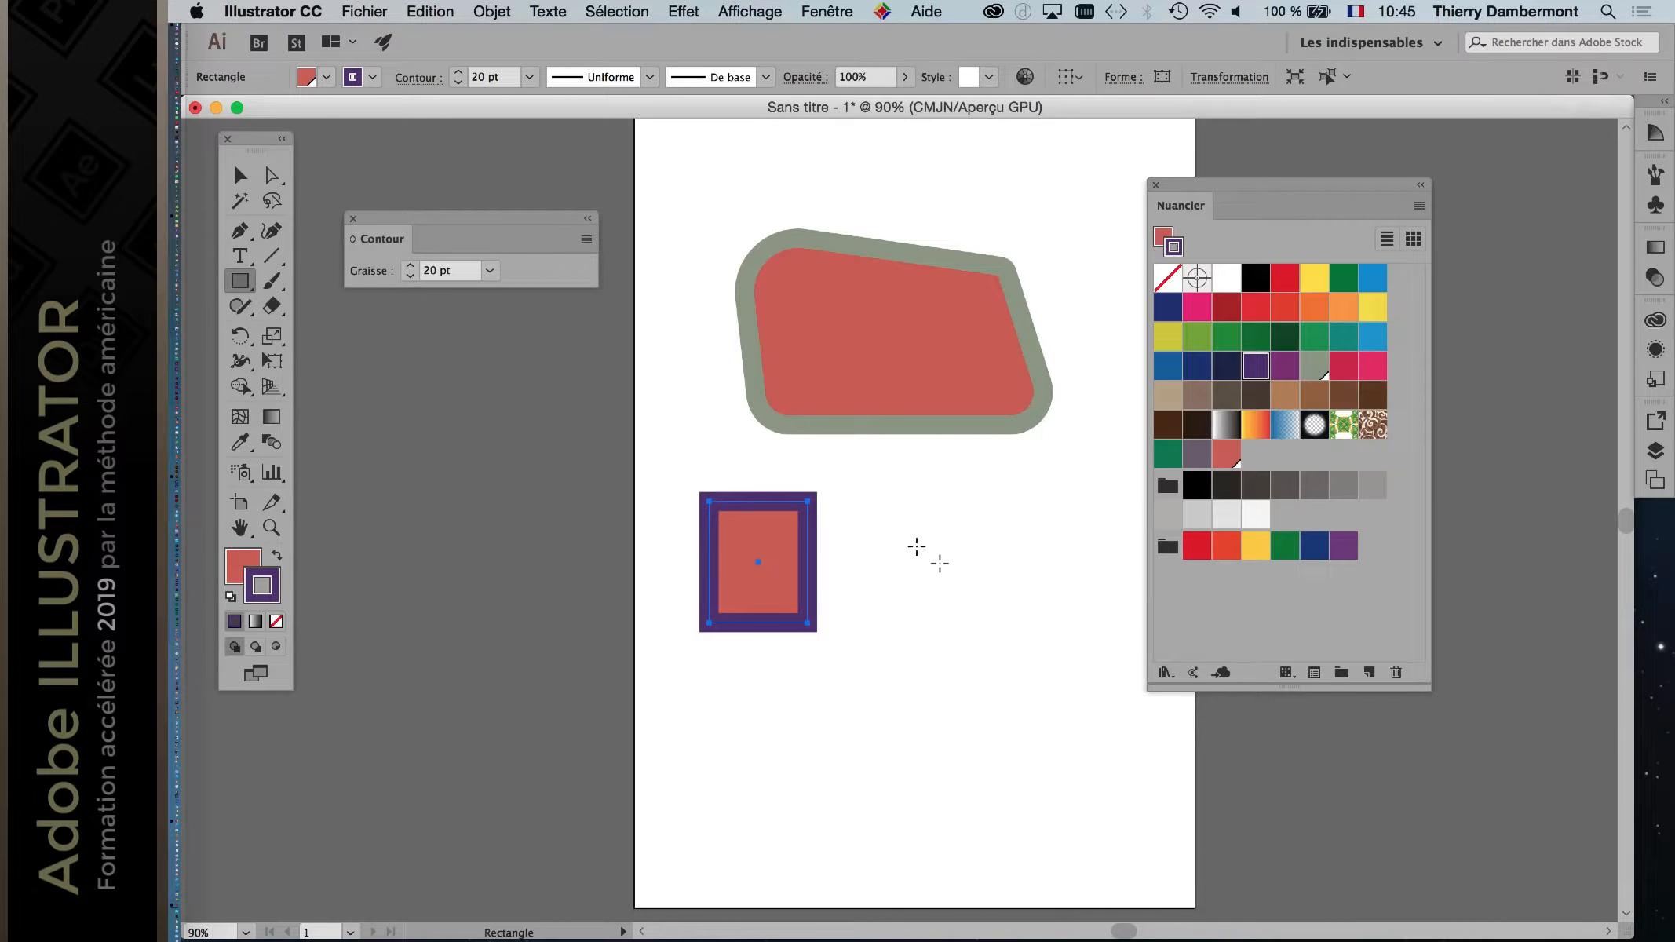
left_click_drag(878, 519, 958, 574)
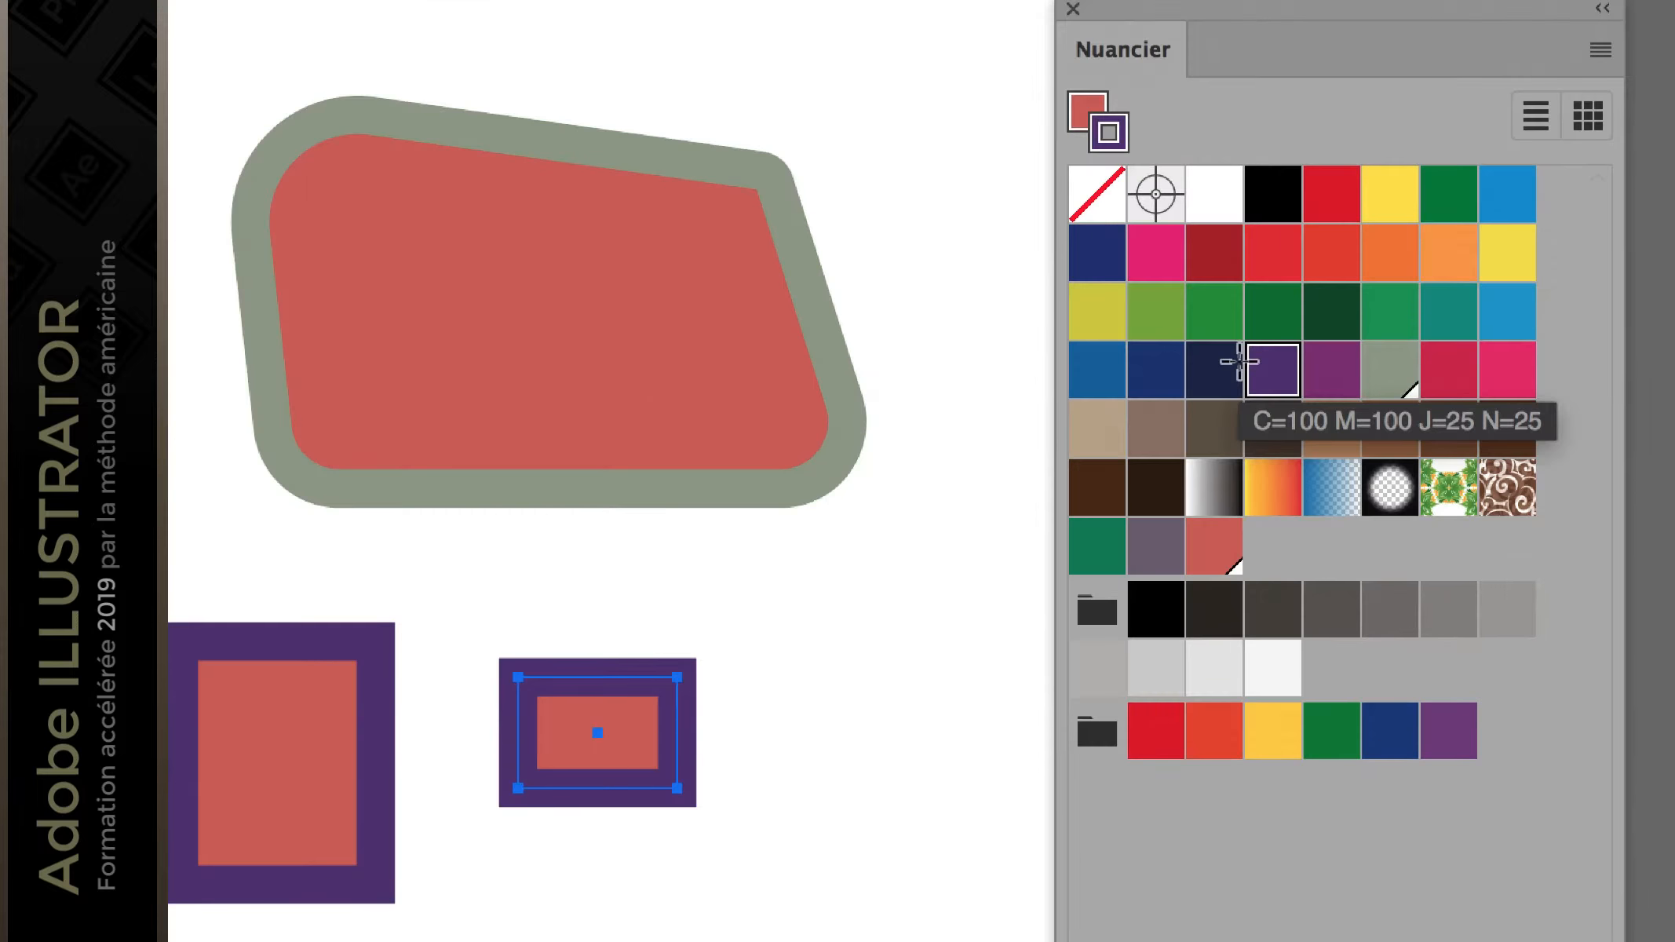
Step: Make the purple swatch C=75 M=100 J=0 N=0 Globale while the smaller rectangle is selected
double_click(1272, 369)
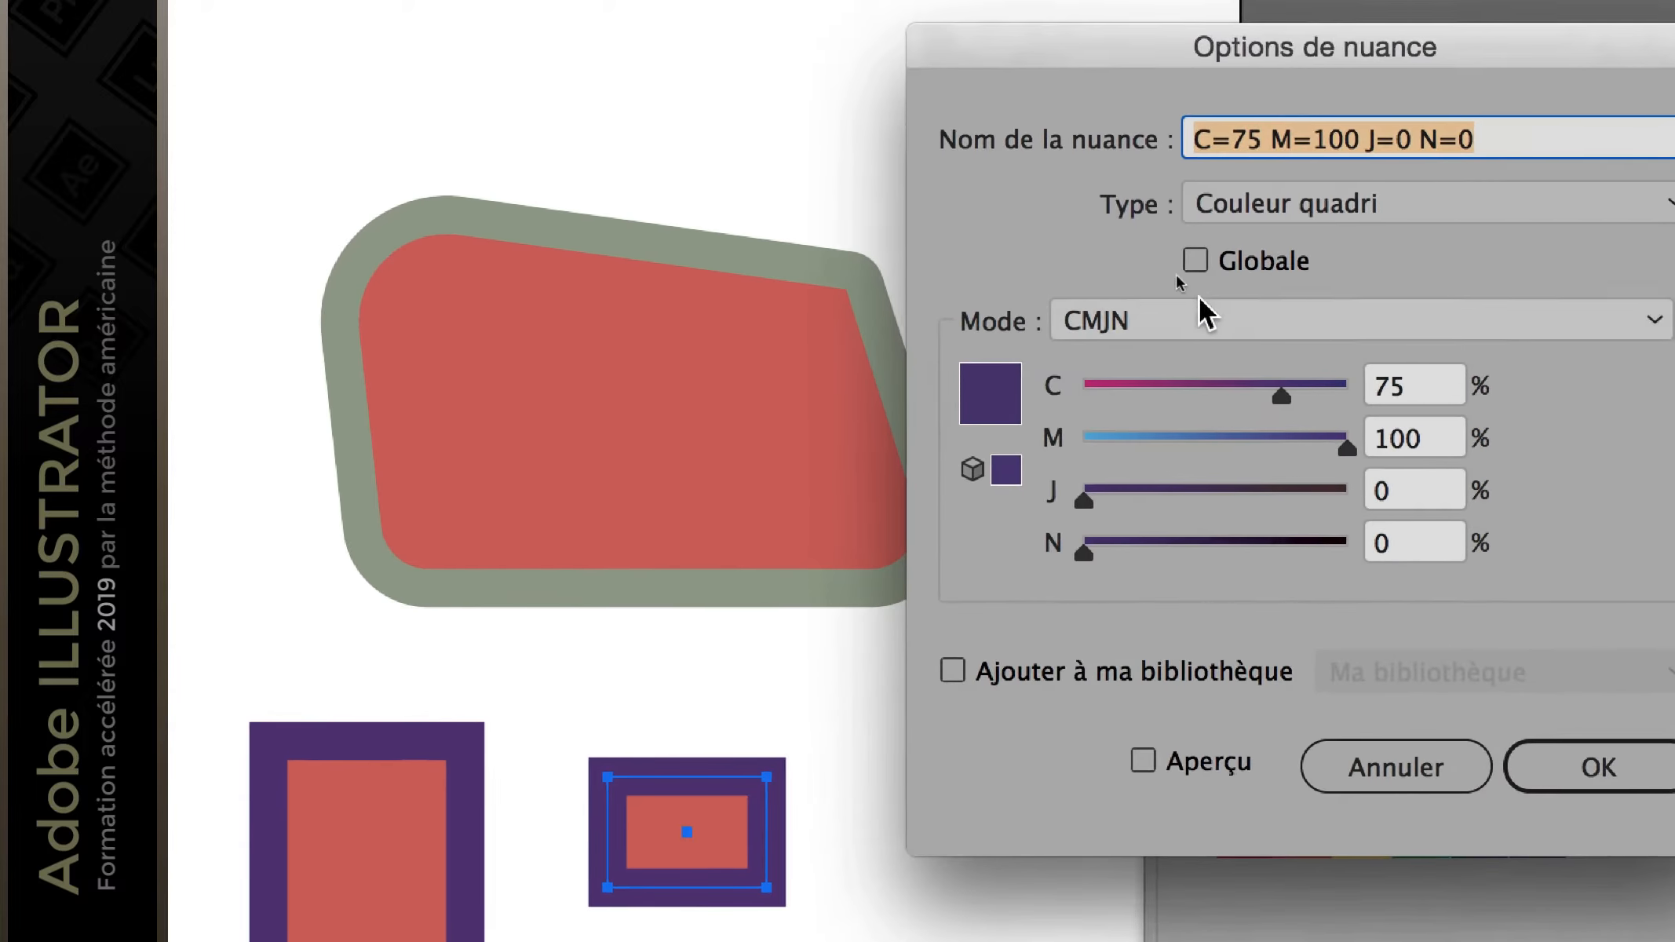
left_click(1205, 288)
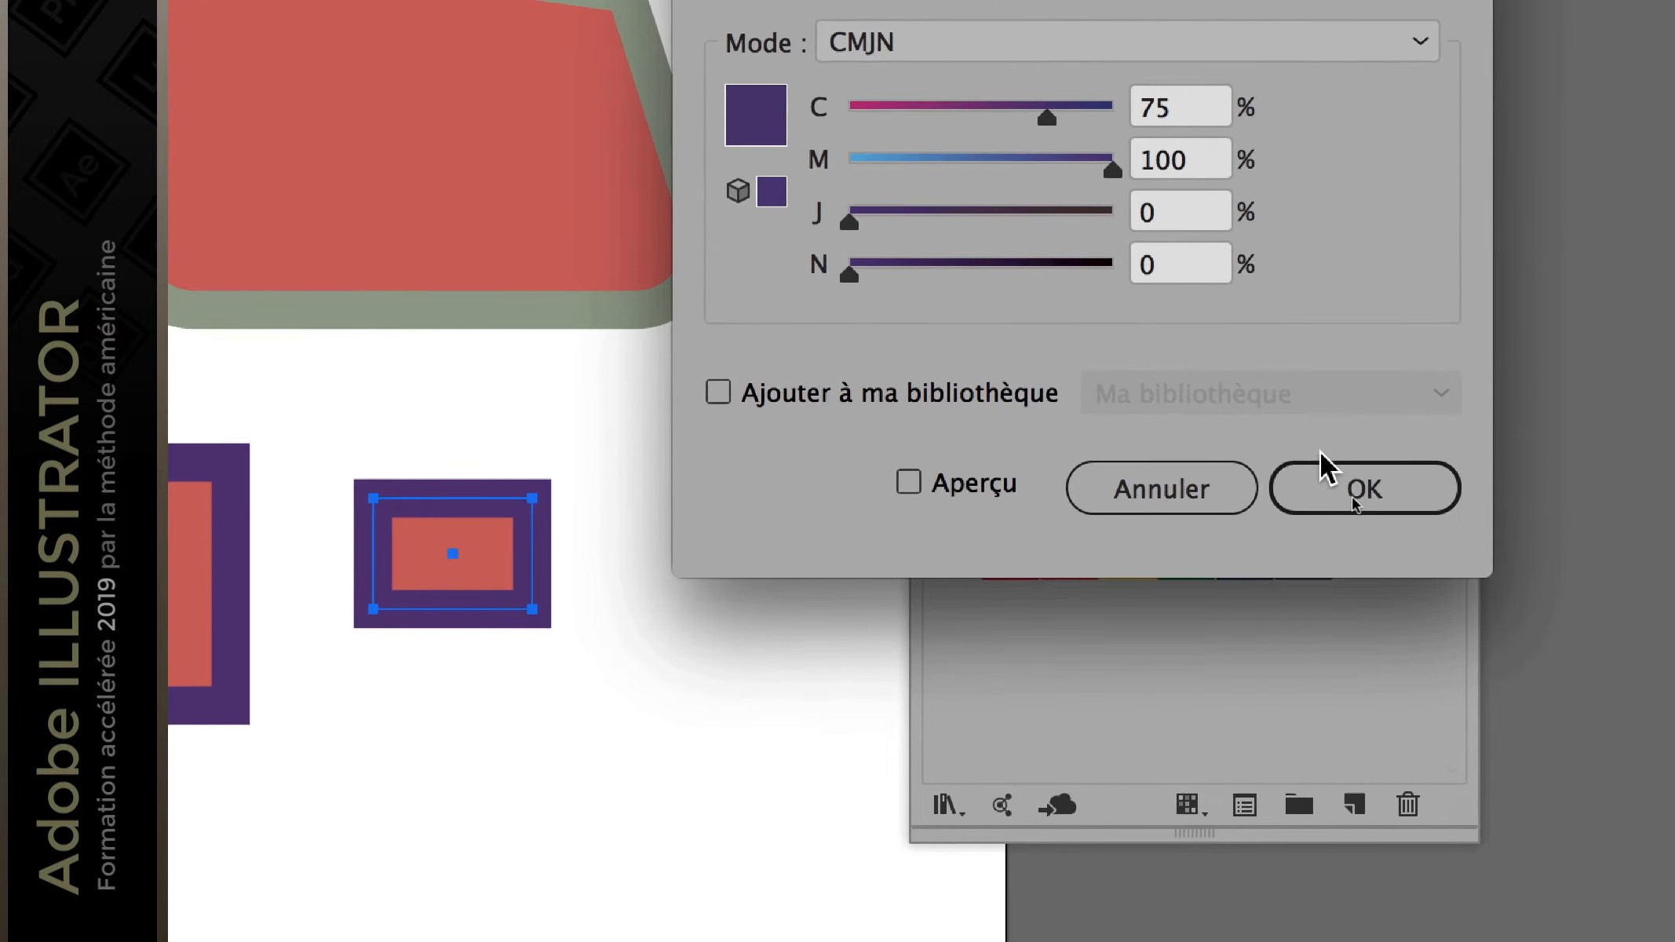
left_click(1325, 463)
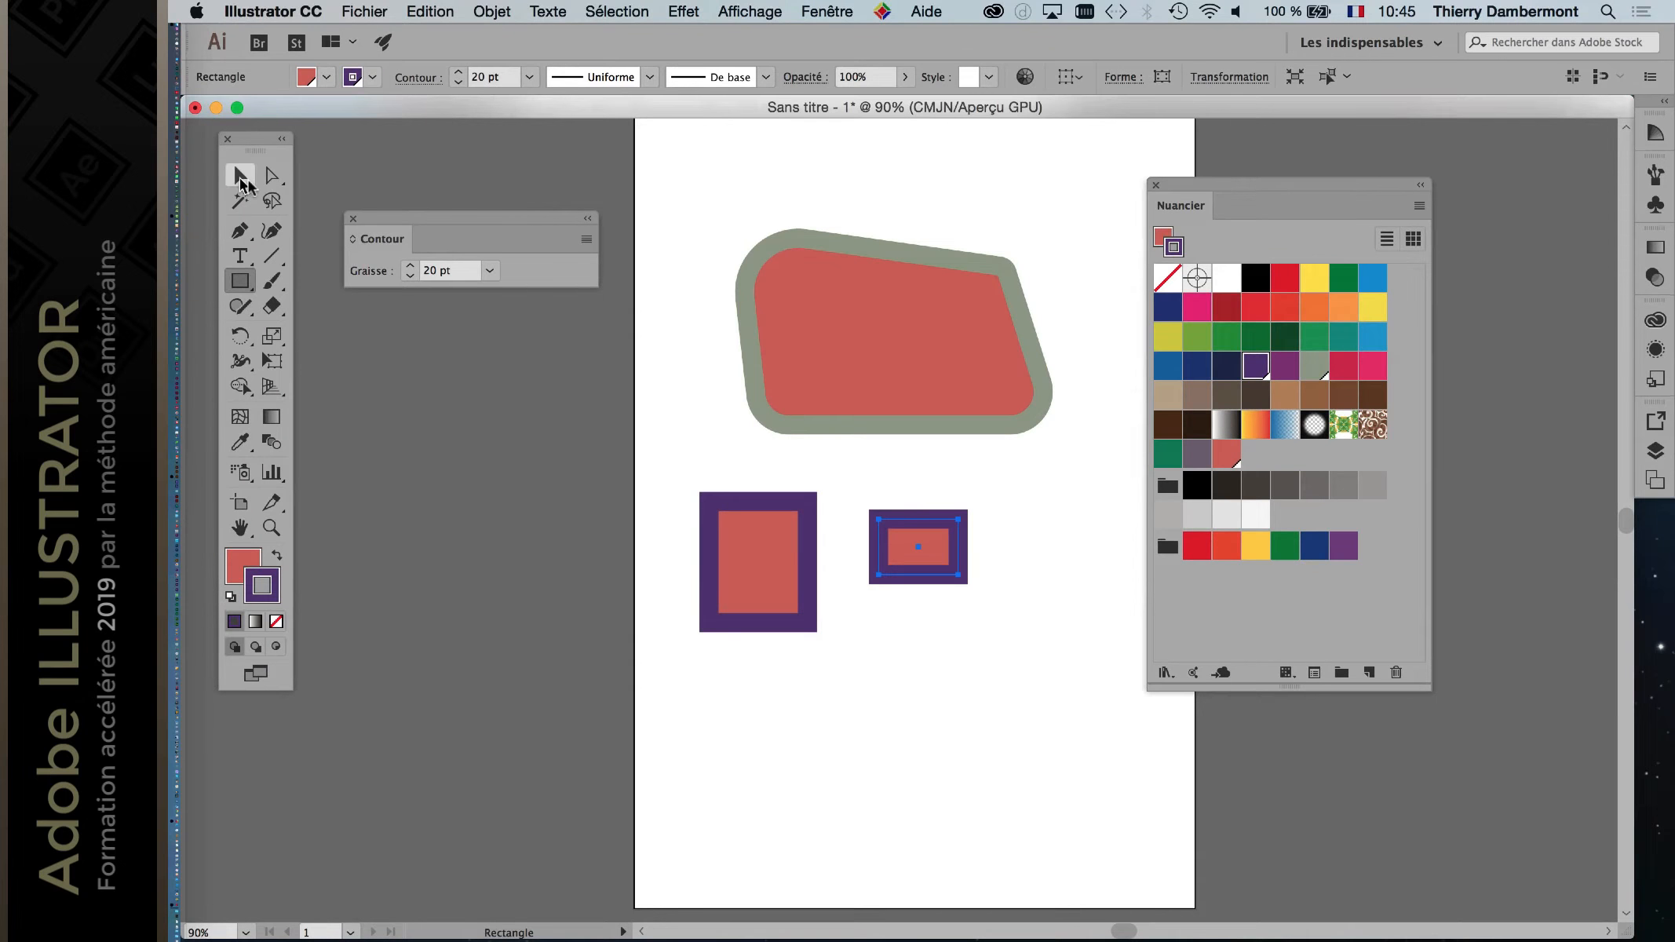
Step: With nothing selected, turn on Aperçu and change the global purple swatch to light blue C=33 M=11 J=0 N=0
left_click(672, 413)
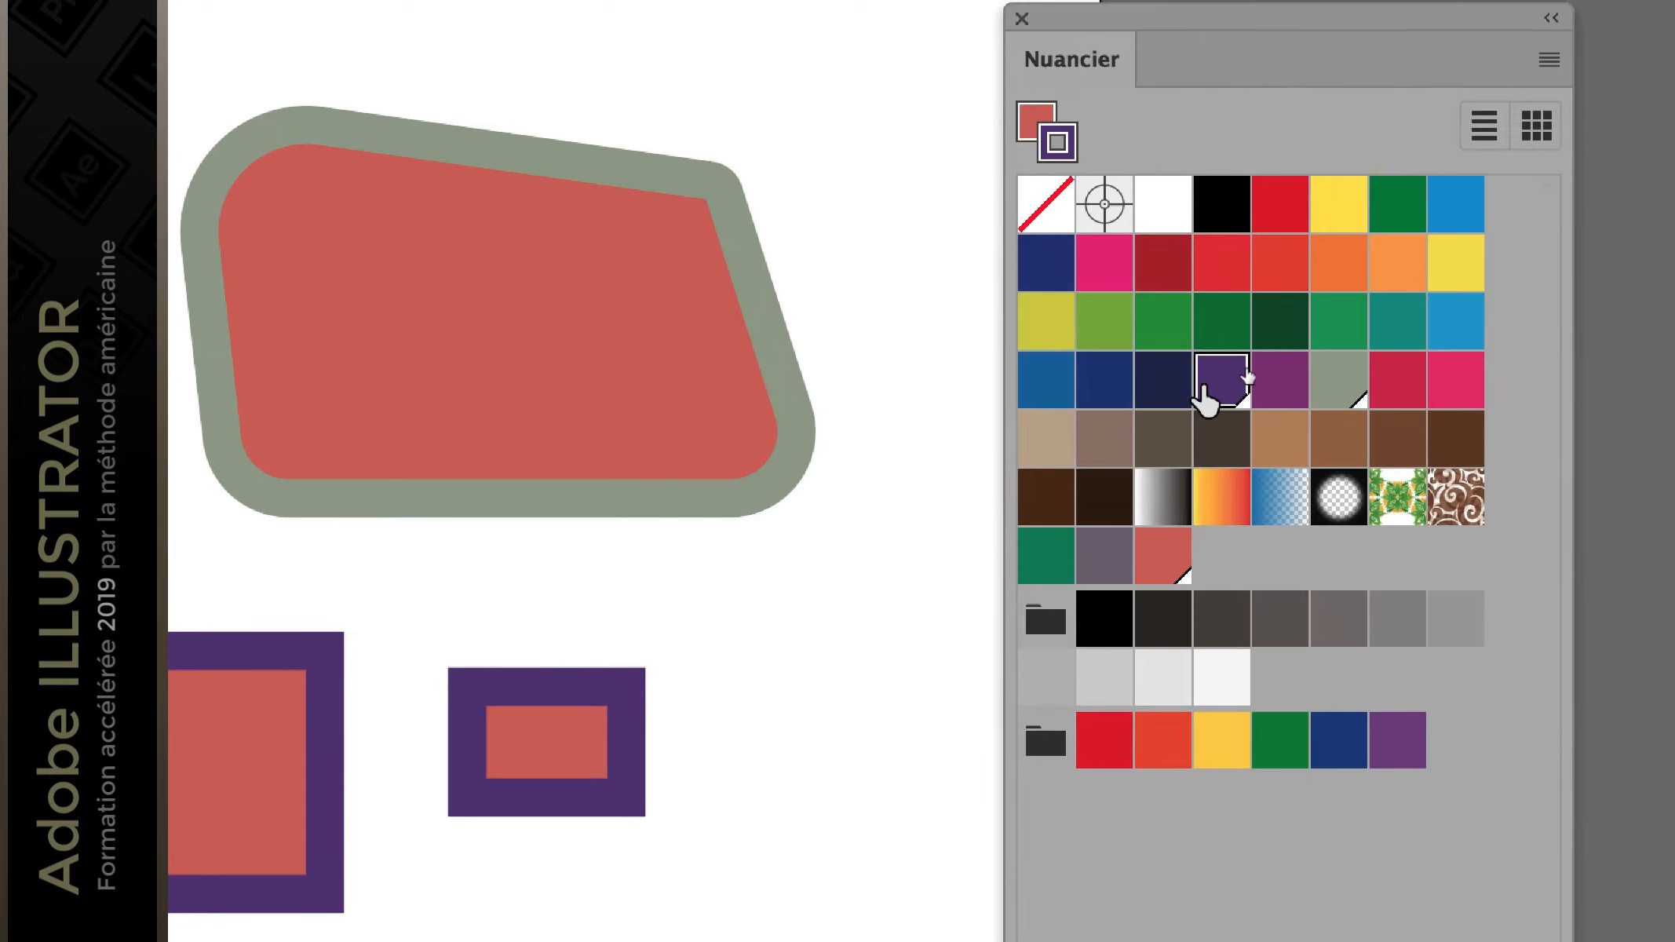
double_click(1212, 380)
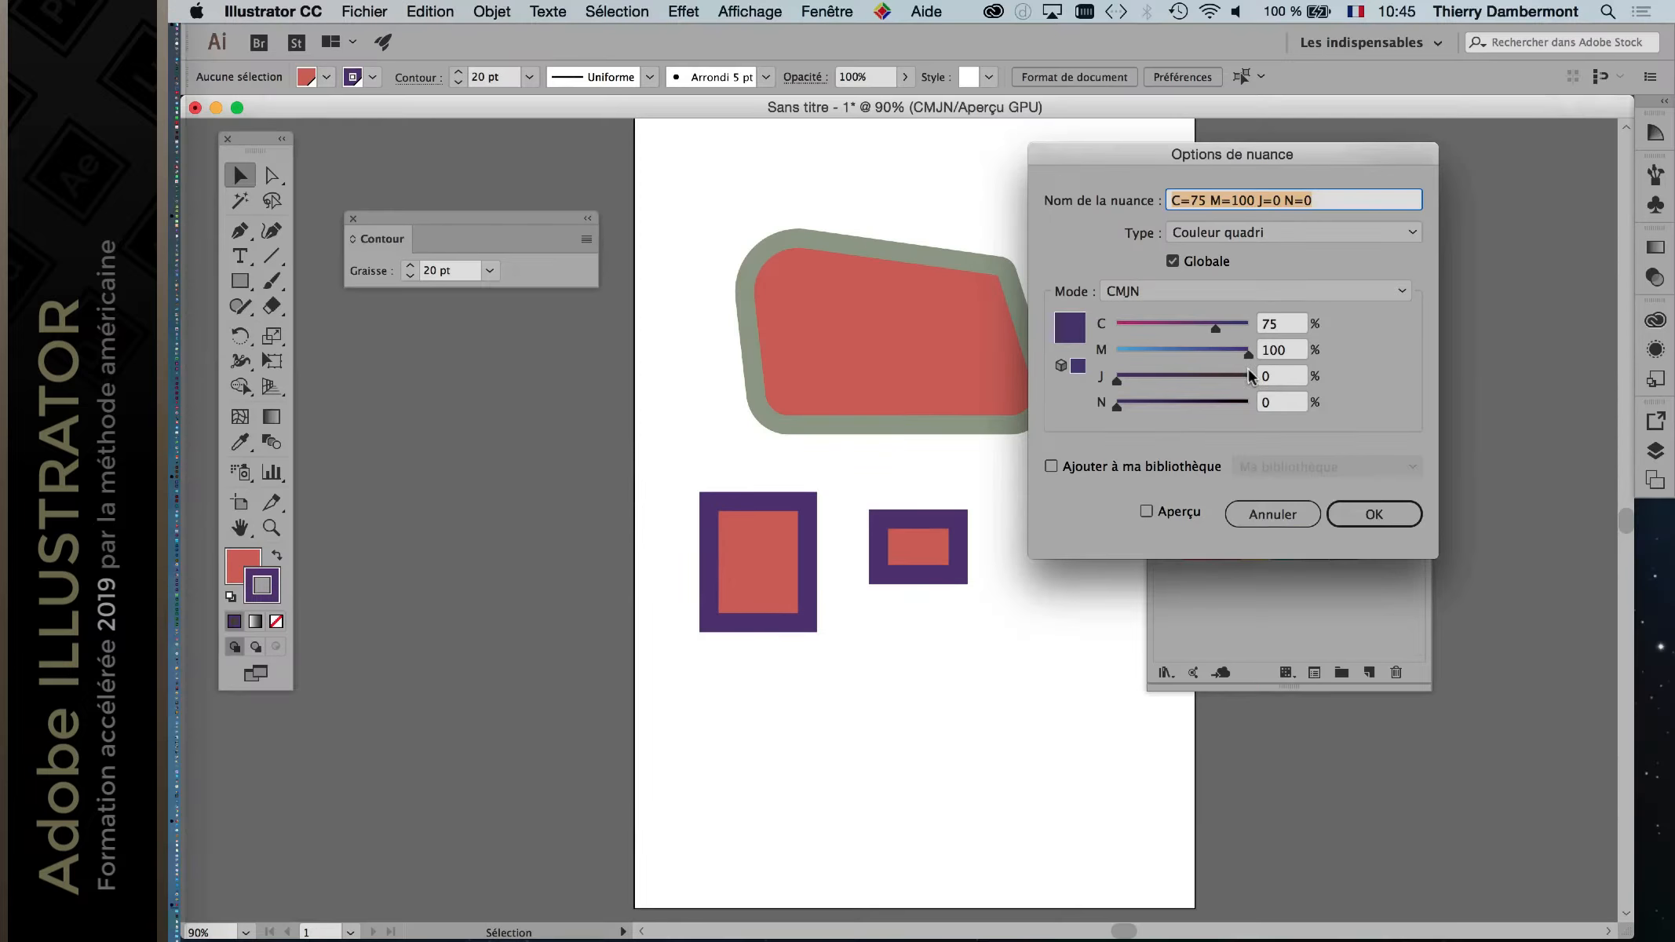
left_click(1174, 514)
left_click(1140, 351)
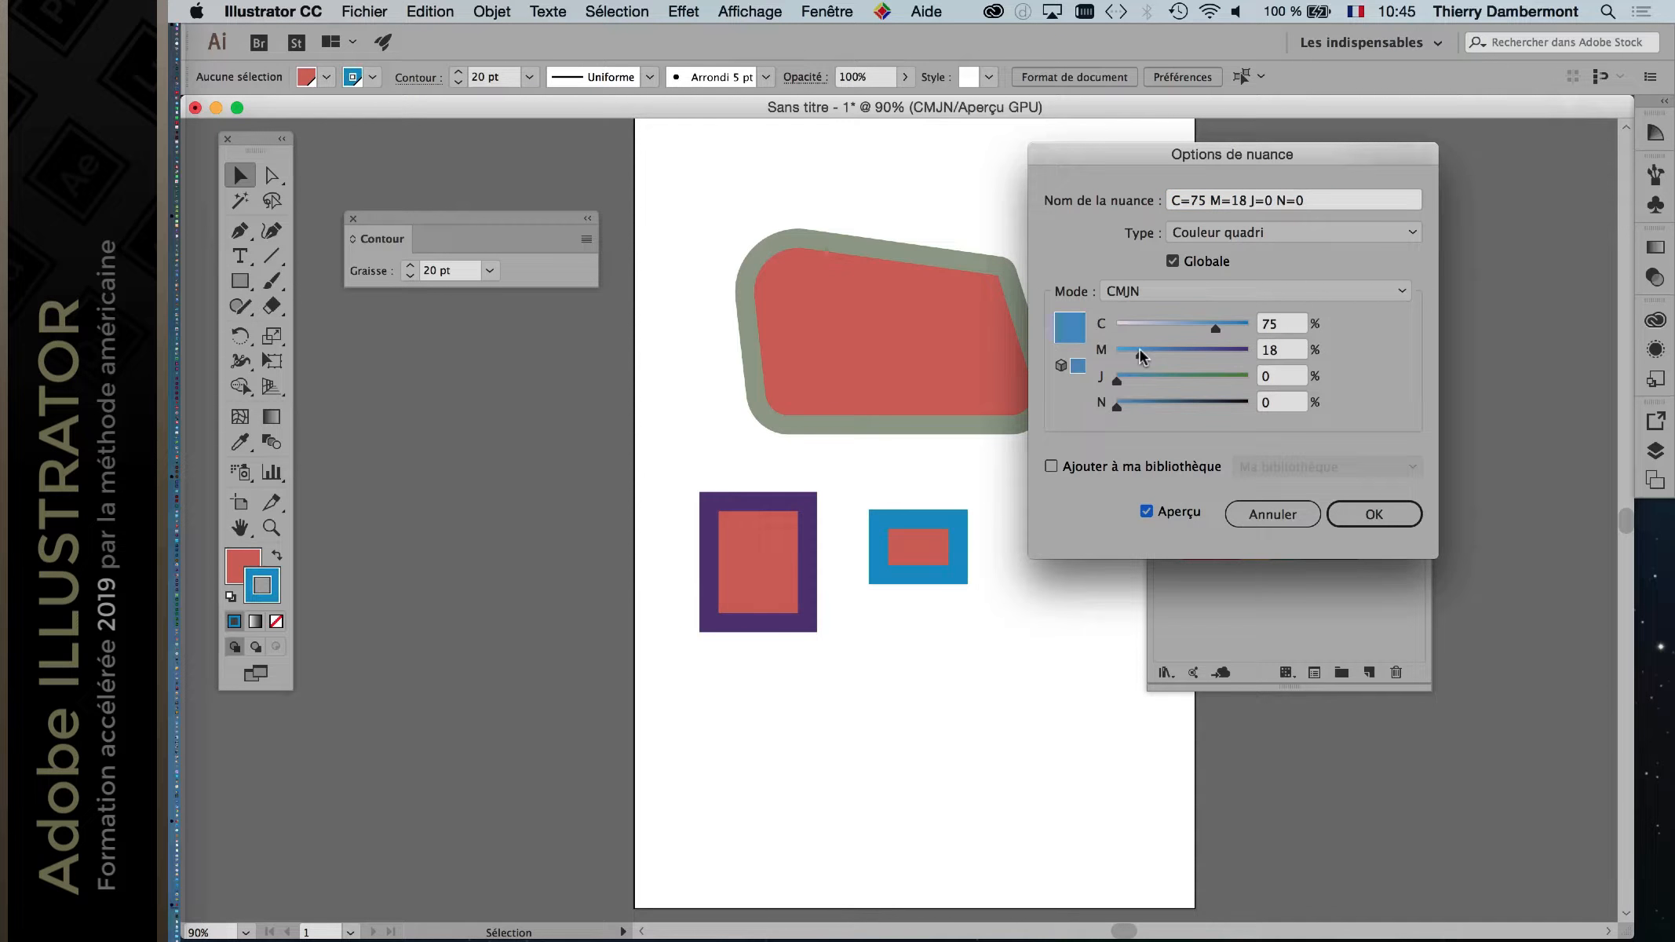
left_click_drag(1137, 355, 1158, 328)
left_click(1146, 322)
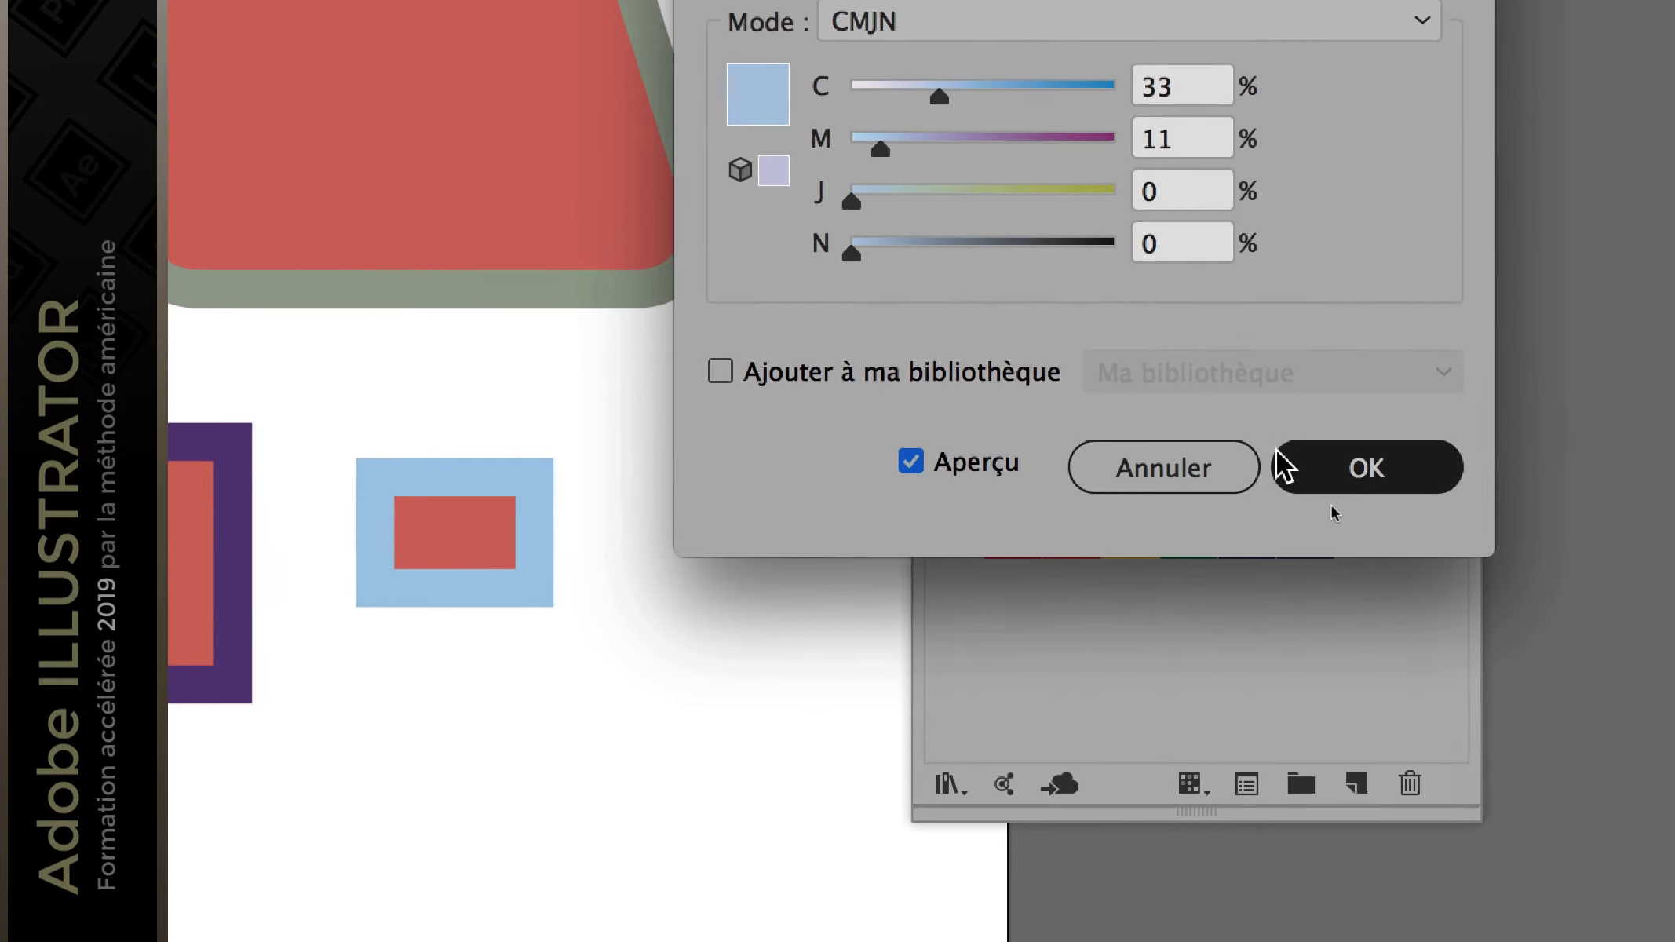
left_click(1280, 465)
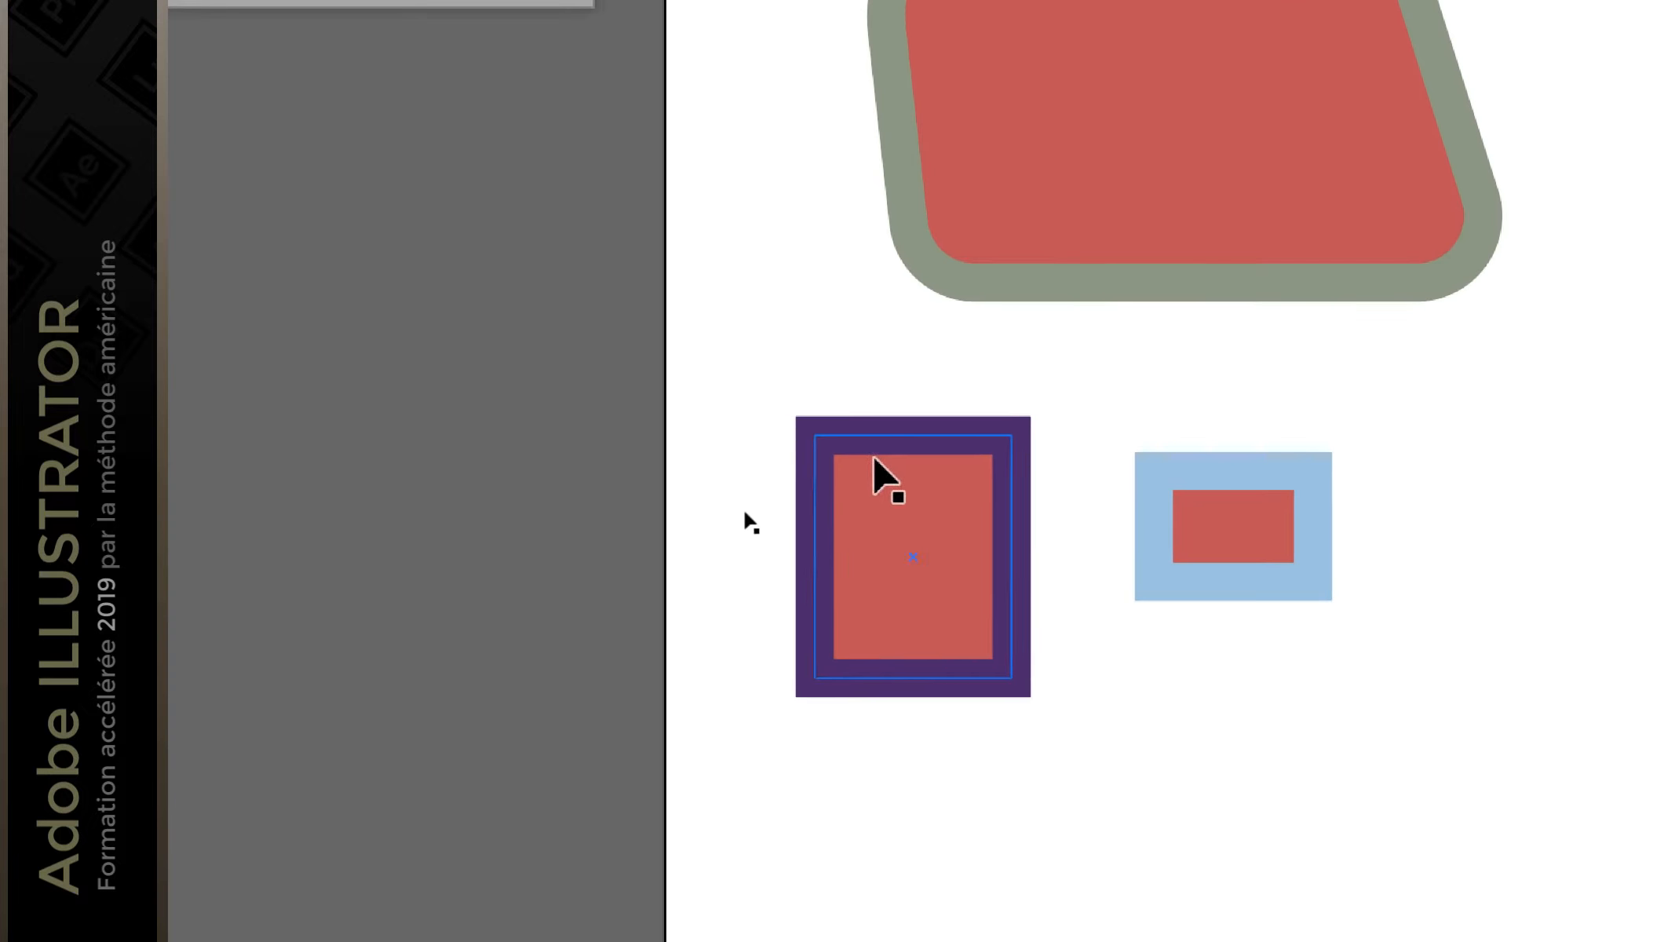
Step: Select both small rectangles below the main shape and delete them
left_click(234, 638)
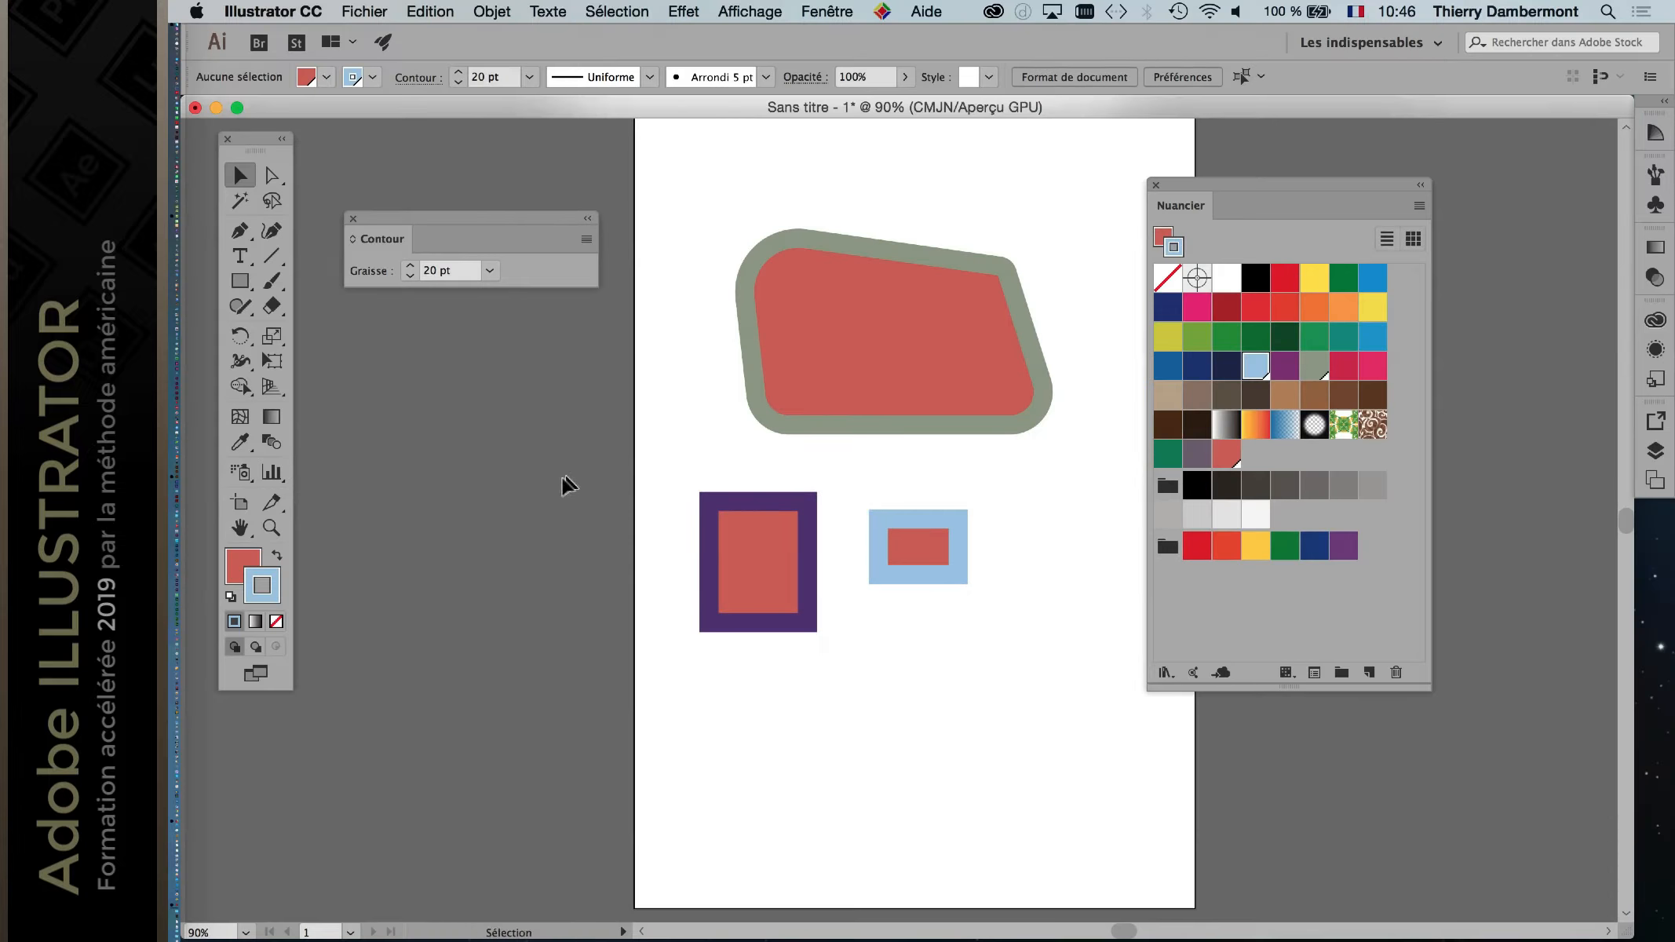
left_click_drag(663, 500, 916, 610)
key("Delete")
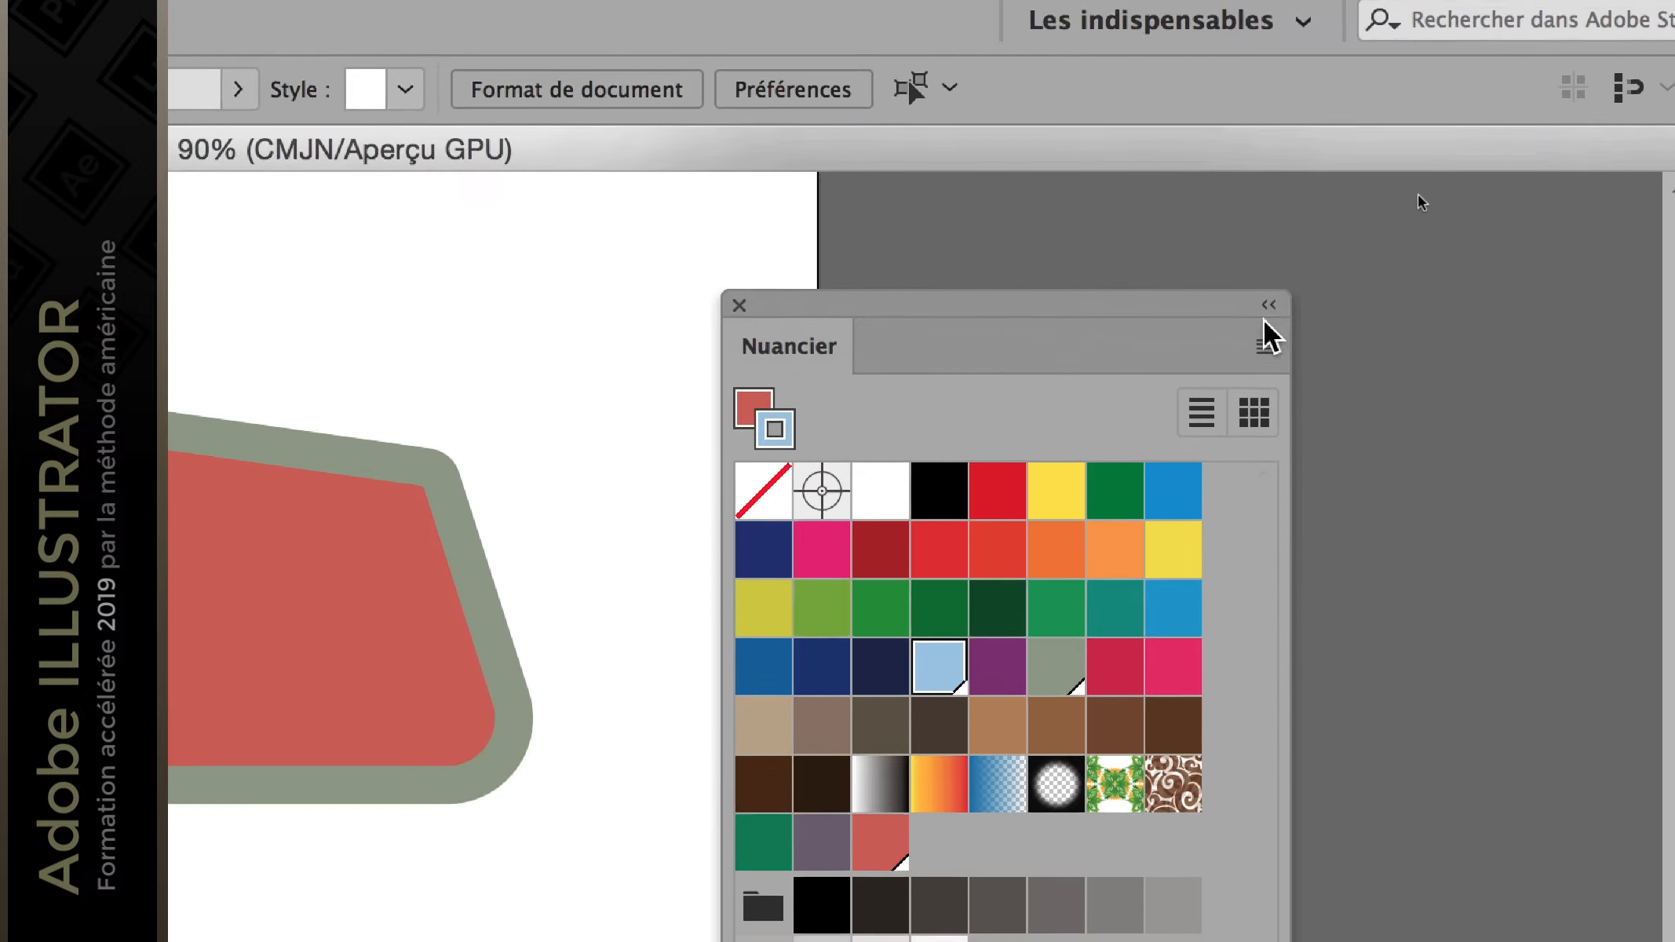
Step: Create a new global swatch with C=33 M=11 J=87 N=0 and add it to Ma bibliothèque
left_click(1265, 325)
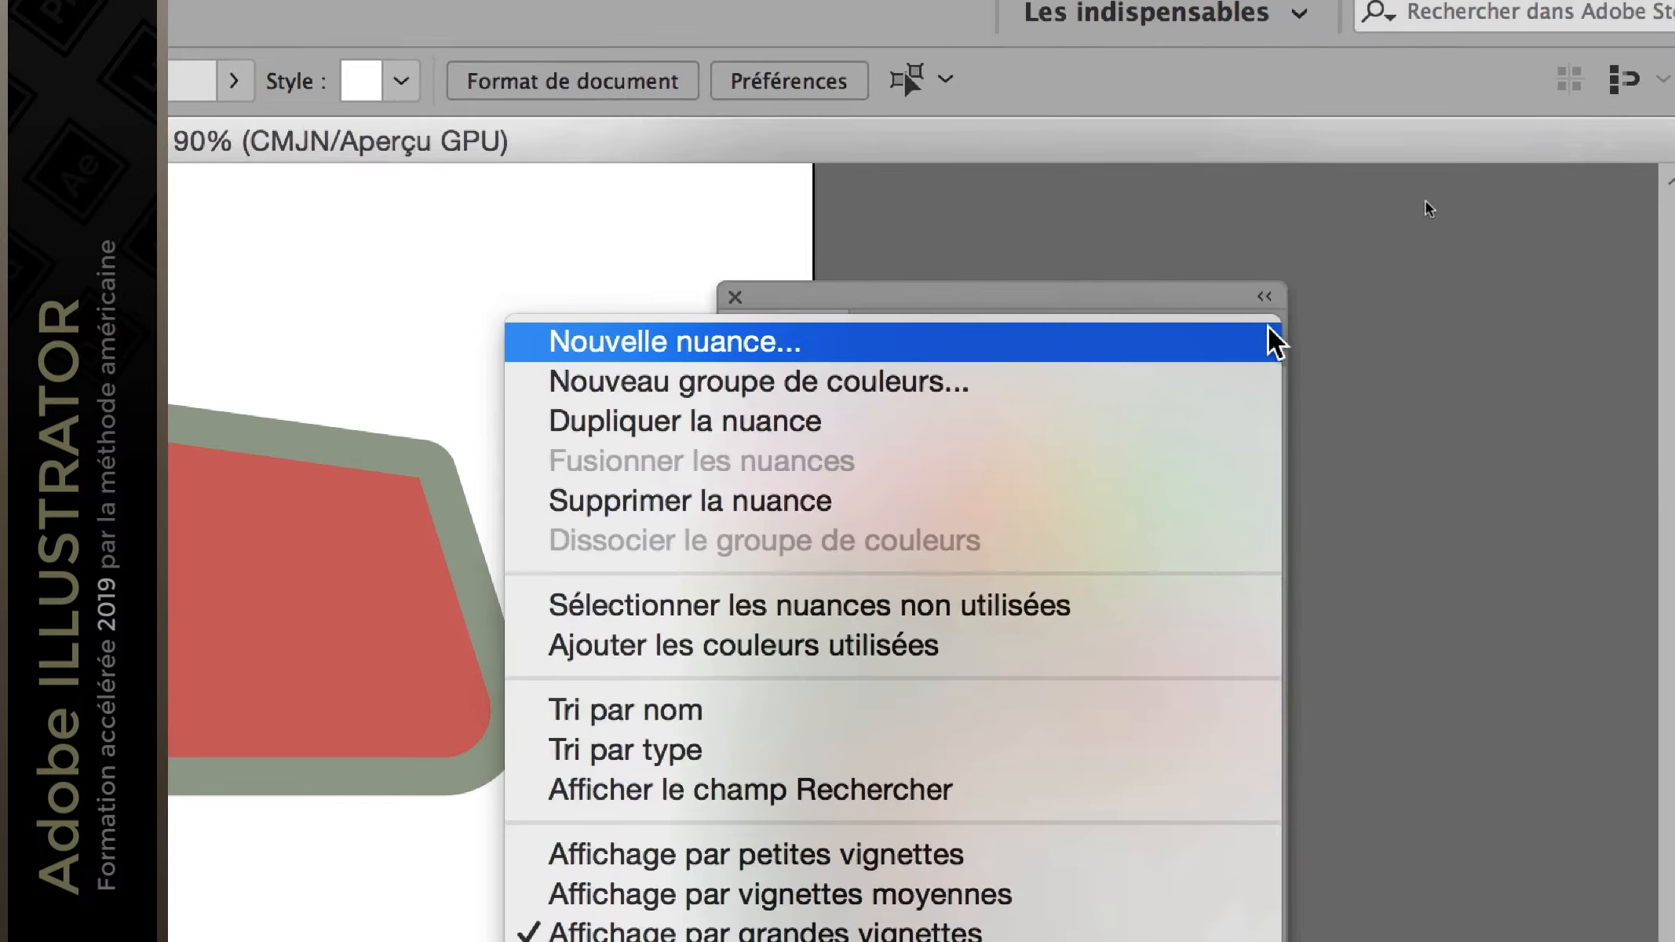
left_click(1269, 334)
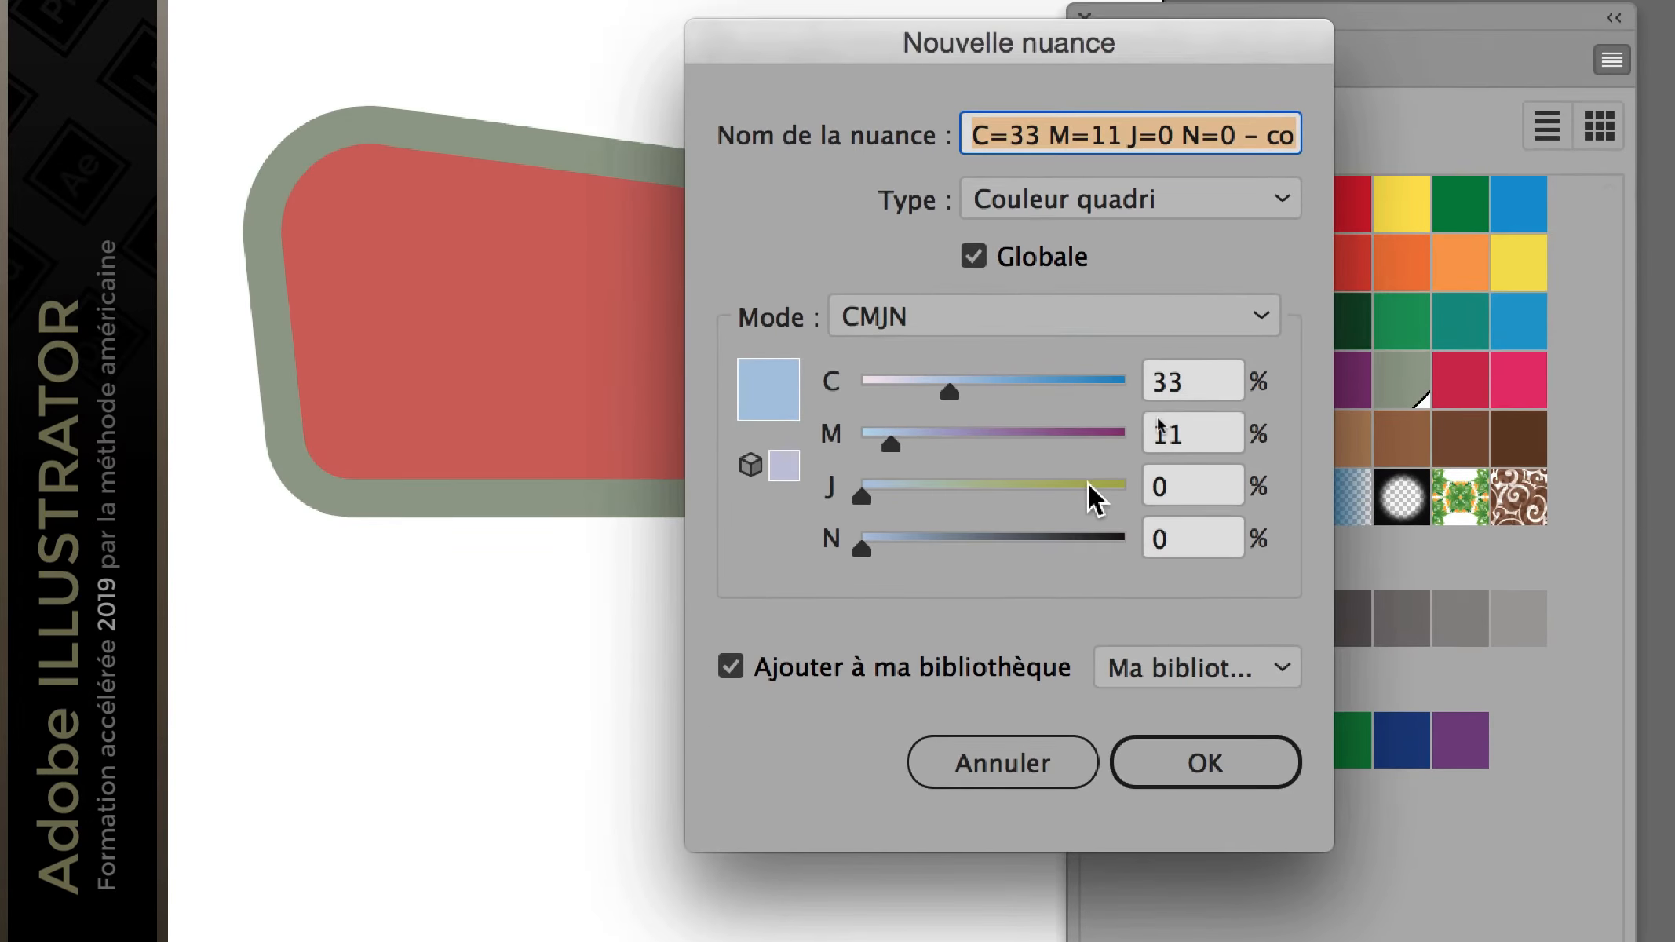
left_click(1075, 351)
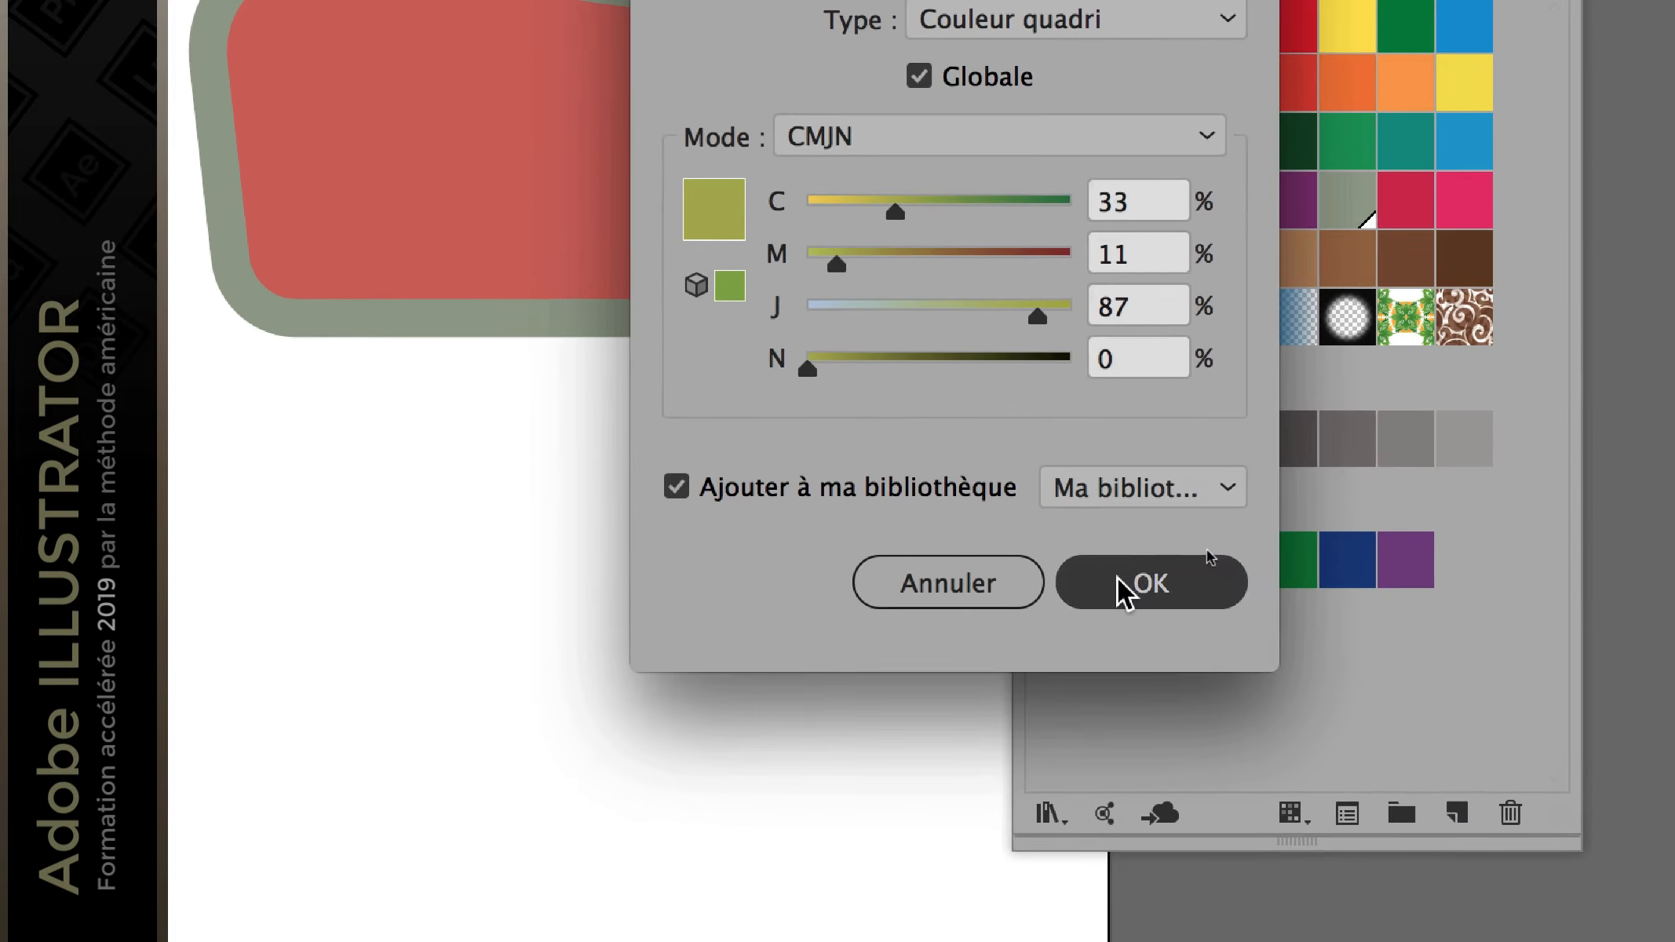
left_click(1177, 643)
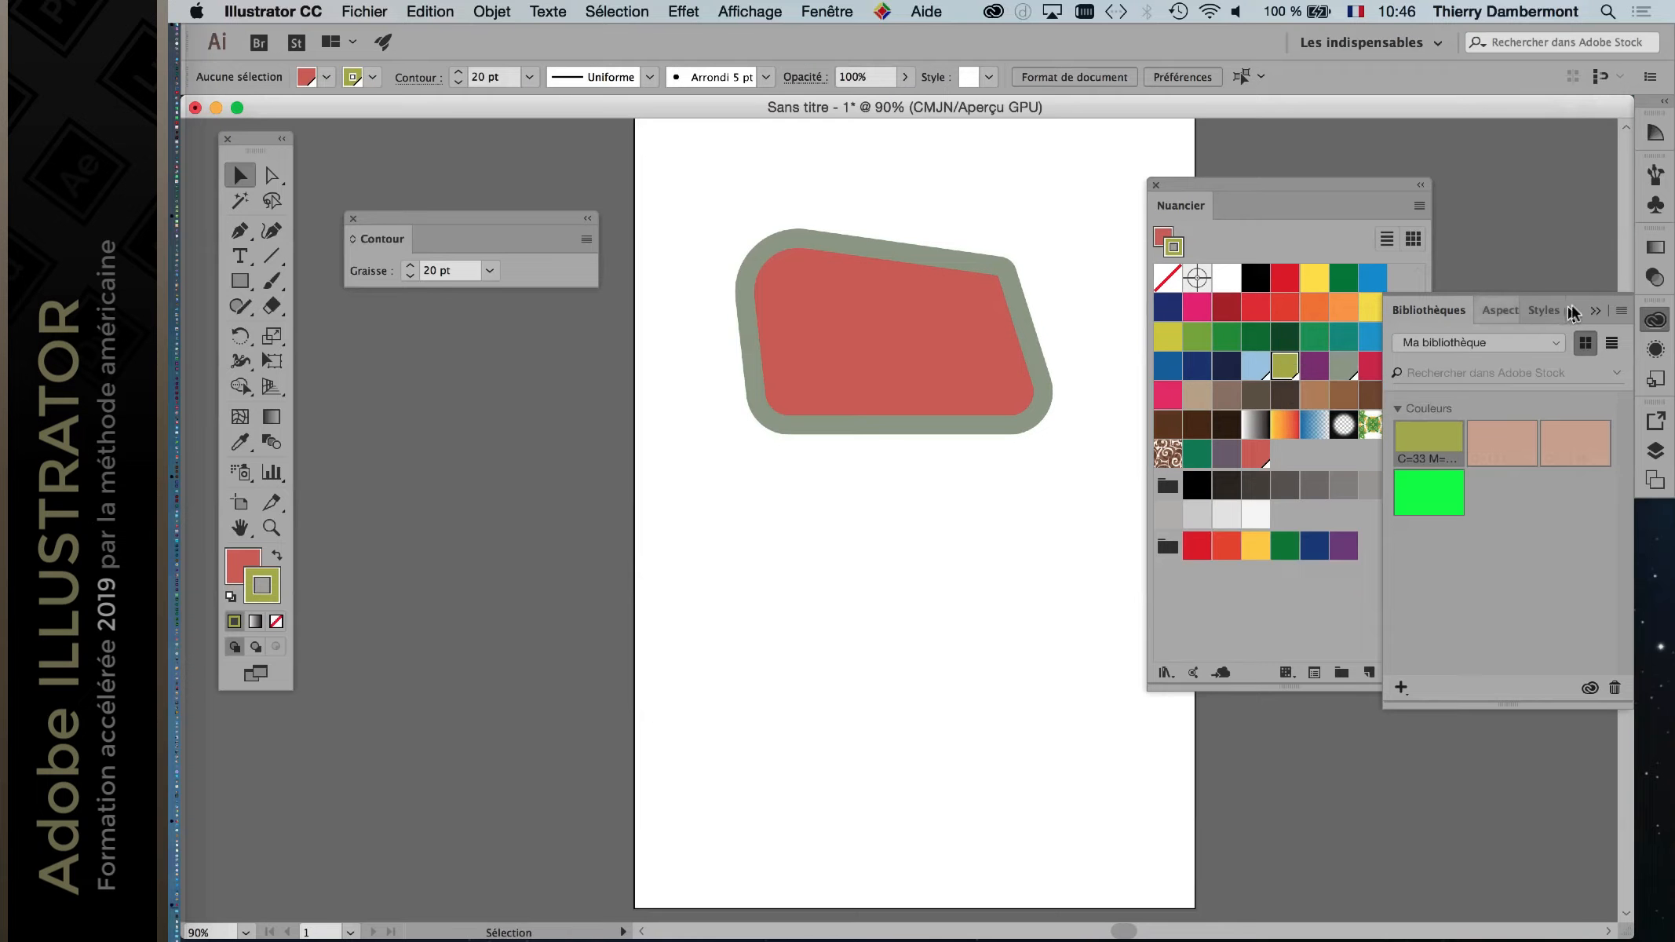
Step: Collapse the libraries panel, move the Nuancier panel clear of the artboard, and view the document at 100%
left_click(1595, 309)
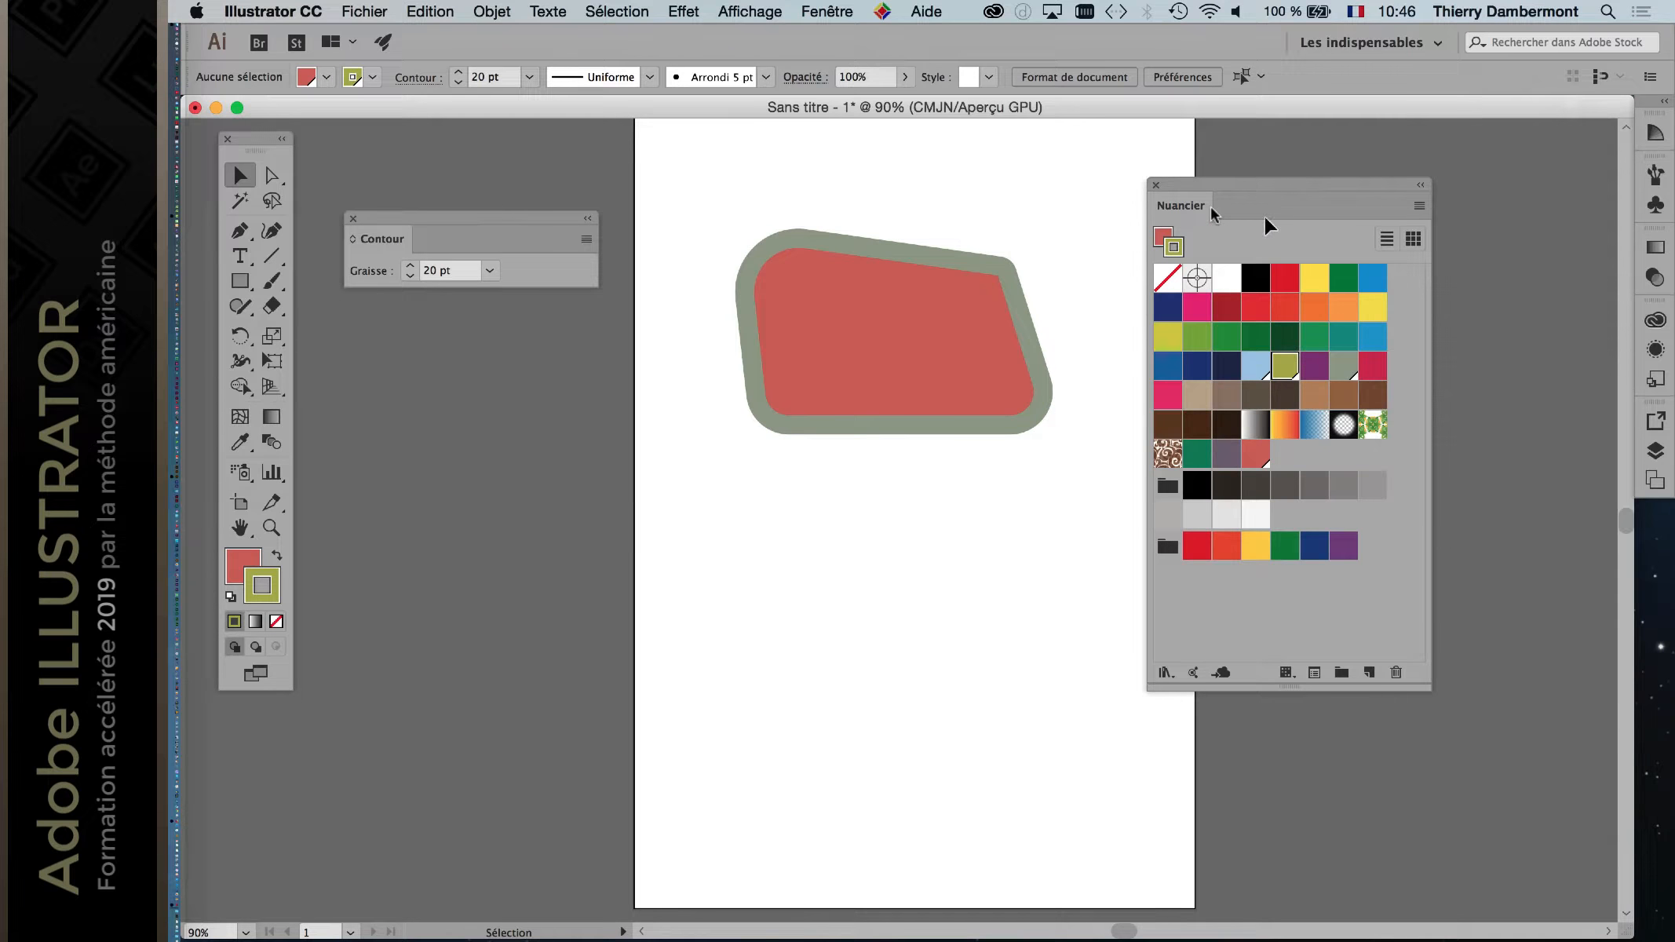
left_click_drag(1171, 179, 1290, 170)
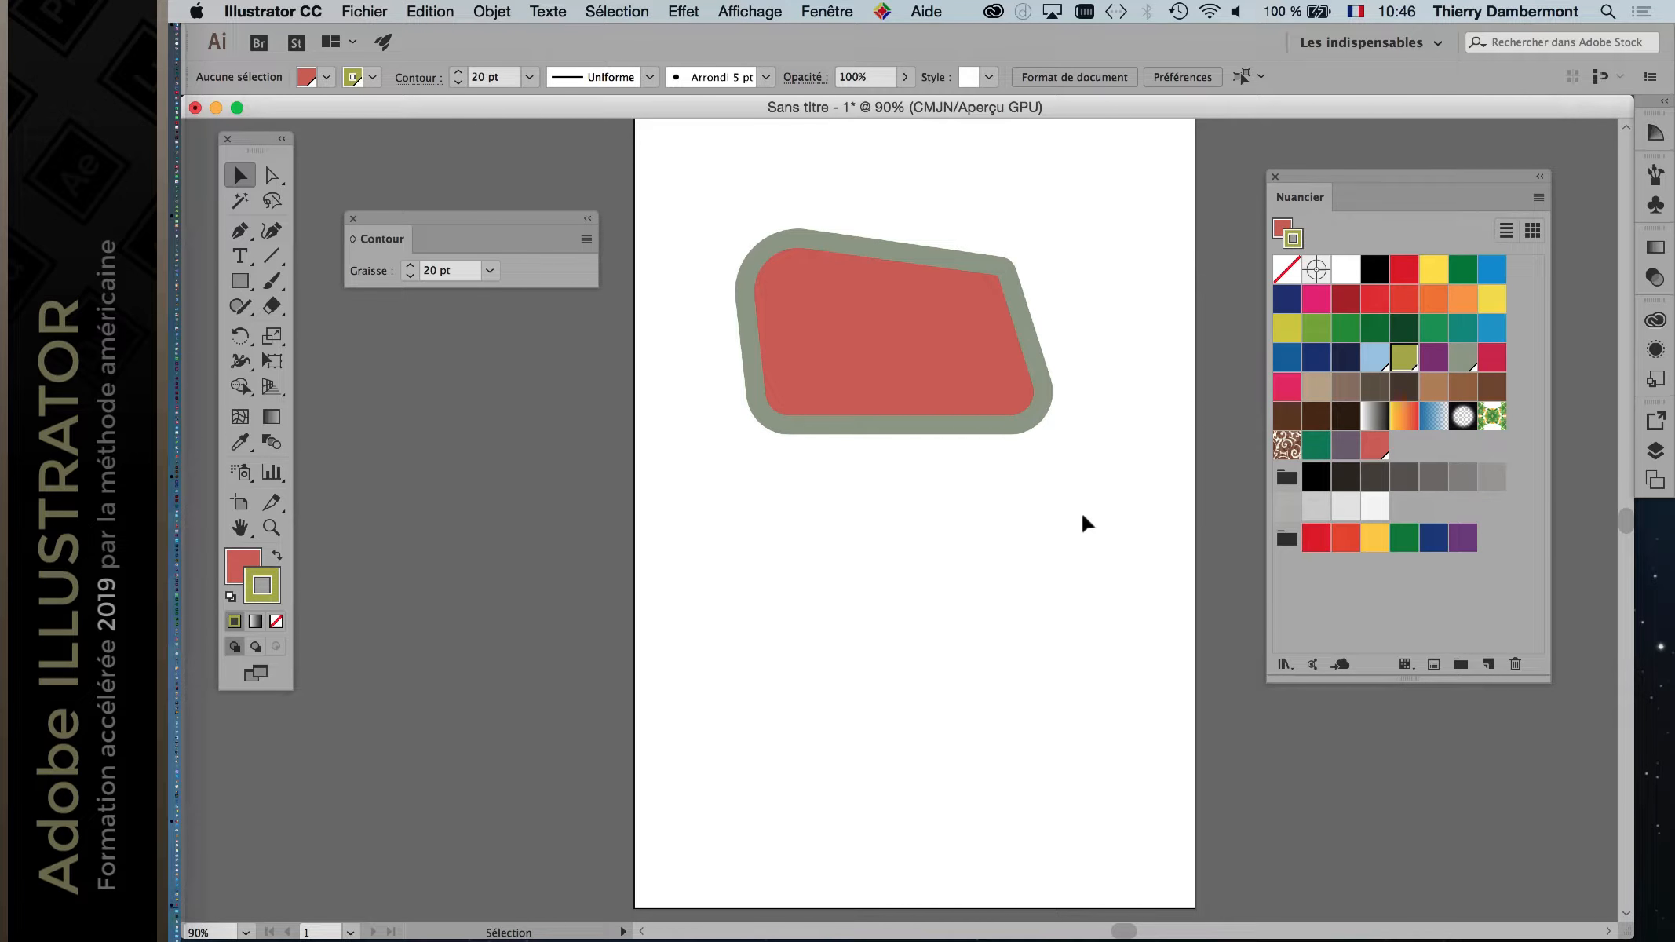
key("super+1")
Step: Select the red rounded shape and change its fill to the Blanc swatch
left_click(774, 335)
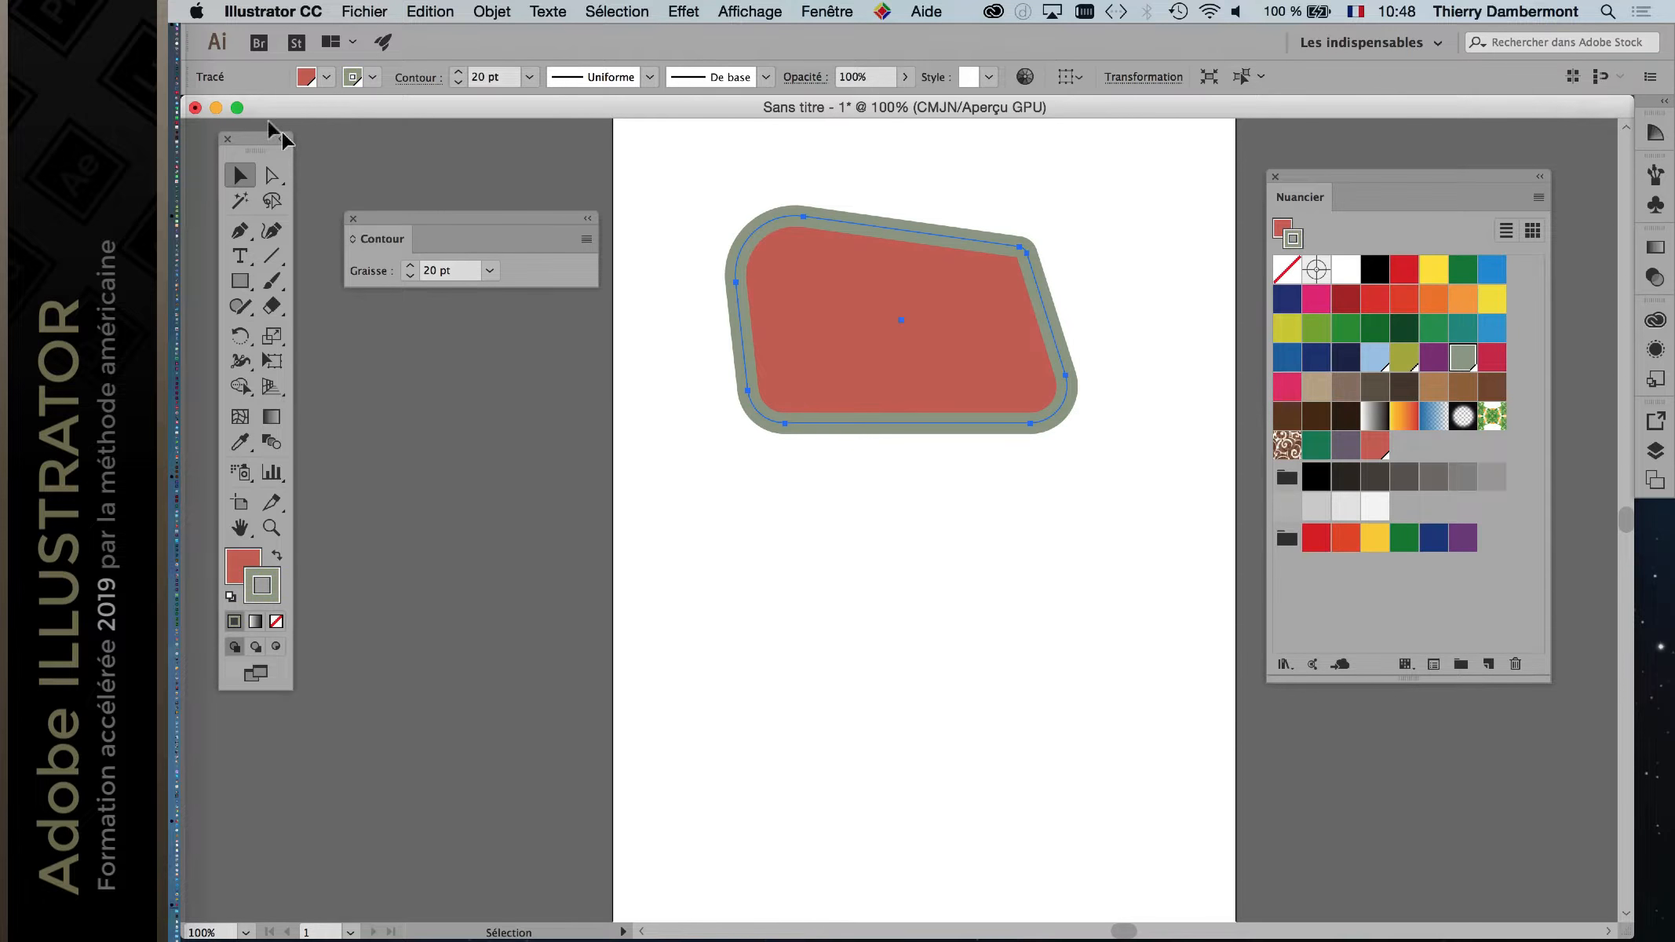
left_click_drag(255, 142, 663, 155)
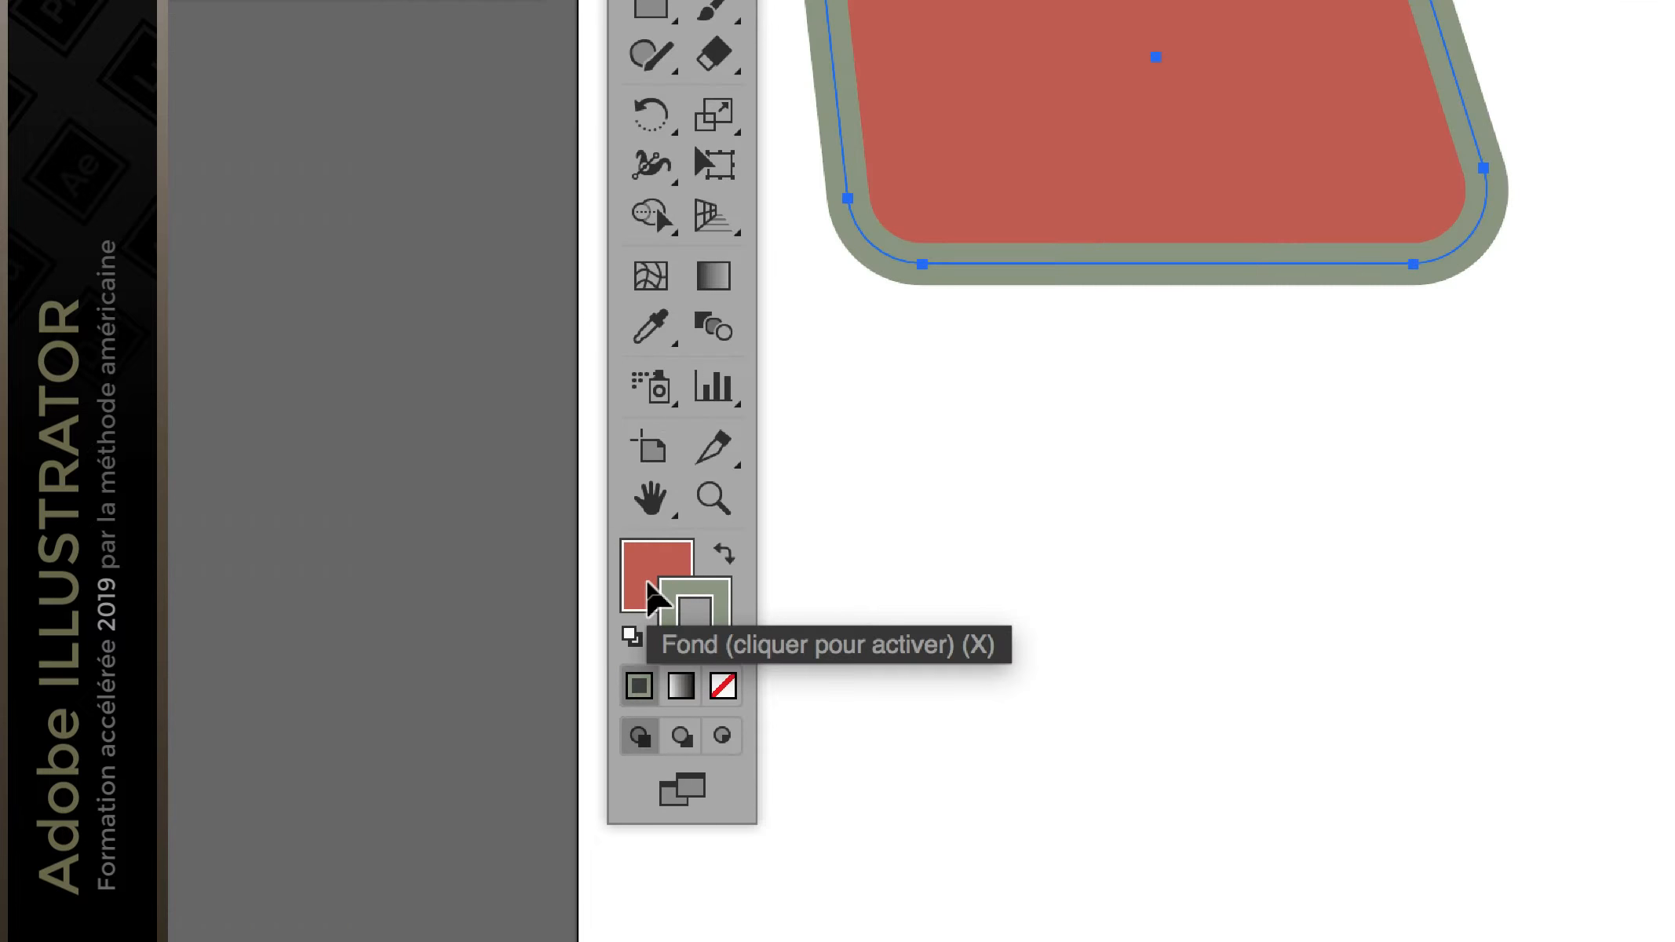
left_click(645, 581)
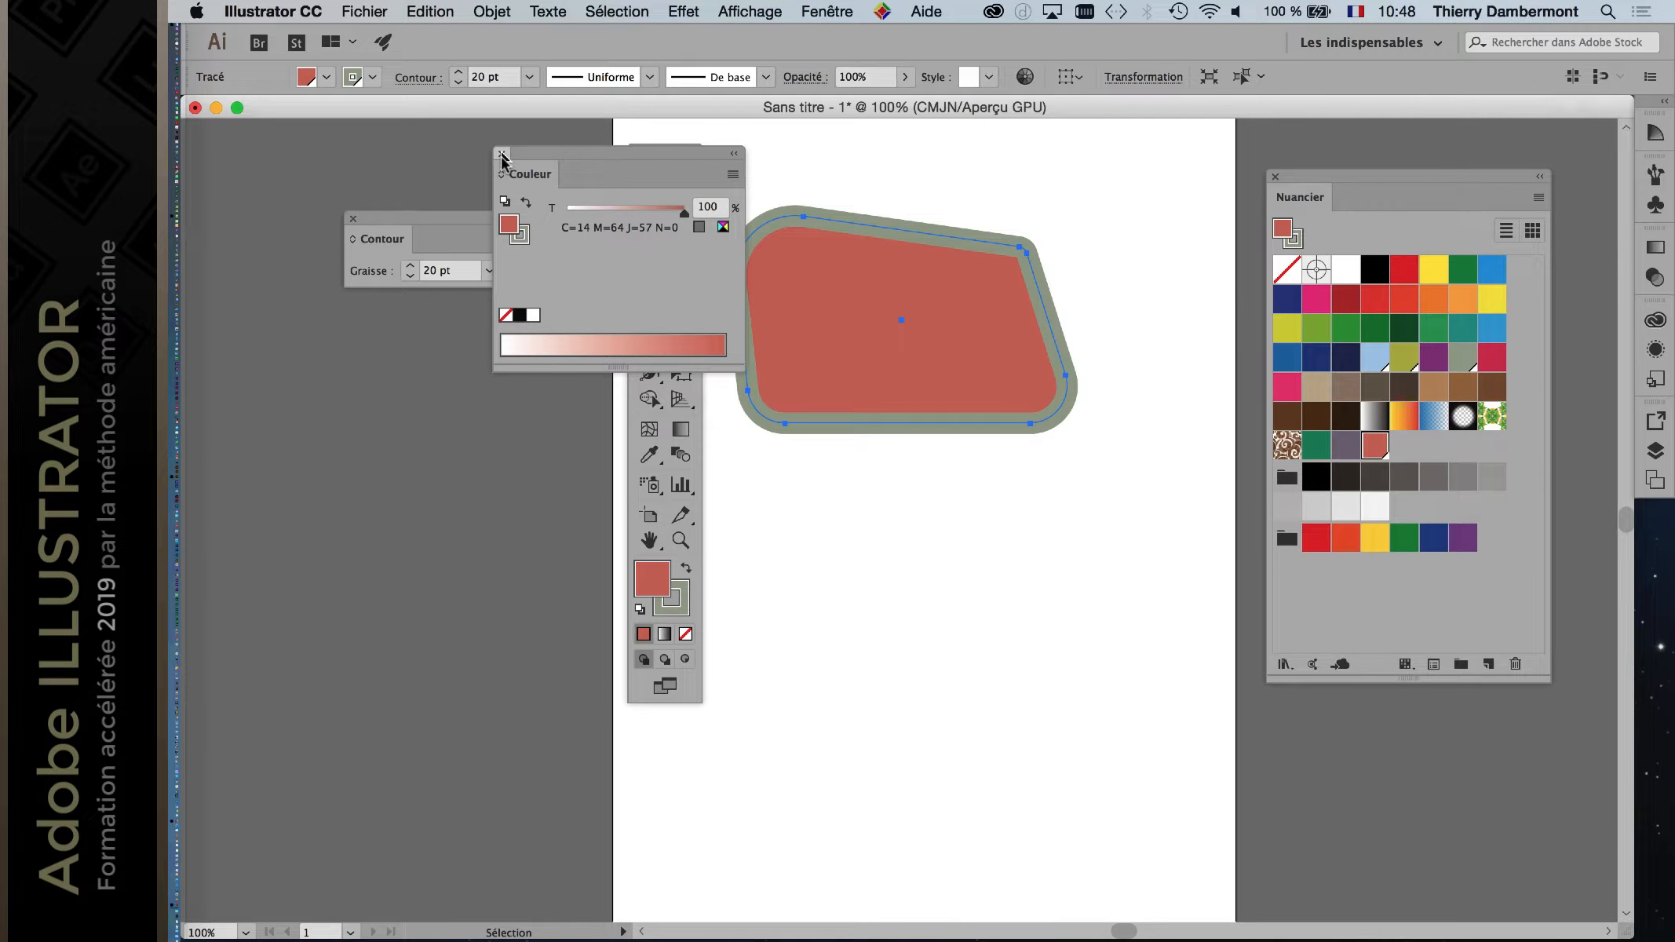
left_click(502, 154)
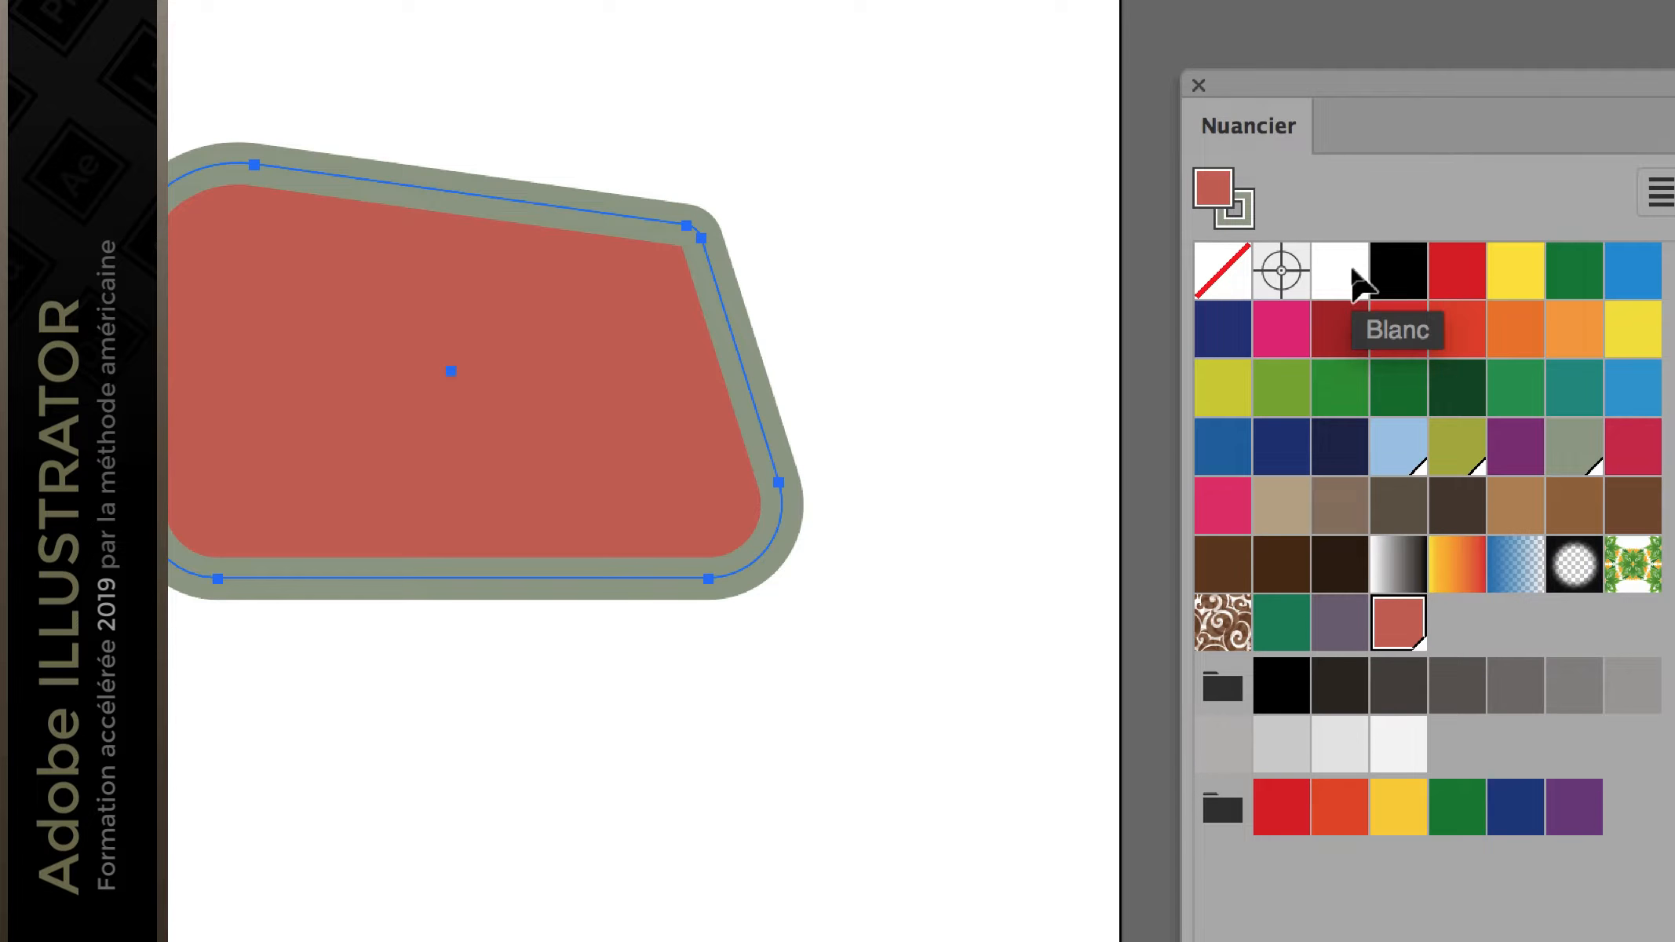
left_click(1342, 273)
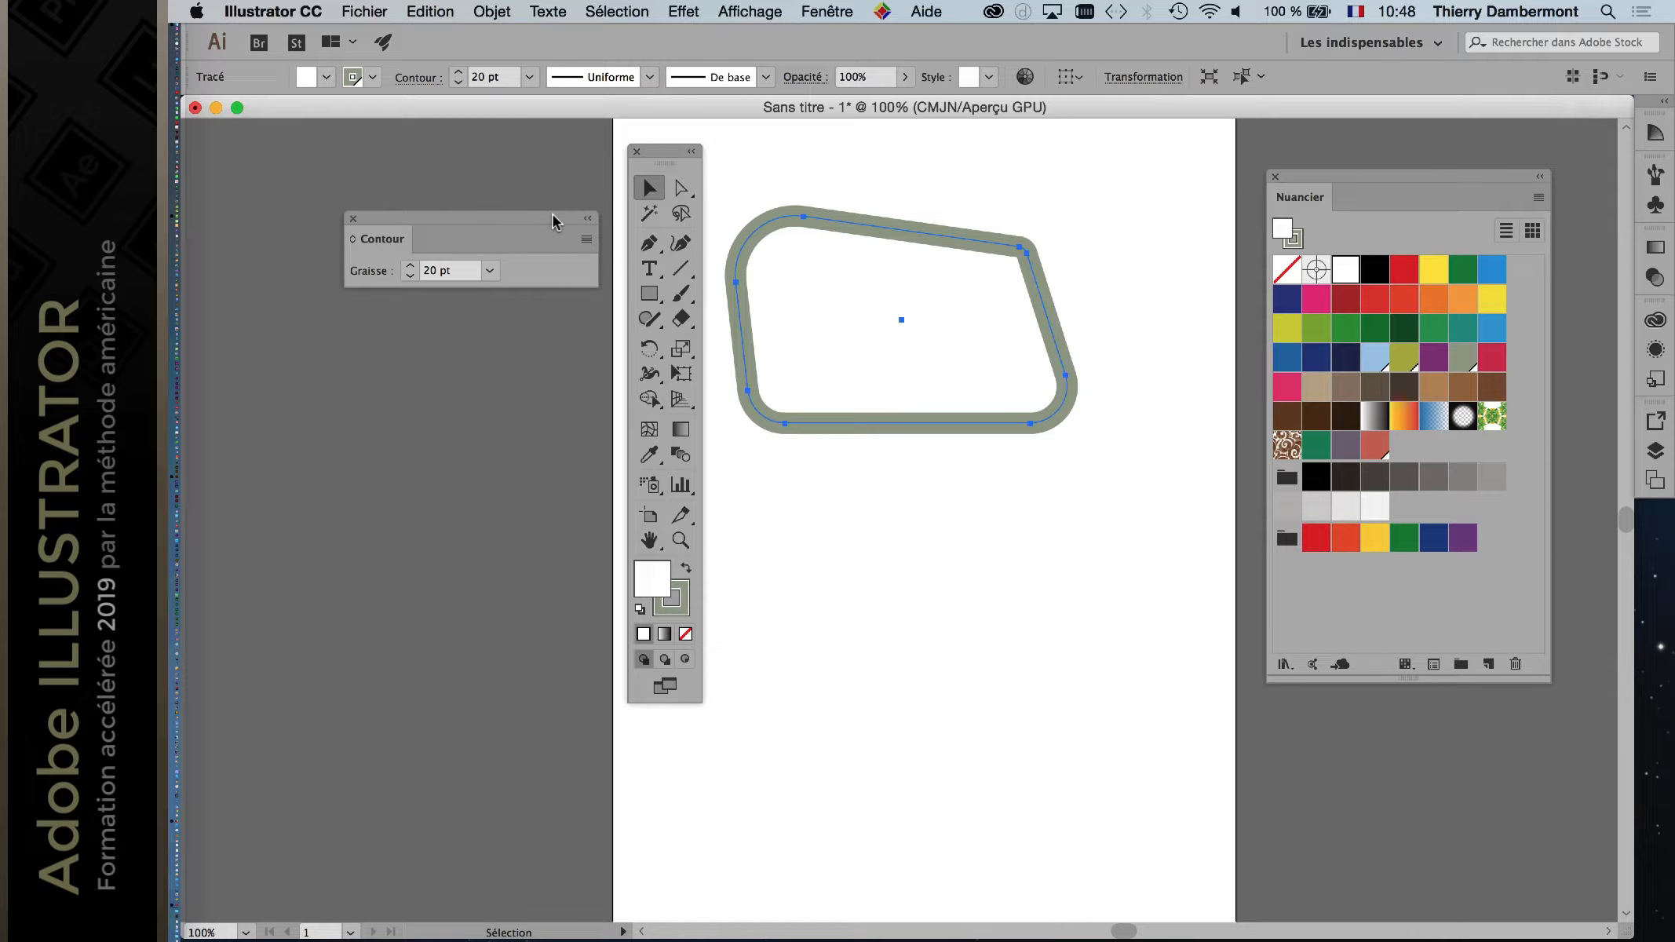
Step: Move the Contour panel and the tools off the artboard and show the transparency grid (damier de transparence)
left_click_drag(553, 215, 421, 151)
left_click_drag(664, 155, 298, 269)
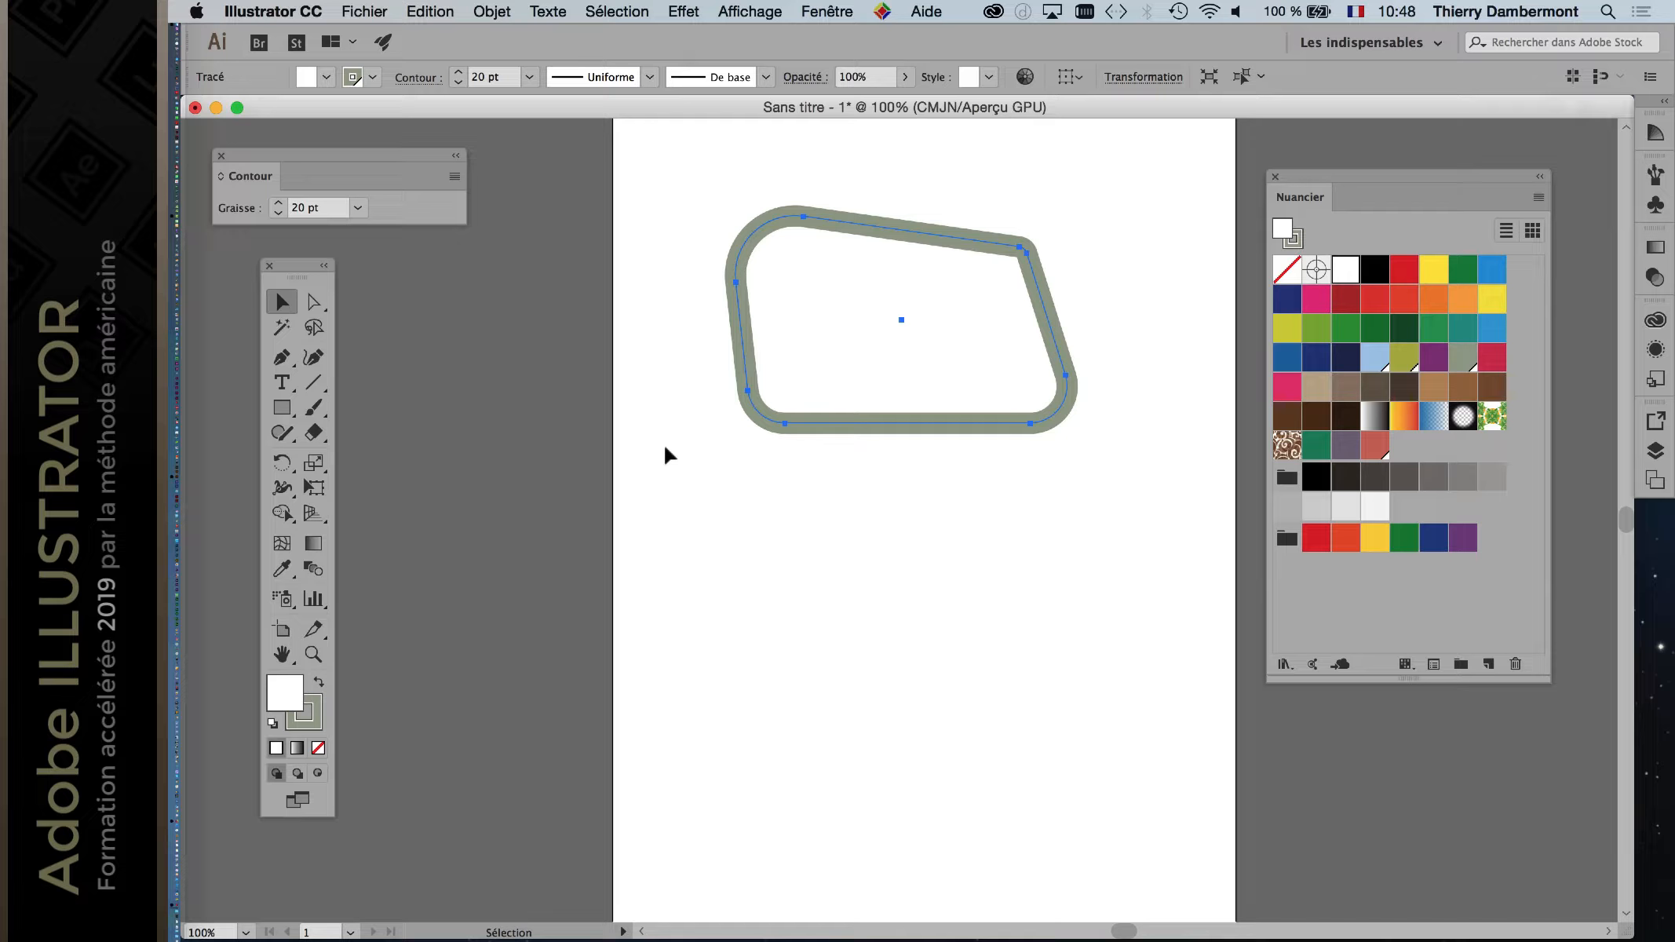
left_click(738, 10)
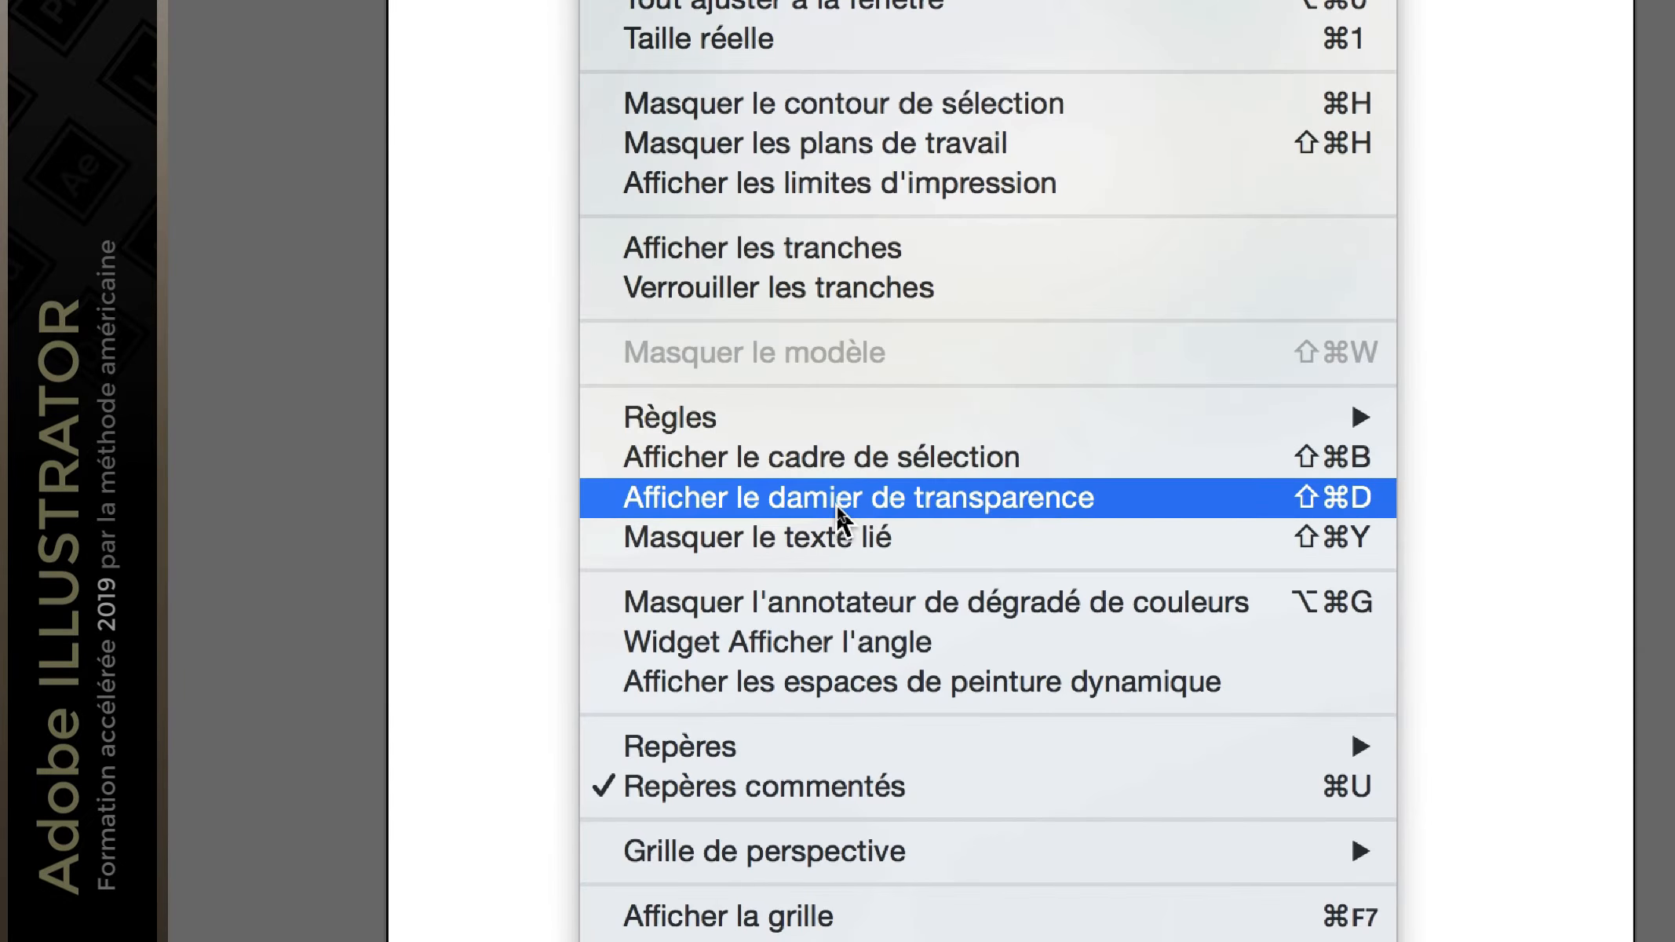
left_click(836, 505)
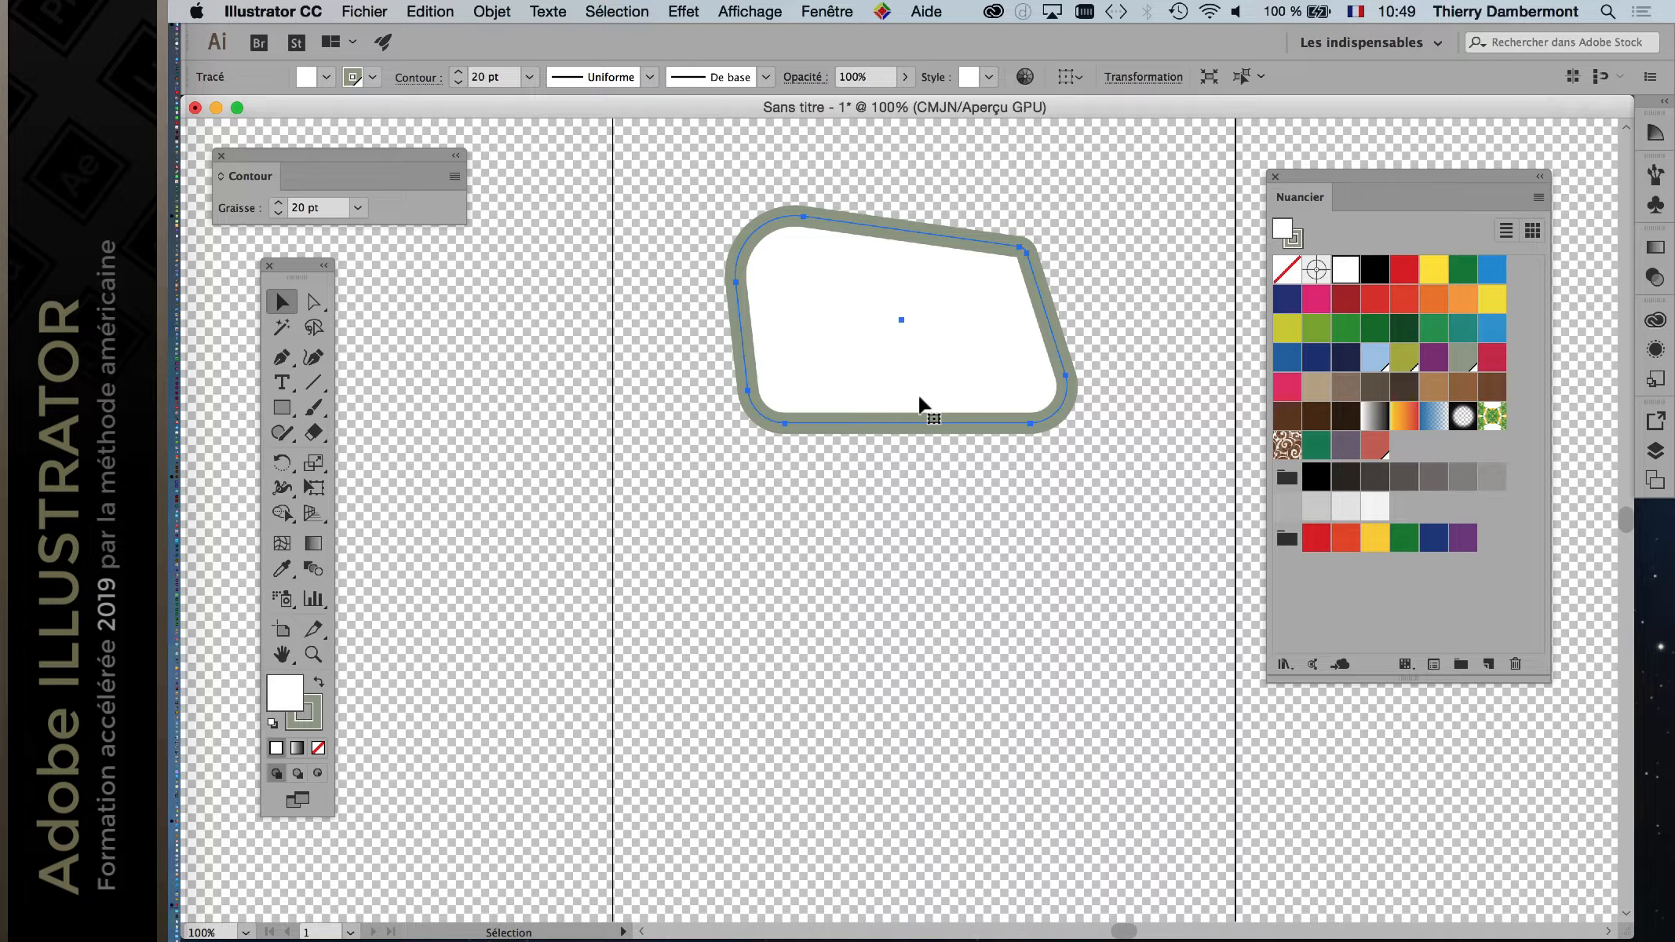
Step: In the document's format settings, set the transparency grid size to Grande
left_click(365, 11)
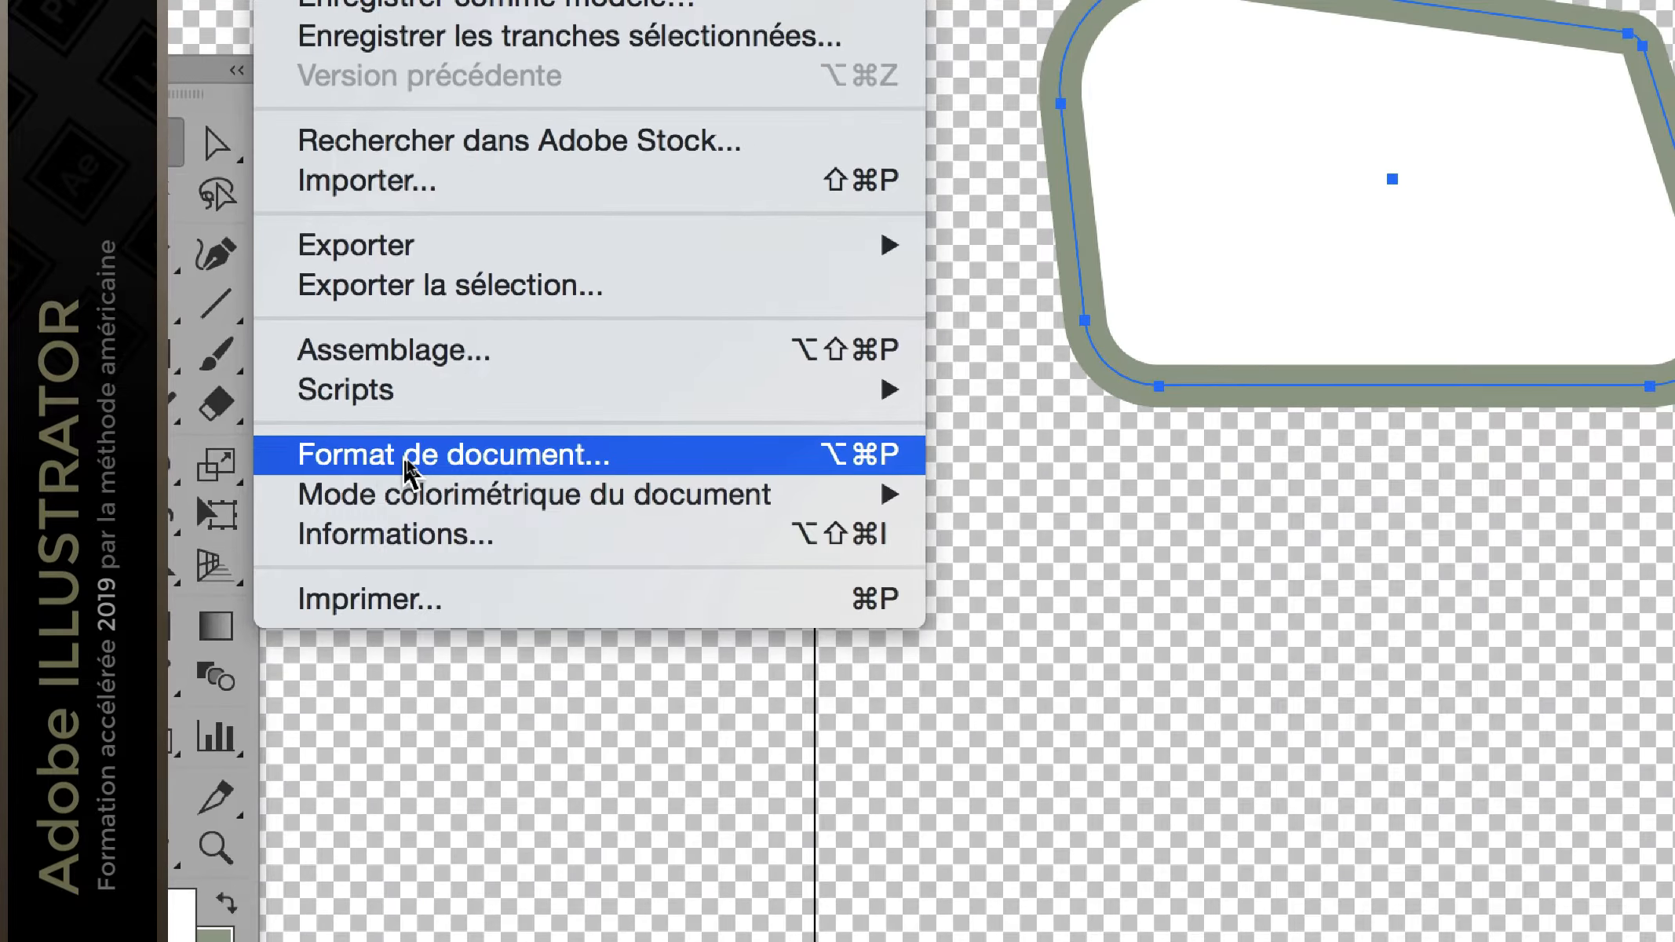
left_click(407, 463)
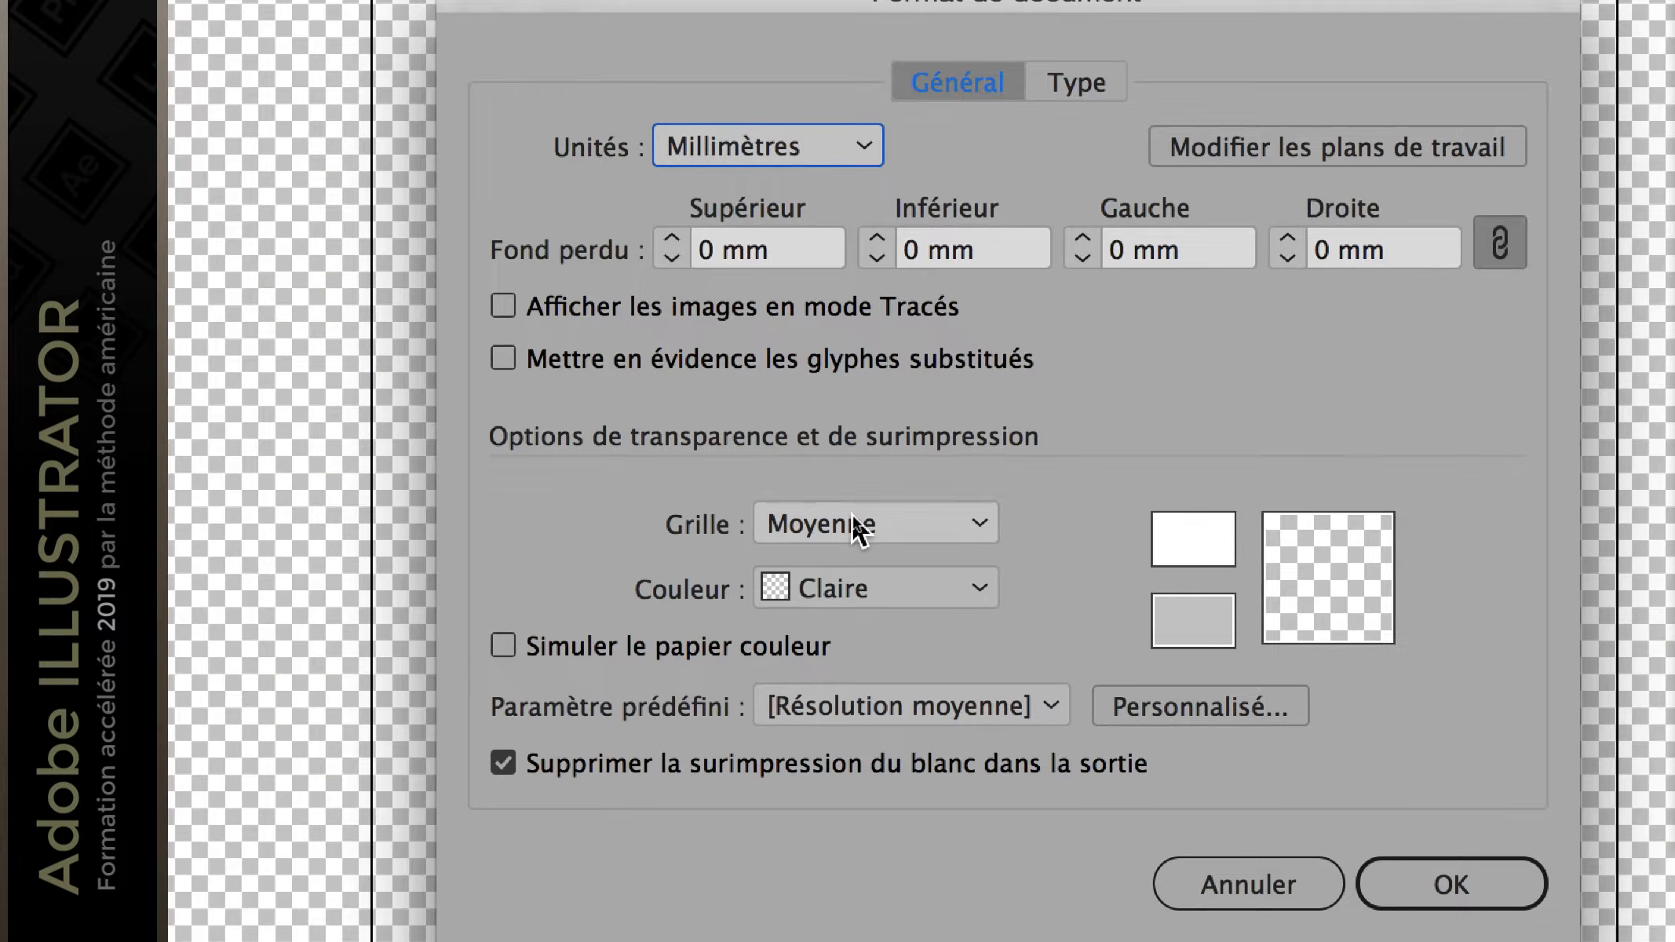
left_click(856, 524)
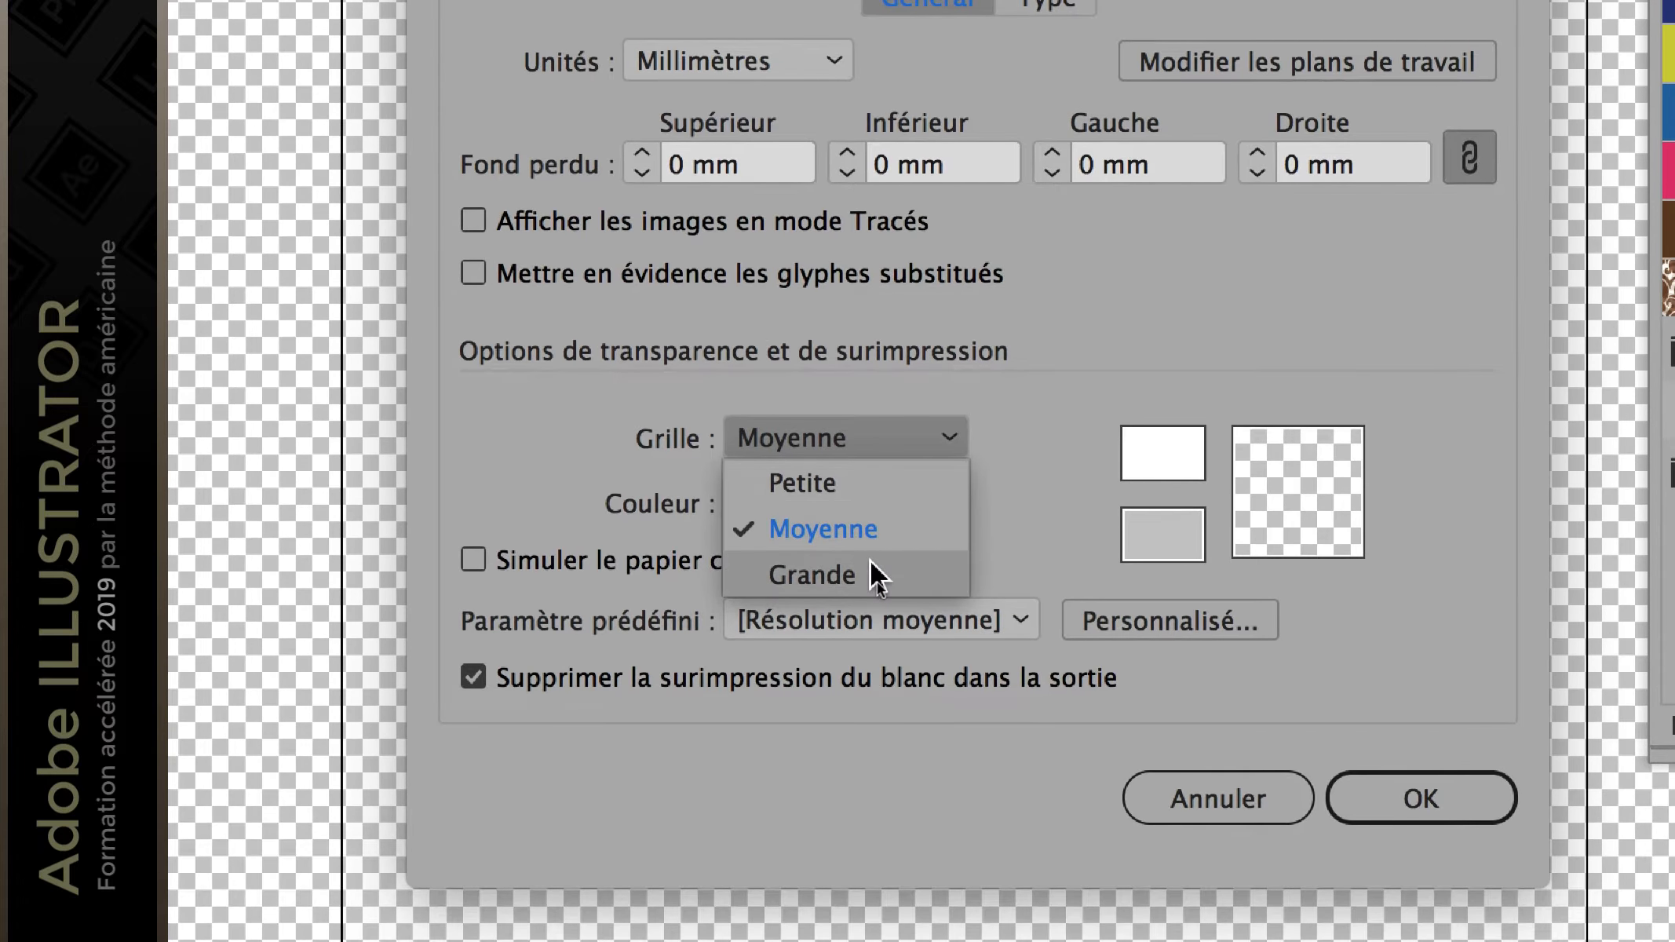
left_click(874, 576)
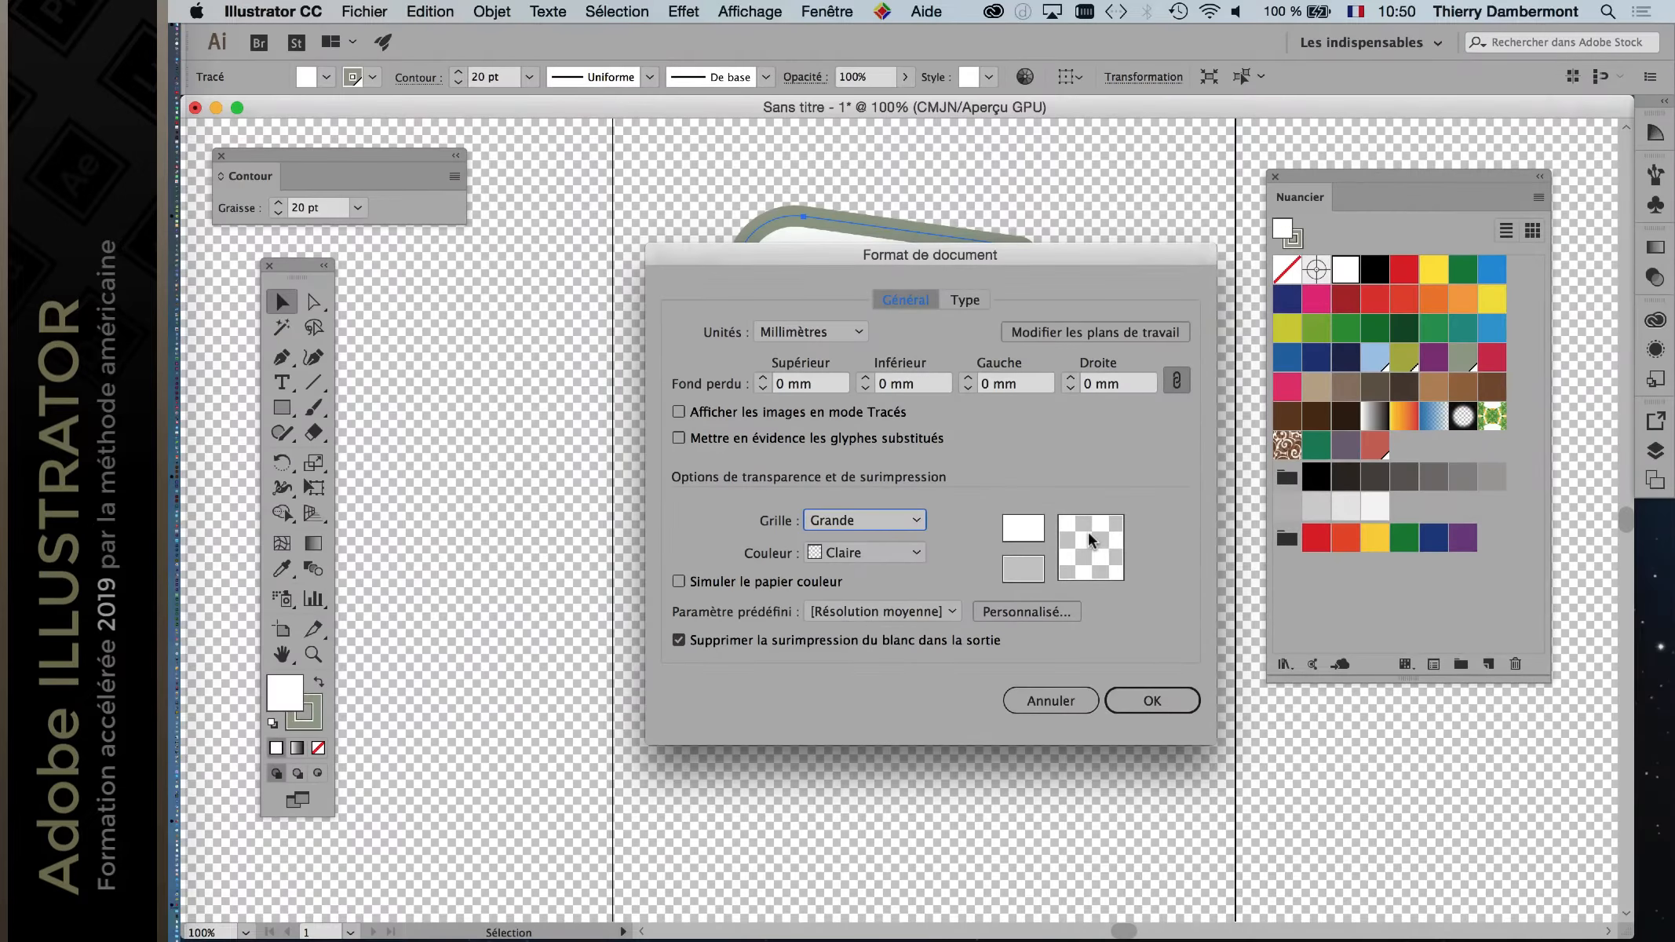
Step: Give the transparency grid two custom, closely matched light to medium greys and apply the document settings
left_click(1021, 532)
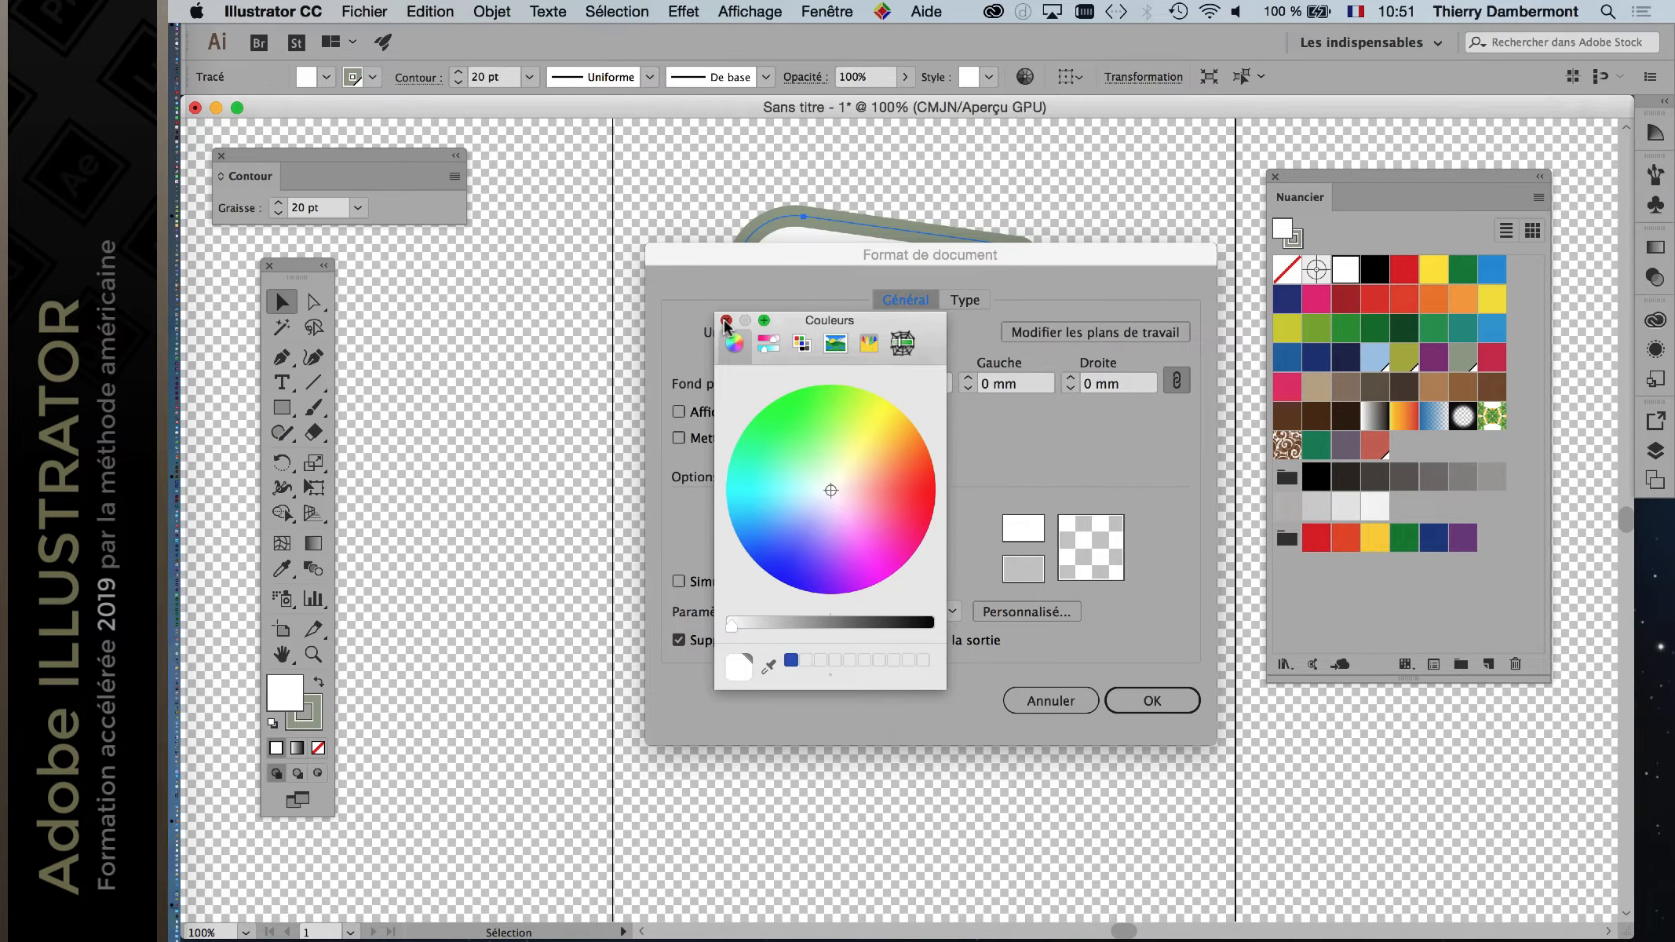
left_click(725, 322)
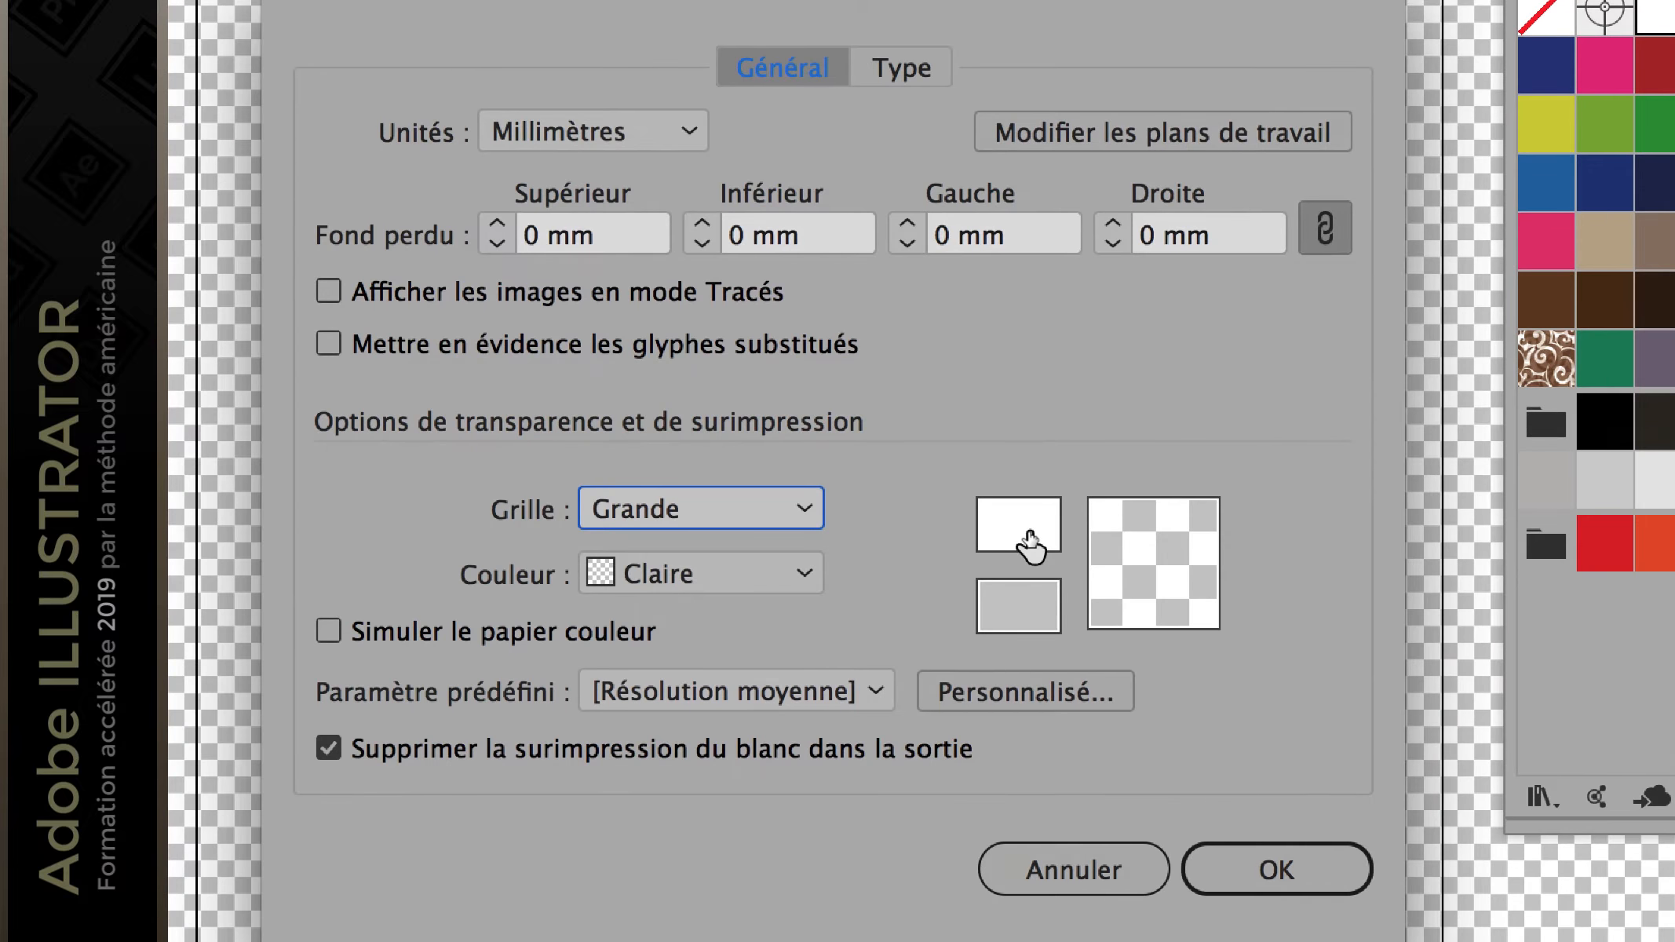
left_click(1025, 530)
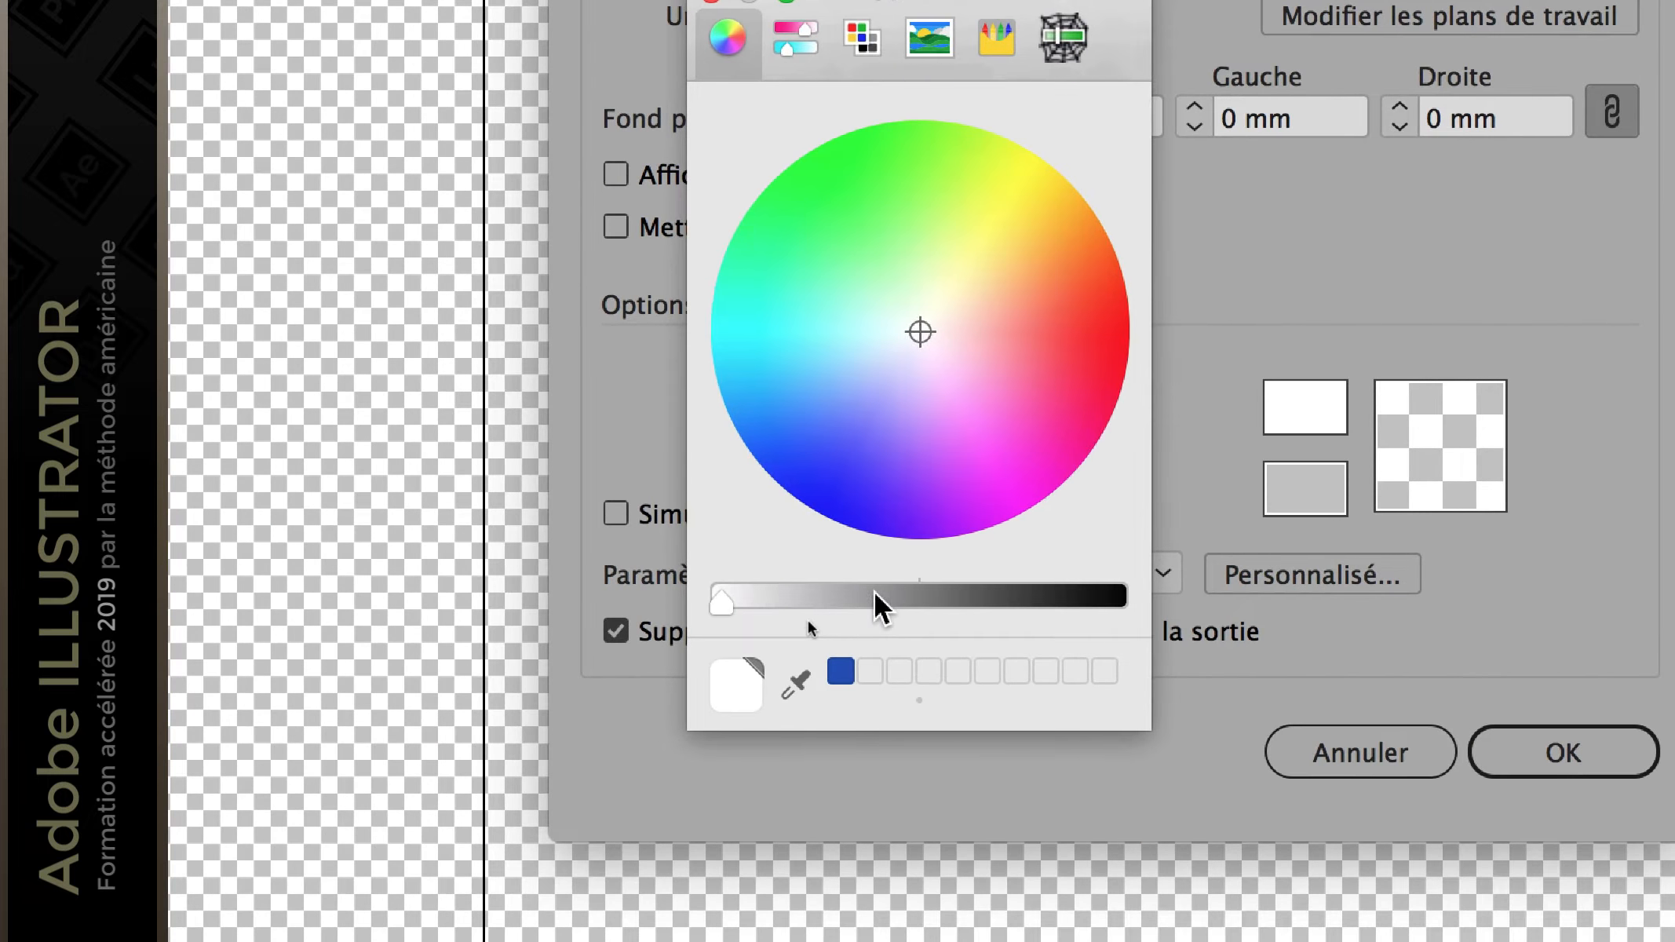
left_click(801, 628)
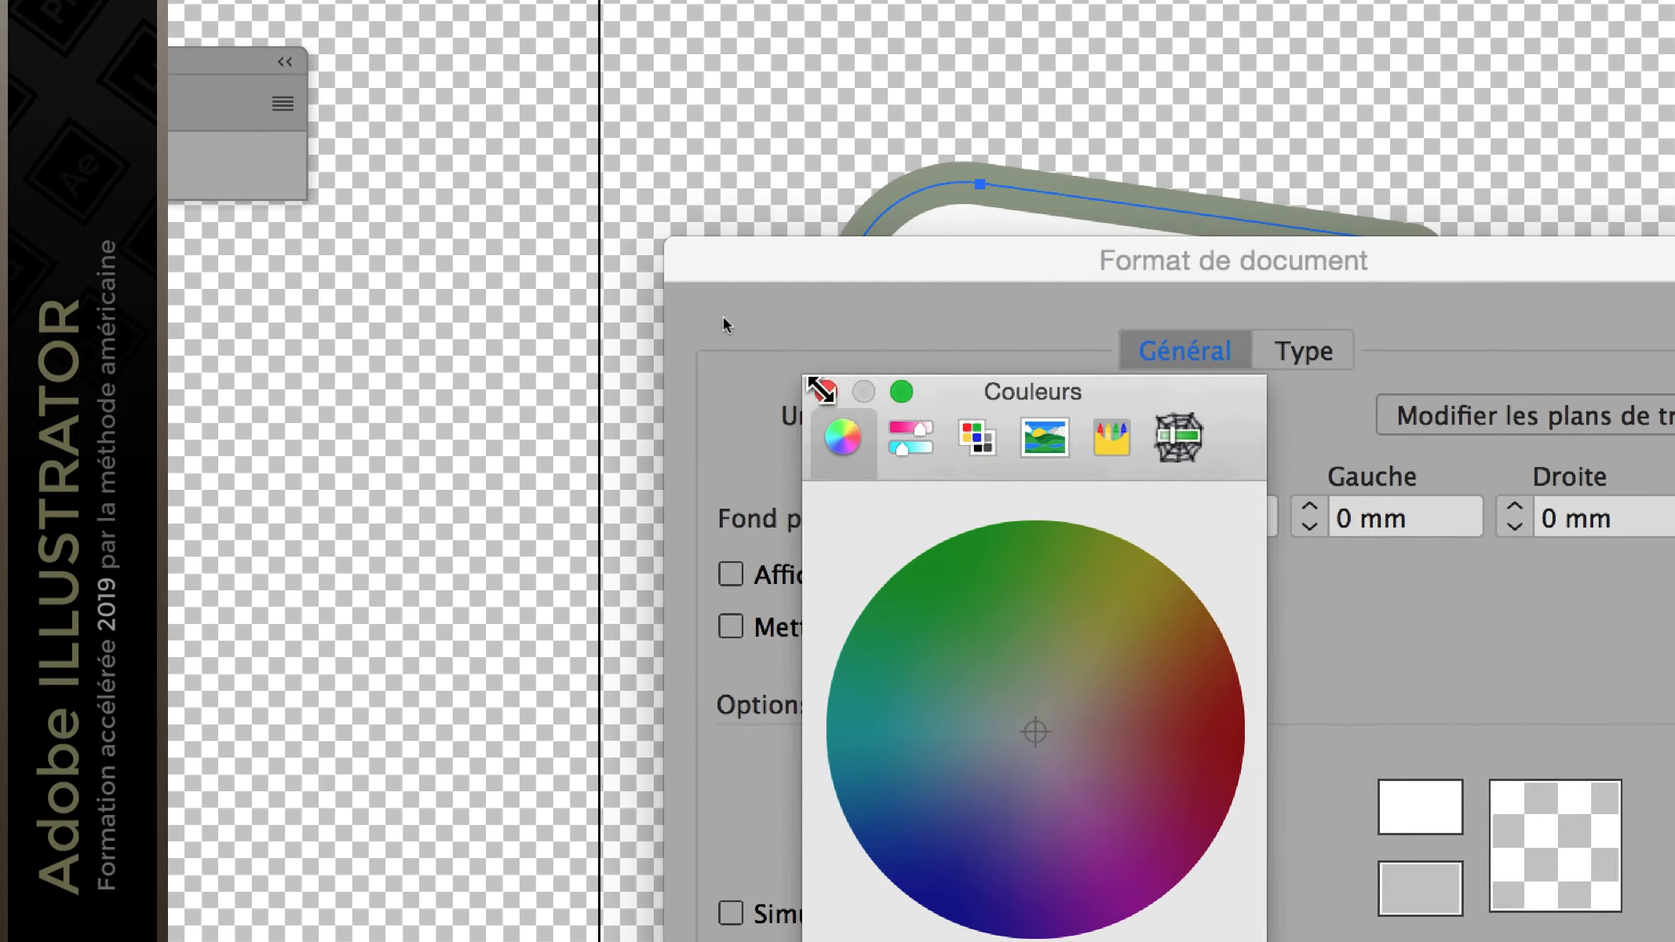
left_click(839, 406)
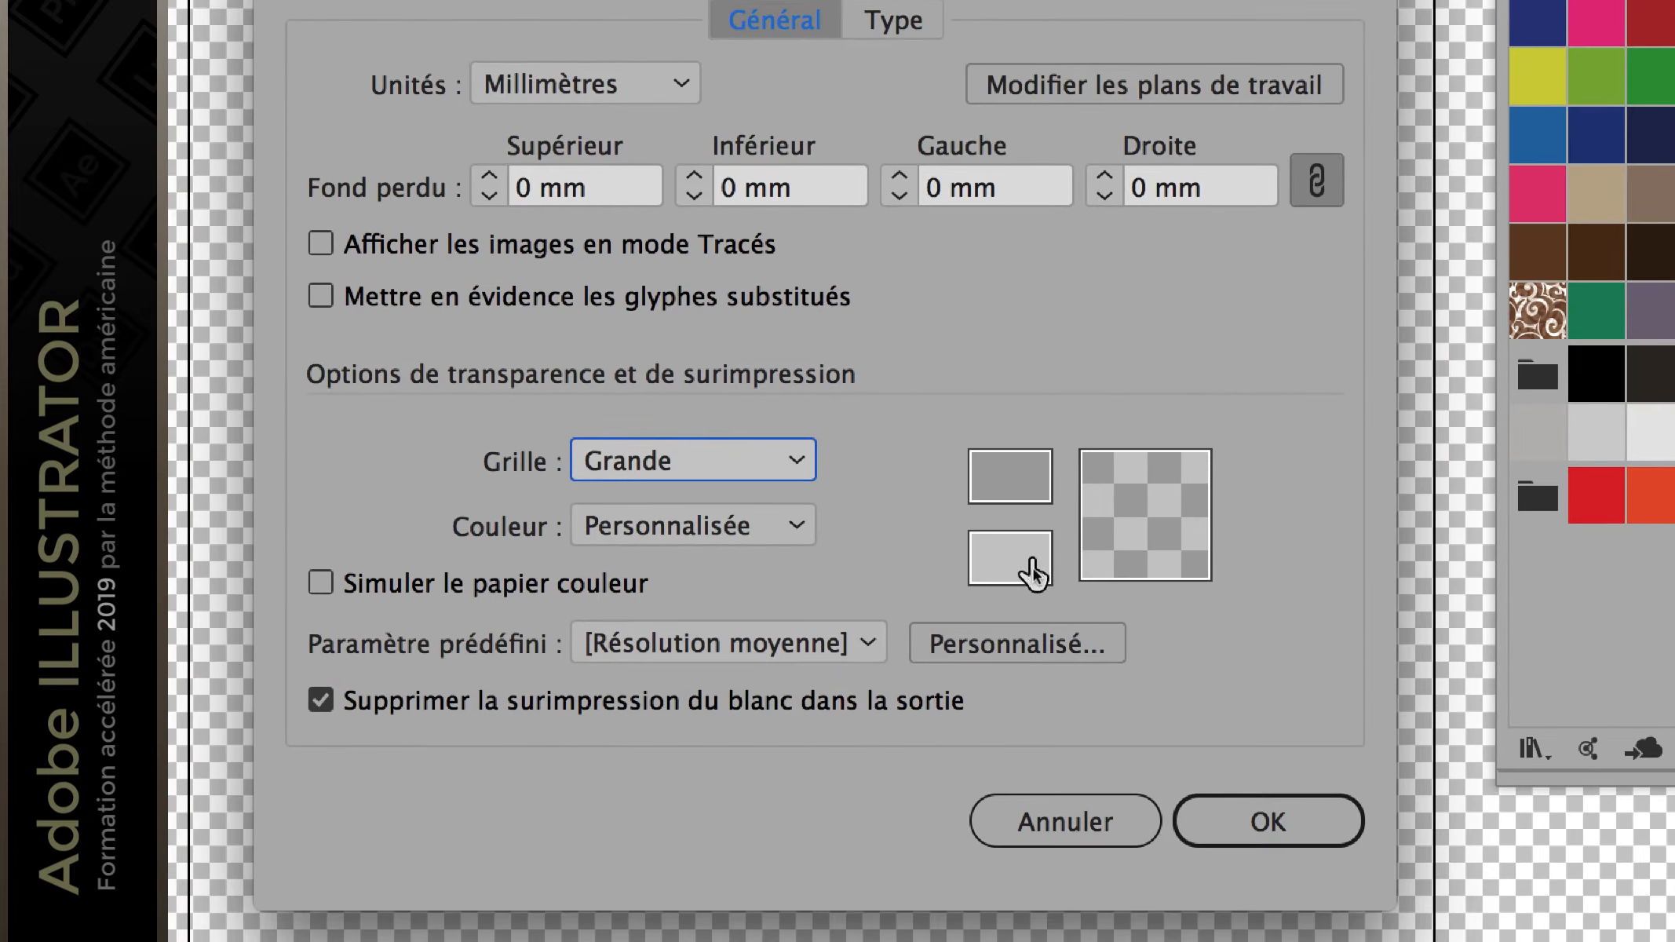
left_click(1035, 562)
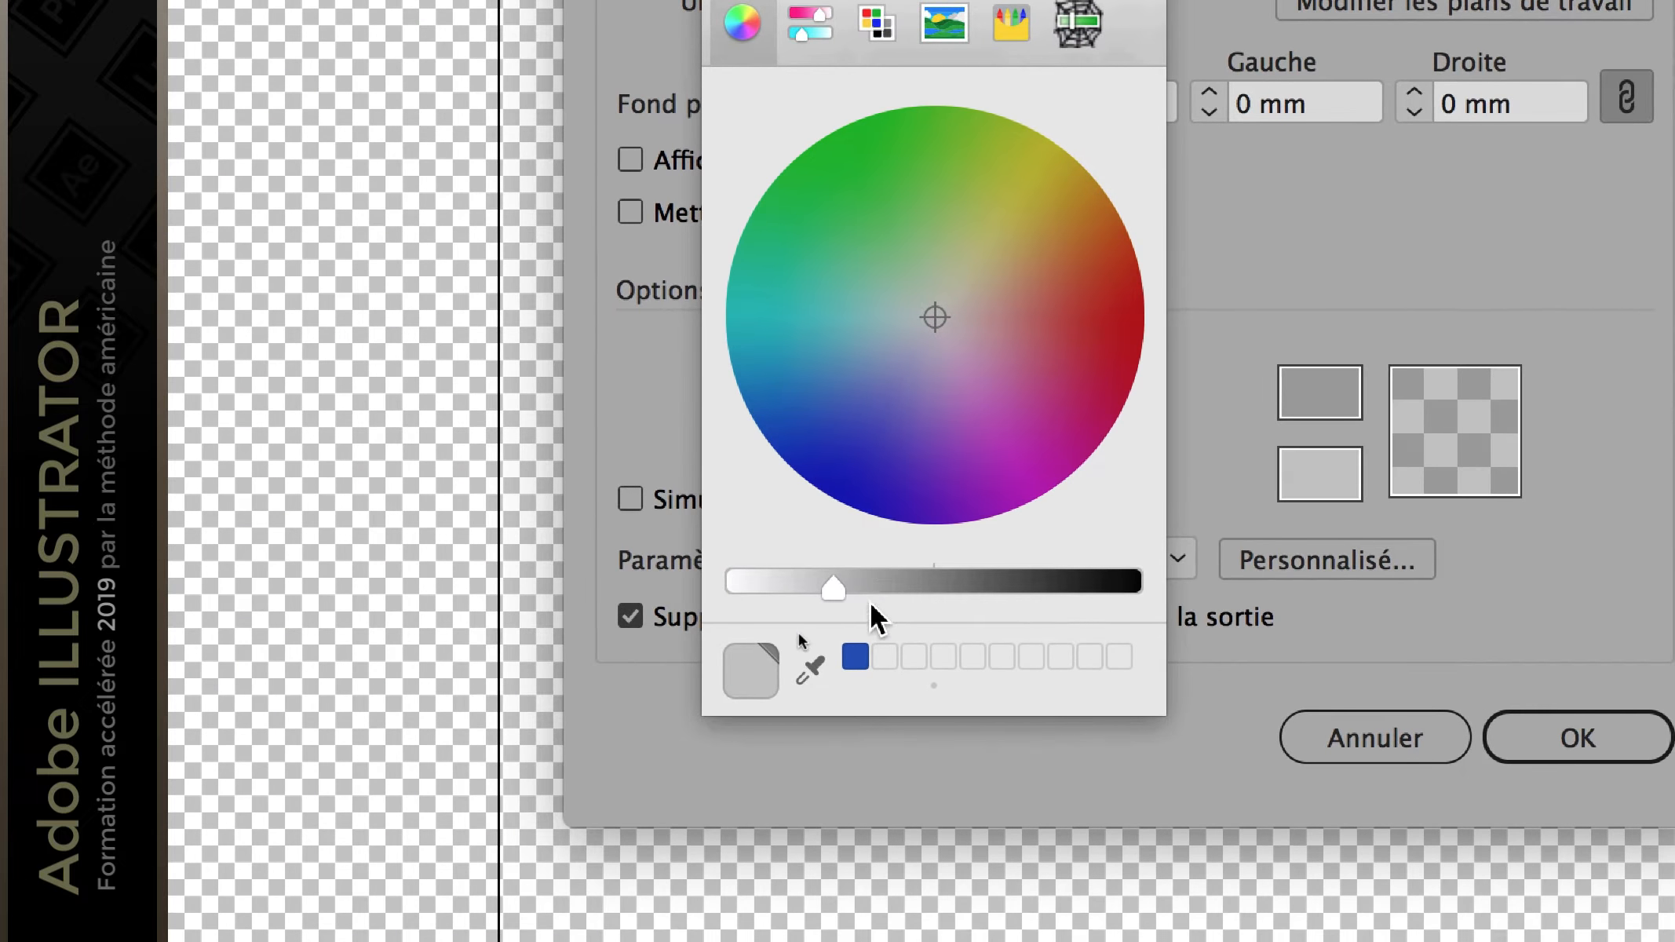
left_click_drag(758, 672, 791, 673)
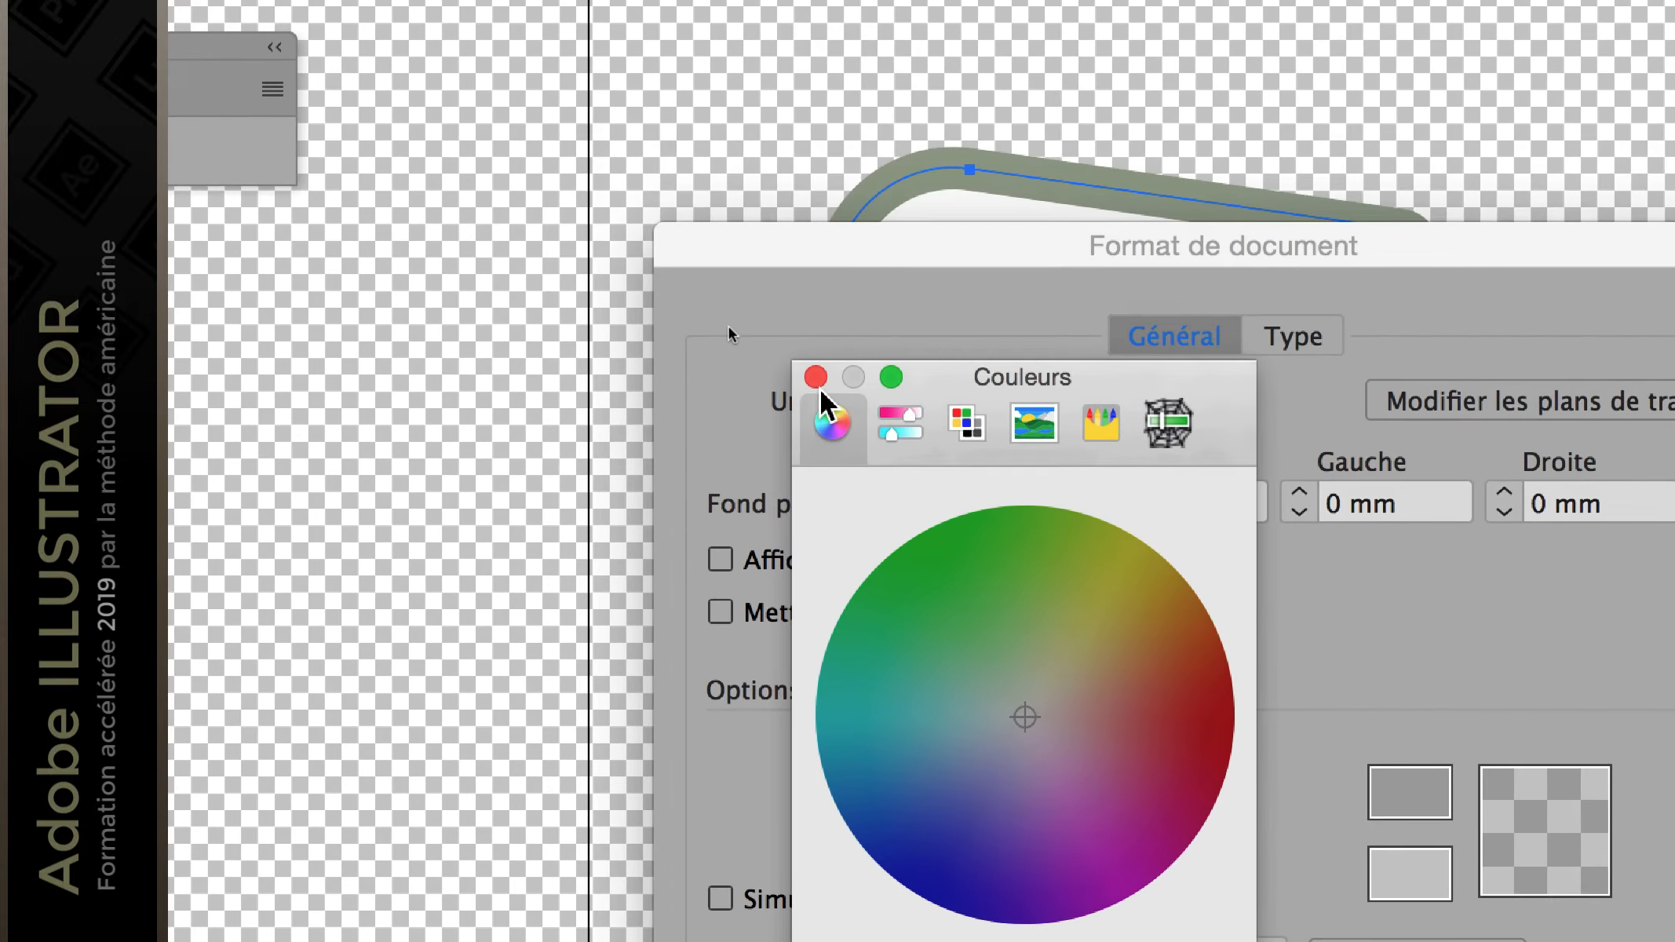
left_click(816, 378)
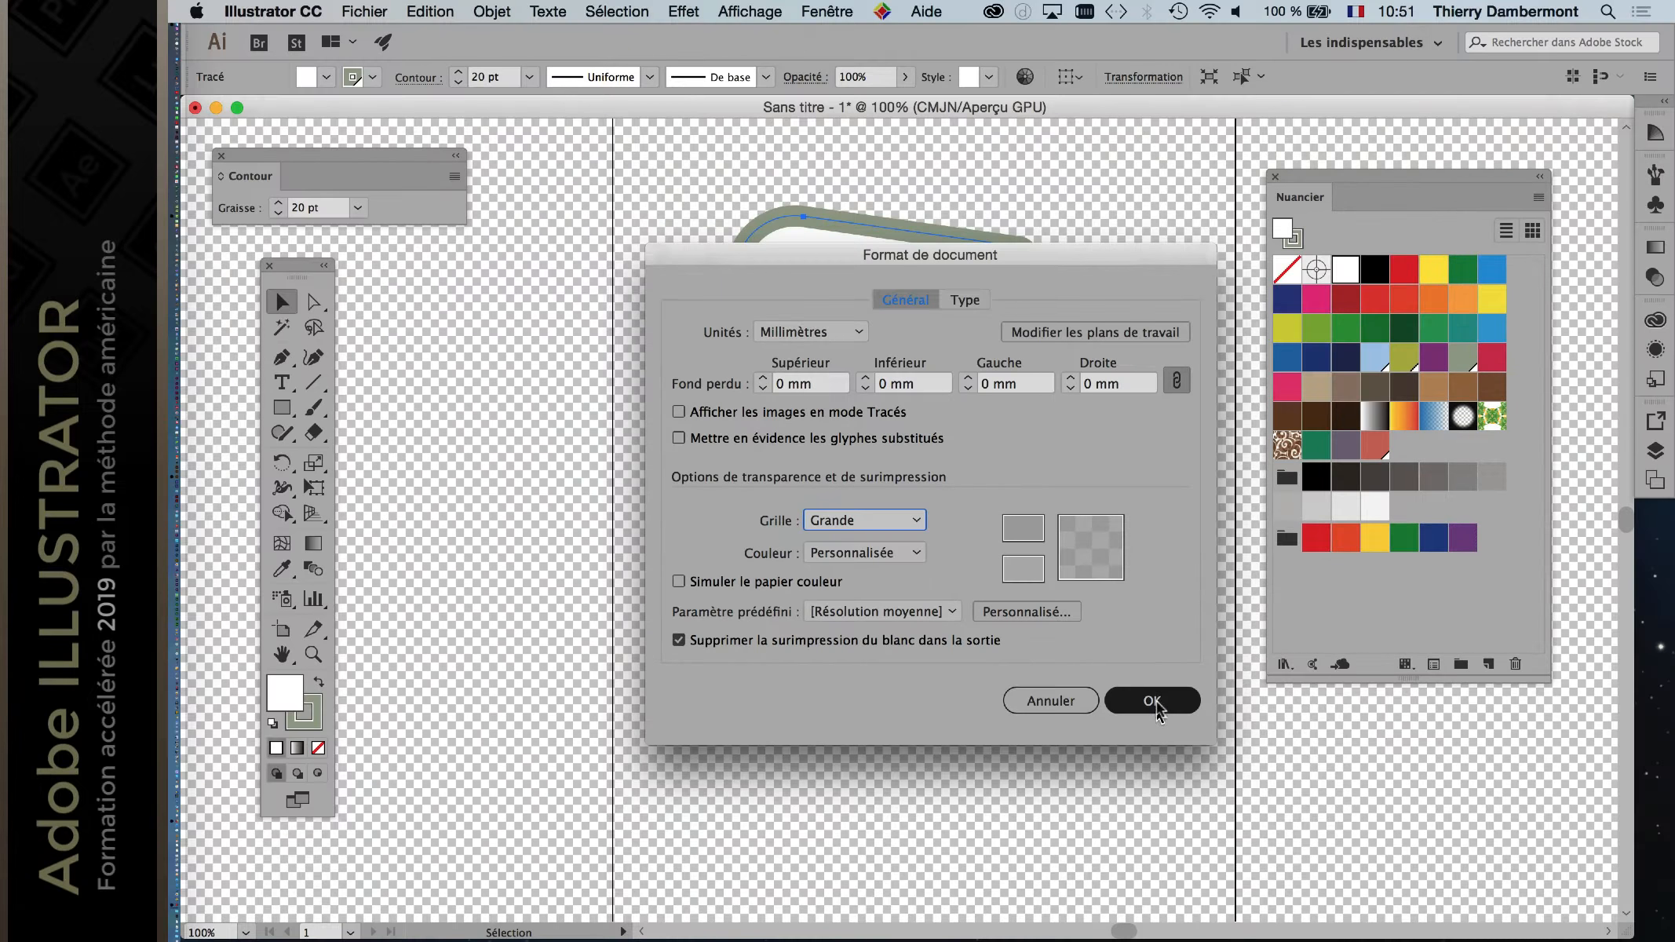
left_click(1152, 701)
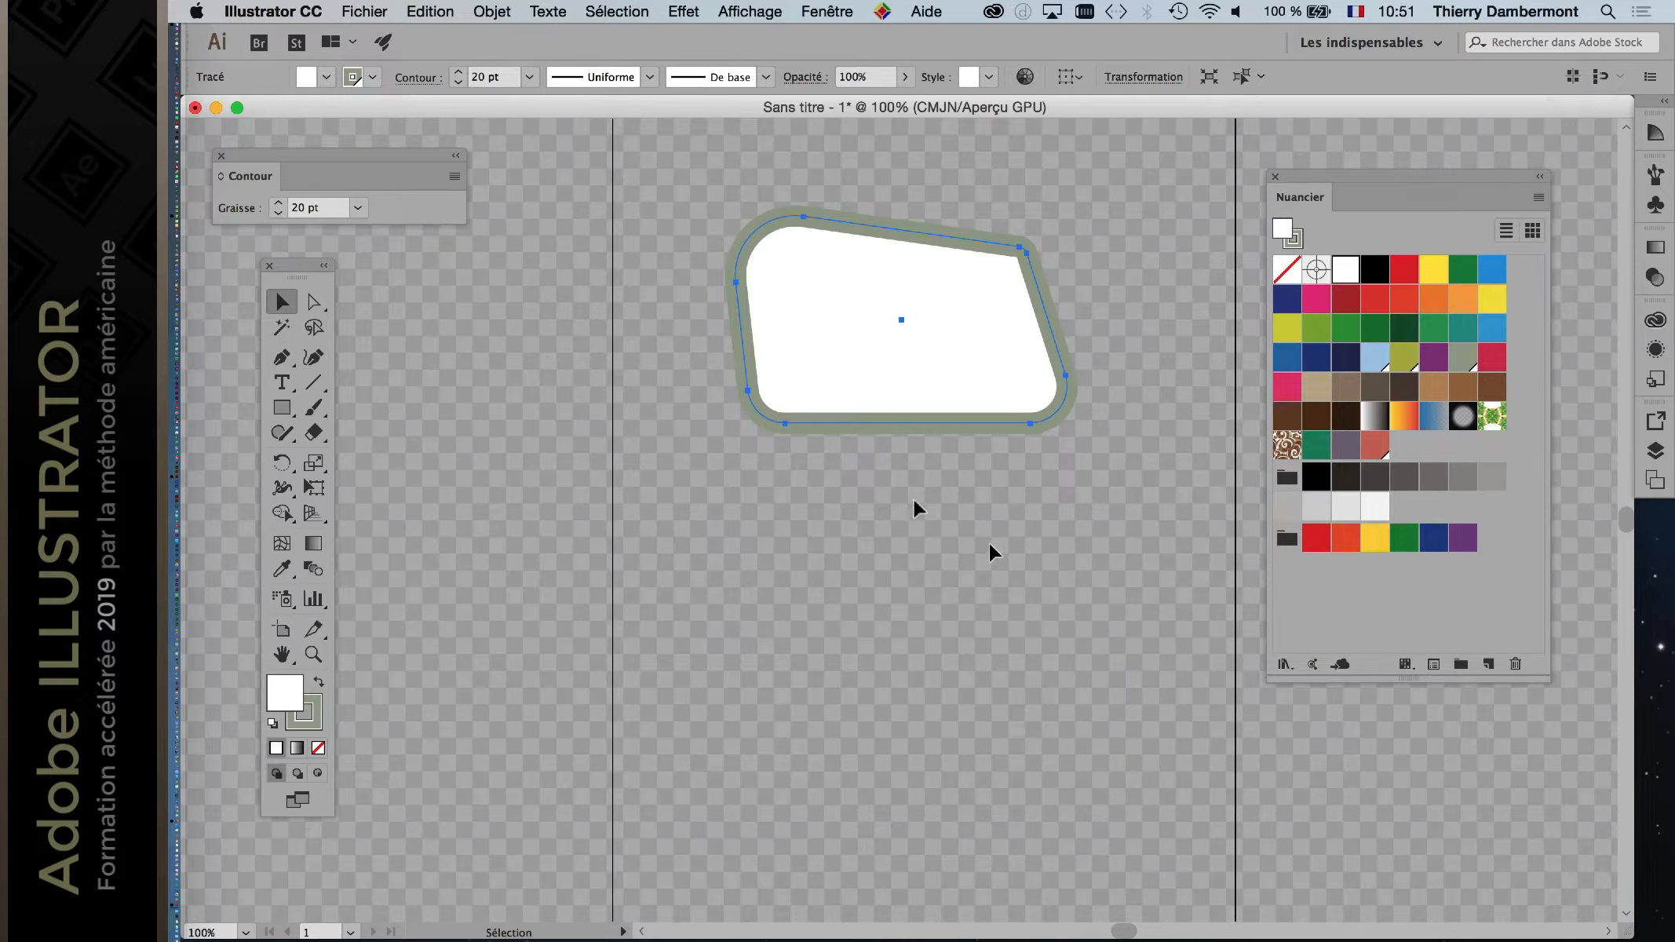
Step: Reopen the document's format settings and darken the first transparency grid colour to a mid grey
left_click(349, 11)
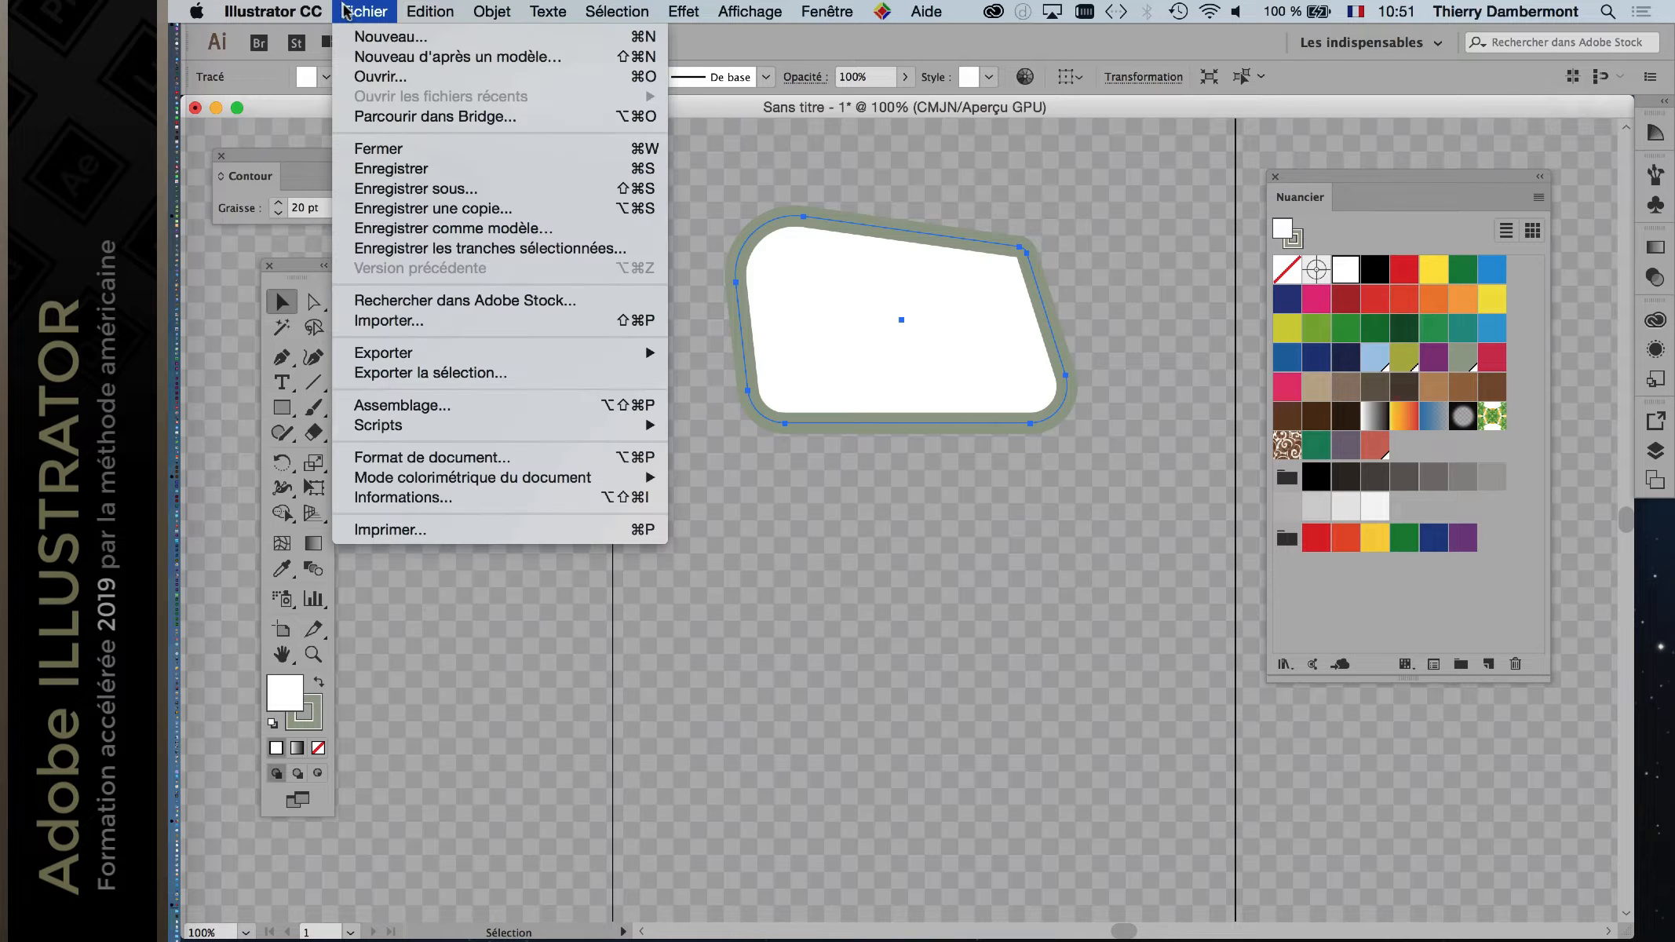
left_click(435, 457)
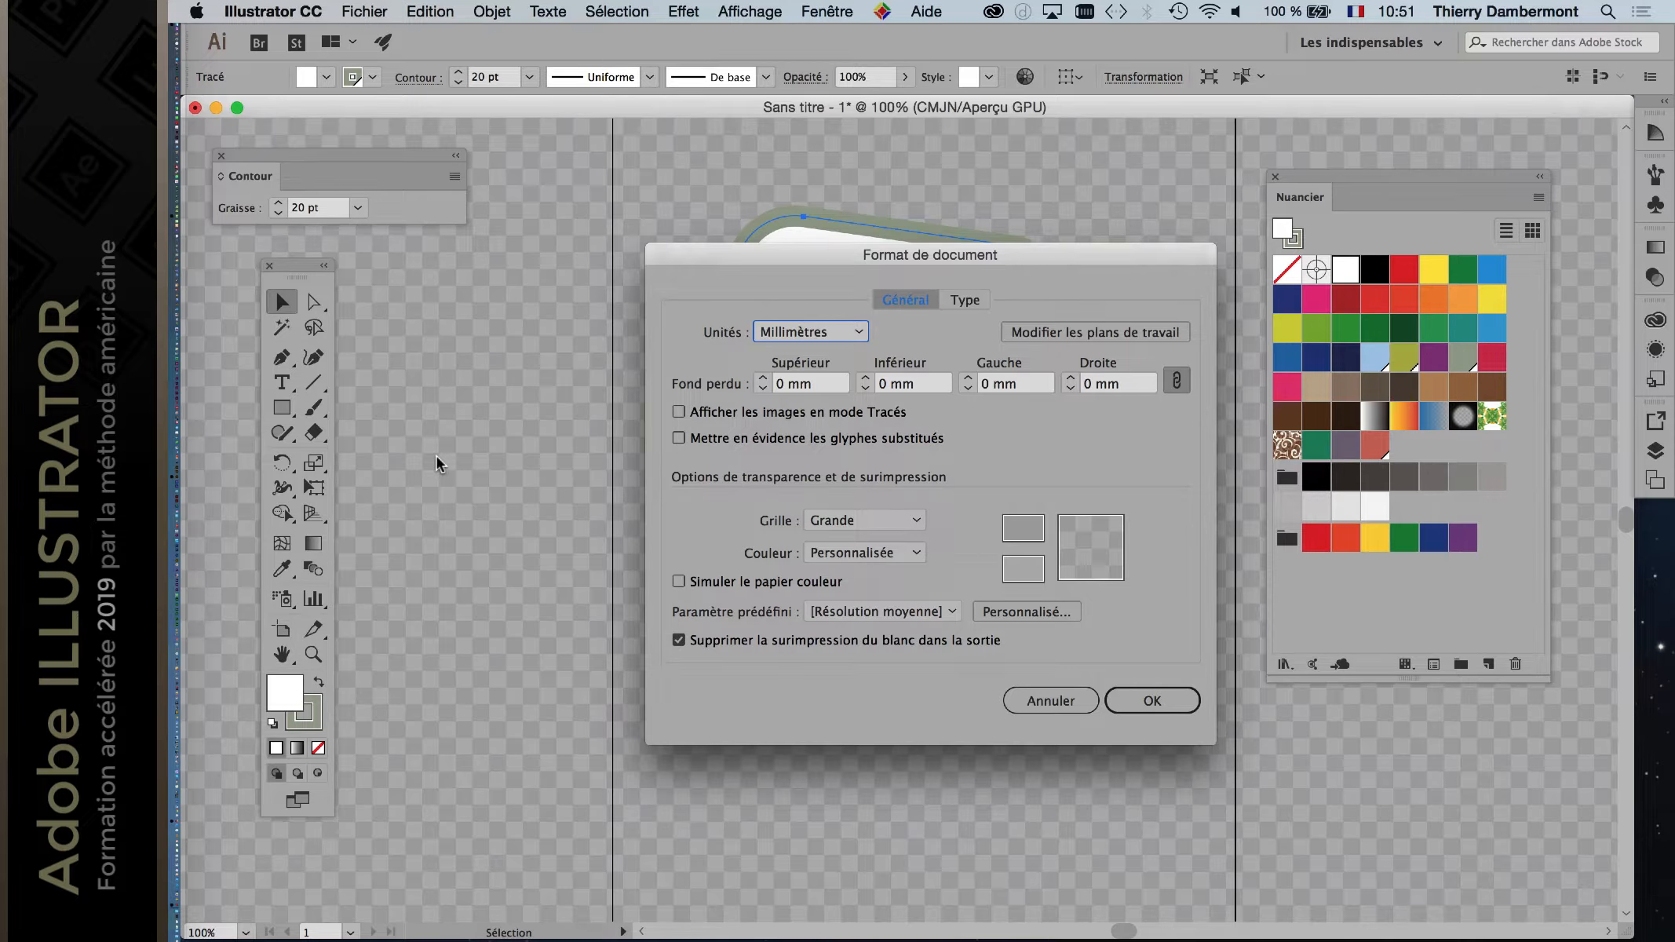
left_click(1017, 535)
left_click_drag(824, 624, 839, 623)
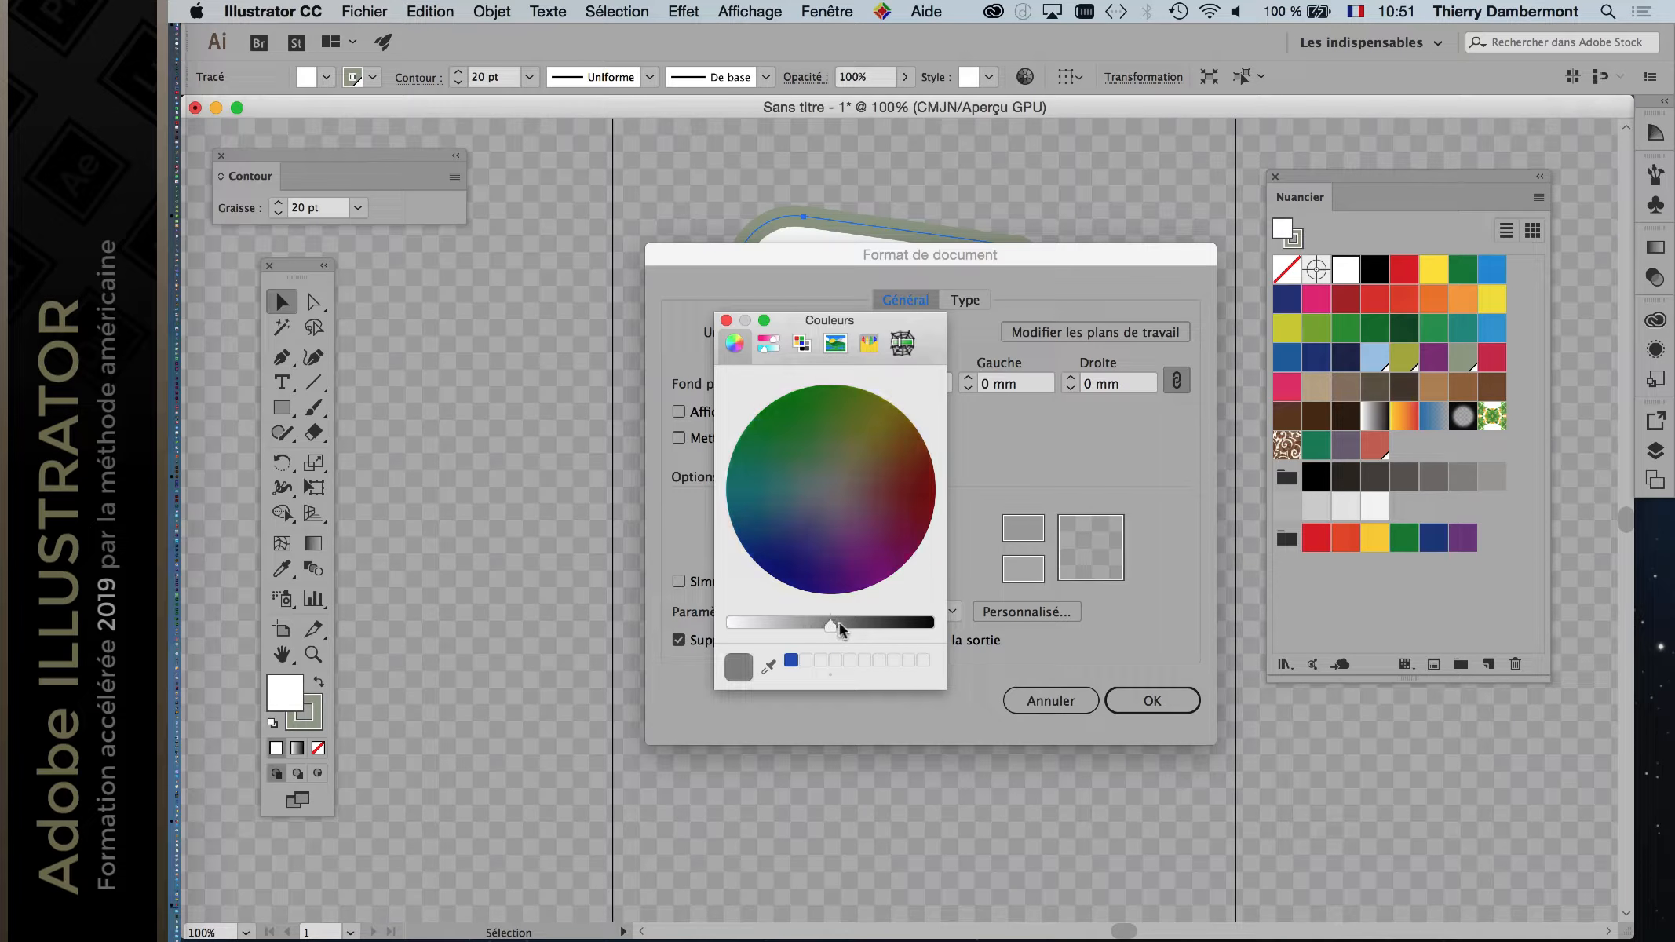
left_click(726, 319)
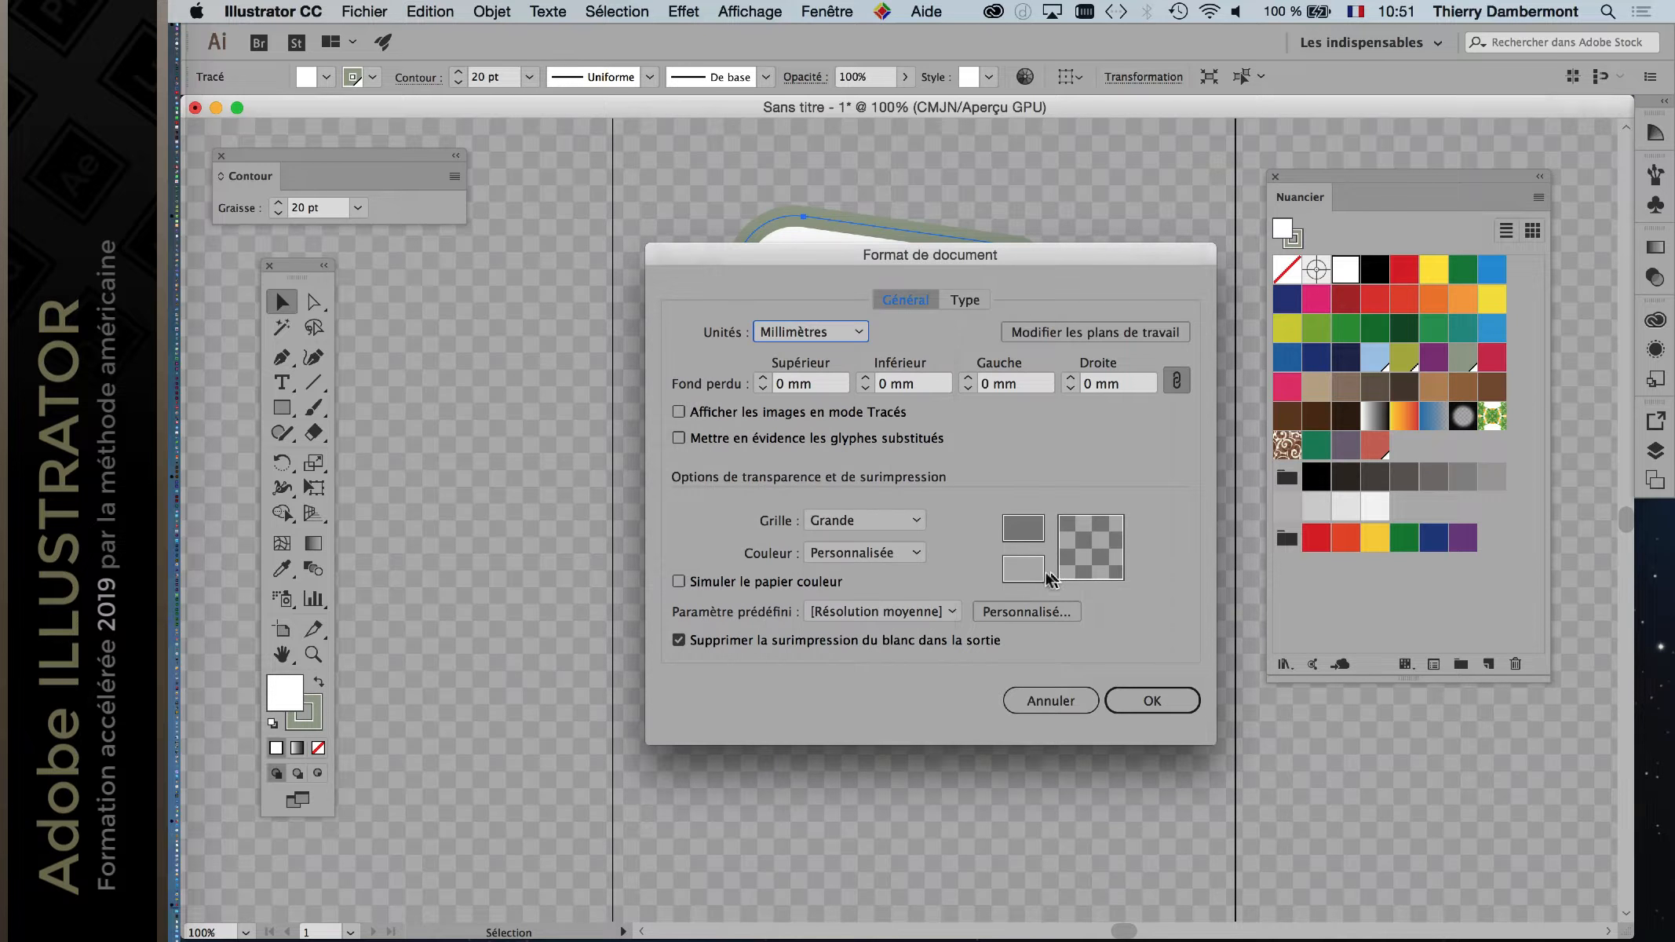
Step: Darken the second transparency grid colour to a grey just lighter than the first and apply the settings
left_click(1036, 575)
left_click_drag(796, 625, 812, 628)
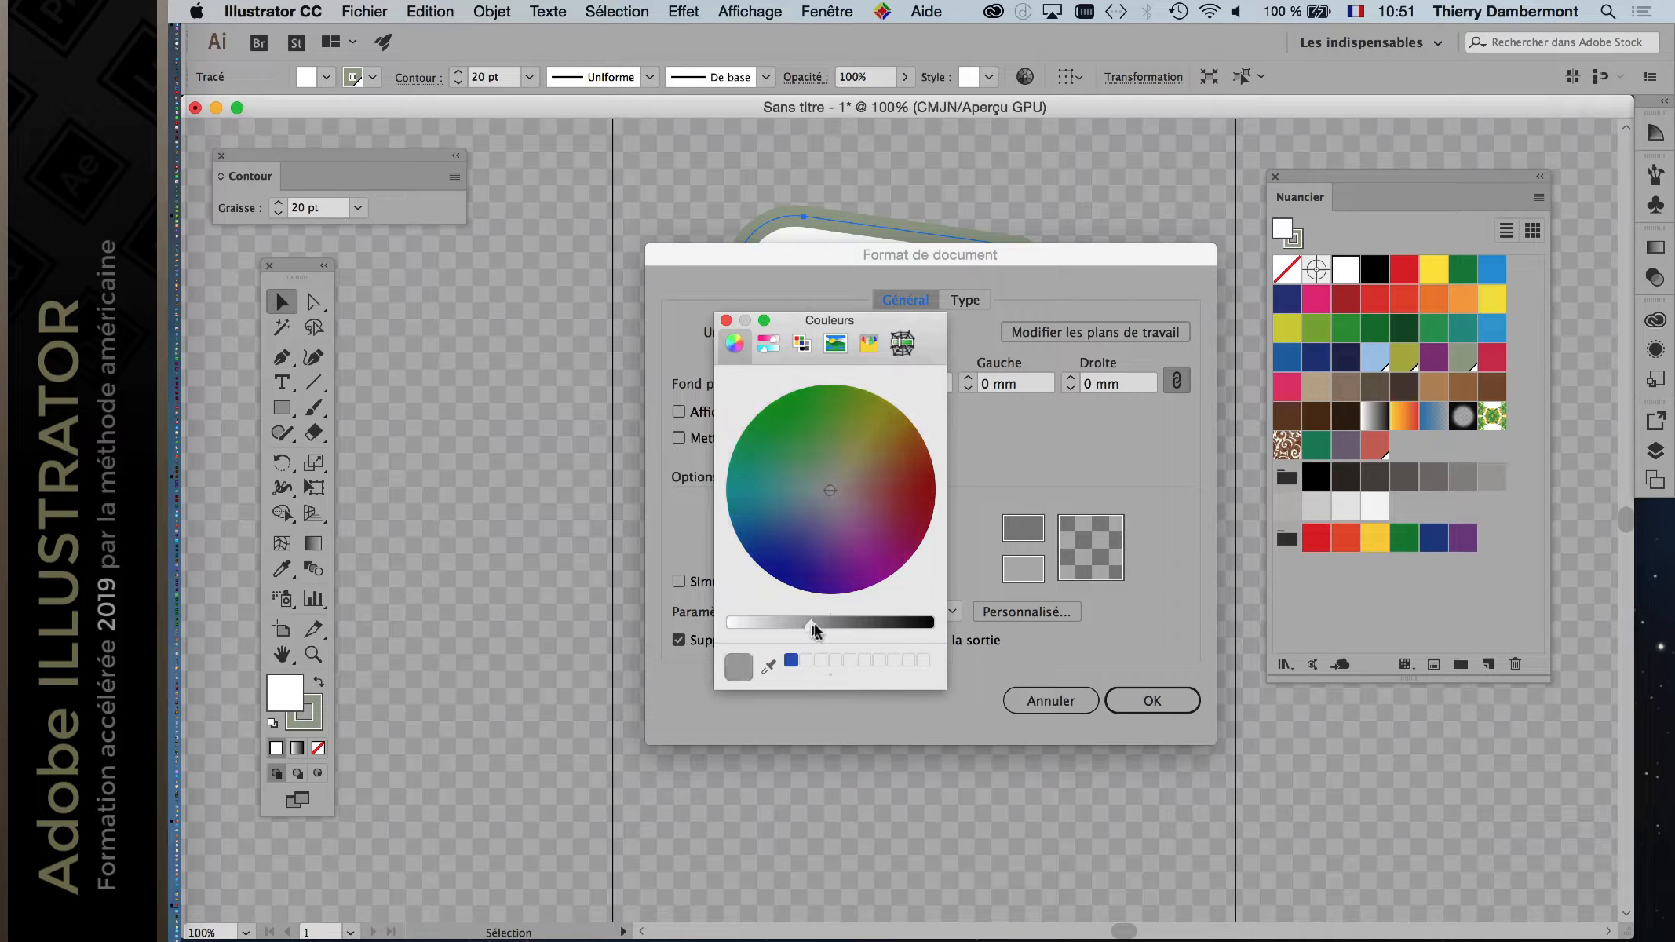
left_click(726, 320)
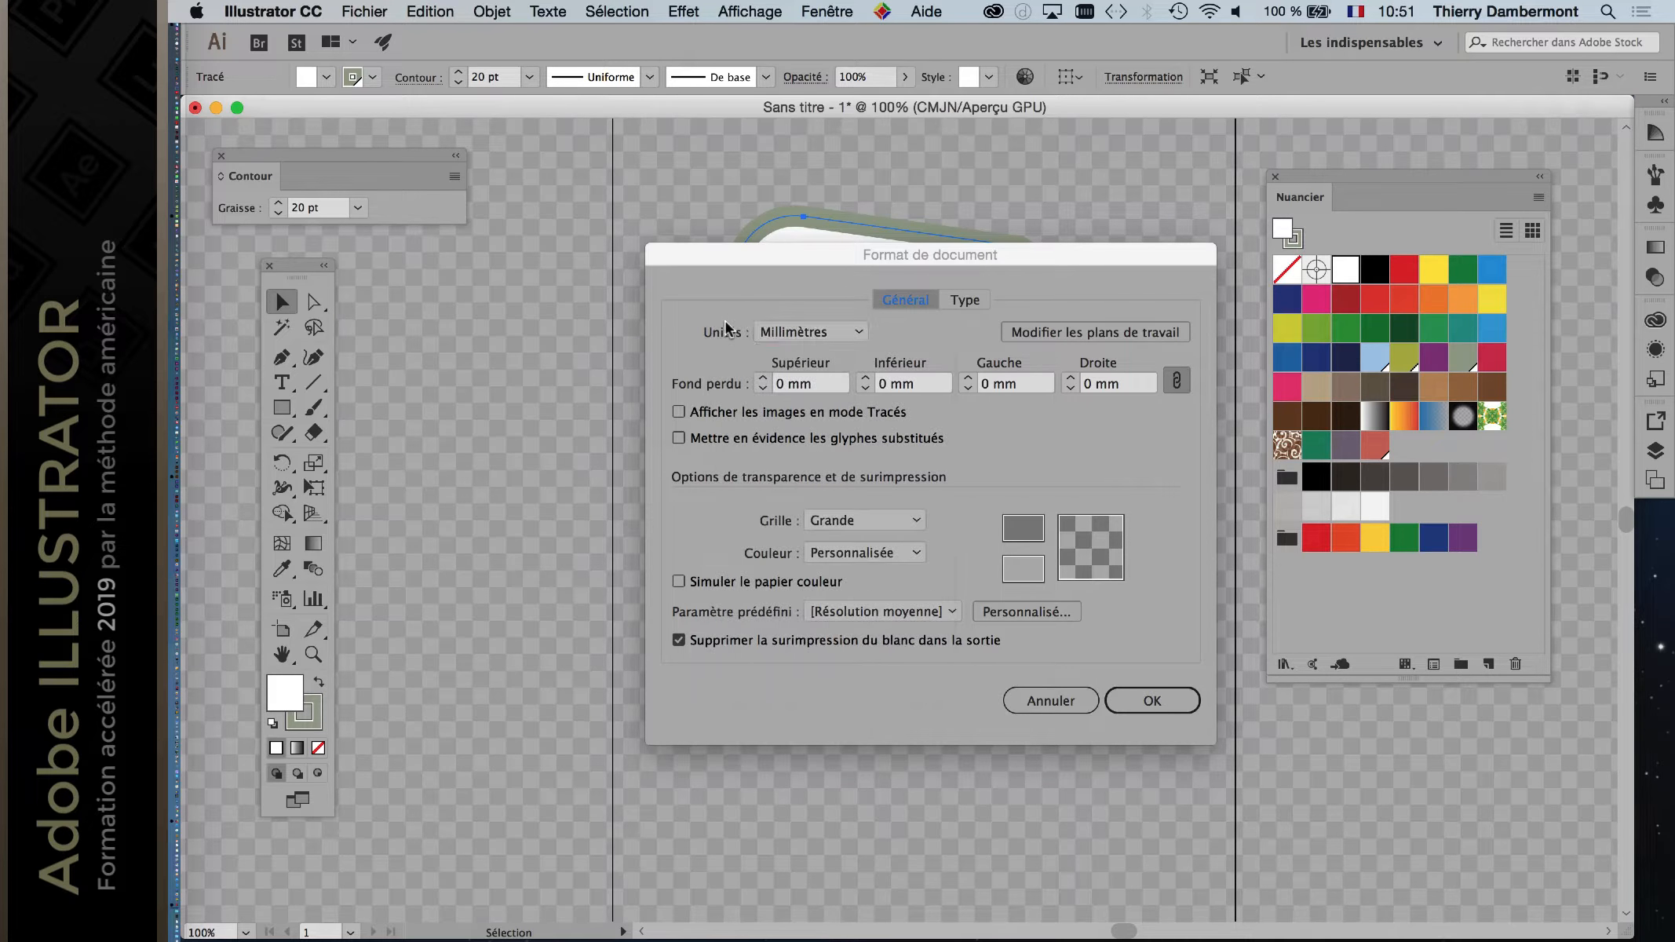
left_click(1024, 569)
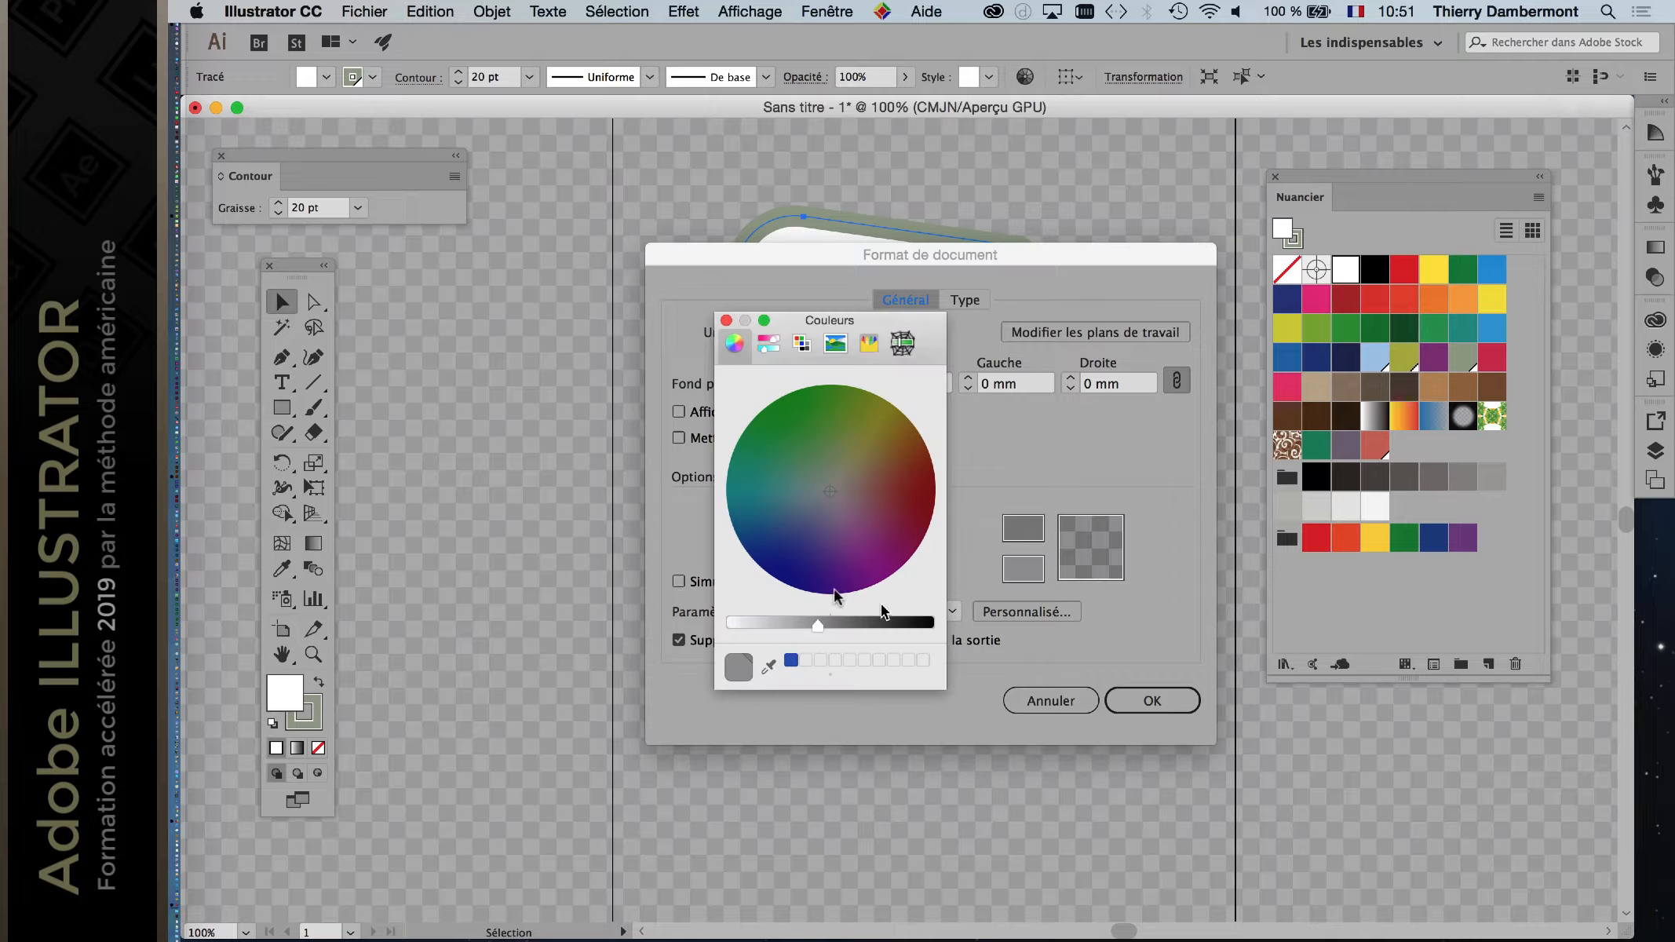
left_click_drag(817, 626, 824, 626)
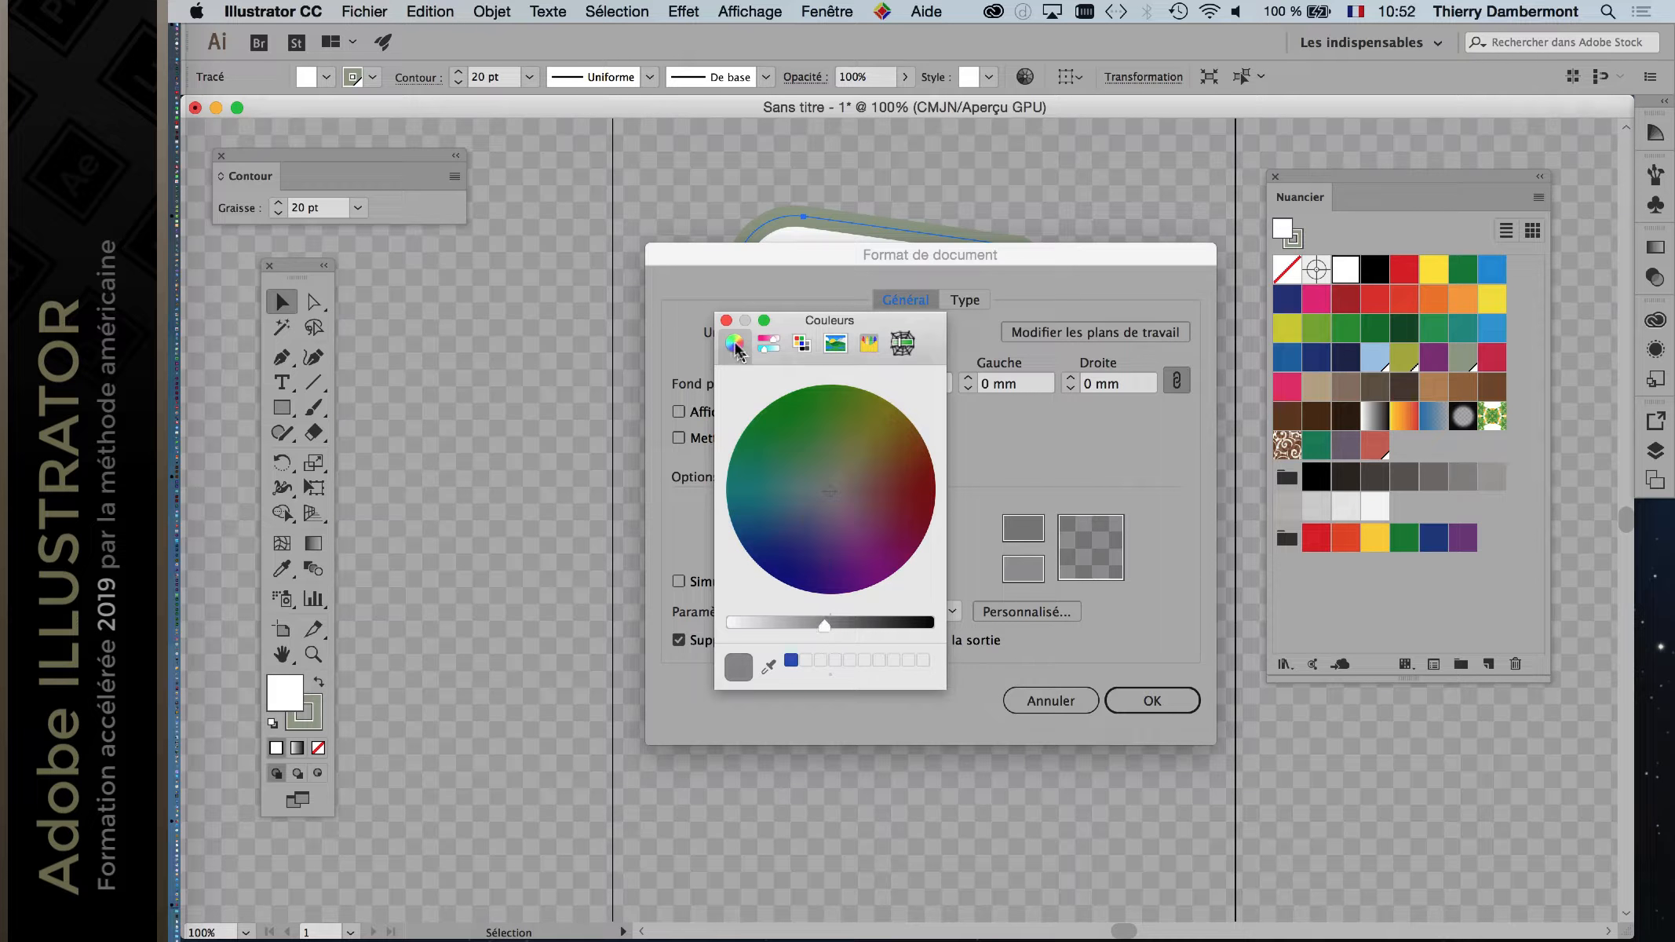
left_click(726, 320)
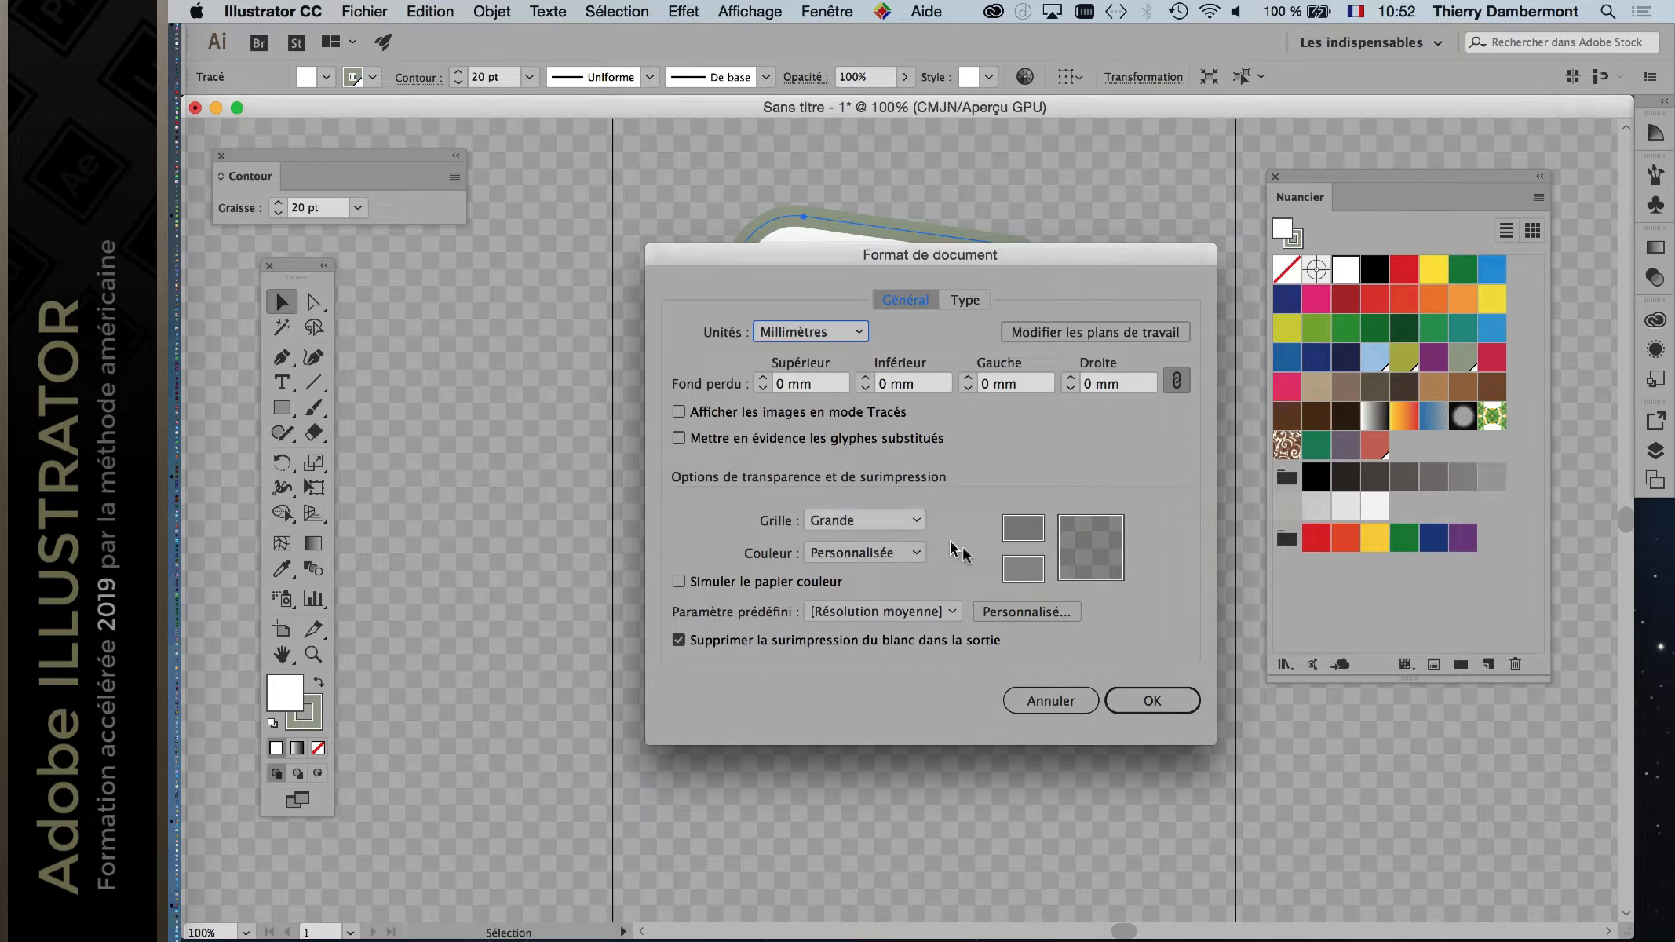
left_click(1024, 570)
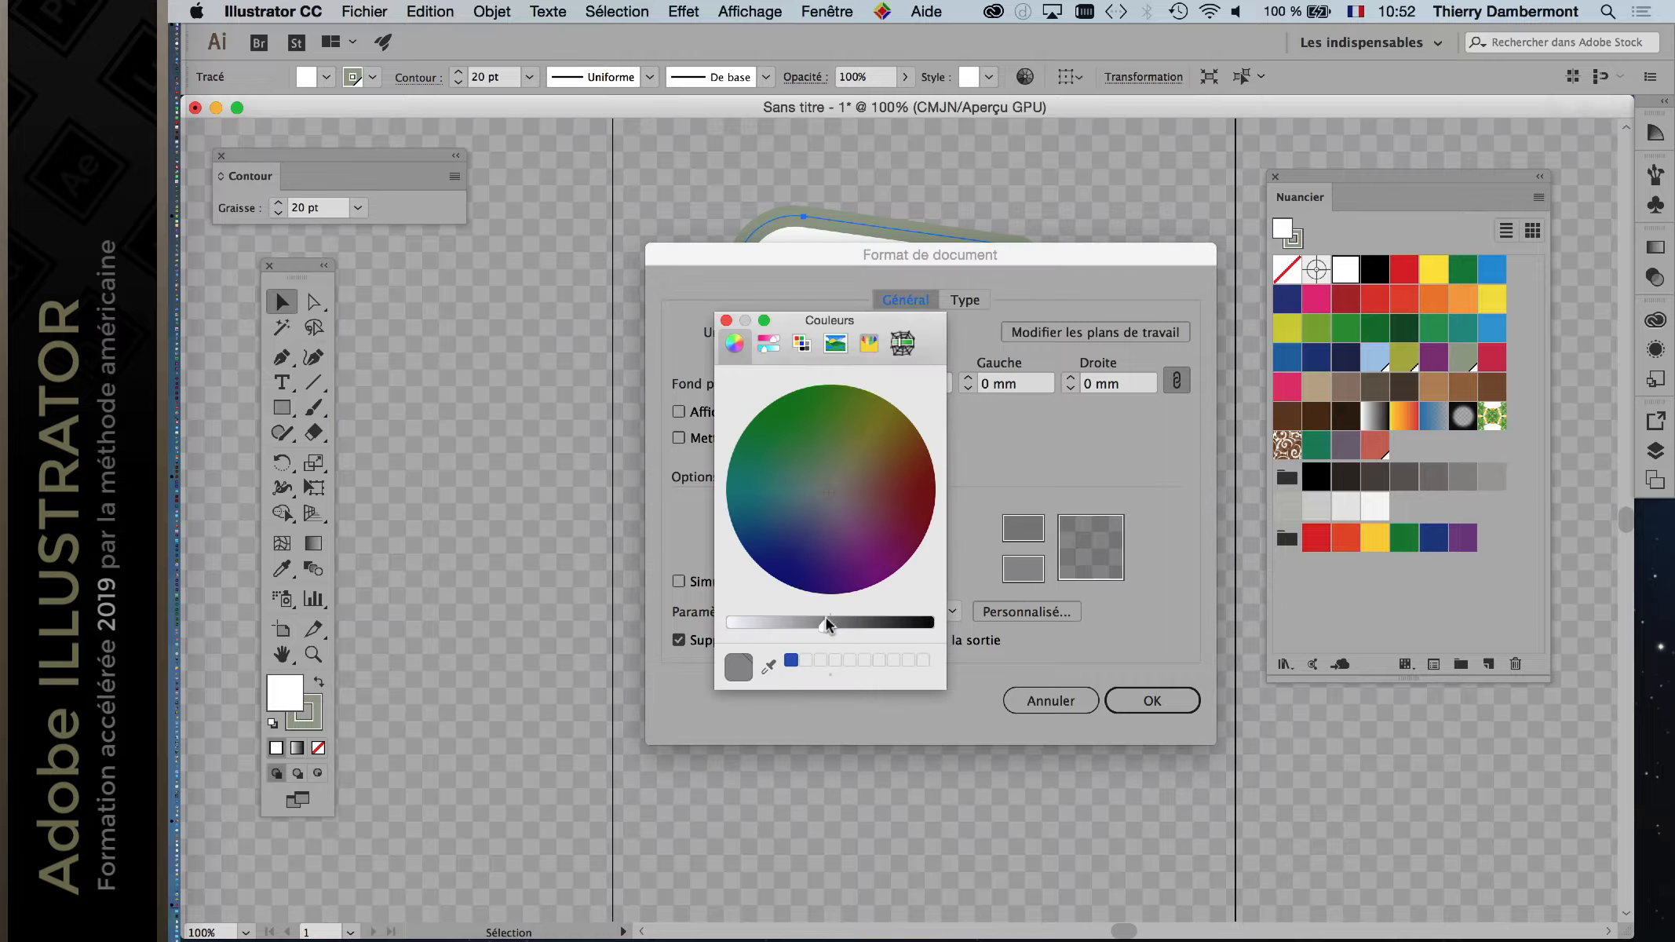
left_click(726, 320)
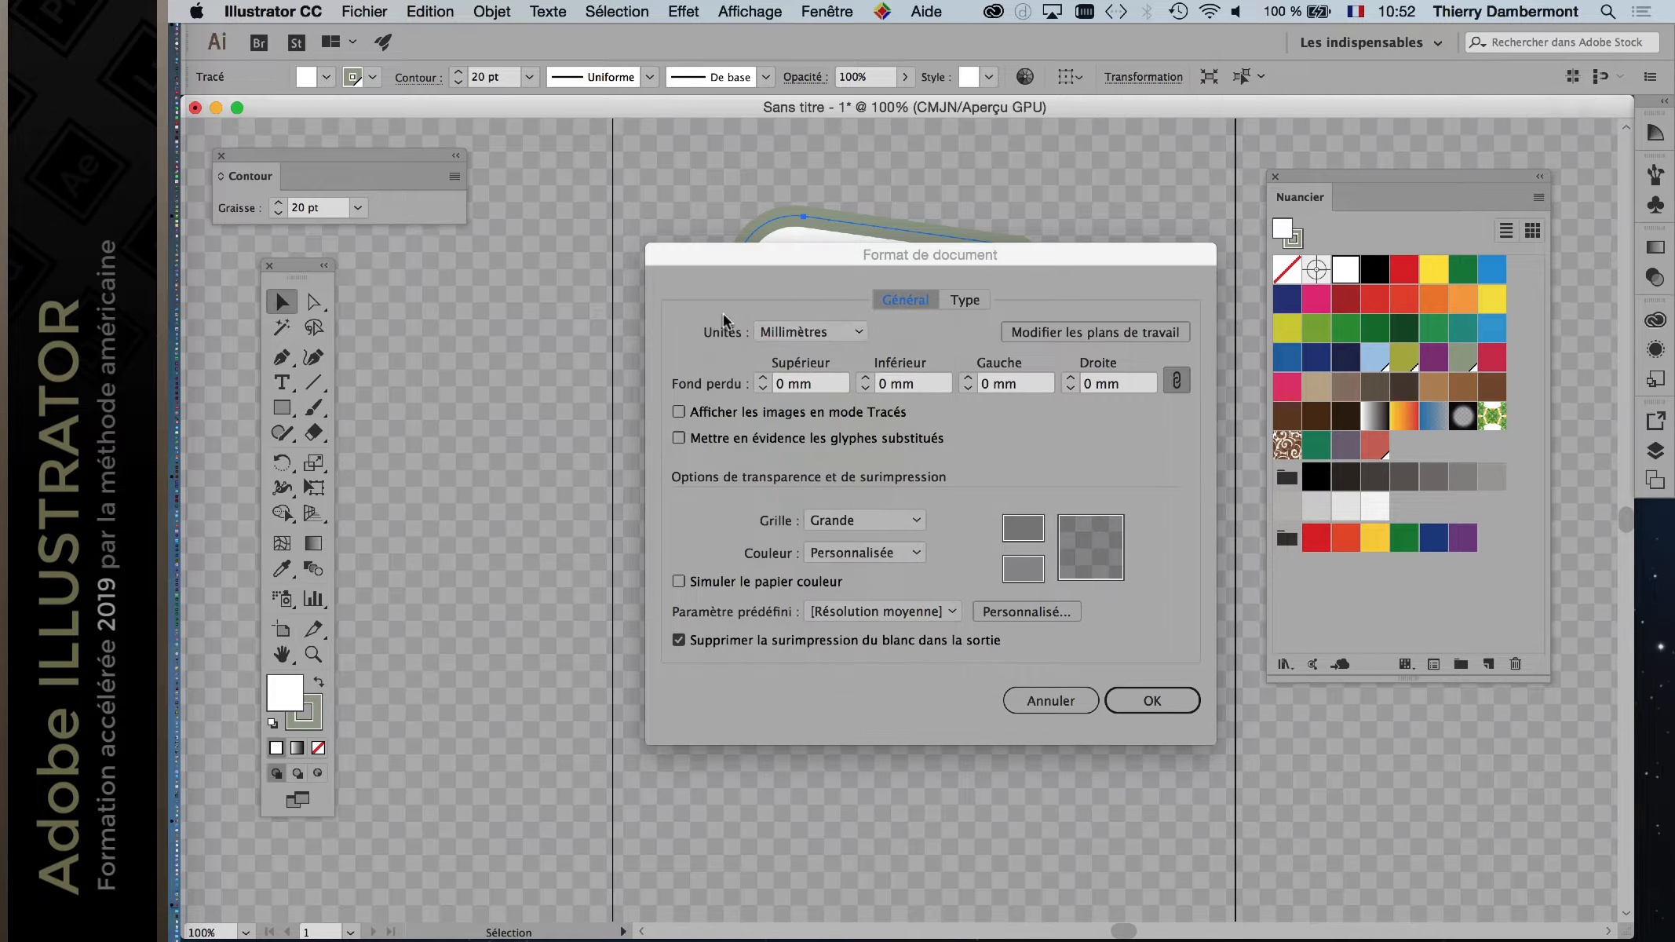
left_click(1152, 700)
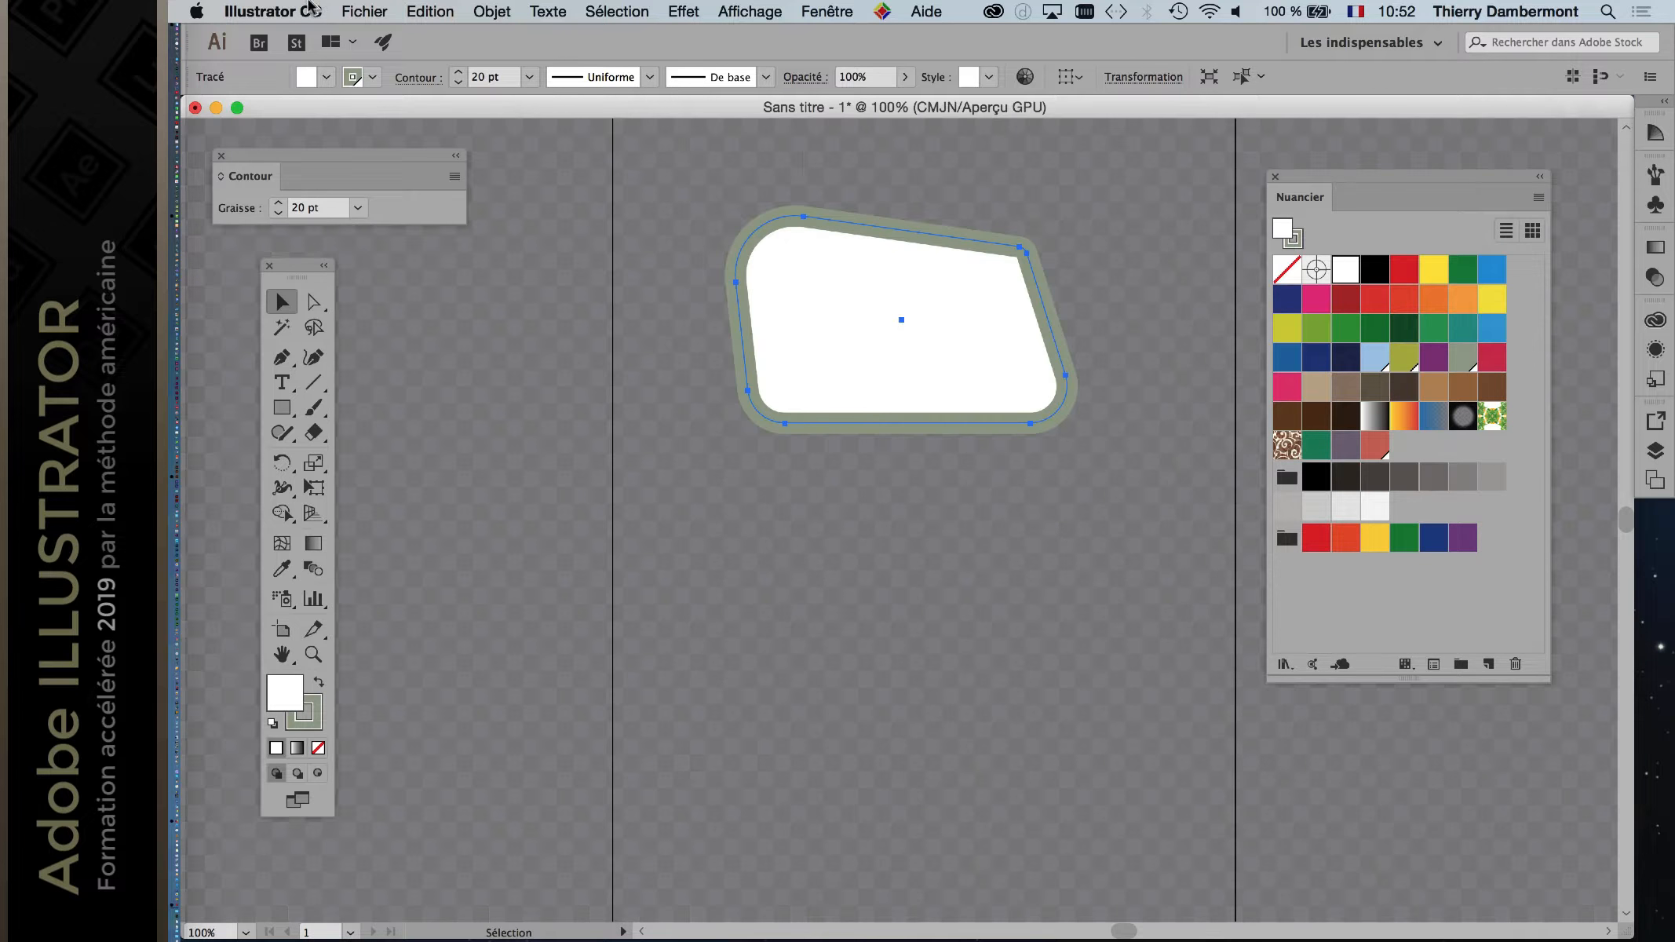
Step: Review the document profiles offered when creating a new document, and leave without creating one
left_click(364, 11)
left_click(371, 36)
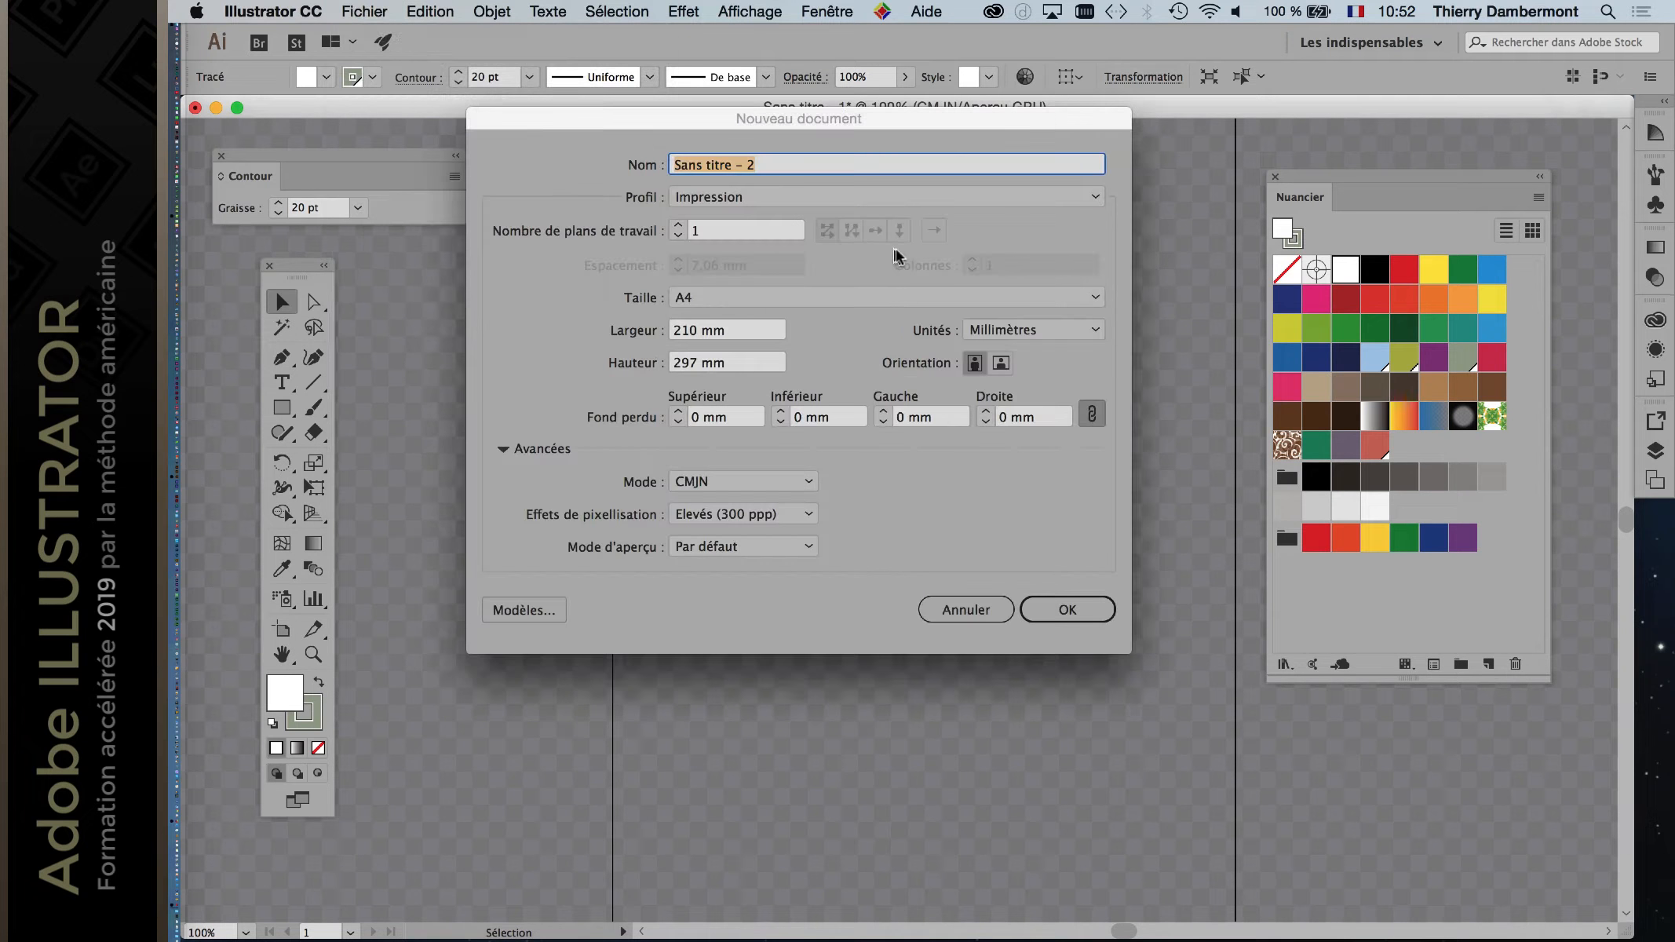
left_click(812, 198)
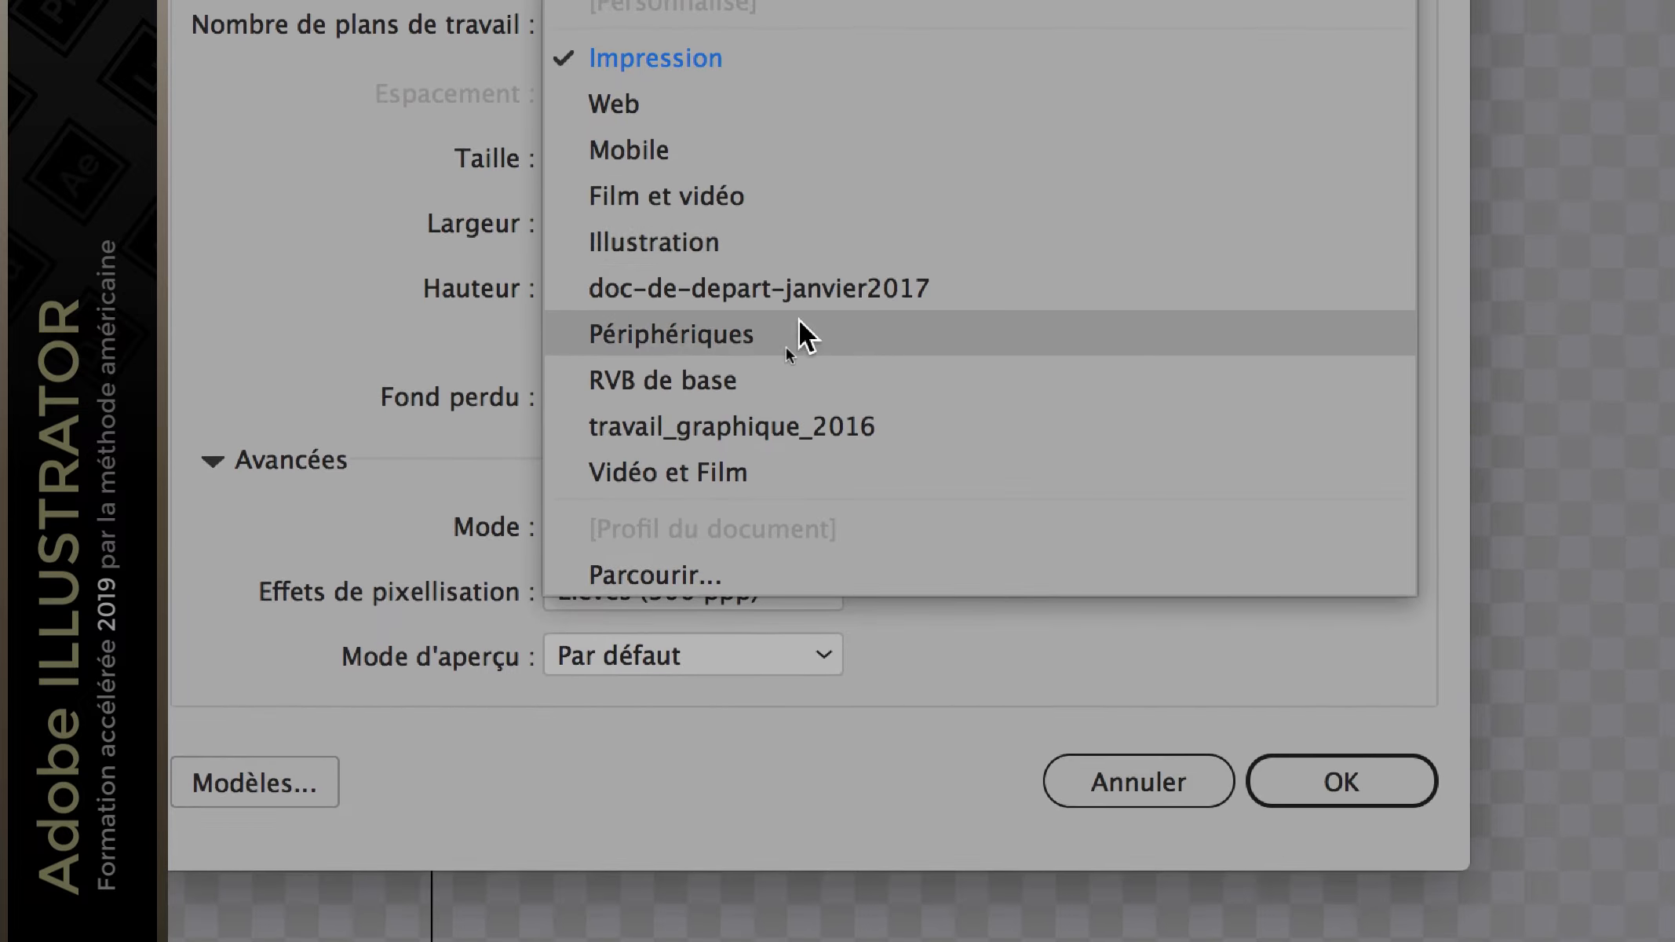
left_click(789, 205)
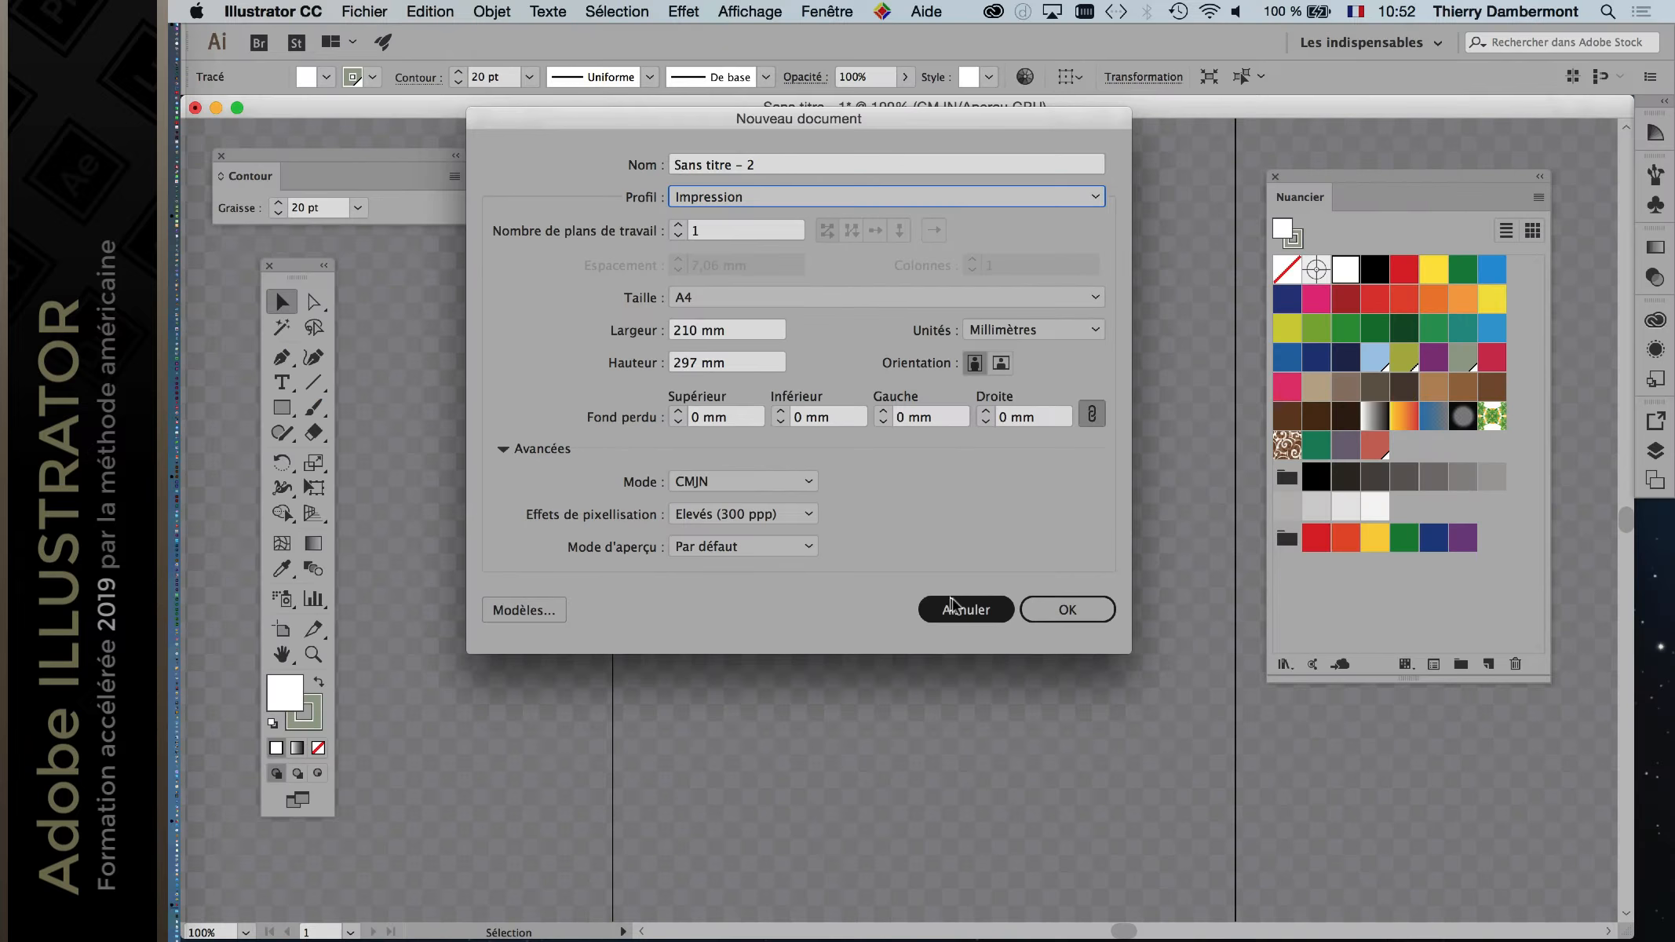
left_click(970, 606)
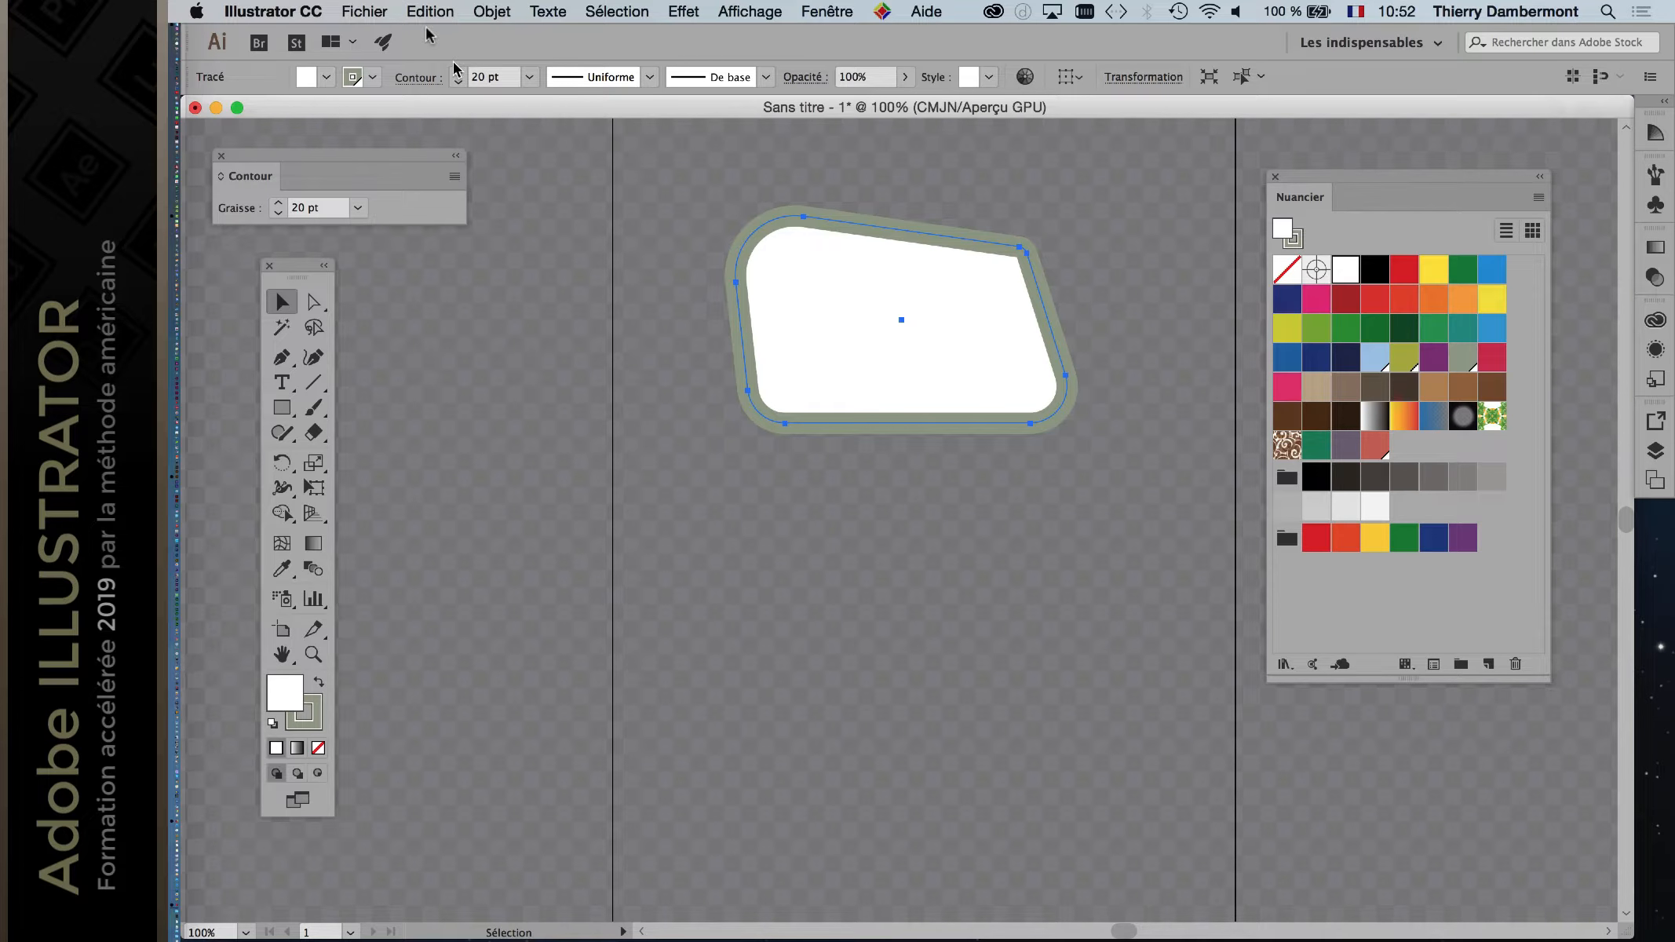
Step: Review the file formats offered when saving the document under a new name, and leave without saving
left_click(383, 10)
left_click(439, 189)
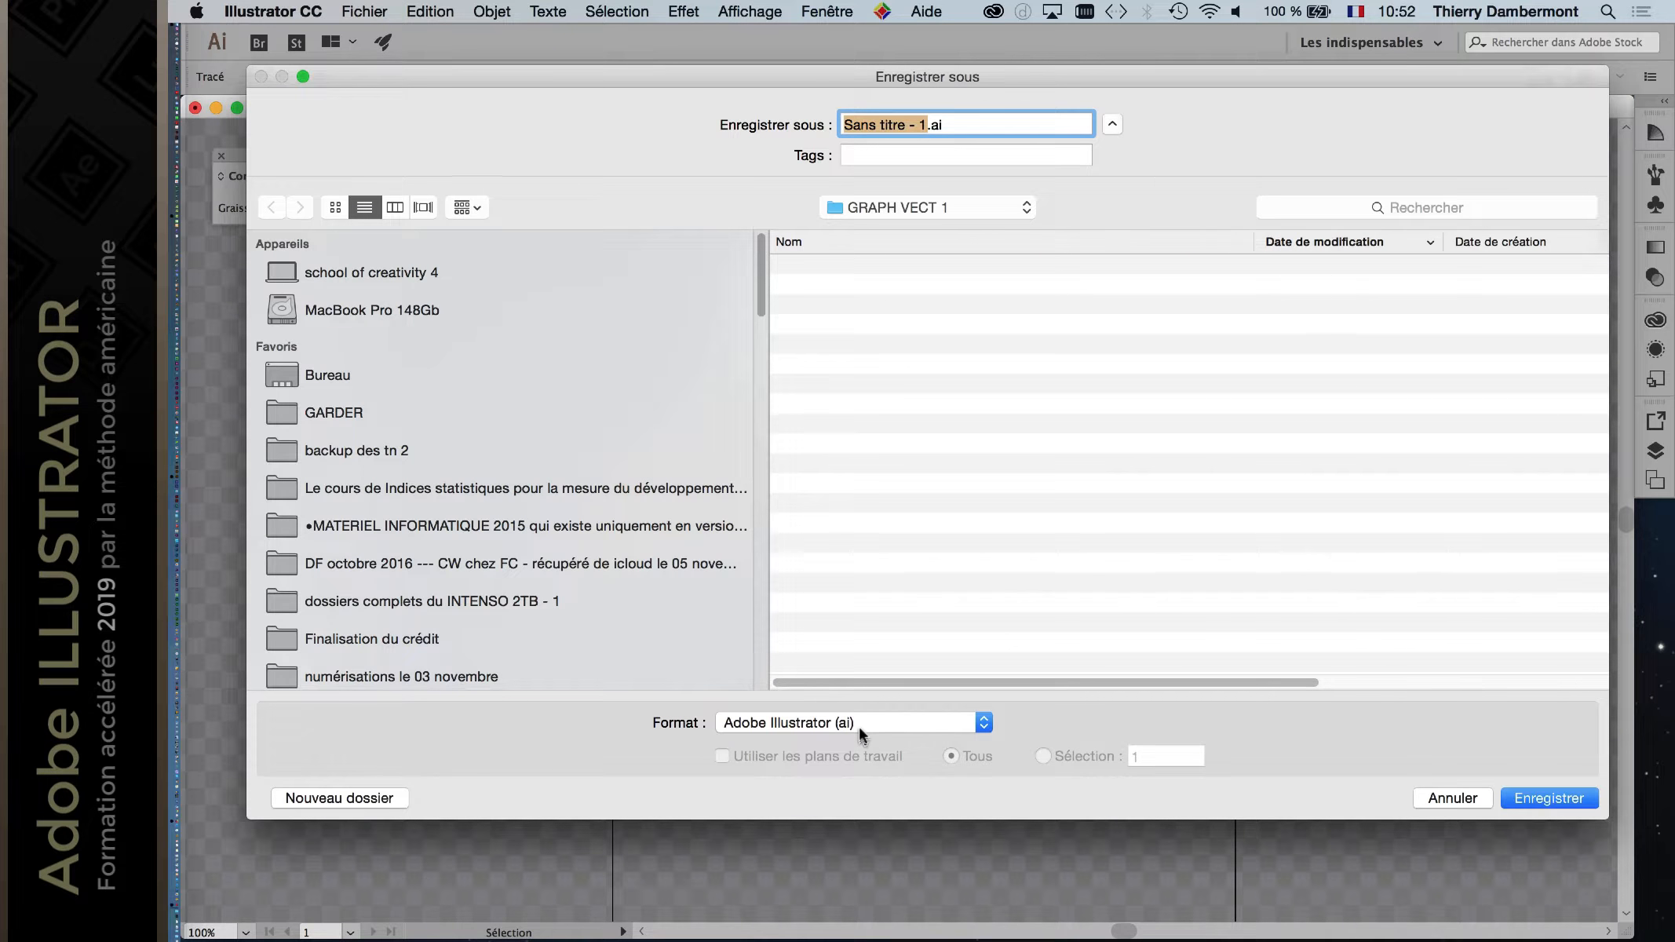
left_click(859, 722)
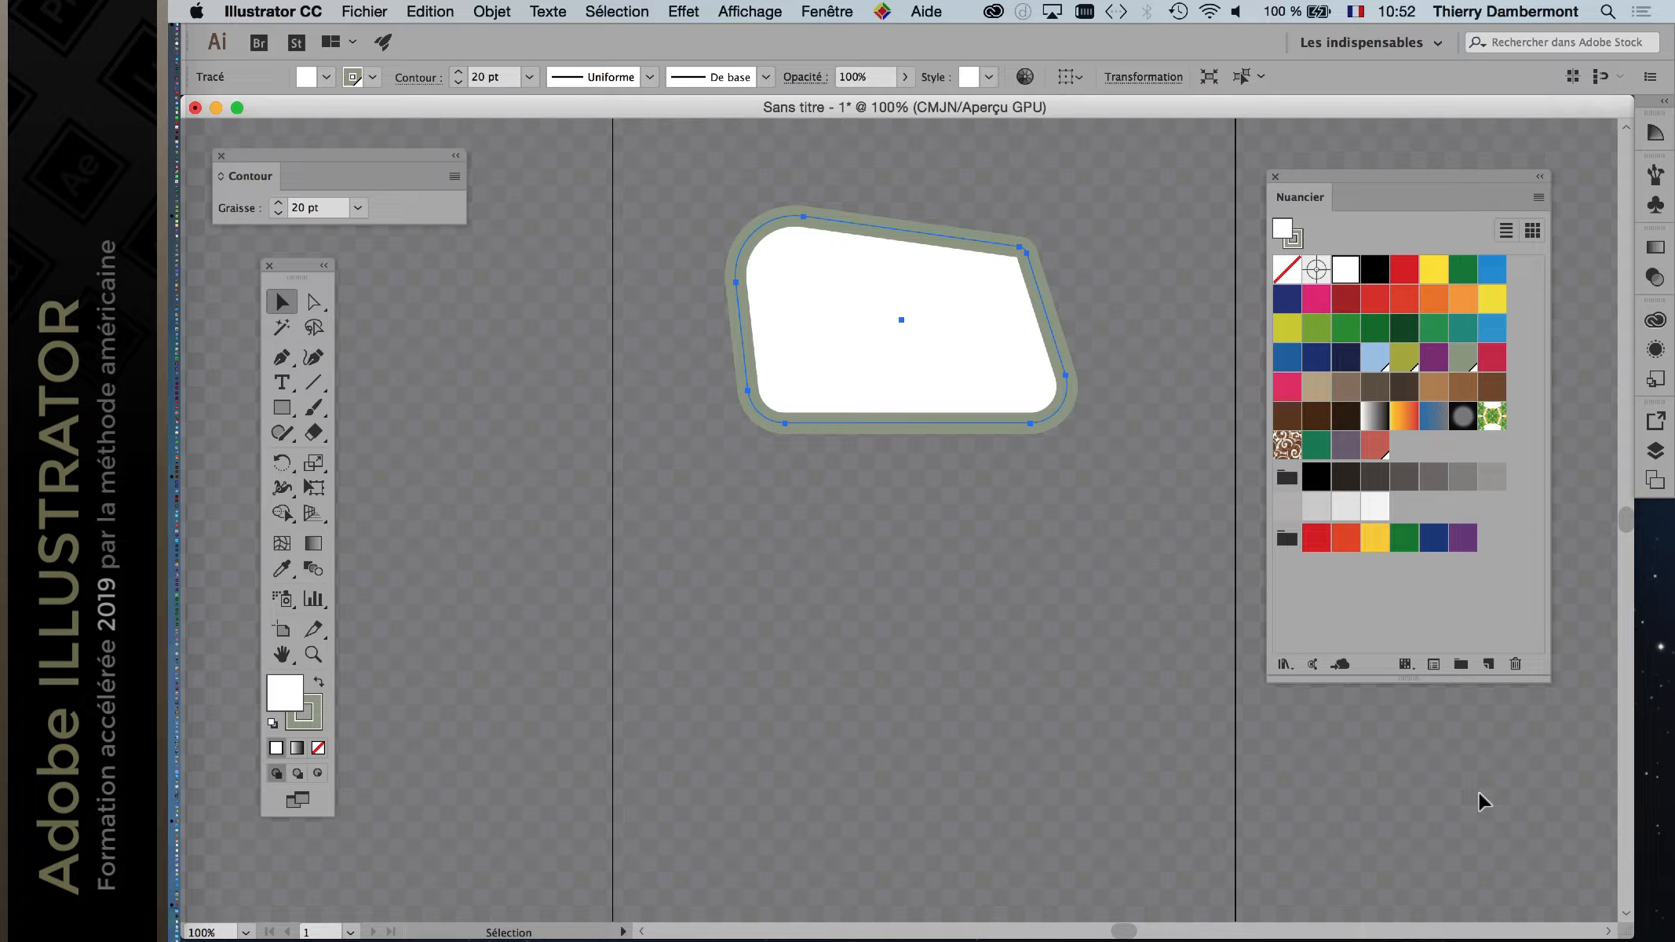
Step: In the document's format settings, darken the first transparency grid colour to a dark grey
left_click(364, 11)
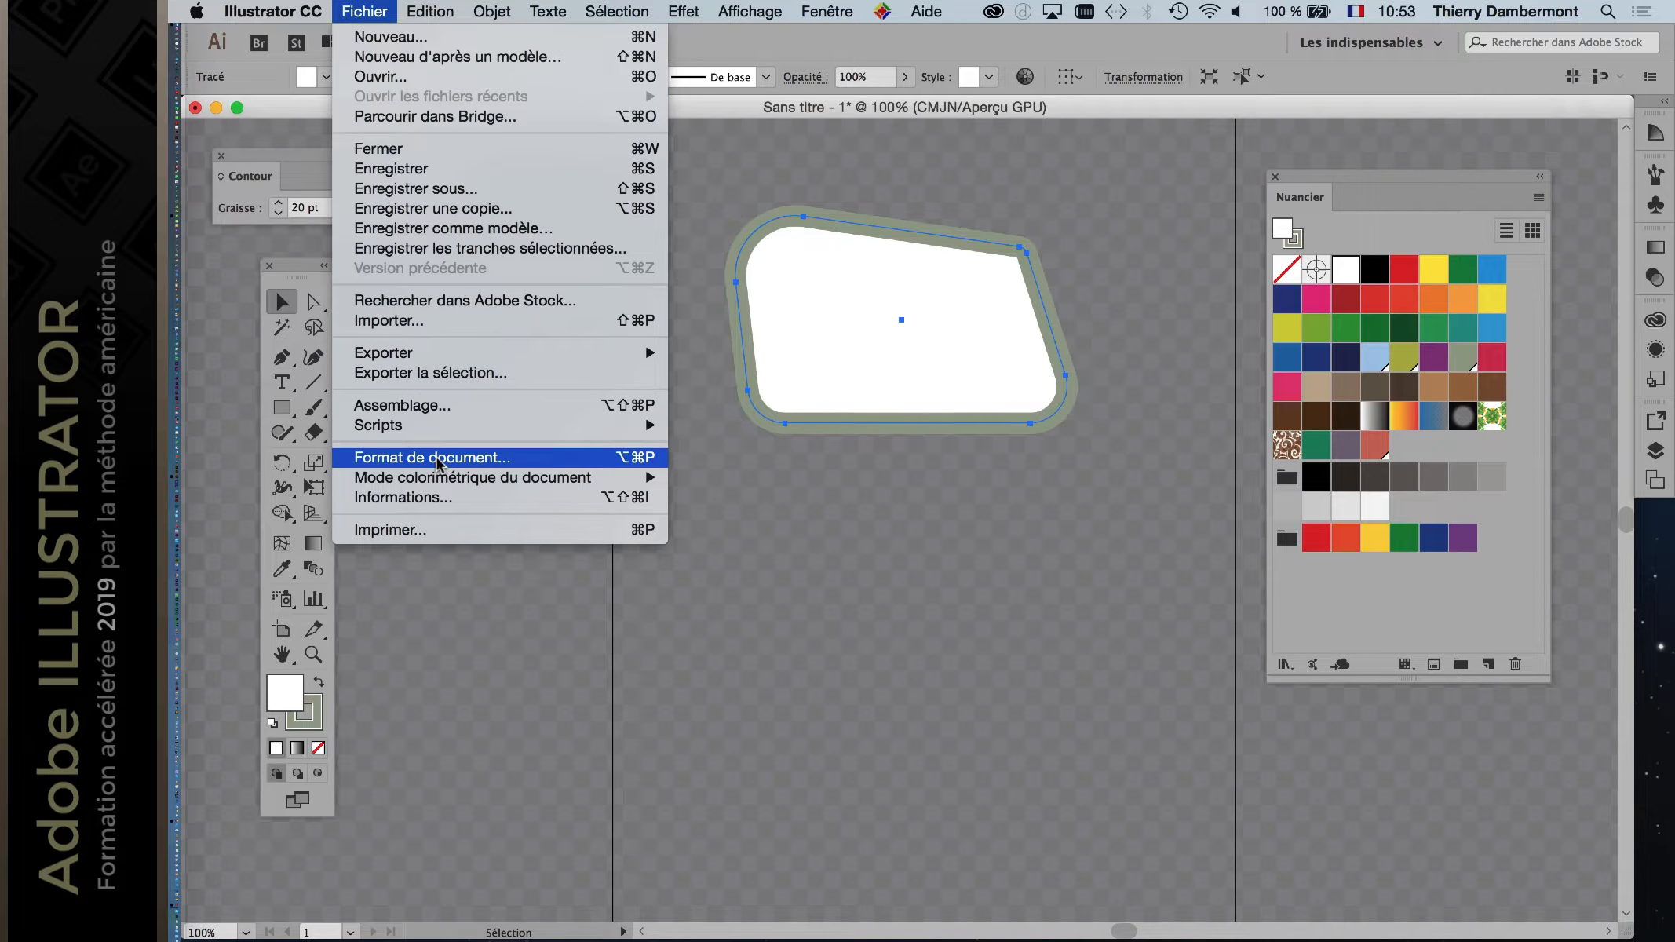
left_click(479, 459)
left_click(1022, 528)
left_click_drag(831, 621, 862, 622)
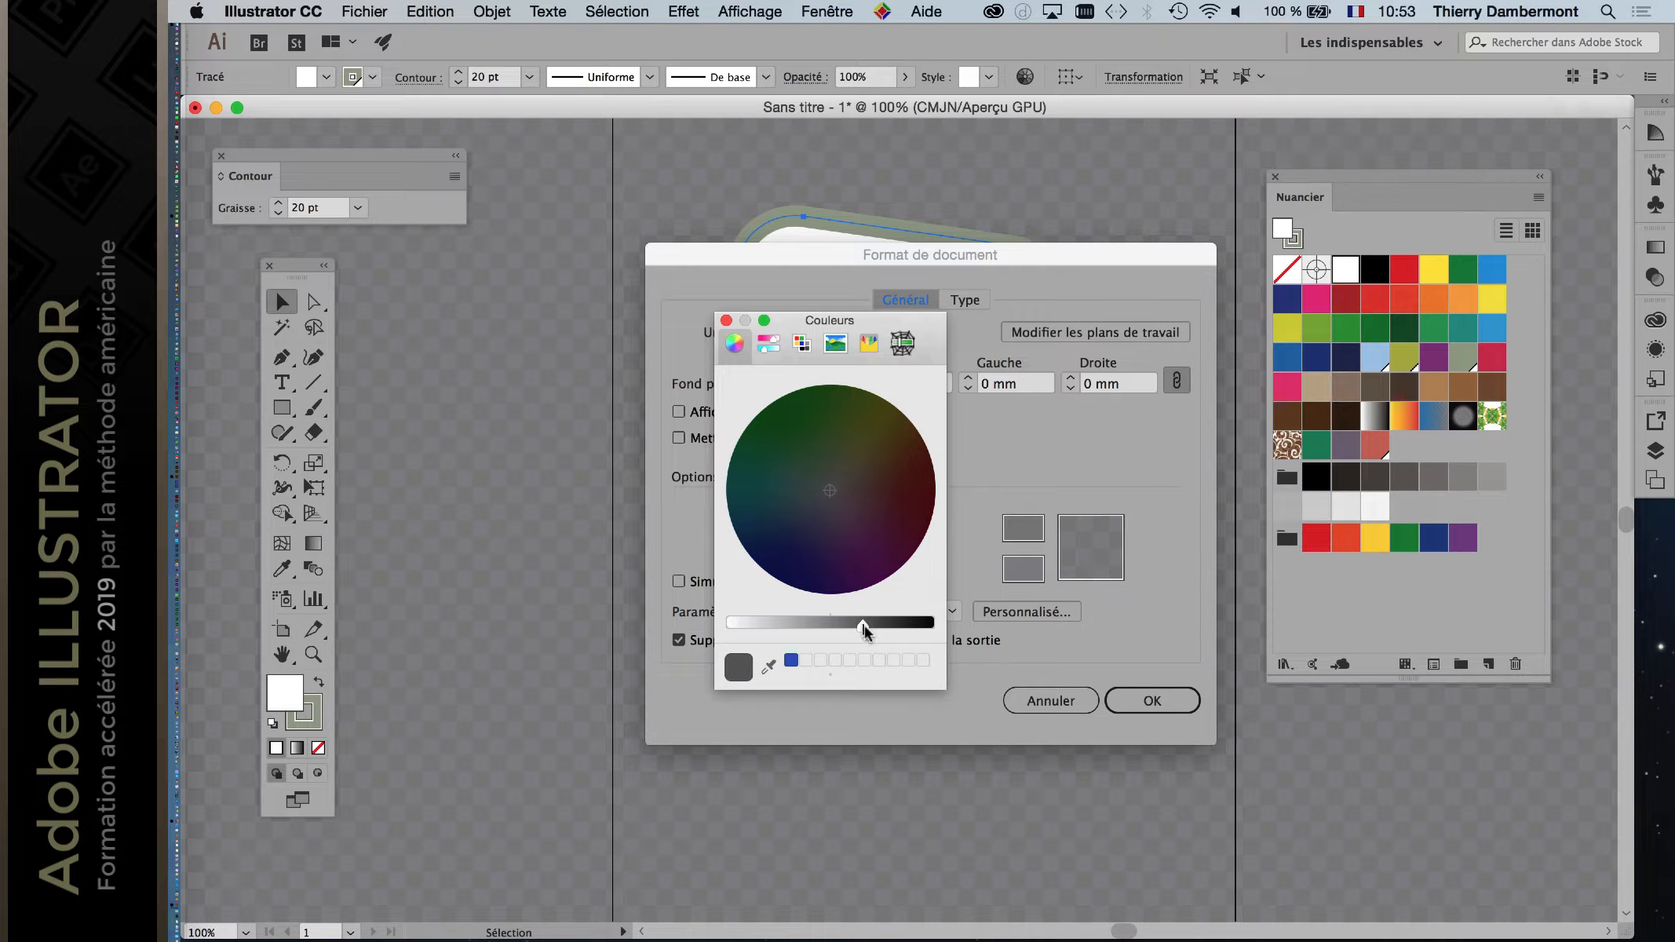
left_click(726, 321)
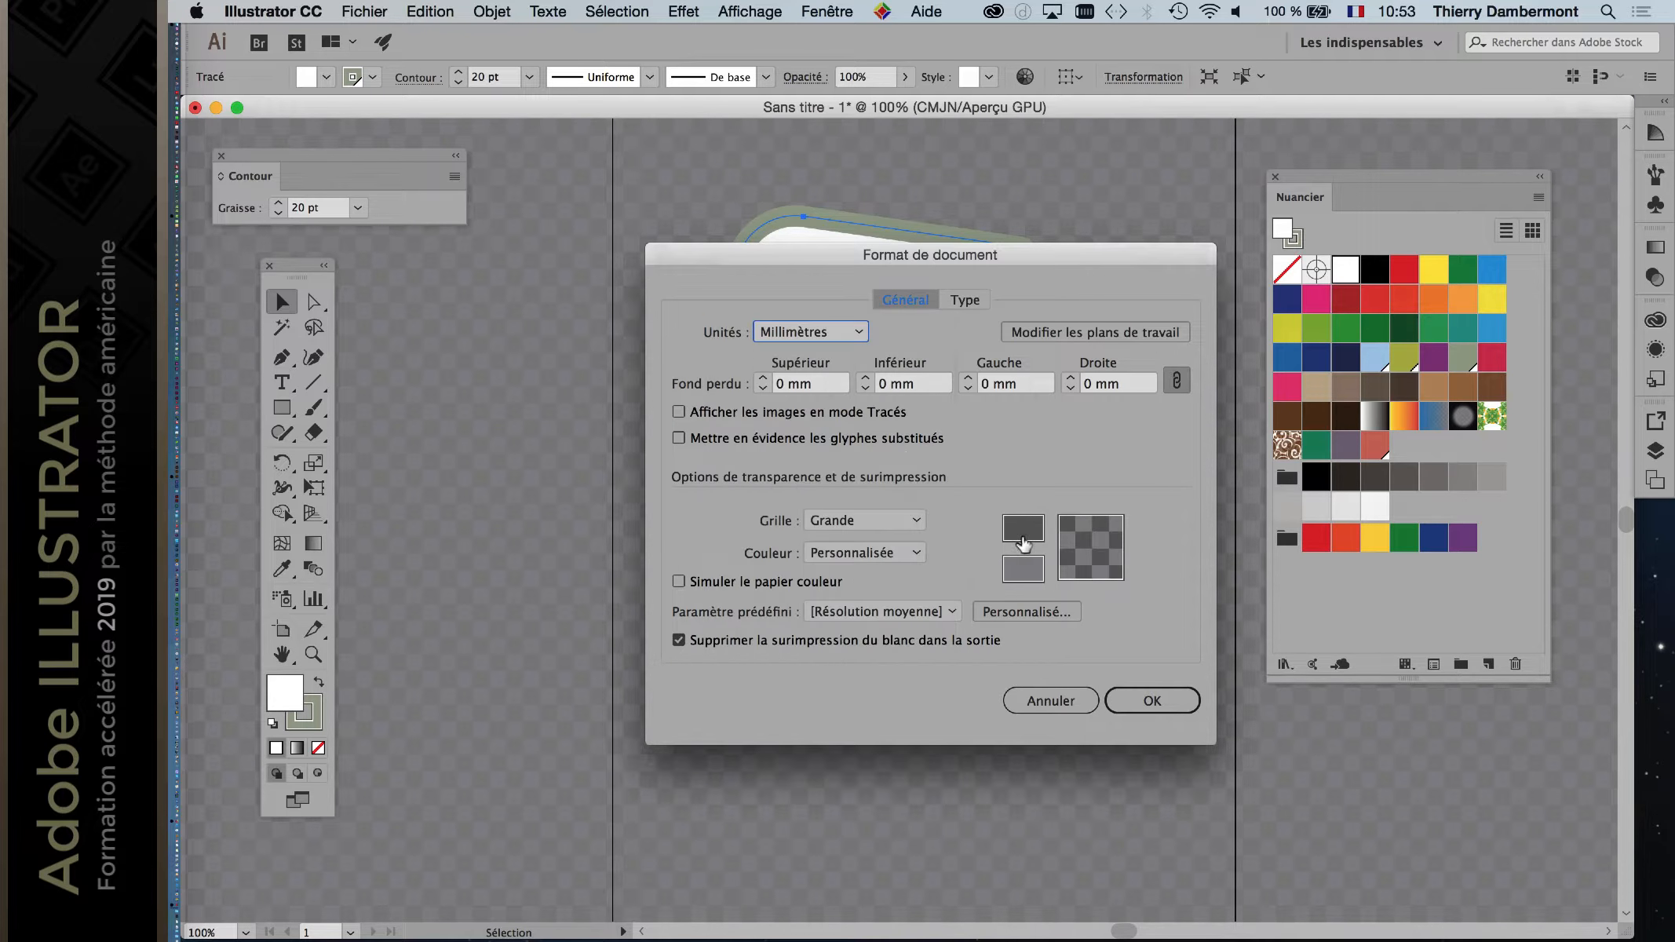
Step: Darken the second transparency grid colour to a dark grey close to the first one in the document setup
left_click(1020, 568)
left_click(854, 622)
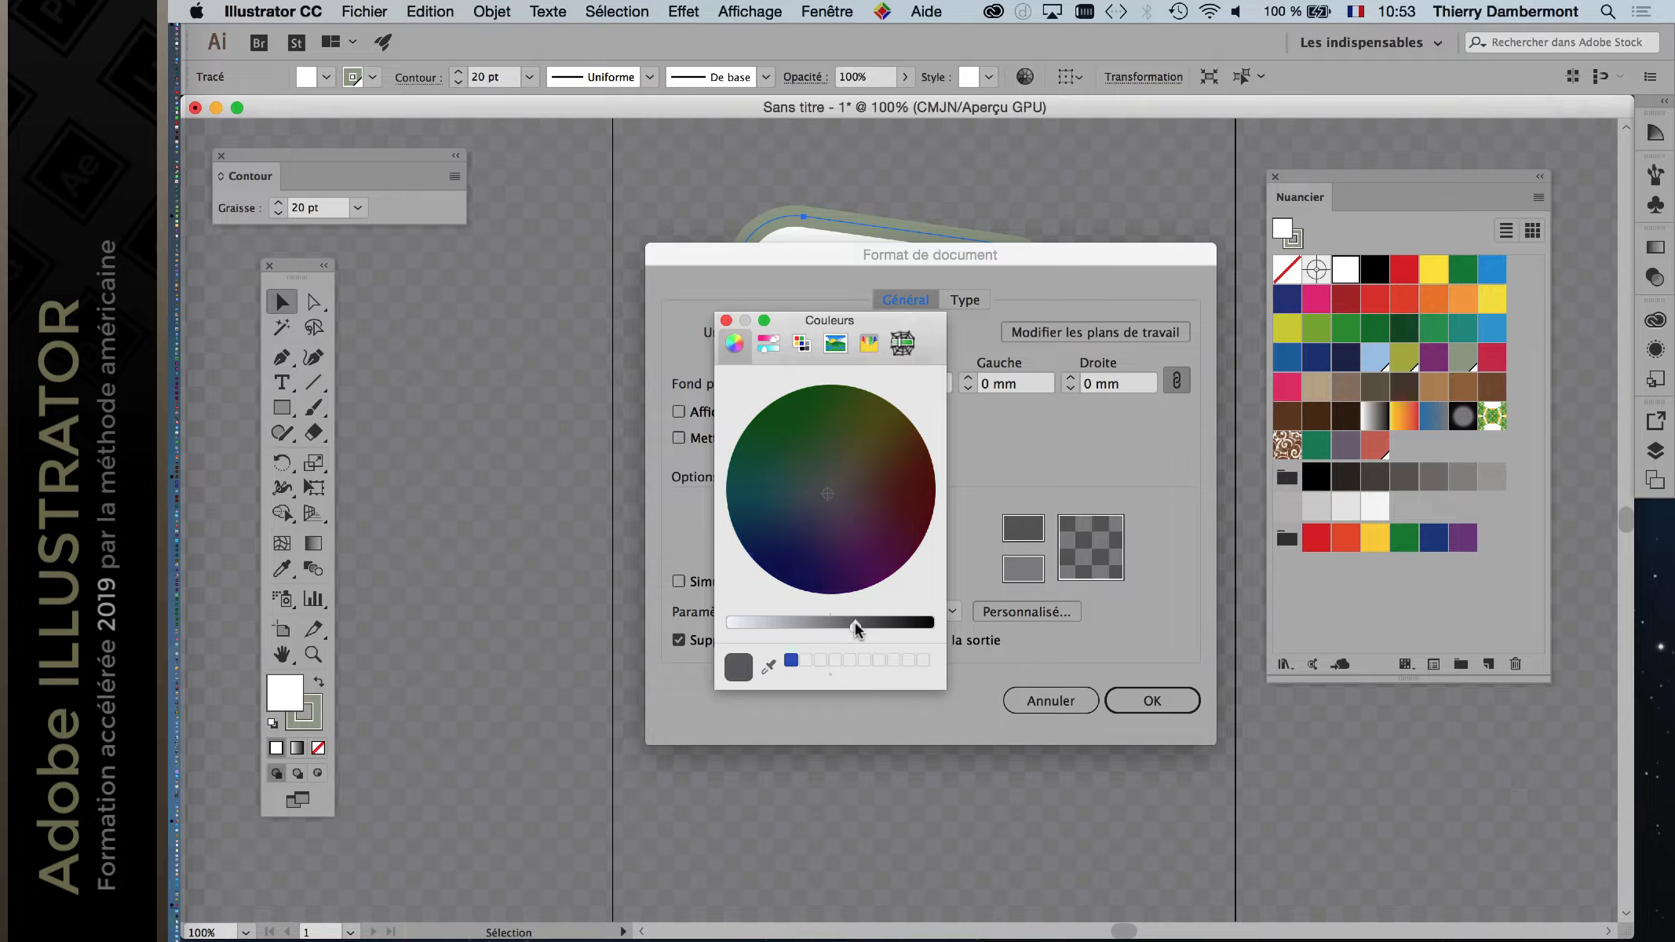
left_click(726, 321)
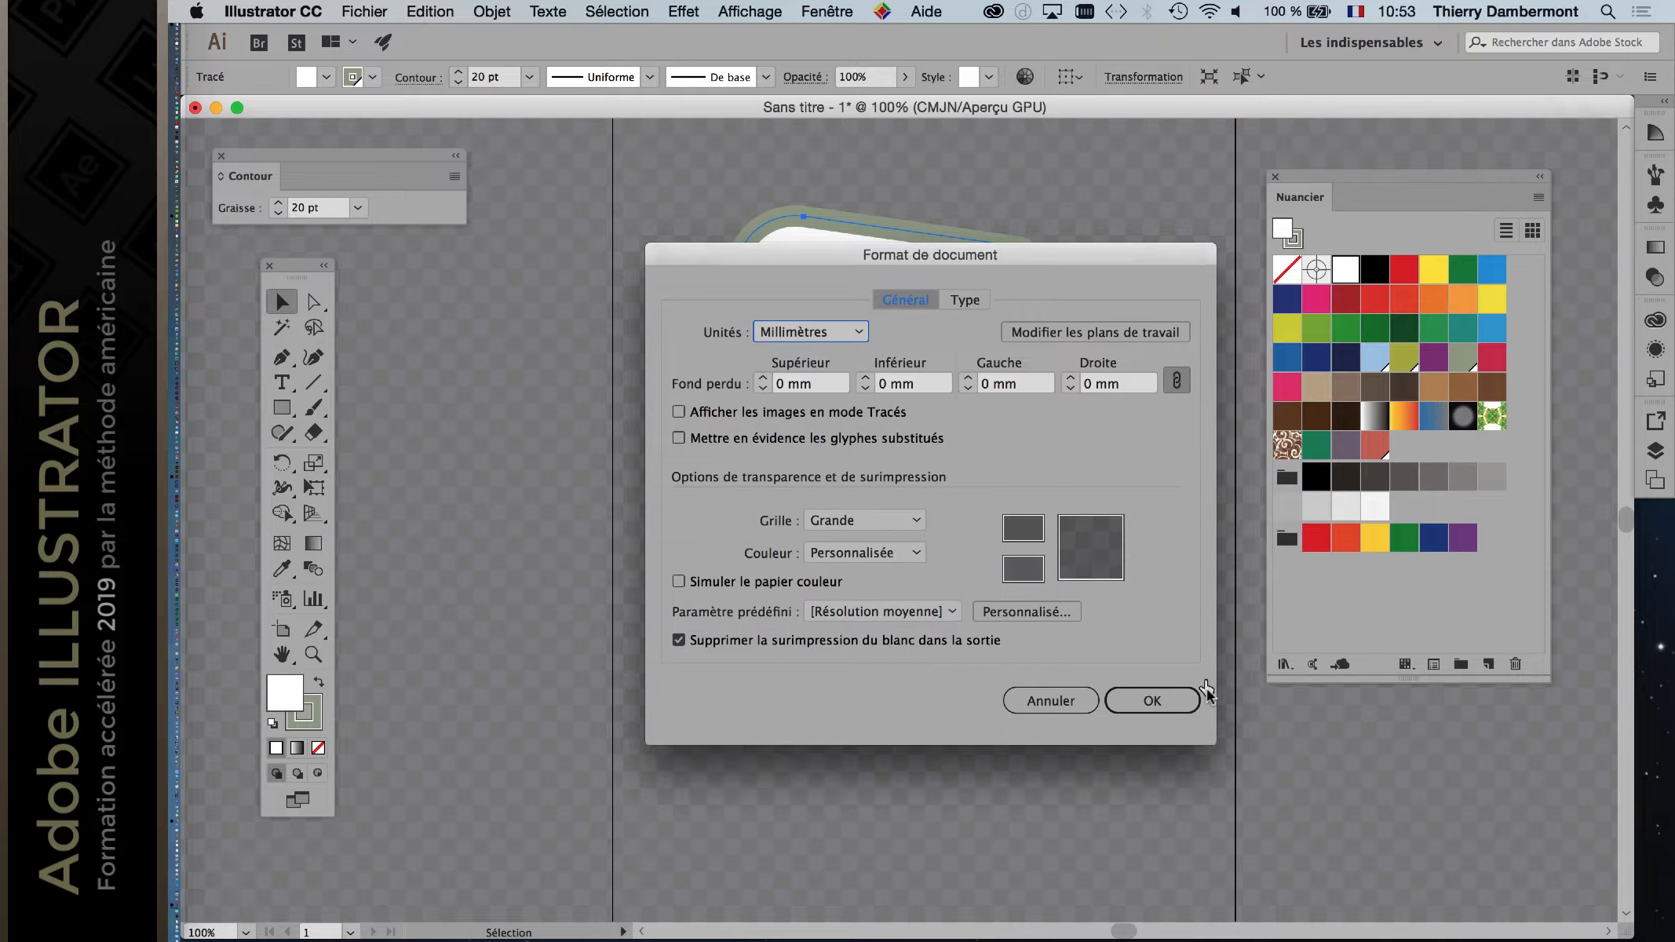
left_click(1181, 700)
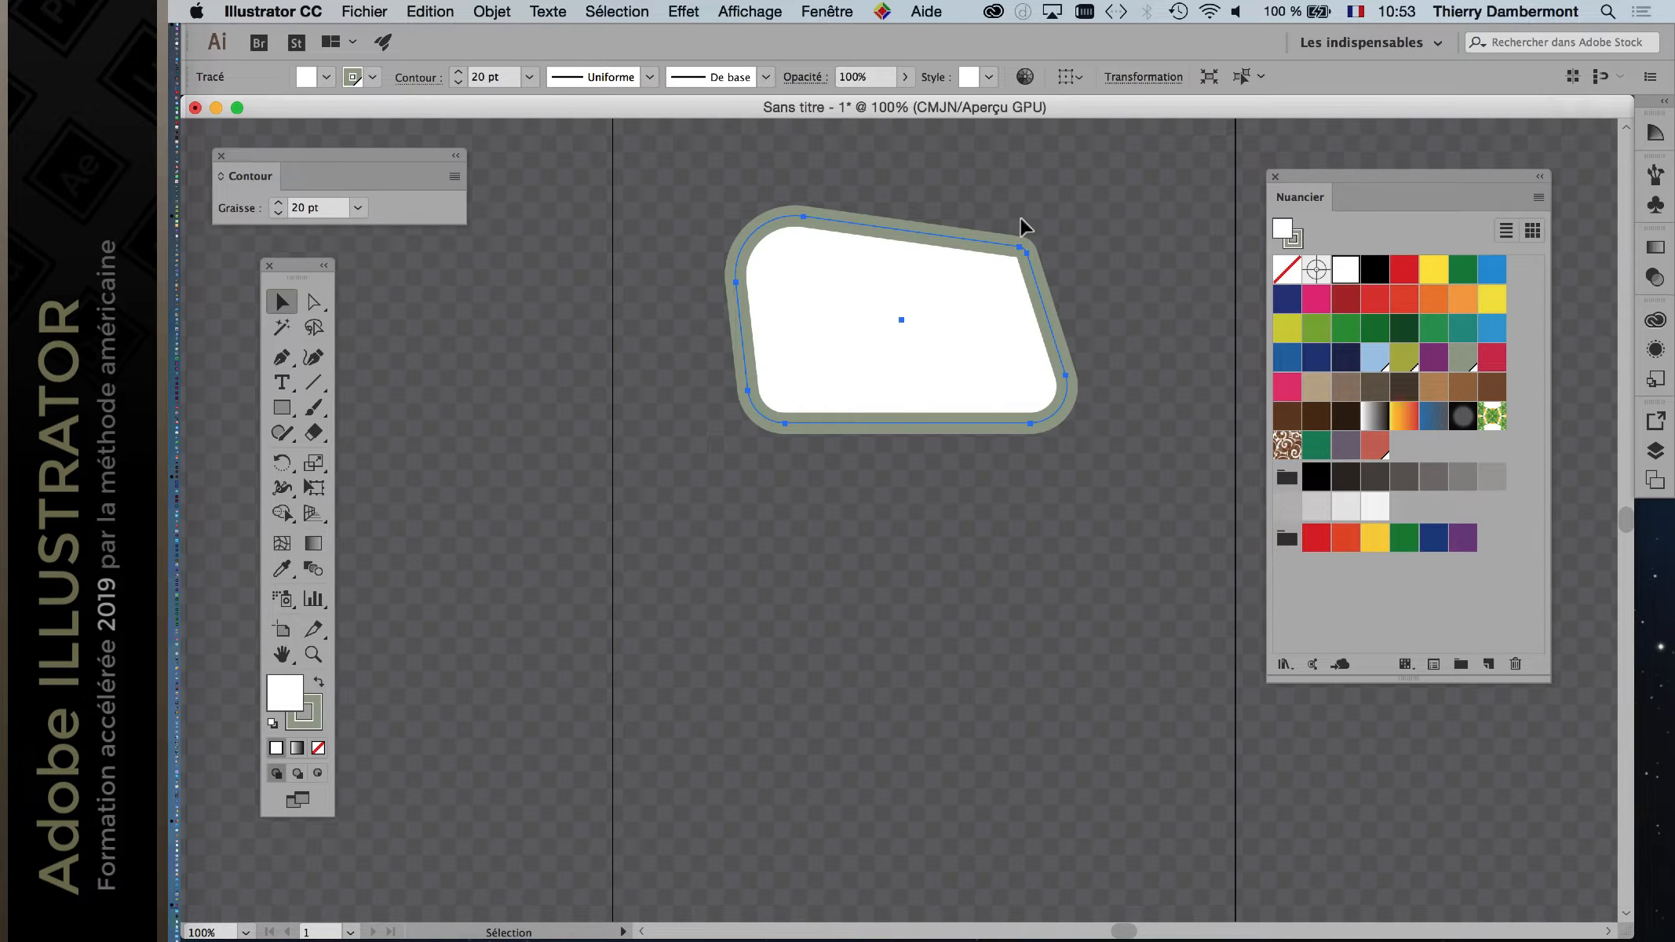
Step: Fill the selected rounded shape with the Fondu de ciel gradient swatch, keeping the swatches panel clear of the shape
left_click_drag(1309, 175, 1189, 151)
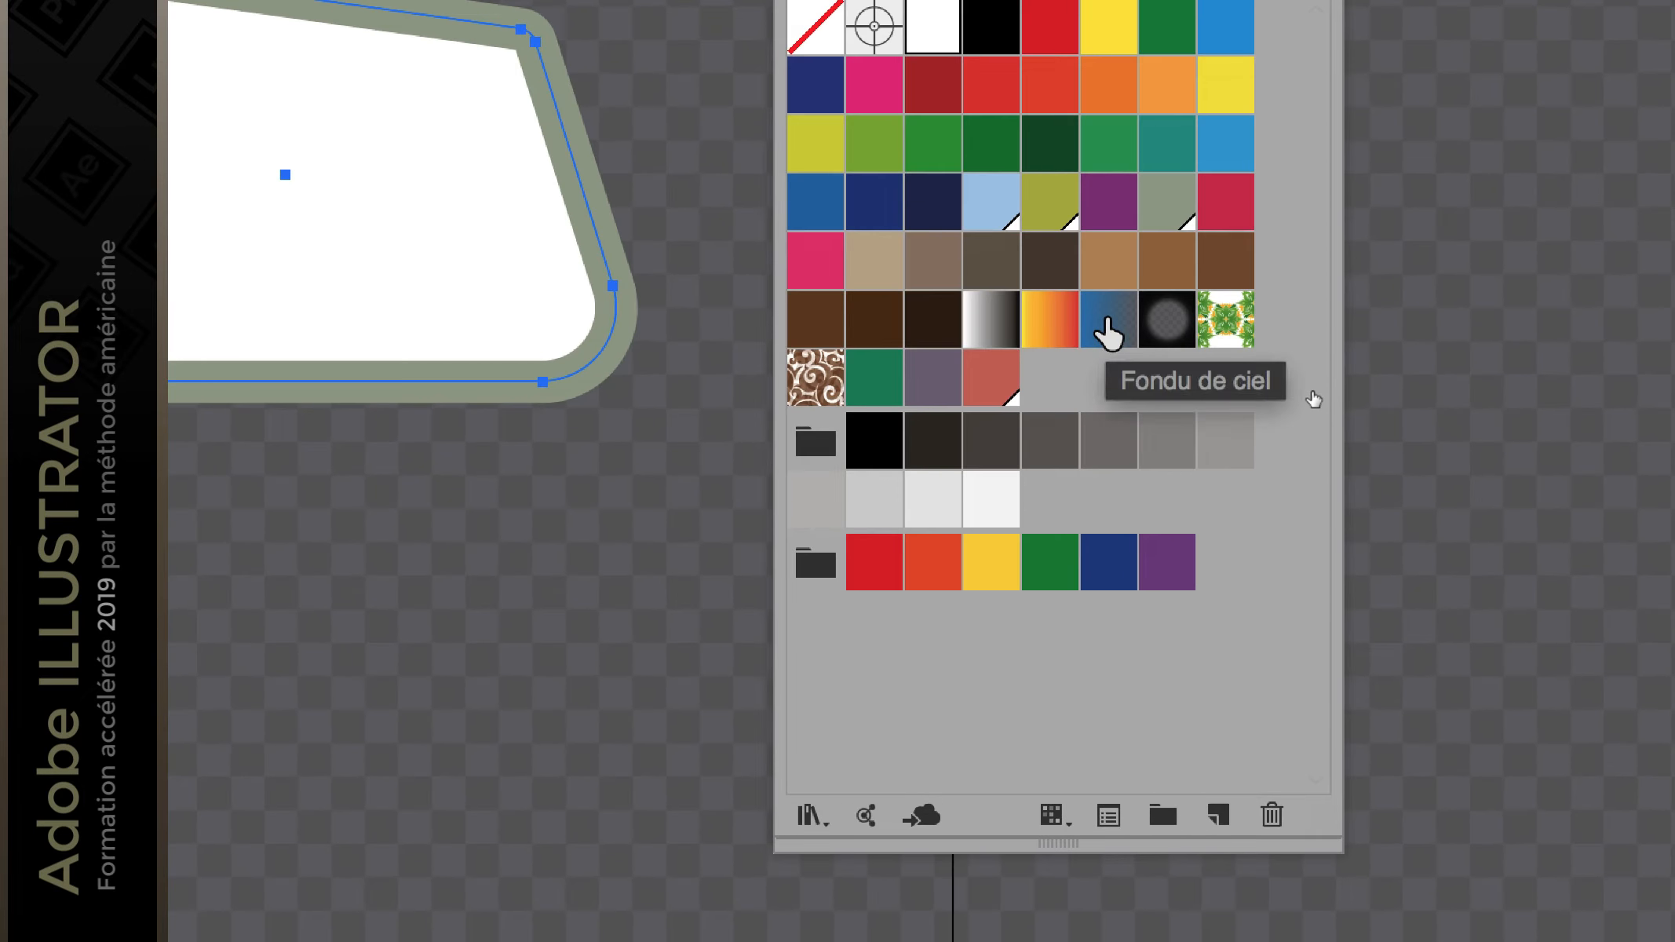
left_click(1109, 329)
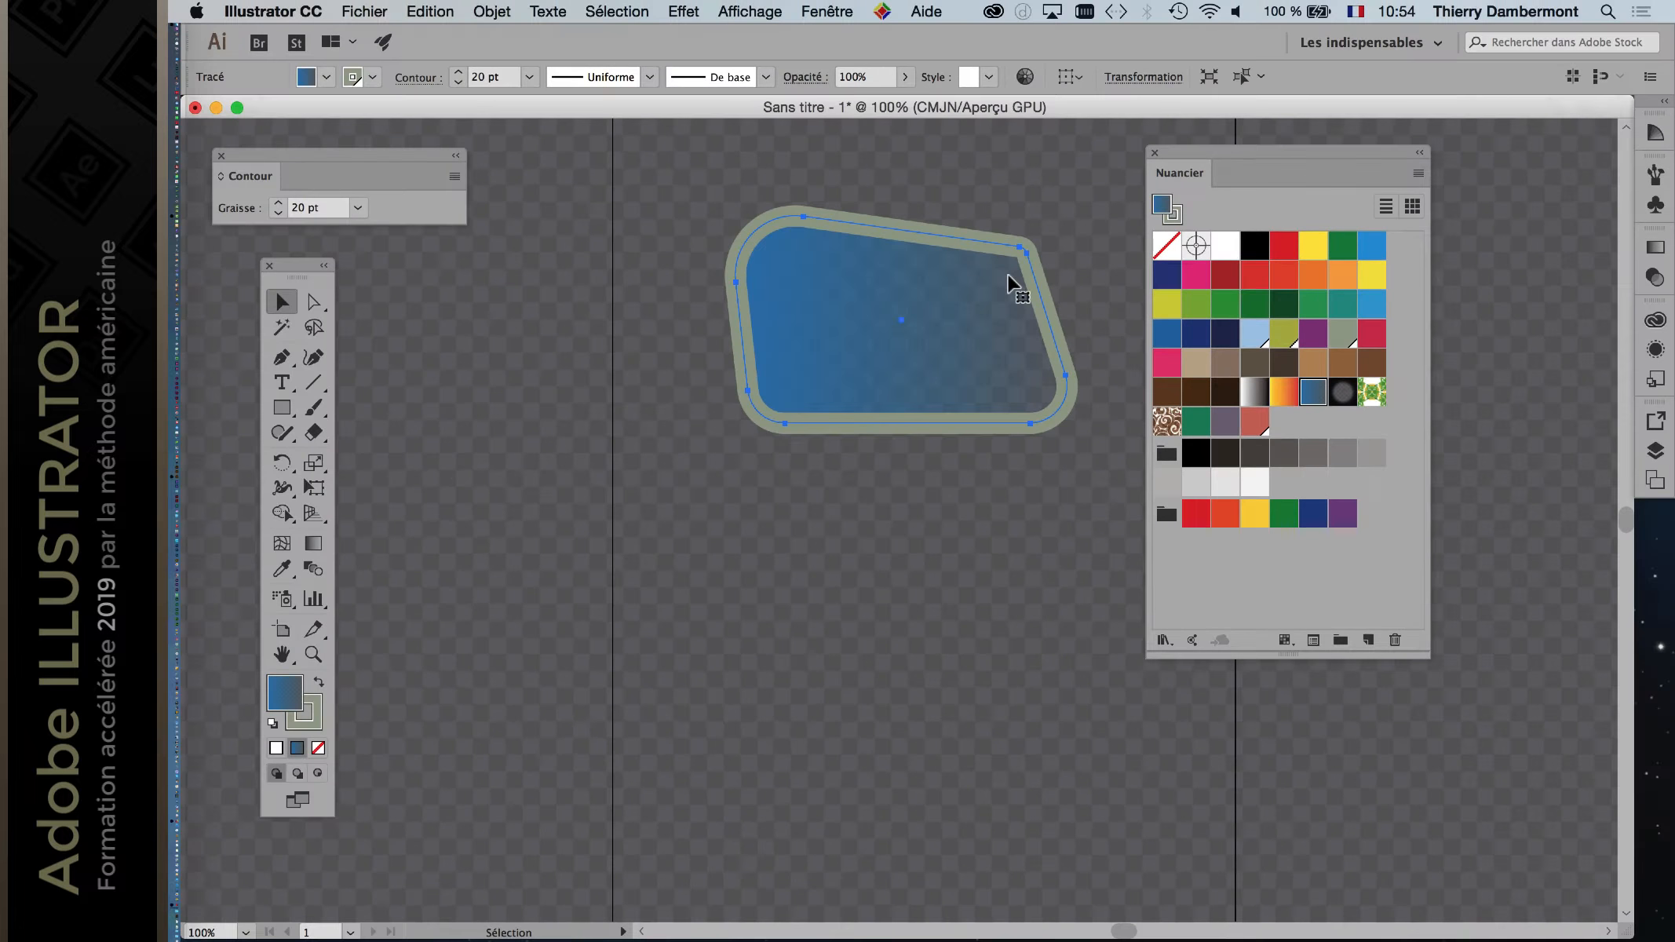
left_click_drag(1191, 151, 1255, 154)
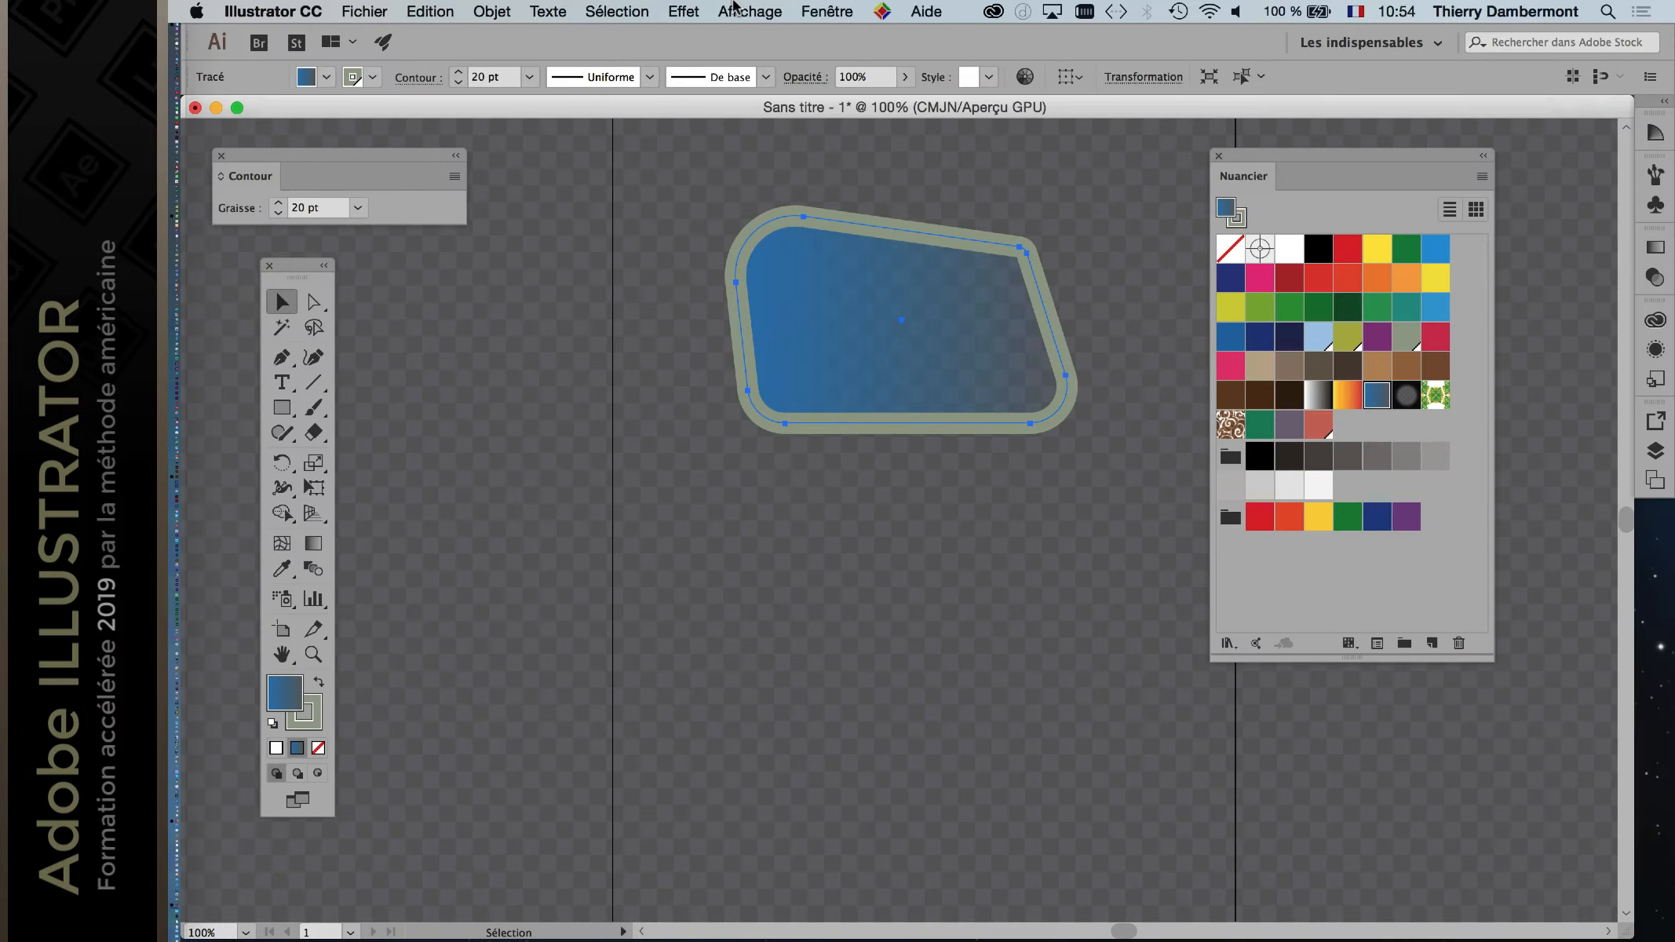
Step: Hide the transparency grid to compare the gradient on the white artboard, and show the grid again
left_click(738, 10)
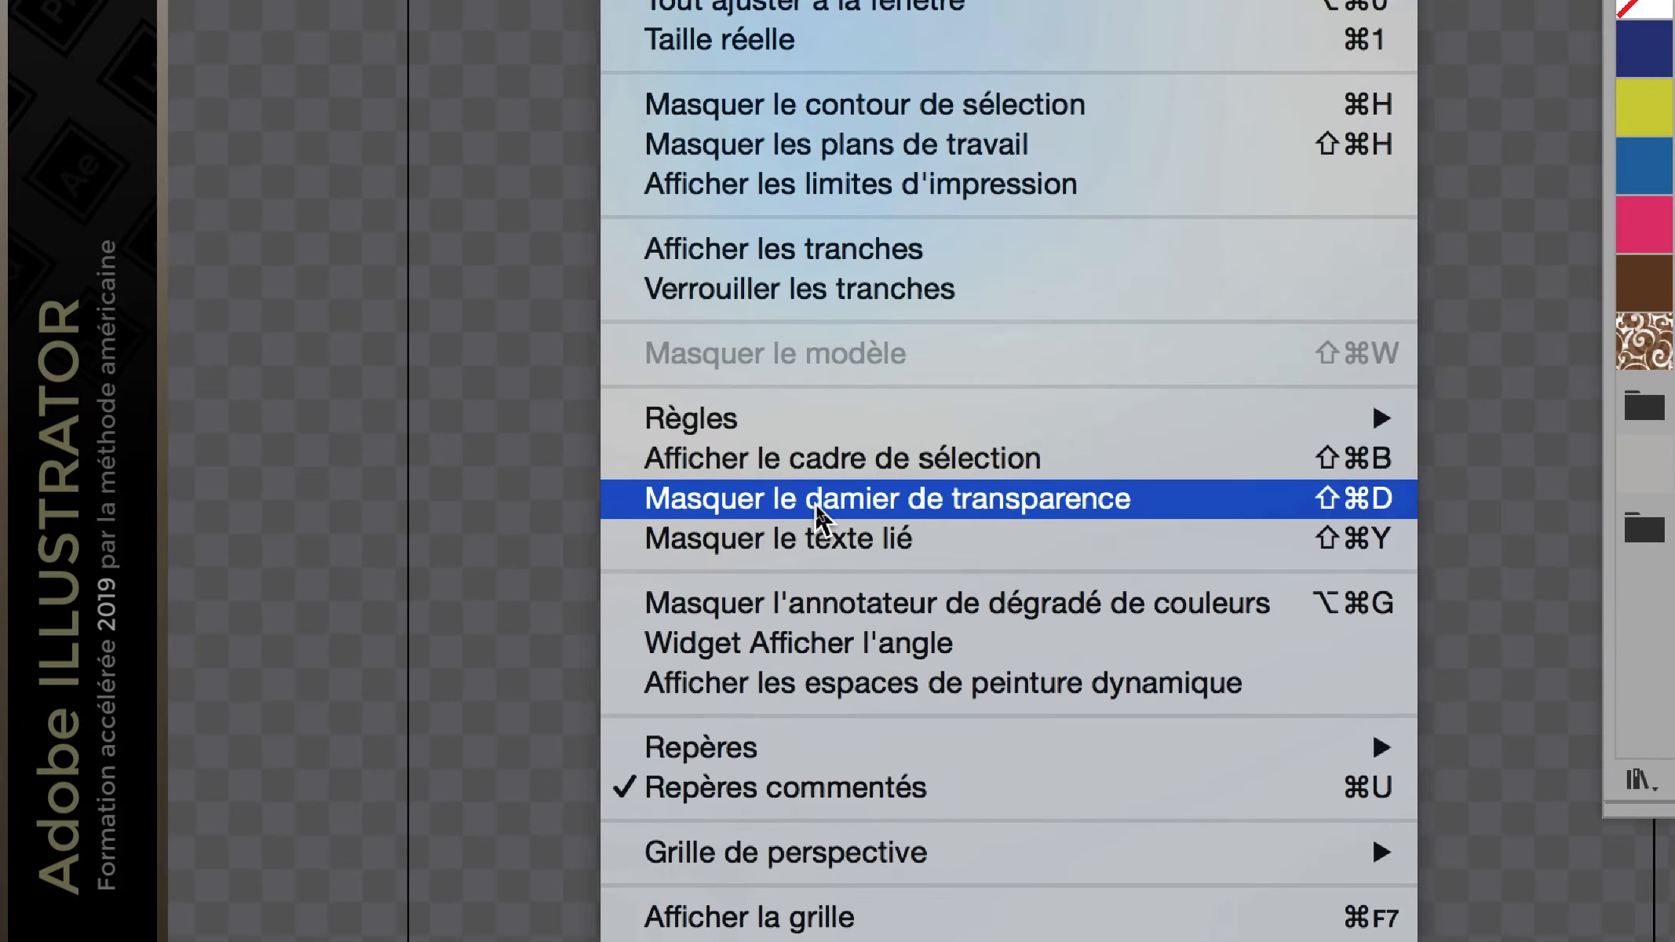
left_click(816, 505)
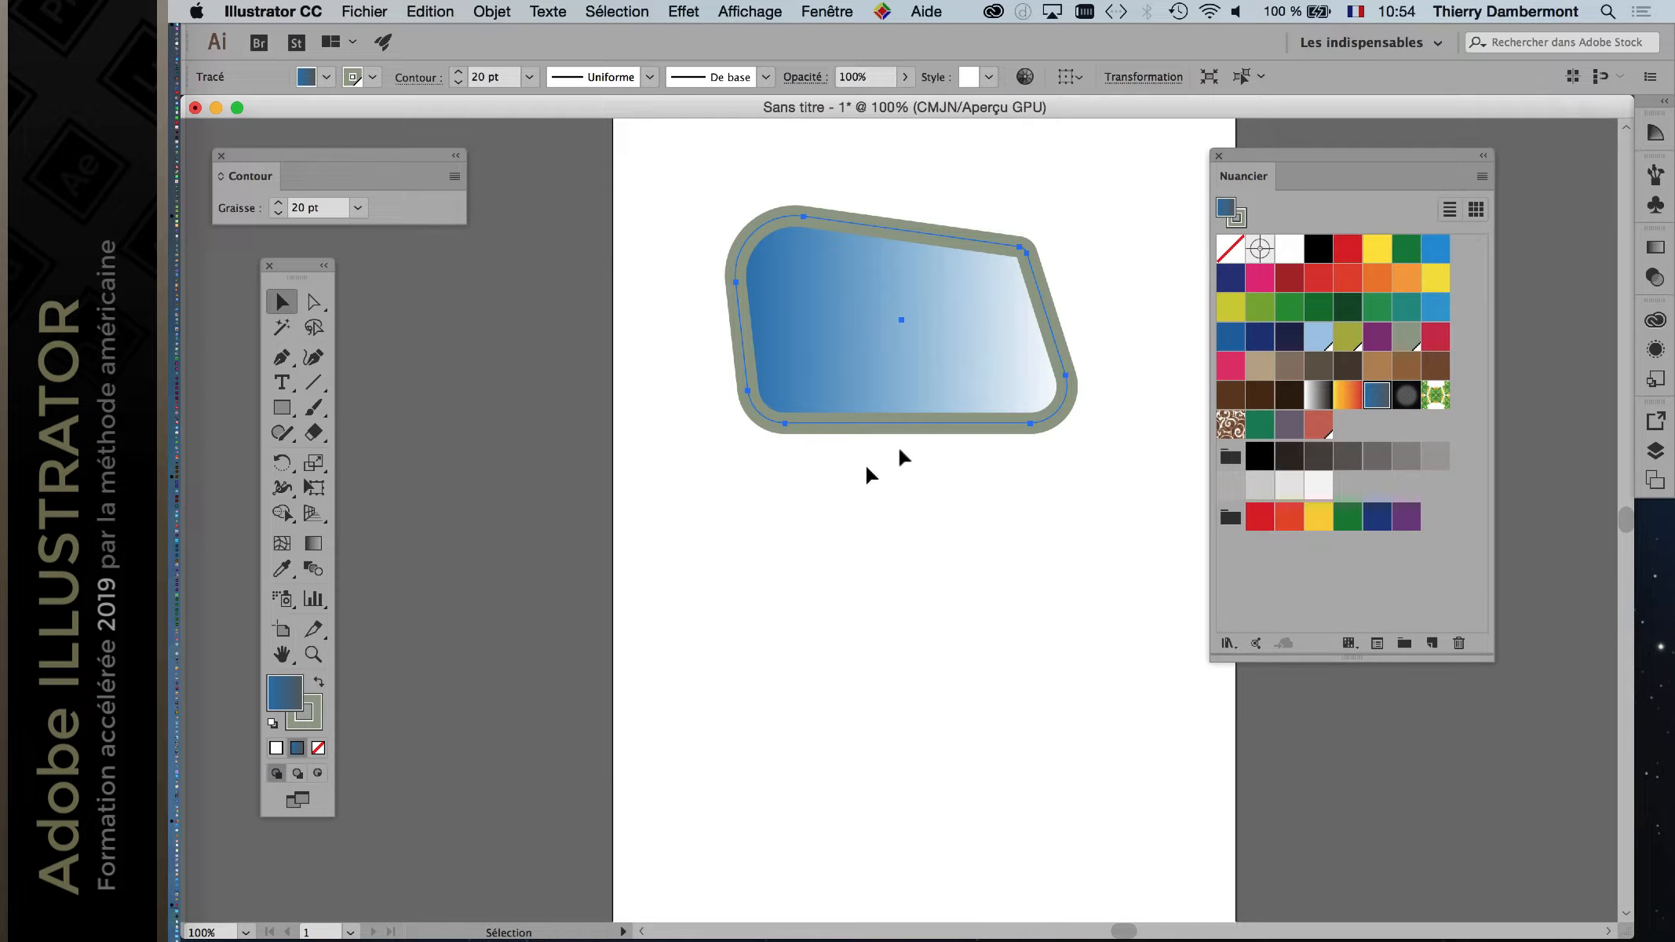
left_click(752, 11)
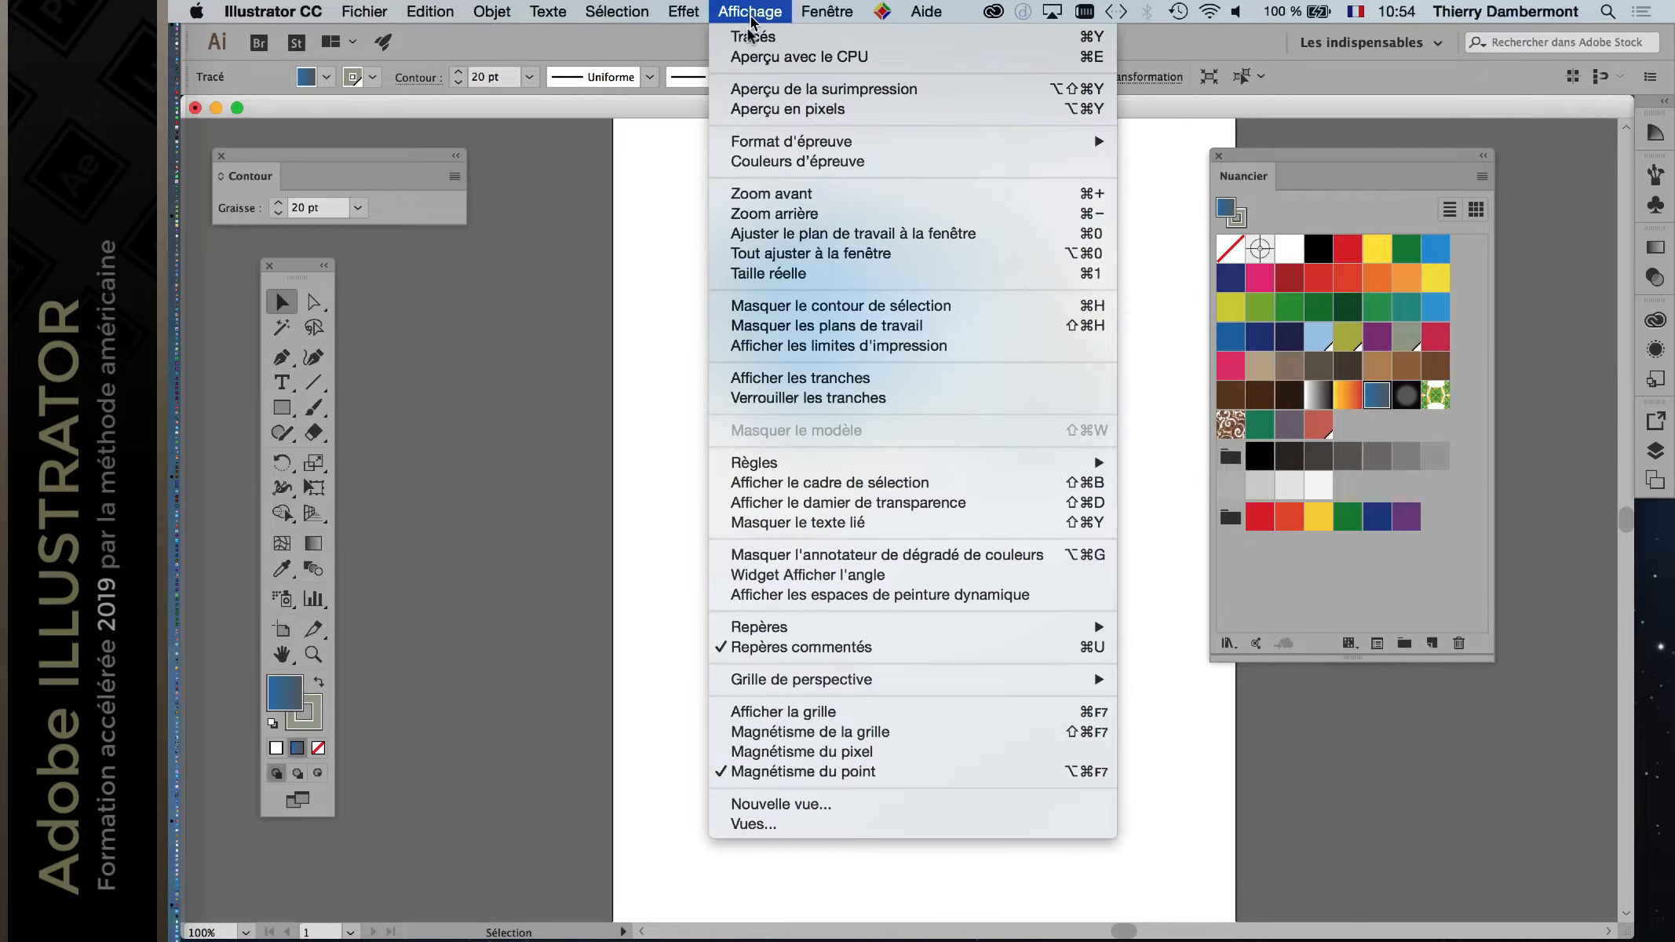
left_click(821, 502)
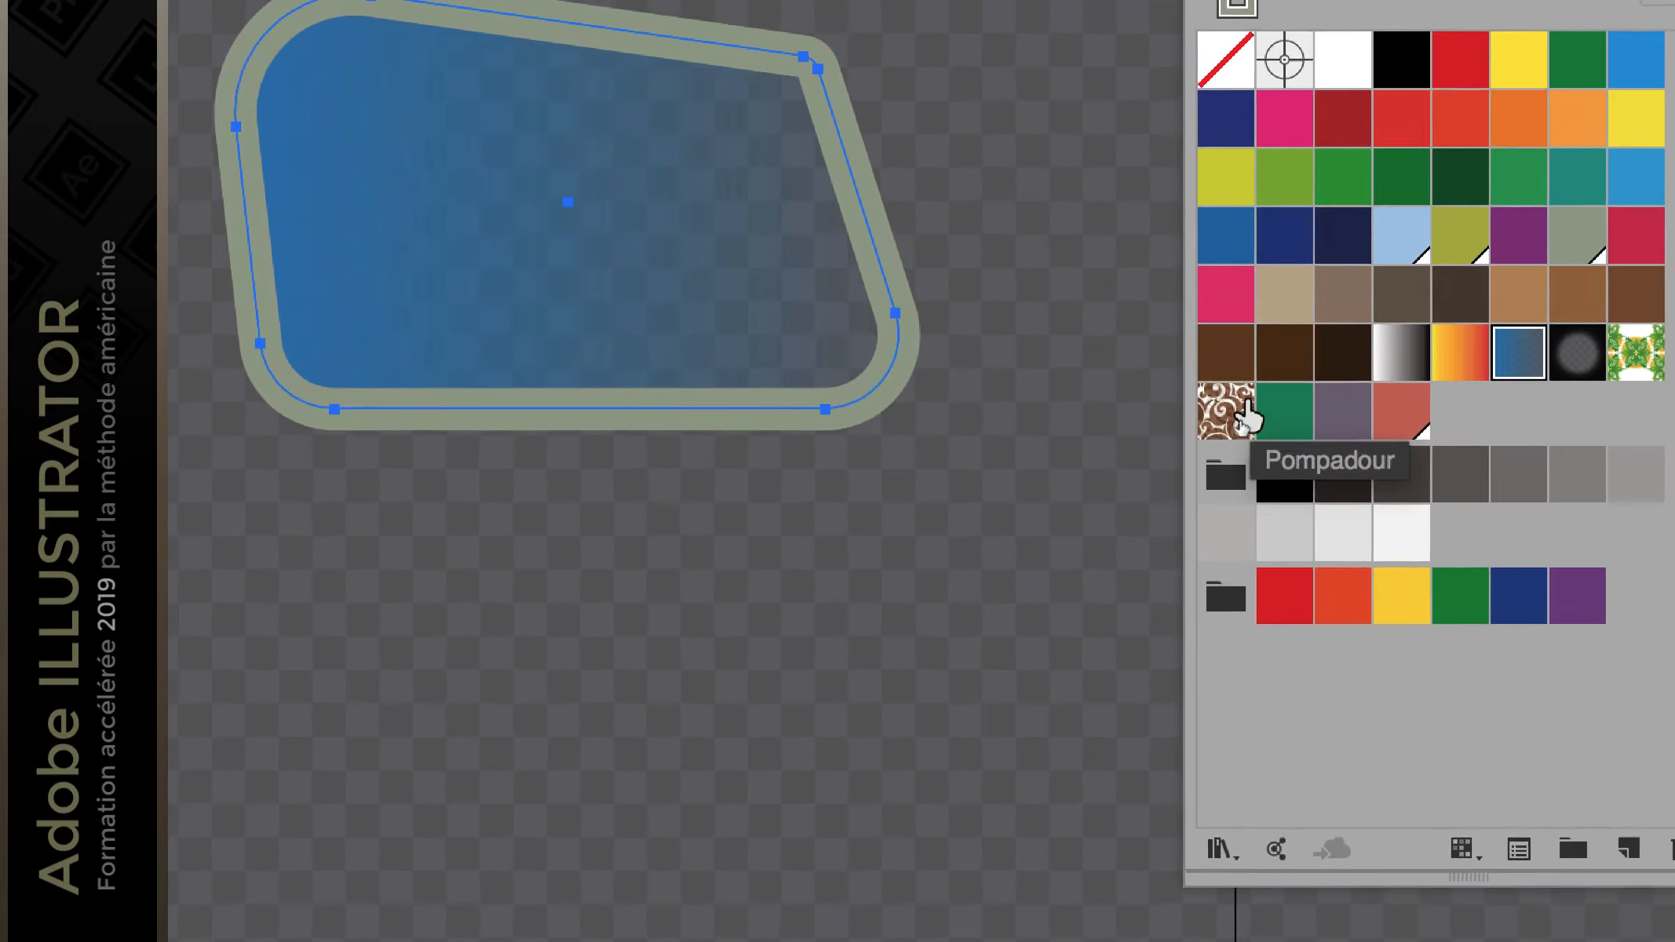
Step: Try the Pompadour pattern and the green leaf pattern with orange flowers as the shape's fill
left_click(1248, 416)
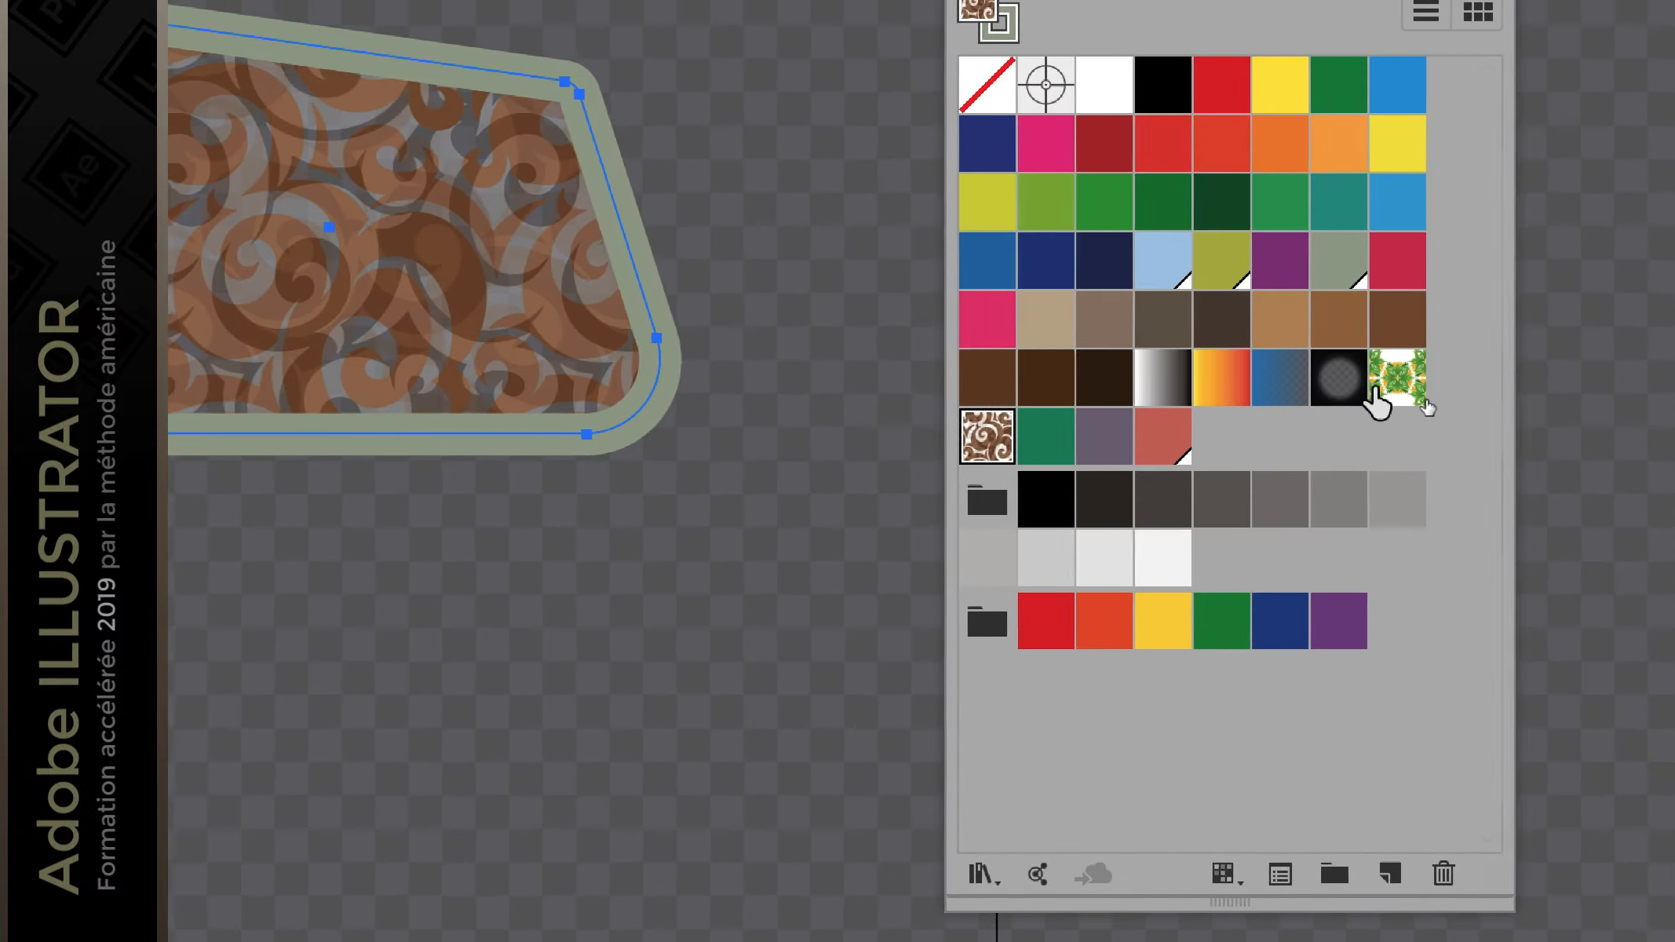
left_click(1627, 360)
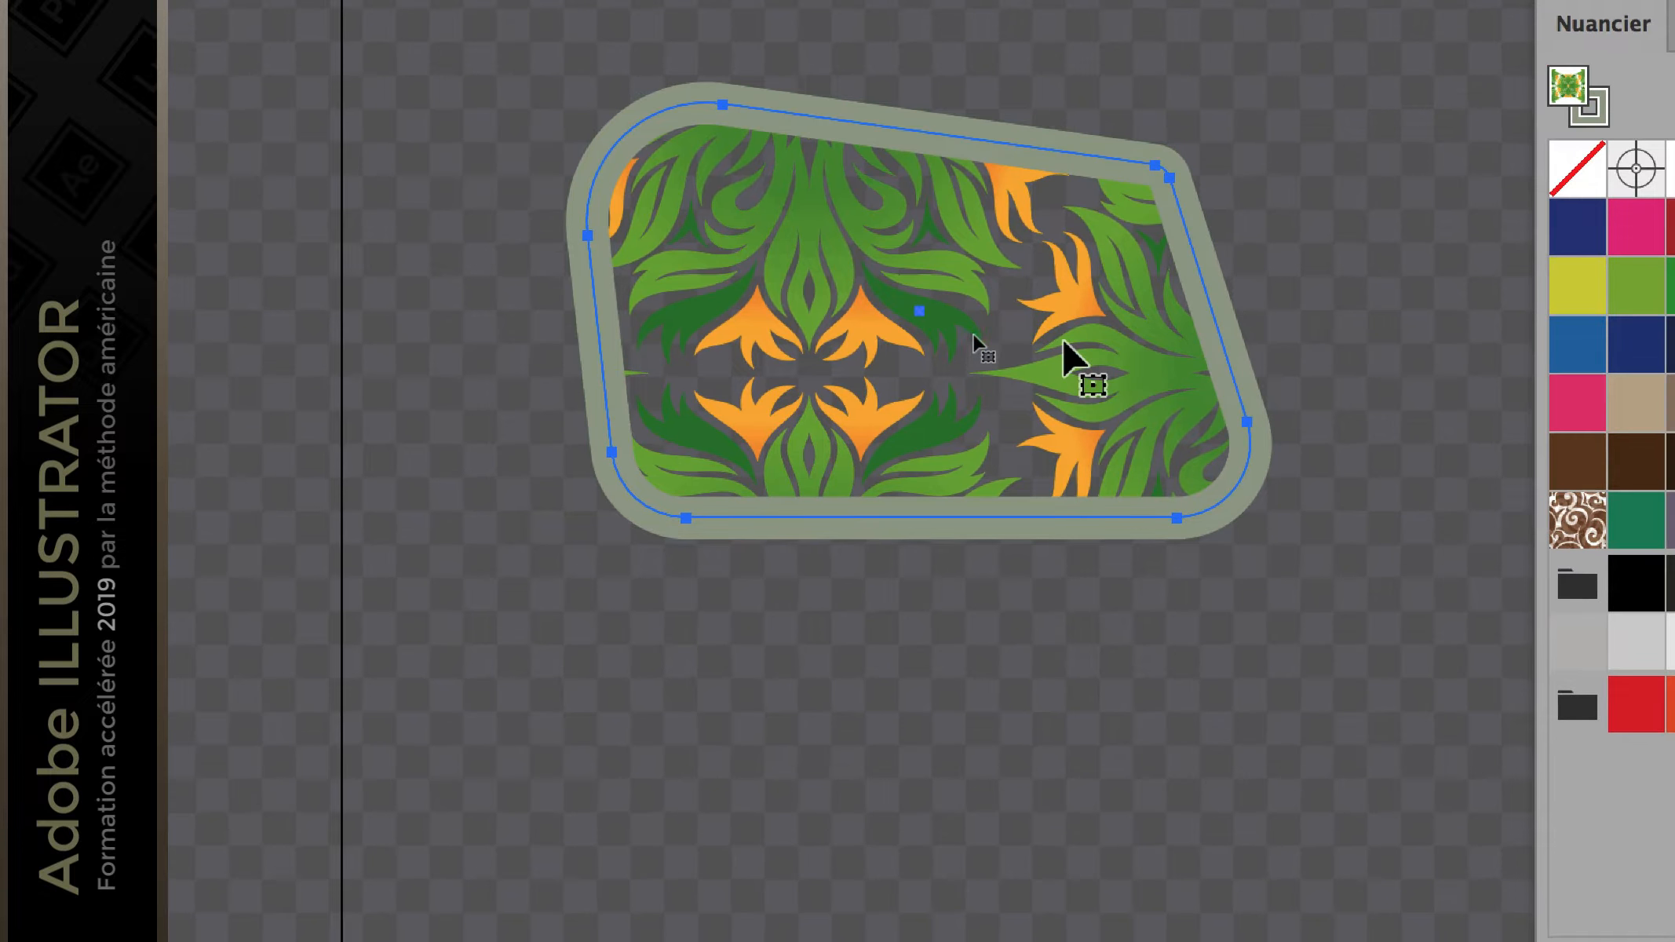
Step: Hide the transparency grid so the pattern-filled shape is displayed on the white artboard
scroll(1063, 345, "up", 3)
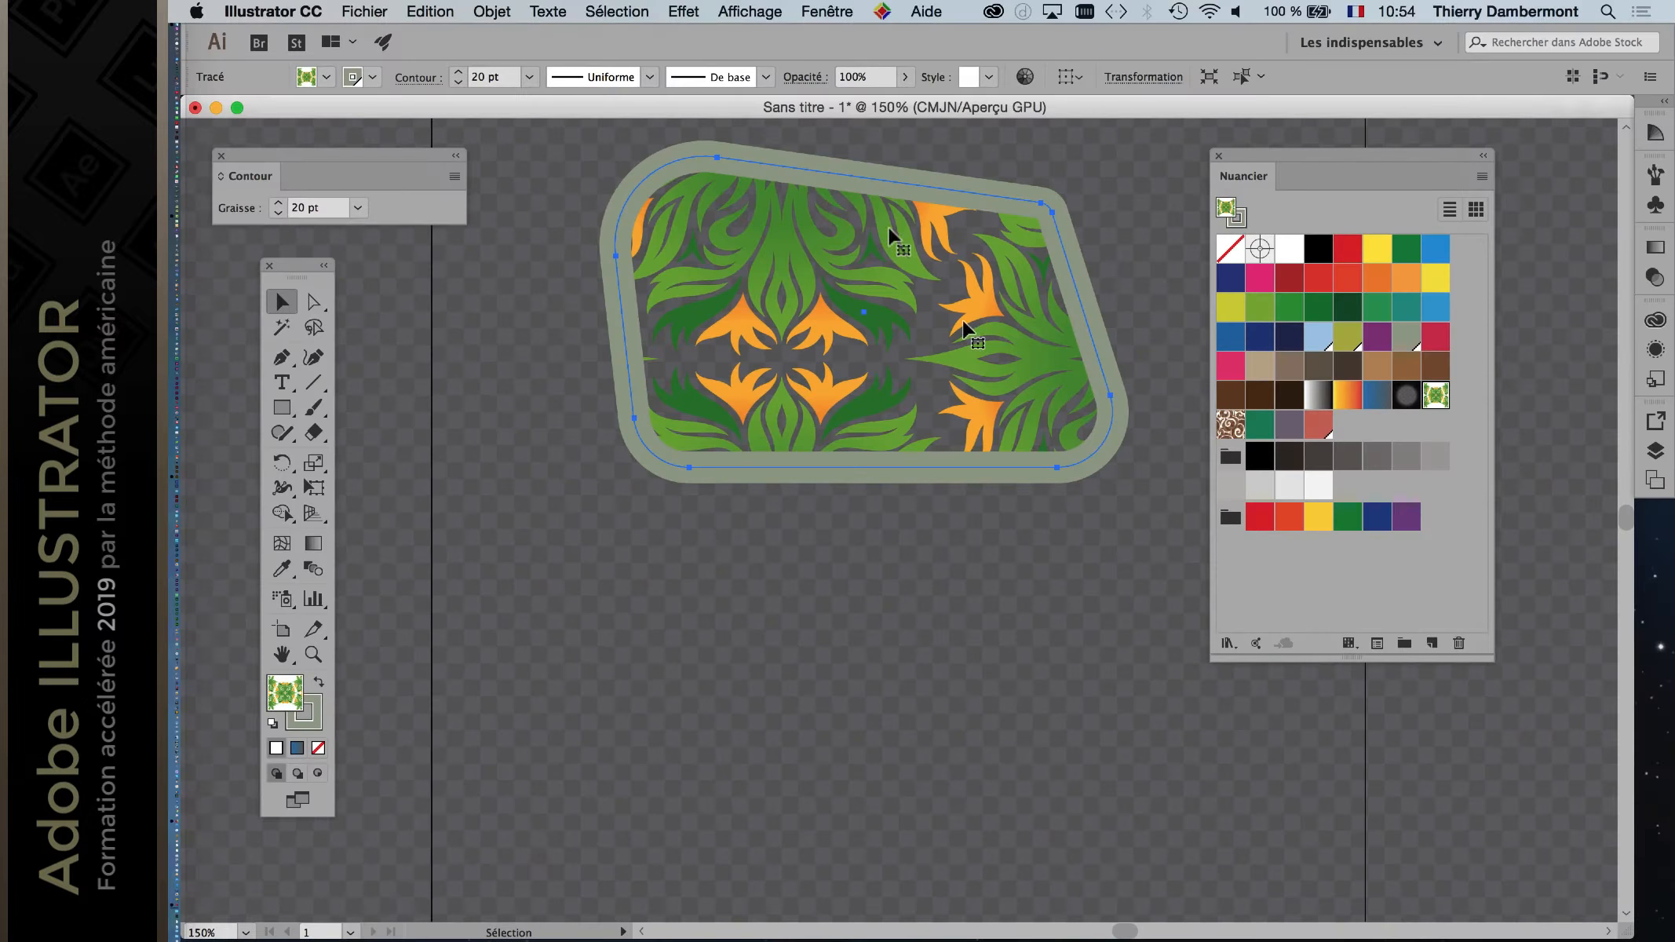
left_click(748, 11)
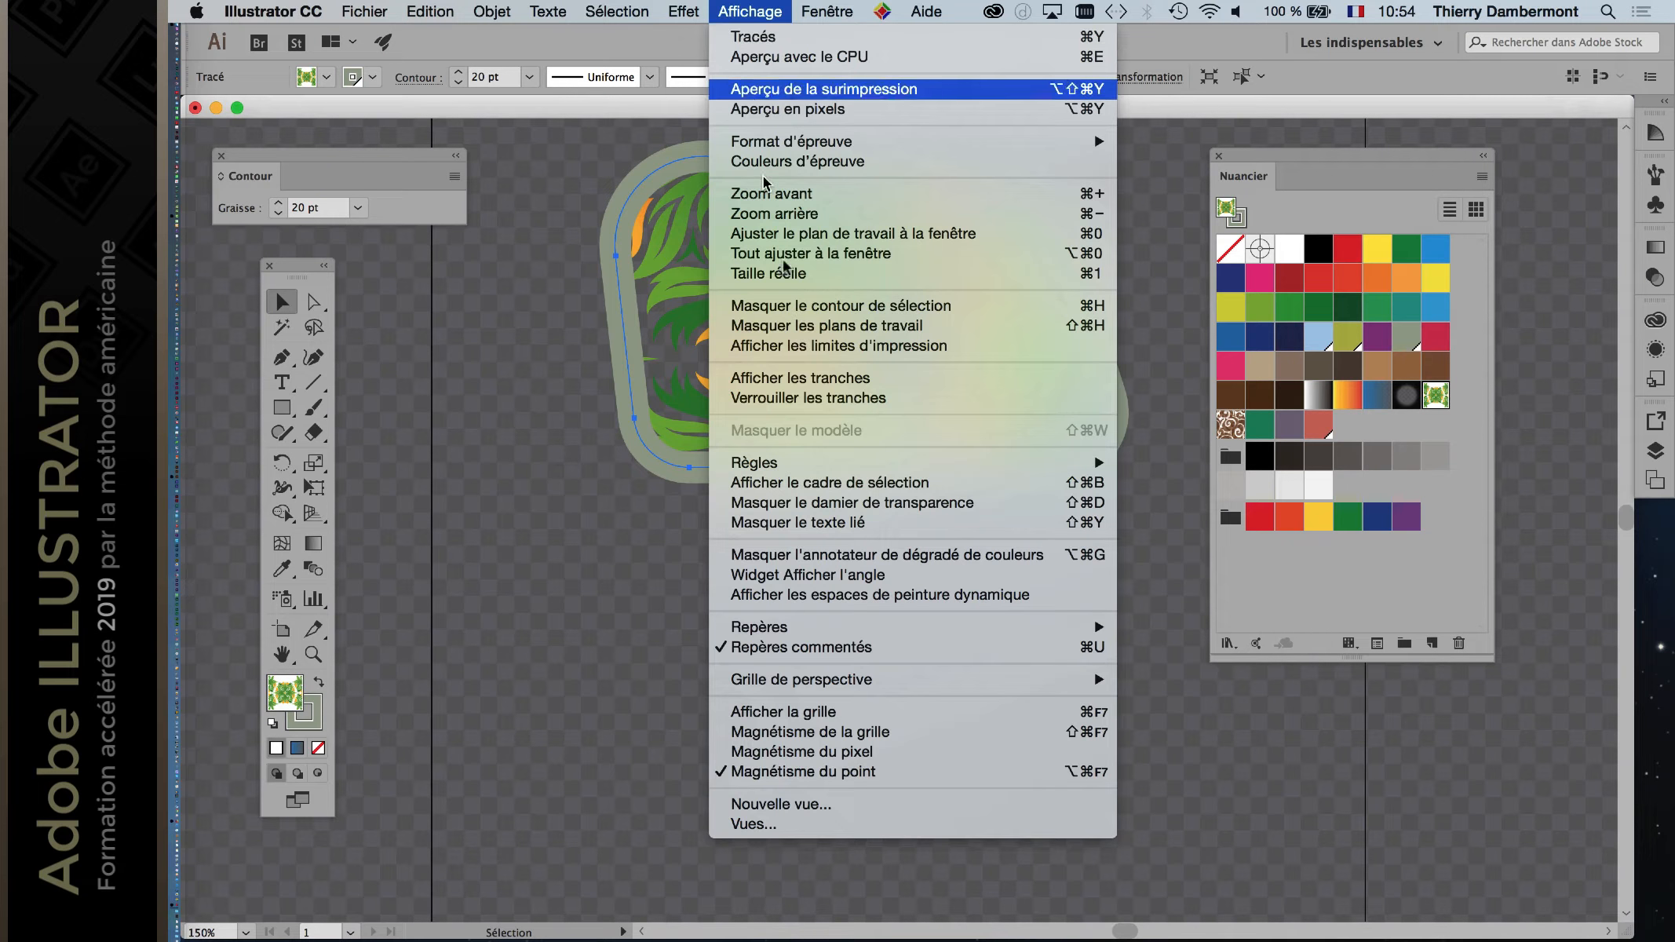
left_click(838, 502)
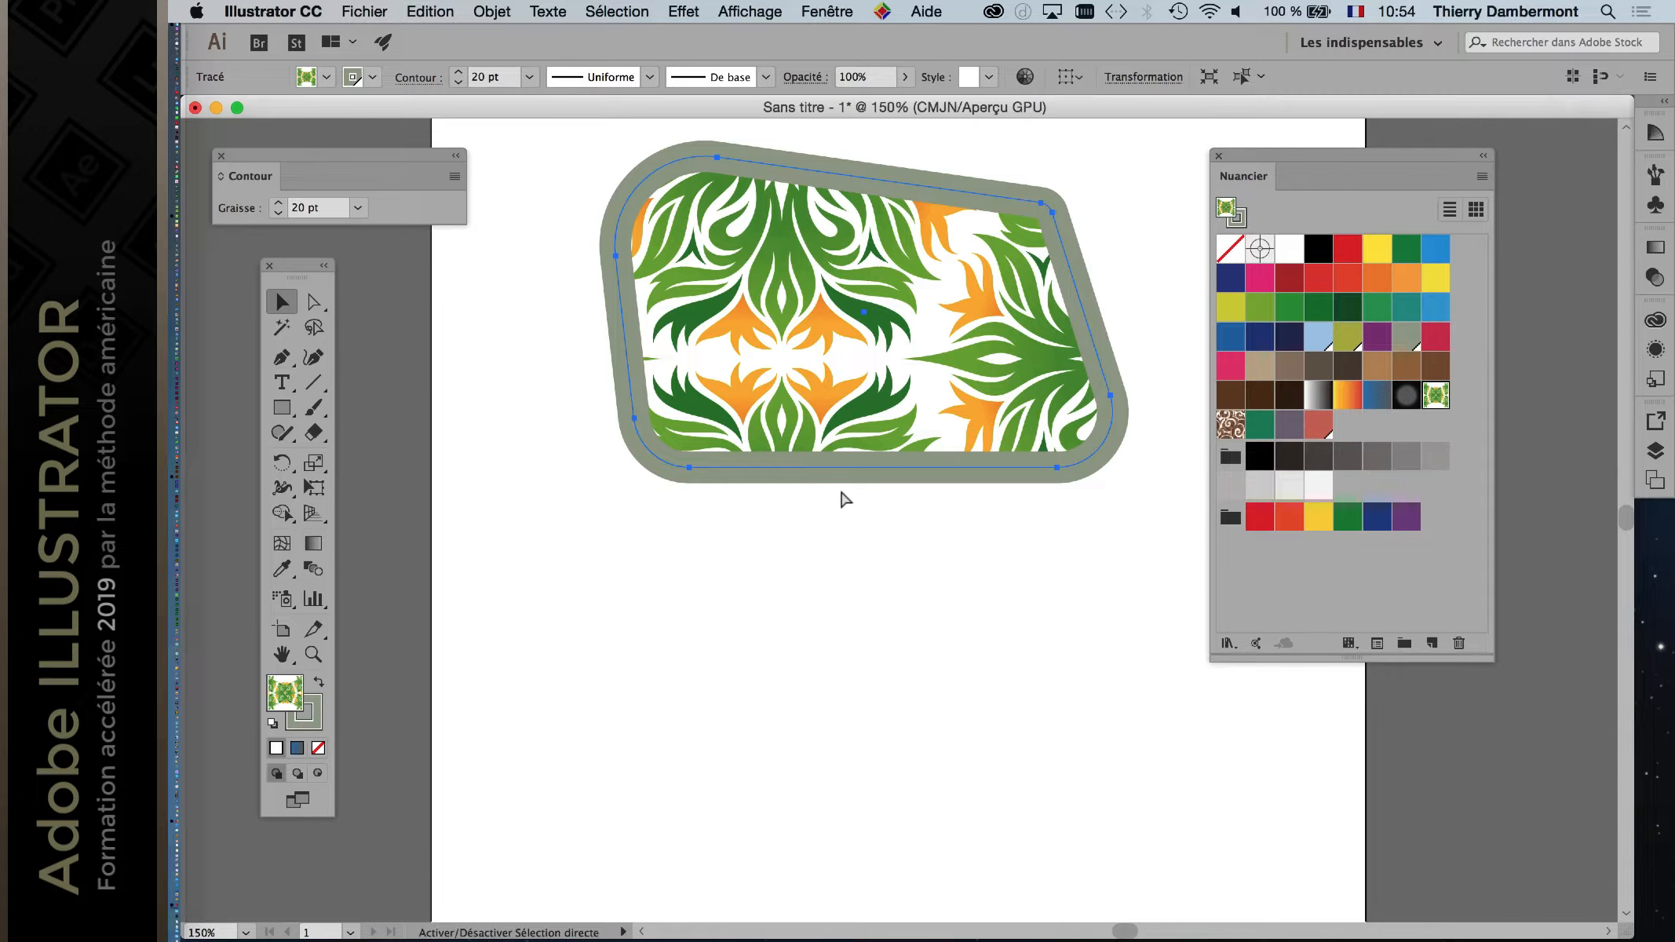
Step: Select the pattern-filled shape and move it slightly down and to the left on the artboard
left_click_drag(934, 578, 889, 619)
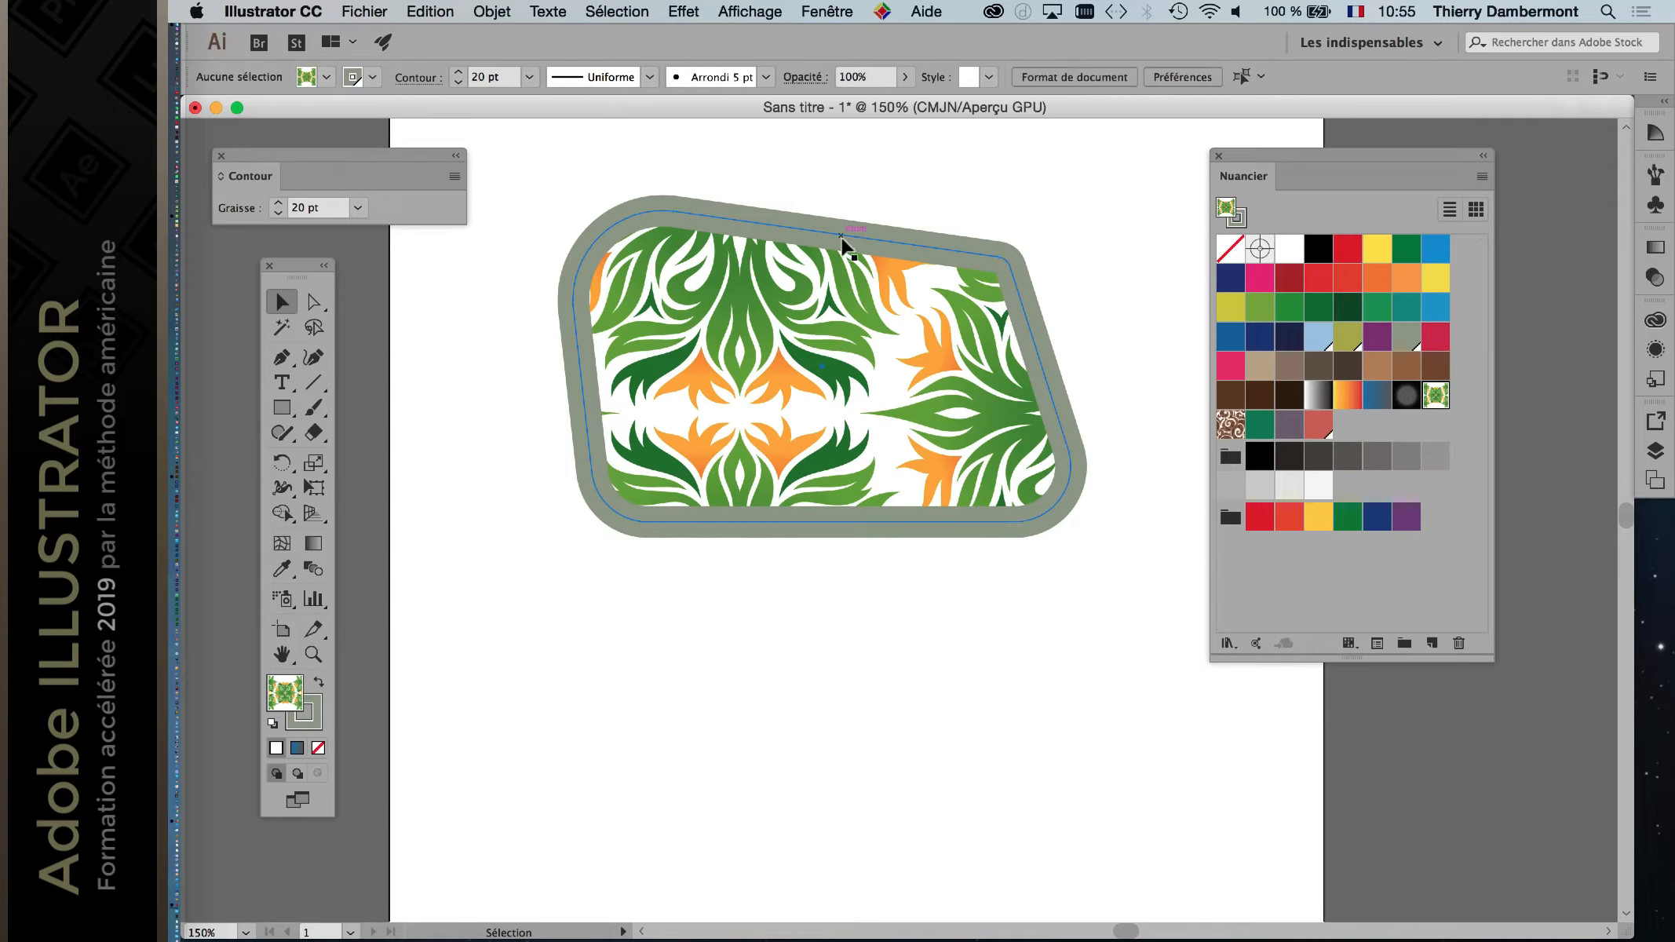
left_click_drag(878, 251, 806, 306)
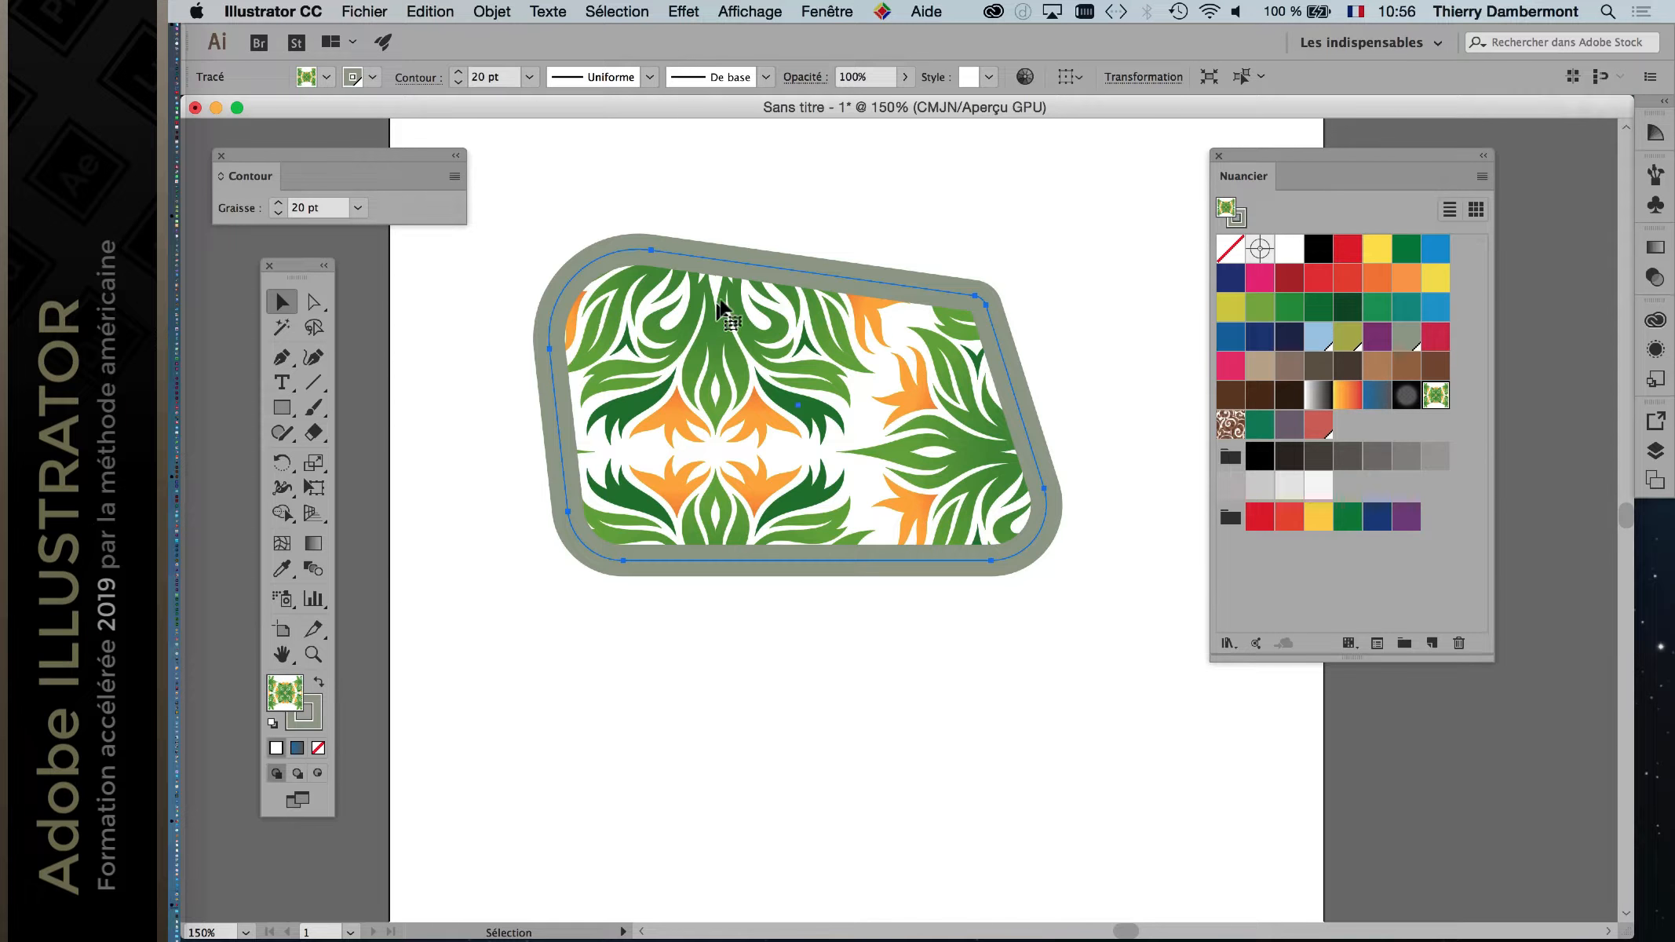
key("super+alt")
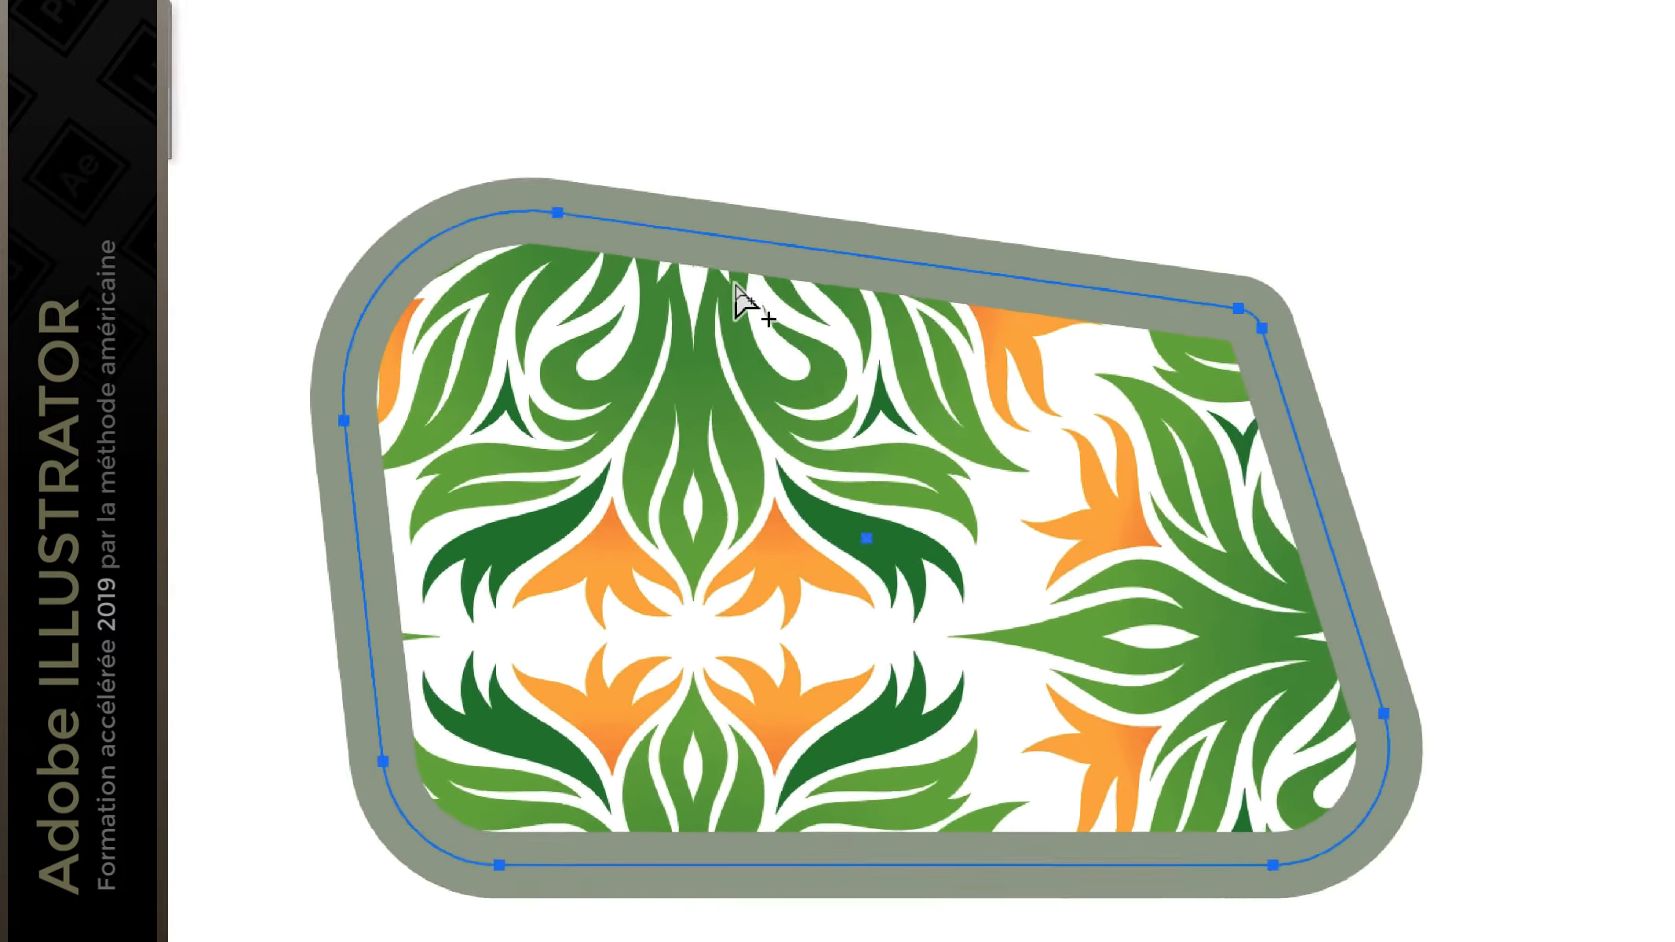
Step: Try a solid brown fill on the shape and settle on the green swatch C=85 M=10 J=100 N=10
scroll(737, 286, "up", 1)
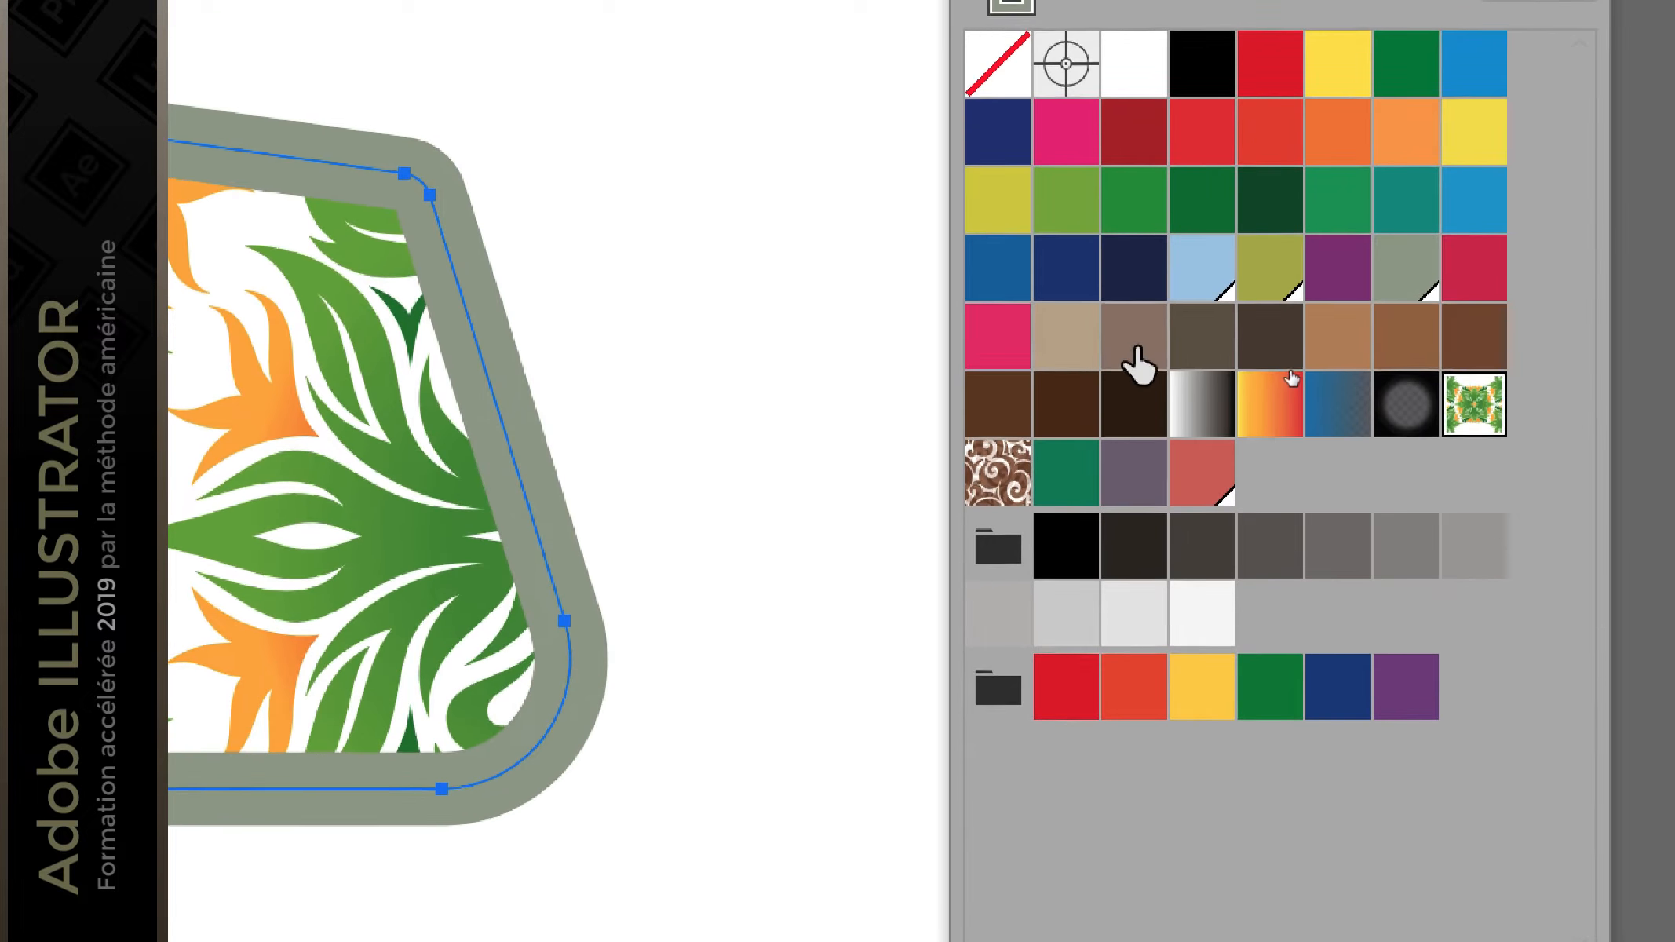
left_click(1137, 350)
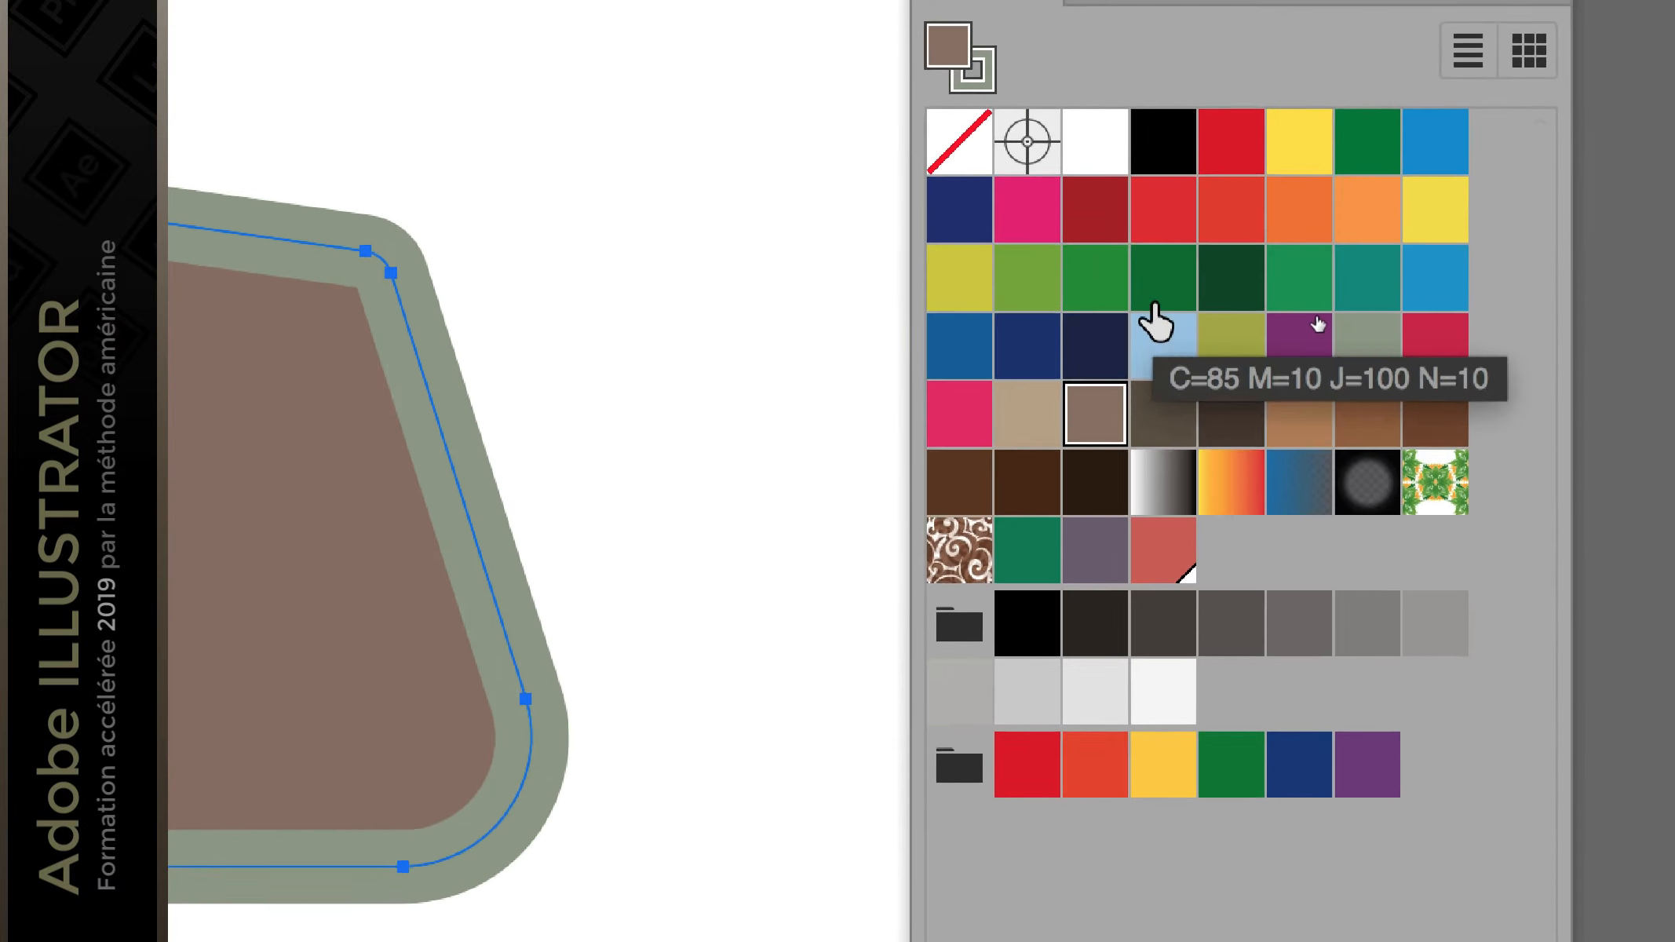
left_click(1197, 208)
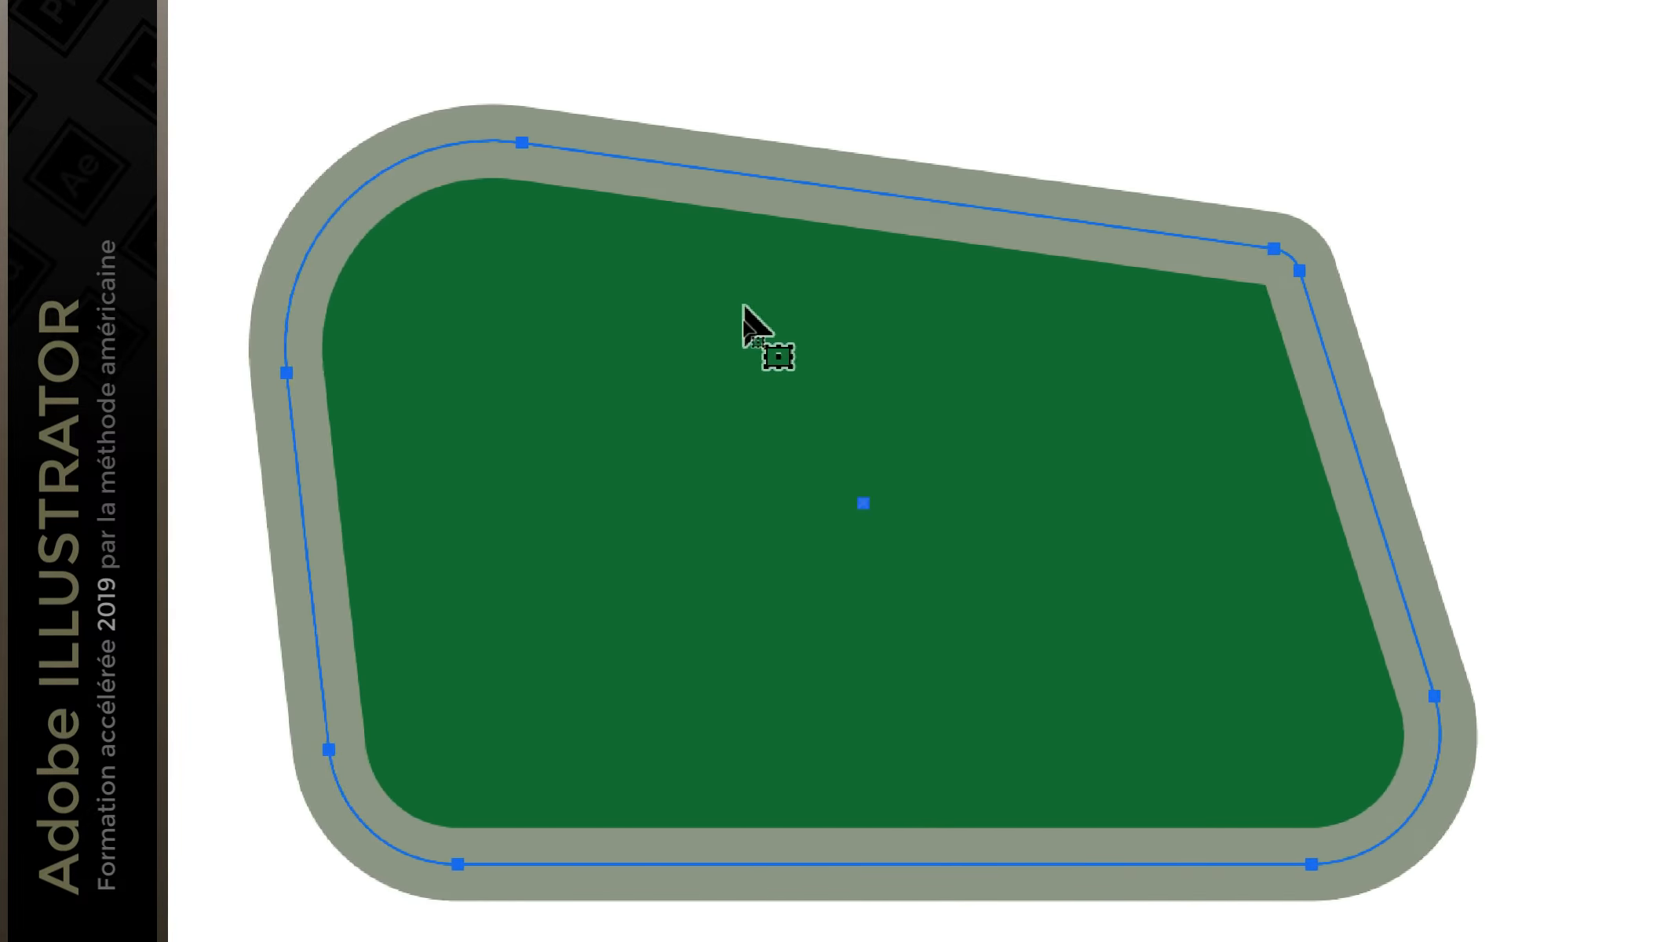
Step: Deselect the green shape and select it again by its grey outline
scroll(715, 306, "up", 3)
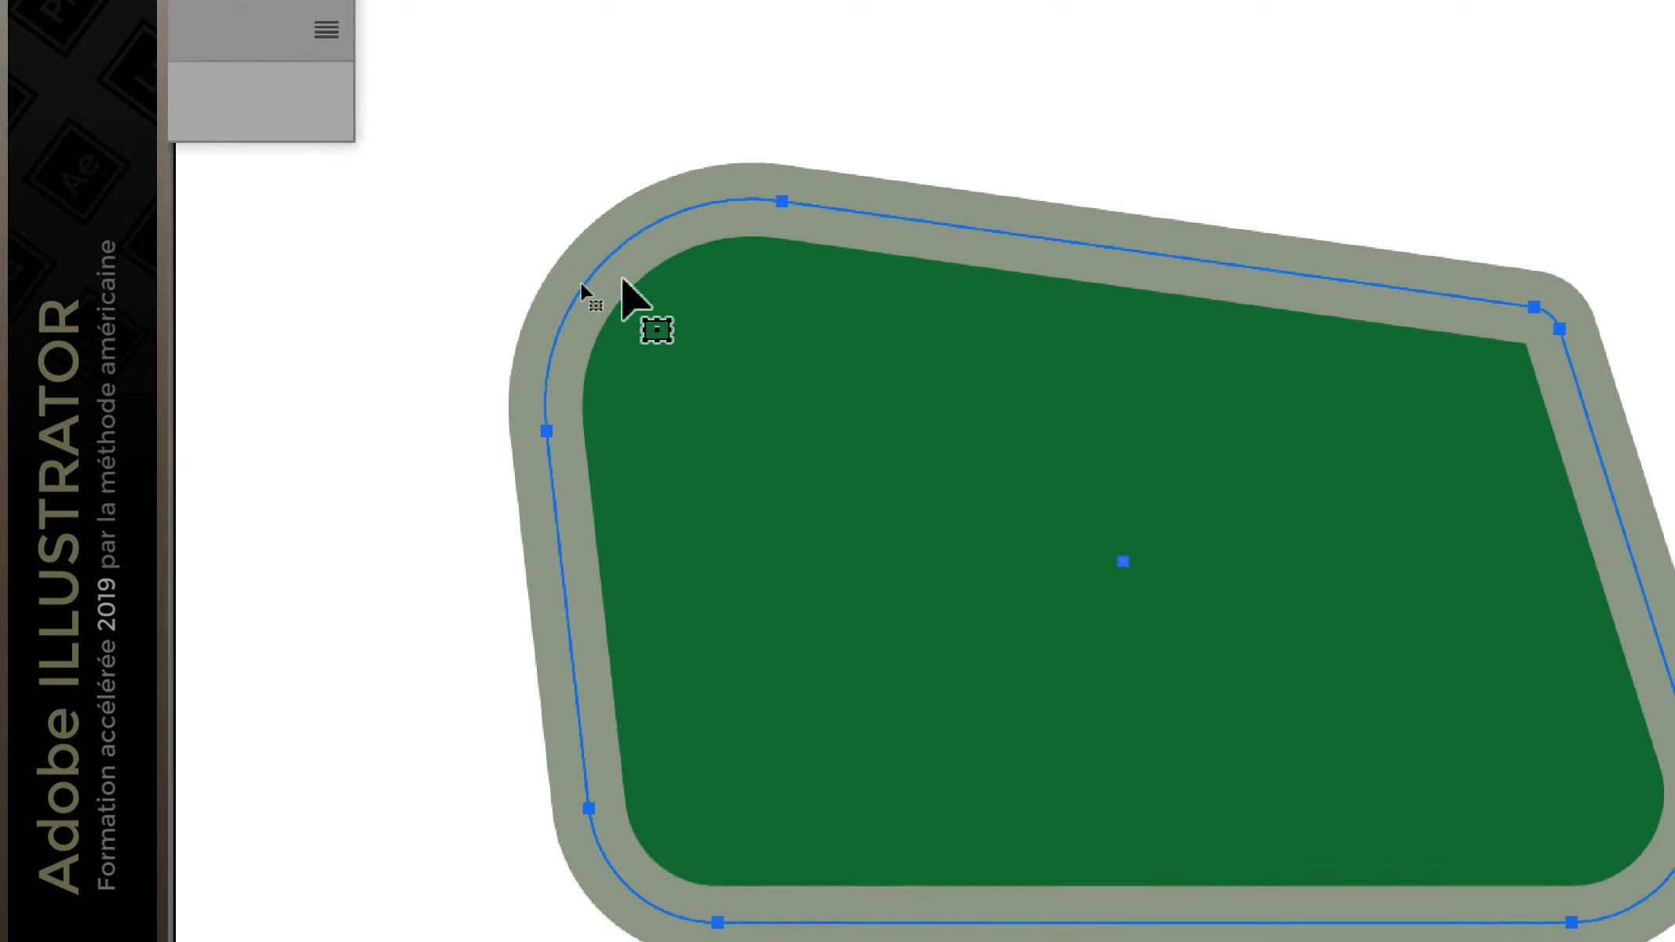
left_click(375, 436)
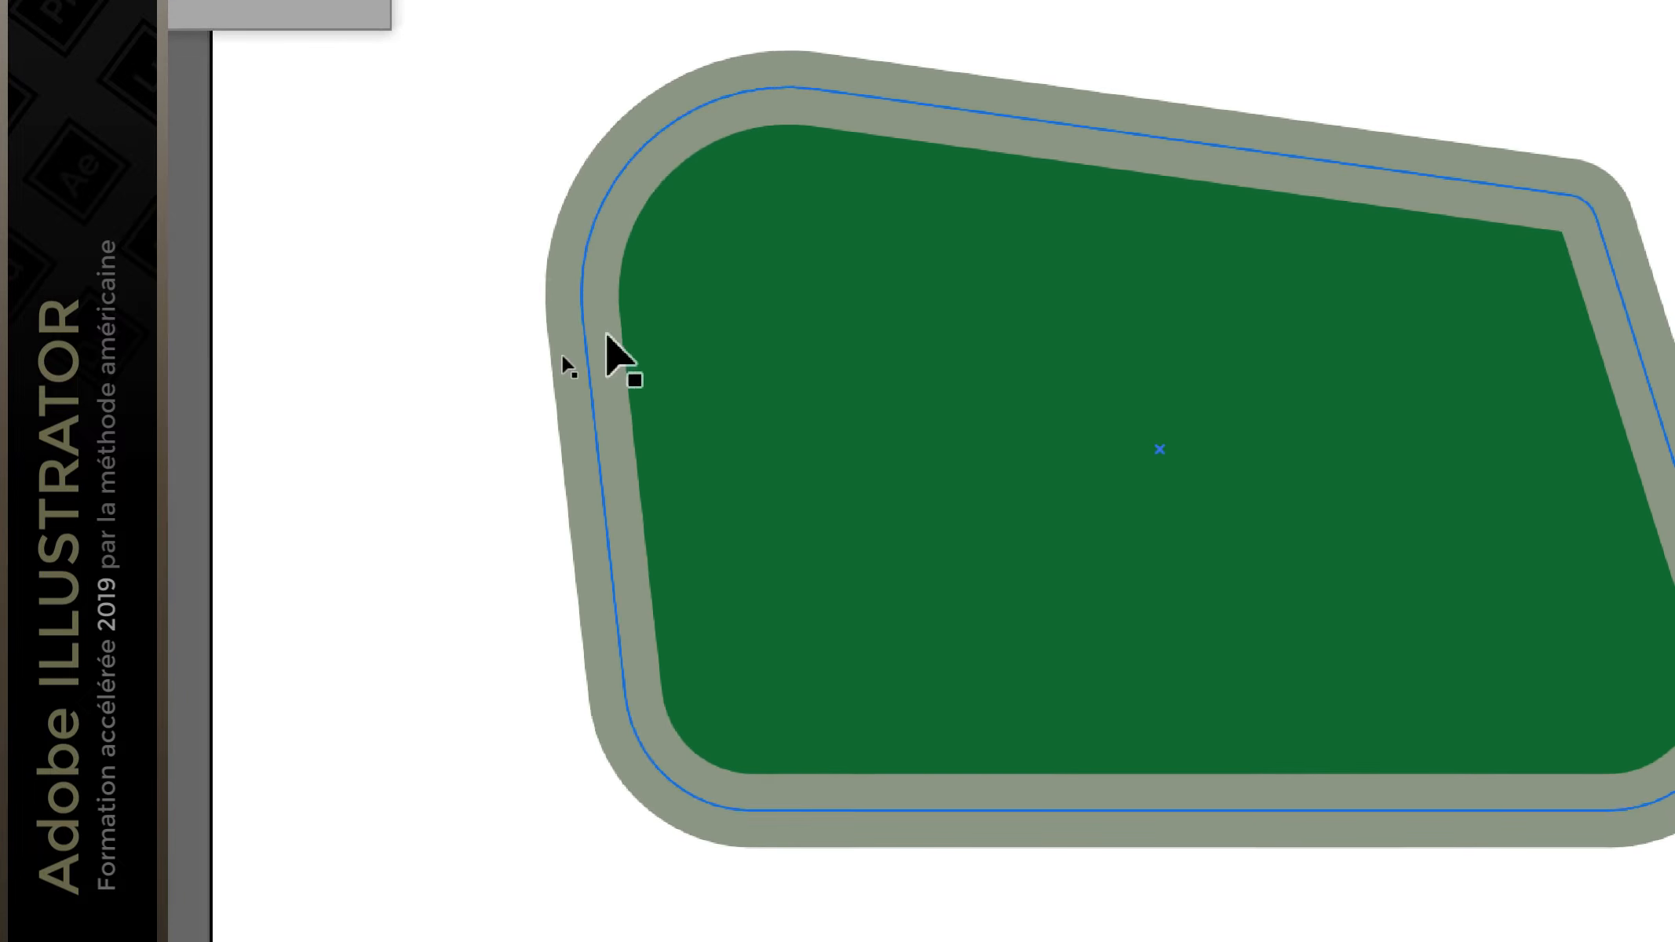
left_click(564, 357)
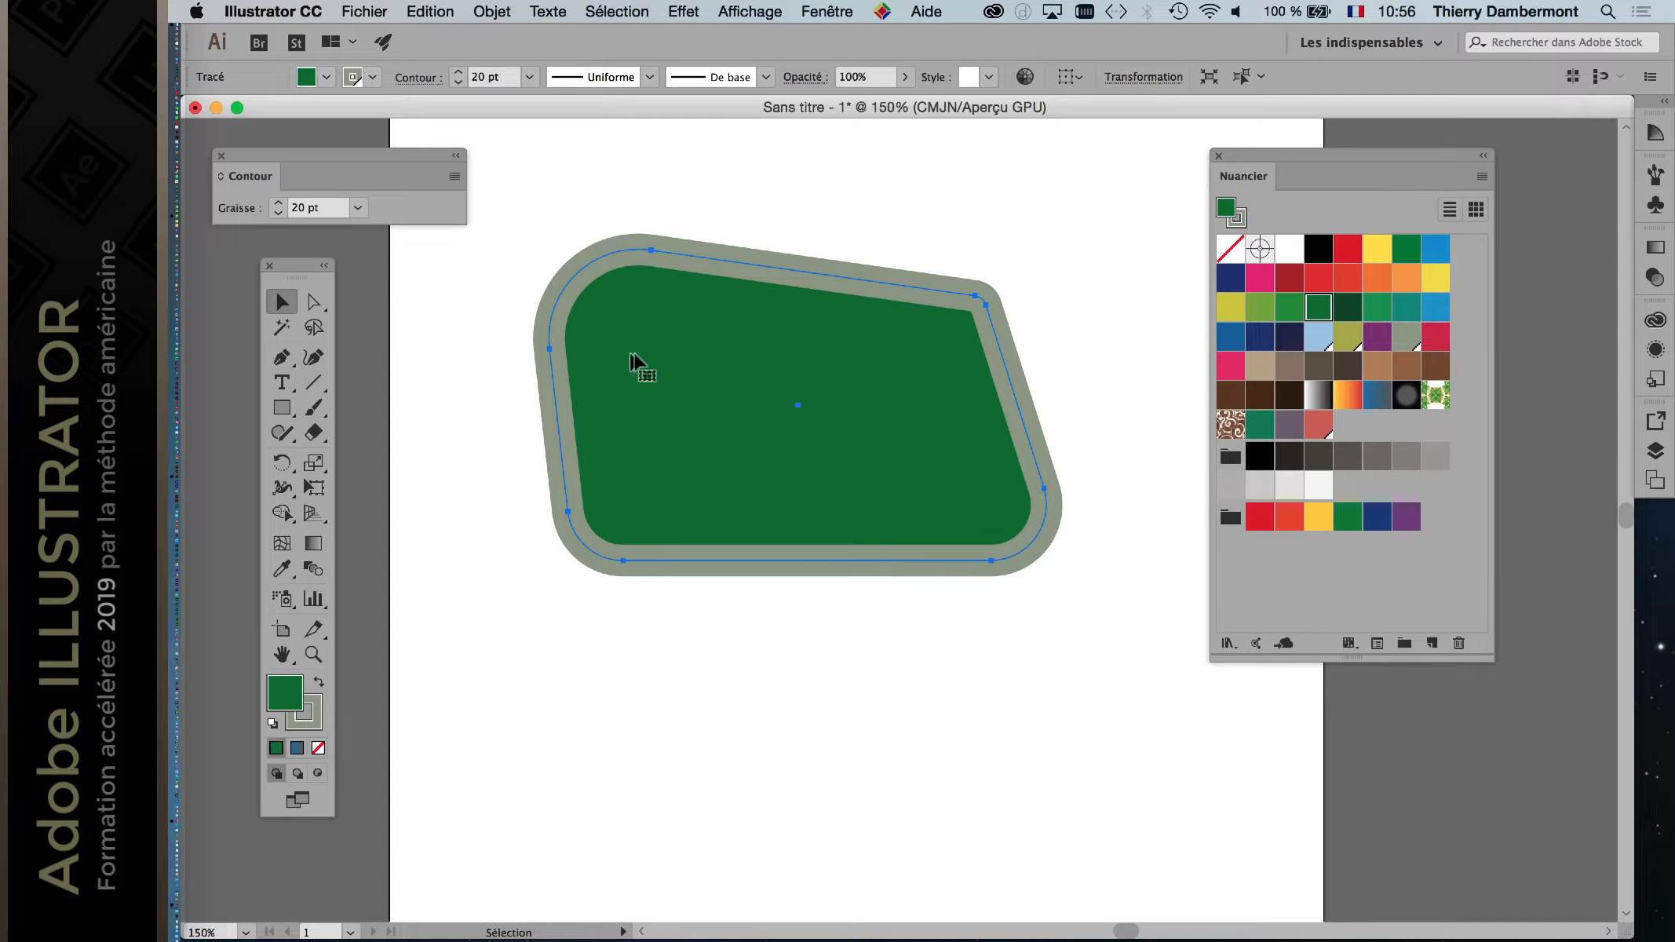
Step: Clear space around the green shape by moving the tools and swatches panels outward to opposite sides
key("space")
left_click_drag(645, 352, 556, 366)
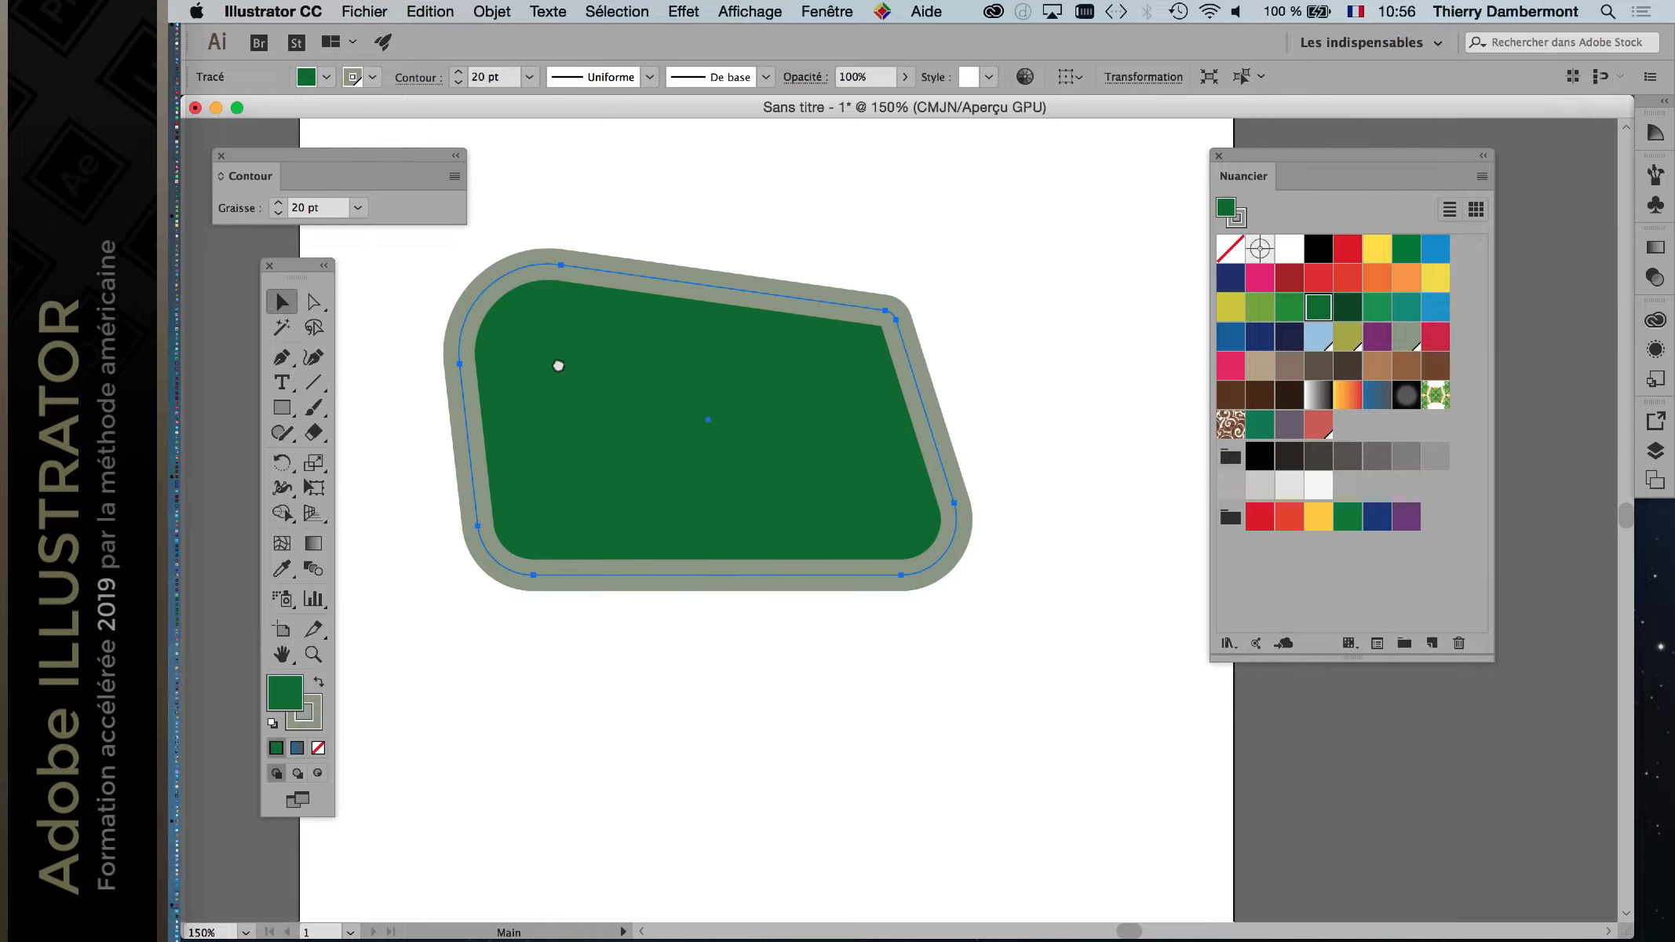
left_click_drag(289, 273, 233, 273)
key("space")
left_click_drag(495, 336, 427, 339)
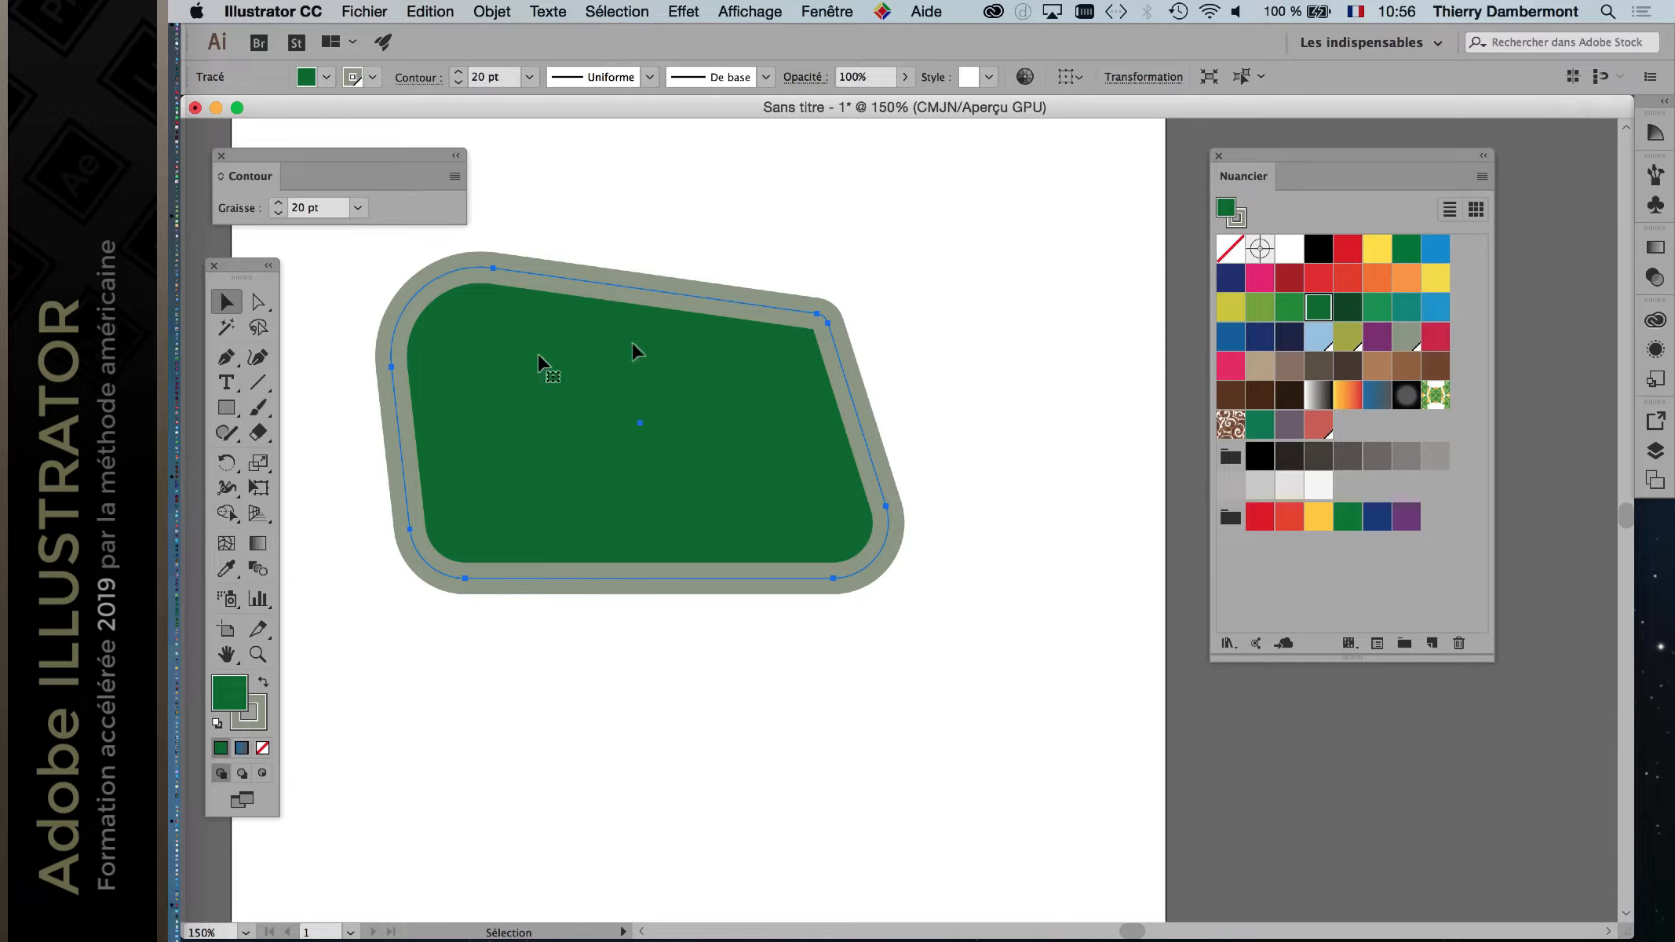
left_click_drag(1248, 157, 1357, 162)
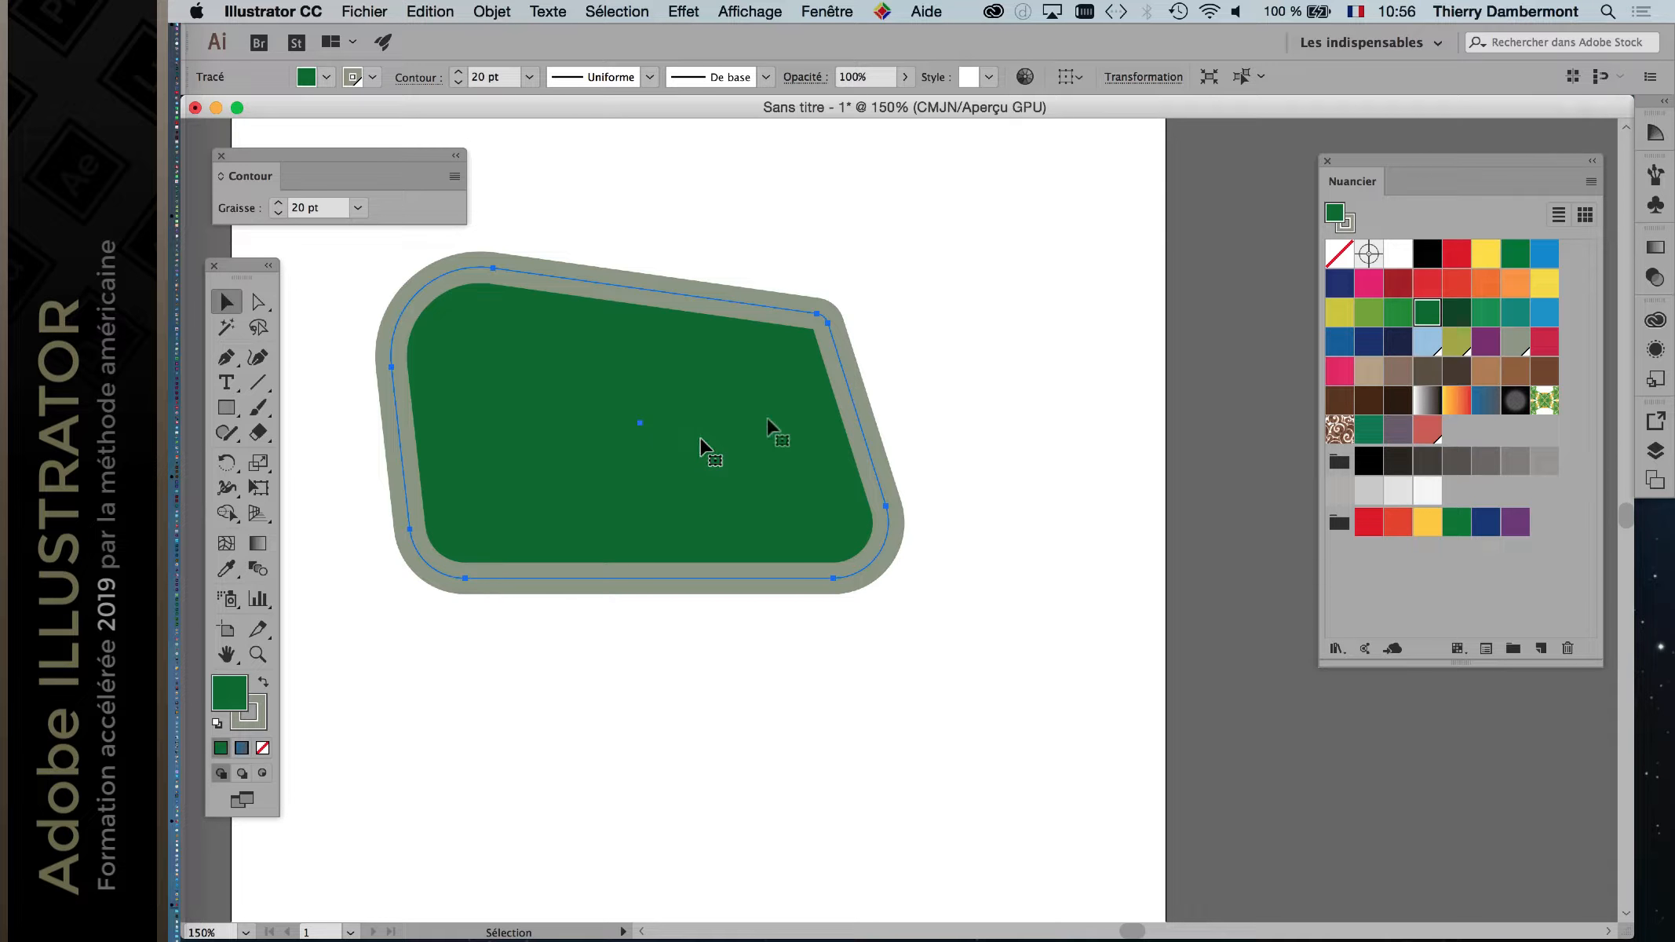
Step: Reselect the green shape and open the Aspect panel, detached from its group and placed beside the shape
left_click(699, 239)
left_click(695, 331)
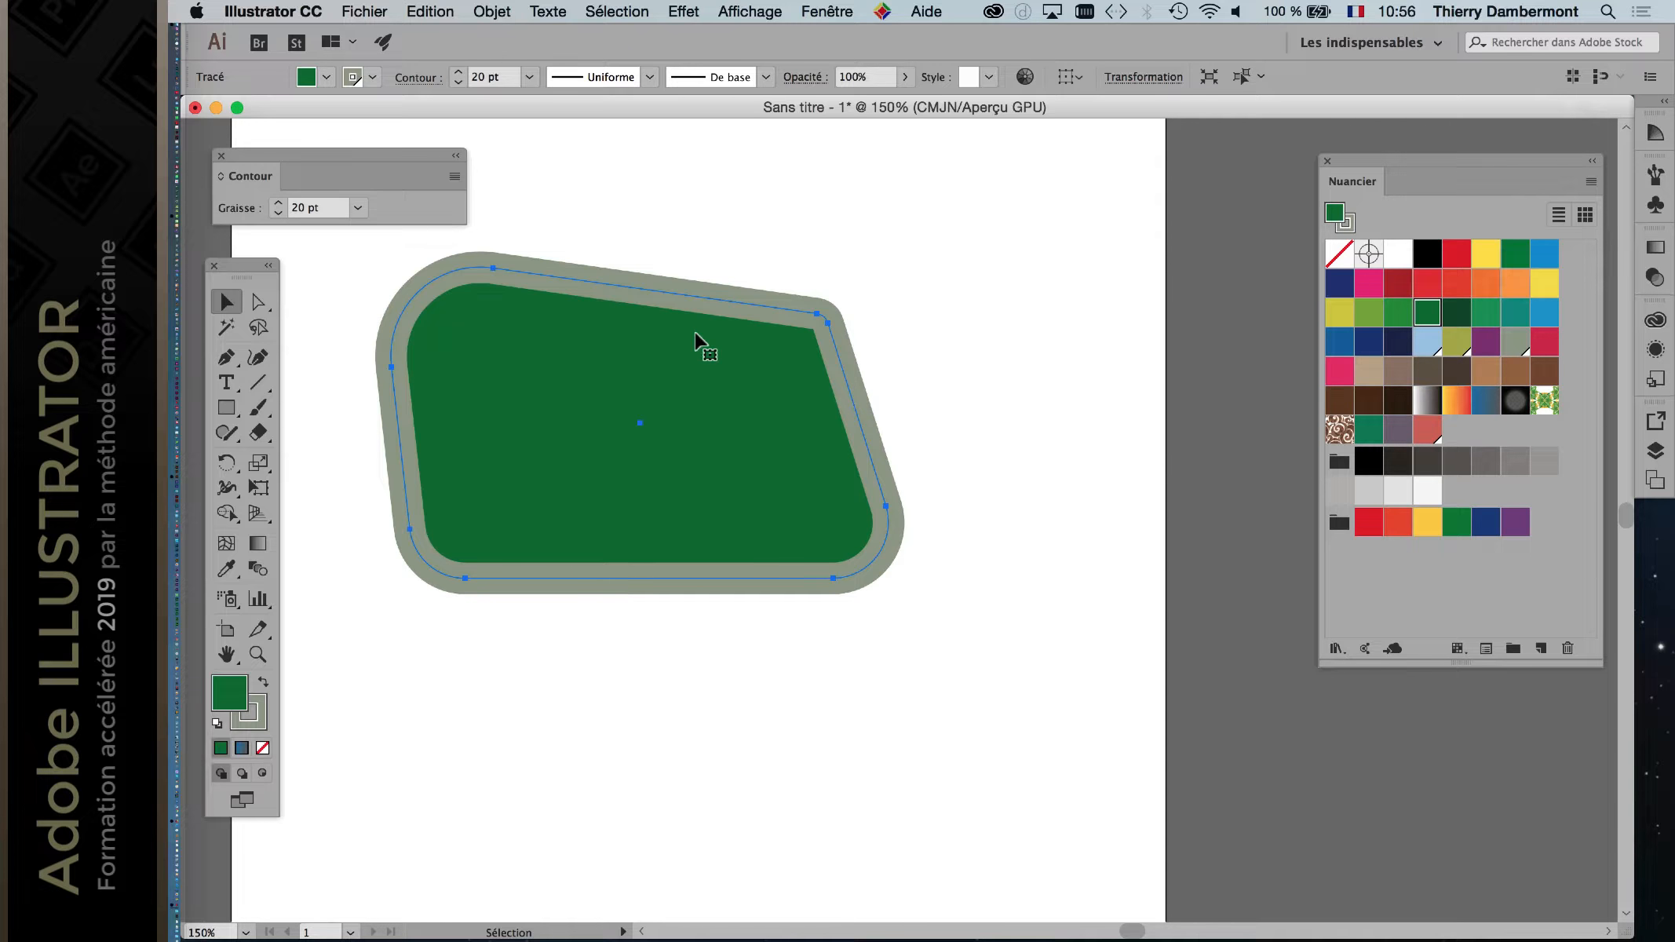
left_click(833, 11)
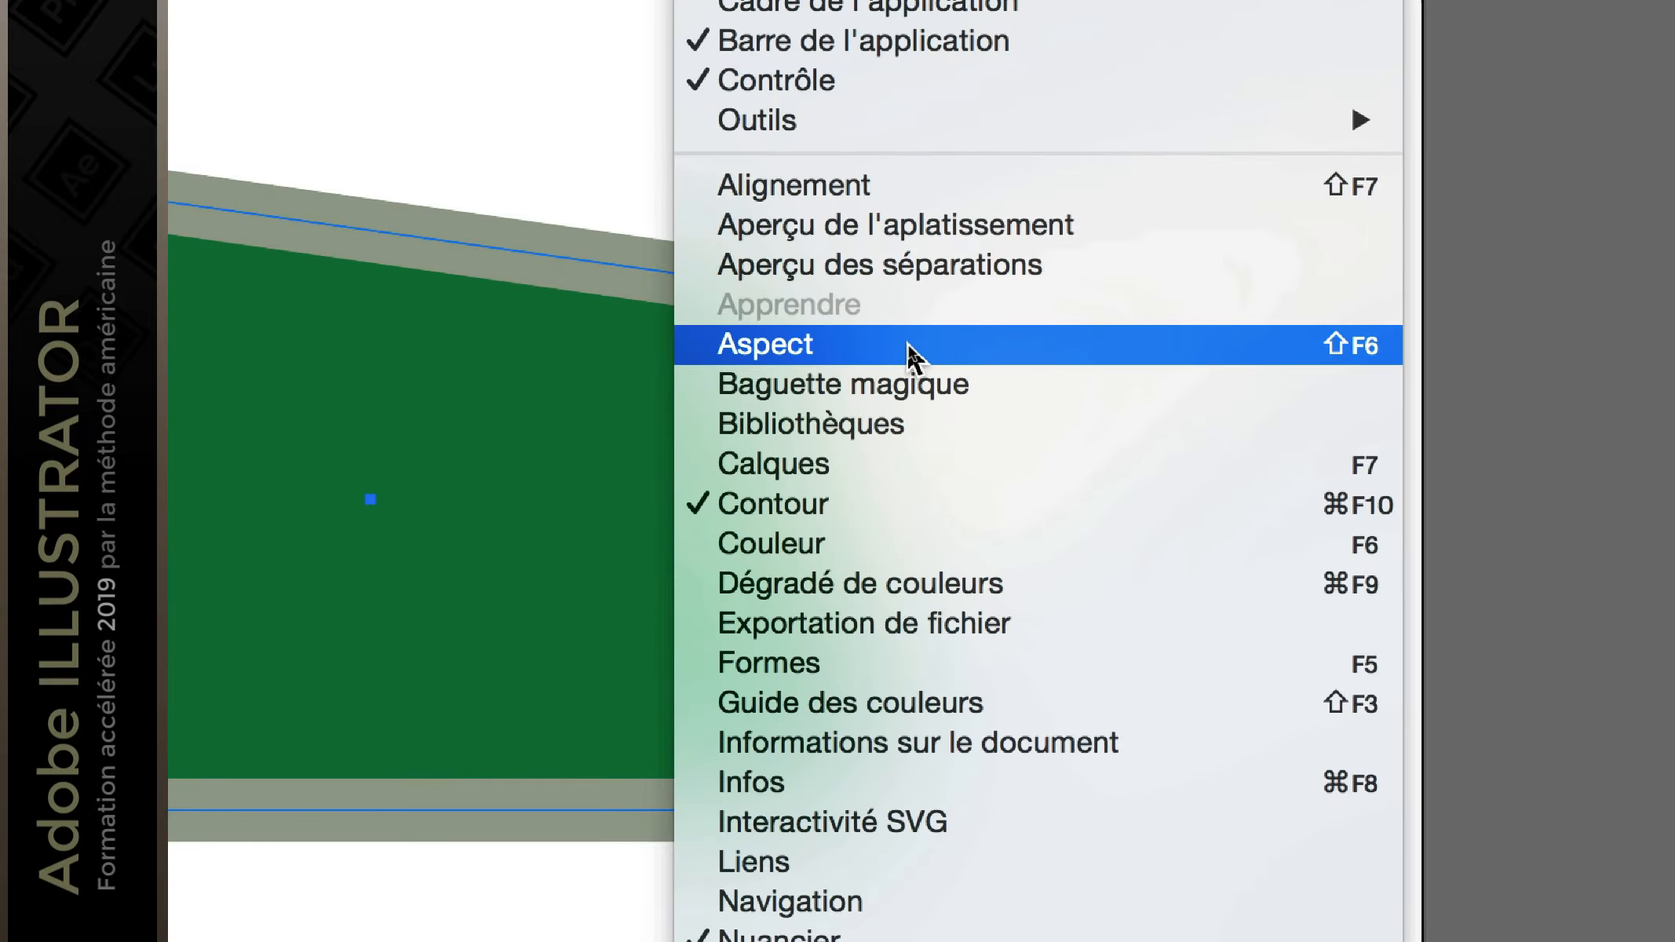
left_click(906, 344)
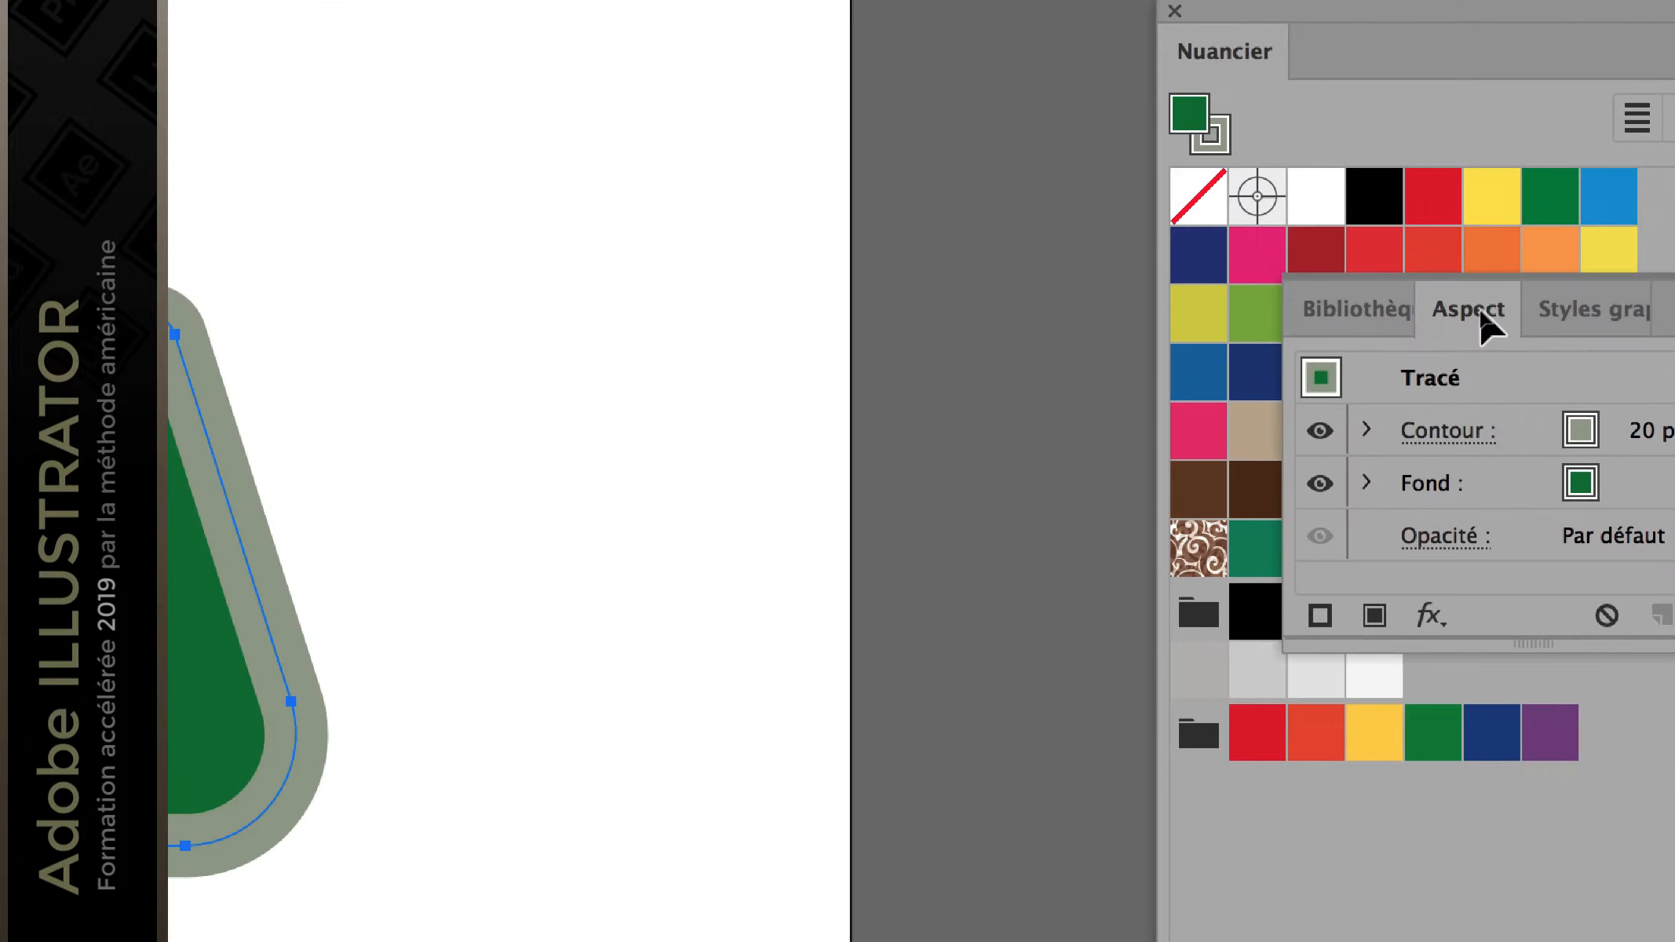
left_click_drag(1480, 318, 1124, 282)
left_click_drag(1234, 289, 1157, 249)
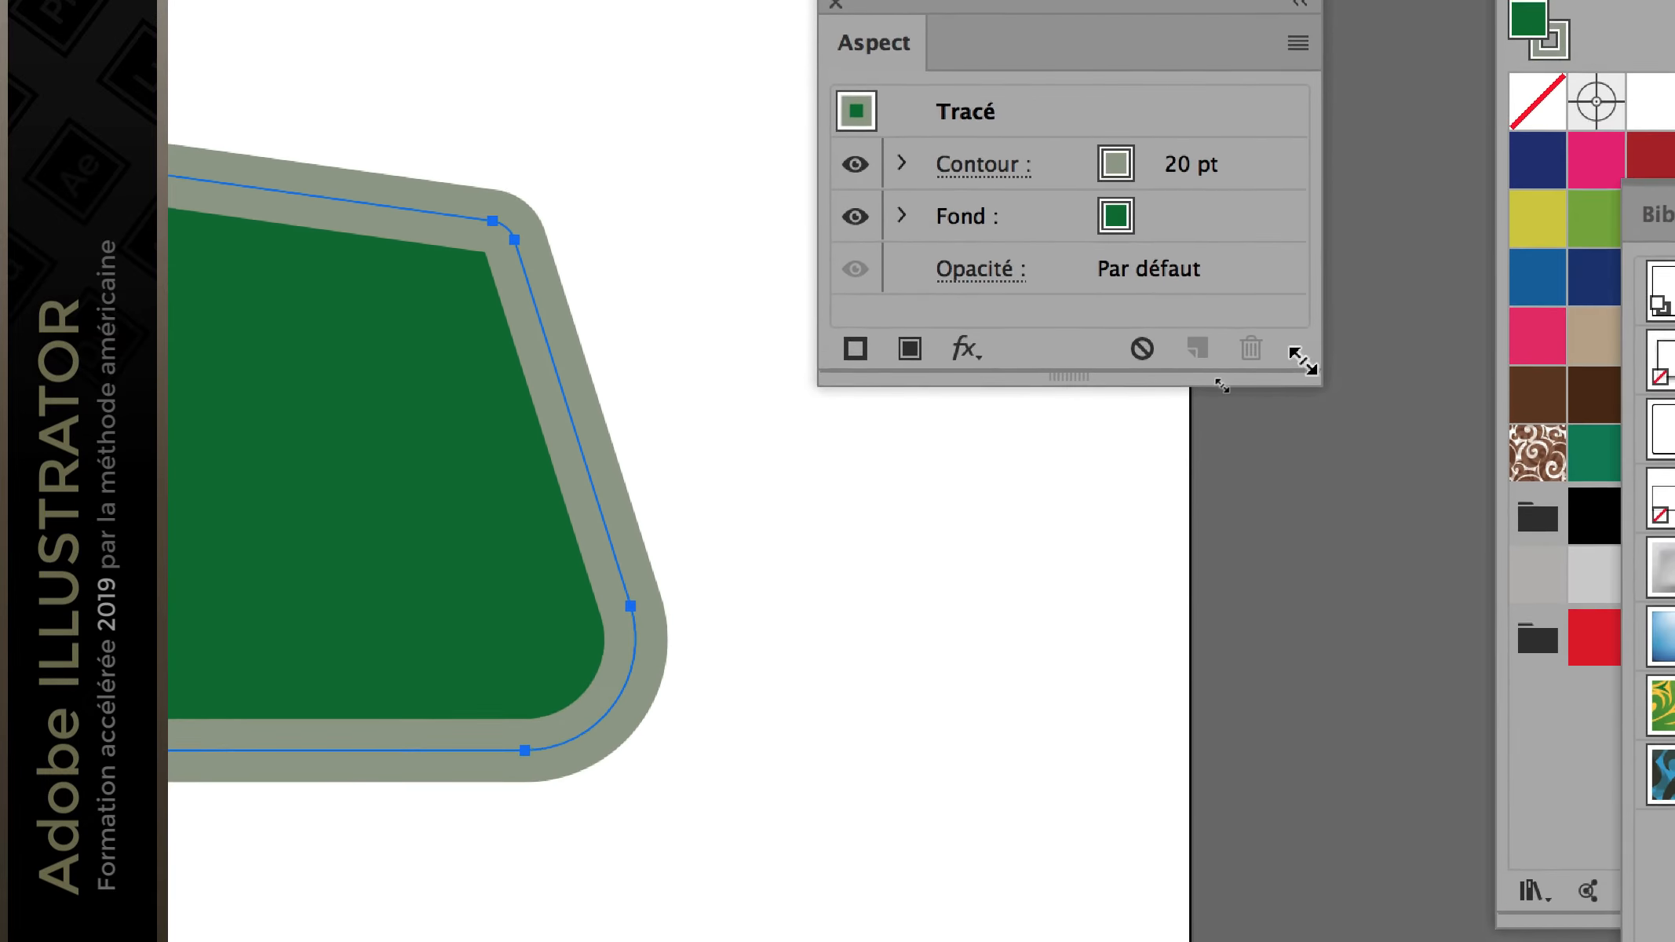
Step: Collapse the leftover Styles graphiques panel group and resize the floating Aspect panel to a compact height
left_click_drag(1304, 365, 1305, 553)
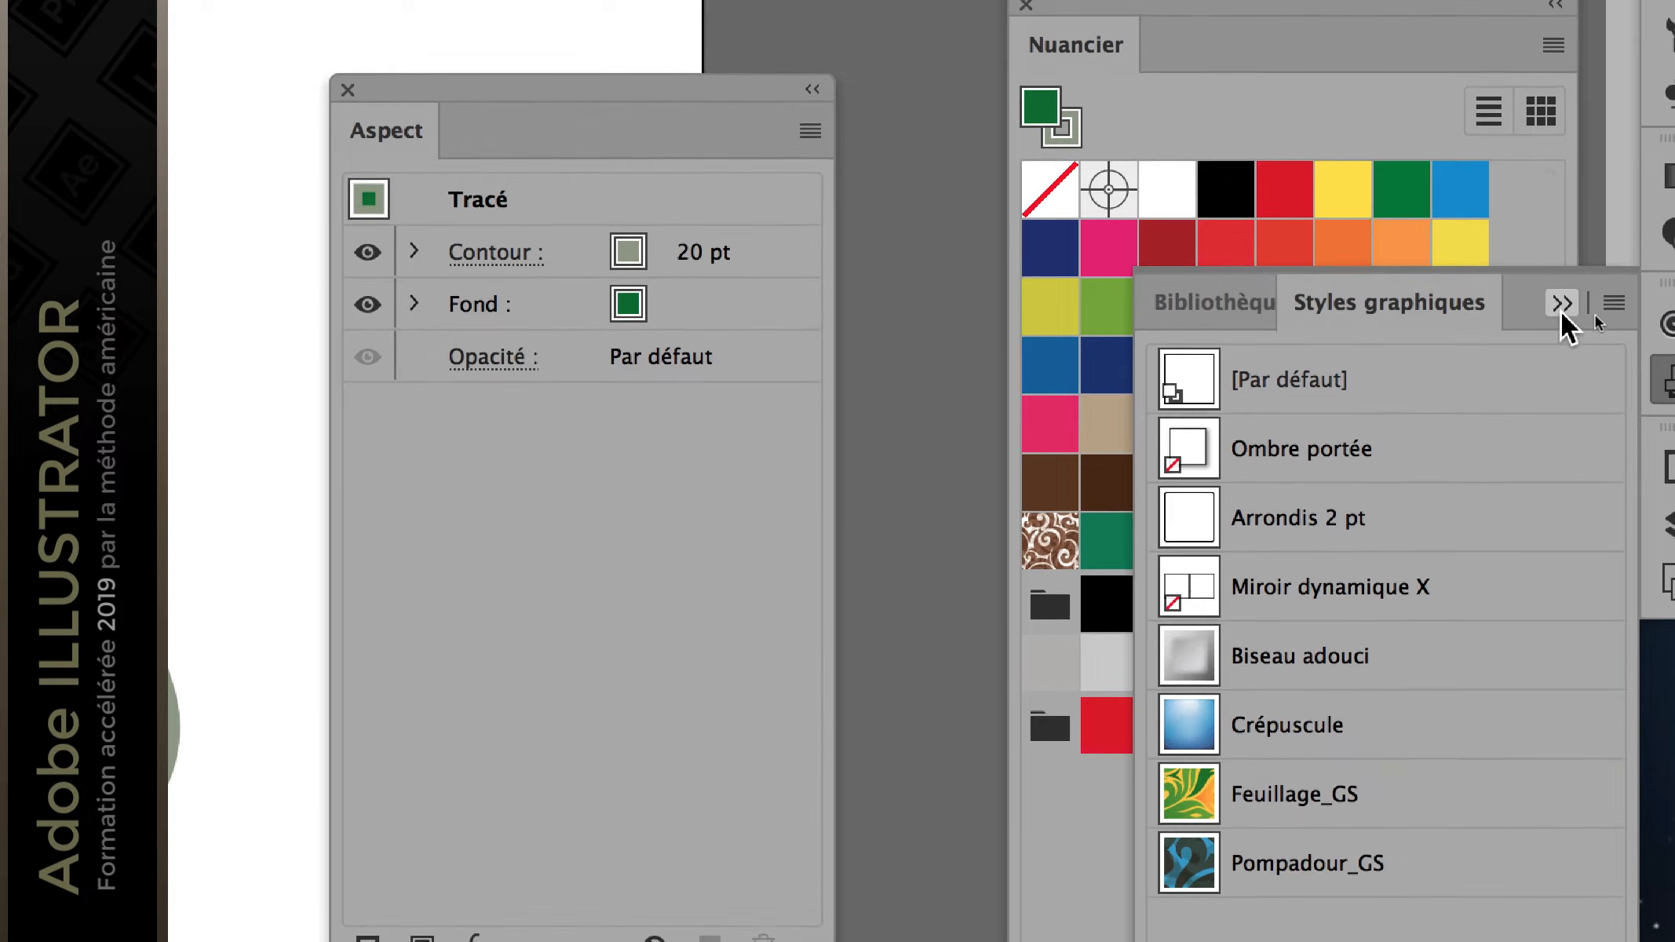
left_click(1562, 309)
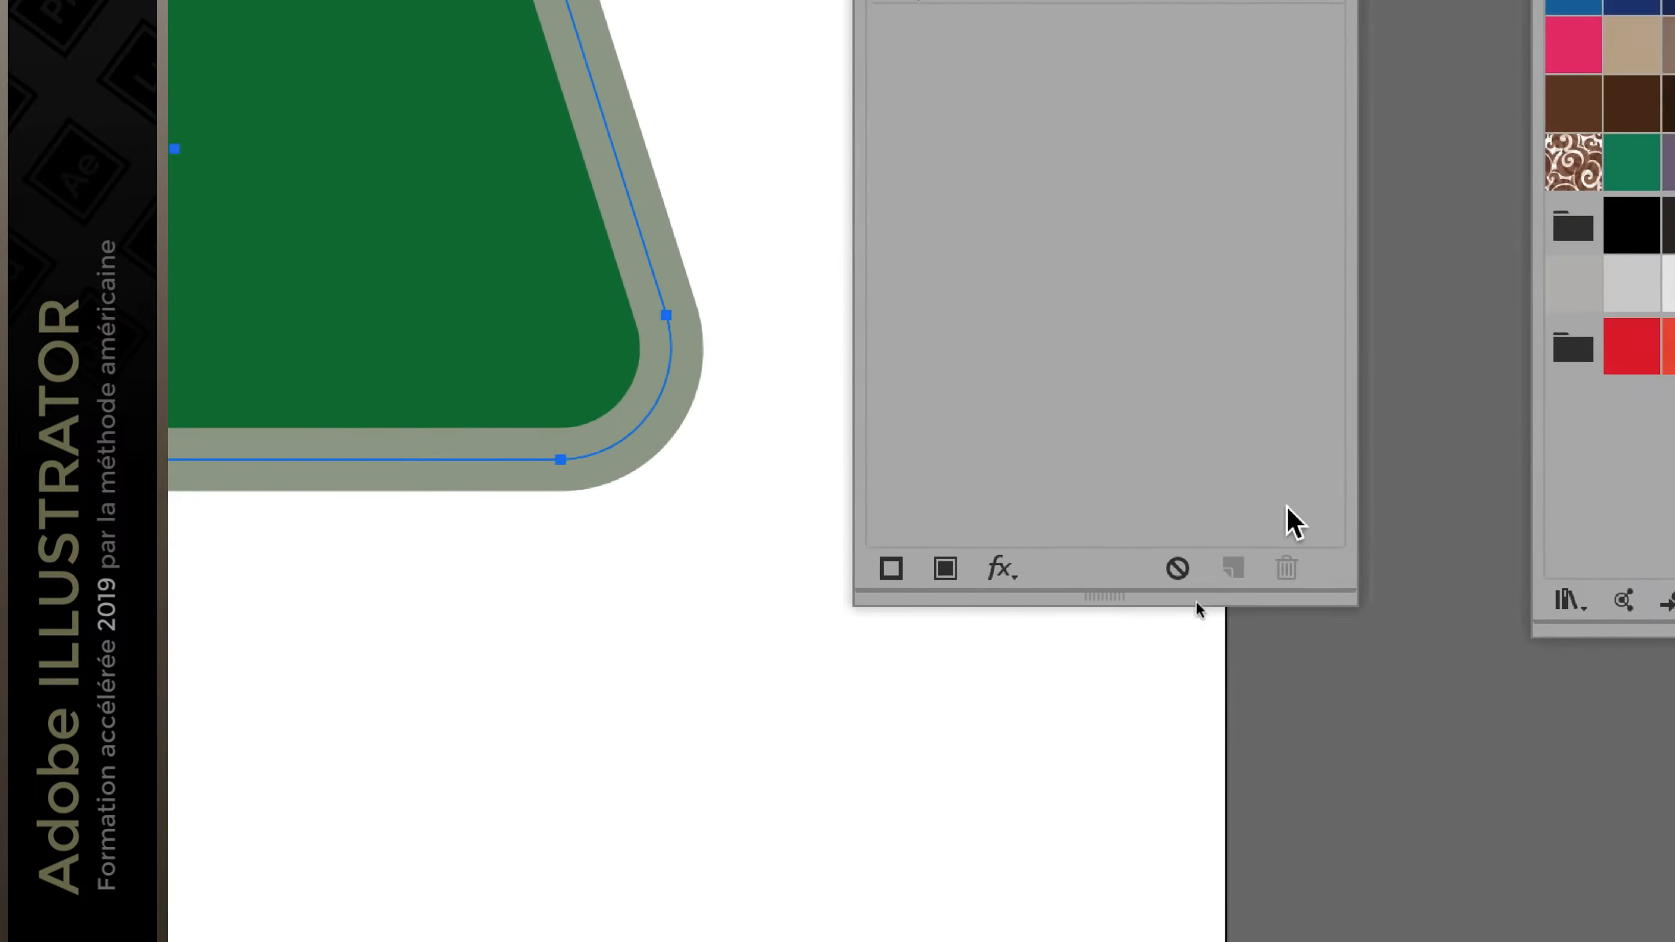
left_click_drag(1341, 592, 1341, 280)
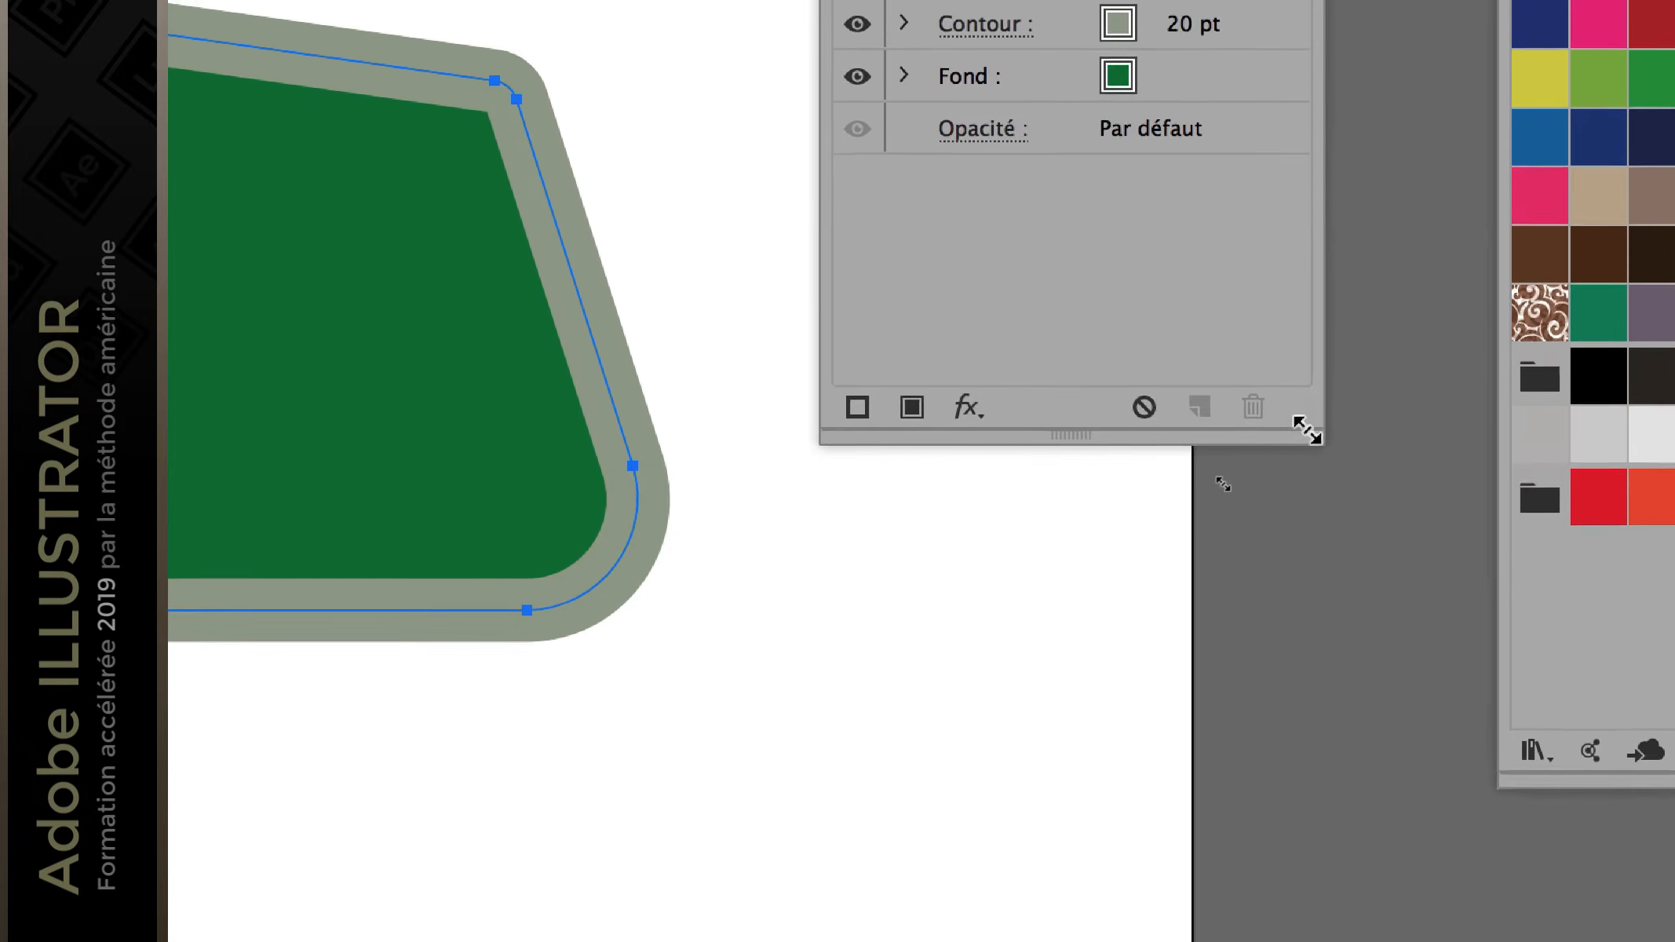
left_click_drag(1307, 430, 1307, 410)
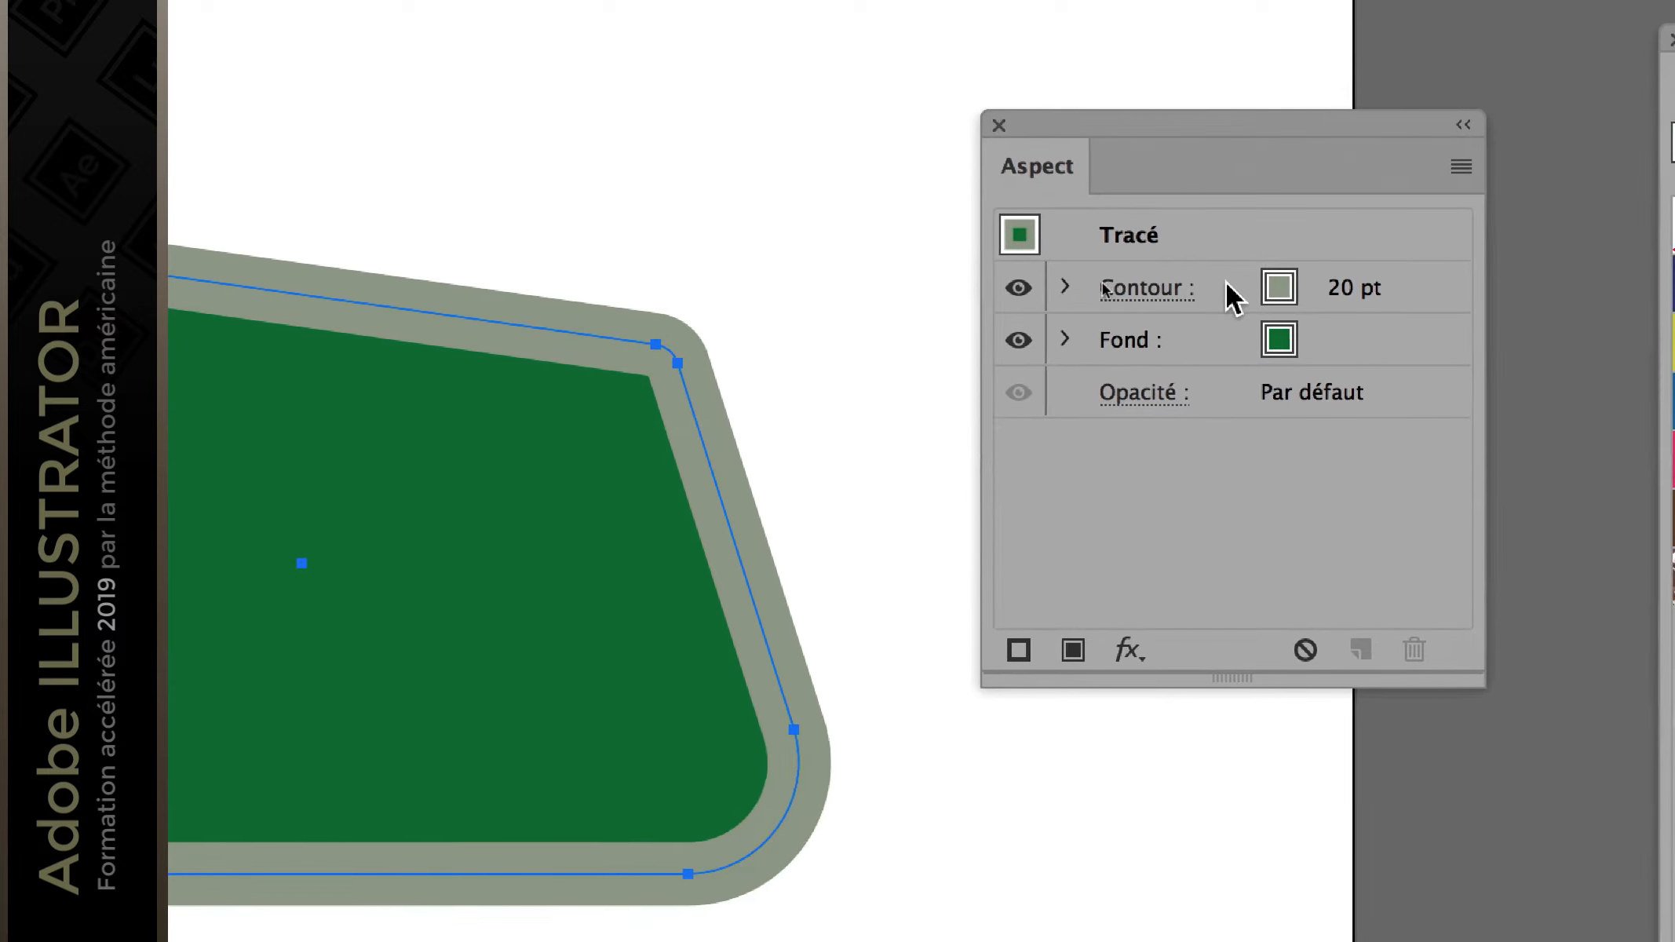
Step: Move the green shape's 20 pt Contour below its Fond in the Aspect stacking order
left_click(1229, 296)
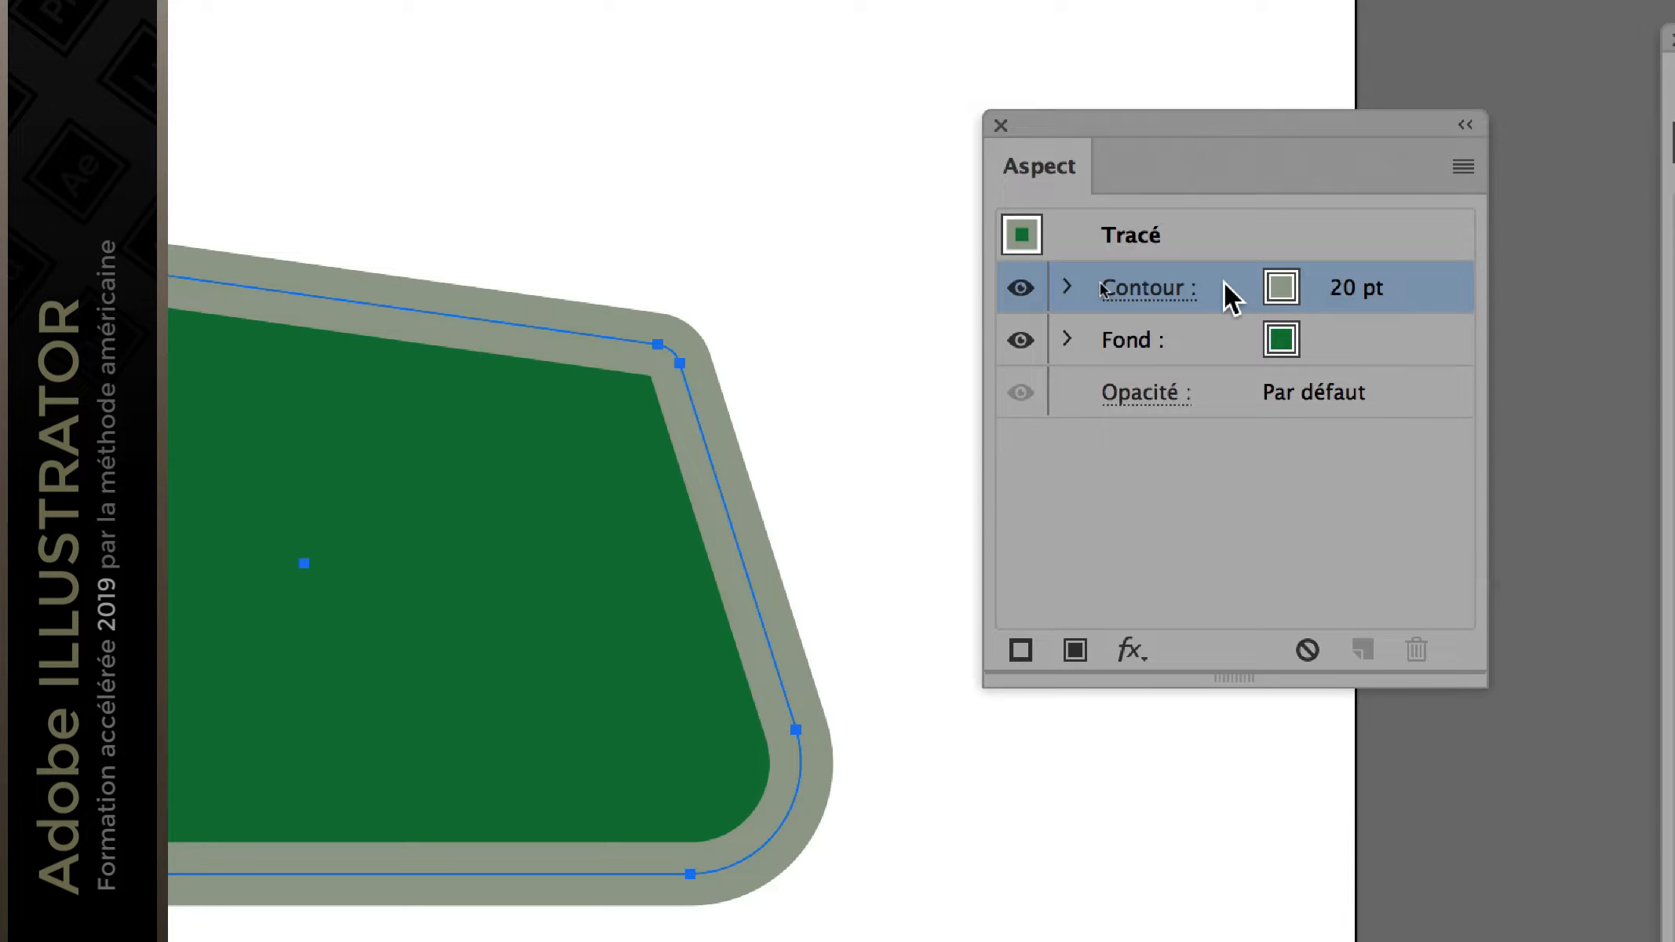
left_click_drag(1229, 296, 1229, 329)
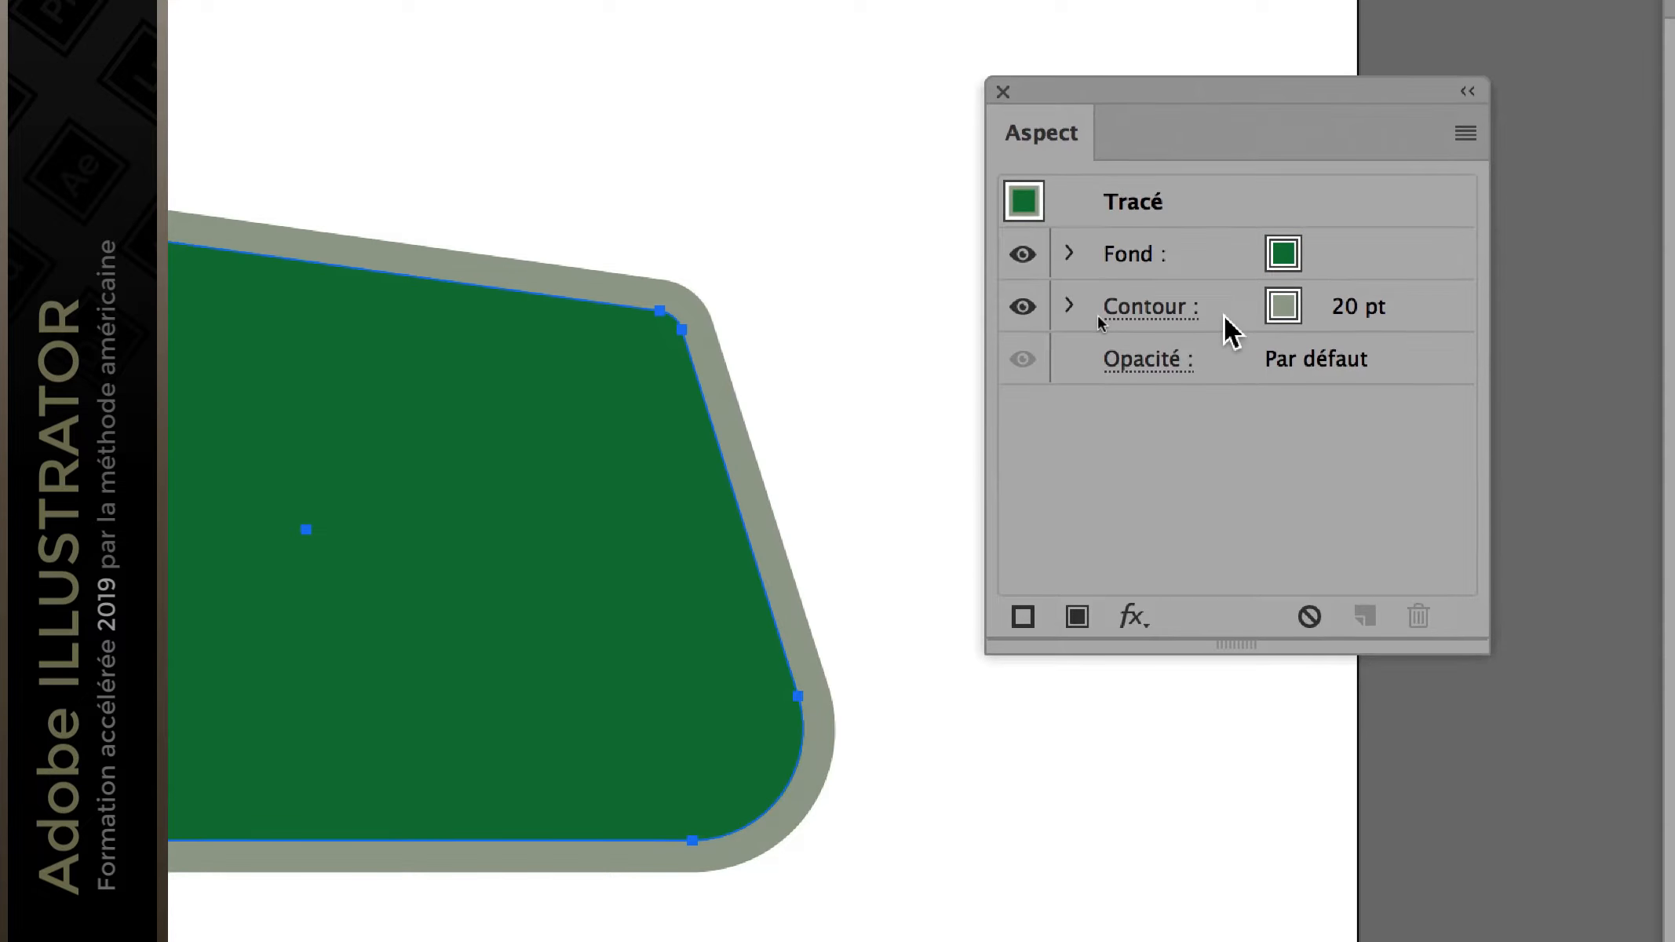
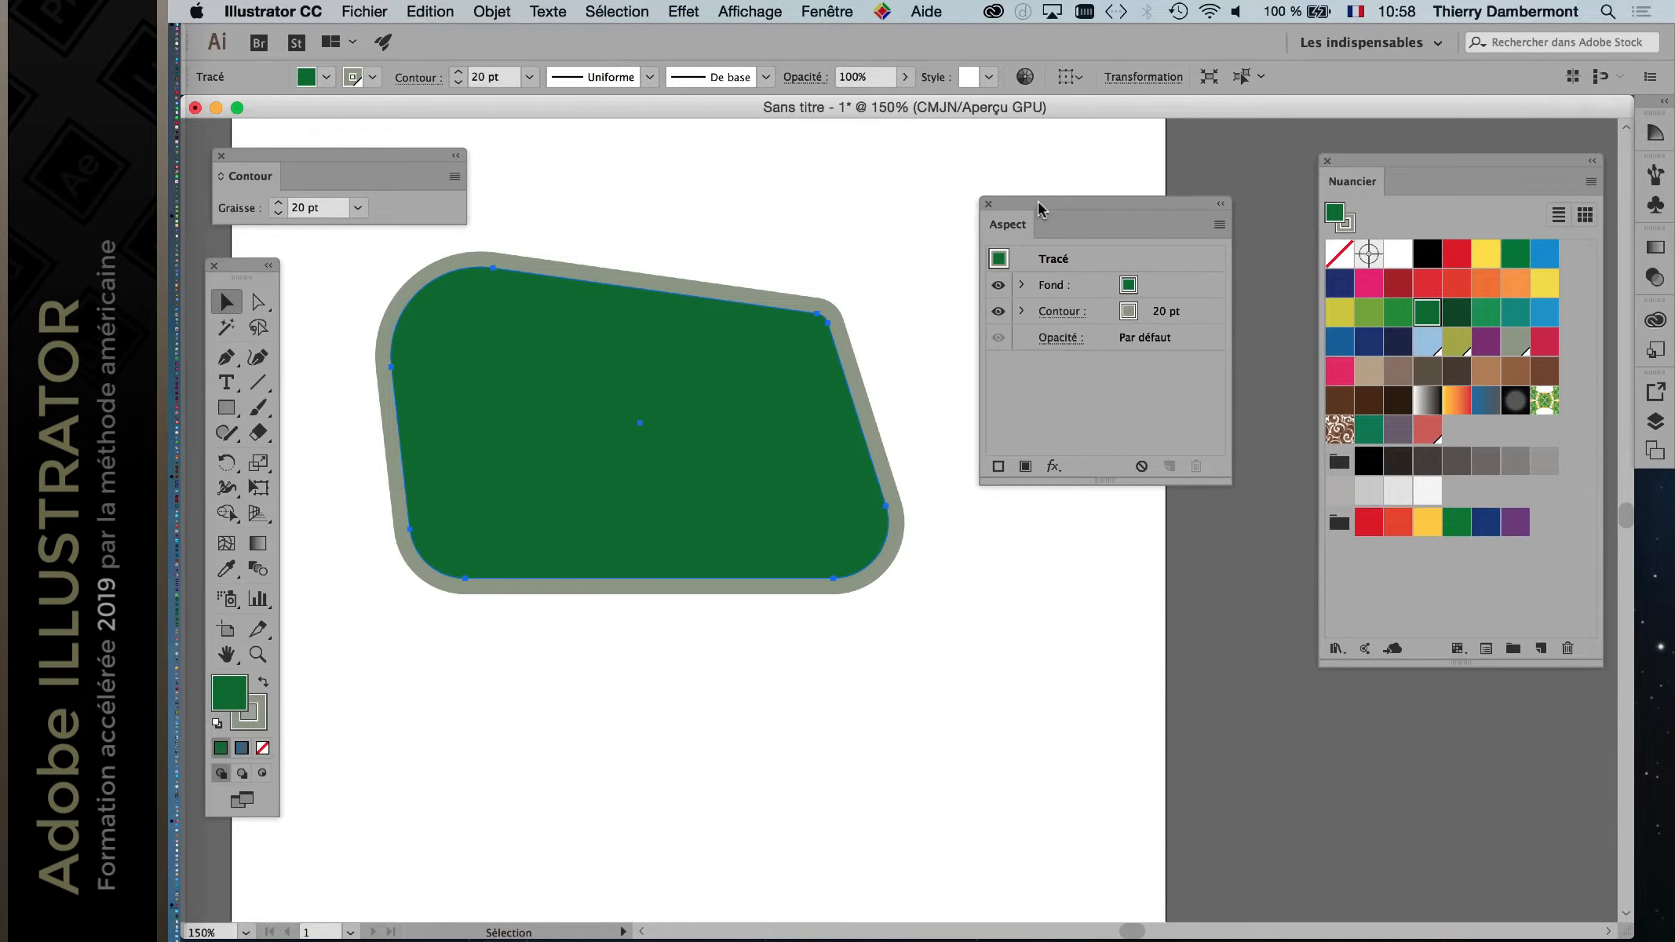
Step: Enlarge the view of the green shape and place the floating Aspect panel close beside its slanted edge
left_click_drag(1040, 208, 1105, 166)
left_click_drag(624, 329, 636, 362)
scroll(557, 412, "up", 1)
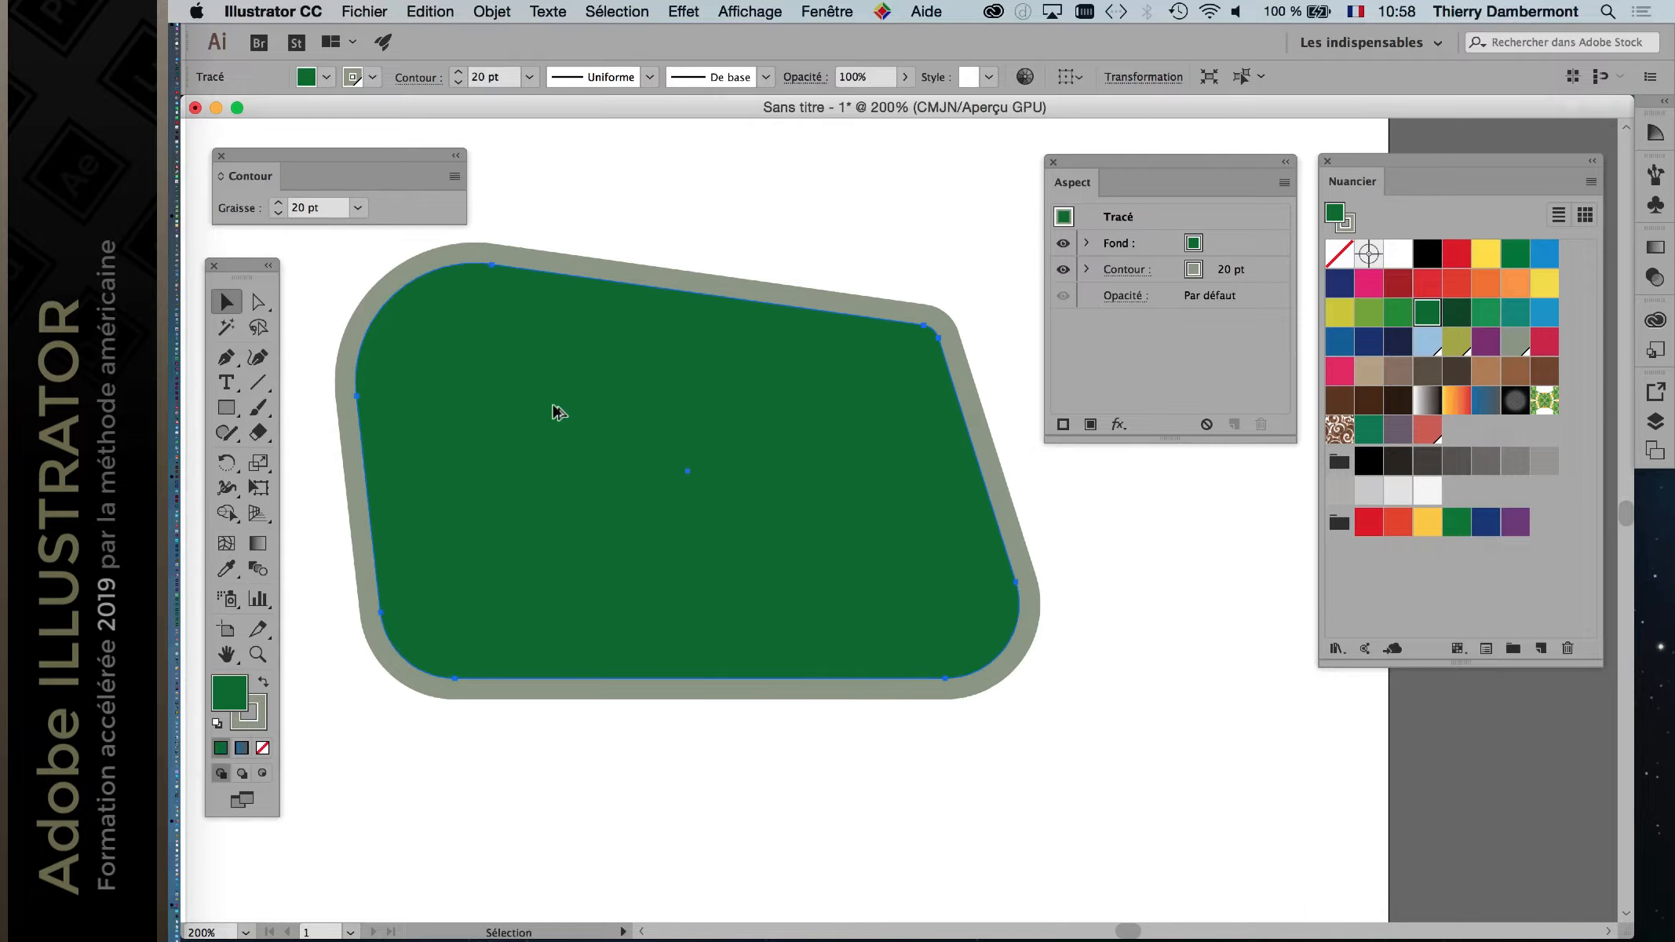
left_click_drag(583, 423, 587, 450)
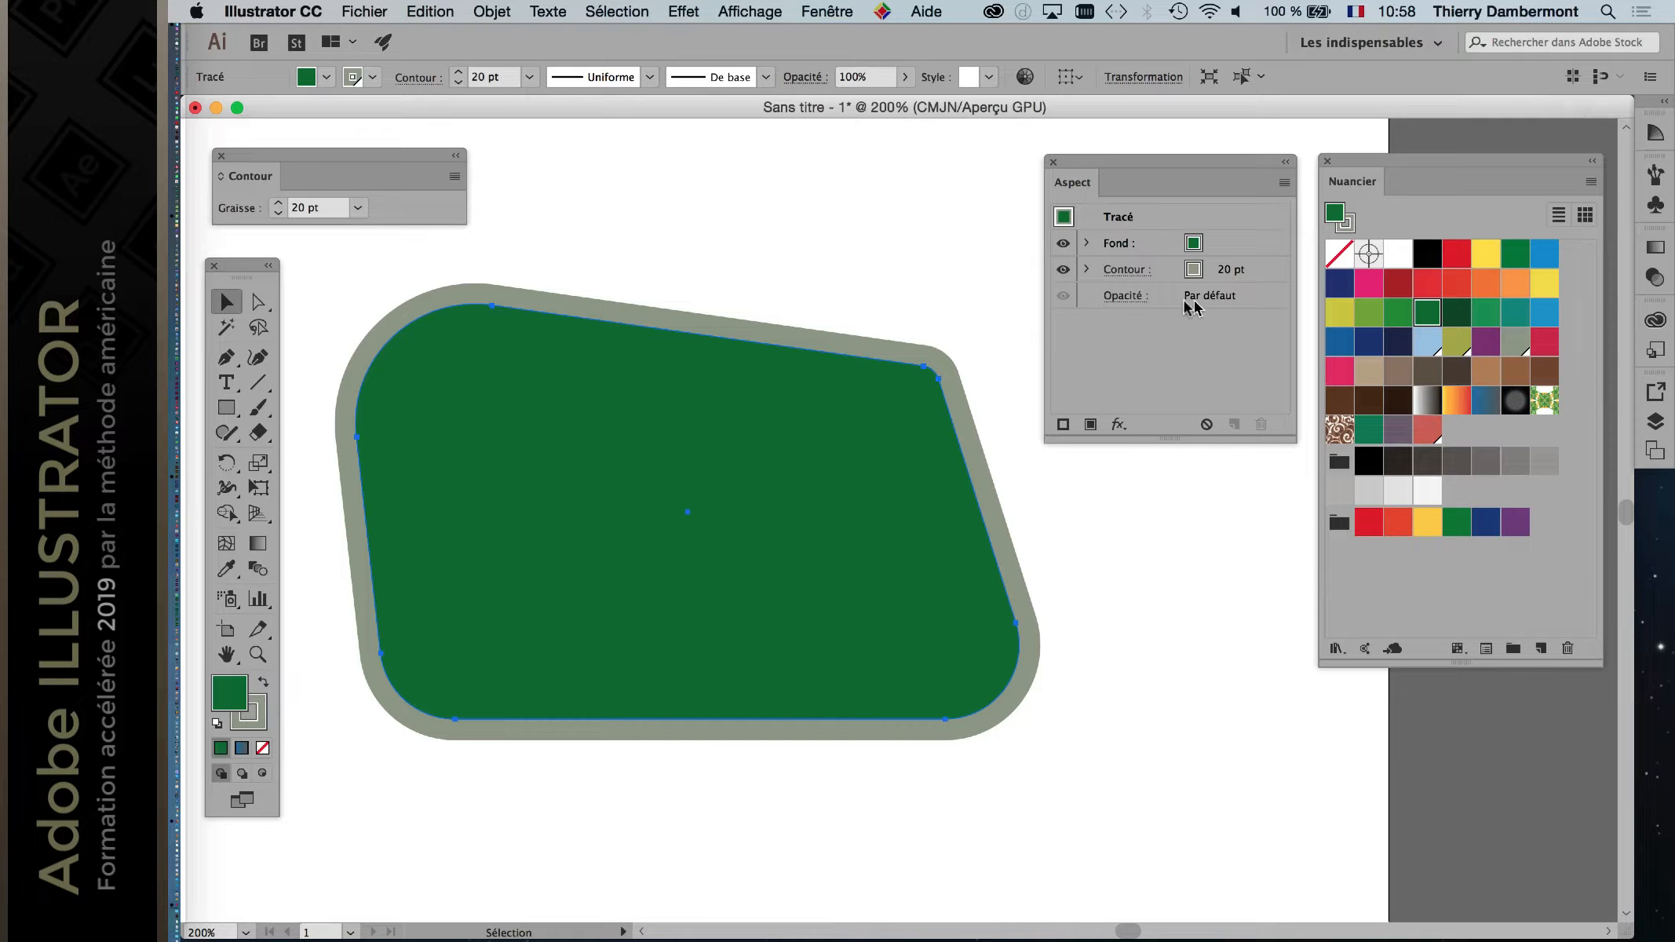
key("super+alt")
left_click_drag(1105, 154, 1071, 242)
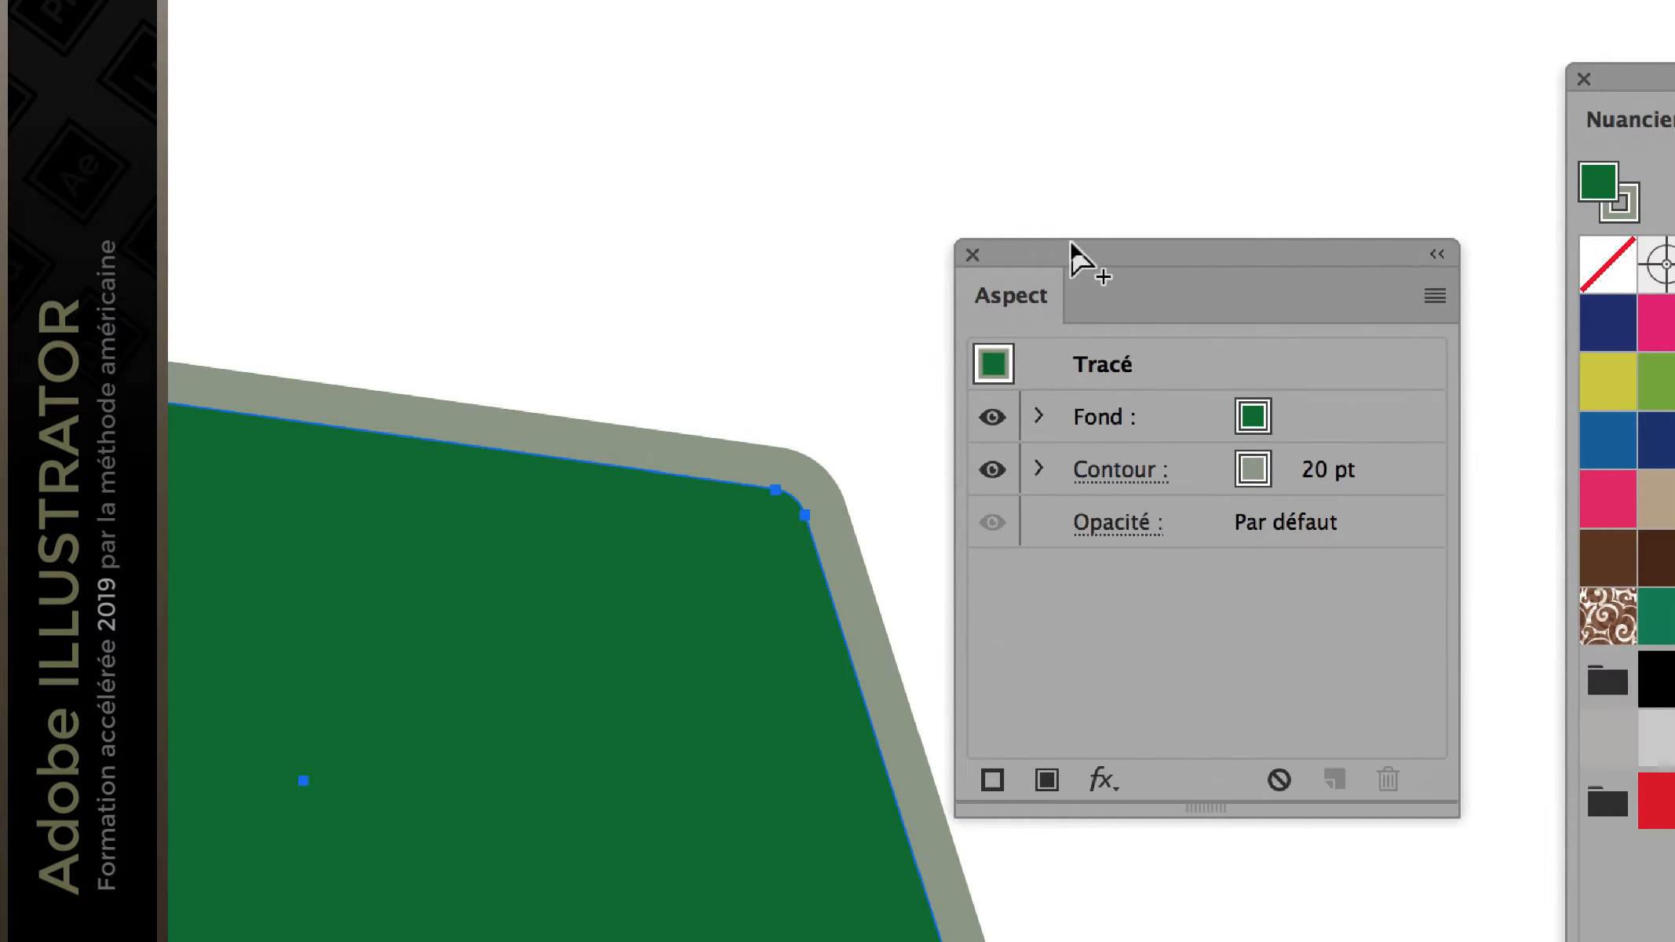
left_click_drag(1086, 245, 1087, 204)
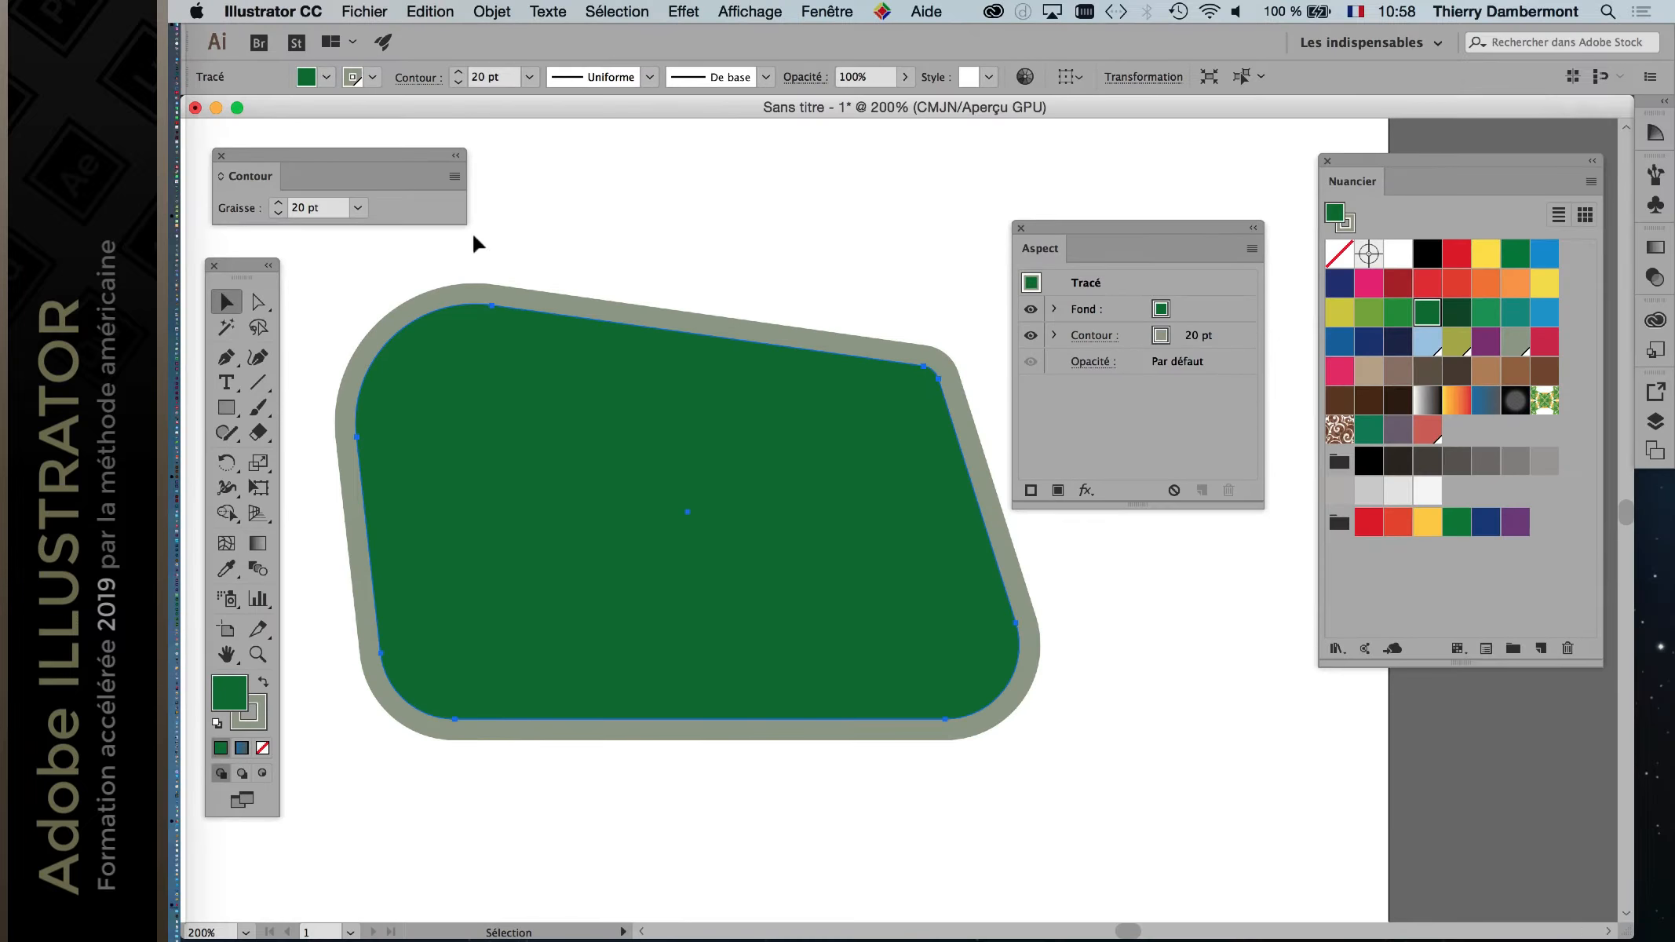
Step: With nothing selected, stack the Contour above the Fond, then reselect the green shape to compare its appearance
left_click(796, 237)
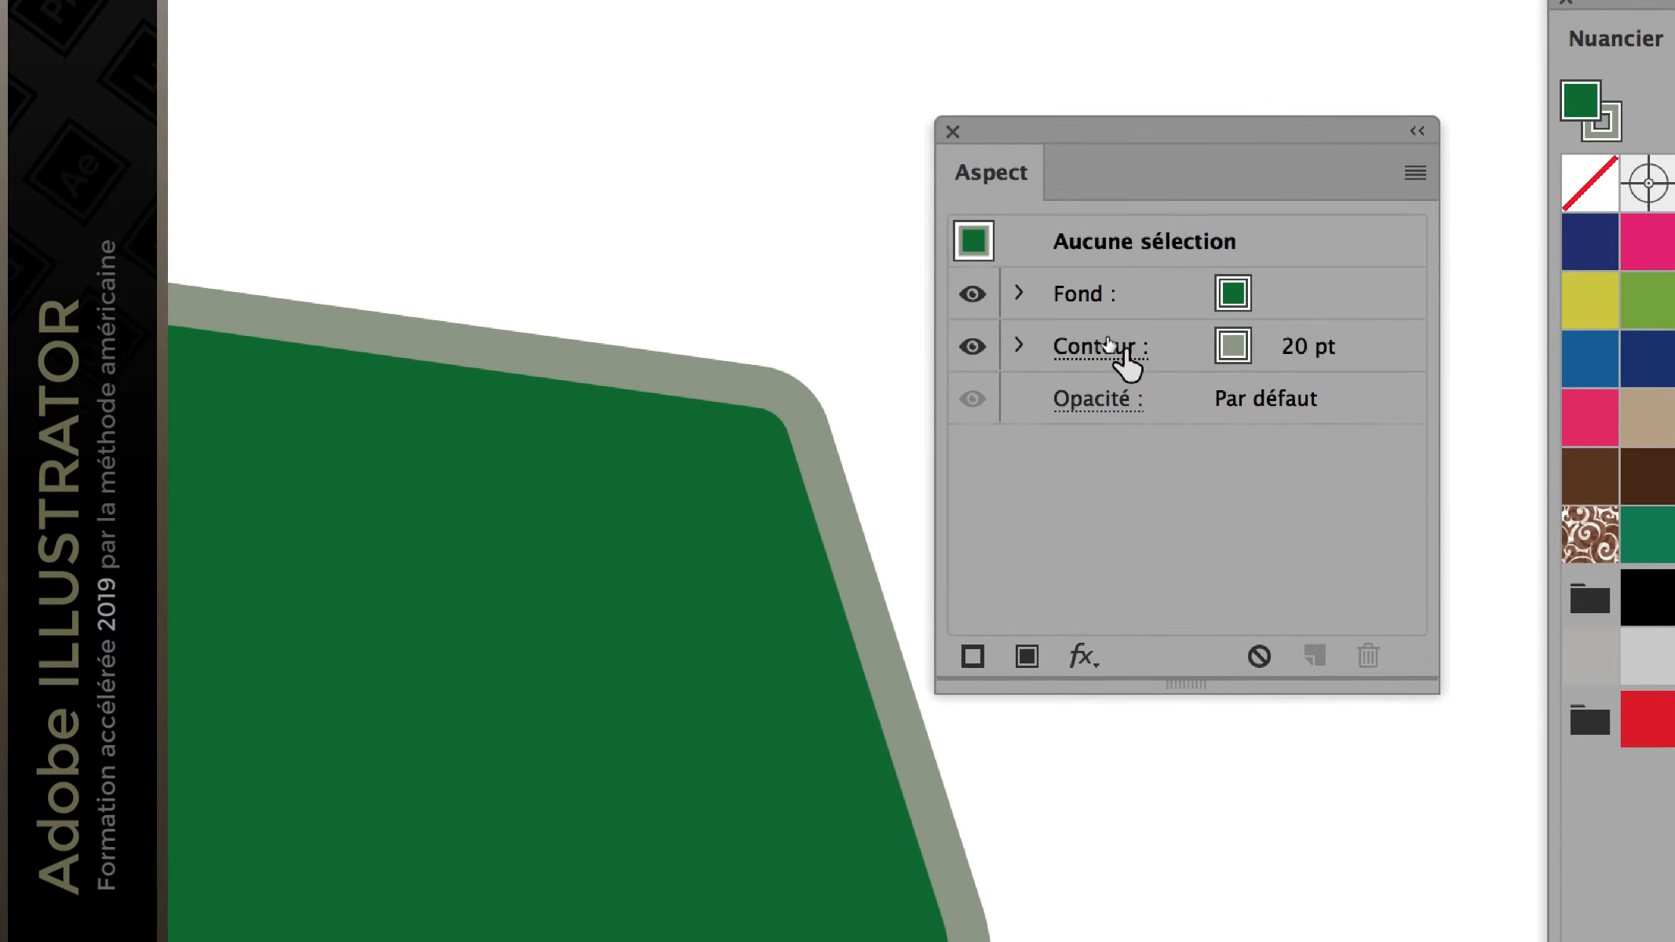
left_click_drag(1146, 347, 1141, 293)
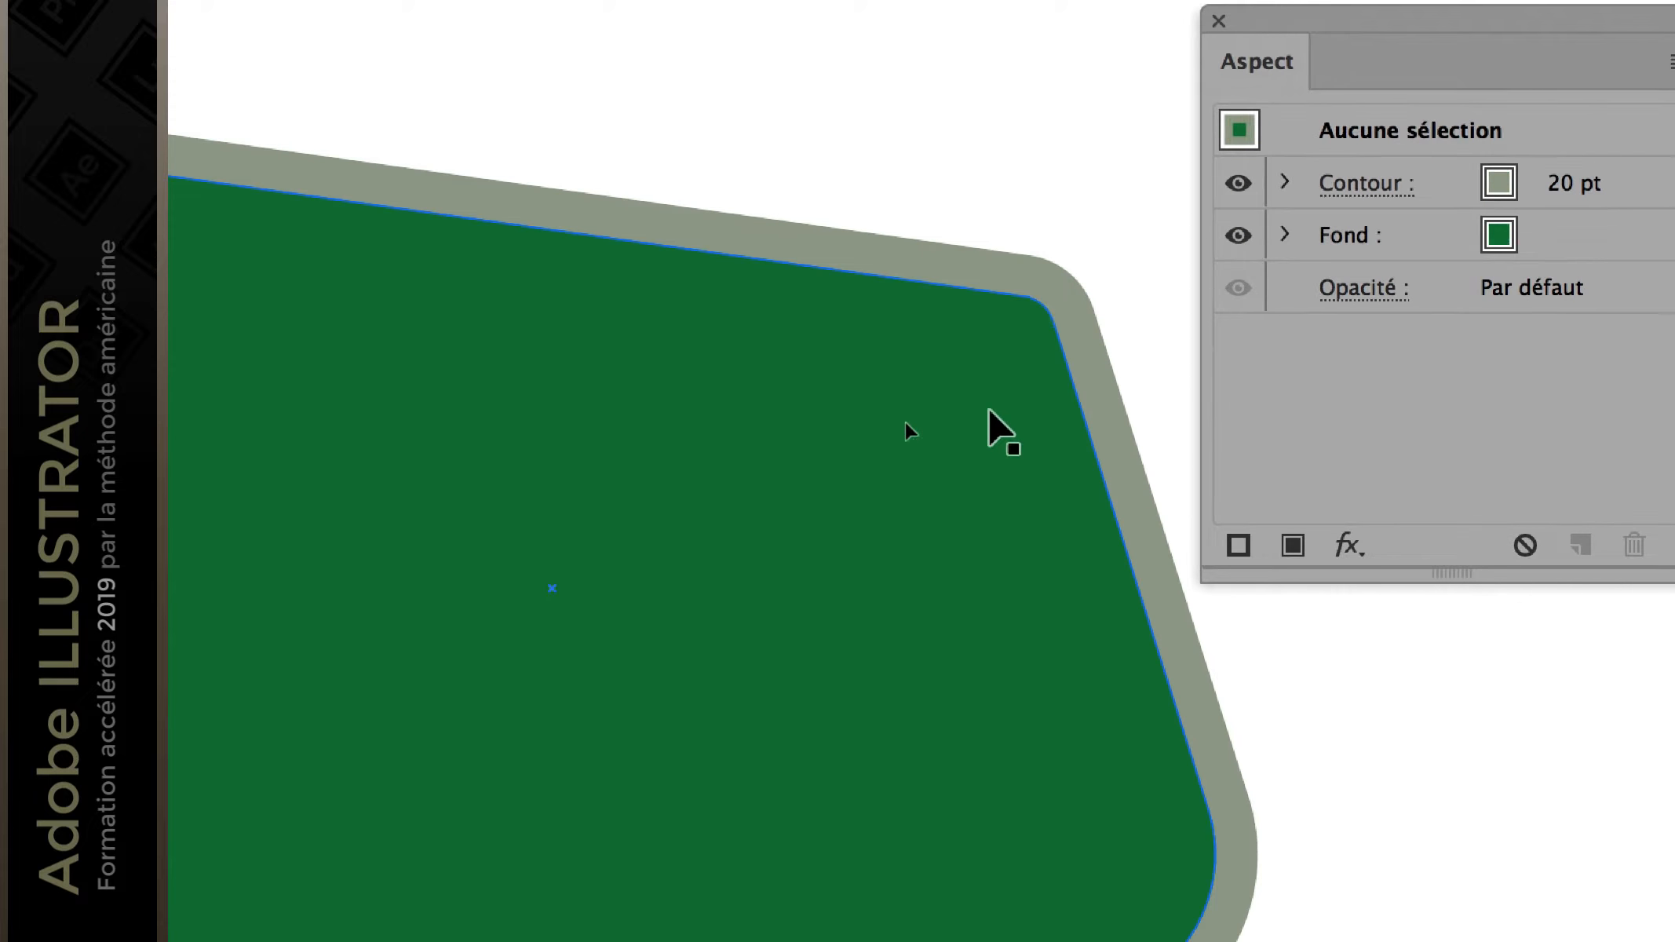
left_click(733, 596)
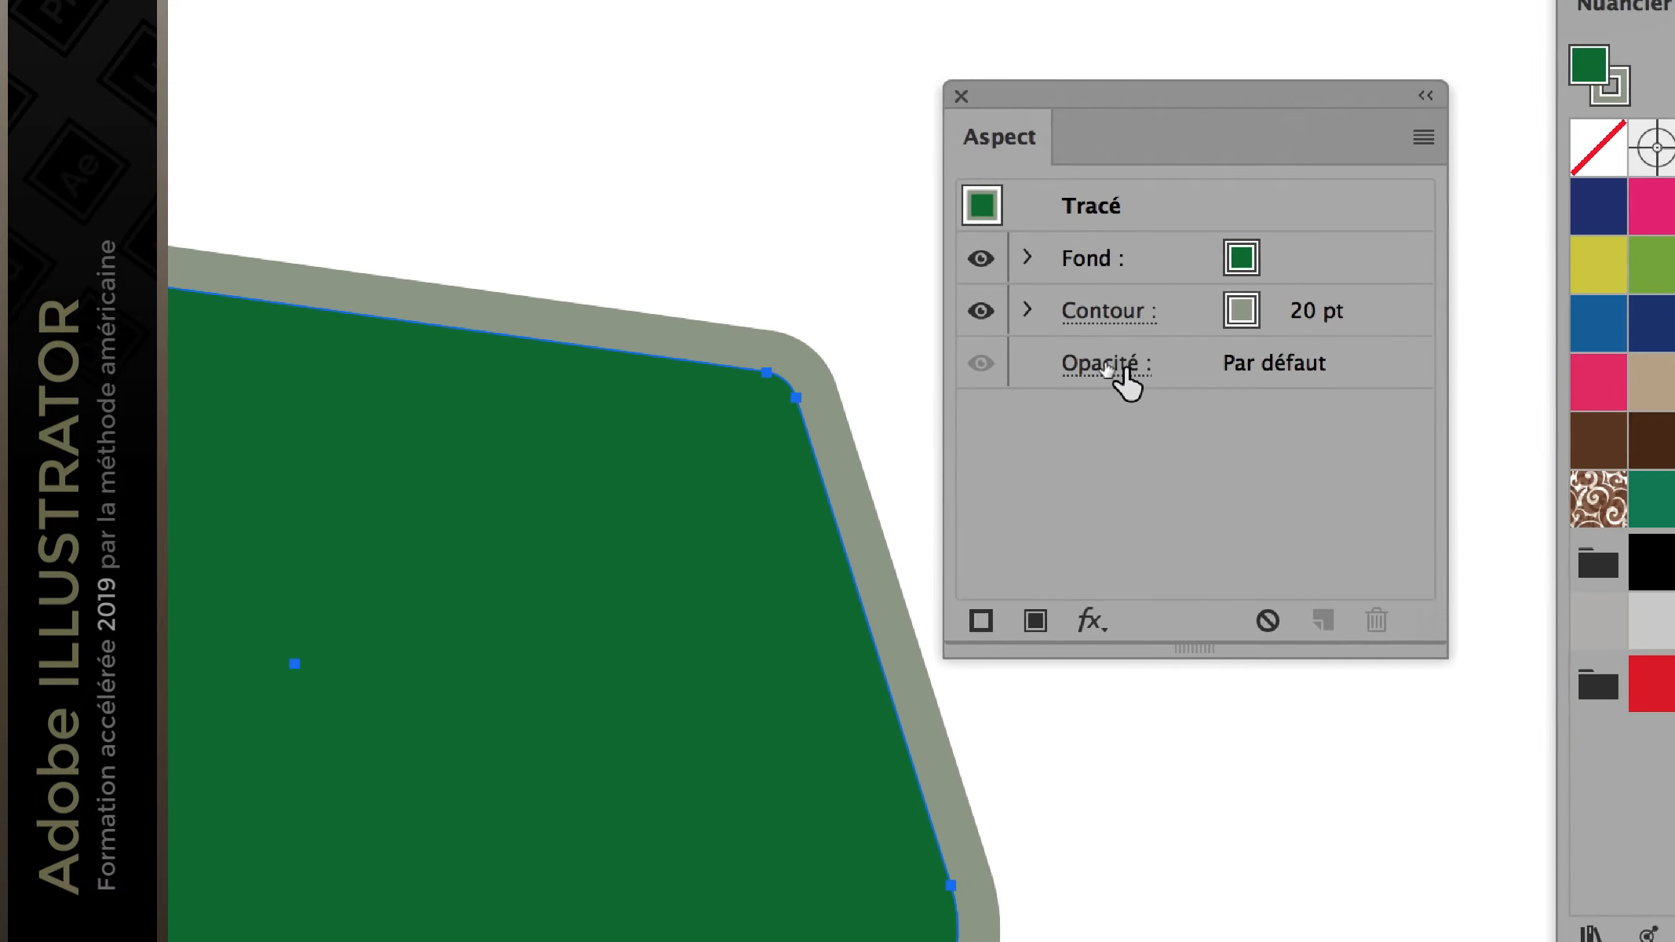
left_click_drag(1187, 308, 1149, 349)
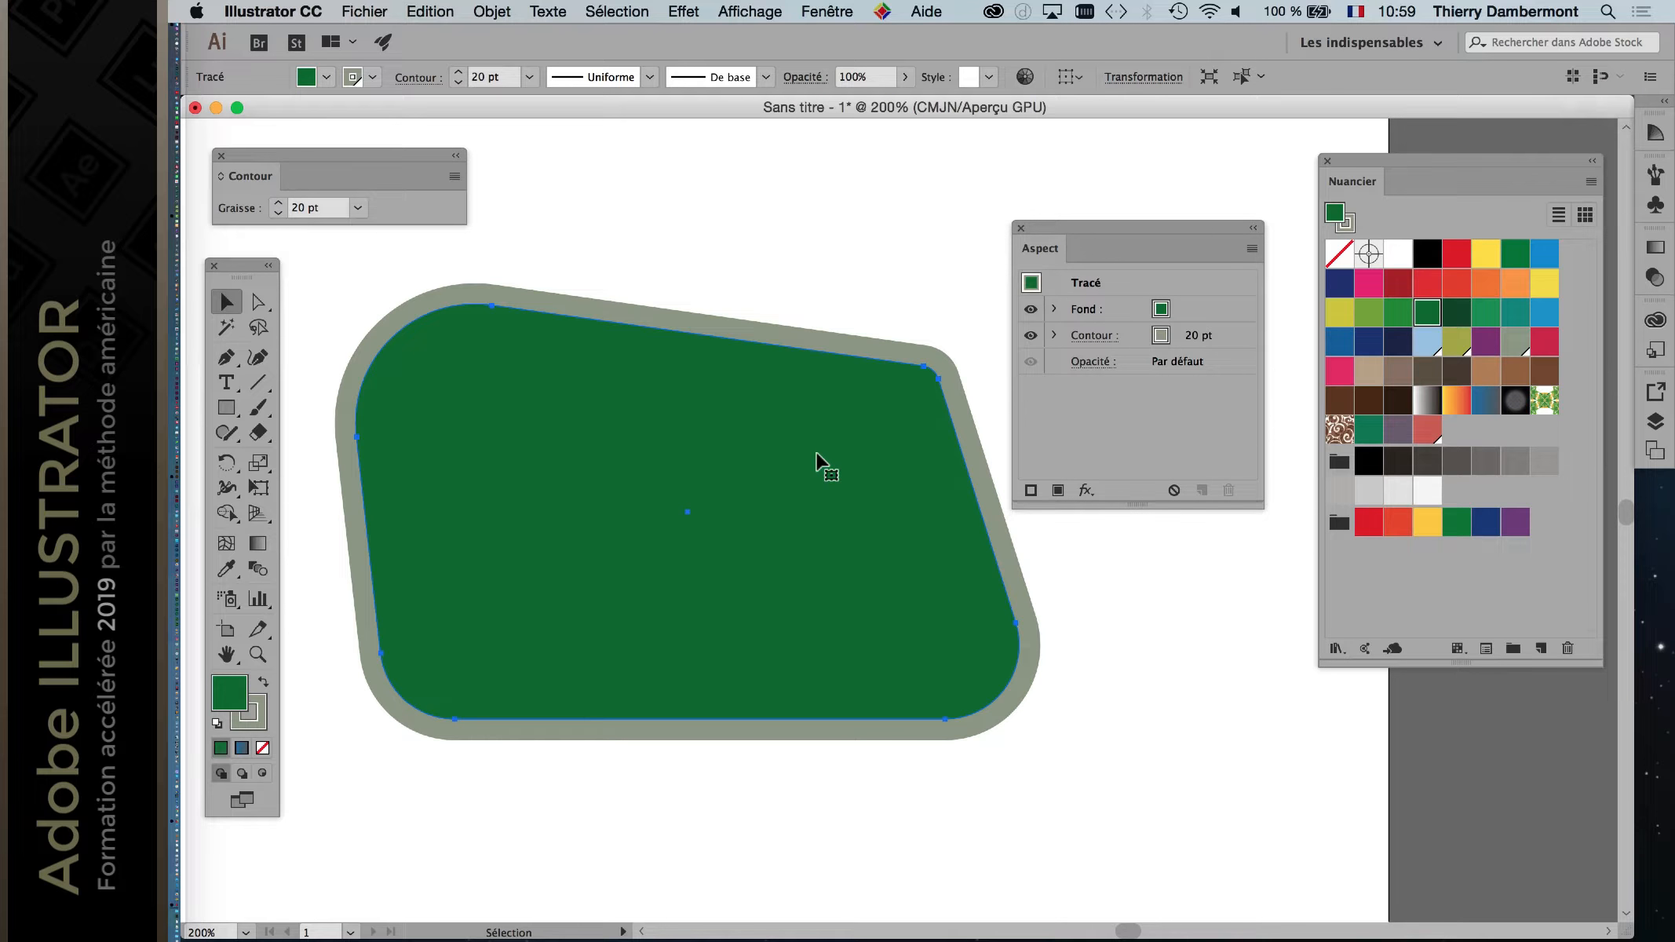
Step: Activate the Shaper tool, close its introduction, and switch to the Pencil tool (Outil Crayon) from the same group
scroll(919, 478, "down", 2)
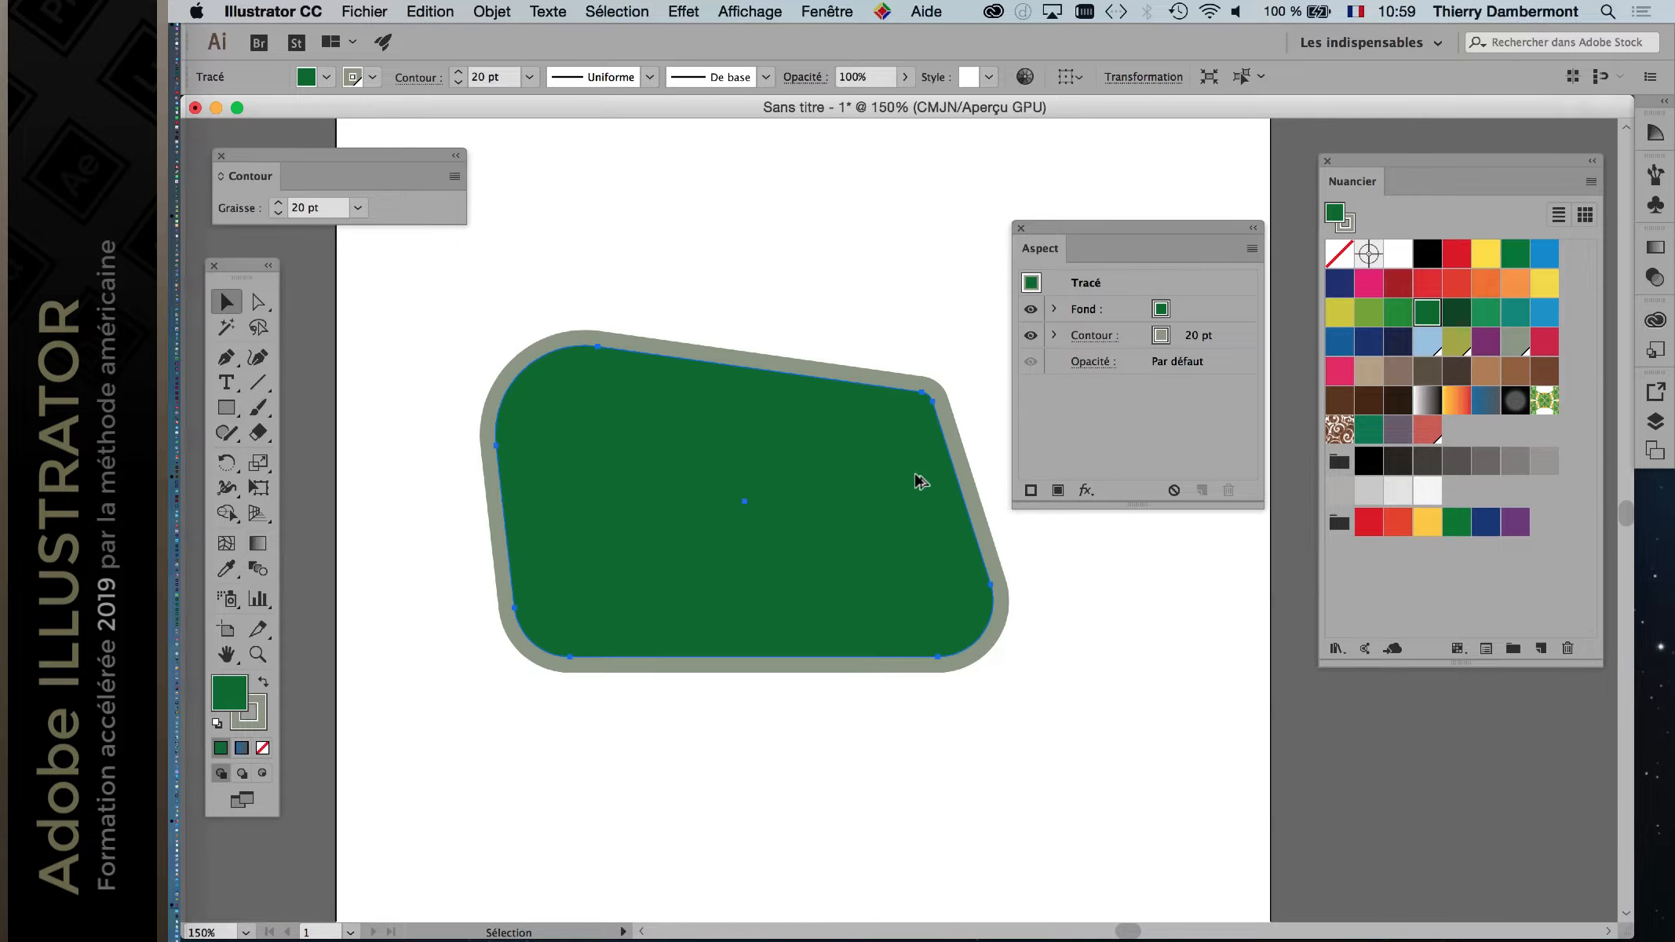
left_click_drag(749, 473, 545, 370)
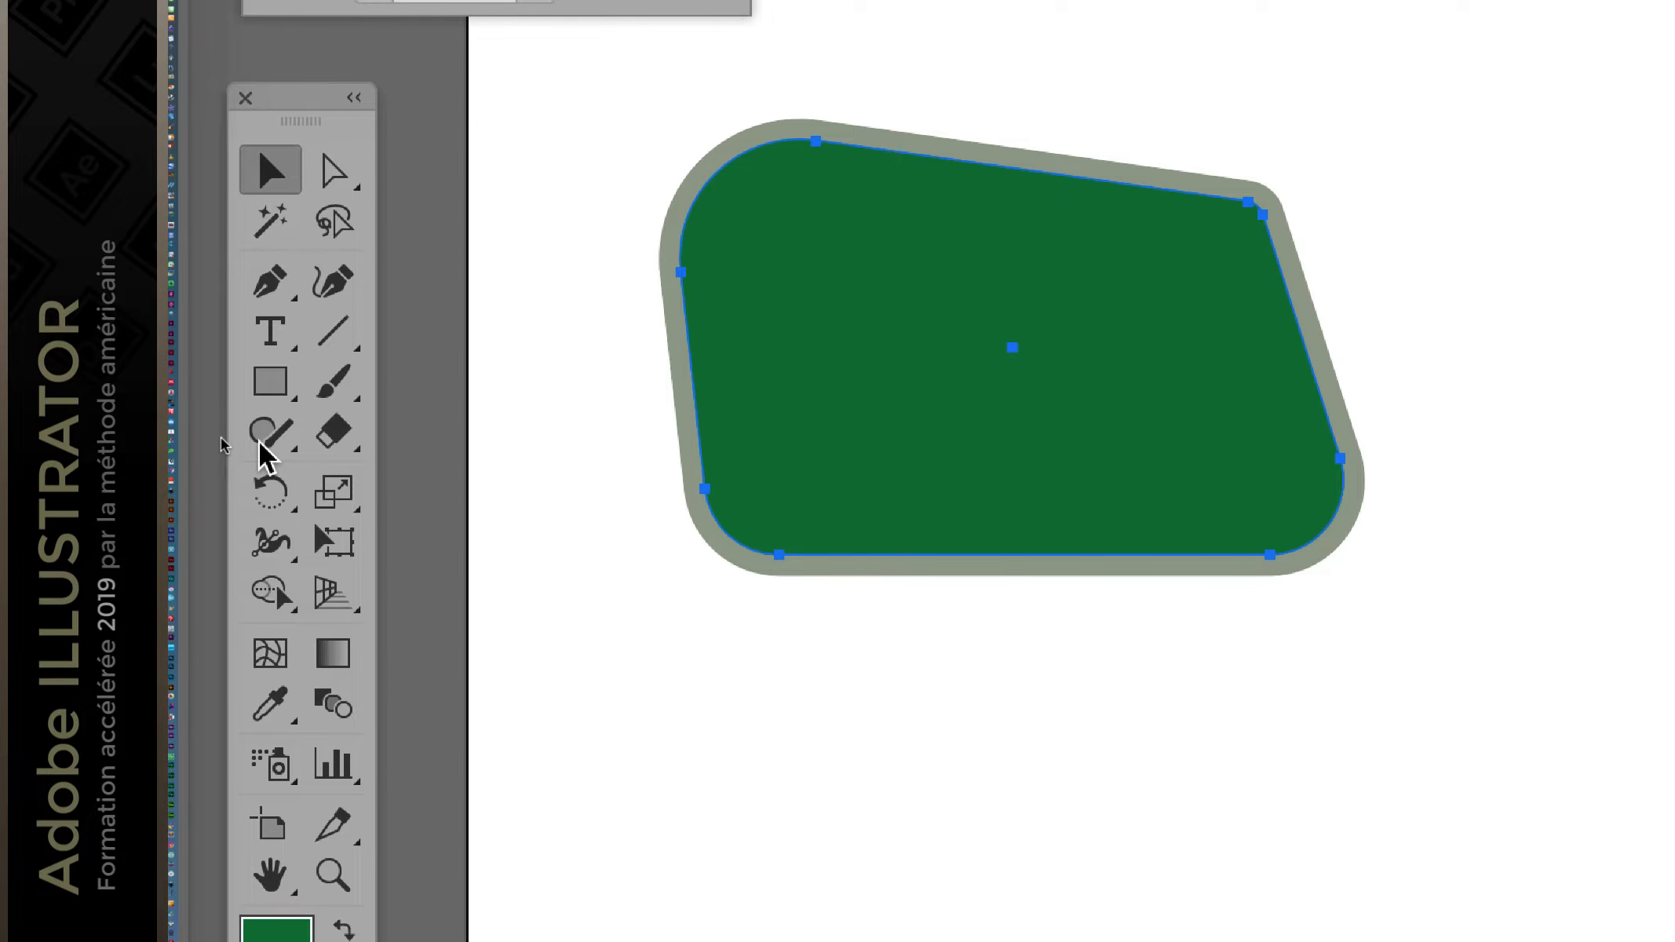
left_click(261, 438)
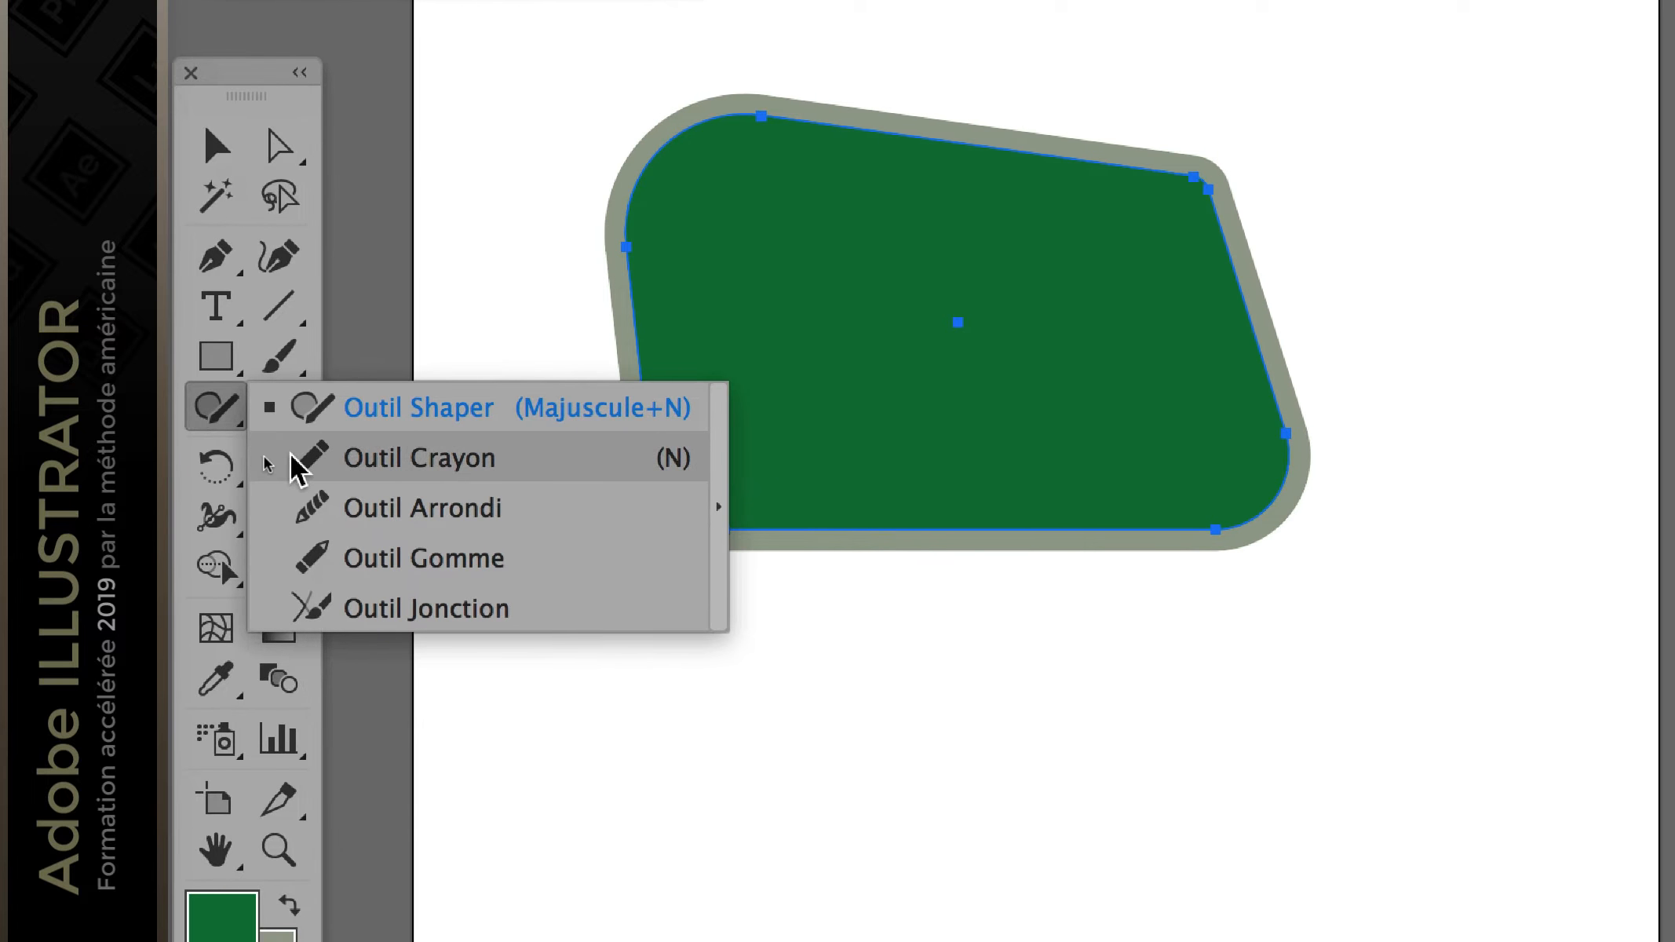
left_click(288, 428)
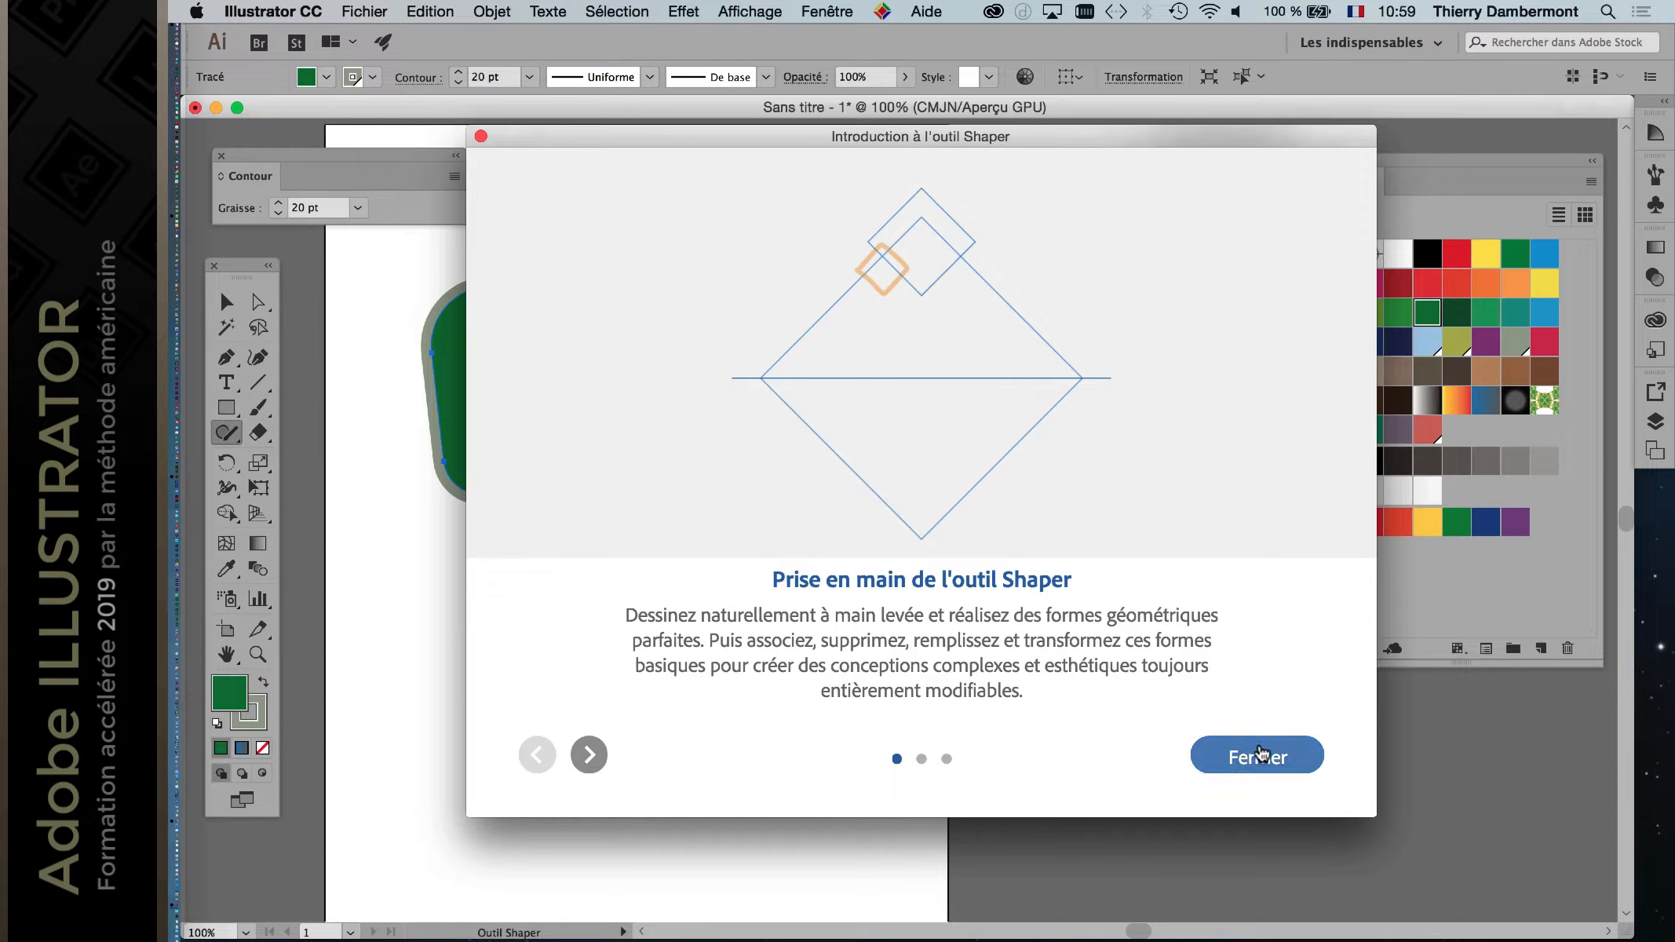
left_click(1225, 751)
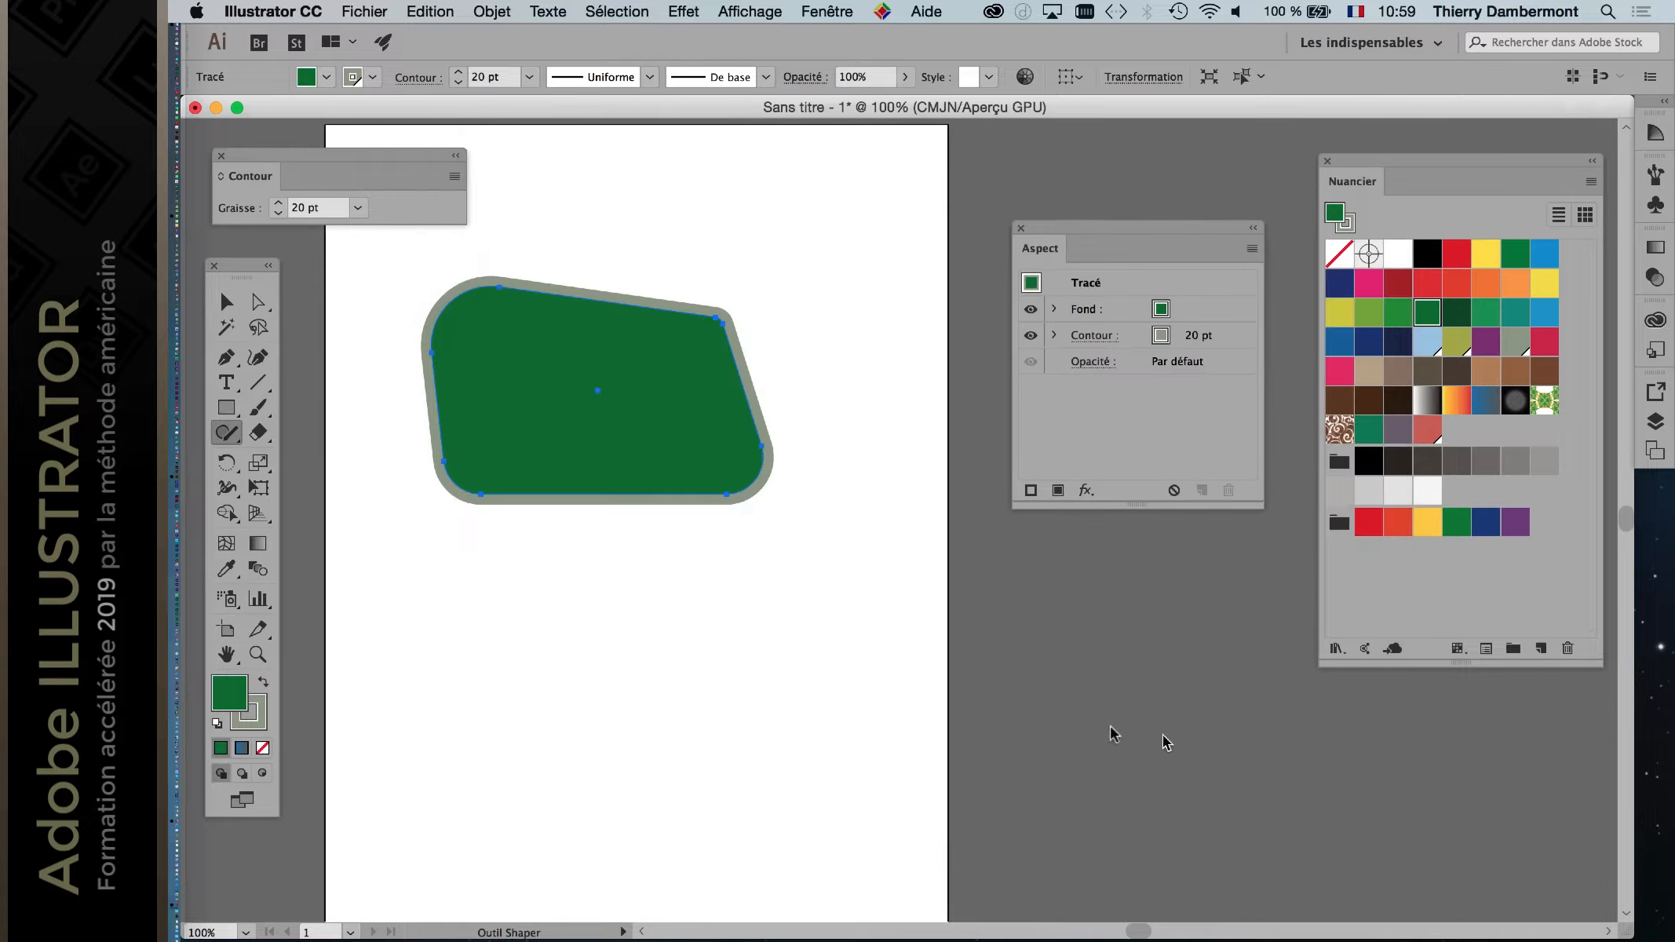
left_click(229, 434)
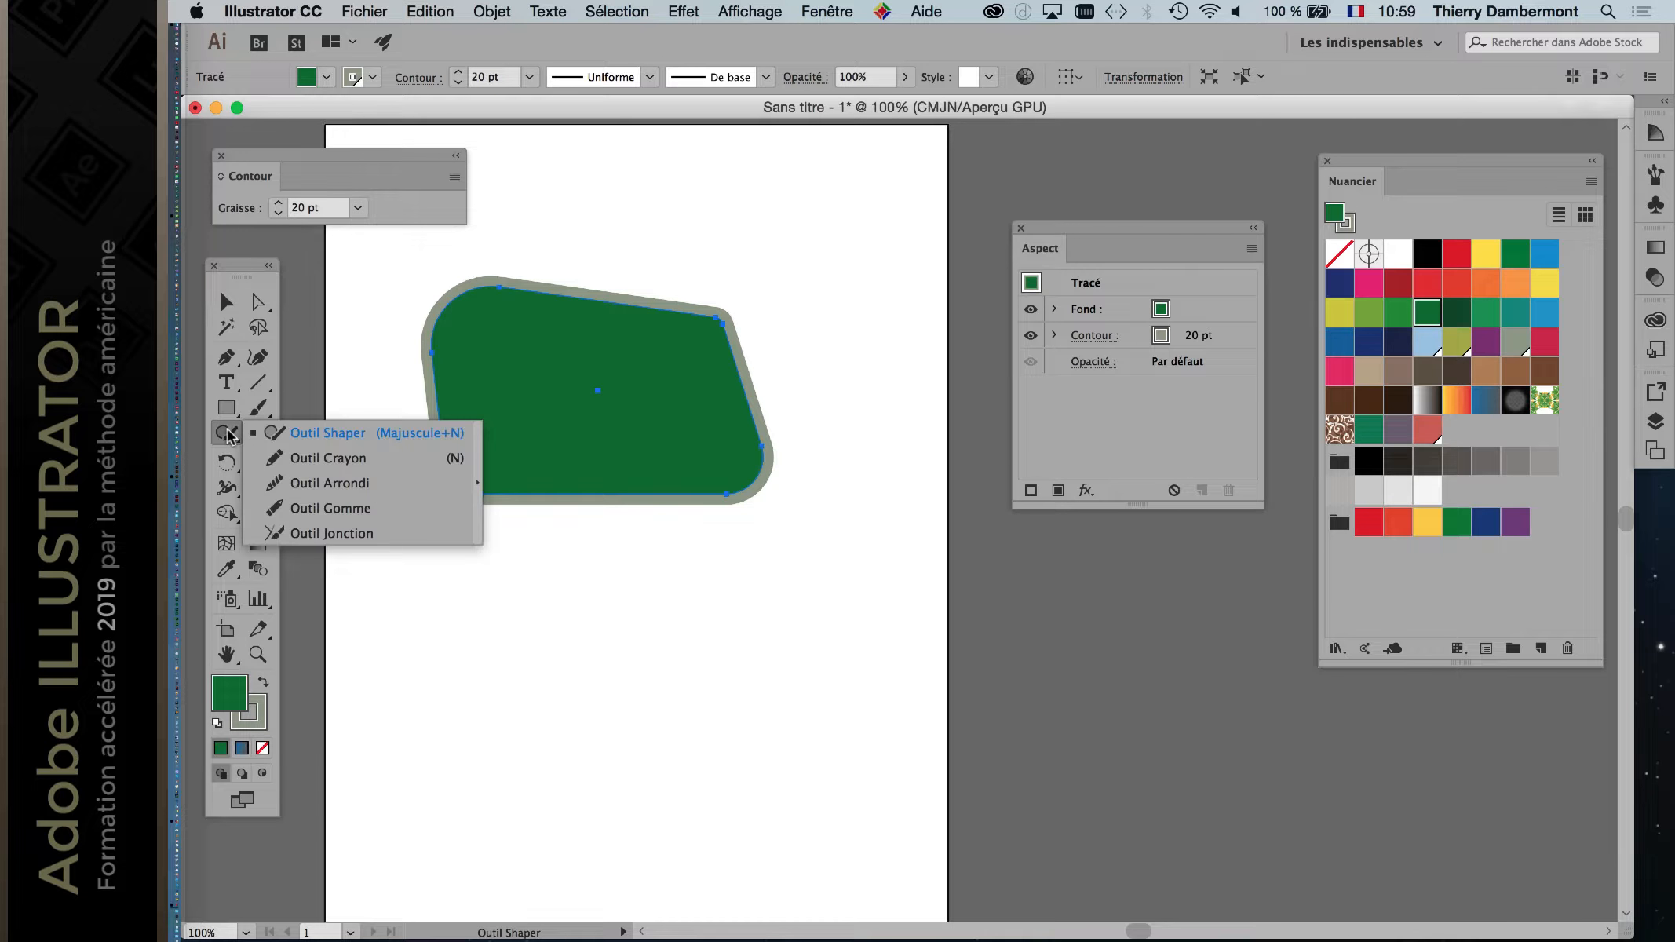
left_click(279, 459)
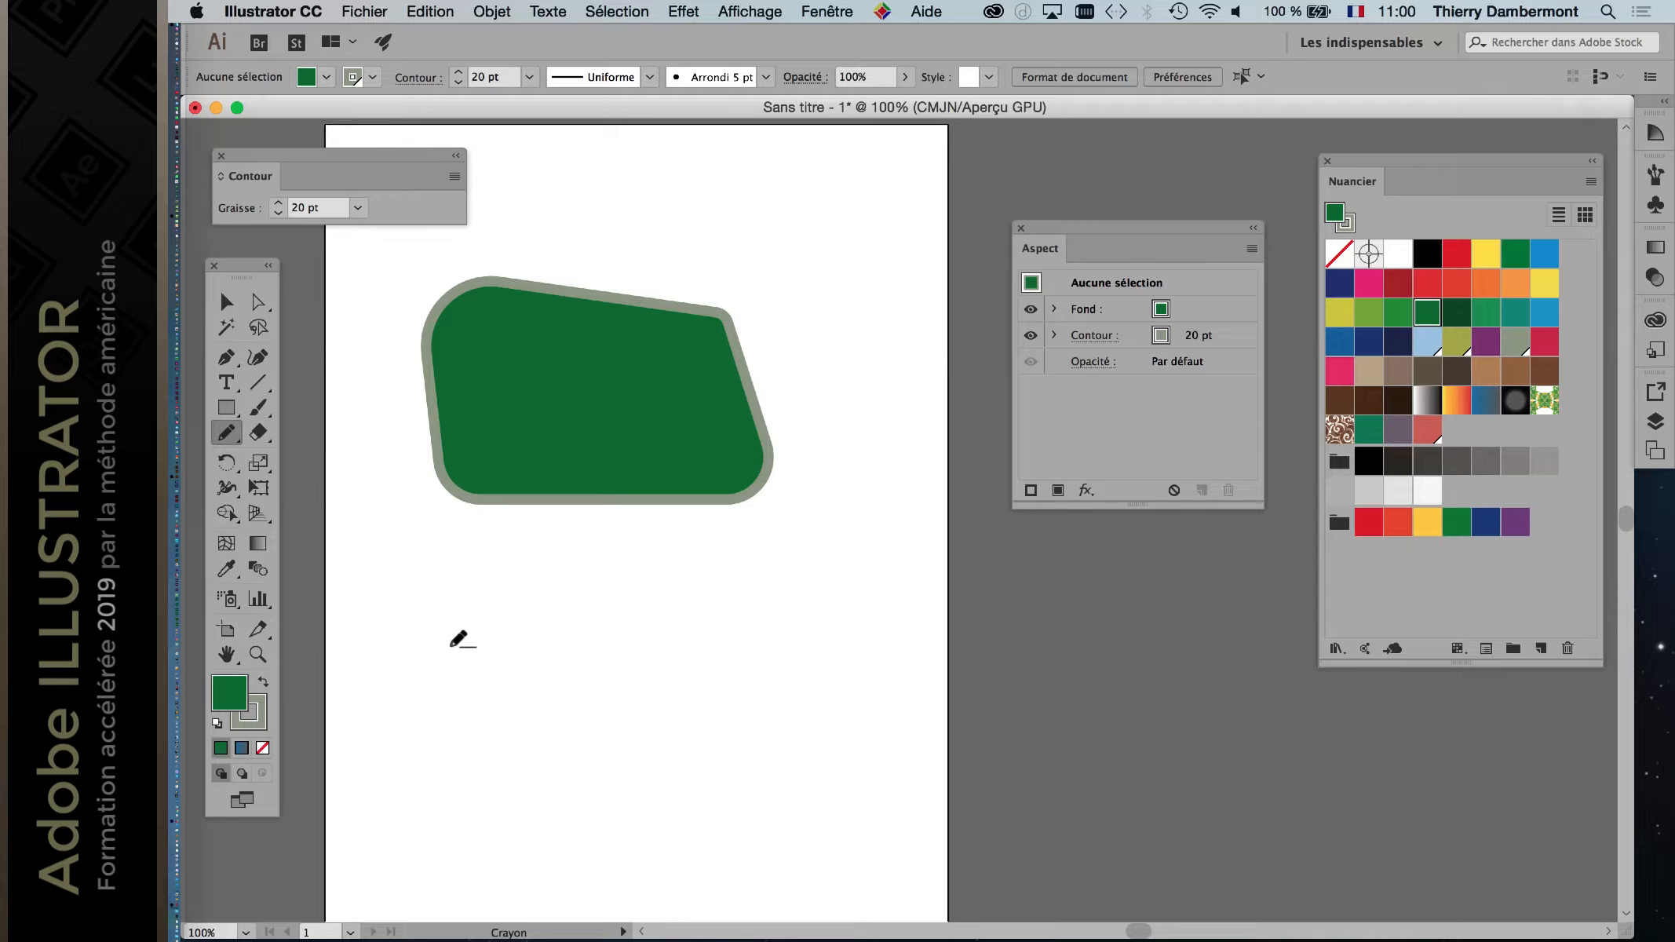
Step: Draw a closed freehand silhouette of a seated cat with the Pencil tool in the empty area below the green shape
key("space")
left_click_drag(595, 638, 571, 557)
key("super+plus")
key("space")
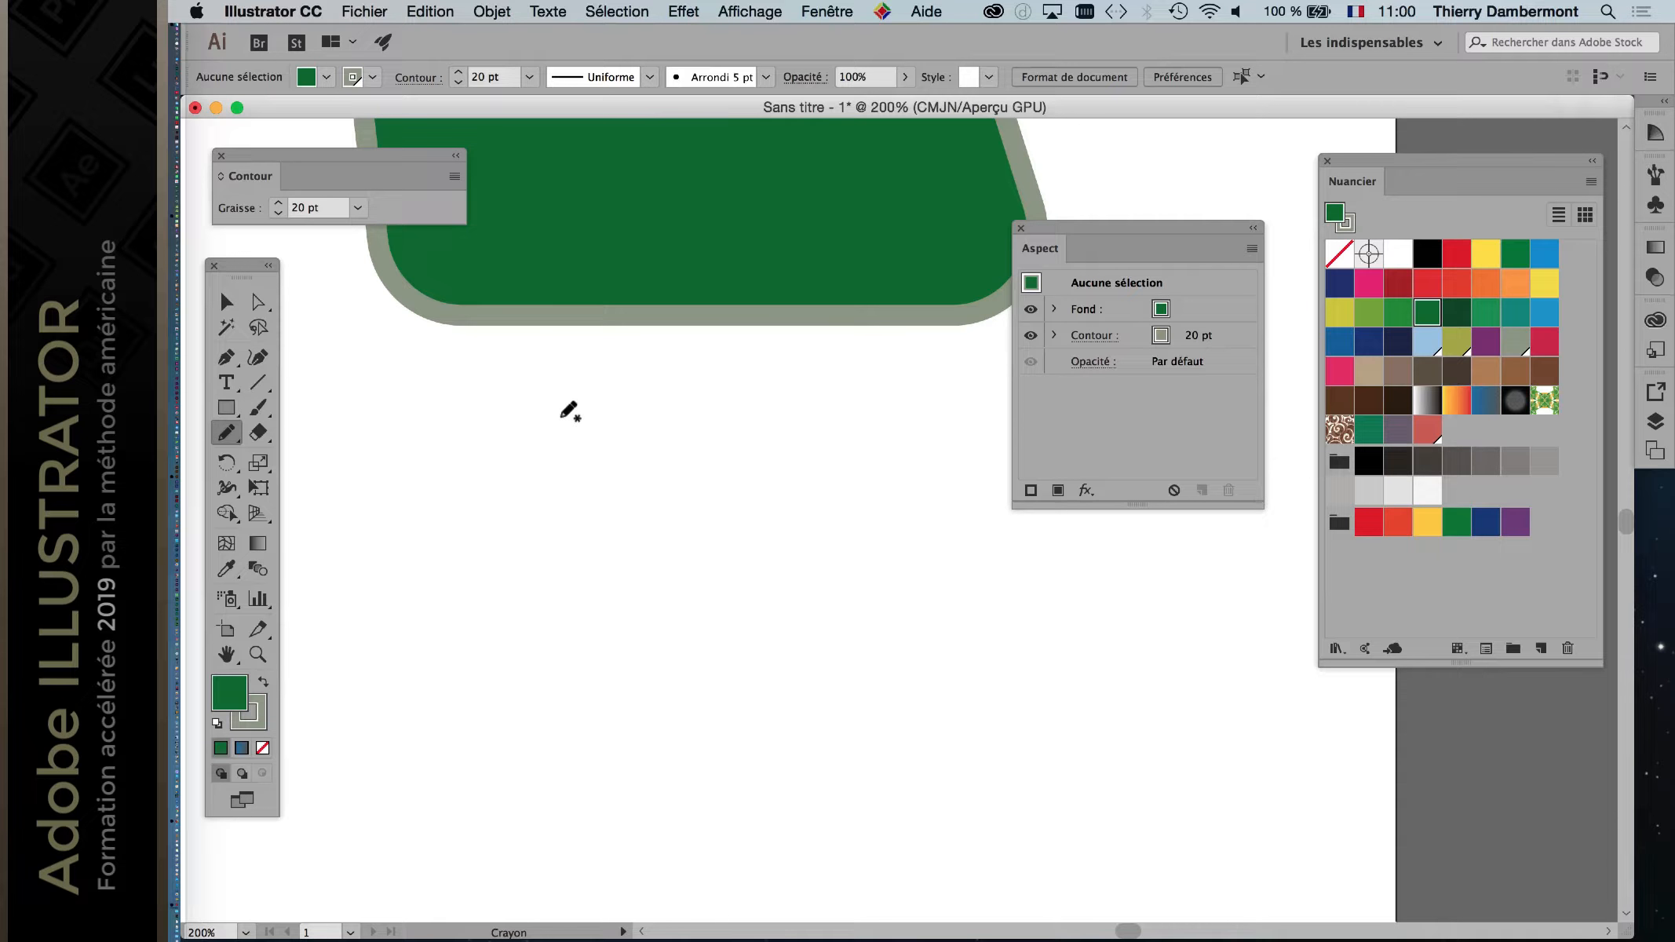
mouse_move(559, 417)
left_mouse_down()
mouse_move(592, 526)
mouse_move(576, 726)
mouse_move(557, 754)
mouse_move(498, 753)
mouse_move(454, 700)
mouse_move(513, 508)
mouse_move(493, 503)
mouse_move(409, 692)
mouse_move(414, 728)
mouse_move(501, 796)
mouse_move(827, 796)
mouse_move(807, 761)
mouse_move(747, 757)
mouse_move(715, 597)
mouse_move(733, 574)
mouse_move(802, 570)
mouse_move(810, 535)
mouse_move(771, 524)
mouse_move(693, 541)
mouse_move(680, 476)
mouse_move(713, 407)
mouse_move(605, 397)
mouse_move(586, 372)
mouse_move(562, 422)
left_mouse_up()
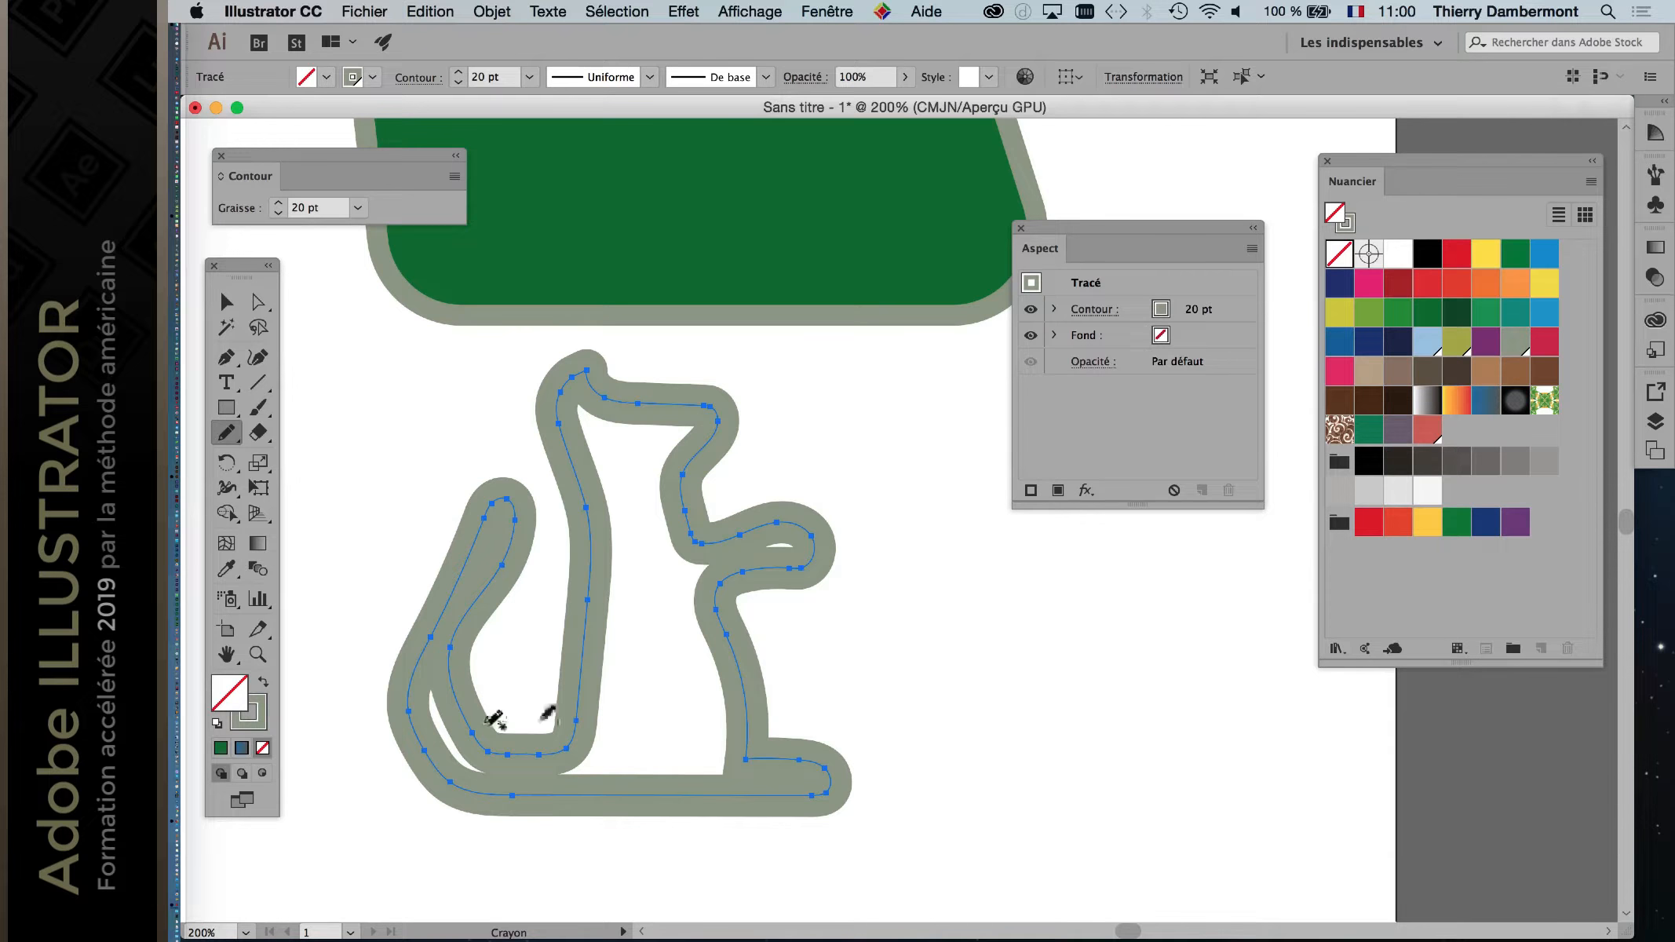
Step: Fill the cat silhouette with red and stack its Contour below its Fond
left_click(1456, 284)
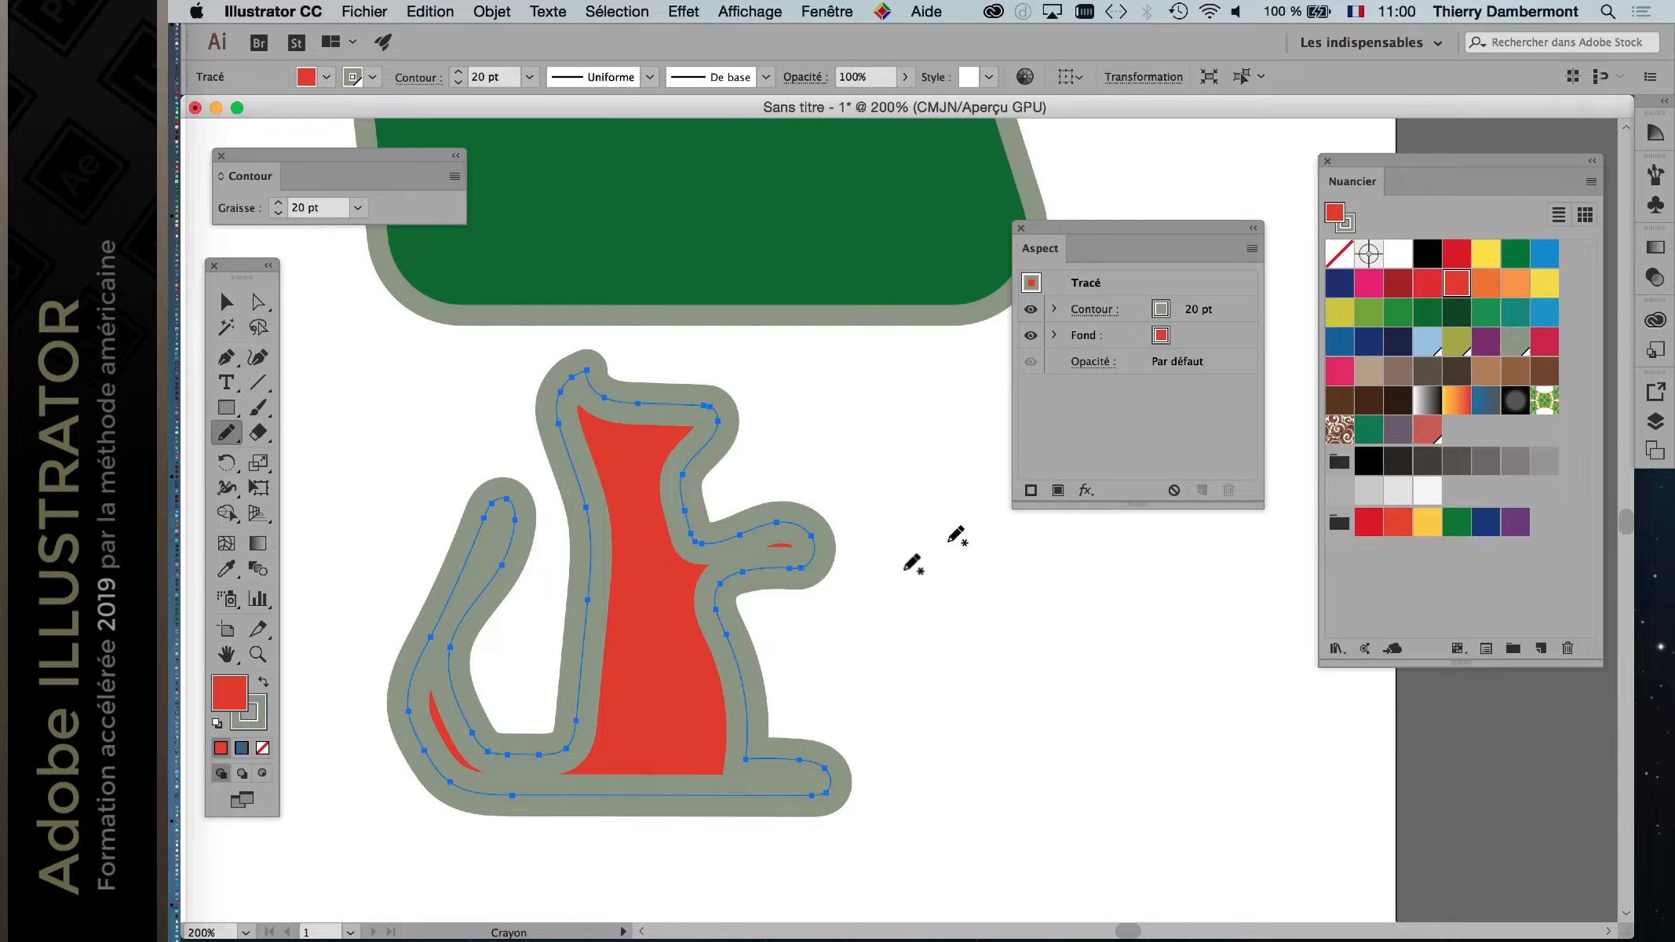
scroll(894, 534, "down", 5)
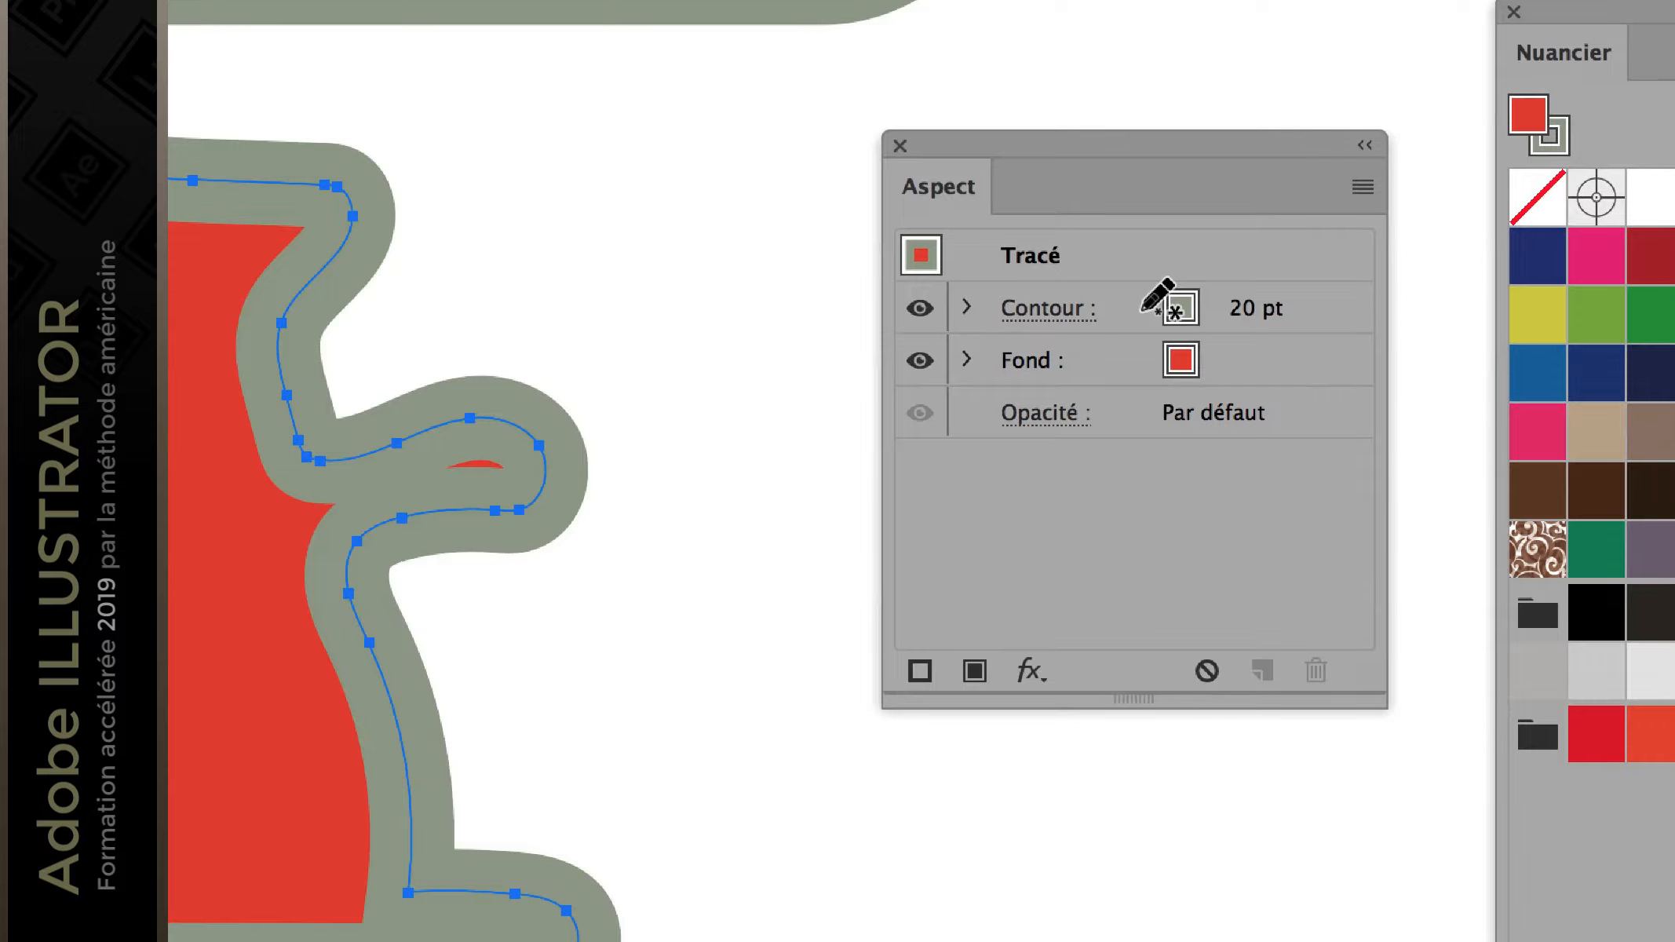
left_click_drag(1141, 321, 1140, 344)
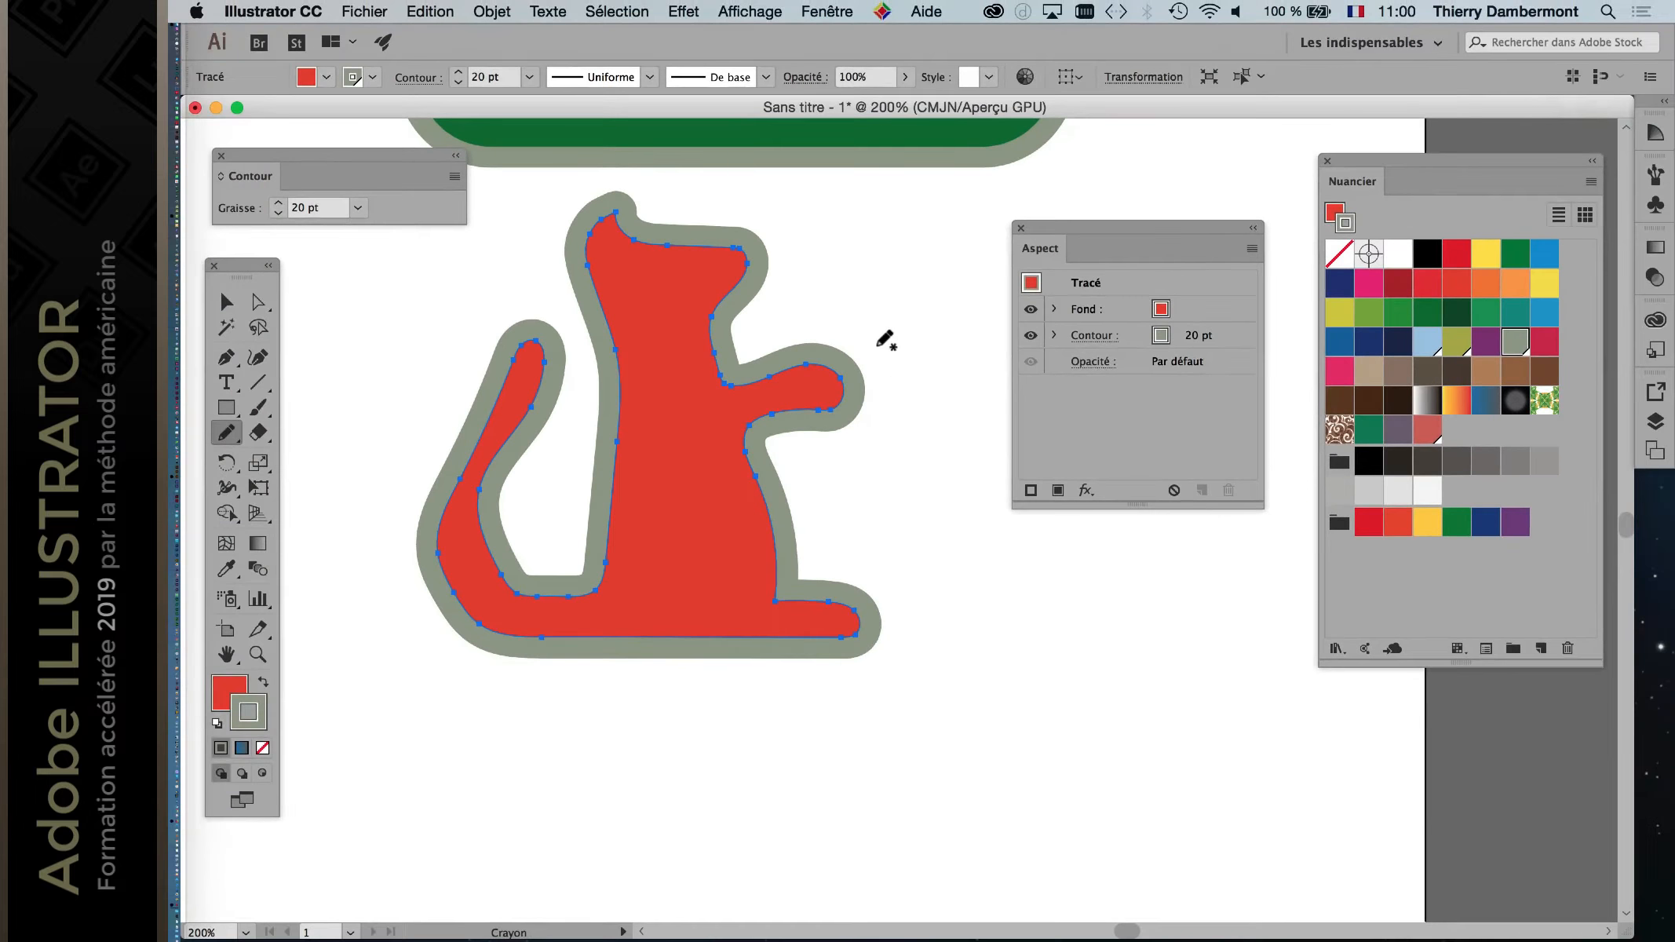
mouse_move(1136, 340)
left_mouse_down()
mouse_move(1133, 309)
mouse_move(1135, 345)
left_mouse_up()
Step: Redraw the top of the cat's head with the Pencil tool to form a tall pointed ear
key("space")
left_click_drag(814, 338, 826, 426)
left_click_drag(549, 424, 591, 429)
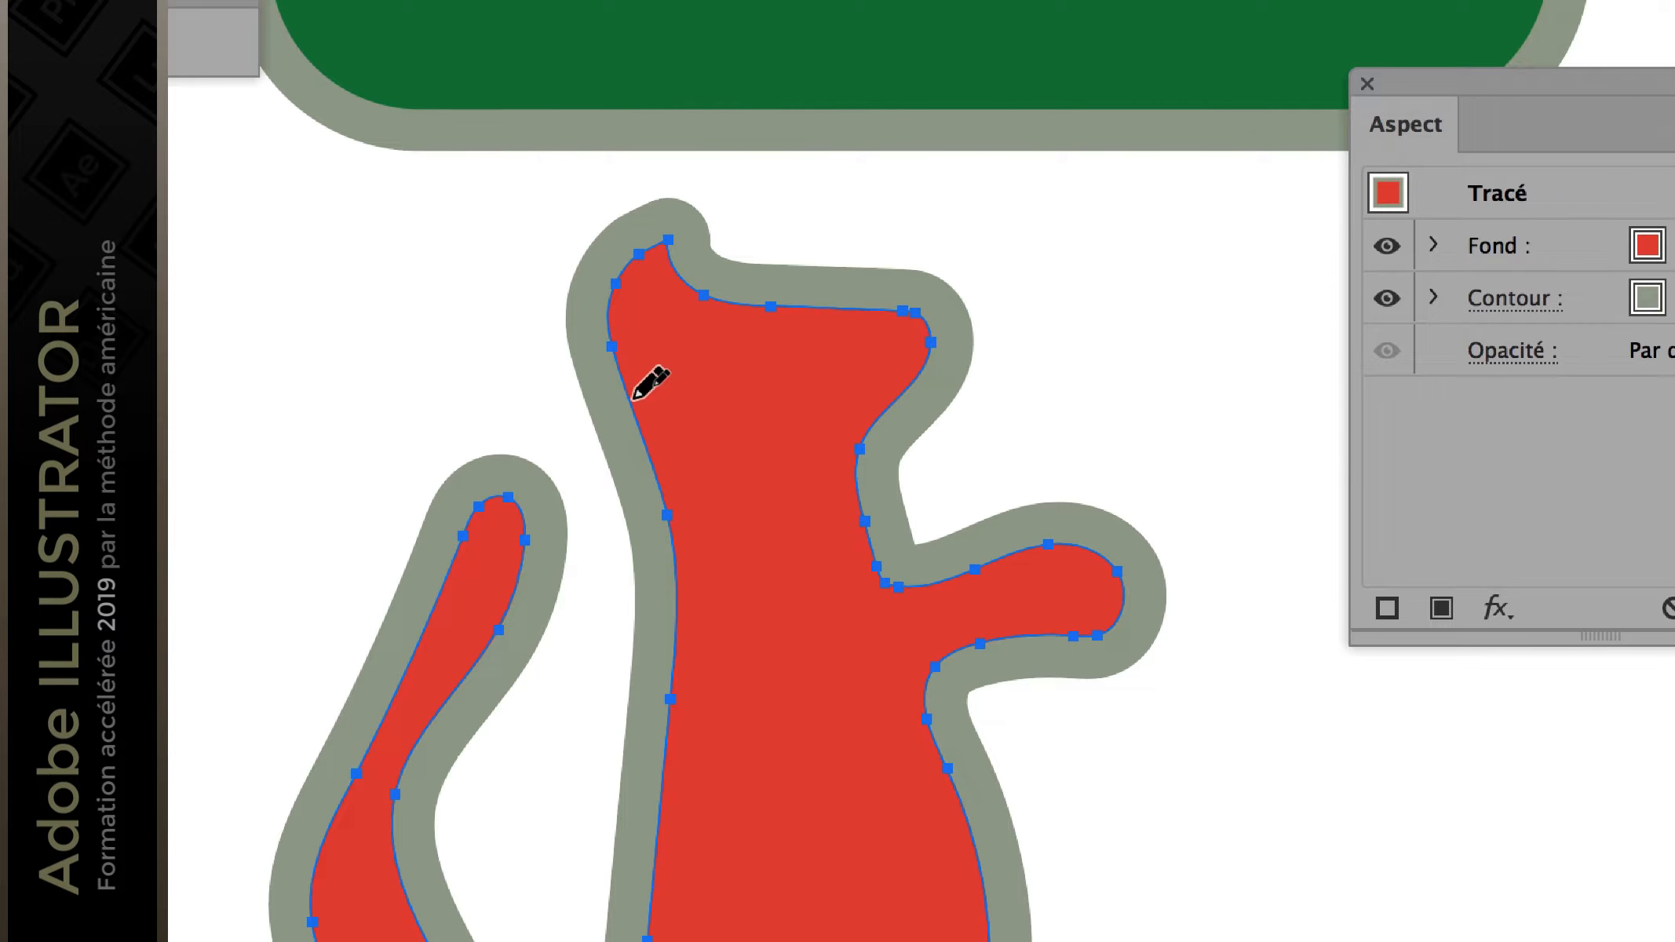
mouse_move(636, 396)
left_mouse_down()
mouse_move(611, 225)
mouse_move(565, 155)
left_mouse_up()
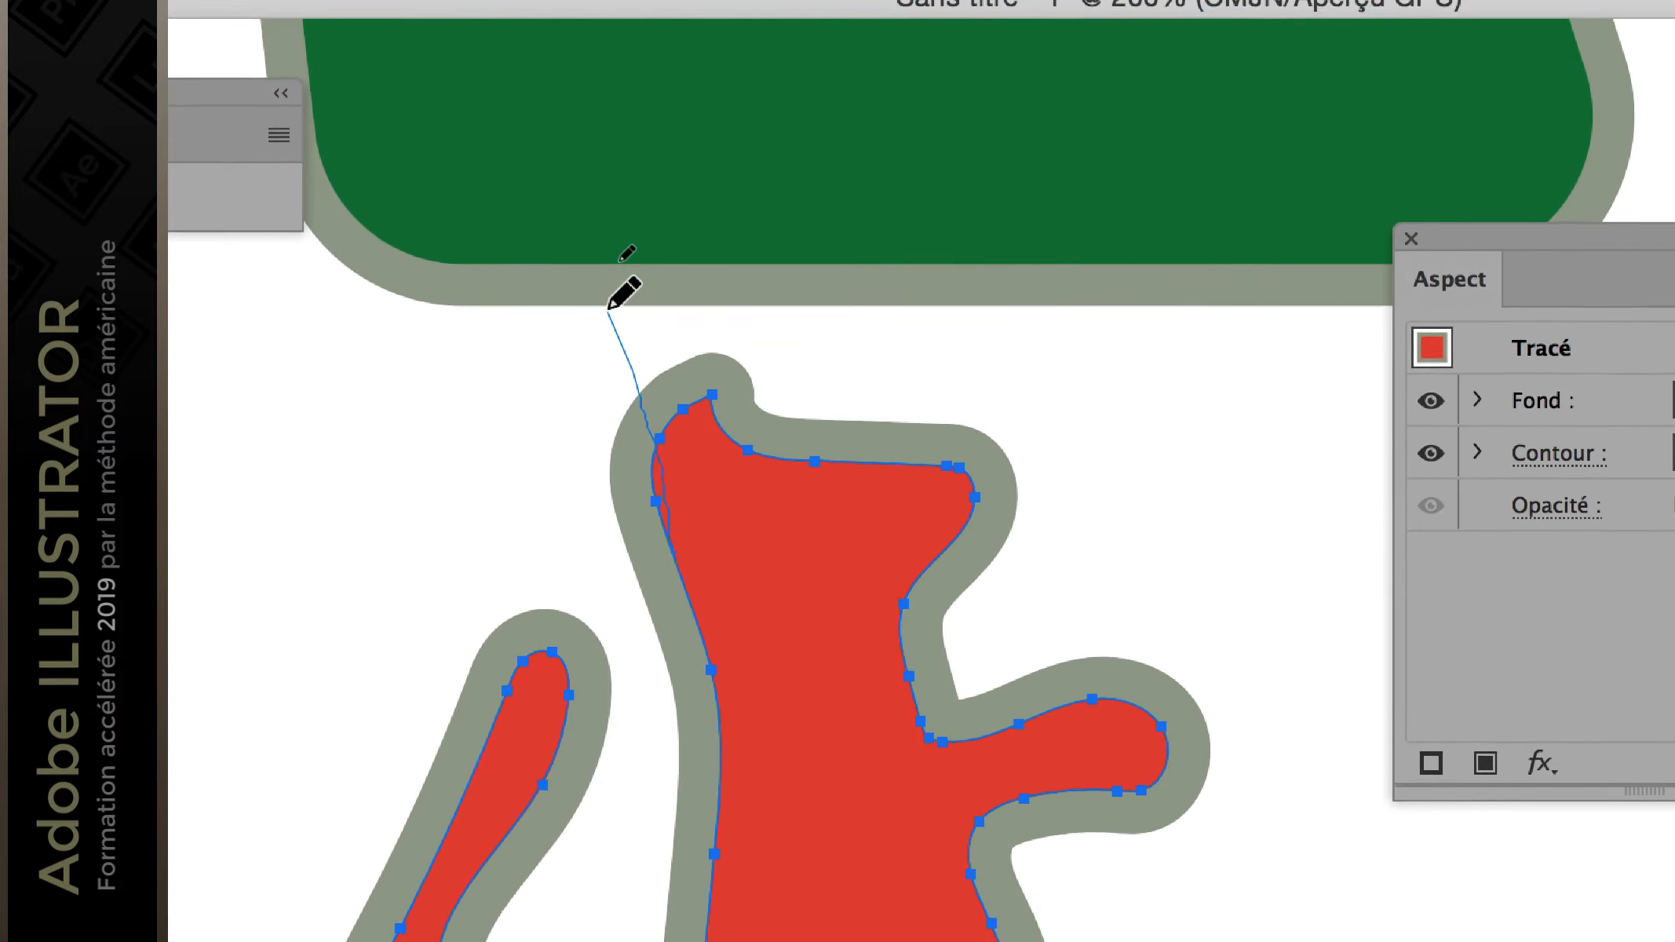
mouse_move(609, 309)
left_mouse_down()
mouse_move(643, 321)
mouse_move(657, 359)
left_mouse_up()
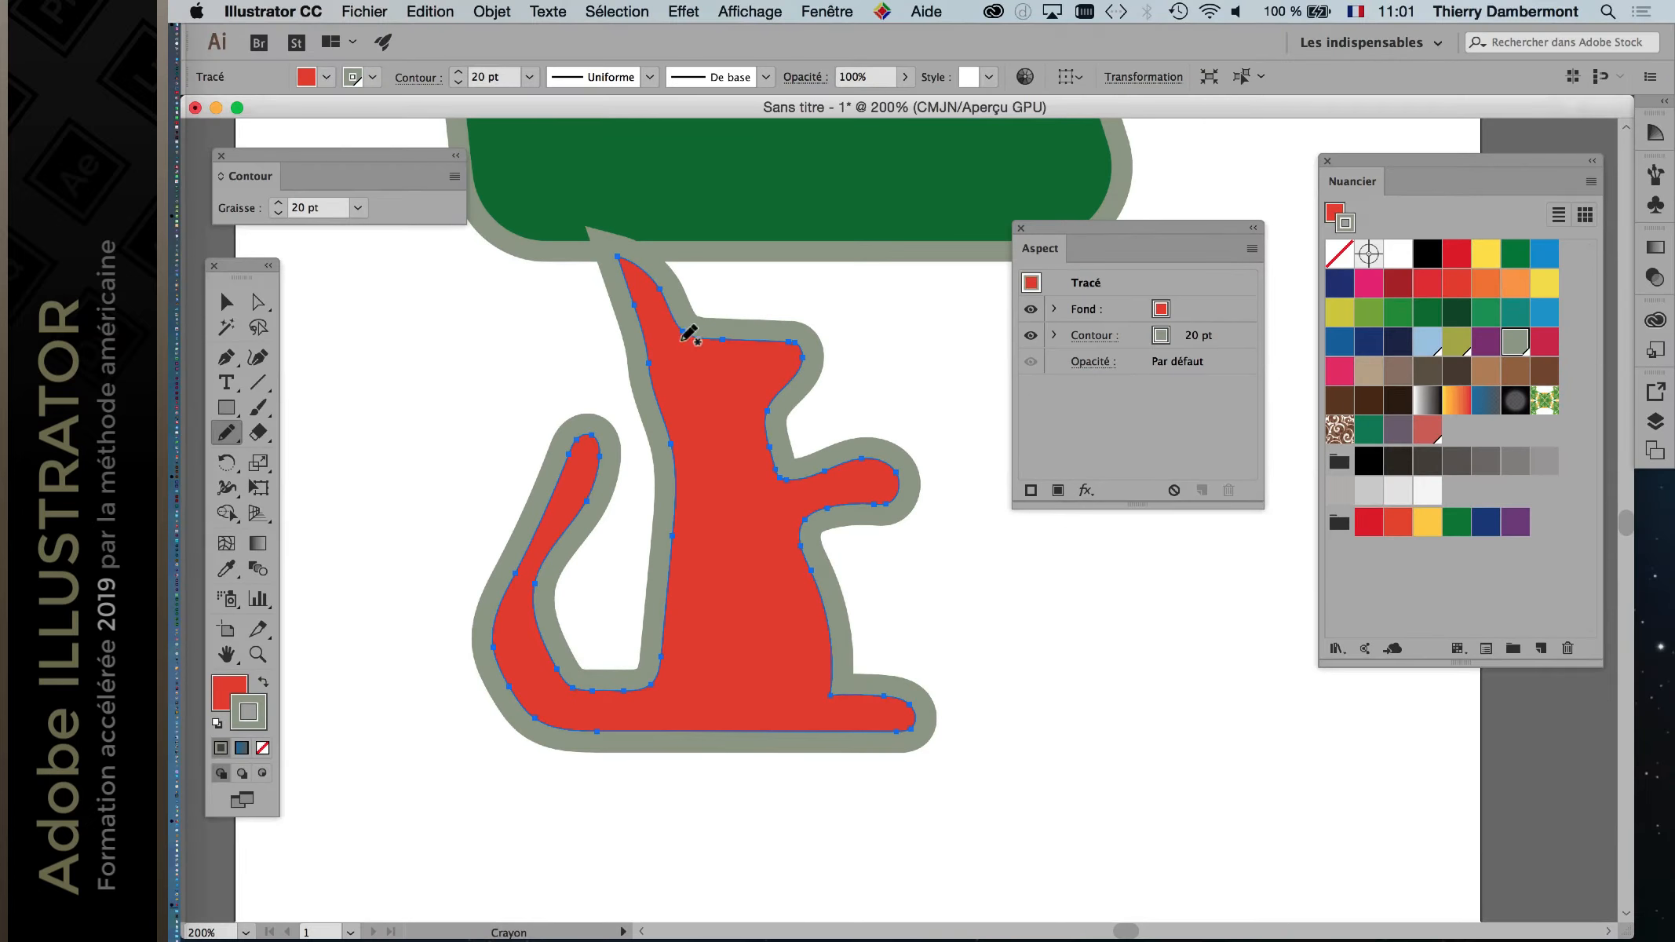
scroll(689, 345, "up", 3)
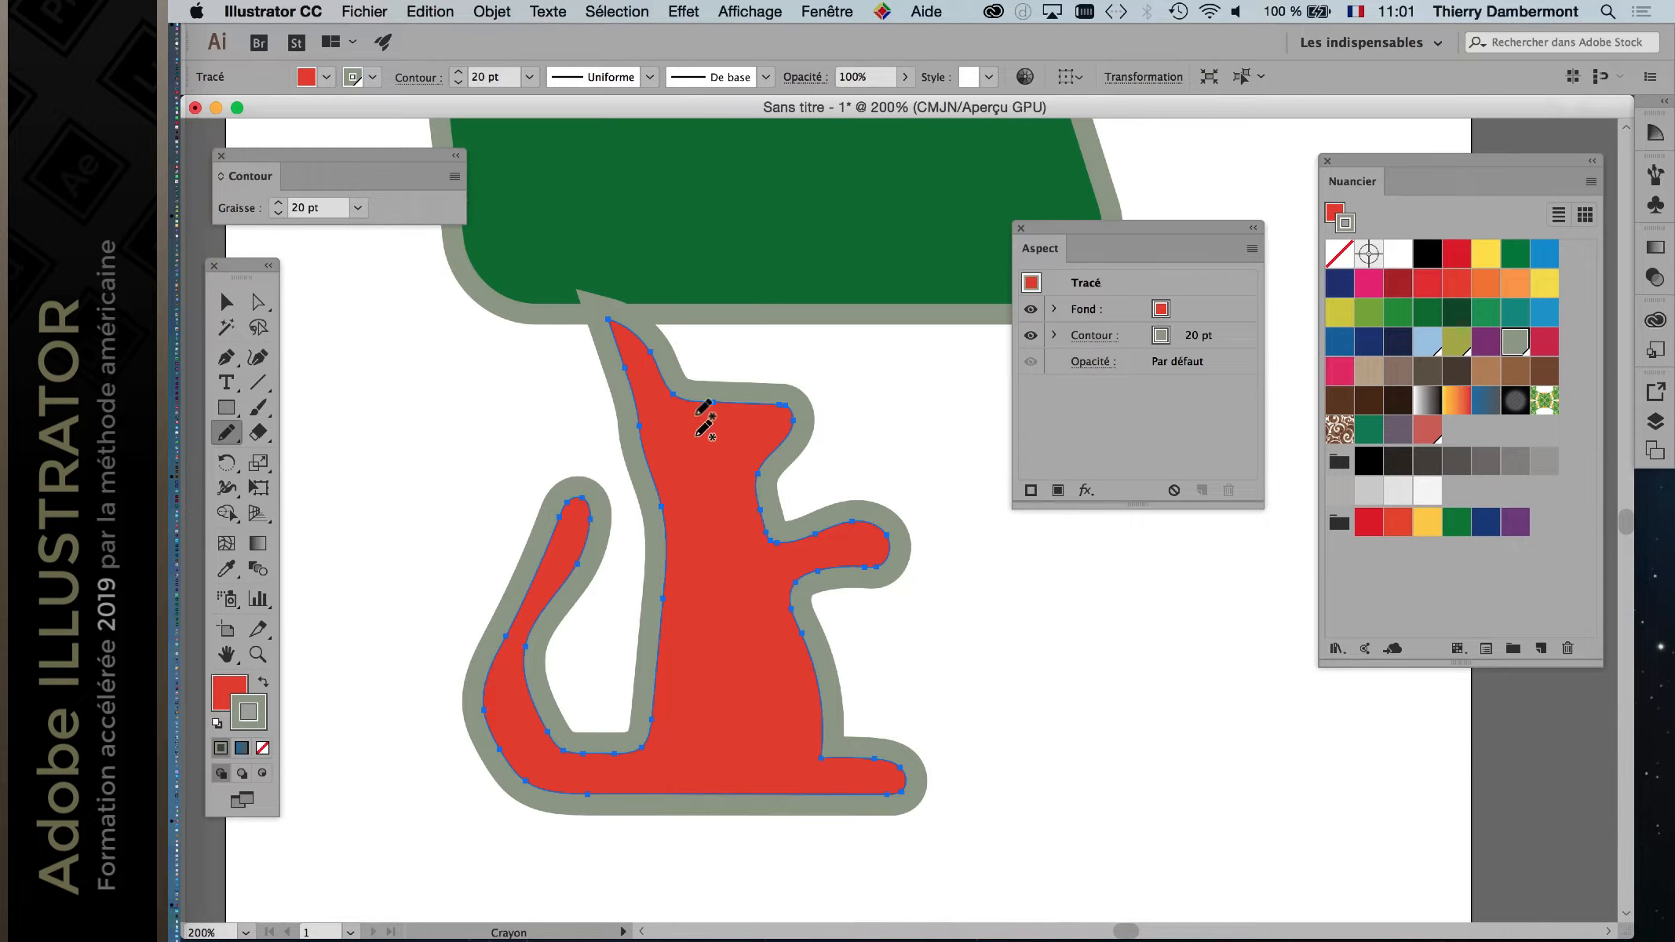
left_click_drag(674, 392, 673, 361)
Step: Redraw the cat's muzzle from forehead to chin and refine the back of its neck with the Pencil tool
mouse_move(641, 421)
left_mouse_down()
mouse_move(716, 406)
mouse_move(793, 436)
left_mouse_up()
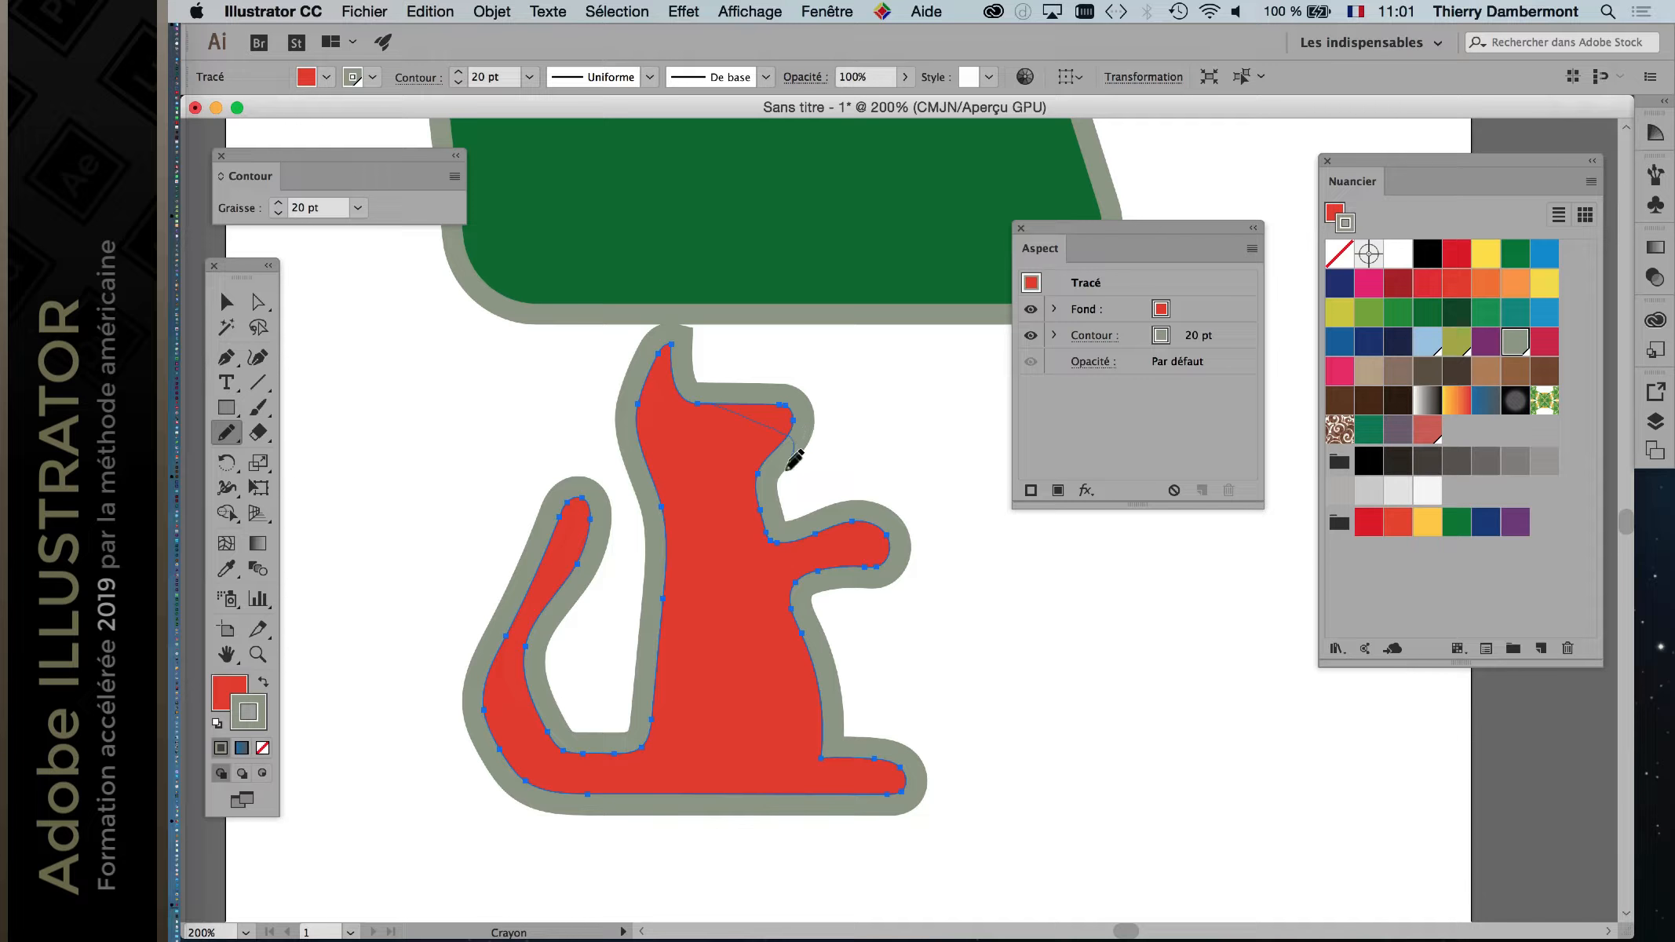
mouse_move(760, 512)
left_mouse_down()
mouse_move(786, 462)
mouse_move(744, 405)
mouse_move(805, 428)
mouse_move(766, 475)
left_mouse_up()
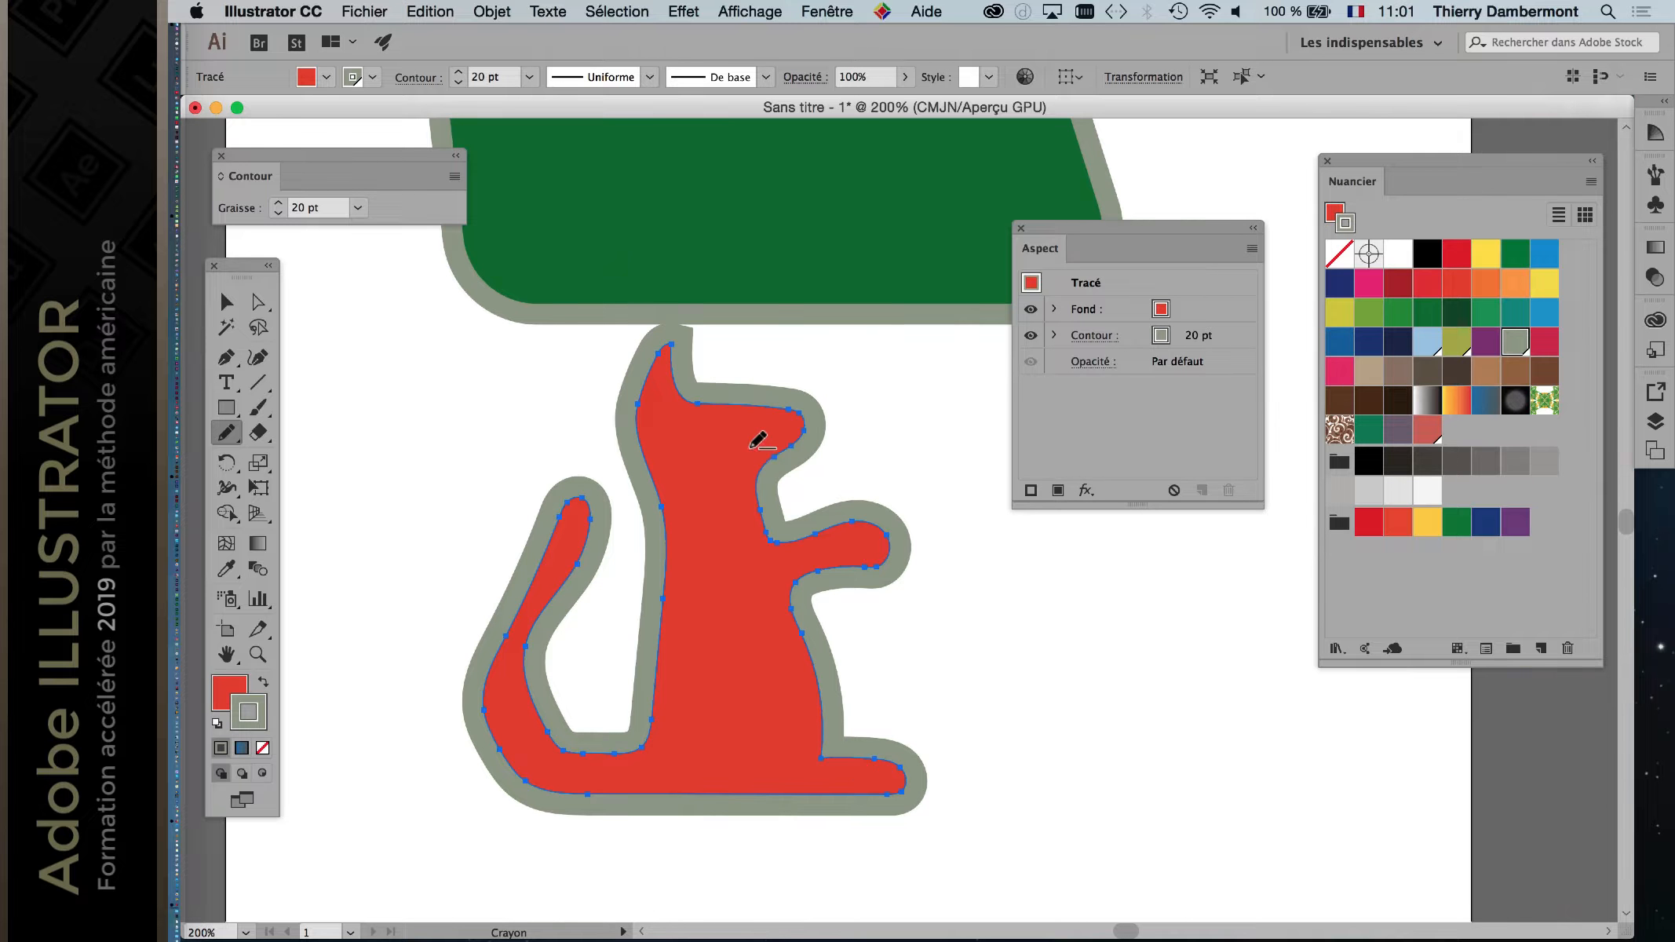
scroll(748, 440, "up", 2)
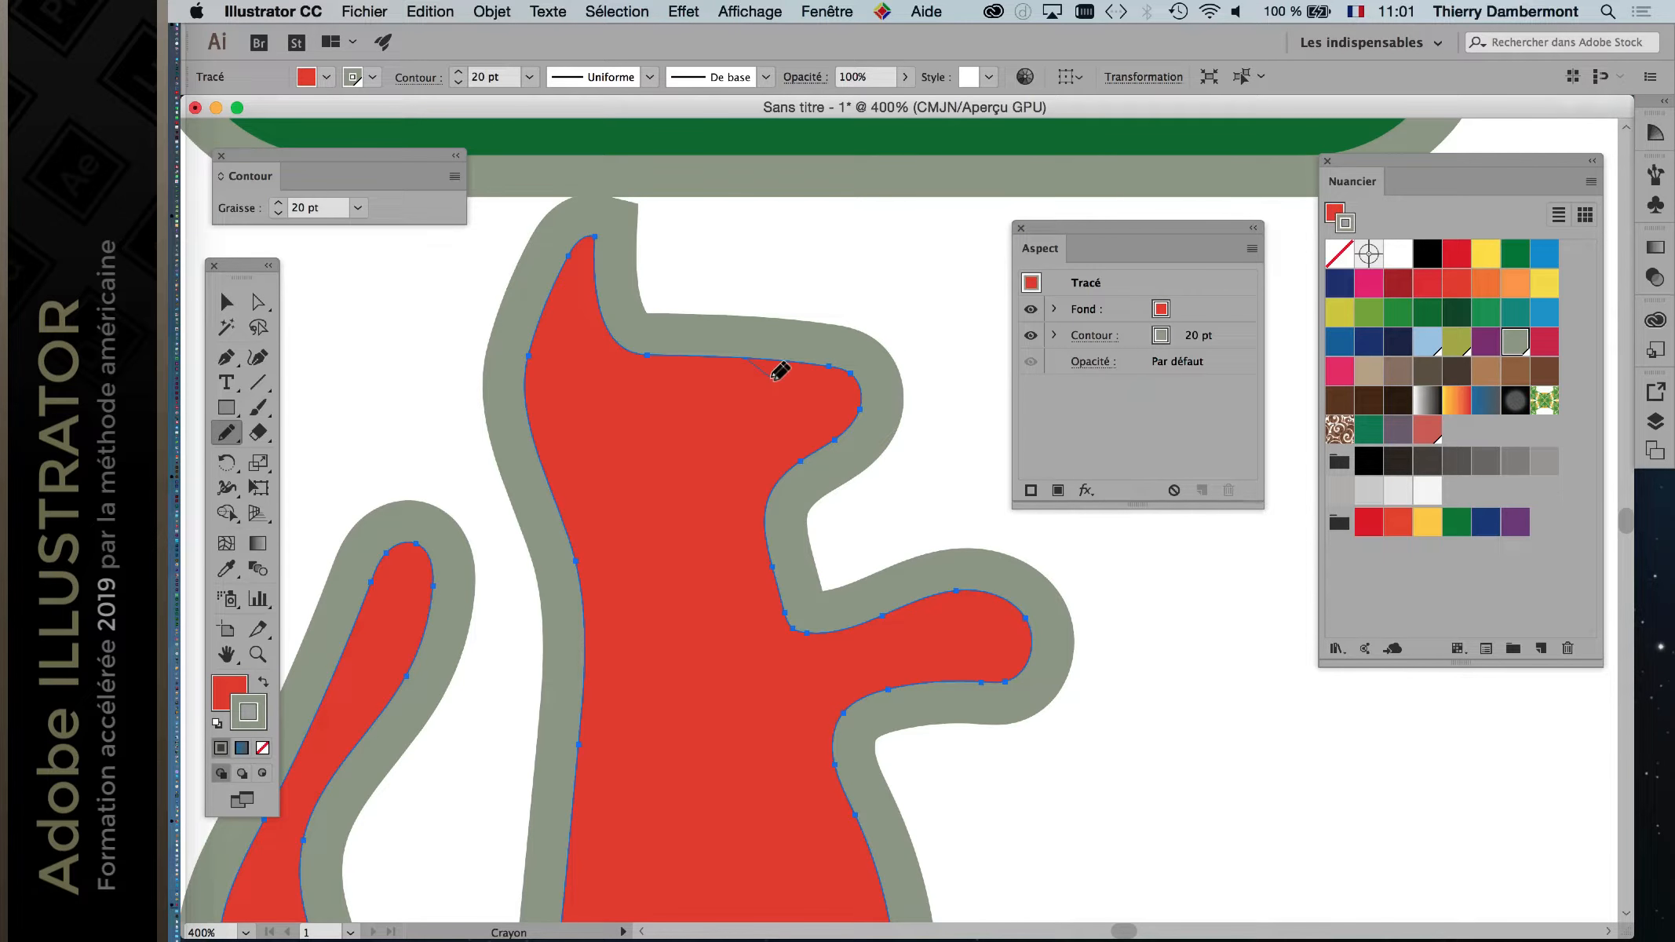
left_click_drag(774, 378, 807, 393)
left_click_drag(807, 451, 802, 455)
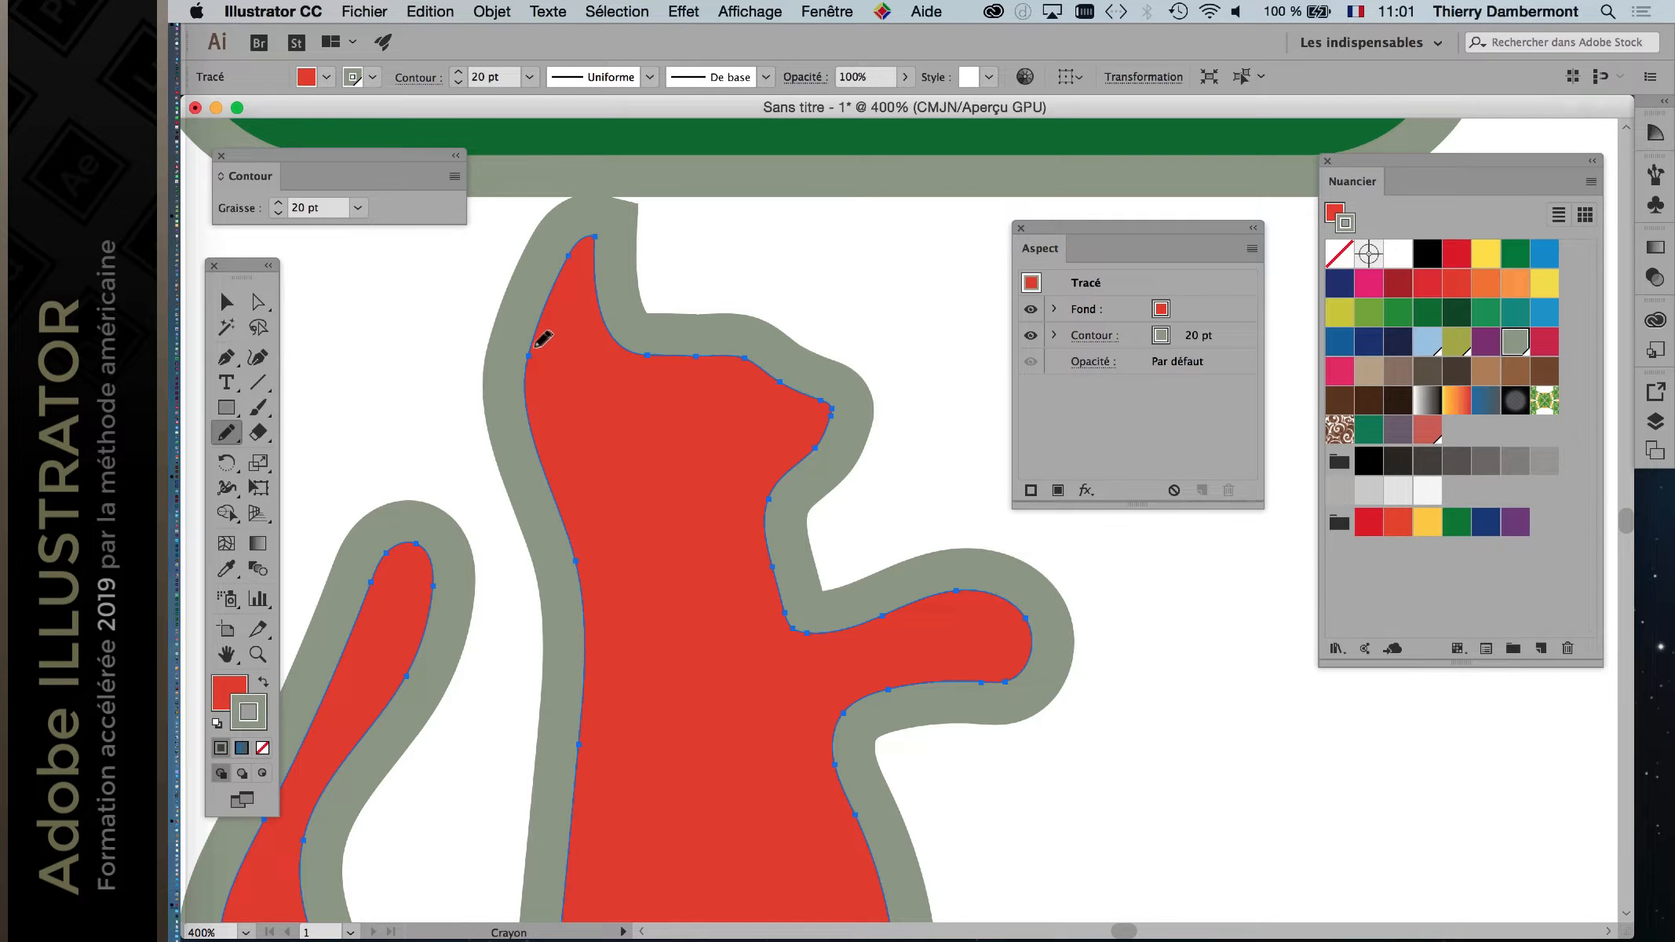
left_click_drag(537, 403, 562, 487)
left_click_drag(579, 566, 579, 565)
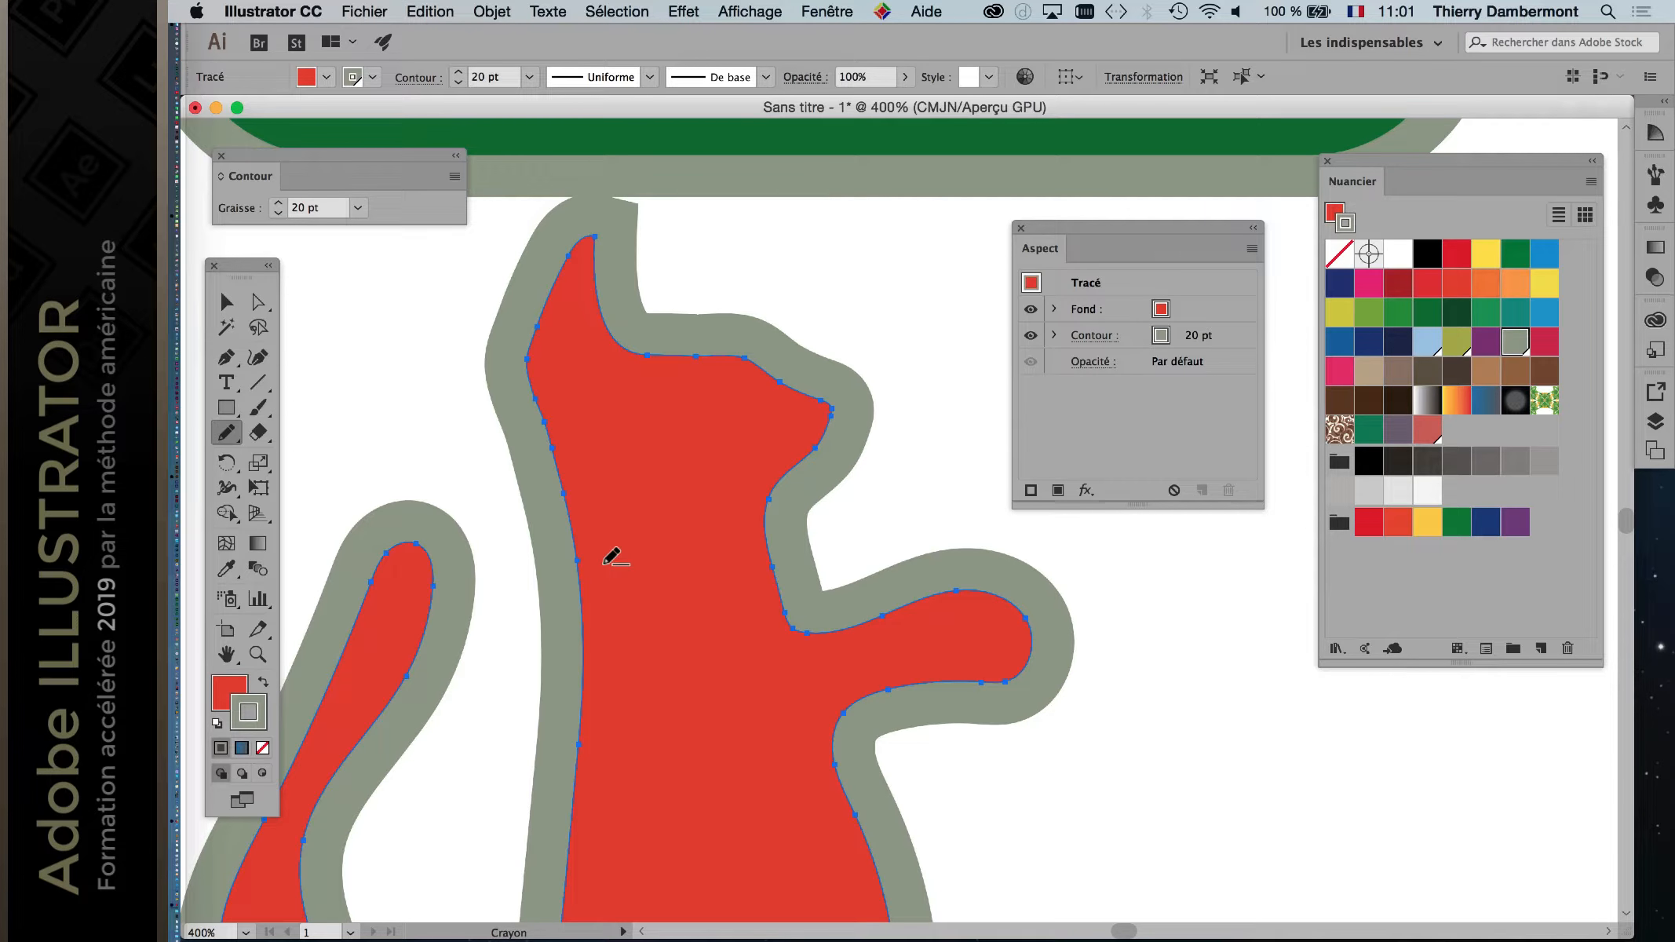
Step: Redraw the outer and inner edges of the cat's tail with the Pencil tool to make it thicker
scroll(663, 566, "down", 2)
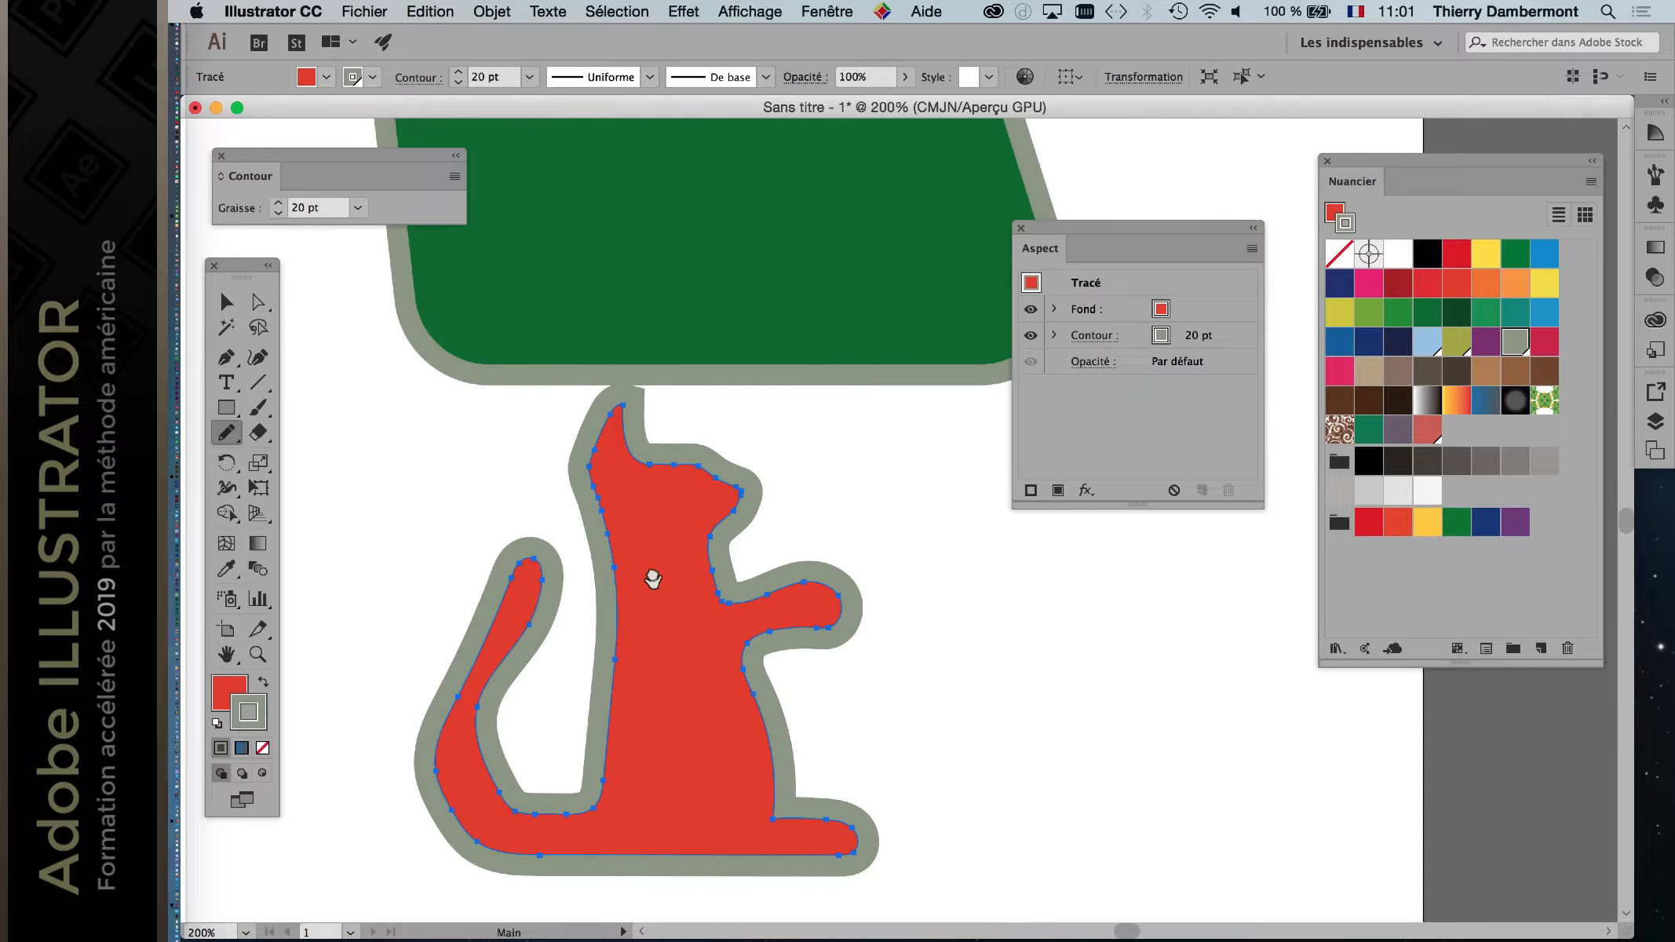
left_click_drag(654, 579, 657, 510)
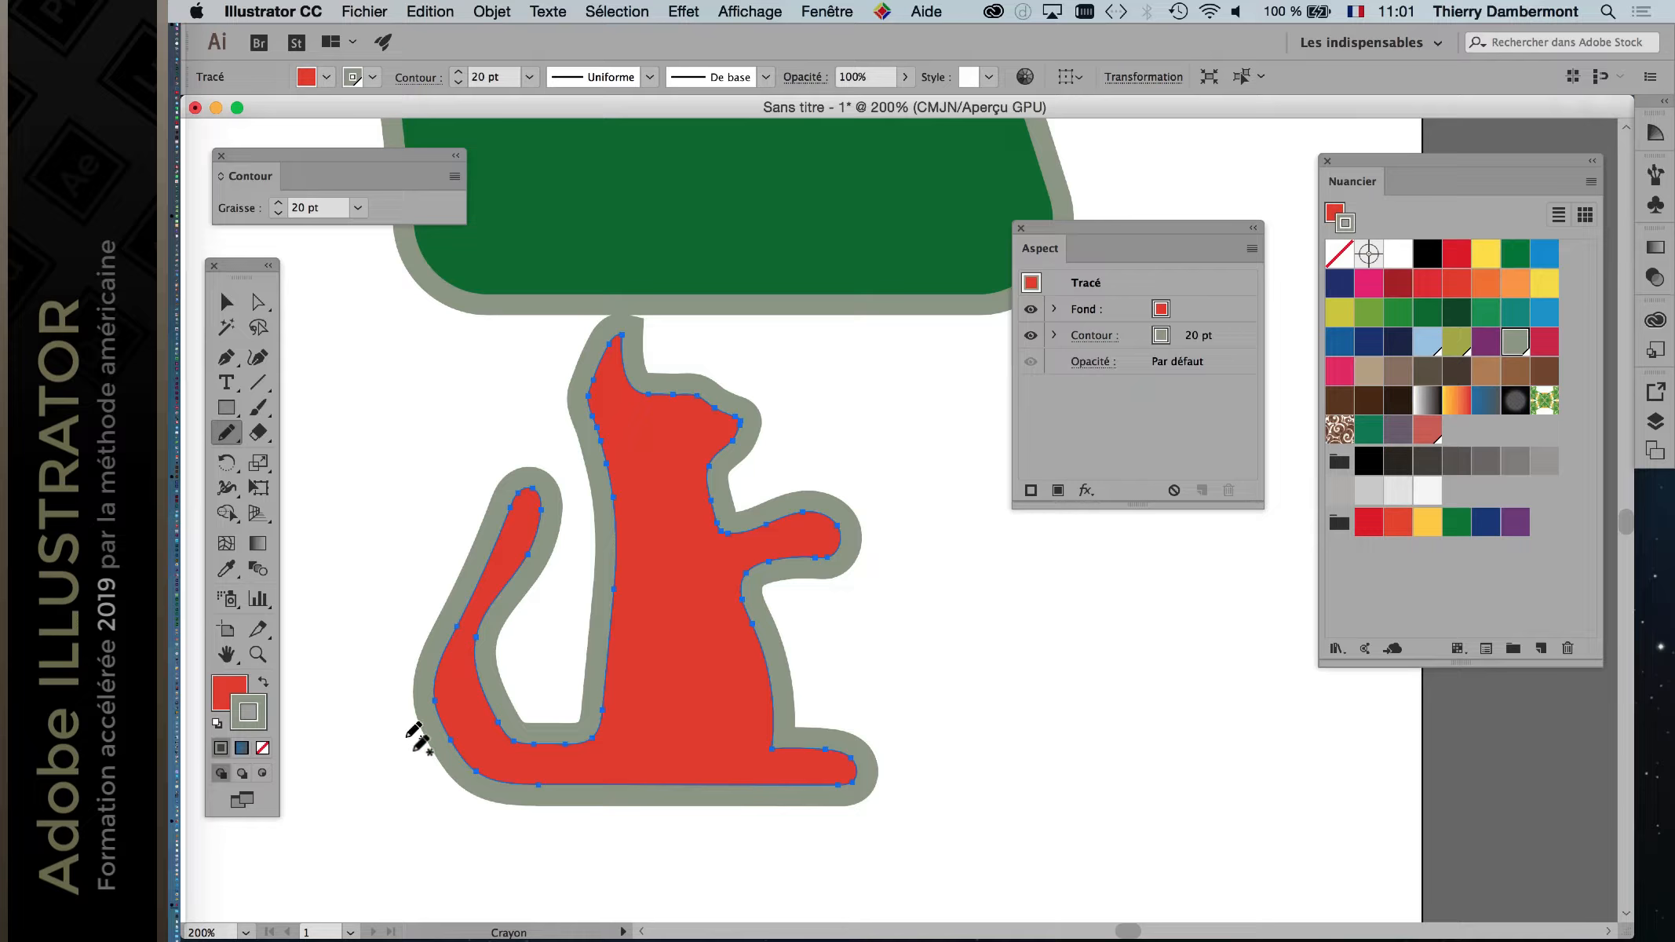
mouse_move(466, 759)
left_mouse_down()
mouse_move(440, 639)
mouse_move(462, 568)
left_mouse_up()
left_click_drag(547, 495, 537, 553)
left_click_drag(481, 648, 532, 739)
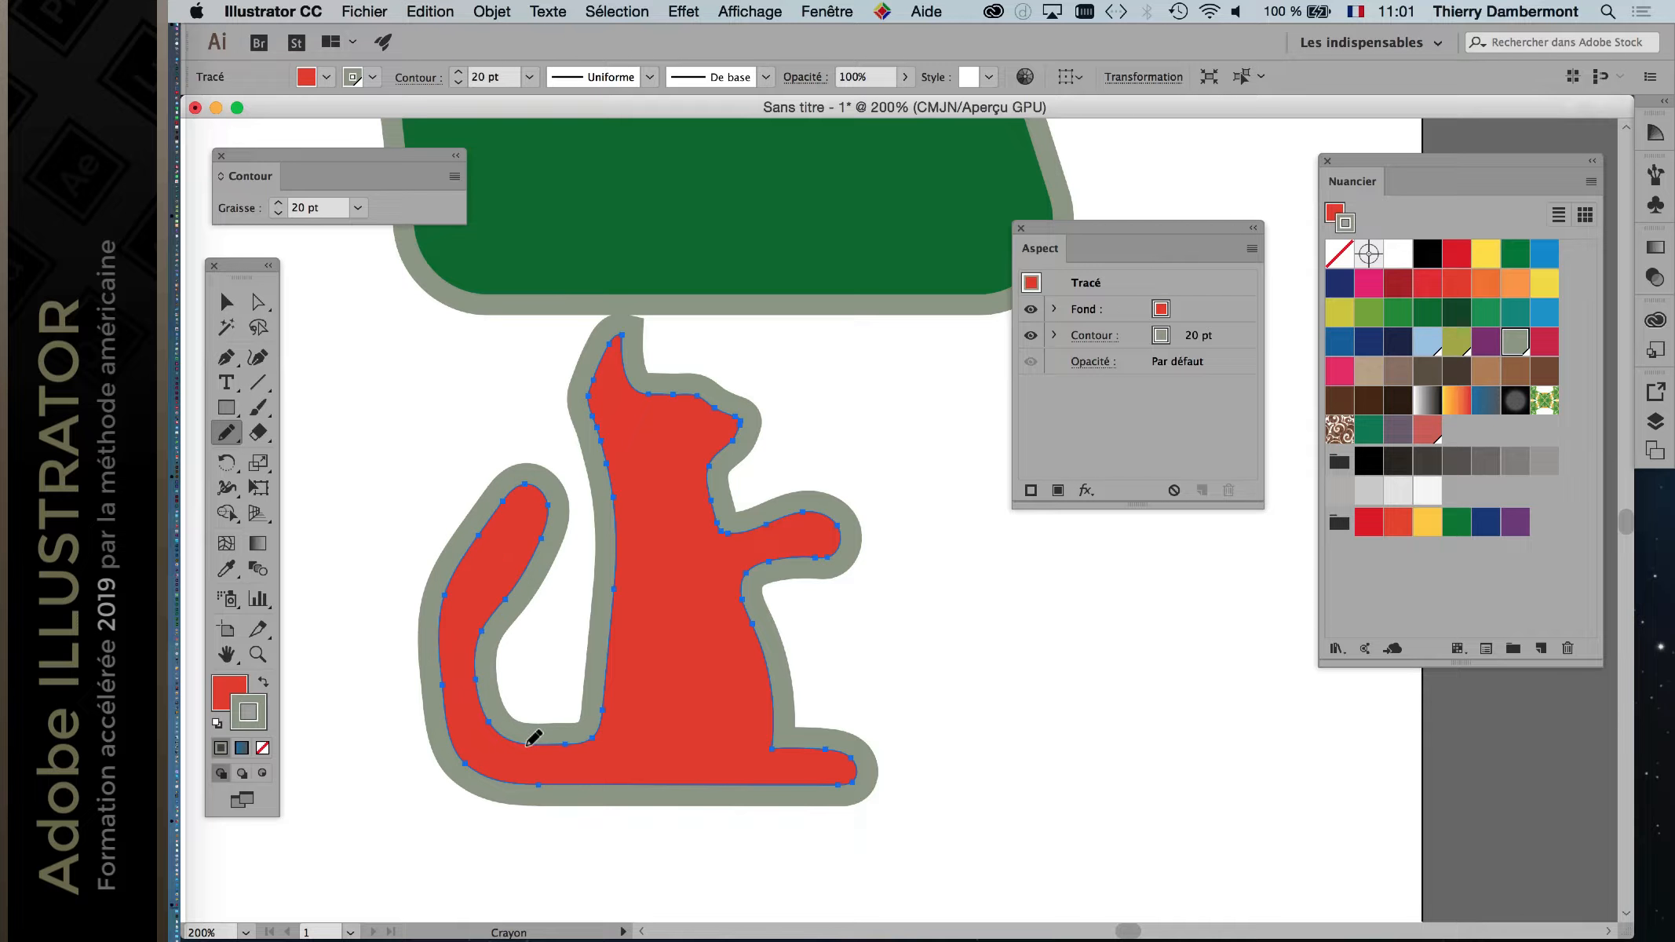
Step: Redraw the tip and outer edge of the cat's tail with the Pencil tool to slim it
mouse_move(474, 555)
left_mouse_down()
mouse_move(513, 498)
mouse_move(541, 497)
left_mouse_up()
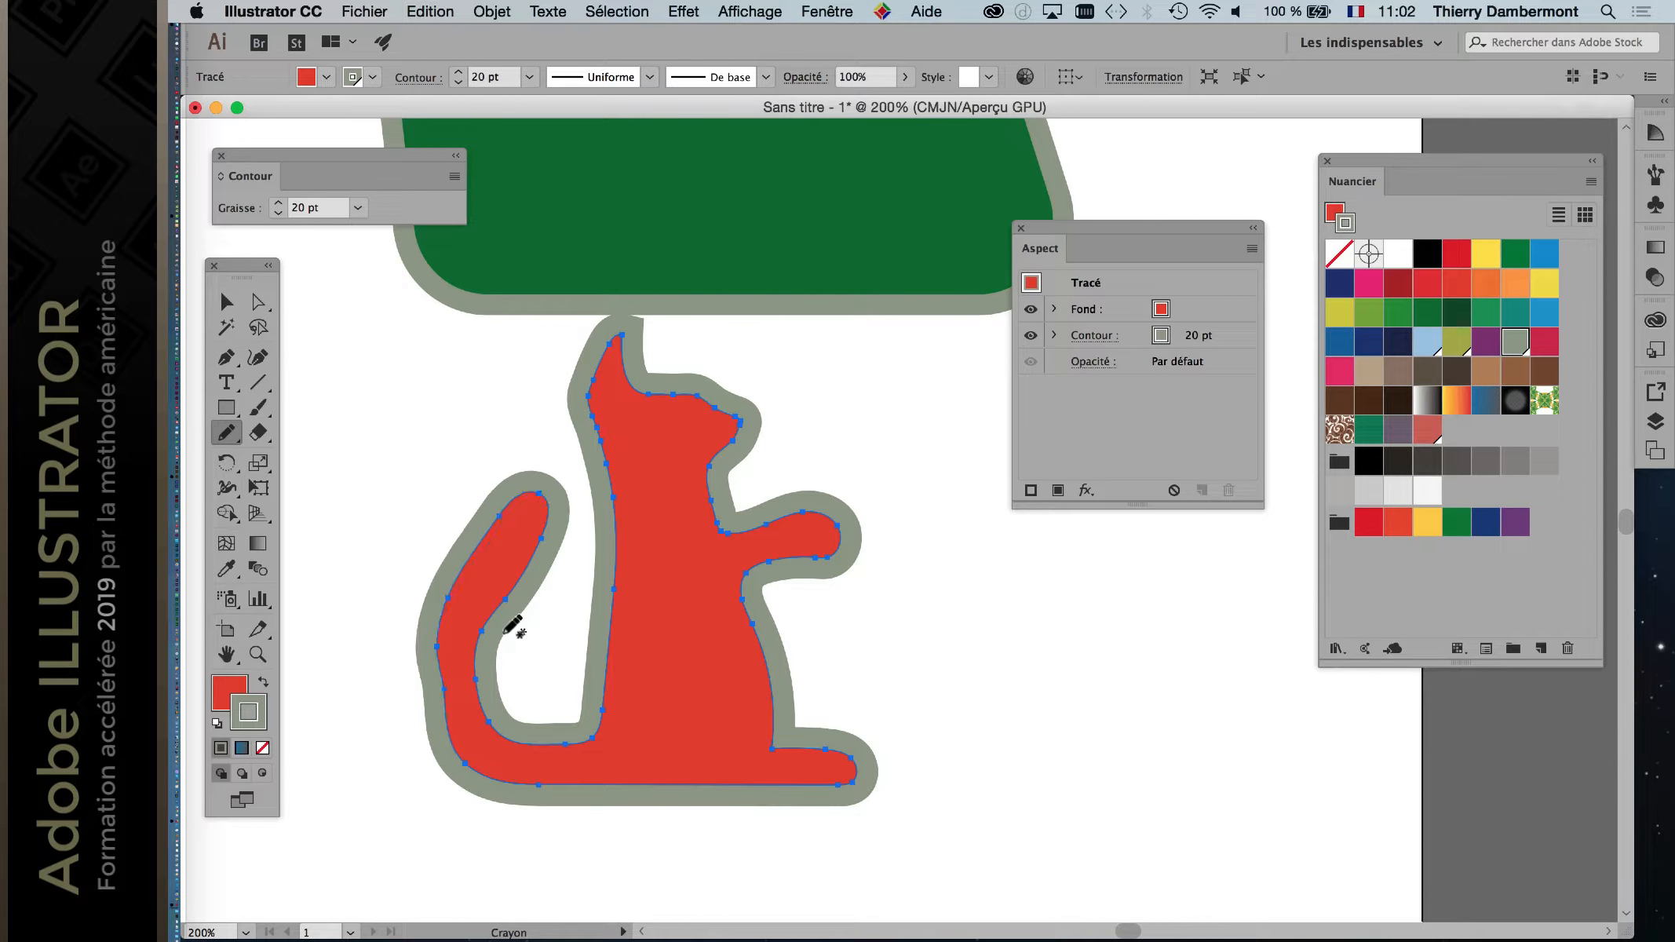
scroll(511, 625, "up", 1)
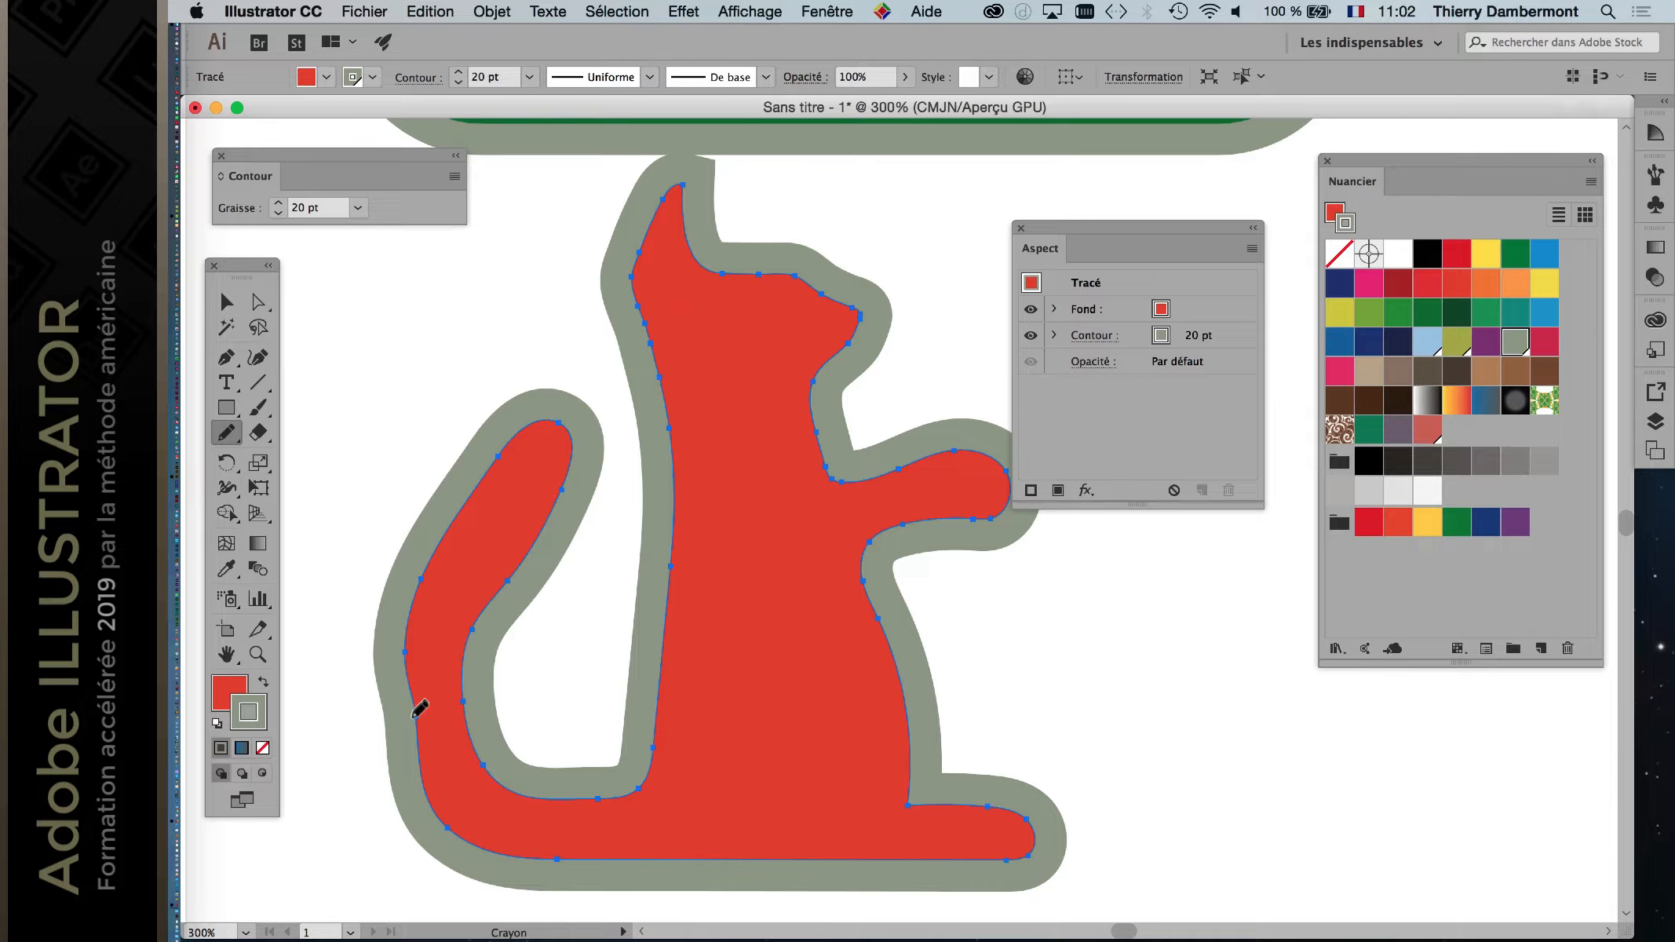
left_click_drag(417, 716, 419, 649)
mouse_move(578, 431)
left_mouse_down()
mouse_move(533, 442)
mouse_move(414, 654)
mouse_move(430, 768)
left_mouse_up()
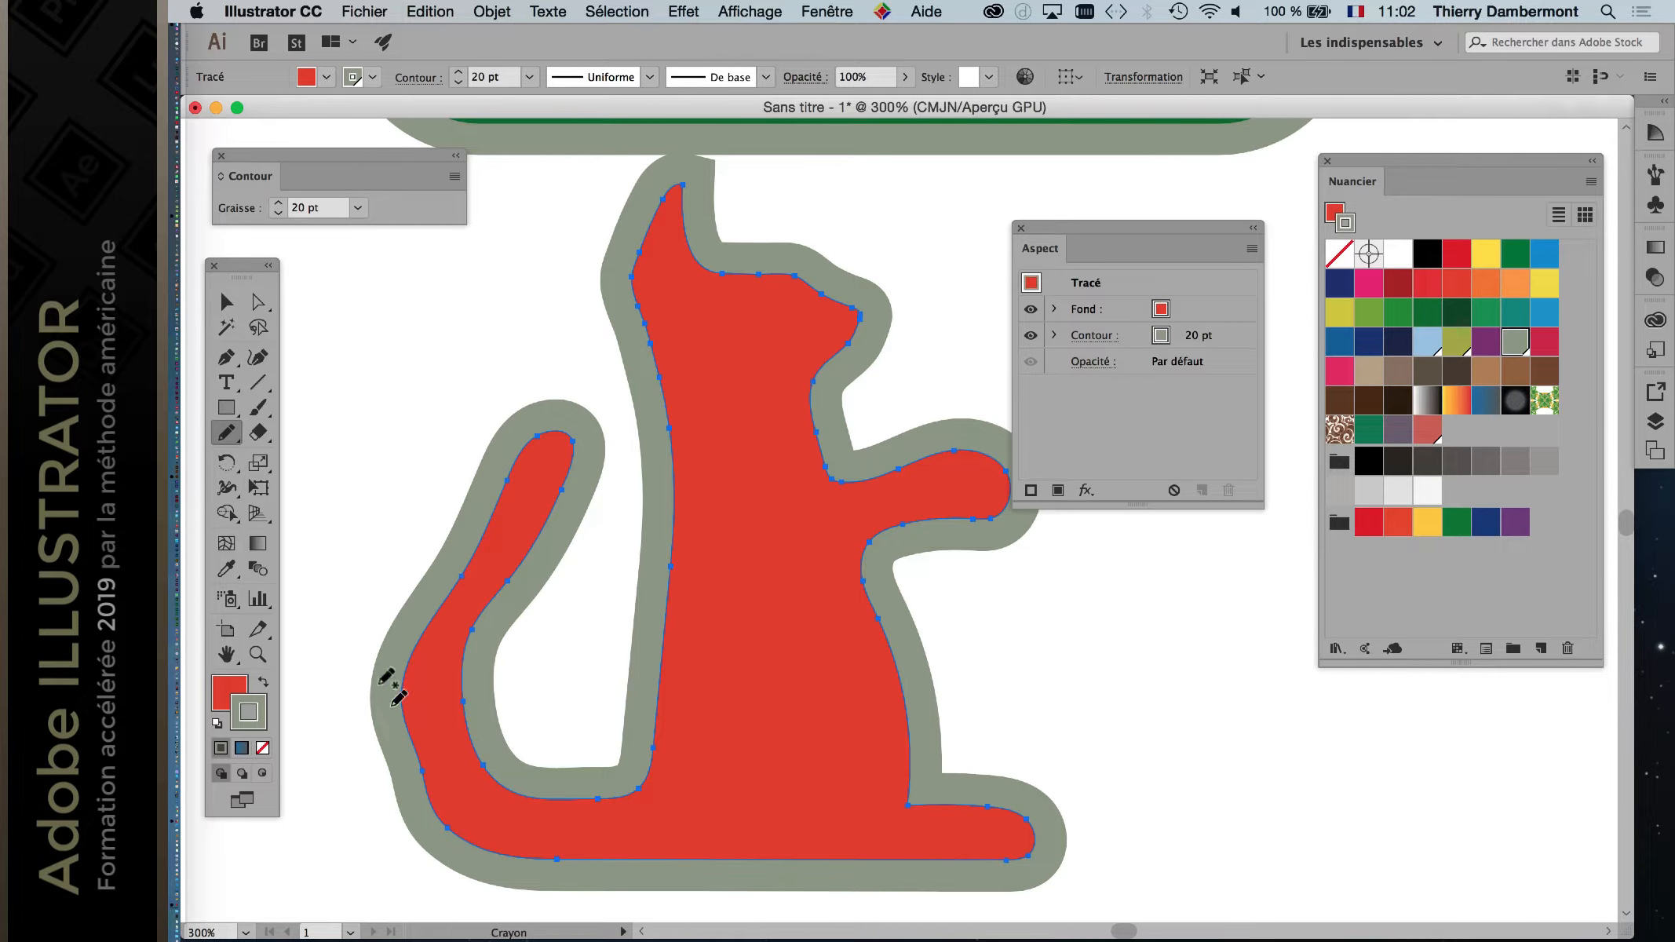
Step: Smooth the tail's outer curve from the cat's base up to the tip and straighten its upper inner edge with the Pencil tool
mouse_move(418, 632)
left_mouse_down()
mouse_move(410, 765)
mouse_move(436, 806)
mouse_move(525, 849)
mouse_move(648, 857)
left_mouse_up()
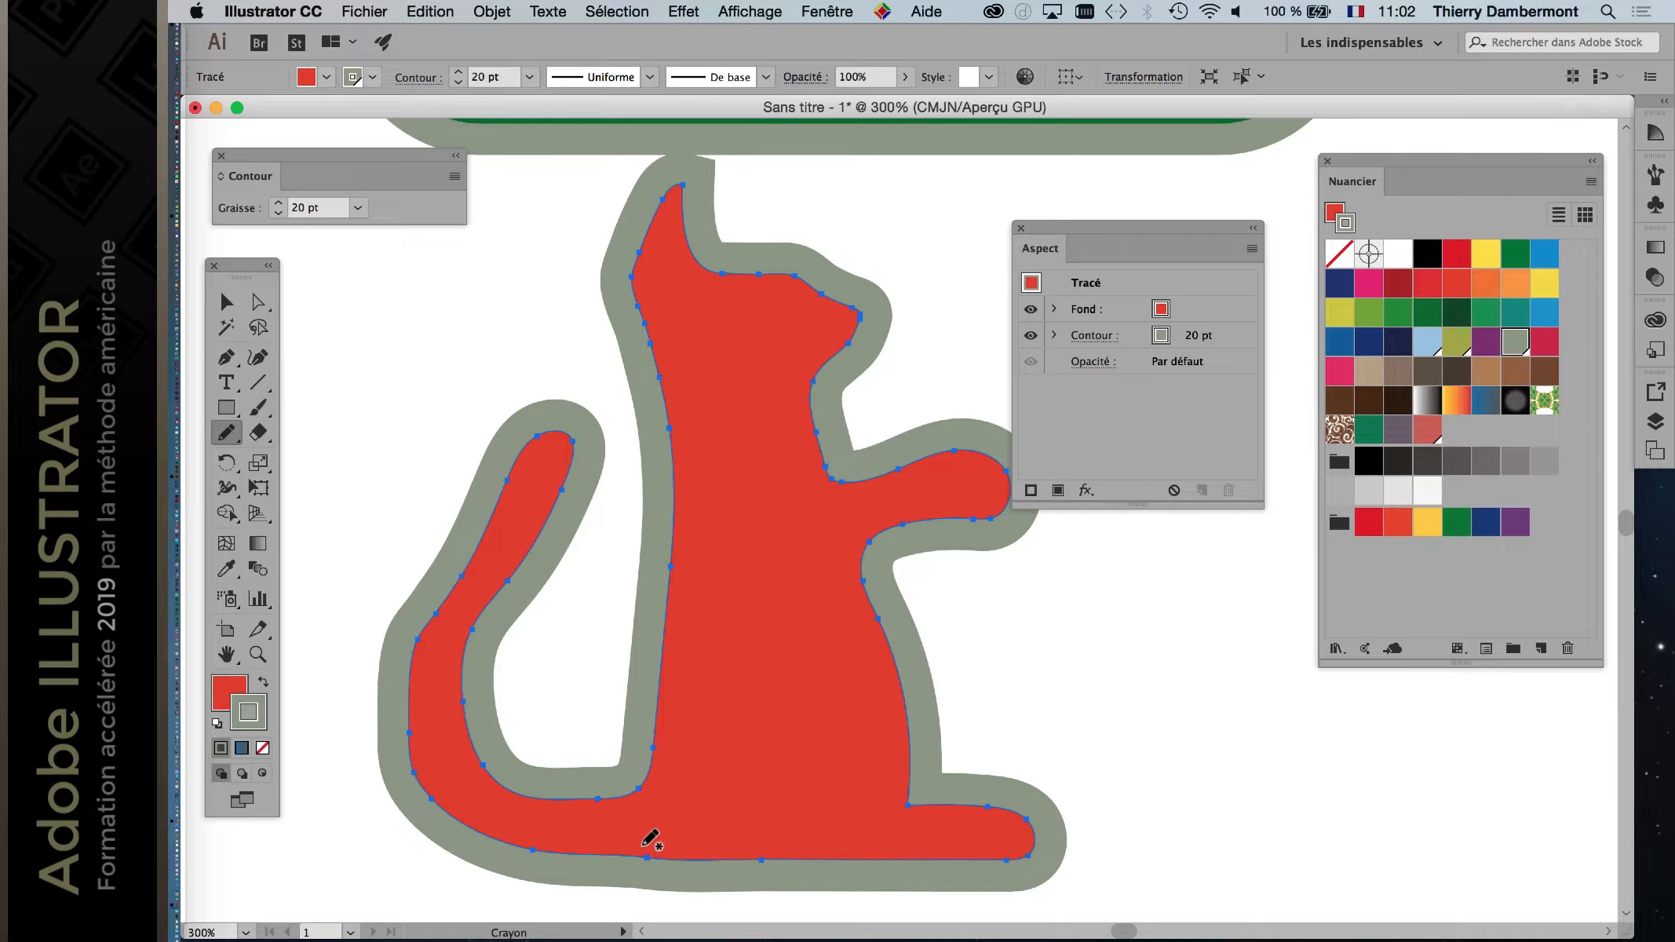
mouse_move(408, 689)
left_mouse_down()
mouse_move(423, 773)
mouse_move(467, 815)
mouse_move(523, 844)
mouse_move(671, 854)
left_mouse_up()
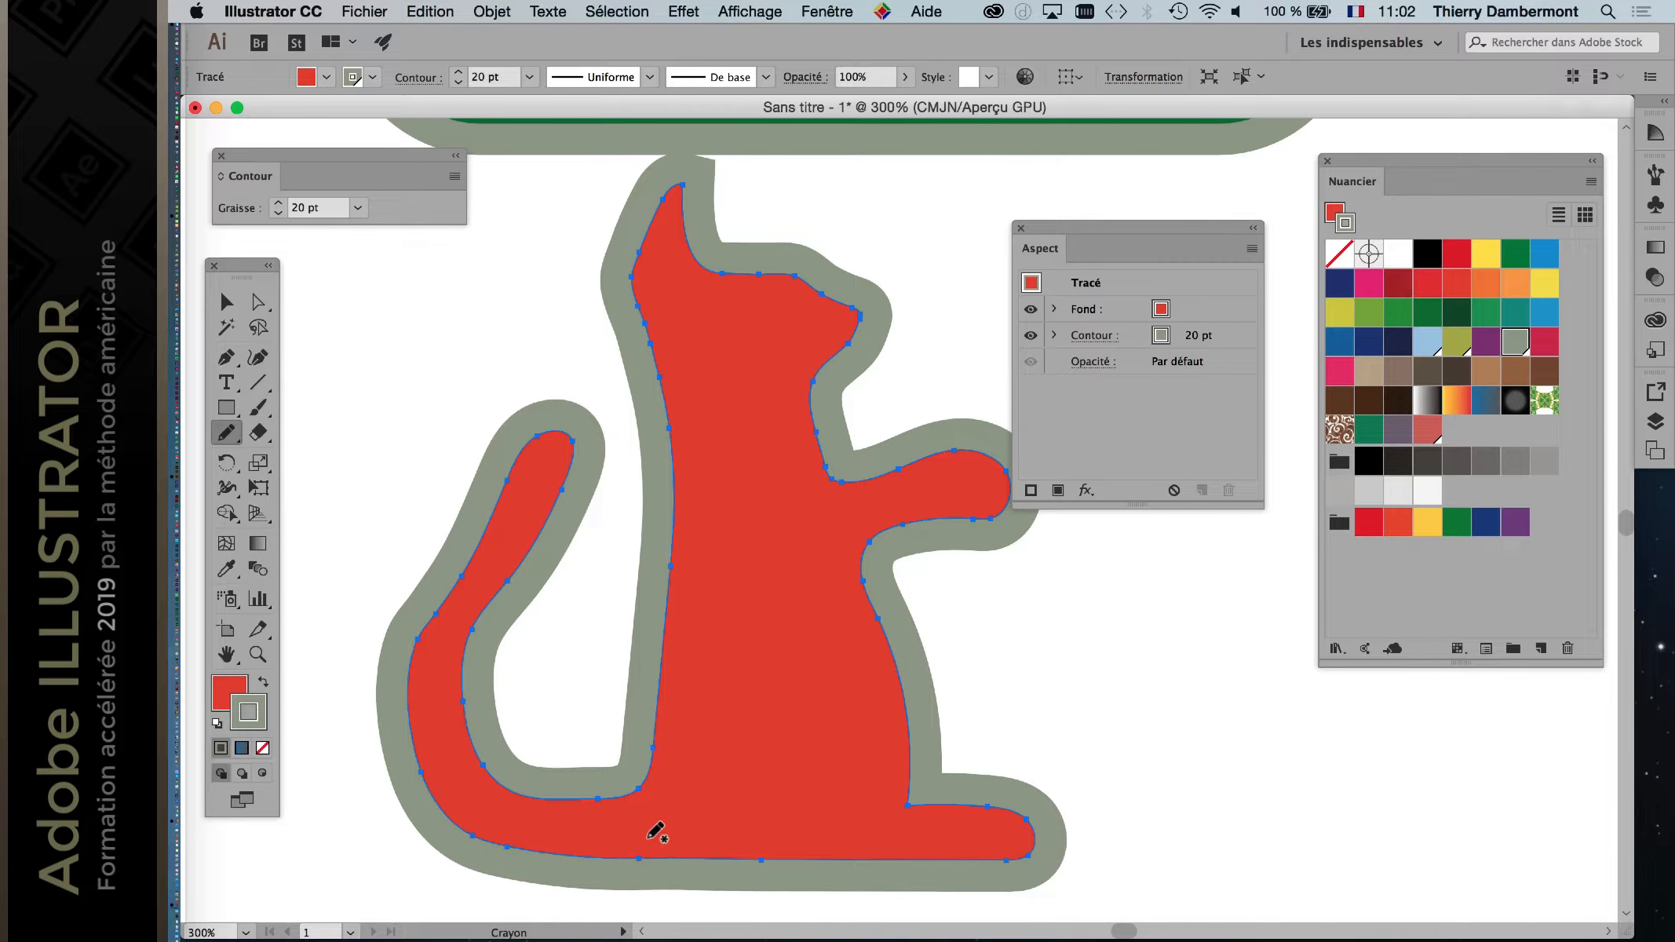
left_click_drag(437, 581, 535, 441)
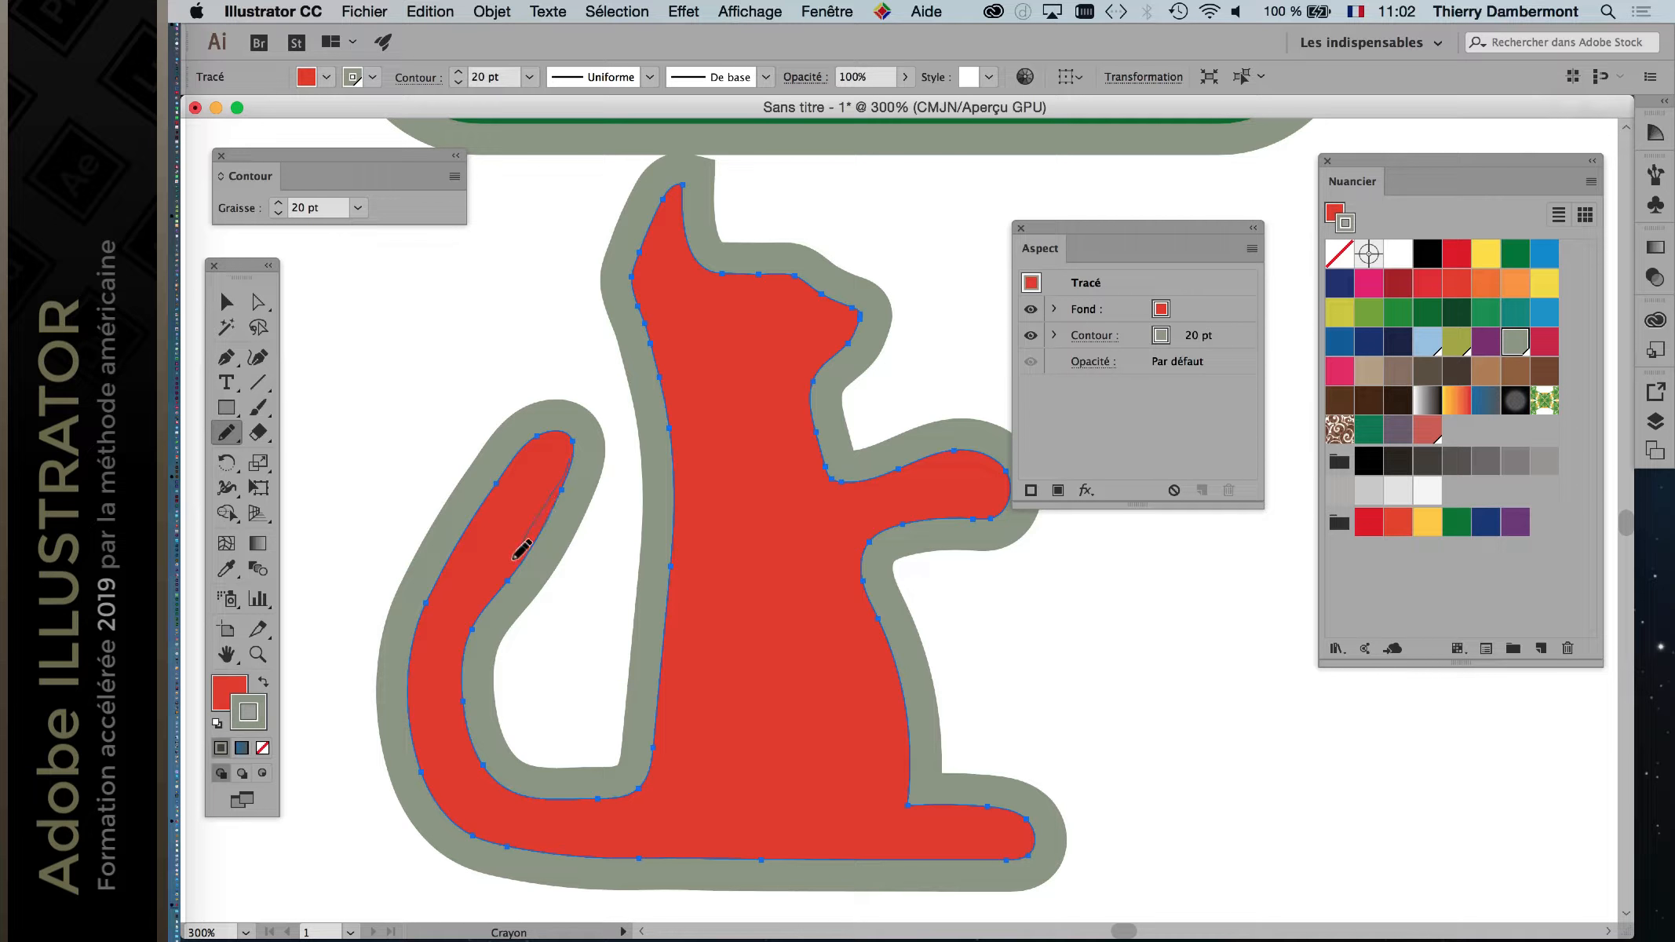
left_click_drag(514, 556, 469, 642)
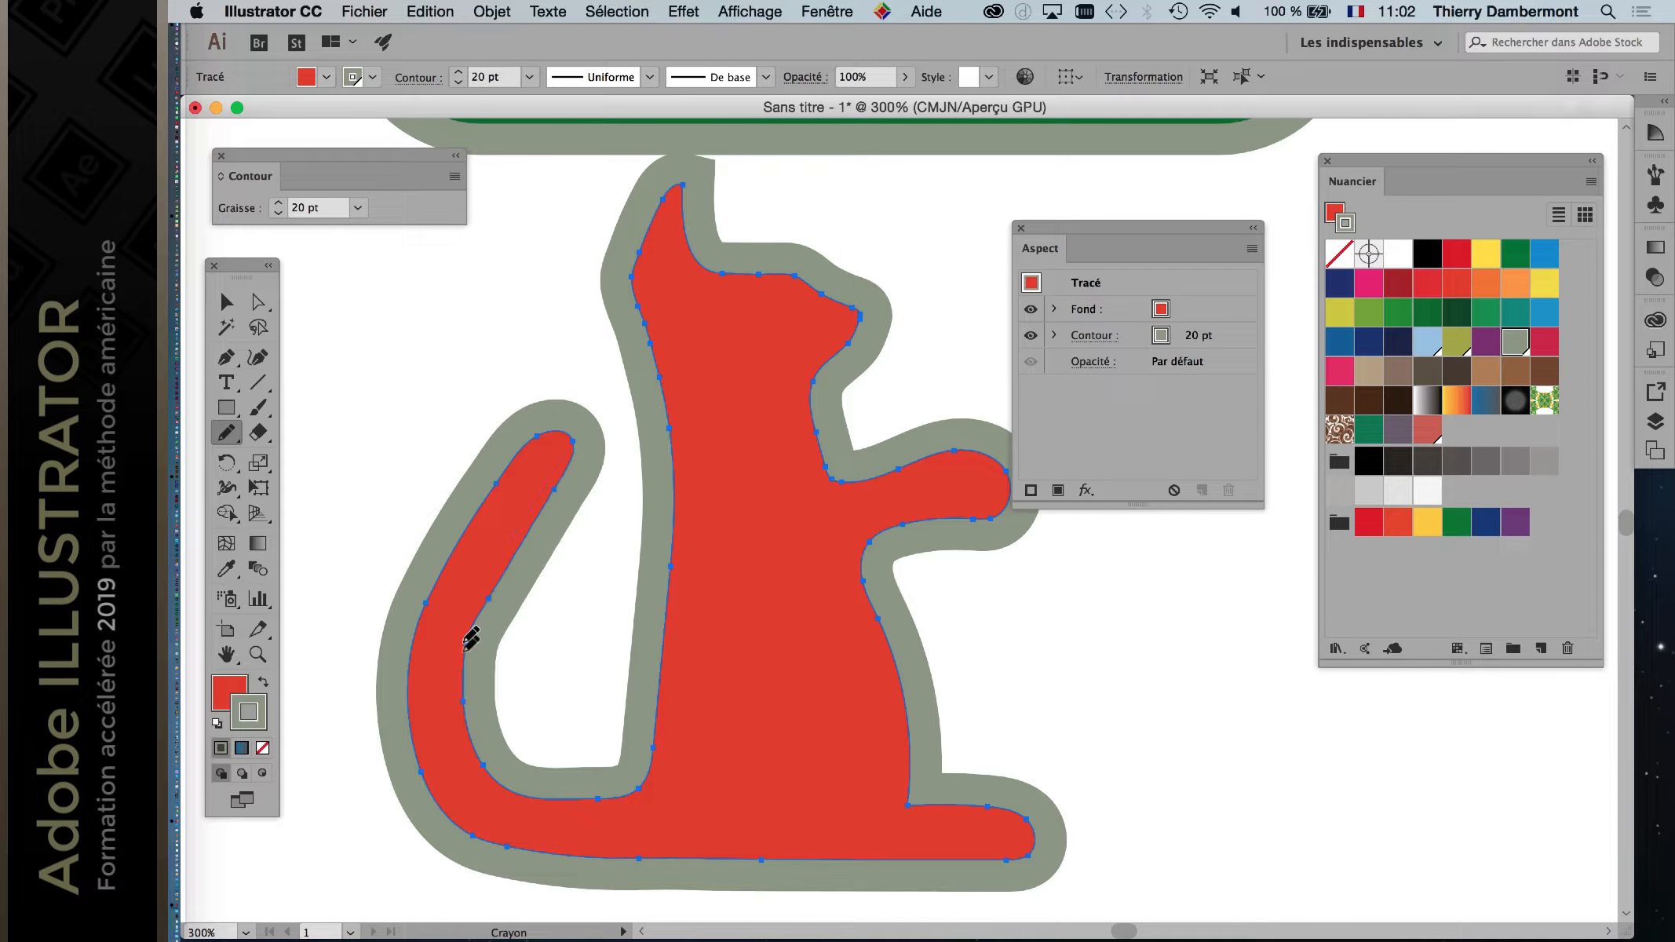
scroll(568, 675, "down", 2)
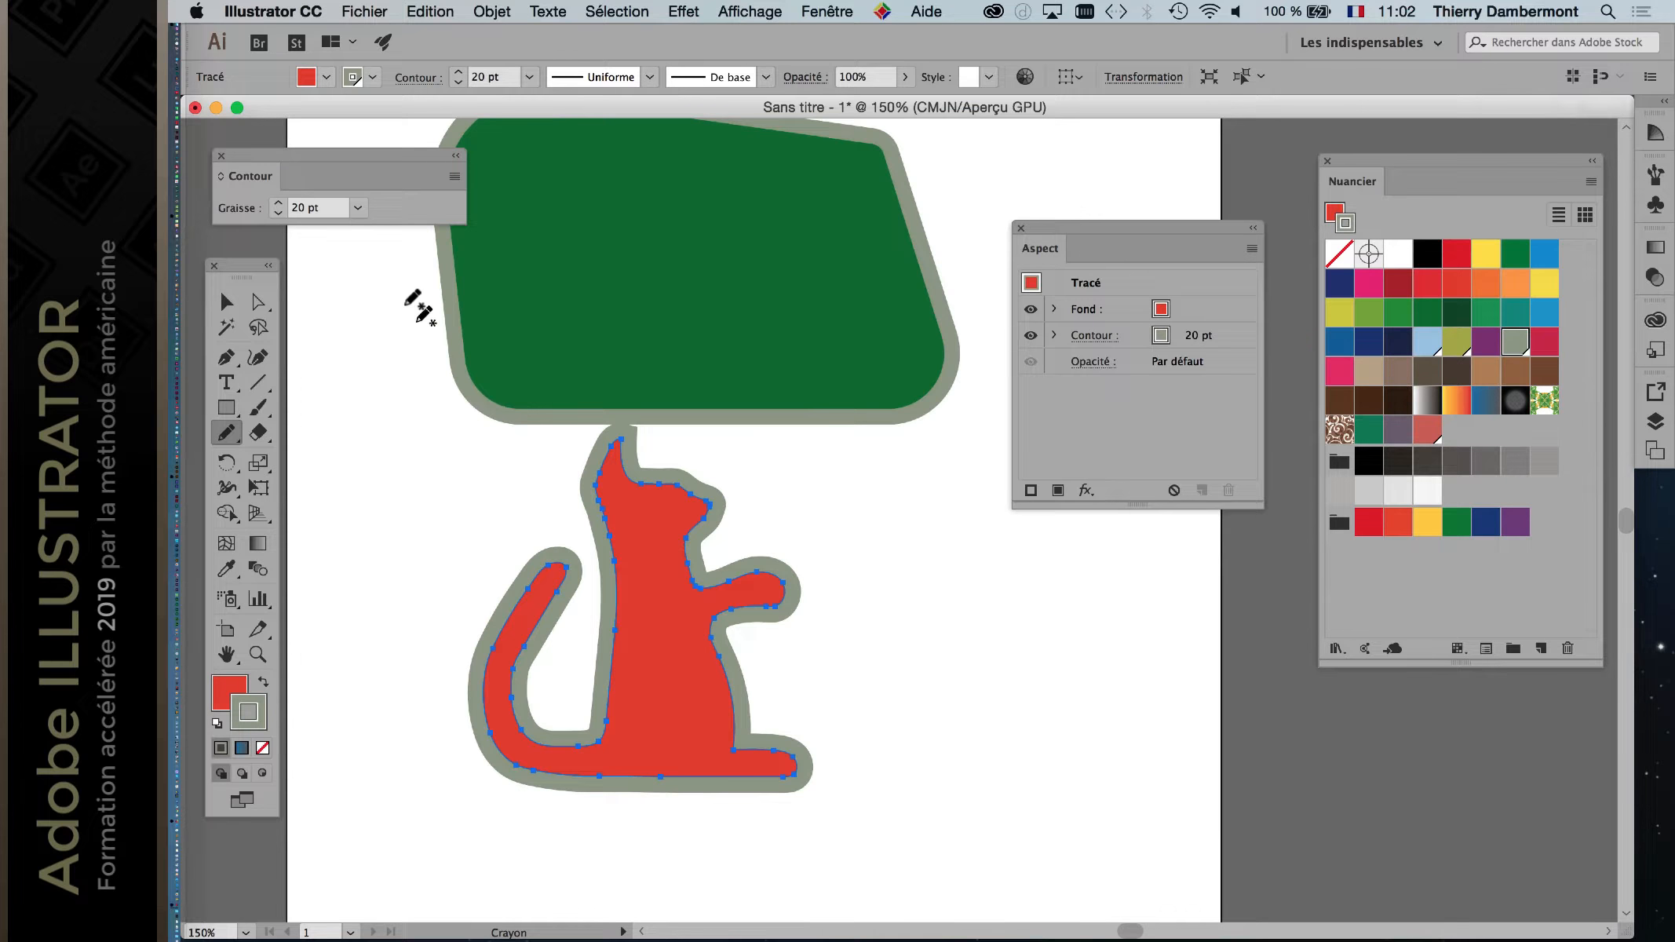
Step: Move the cat silhouette slightly down and away from the green shape with the Selection tool
left_click(226, 654)
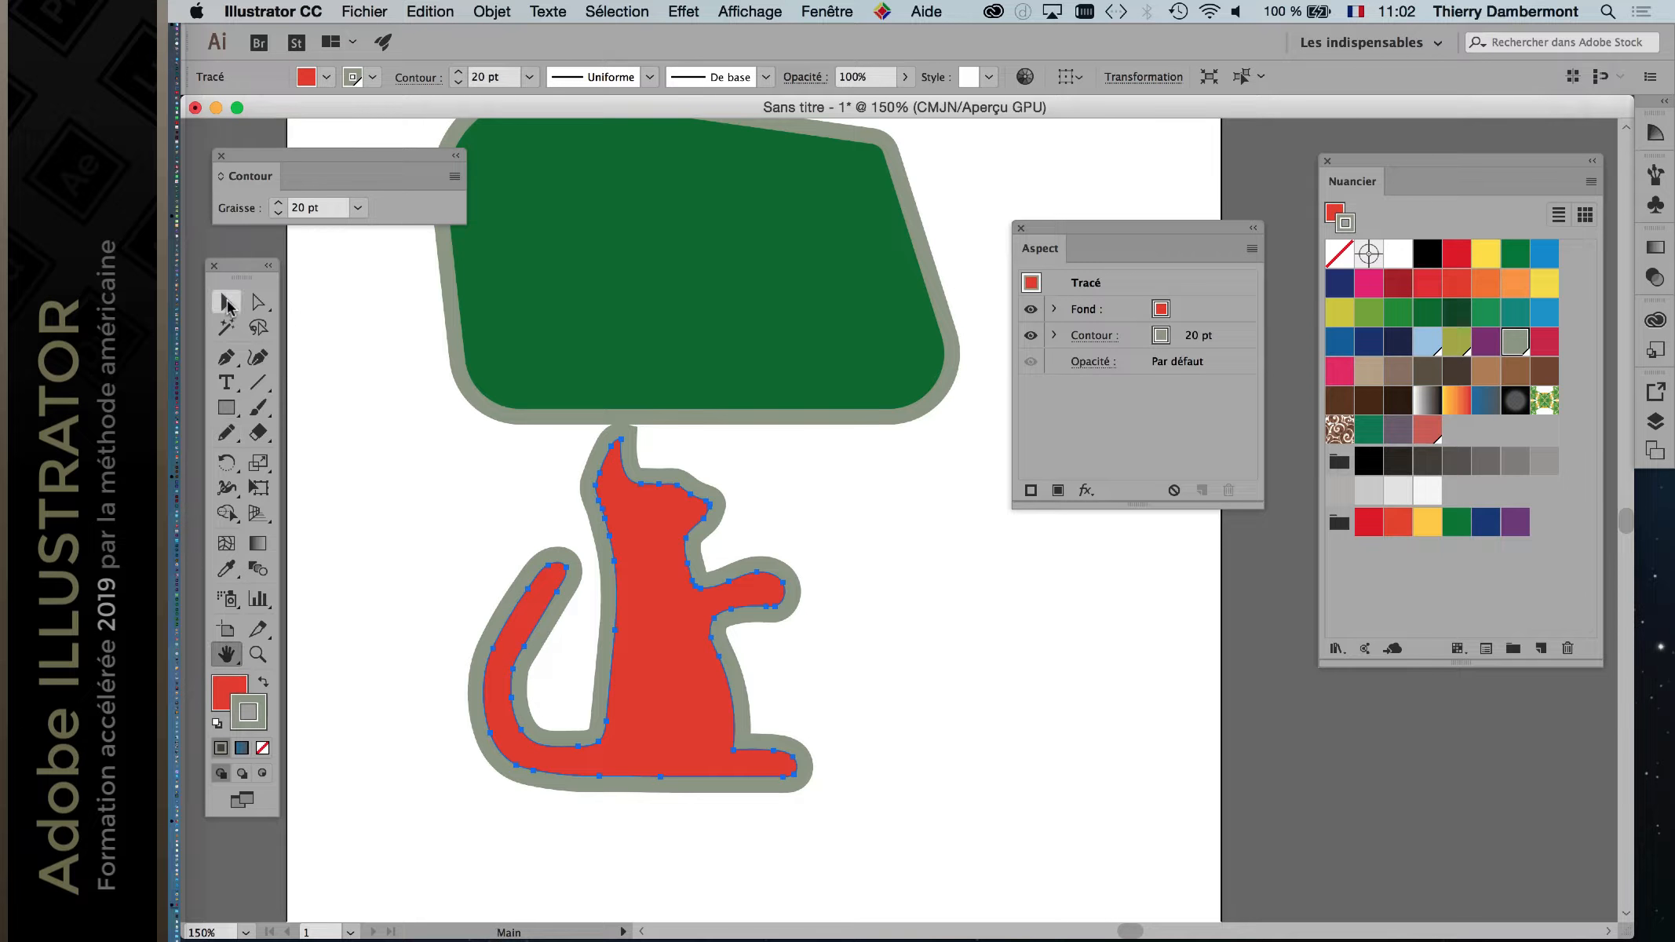
left_click(226, 301)
left_click(579, 479)
left_click_drag(652, 535, 628, 581)
left_click(802, 609)
left_click(621, 691)
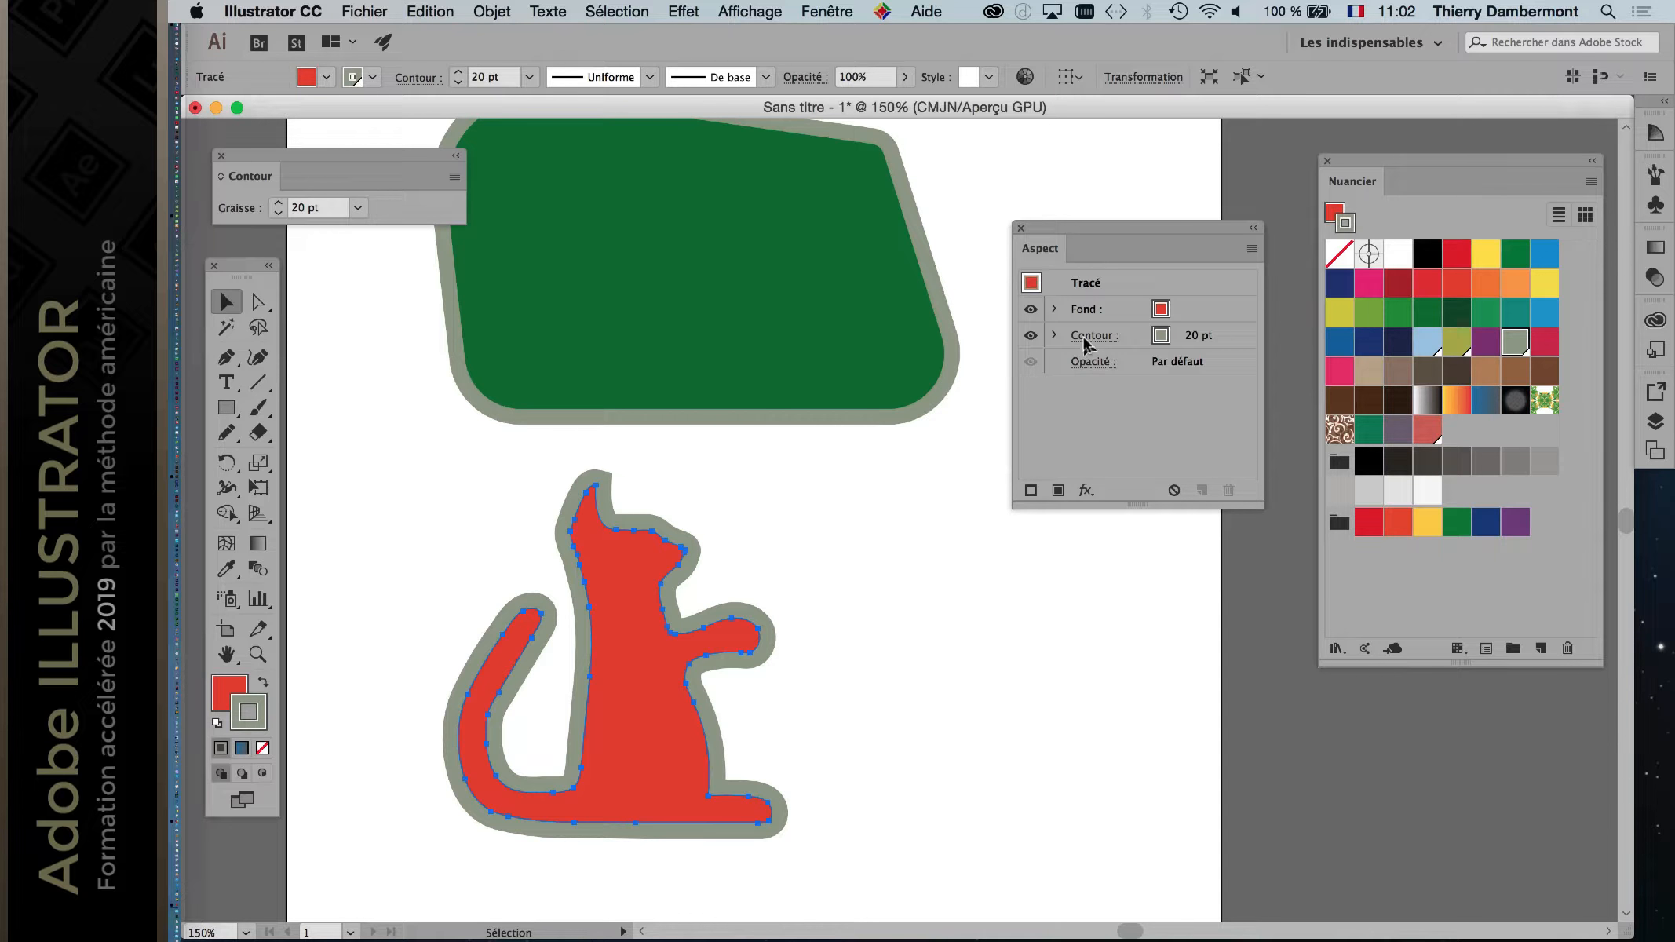
Step: Select the cat's Fond attribute, move the cat off the artboard onto the pasteboard and deselect it
left_click(1130, 311)
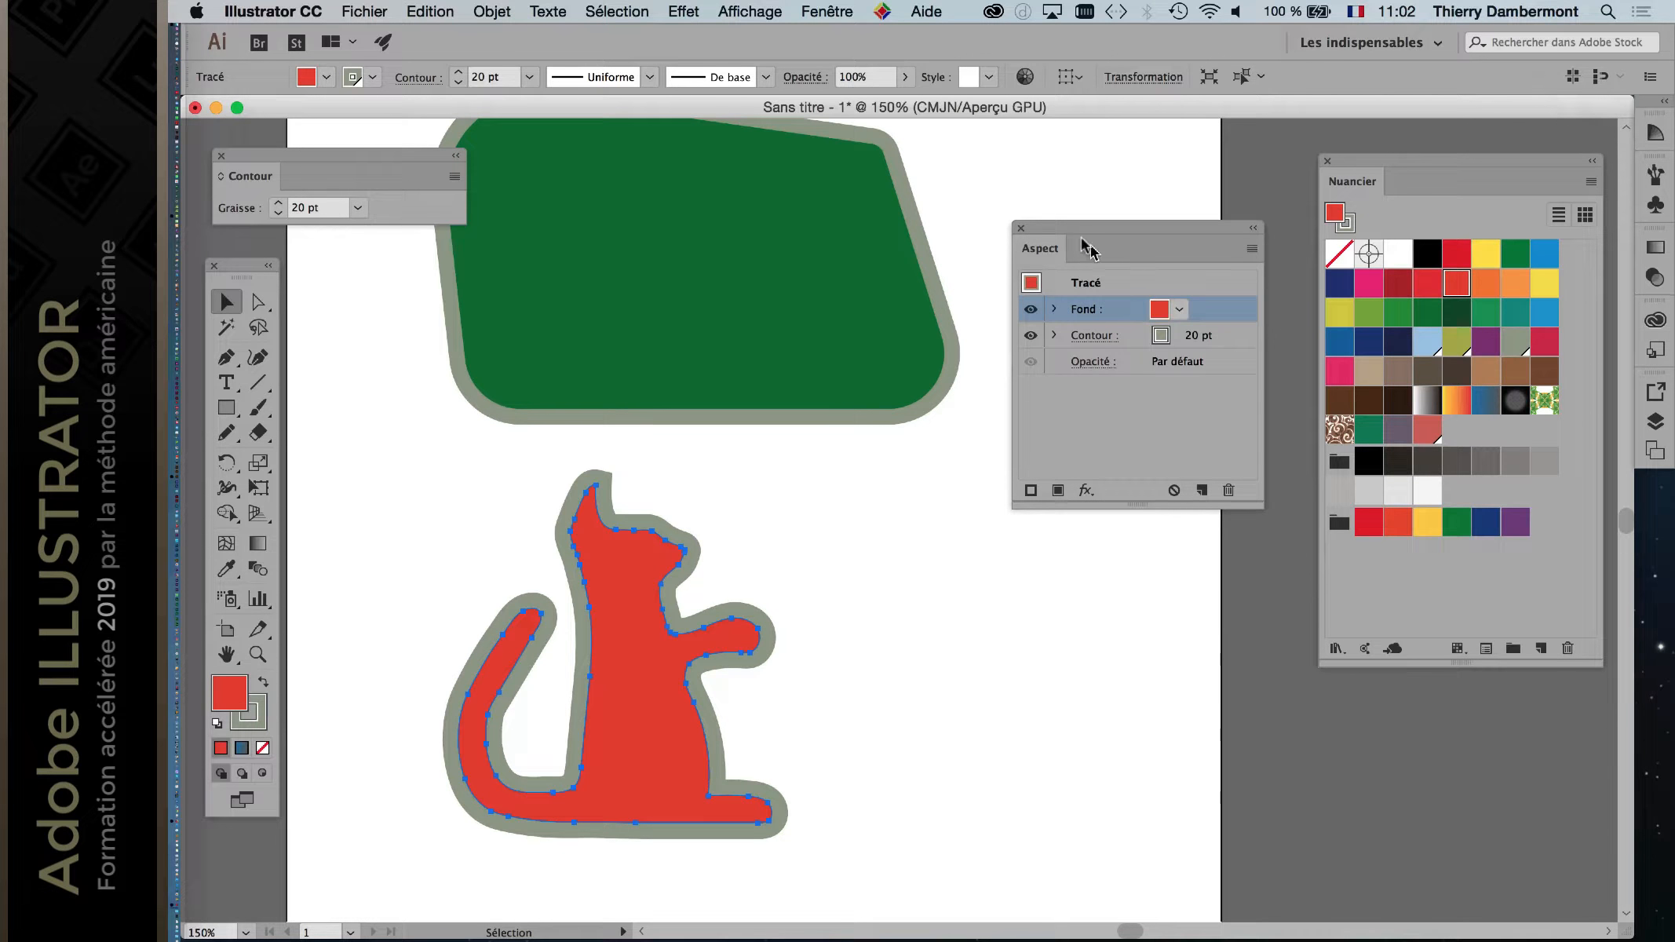
left_click_drag(1069, 234, 951, 400)
scroll(803, 393, "down", 3)
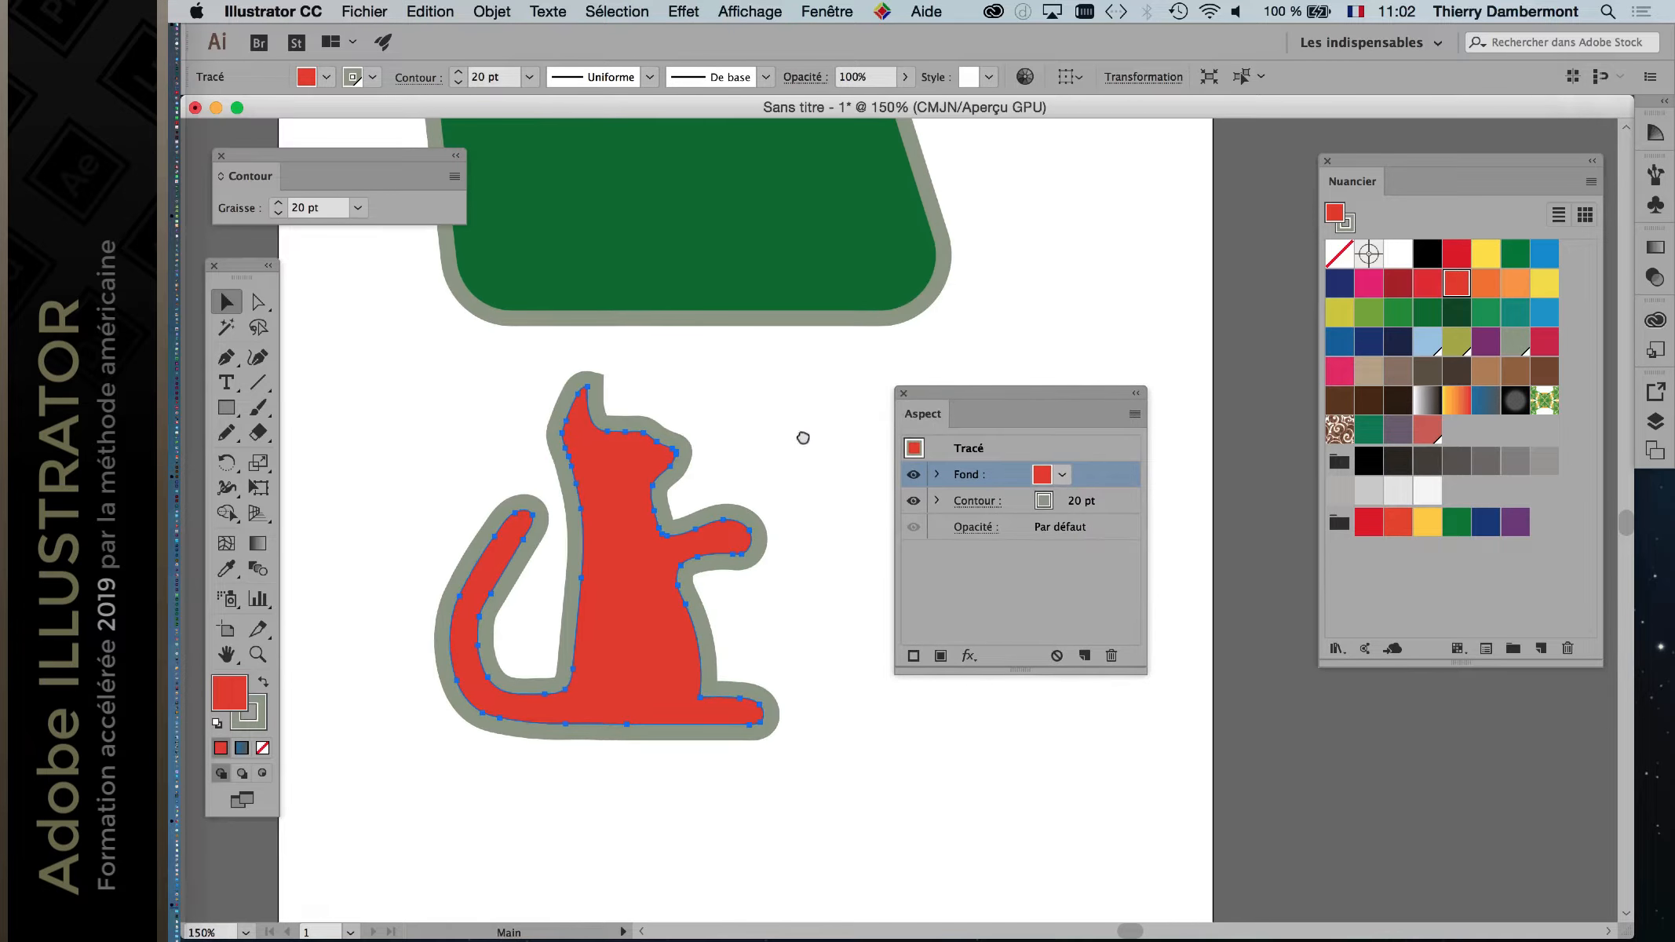
left_click_drag(816, 477, 814, 599)
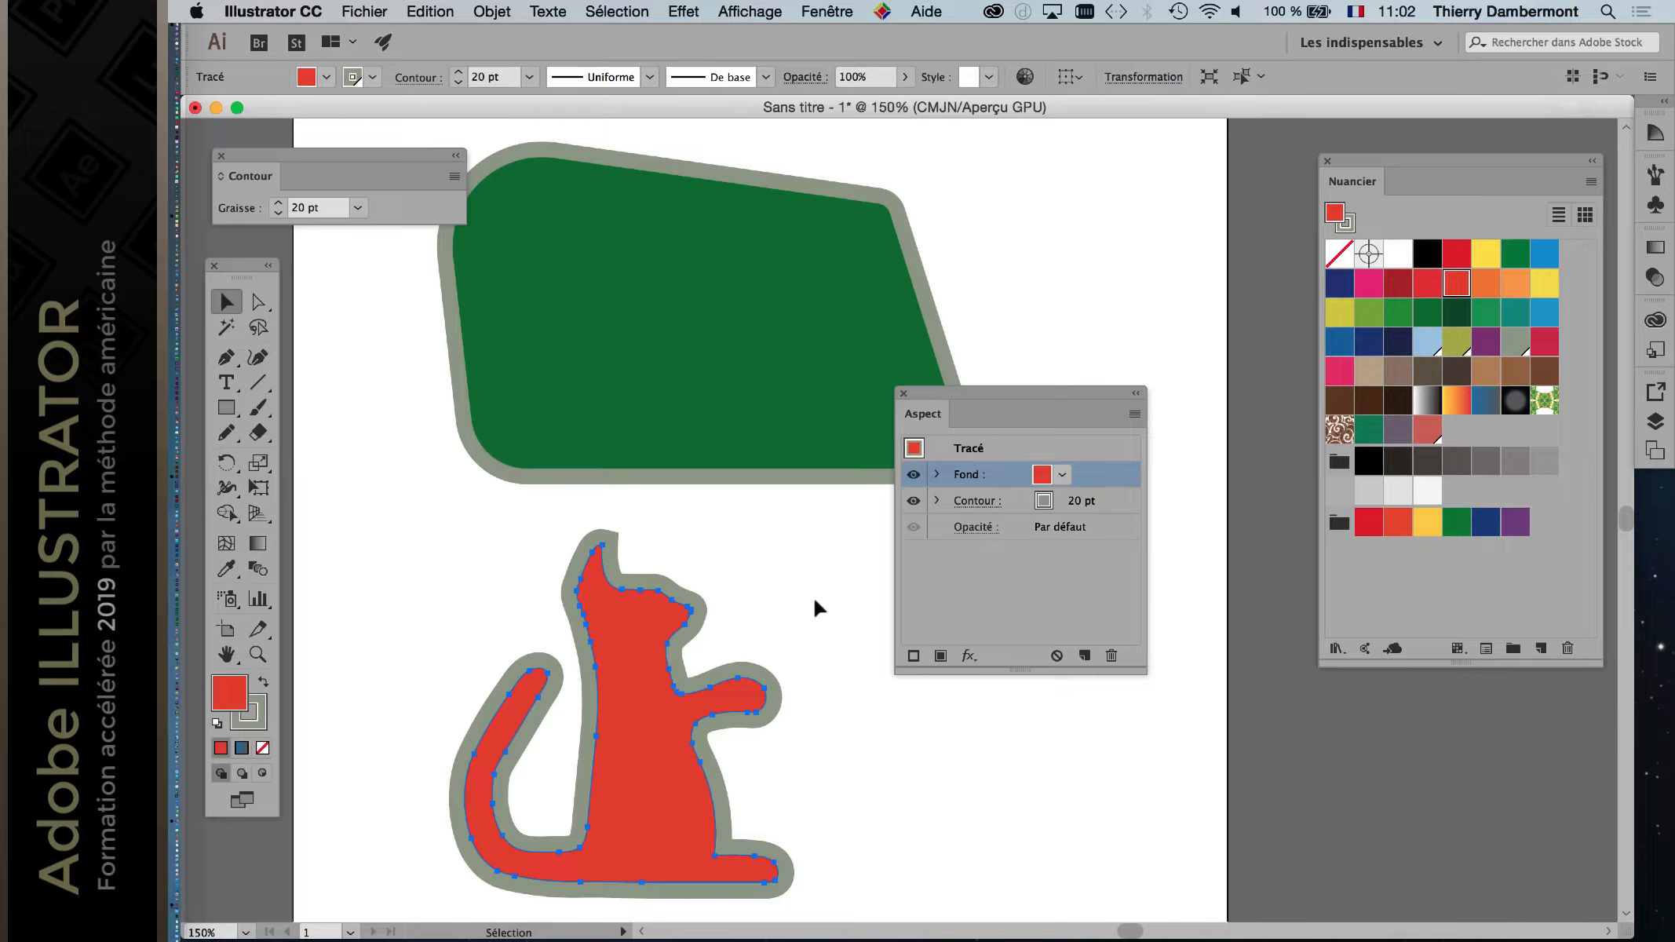
key("super+a")
scroll(601, 558, "down", 3)
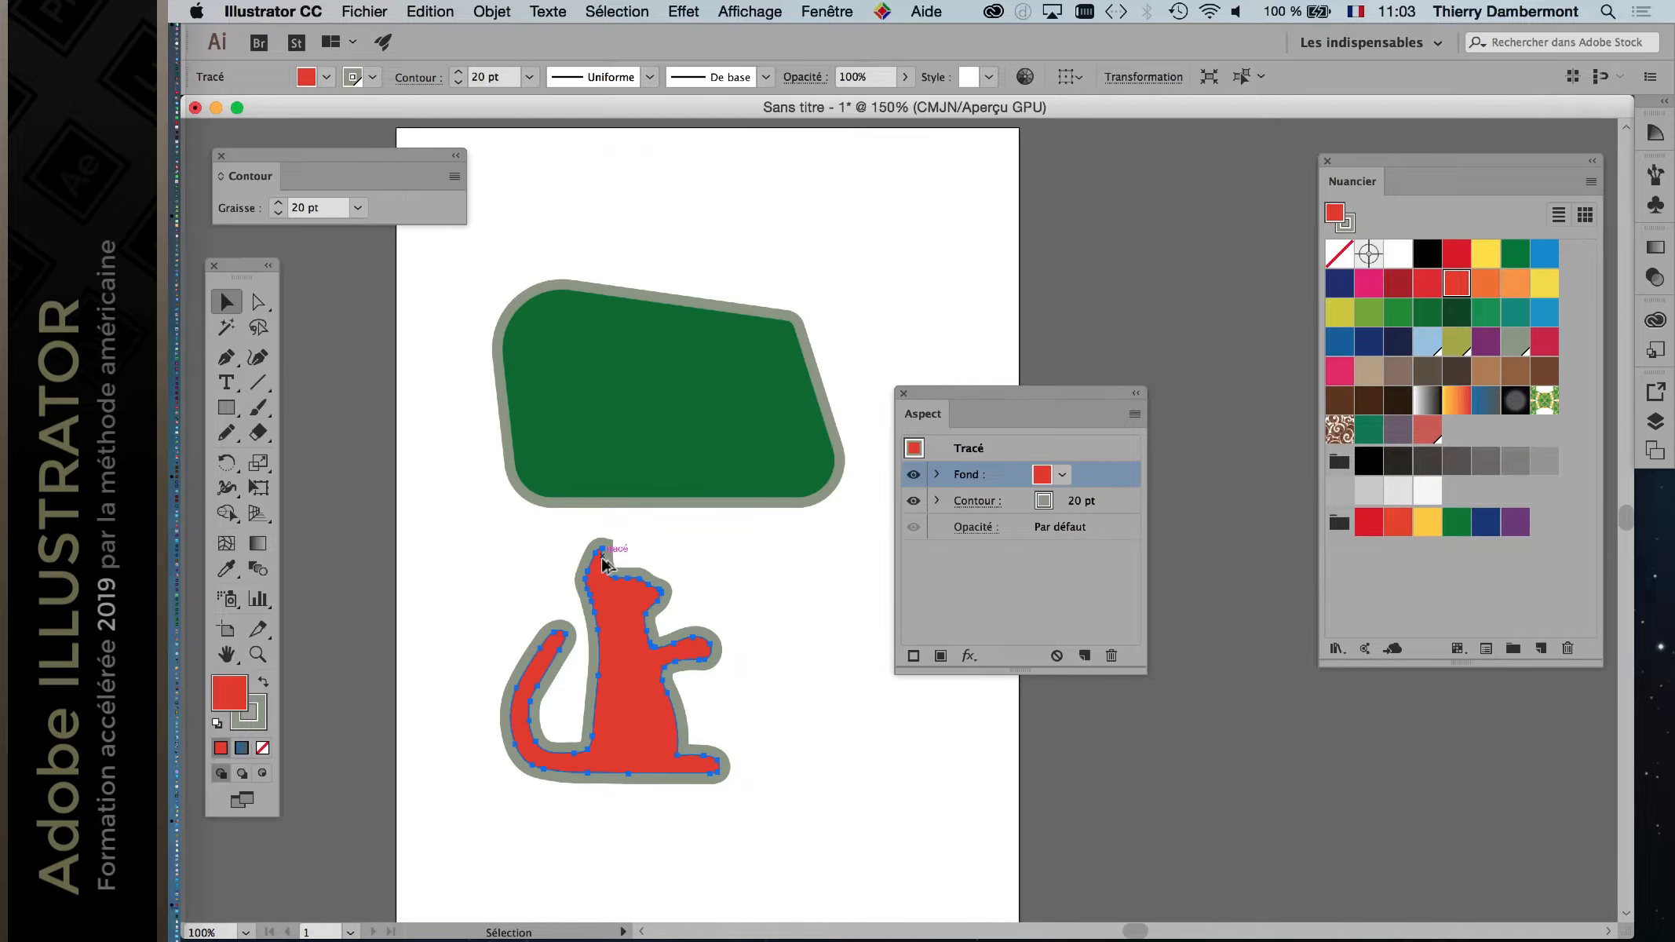
left_click_drag(608, 616, 353, 345)
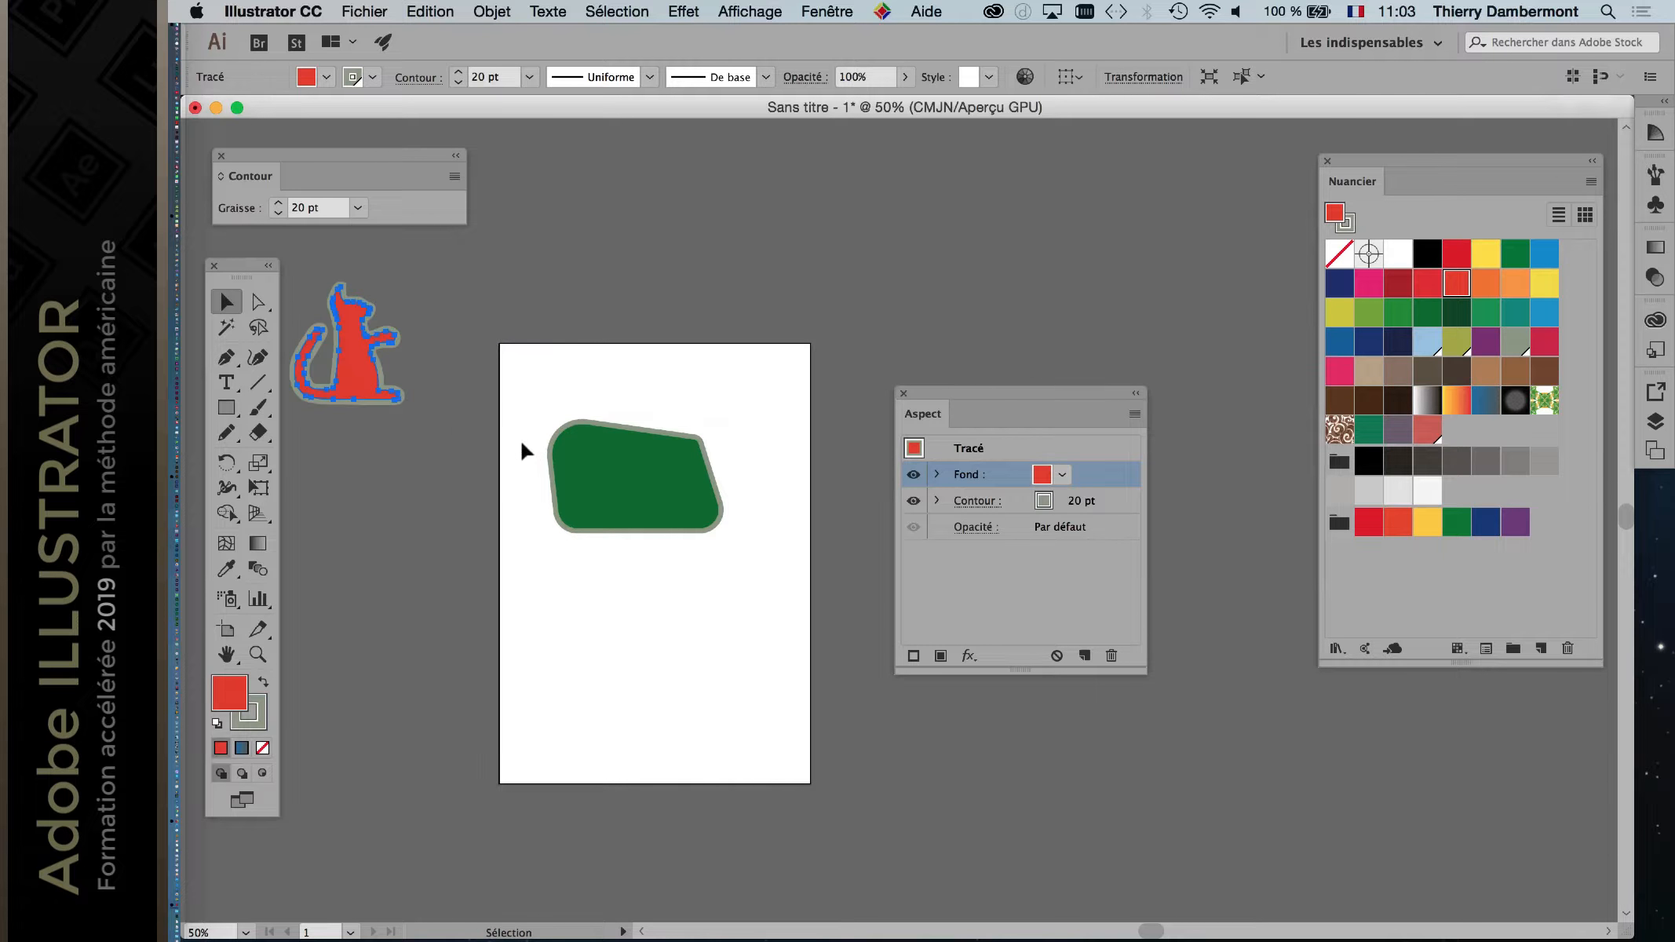
left_click(522, 444)
Step: Move the cat lower and farther from the artboard on the pasteboard, with the Aspect panel placed clear of the artwork
left_click_drag(958, 390, 1107, 367)
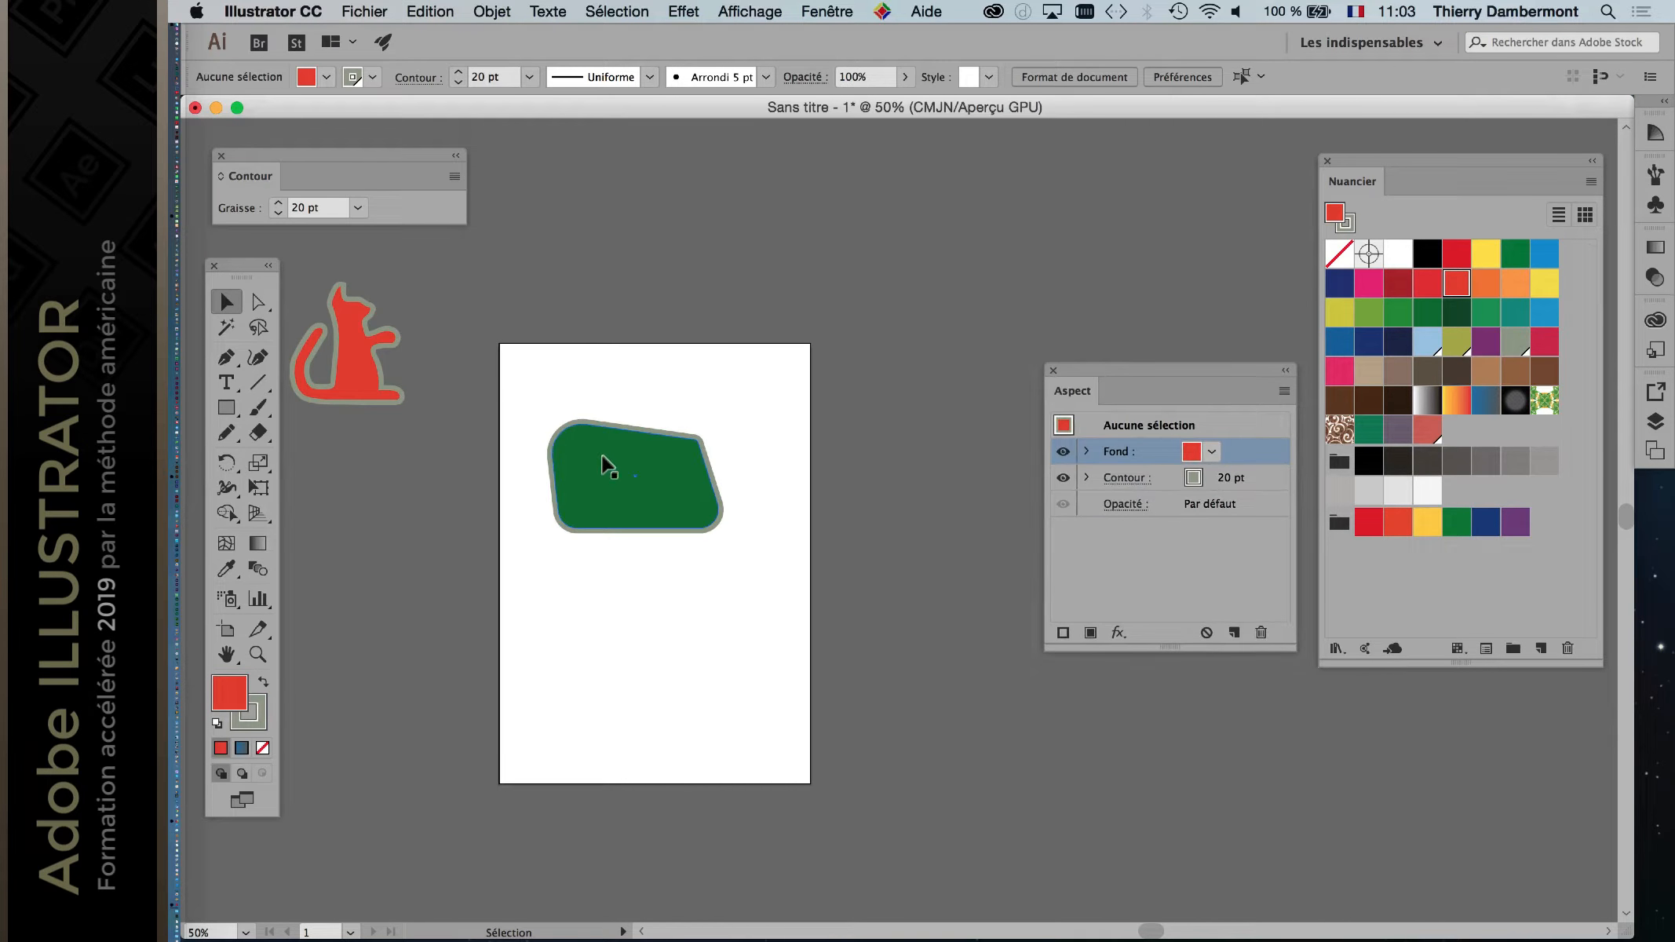
scroll(606, 463, "down", 1)
left_click_drag(433, 406, 340, 554)
left_click(672, 604)
left_click(616, 494)
scroll(616, 494, "up", 3)
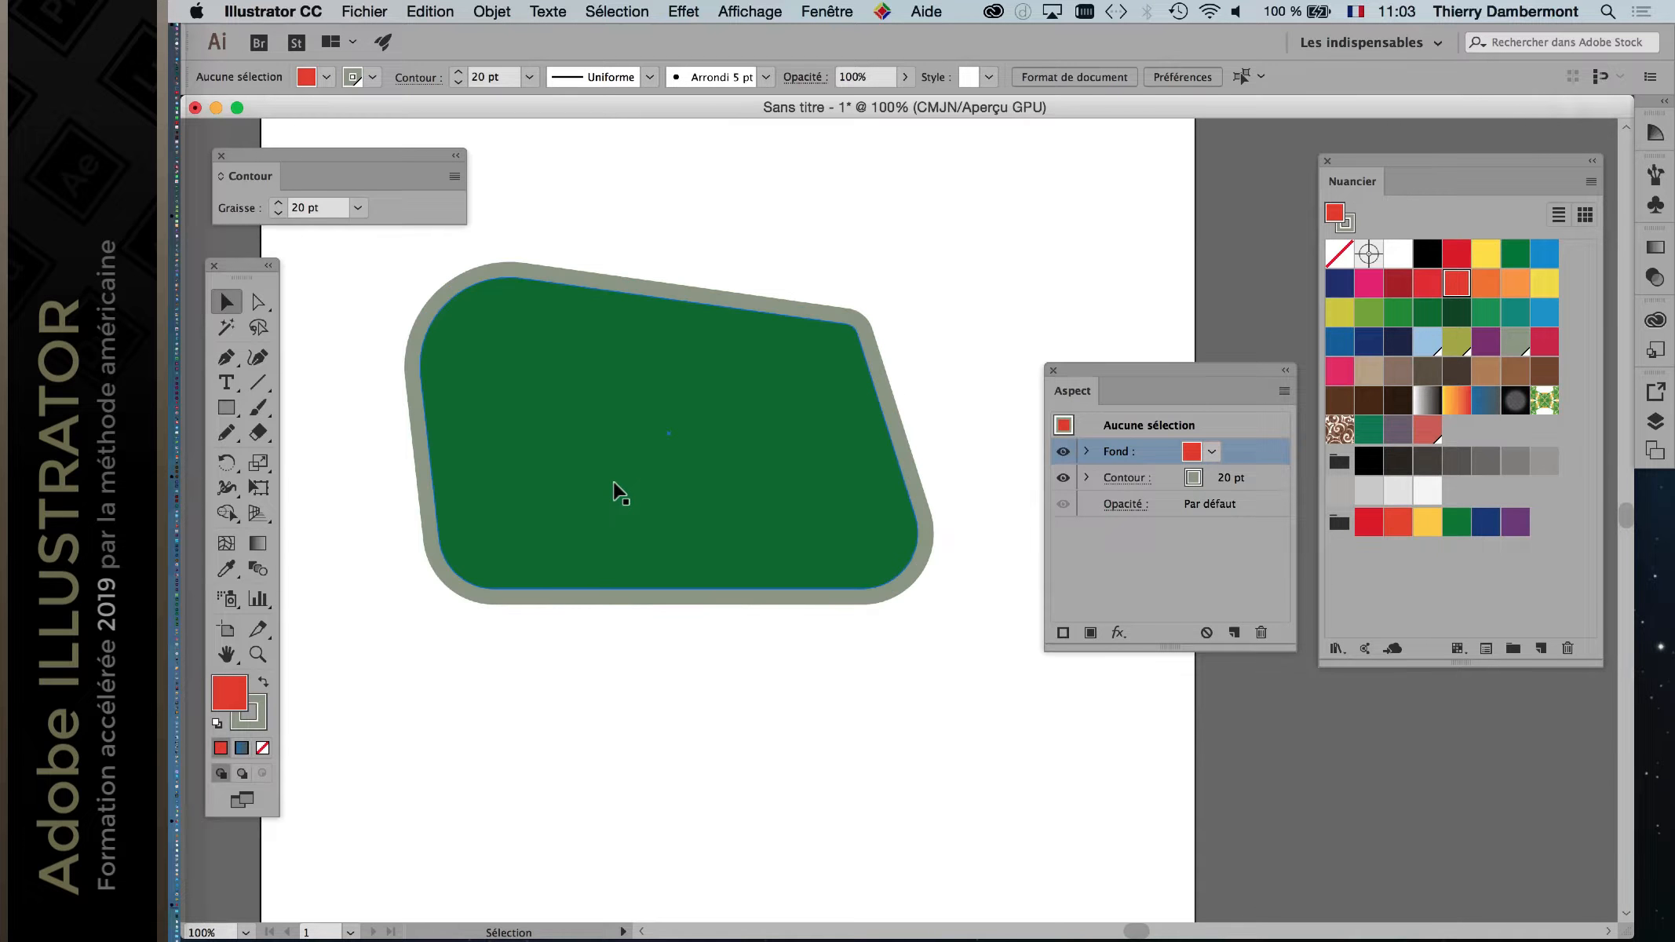
scroll(609, 460, "down", 4)
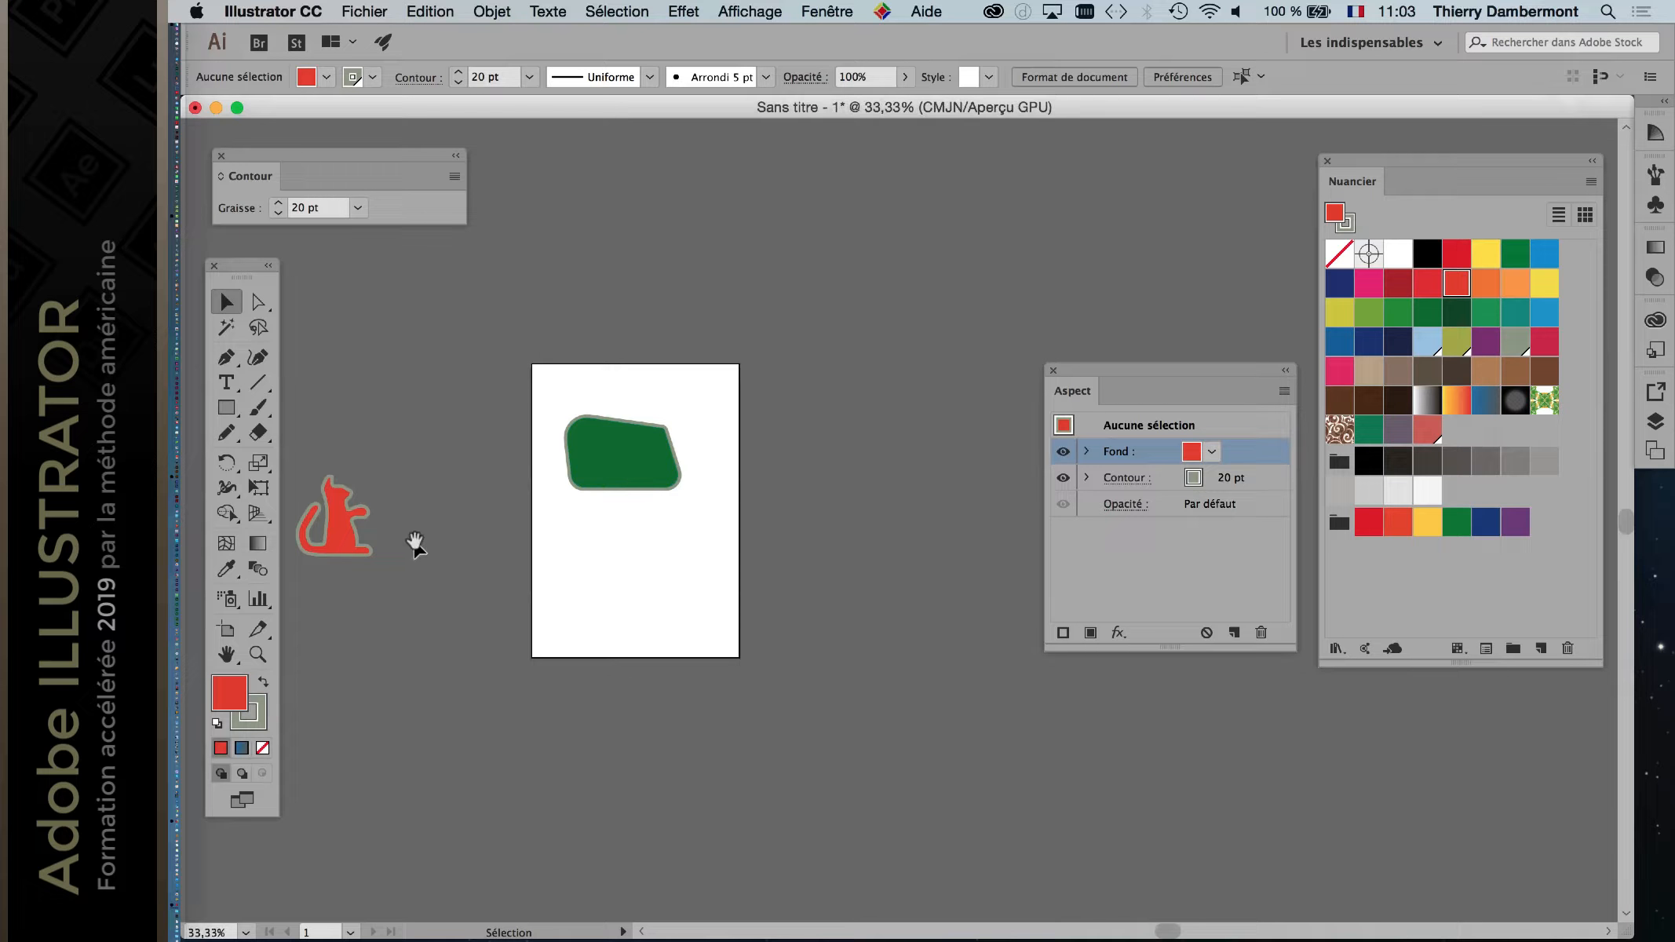
left_click_drag(414, 542, 510, 496)
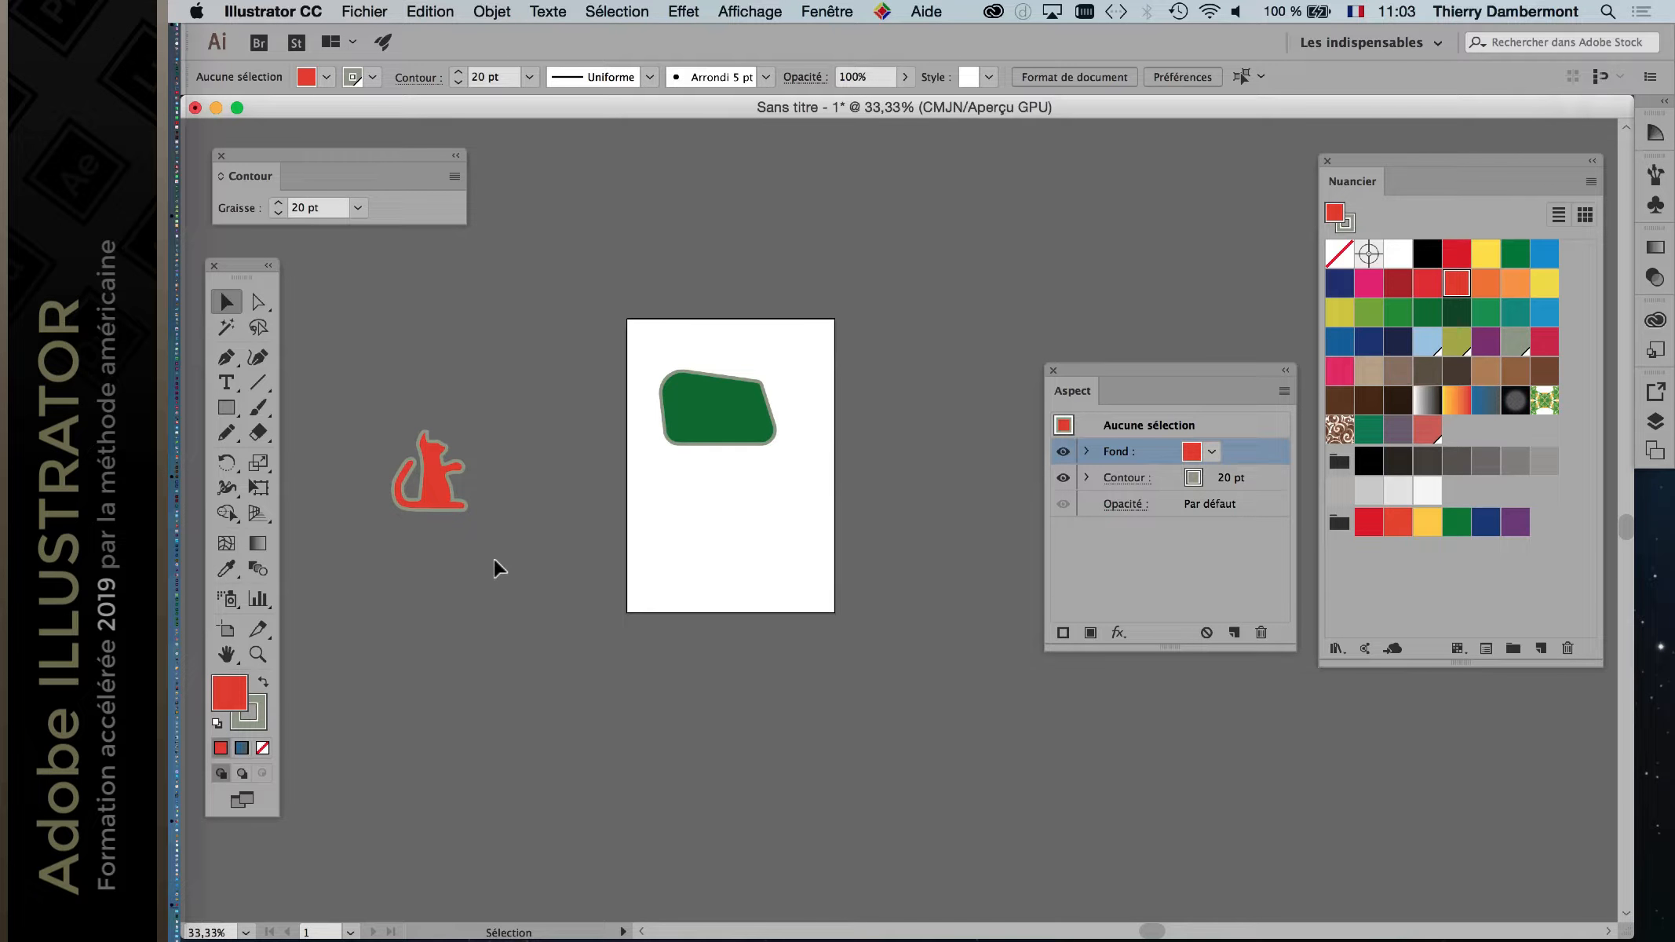
Step: Zoom in on the cat and place the Aspect panel directly beneath it
scroll(445, 502, "up", 2)
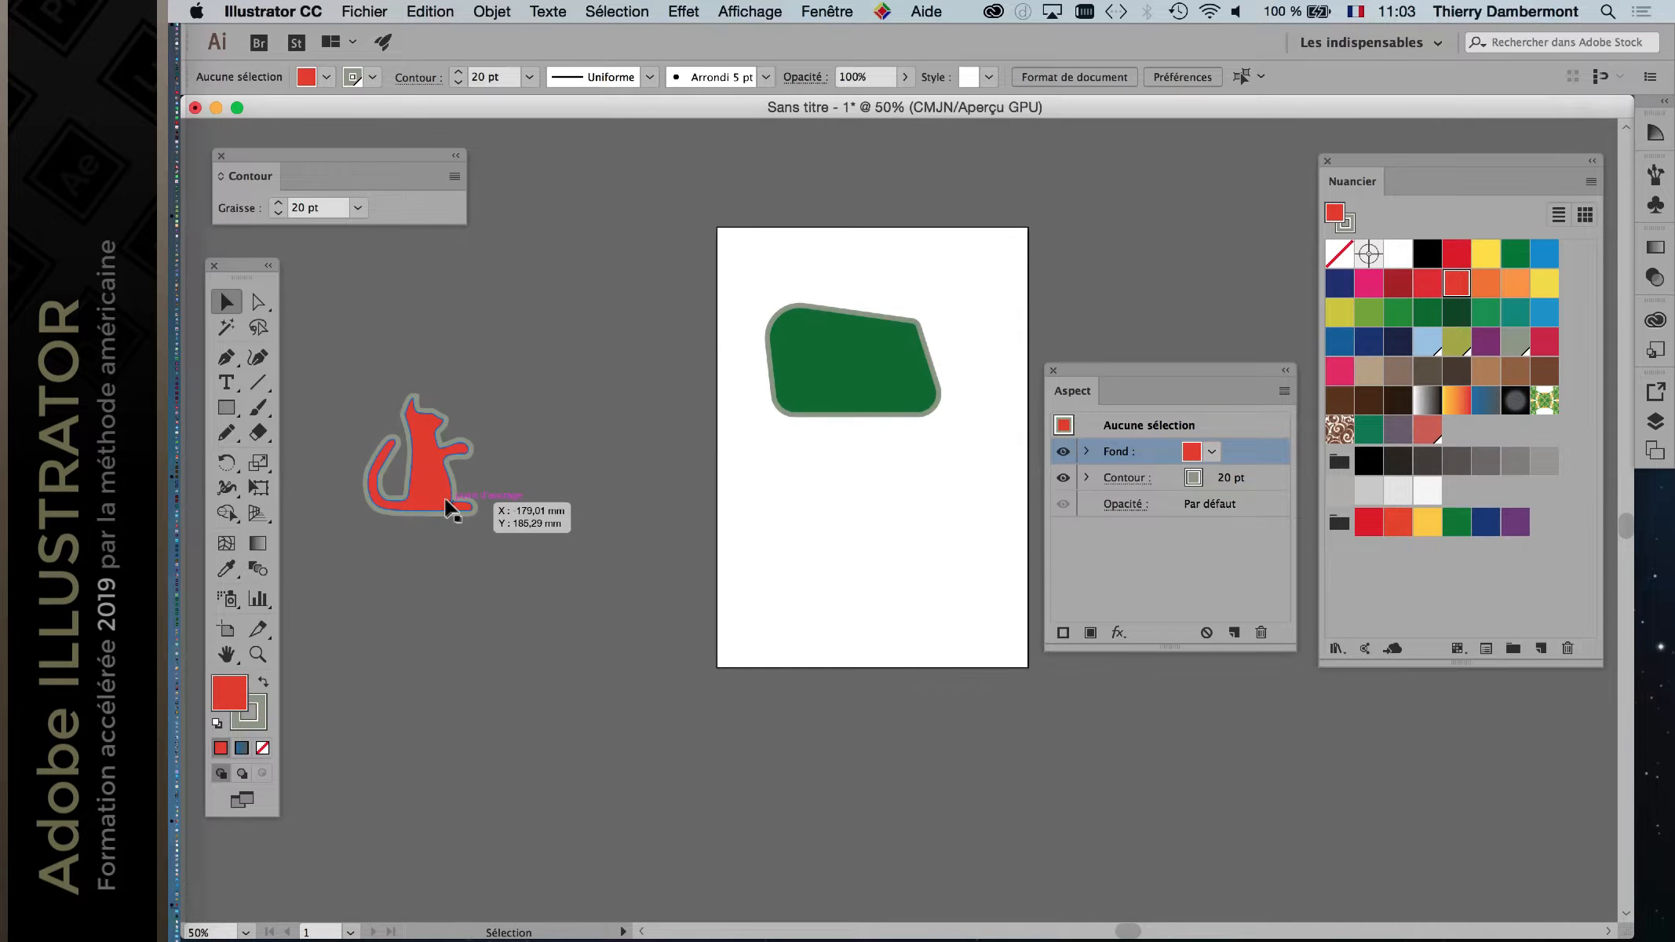
scroll(445, 502, "up", 1)
left_click_drag(473, 515, 531, 572)
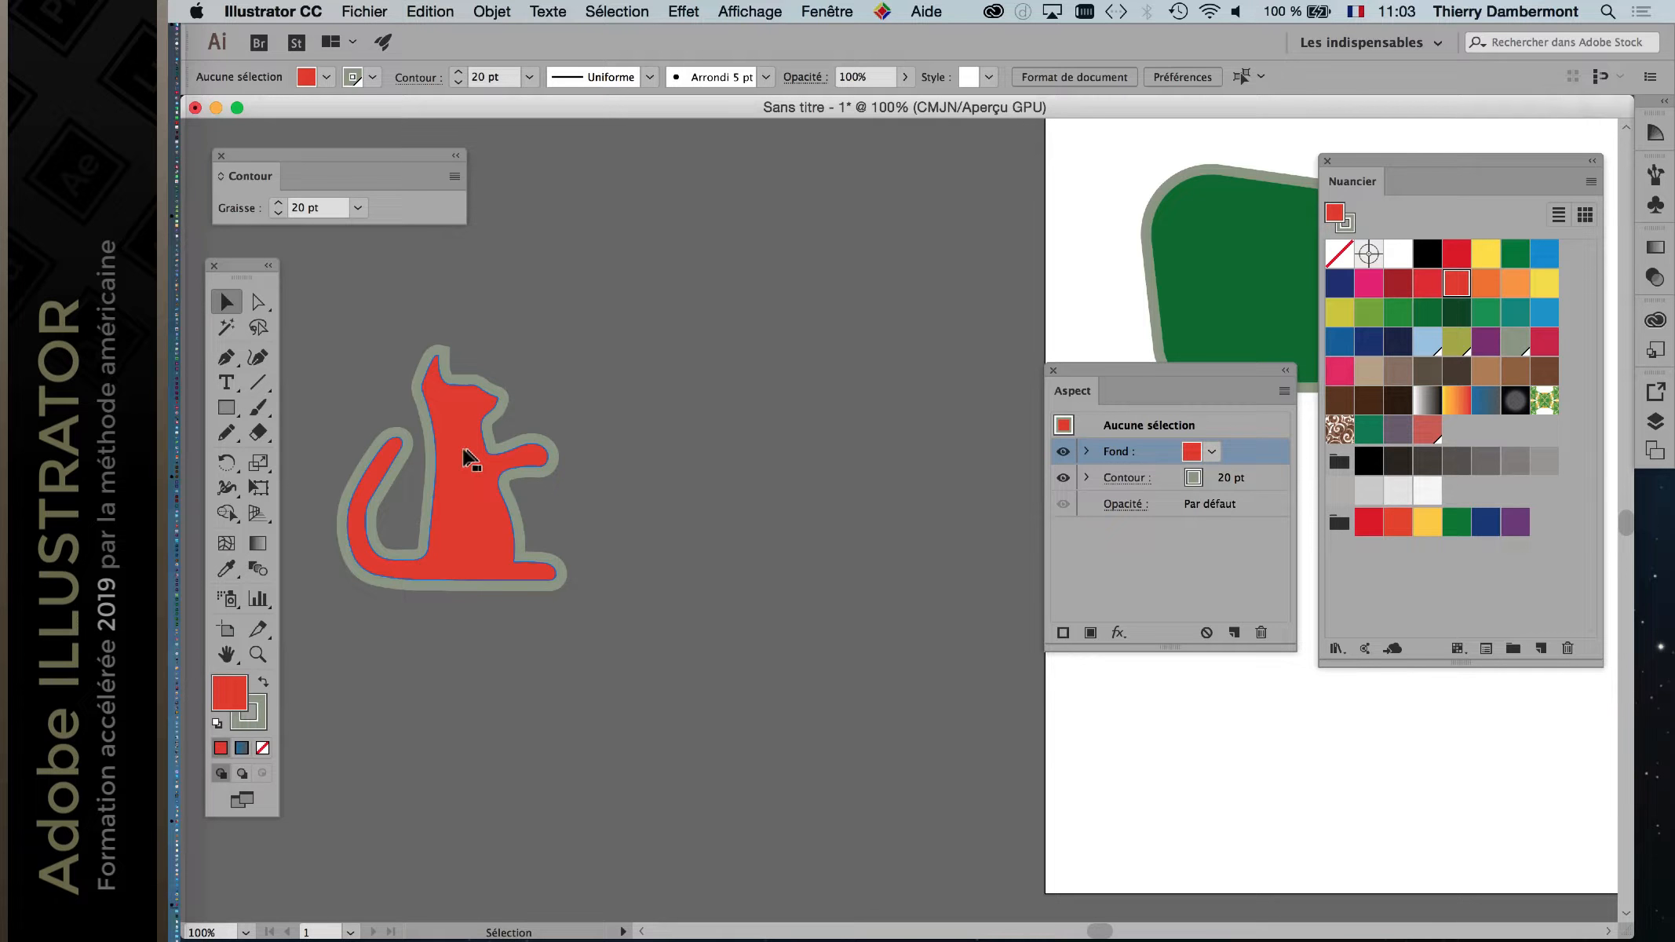
left_click_drag(1200, 366, 546, 624)
Step: Show the Calques panel, detach it as a floating panel beside the cat and collapse the remaining panel group
left_click(846, 10)
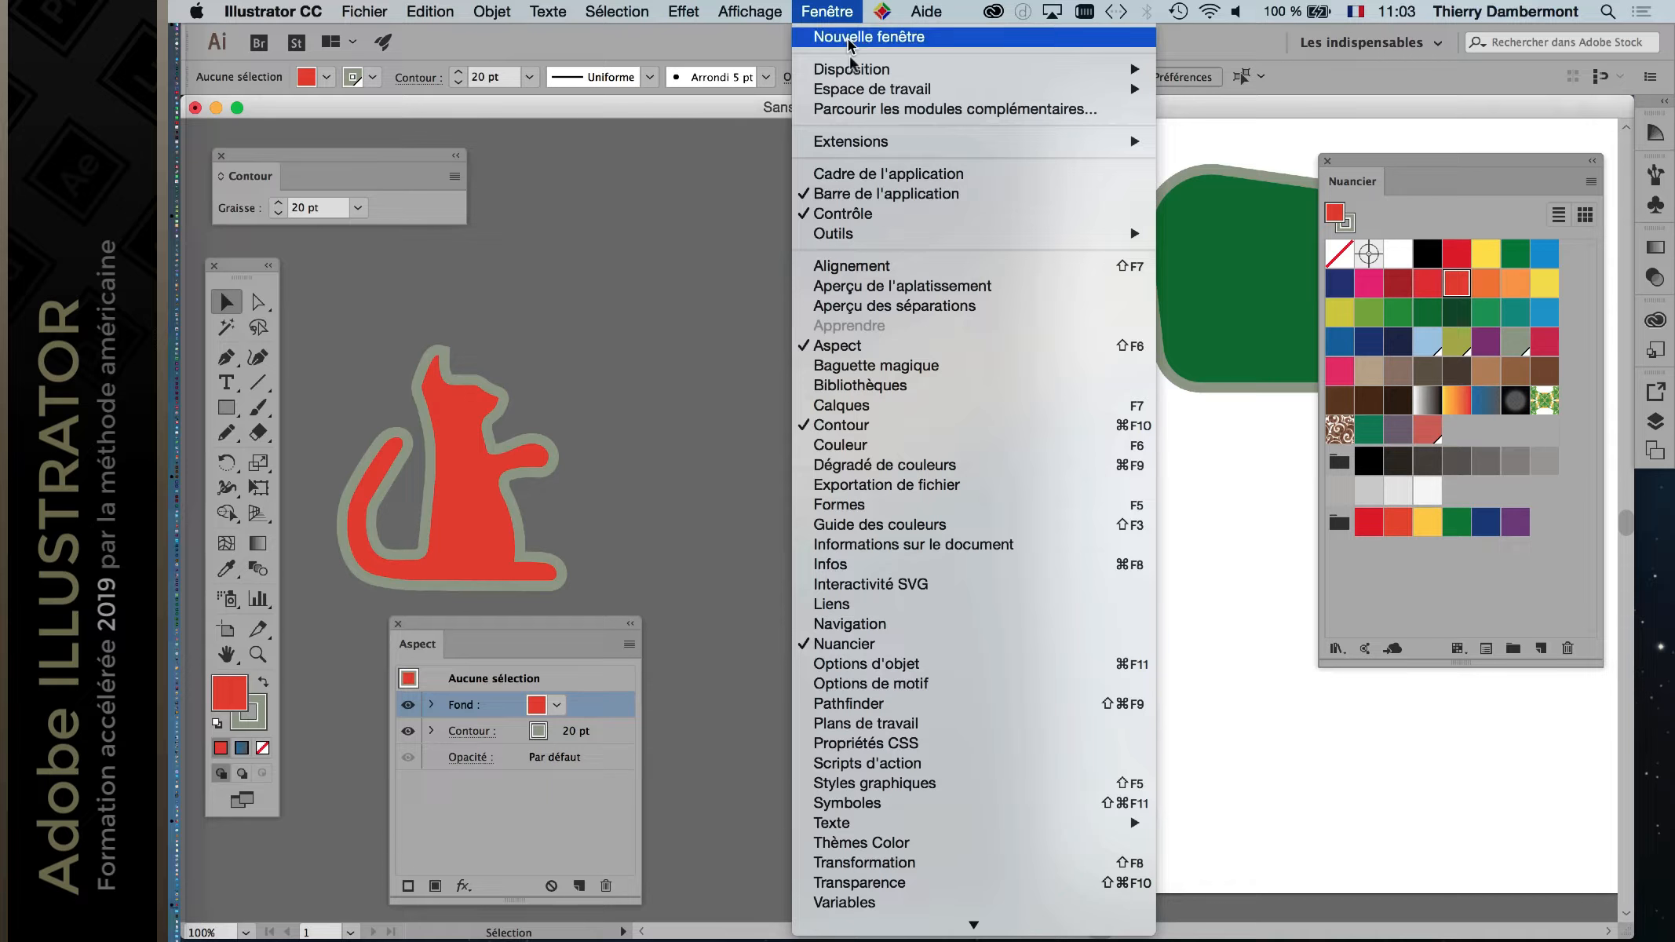
left_click(885, 402)
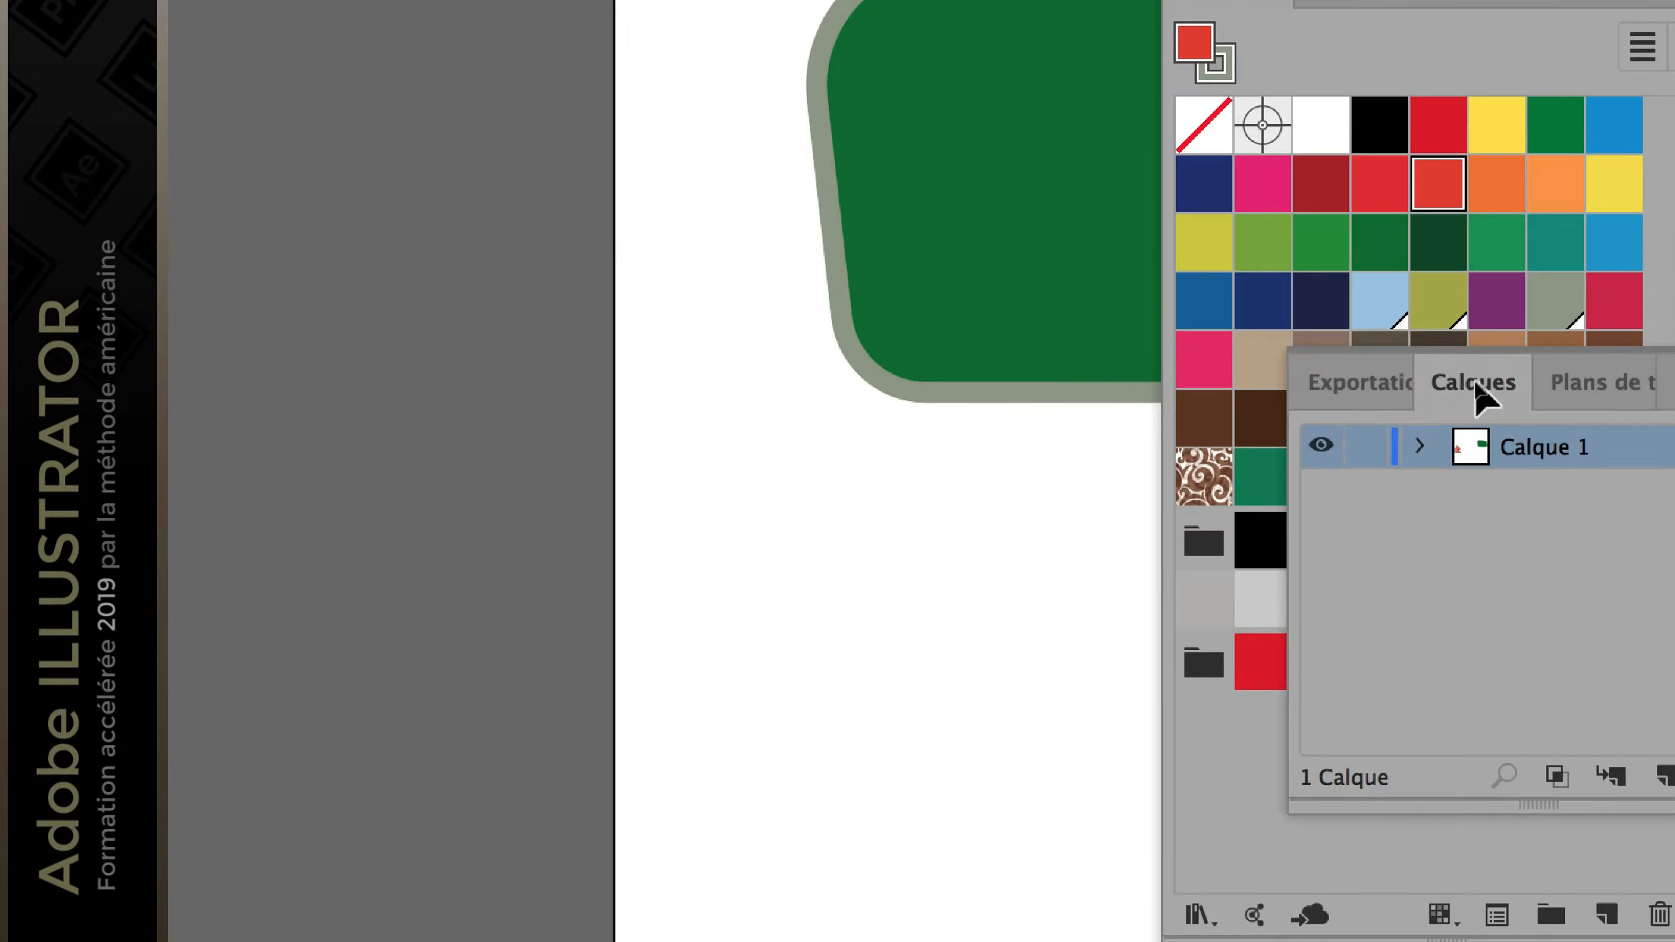
left_click_drag(1325, 370, 965, 344)
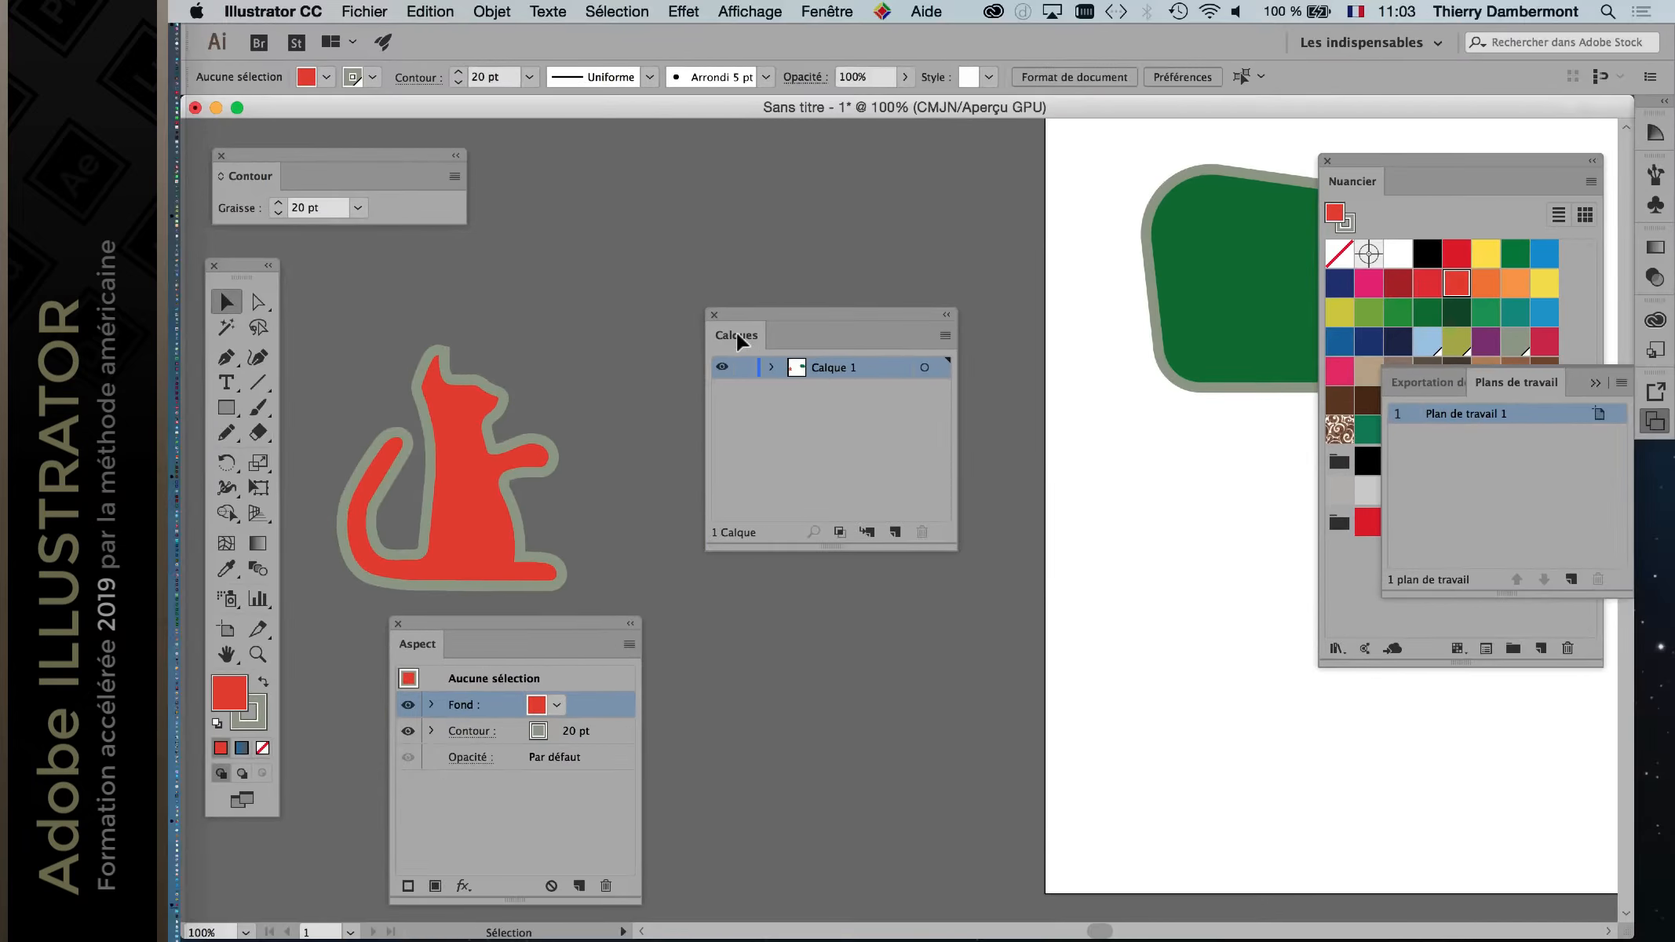
left_click(1597, 383)
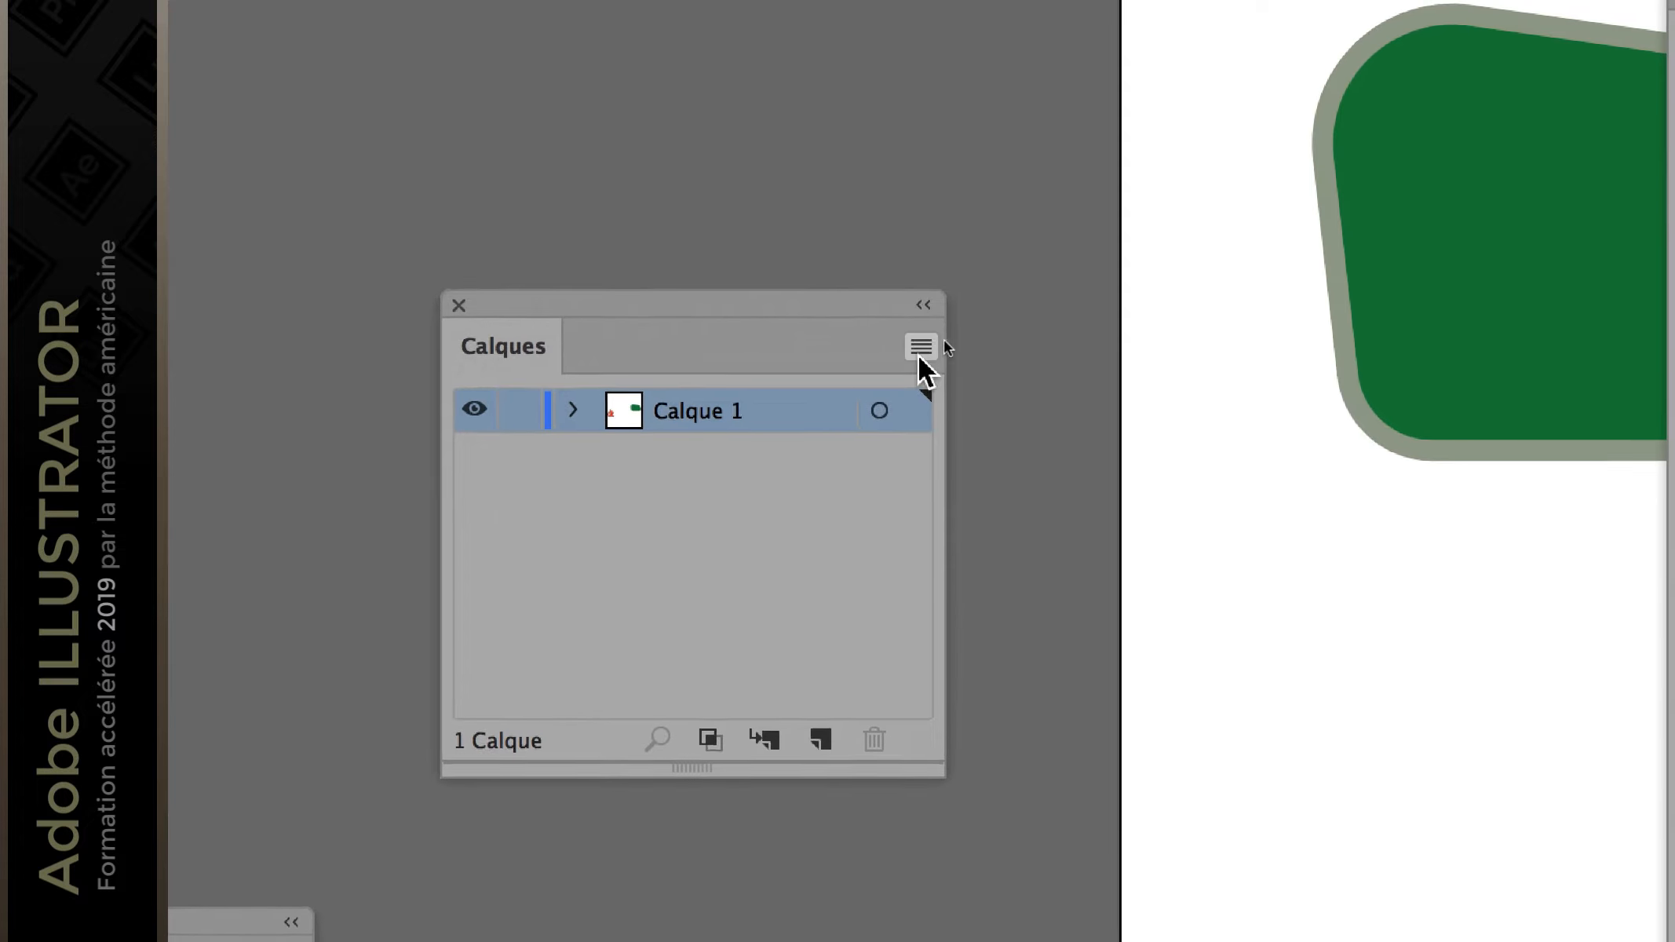
Step: Set the row size in the Calques panel options to Autre, 80 pixels
left_click(919, 351)
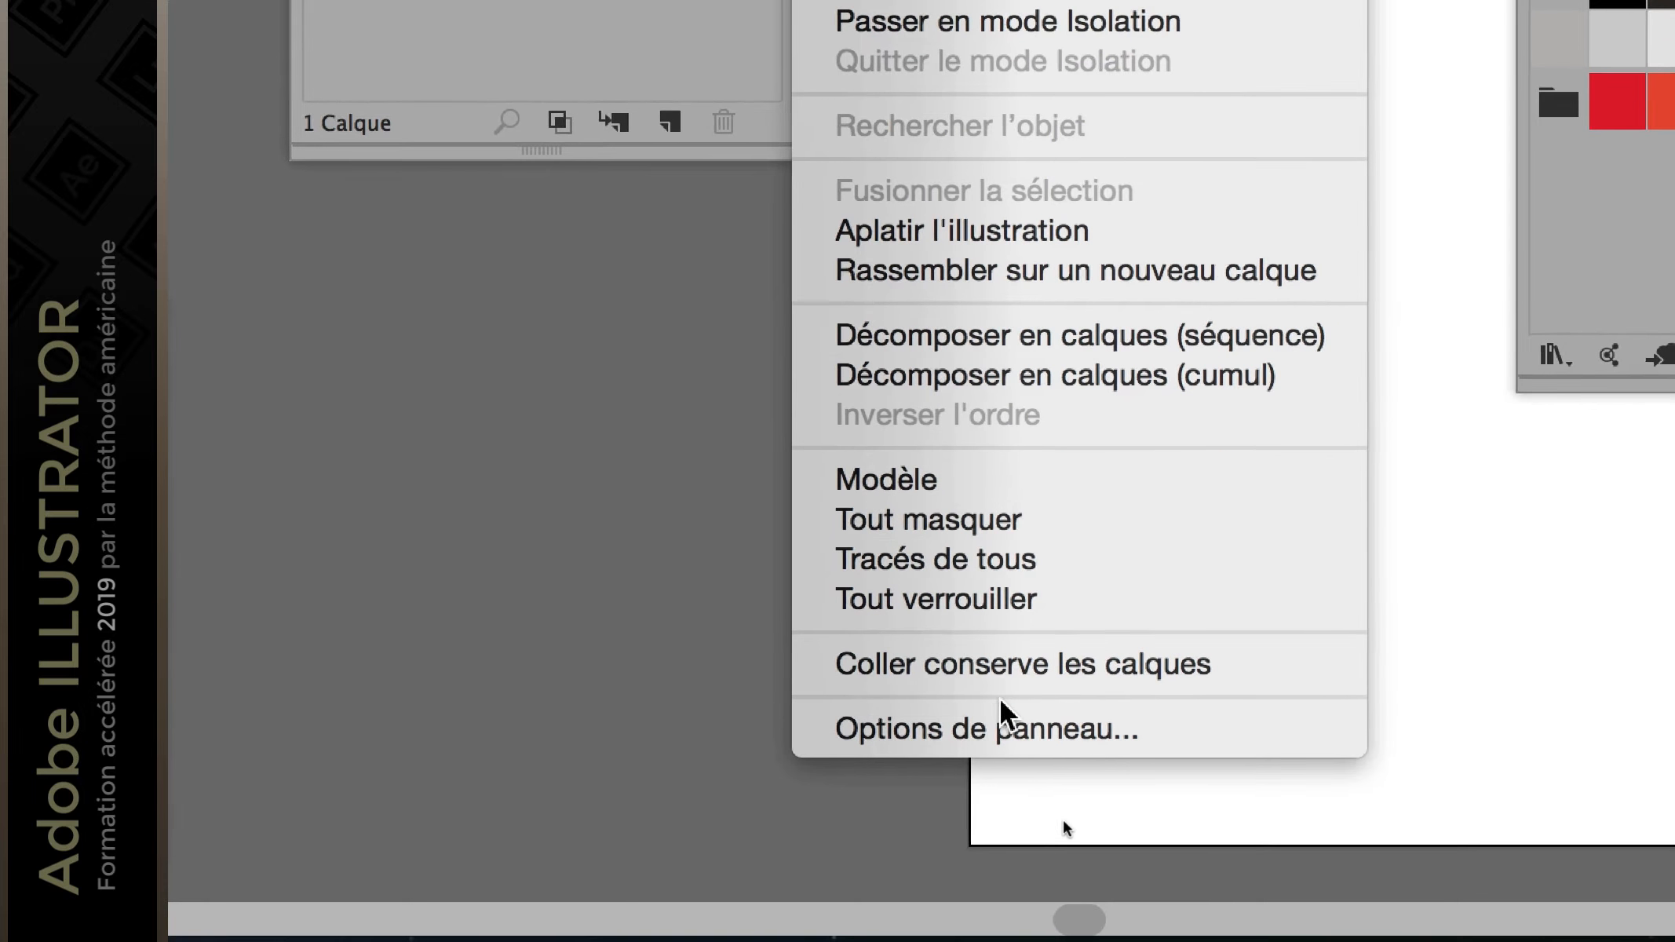
left_click(1011, 728)
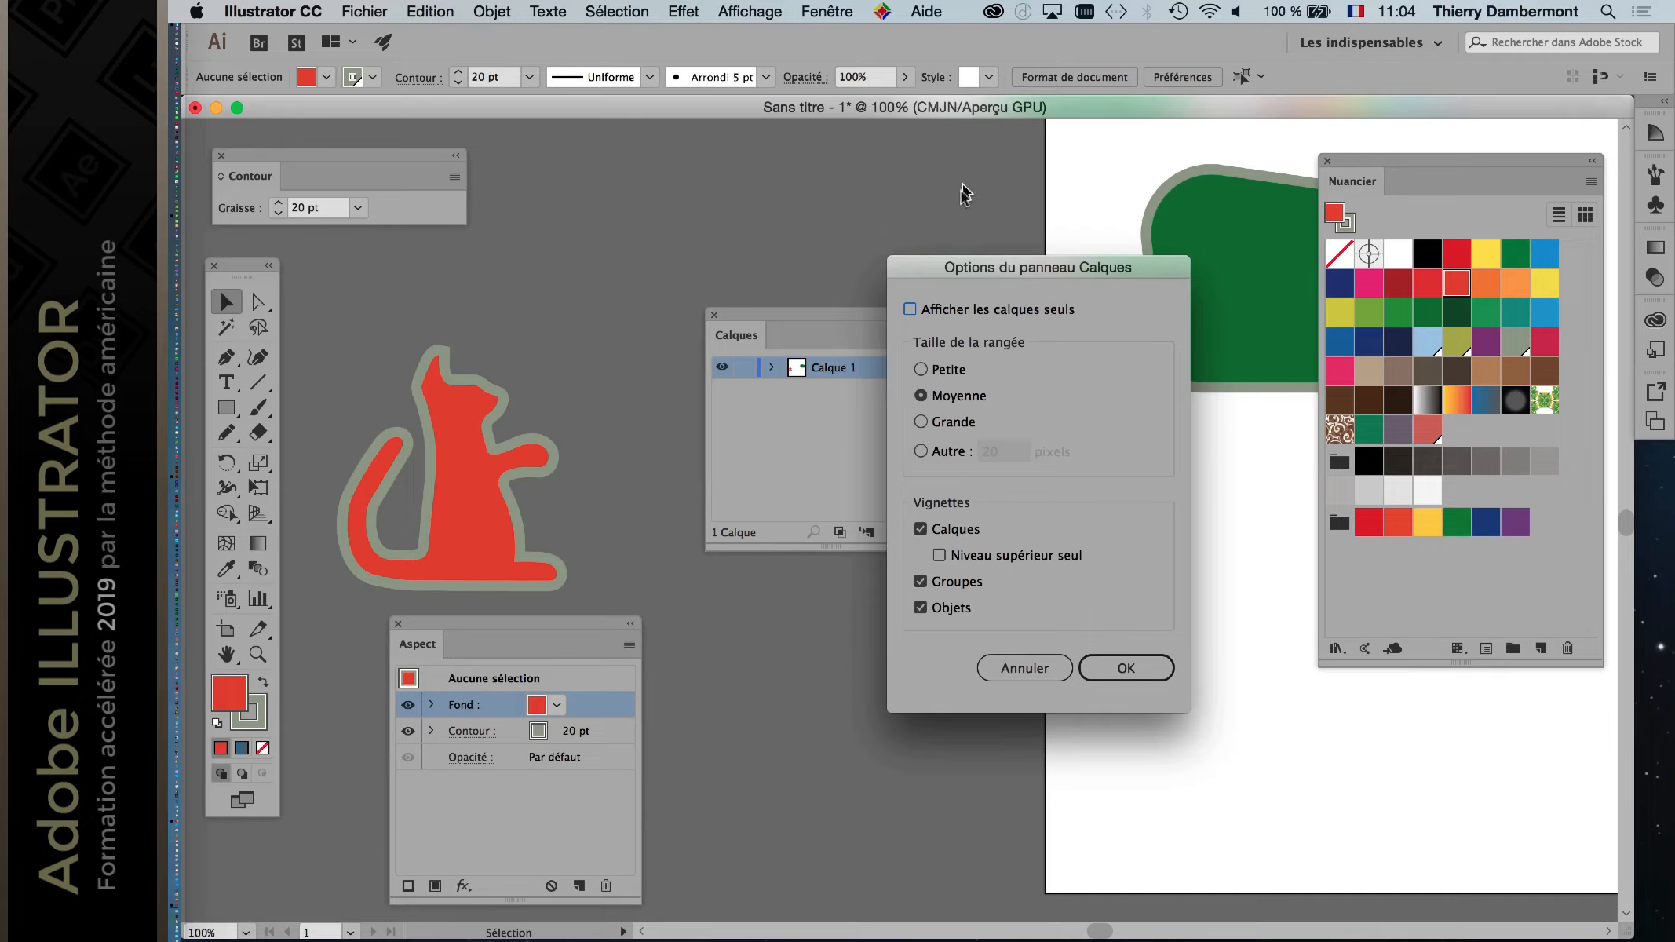
left_click_drag(940, 261, 1052, 210)
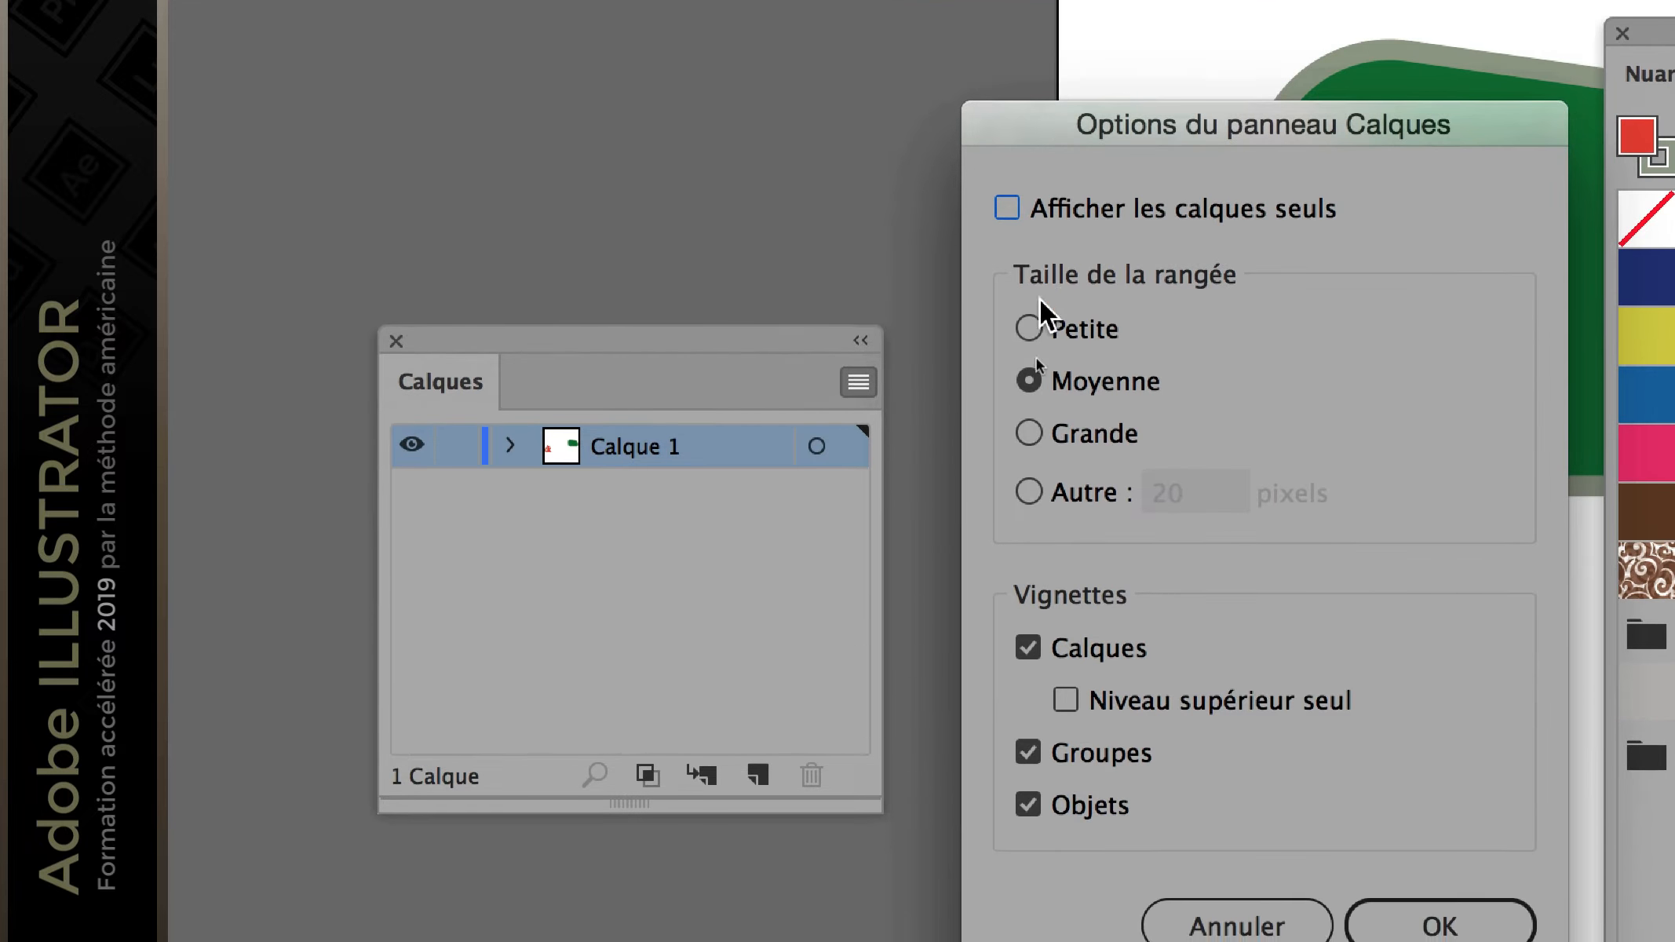
left_click(1028, 346)
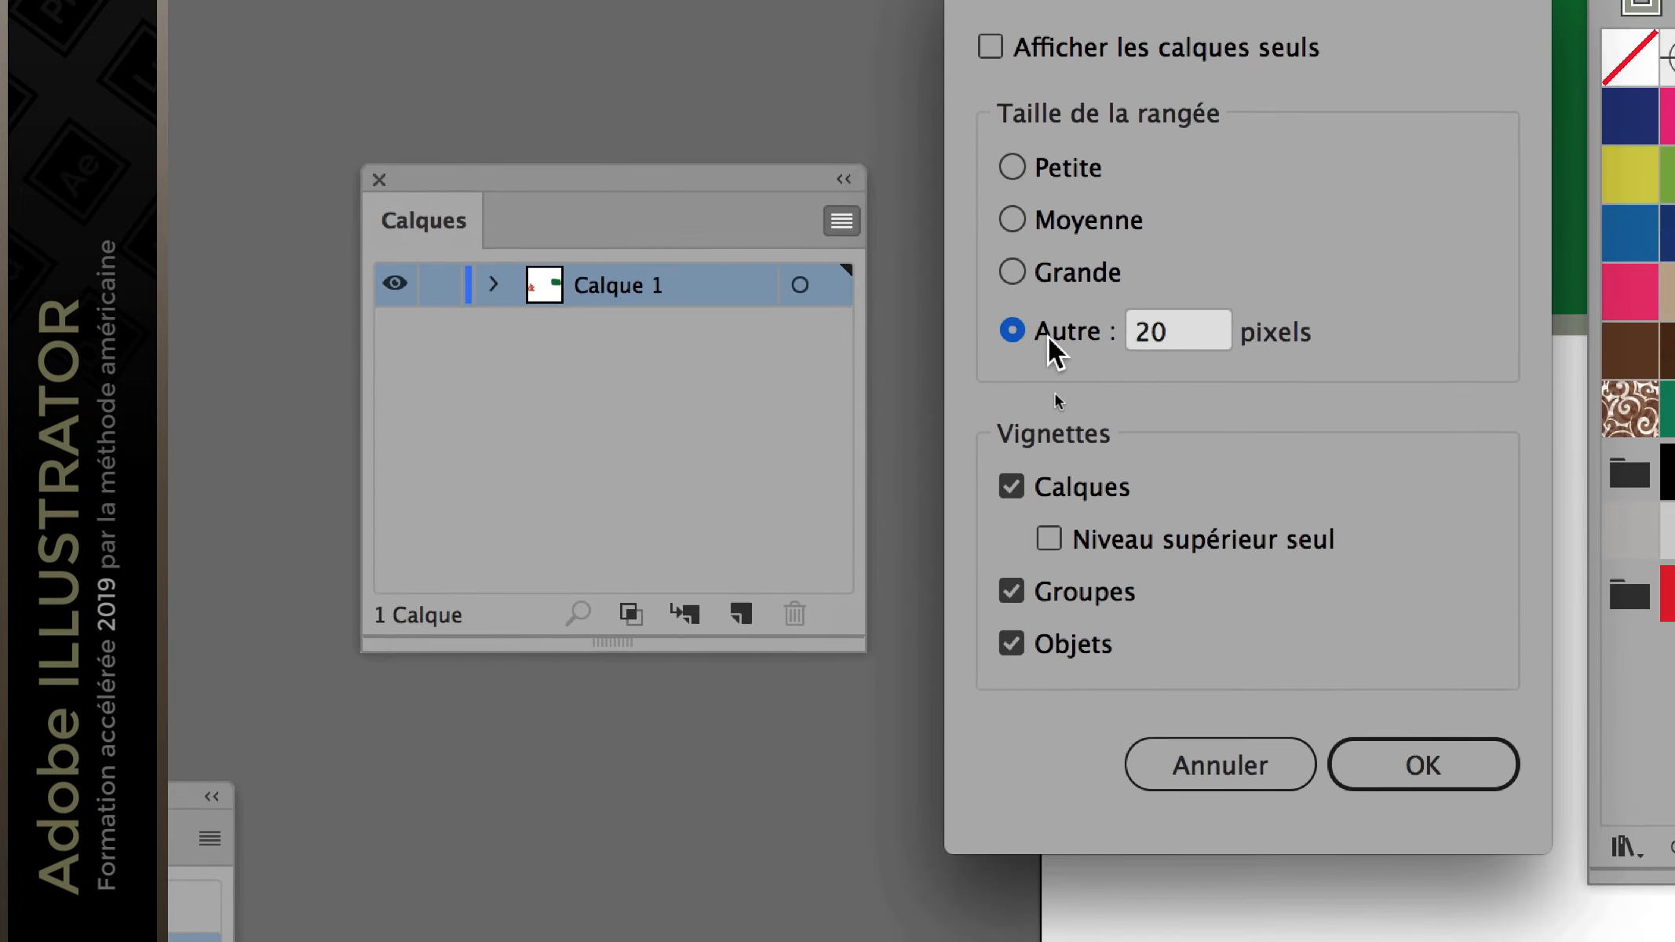
double_click(1090, 332)
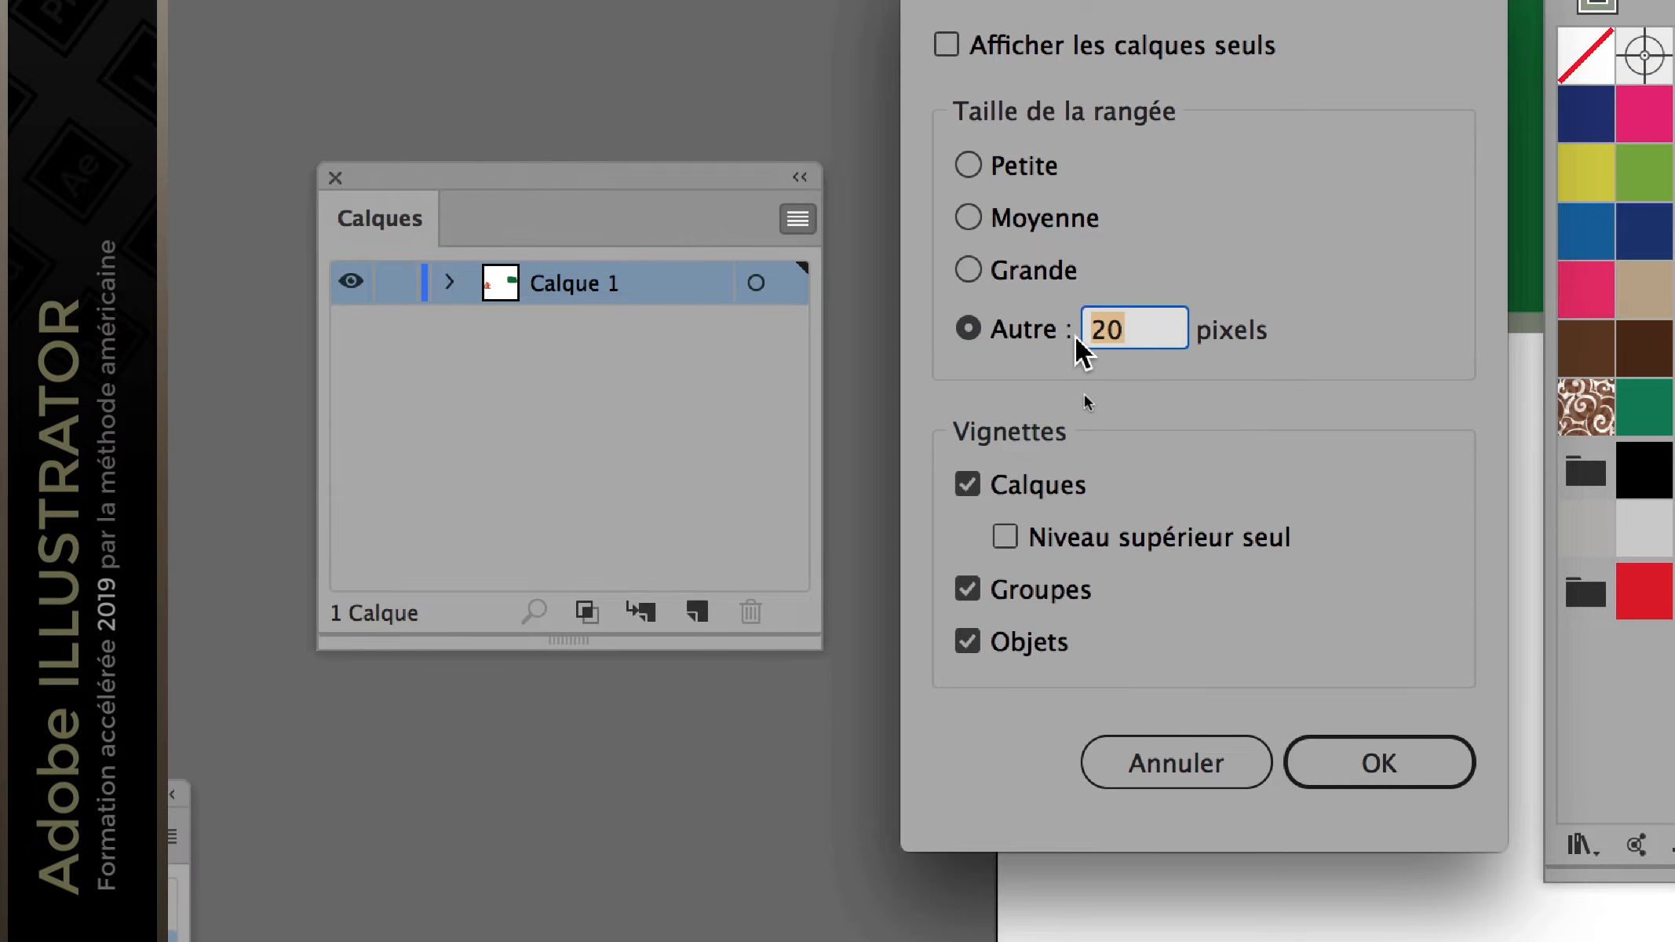
type("80")
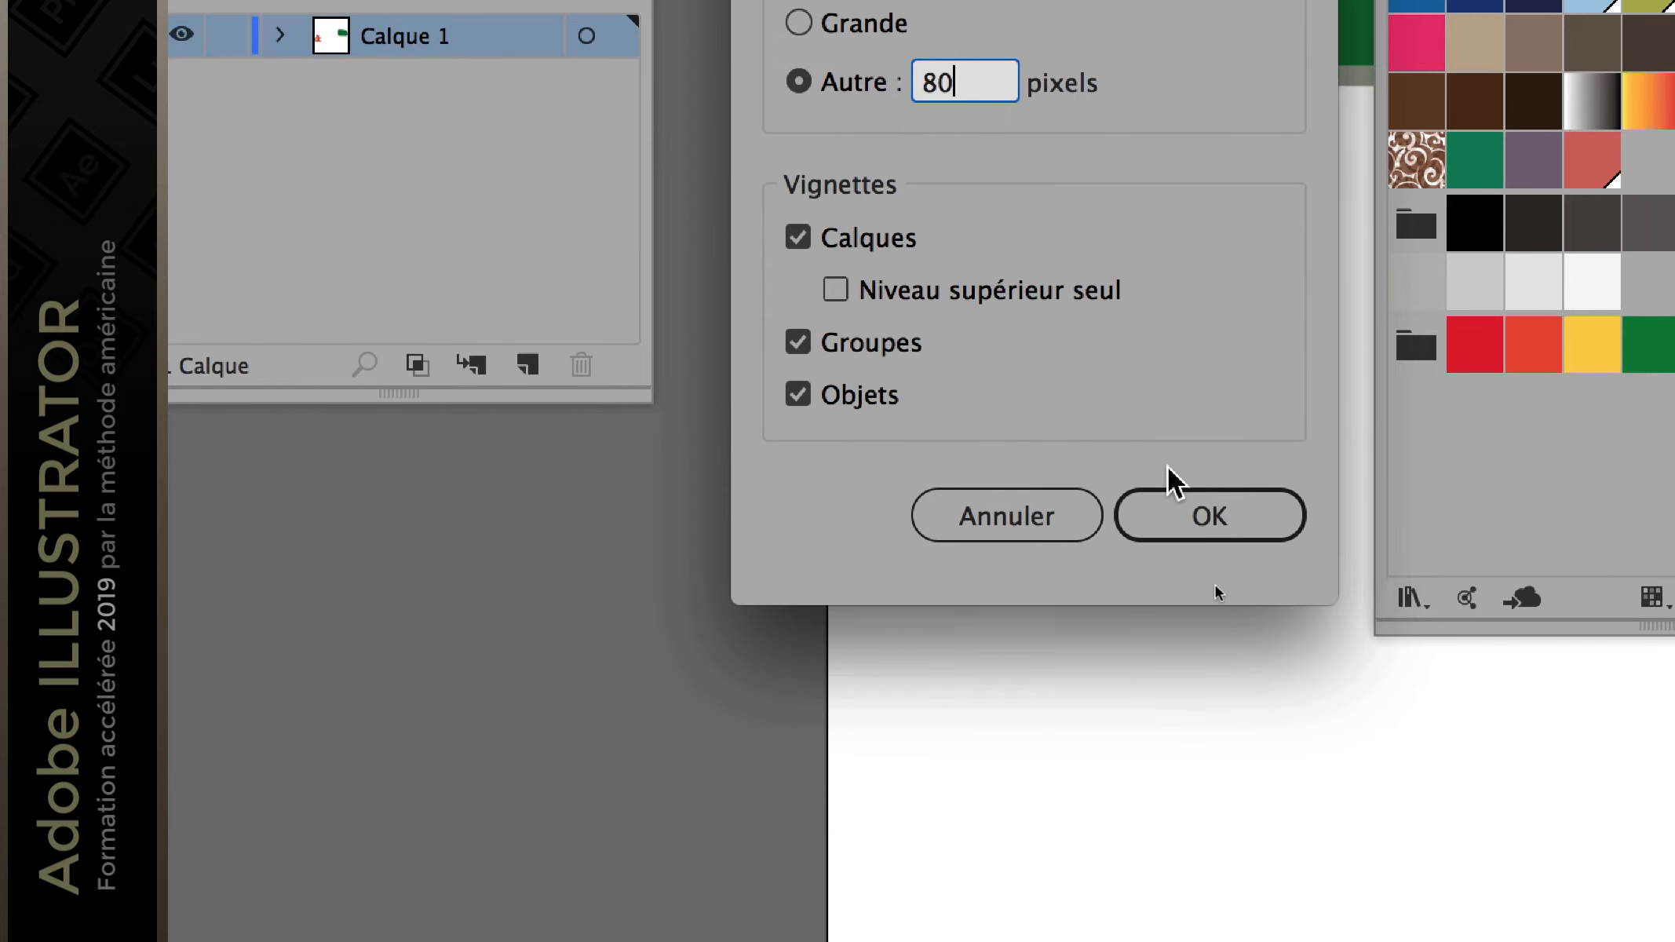
left_click(1176, 506)
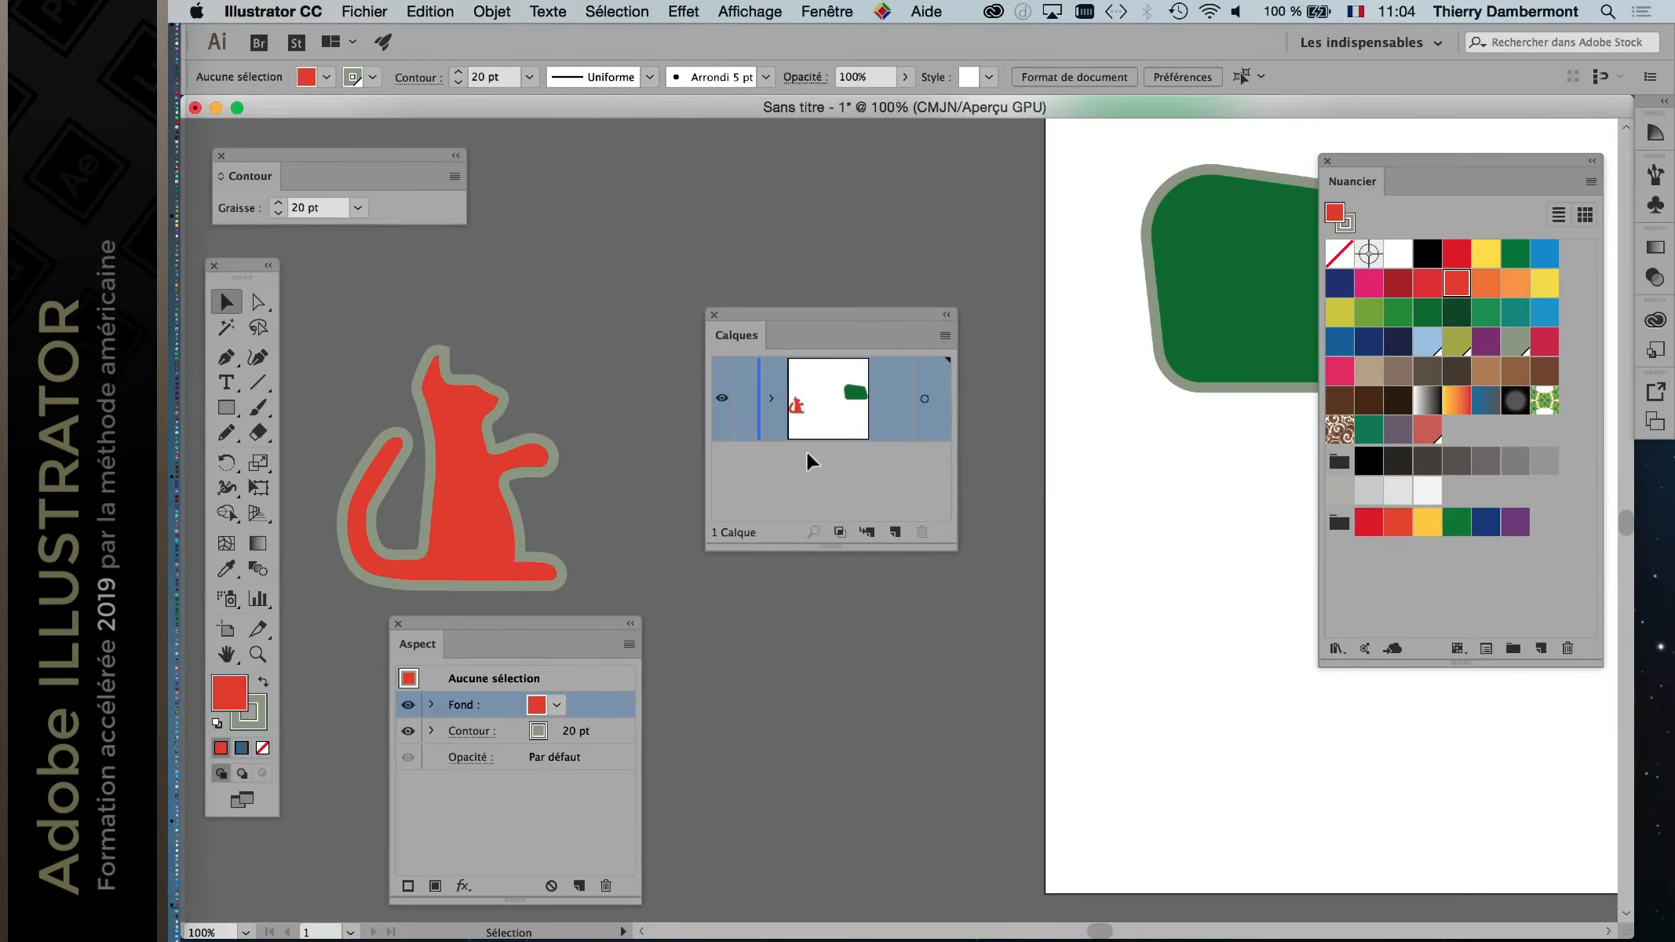
Step: Enlarge the Calques panel, keep its 80-pixel row size and place it beside the Aspect panel below the artwork
left_click_drag(947, 546, 1191, 712)
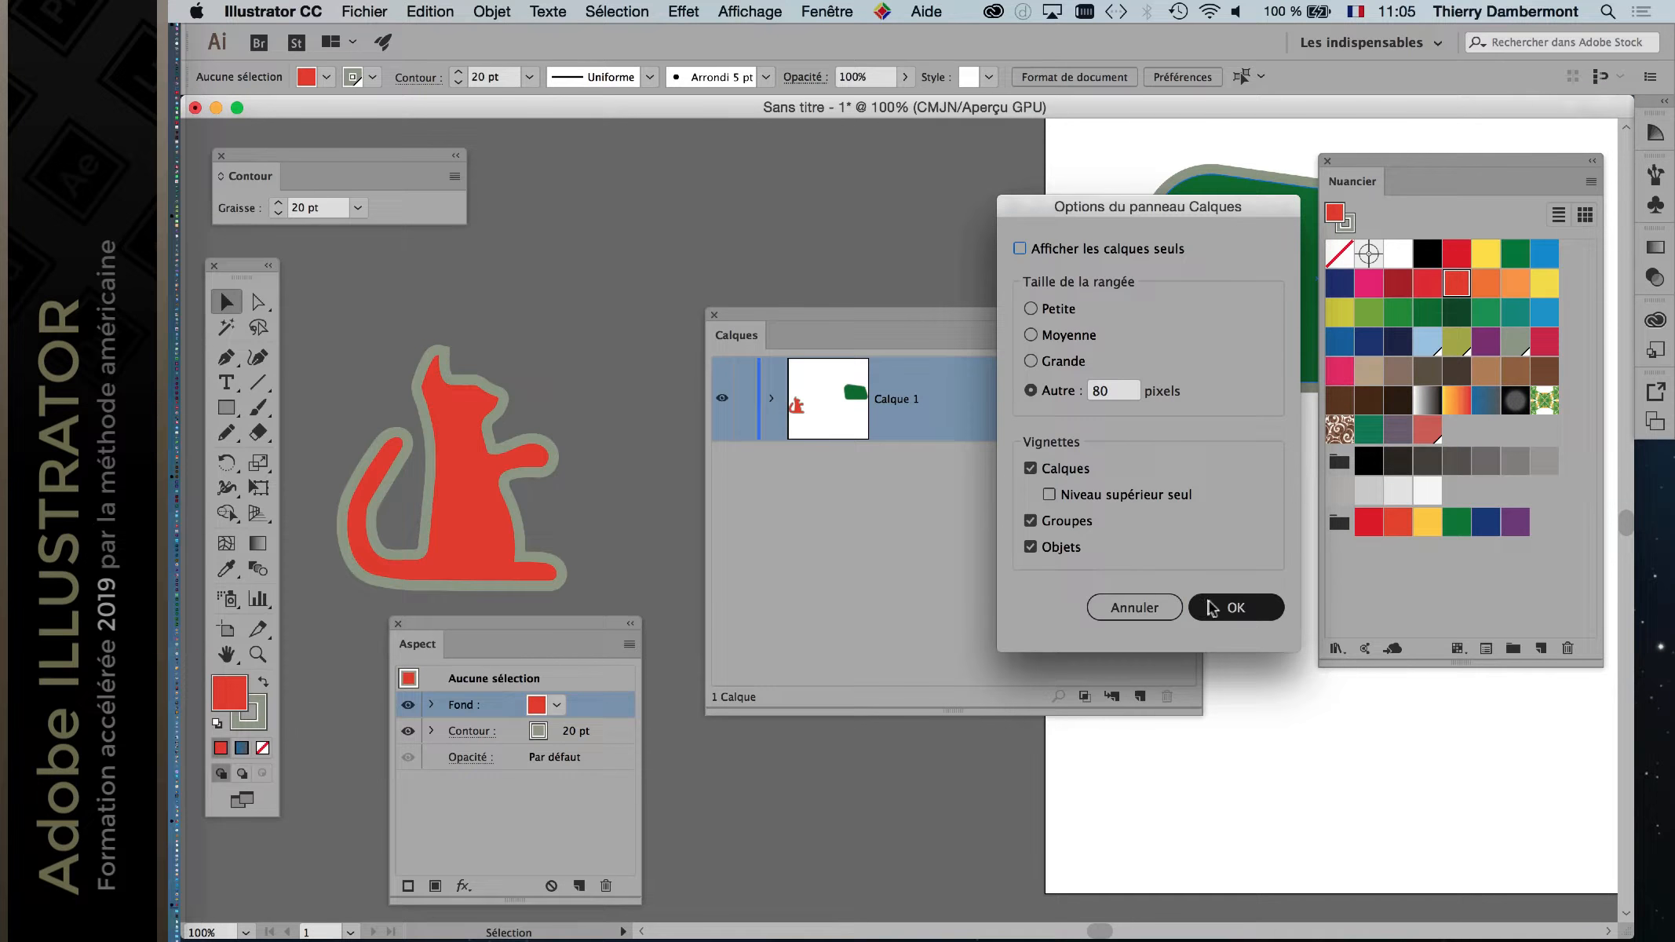
left_click(1234, 606)
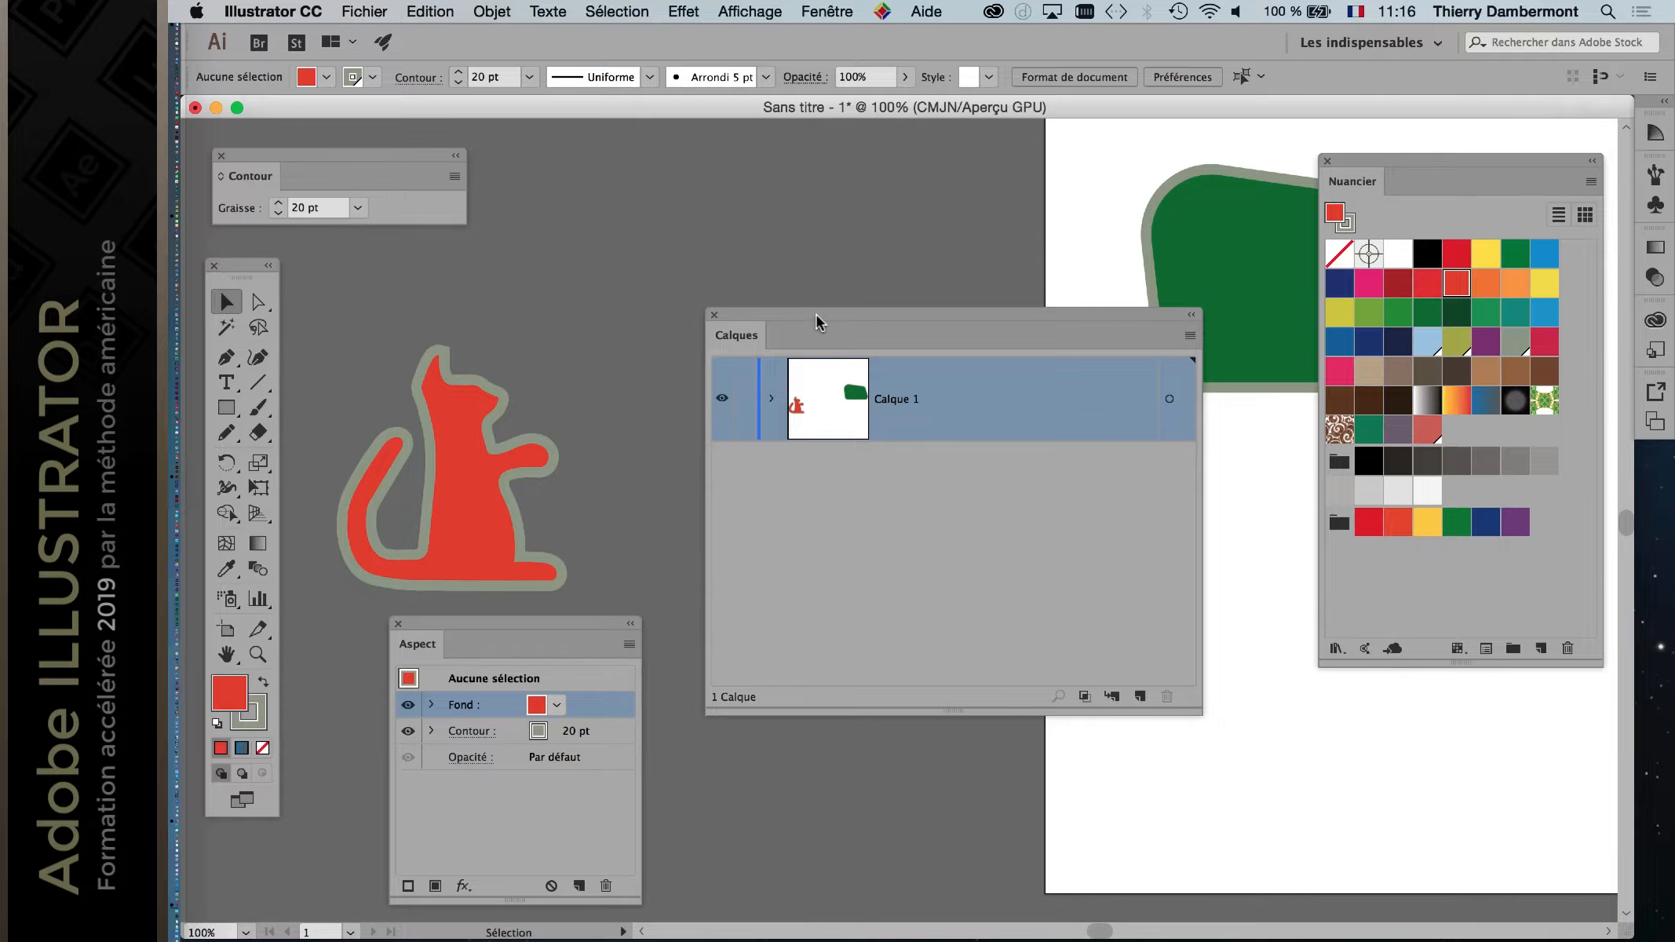
left_click_drag(816, 316, 802, 643)
scroll(800, 416, "down", 1)
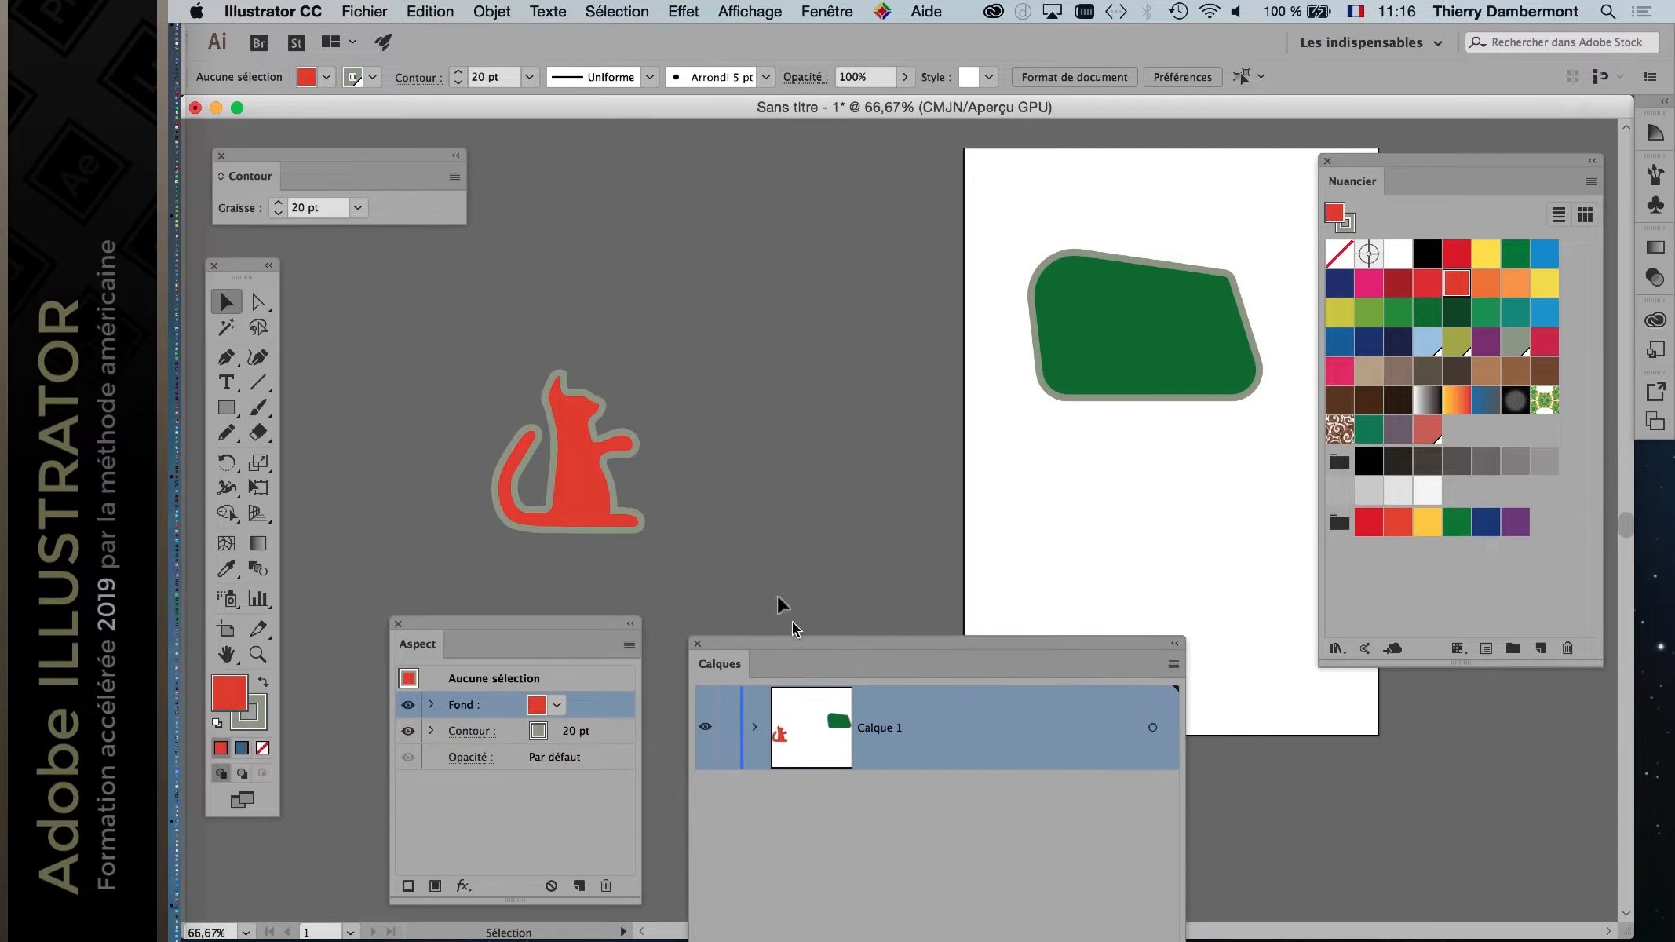
Step: Select the red cat and move it onto the artboard, directly beneath the green shape
left_click(584, 493)
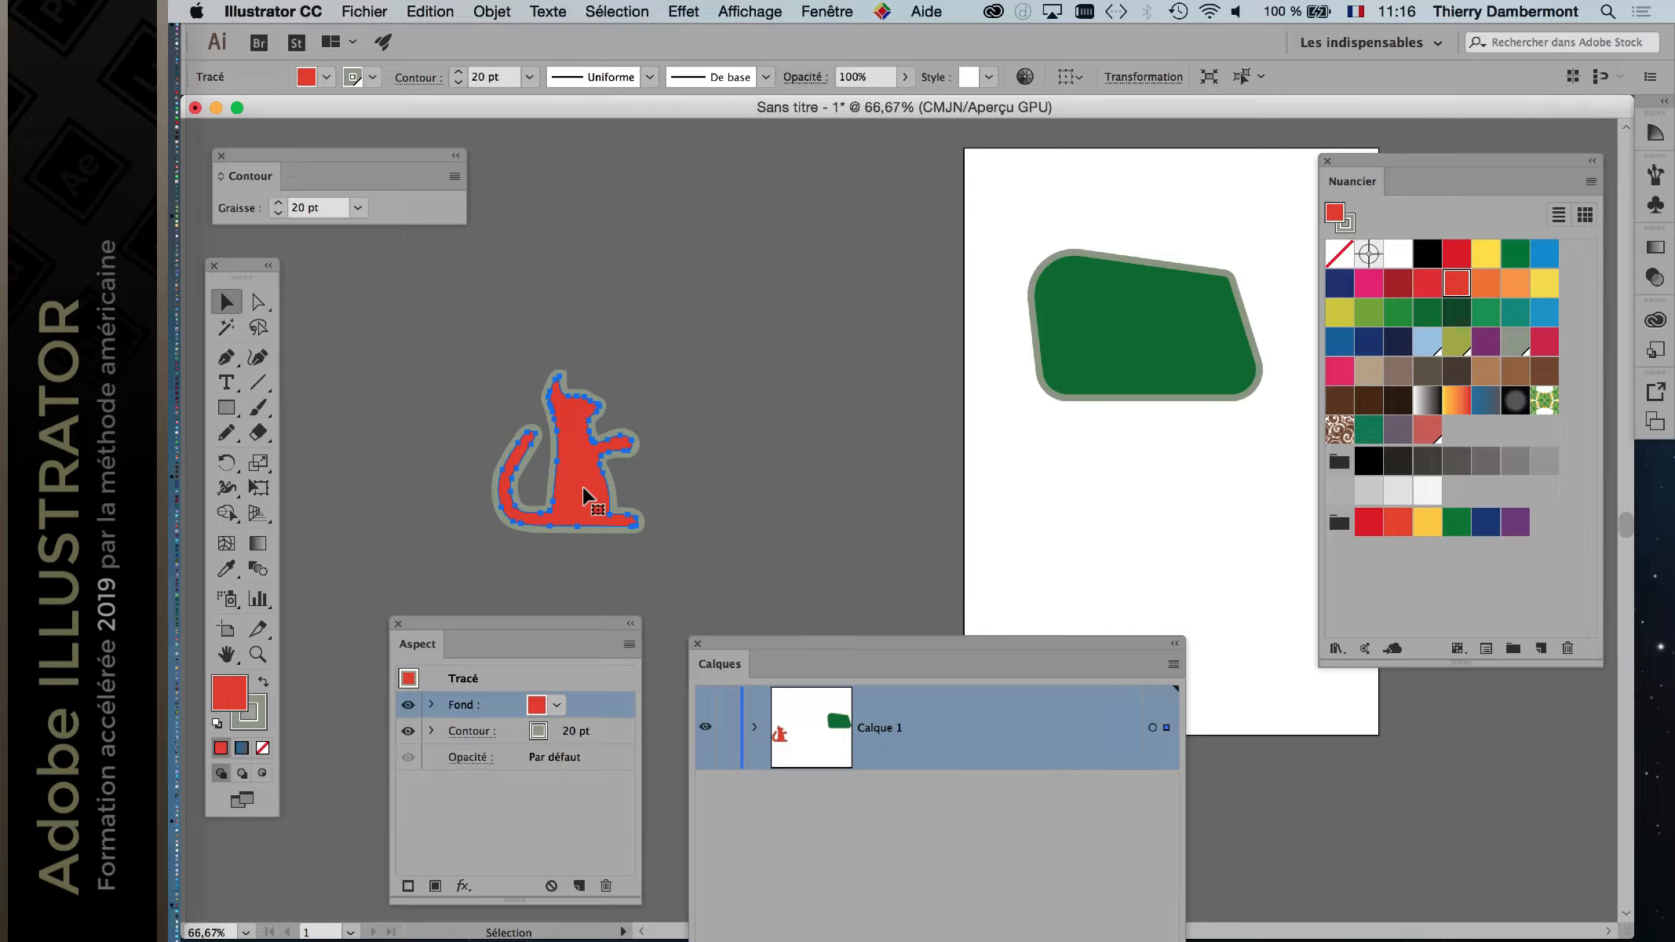
left_click_drag(759, 414, 590, 382)
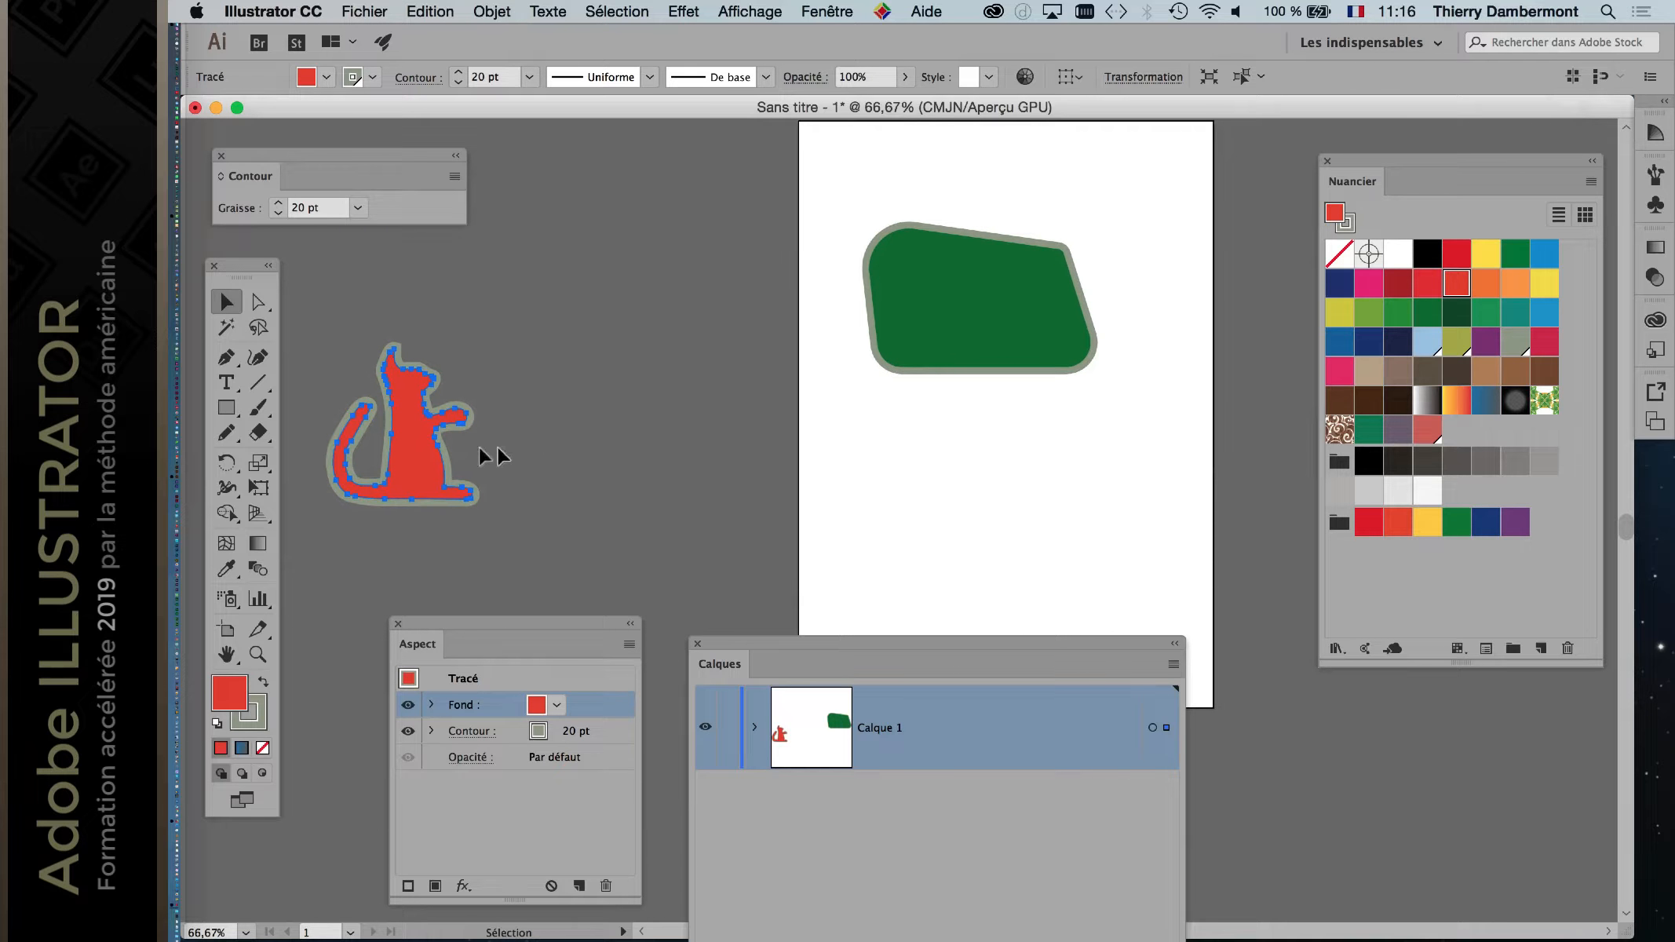
left_click_drag(410, 457, 959, 534)
Step: Place the Calques panel beside the artwork with a smaller size and the Aspect panel next to the cat, keeping both shapes visible
left_click_drag(942, 643, 1149, 285)
scroll(672, 318, "right", 10)
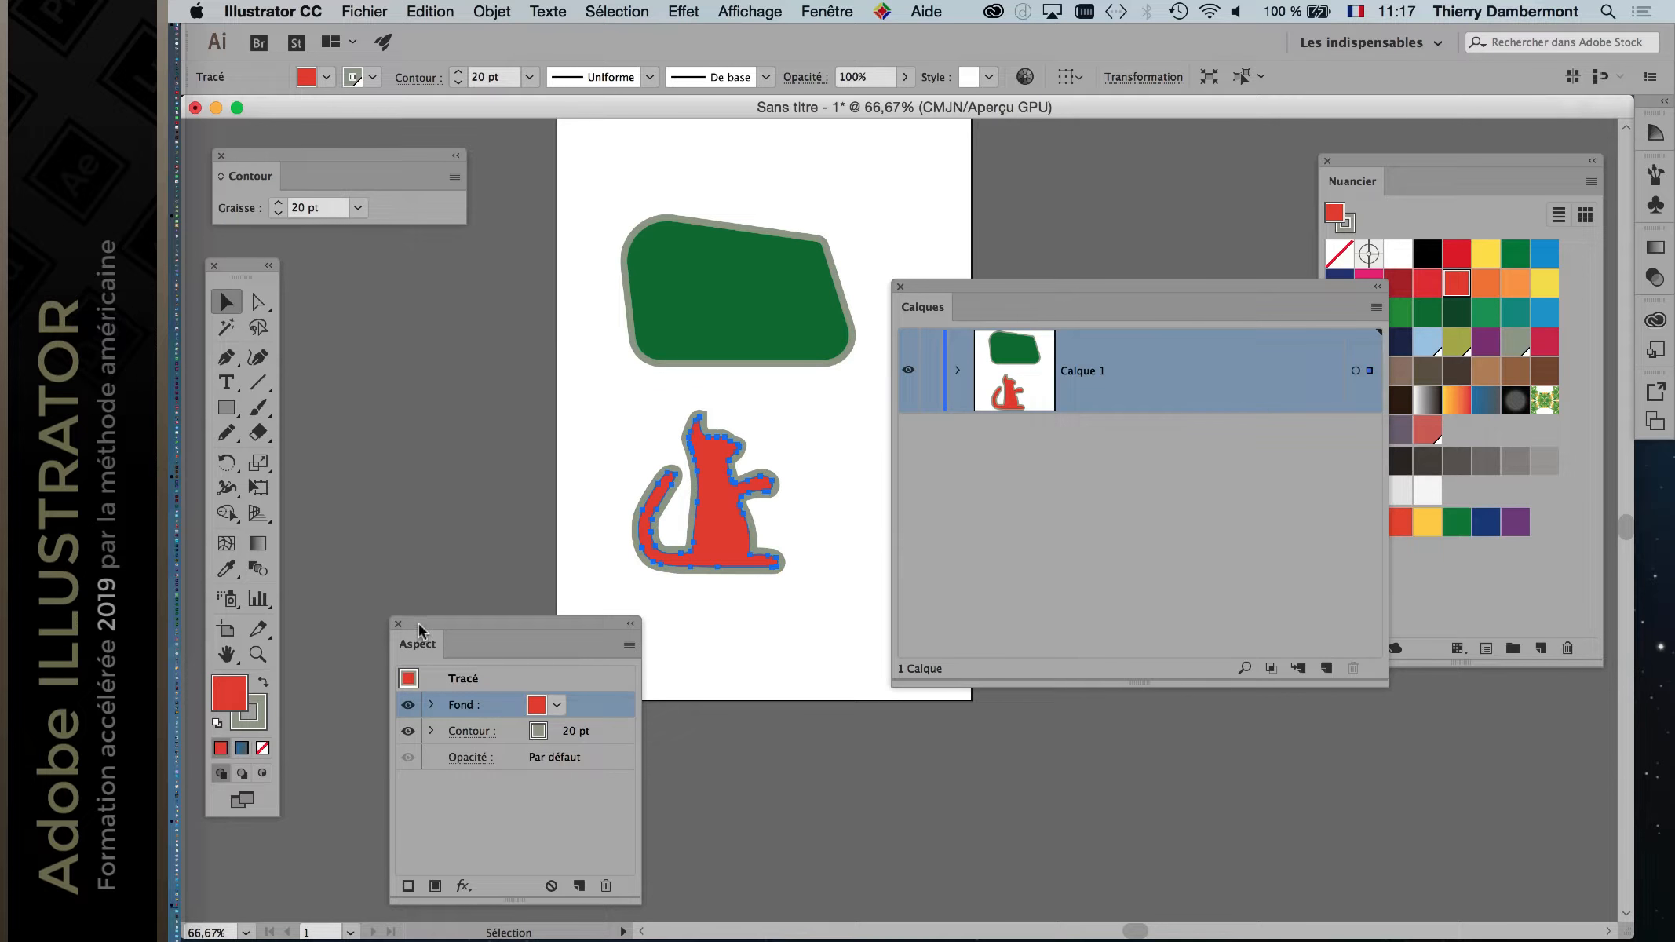
left_click_drag(591, 628, 526, 551)
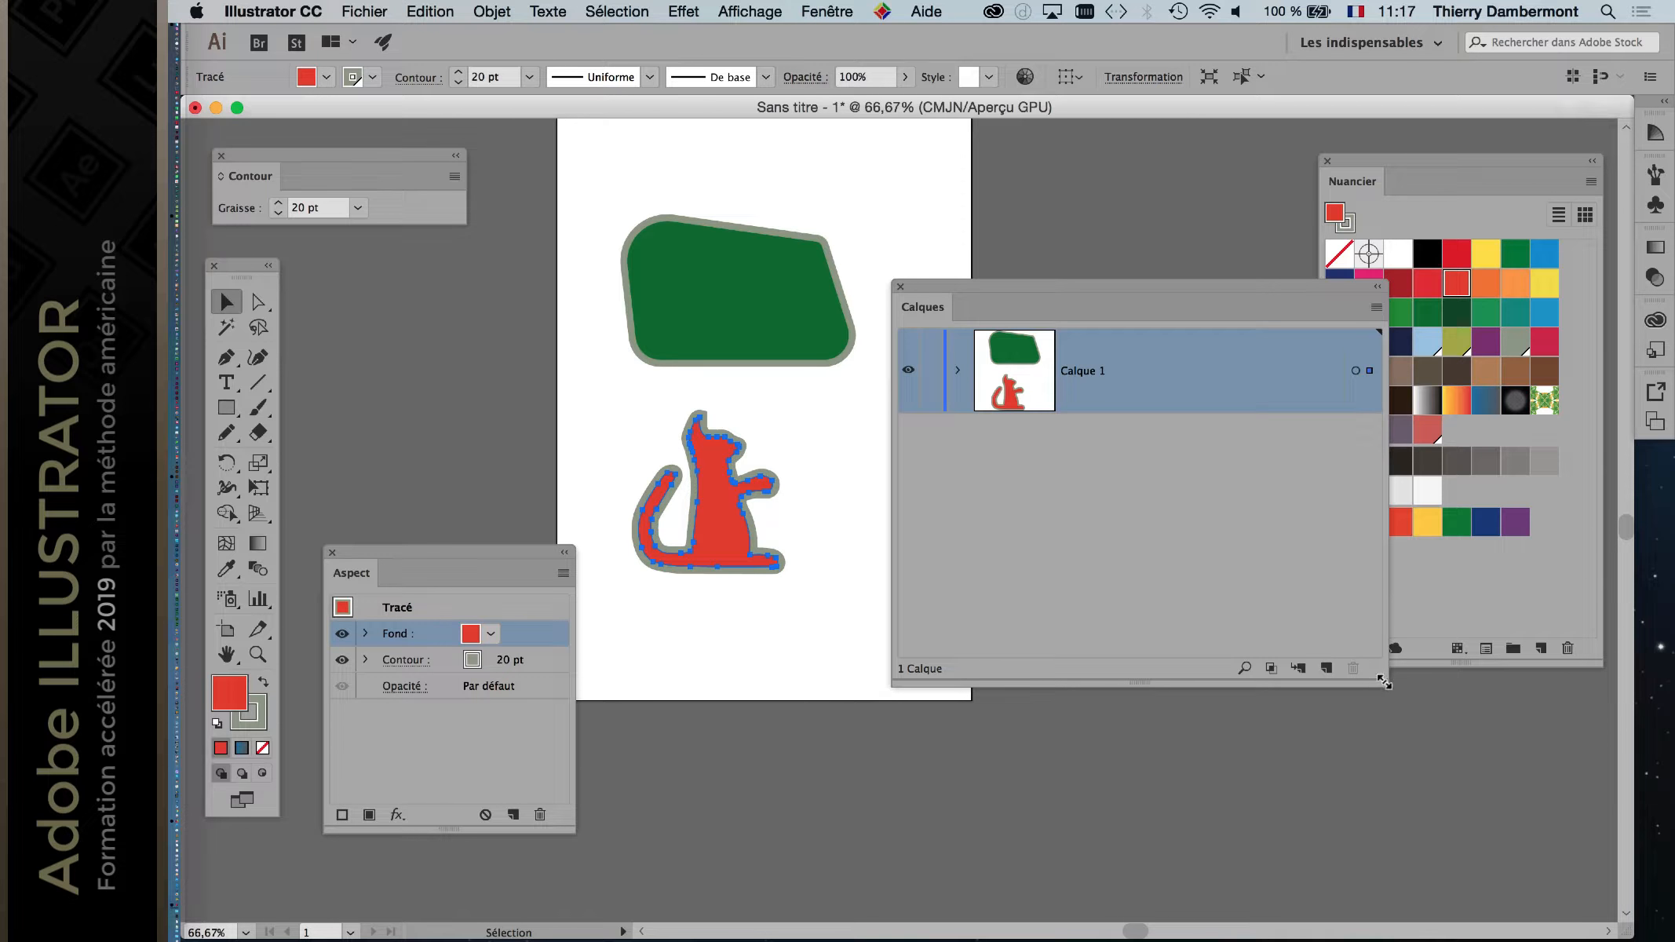
left_click_drag(1384, 683, 1289, 656)
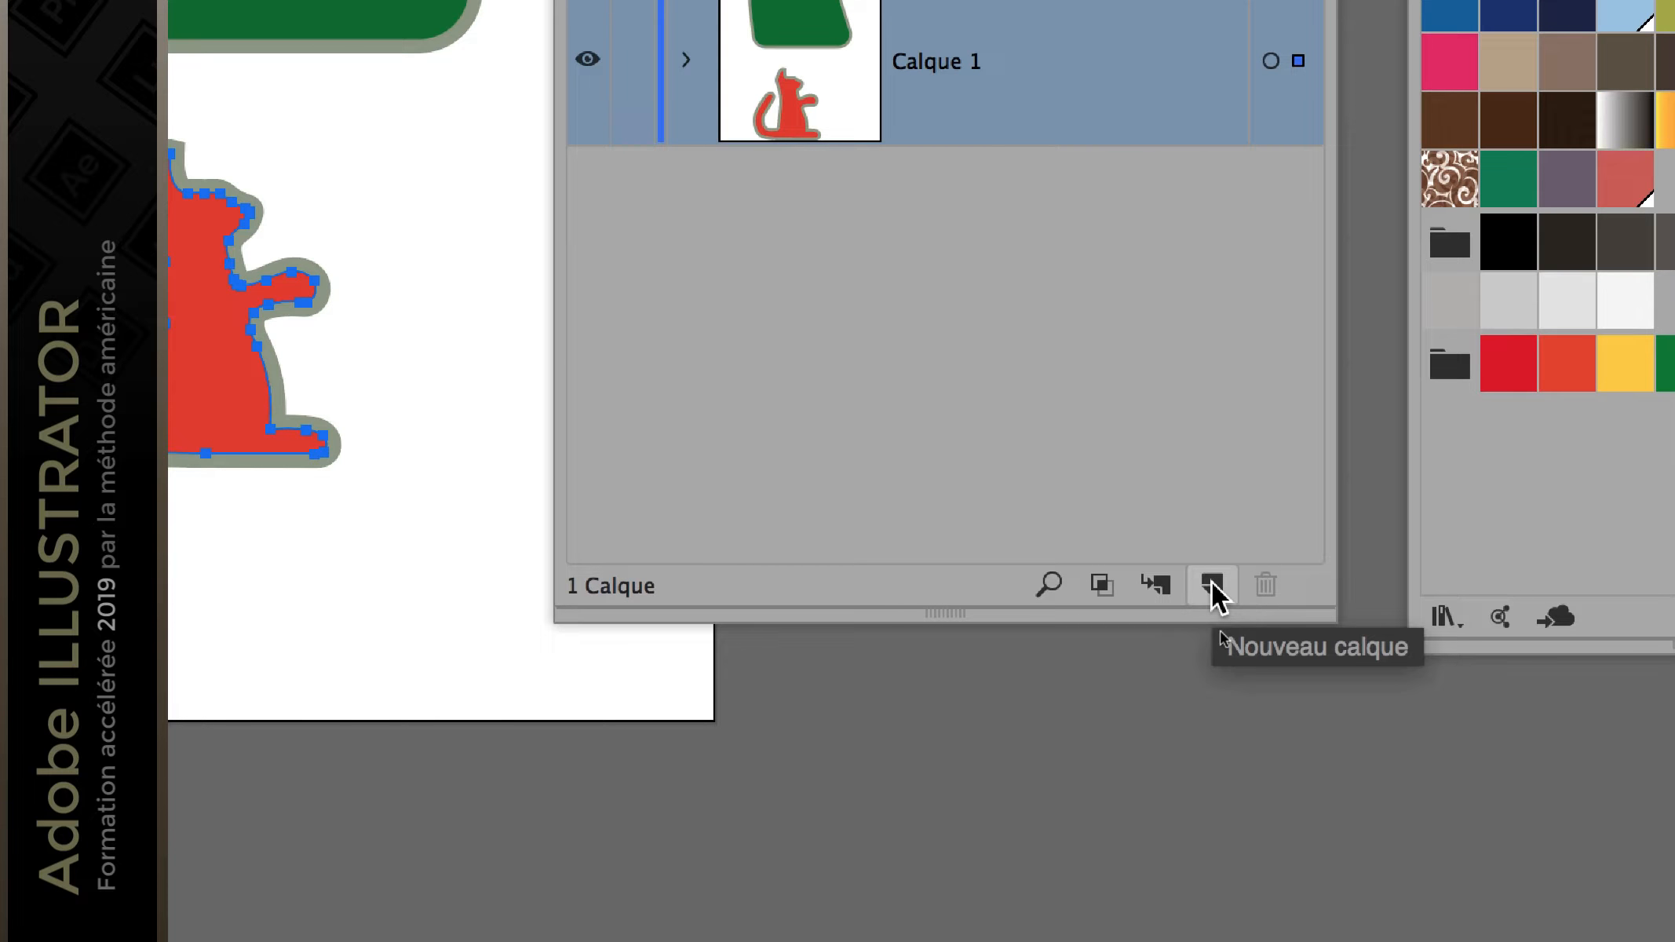
Step: Create a new layer above Calque 1 and name it "chat et autres brols"
left_click(1213, 585)
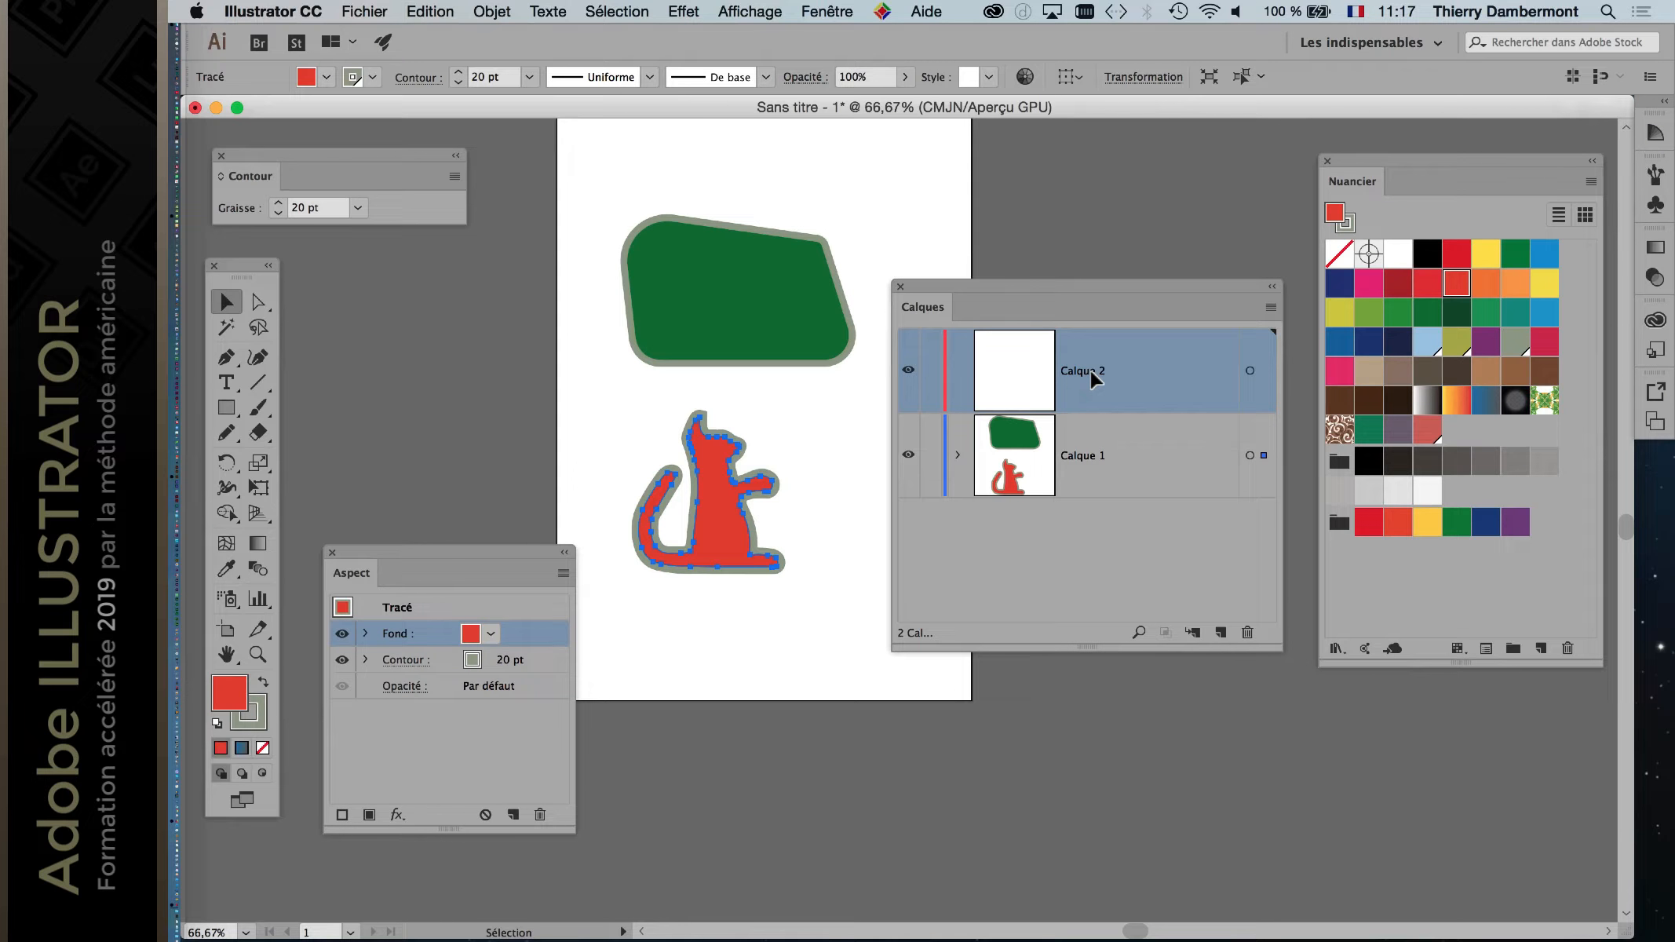
double_click(1090, 370)
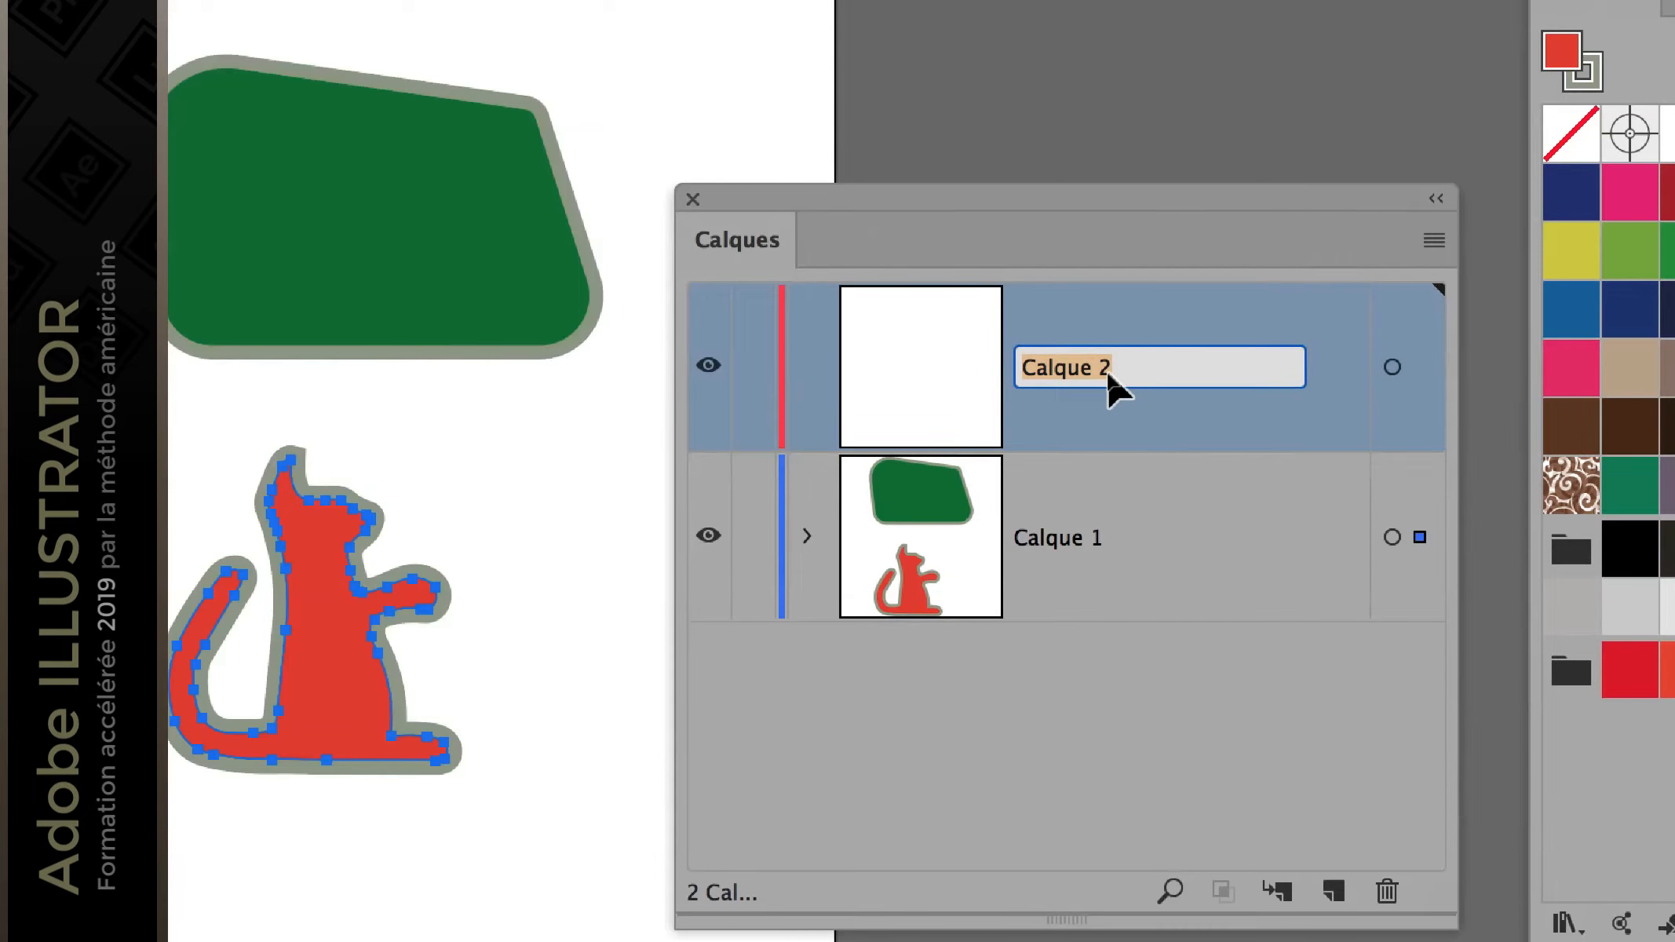
type("chat")
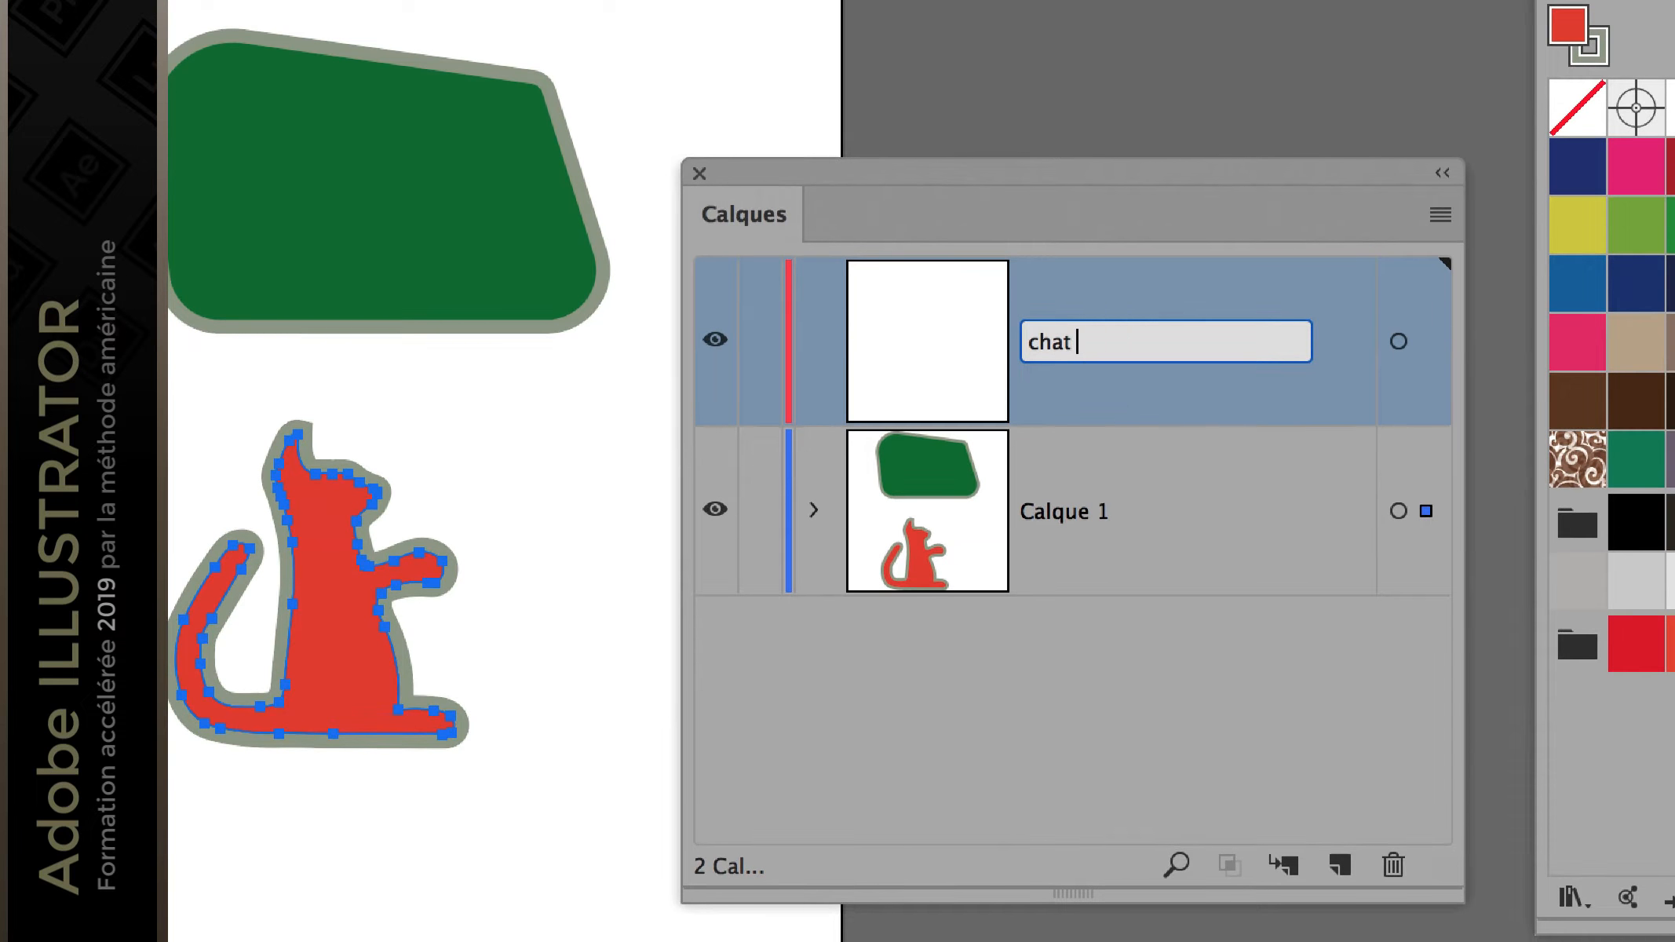
type(" et autres brols")
key("Return")
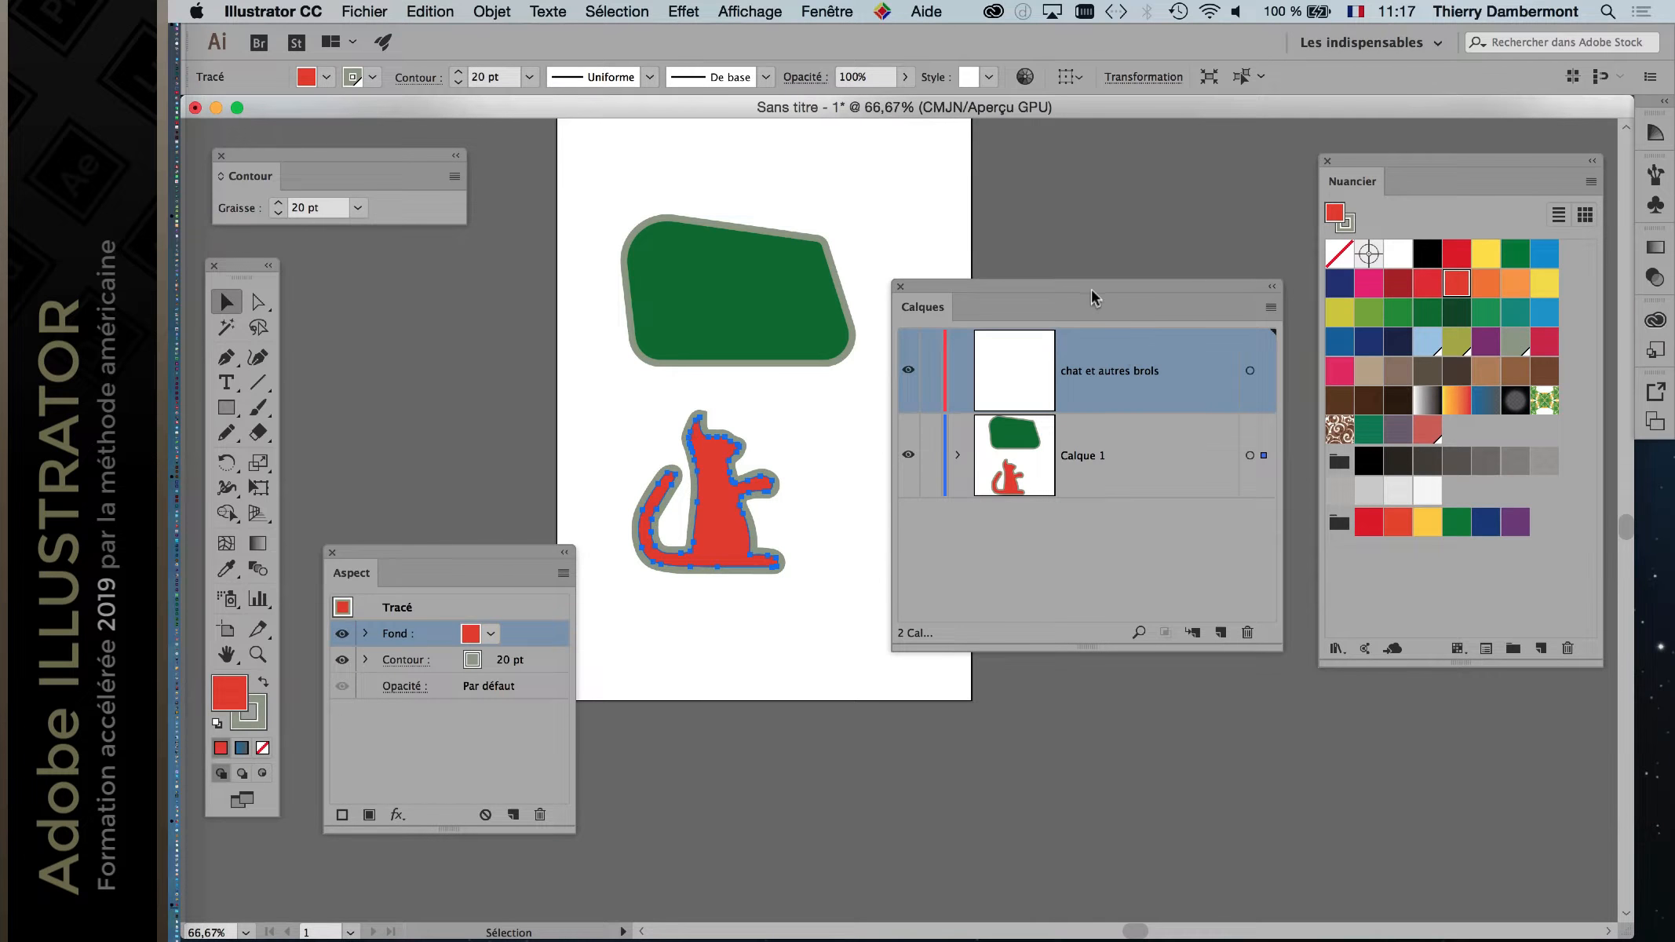
Step: Move the Calques panel higher, lengthen it and deselect the cat
left_click_drag(1091, 289, 1087, 179)
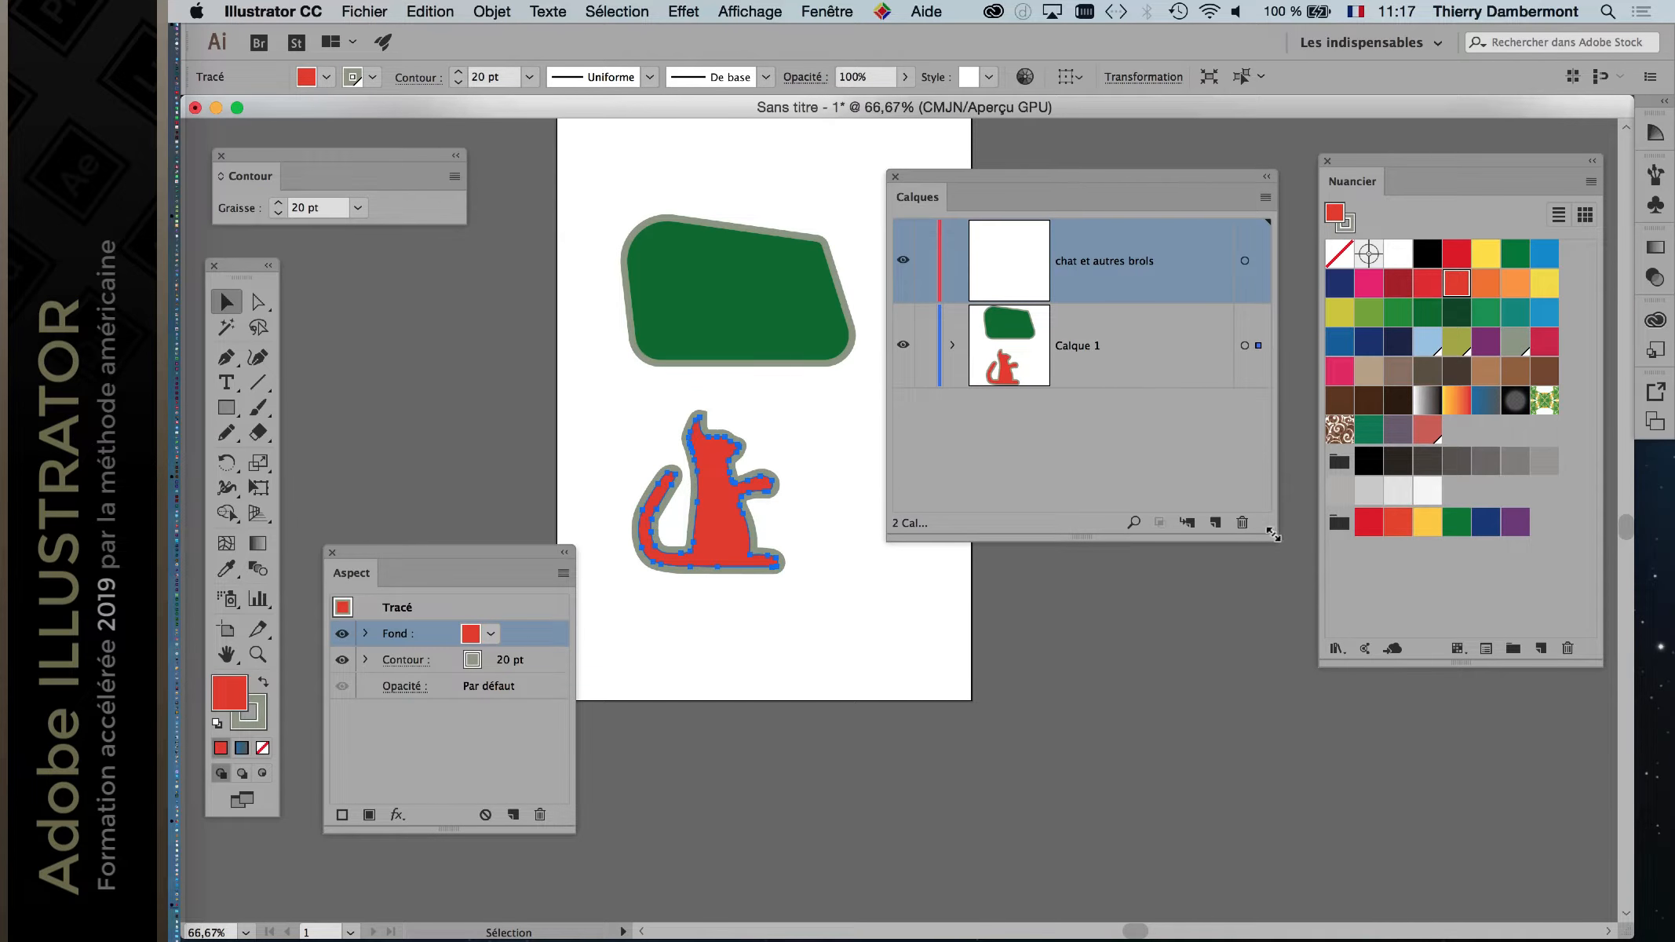
left_click_drag(1271, 536, 1272, 762)
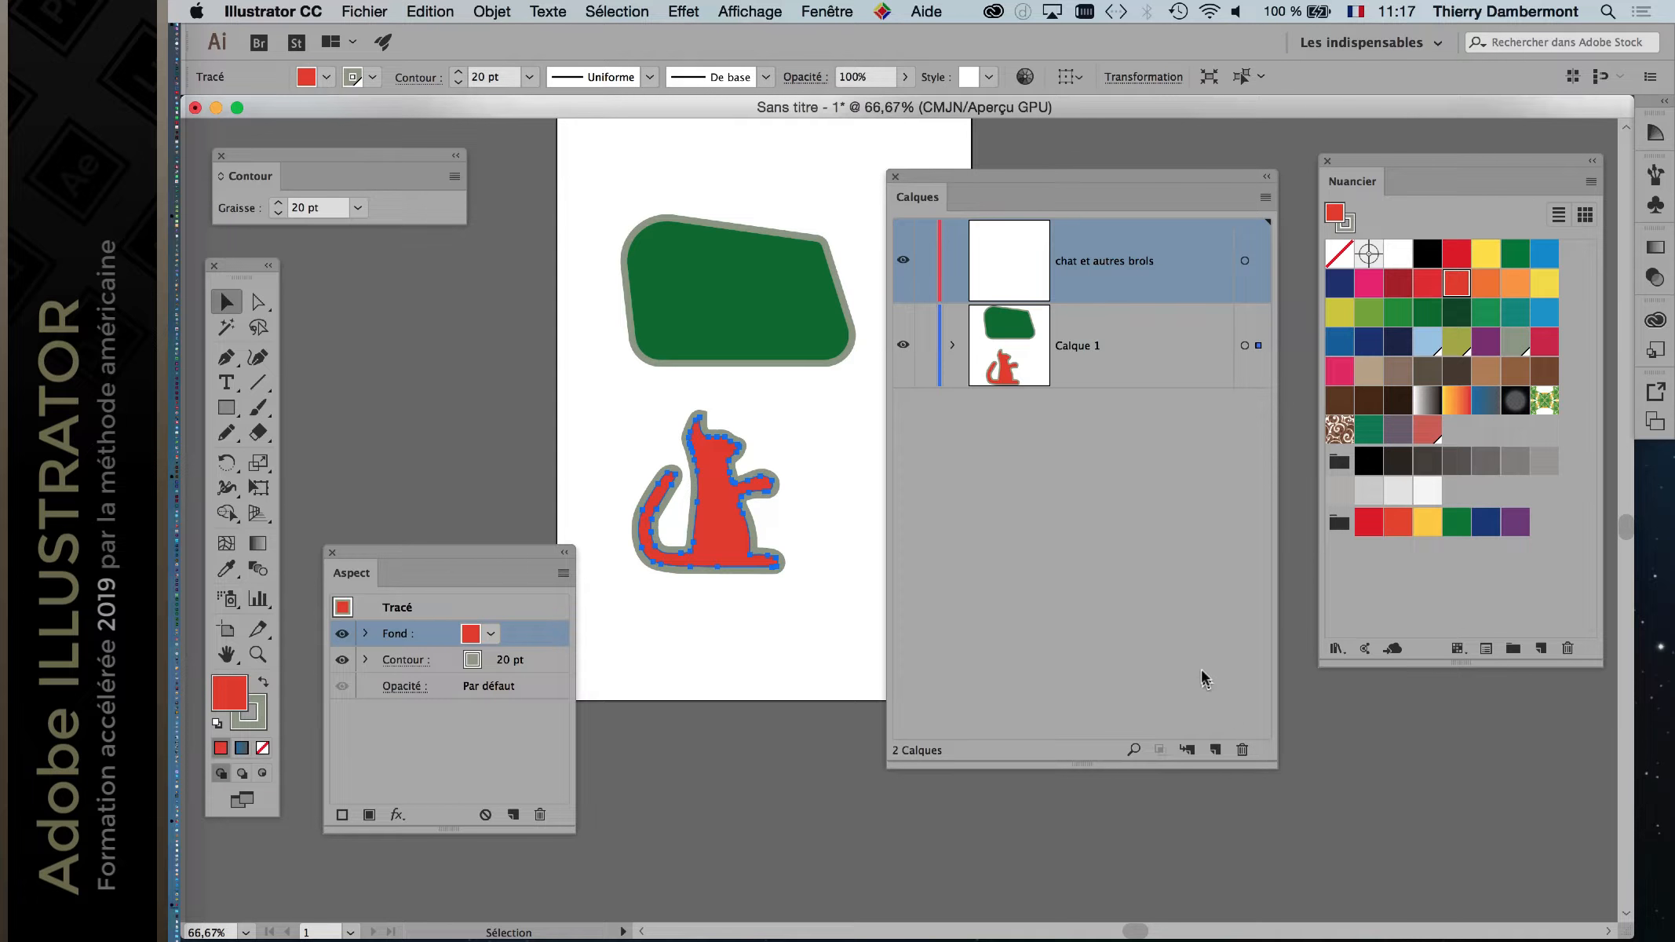
left_click(523, 387)
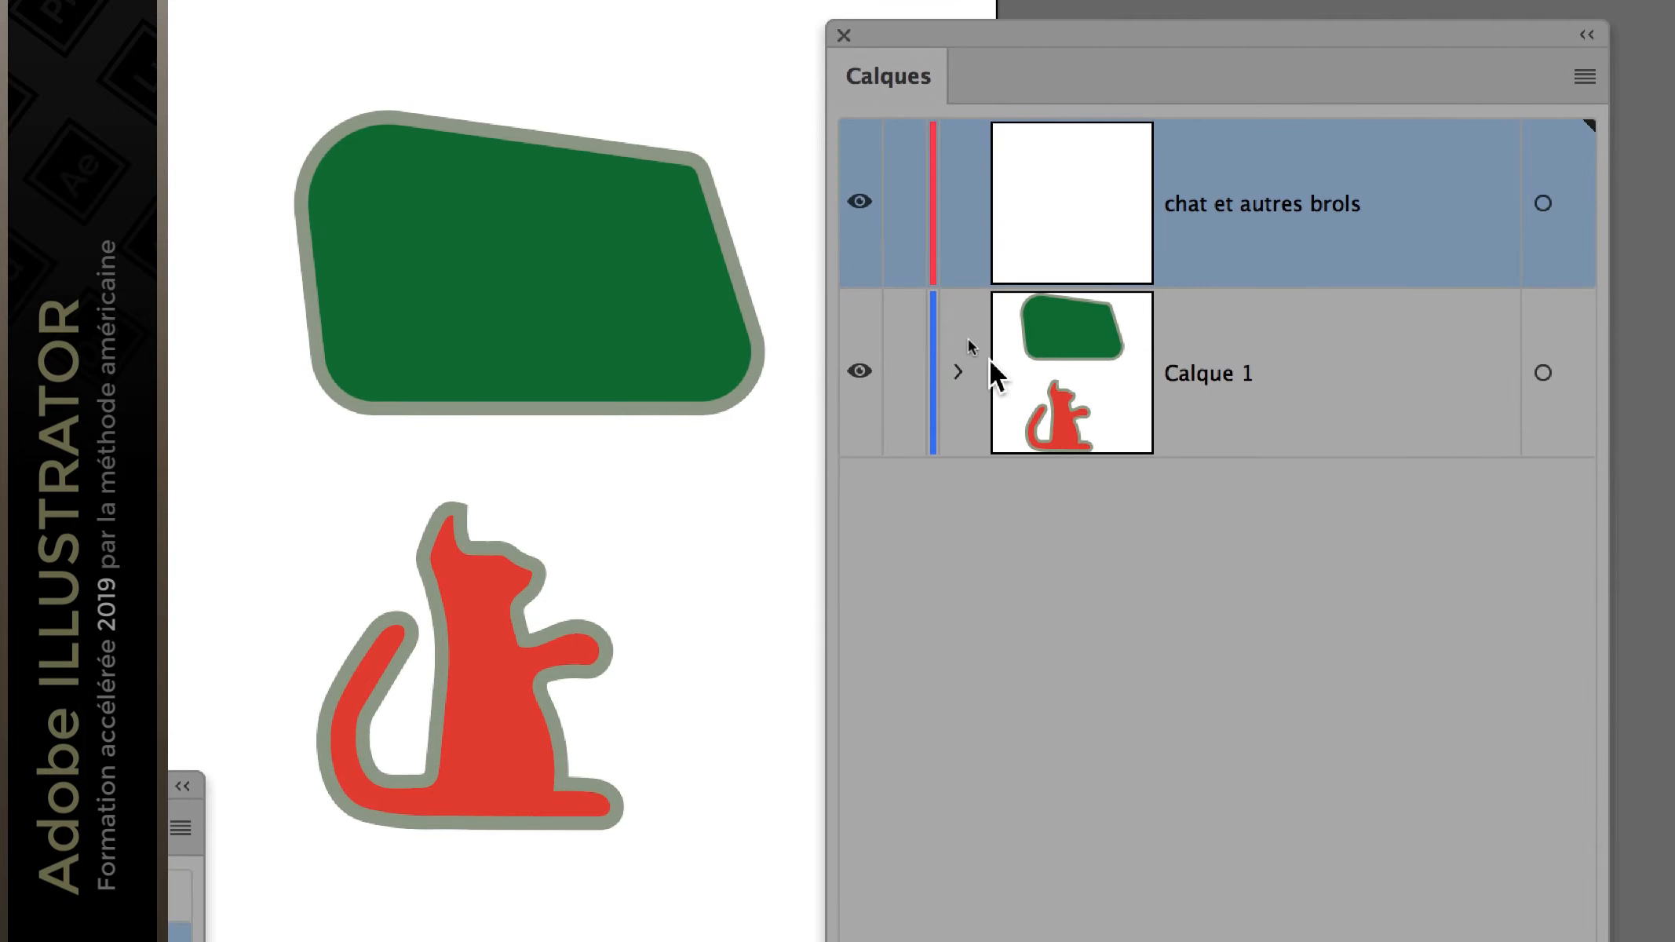
Step: Expand Calque 1 and move the cat path into the "chat et autres brols" layer, showing that layer's contents
left_click(958, 371)
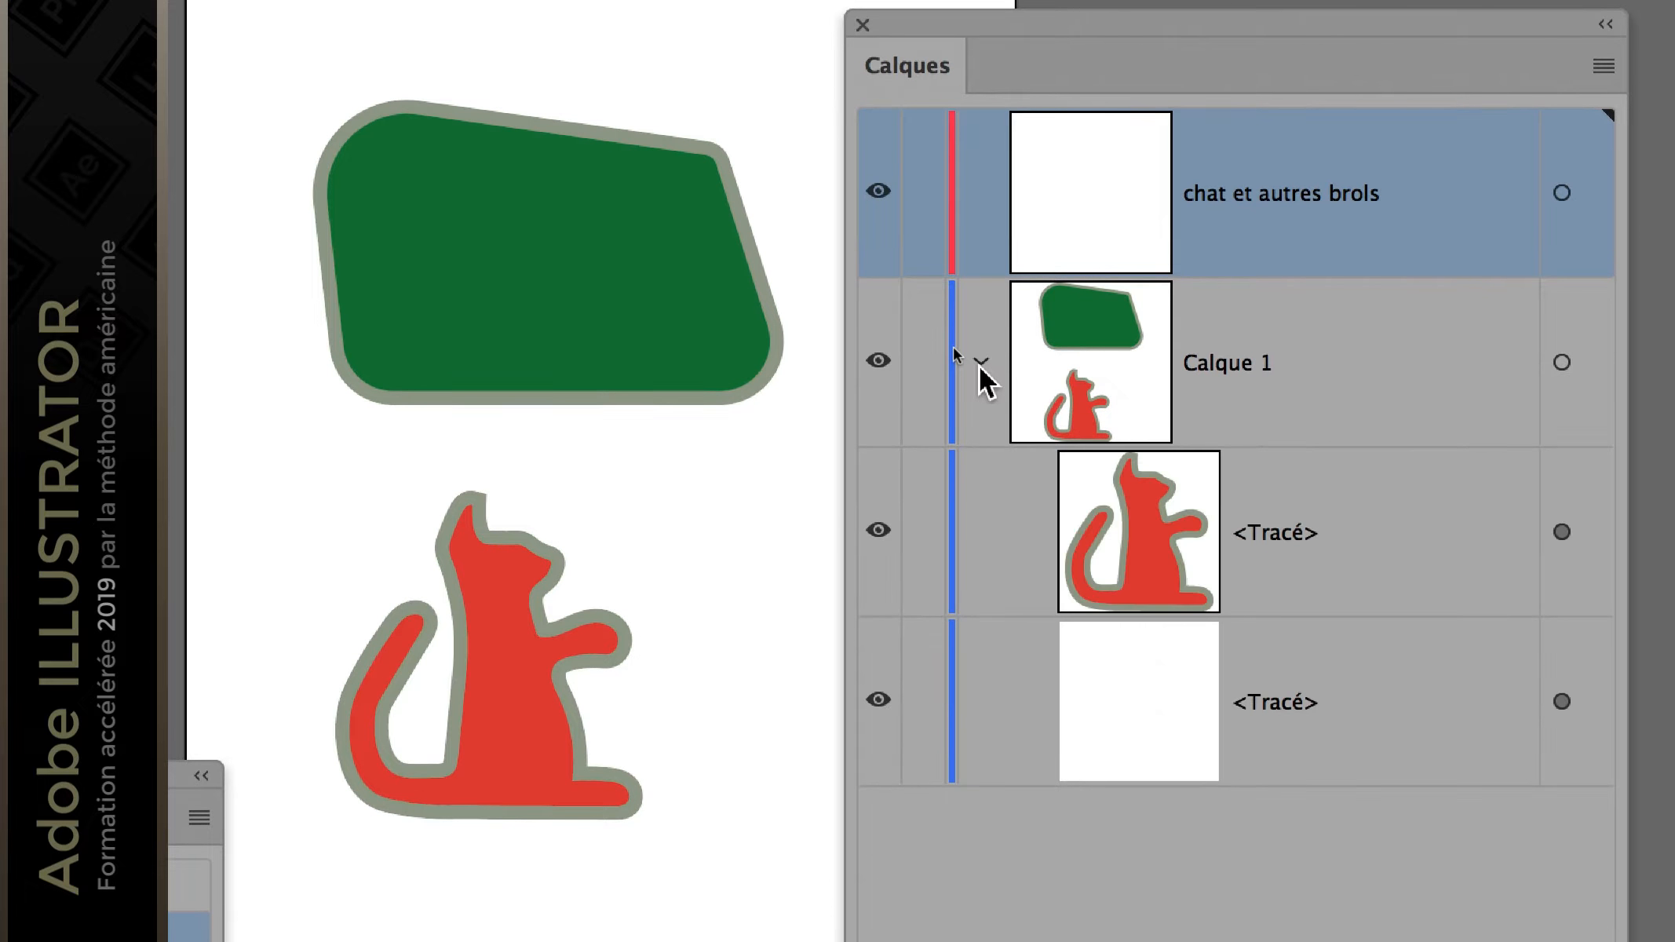
left_click(980, 364)
left_click(980, 364)
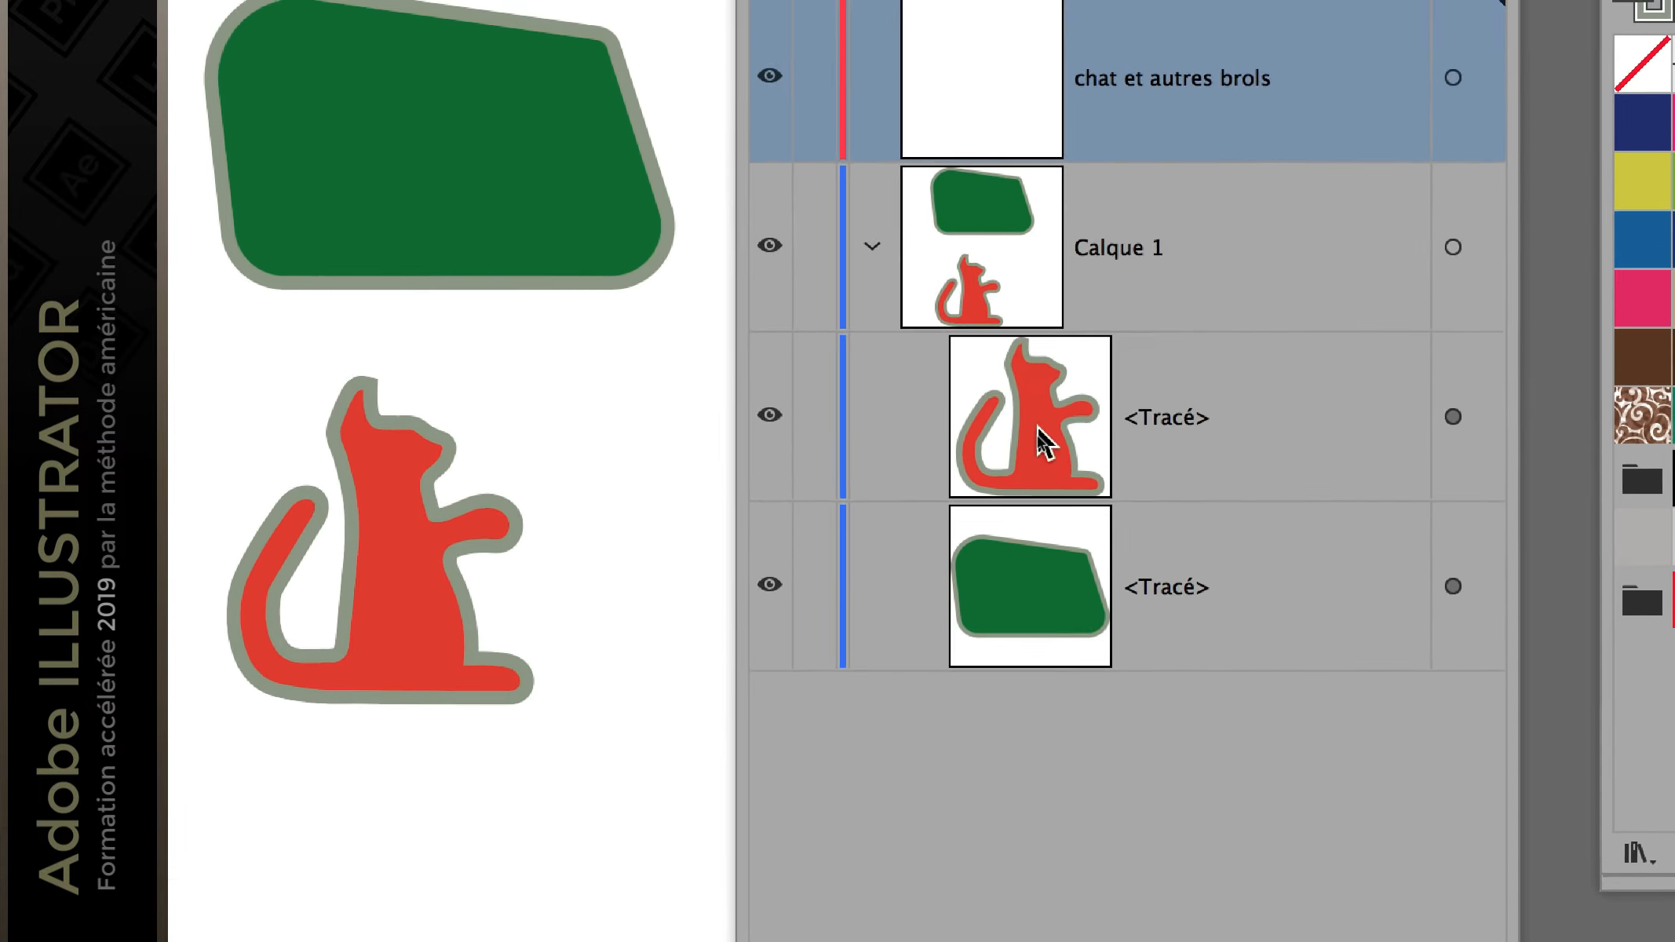
left_click(1040, 343)
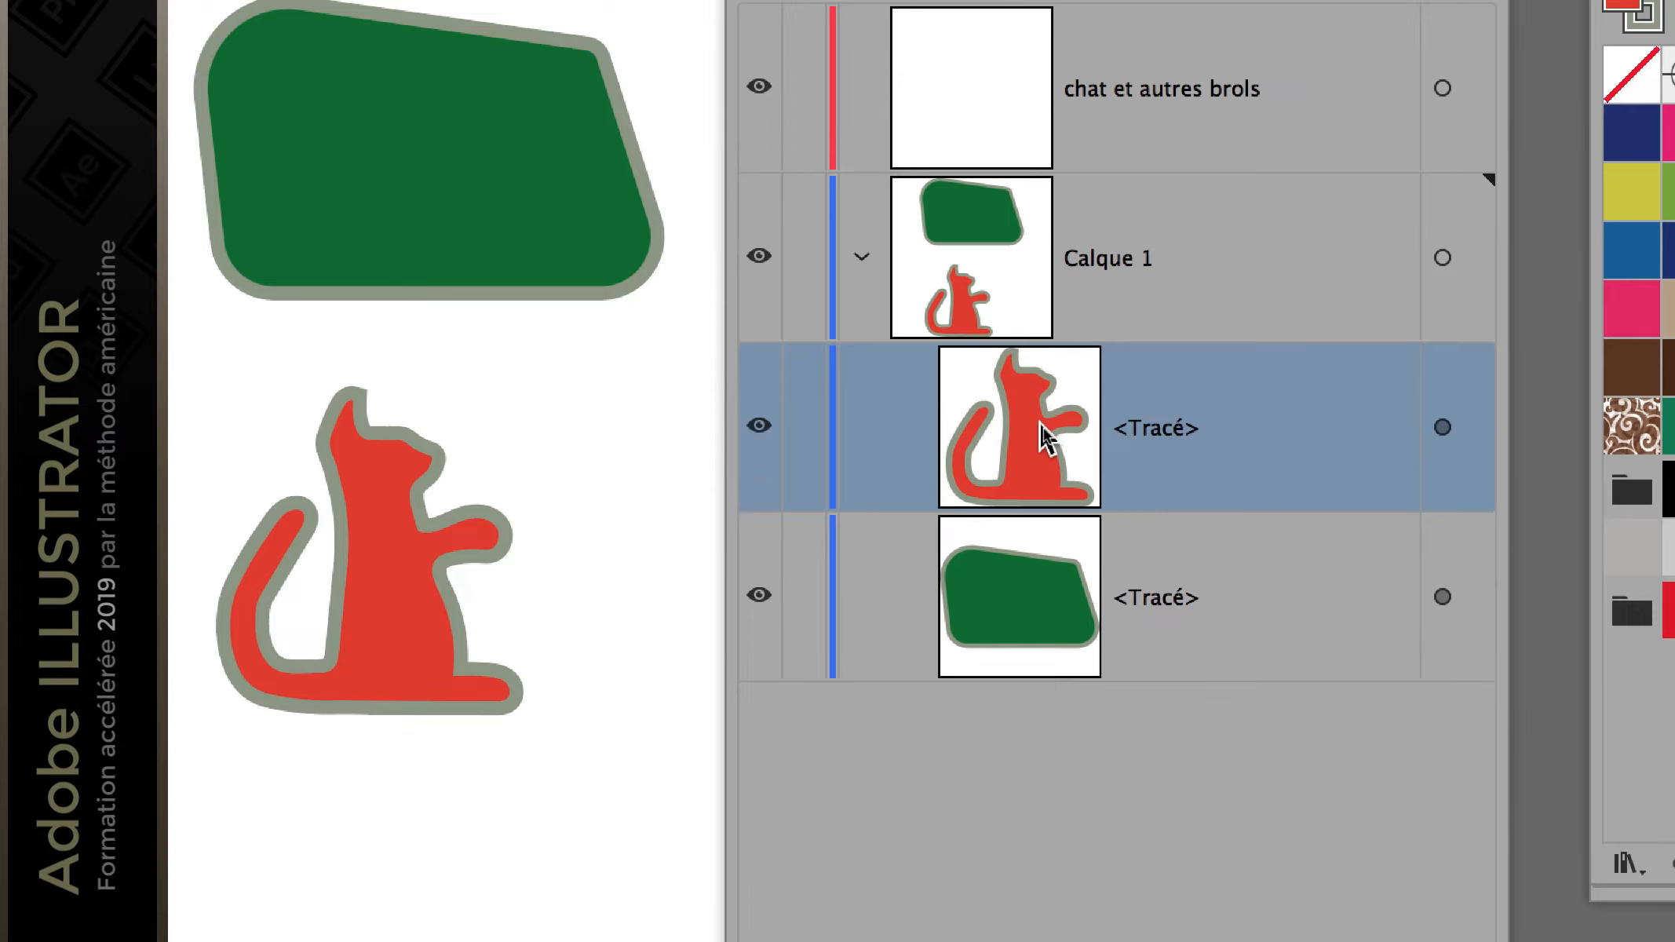
left_click_drag(1039, 421, 1105, 100)
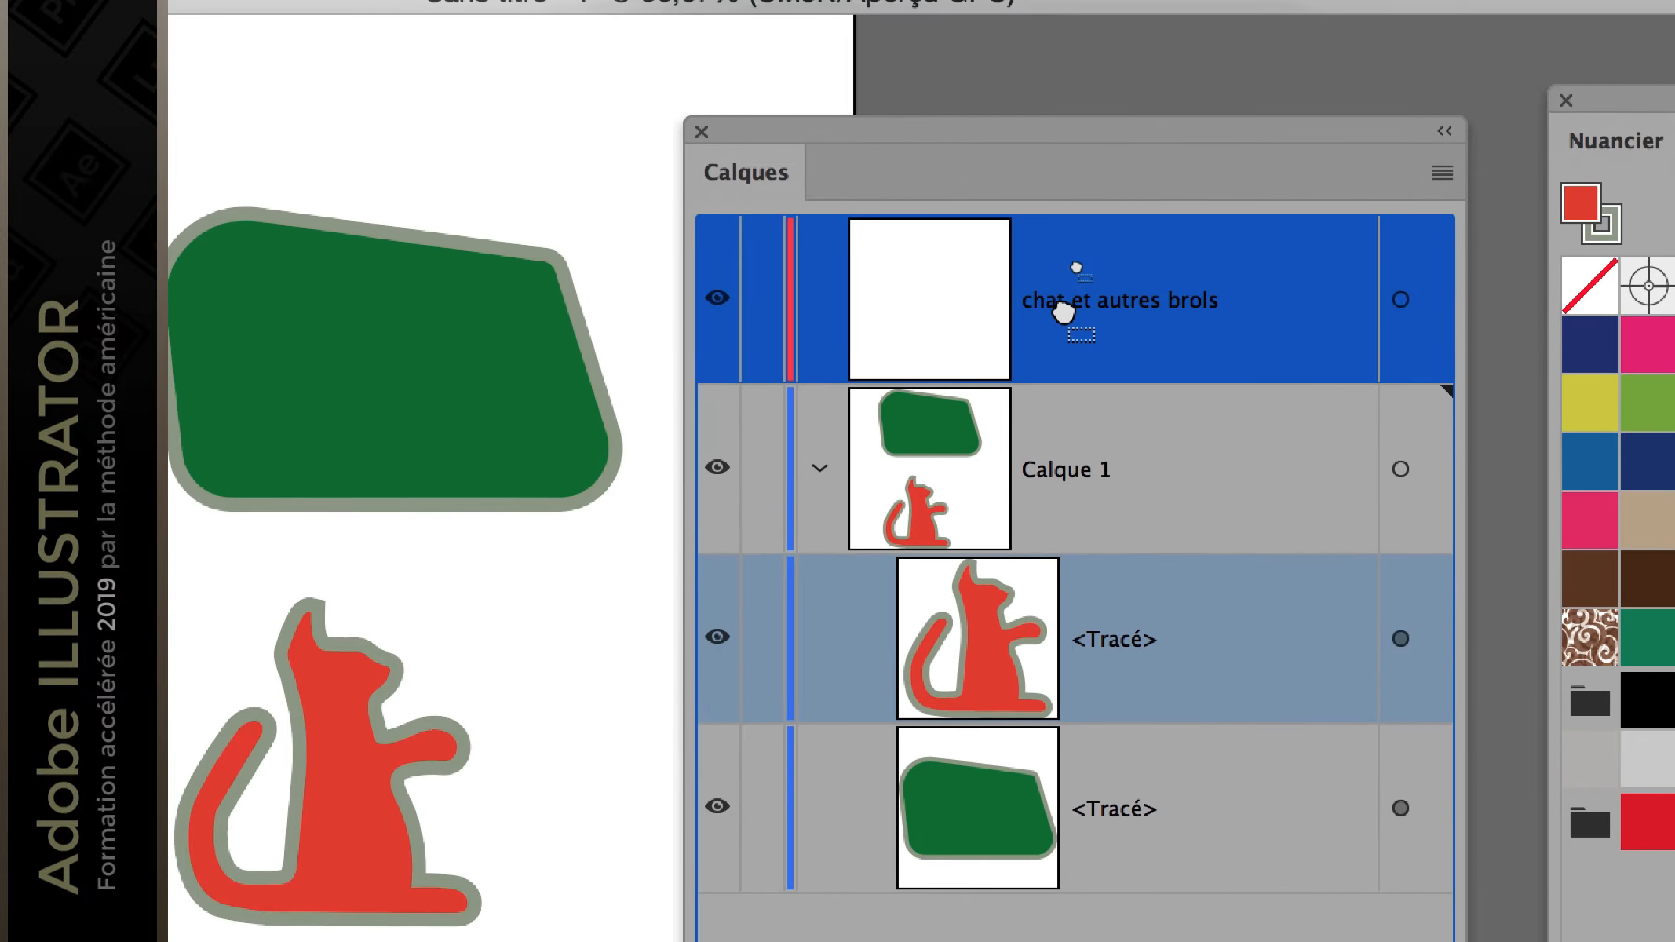
left_click_drag(1063, 311, 1063, 305)
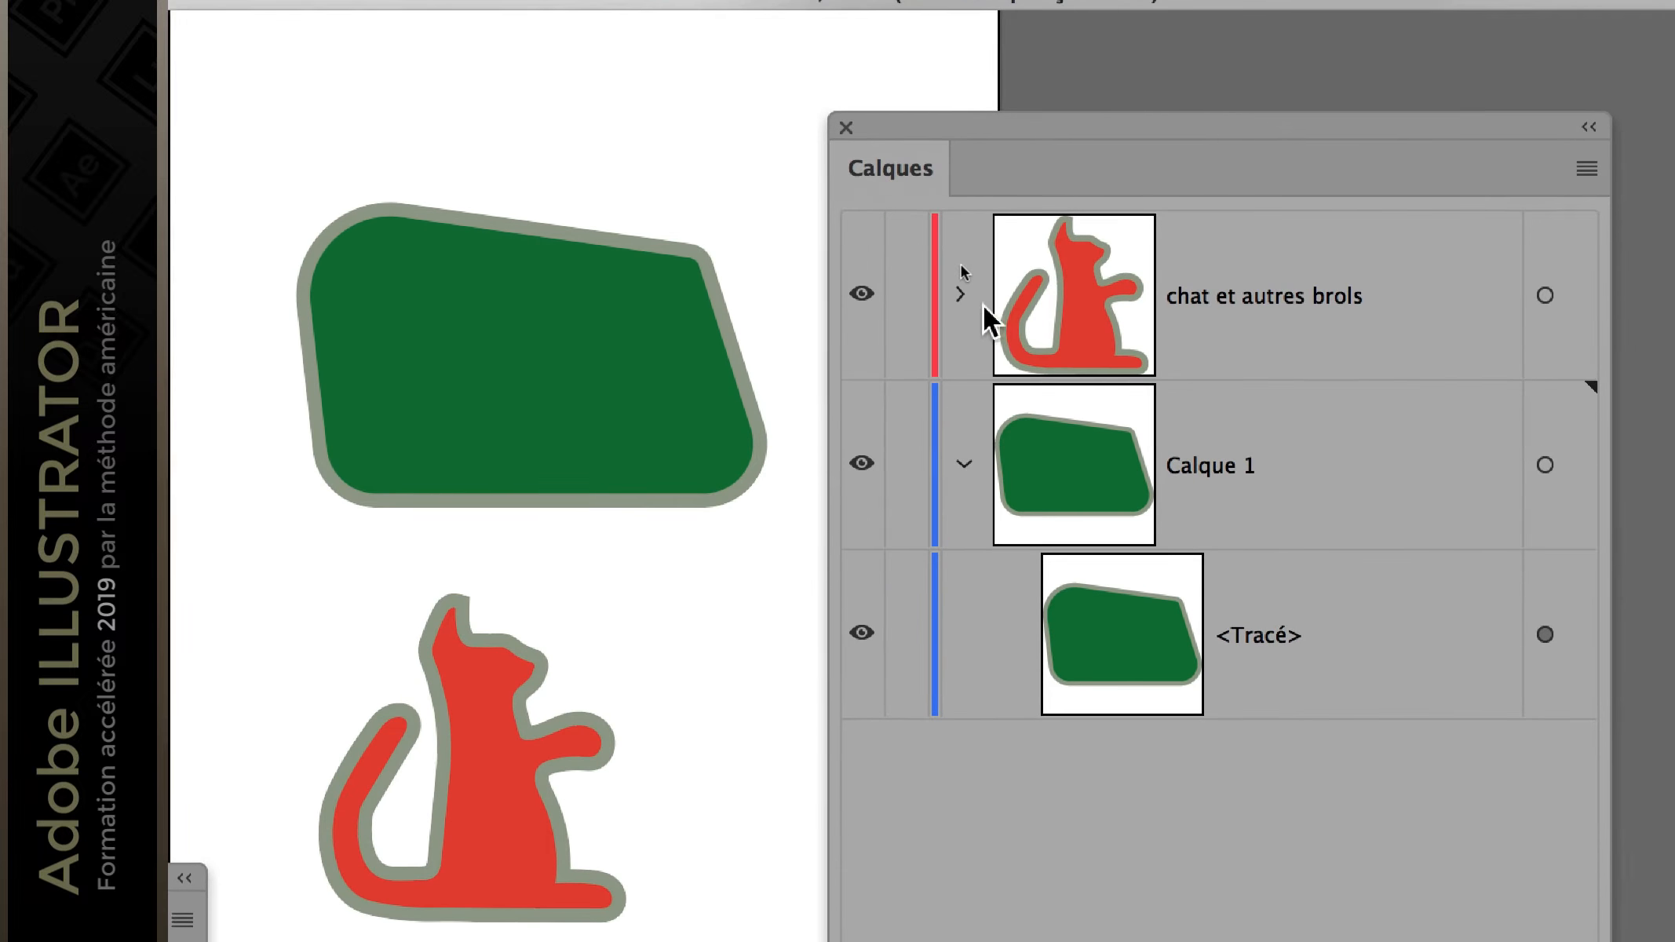
left_click(959, 283)
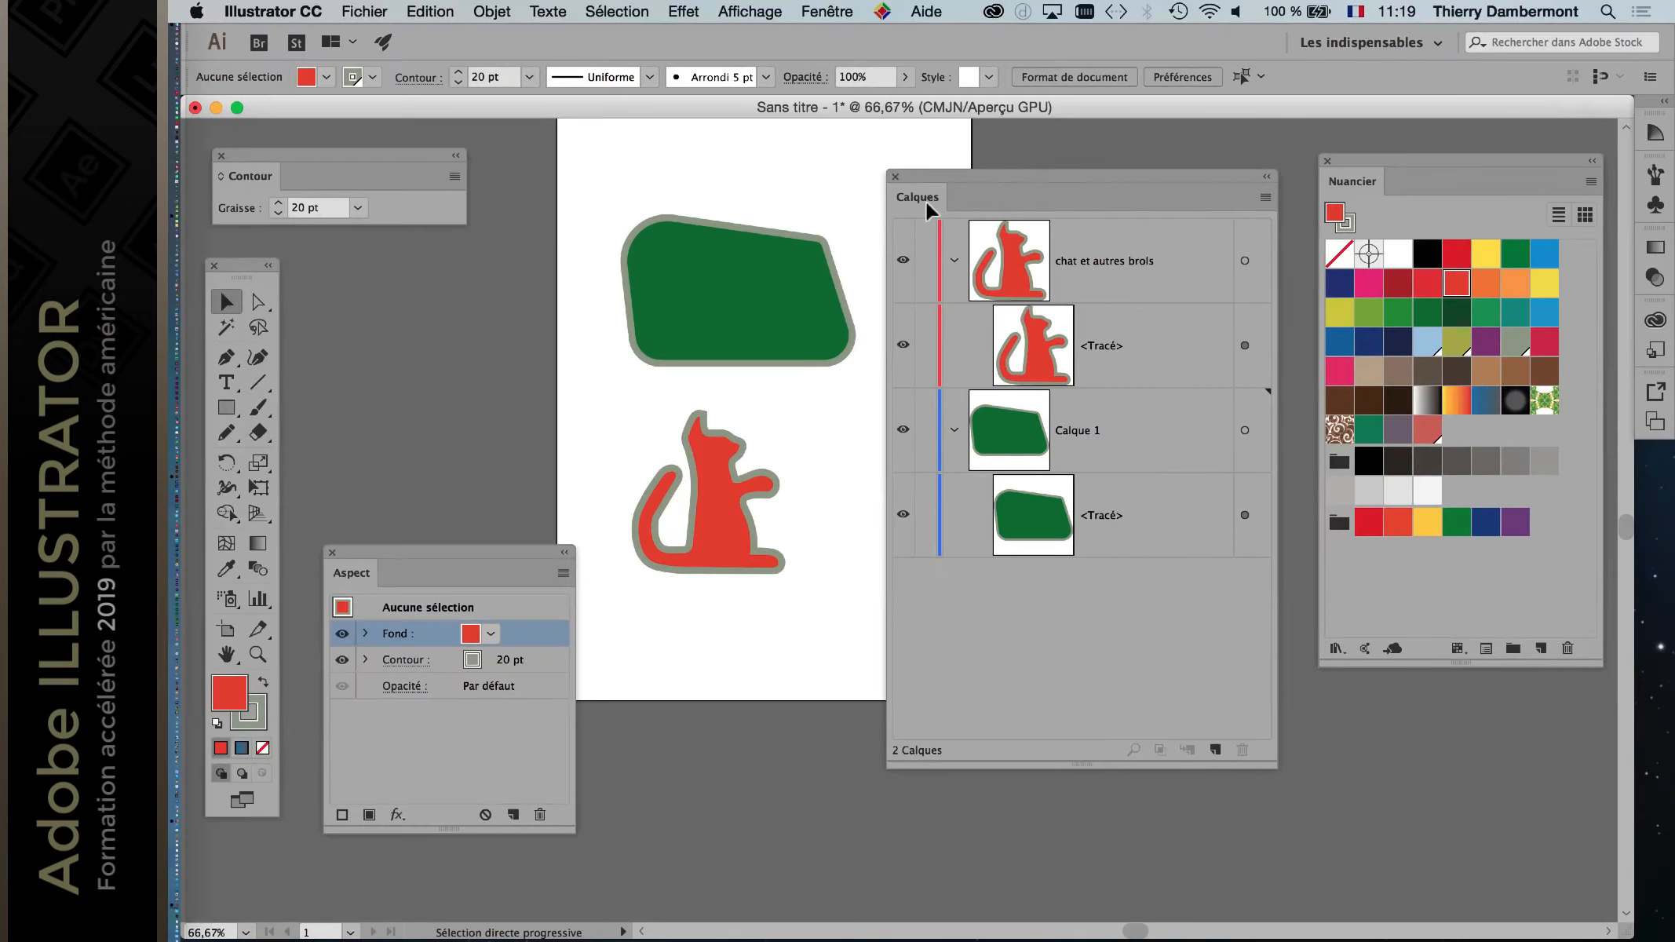
Step: Shorten and slightly widen the Calques panel, and collapse both the "chat et autres brols" layer and Calque 1
left_click_drag(1276, 765, 1309, 645)
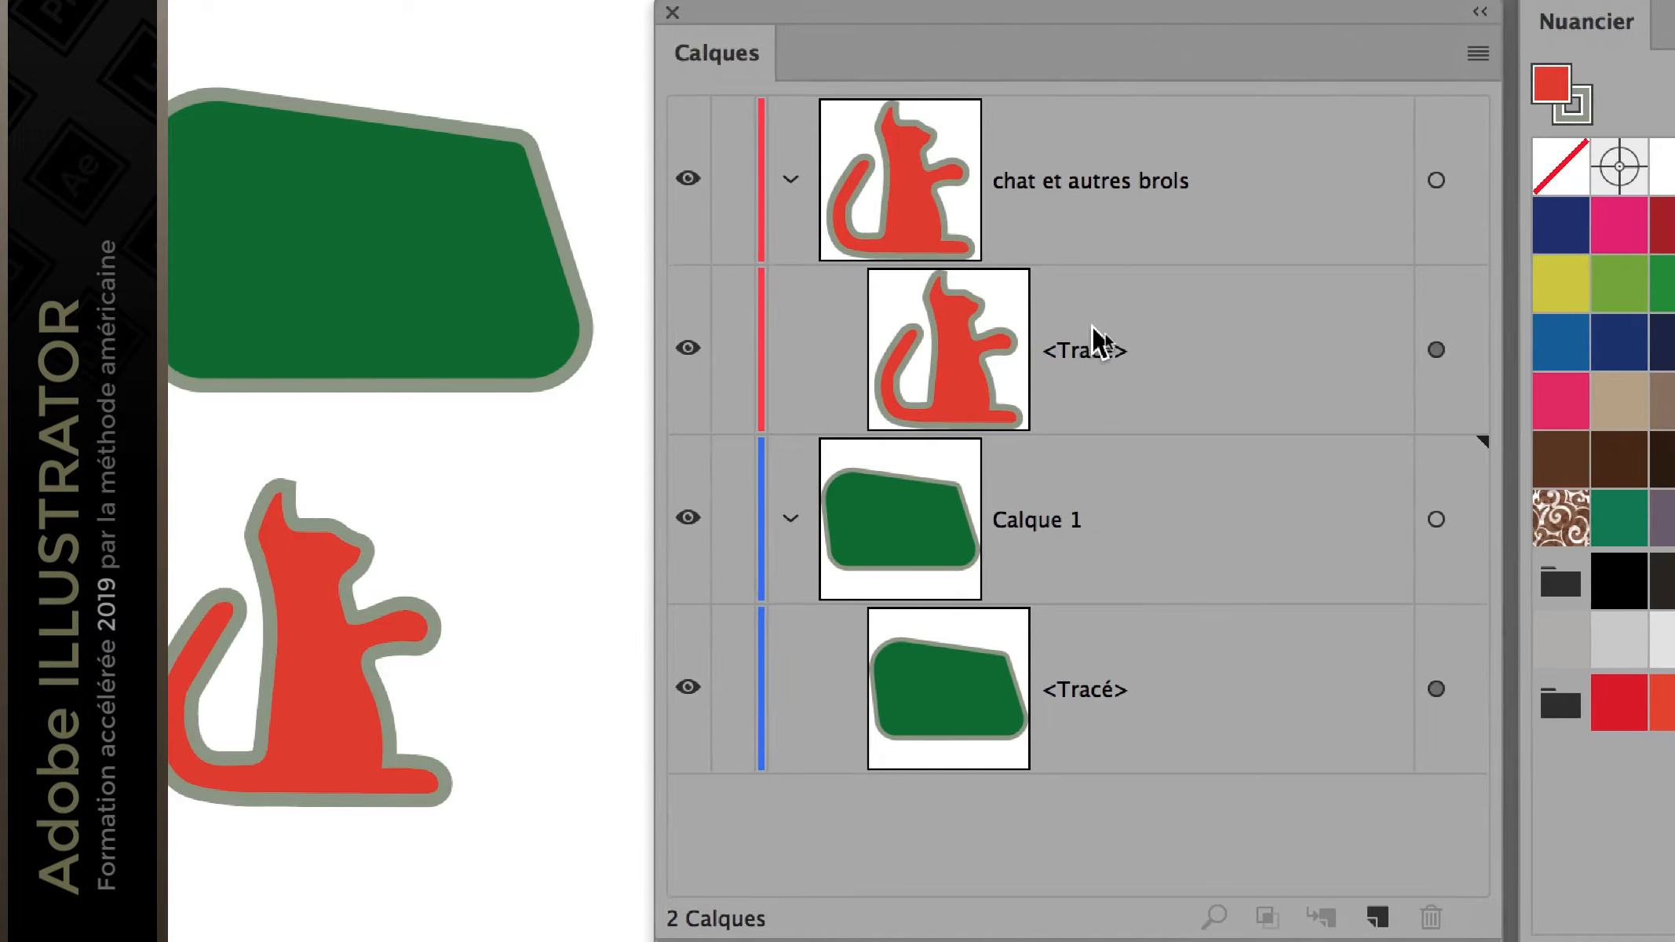
left_click(1091, 328)
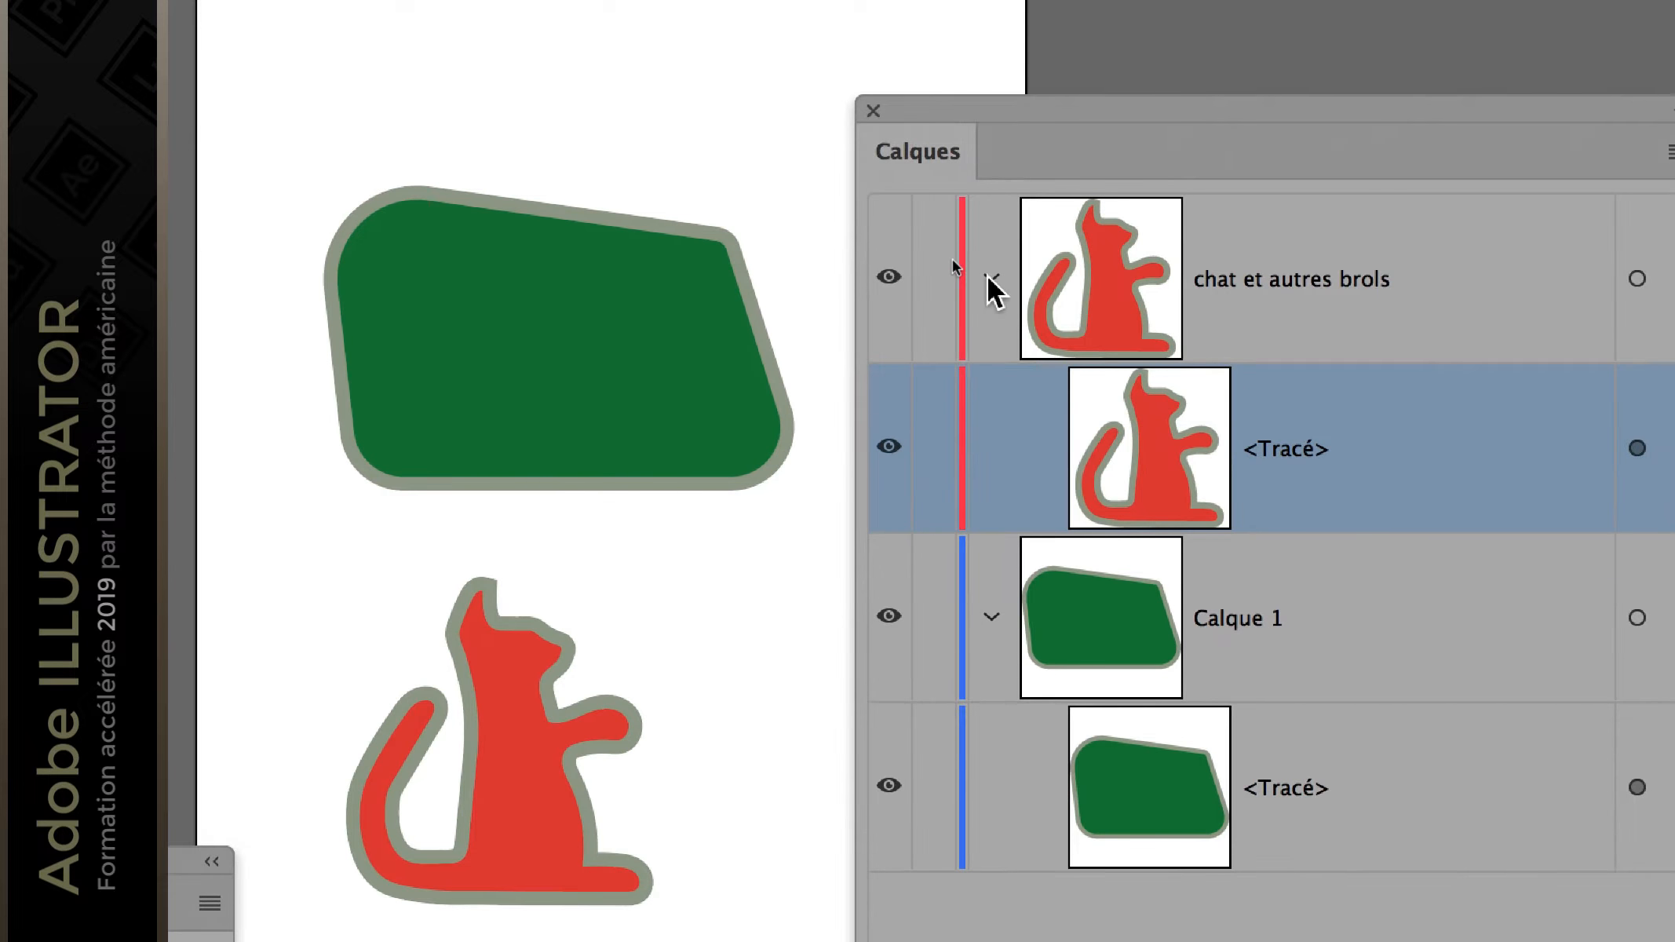
left_click(788, 182)
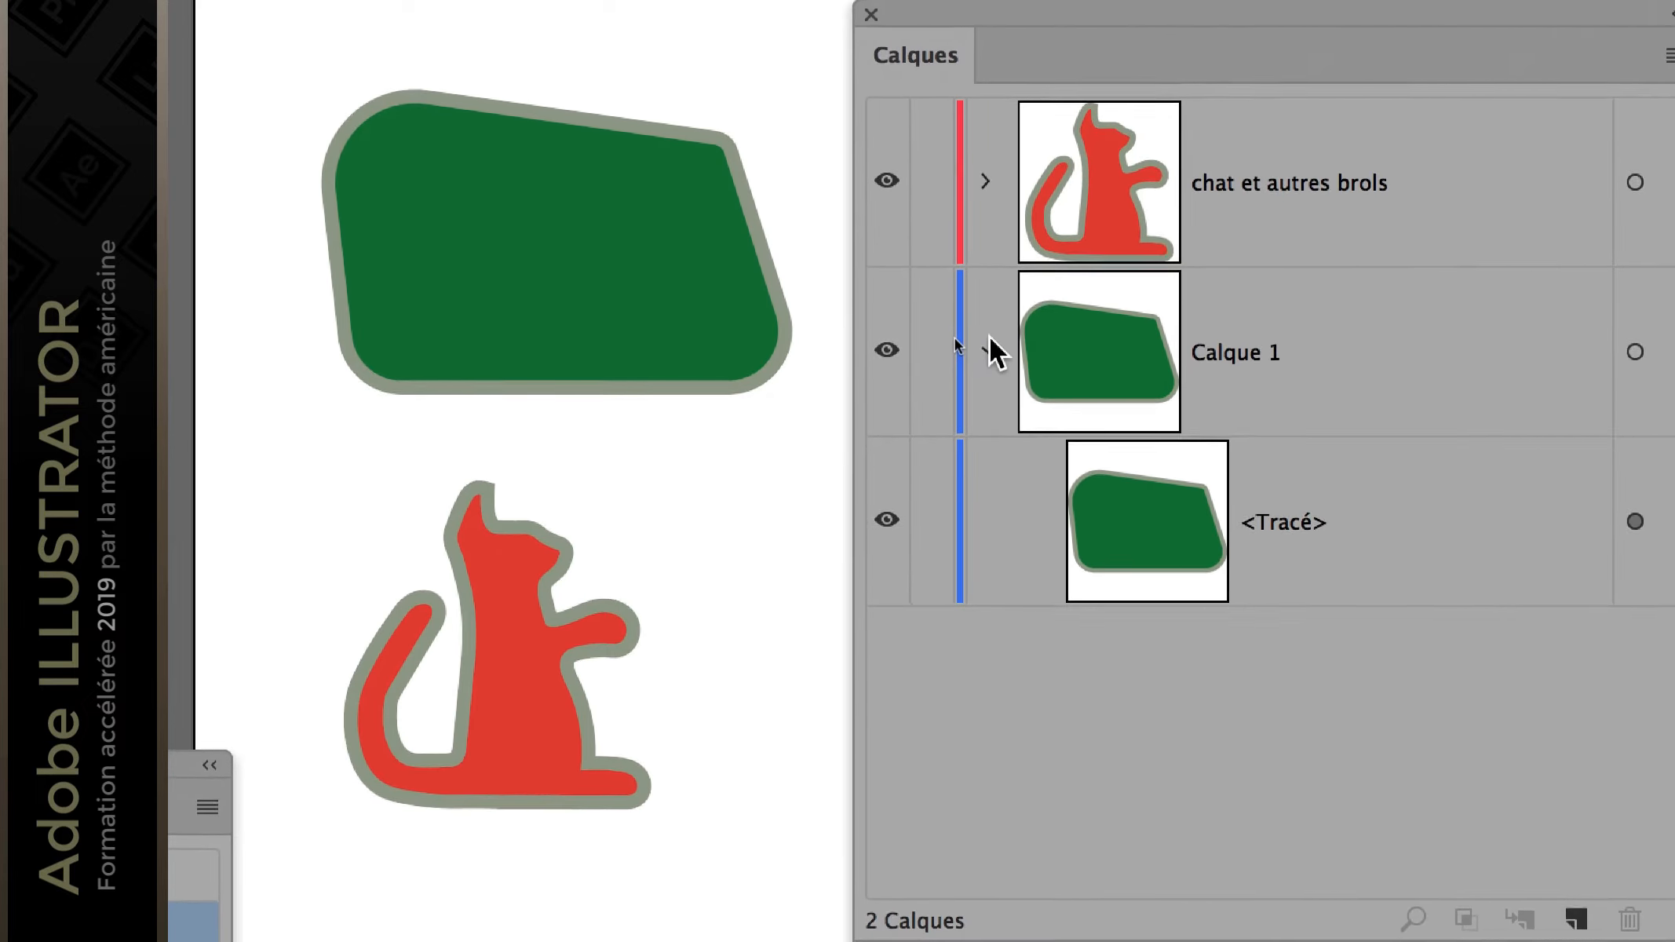
left_click(989, 441)
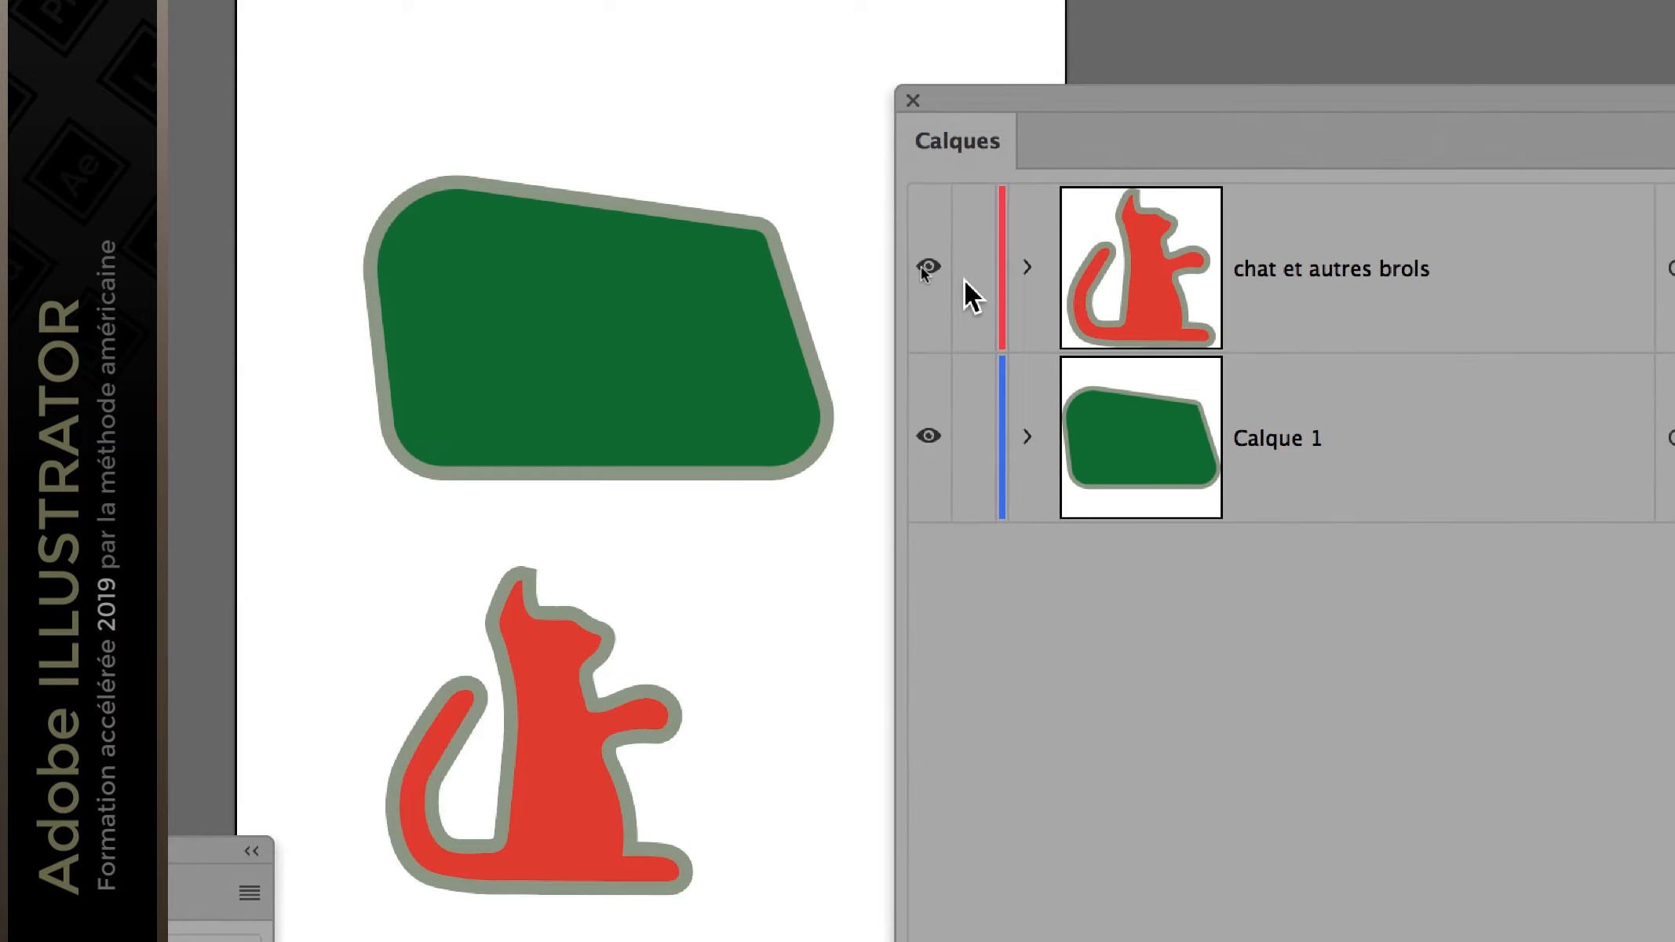
Step: Try locking and unlocking the "chat et autres brols" layer, and leave it hidden and unlocked
left_click(968, 281)
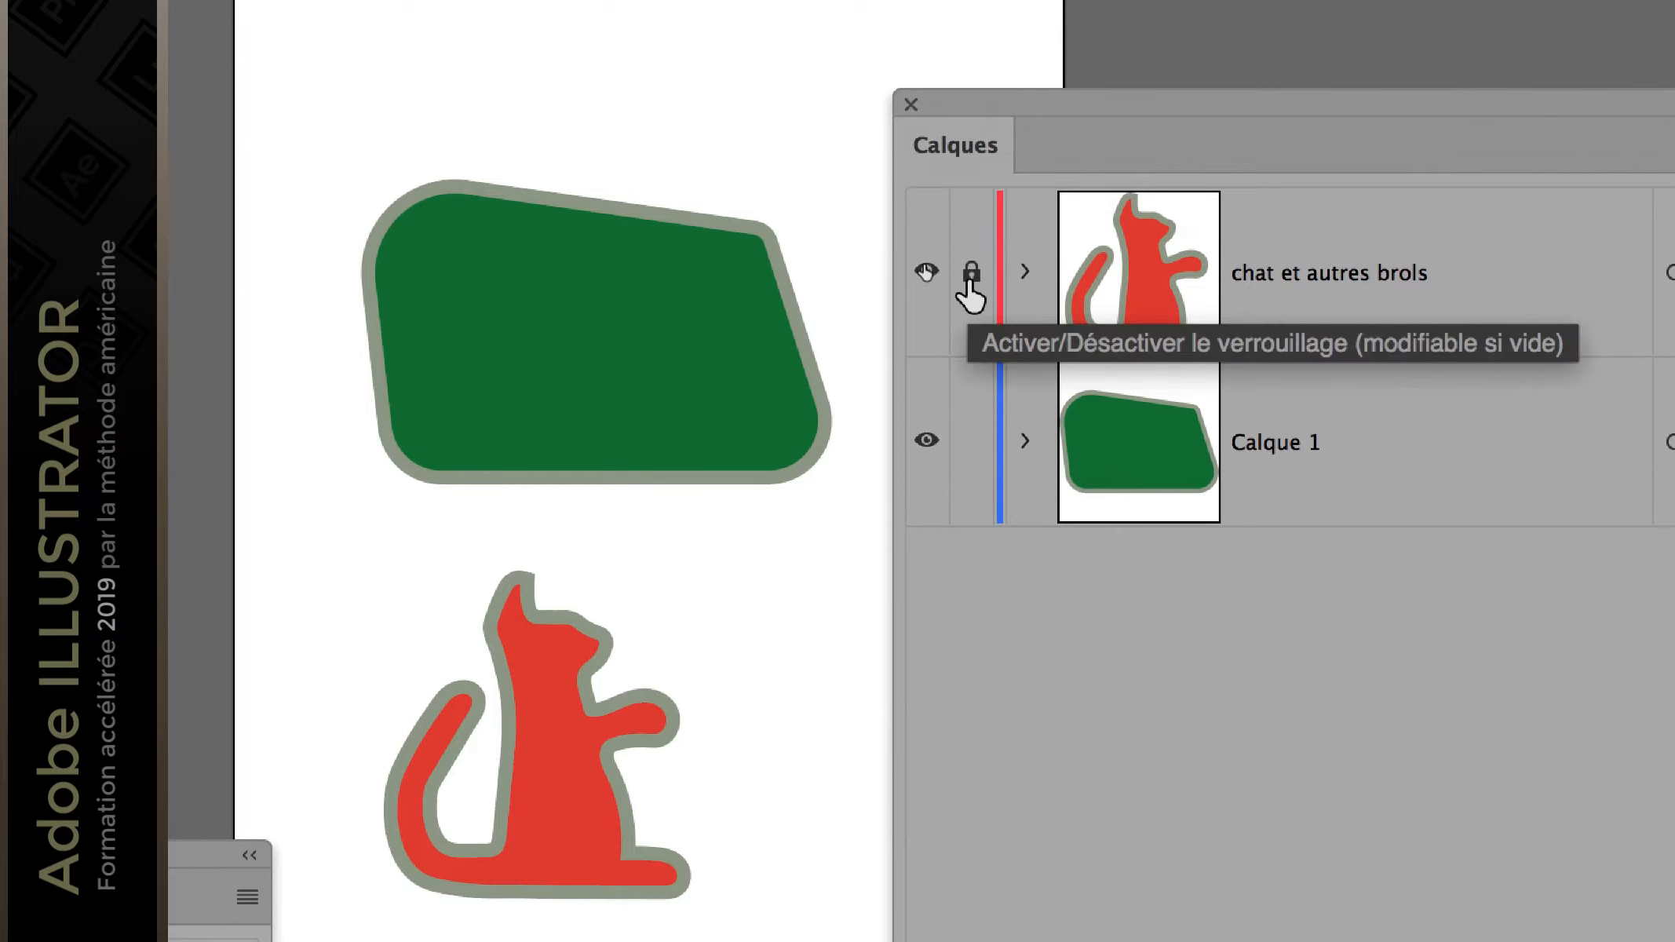
left_click(967, 281)
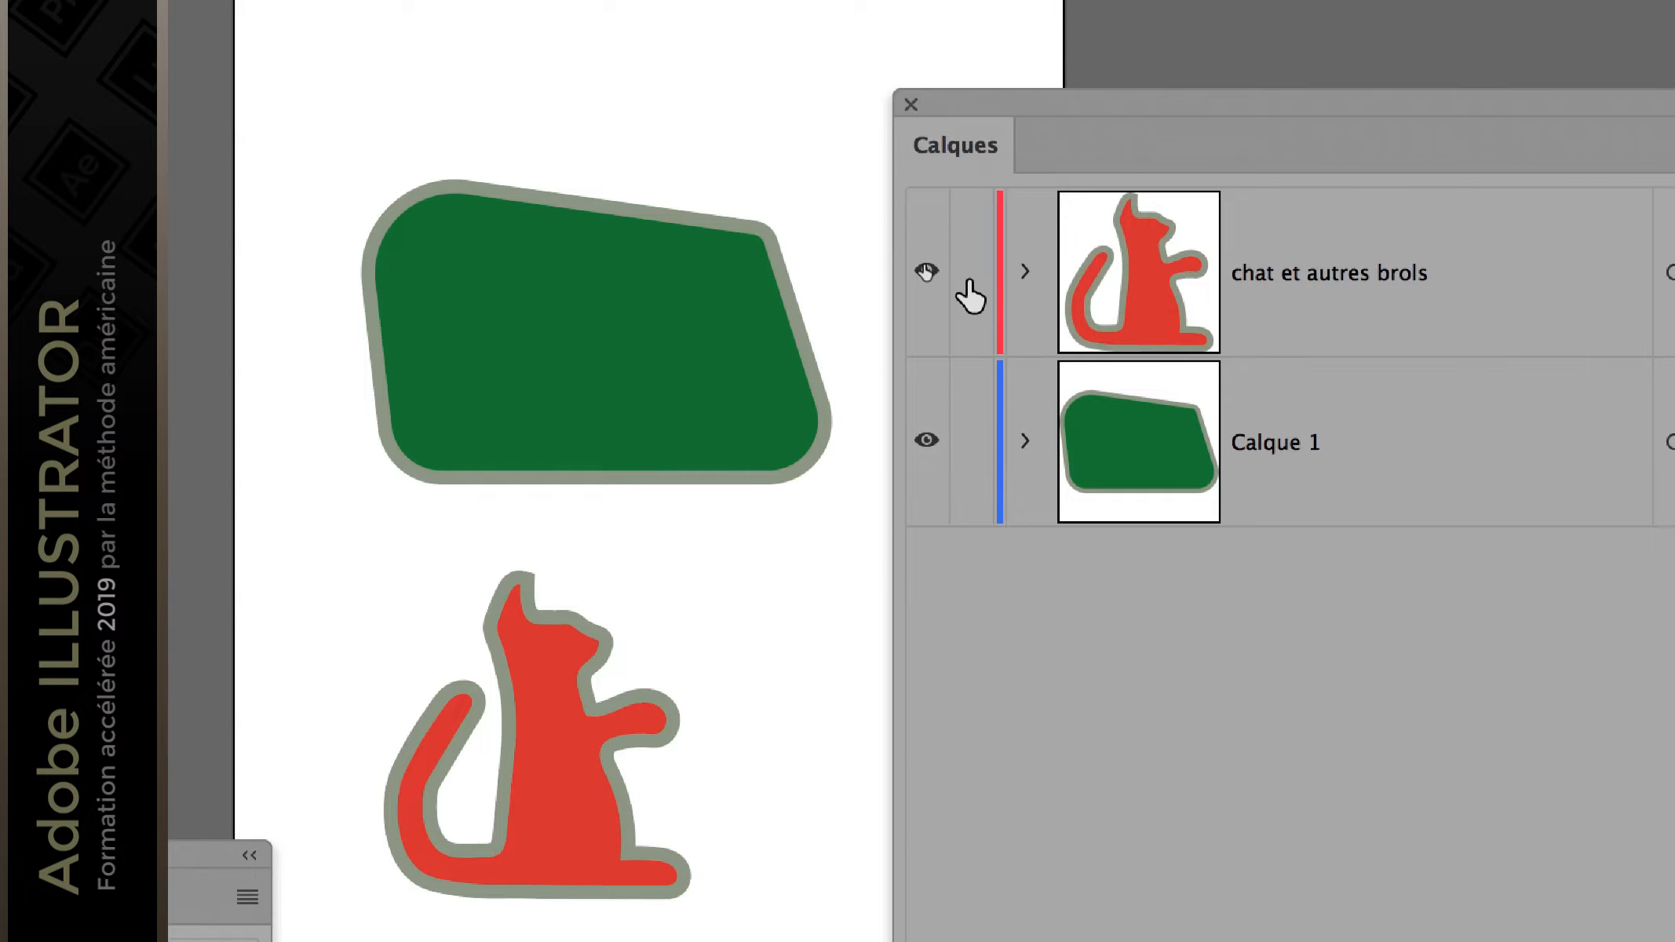
left_click(967, 281)
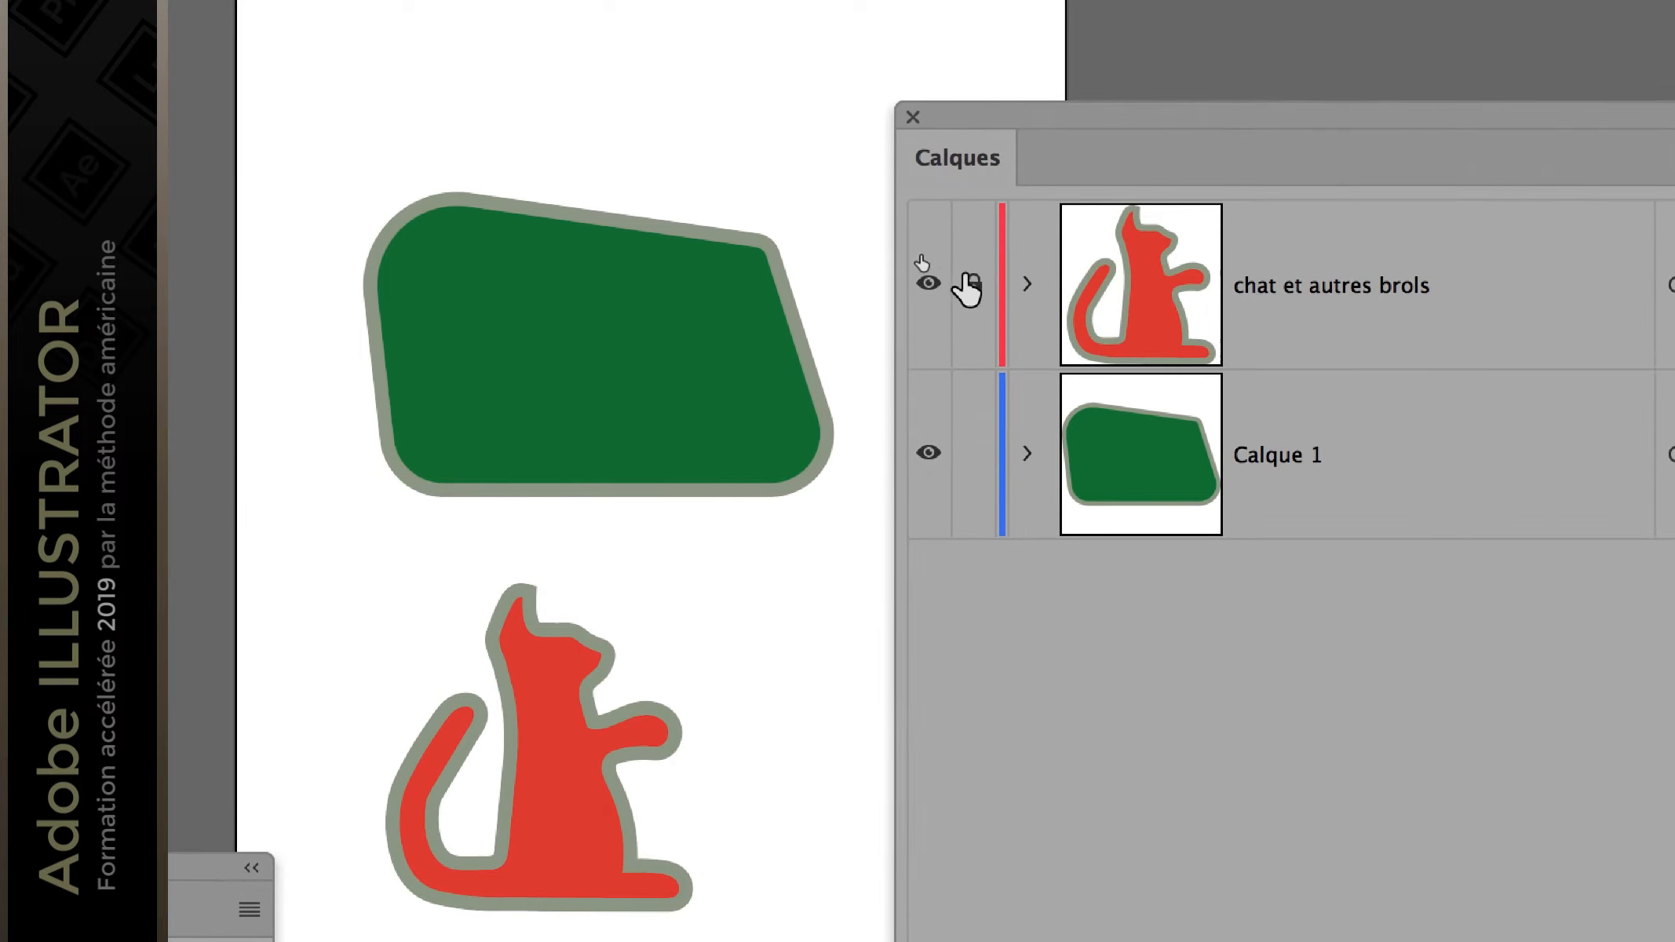
left_click(947, 279)
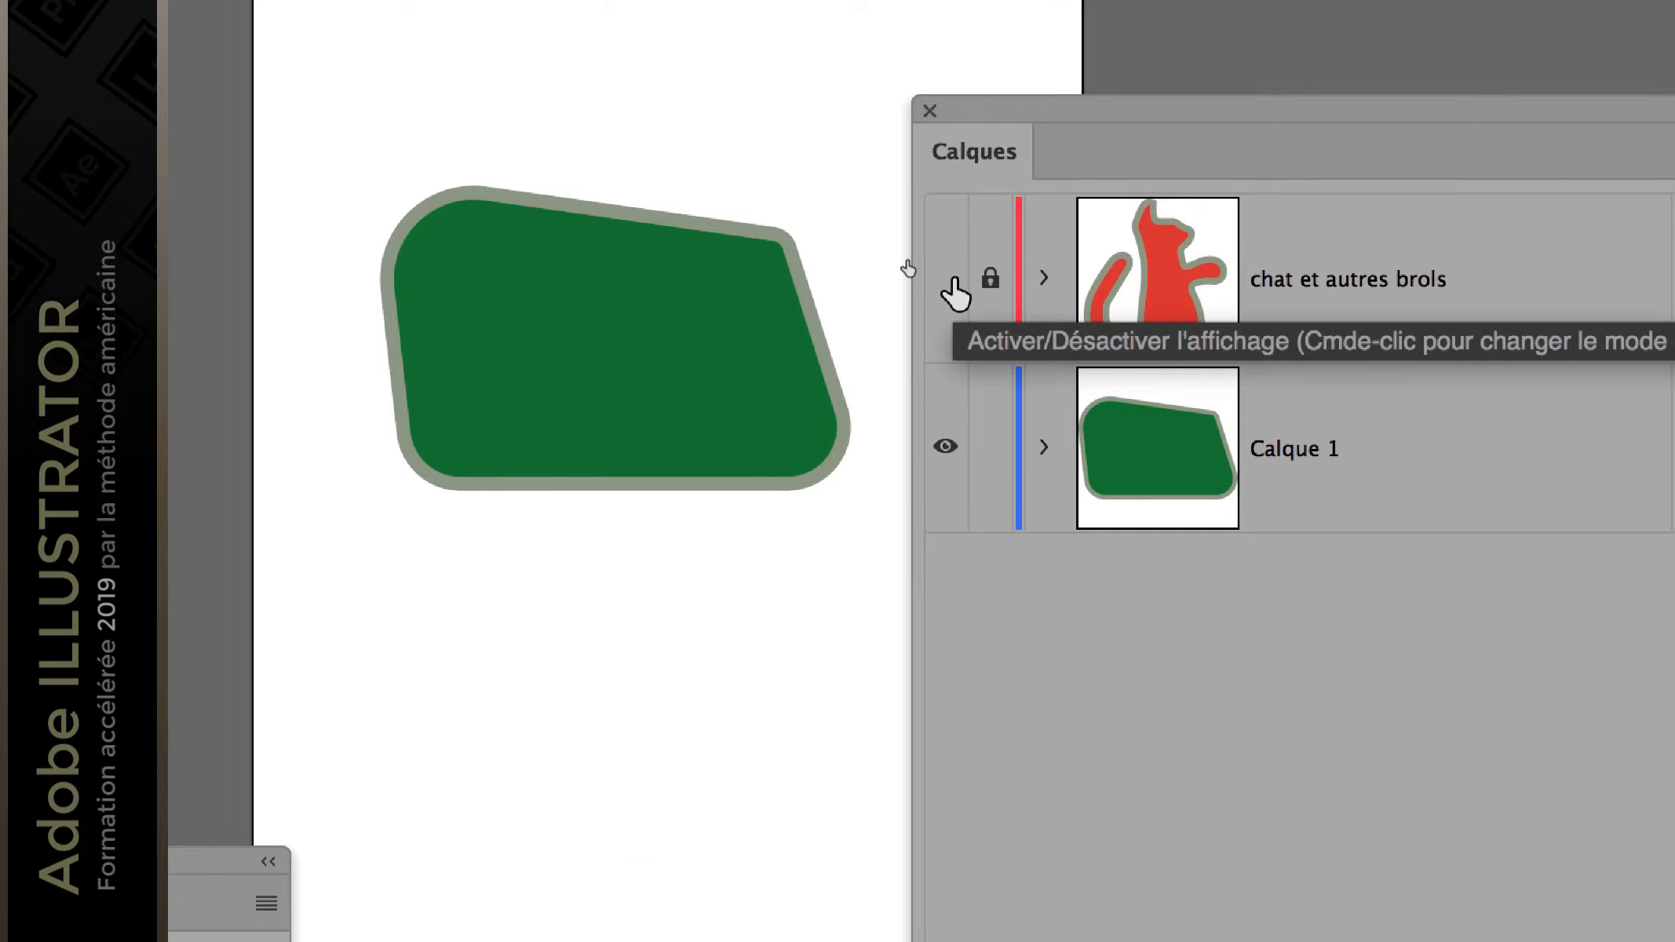
left_click(973, 276)
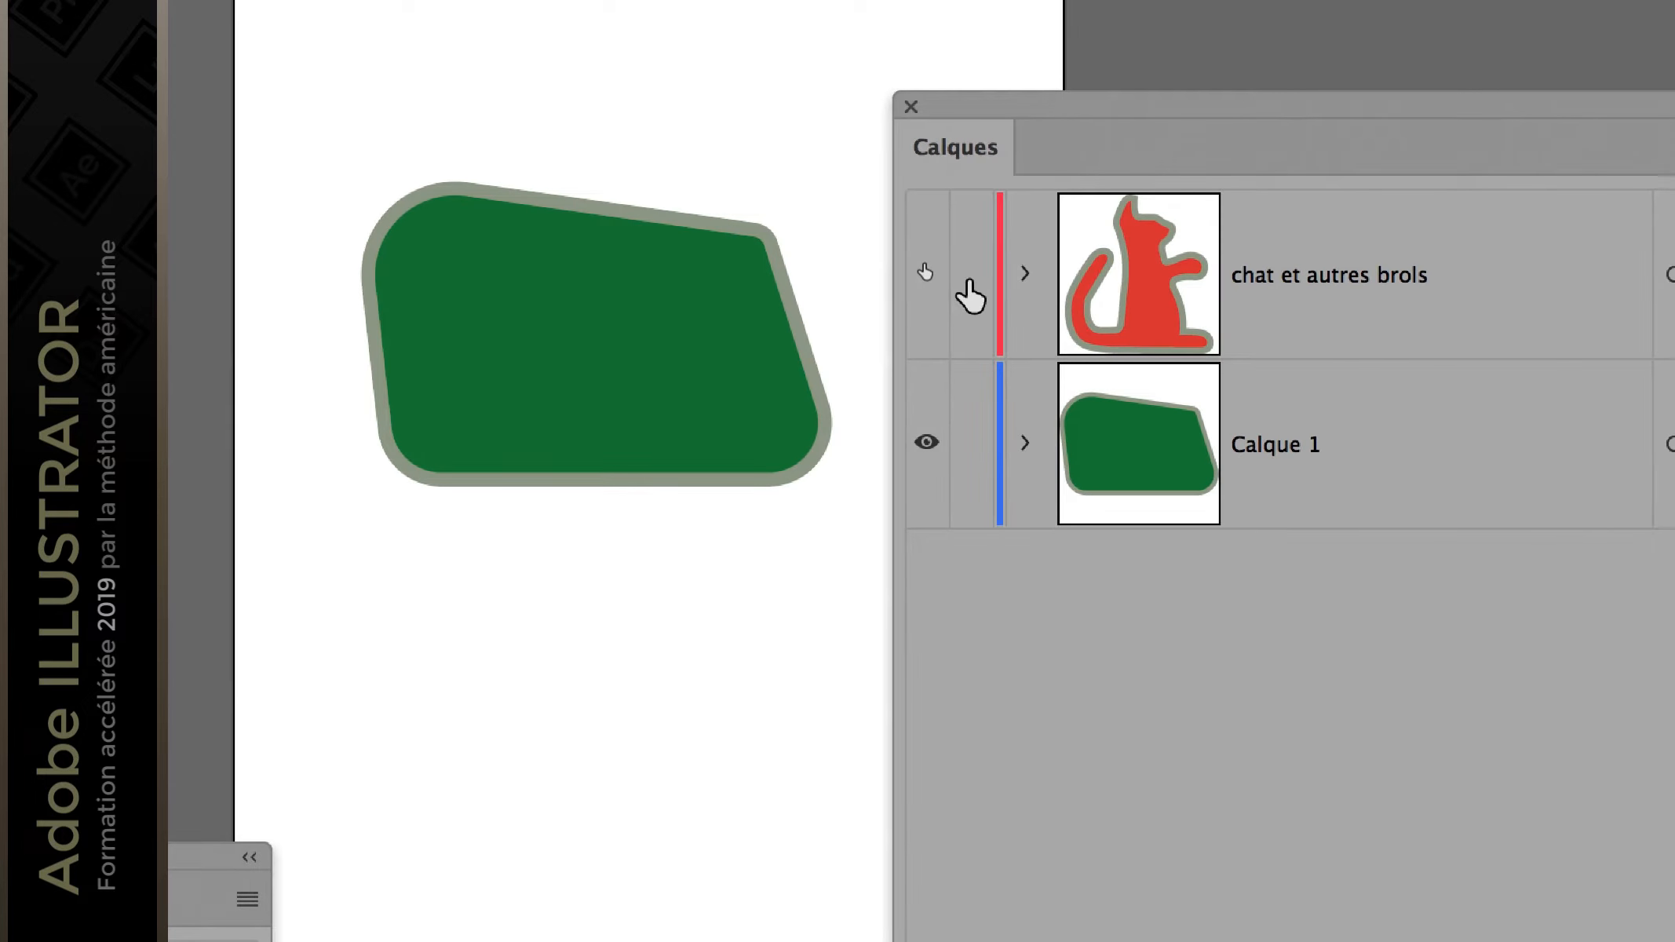
left_click(926, 272)
left_click(952, 285)
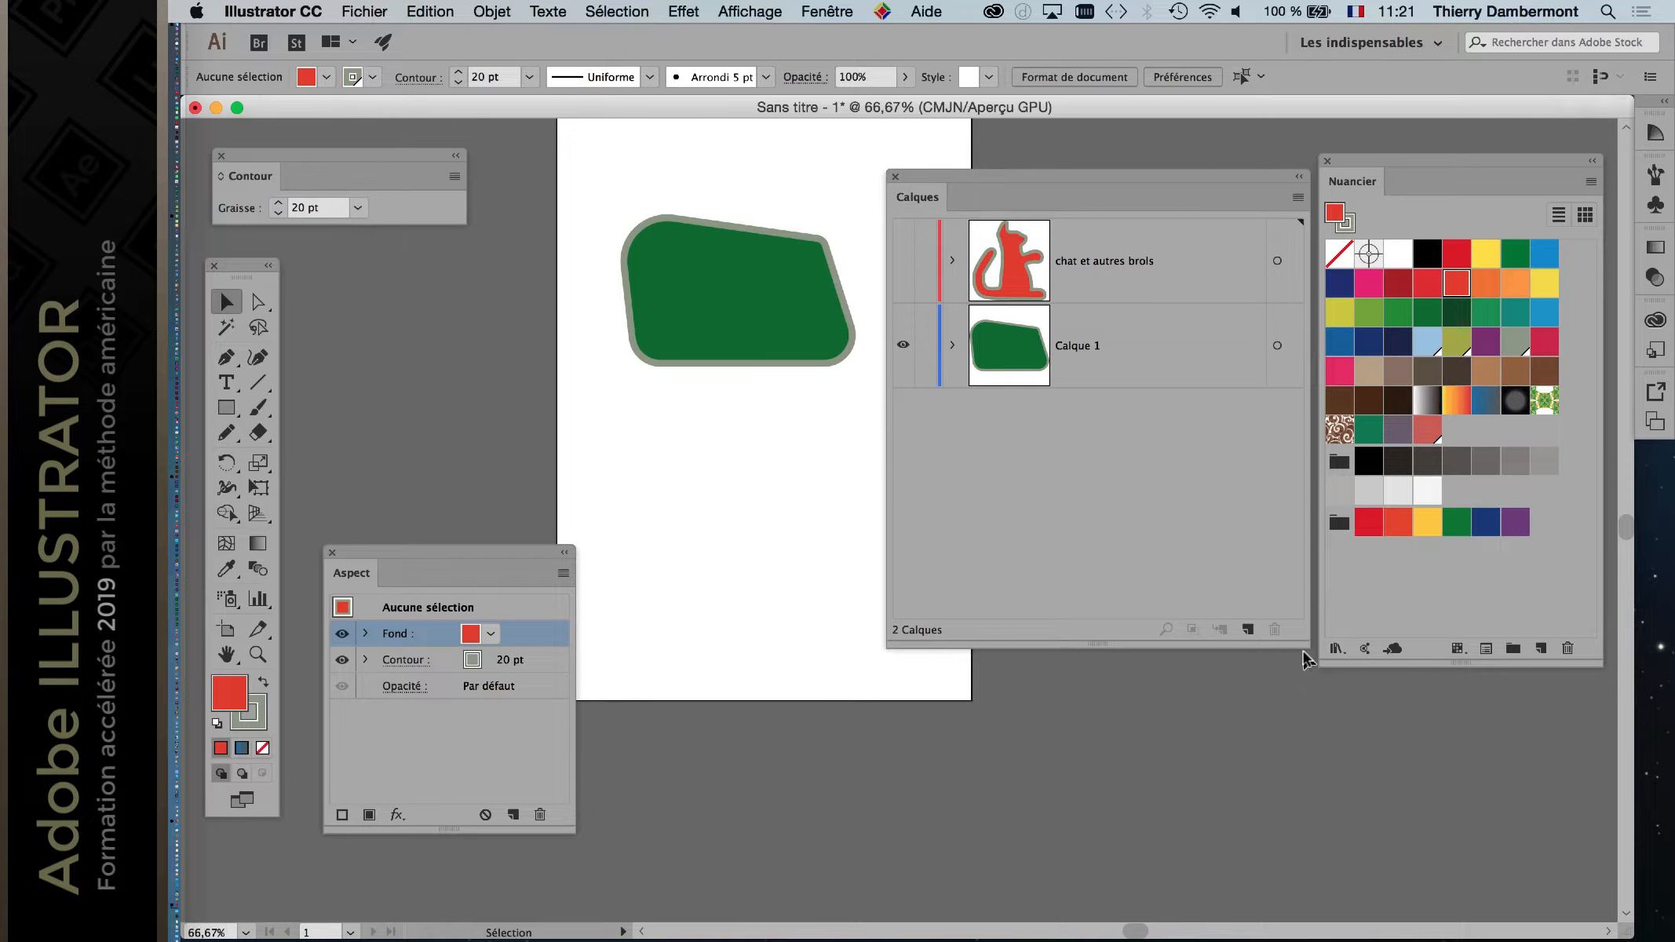
Step: Shorten the Calques panel to fit its rows and move the "chat et autres brols" layer below Calque 1
left_click_drag(1301, 650, 1293, 475)
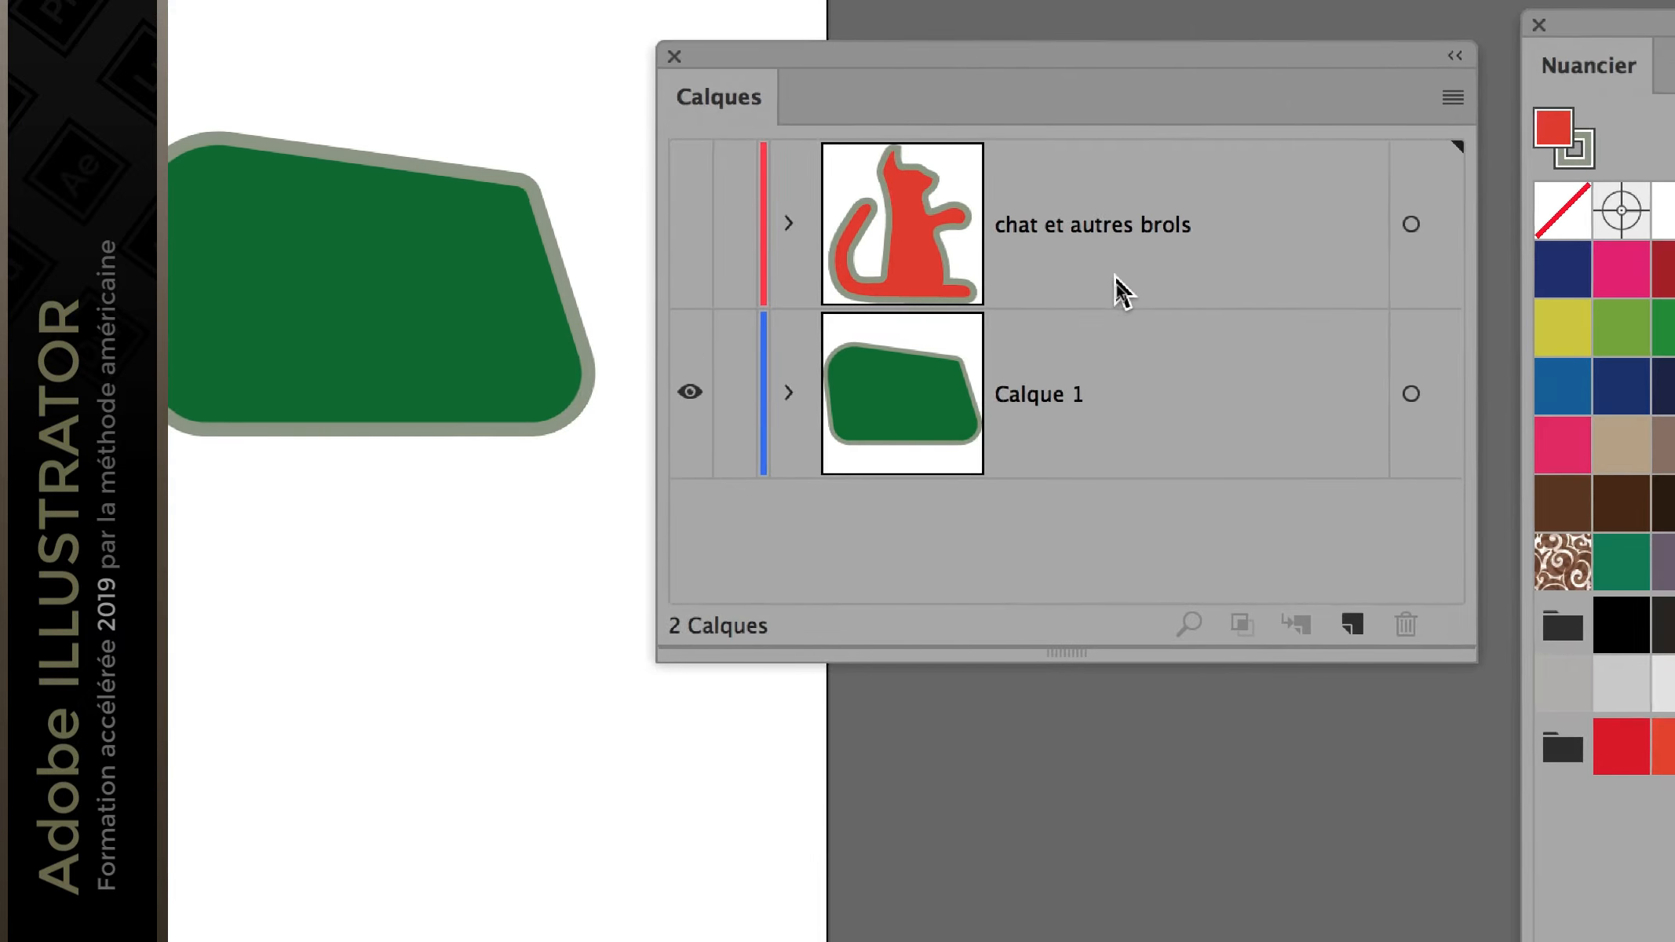
left_click(1147, 218)
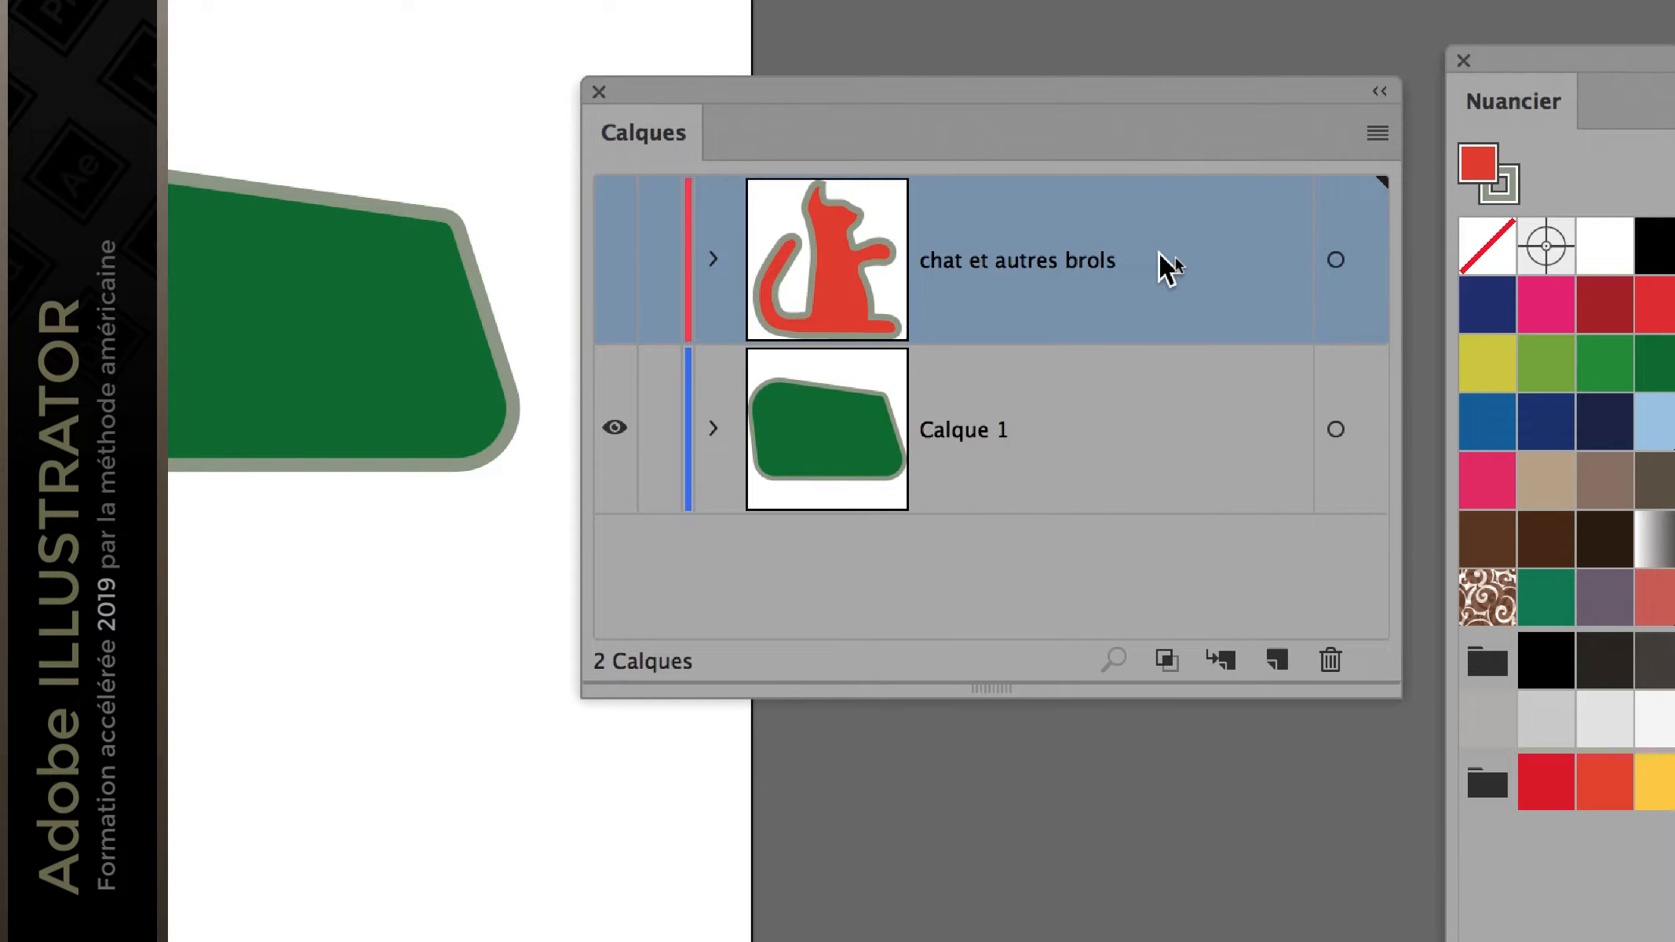
left_click_drag(1158, 253, 1160, 369)
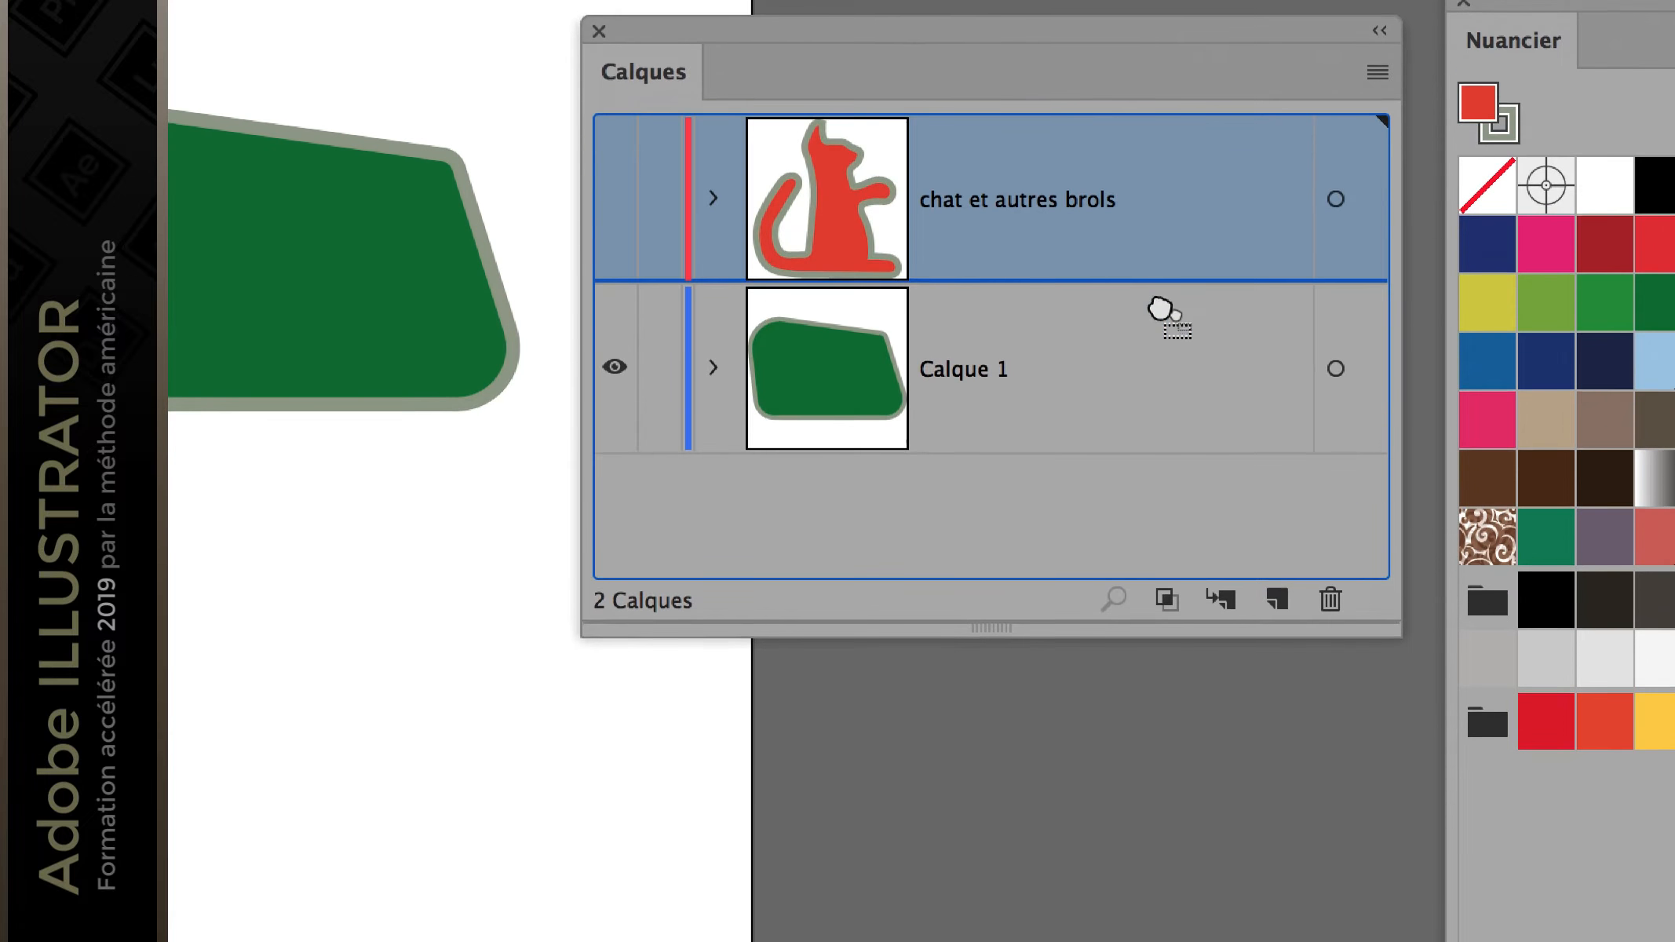
left_click_drag(1160, 310, 1162, 439)
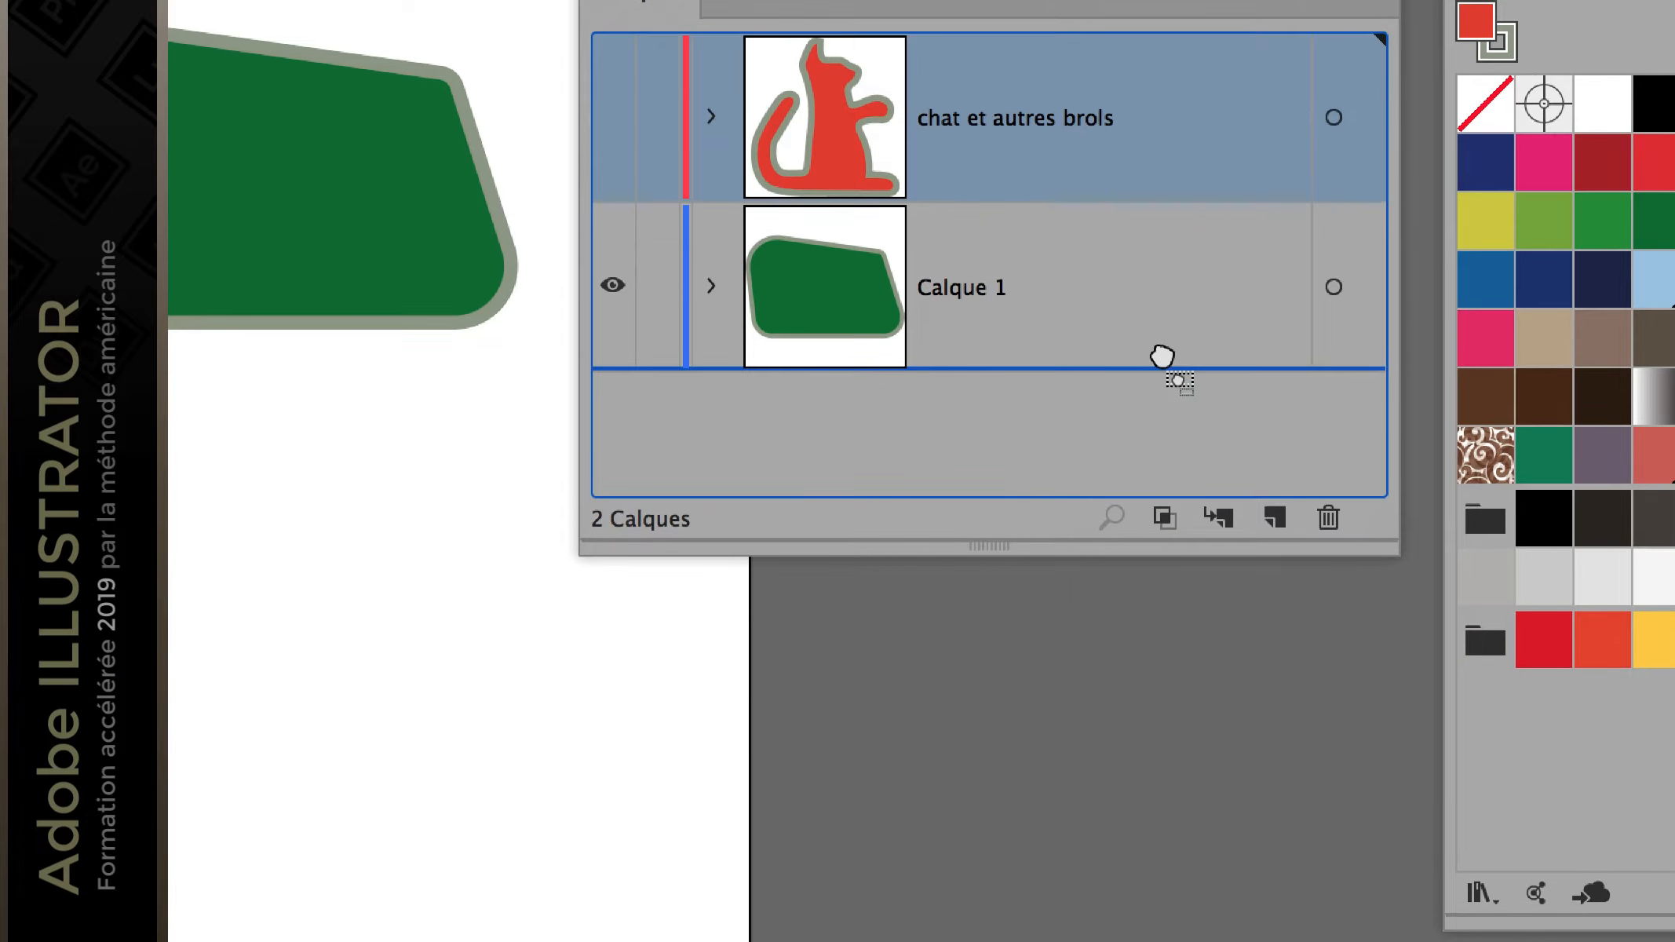
Step: Move the "chat et autres brols" layer back above Calque 1 and nest it inside Calque 1 as a sublayer
left_click_drag(1162, 357, 1160, 73)
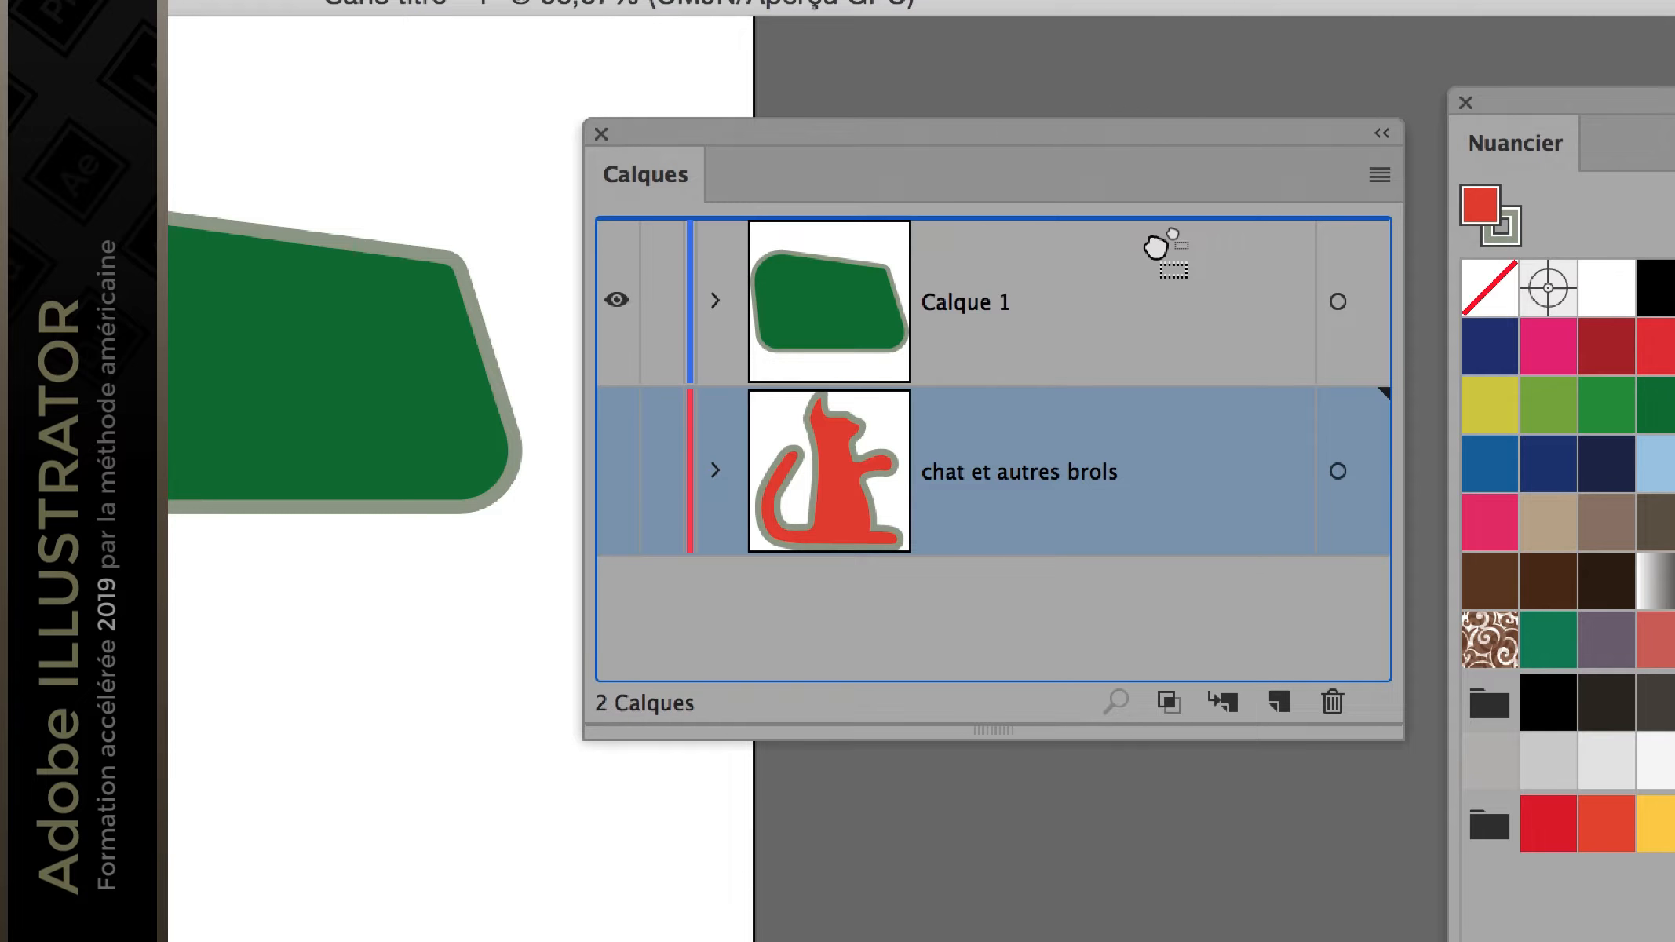
left_click_drag(1155, 247, 1154, 447)
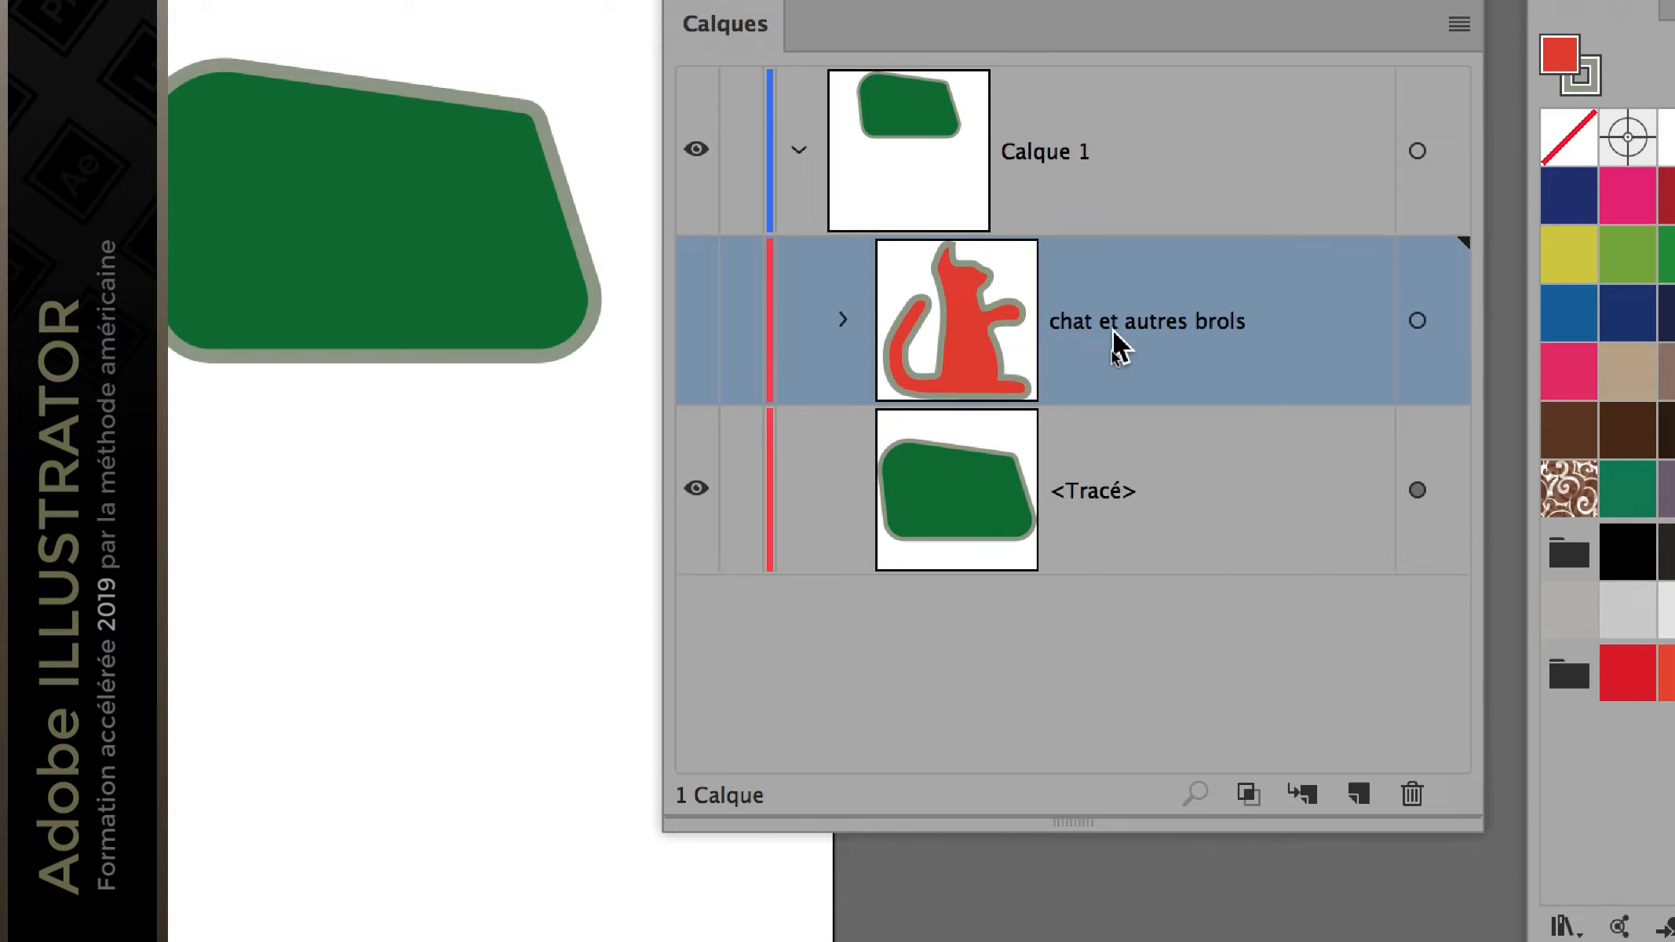
Step: Move the "chat et autres brols" layer out of Calque 1 and place it below the collapsed Calque 1
left_click_drag(1118, 345, 1136, 132)
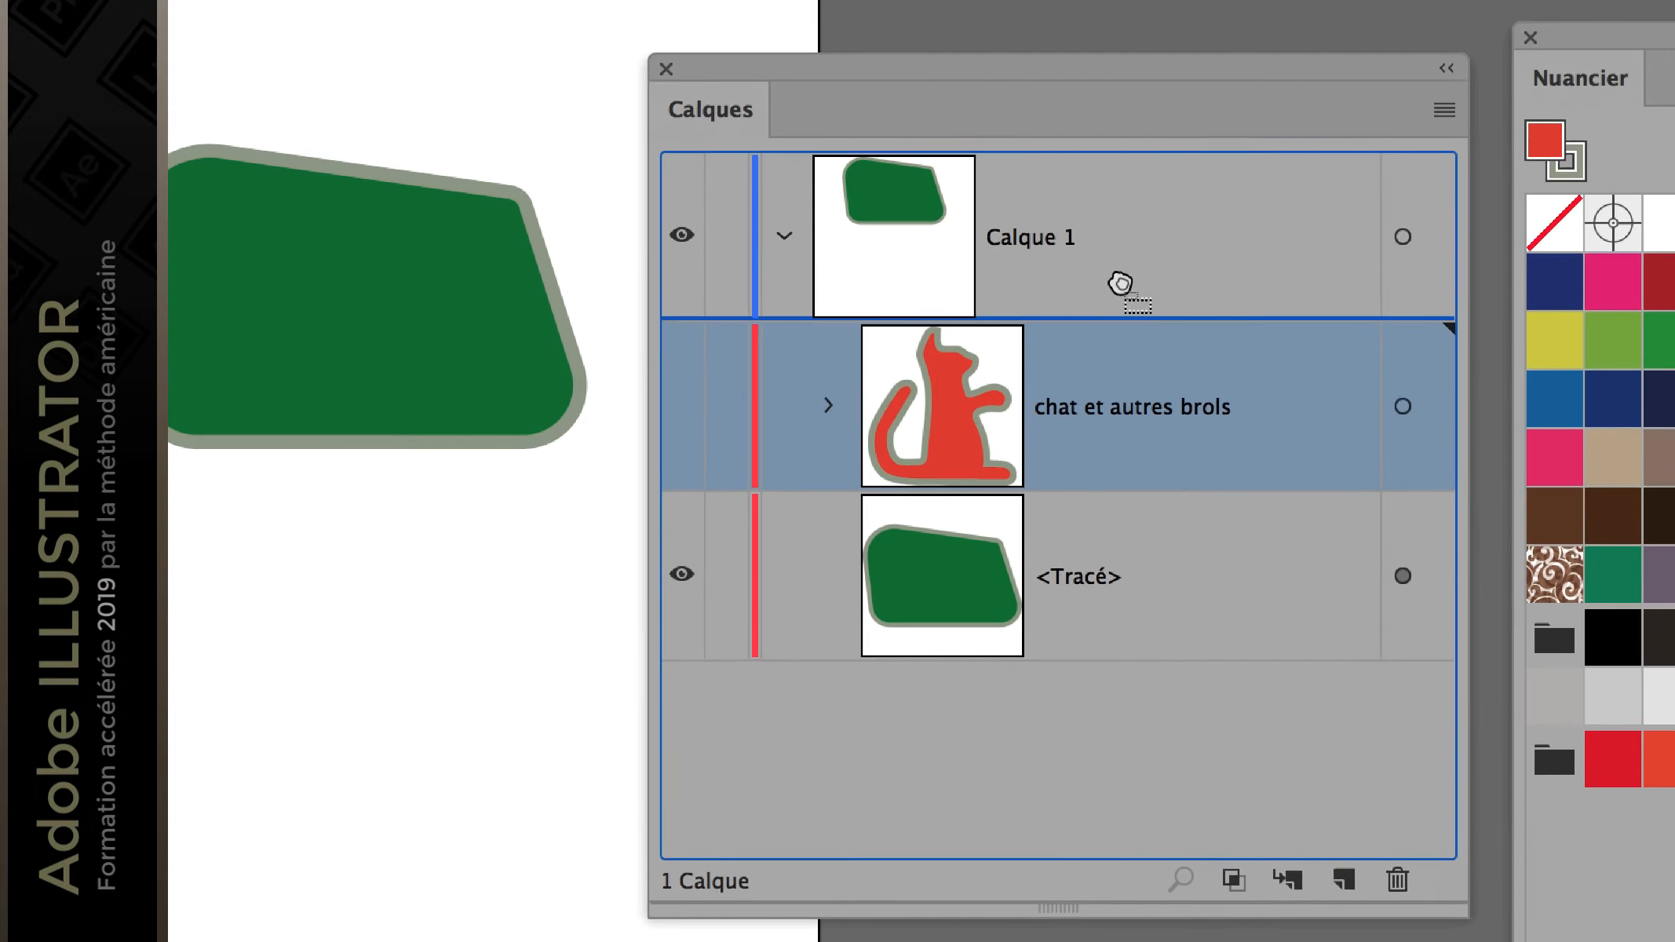
left_click_drag(1120, 259, 1118, 240)
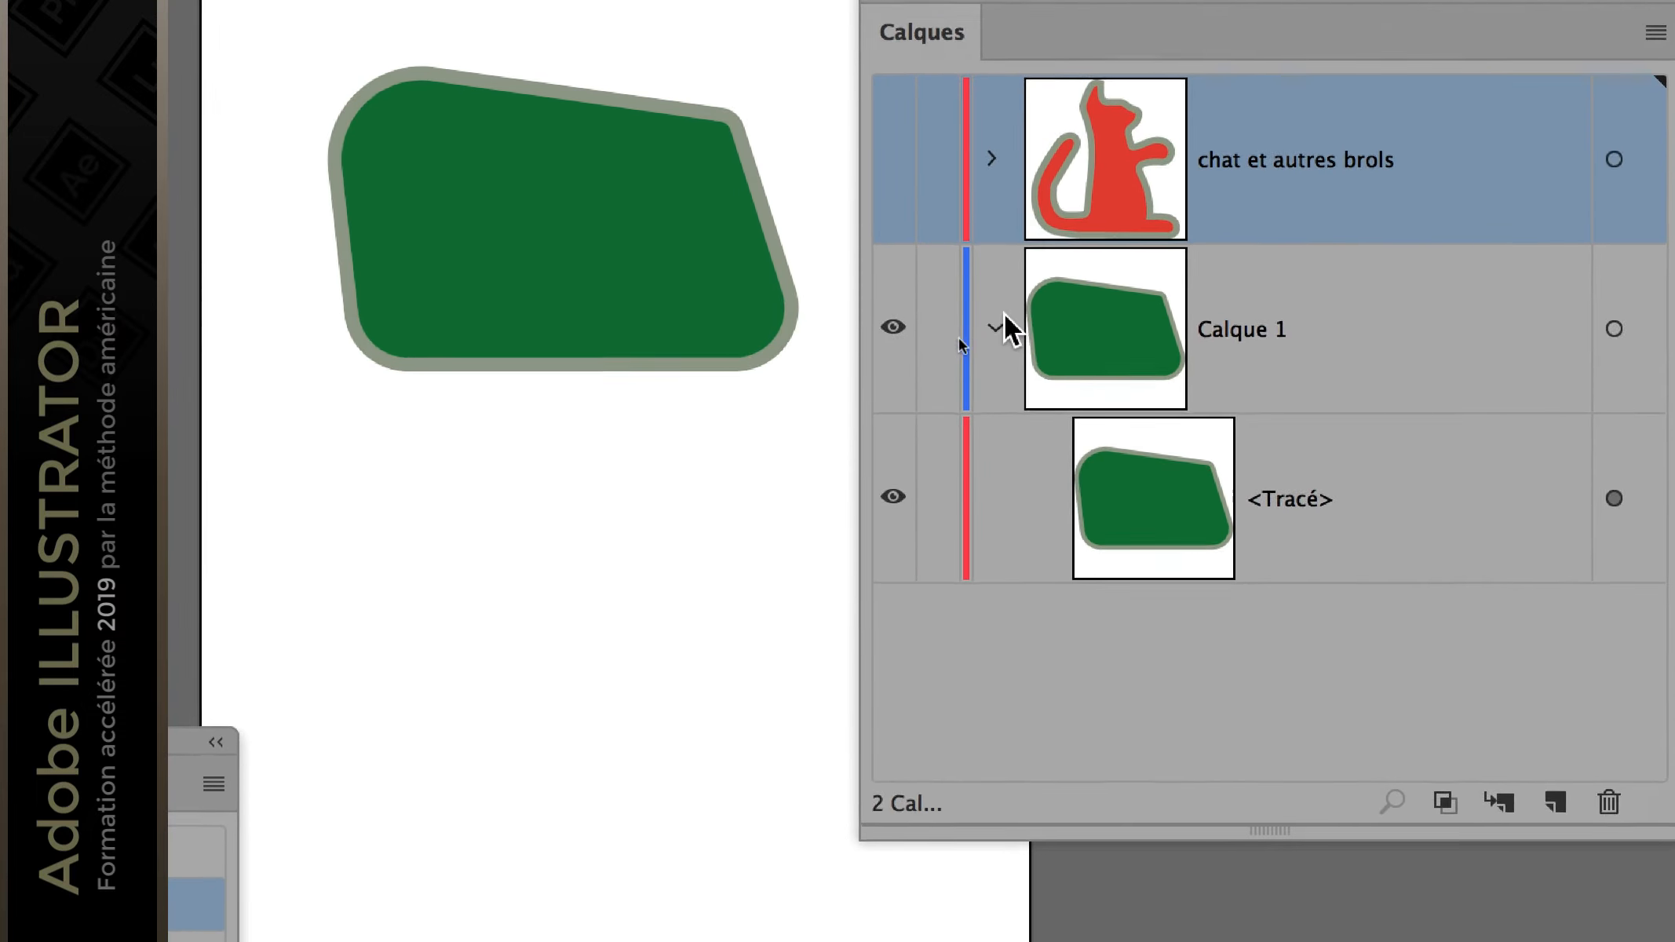
left_click(999, 319)
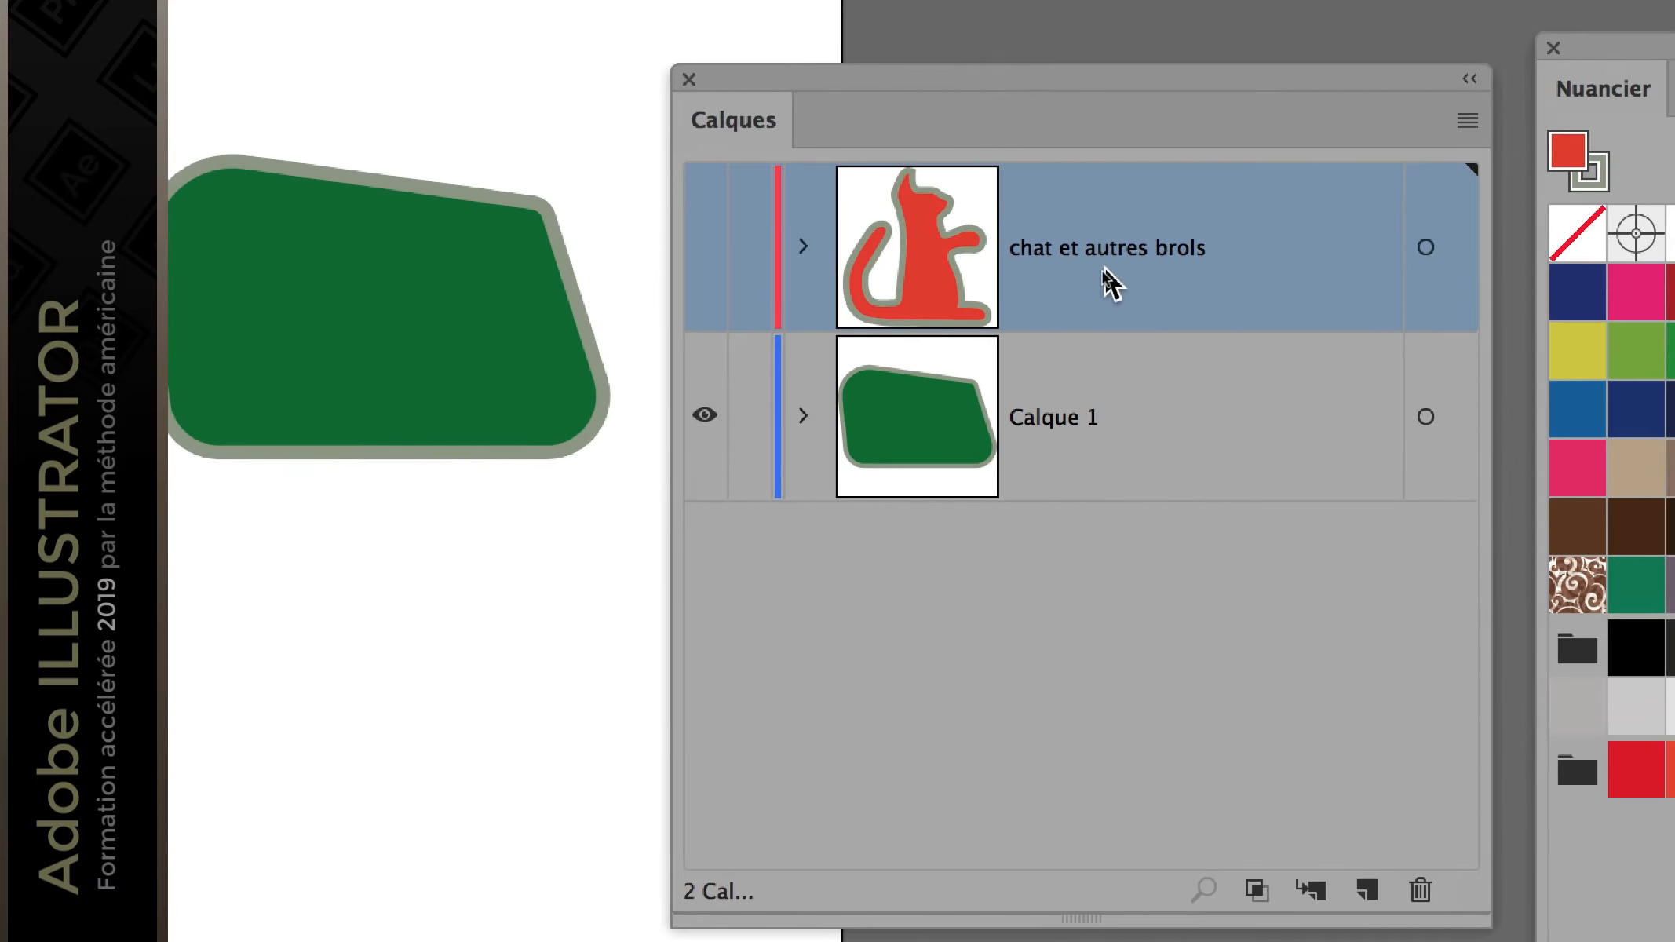
left_click_drag(1113, 281, 1108, 462)
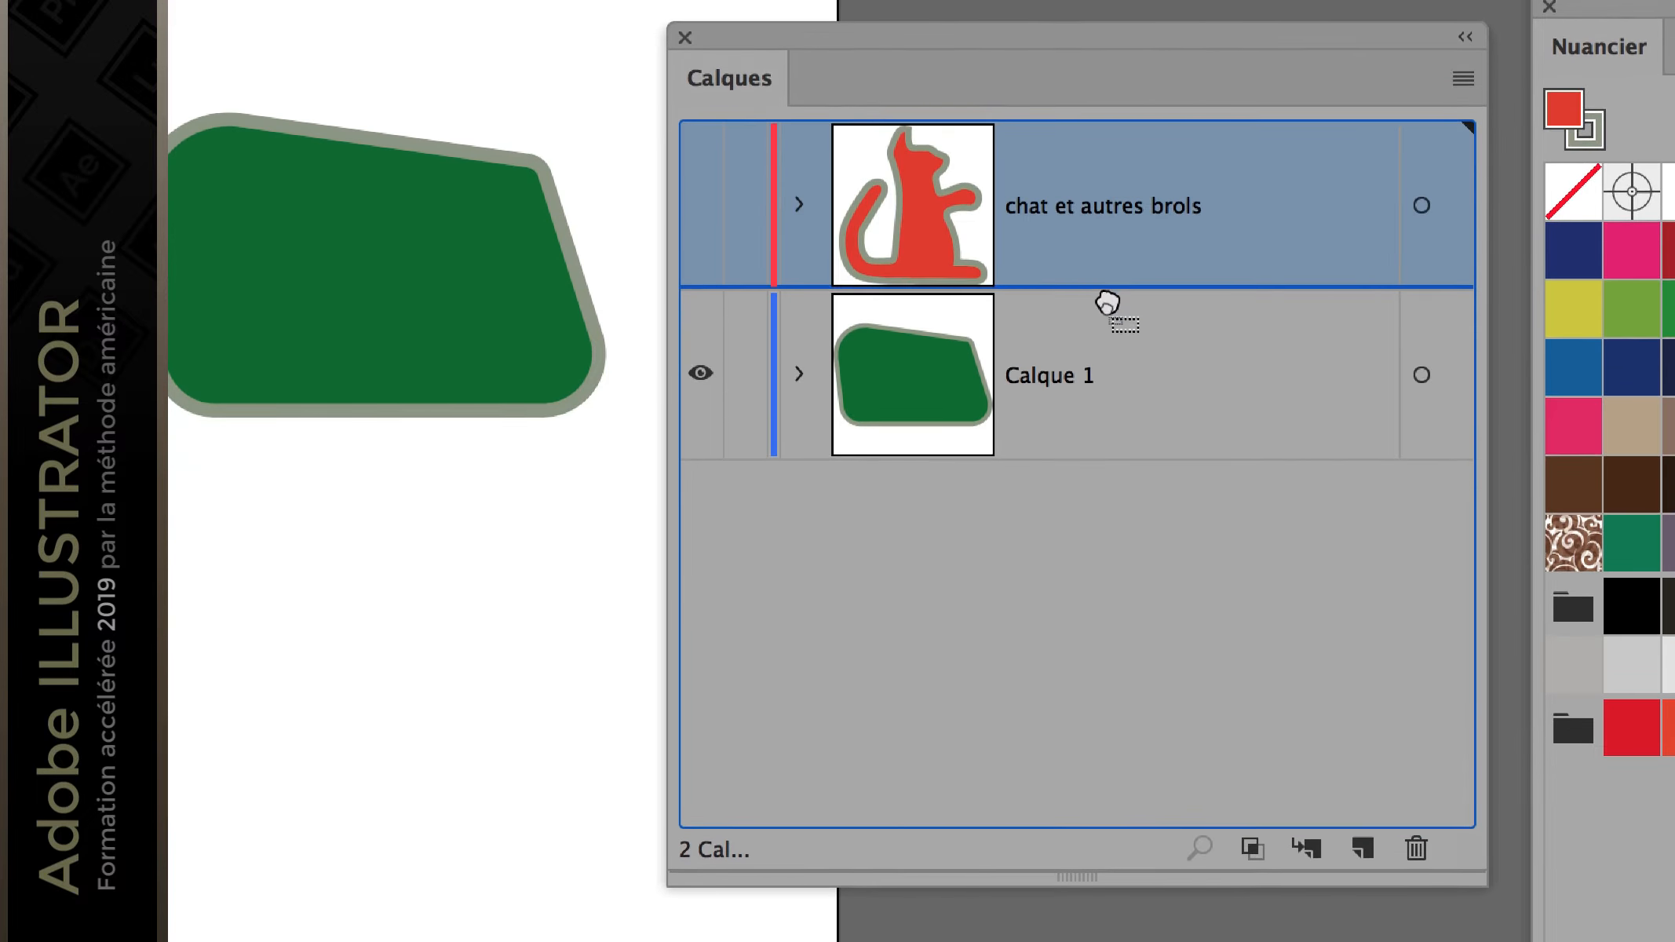
mouse_move(1107, 346)
left_mouse_down()
mouse_move(1108, 380)
mouse_move(1106, 325)
mouse_move(1120, 408)
mouse_move(1110, 370)
left_mouse_up()
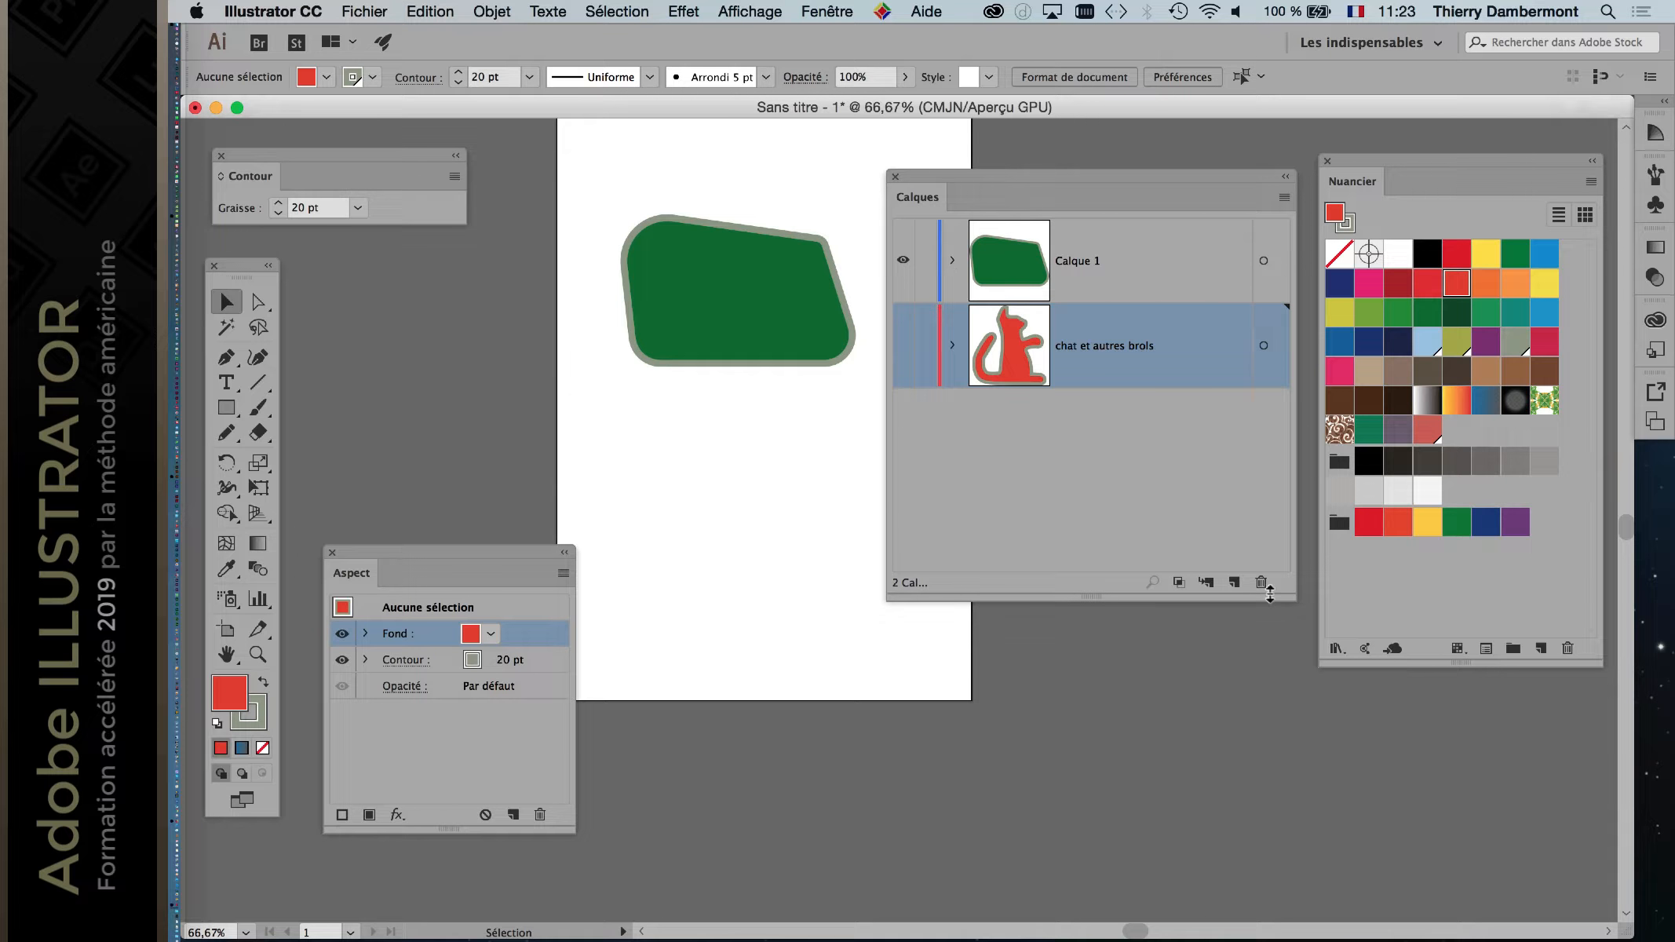
Step: Shorten the Calques panel to fit its two rows and close it
left_click_drag(1291, 597, 1283, 461)
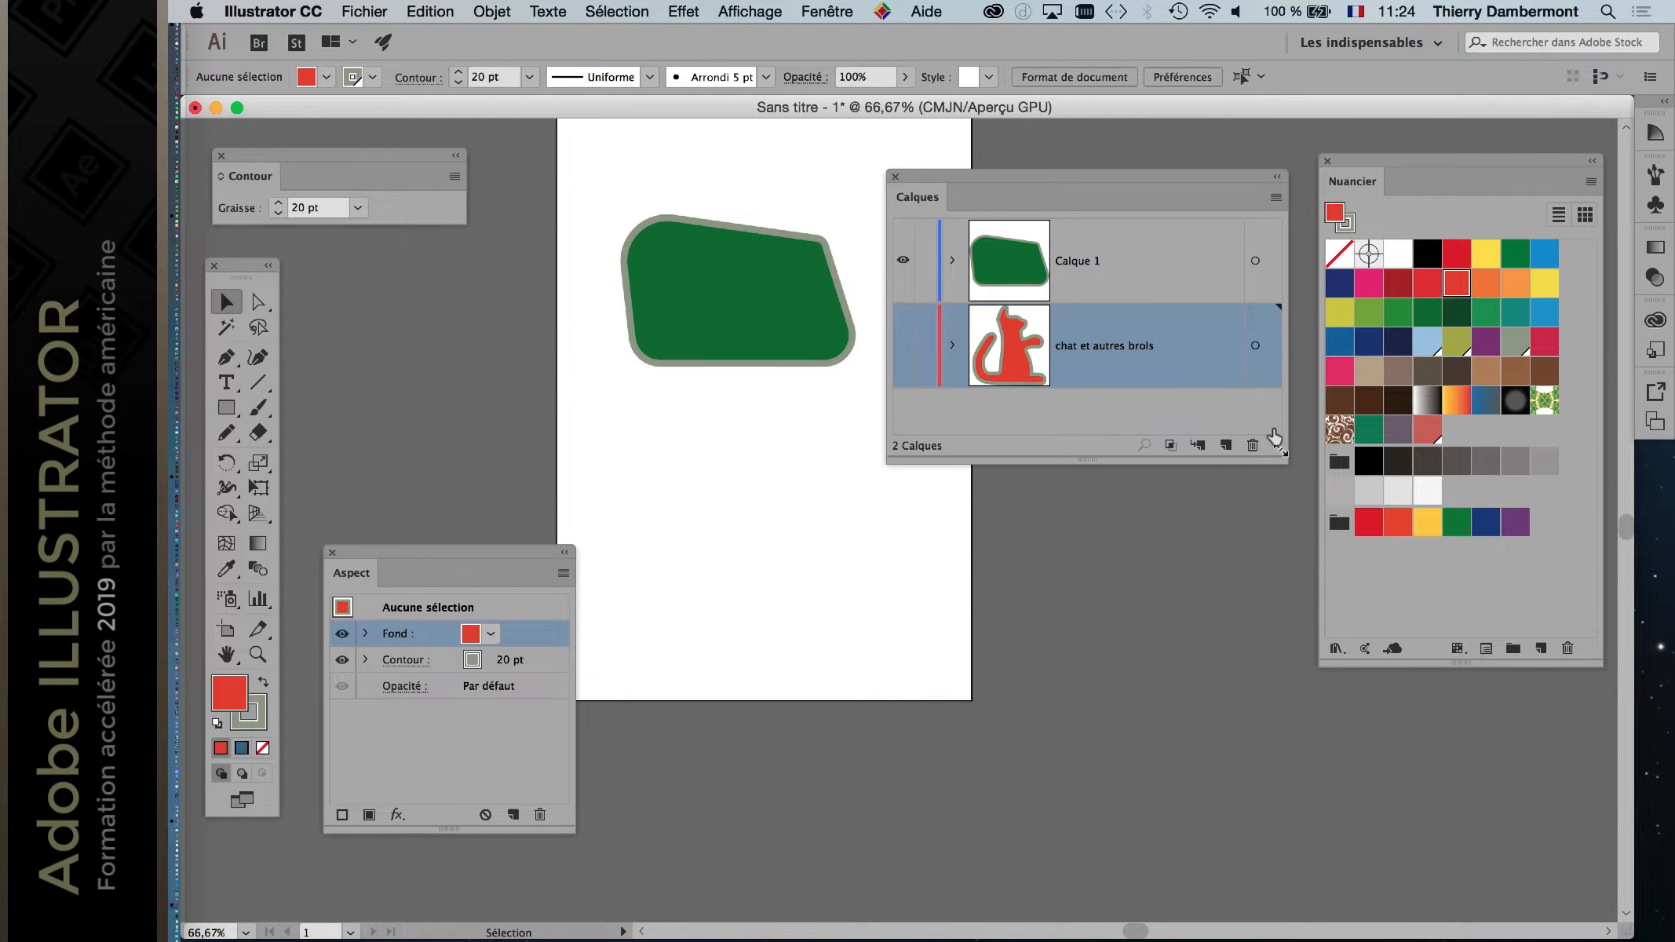
left_click(895, 176)
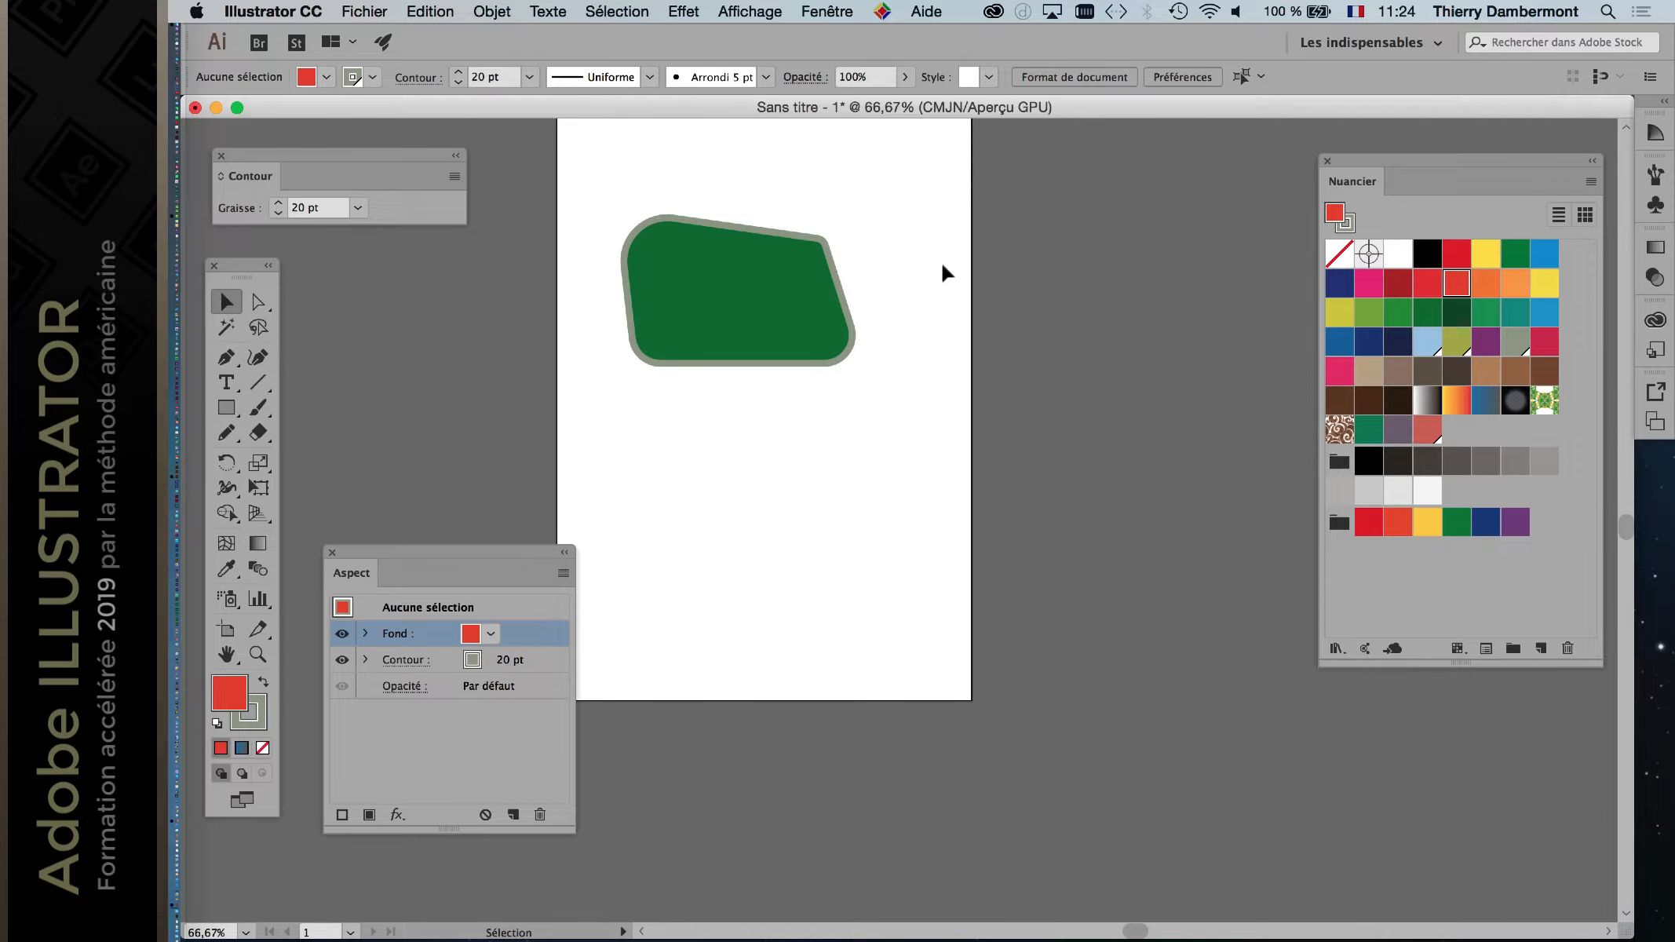
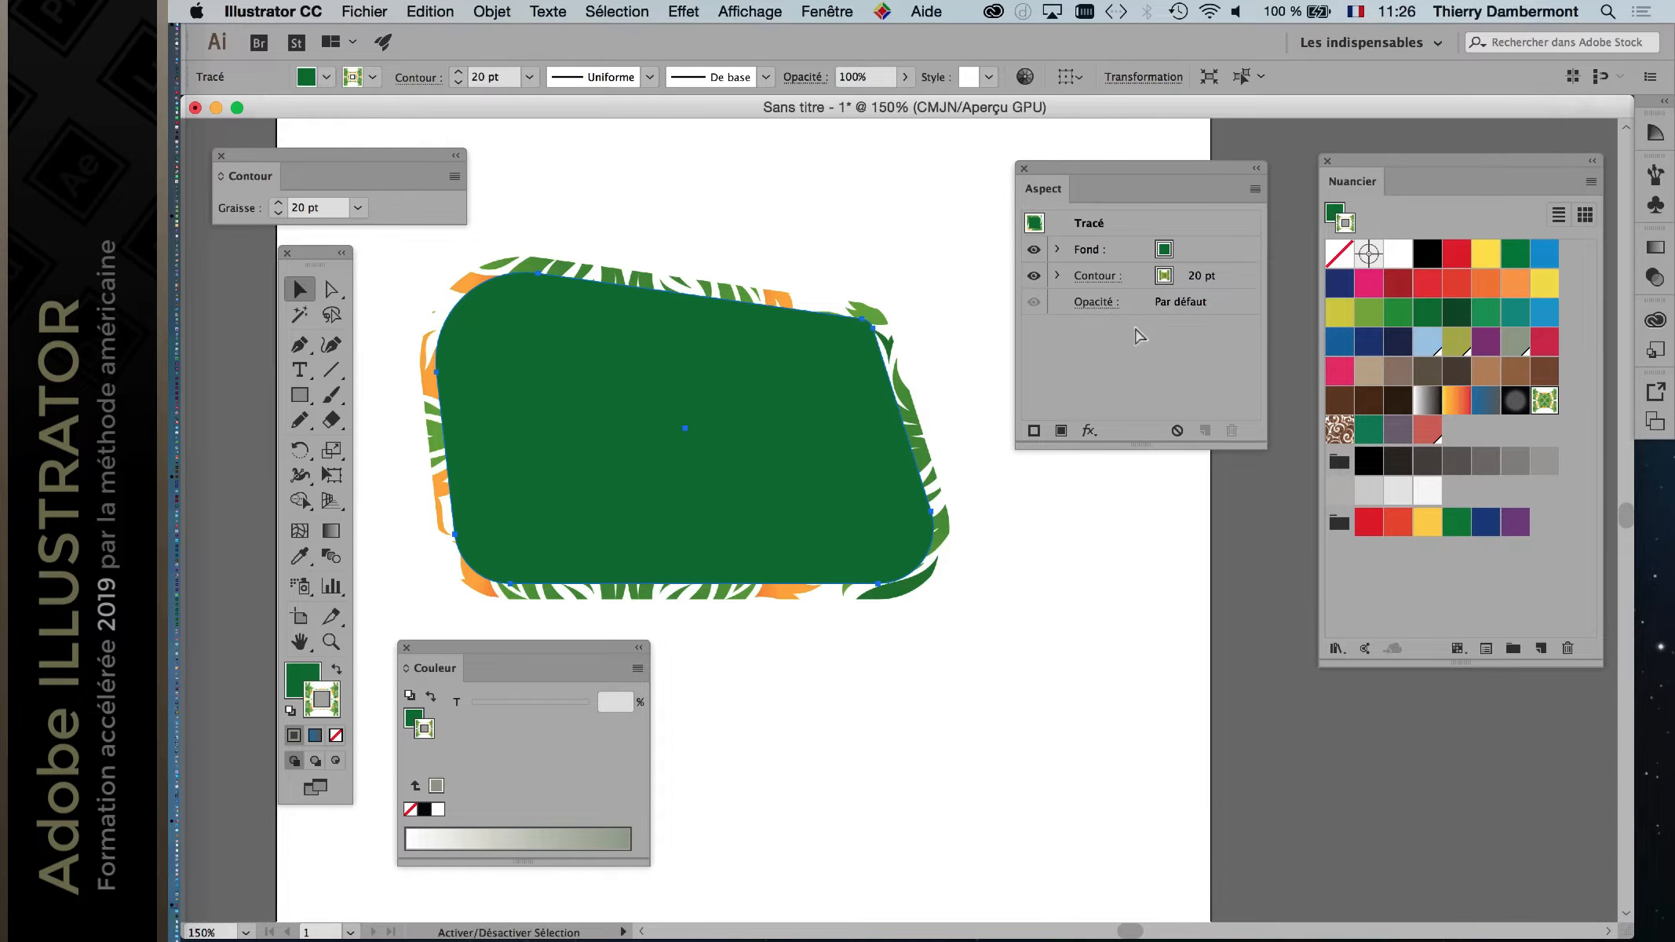
Step: Try the orange-red and blue gradient swatches on the green shape's 20 pt stroke
left_click(1455, 400)
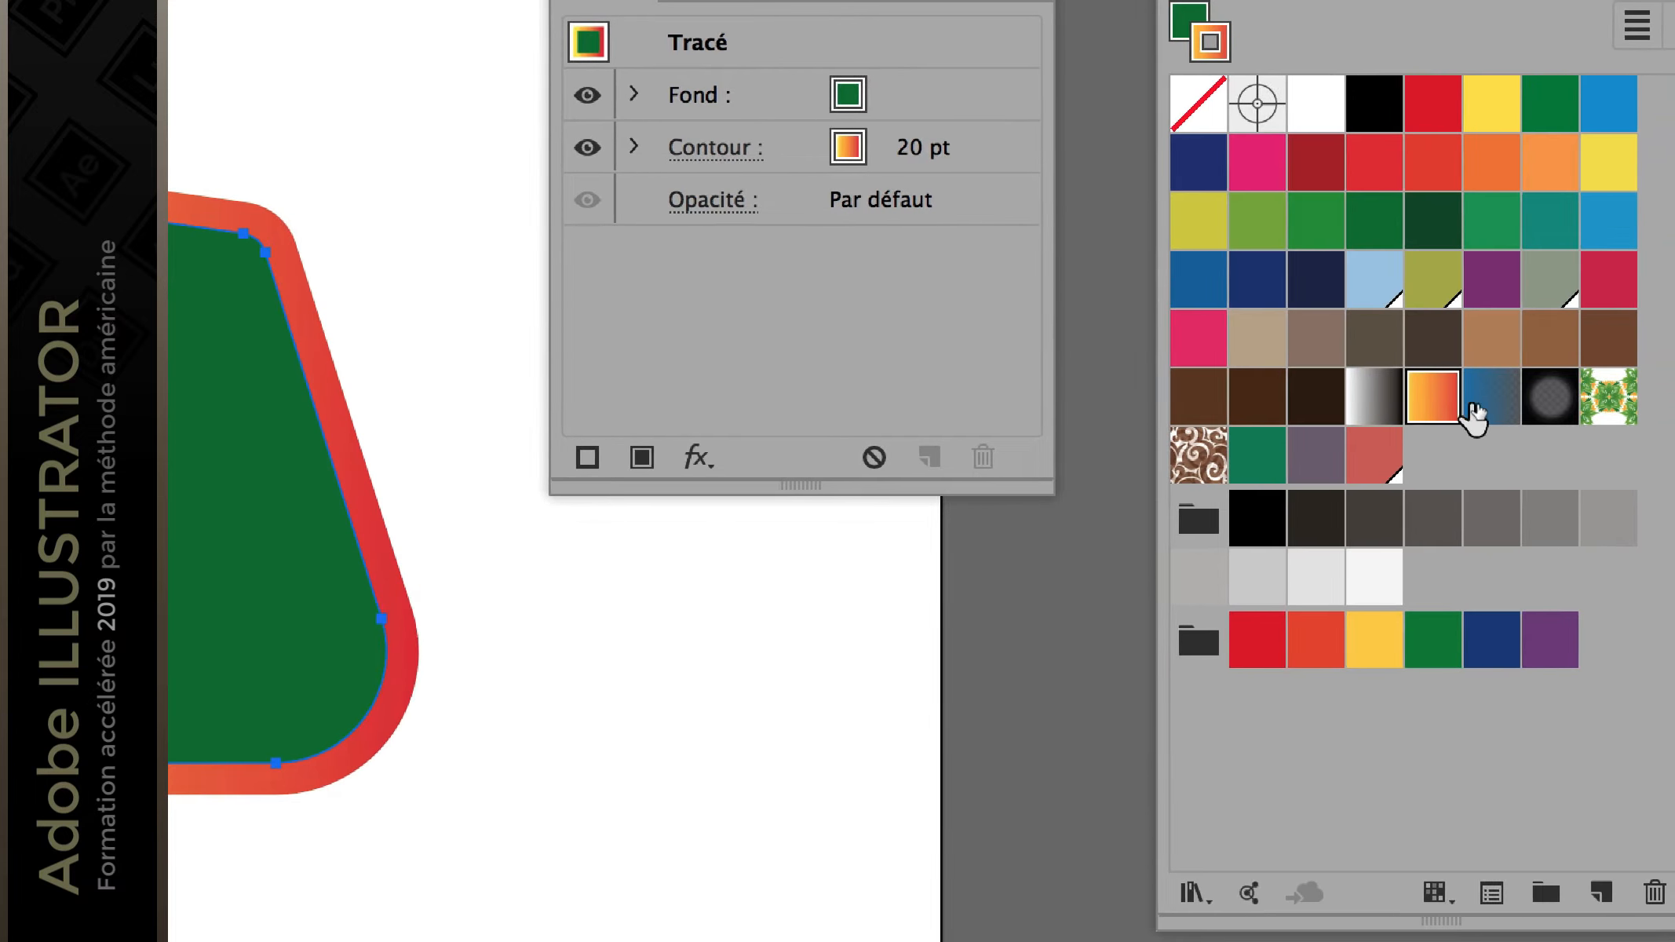
left_click(1500, 410)
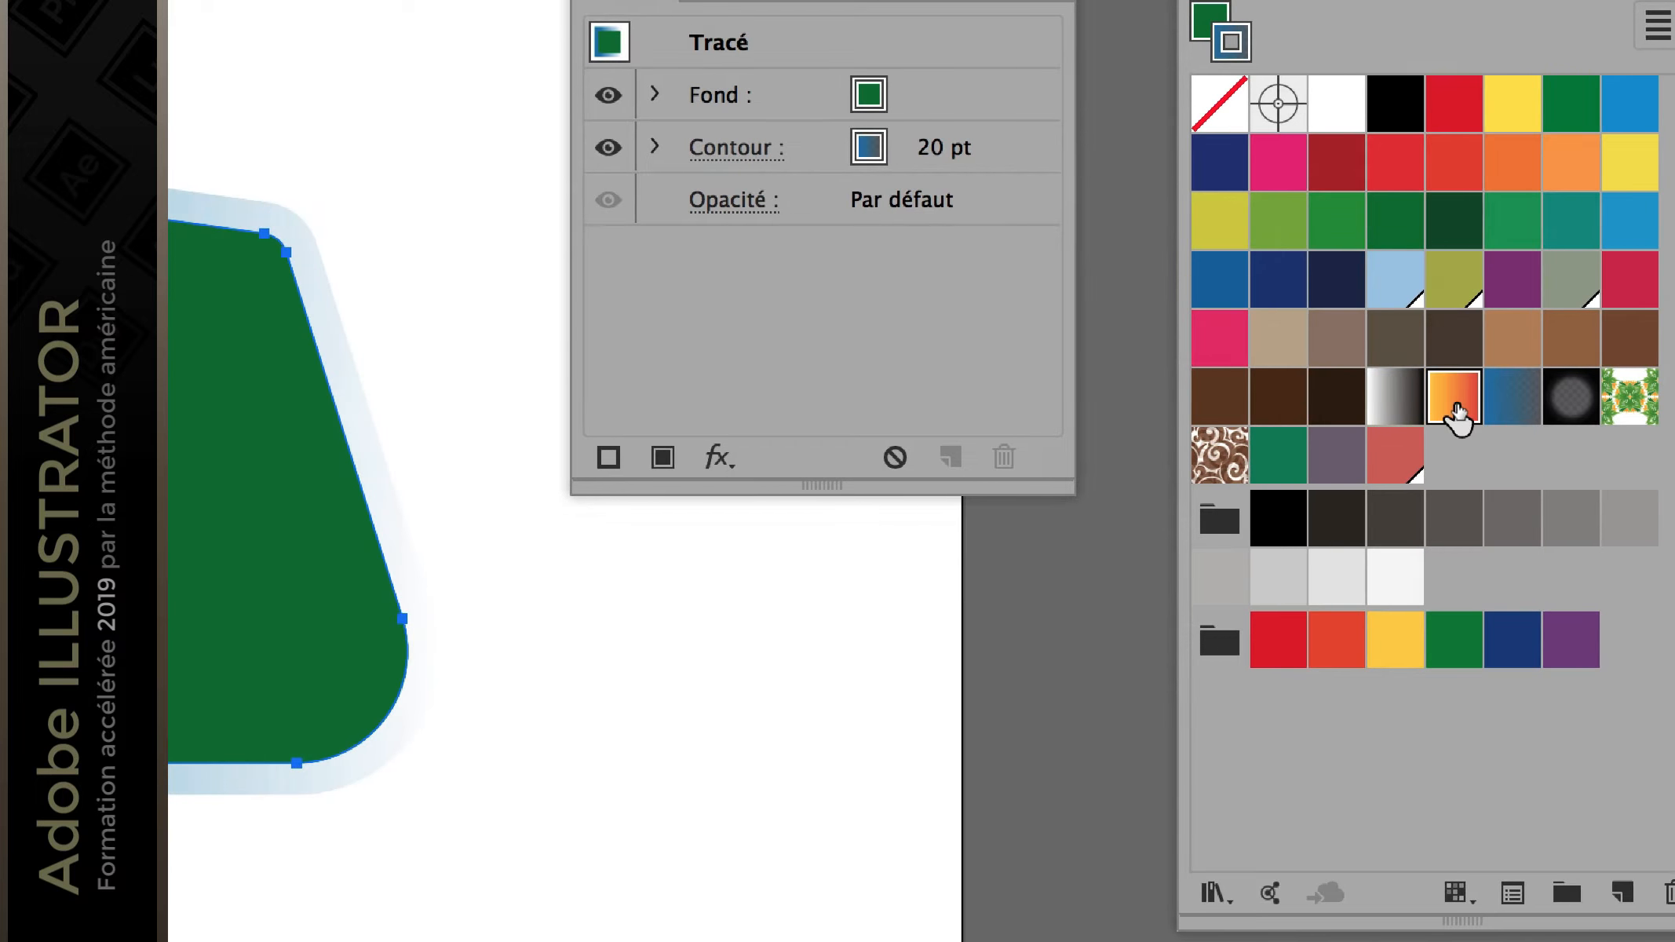
left_click(1433, 408)
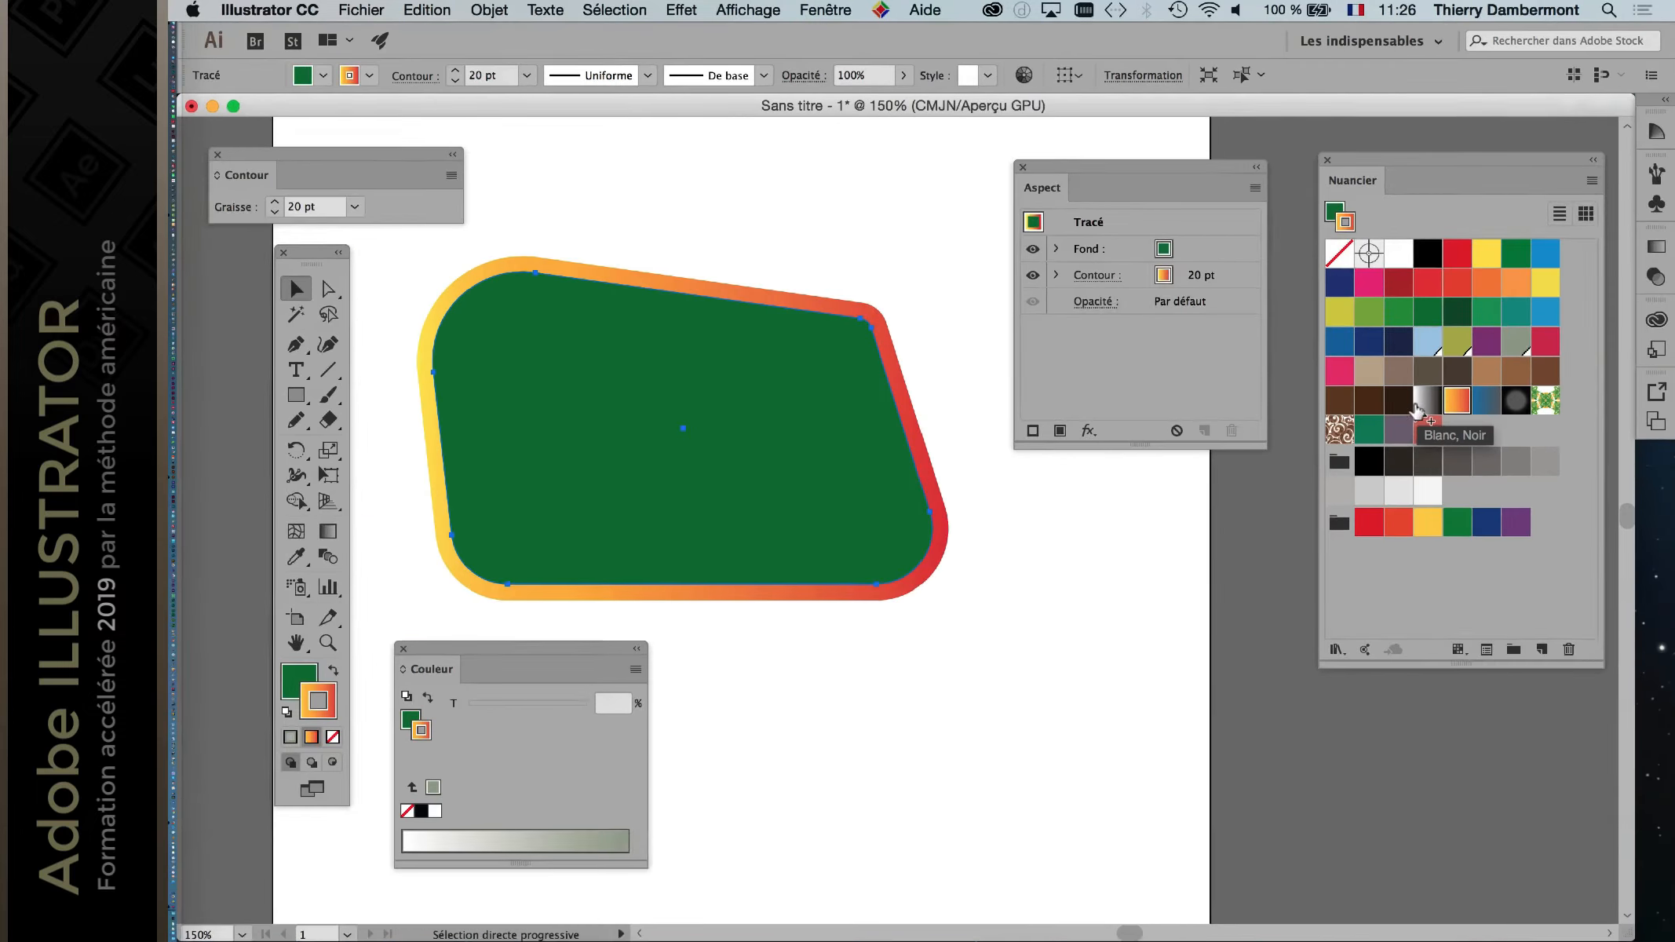
Step: Undo the recent stroke changes back to the plain grey-green stroke
key("super+z")
key("super+z")
key("super+z")
key("super+z")
key("super+z")
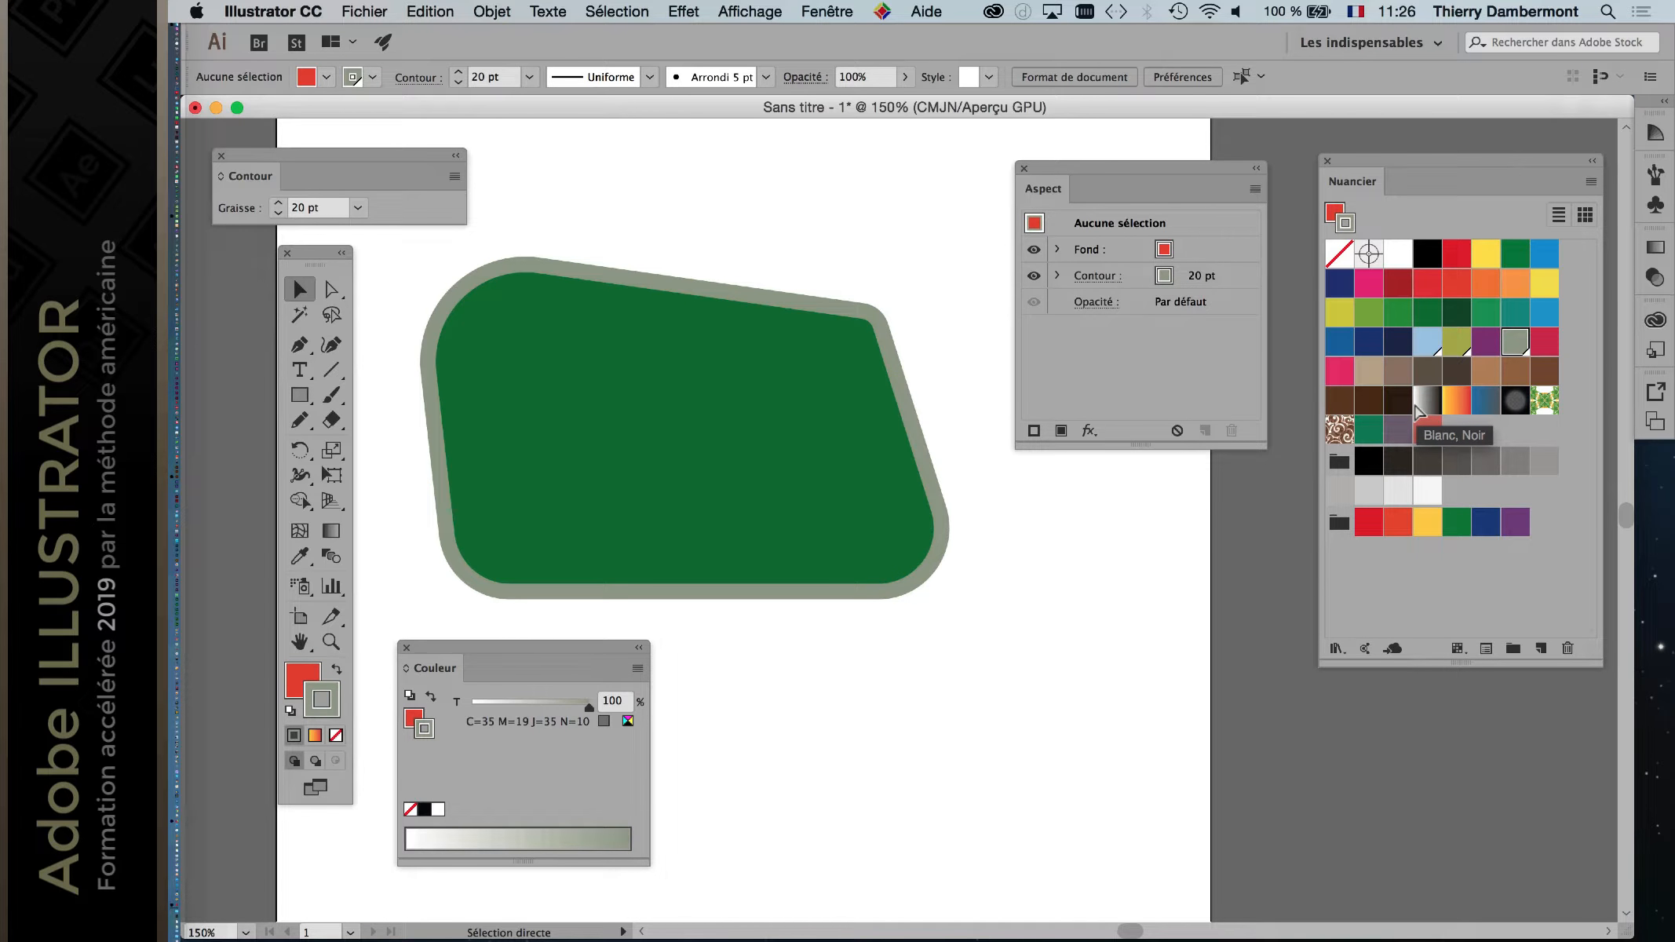
Step: Select the green shape and make its fill the active attribute in the Aspect panel
left_click(723, 452)
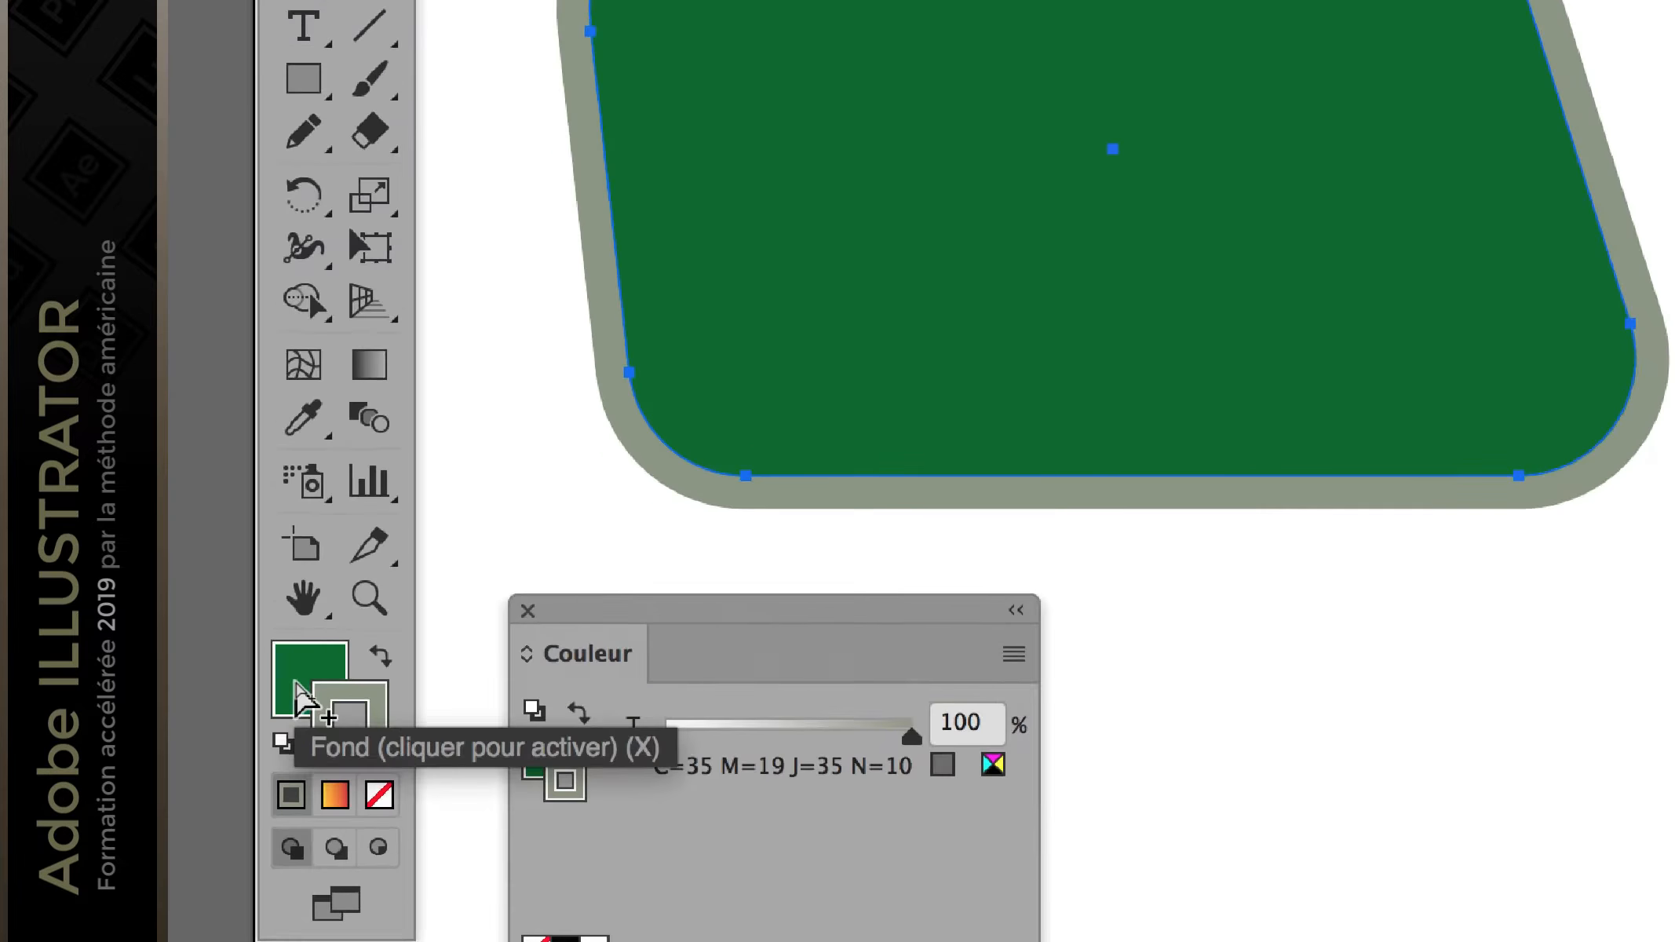
left_click(302, 691)
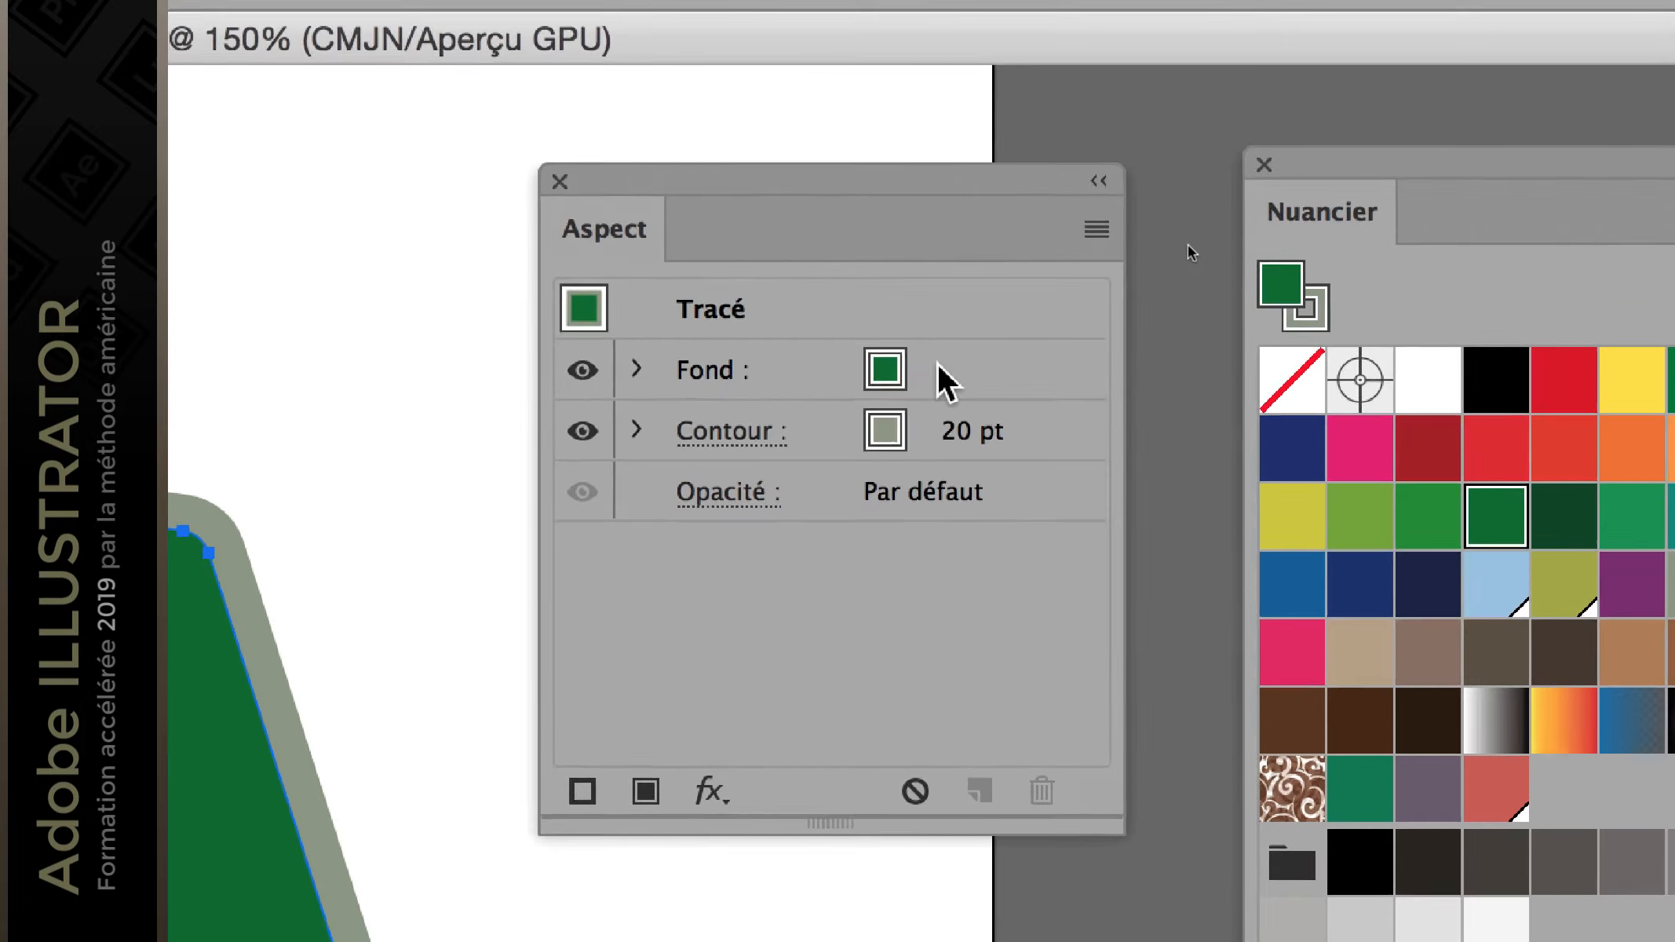
left_click(1415, 234)
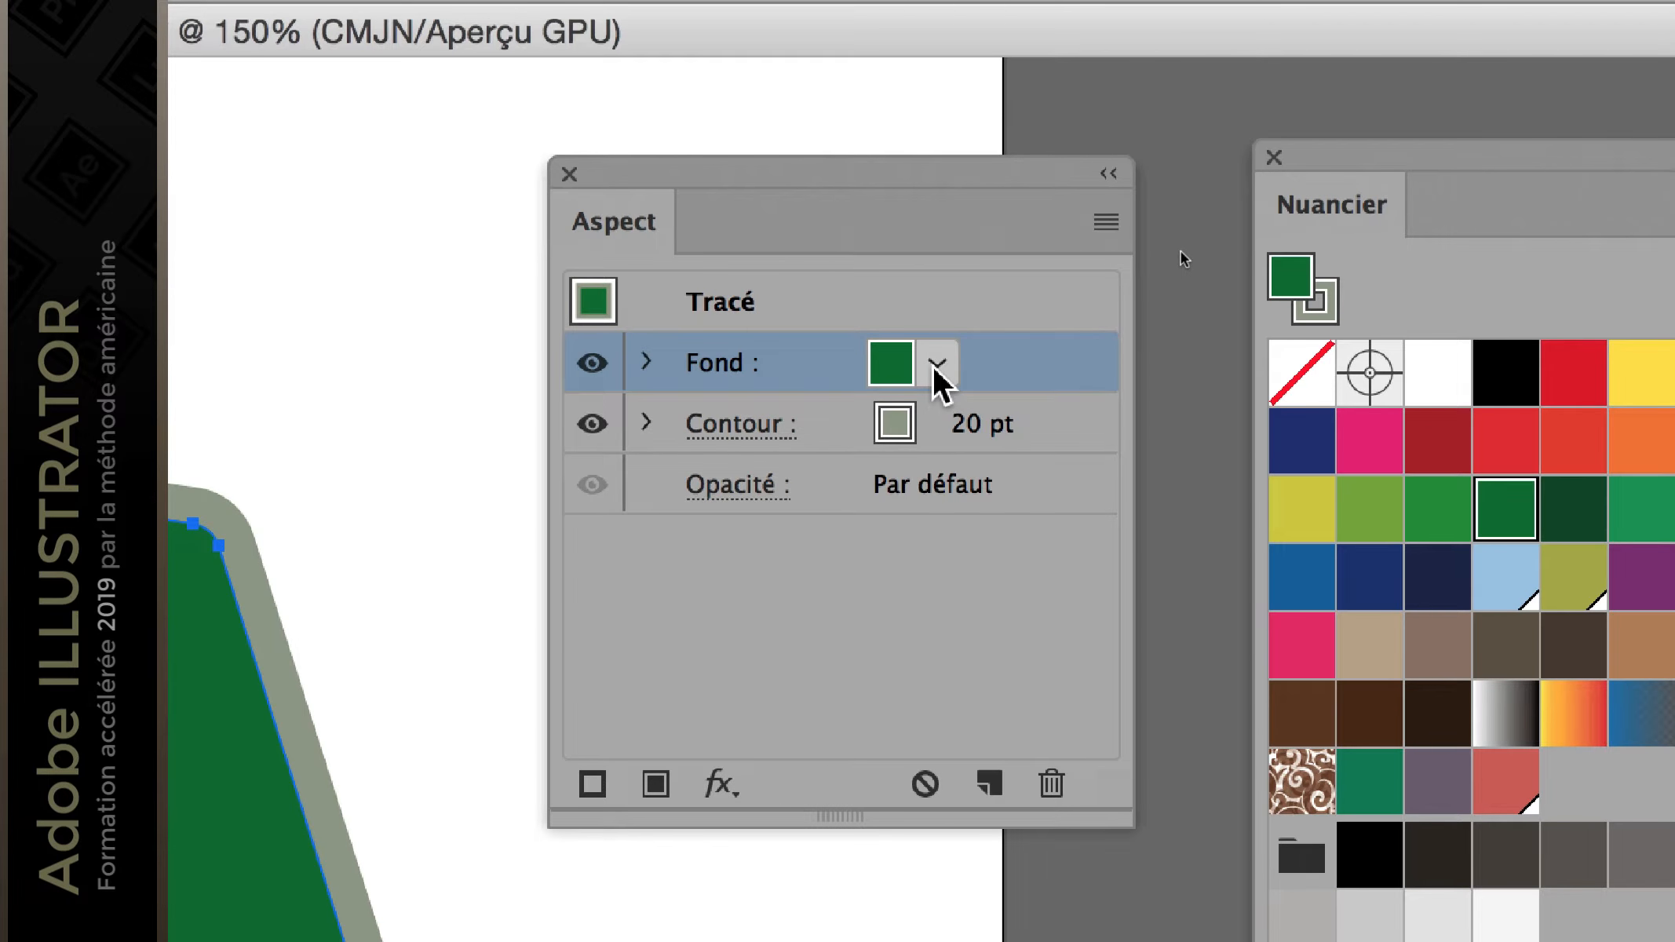
Step: Enlarge the fill's swatch list and fill the shape with the green and orange foliage pattern
left_click(937, 365)
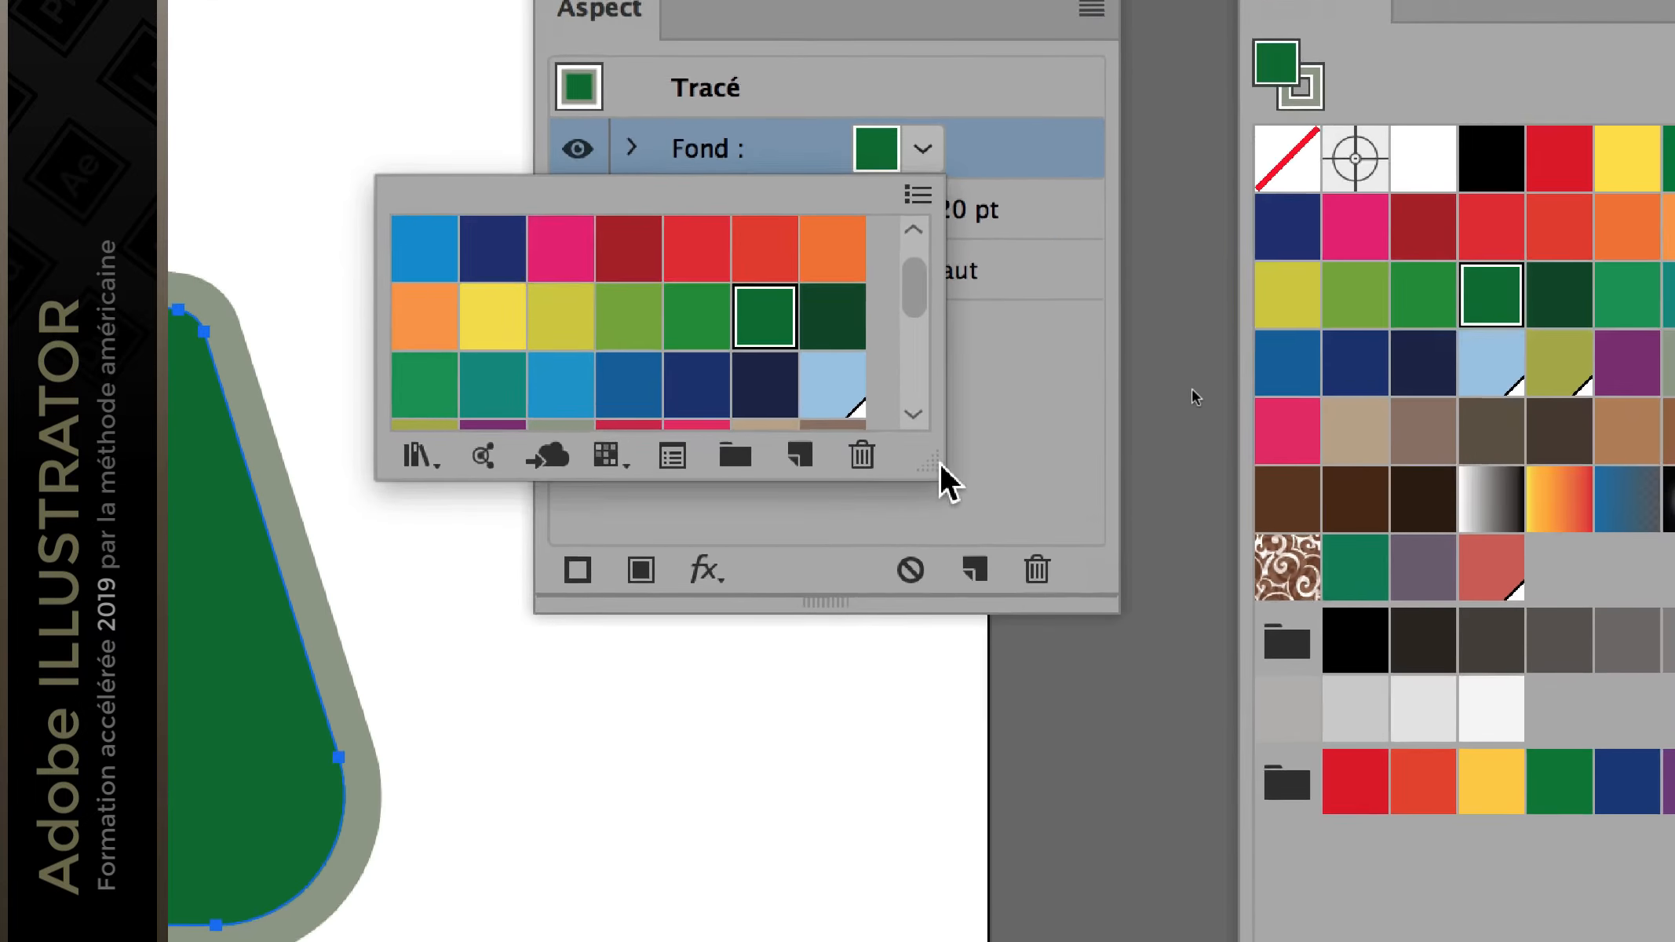
left_click_drag(941, 464, 1015, 746)
left_click_drag(967, 563, 983, 677)
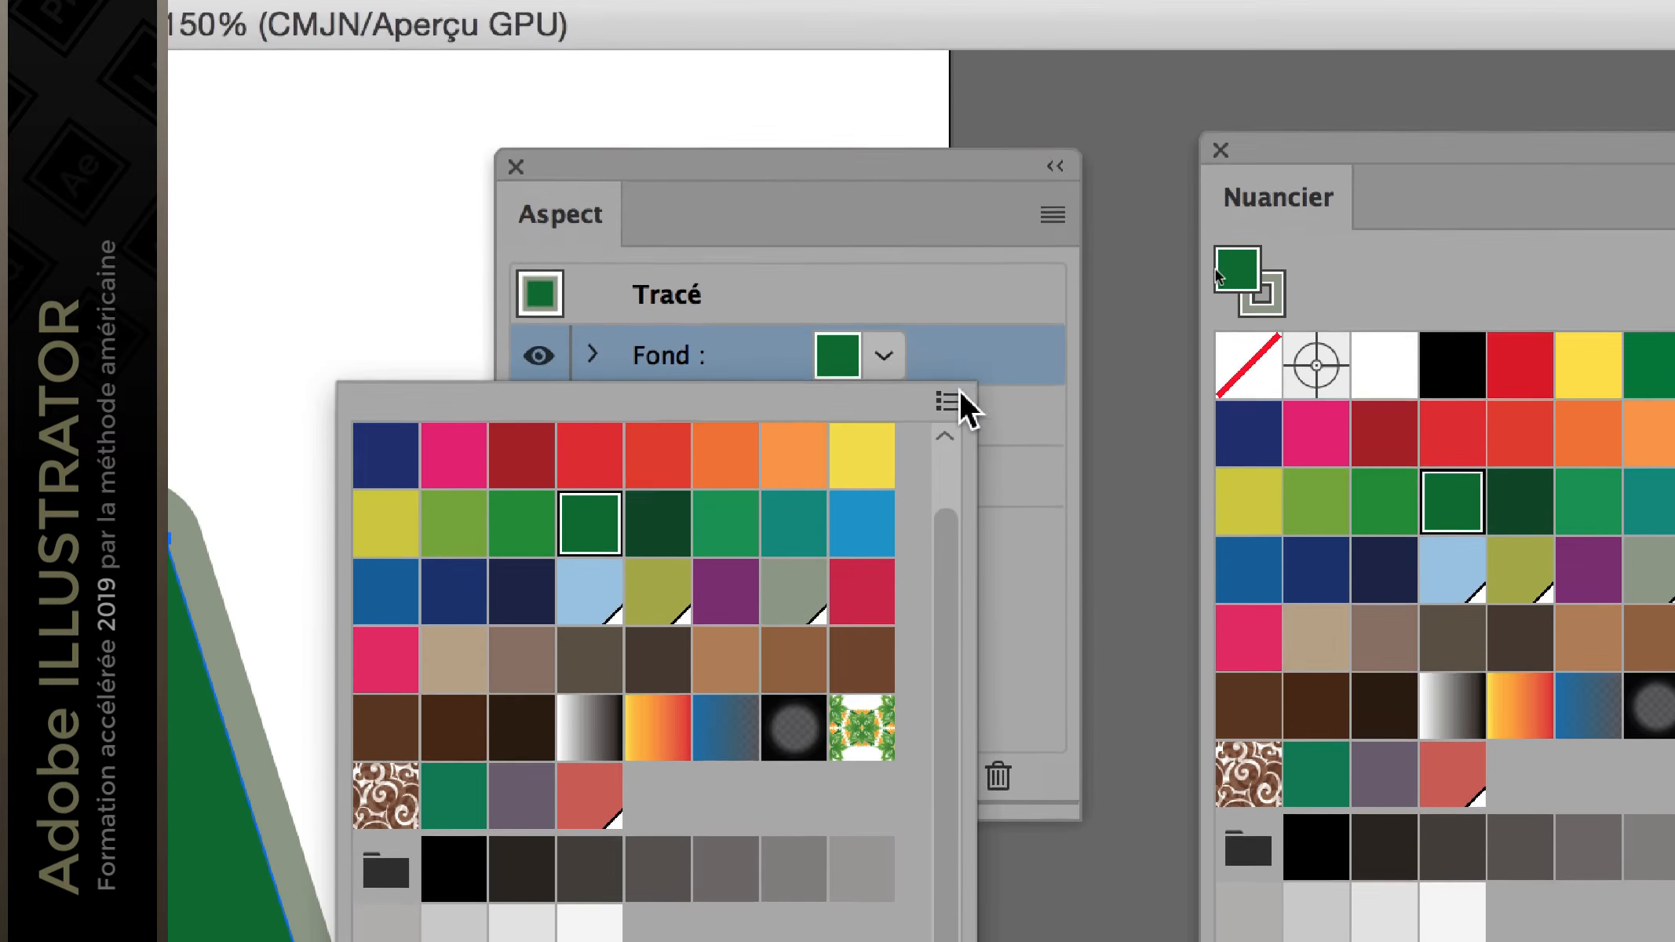
left_click(957, 386)
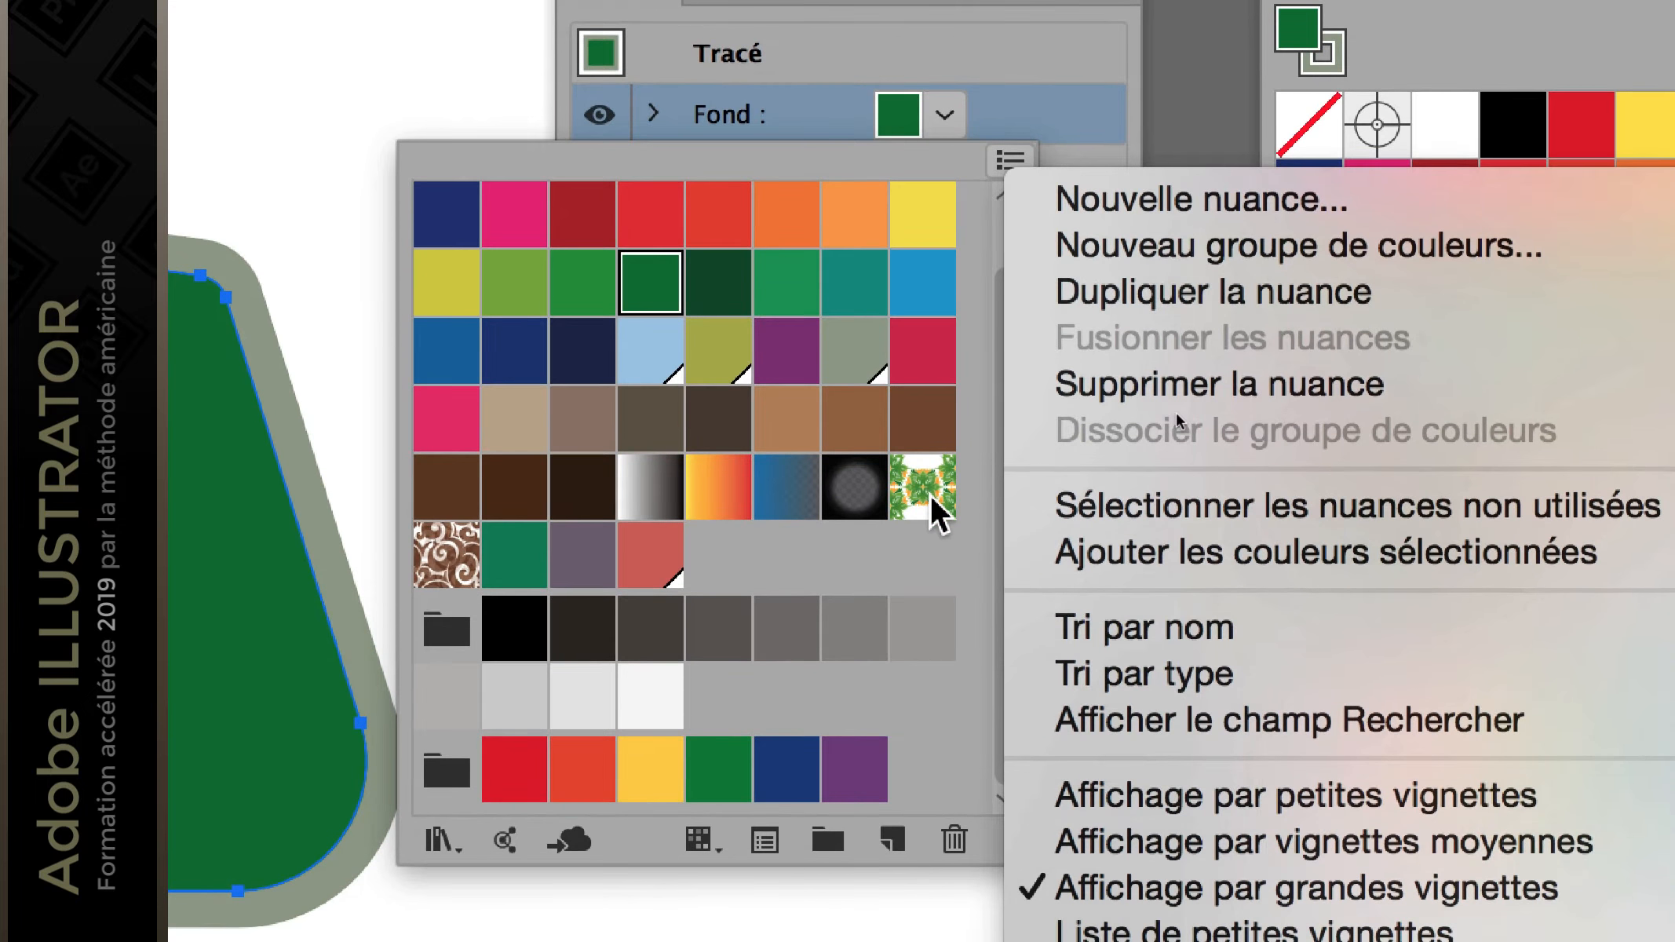
left_click(926, 516)
left_click(926, 515)
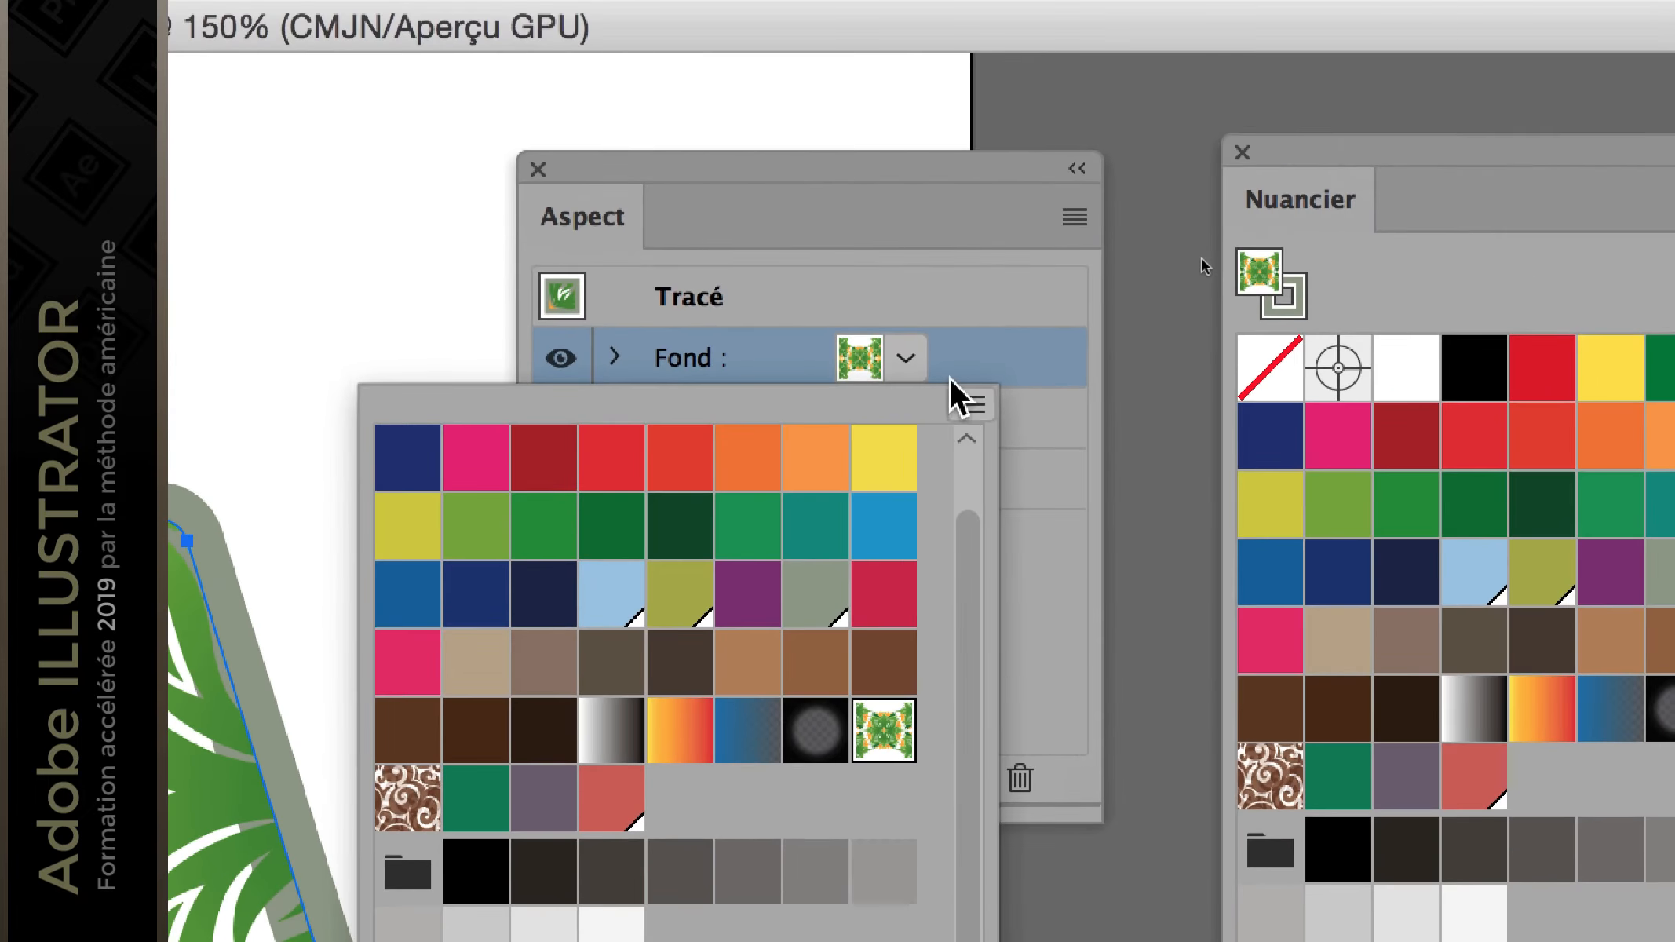
left_click(905, 357)
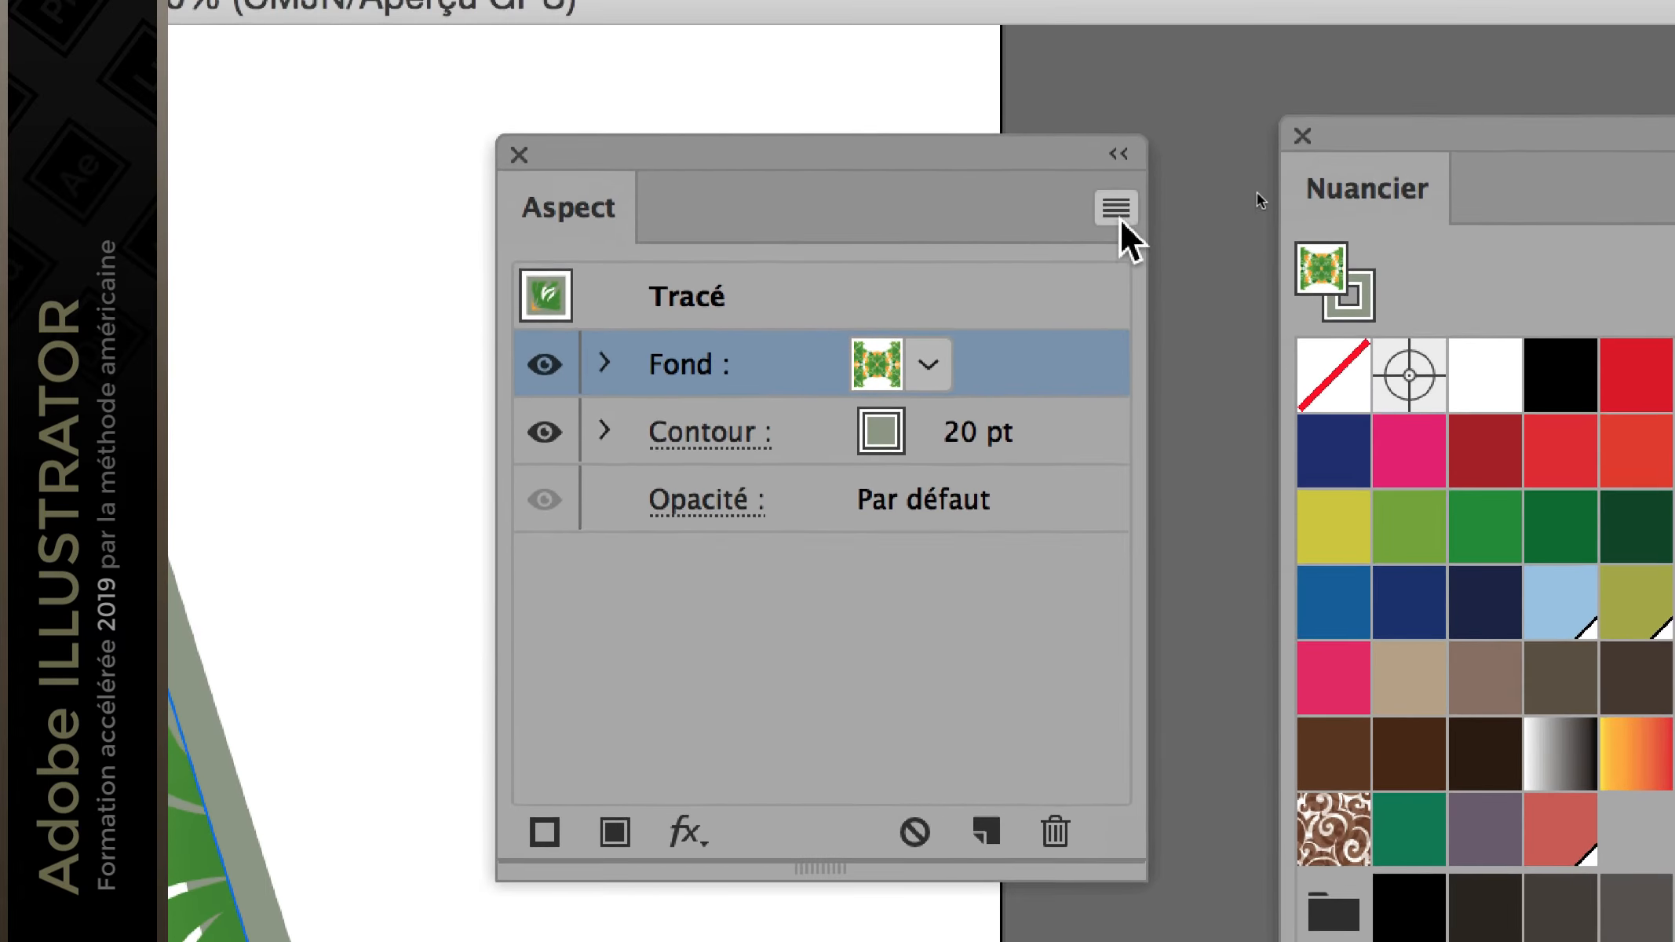
Step: Add a second fill to the shape and set the lower fill to white beneath the foliage pattern
left_click(1120, 217)
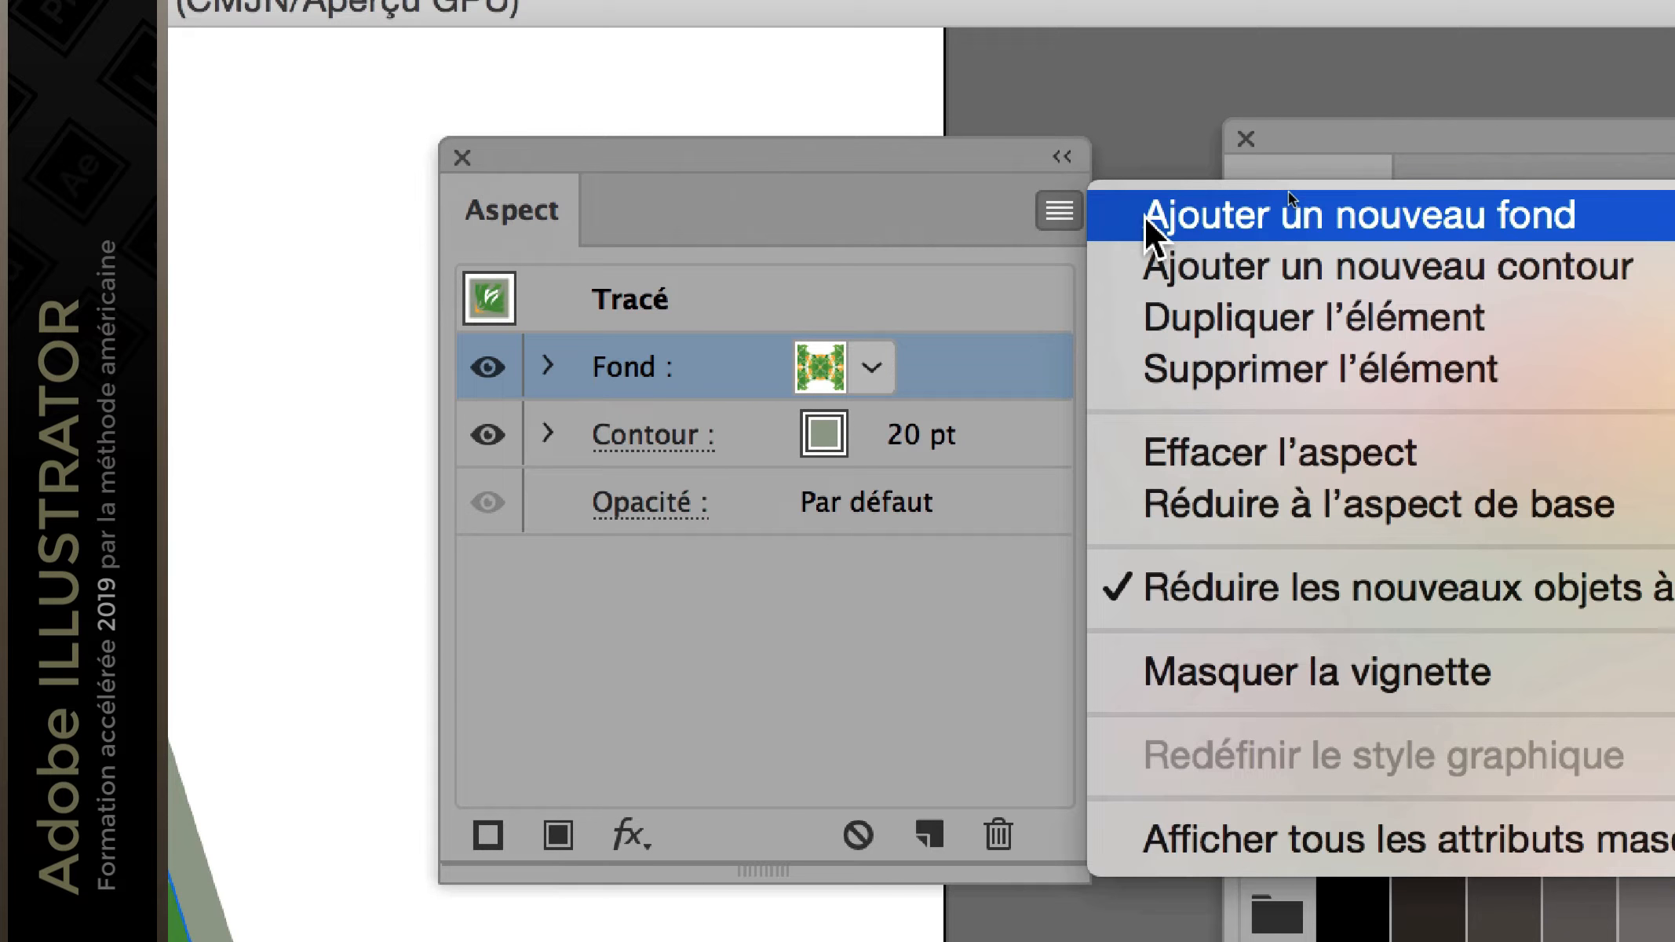
left_click(1145, 219)
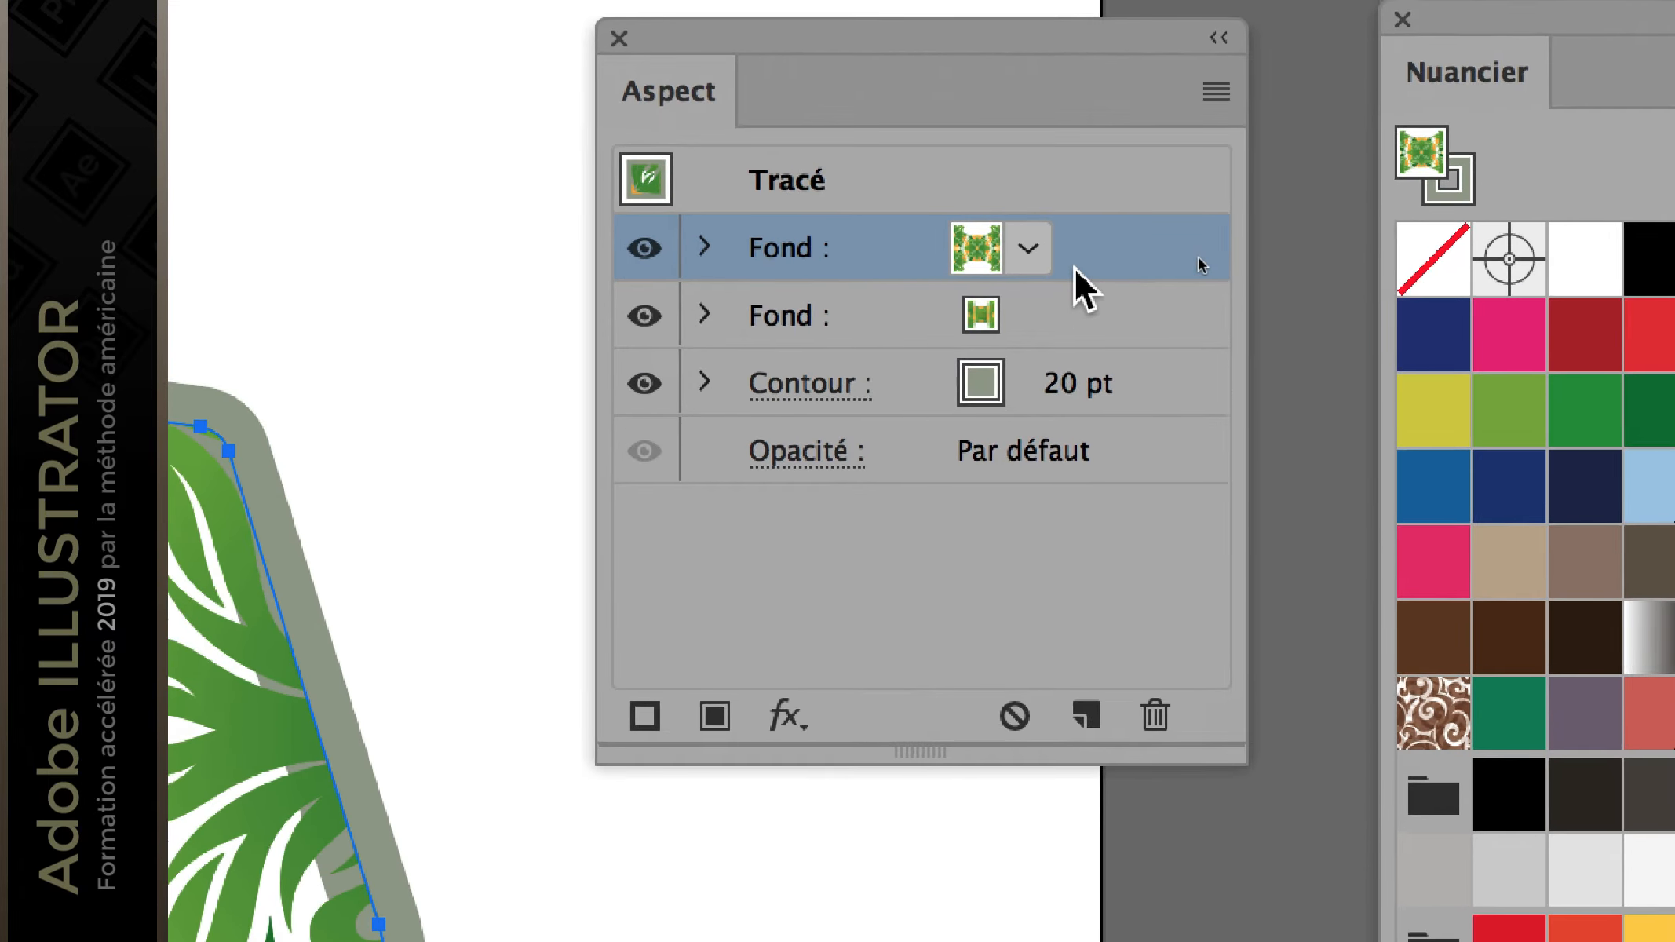
left_click(1026, 248)
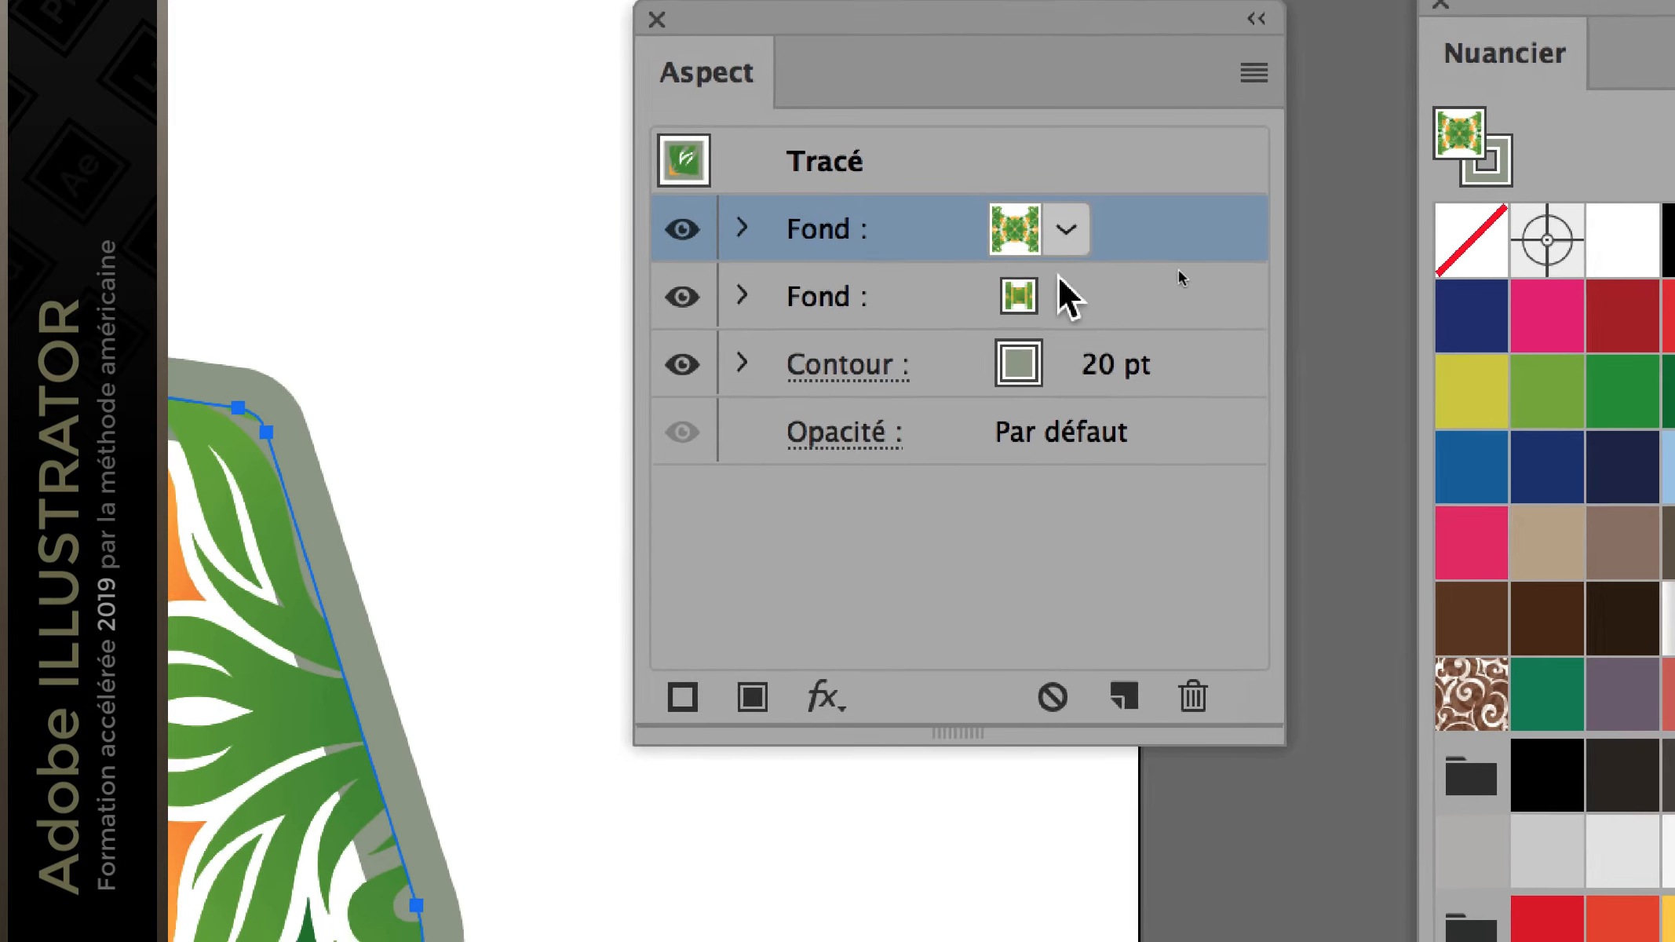
left_click(1058, 283)
left_click(1059, 284)
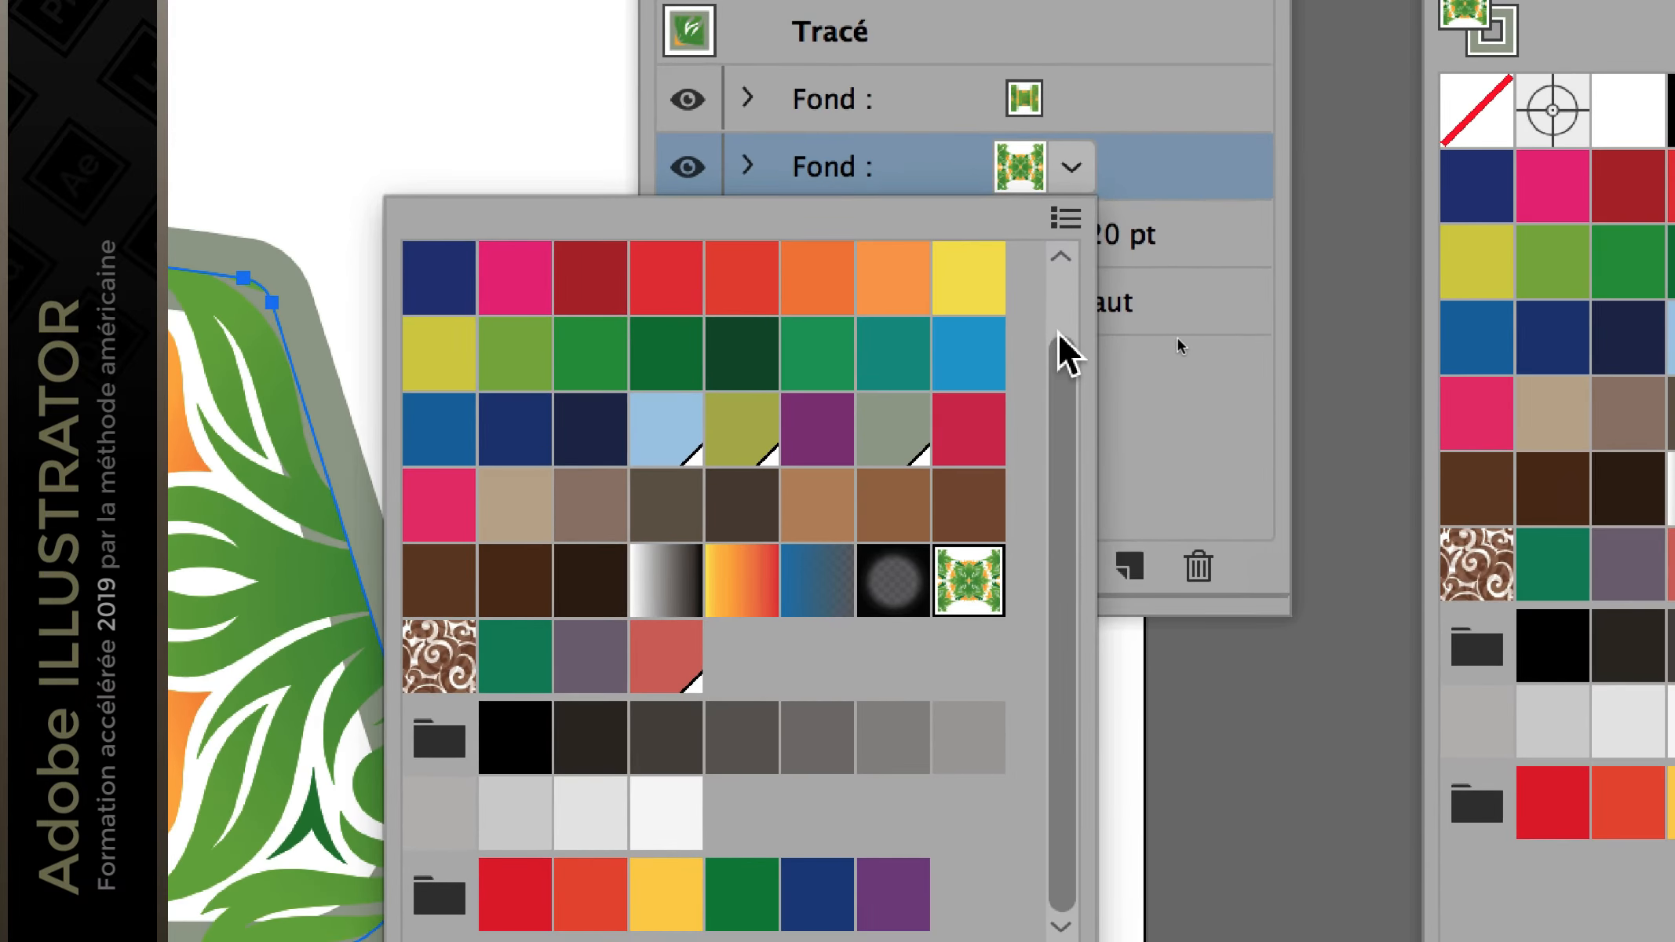
scroll(1059, 349, "up", 1)
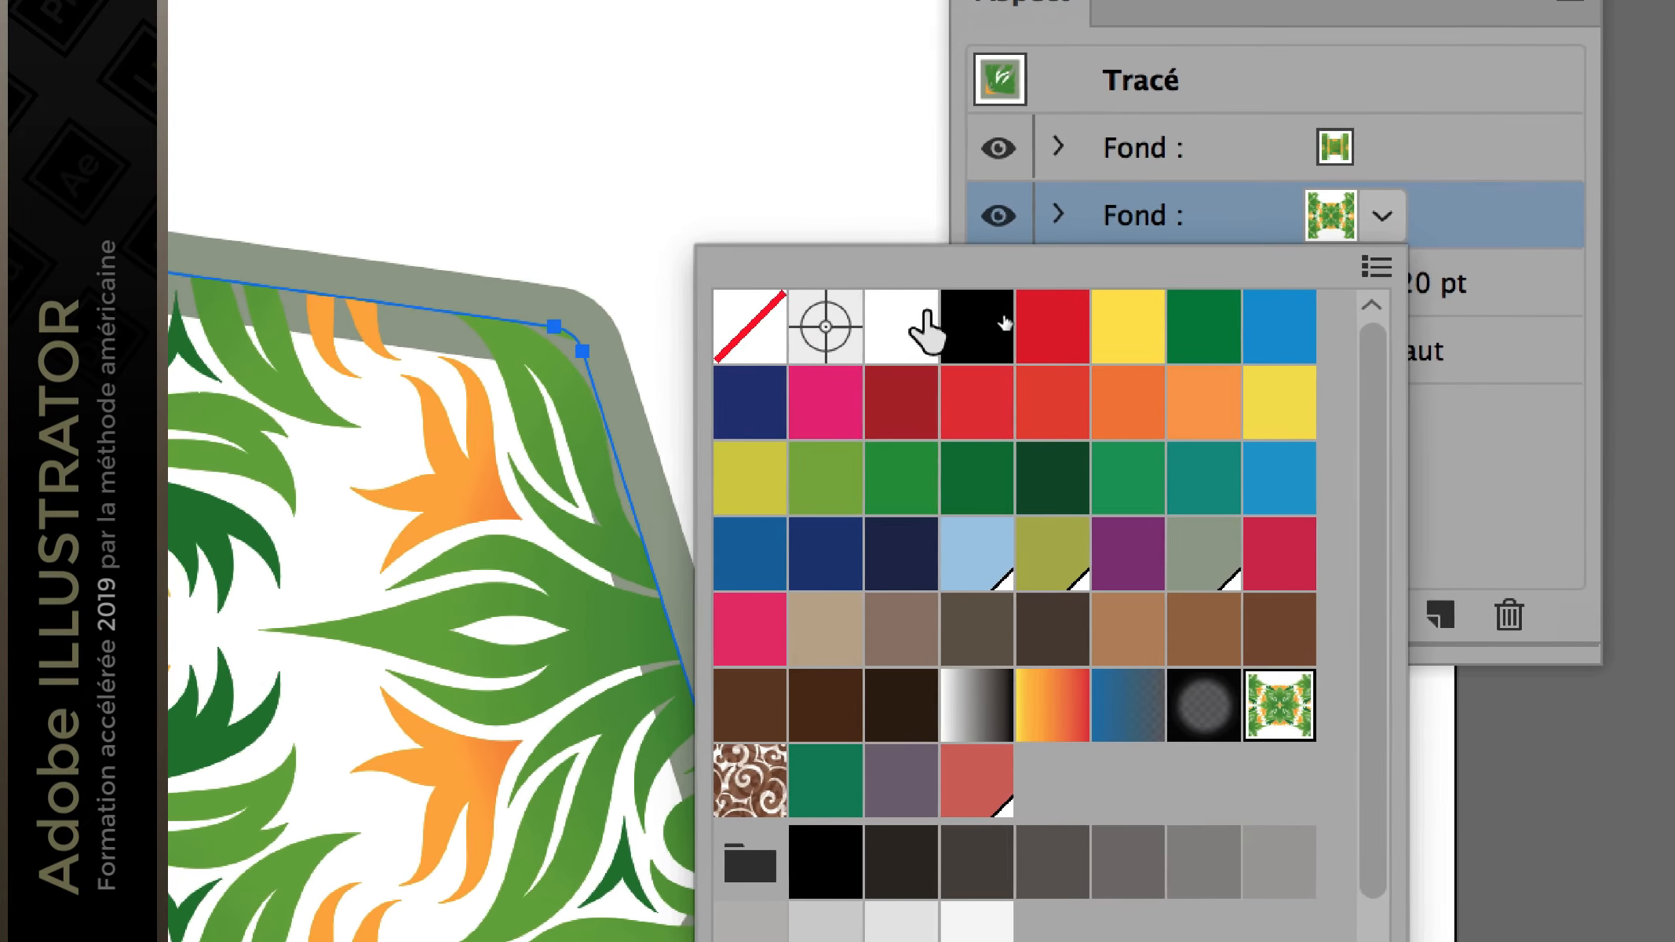
left_click(824, 329)
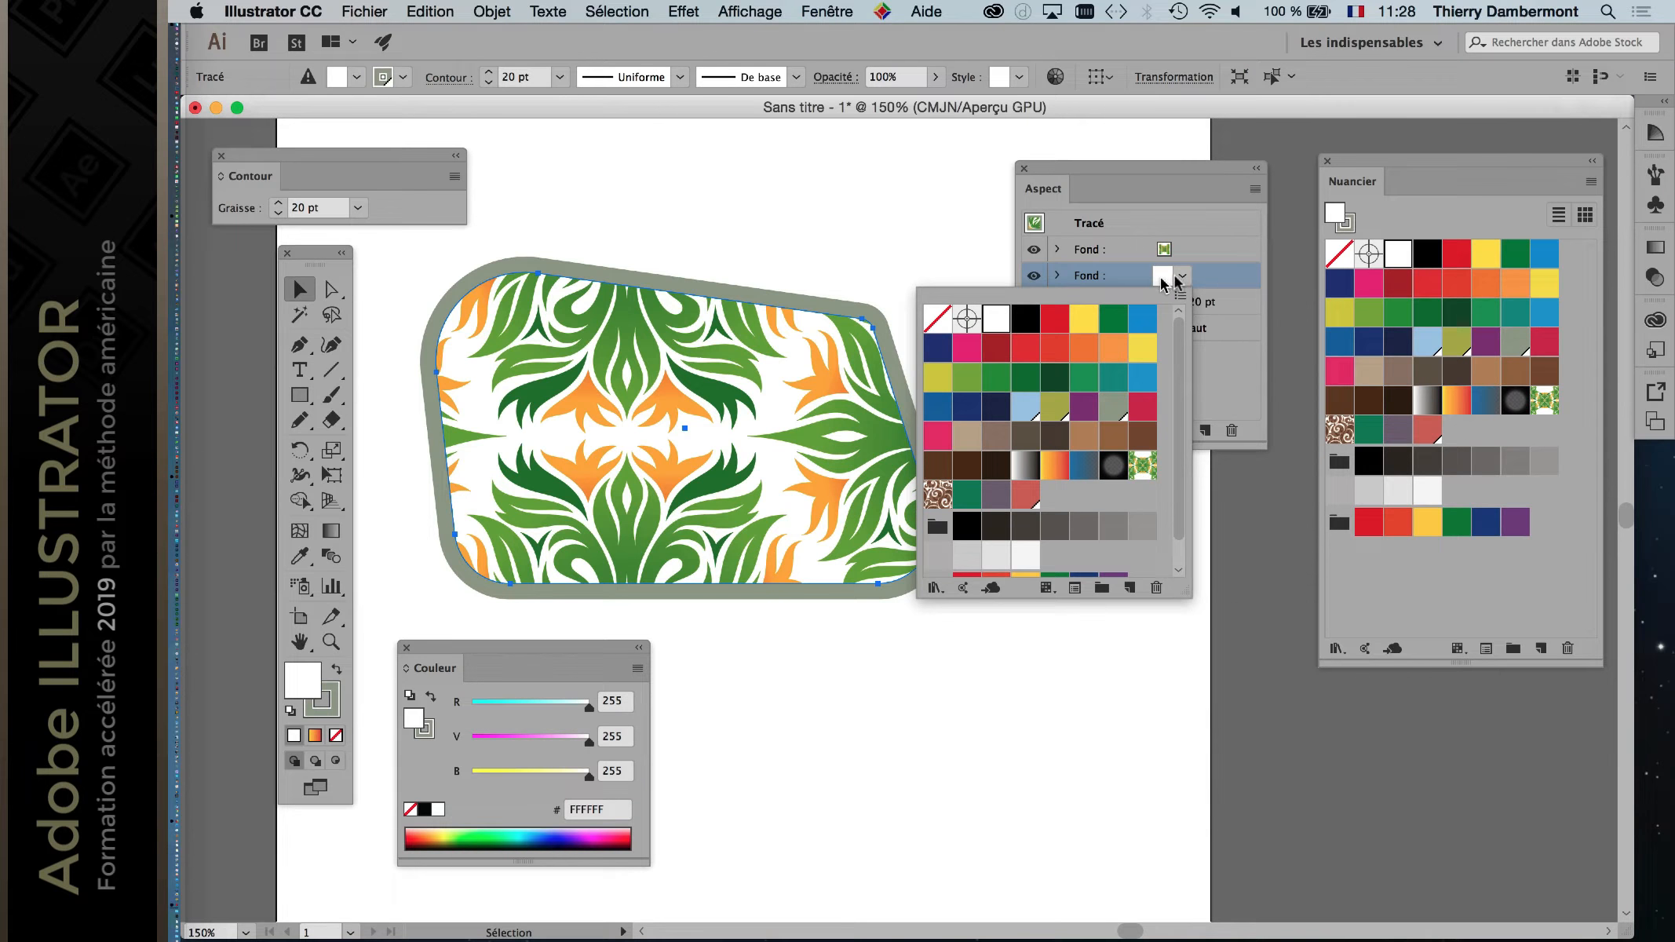
Step: Try light orange, green, red, olive yellow and beige as the lower fill behind the pattern
left_click(1111, 349)
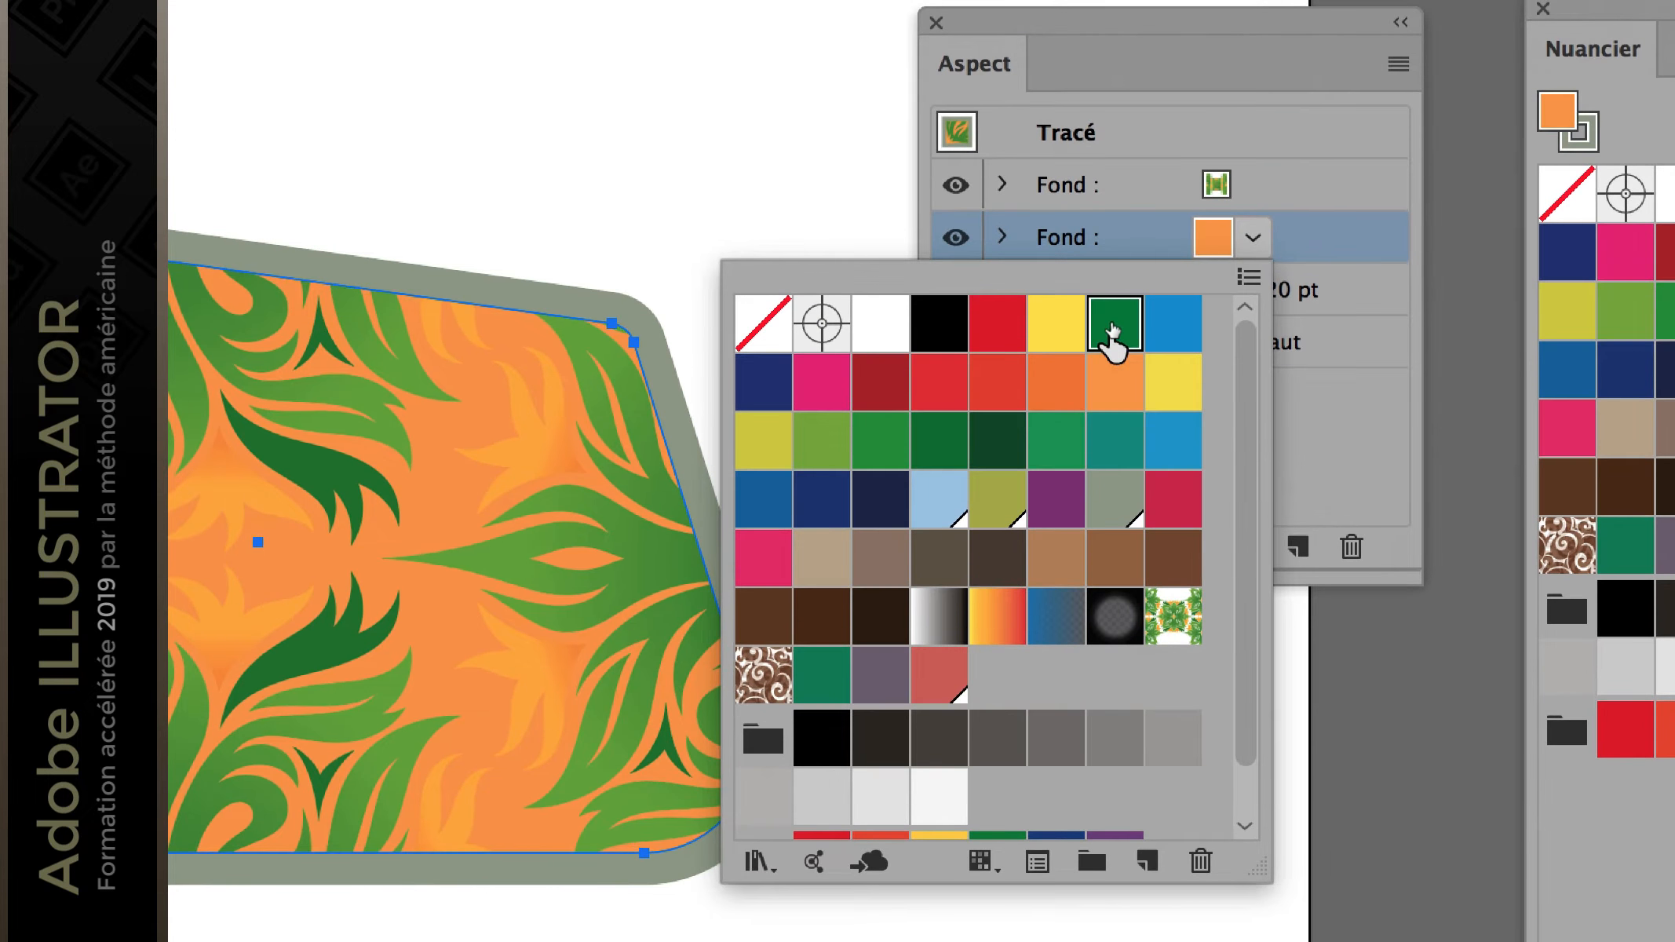
left_click(1112, 331)
left_click(1055, 381)
left_click(942, 385)
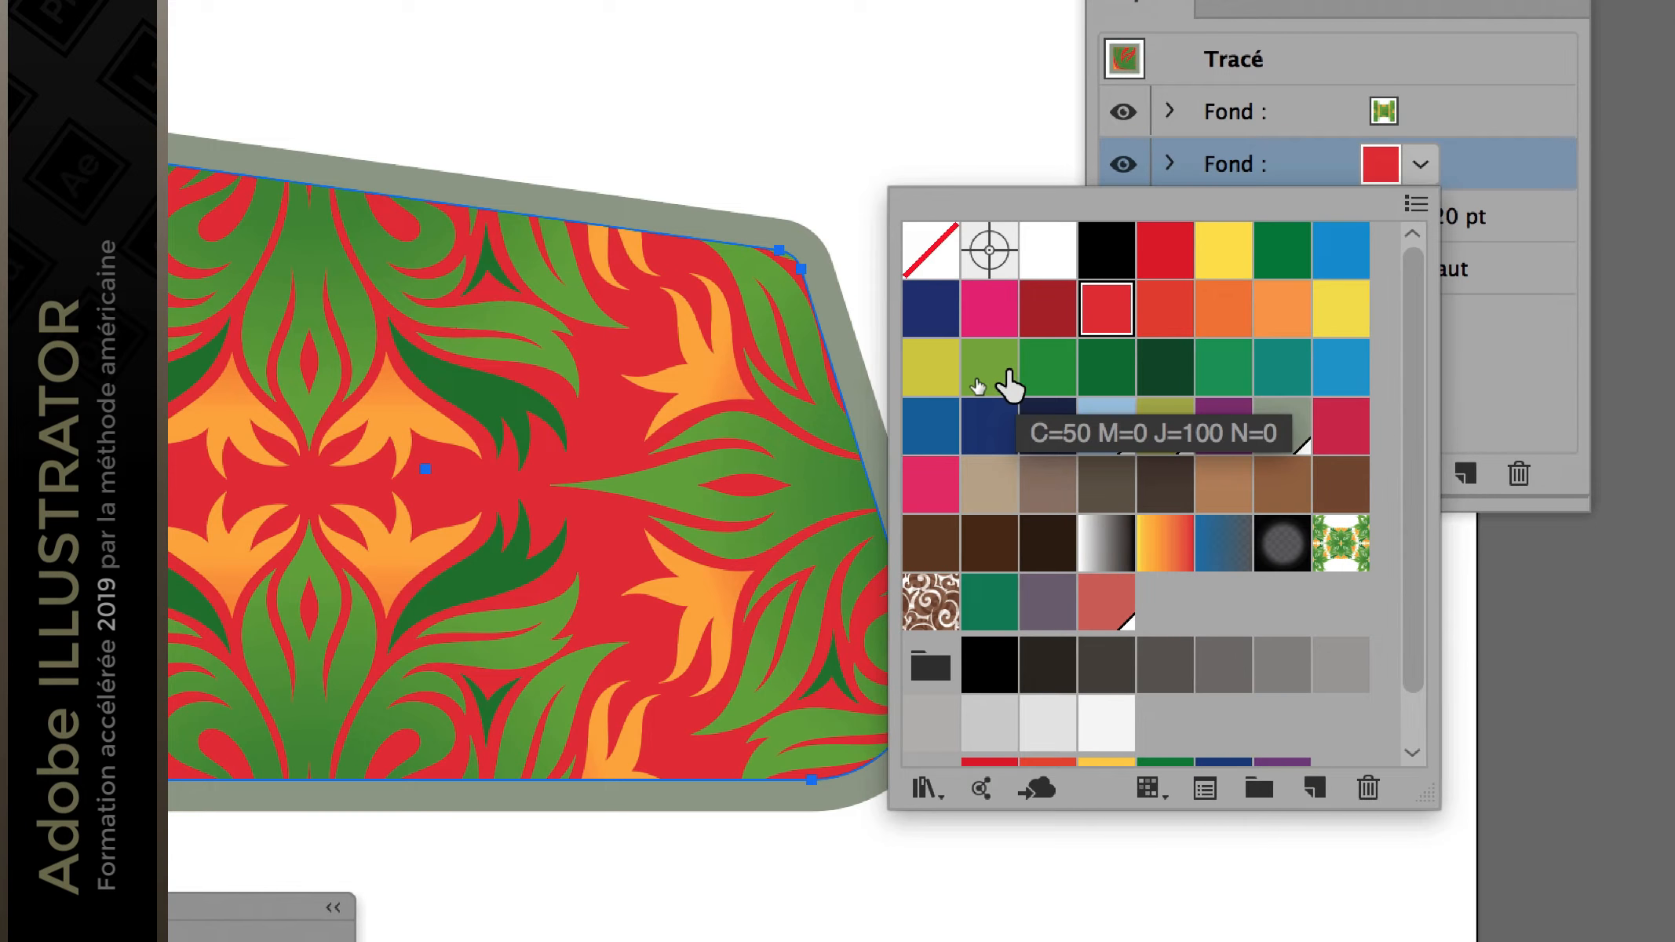
left_click(1013, 383)
left_click(972, 375)
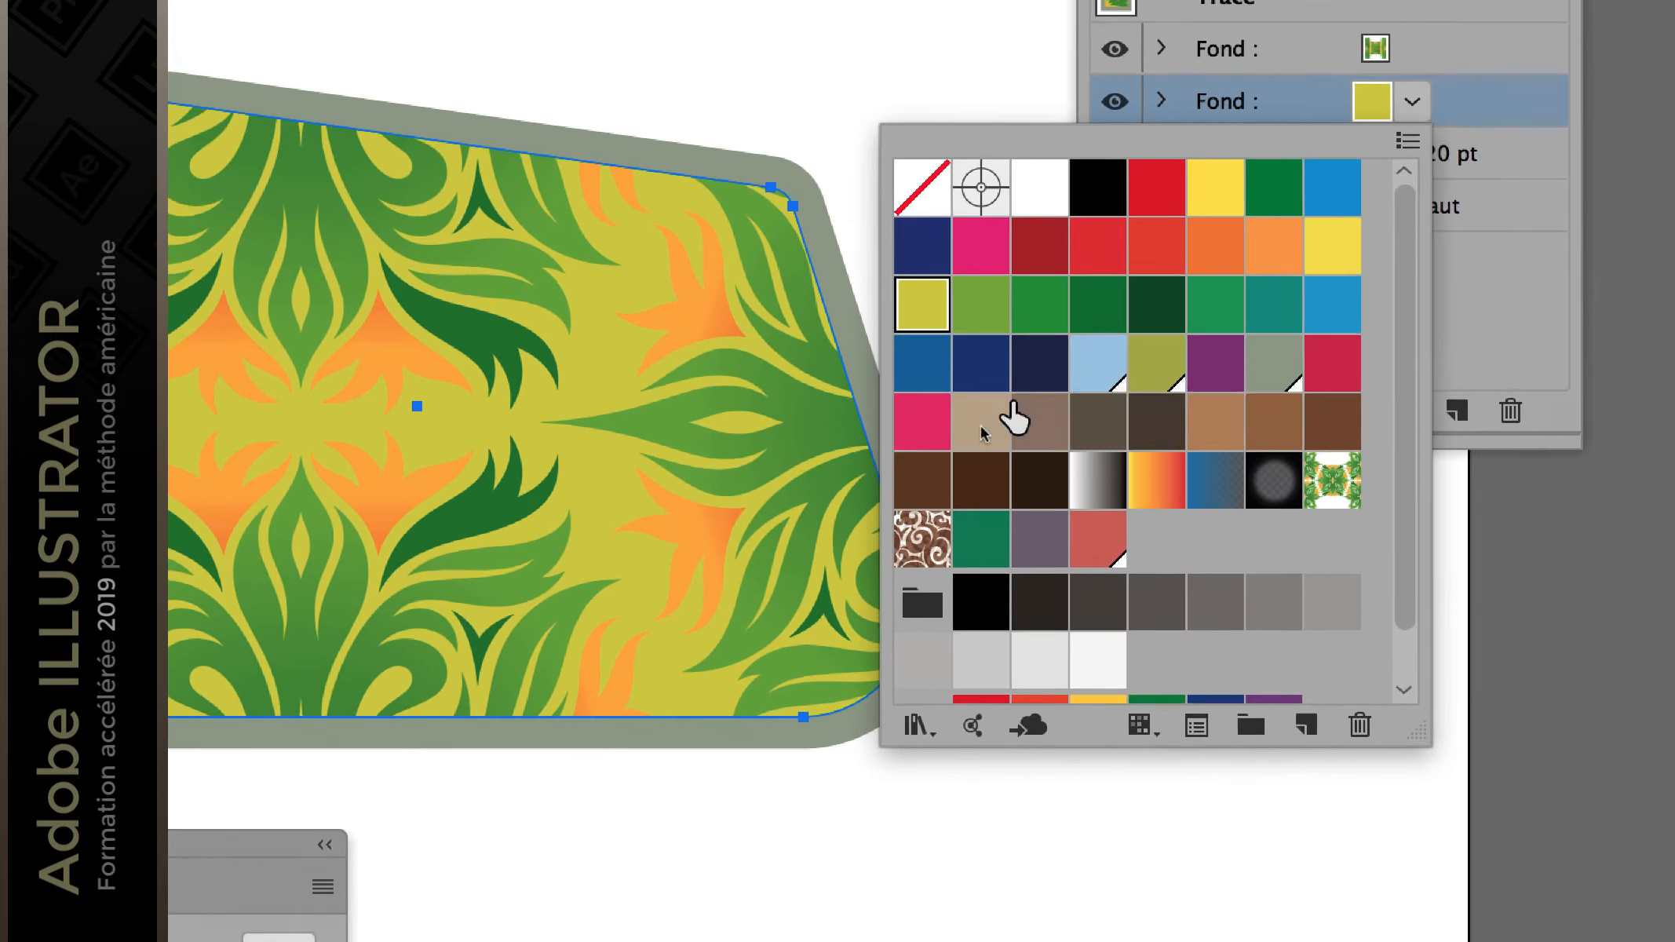
left_click(1036, 491)
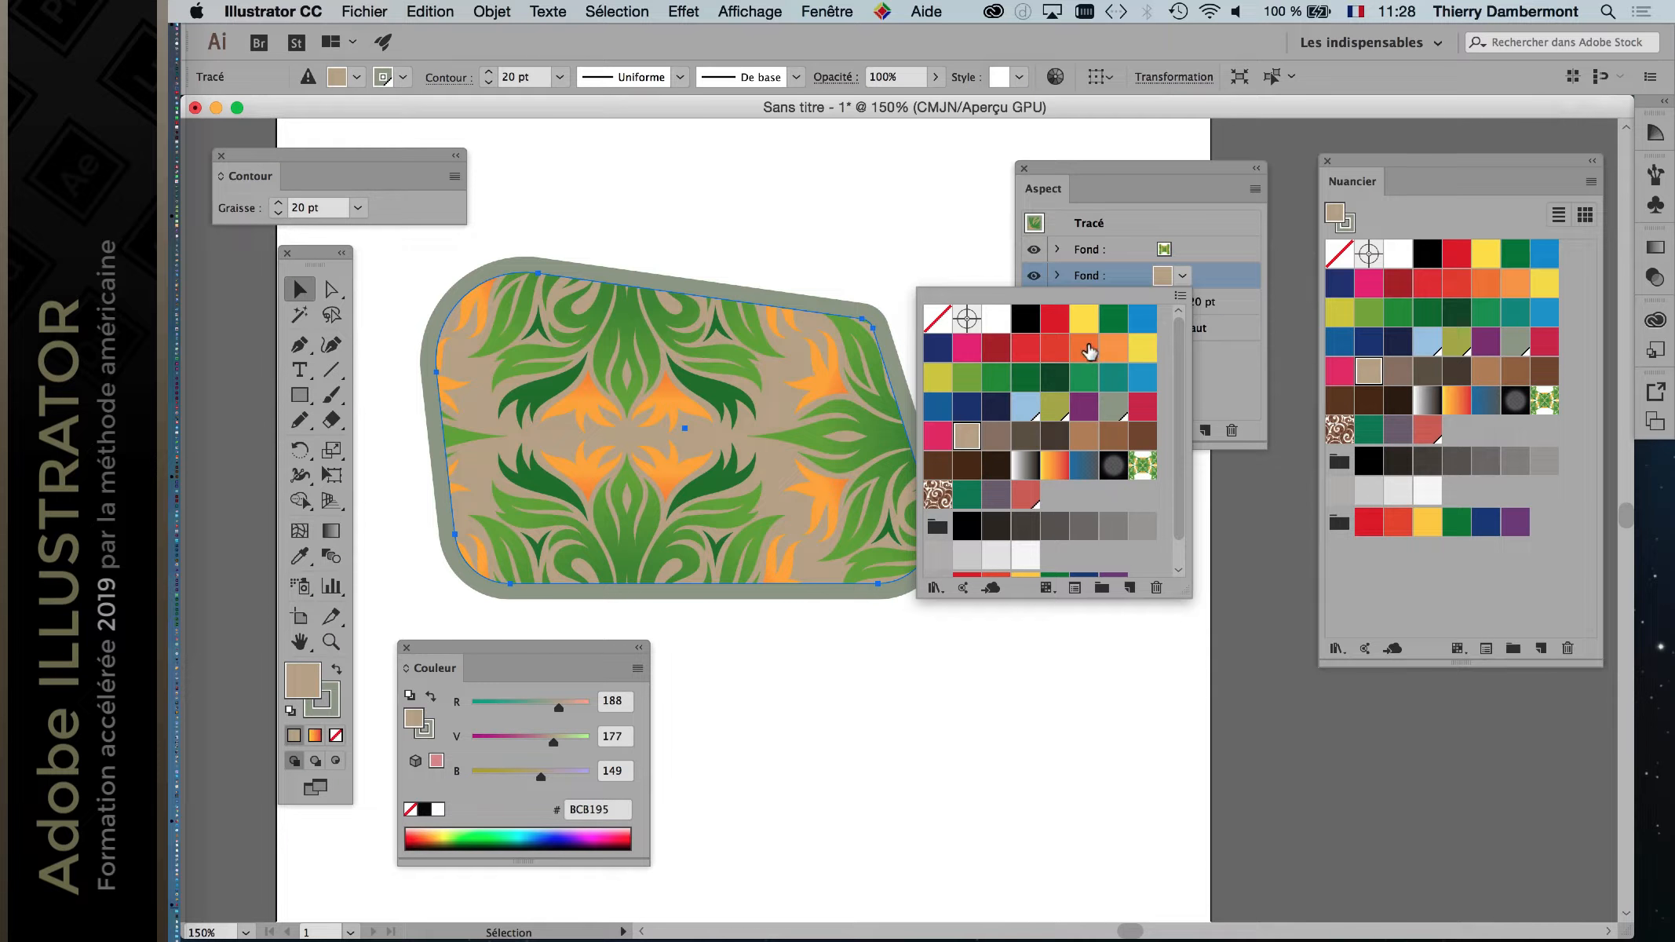
Step: Try orange, yellow and blue for the lower fill, and settle on the crimson swatch
left_click(1088, 350)
left_click(1113, 350)
left_click(1139, 347)
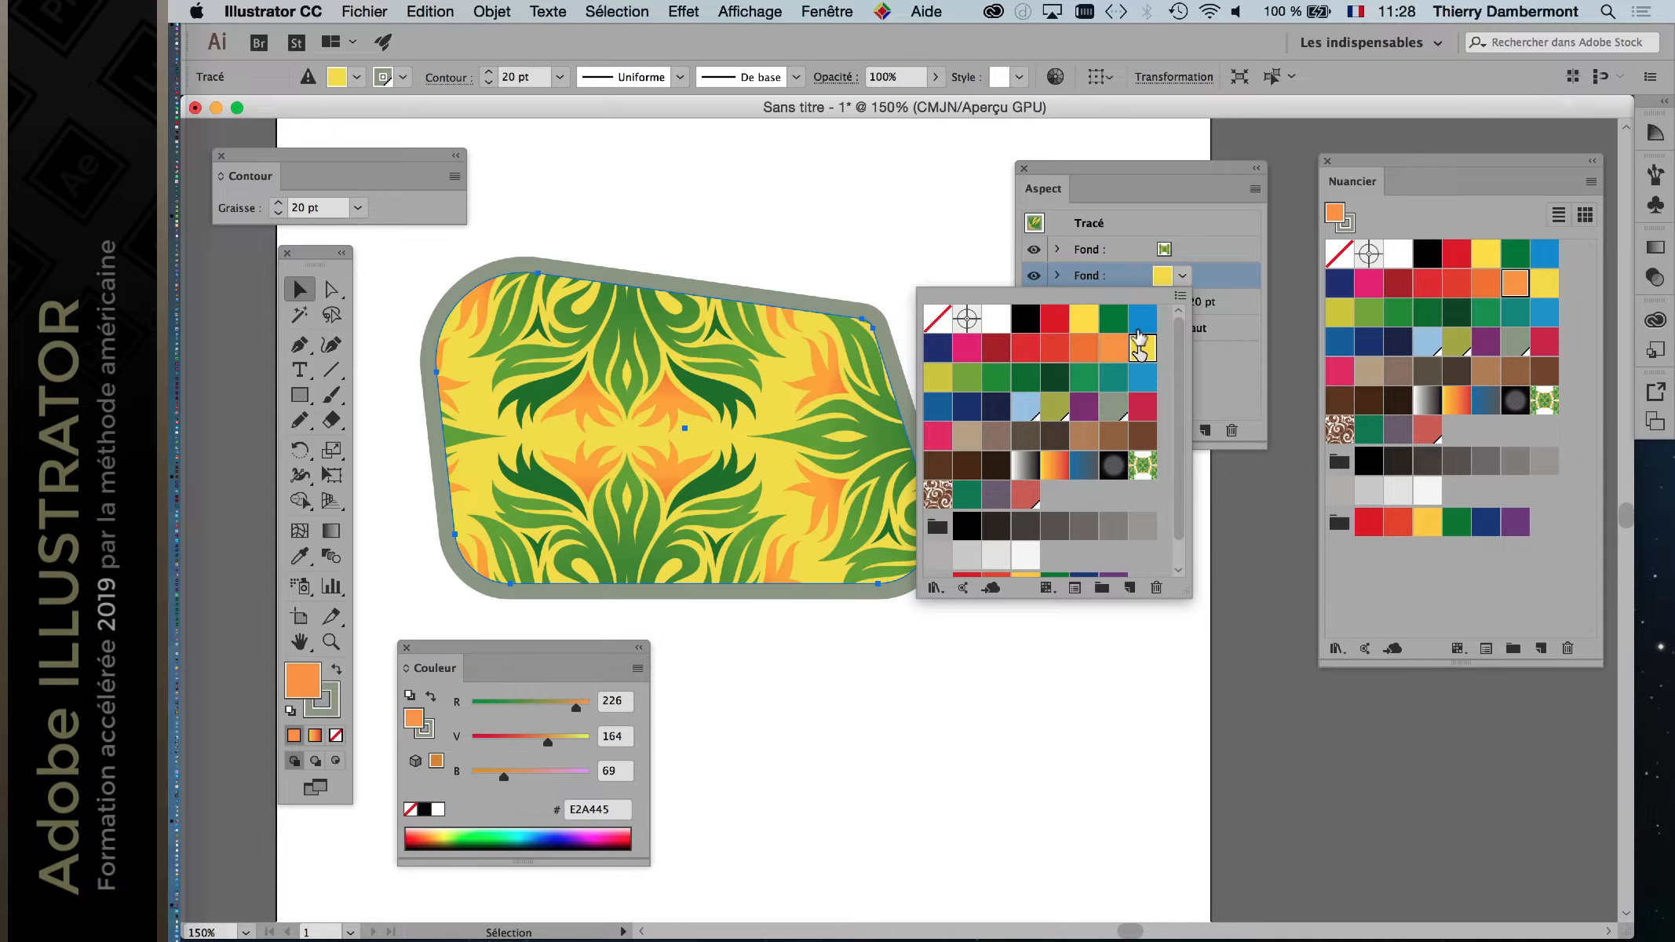
left_click(1142, 317)
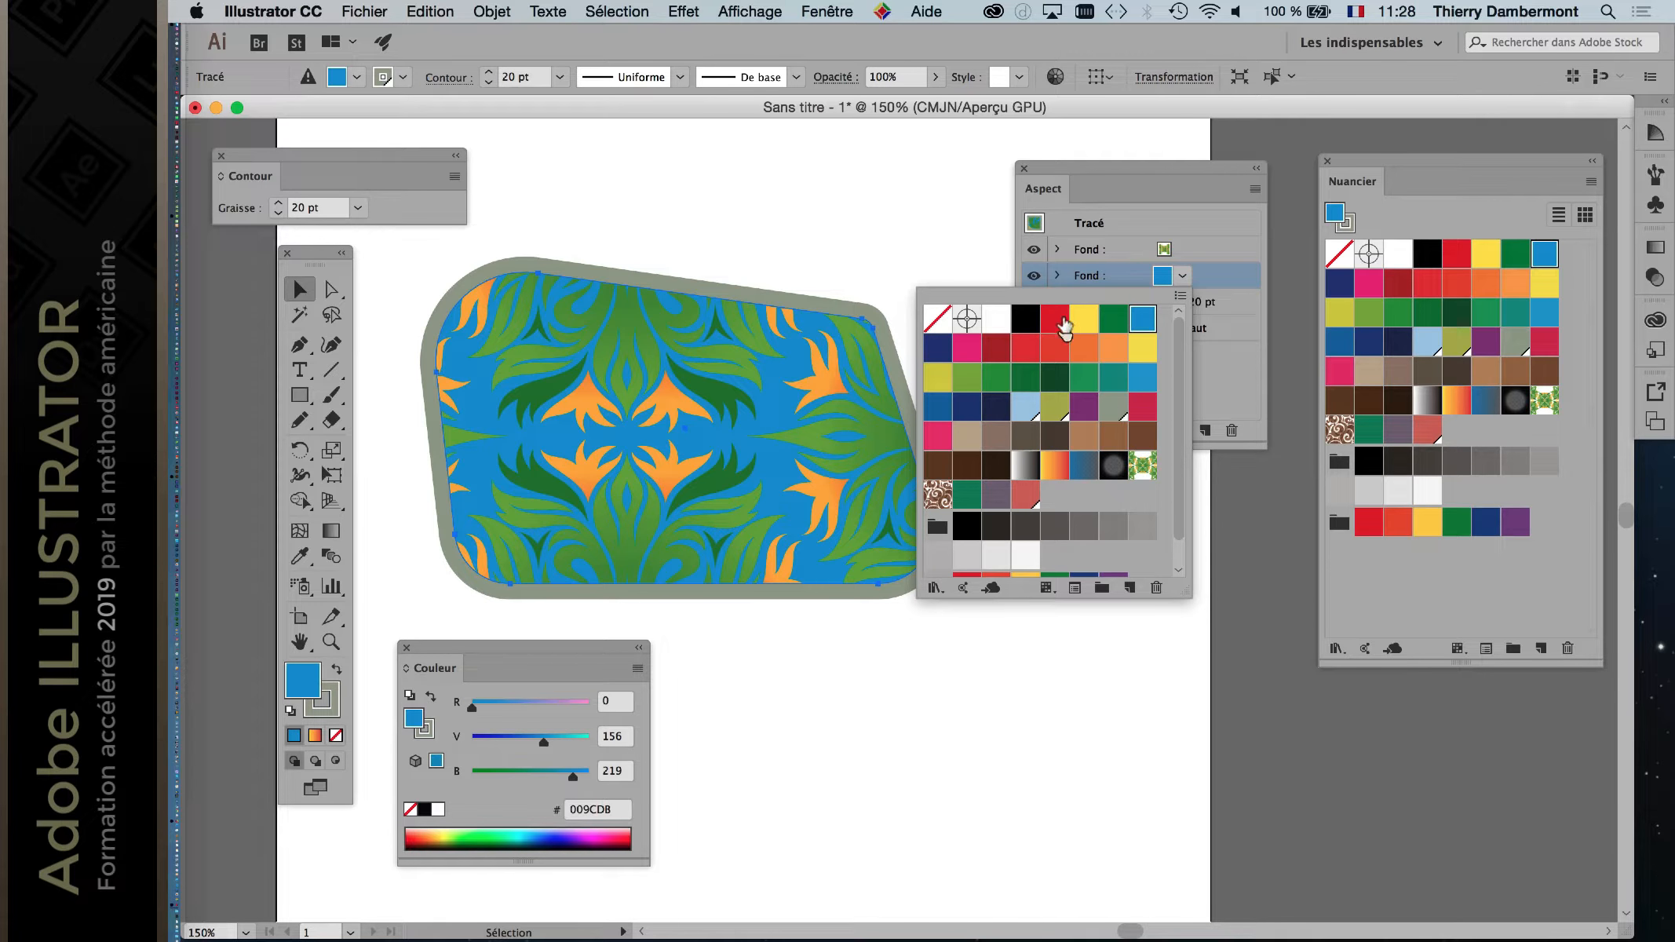
left_click(1142, 406)
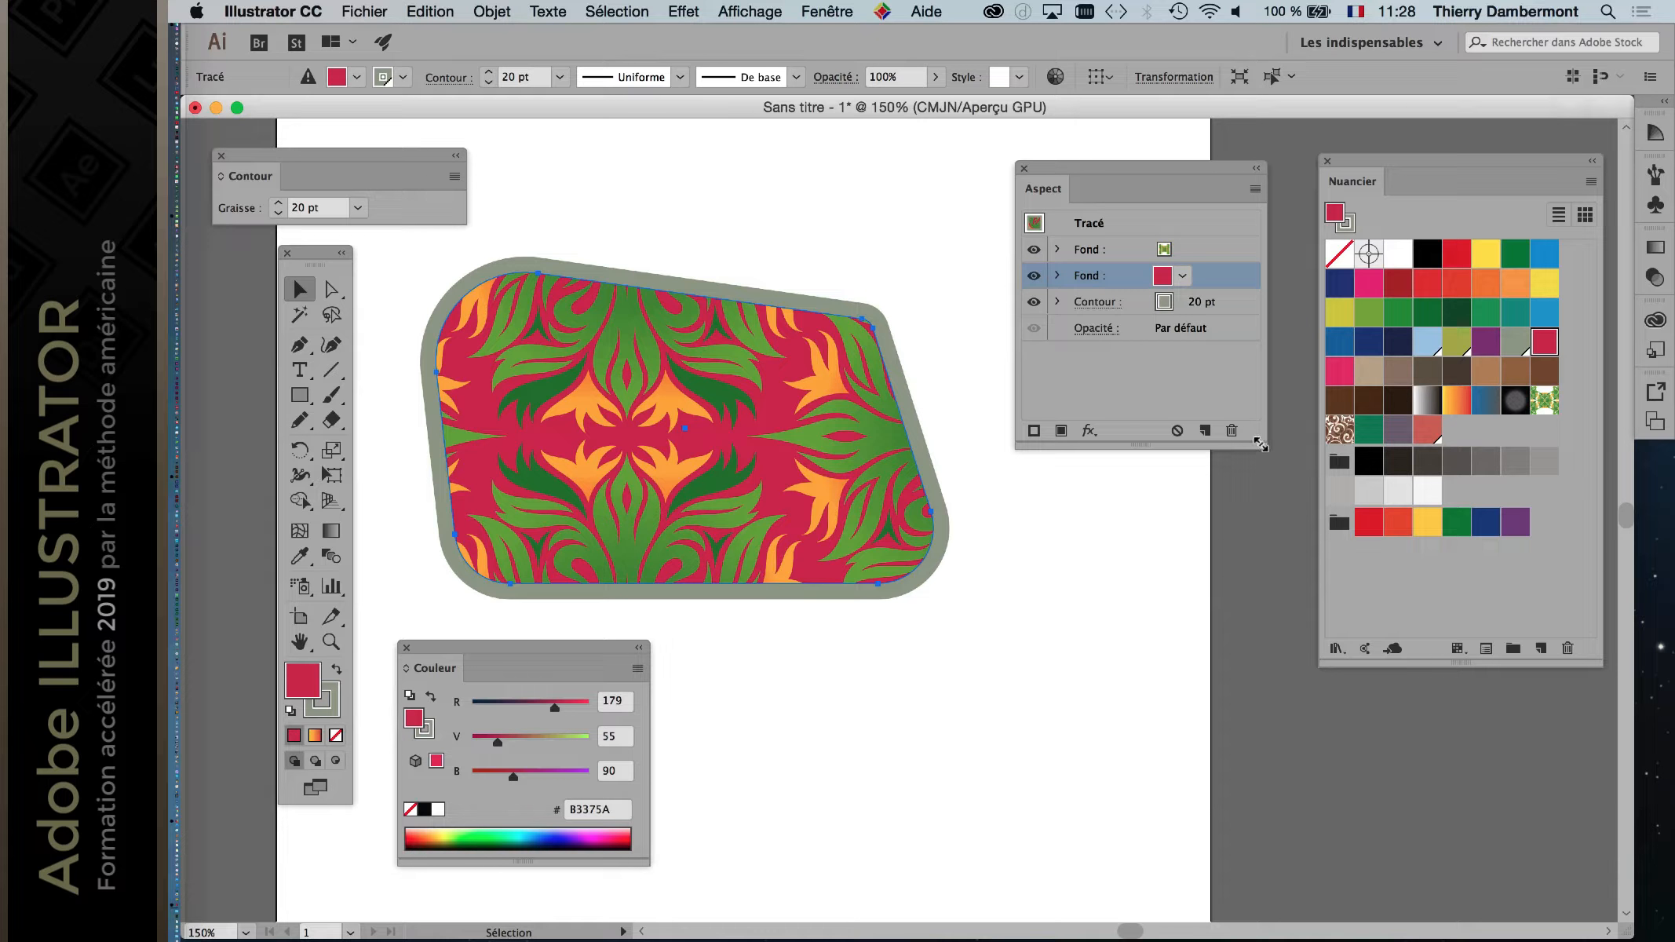
Step: Lengthen the Aspect panel and select the upper fill with the foliage pattern
left_click_drag(1260, 445, 1260, 567)
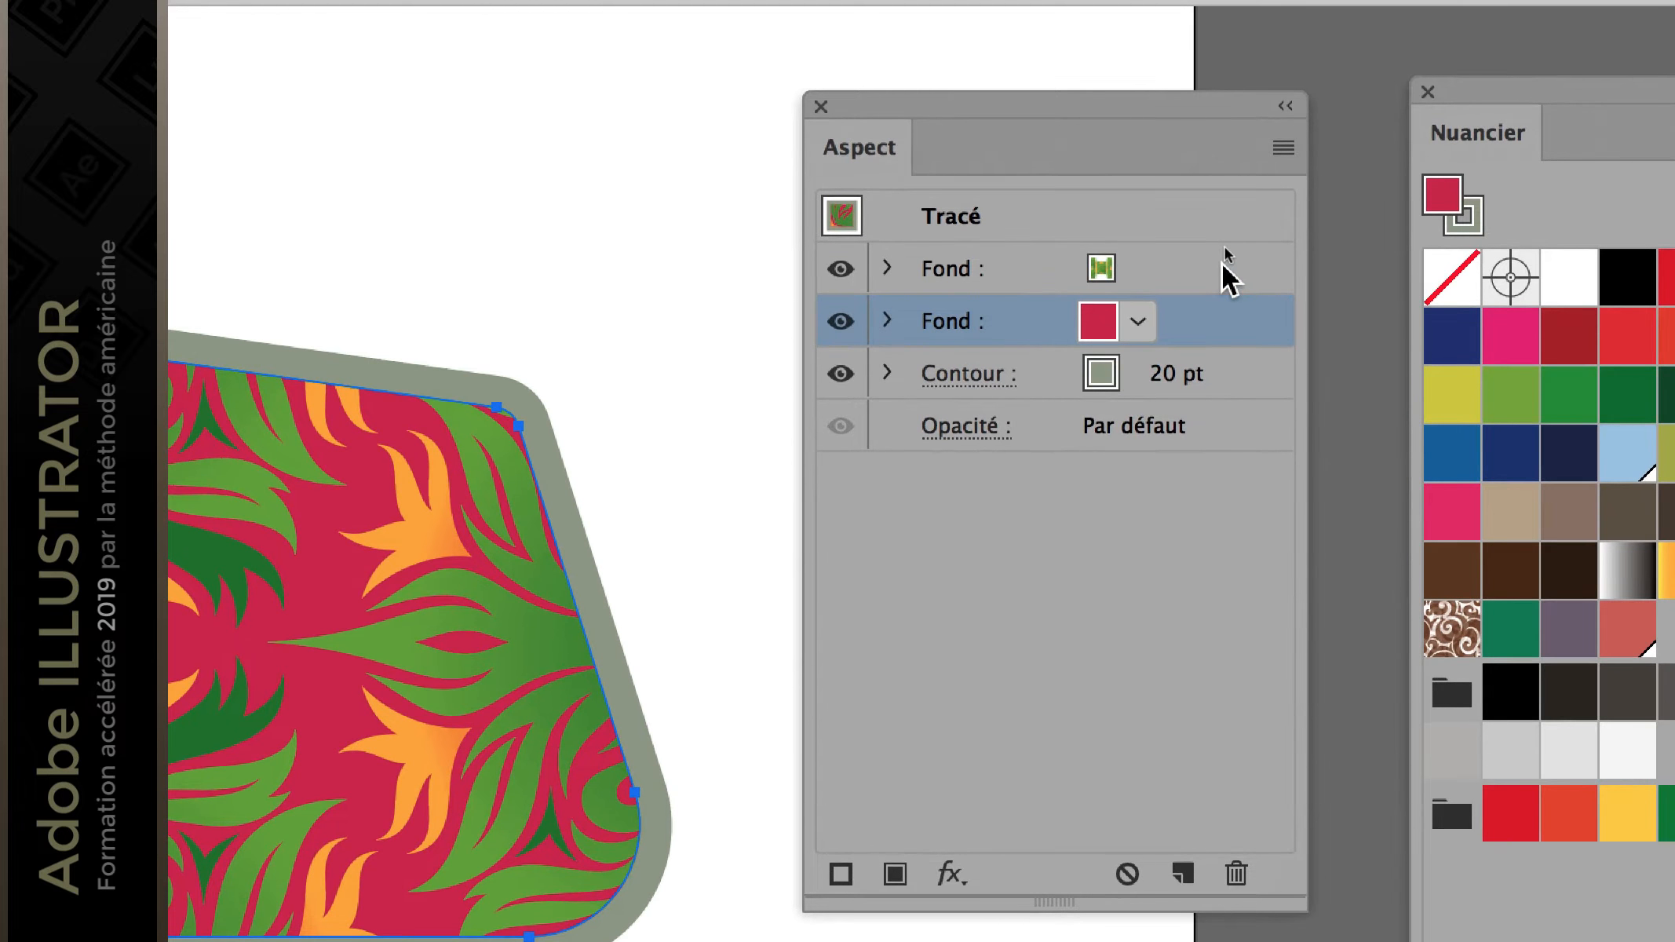
left_click(1222, 265)
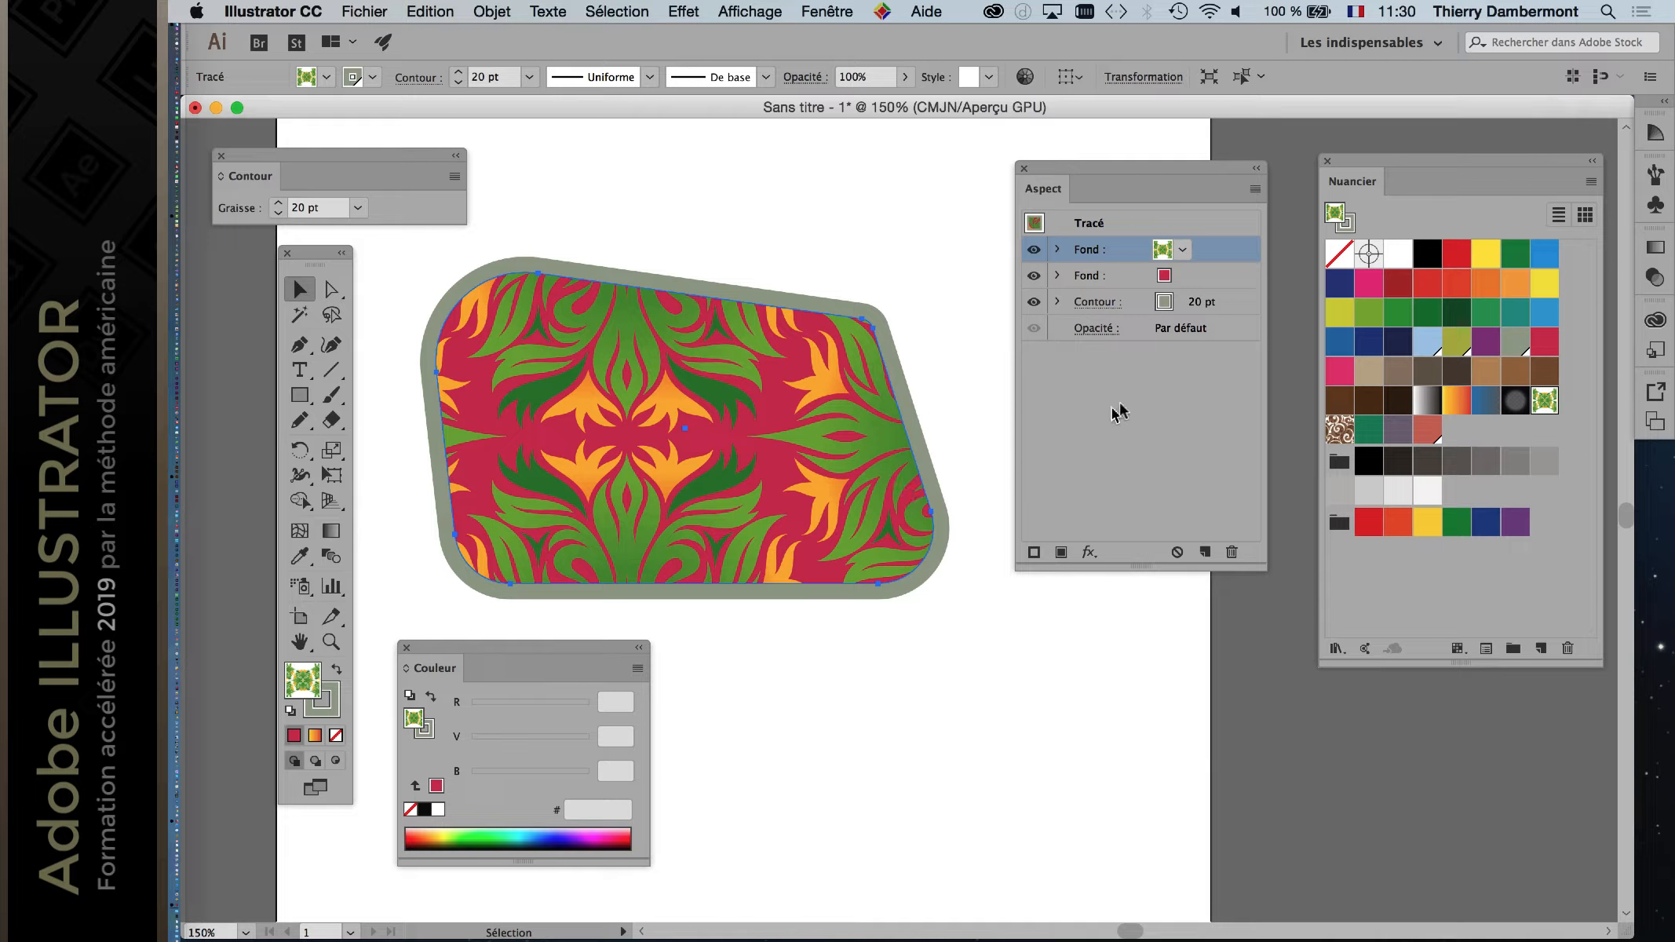
Step: Try the yellow-to-red gradient on the fill beneath the foliage pattern, and settle on the fading blue gradient
left_click_drag(1176, 170, 1115, 178)
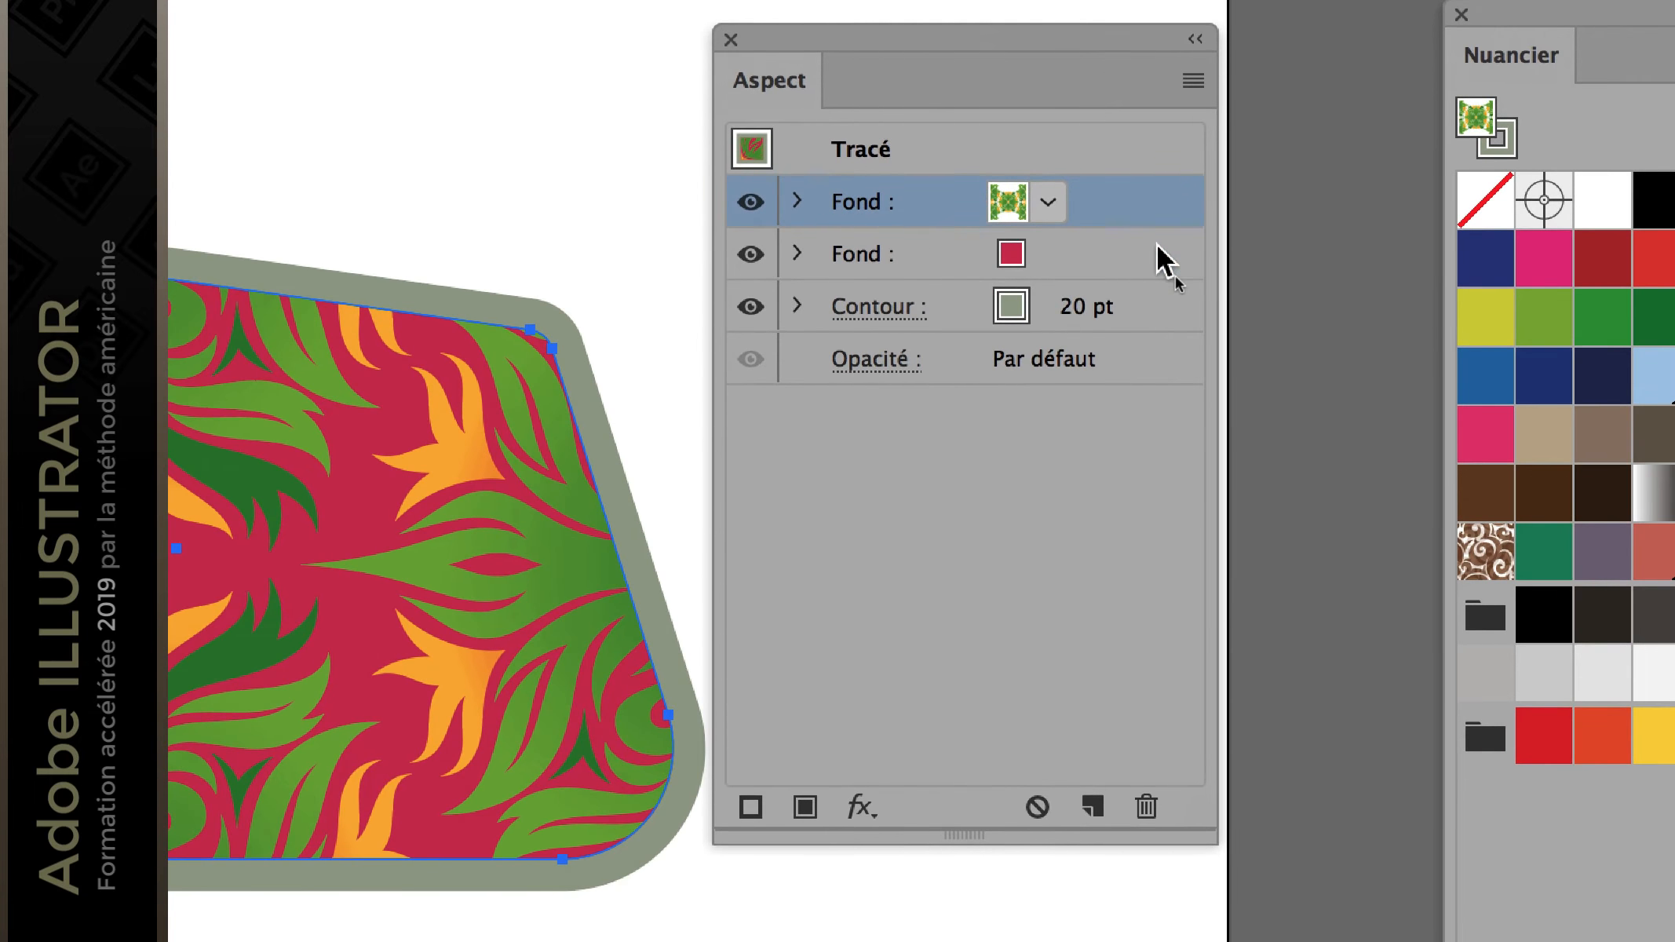
left_click(1157, 245)
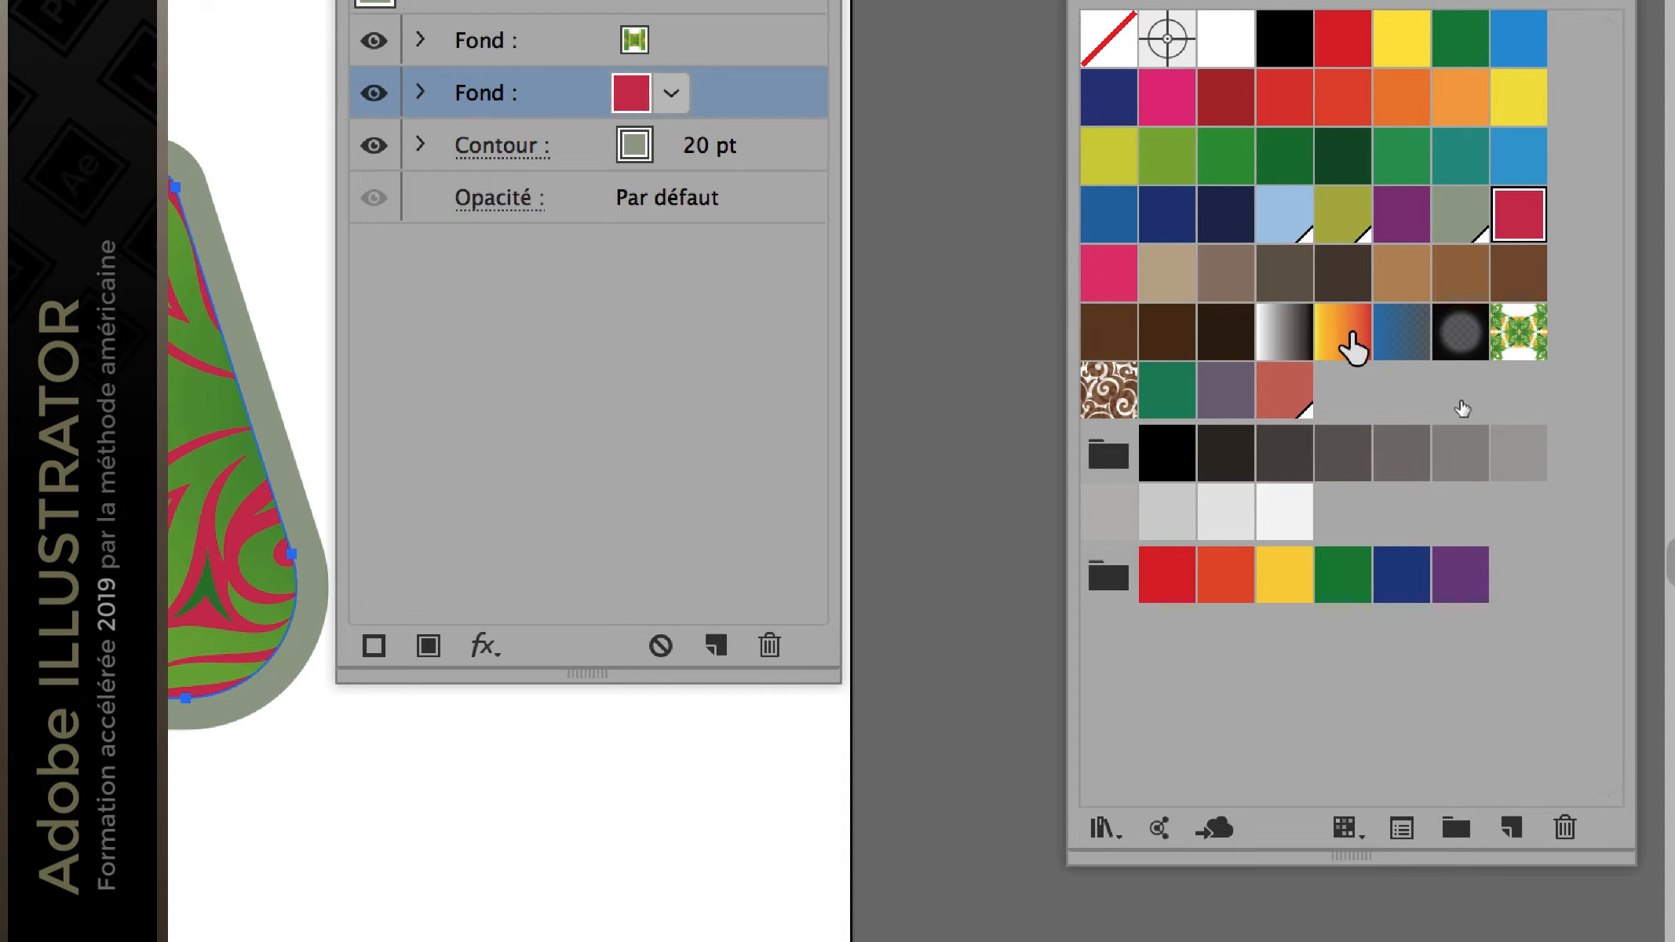
left_click(1348, 337)
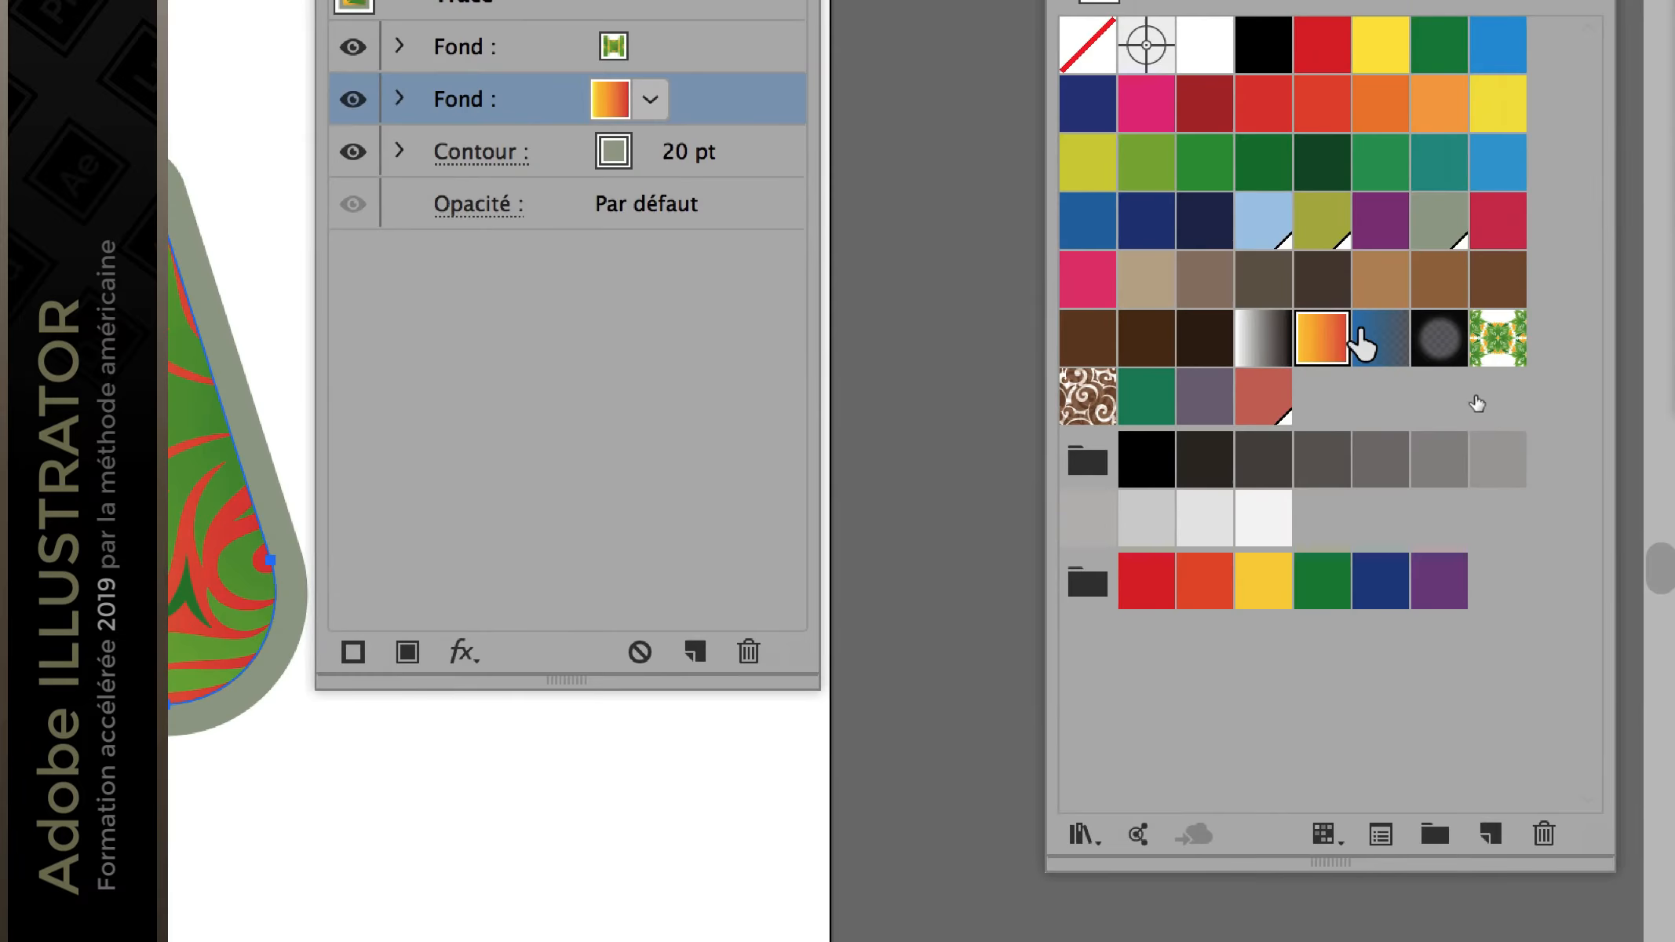
left_click(1372, 337)
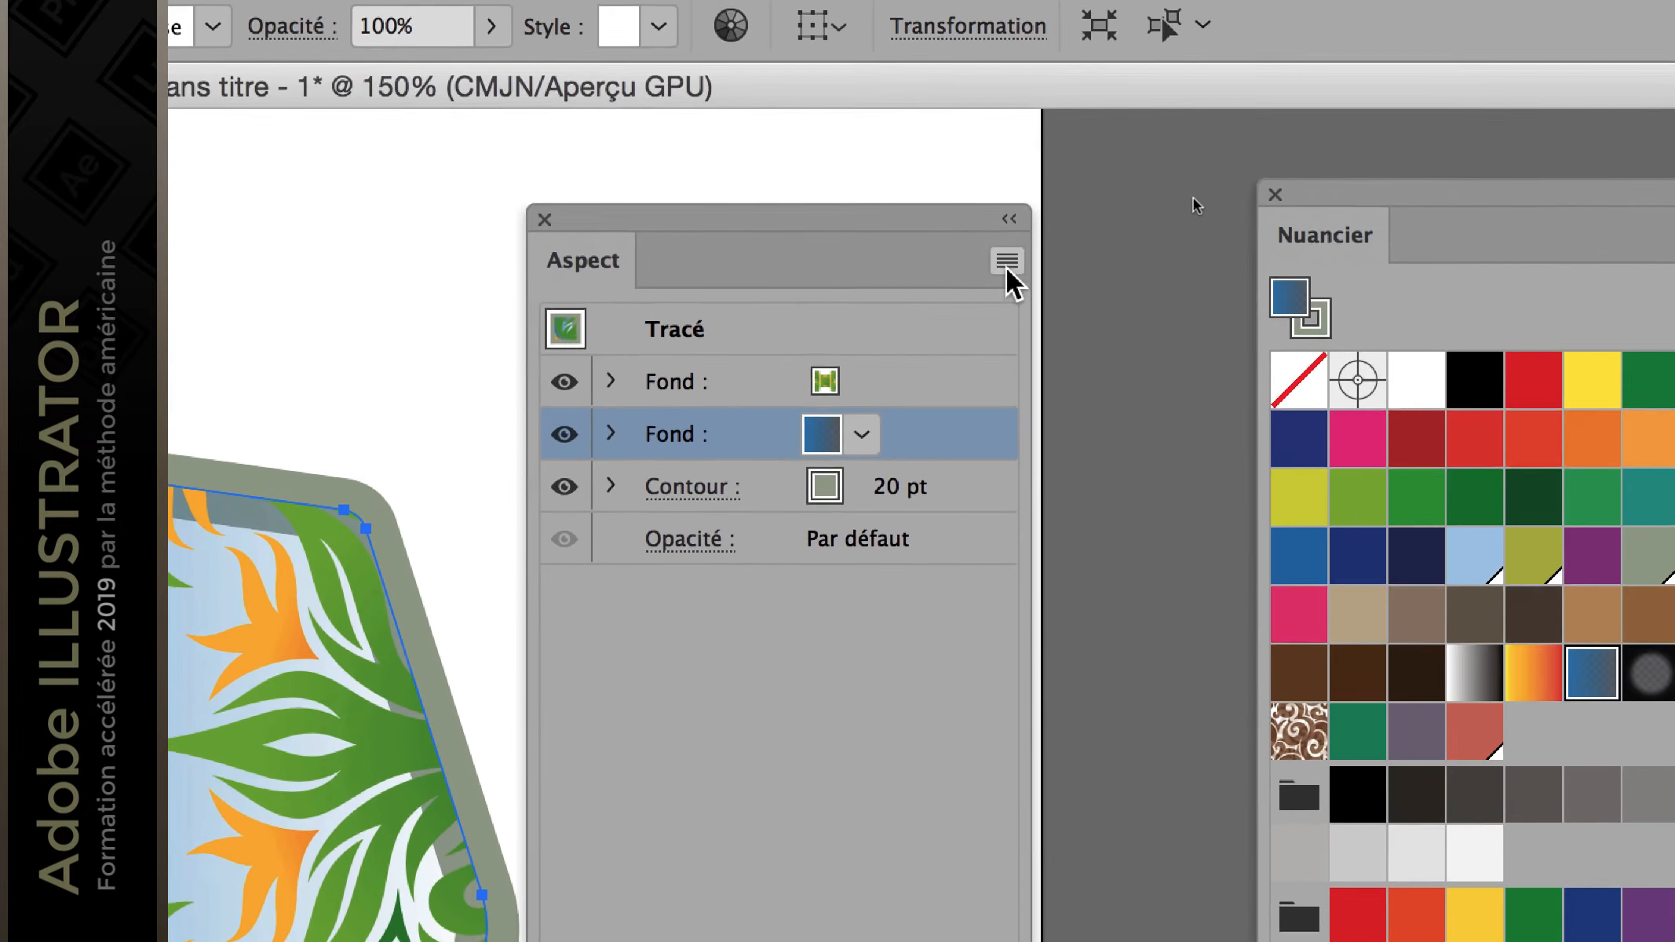
Step: Add a third fill to the shape and set the lowest fill to white beneath the blue gradient
left_click(1478, 99)
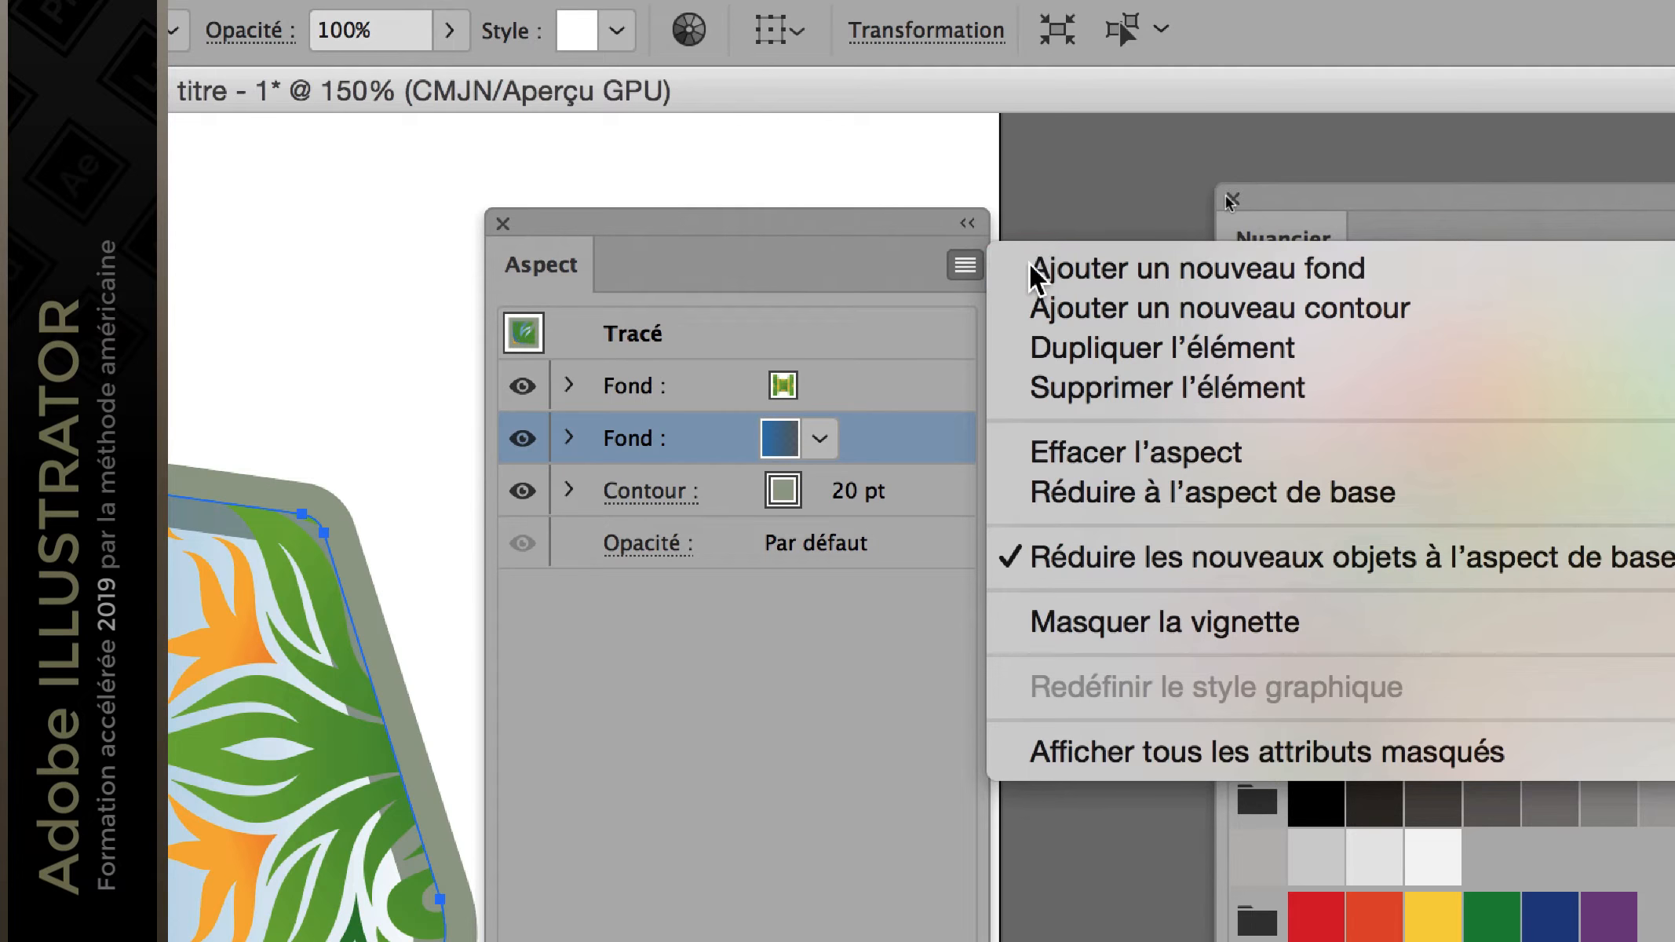
left_click(1028, 267)
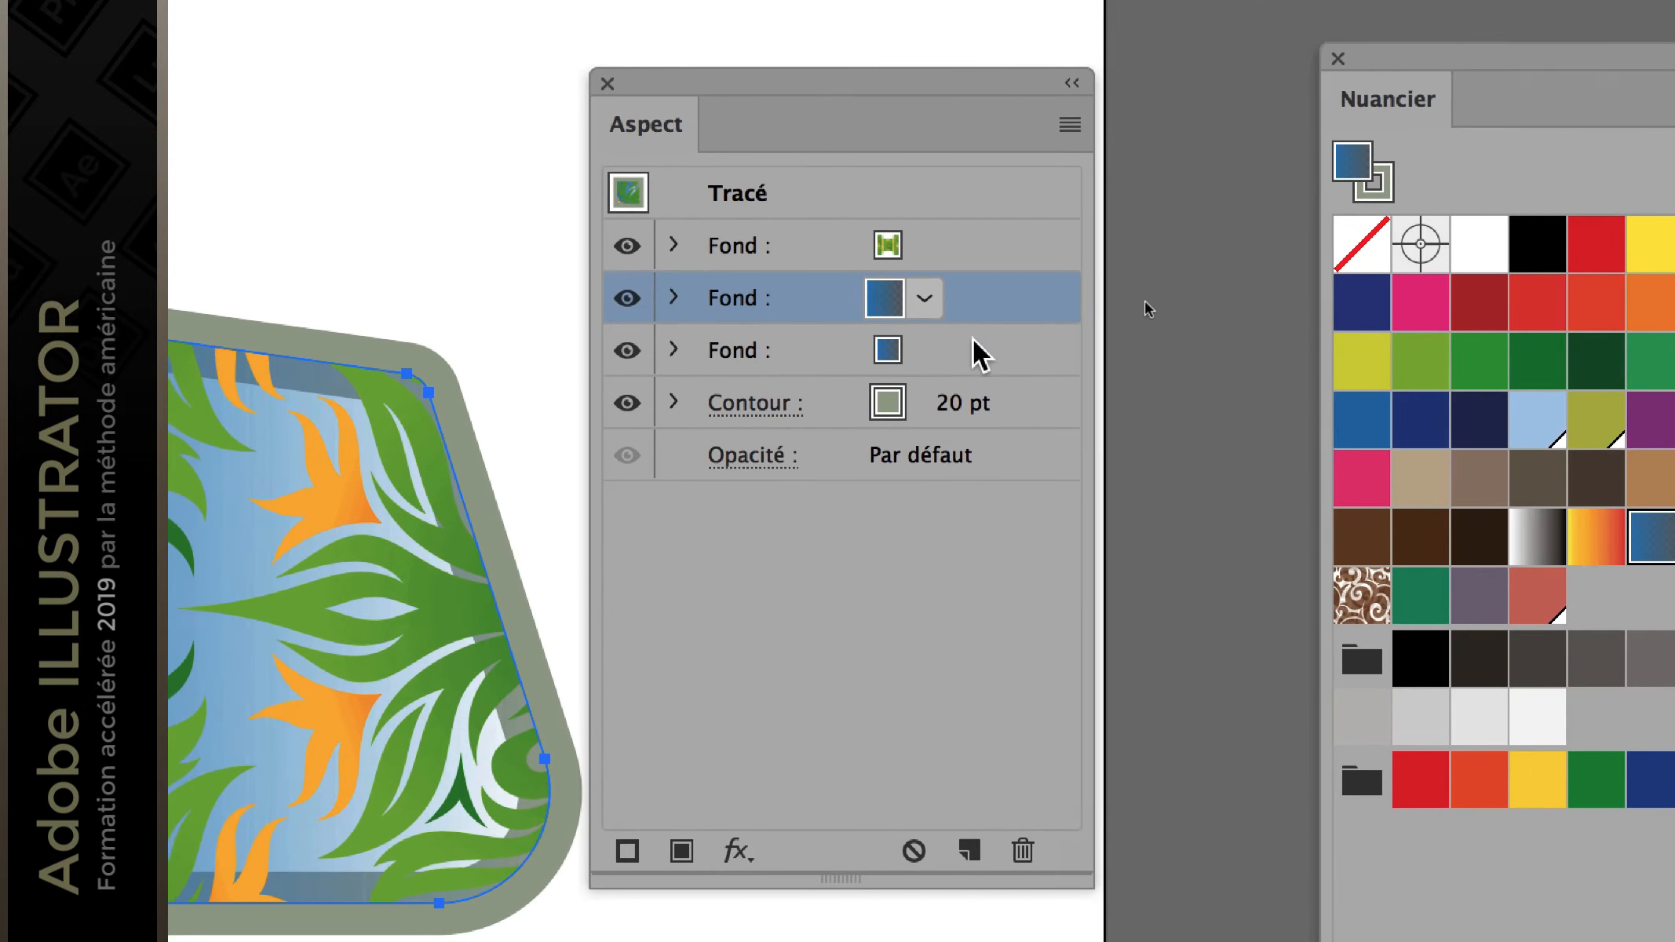
left_click(974, 353)
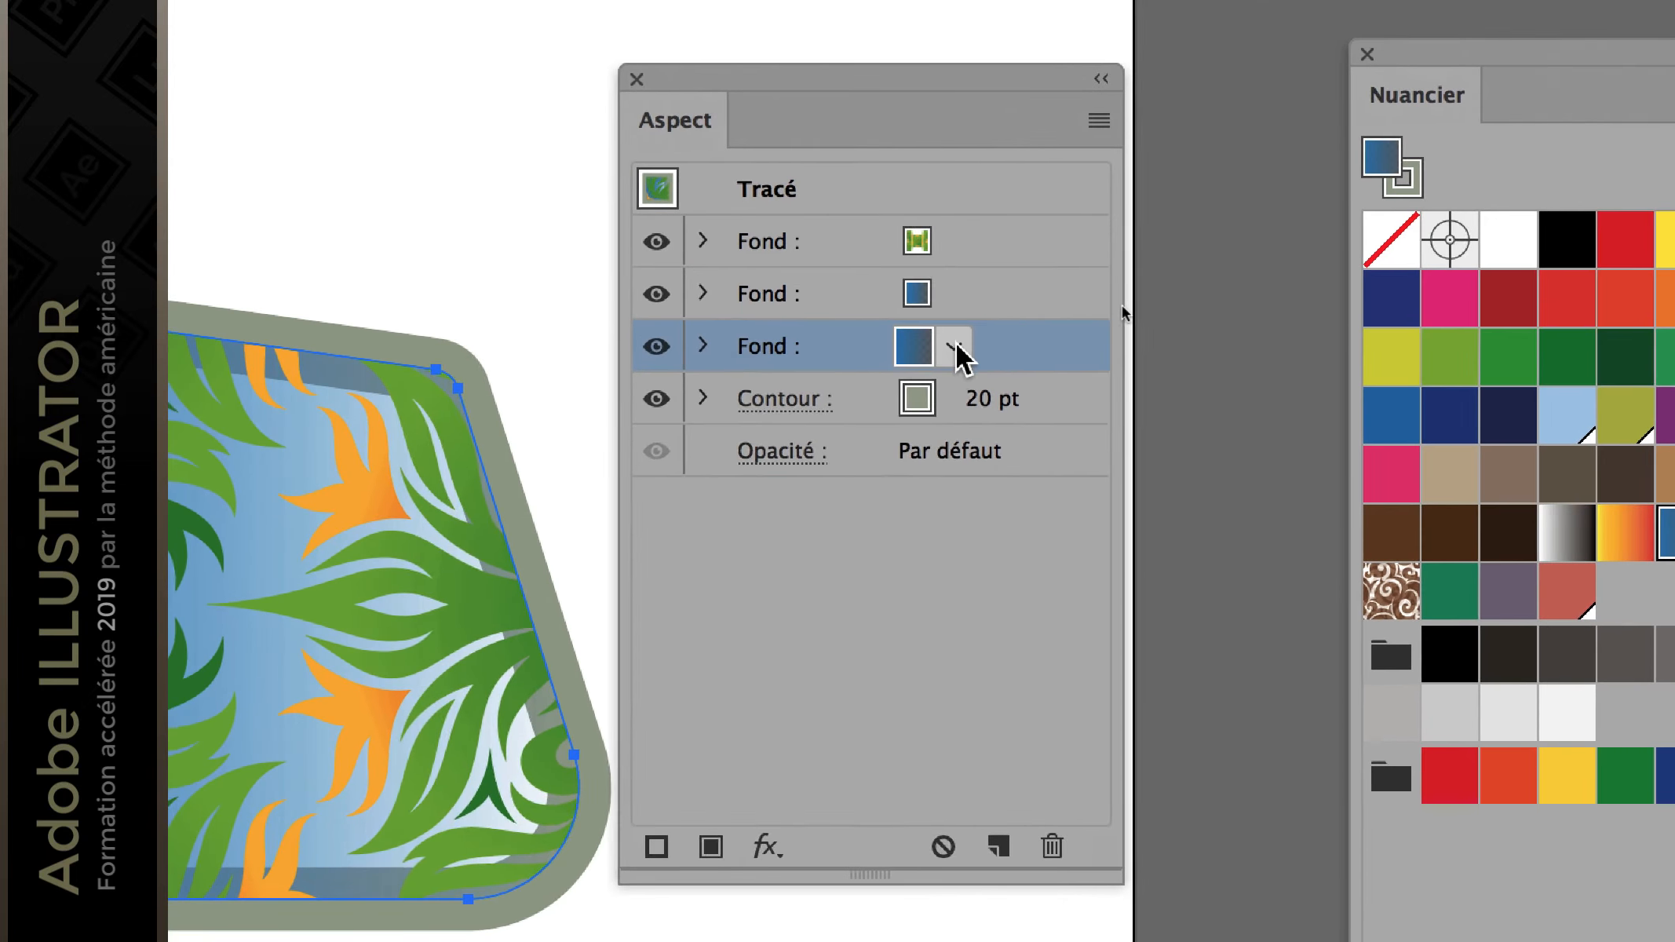
left_click(924, 350)
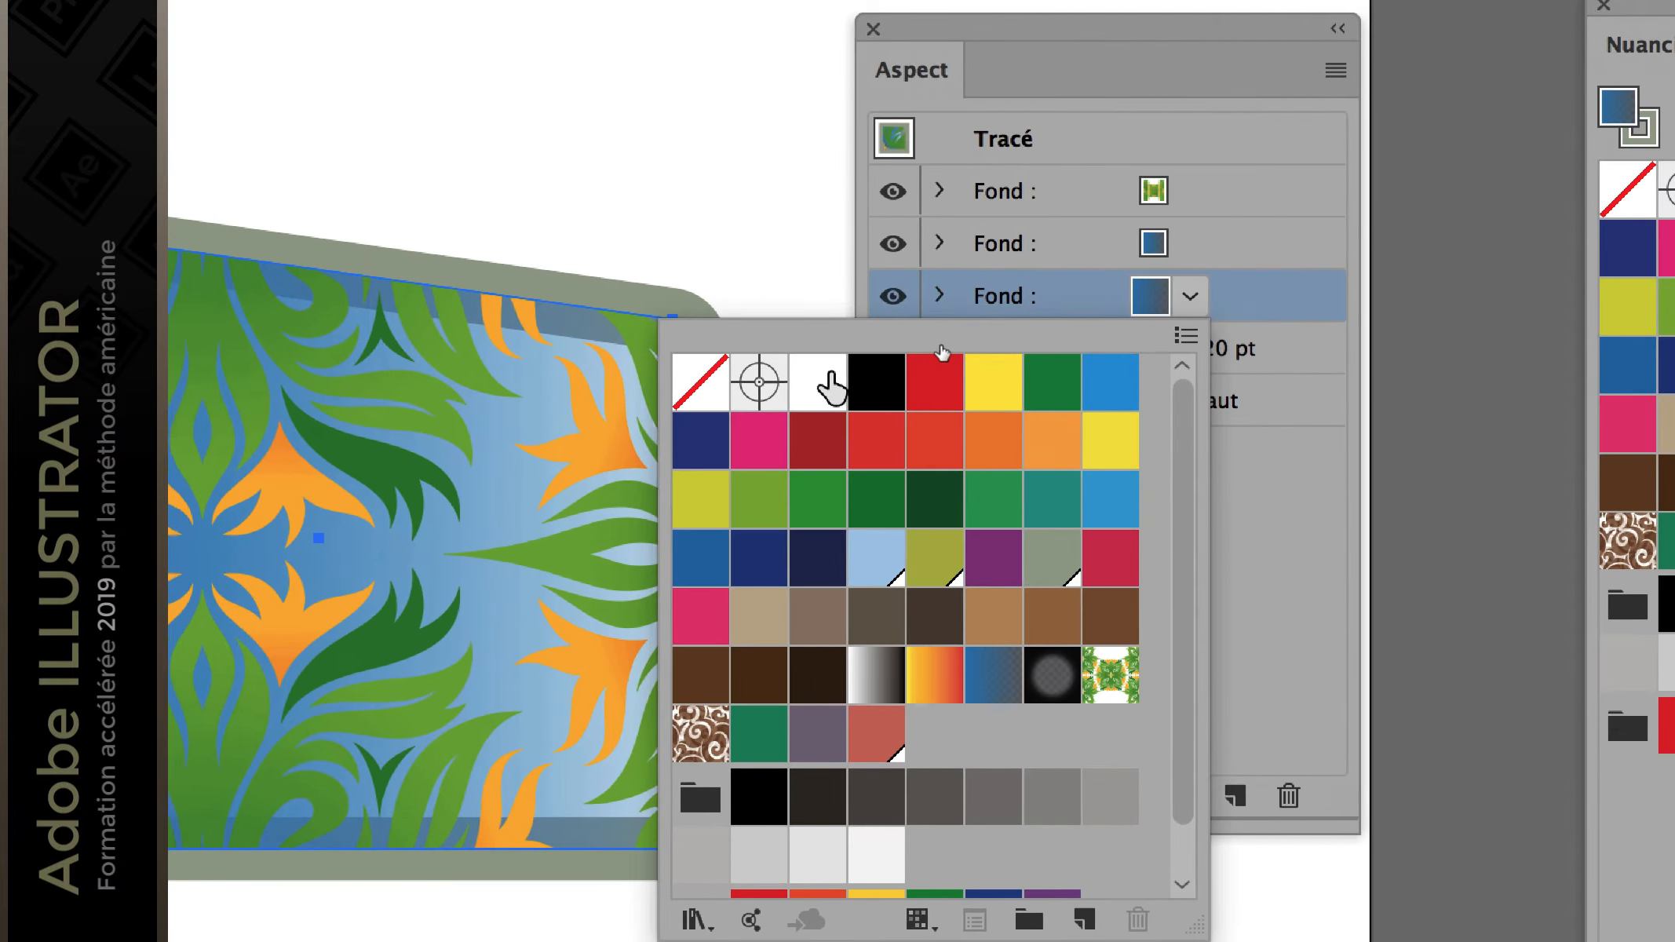
left_click(821, 383)
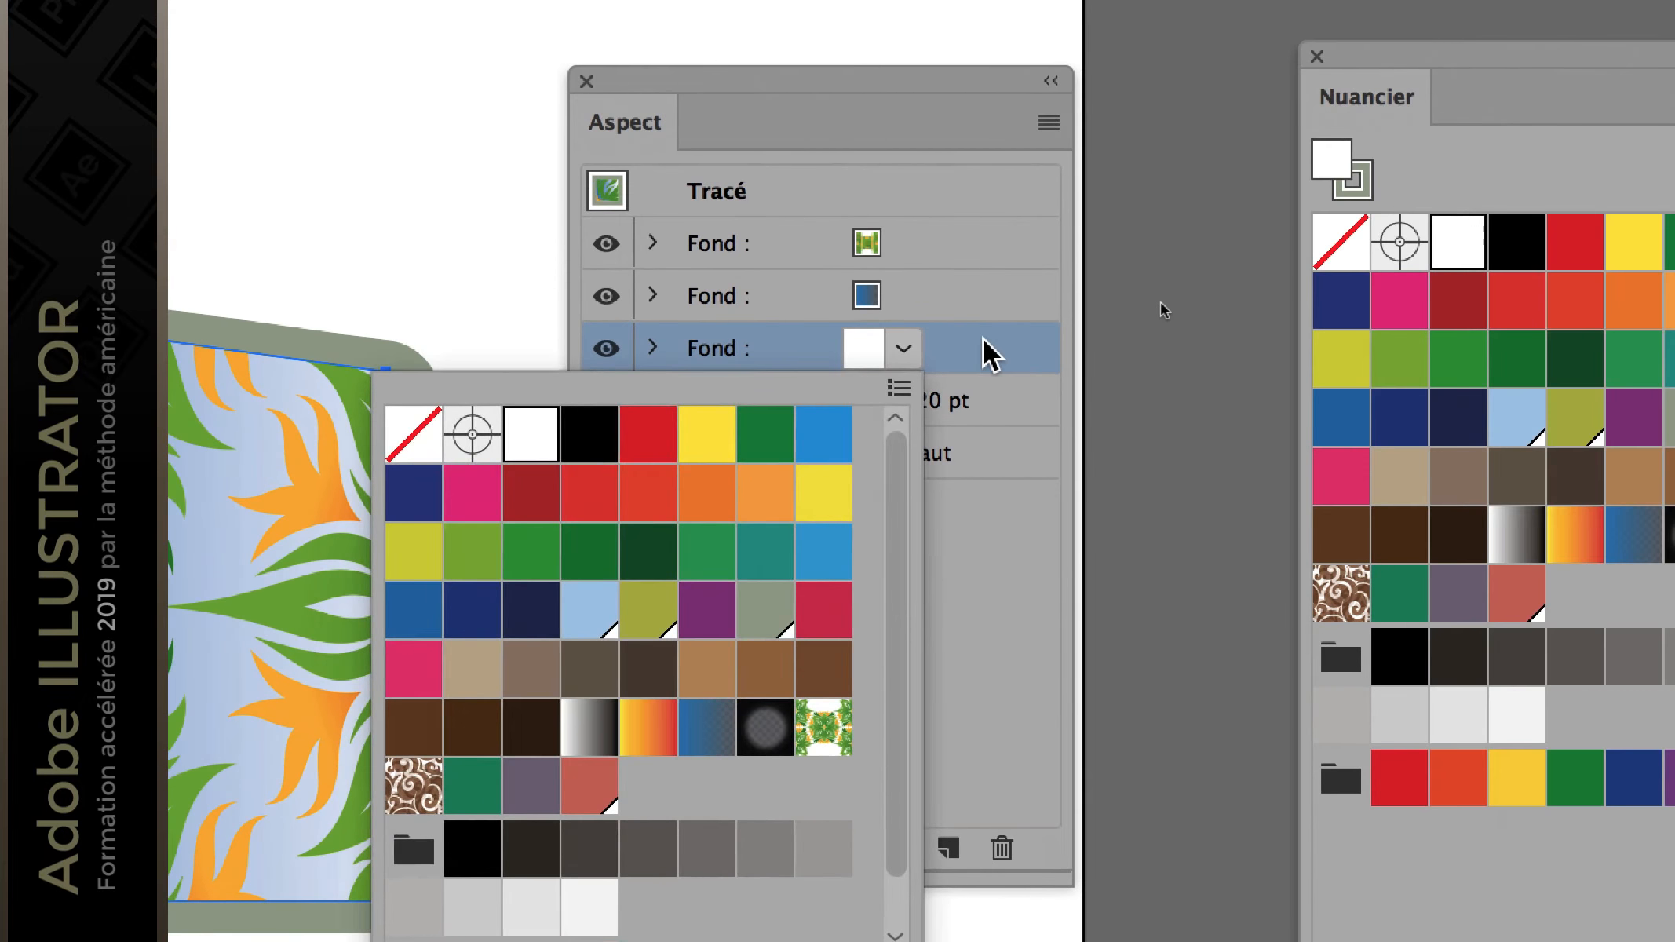
left_click(1225, 313)
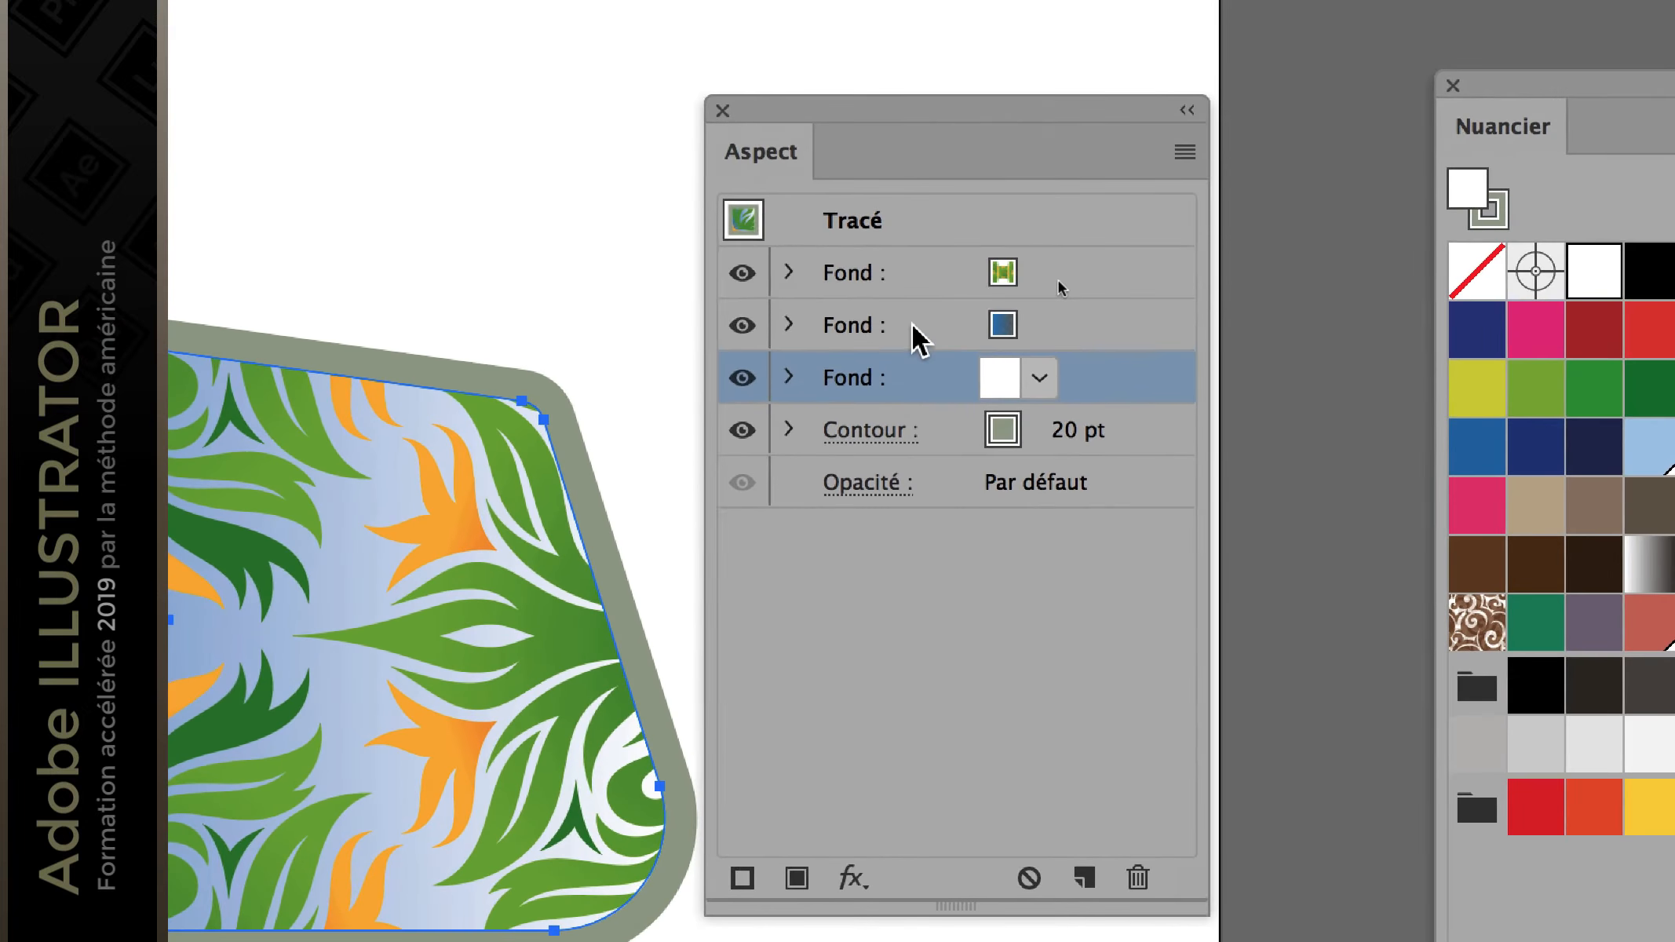
Step: Move the blue gradient fill above the foliage pattern fill, and make the Aspect panel shorter and wider beside the shape
left_click(1441, 201)
left_click_drag(926, 338, 922, 304)
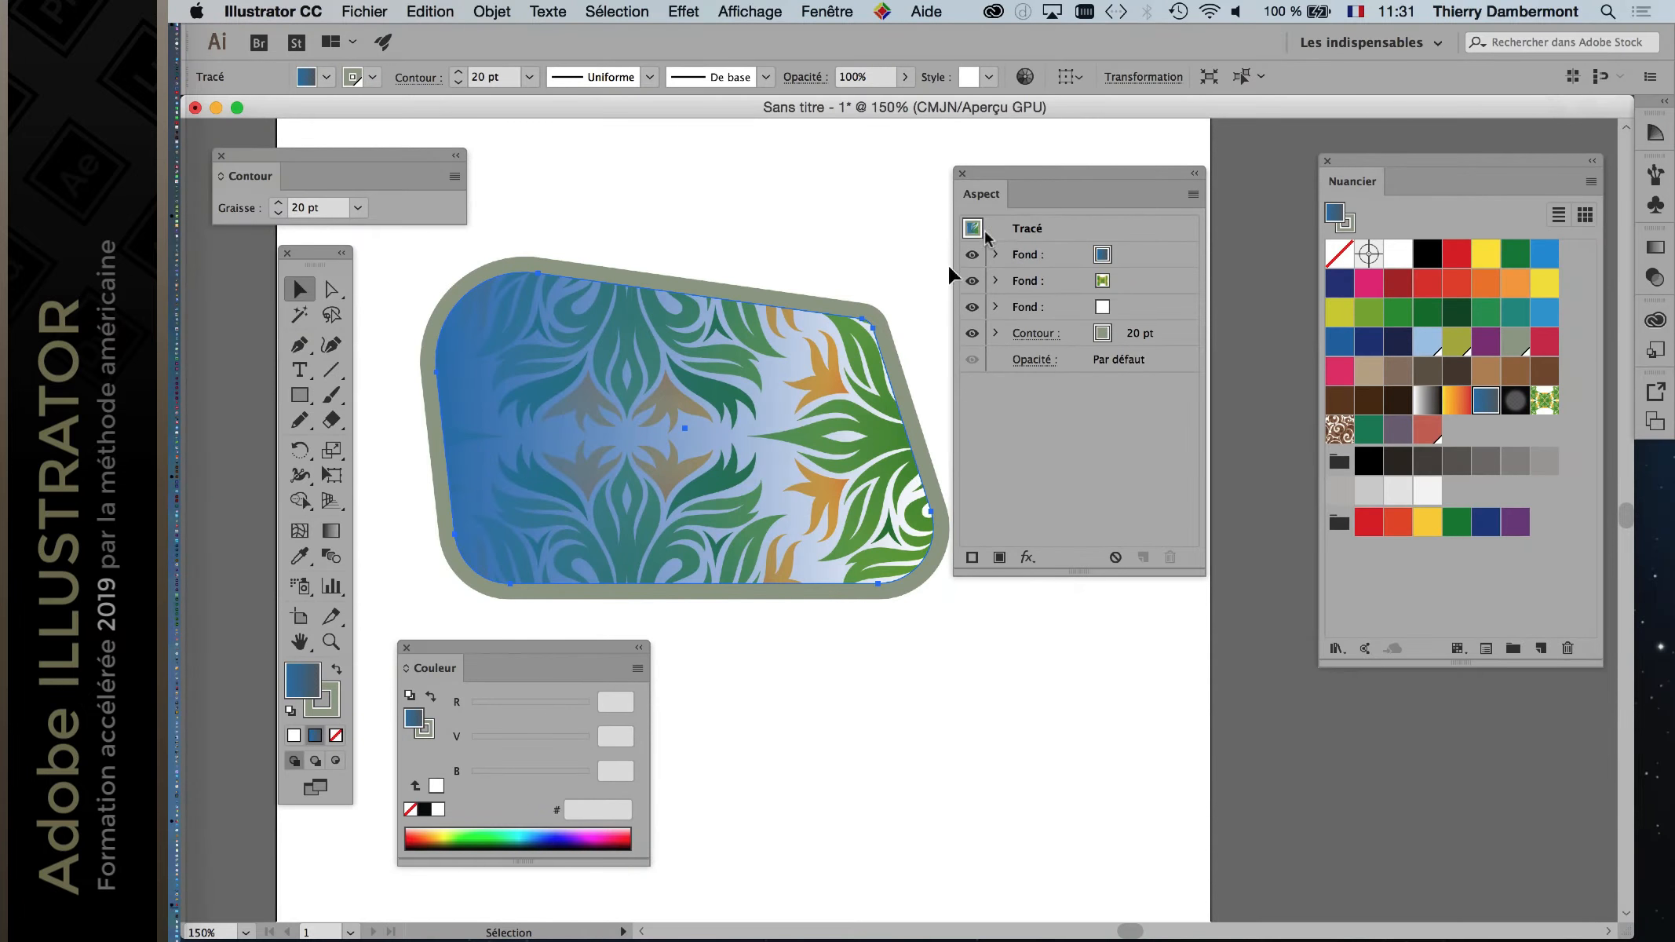
left_click_drag(1036, 172, 1106, 185)
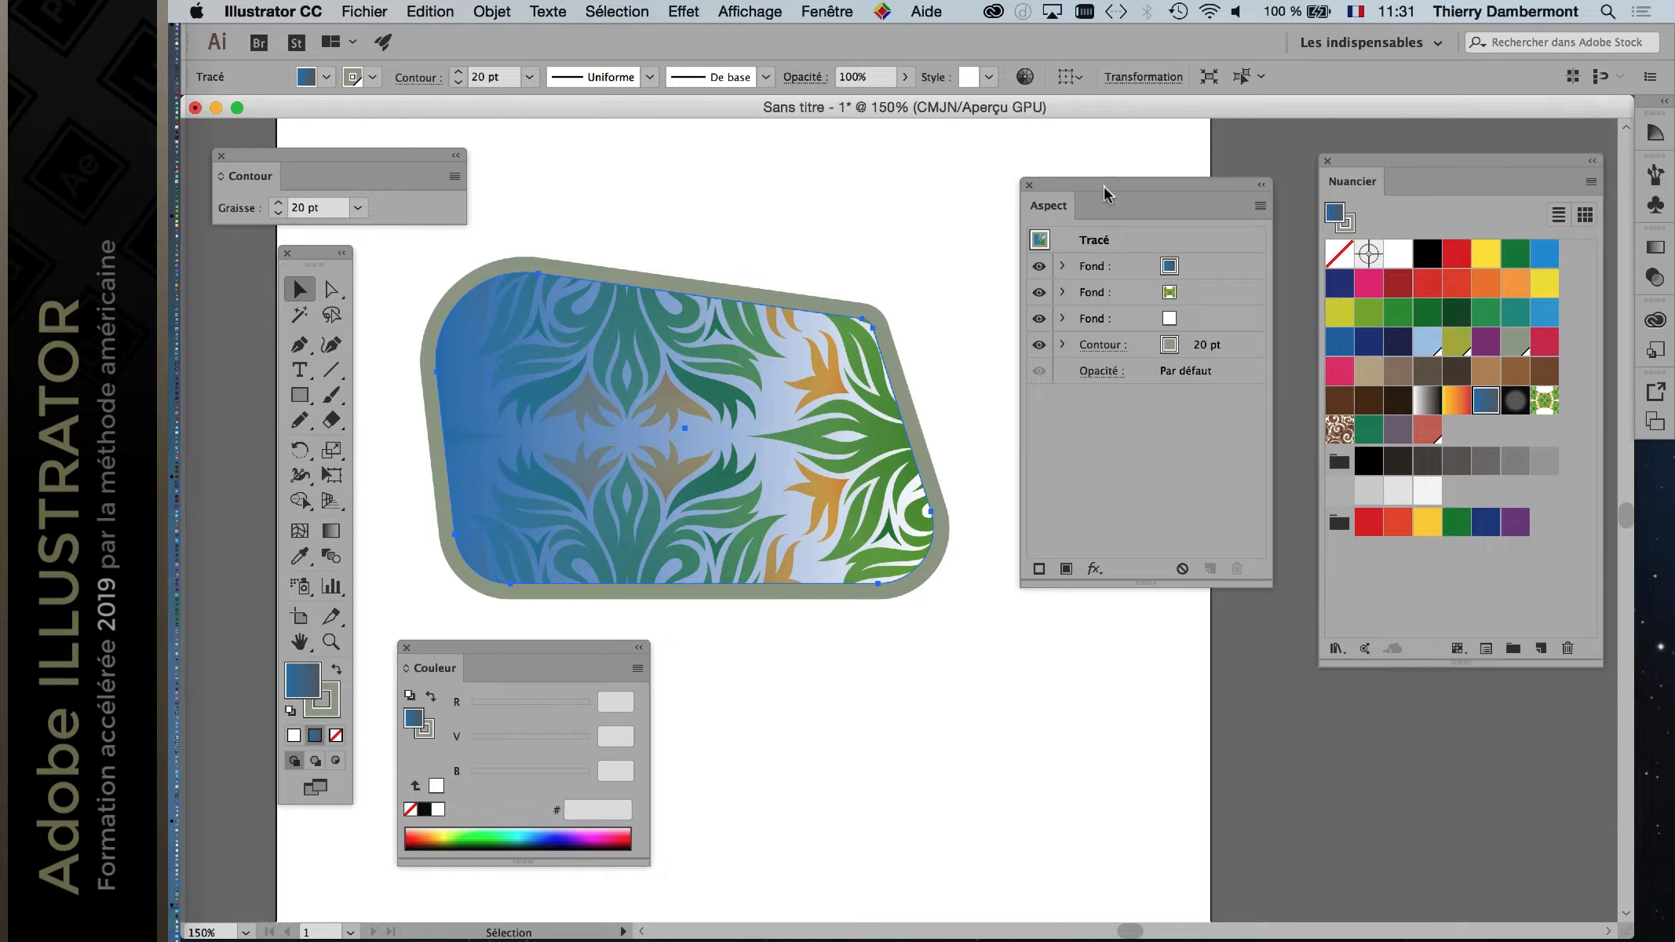
left_click_drag(1103, 186, 1090, 214)
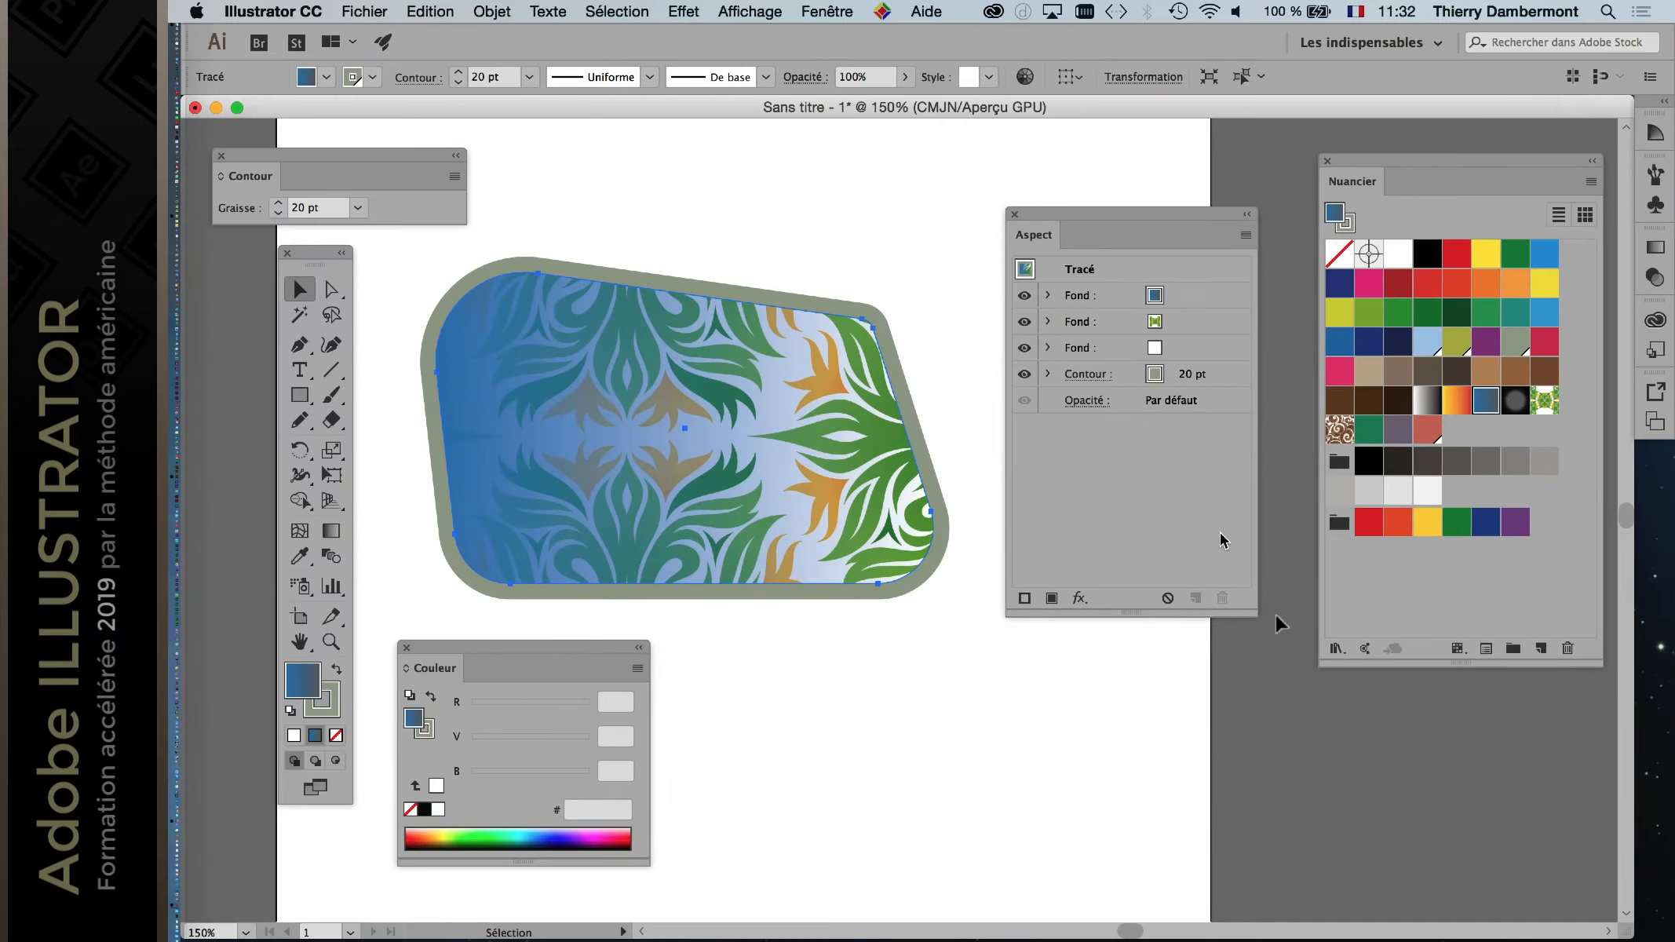
left_click_drag(1249, 613, 1294, 519)
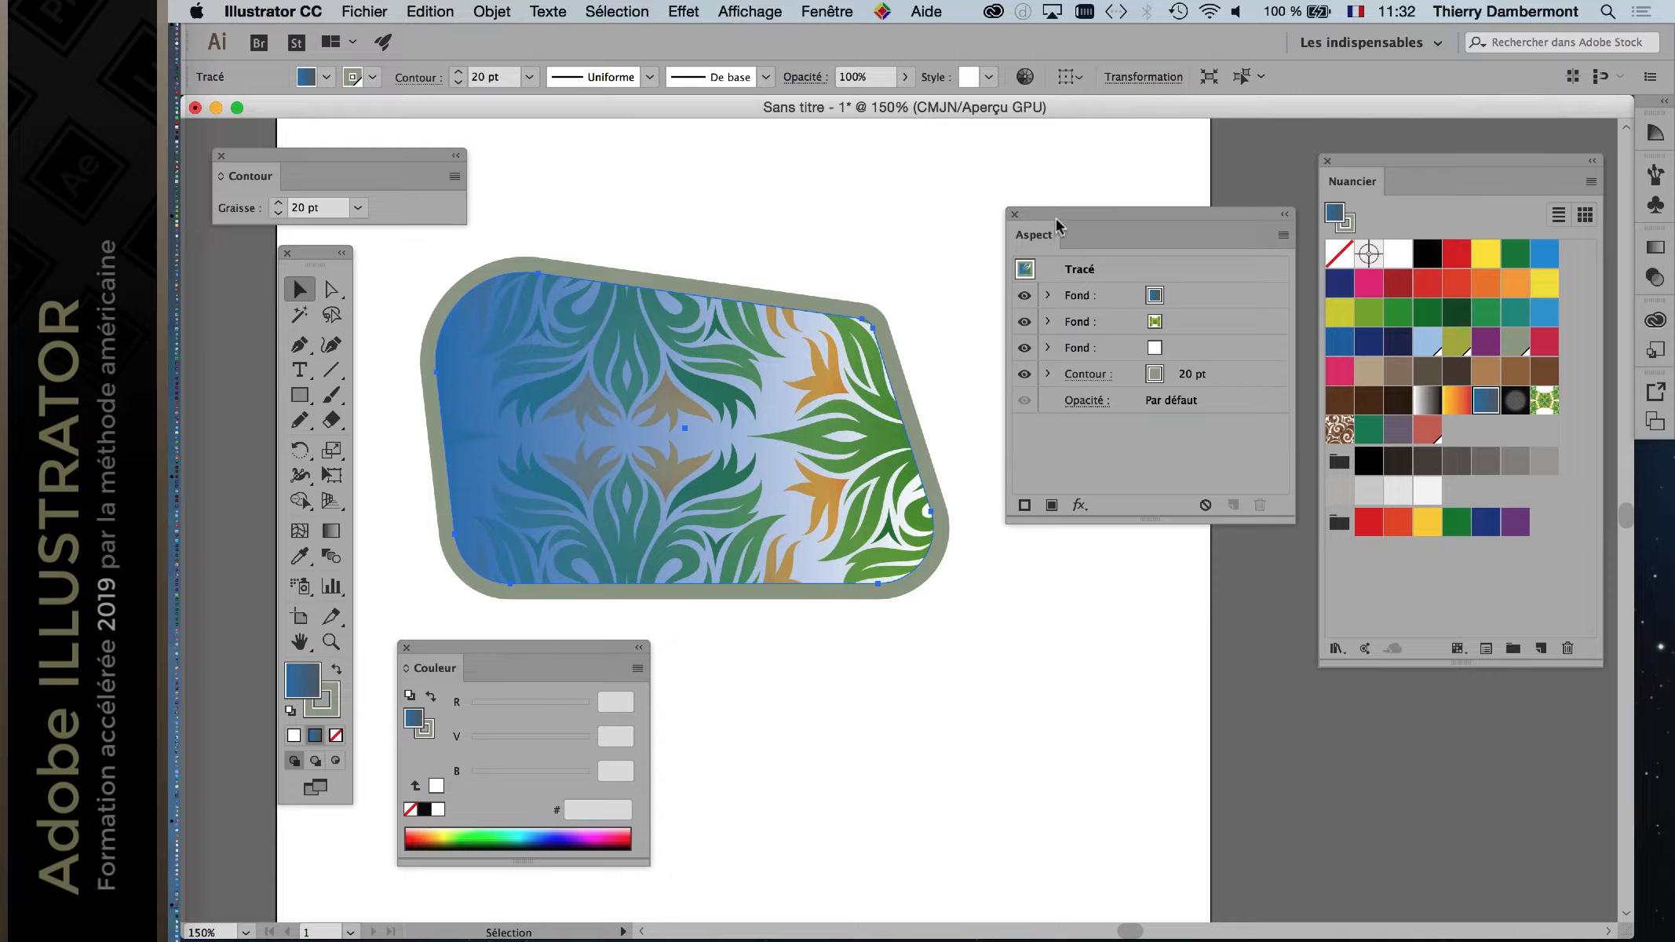
left_click_drag(1057, 219, 1024, 155)
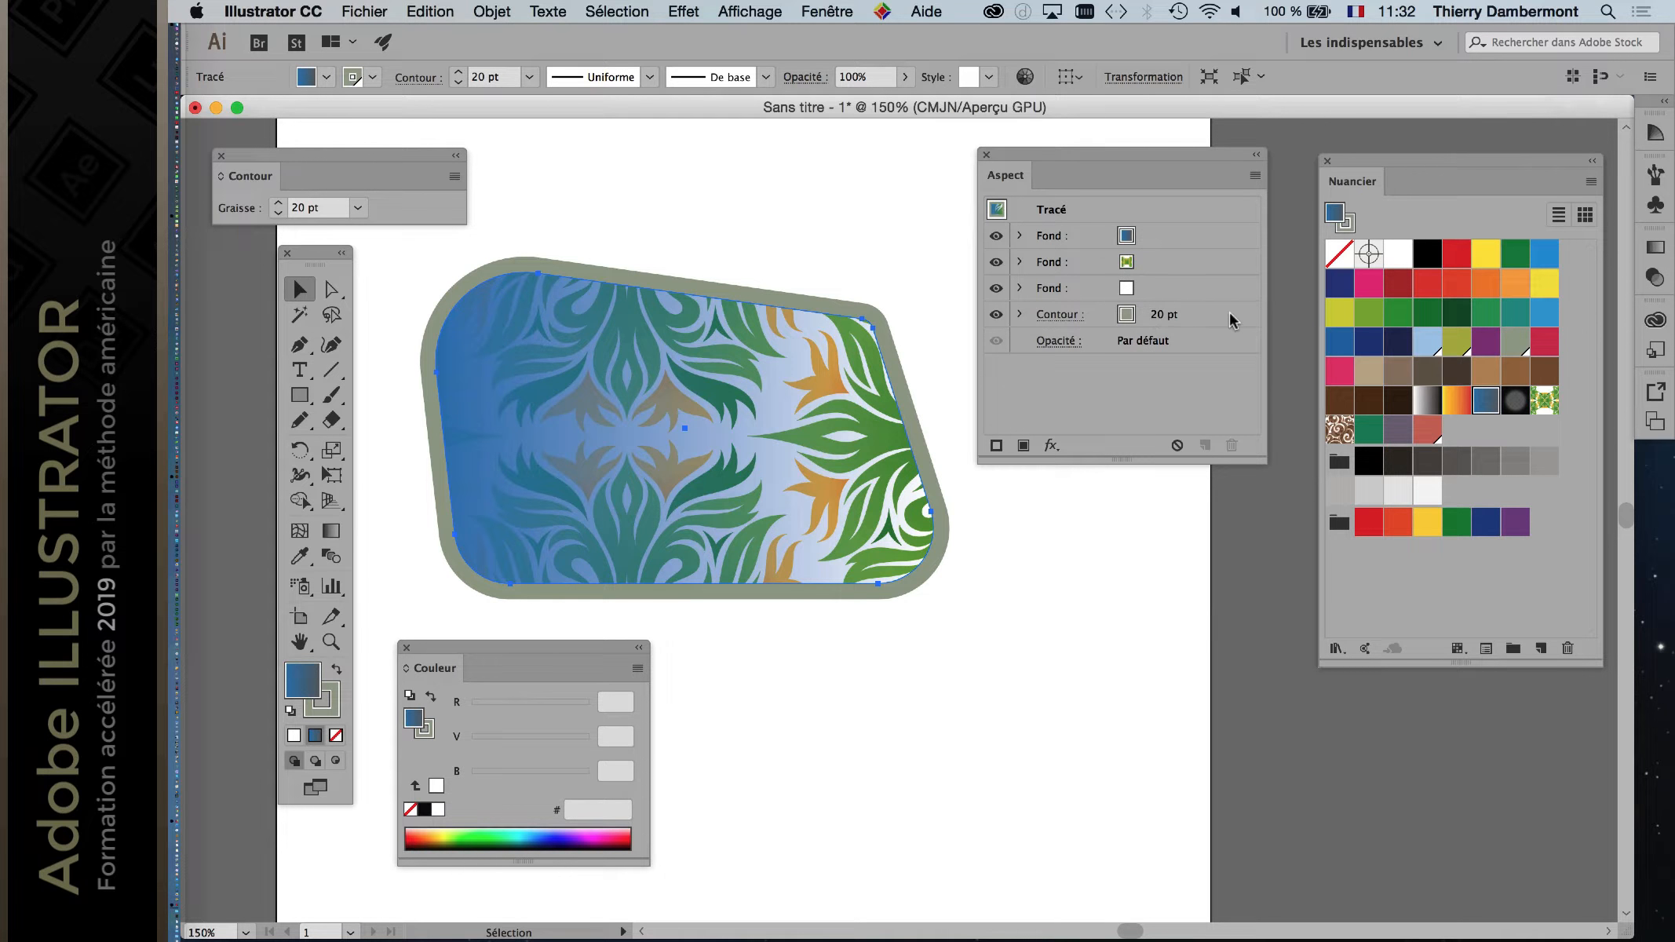
Step: Show the Styles graphiques panel and separate it from its group as a floating panel over the artwork
left_click(824, 11)
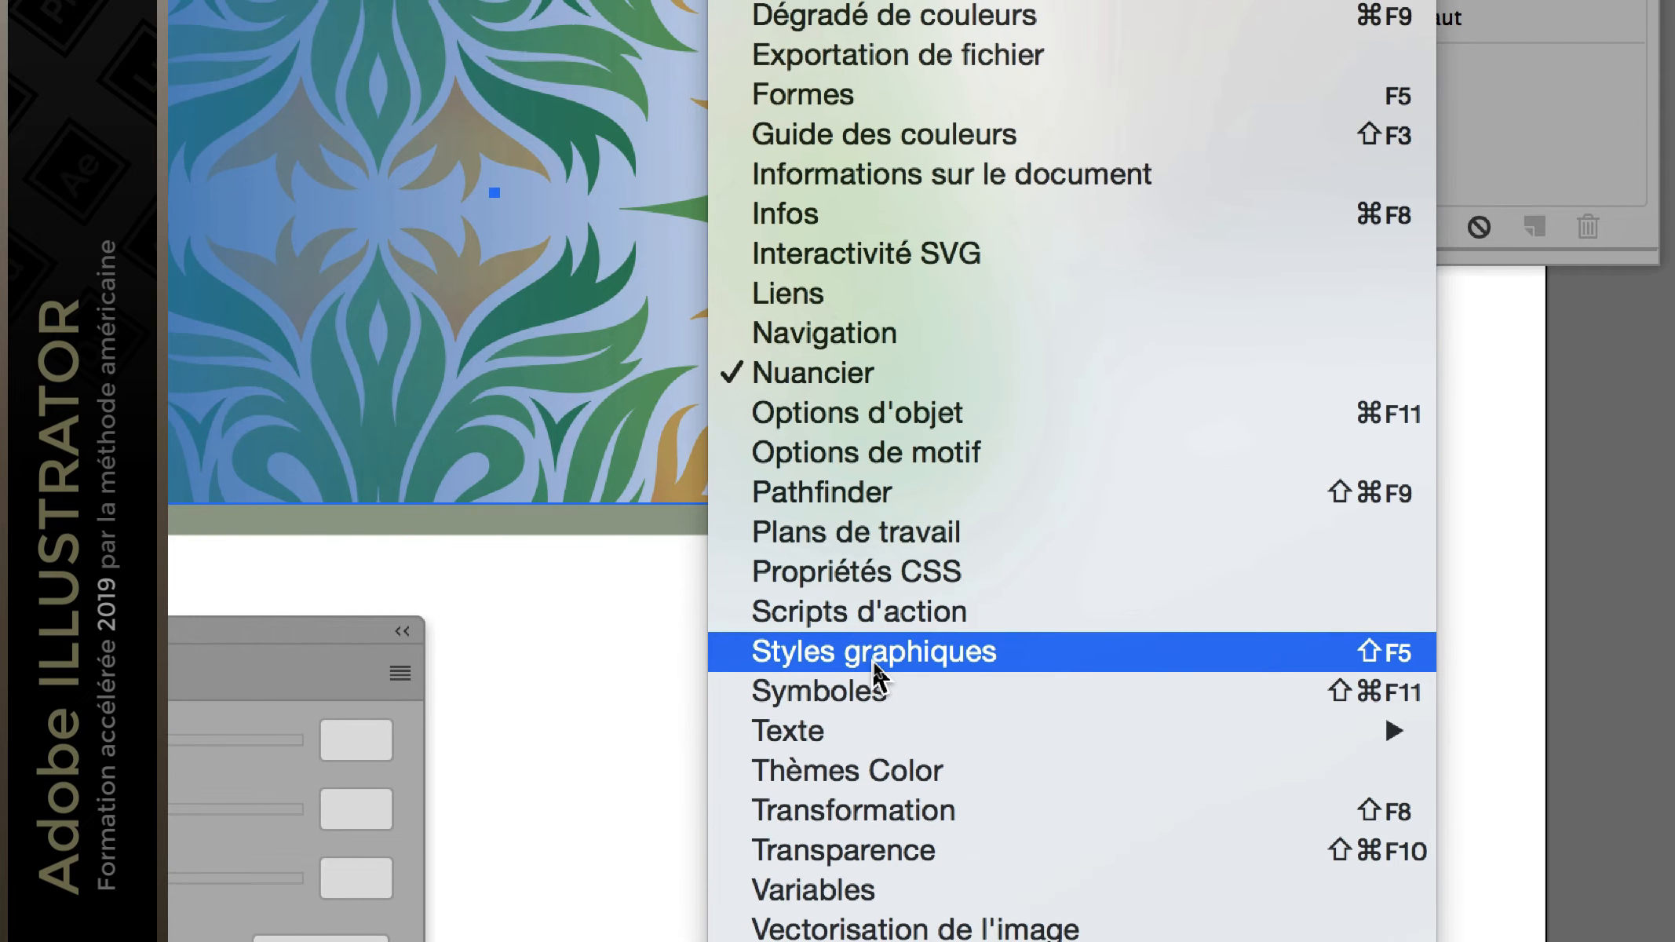
left_click(873, 666)
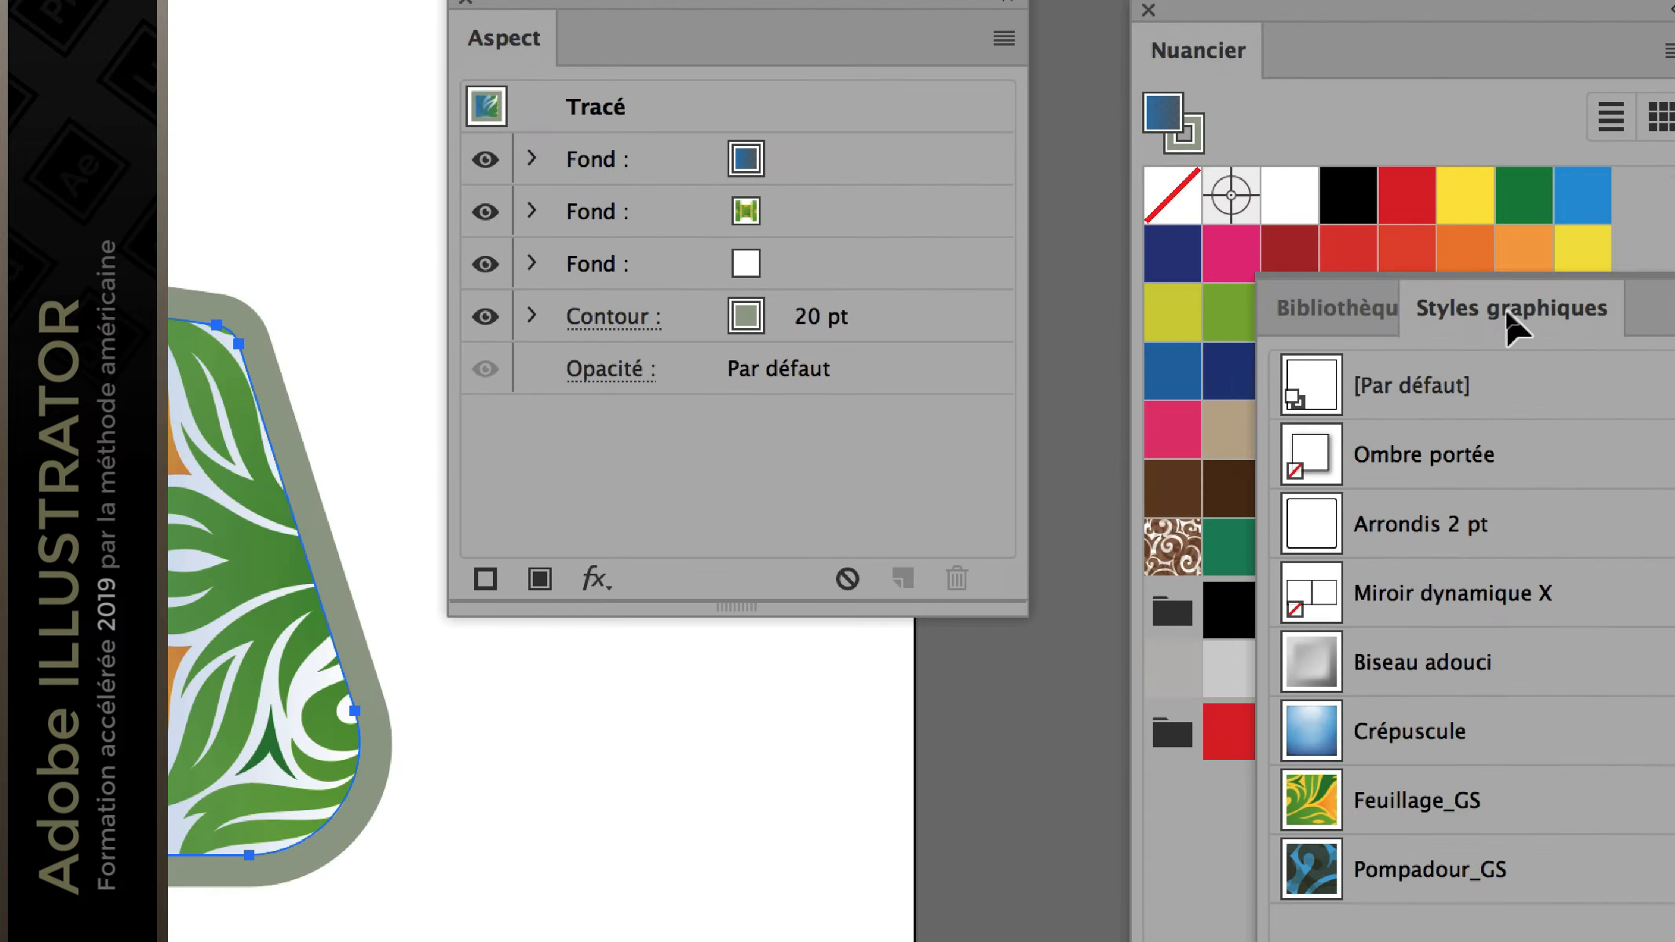
left_click_drag(1507, 313, 164, 31)
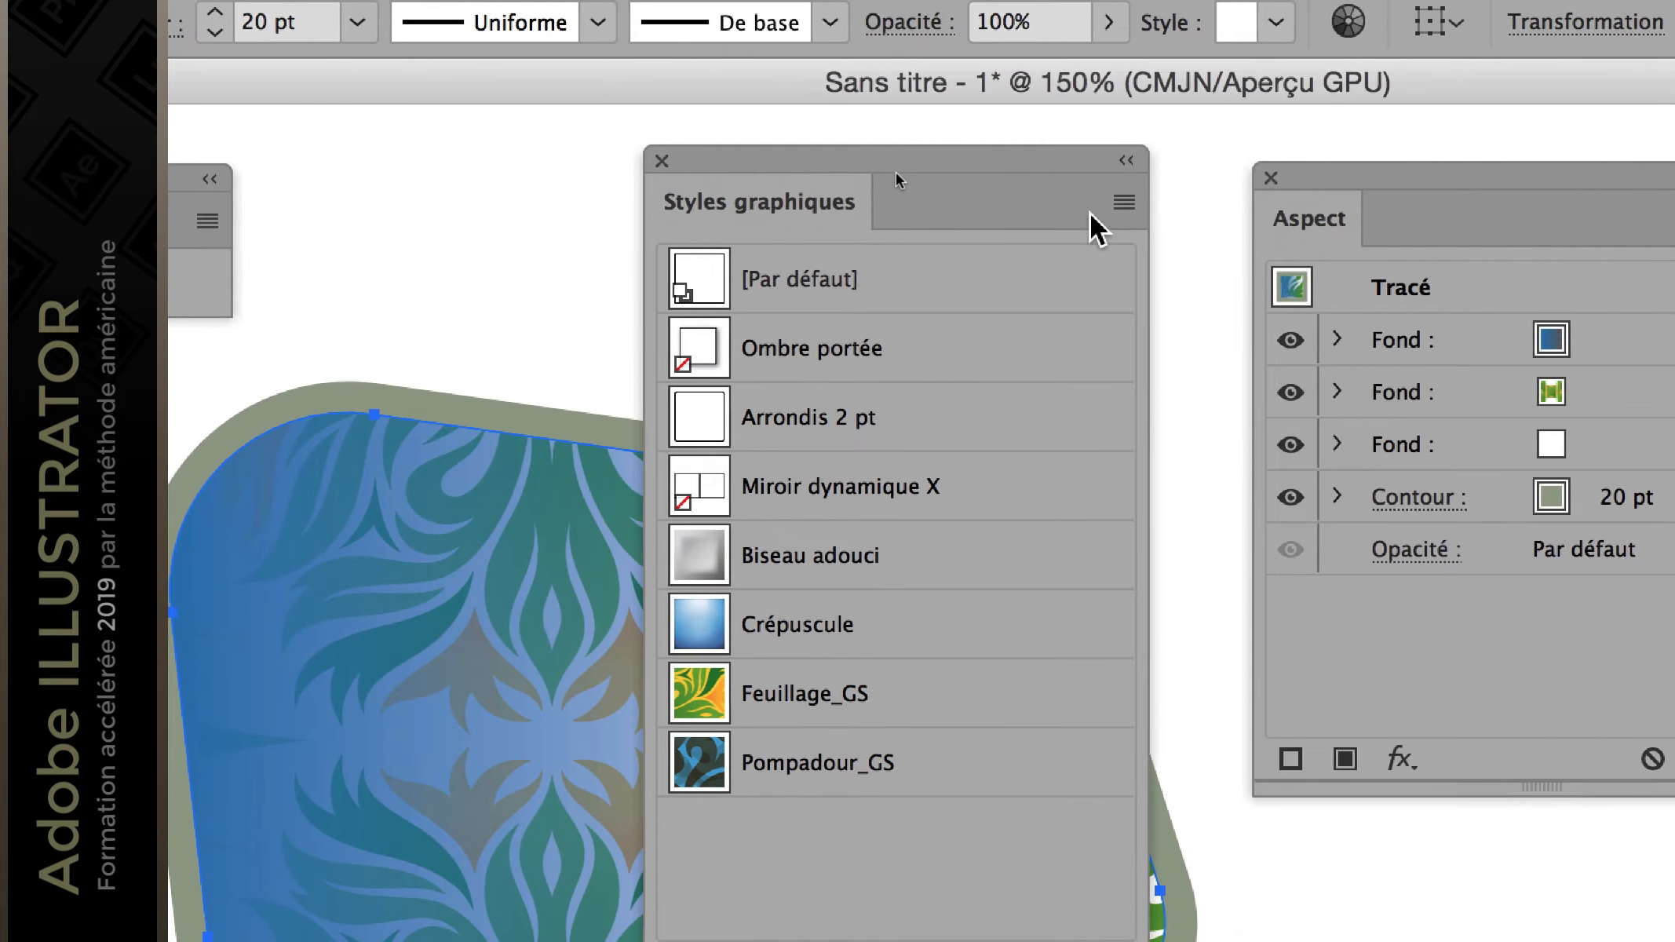
Step: Try displaying the graphic styles as thumbnails only, and return to the list of large thumbnails
left_click(1124, 203)
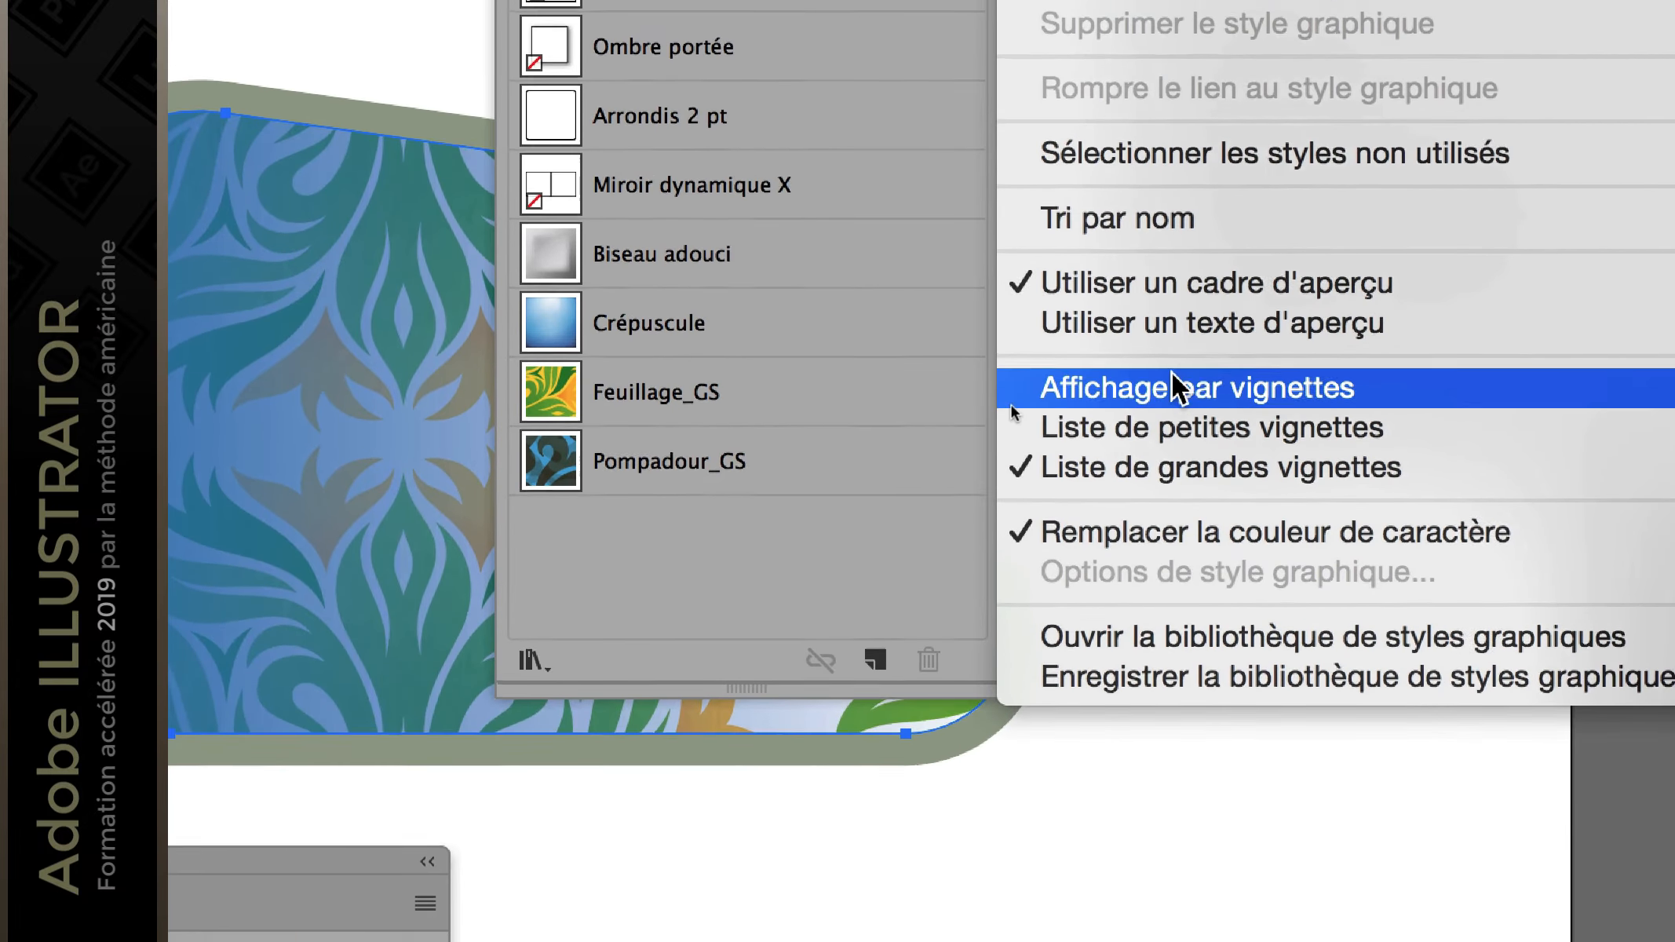
left_click(1171, 375)
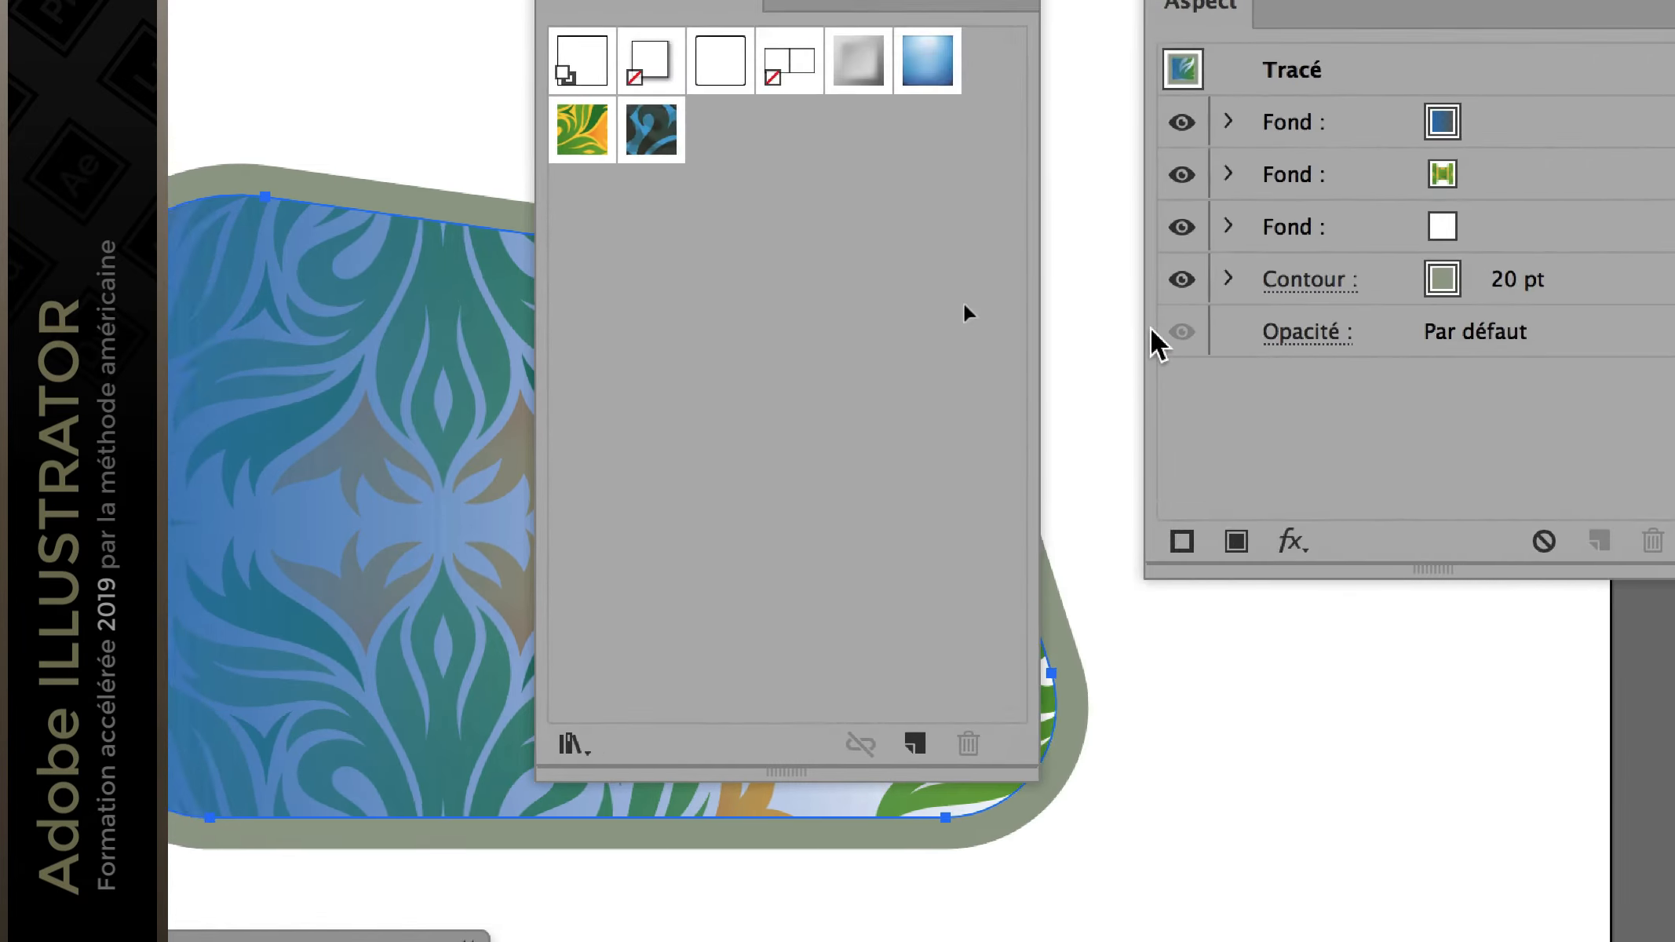
left_click(1106, 208)
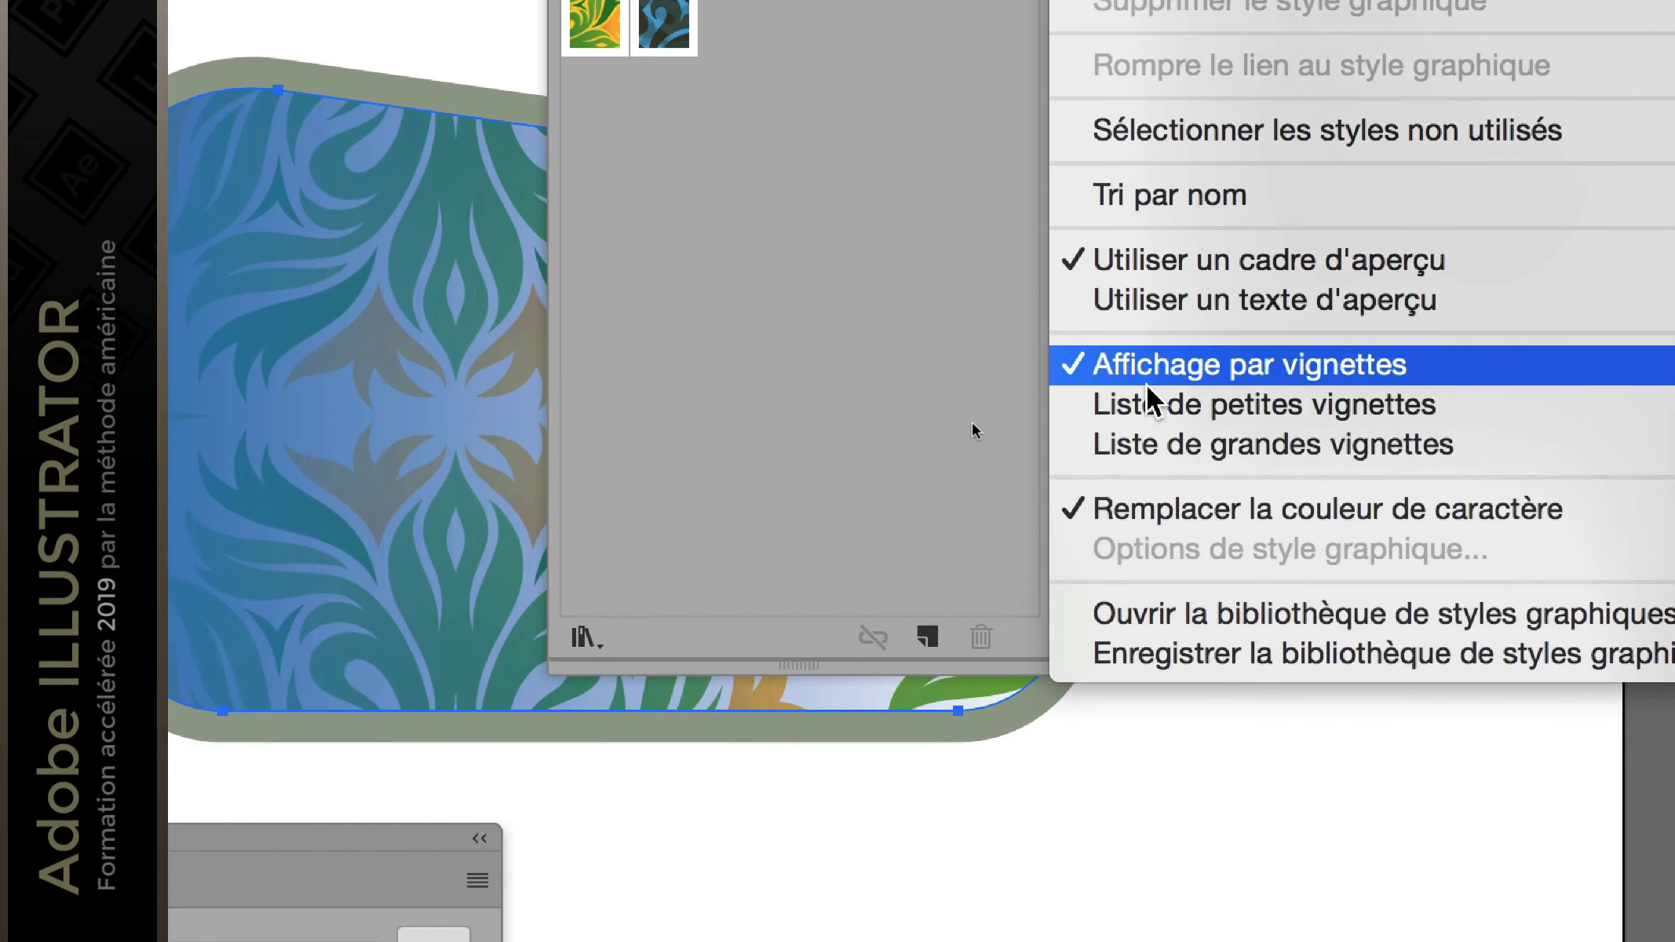
left_click(1149, 414)
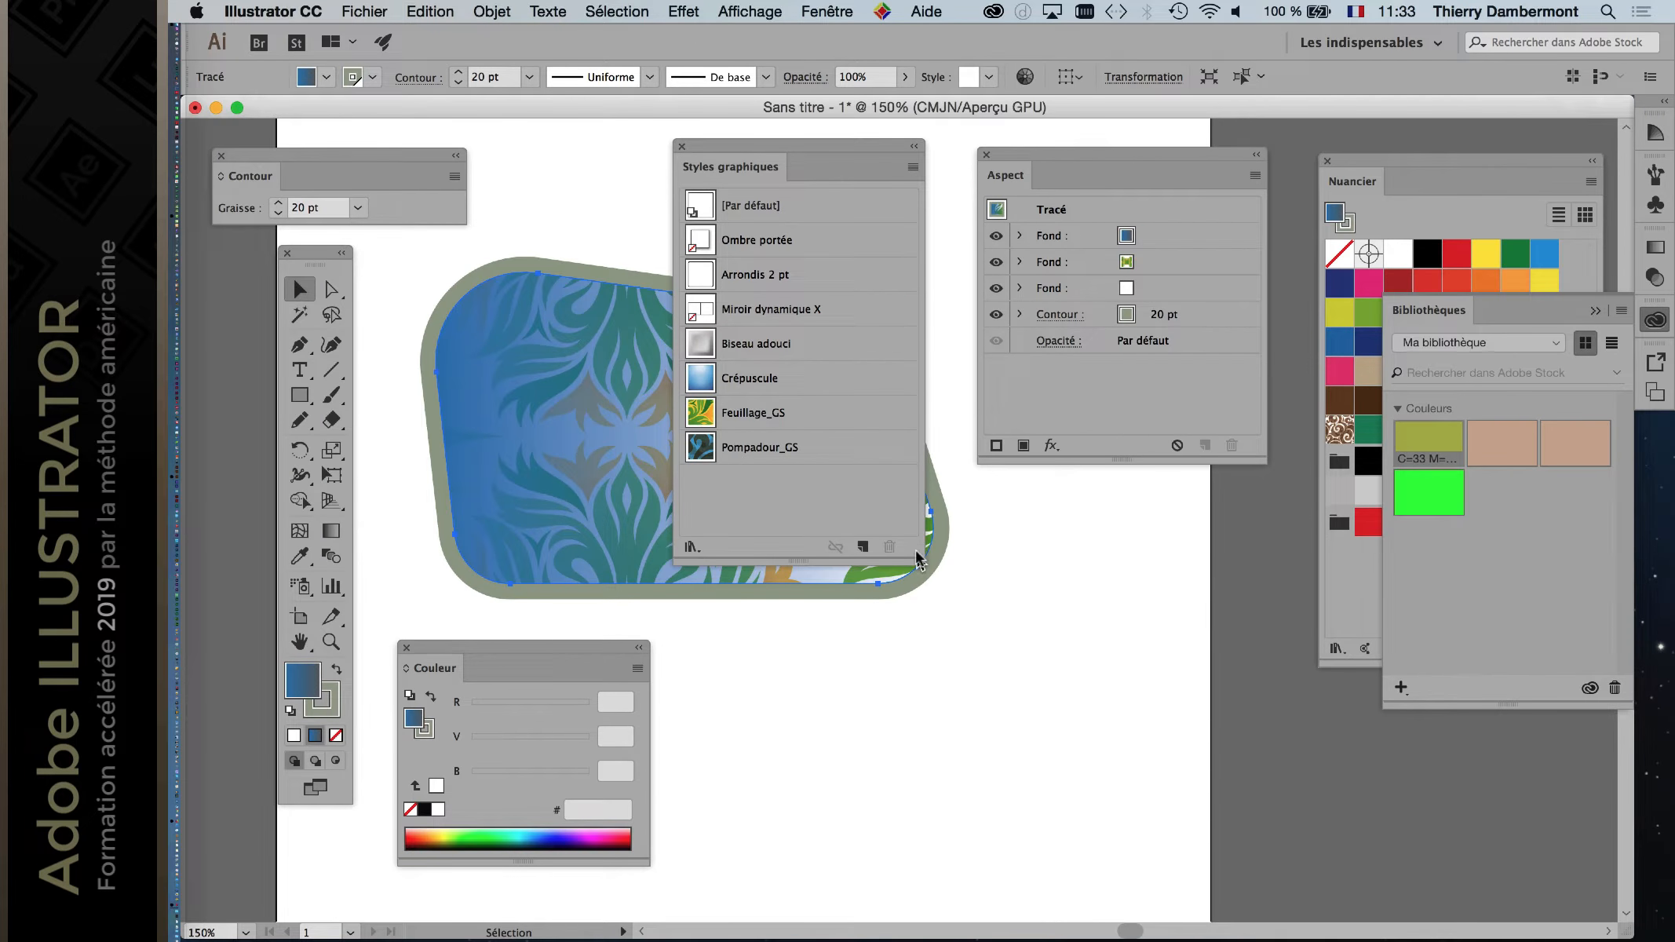
Step: Display the graphic styles as thumbnails, and shorten and reposition the Styles graphiques panel
left_click_drag(921, 558, 928, 519)
left_click_drag(871, 155, 703, 156)
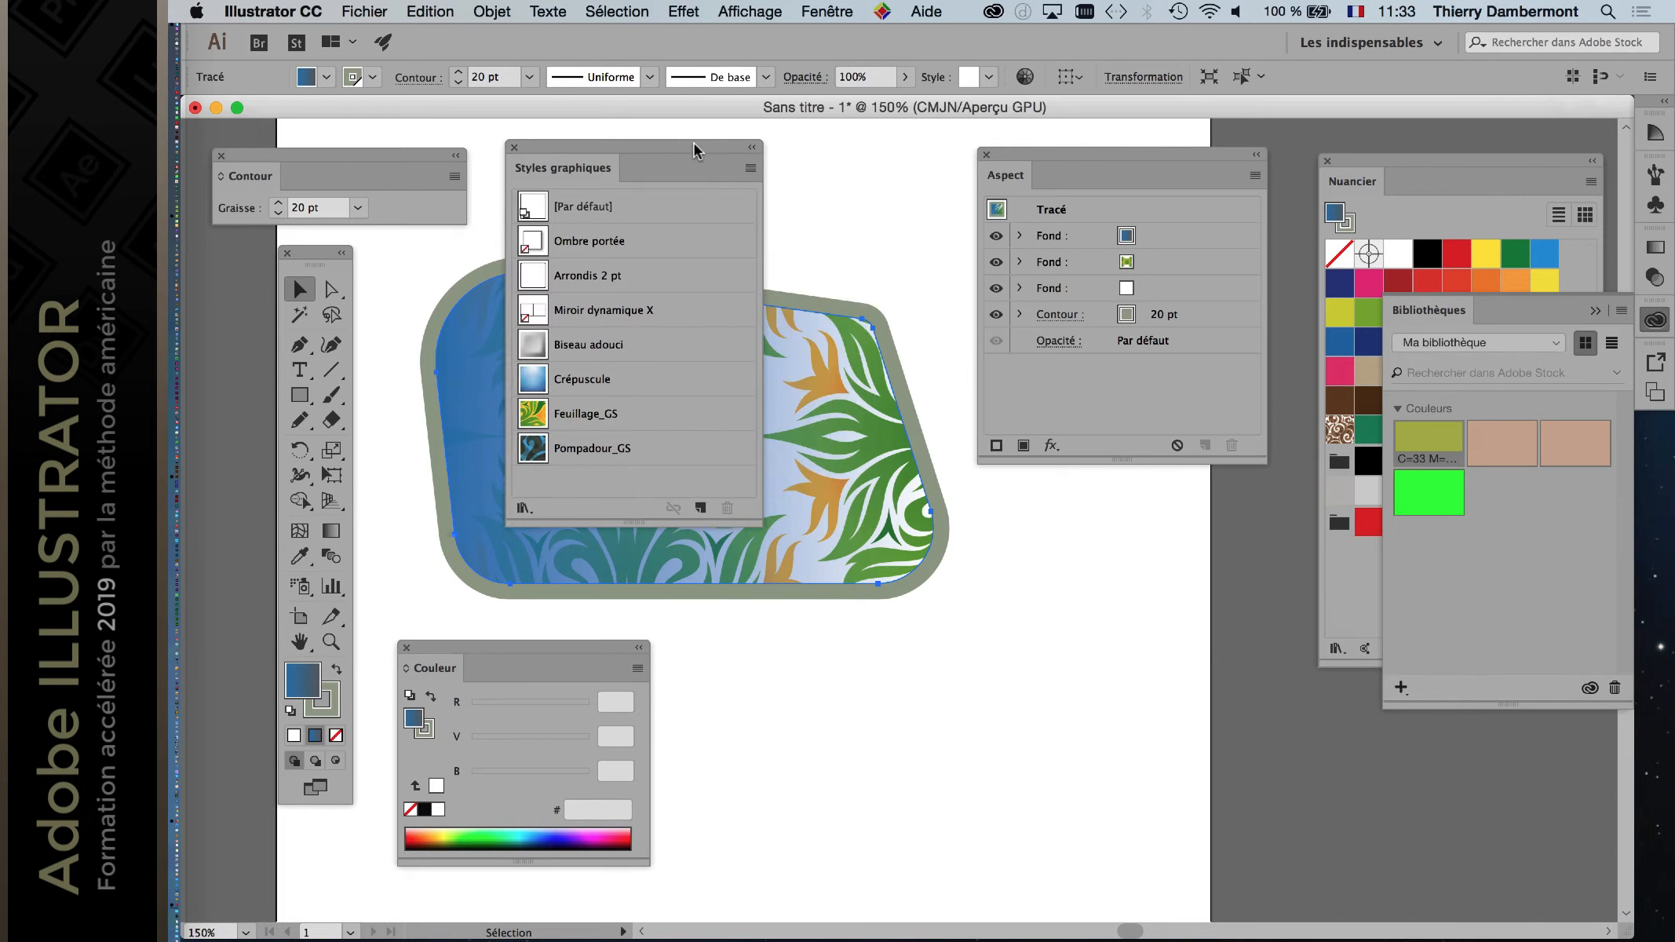
left_click(751, 168)
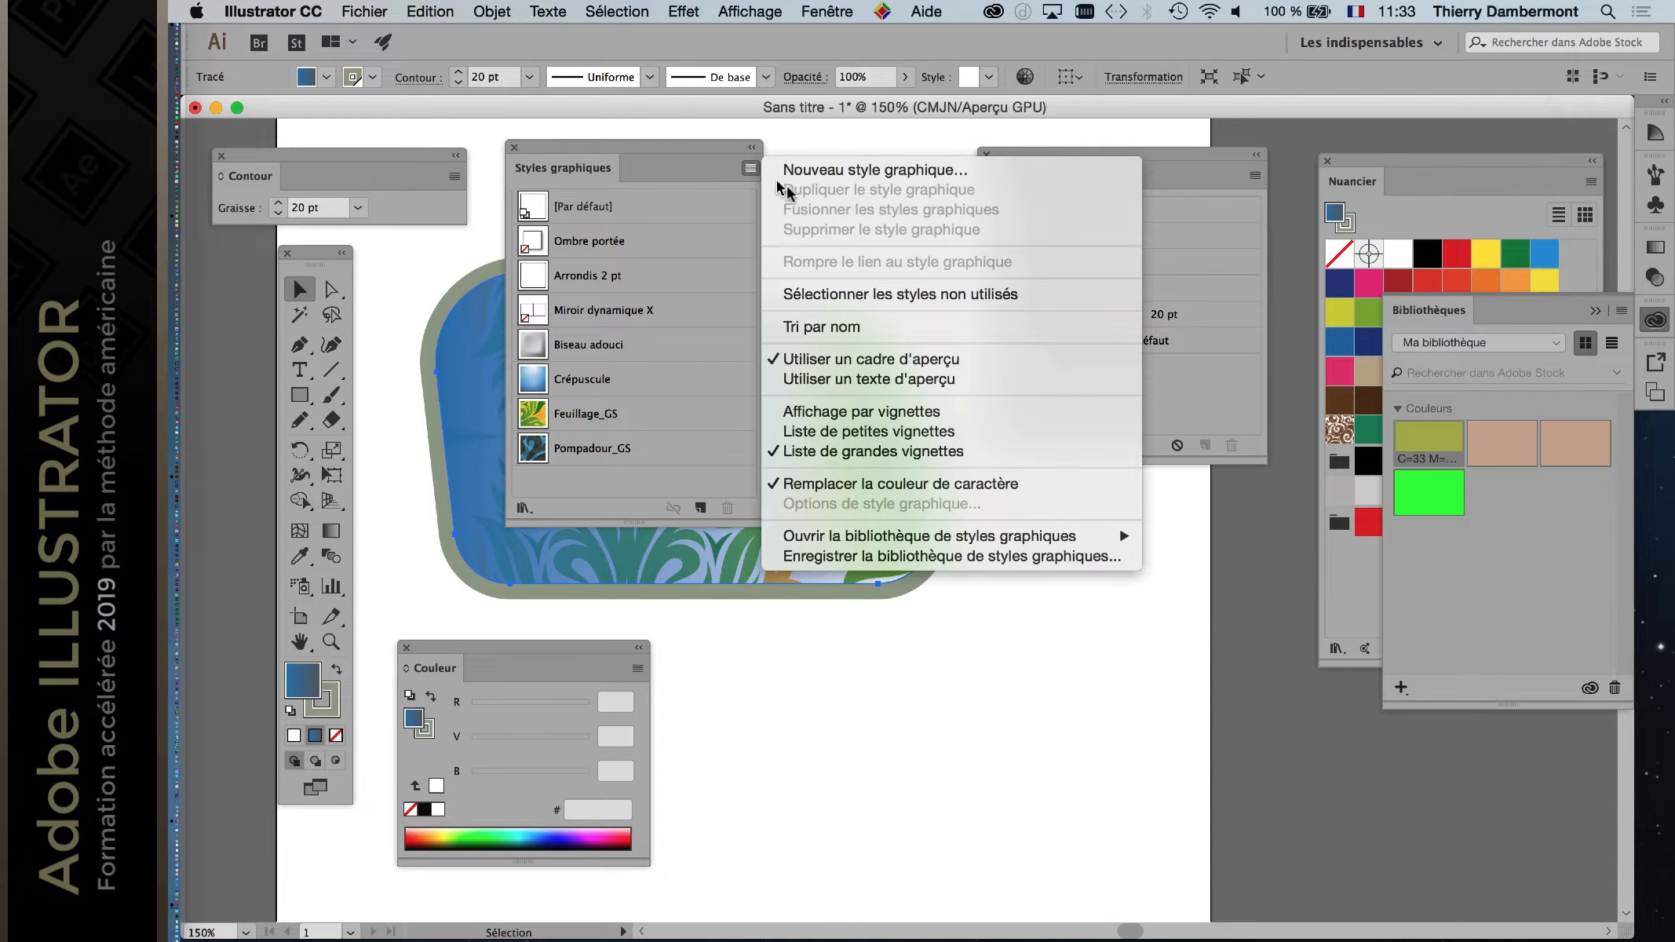
left_click(863, 411)
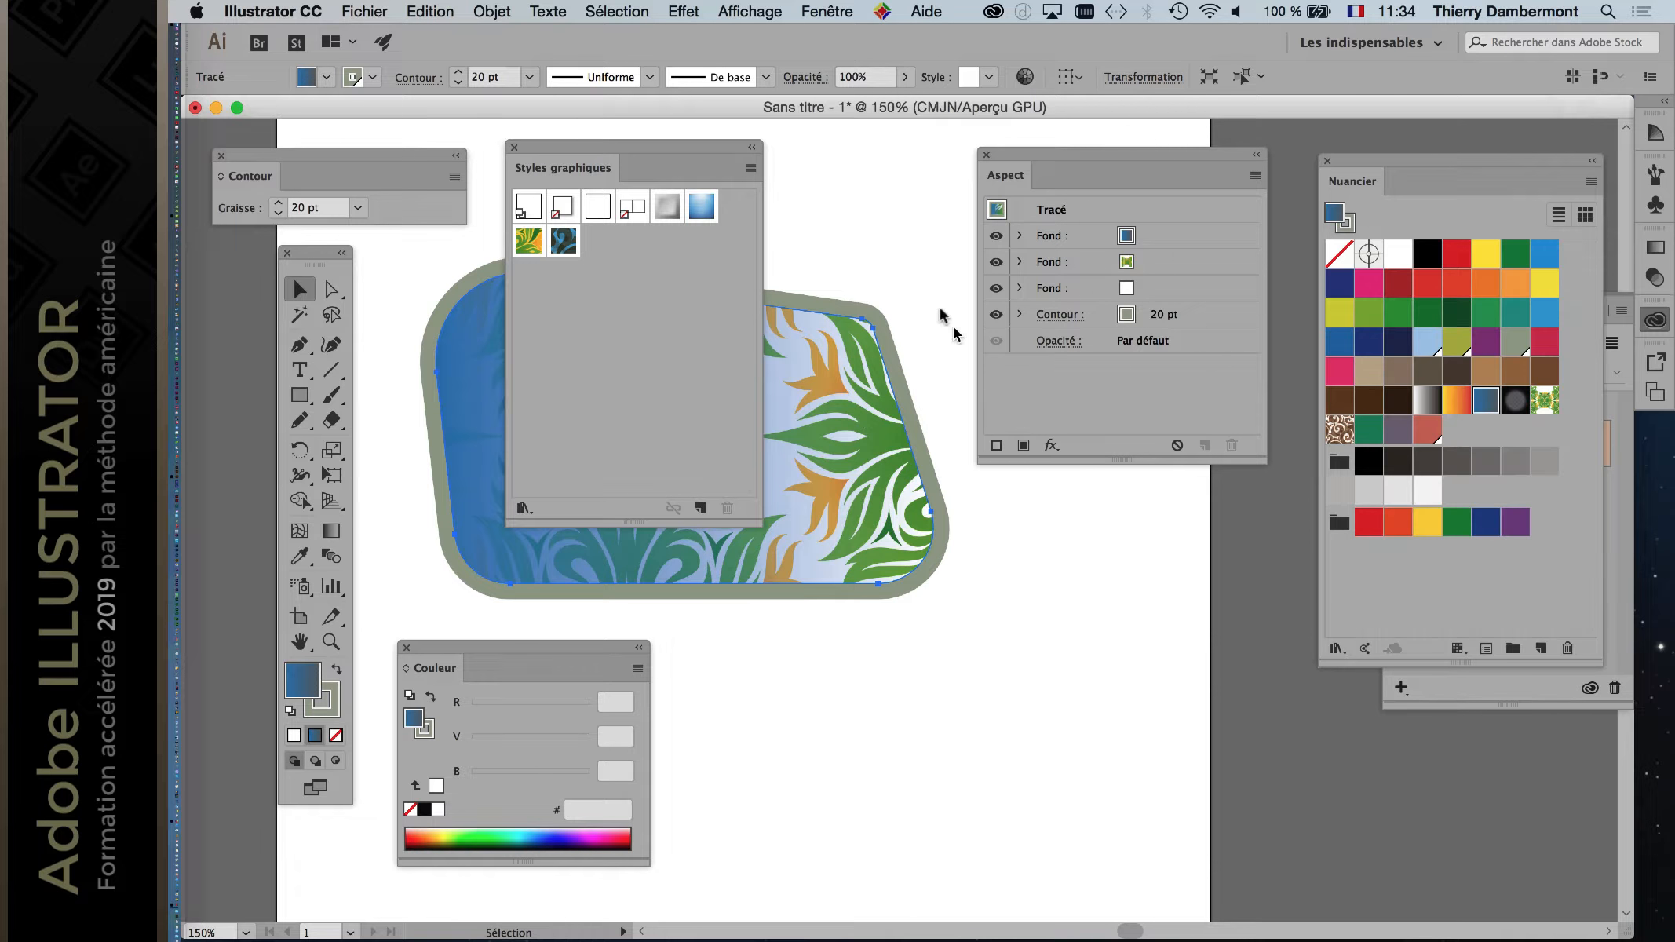
left_click_drag(616, 142, 722, 147)
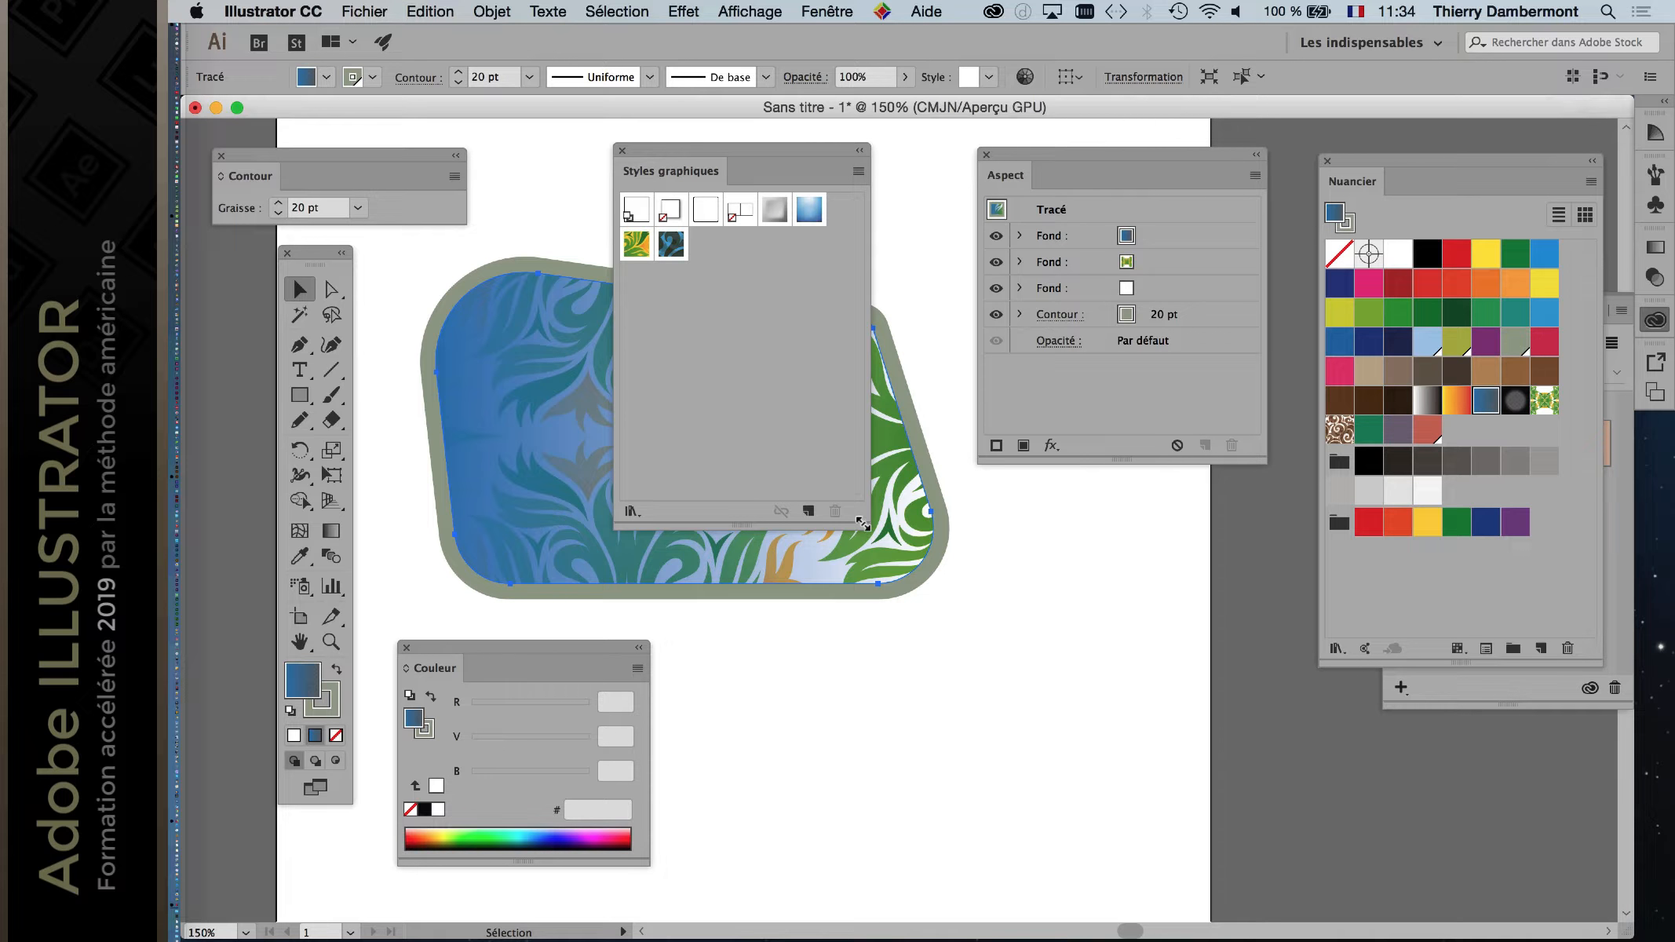
left_click_drag(861, 517, 867, 353)
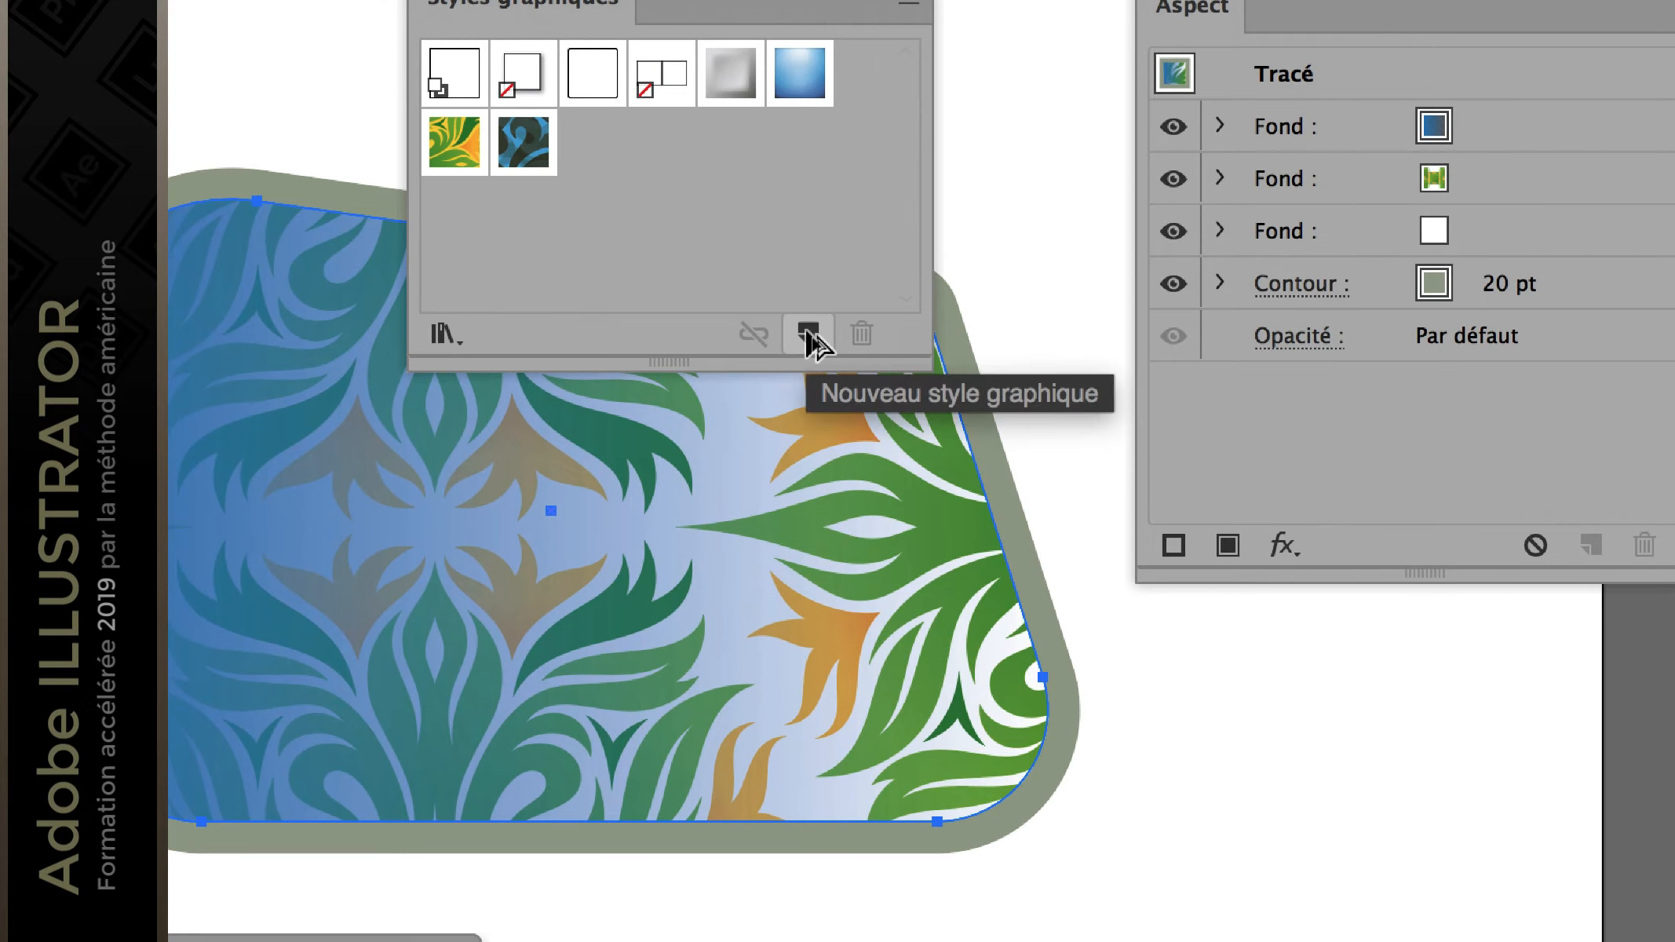
Step: Save the shape's appearance as a new graphic style named "degradé bleu sur feuillages"
left_click(807, 333, "alt")
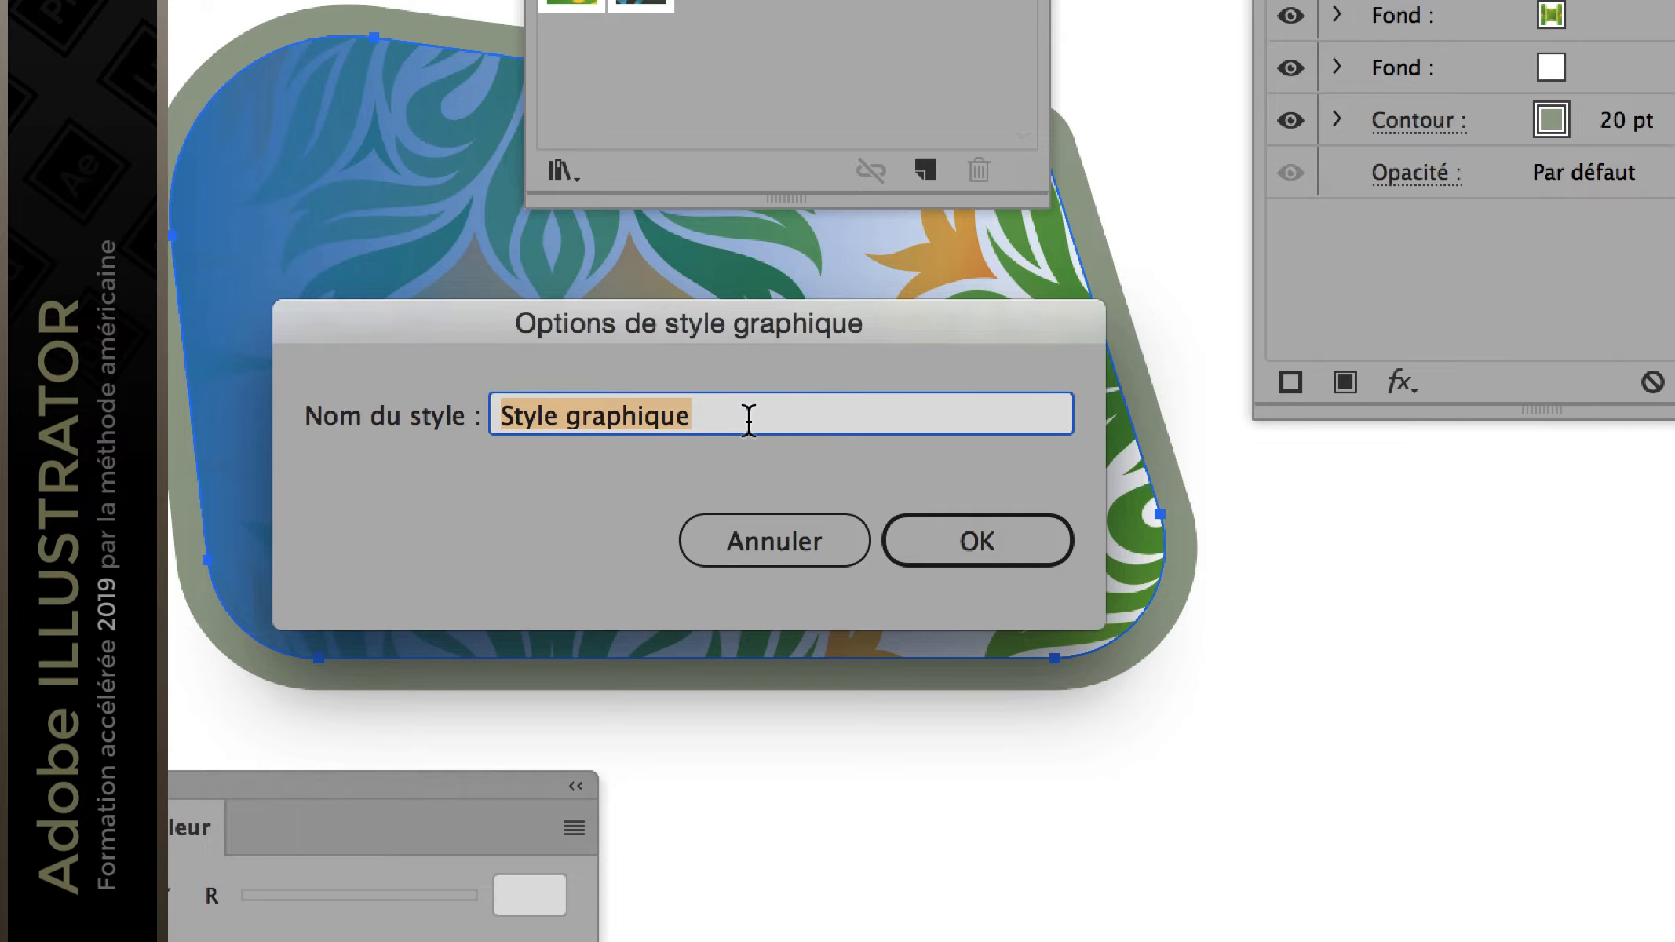
type("deg bleu sur f")
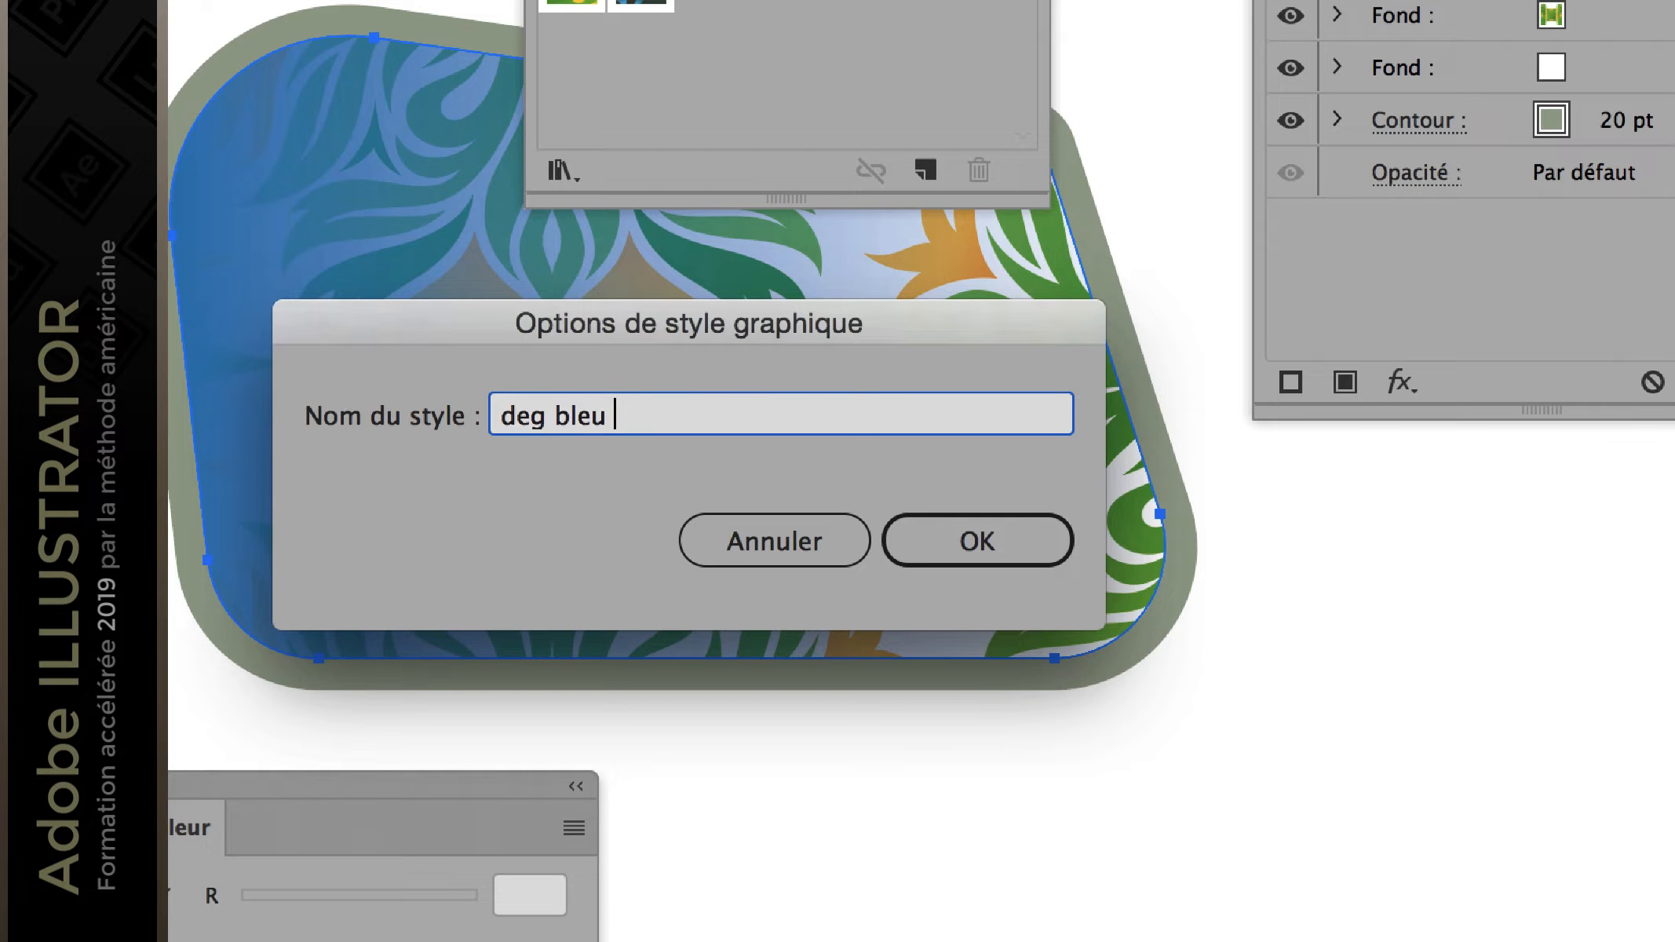
type("ei")
key("BackSpace")
type("uillages")
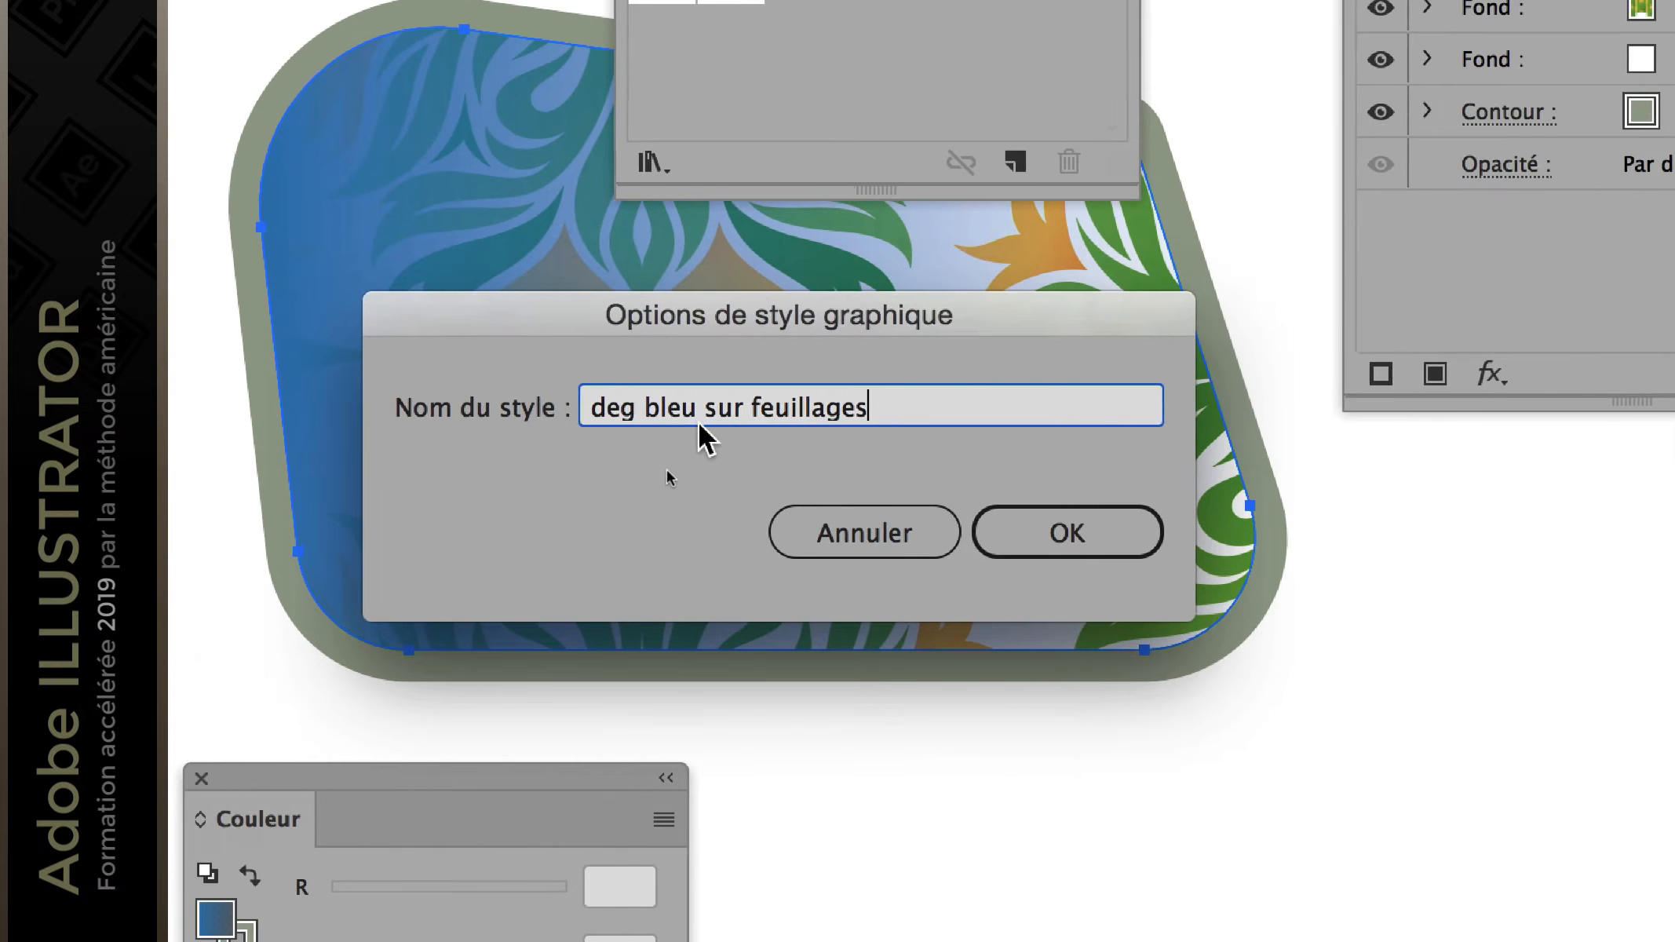
type("radé")
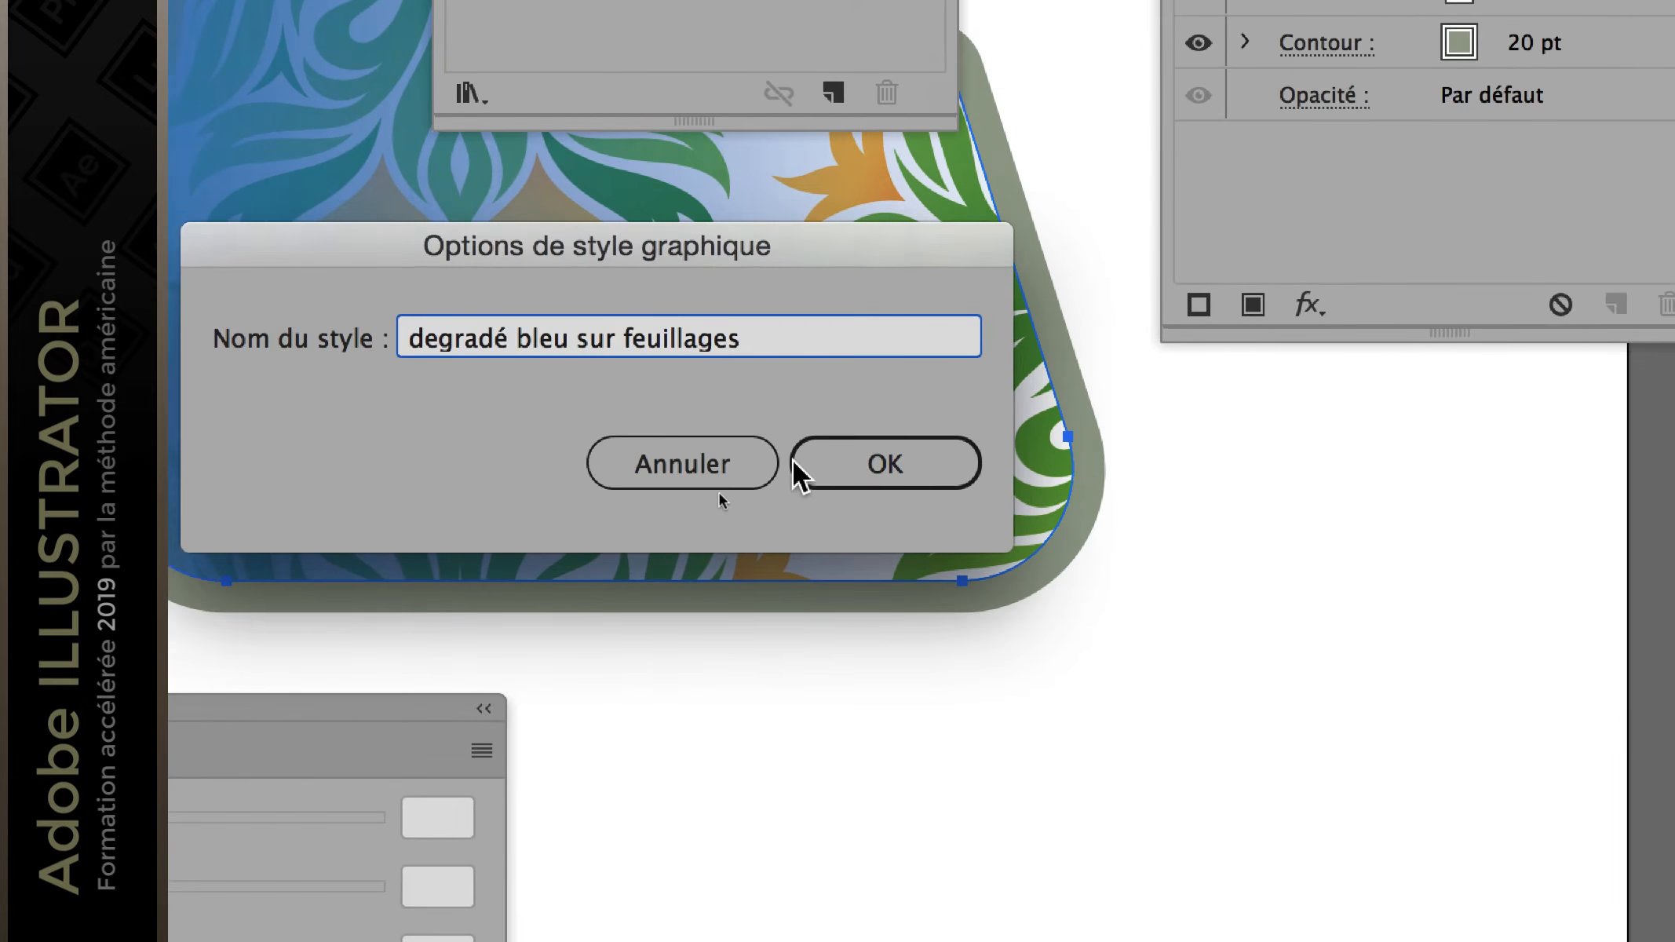
left_click(832, 463)
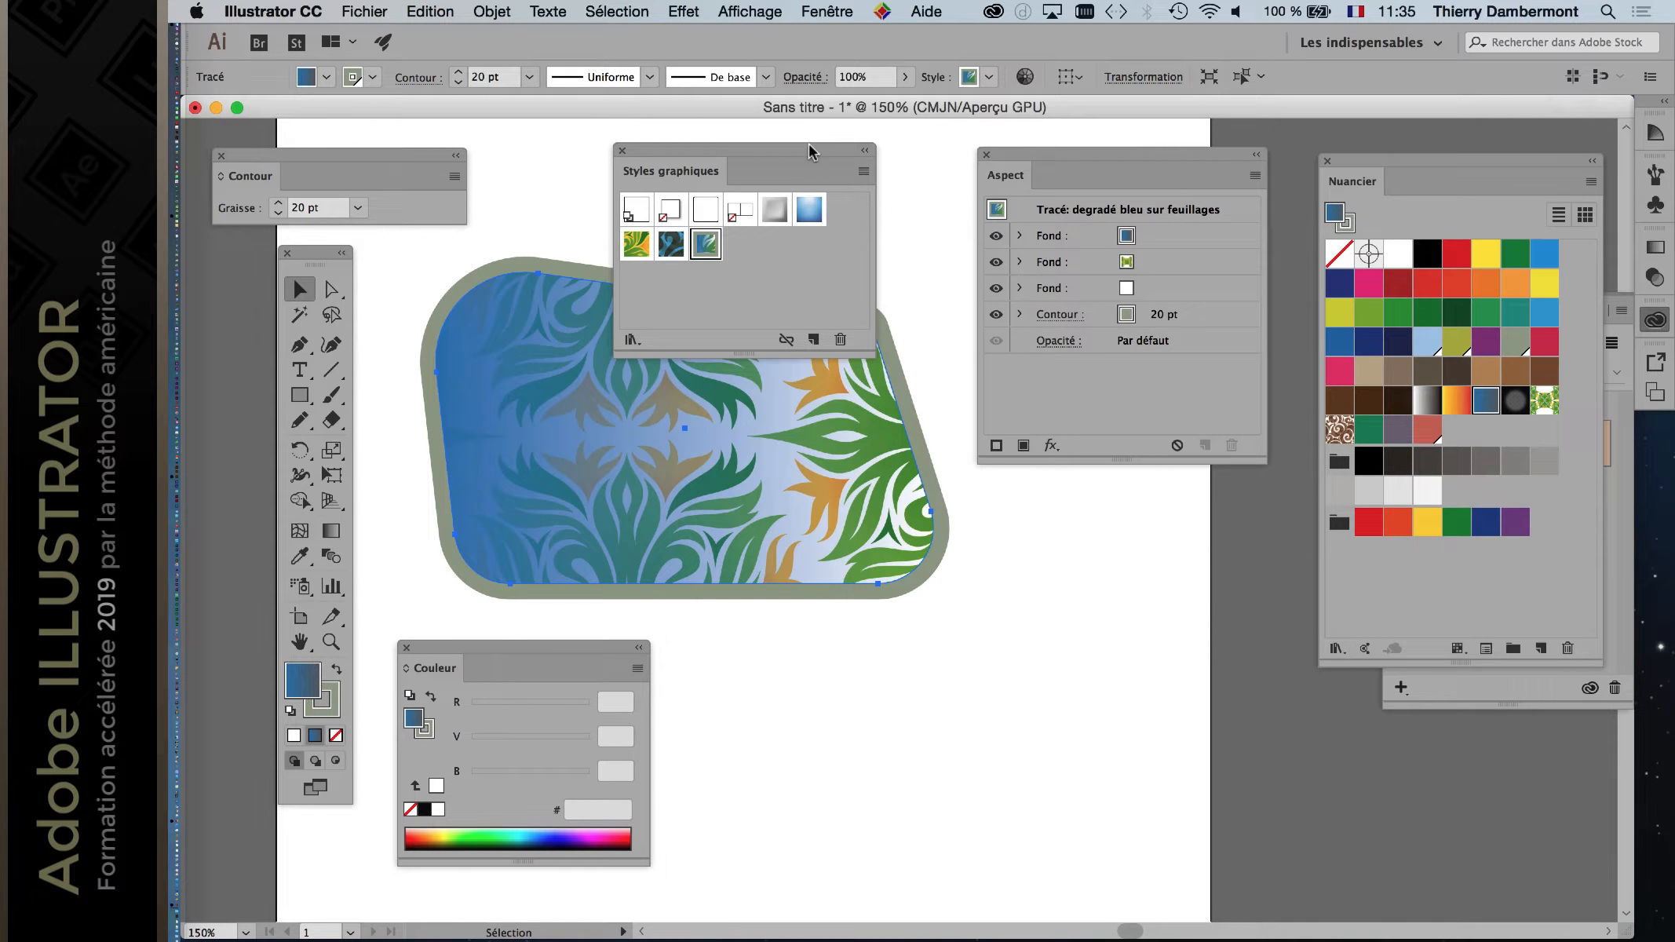
Step: Clear the Styles graphiques and Aspect panels away from the shape and zoom the artboard out to 100%
left_click_drag(809, 144, 897, 705)
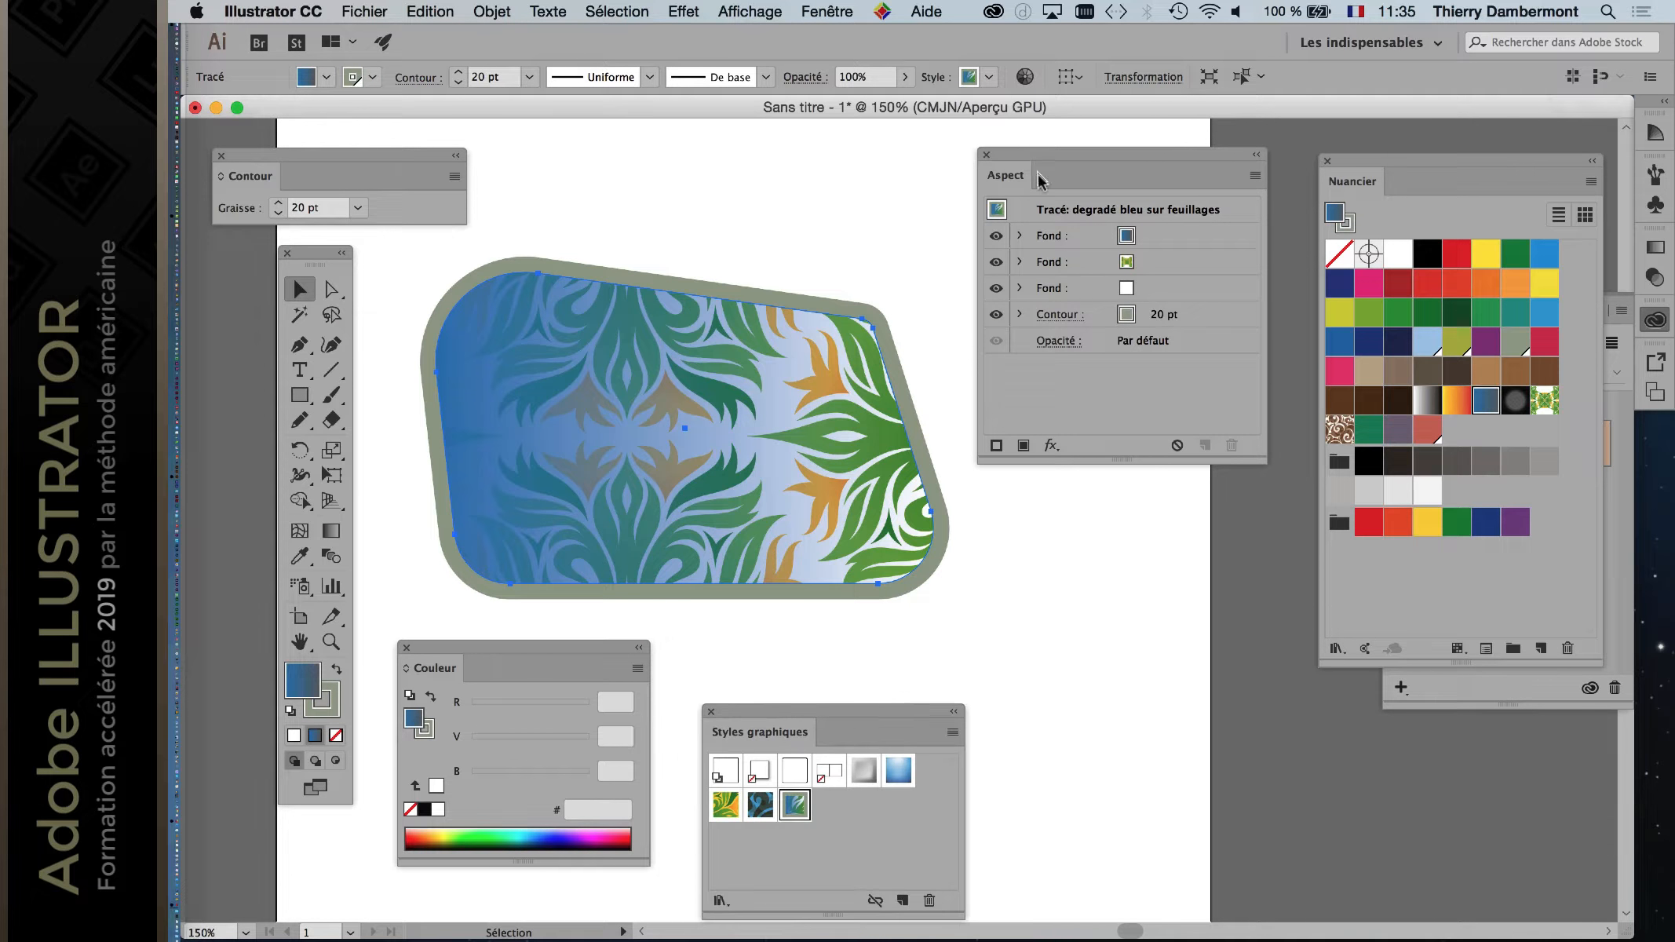
left_click_drag(1040, 150, 1169, 157)
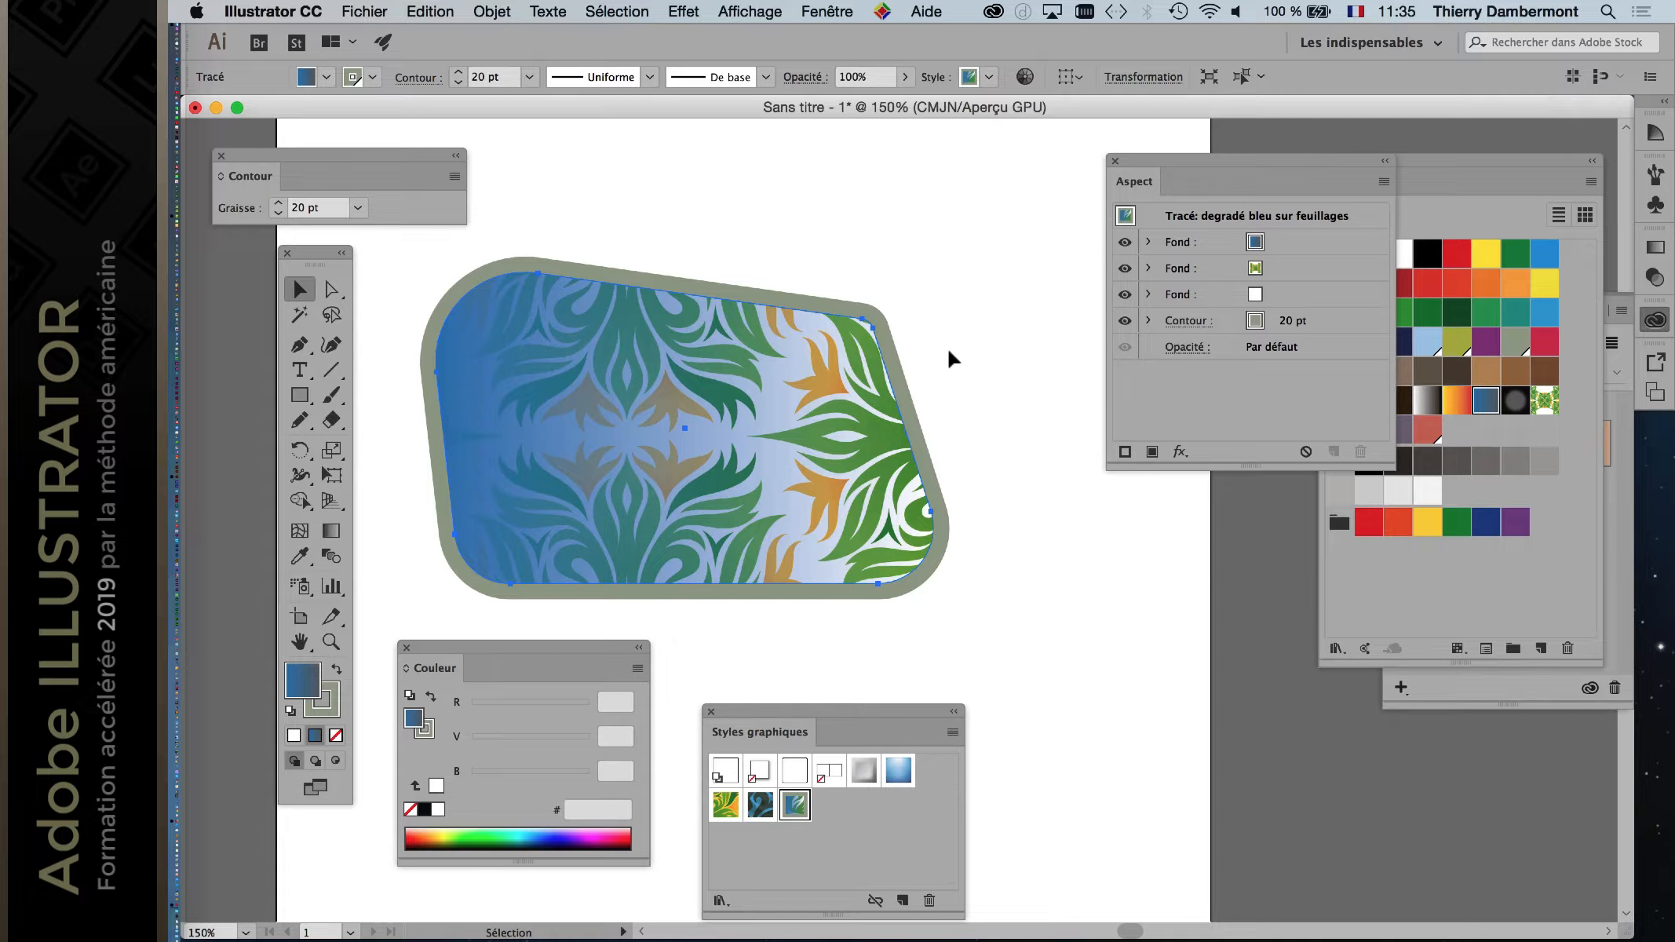
key("super+minus")
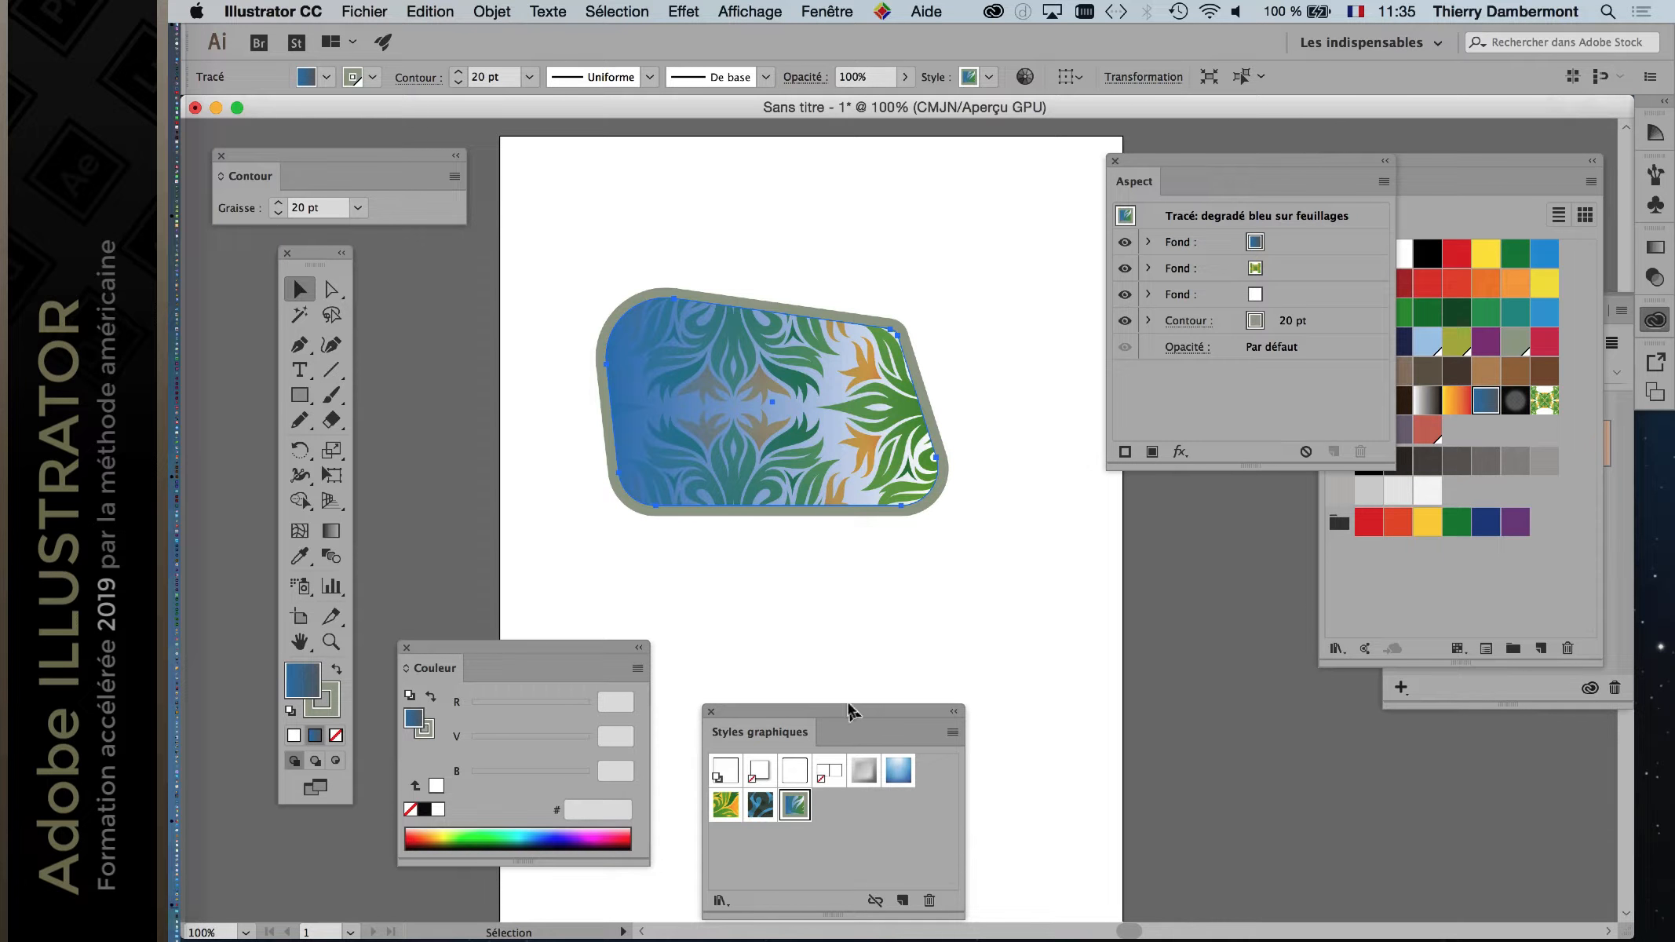
Step: Move the Styles graphiques panel below the Aspect panel, clear of the shape, and bring the document window back into focus
left_click_drag(848, 709, 1113, 585)
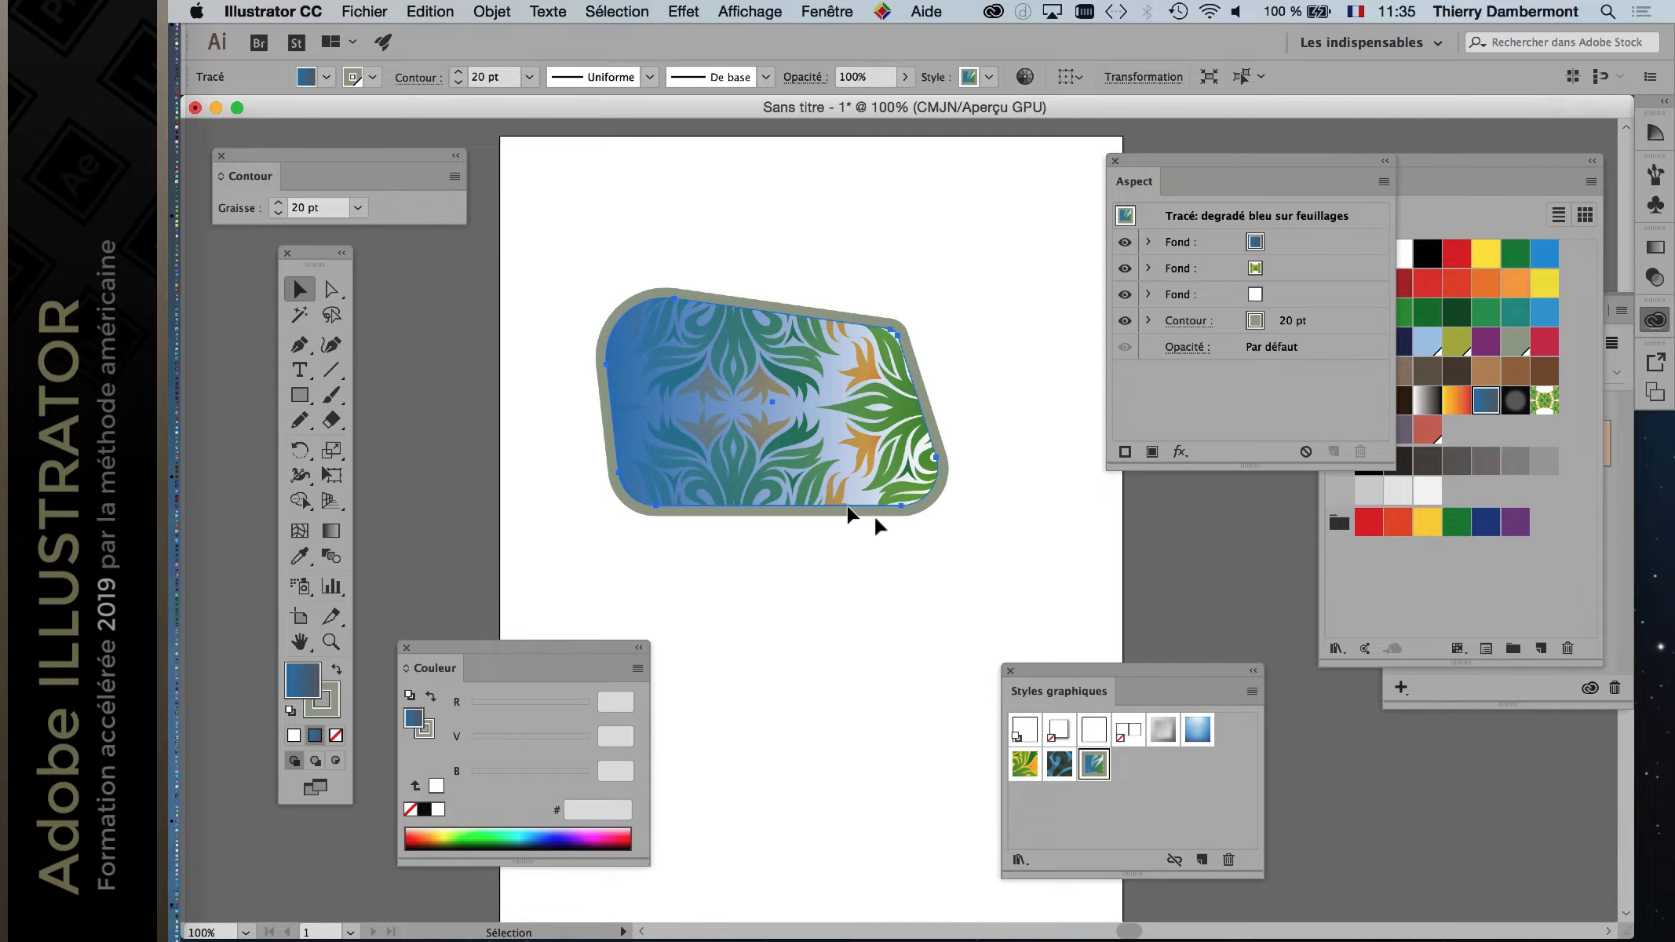
left_click_drag(784, 483, 754, 437)
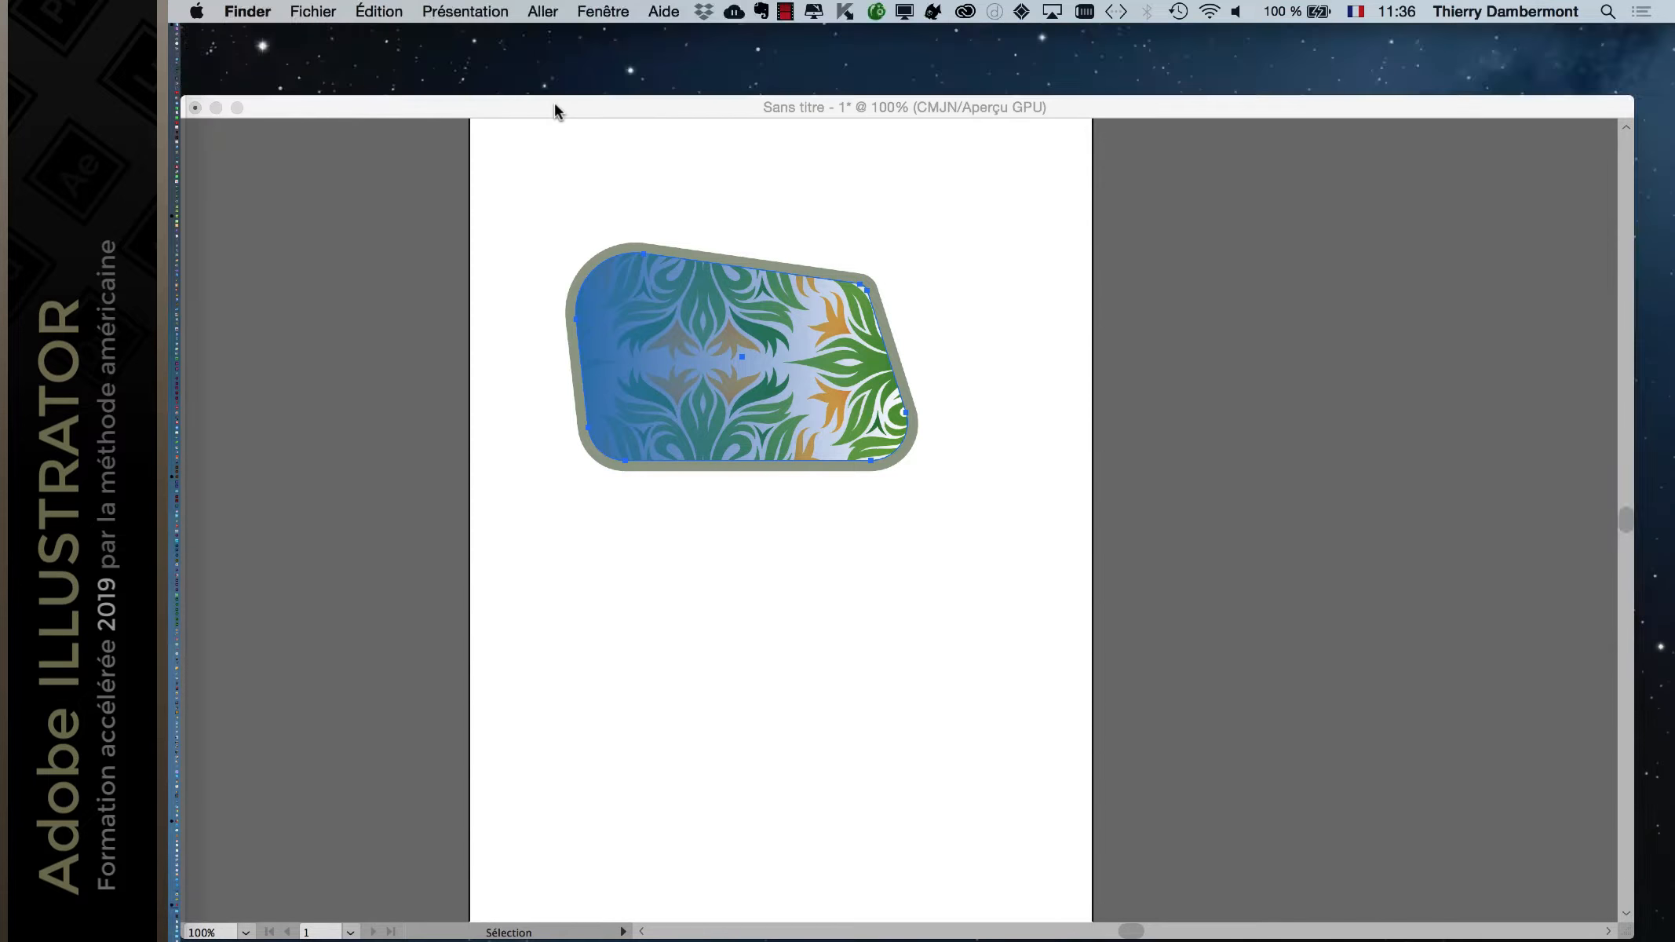
left_click(553, 102)
Step: Start saving the document under a new name in the folder "AI nov 2017 PARTIE 1"
left_click(364, 11)
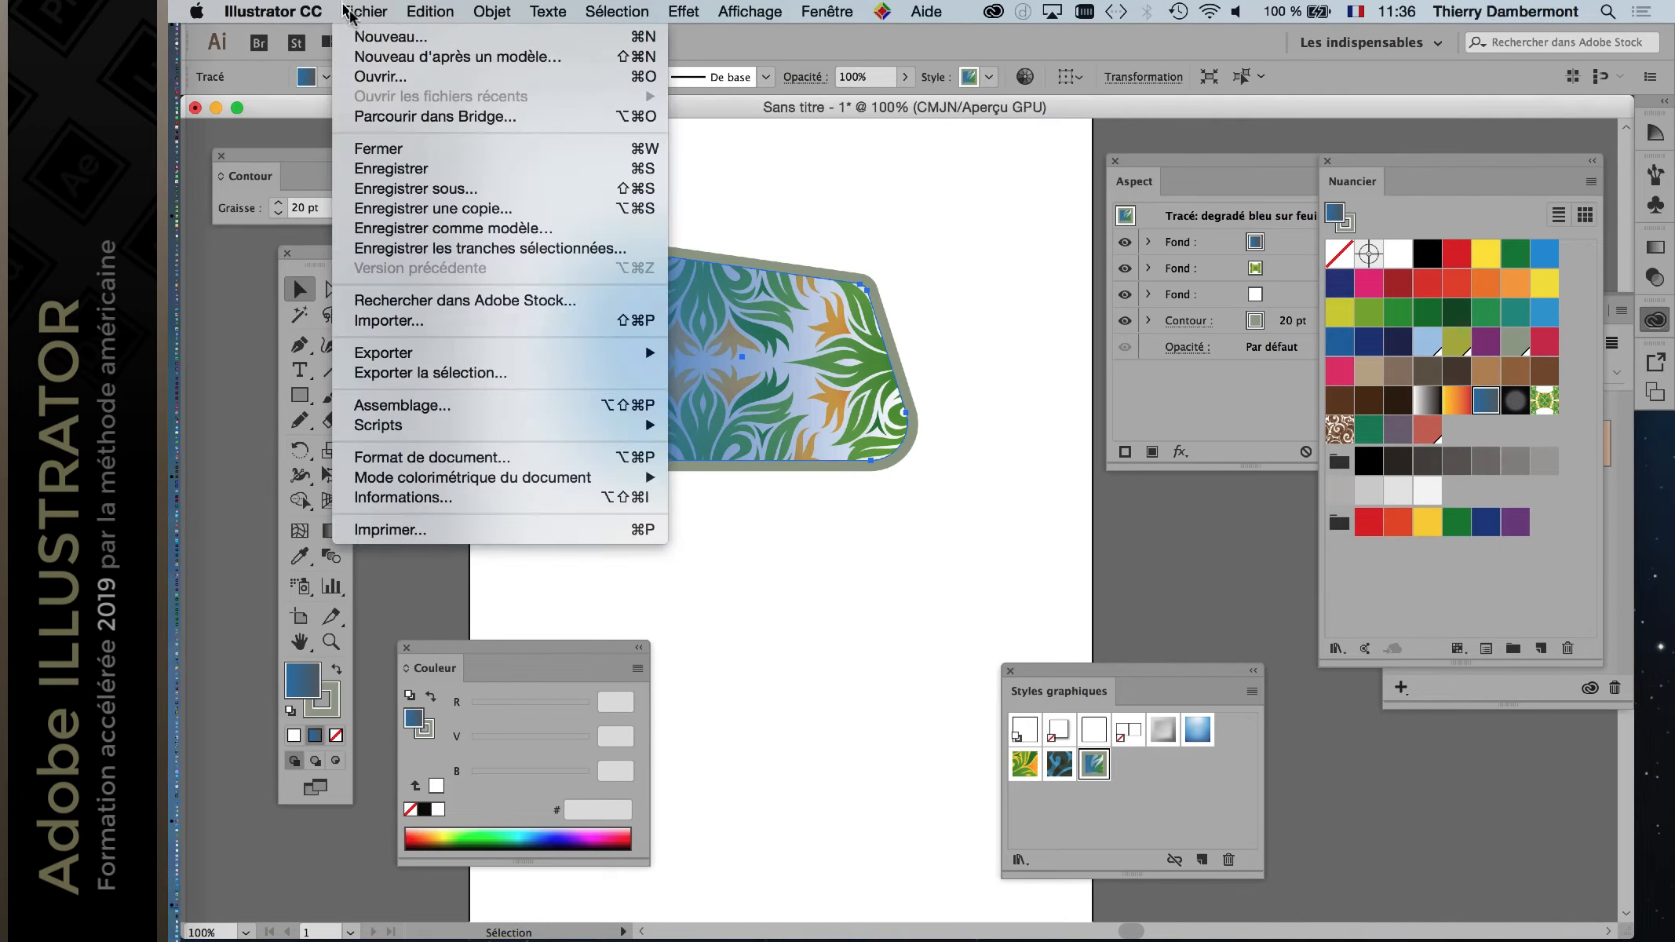
left_click(402, 193)
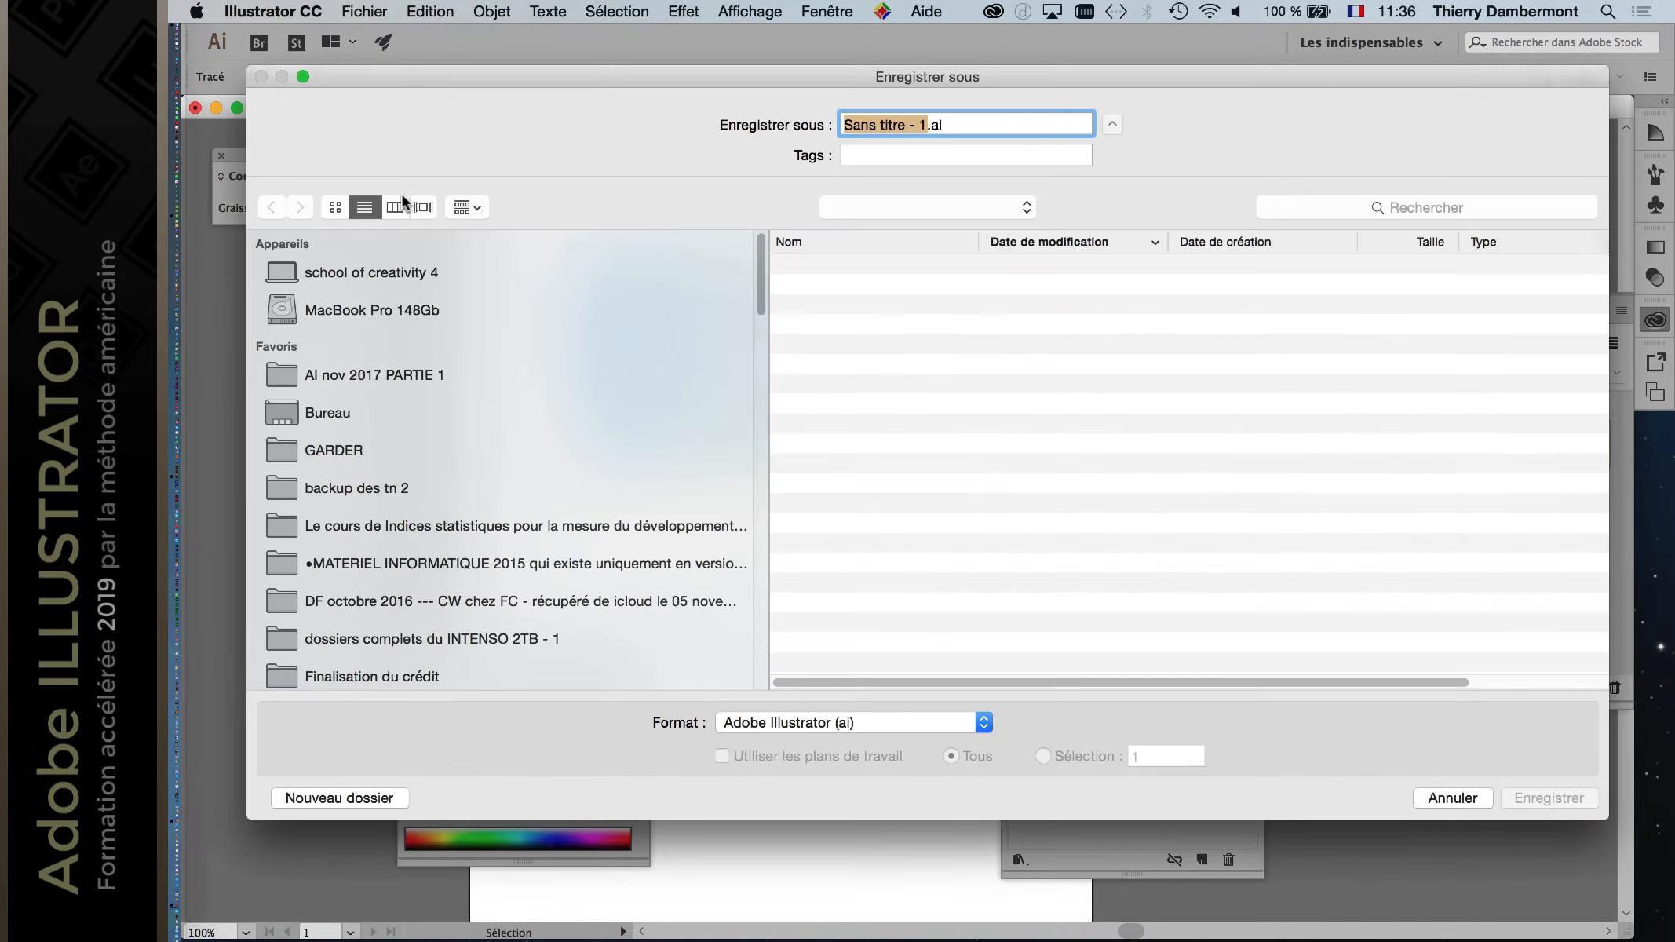
left_click(455, 378)
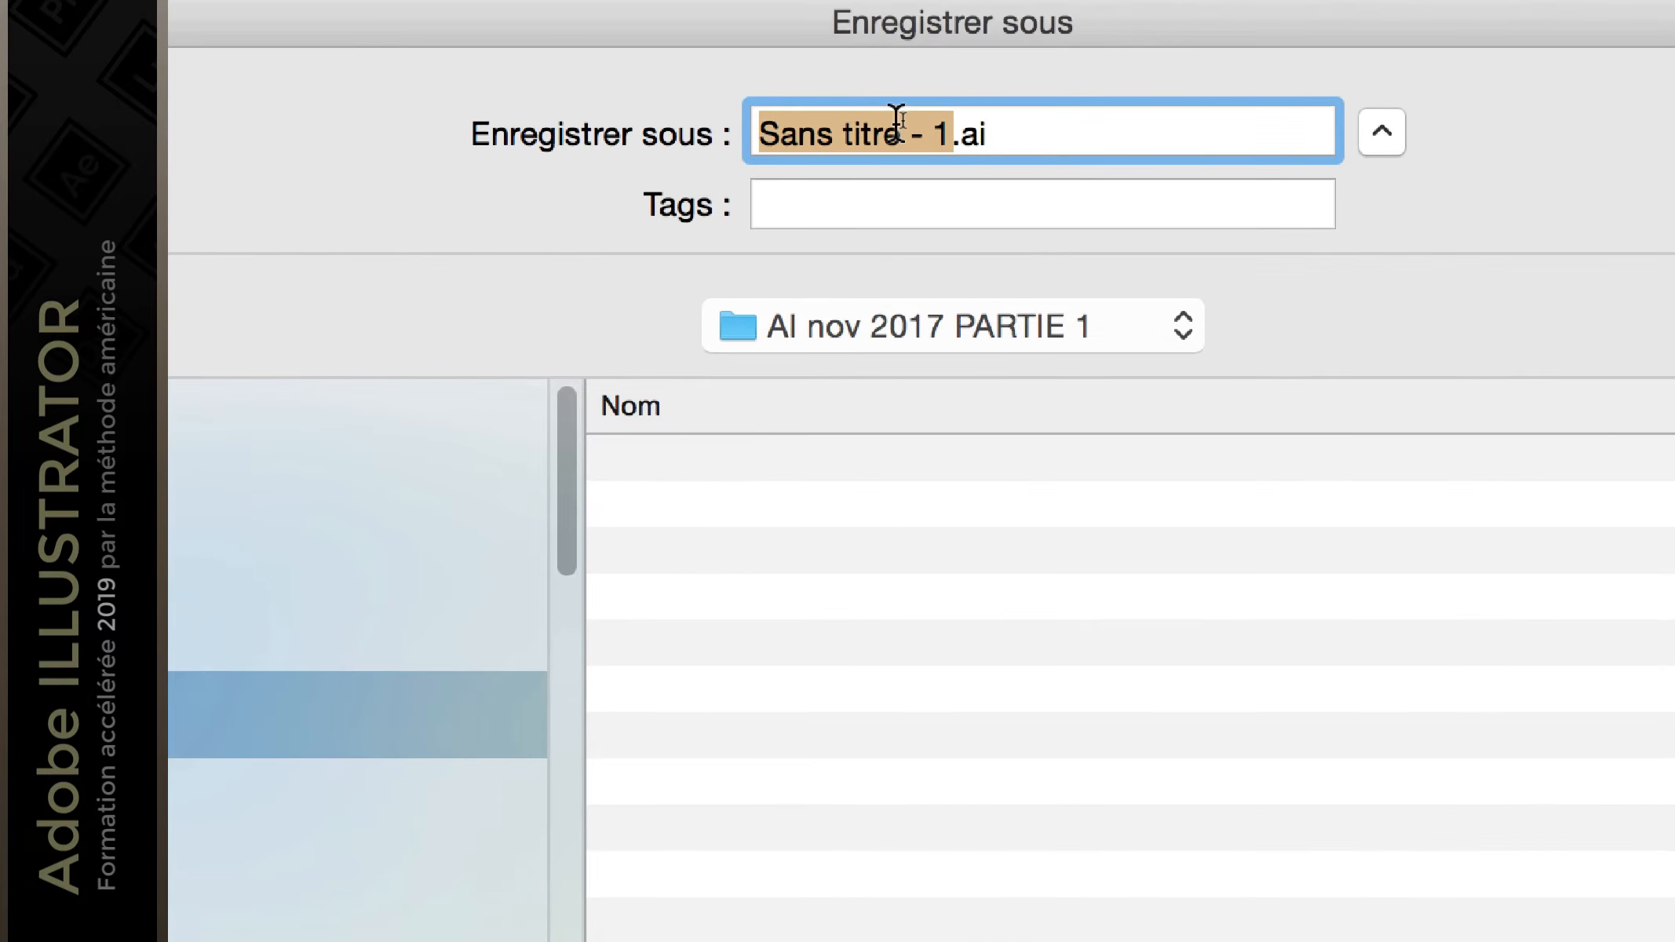
Step: Name the file "bases-illustrator-01.ai", keep the Adobe Illustrator (ai) format, and proceed with saving
left_click(973, 107)
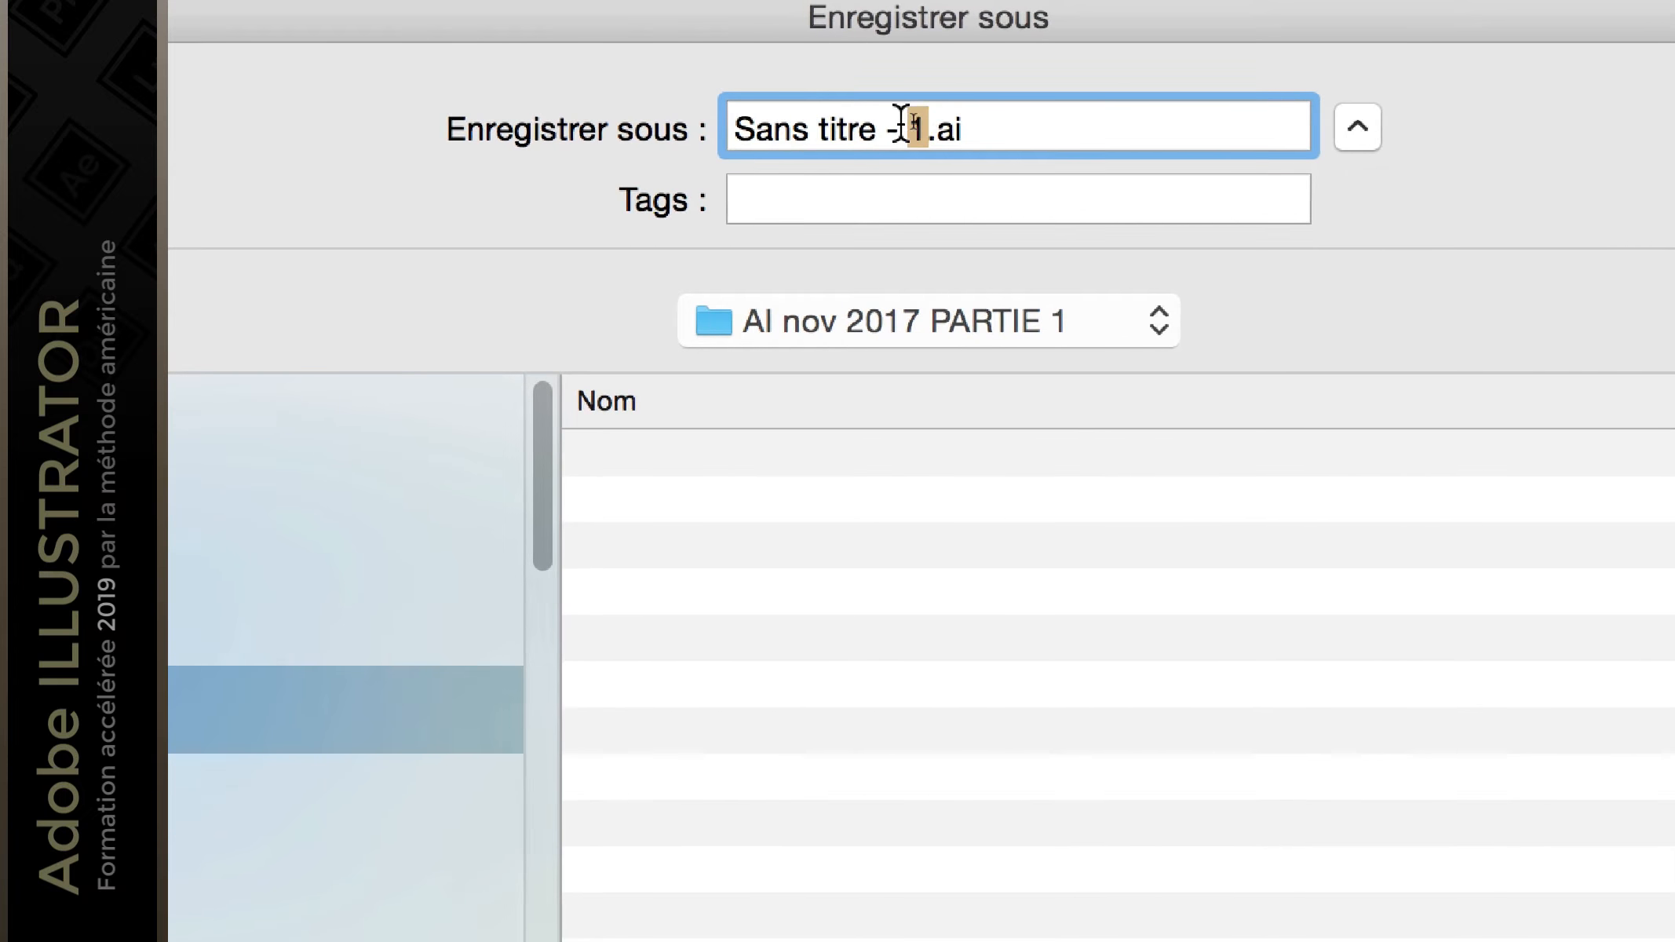
left_click_drag(905, 123, 815, 93)
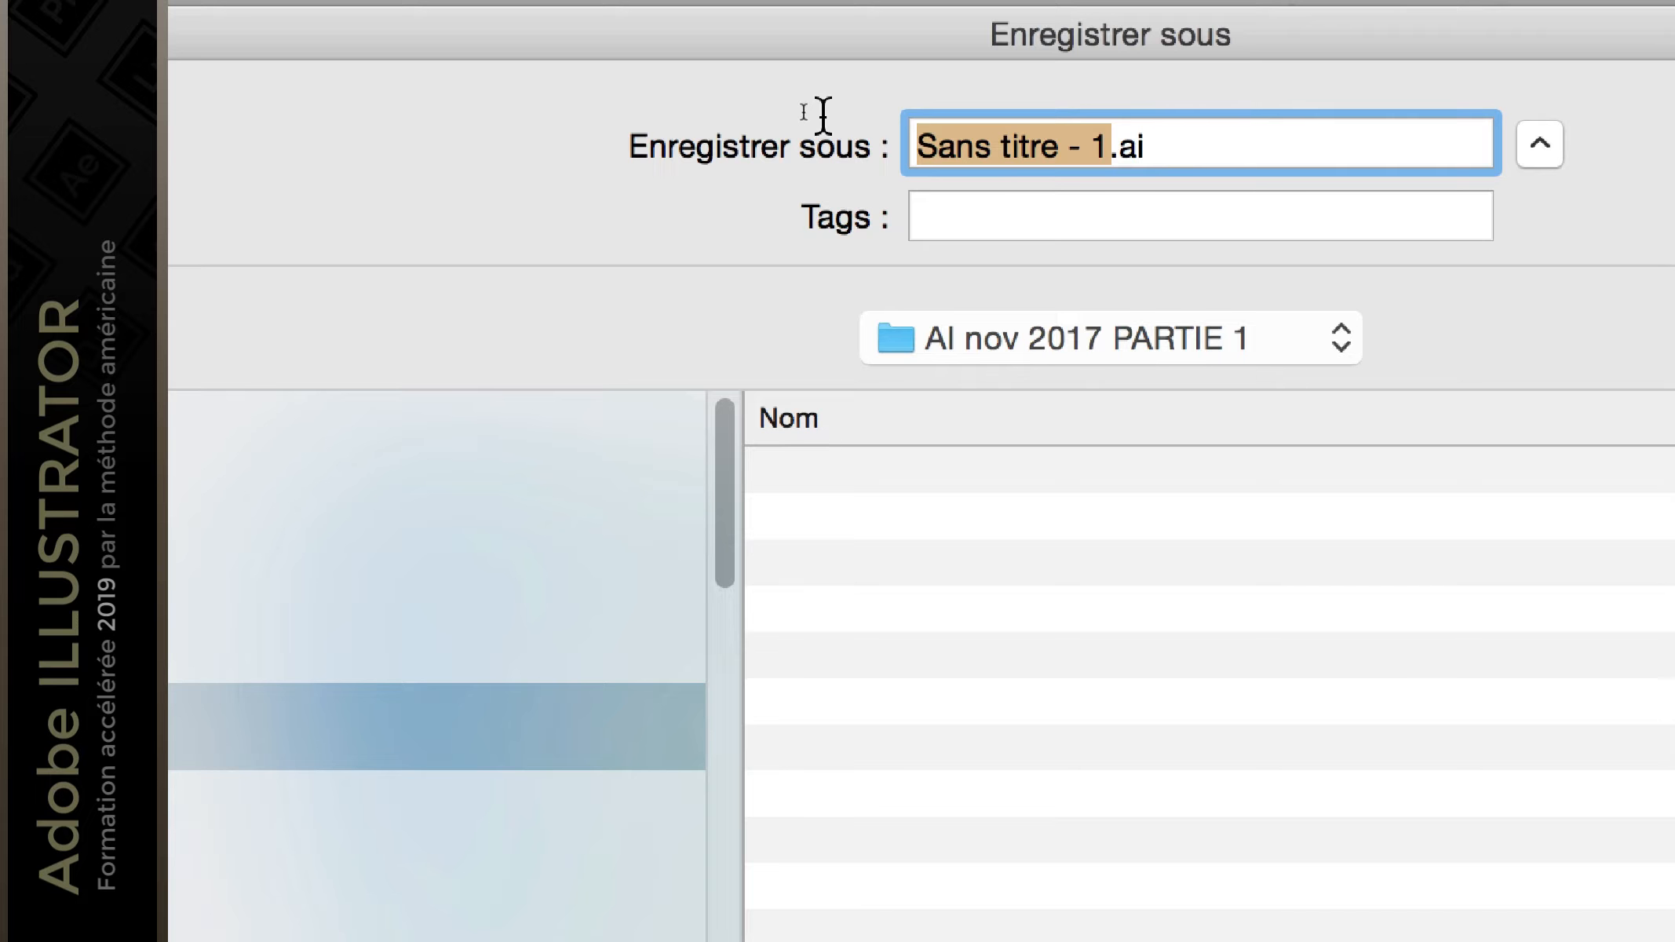
type("bases")
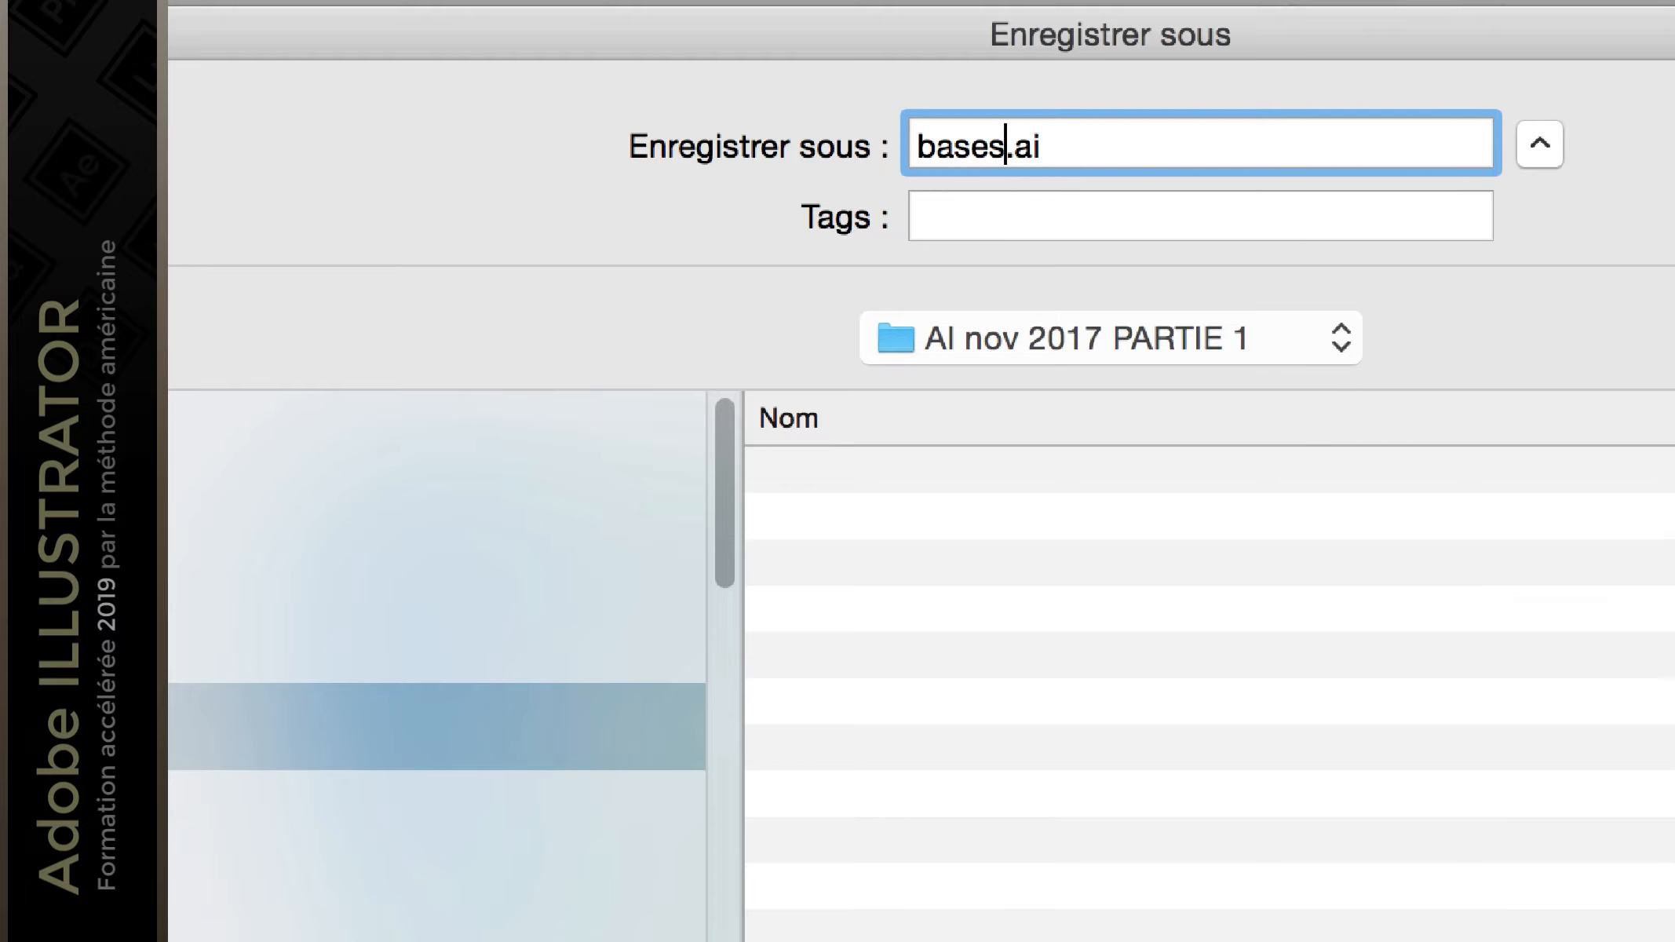
type("-illustrat")
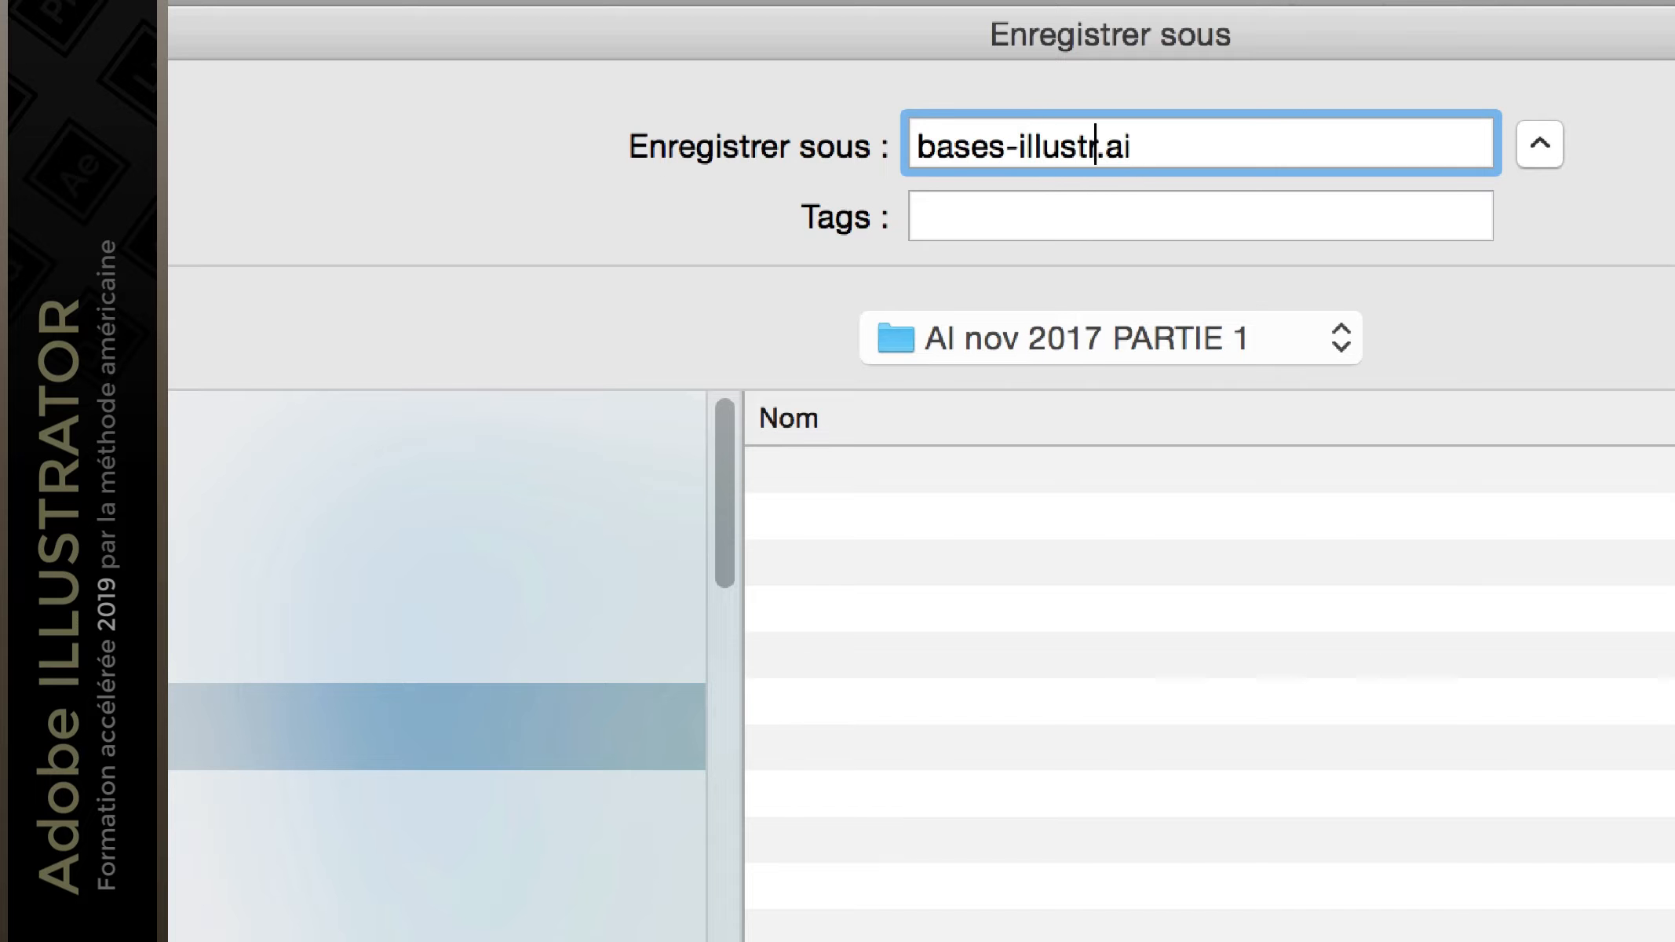
type("or-")
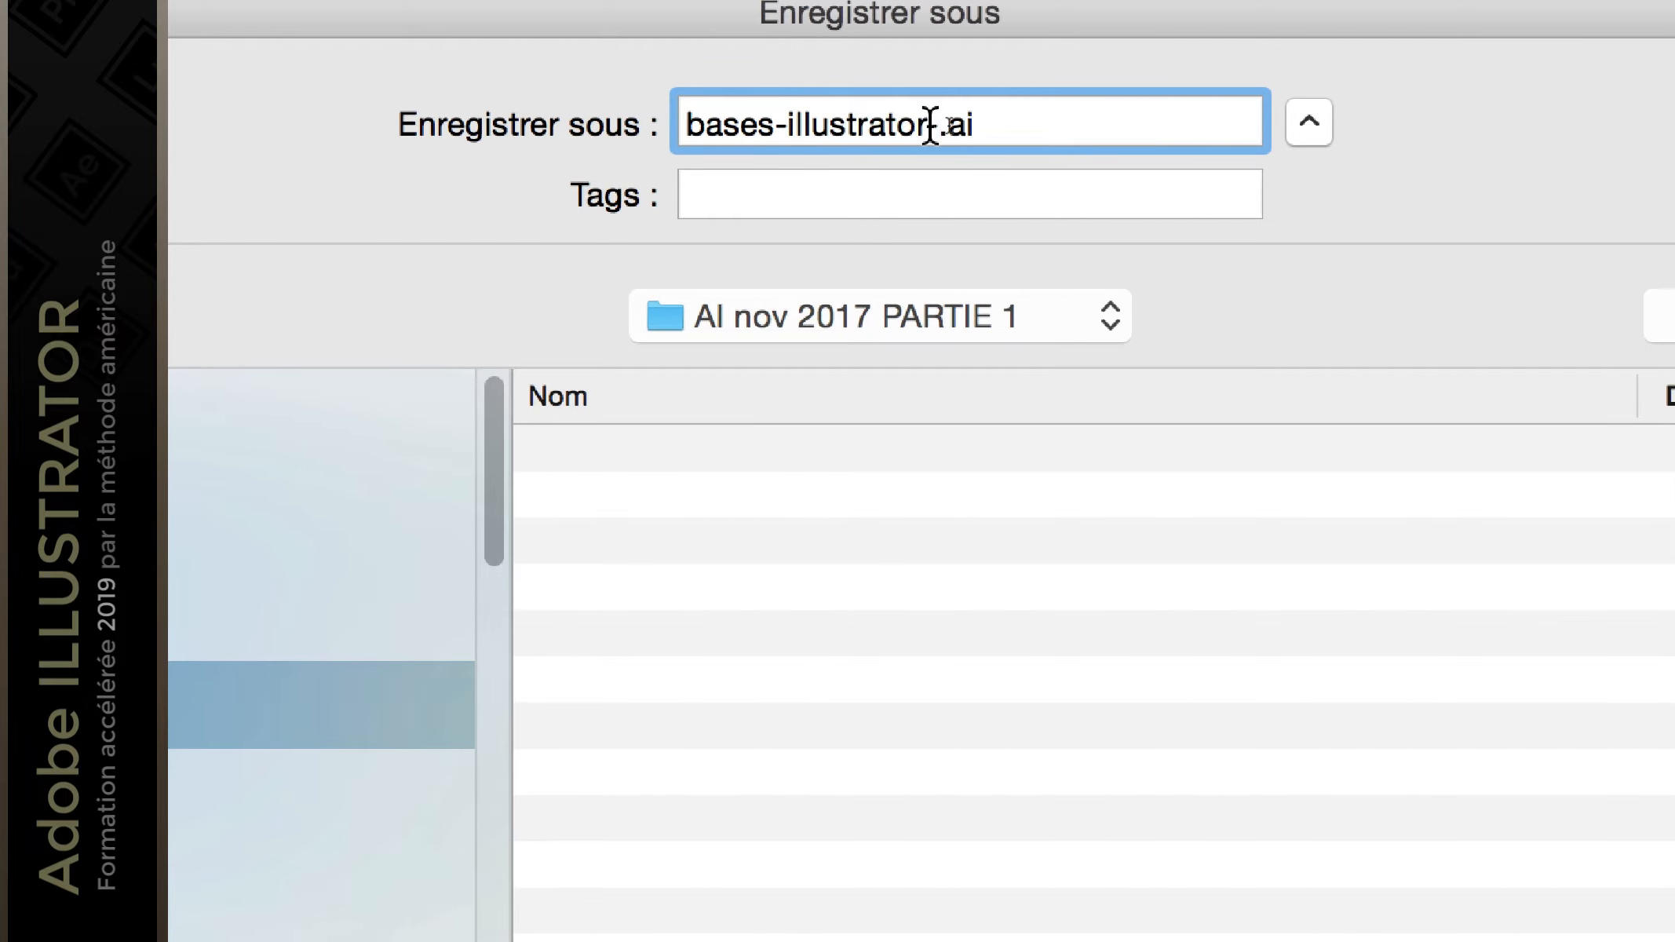
double_click(938, 127)
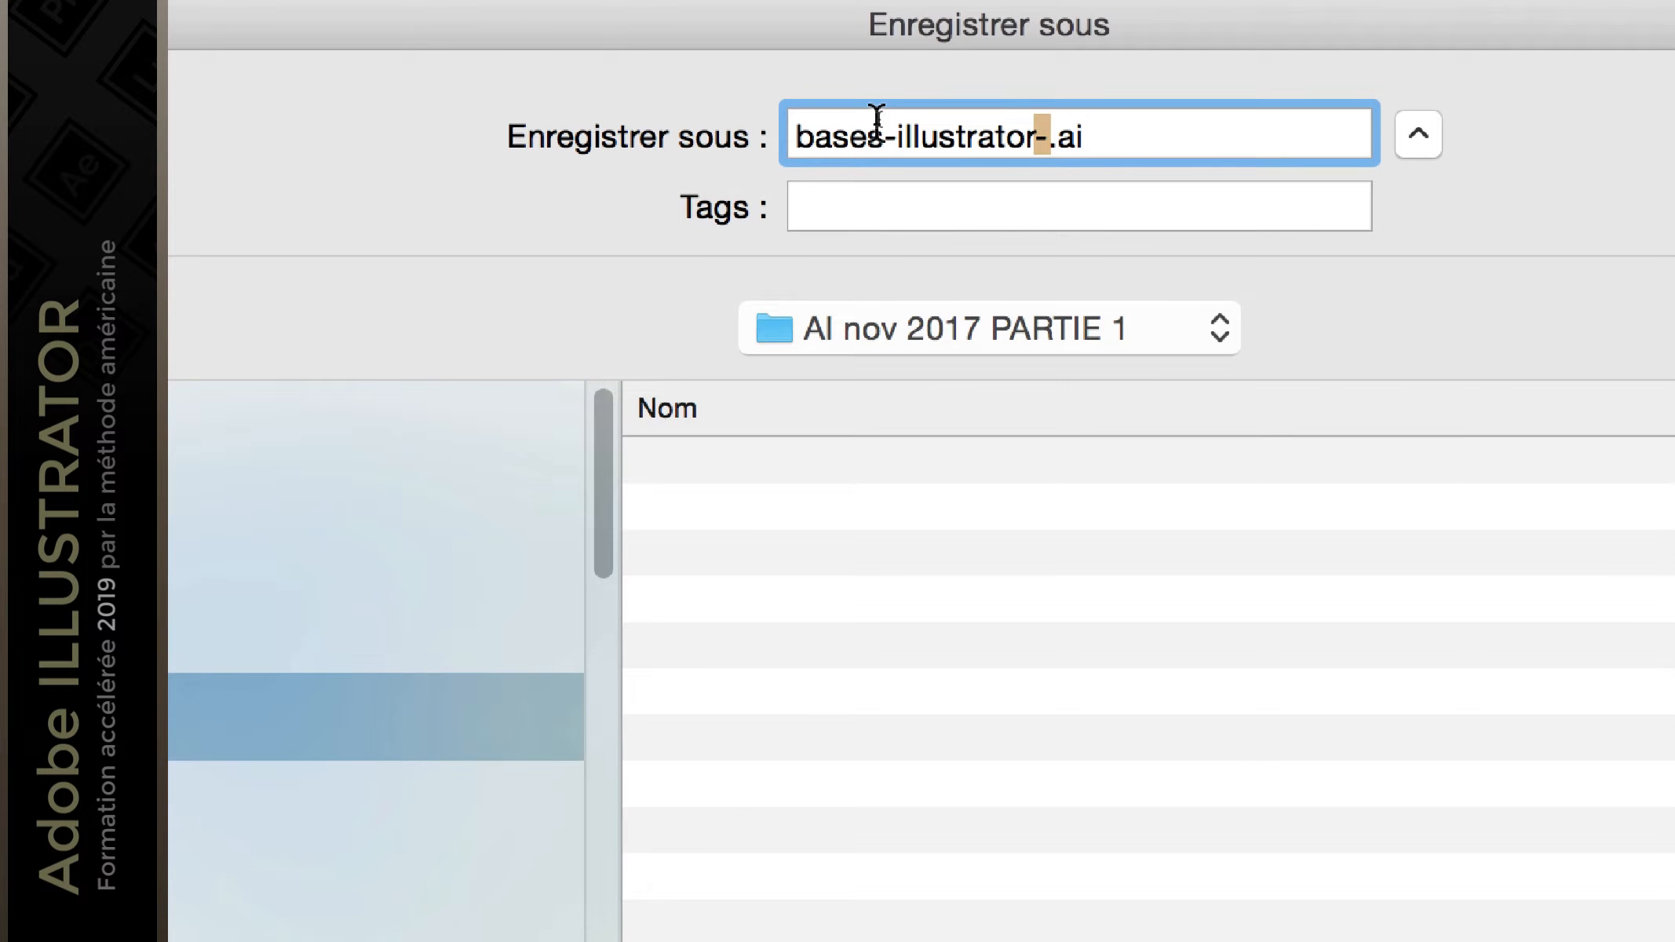
double_click(888, 130)
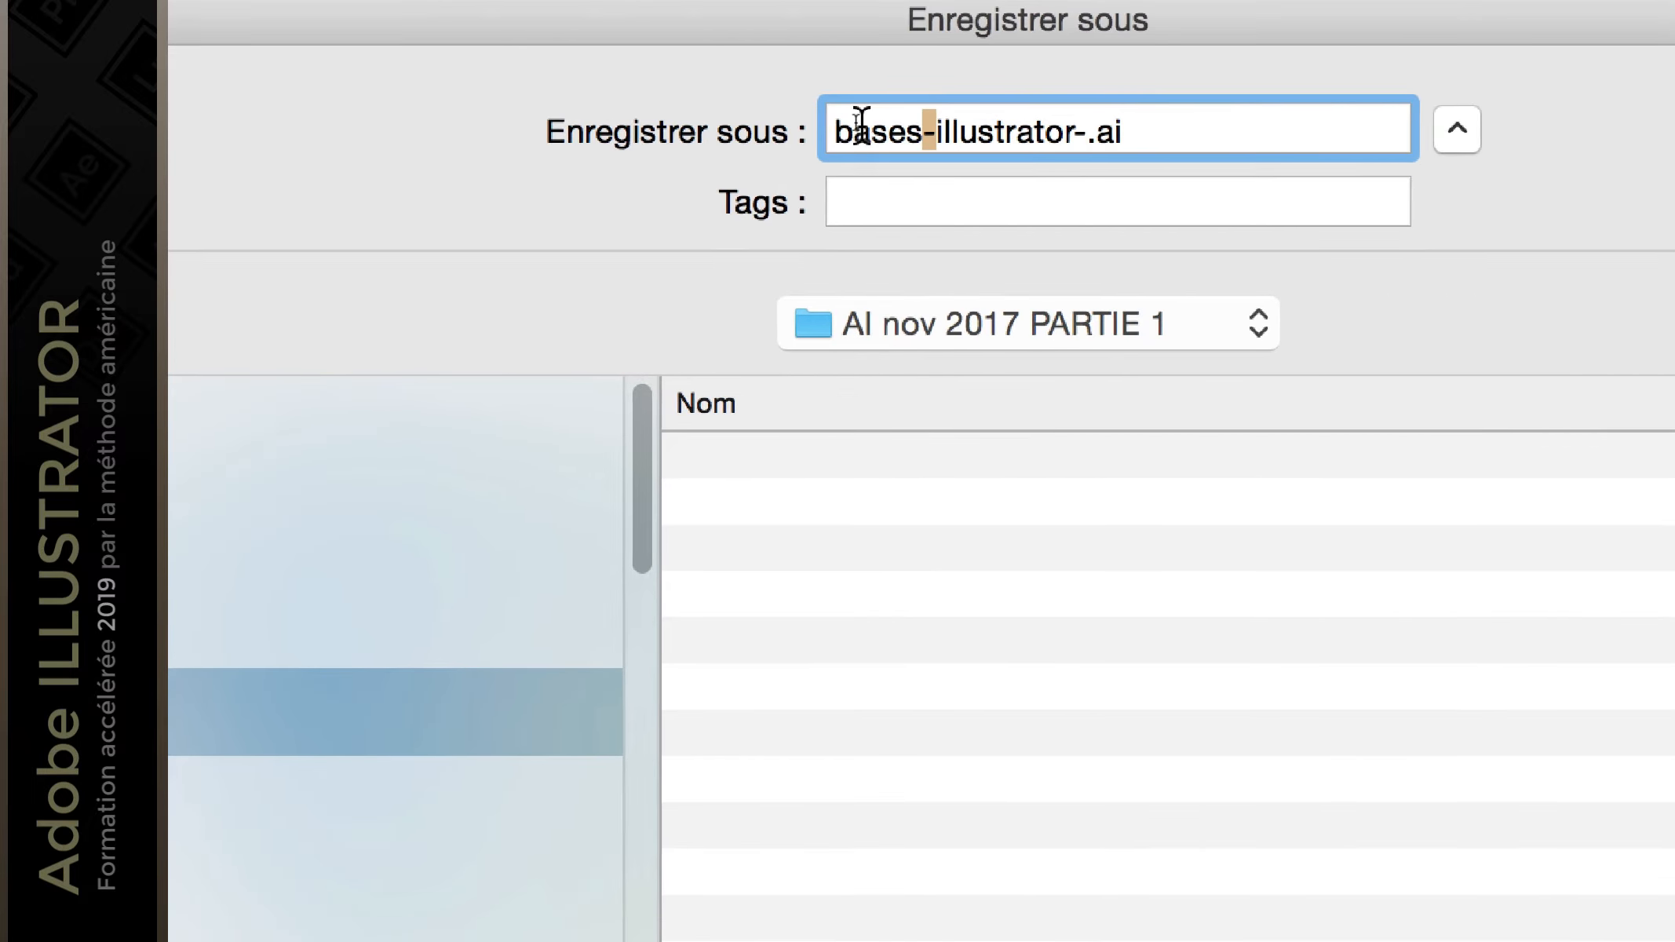
left_click(842, 130)
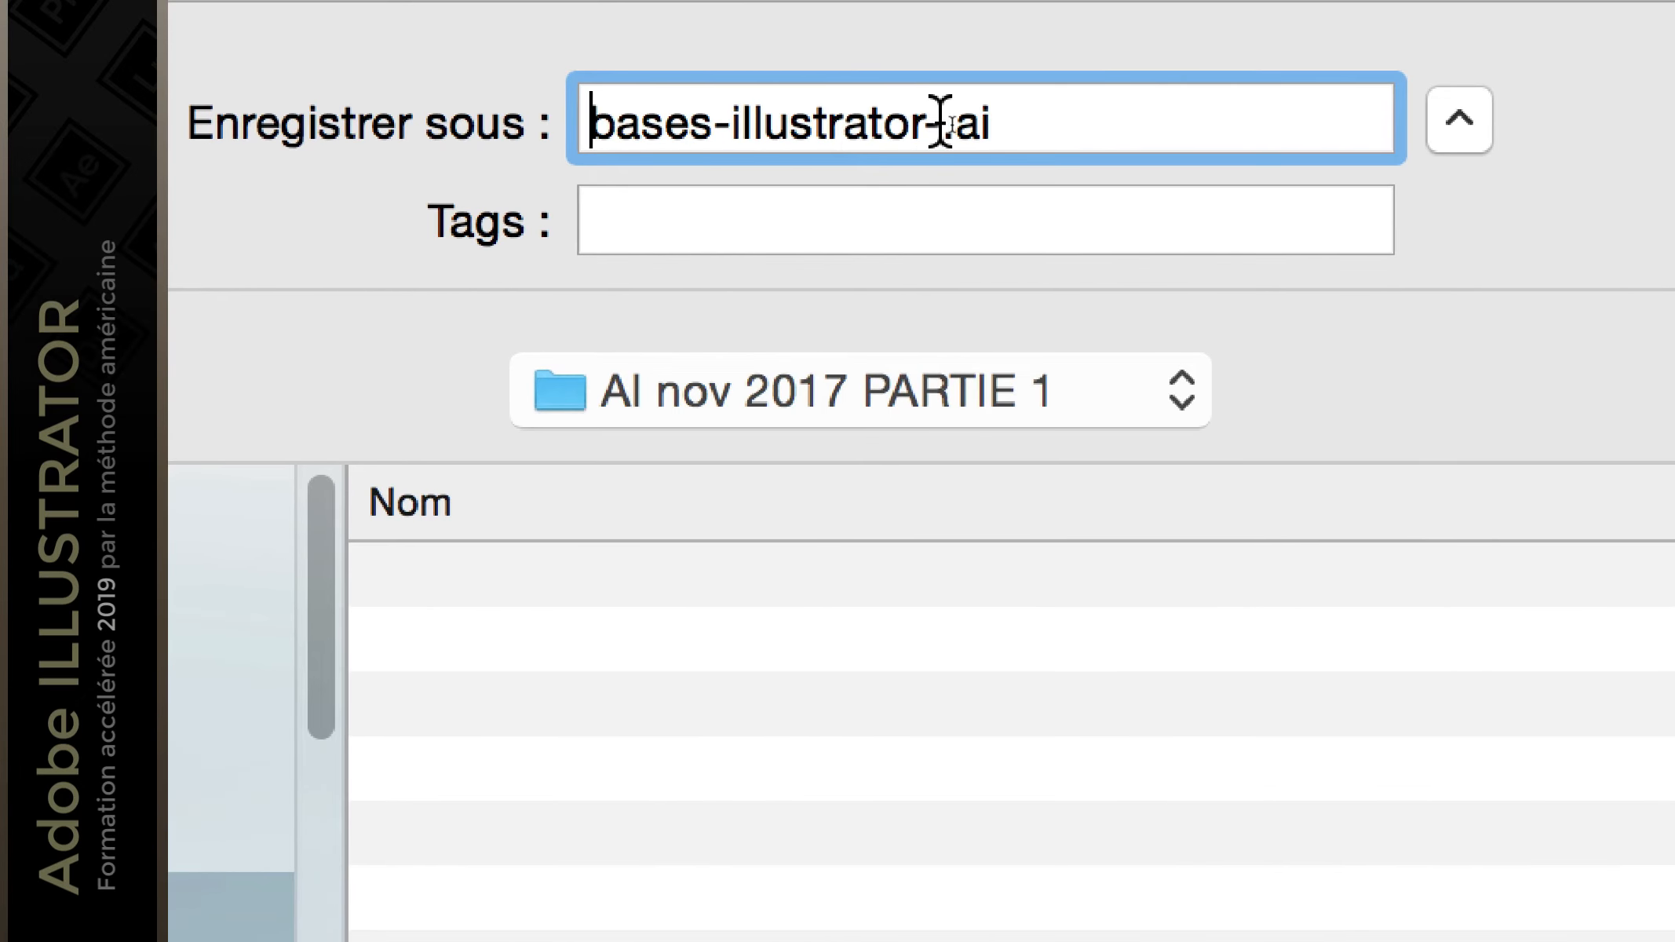
left_click(942, 120)
type("01")
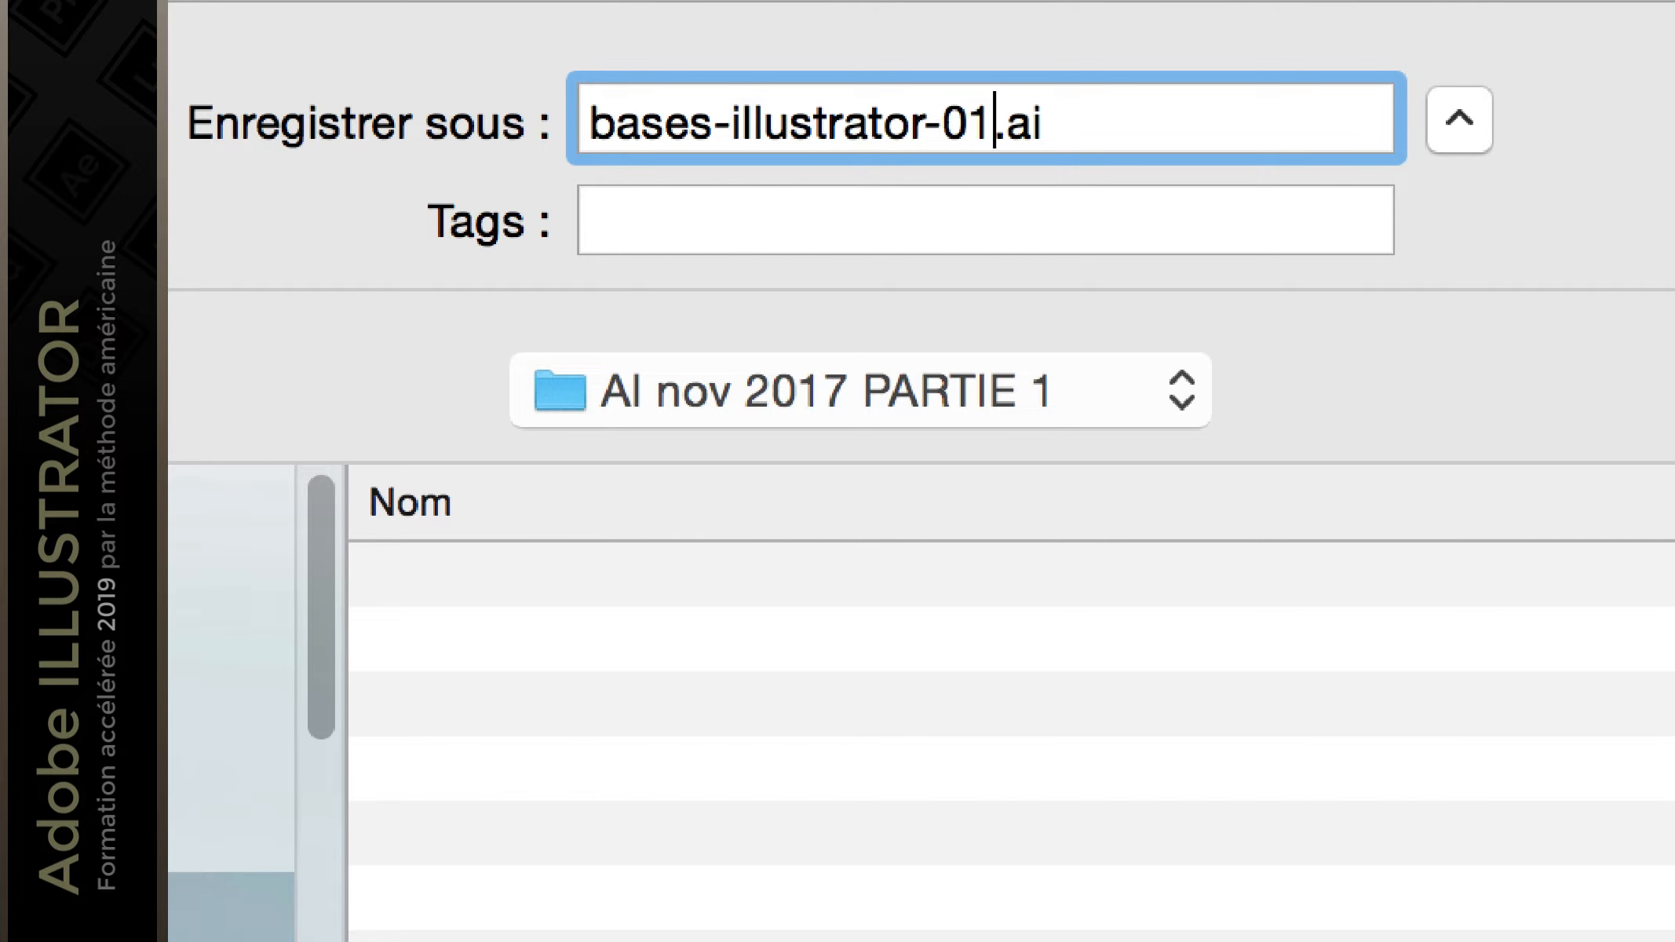
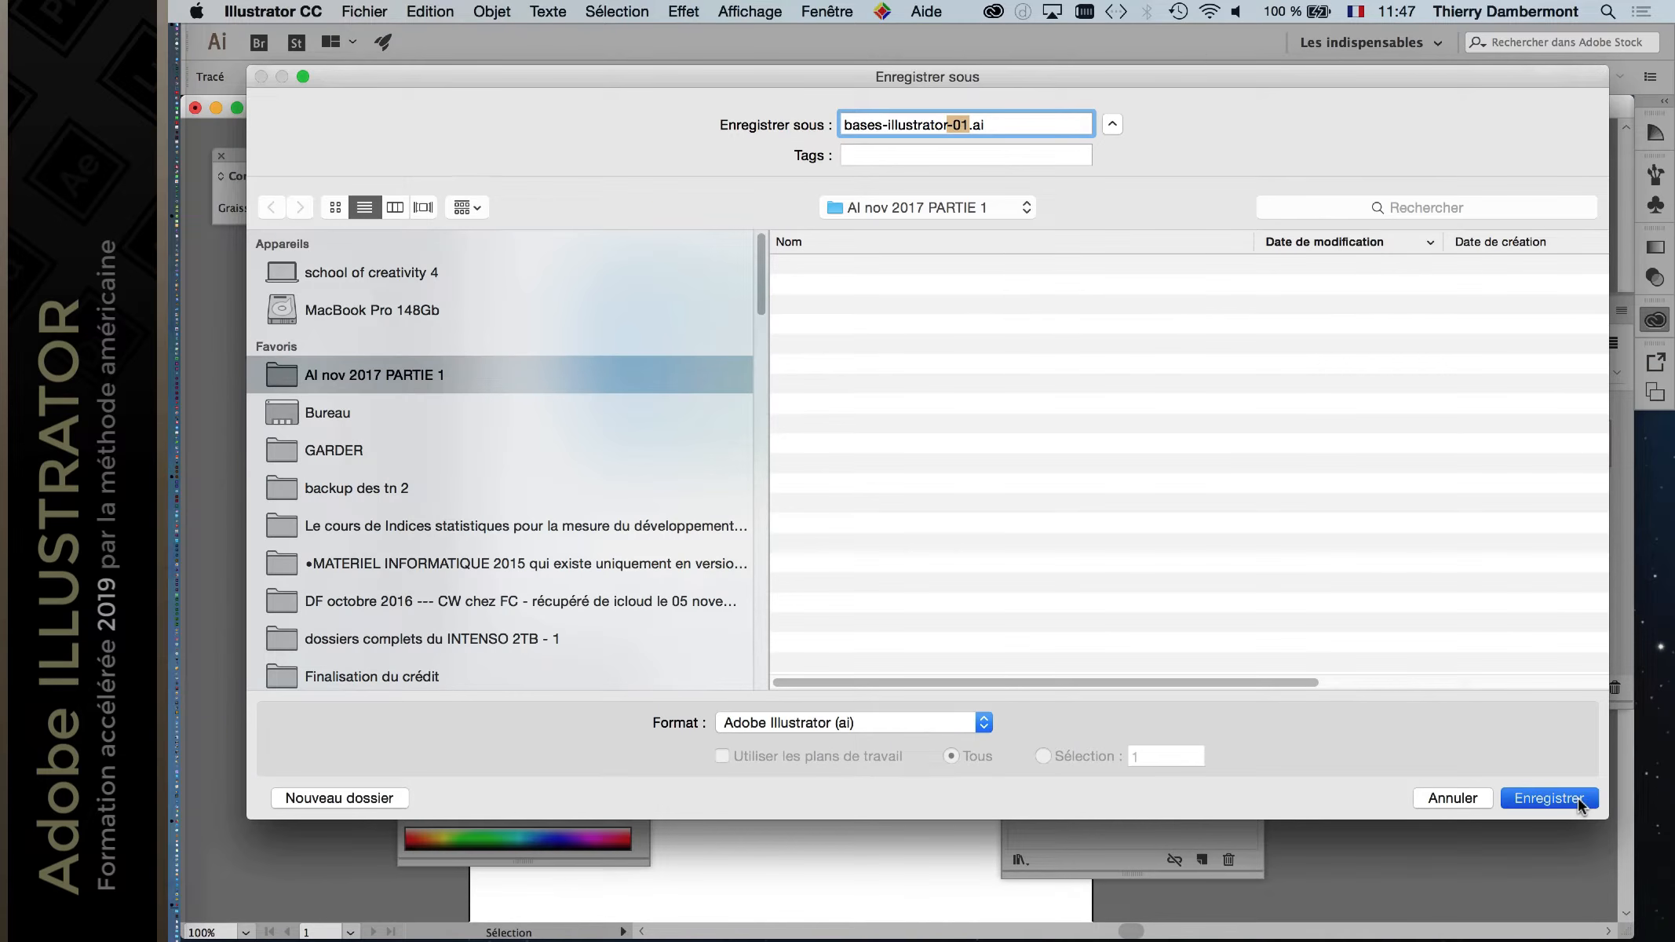
left_click(1578, 798)
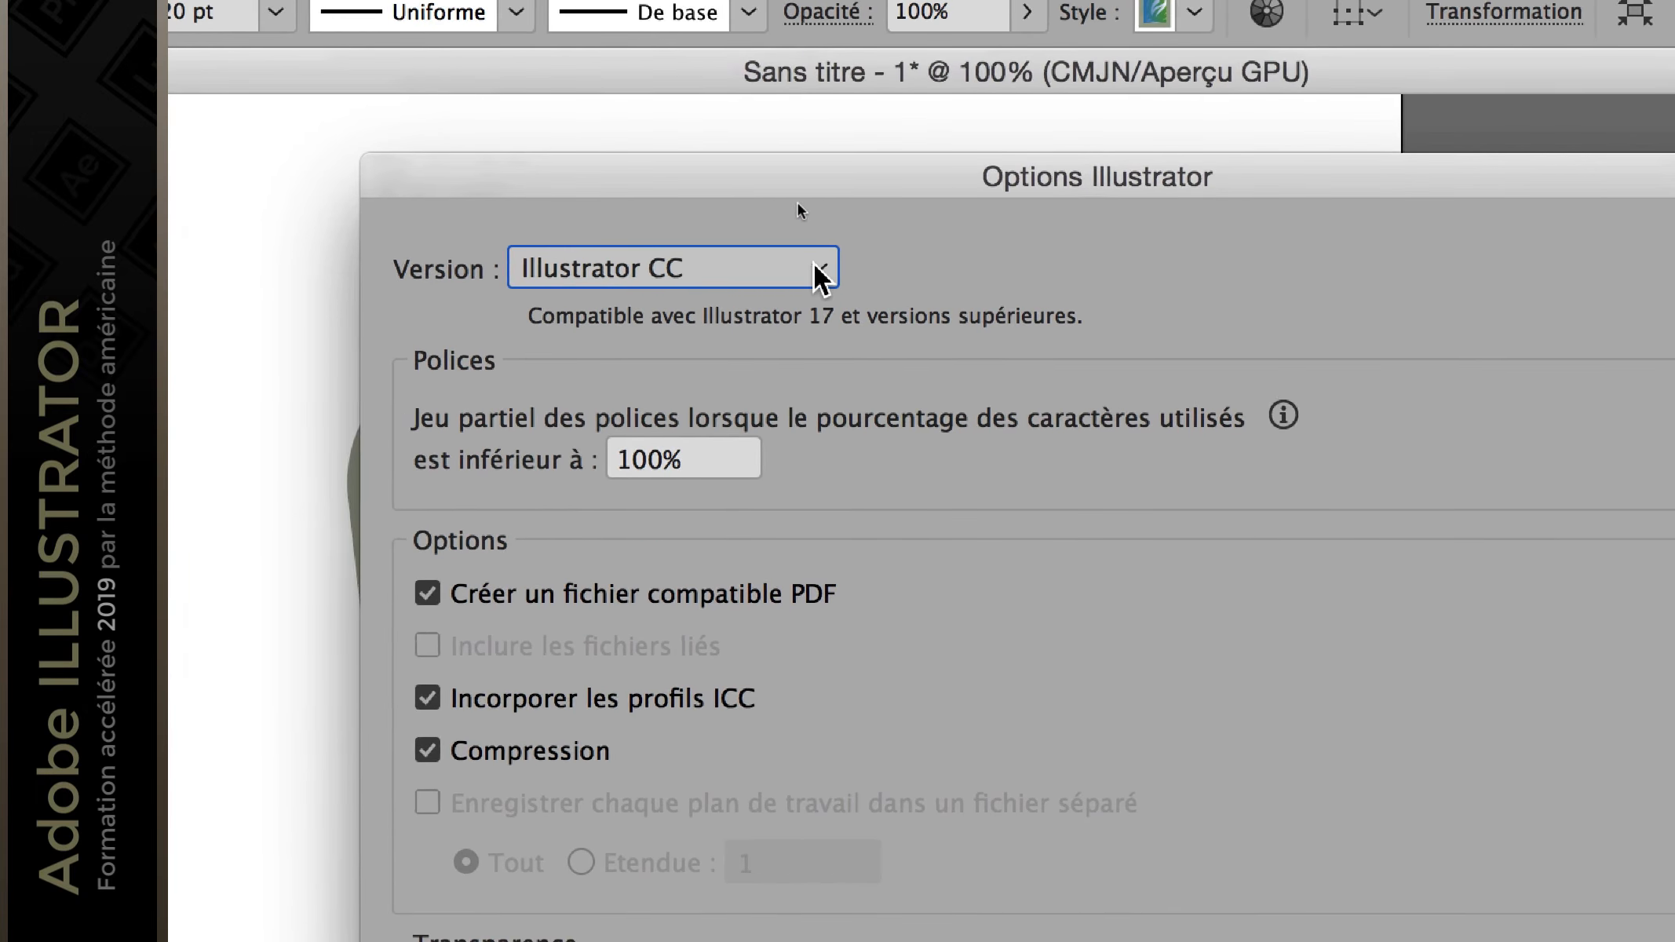
Step: Review the legacy Illustrator versions available for the file, and save it with the Illustrator CC version and default options
left_click(789, 269)
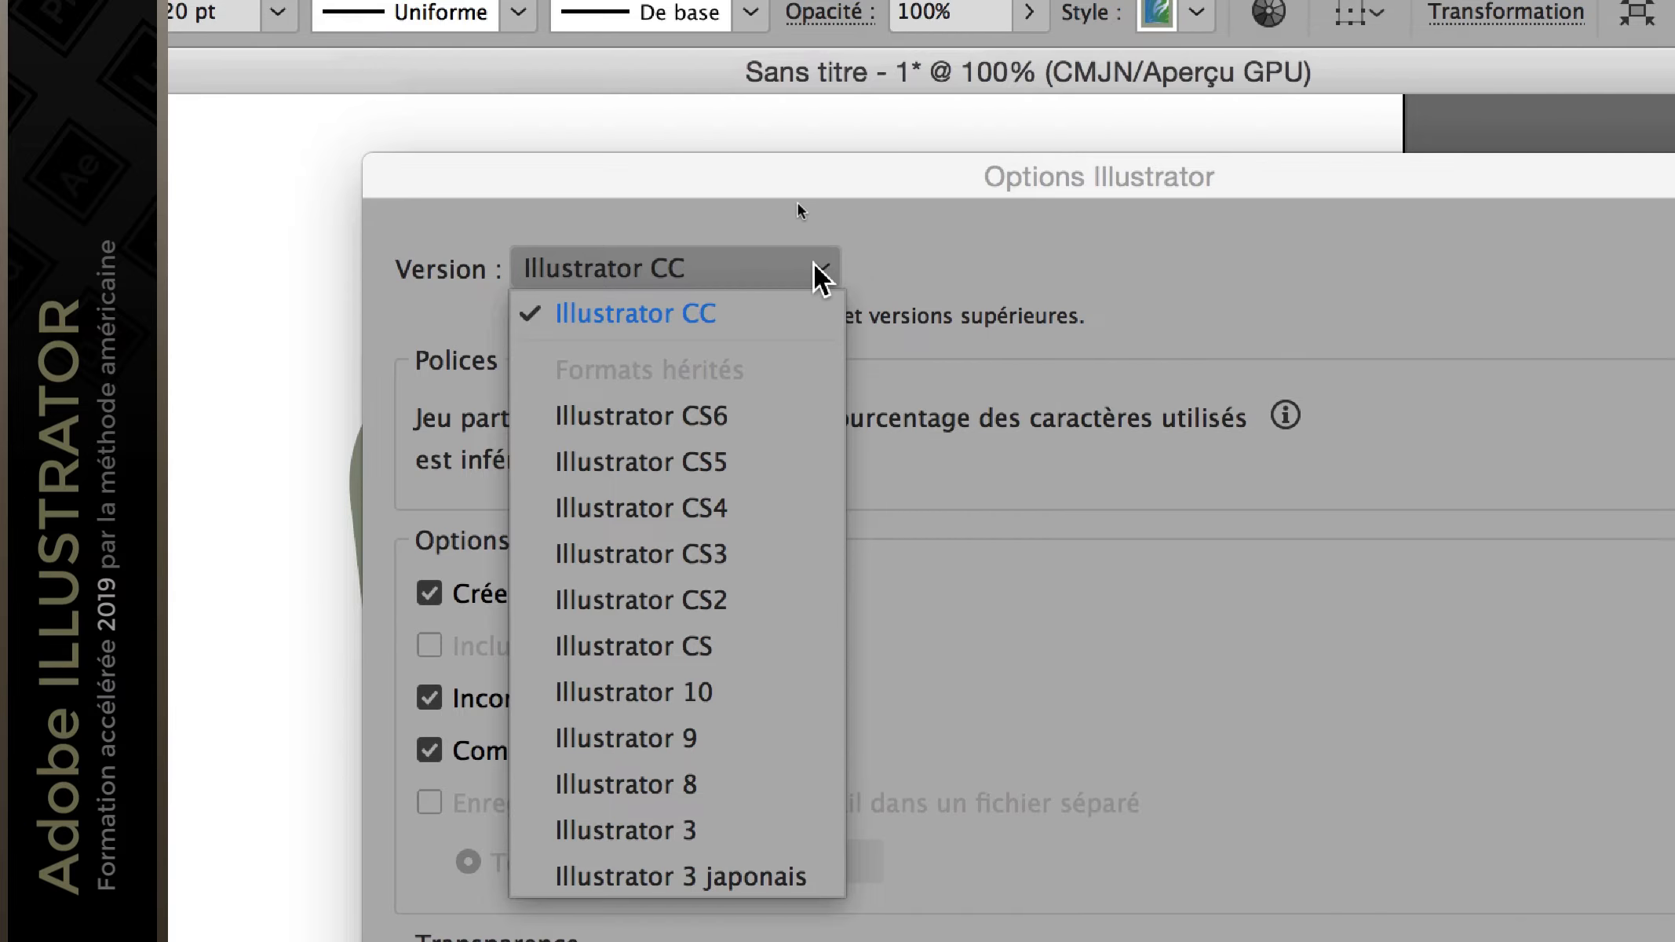
left_click(814, 268)
left_click(814, 268)
left_click(814, 267)
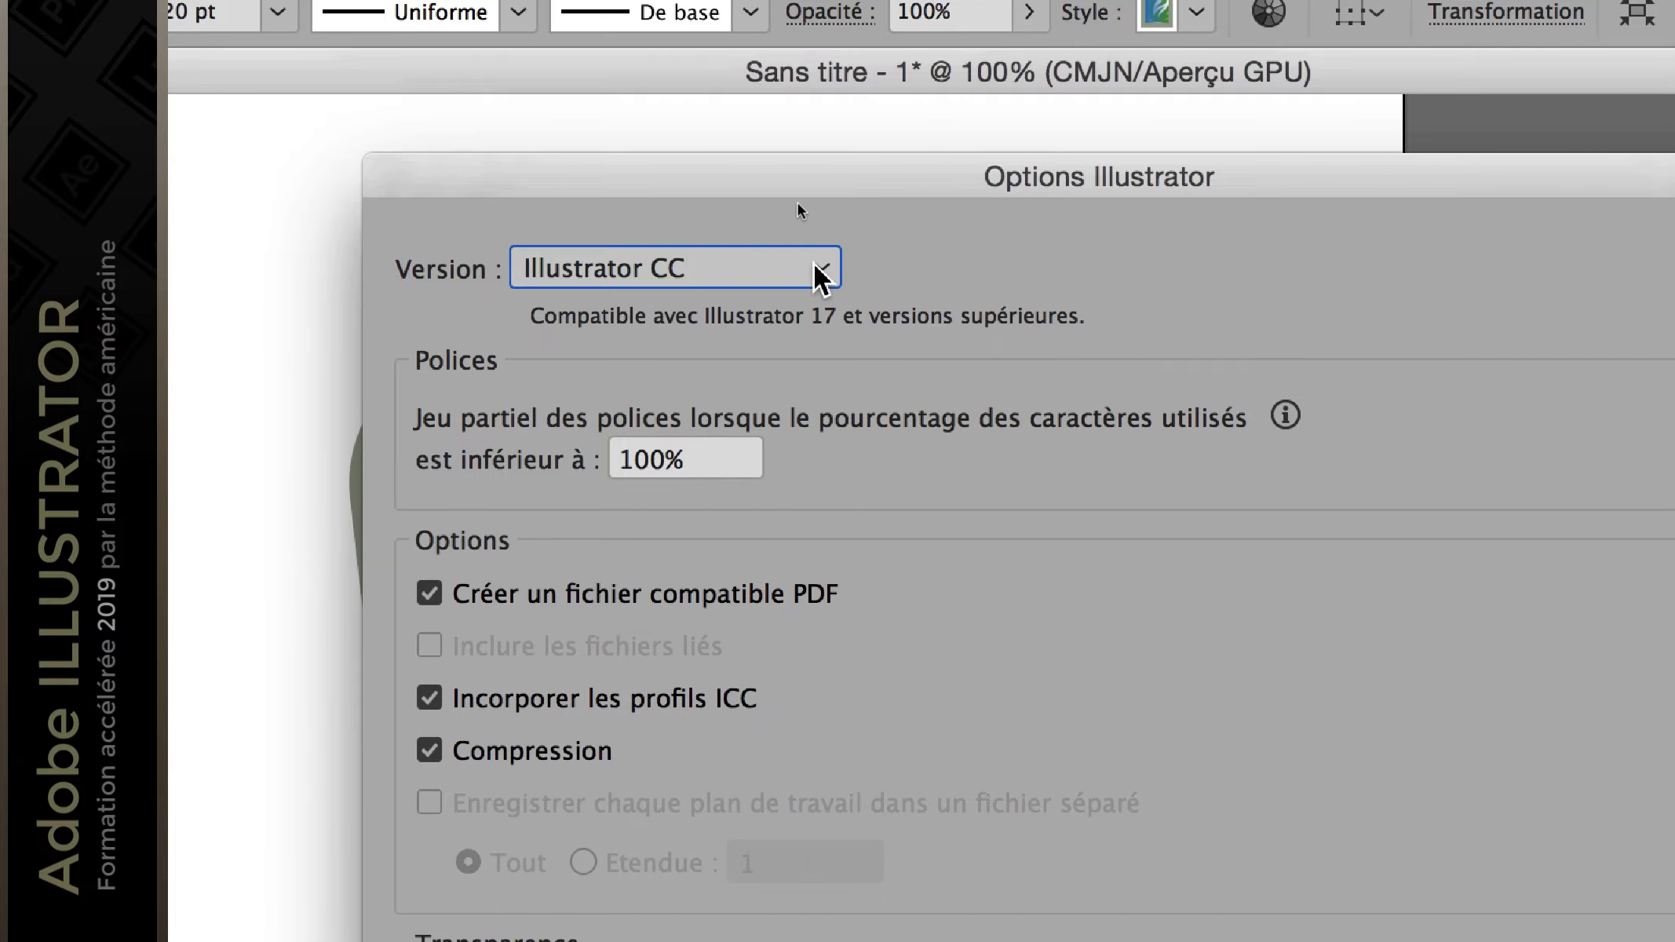
left_click(816, 268)
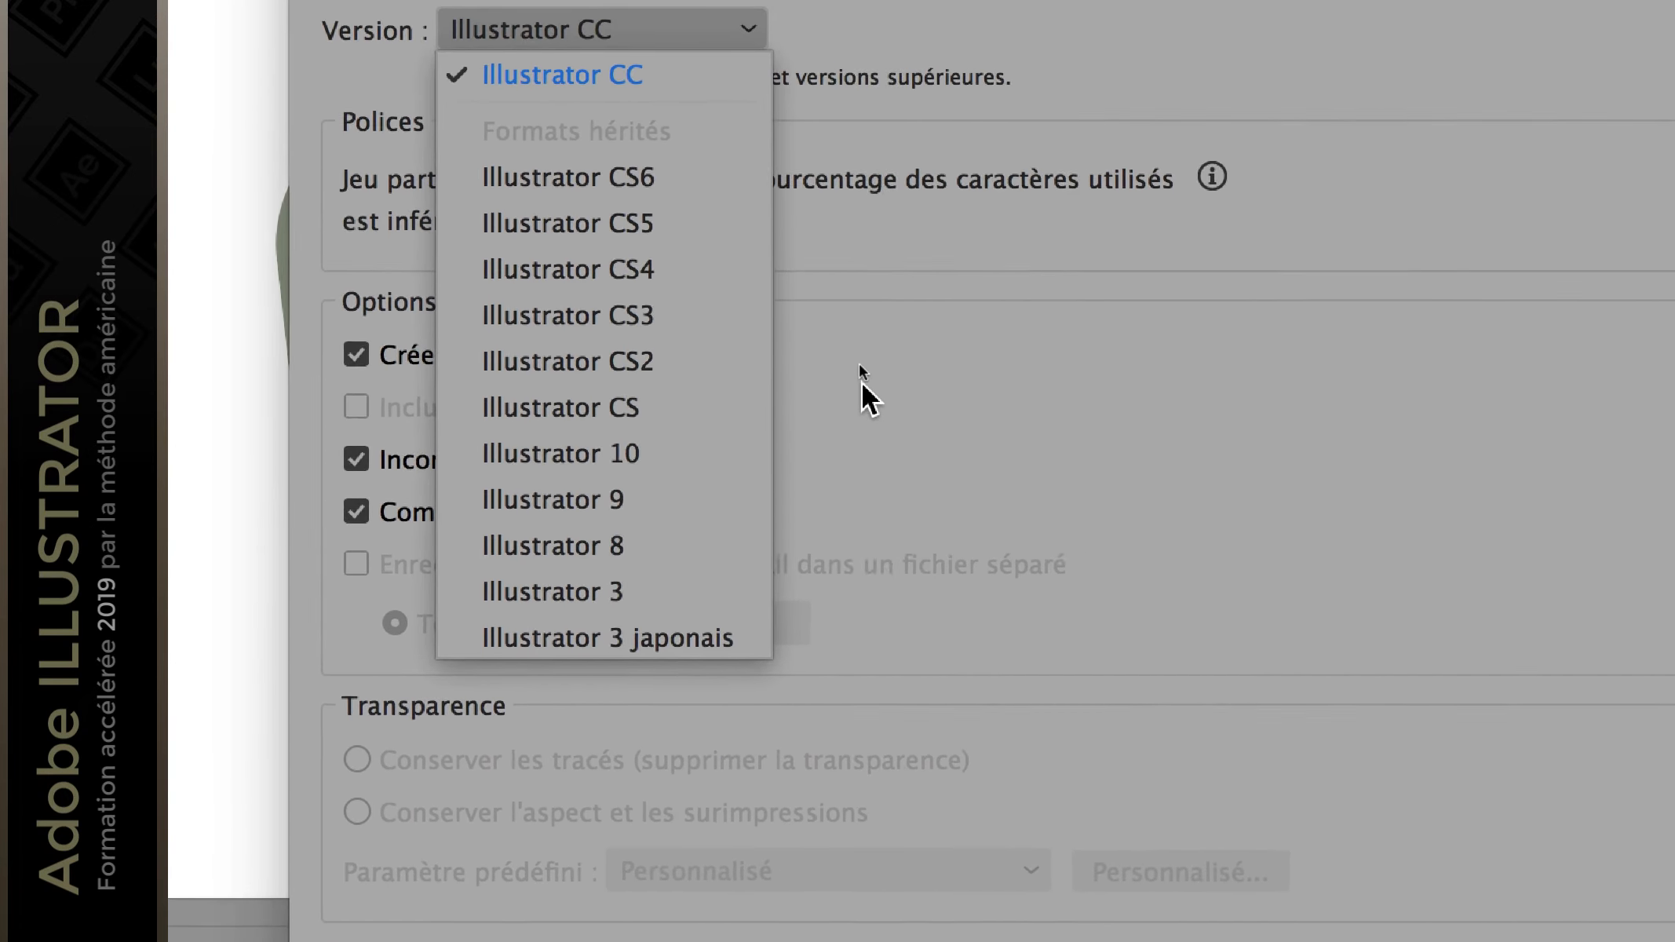
left_click(953, 174)
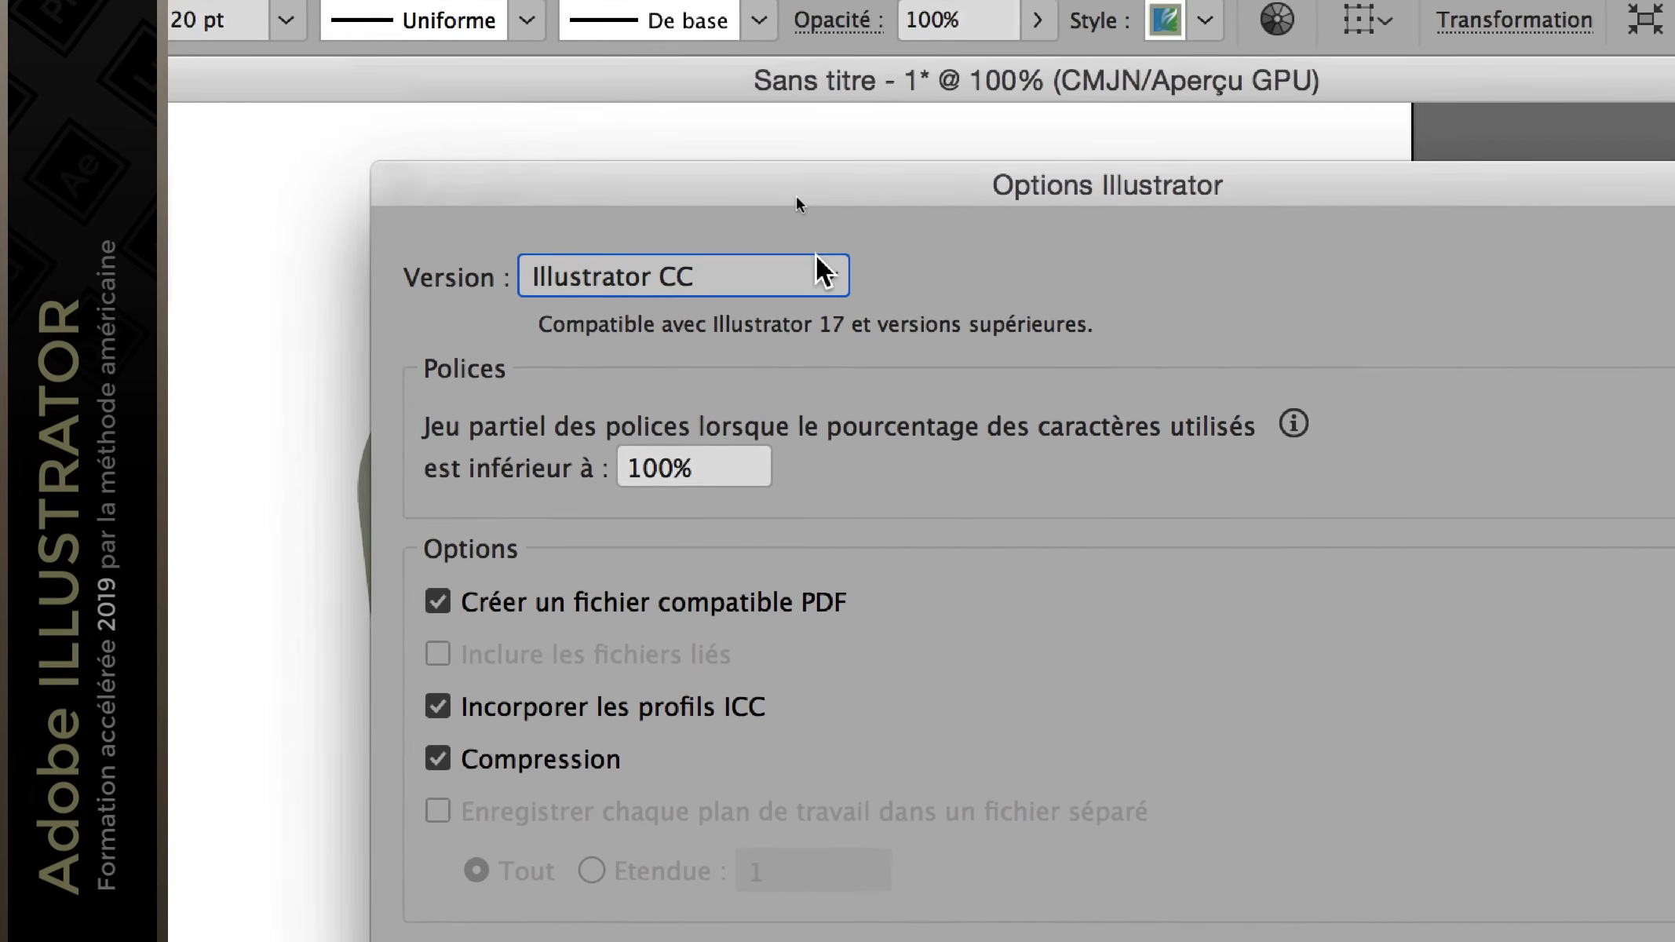
left_click(741, 100)
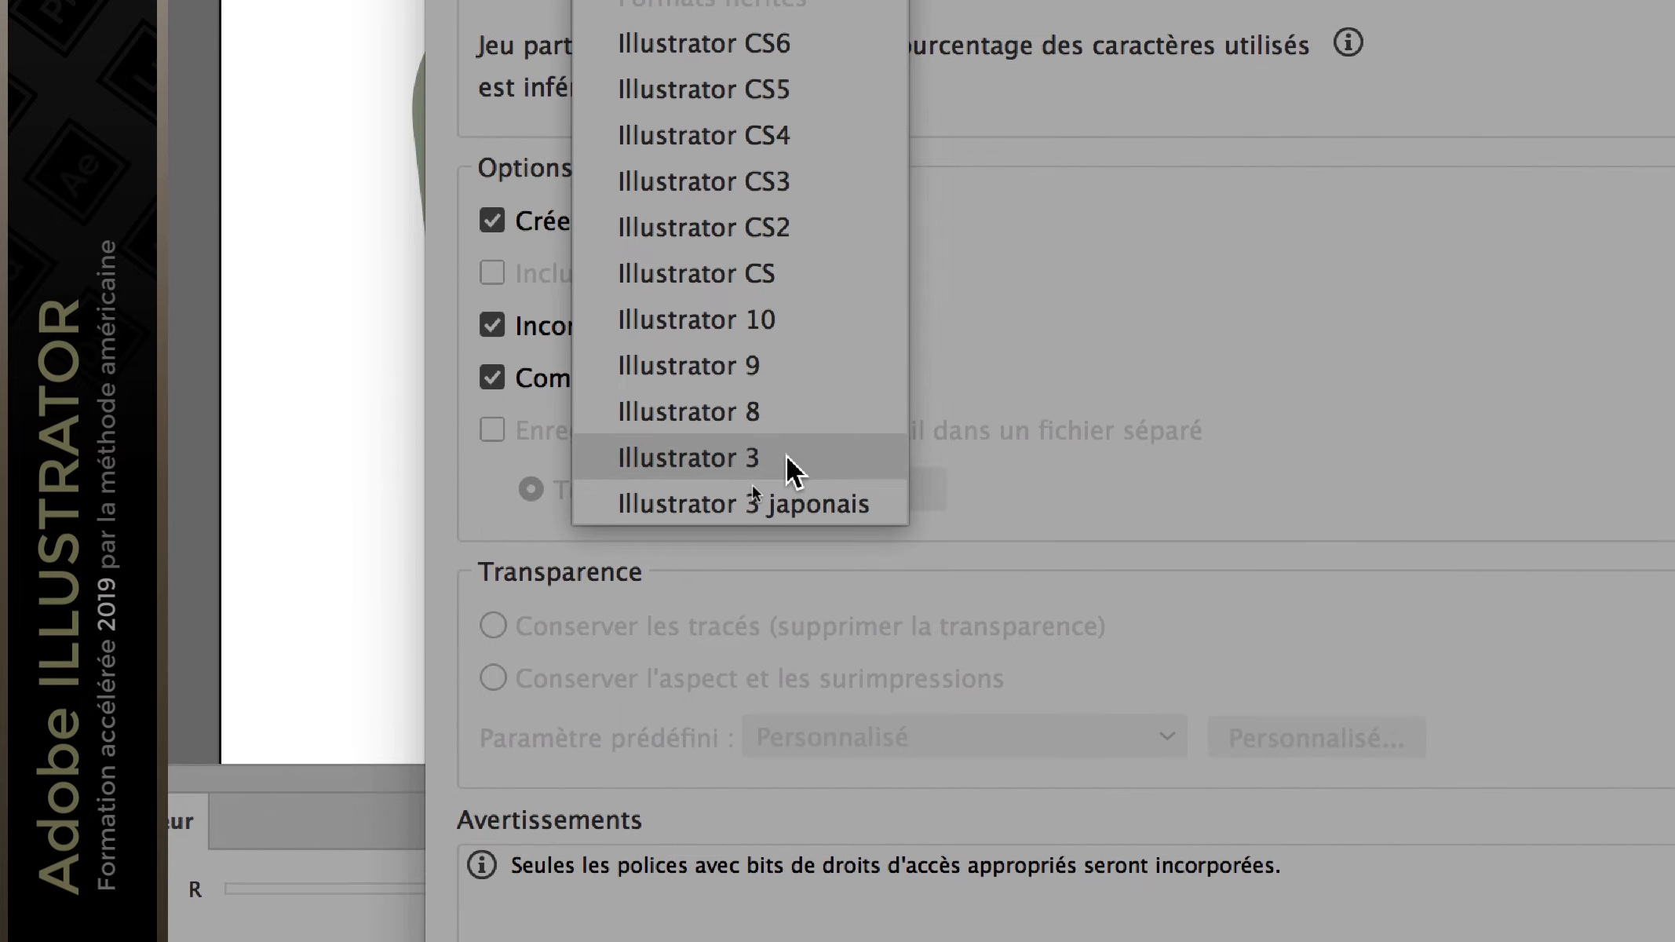
left_click(943, 233)
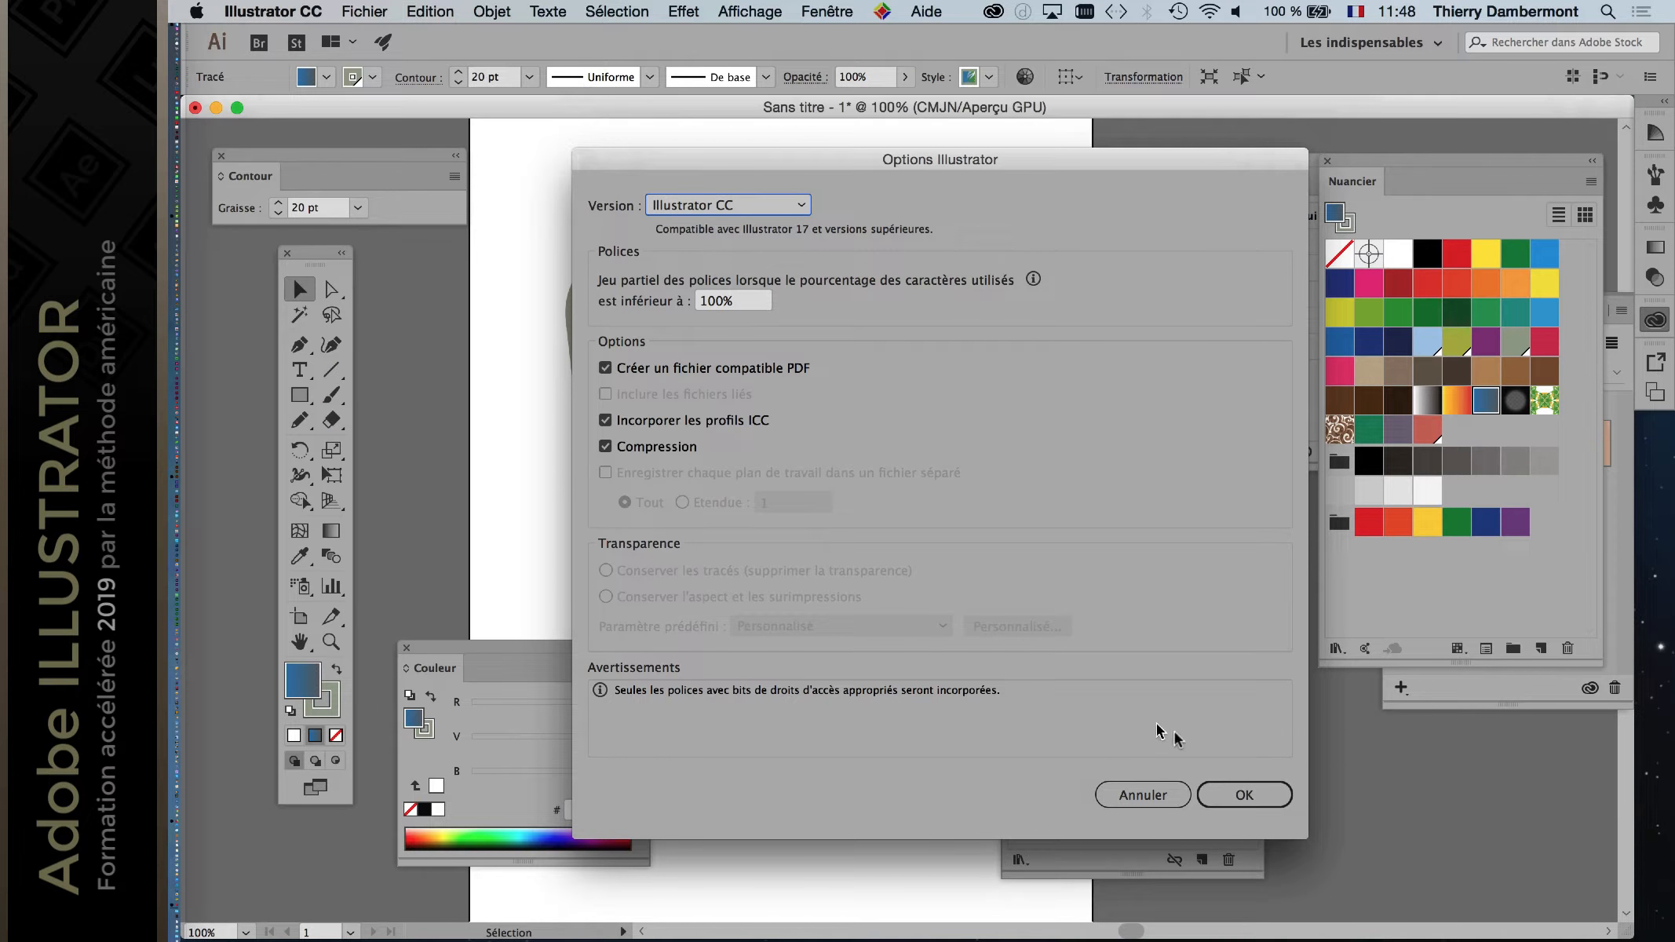
left_click(1244, 794)
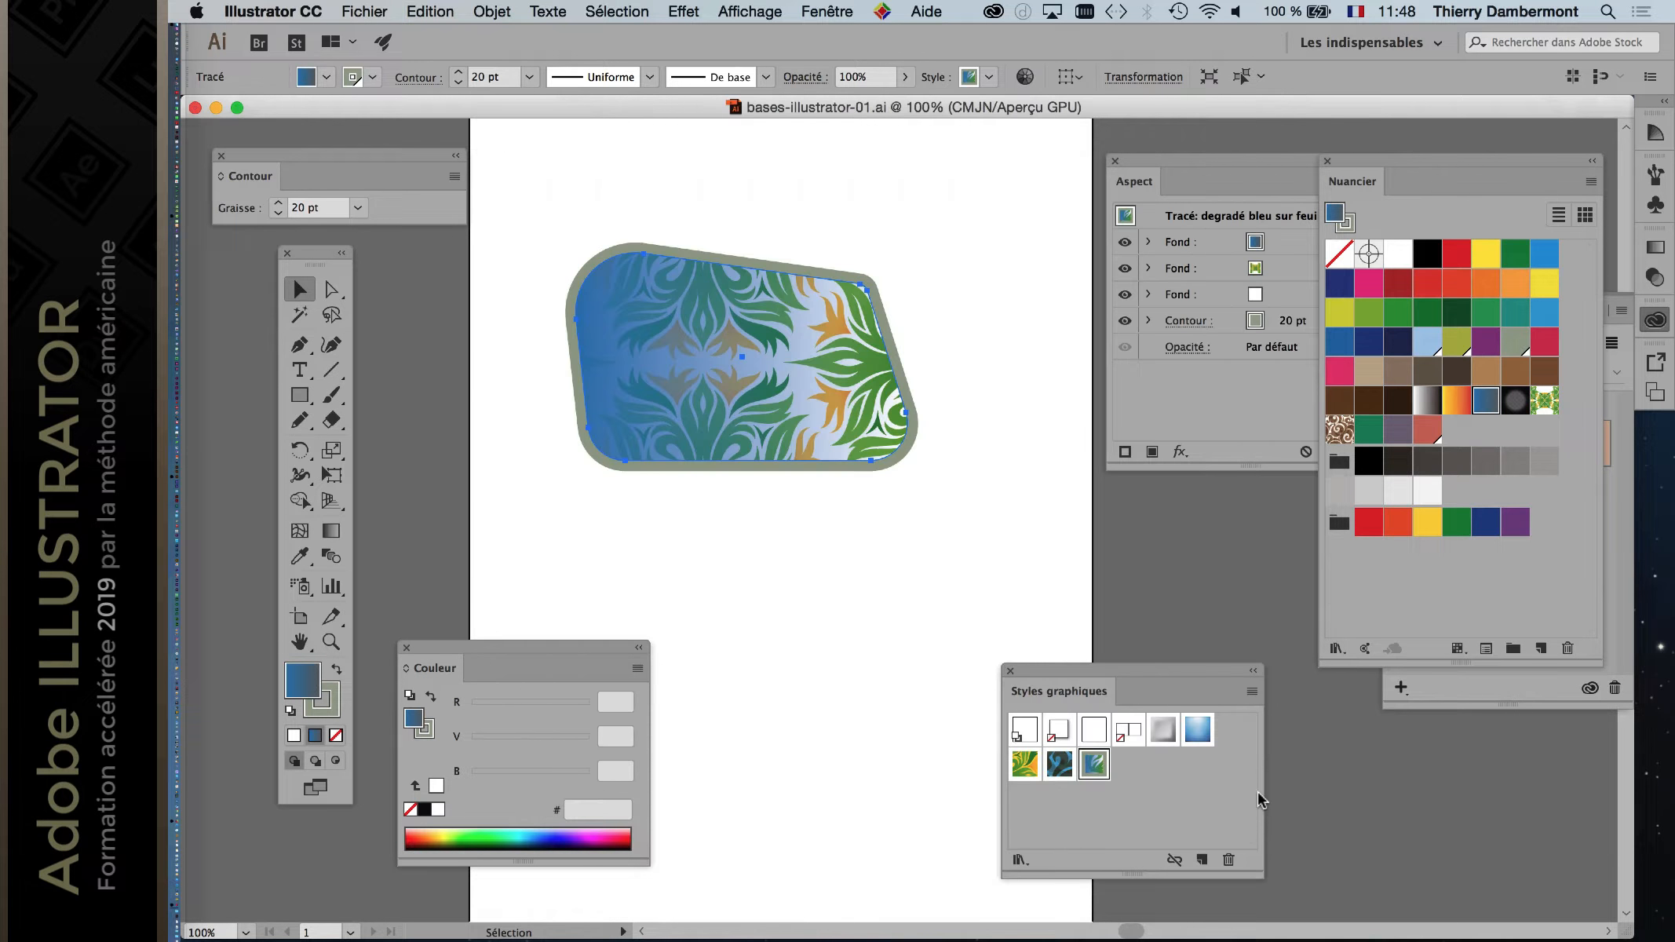
Step: Examine the file formats offered when saving the document under another name, and leave without saving
left_click(361, 11)
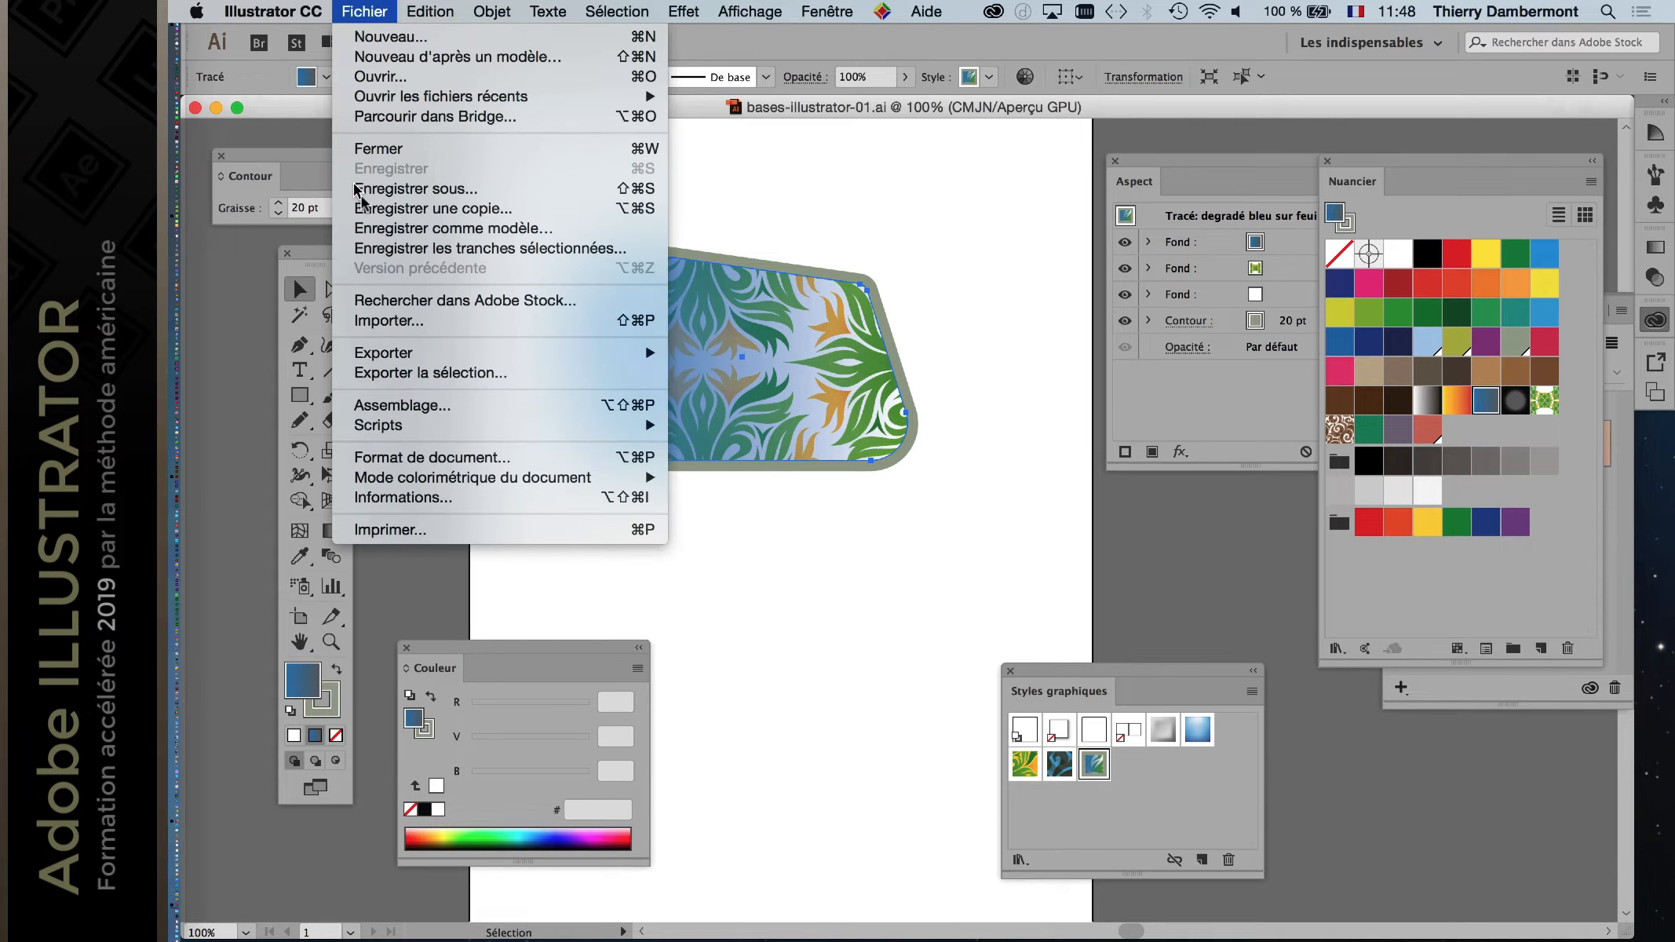
left_click(376, 190)
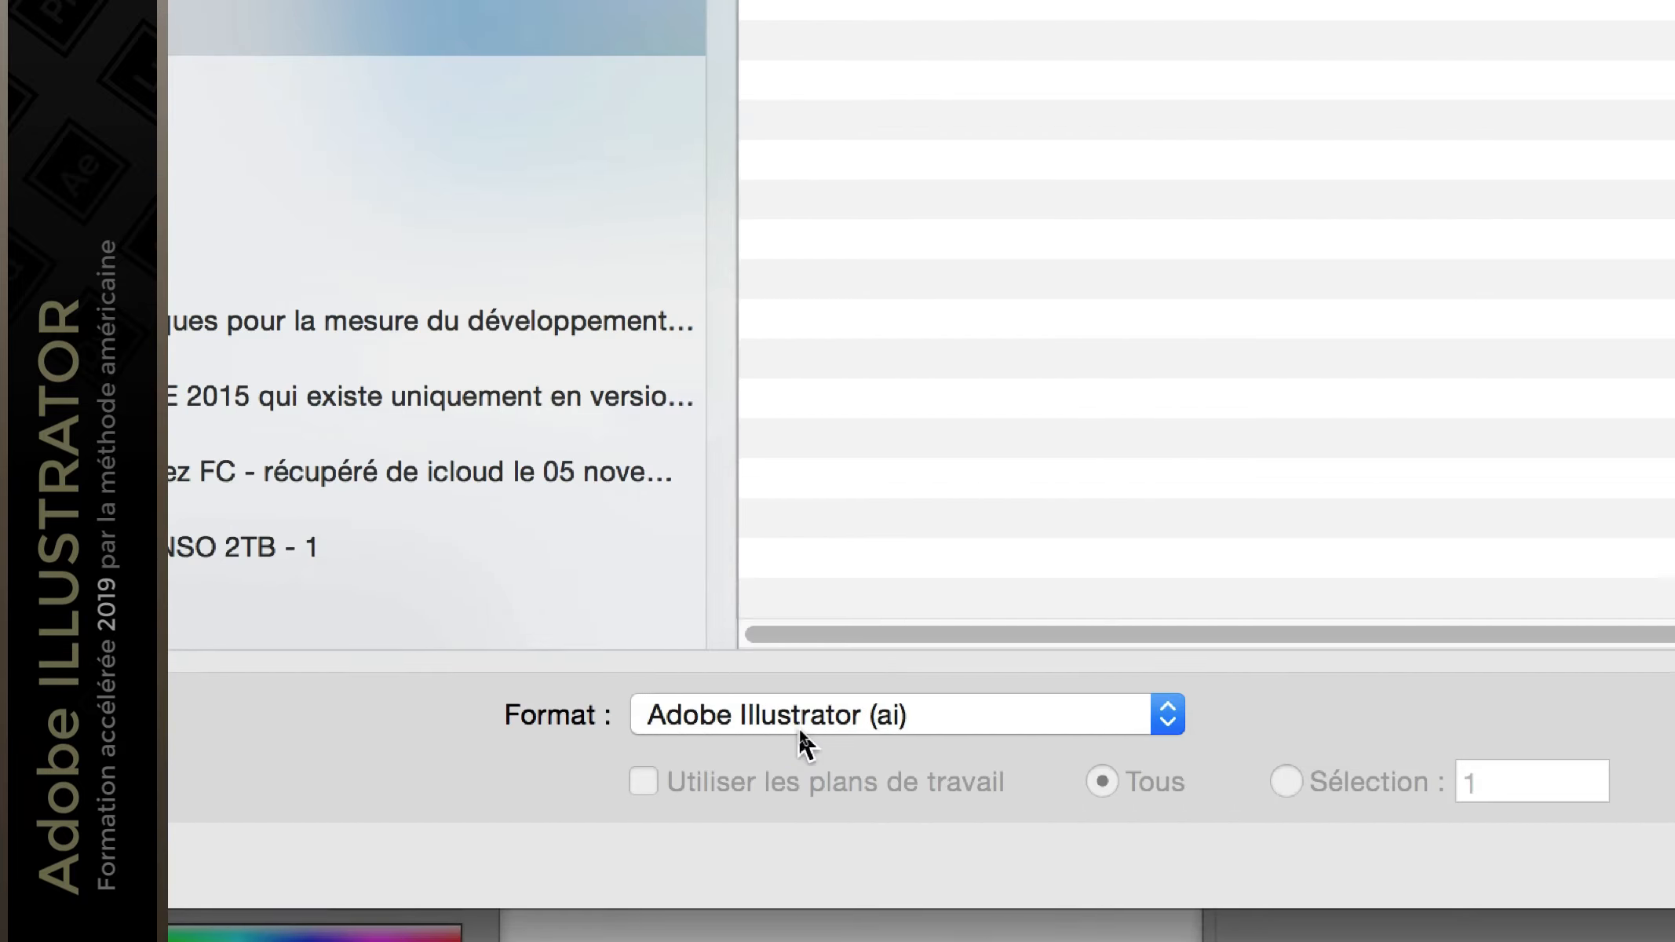
left_click(800, 723)
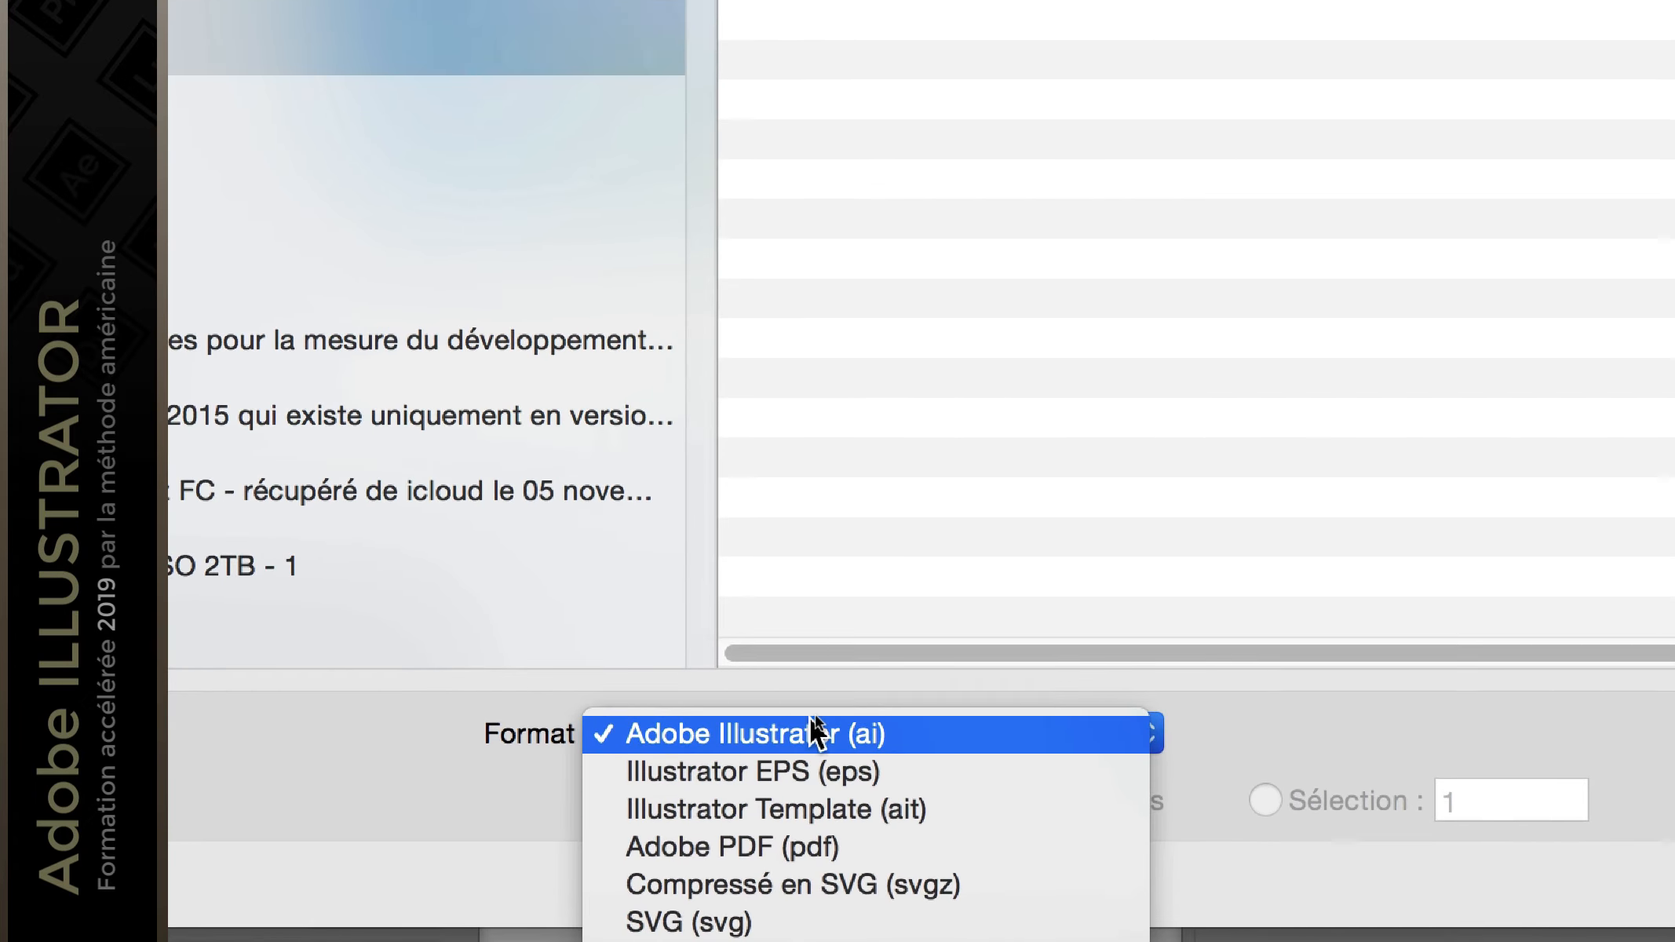
left_click(811, 720)
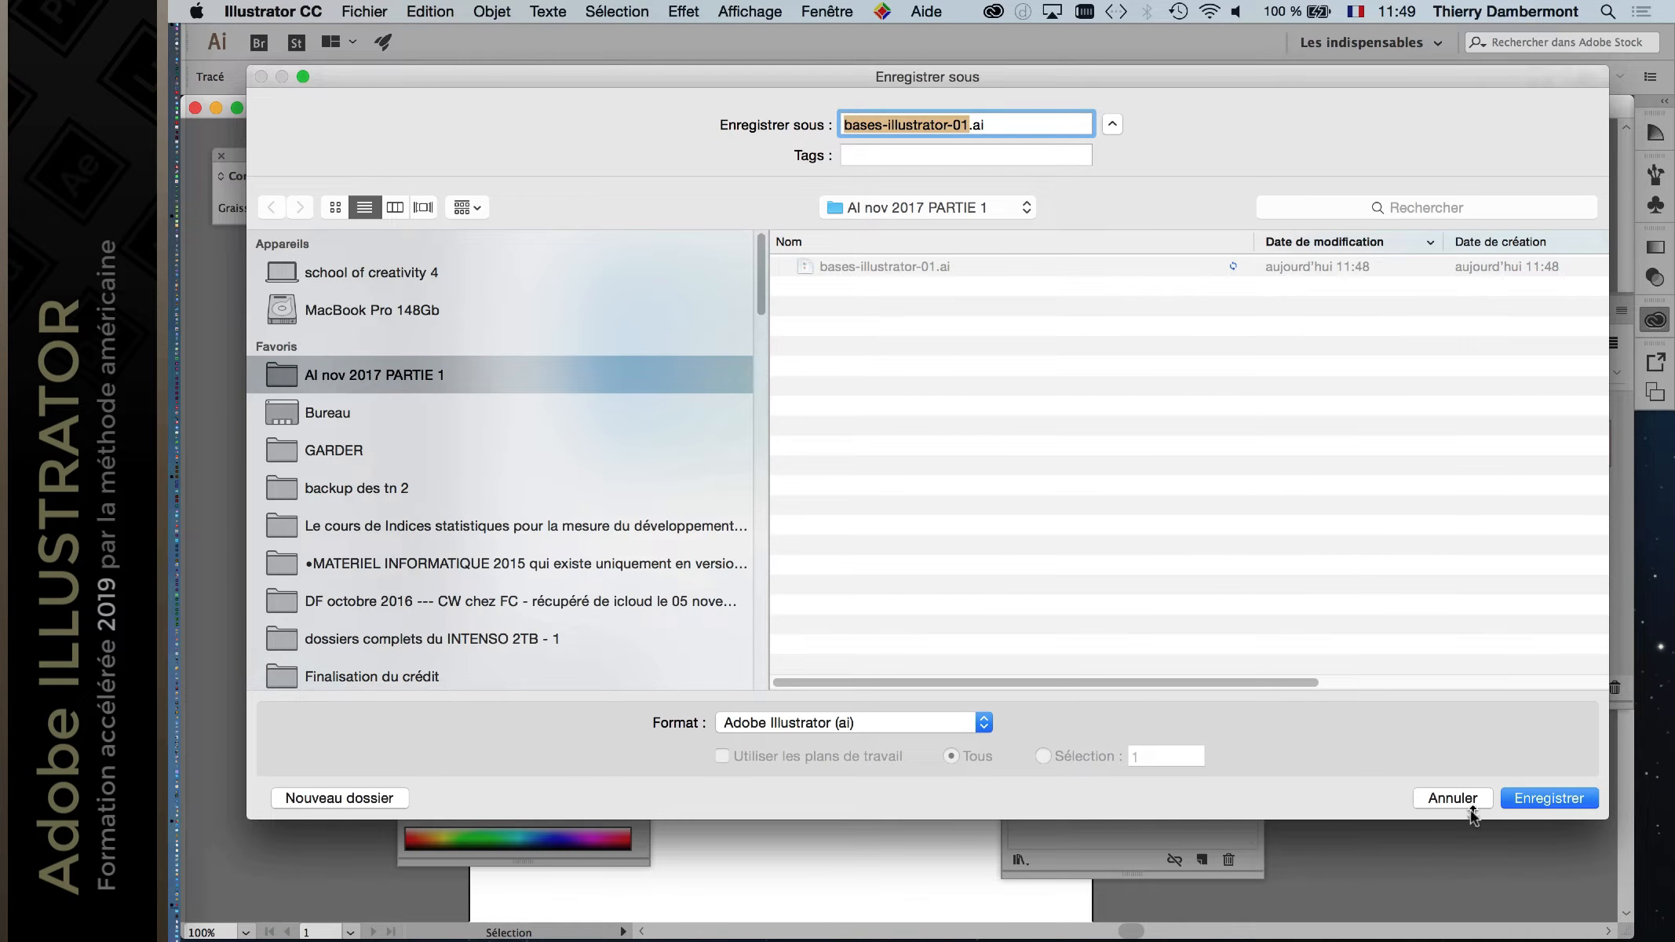
left_click(1466, 800)
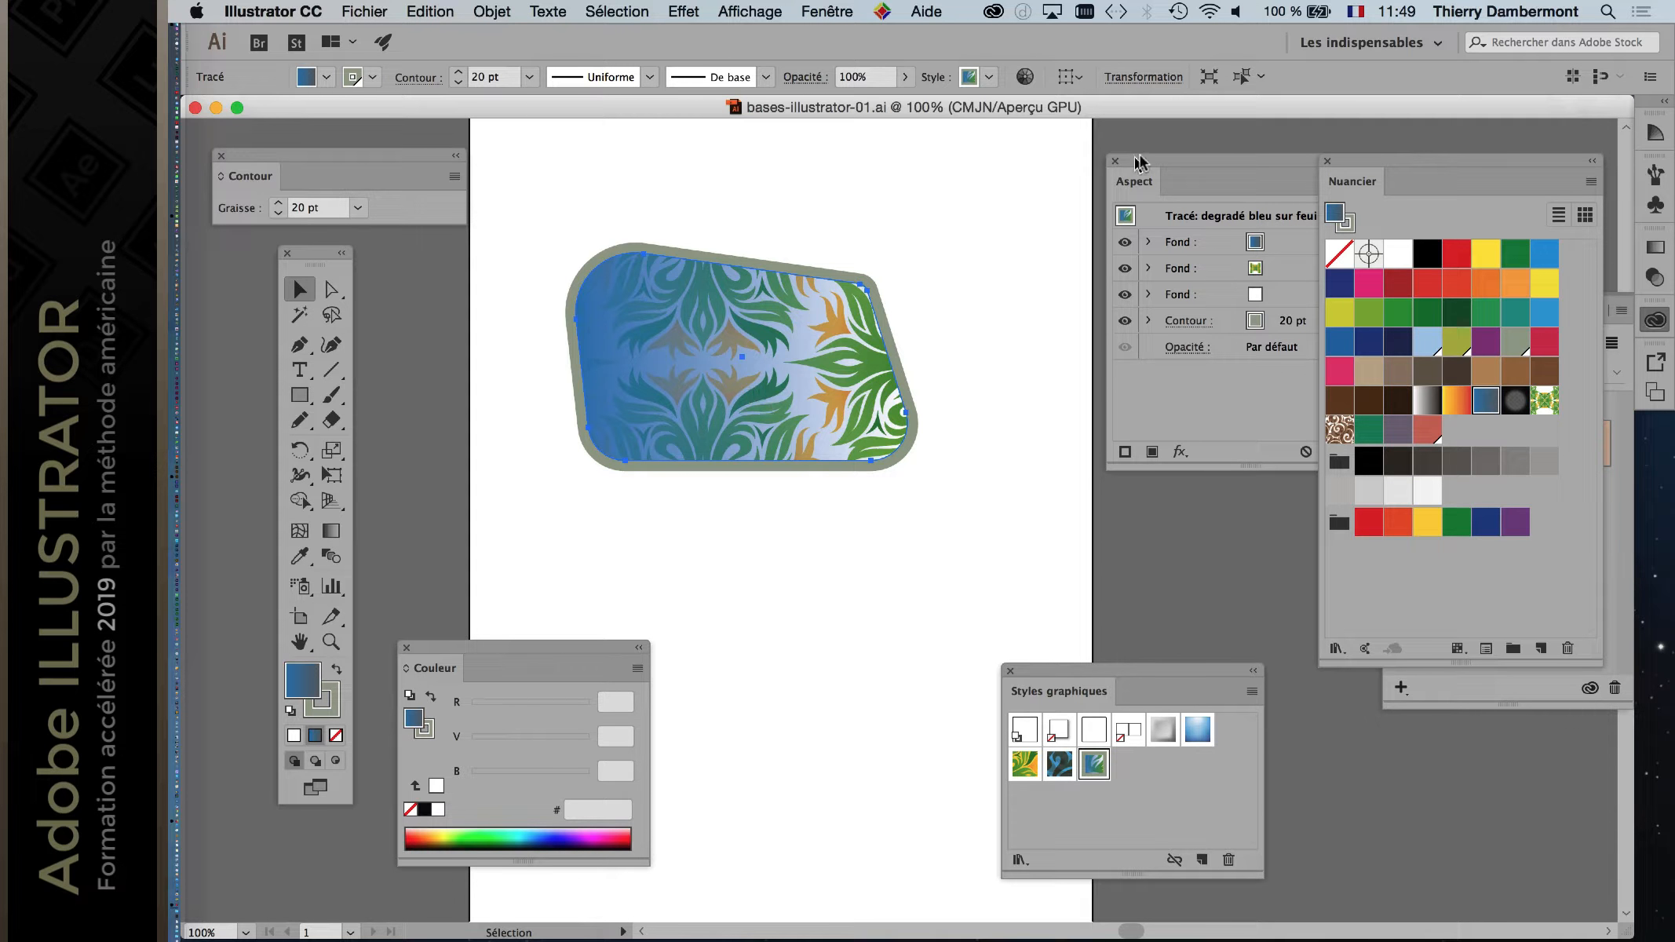
Step: Close the Couleur panel and move the Aspect panel into its place below the shape
left_click_drag(1142, 164, 1020, 166)
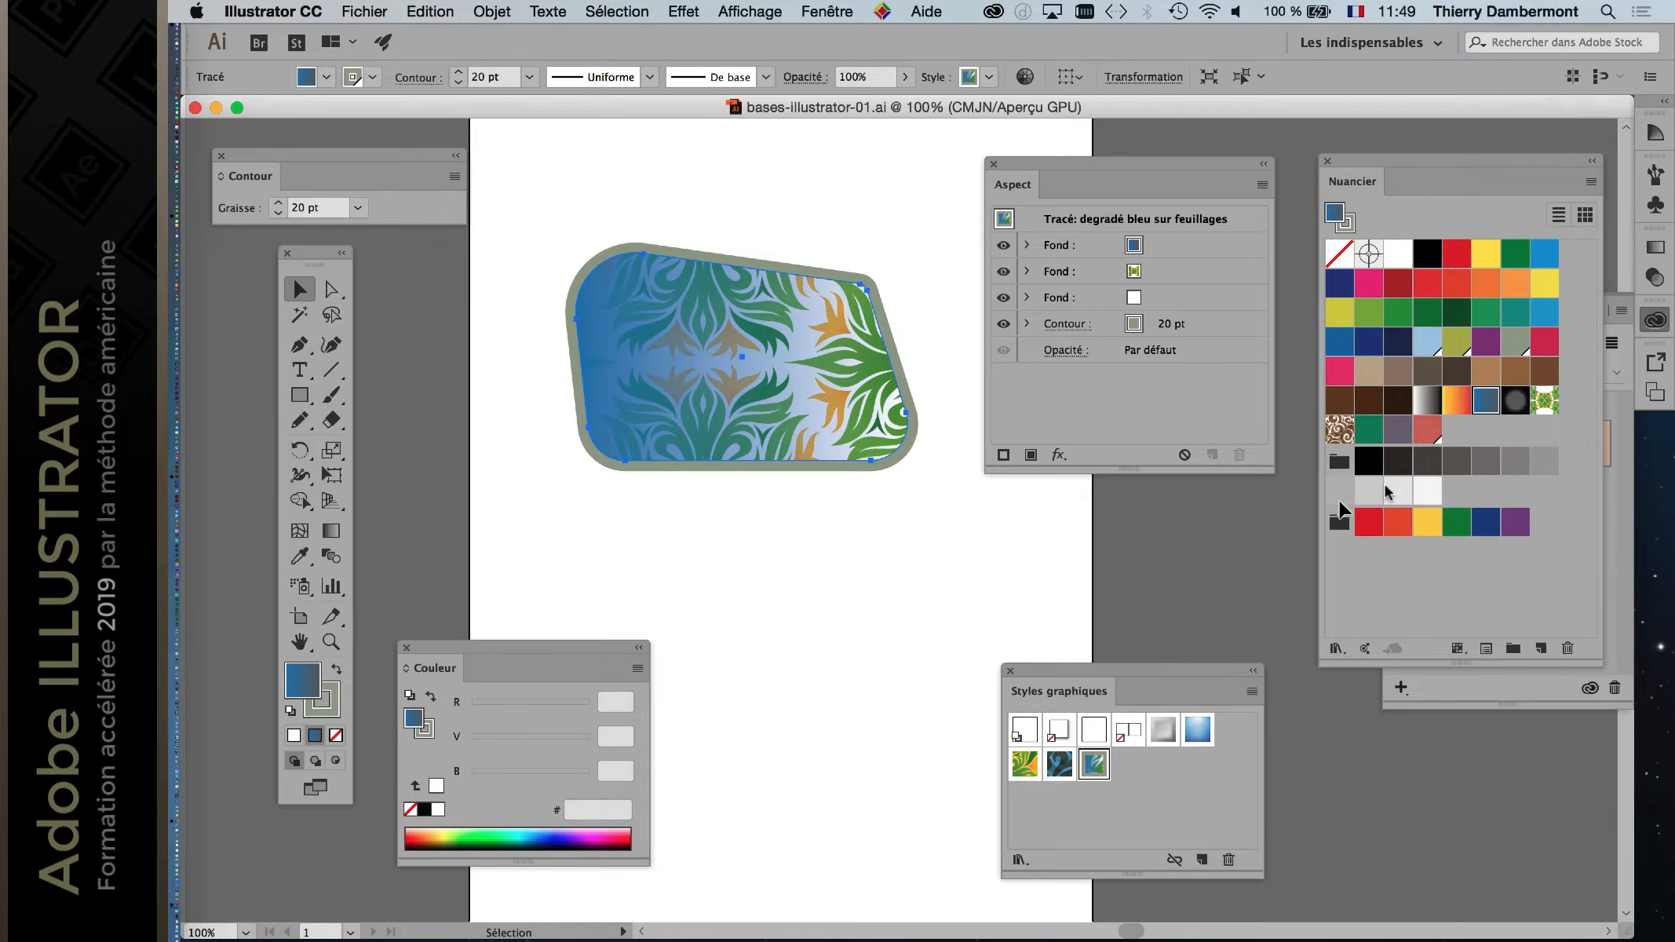
left_click_drag(1219, 167, 918, 669)
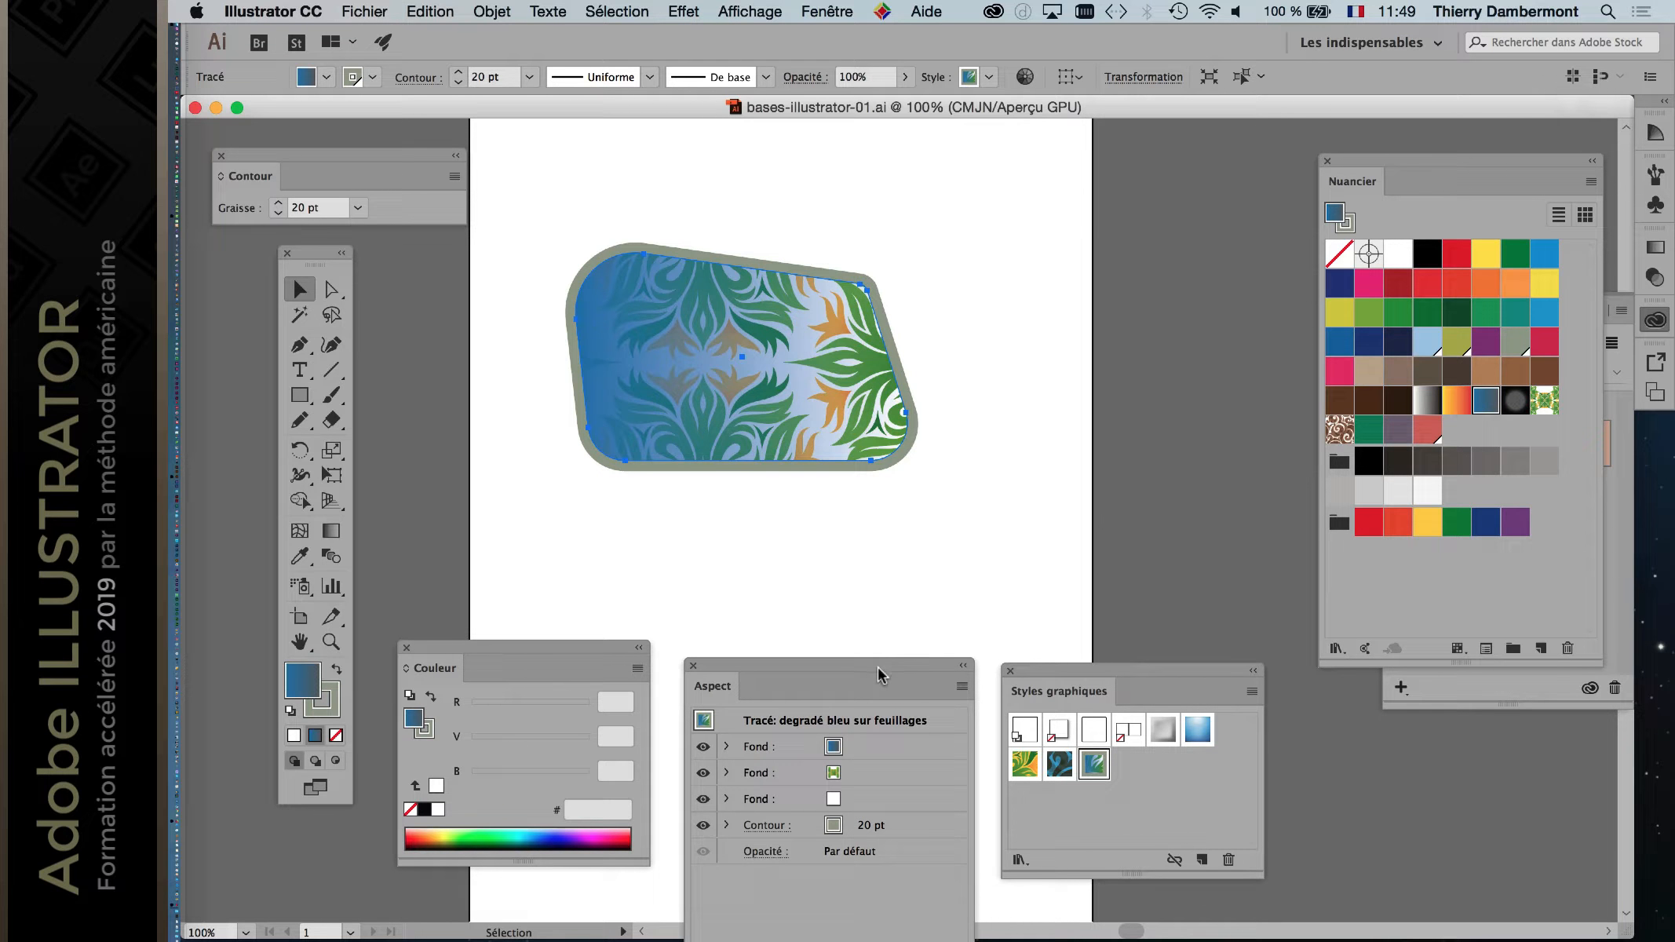
left_click(407, 647)
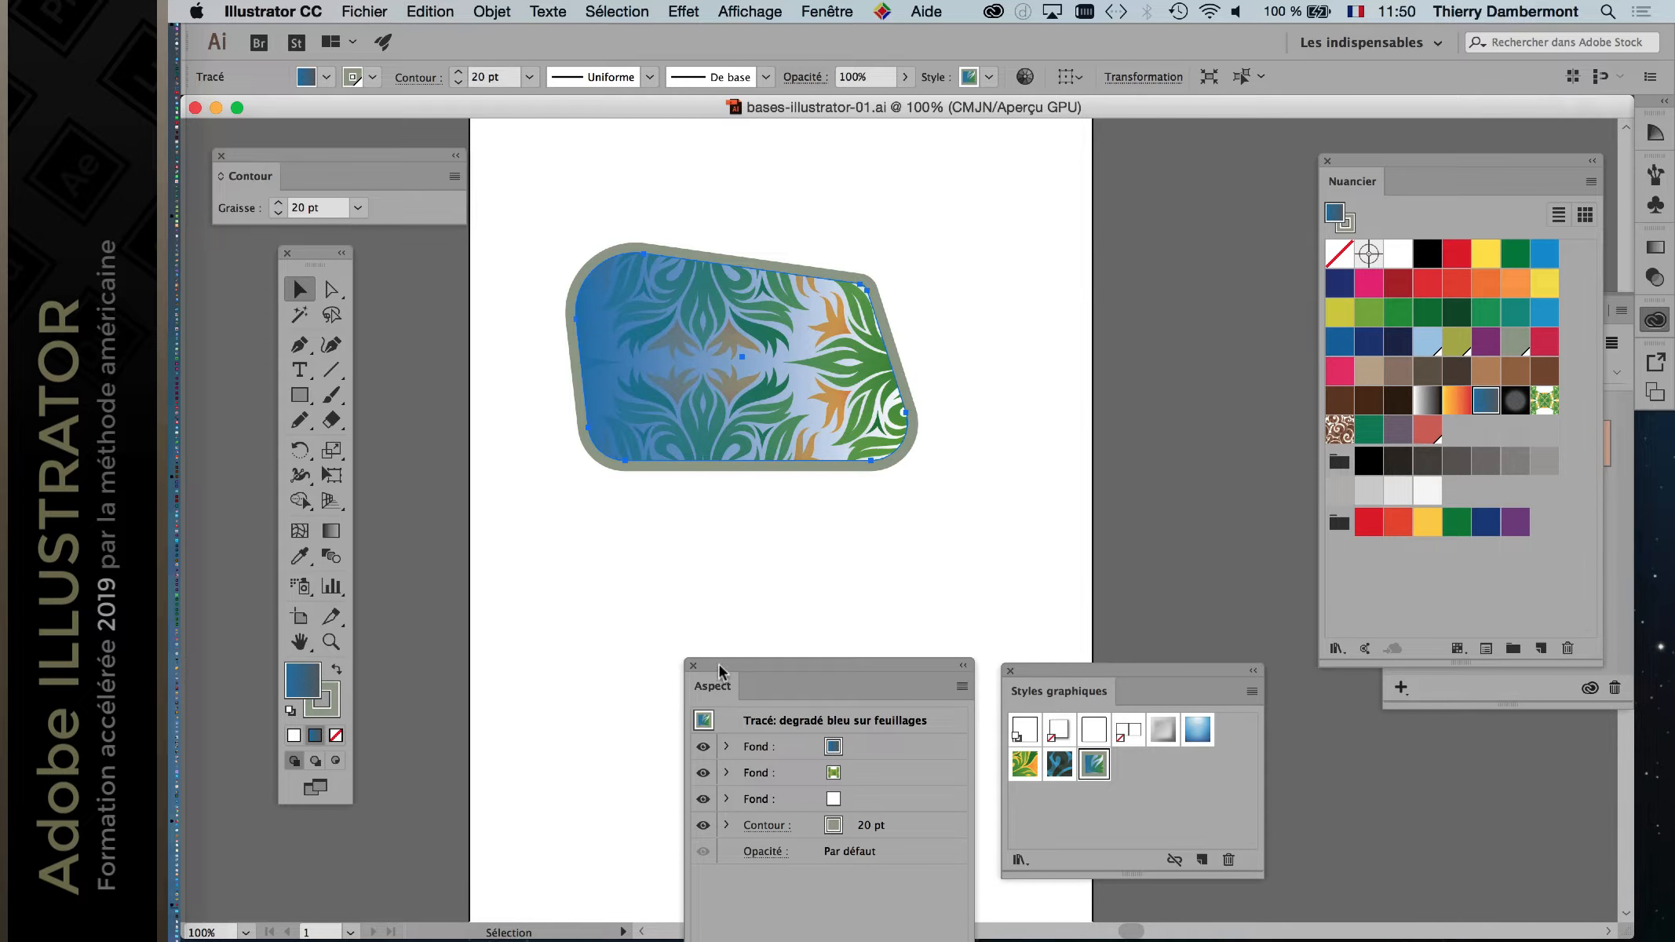
left_click_drag(721, 671, 431, 525)
Step: Move the Nuancier panel beside the shape, make it slightly wider and shorter, and look through its swatch and library commands
left_click_drag(1359, 155, 1042, 123)
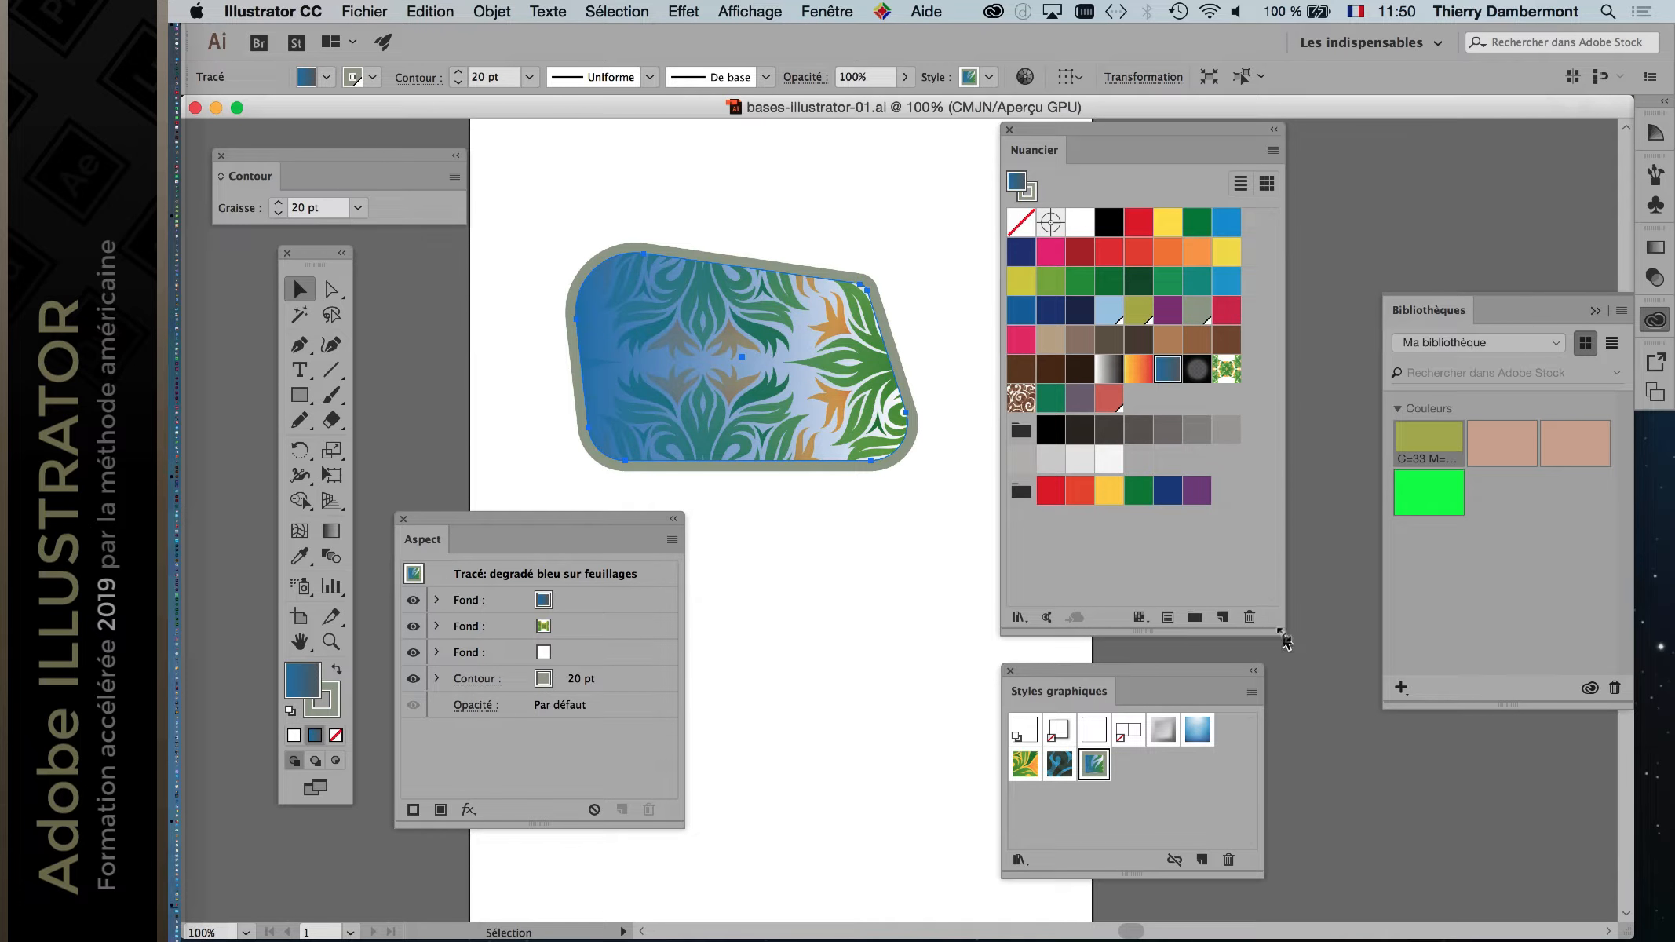
left_click_drag(1284, 634, 1304, 608)
left_click(1293, 150)
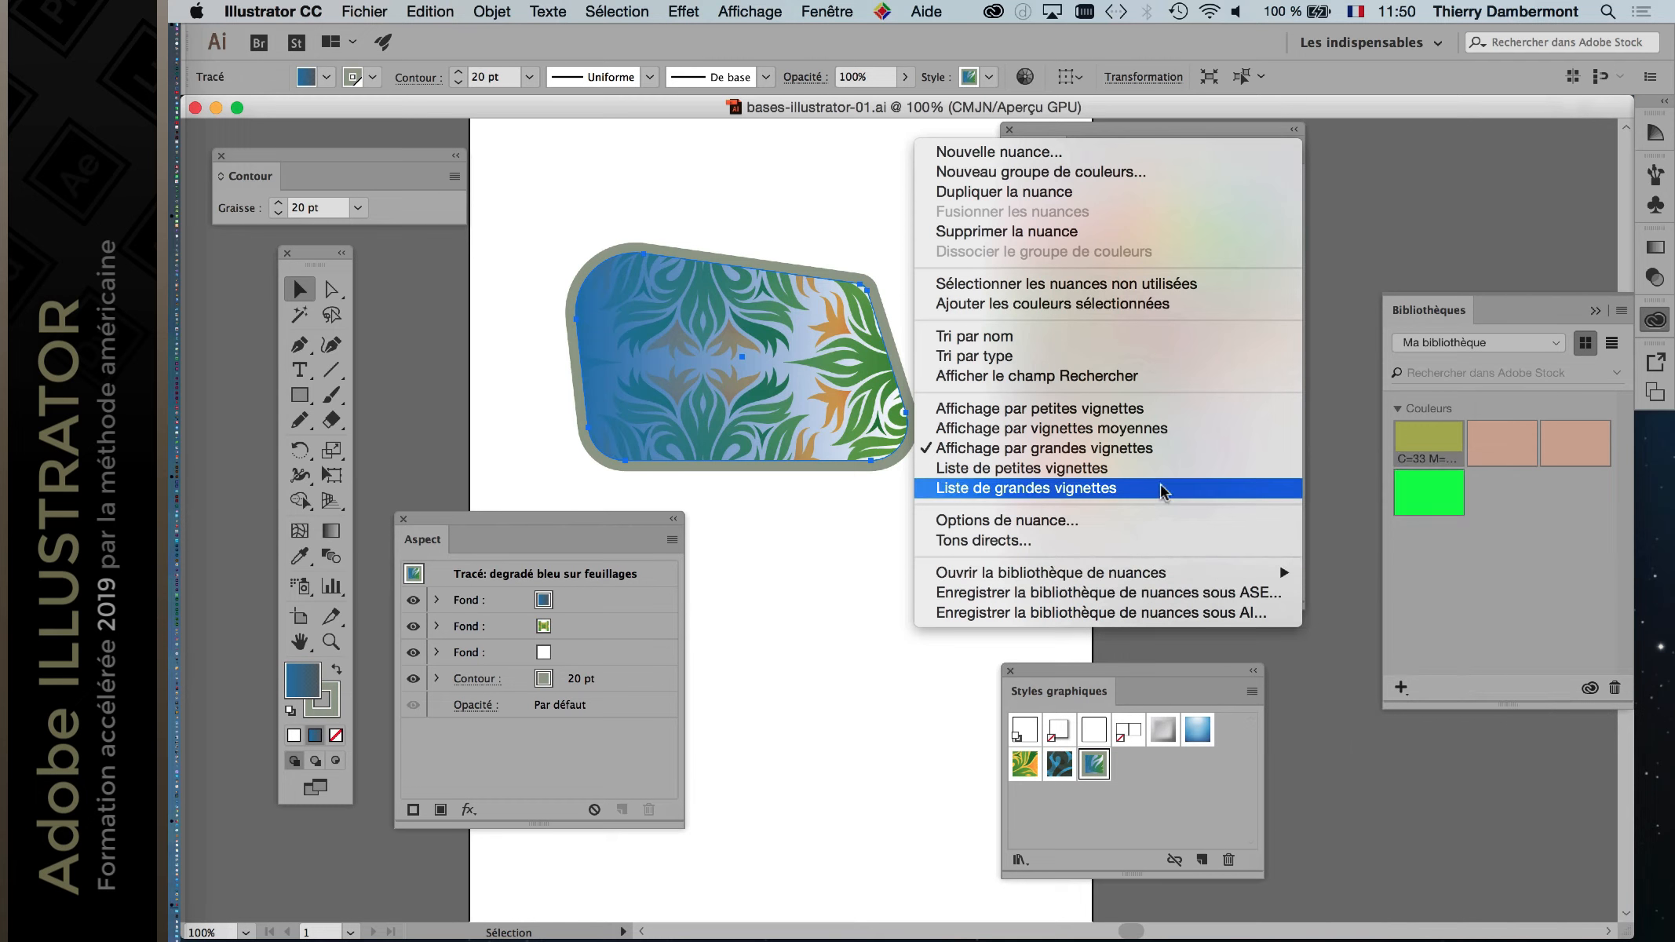
mouse_move(1132, 579)
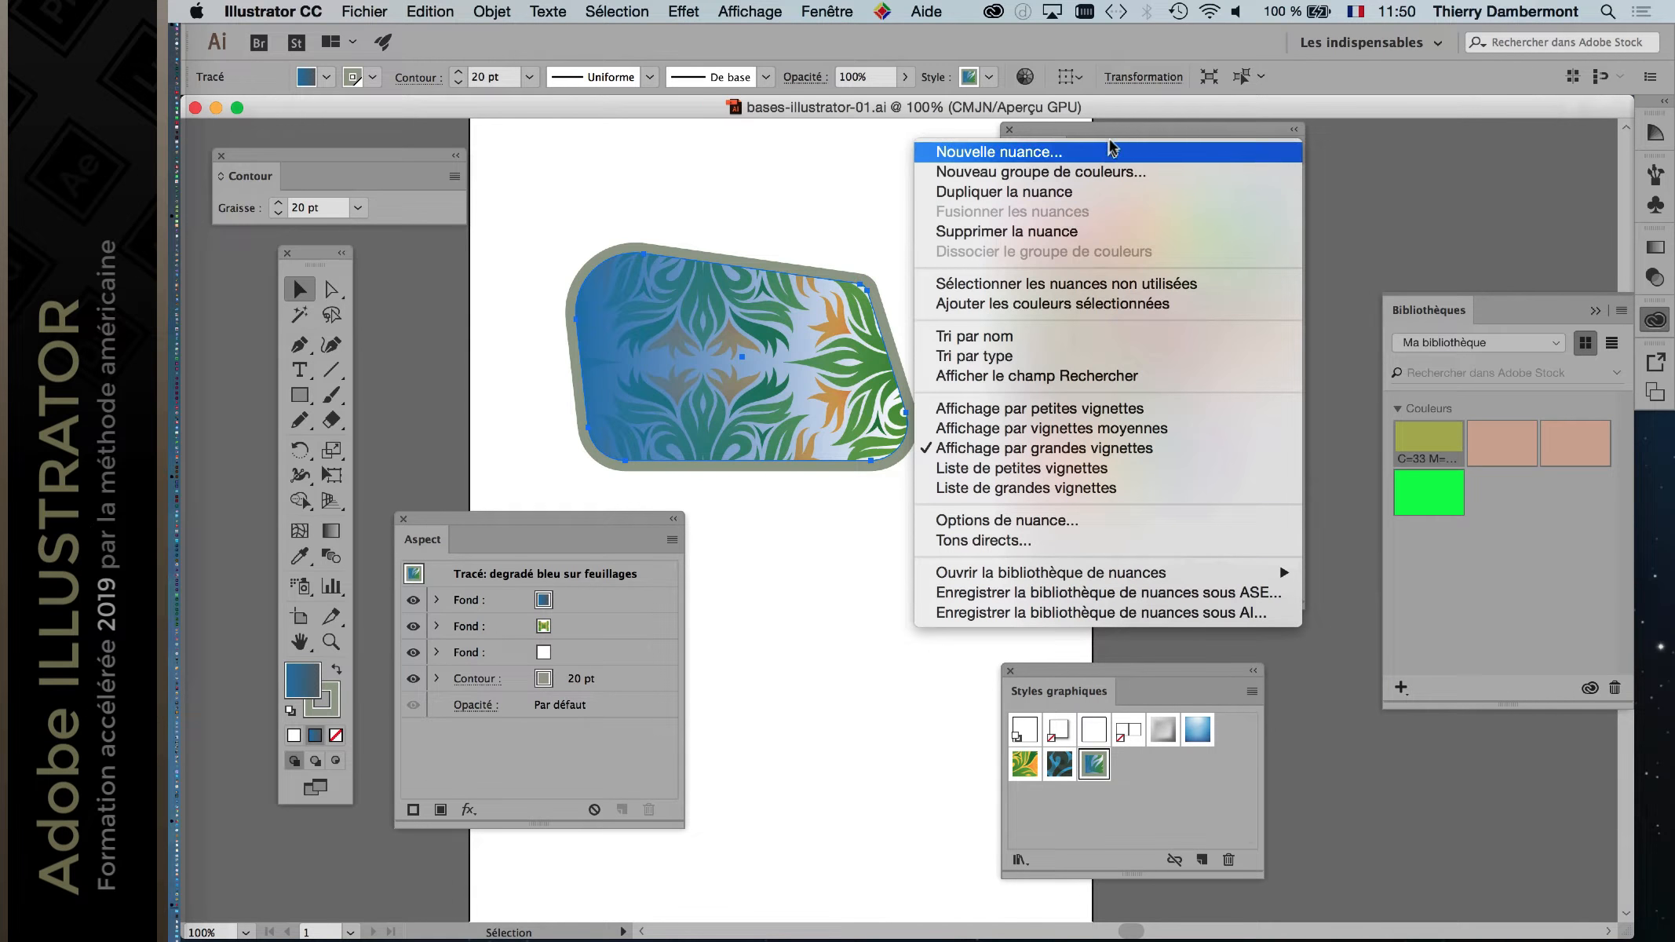
left_click(1112, 134)
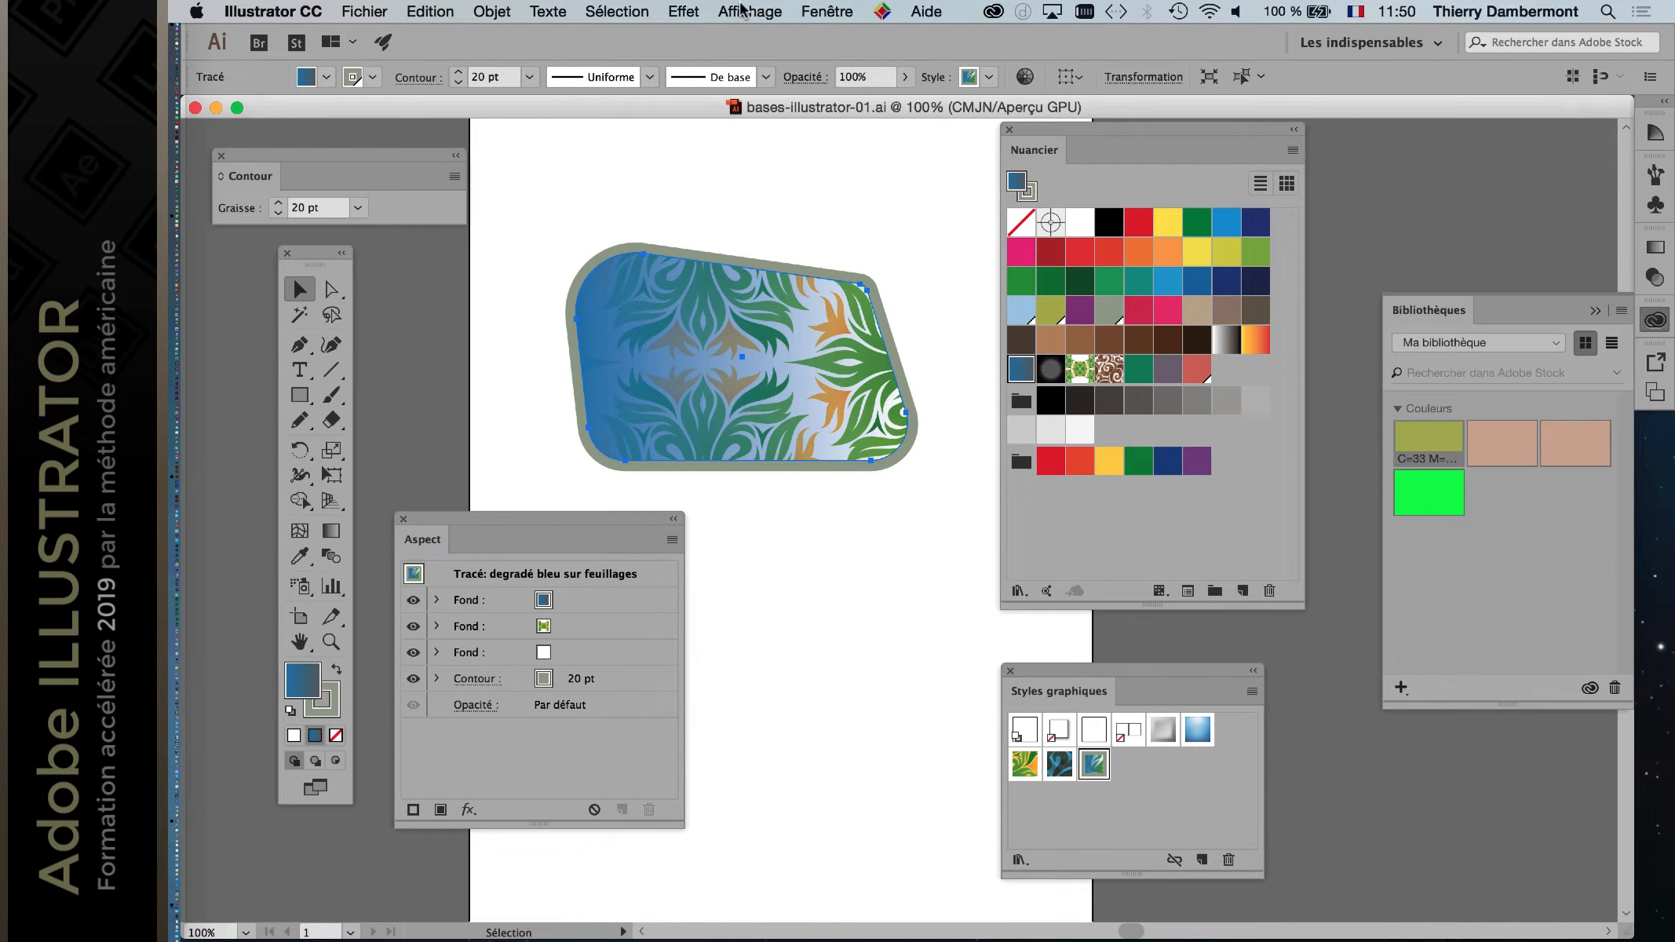
Step: Shift the Nuancier panel slightly, make it wider and shorter, and close the Styles graphiques panel
left_click(829, 11)
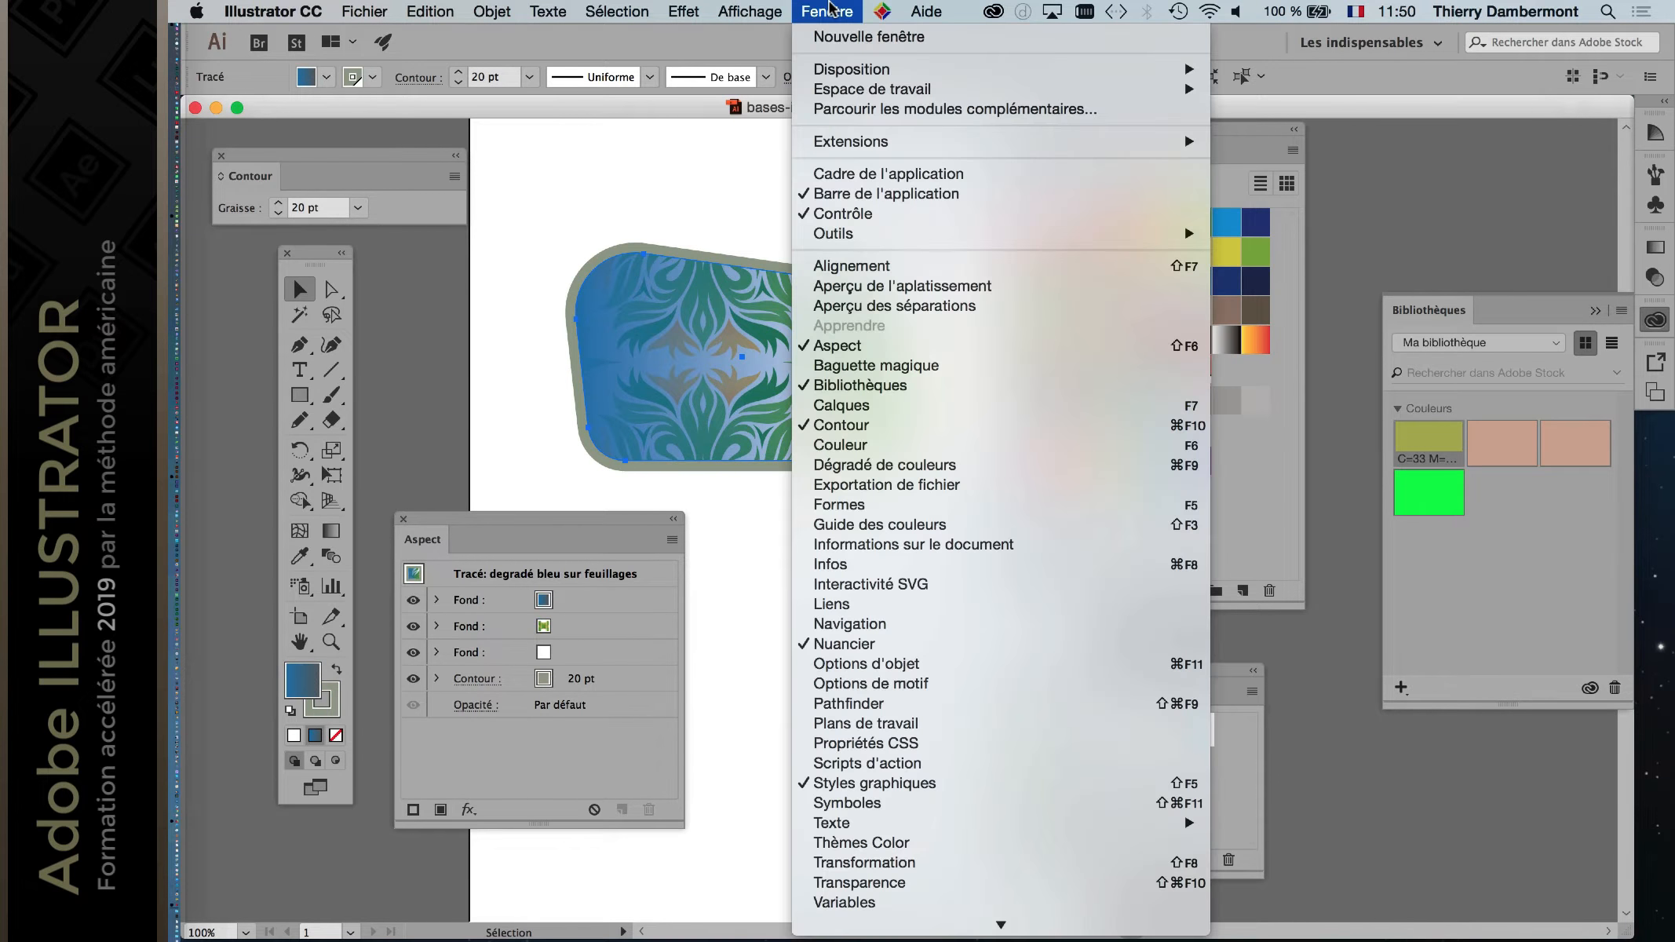
mouse_move(977, 927)
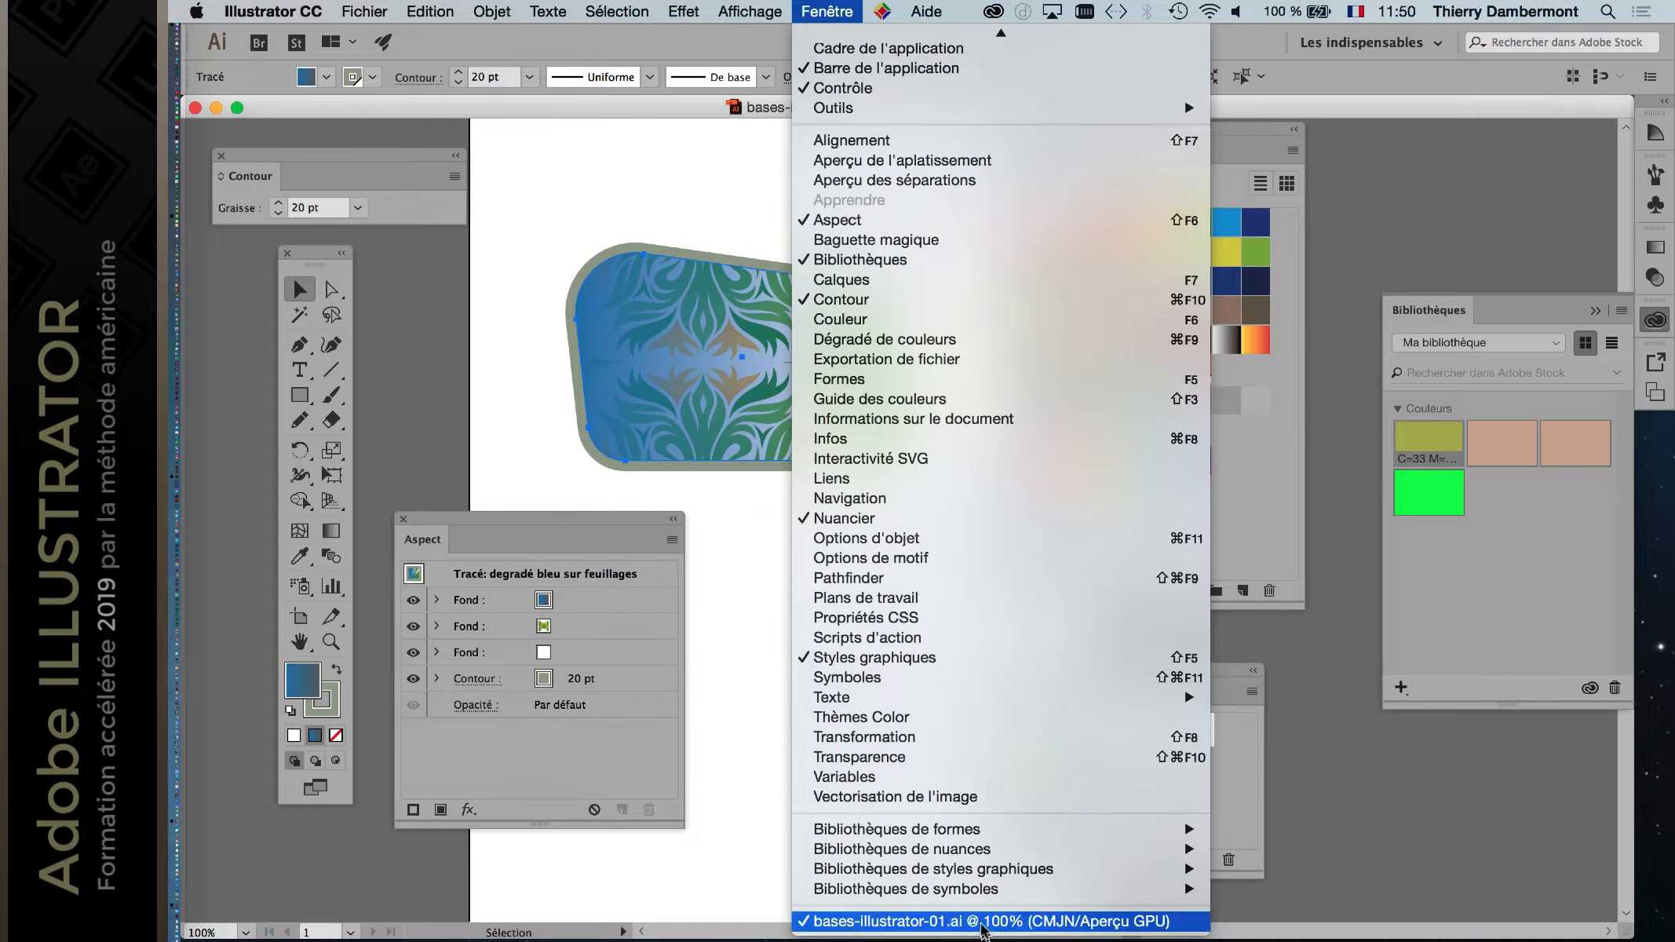
left_click(1237, 125)
left_click_drag(1223, 128, 1250, 139)
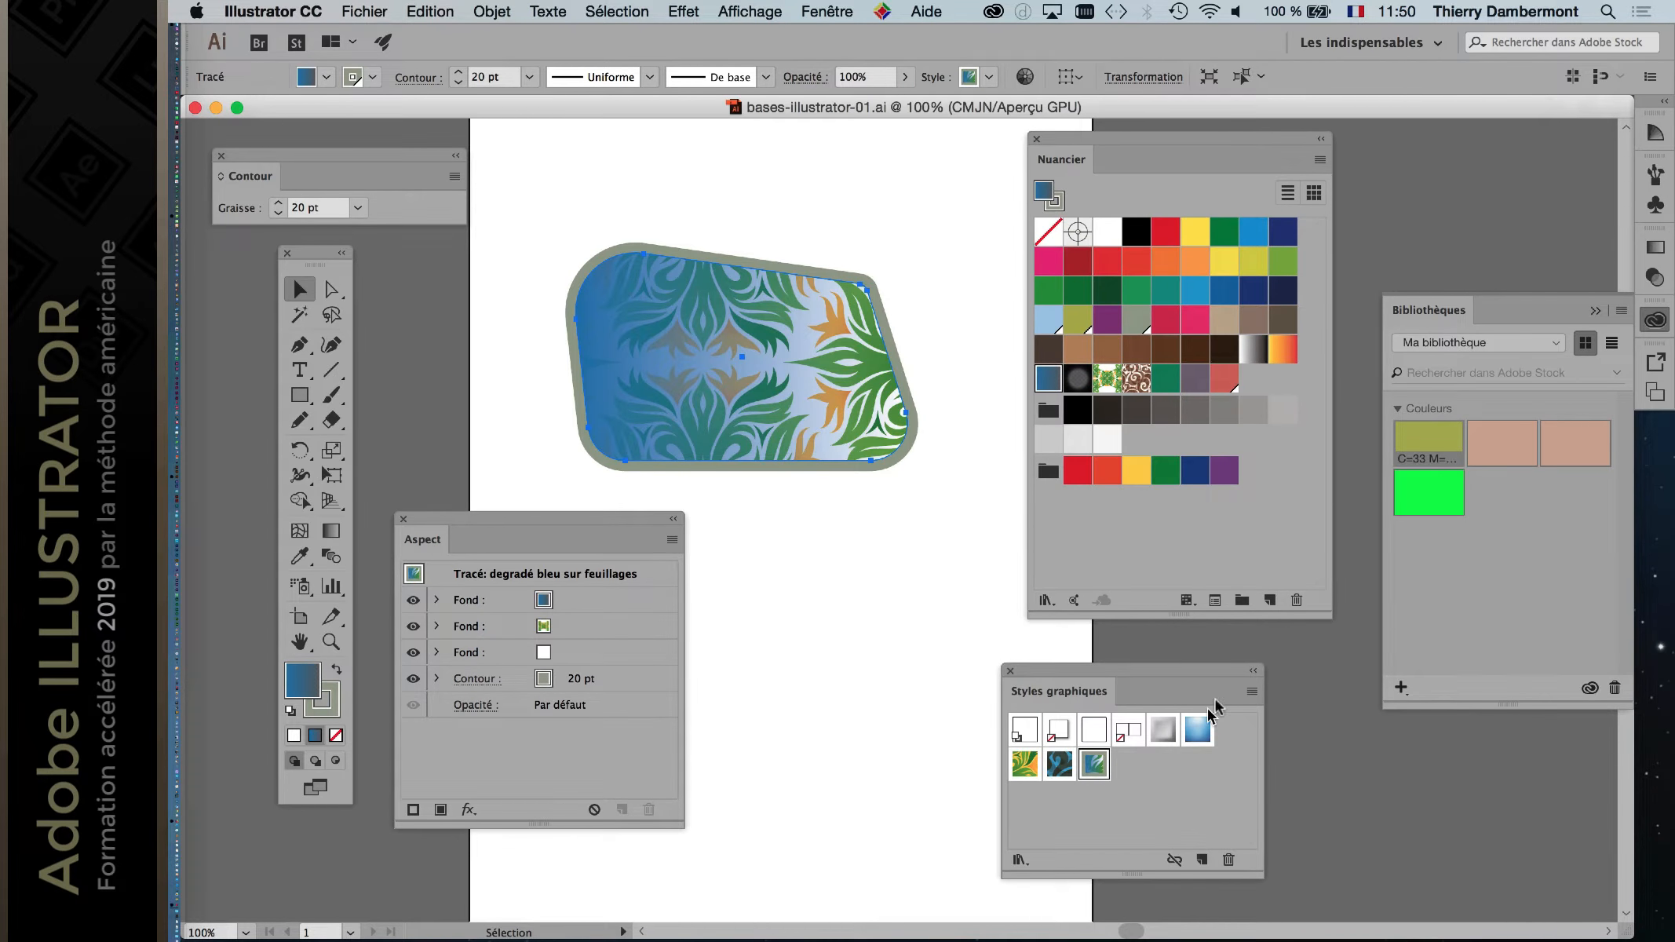
left_click_drag(1325, 613, 1347, 574)
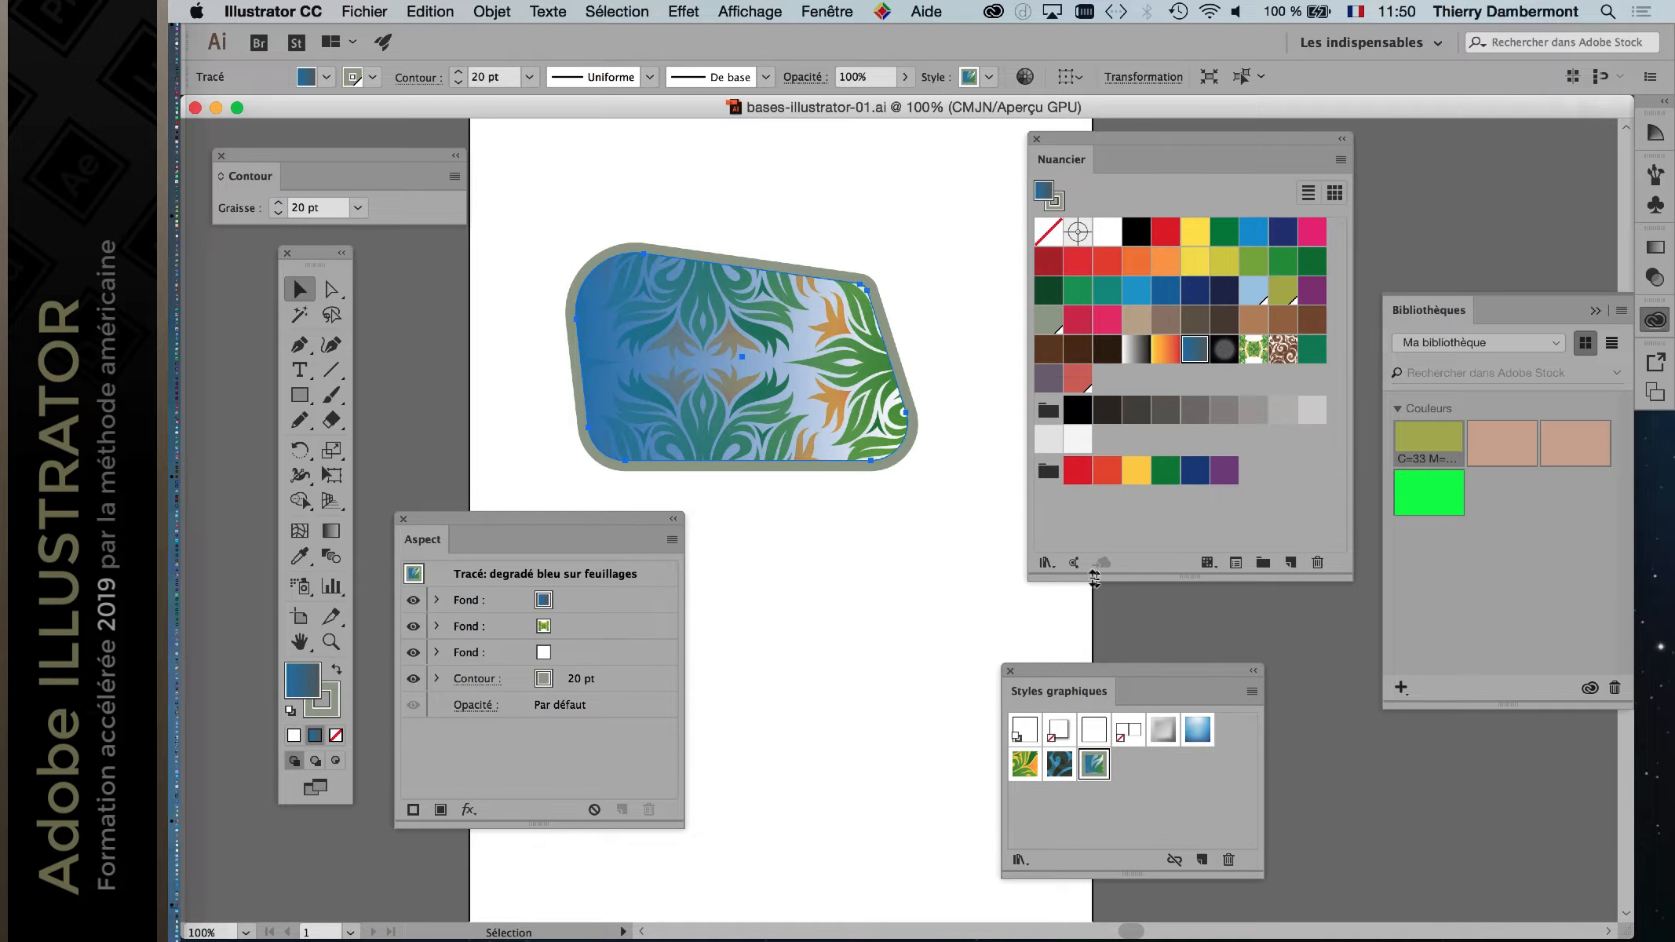
left_click(1011, 670)
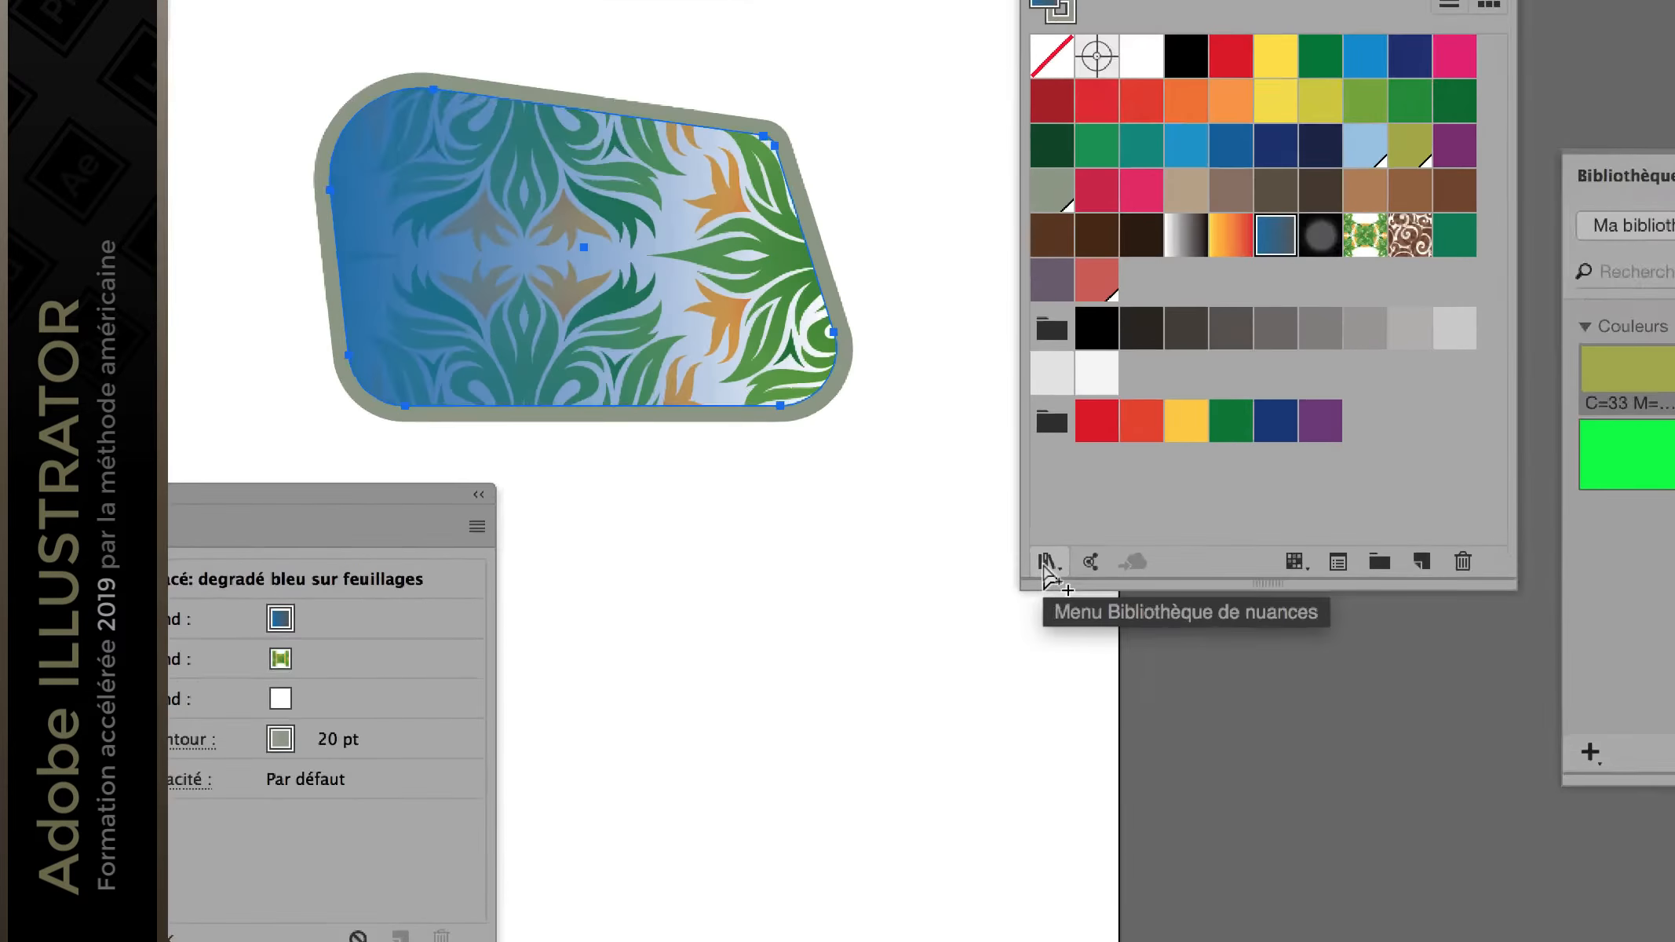
Step: Open the Bois gradient swatch library and place its panel over the upper part of the shape
left_click(1046, 562)
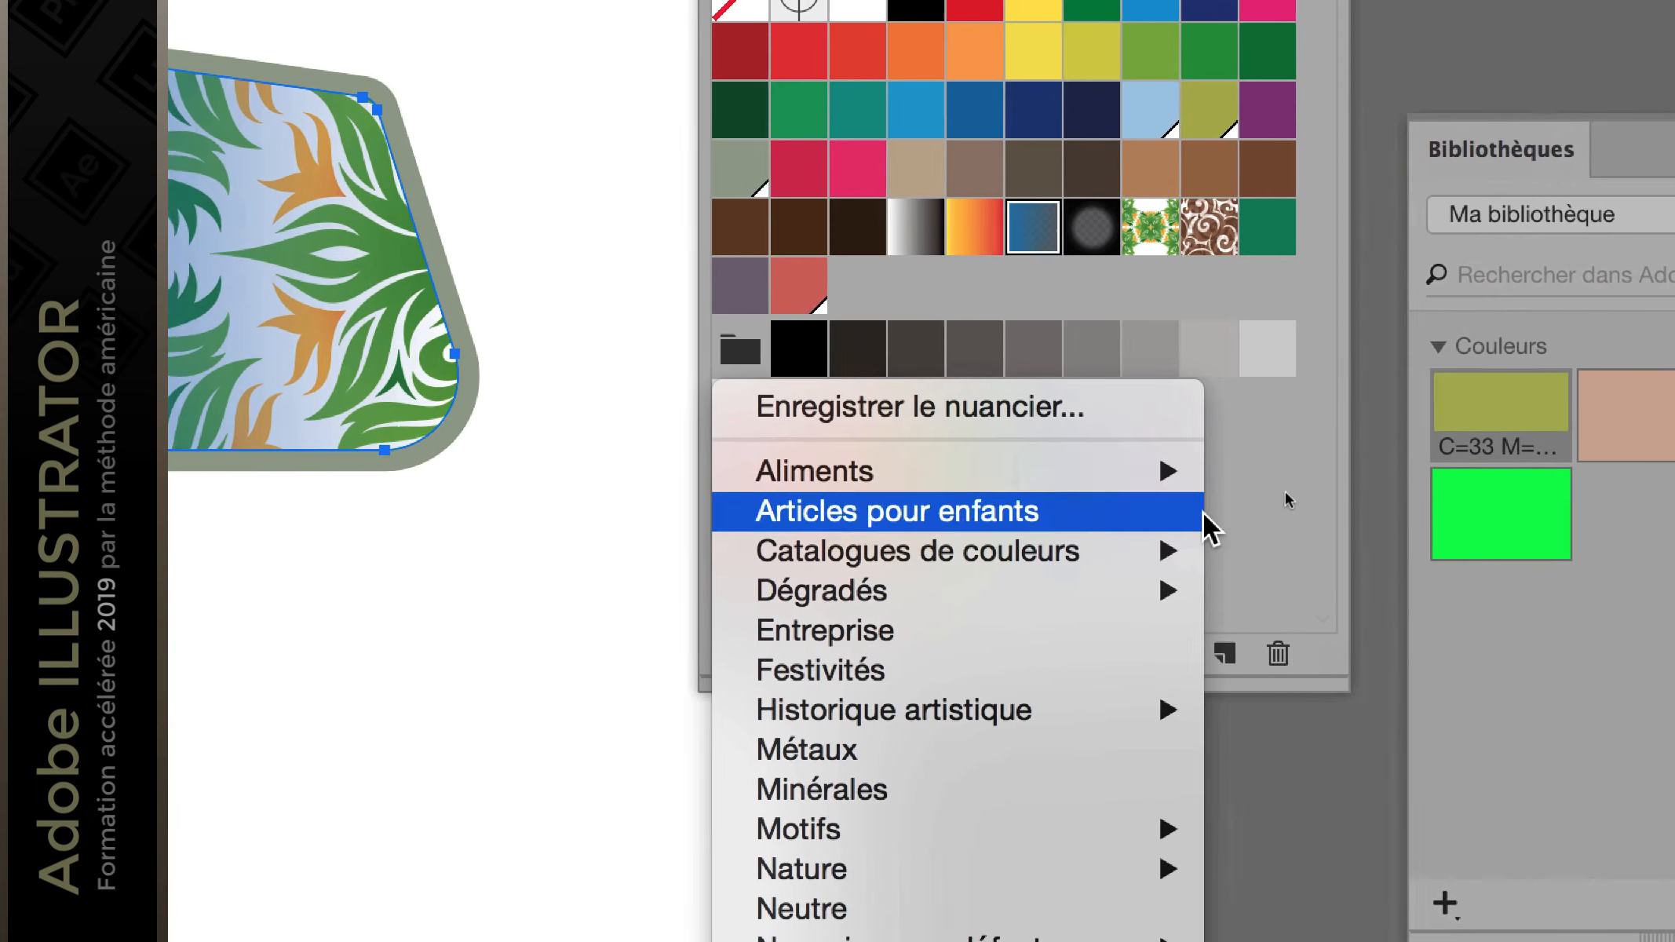
left_click(1491, 417)
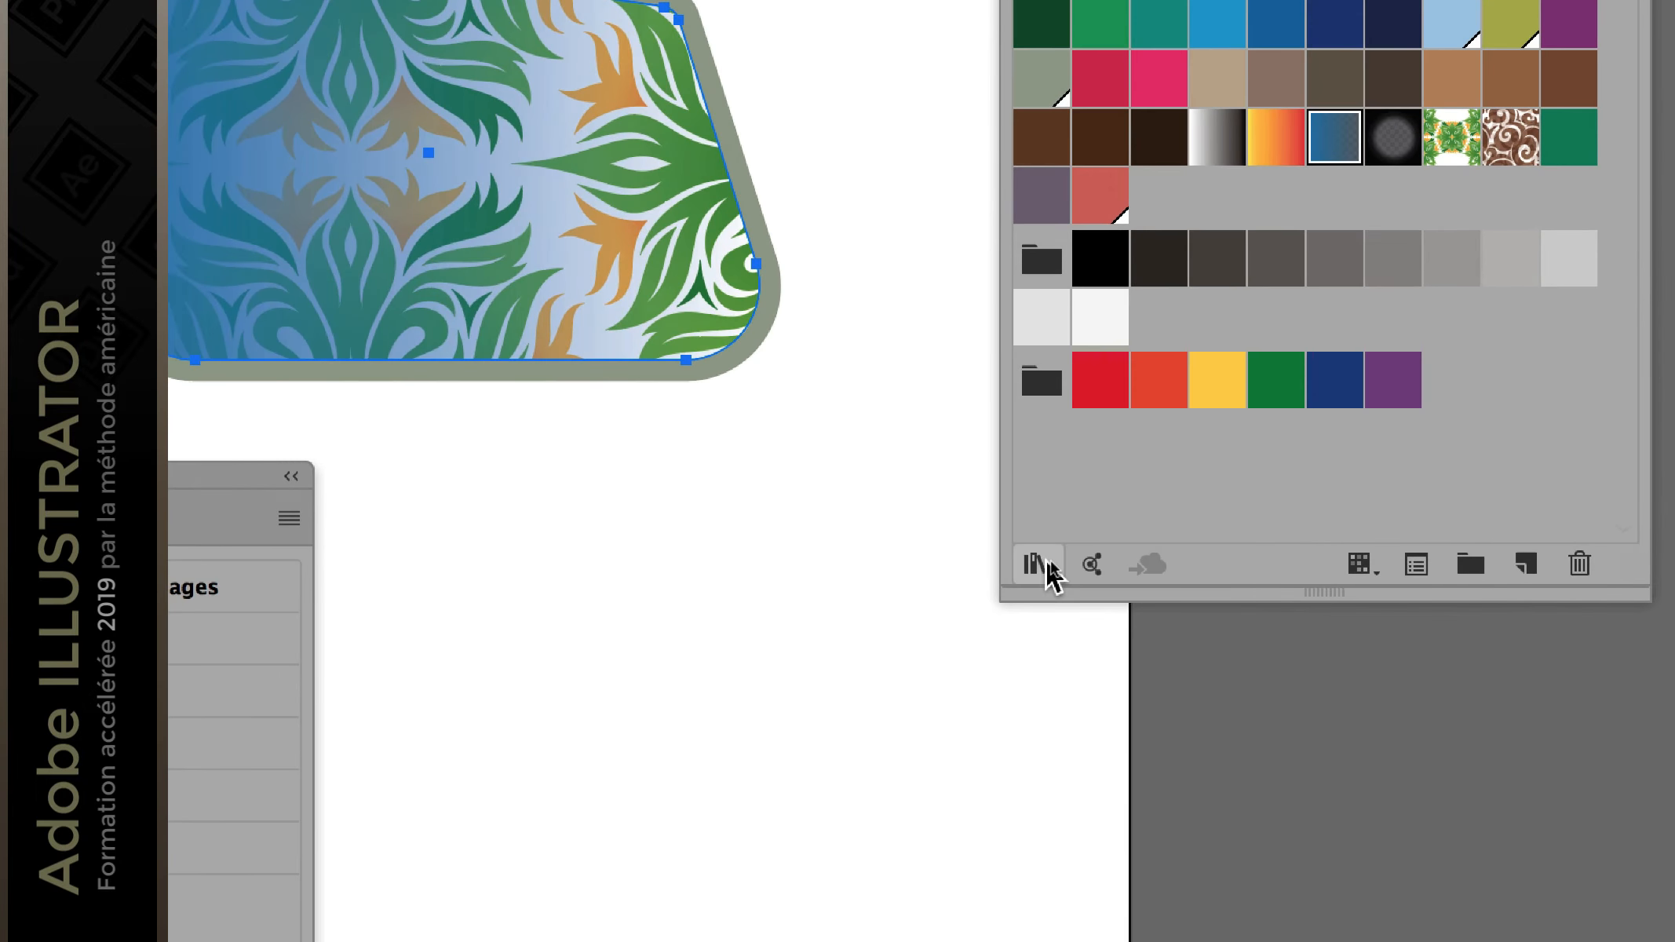
left_click(1049, 569)
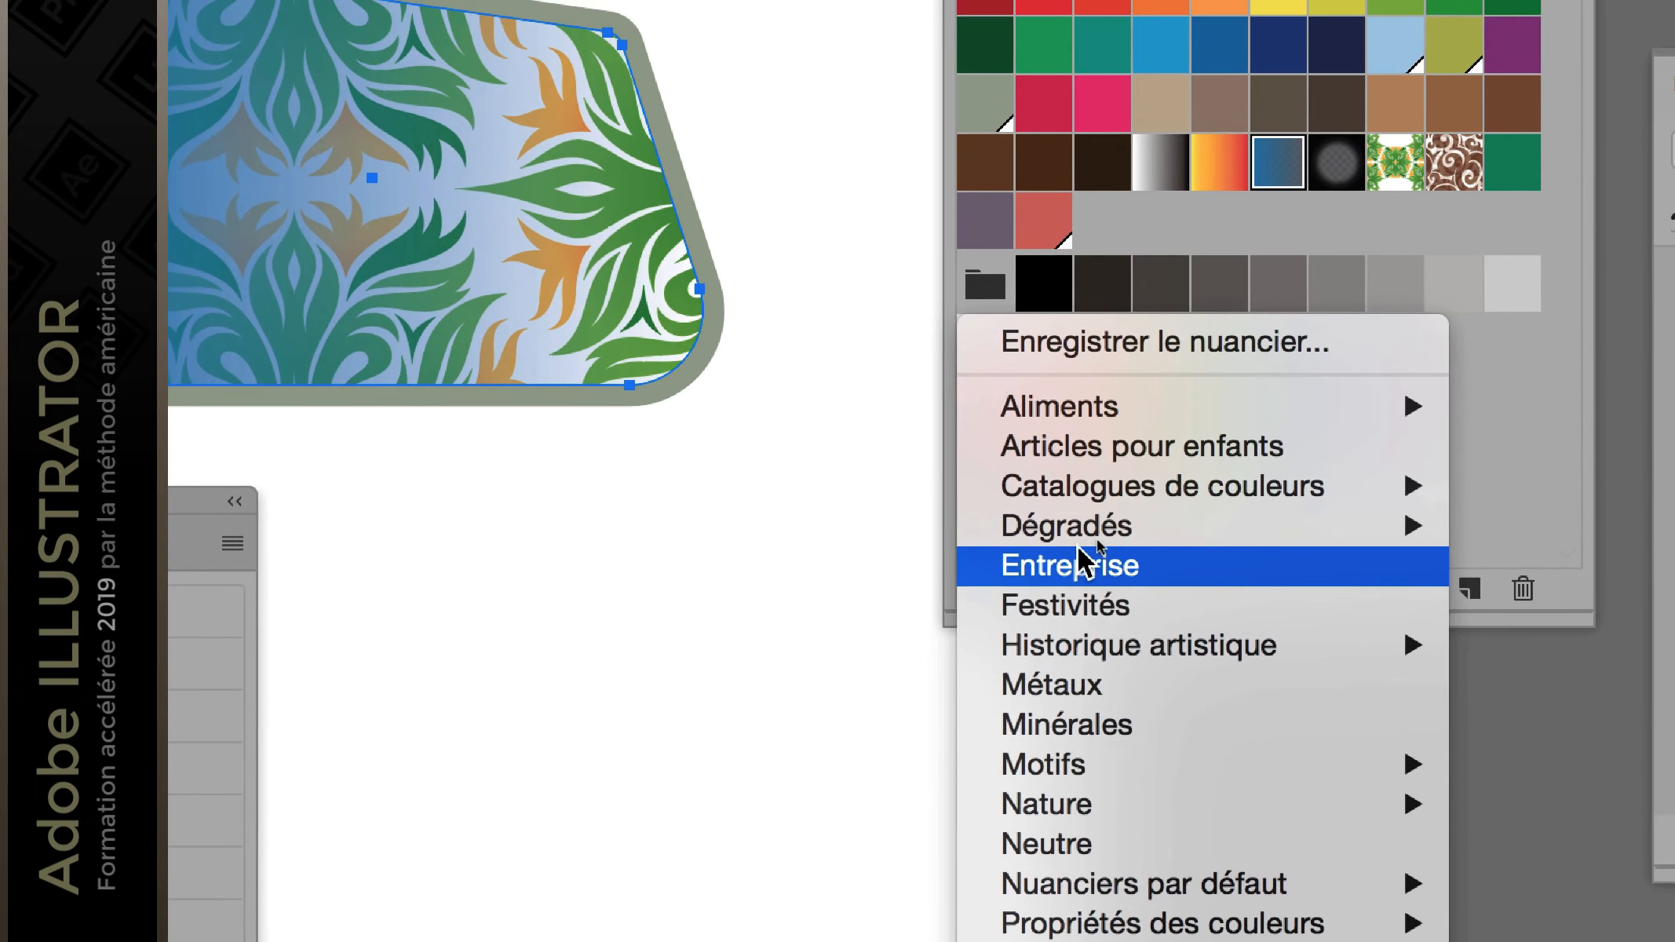
mouse_move(1175, 491)
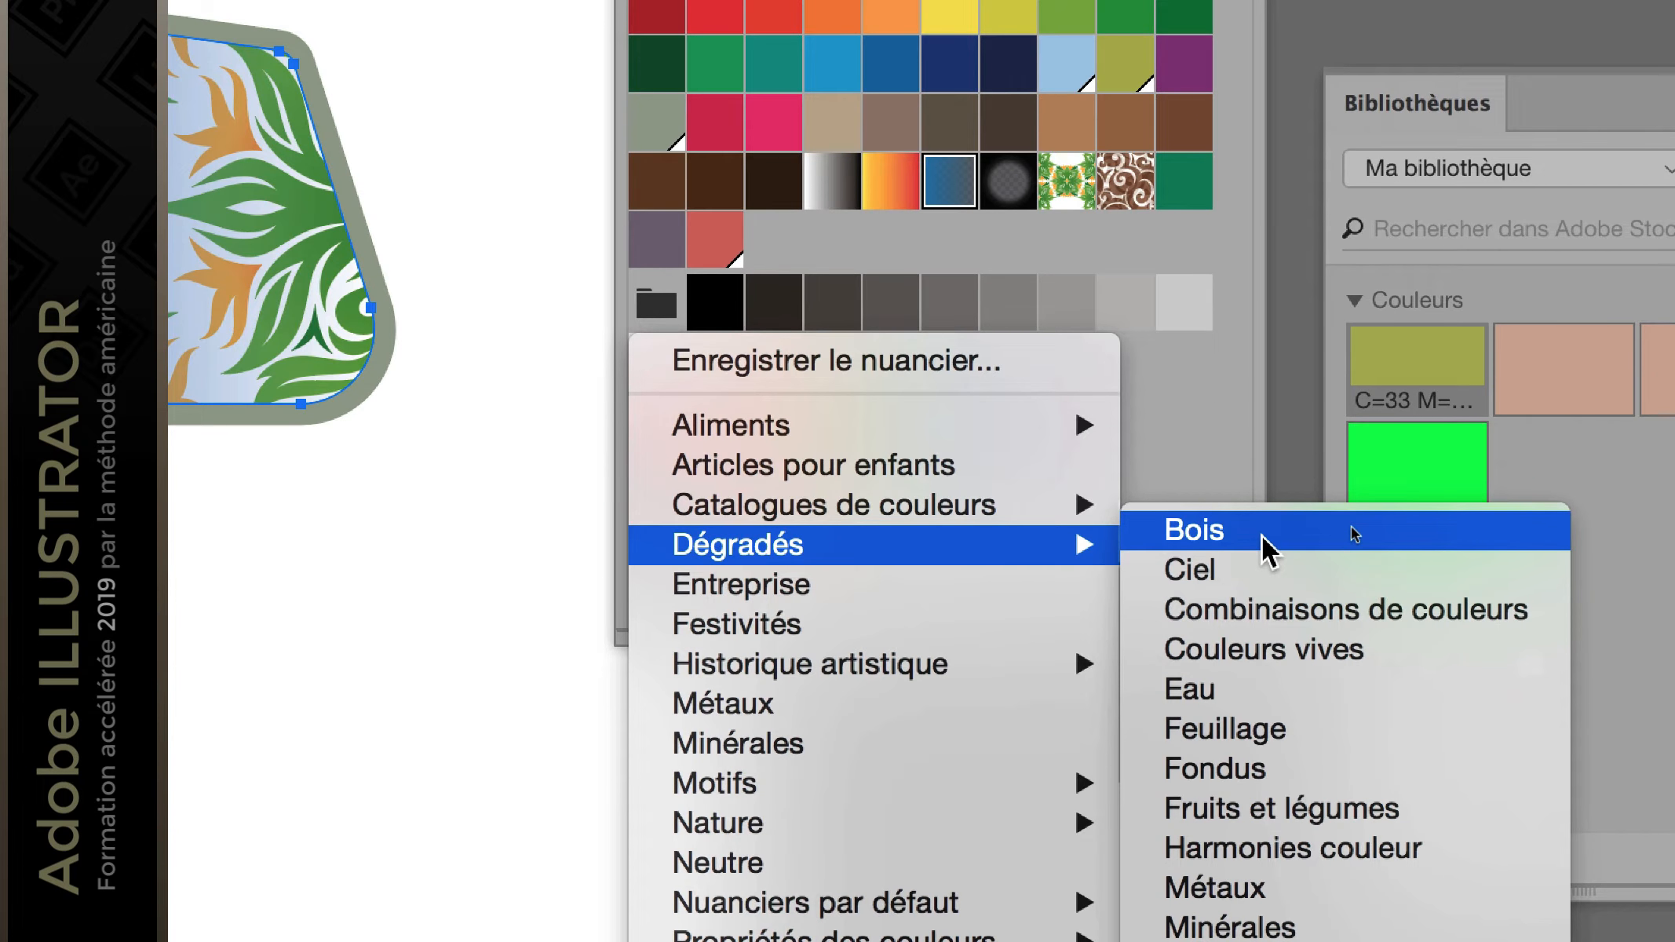
left_click(1262, 536)
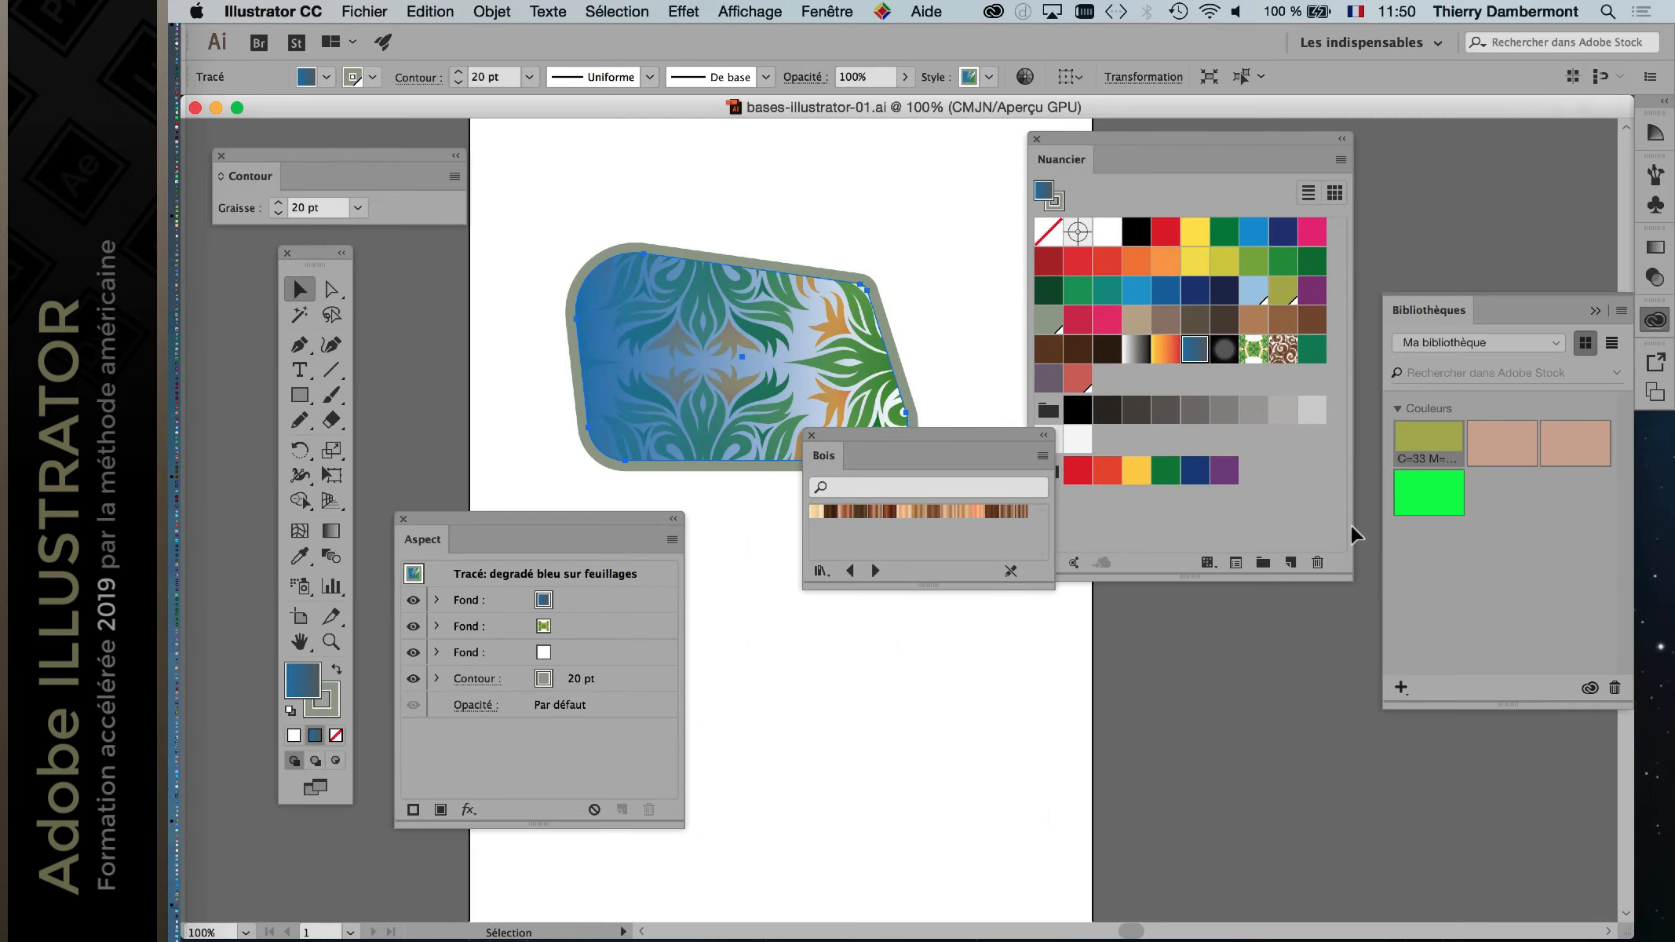
left_click_drag(976, 433, 686, 159)
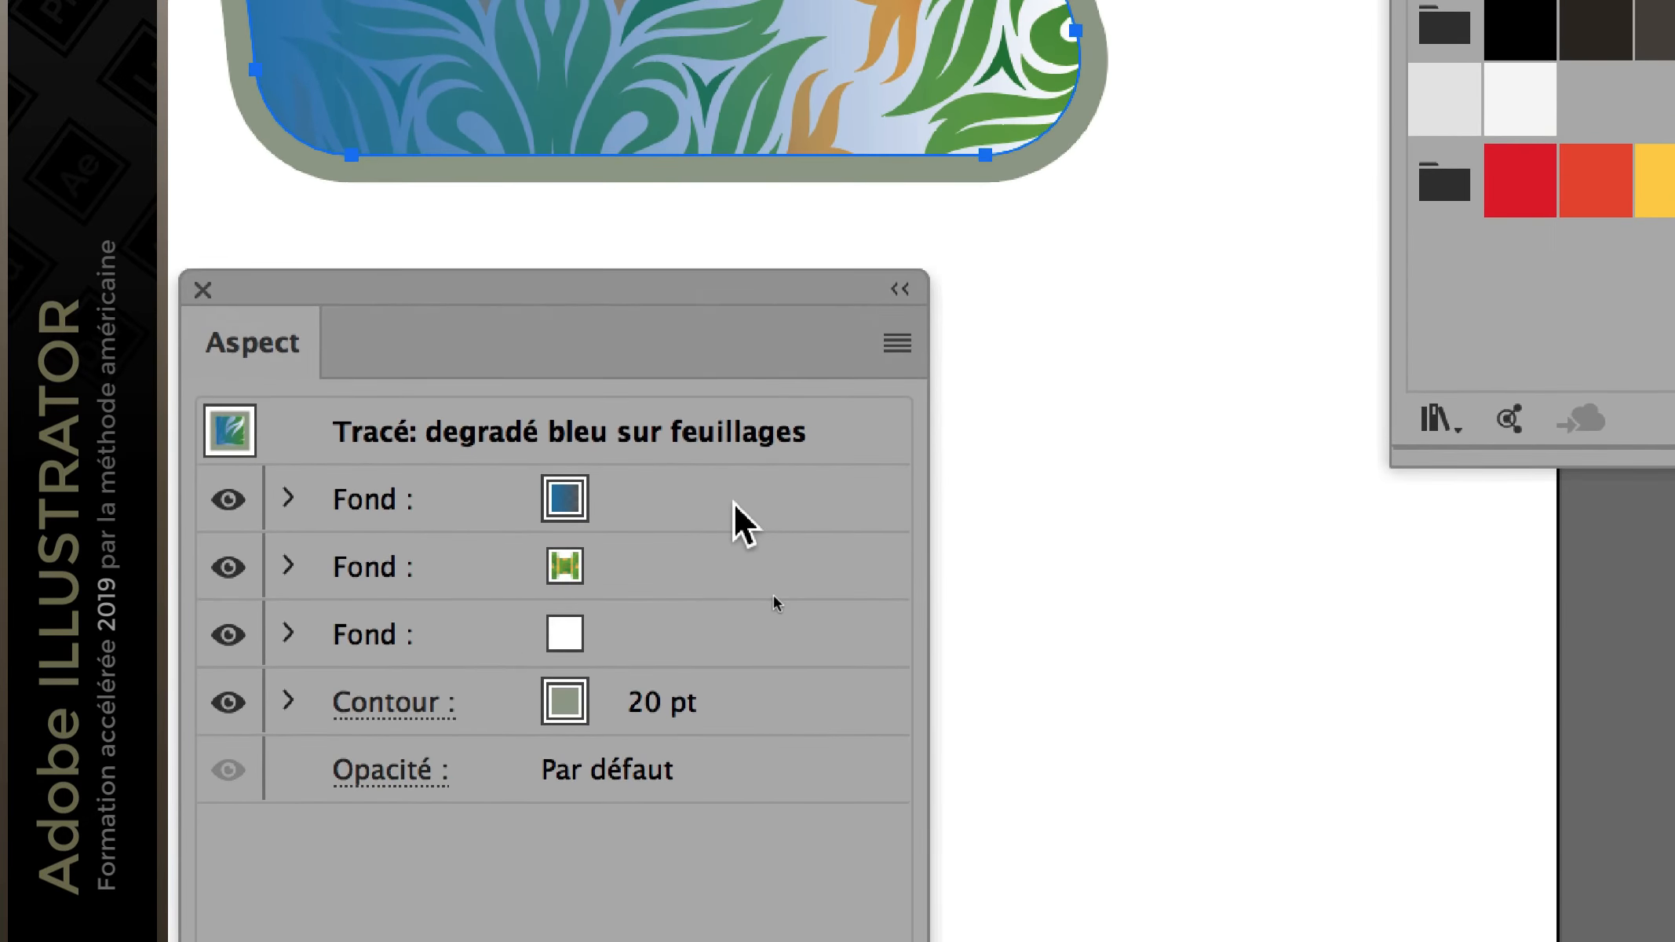
Step: Target the shape's uppermost fill in the Aspect panel and try several Bois gradients, including Acajou, ending with the last striped brown one
left_click(734, 503)
left_click(713, 575)
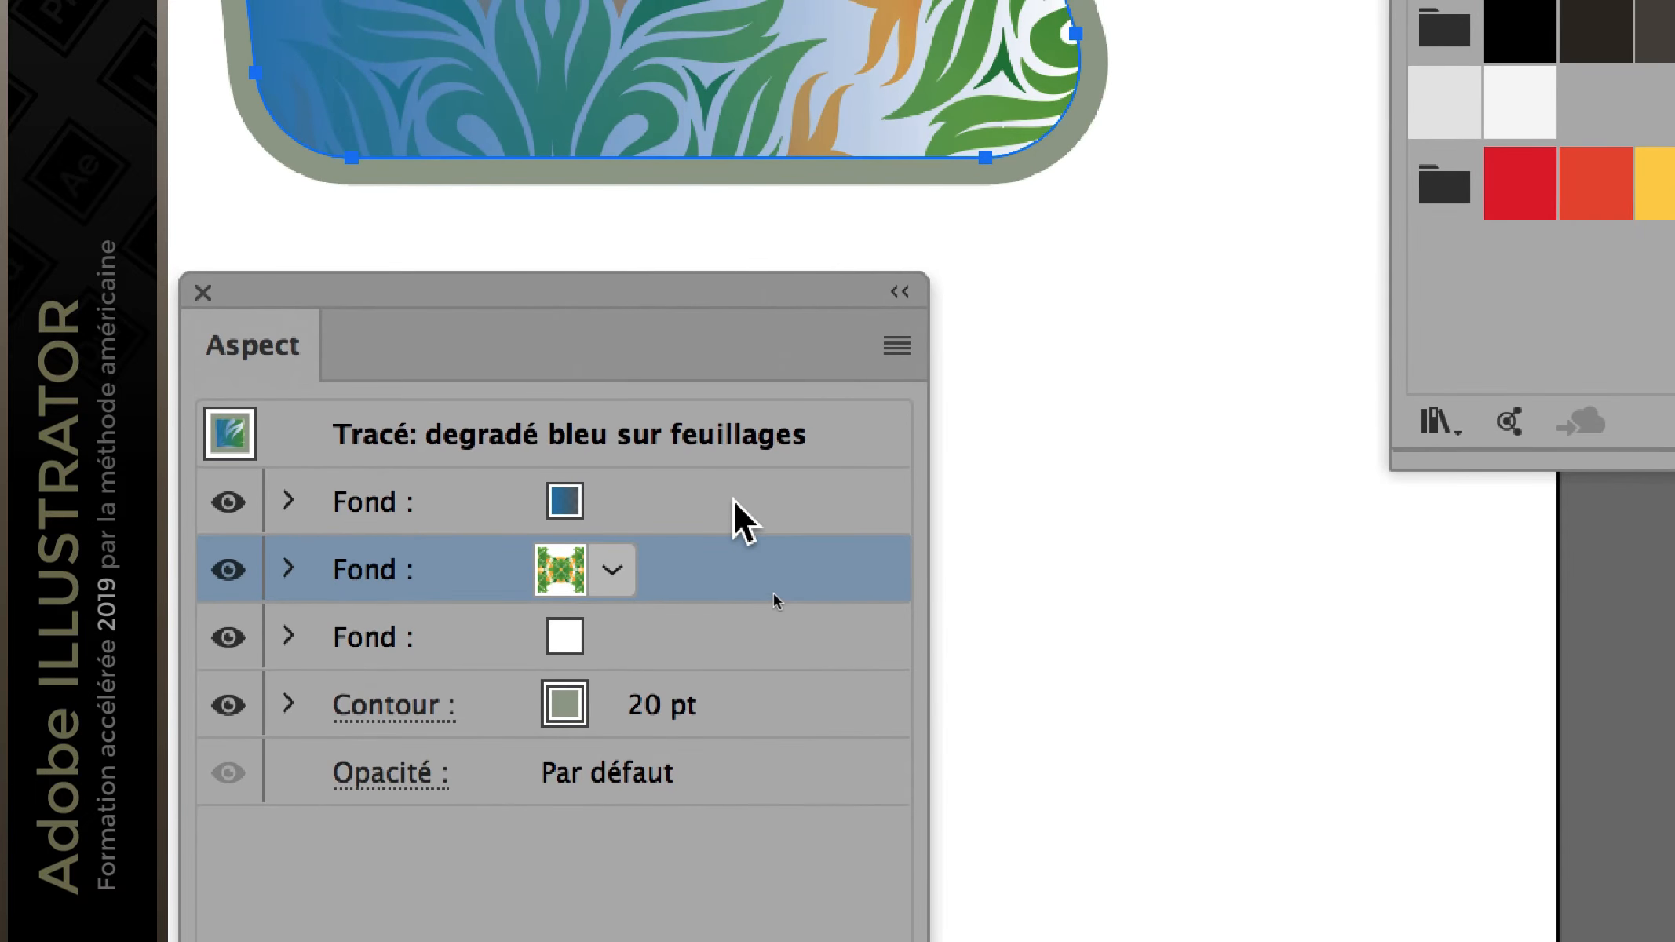
left_click(735, 501)
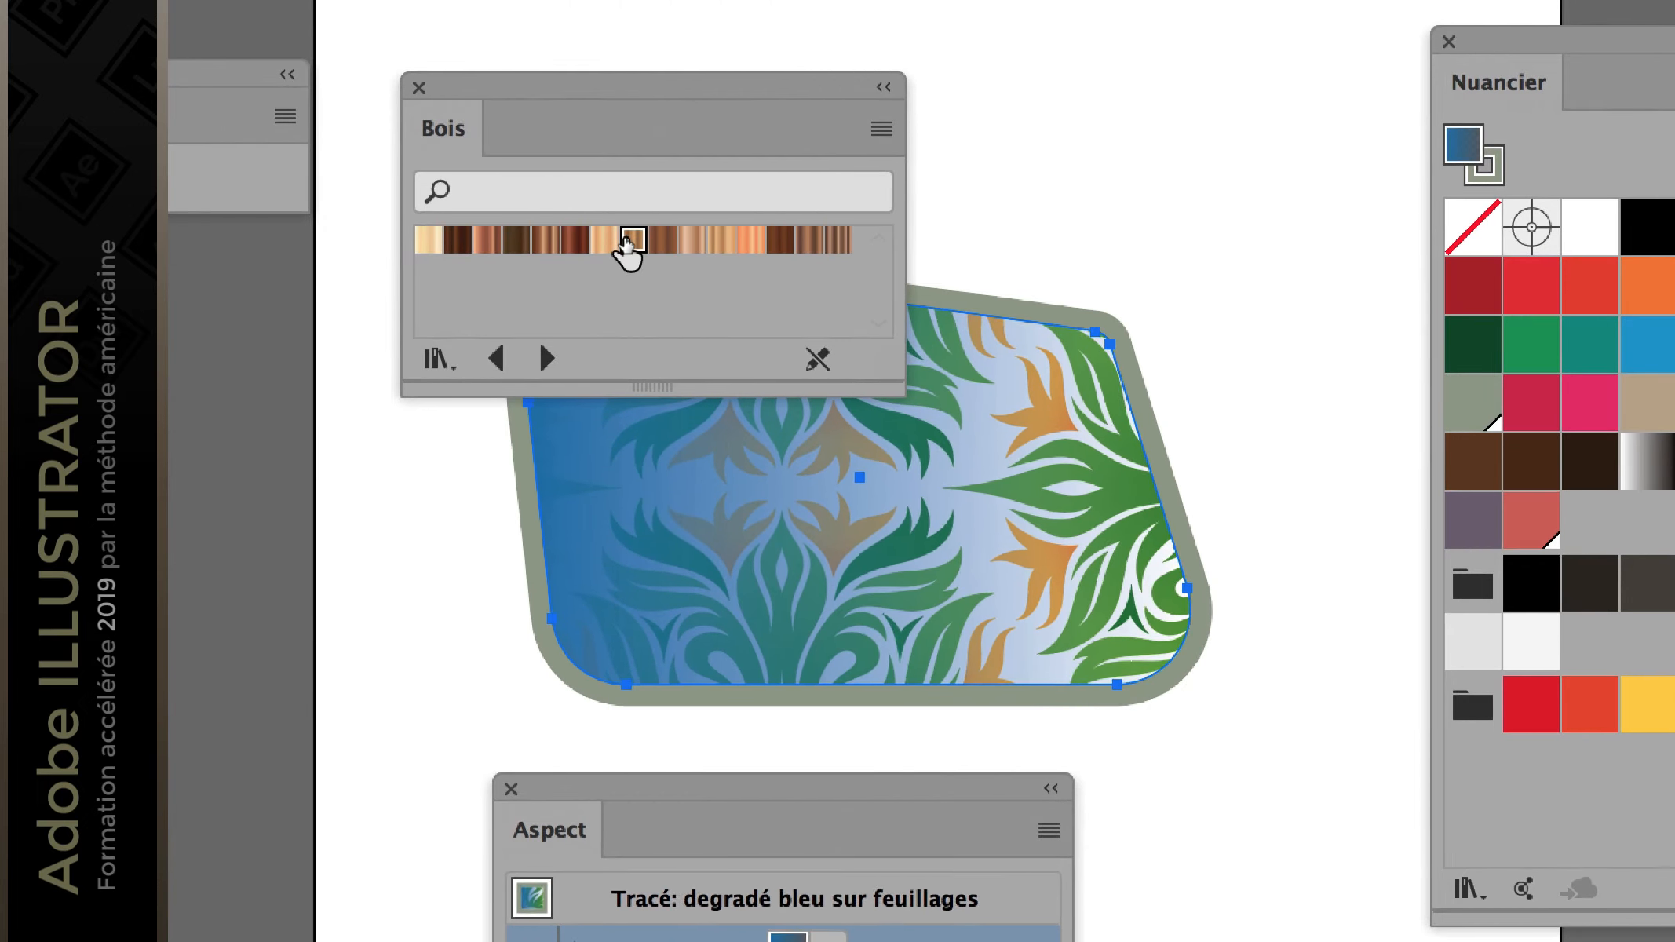
left_click(628, 244)
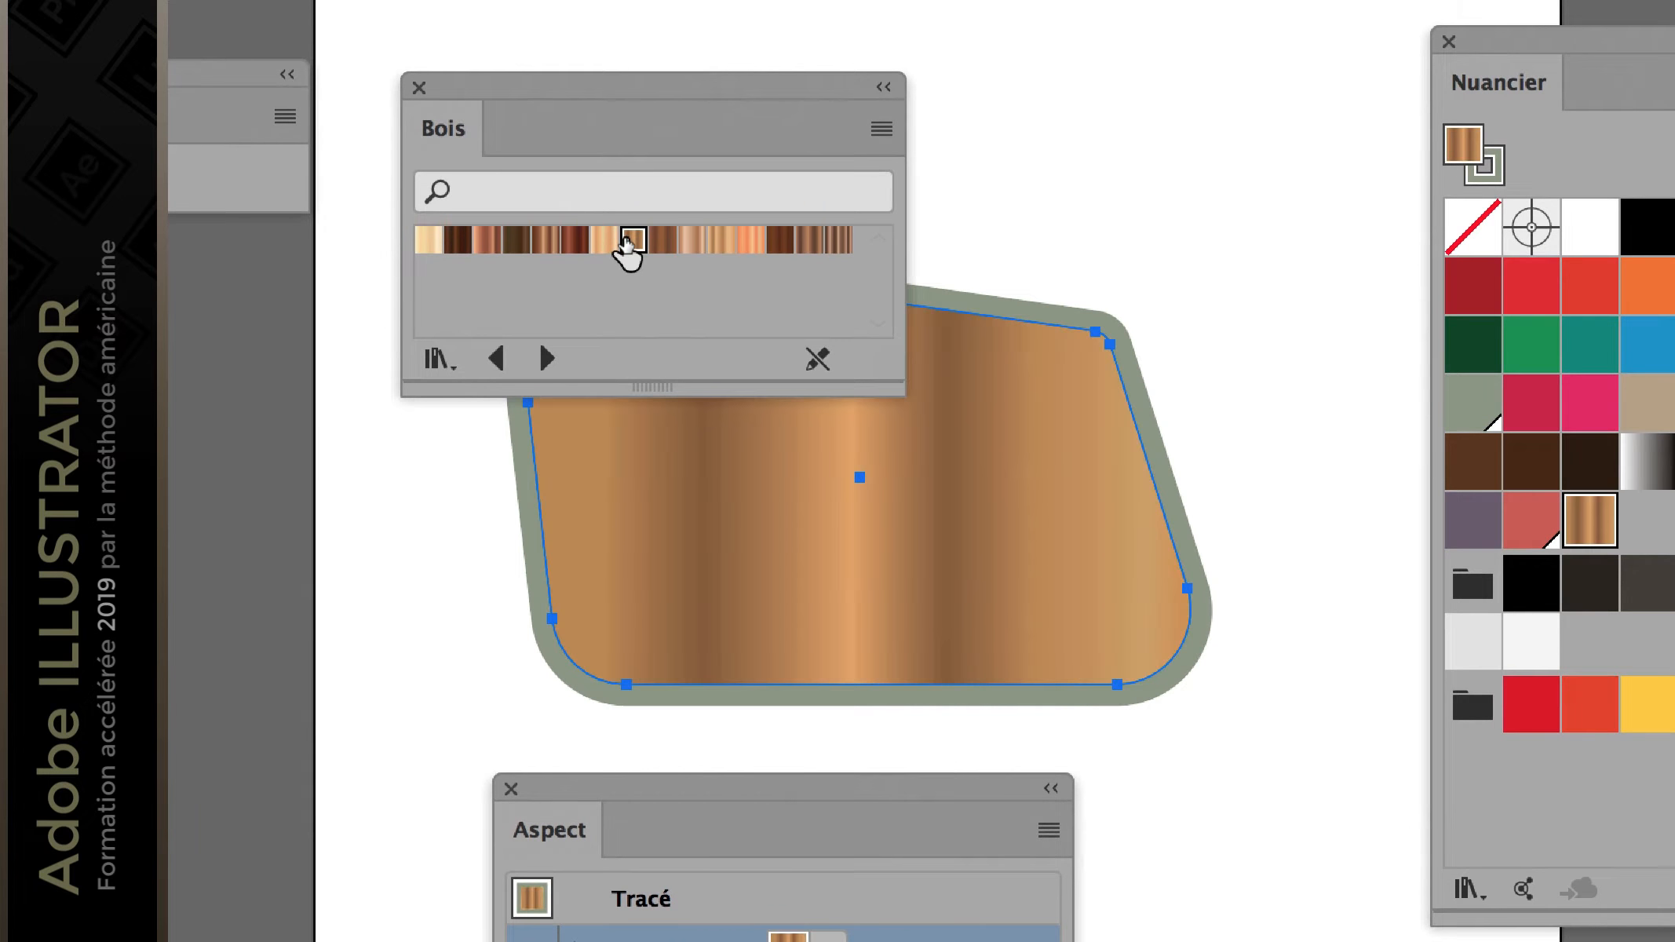
left_click(579, 243)
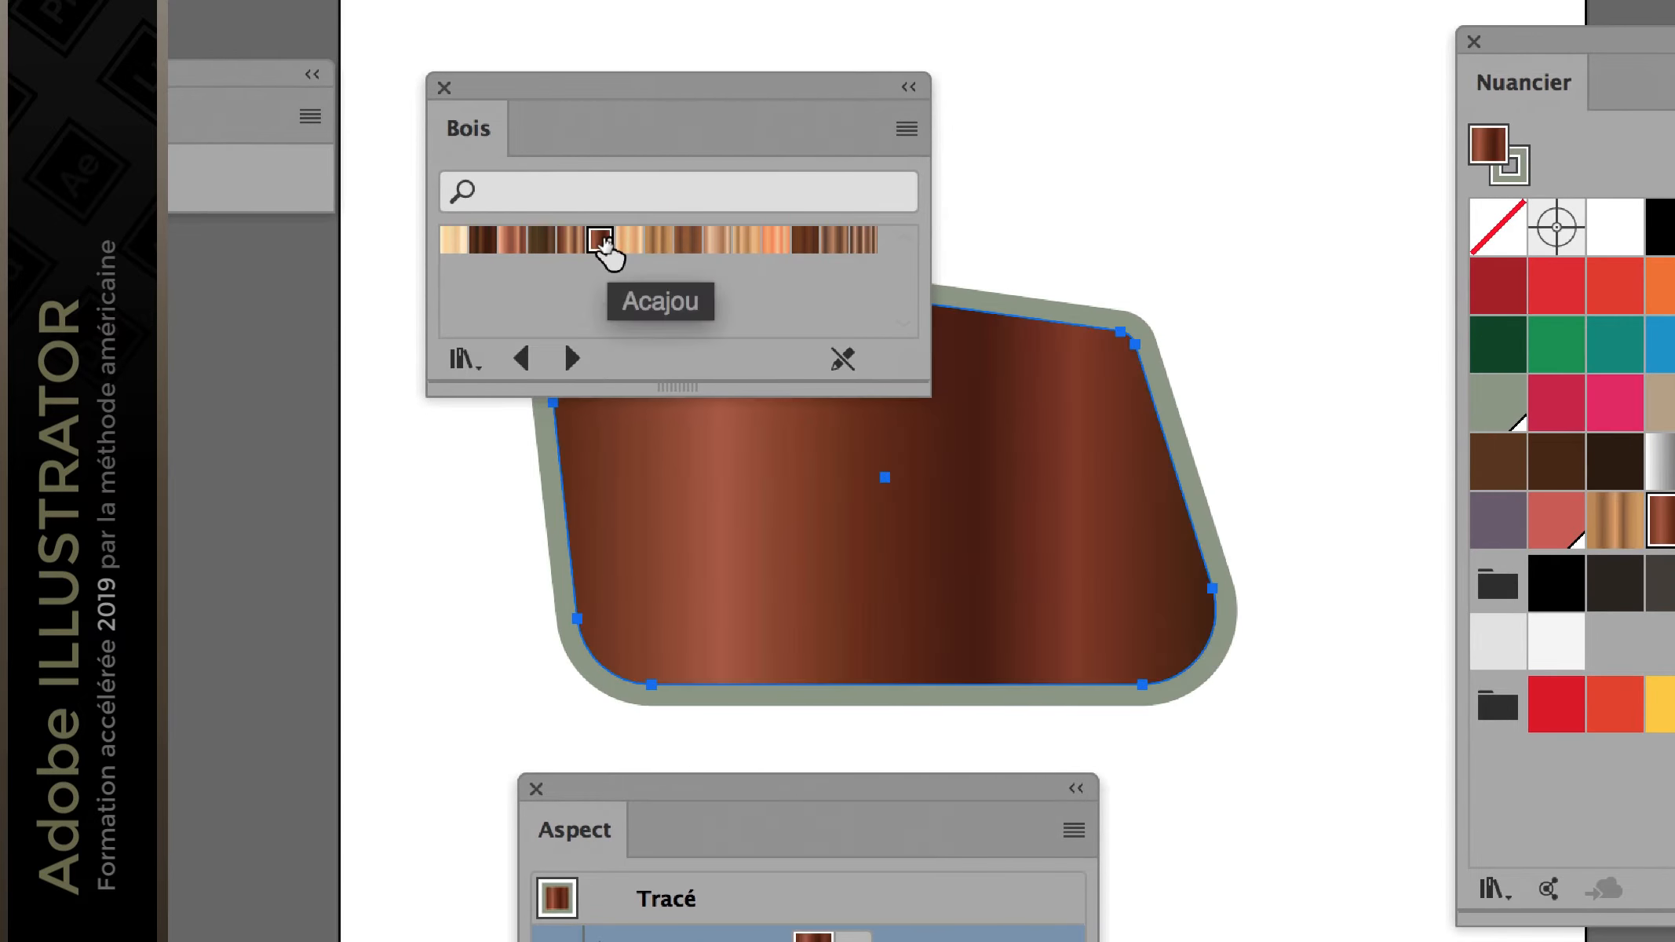
left_click(668, 242)
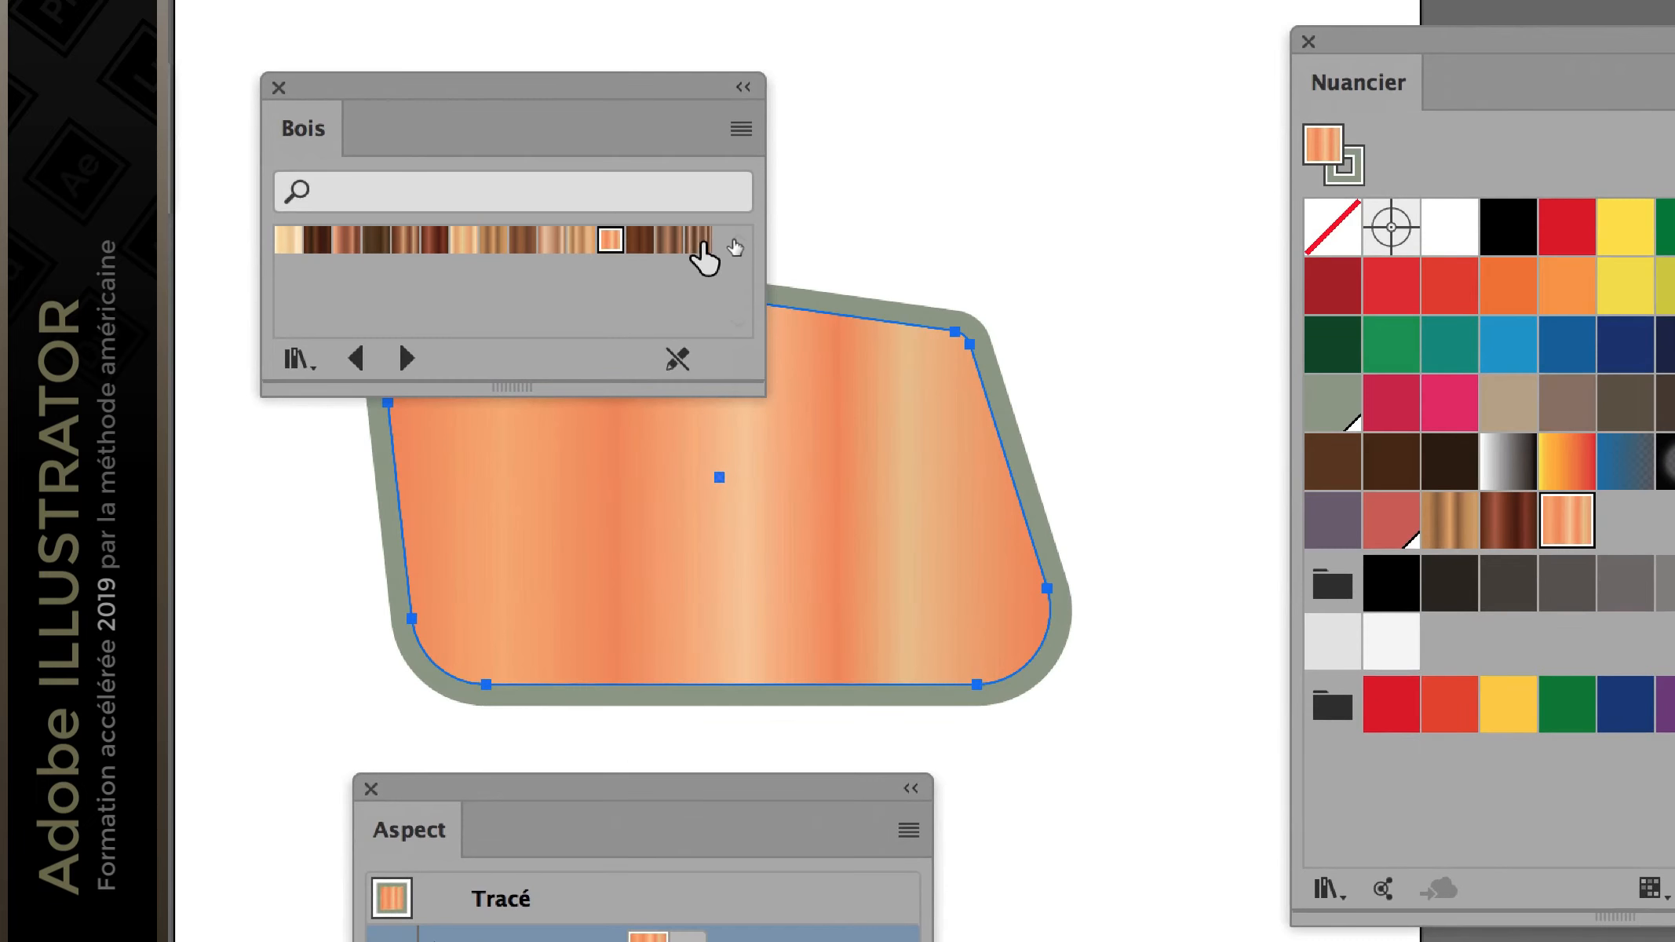
left_click(700, 242)
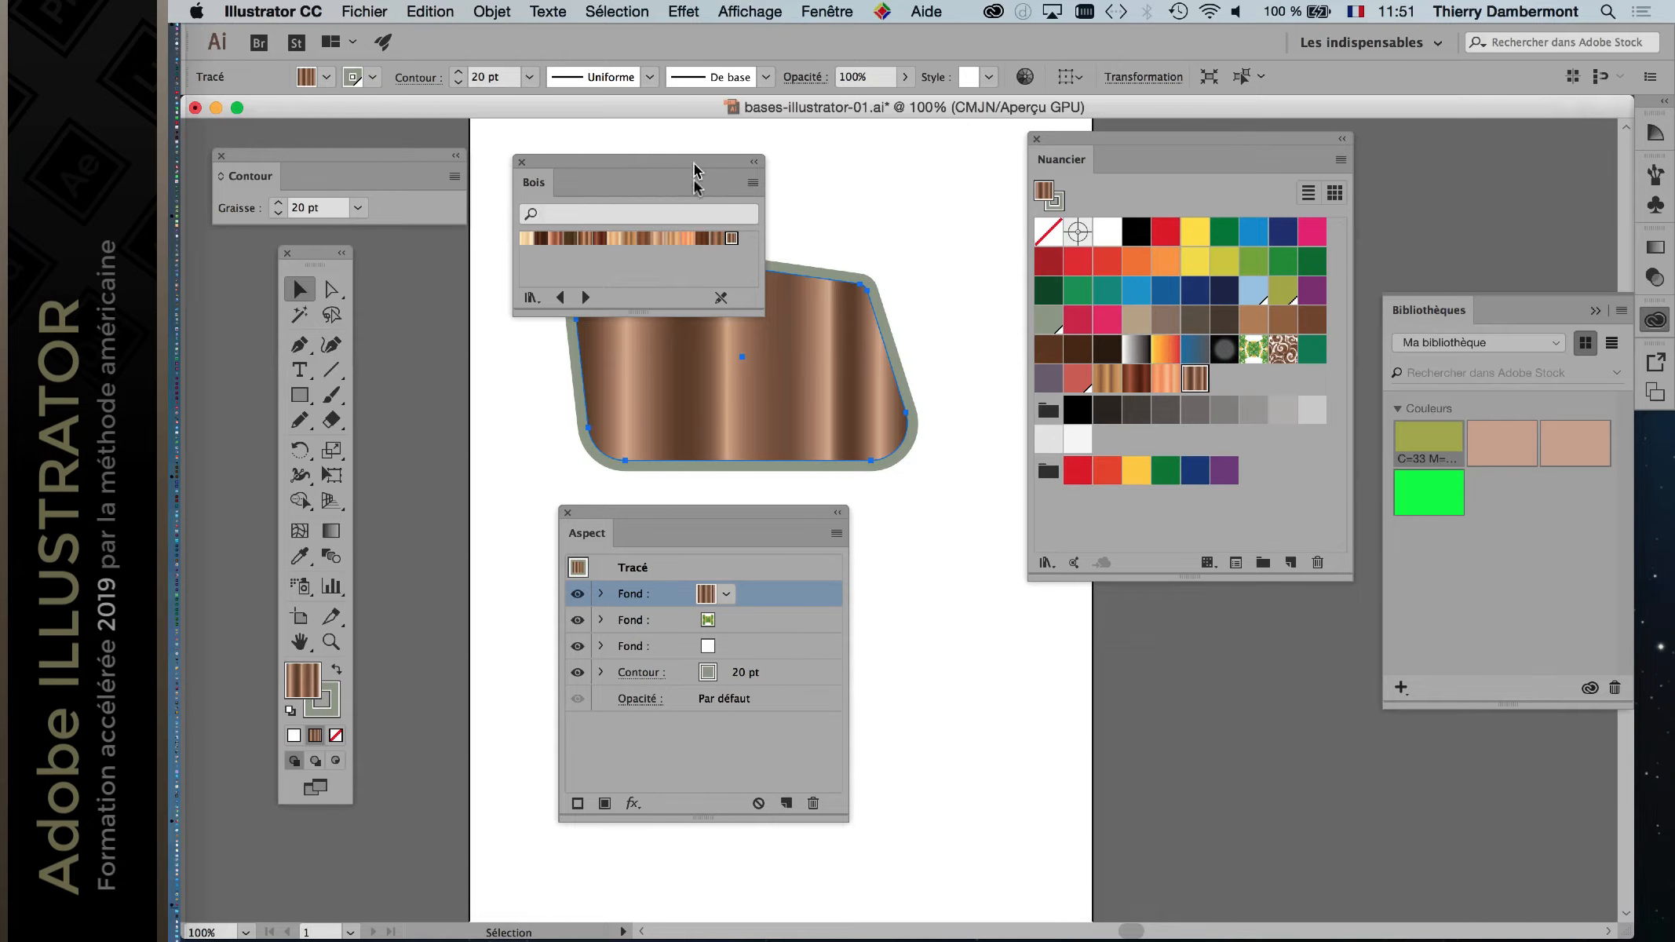
Step: Make the Bois panel taller with medium thumbnails, and shift it slightly away from the shape
left_click_drag(760, 317, 728, 441)
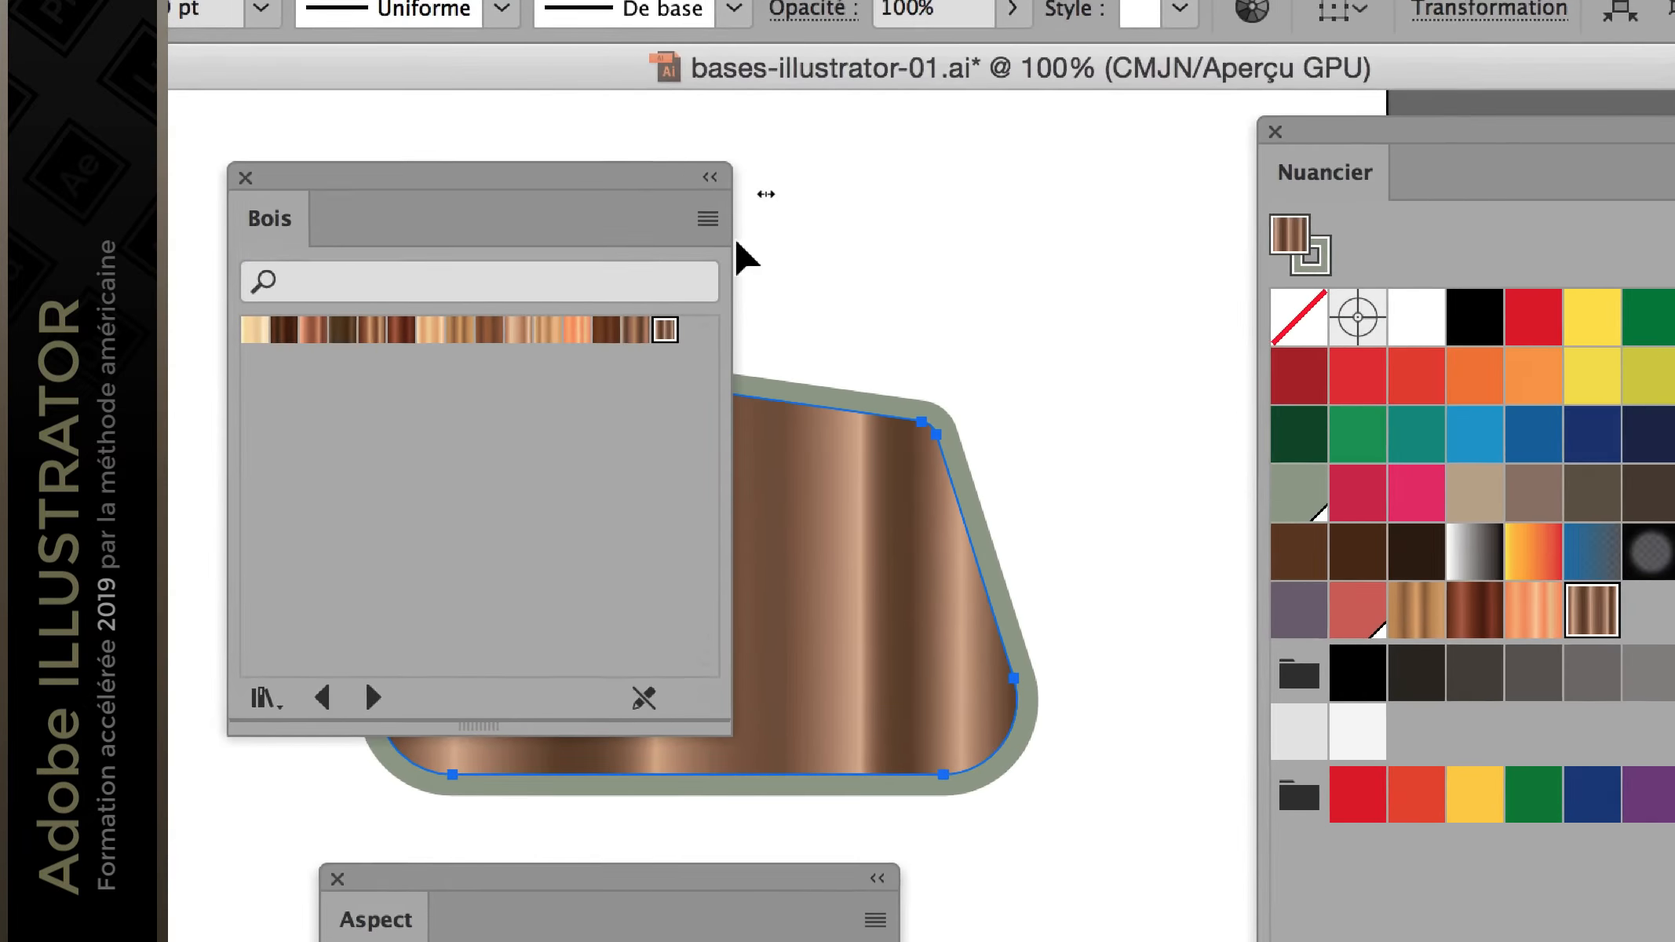
left_click(753, 183)
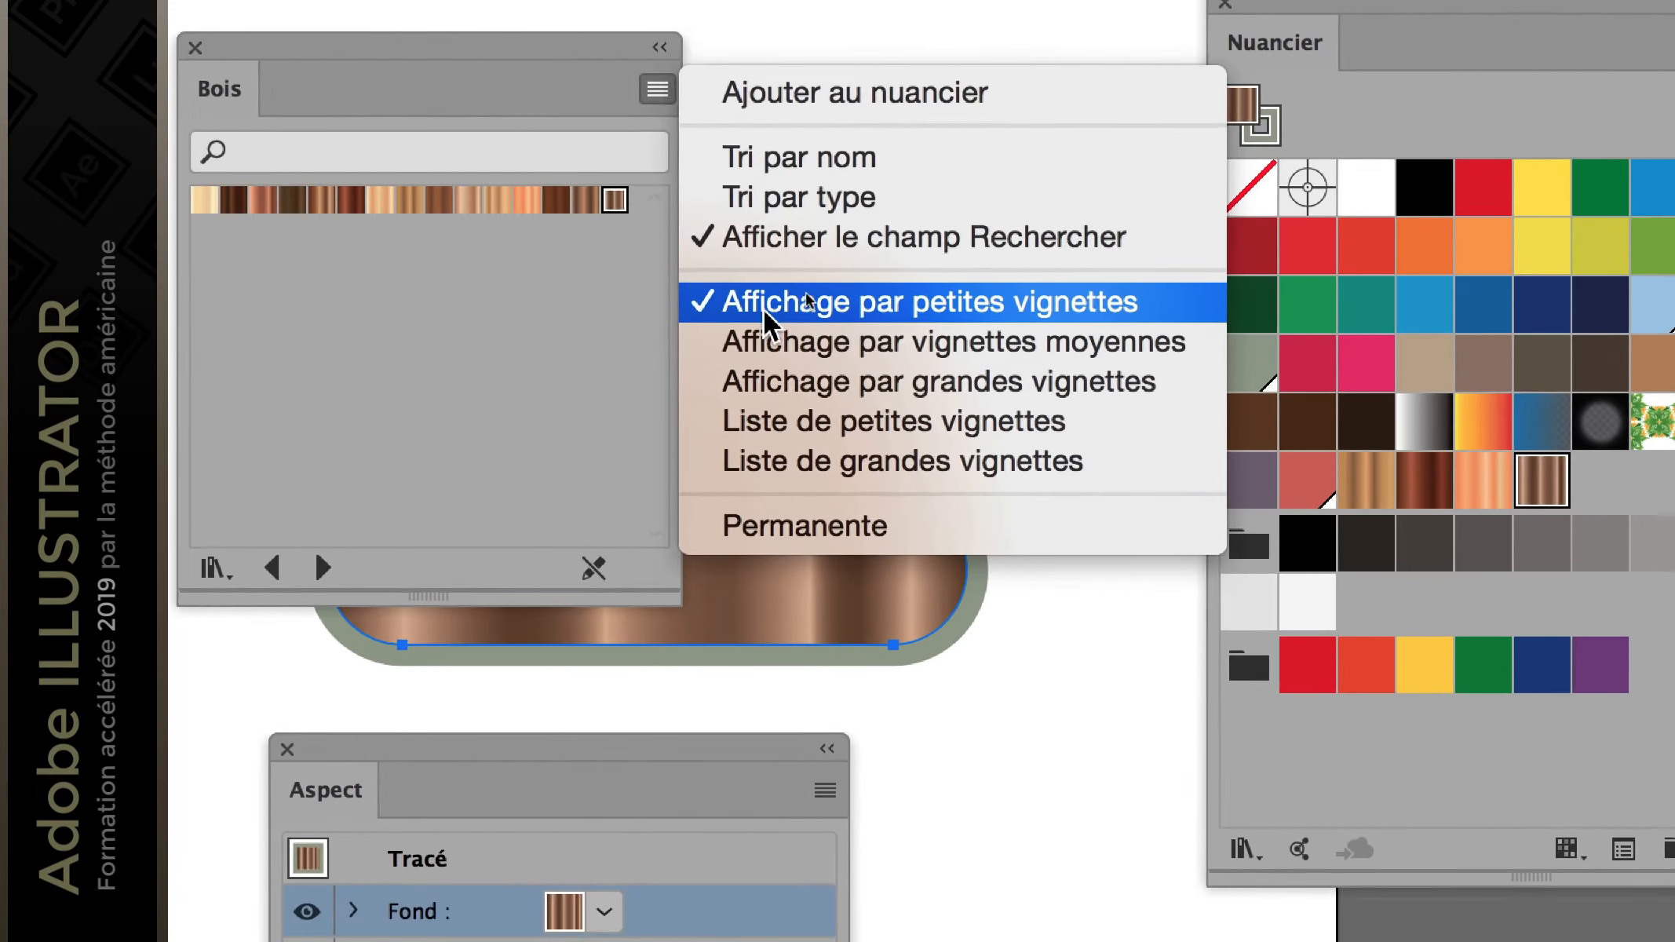
left_click(769, 362)
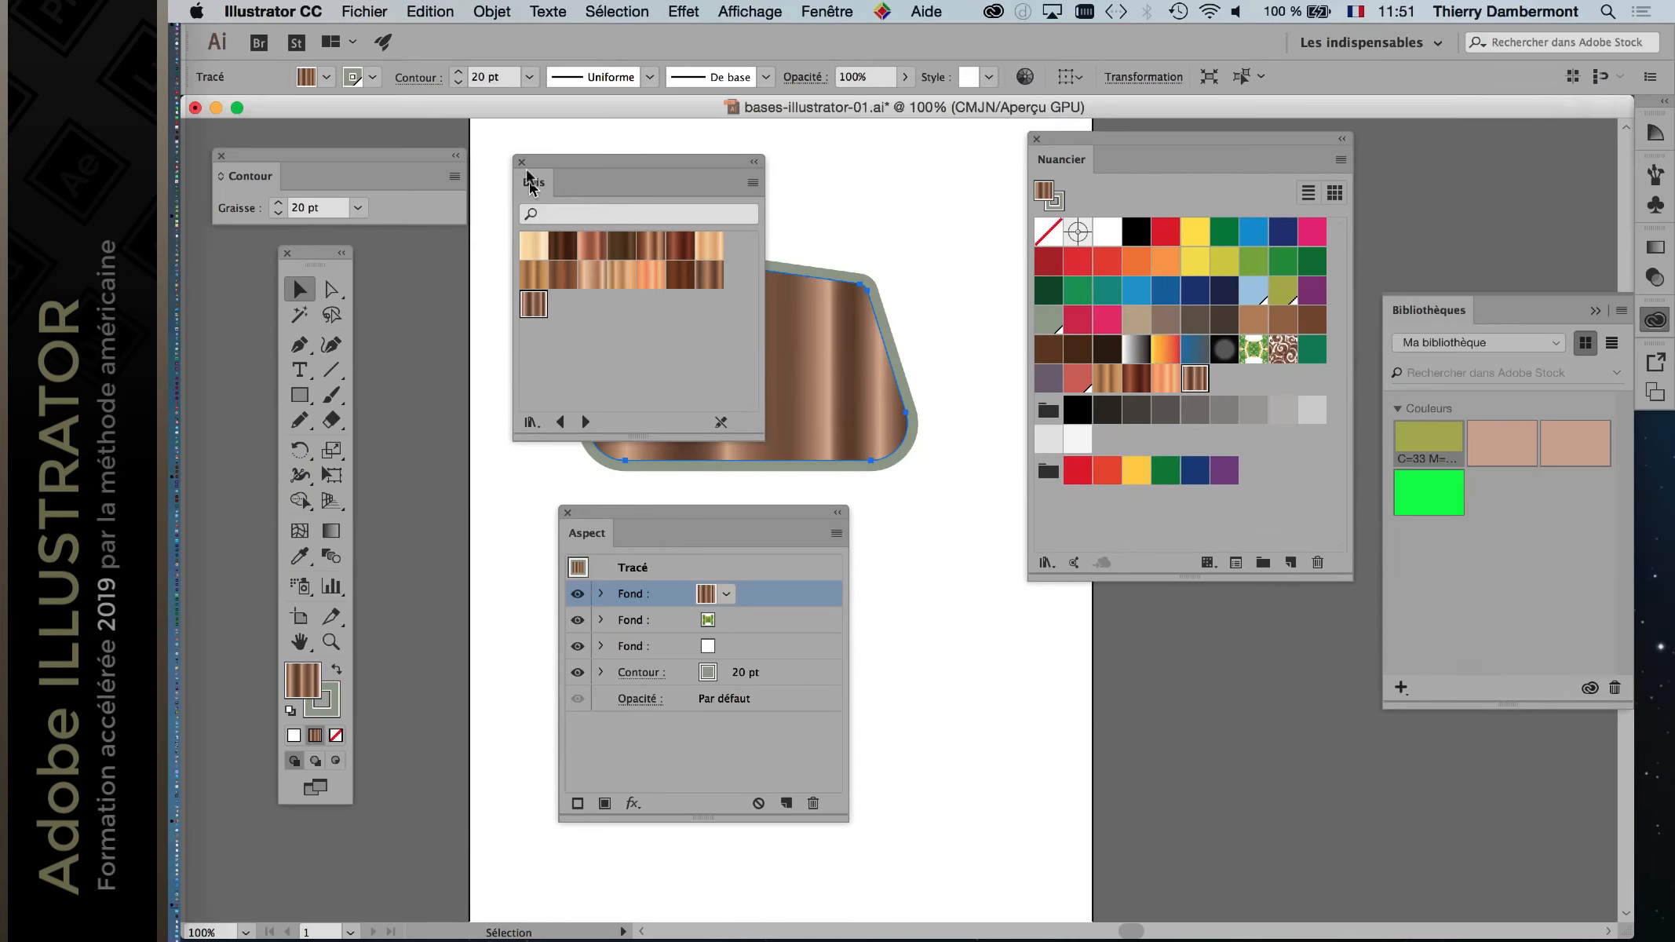
left_click_drag(566, 162, 534, 147)
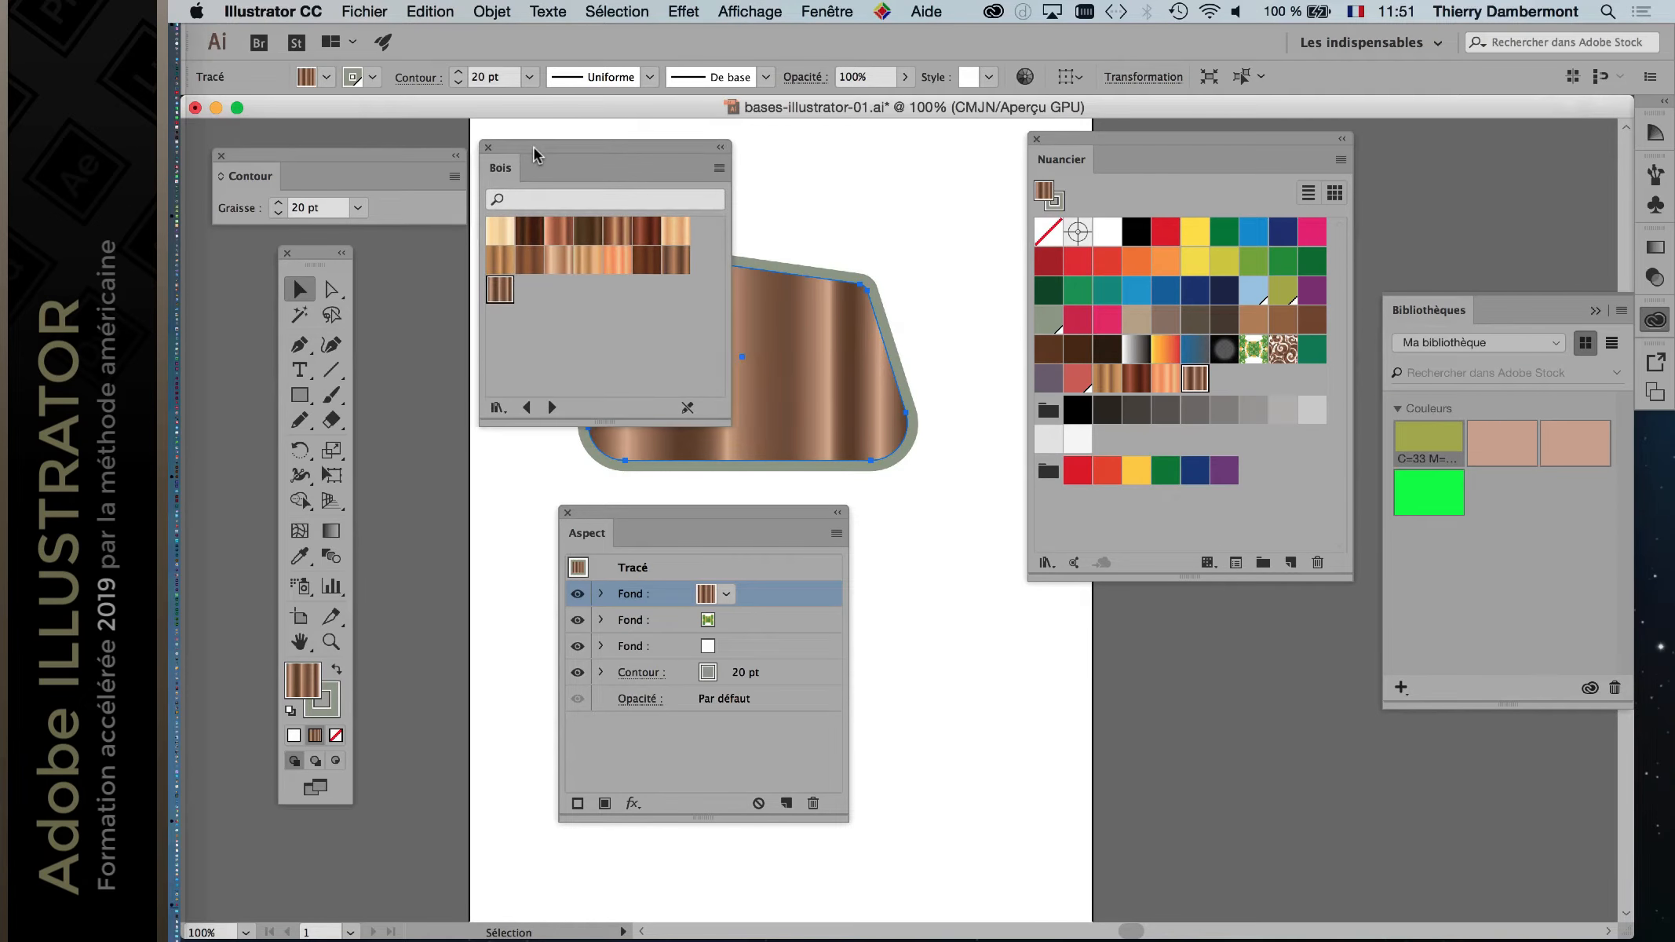
Step: Review the swatch library categories on offer, including the colour books under Catalogues de couleurs
left_click(1049, 565)
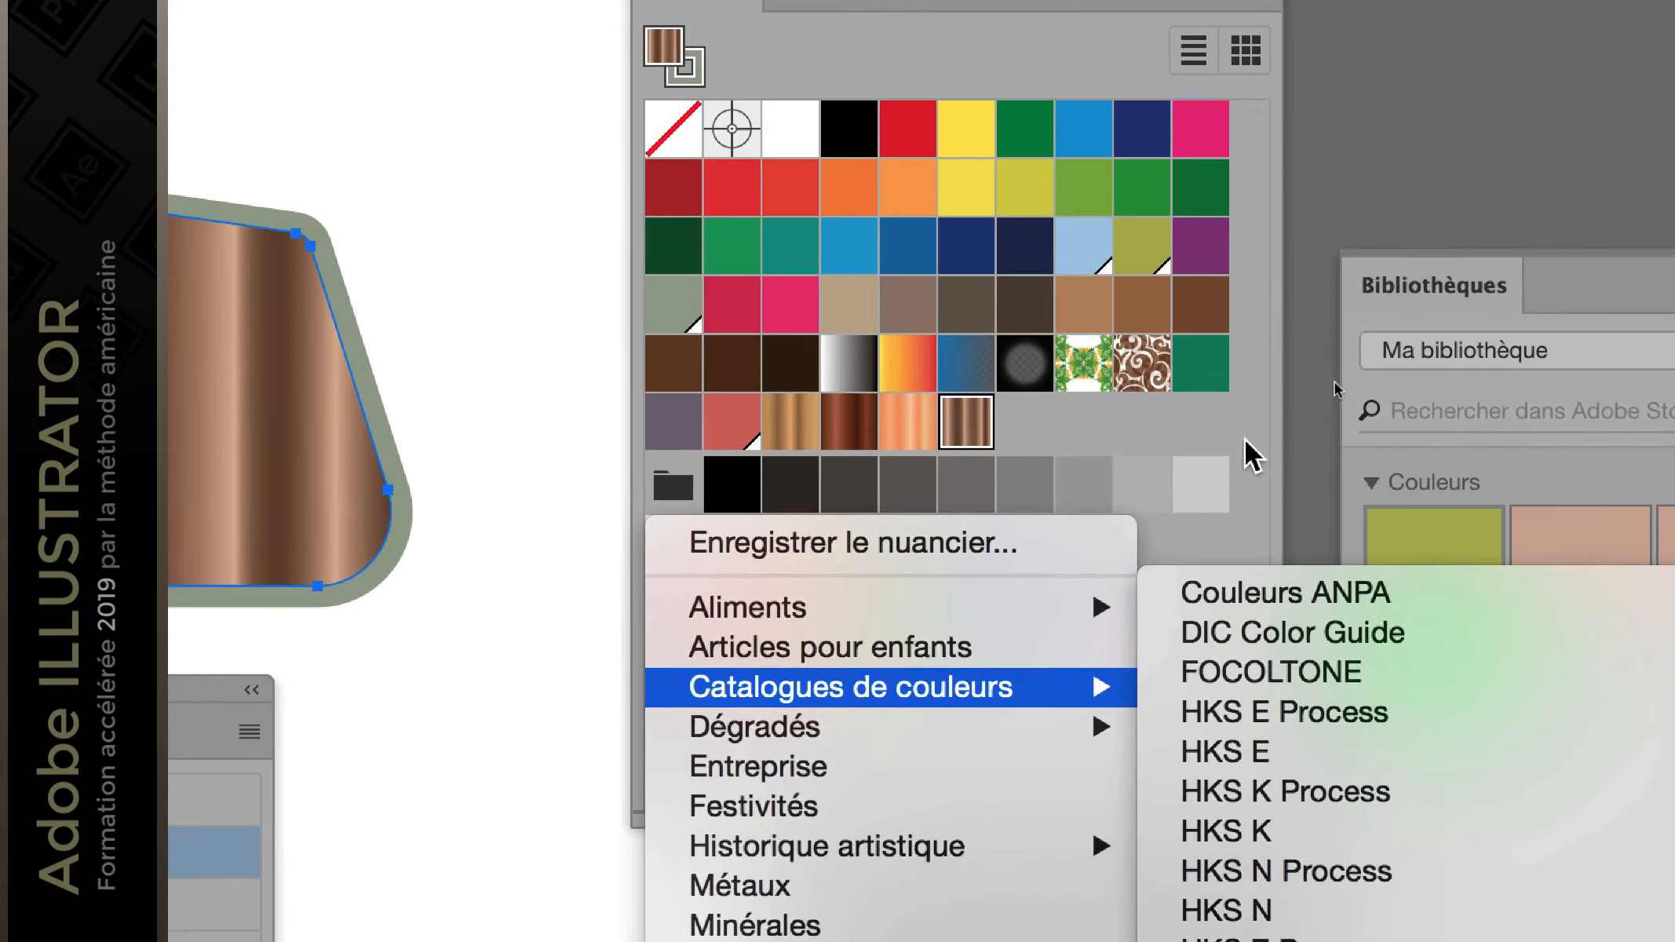
left_click(1619, 205)
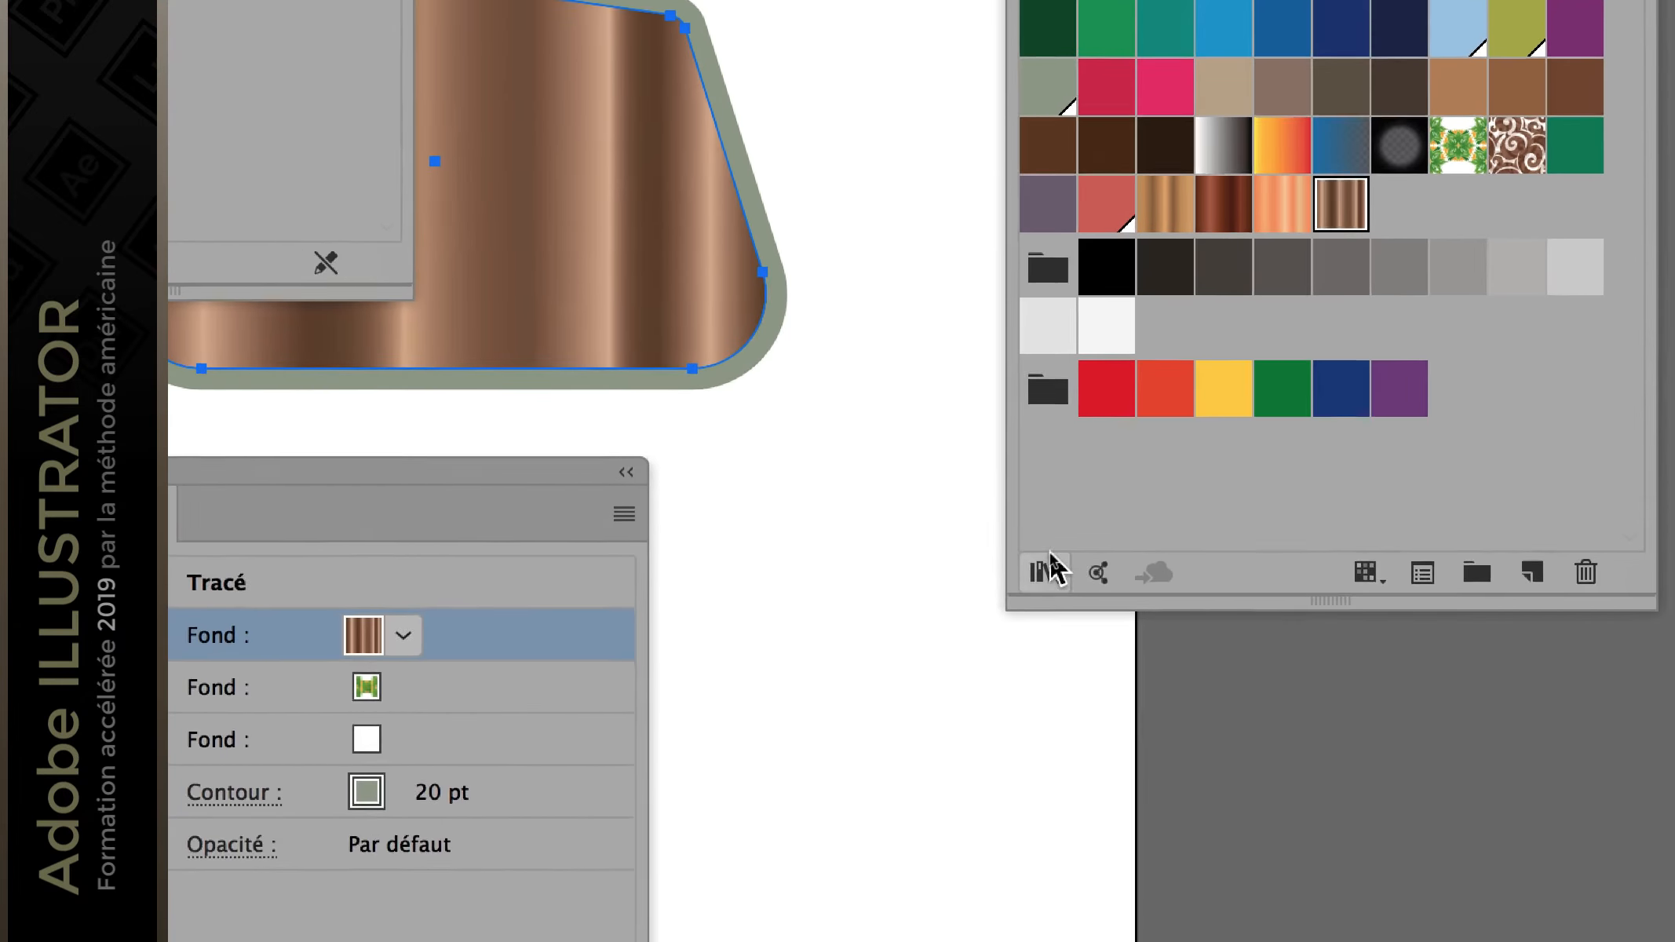
left_click(701, 828)
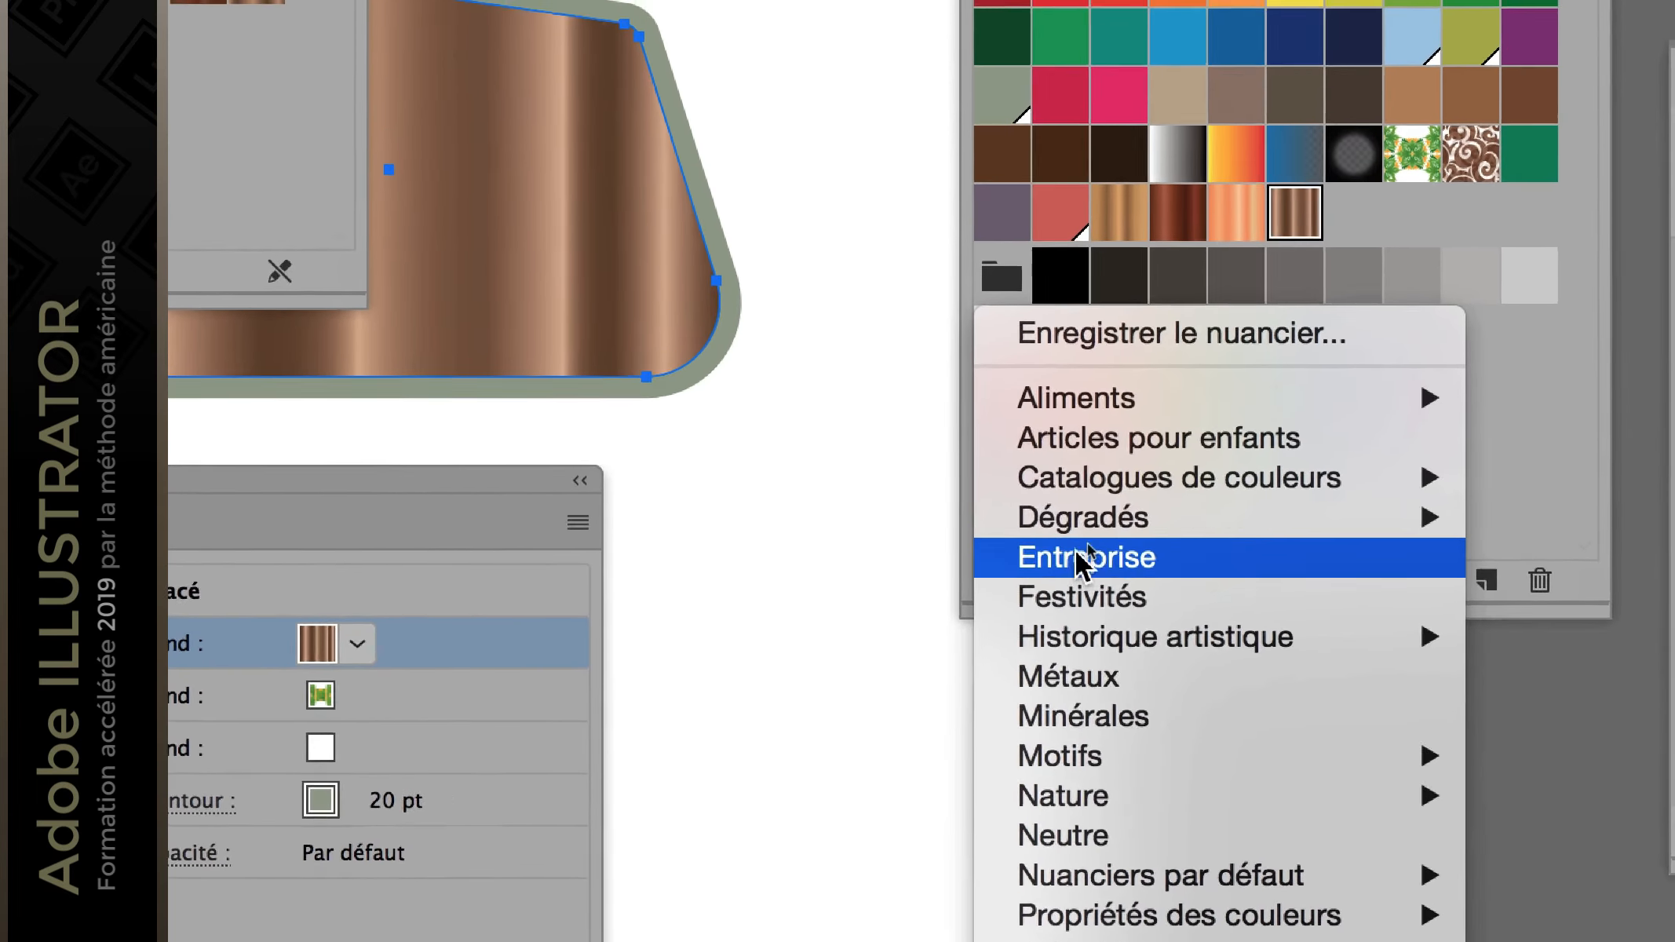
mouse_move(1254, 499)
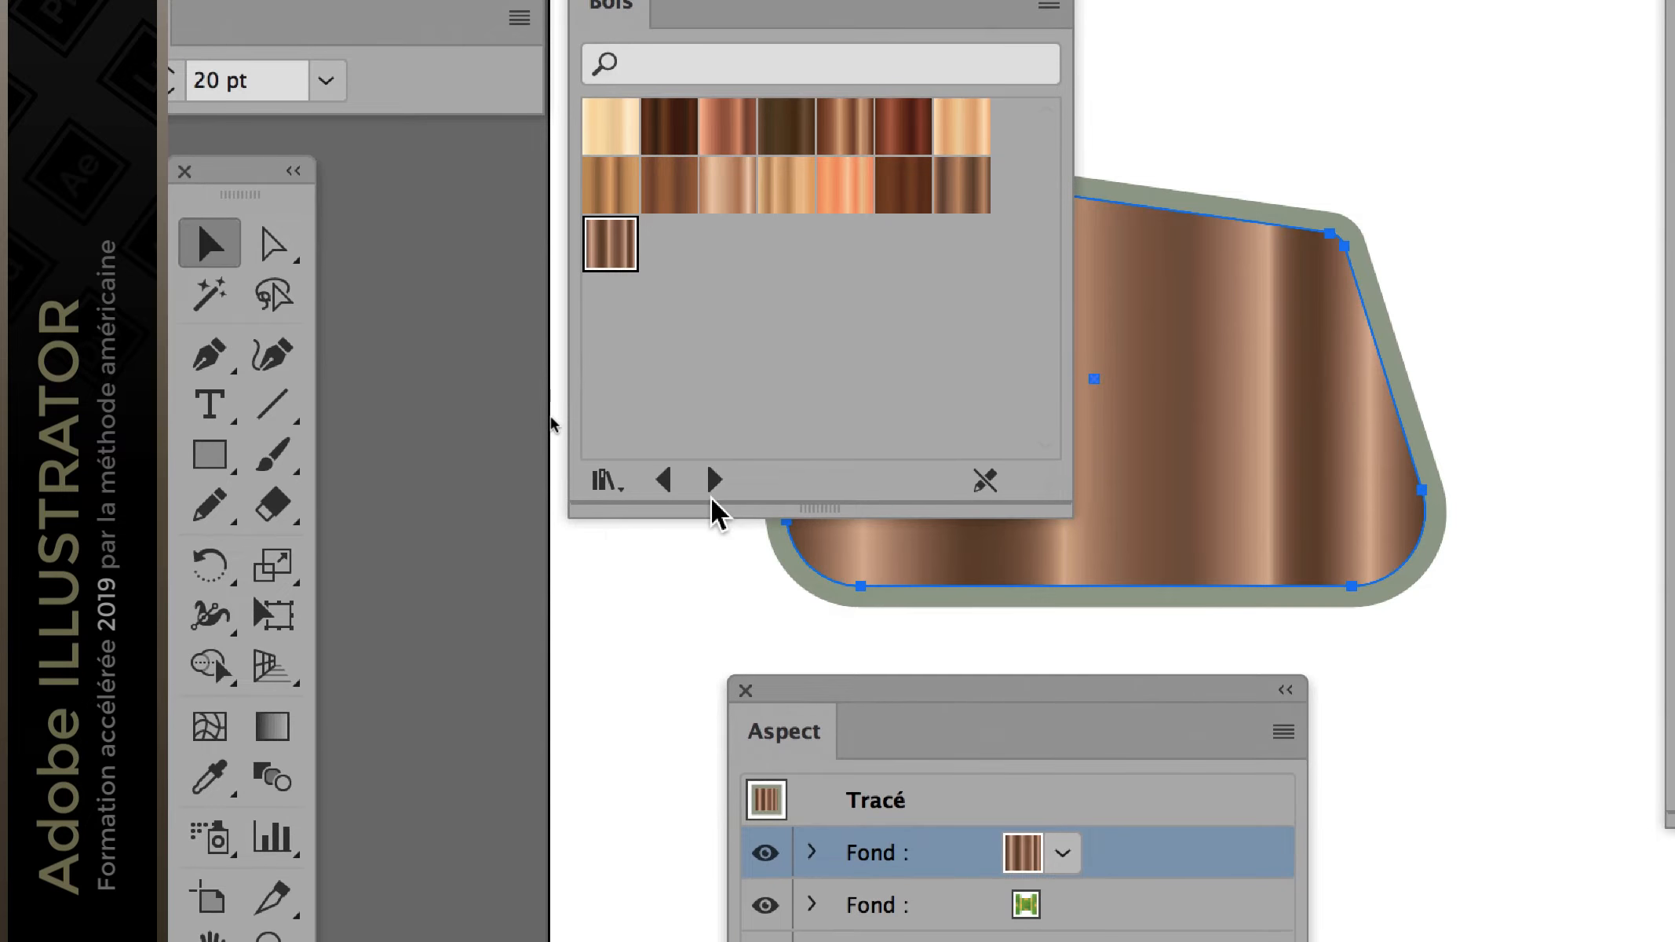
Step: Page forward from the Bois library through the gradient, colour and pattern libraries as far as Nature_Peaux d'animaux
left_click(715, 493)
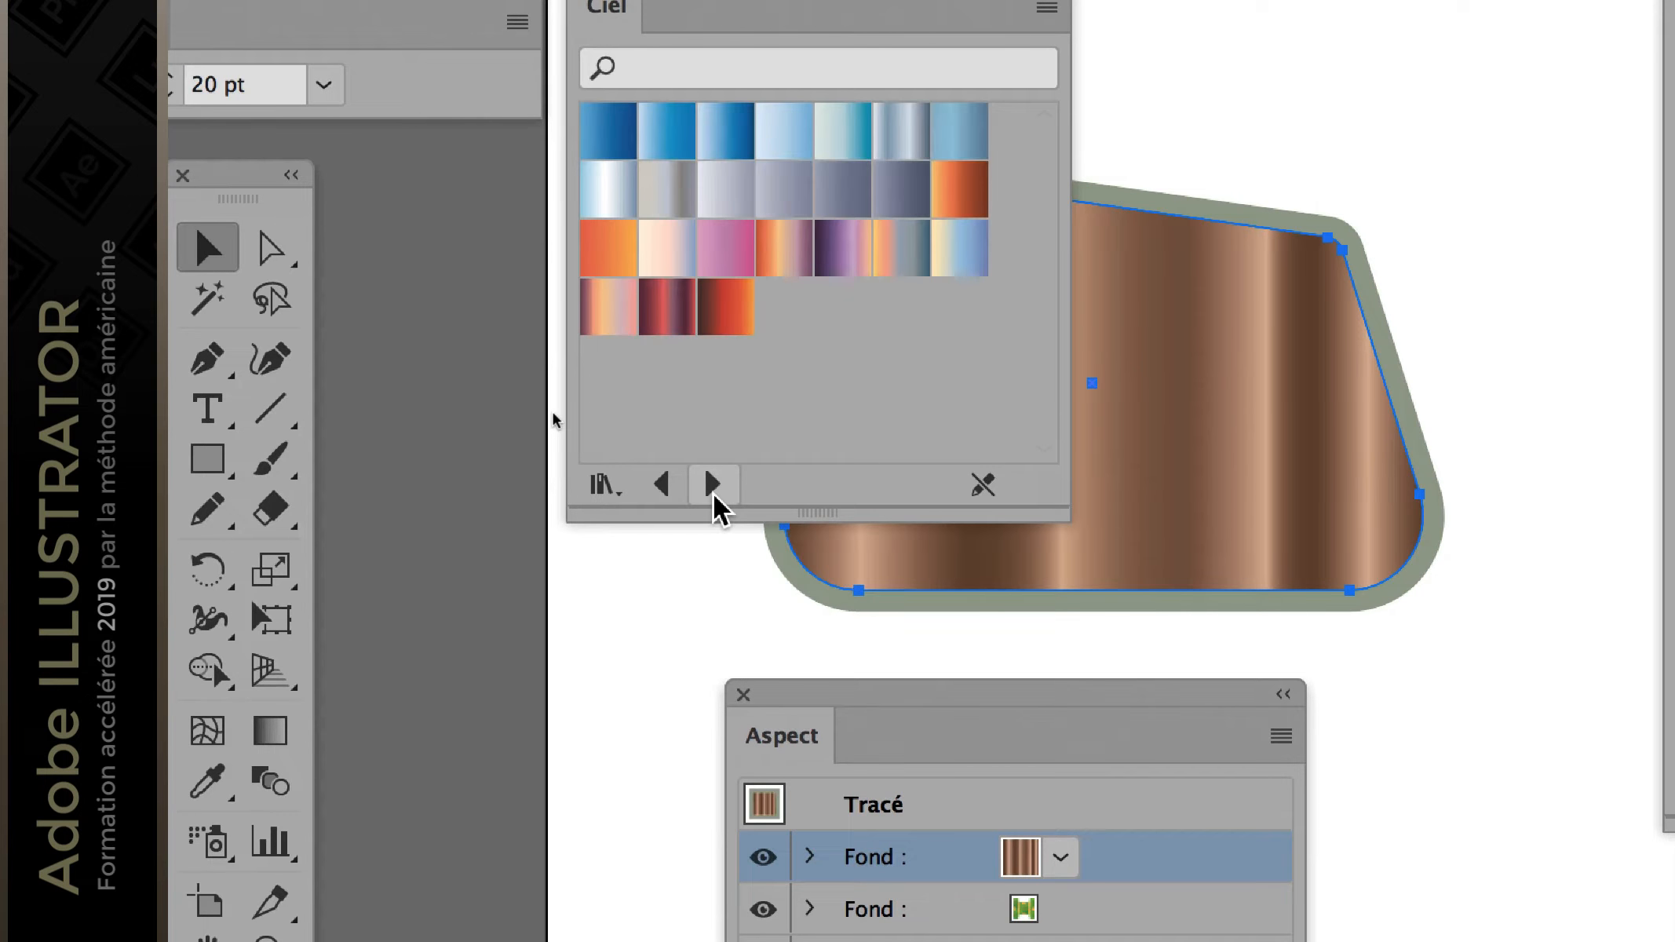
left_click(711, 490)
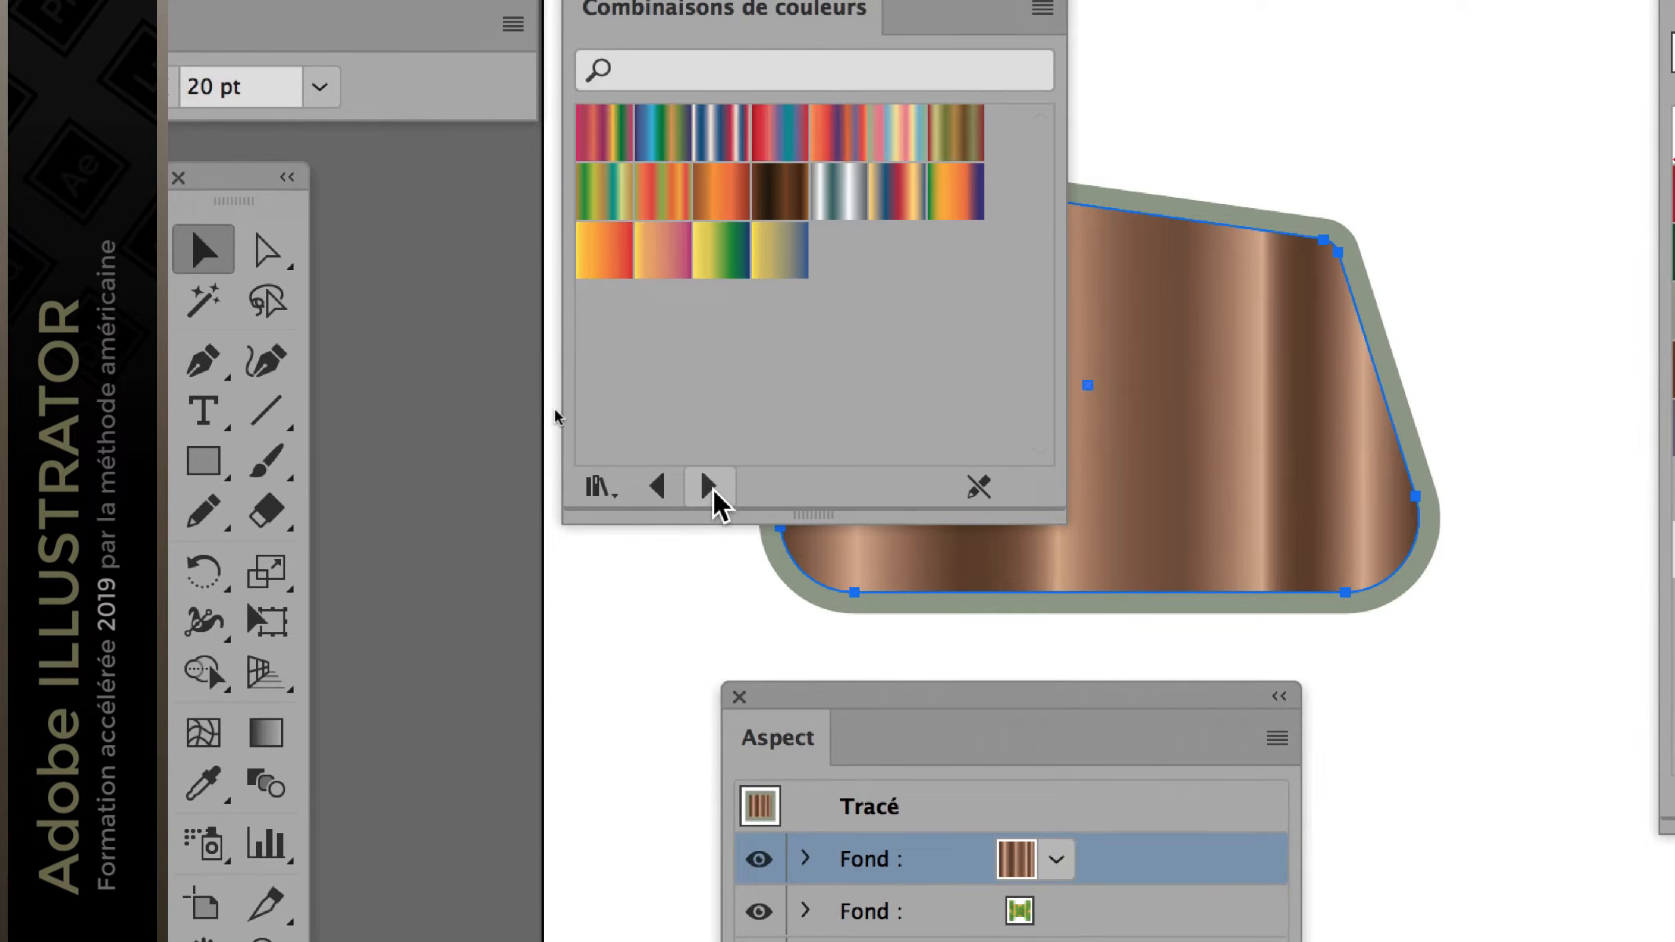
left_click(711, 488)
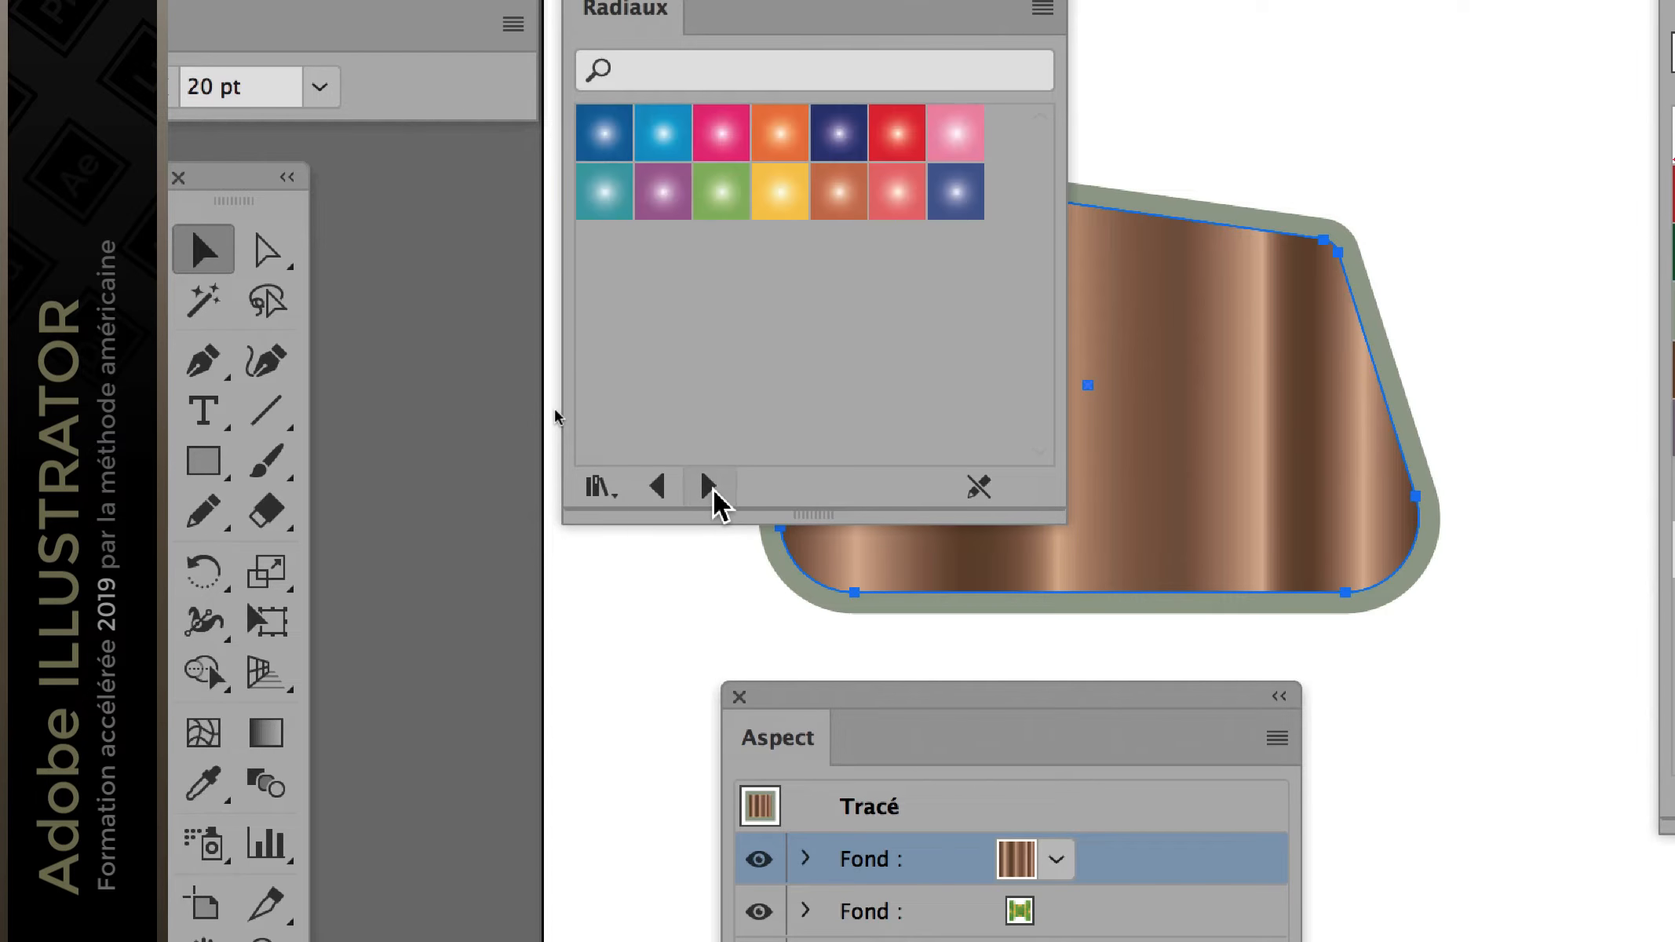
left_click(710, 488)
left_click(709, 488)
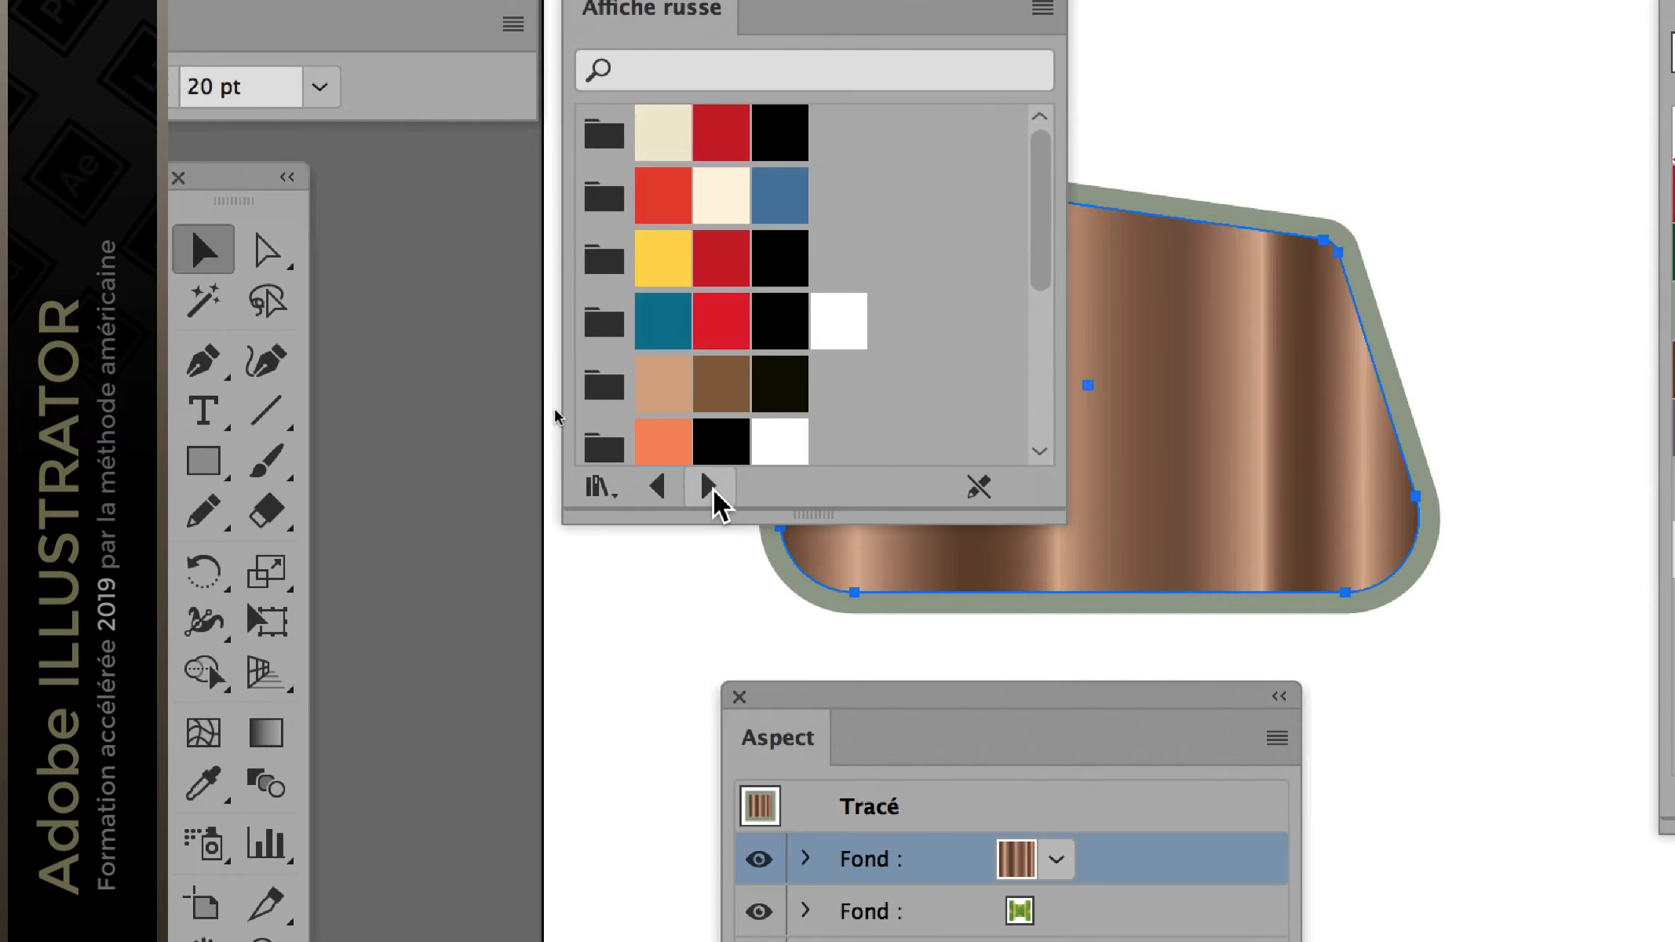
left_click(710, 488)
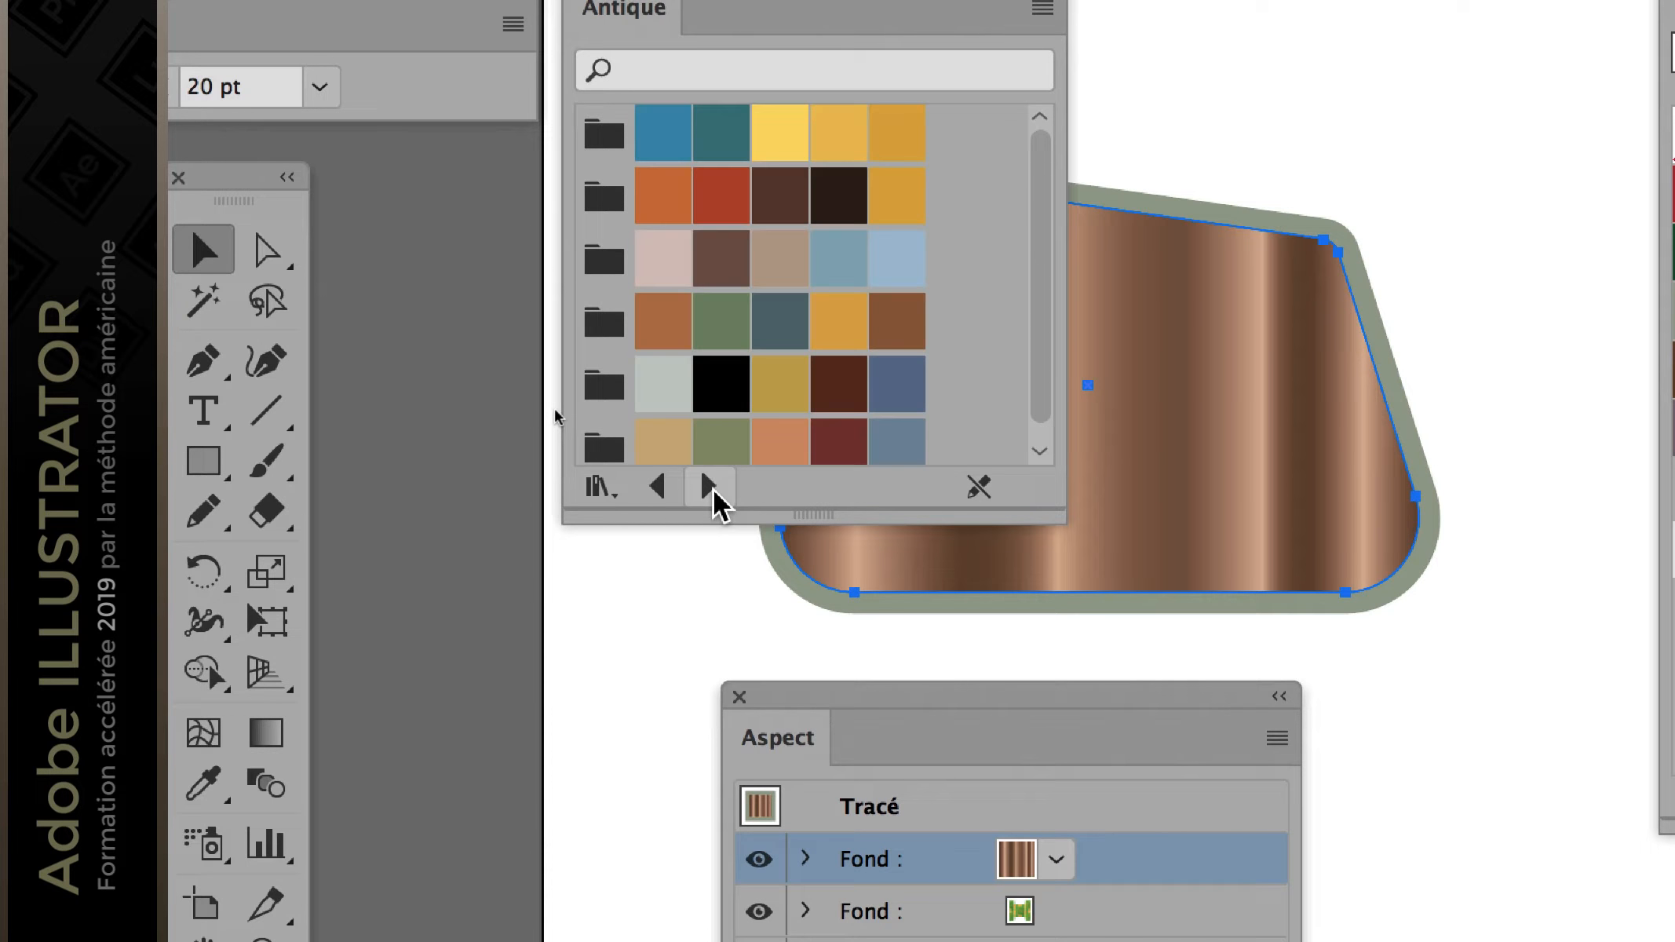
left_click(709, 489)
left_click(709, 488)
left_click(709, 488)
left_click(709, 488)
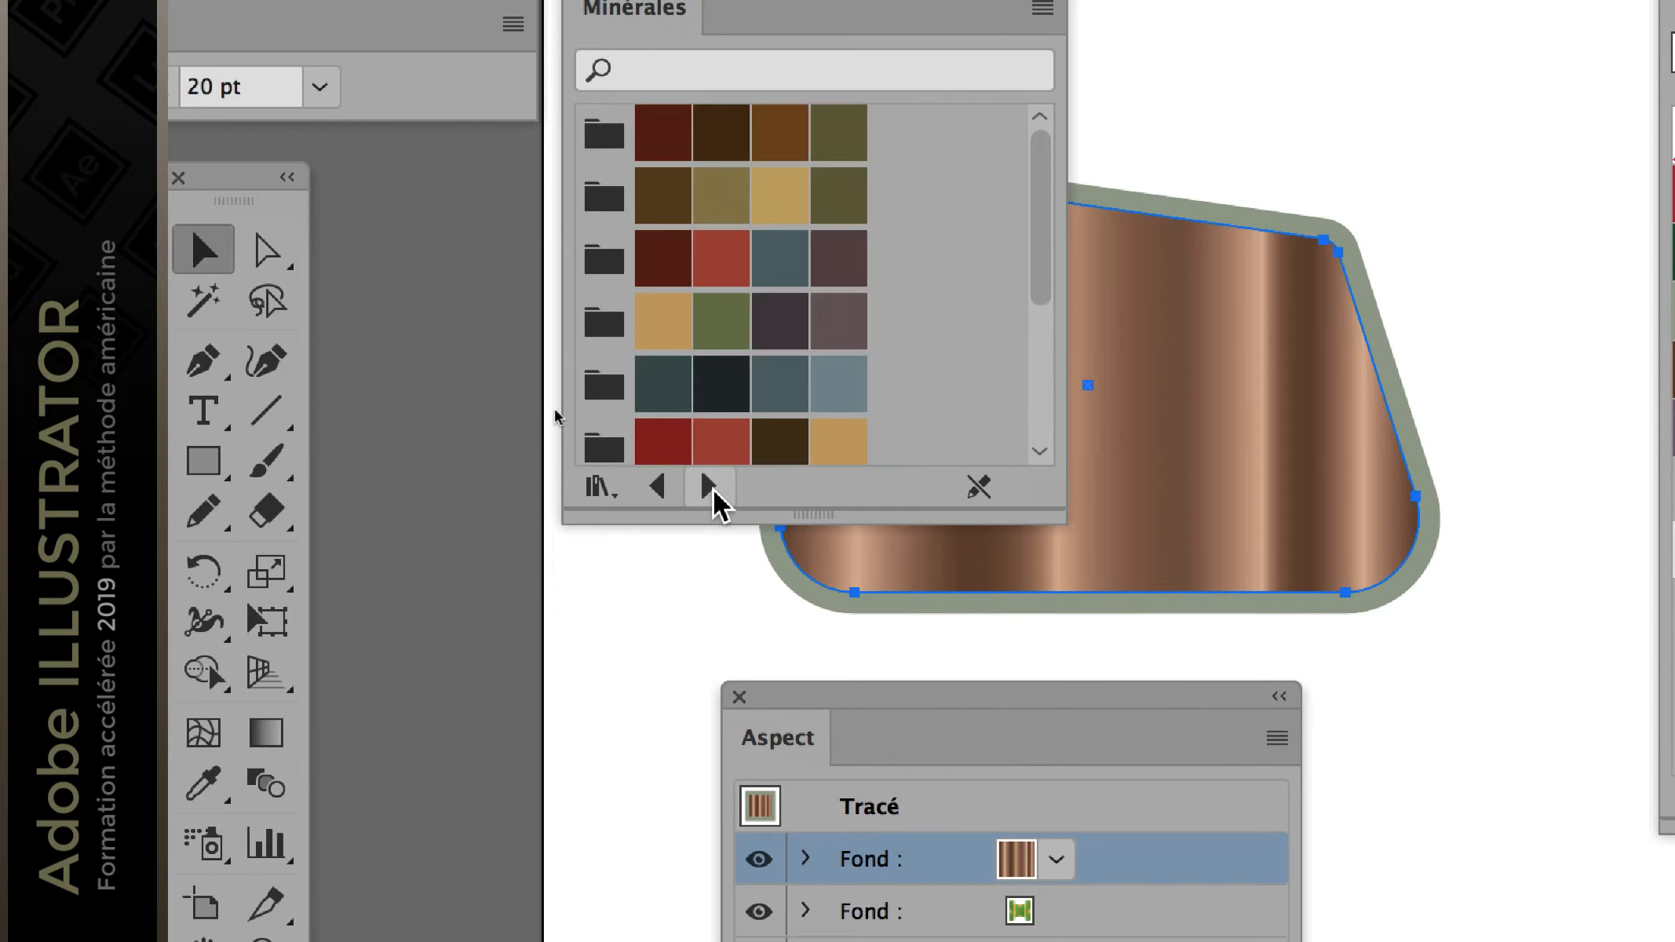
left_click(709, 488)
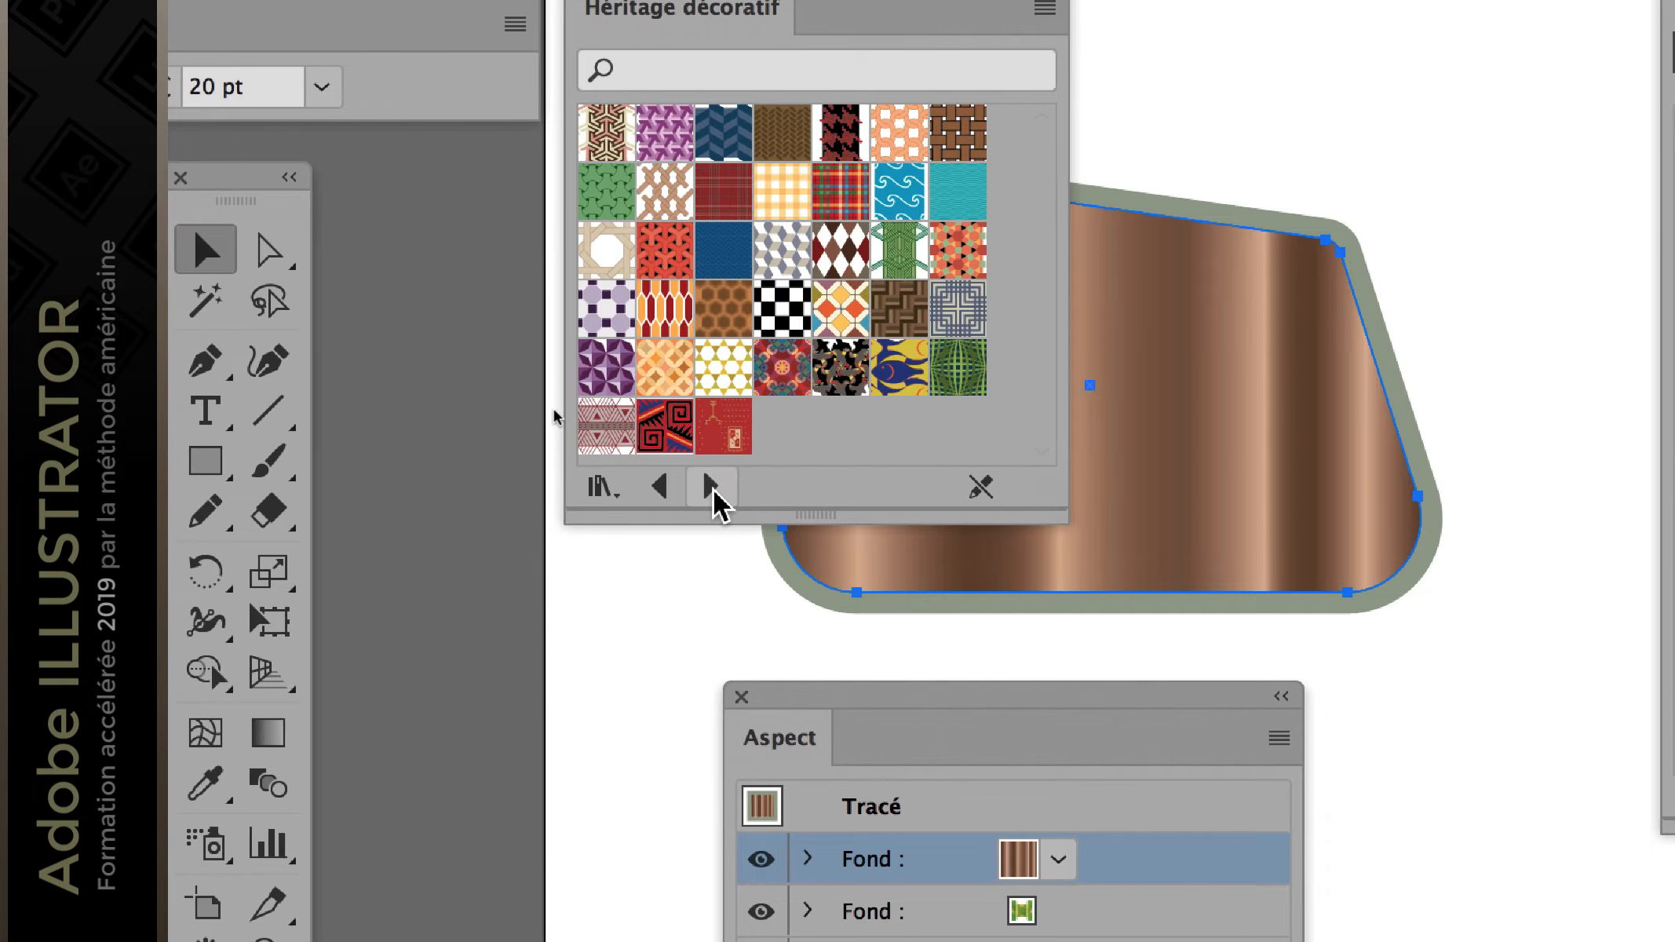
left_click(710, 489)
left_click(709, 488)
left_click(709, 488)
left_click(710, 489)
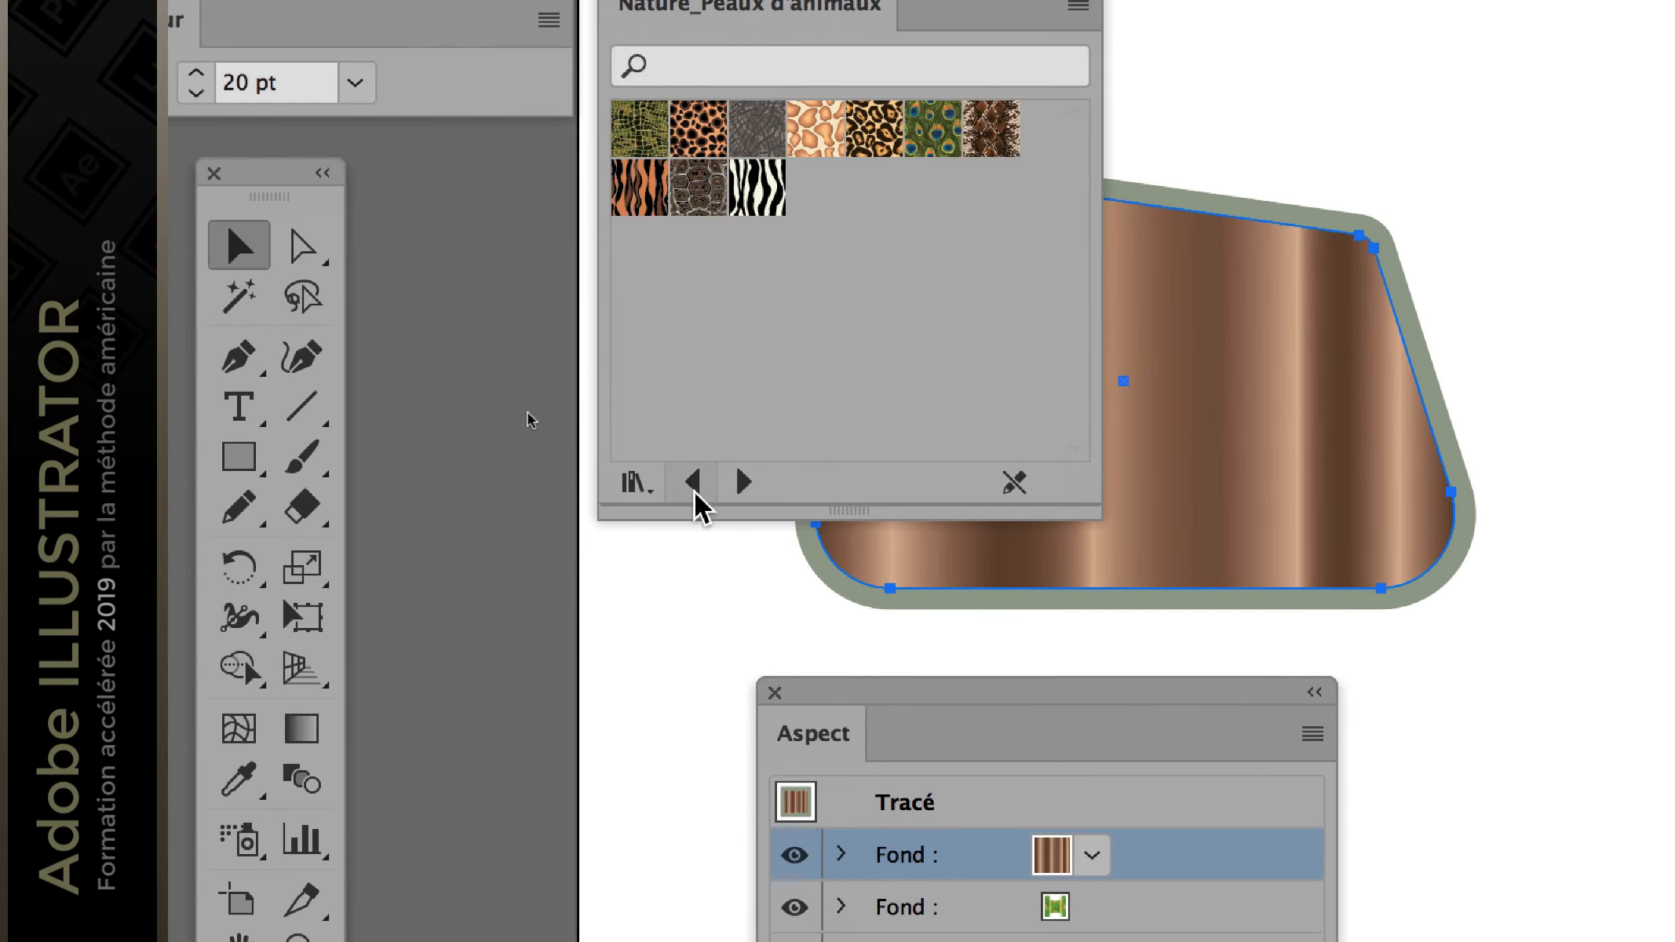
Step: Page back through the swatch libraries to the Saisons gradient library
left_click(695, 495)
left_click(695, 494)
left_click(696, 494)
left_click(695, 494)
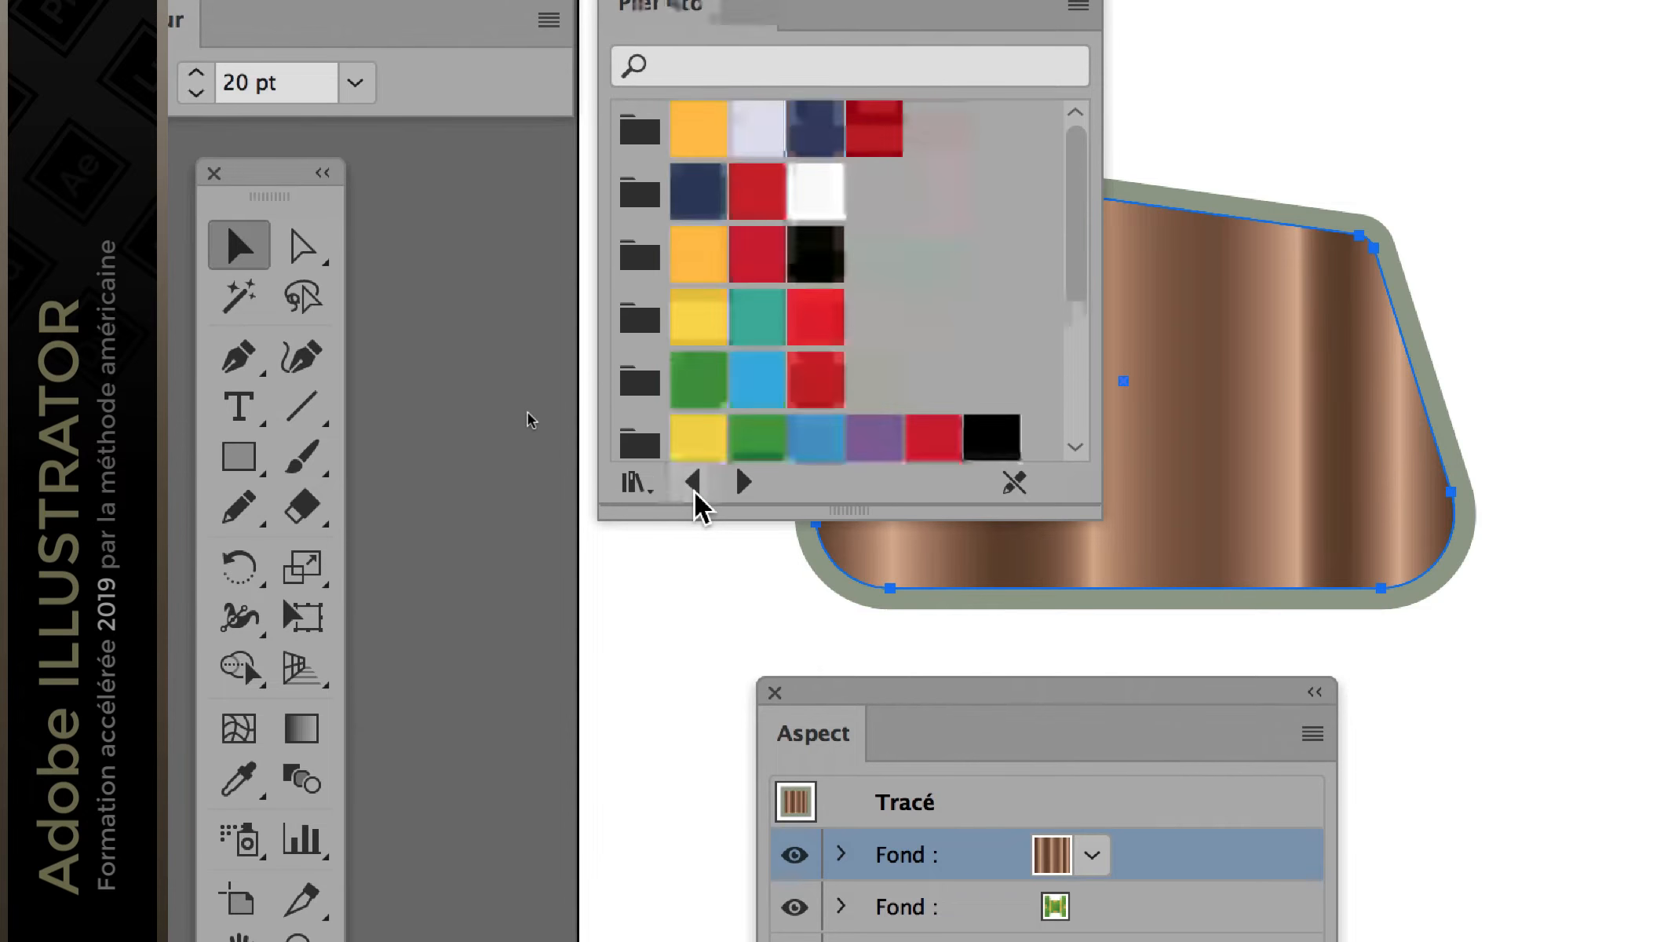
left_click(693, 493)
left_click(694, 493)
left_click(694, 493)
left_click(694, 493)
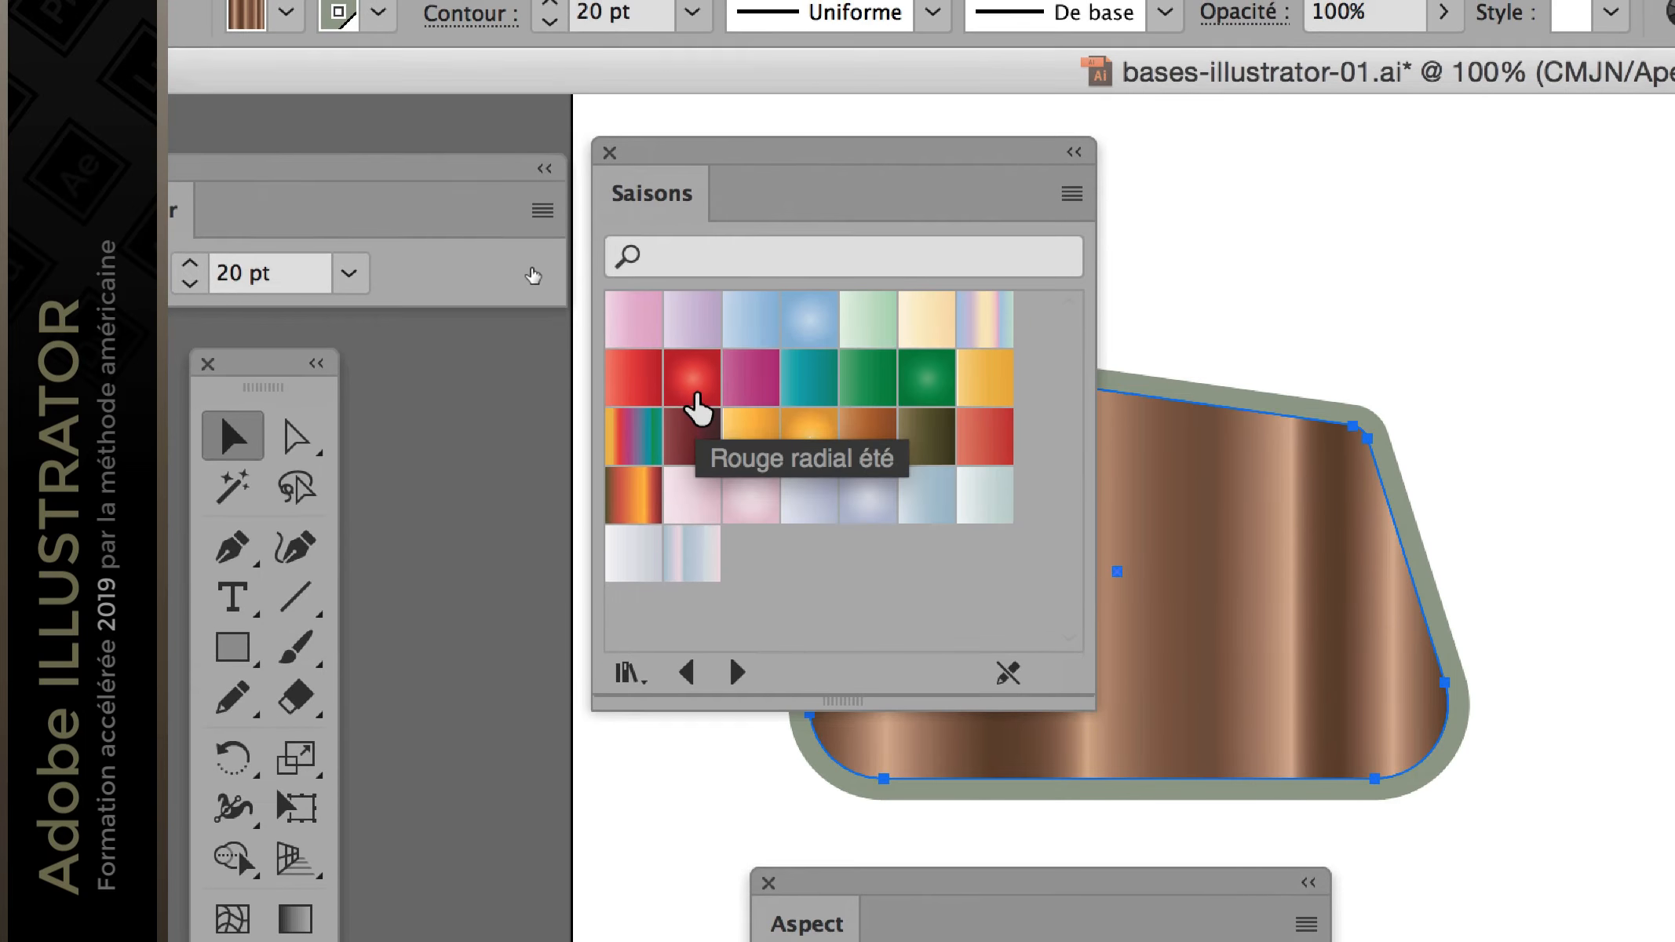
Step: Try the Rouge radial été and green radial gradients on the shape's top fill, and shift the Saisons panel away from the shape
left_click(693, 379)
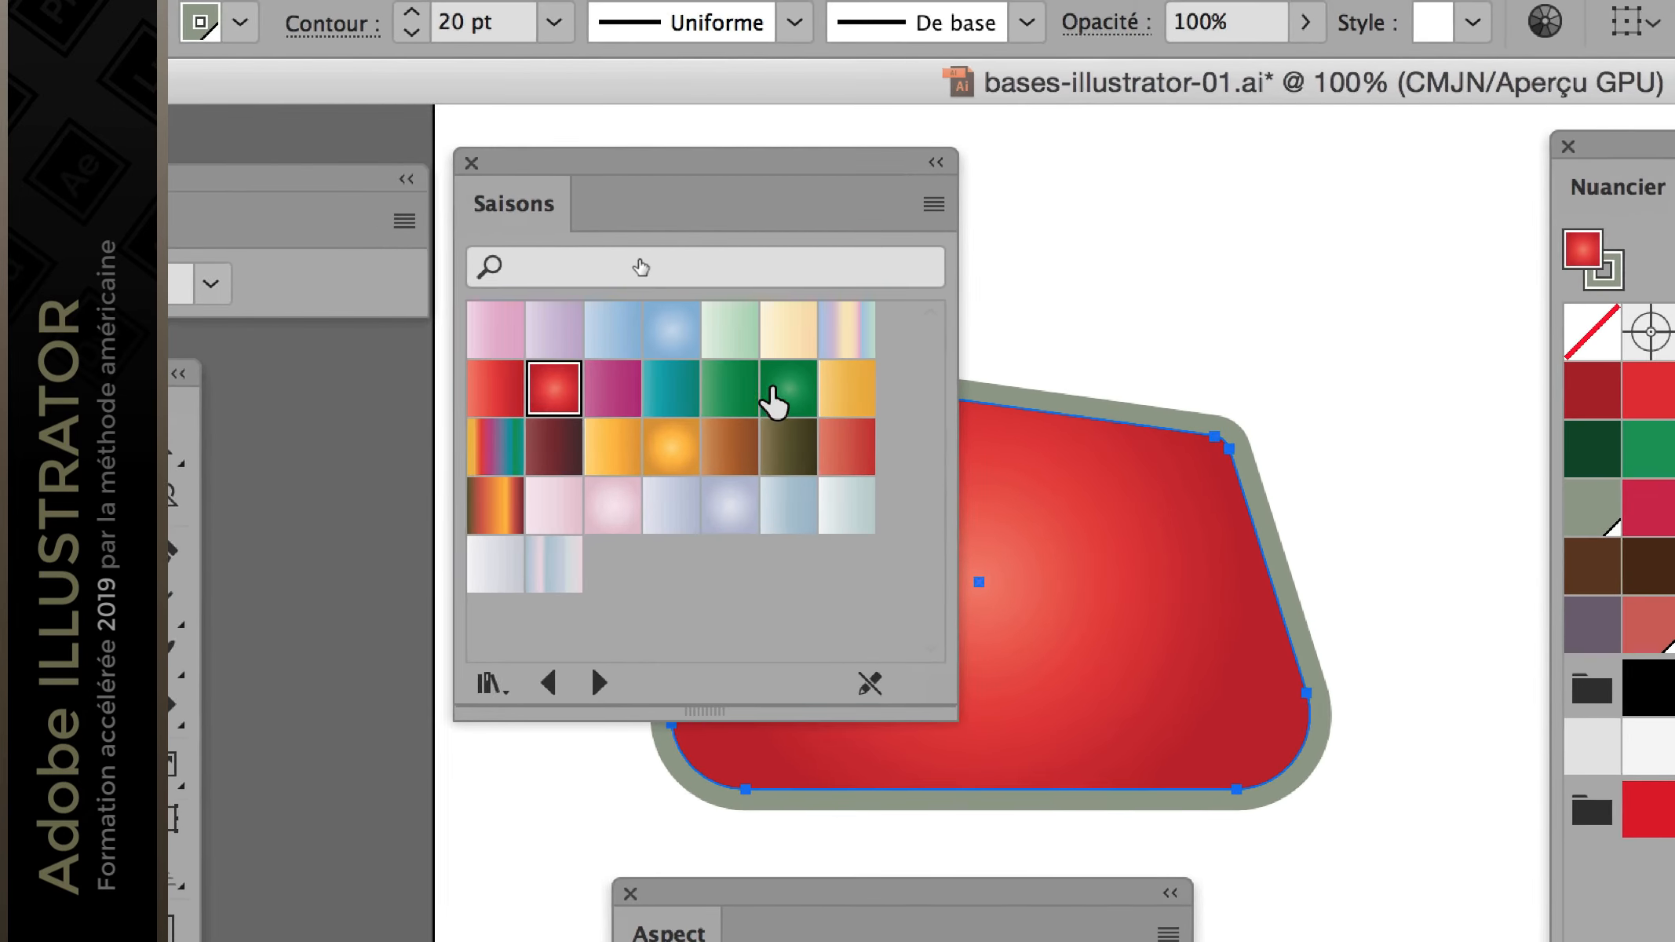
left_click(927, 377)
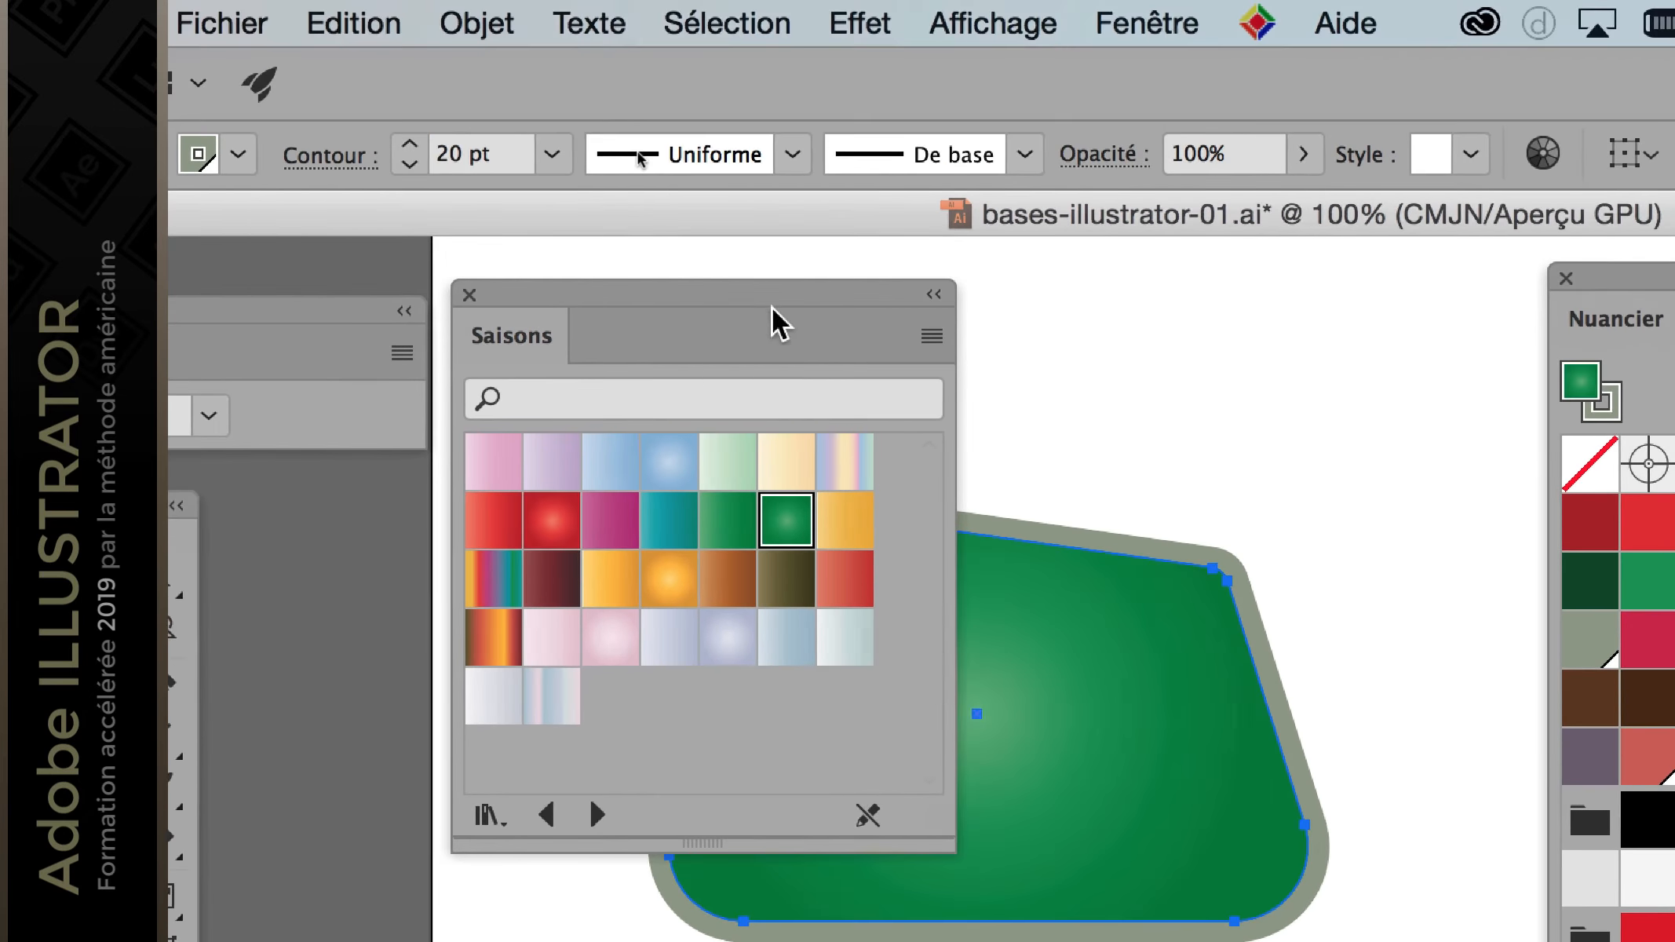
left_click_drag(766, 300, 515, 353)
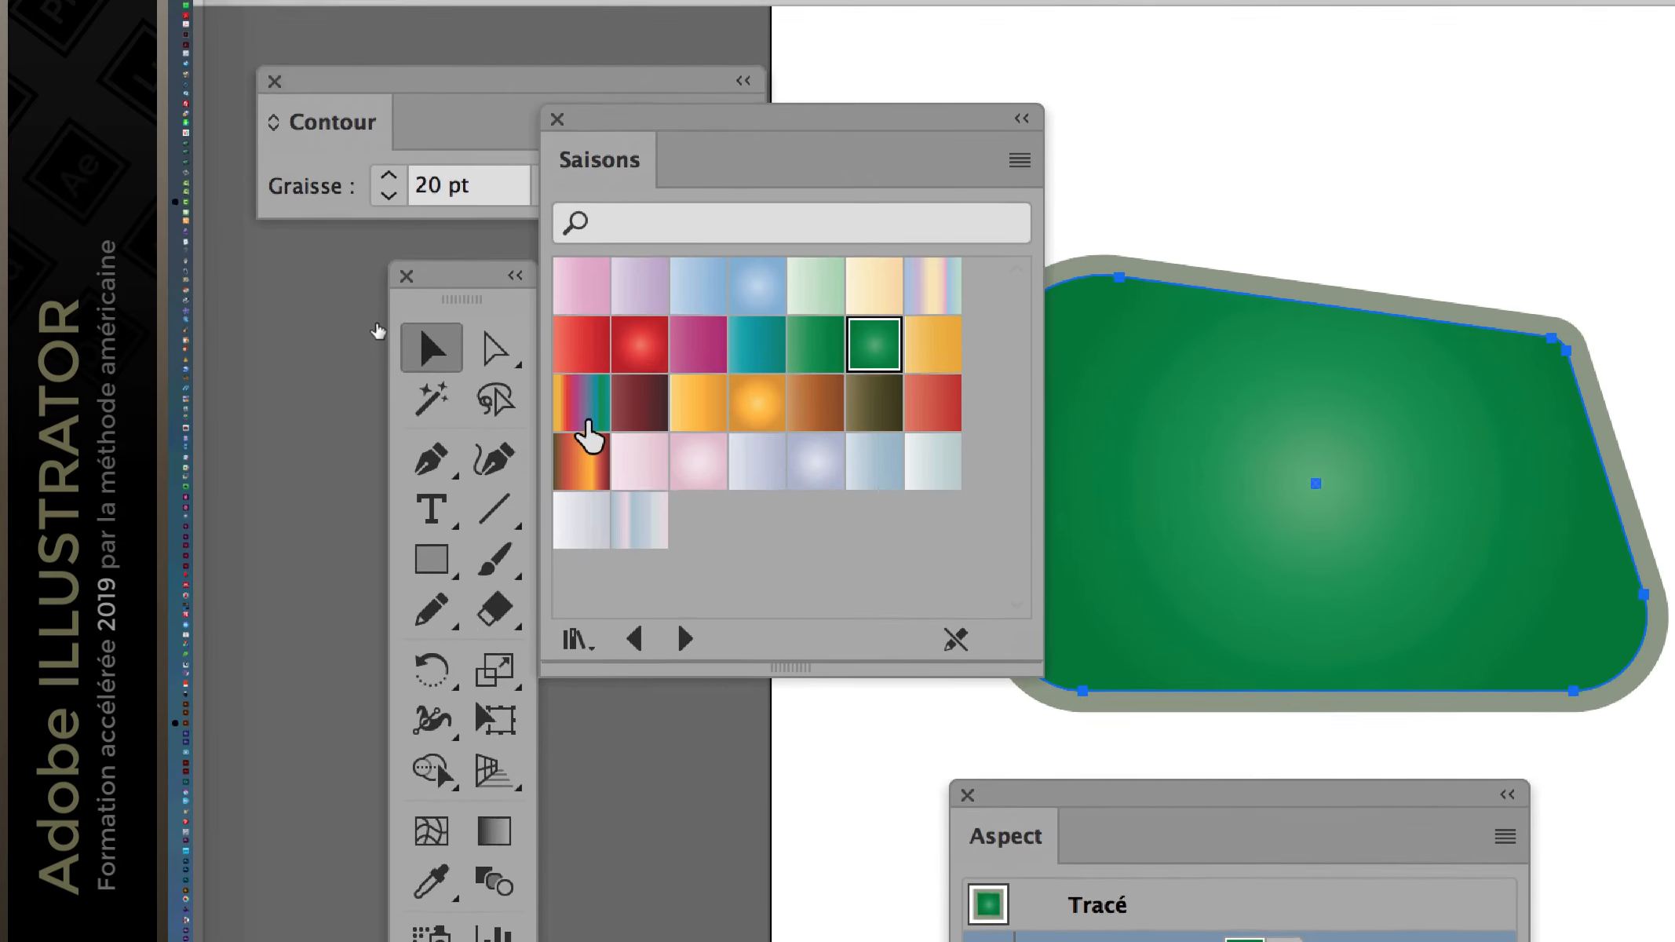
Step: Apply the multicolour linear gradient from Saisons to the top fill, and page back to the Pierres et bijoux library
left_click(588, 430)
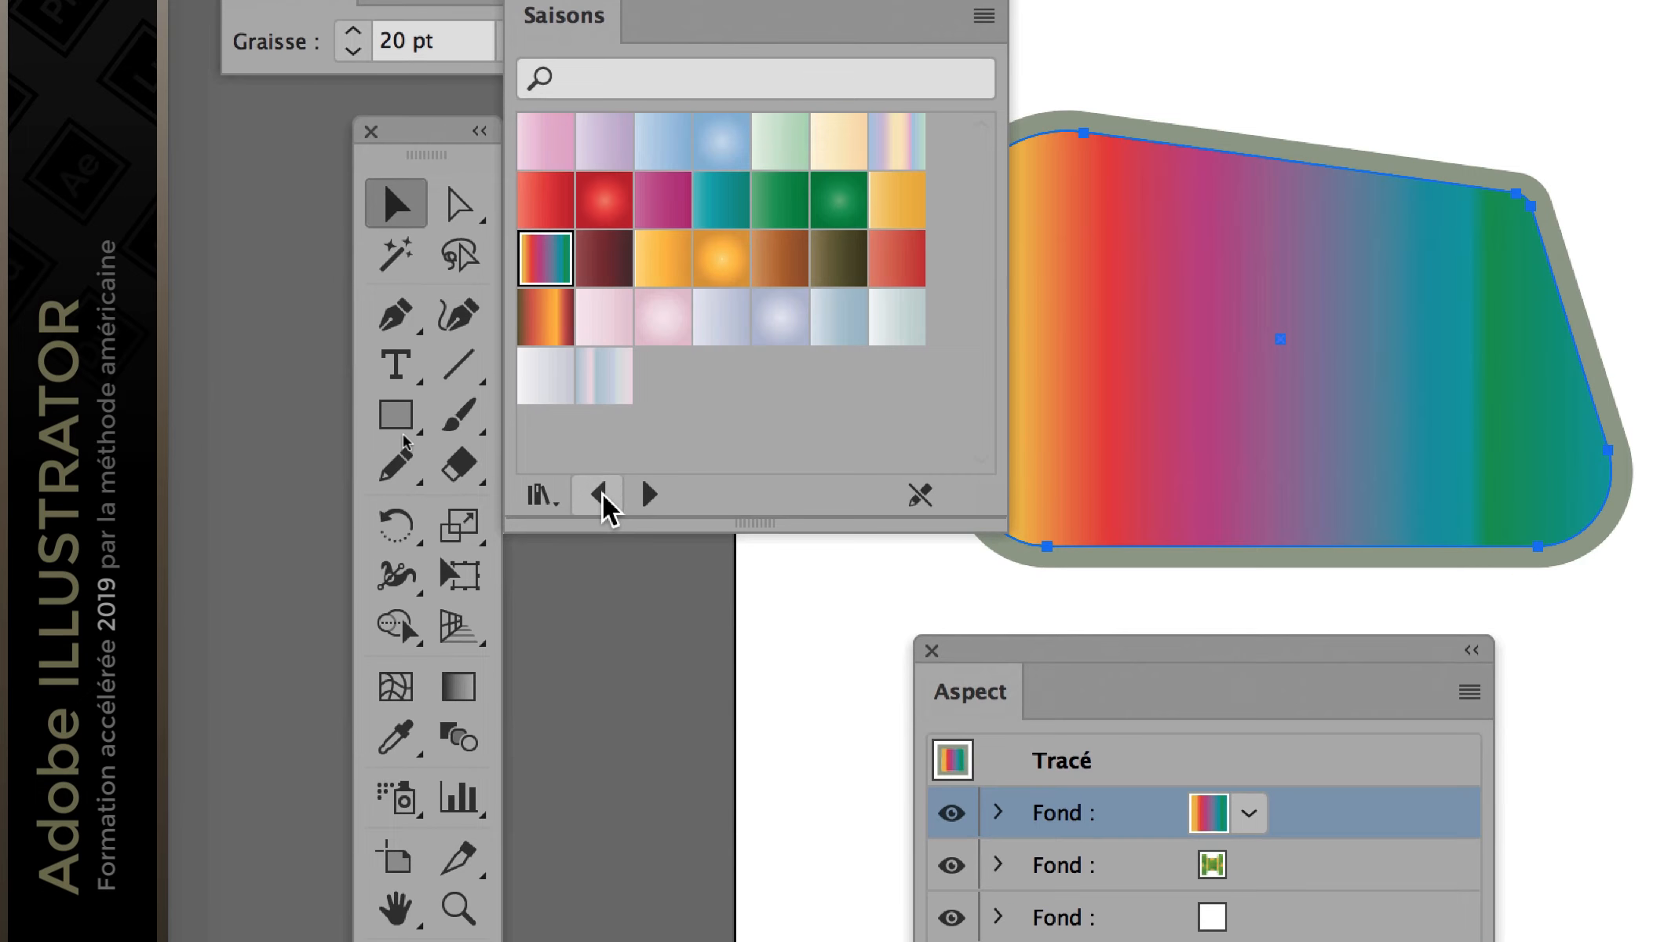
left_click(578, 552)
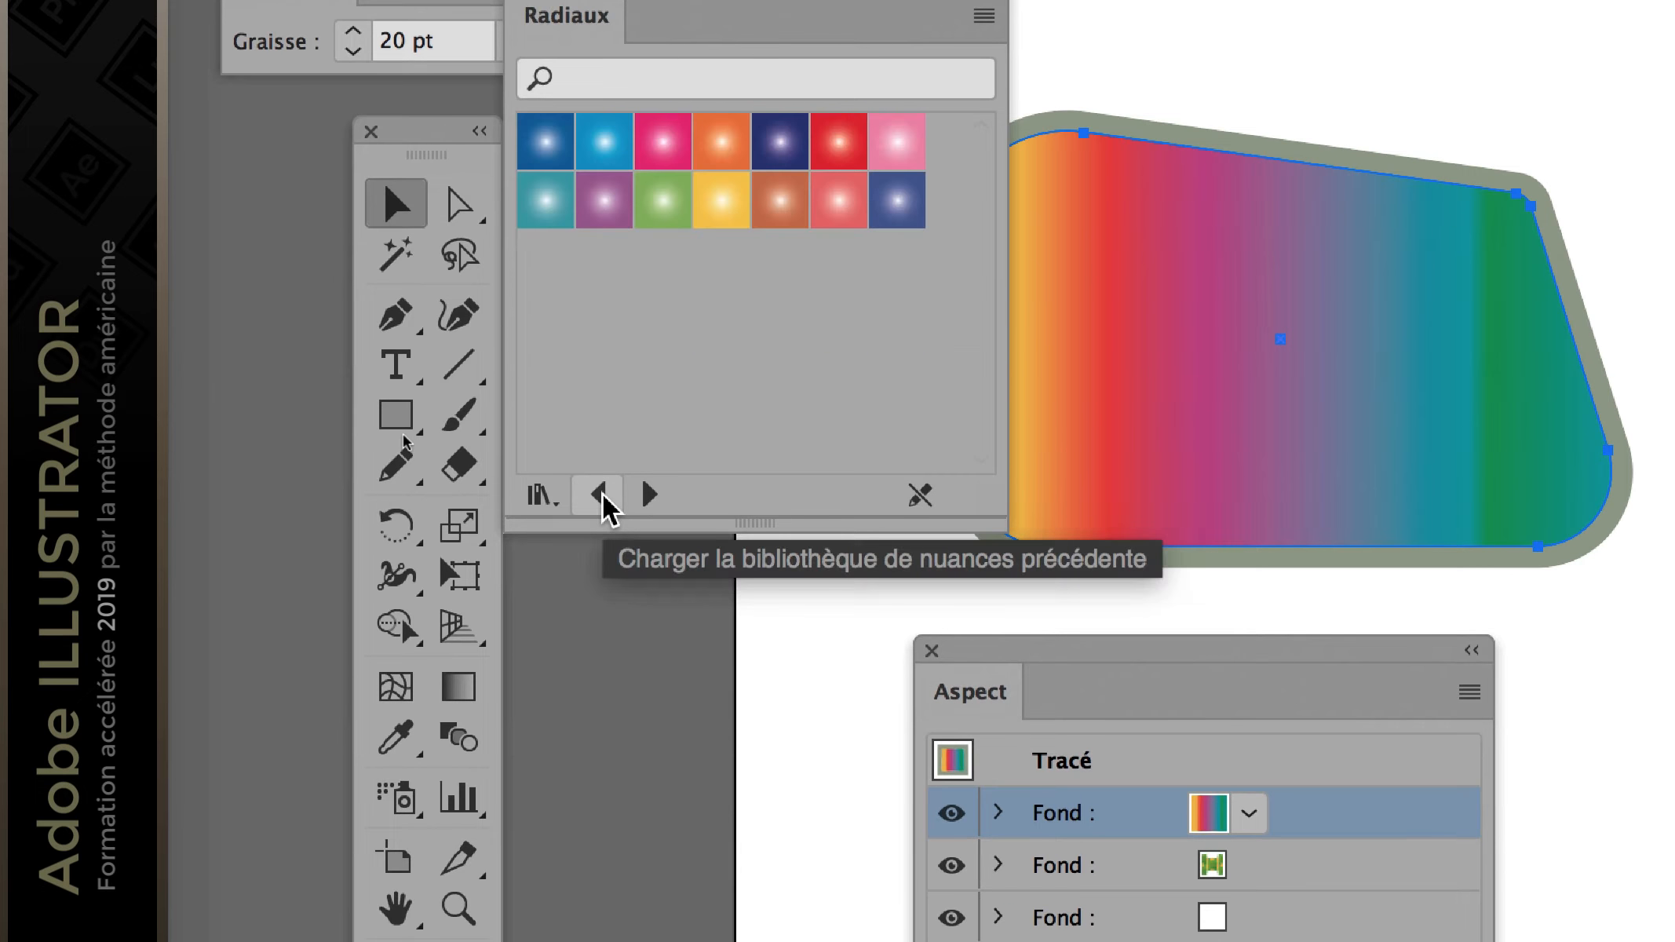
left_click(604, 494)
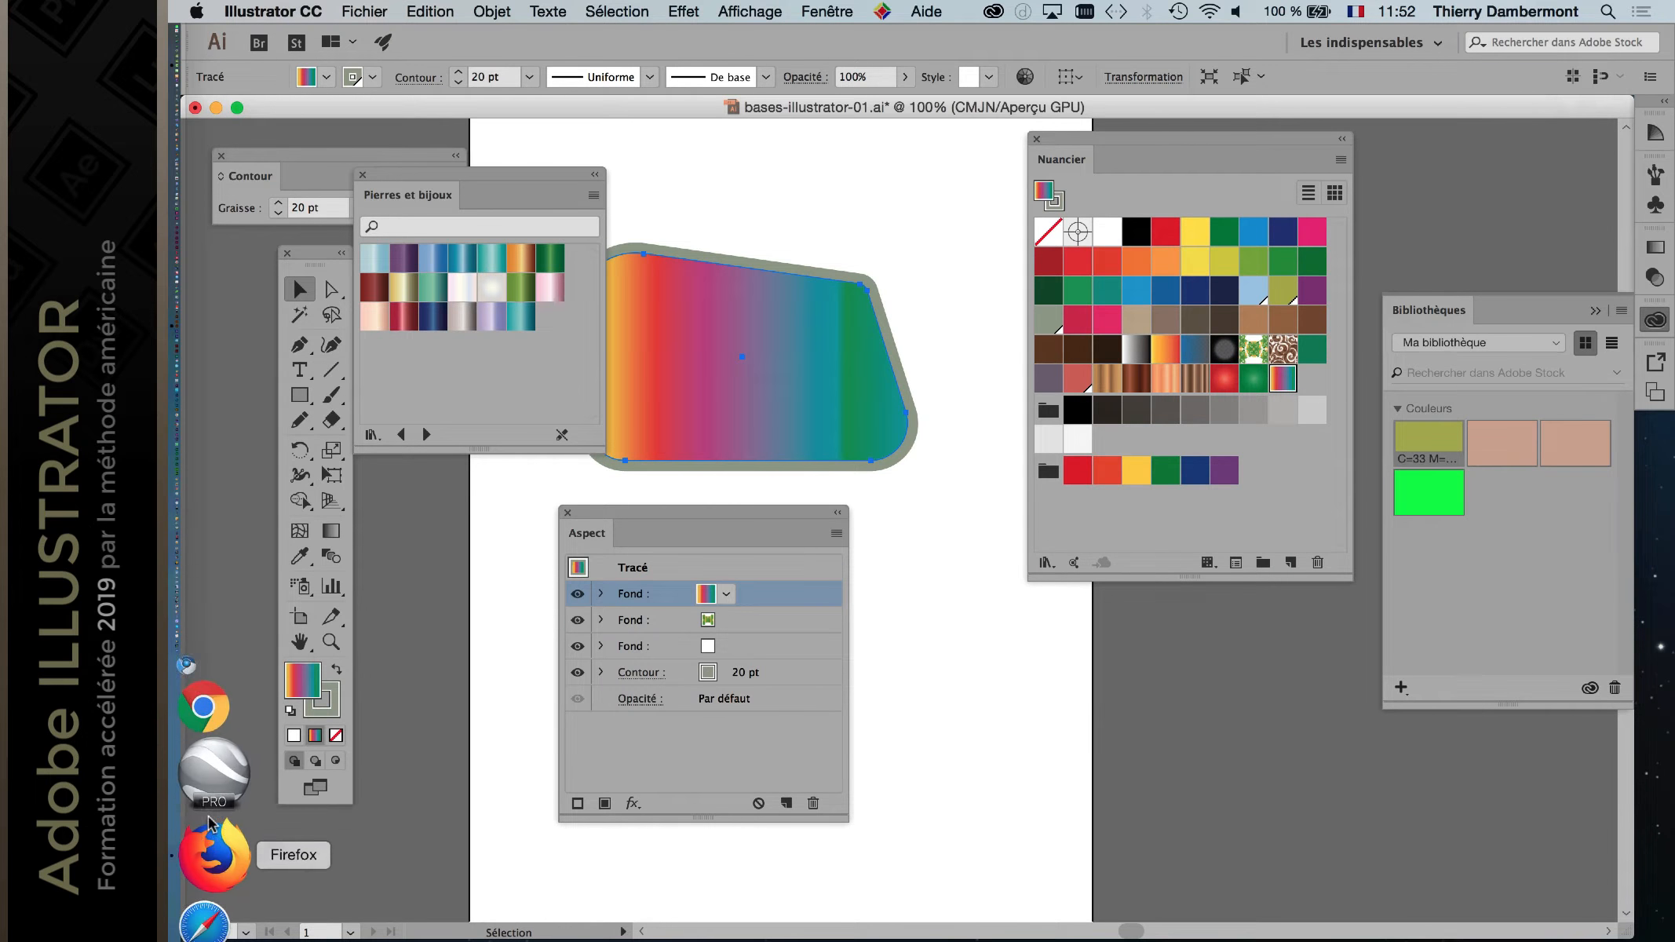
Step: Switch to Firefox, replace its image-results window with a new window, and load the Google home page
left_click(210, 824)
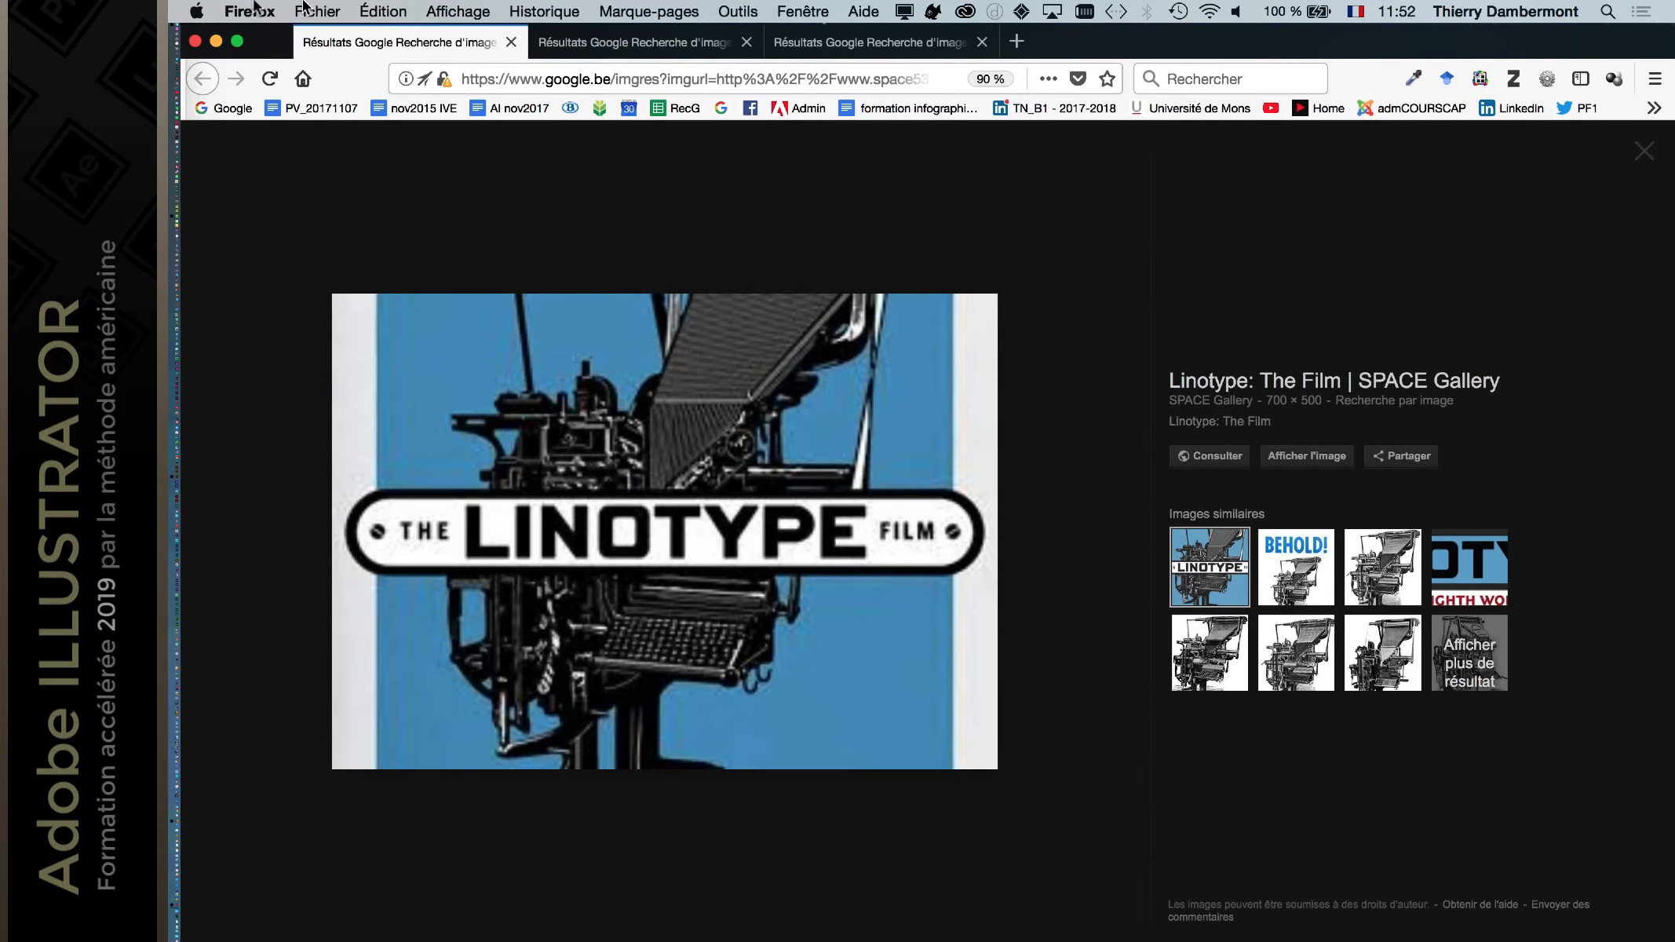
left_click(194, 41)
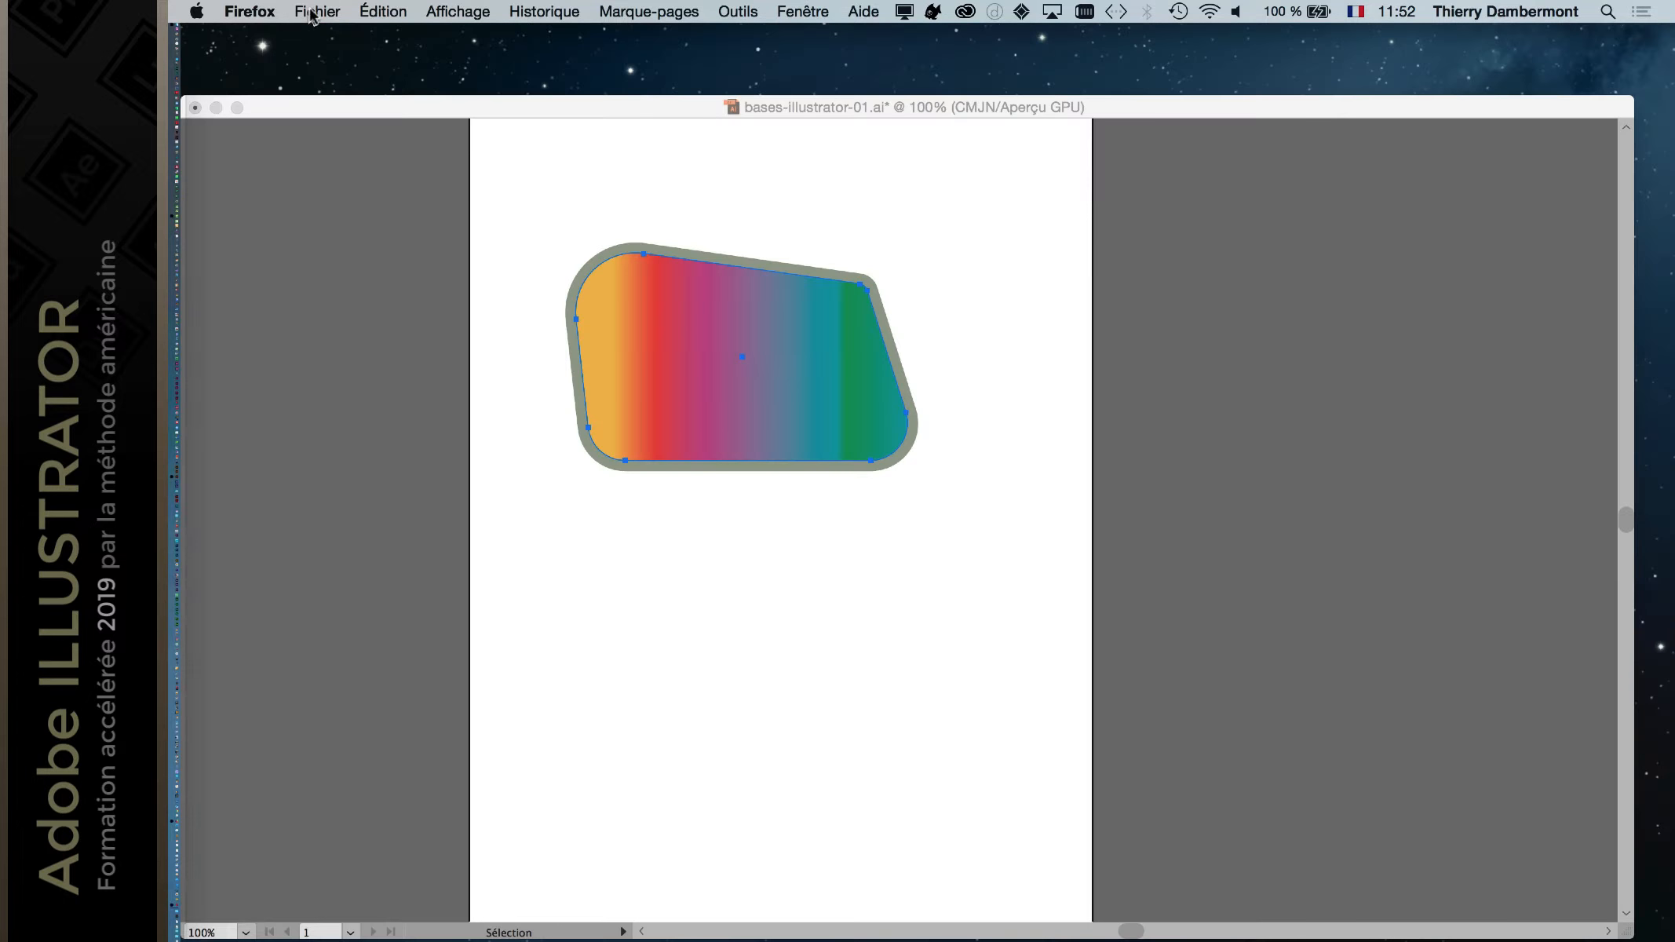
left_click(317, 11)
left_click(509, 318)
key("super+n")
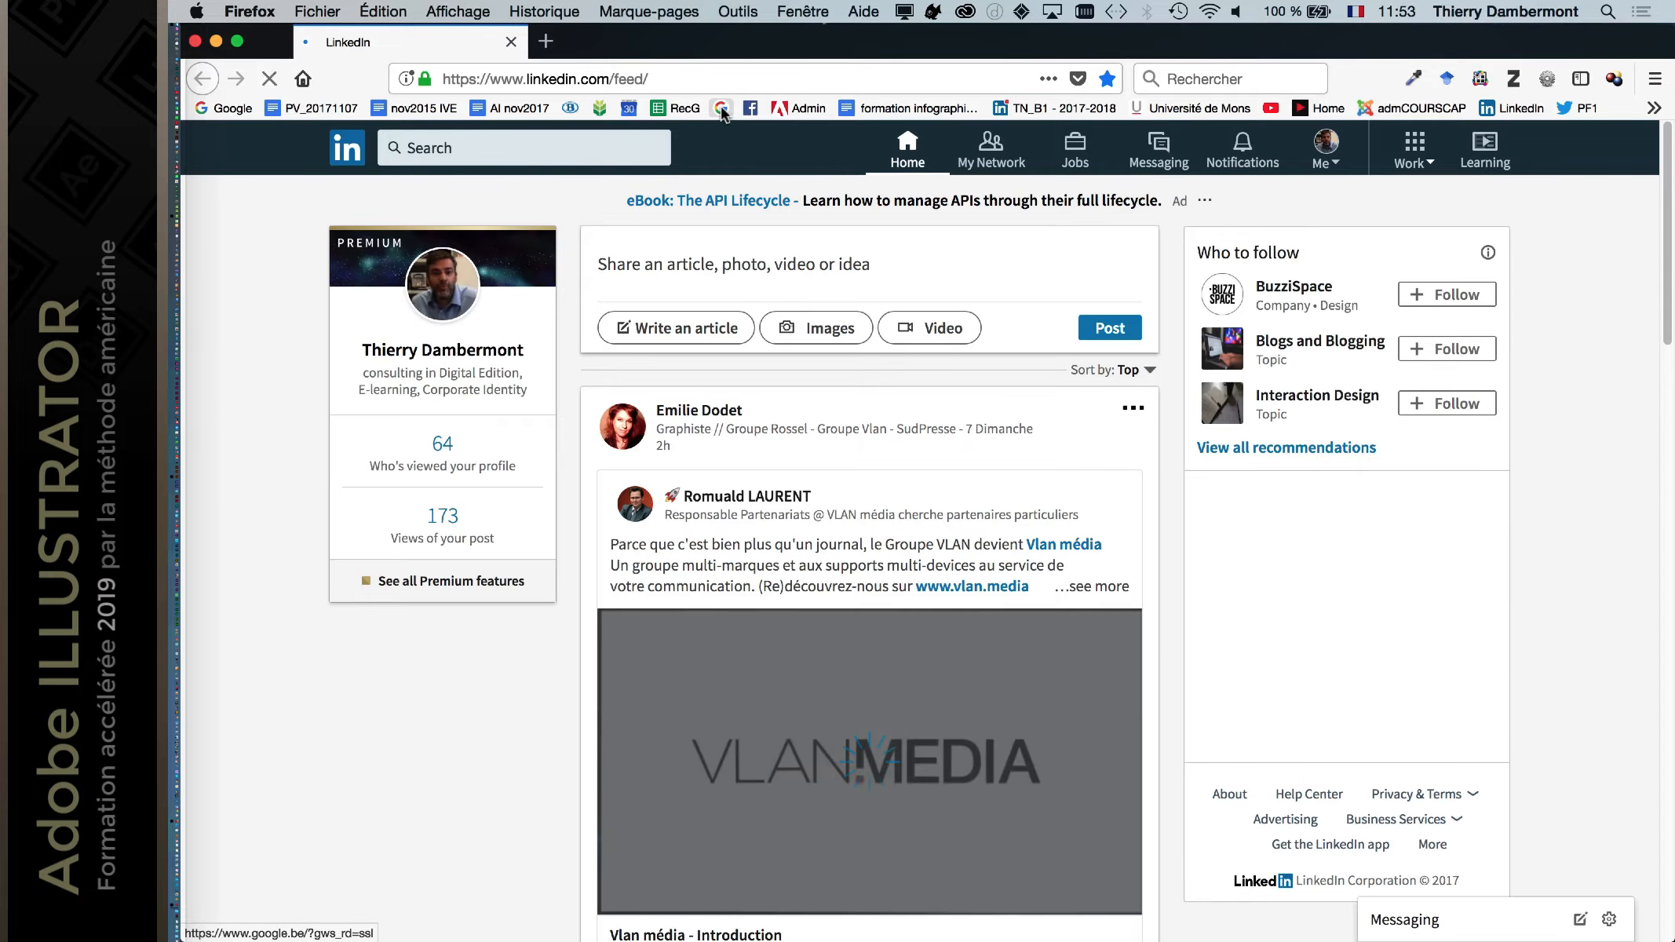
left_click(721, 109)
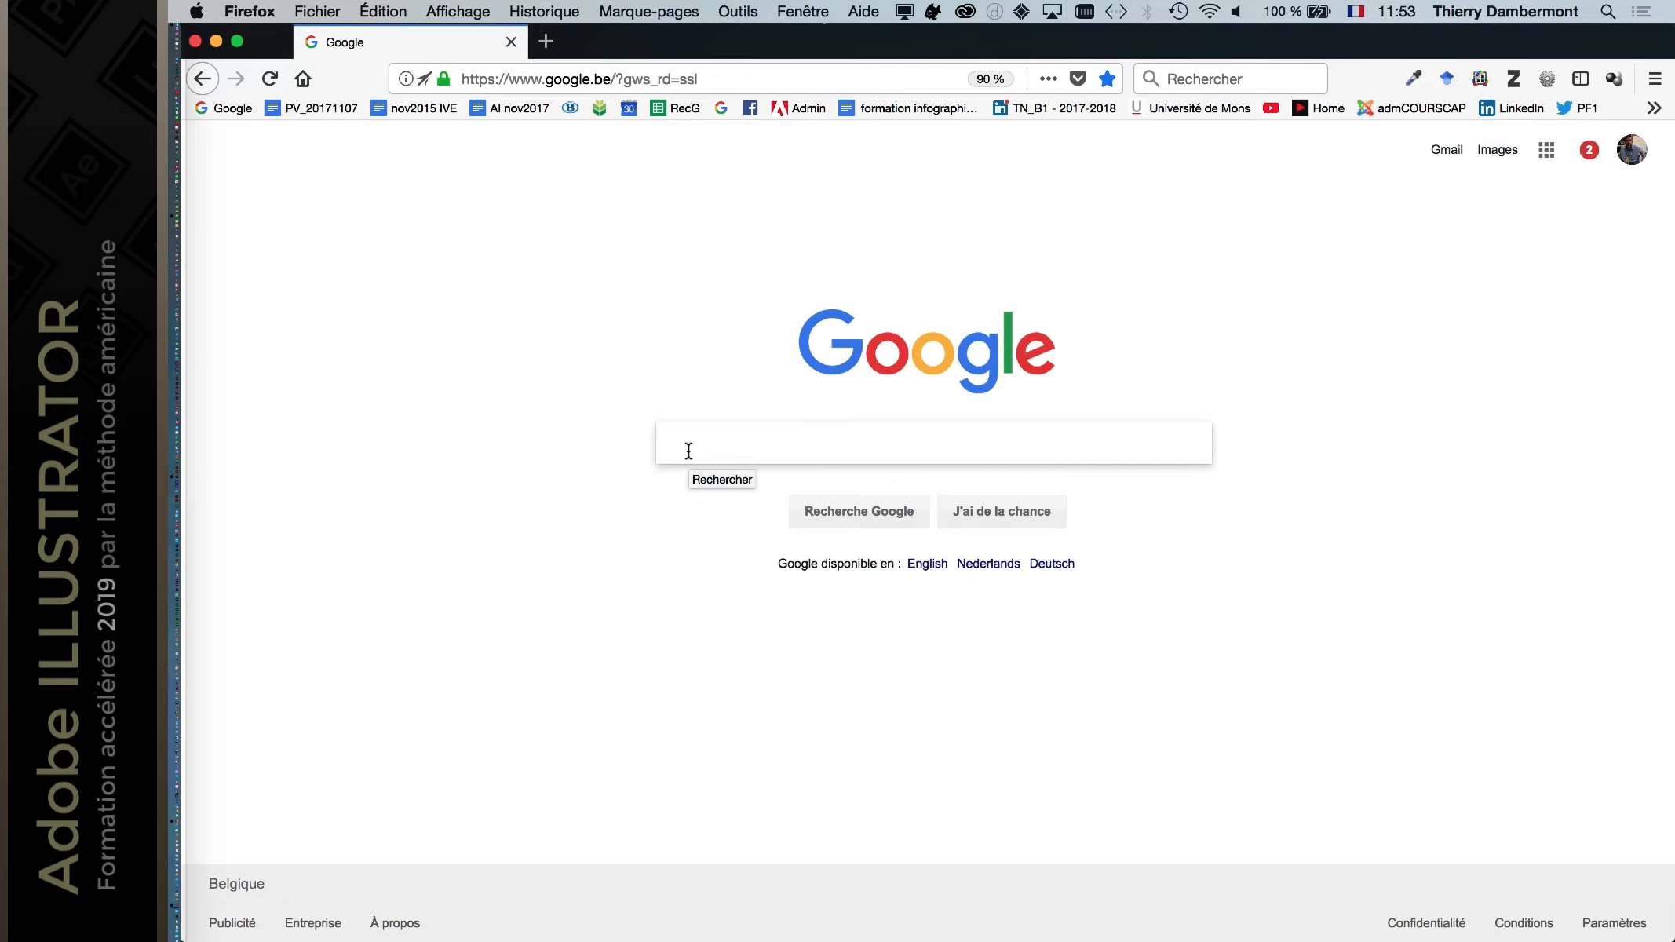
Step: Search Google for "download illustrator gradient"
type("do")
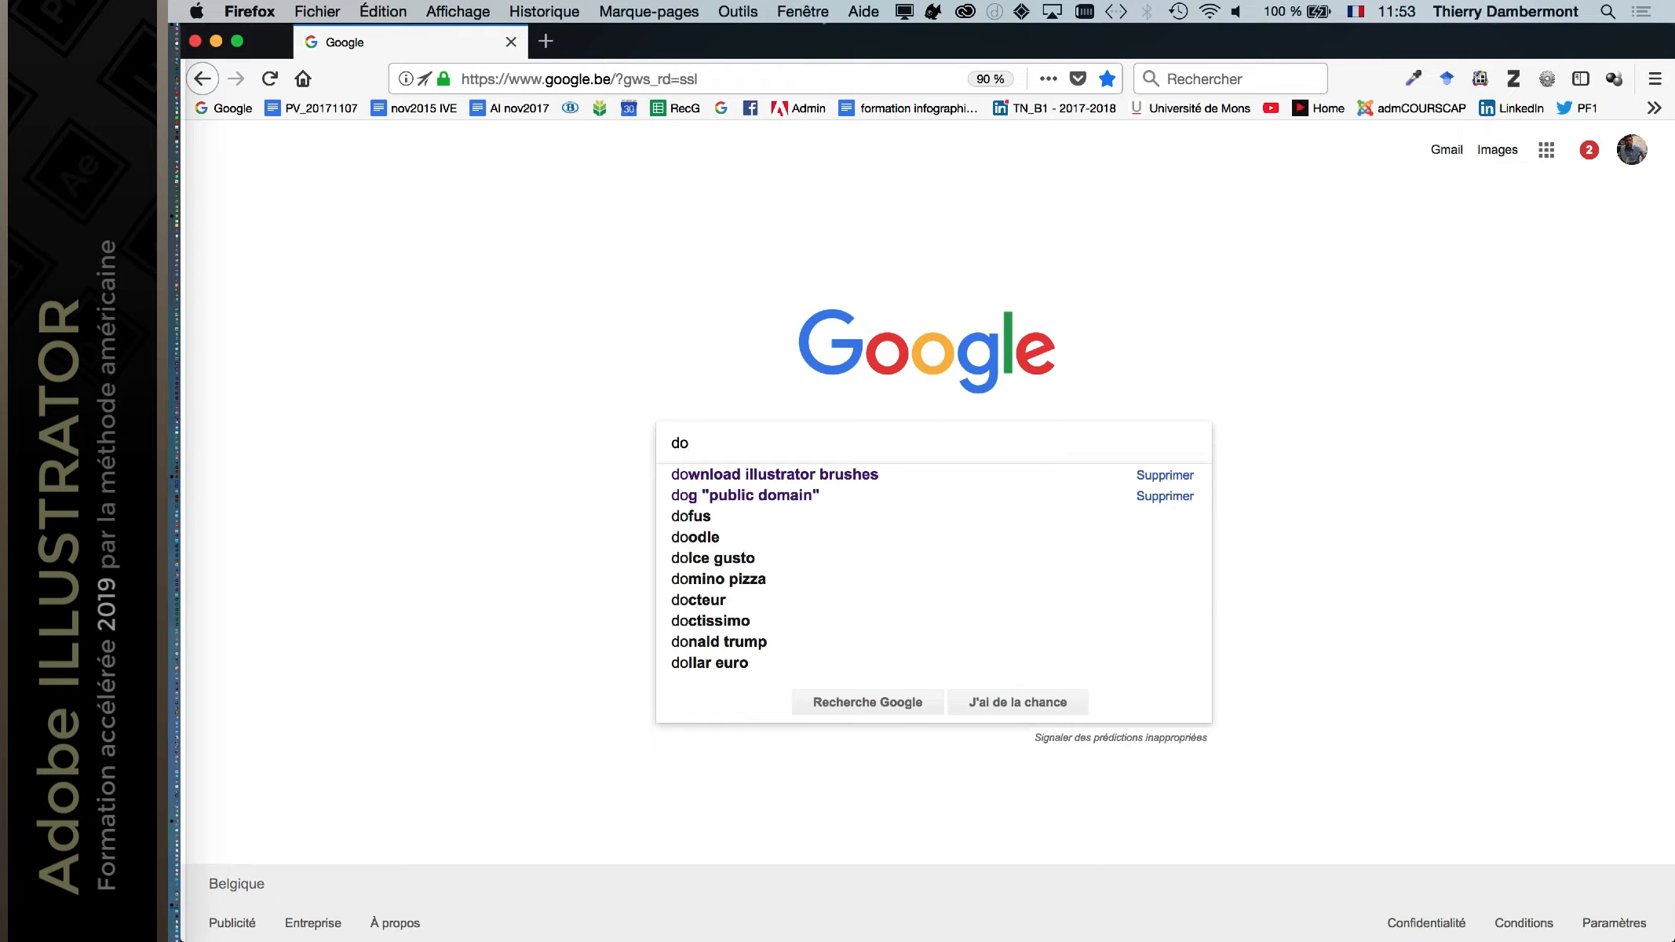
type("w")
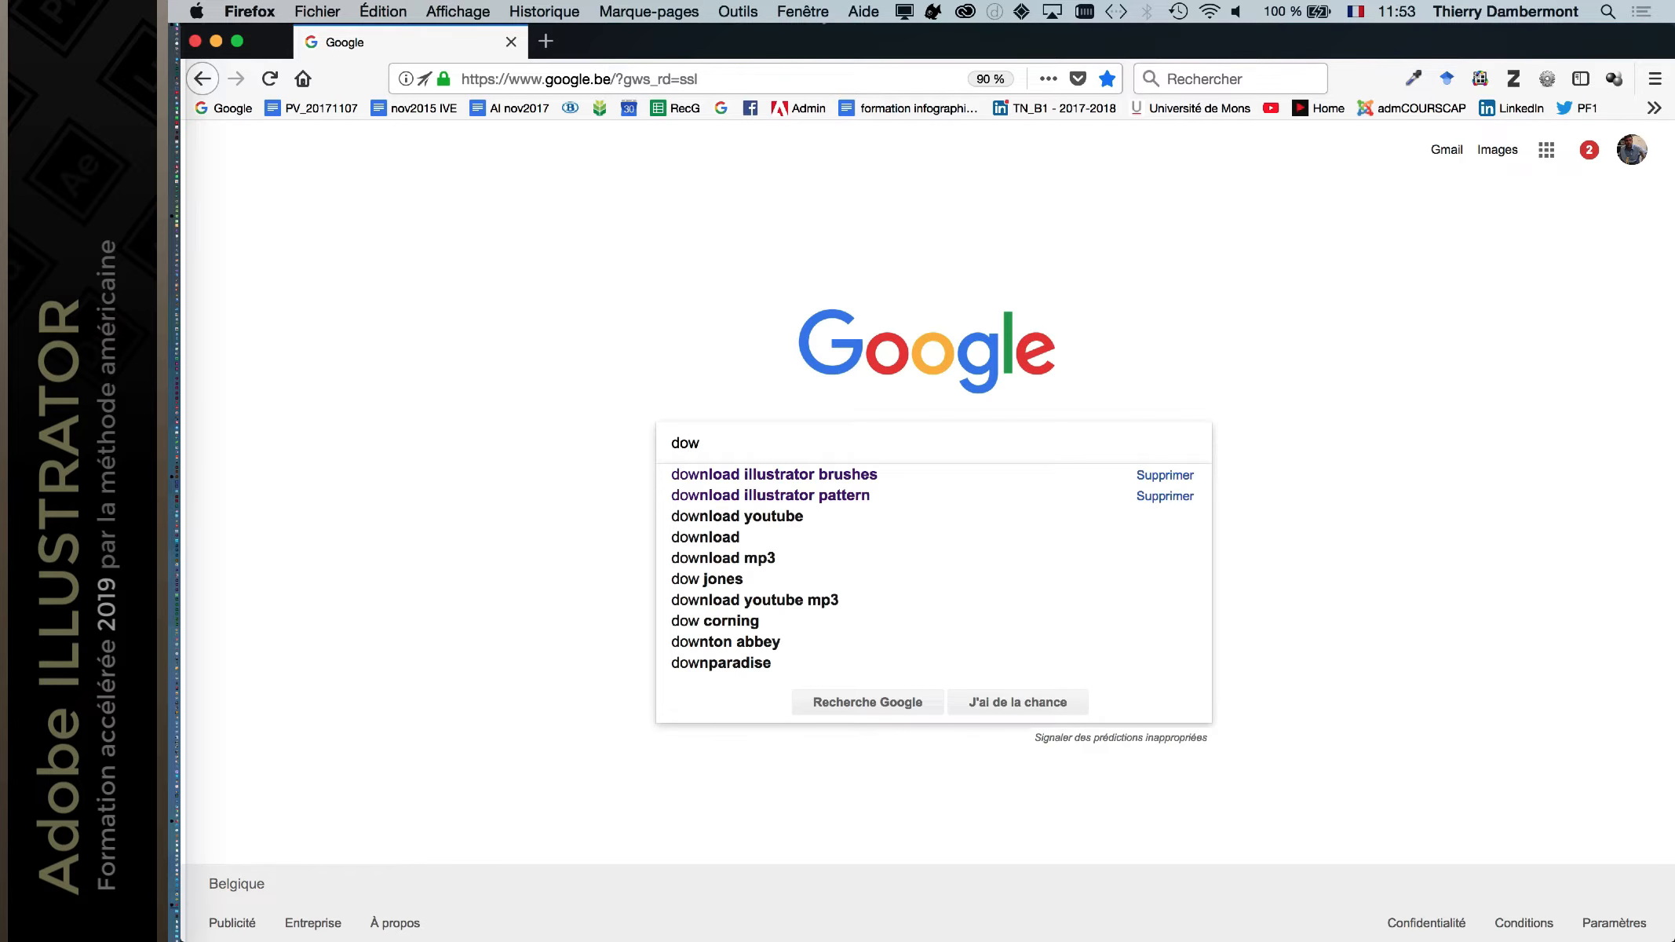
type("nl")
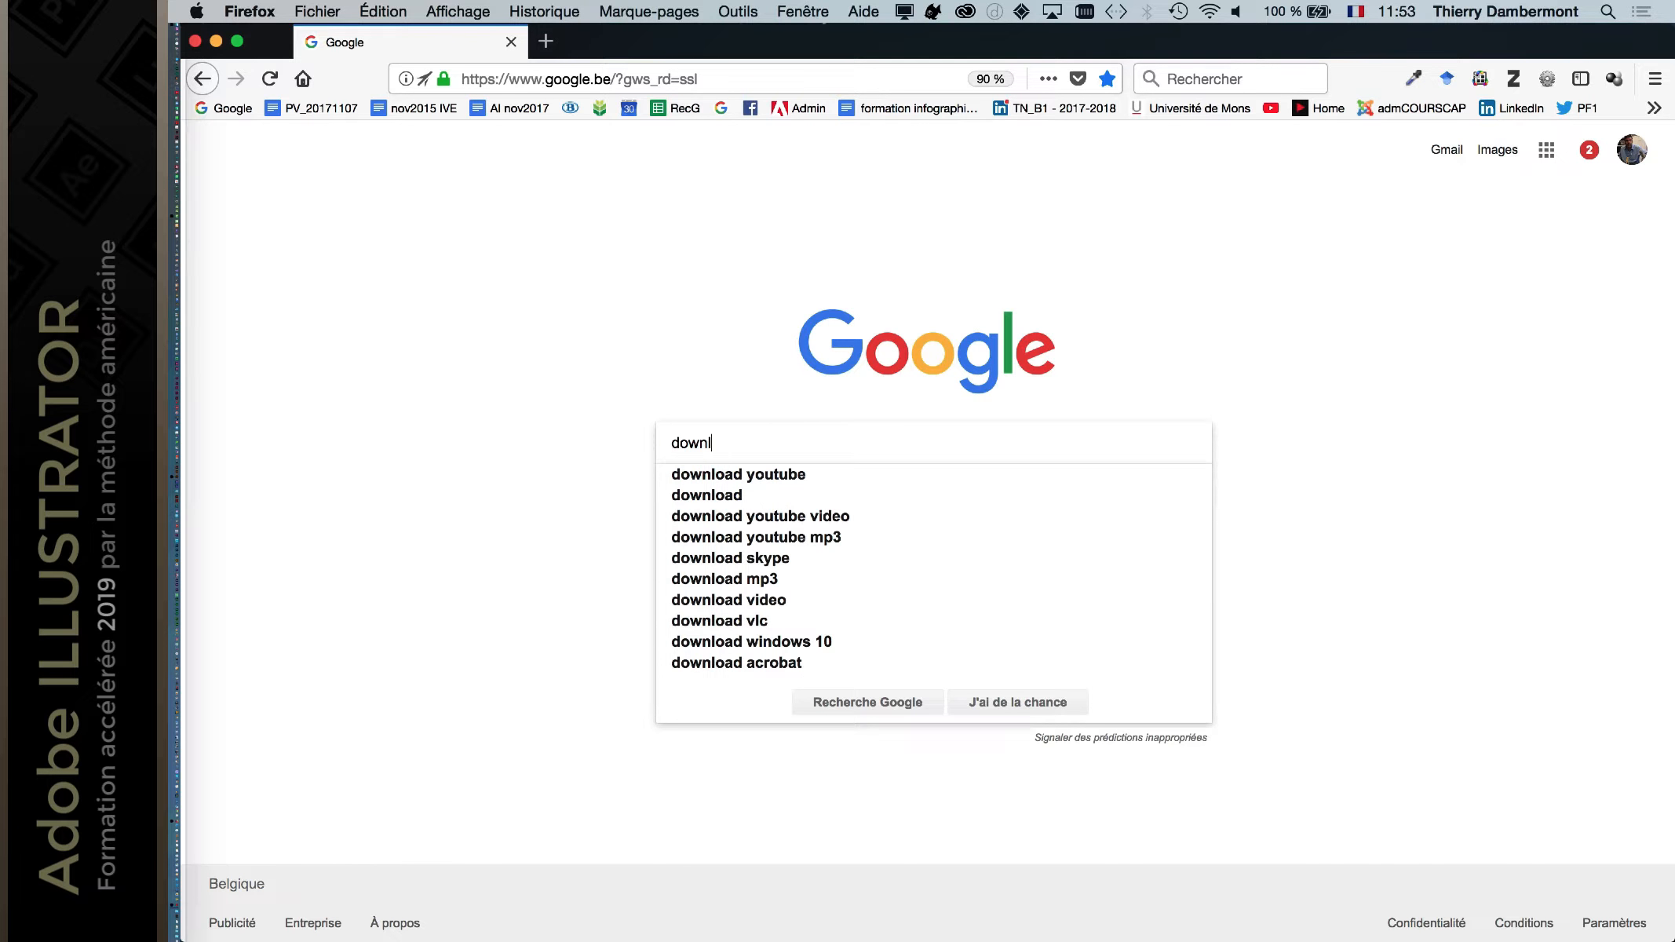
type("aodoad illust")
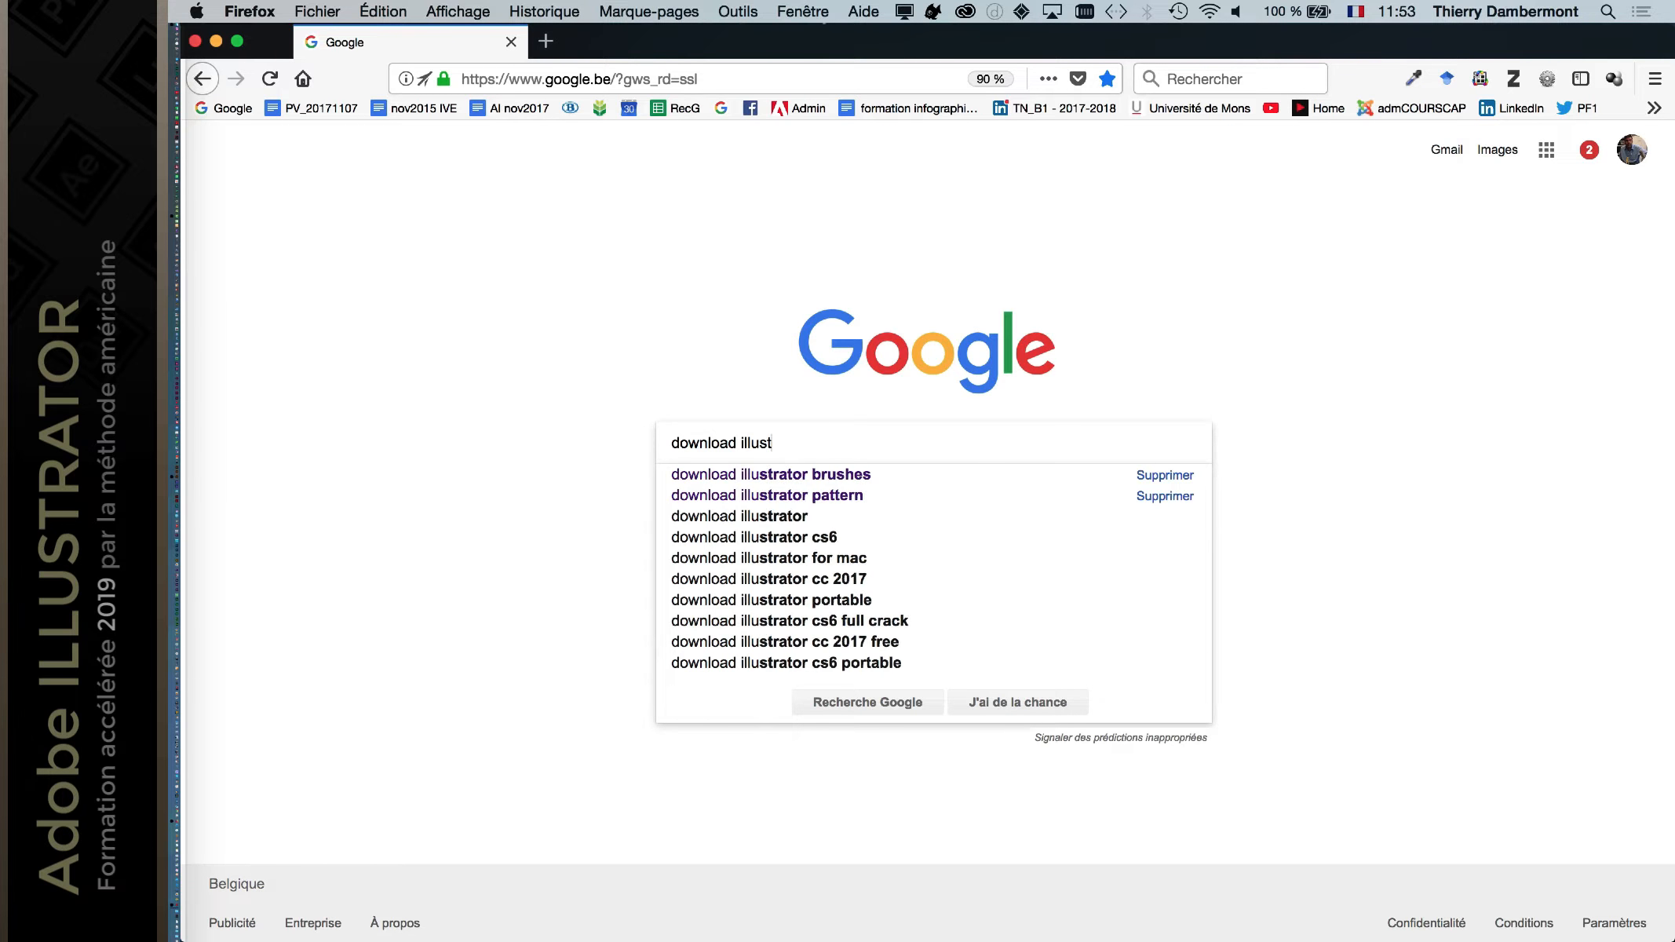
type("rator gradient")
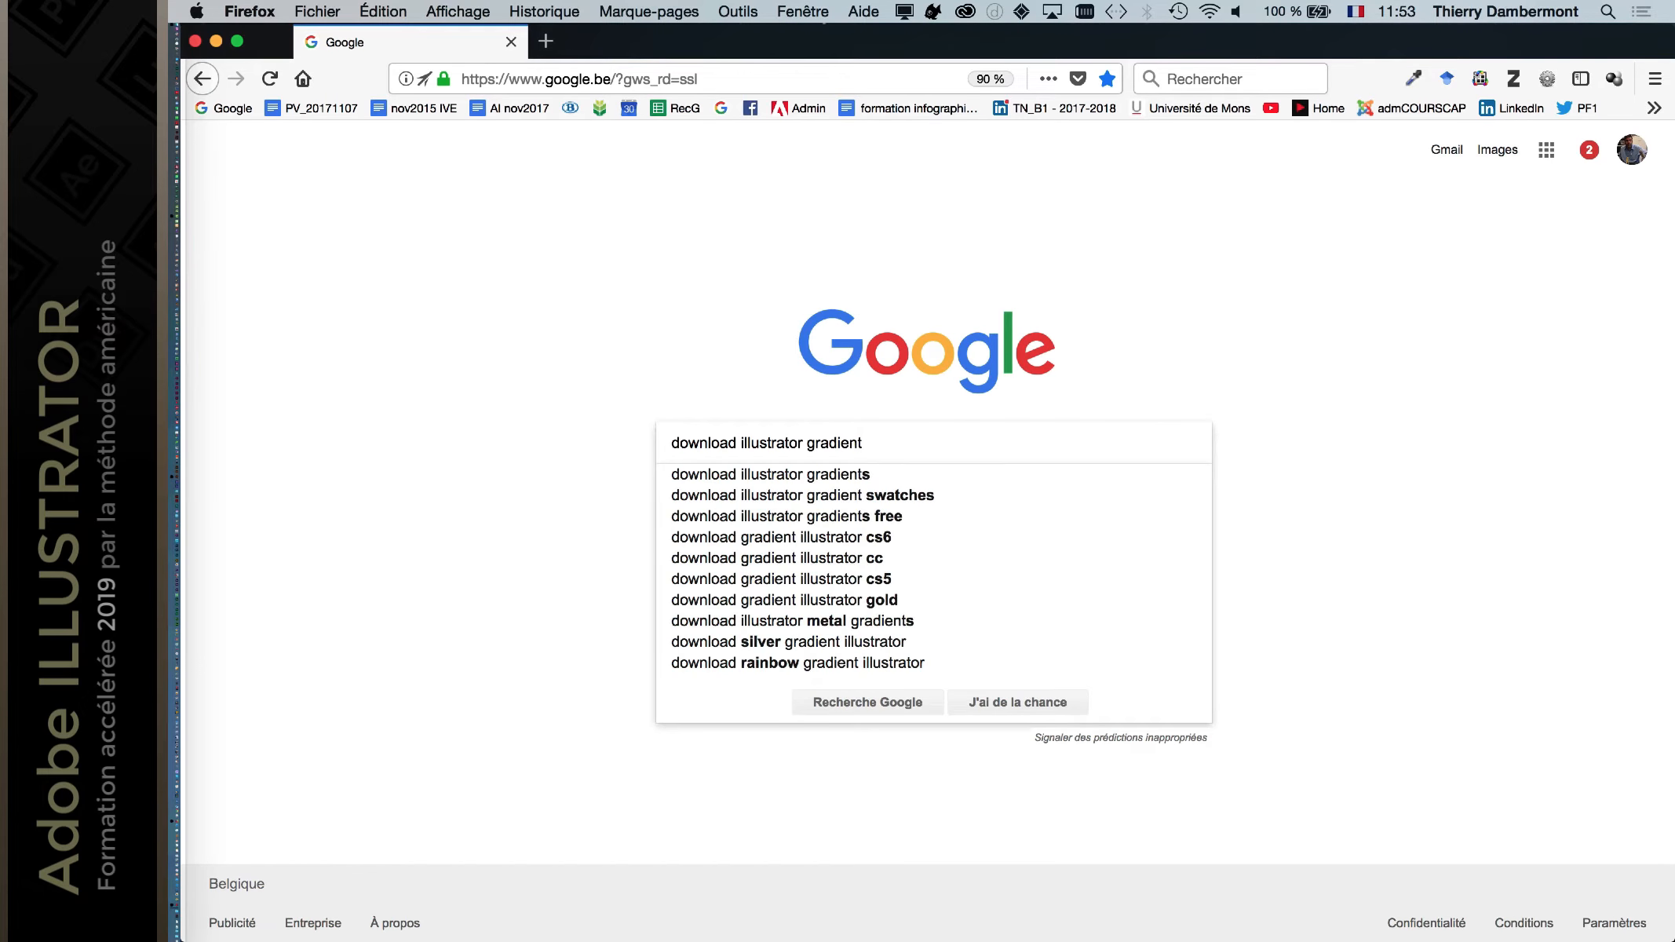
key("Return")
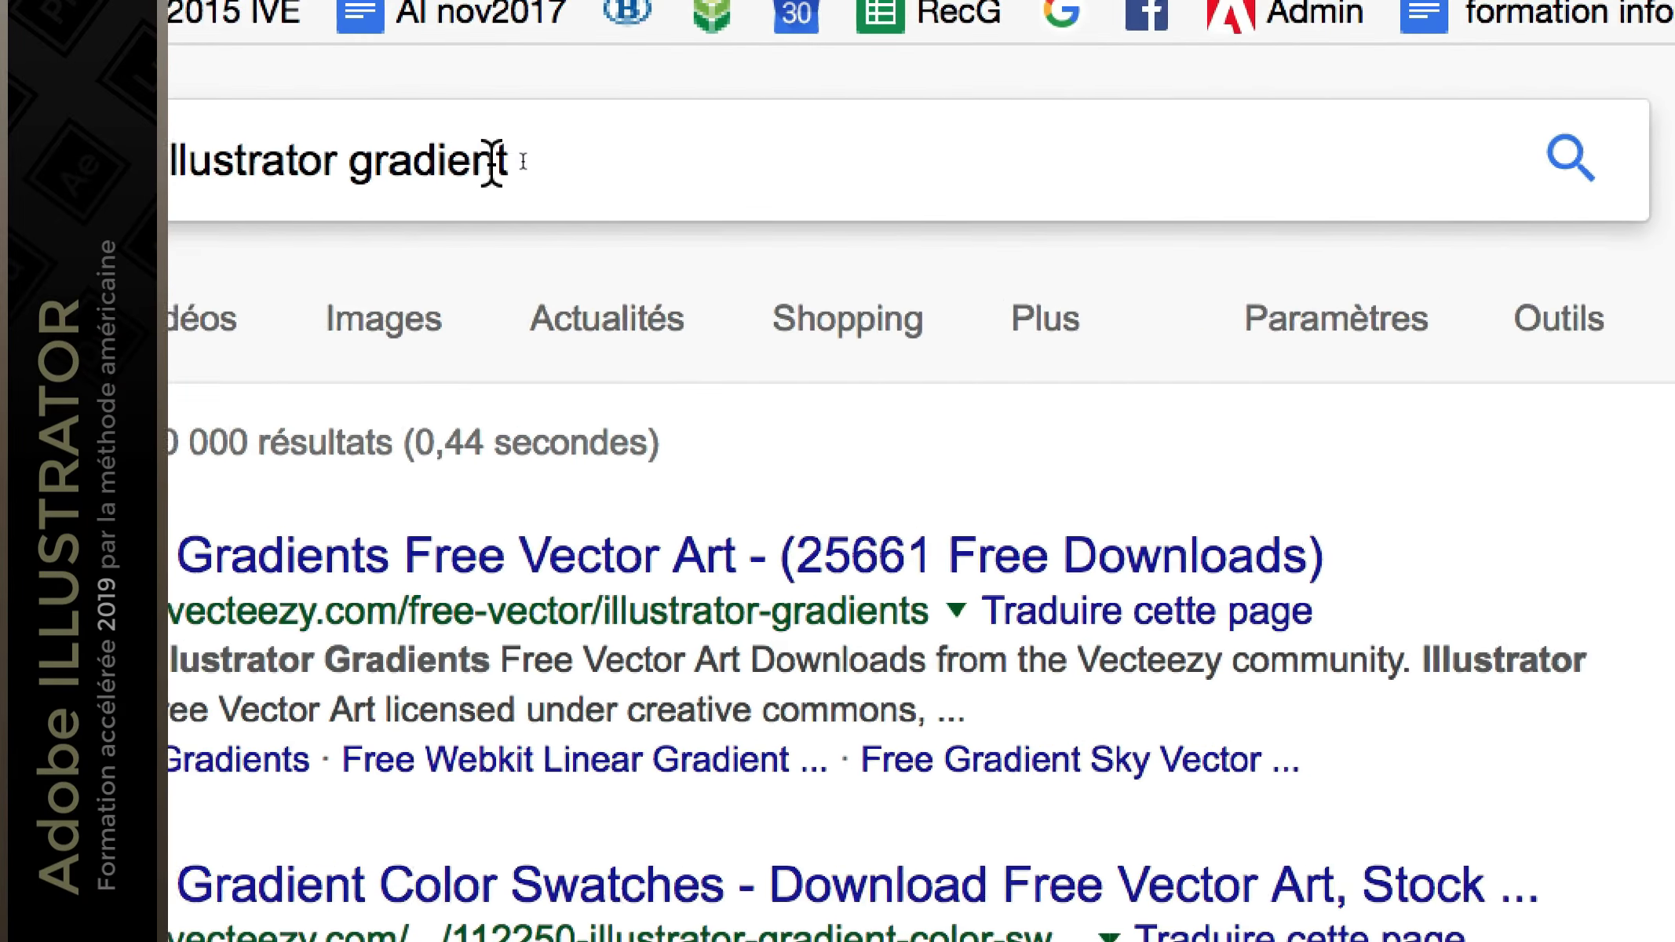
Step: Look over the search query and the web results offering downloadable Illustrator gradient swatches
left_click_drag(510, 161, 340, 158)
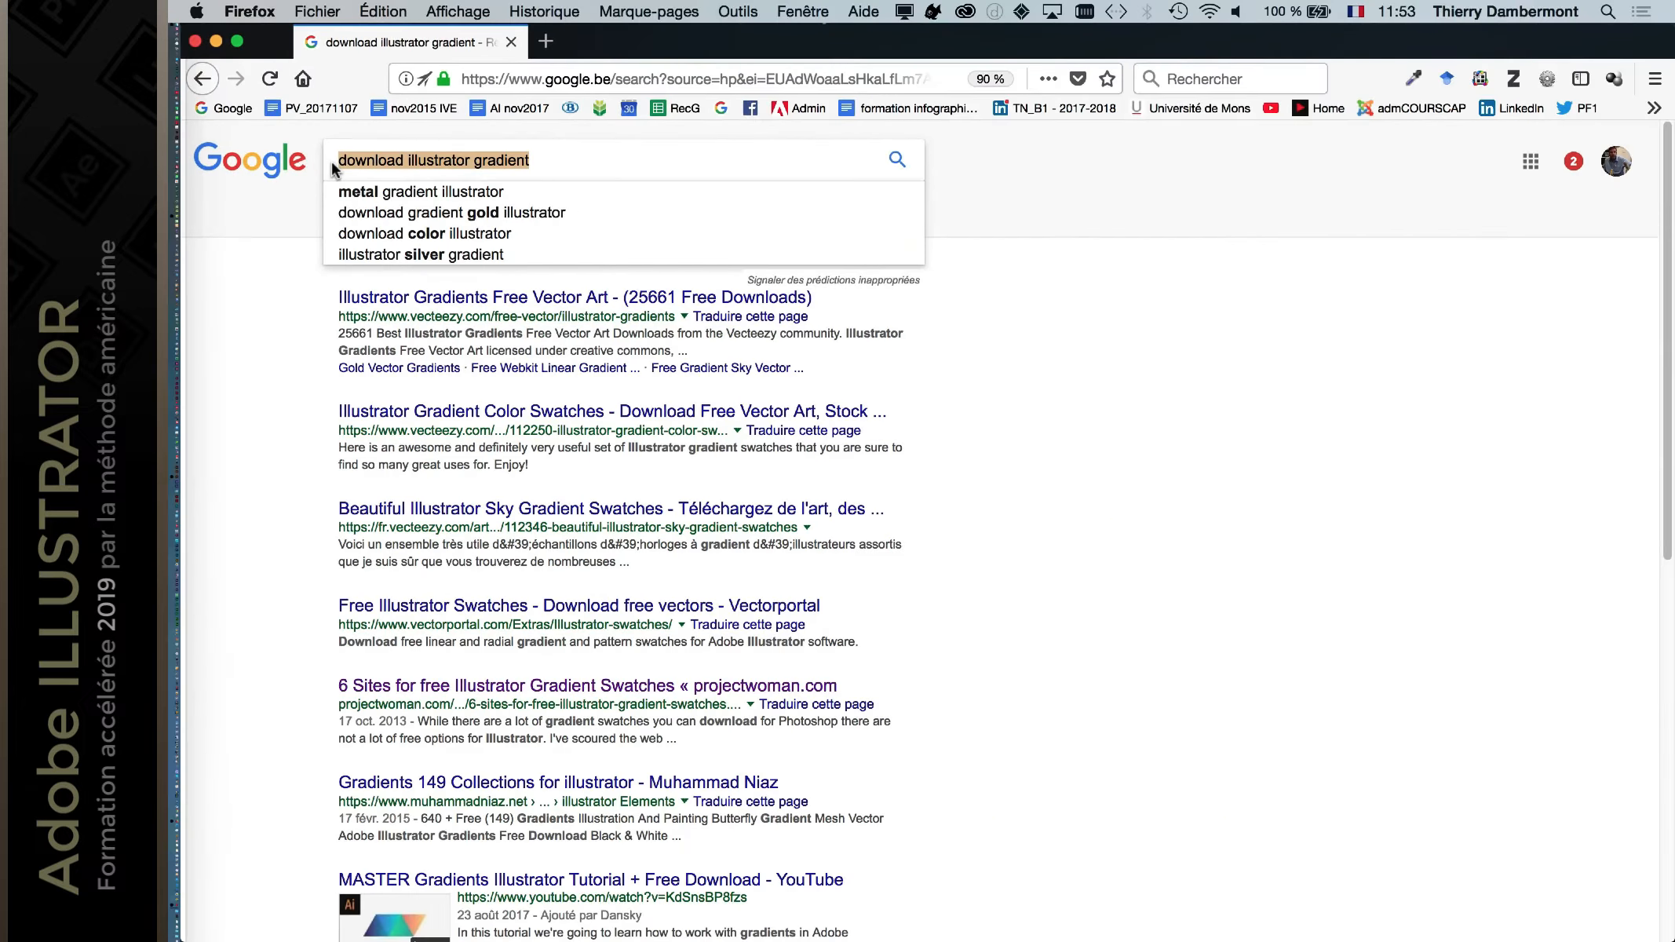
left_click(1001, 316)
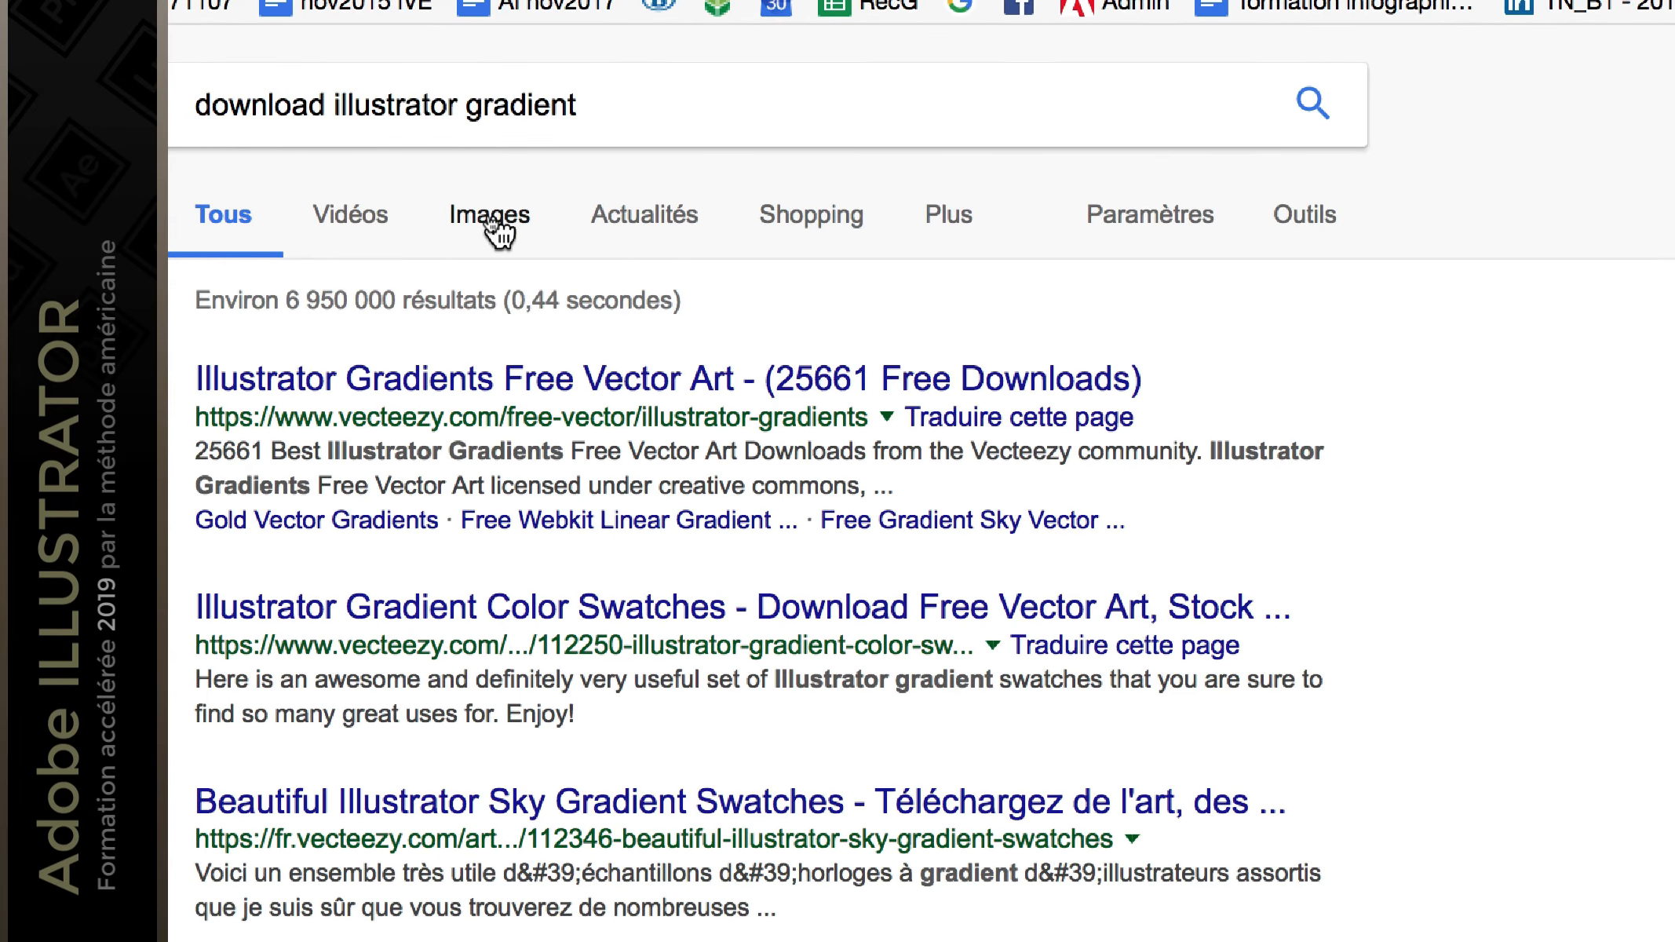
scroll(441, 373, "down", 5)
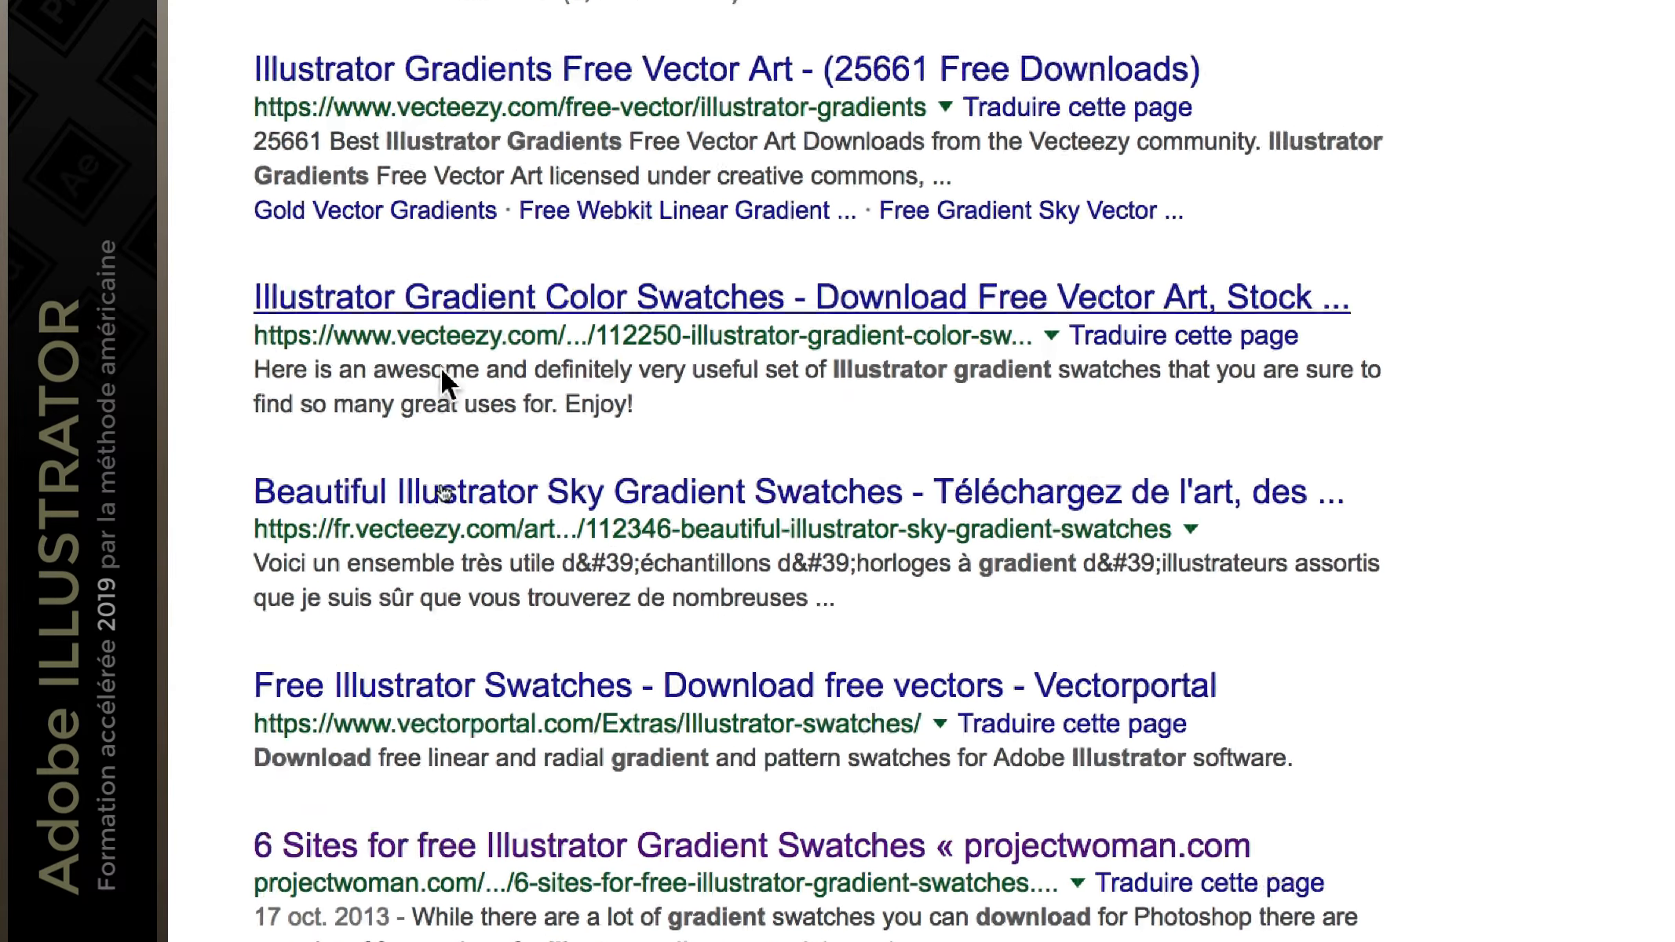
scroll(460, 443, "up", 5)
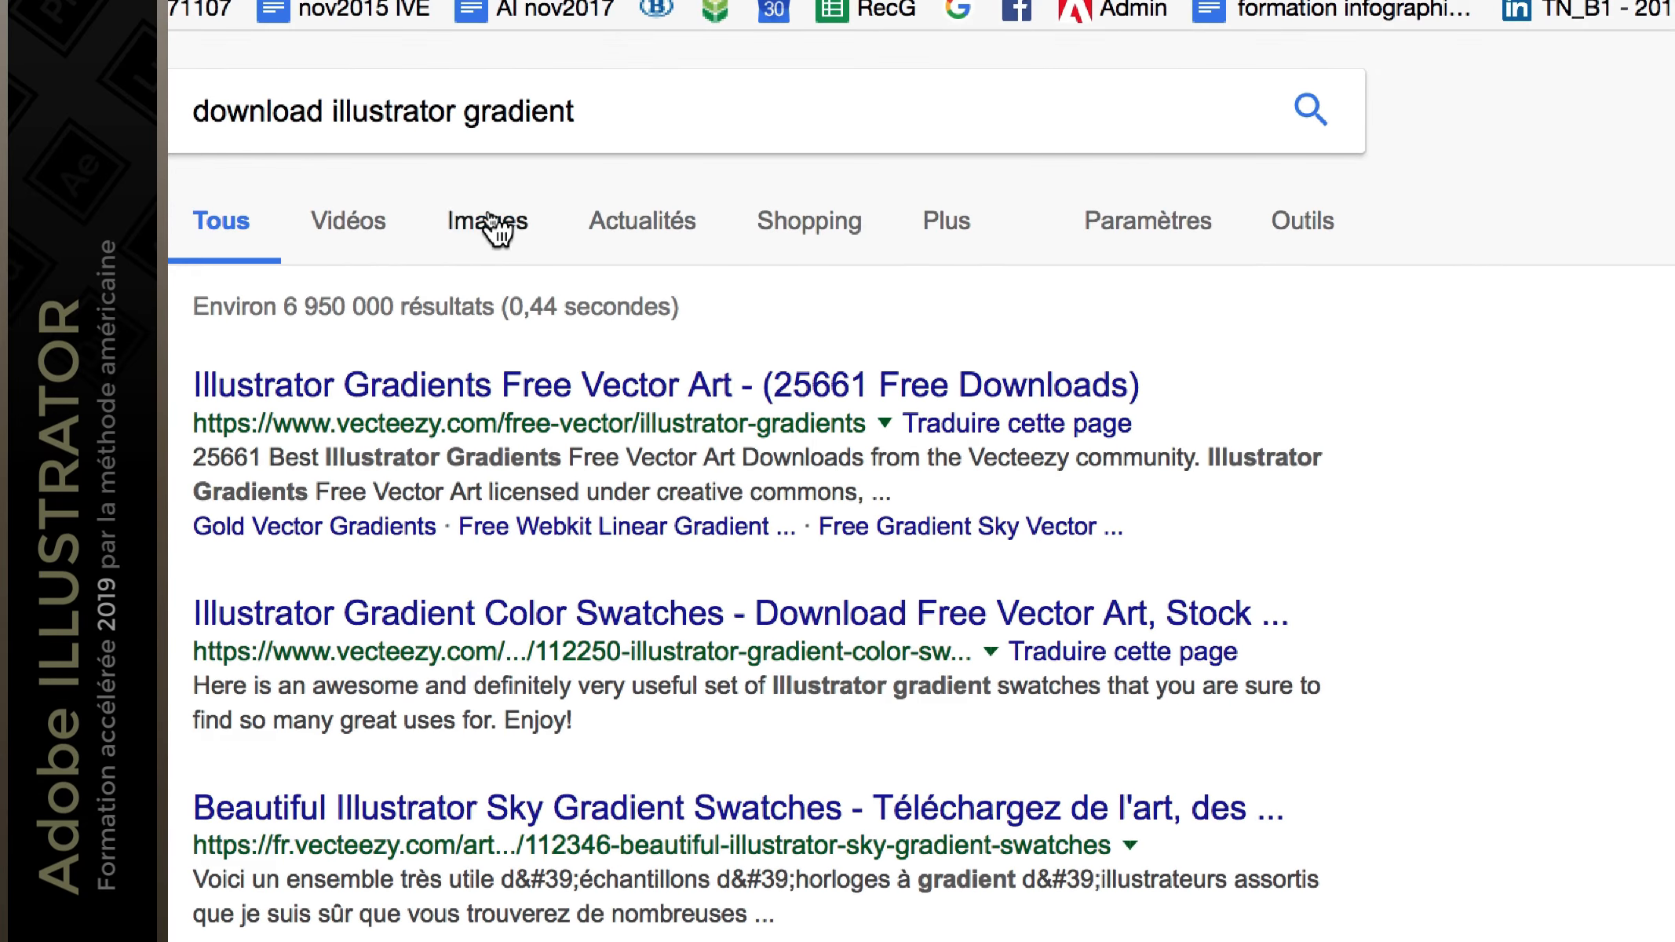
Step: Show the image results for the same query and browse the gradient collections on offer, returning to the first results
left_click(493, 227)
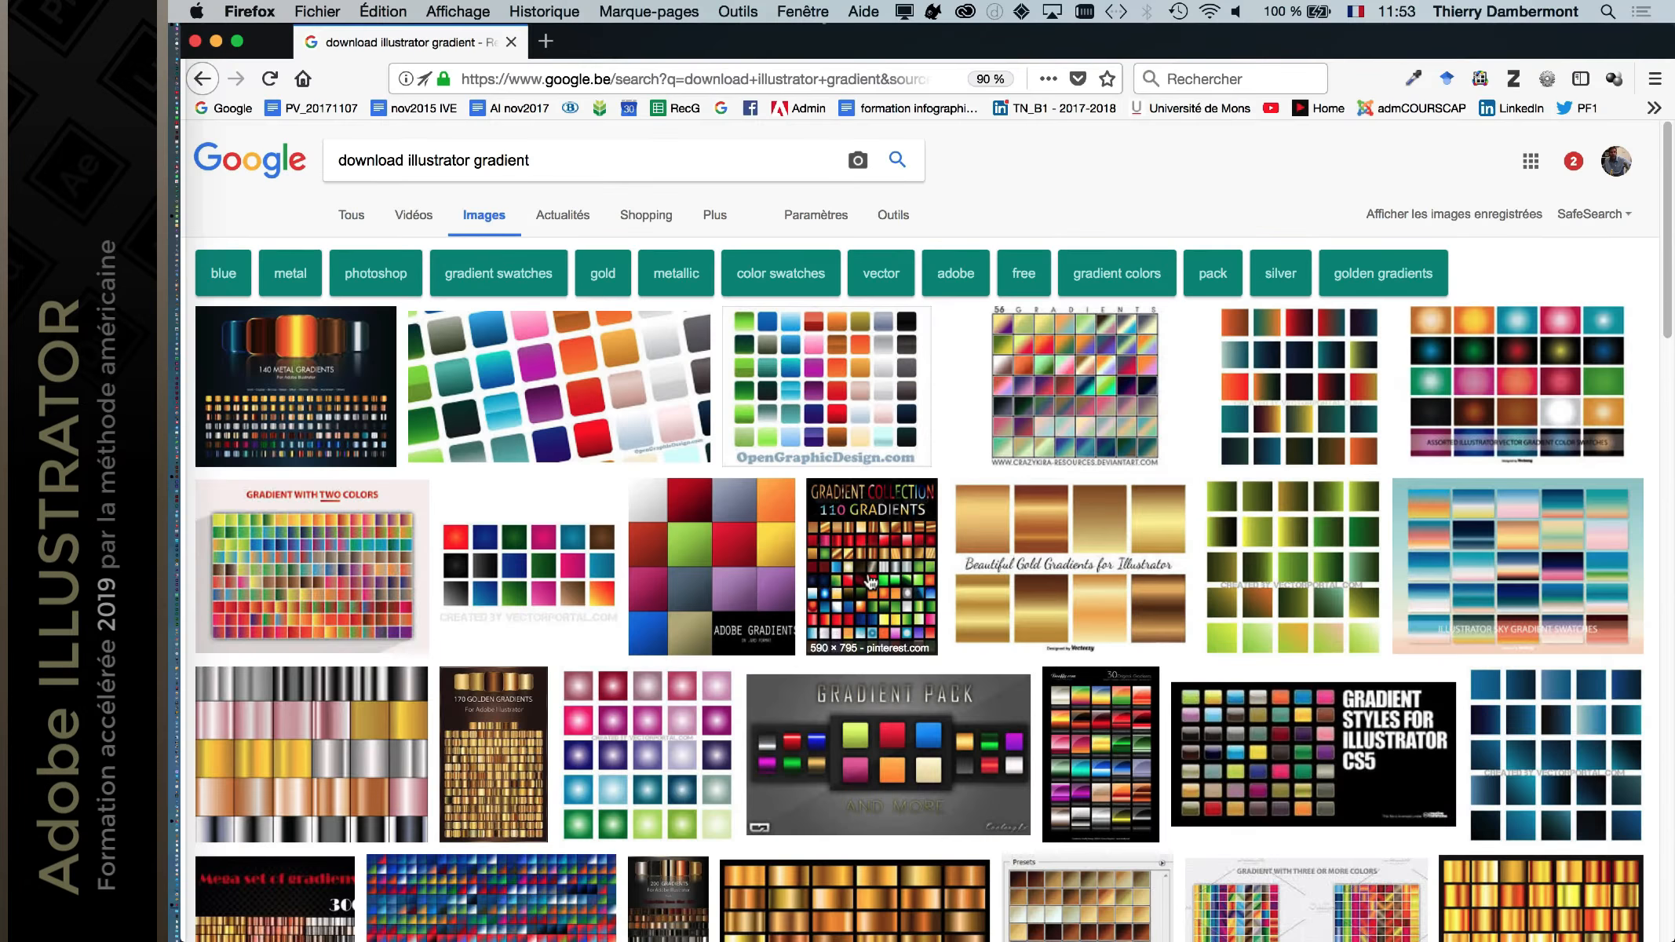
scroll(869, 581, "down", 10)
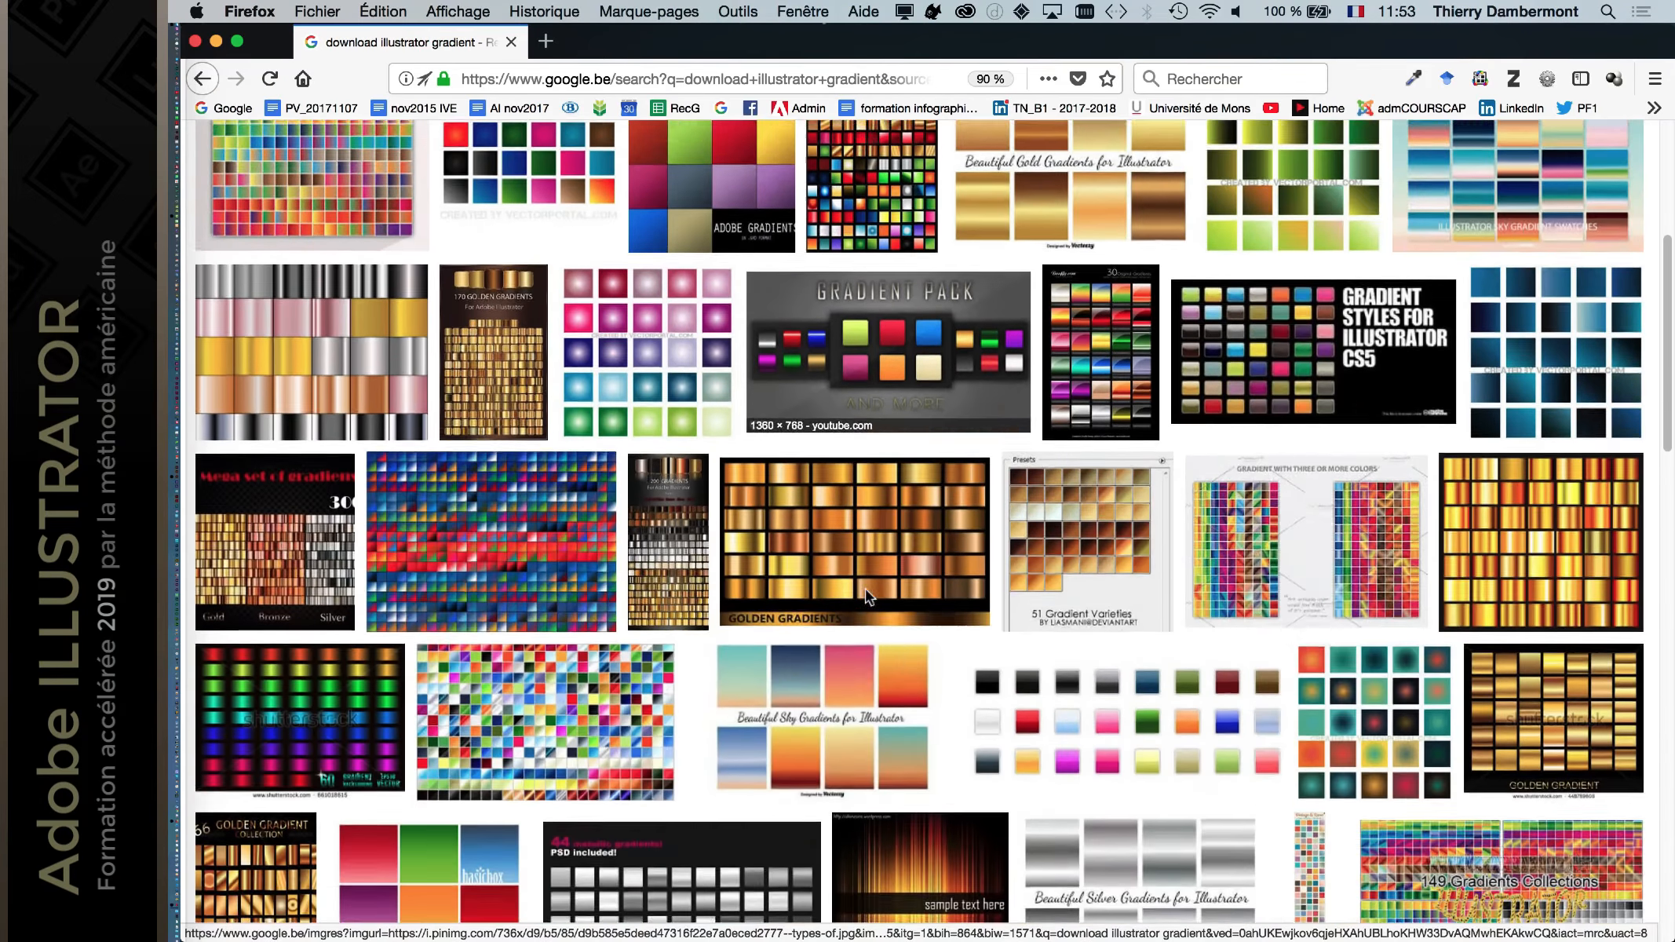
scroll(866, 601, "down", 20)
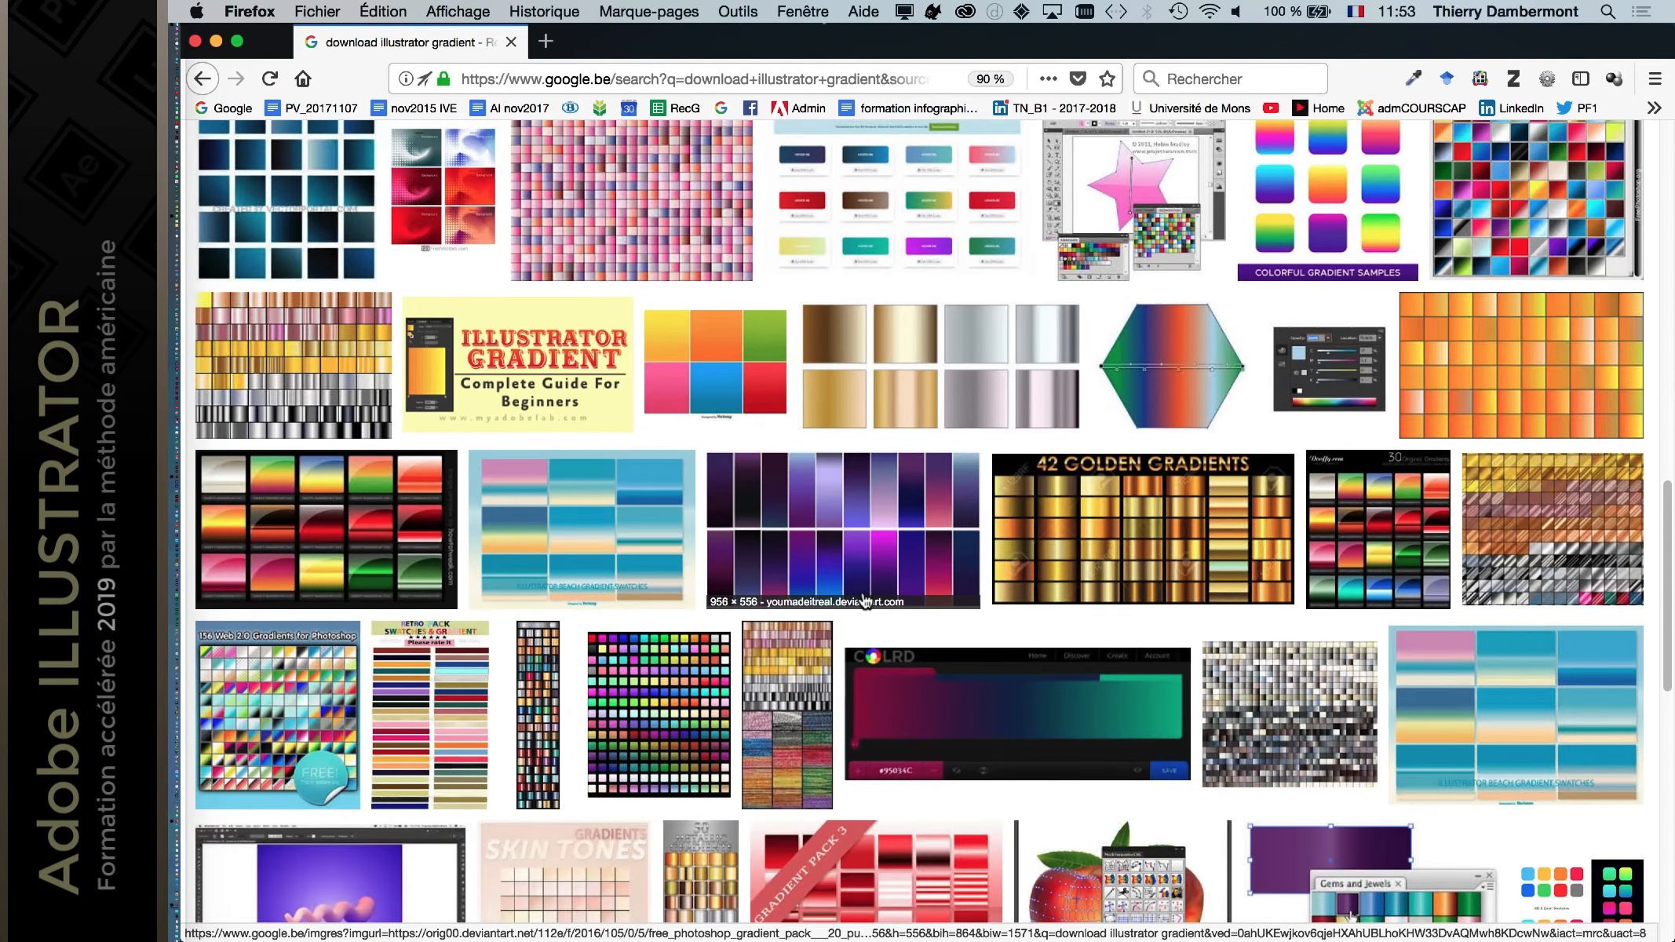
scroll(863, 600, "down", 20)
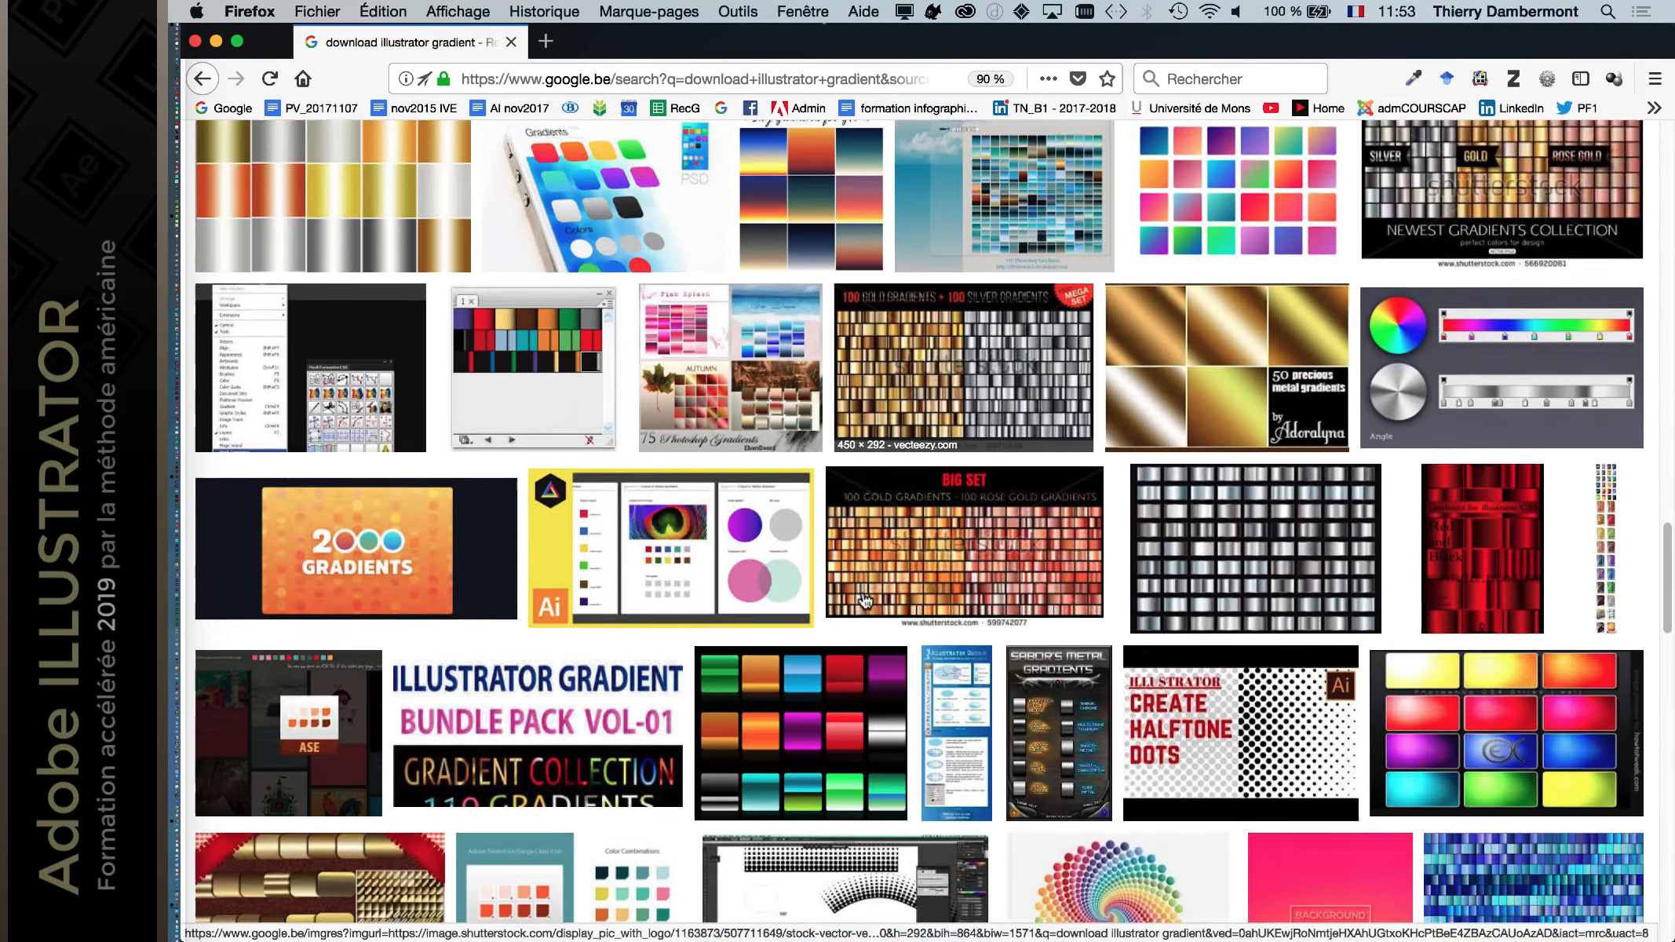
scroll(864, 600, "down", 20)
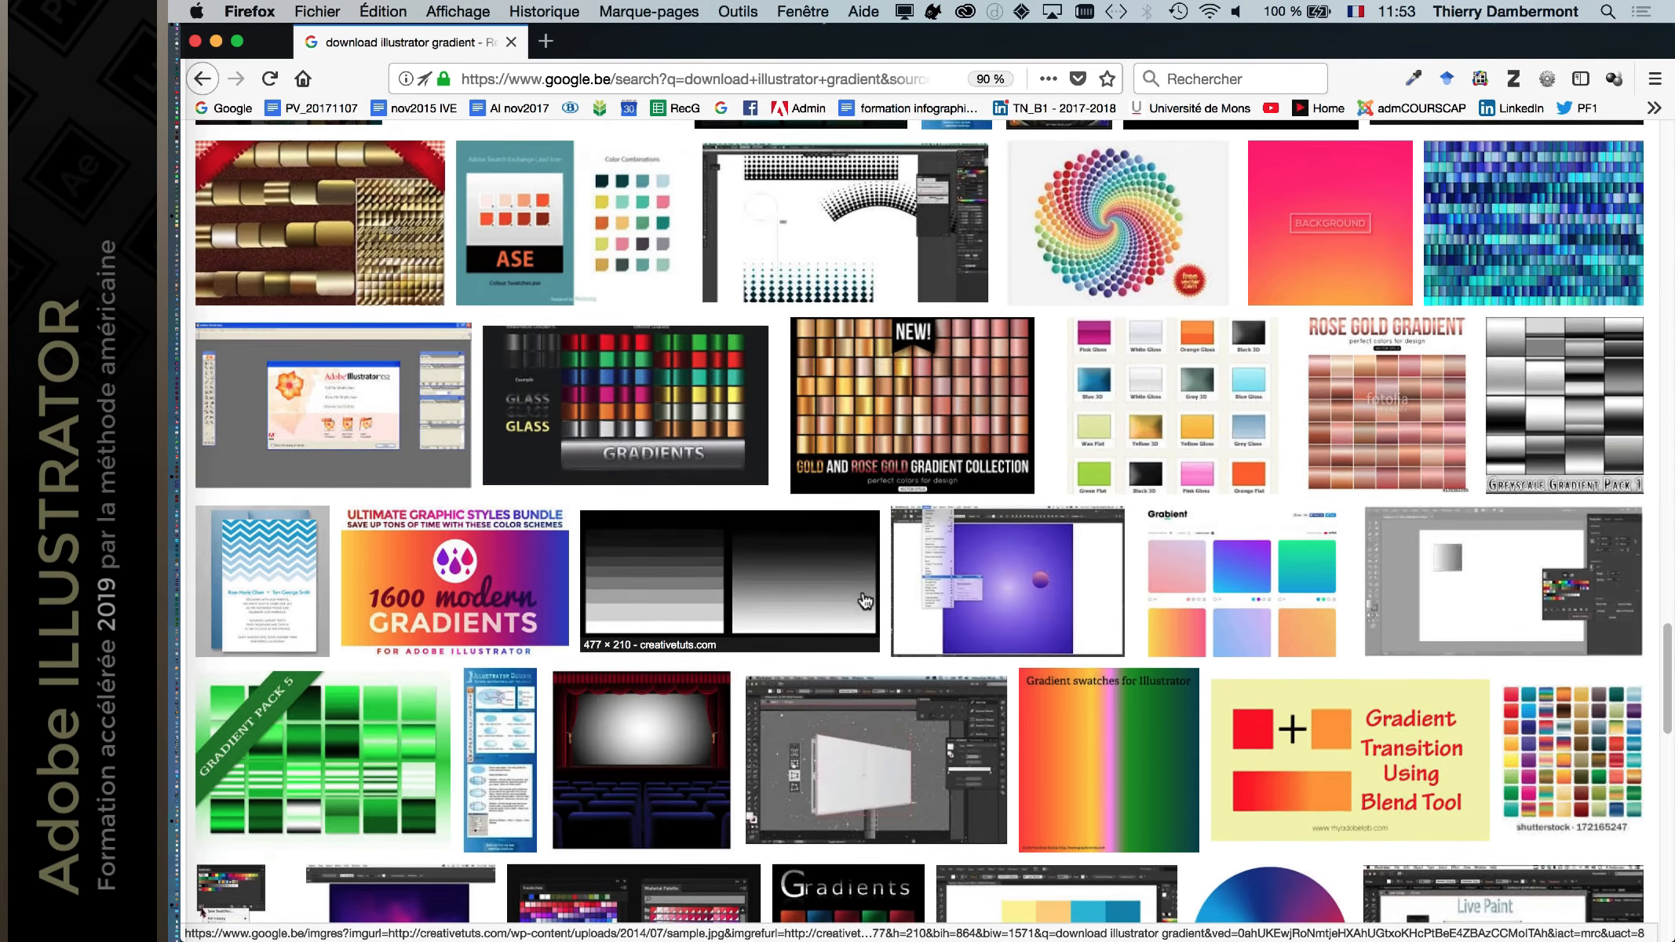
scroll(864, 600, "down", 15)
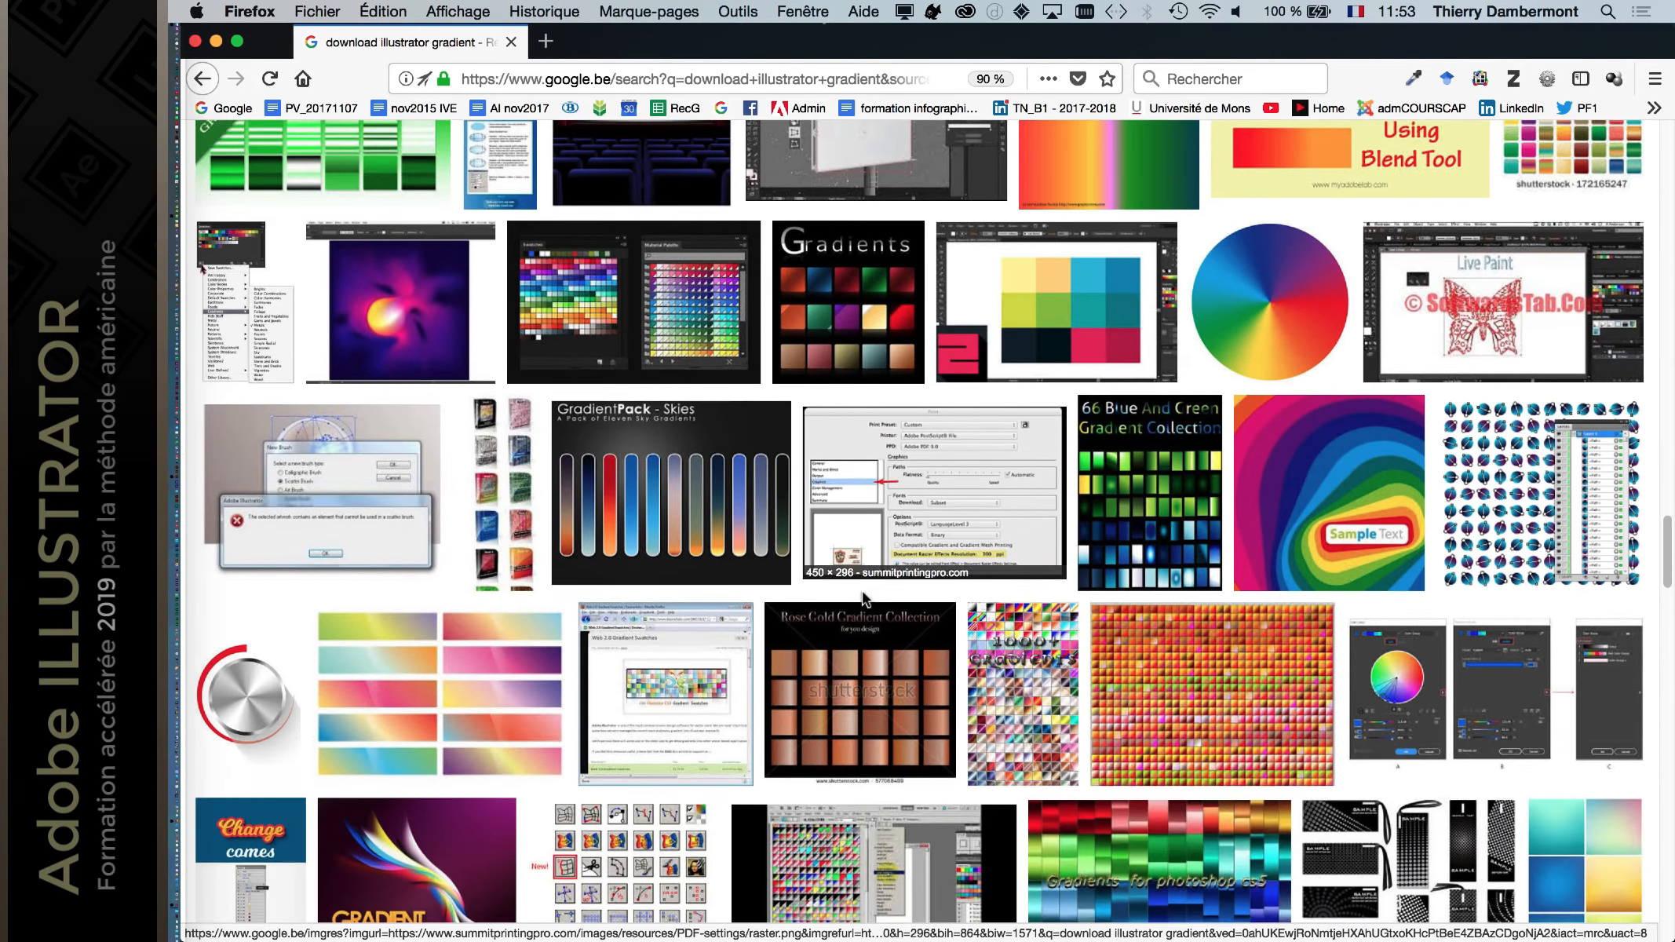
scroll(864, 596, "down", 20)
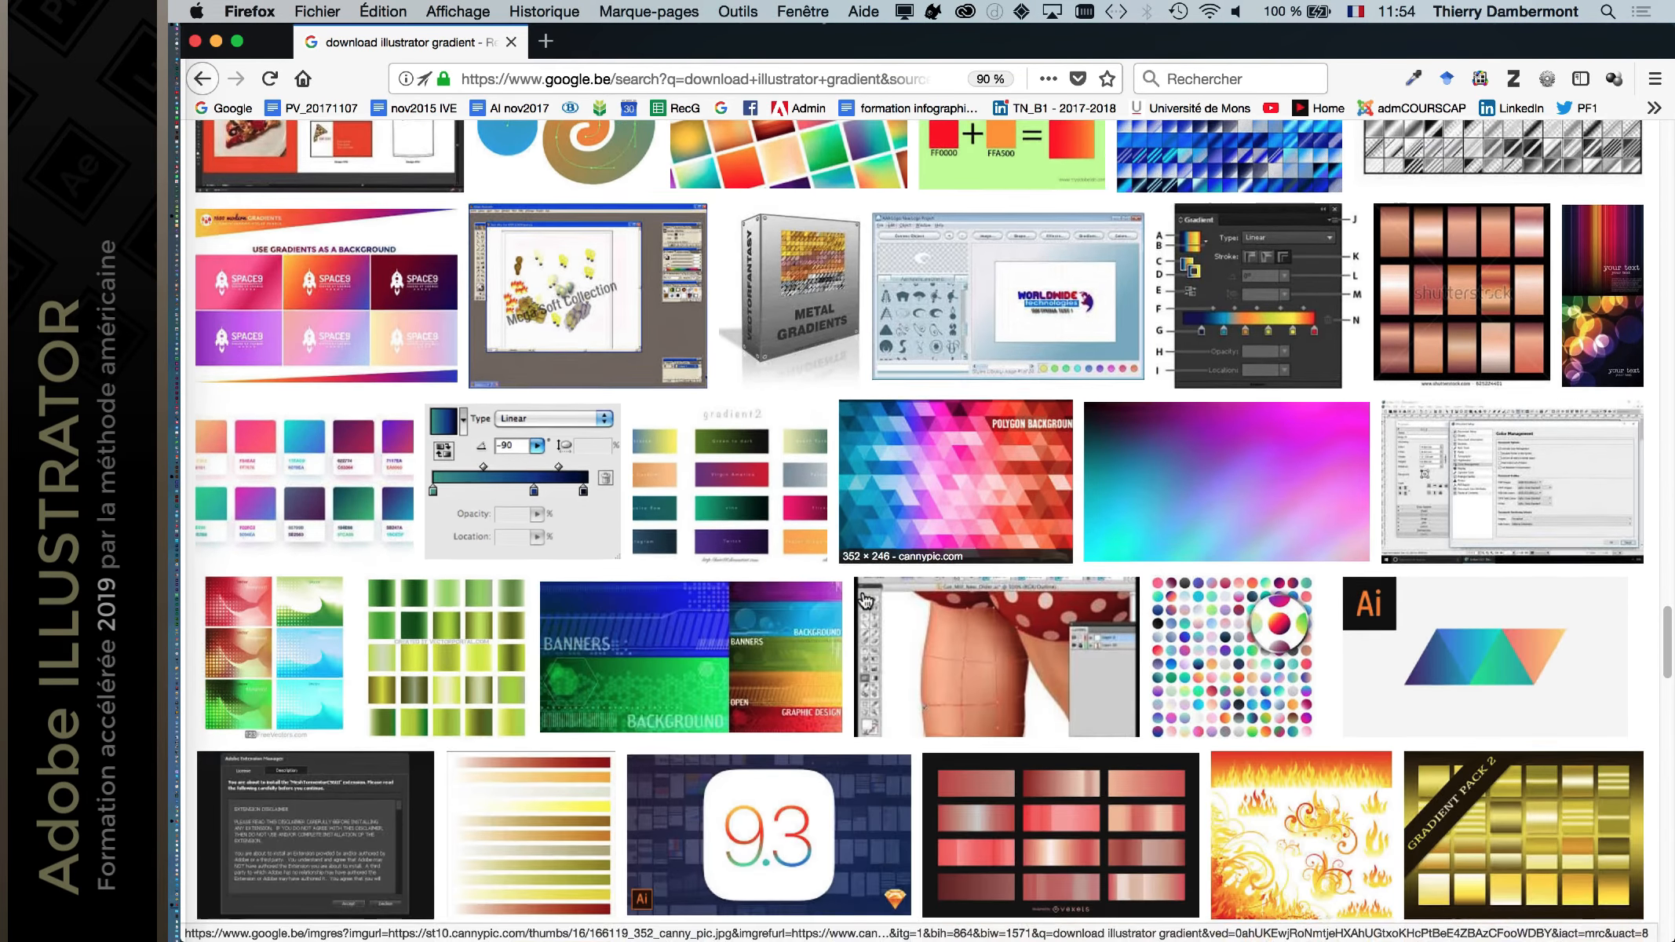
scroll(864, 597, "down", 15)
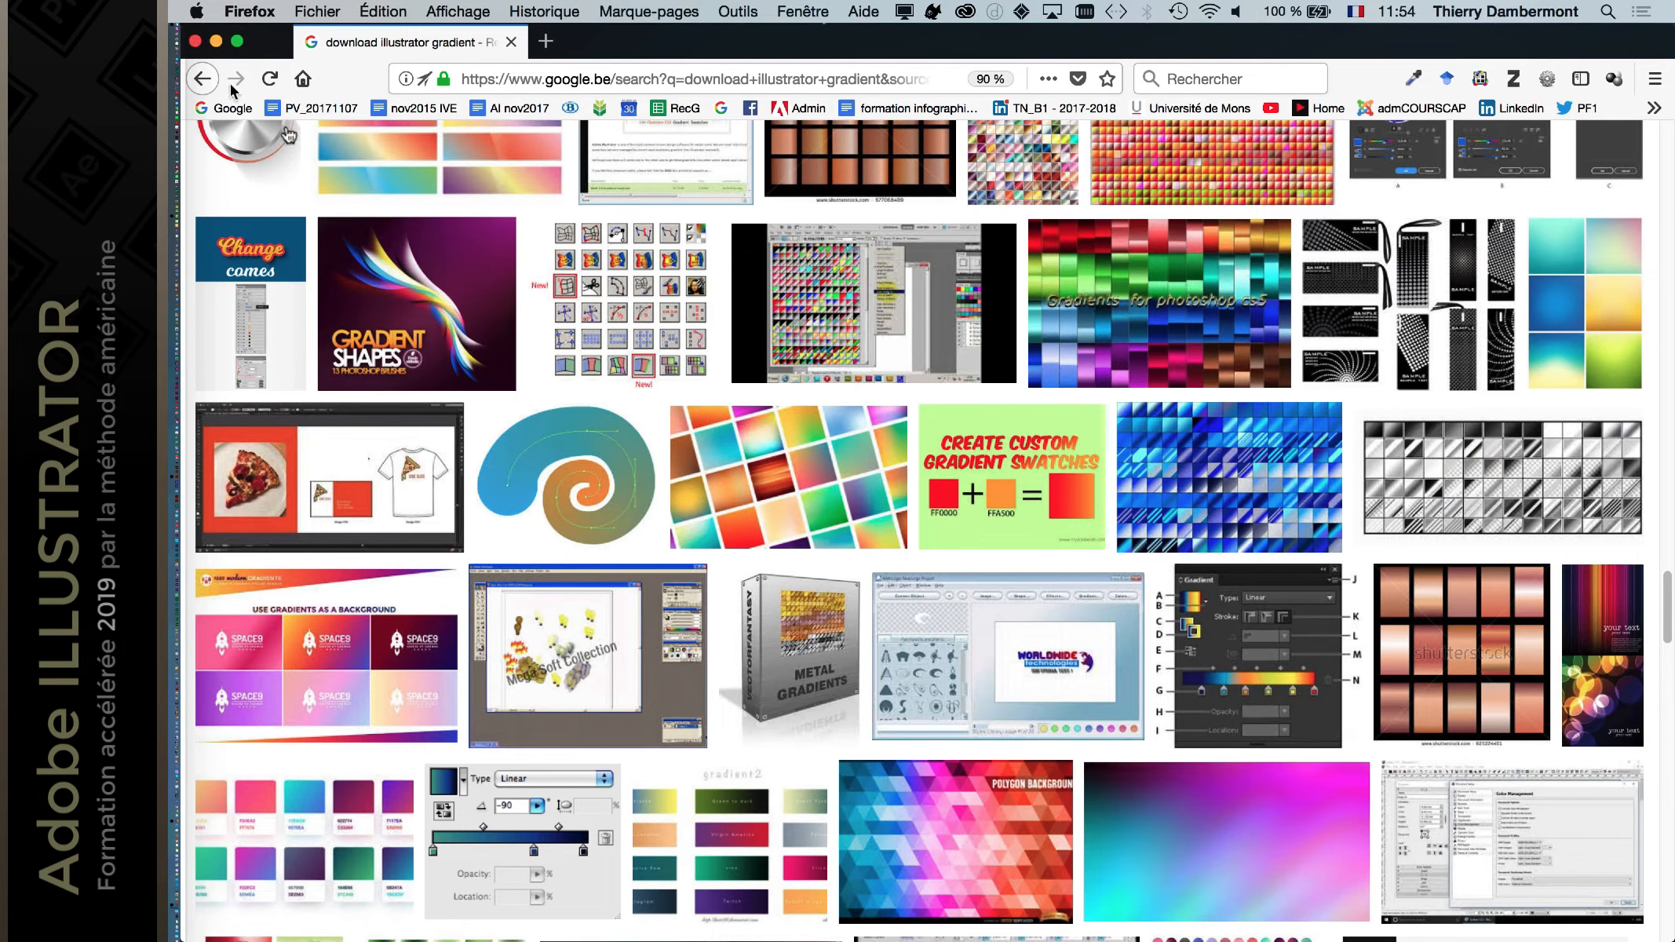
scroll(608, 455, "down", 15)
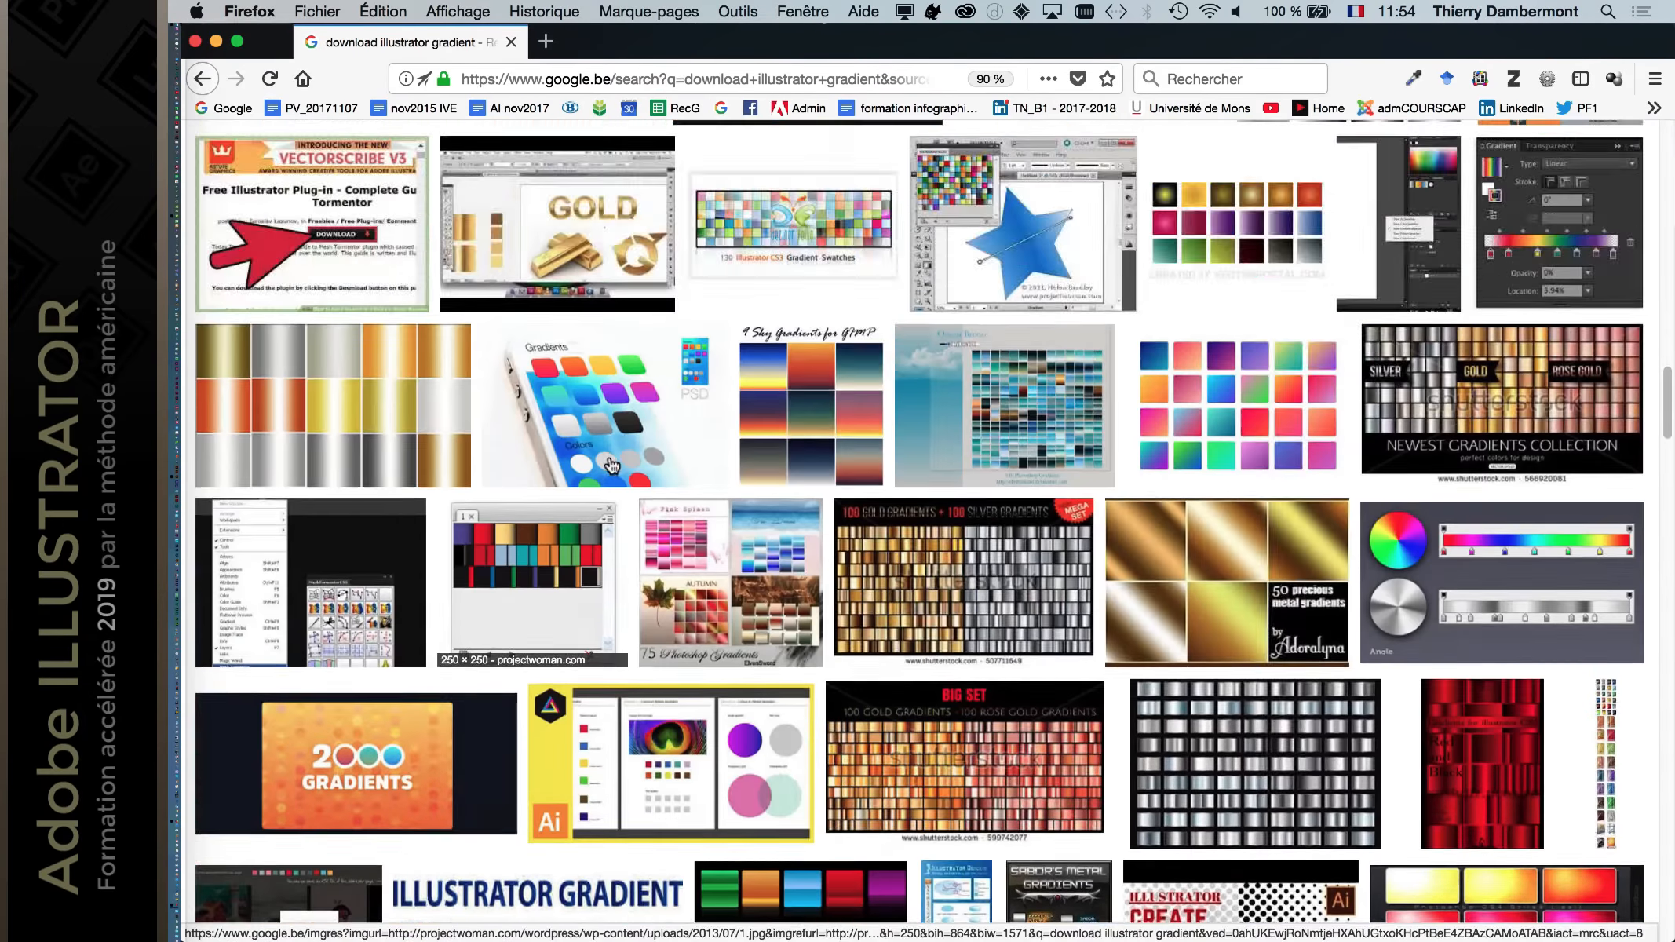
scroll(610, 465, "up", 20)
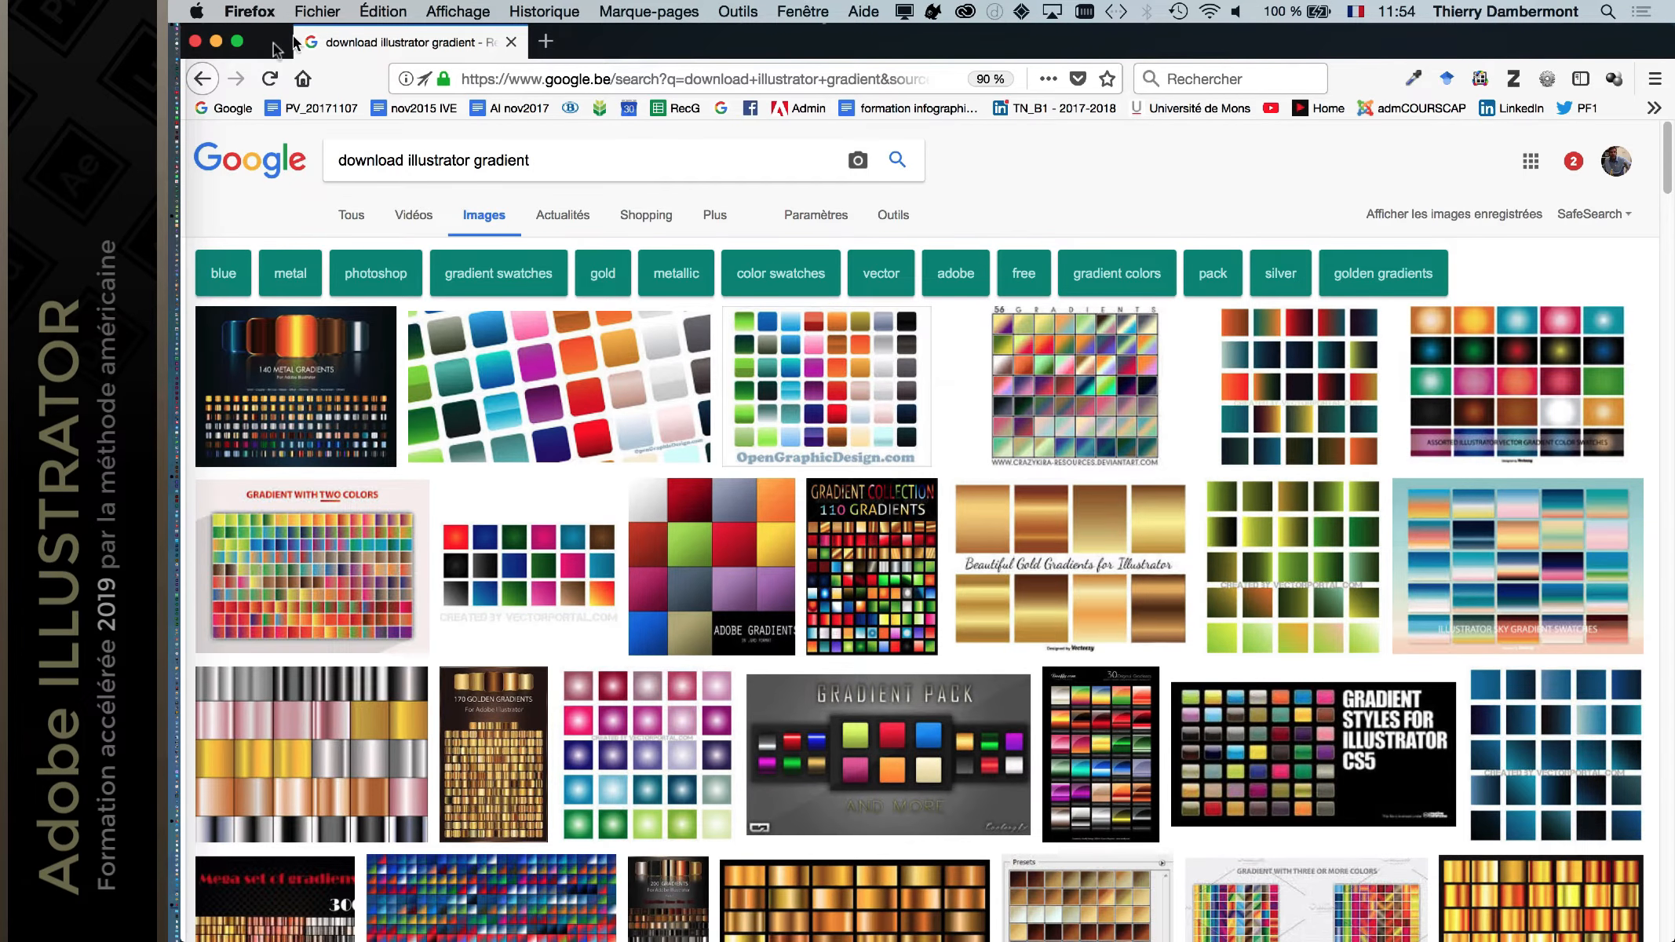
Step: Close the Firefox window and switch back to bases-illustrator-01.ai in Illustrator
left_click(195, 41)
left_click(466, 108)
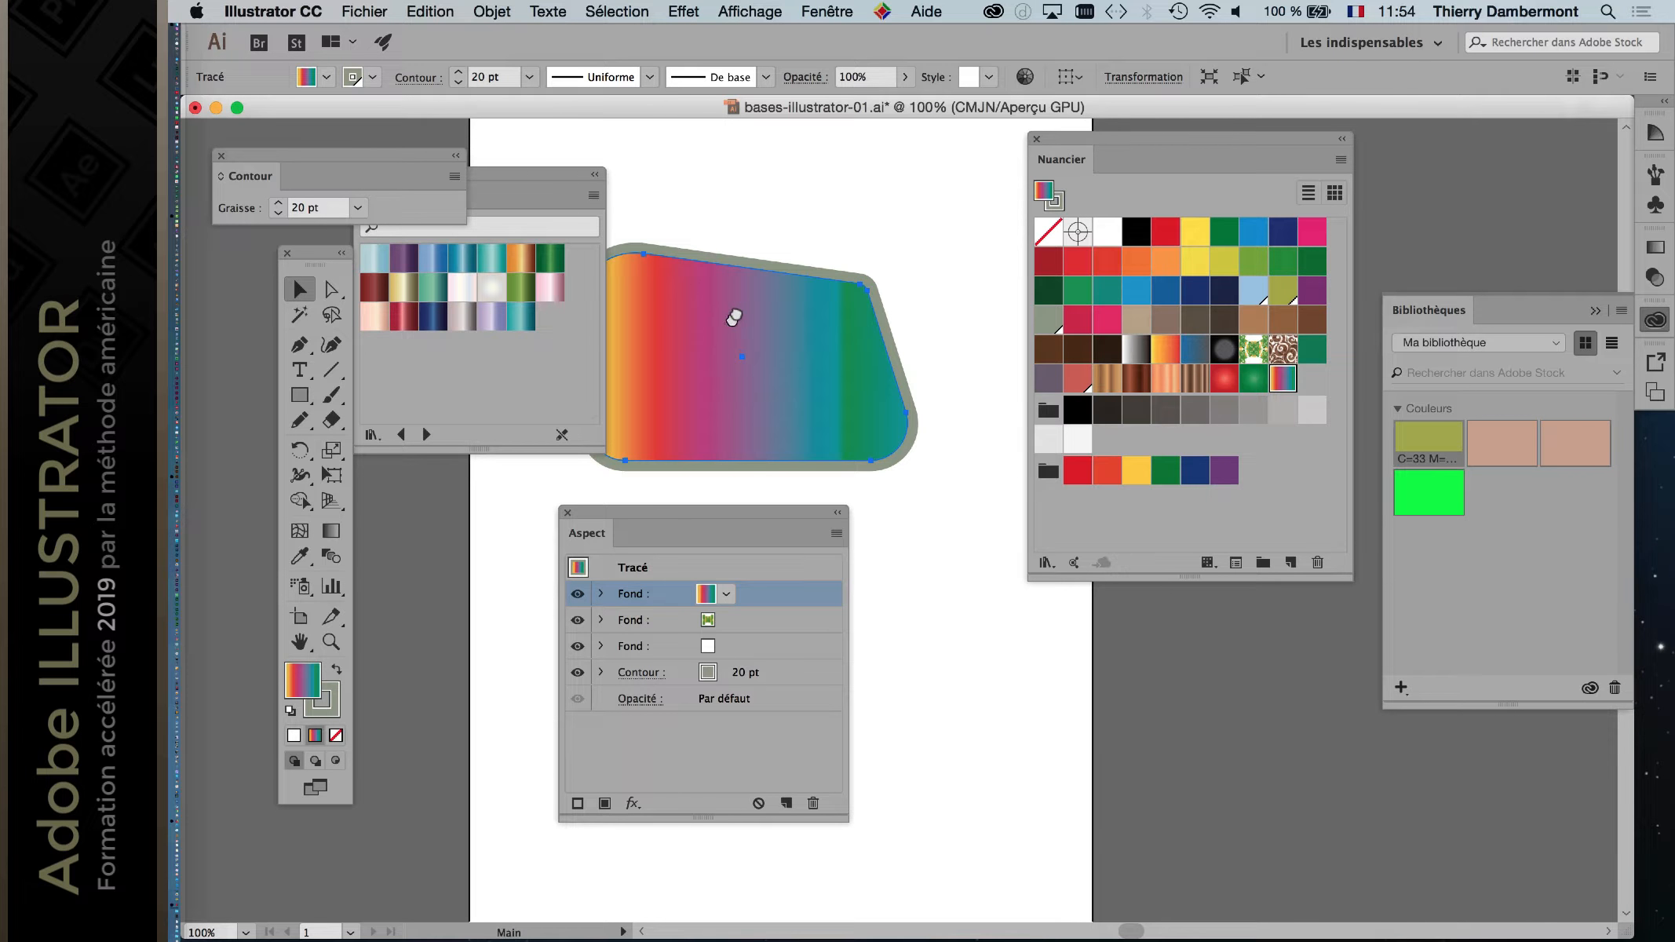
left_click_drag(734, 316, 793, 259)
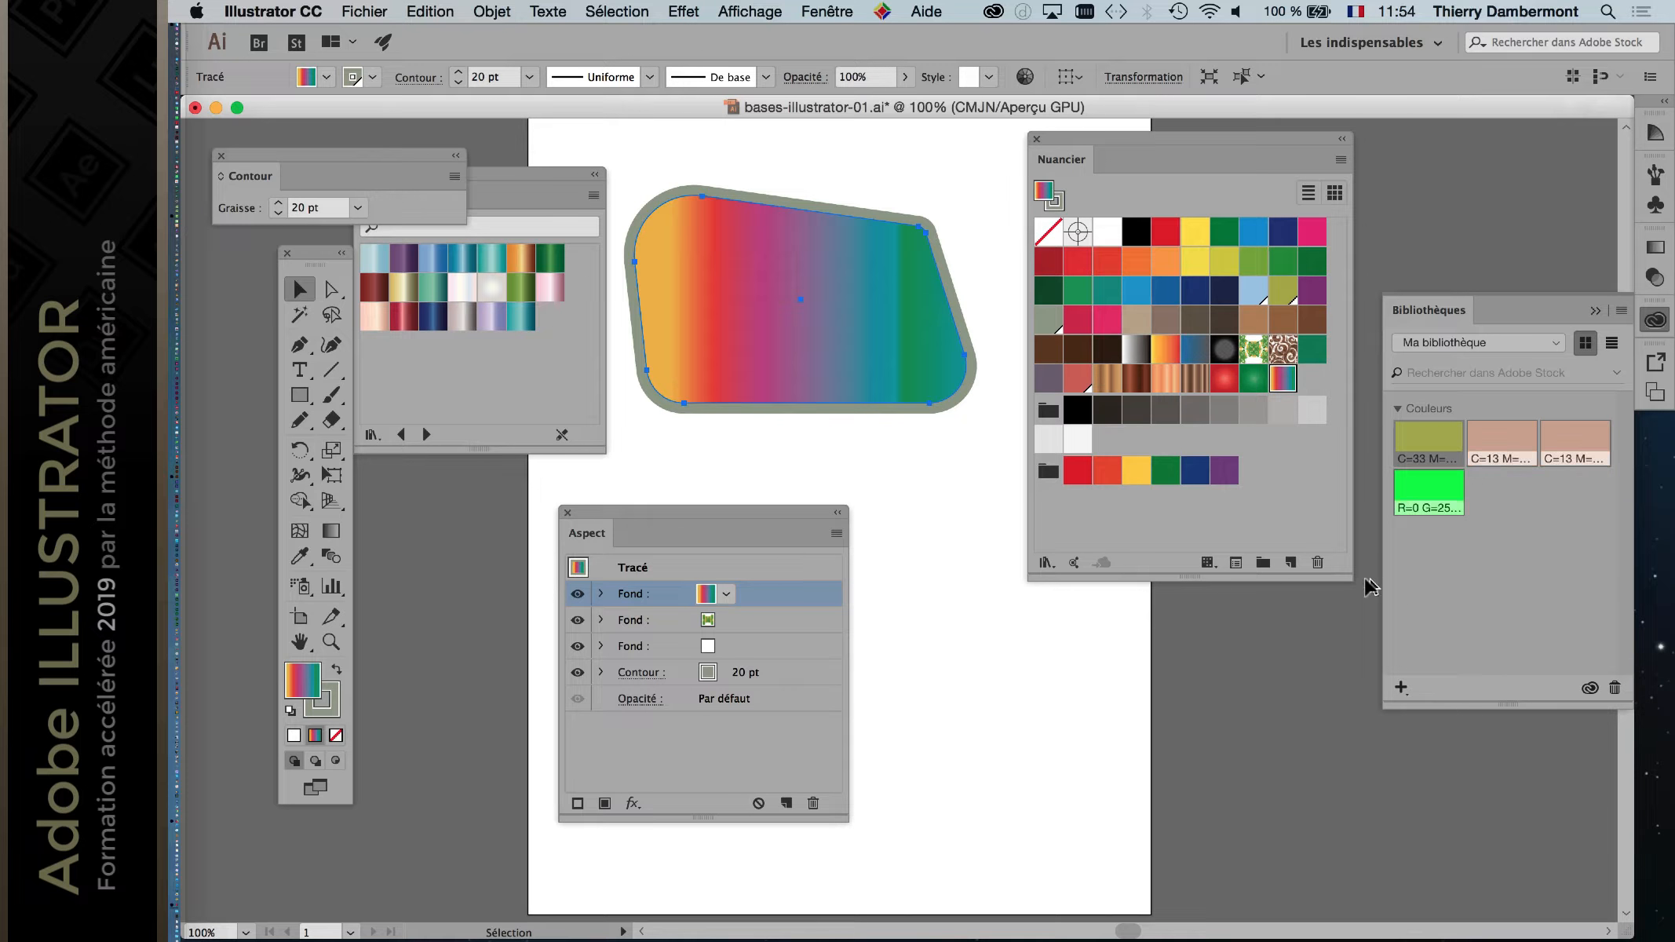
Step: Make the Nuancier panel slightly shorter, and reposition it and the Aspect panel around the shape
left_click_drag(1343, 574, 1344, 529)
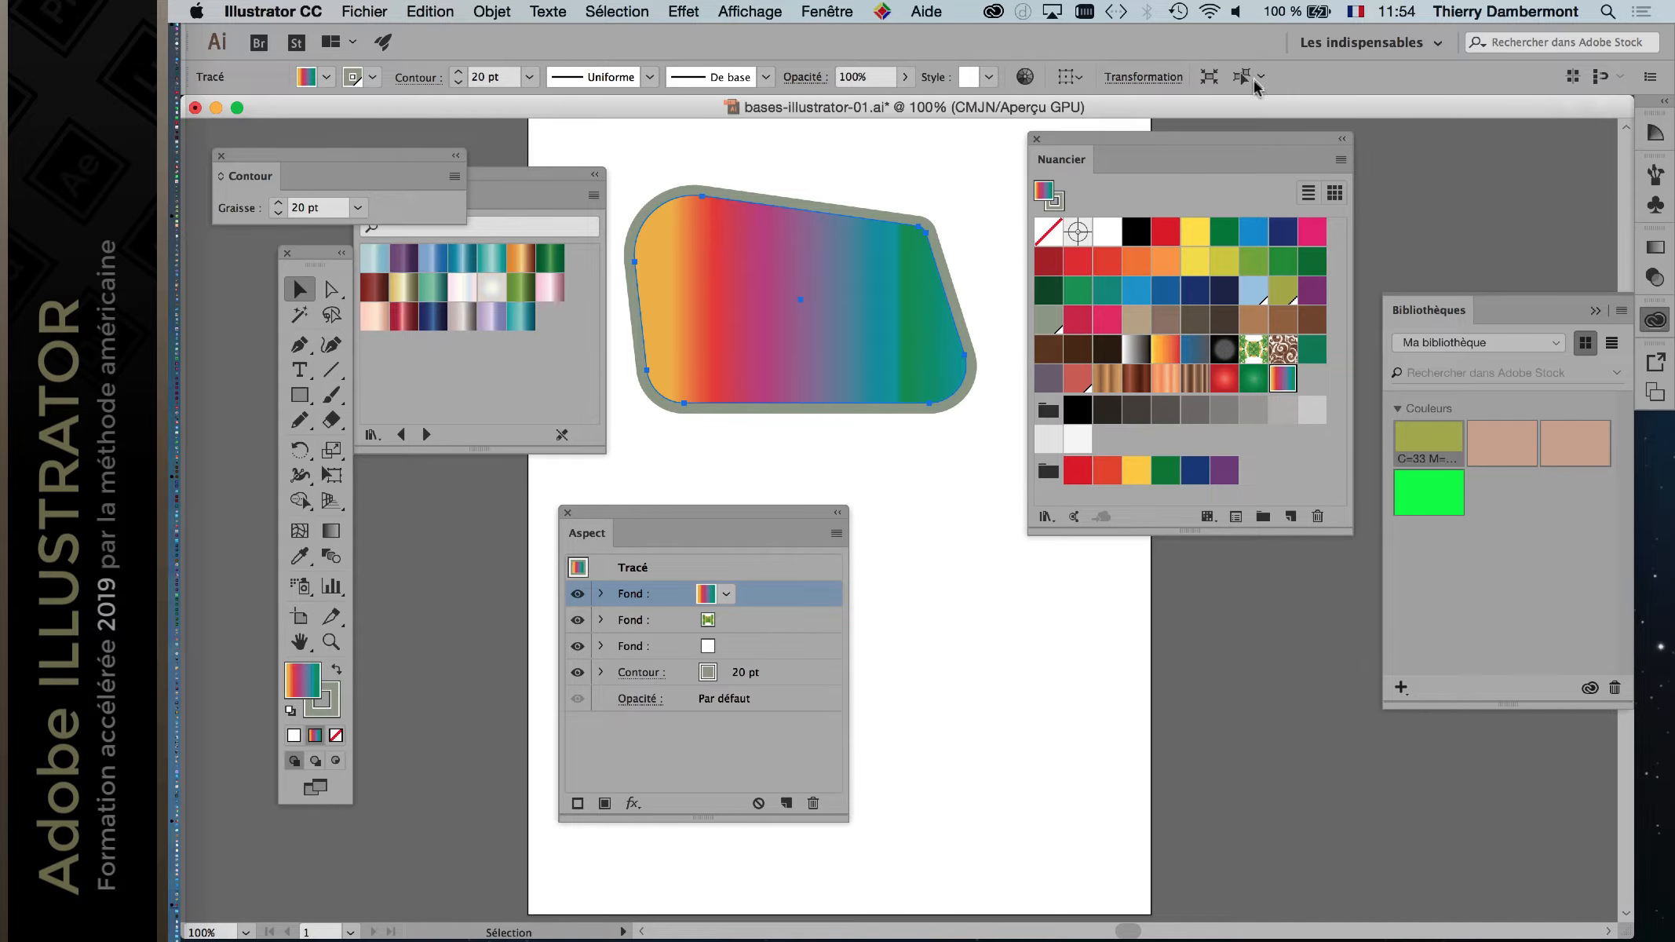
left_click_drag(1287, 143, 1299, 166)
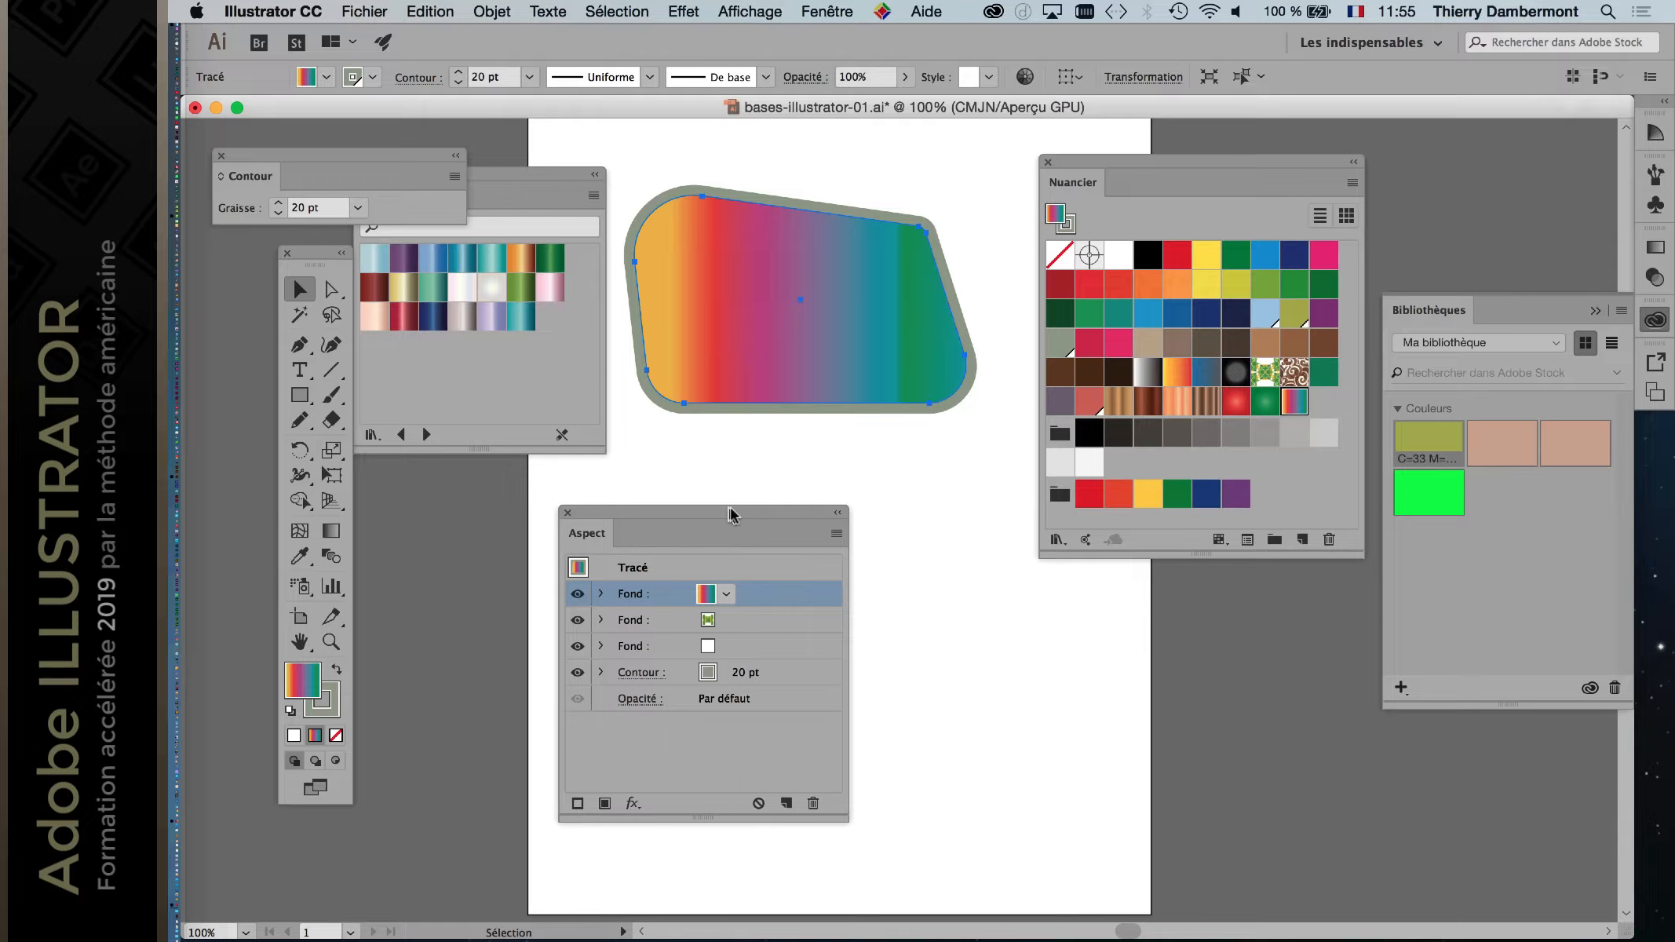
left_click_drag(730, 514, 839, 448)
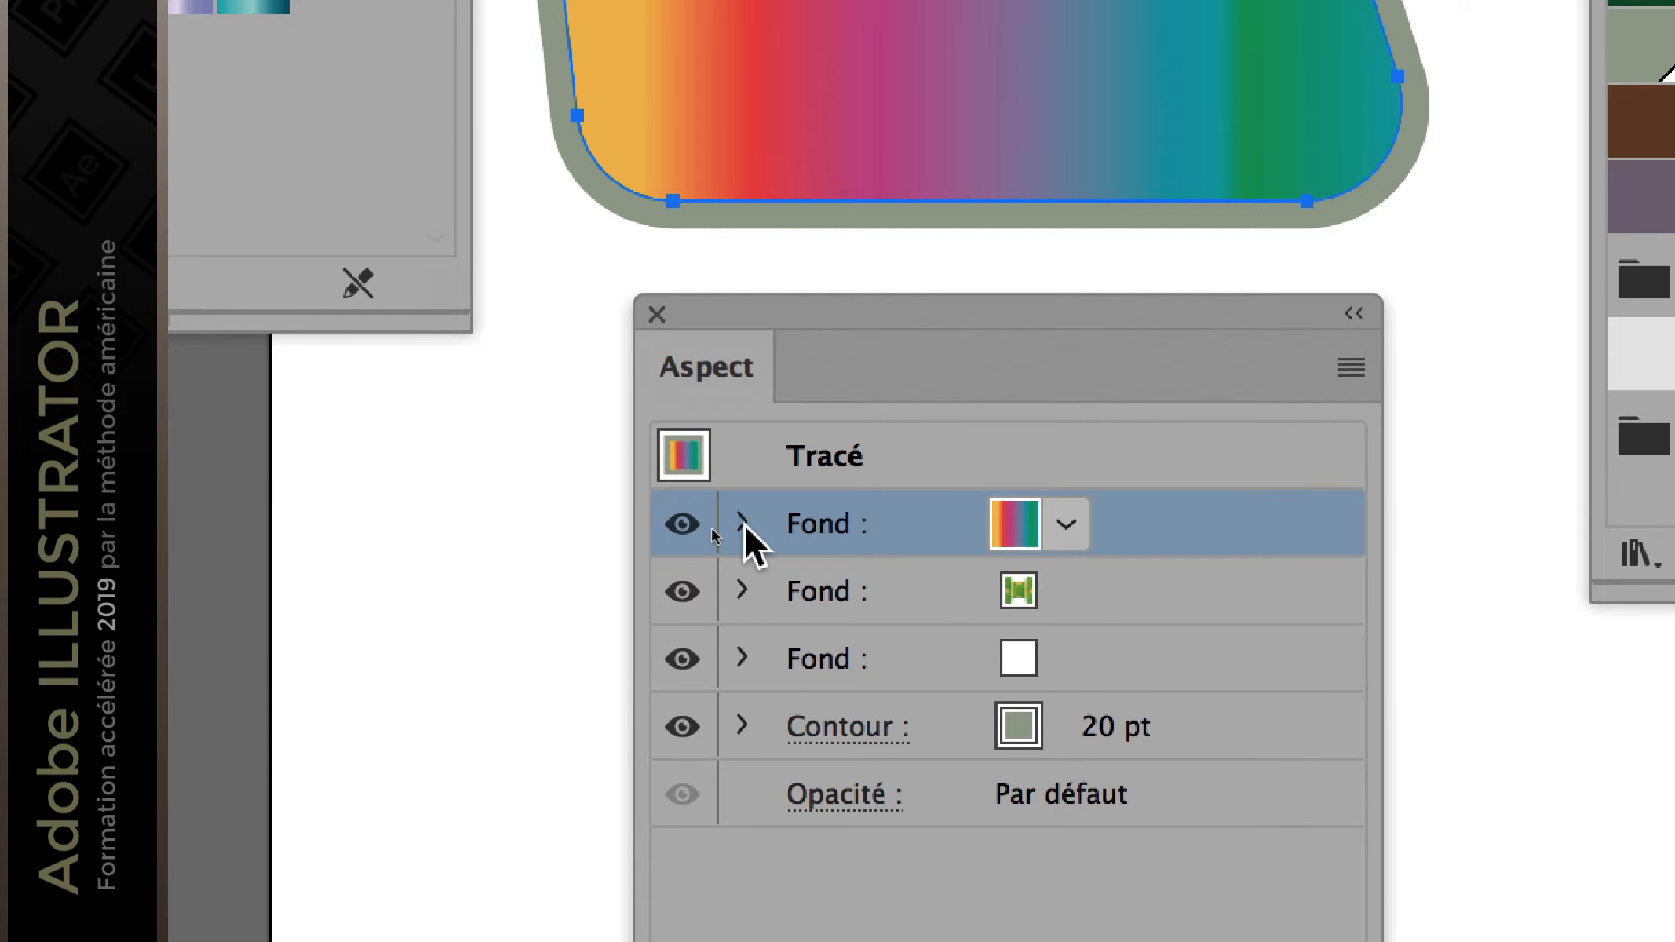
Step: Expand the top gradient fill in the Aspect panel to reveal its own opacity attribute
left_click(743, 524)
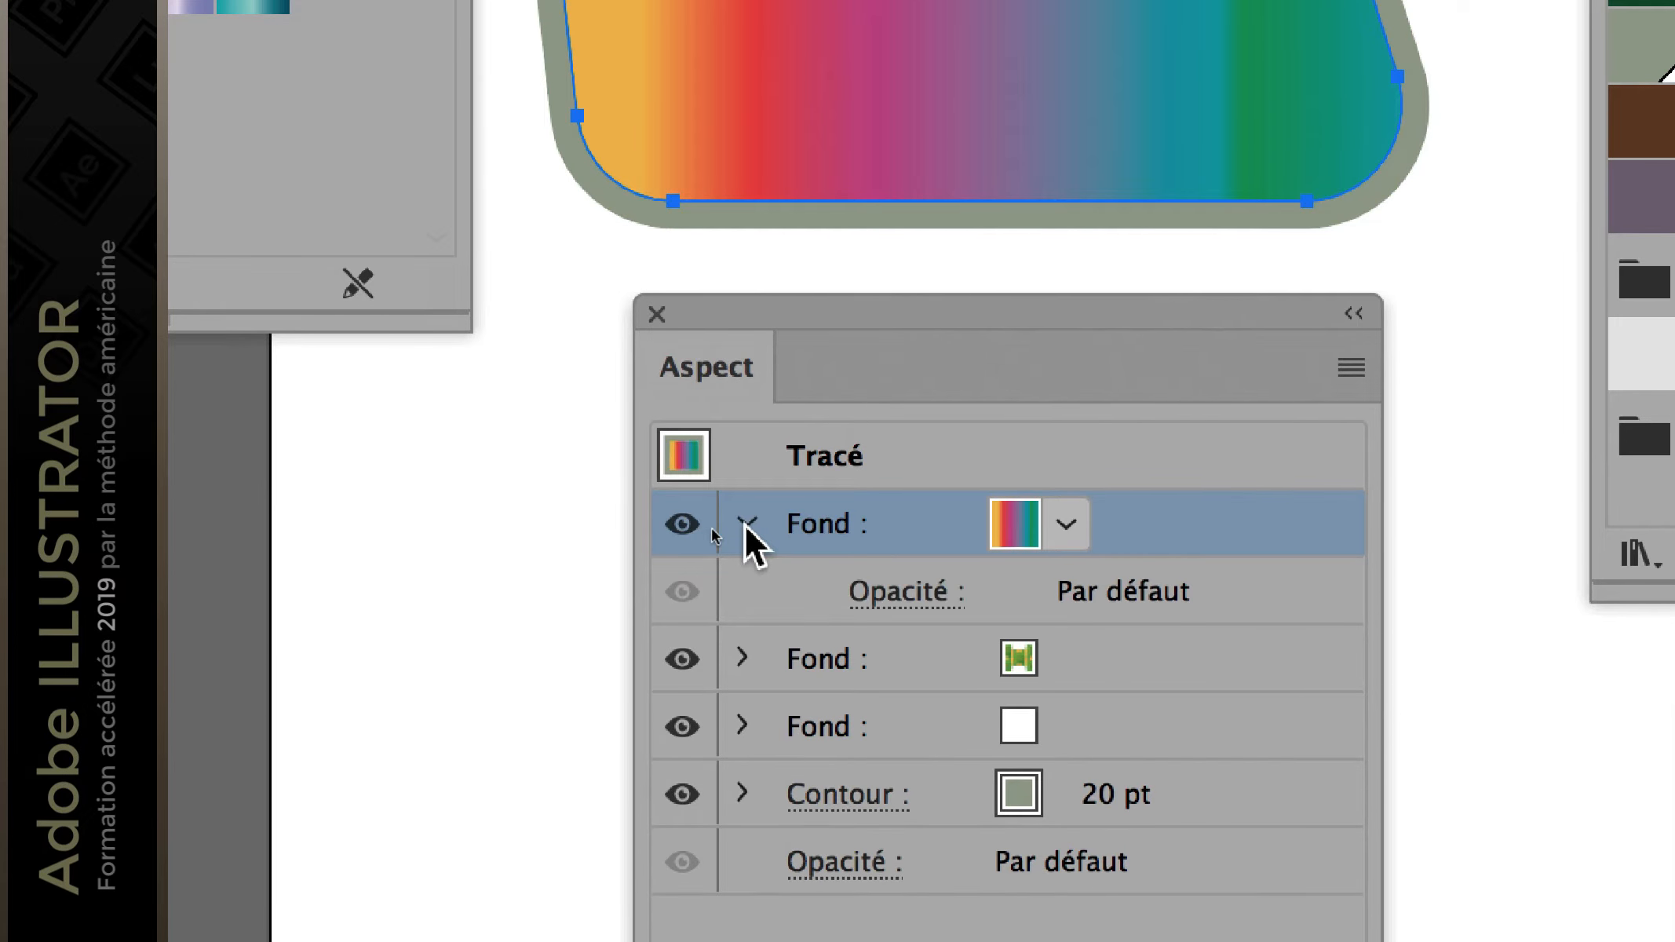
left_click(745, 525)
left_click(745, 525)
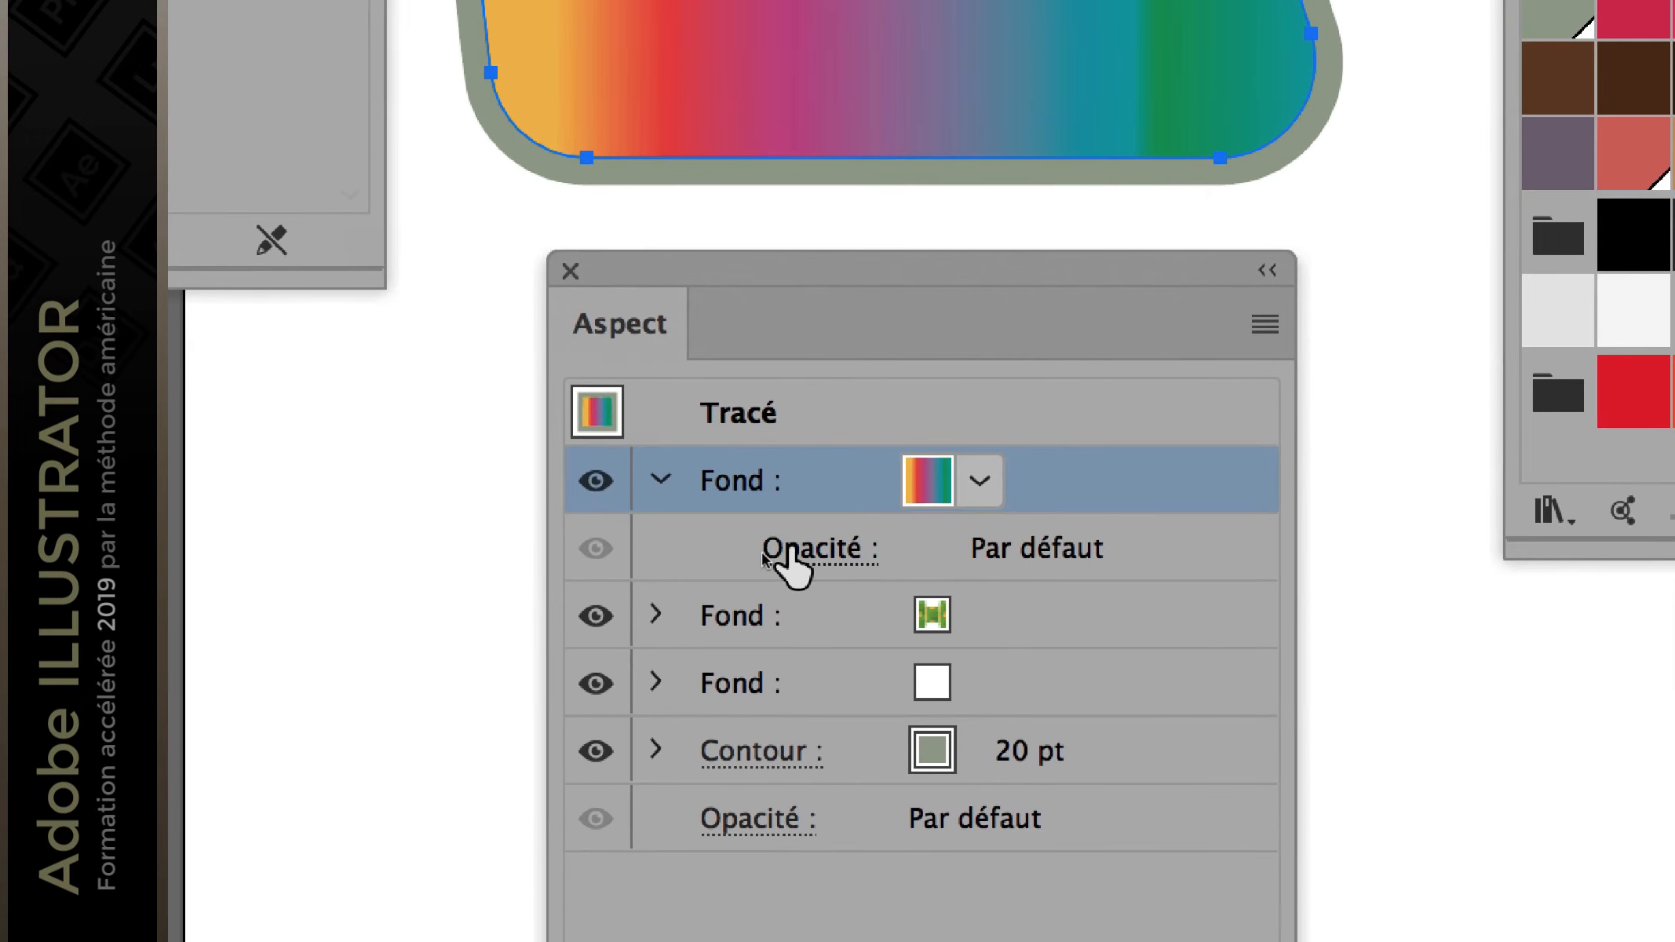
Step: Lower the opacity of the top gradient fill to 61% and close its transparency settings
left_click(766, 539)
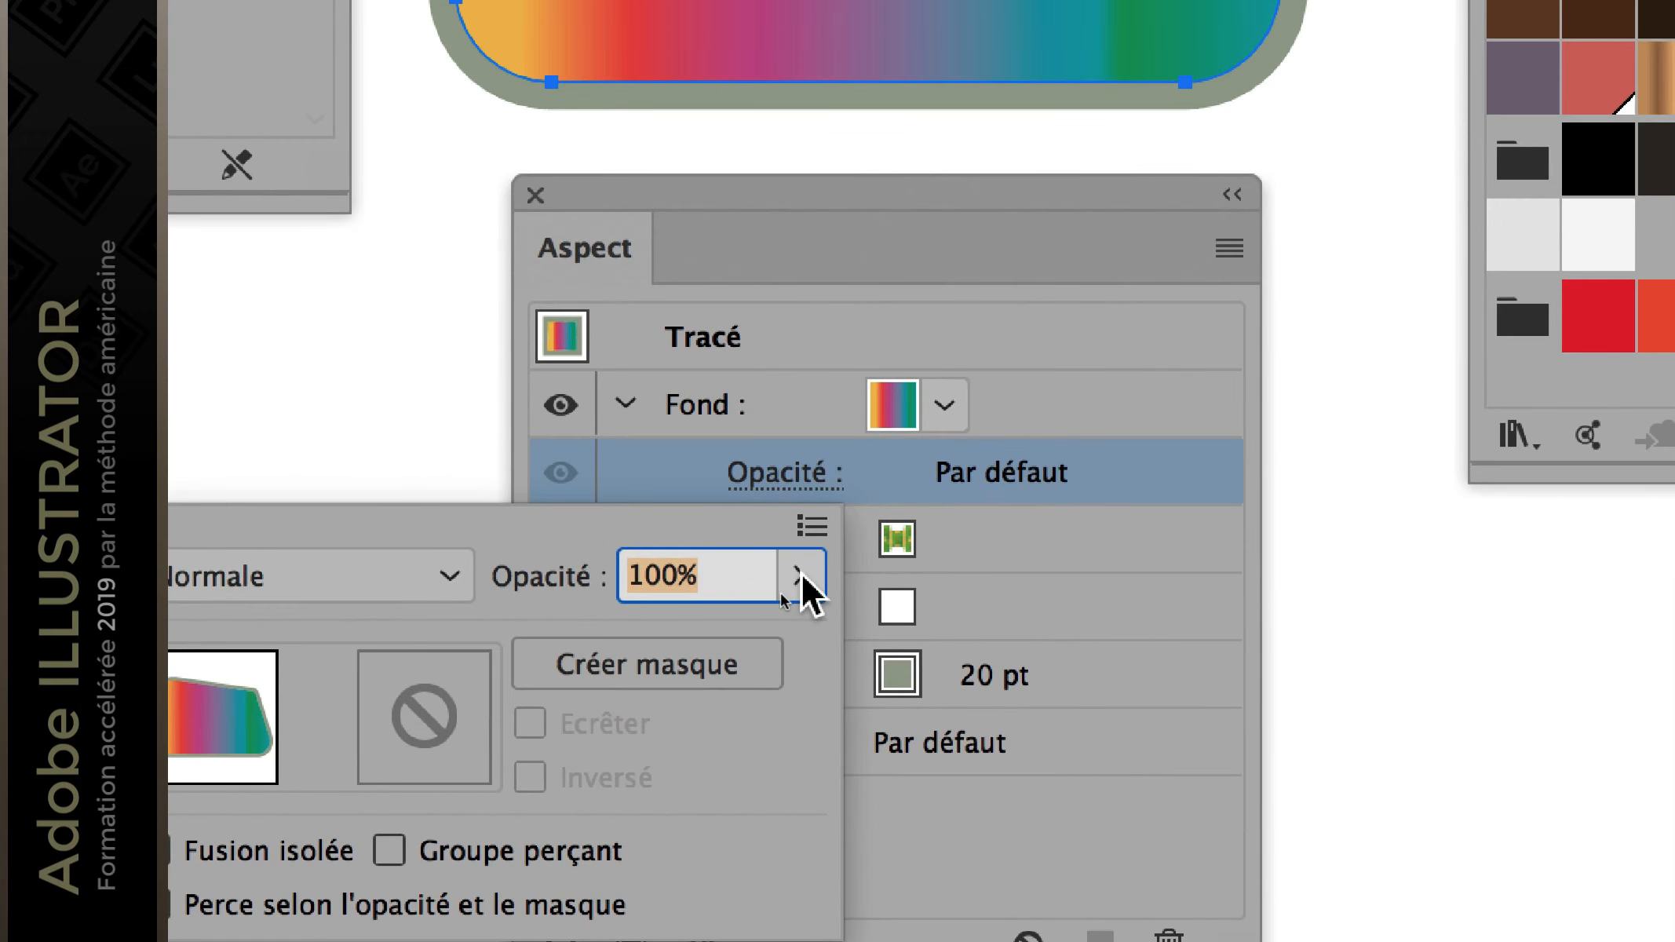
left_click(836, 652)
left_click(799, 575)
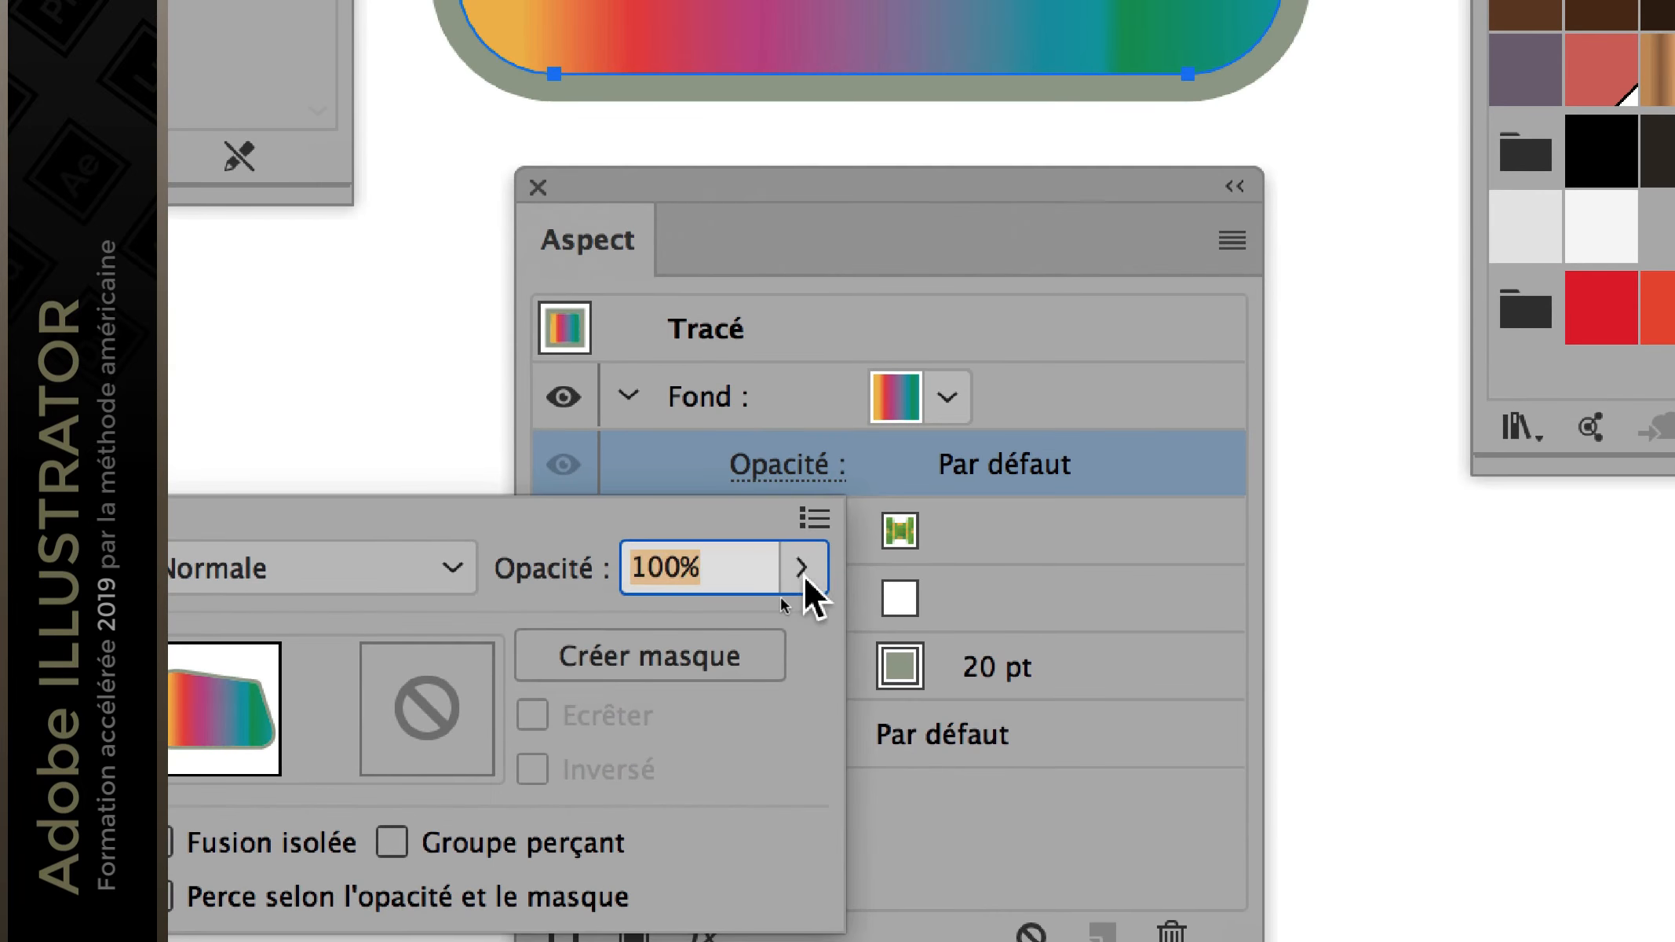
left_click(844, 529)
left_click_drag(791, 625, 735, 620)
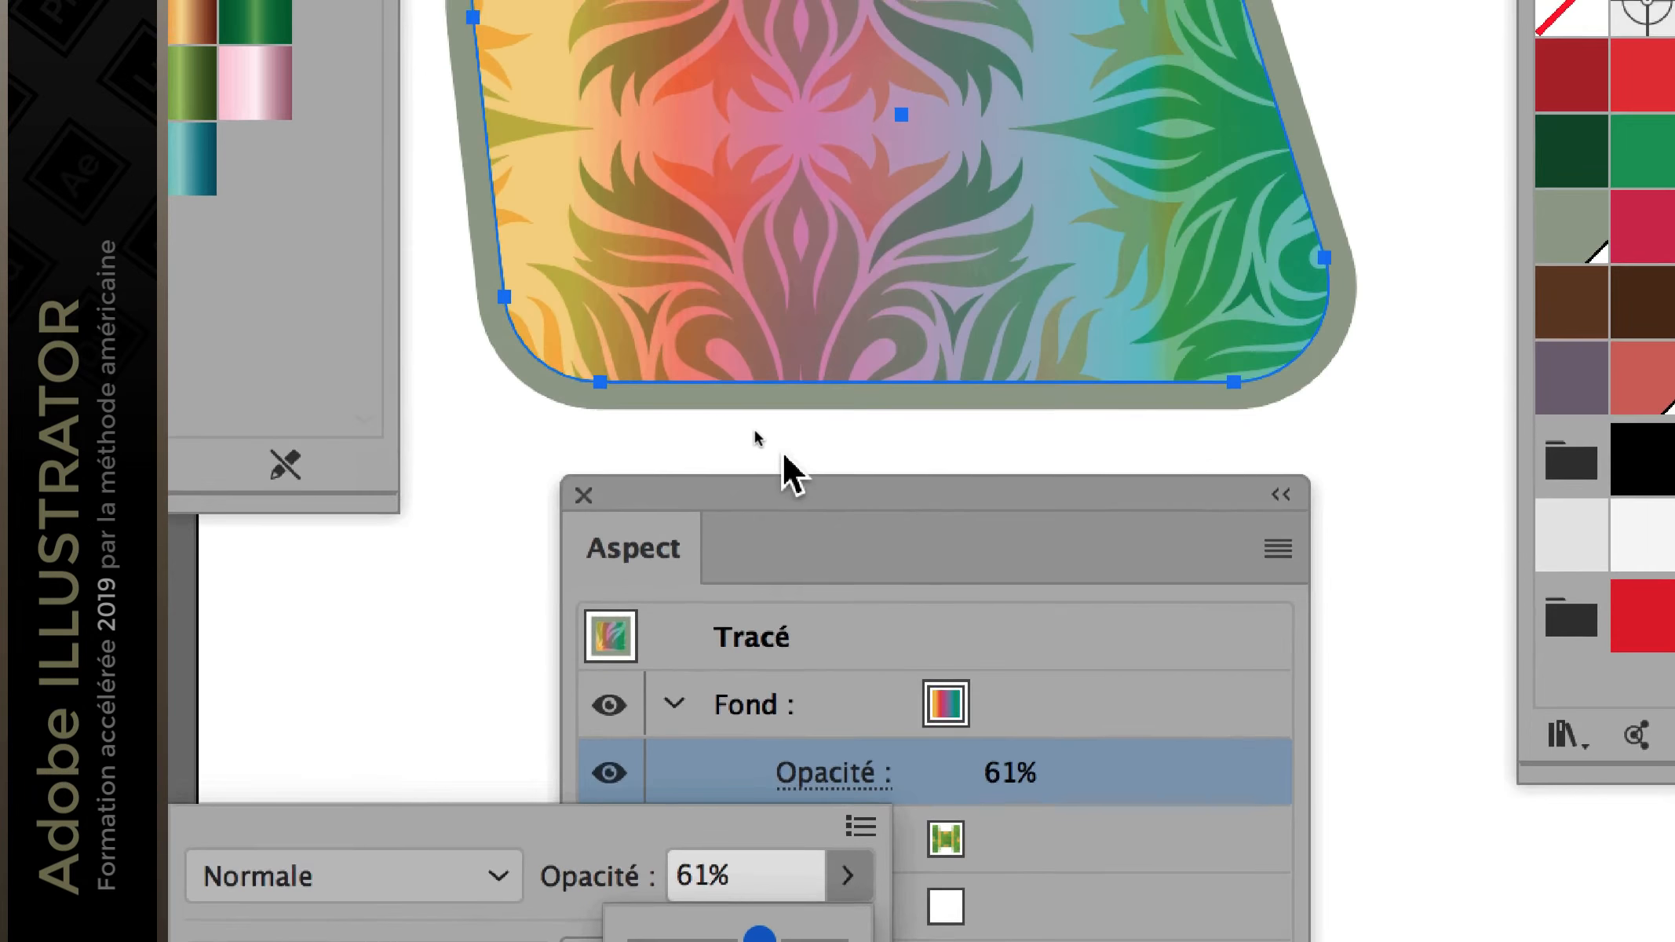
left_click(756, 495)
left_click(719, 486)
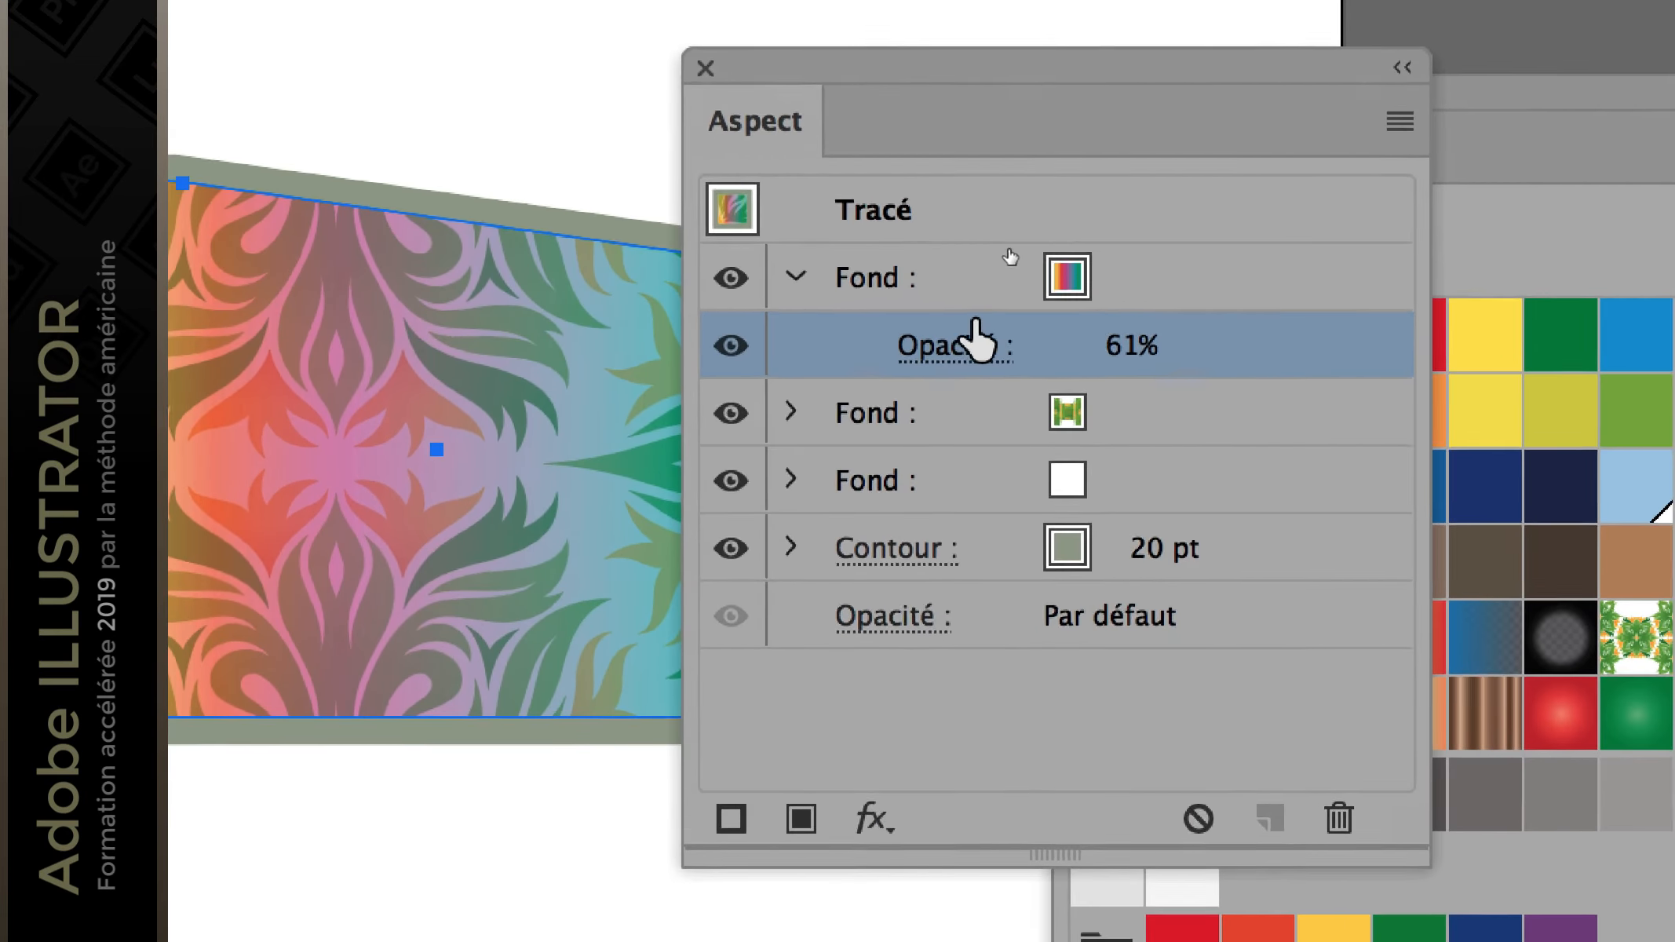
Step: Return the top gradient fill's opacity to 100%
left_click(972, 344)
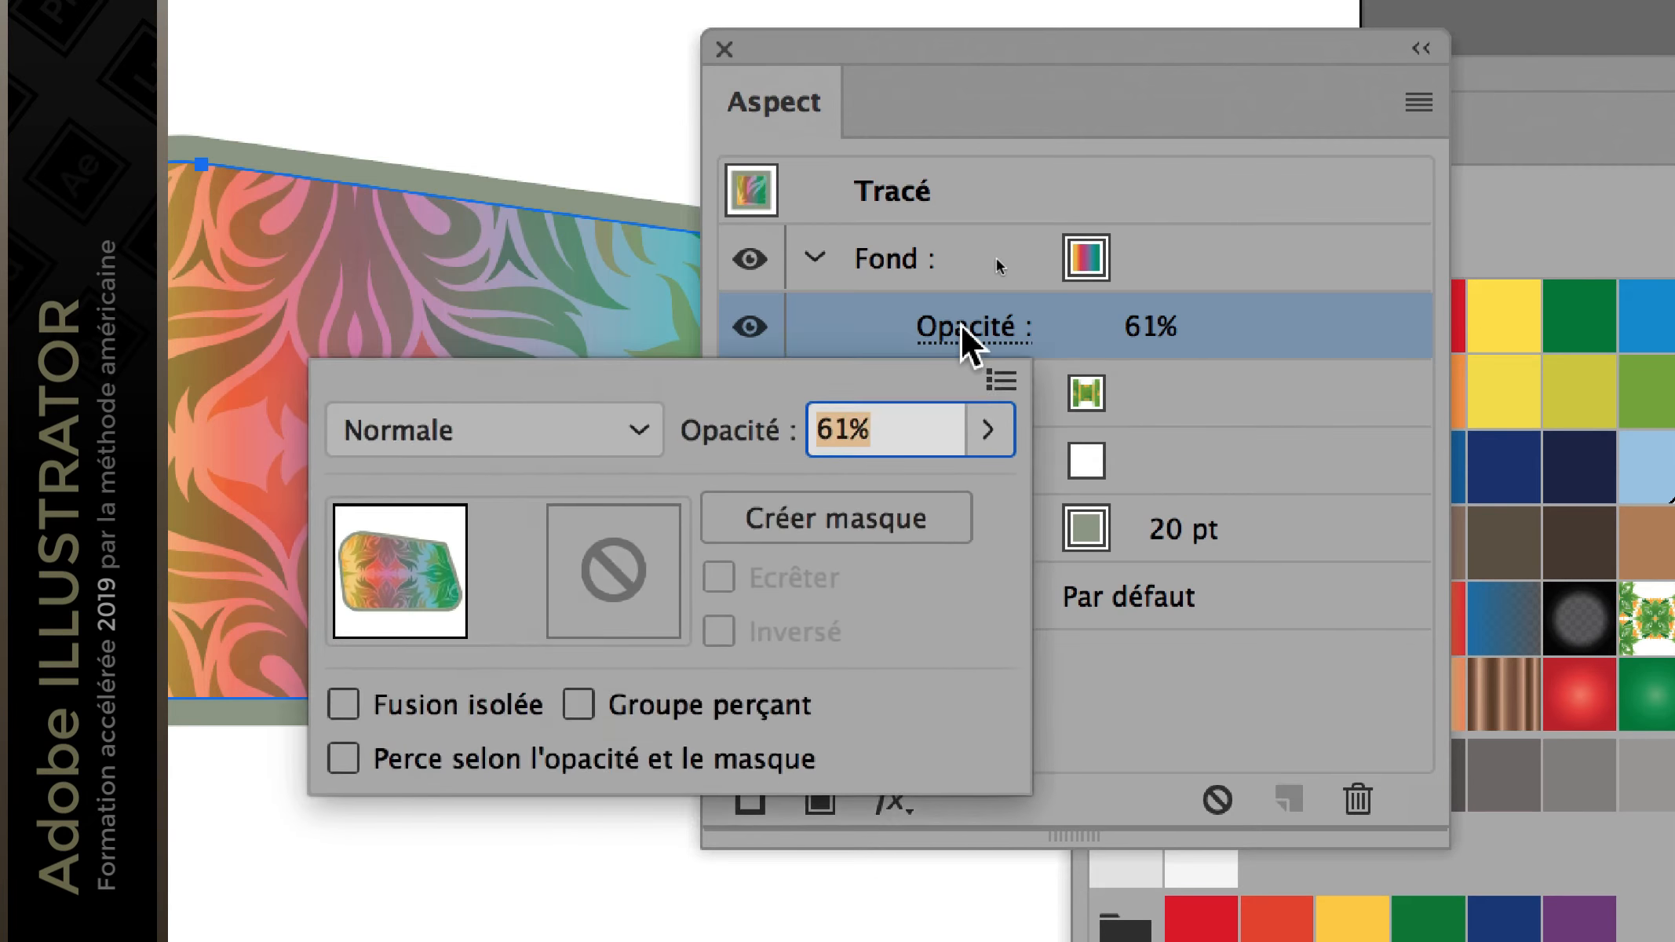
left_click(991, 354)
left_click_drag(906, 420, 977, 374)
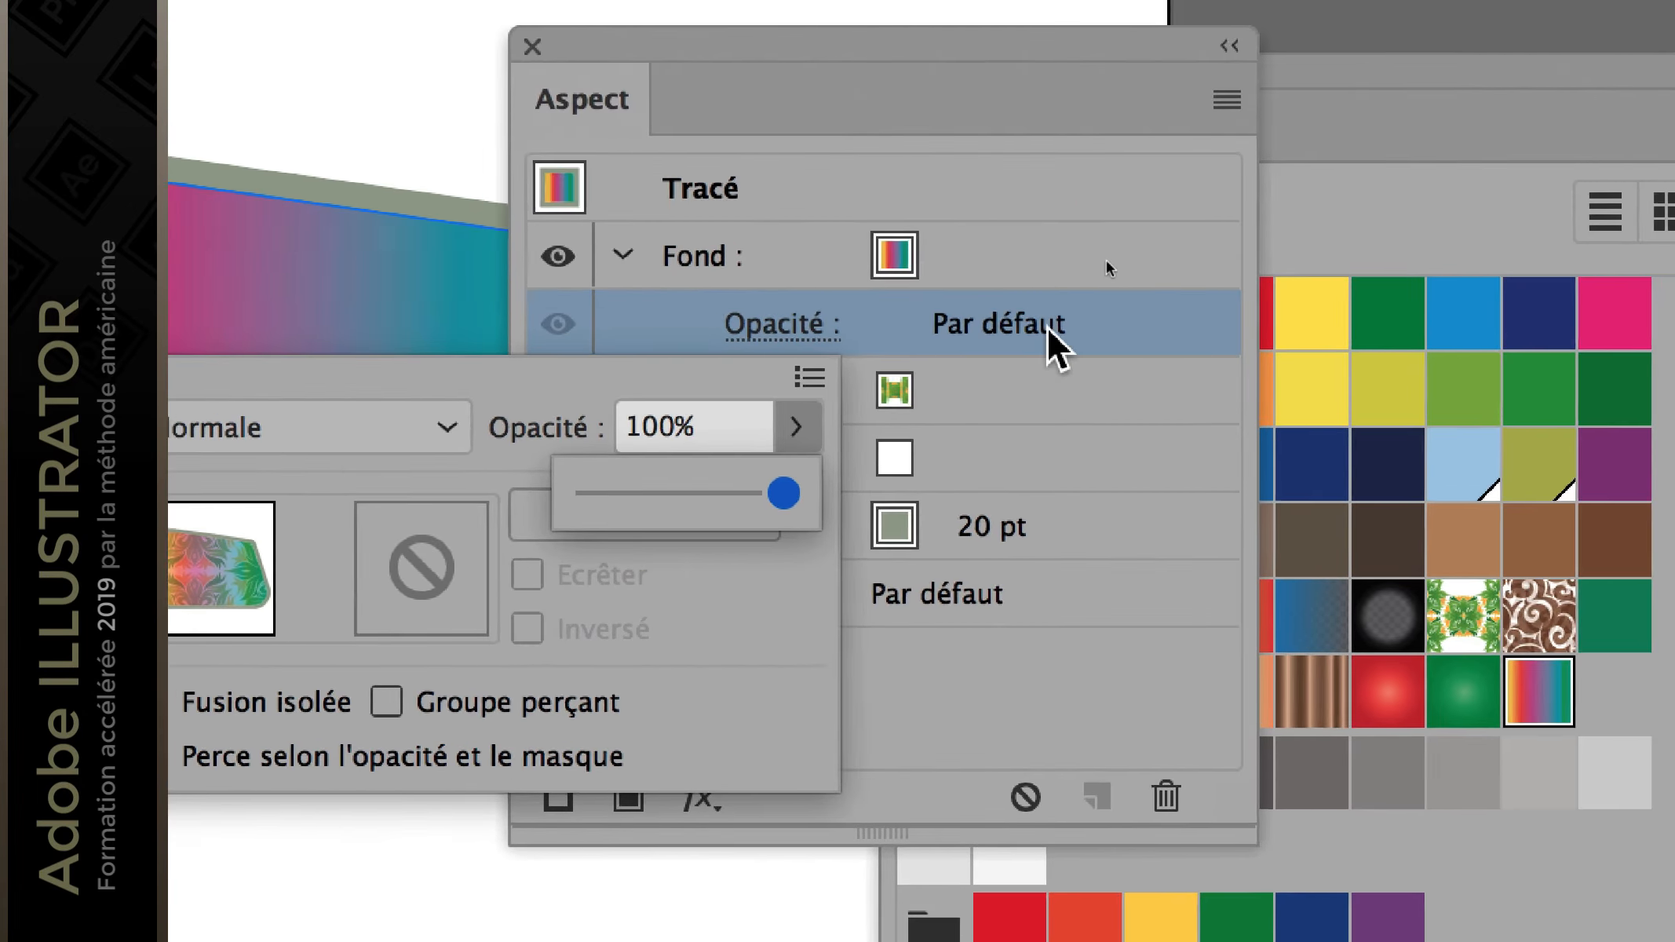
Step: Try the blend modes Eclaircir, Incrustation and Différence on the top gradient fill, and shift the Aspect panel slightly
left_click(1067, 324)
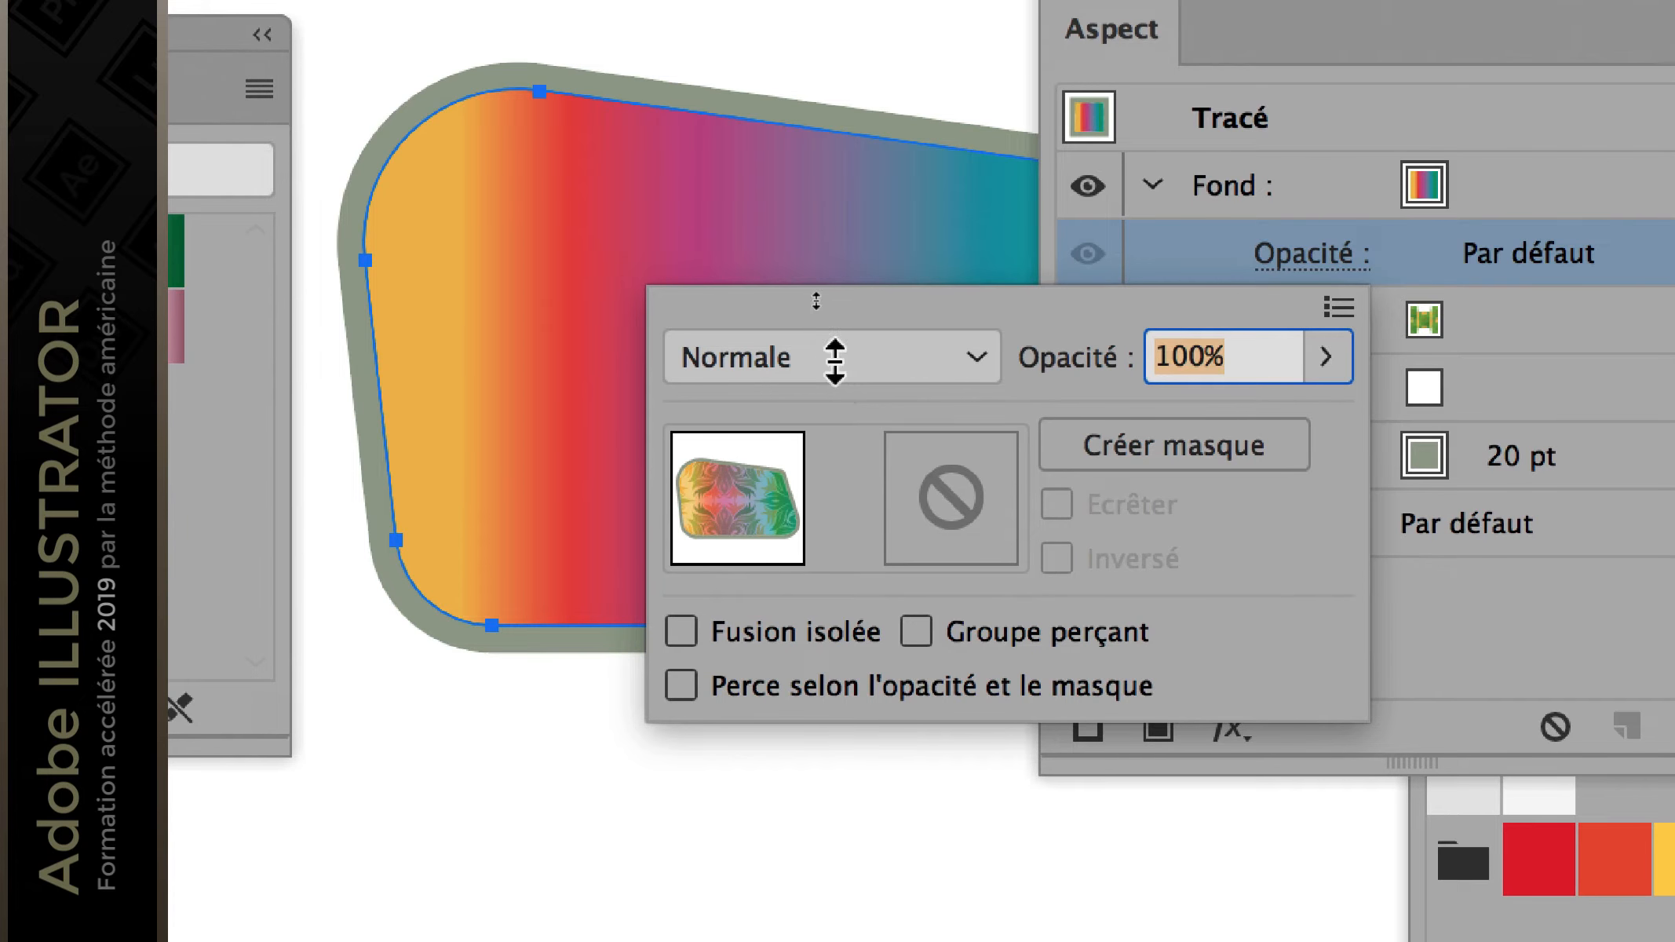
scroll(833, 358, "down", 3)
scroll(835, 361, "down", 1)
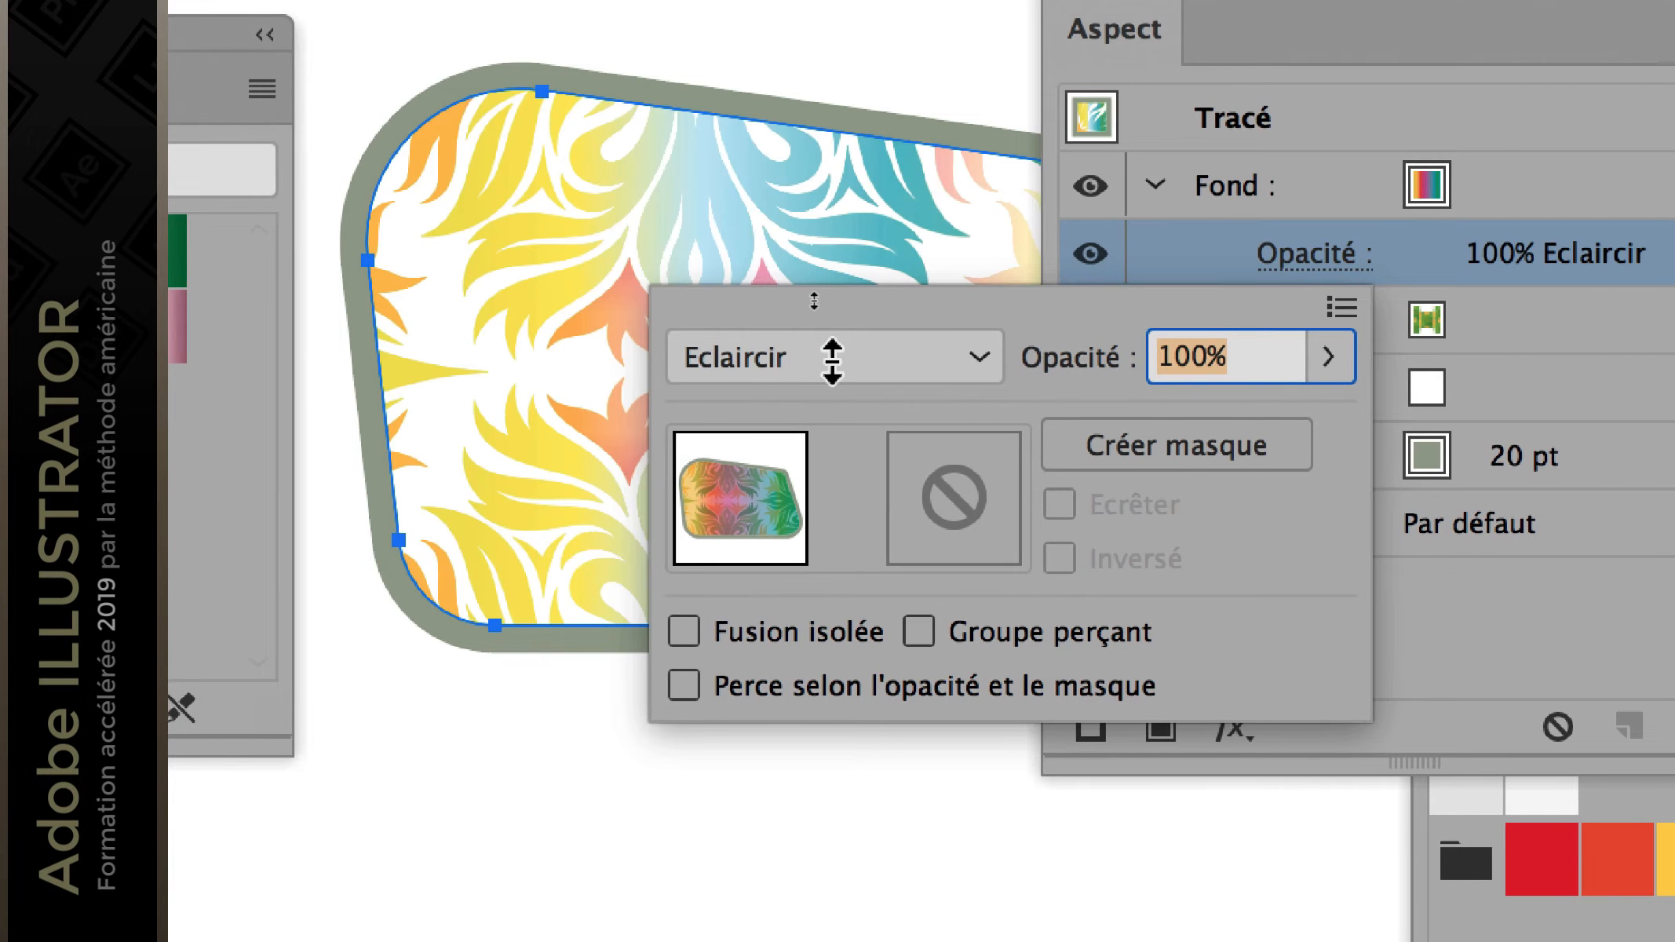
scroll(832, 361, "down", 4)
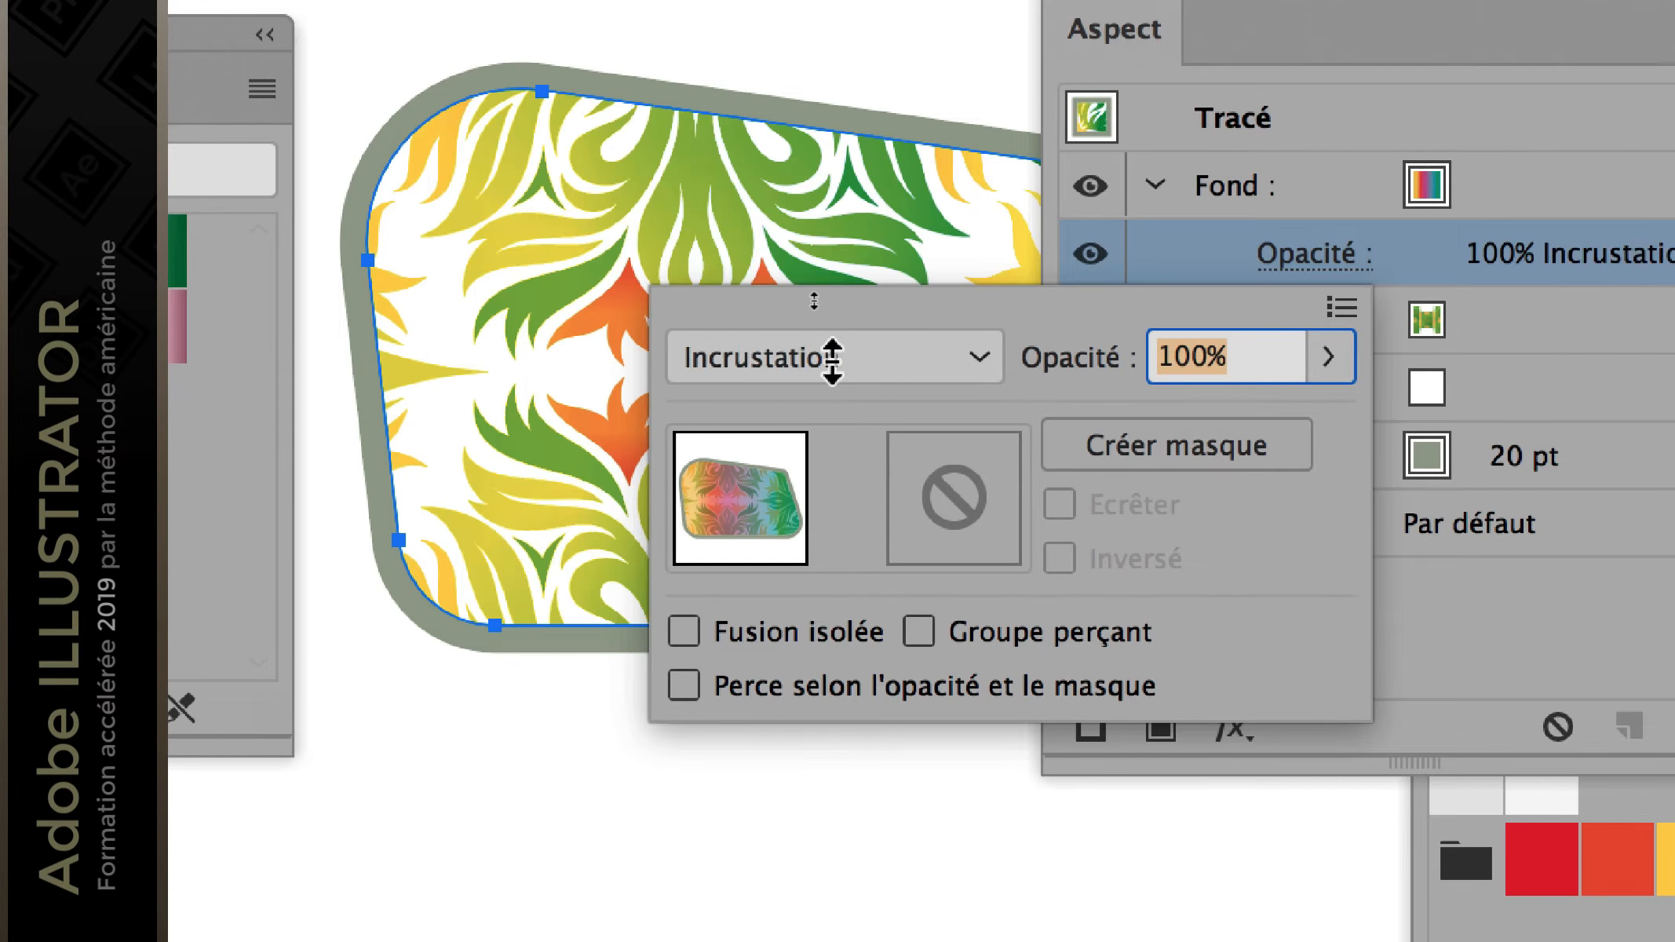
scroll(832, 358, "down", 2)
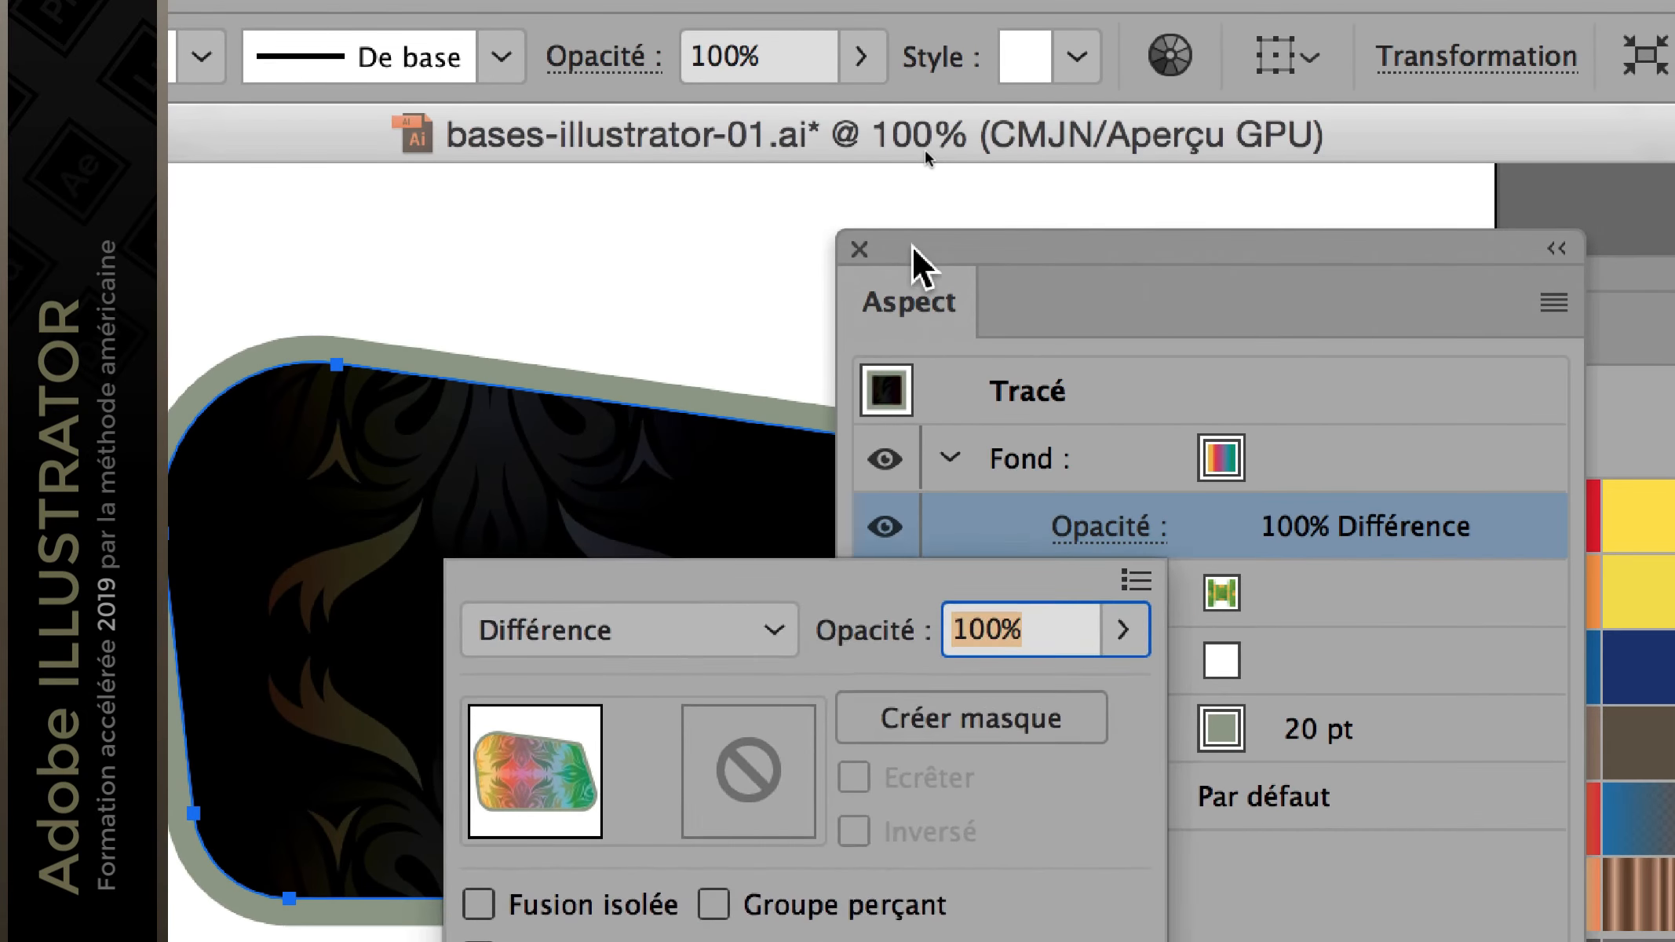
left_click_drag(912, 245, 1087, 242)
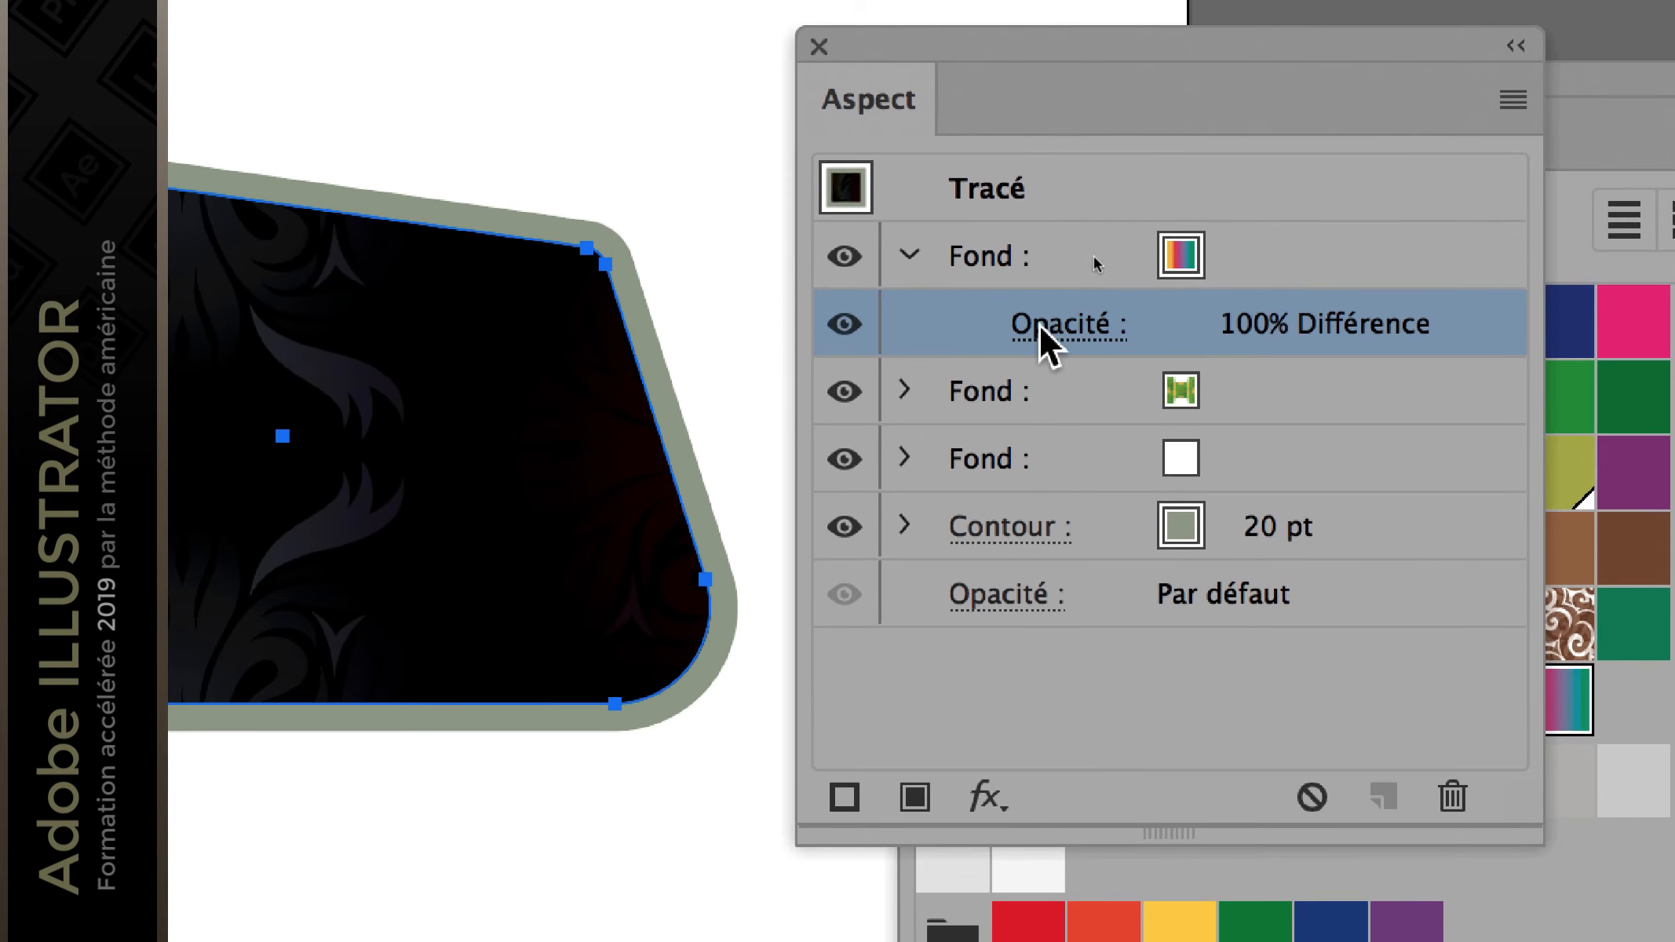
Step: Cycle the gradient fill through further blend modes, including Teinte, Luminosité, Lumière crue, Densité couleur – and Obscurcir
left_click(1251, 527)
scroll(905, 360, "down", 2)
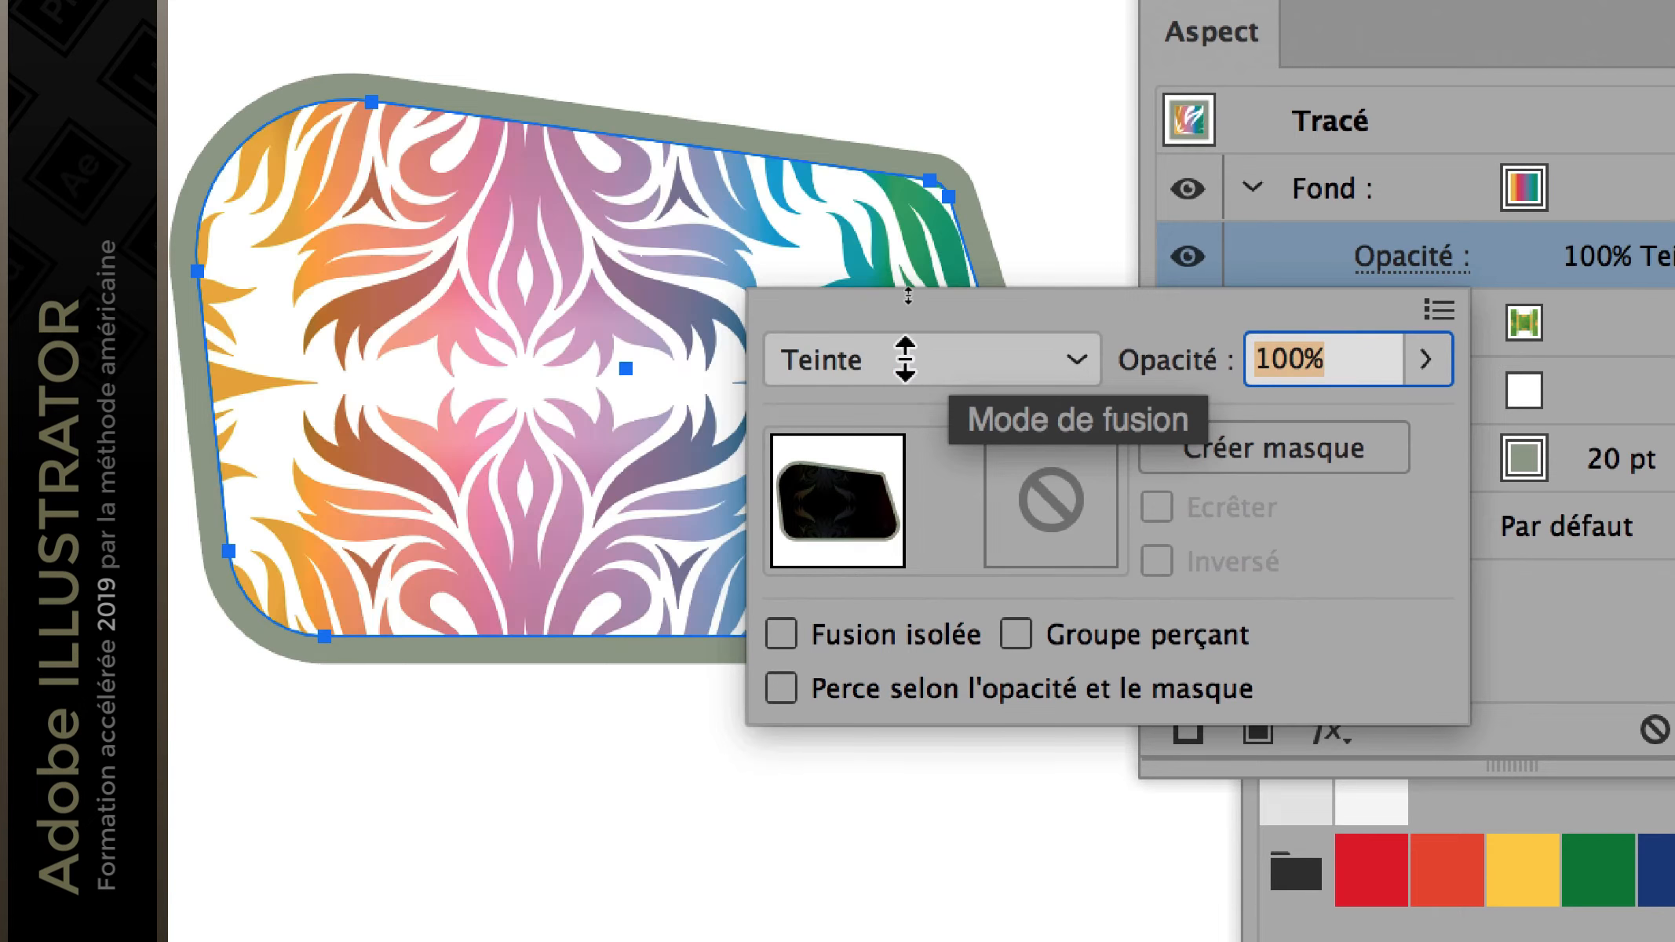
scroll(905, 360, "down", 2)
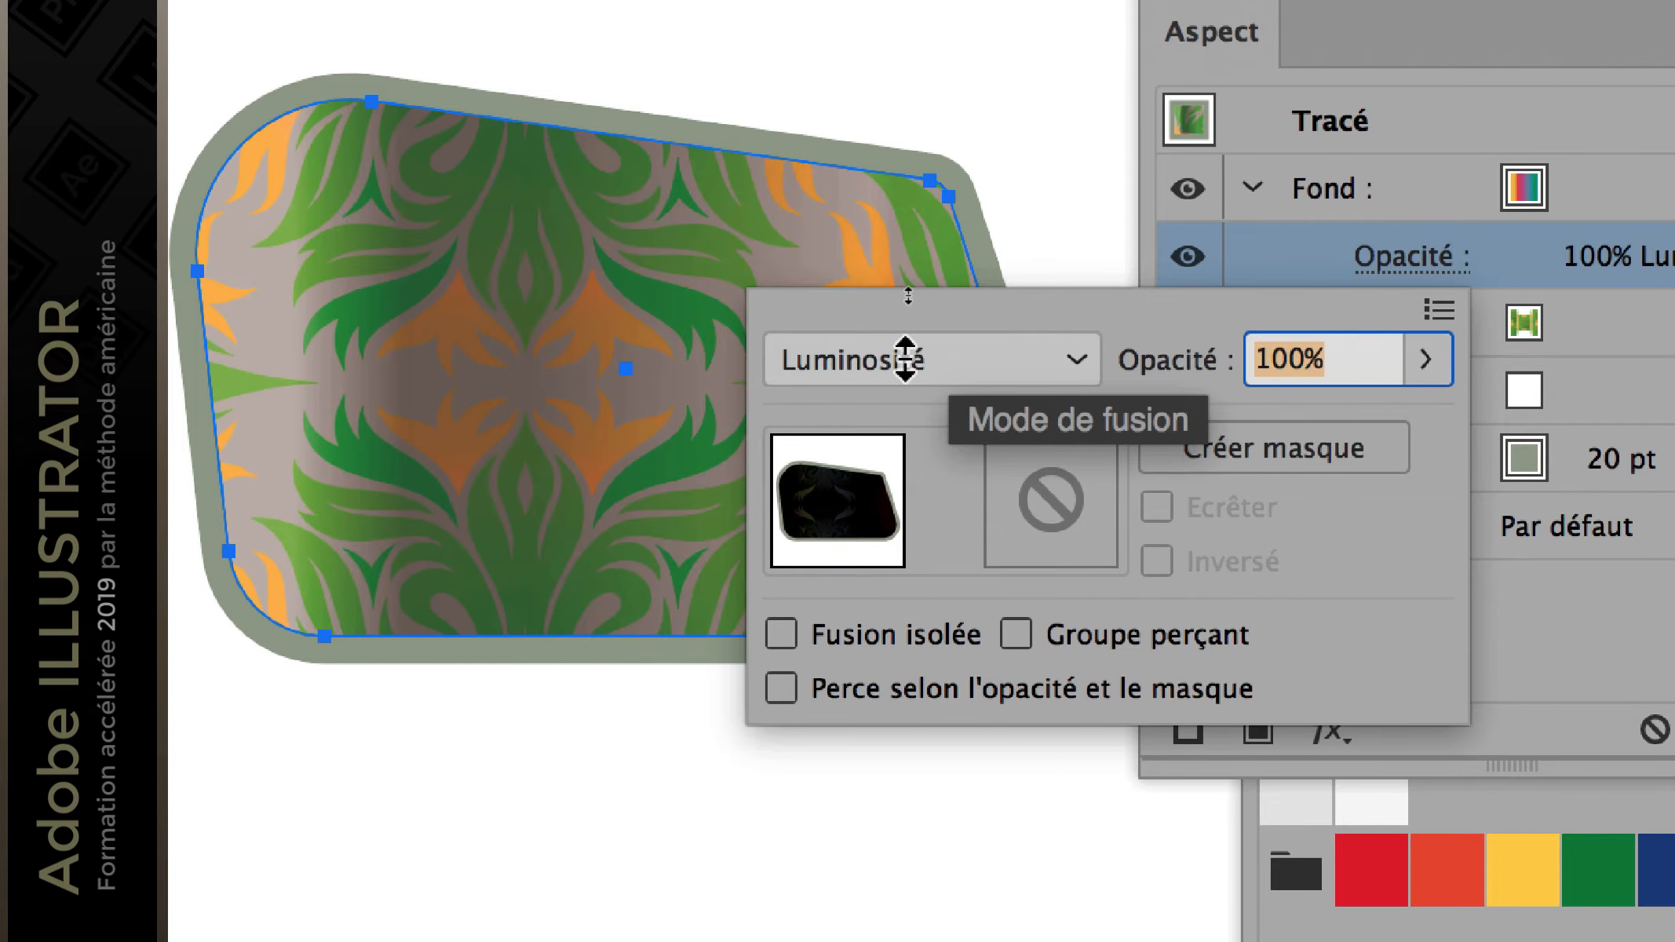
scroll(905, 360, "up", 4)
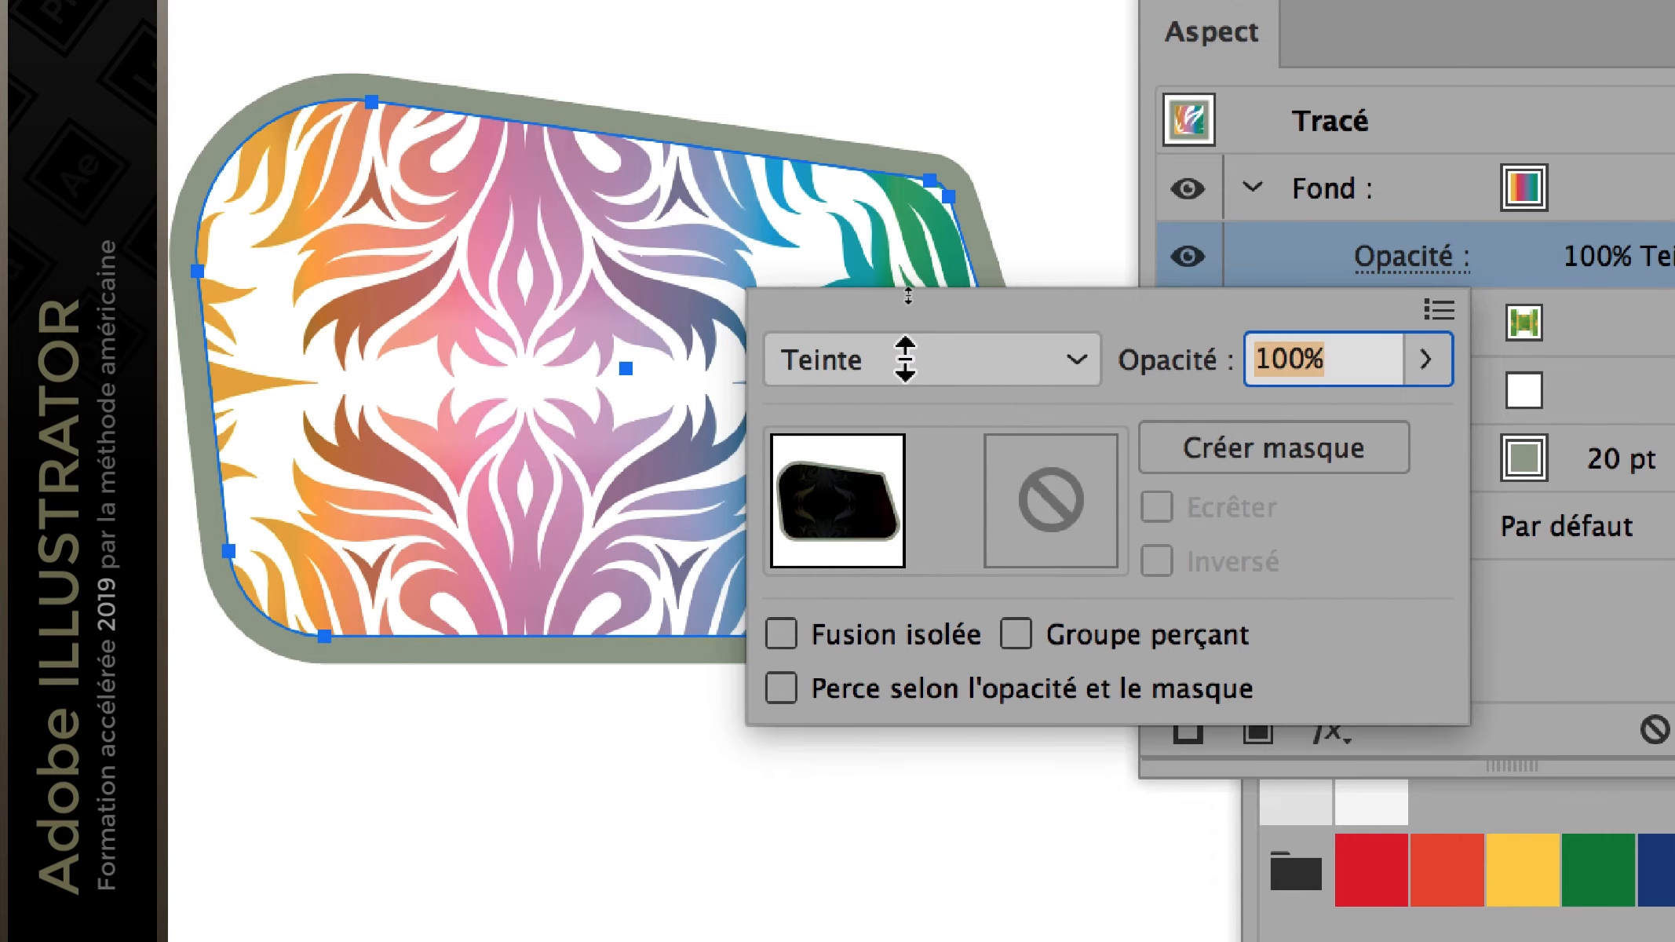
scroll(904, 359, "up", 1)
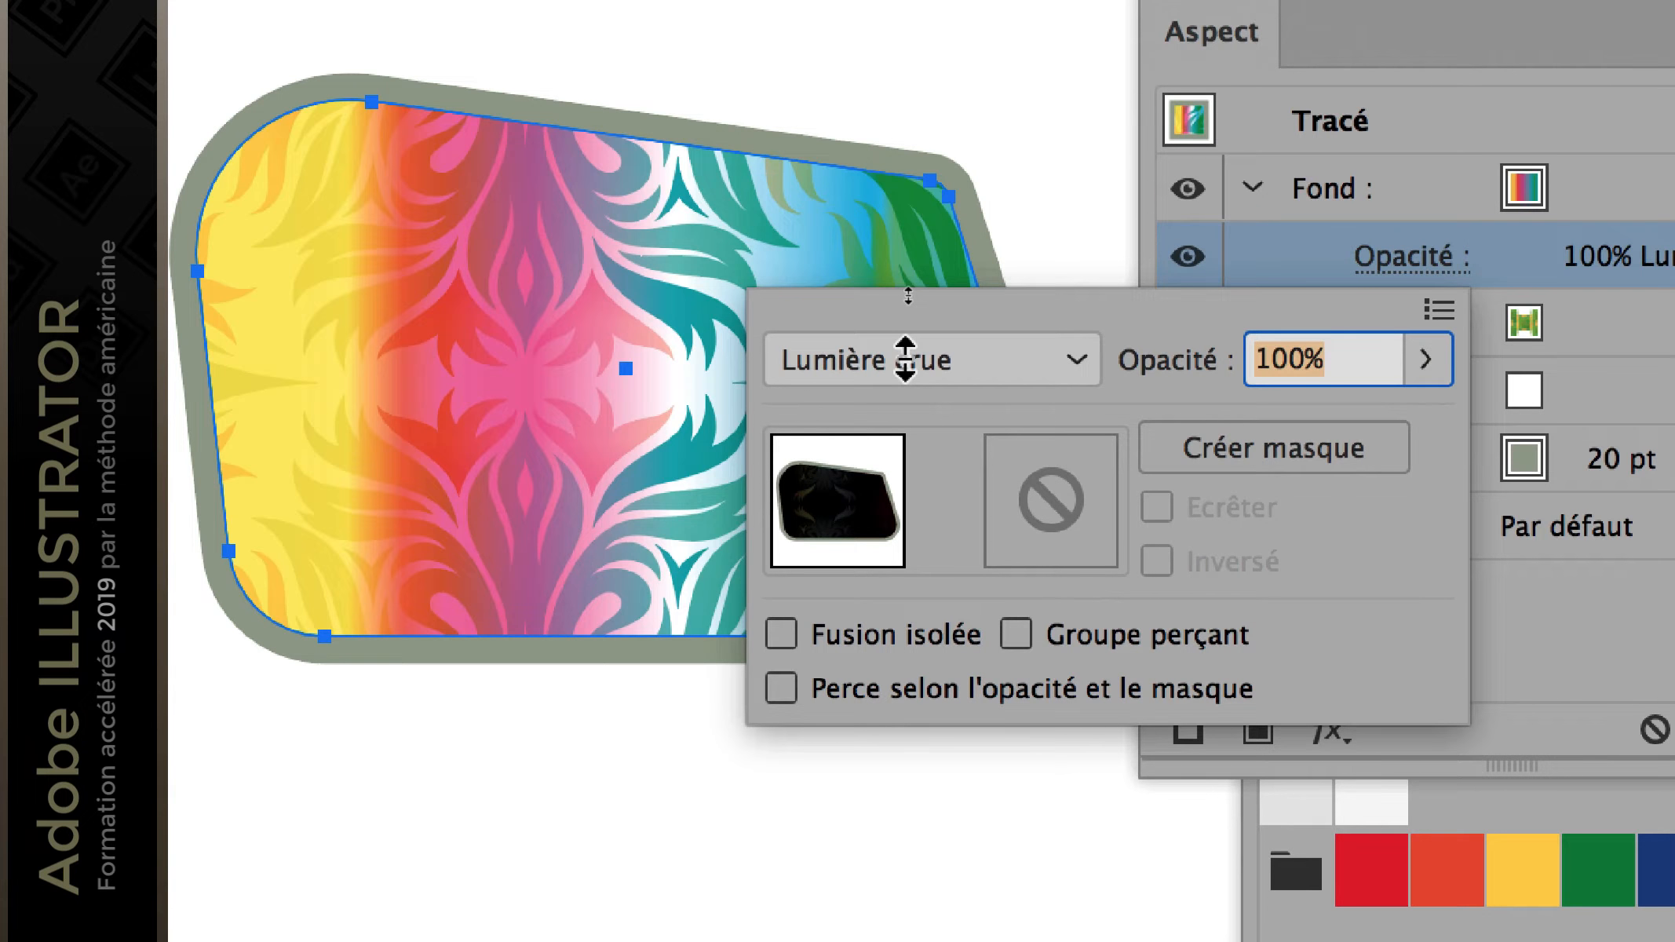
scroll(904, 359, "up", 3)
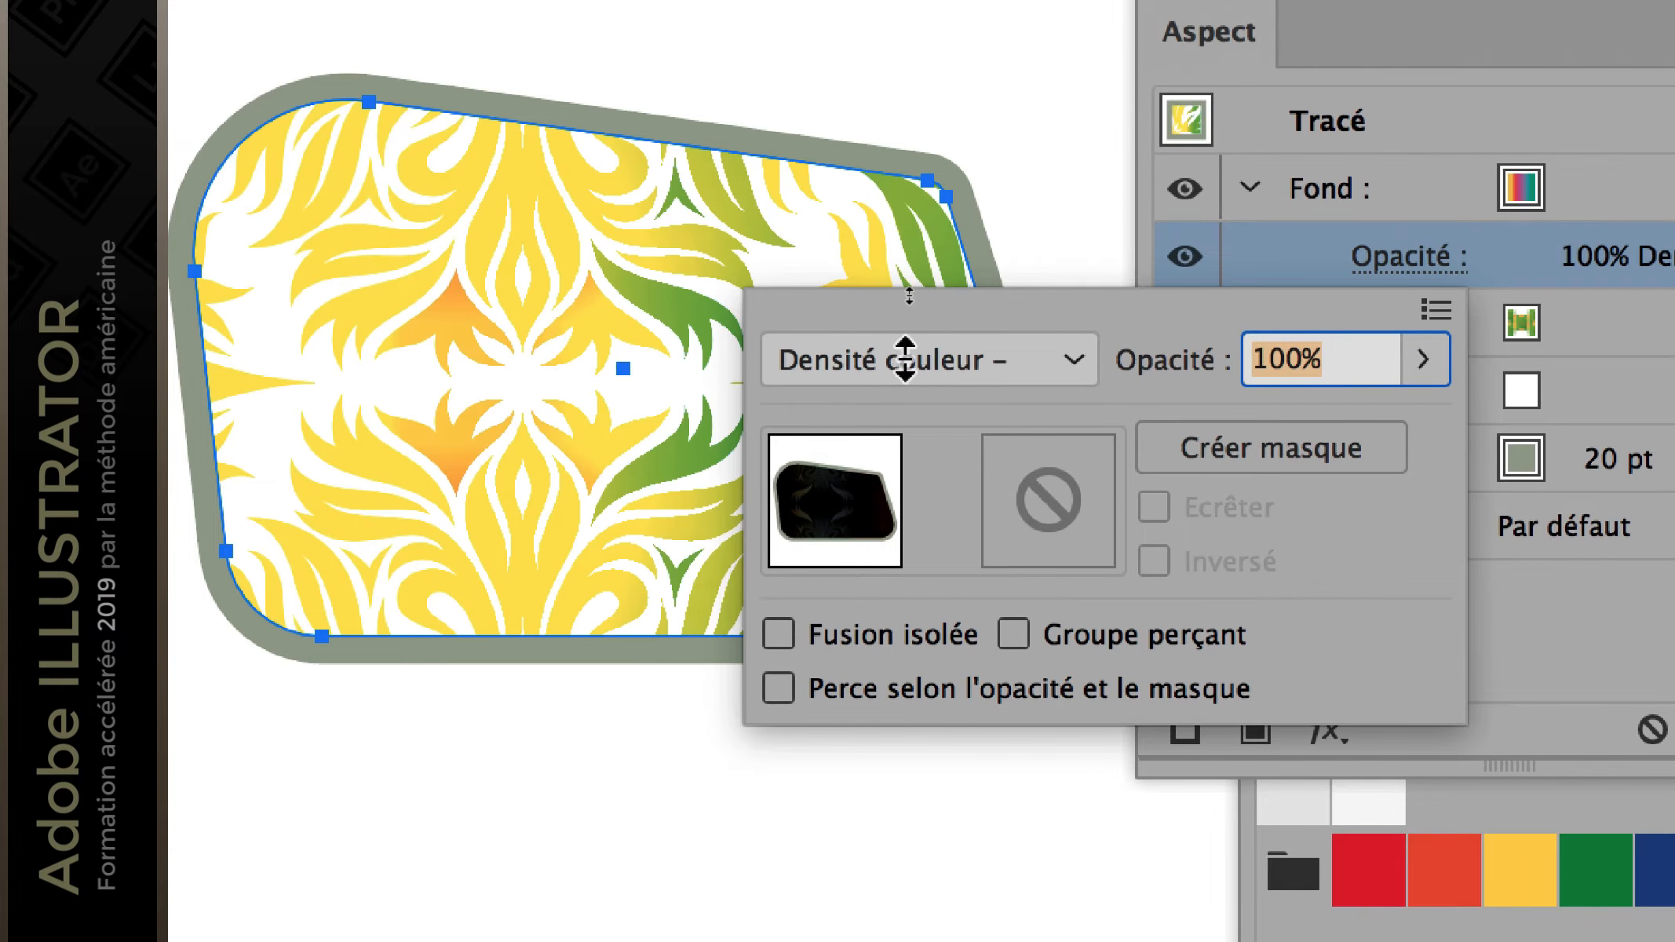
scroll(904, 360, "up", 5)
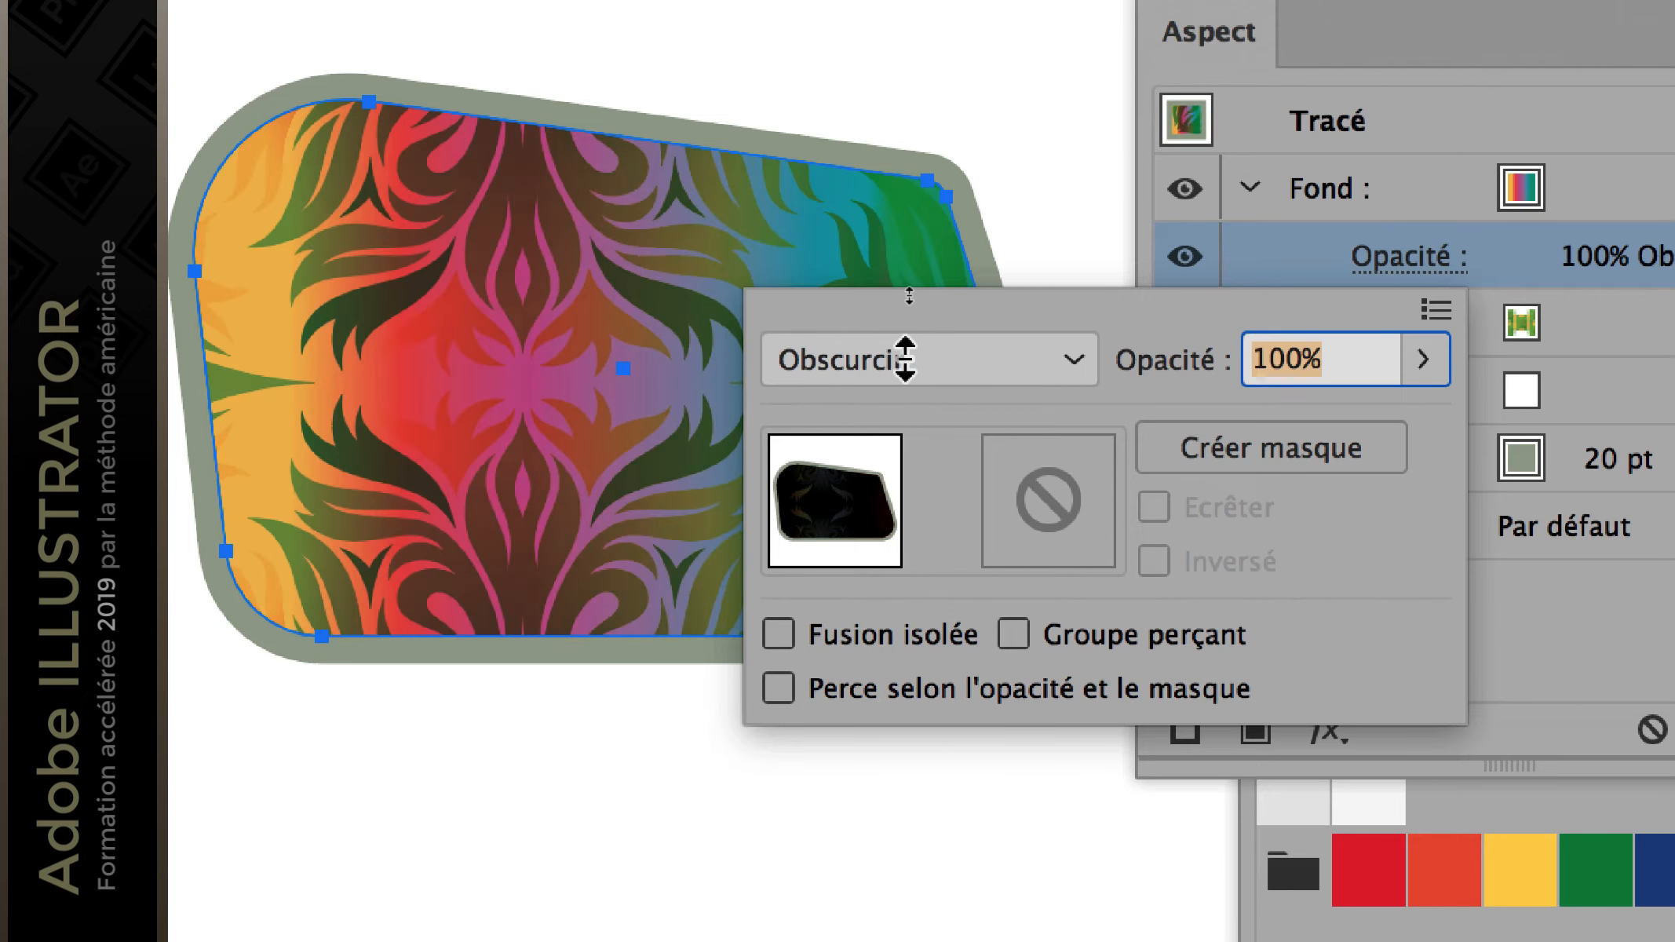
scroll(904, 360, "up", 1)
scroll(904, 360, "down", 2)
Step: Try the Saturation blend mode on the gradient fill and return it to Normale
left_click(904, 355)
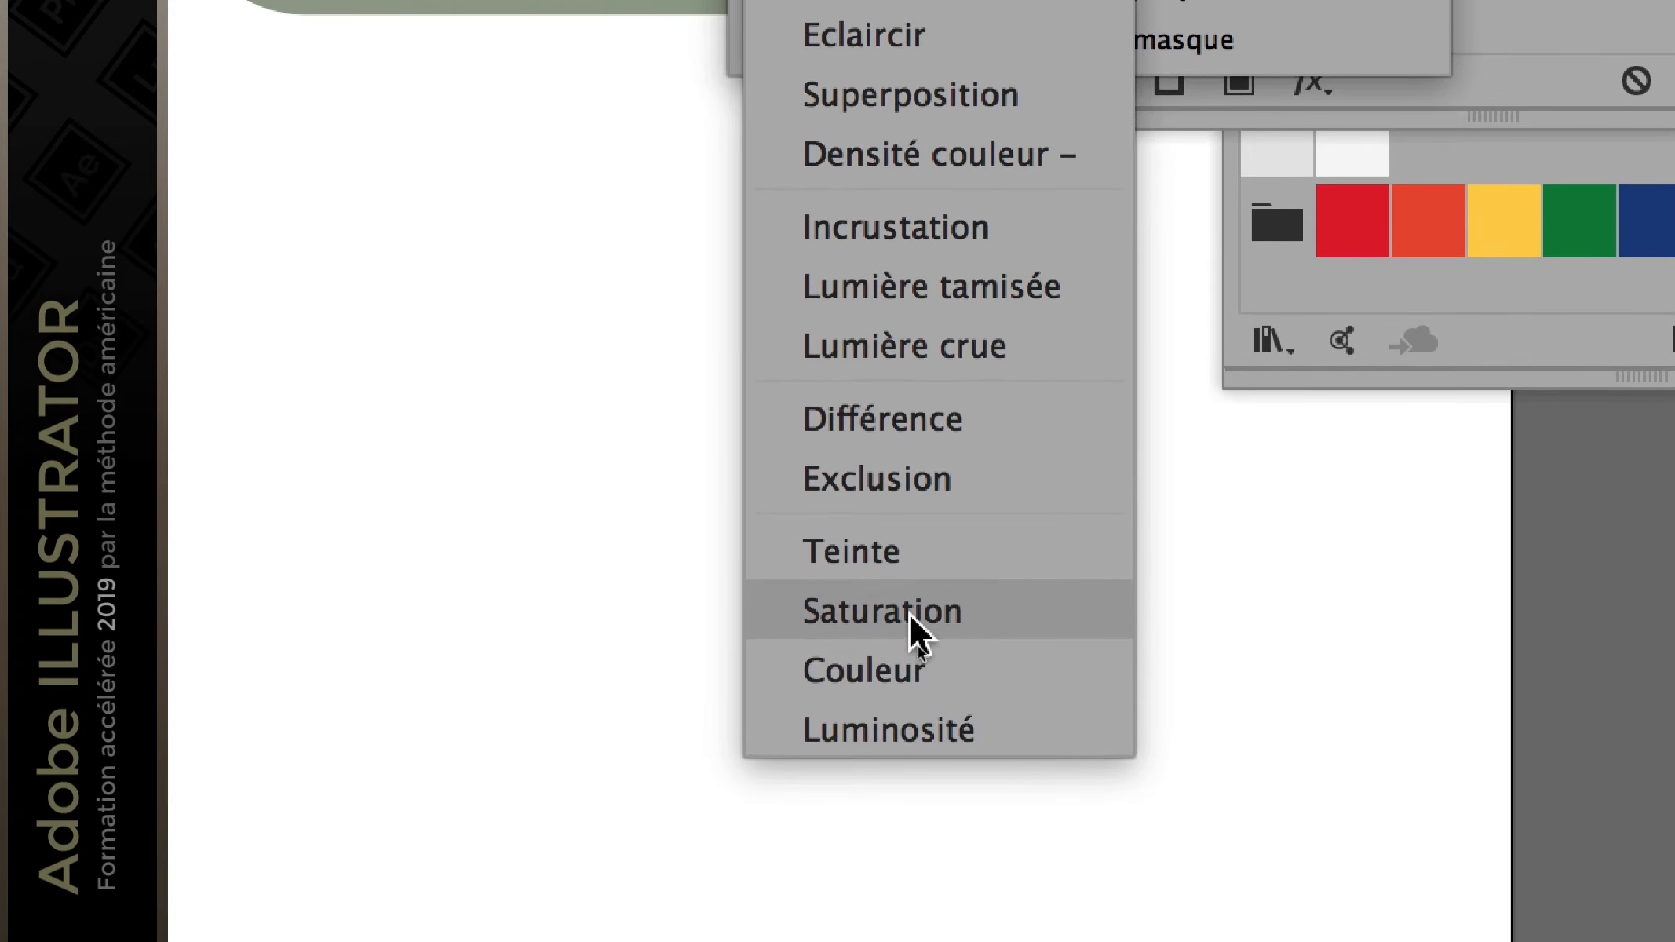
left_click(909, 614)
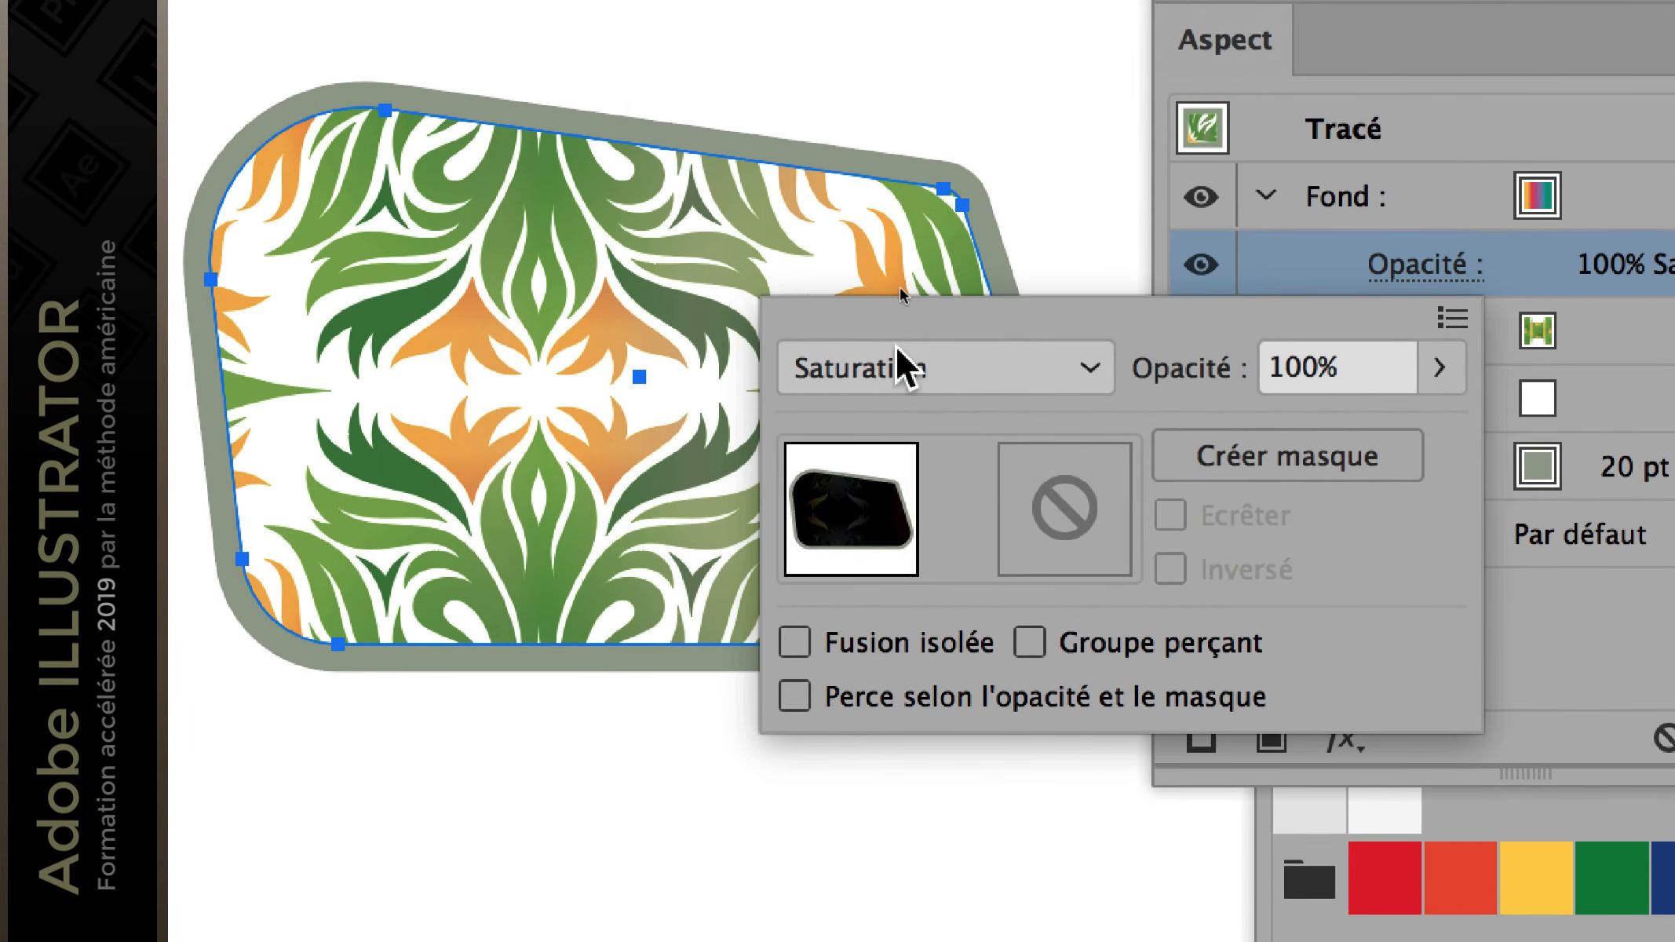
left_click(896, 351)
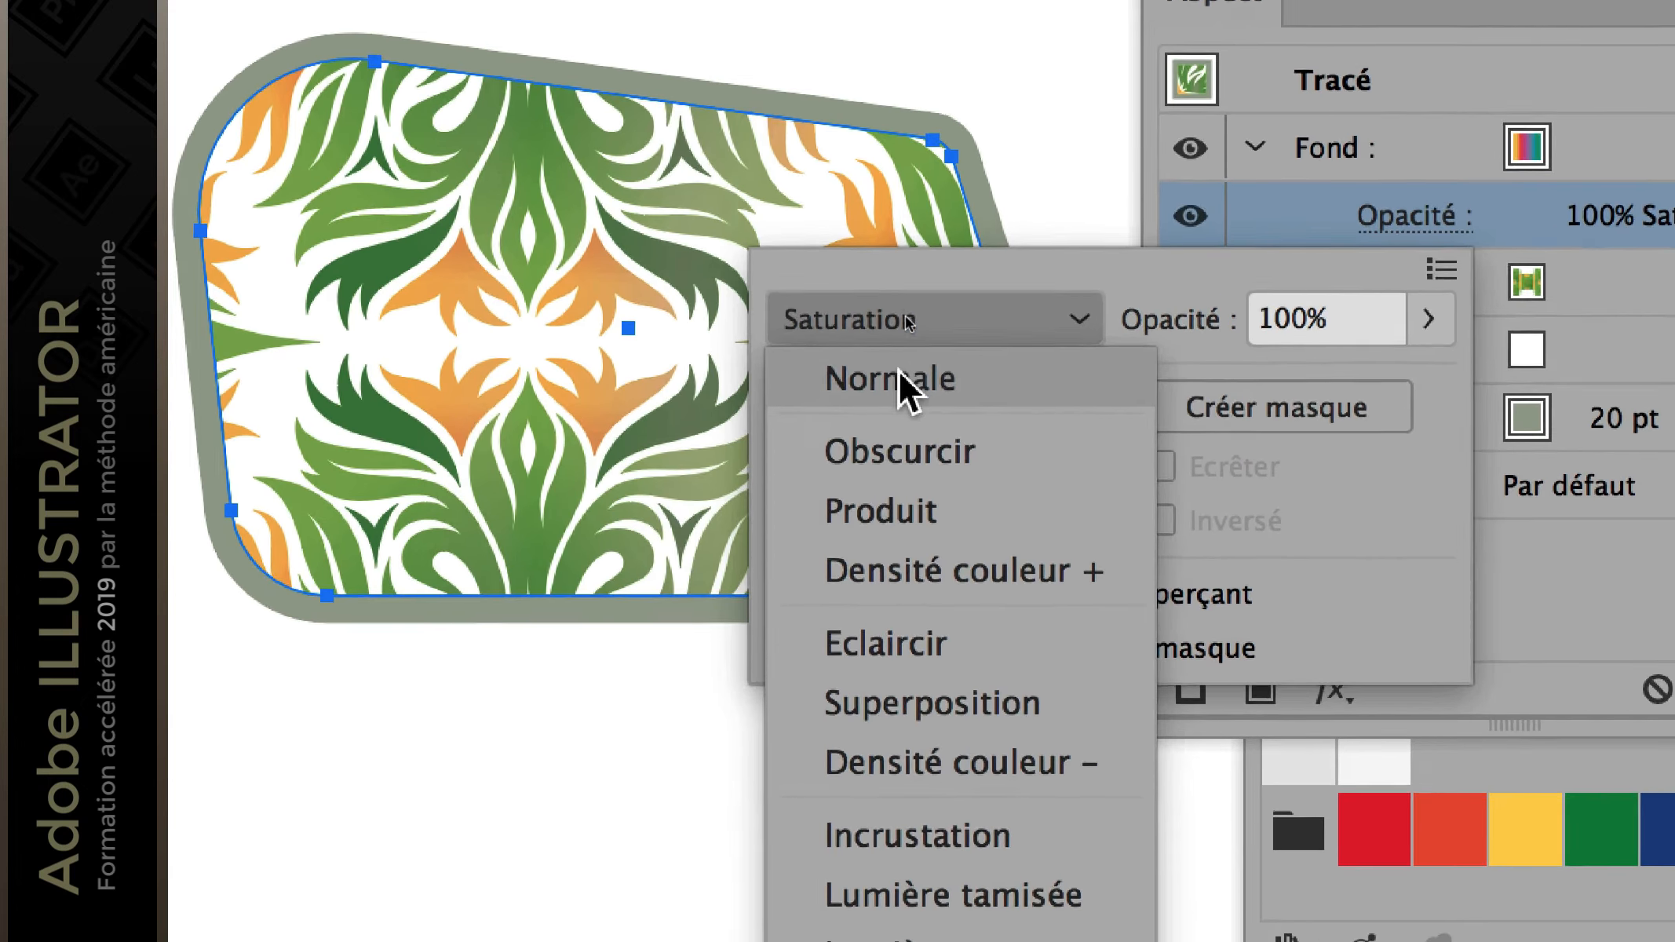
left_click(907, 420)
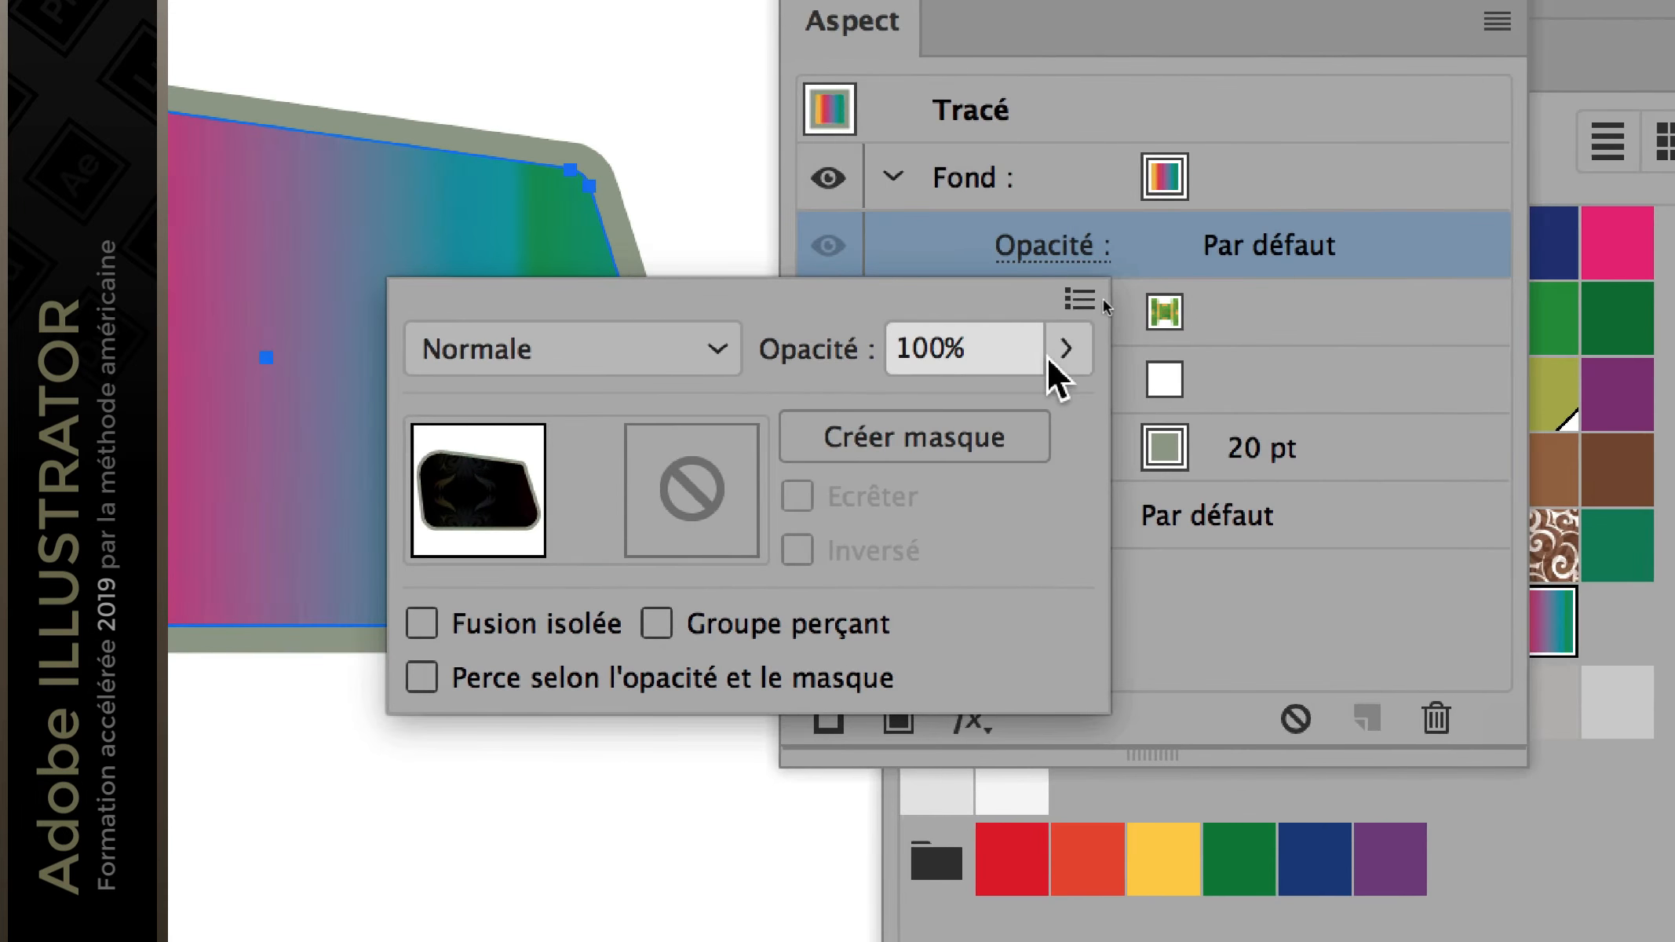
Step: Set the gradient fill's opacity to 57% and its blend mode to Produit
left_click(1415, 324)
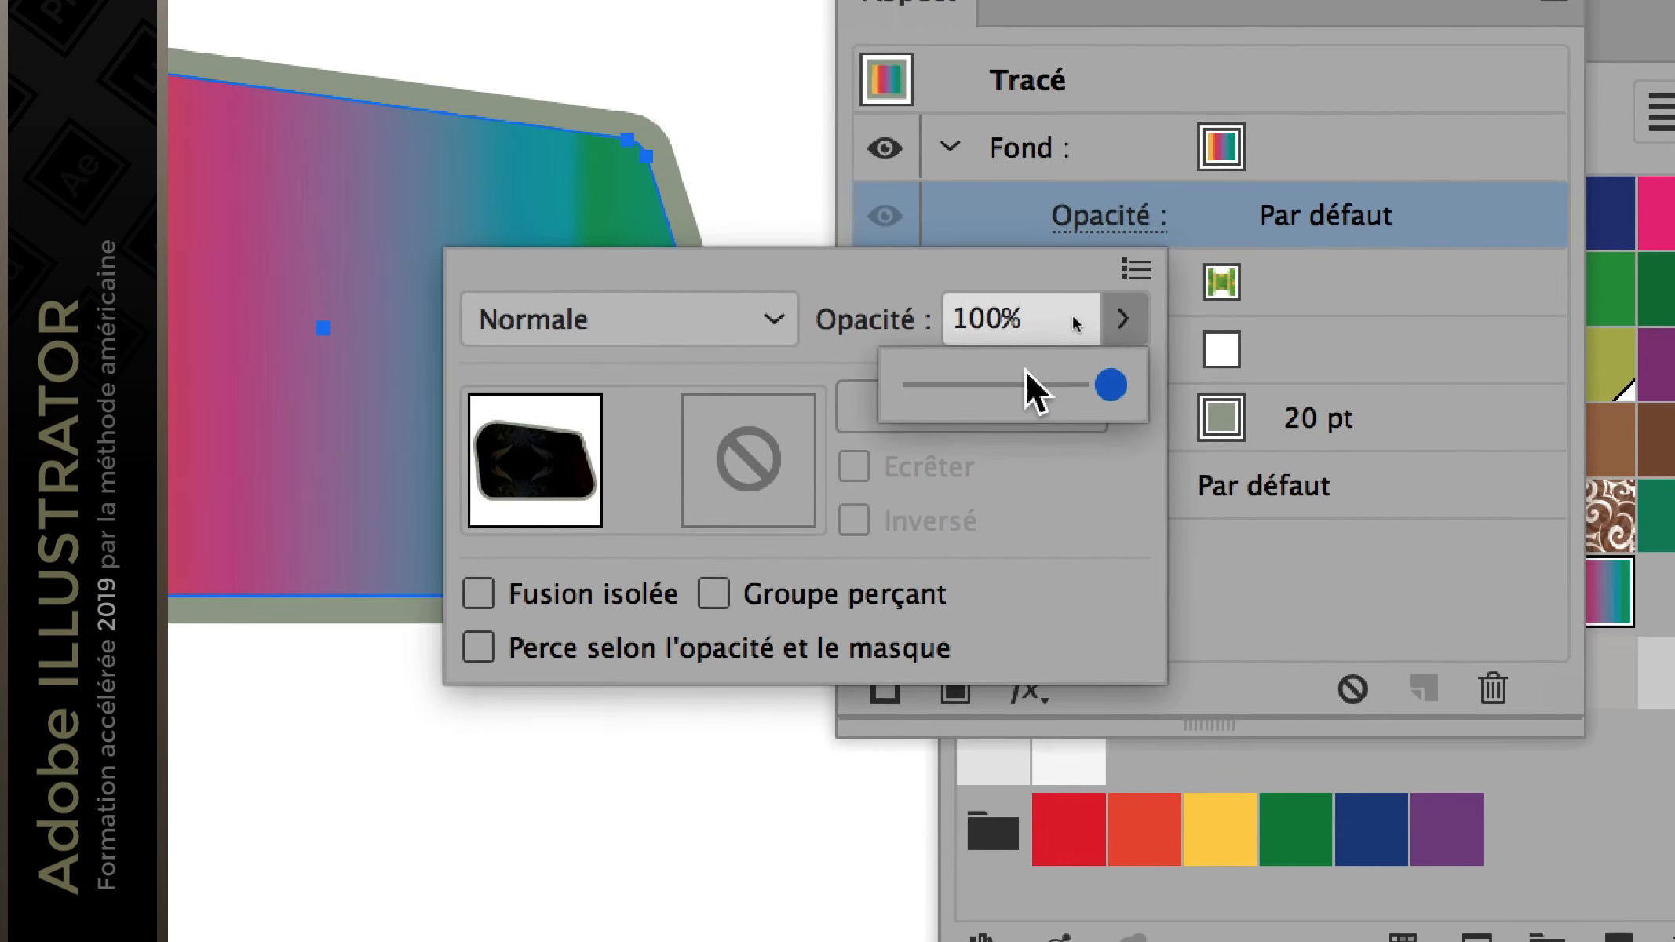
left_click_drag(1051, 413, 965, 414)
left_click(559, 356)
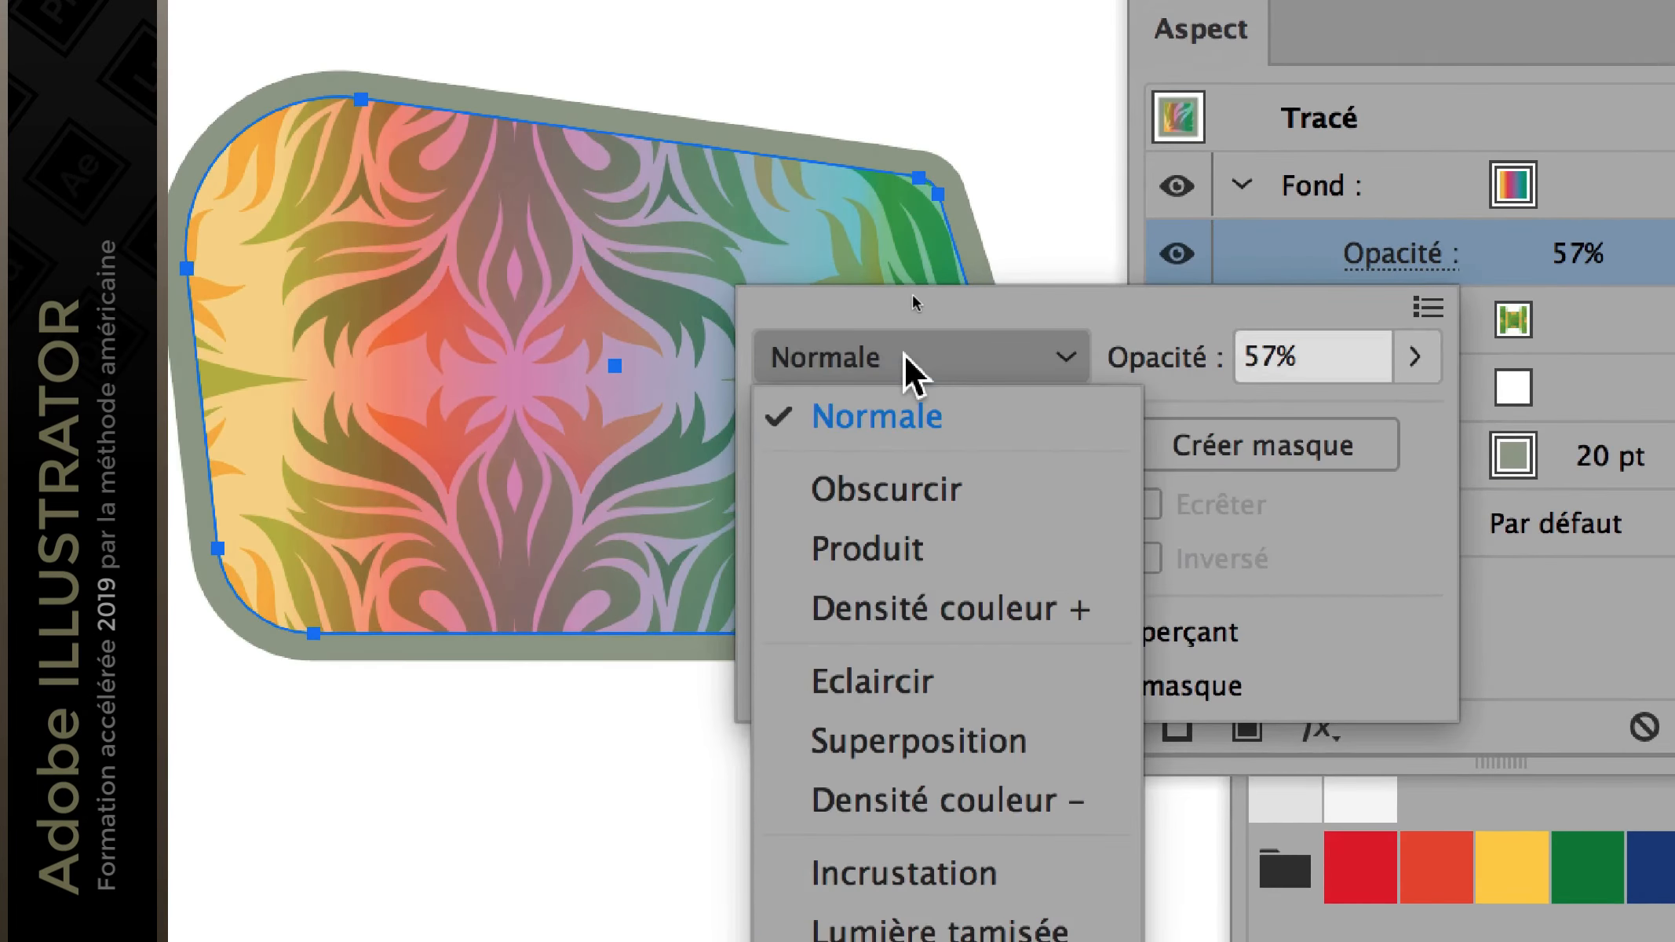
left_click(905, 355)
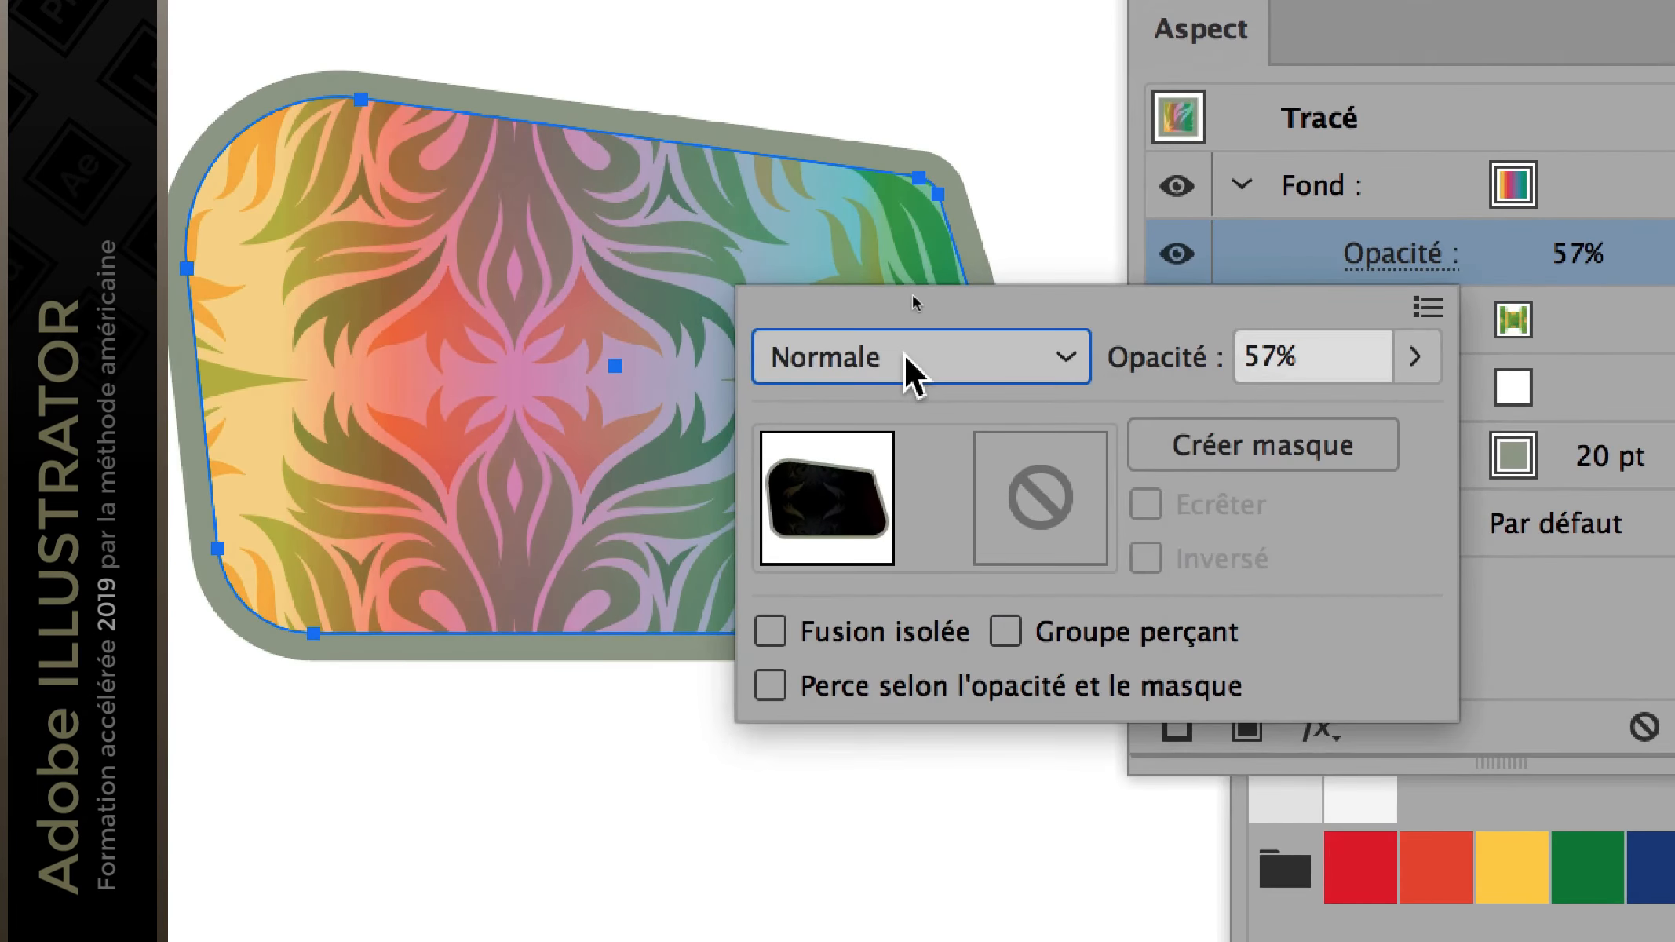
scroll(911, 361, "down", 1)
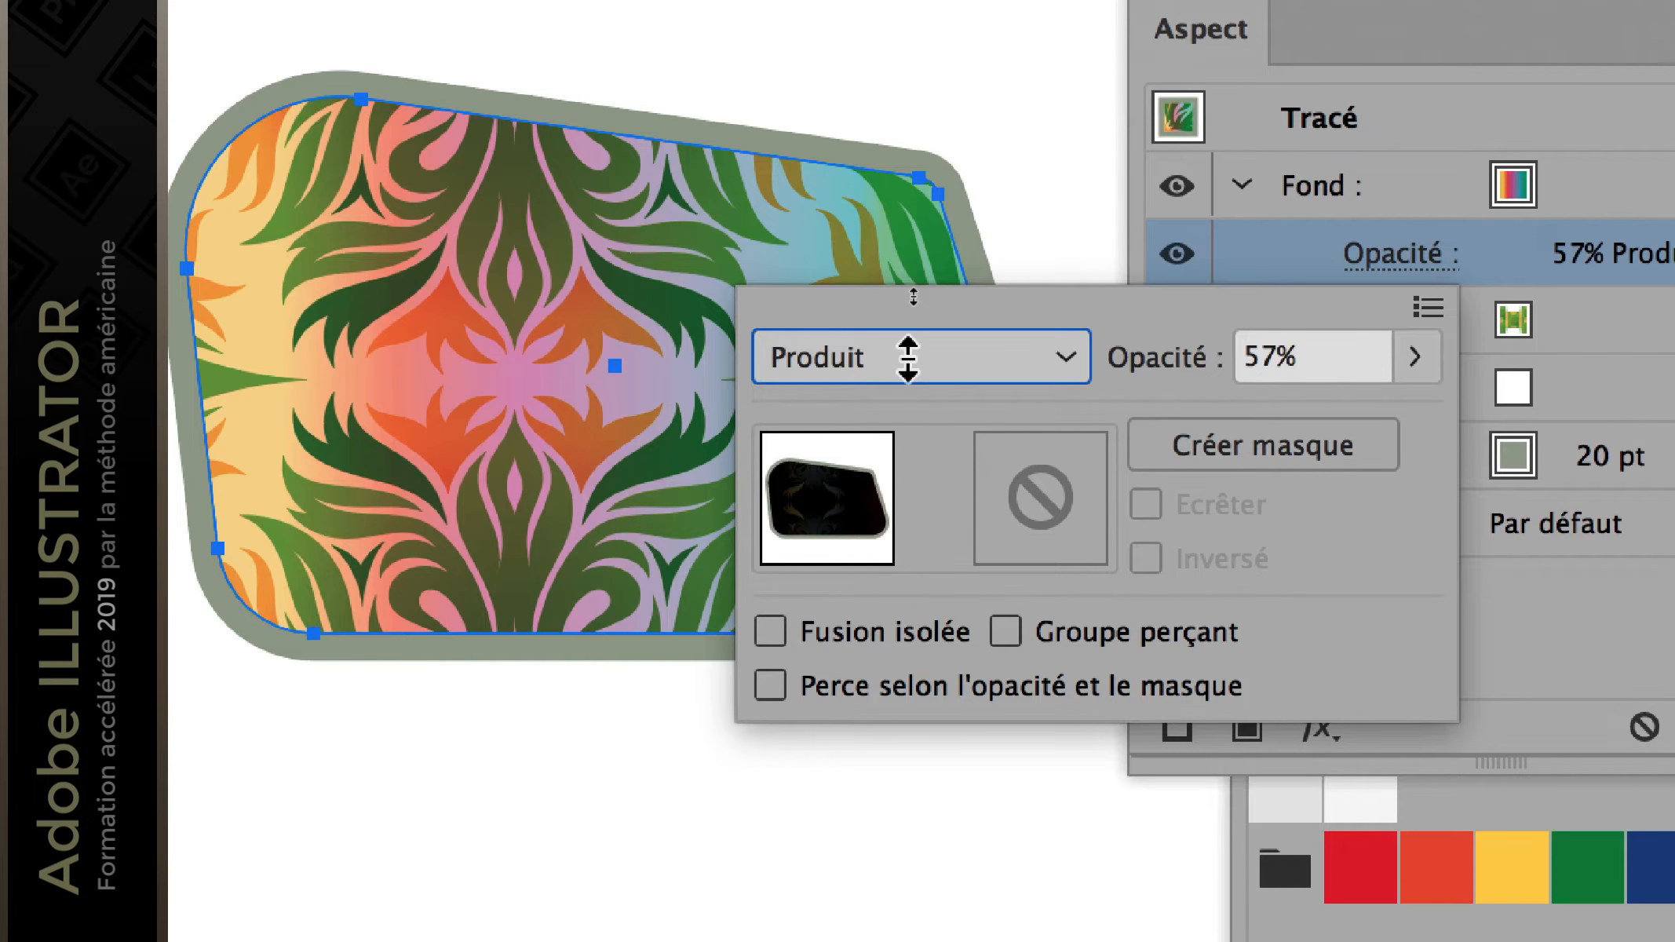
scroll(908, 358, "down", 1)
scroll(908, 357, "up", 1)
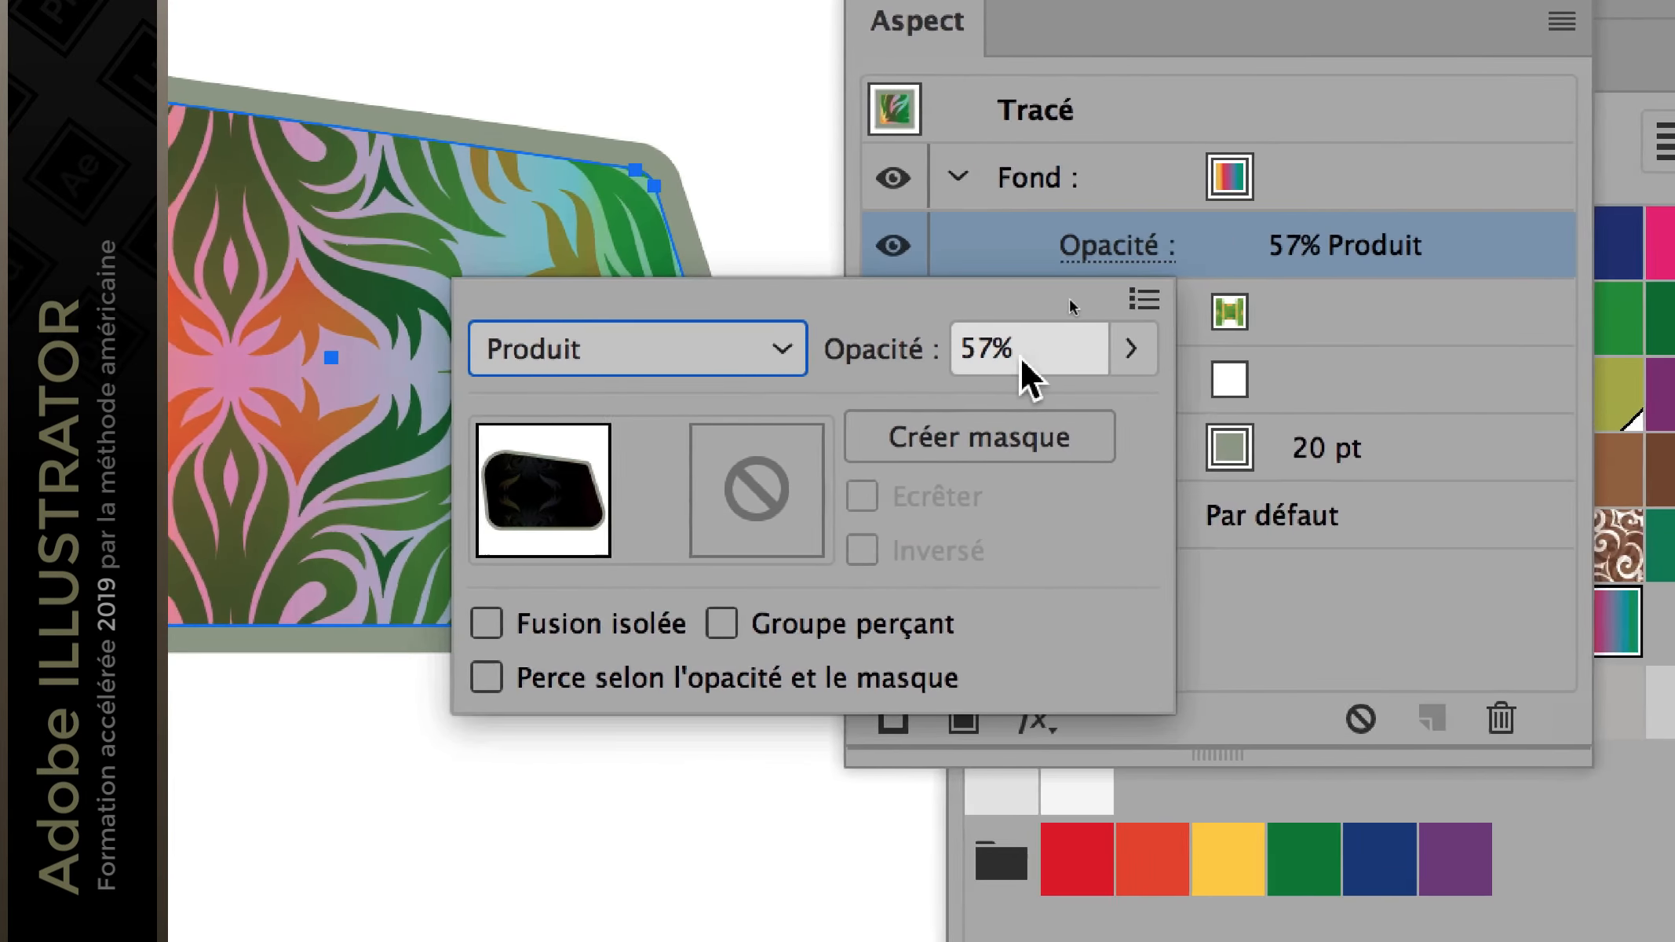
Step: Set the gradient fill's opacity to 66%
left_click(1128, 351)
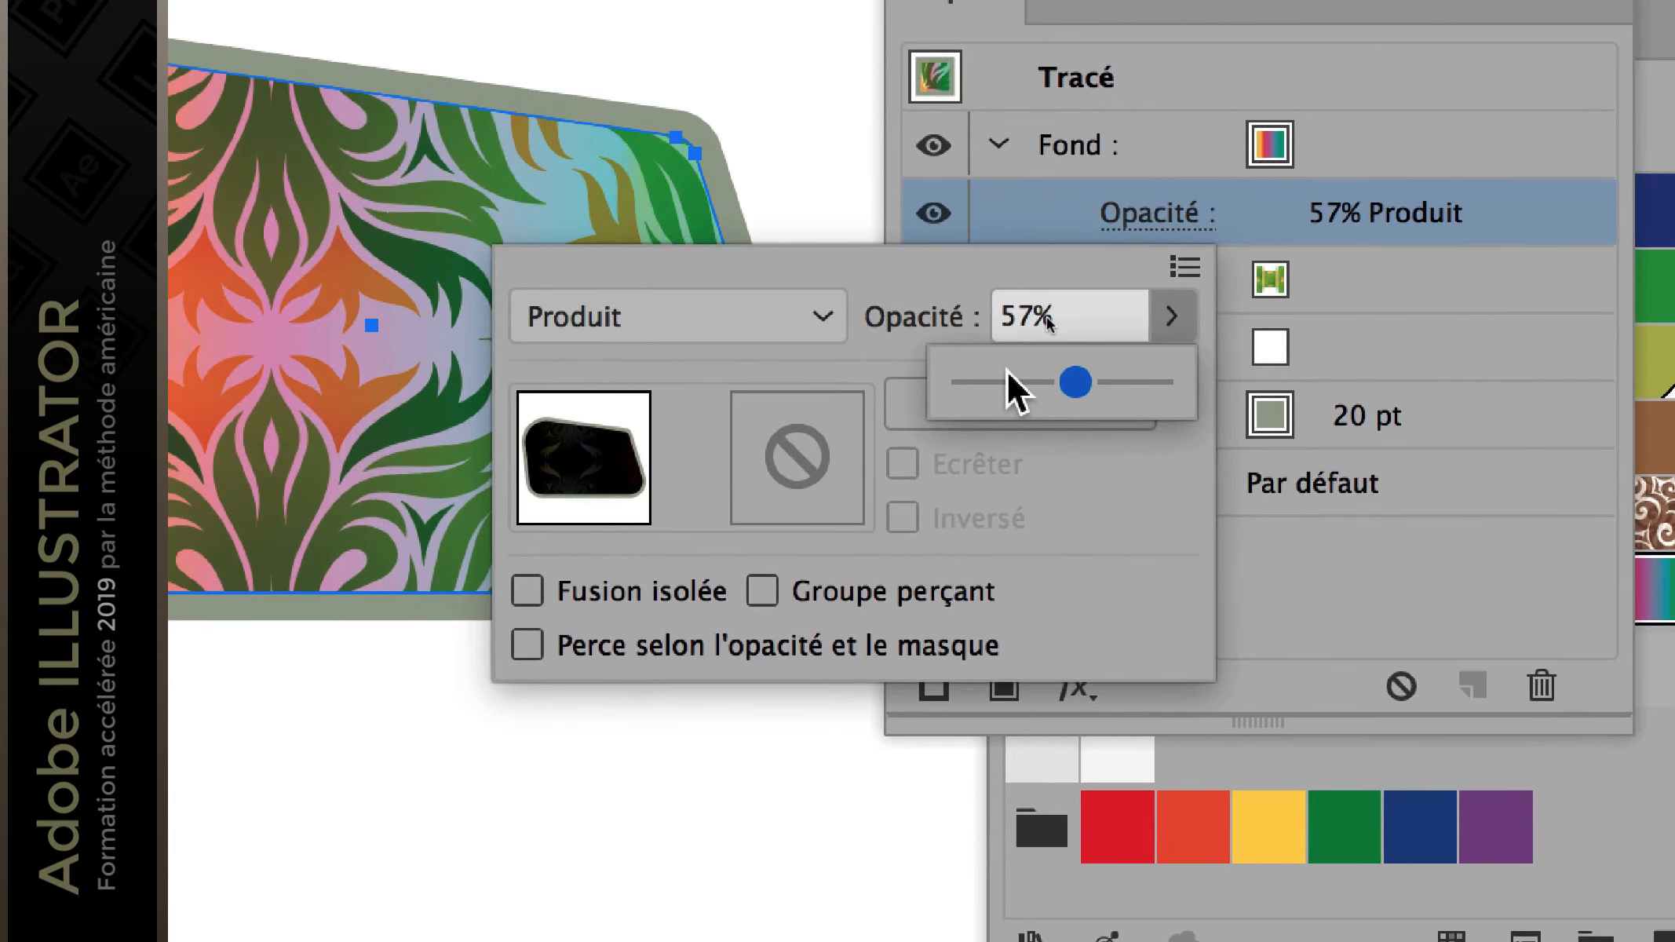
left_click(967, 414)
left_click_drag(1008, 380, 1097, 380)
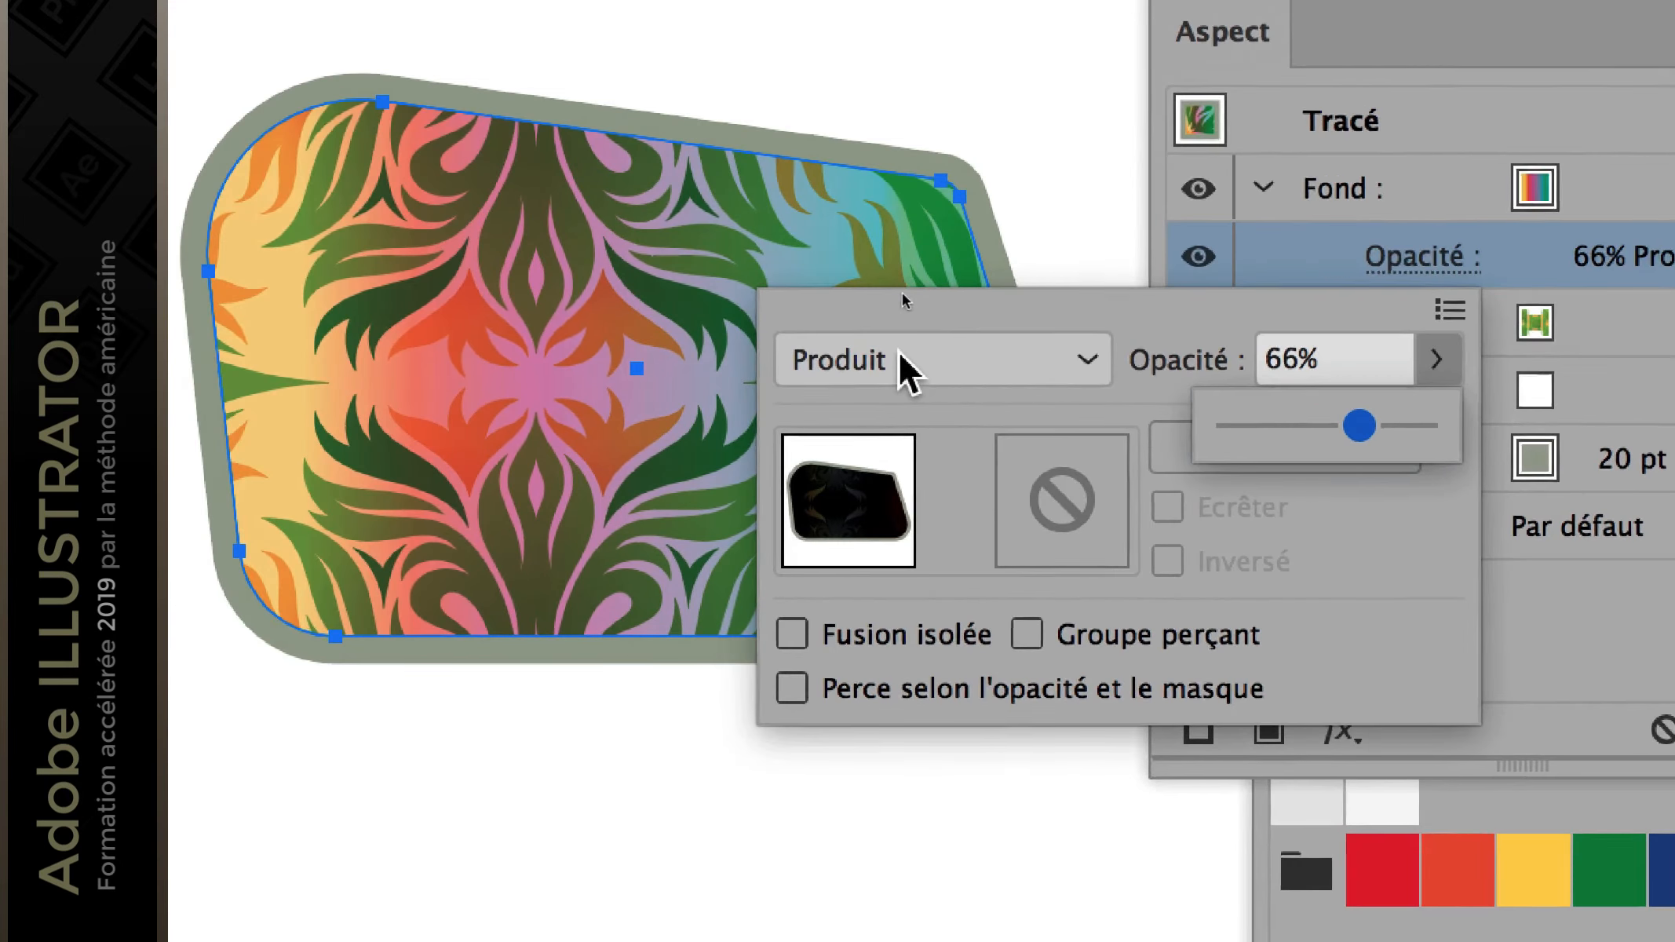
Step: Change the gradient fill's blend mode to Eclaircir and reposition the Aspect panel beside the shape
scroll(901, 360, "down", 3)
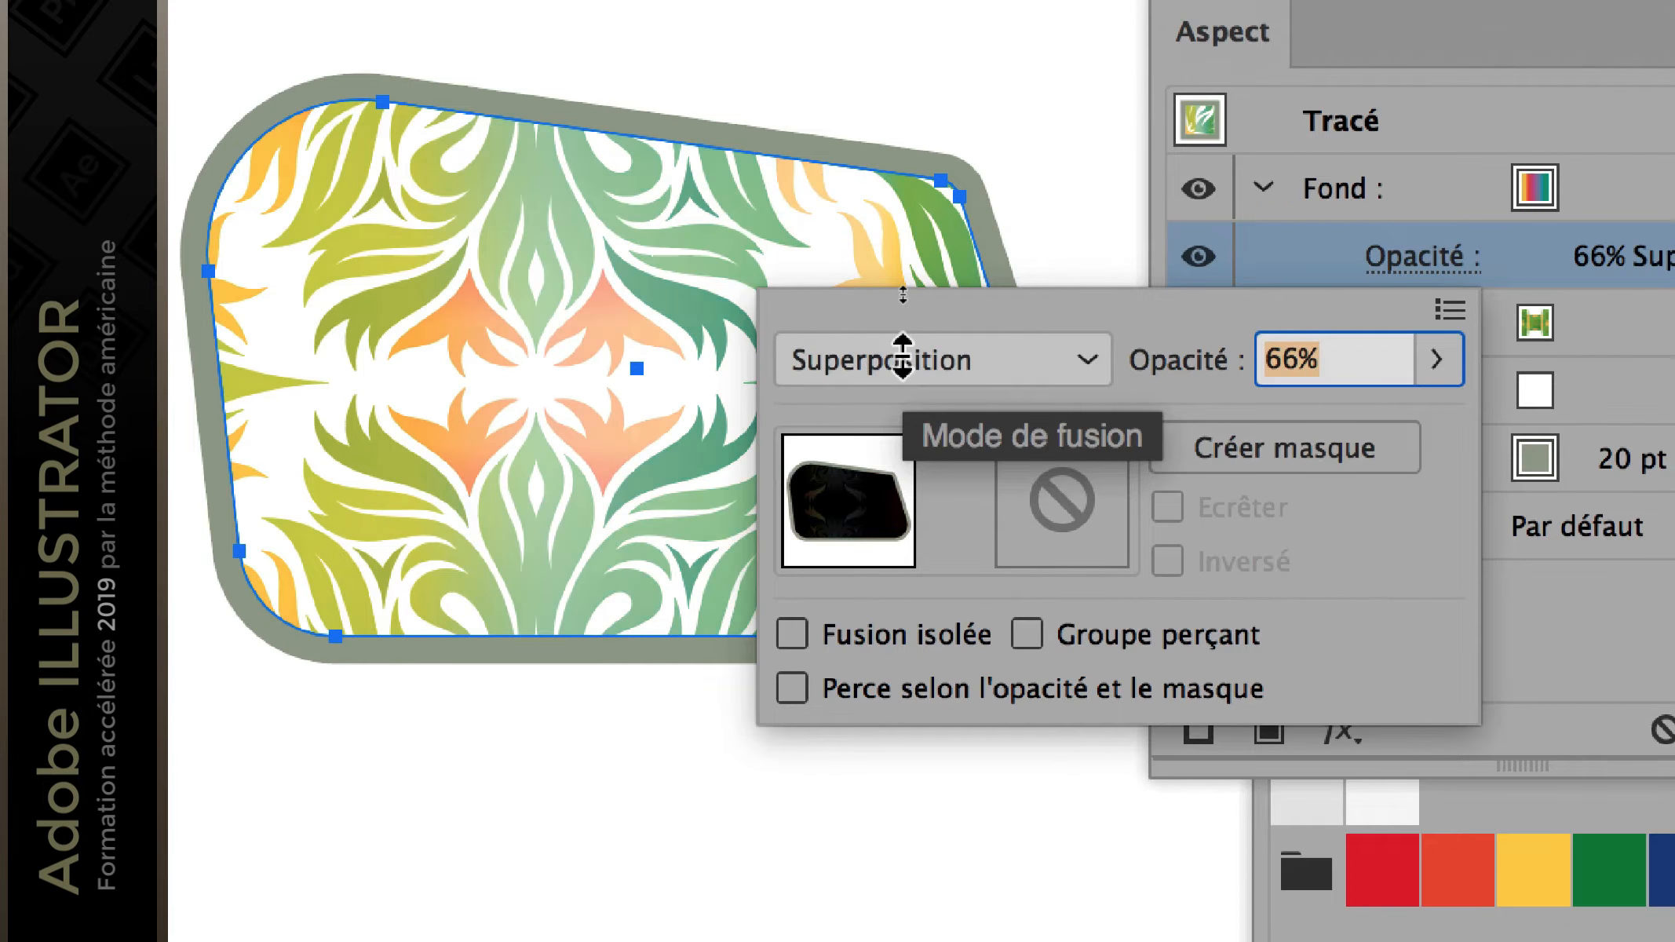
scroll(902, 359, "up", 1)
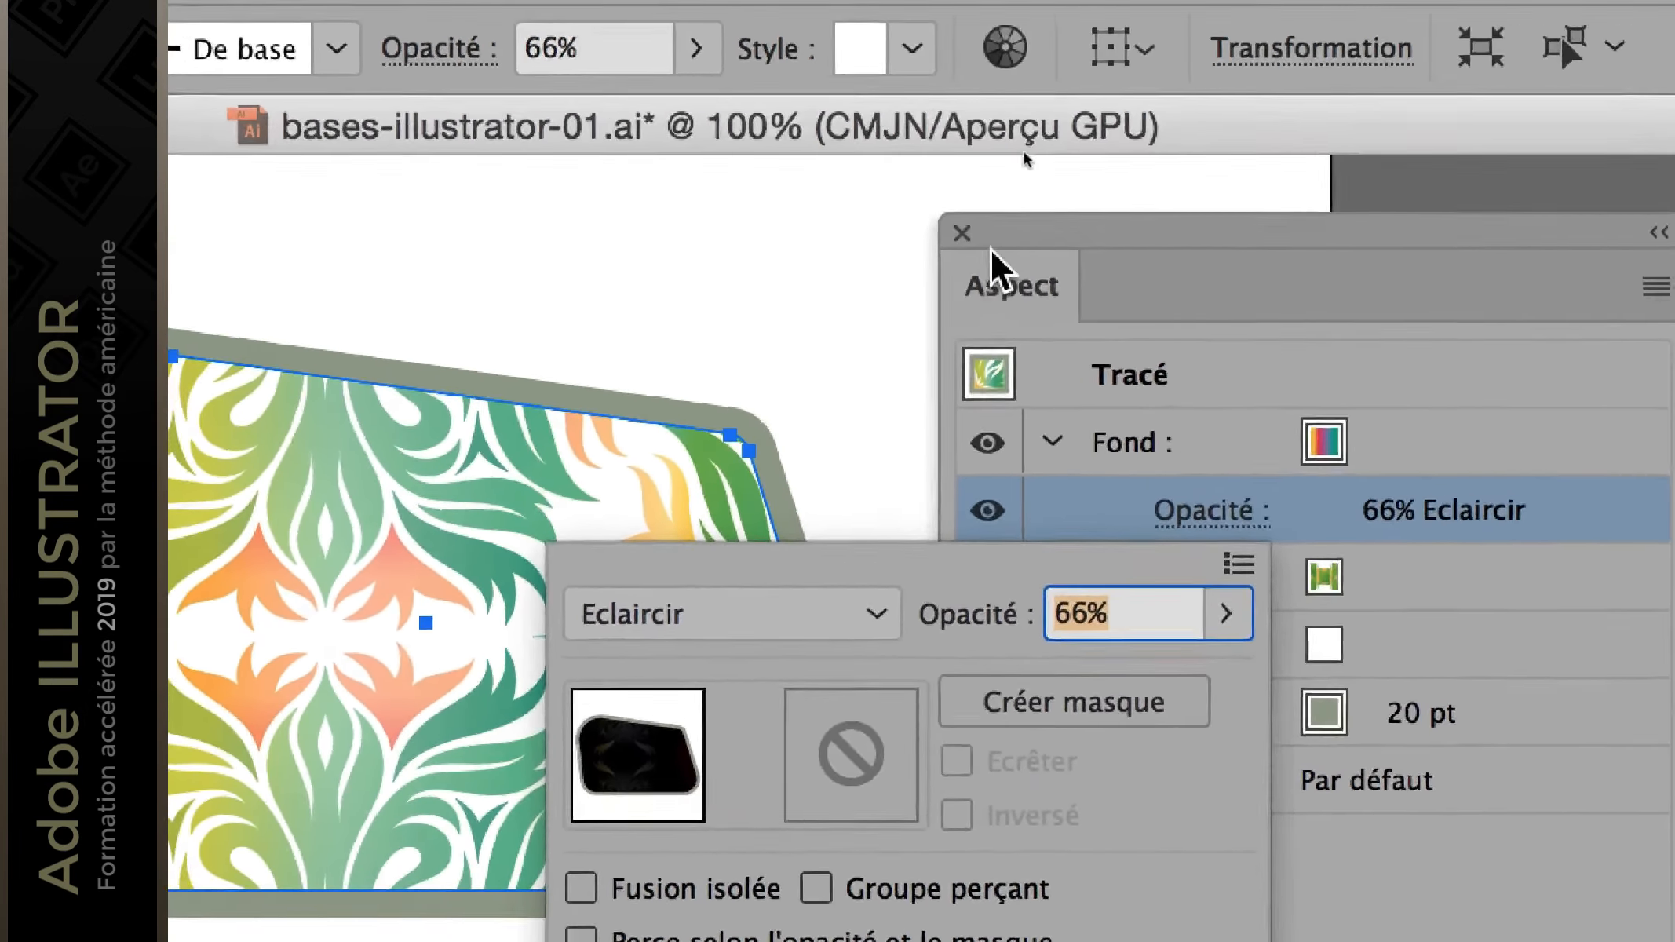
left_click(996, 244)
left_click_drag(996, 245, 846, 279)
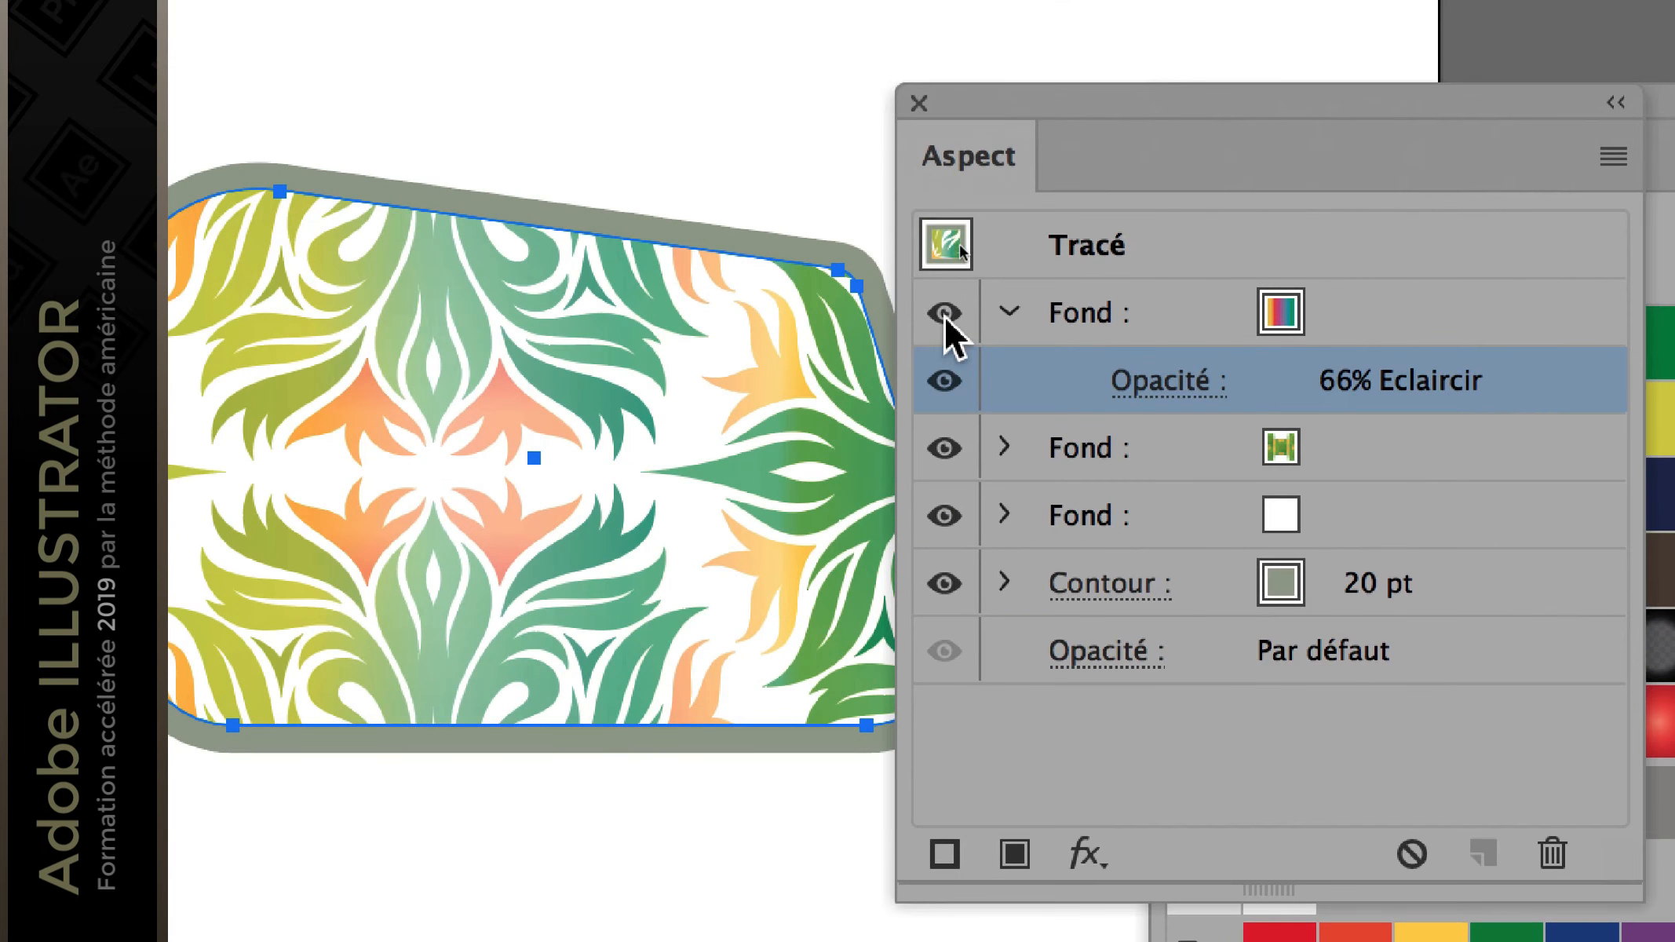
Step: Toggle the gradient fill's visibility repeatedly to compare the patterned shape with and without it, leaving the fill hidden
left_click(945, 316)
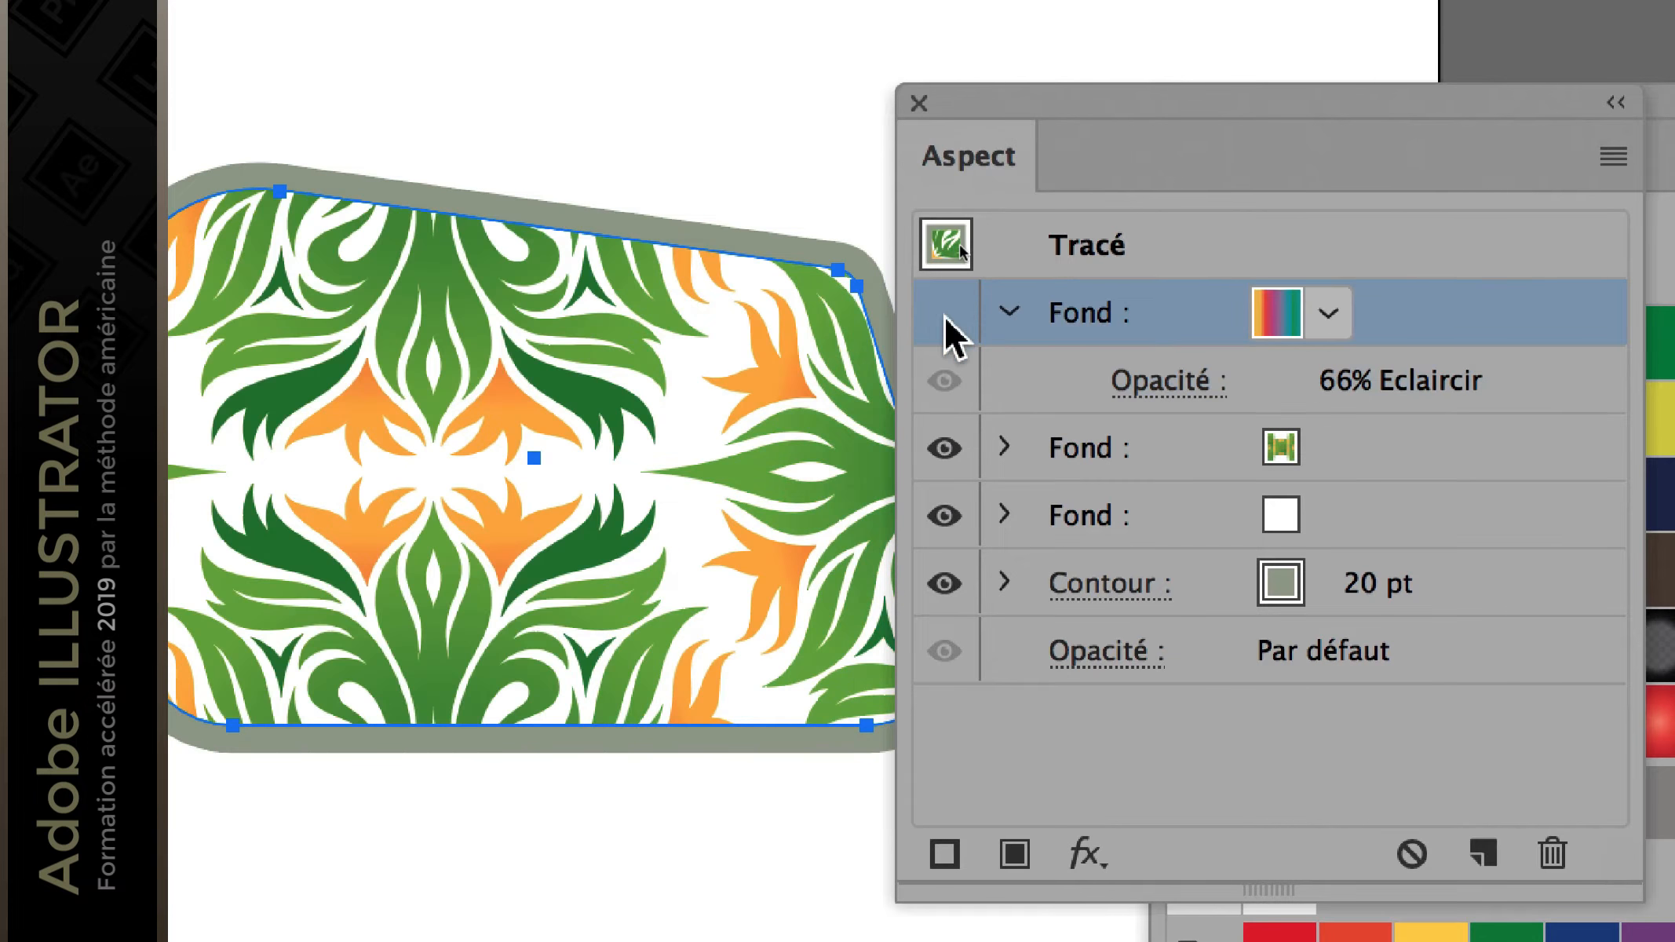
left_click(945, 316)
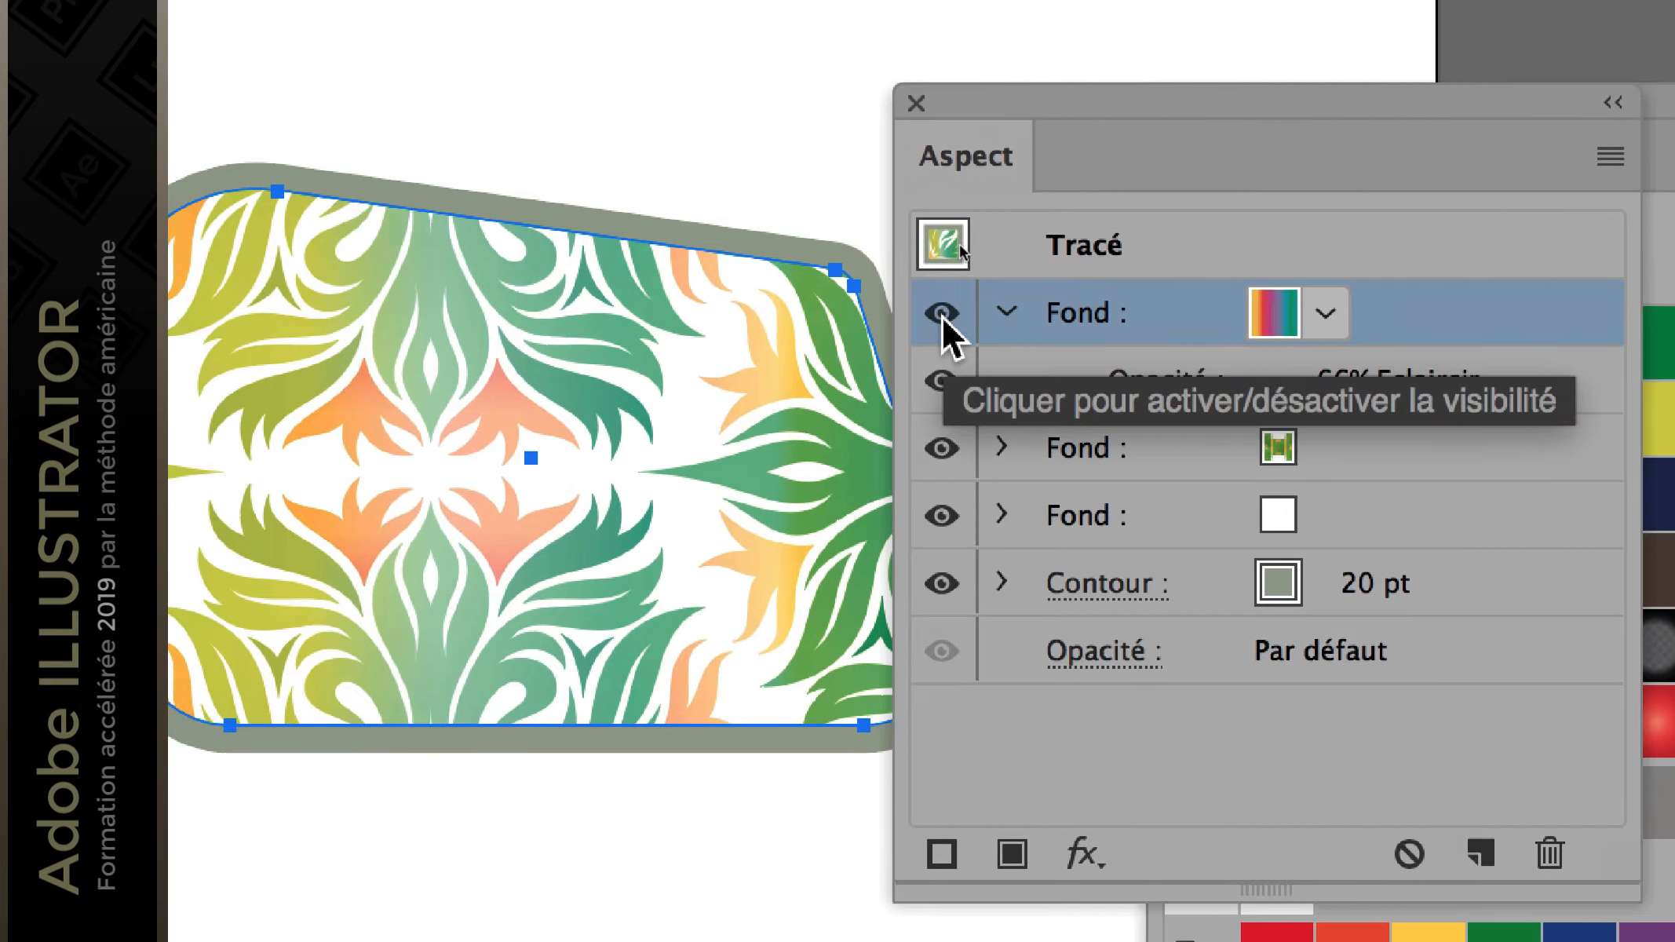
left_click(942, 316)
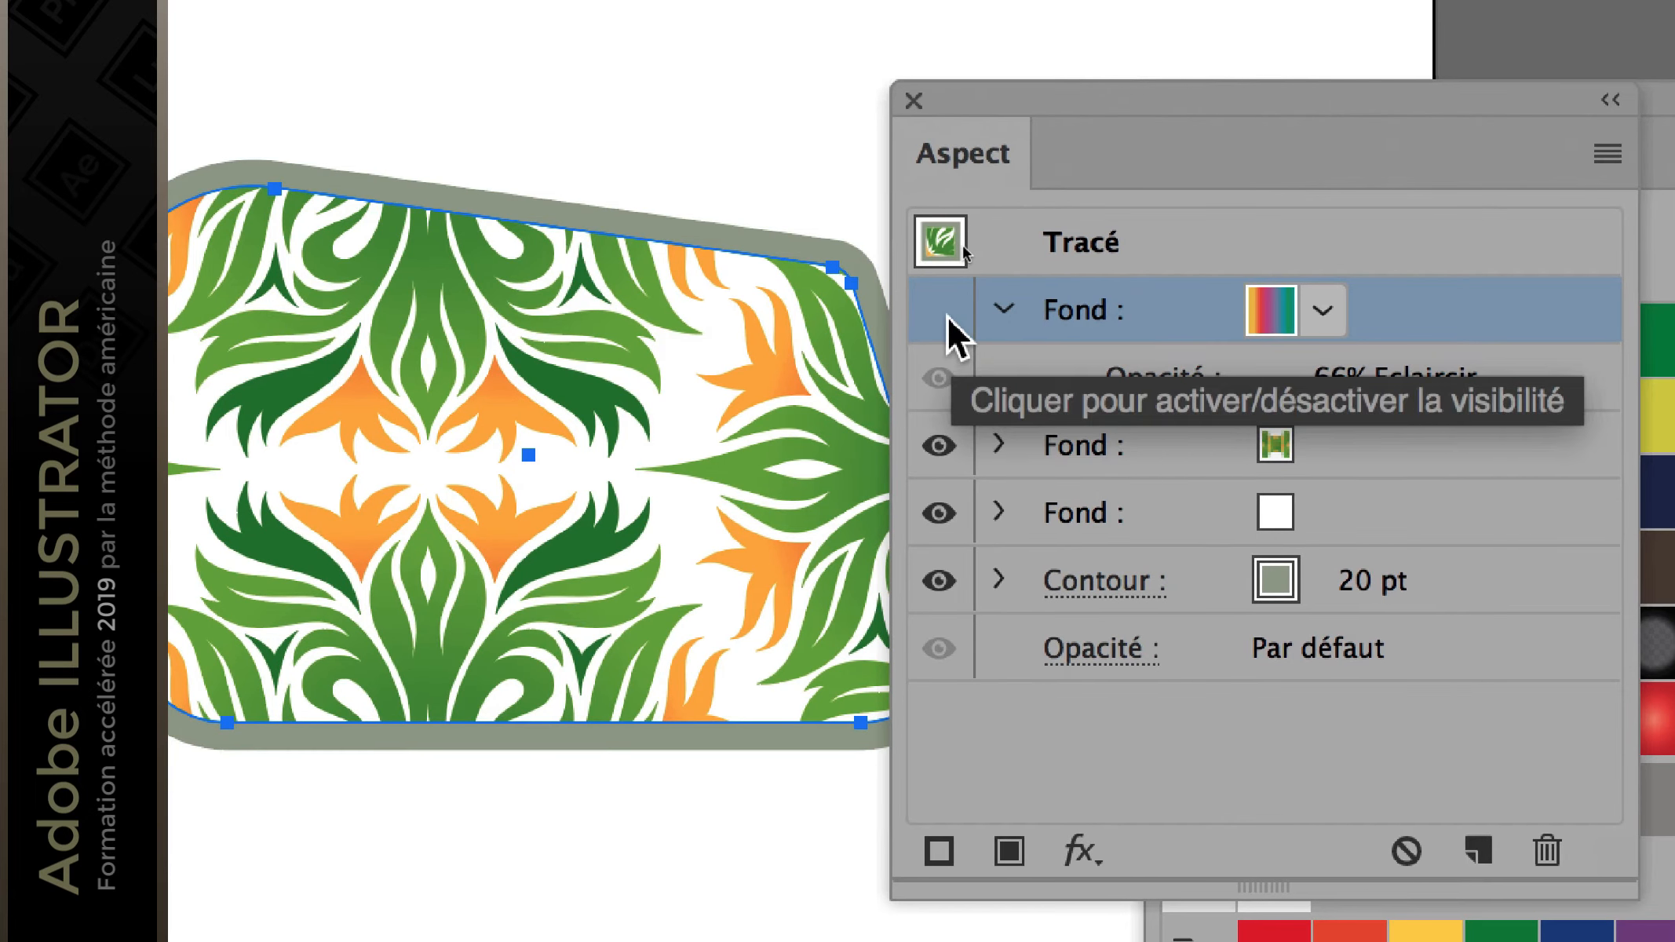
left_click(947, 316)
left_click(947, 316)
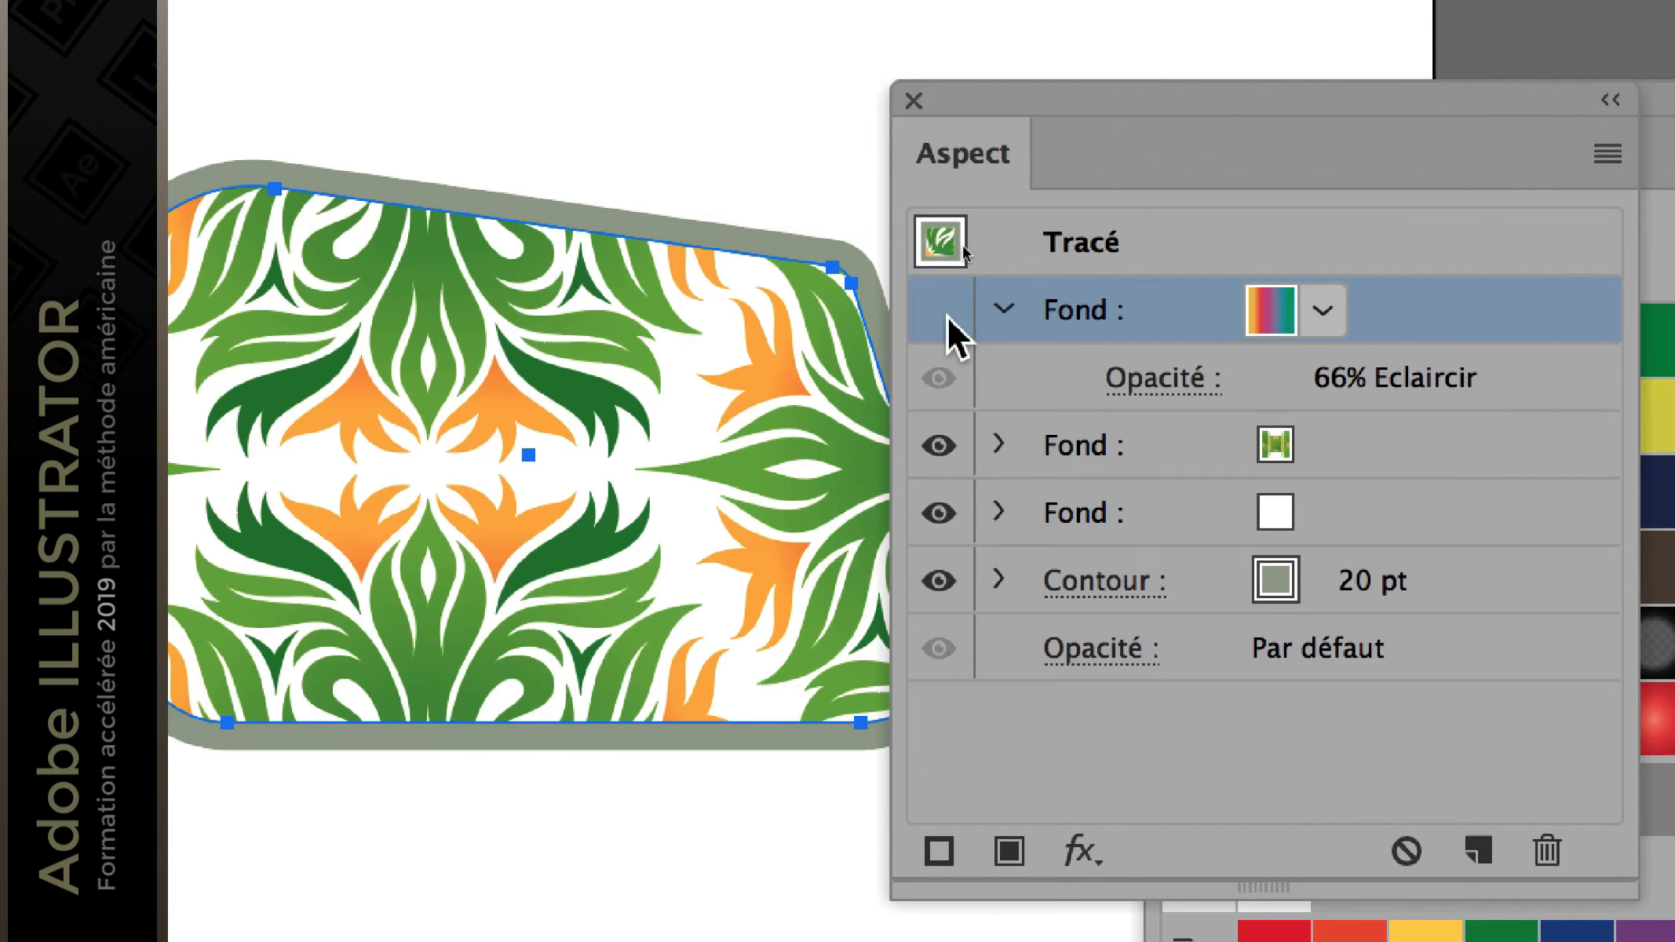
left_click(947, 316)
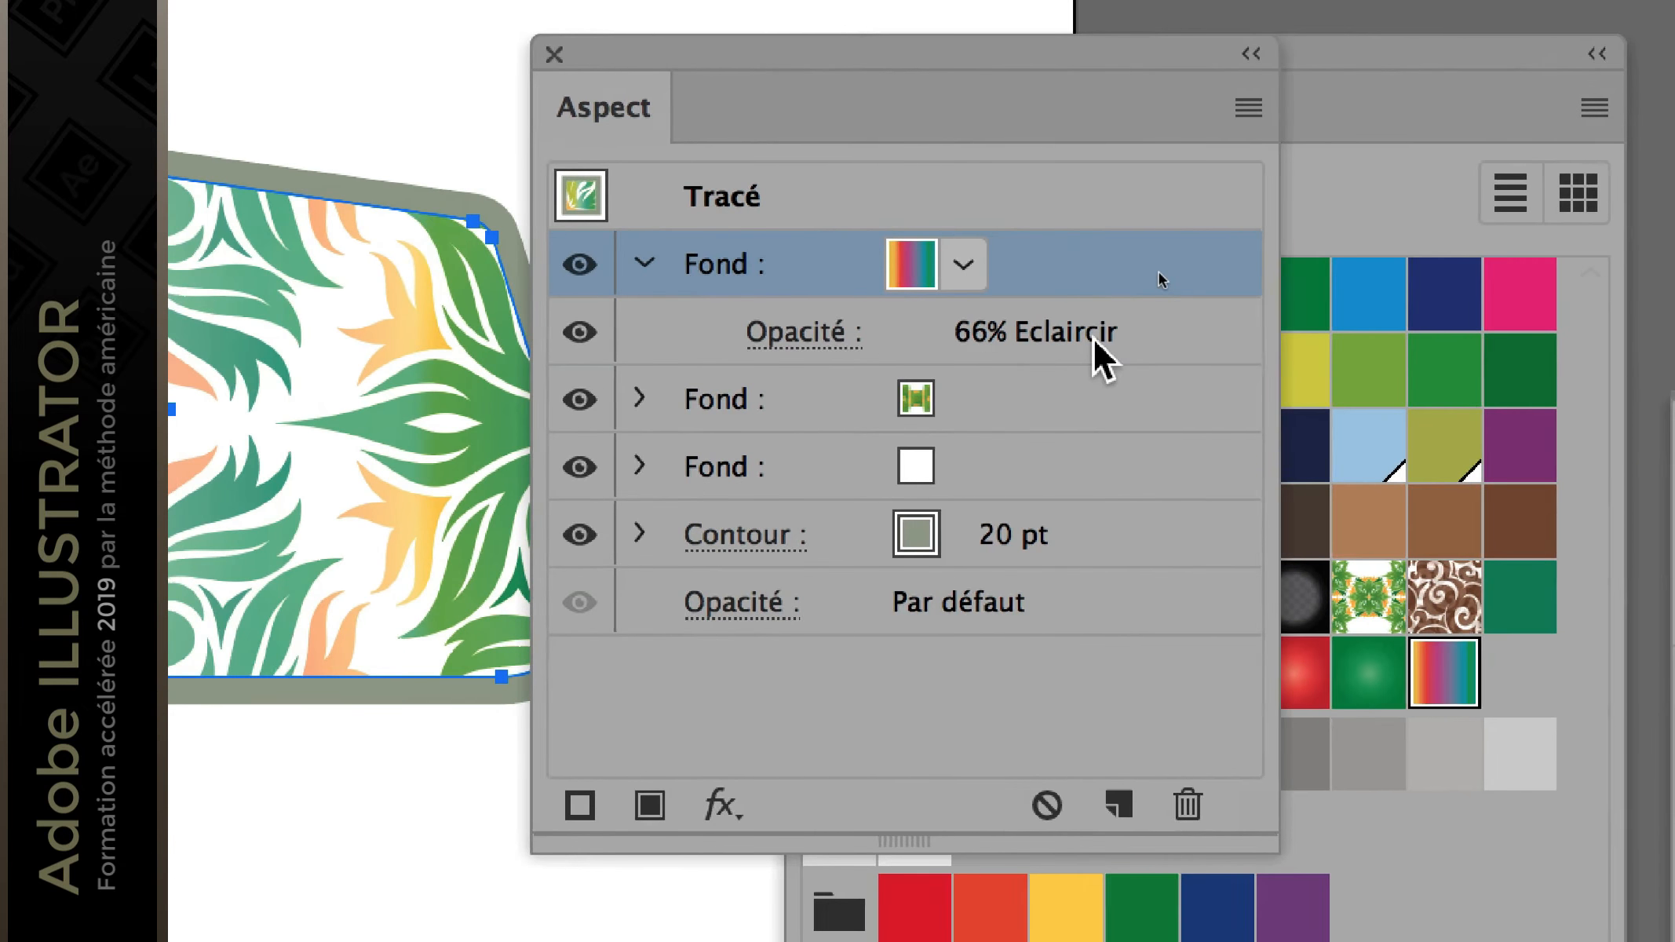
left_click(590, 265)
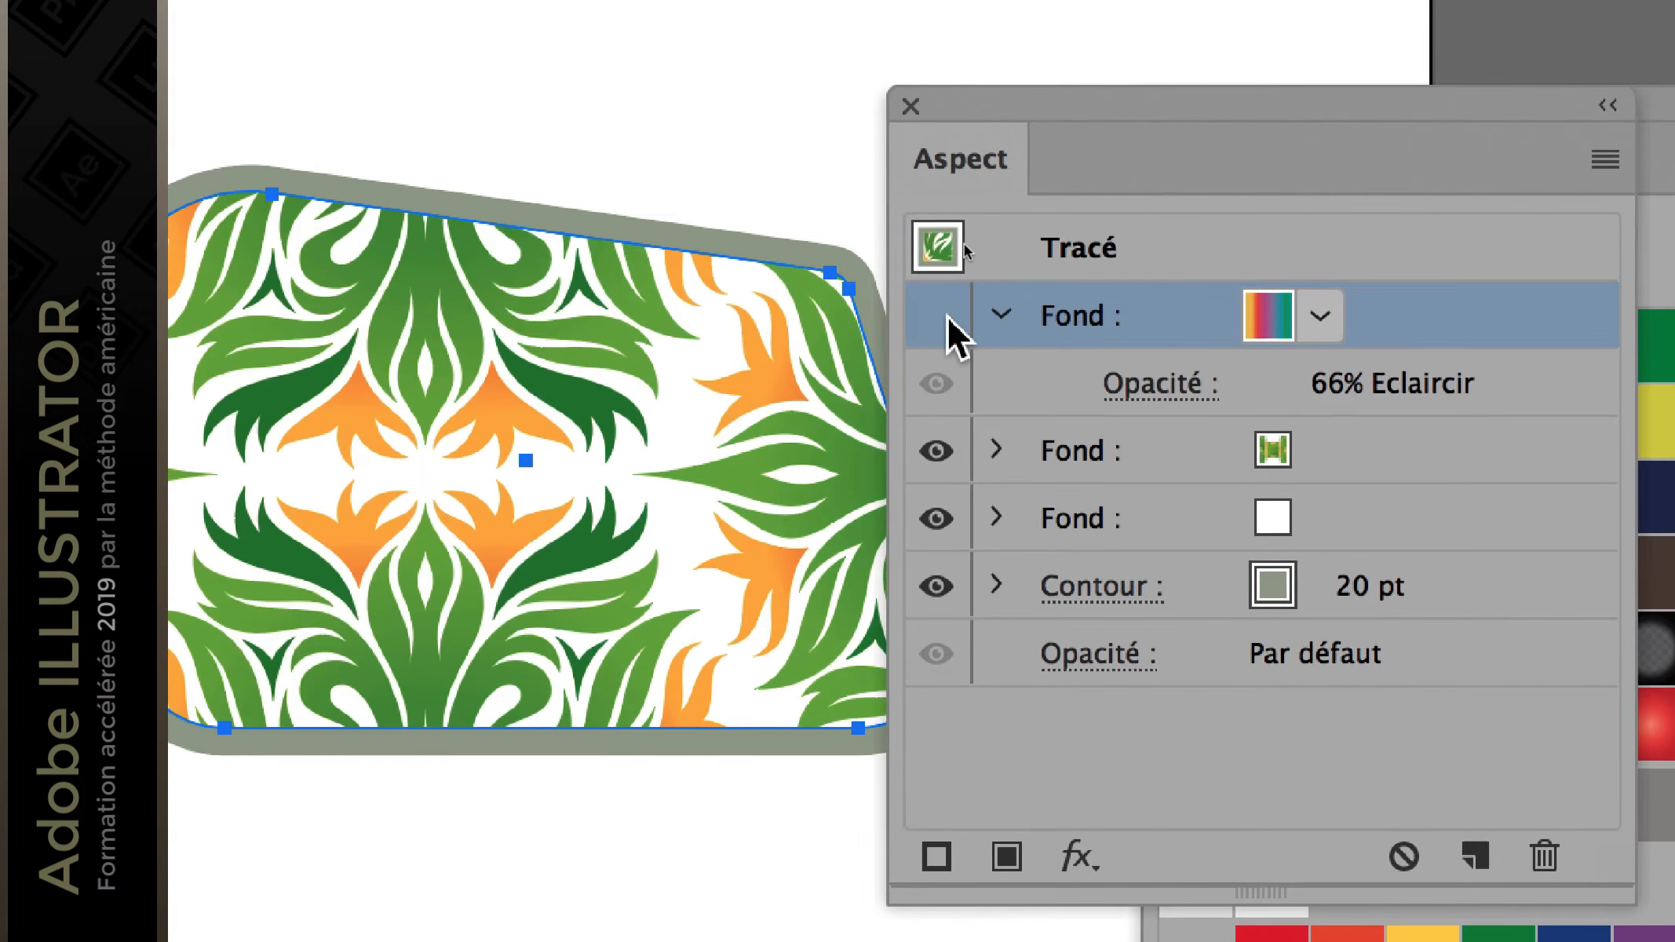
Step: Toggle the topmost gradient fill's visibility to compare the artwork with and without it, leaving the fill shown
left_click(947, 316)
left_click(947, 316)
left_click(948, 316)
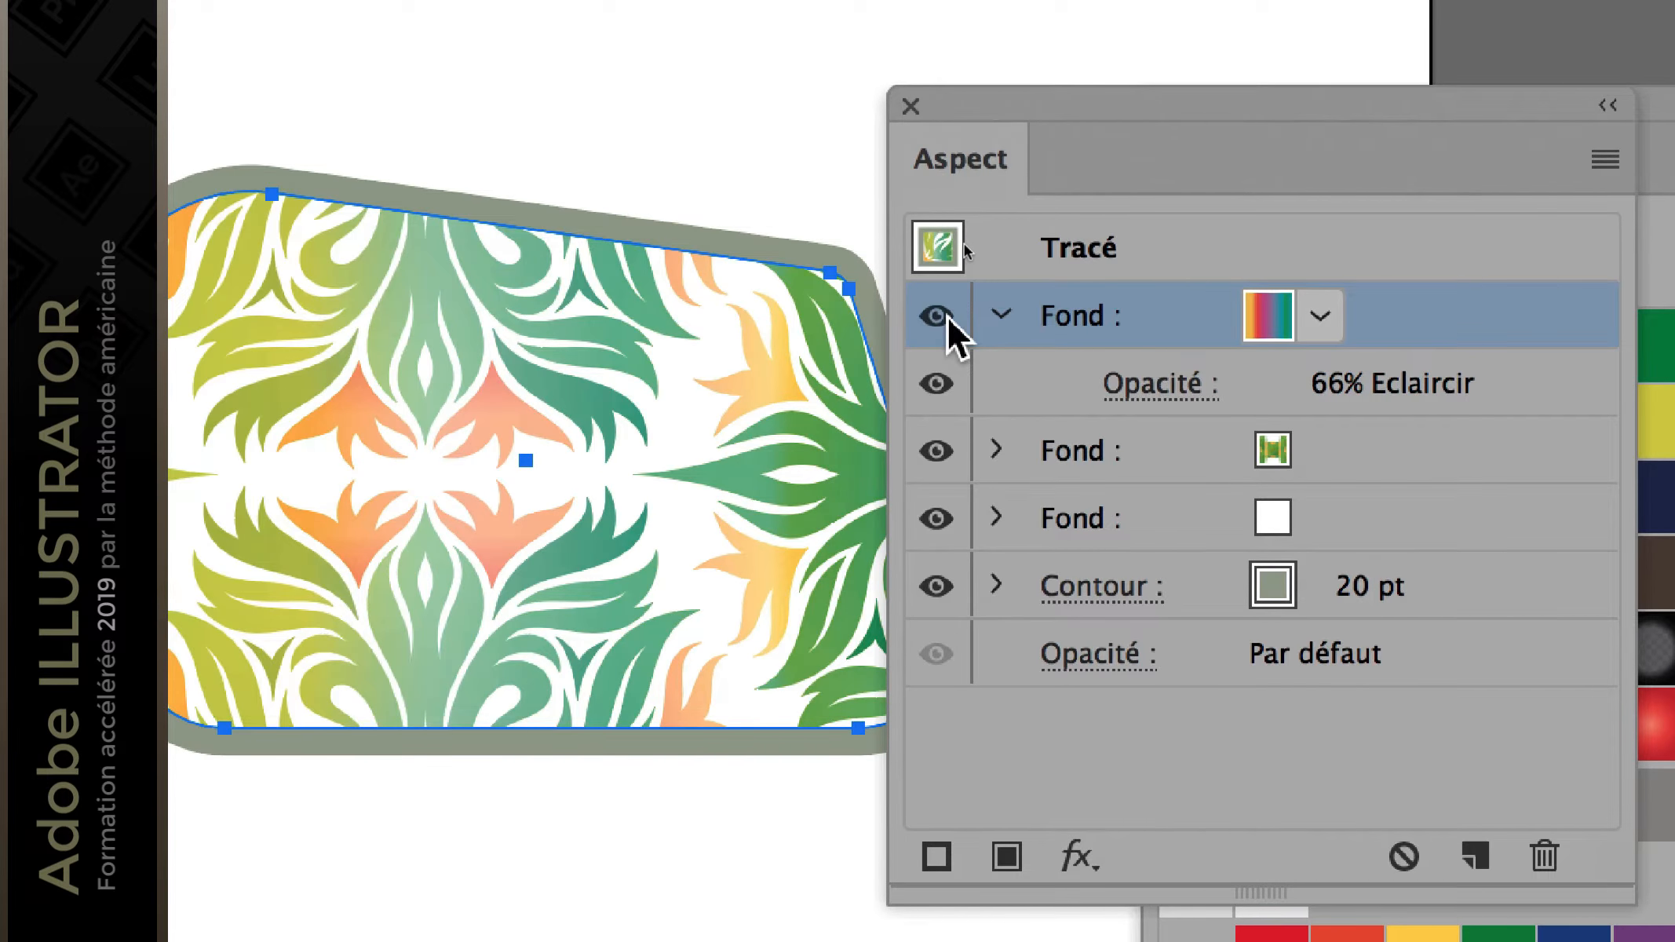
left_click(947, 317)
left_click(947, 317)
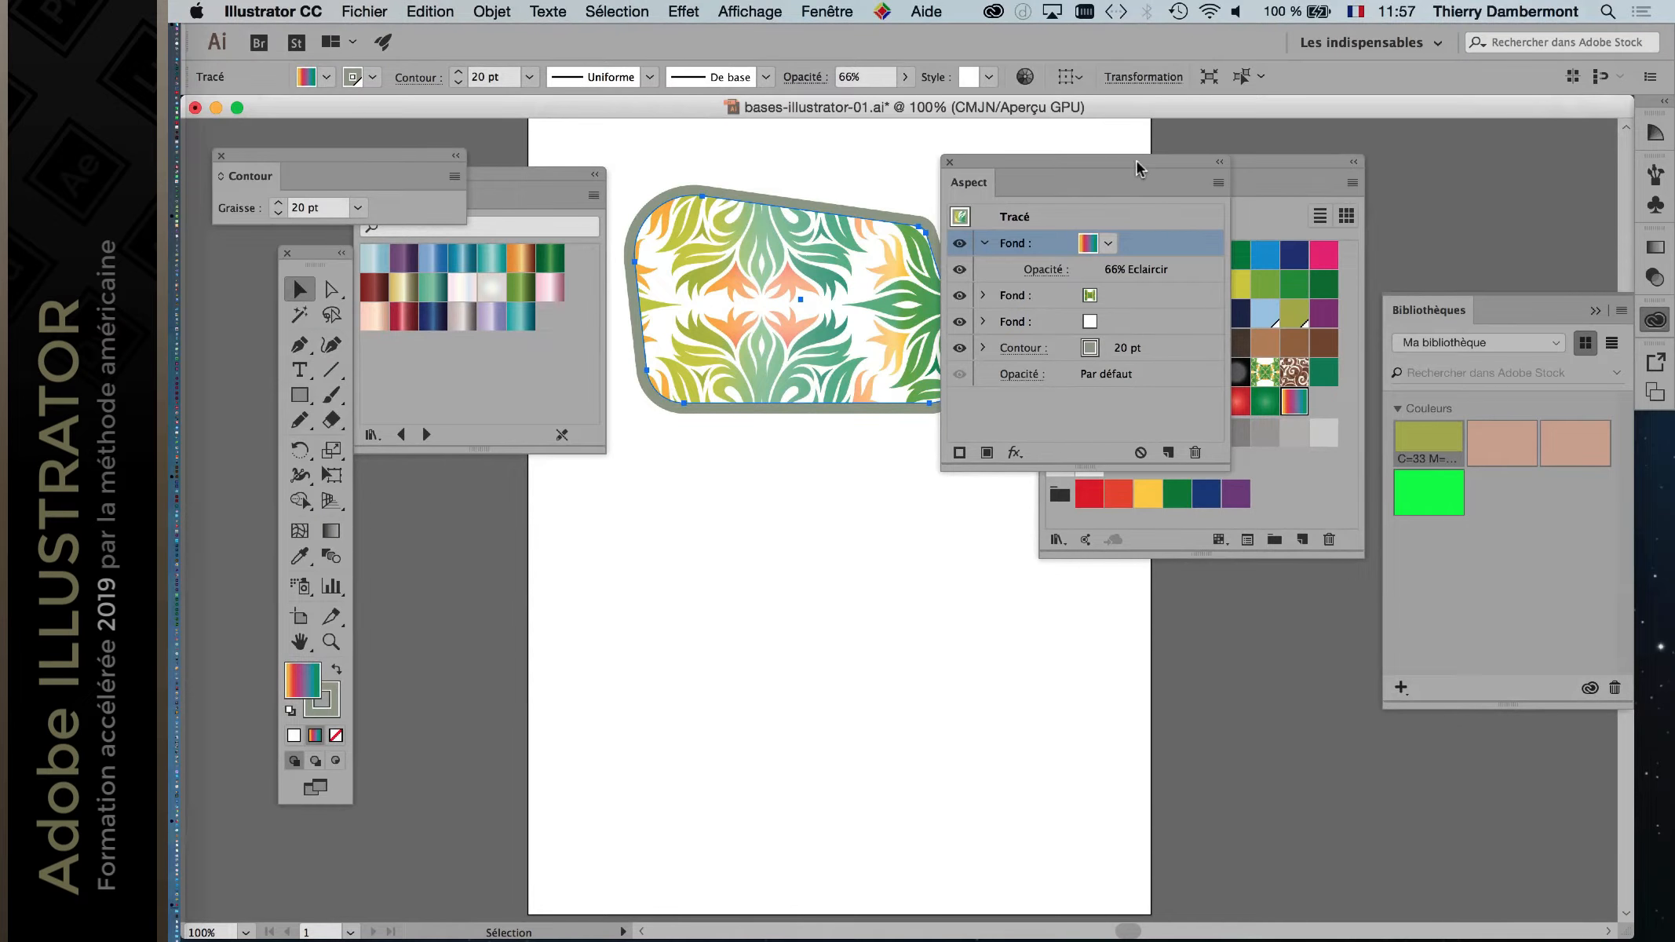
Step: Uncover the artwork, display the graphic styles, and save the selected shape's appearance as a new graphic style
left_click_drag(1137, 161, 701, 492)
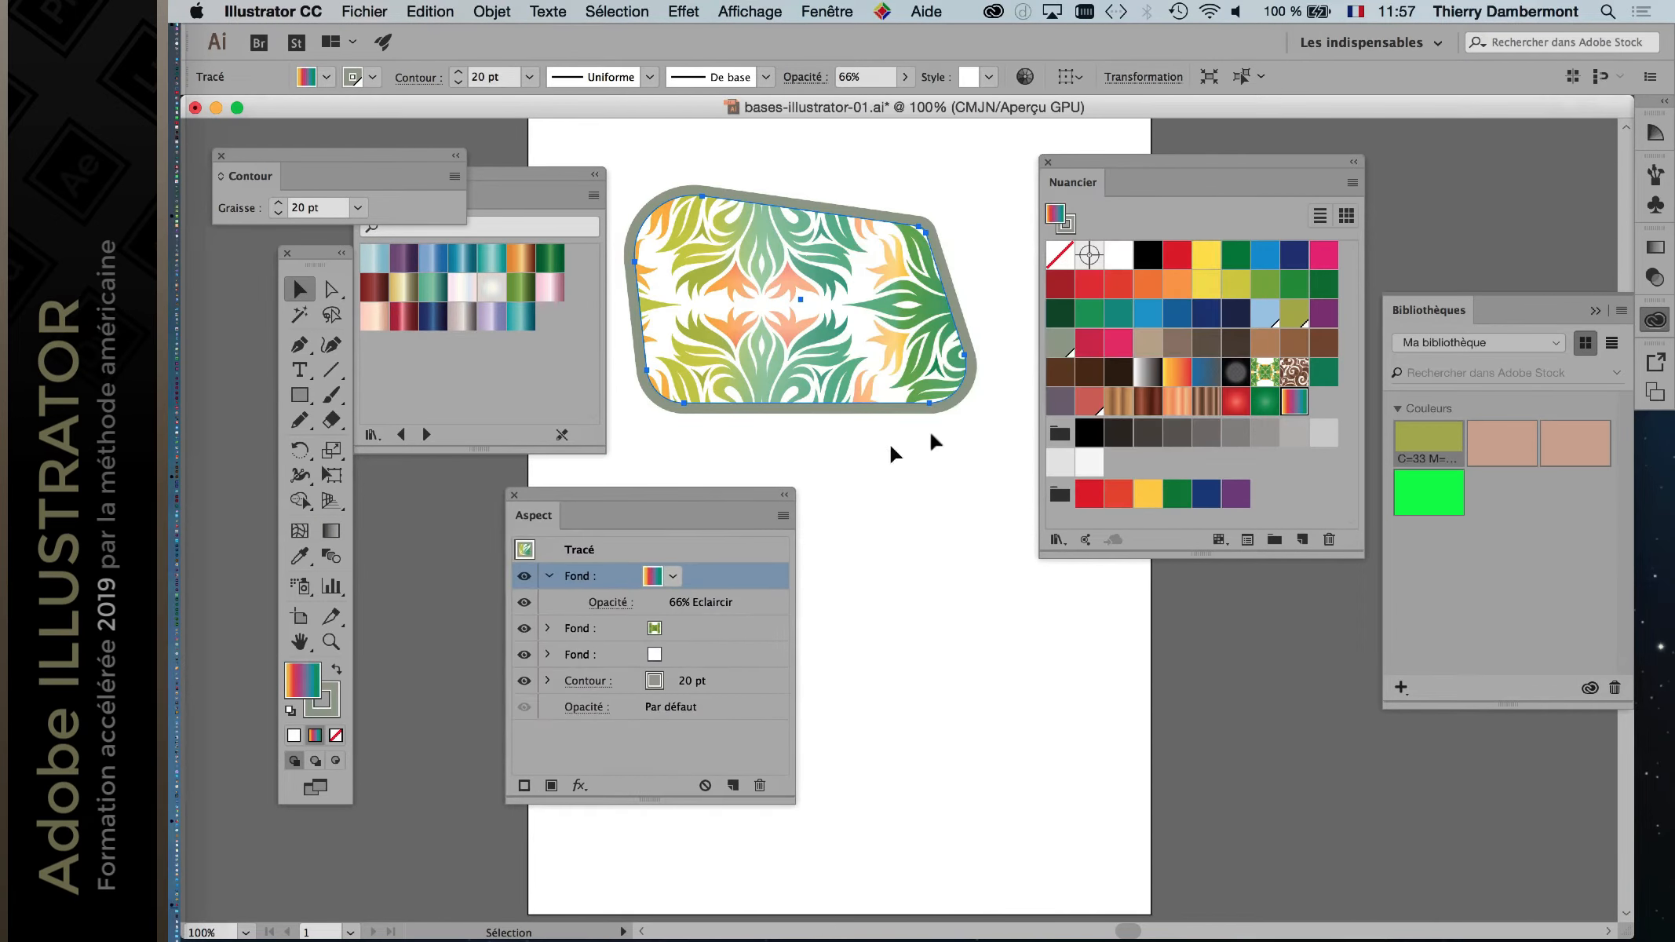
left_click(830, 8)
left_click(903, 789)
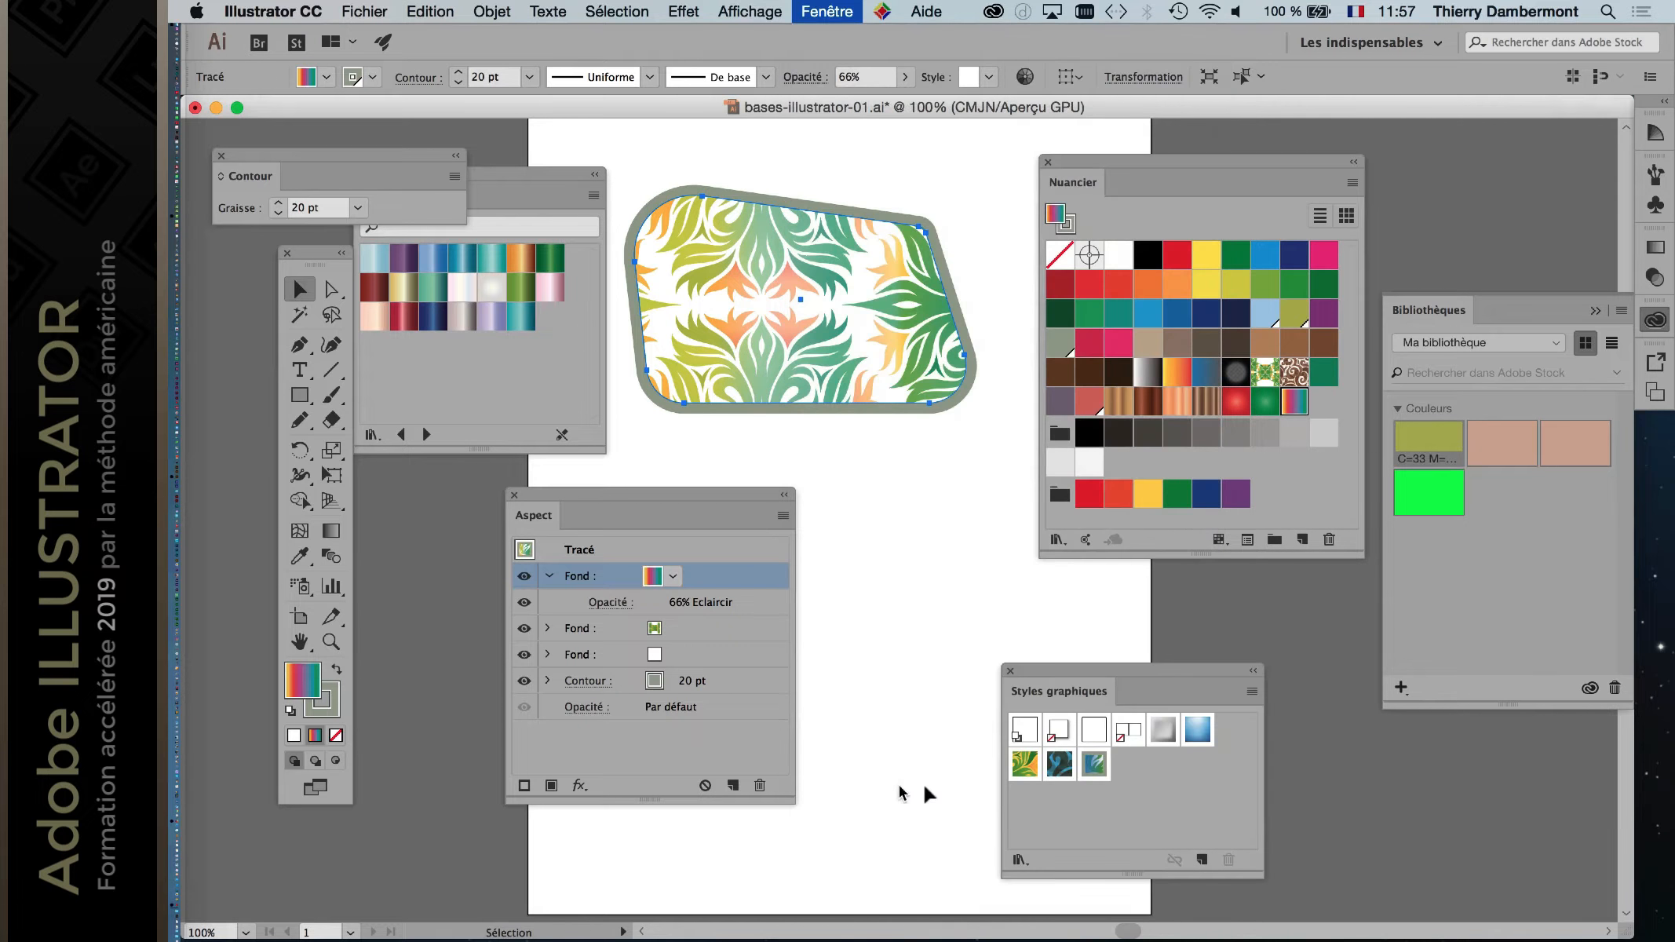
left_click_drag(1096, 671, 1000, 591)
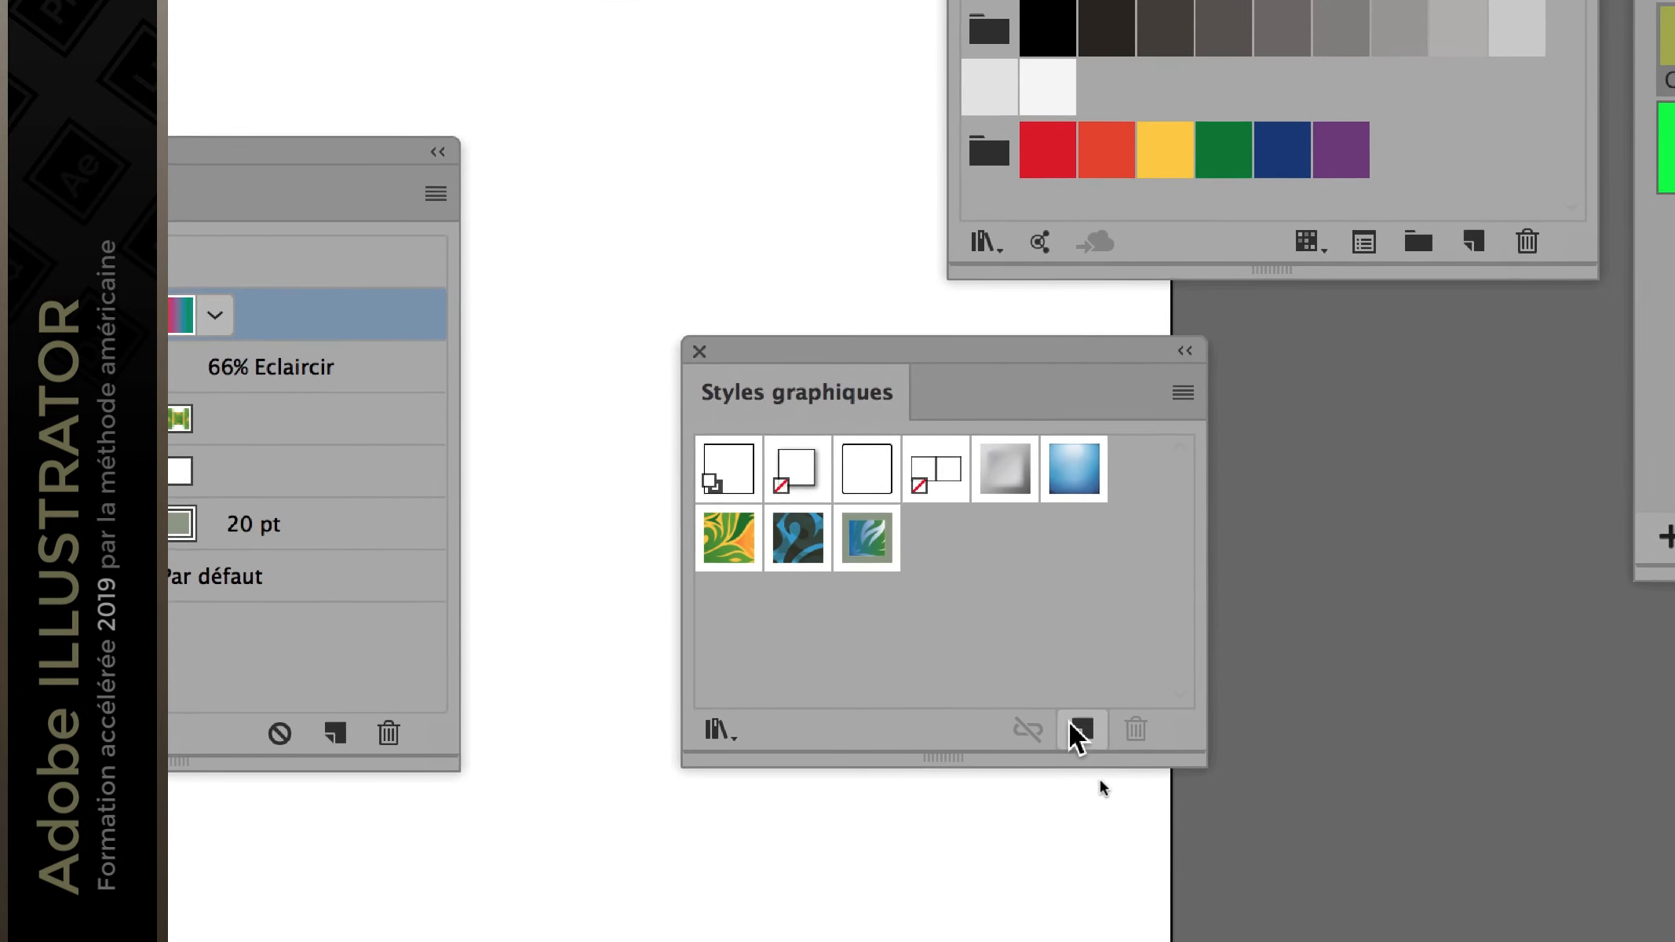
left_click(1080, 730)
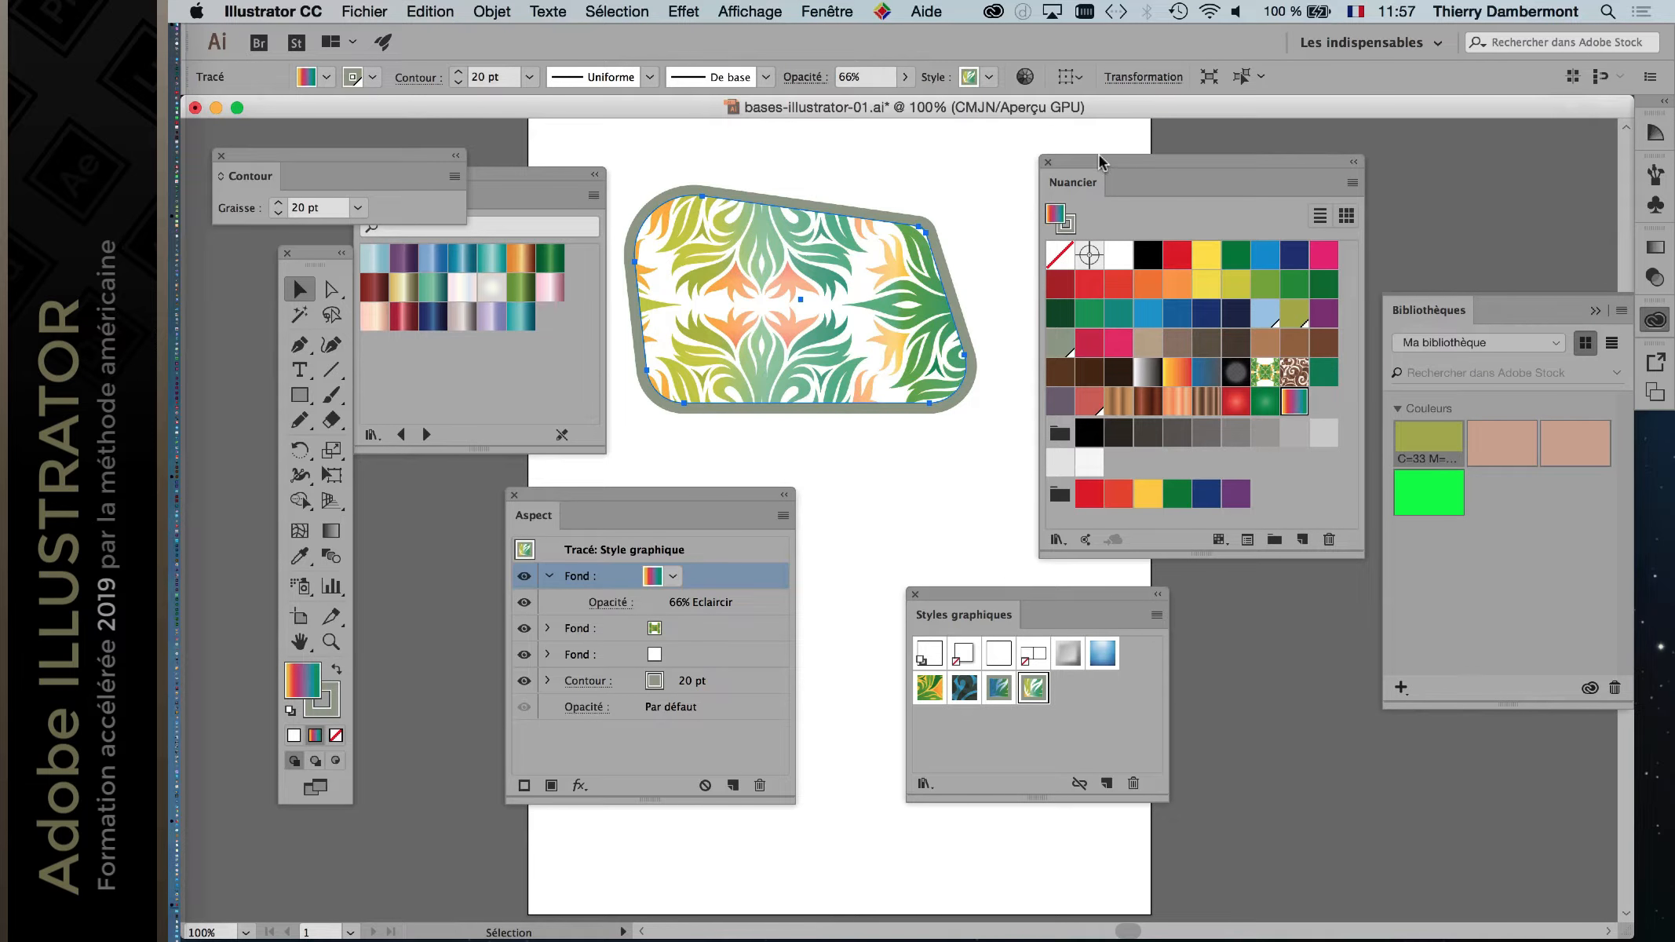
Step: Compare the "degradé bleu sur feuillages" style with the new graphic style by applying them alternately, ending on the new one
left_click_drag(1099, 161, 1292, 660)
left_click_drag(1033, 594, 1118, 204)
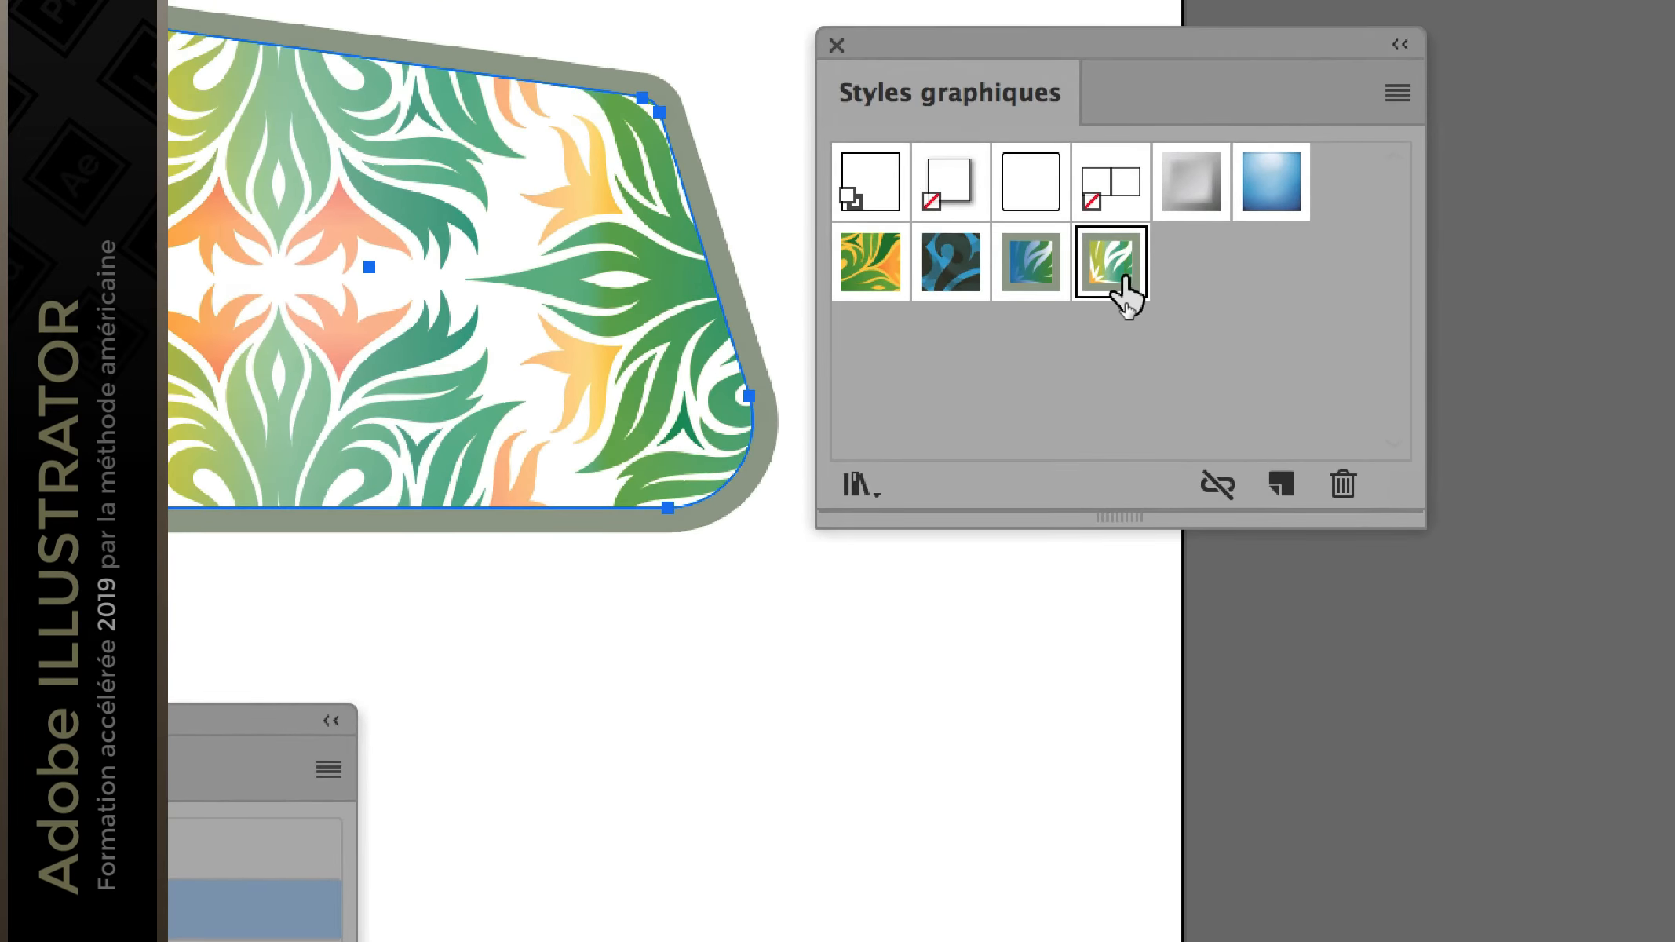
left_click(1034, 271)
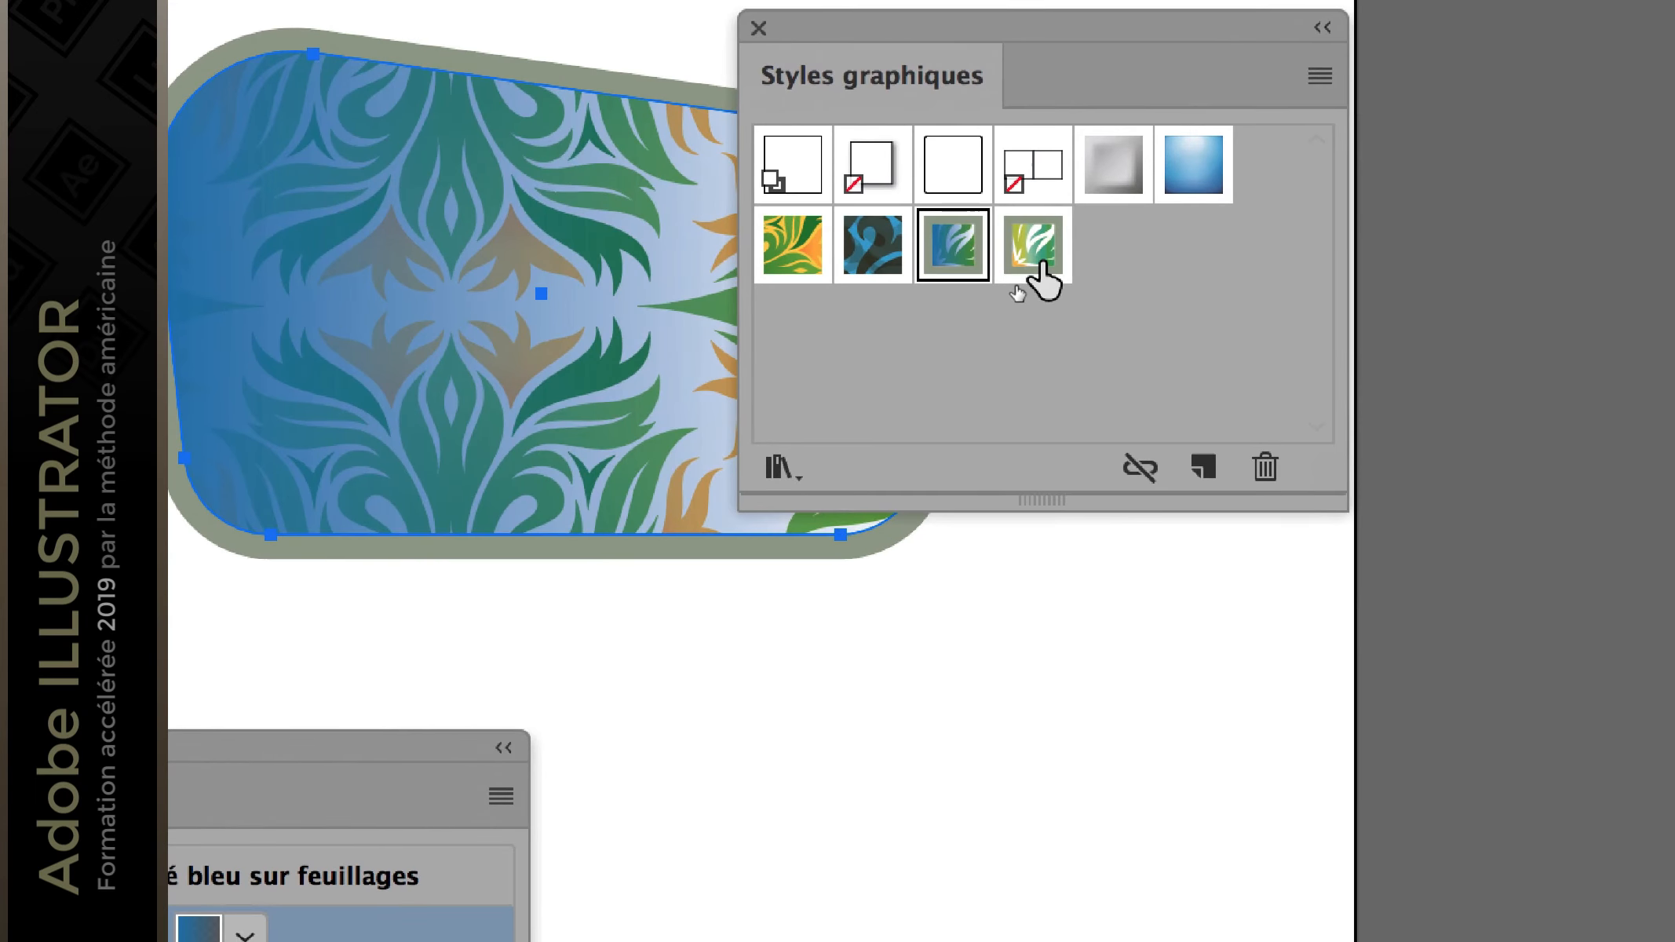
left_click(1038, 265)
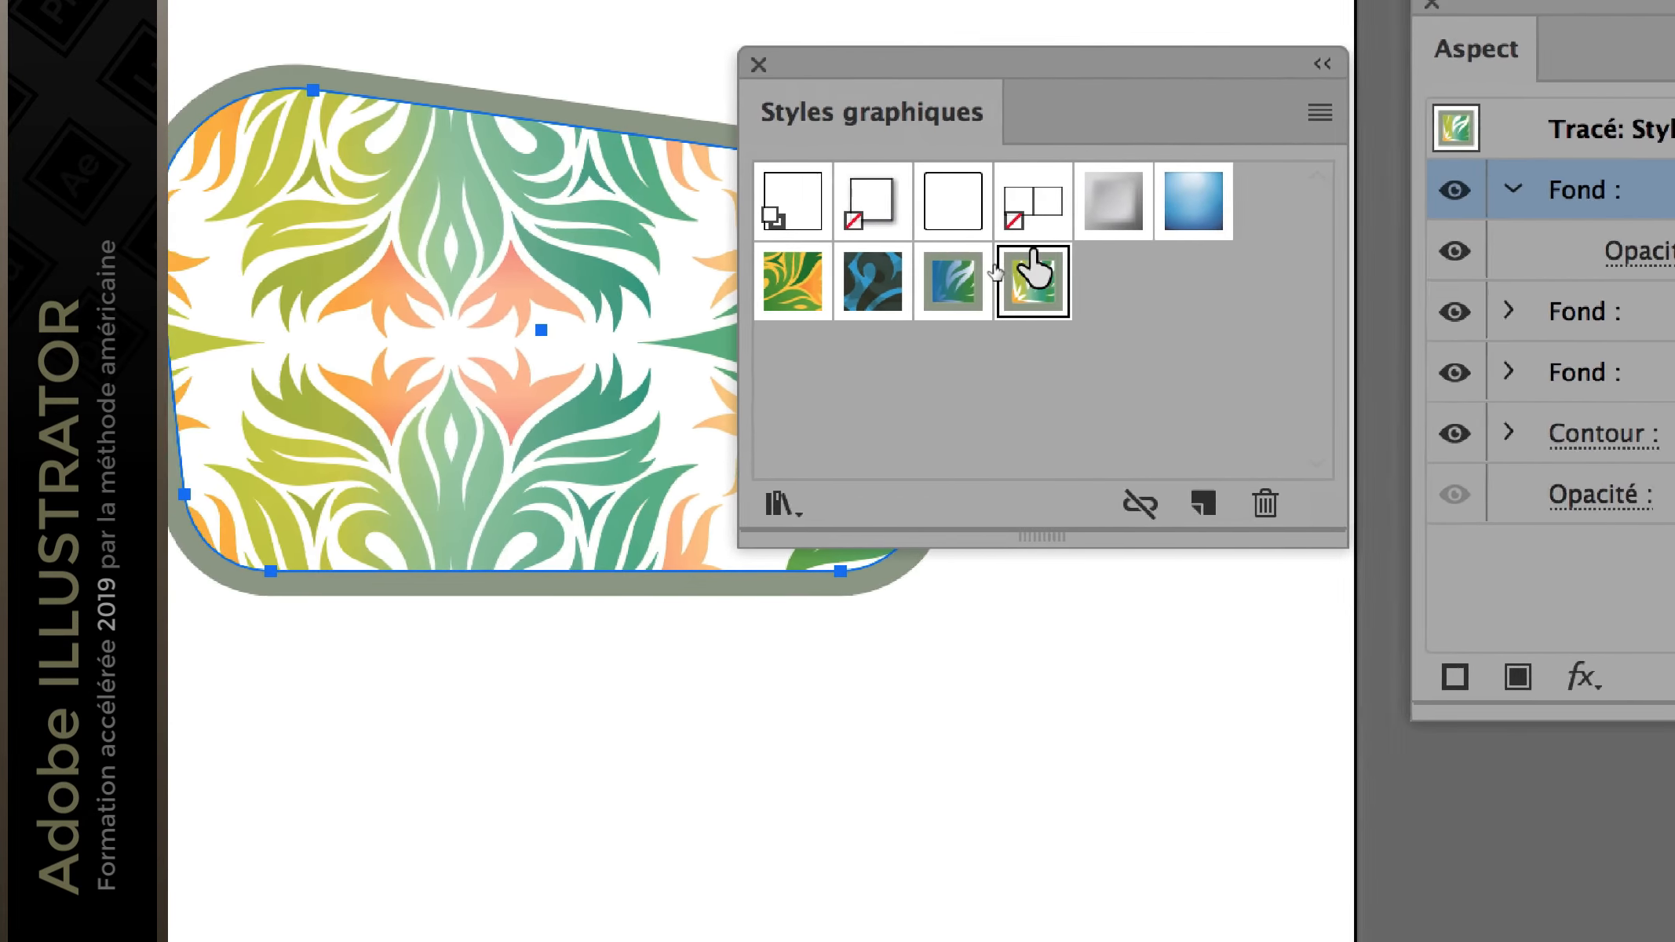
left_click(1001, 275)
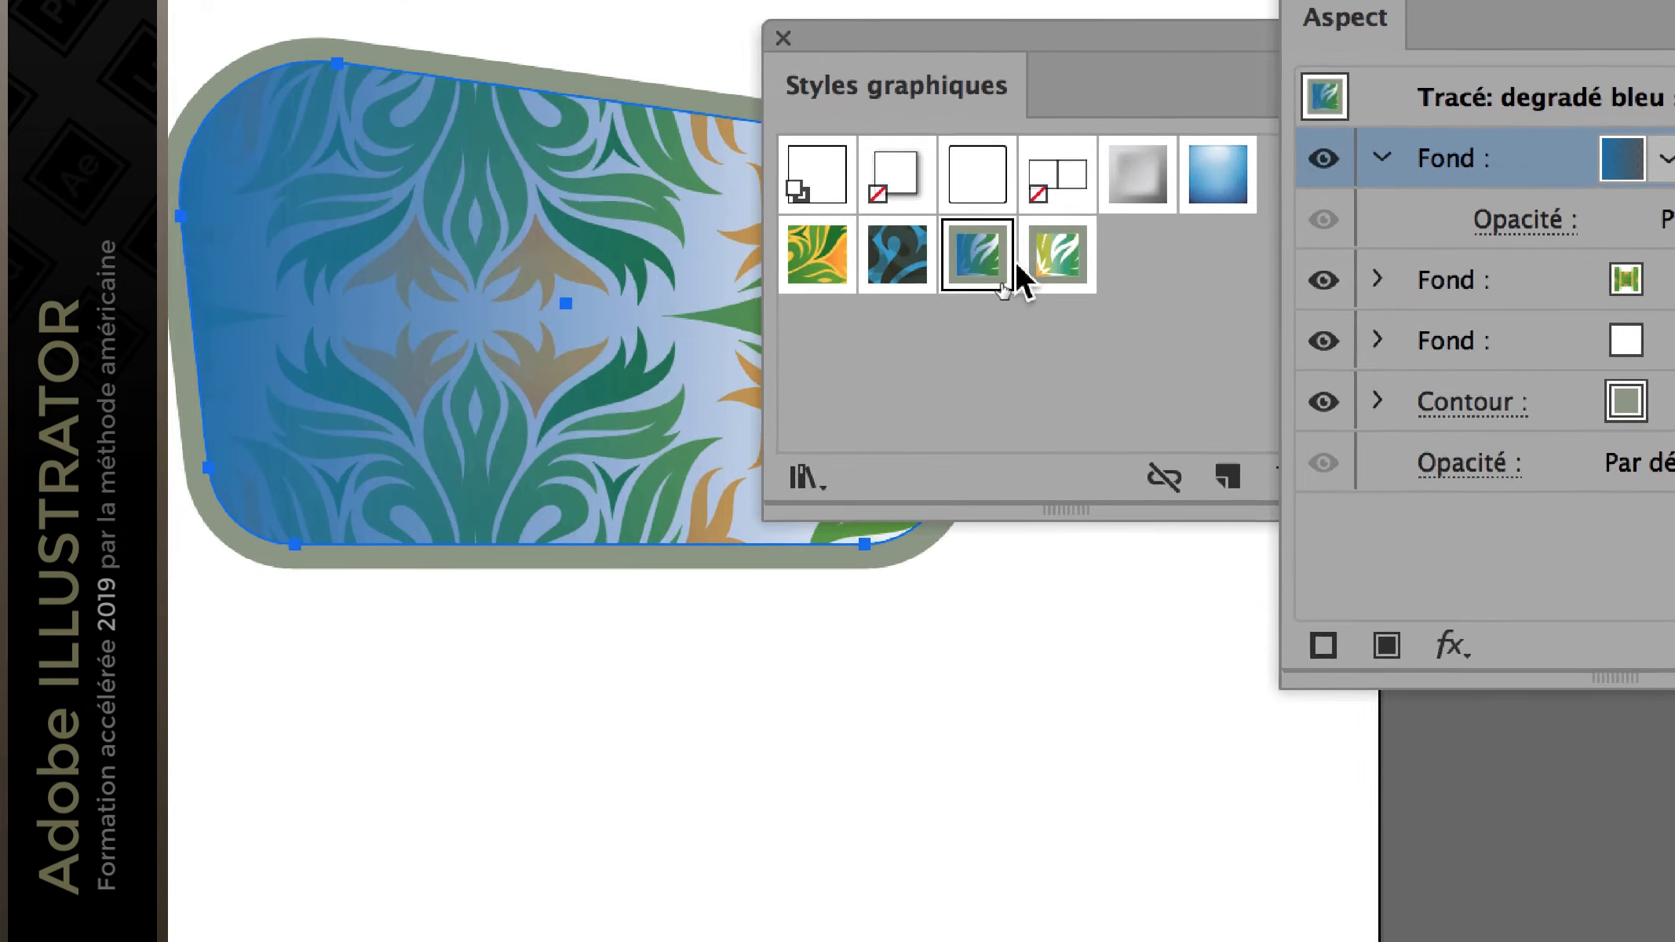
left_click(1034, 269)
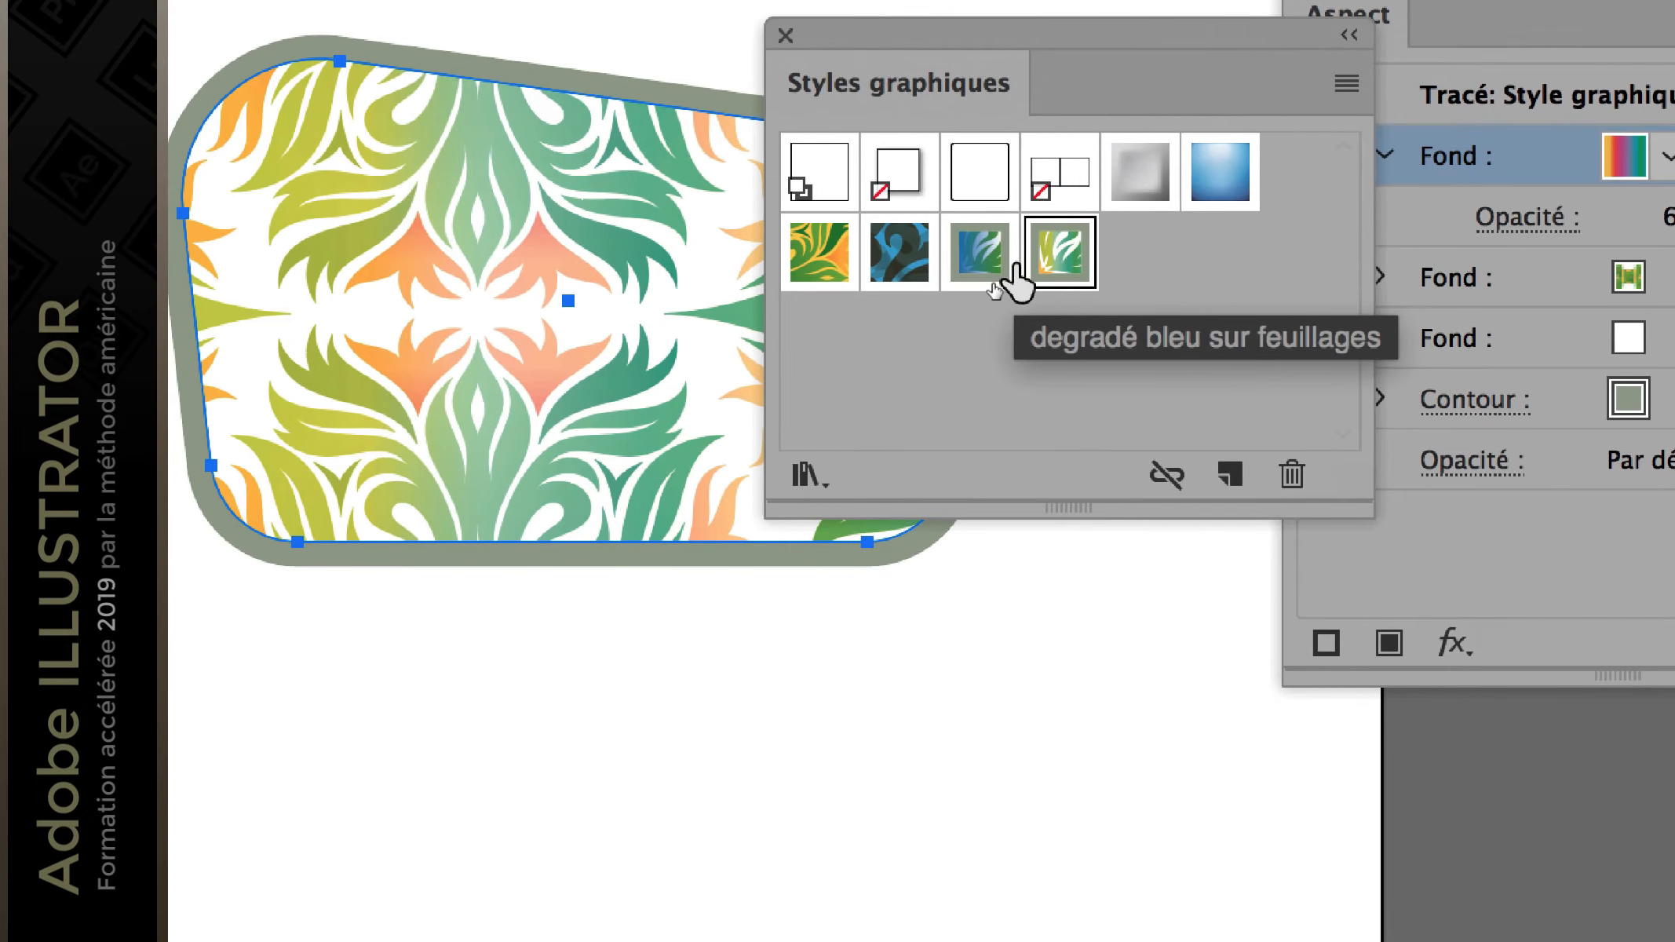
left_click(995, 274)
left_click(1068, 267)
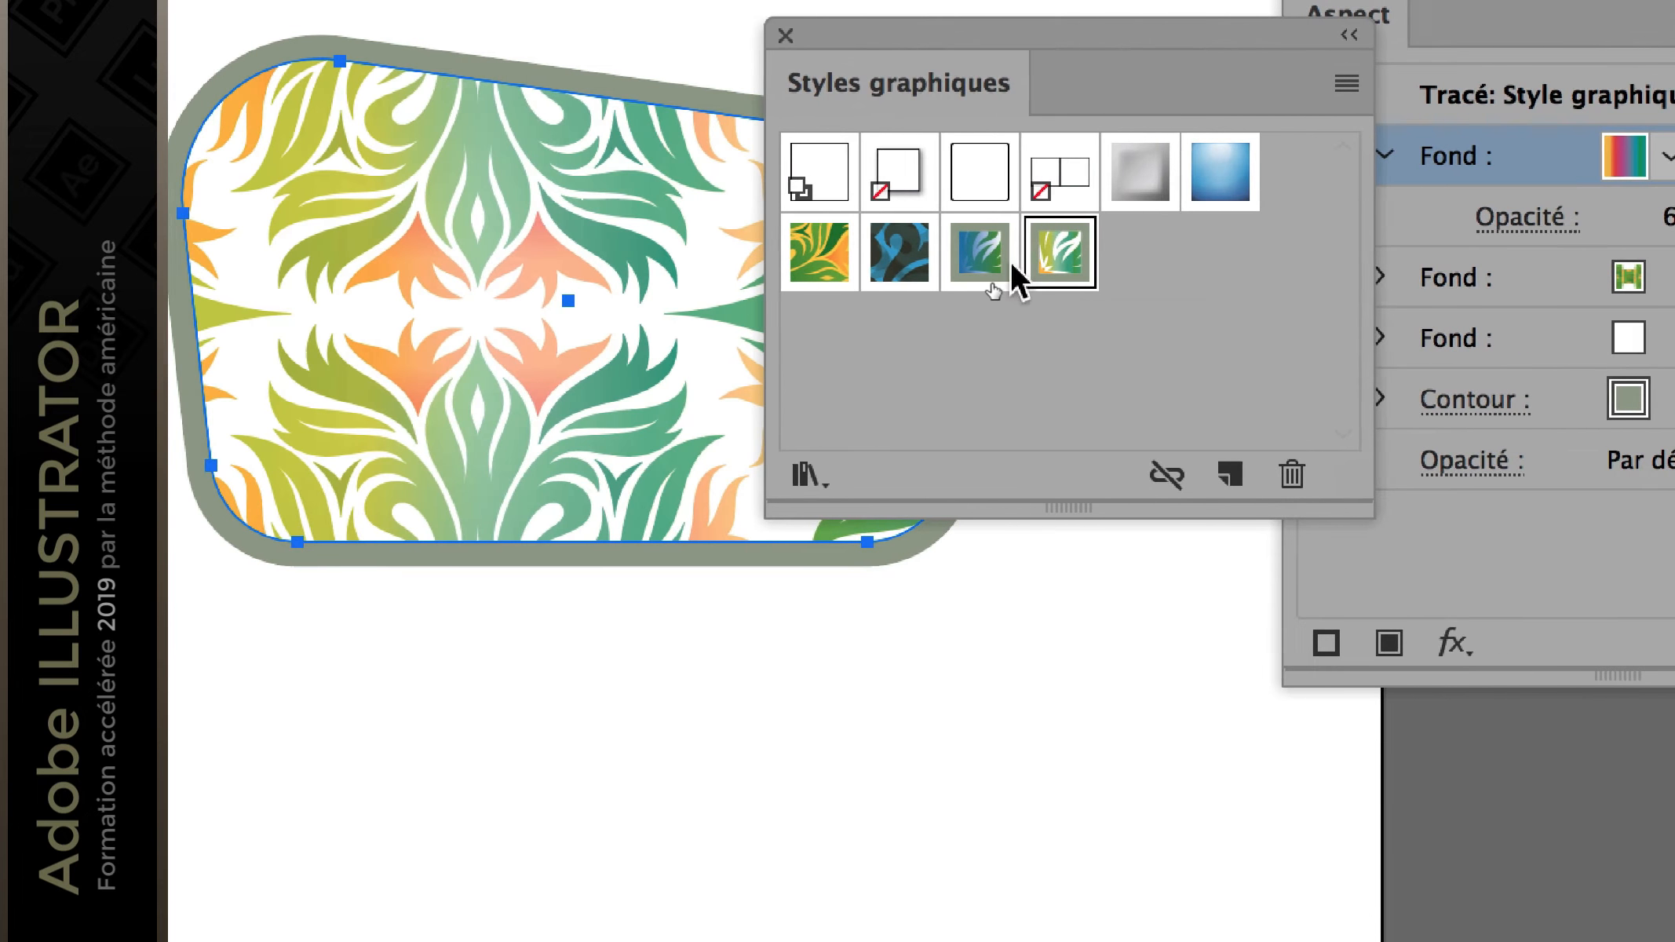
left_click(1003, 270)
left_click(1087, 273)
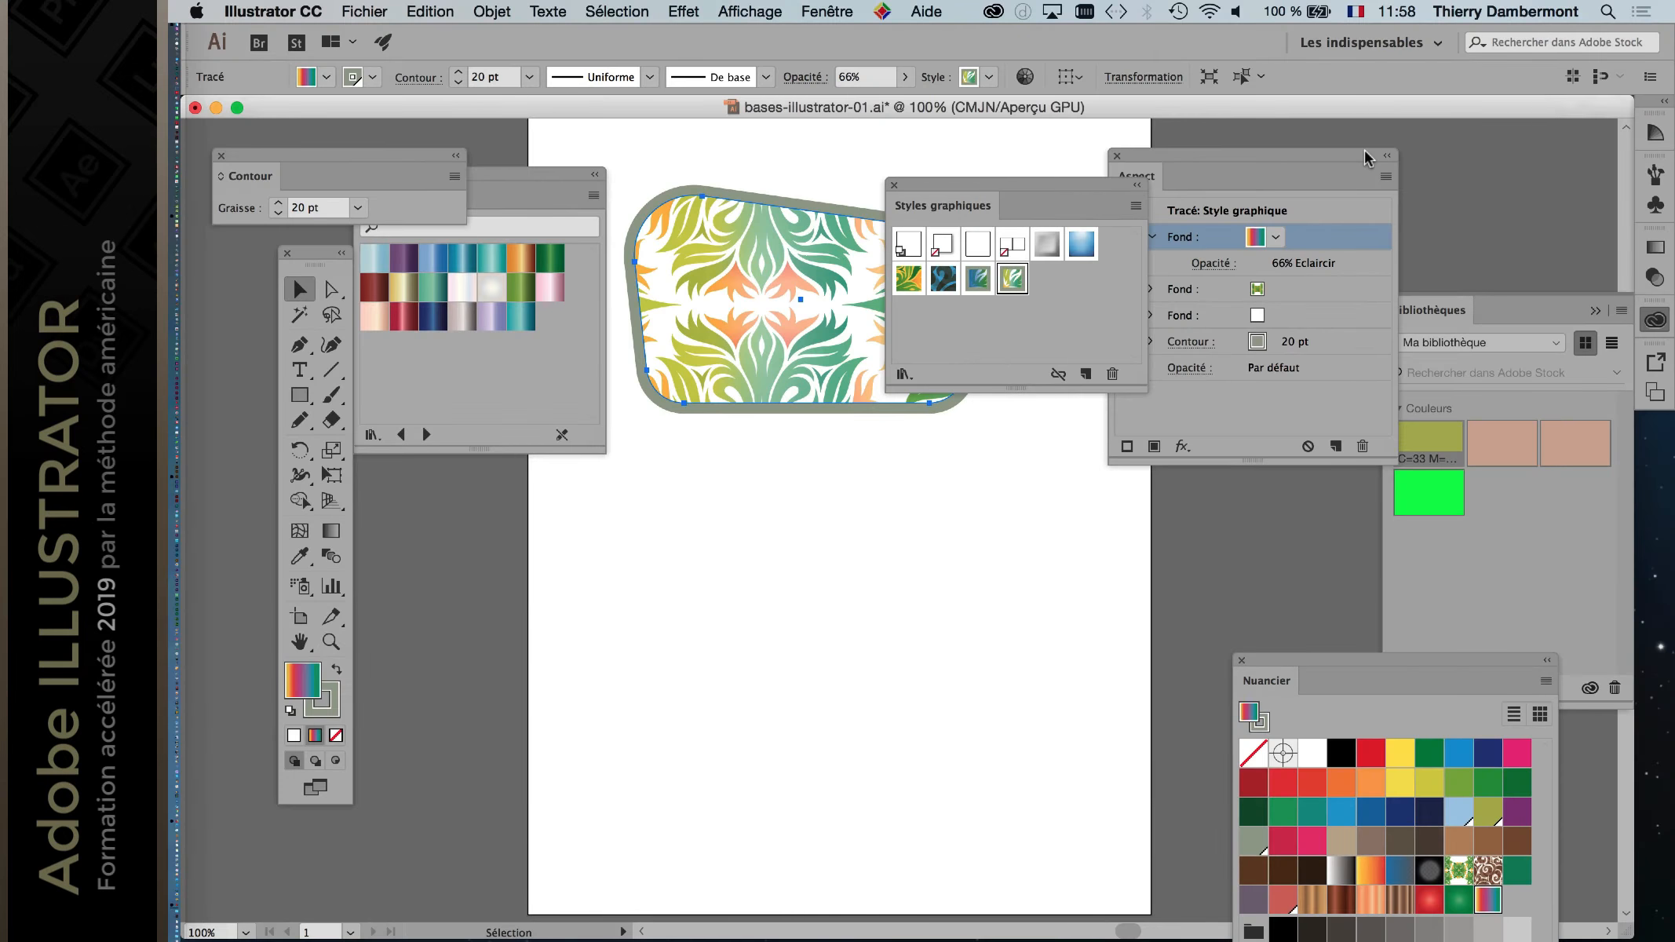
Step: Rearrange the Aspect and Styles graphiques panels so that the whole shape is uncovered
left_click_drag(1364, 151, 770, 571)
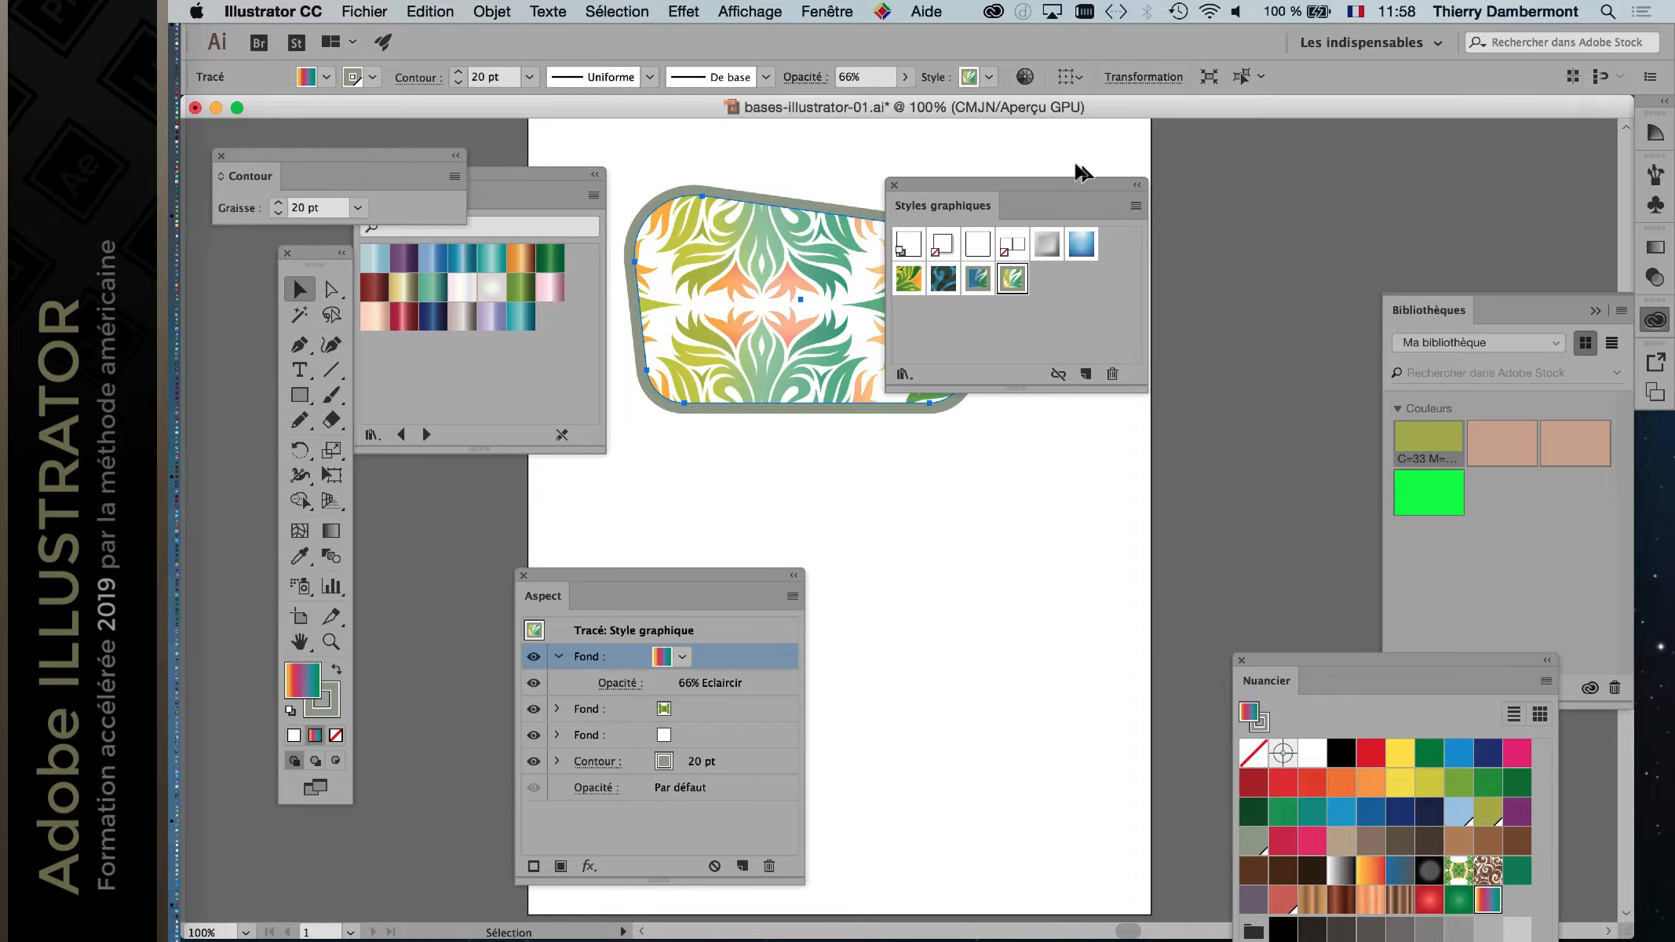
left_click_drag(1050, 179, 1242, 182)
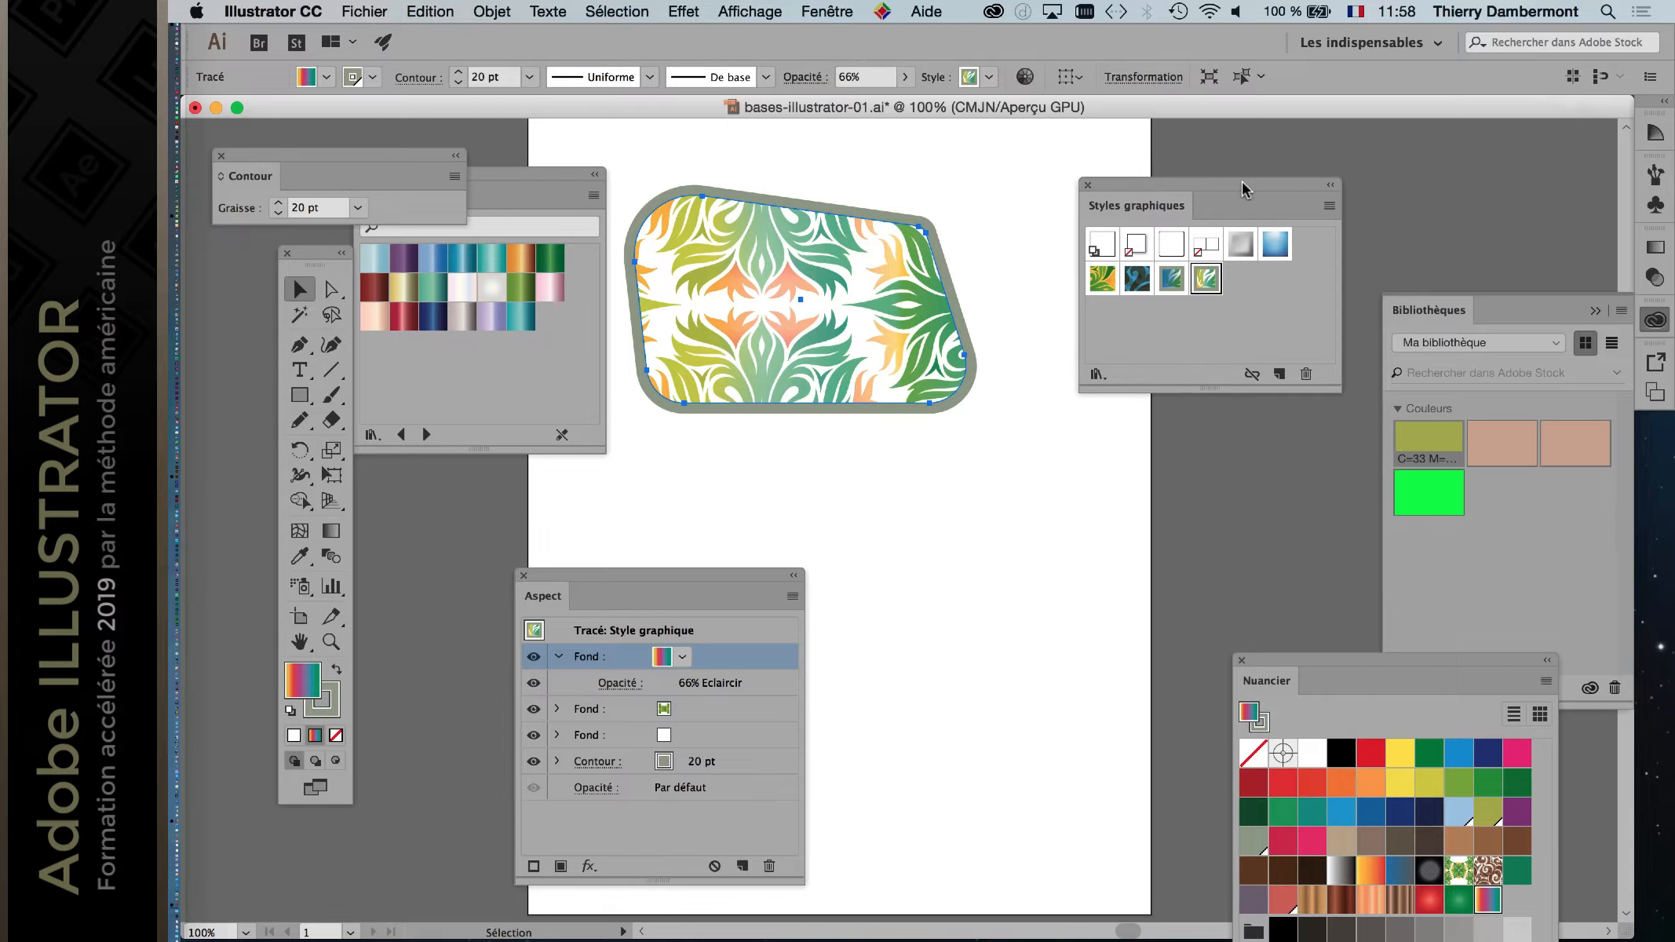
mouse_move(1230, 188)
left_mouse_down()
mouse_move(1323, 174)
mouse_move(1240, 167)
left_mouse_up()
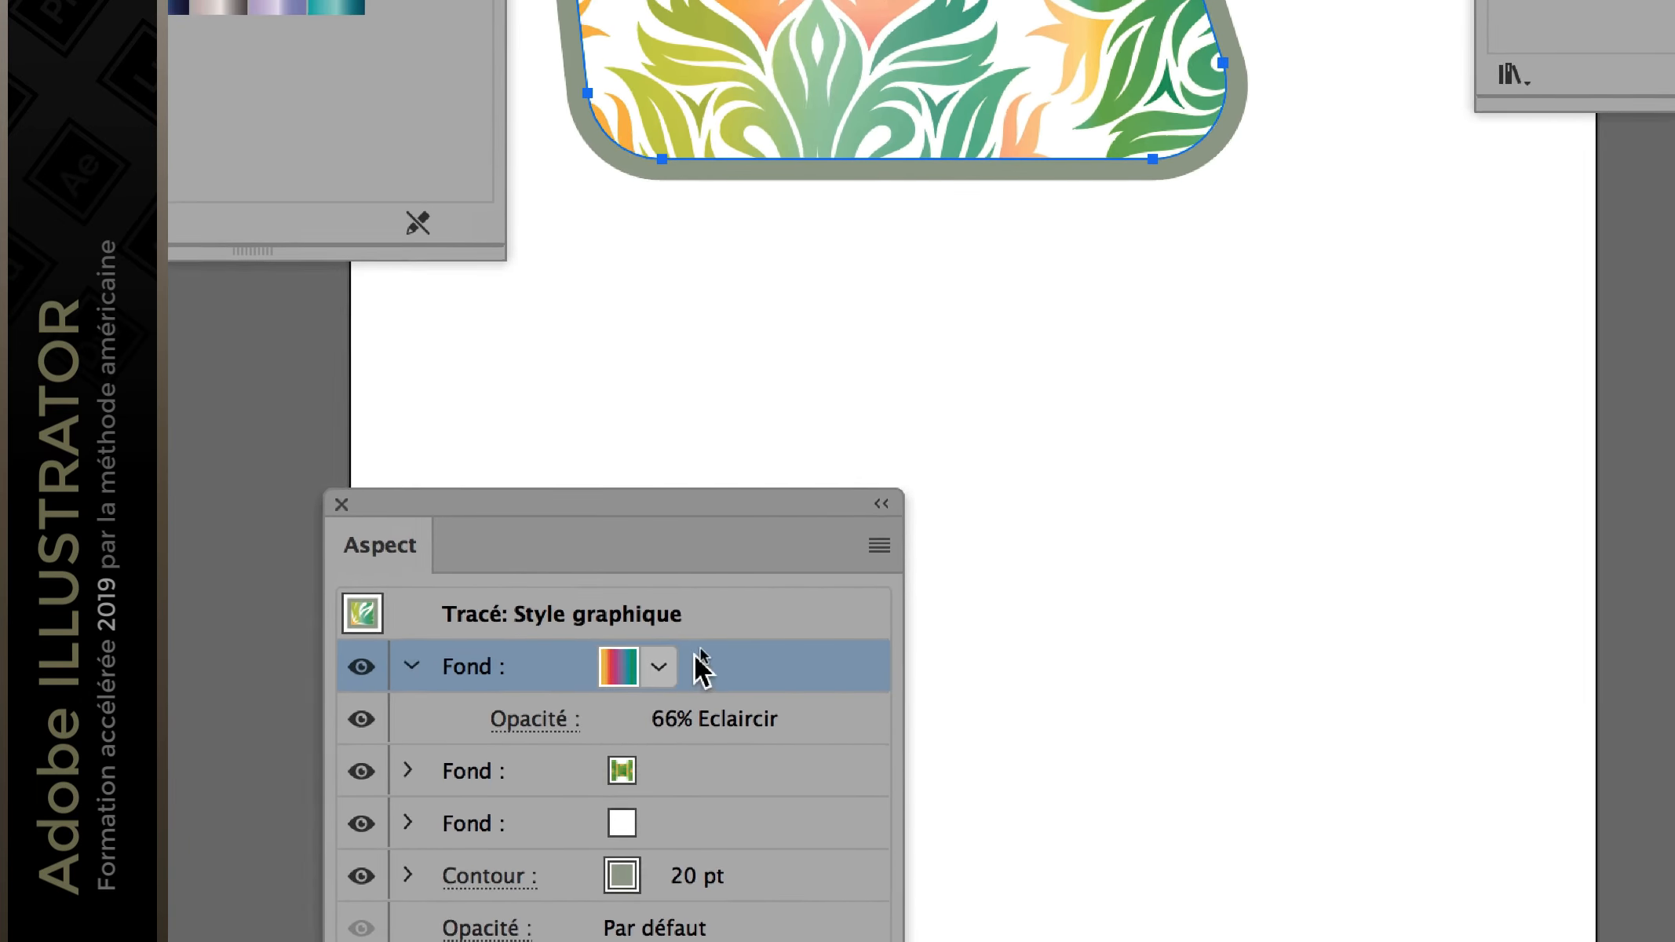
left_click_drag(733, 497, 916, 270)
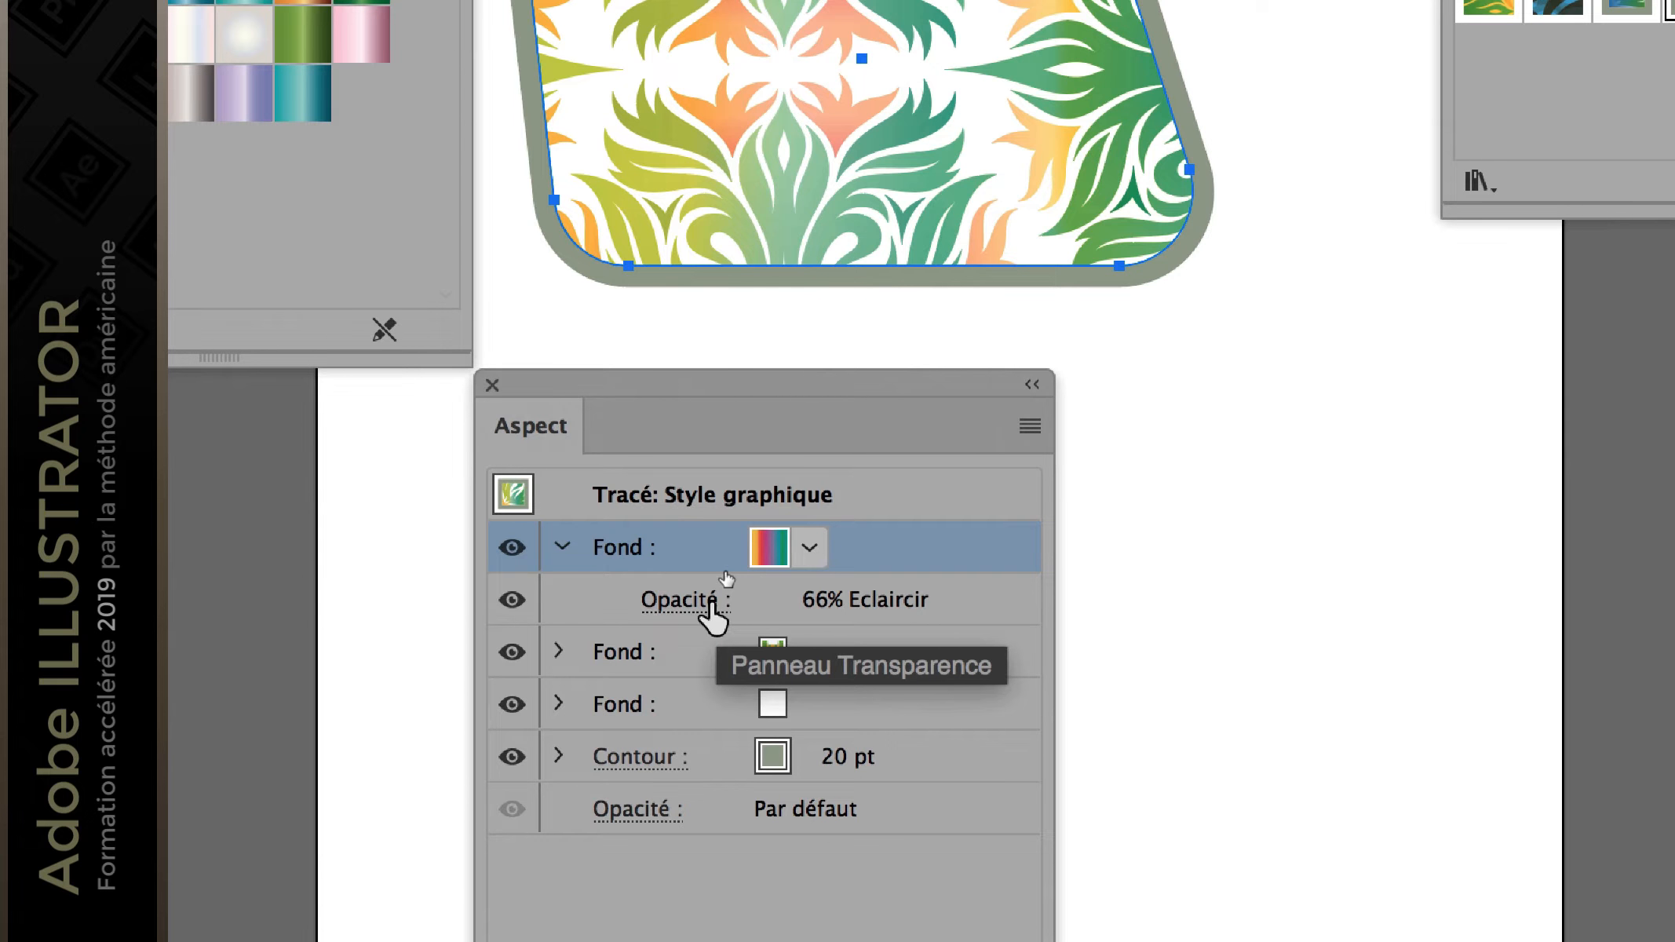
Step: Set the gradient fill's blending mode to Lumière crue and collapse the fill's details
left_click(711, 602)
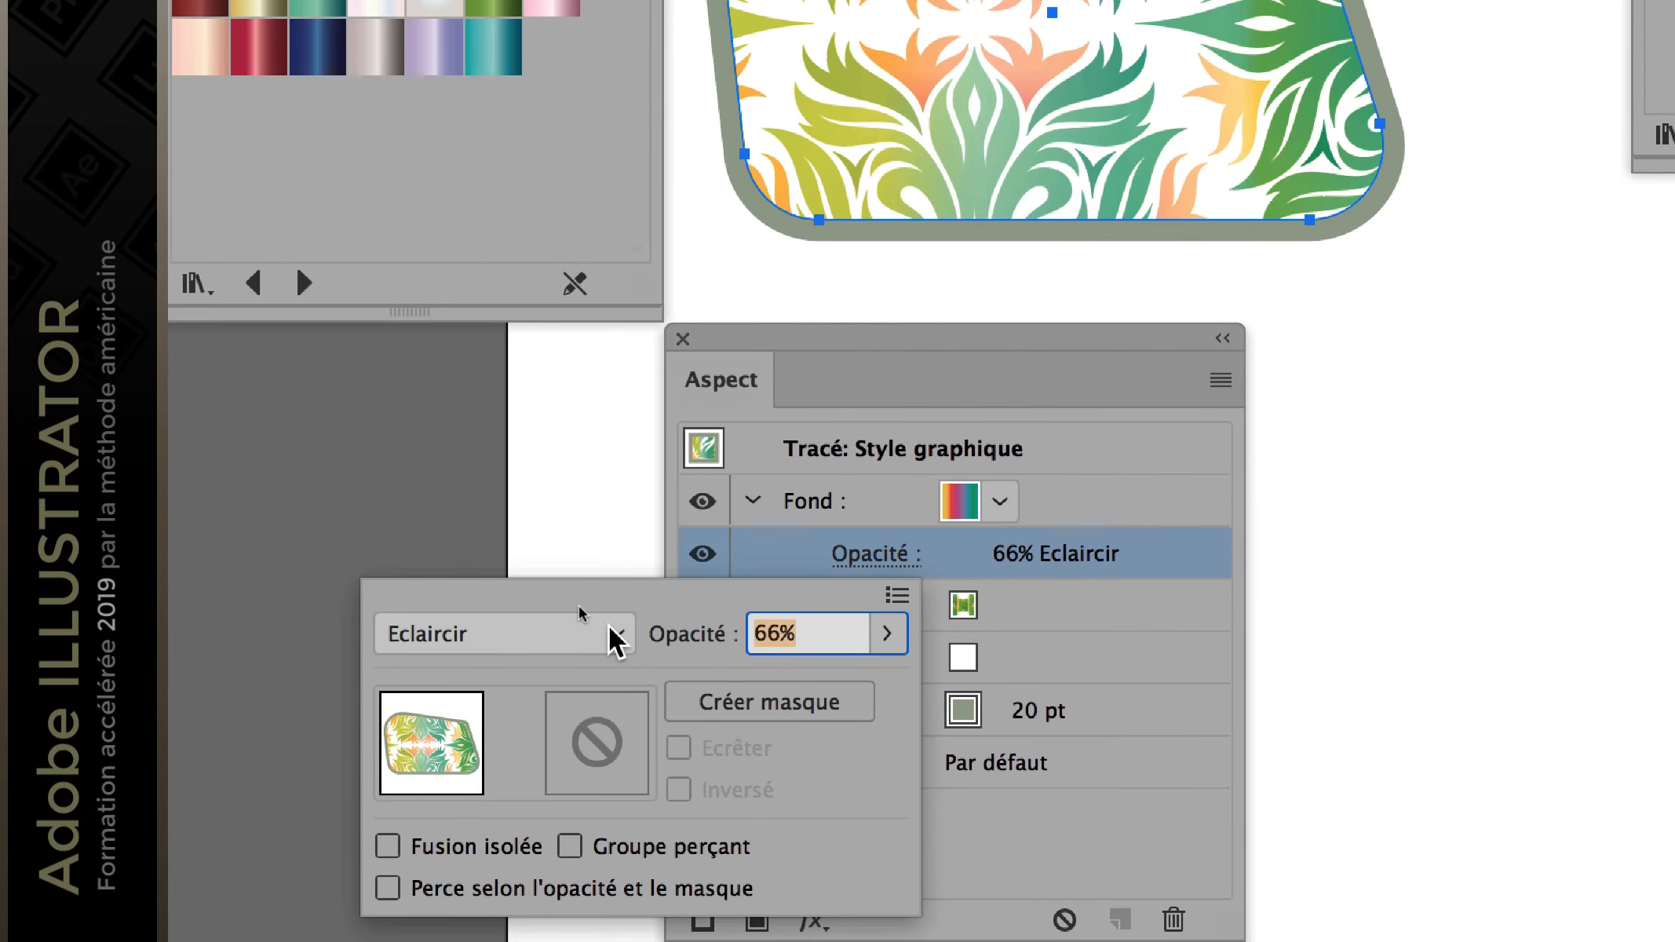
scroll(616, 638, "down", 5)
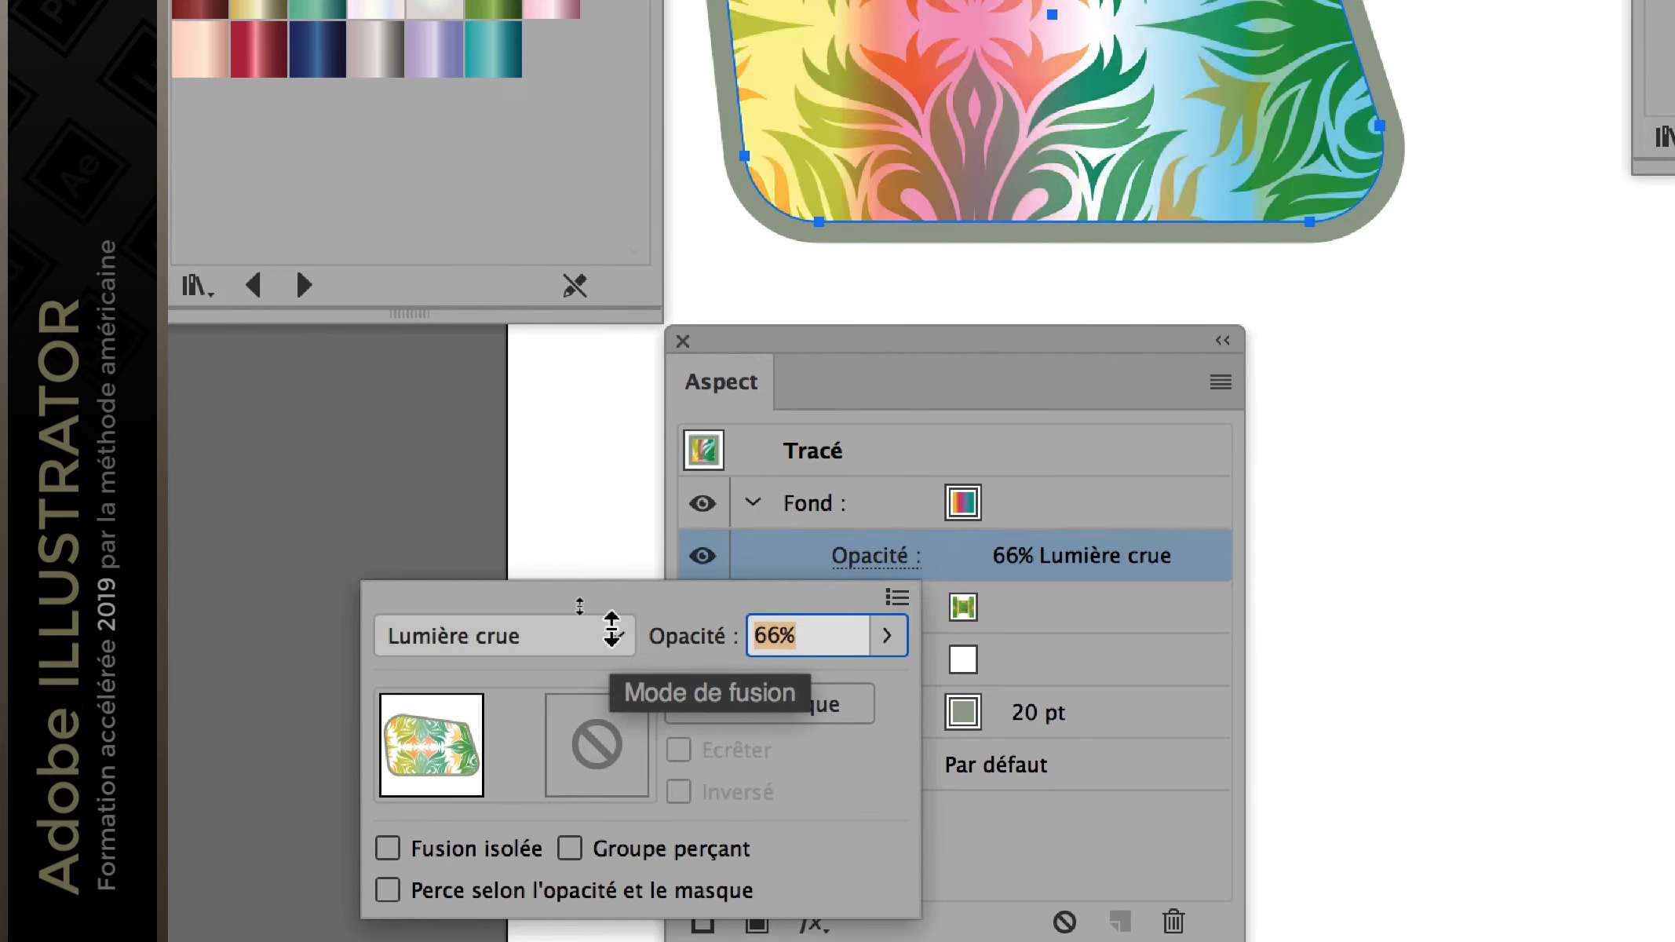
scroll(611, 627, "down", 1)
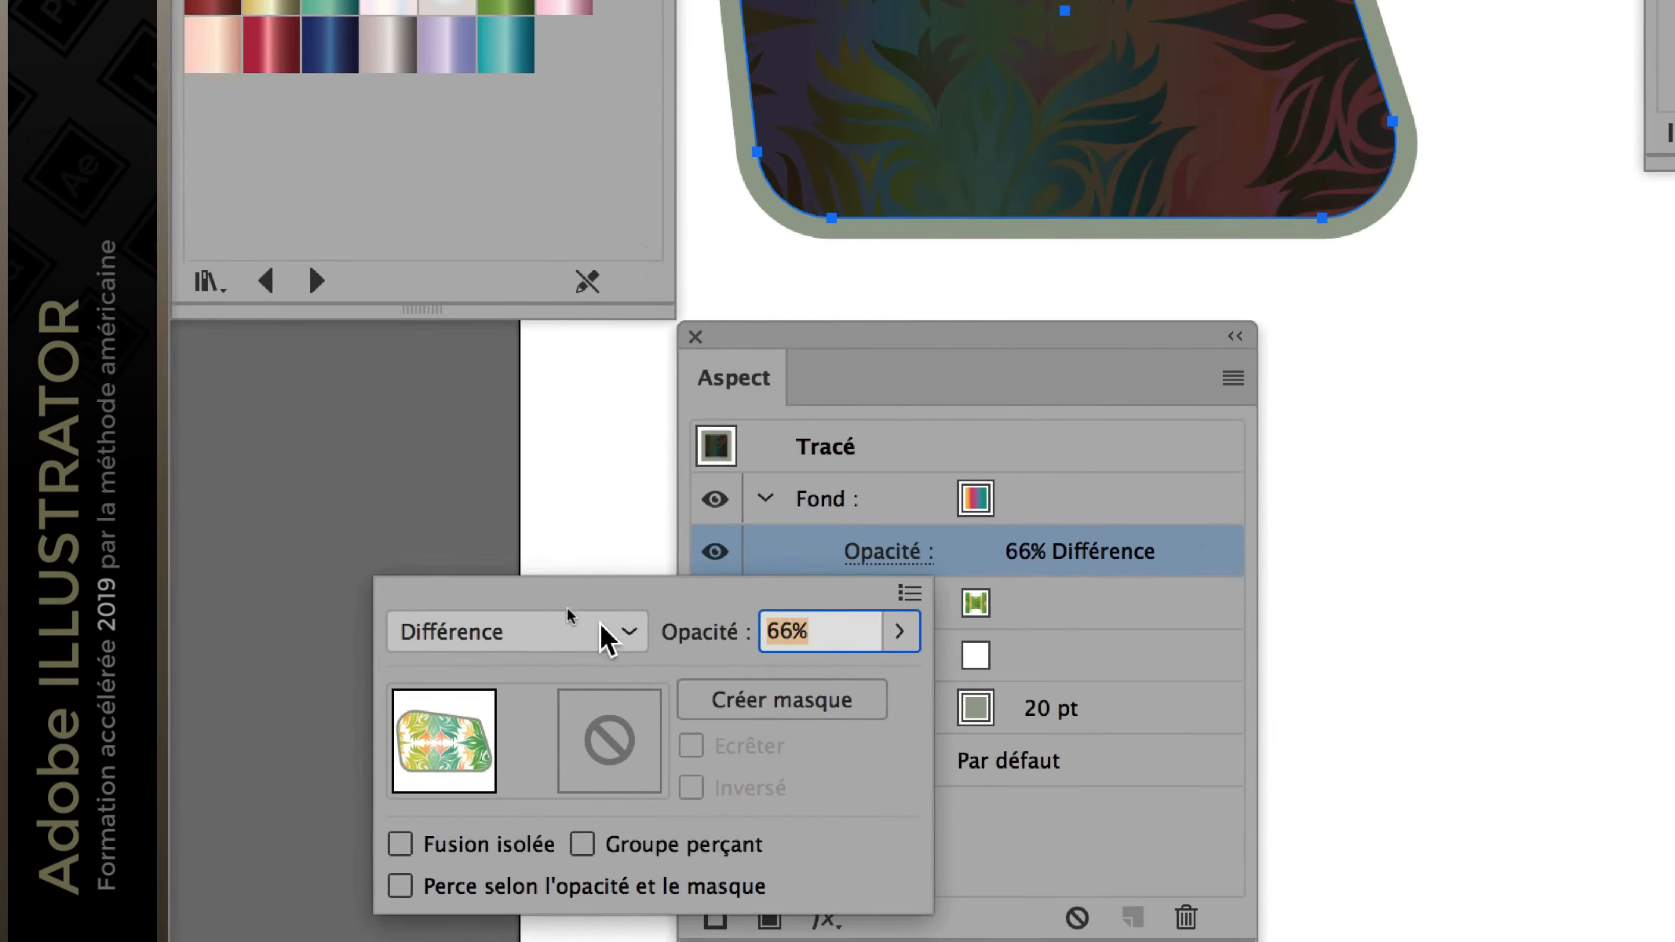
scroll(568, 656, "up", 2)
scroll(599, 628, "down", 1)
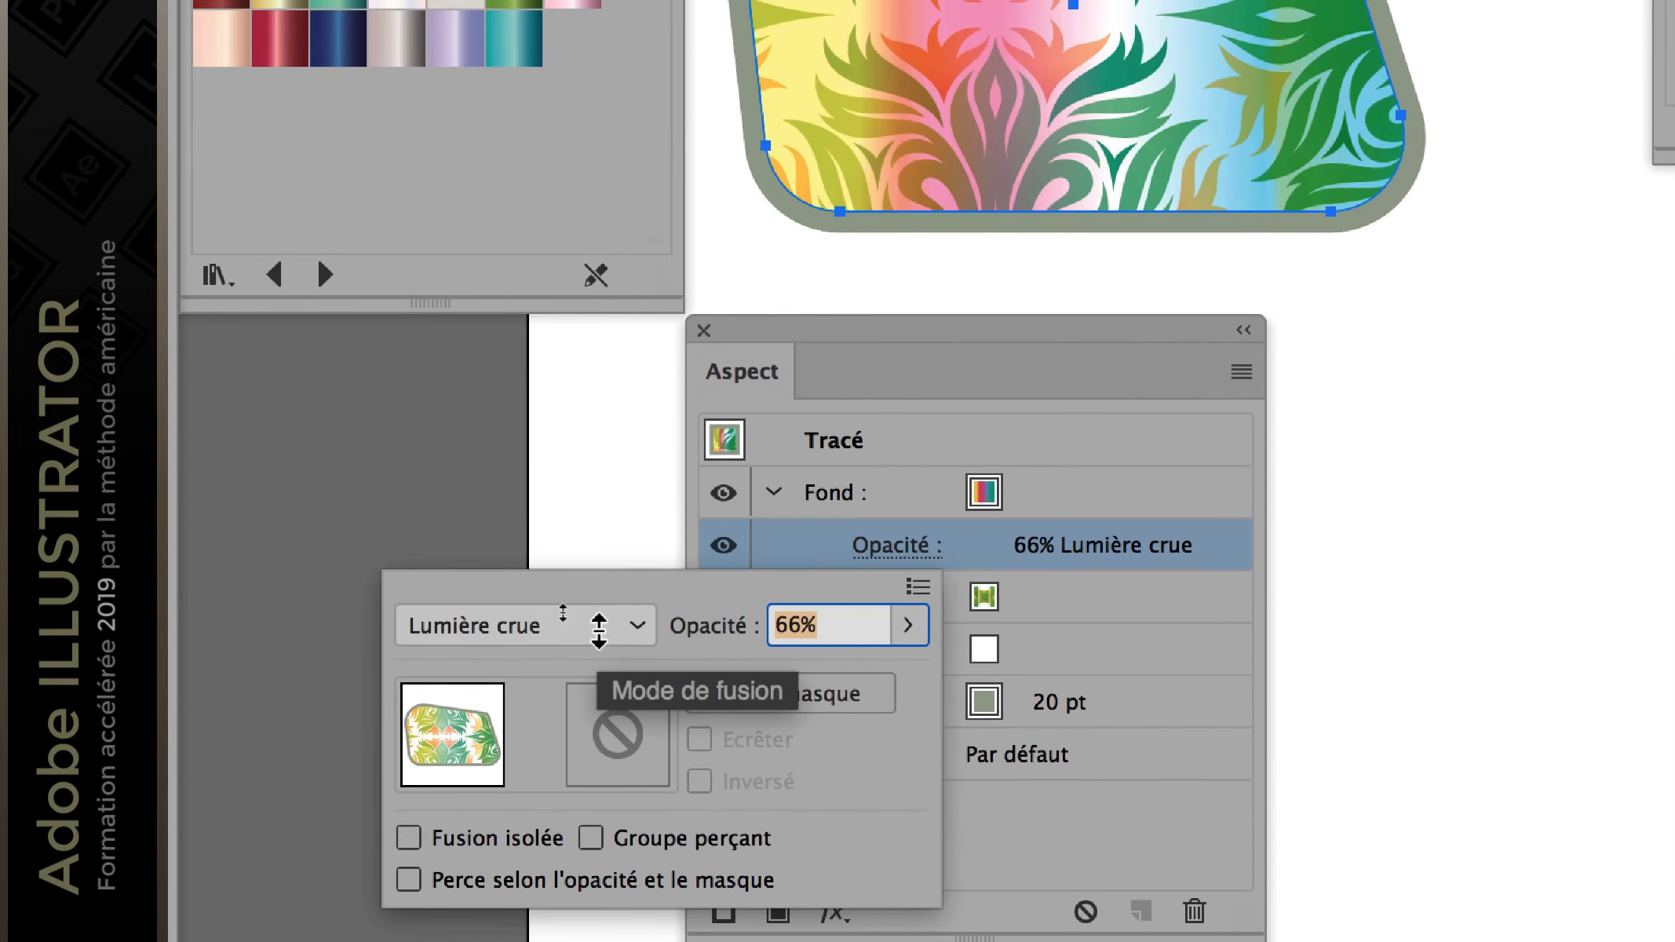
scroll(599, 628, "up", 1)
scroll(598, 630, "down", 1)
left_click(901, 325)
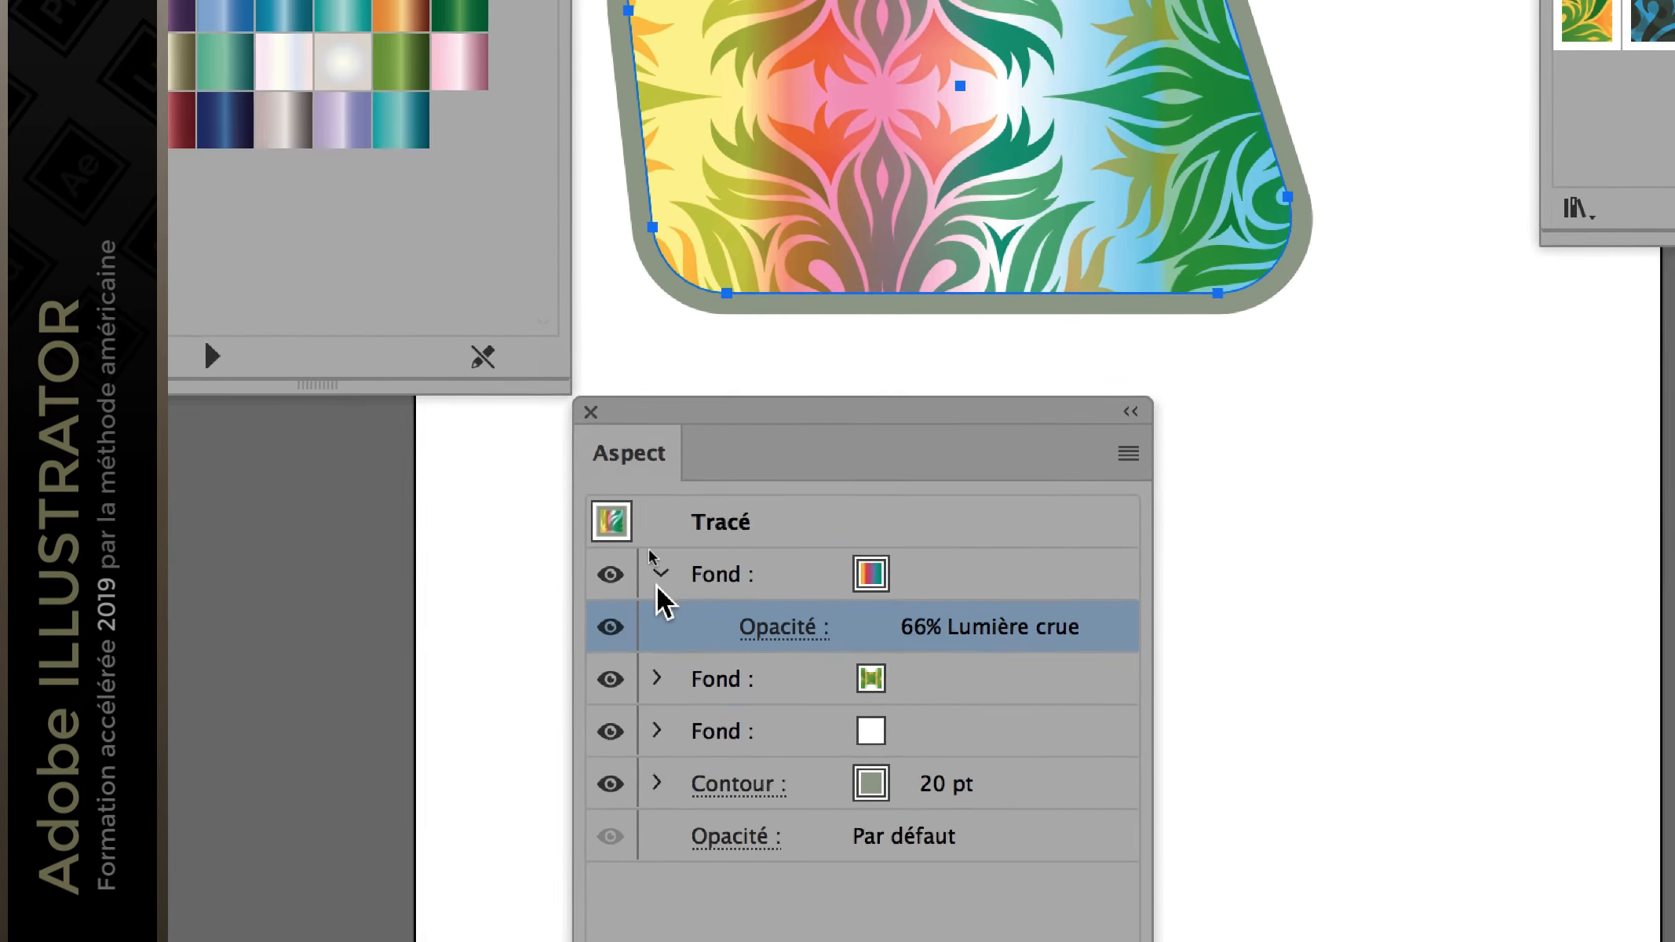
left_click(572, 690)
Step: Move the Aspect and Styles graphiques panels clear of the artwork and select the leaf pattern fill
left_click_drag(675, 521, 894, 306)
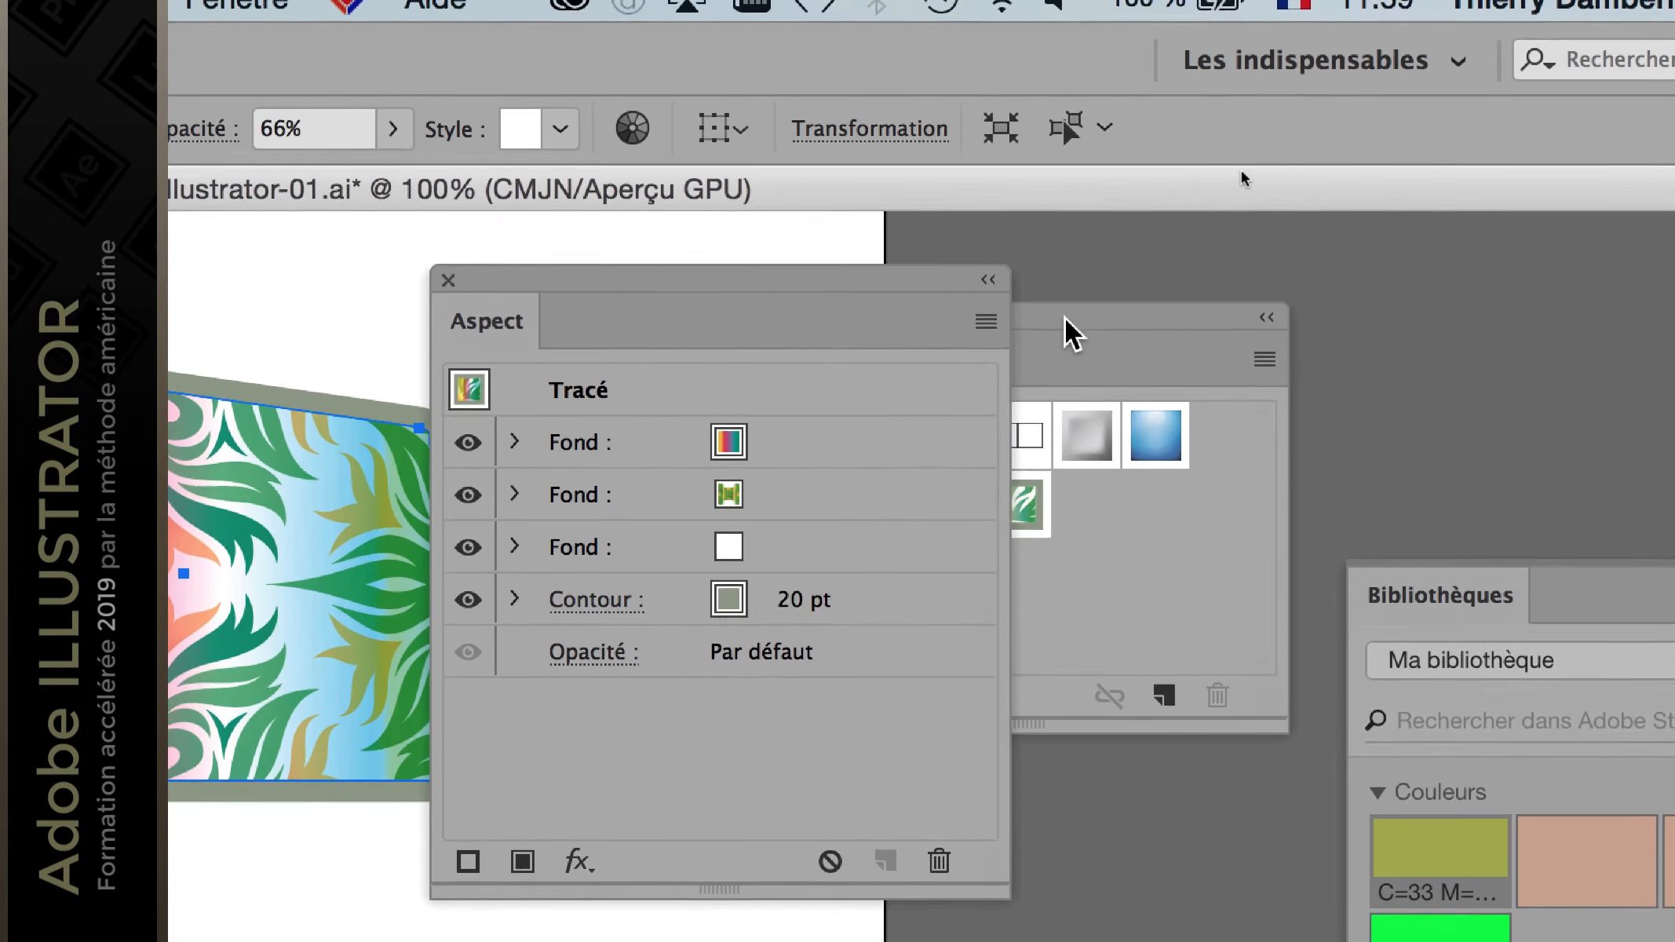
left_click_drag(1275, 328, 1674, 327)
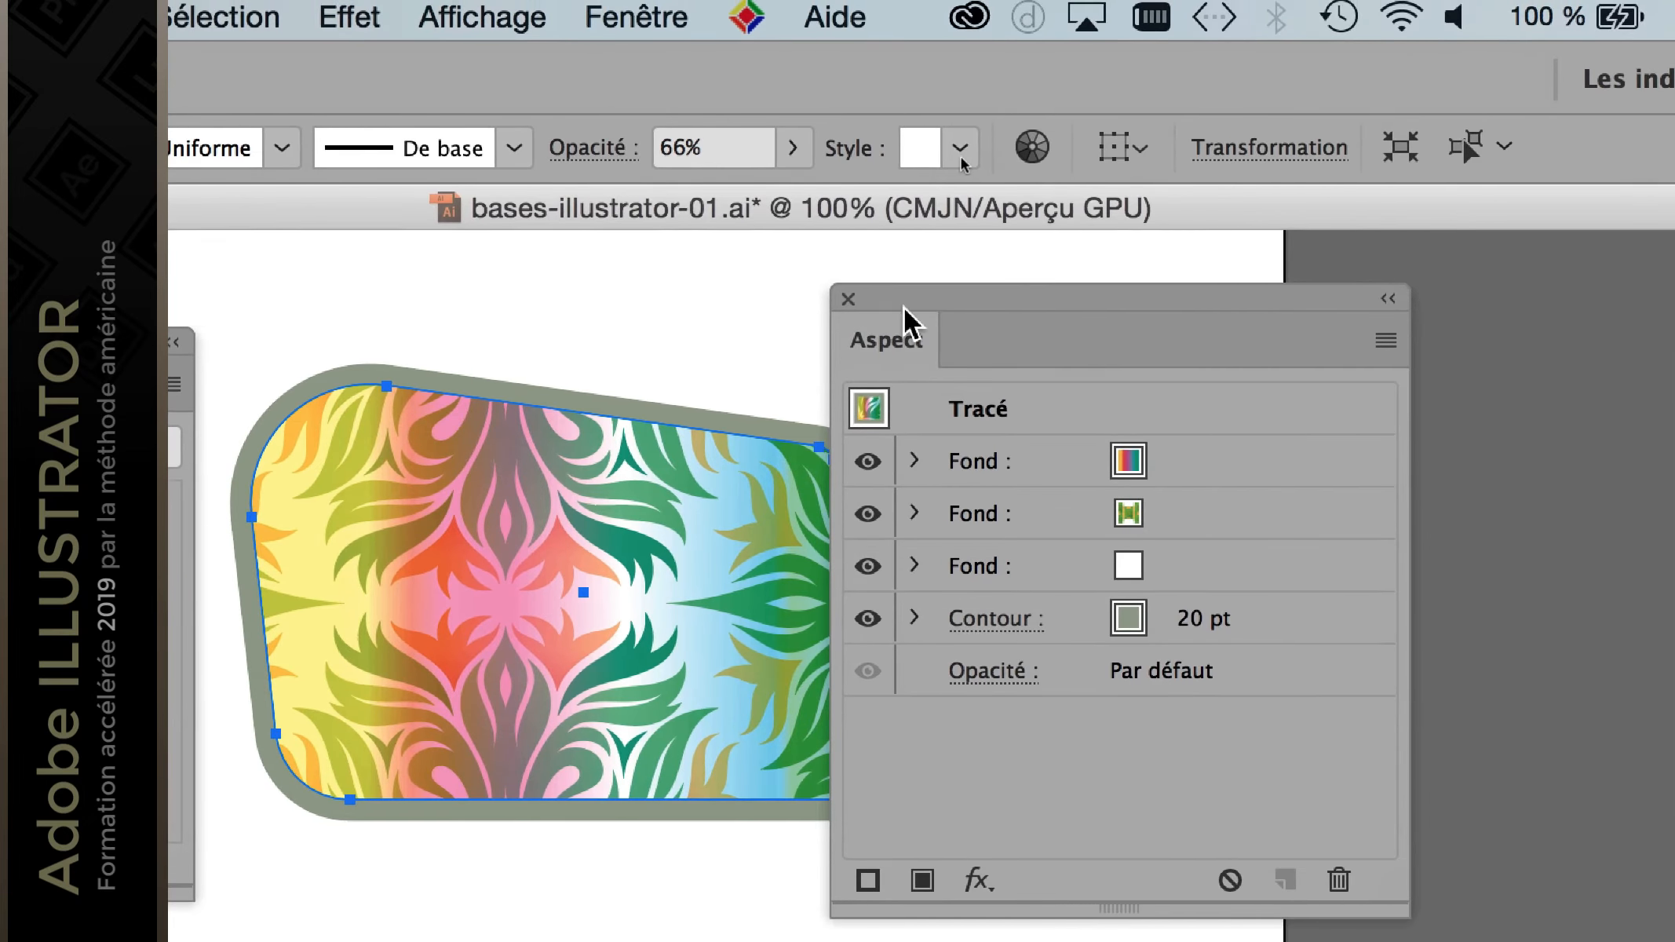
left_click_drag(910, 301, 1240, 300)
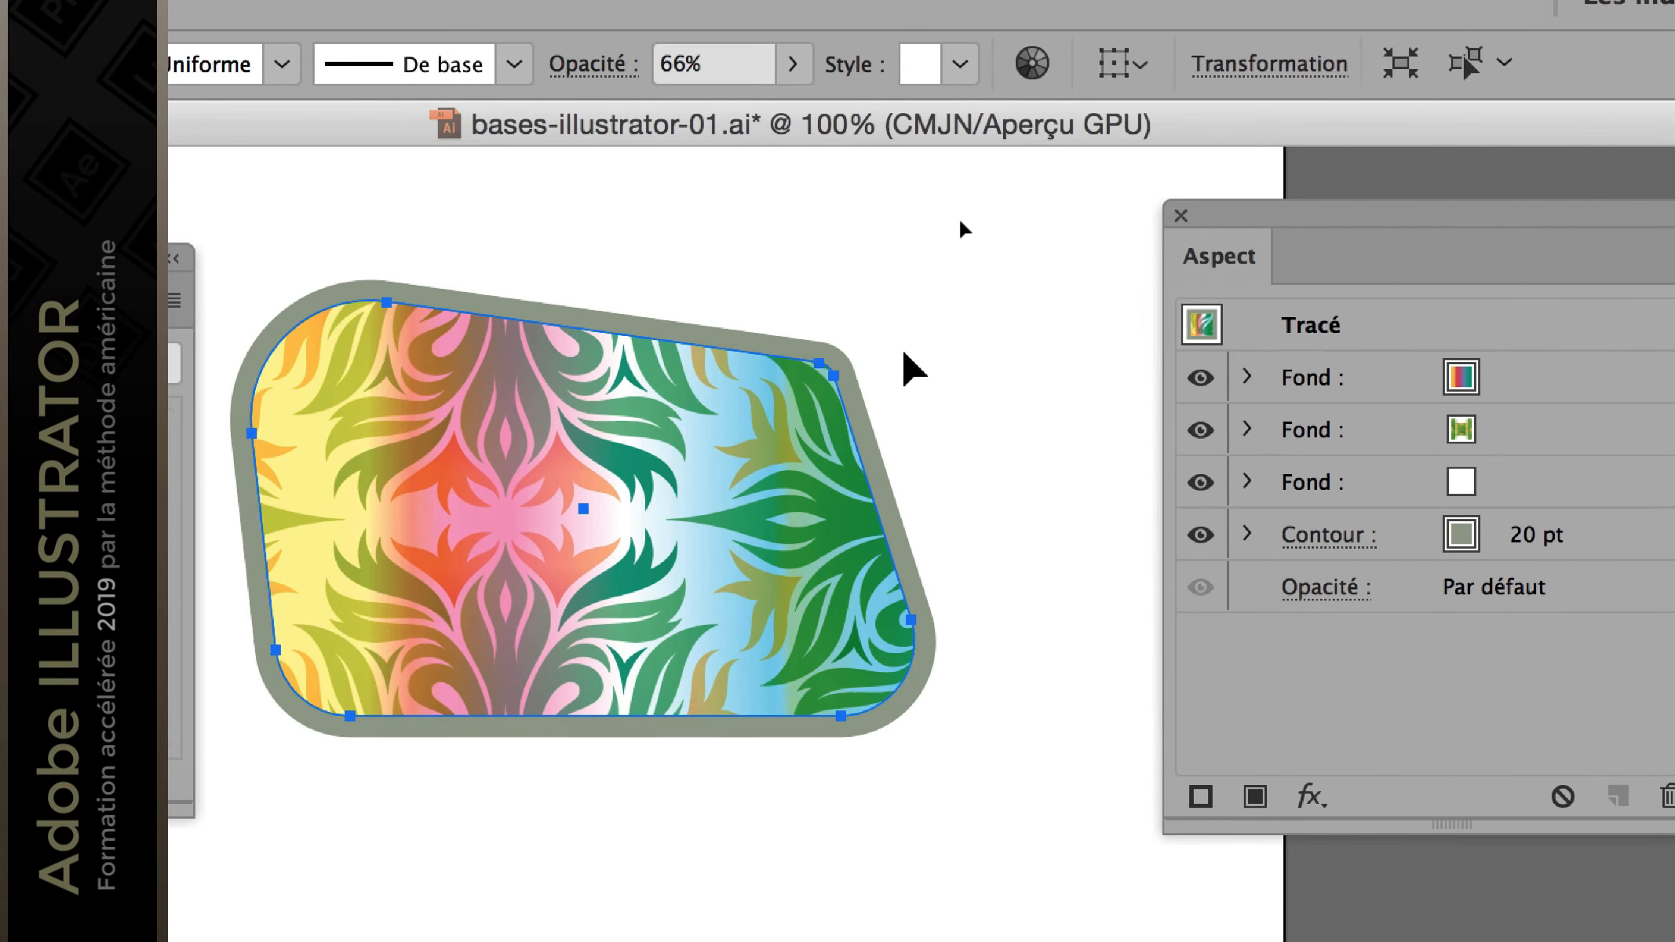
left_click(851, 386)
left_click(771, 453)
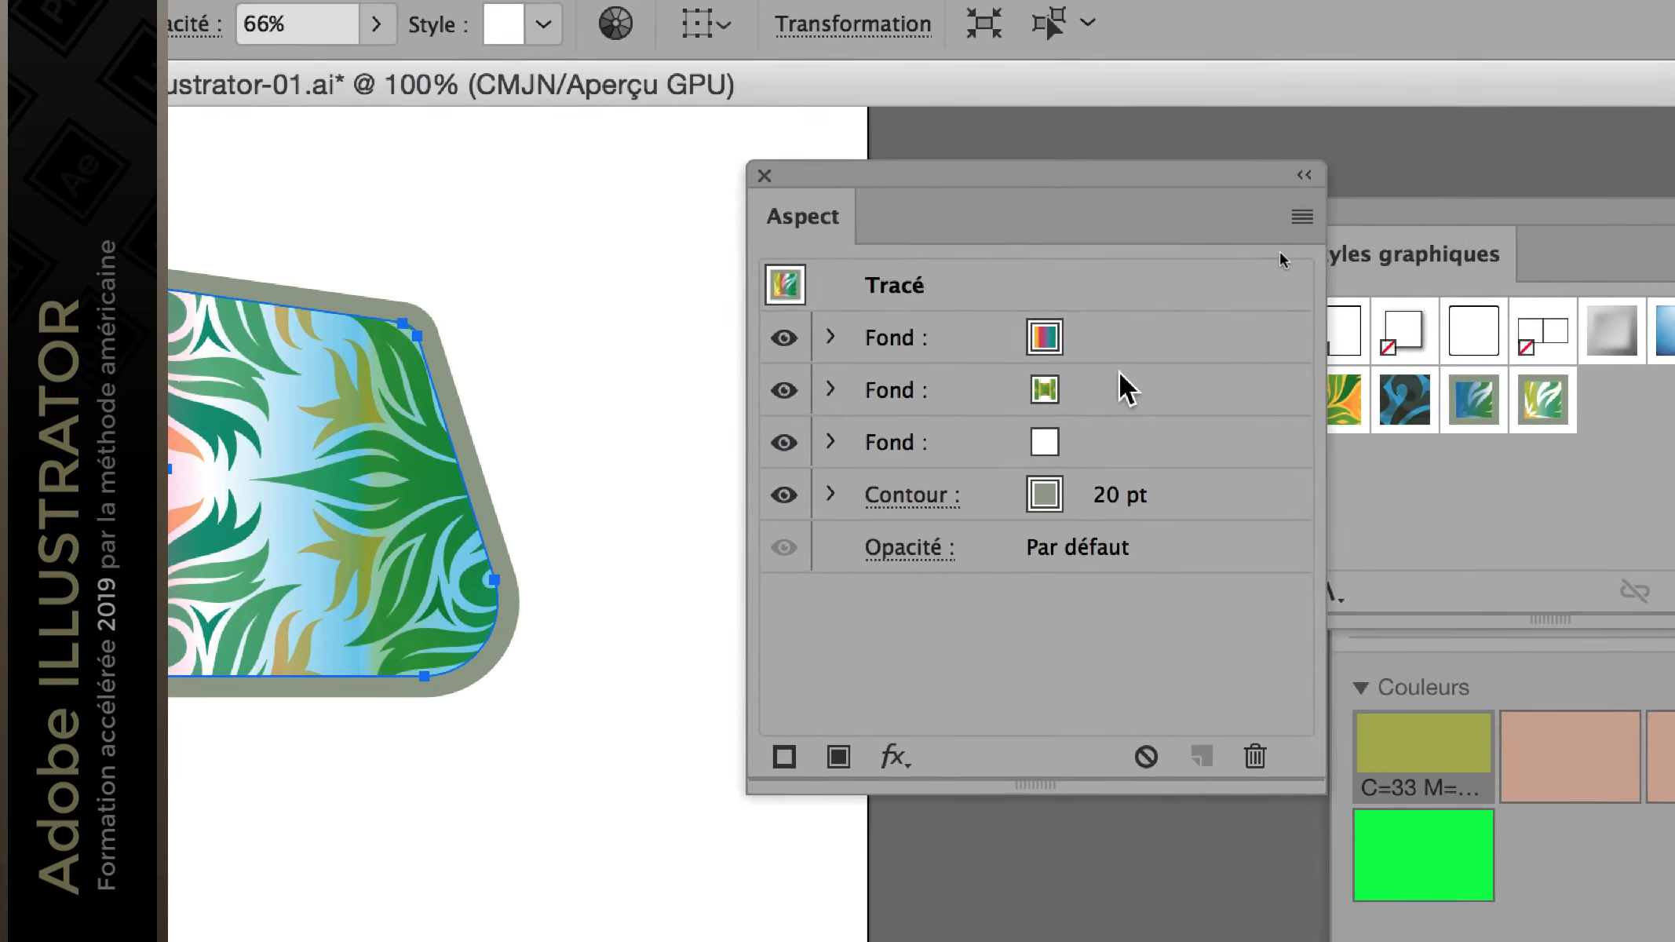
left_click(1649, 396)
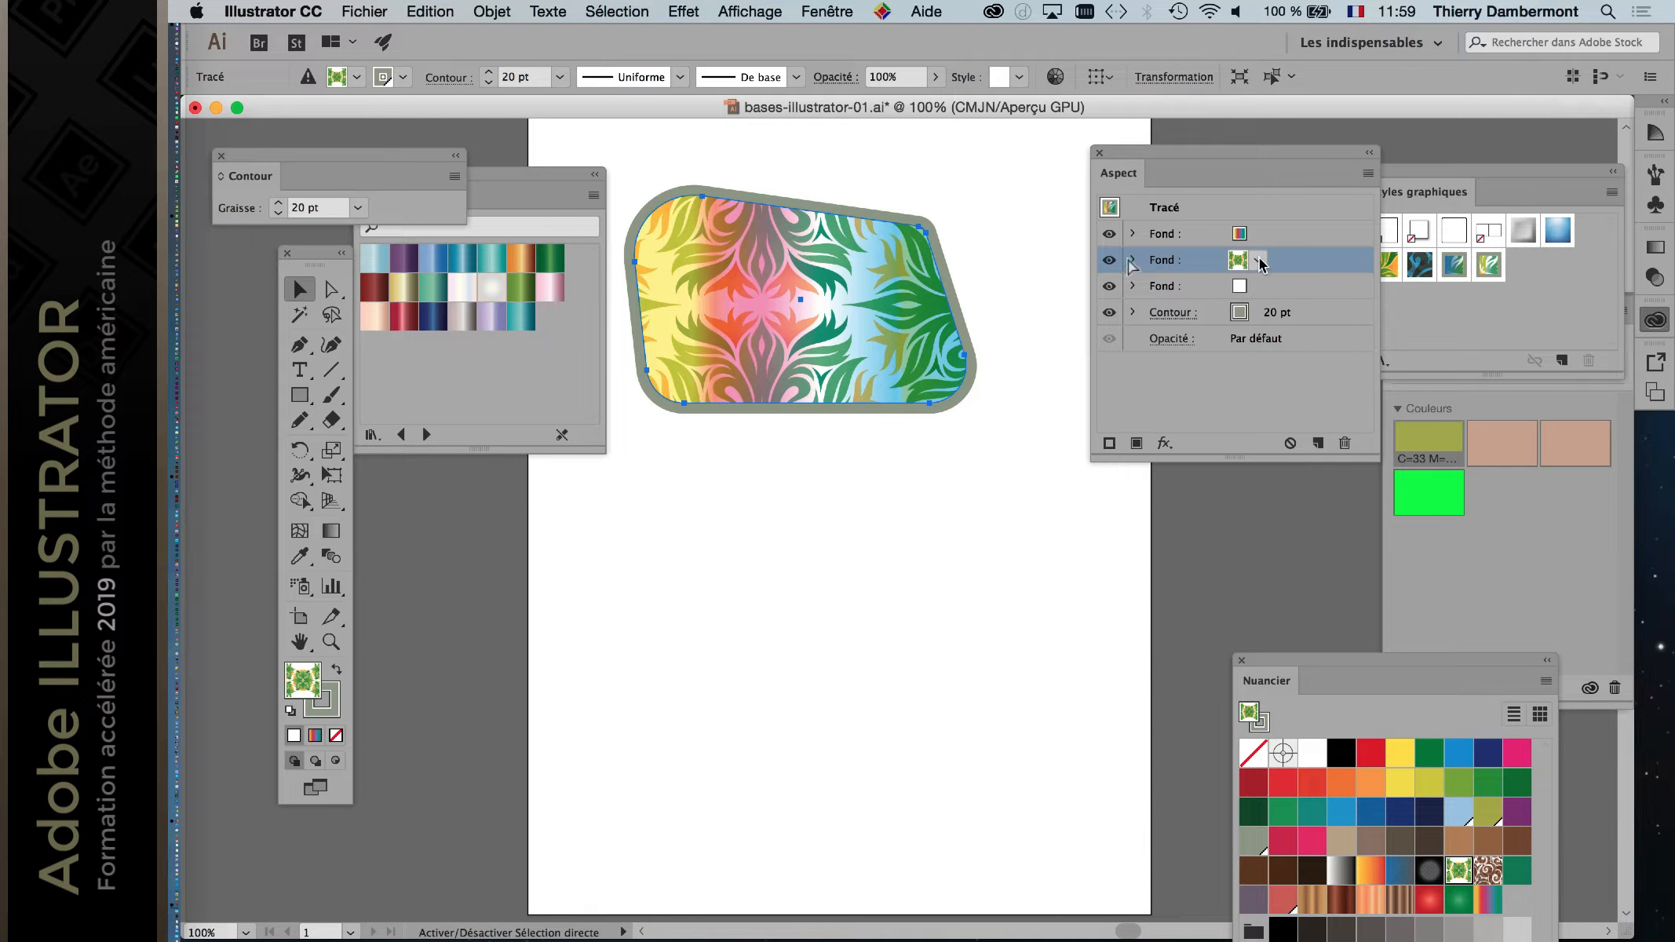
Step: Close the Pierres et bijoux library and the Contour panel, and place the toolbox beside the artwork
left_click_drag(314, 255, 291, 255)
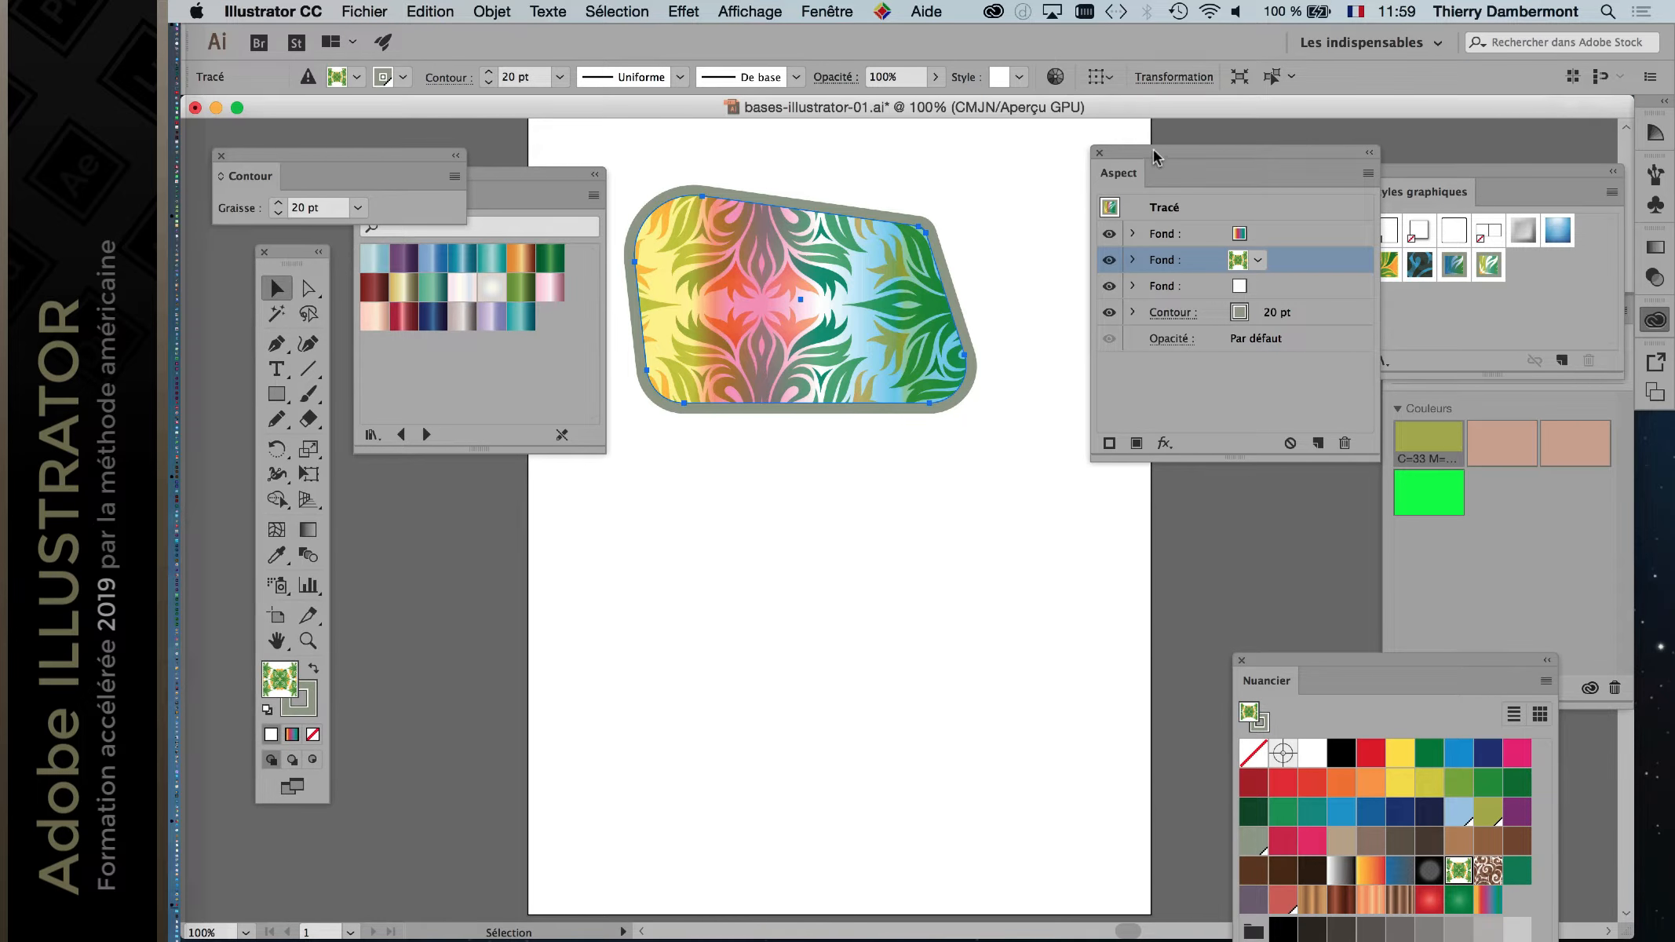
left_click_drag(1148, 154, 1200, 153)
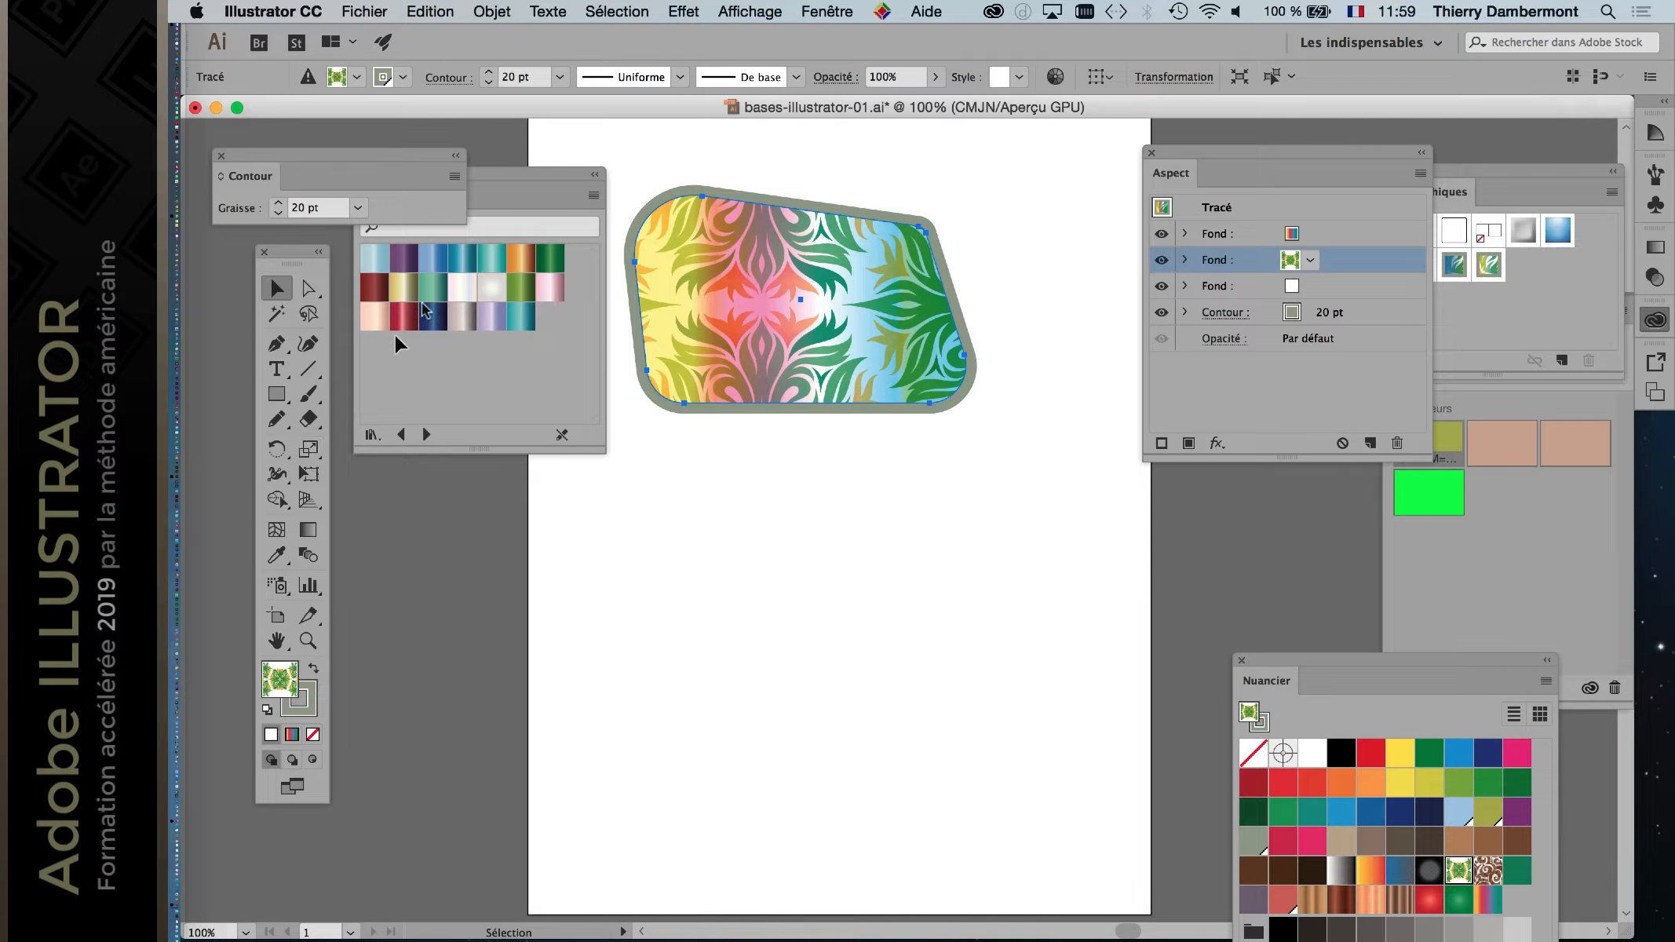
left_click_drag(528, 174, 555, 336)
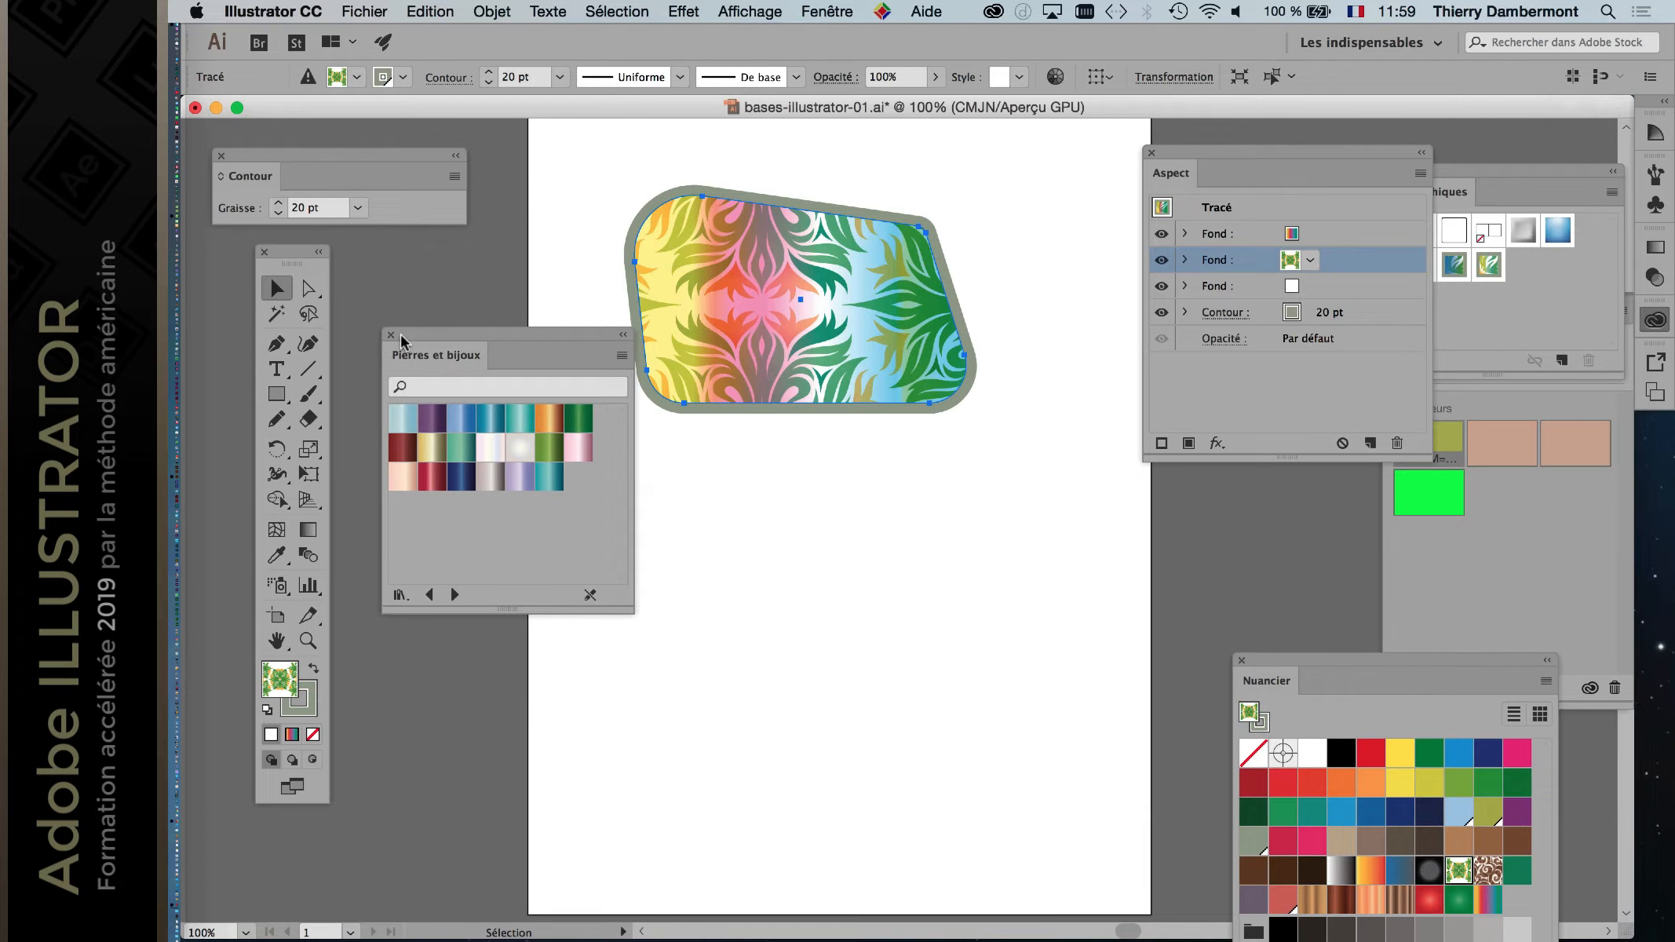
left_click(391, 335)
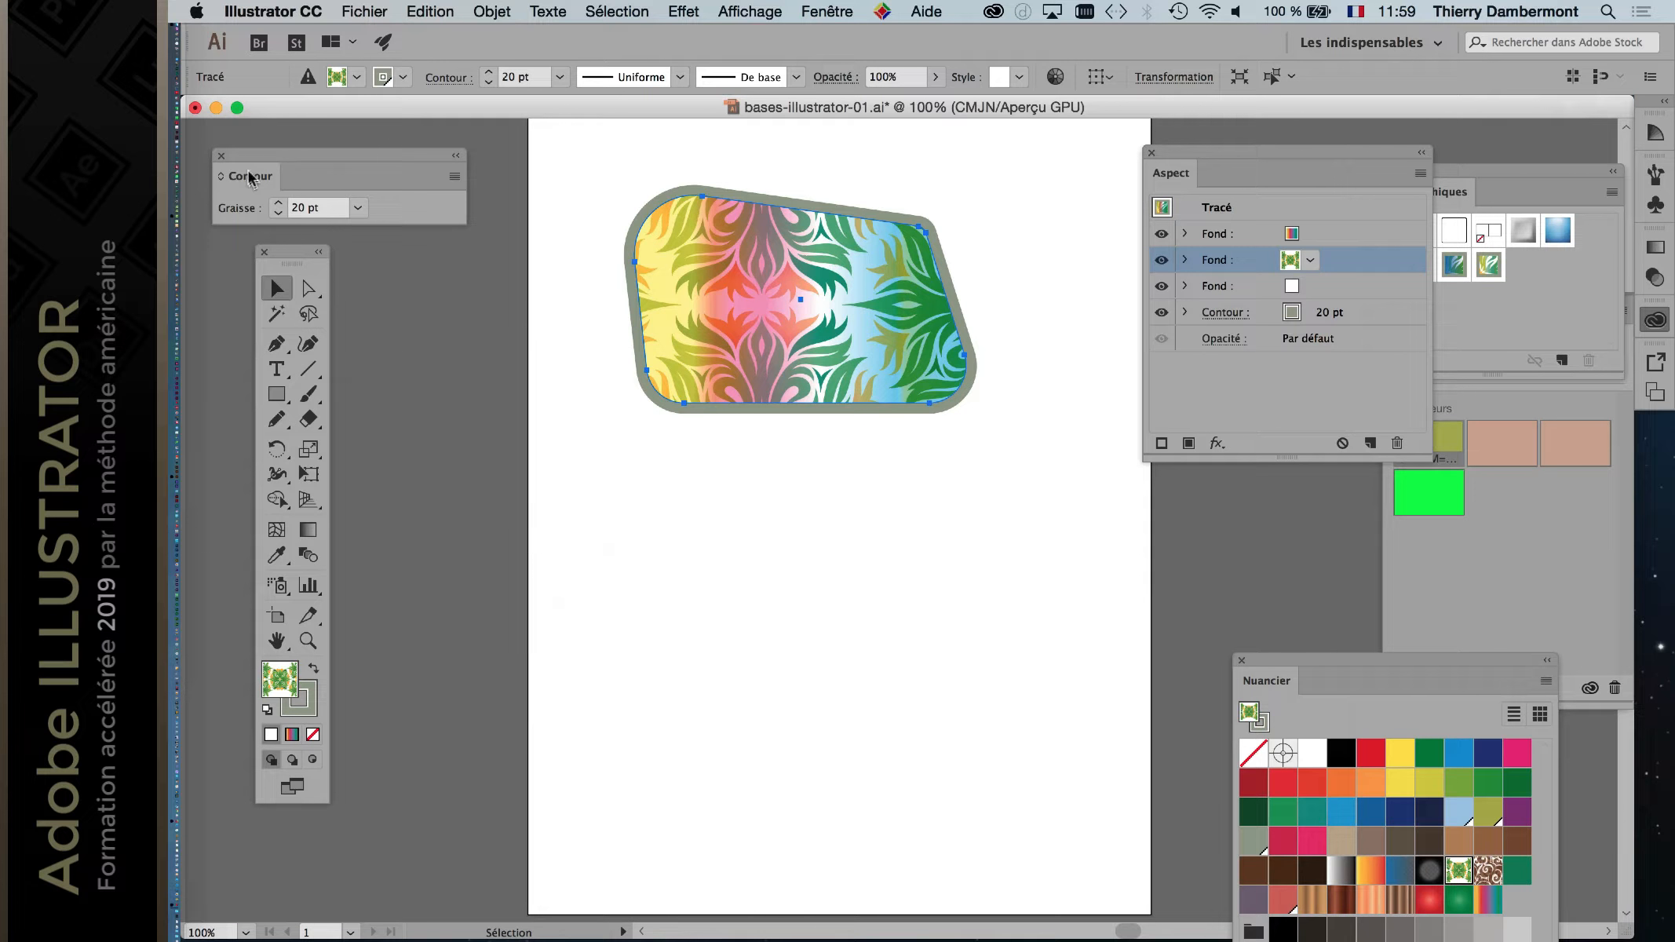
left_click(222, 155)
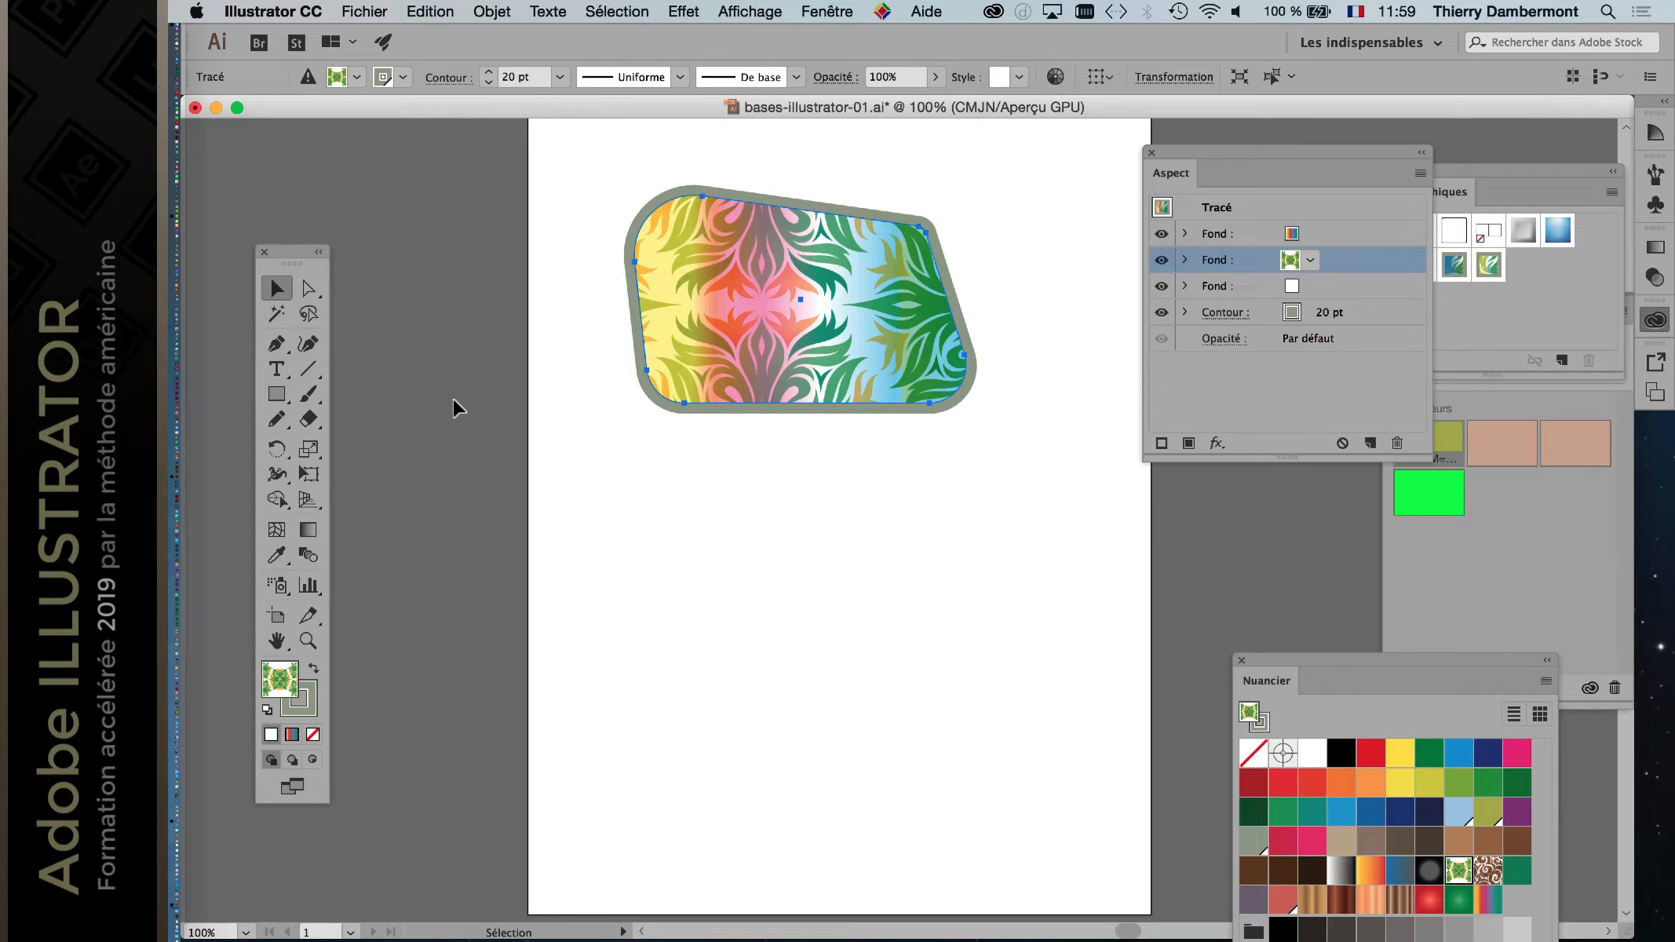
left_click_drag(286, 255, 502, 175)
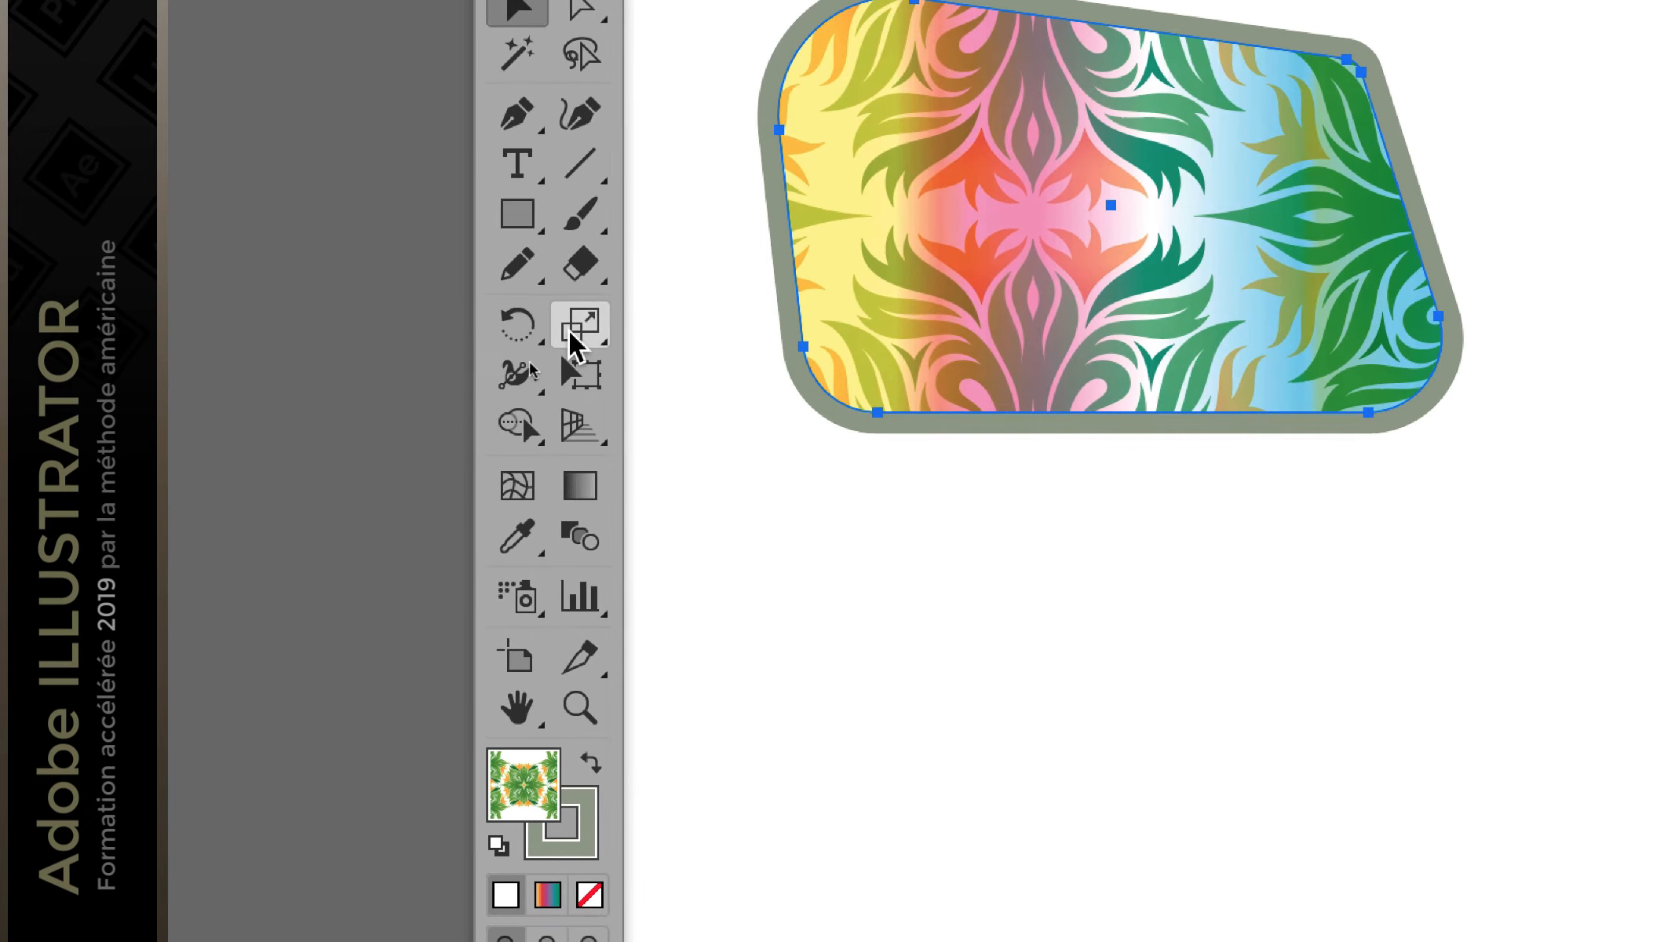
Step: Open the Scale tool's options, turn off Transformation d'objets so that only patterns are transformed, enable the preview, and close the options
double_click(571, 330)
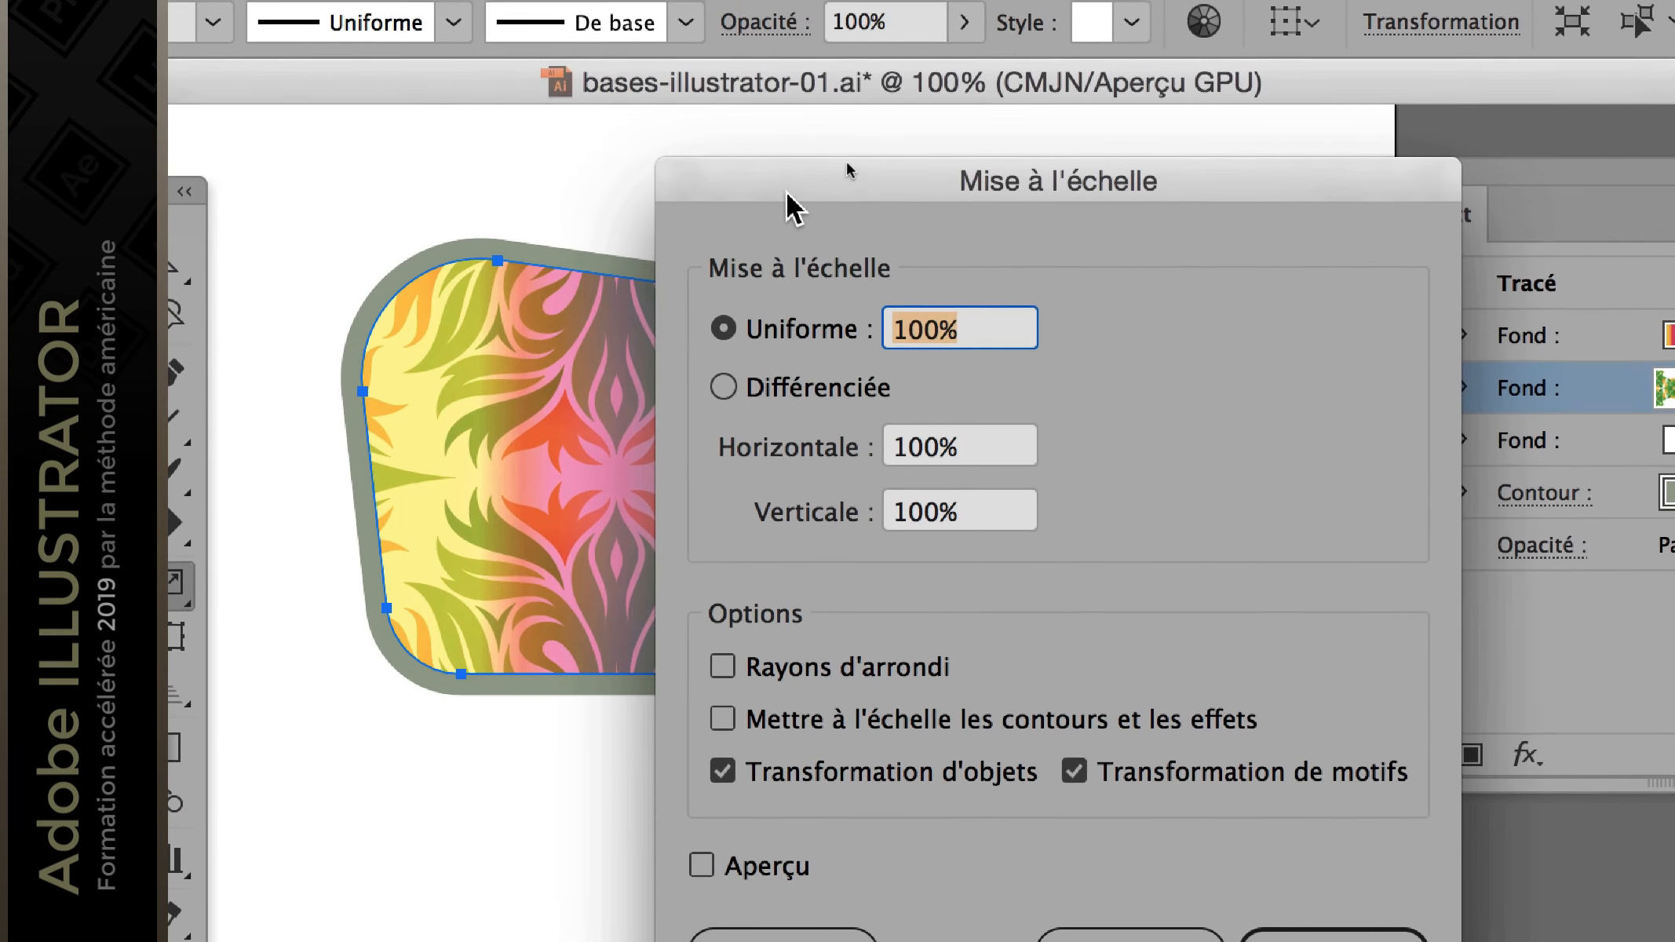
left_click_drag(967, 88, 1395, 3)
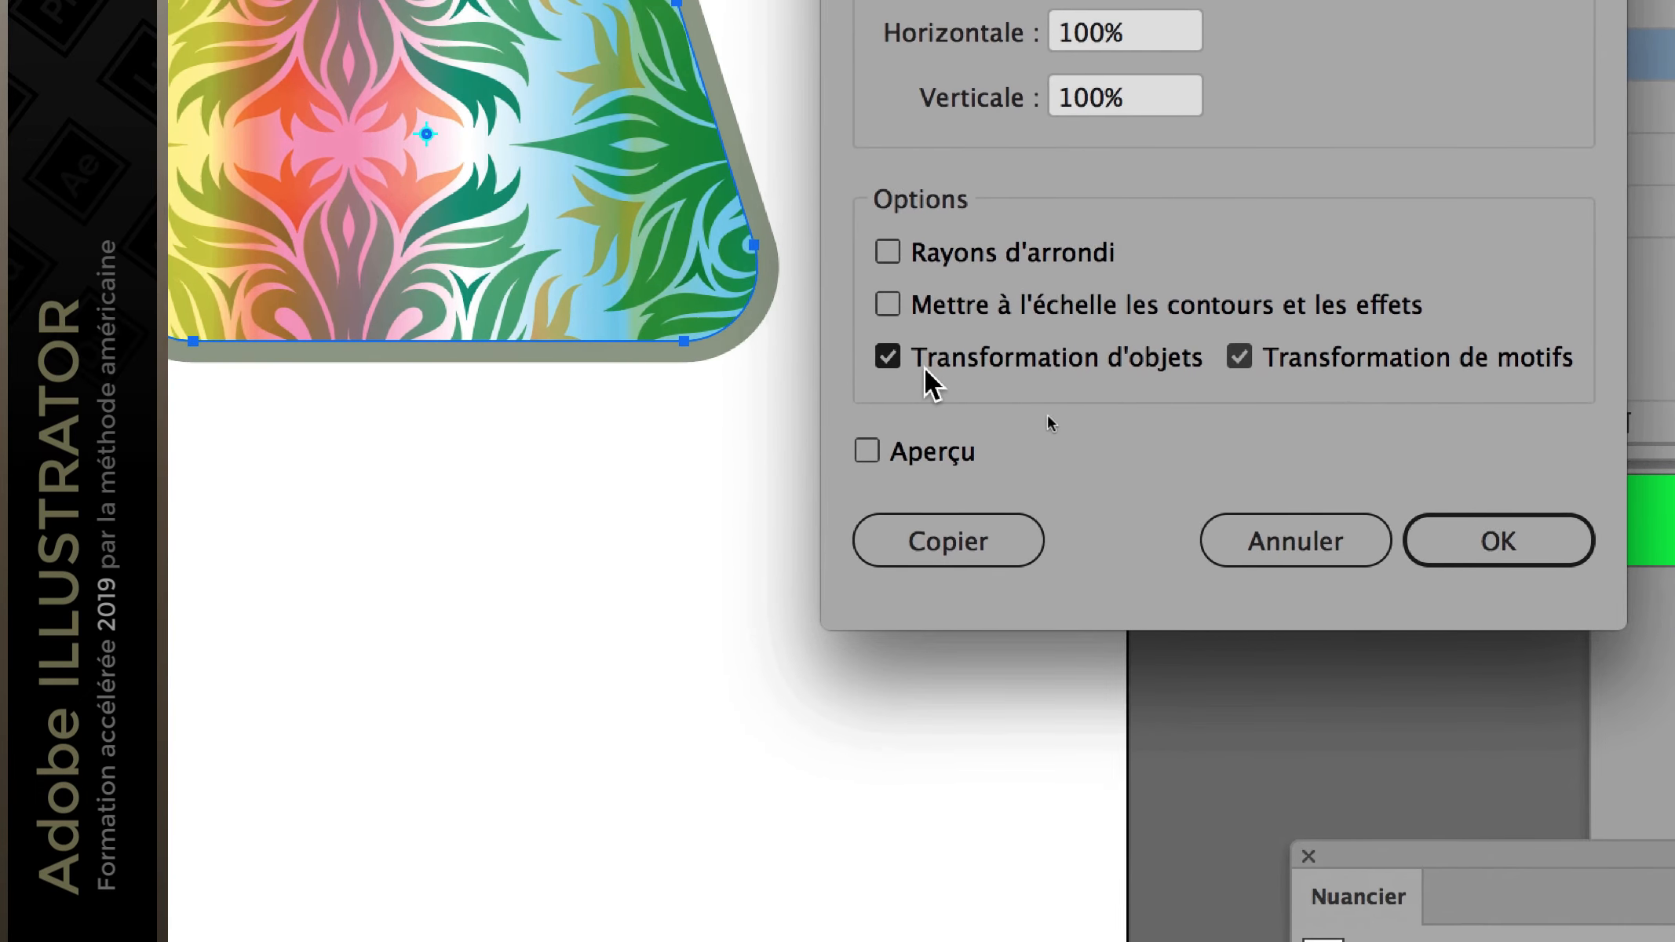
left_click(926, 367)
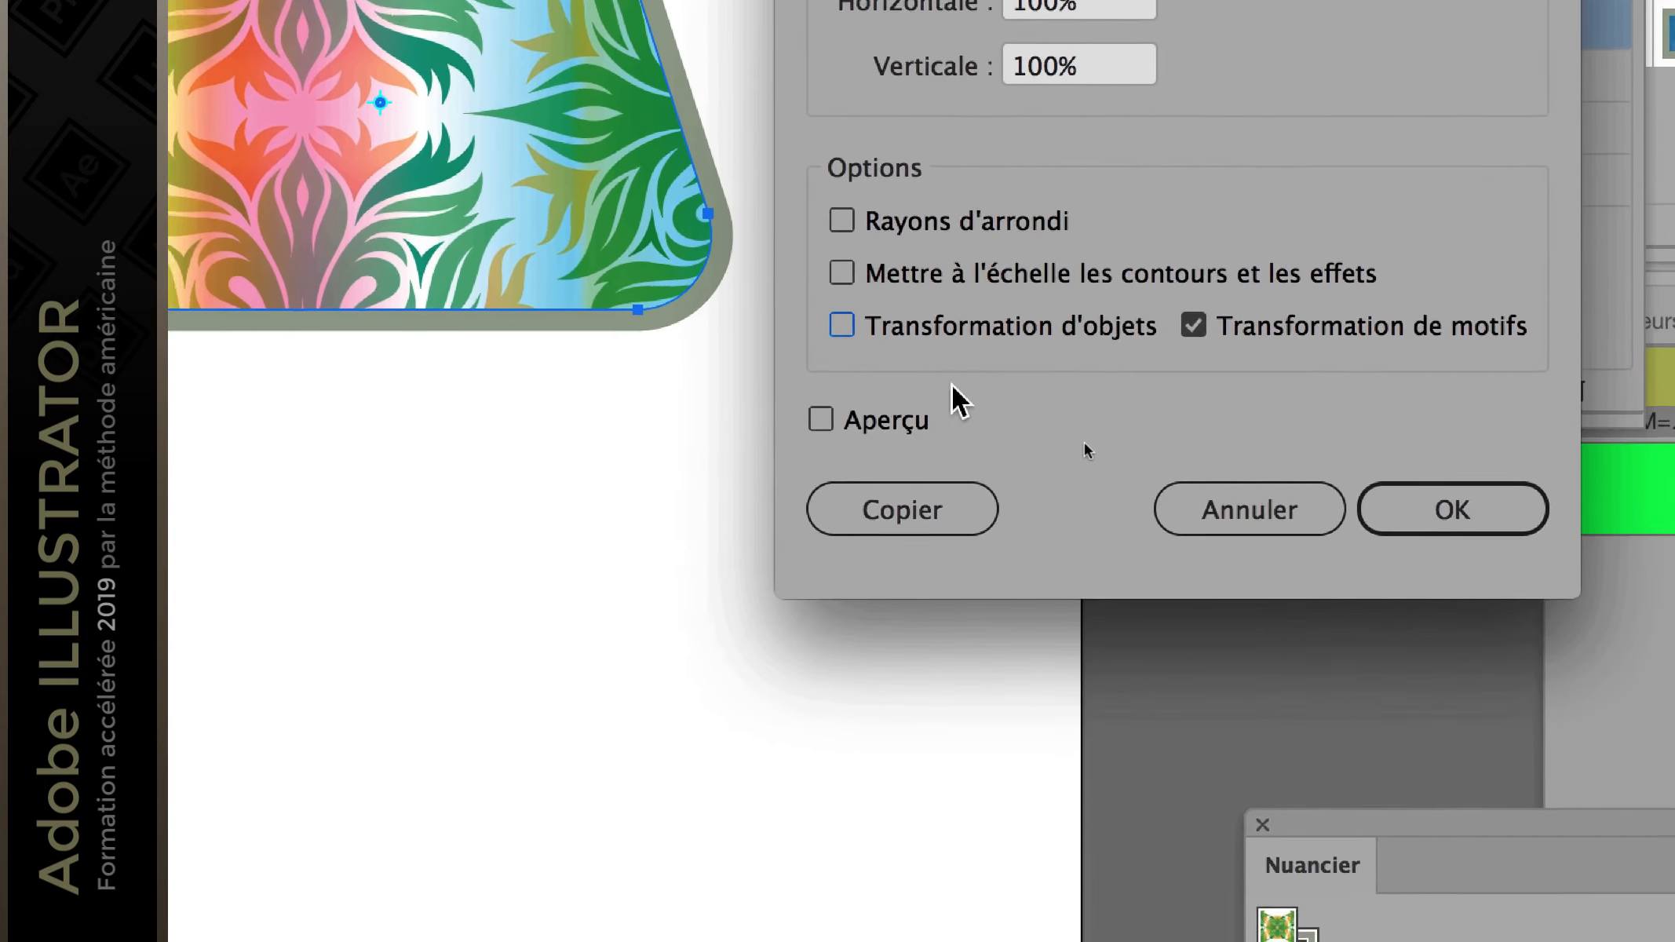
left_click(934, 392)
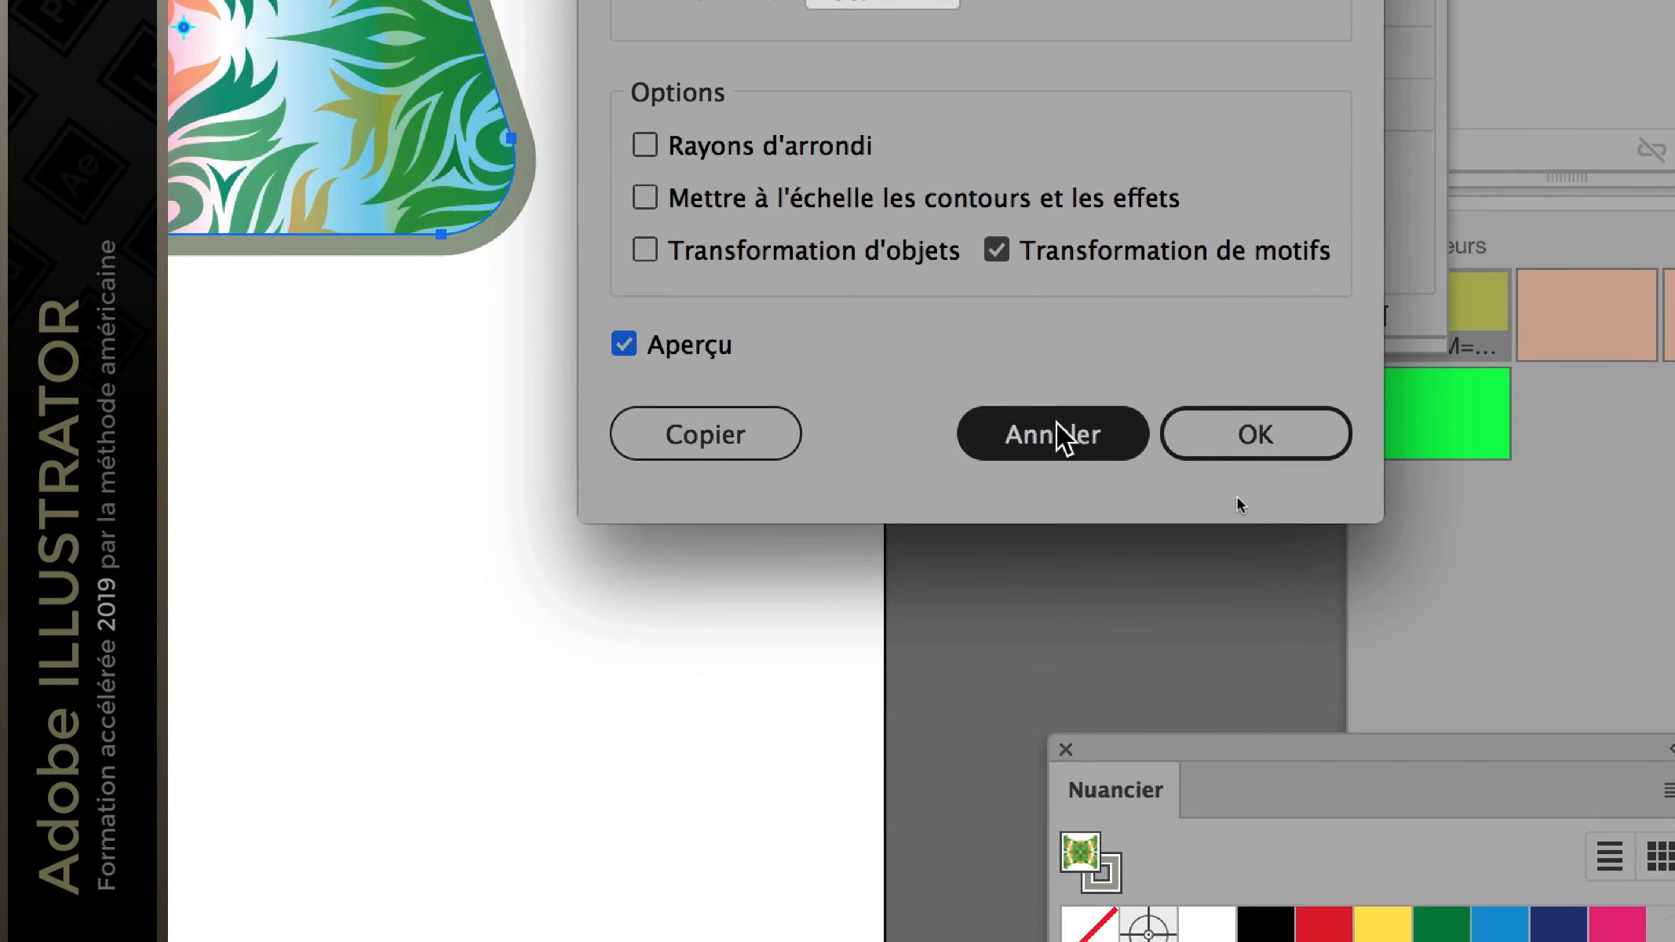
left_click(1170, 832)
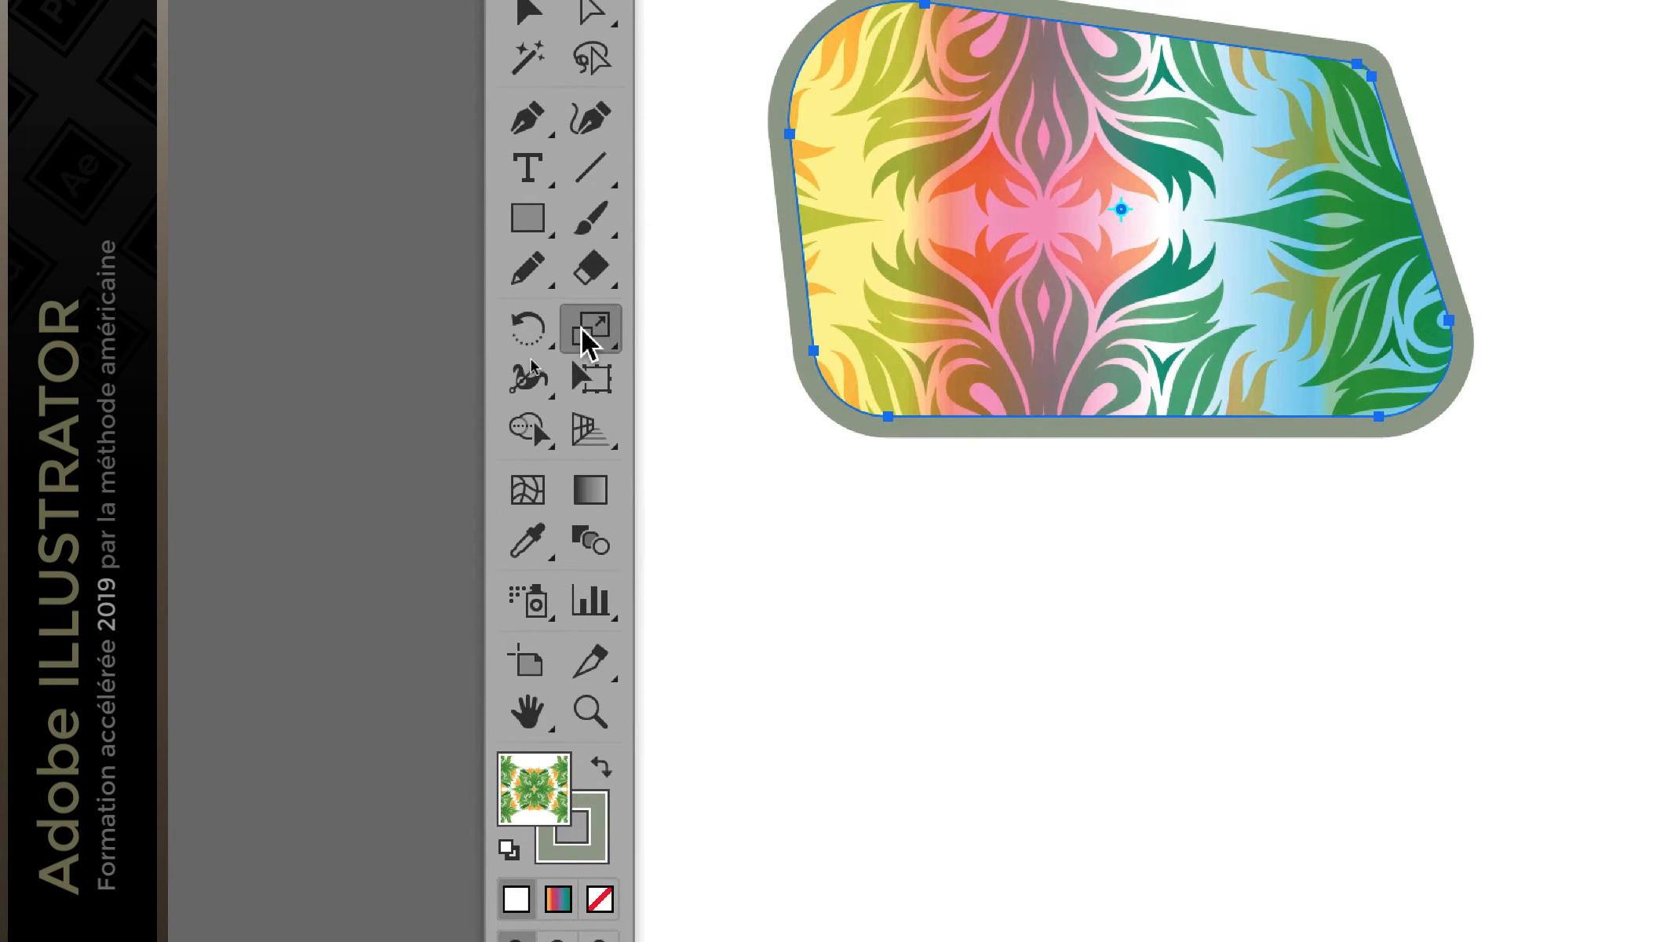
Step: Reopen the Scale tool's options and set the uniform scale of the leaf pattern to 50%
double_click(583, 331)
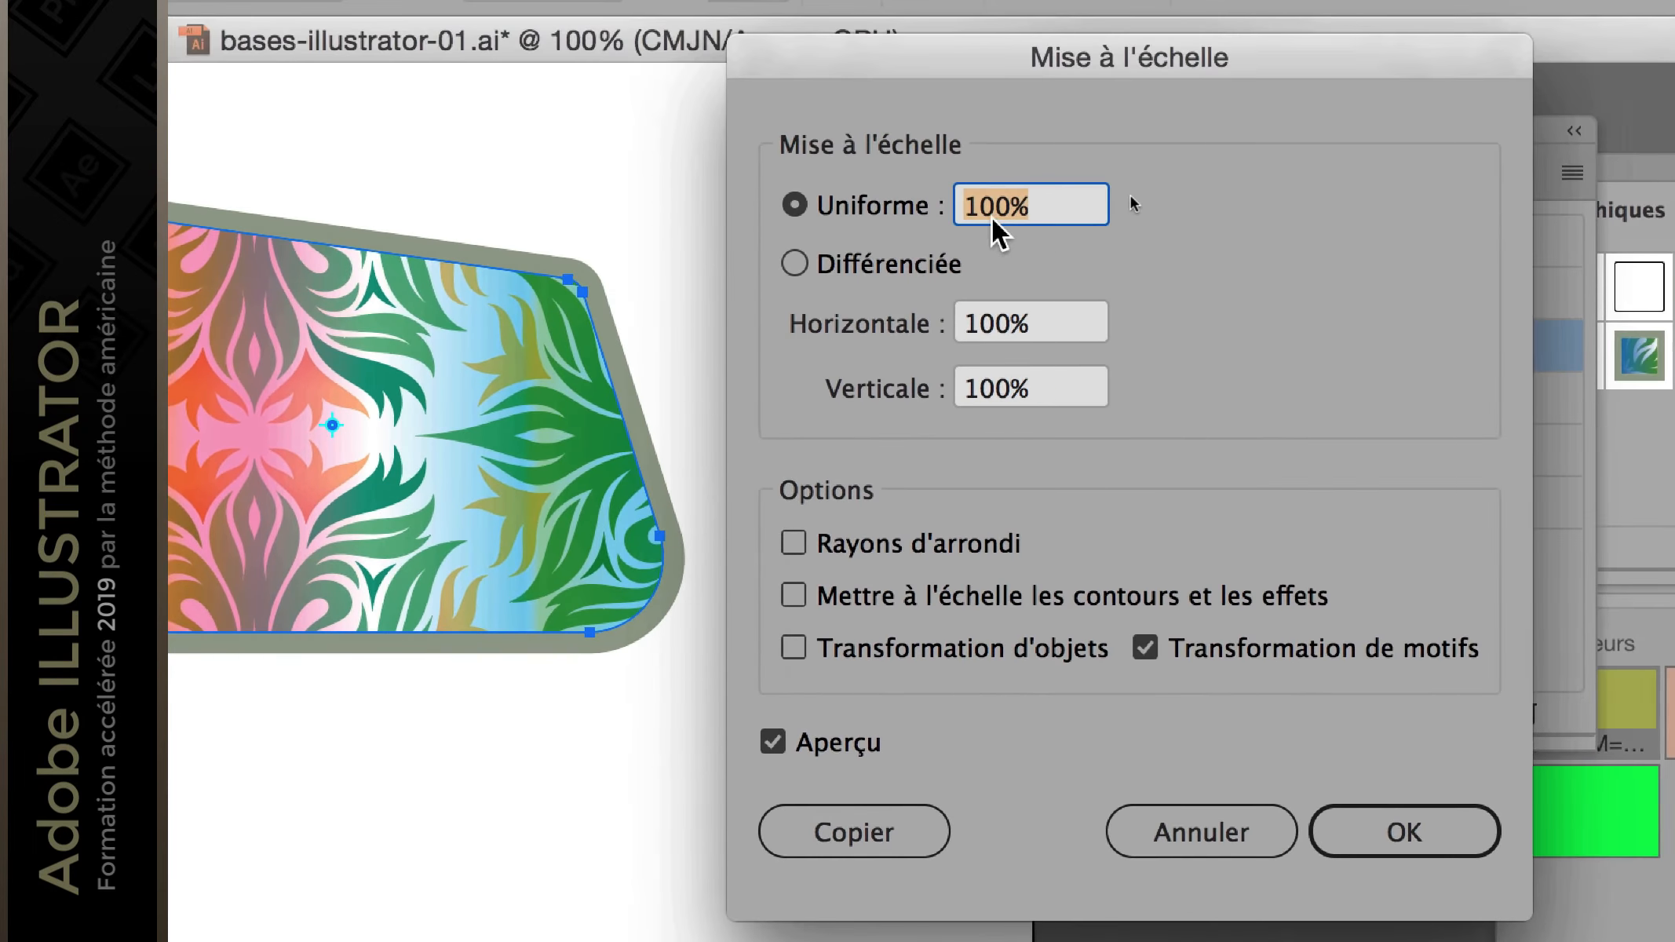
left_click(1014, 213)
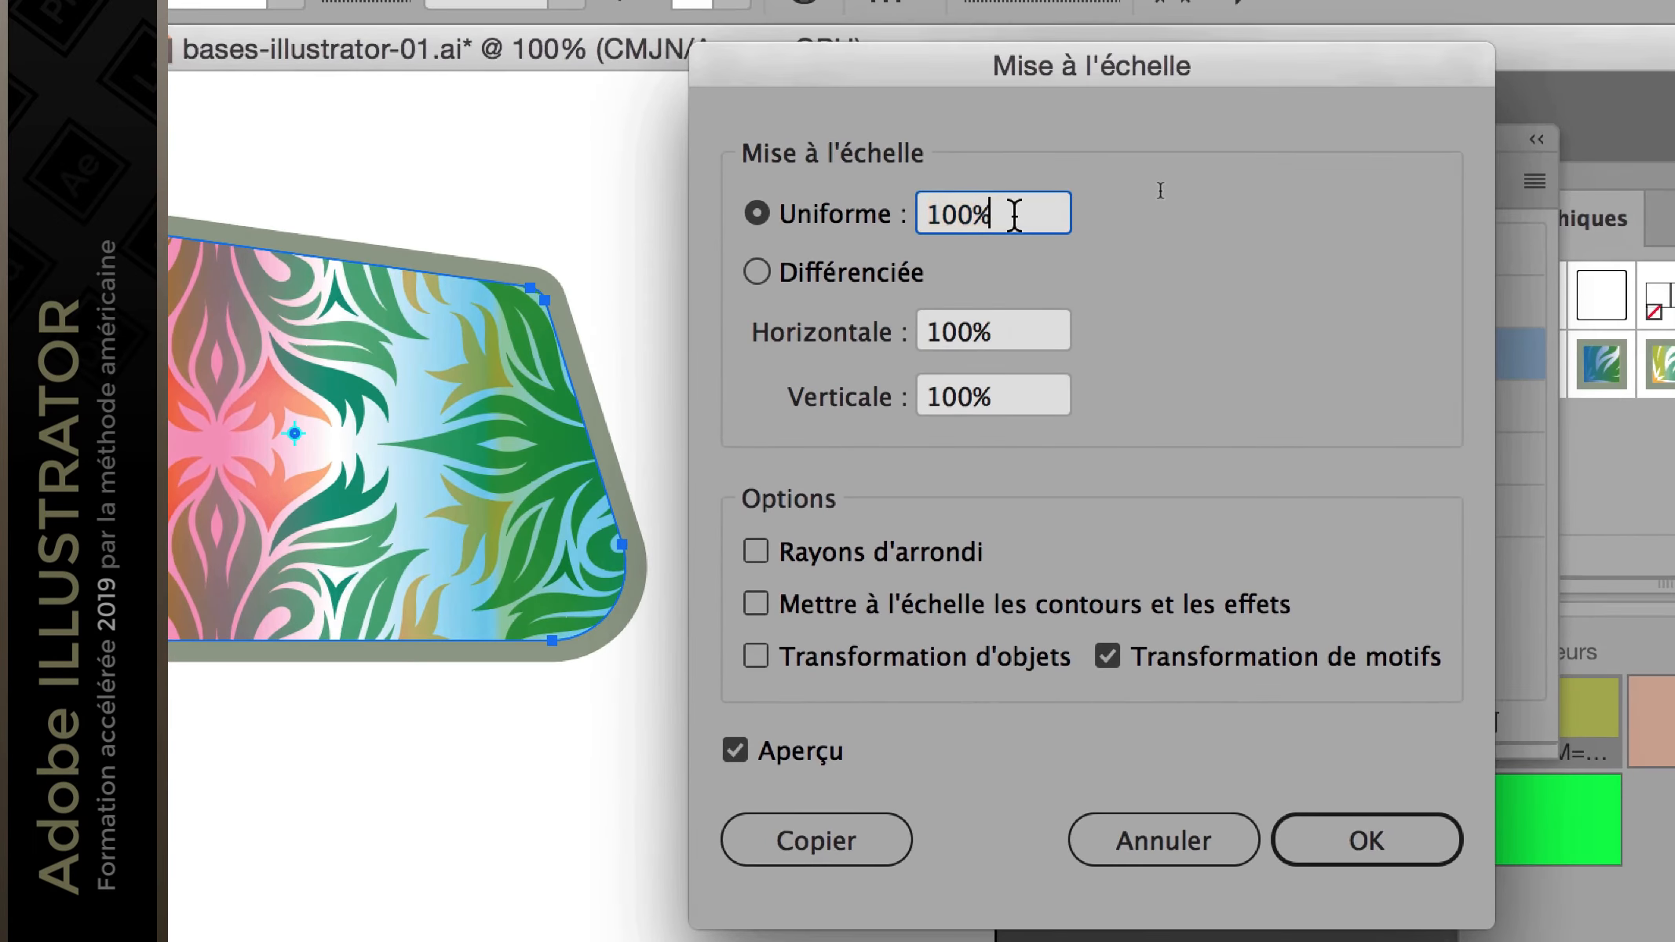
double_click(1014, 213)
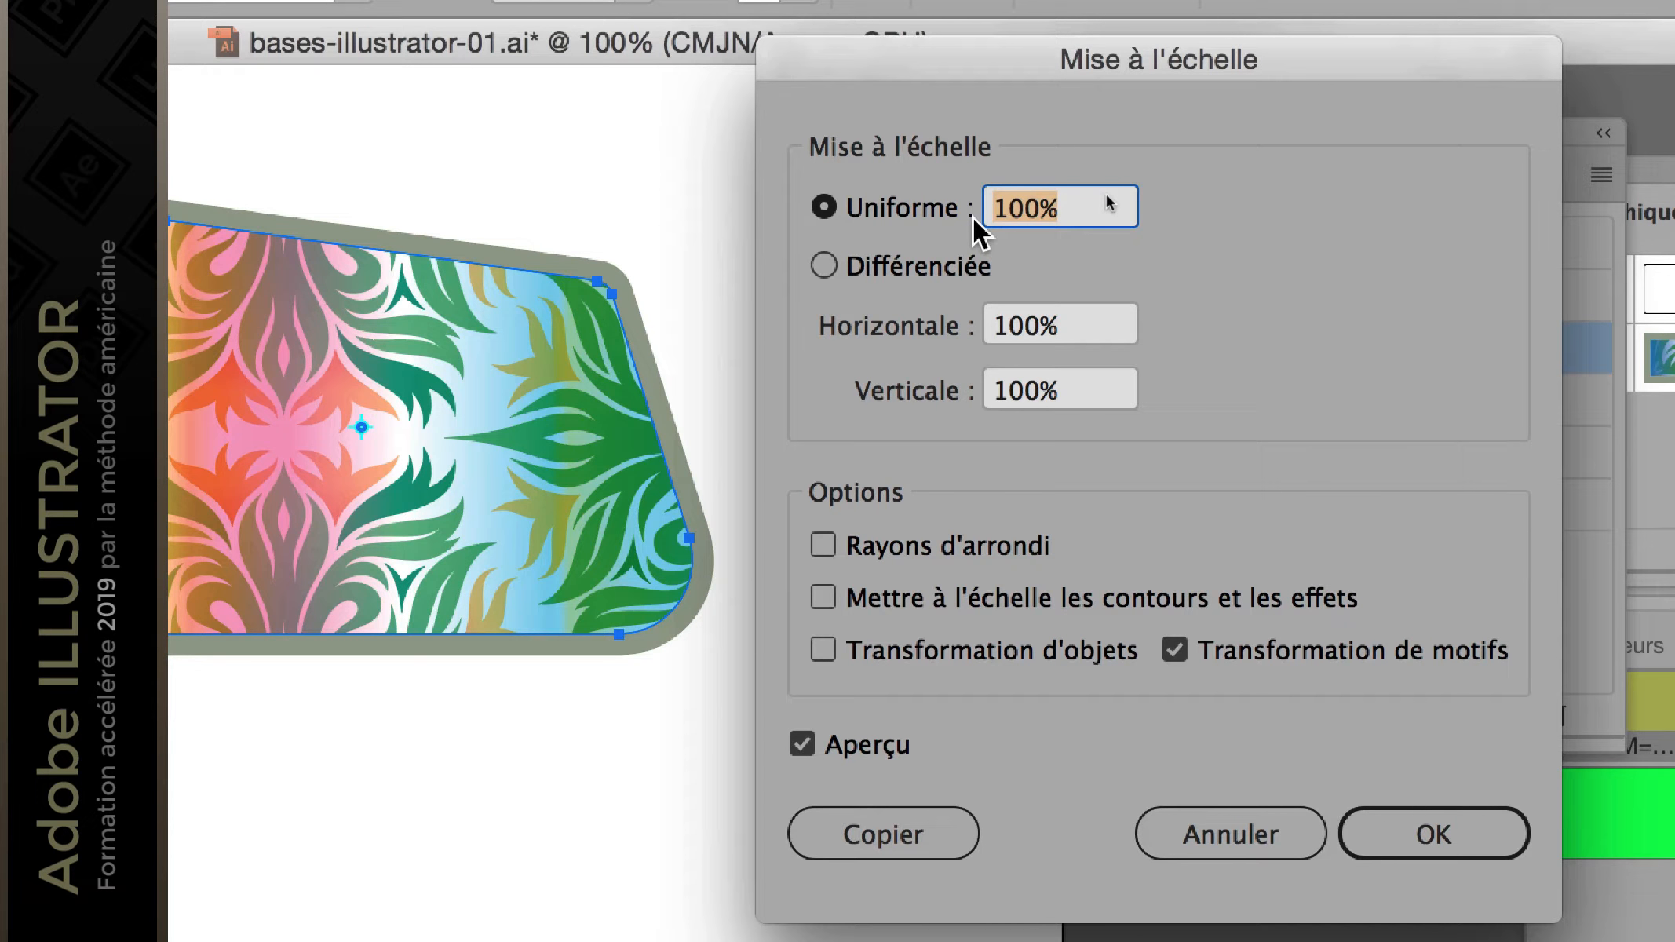
type("50")
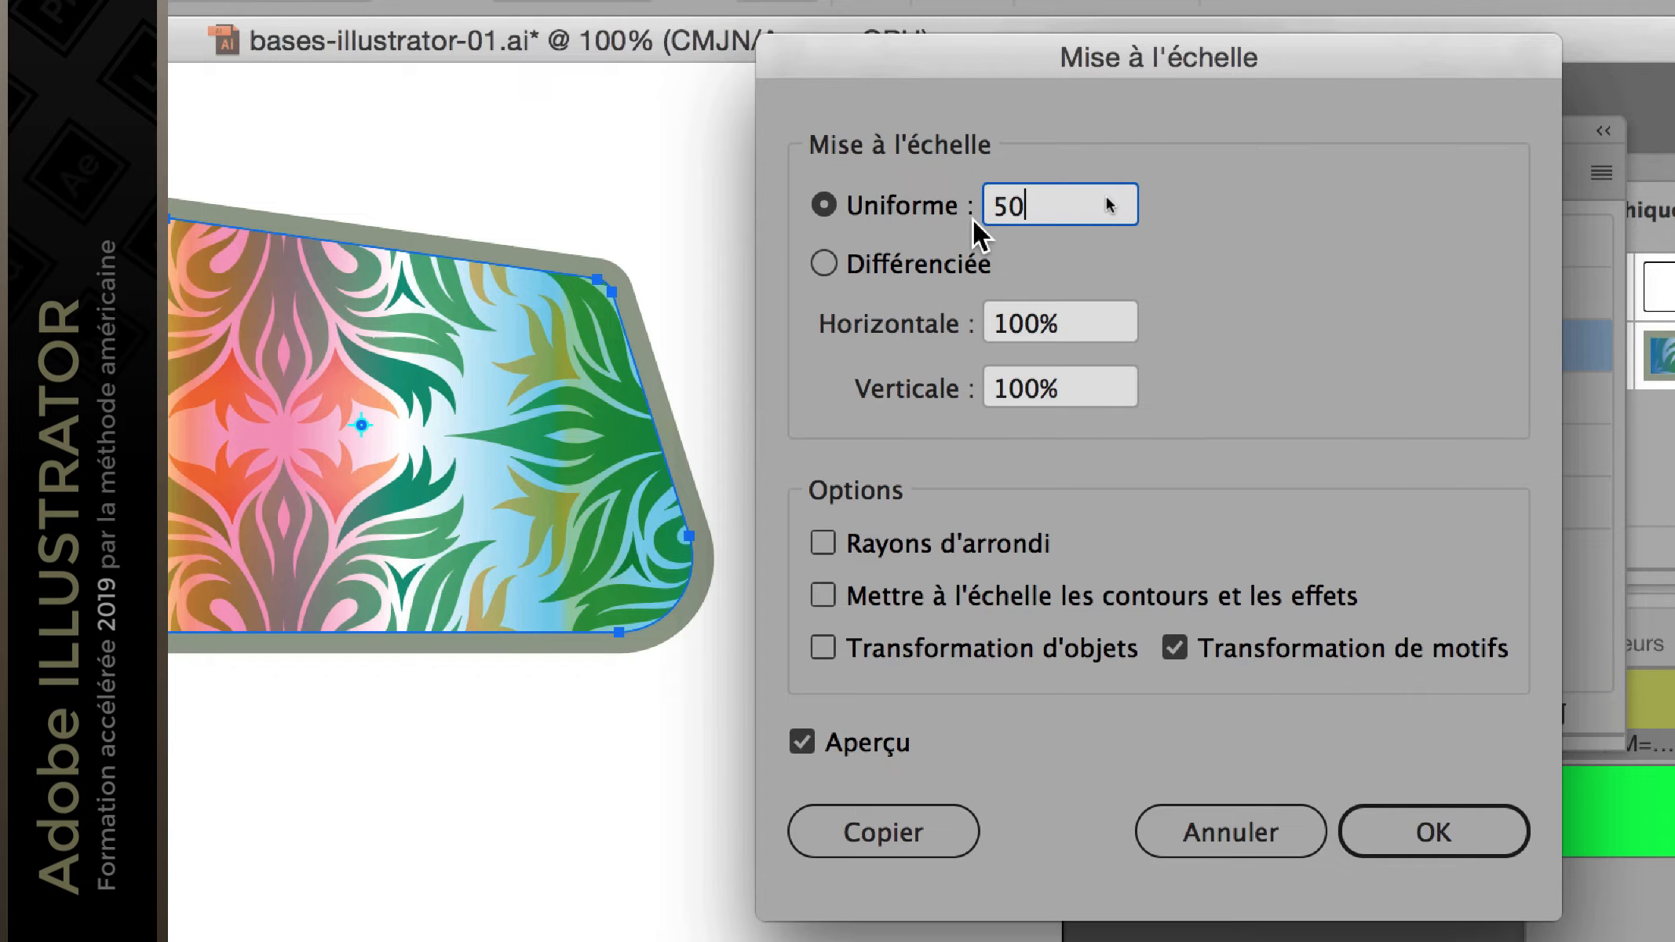
key("Tab")
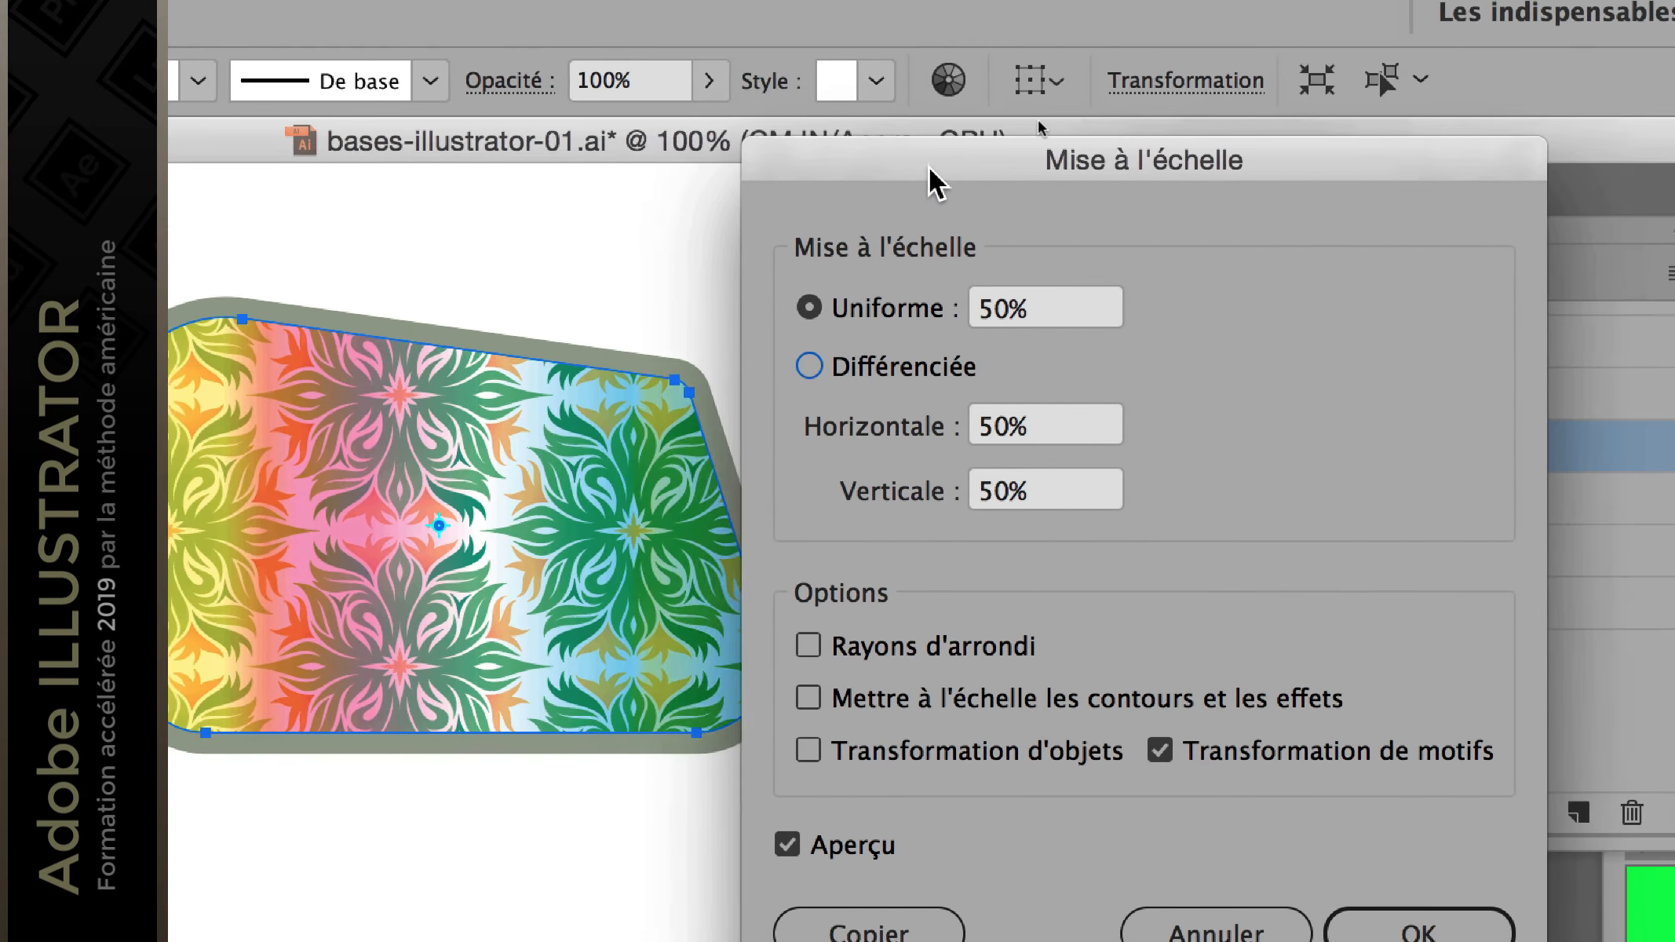
Step: Preview the leaf pattern at a uniform scale of 25%, followed by 10%
left_click_drag(930, 167, 849, 167)
left_click(851, 306)
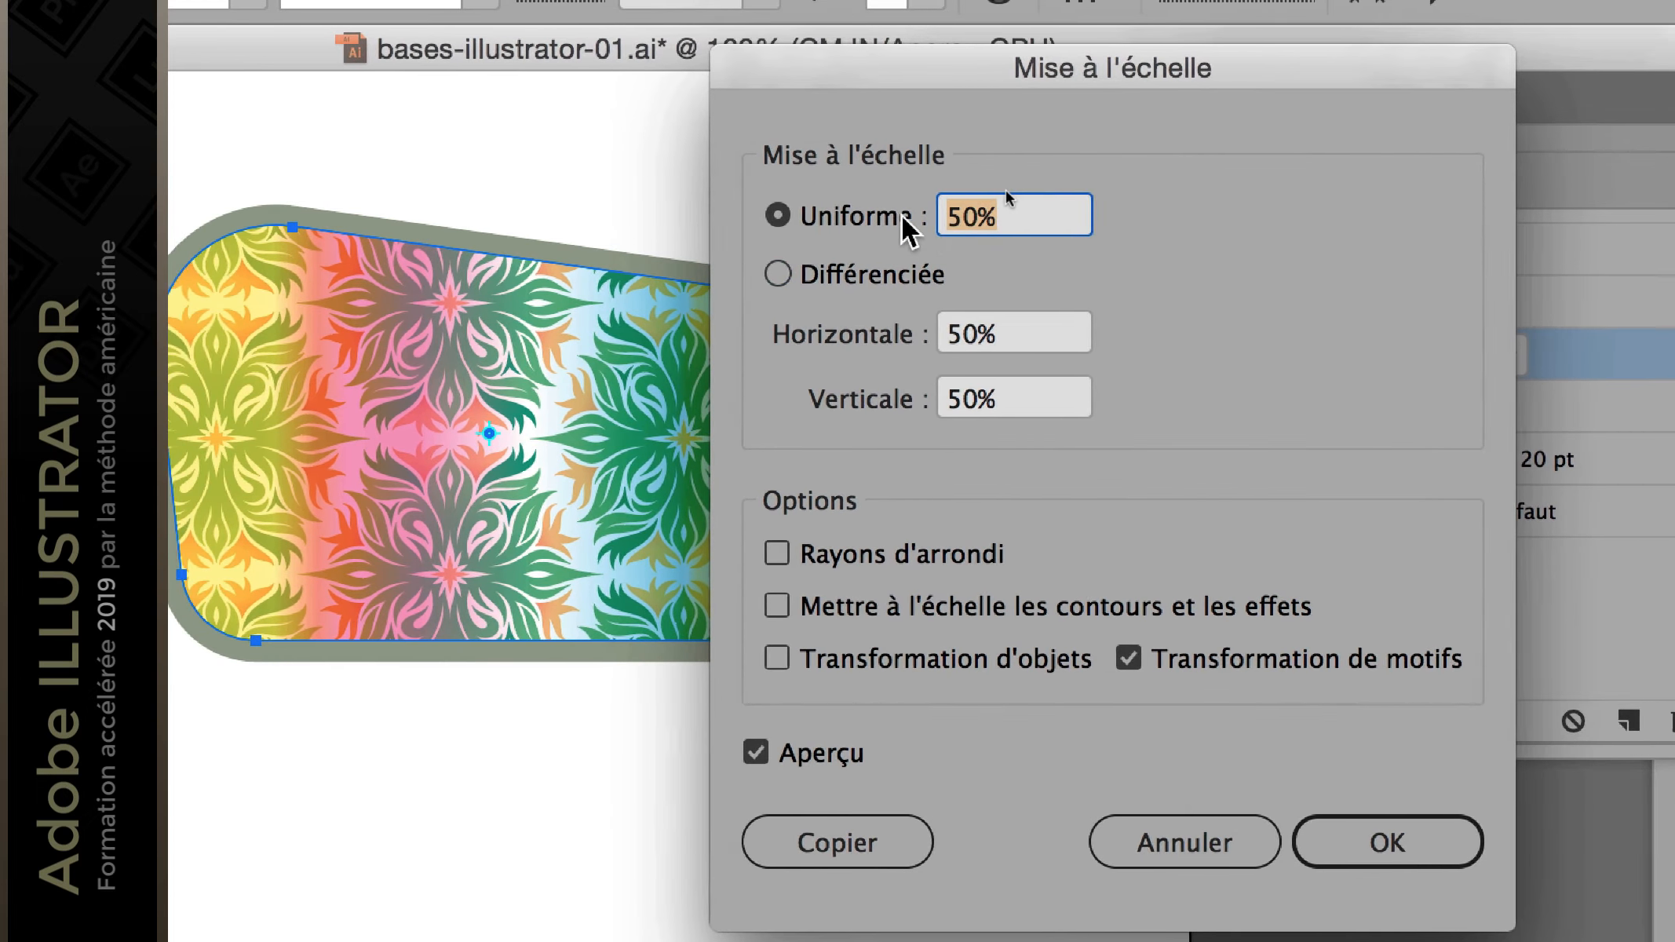
type("25")
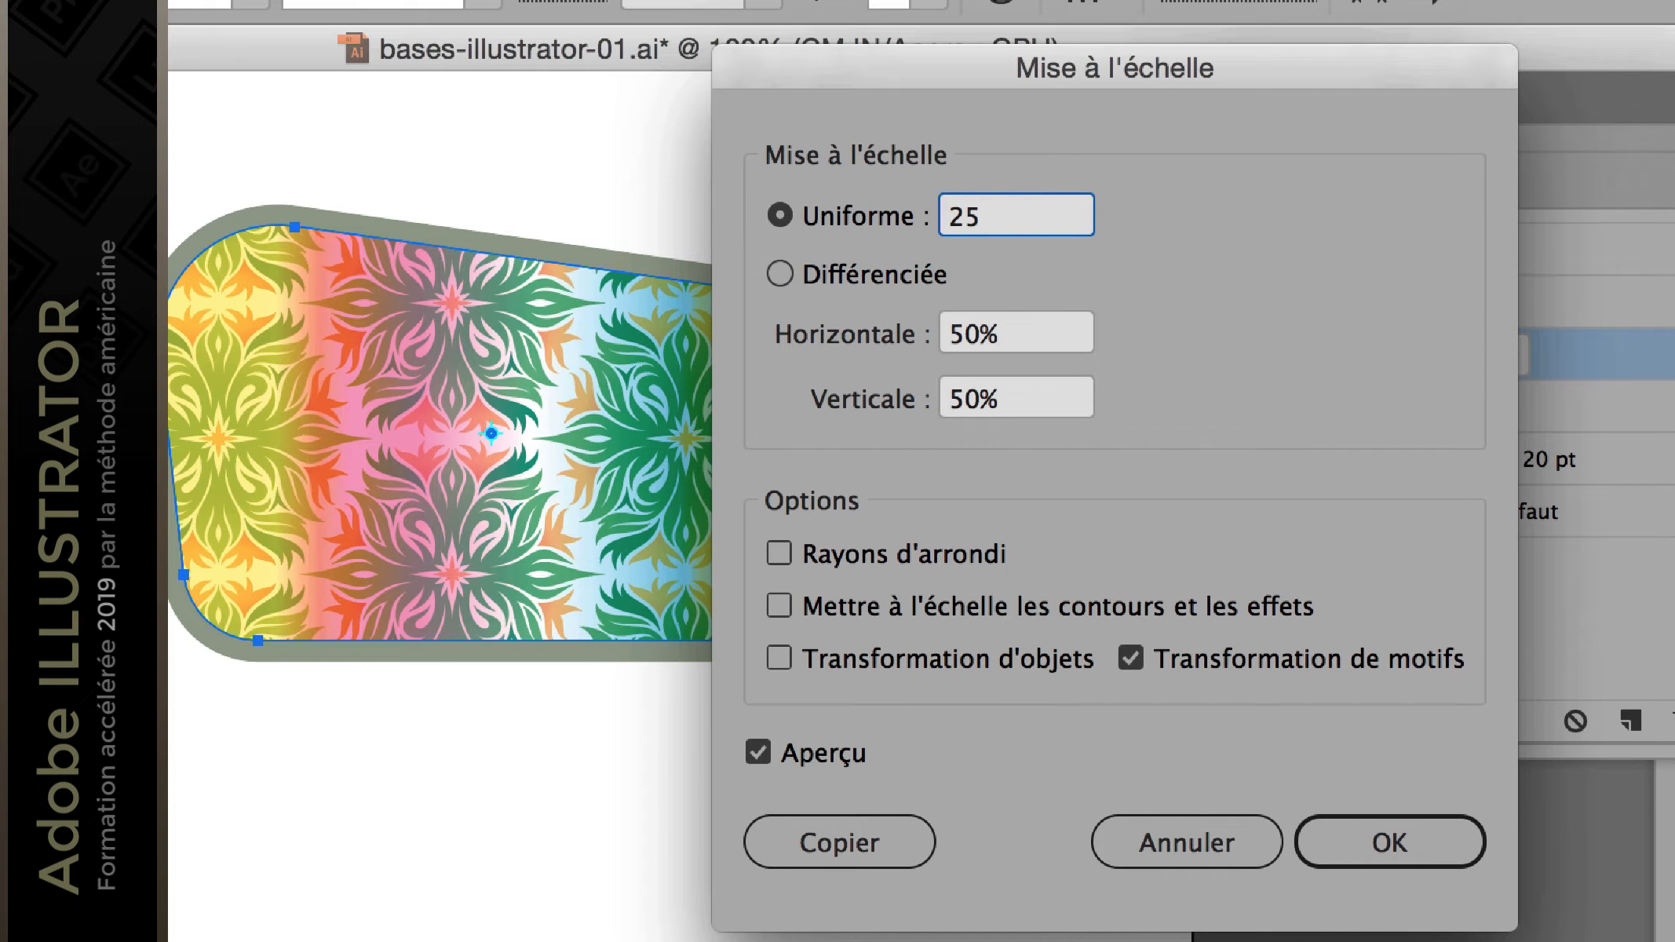
key("Tab")
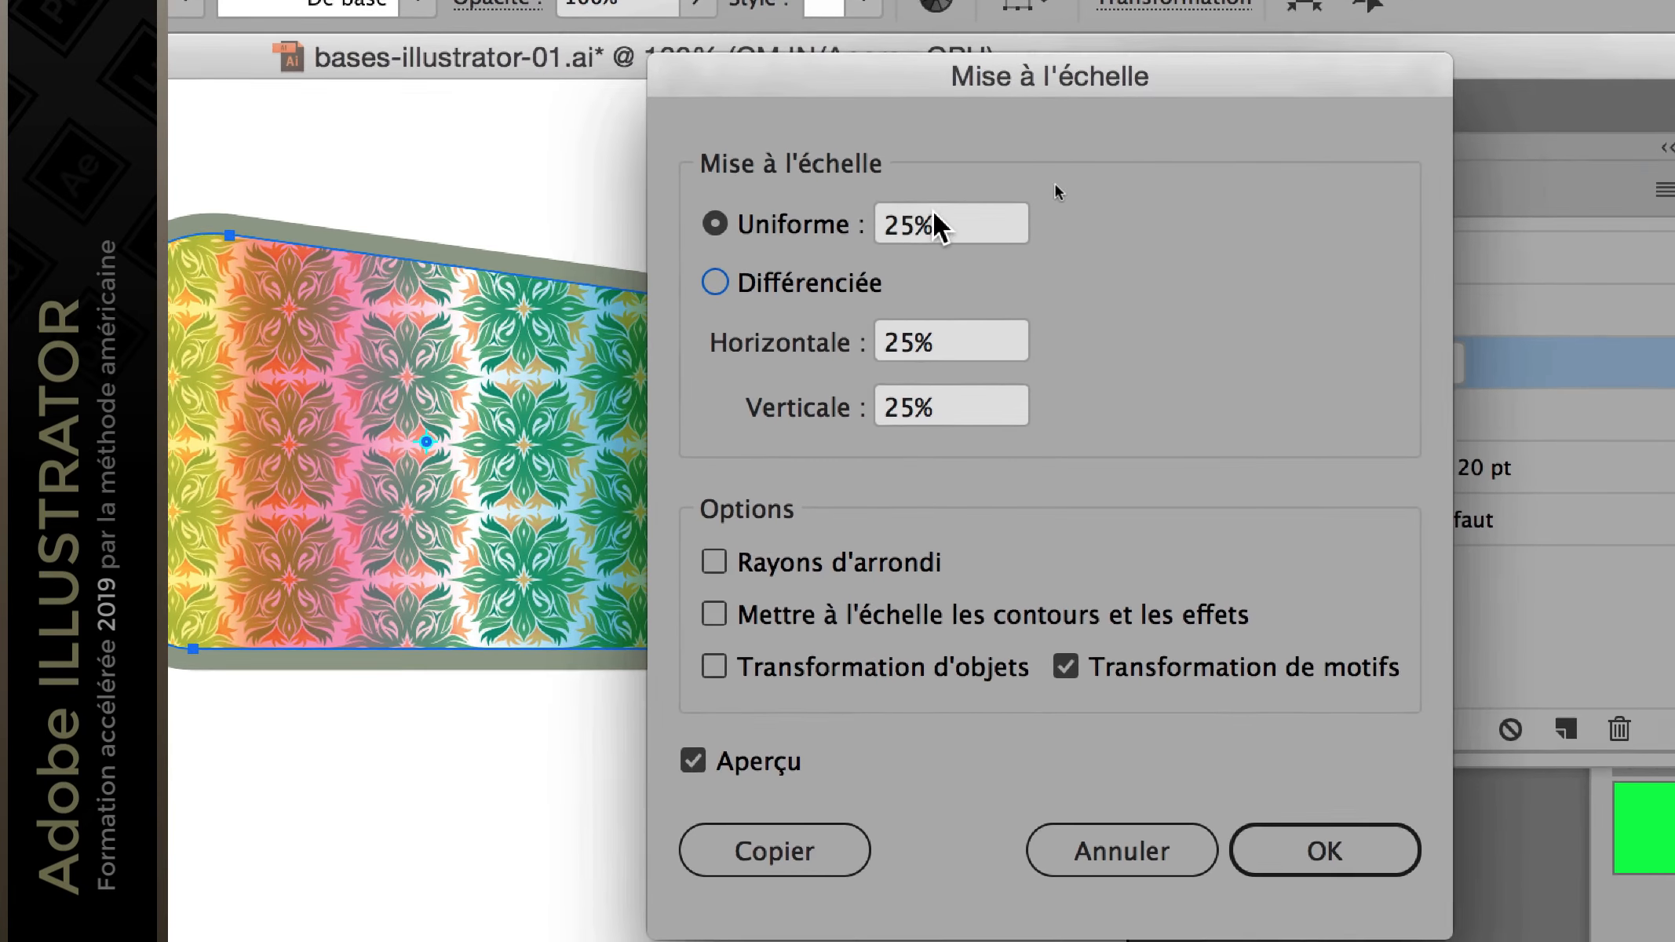
left_click(954, 215)
type("10")
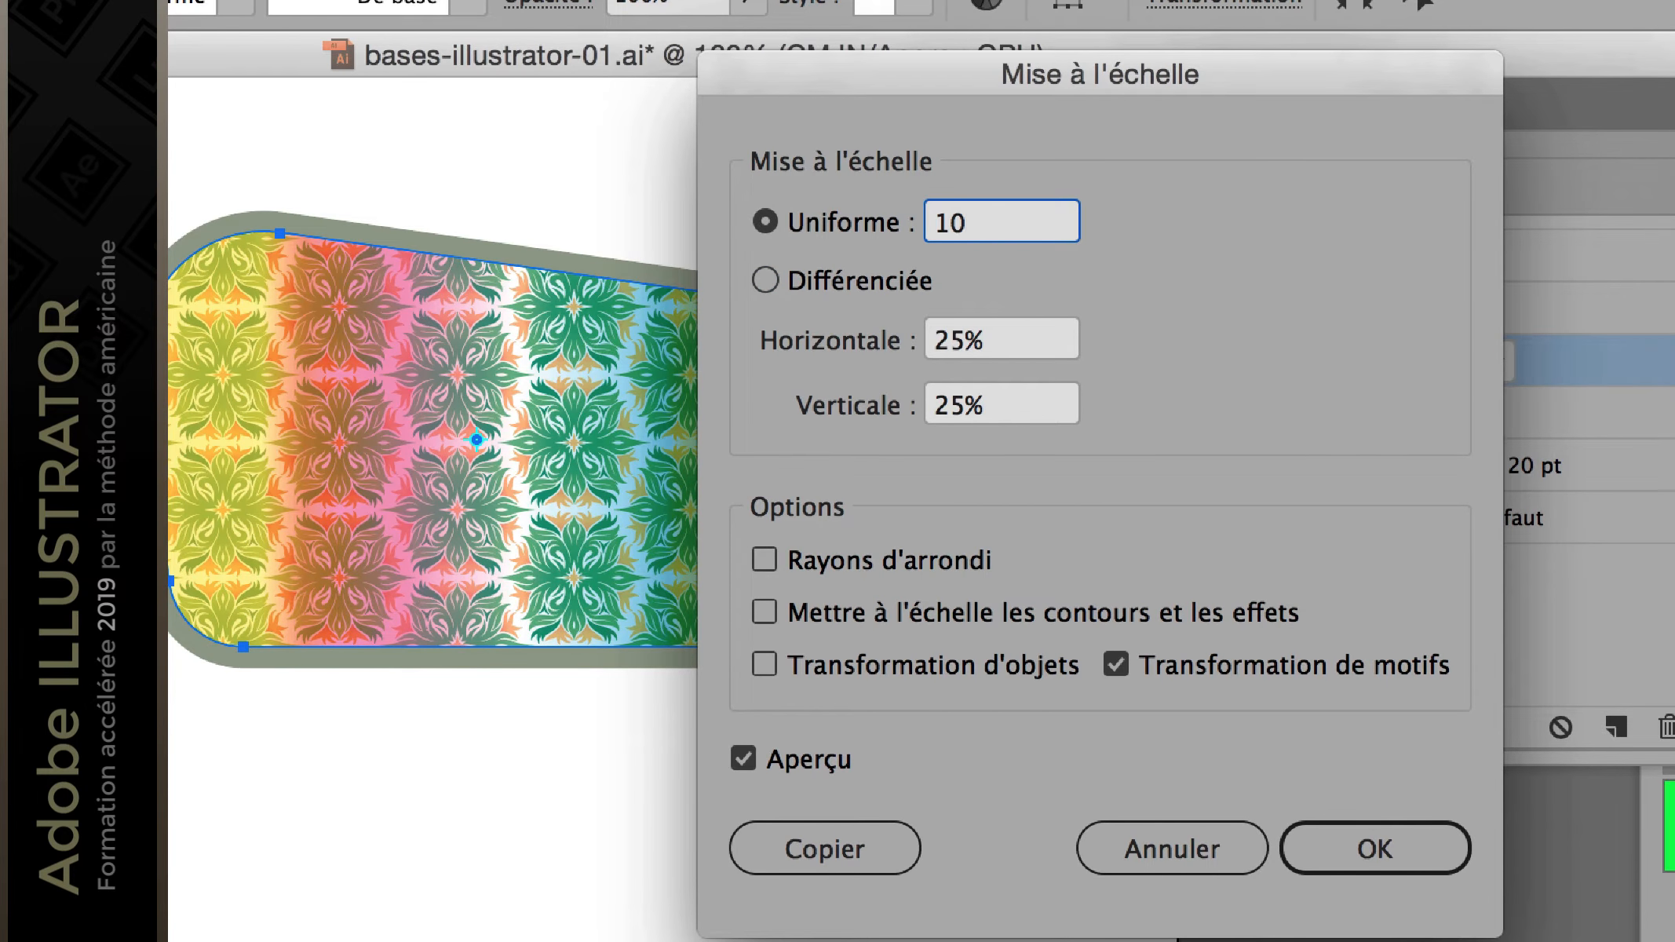
key("Tab")
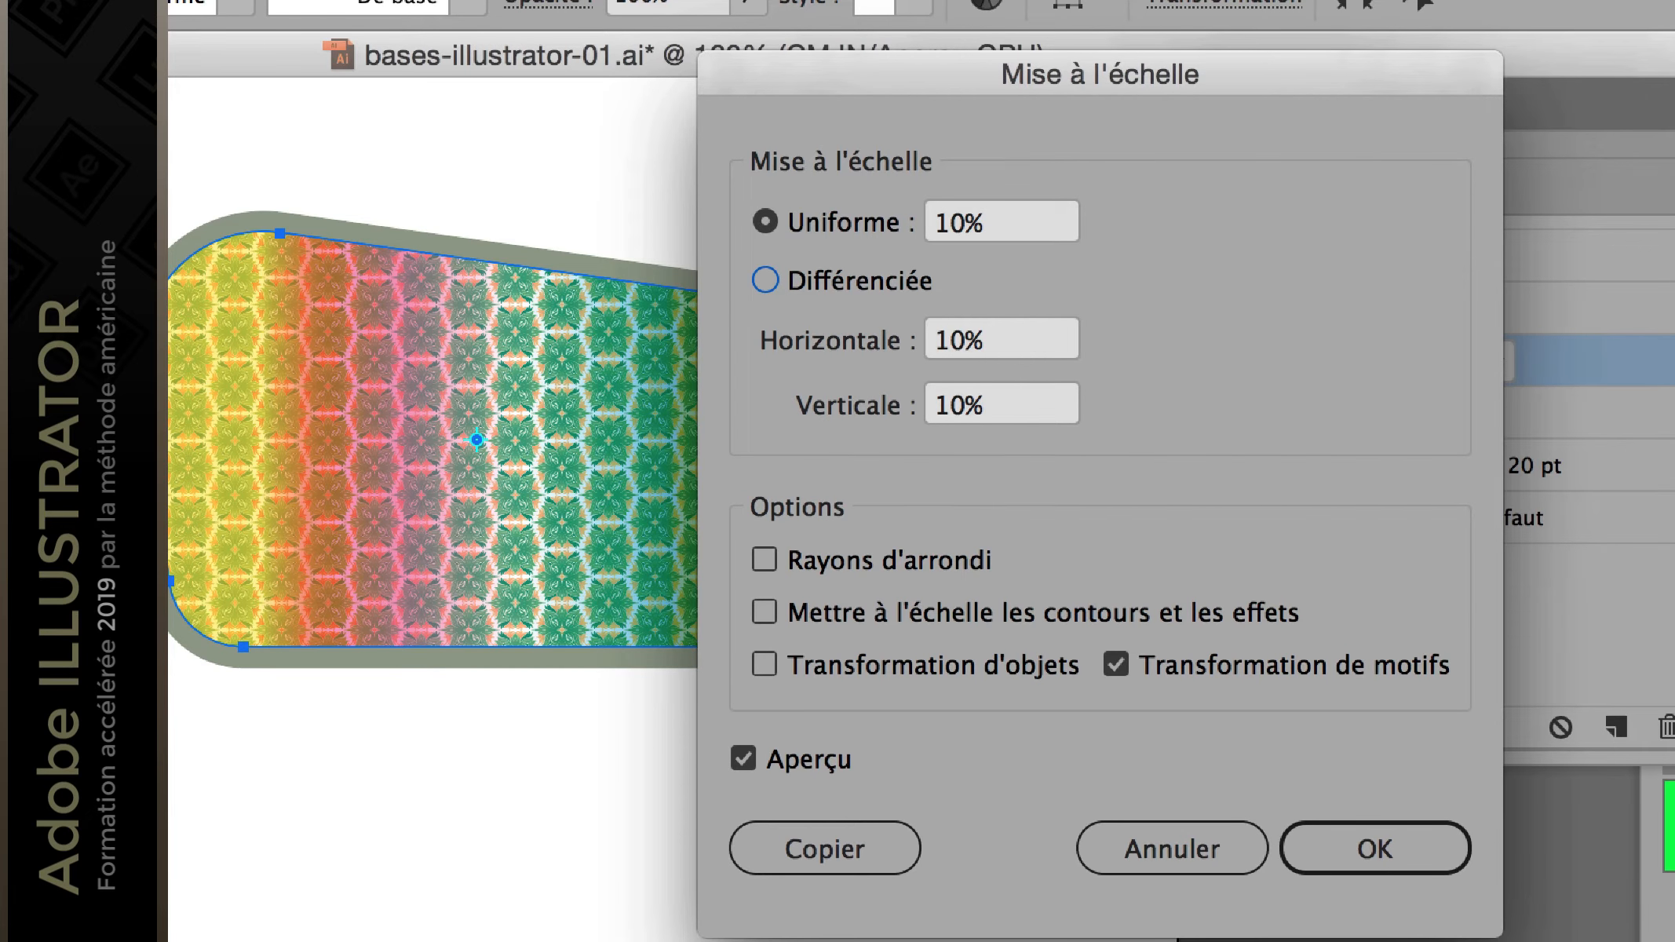
Step: Set the uniform scale of the leaf pattern to 200% and apply it
left_click_drag(993, 222, 916, 219)
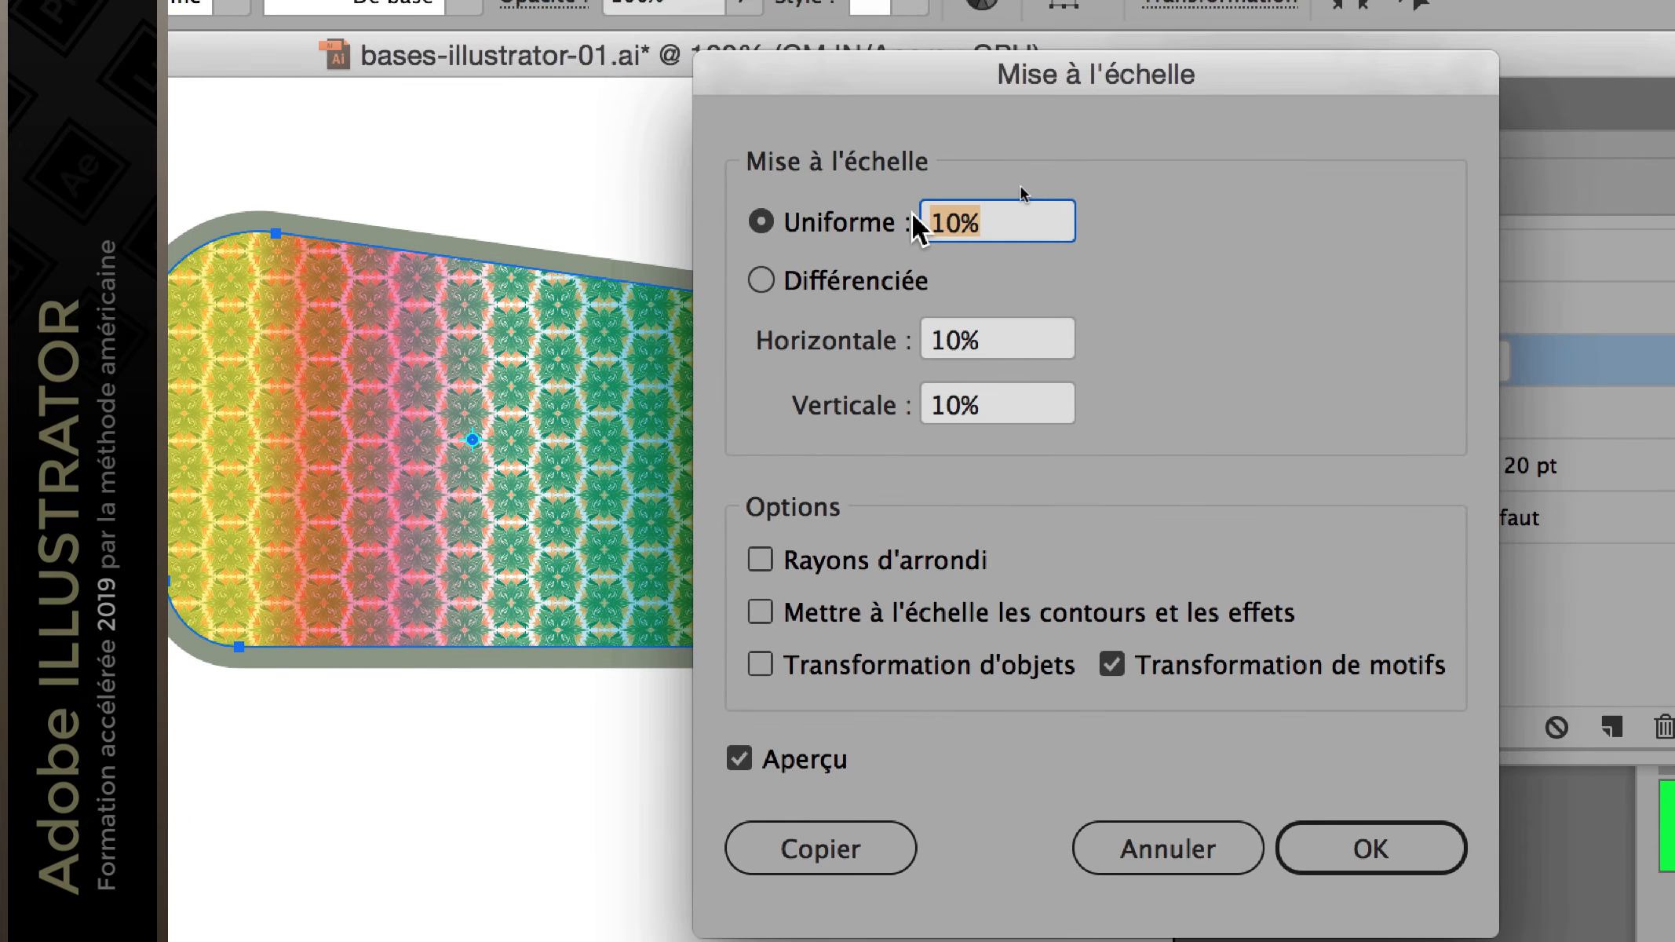
type("200")
key("Tab")
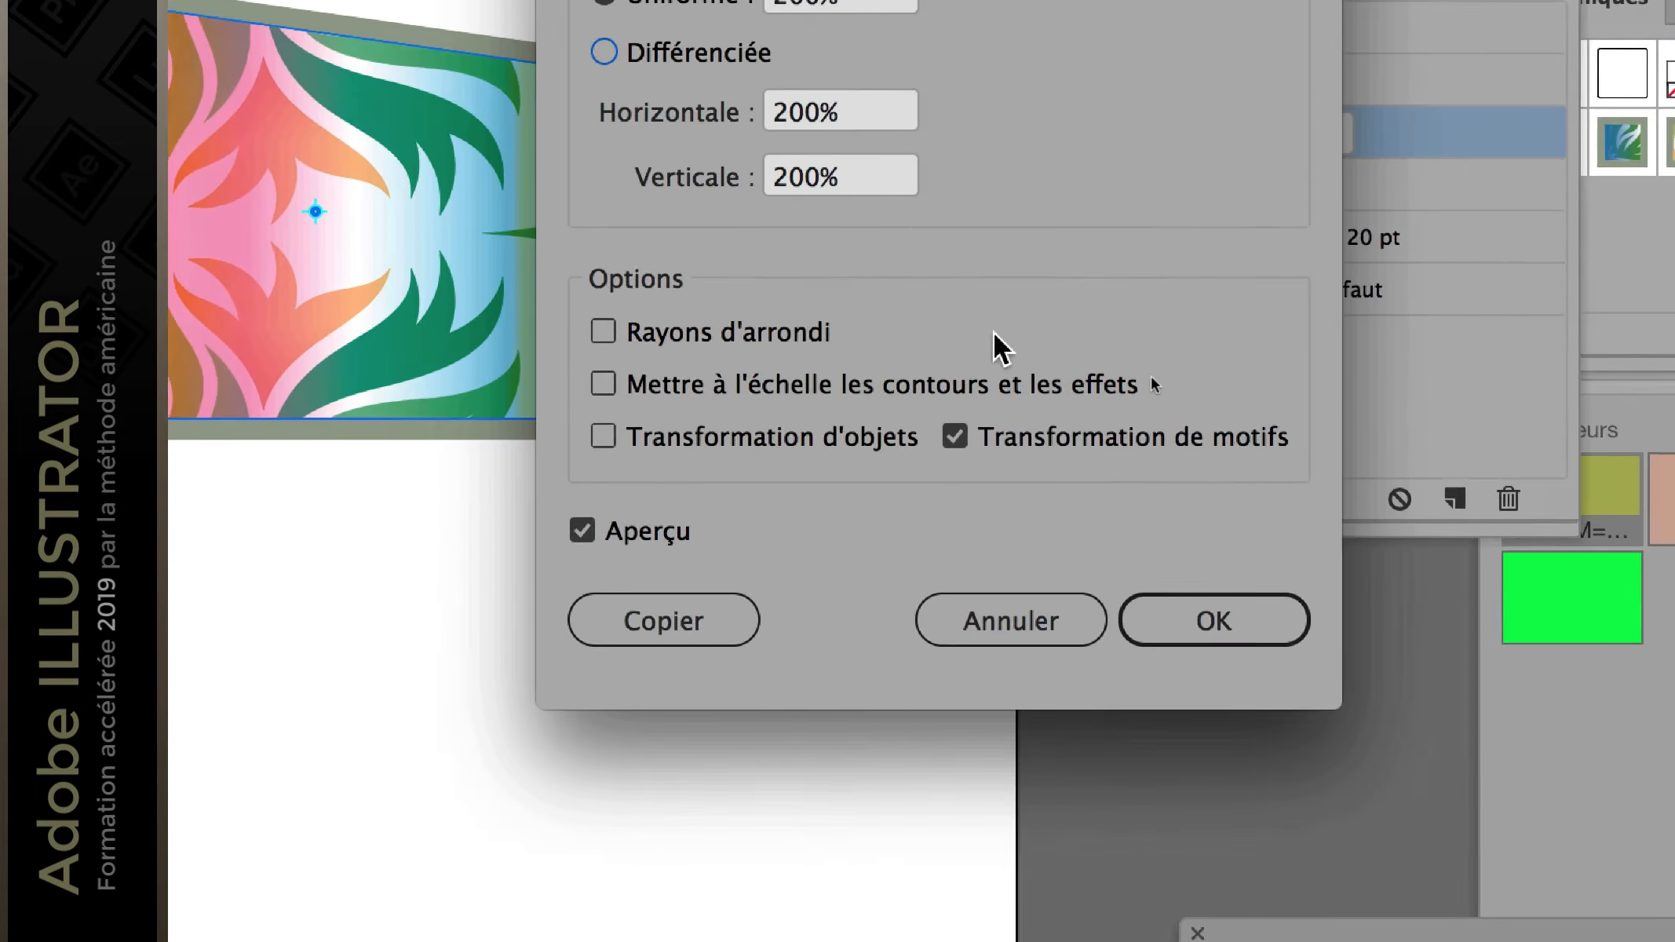
left_click(1371, 848)
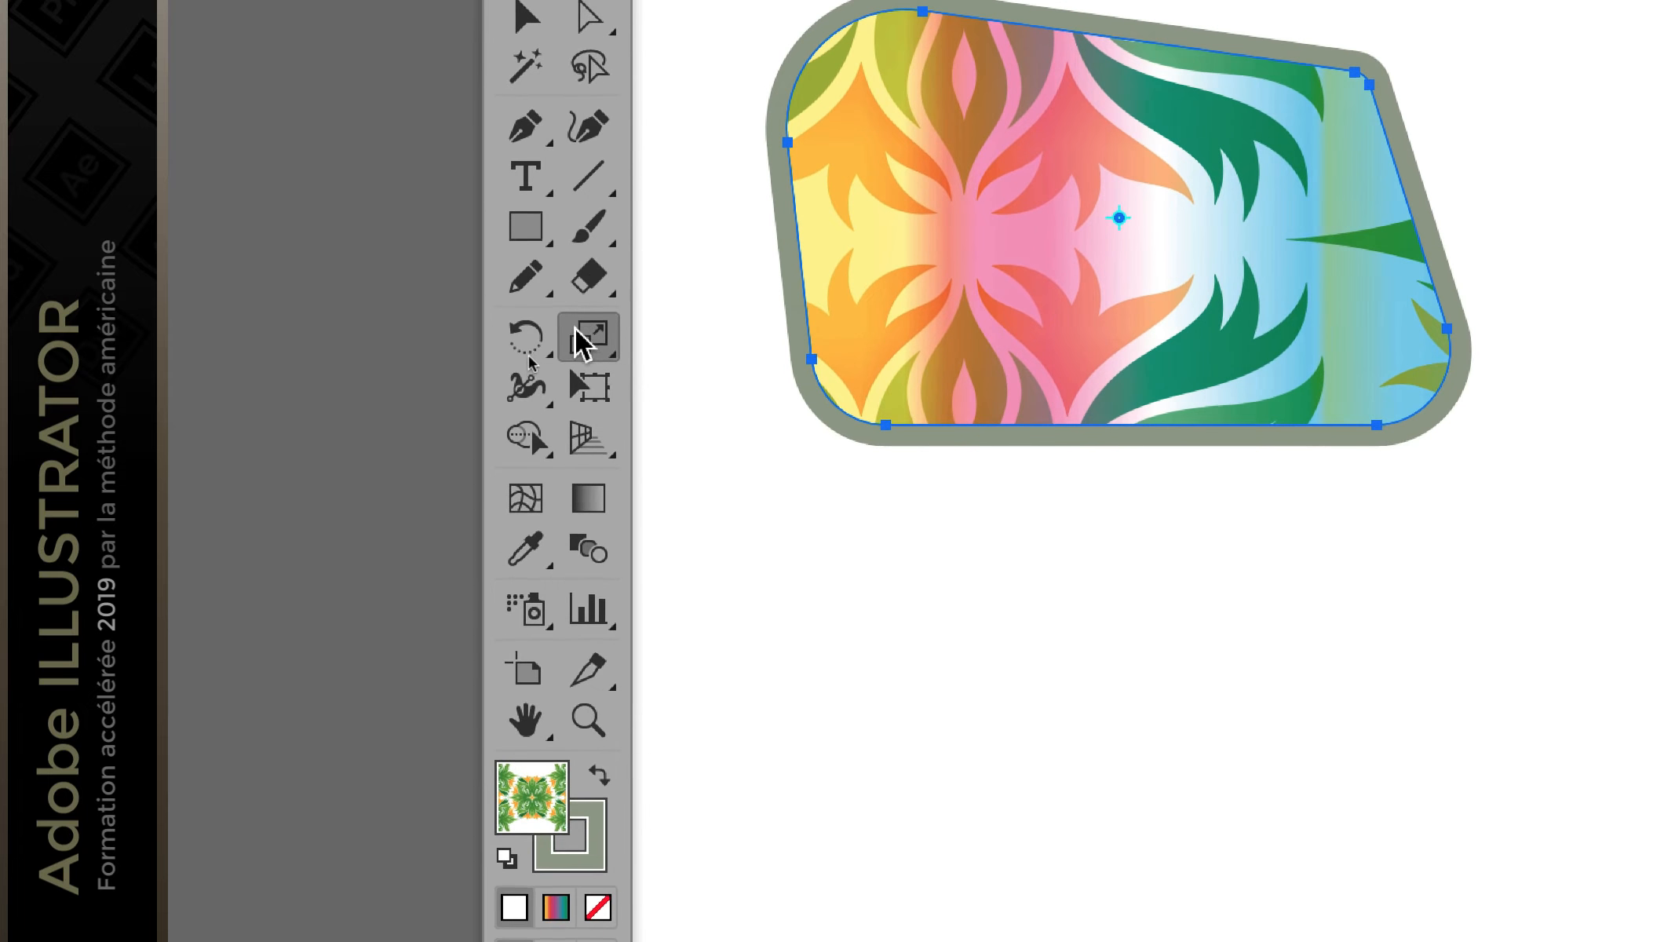
Step: Reopen the Scale tool's options and preview the enlarged pattern at a uniform 100%, followed by 50%
double_click(582, 333)
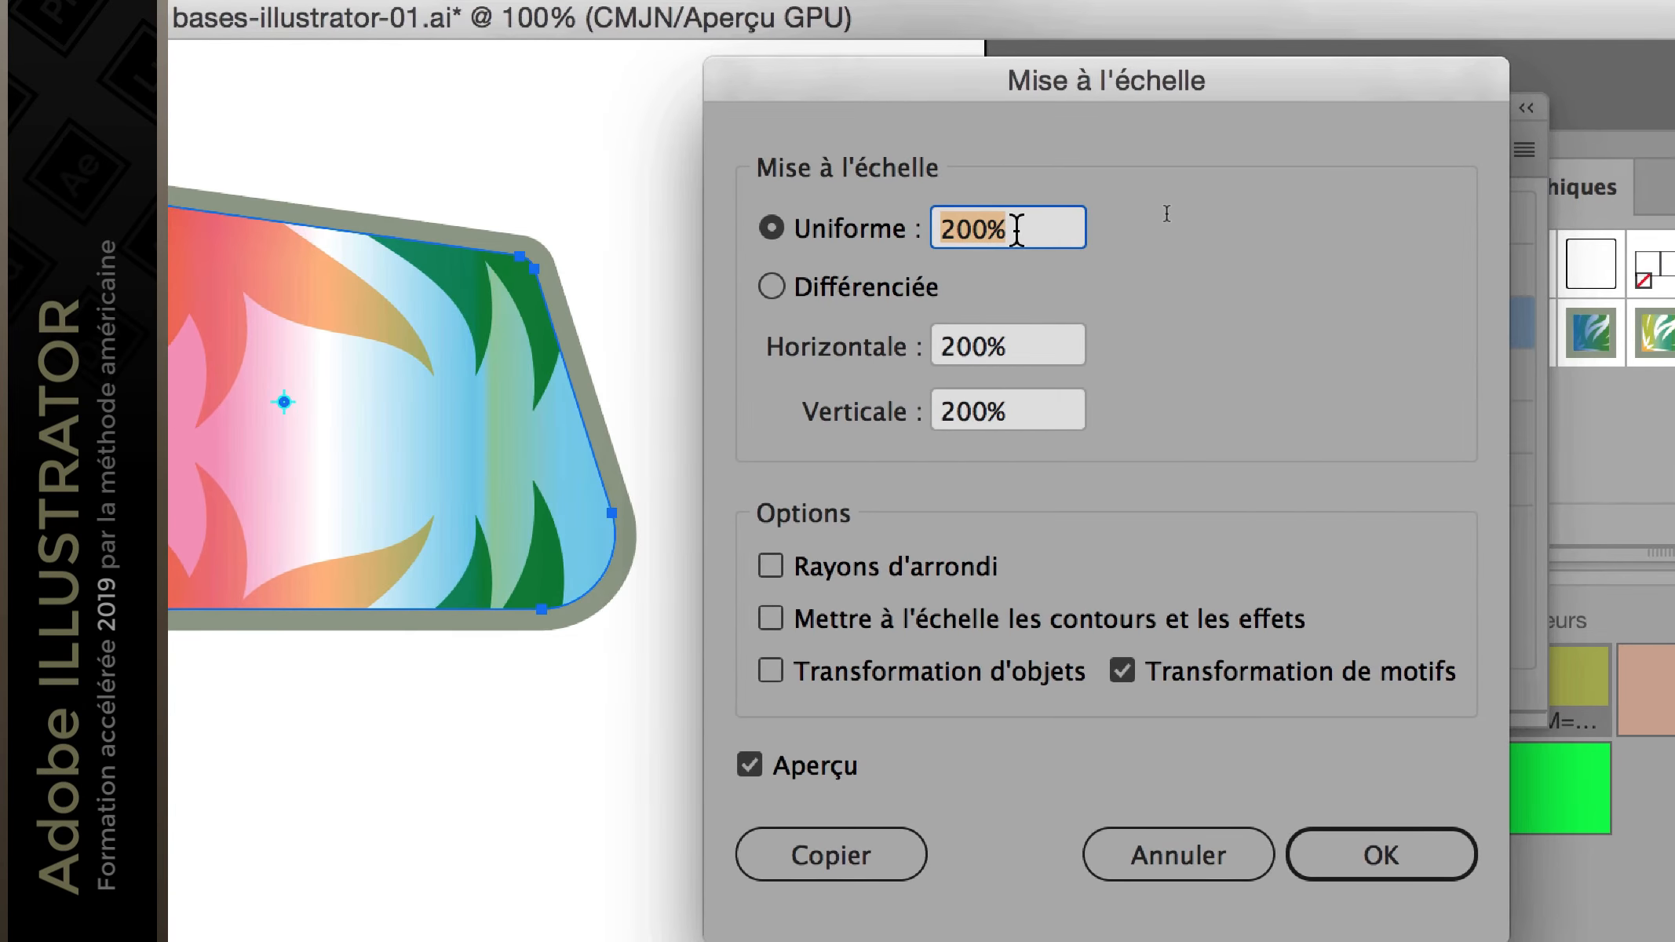
type("100")
key("Tab")
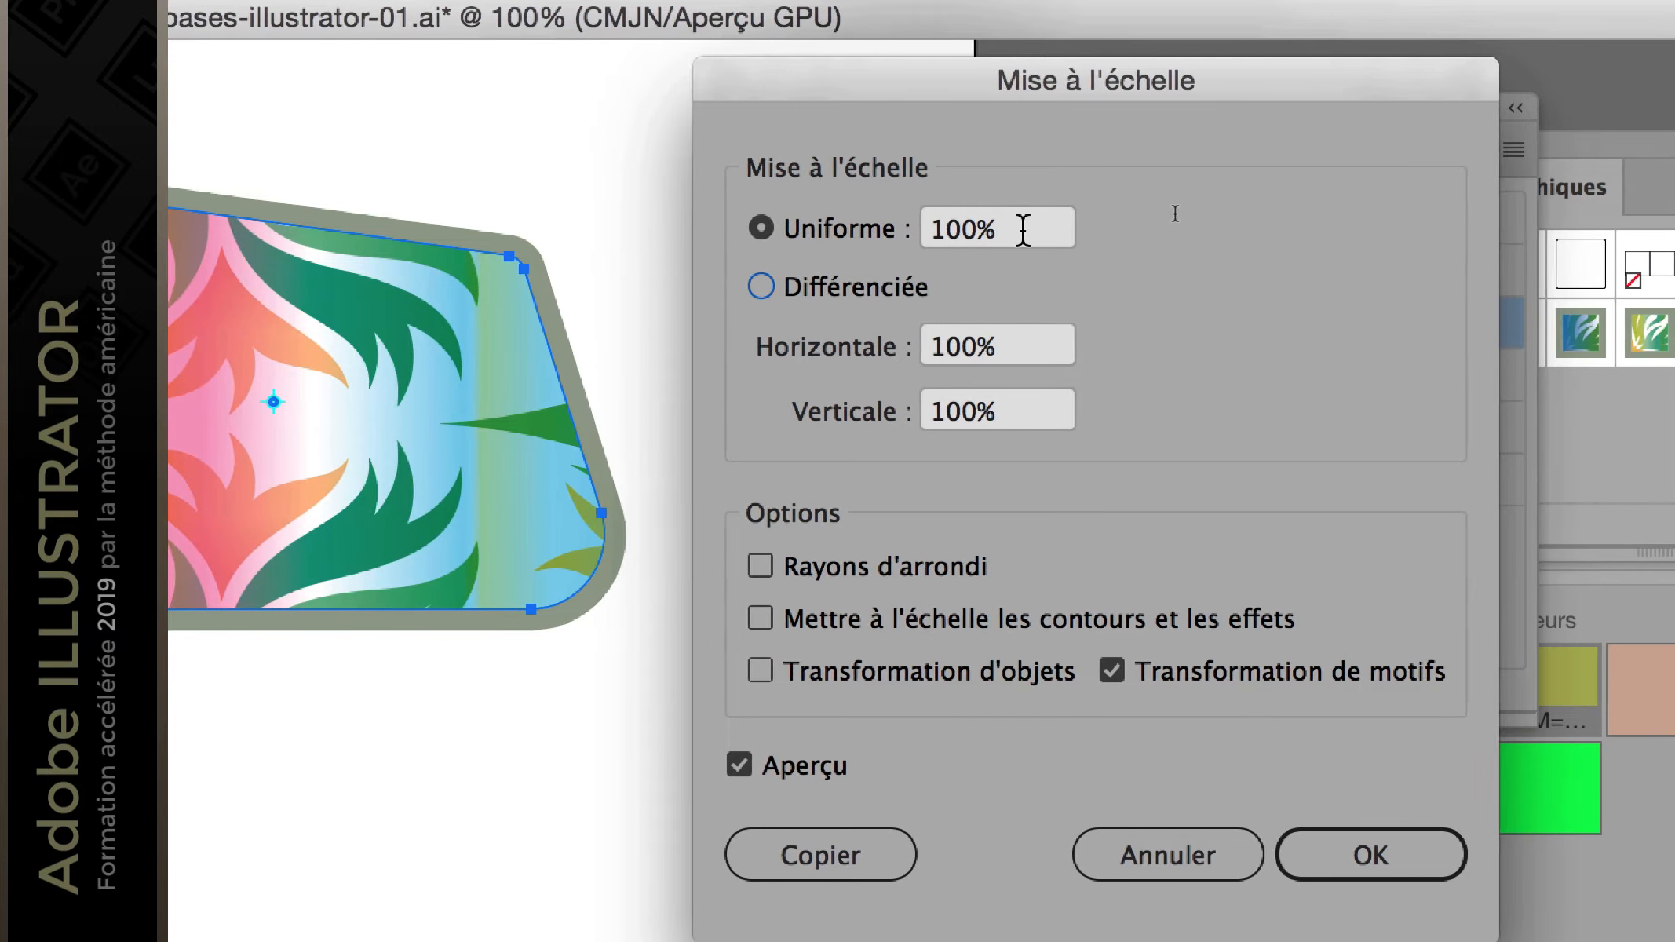
left_click_drag(1031, 229, 933, 230)
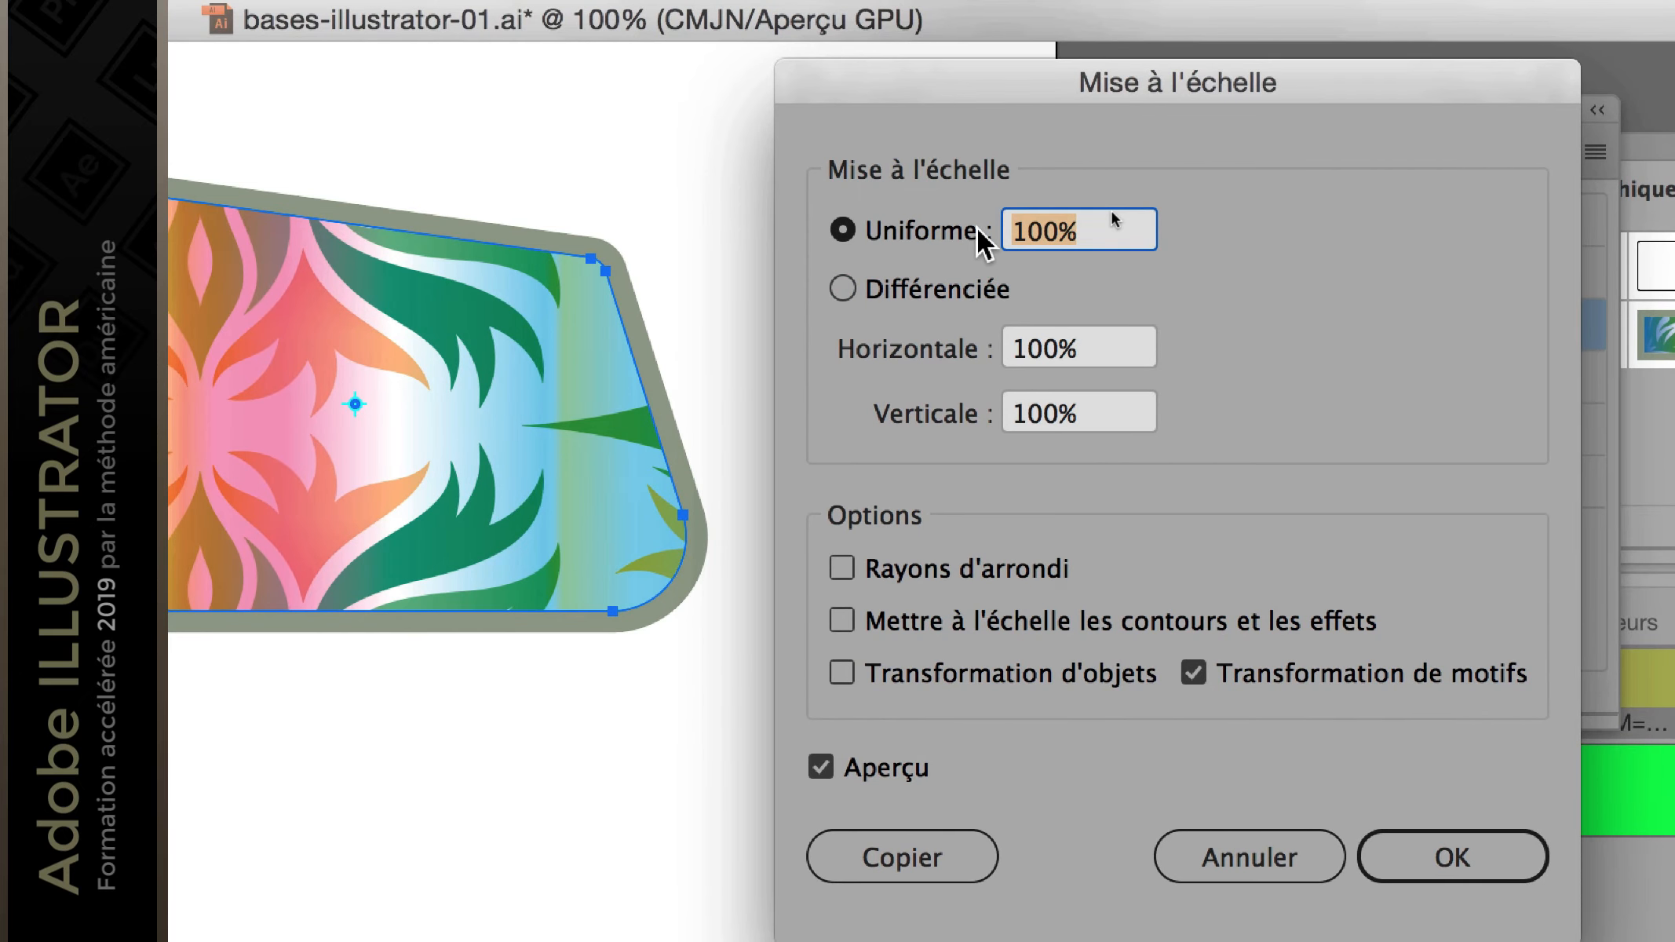
type("50")
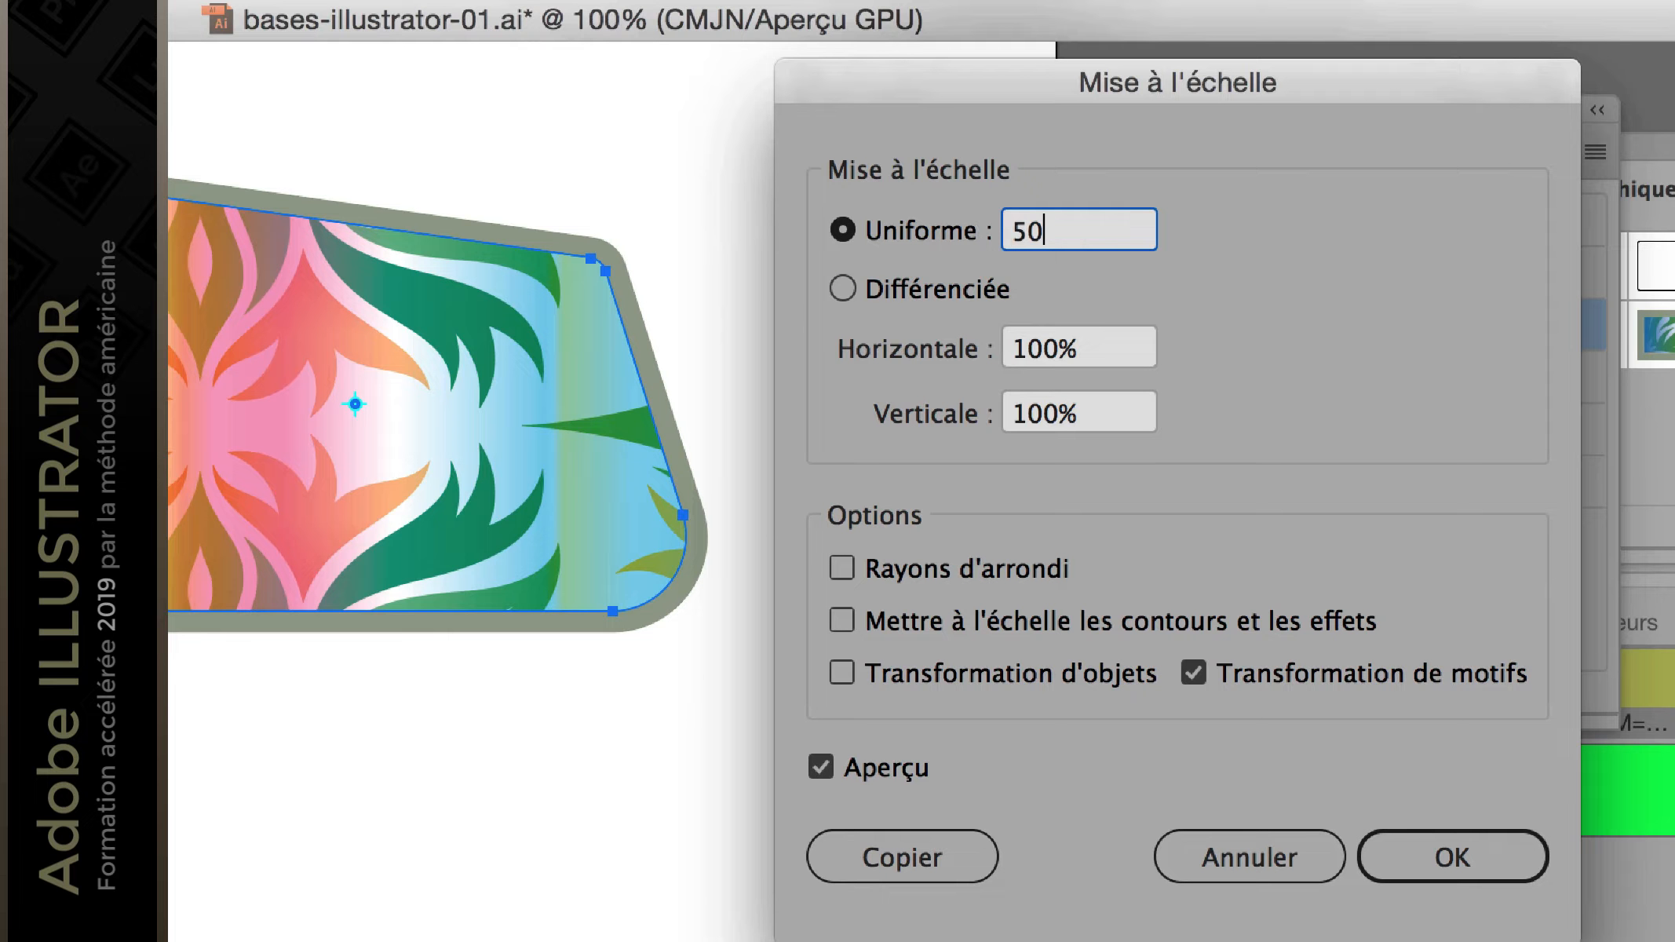
key("Tab")
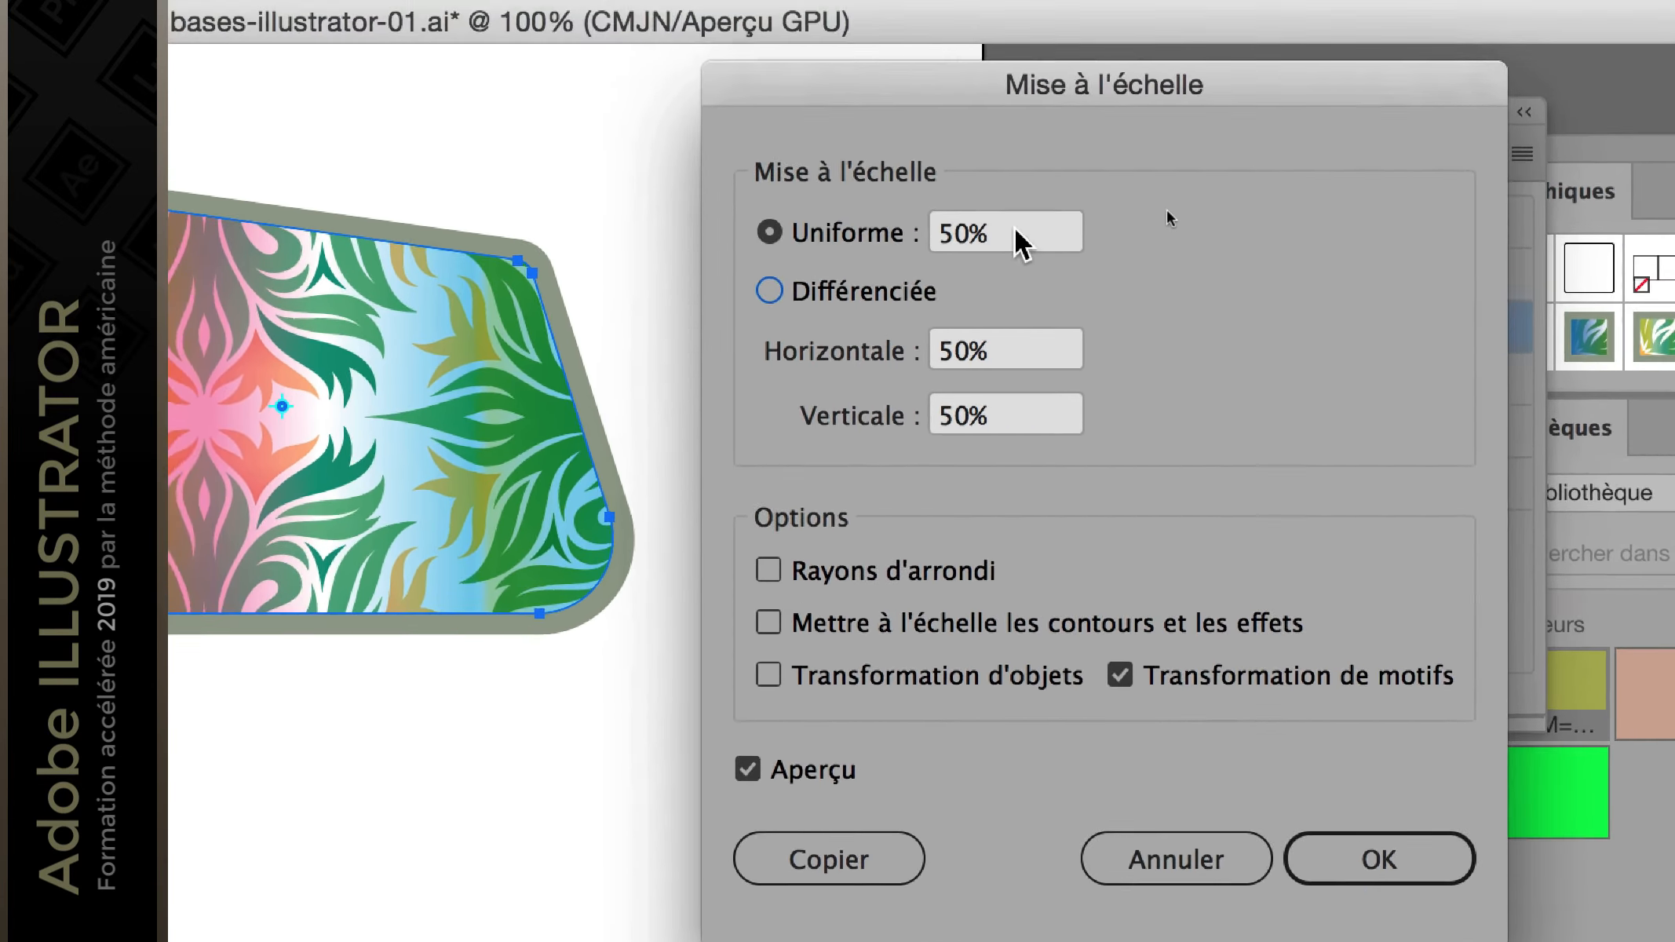
Step: Try a uniform pattern scale of 25%, reduce it to 12%, and apply the scaling
left_click(969, 153)
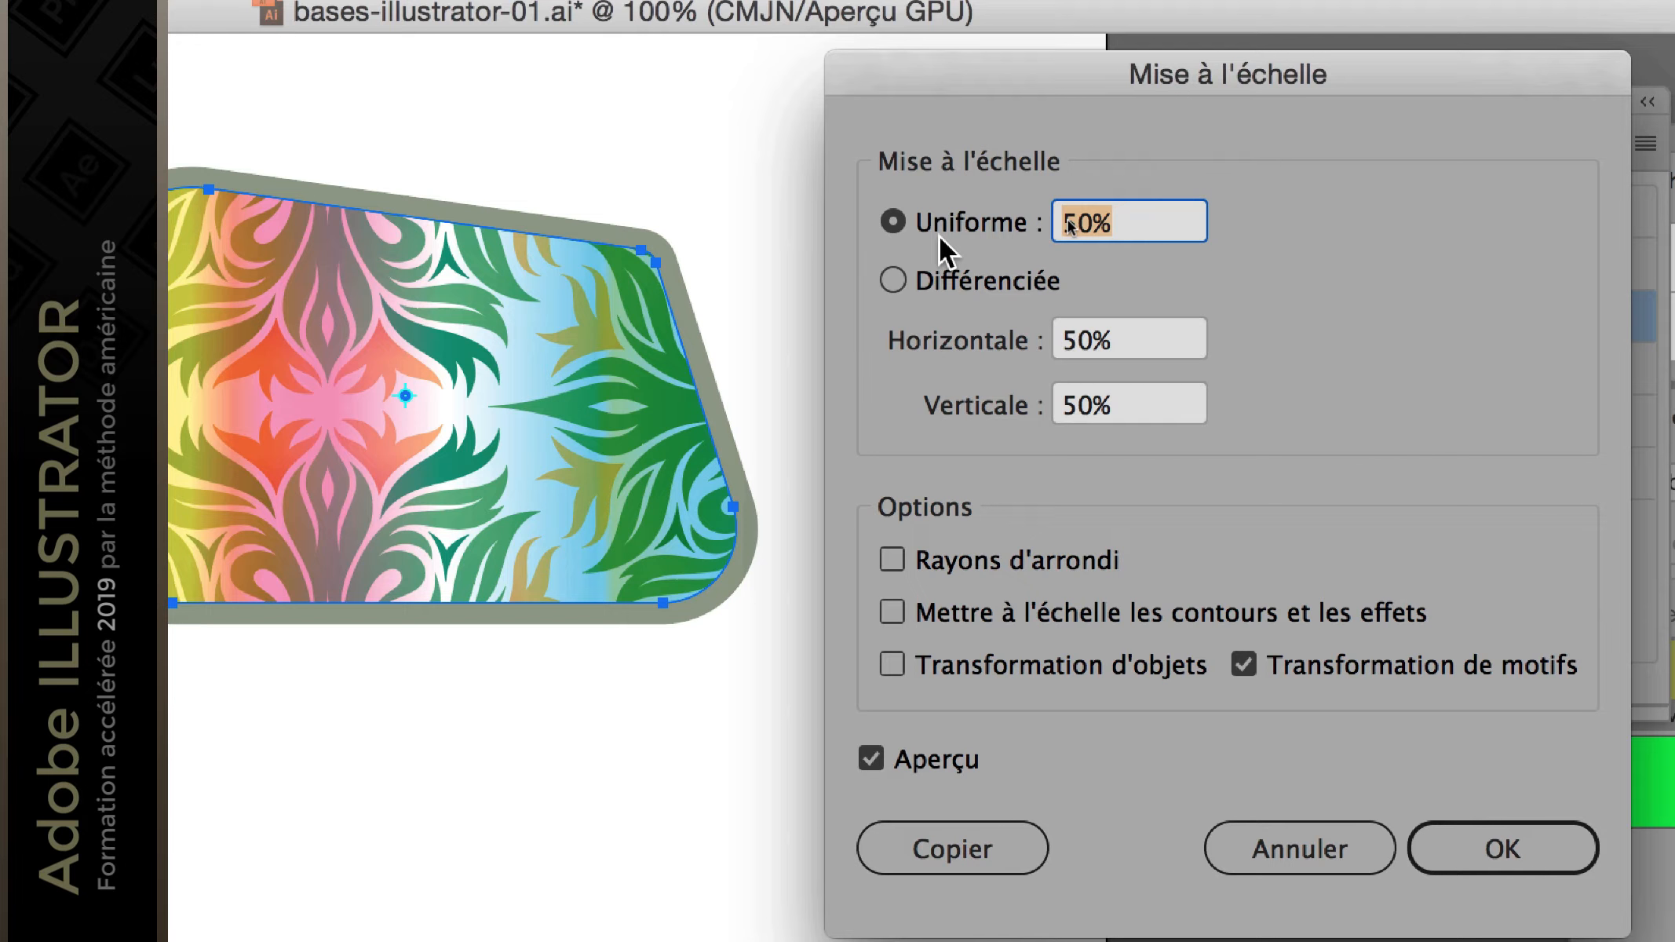
type("25")
key("Tab")
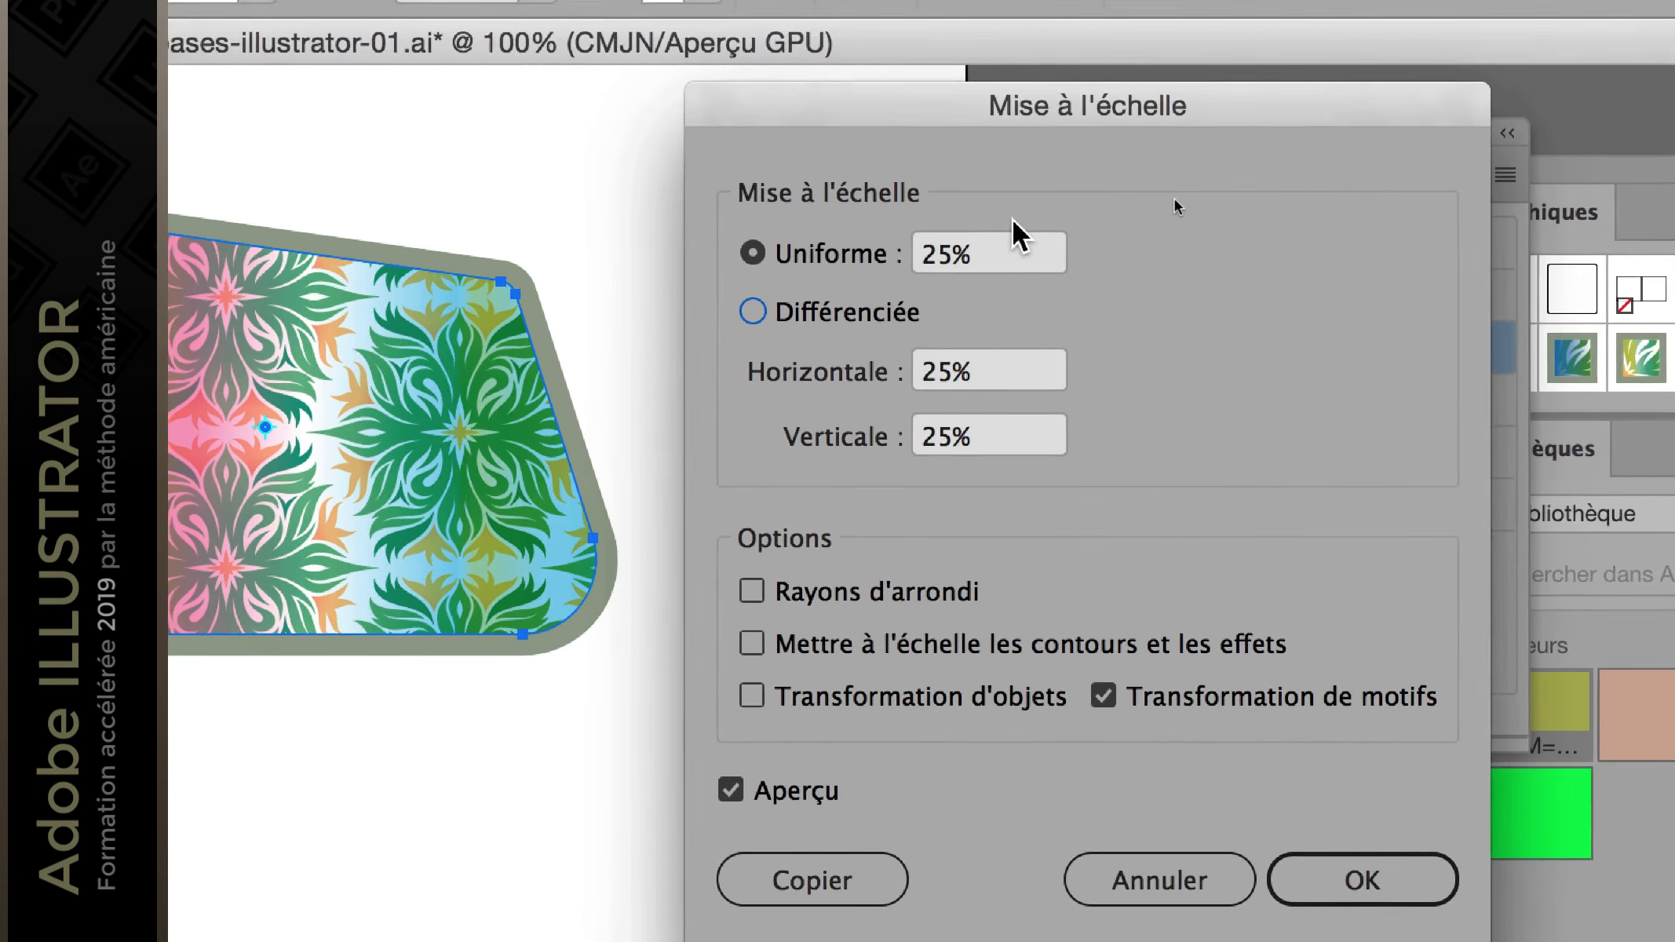
left_click_drag(1141, 223, 944, 231)
type("12")
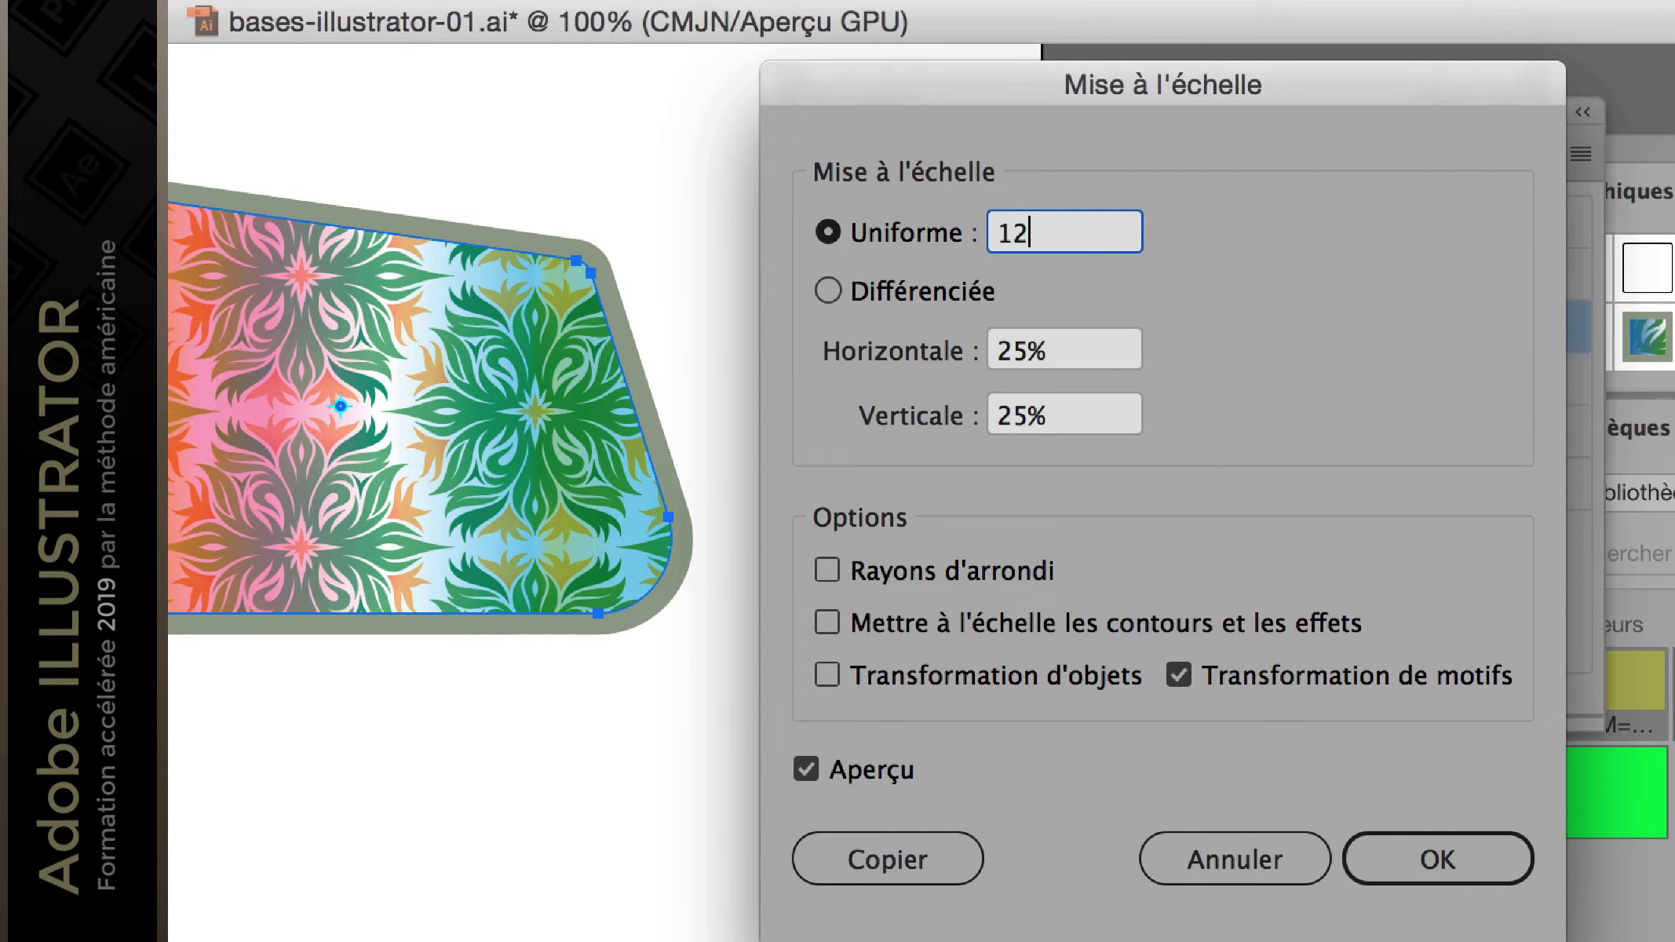
key("Tab")
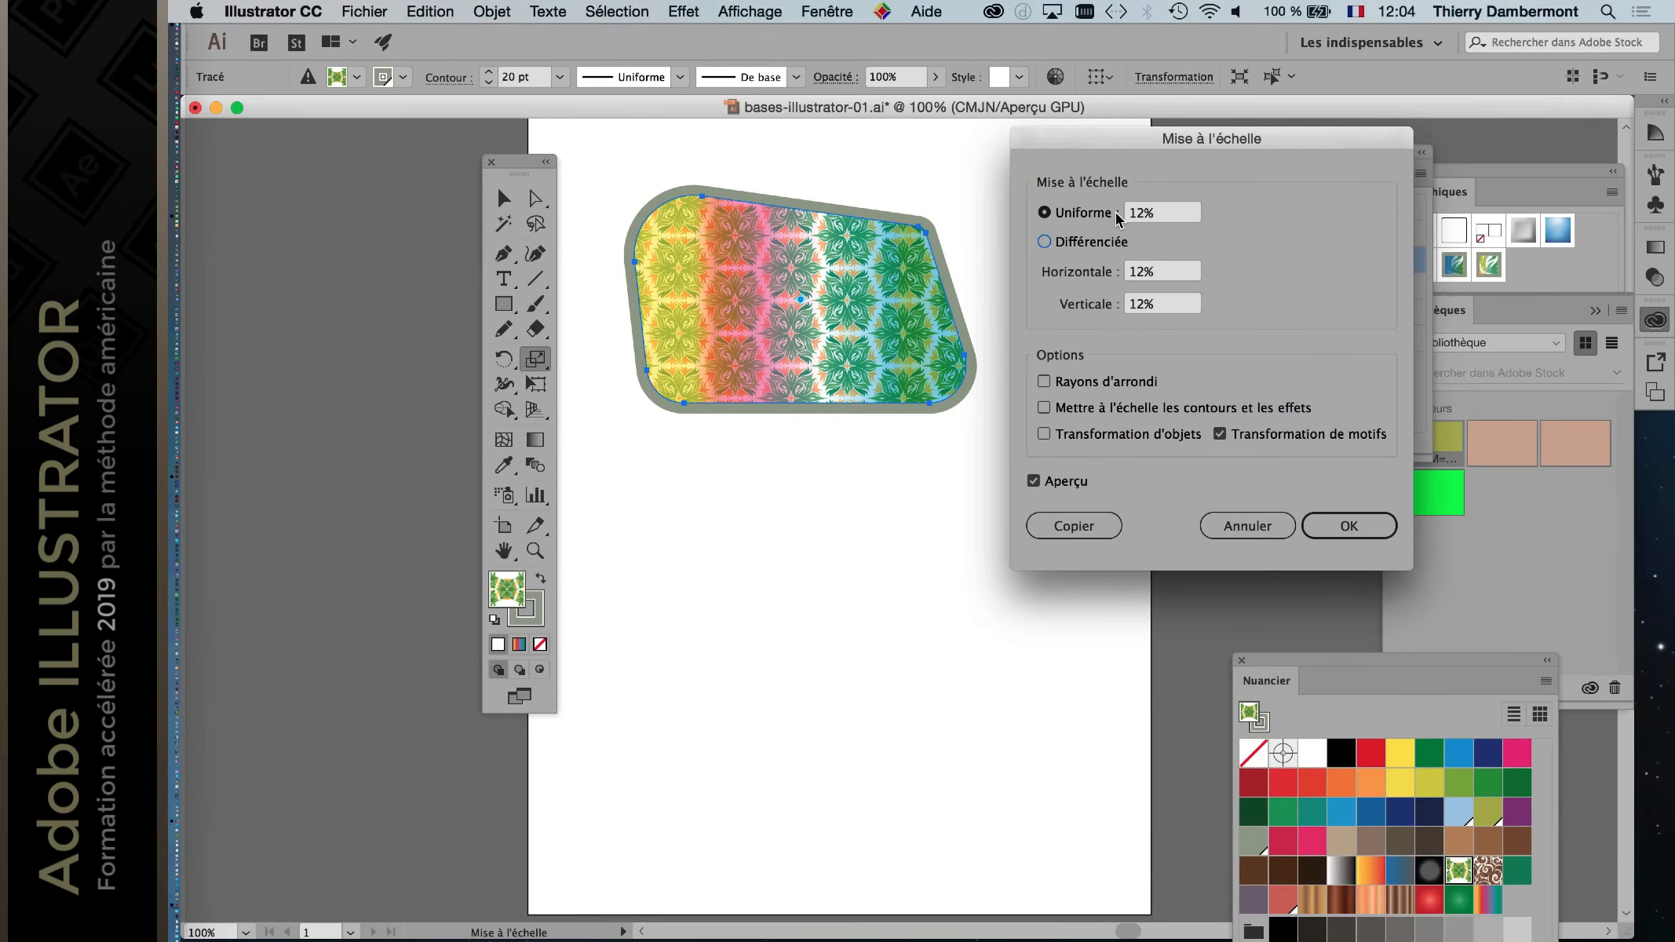
left_click(1352, 526)
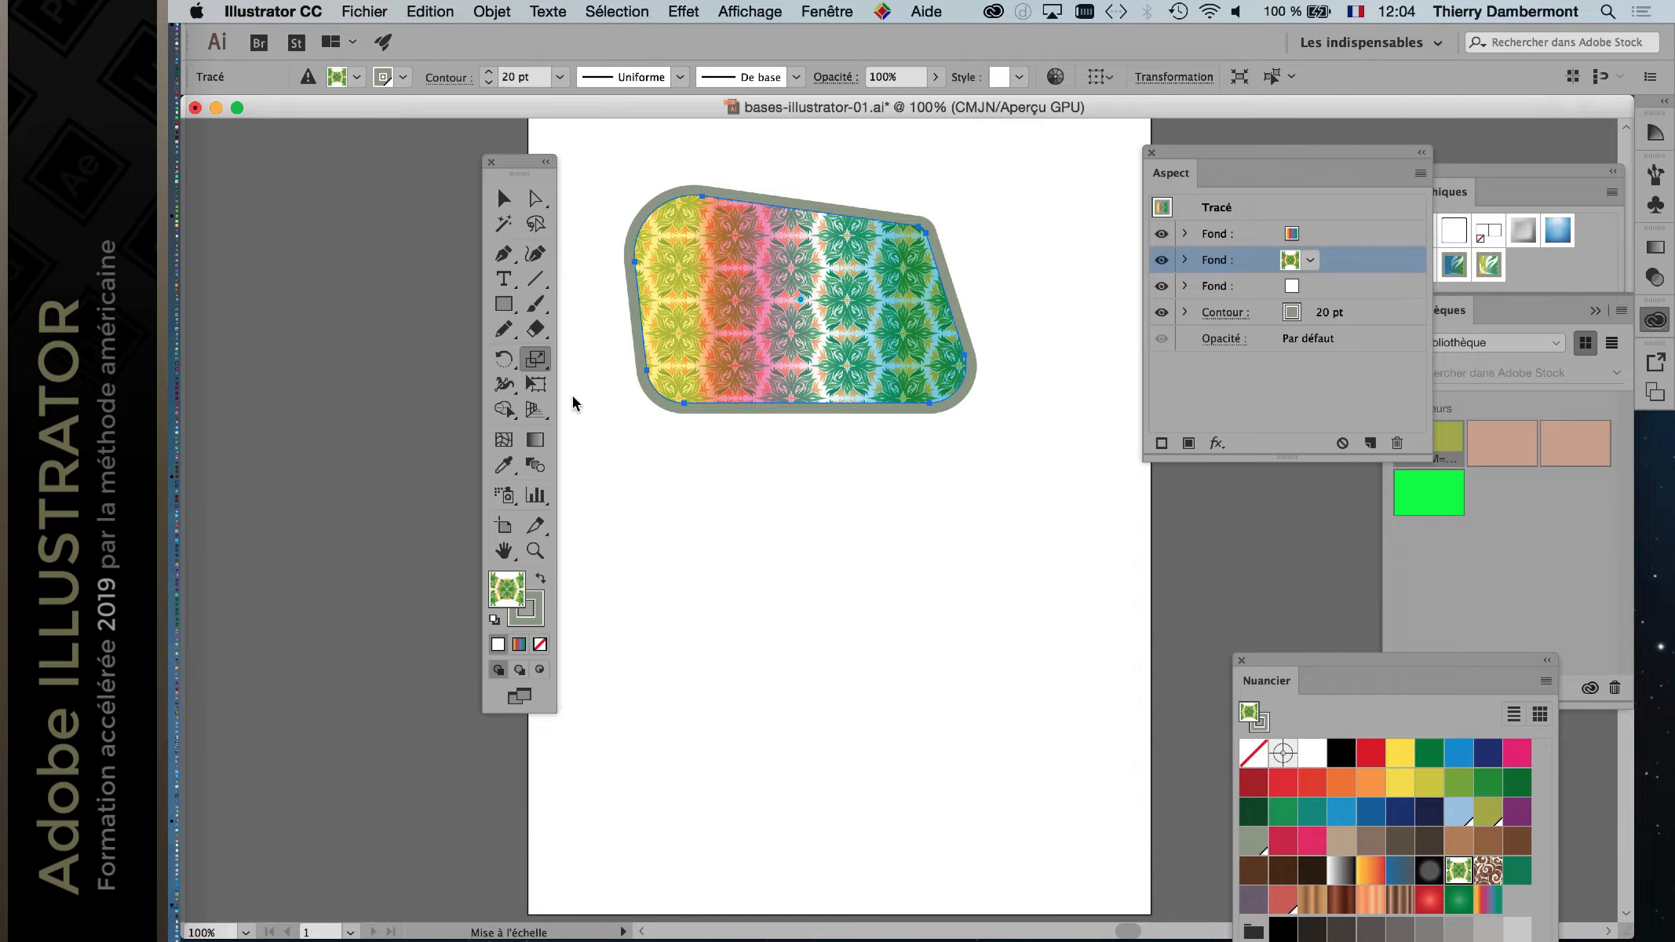
Step: Reopen the Scale tool's options and preview the reduced pattern at a uniform 800%
double_click(537, 361)
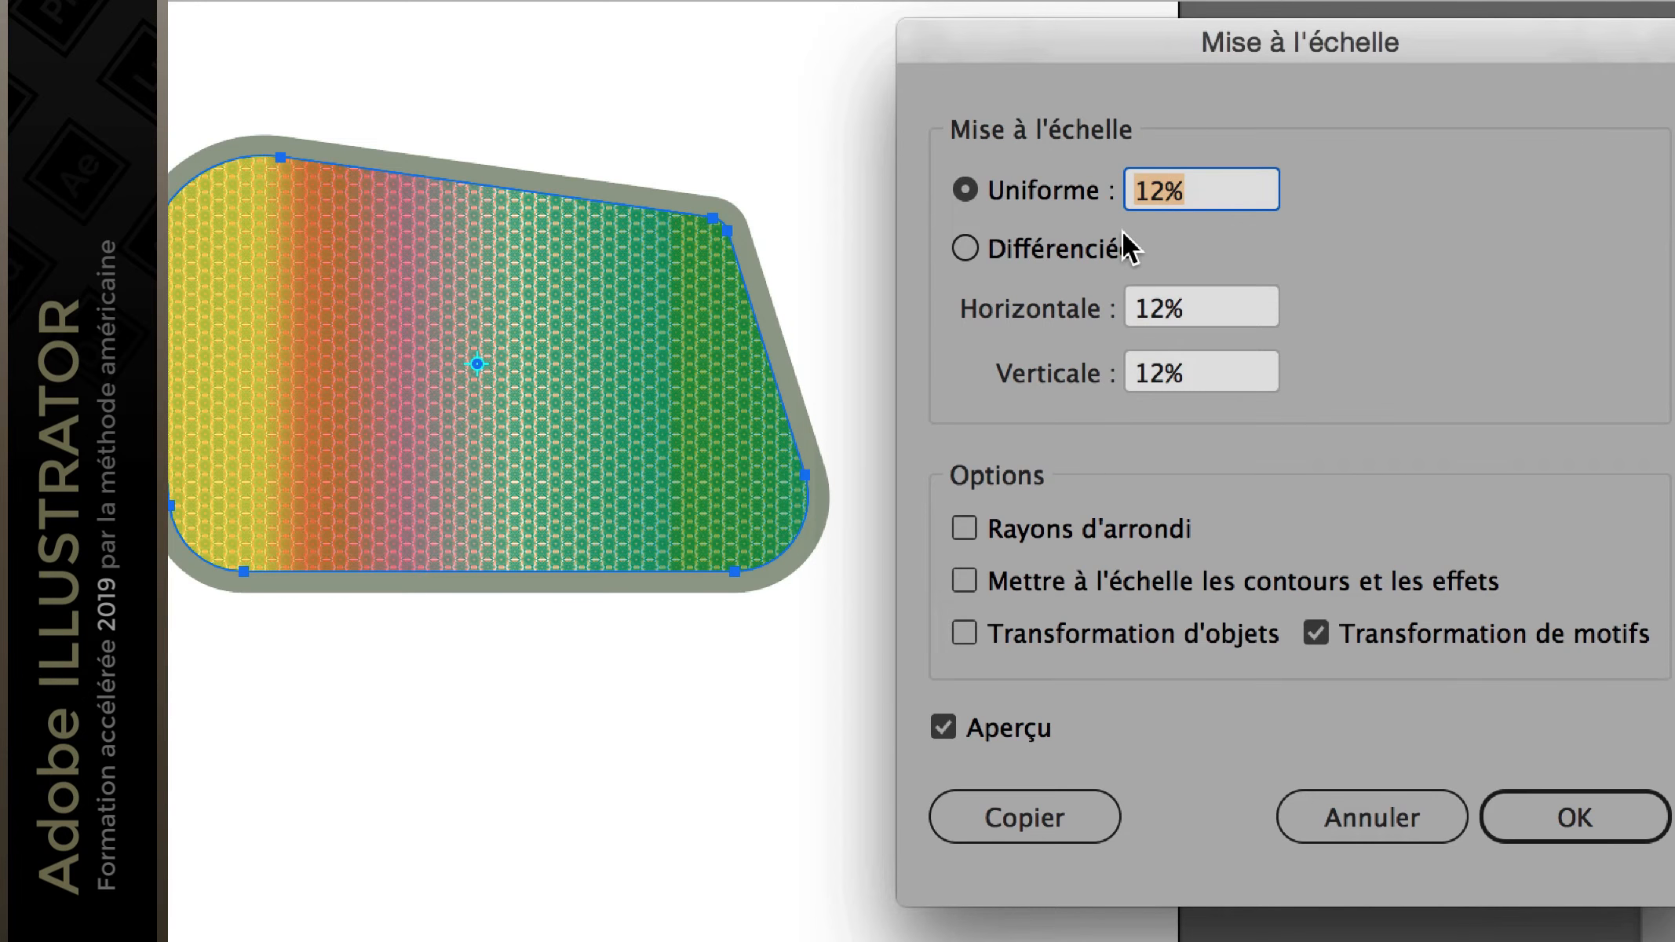
type("800")
key("Tab")
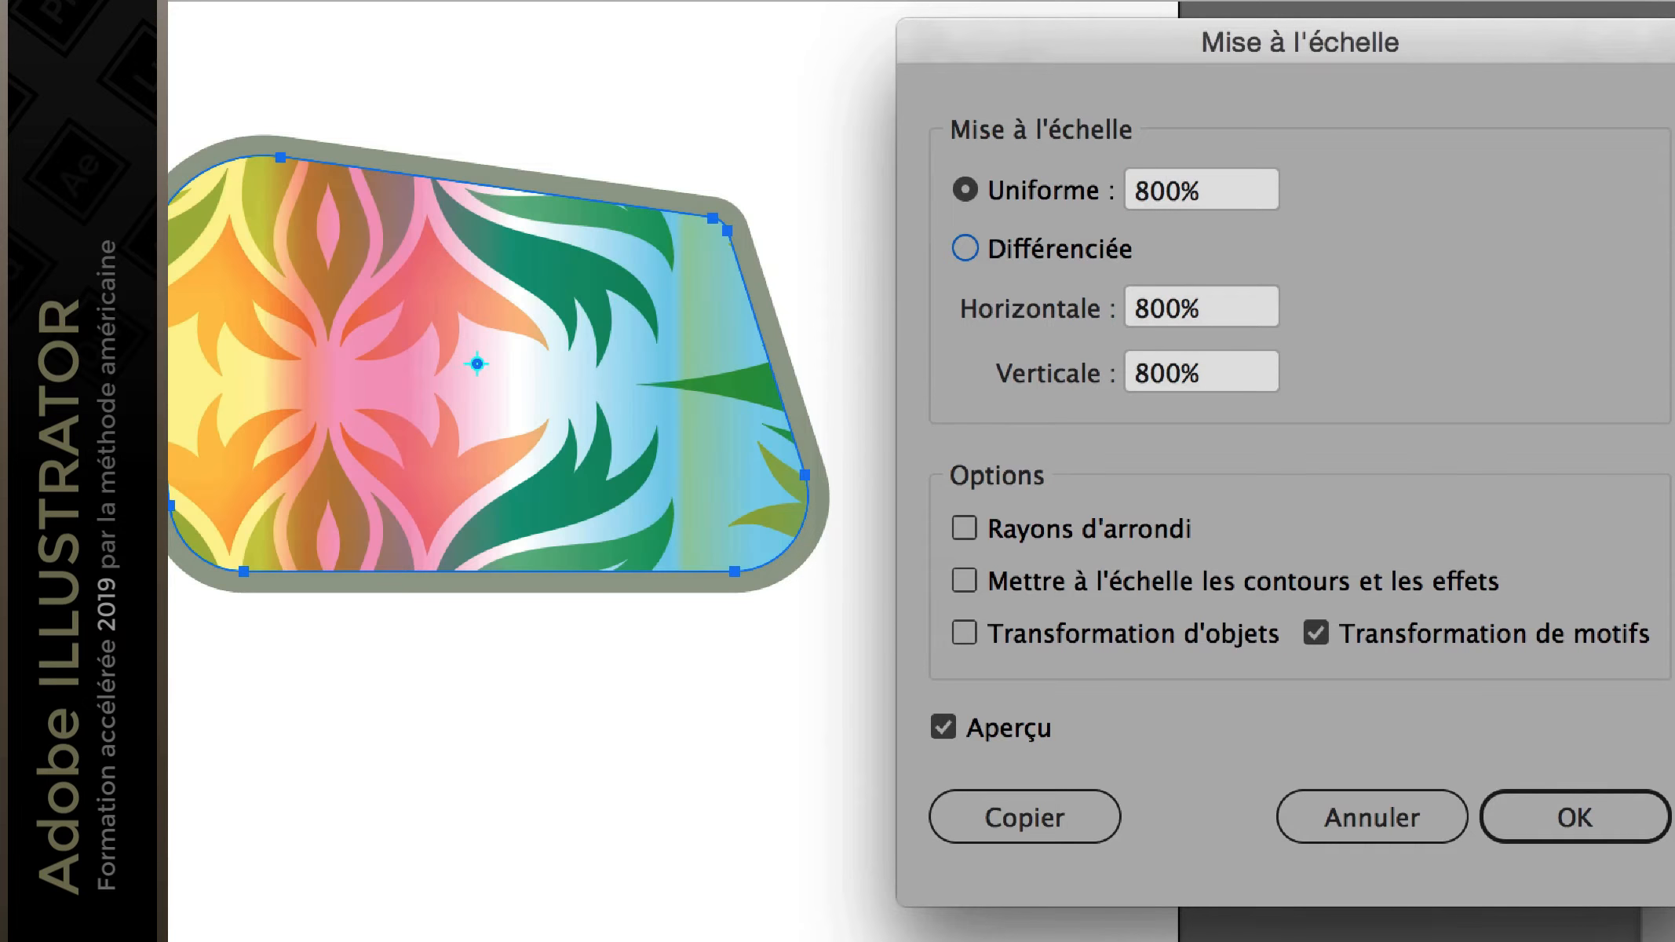
Step: Set the pattern's uniform scale to 400%, apply it, and apply the same 400% scaling a second time
left_click(1146, 191)
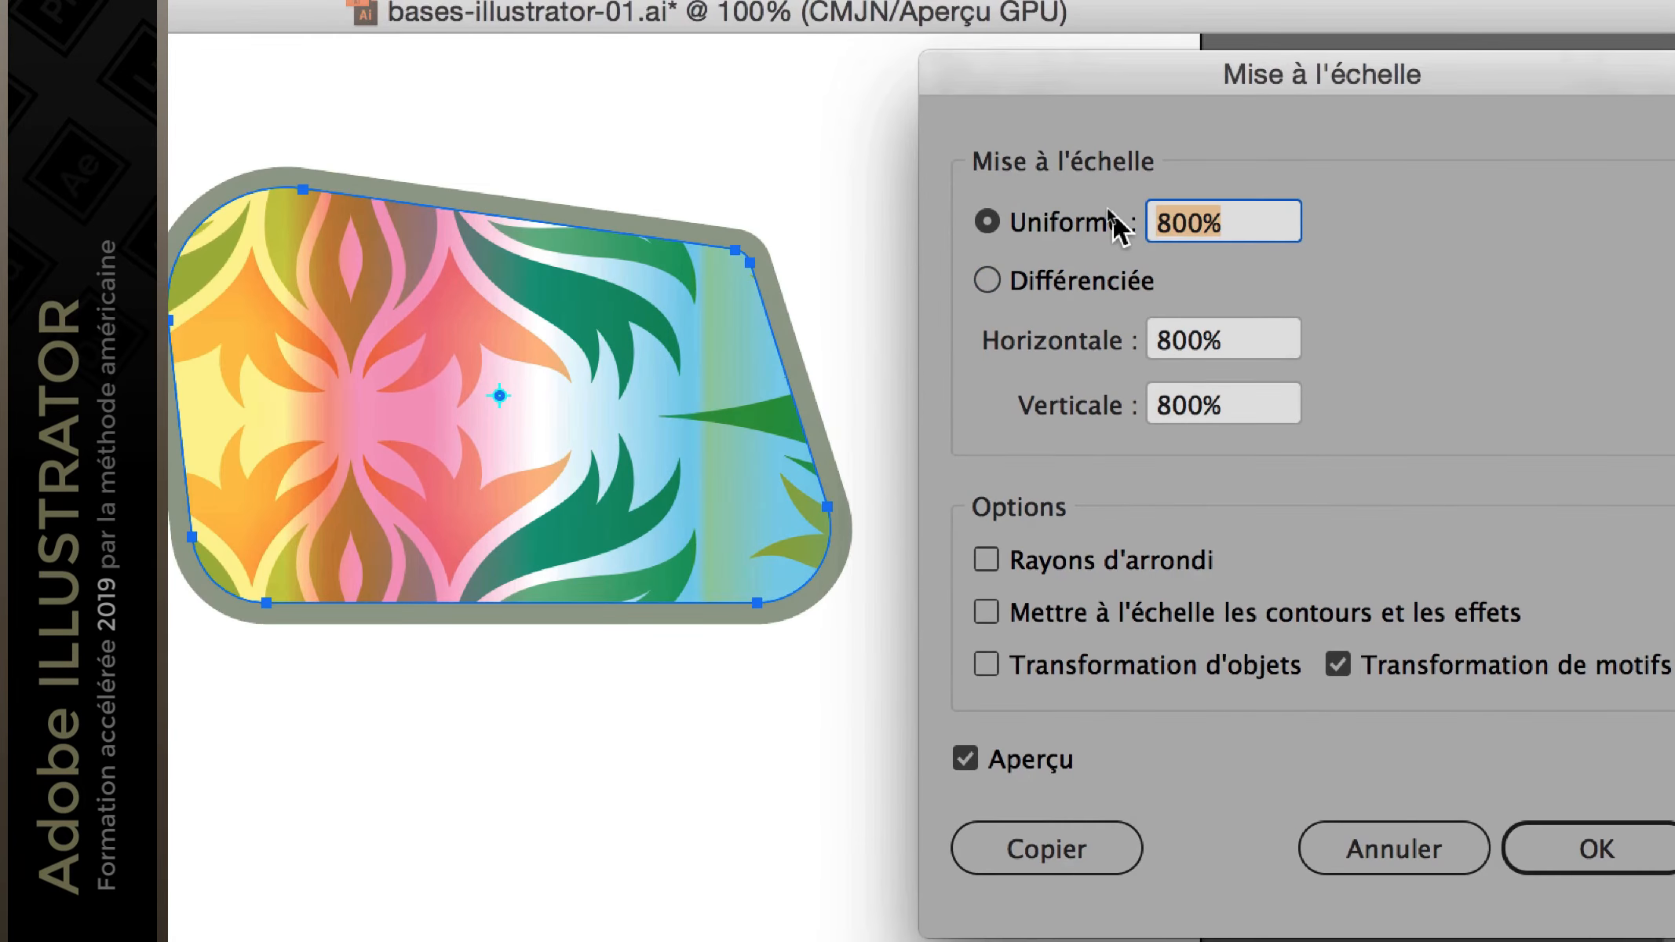
type("400")
key("Tab")
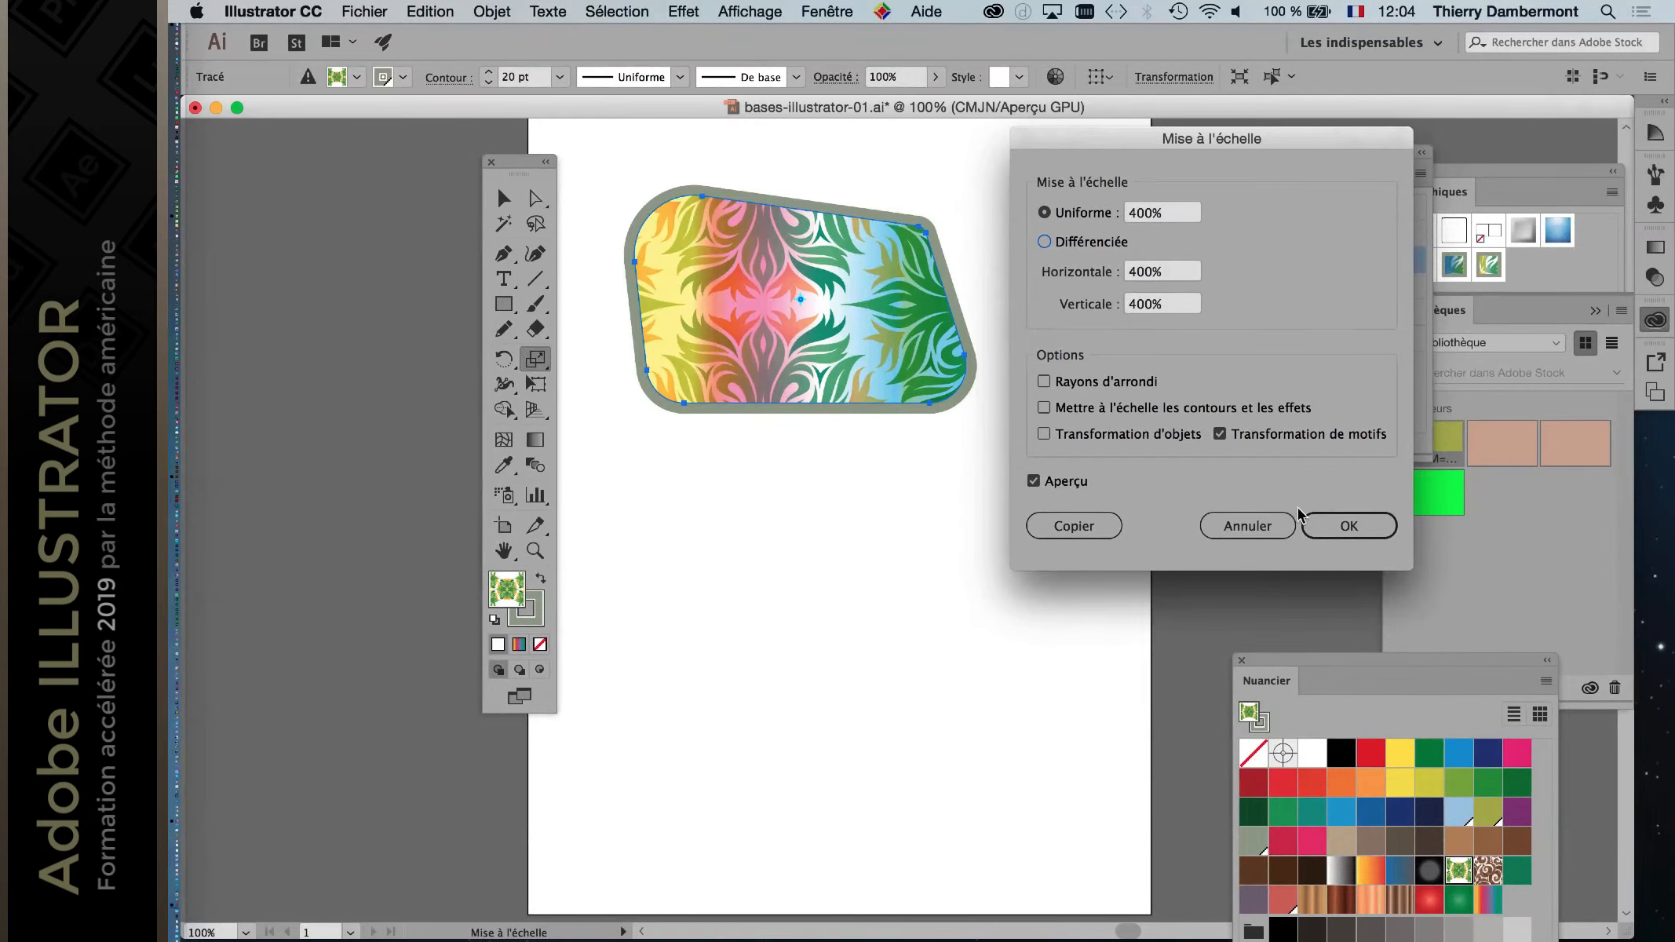
left_click(1337, 536)
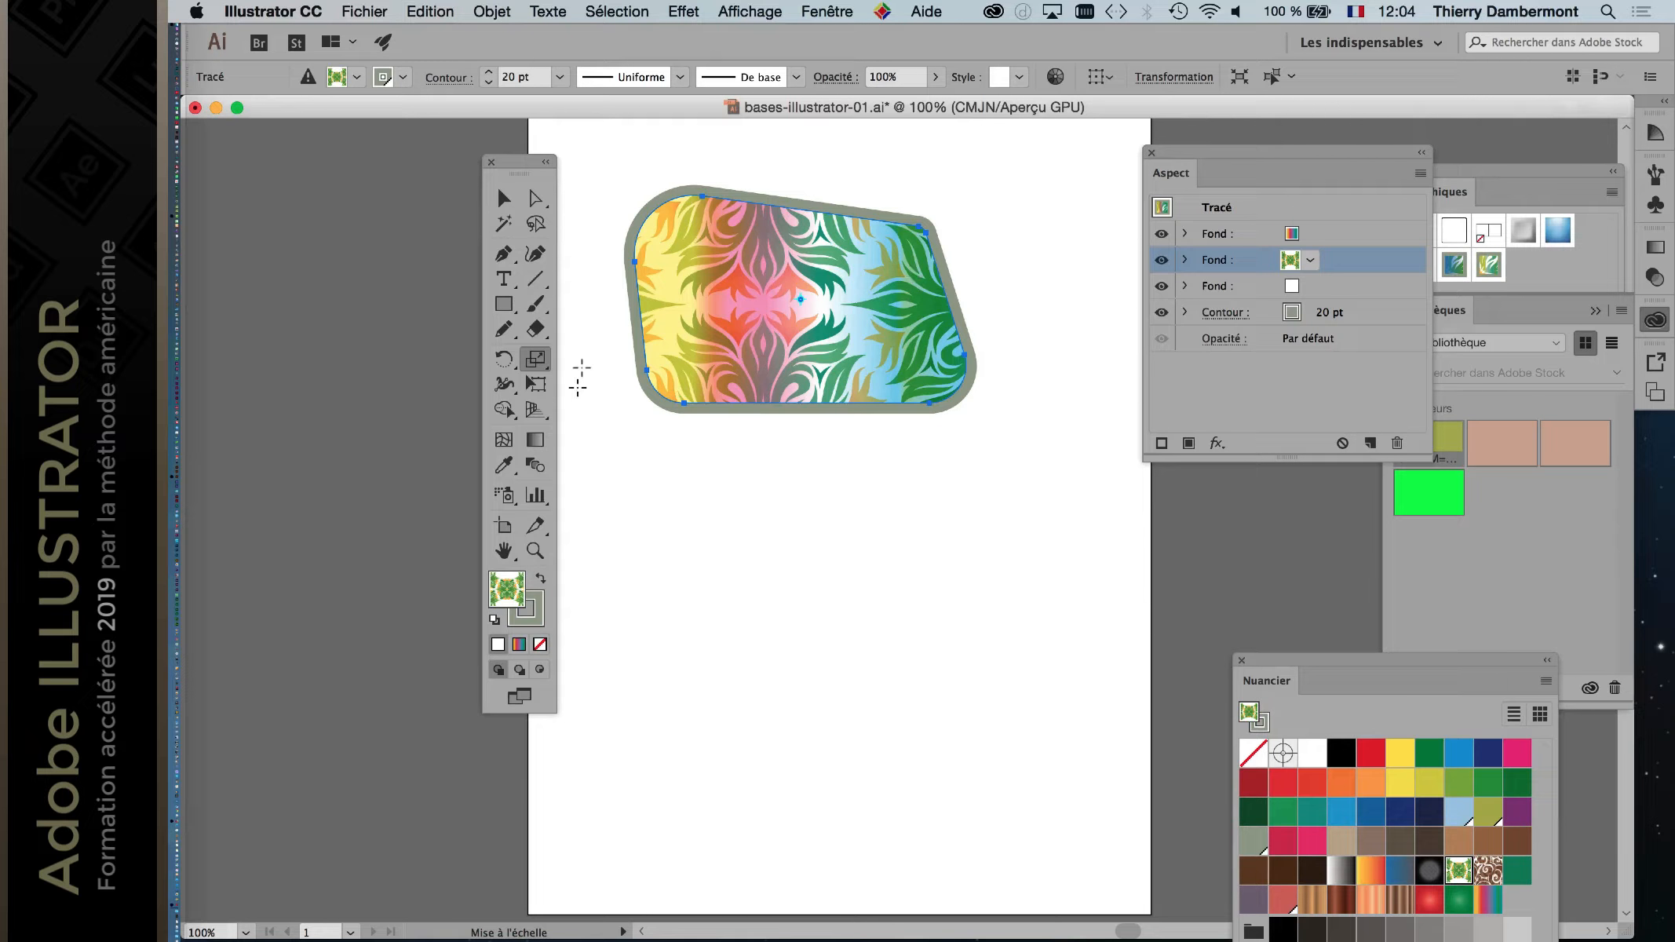
double_click(532, 360)
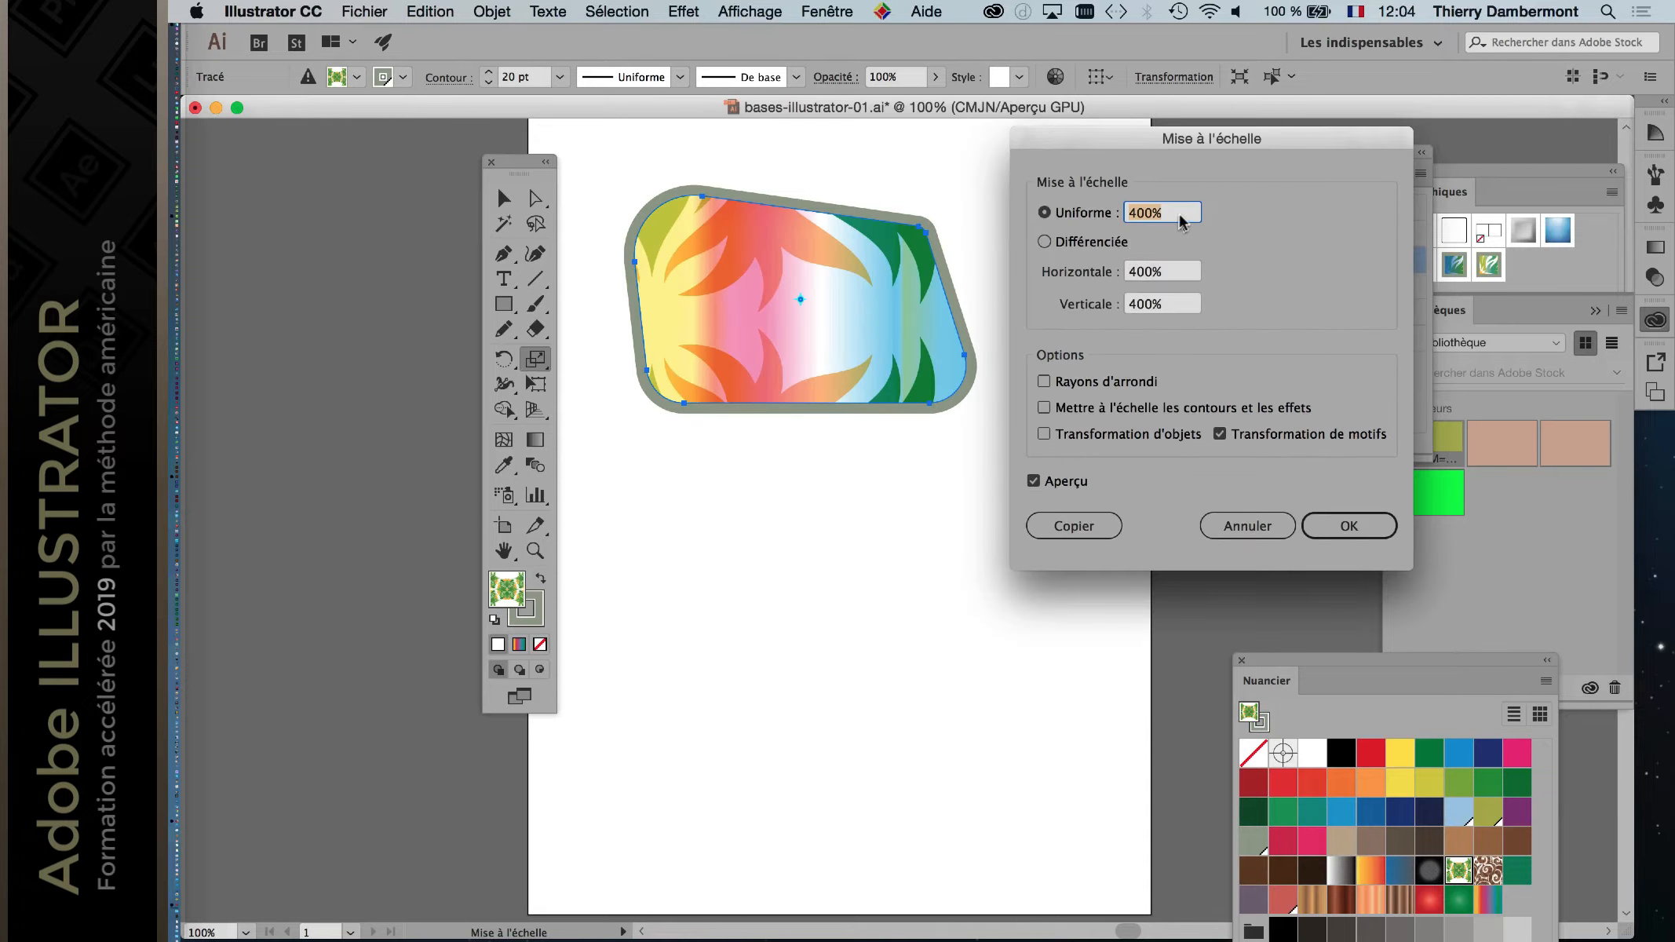
left_click(1347, 525)
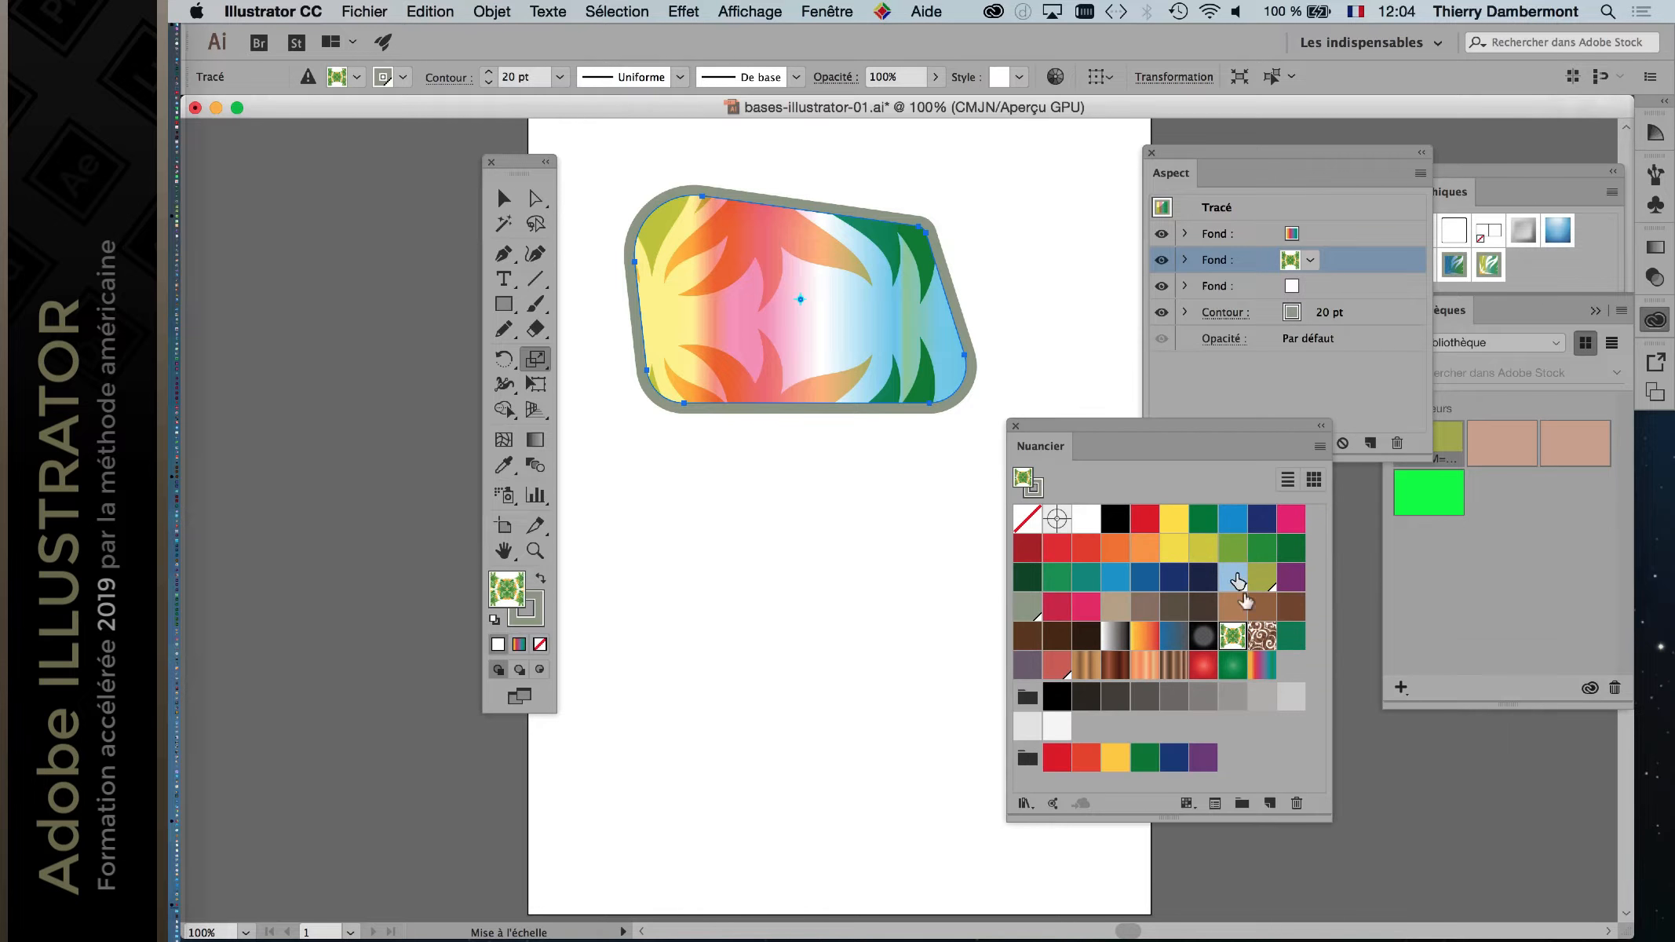
Step: Reapply the Feuillage swatch to the pattern fill and scale only the pattern uniformly by 800%
left_click(1233, 636)
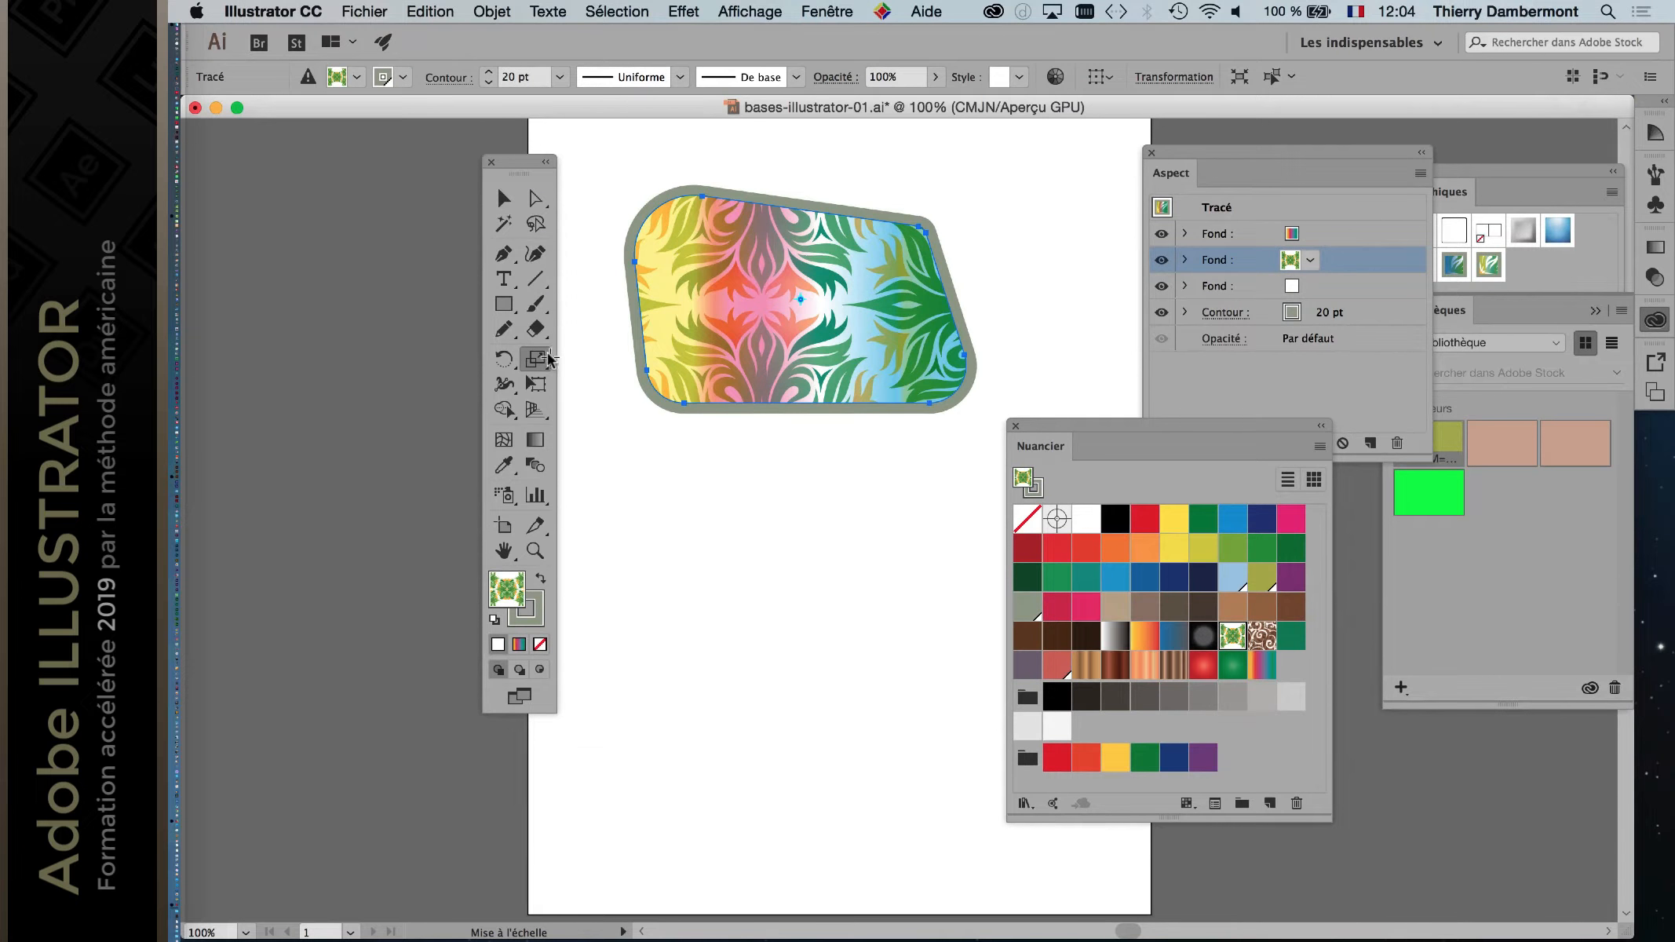
double_click(536, 359)
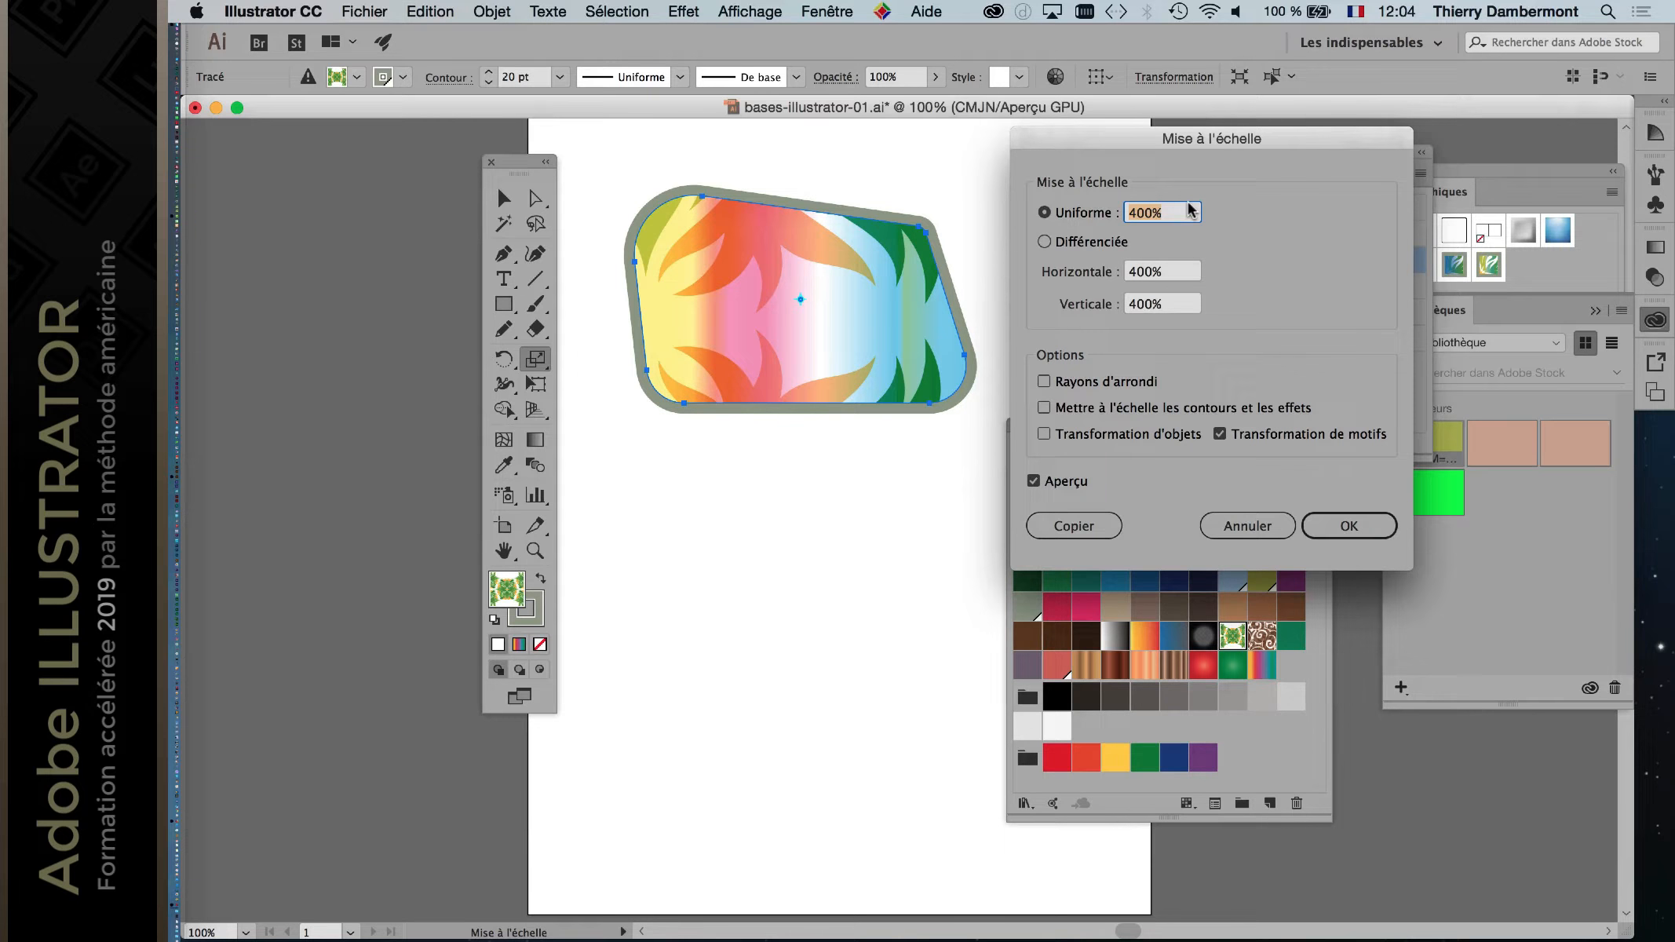
type("800")
key("Tab")
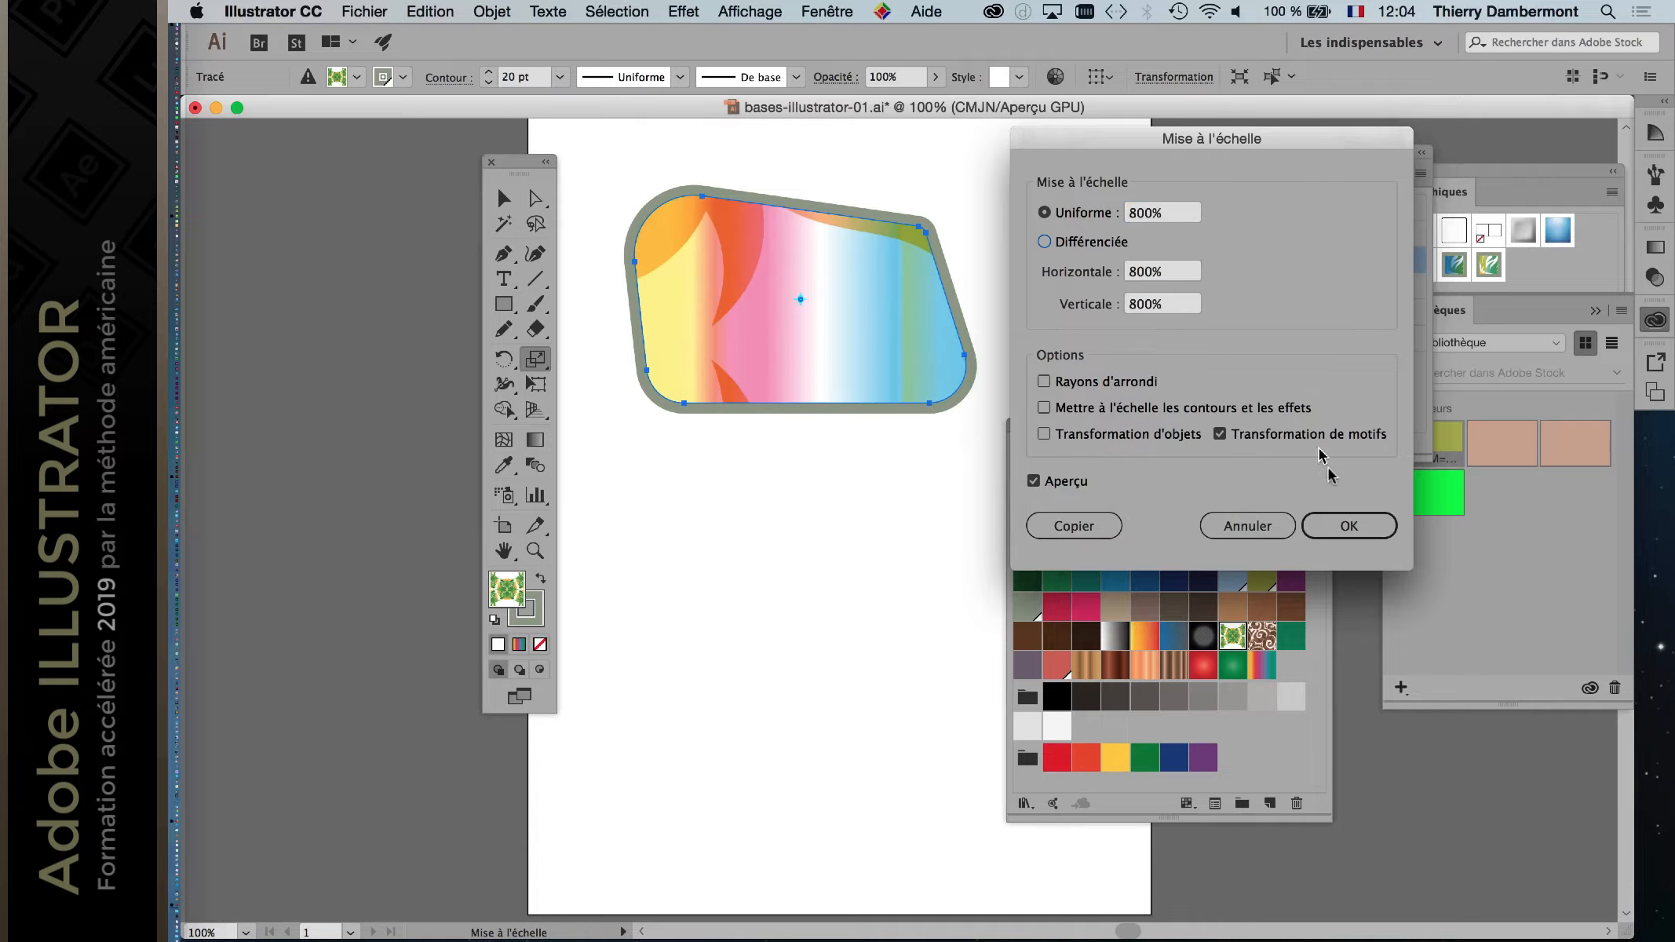
left_click(1343, 524)
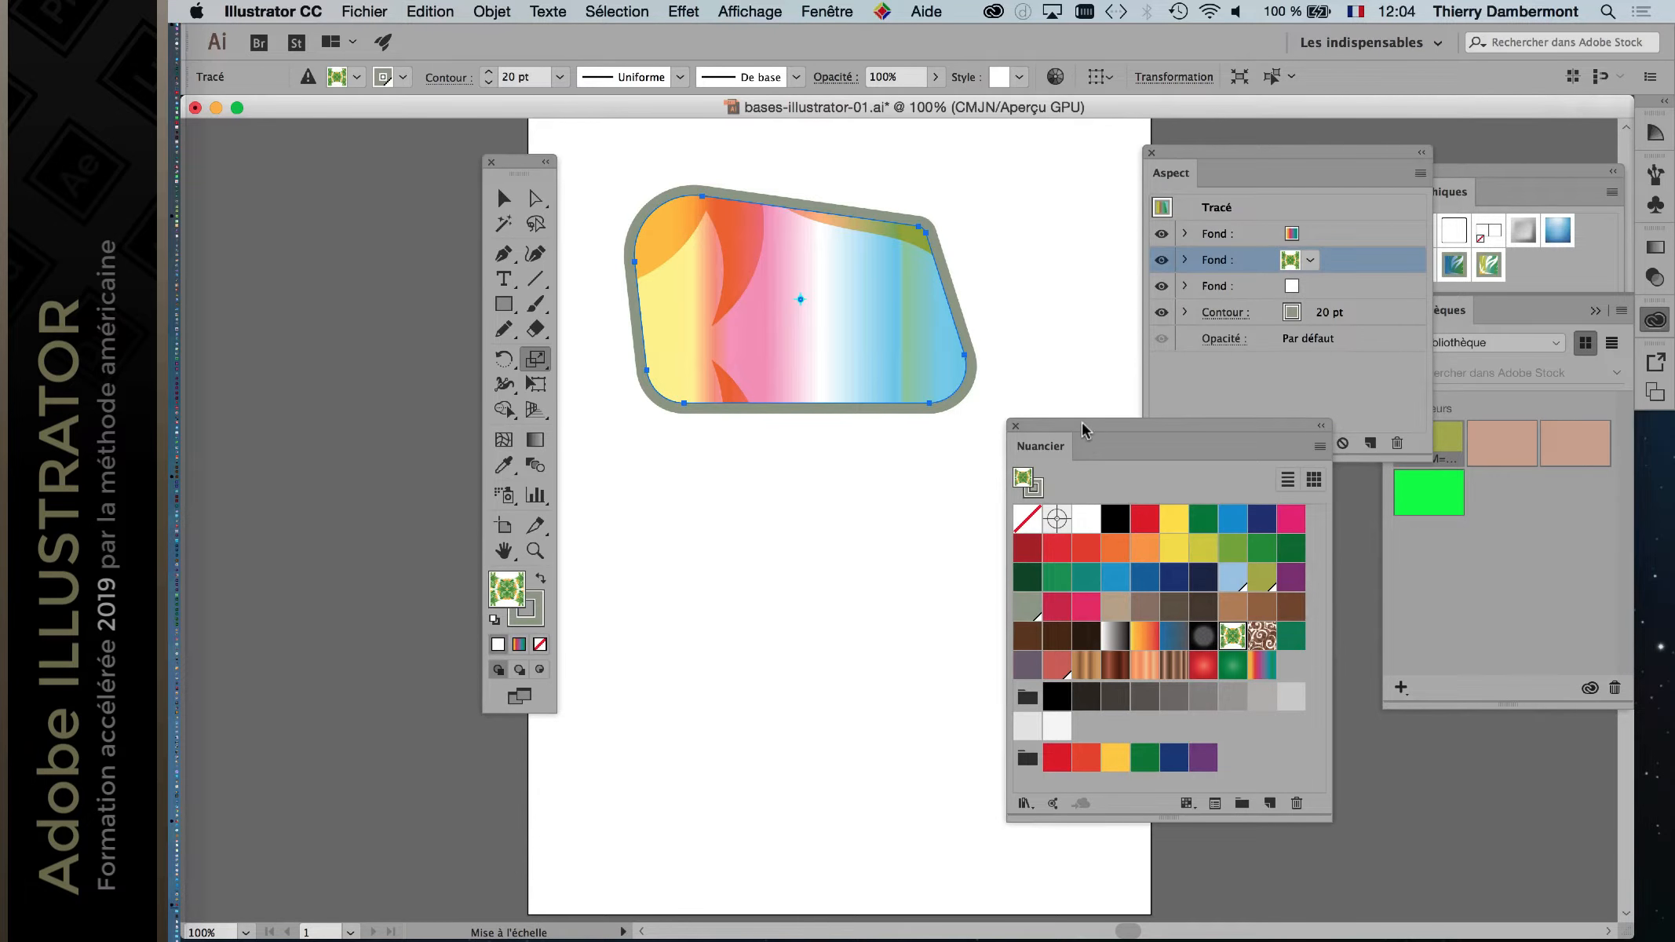
Step: Restore the pattern's original size by reapplying the Feuillage swatch, and move the swatches clear of the other panels
left_click_drag(1082, 427, 1079, 354)
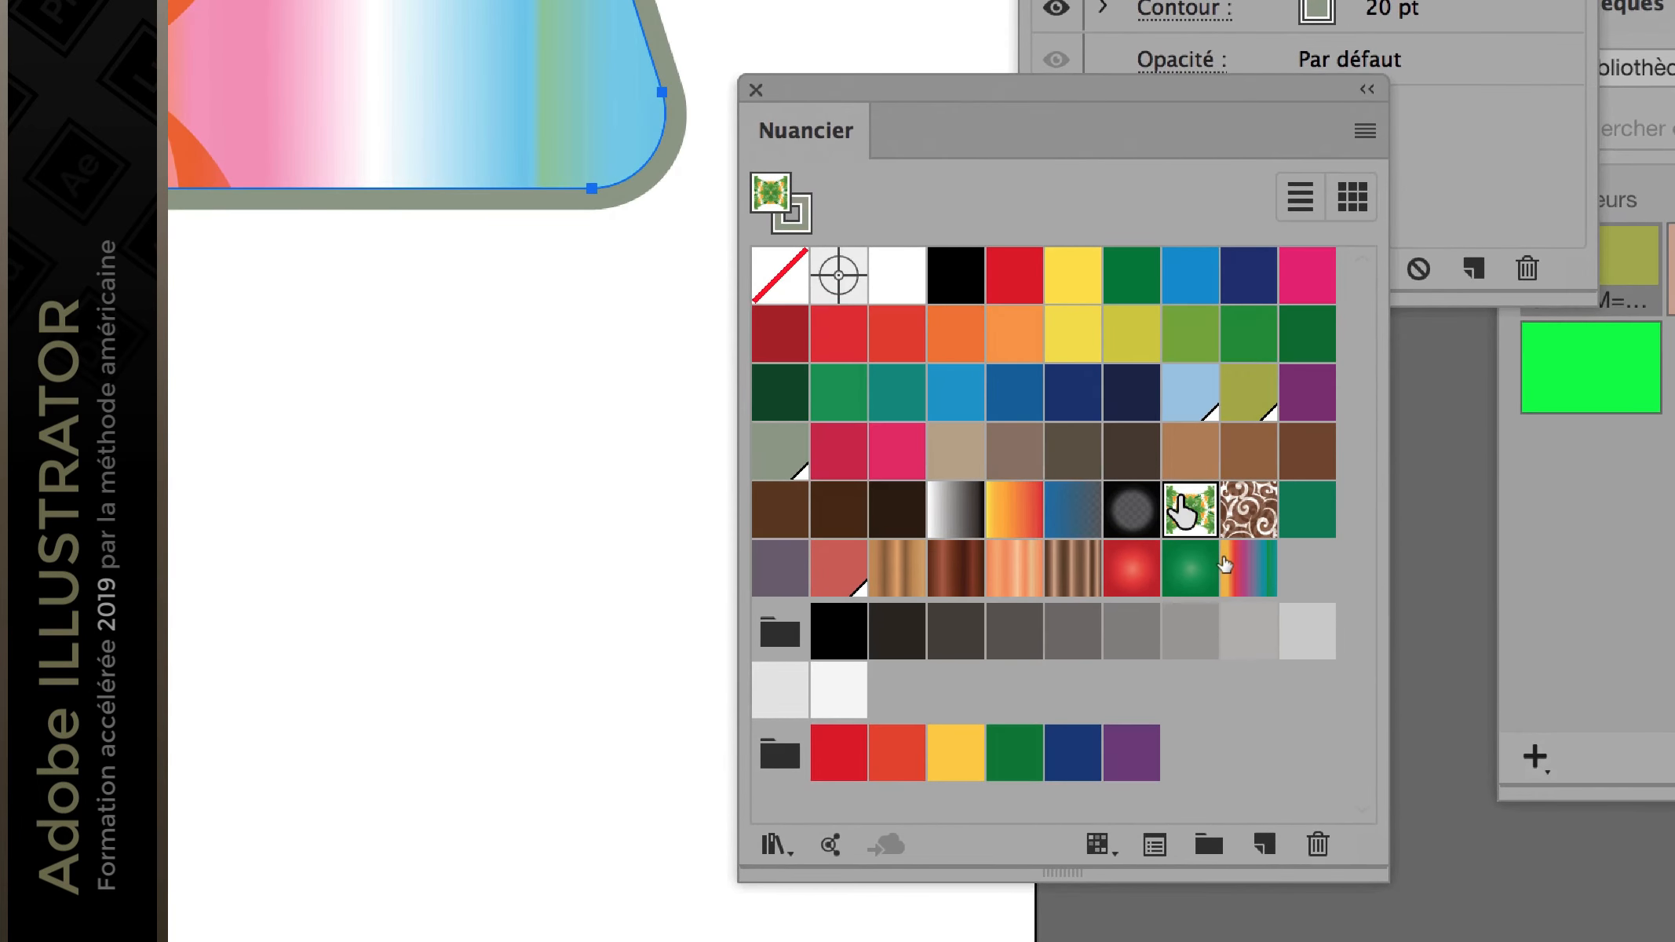
left_click(1183, 499)
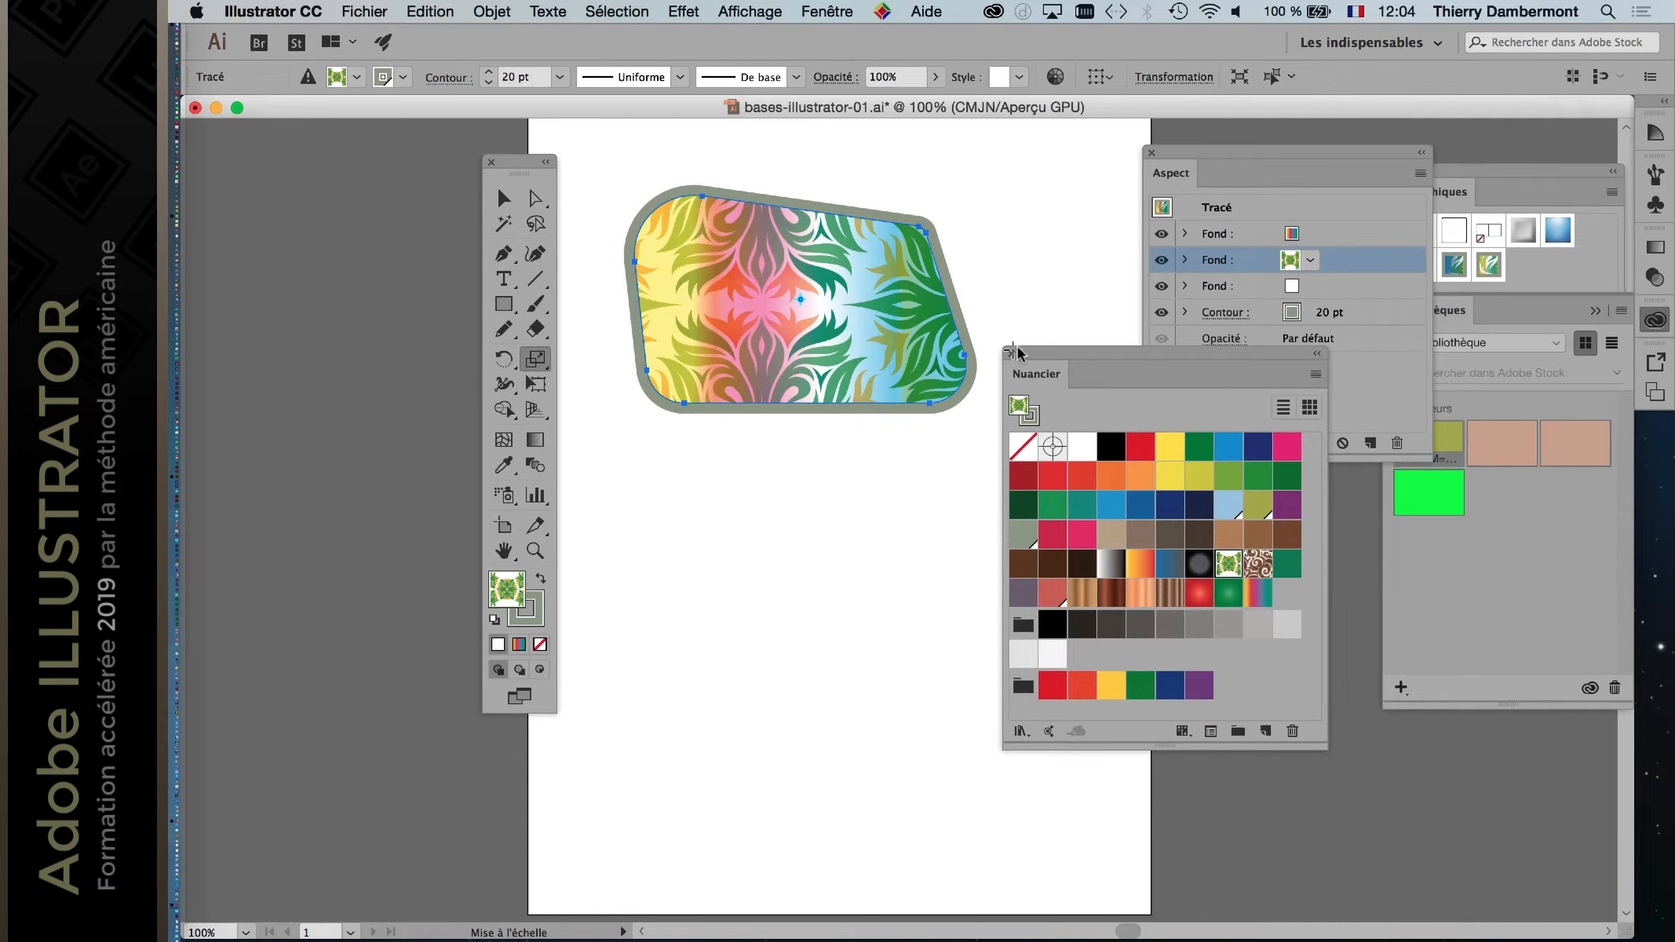
left_click_drag(1036, 359, 1020, 496)
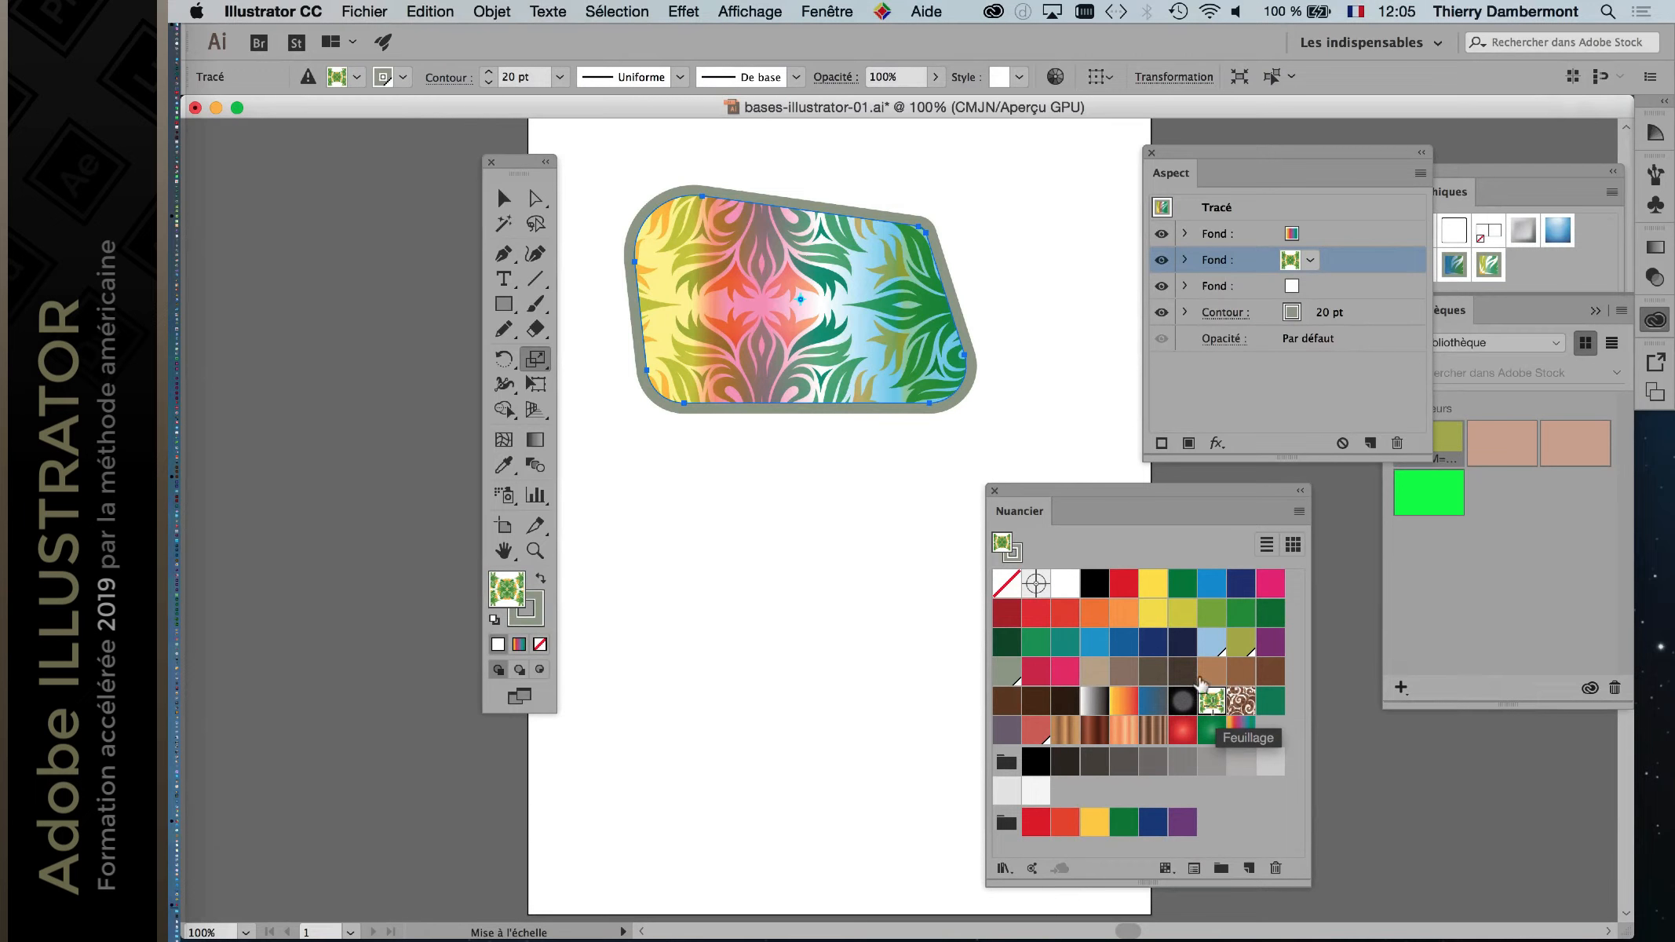
left_click_drag(1018, 496, 1037, 499)
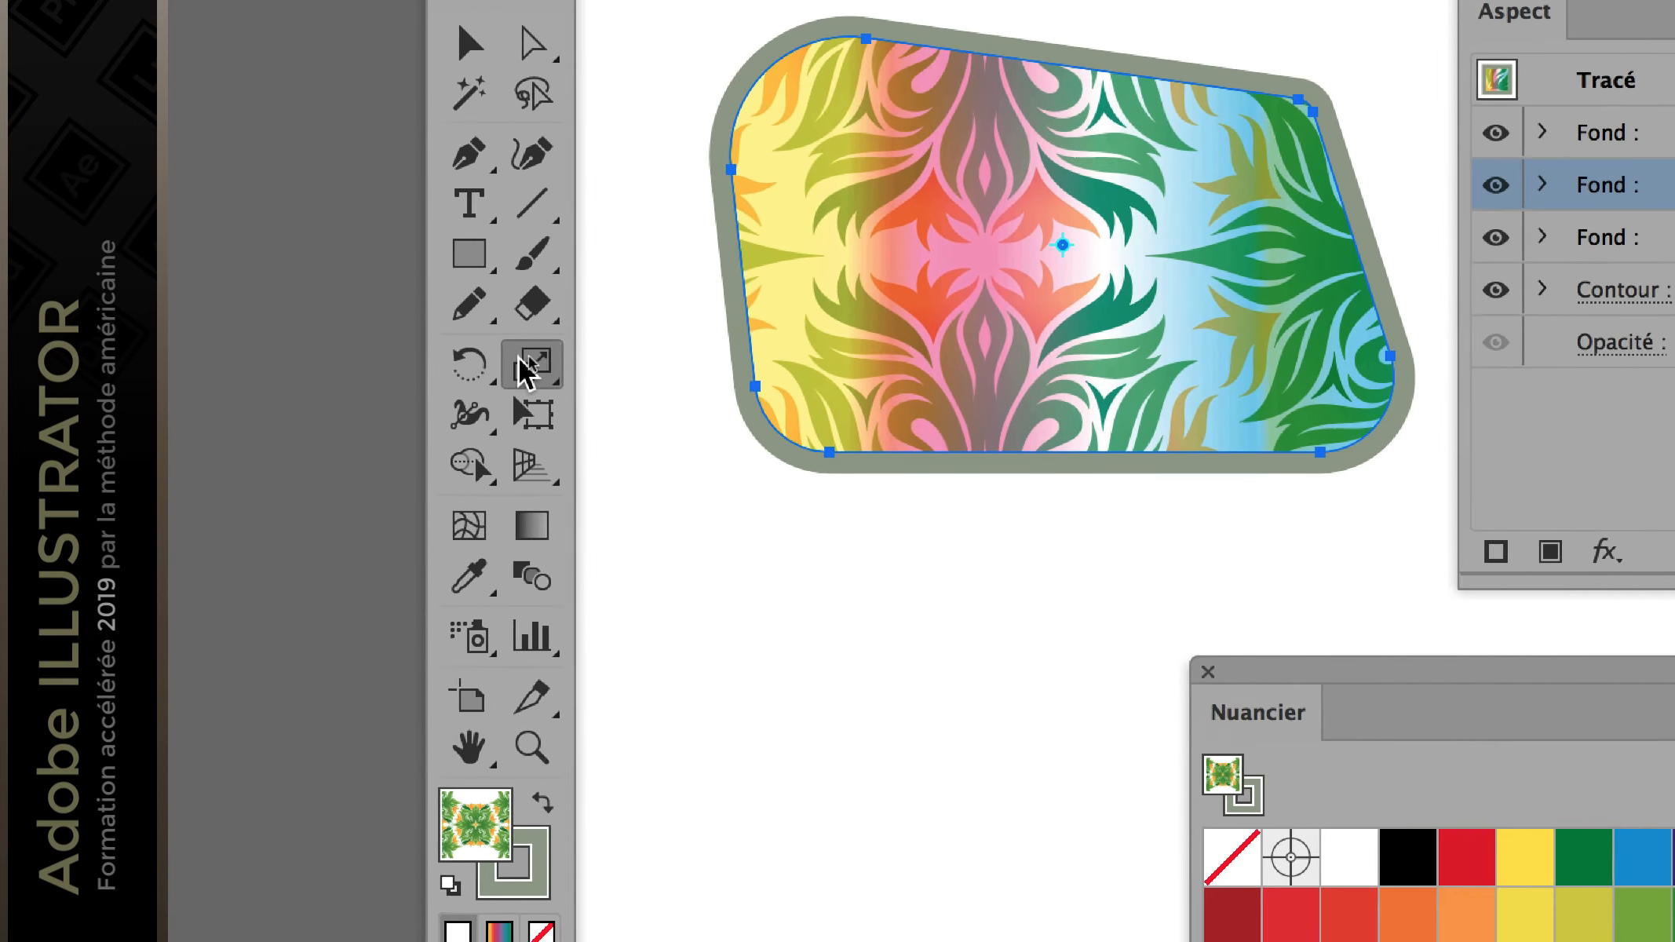
Step: Scale only the pattern inside the shape uniformly to 50%
double_click(528, 369)
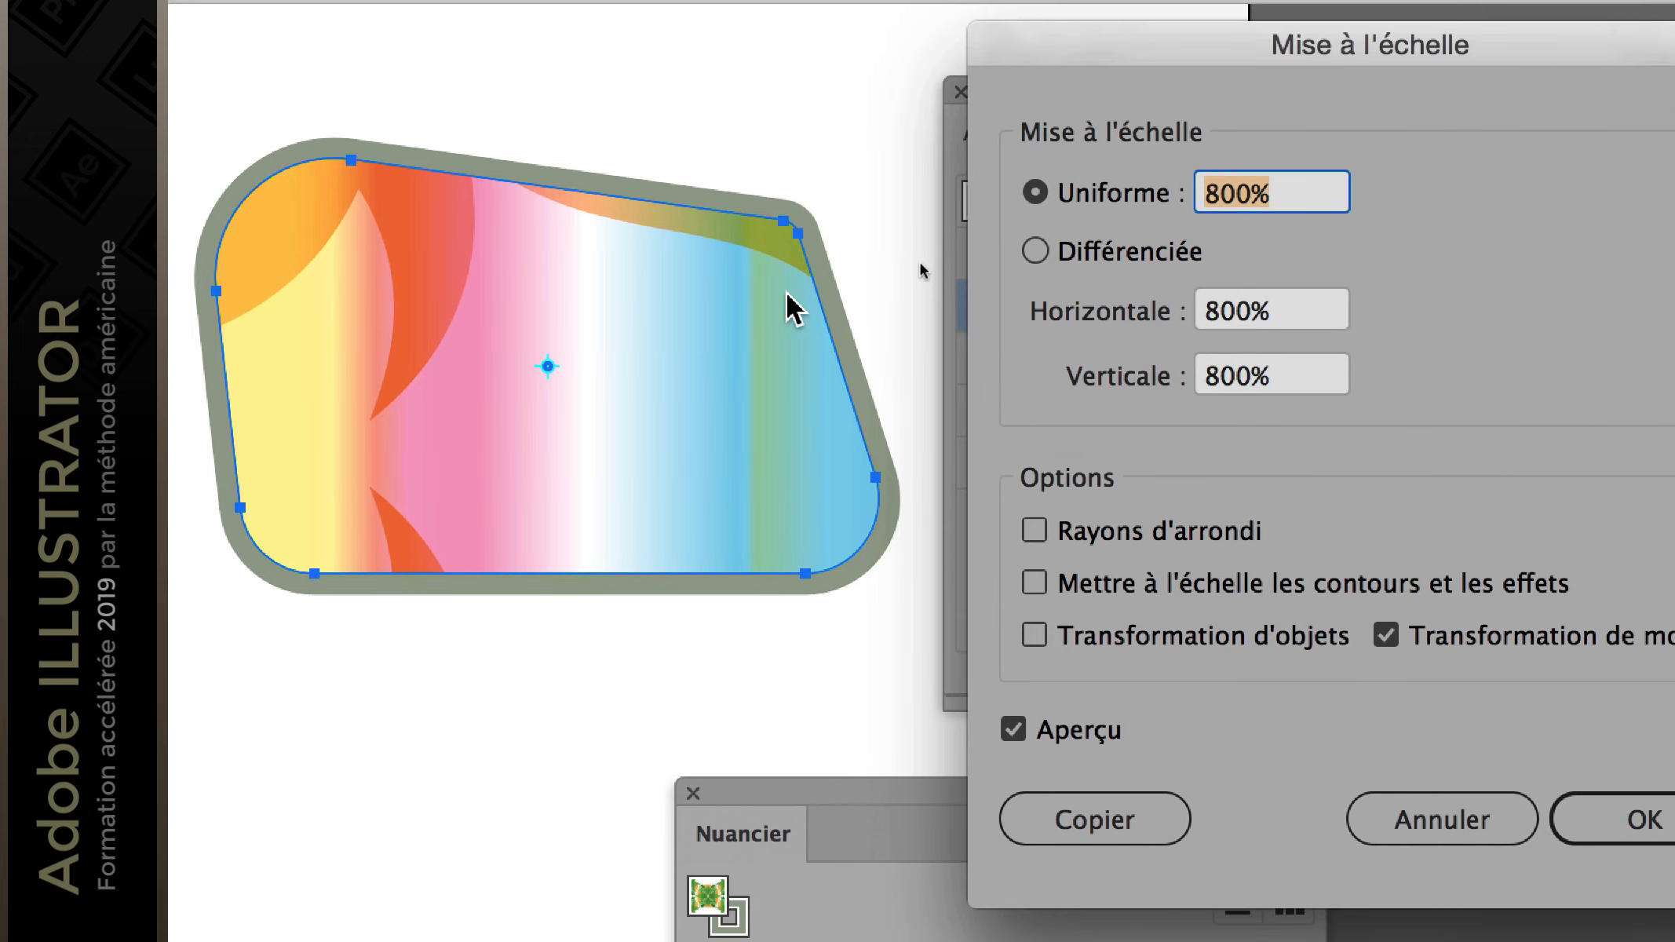
type("50")
key("Tab")
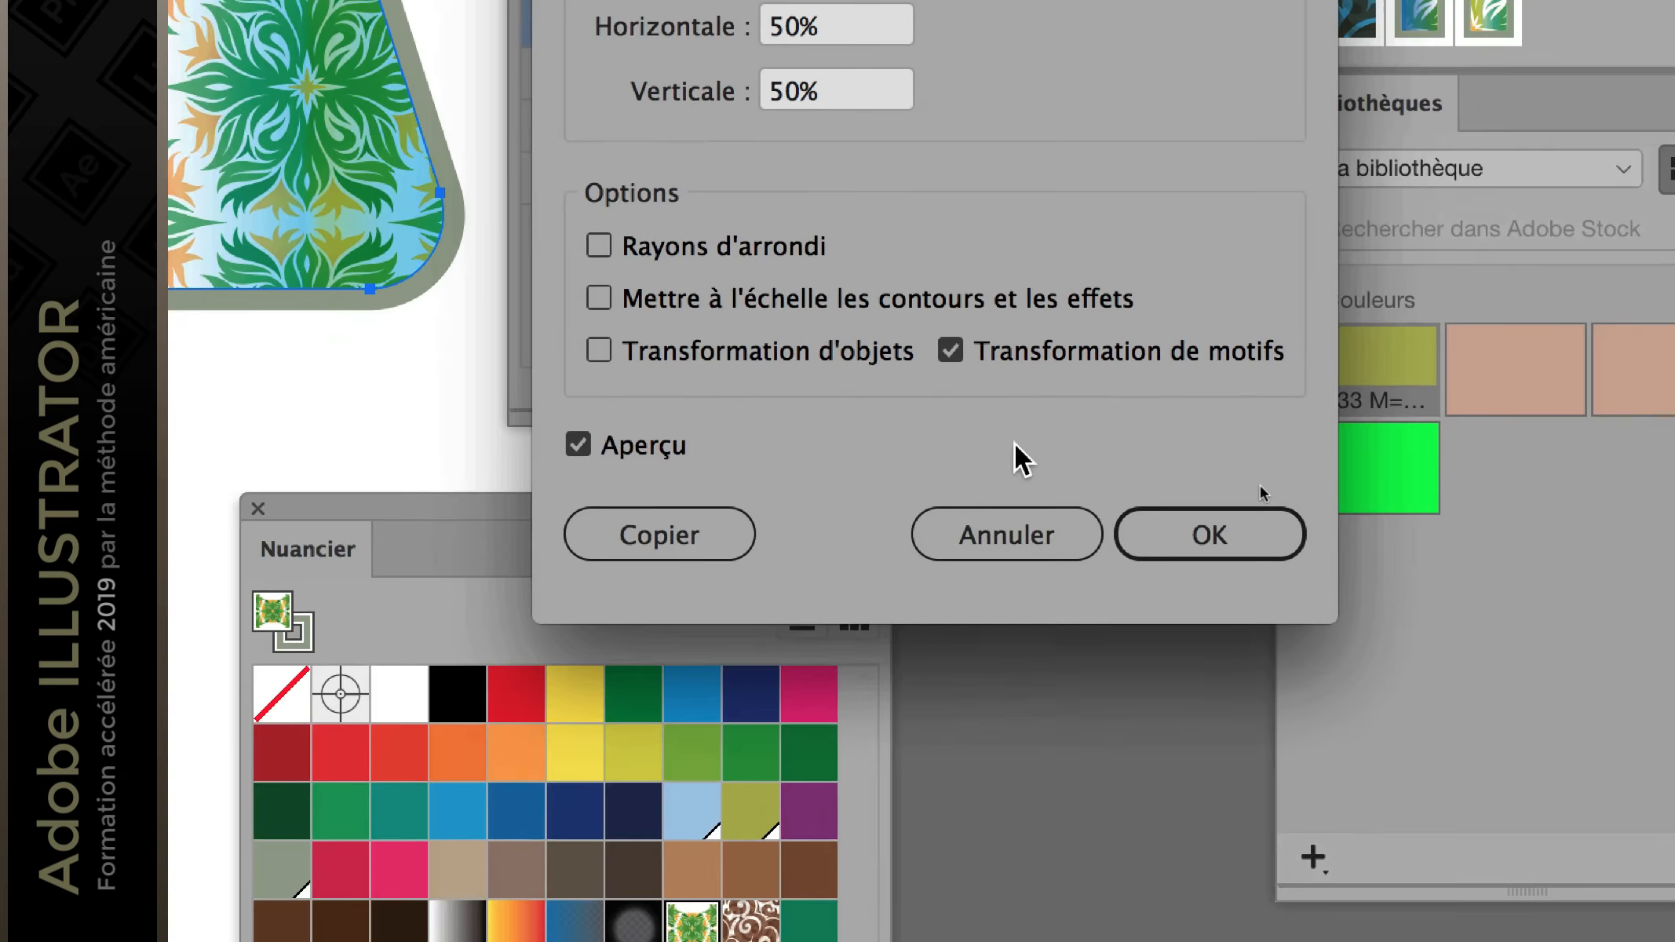
left_click(1644, 819)
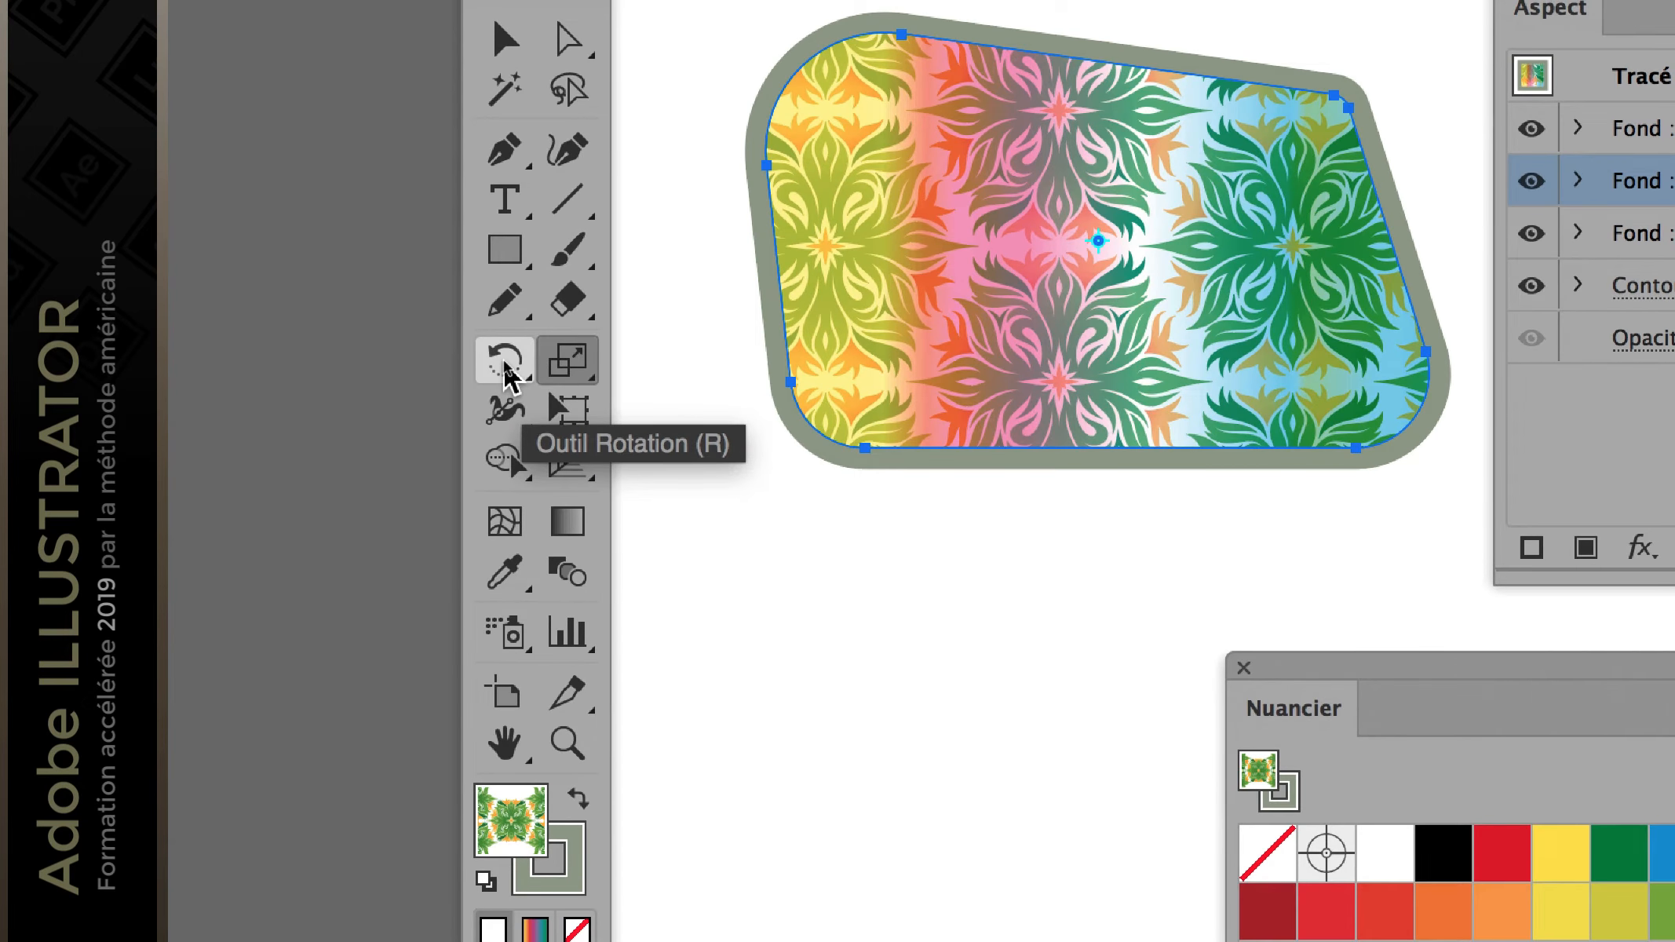
Step: Rotate only the pattern inside the shape by 37° using the Rotate tool's options
double_click(505, 369)
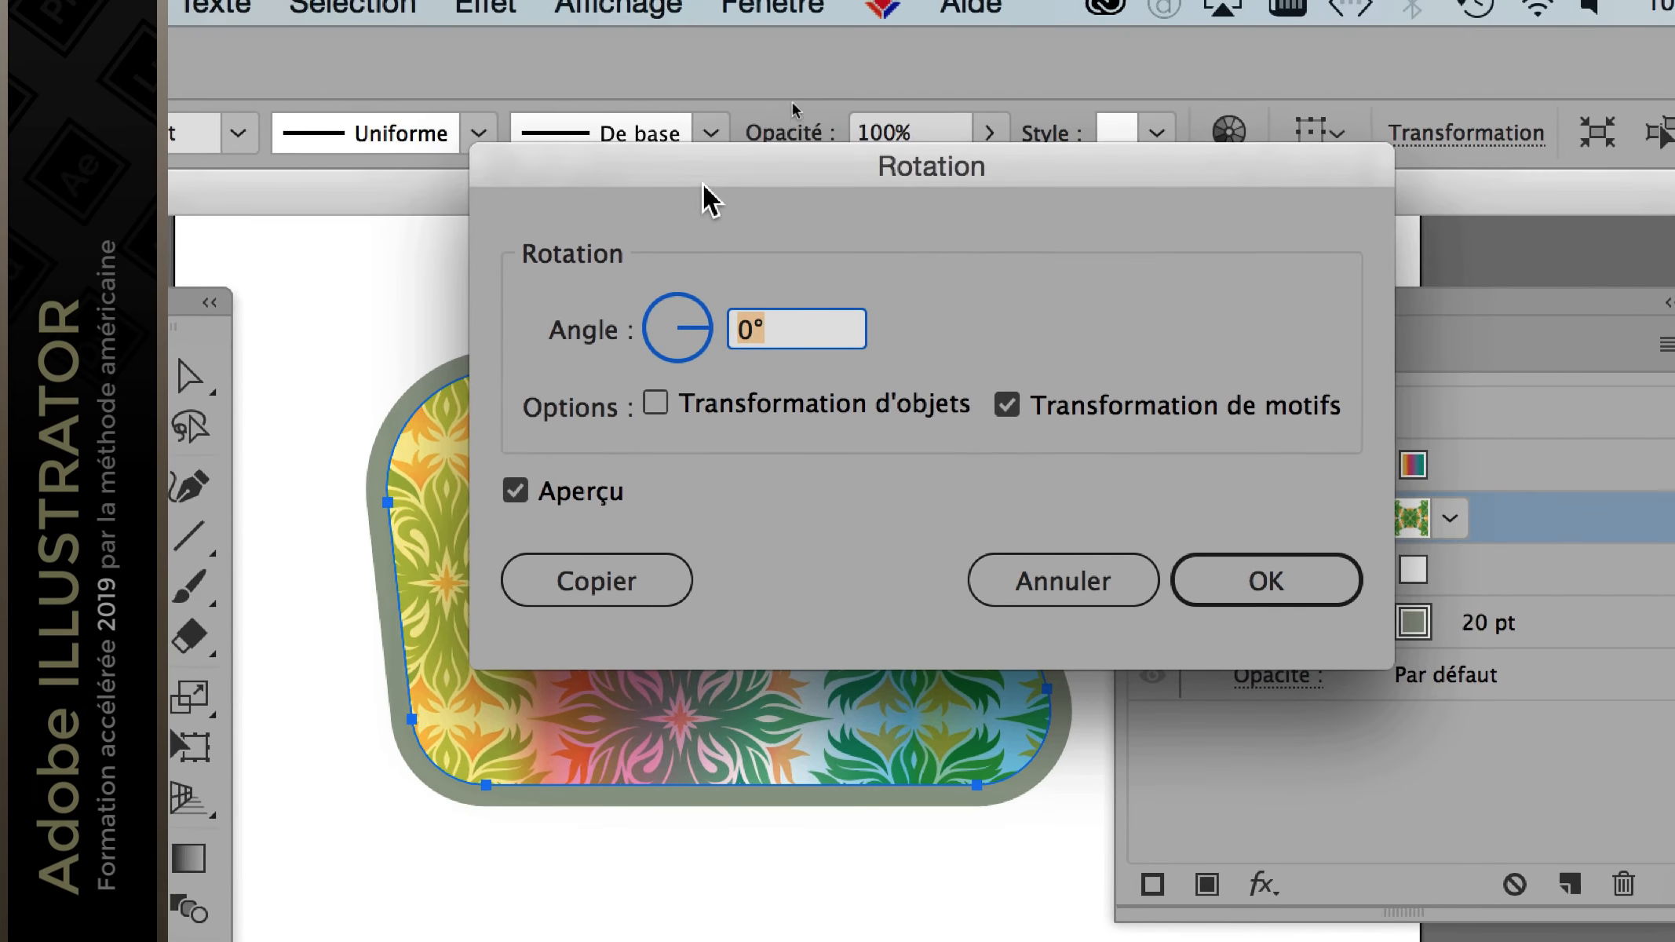
left_click_drag(703, 174, 1161, 203)
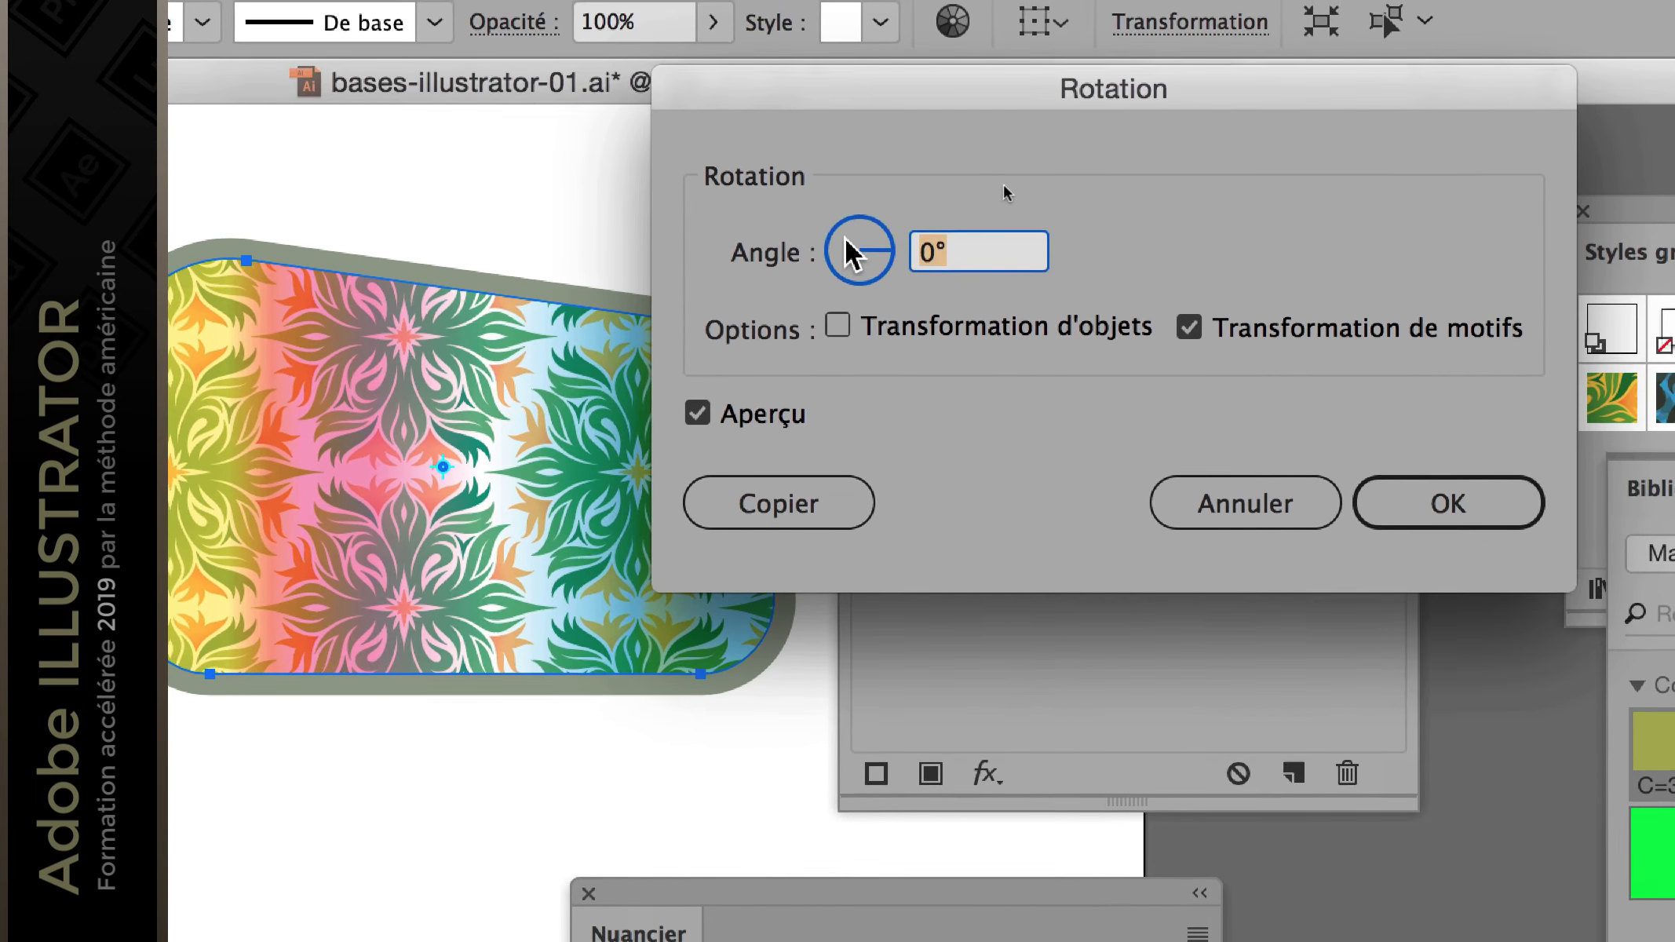
mouse_move(846, 239)
left_mouse_down()
mouse_move(848, 255)
mouse_move(867, 244)
mouse_move(865, 223)
mouse_move(850, 215)
mouse_move(840, 276)
mouse_move(886, 222)
mouse_move(844, 226)
mouse_move(861, 244)
left_mouse_up()
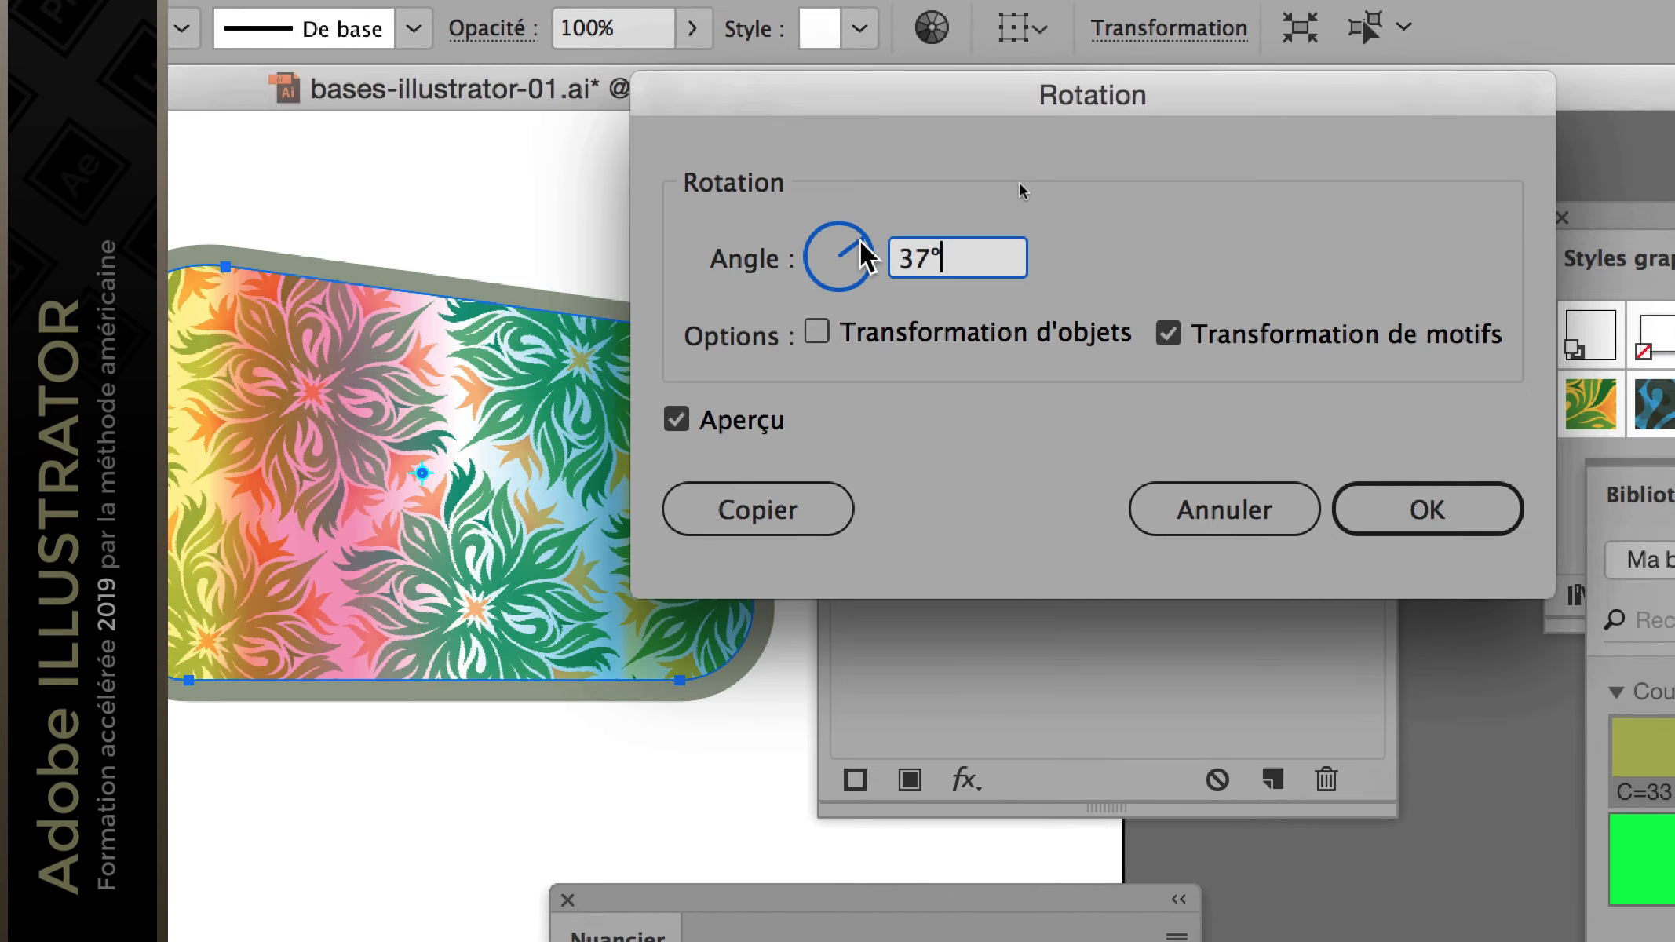
key("Return")
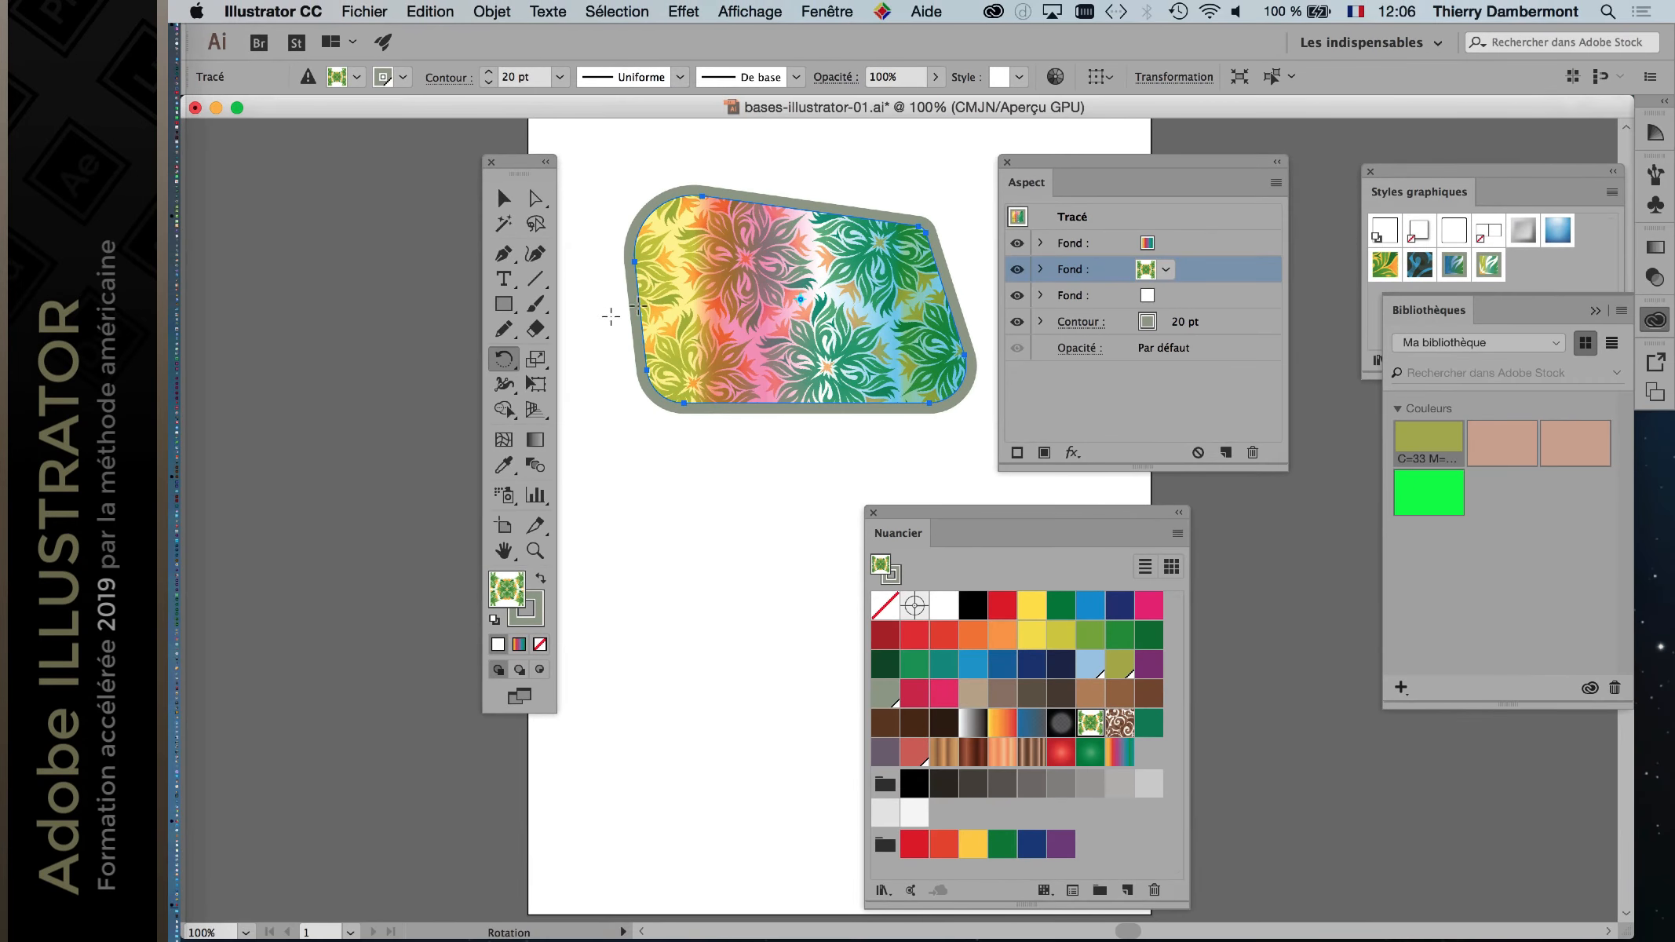
Step: Deselect and reselect the patterned shape, and rotate only its pattern by 245°
left_click_drag(510, 163, 476, 155)
left_click(470, 190)
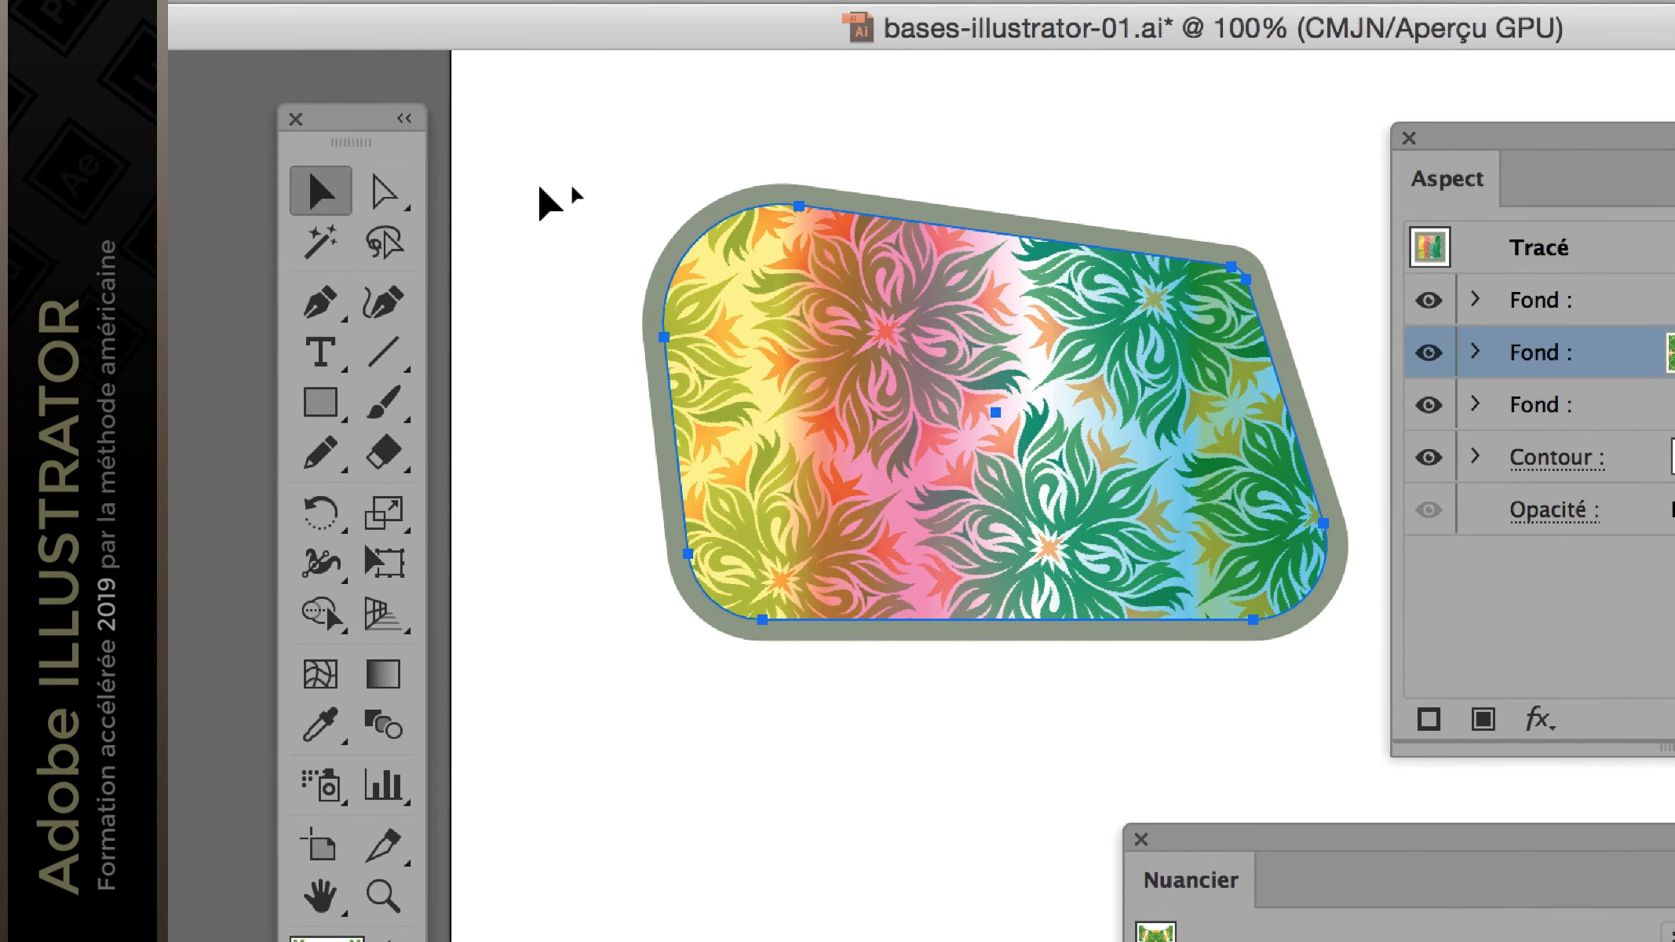
left_click(695, 237)
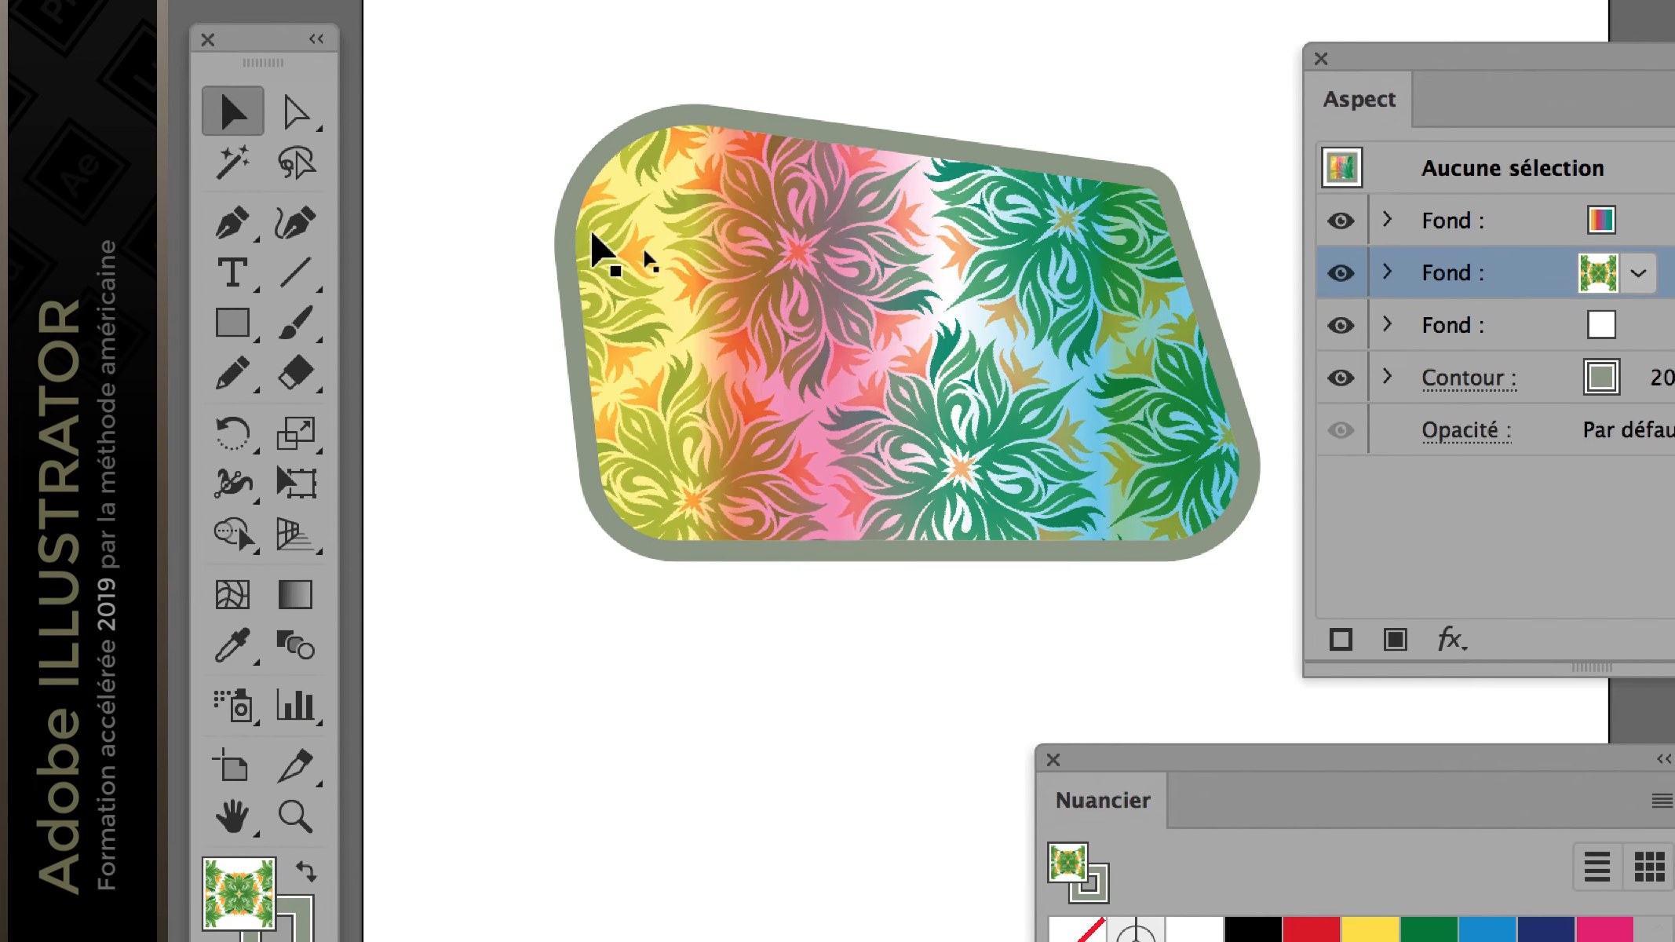
left_click(592, 229)
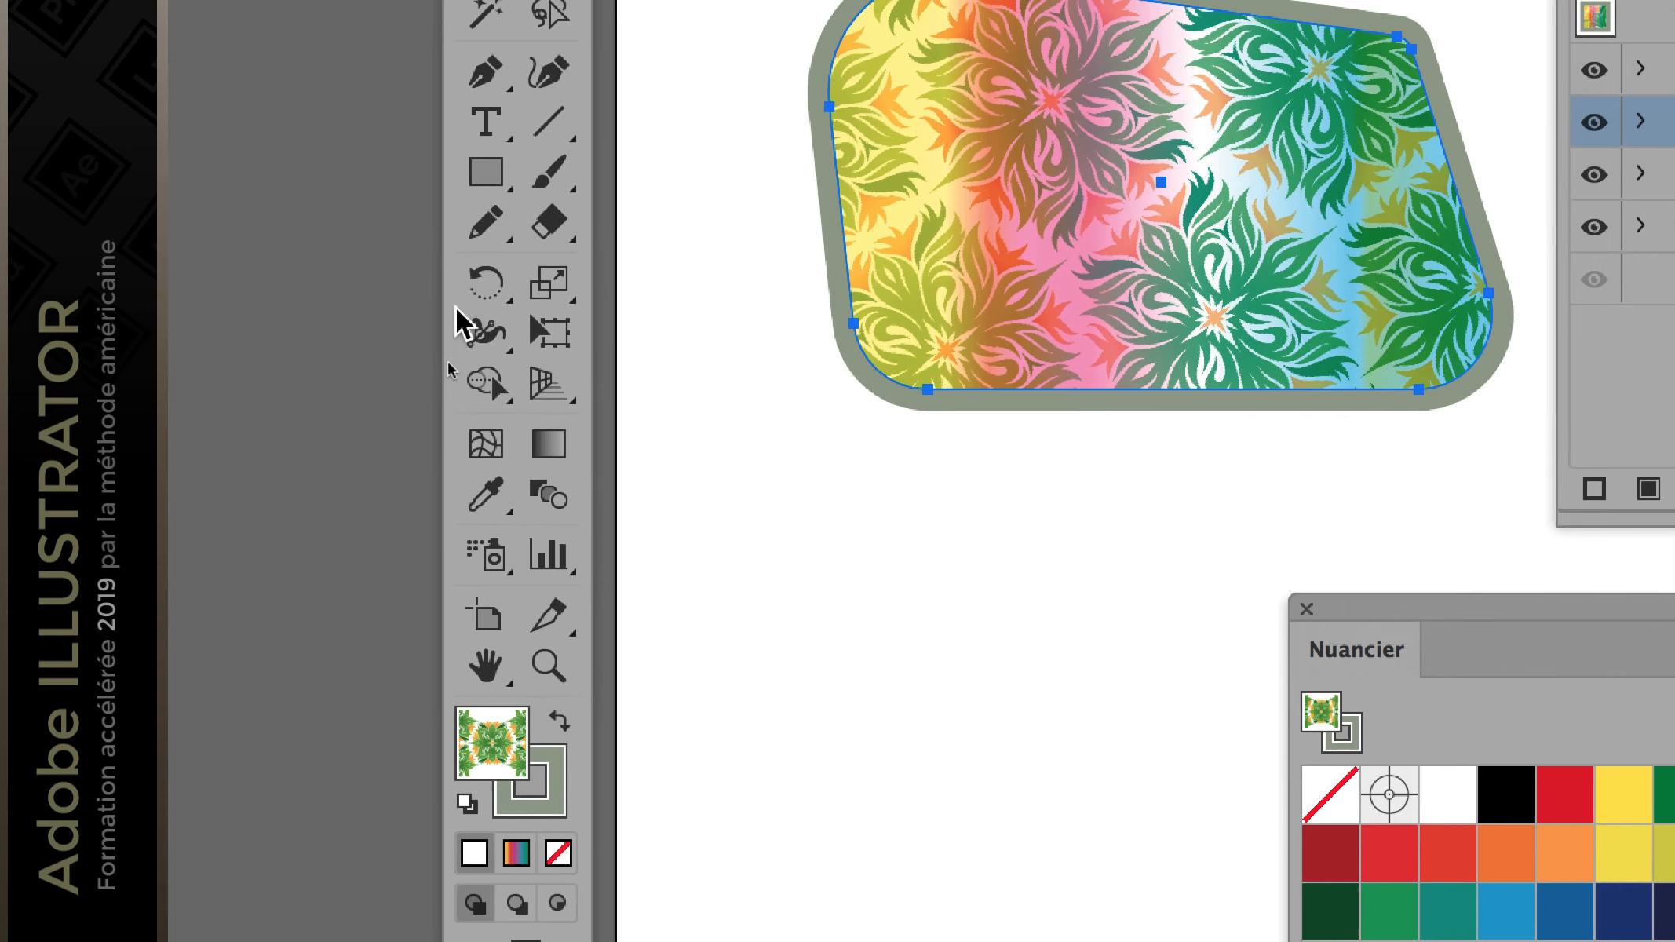
double_click(465, 306)
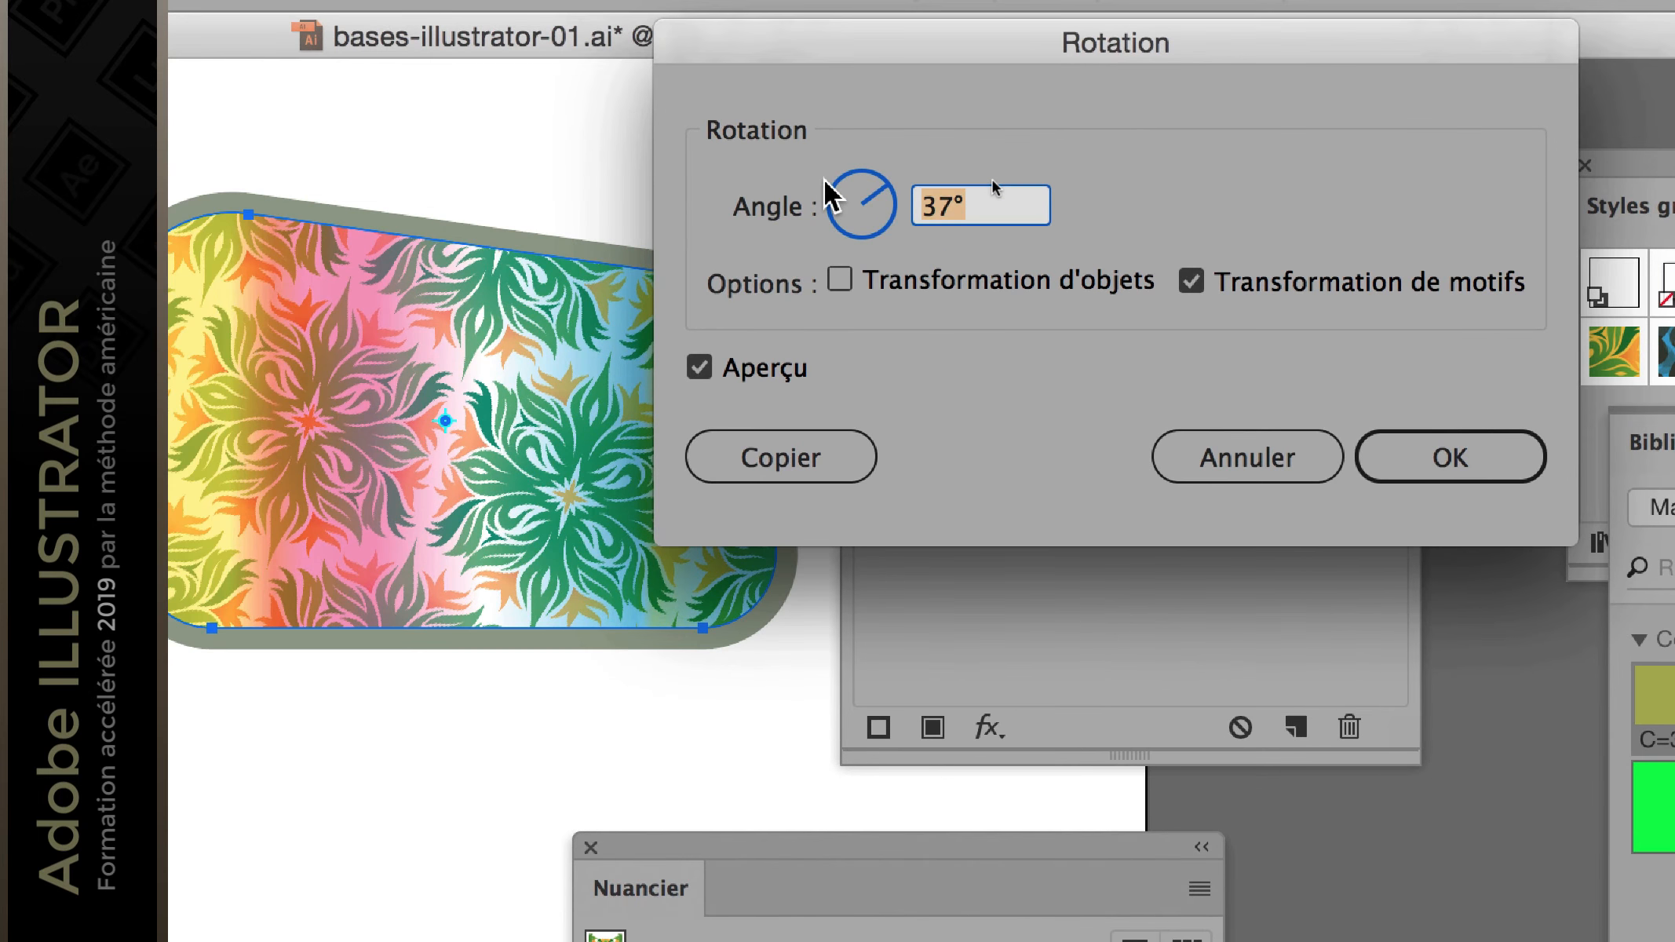
left_click_drag(772, 174, 841, 196)
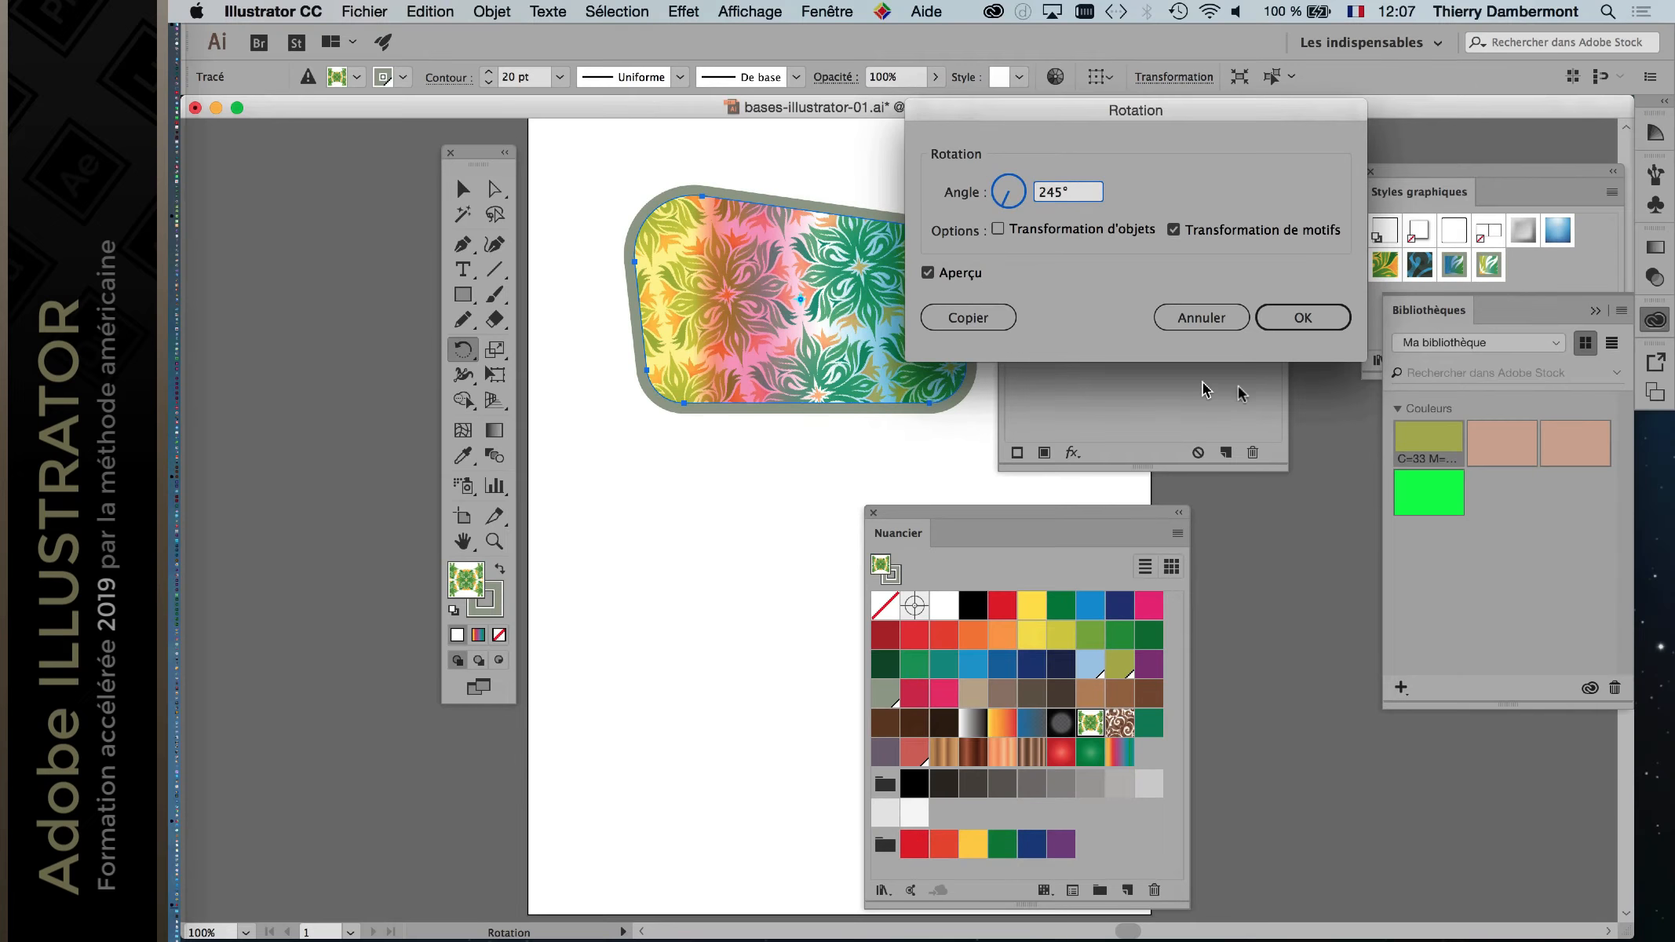
left_click(1428, 431)
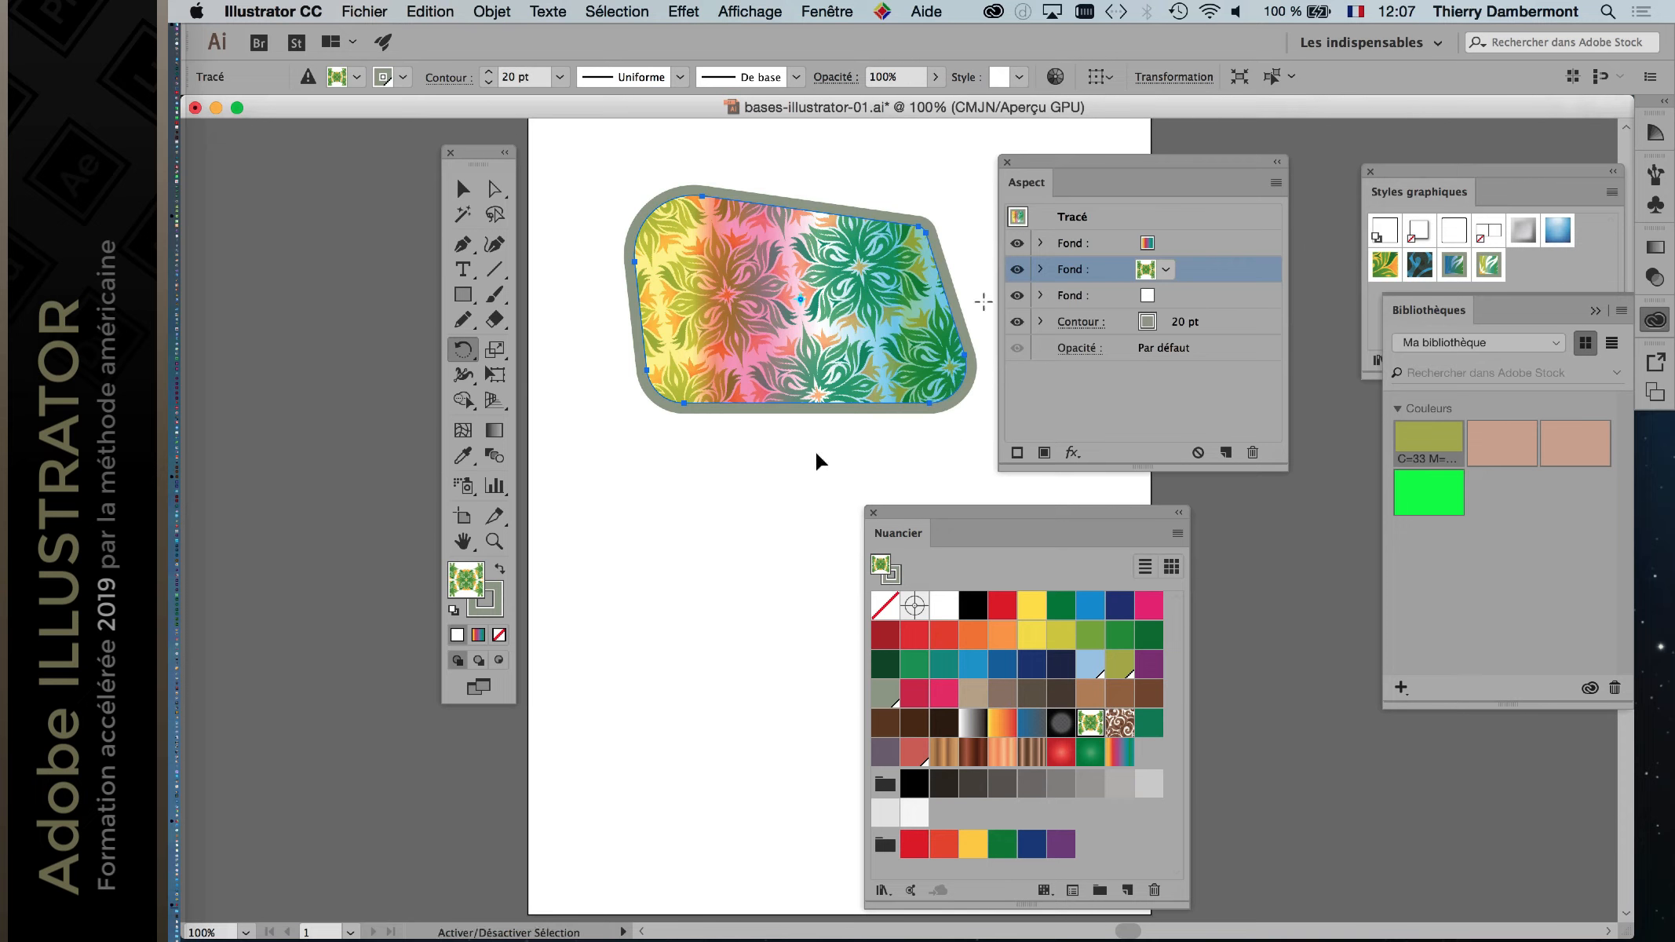
Step: Switch to the Selection tool, spread the panels around the shape, and open the Move options for the pattern
key("v")
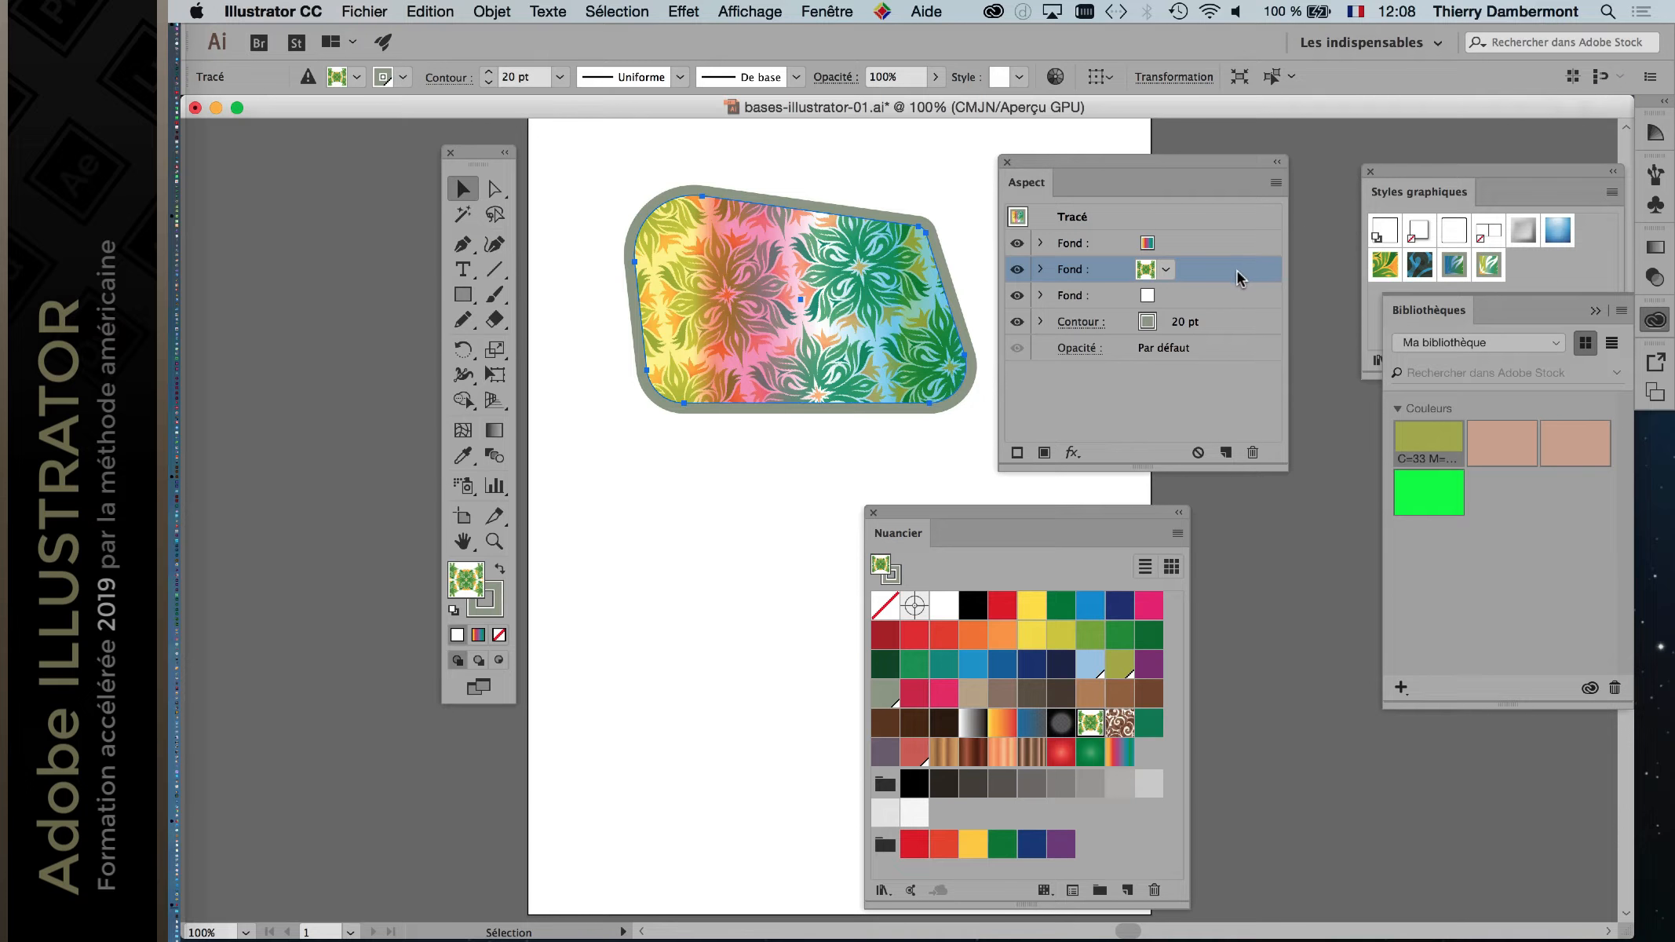
left_click_drag(1083, 159, 1142, 182)
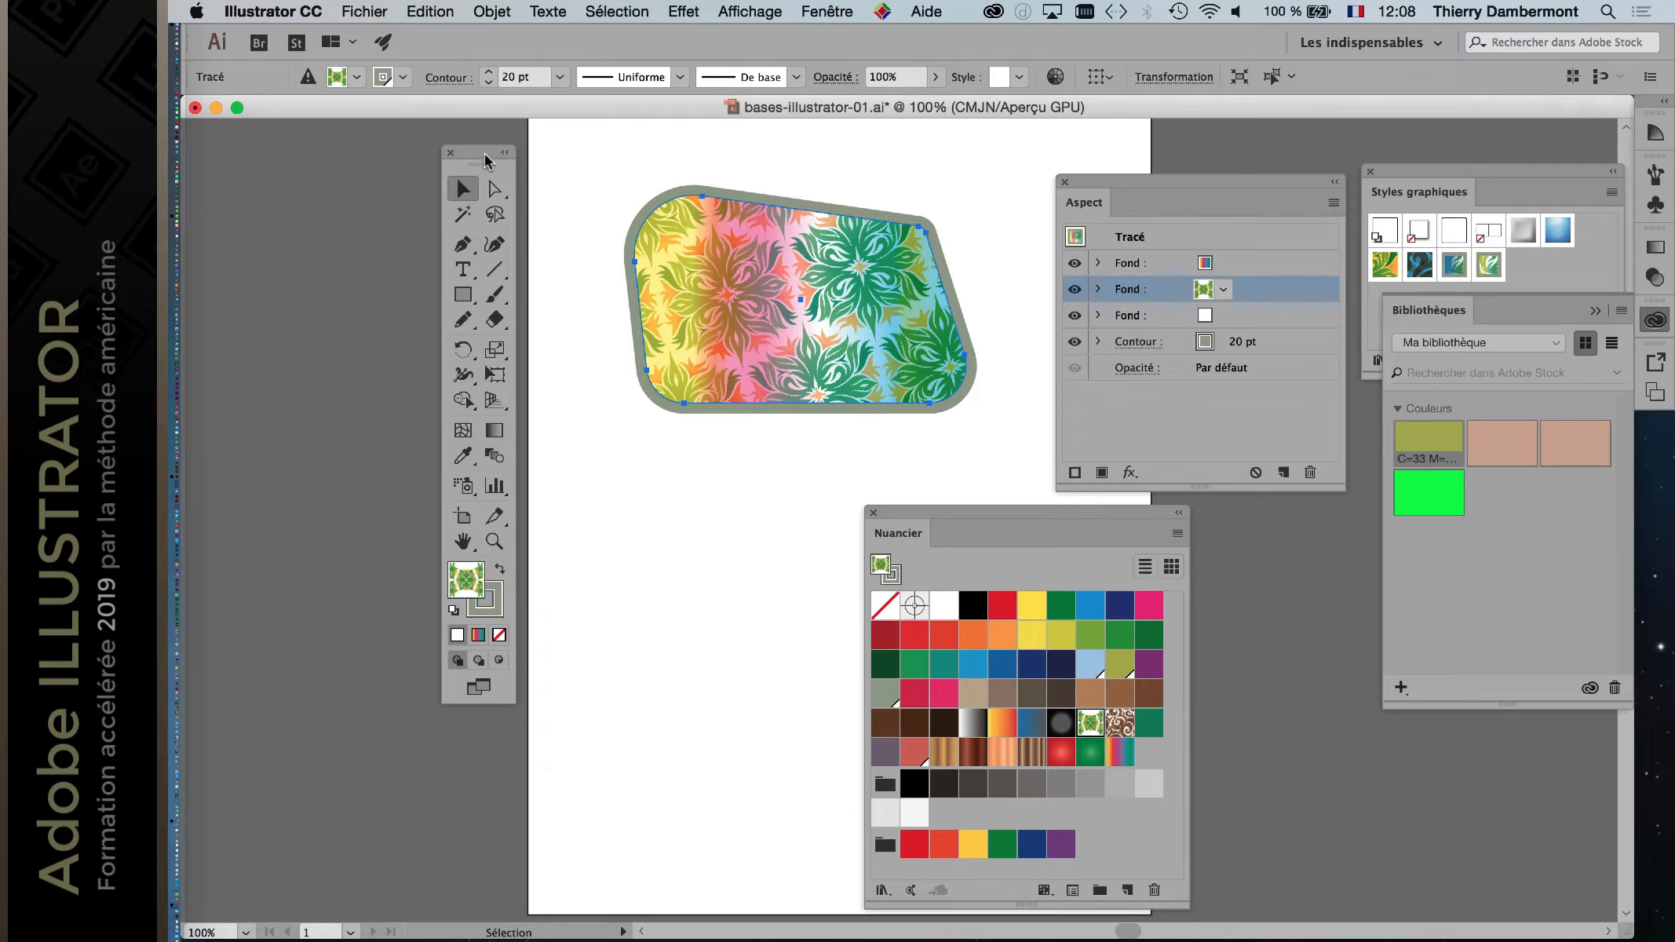
left_click_drag(484, 154, 546, 158)
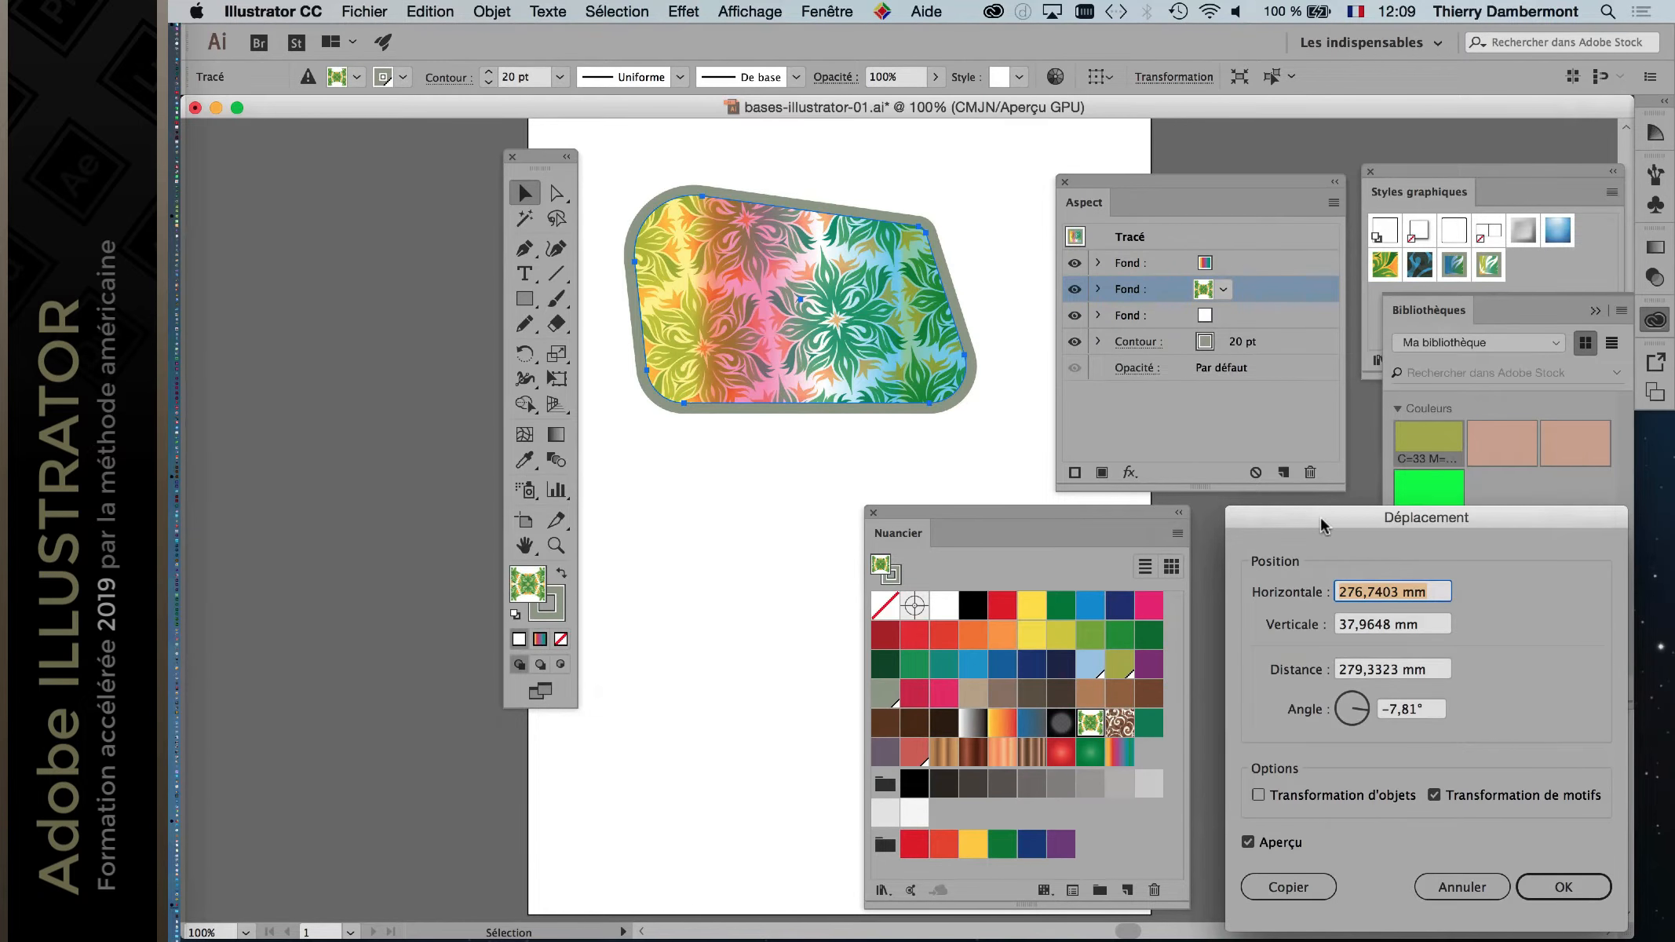
left_click_drag(1322, 524, 1107, 145)
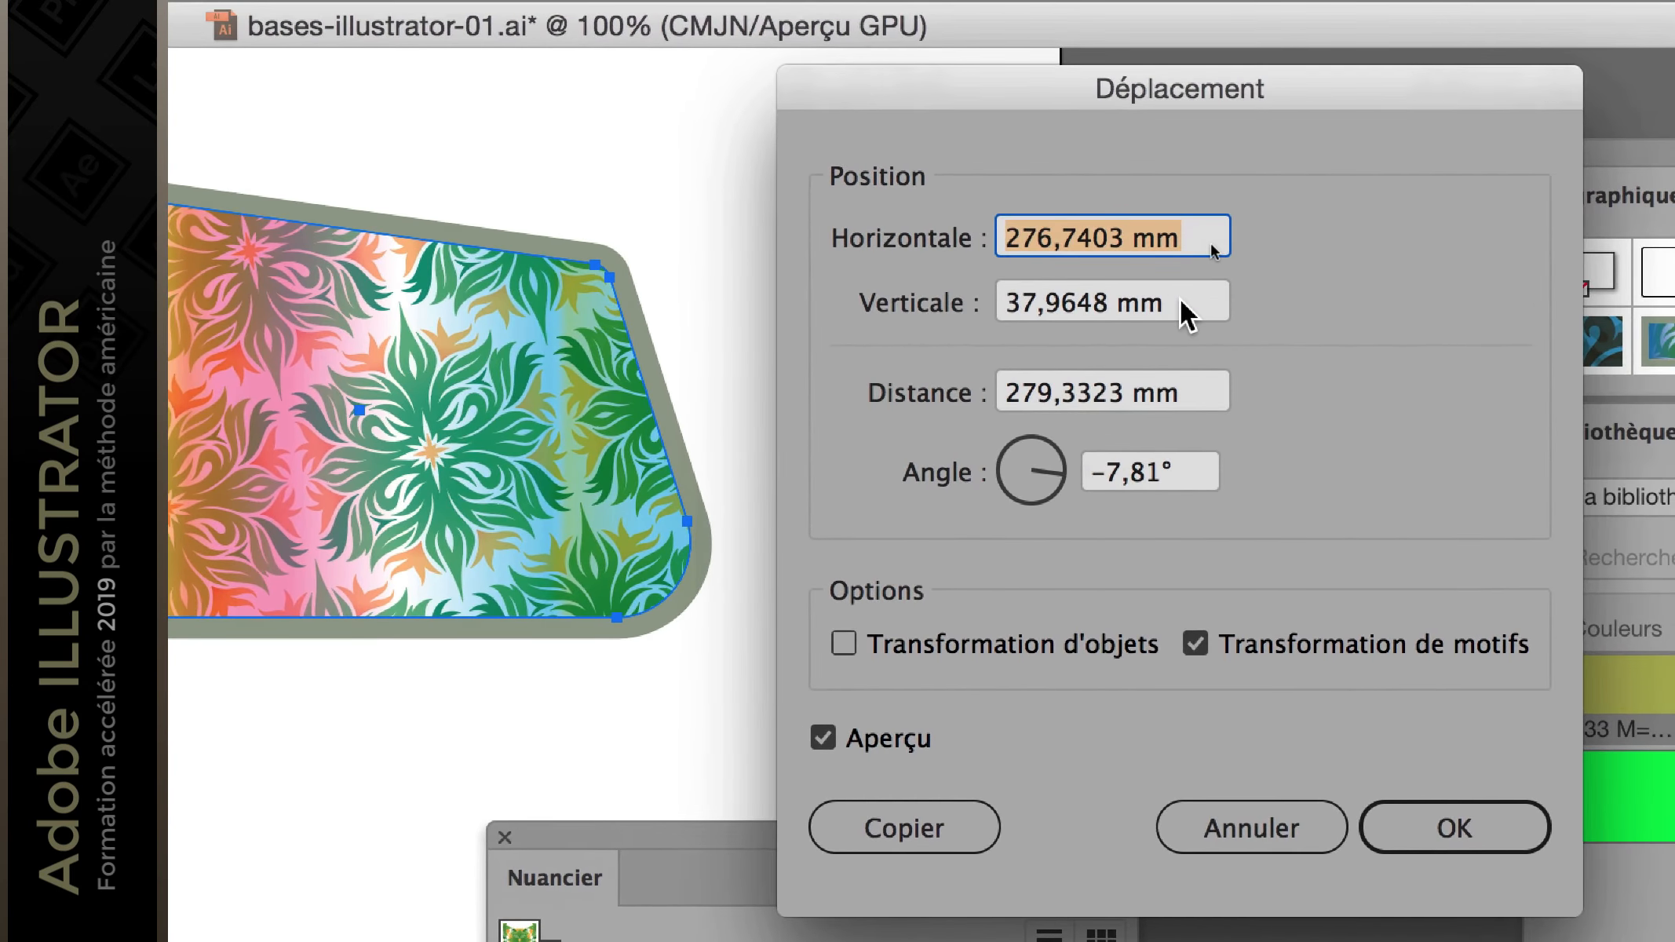
Step: Preview the pattern moved vertically by 47,9648 mm, followed by 27,9648 mm
left_click_drag(1180, 299, 1006, 298)
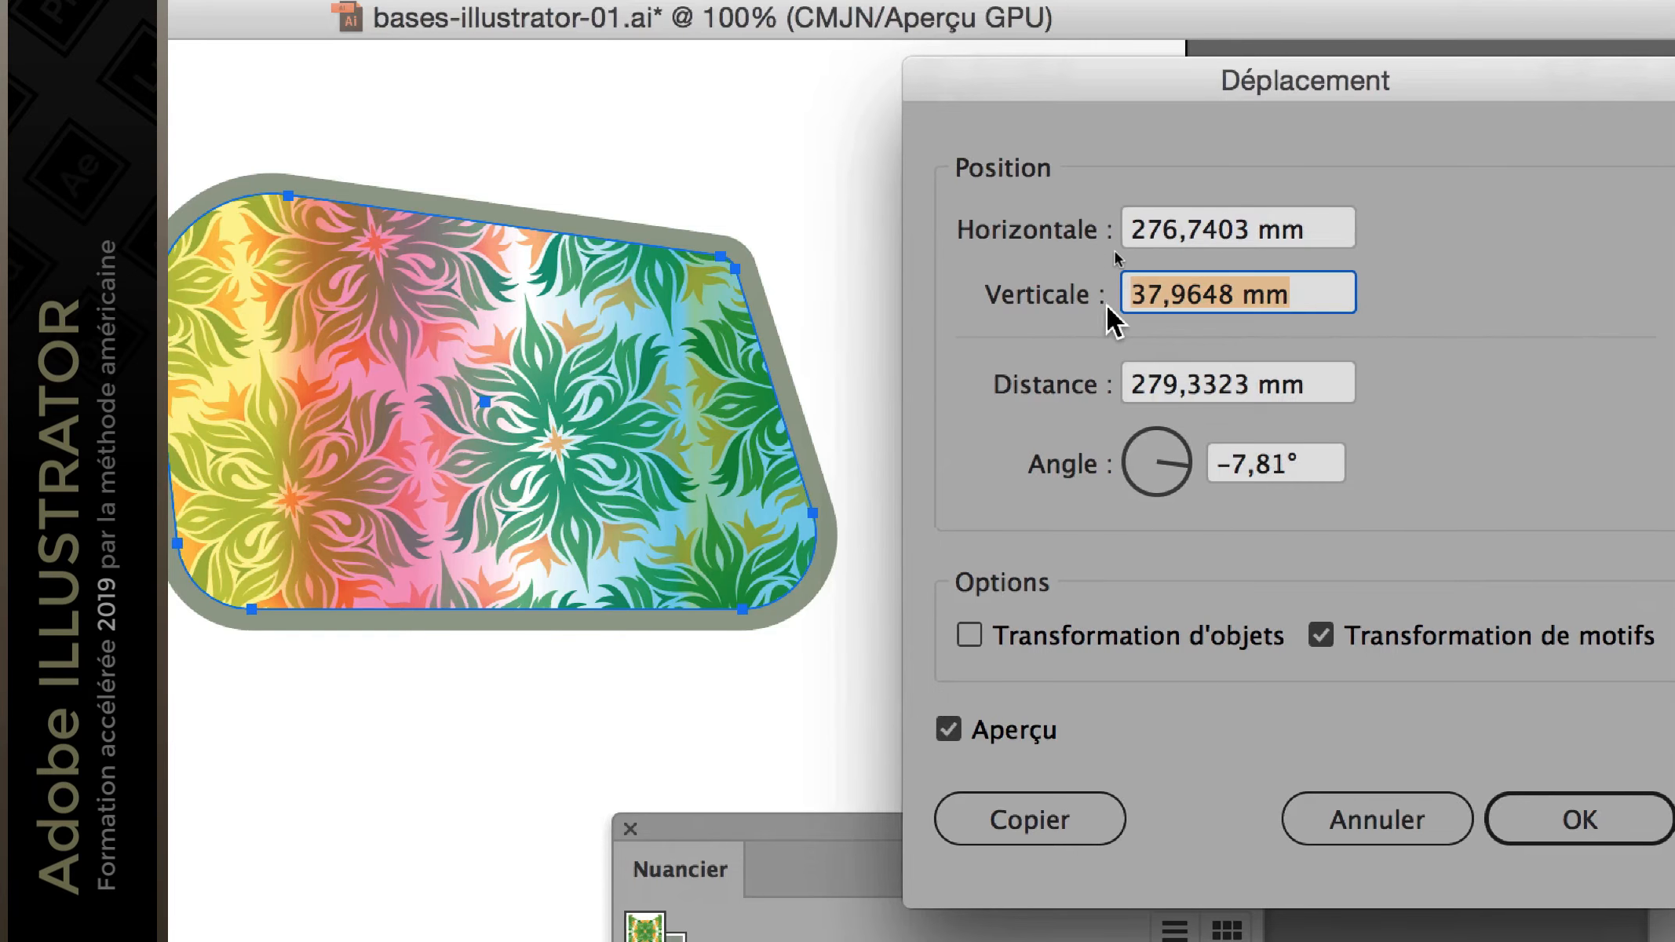
left_click(1157, 293)
left_click_drag(1121, 303, 1099, 302)
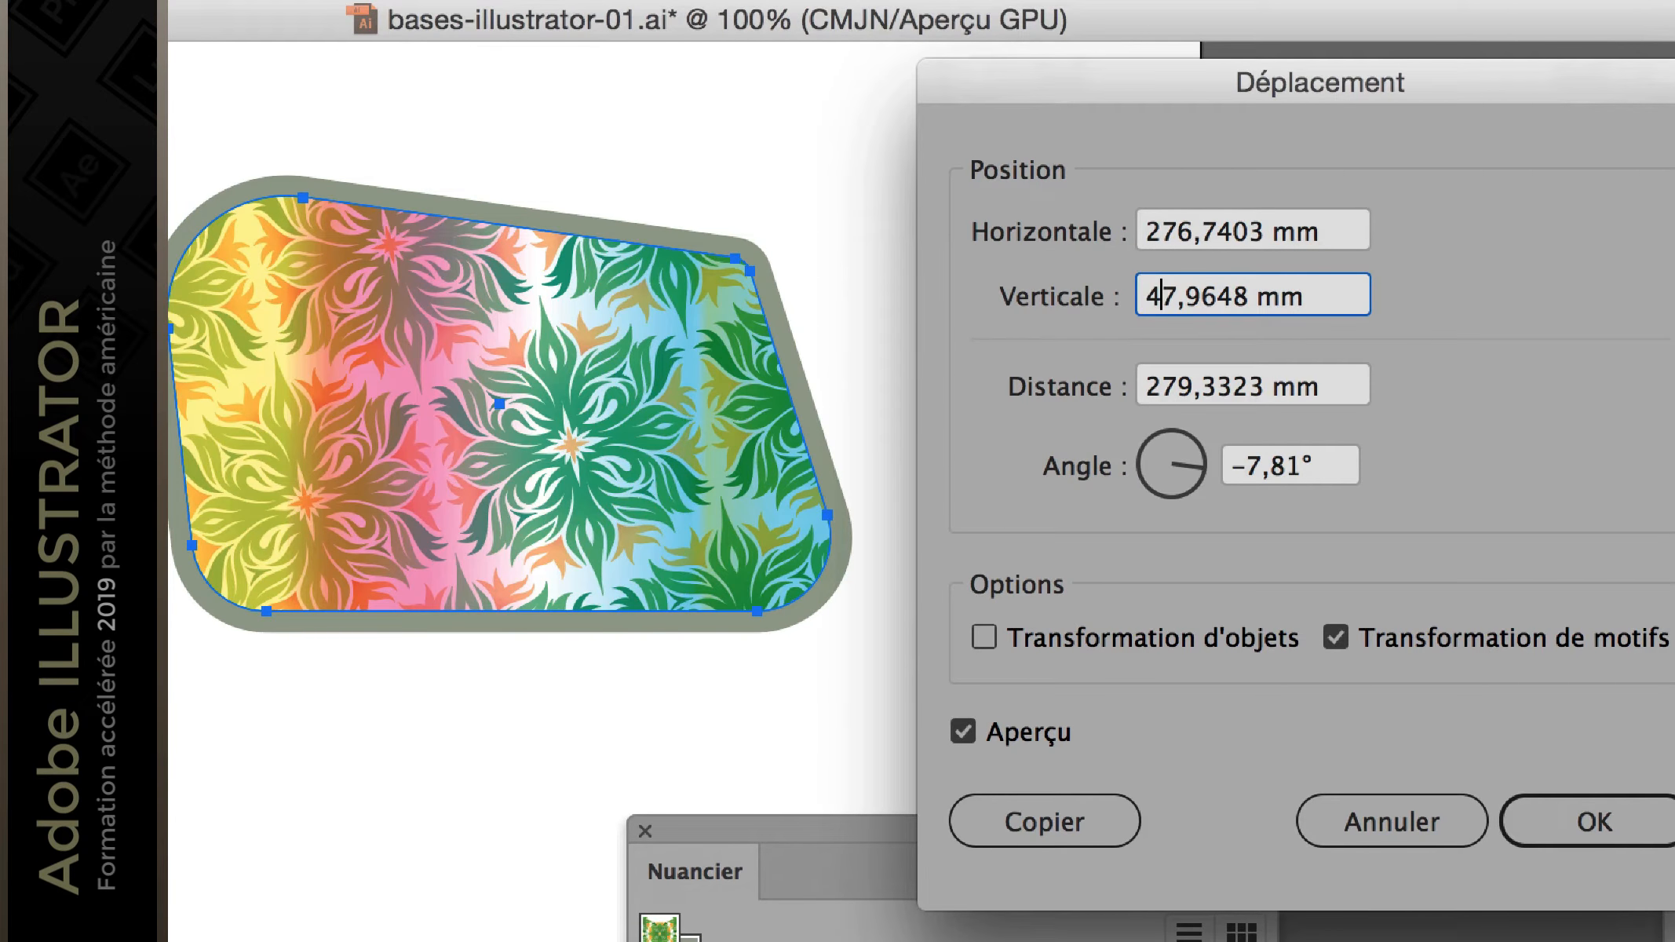
key("Tab")
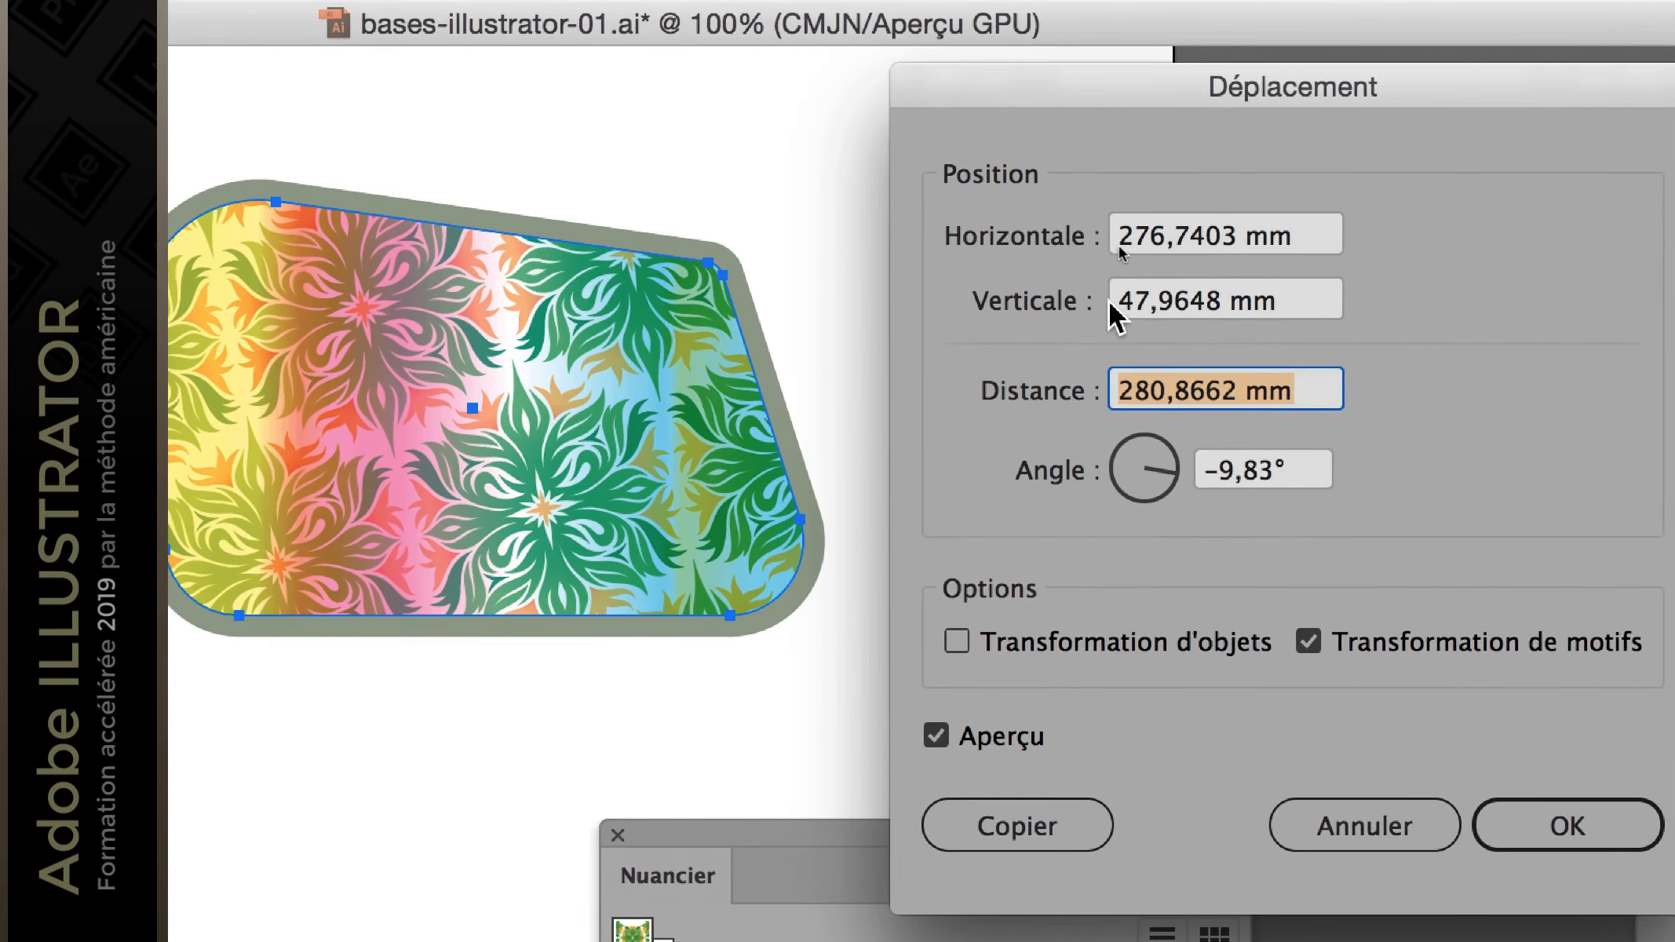
left_click(1156, 299)
left_click_drag(1118, 303, 1099, 304)
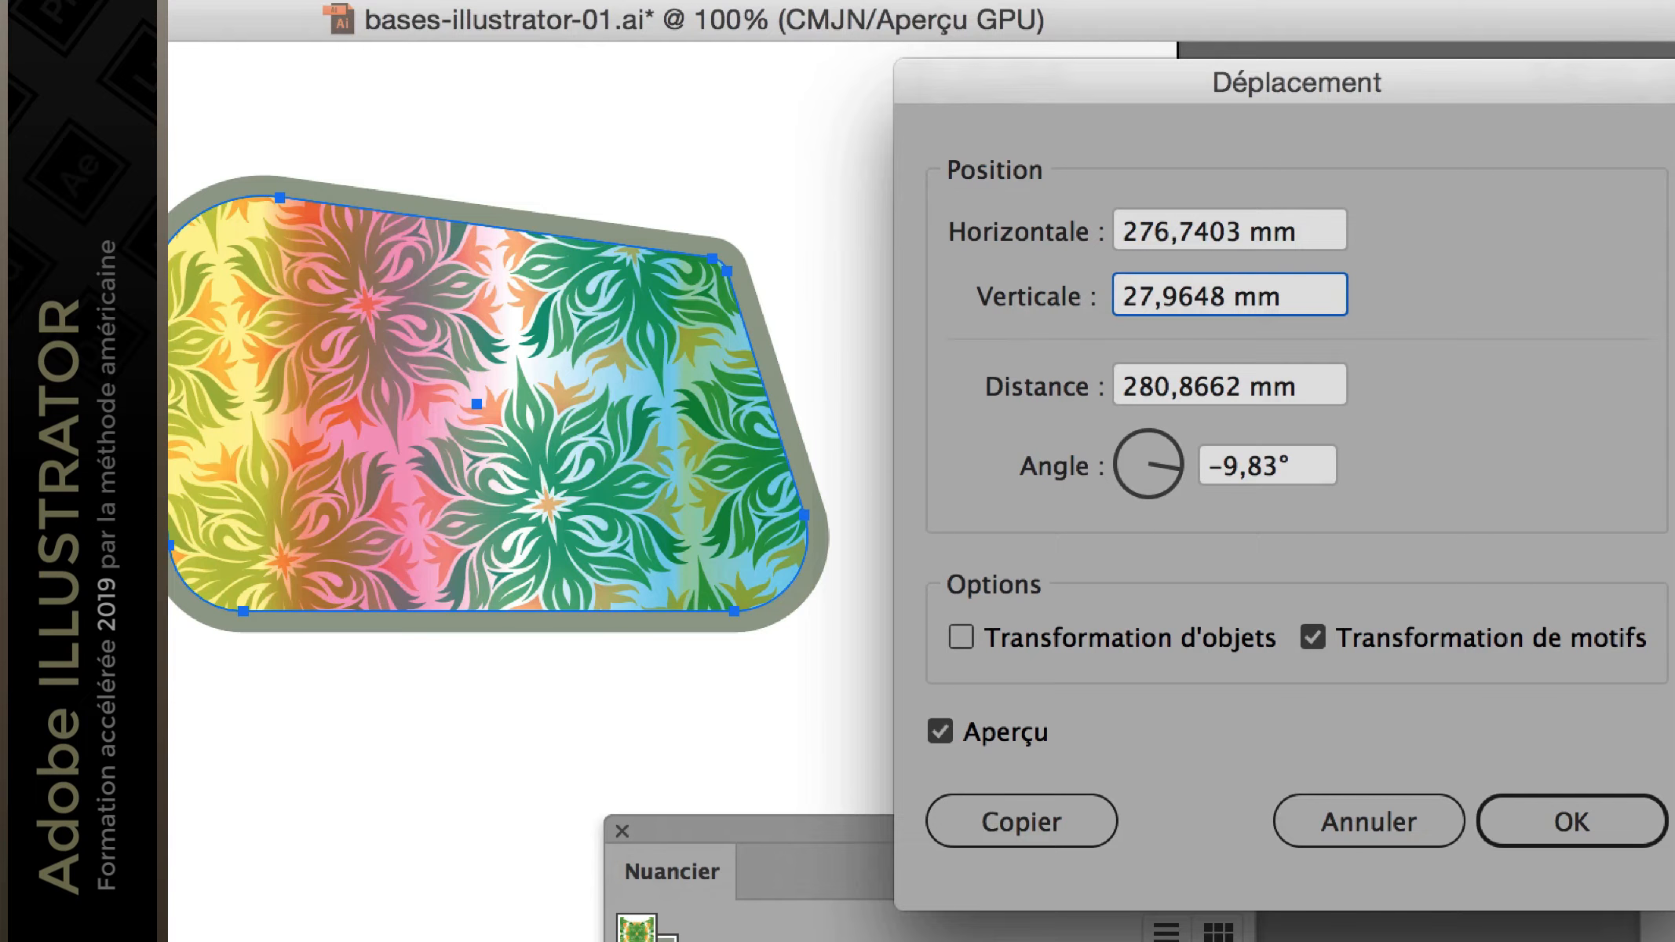
key("Tab")
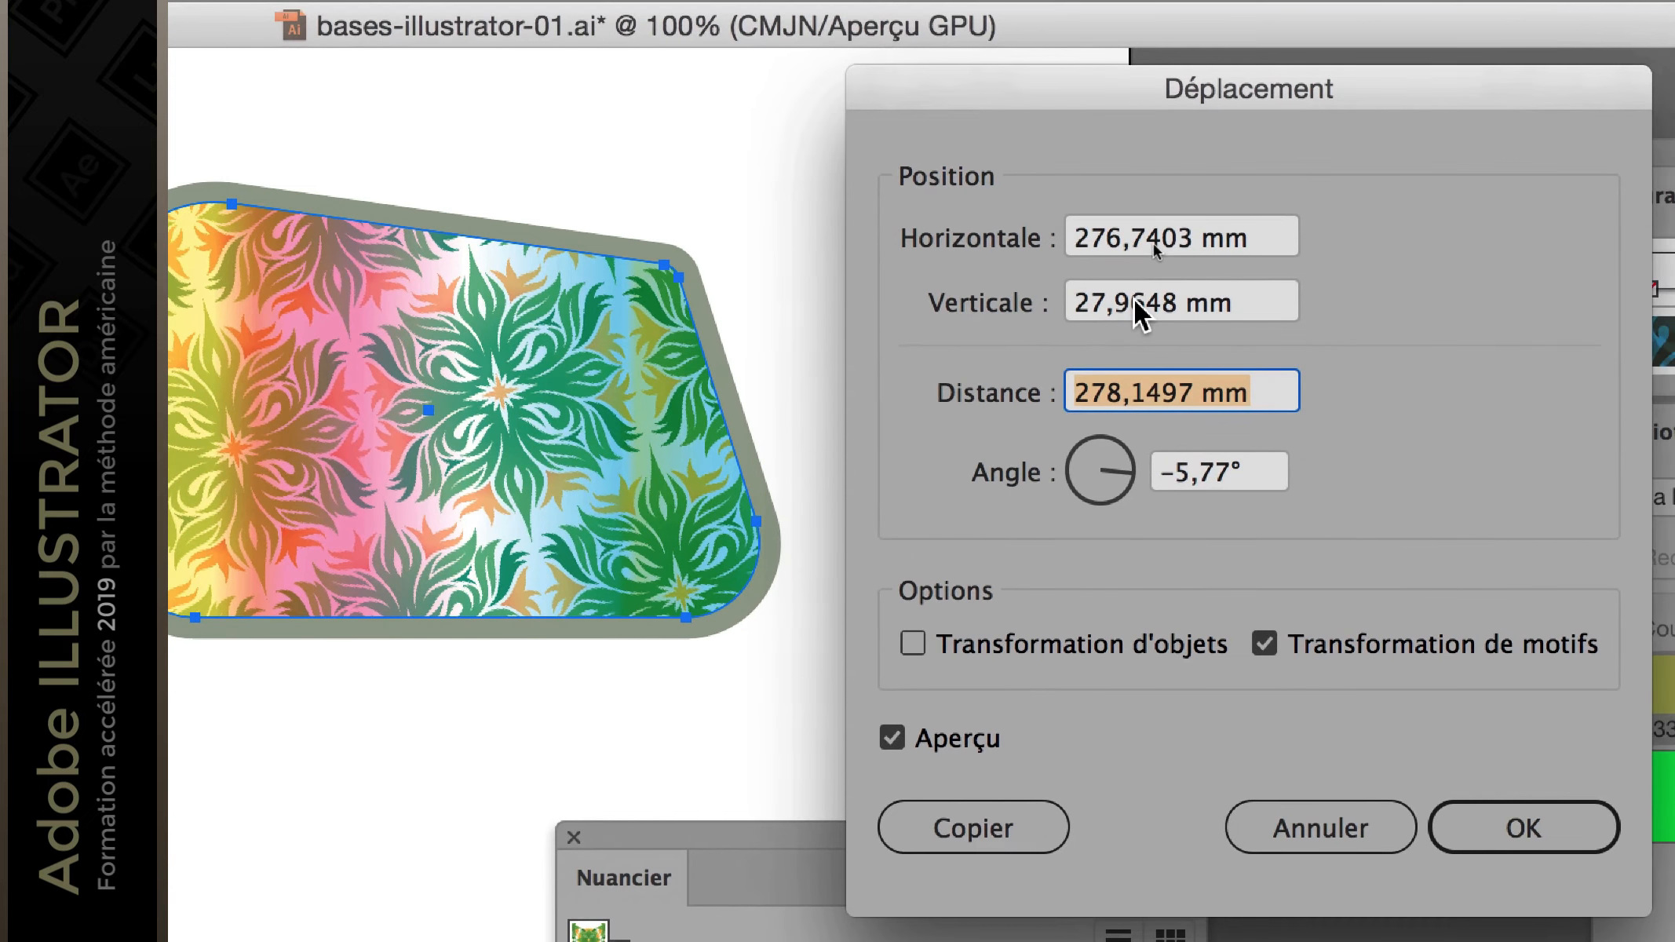
Step: Set the pattern's vertical displacement to 57,9648 mm
left_click(1129, 295)
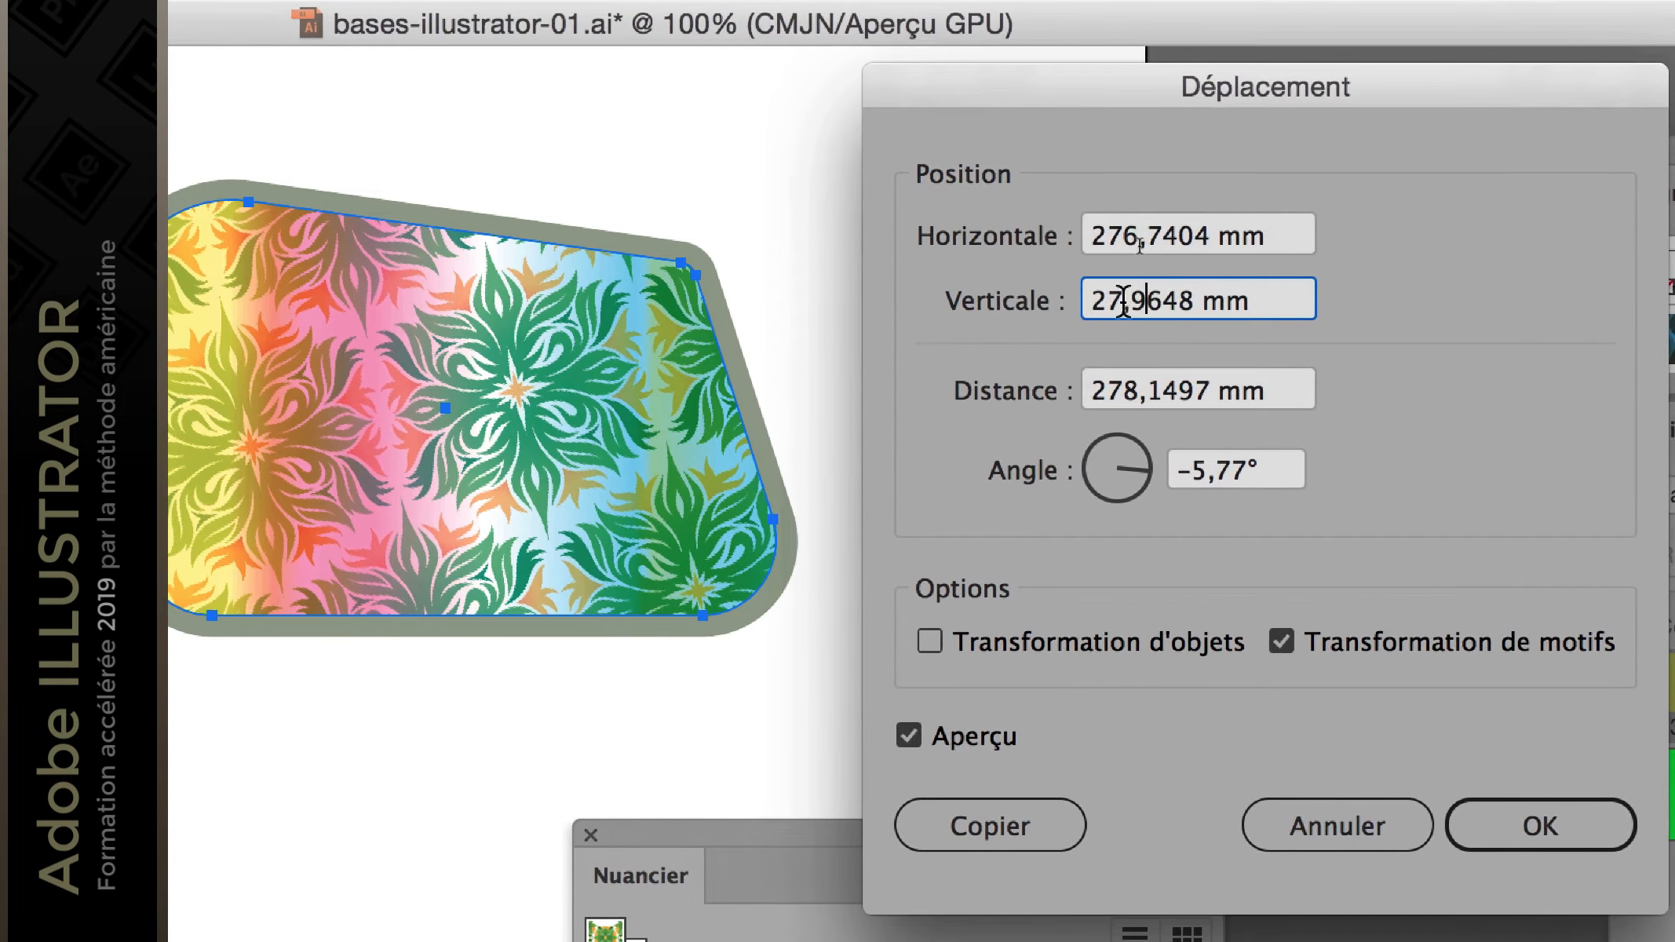
left_click_drag(1119, 300, 1088, 300)
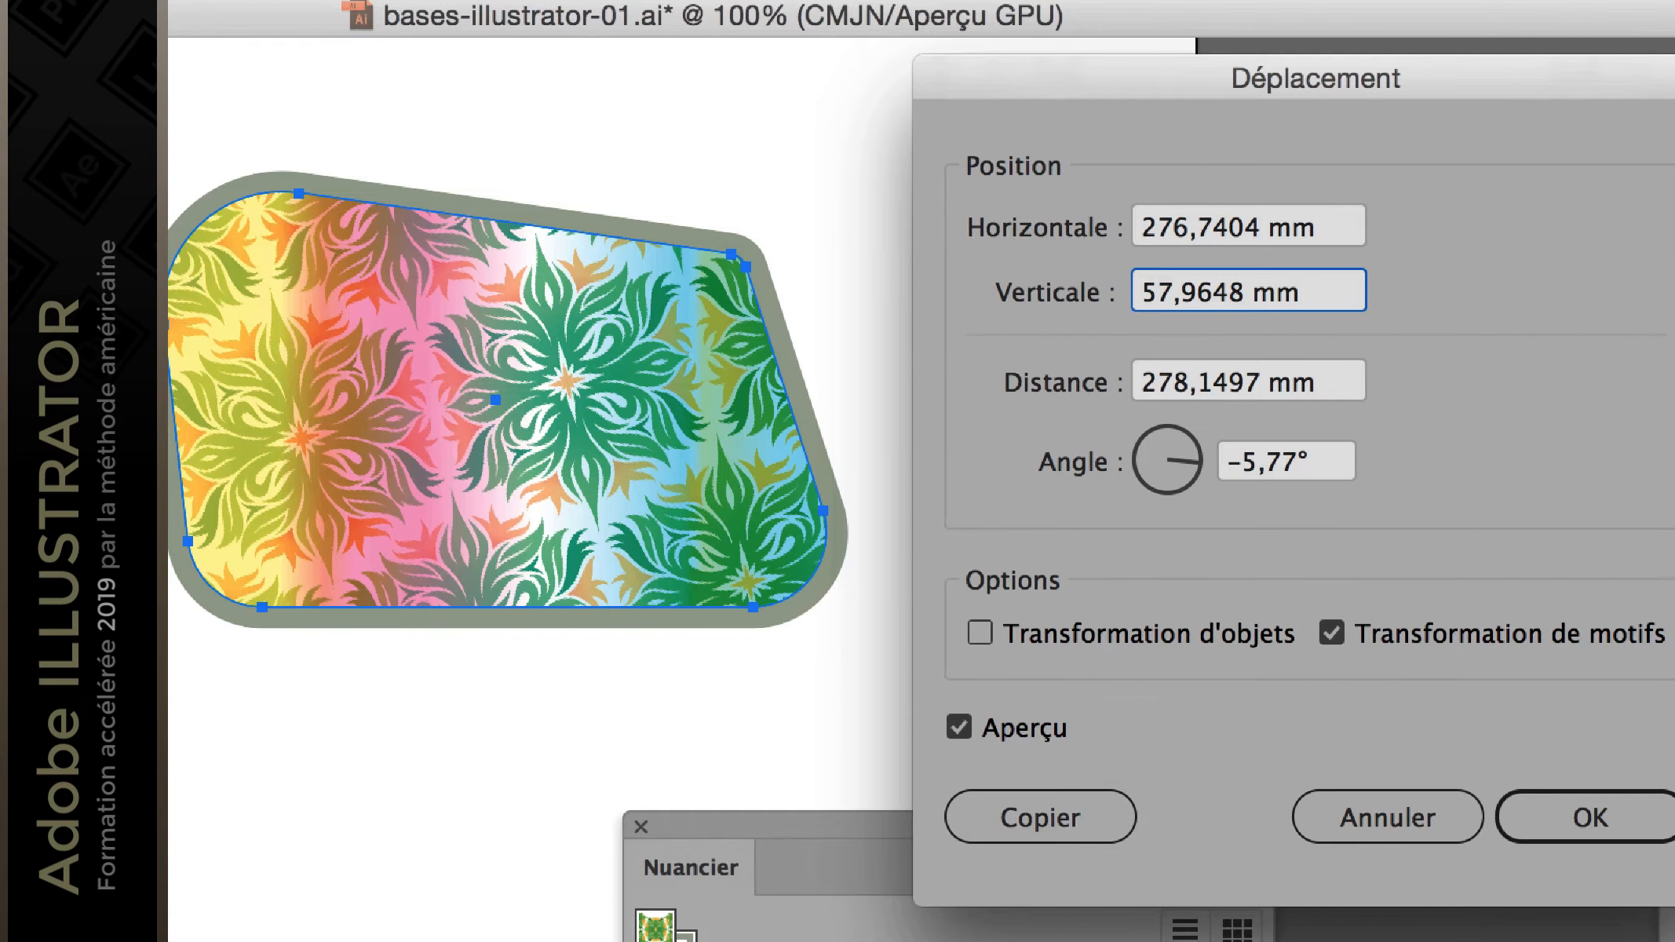
key("Tab")
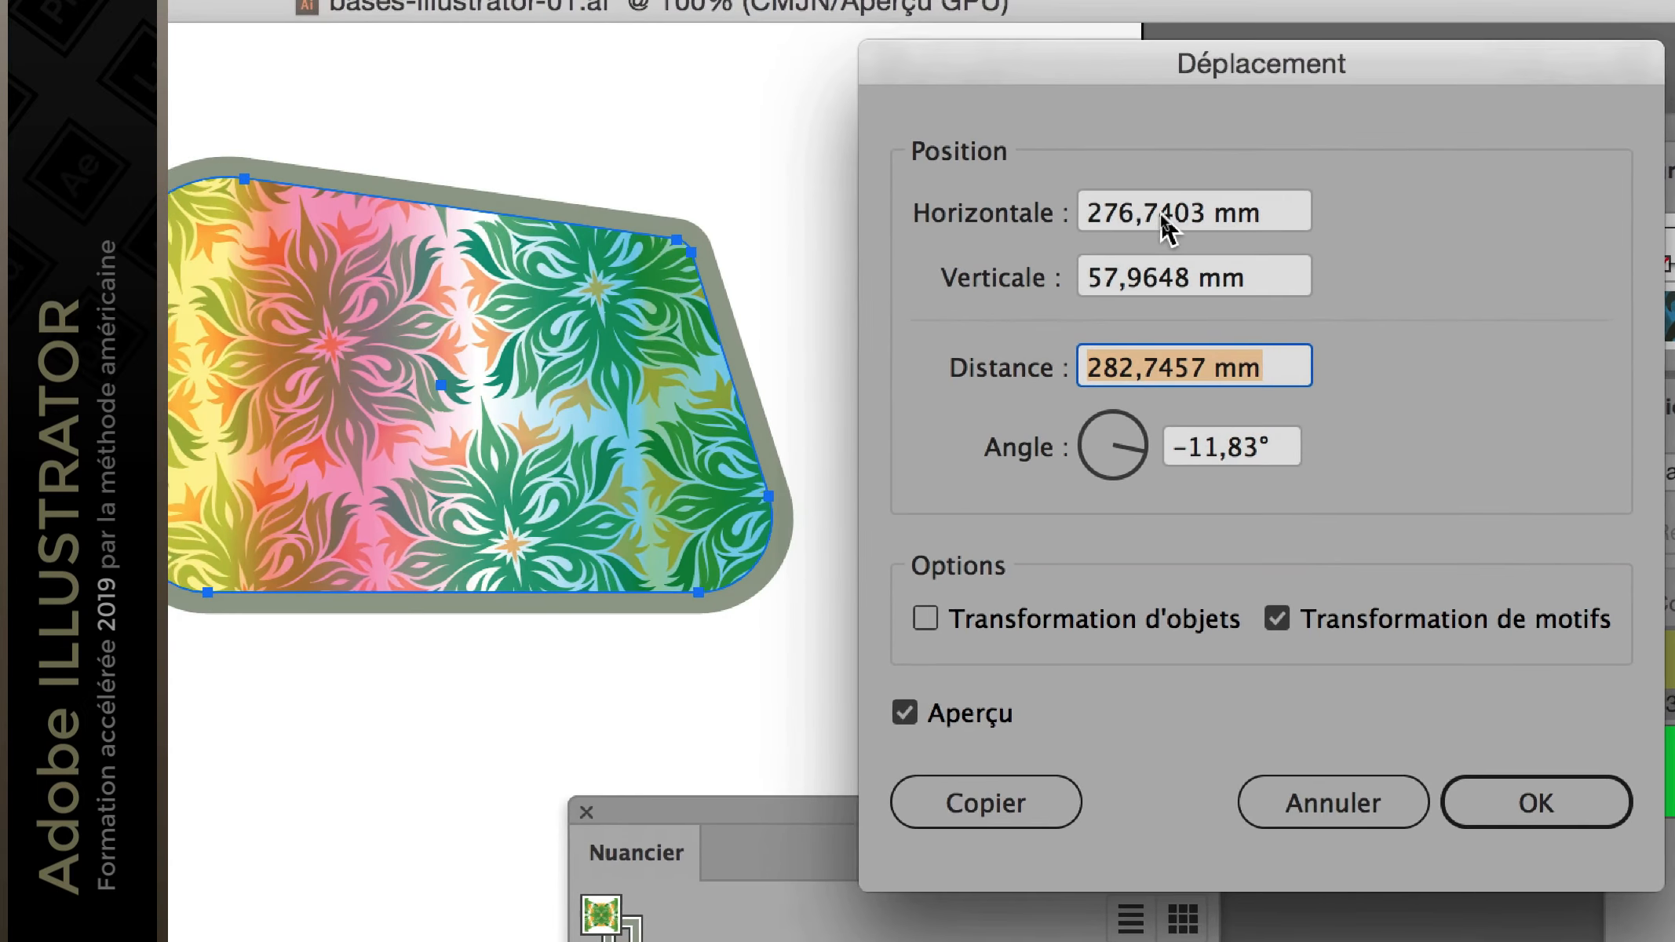
Step: Preview the pattern moved horizontally by 256,7403 mm, followed by 296,7403 mm
left_click(1154, 216)
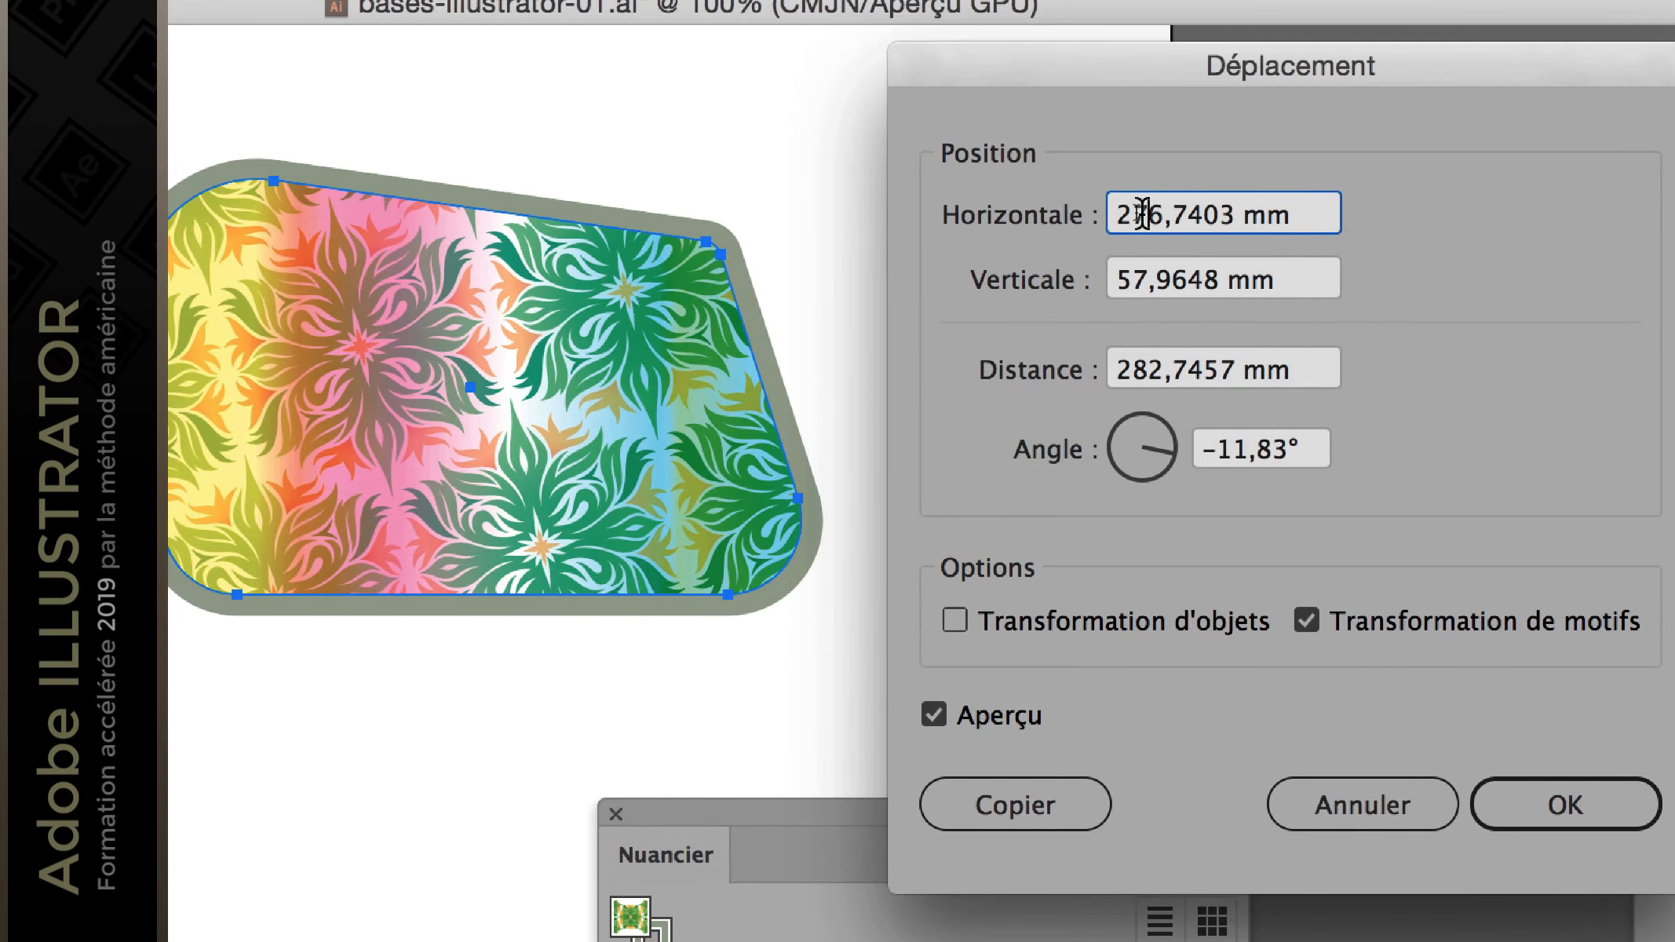
left_click_drag(1131, 214, 1147, 215)
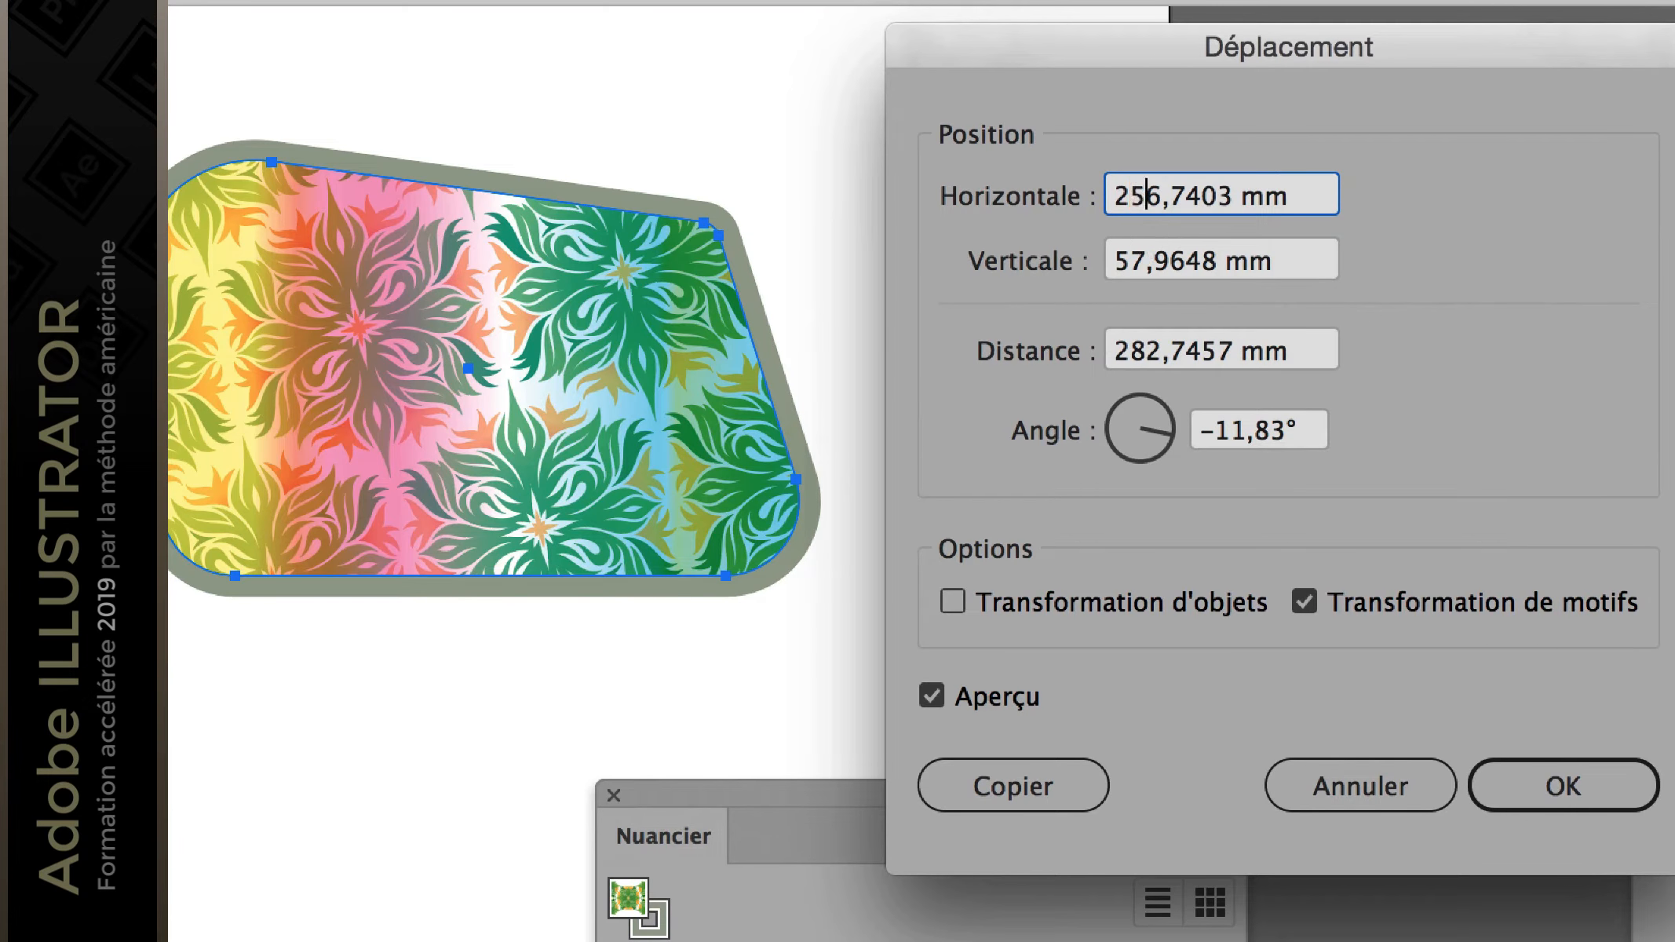
key("Tab")
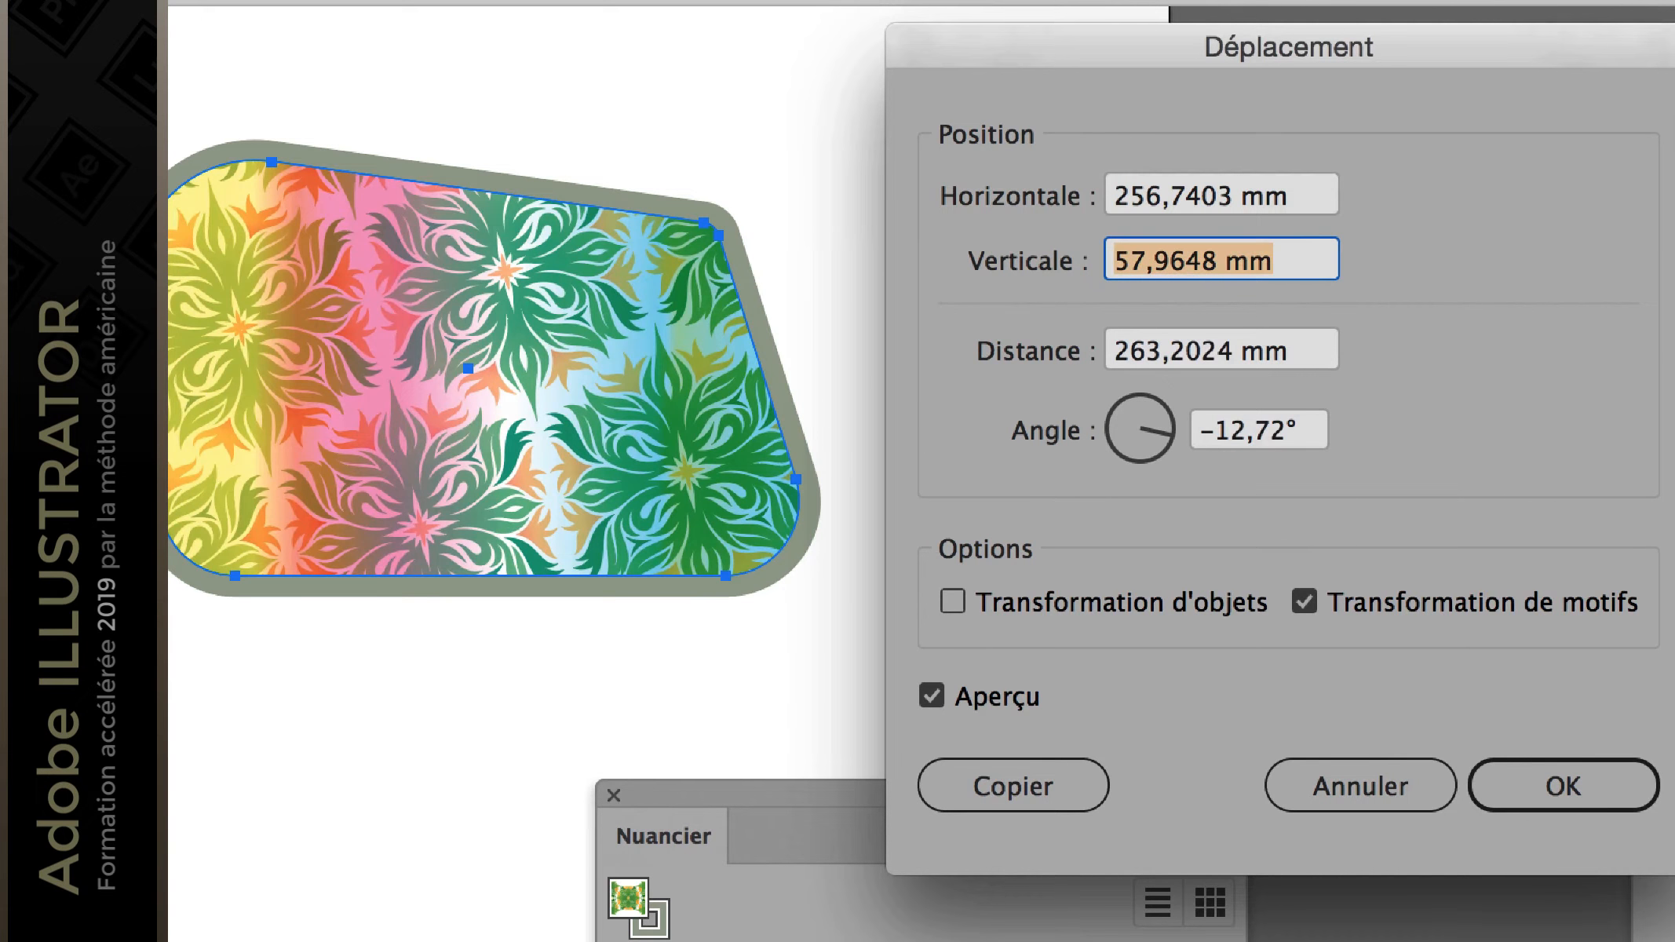
left_click(1139, 206)
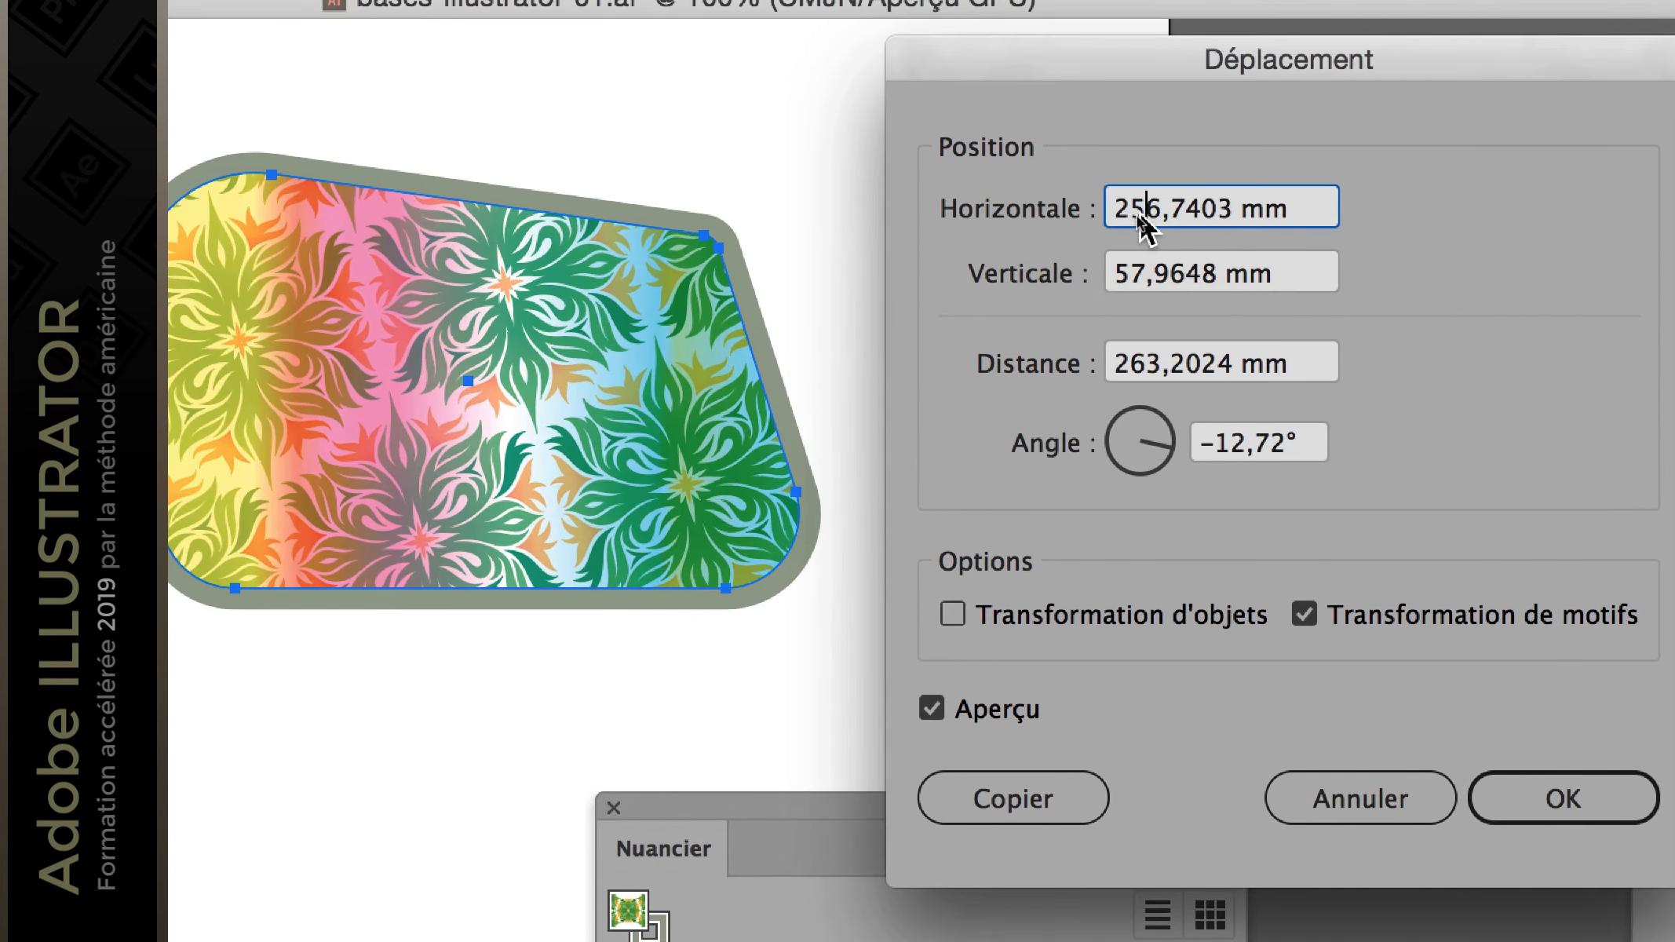
left_click_drag(1144, 214, 1132, 214)
type("9")
key("Tab")
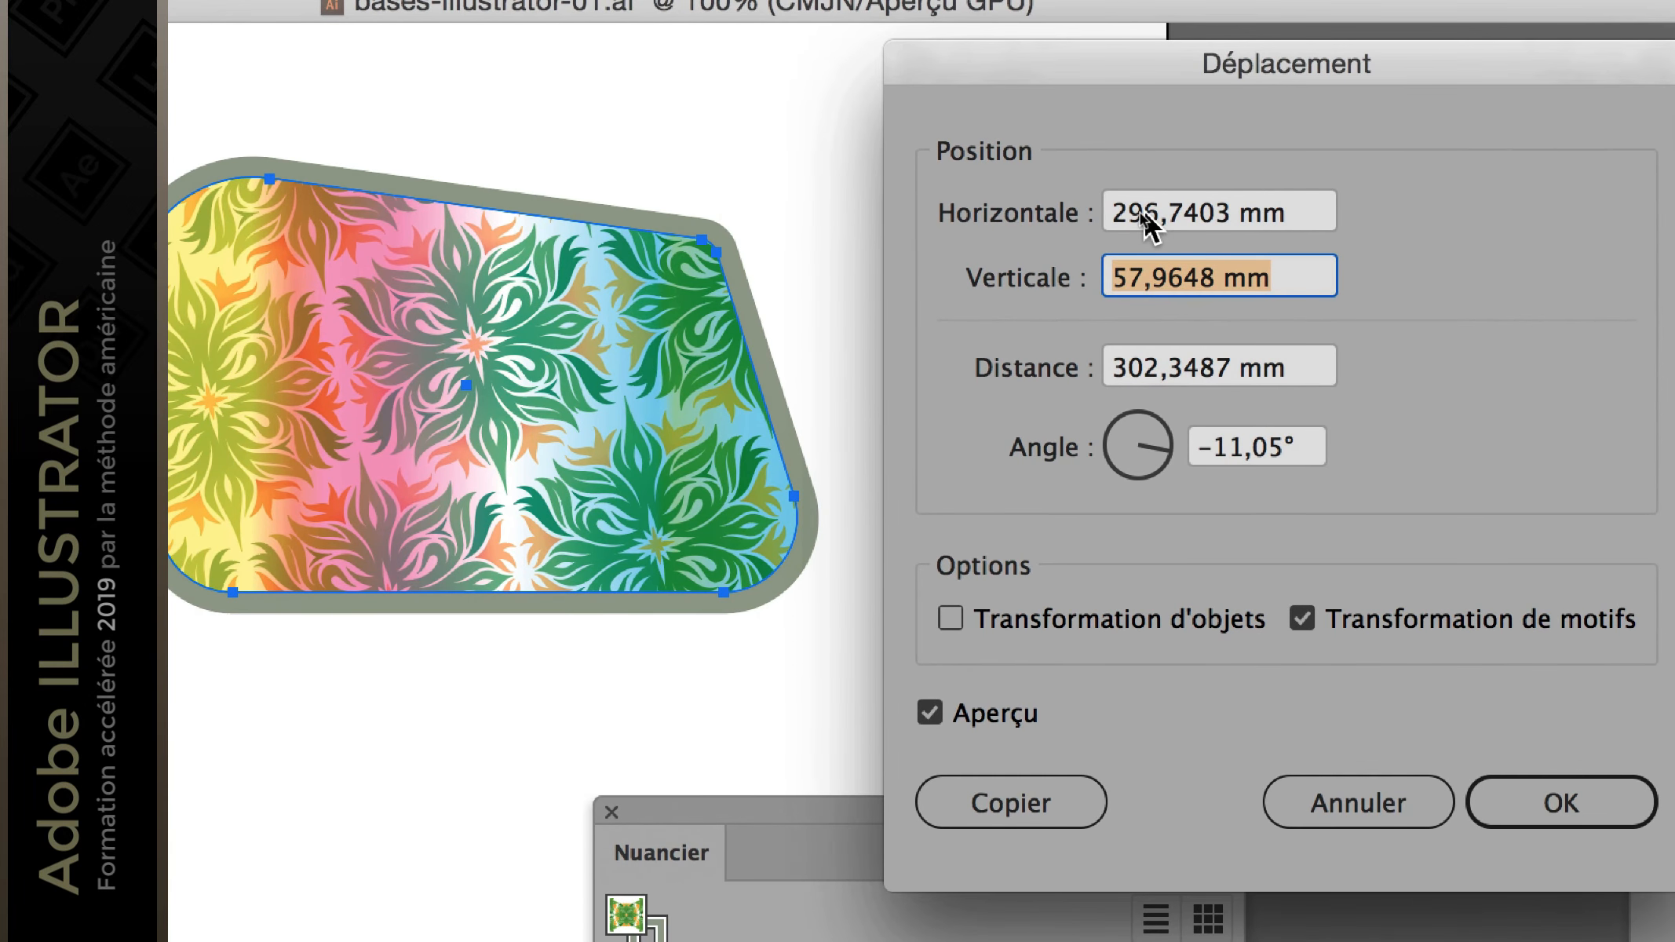
Step: Try a horizontal displacement of 298,7403 mm for the pattern, and apply the move with 294,7403 mm instead
left_click_drag(1163, 220, 1152, 216)
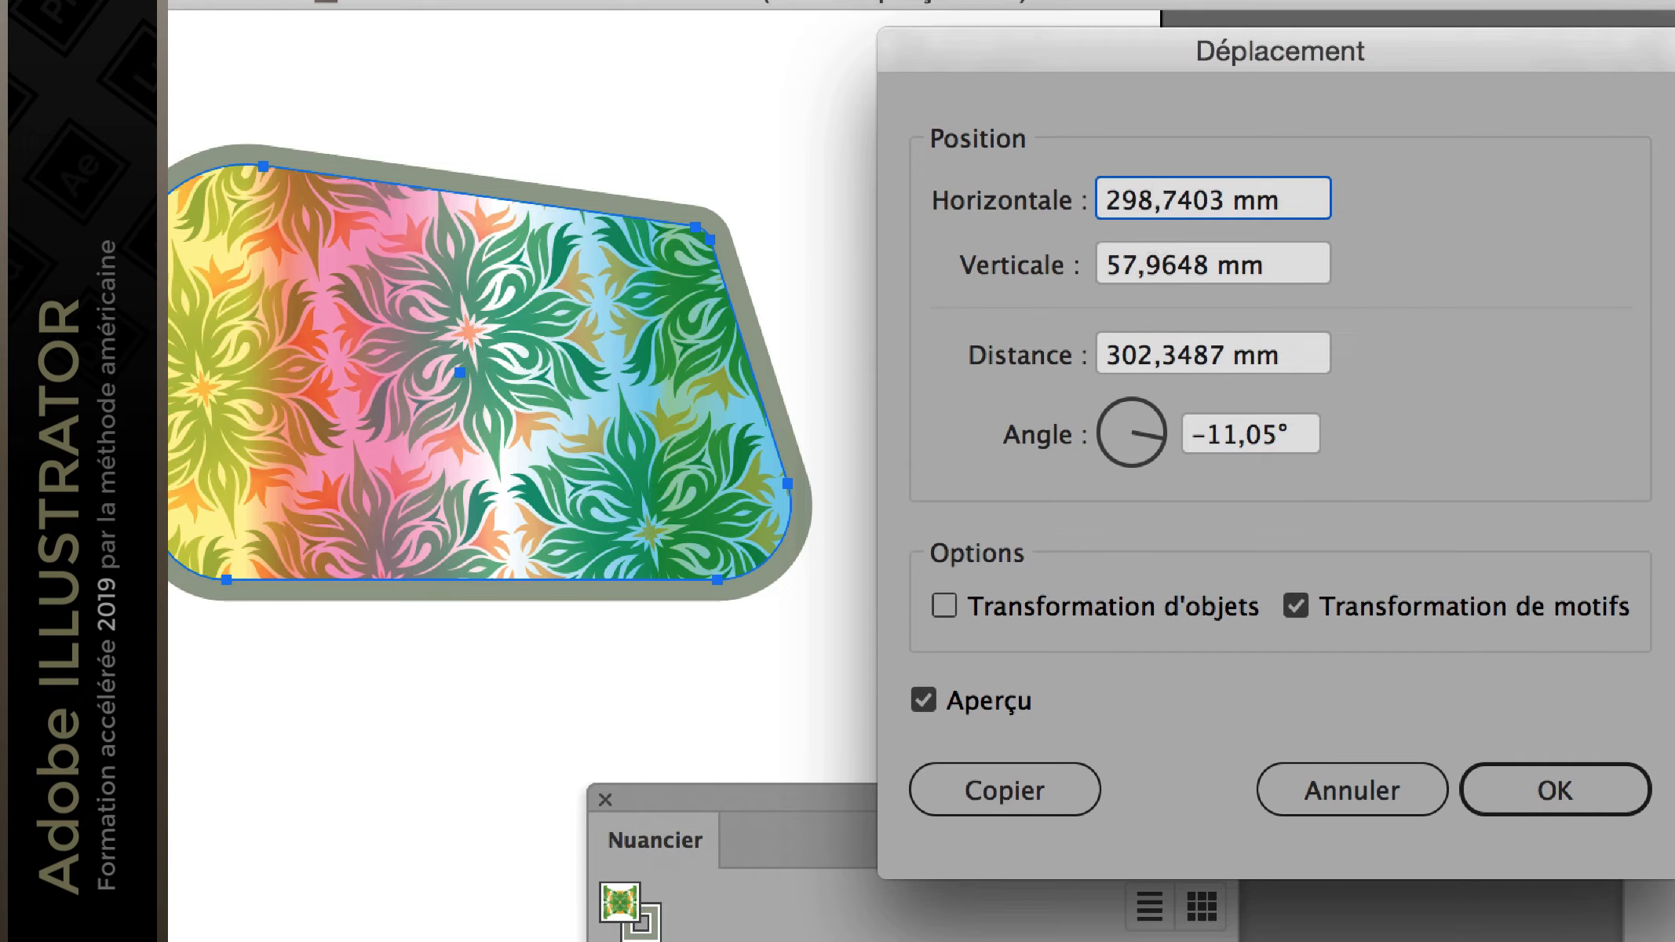
key("Tab")
left_click(1145, 202)
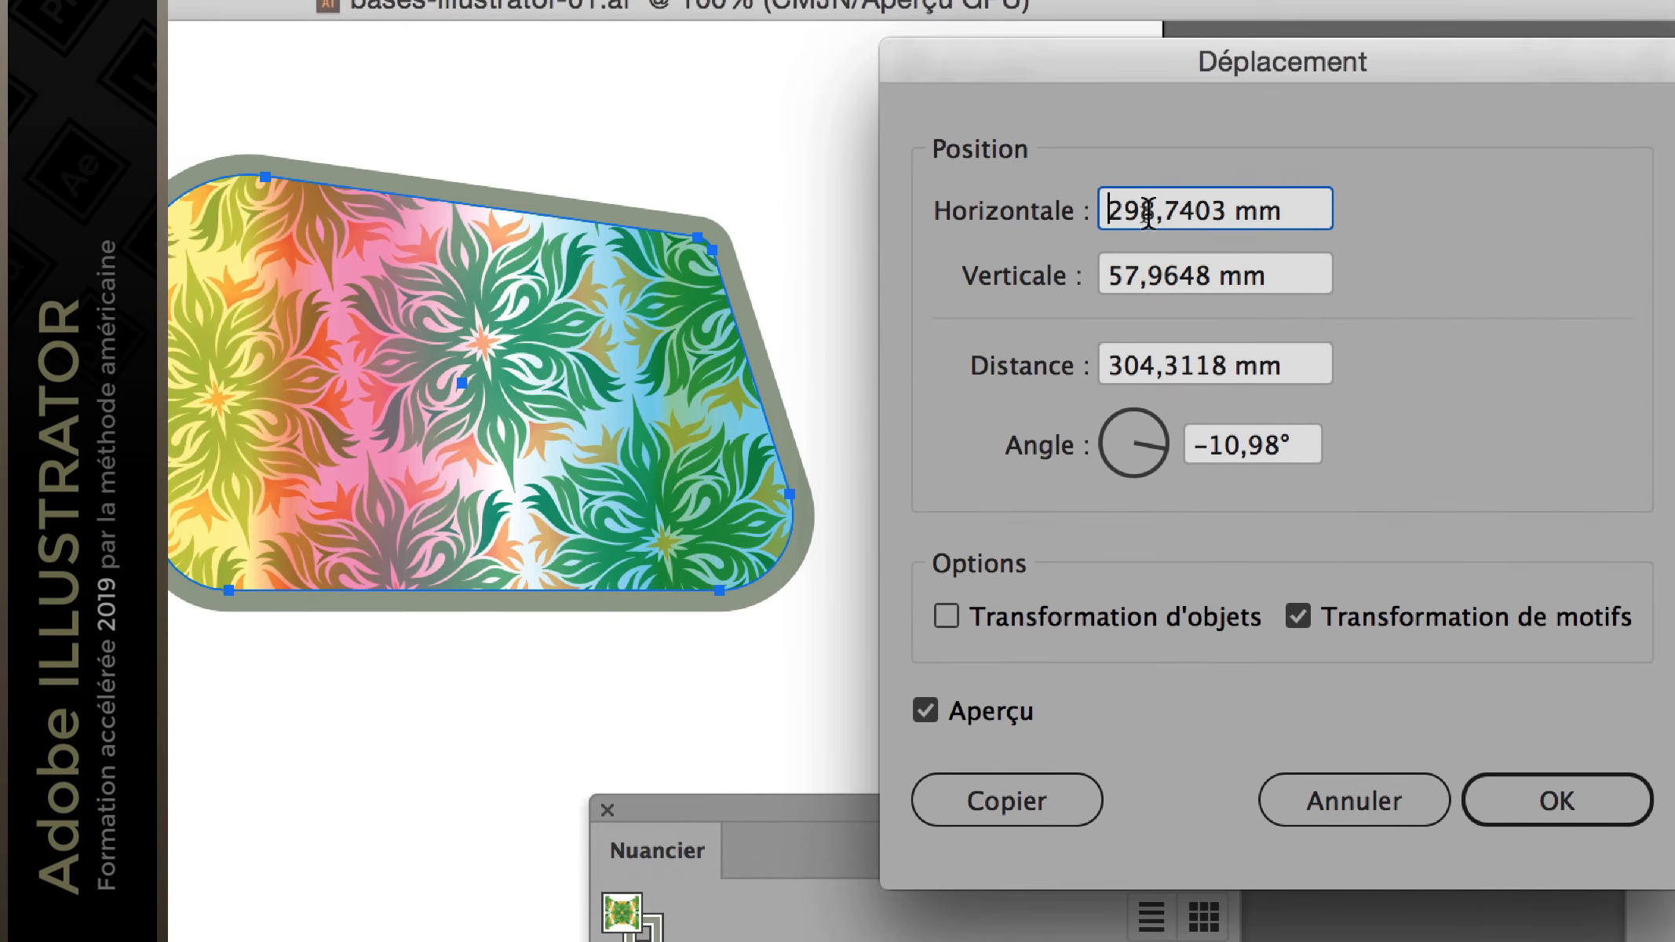
key("shift+Left")
type("4")
key("Tab")
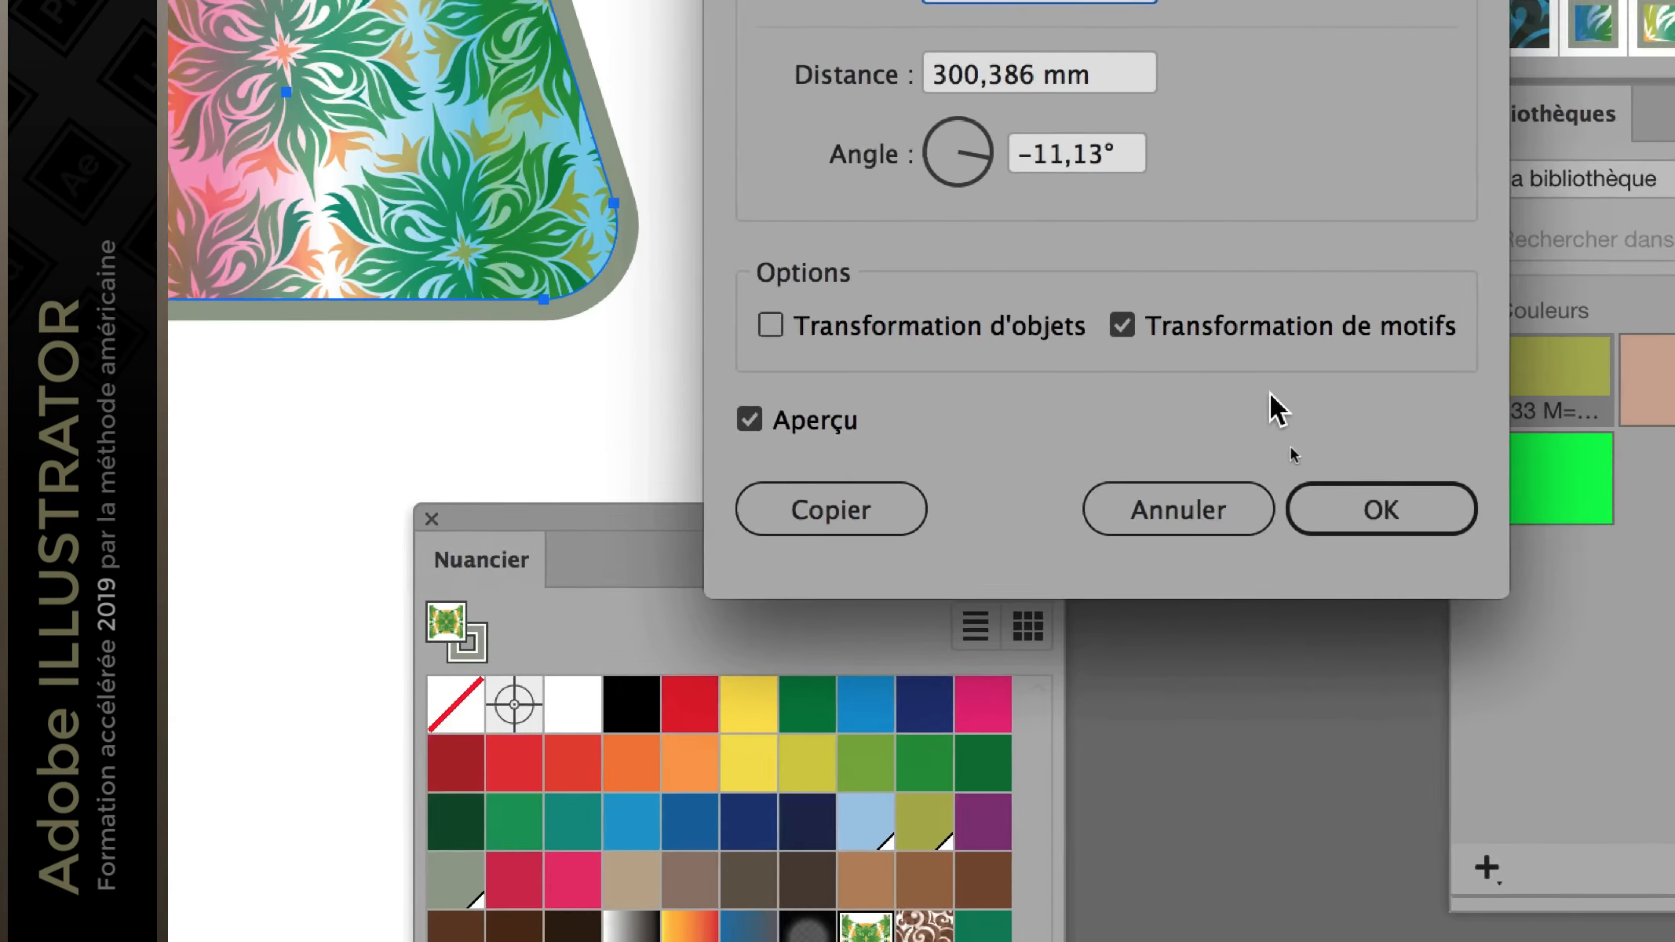
left_click(1601, 808)
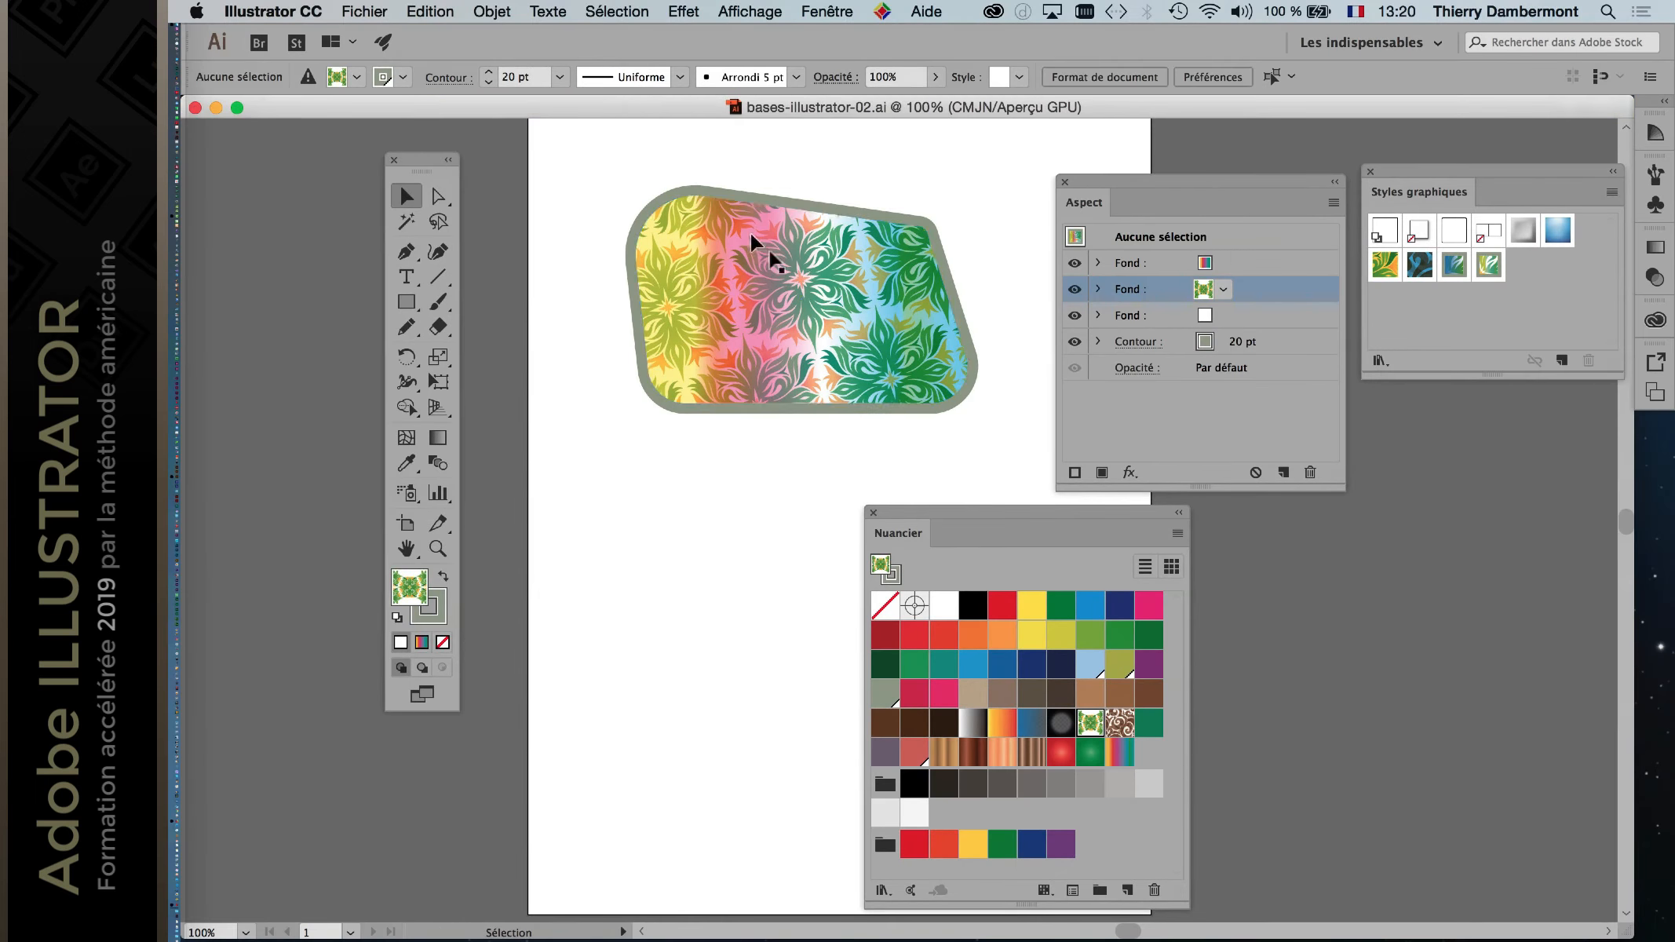
Step: Select the patterned shape and set its top gradient fill to Normal blending mode at 100% opacity
left_click(1268, 263)
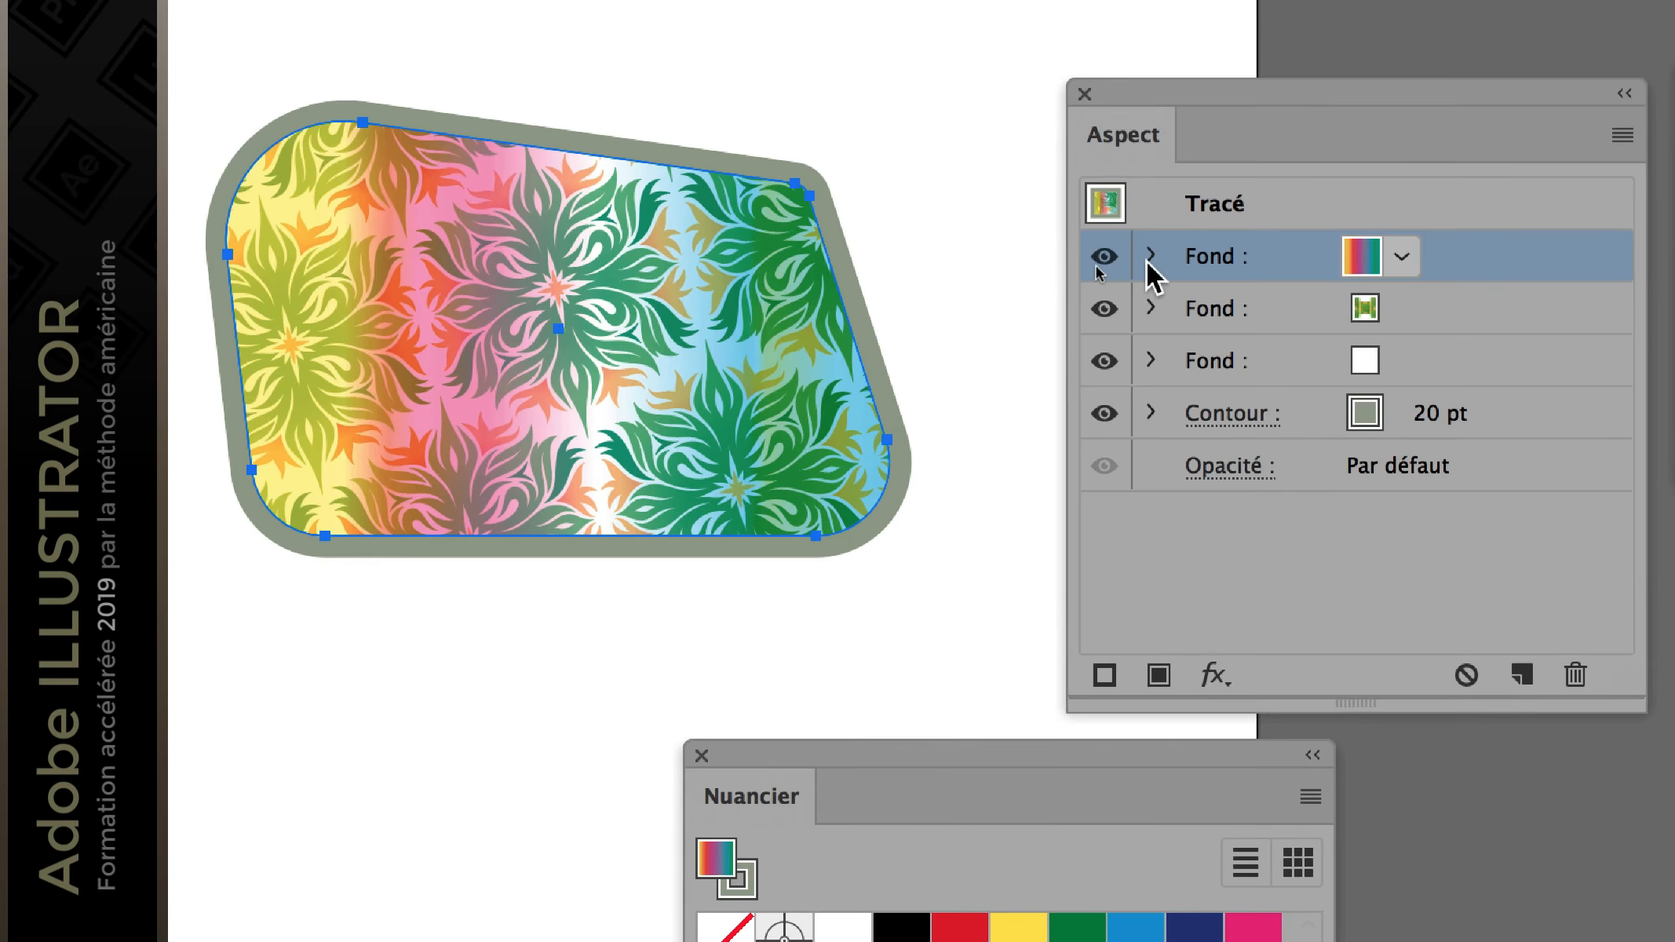
left_click(1149, 257)
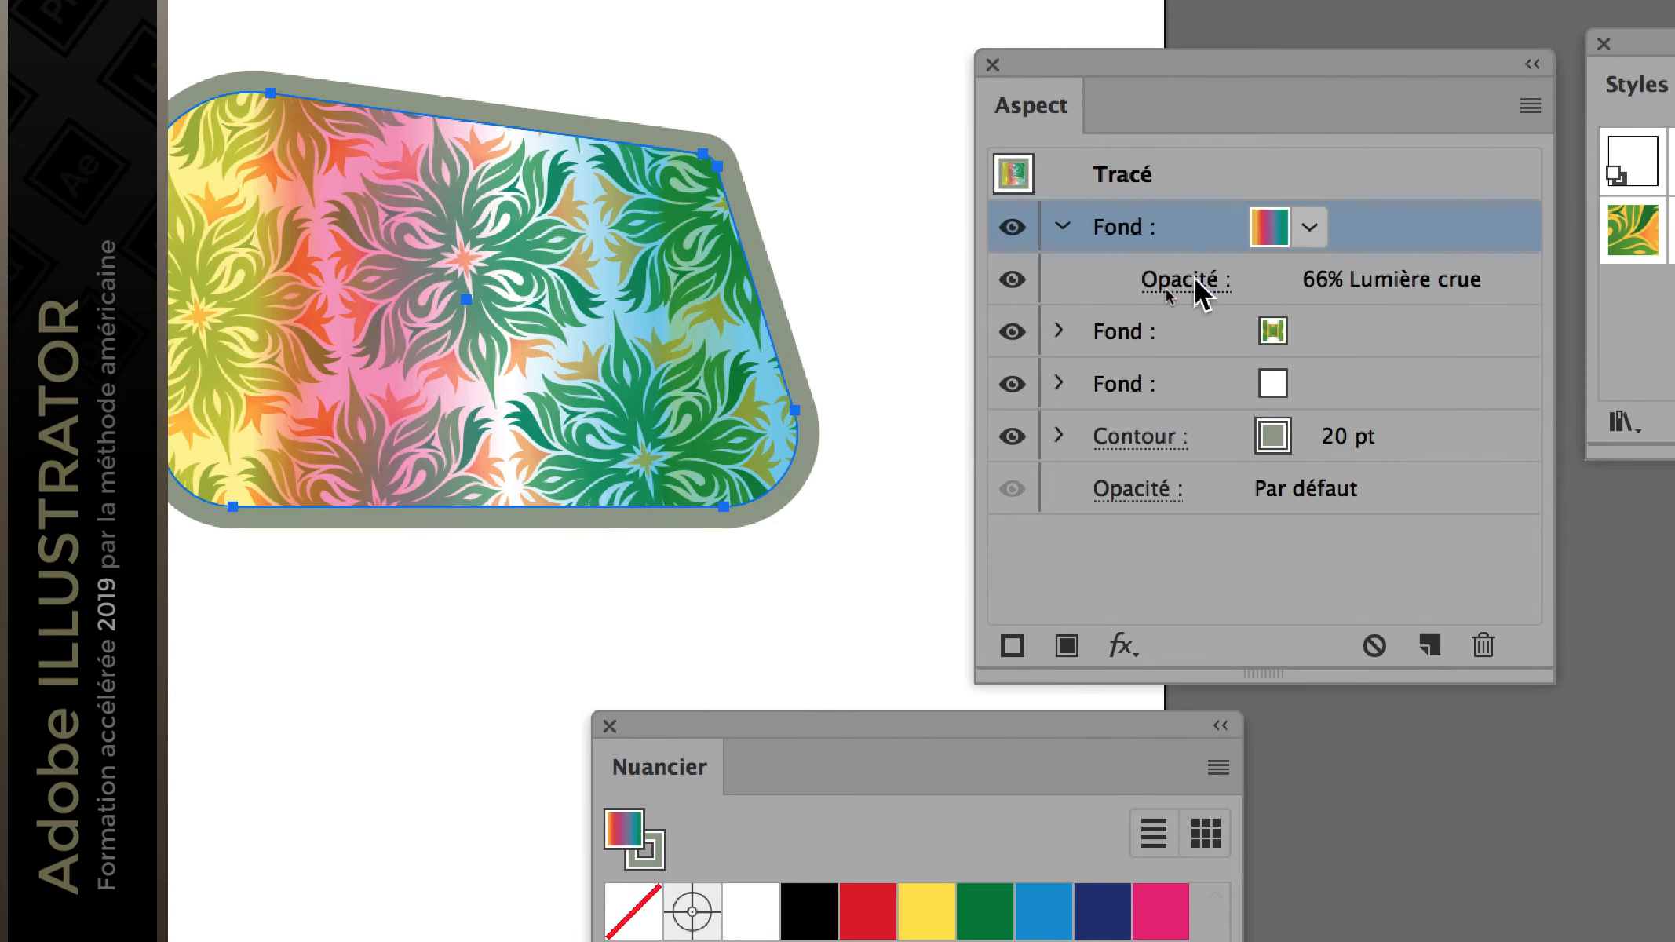
left_click(1277, 309)
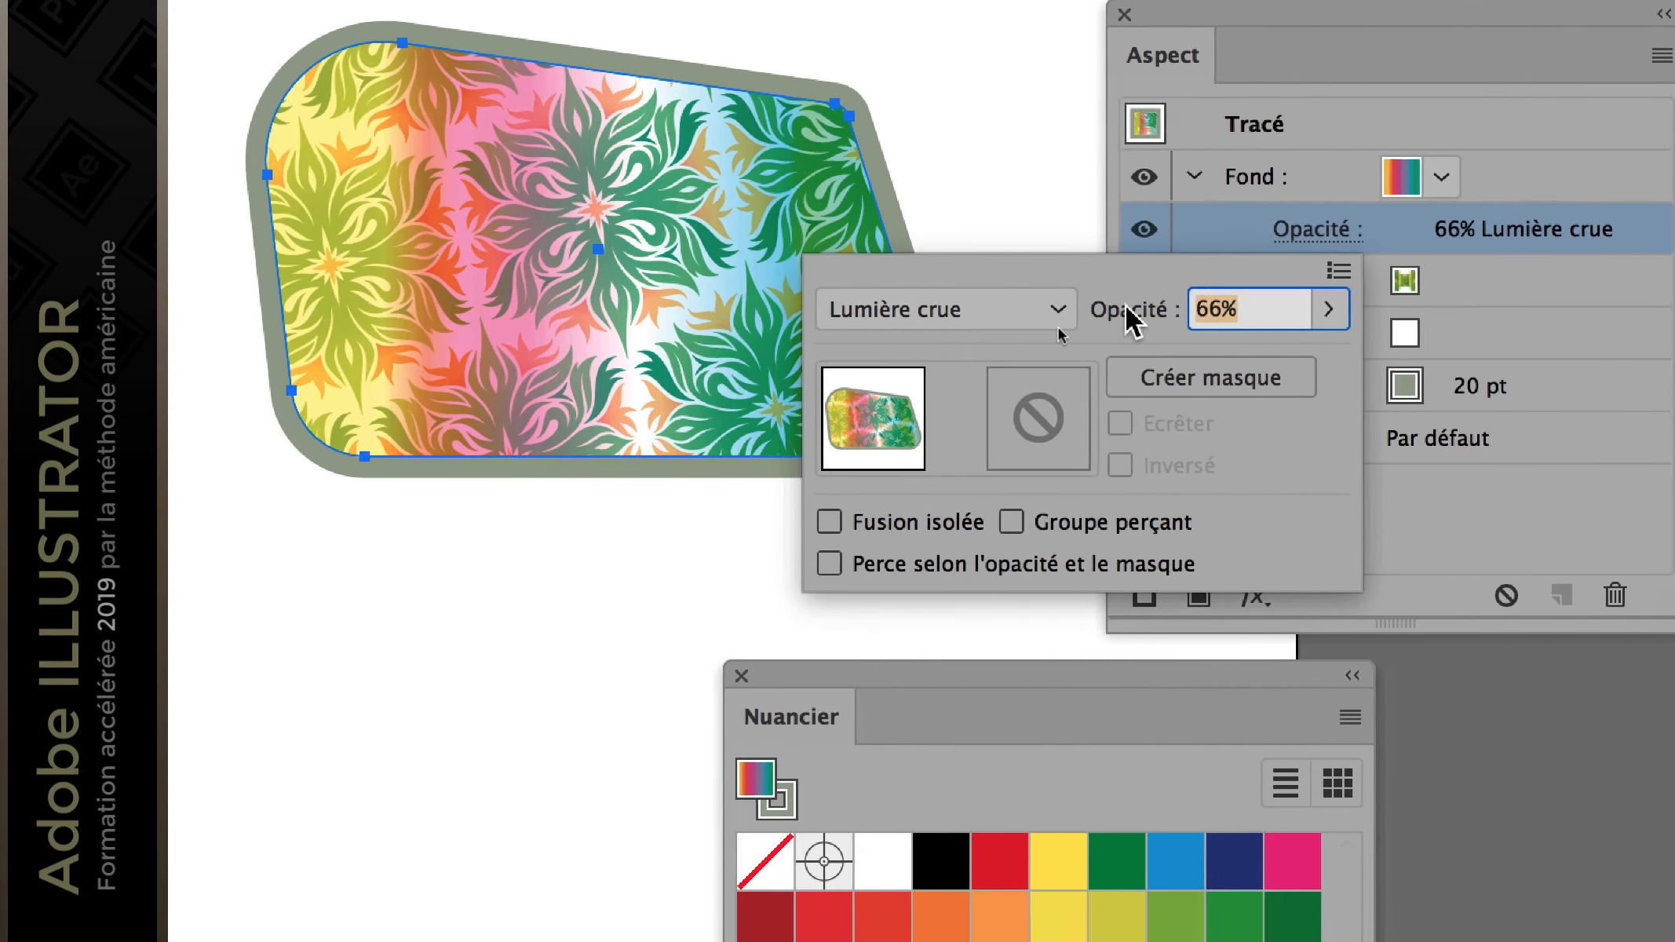
scroll(856, 355, "up", 9)
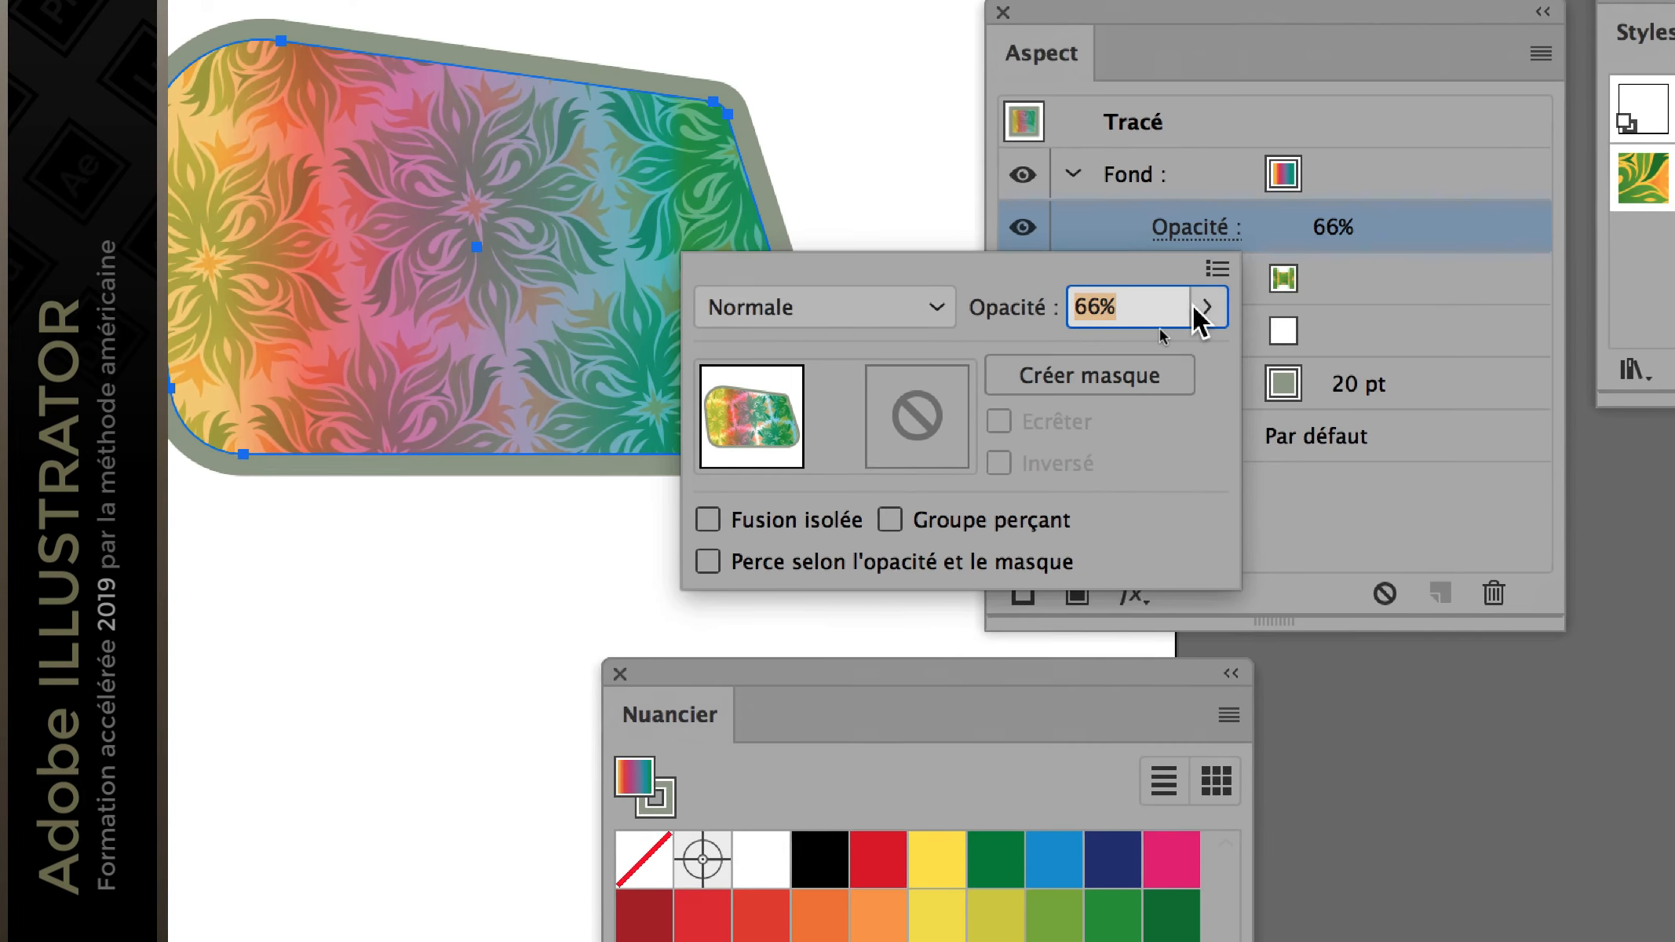
left_click(1404, 304)
left_click_drag(1342, 355, 1419, 369)
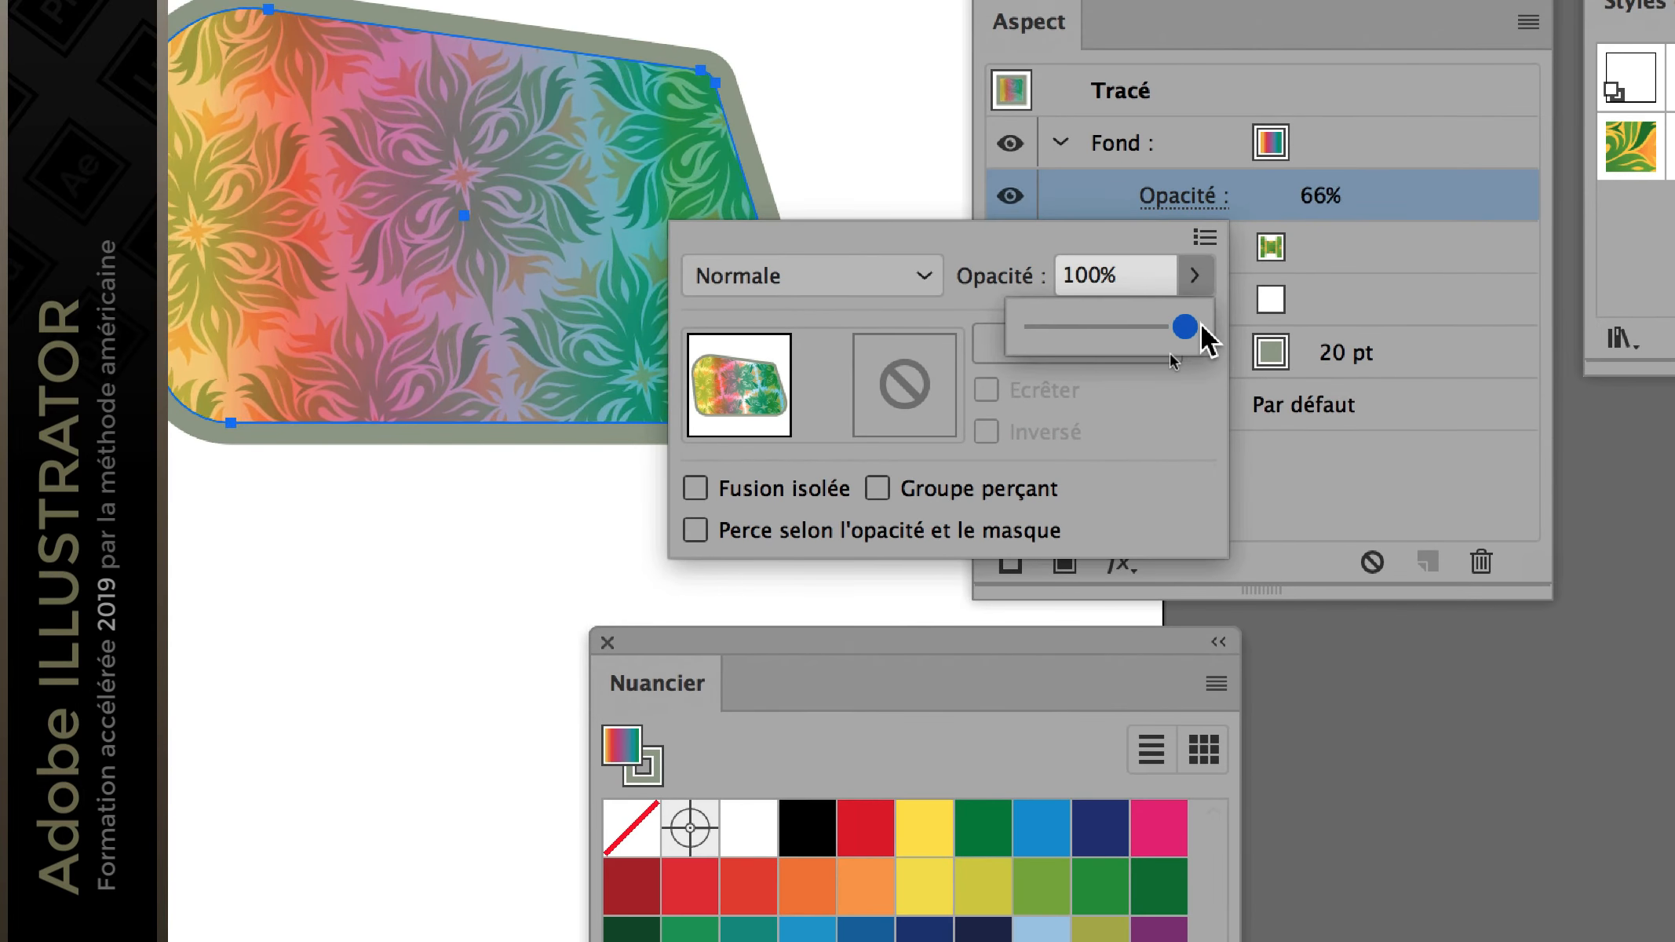
left_click_drag(1201, 325, 1188, 314)
left_click(1412, 191)
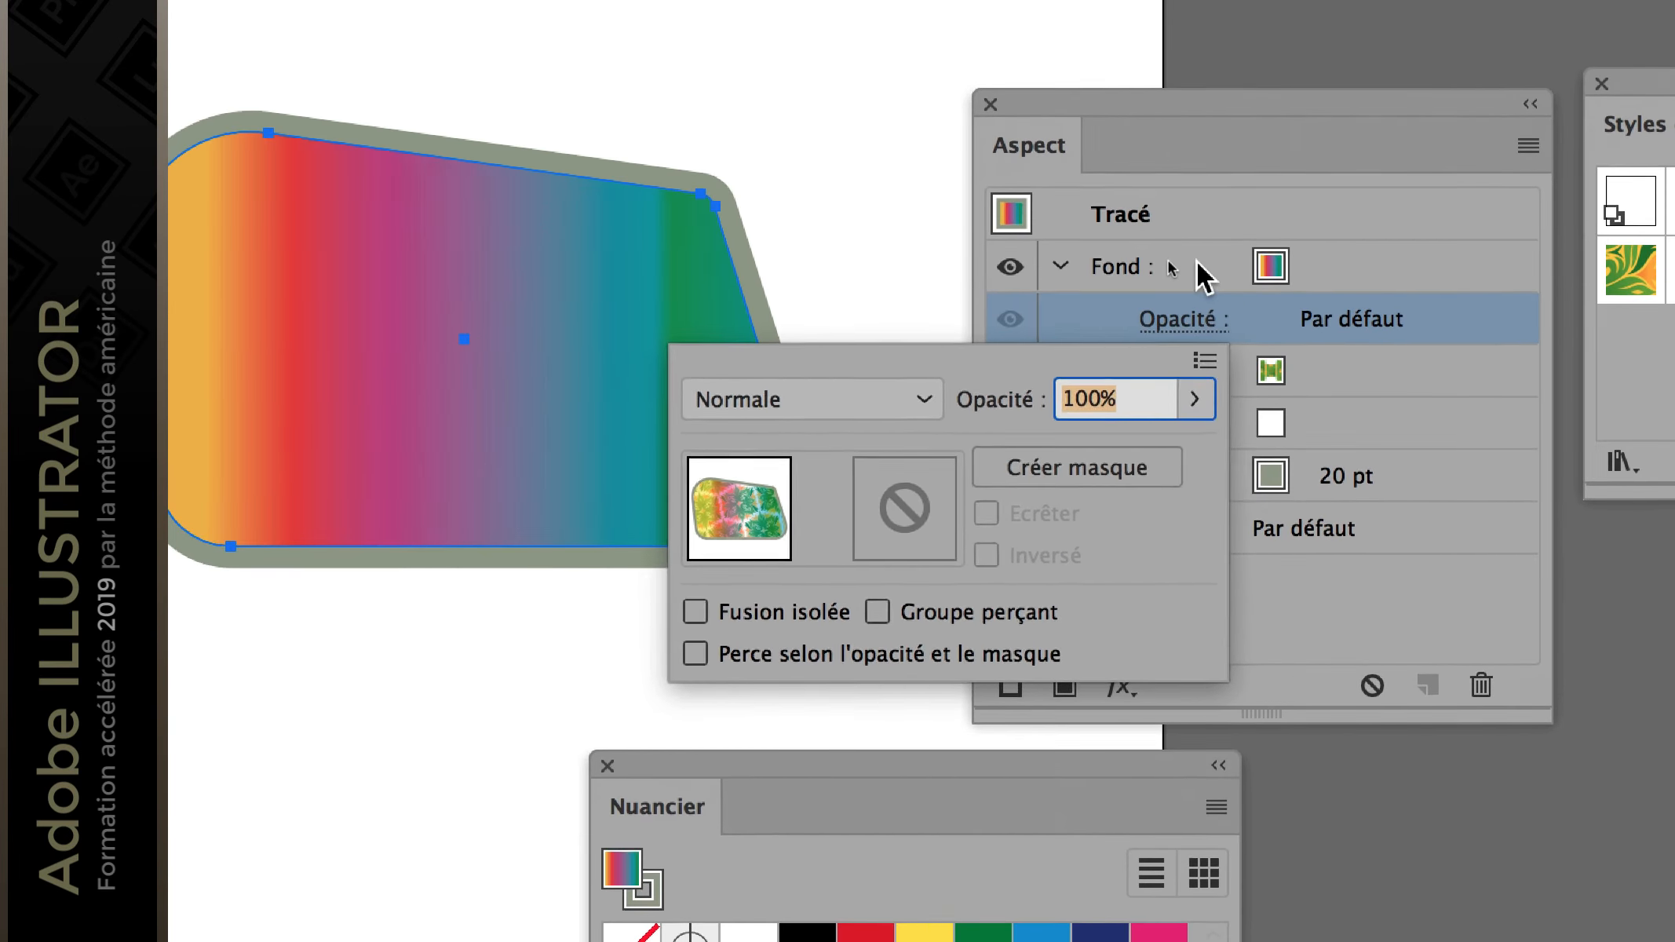
left_click(1067, 238)
left_click(919, 234)
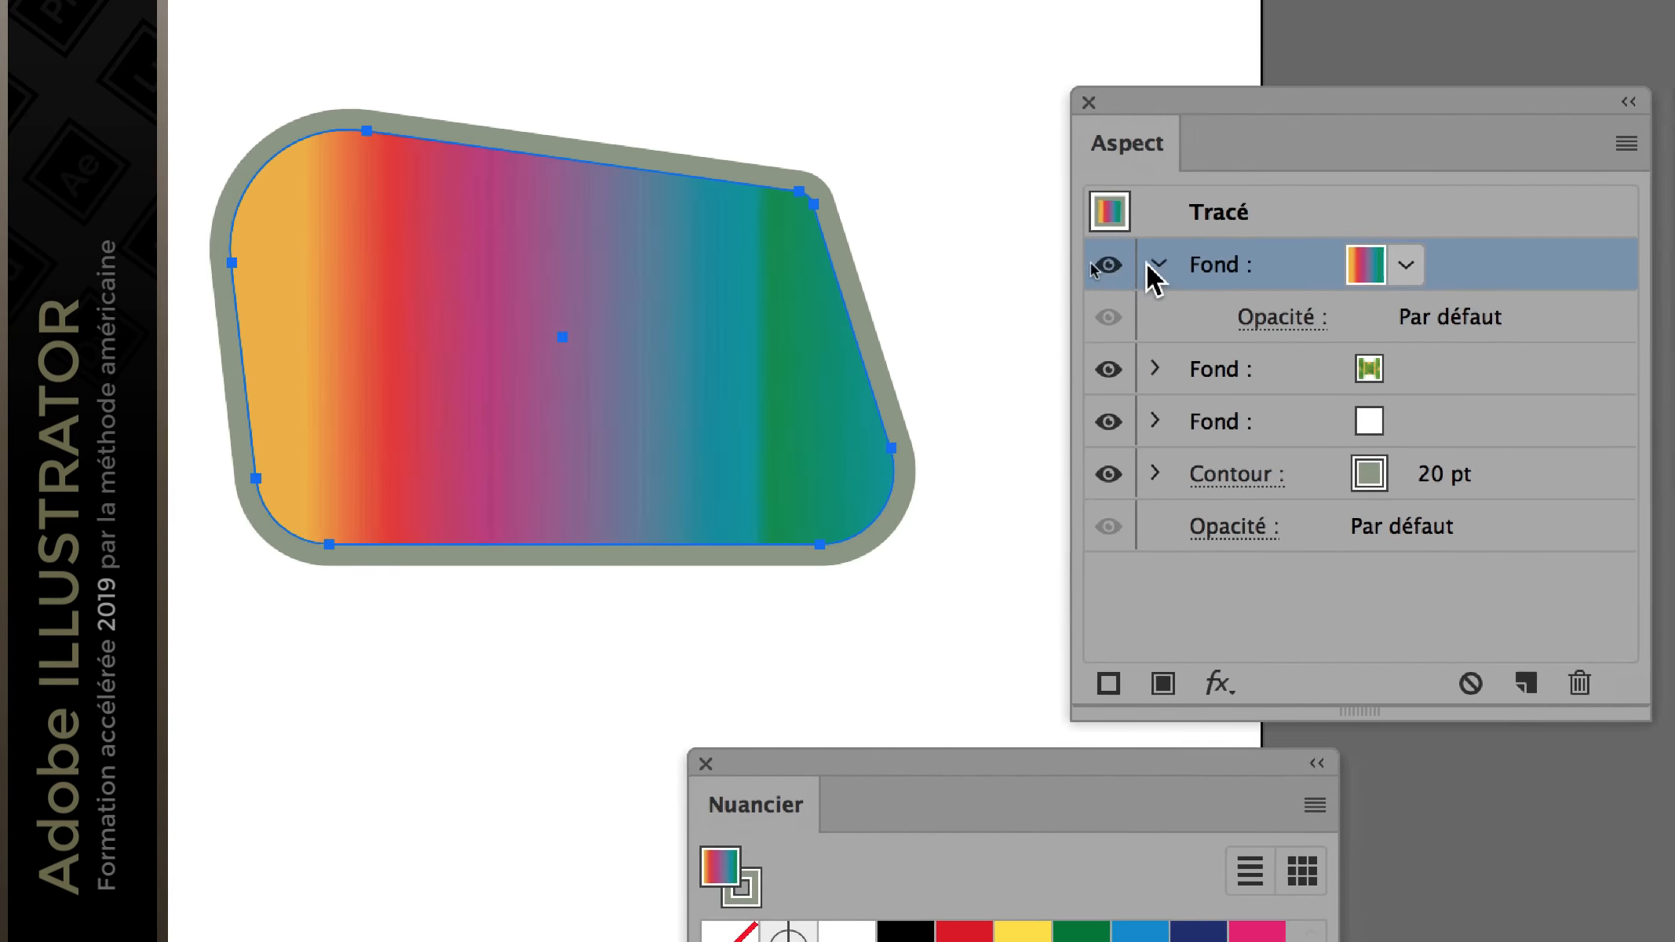
Step: Examine the opacity attributes nested under individual fills and the opacity options for the whole shape
left_click(1155, 265)
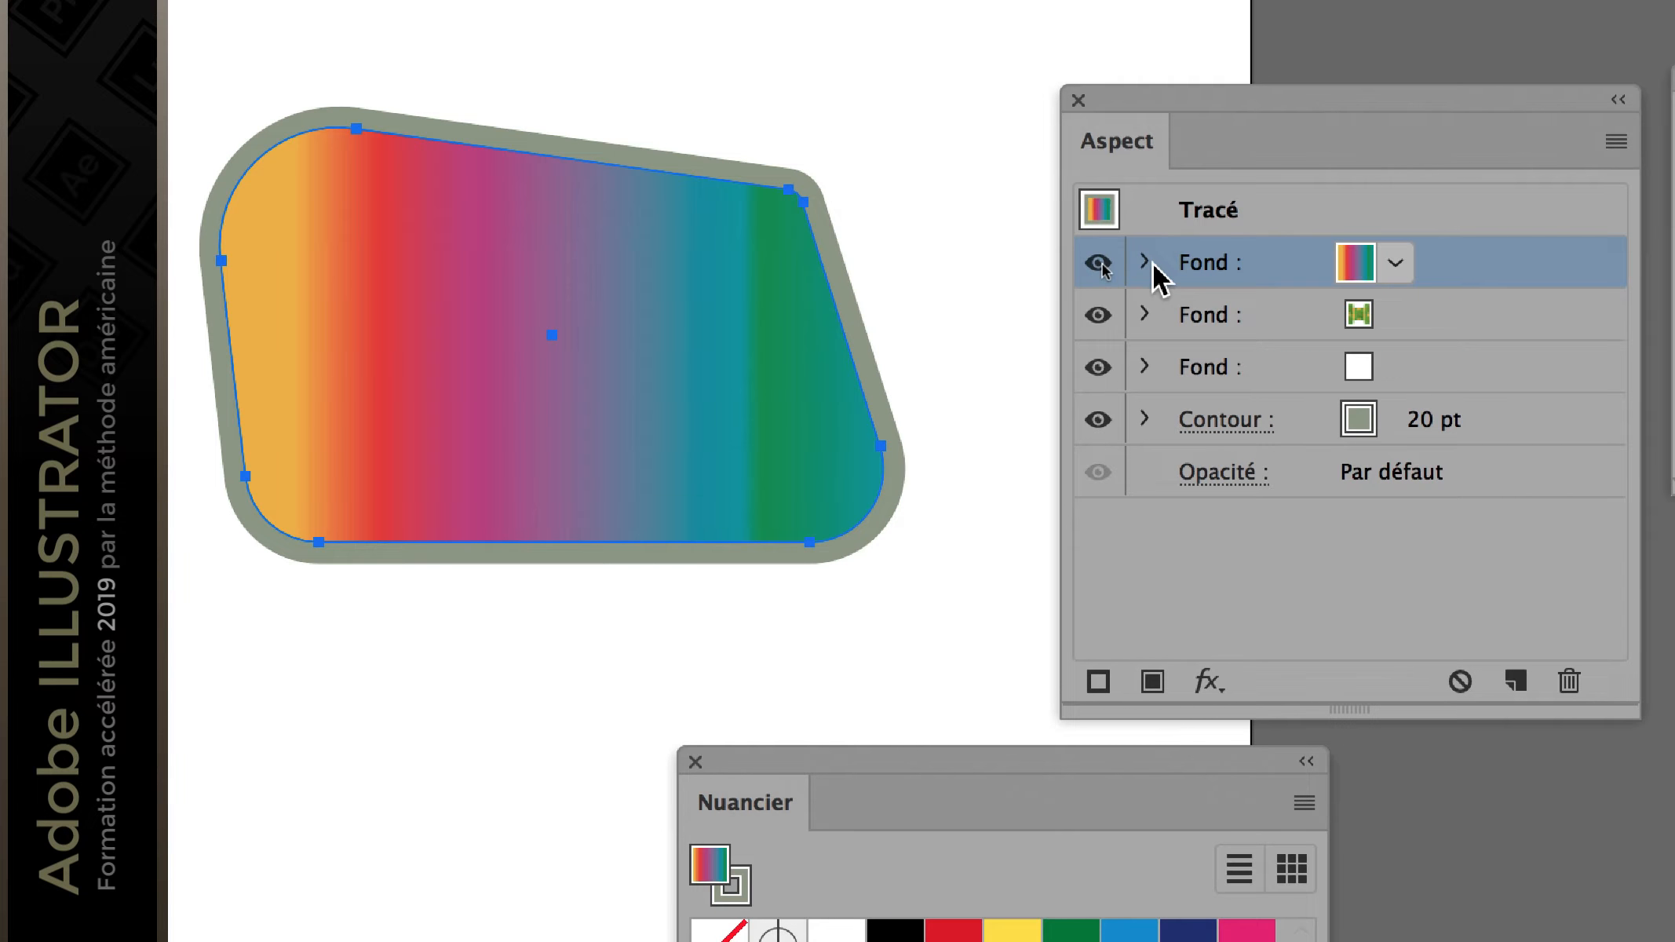
left_click(1148, 263)
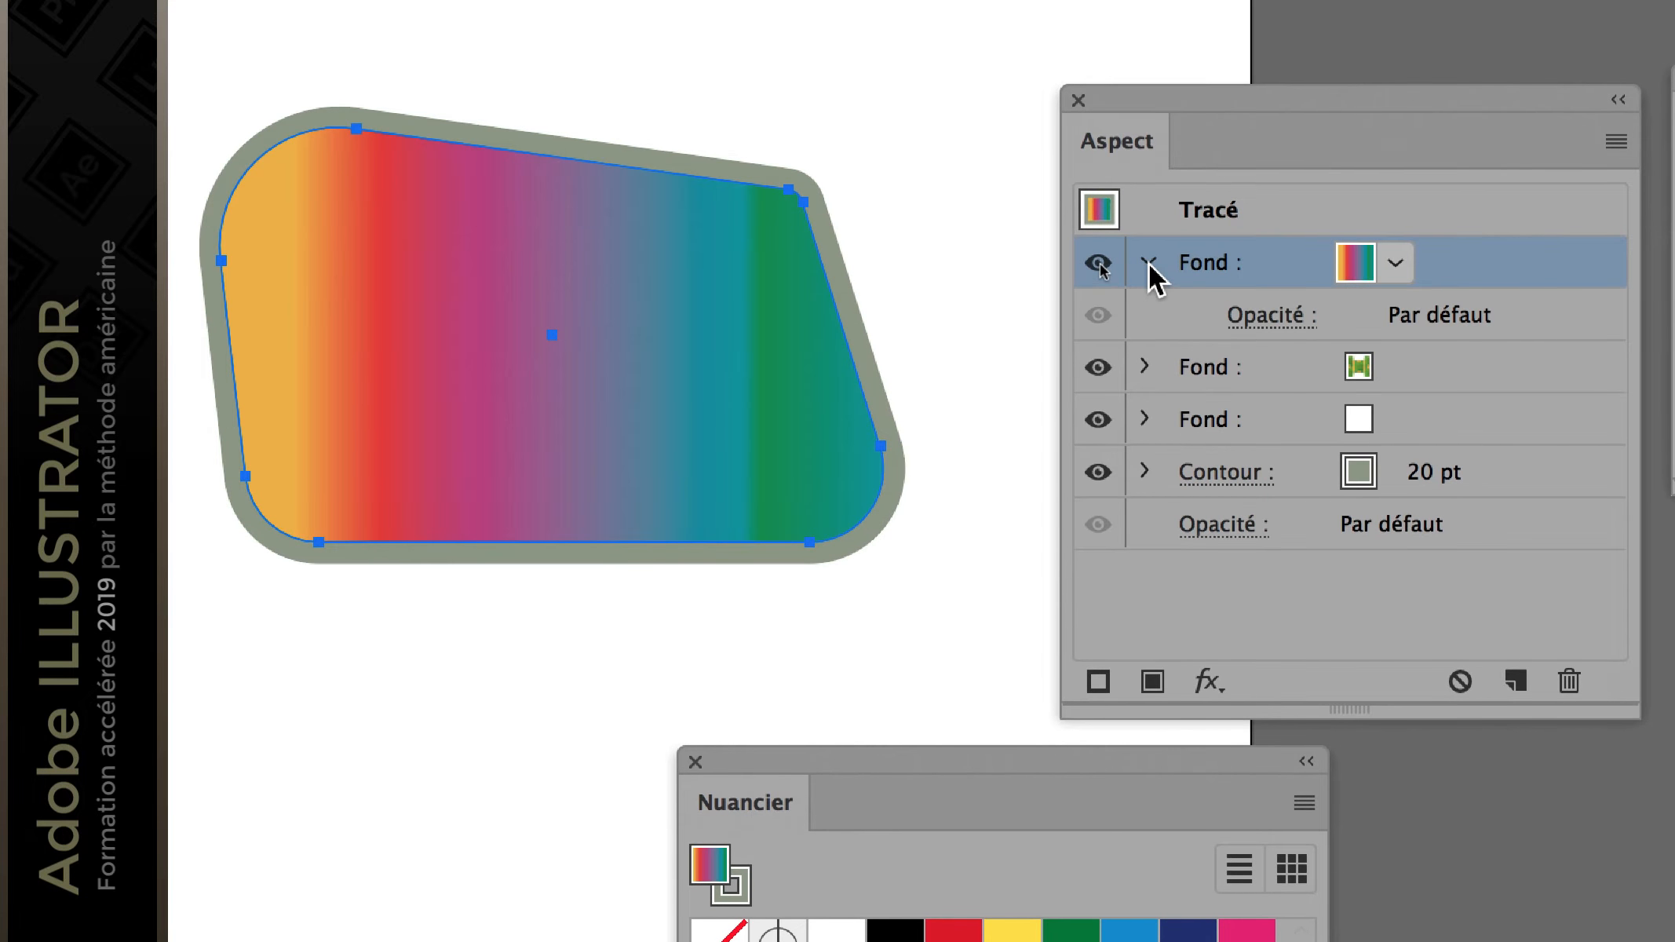
left_click(1148, 263)
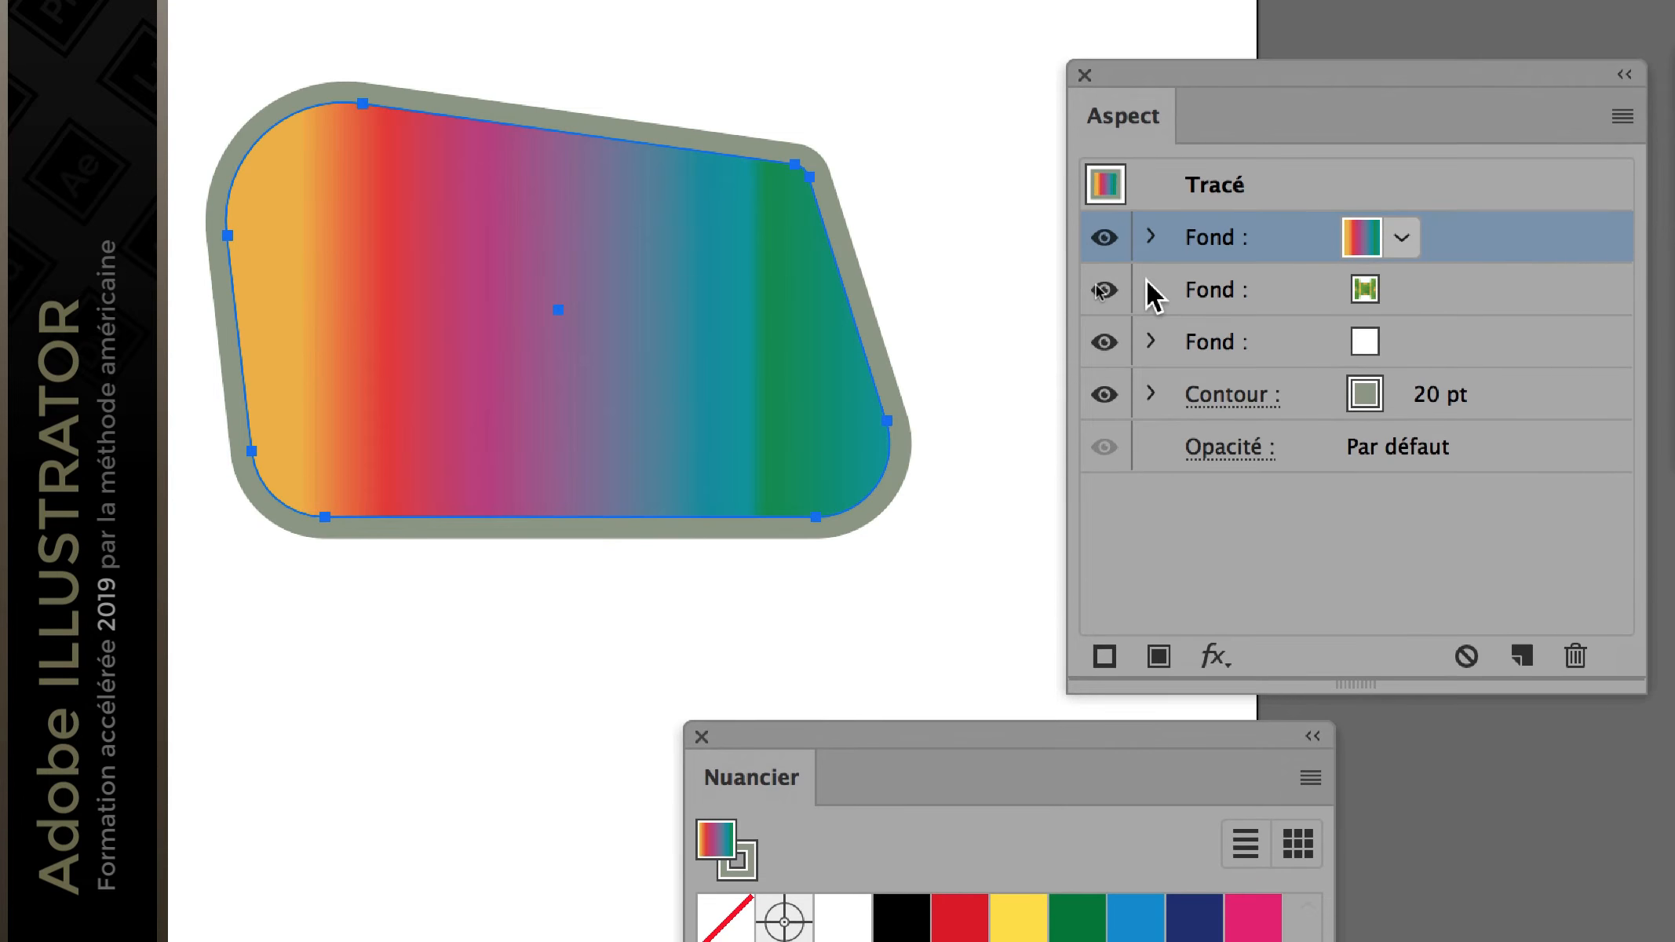
left_click(1145, 314)
left_click(1145, 314)
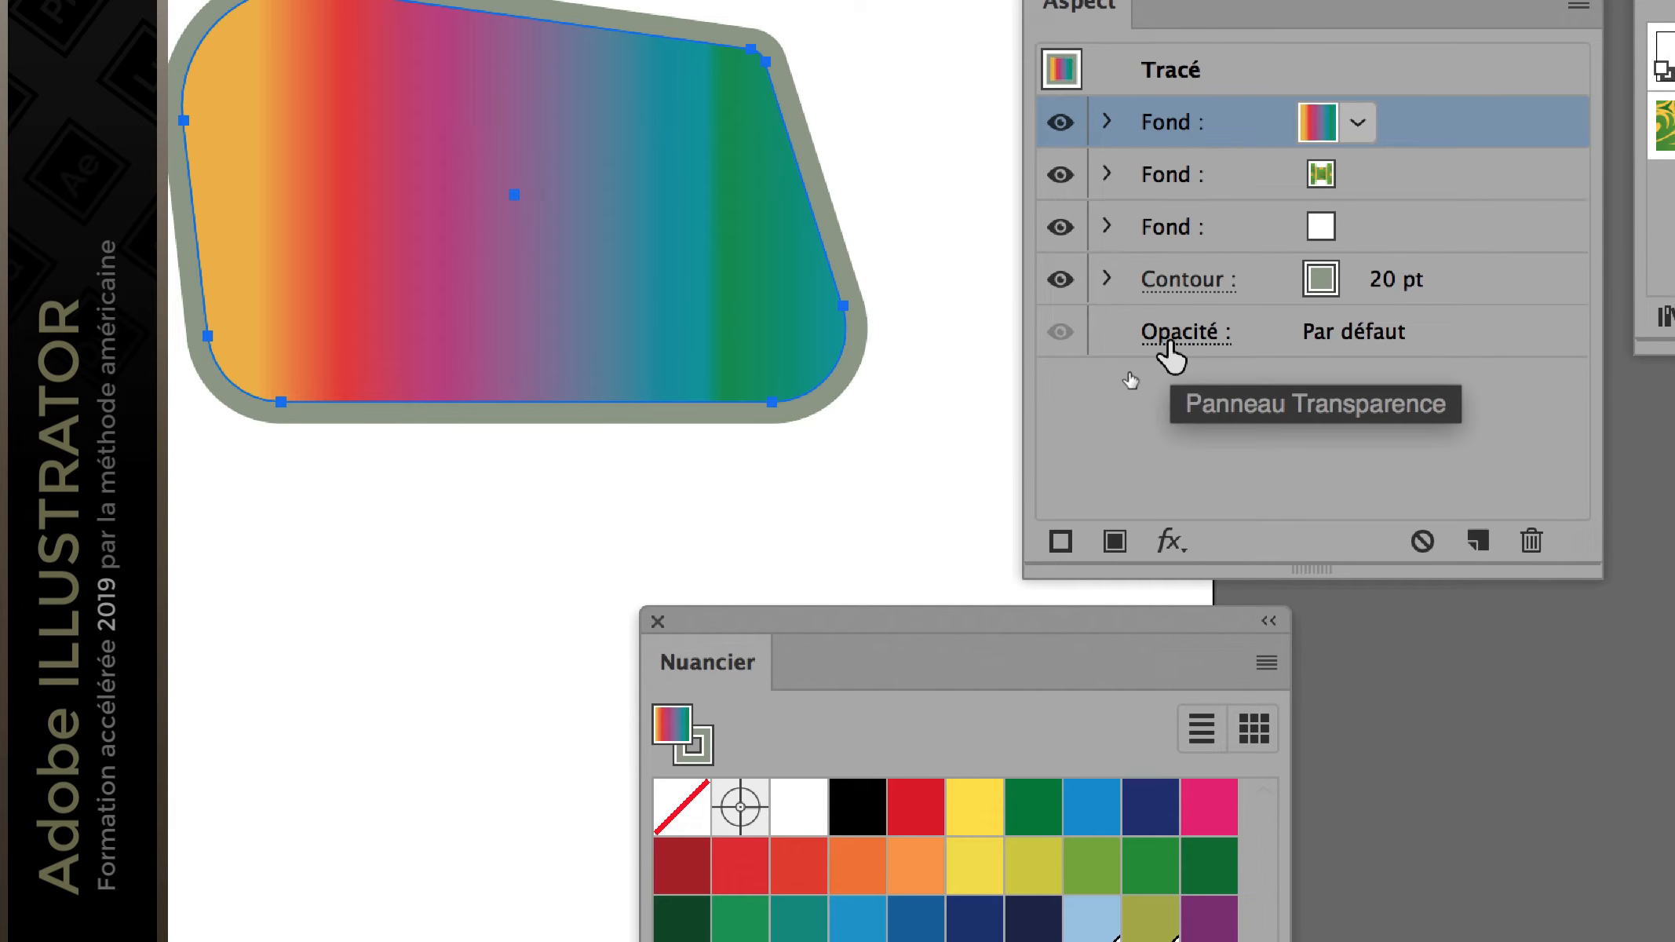
left_click(1170, 348)
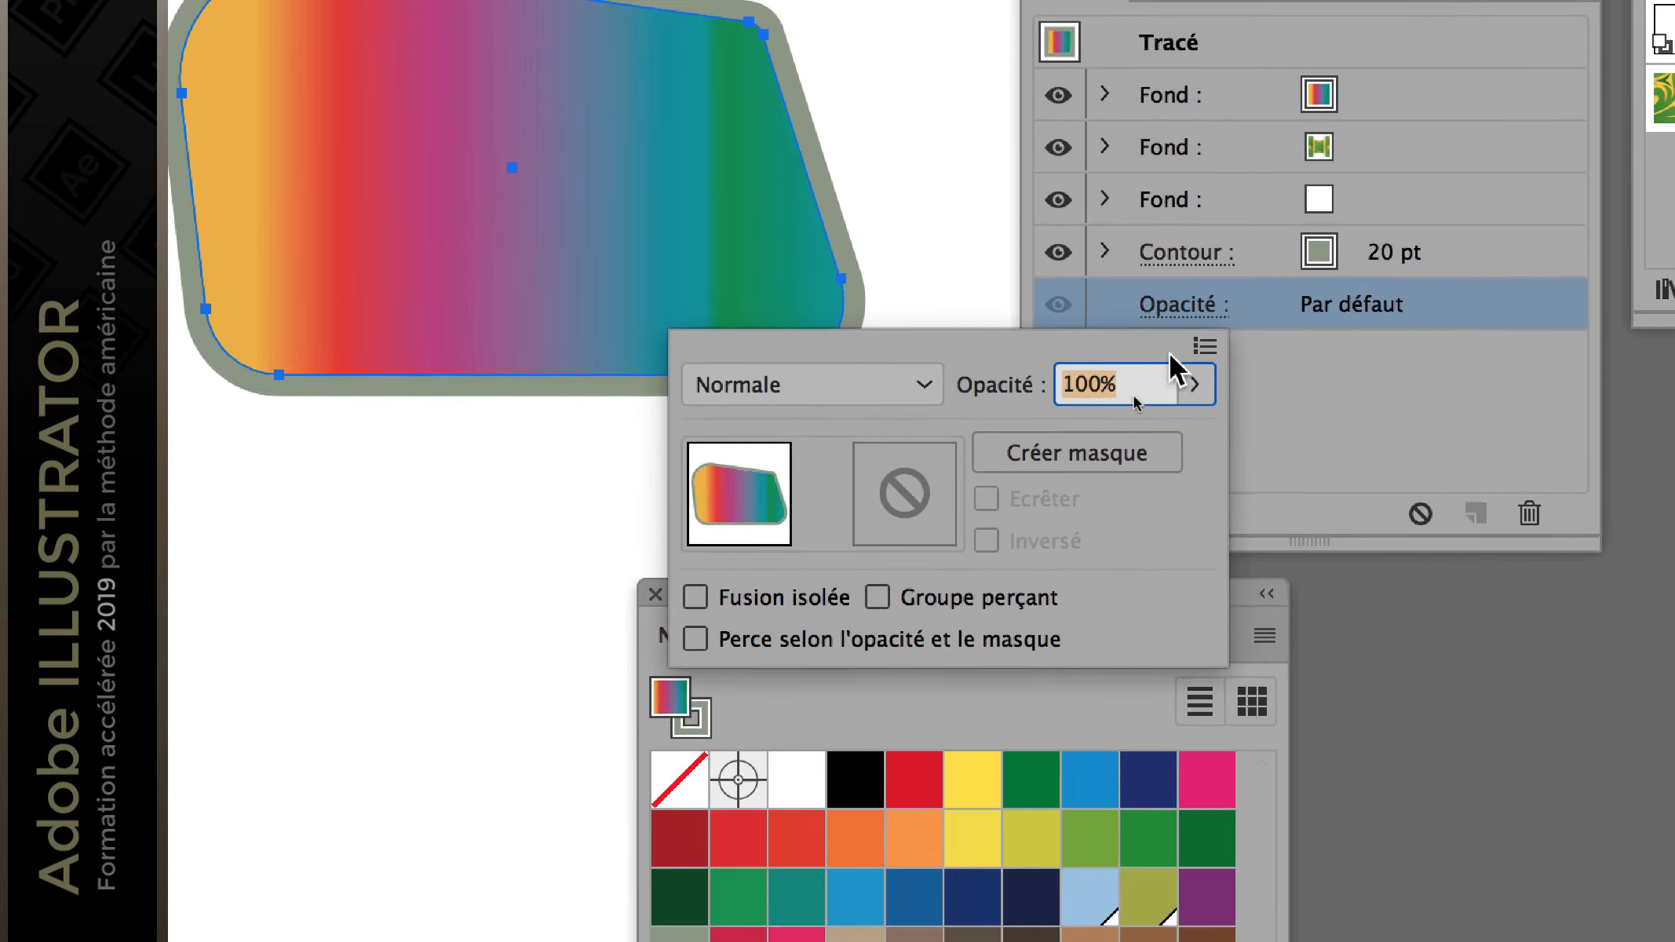
left_click(1189, 384)
mouse_move(1158, 379)
left_mouse_down()
mouse_move(1077, 387)
mouse_move(1217, 389)
mouse_move(1123, 385)
mouse_move(1187, 384)
left_mouse_up()
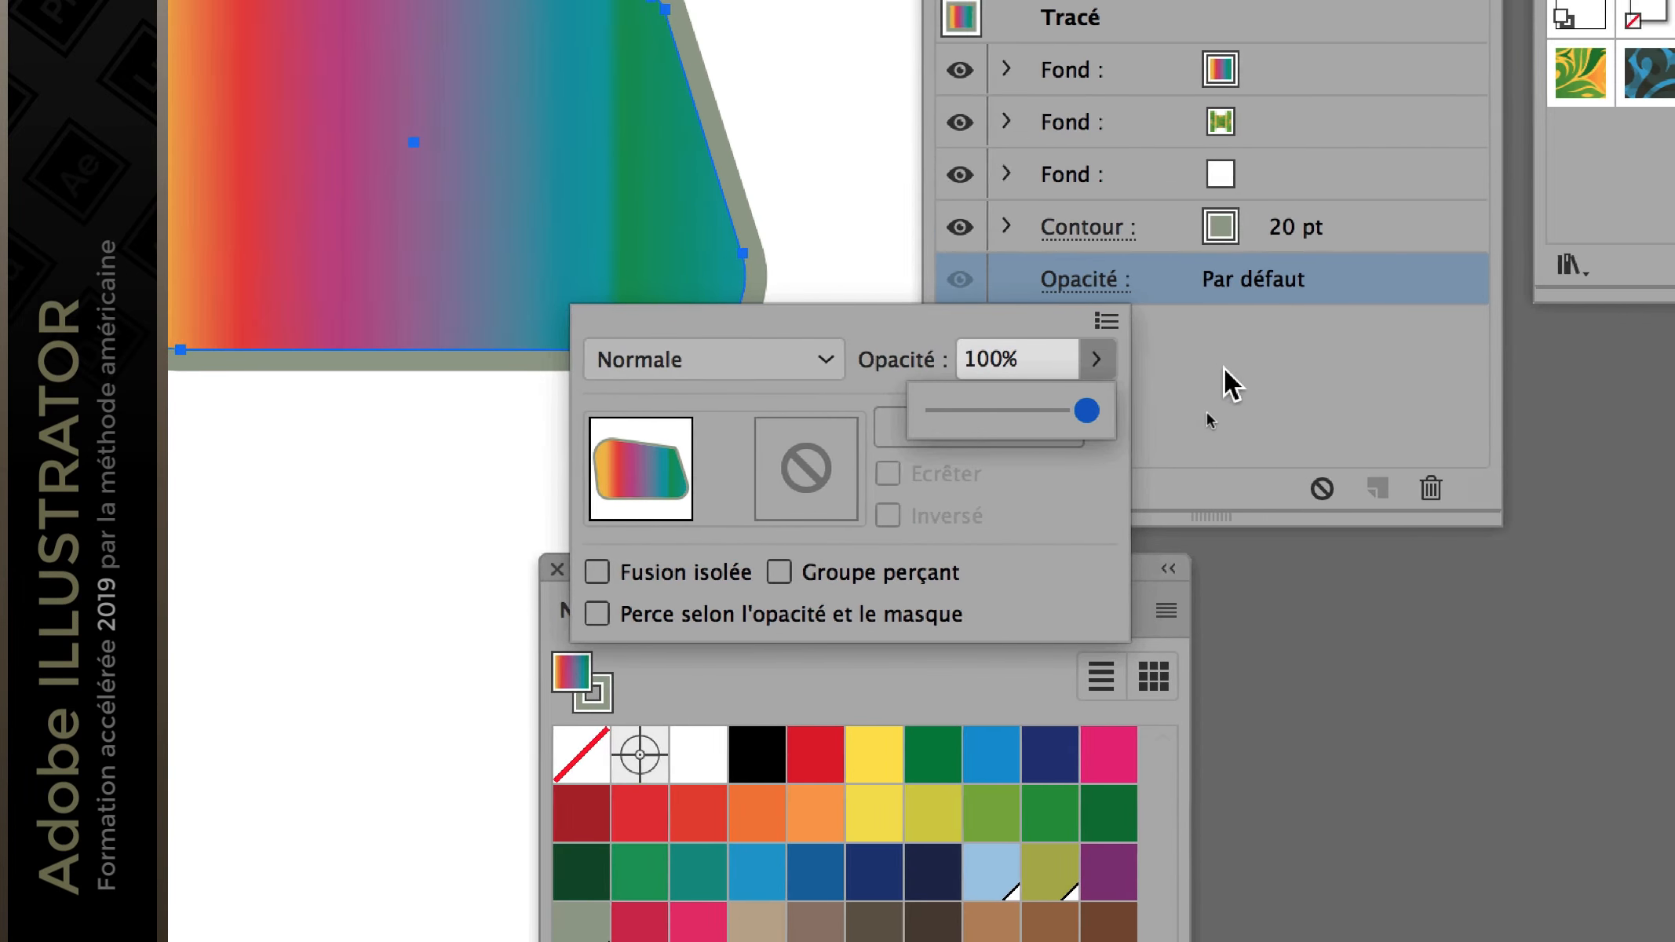
left_click(1531, 381)
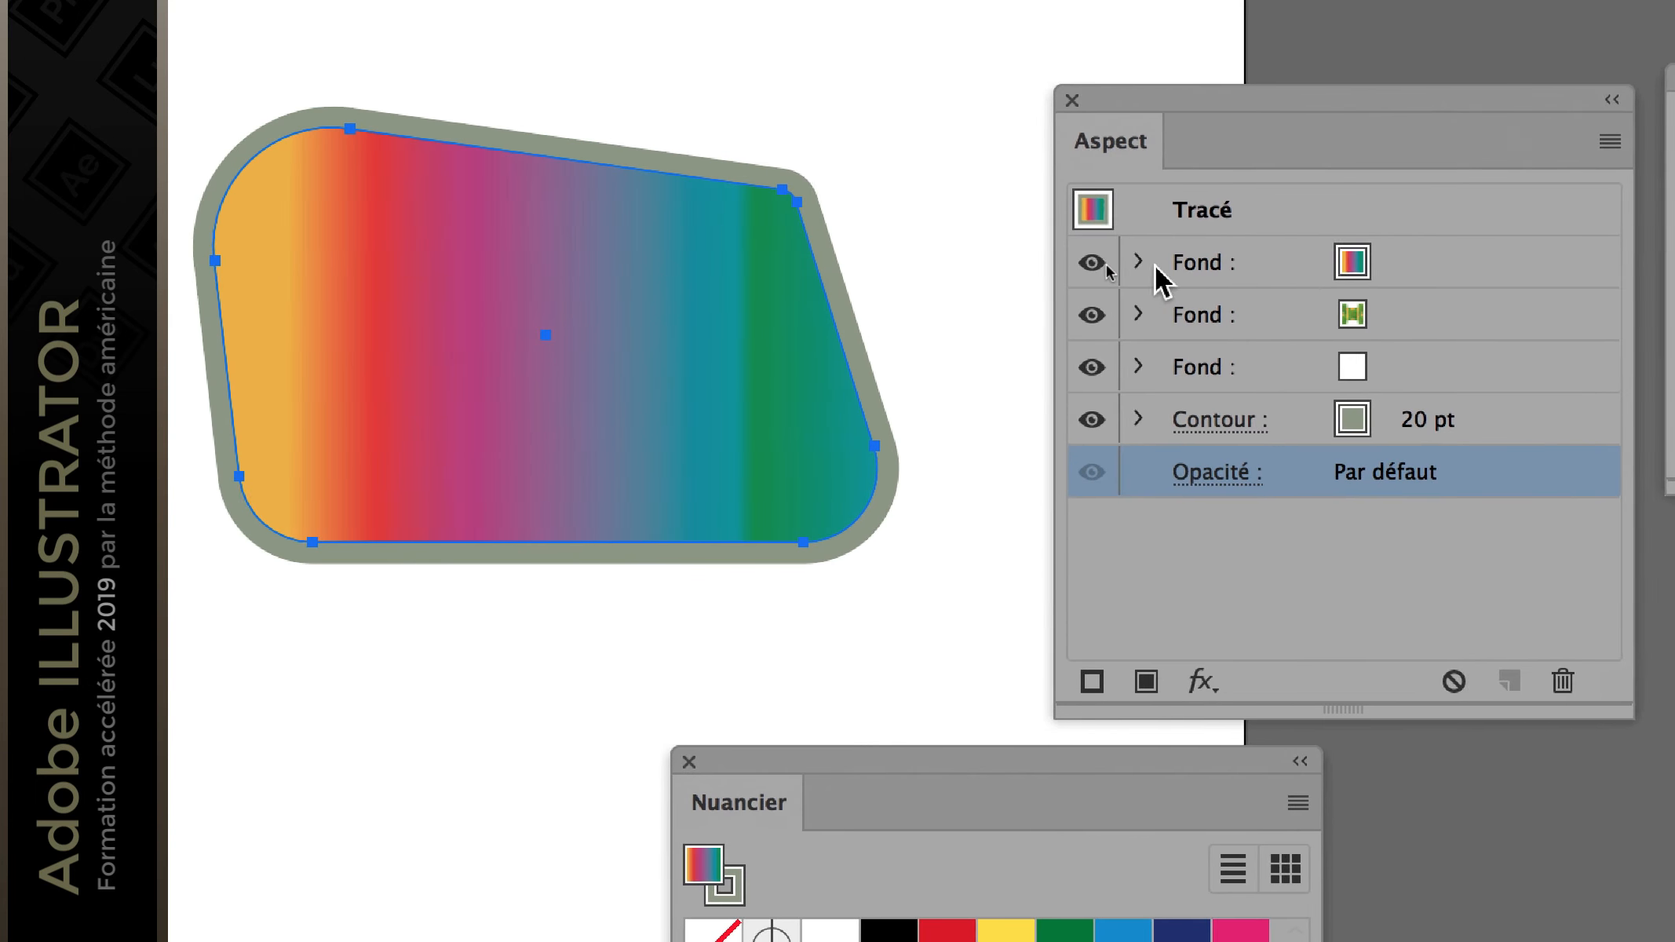
Step: Try the top gradient fill at 57% opacity, return it to 100%, and collapse its attributes
left_click(1086, 266)
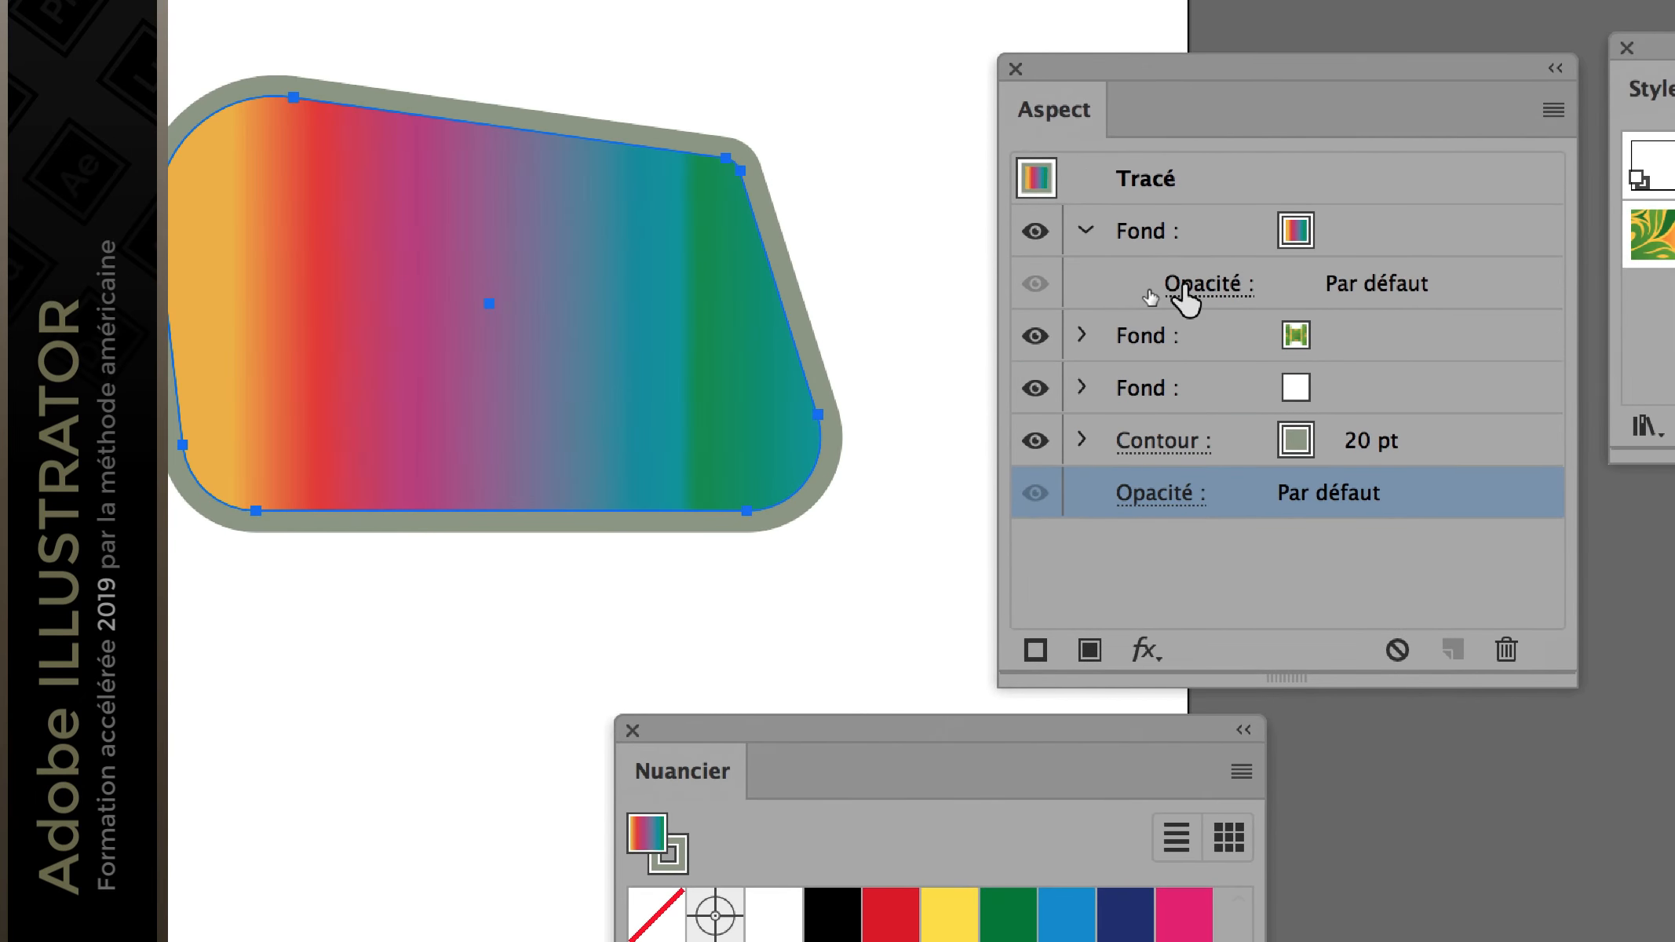
left_click(1185, 290)
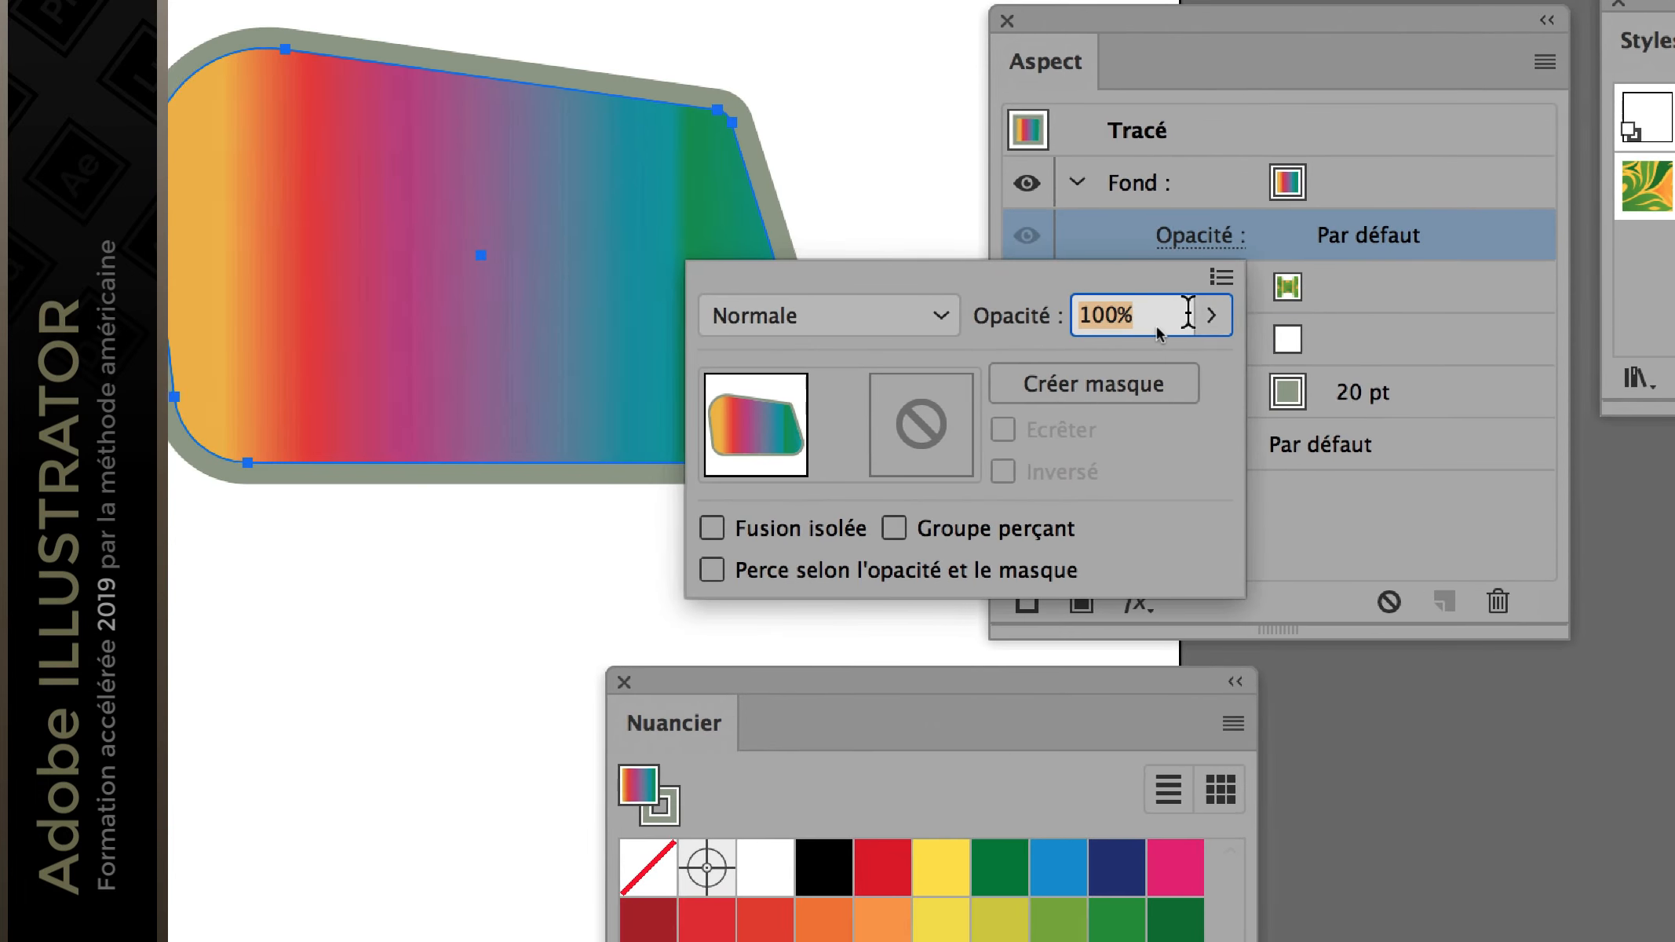
left_click(1215, 363)
left_click(1192, 345)
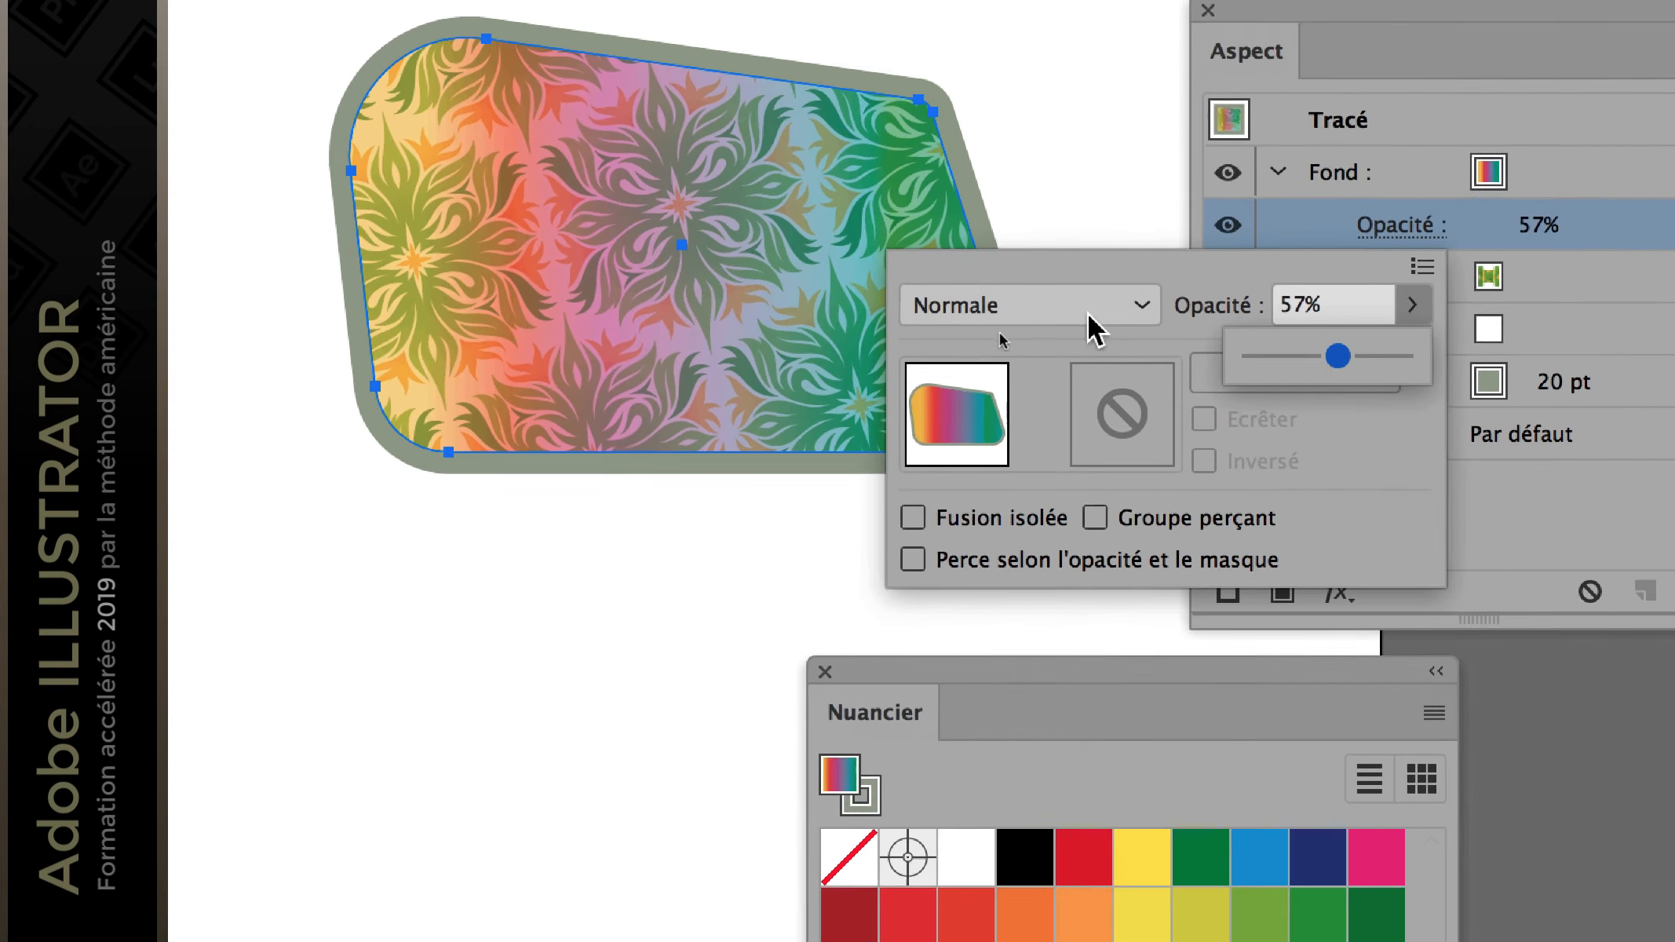
scroll(926, 296, "down", 7)
scroll(995, 331, "down", 9)
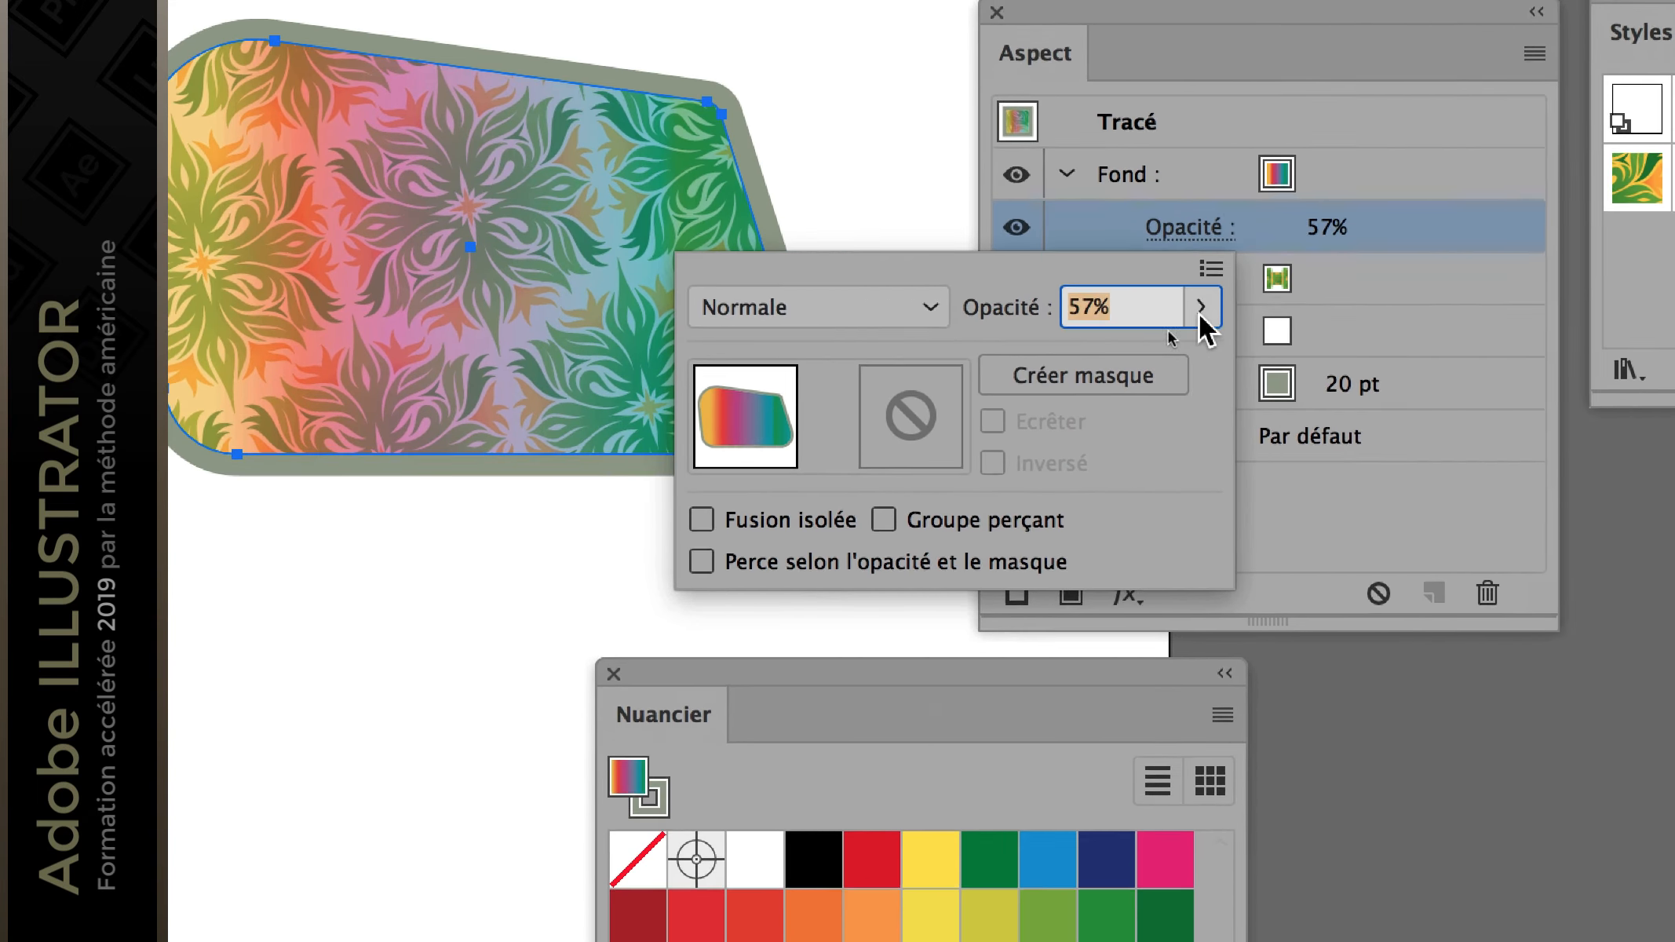
left_click(1422, 311)
left_click(1412, 363)
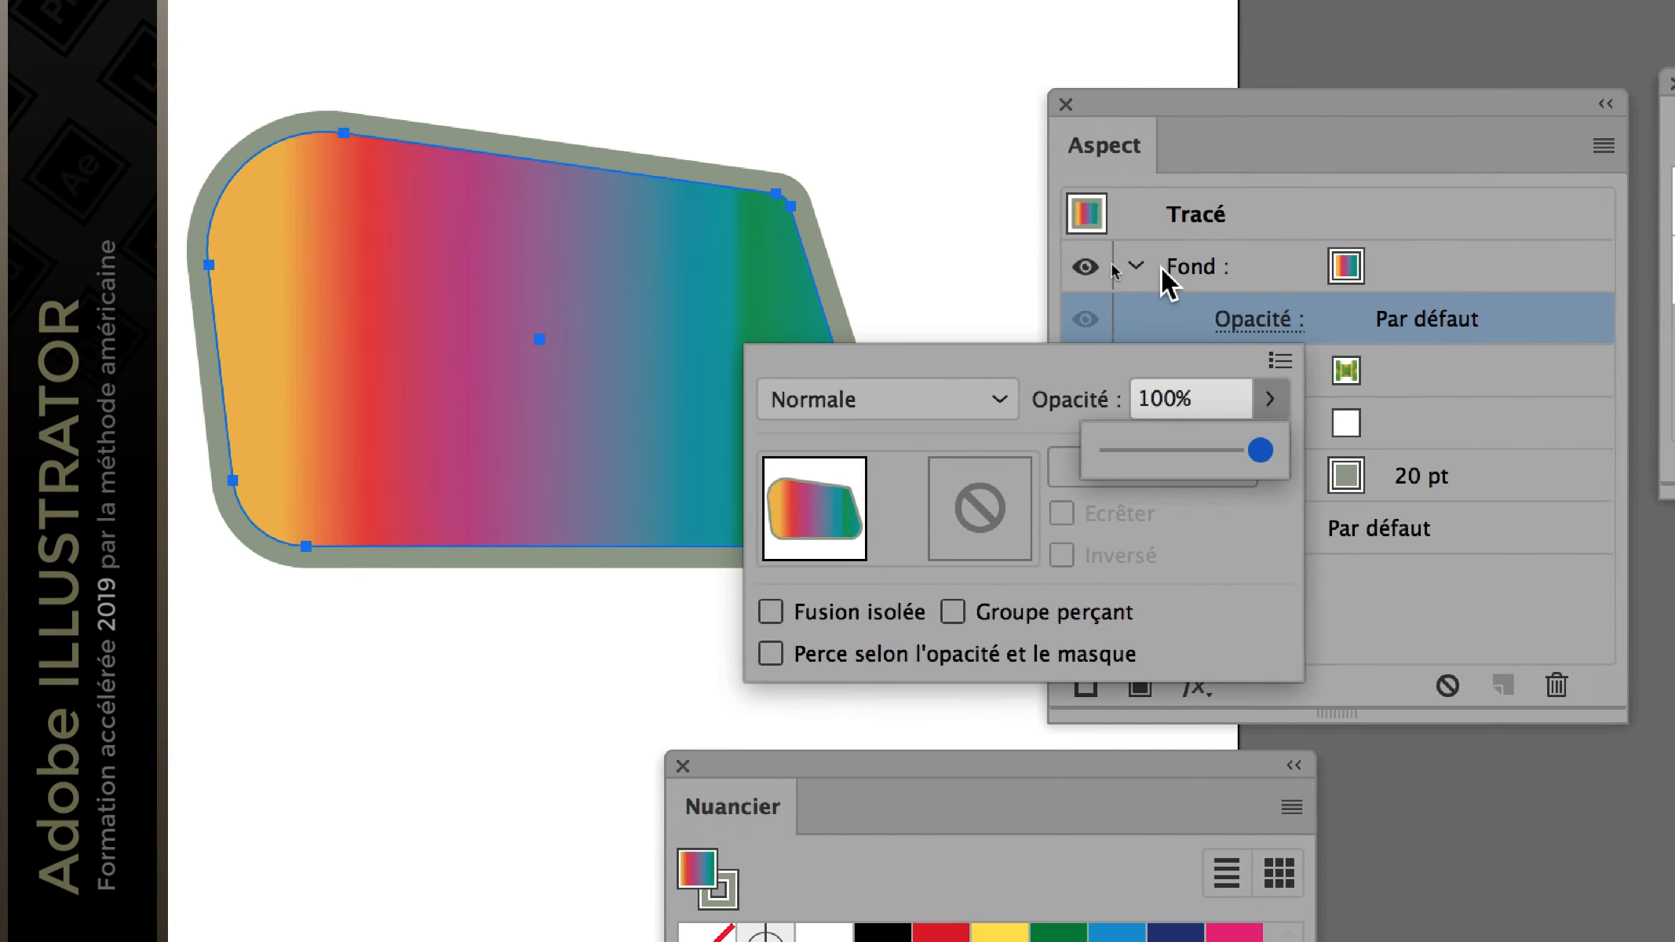
left_click(1078, 158)
left_click(1150, 267)
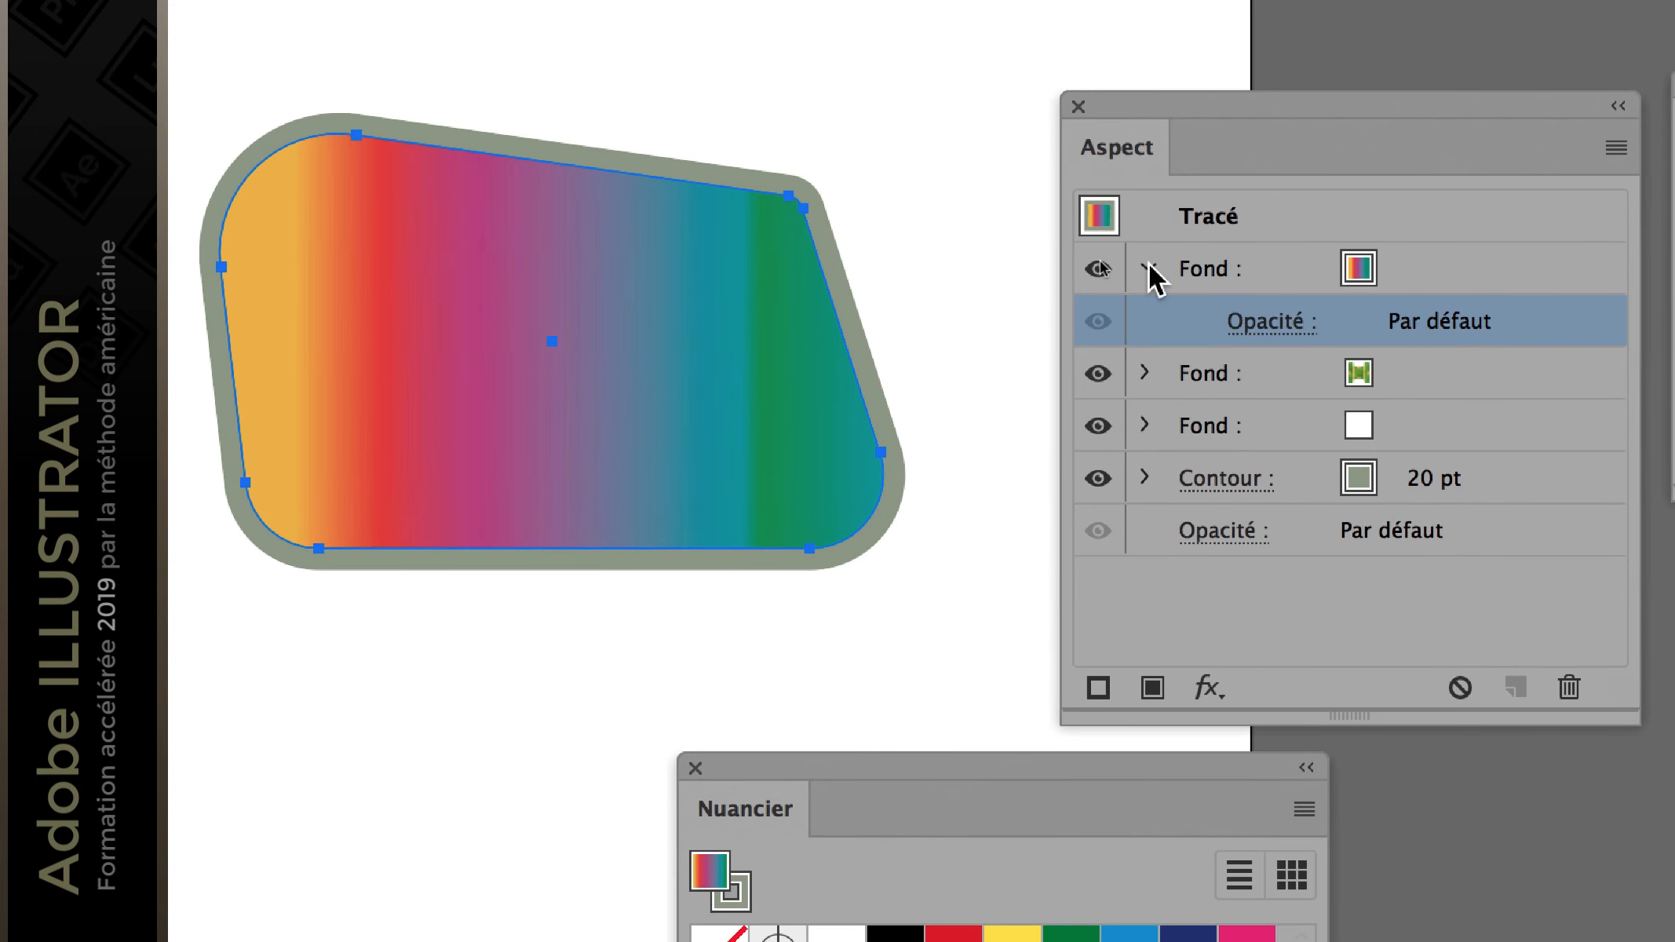
left_click(1149, 266)
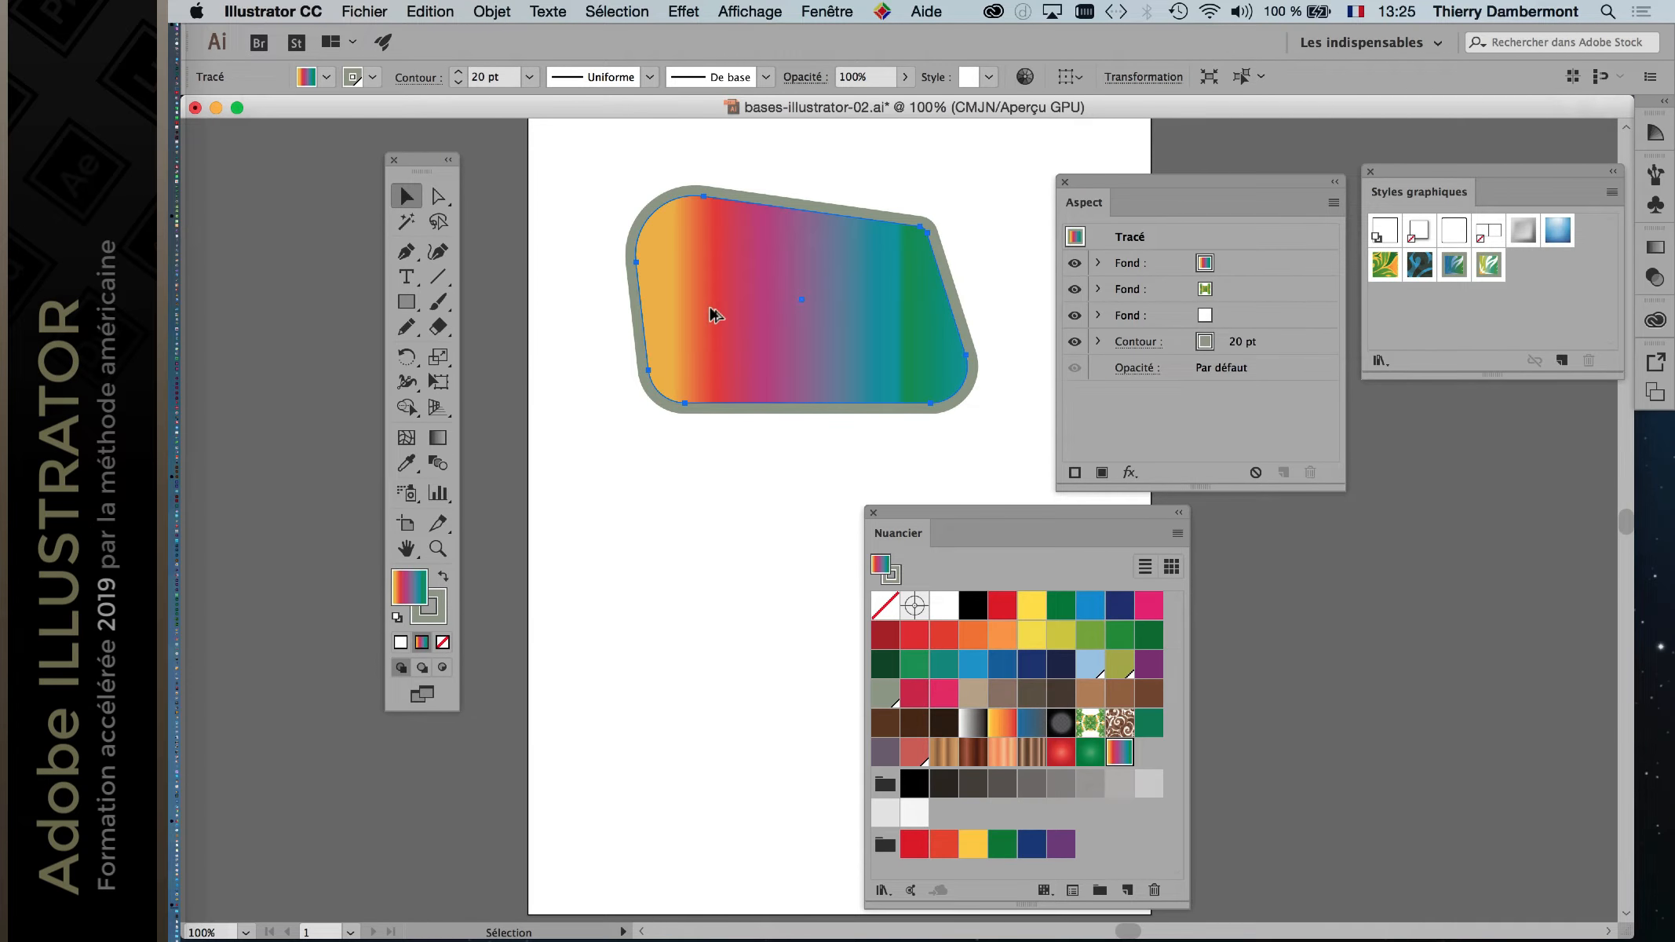
Step: Make the top gradient fill the active attribute and move the Swatches panel up beside the fill list
scroll(715, 314, "up", 1)
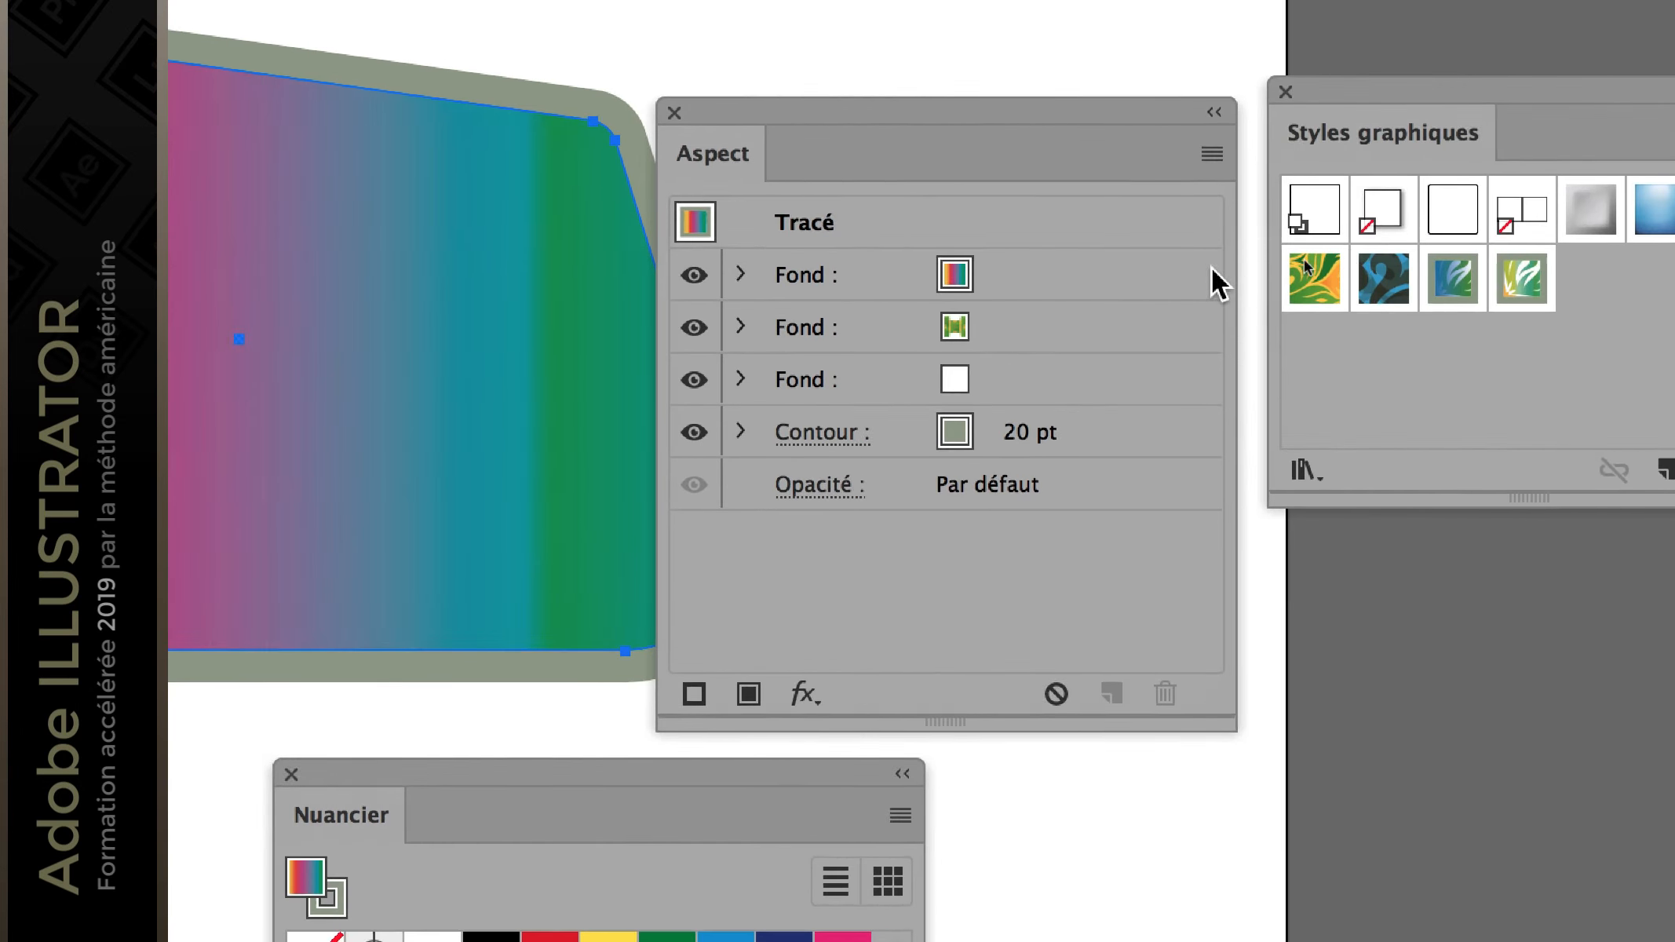
left_click(1213, 271)
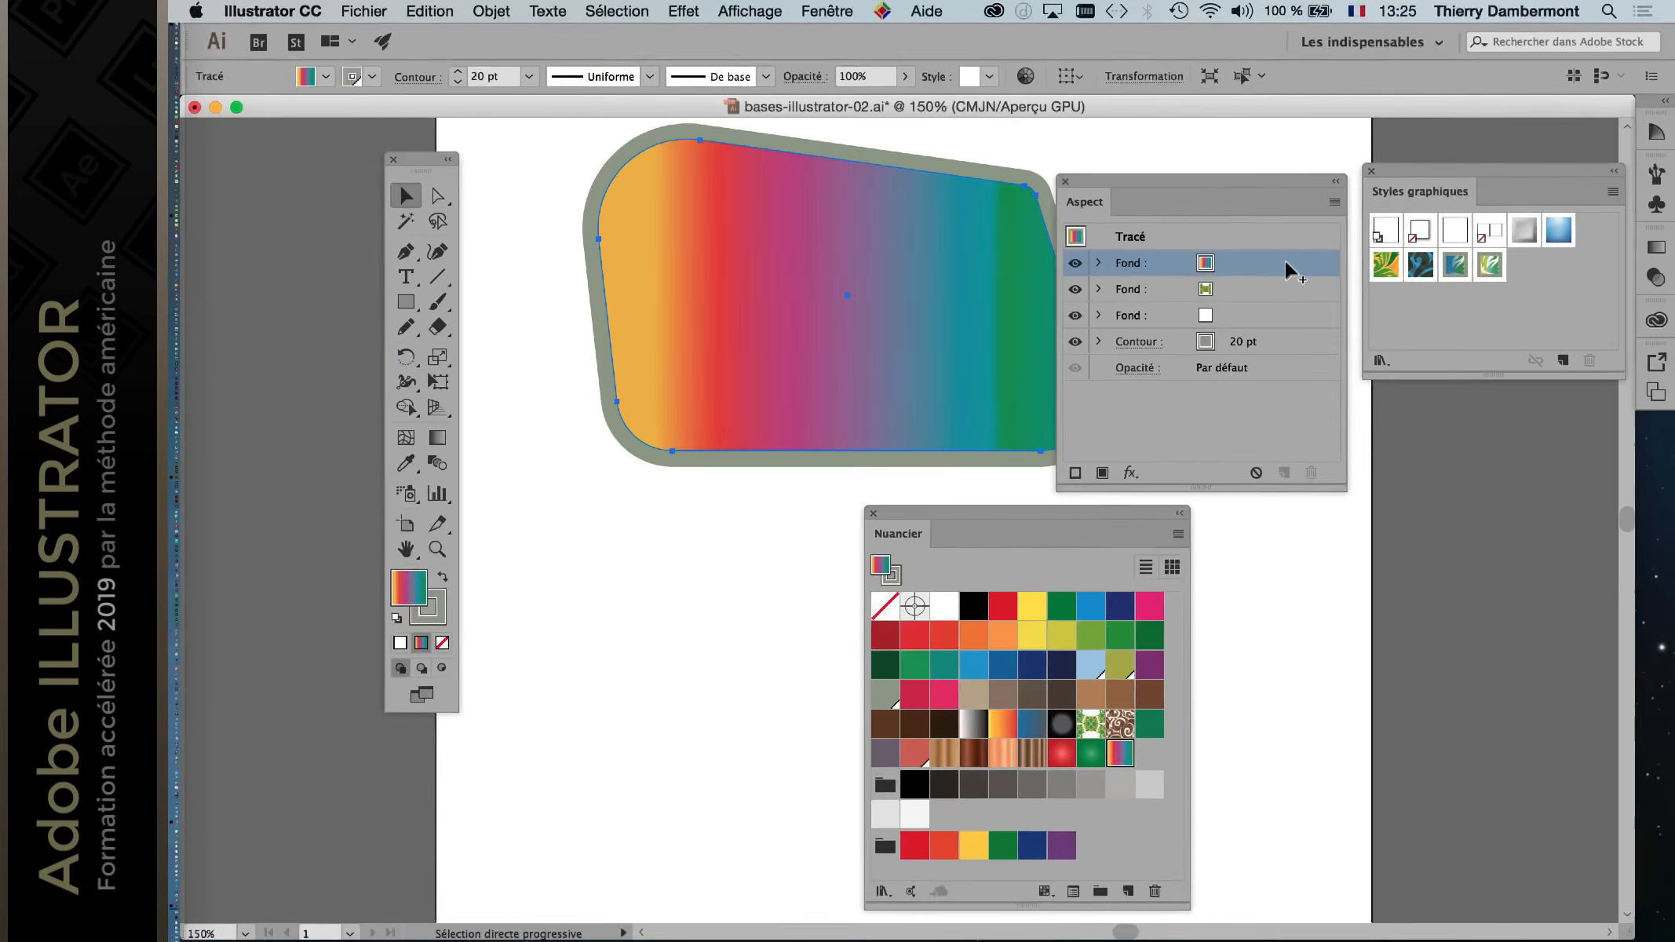
scroll(846, 290, "down", 1)
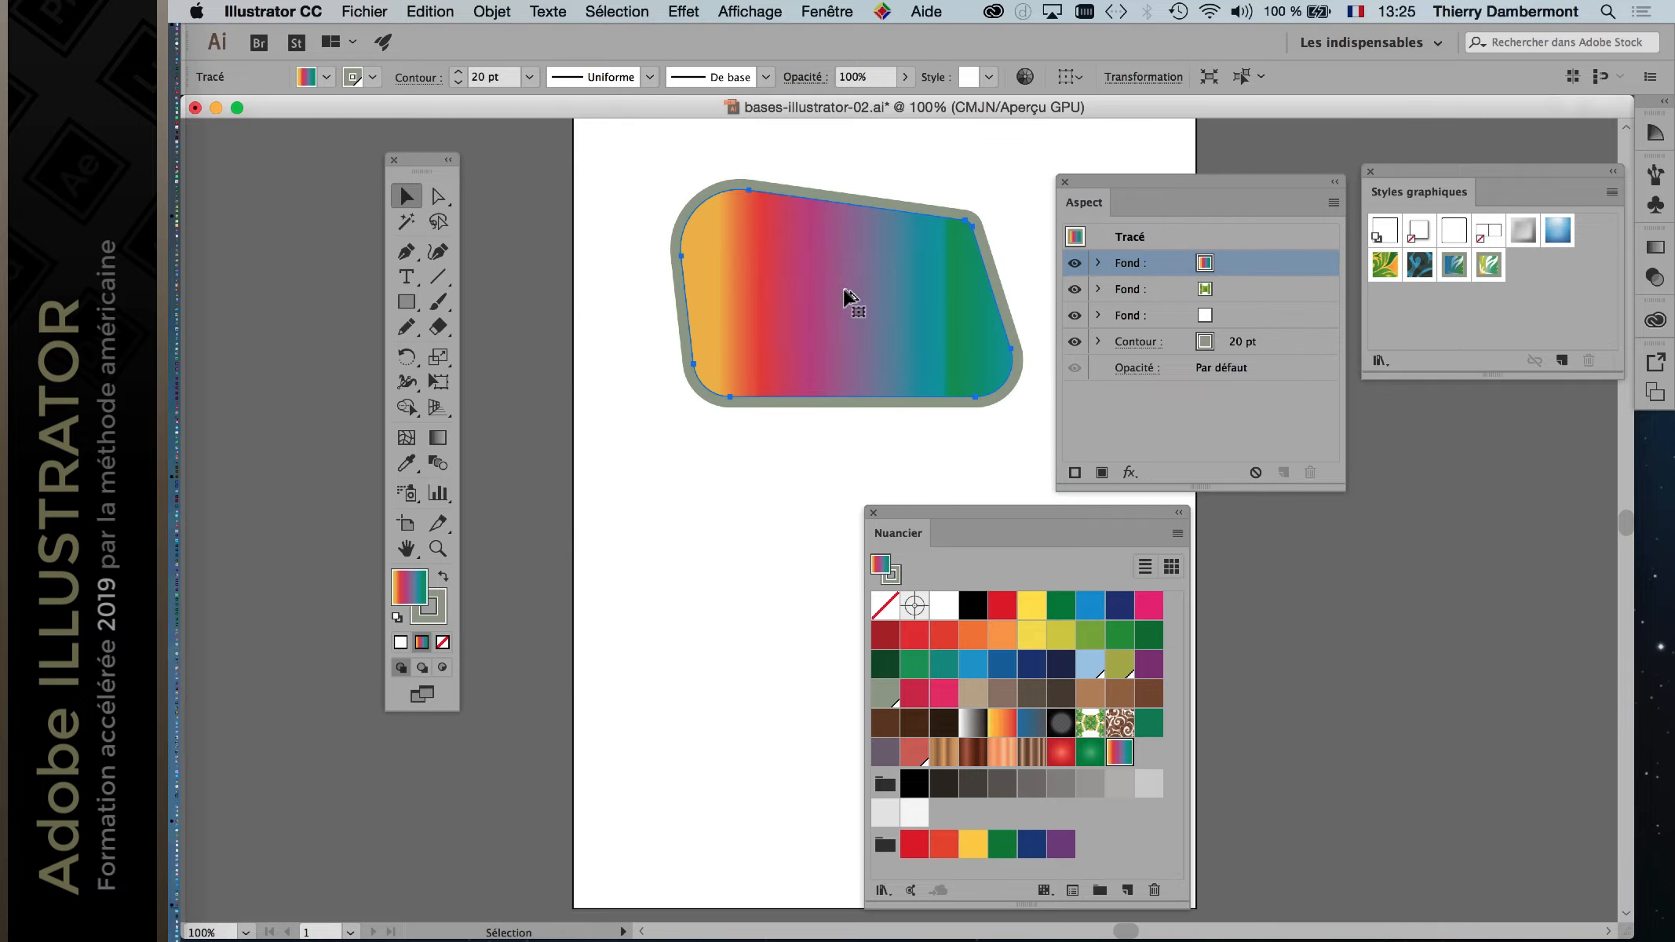
left_click_drag(727, 311, 663, 308)
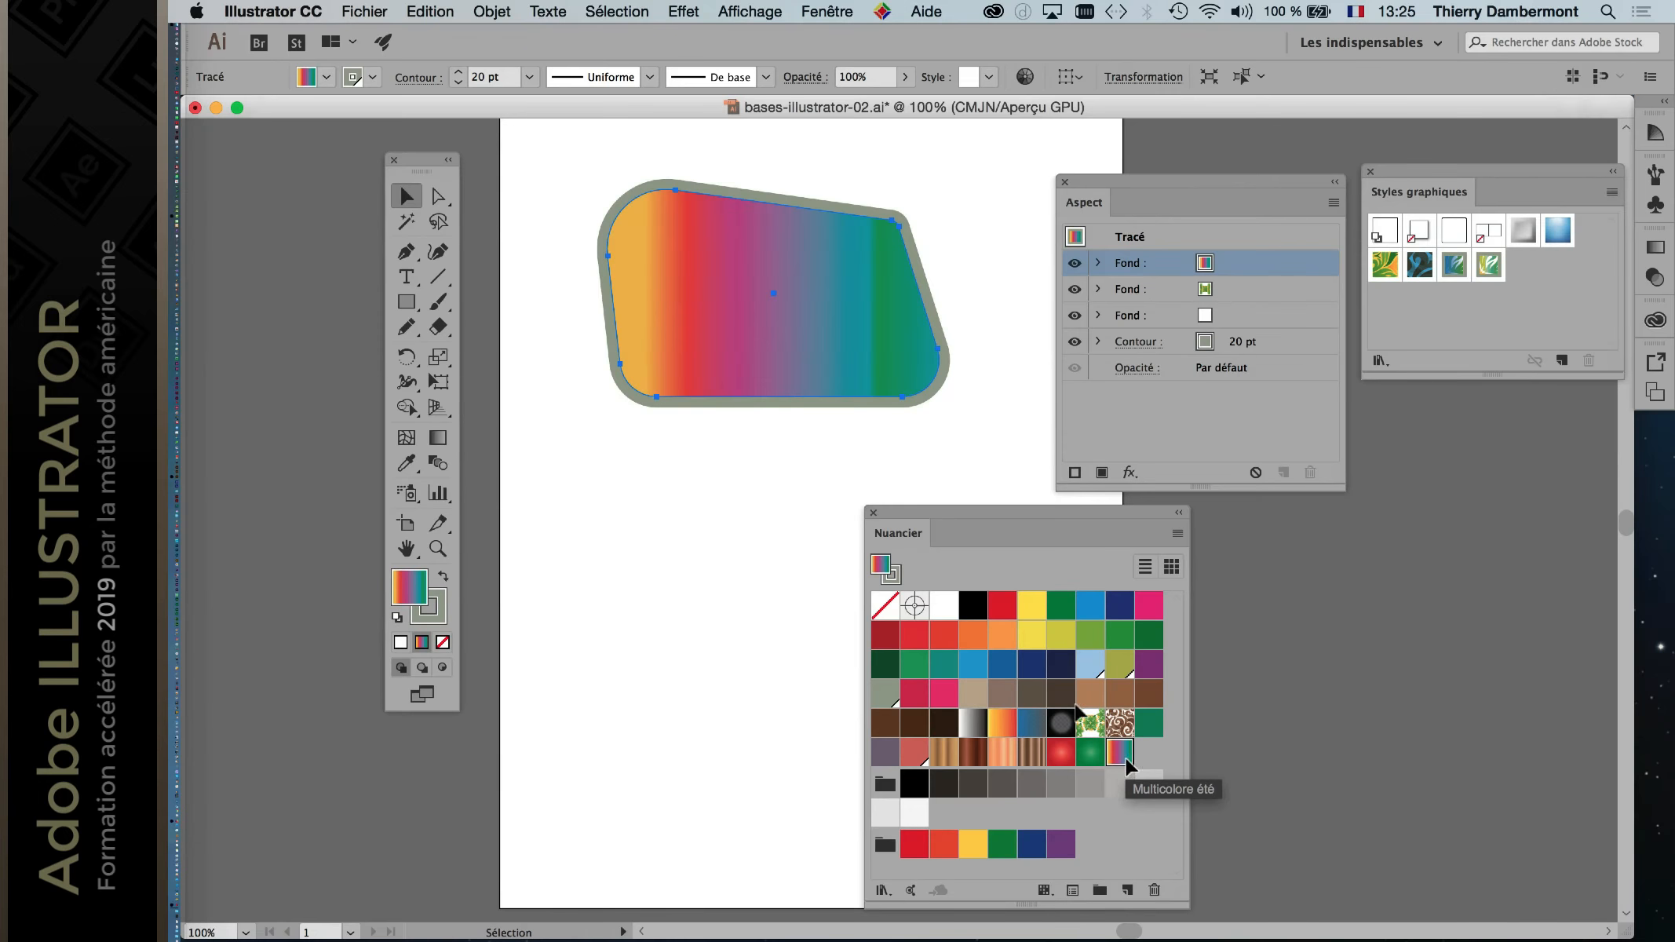
left_click_drag(942, 510, 1275, 127)
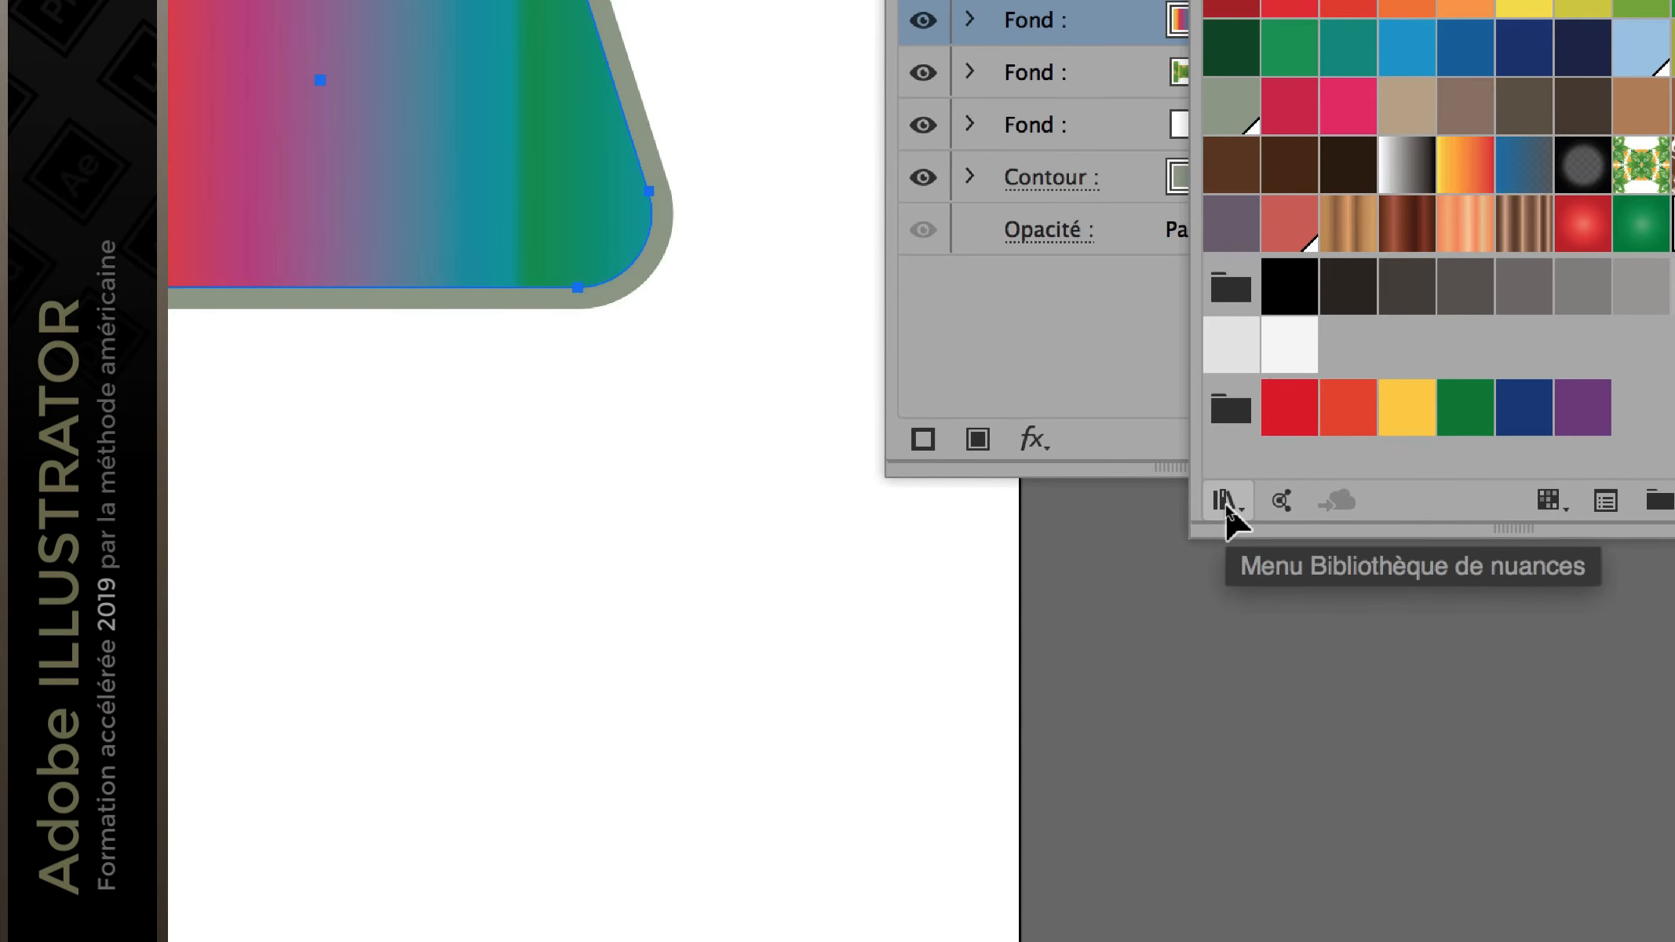
Step: Open the Ciel gradient swatch library and move it below the shape
left_click(1226, 504)
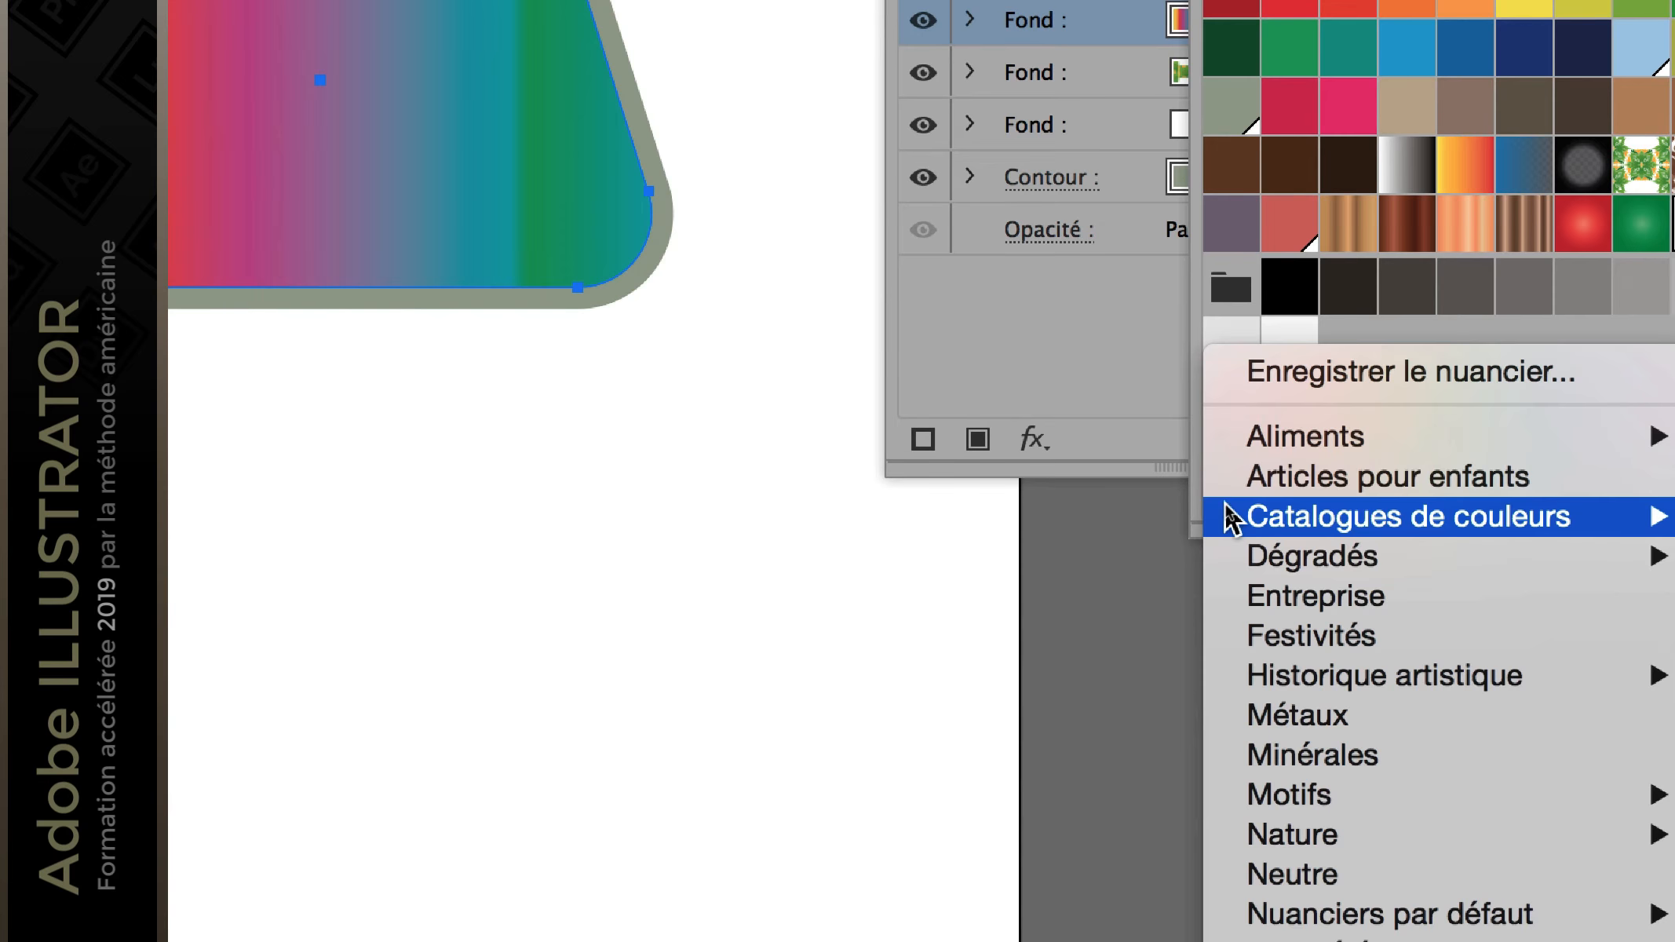
mouse_move(1235, 530)
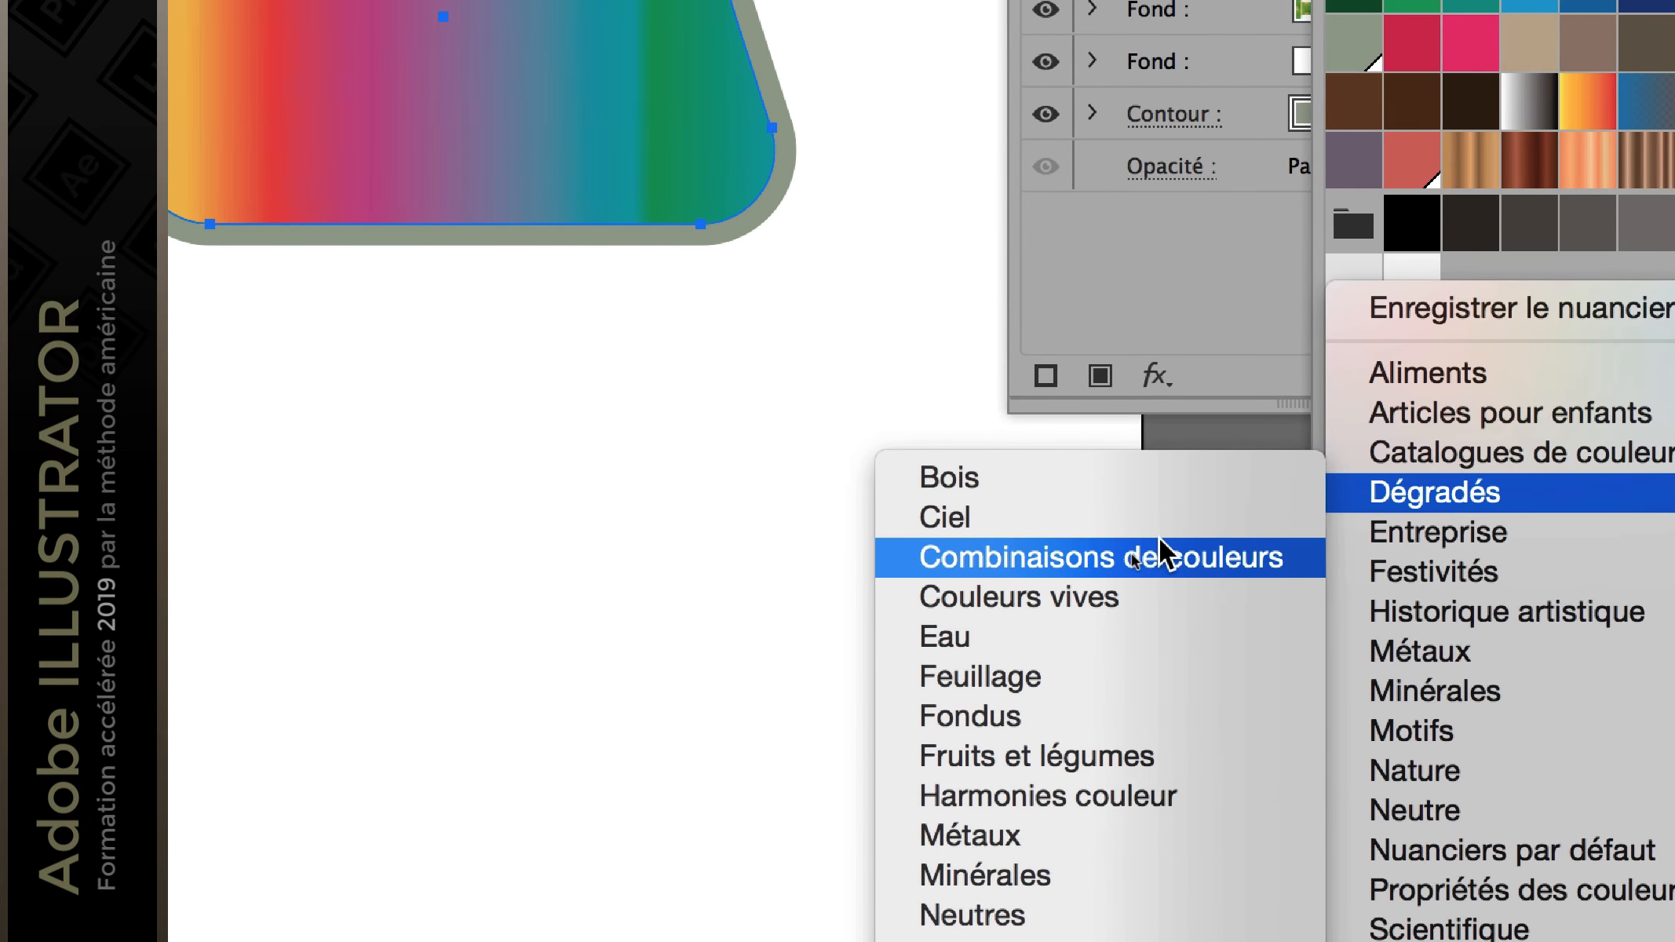
left_click(1157, 529)
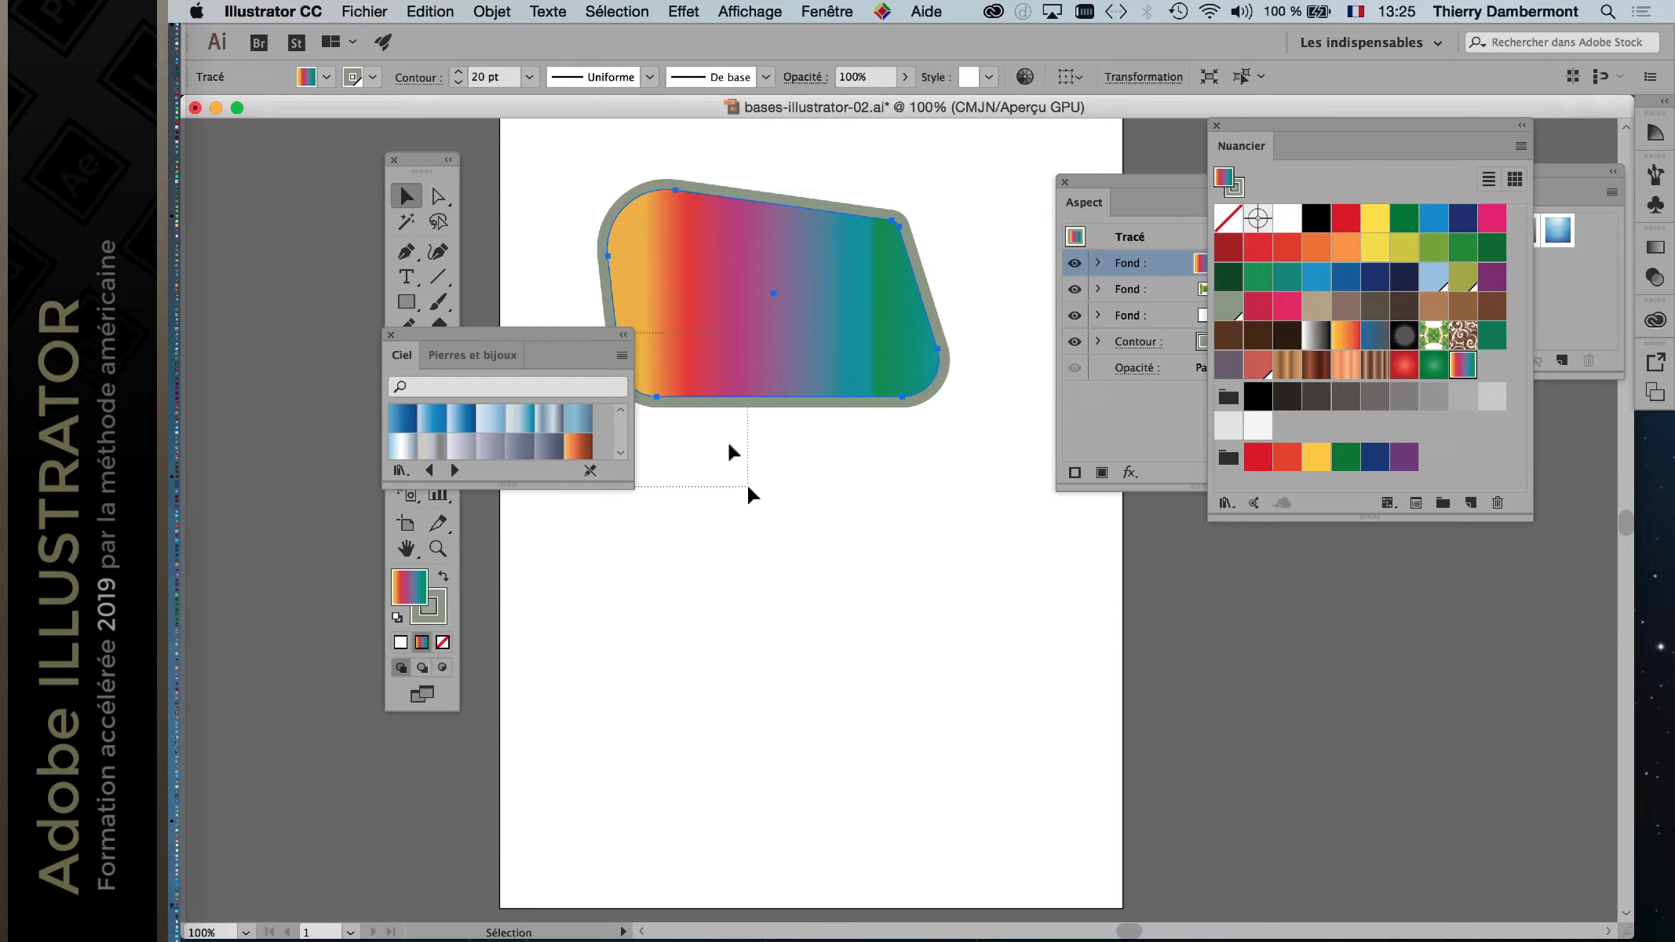
left_click_drag(572, 326, 884, 542)
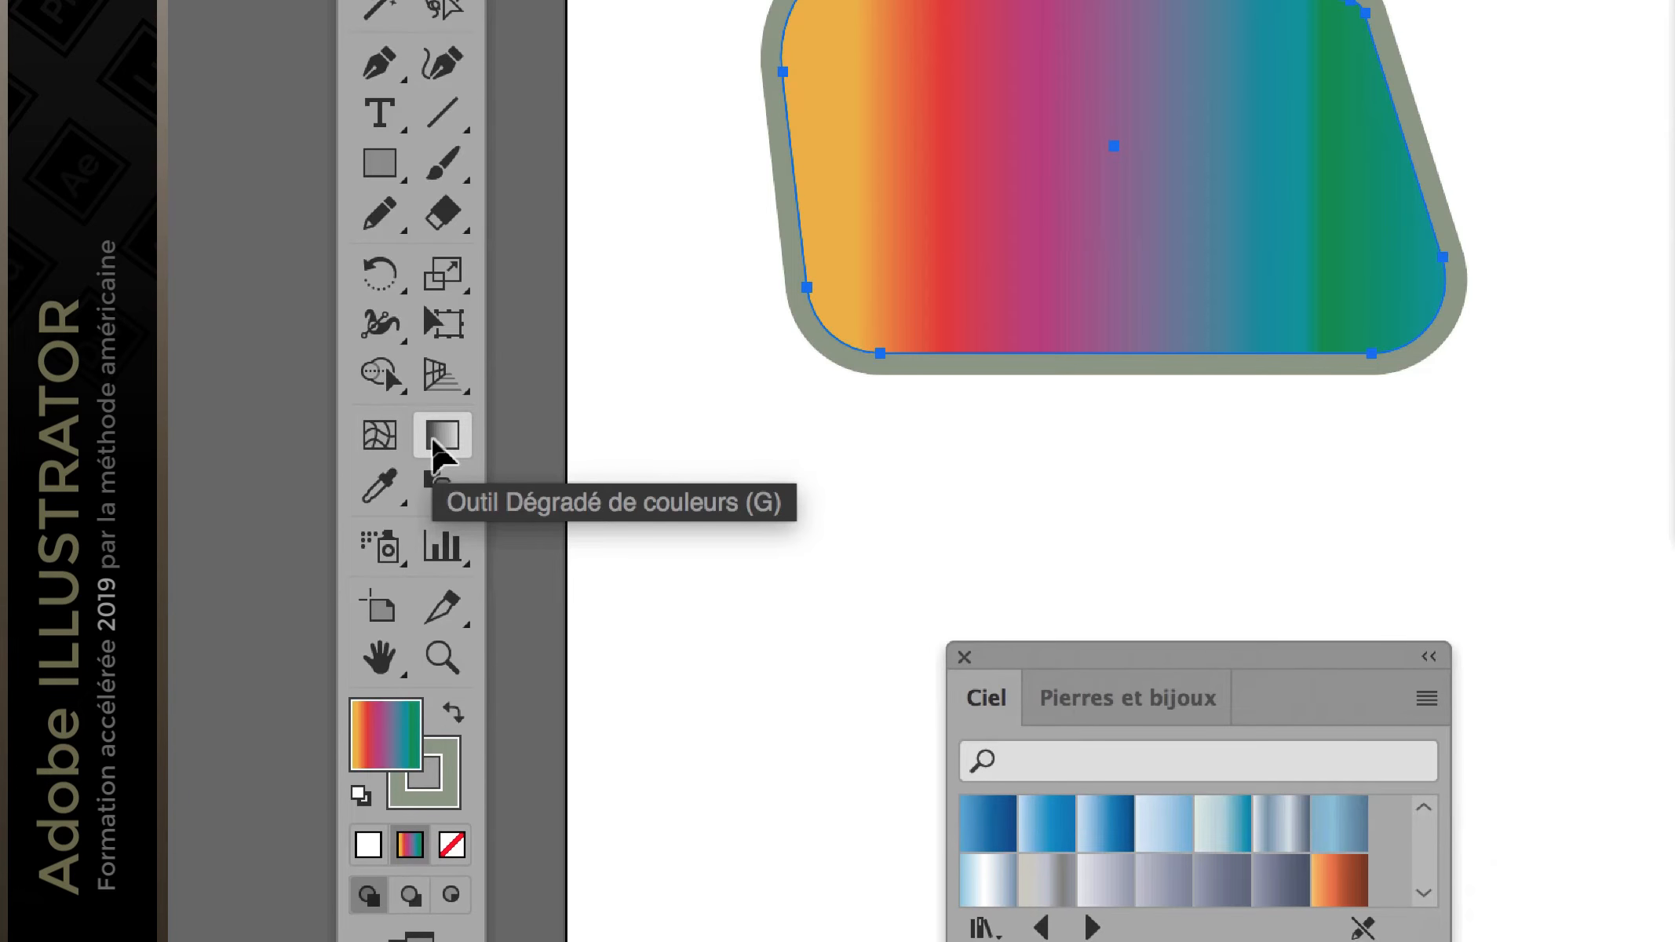
Step: Activate the Gradient tool and reposition the magenta, teal and green color stops along the shape's gradient
left_click(433, 443)
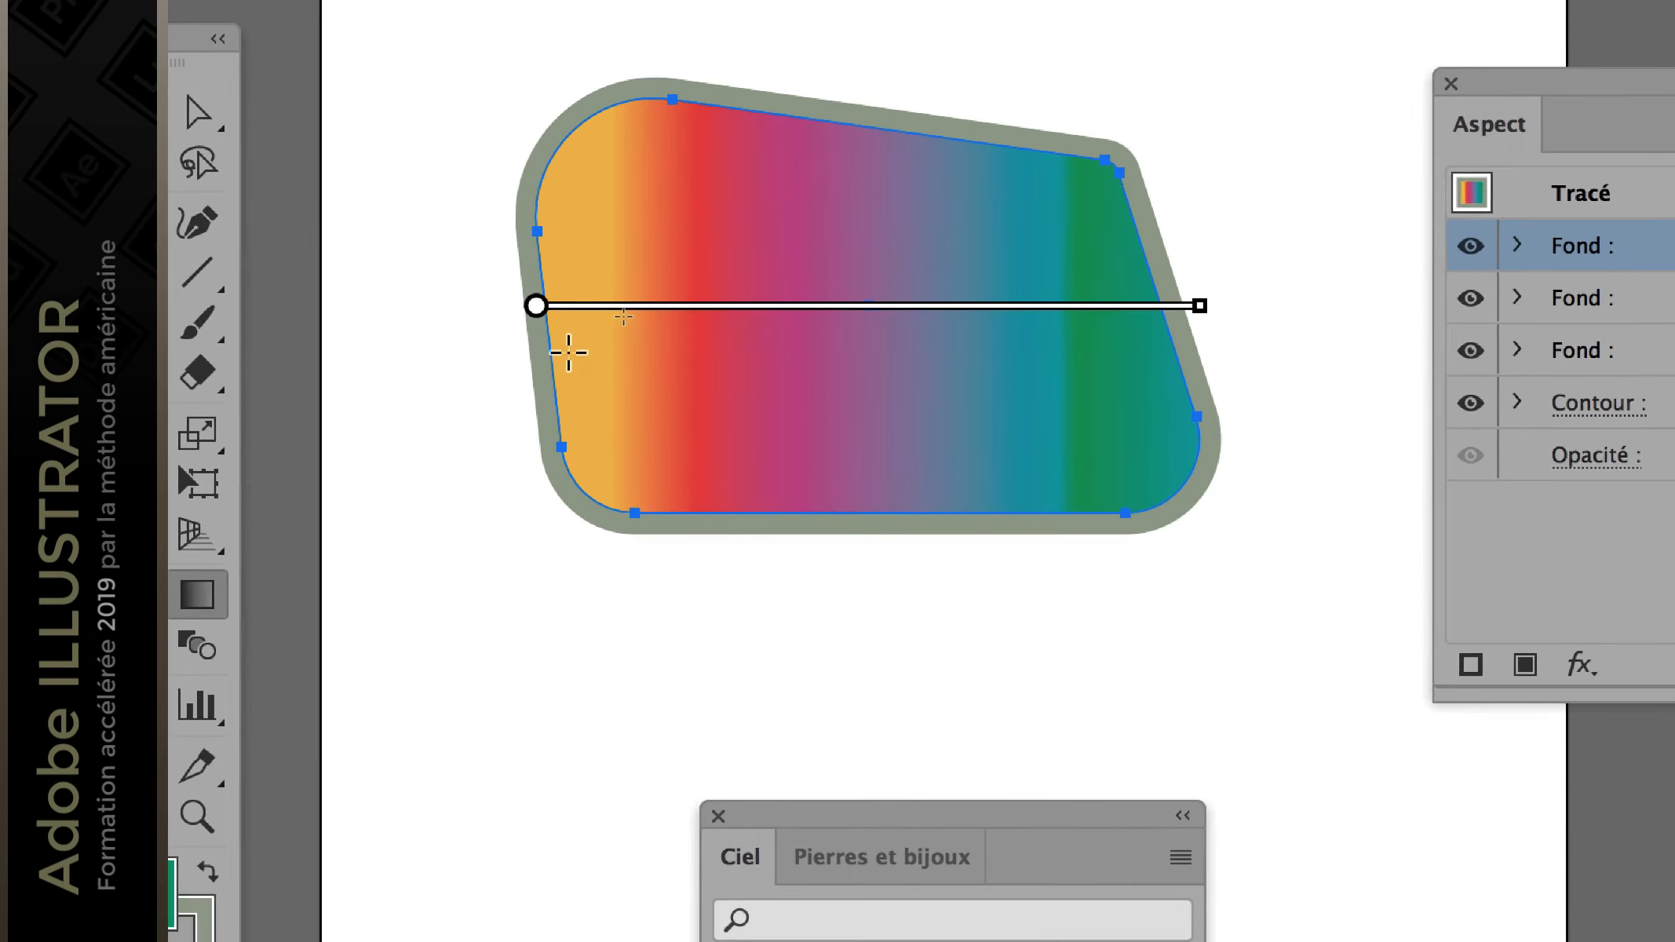
mouse_move(570, 334)
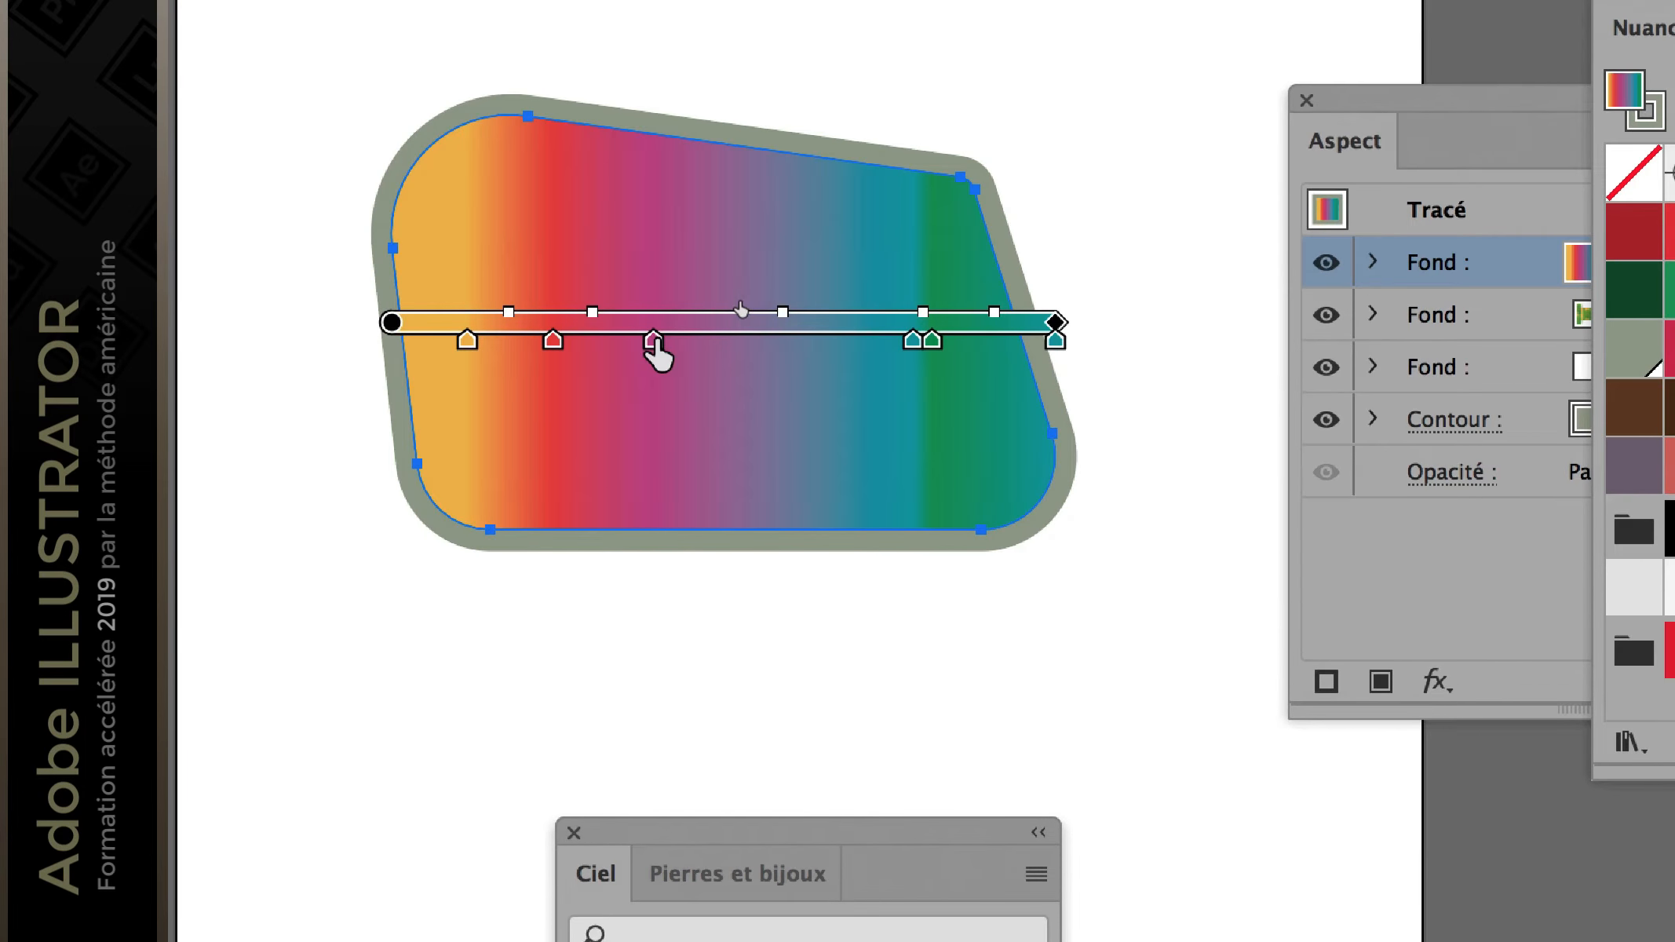
mouse_move(656, 353)
left_mouse_down()
mouse_move(755, 353)
mouse_move(632, 353)
left_mouse_up()
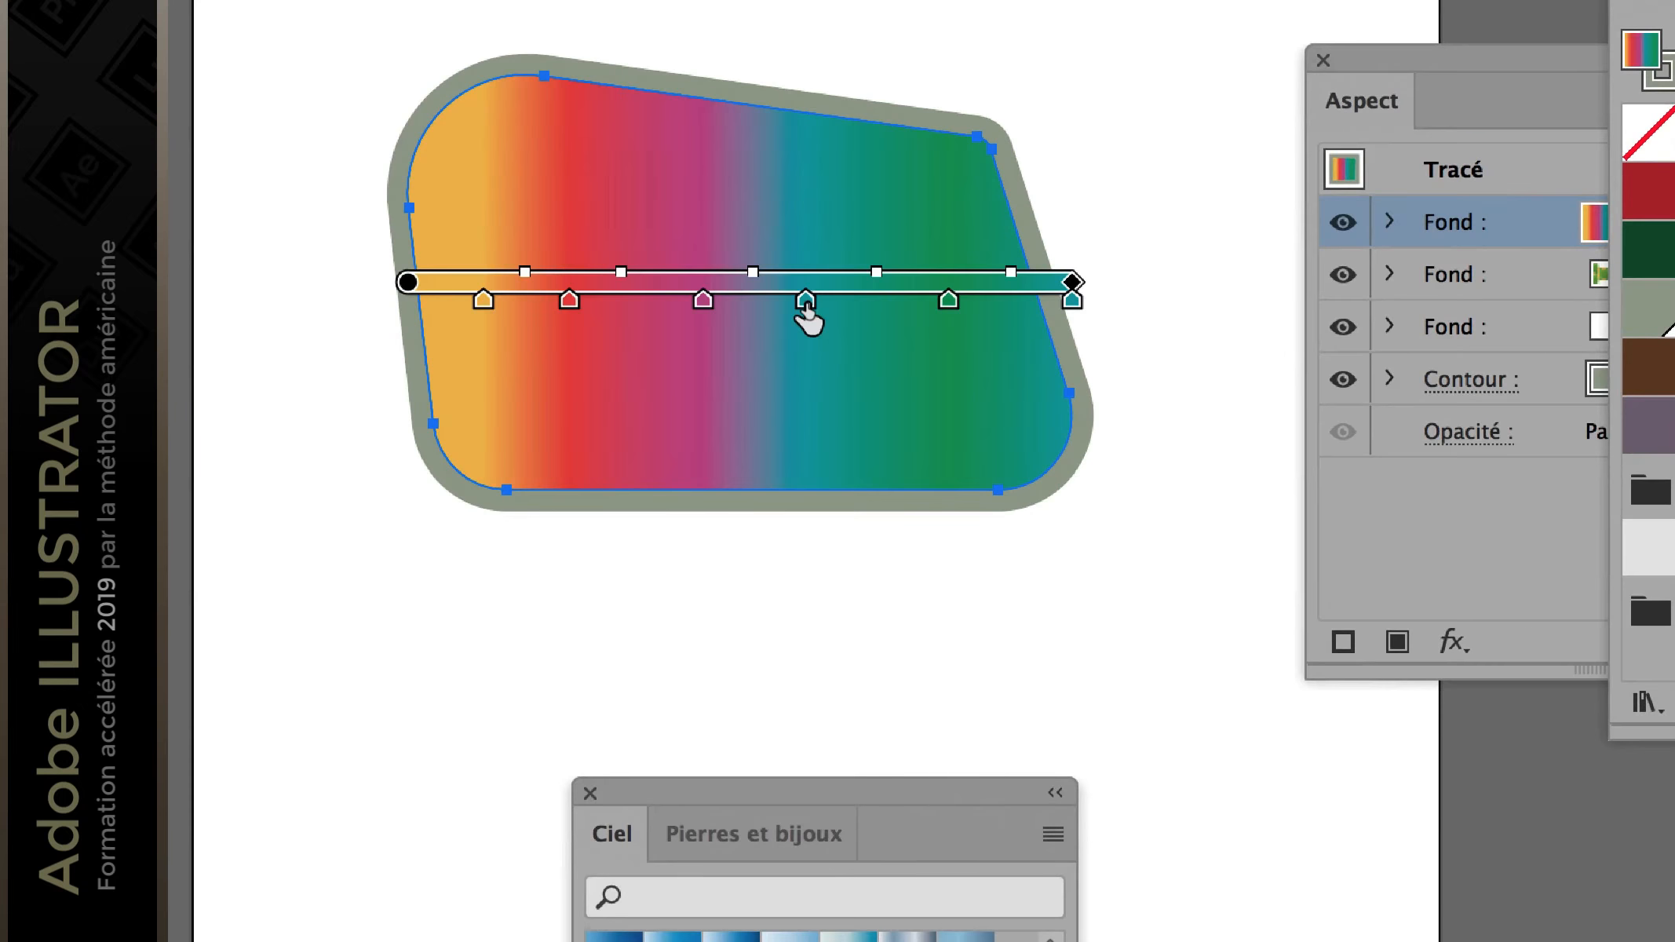
left_click_drag(807, 313, 883, 315)
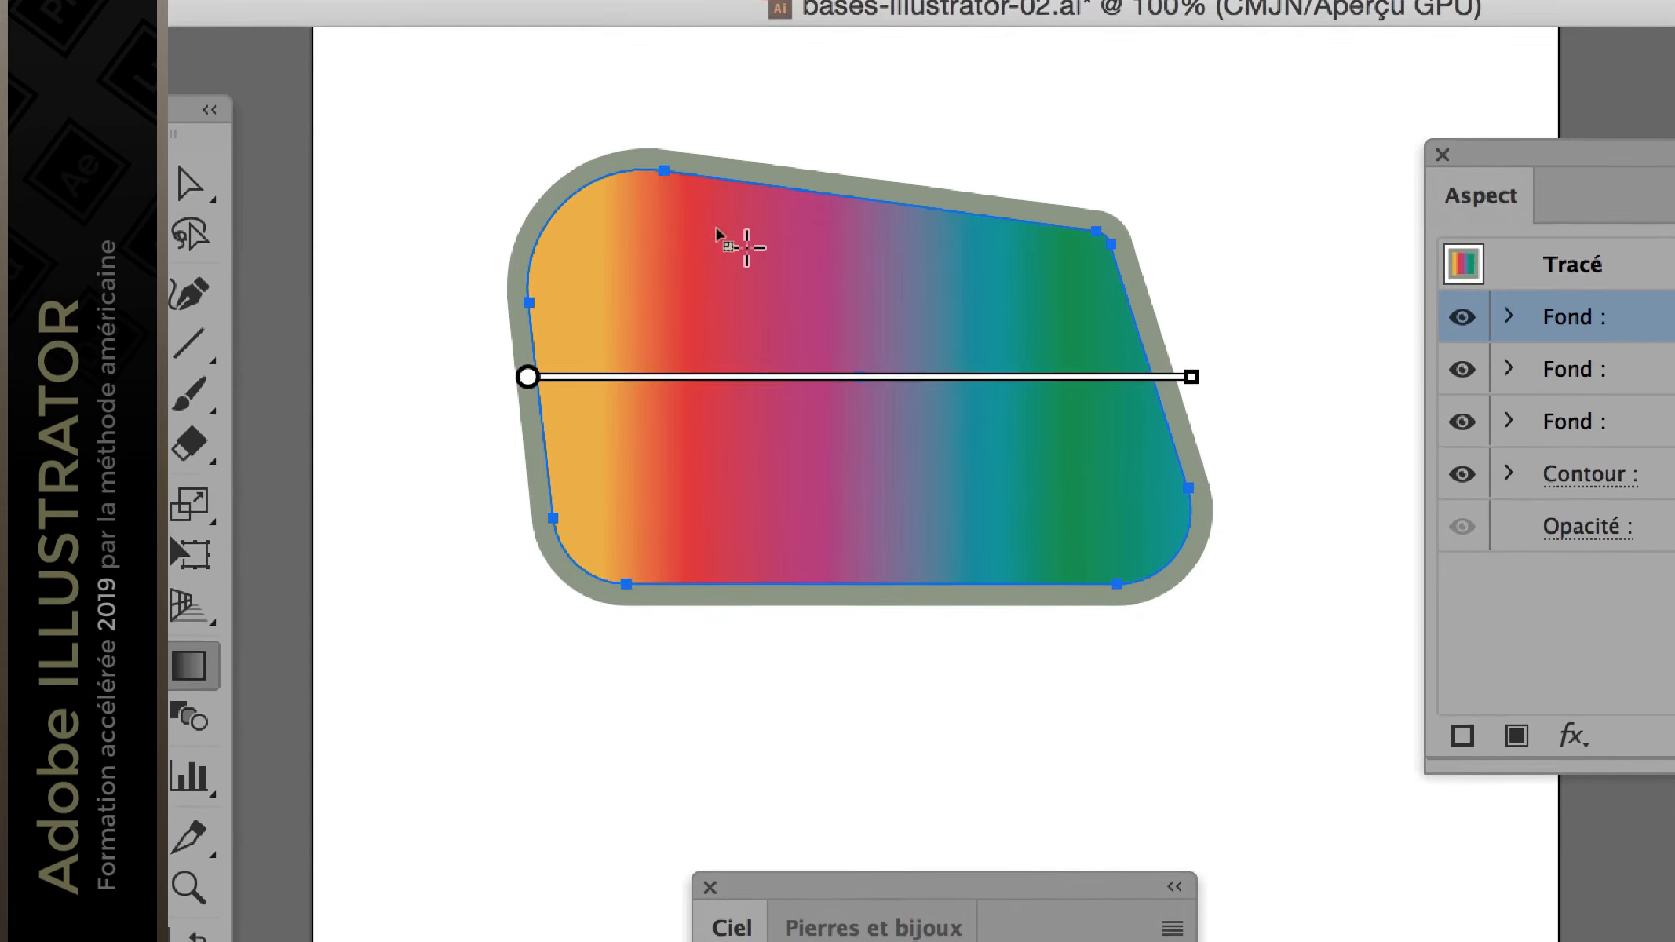
Step: Redraw the gradient diagonally from the shape's upper left to its lower edge, and move the Ciel library clear of the artboard
left_click_drag(746, 205, 947, 551)
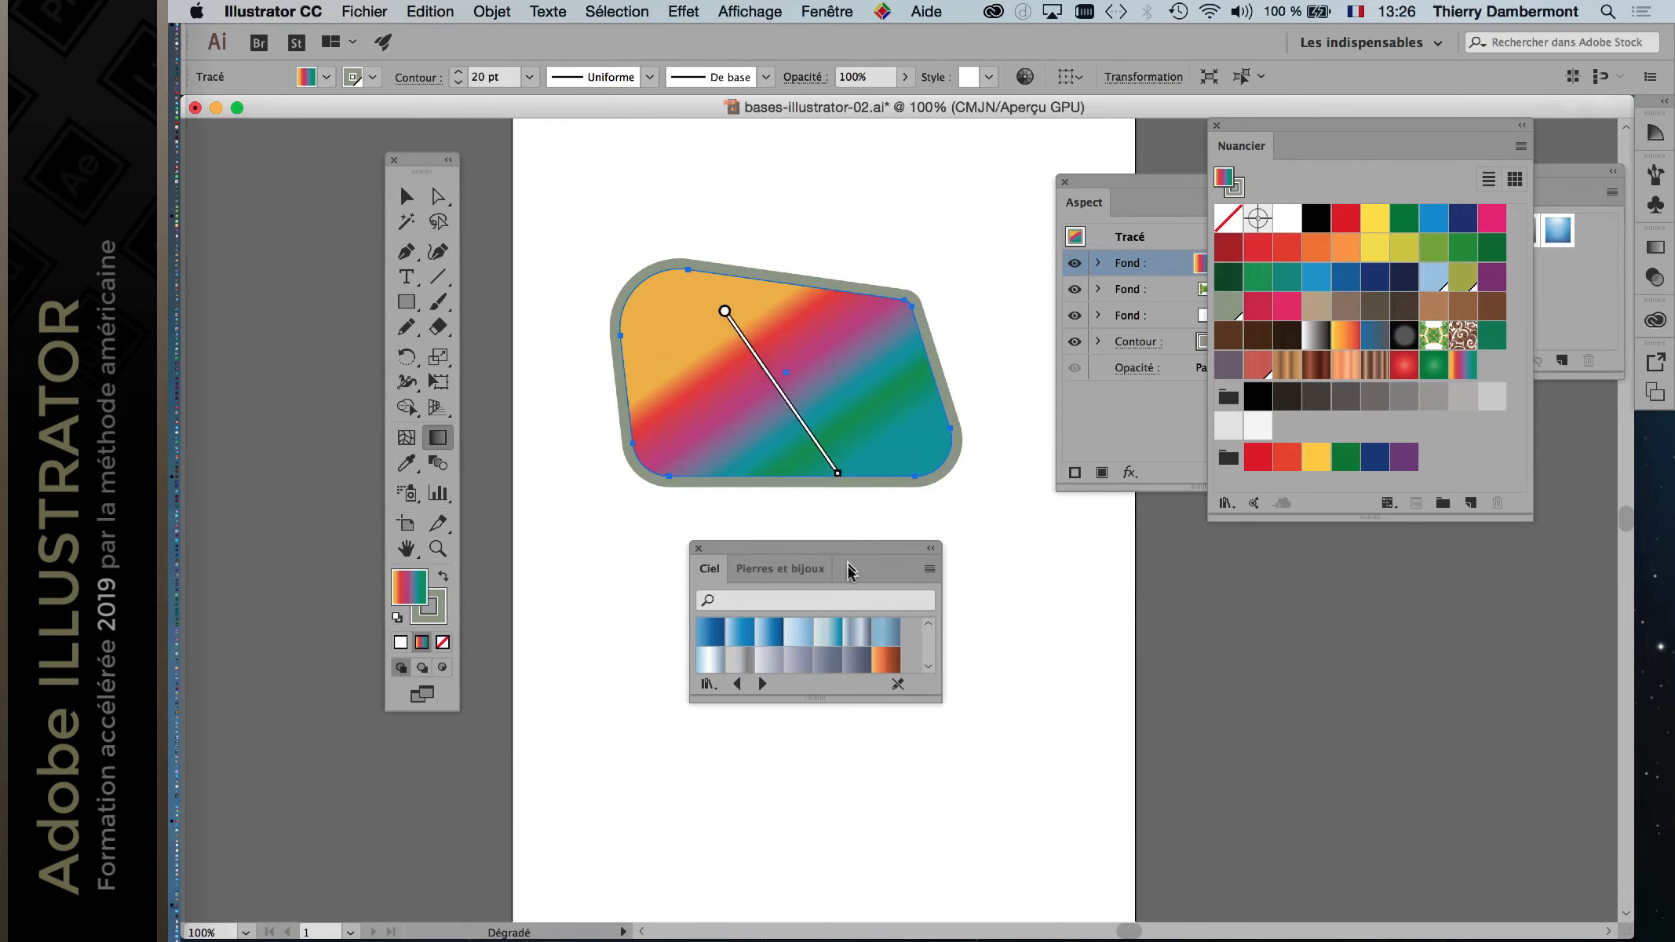
left_click_drag(846, 554, 1270, 573)
scroll(820, 394, "down", 1)
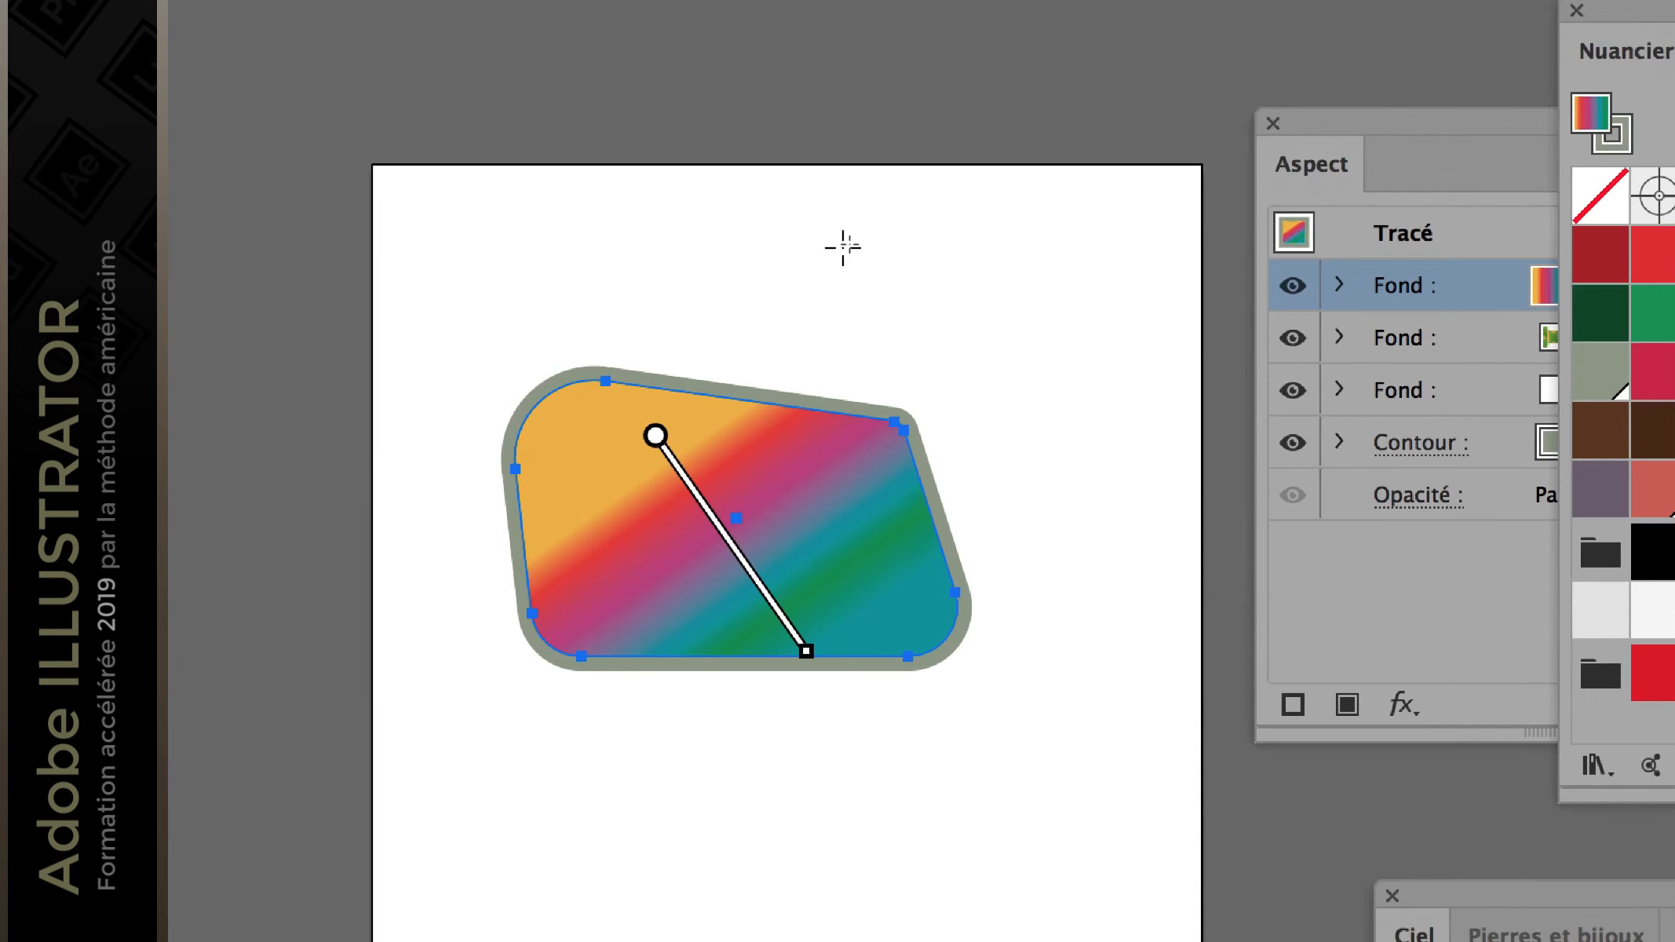
Step: Try redrawing the gradient in several directions, including steep and horizontal lines extending beyond the shape and diagonals across it
left_click_drag(843, 248, 702, 703)
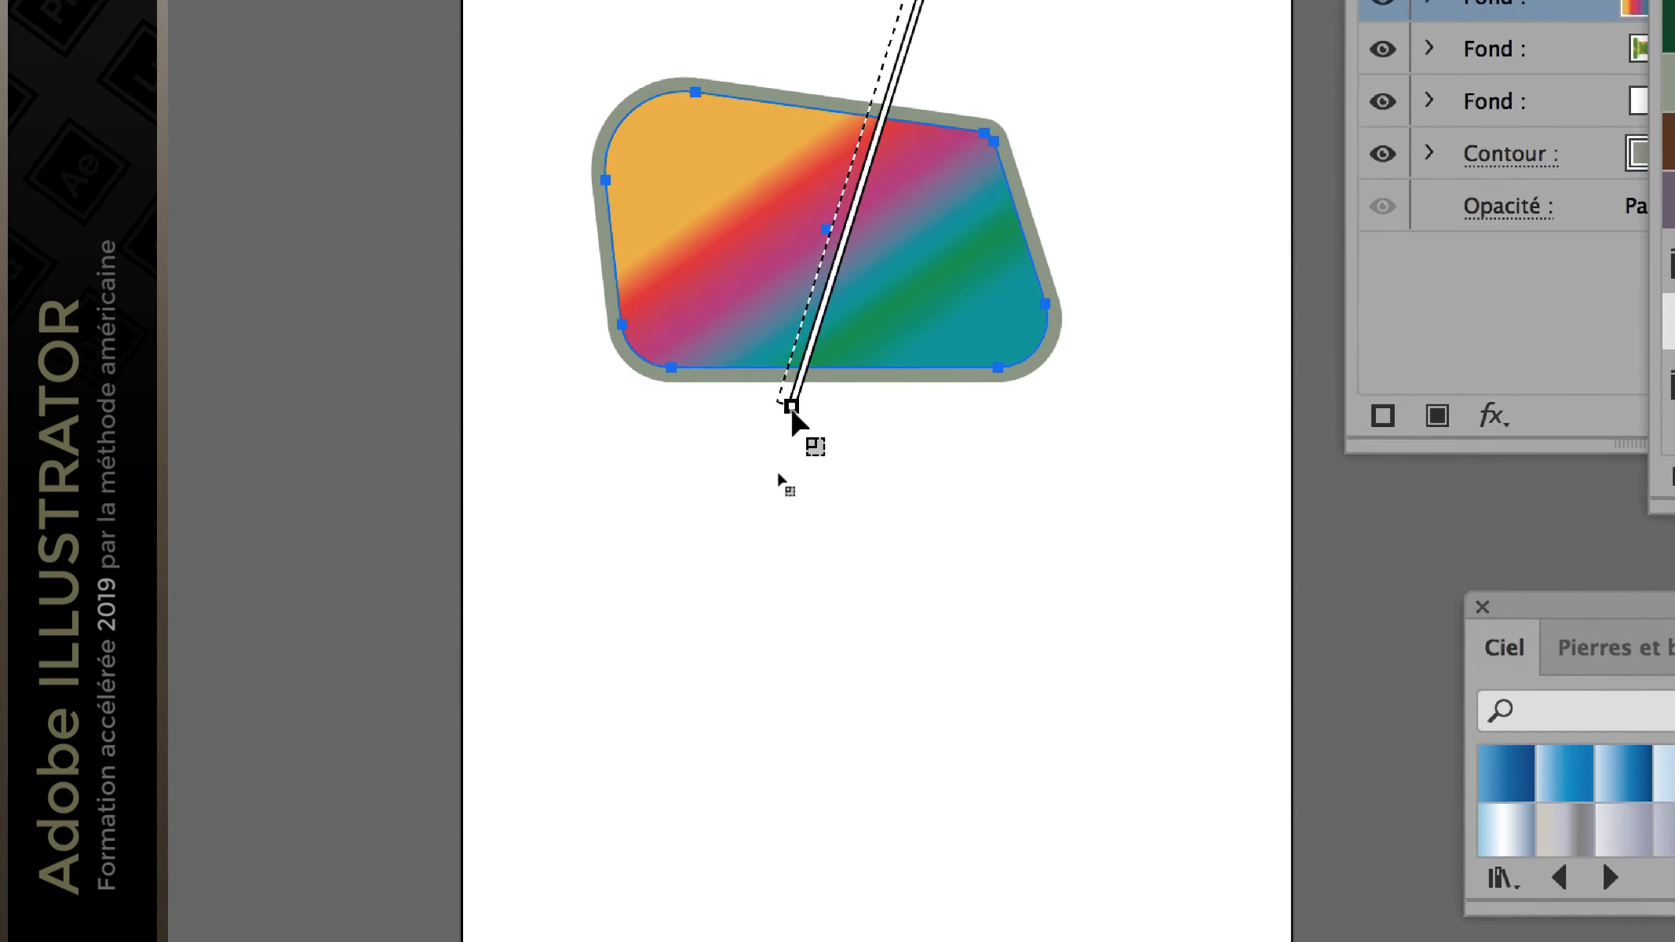
left_click_drag(792, 411, 712, 593)
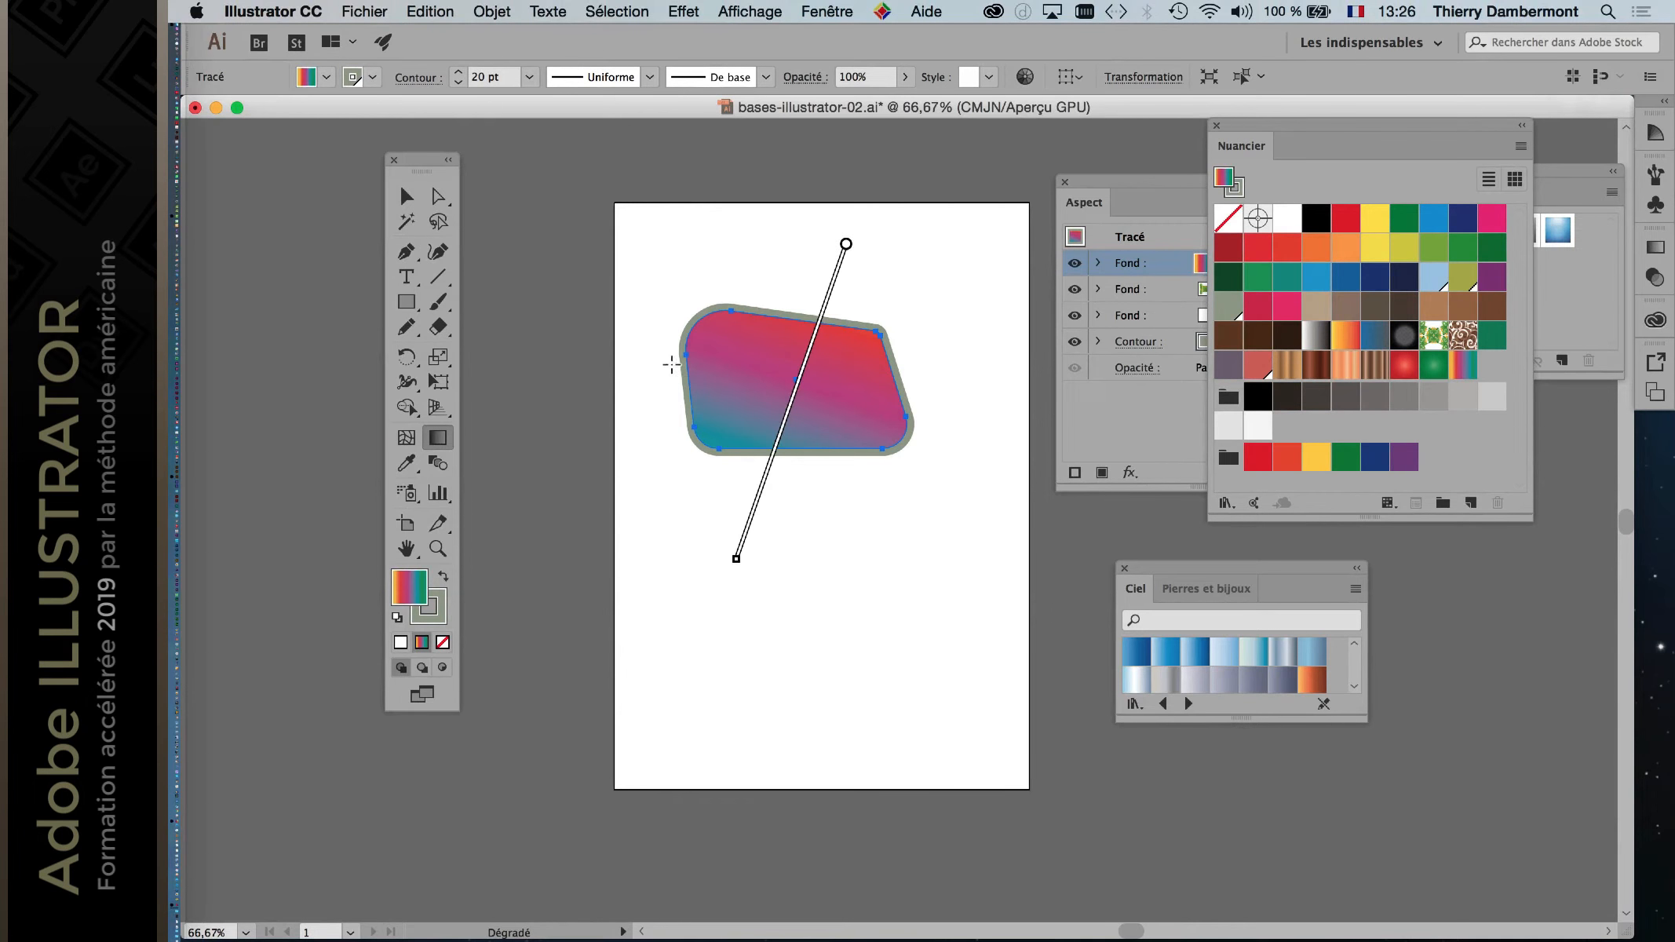
left_click_drag(671, 364, 980, 377)
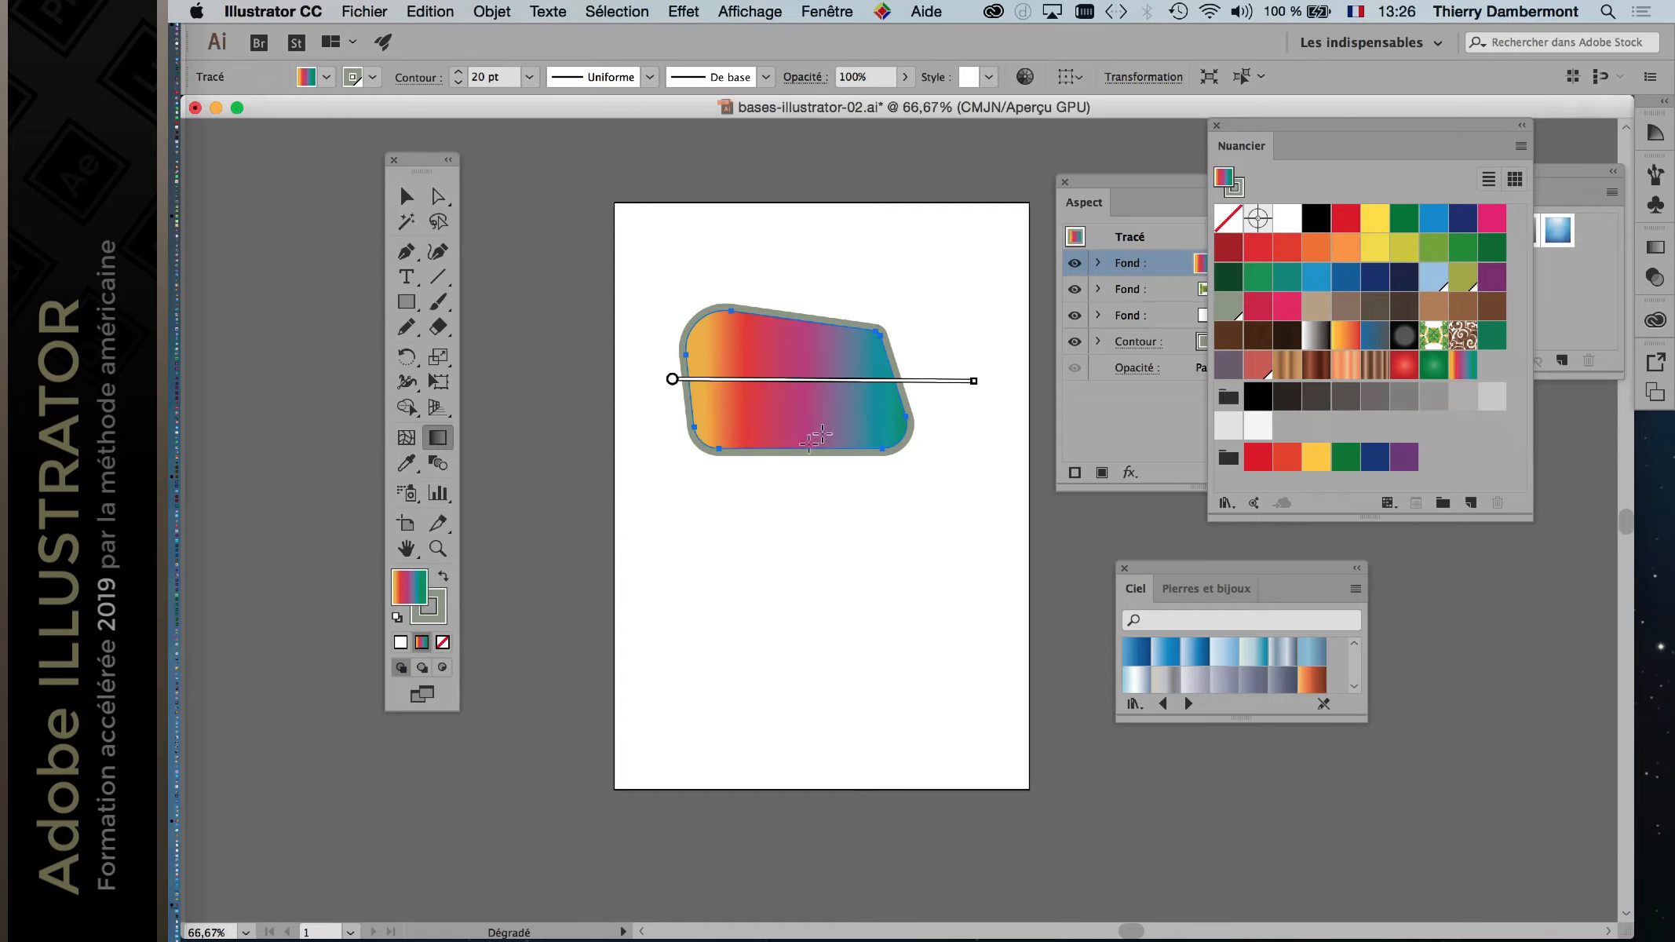
left_click_drag(800, 442, 790, 299)
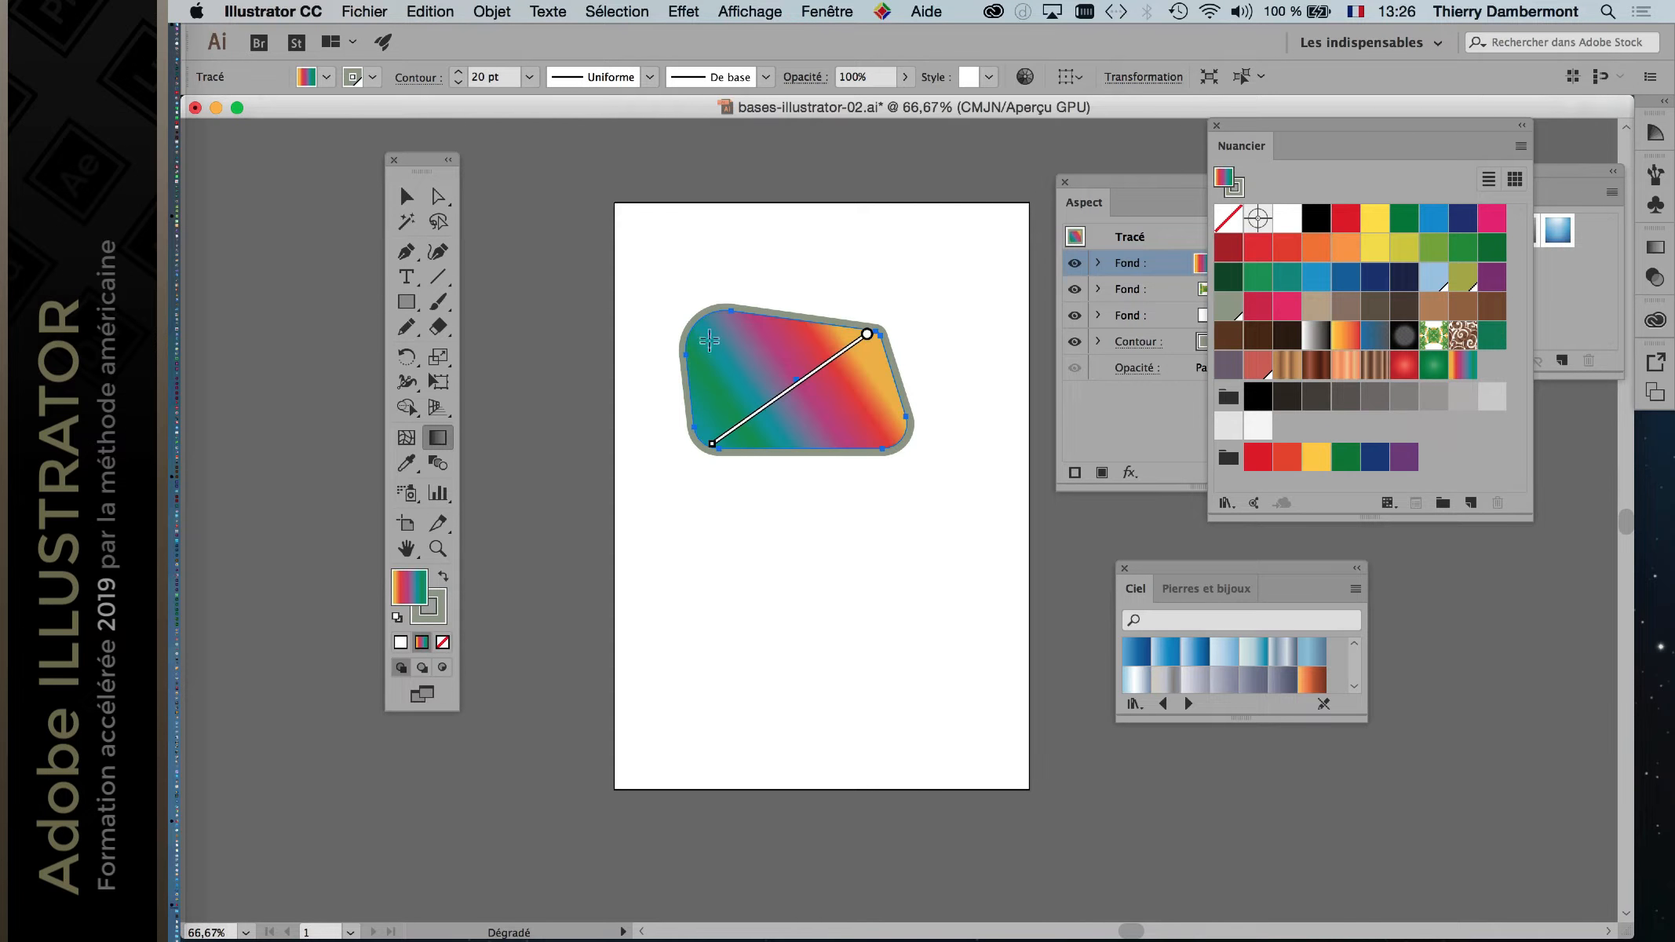
left_click_drag(708, 348, 901, 439)
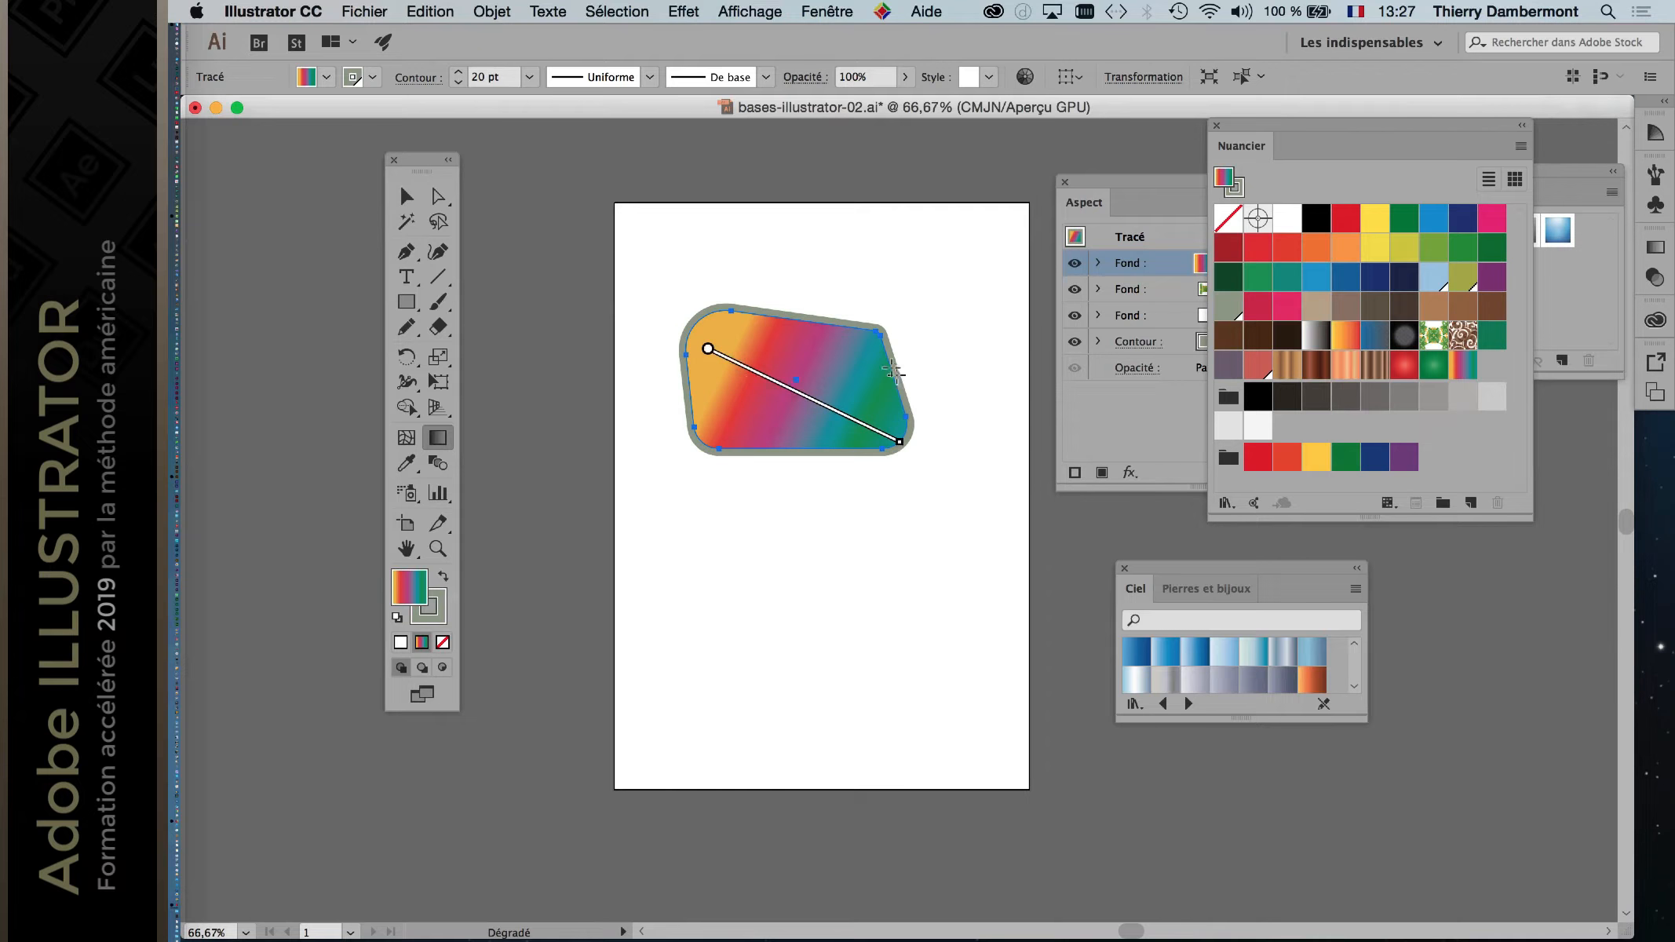
left_click_drag(694, 437, 667, 438)
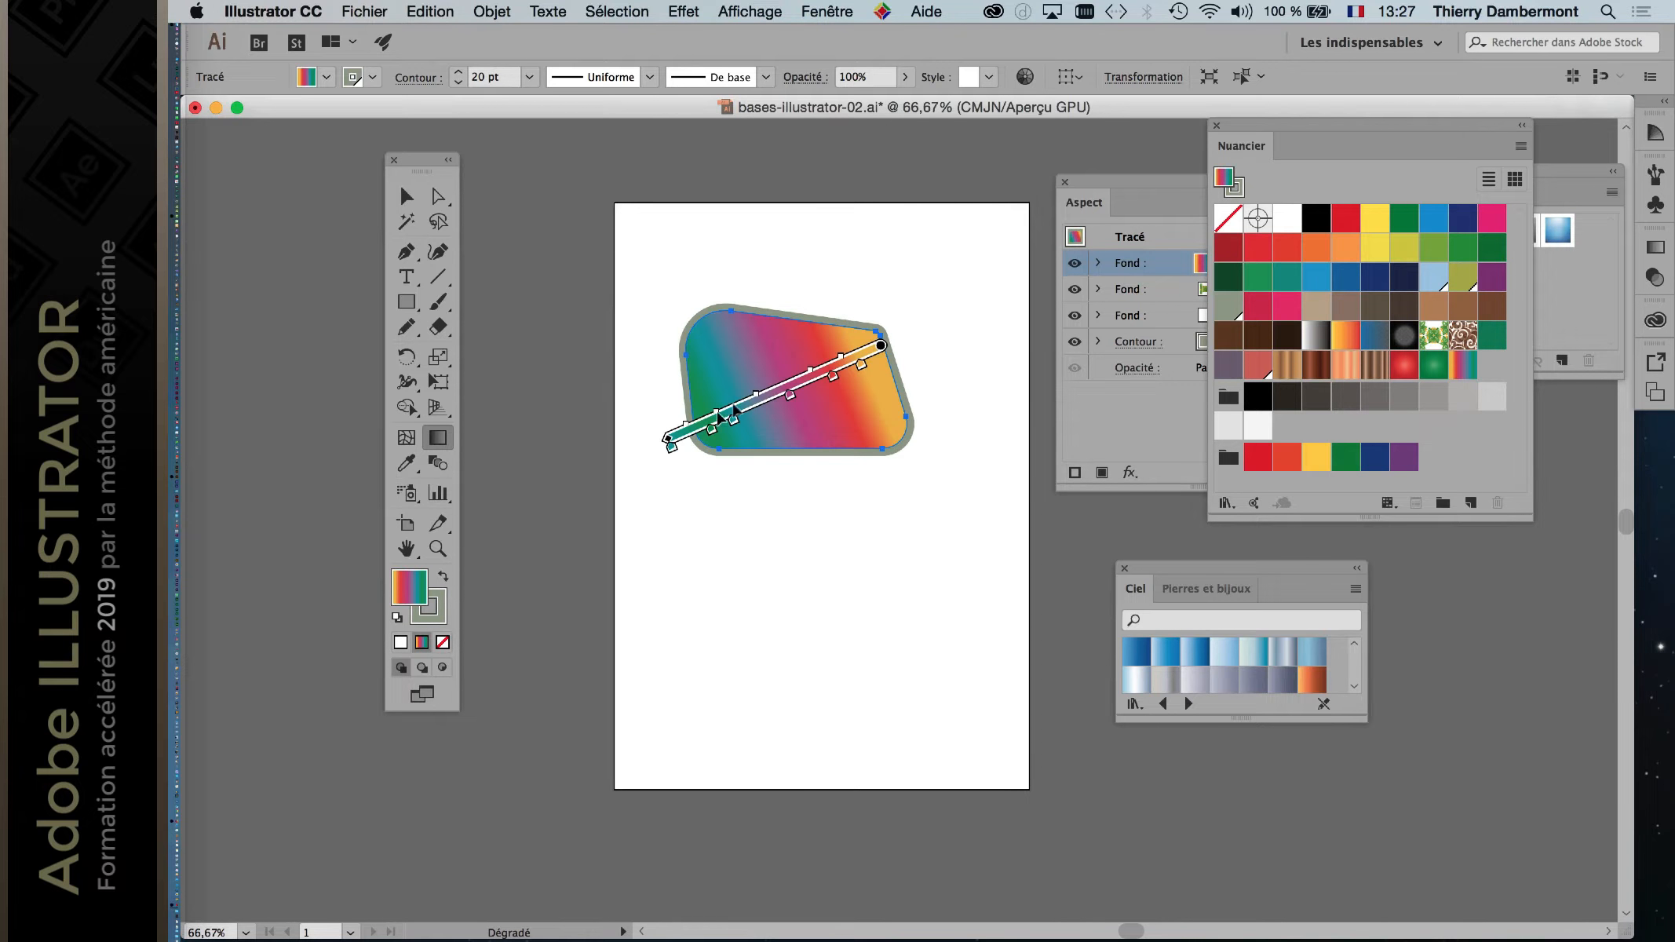
Step: Test further gradient directions at 100% zoom, finishing with a steep line of about 72.7° from below the shape to above it
key("super+1")
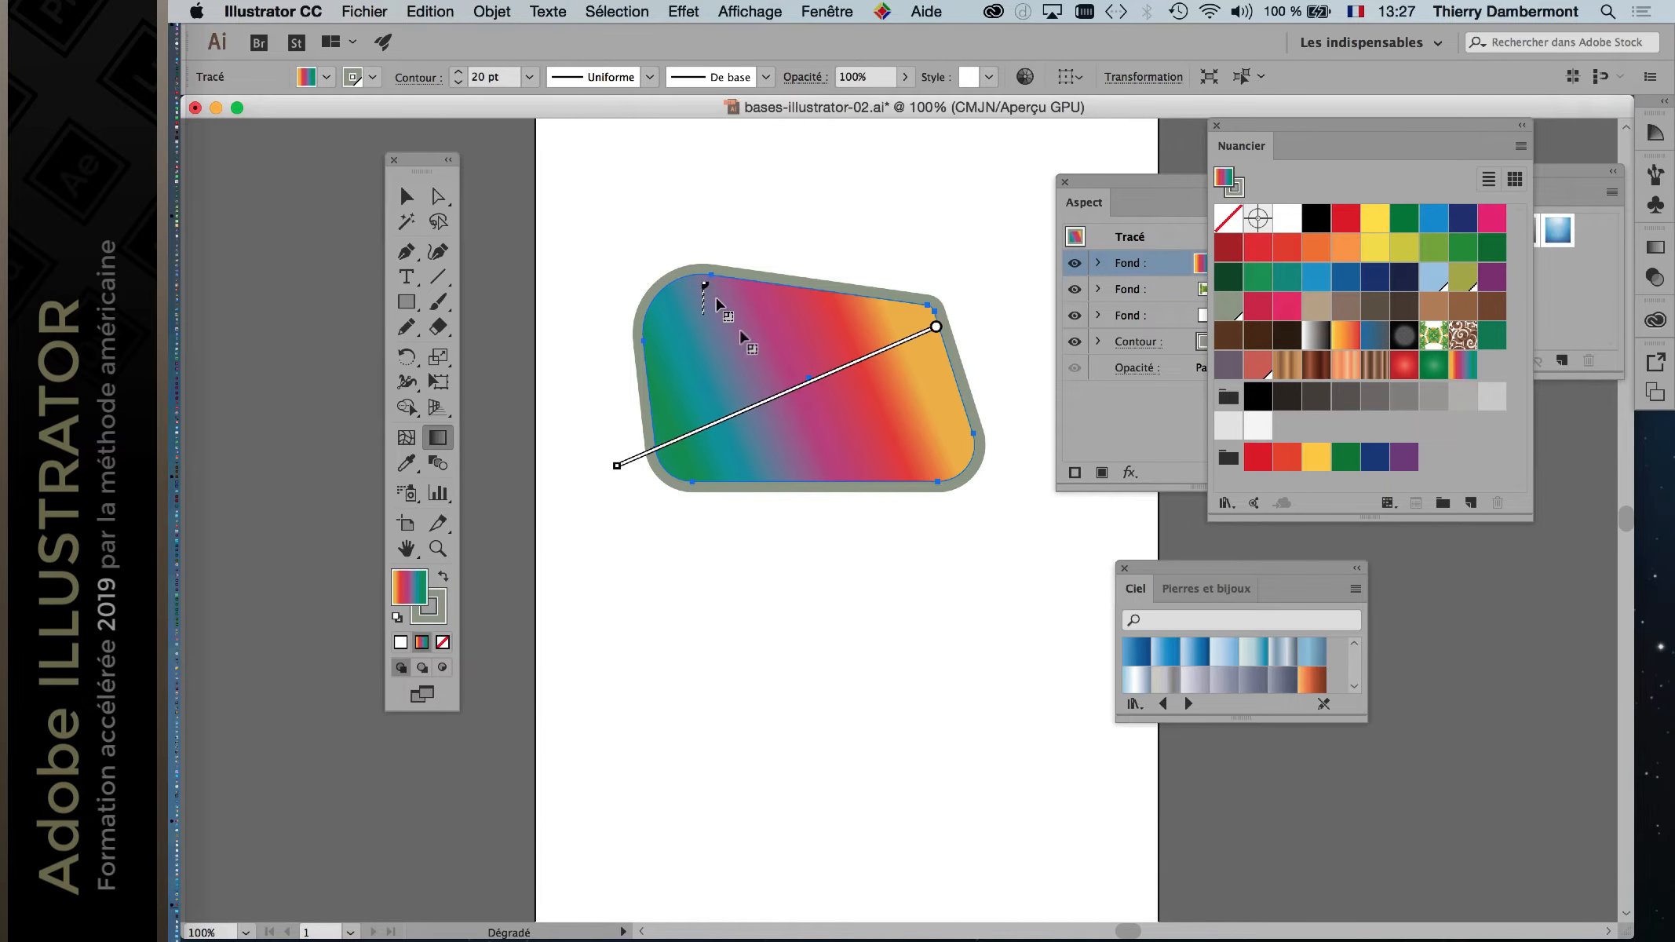
left_click_drag(713, 274, 863, 477)
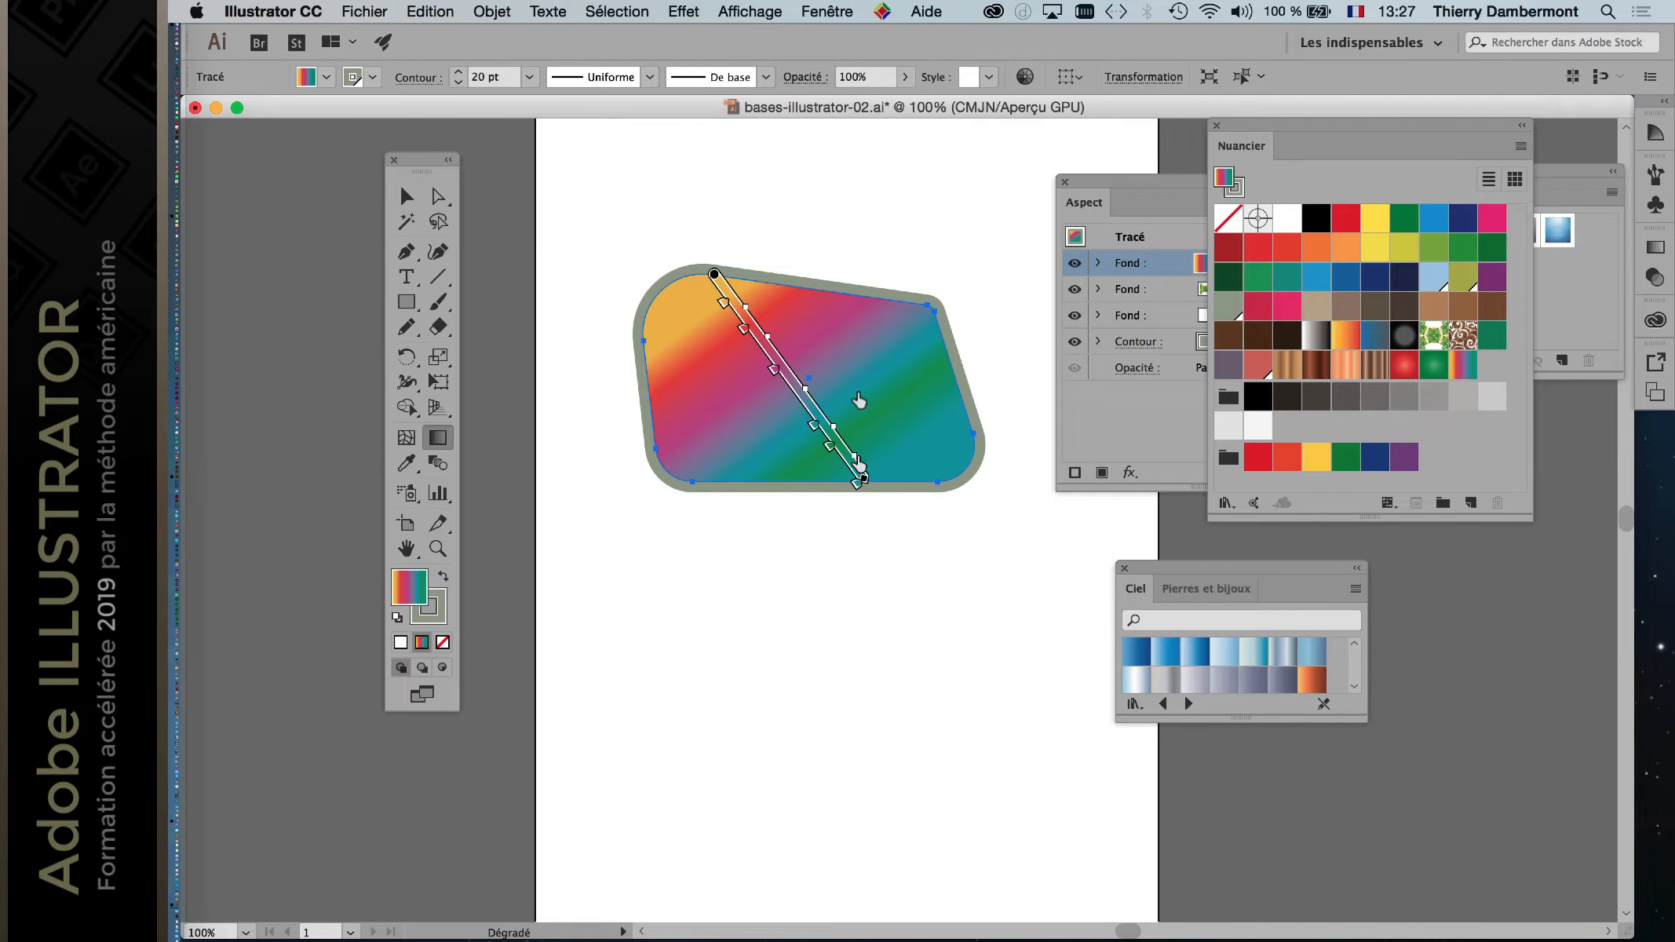
left_click_drag(875, 204, 716, 622)
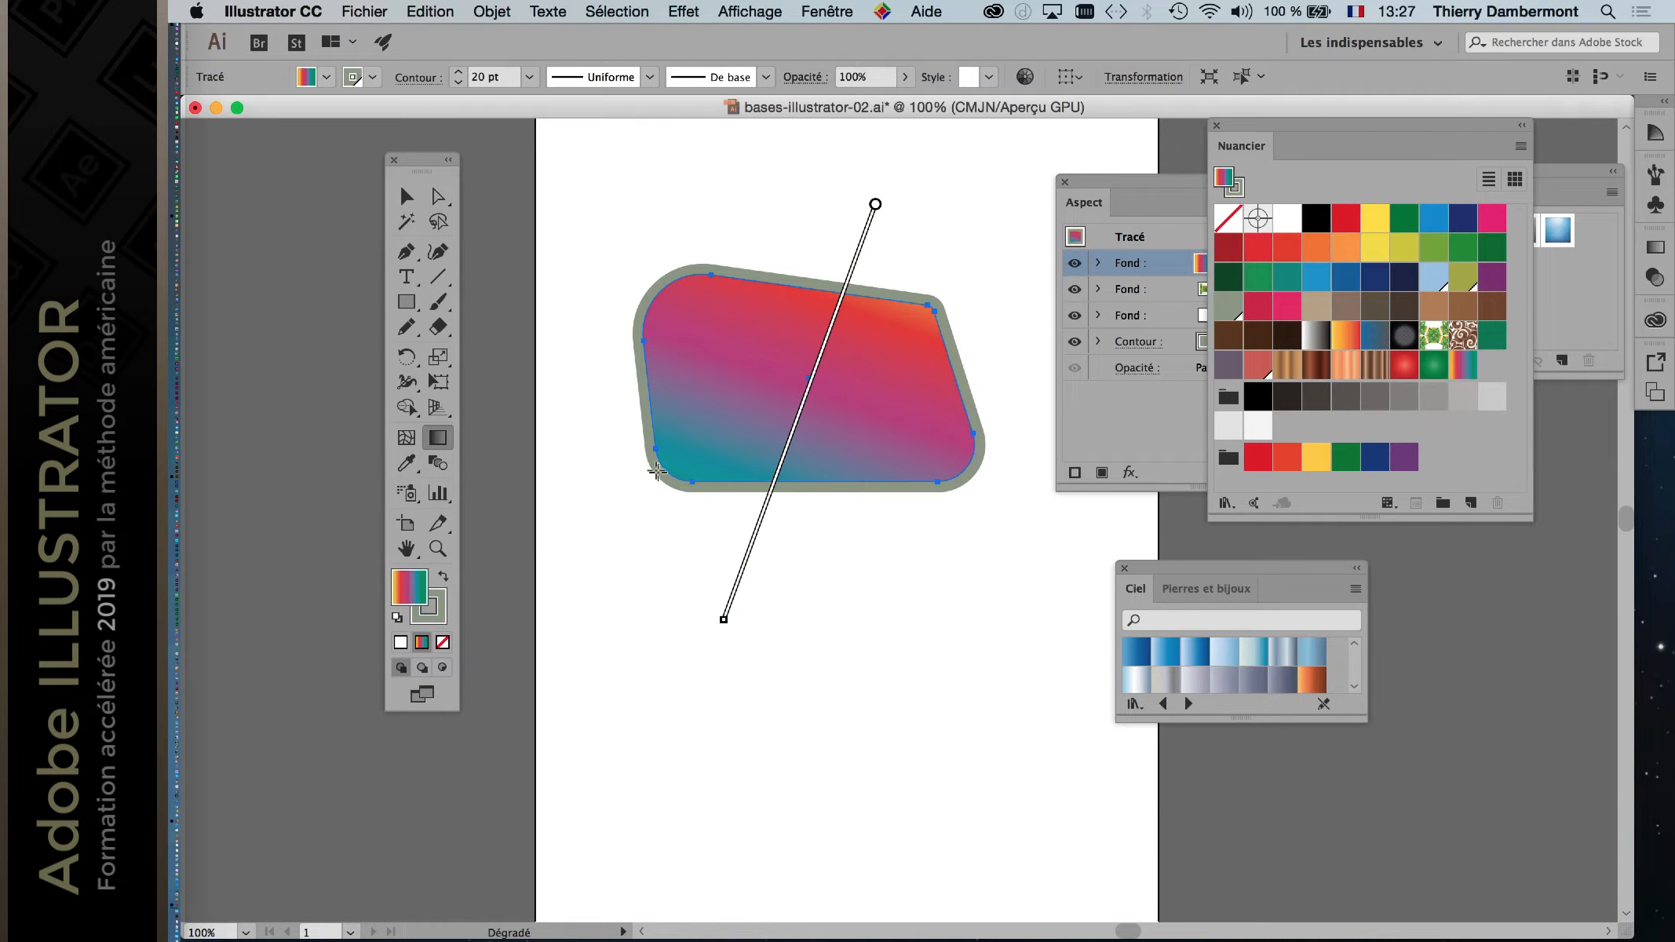
left_click_drag(638, 402, 988, 356)
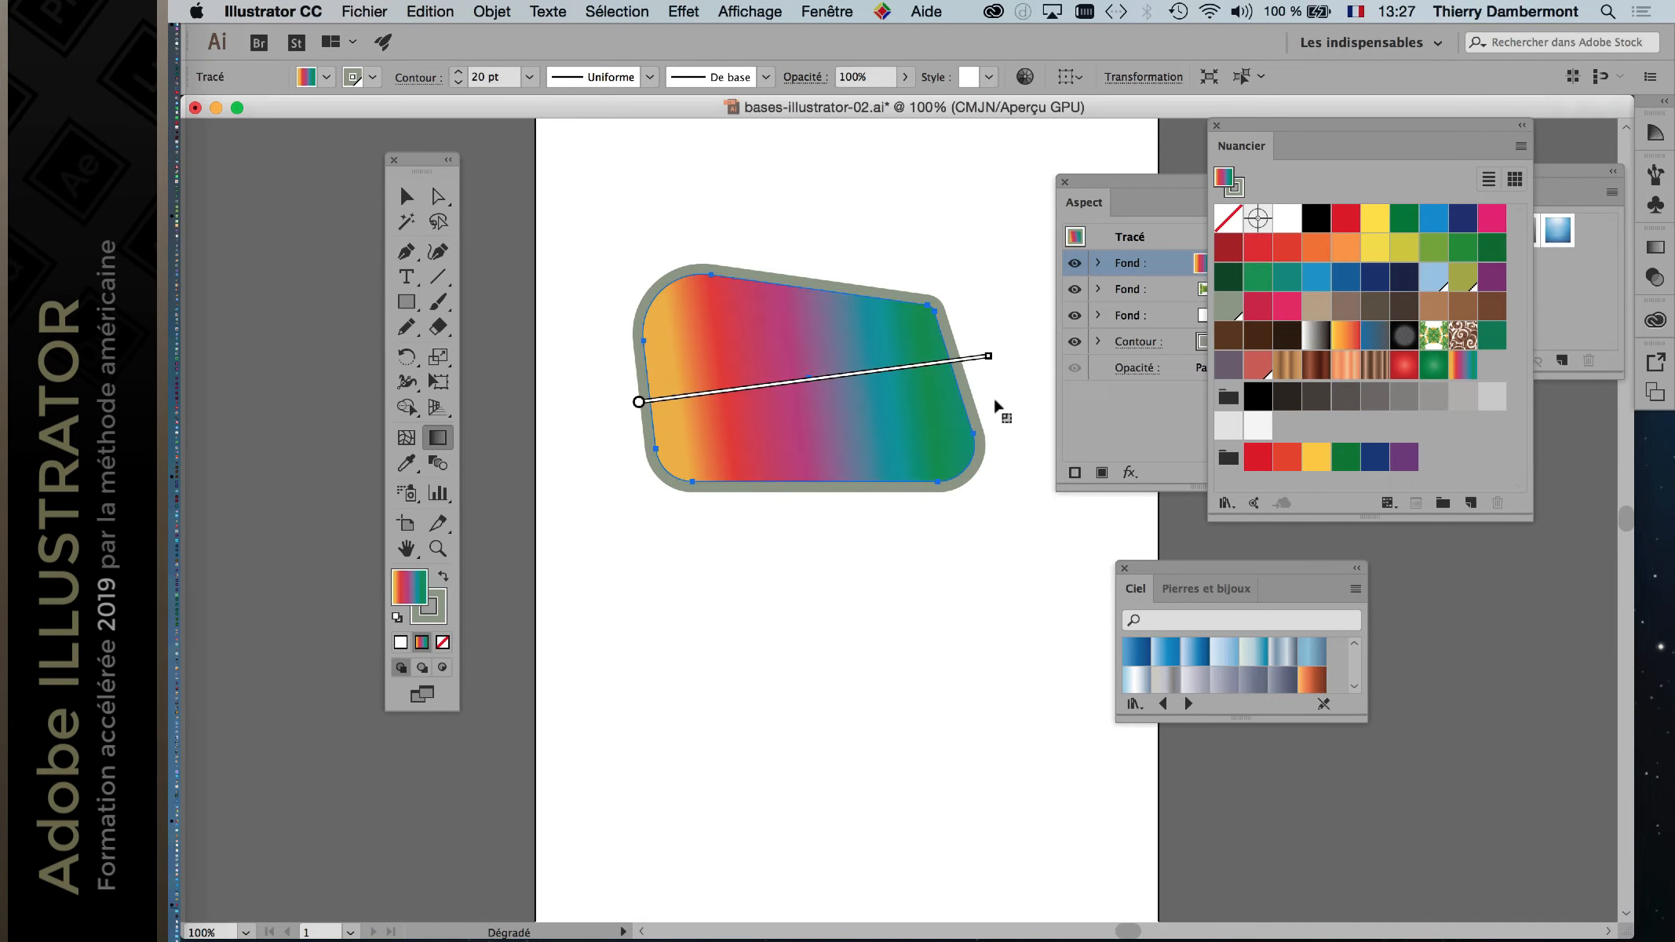
left_click_drag(746, 516, 863, 234)
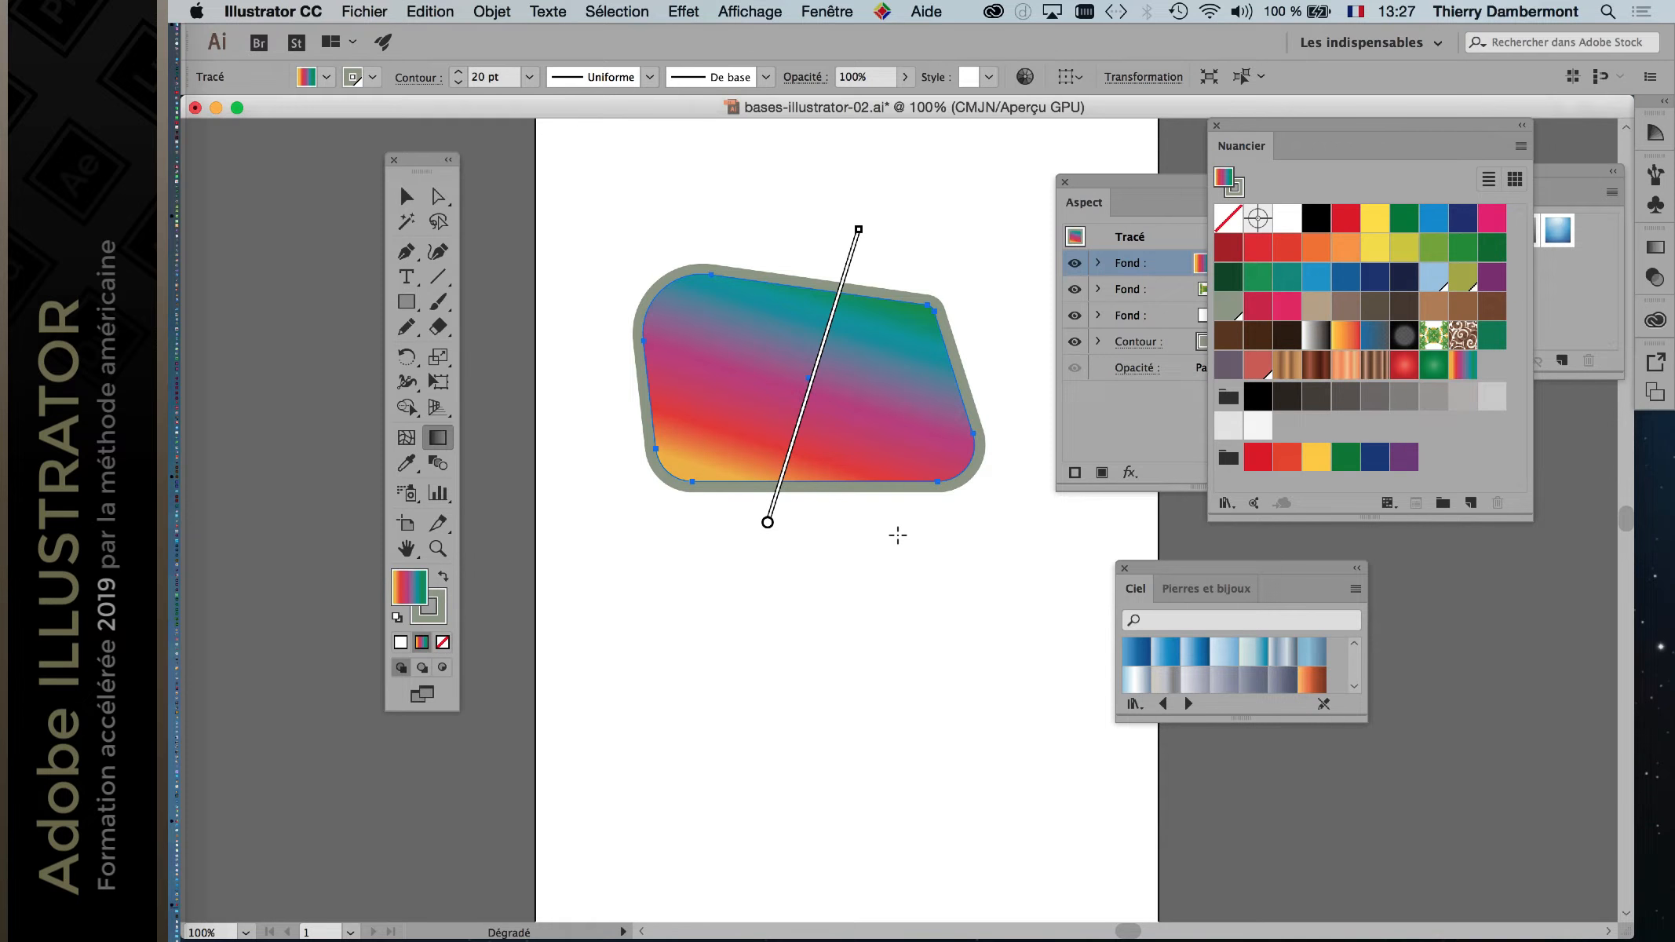
Step: Move the toolbox away from the artboard, display the gradient settings (Dégradé), and place them at the shape's lower left
left_click_drag(427, 163, 248, 165)
key("super")
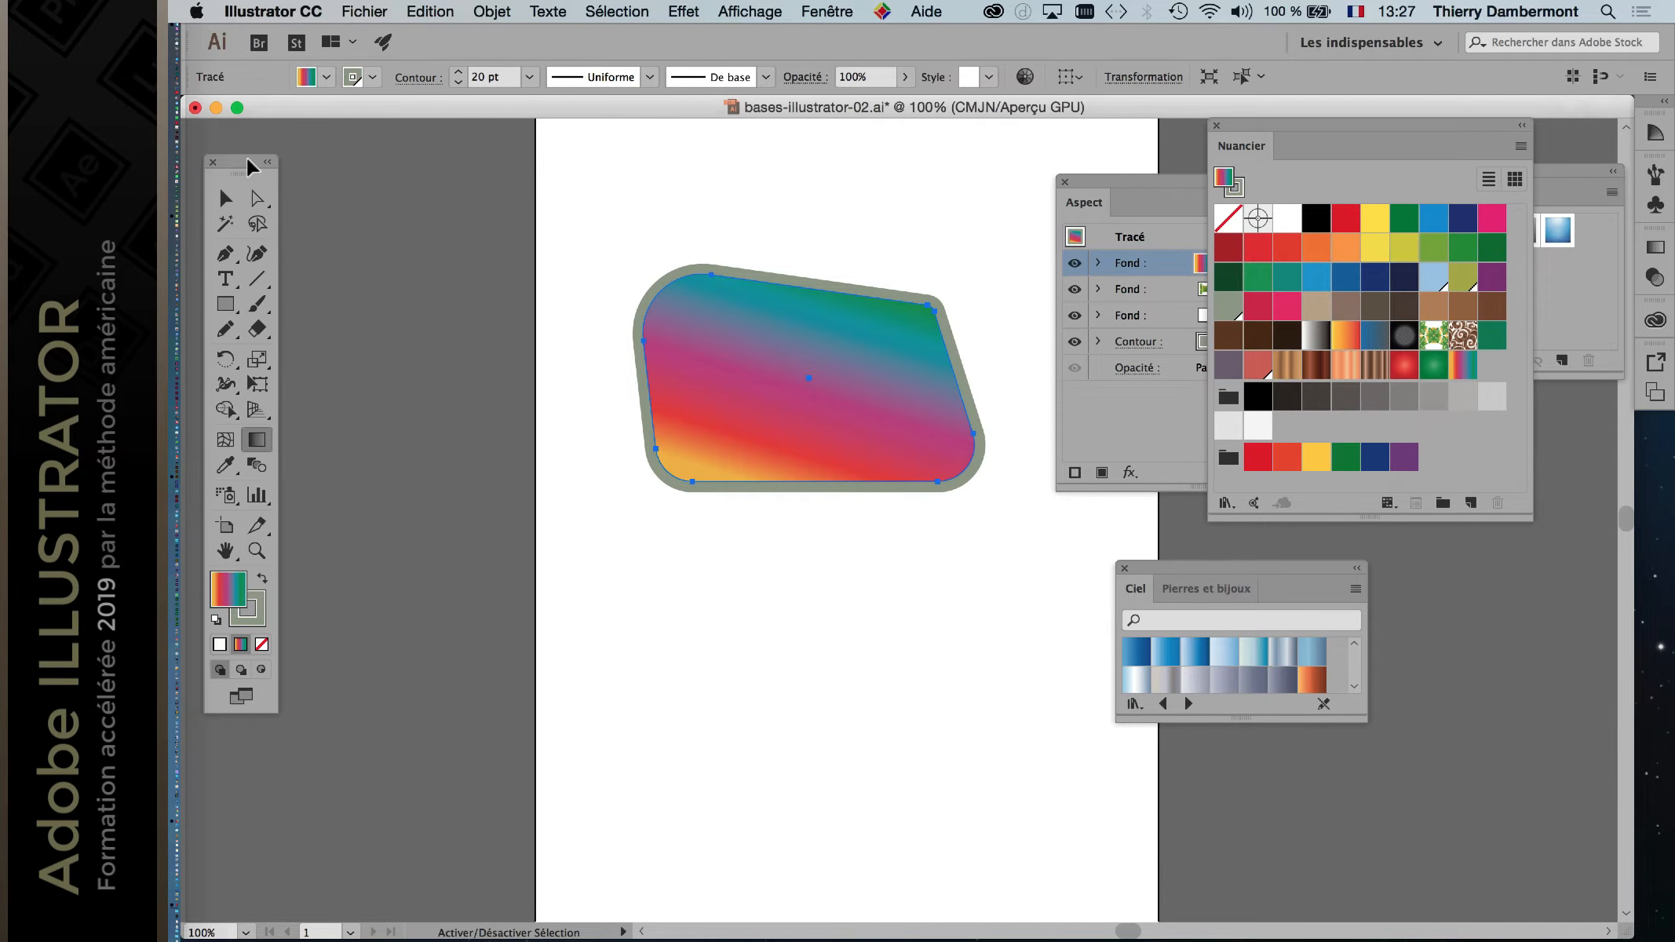
left_click(822, 11)
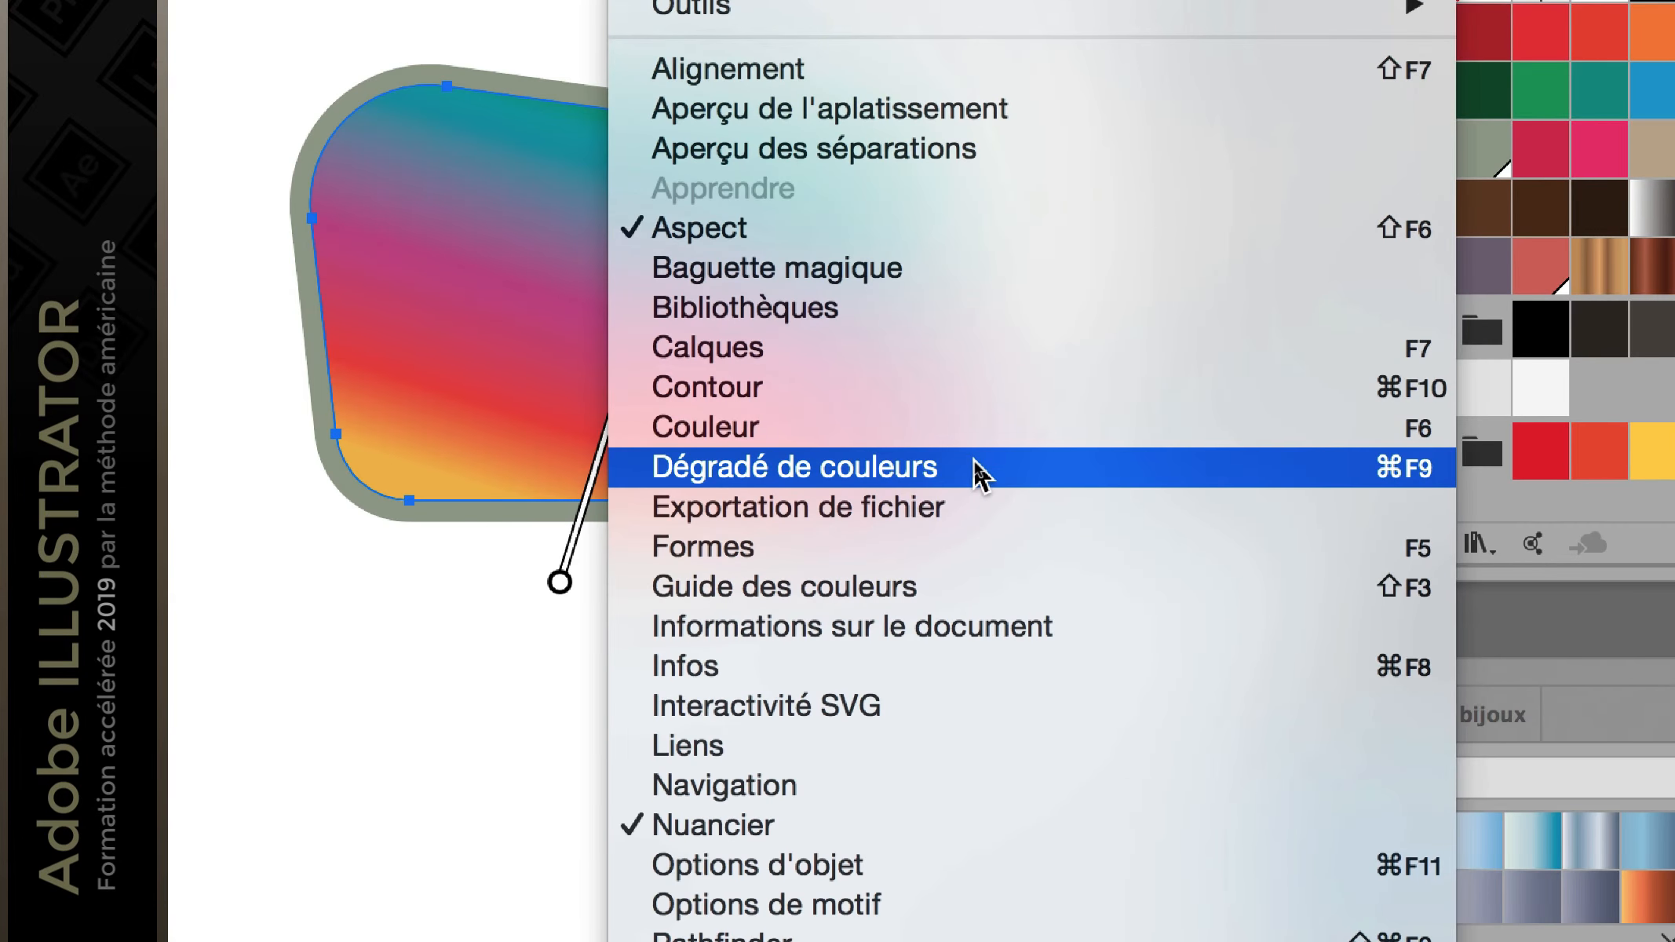
left_click(979, 471)
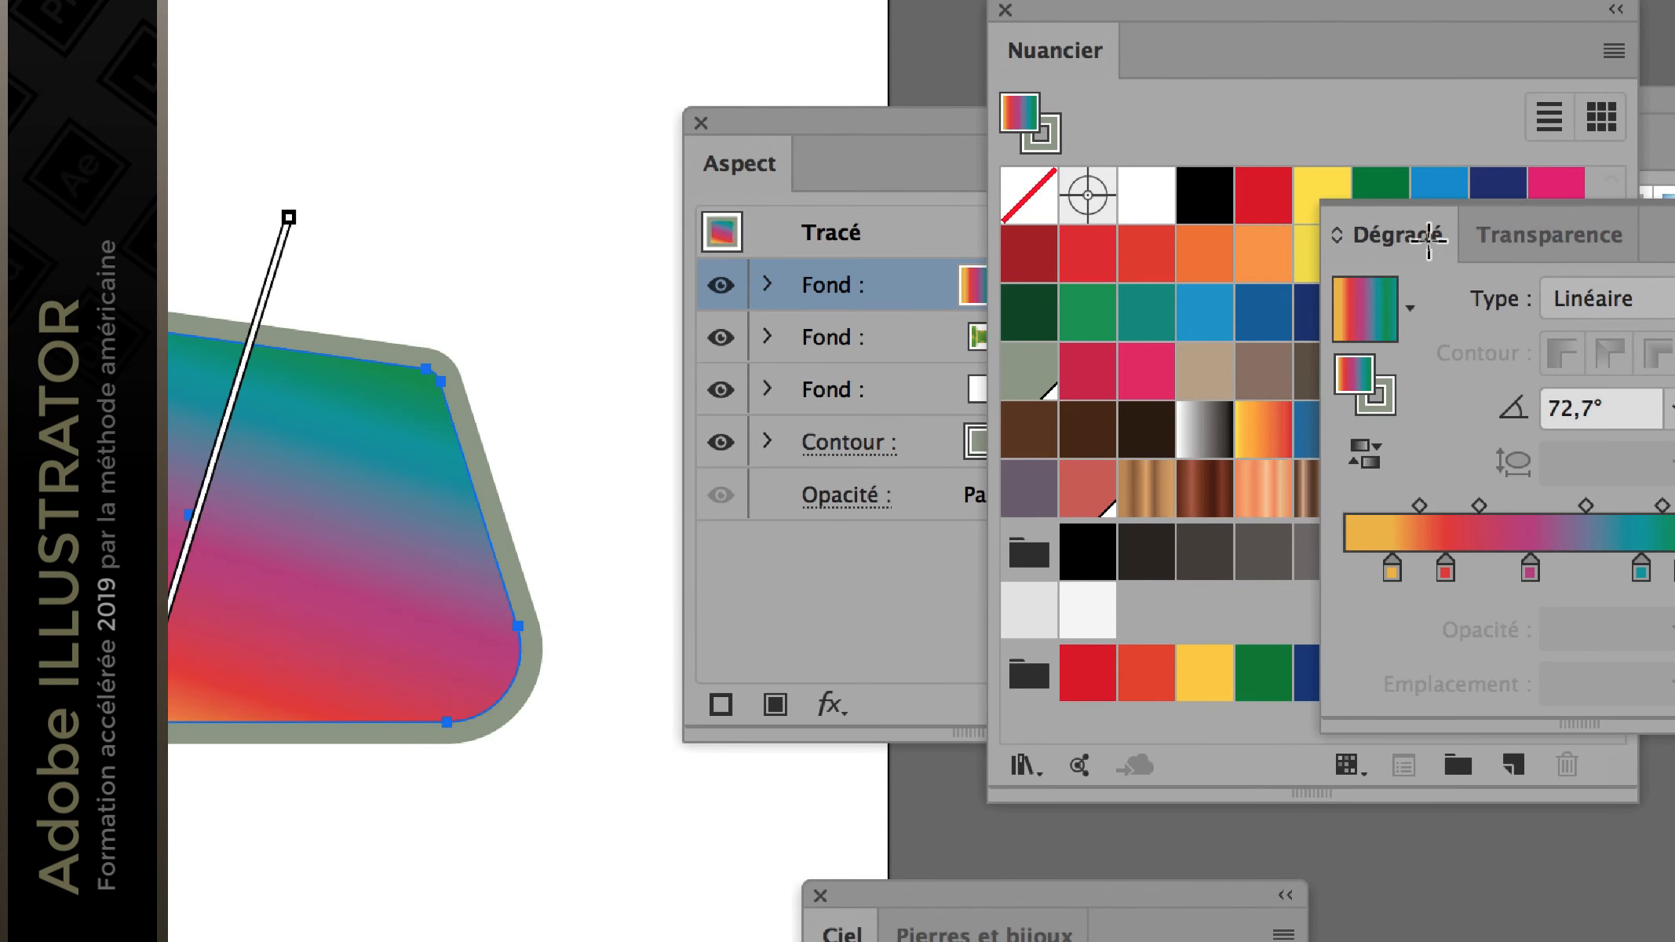
left_click_drag(1425, 240, 668, 333)
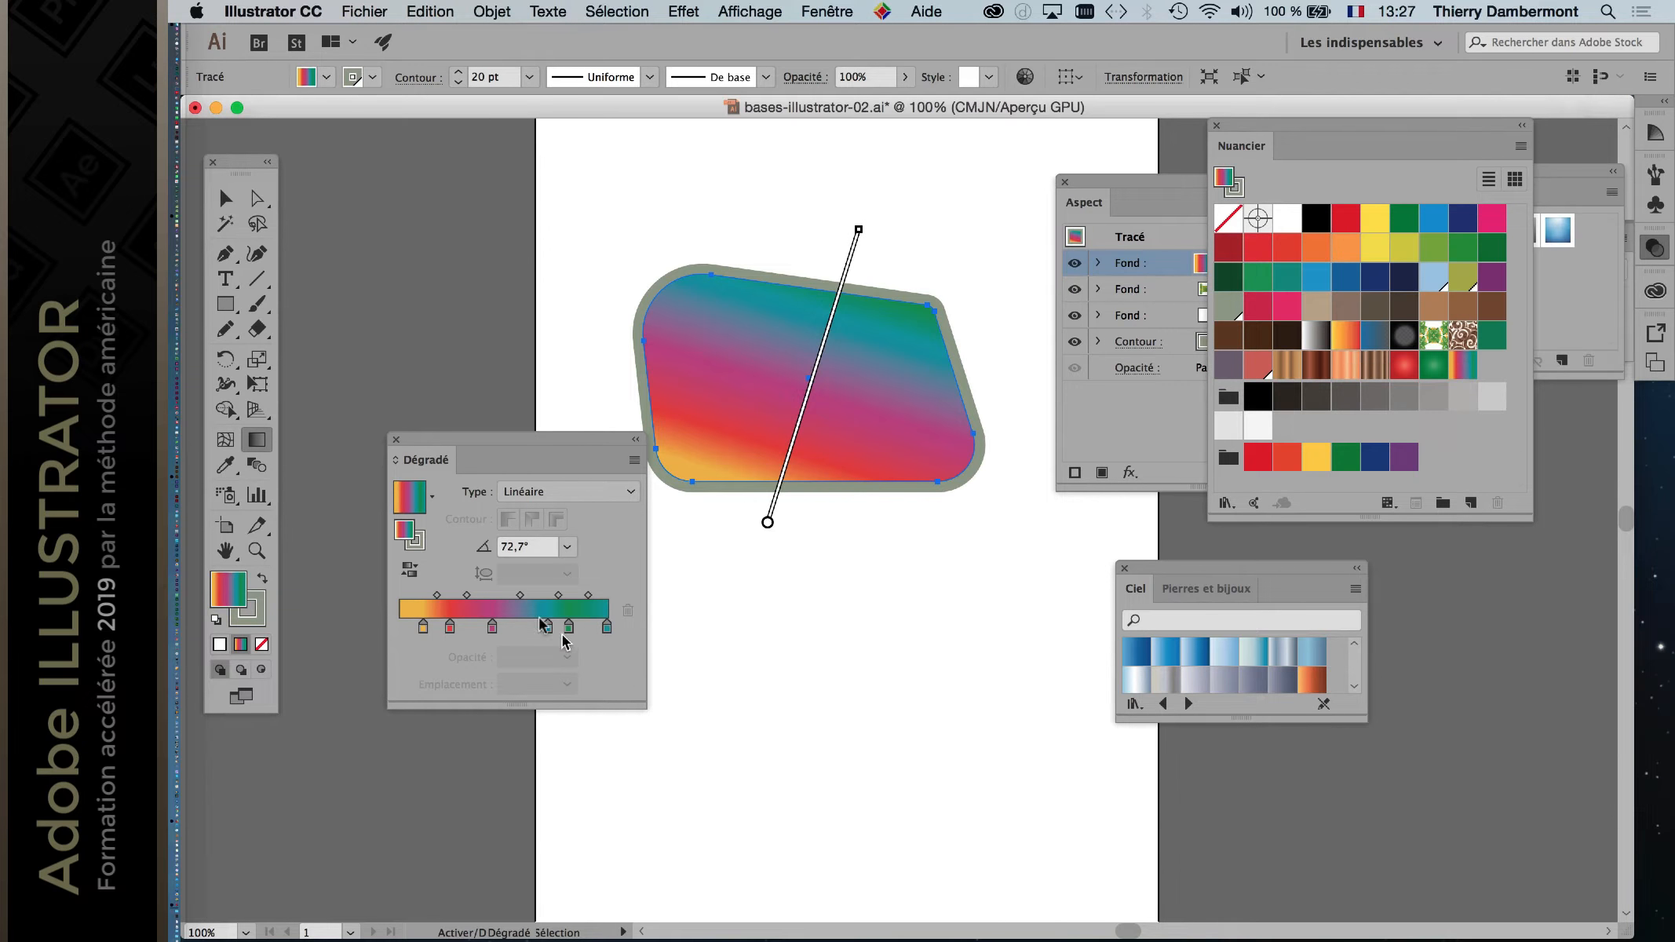
left_click_drag(571, 431, 494, 502)
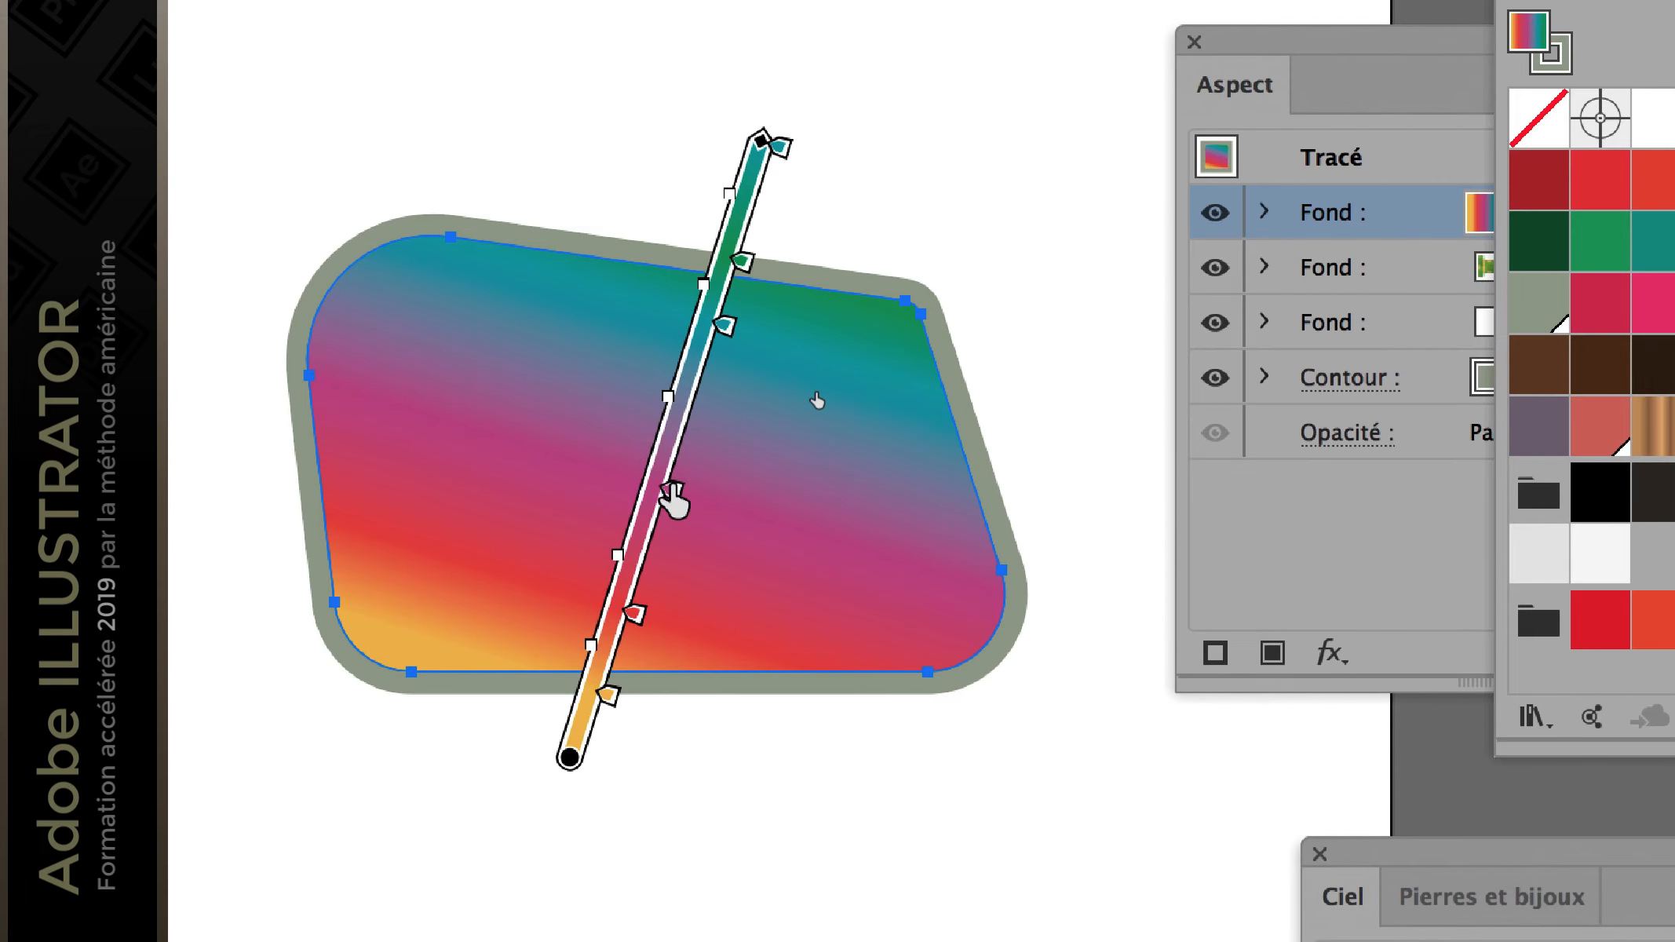
Step: Recolor the gradient's magenta stop at 44.46% with the bright yellow swatch, after comparing the color-mixing and swatch views
double_click(669, 488)
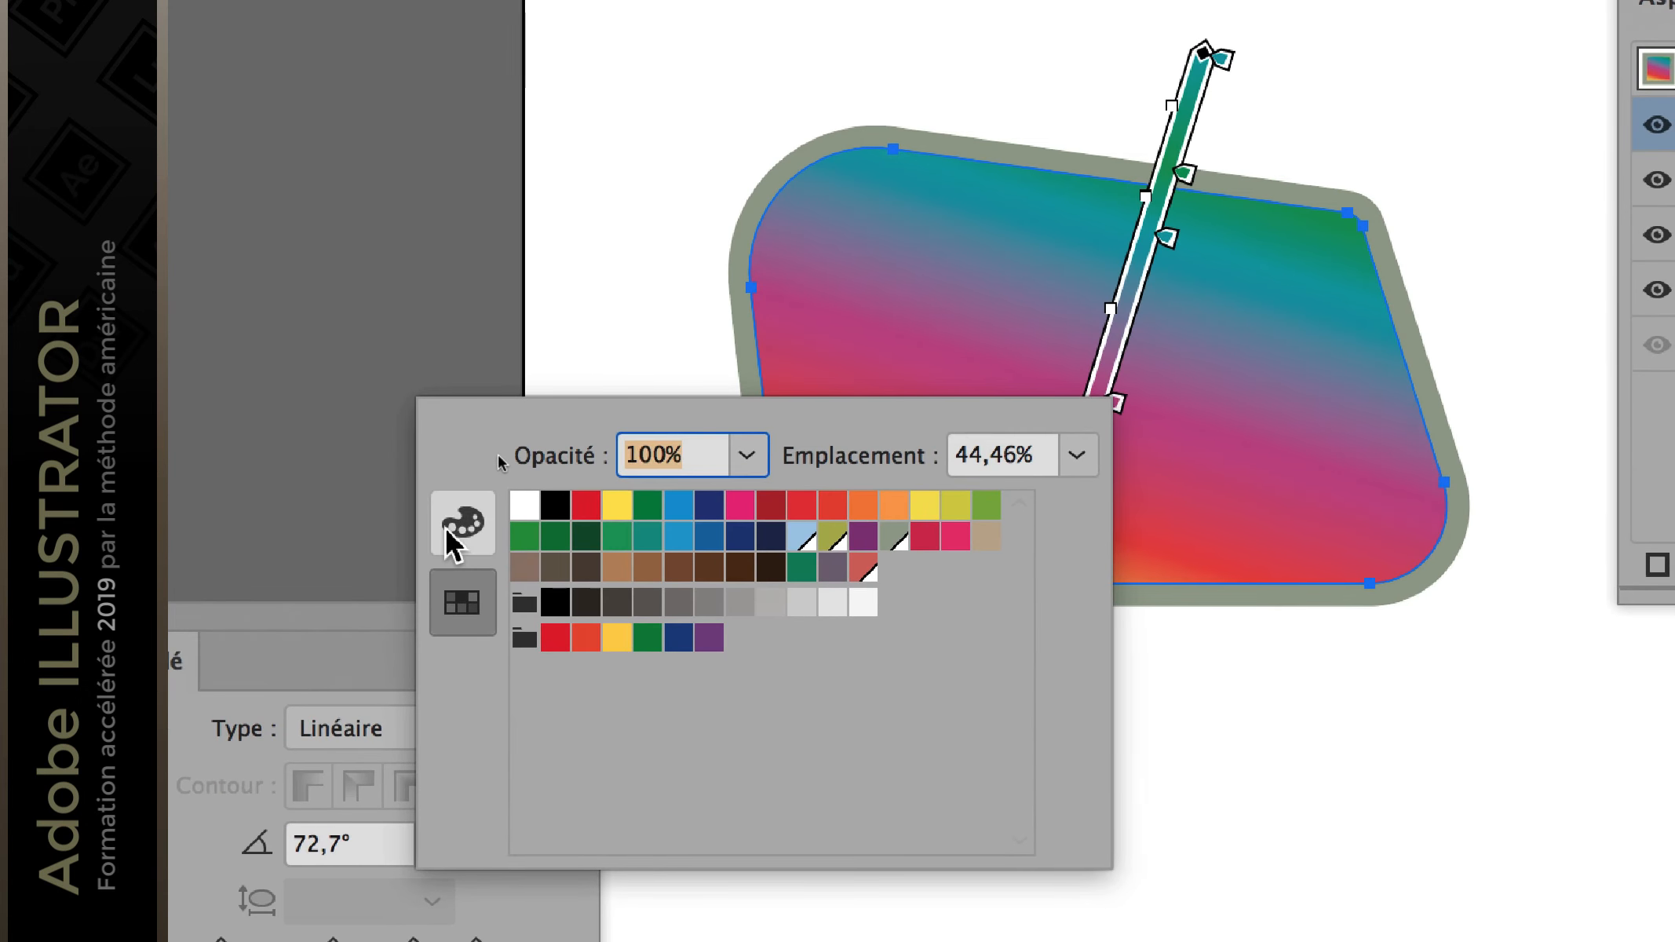
left_click(455, 524)
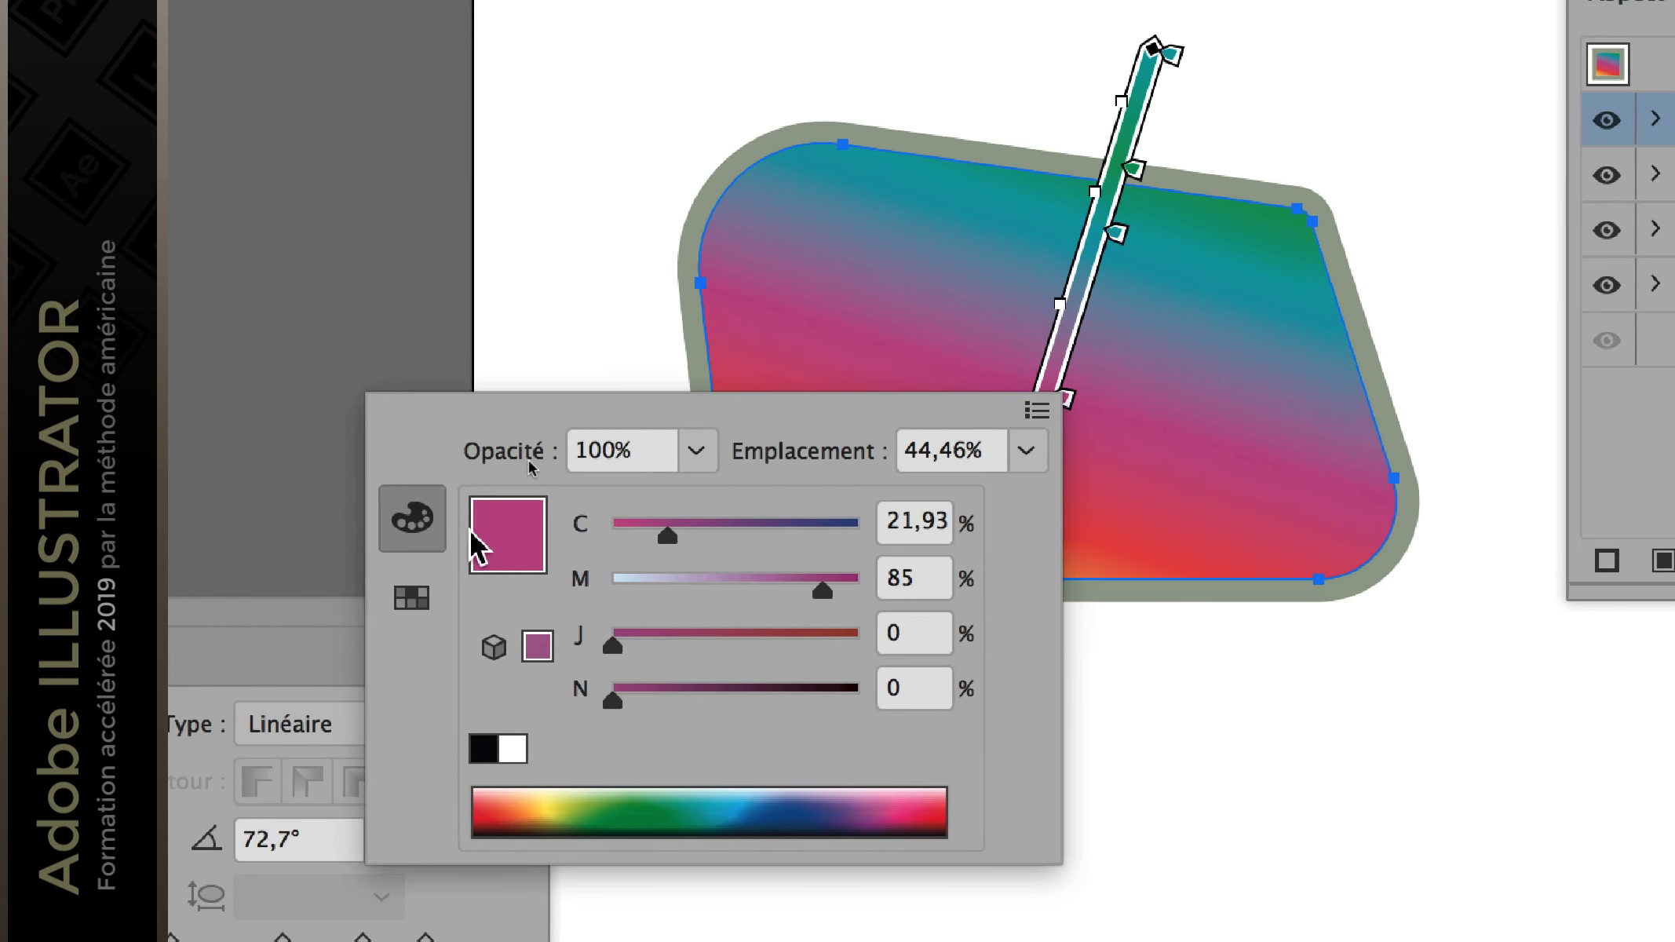
left_click(414, 600)
left_click(418, 531)
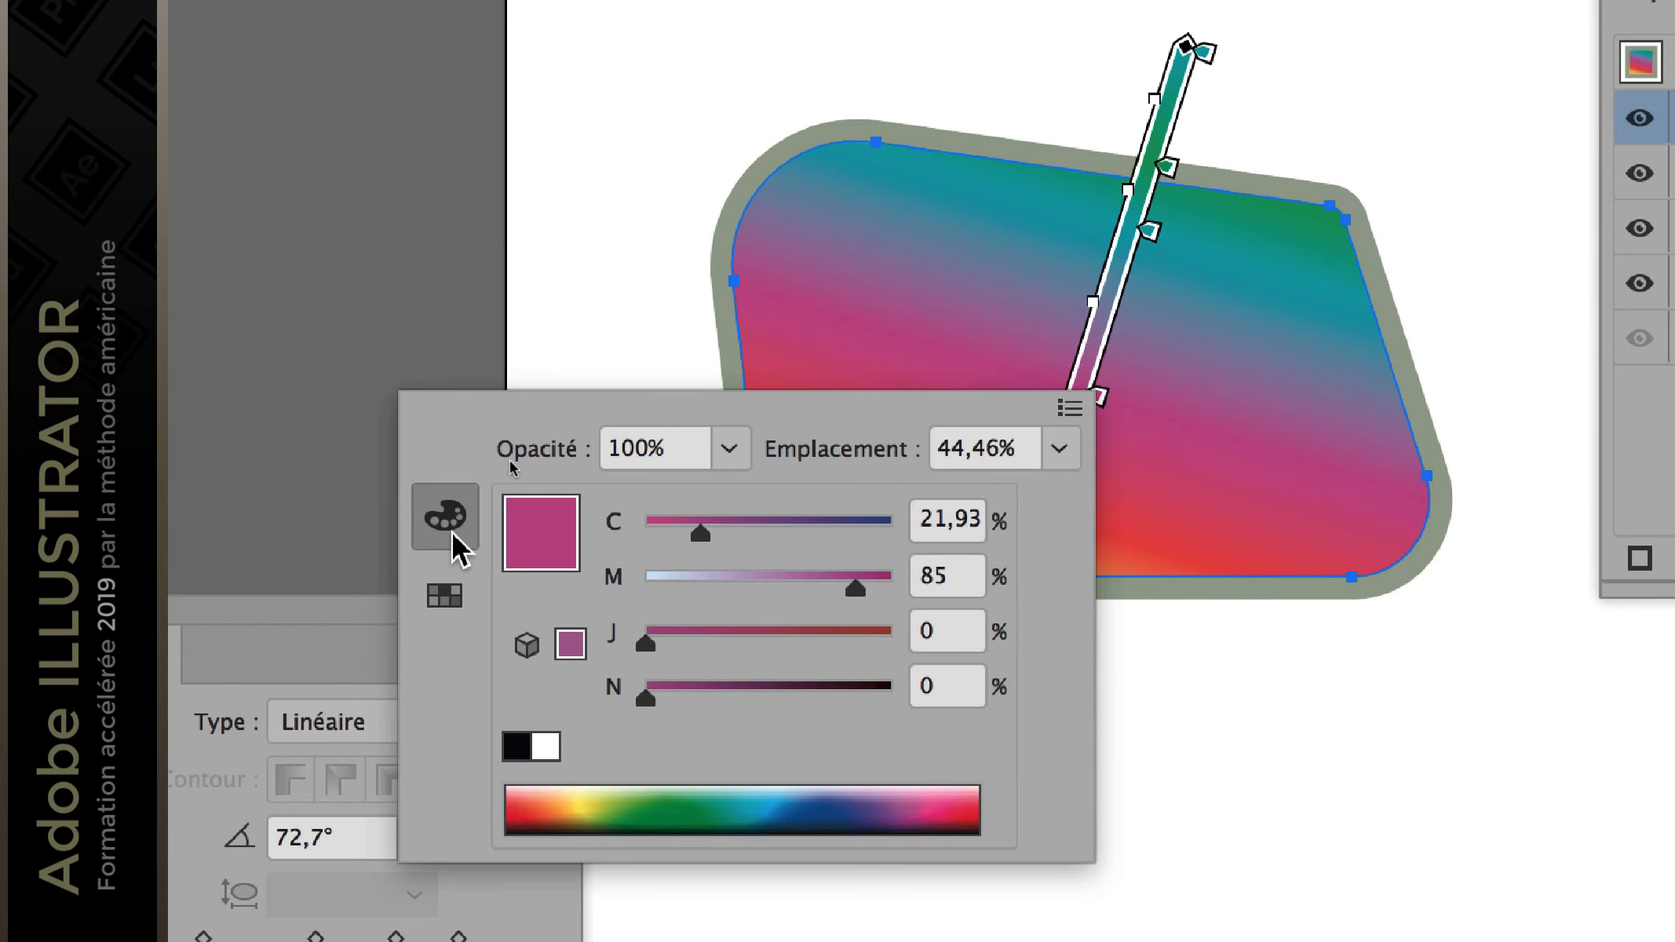
left_click(445, 595)
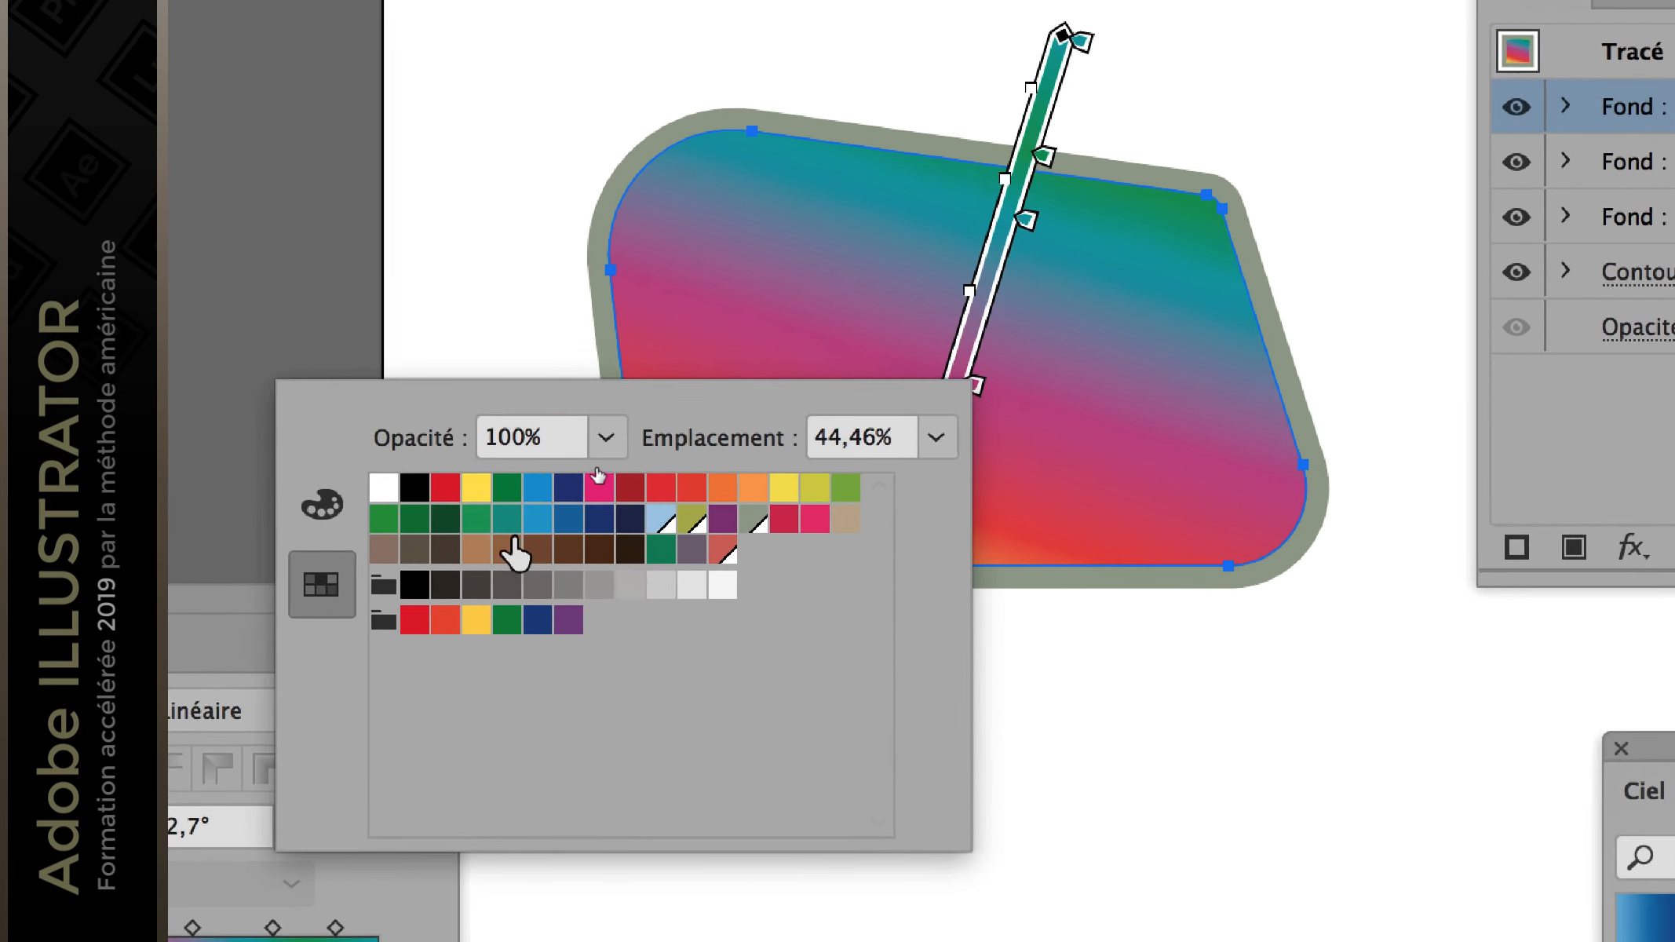
left_click(477, 496)
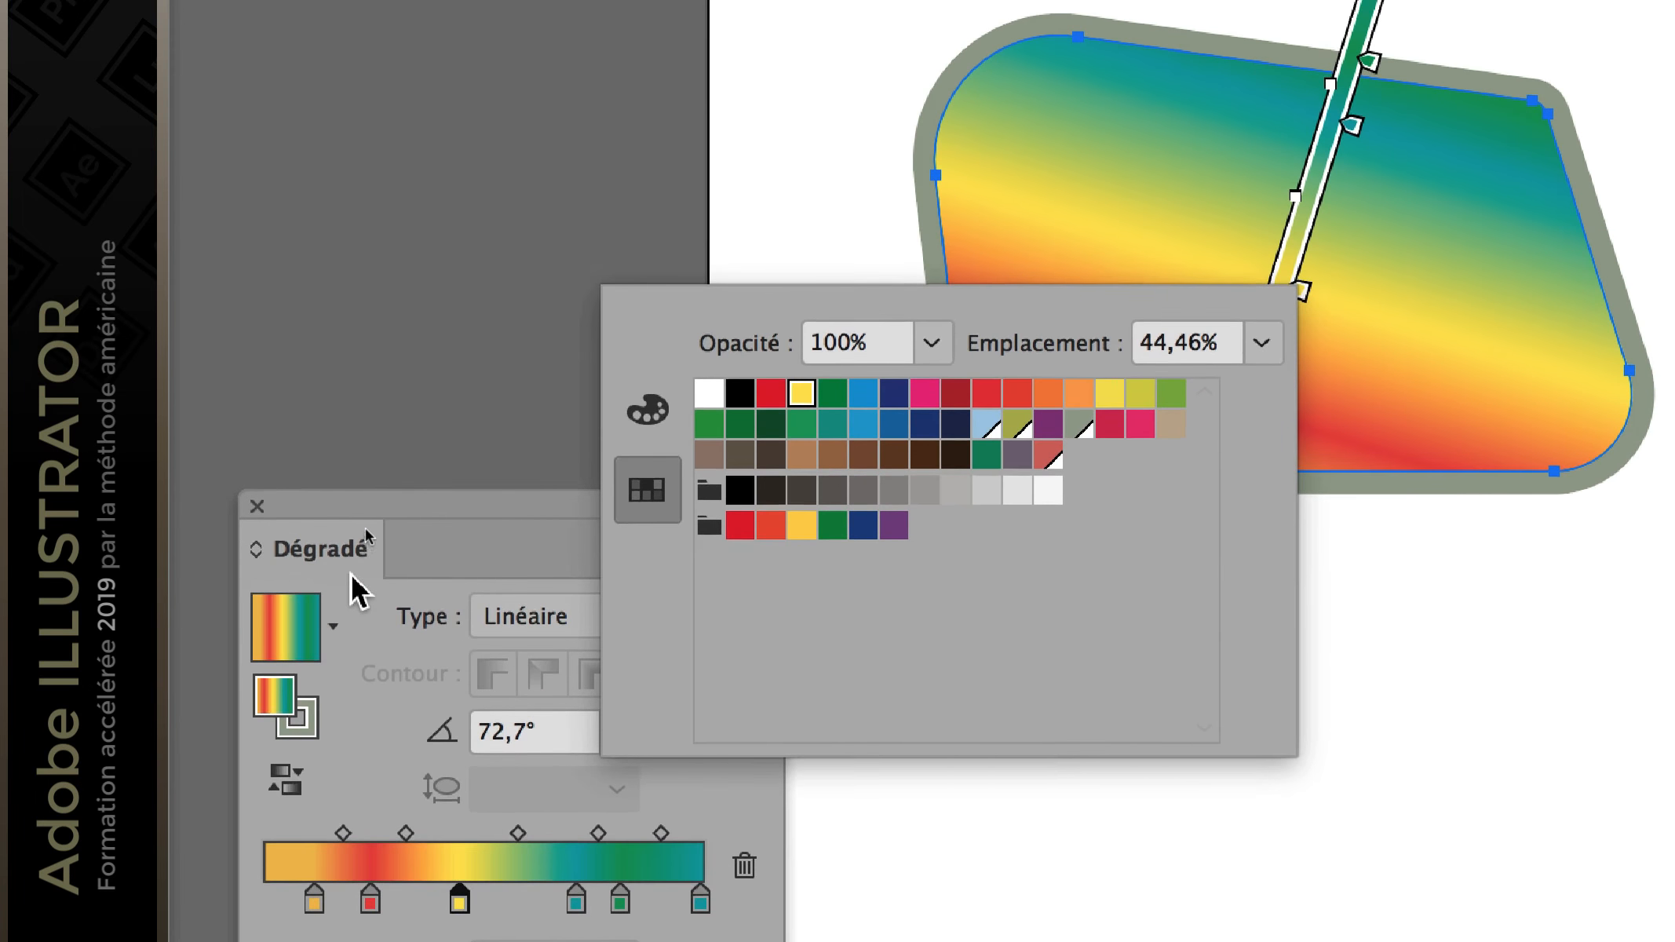
left_click(355, 552)
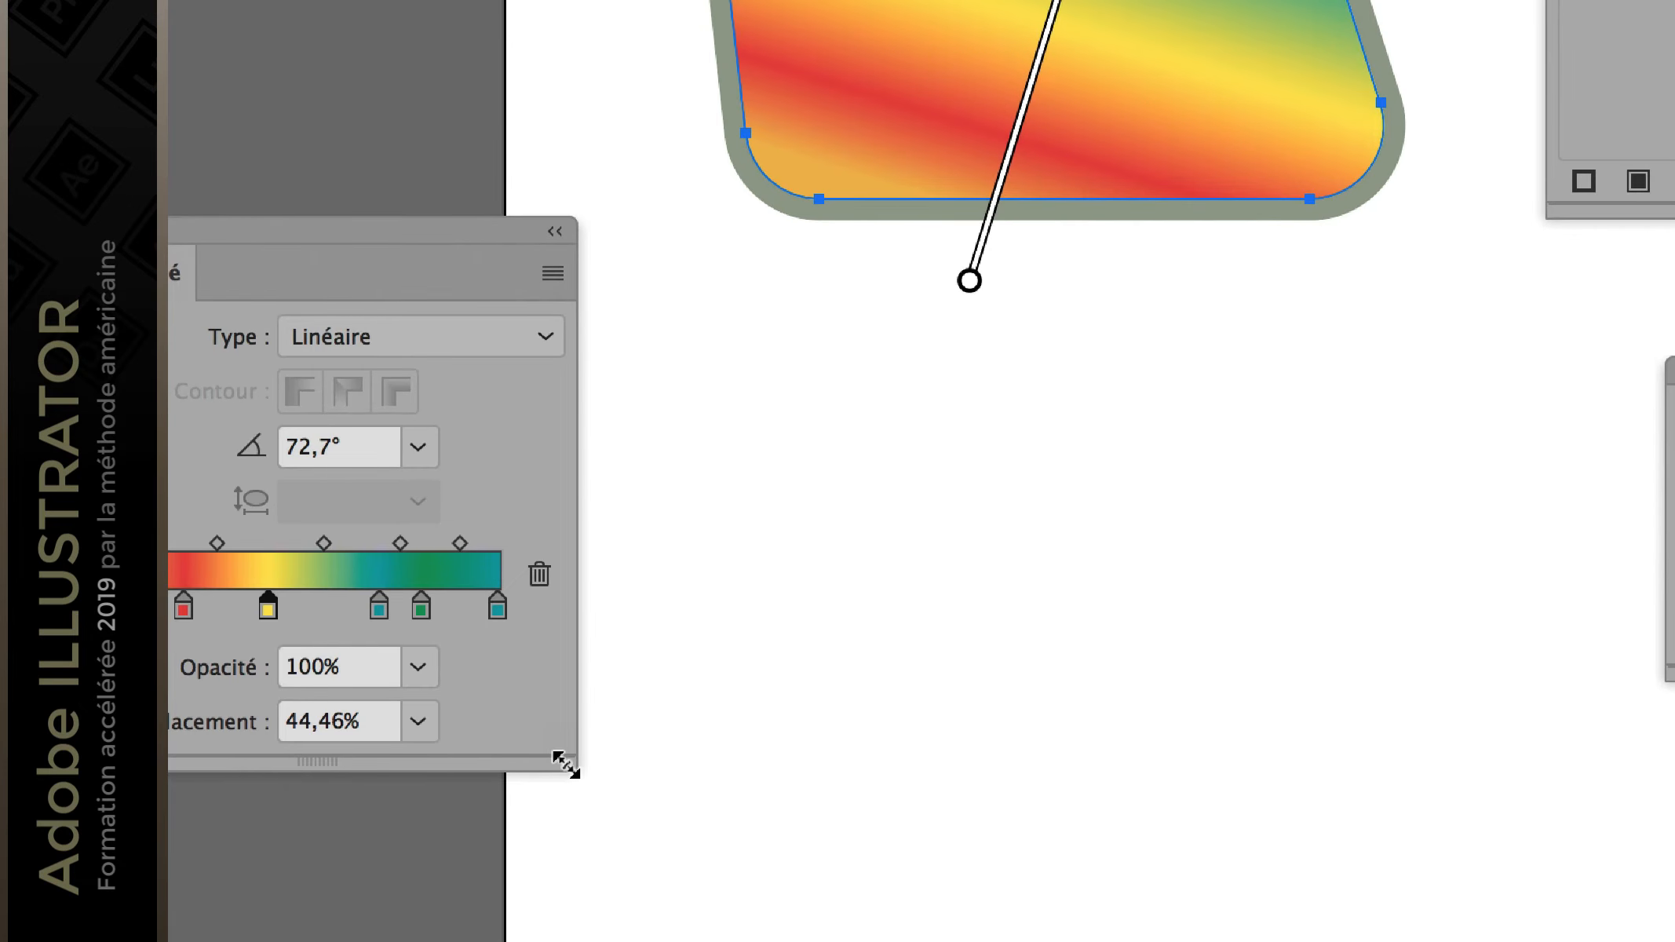
Step: Widen the gradient settings so the color bar is much longer, and place them just below the shape
left_click_drag(561, 763, 1174, 808)
left_click_drag(777, 781, 830, 789)
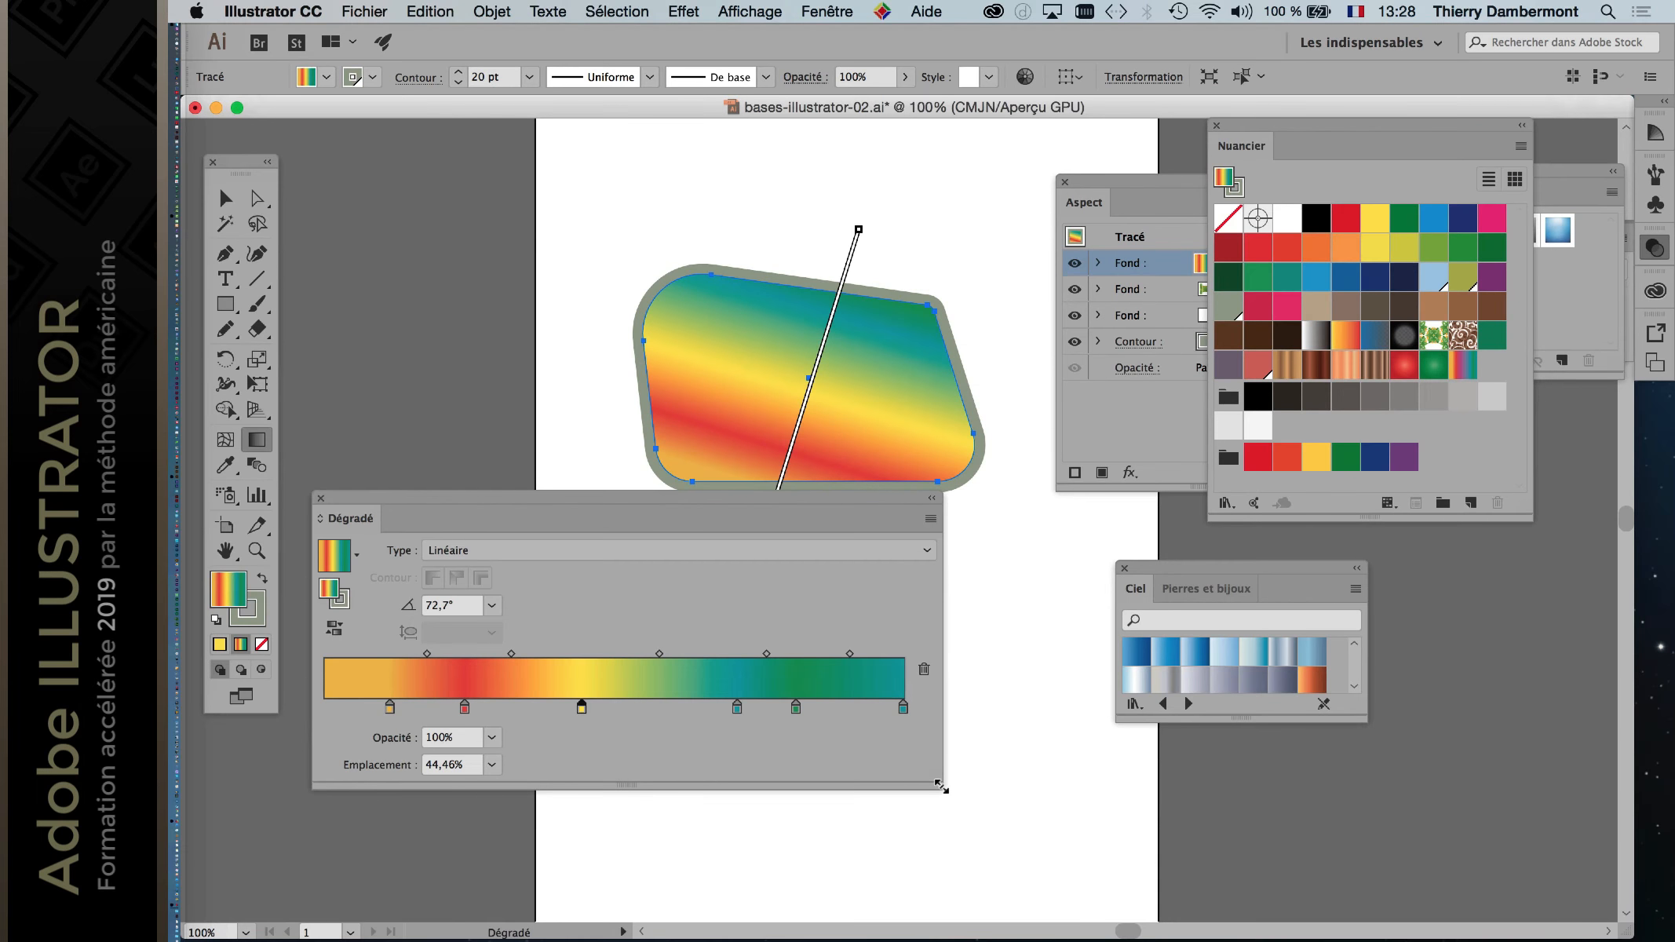
left_click_drag(942, 787, 1259, 805)
left_click_drag(1030, 503, 1014, 548)
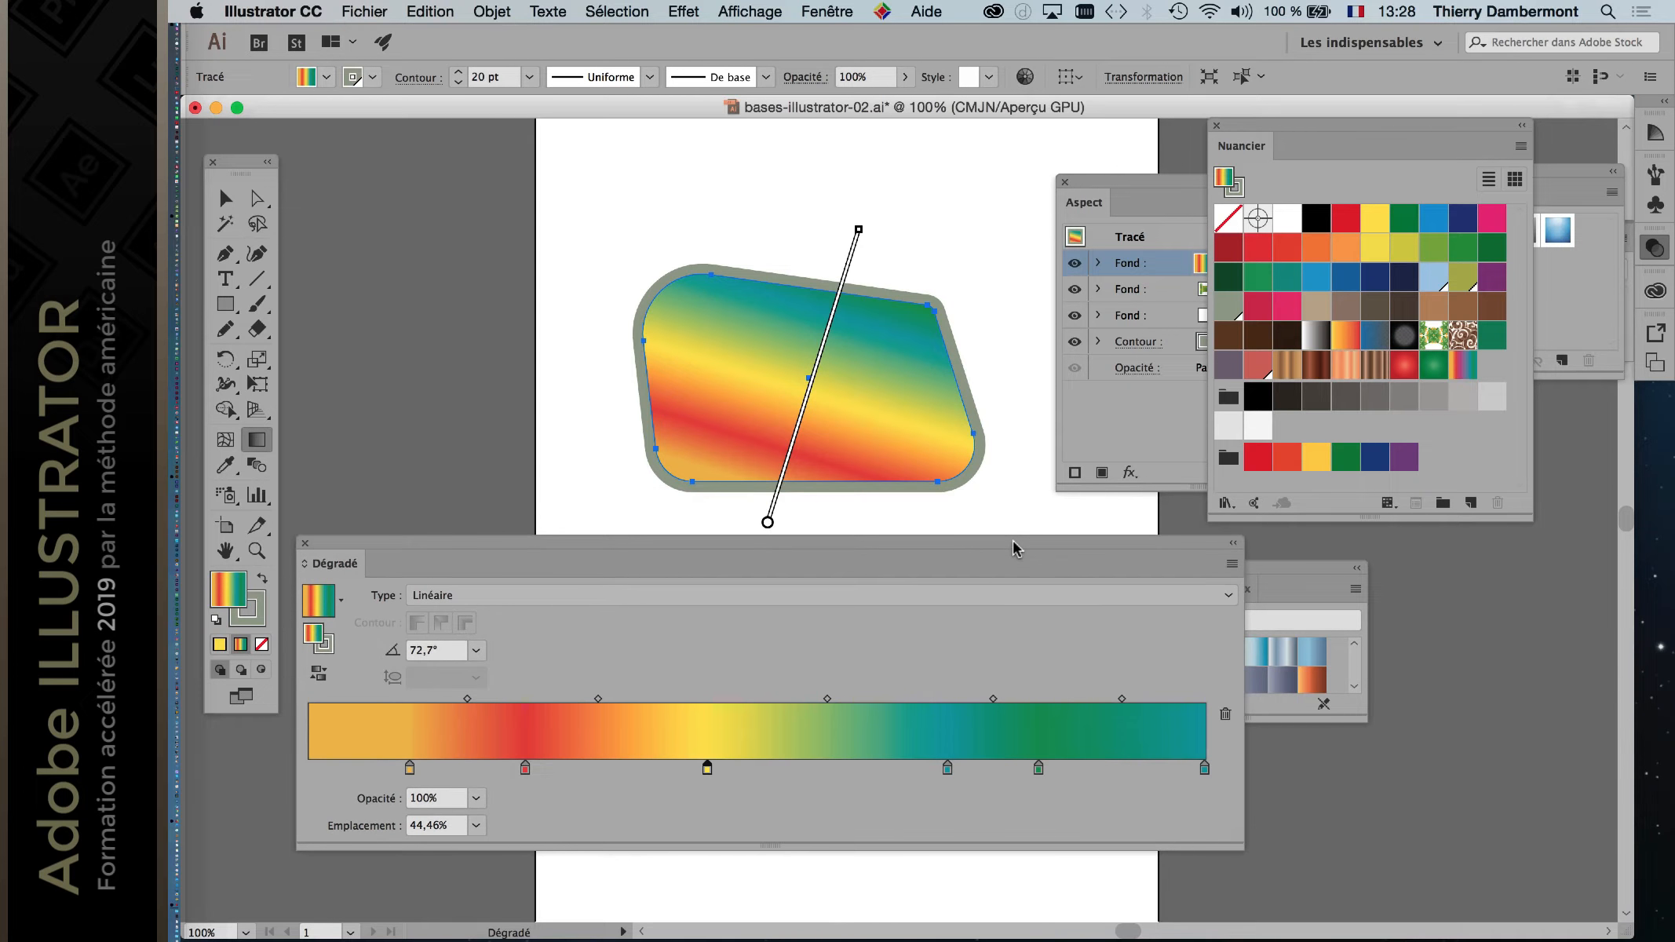
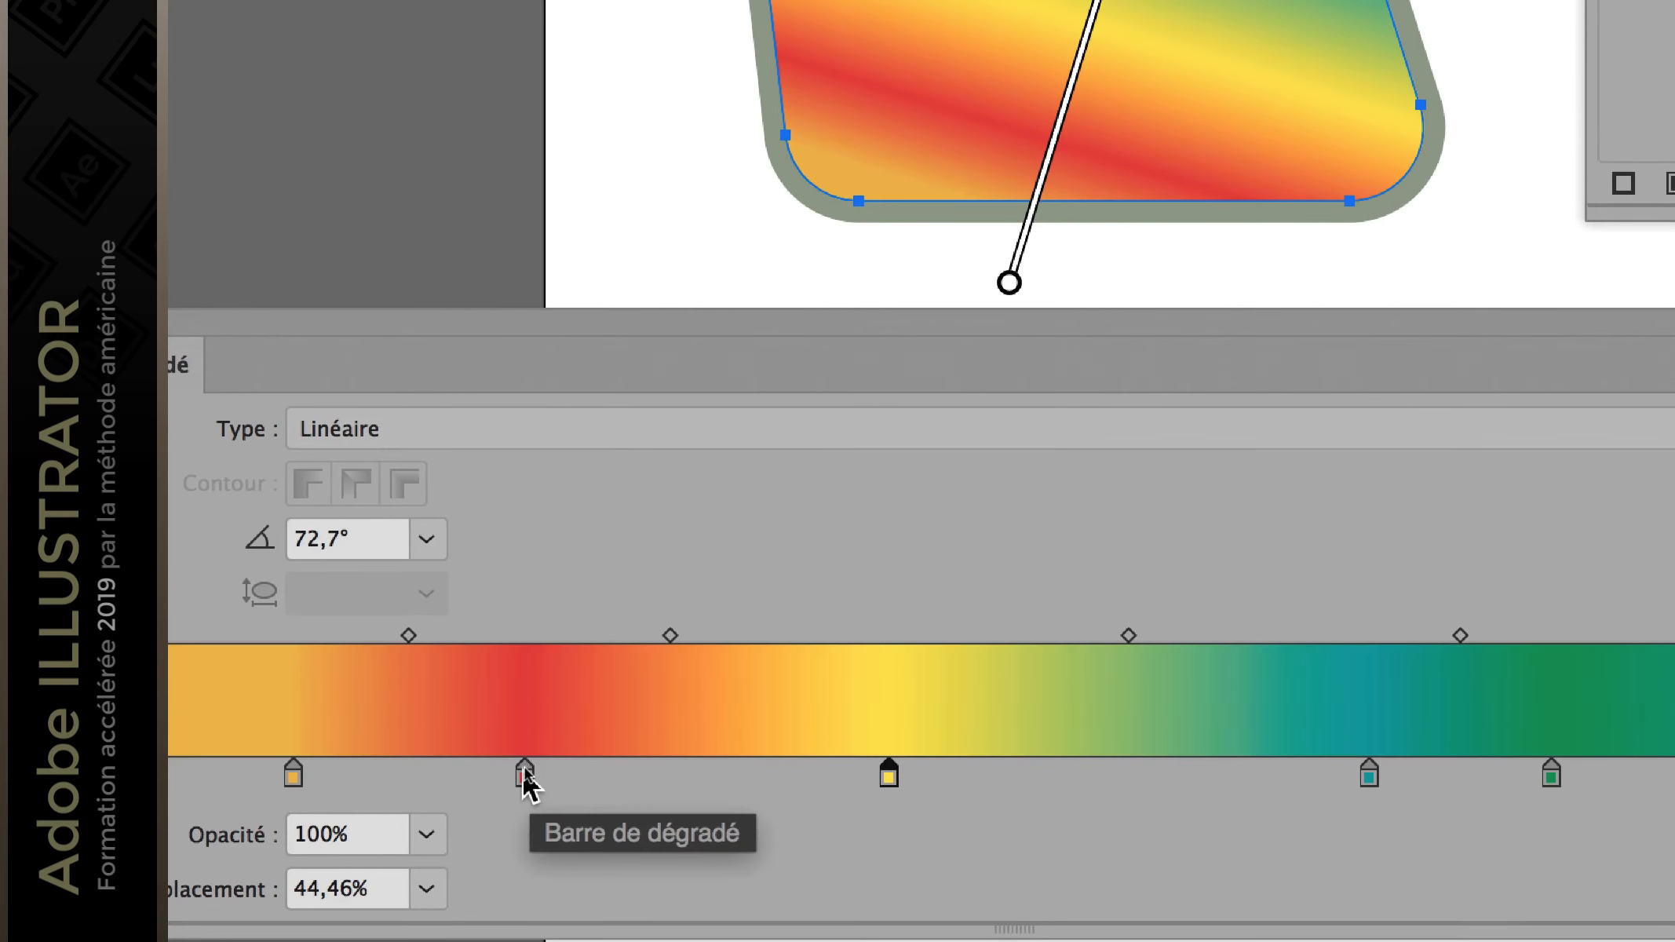
Step: Remove the gradient's red stop at 24.16% and add a new stop at 27.23% between the orange and yellow ones
left_click(523, 771)
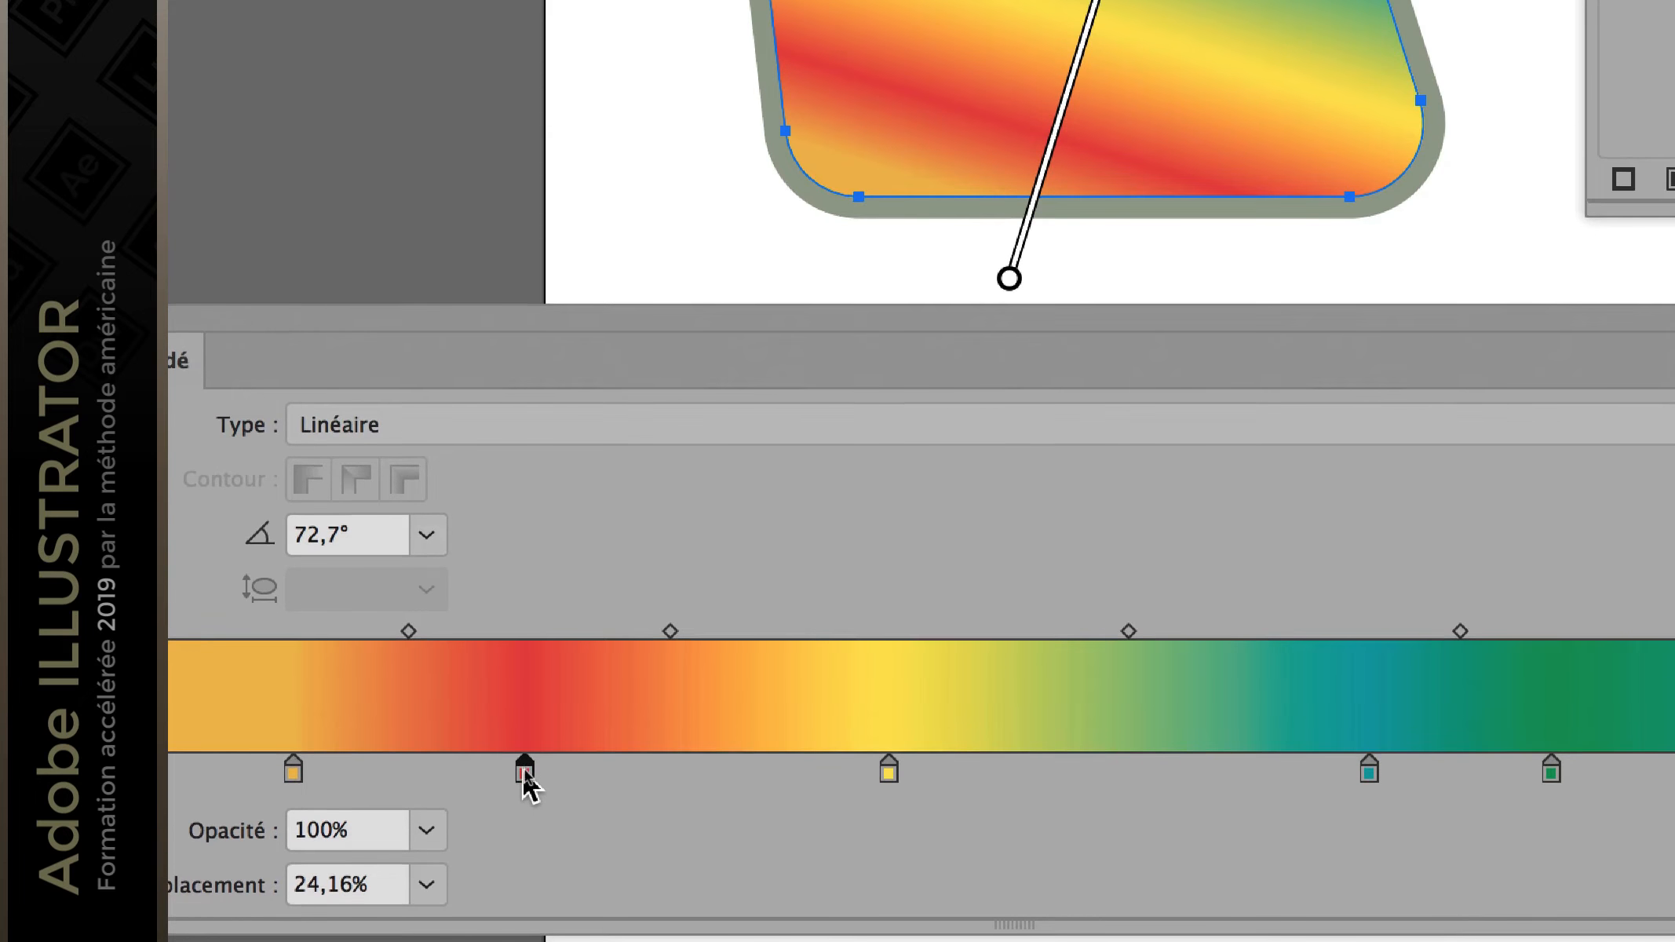
left_click_drag(525, 783, 527, 807)
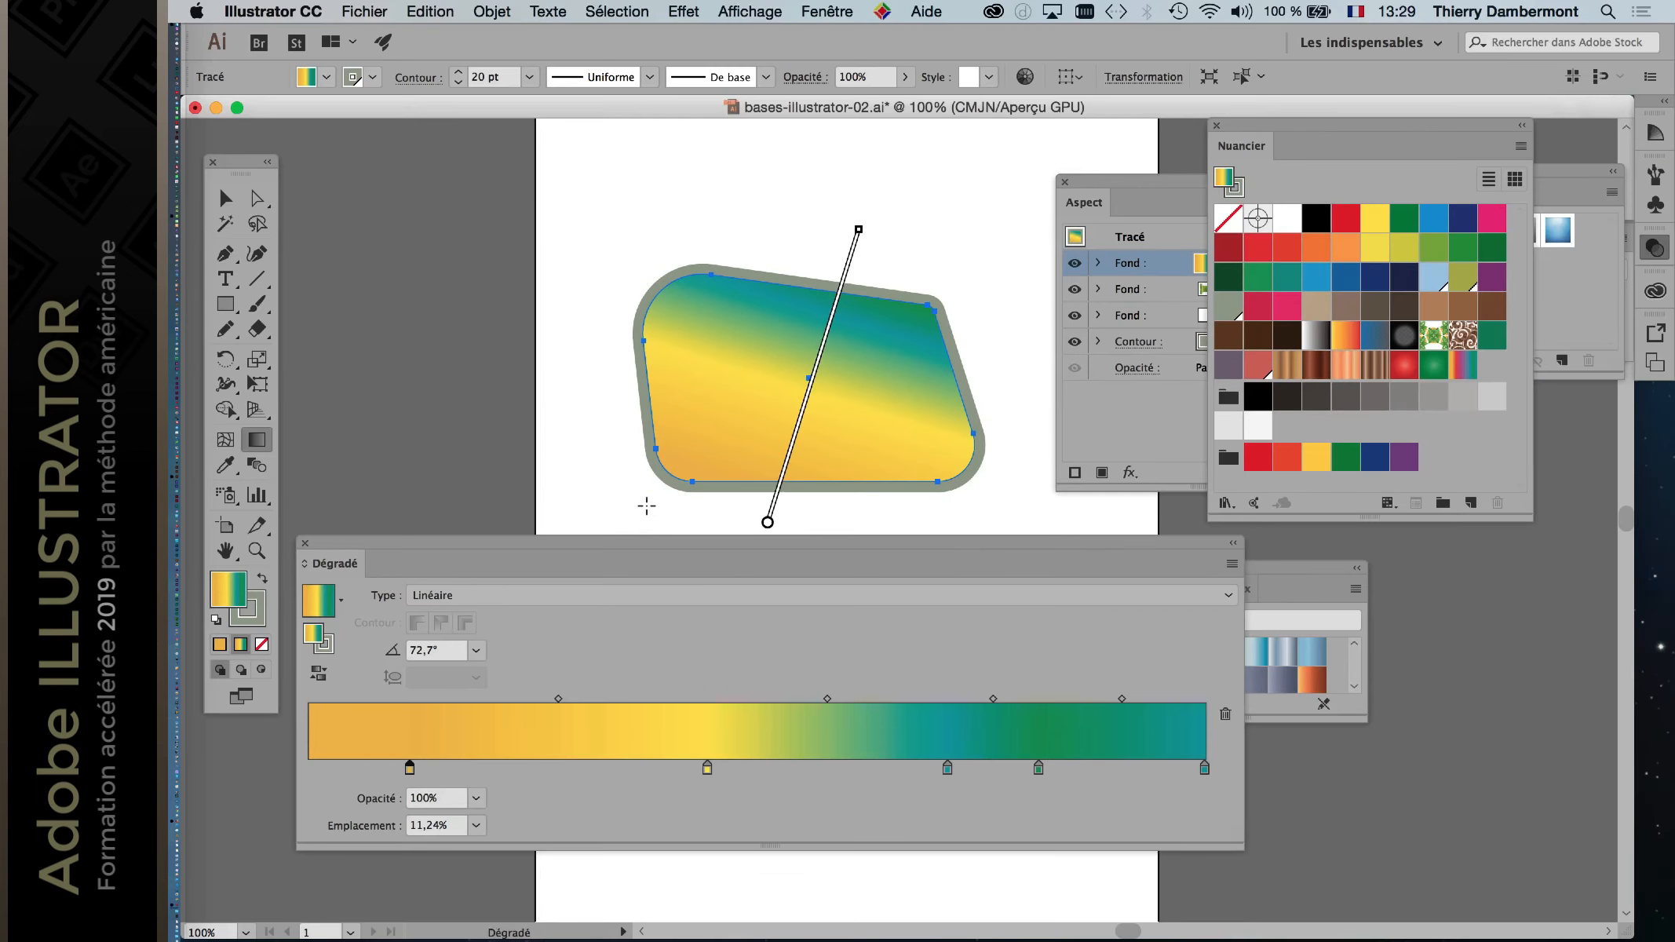
mouse_move(770, 482)
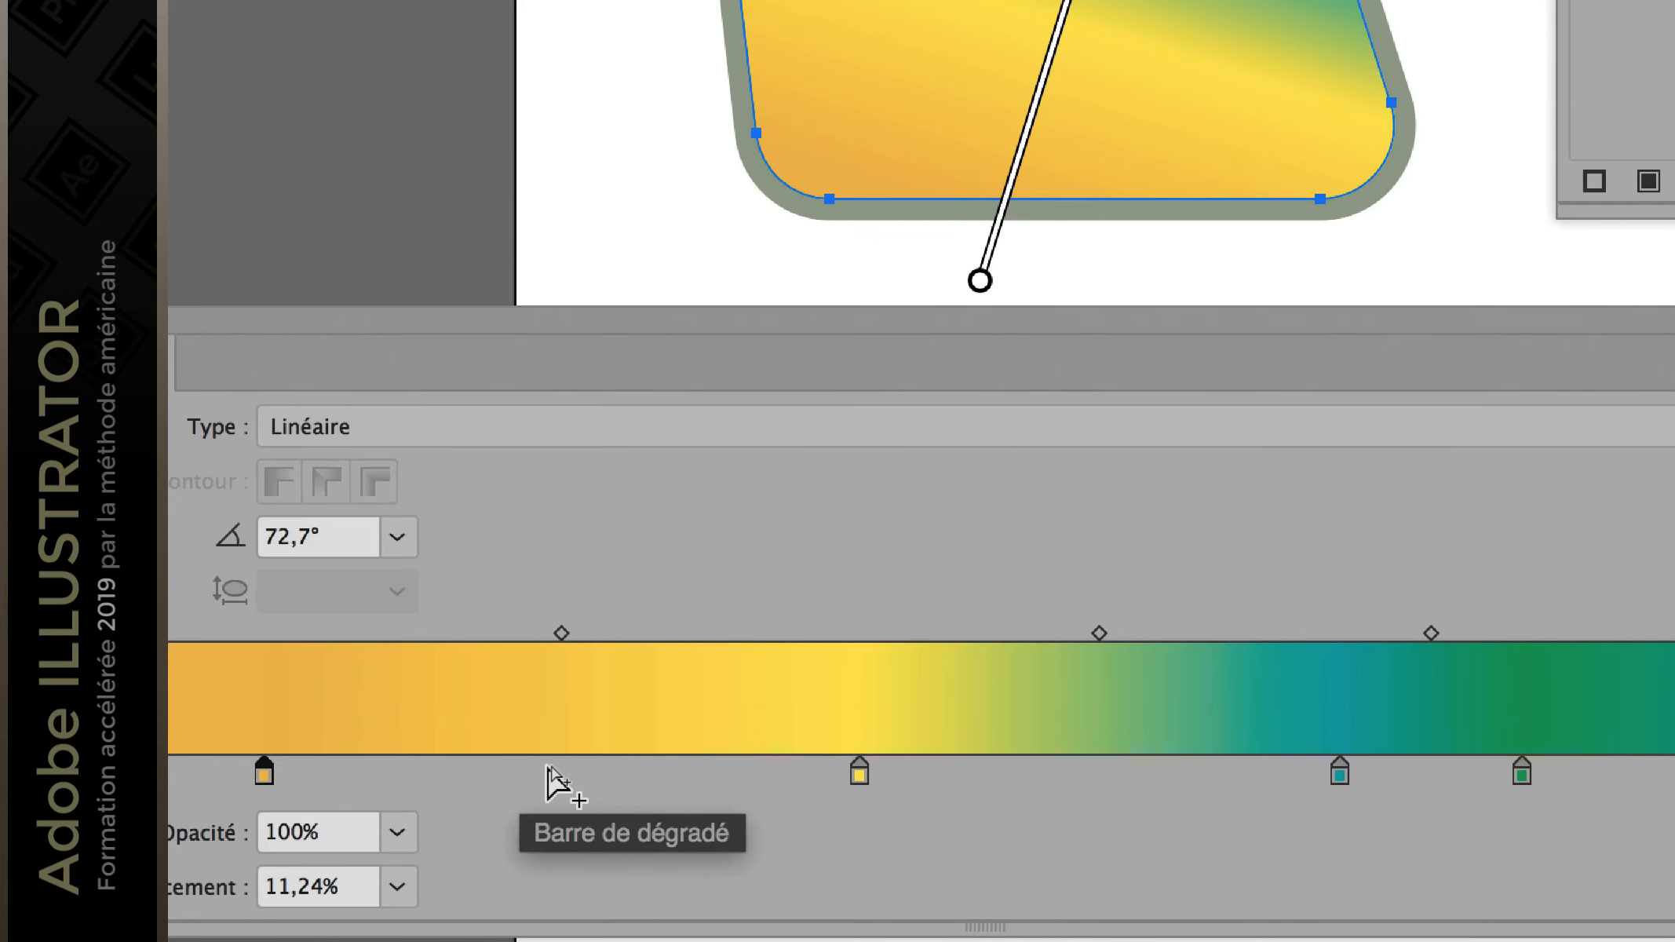
left_click(548, 769)
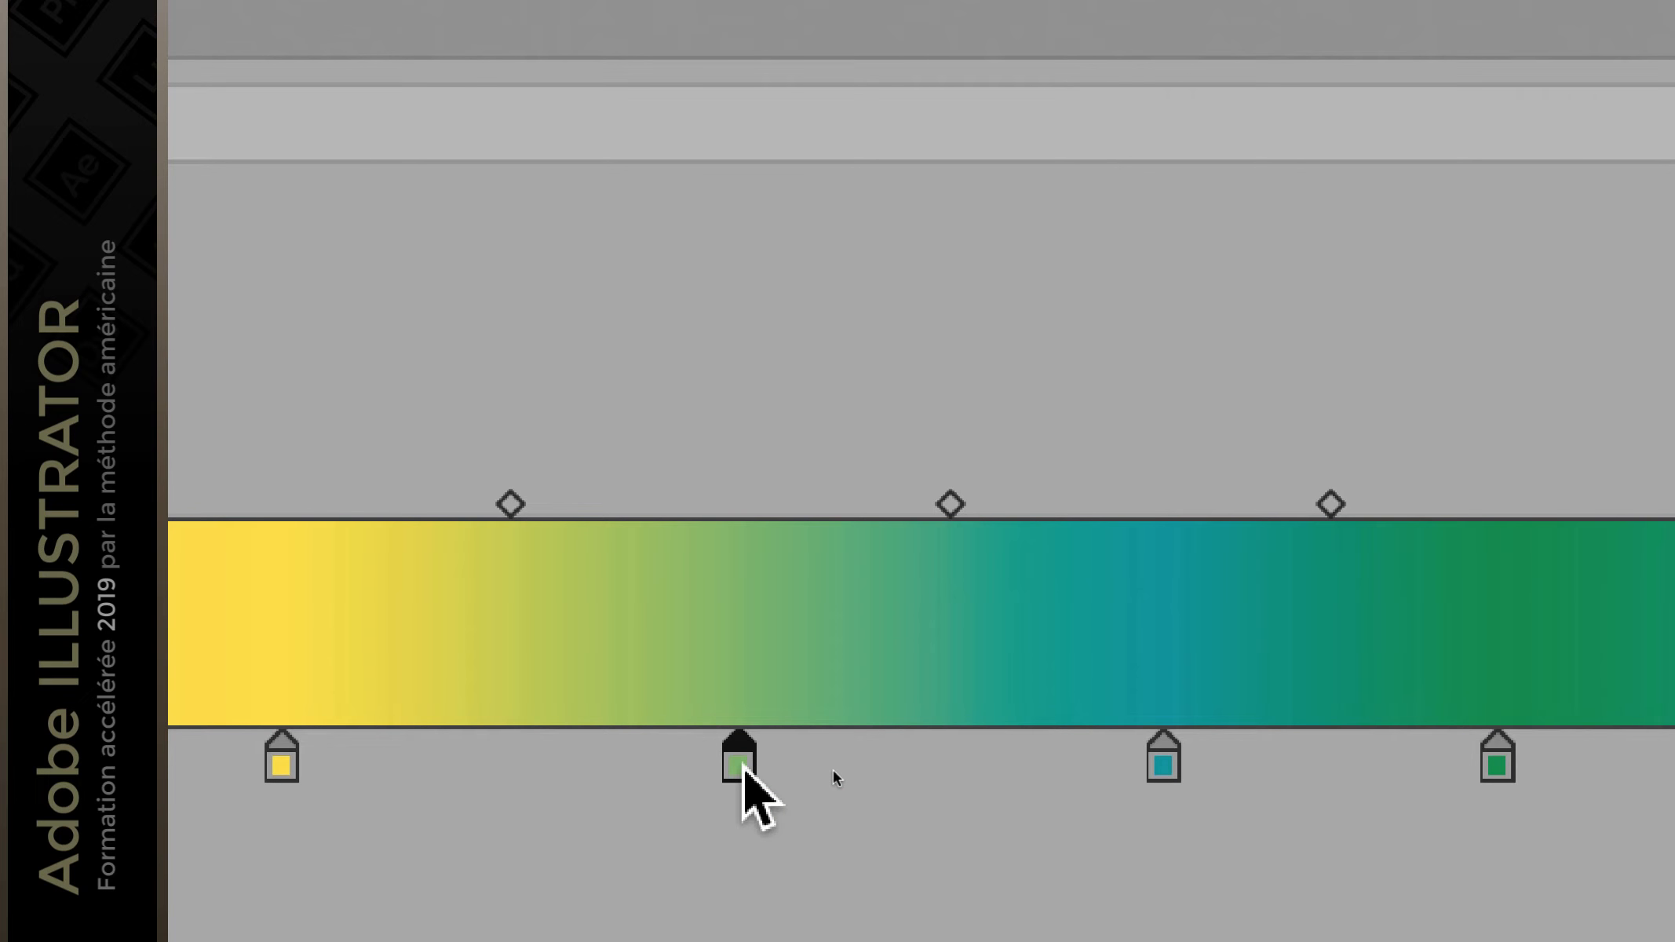
Step: Recolor the gradient's light green stop between the yellow and teal ones with the Magenta CMJN swatch
double_click(741, 765)
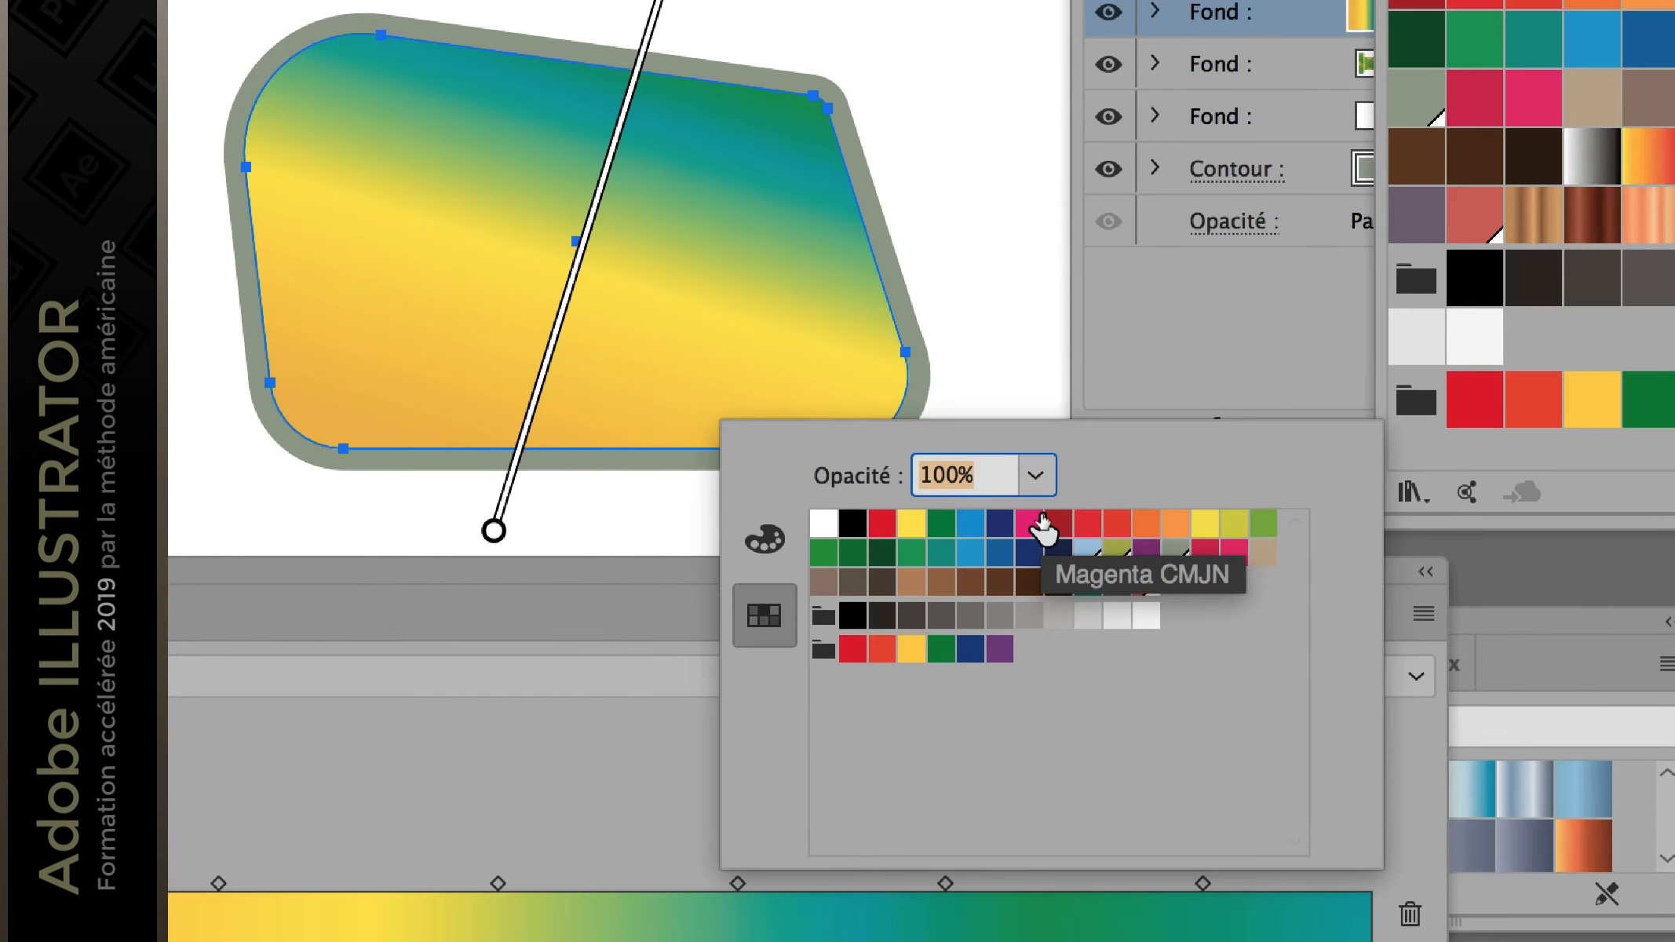
left_click(1038, 519)
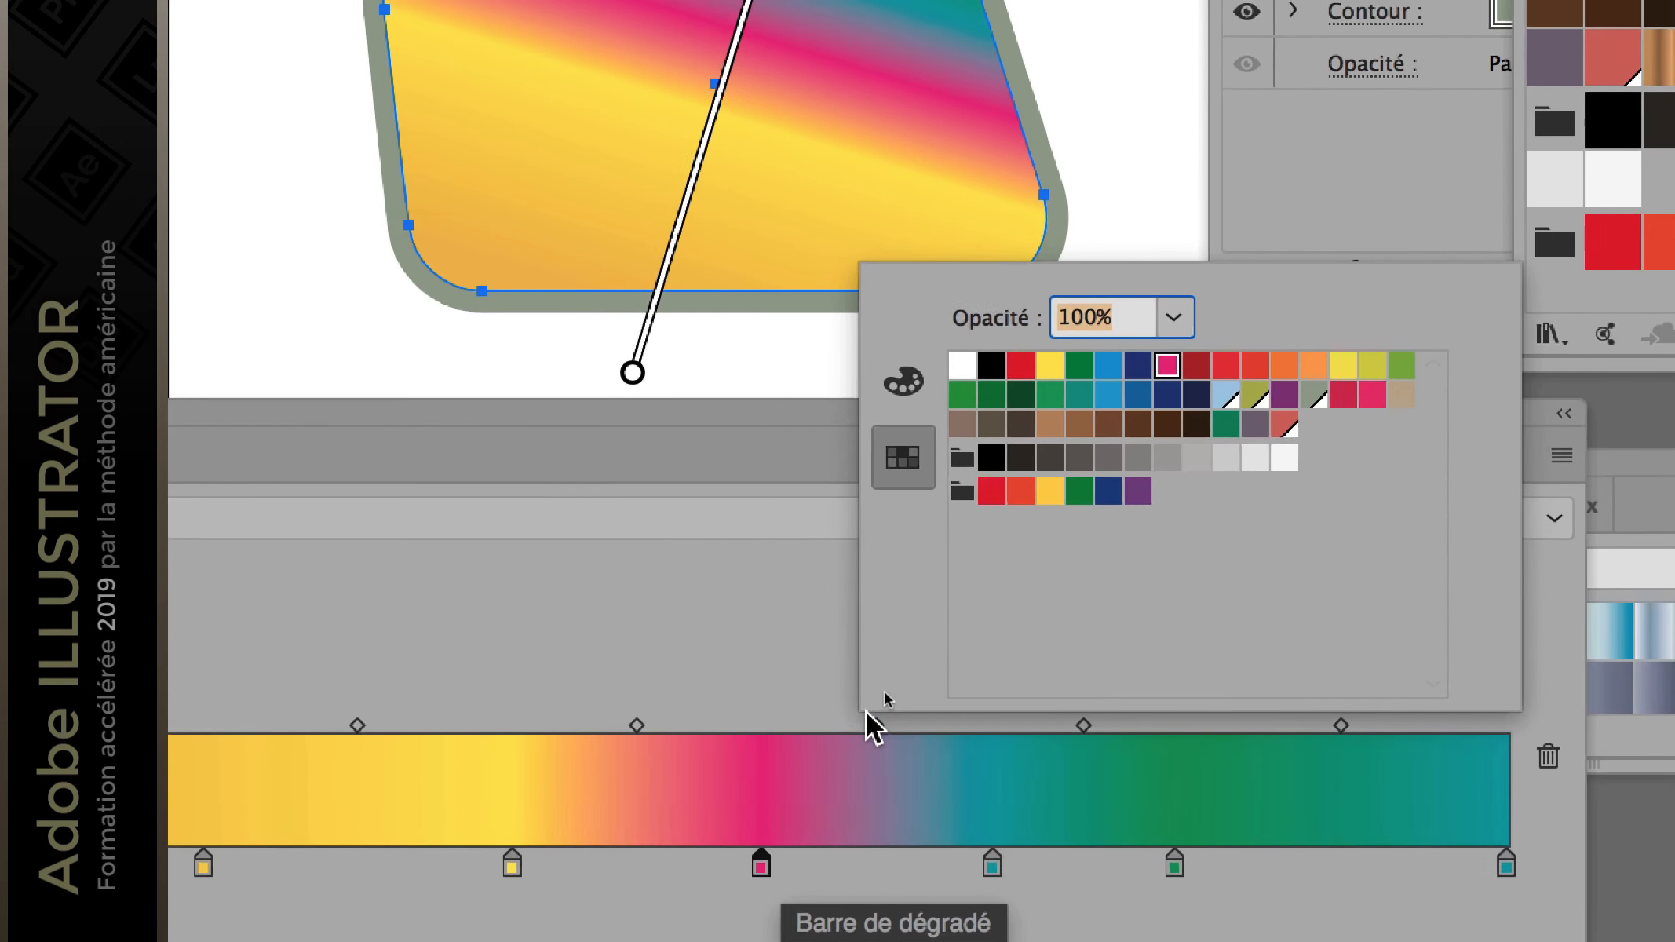
left_click(867, 718)
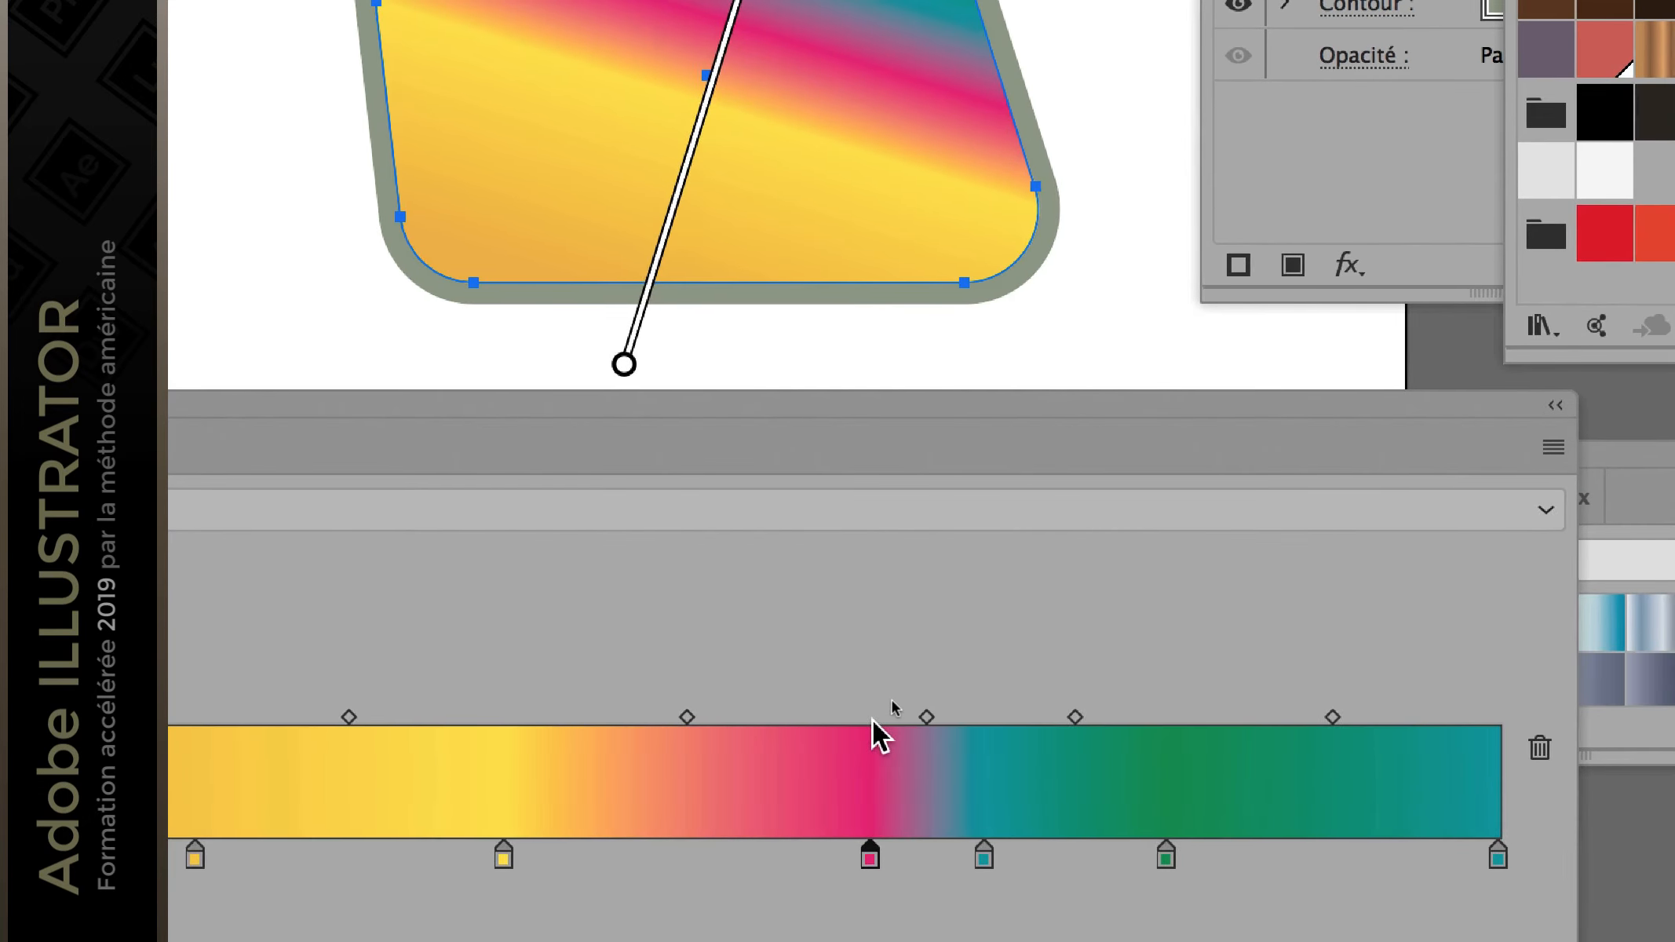
Step: Adjust the color-transition midpoints on either side of the magenta stop, placing the yellow-to-magenta one at 57.35%
mouse_move(871, 720)
left_mouse_down()
mouse_move(886, 719)
mouse_move(797, 727)
mouse_move(916, 719)
mouse_move(859, 721)
mouse_move(879, 721)
left_mouse_up()
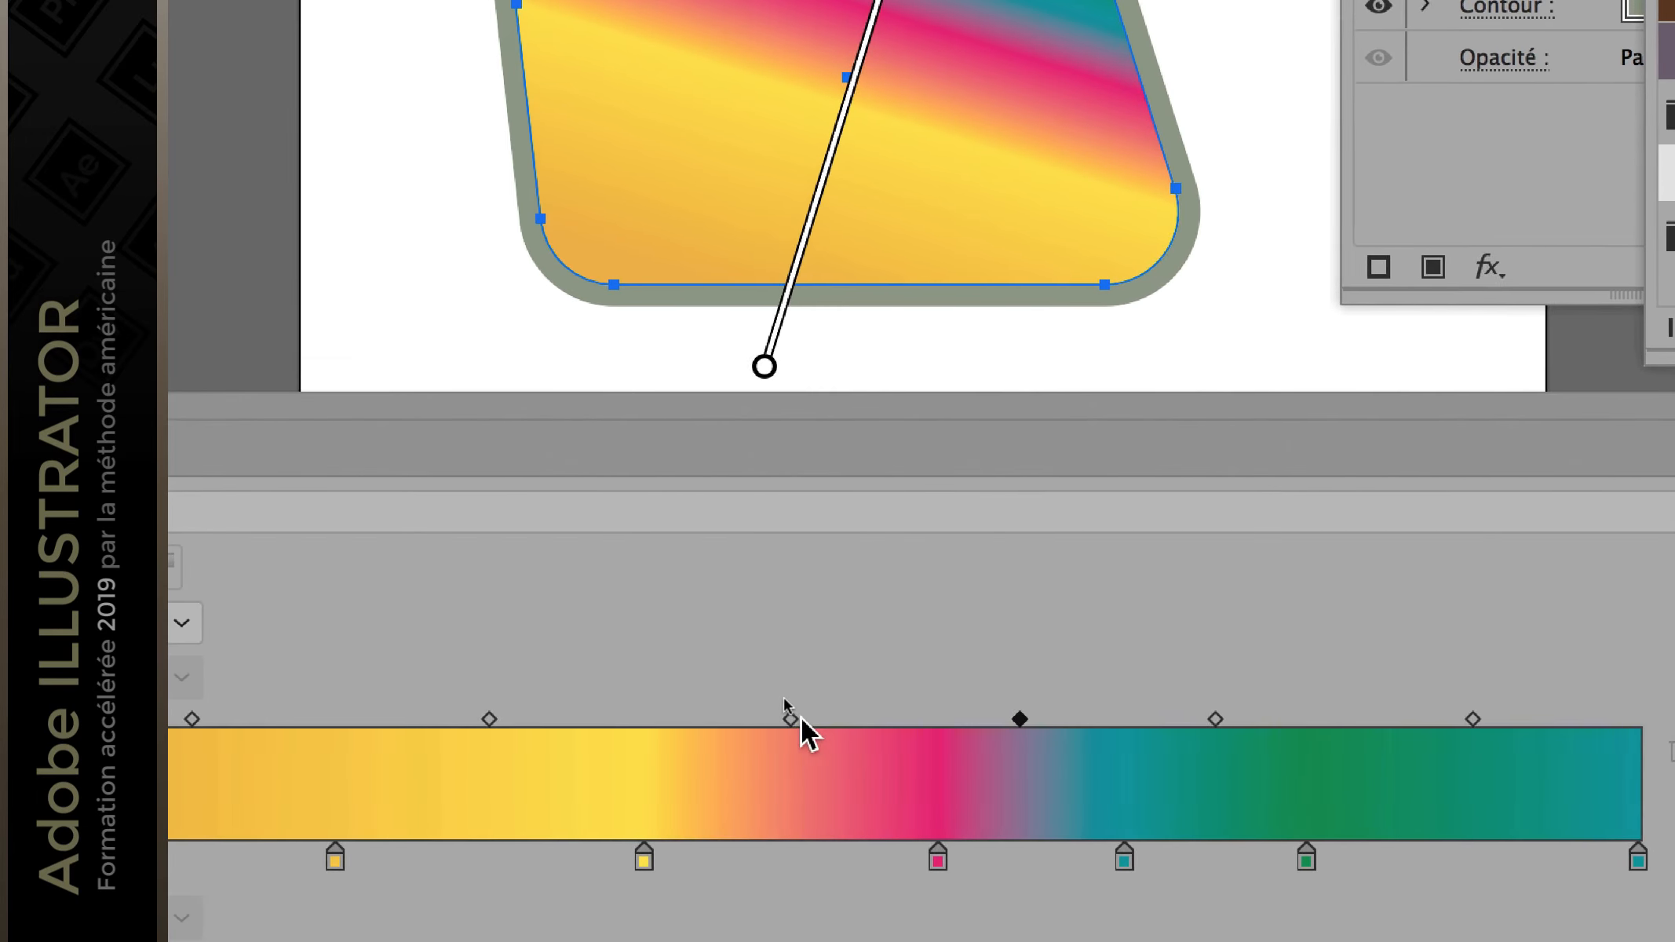
left_click(793, 718)
left_click_drag(797, 718, 832, 717)
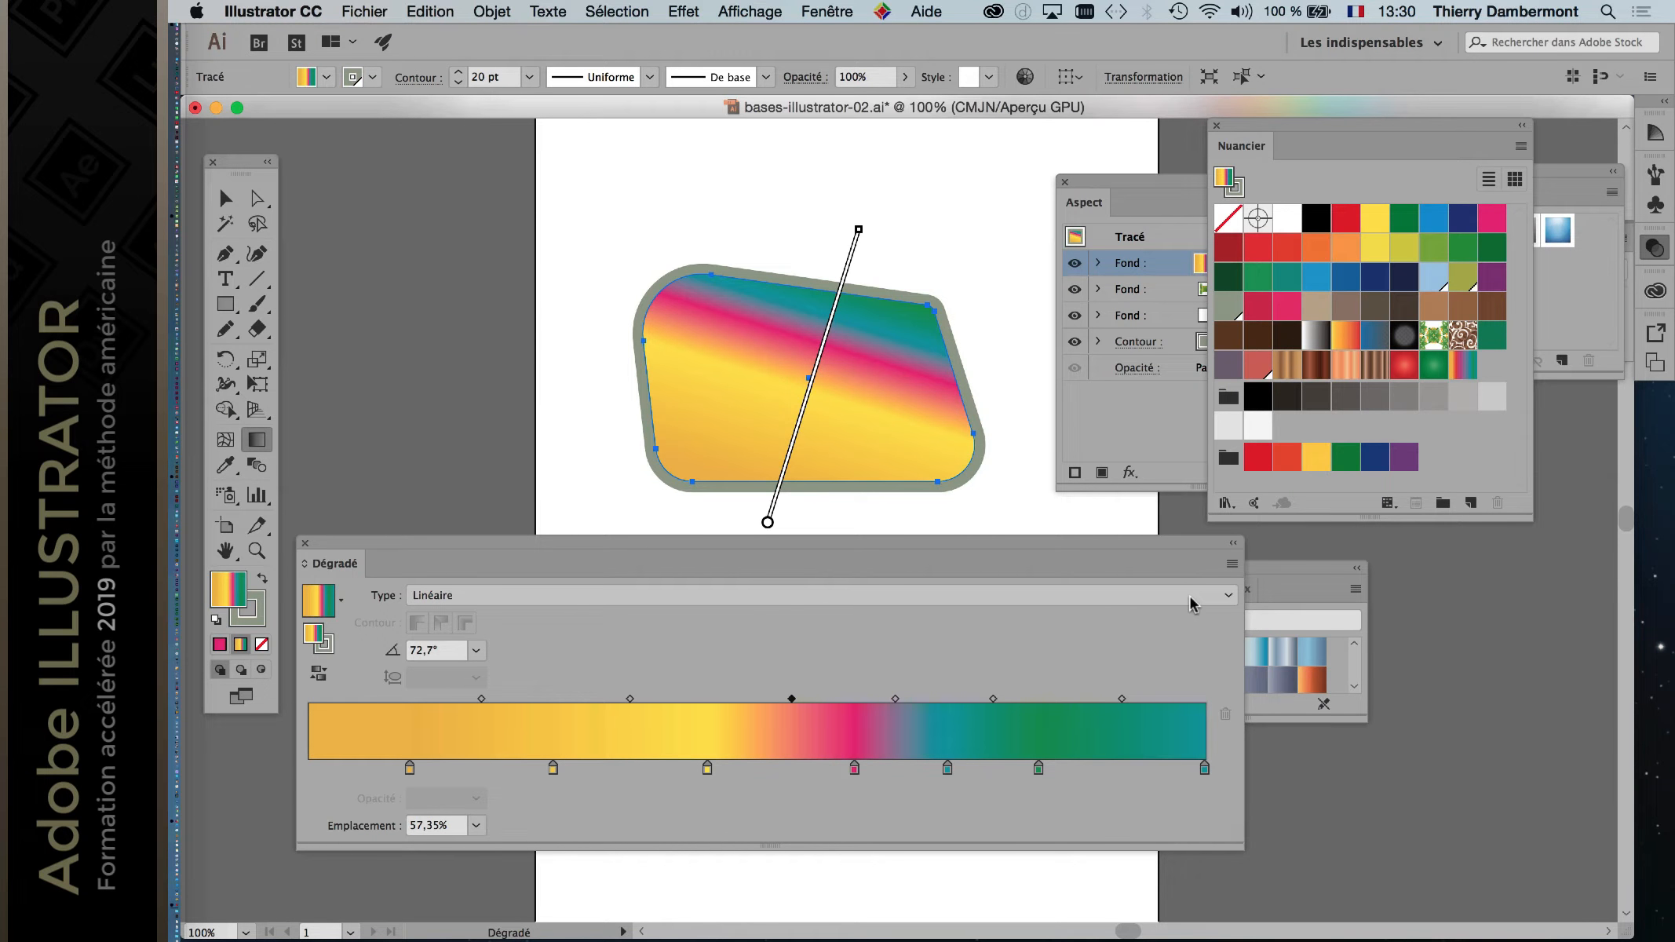
Step: Bring the Ciel and Pierres et bijoux gradient library to the front and close it
key("super")
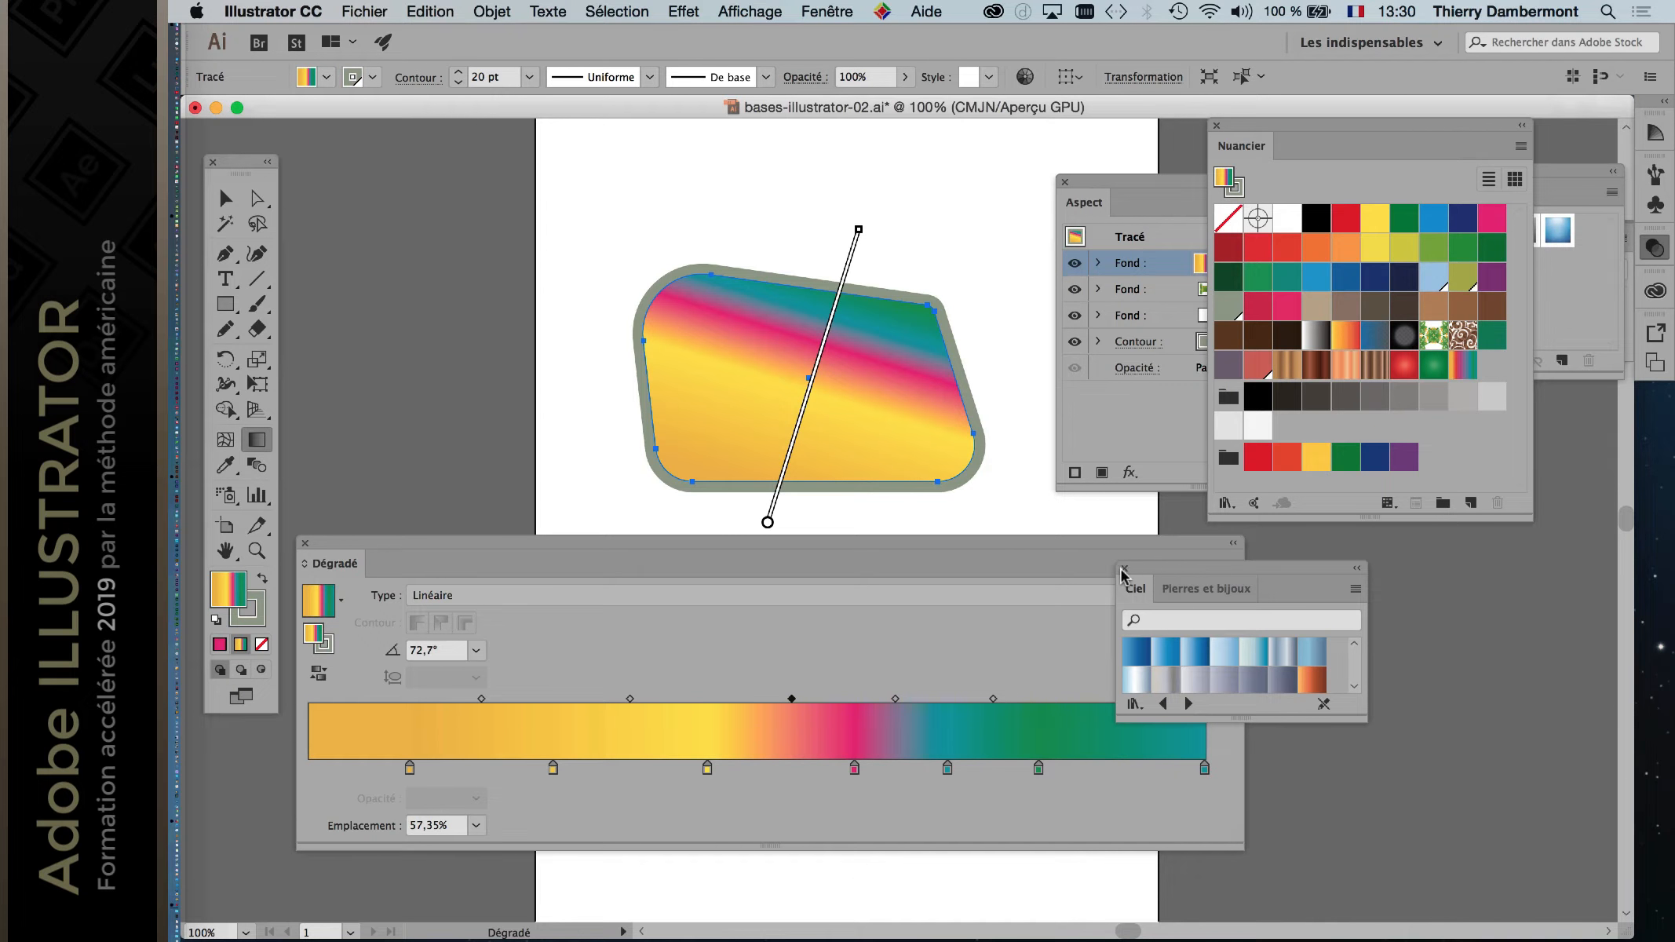
left_click(1124, 570)
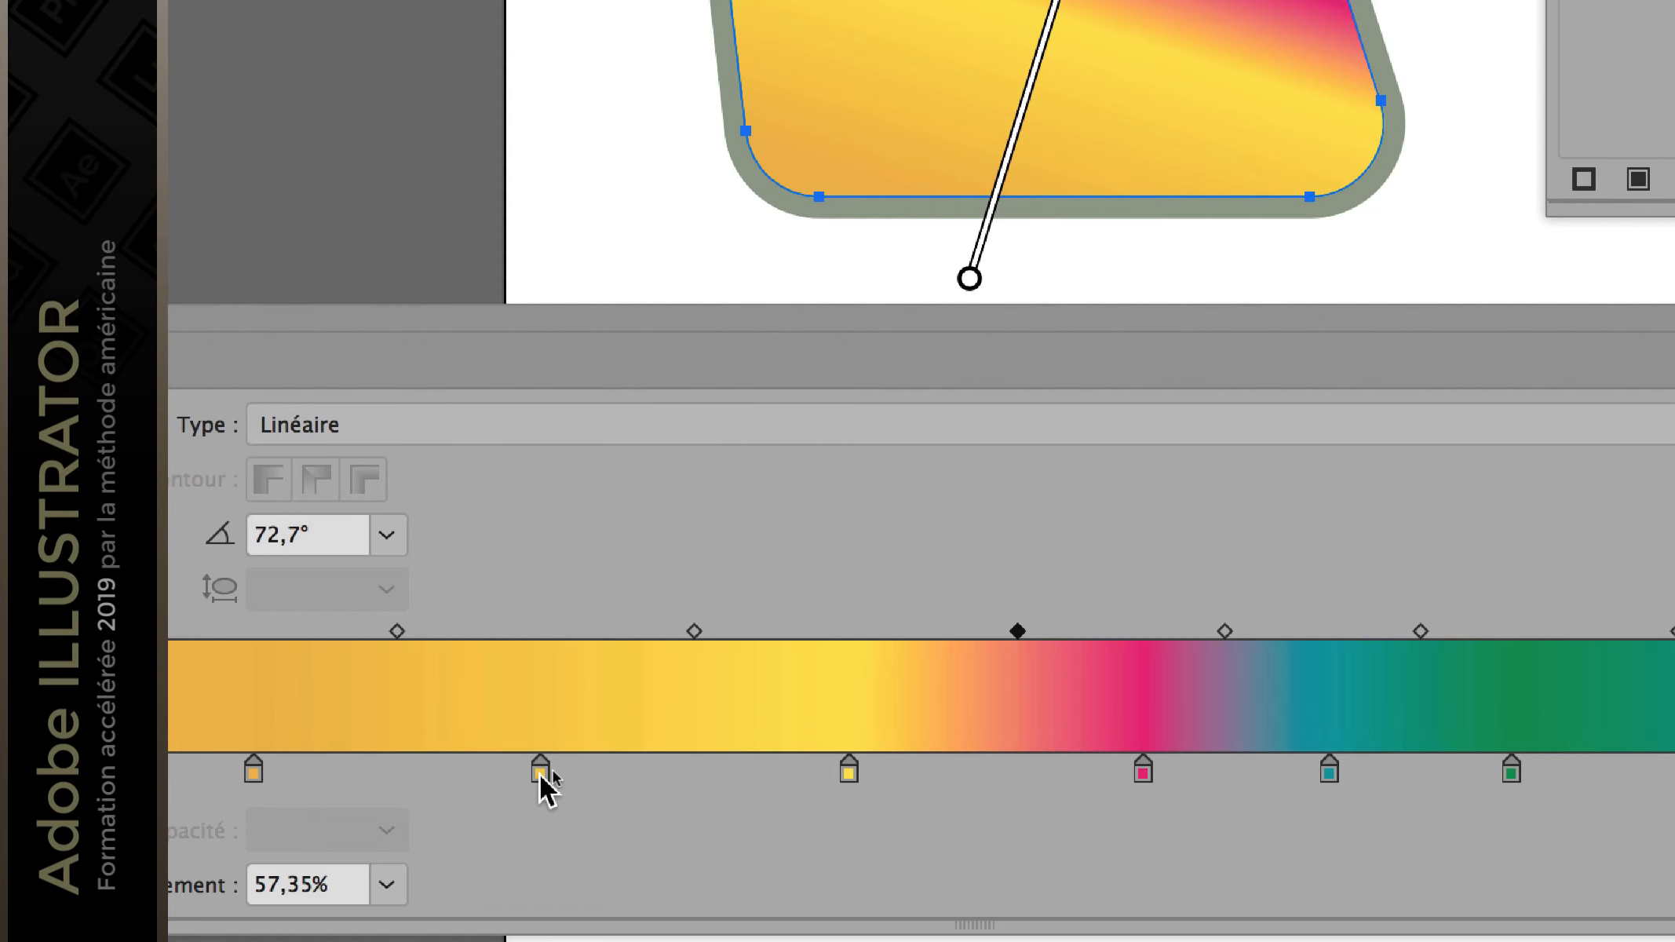
Step: Recolor the gradient's stop at 27.23% with the bright blue swatch and dismiss its color choices
double_click(540, 770)
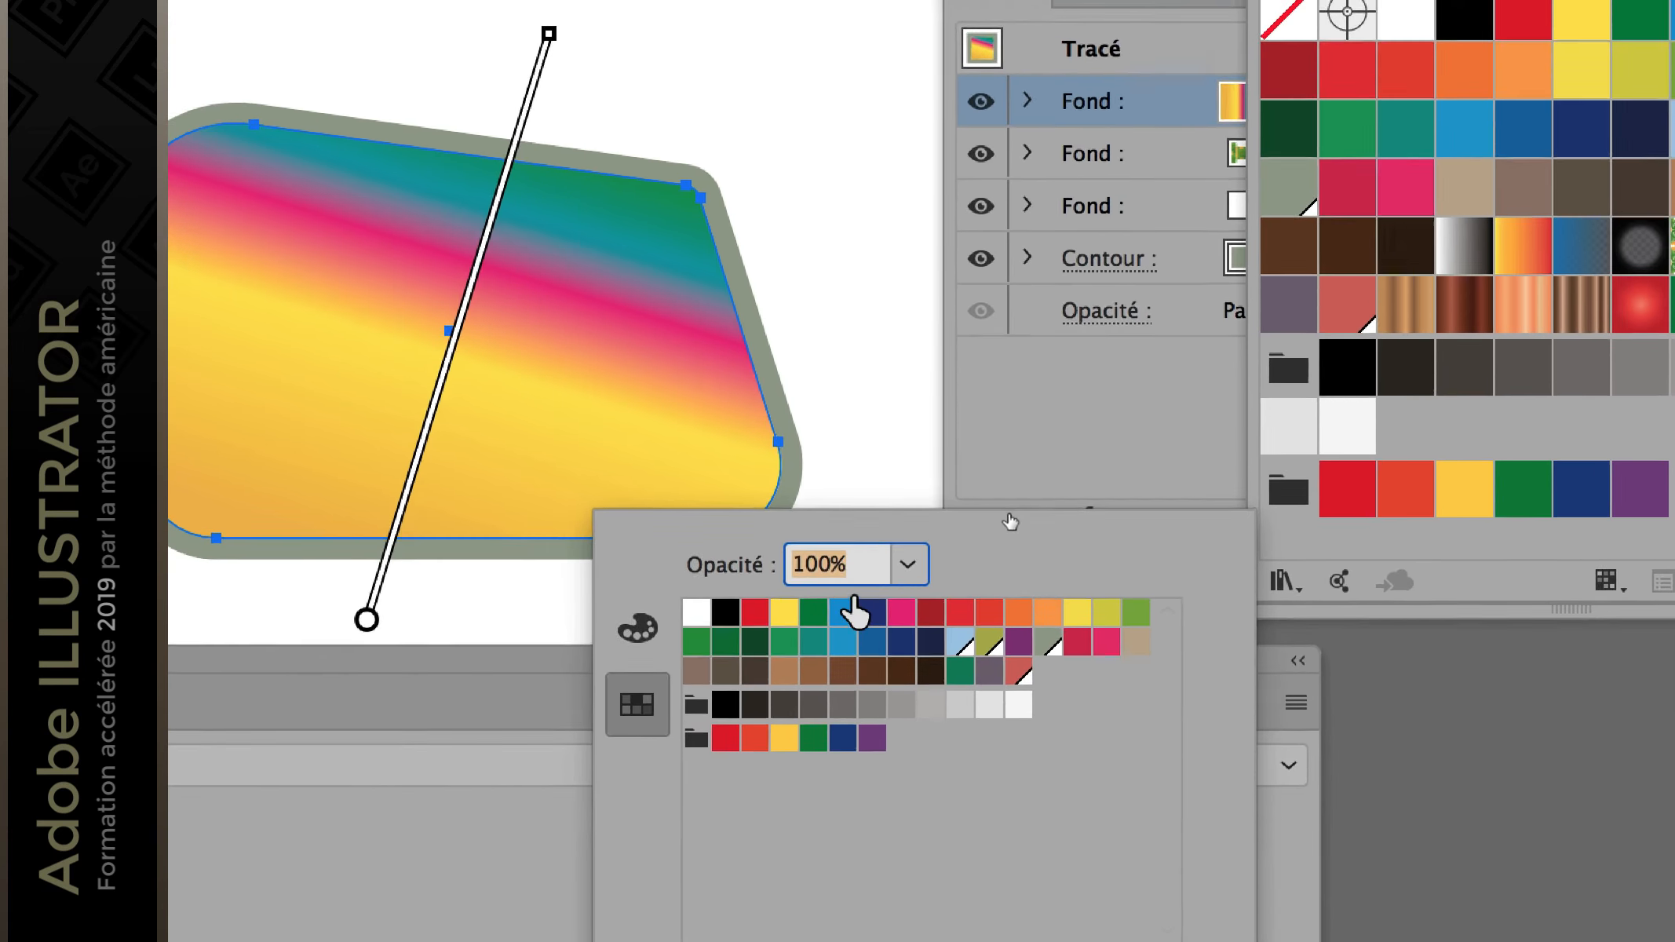
left_click(854, 598)
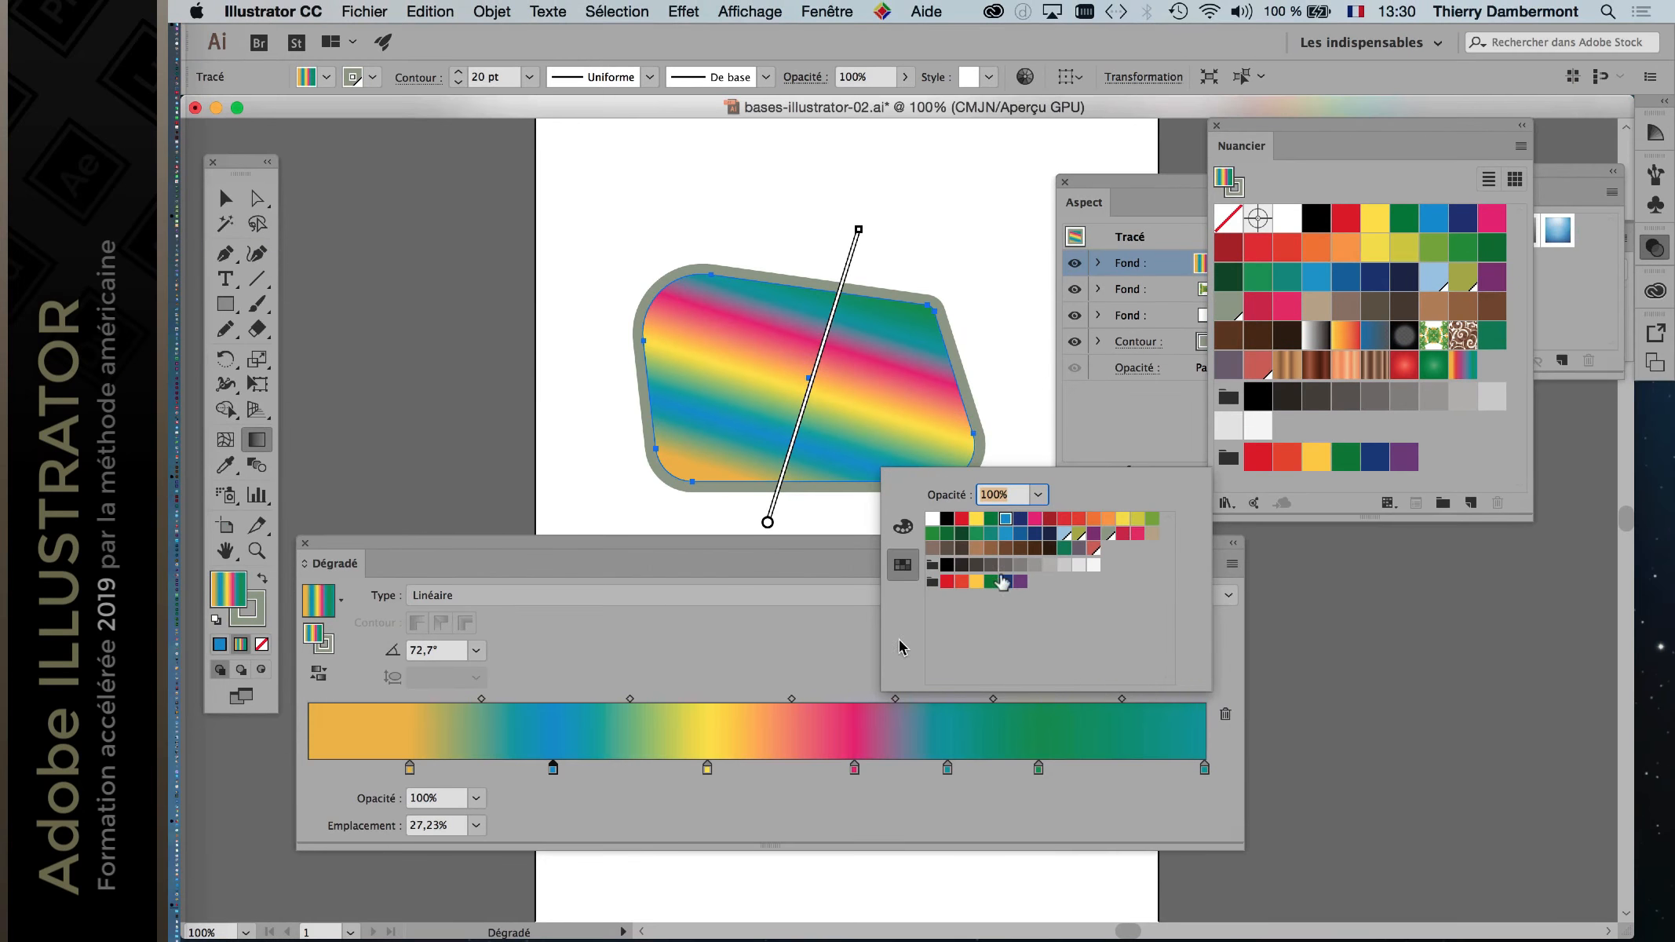
left_click(1439, 431)
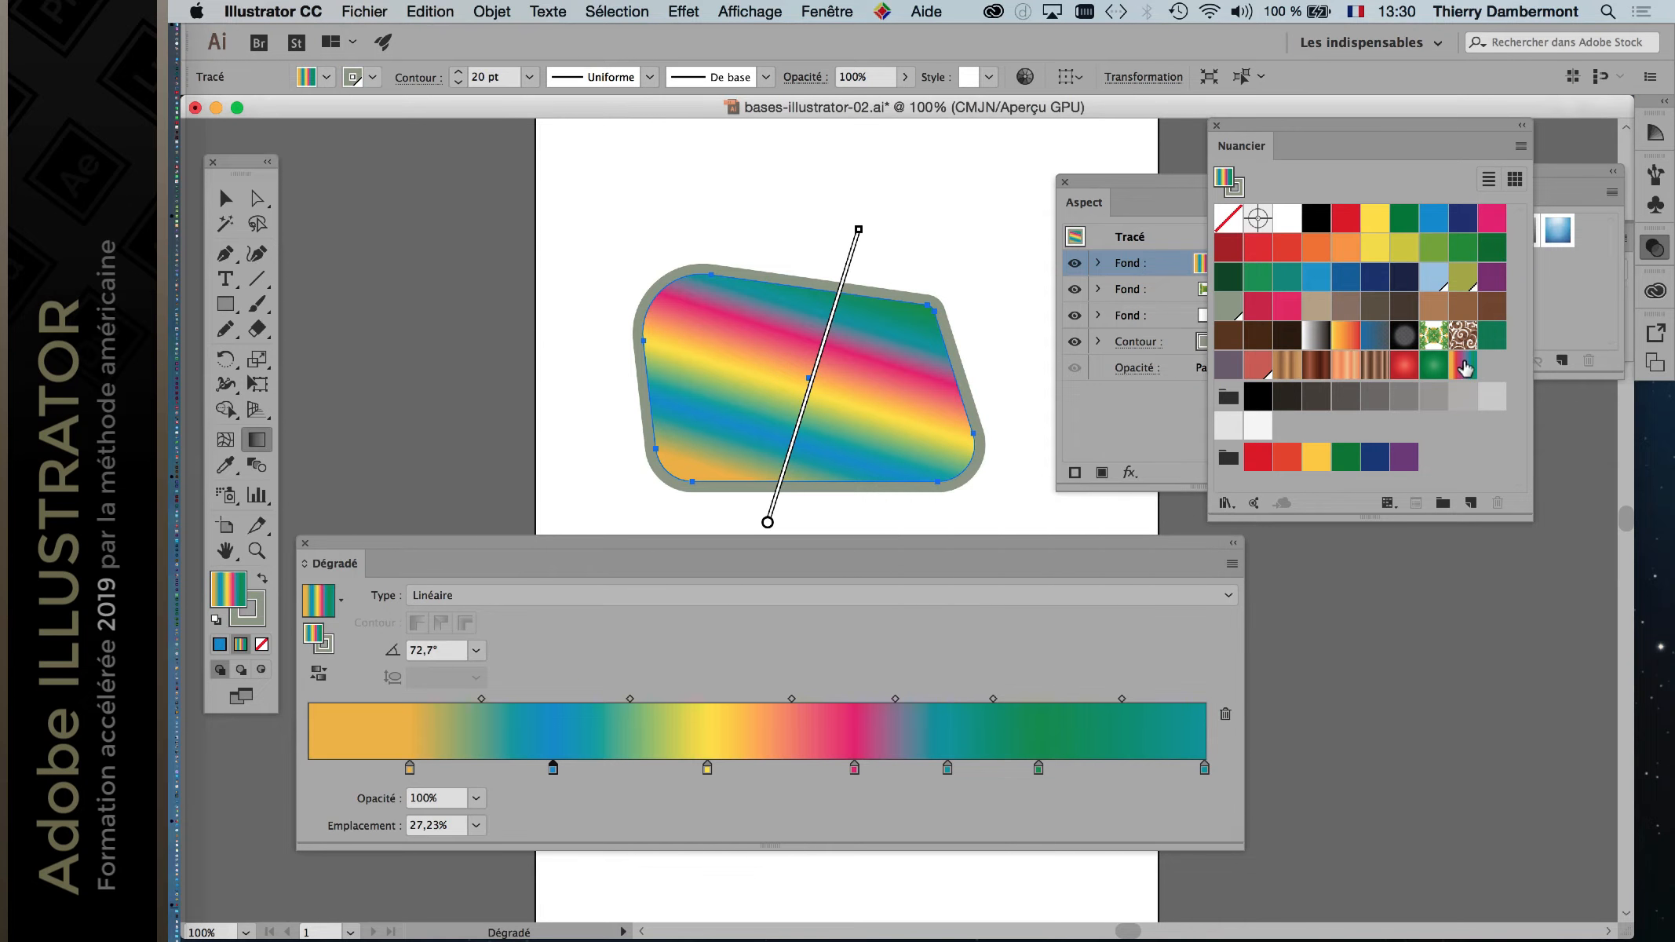
Step: Rearrange the swatches and gradient settings, moving the latter above the shape, and apply the Fondu de ciel gradient to the top fill
key("super")
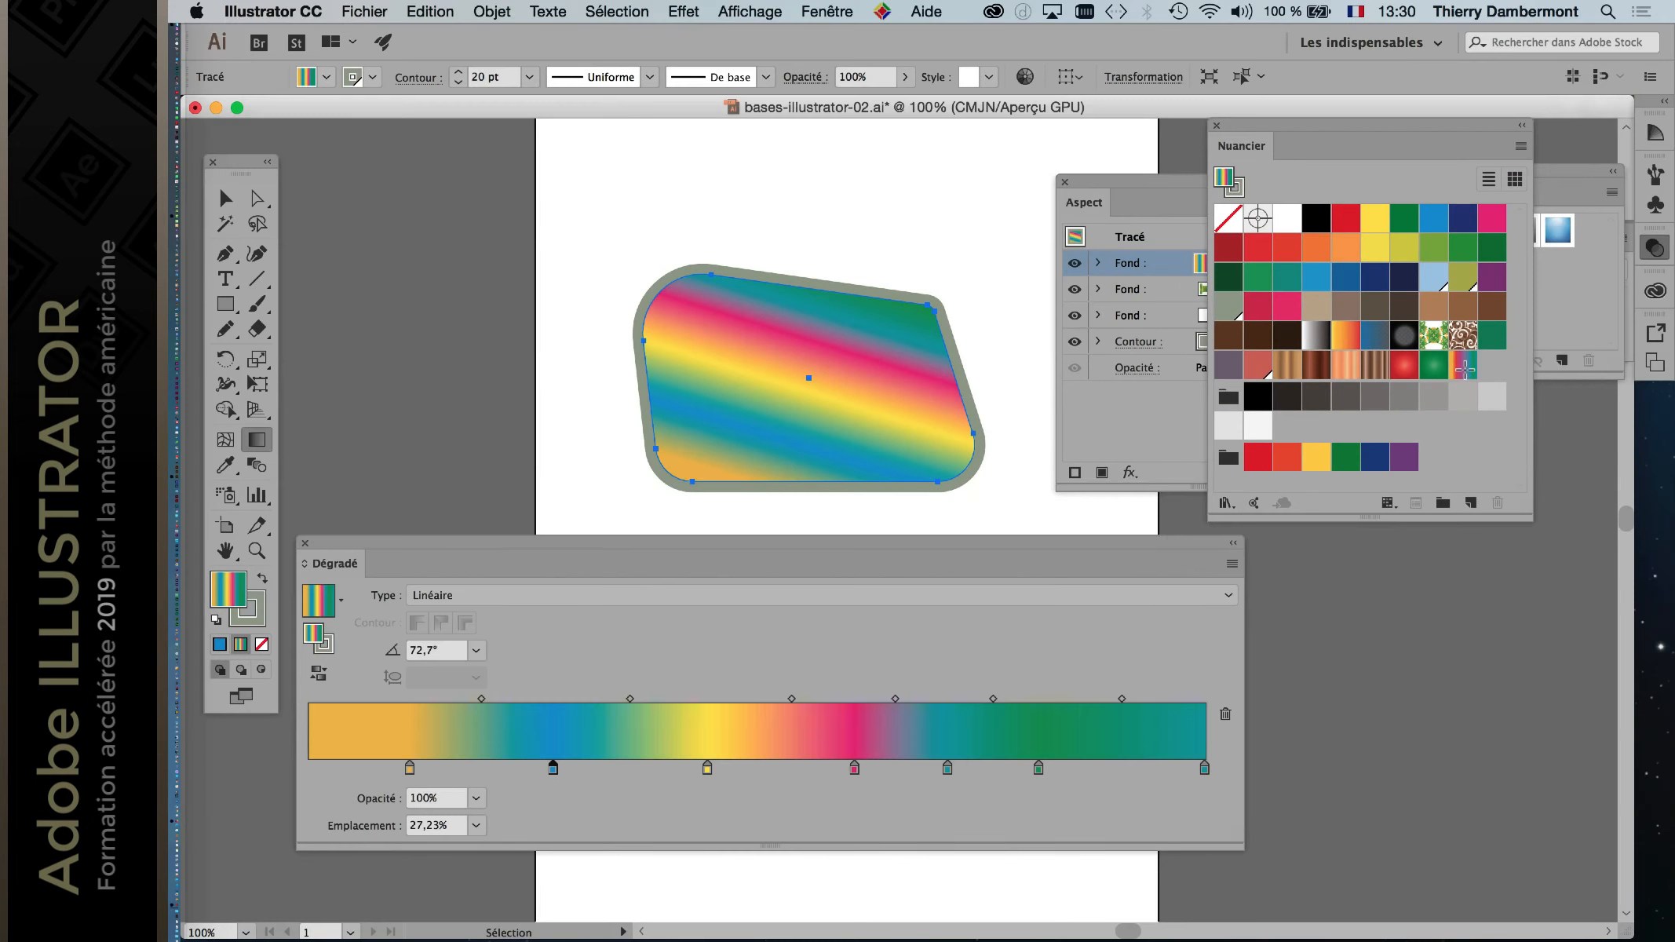
left_click_drag(1257, 126, 1177, 134)
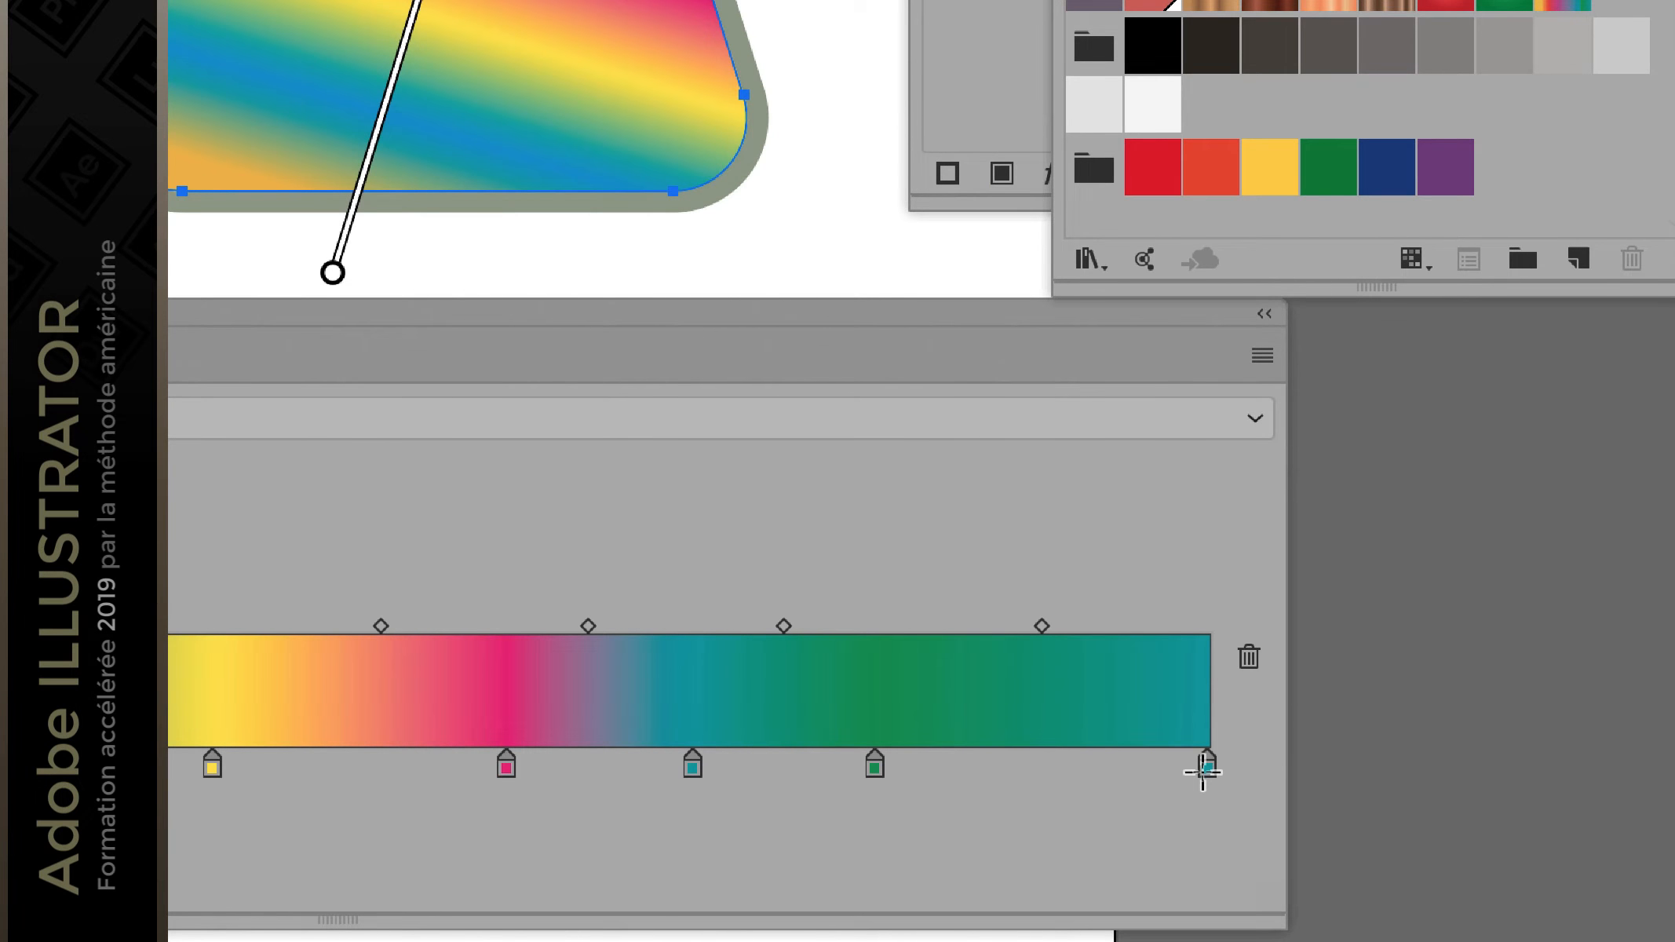
left_click(1205, 768)
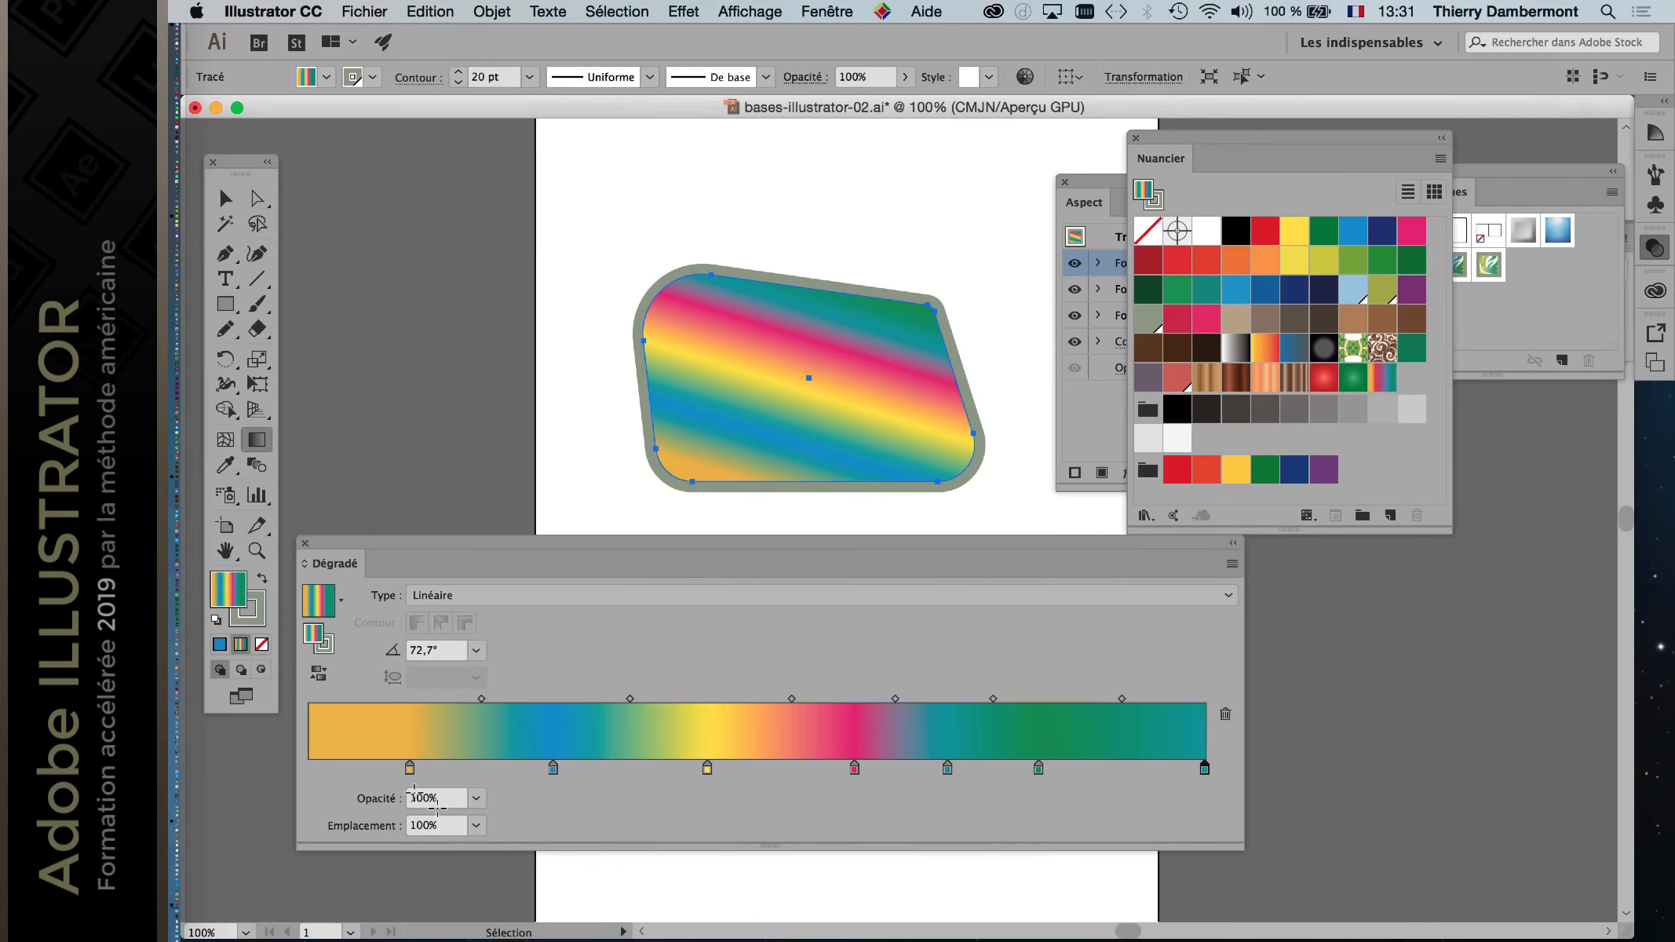
key("g")
left_click_drag(537, 543, 581, 59)
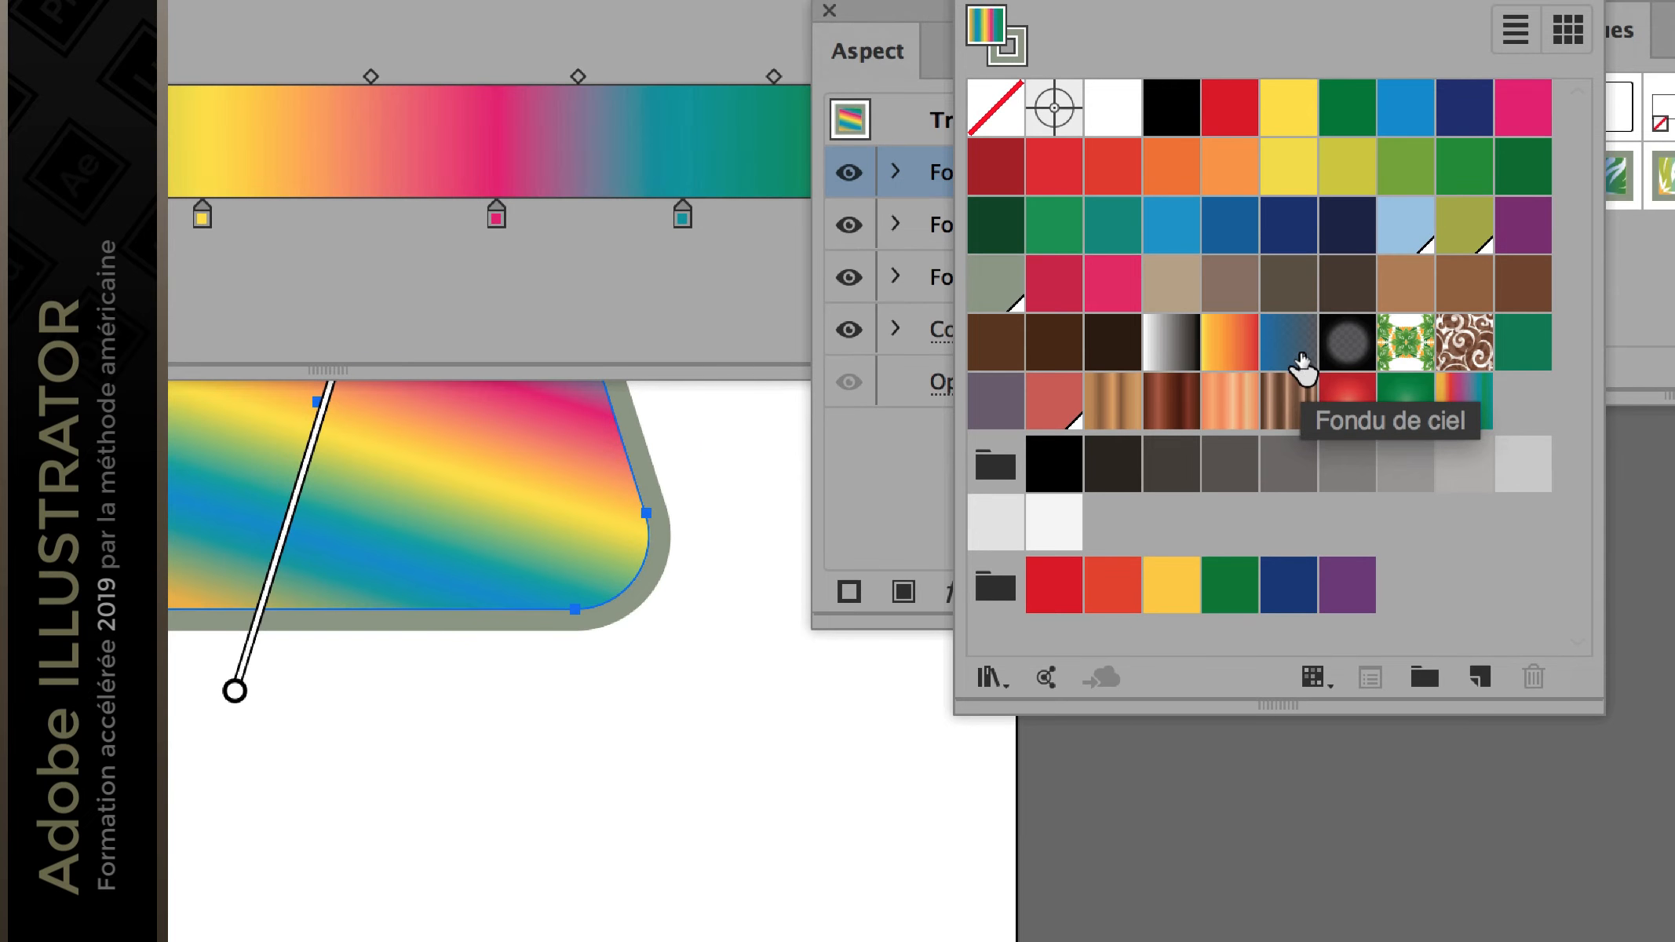
left_click(1300, 363)
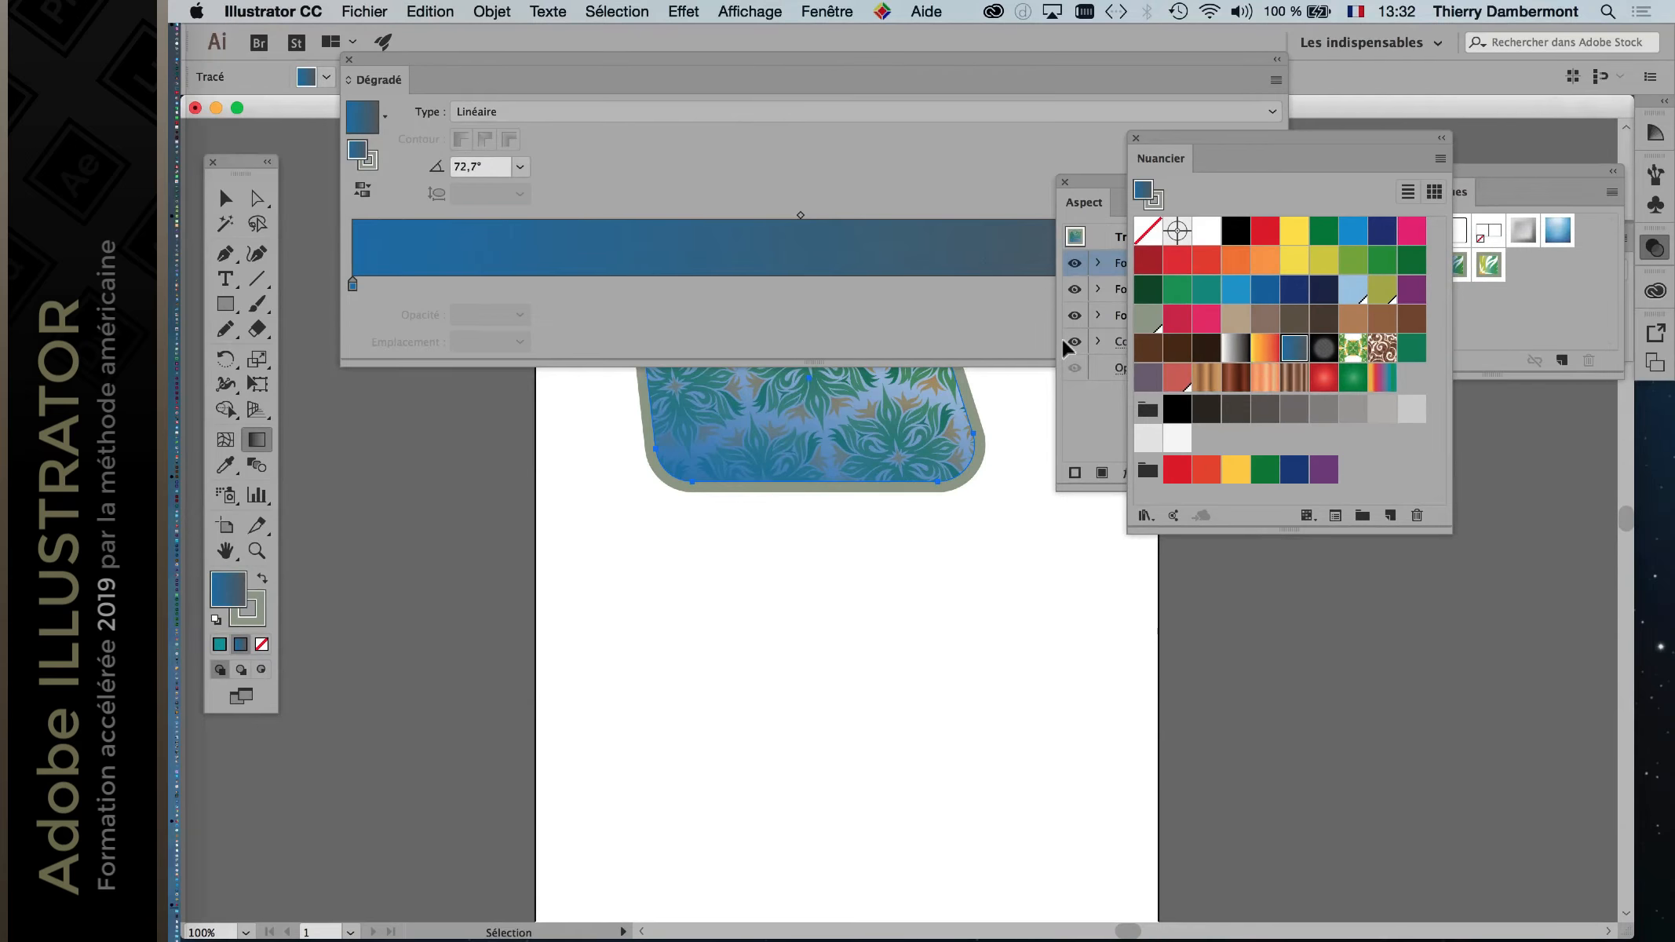
Step: Move the swatches and appearance settings aside, and set the opacity of the gradient's end stop at 100% to 100%
left_click_drag(1180, 137, 1501, 615)
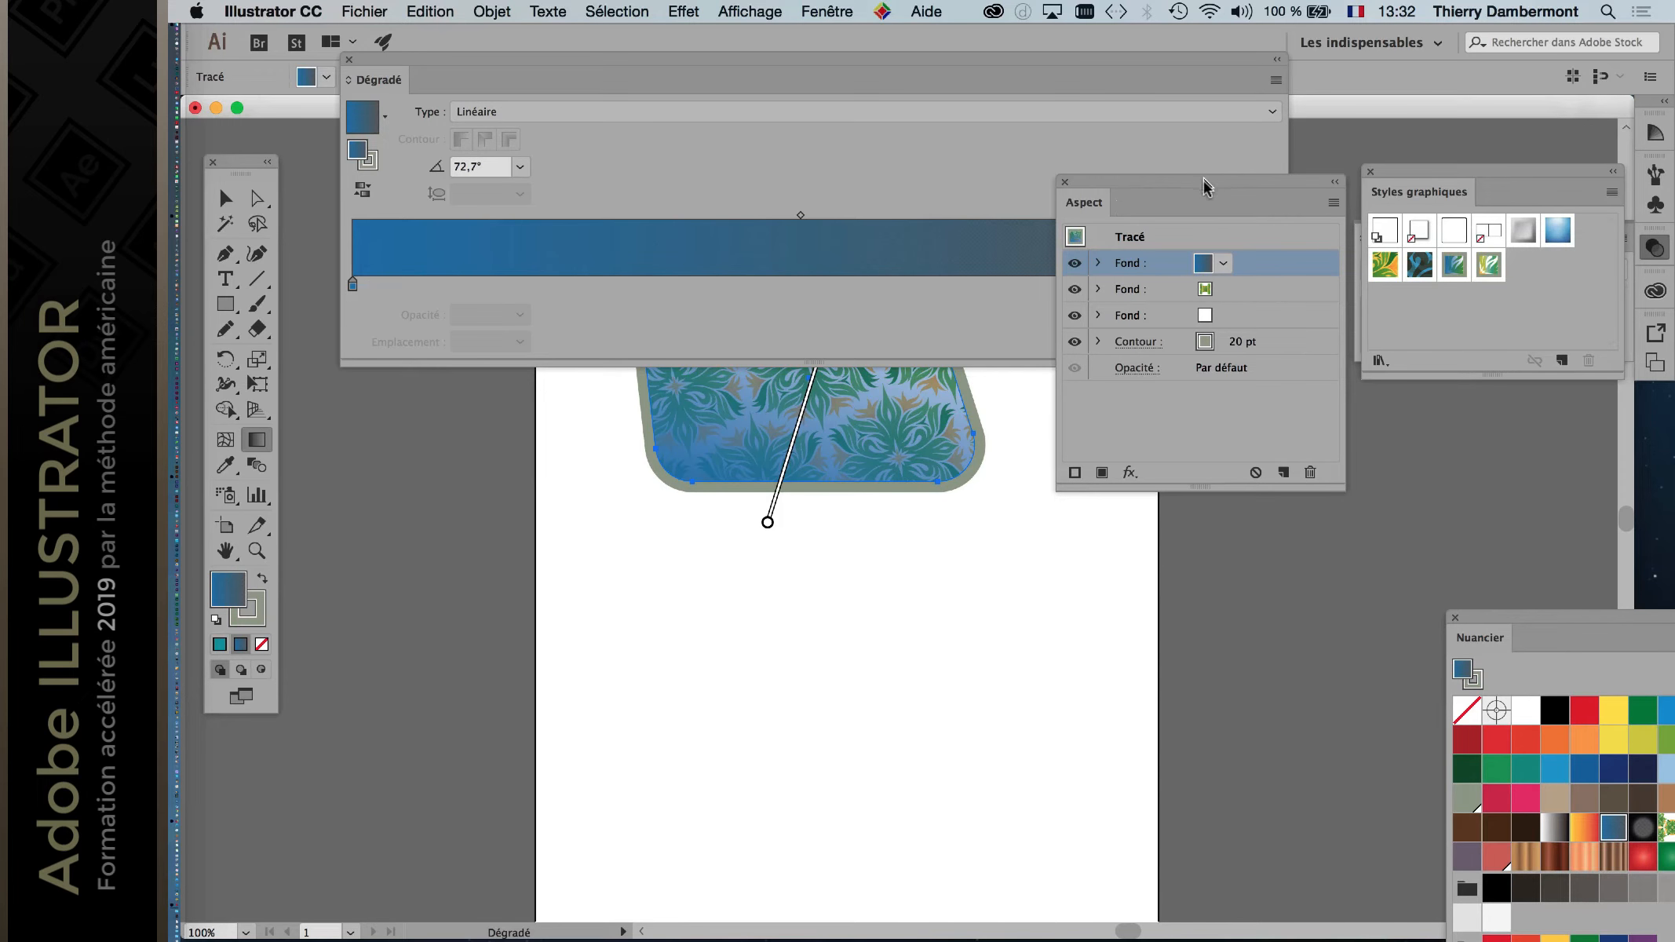
left_click_drag(1204, 181, 541, 532)
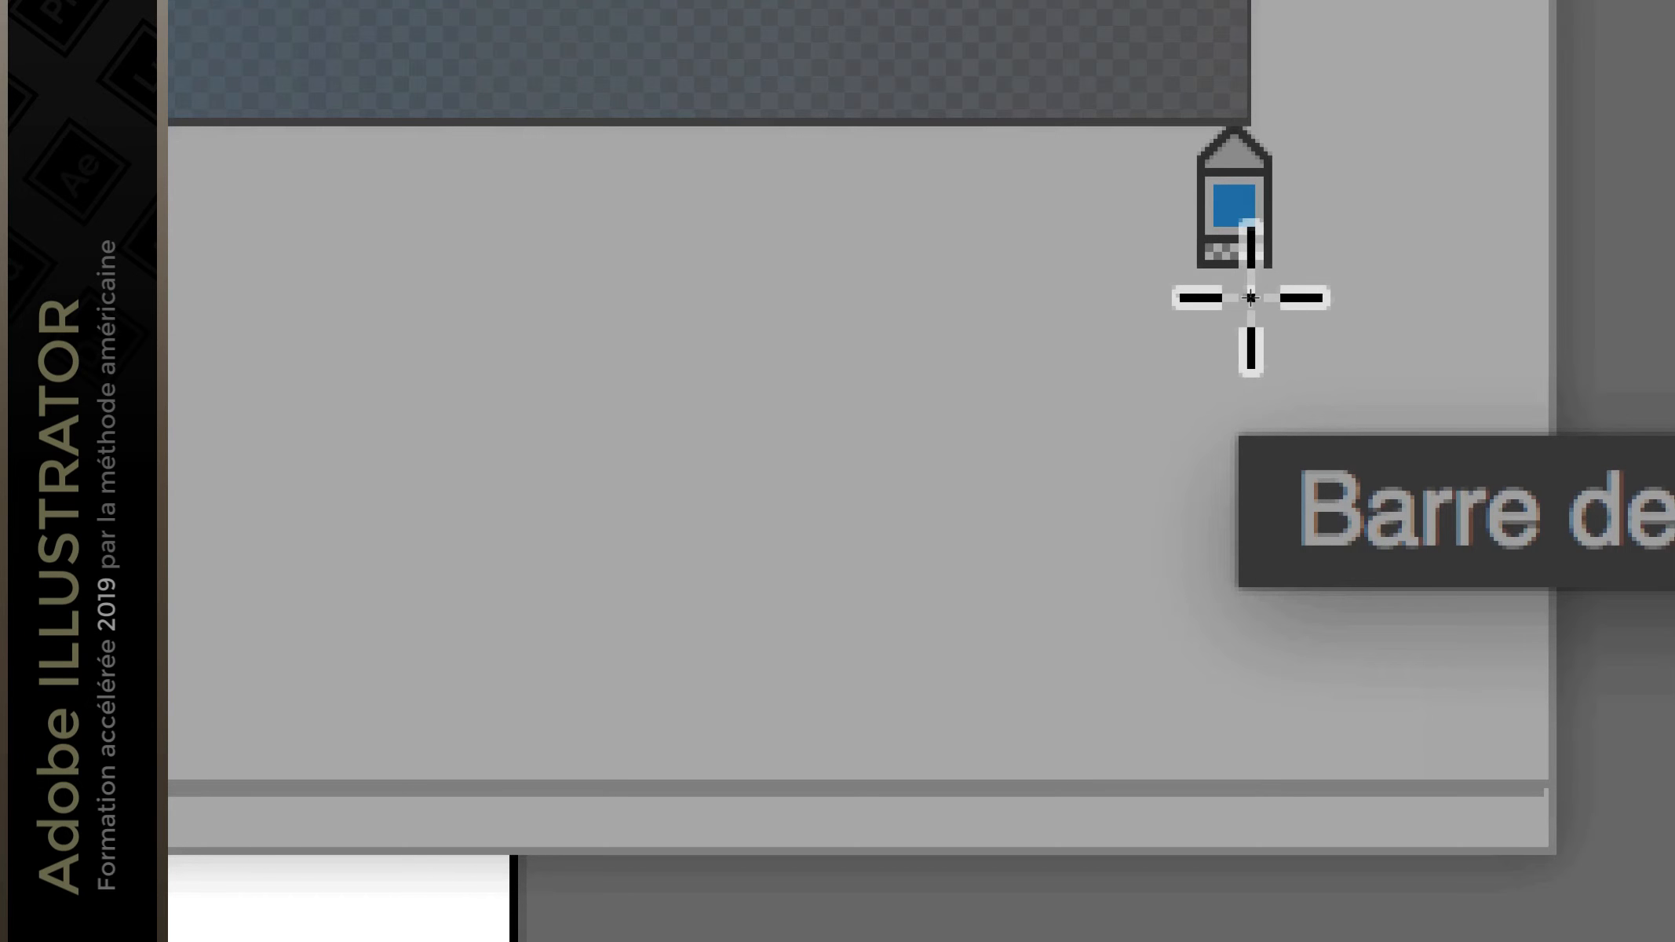
left_click(1231, 233)
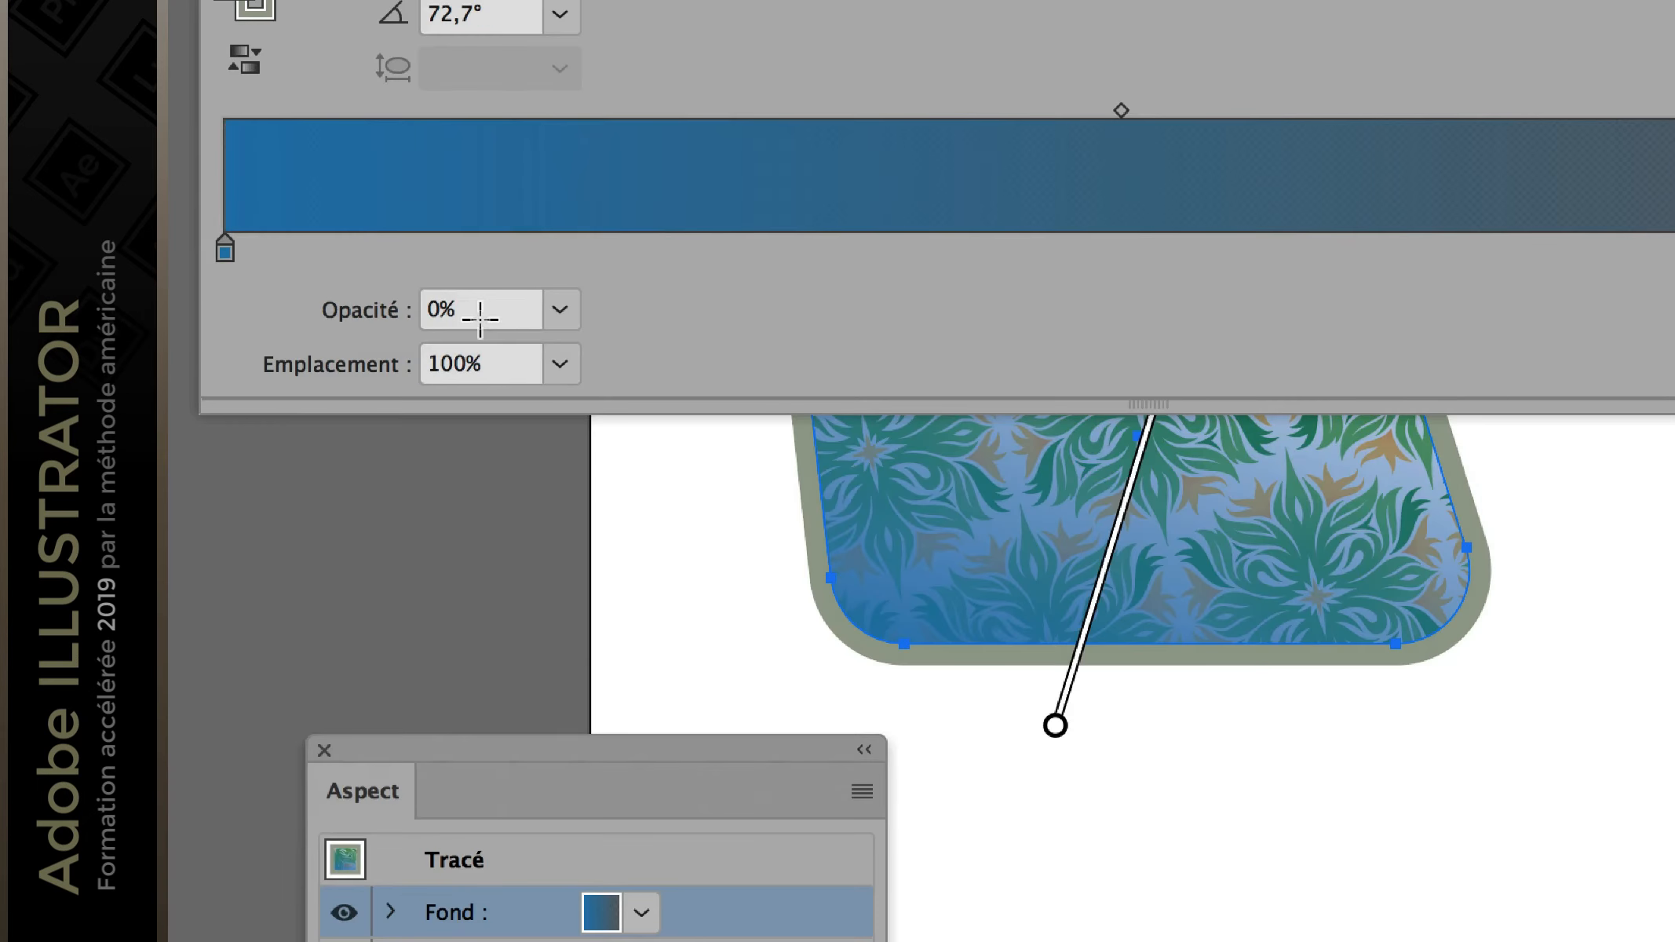
left_click(520, 314)
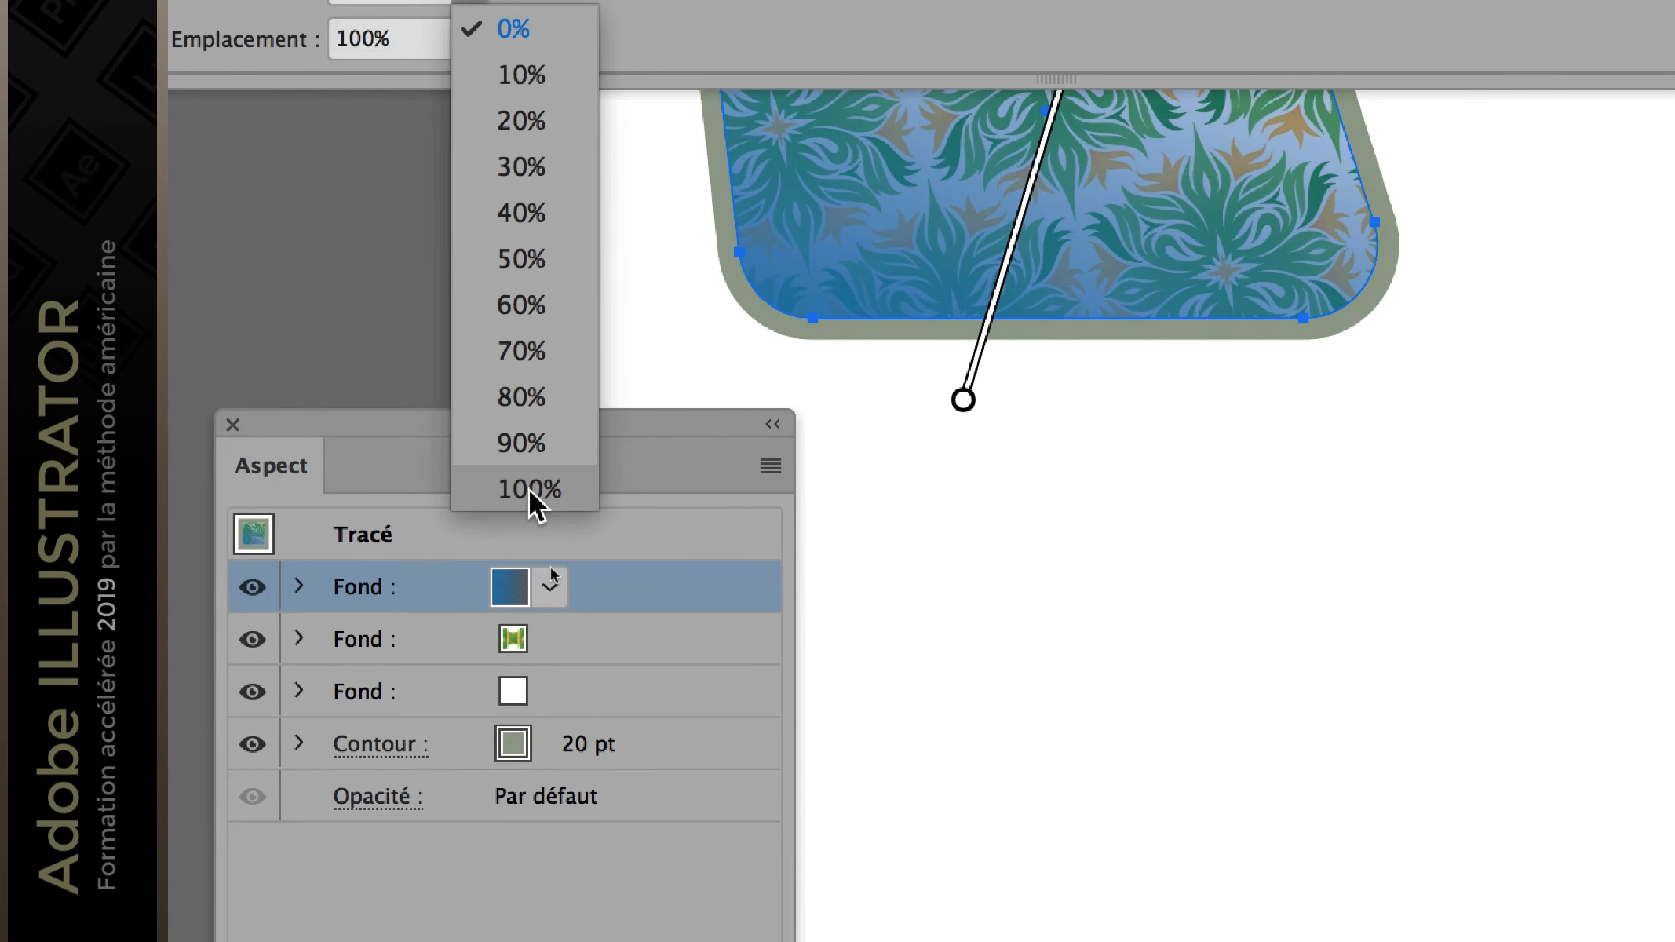
left_click(538, 459)
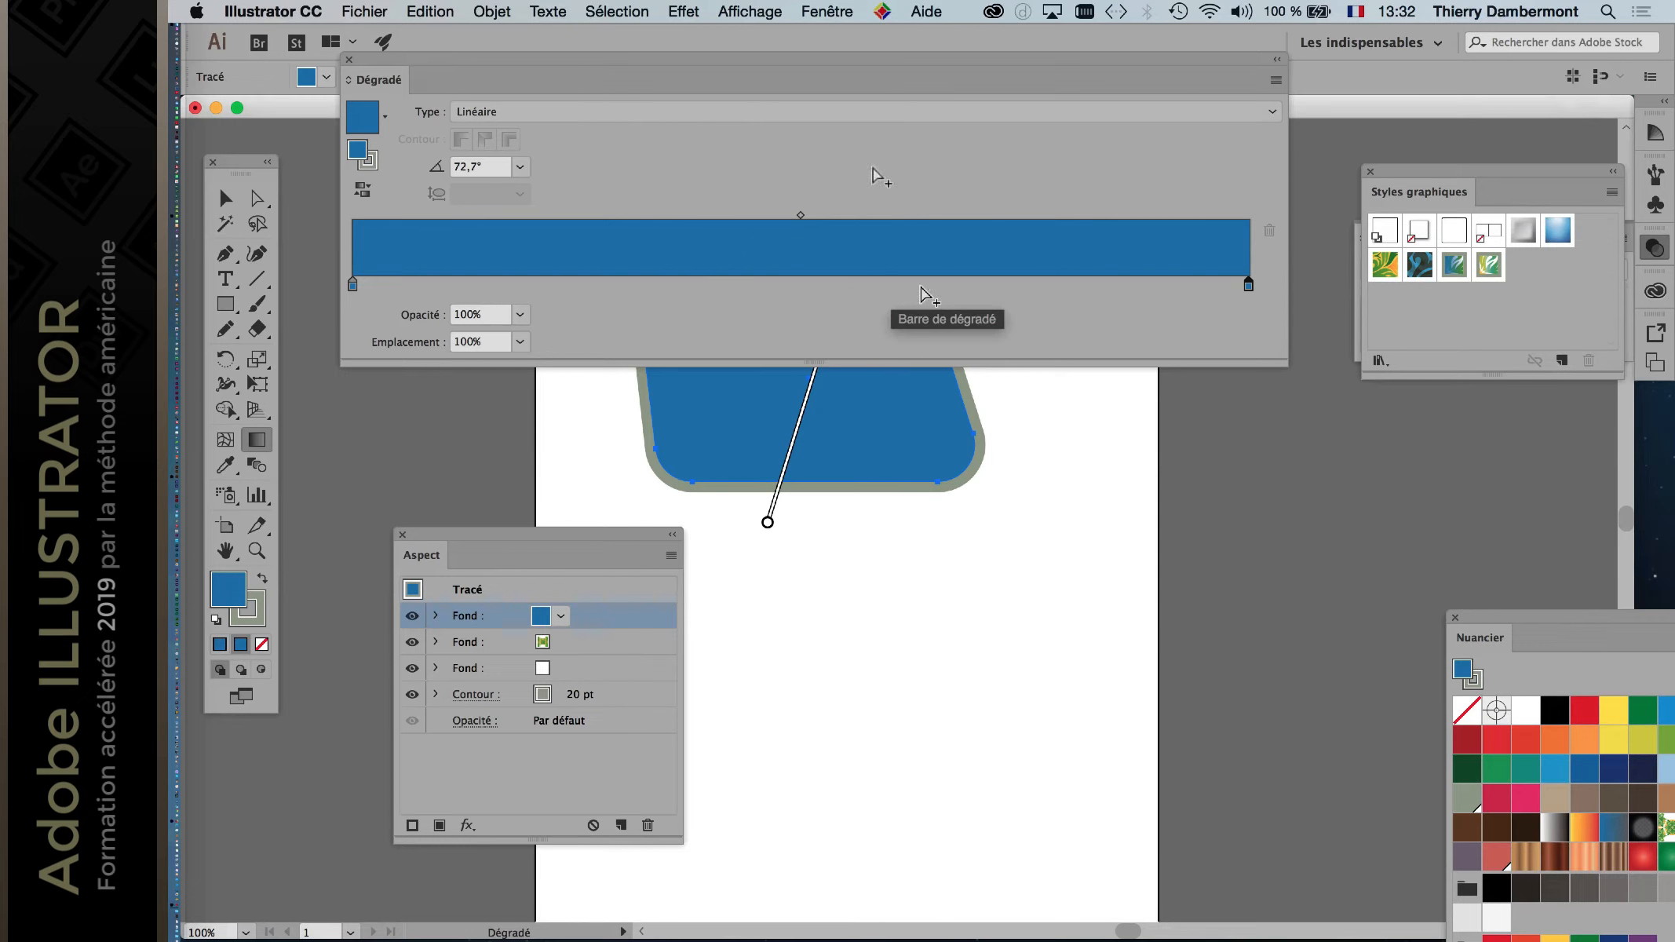
Step: Move the gradient settings lower over the shape and recolor the gradient's end stop at 100% with the orange swatch
left_click_drag(876, 69, 1032, 364)
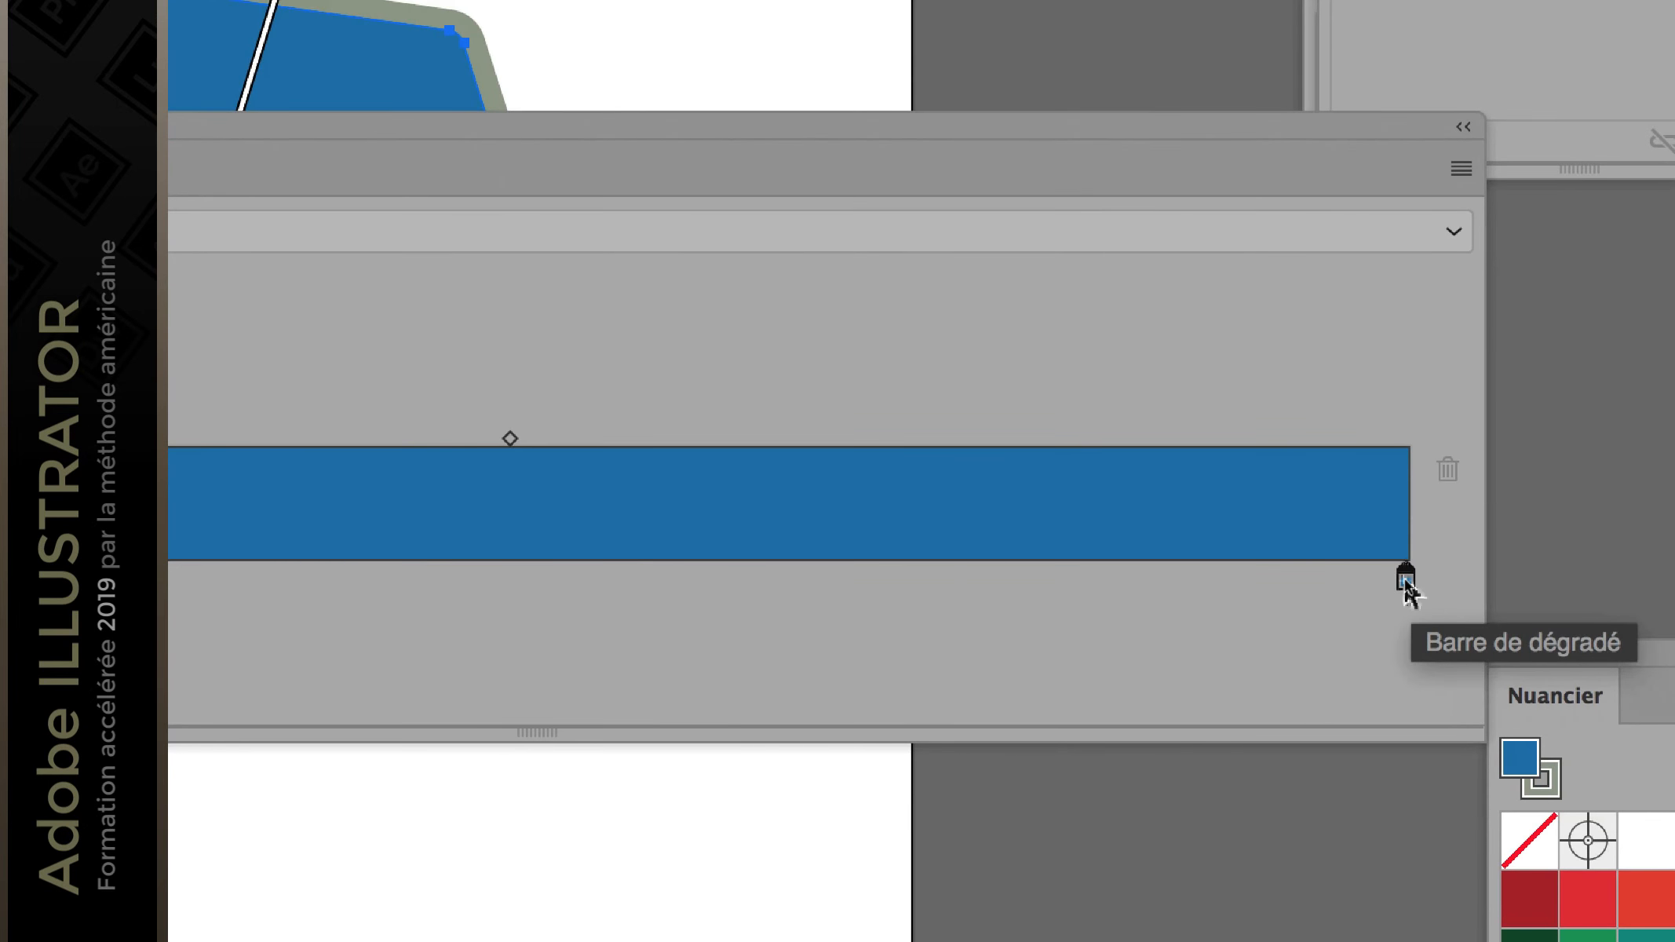
double_click(1404, 580)
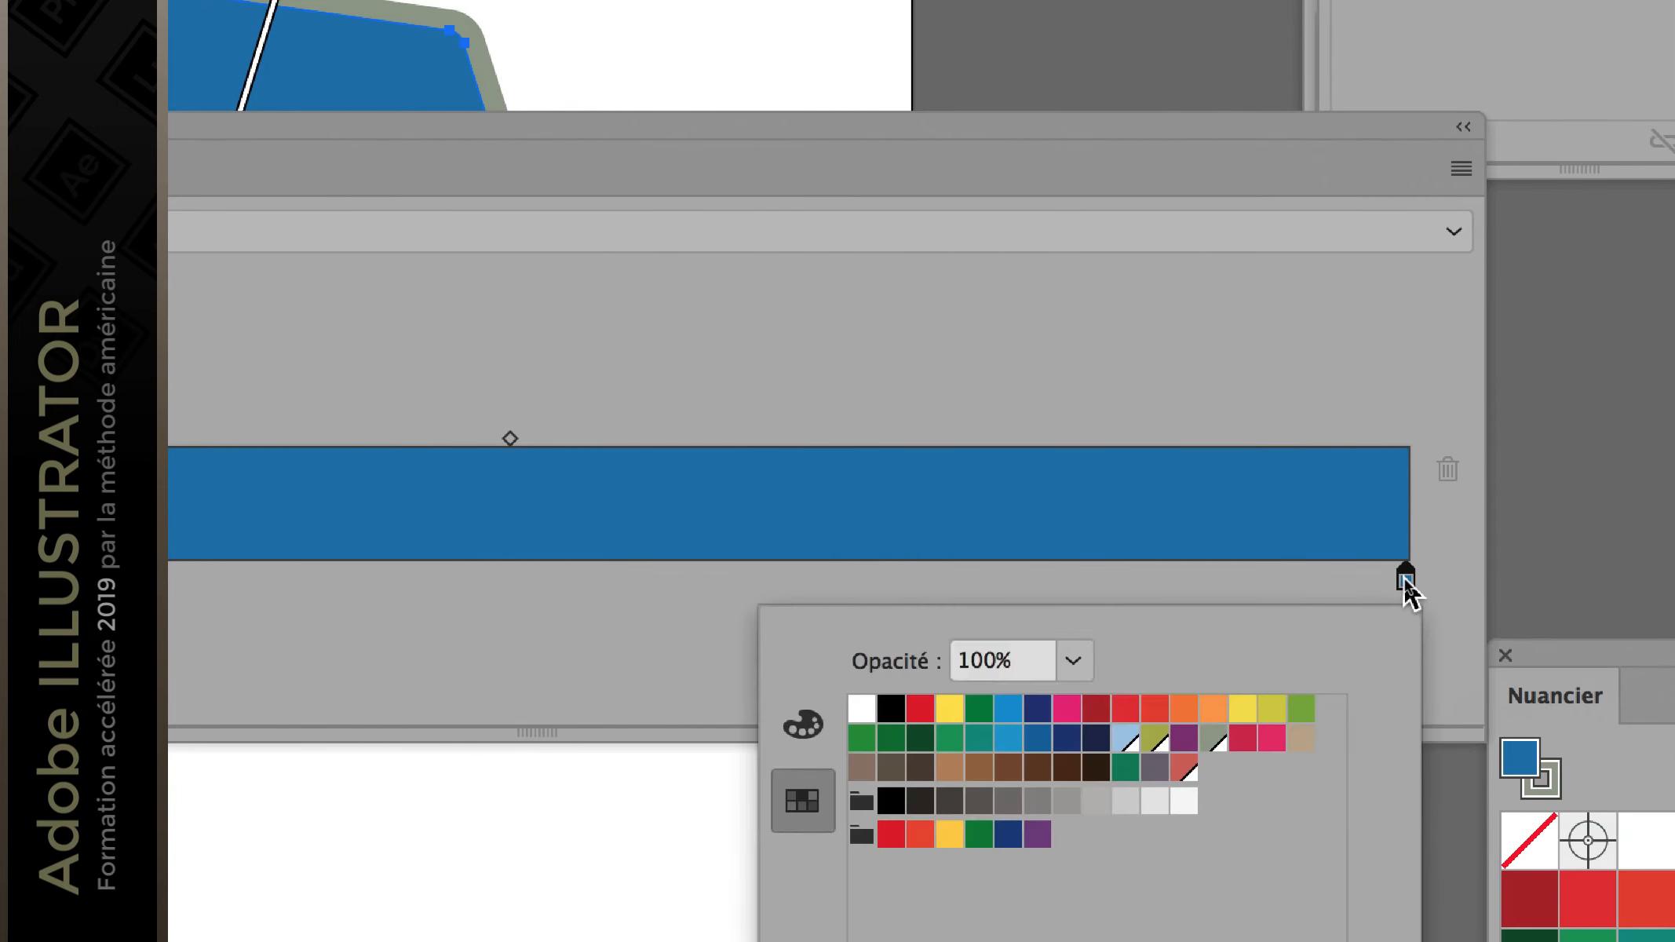
left_click(1184, 705)
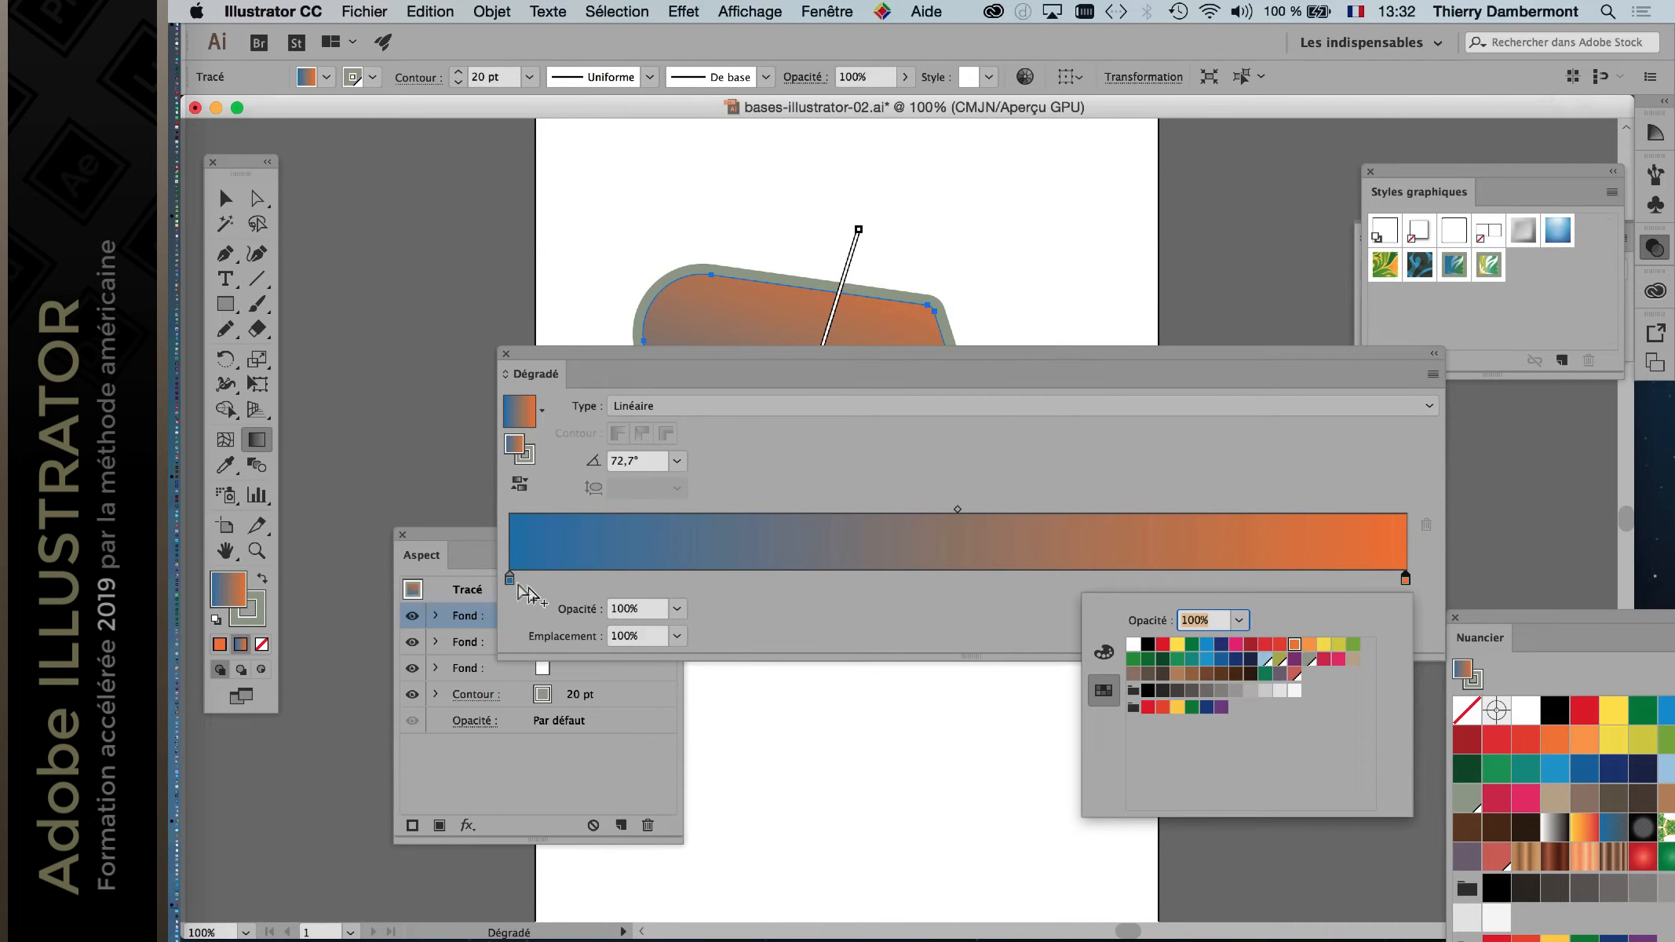
Step: Recolor the gradient's blue start stop at 0% with the light green swatch
left_click(508, 580)
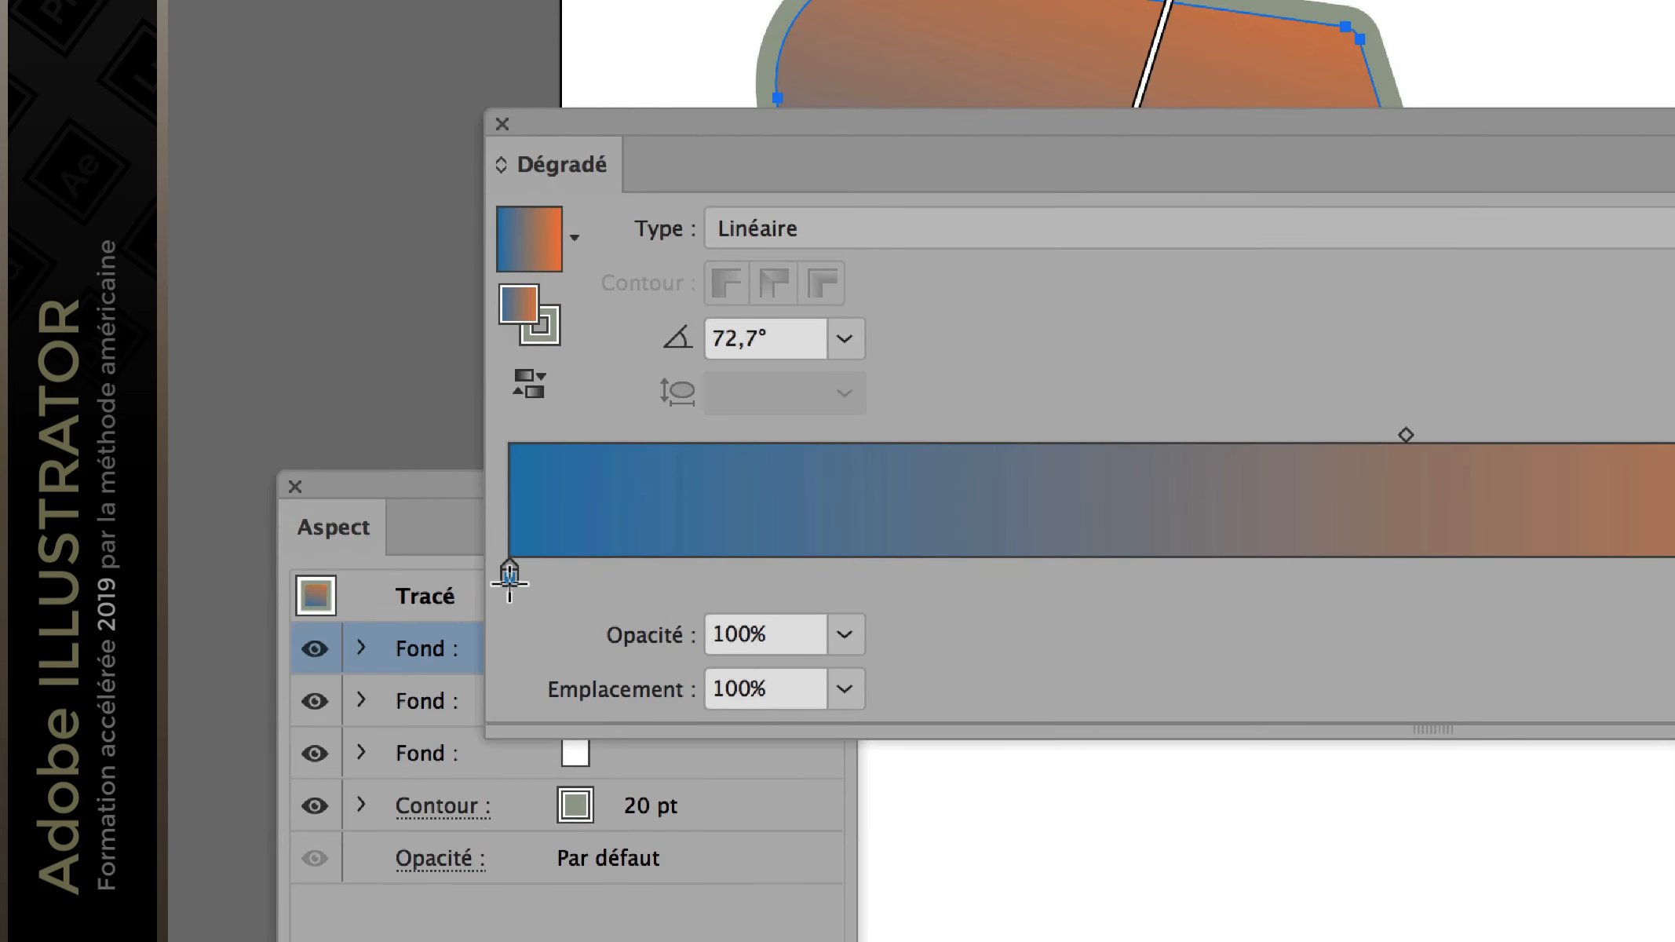
left_click(510, 580)
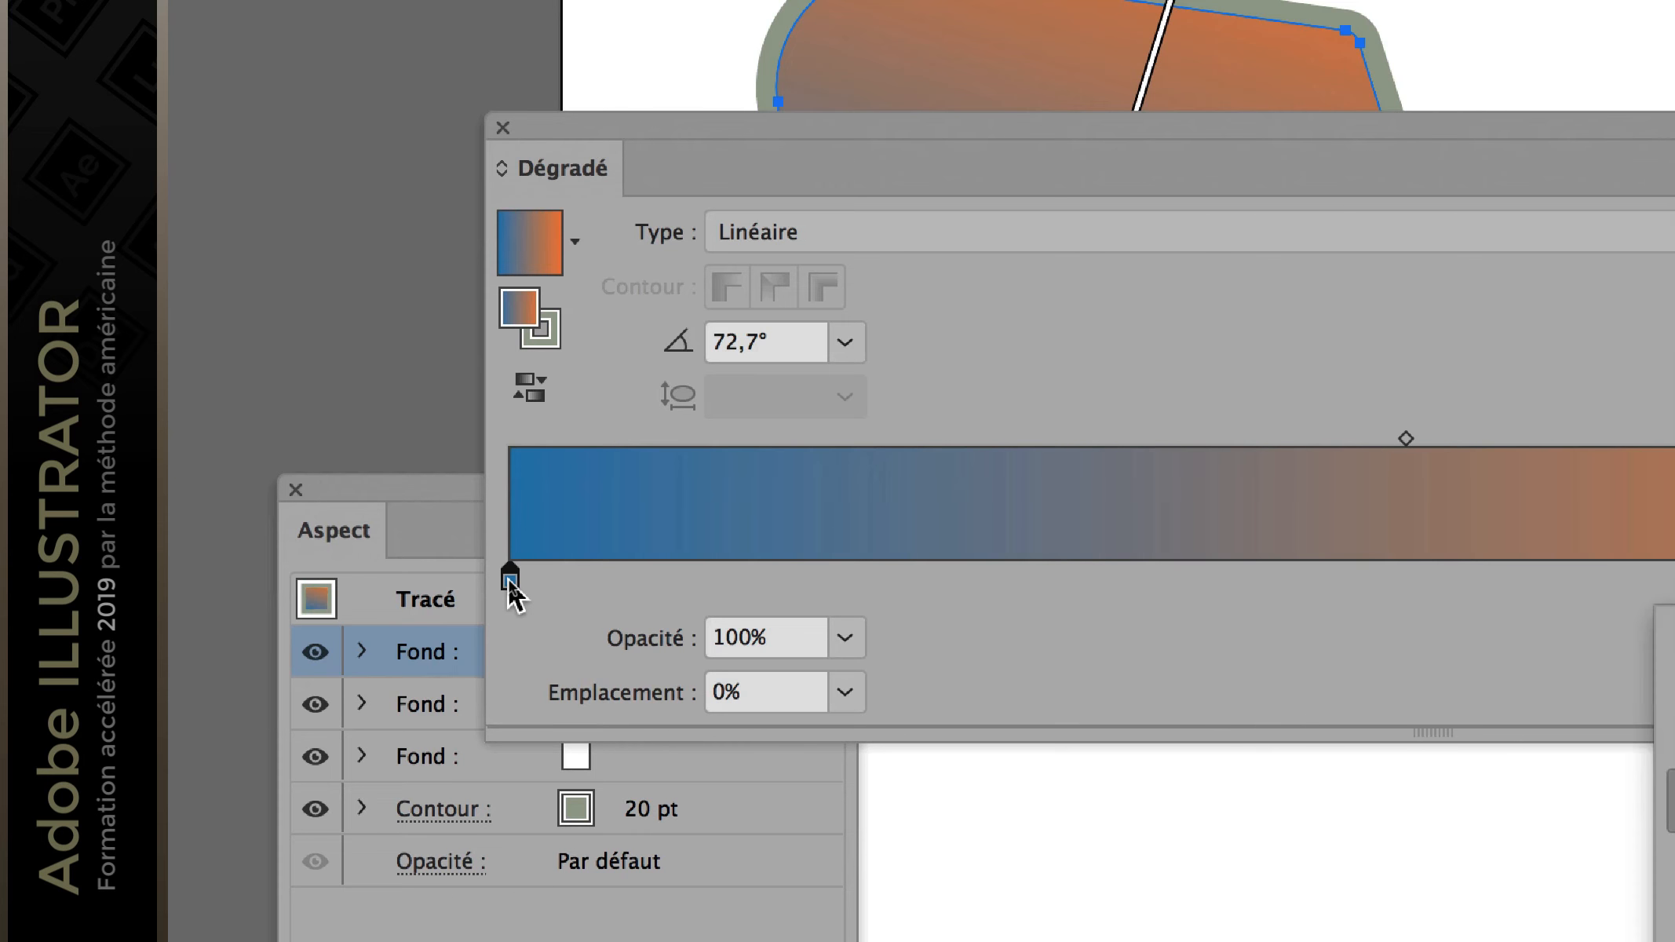
double_click(510, 581)
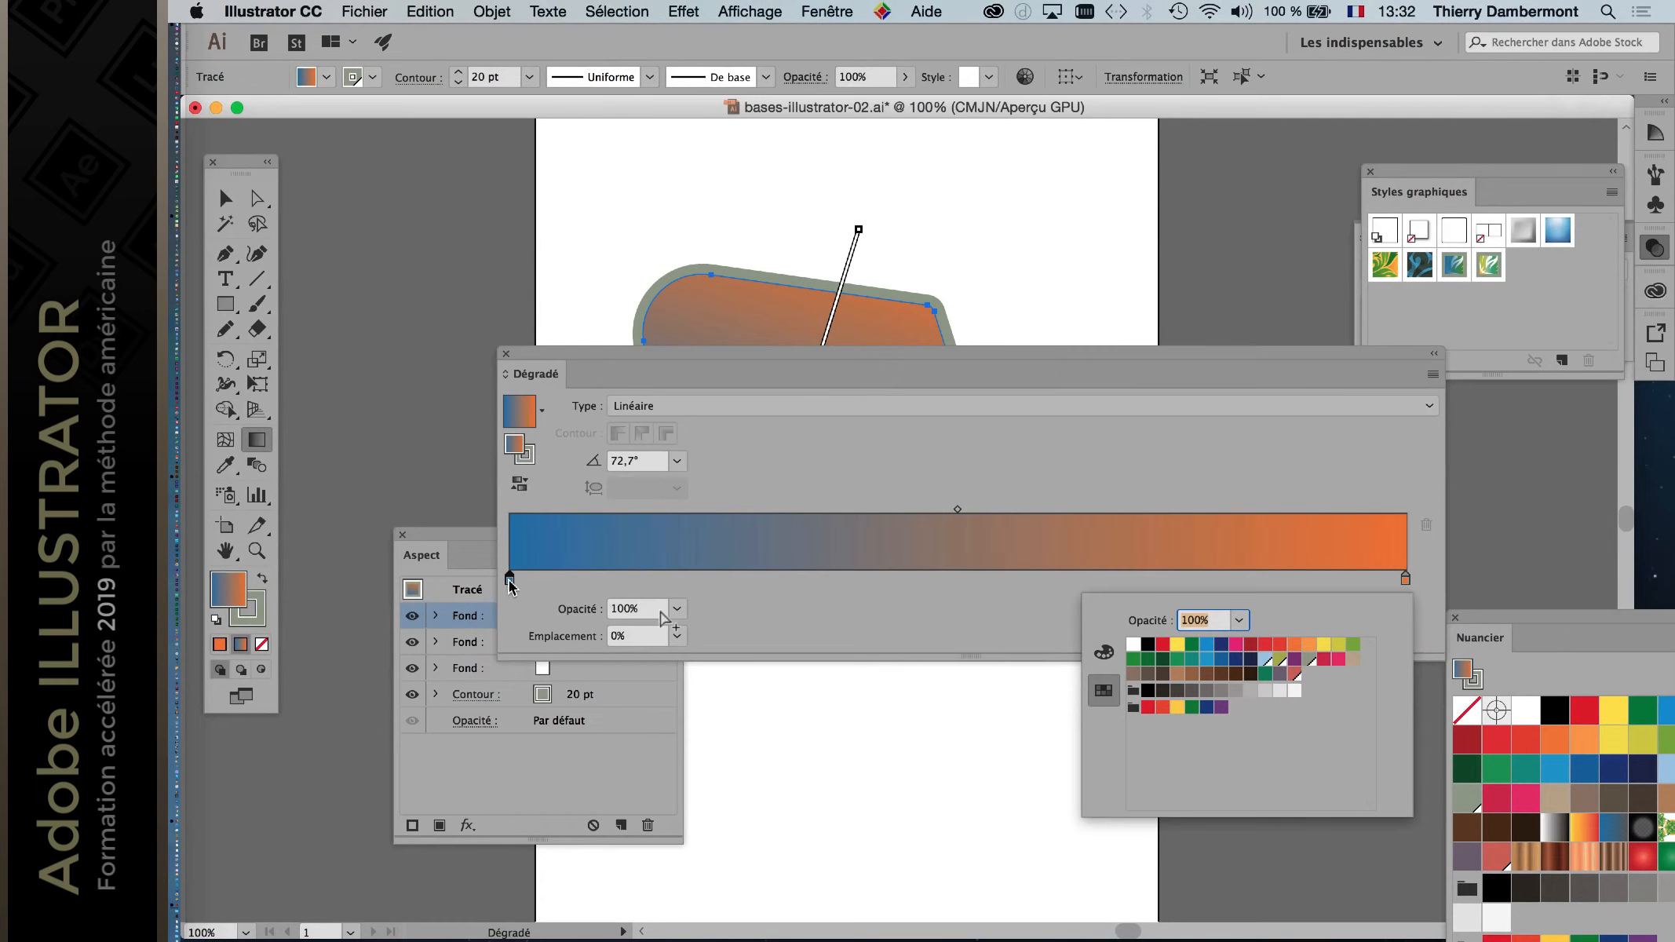
left_click(1350, 649)
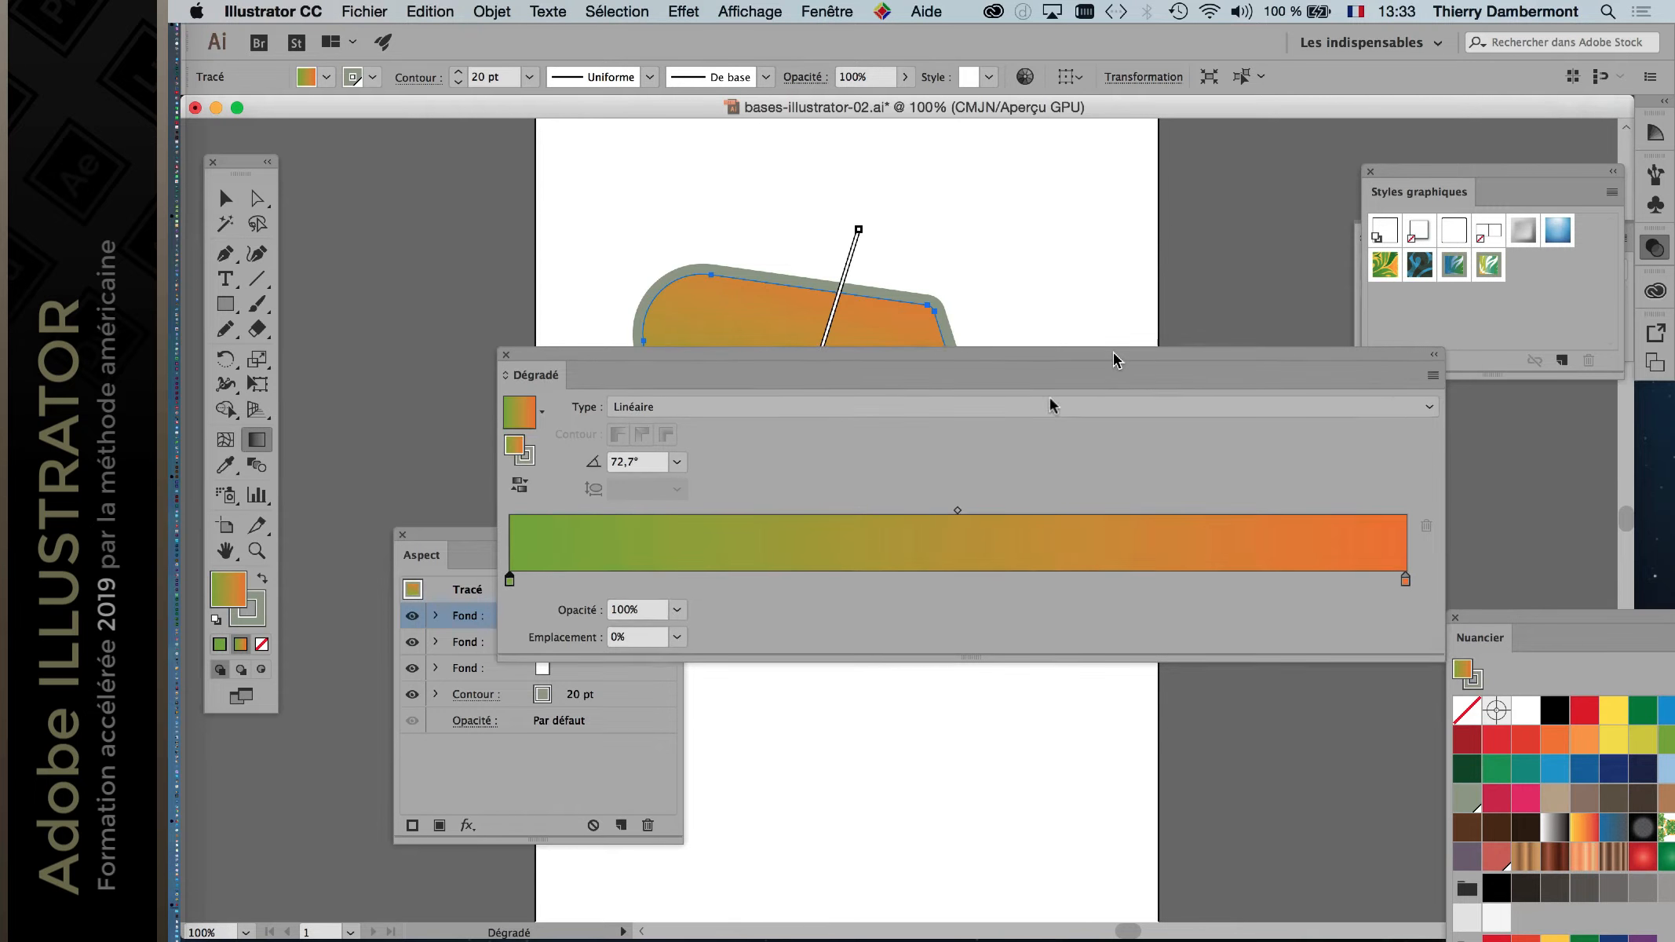
Step: Move the gradient and appearance settings clear of the shape, and add a magenta gradient stop at 29.94%
left_click_drag(1115, 349, 1028, 520)
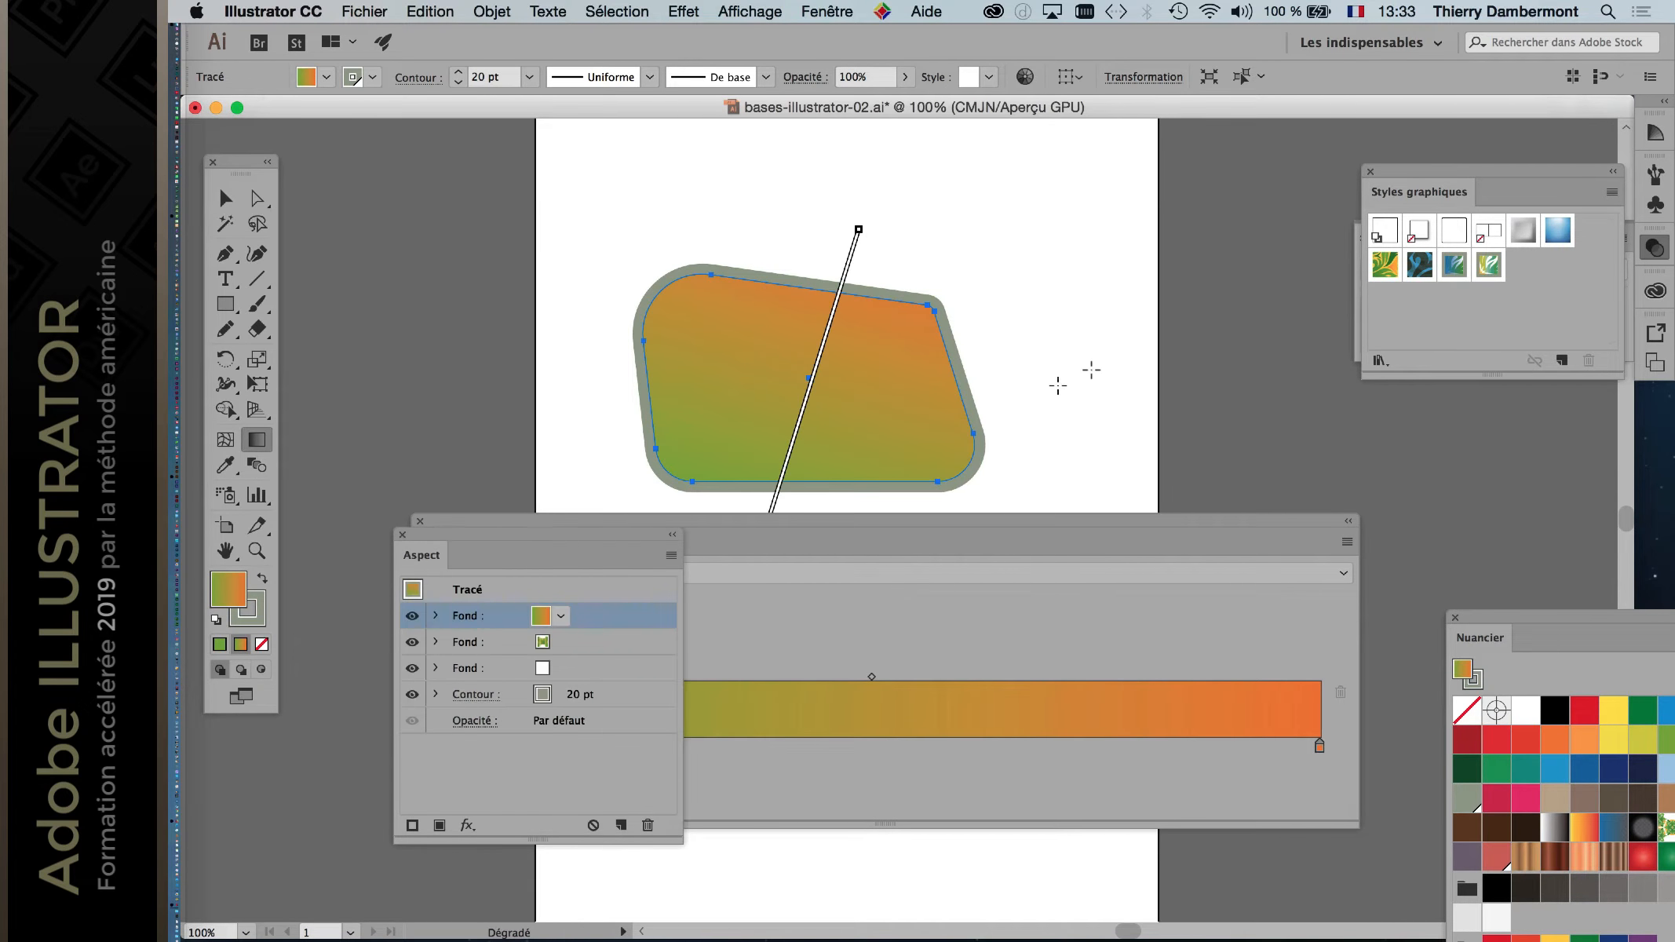
left_click_drag(616, 542, 323, 777)
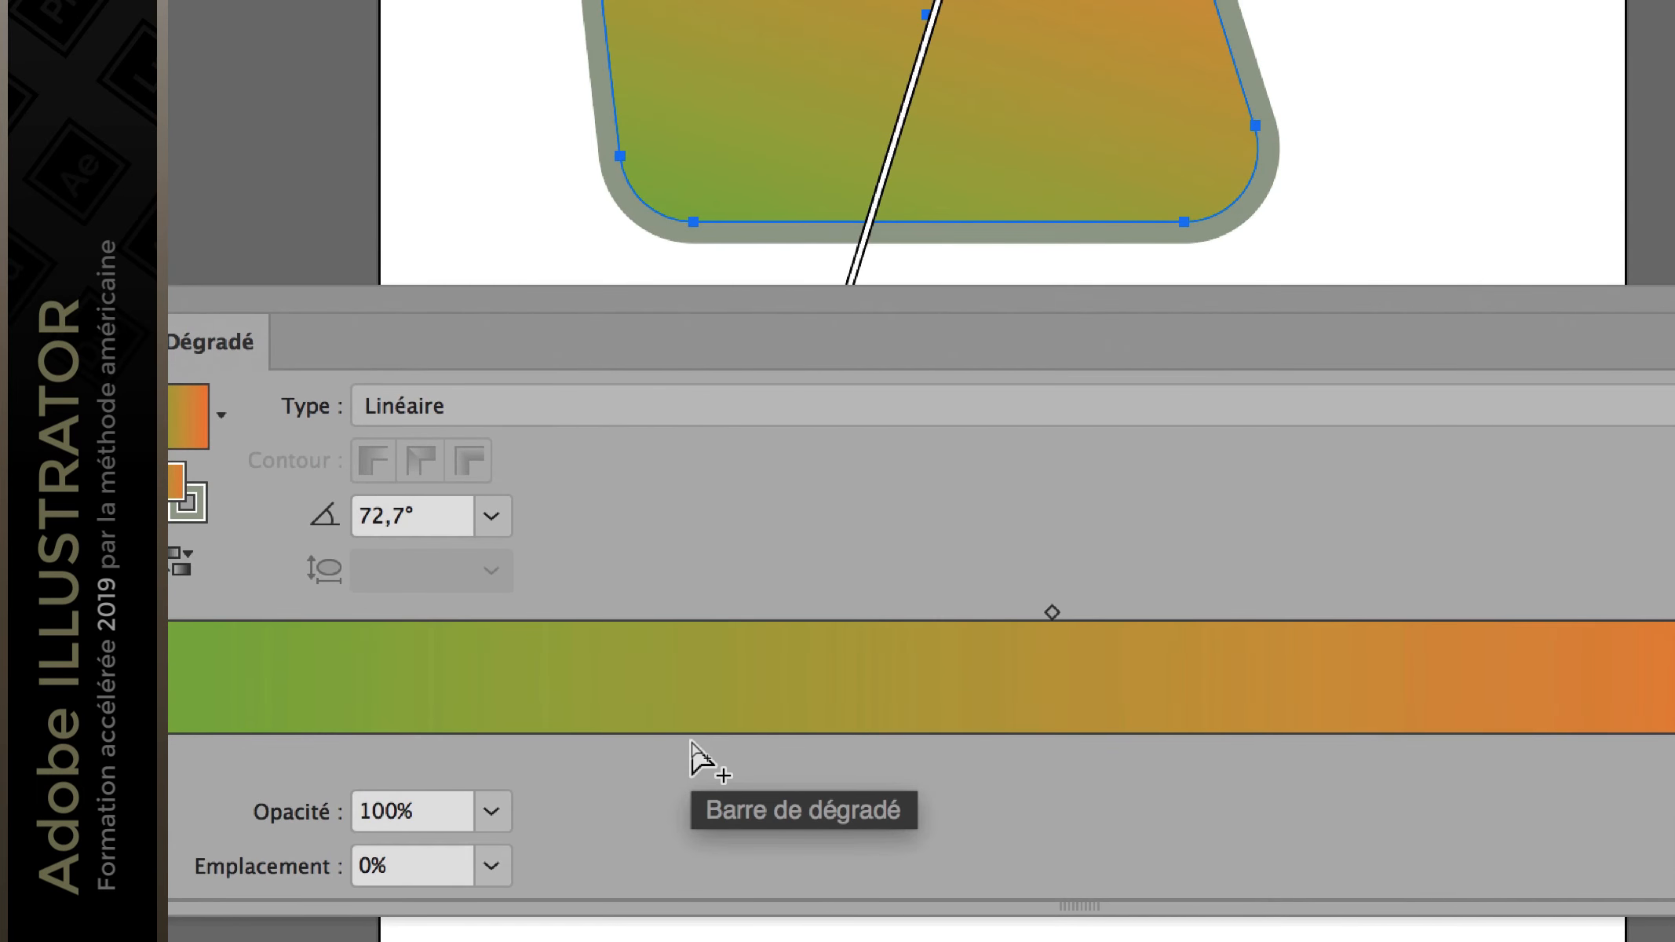
left_click(691, 741)
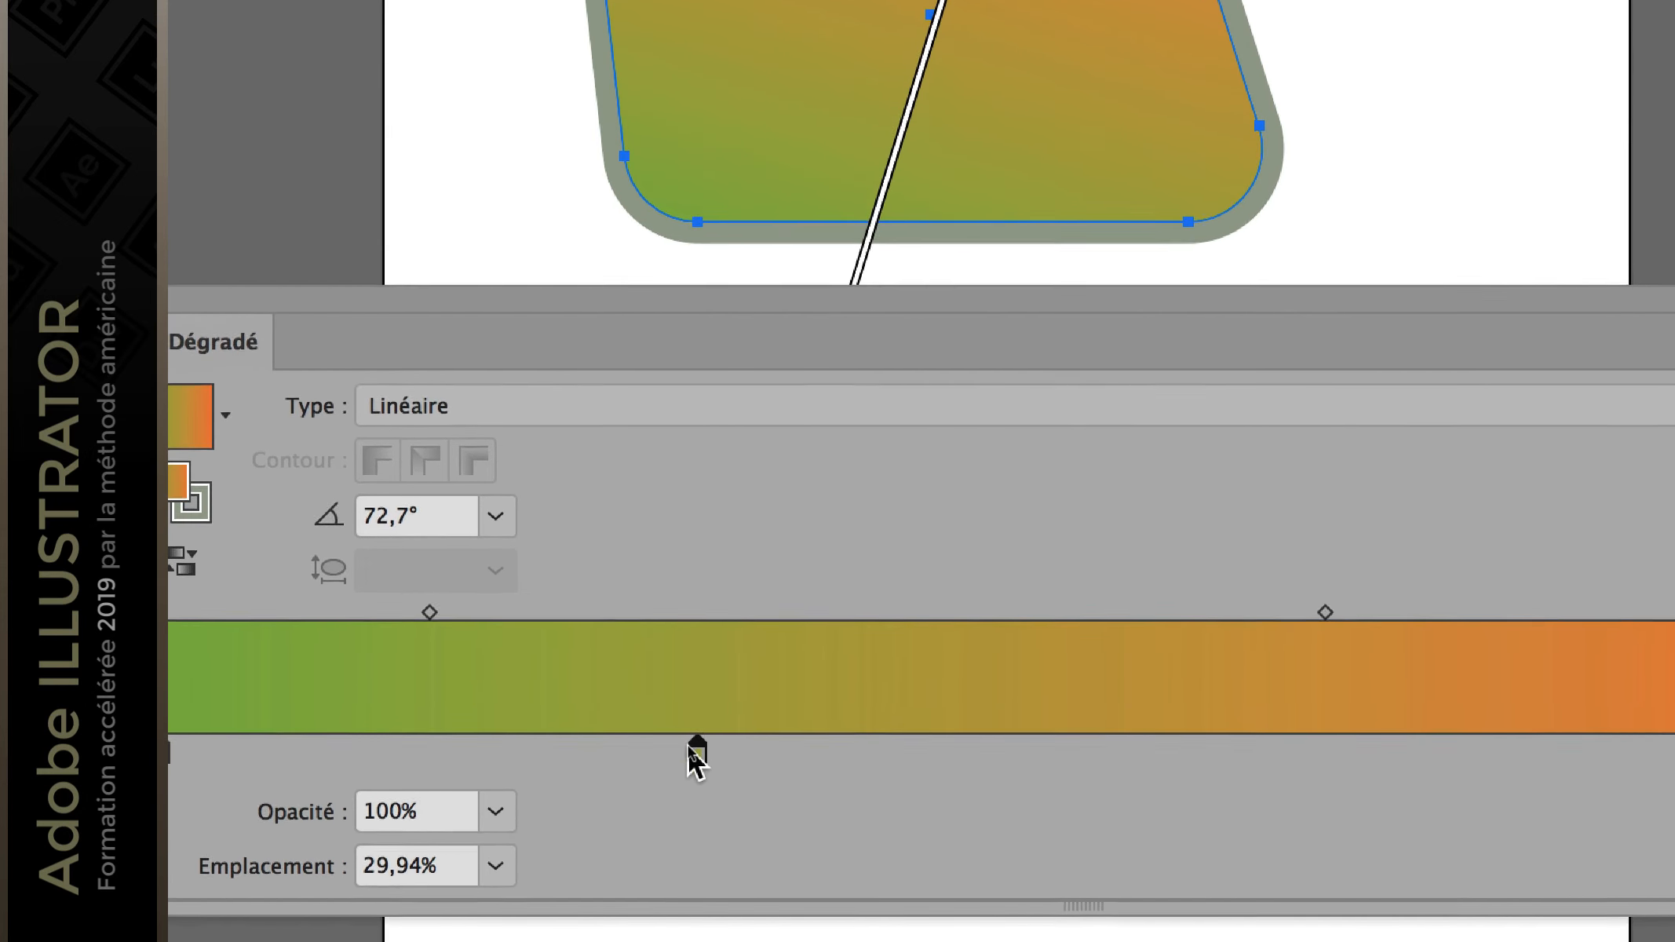
double_click(691, 742)
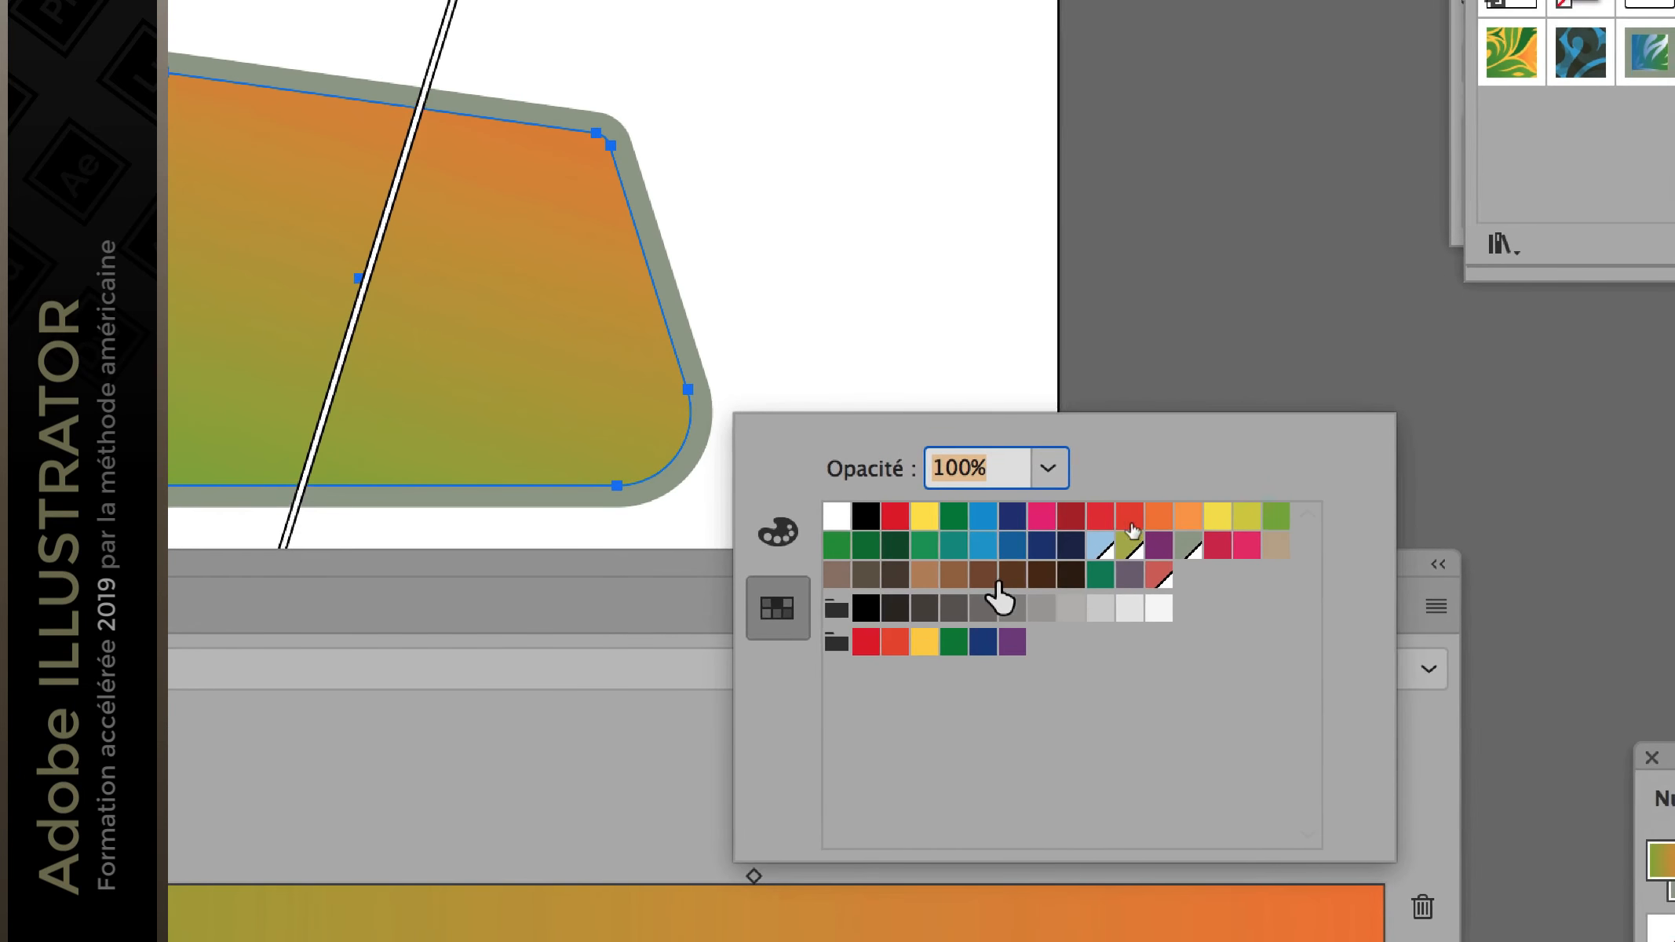
left_click(1025, 547)
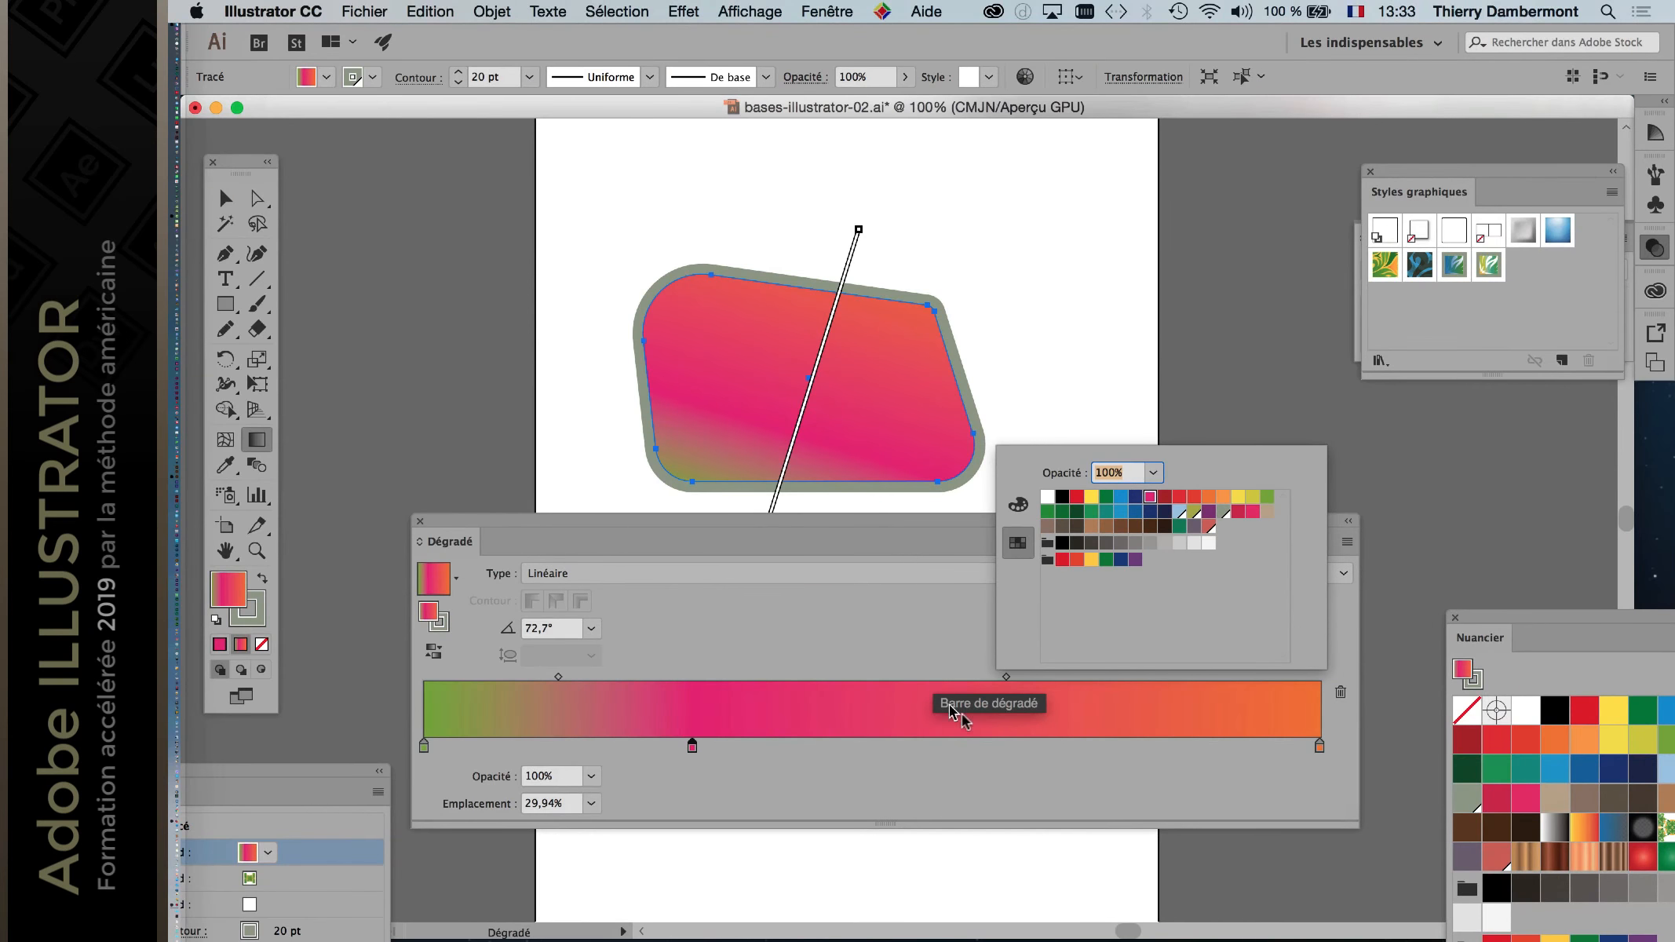
Step: Add another gradient stop at 65.36%, between the magenta and orange stops, and recolor it with the blue swatch
left_click(988, 748)
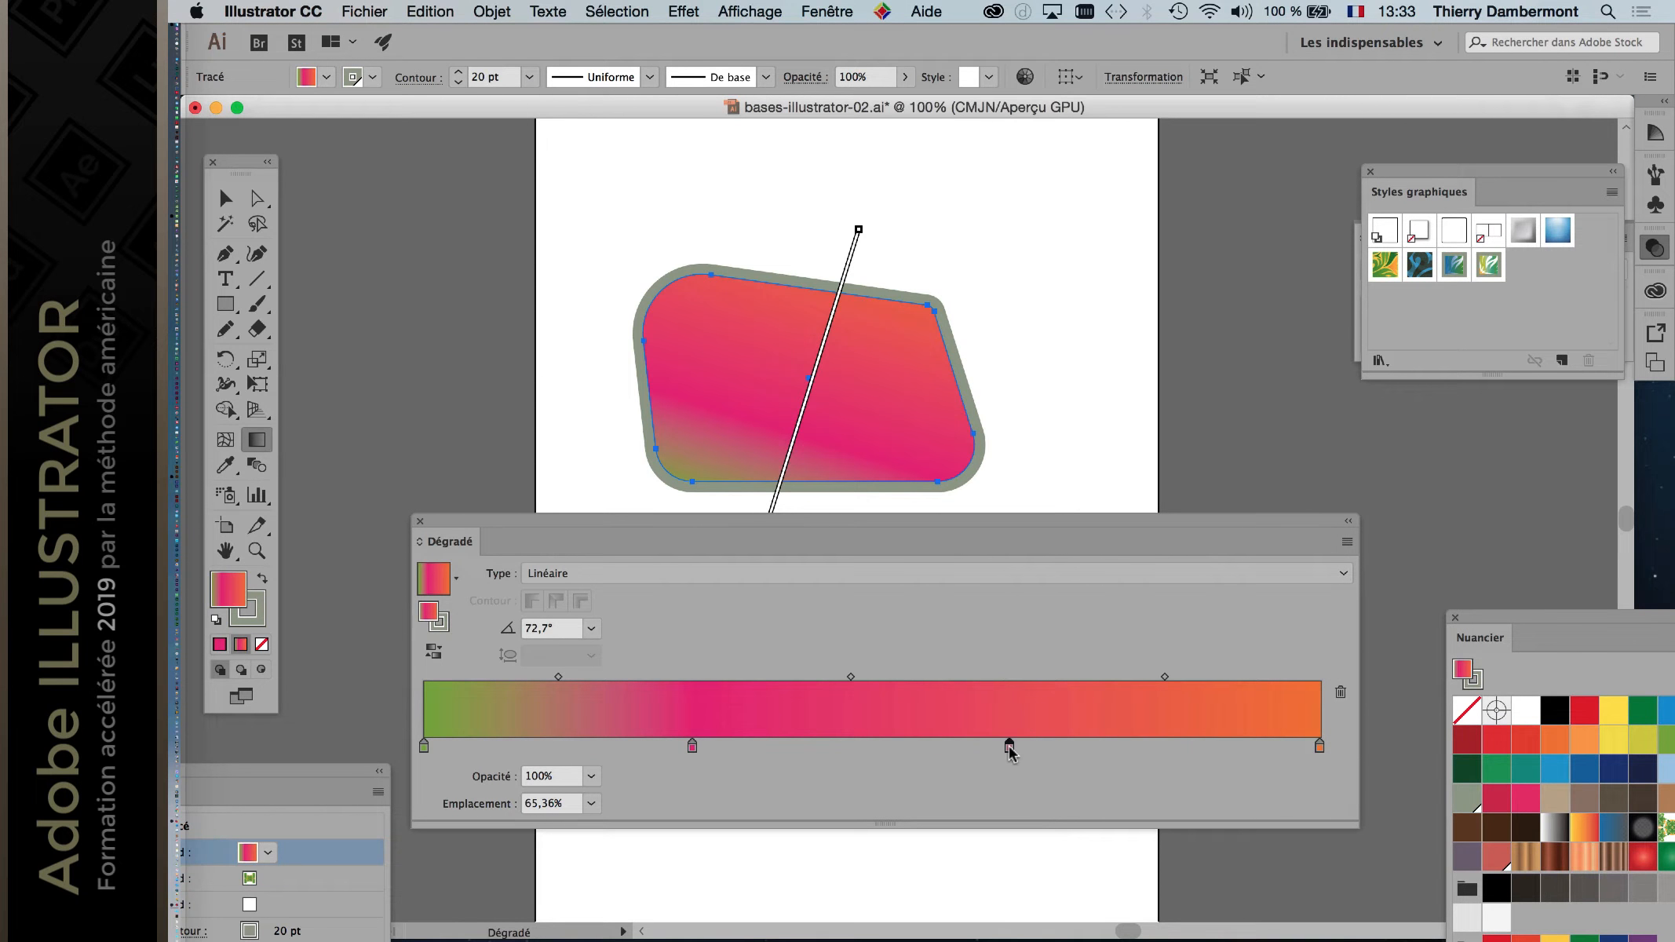
double_click(1010, 745)
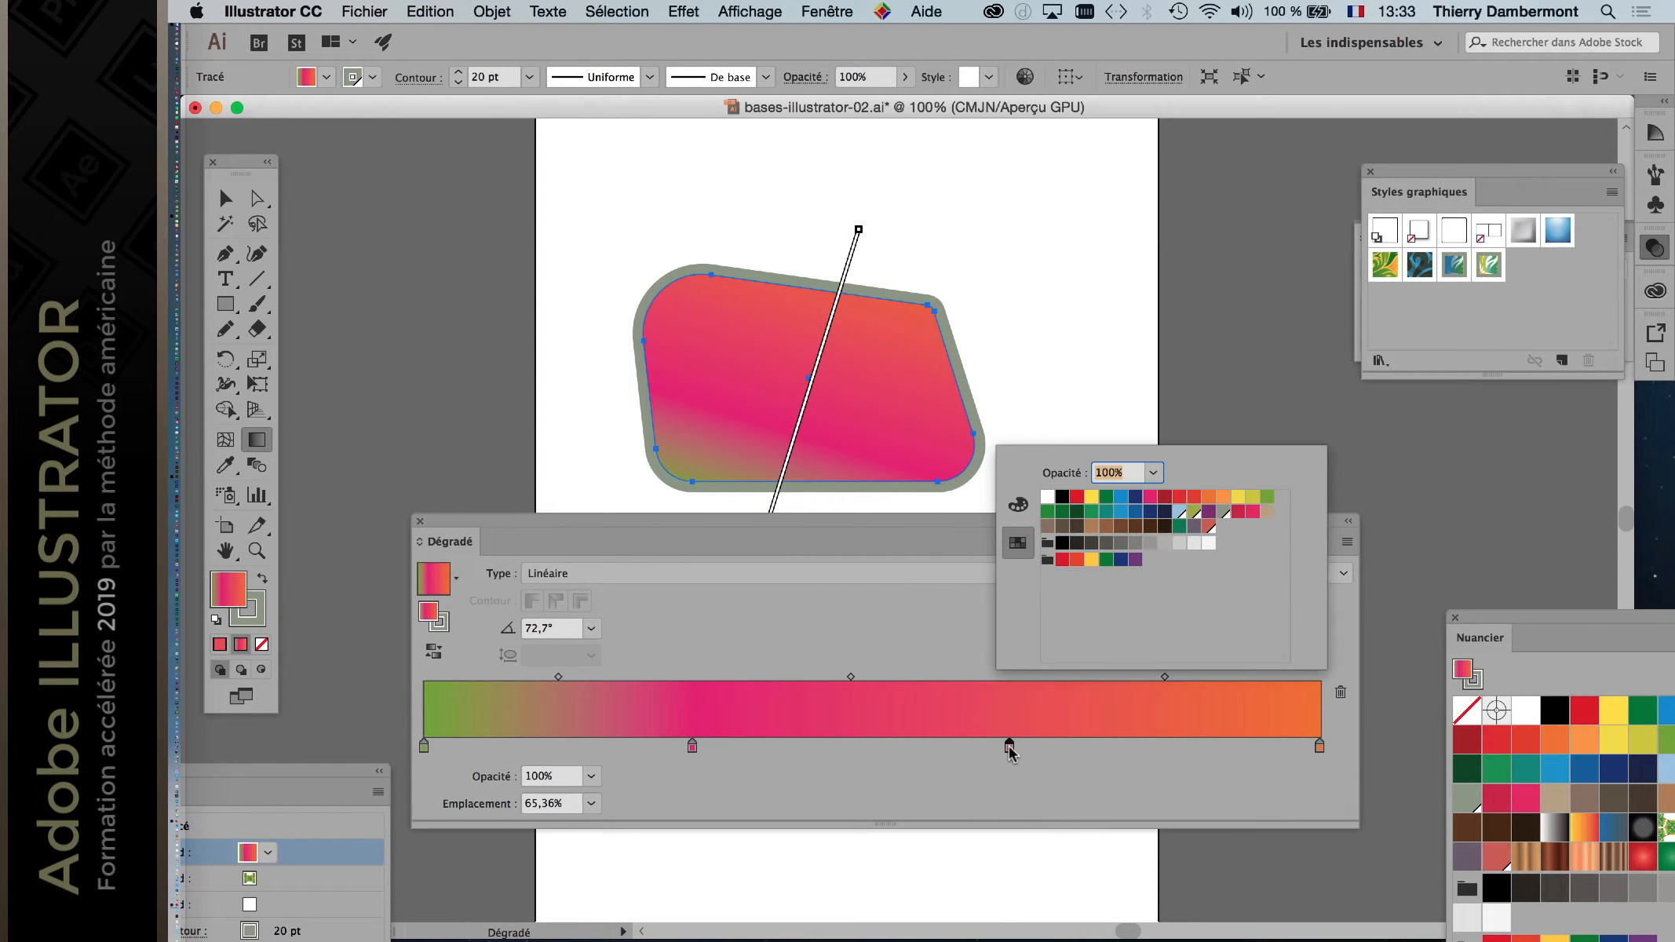
left_click(1122, 500)
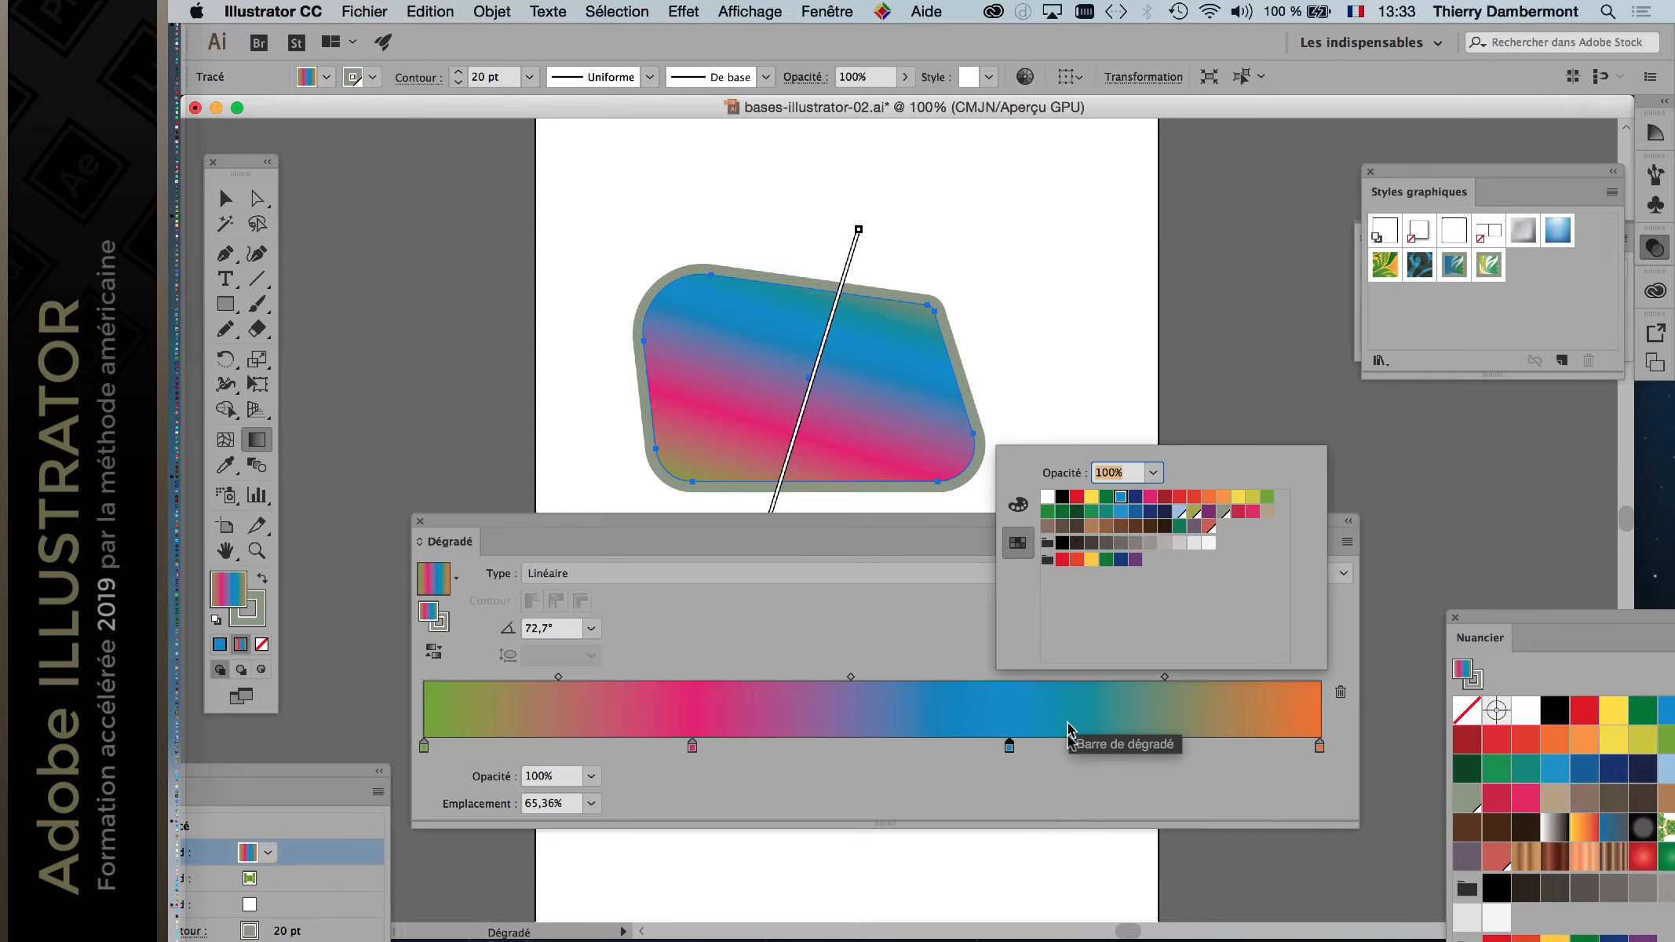
left_click(1065, 758)
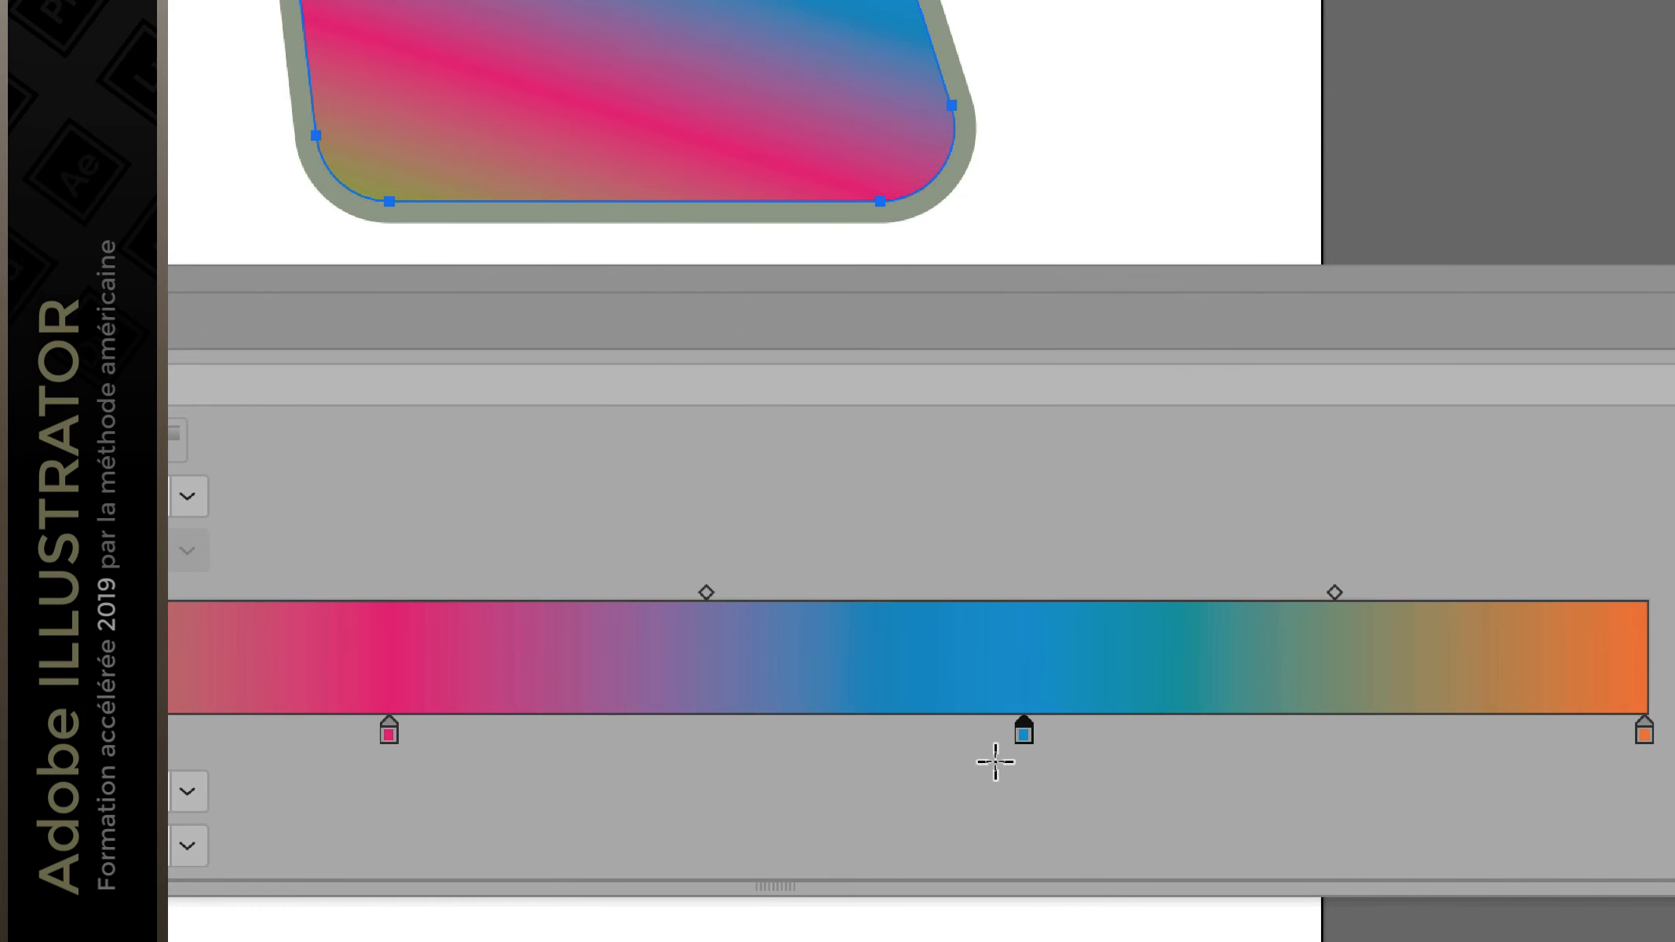
Step: Shift the blue gradient stop to 54.25% and set the midpoint between the magenta and blue stops to 70.68%
left_click_drag(1002, 757, 805, 765)
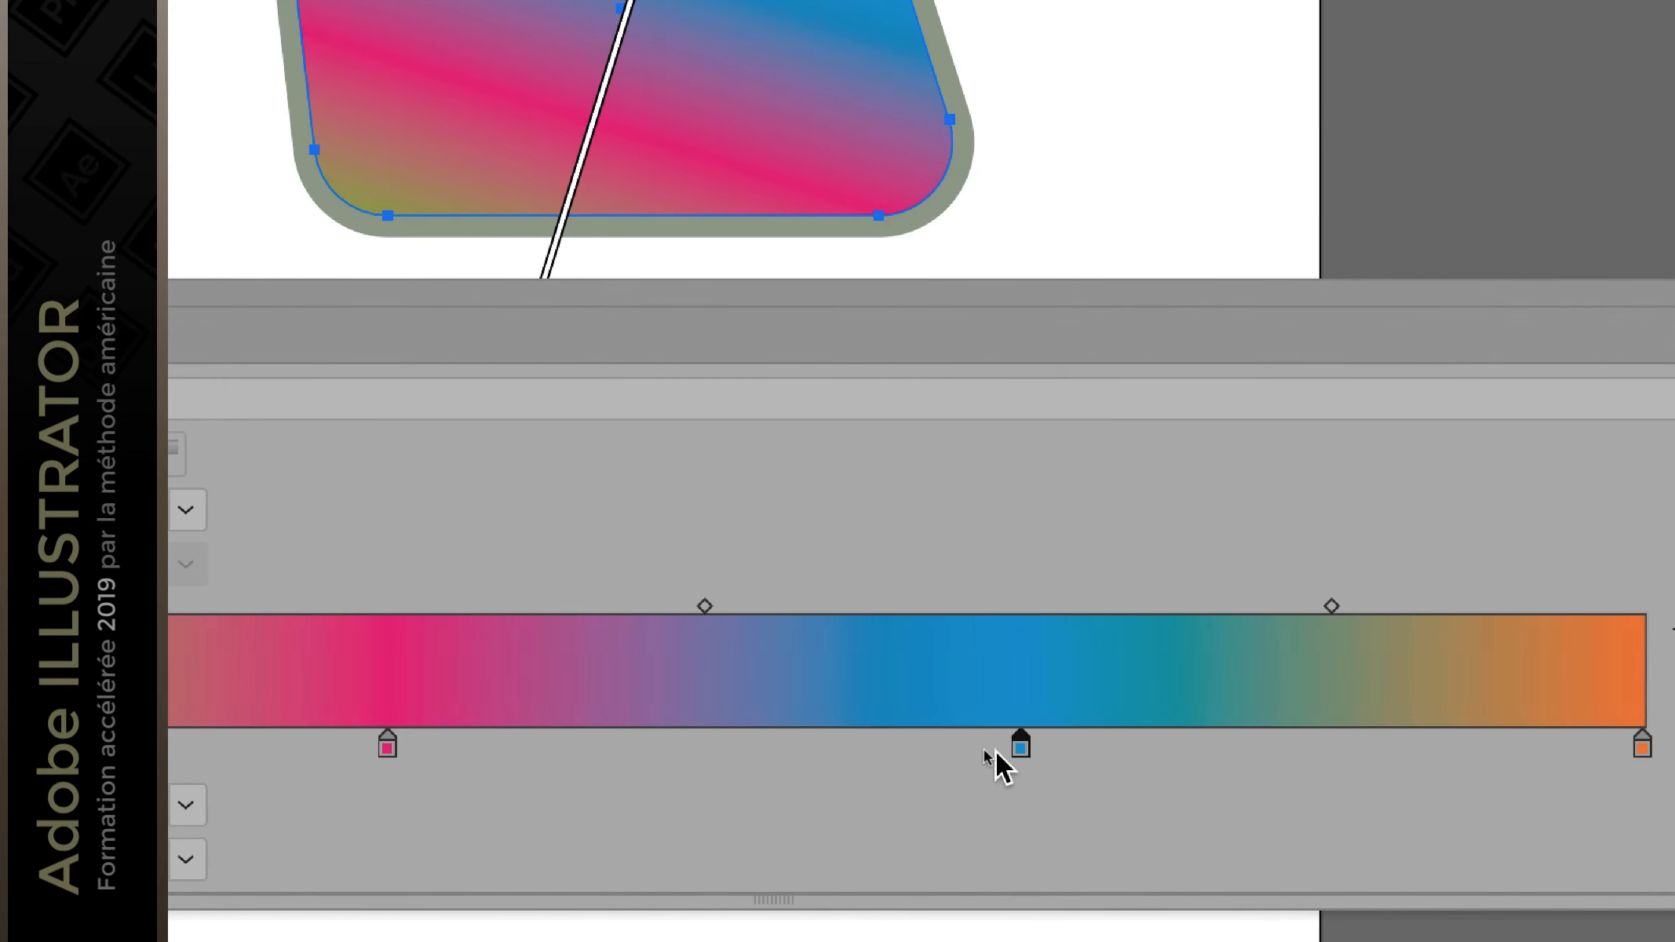
left_click_drag(926, 753, 927, 755)
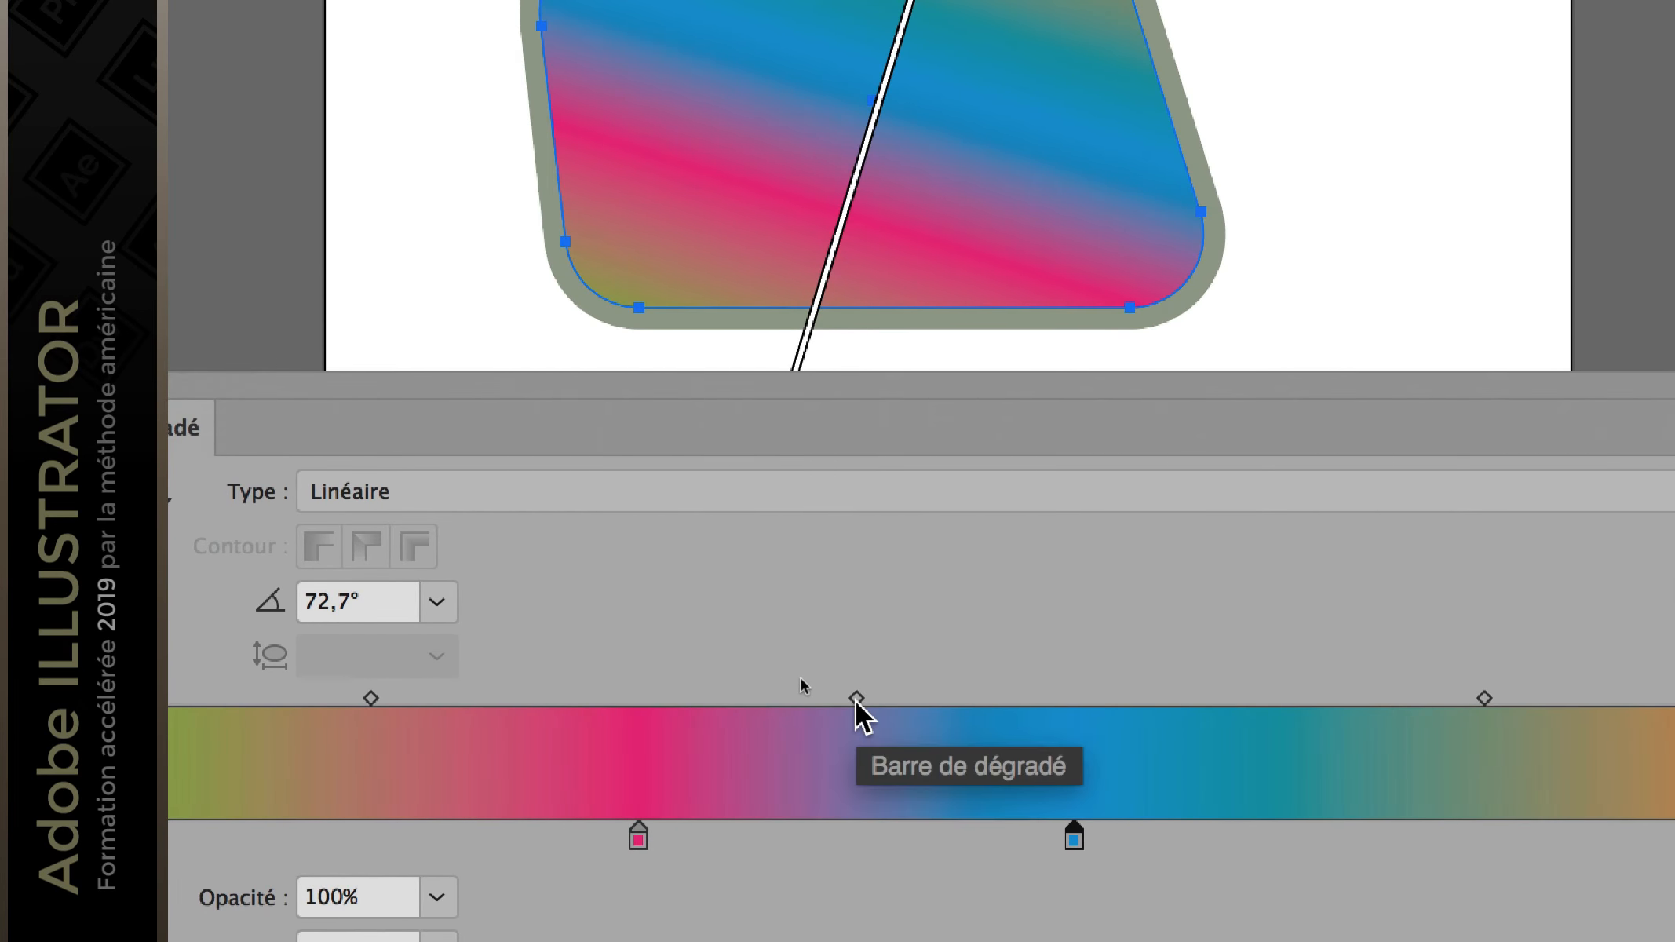
left_click_drag(856, 700, 978, 700)
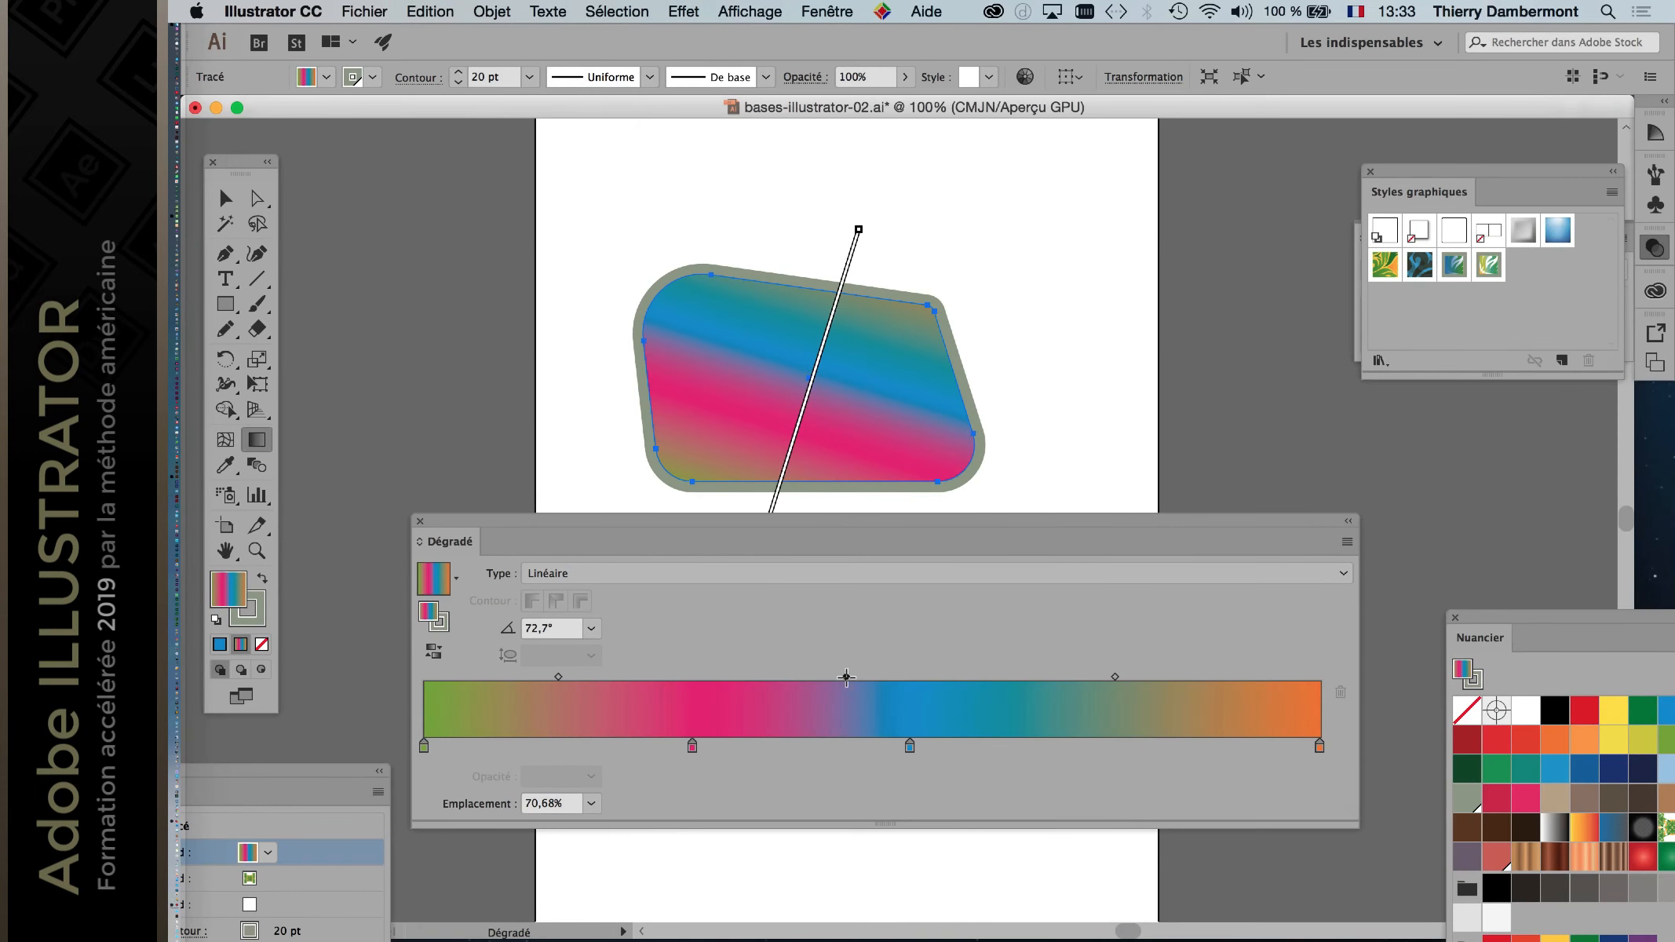
Step: Move the gradient settings below the shape and redraw the gradient freehand in several directions, including -25.6° and 88.5°
left_click_drag(749, 529, 926, 625)
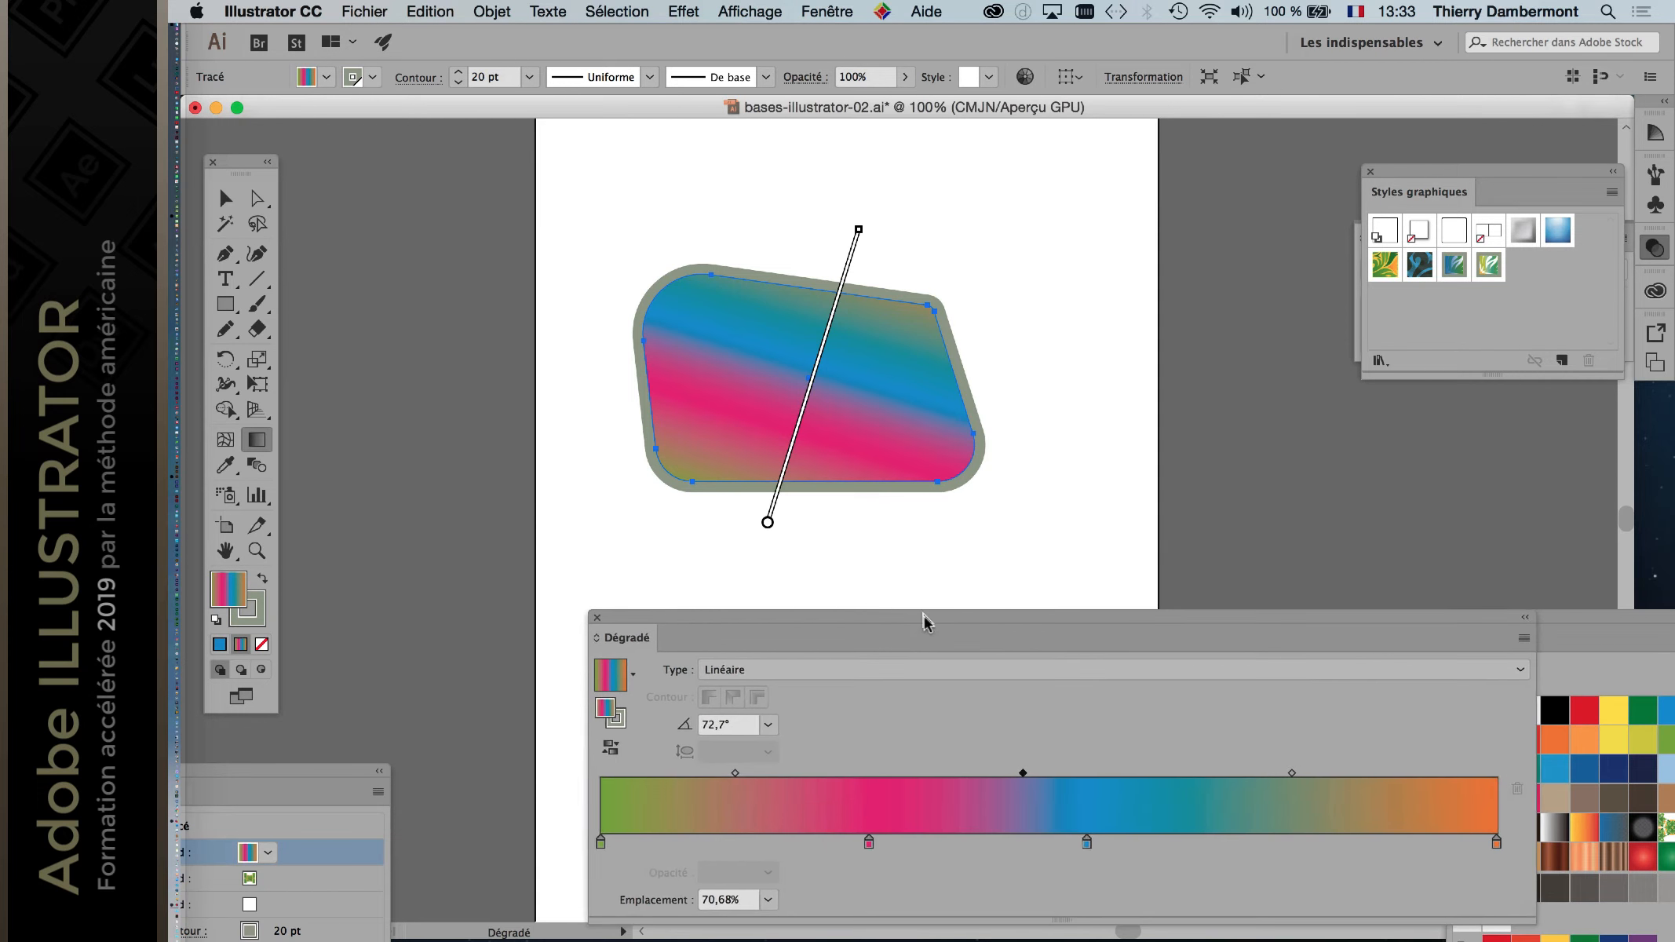
left_click_drag(643, 255, 965, 554)
left_click_drag(771, 510, 852, 244)
left_click_drag(584, 287, 1032, 502)
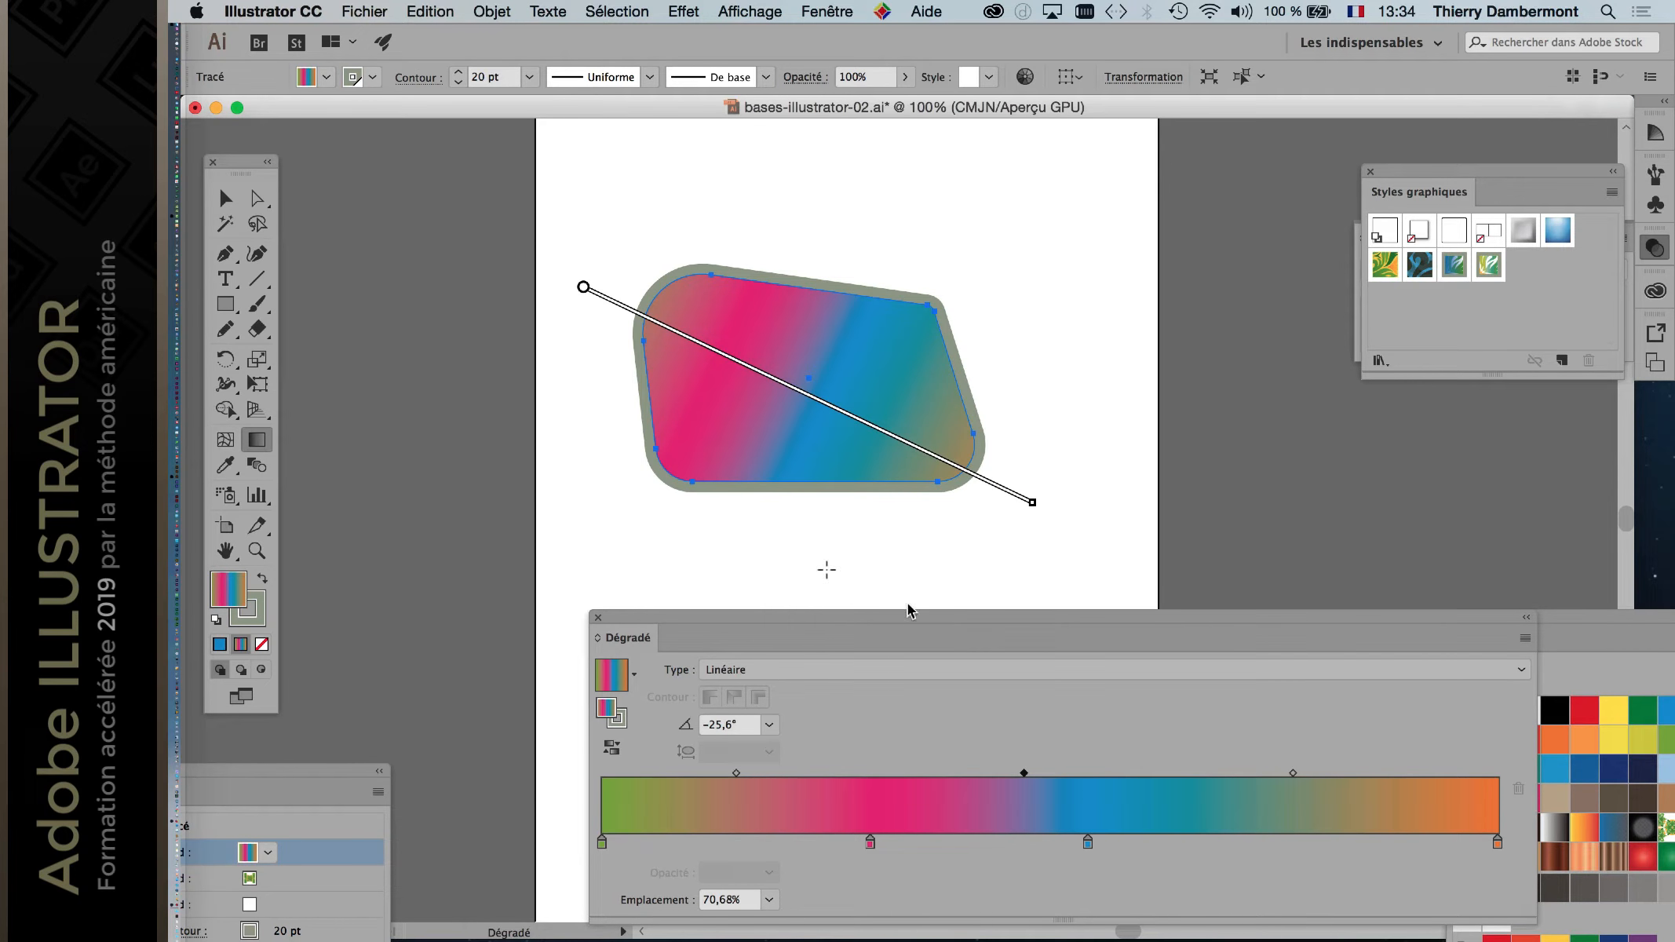
left_click_drag(804, 532, 814, 210)
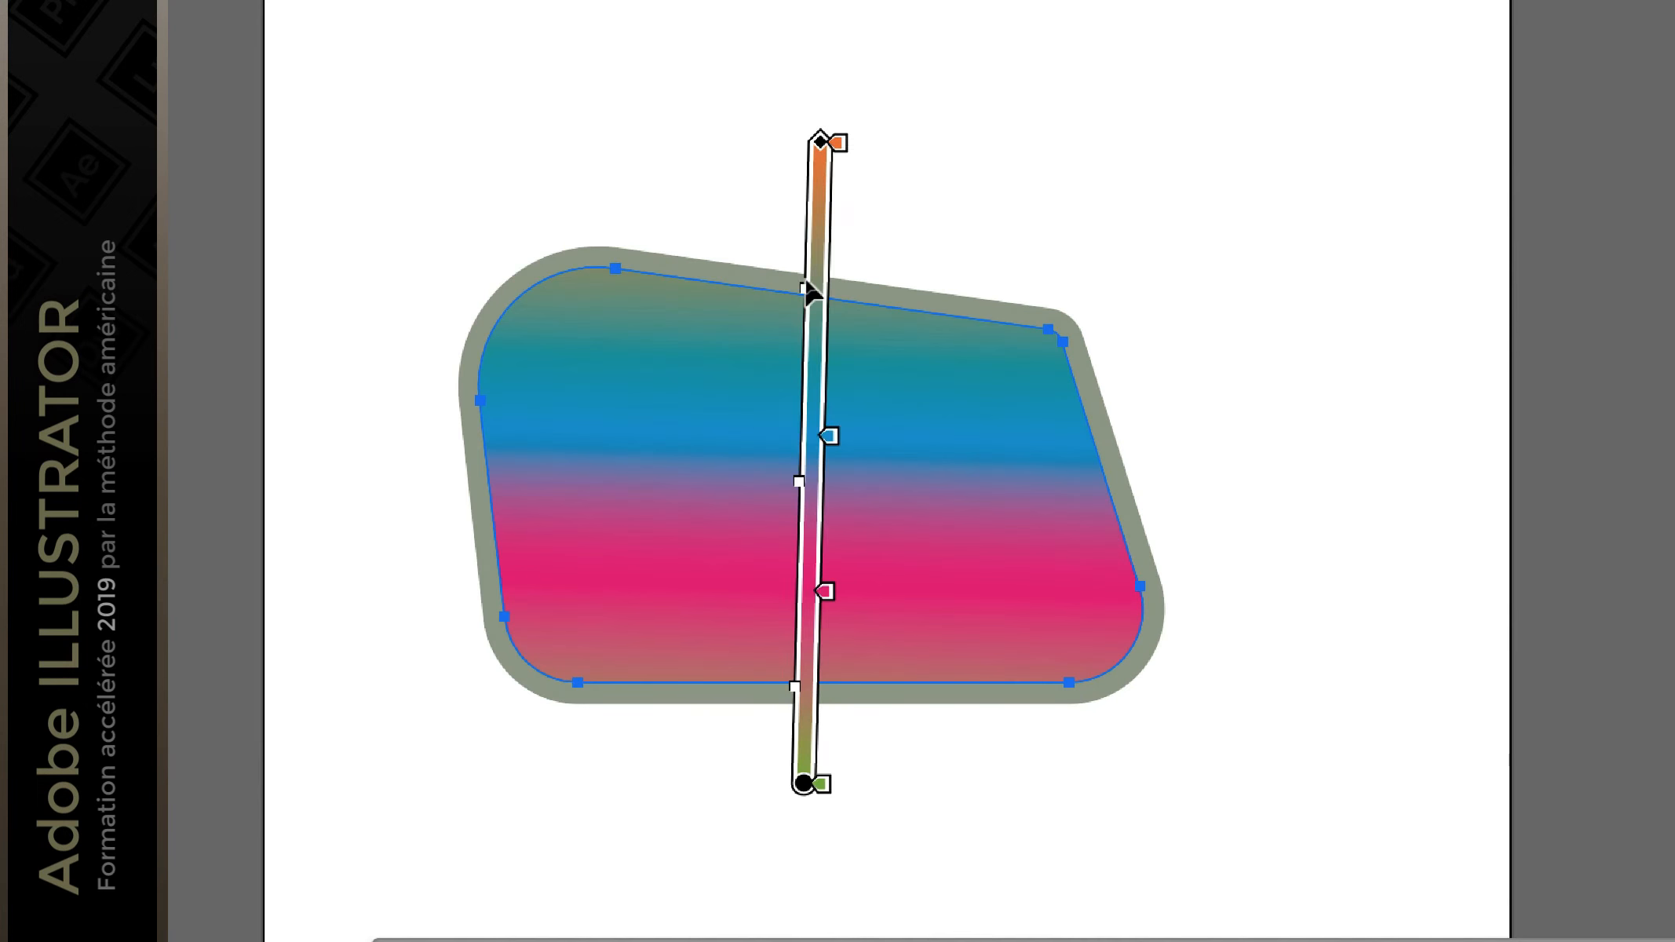
Step: Redraw the gradient constrained to straight axes, once vertically downward and once horizontally across the shape
left_click_drag(769, 240, 778, 394)
left_click_drag(791, 337, 797, 640)
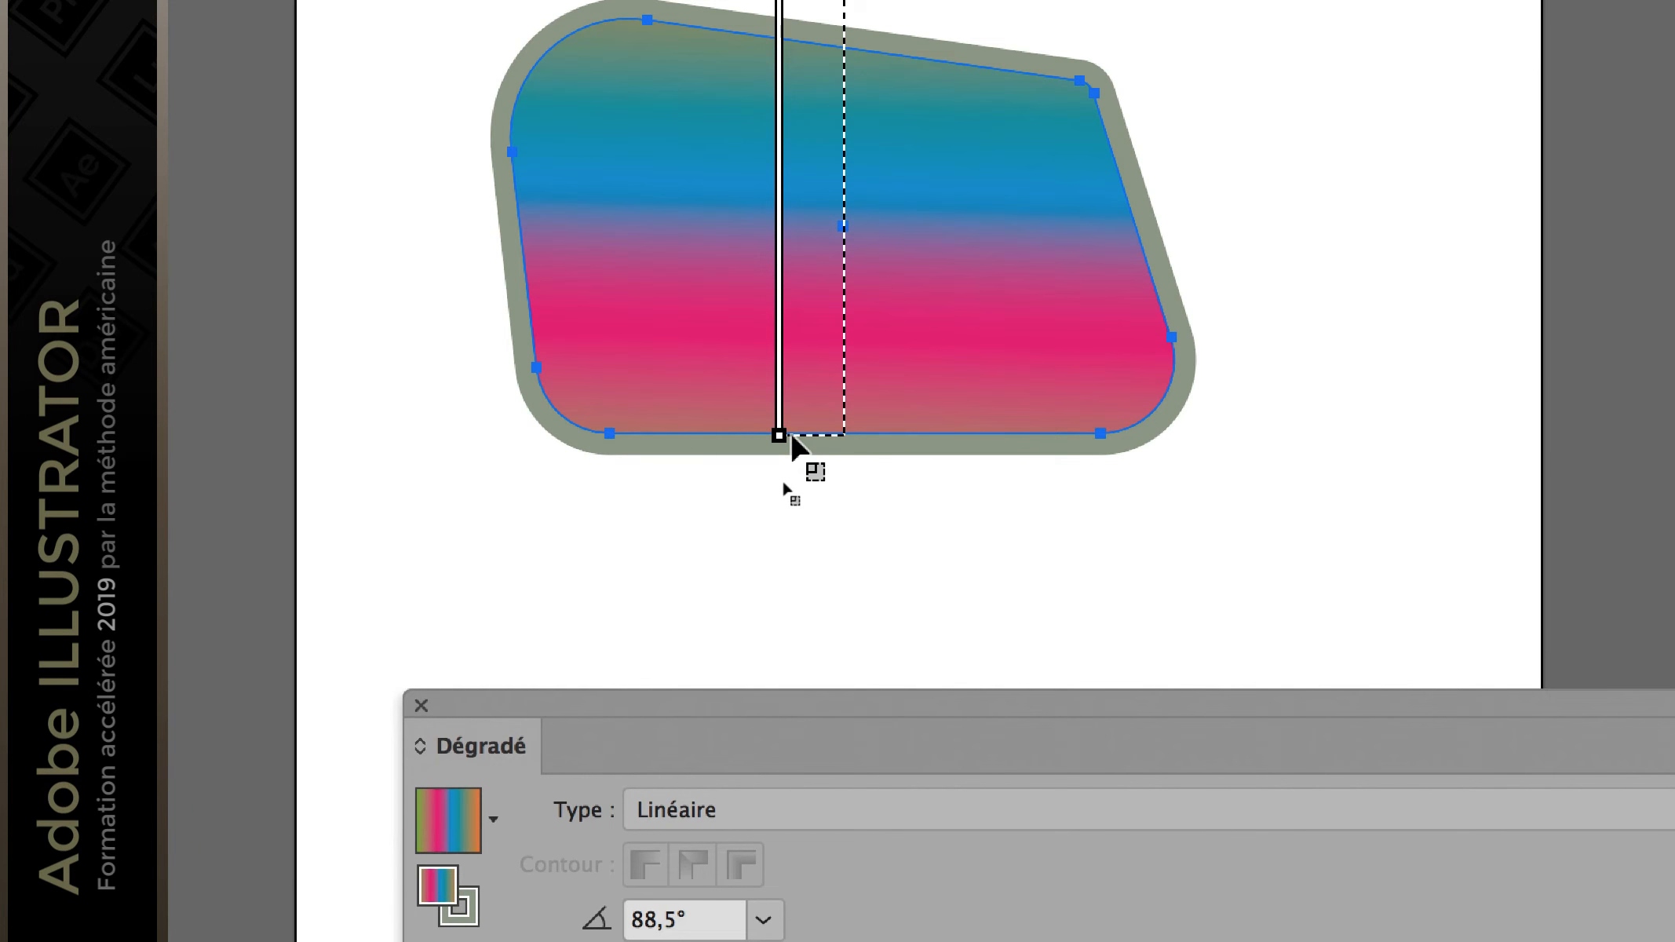
left_click_drag(795, 444, 796, 448)
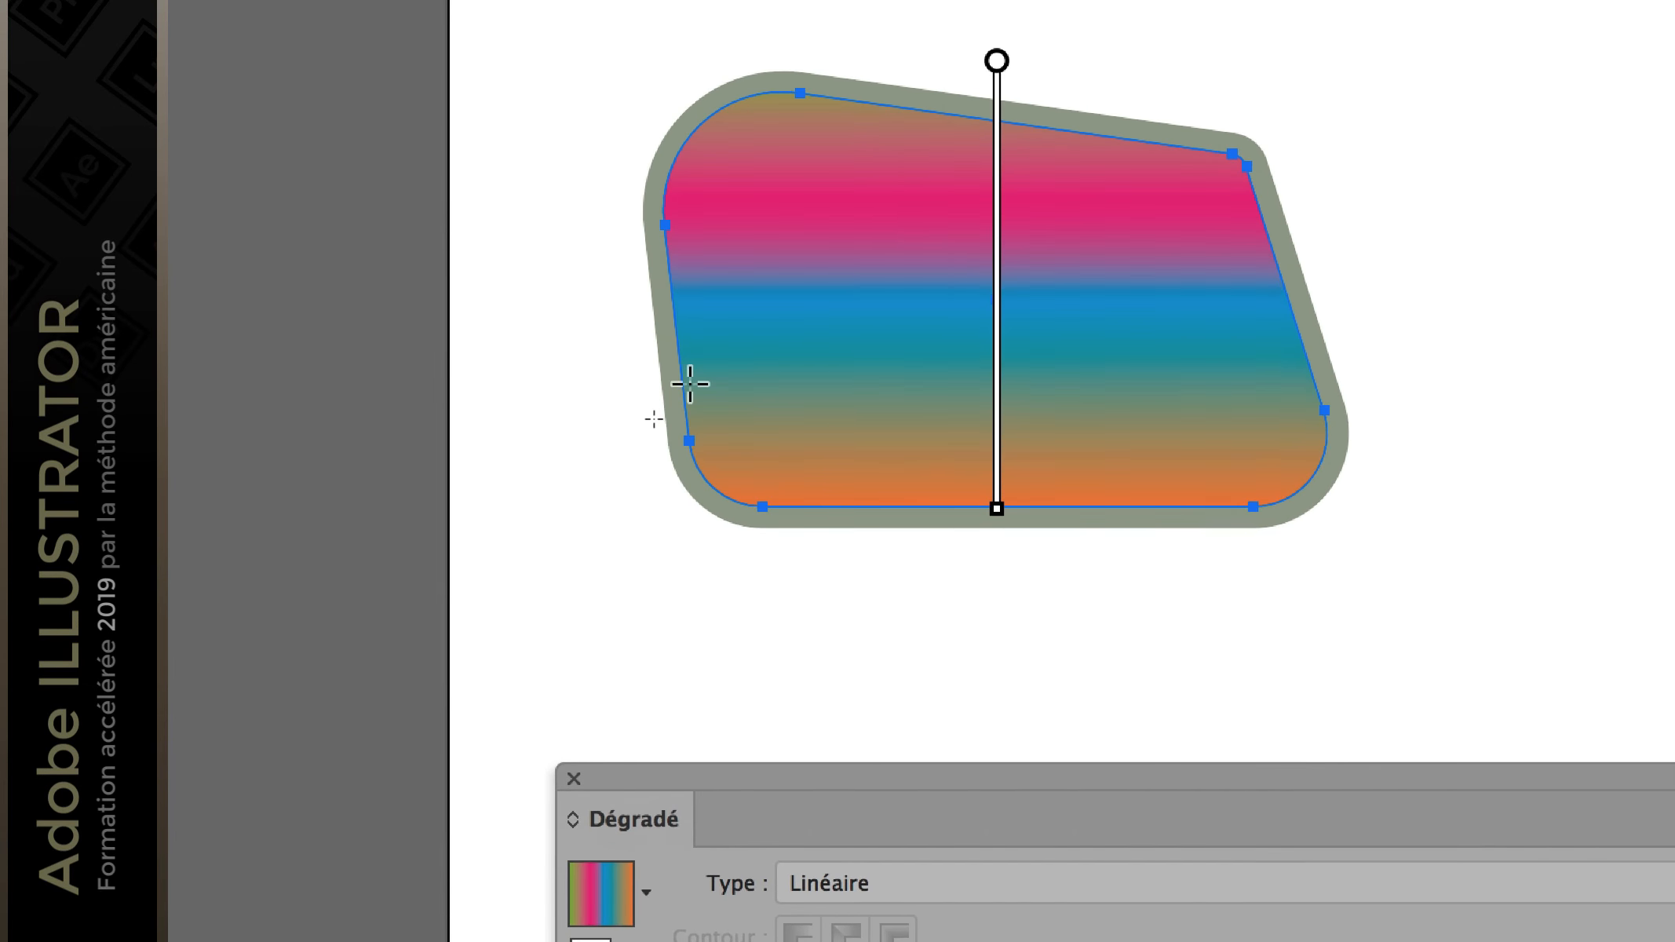
mouse_move(610, 345)
left_mouse_down()
mouse_move(808, 344)
mouse_move(906, 377)
mouse_move(1217, 375)
left_mouse_up()
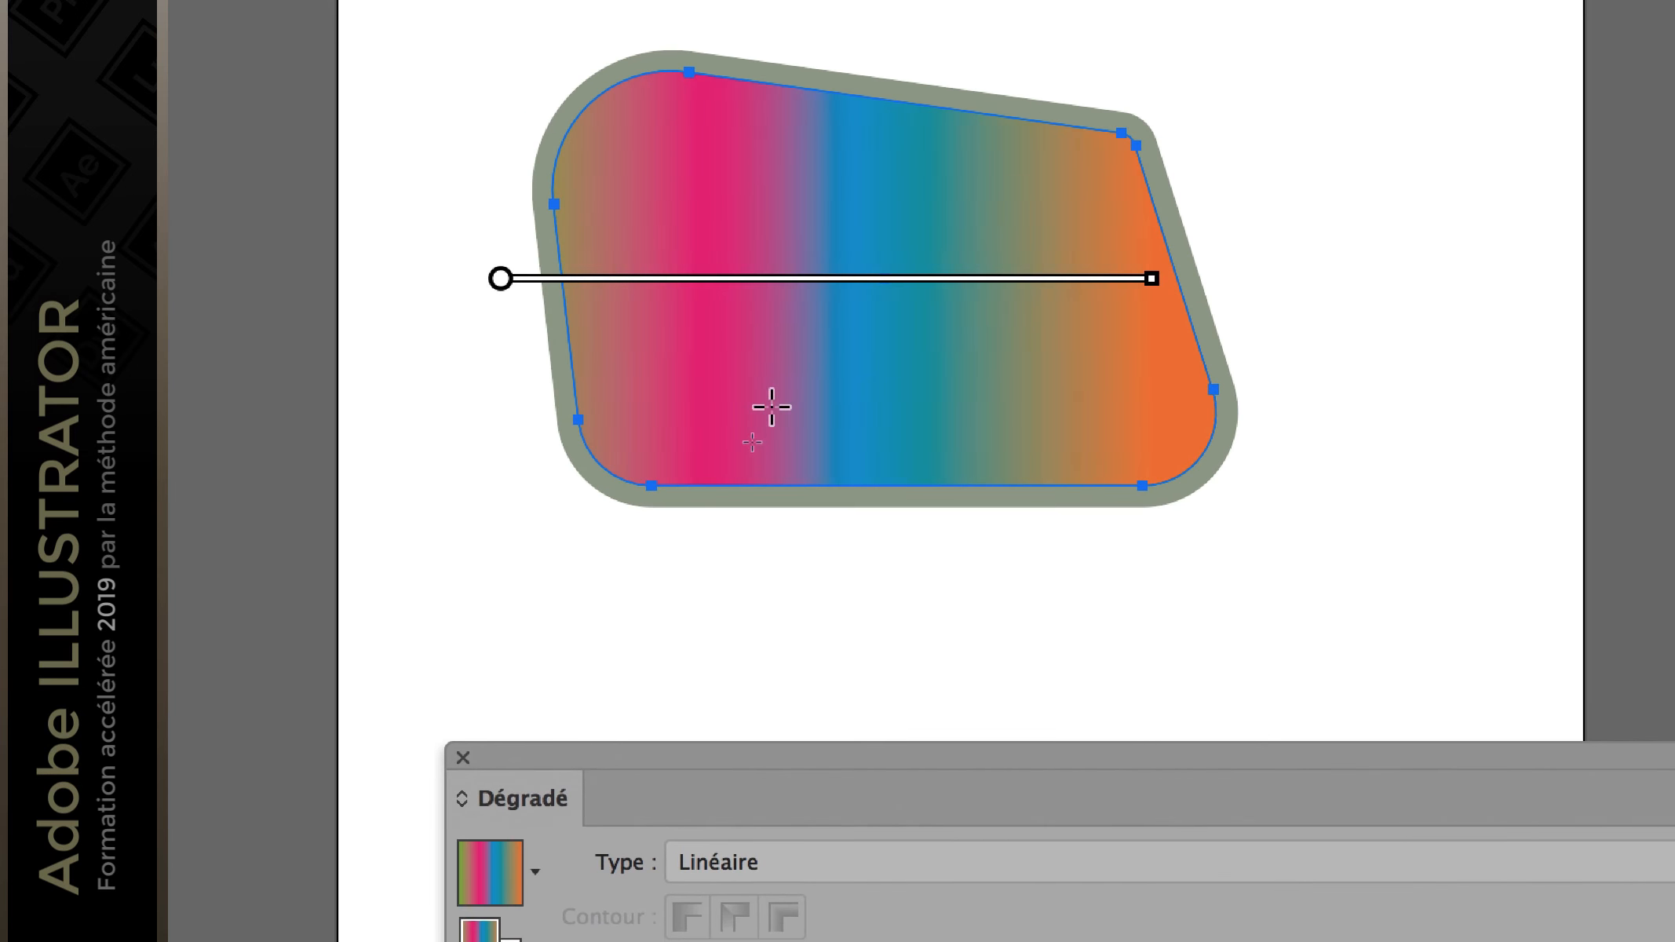
Step: Redraw the gradient along constrained diagonals, including 45°, and straight upward through the shape at 90°
left_click_drag(521, 457, 627, 357)
left_click_drag(821, 357, 1038, 139)
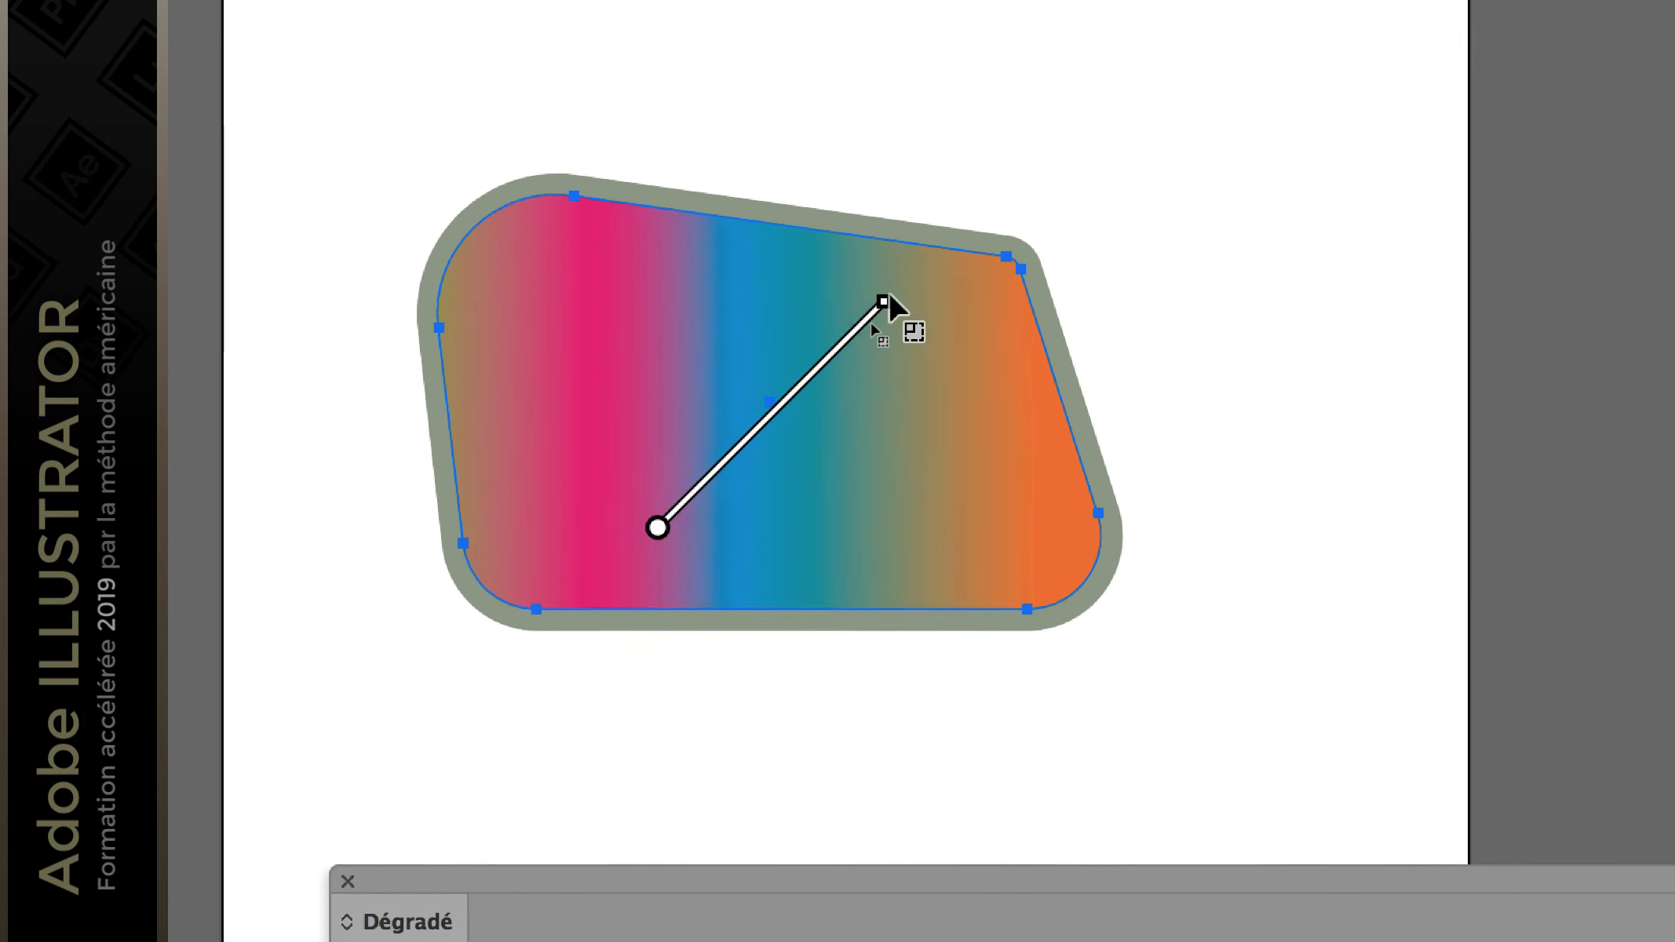
left_click_drag(909, 265, 981, 187)
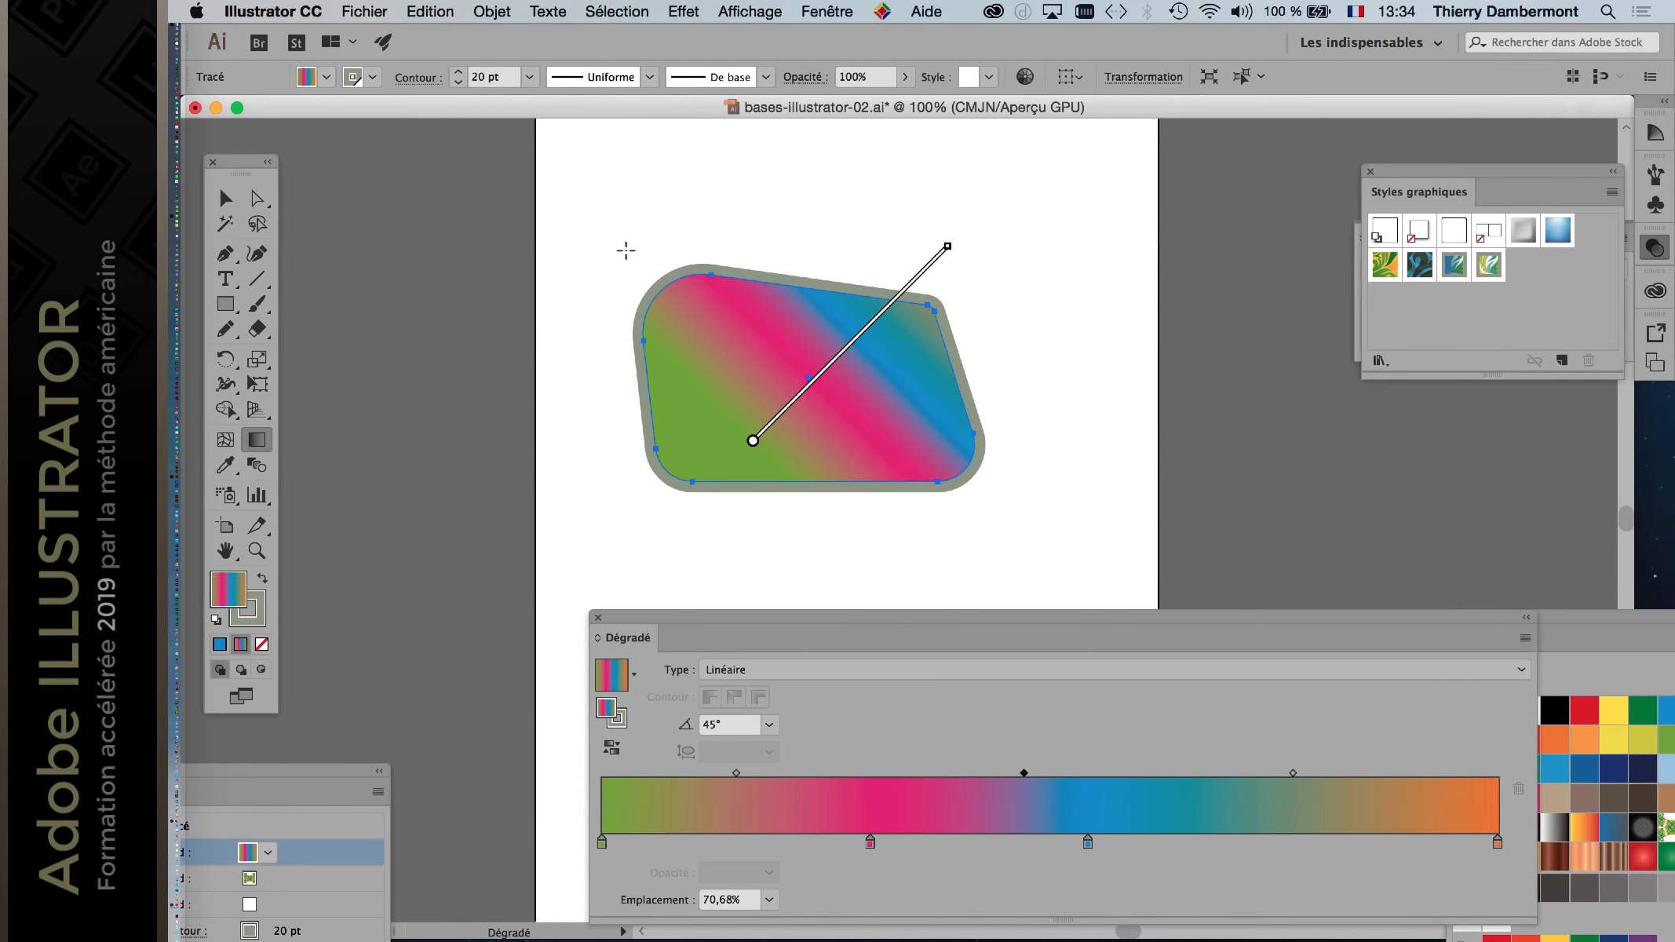
left_click_drag(269, 282, 914, 754)
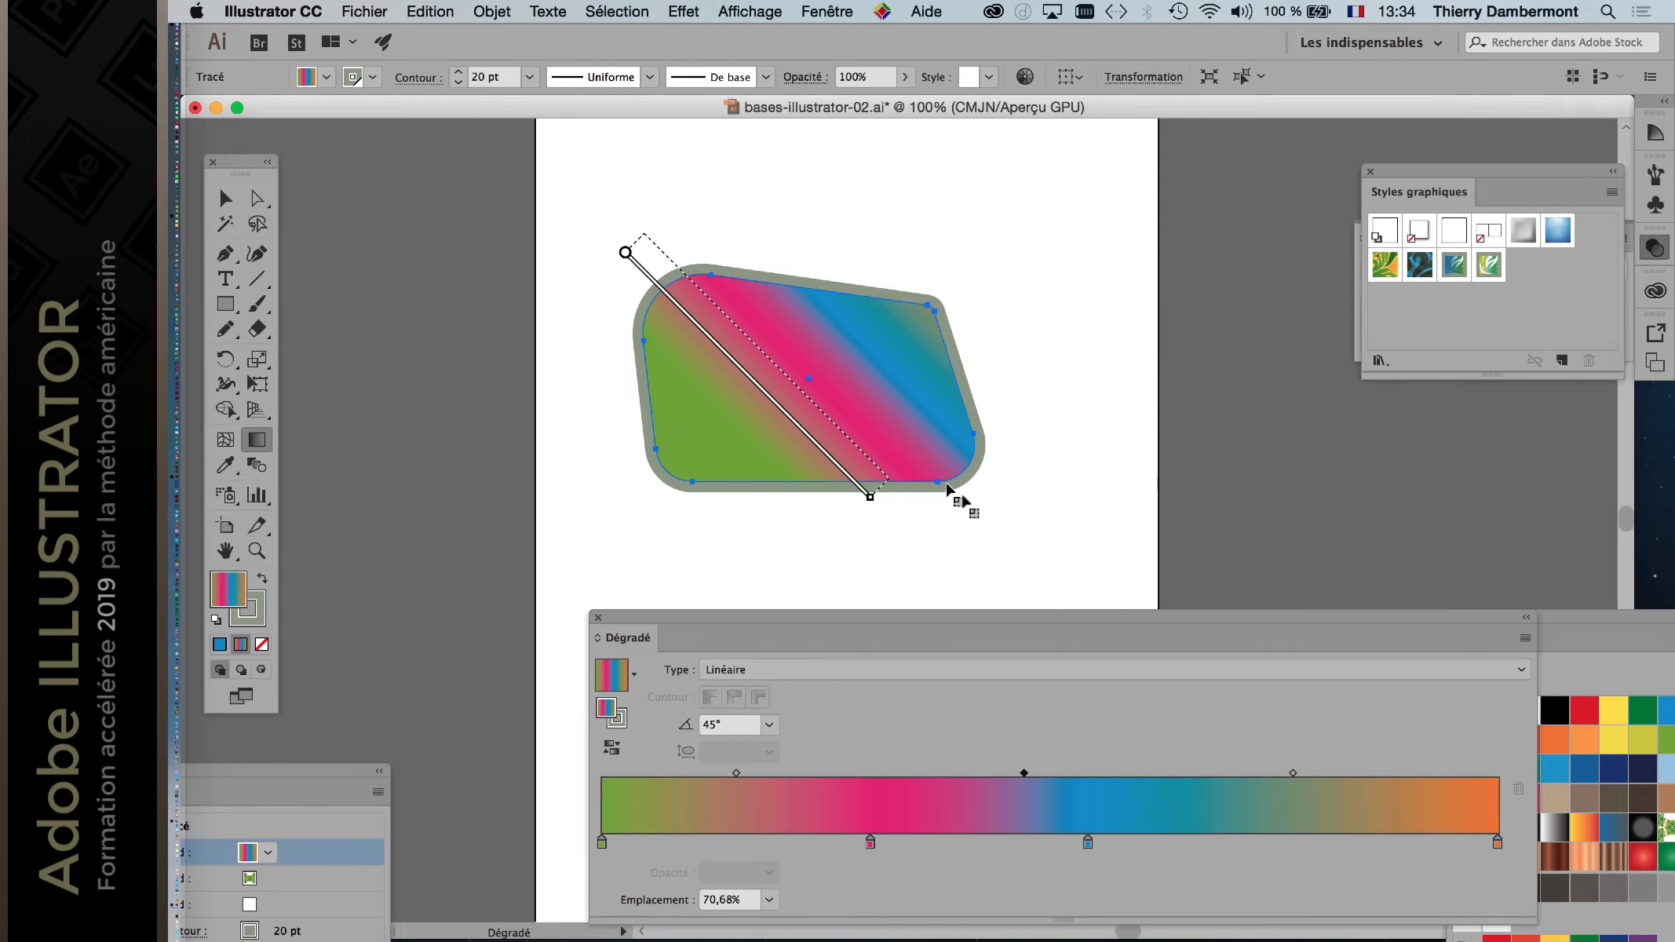
left_click_drag(947, 487, 809, 204)
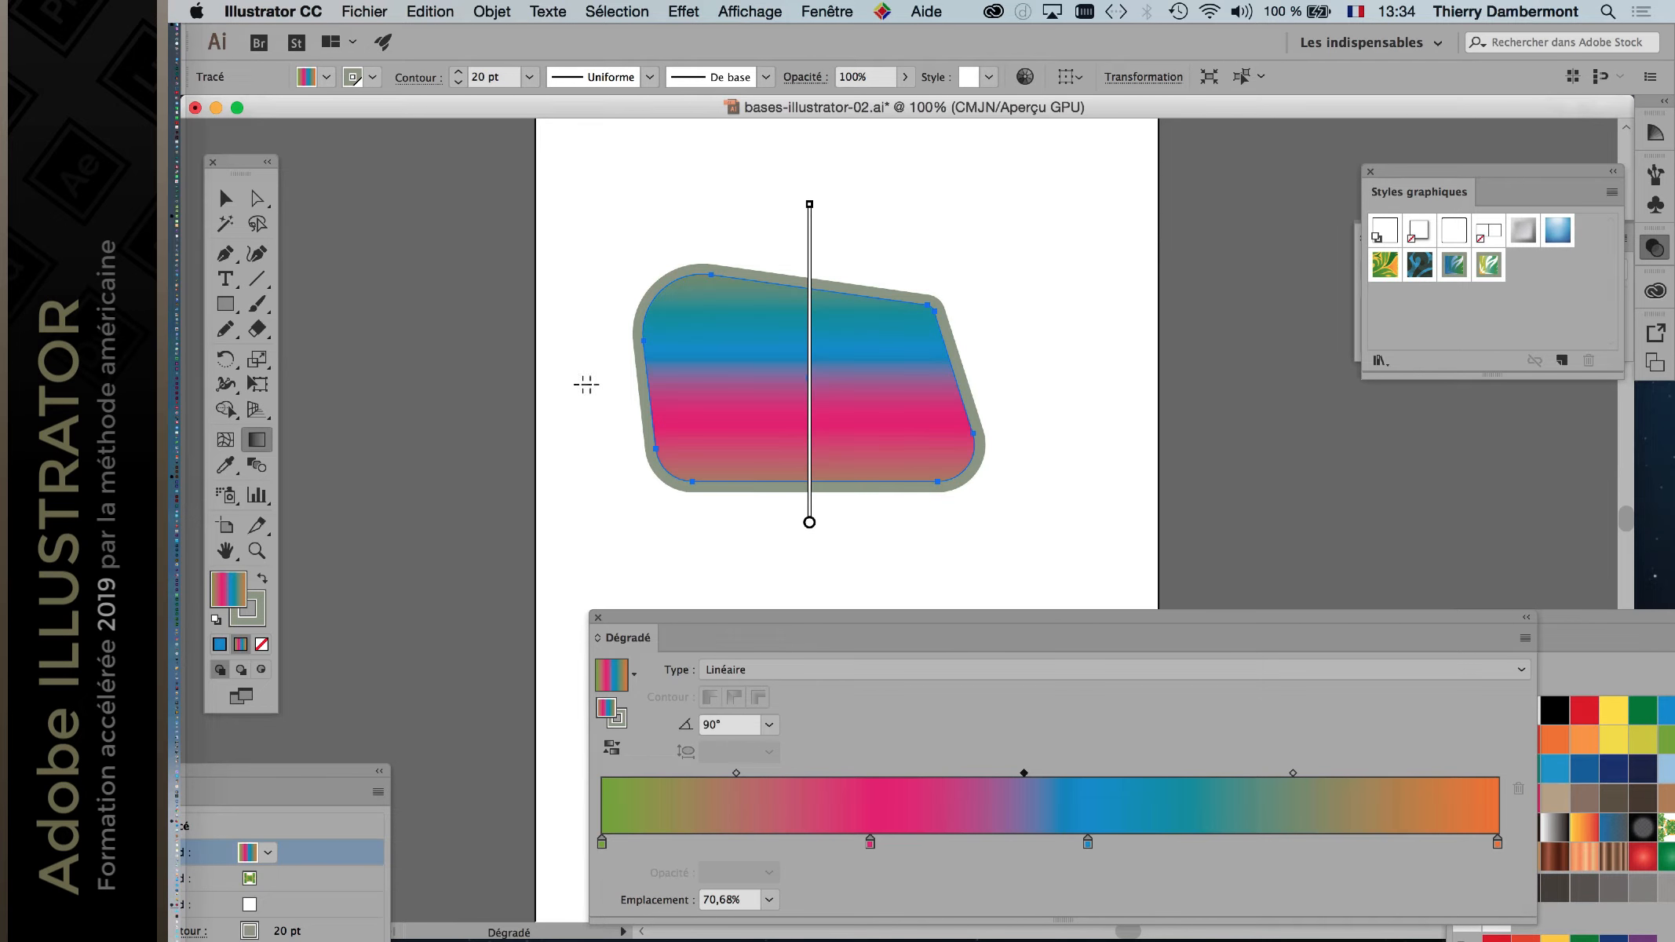
Step: Redraw the gradient horizontally at 0° and vertically, finishing with a -90° line from above the shape to below it
left_click_drag(633, 378, 1004, 377)
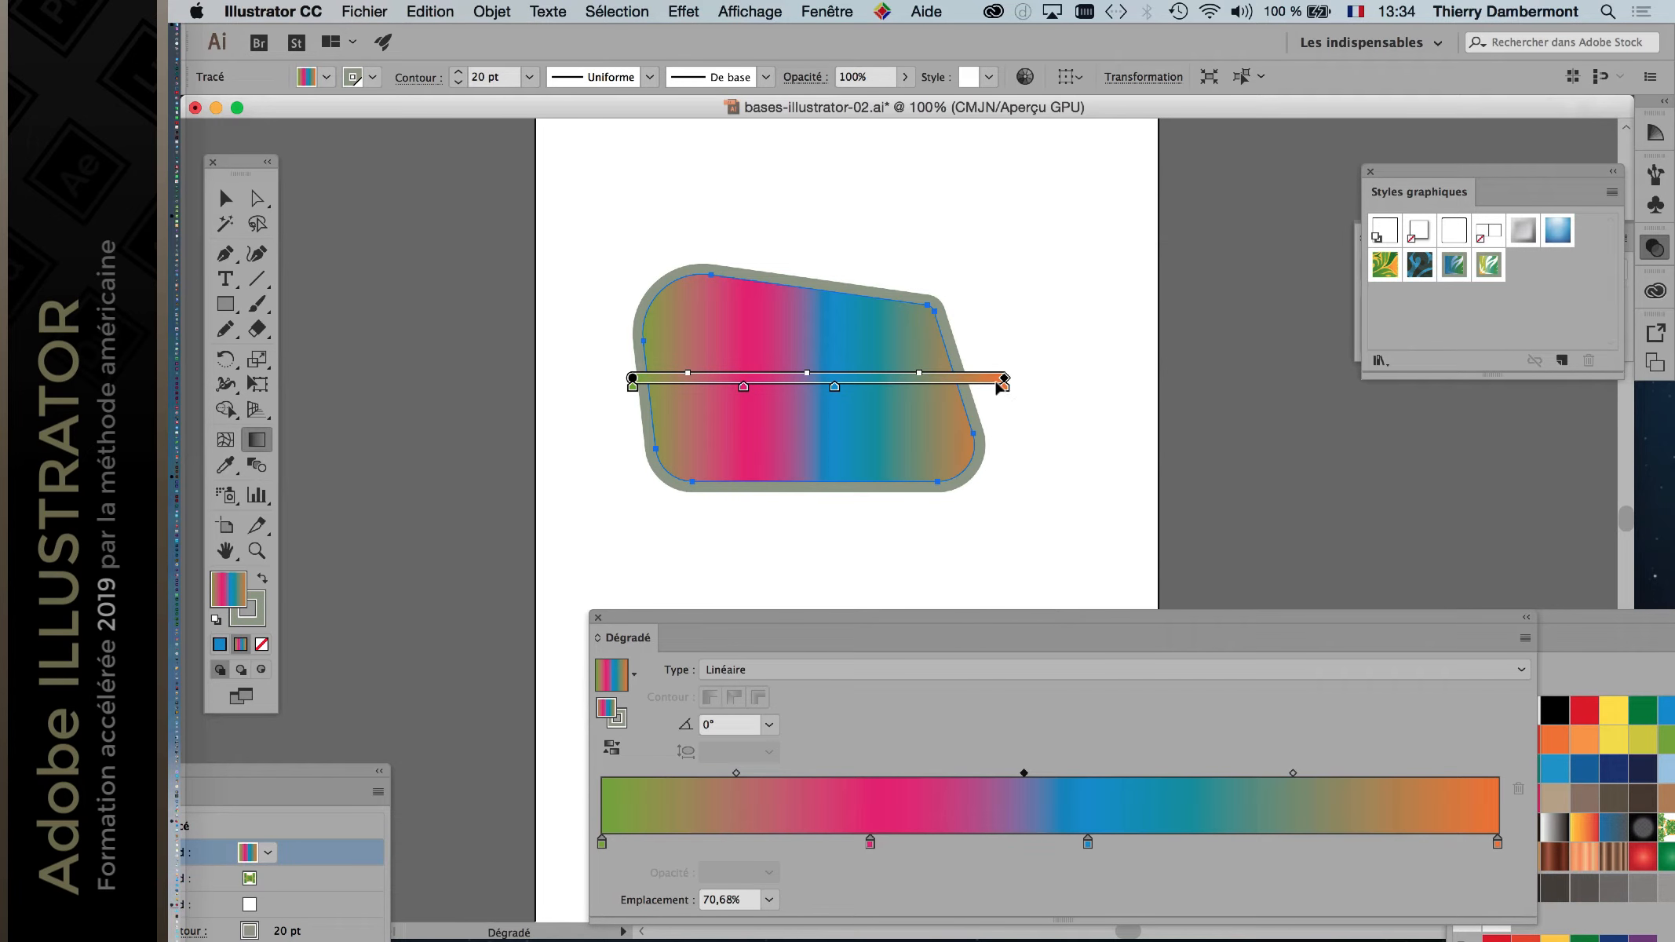
left_click_drag(825, 264, 853, 516)
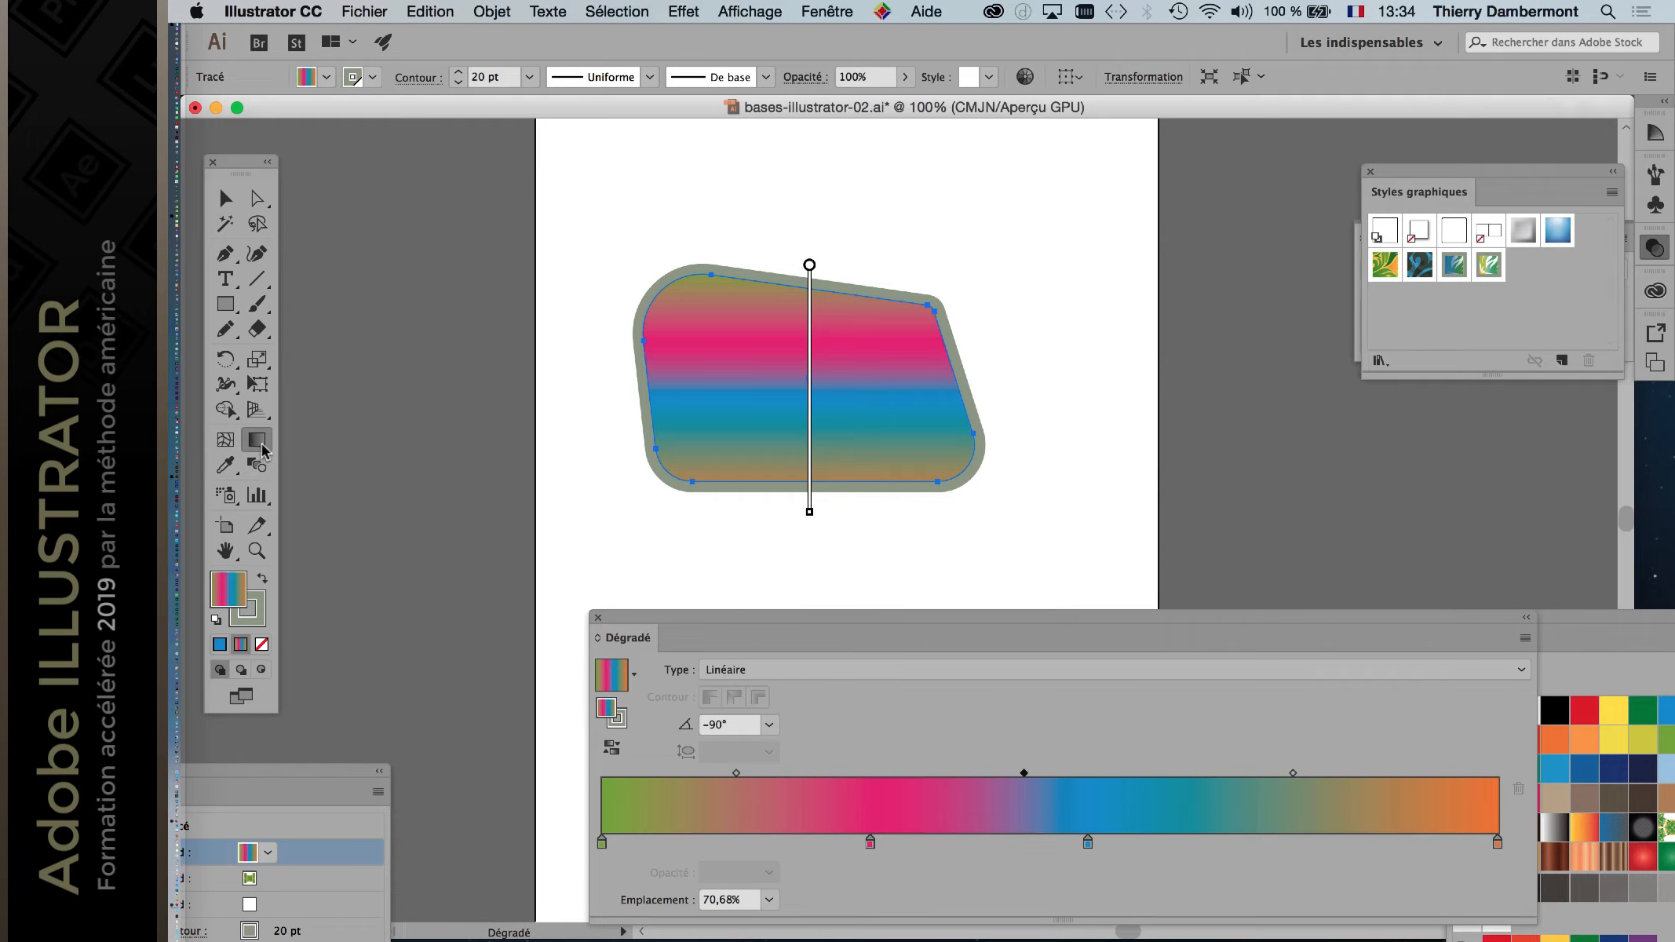
left_click_drag(698, 373, 1027, 375)
left_click_drag(781, 222, 785, 546)
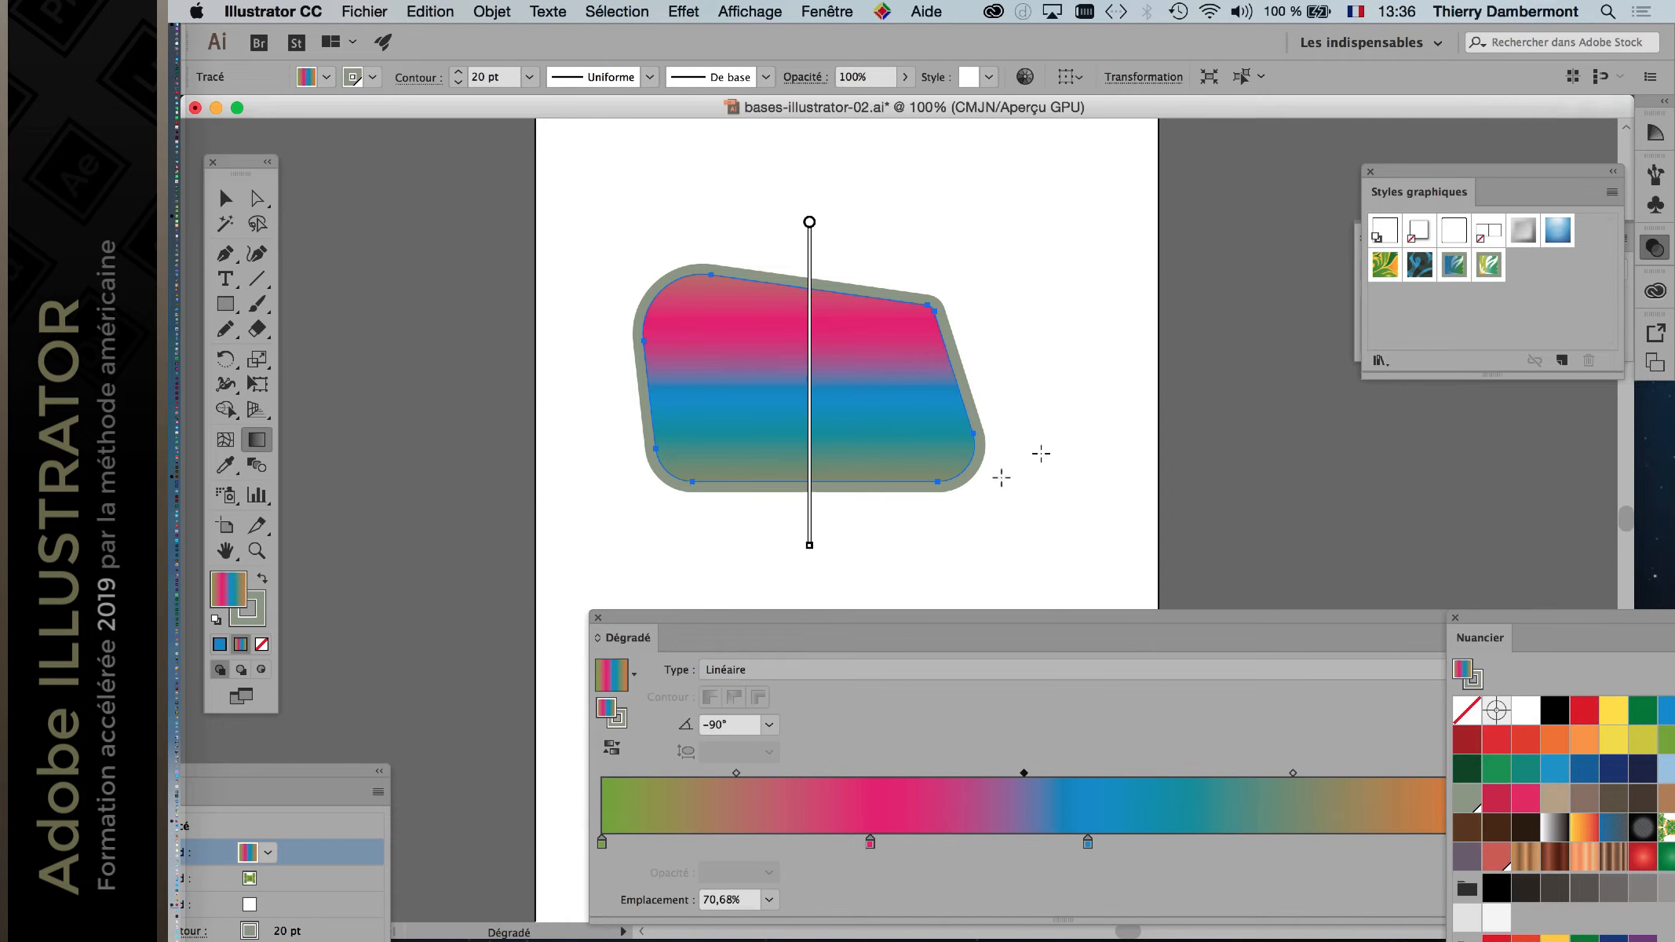
Step: Place the gradient settings just below the shape and the swatches beside it, keeping the Gradient tool active
mouse_move(826, 618)
left_mouse_down()
mouse_move(518, 536)
mouse_move(560, 590)
left_mouse_up()
mouse_move(1499, 622)
left_mouse_down()
mouse_move(1051, 182)
mouse_move(1069, 186)
left_mouse_up()
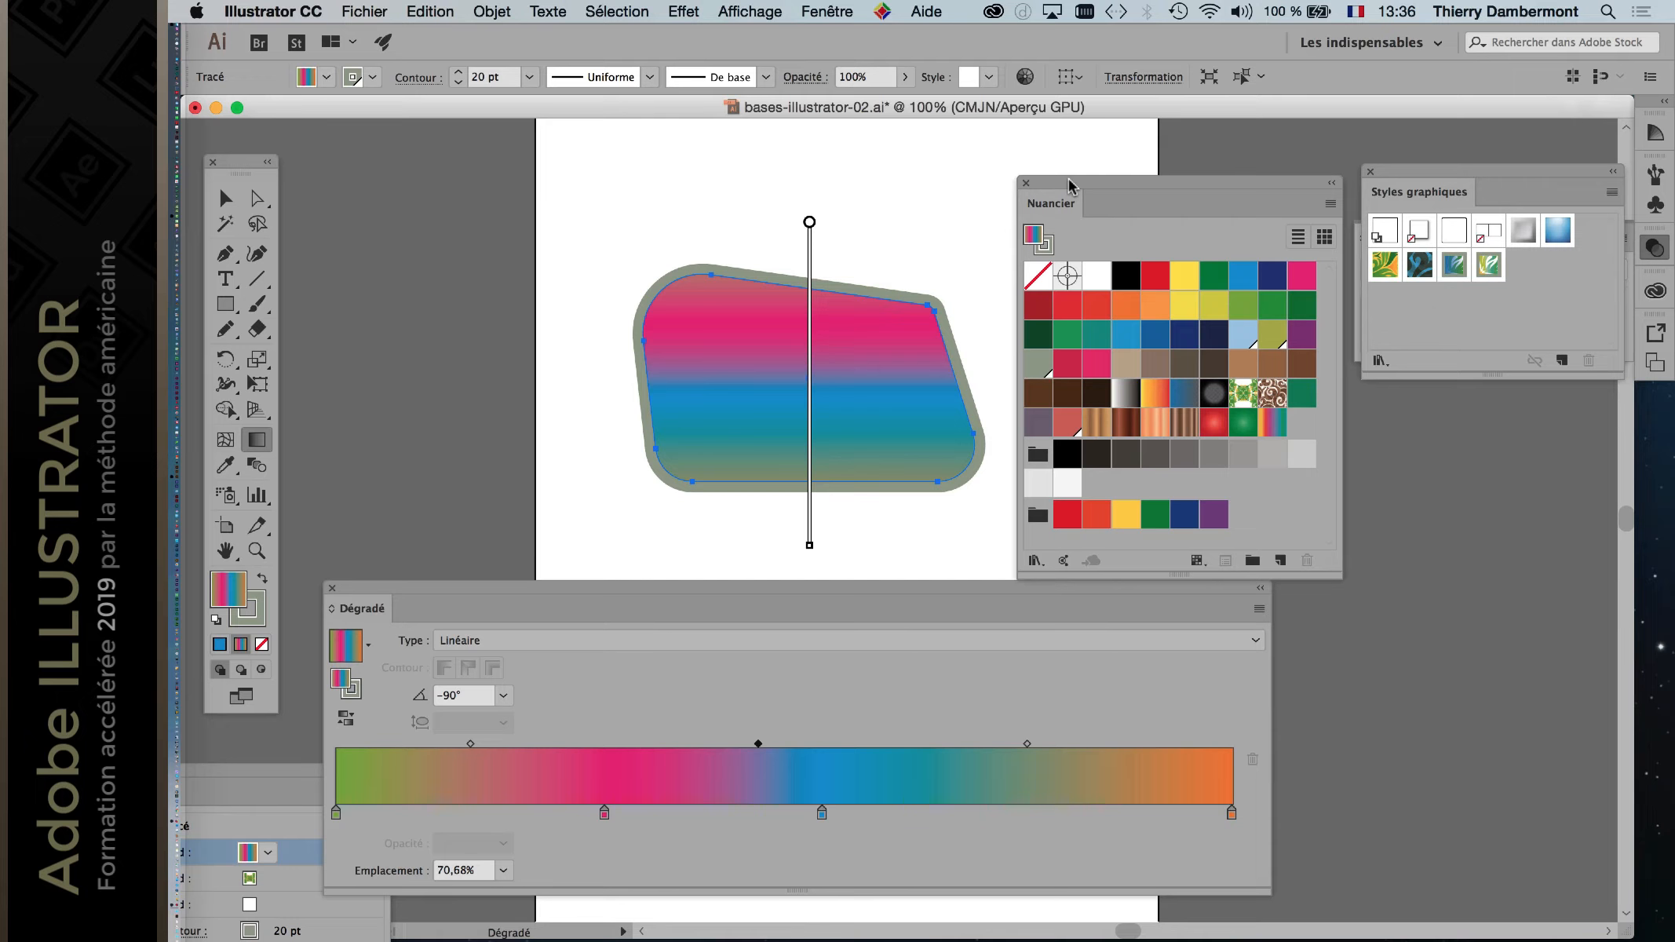
key("v")
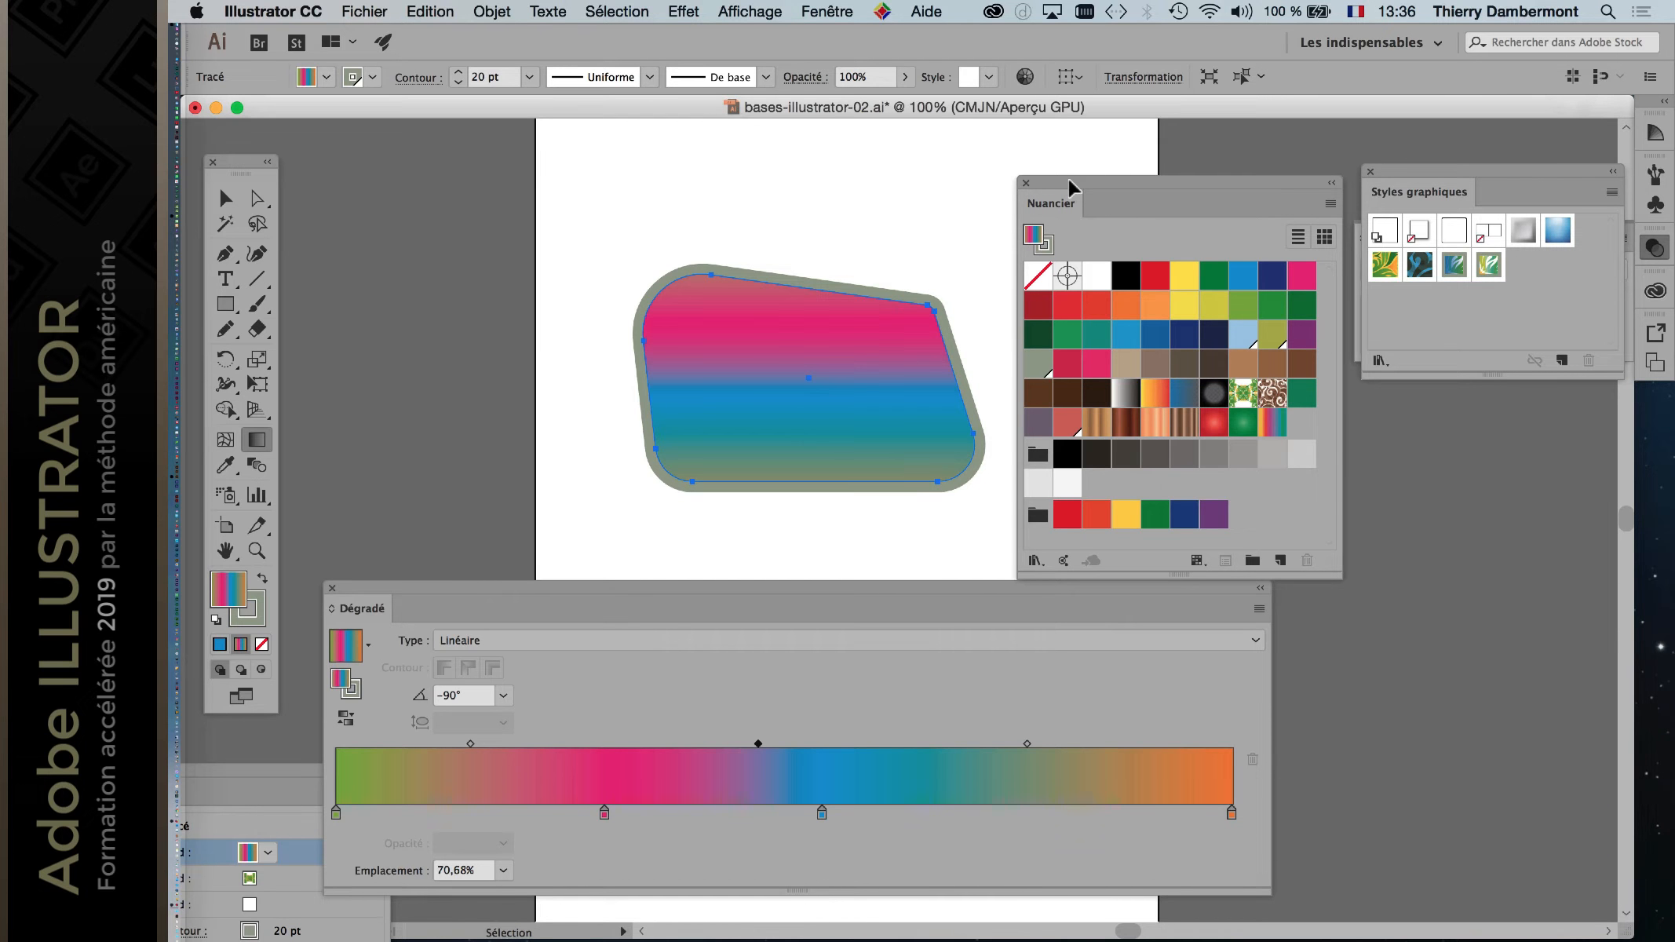
key("g")
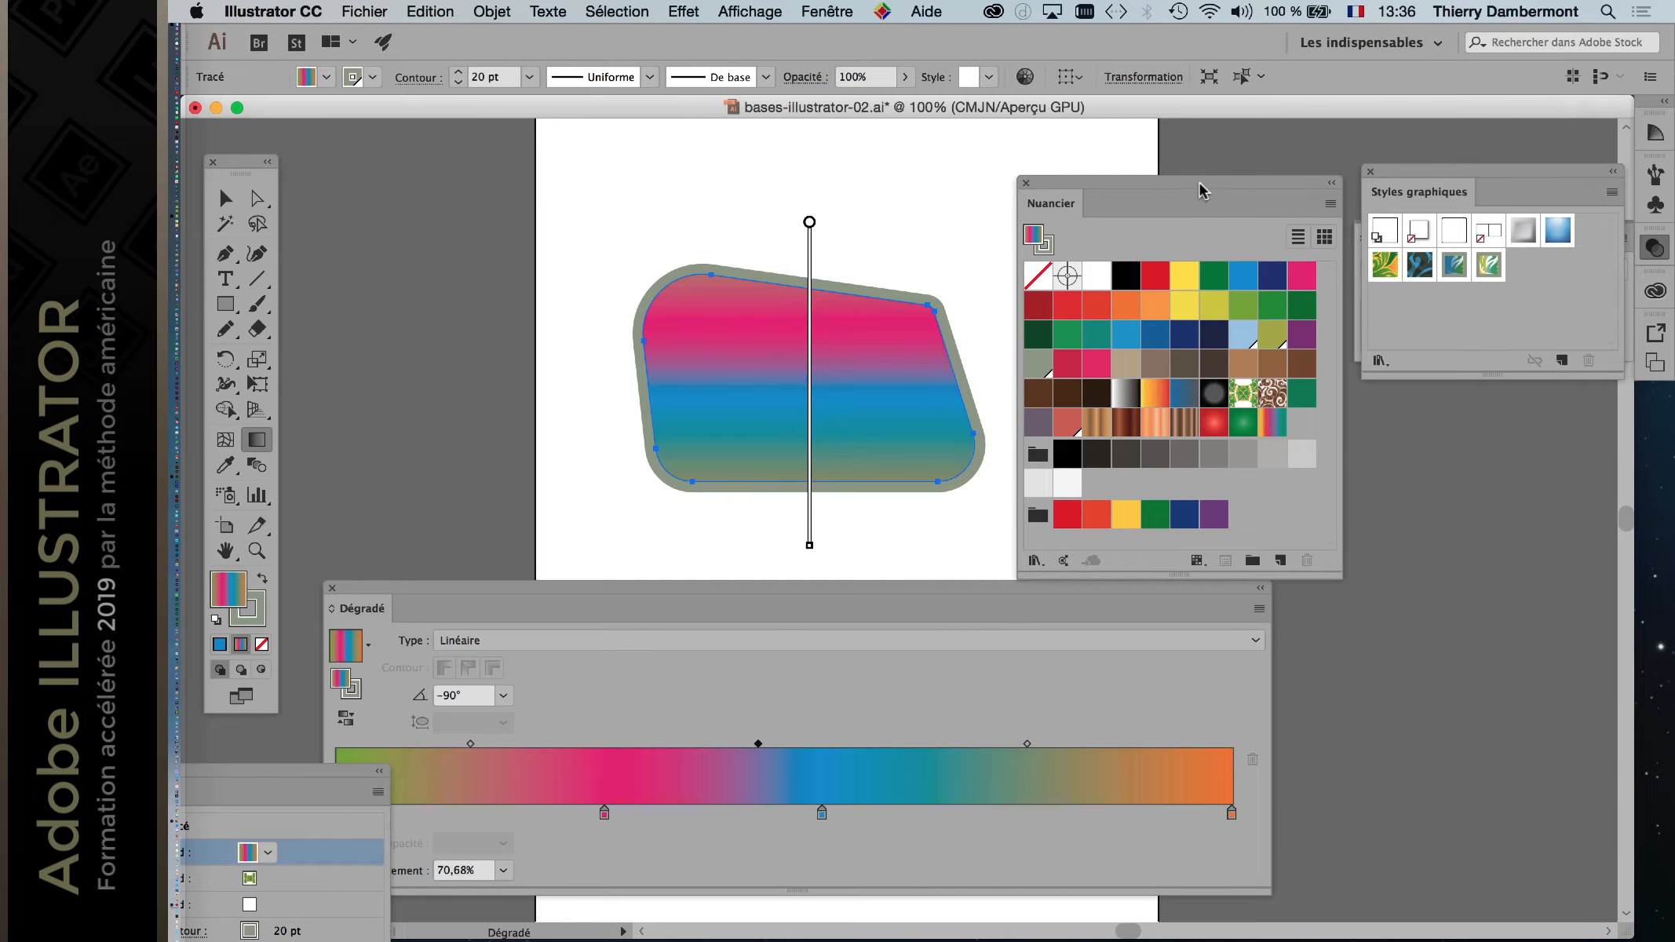
left_click_drag(1196, 189, 1184, 153)
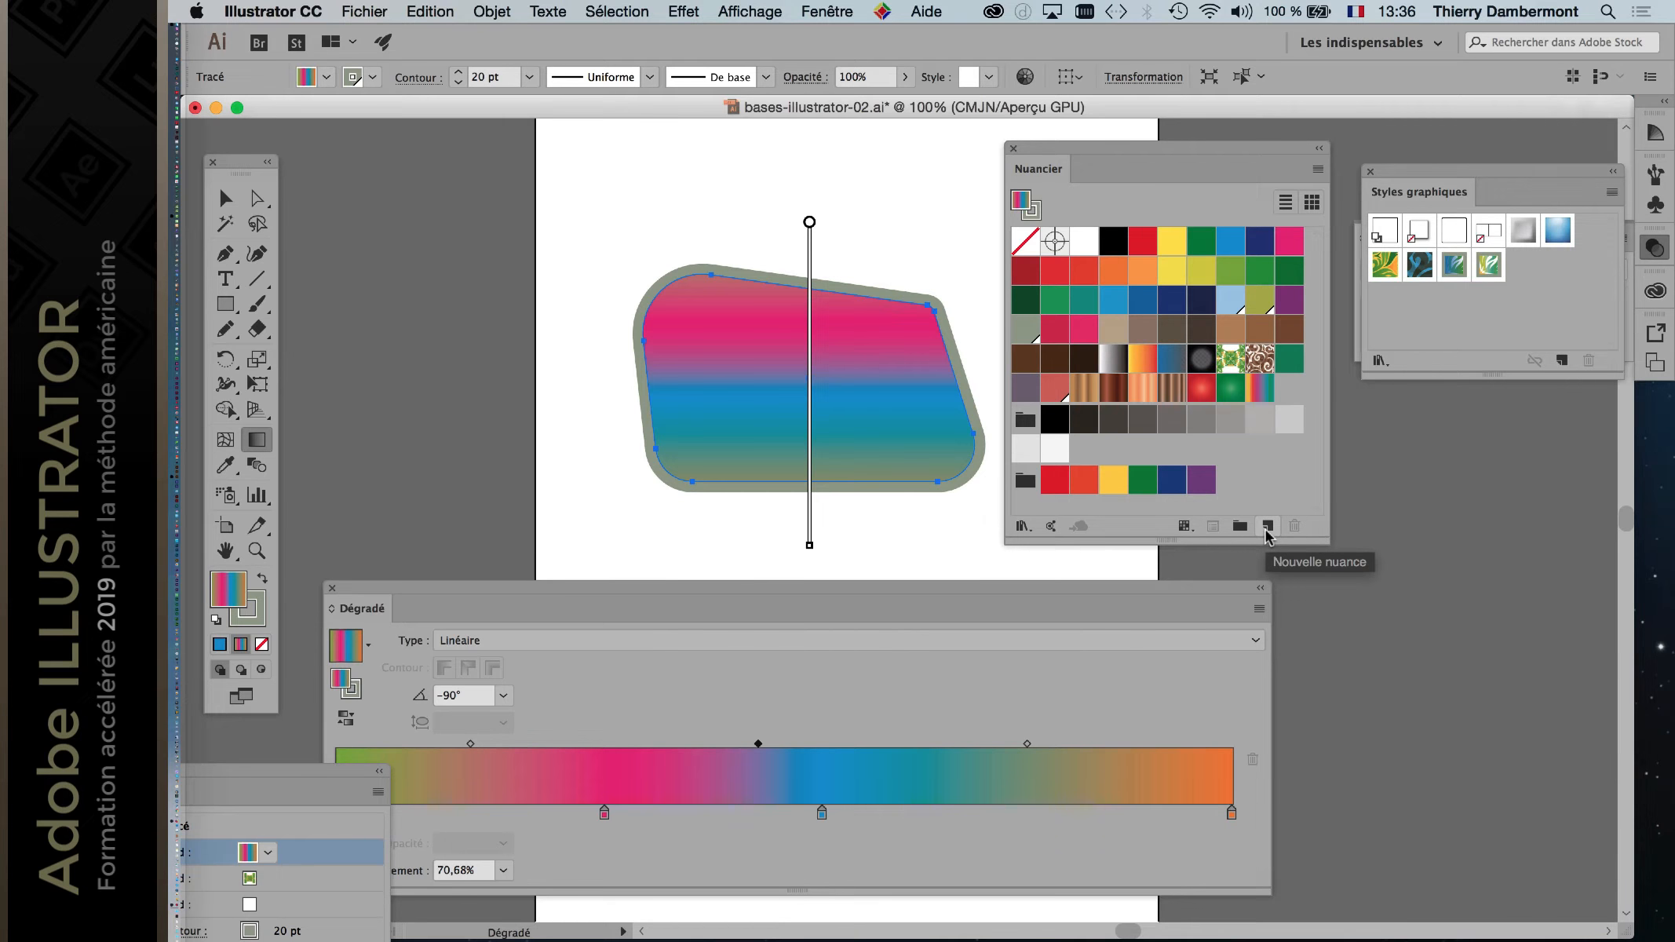
Step: Move the appearance settings beneath the graphic styles and save the current gradient as a new swatch under the proposed name
mouse_move(341, 775)
left_mouse_down()
mouse_move(1345, 620)
mouse_move(1558, 483)
mouse_move(1572, 453)
left_mouse_up()
key("super")
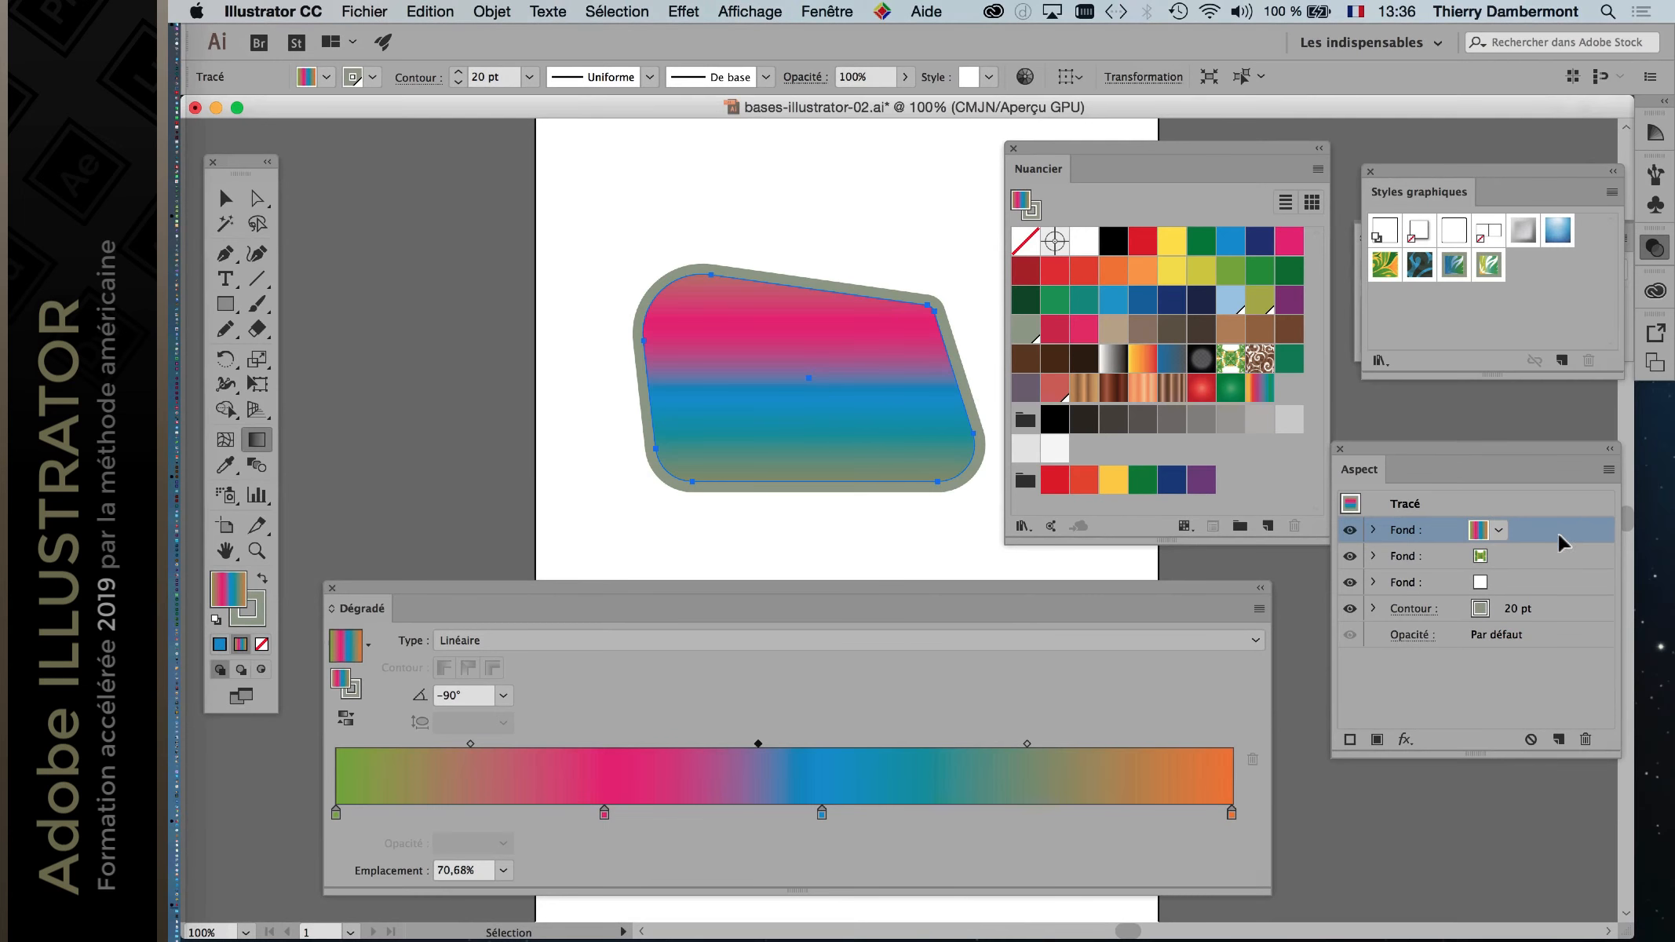
left_click_drag(1516, 453, 1525, 593)
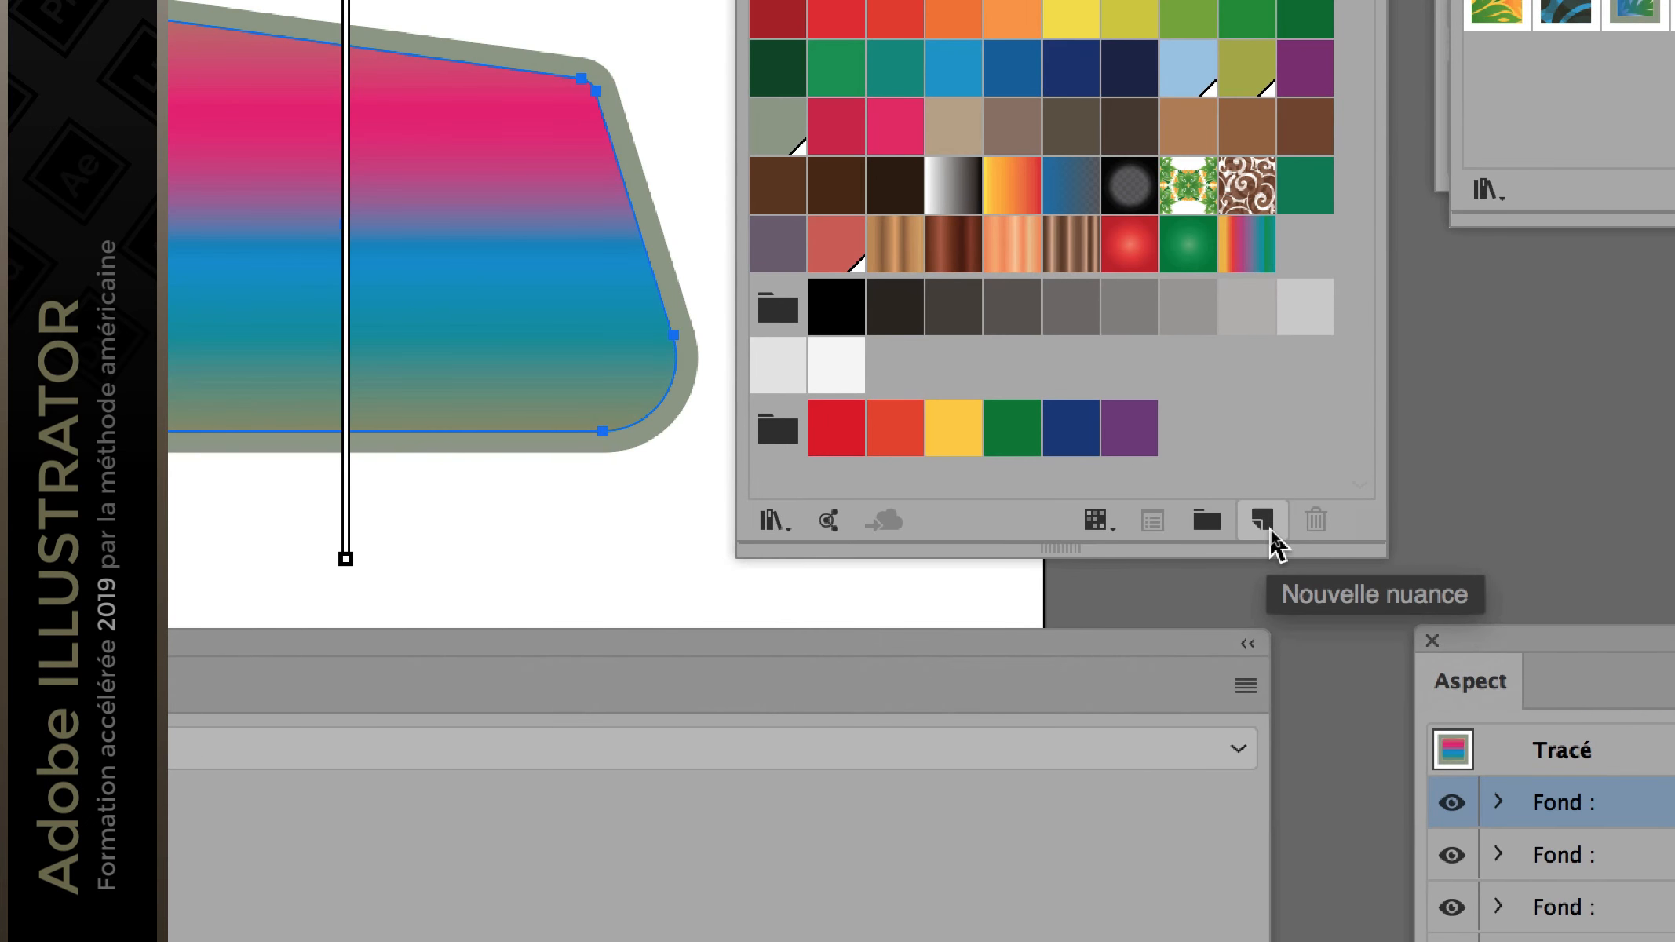
left_click(1266, 525)
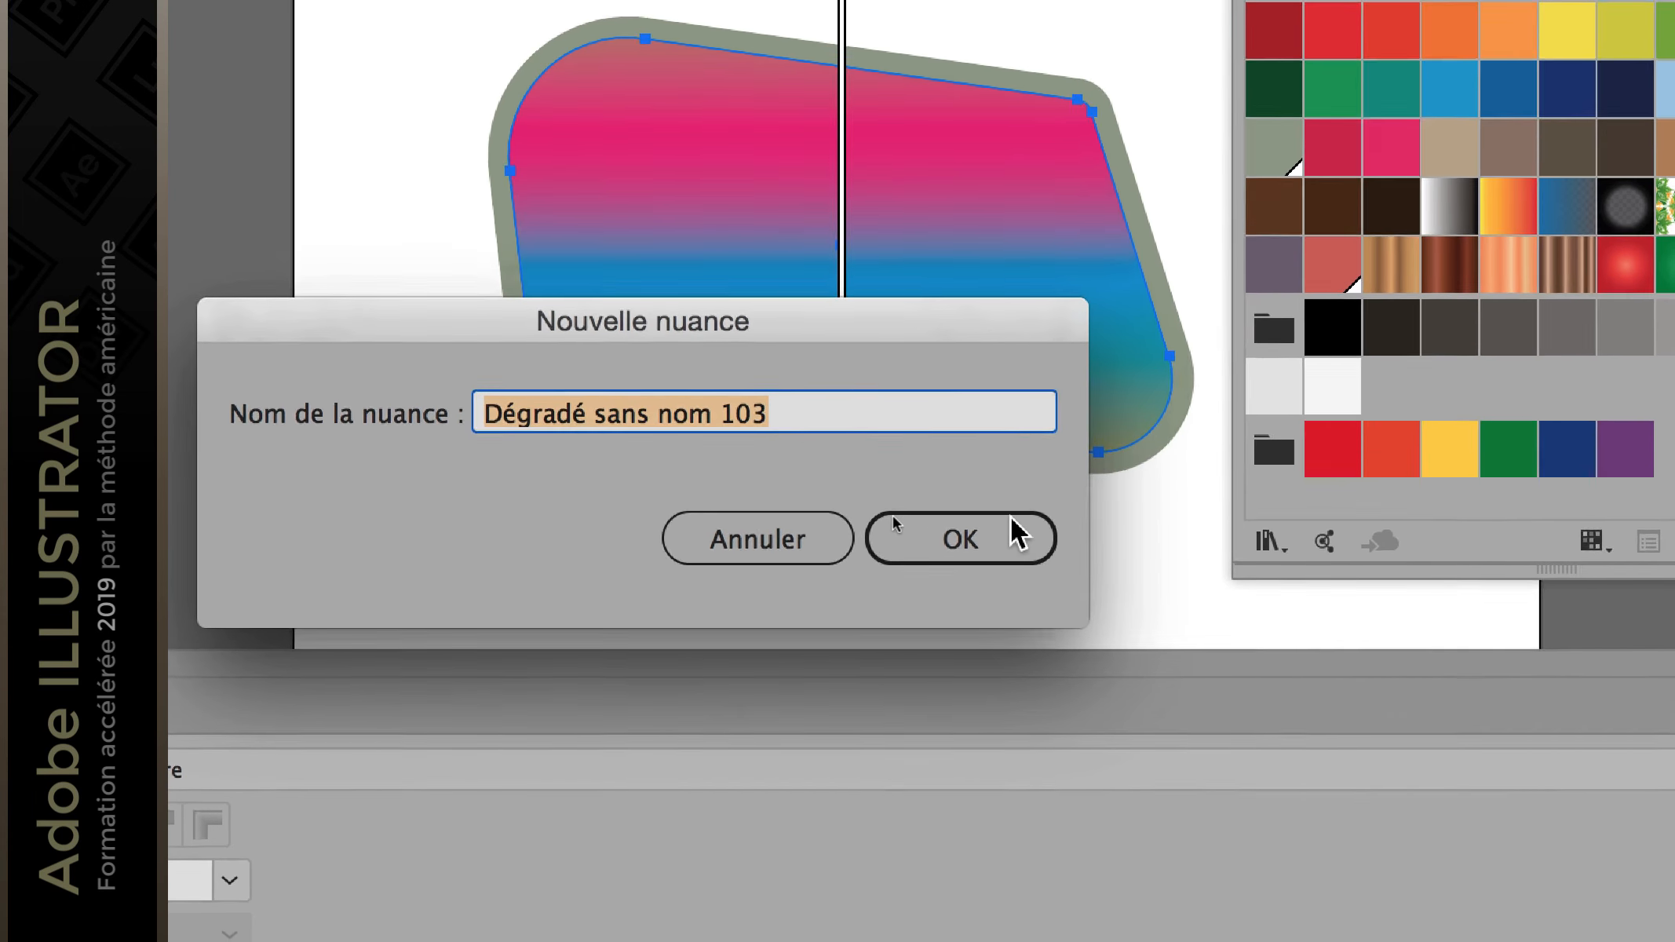
left_click(1015, 561)
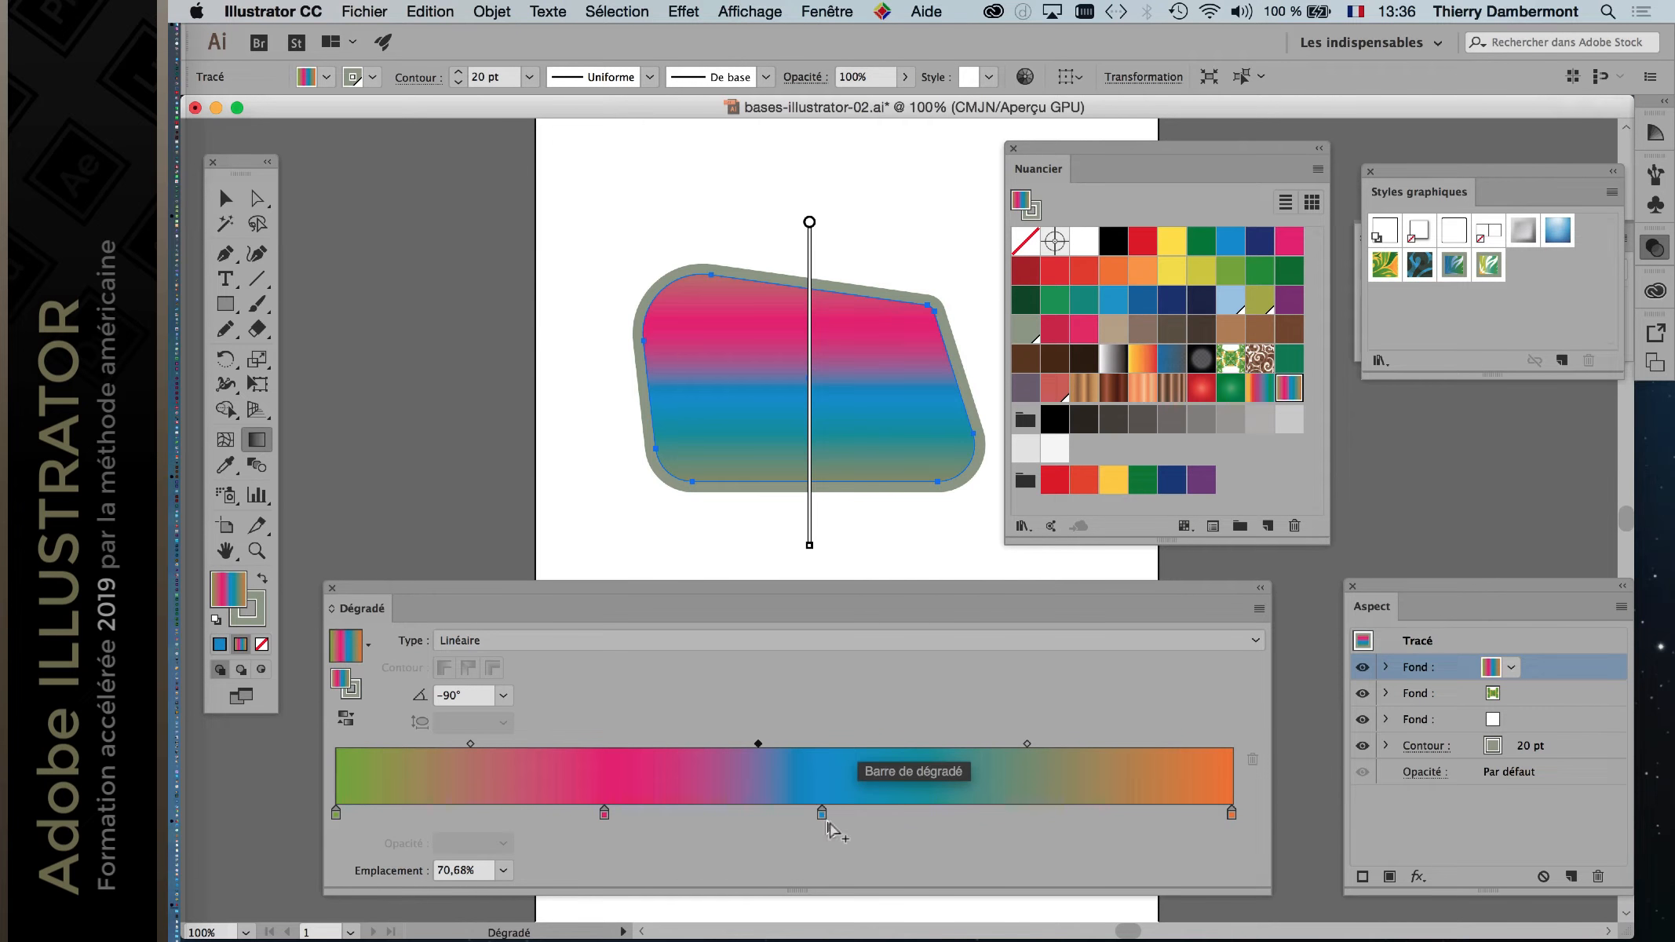
Step: Recolor the blue gradient stop at 54.25% with the black swatch from the gray group
left_click(822, 813)
double_click(821, 813)
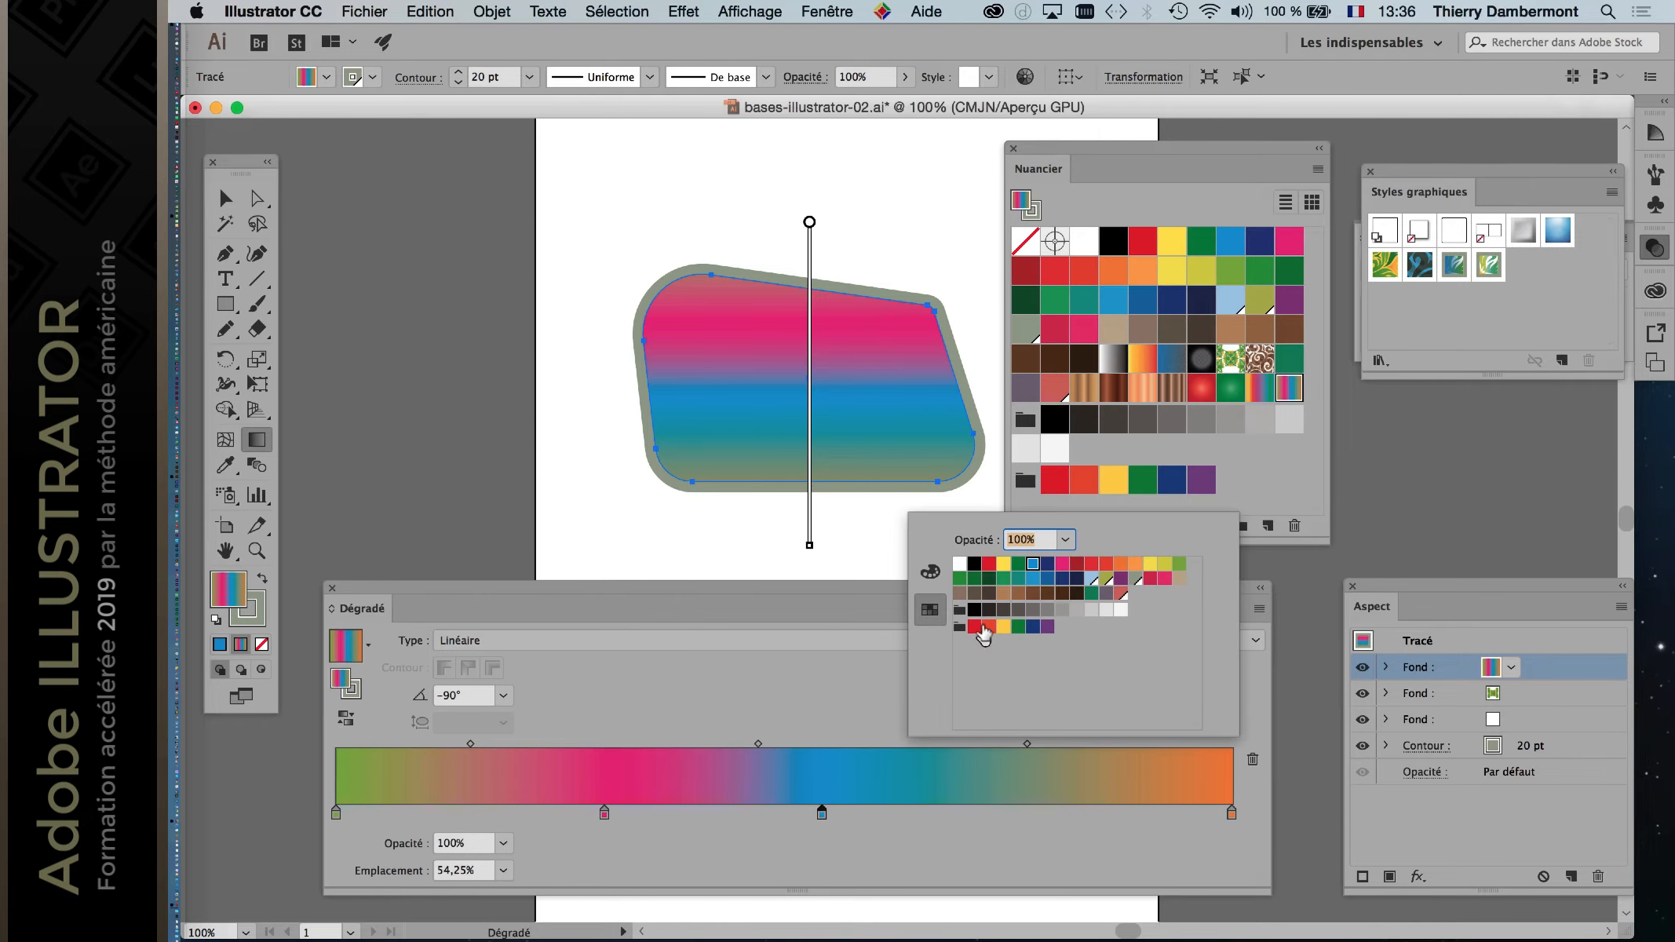
left_click(974, 611)
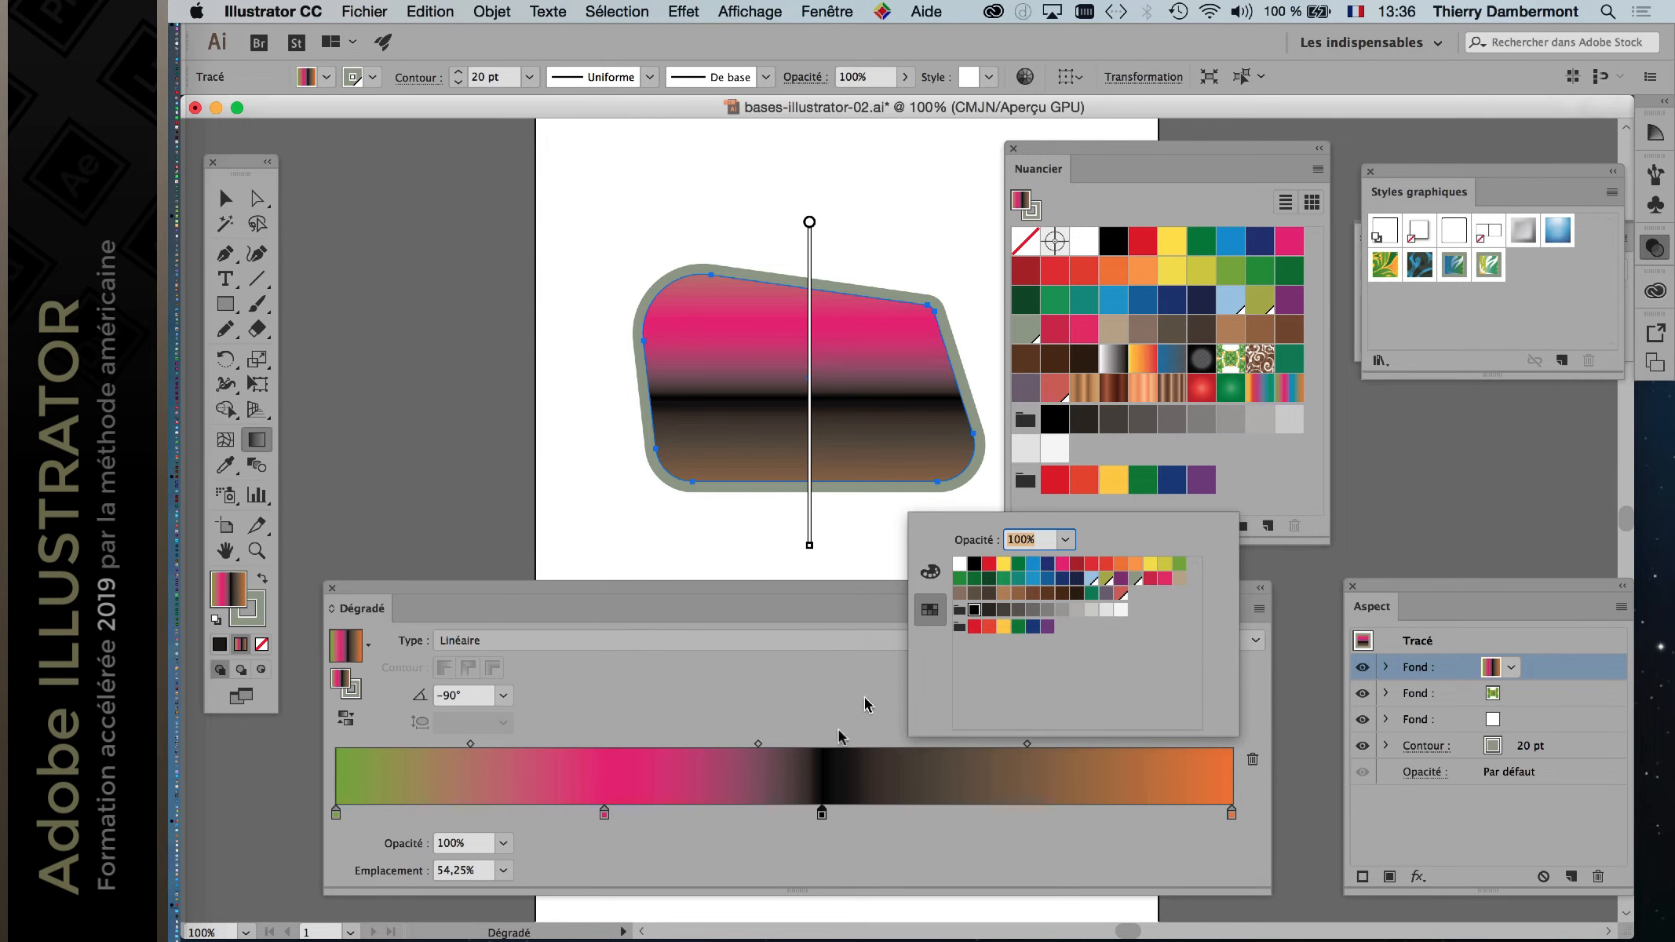
Step: Move the midpoint between the pink and black gradient stops to 34.99% and save the gradient as a new swatch under the proposed name
key("Return")
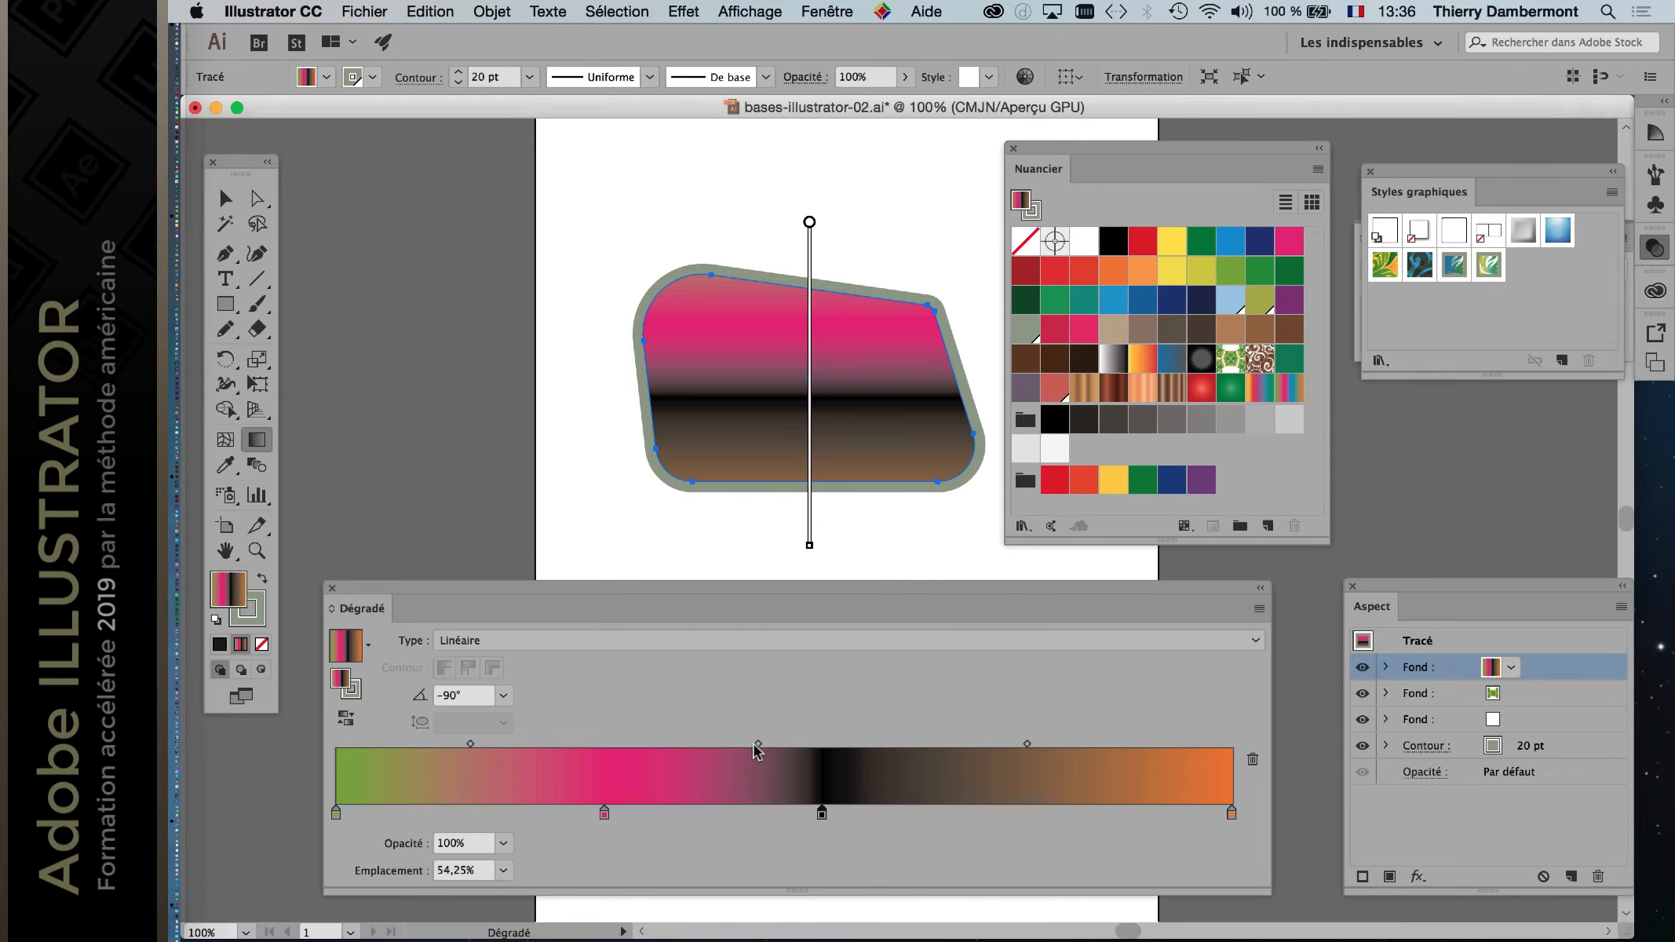
left_click_drag(757, 743, 680, 742)
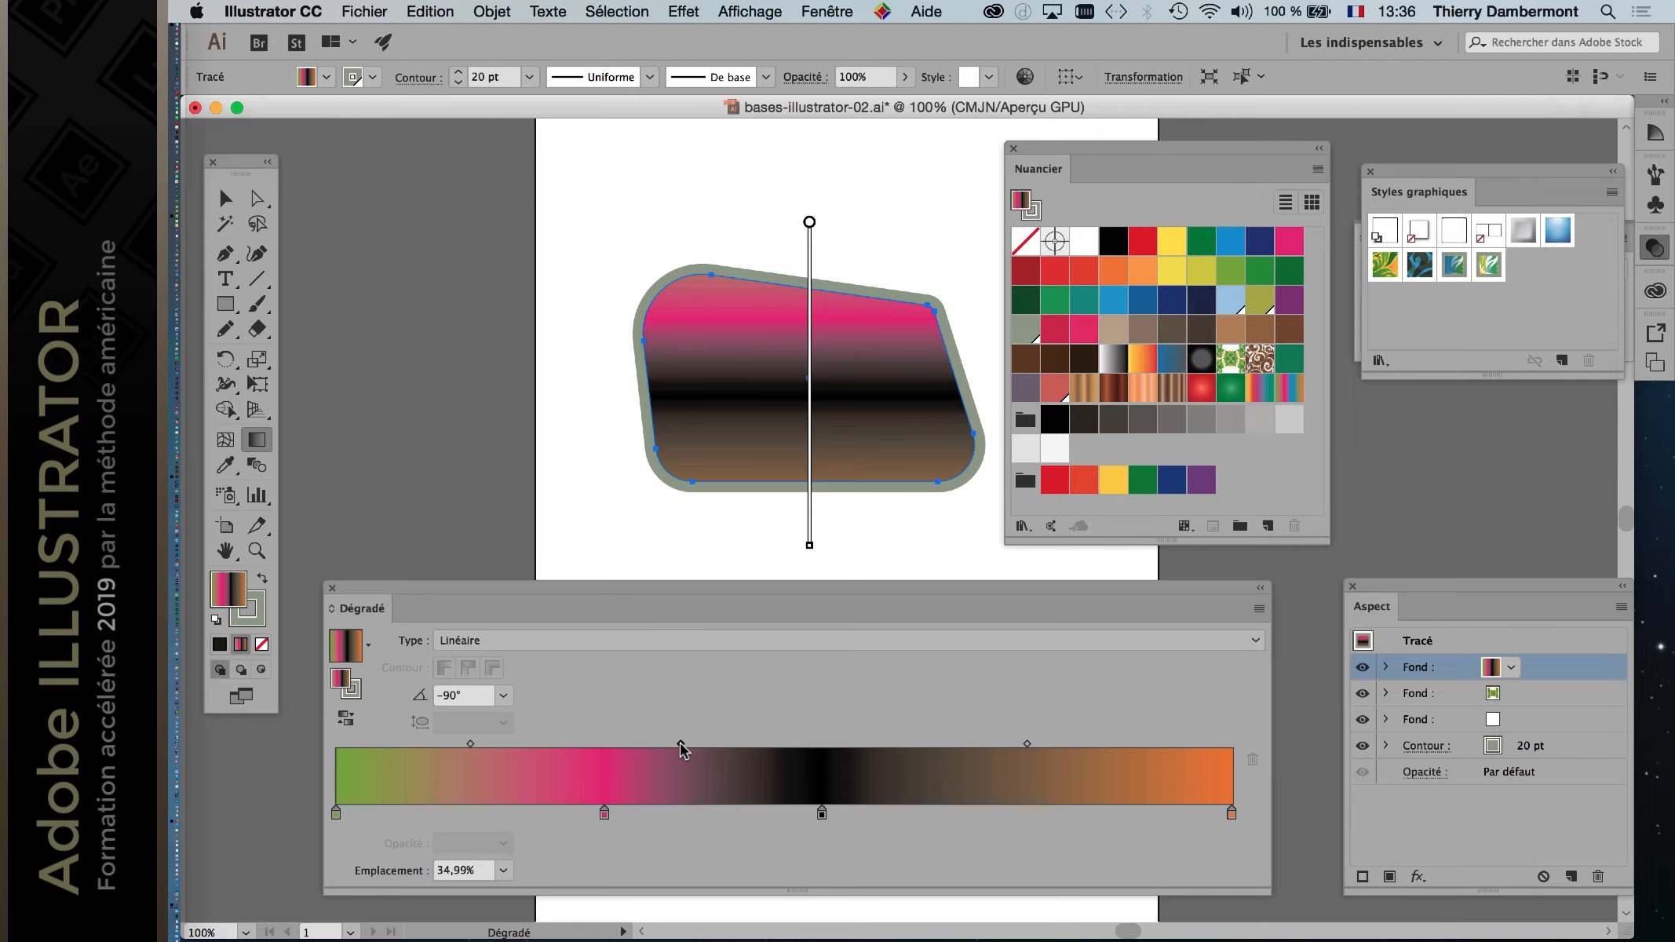
left_click(1268, 526)
left_click(894, 526)
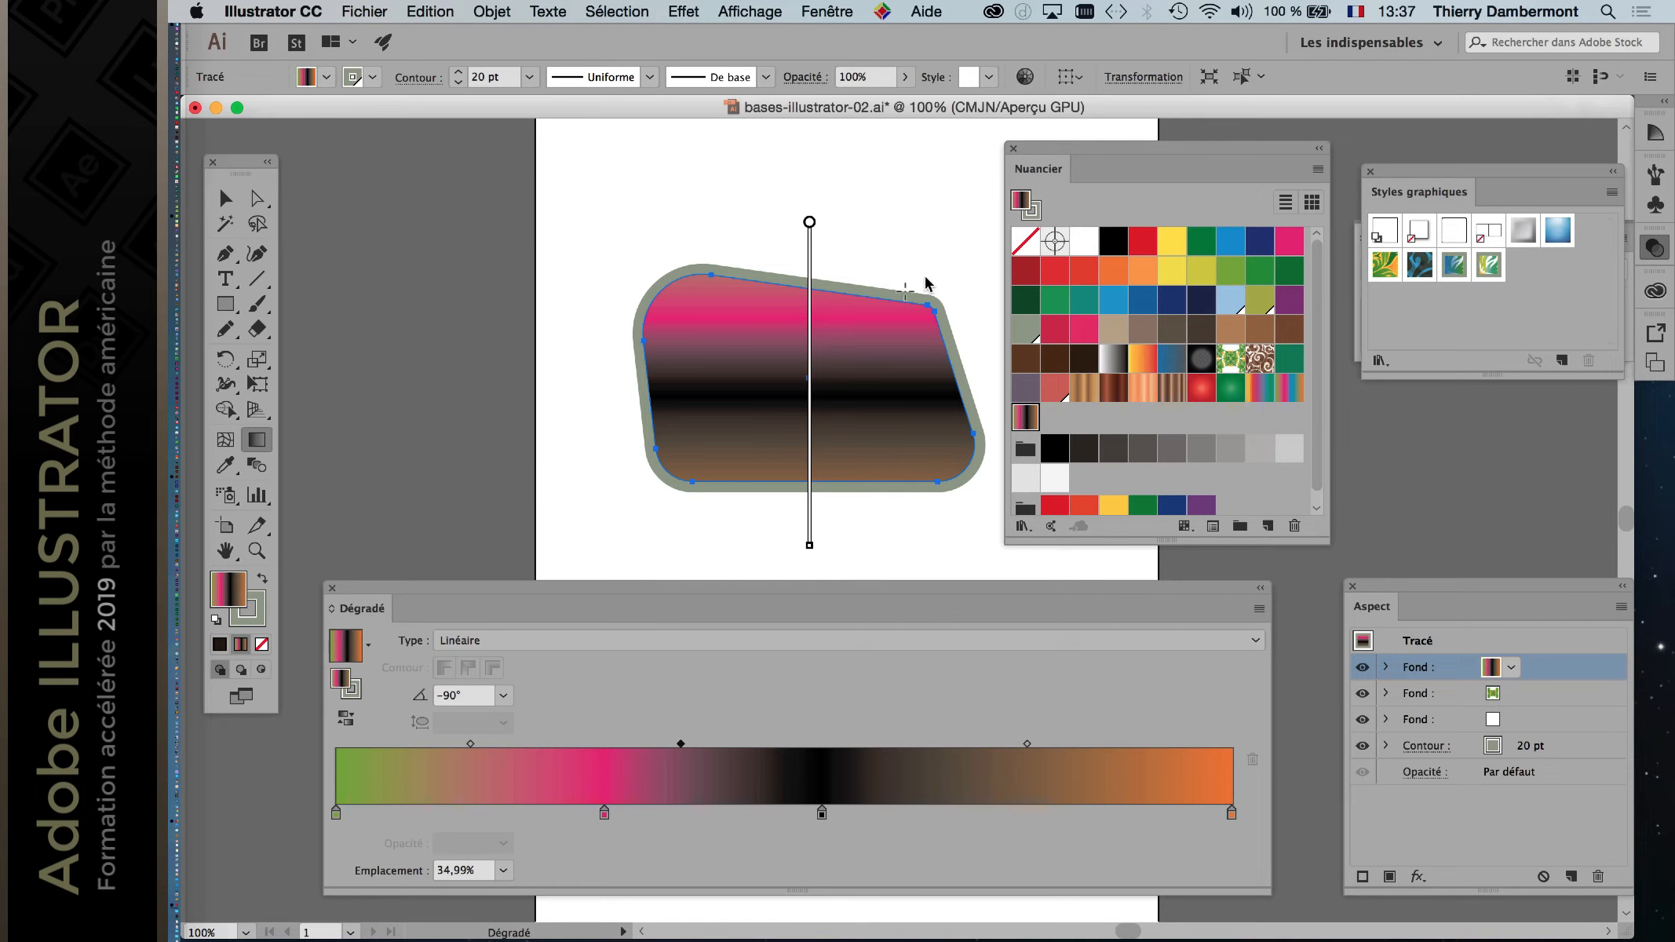
left_click(225, 198)
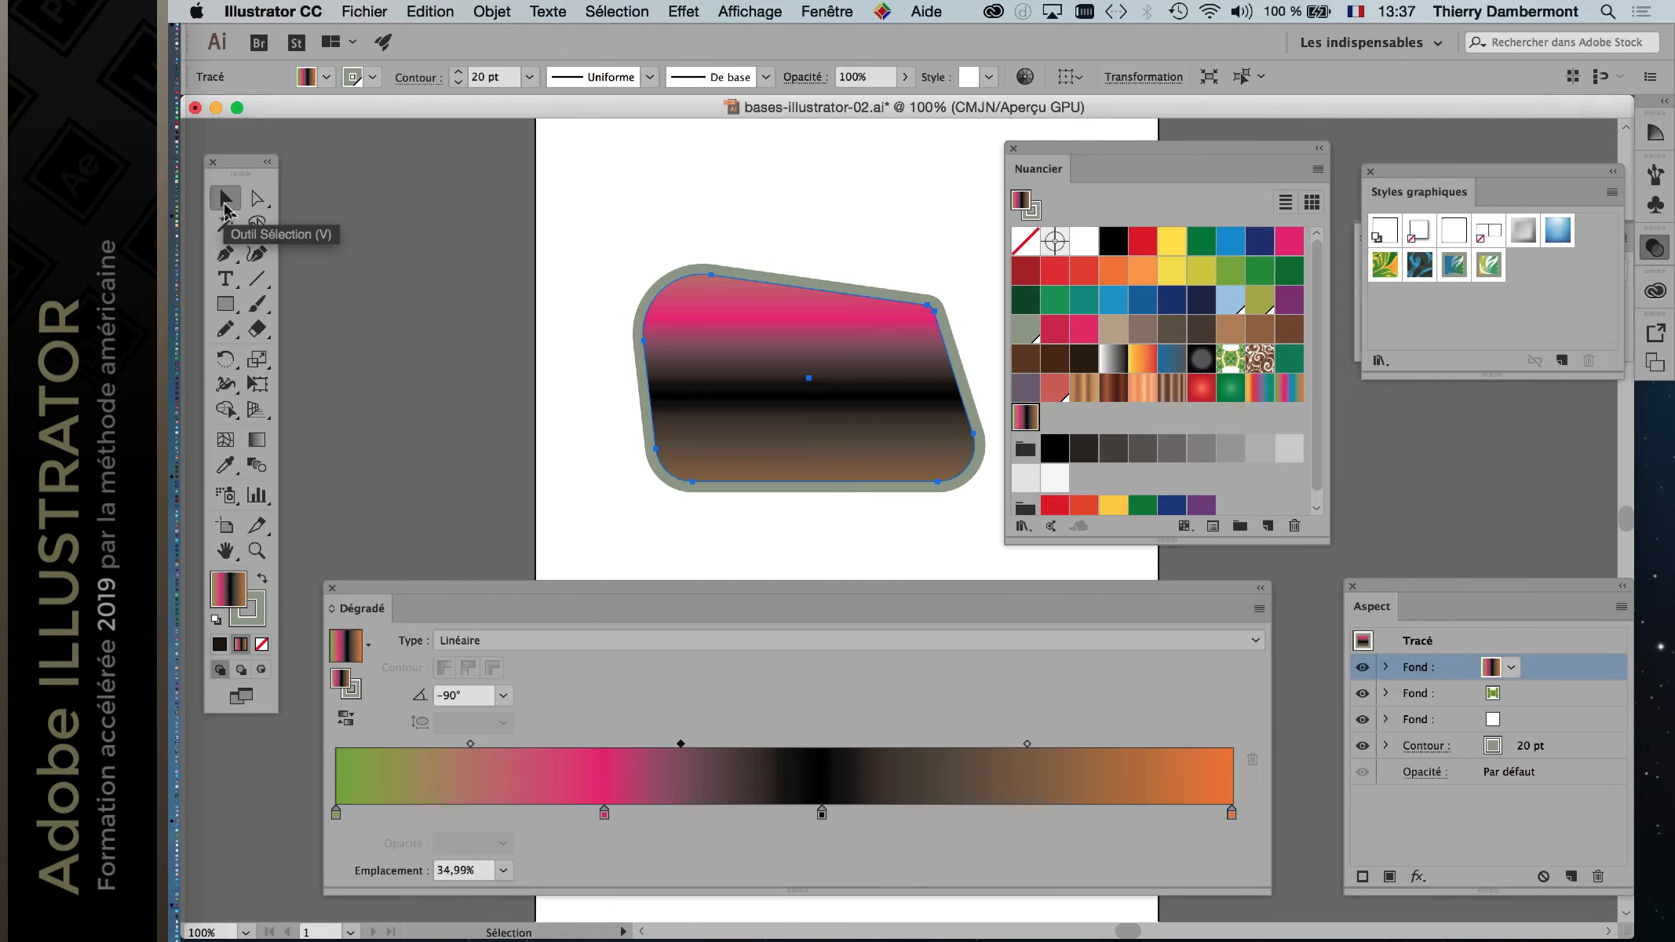
Step: Examine the available workspaces and the command for resetting Les indispensables, leaving the current layout as it is
left_click(1386, 44)
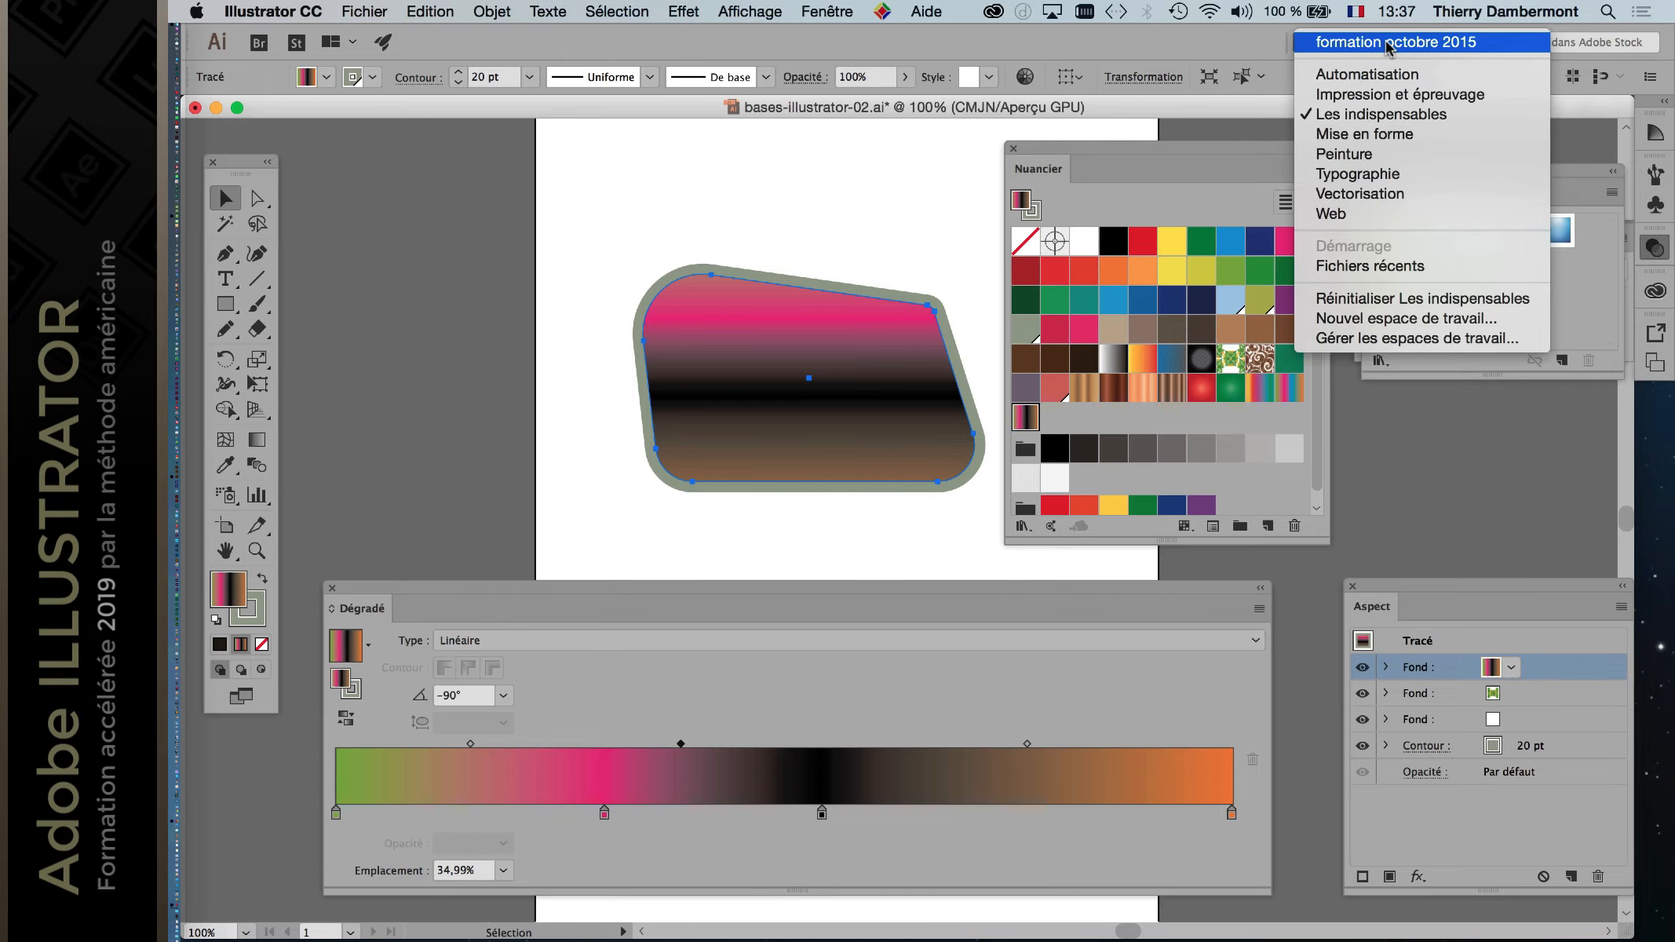
left_click(1478, 299)
left_click(840, 13)
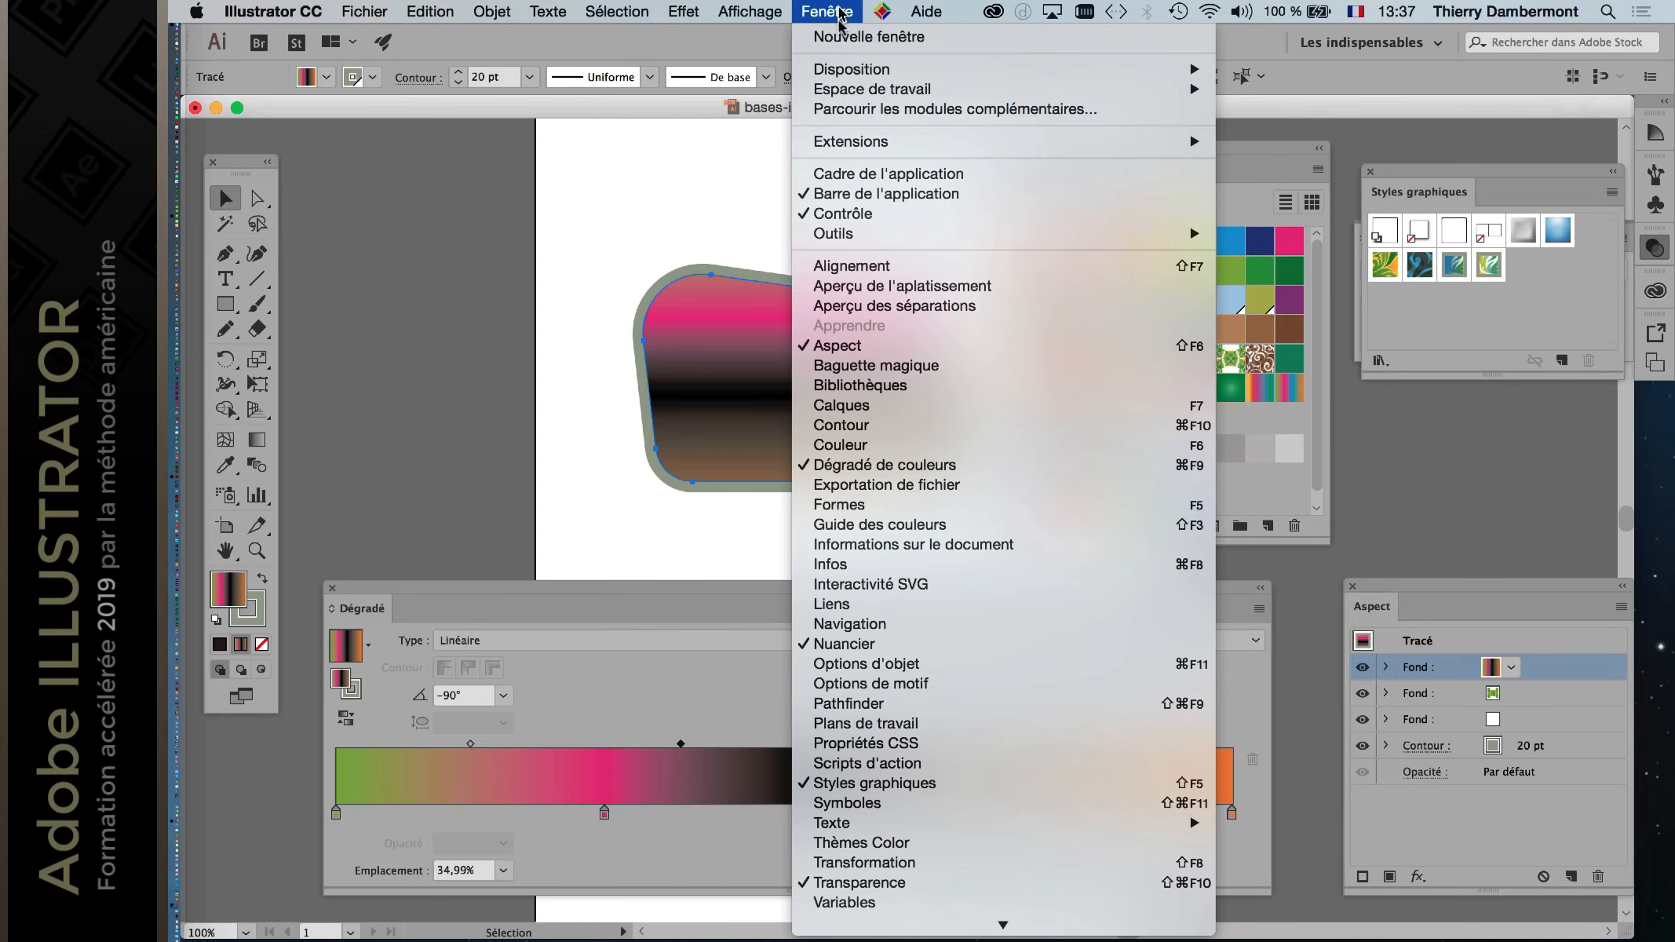
mouse_move(849, 92)
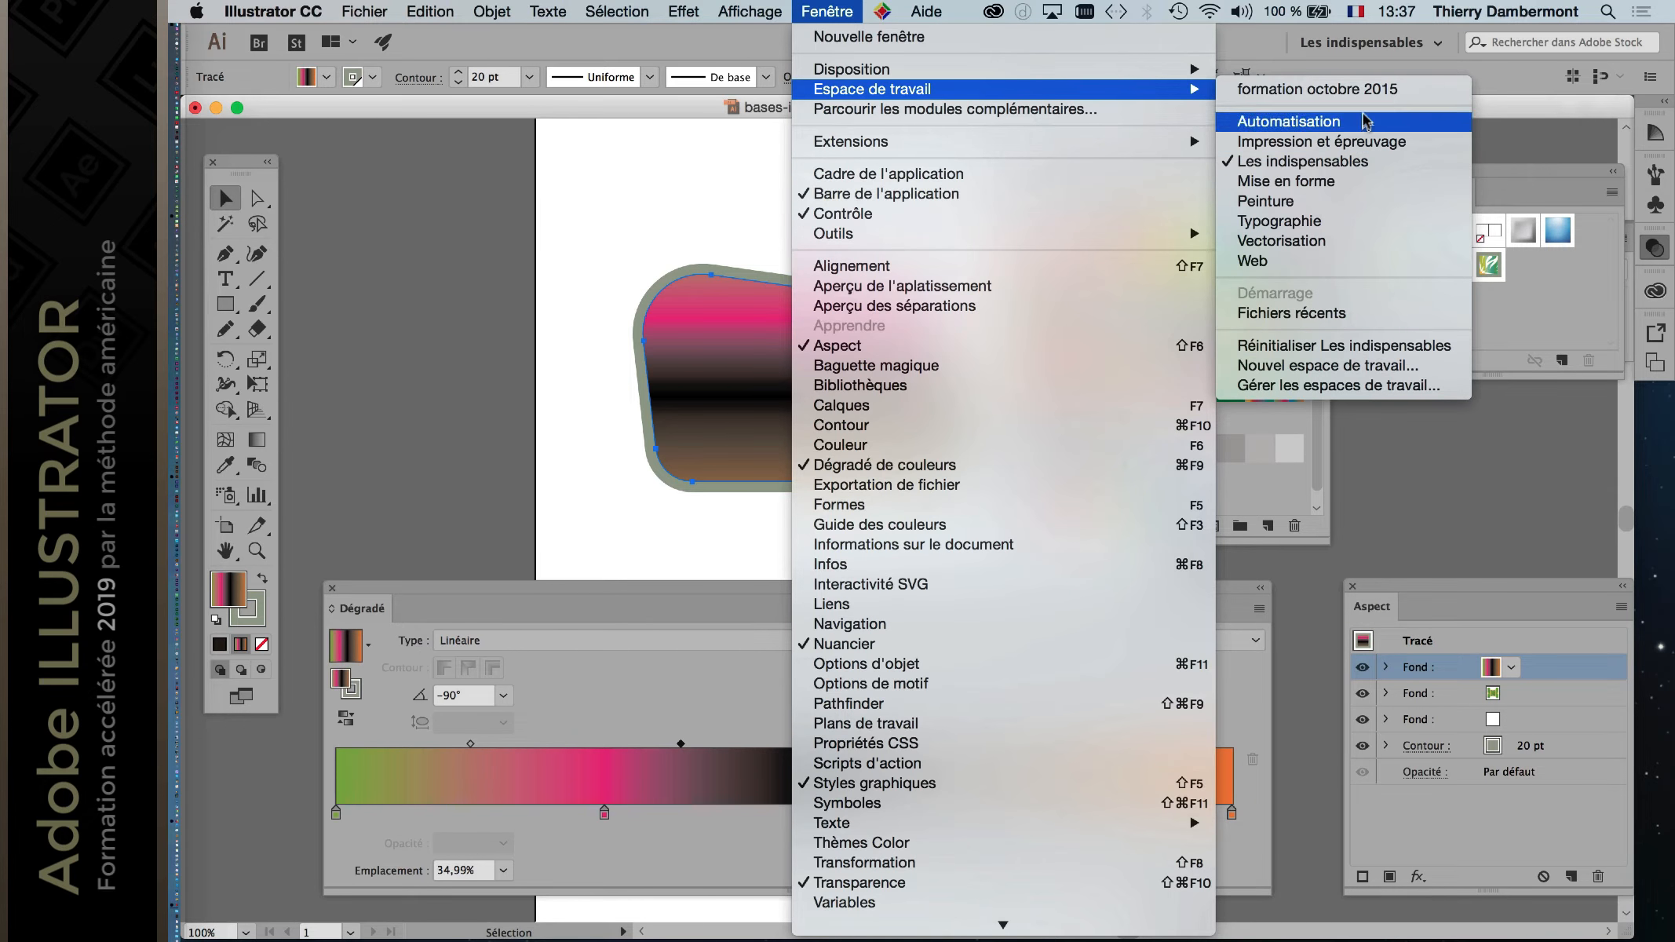
left_click(1378, 45)
left_click(1381, 45)
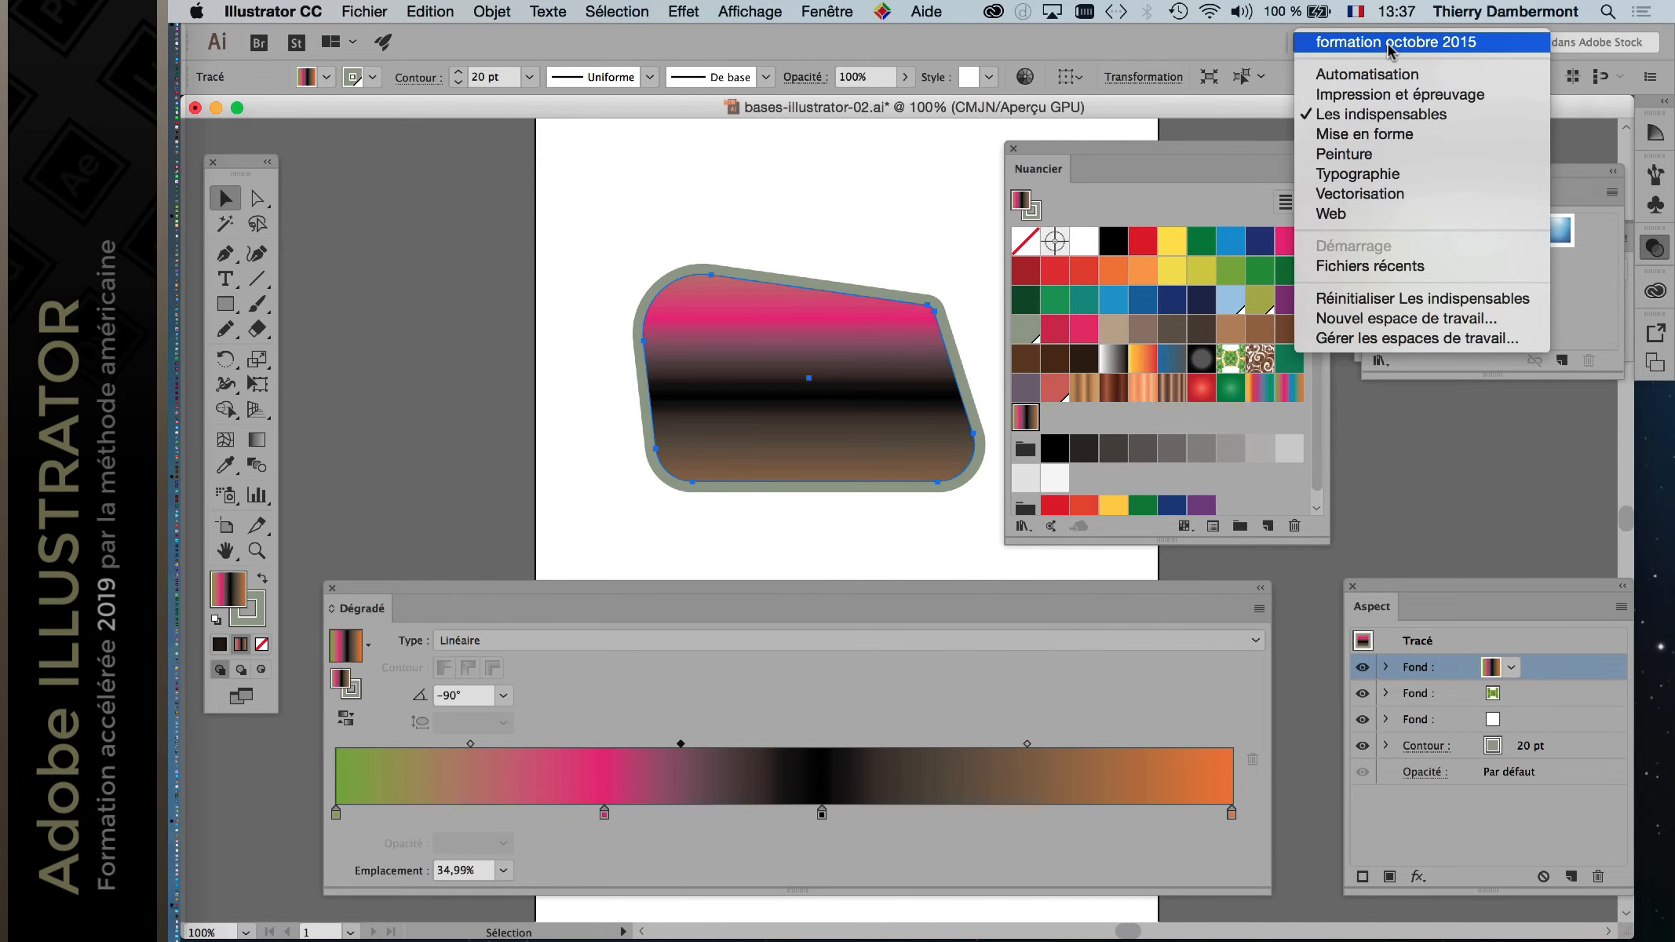
left_click(831, 11)
left_click(830, 11)
mouse_move(850, 70)
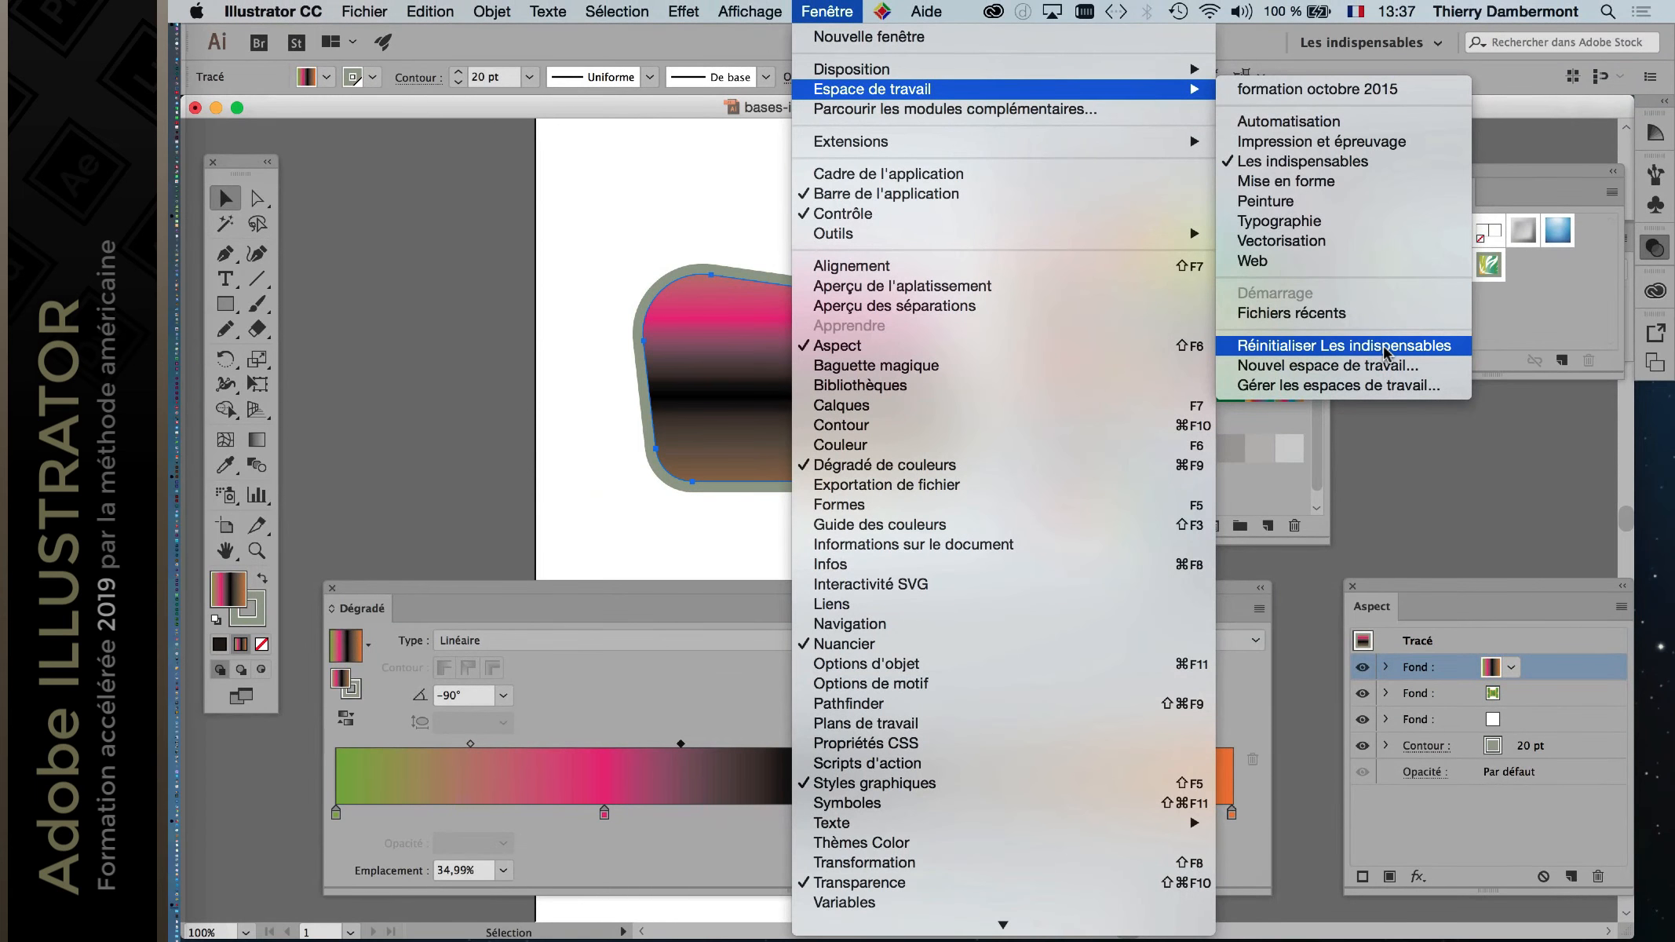
left_click(654, 43)
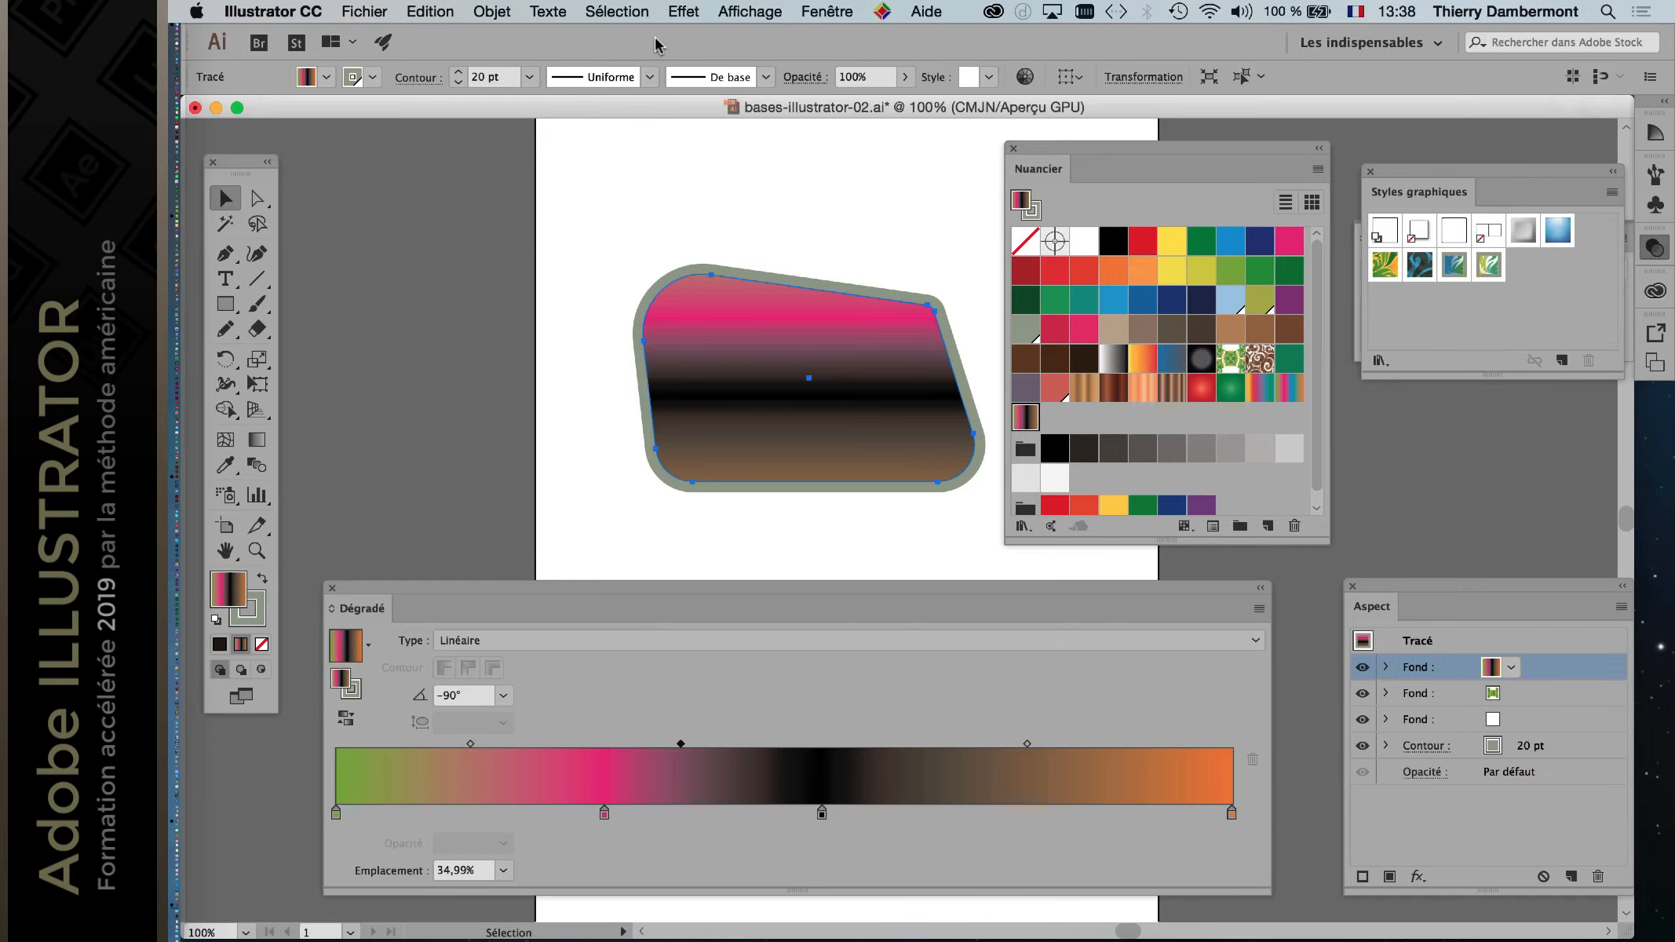
Step: Switch the document to full-screen mode with the menu bar and reposition the artboard, with the interface shown around it
key("Tab")
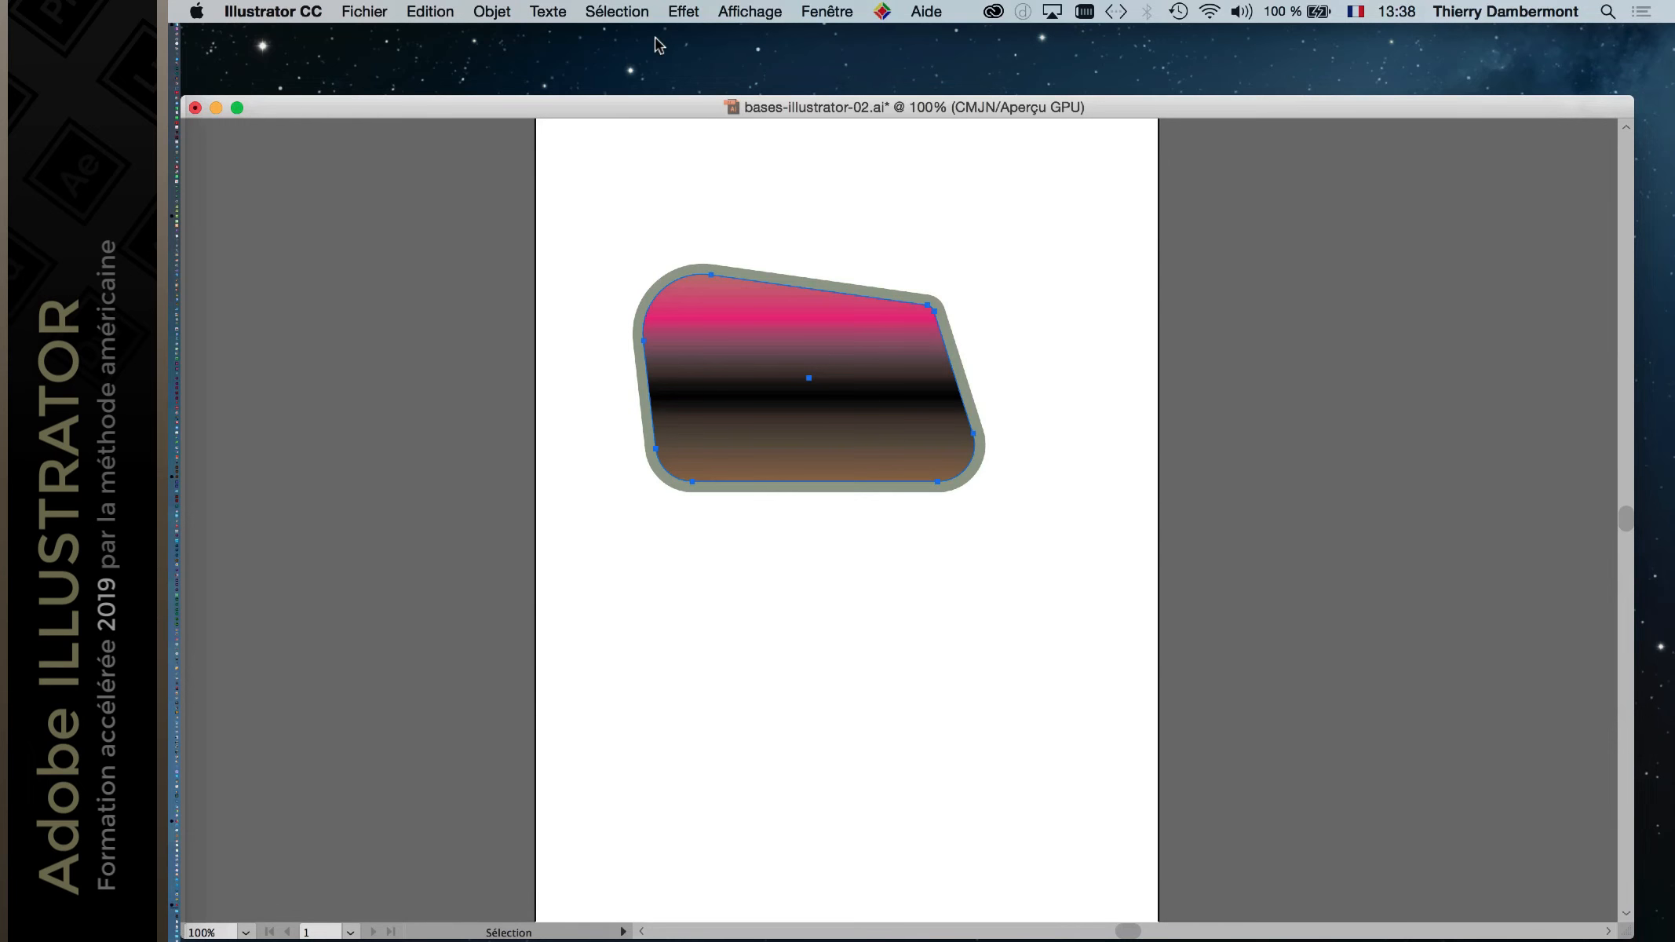
key("f")
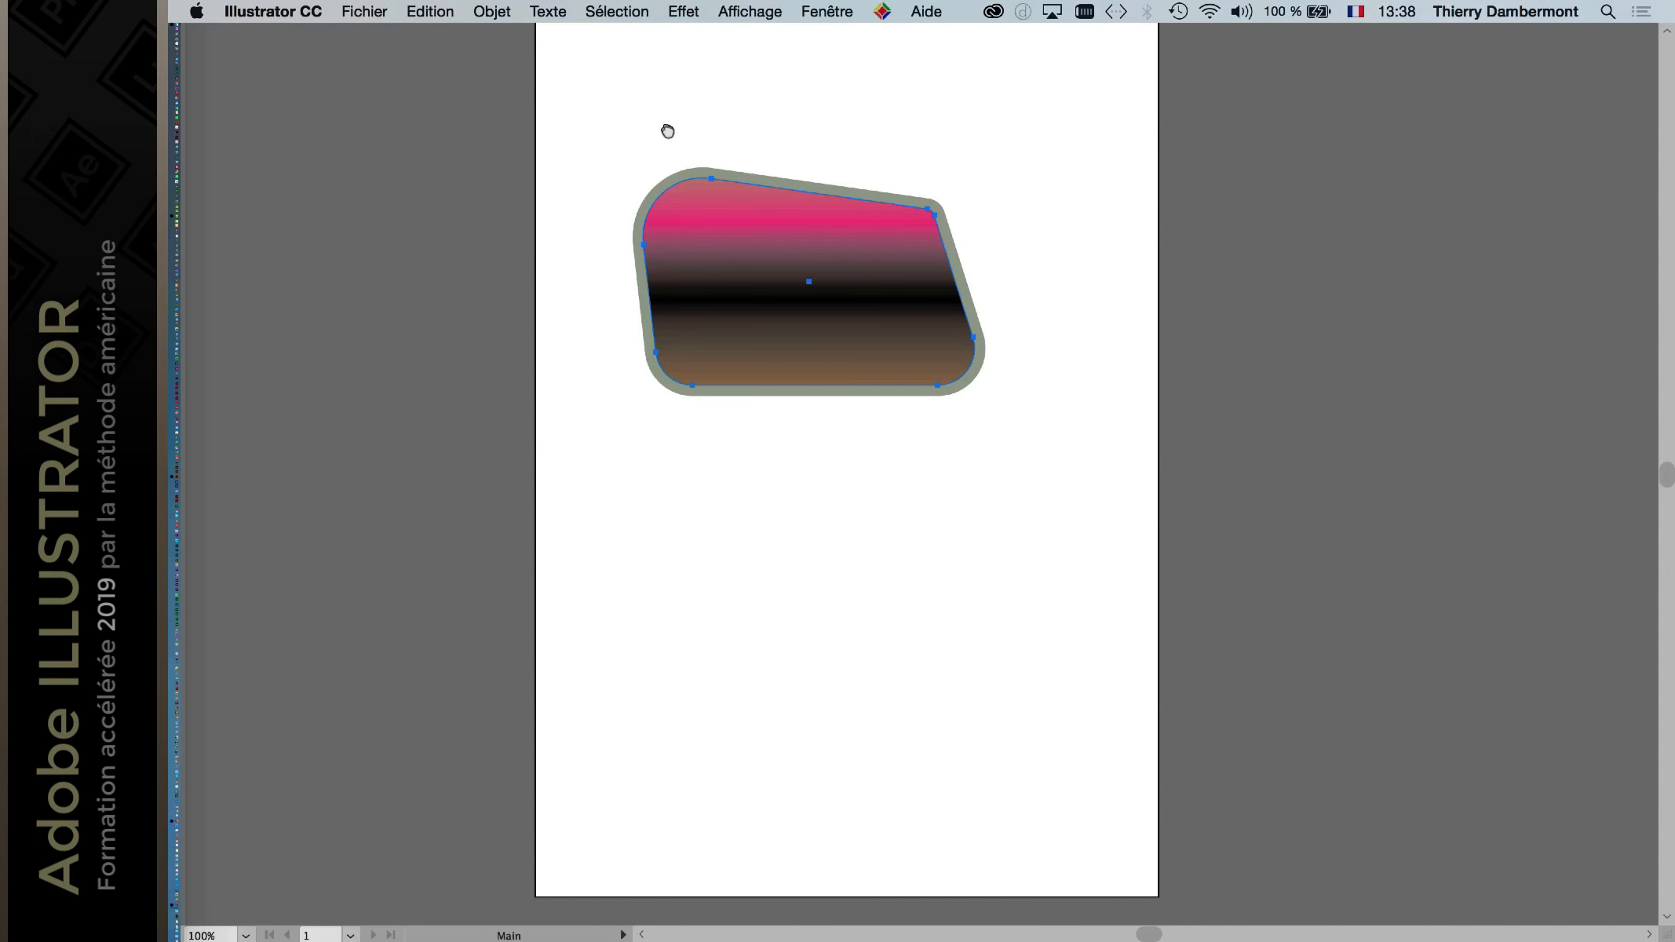
left_click_drag(665, 131, 664, 402)
scroll(664, 407, "down", 1)
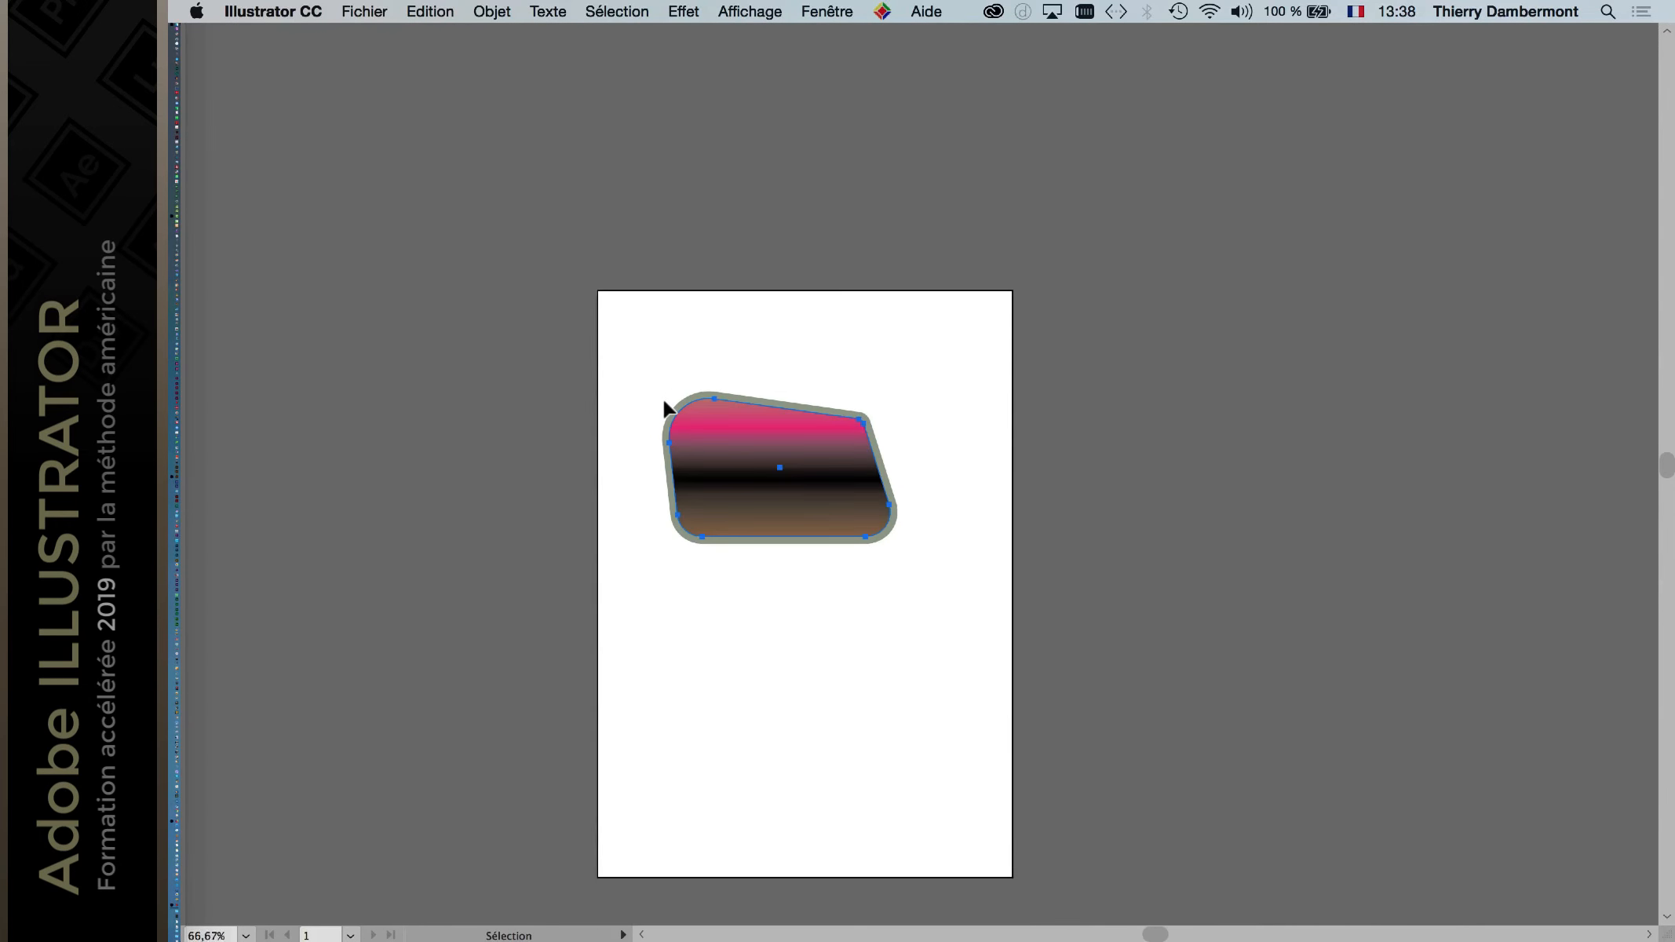
scroll(664, 407, "up", 1)
key("Tab")
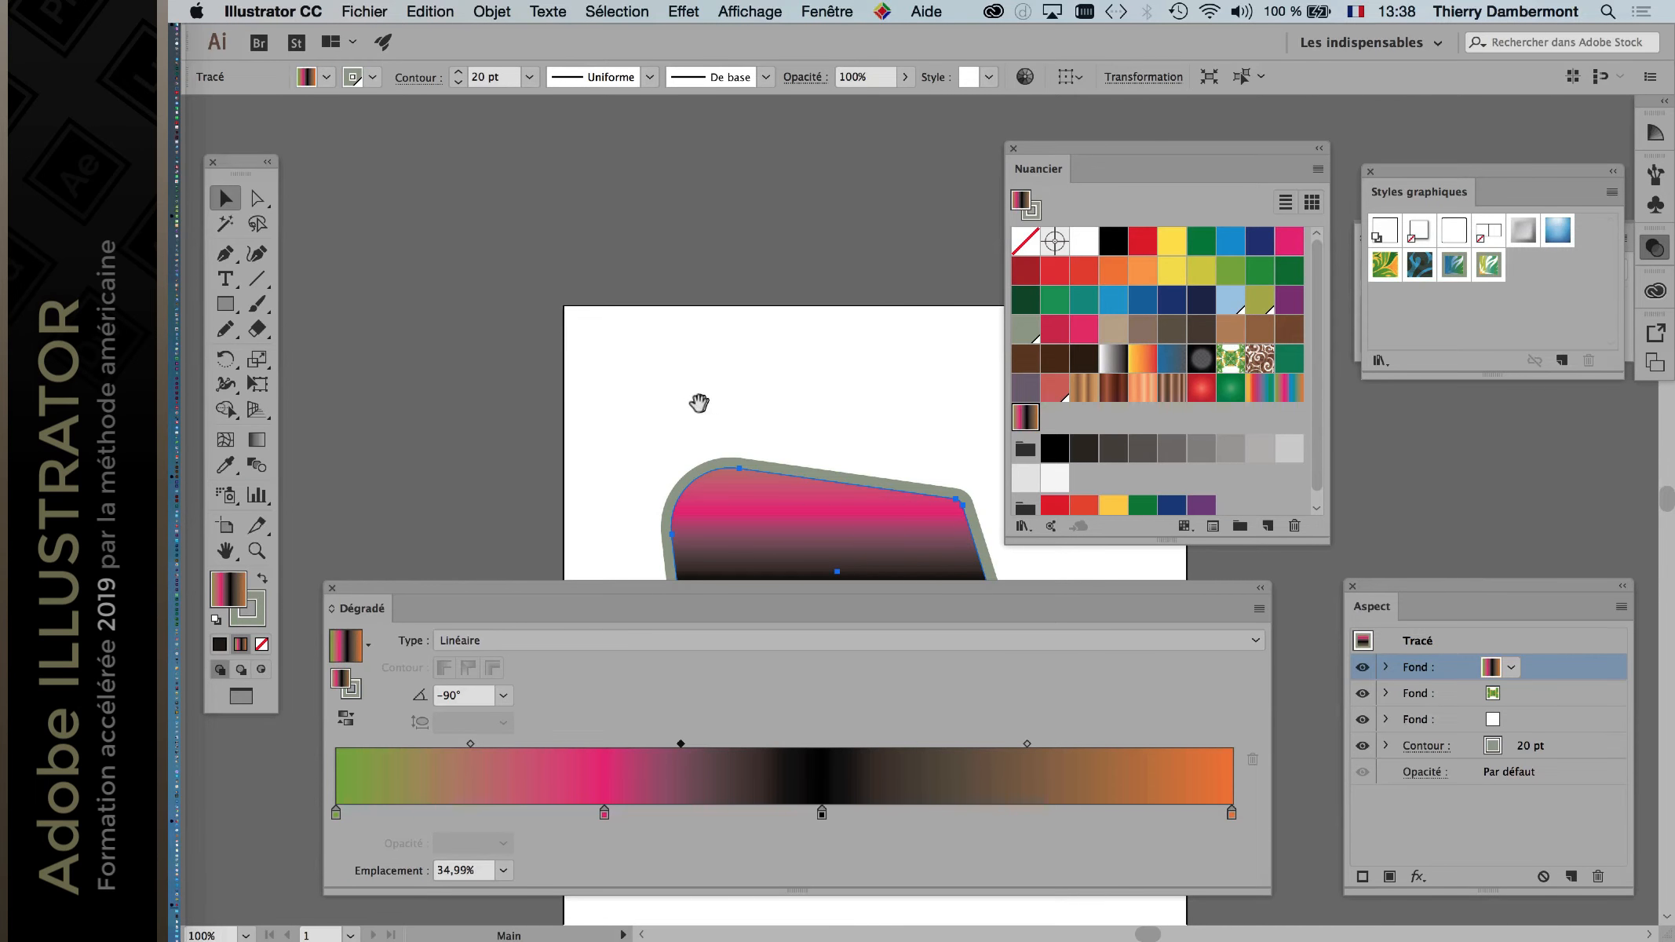
left_click_drag(695, 400, 590, 219)
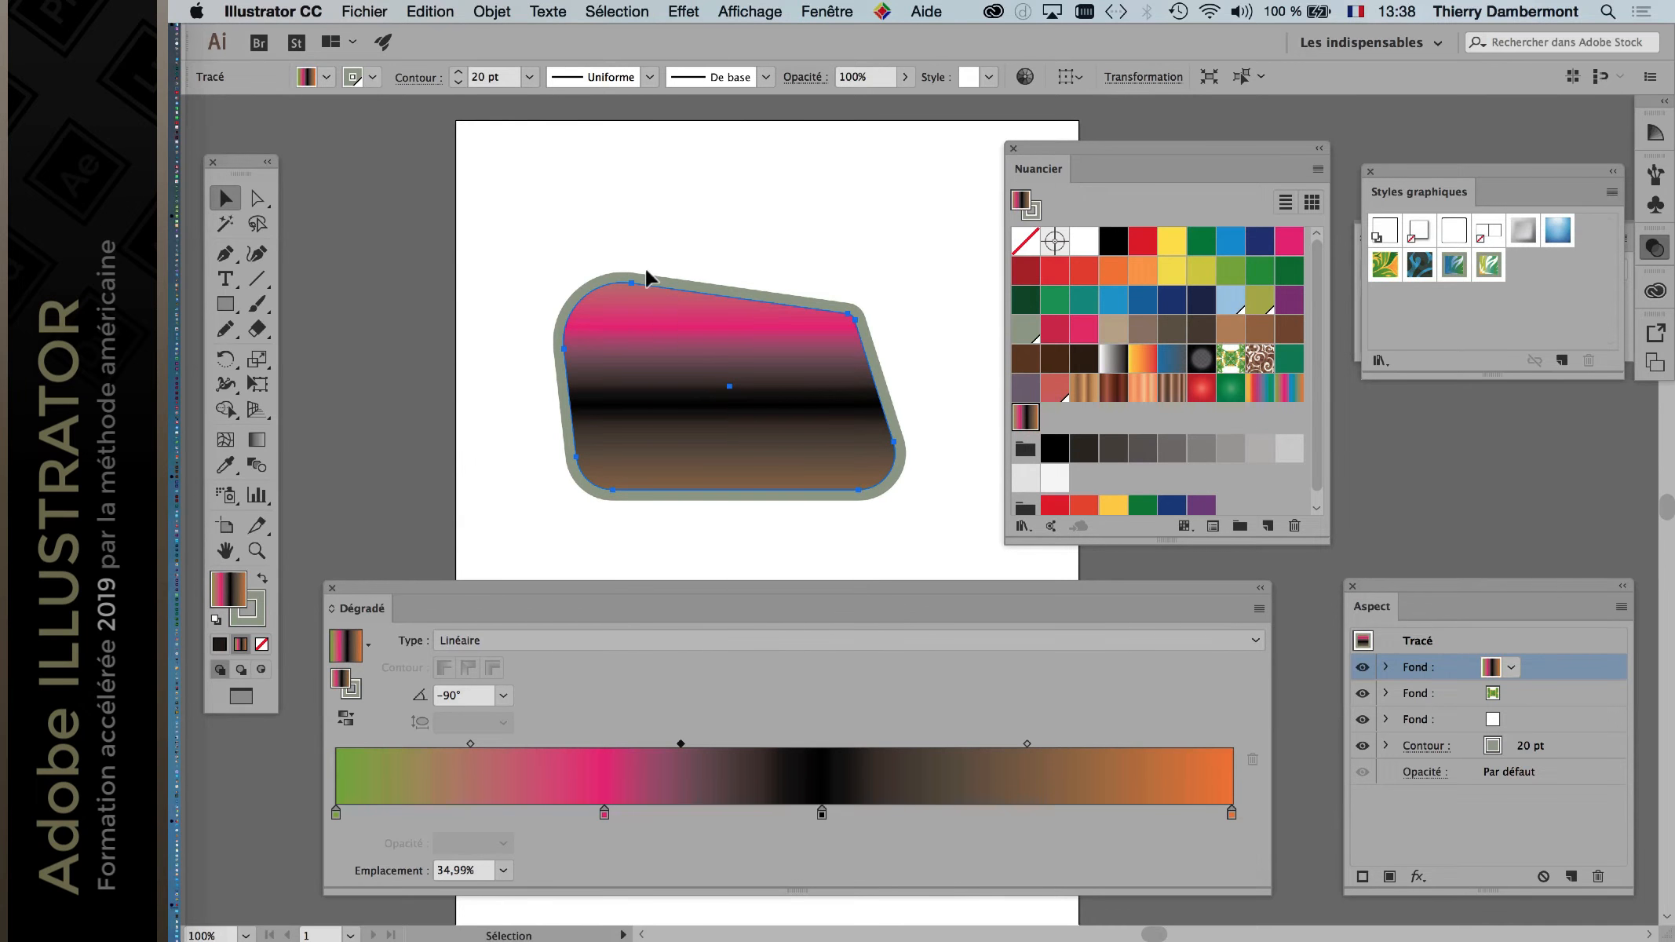
Step: Hide the whole interface around the artwork and bring it back, twice
key("Tab")
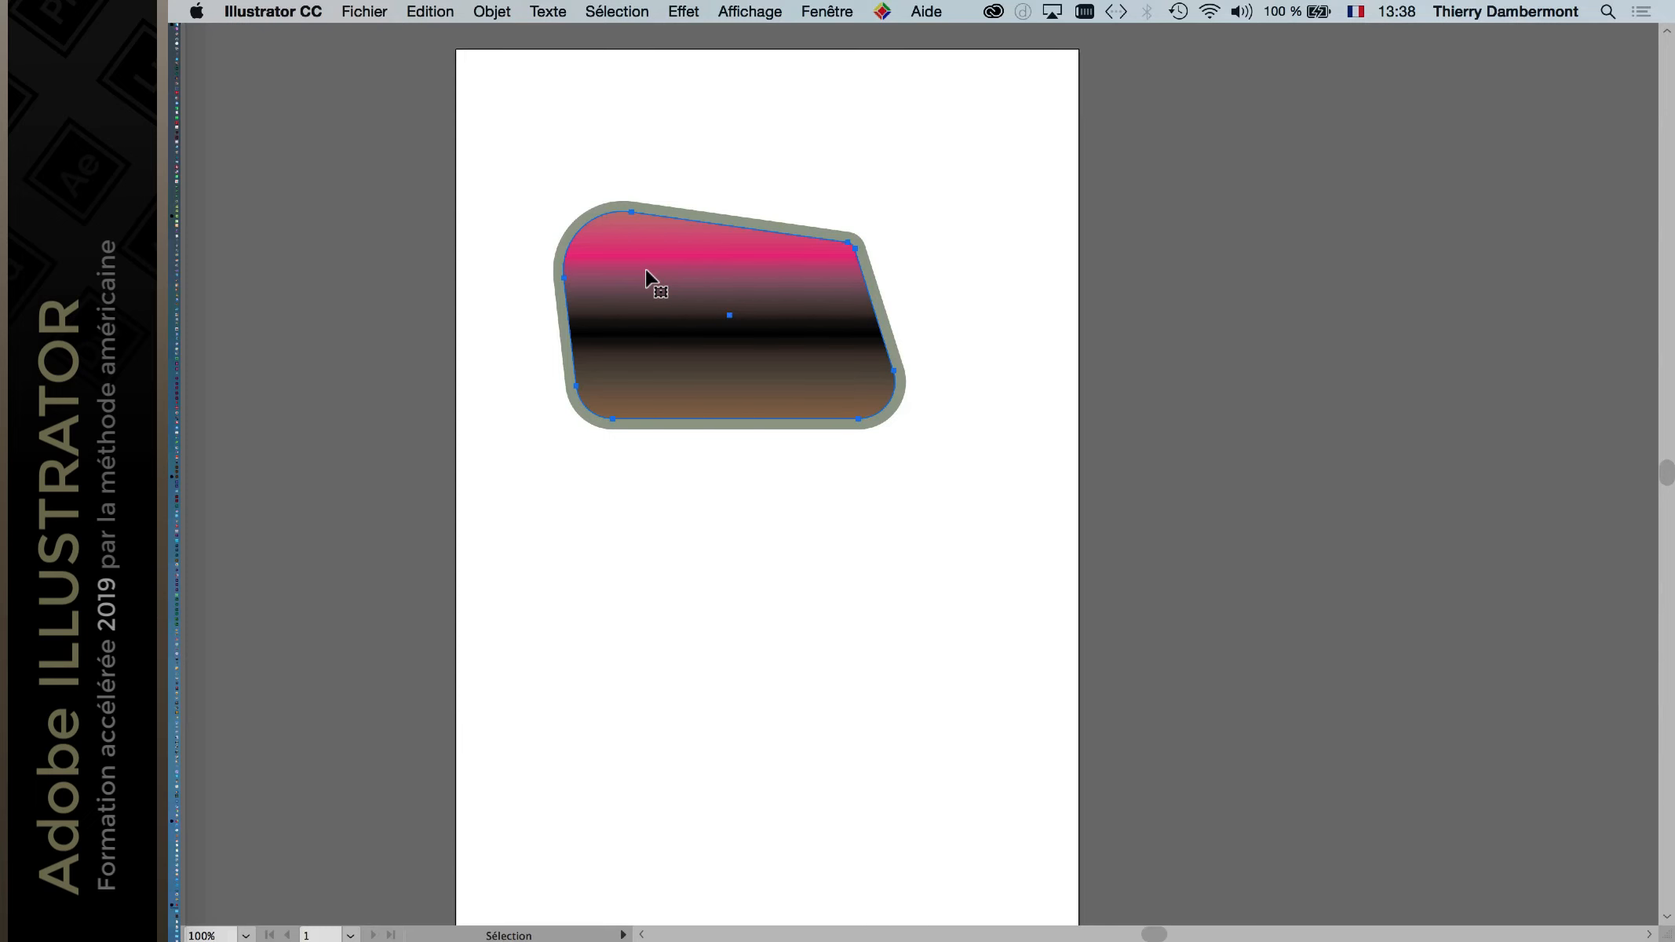
key("Tab")
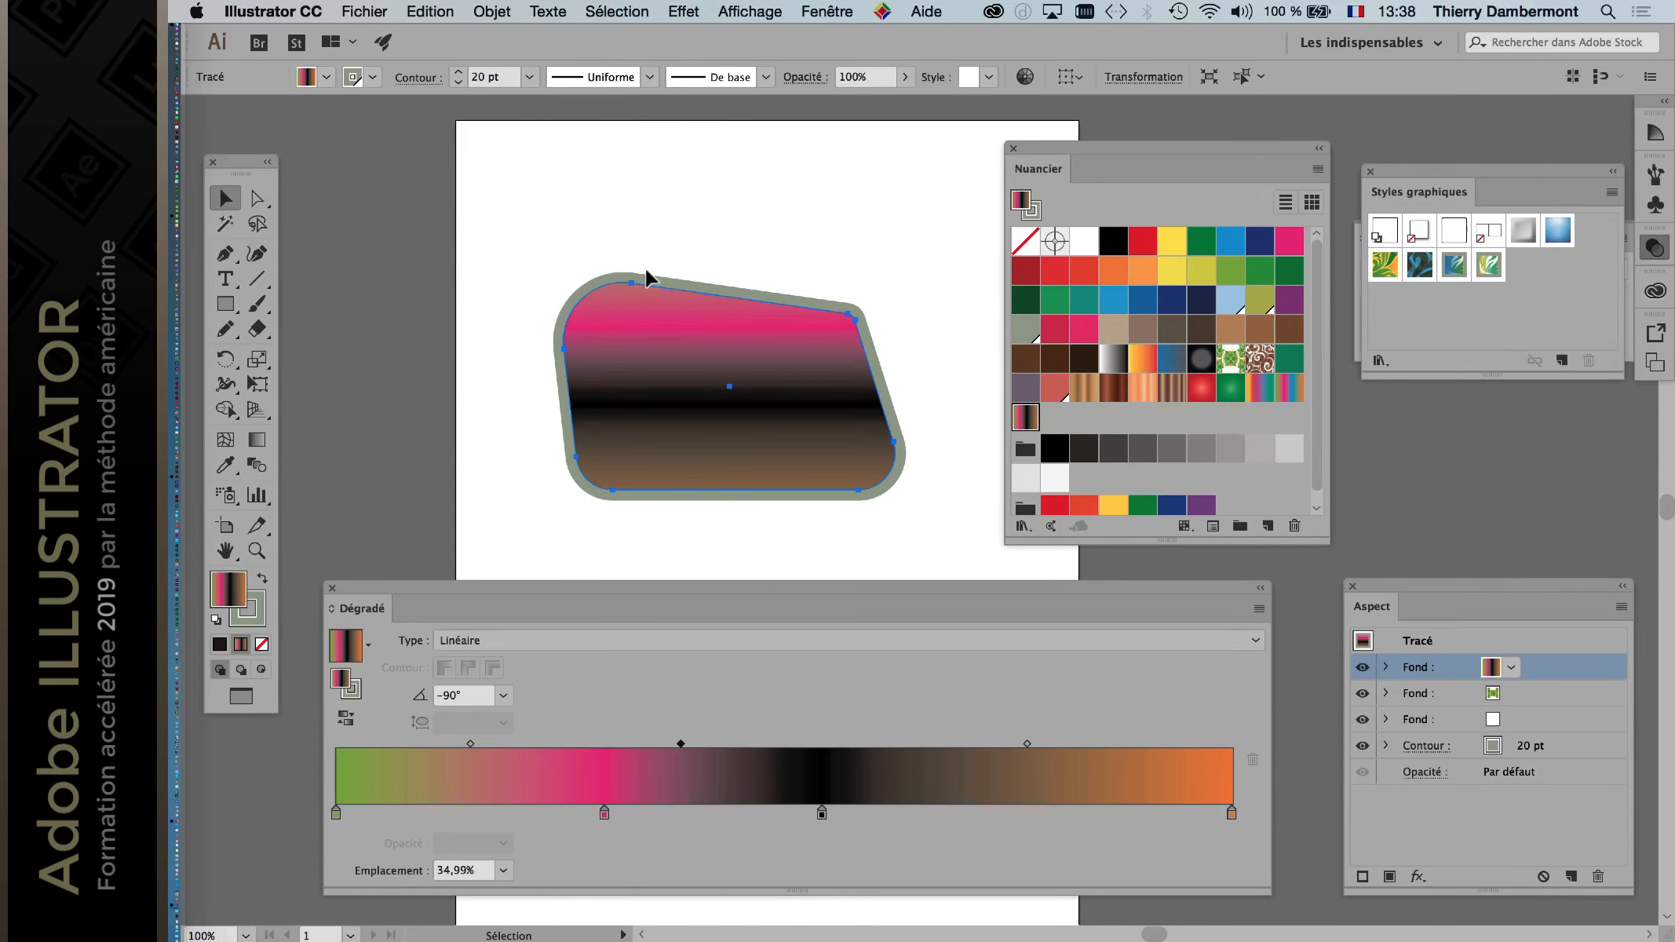
key("Tab")
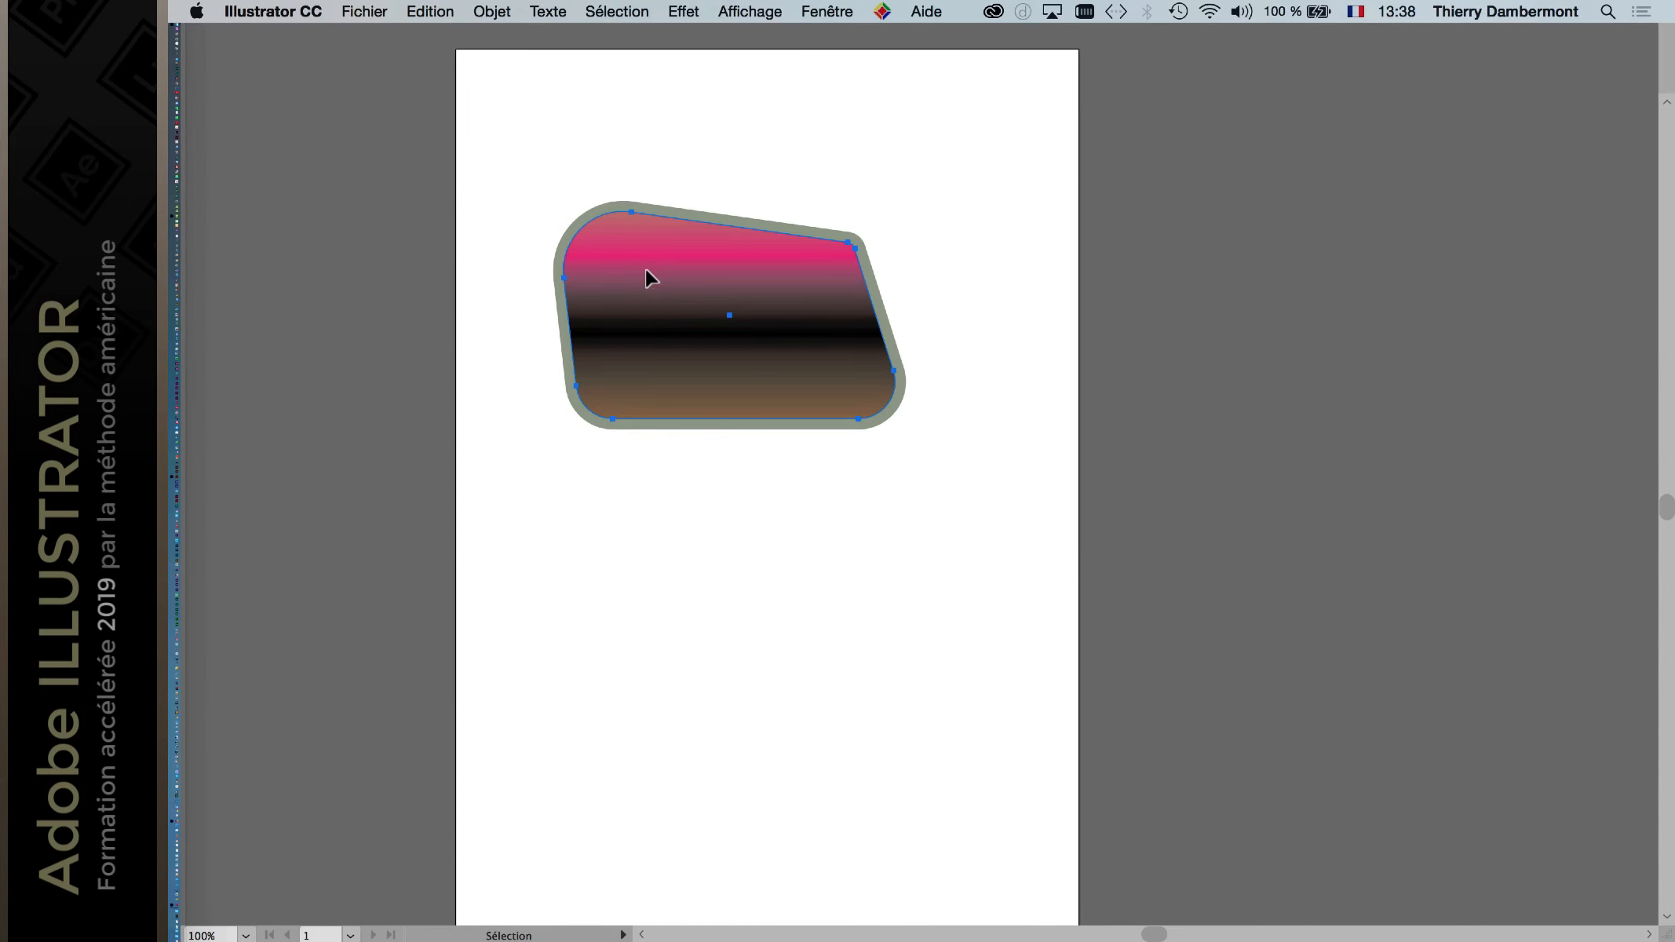
key("Tab")
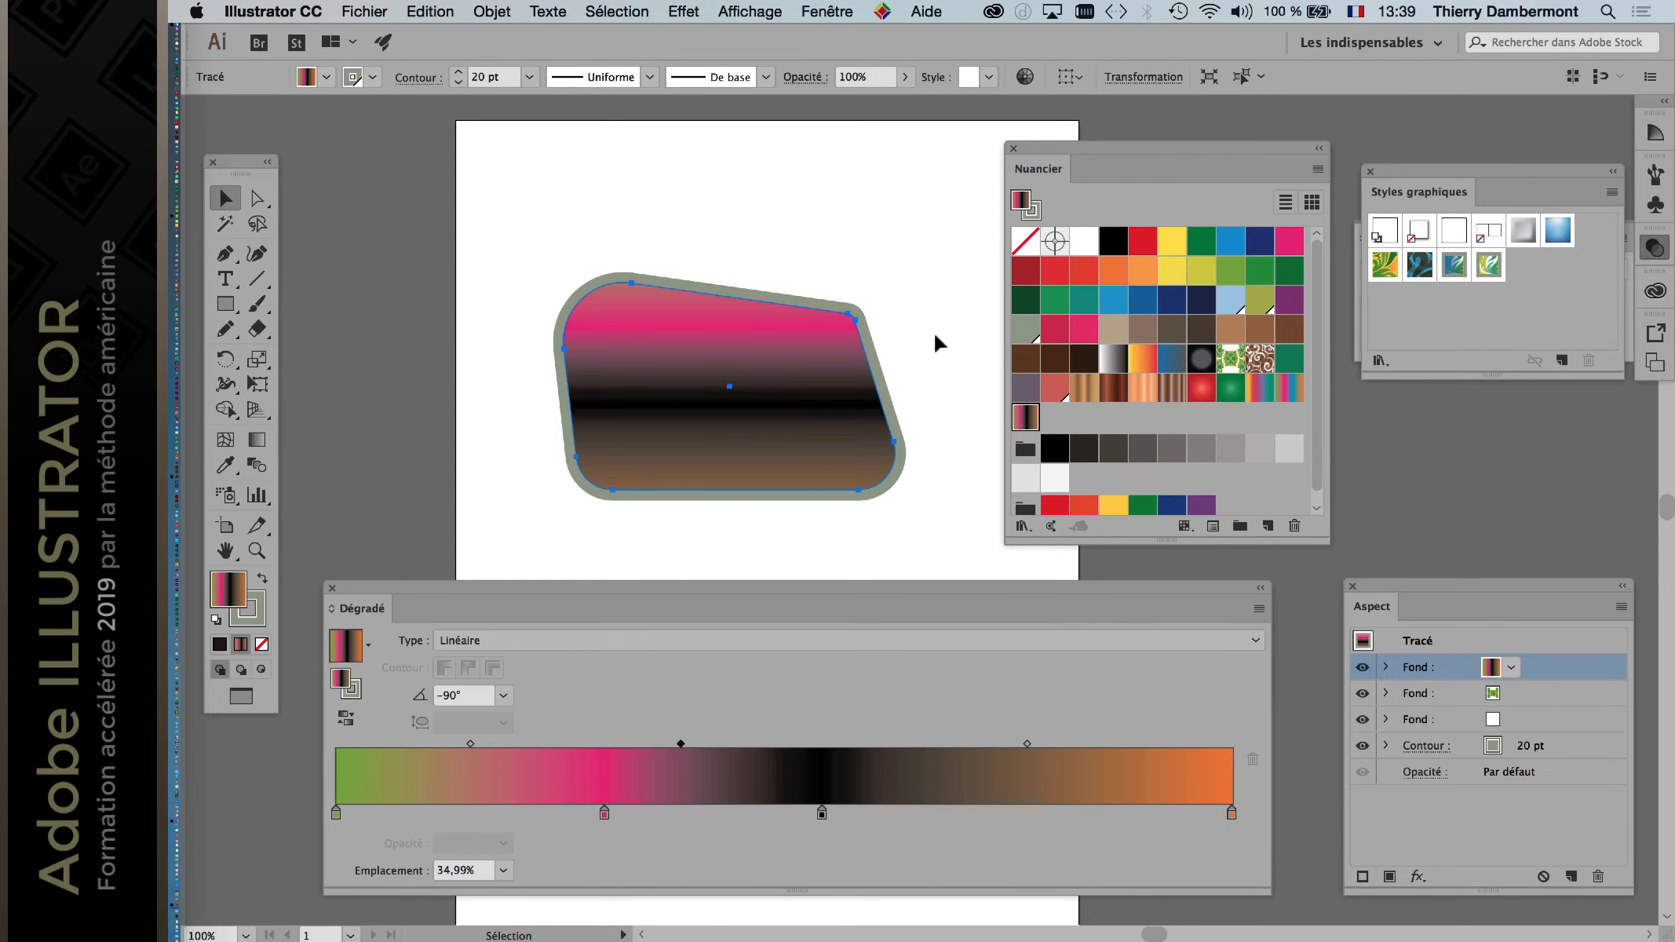
Step: Repeatedly hide and restore the floating settings while keeping the drawing tools and control options displayed
key("shift")
key("shift+Tab")
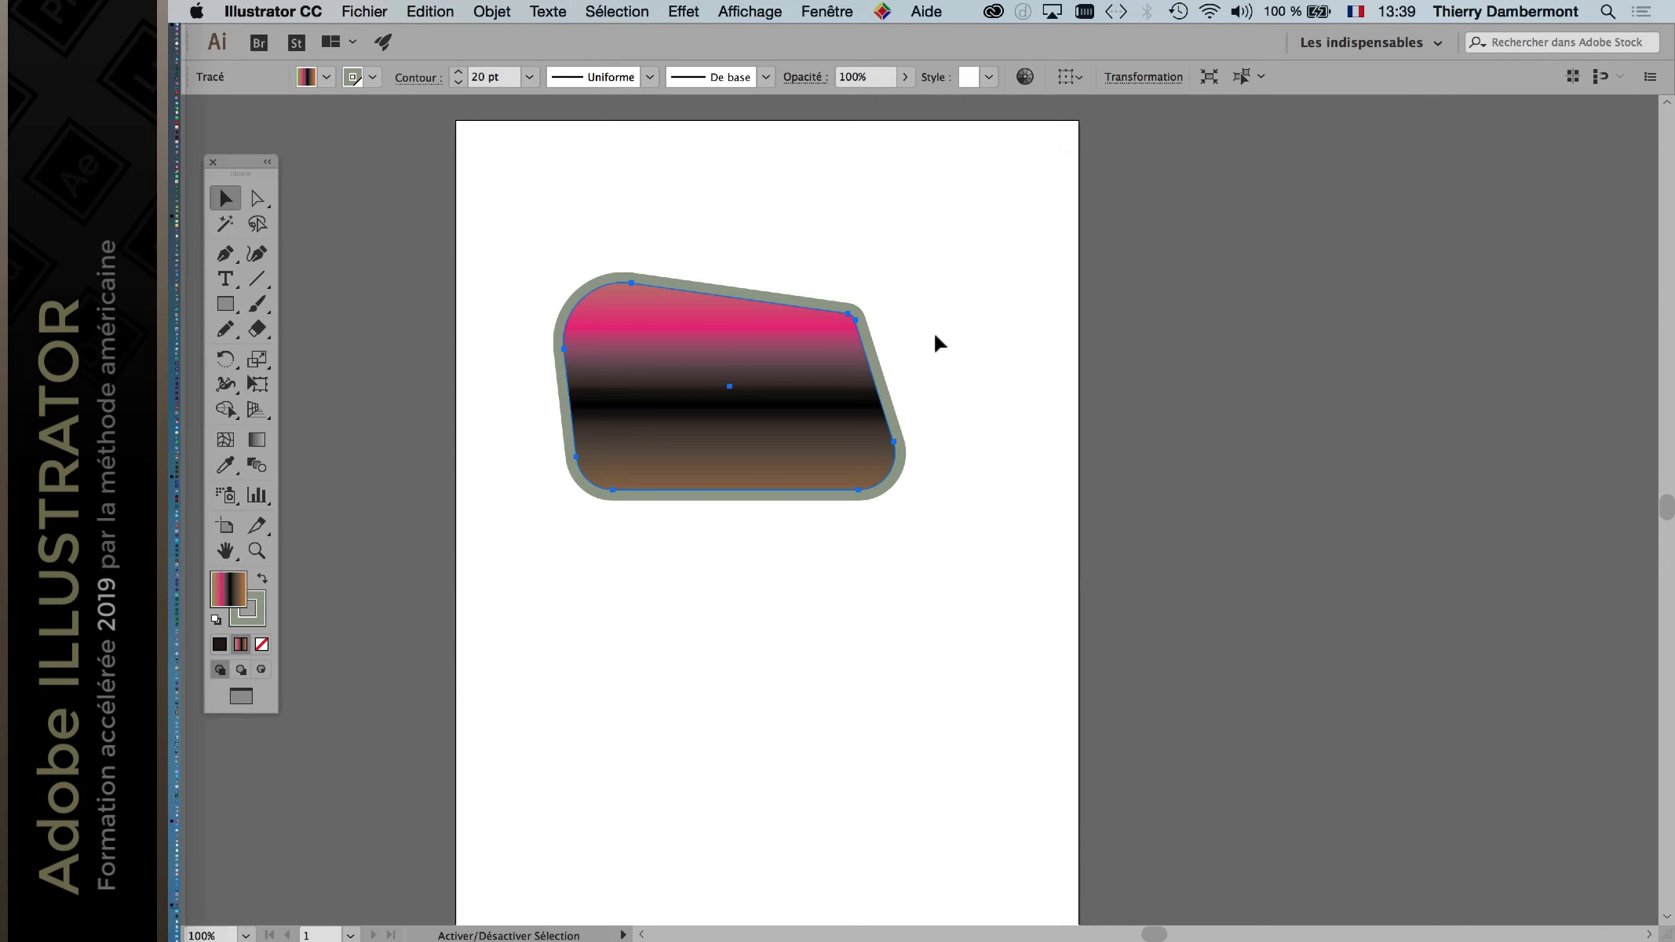
key("shift+Tab")
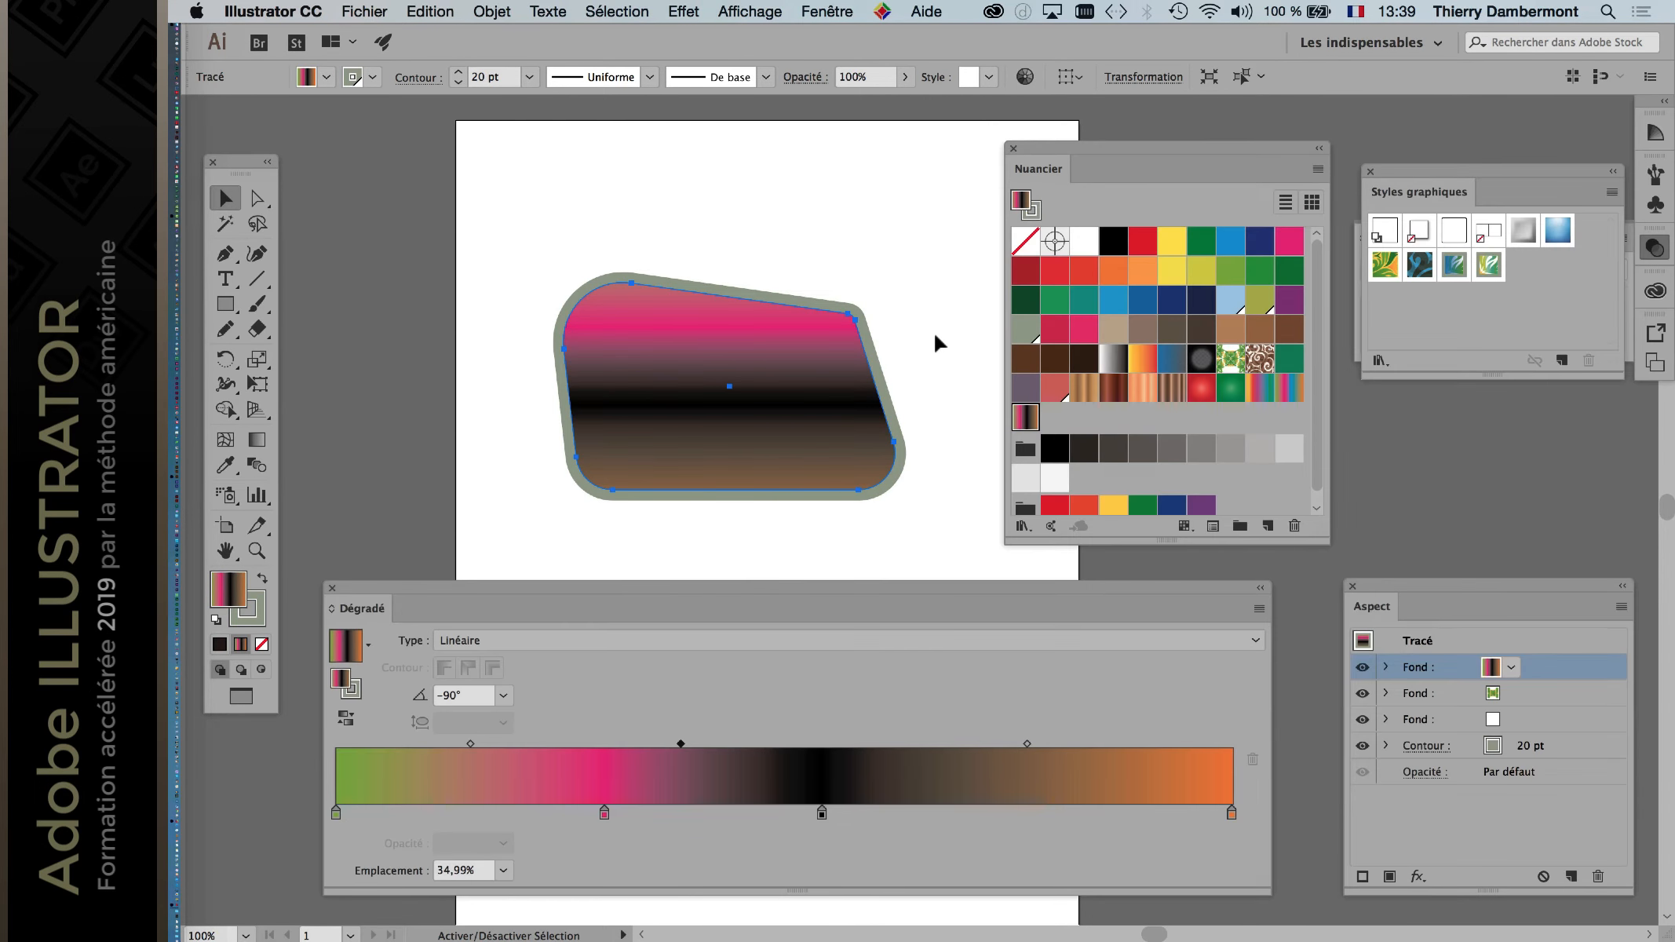
key("shift+Tab")
key("shift+Tab")
key("shift+Tab")
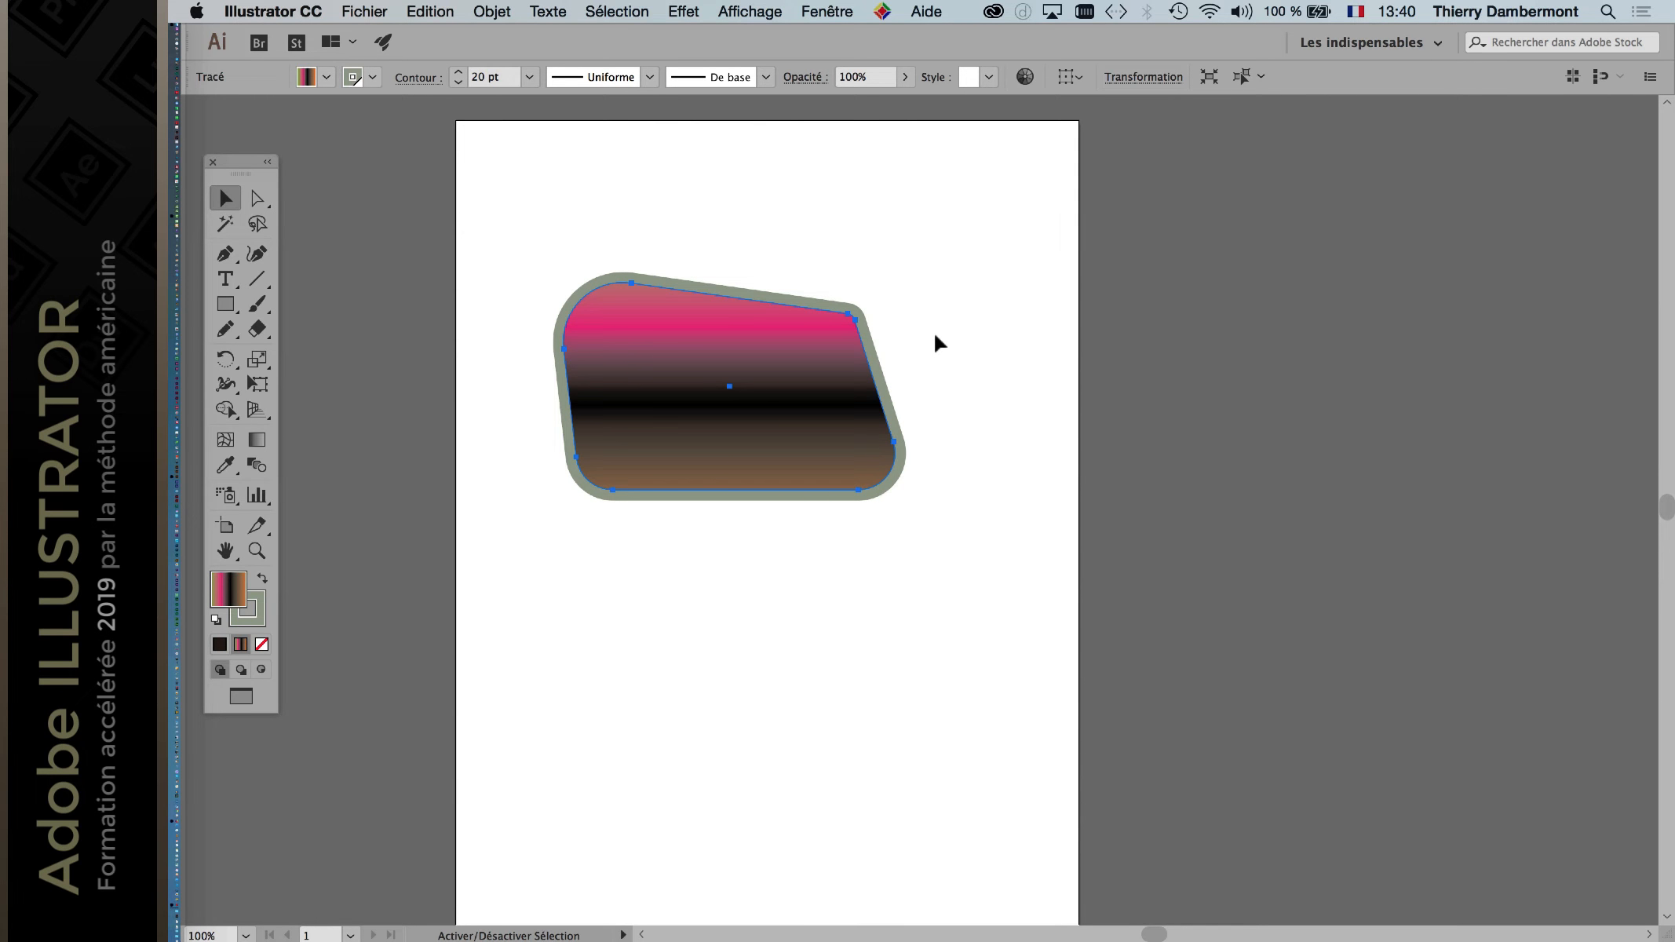
key("shift+Tab")
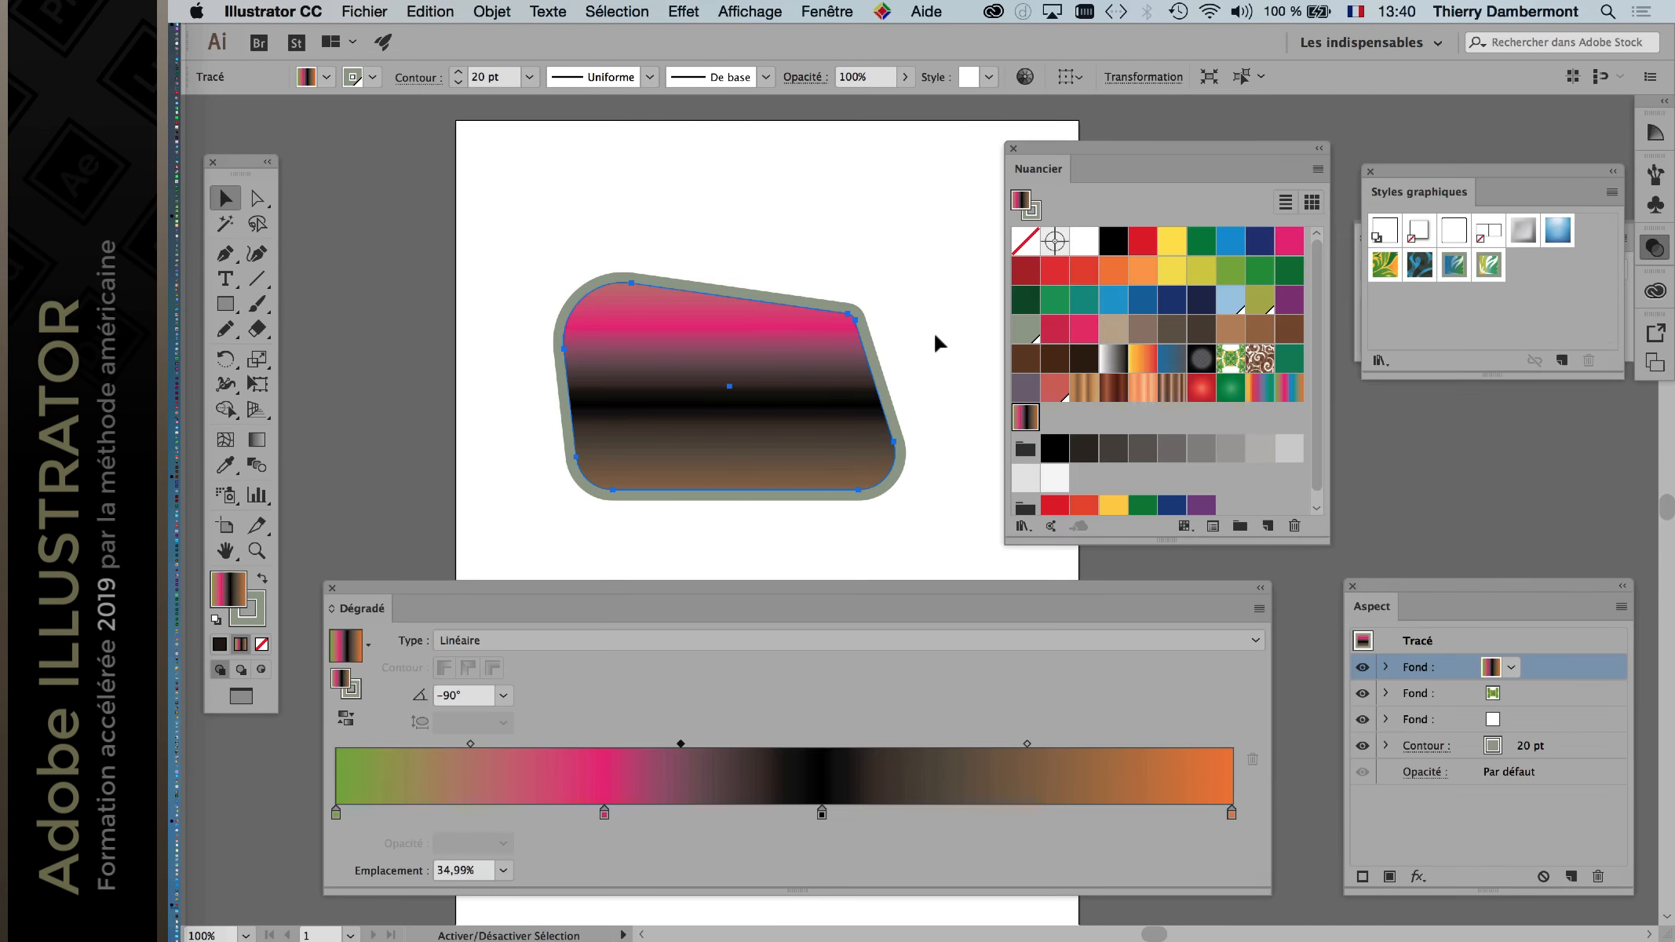
key("shift+Tab")
key("shift+Tab")
Step: Reset the Les indispensables workspace to its default layout and collapse the expanded library
left_click(1366, 43)
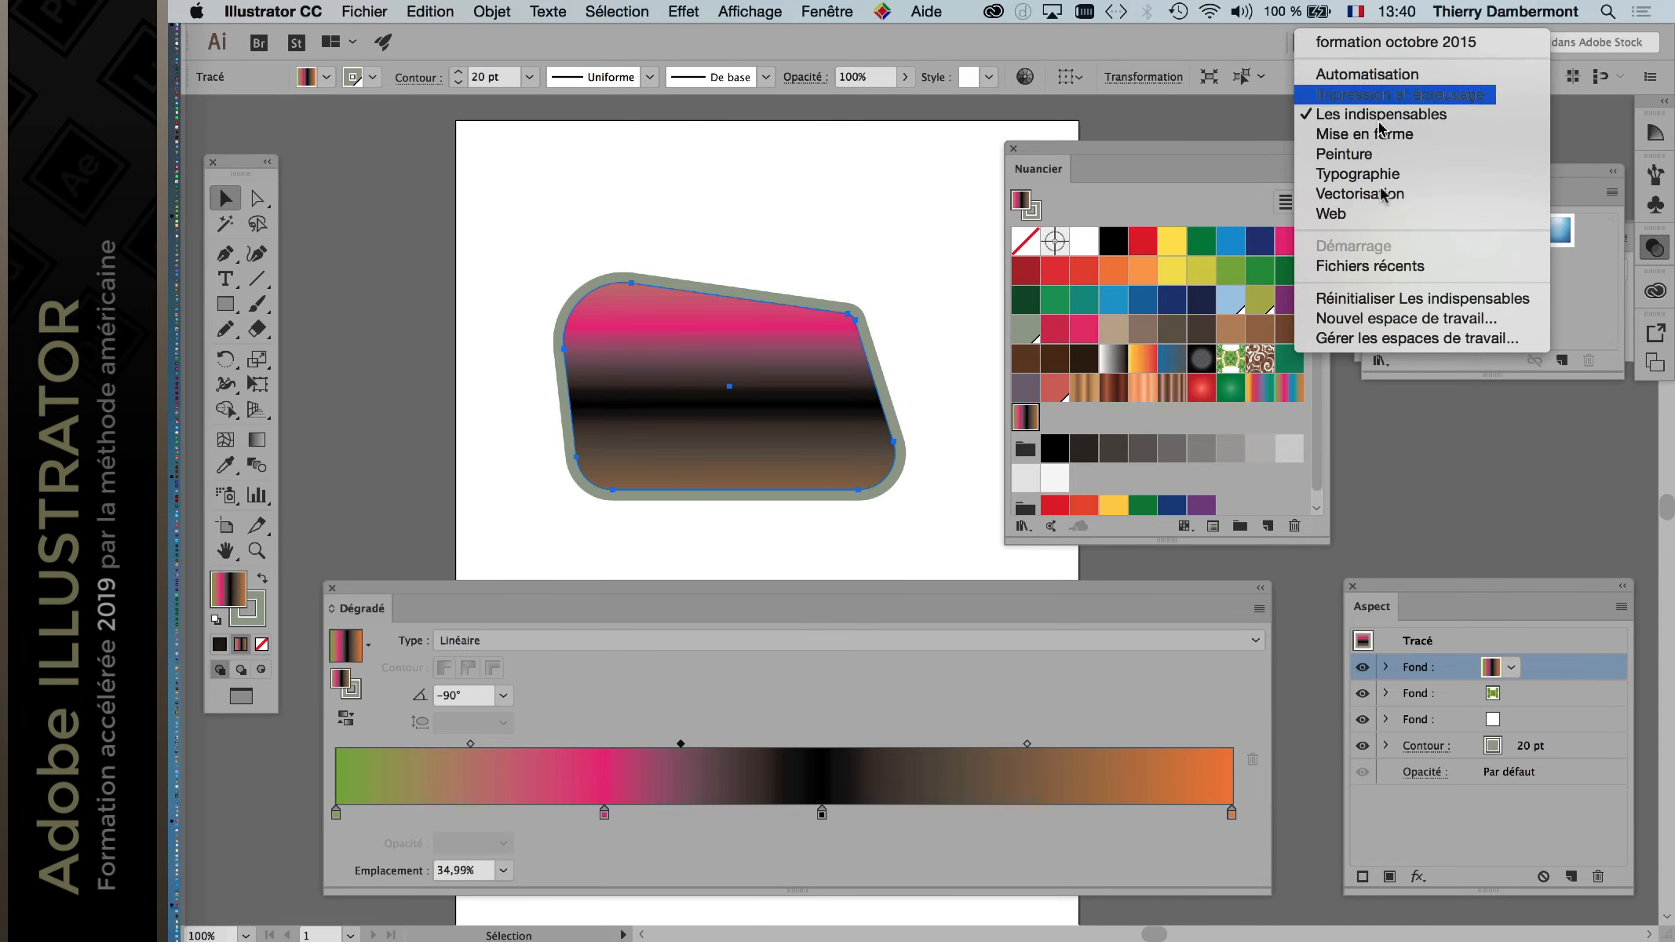
left_click(1433, 300)
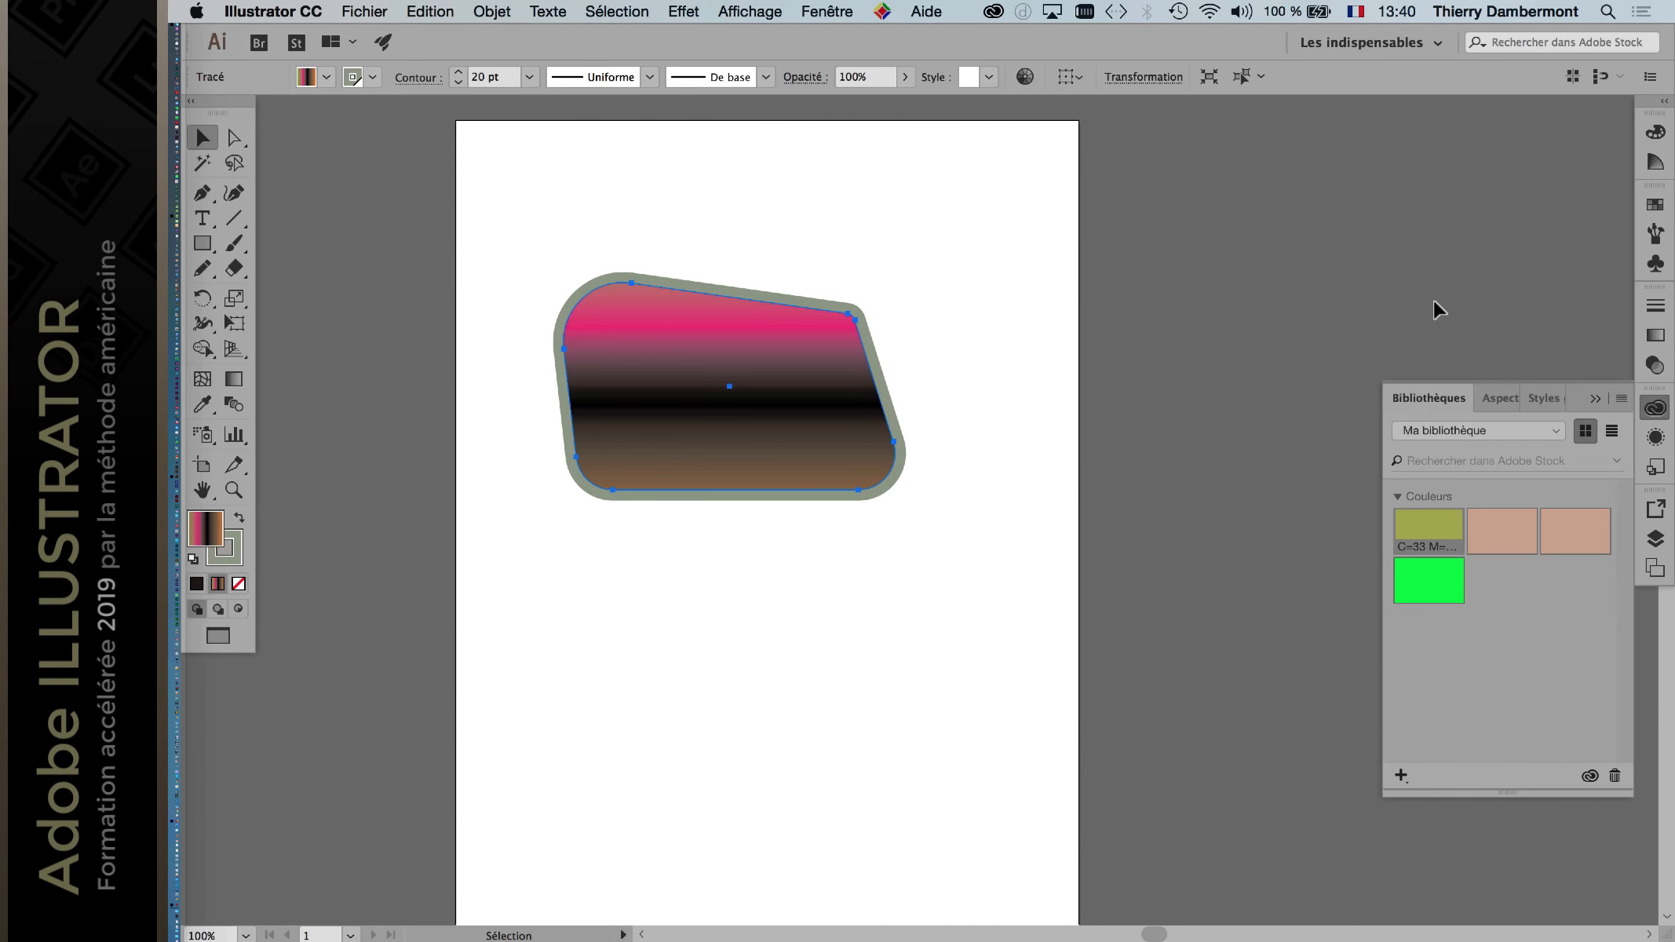
left_click(1594, 398)
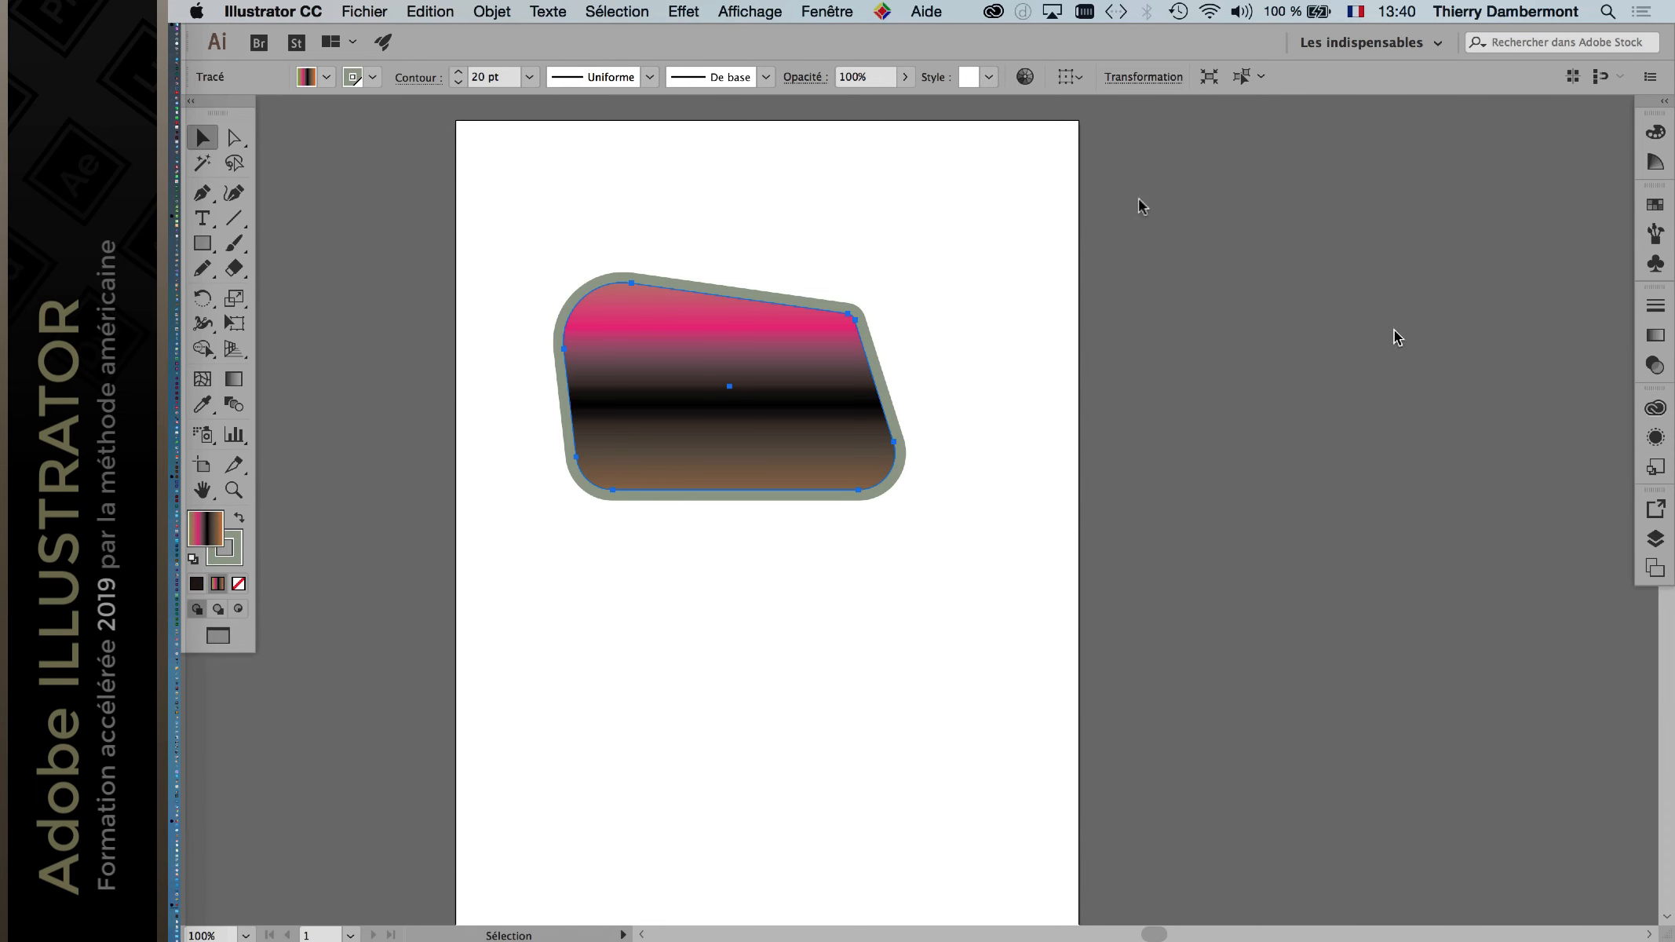
Step: Display the gradient settings, detach them beside the shape, widen them for a longer gradient ramp, and collapse the remaining transparency group
left_click(827, 11)
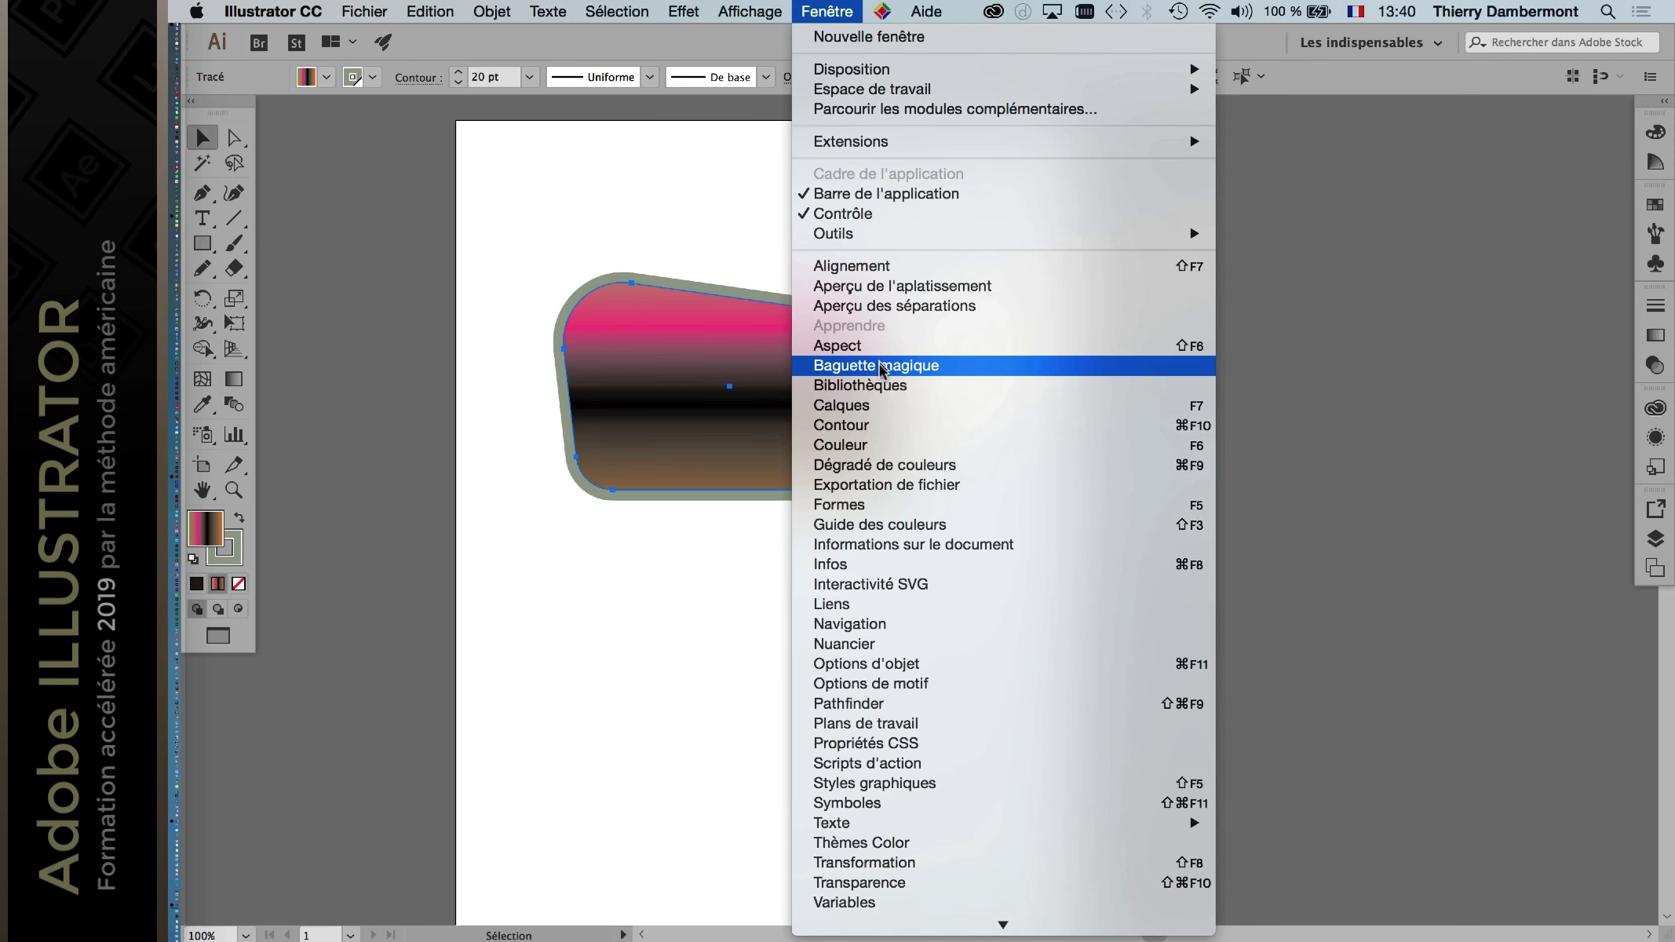
left_click(913, 464)
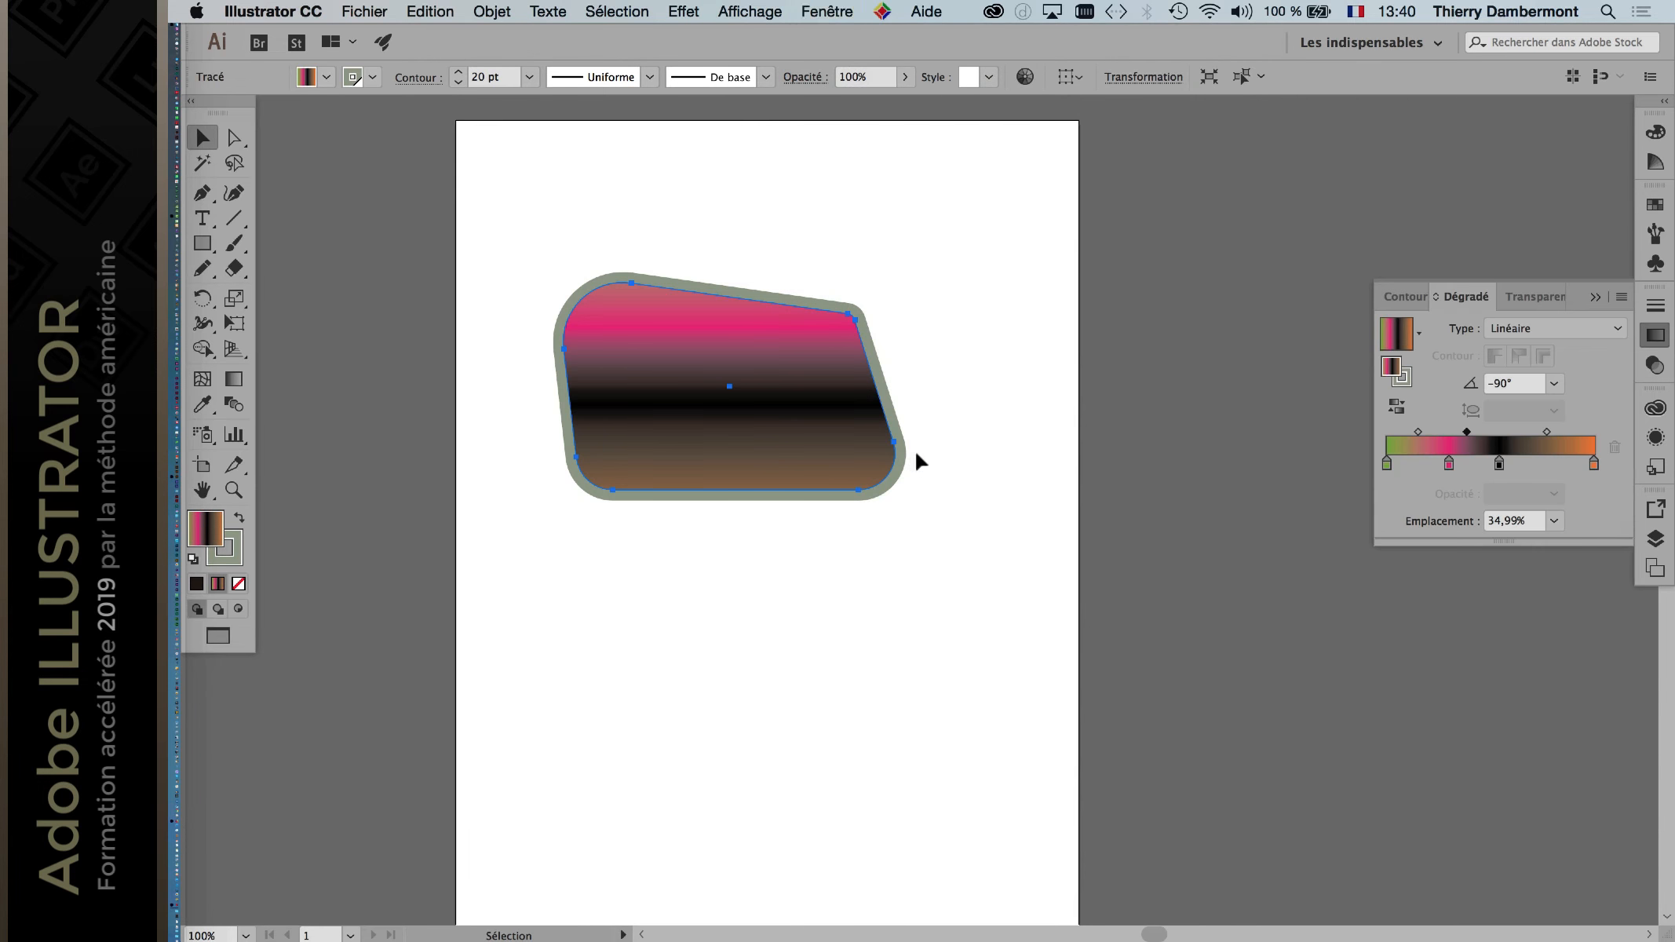
left_click_drag(1459, 300, 1059, 161)
left_click(1468, 296)
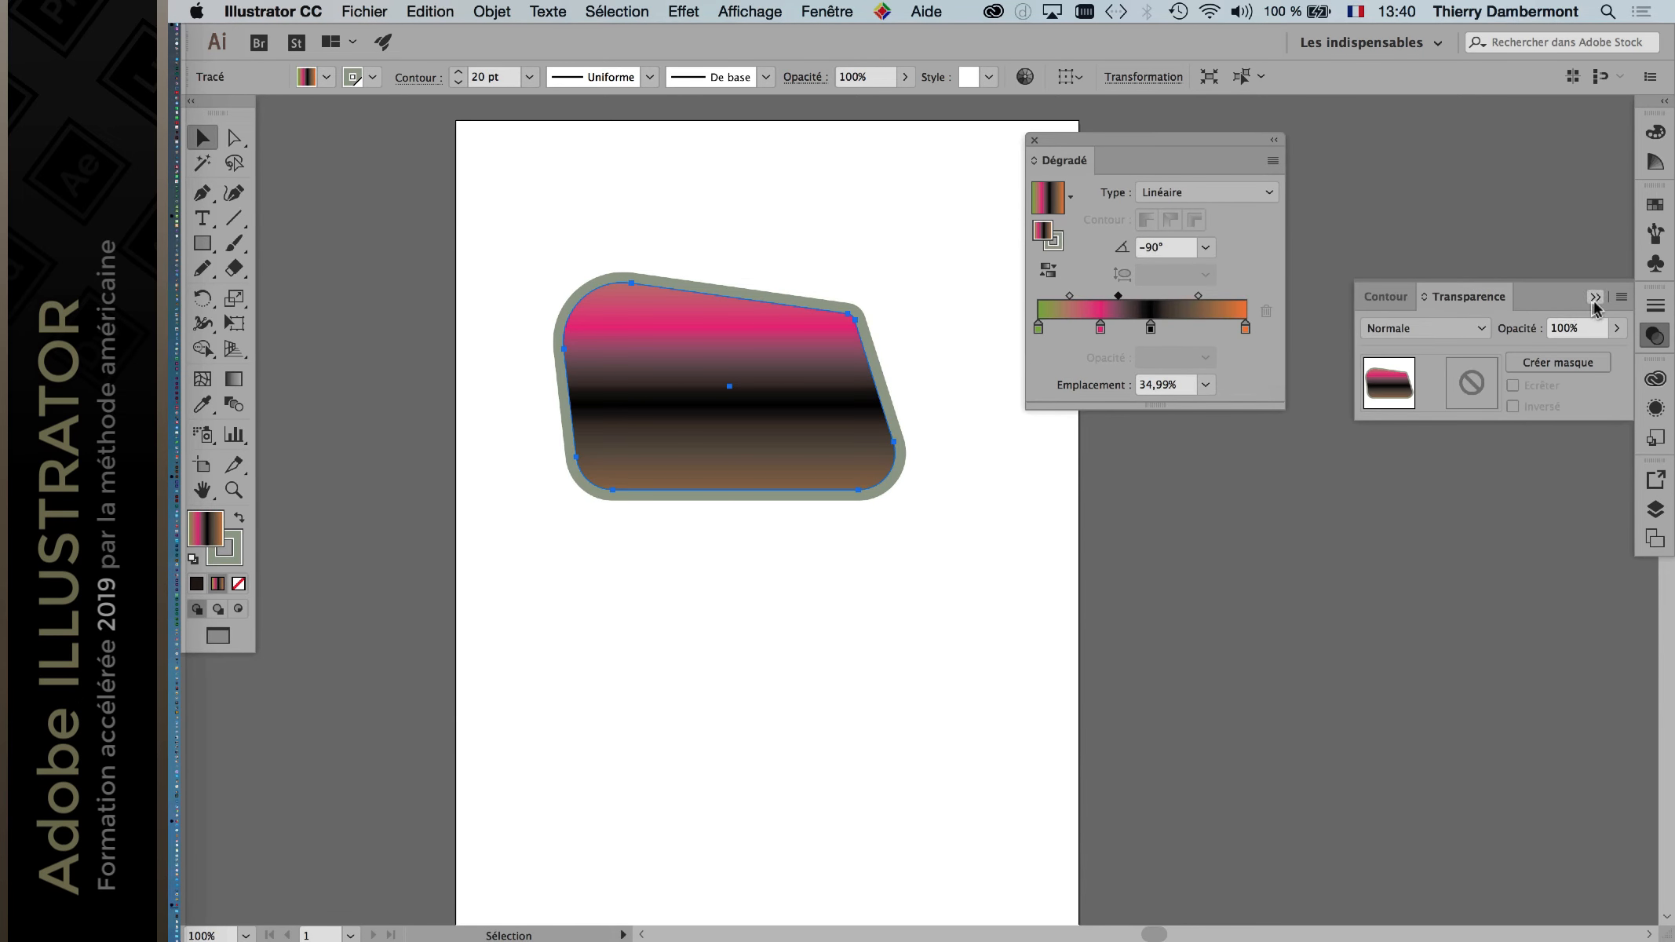
left_click(1594, 298)
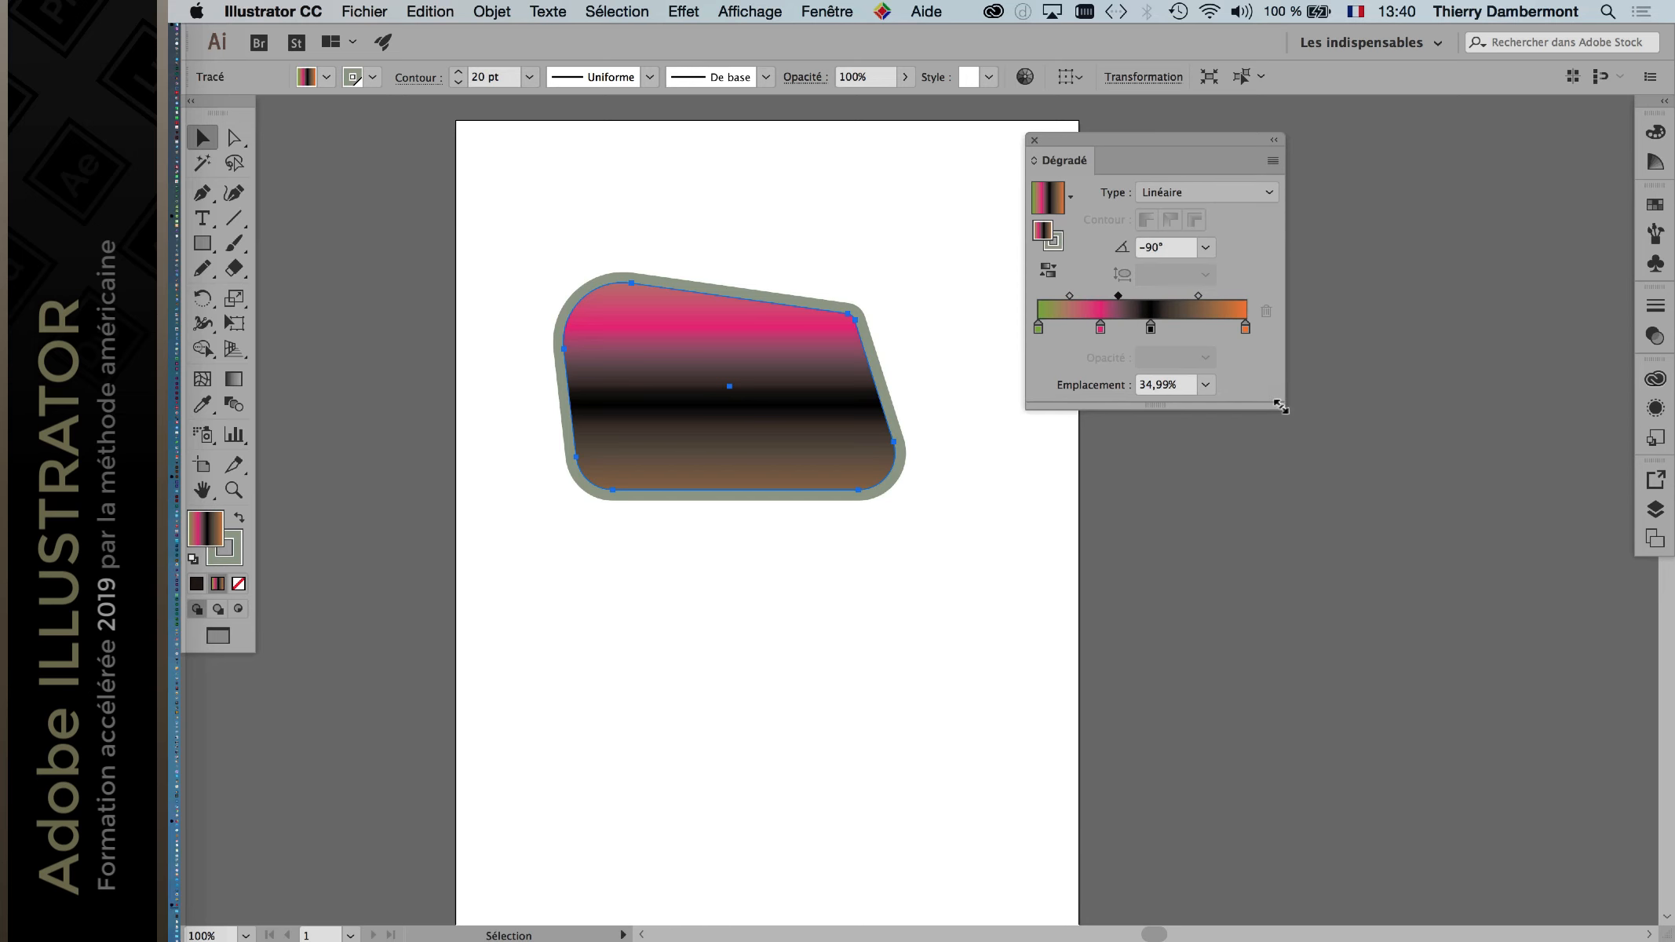
left_click_drag(1280, 406, 1670, 466)
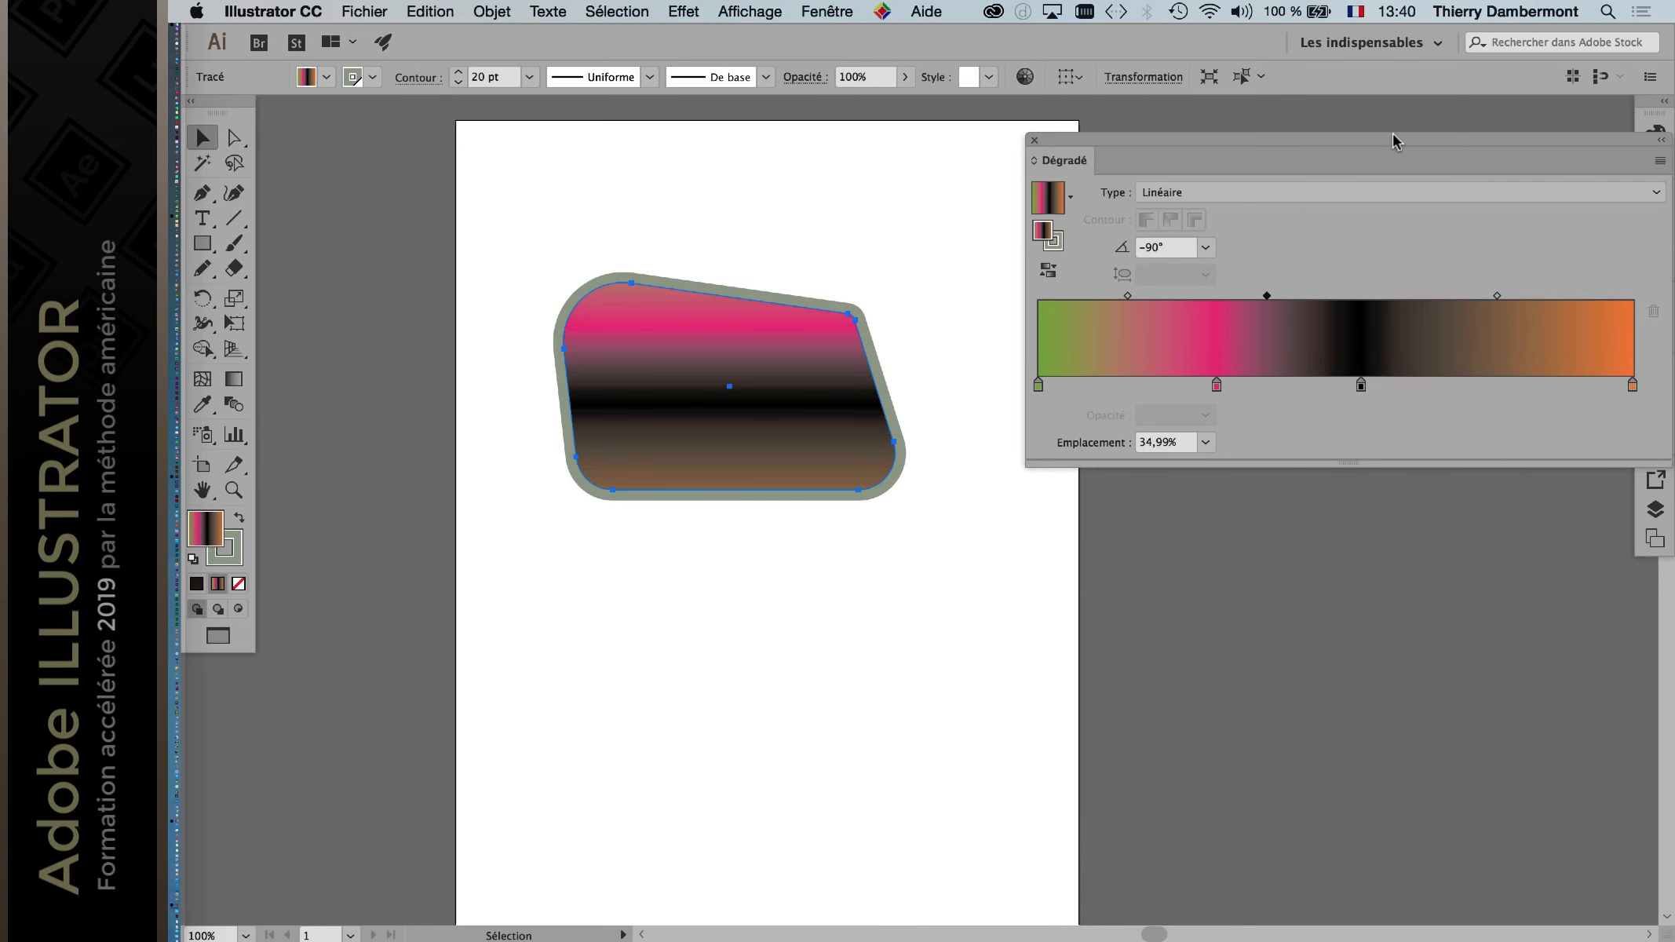
left_click_drag(1395, 140, 1312, 164)
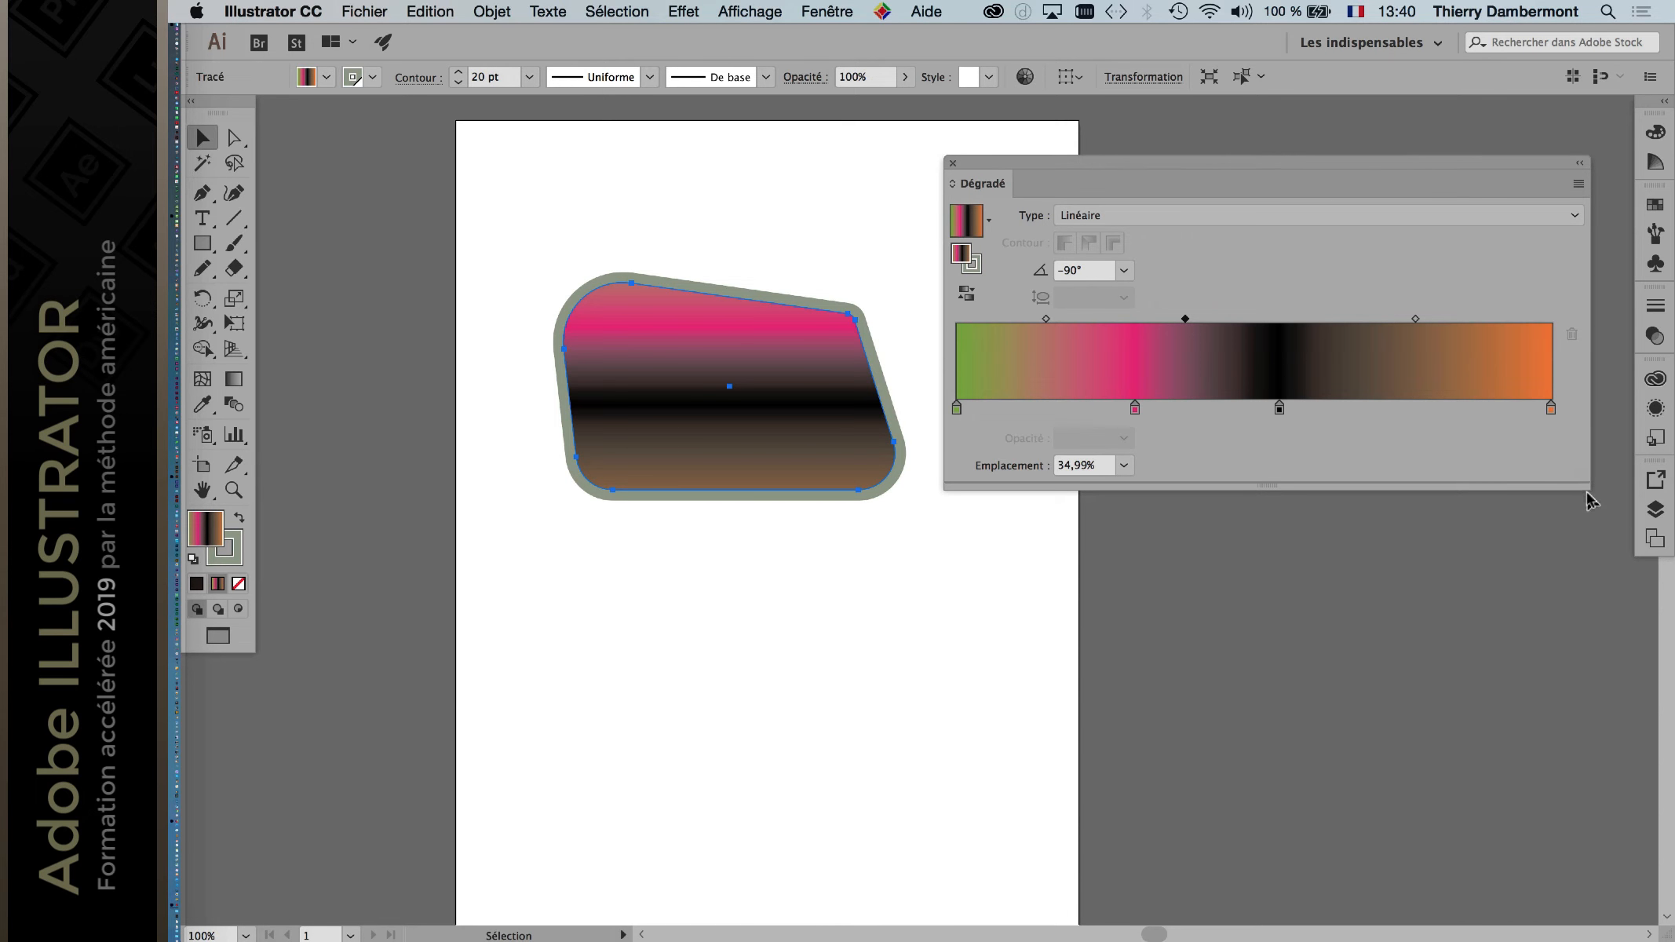
mouse_move(1584, 487)
left_mouse_down()
mouse_move(1586, 424)
mouse_move(1586, 458)
left_mouse_up()
Step: Display the shape's appearance settings and detach them from their group, placing them over the upper part of the shape
left_click(824, 11)
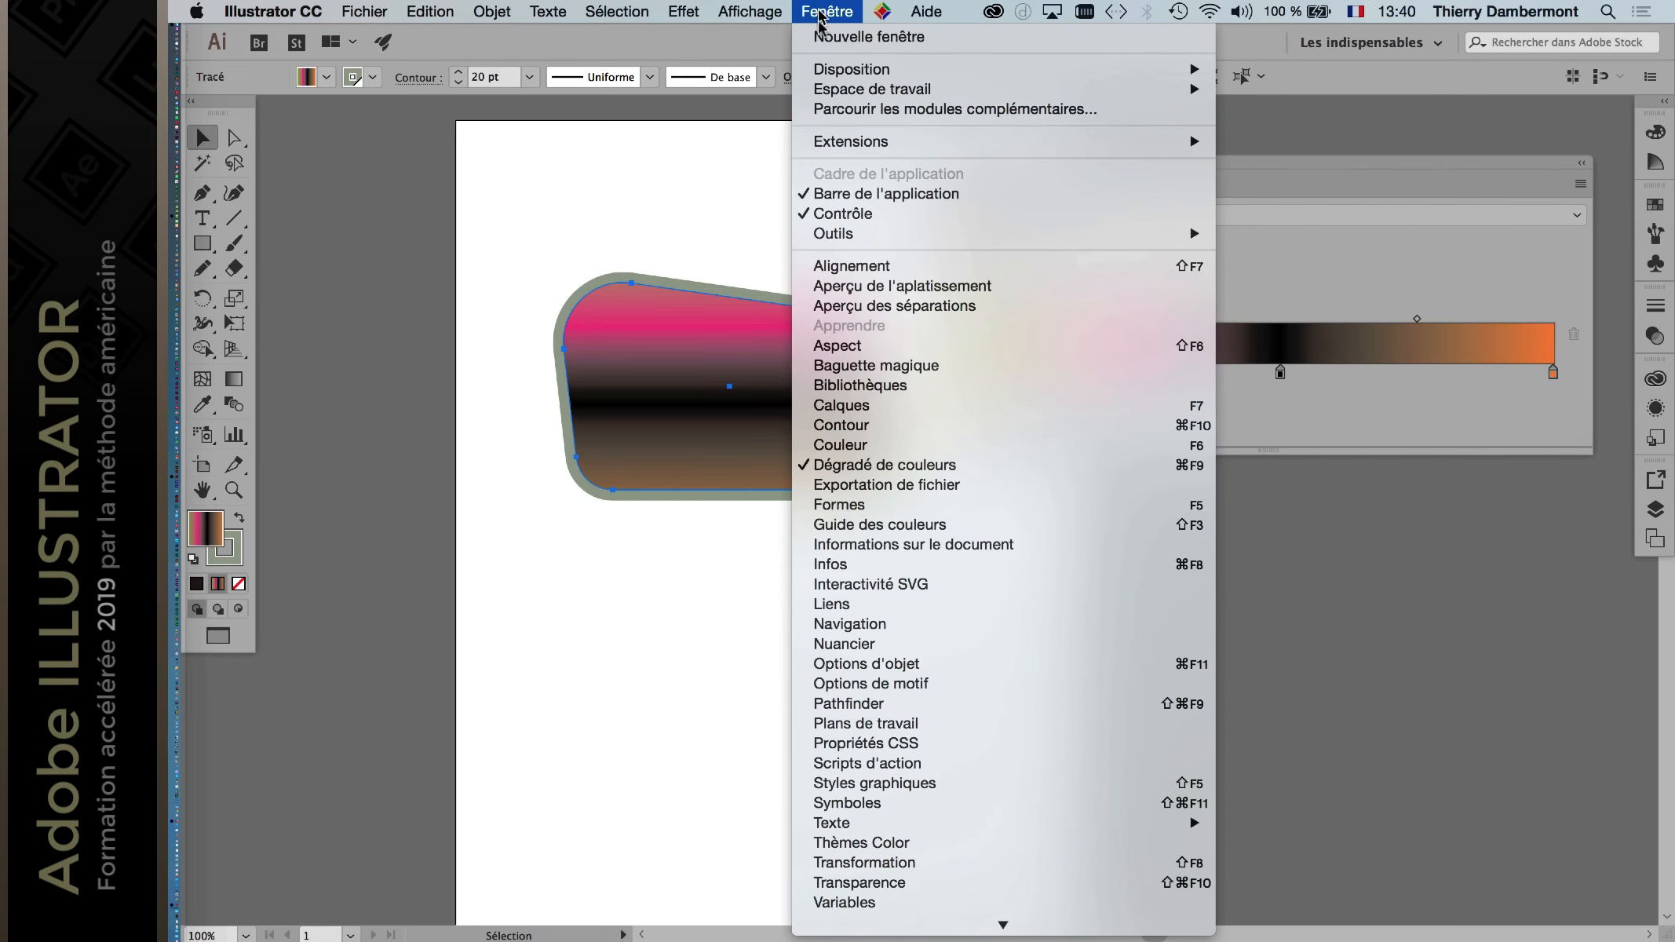
left_click(840, 345)
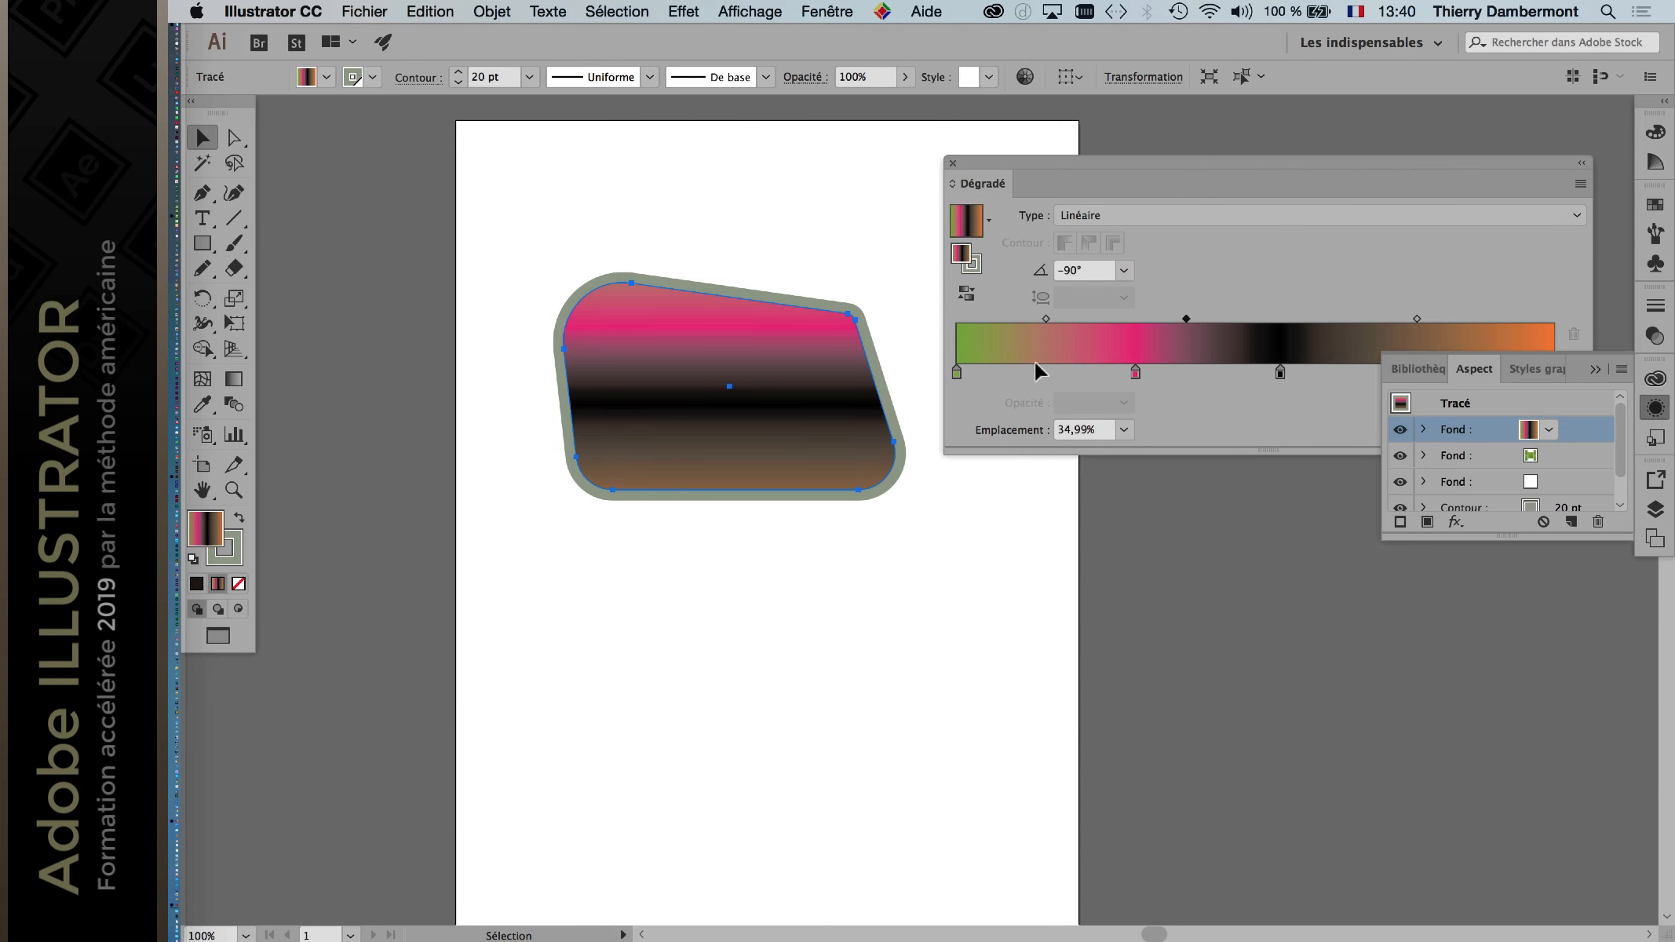
left_click_drag(1473, 368, 542, 207)
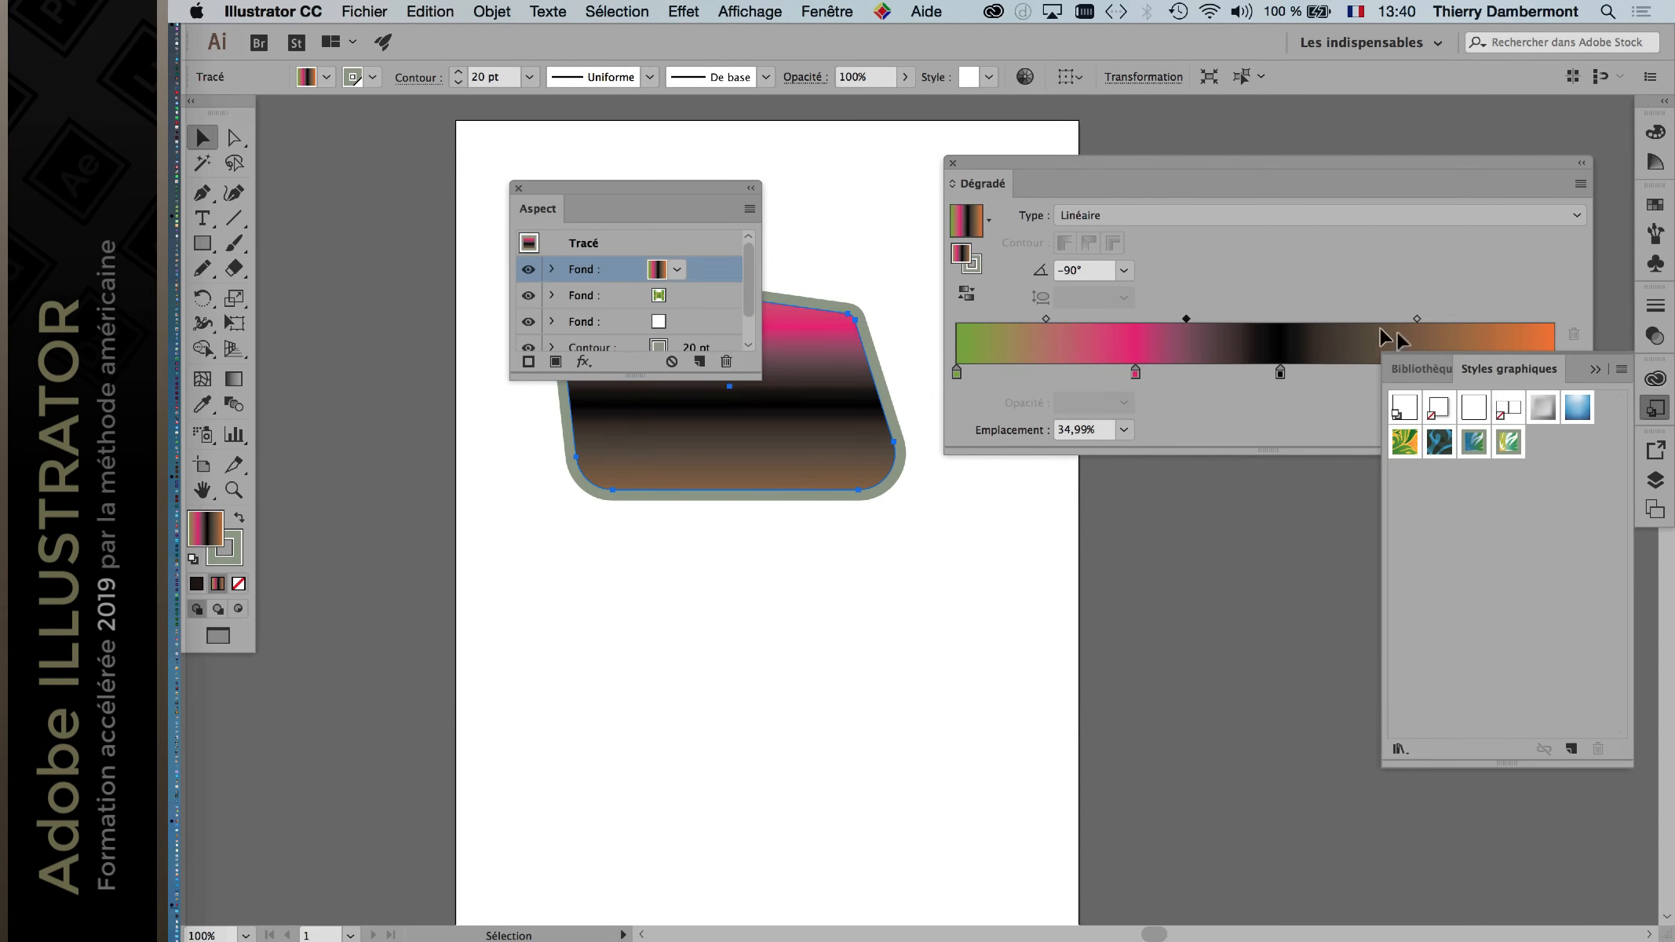
Step: Collapse the graphic styles, enlarge the appearance settings to show every attribute, and place the appearance and gradient settings on either side of the shape
left_click(1595, 369)
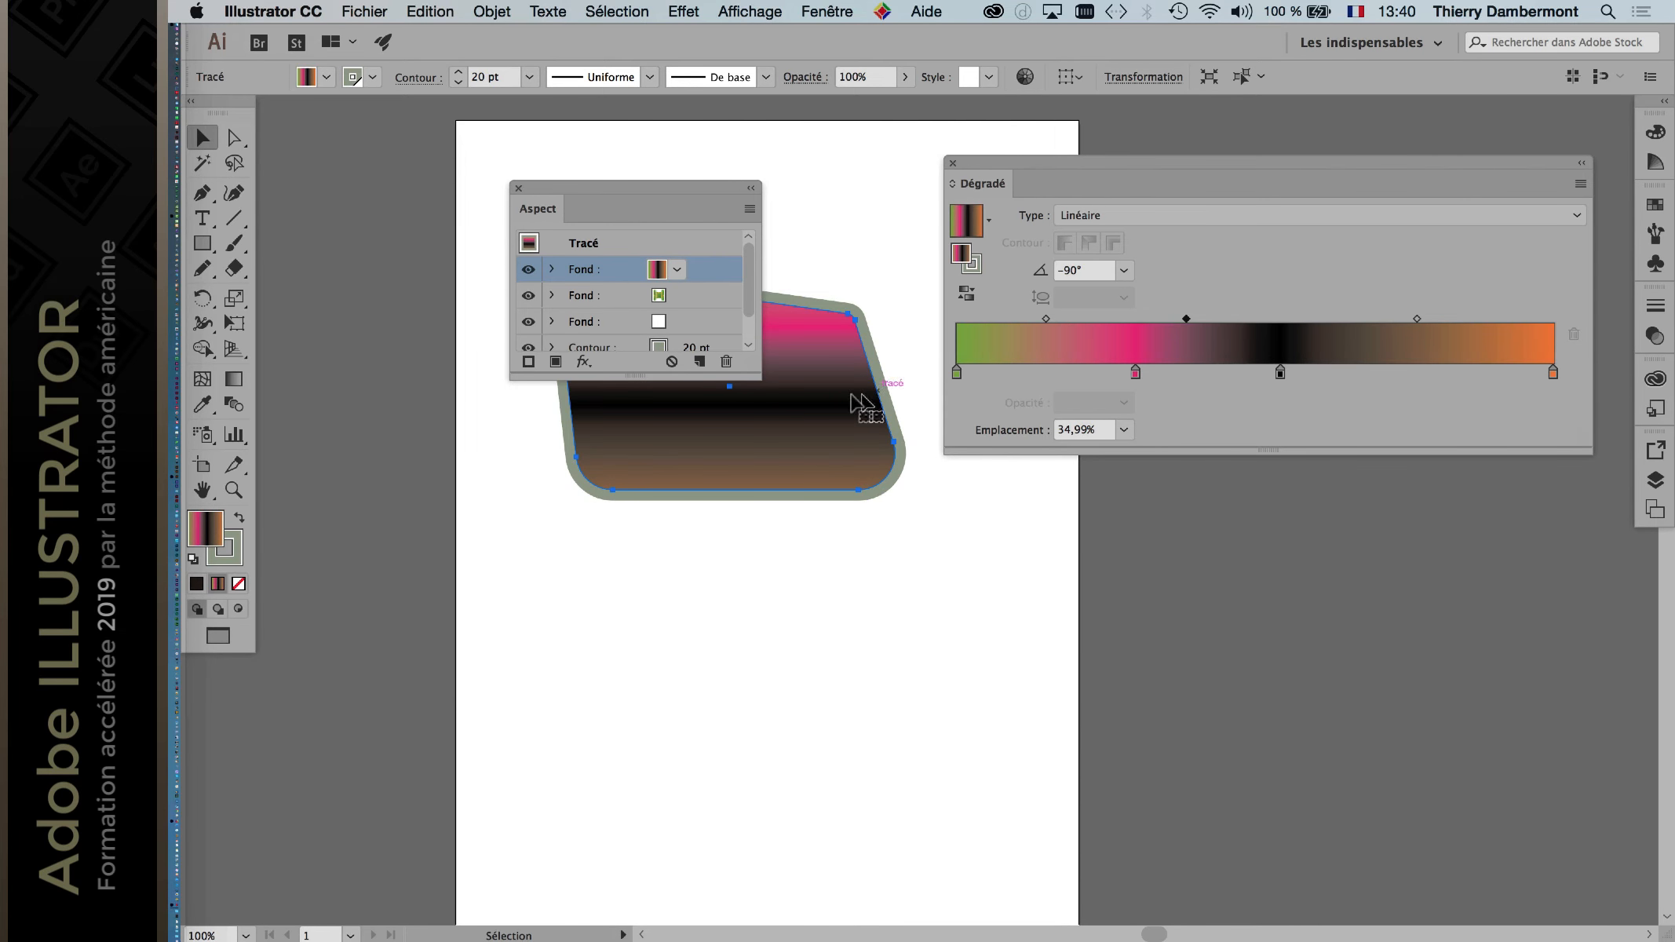
left_click_drag(755, 376, 794, 529)
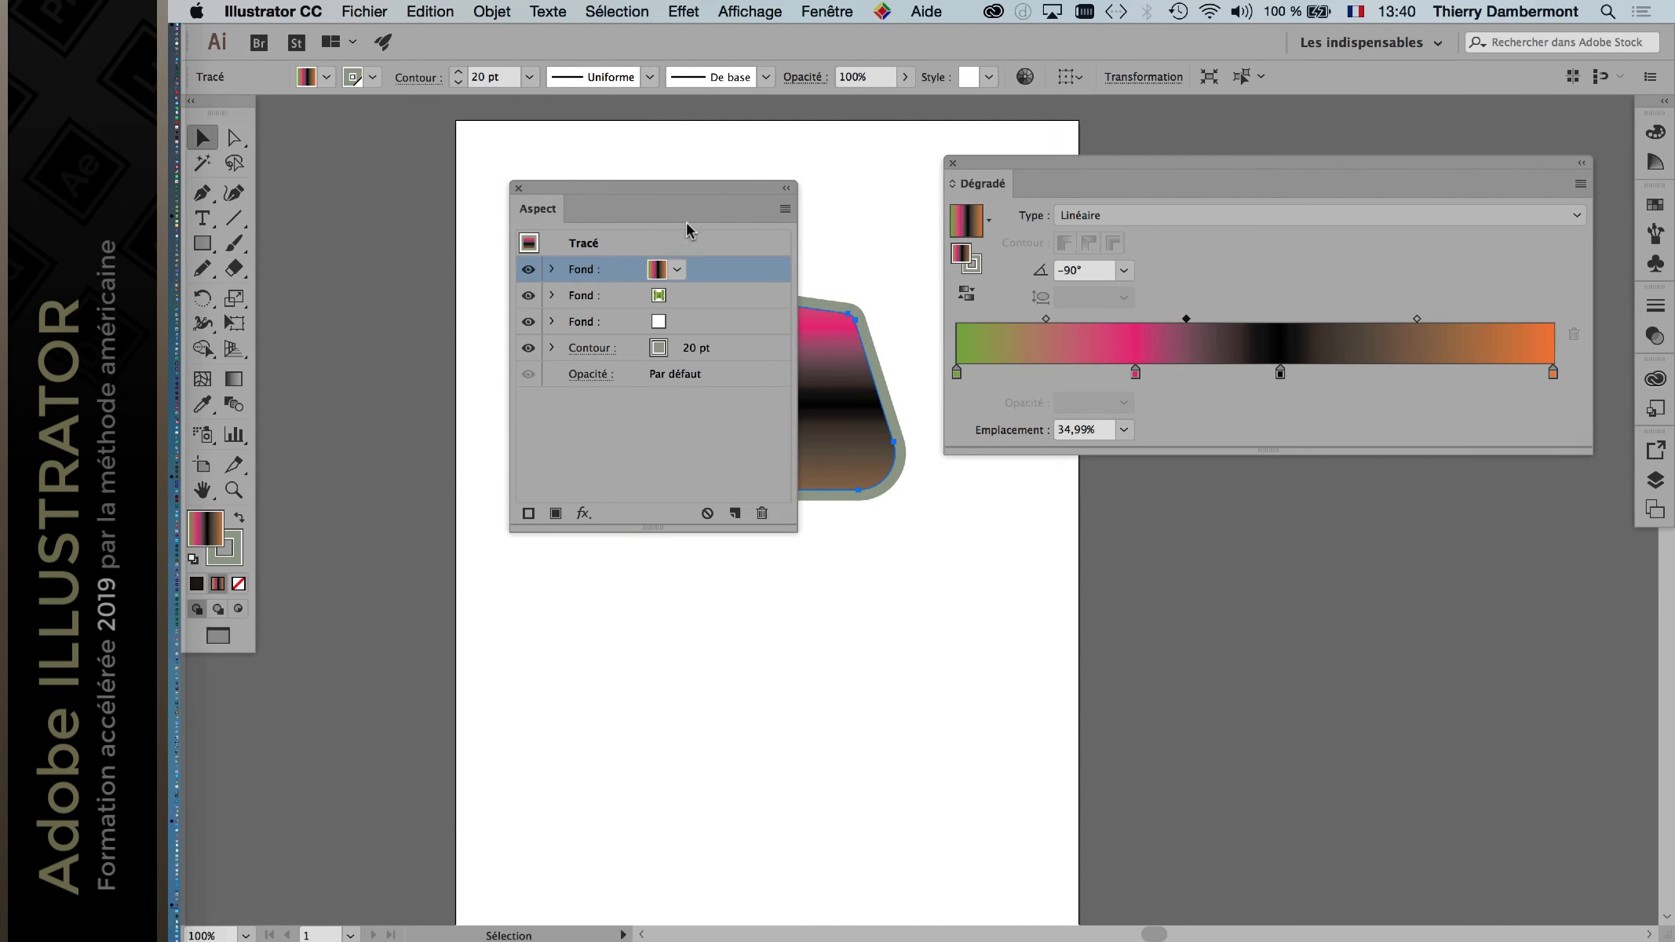
left_click_drag(679, 201, 477, 171)
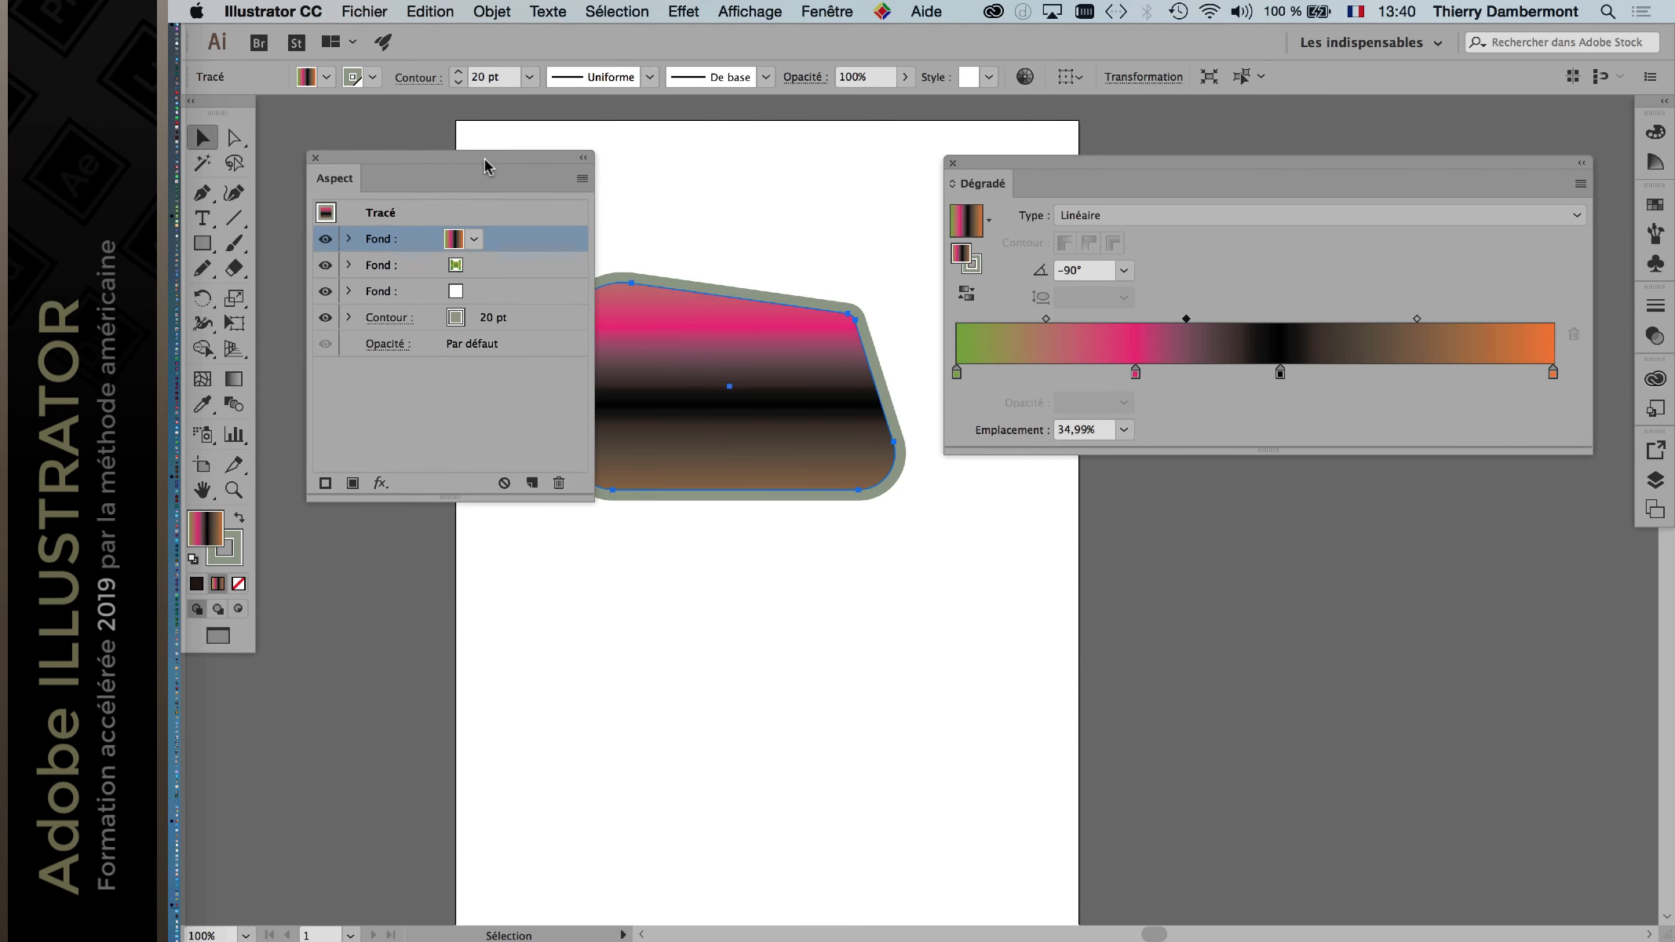
left_click_drag(990, 163, 1104, 144)
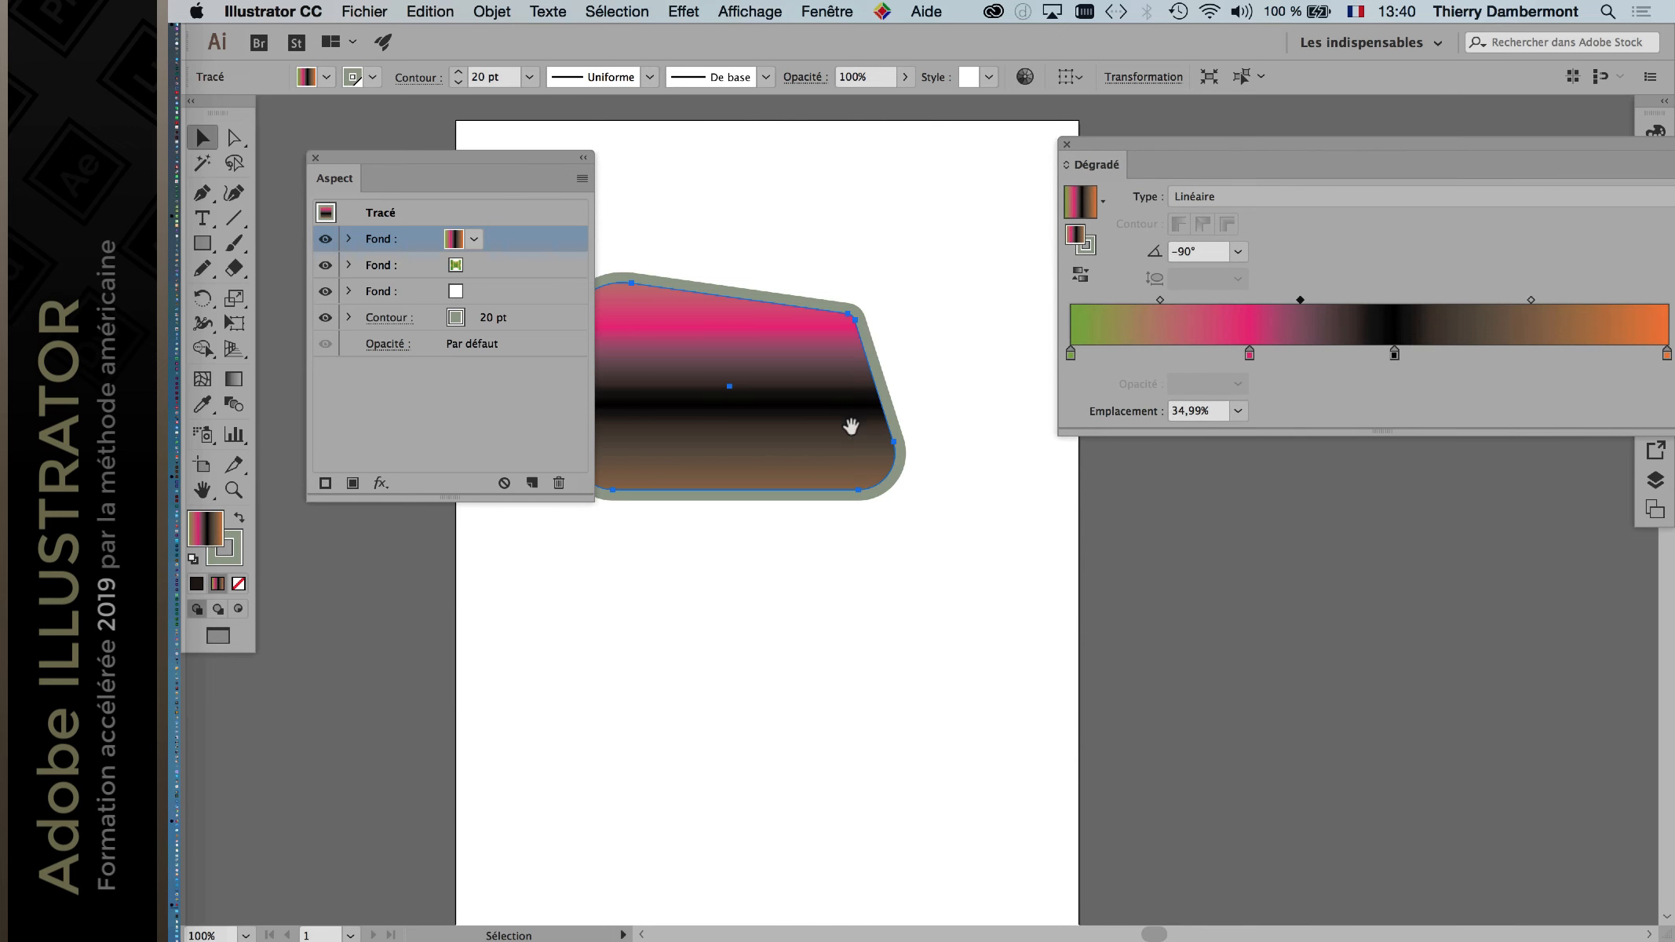
left_click_drag(858, 428, 923, 396)
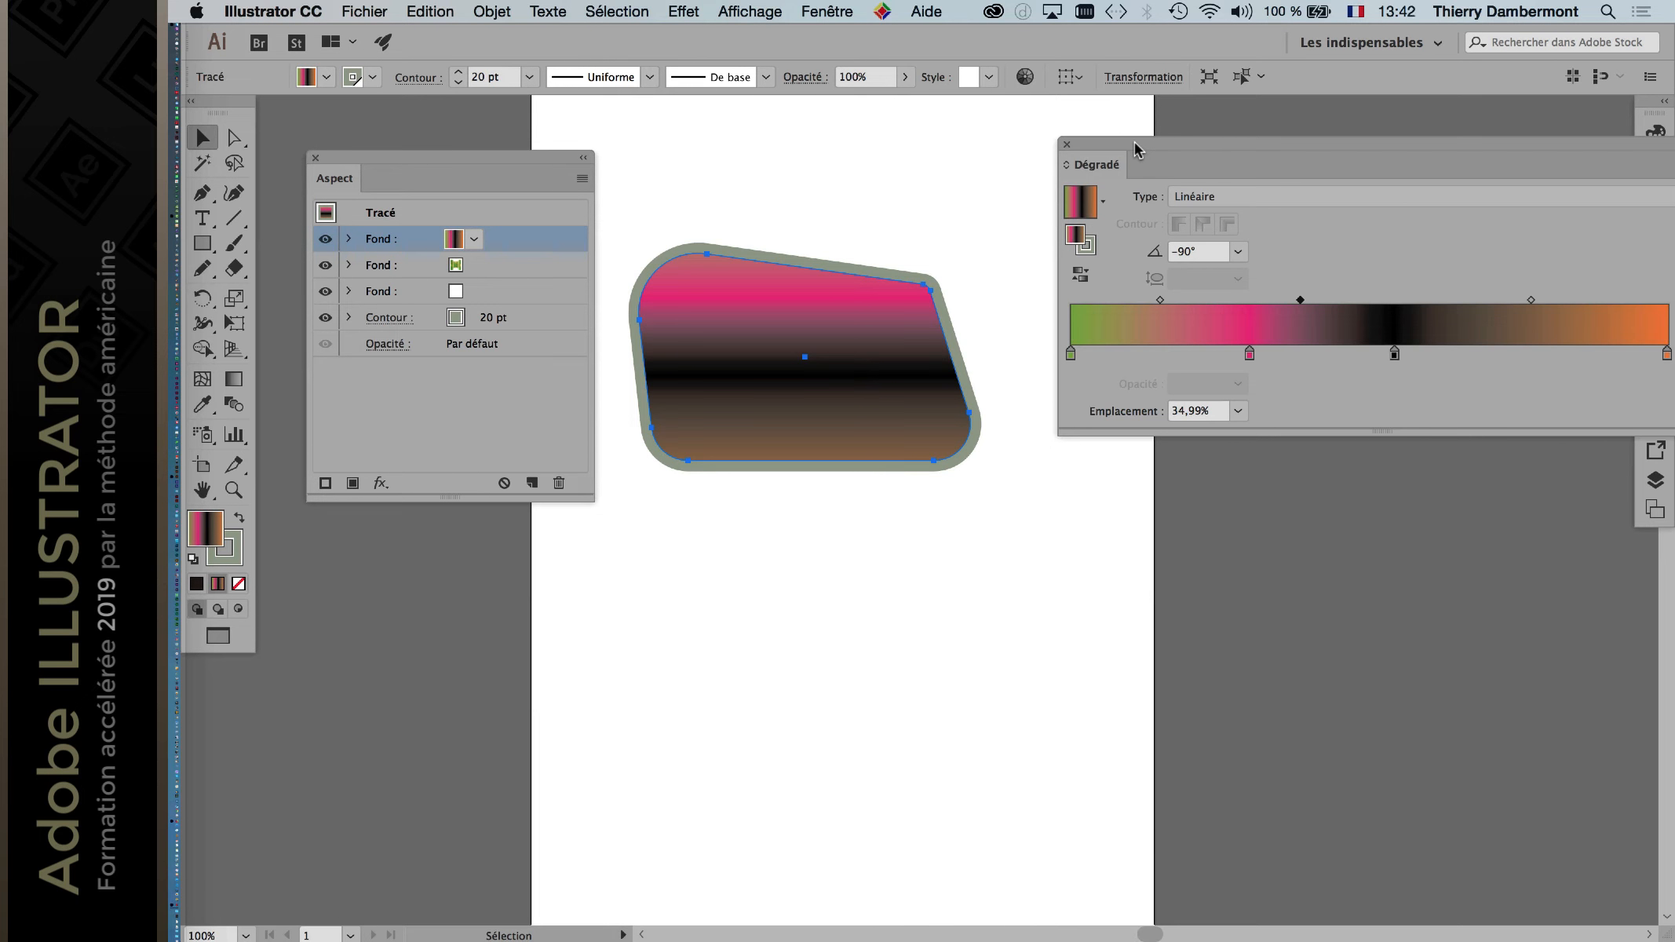
Step: Close the gradient settings, display the layers, detach them beside the shape, and enlarge them to leave room for more layers
left_click(1070, 147)
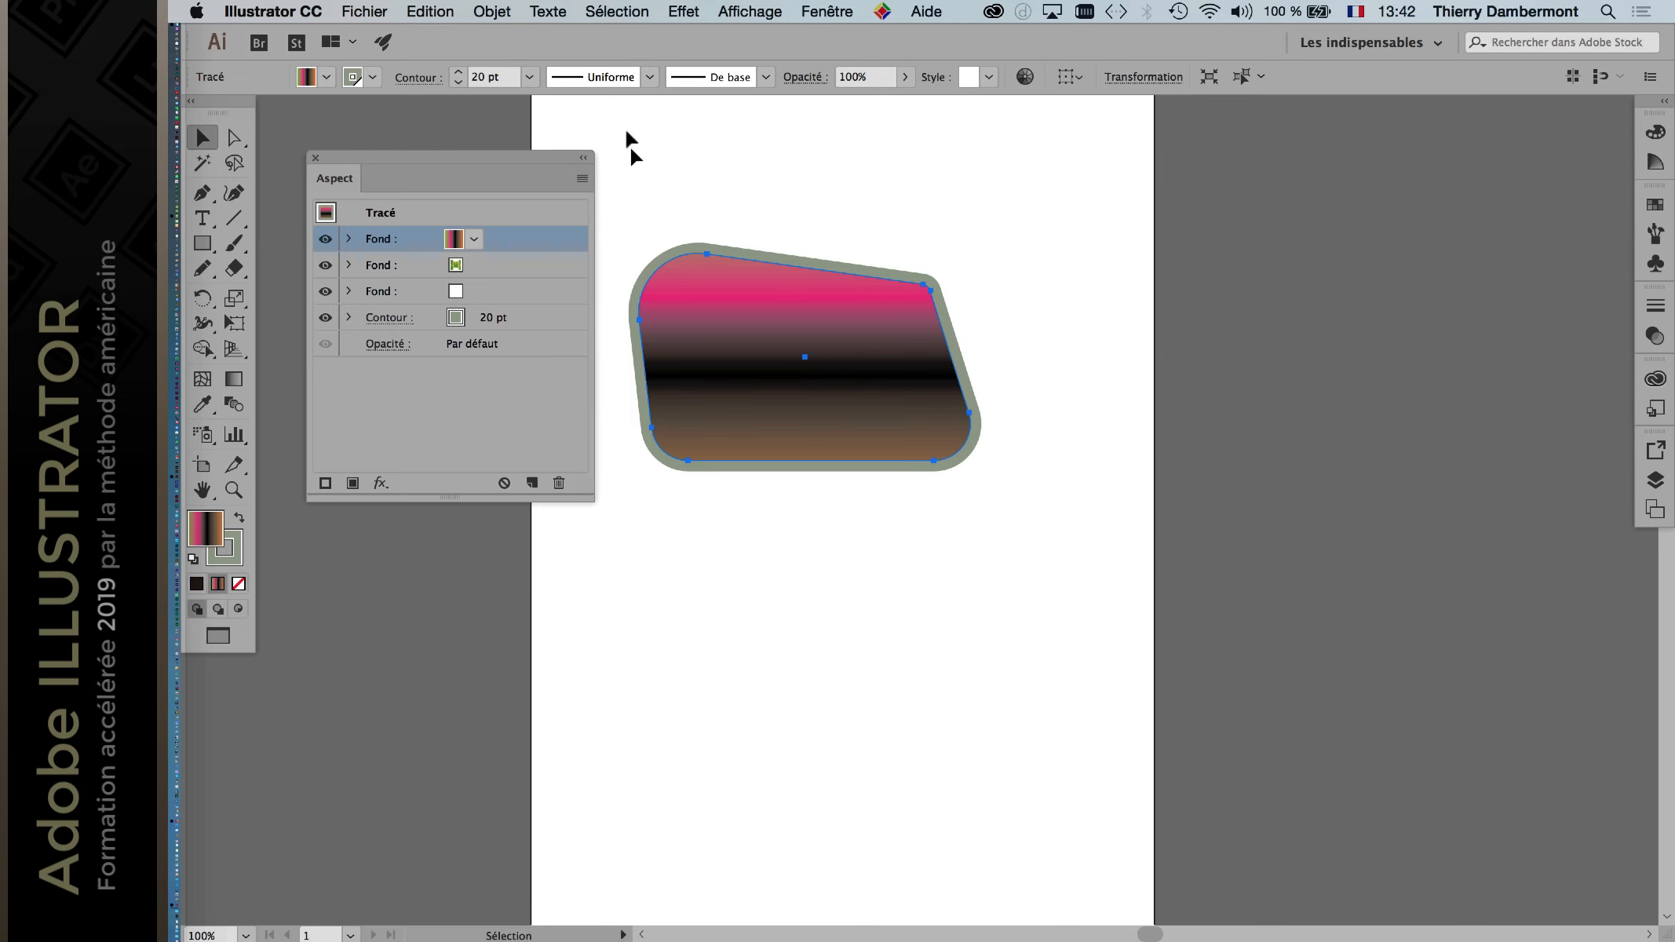
left_click(841, 12)
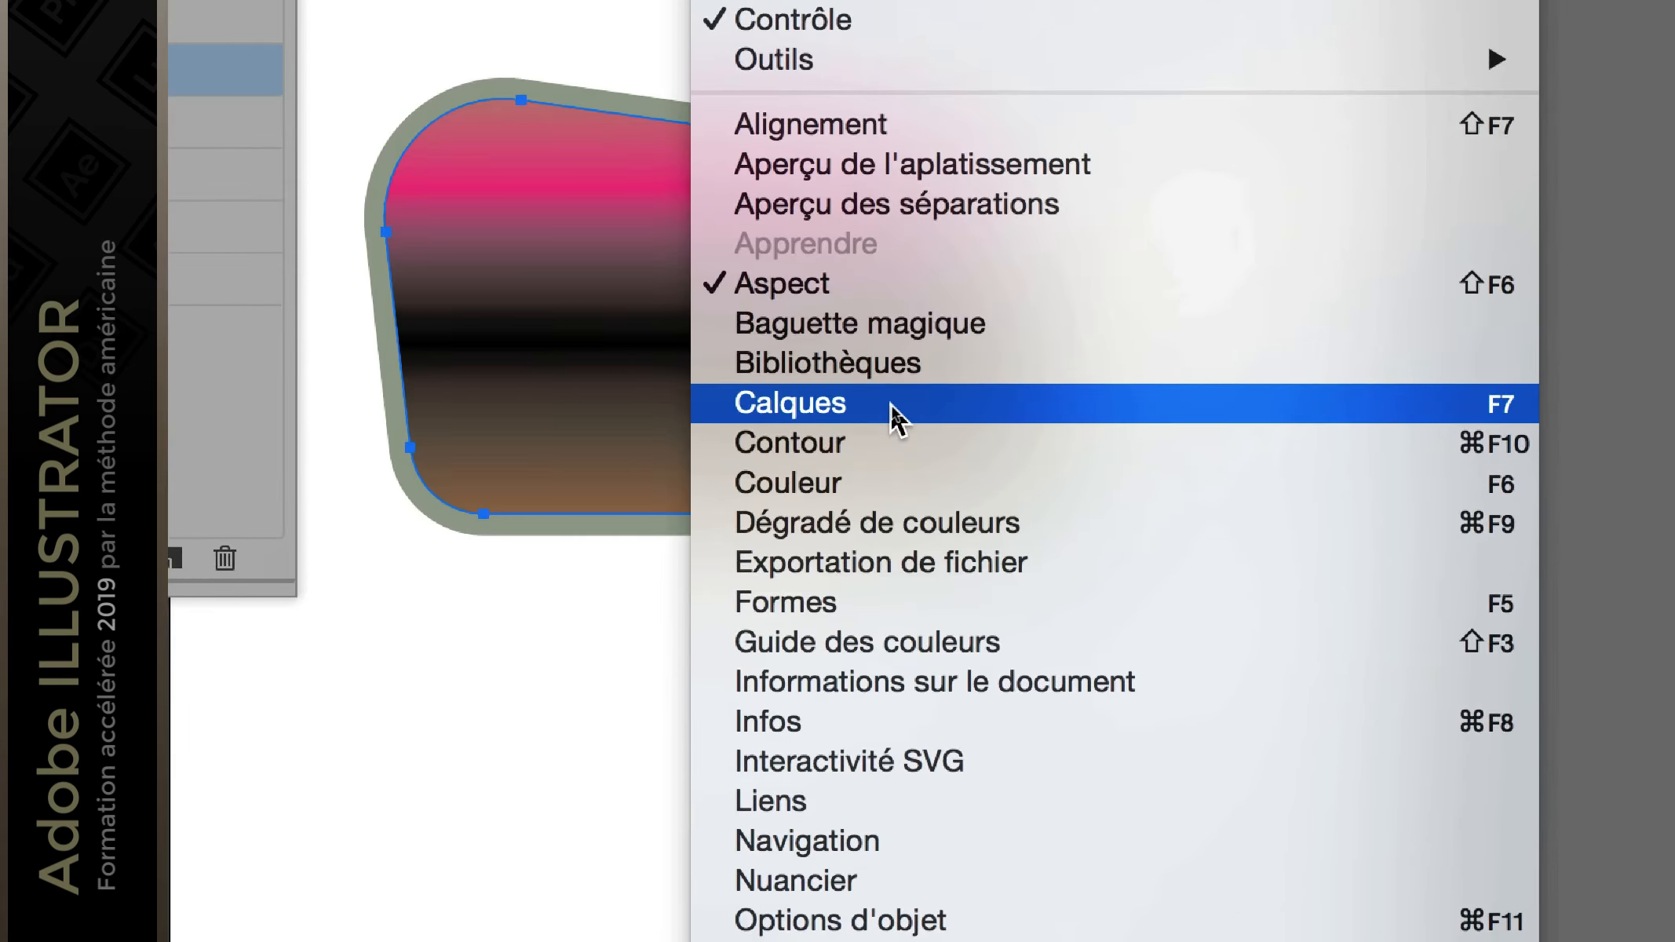
left_click(891, 404)
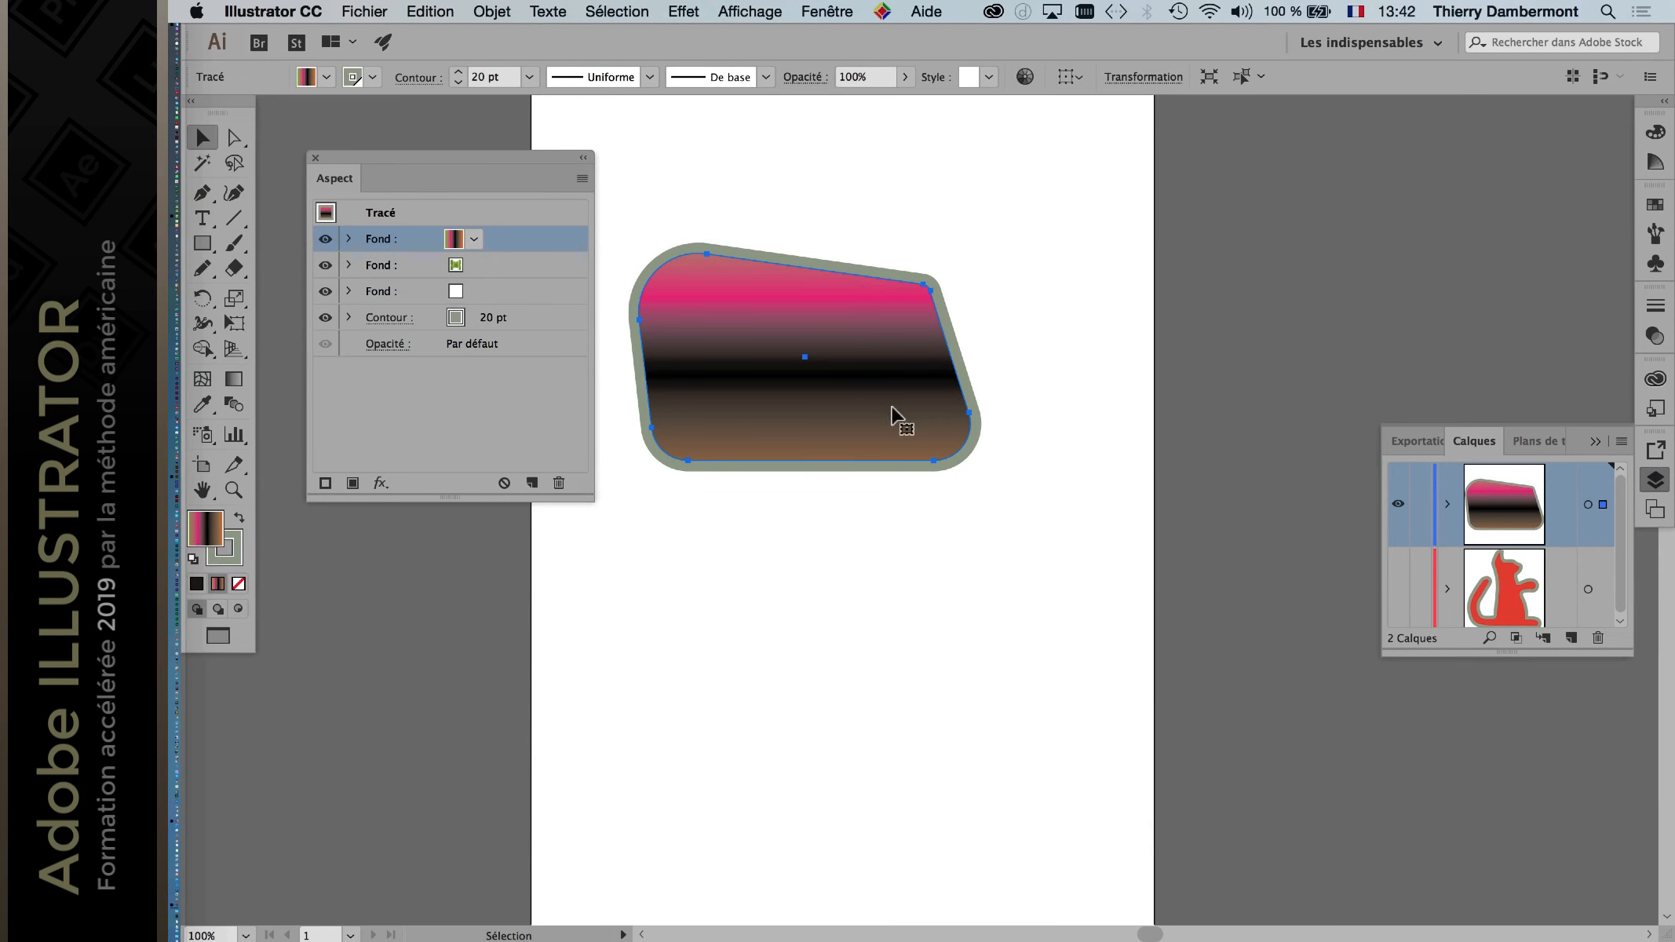
left_click_drag(1466, 440, 1087, 173)
left_click(1593, 441)
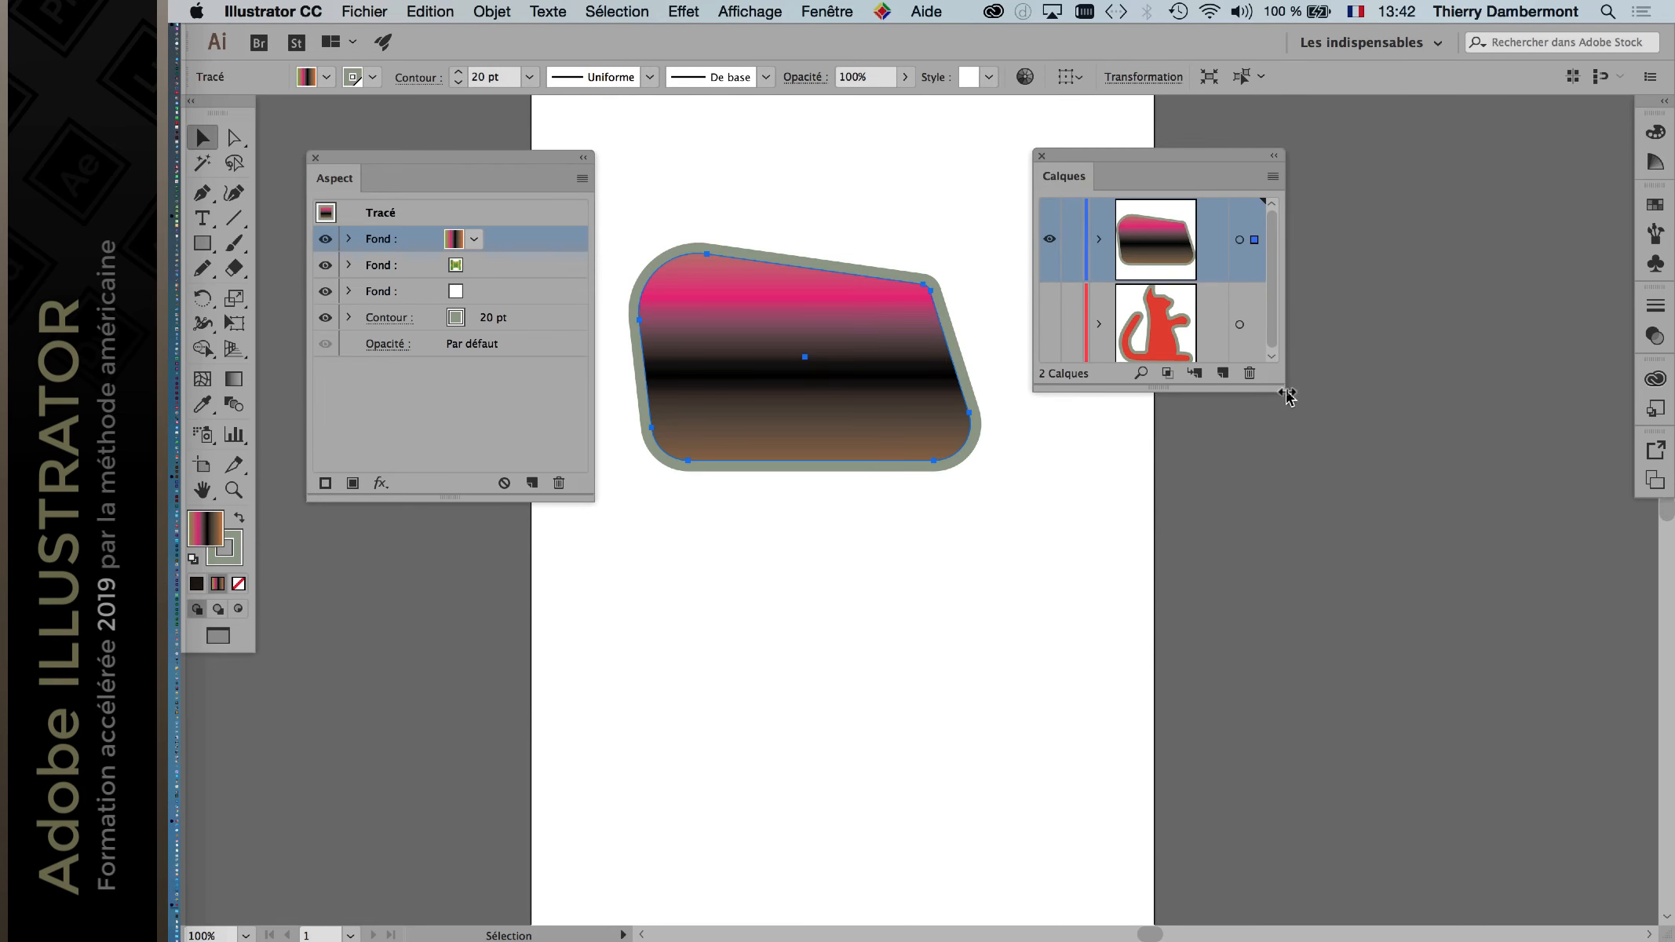
left_click_drag(1282, 388, 1363, 638)
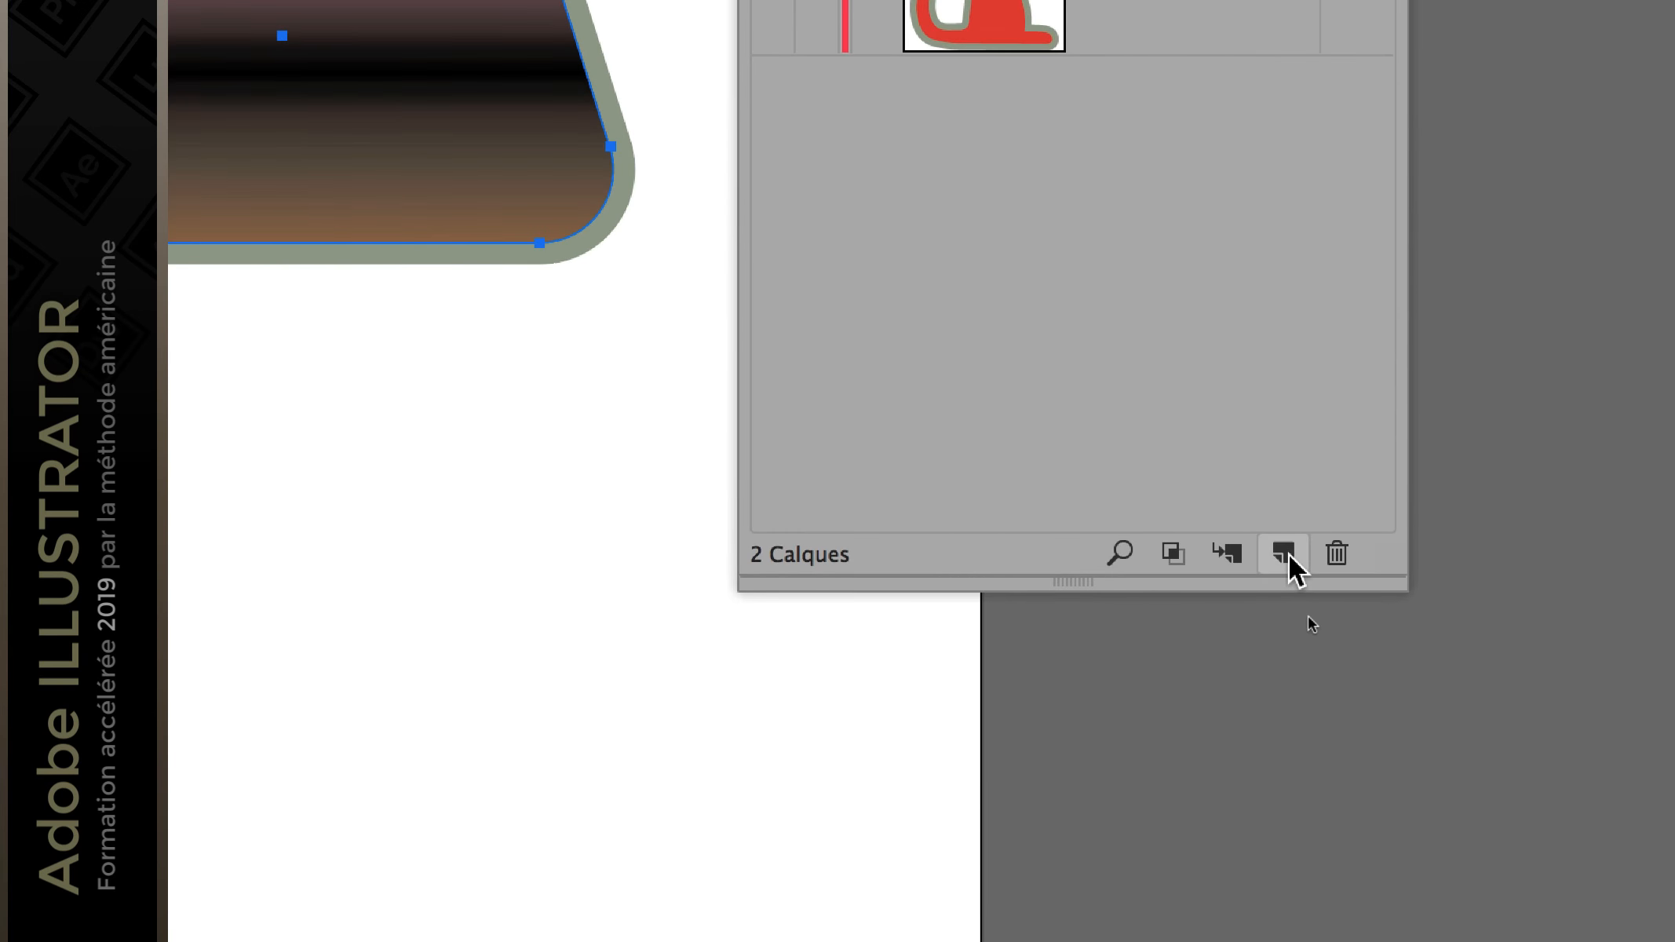
Step: Add a new layer above Calque 1 and hide Calque 1 to leave an empty artboard
left_click(1287, 555)
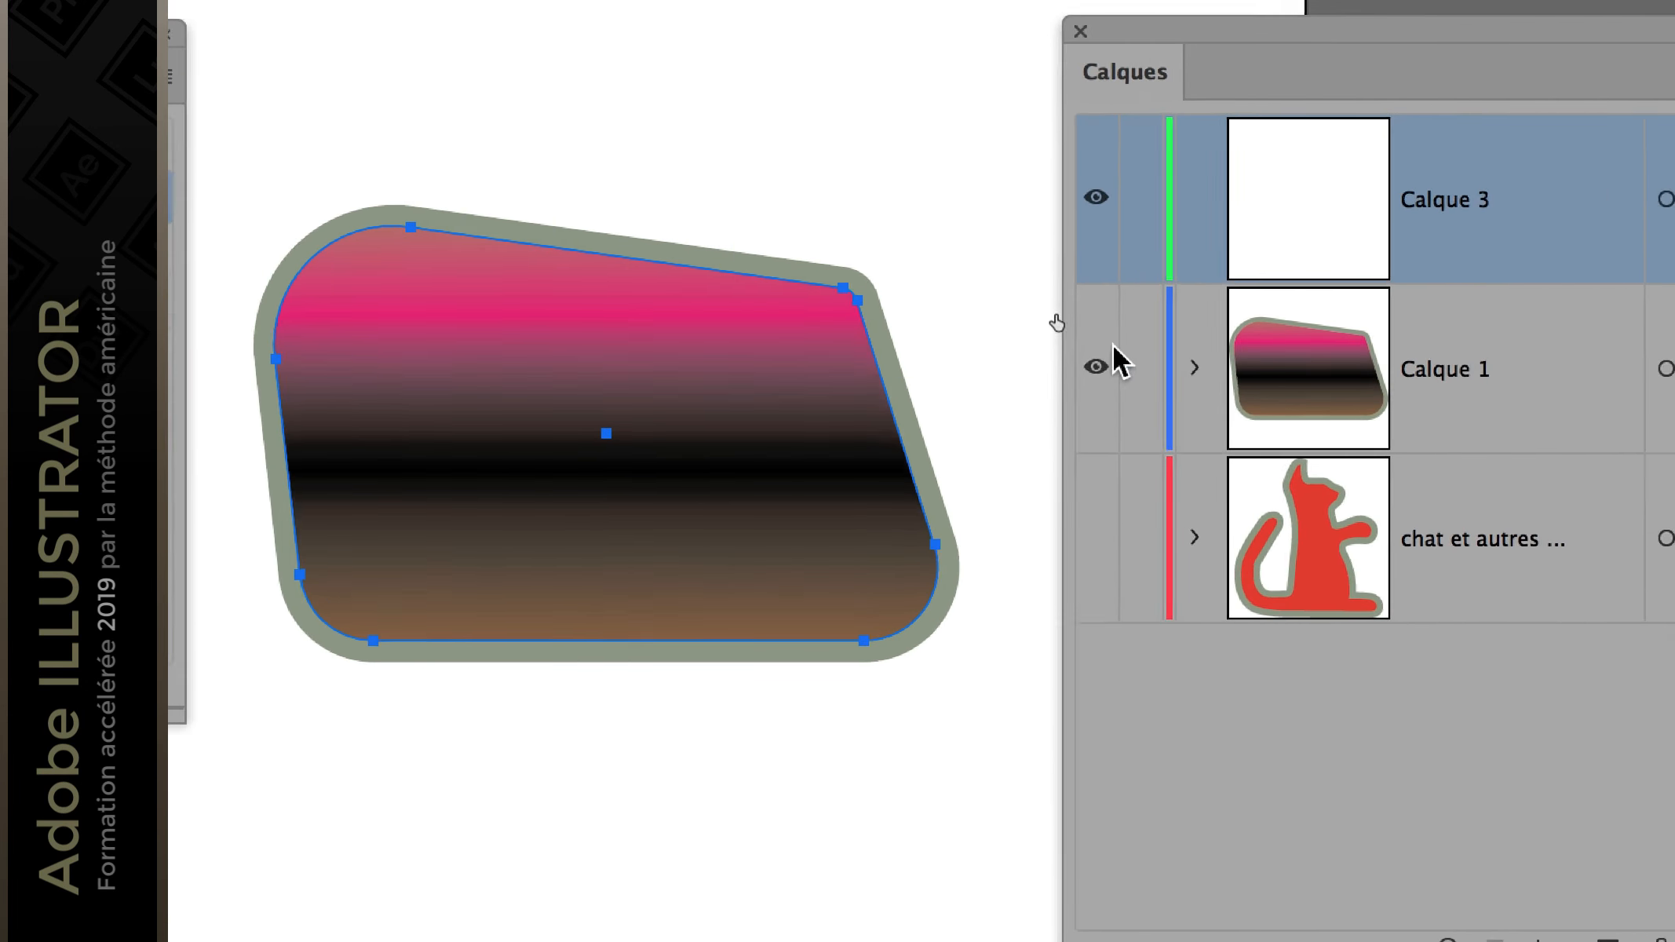
left_click(936, 421)
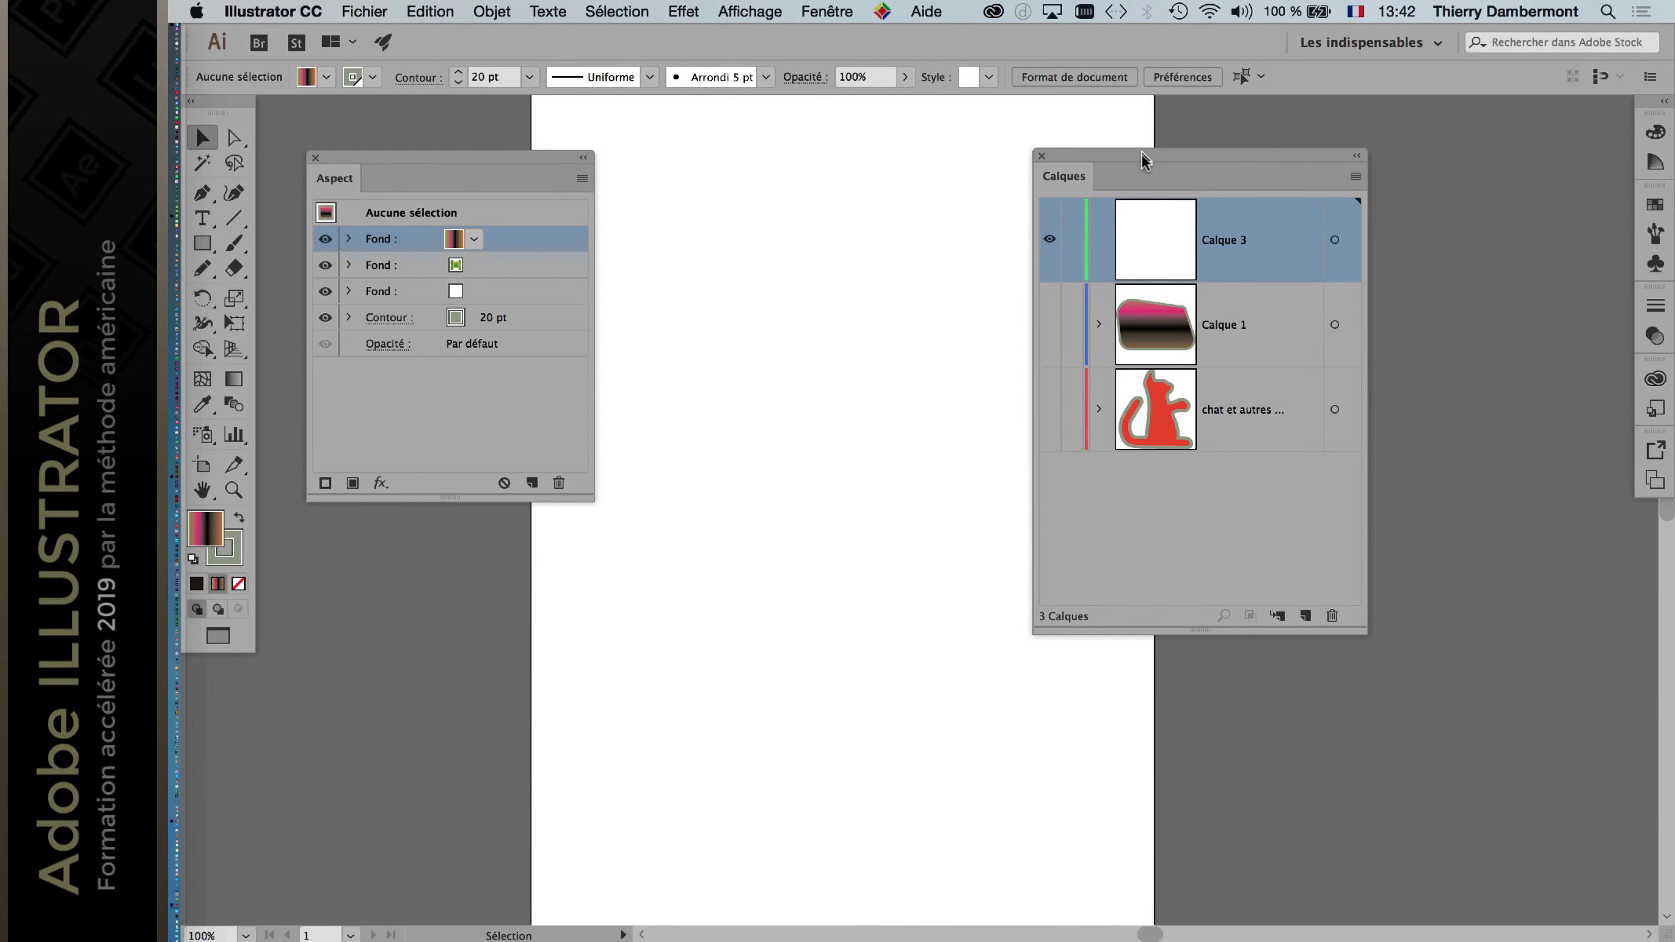
Step: Spread the layers and appearance settings to either side of the empty artboard and detach the tools slightly from the window edge
left_click_drag(1141, 155, 1314, 154)
left_click_drag(466, 160, 424, 155)
key("super+minus")
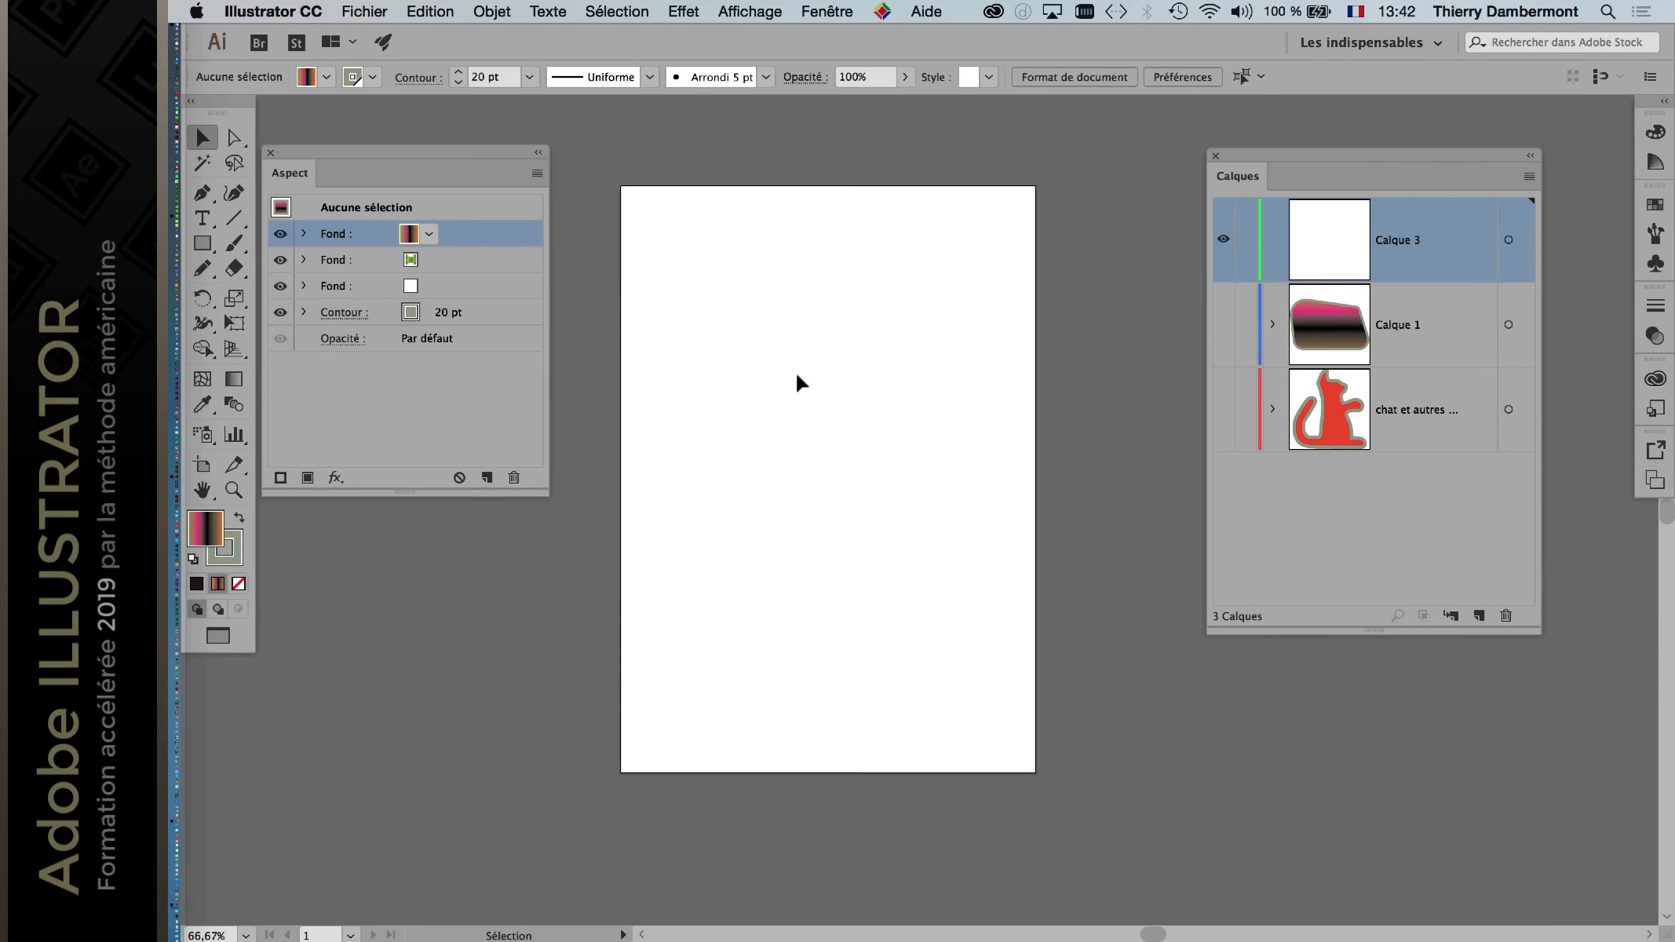
left_click_drag(736, 330, 703, 322)
key("super+plus")
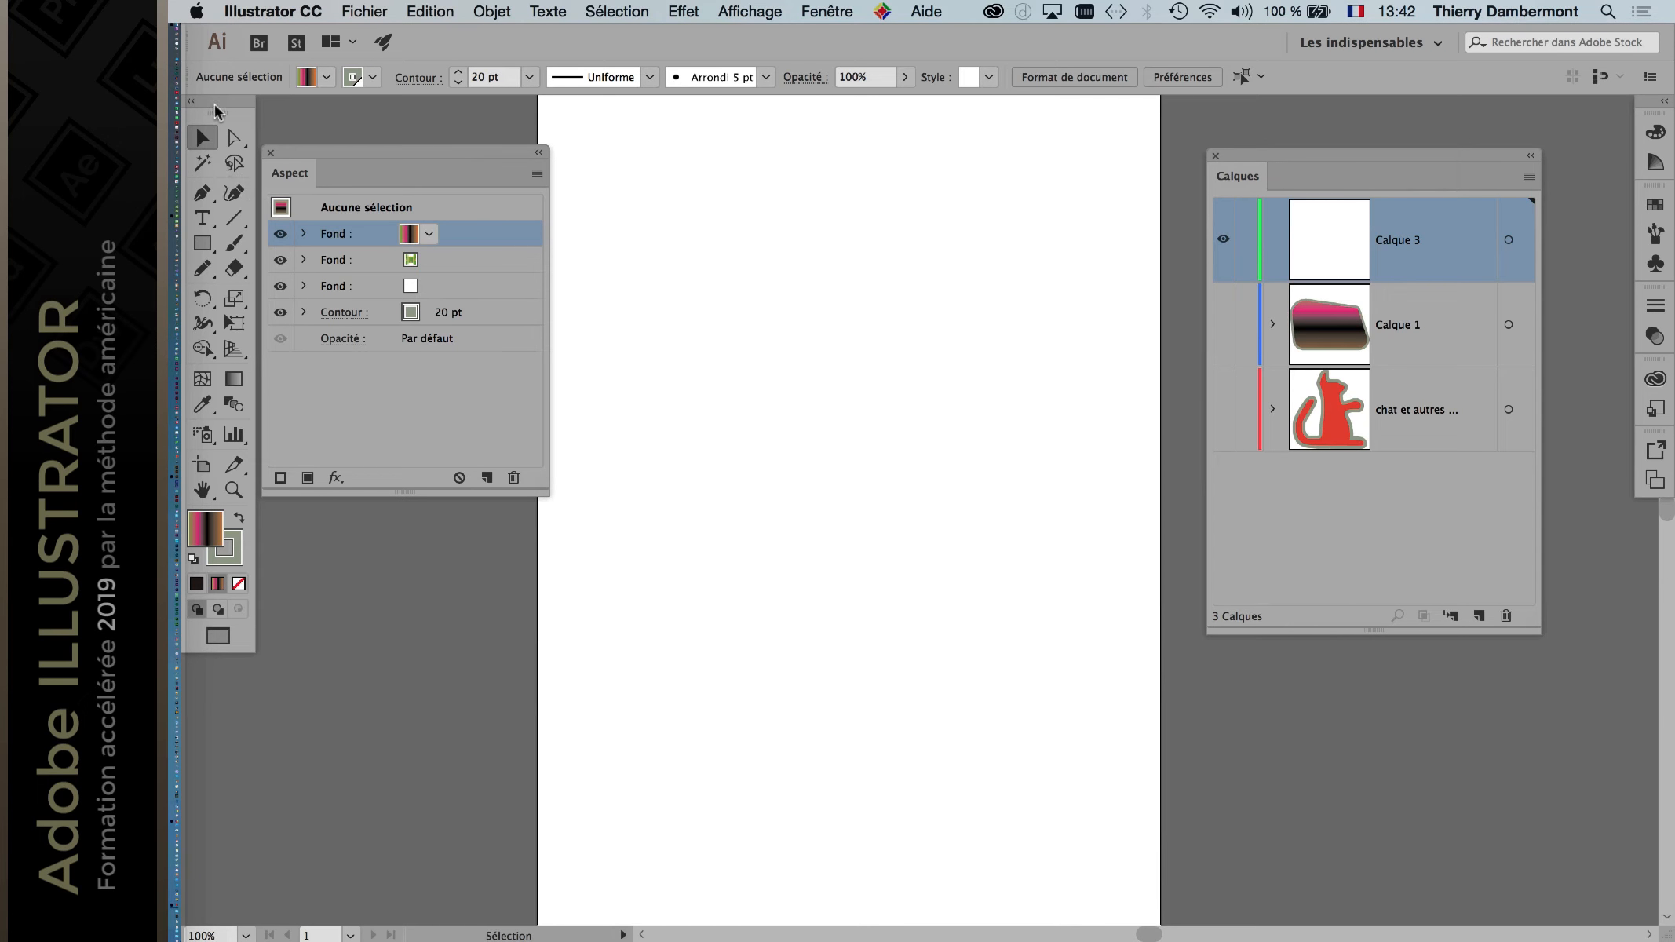
left_click_drag(216, 110, 221, 116)
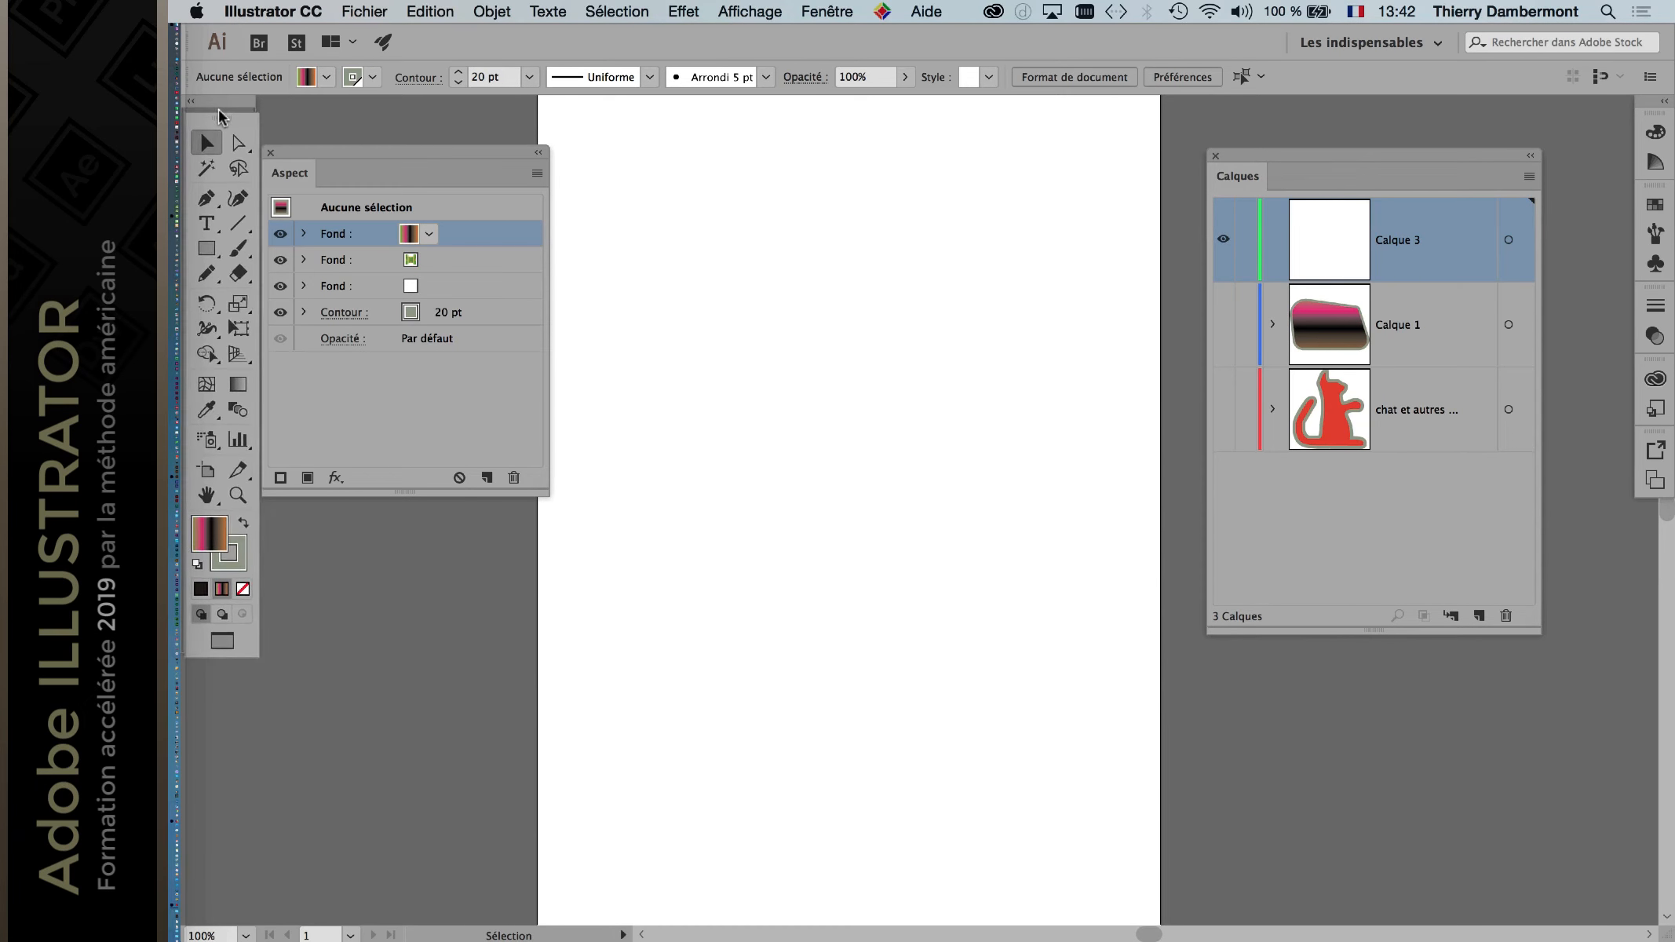
Step: Save the document under the new name bases-illustrator-03.ai in Adobe Illustrator format, keeping the Illustrator CC version options
left_click(364, 11)
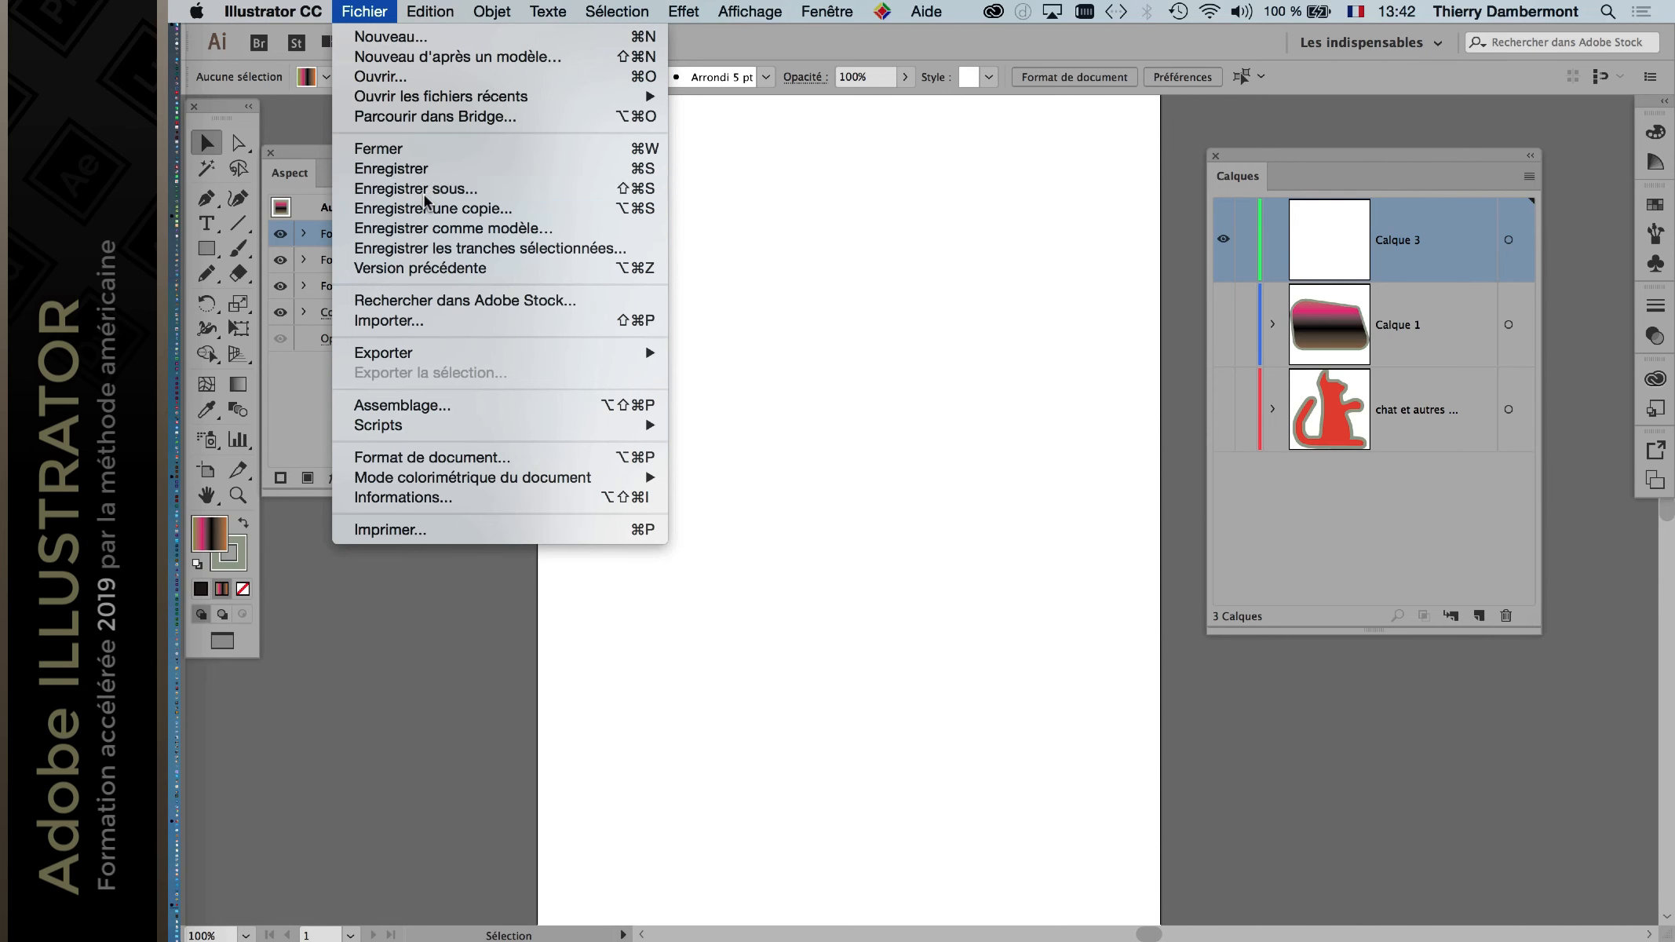
left_click(424, 190)
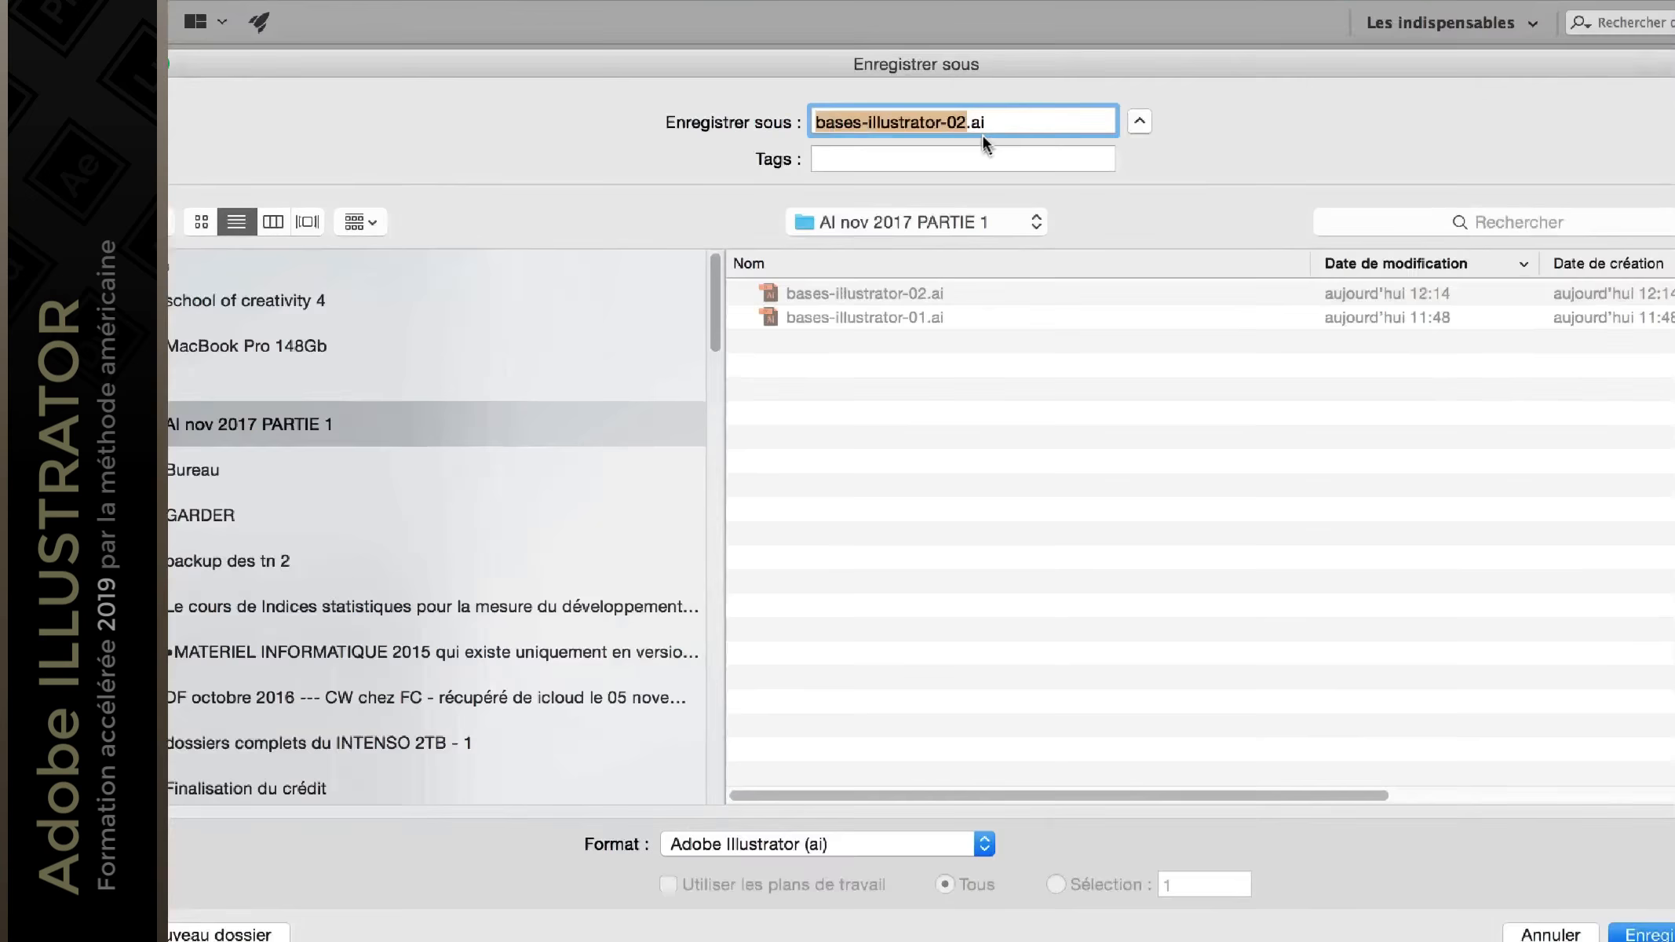
left_click(966, 126)
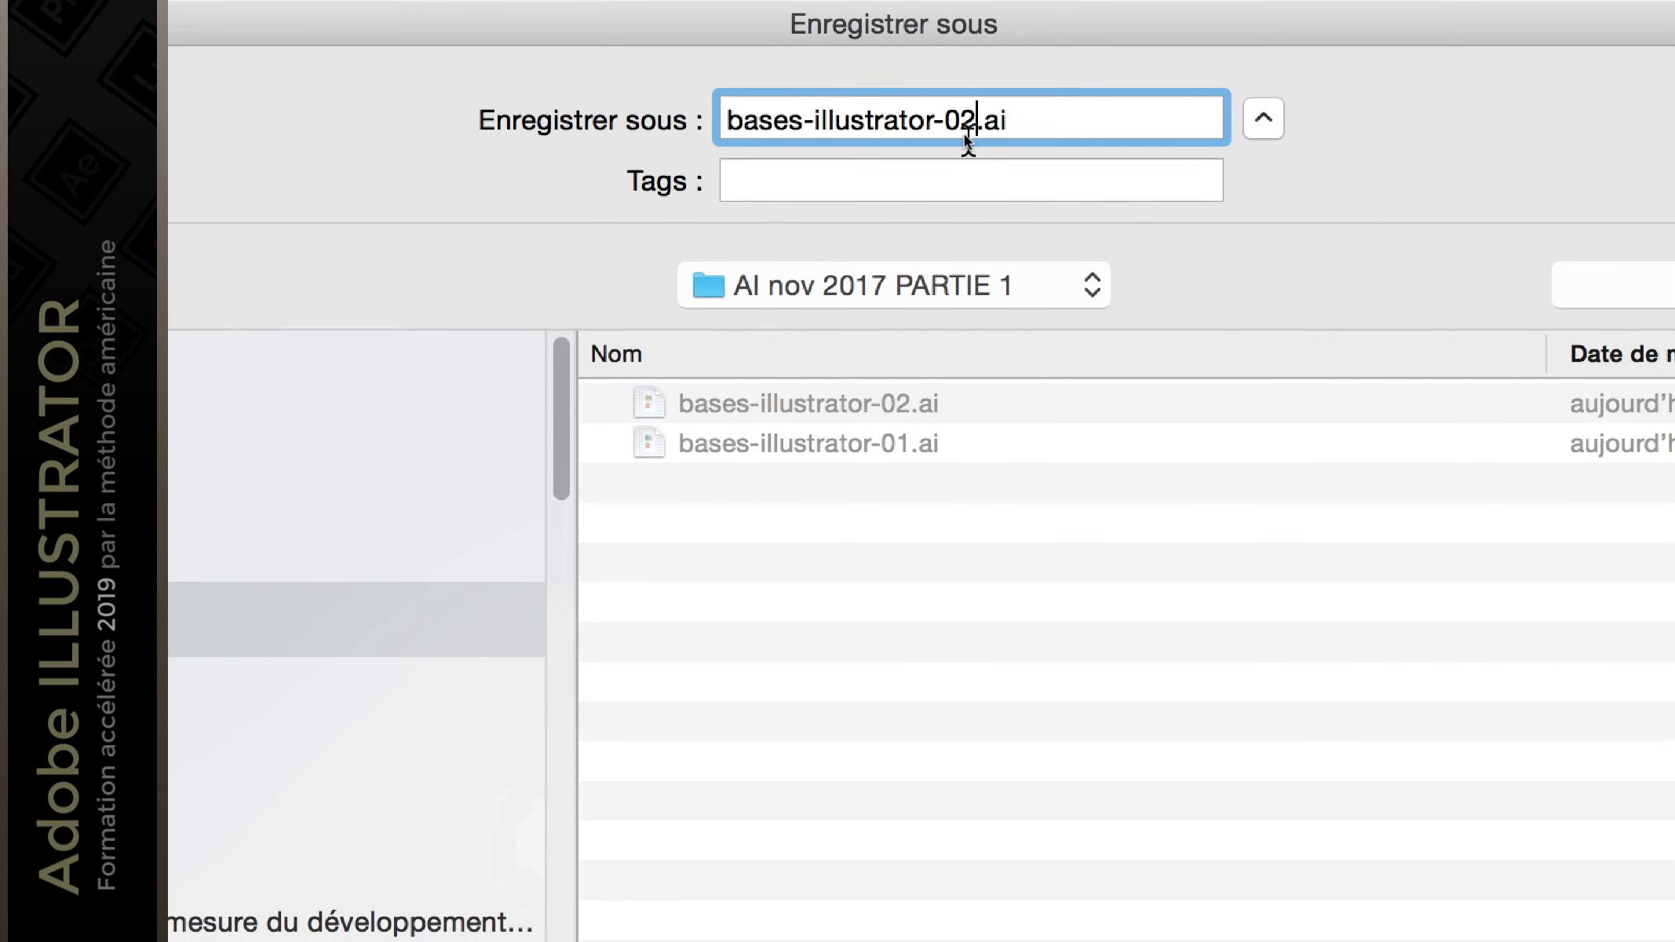
type("3")
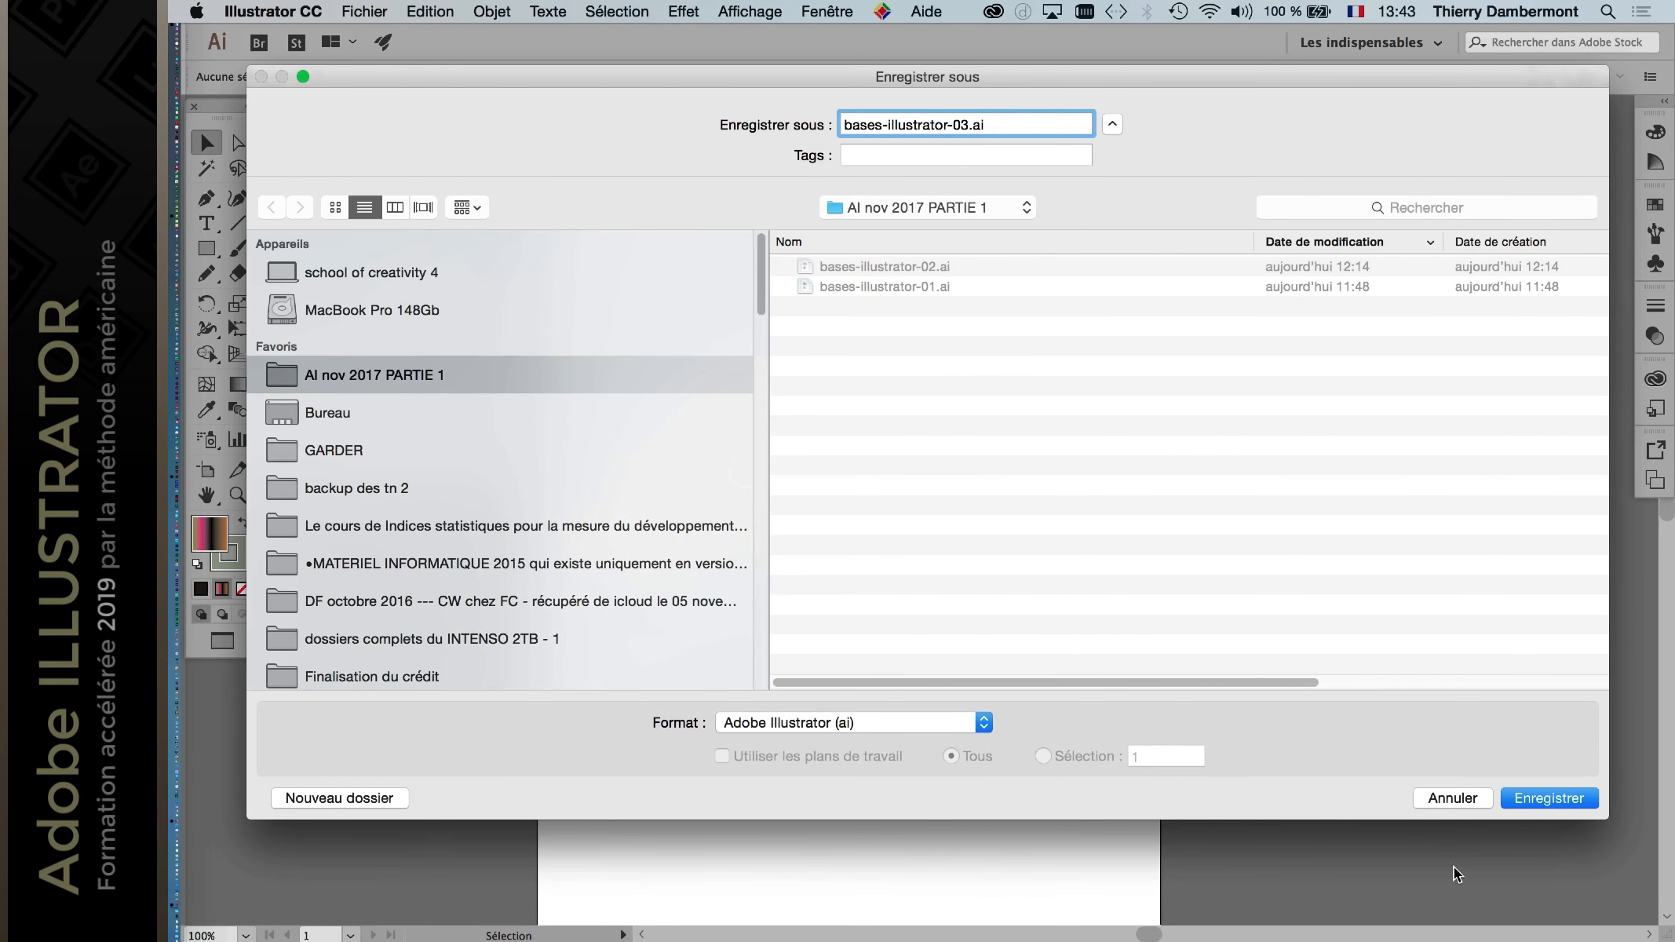
left_click(1532, 800)
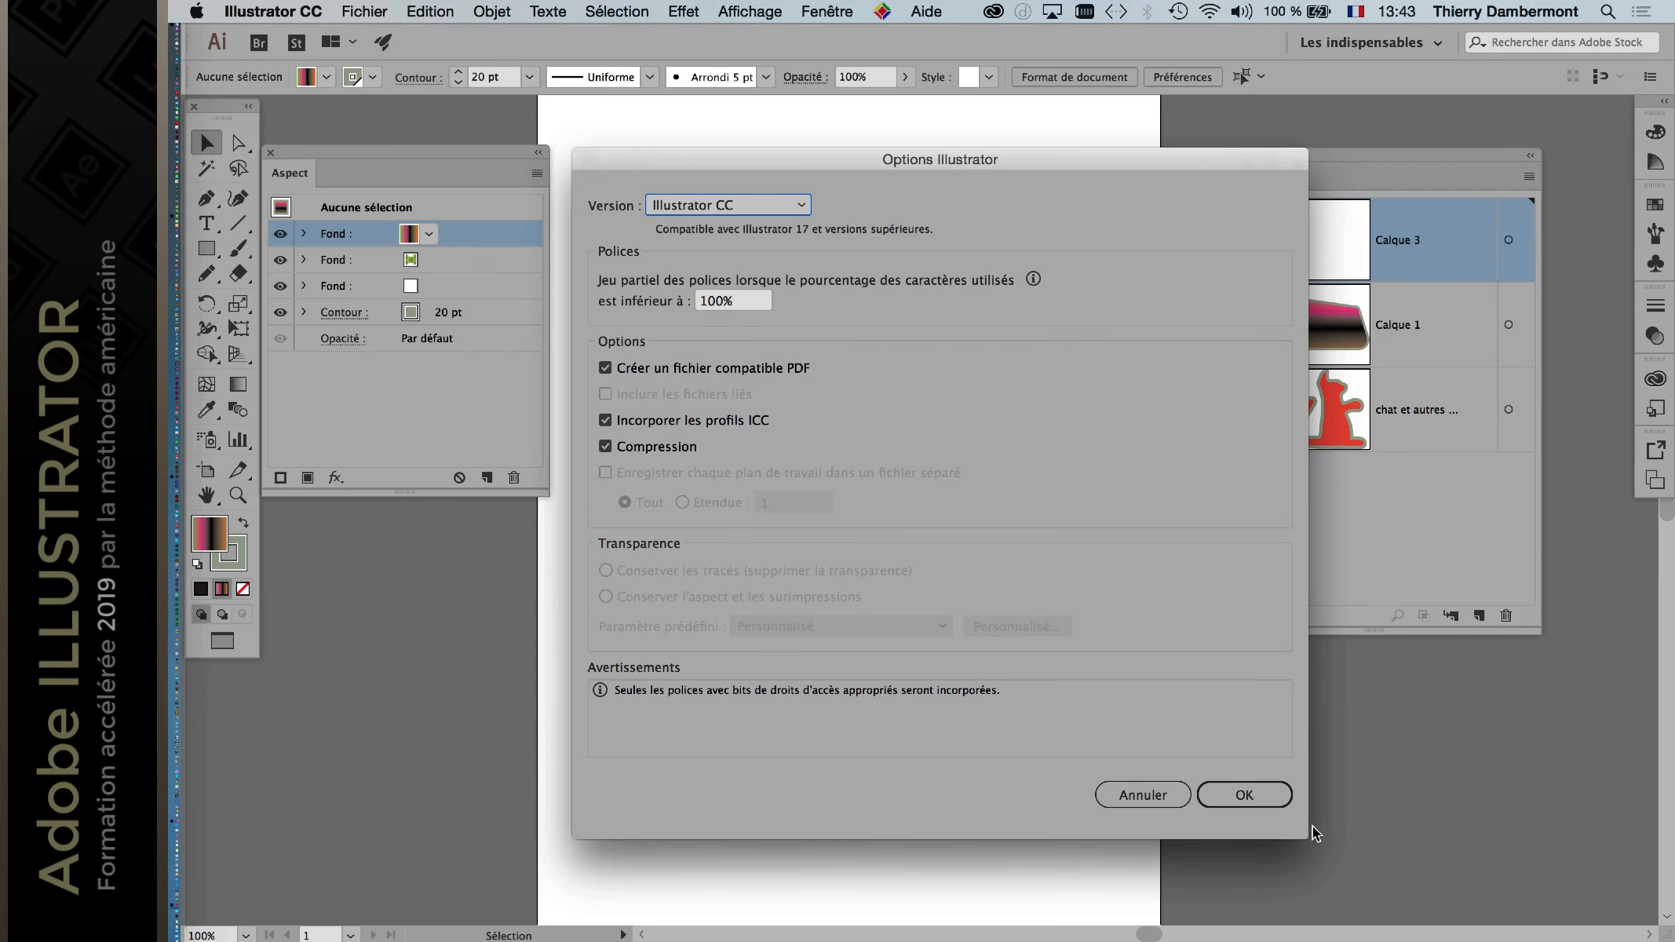
left_click(1264, 802)
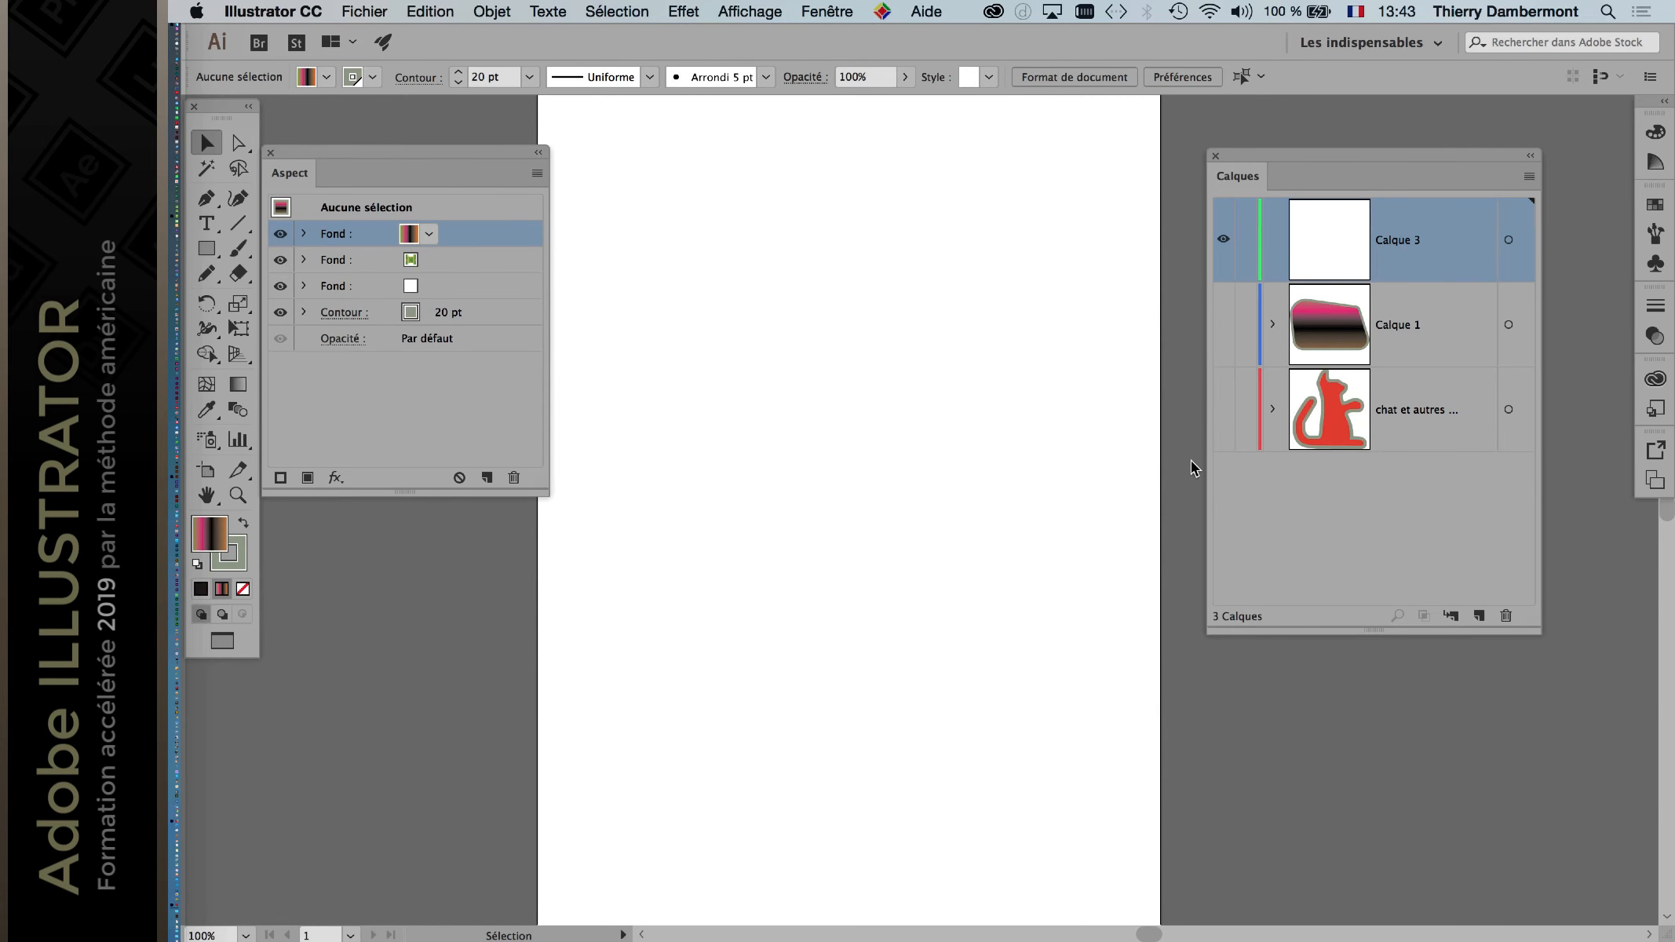
Step: Shift the layers settings slightly farther from the artboard
key("space")
left_click_drag(991, 269, 1033, 271)
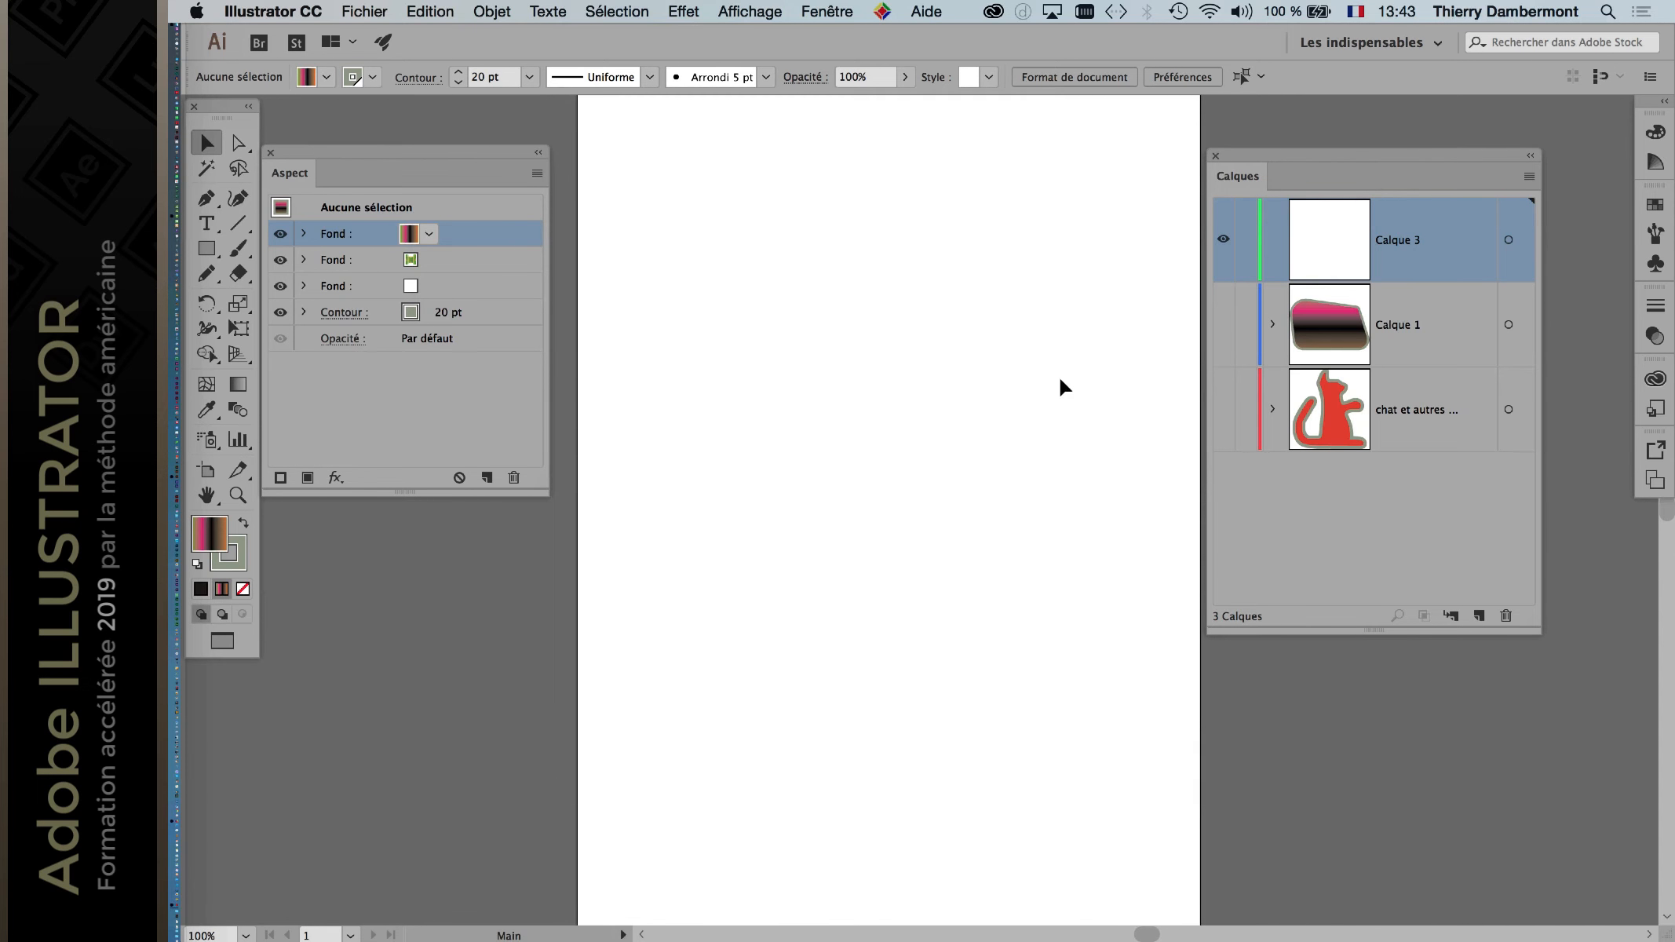
left_click_drag(1268, 153, 1301, 142)
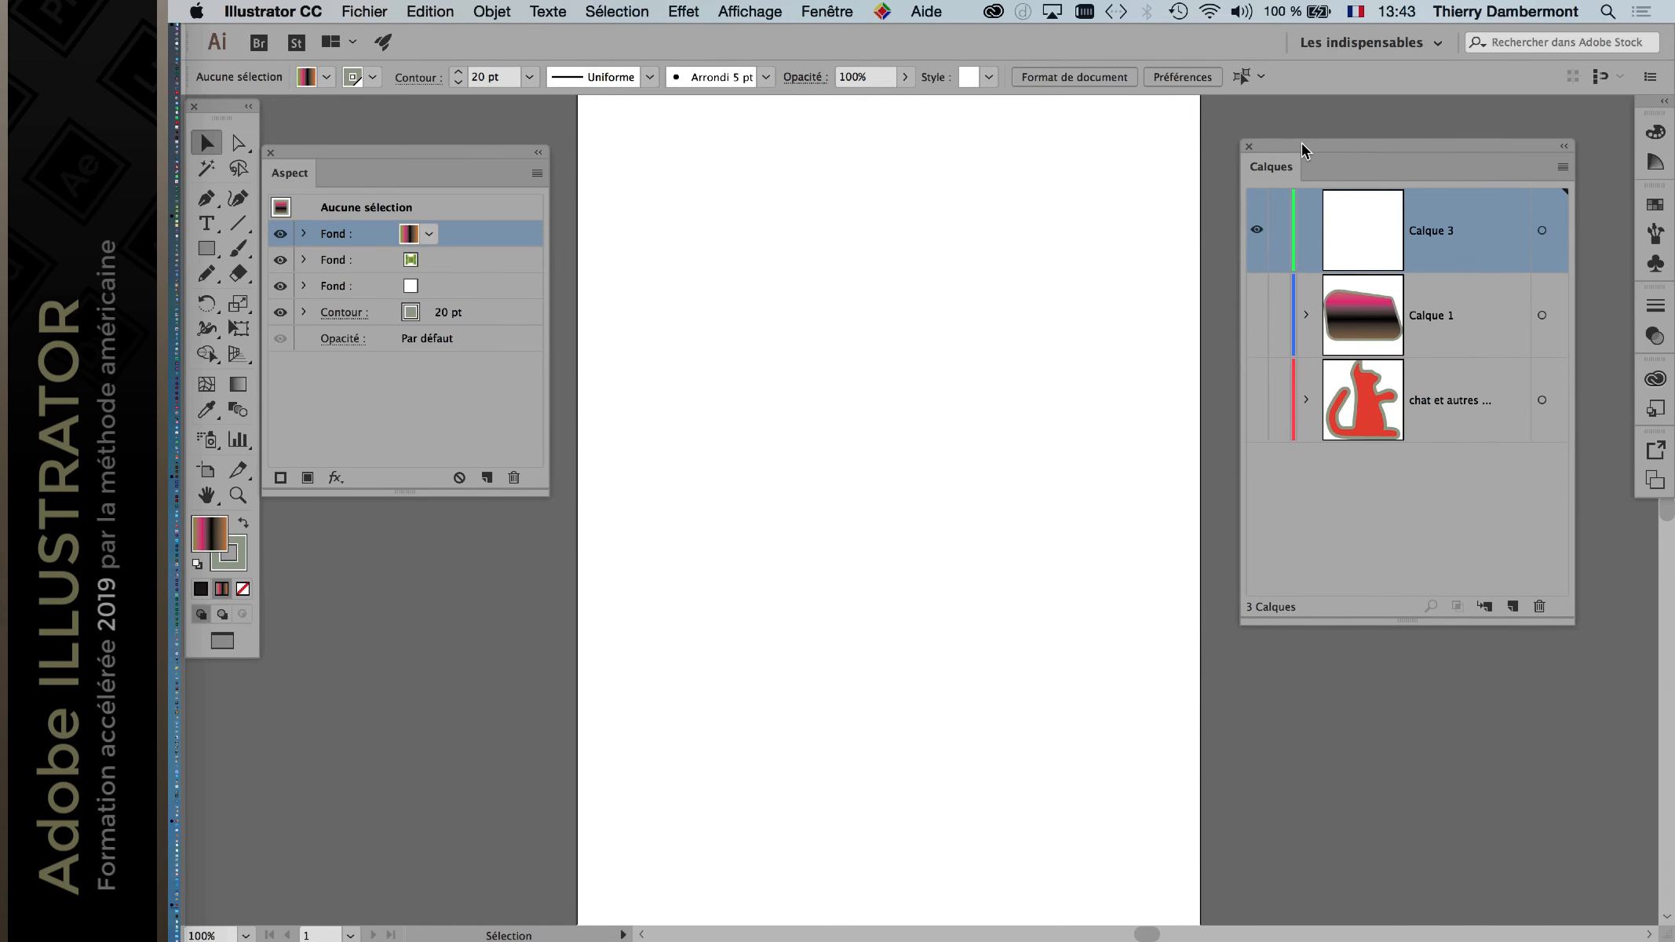
Step: Review the file formats offered when saving the document under another name, and leave without saving
left_click(364, 11)
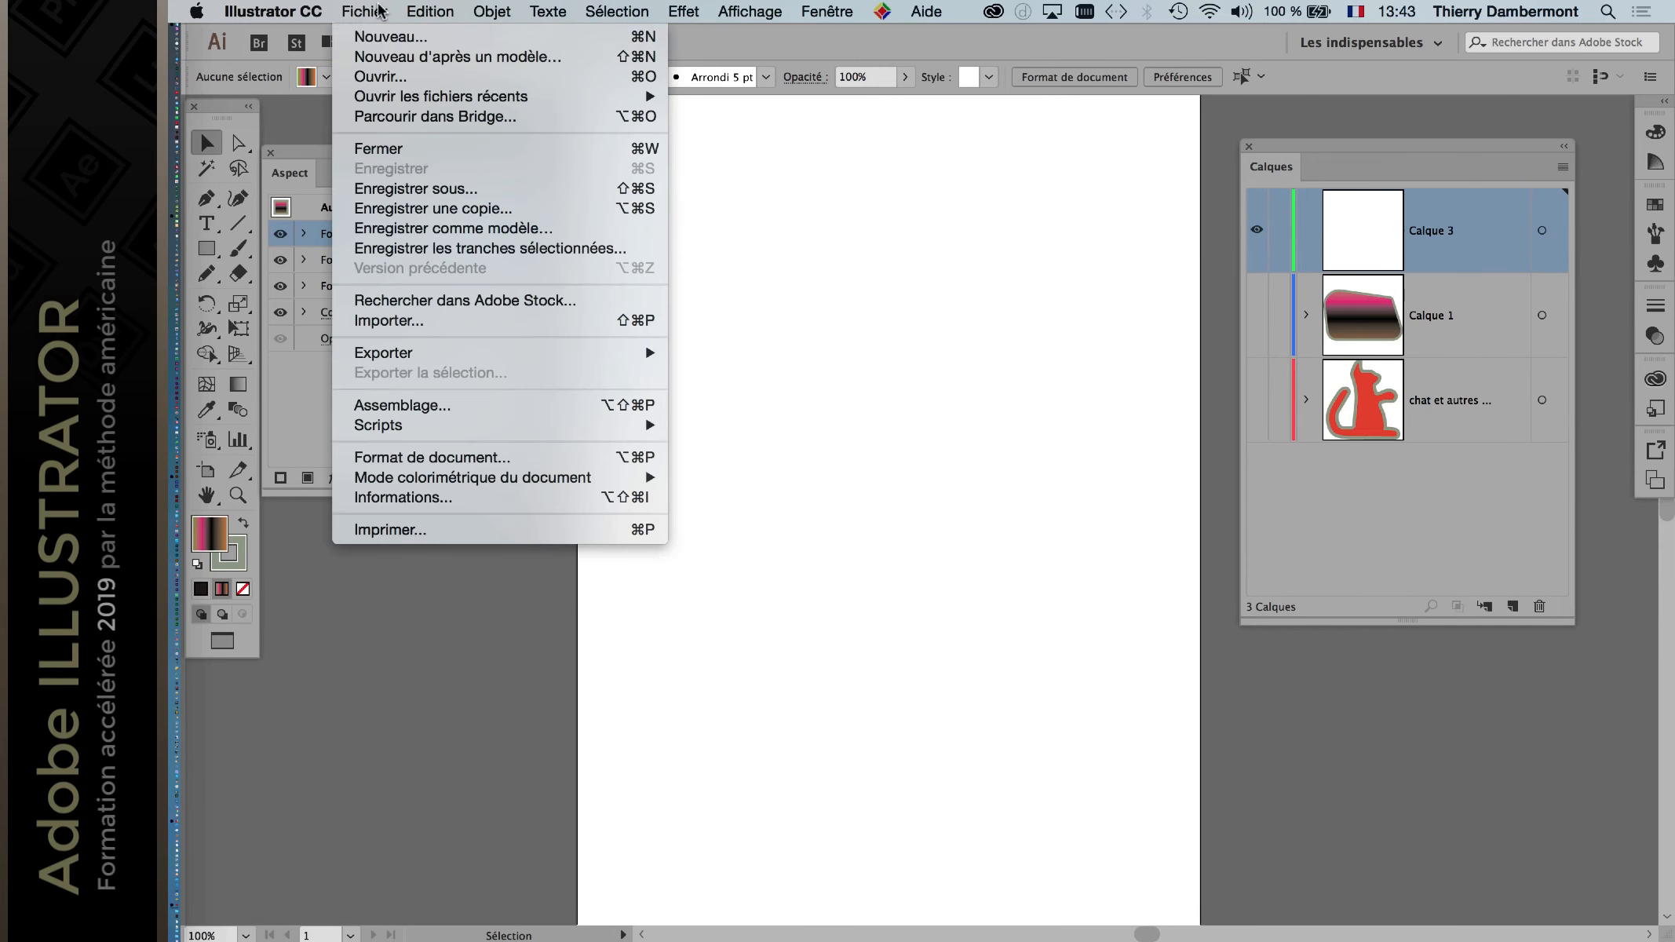
left_click(421, 189)
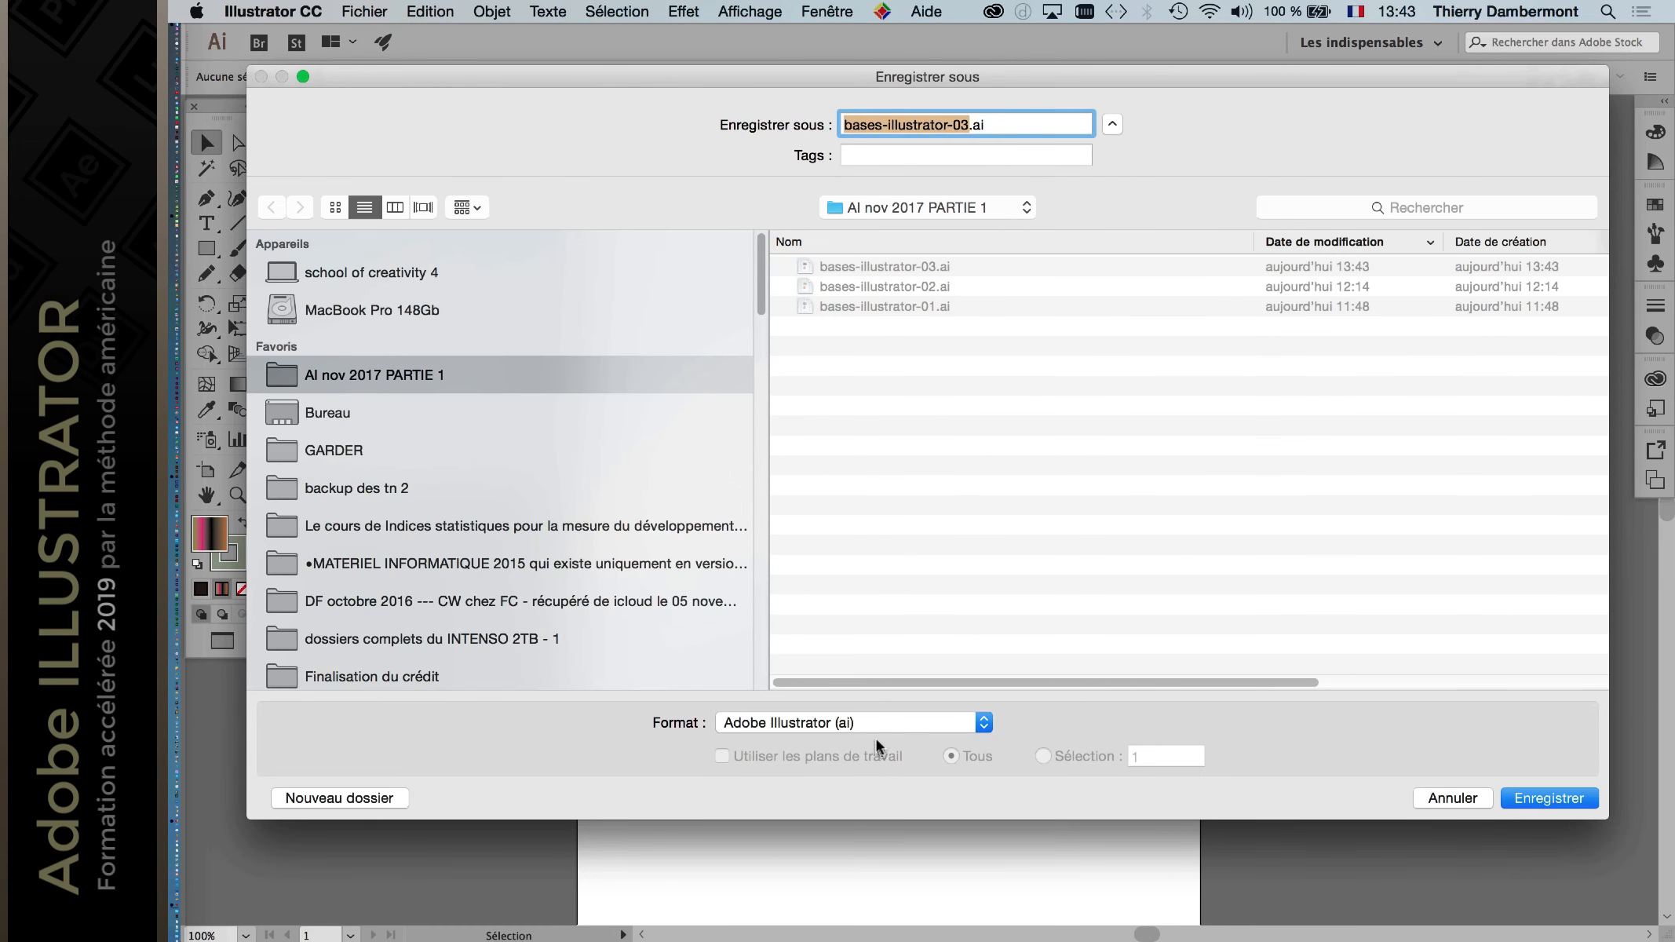
left_click(874, 723)
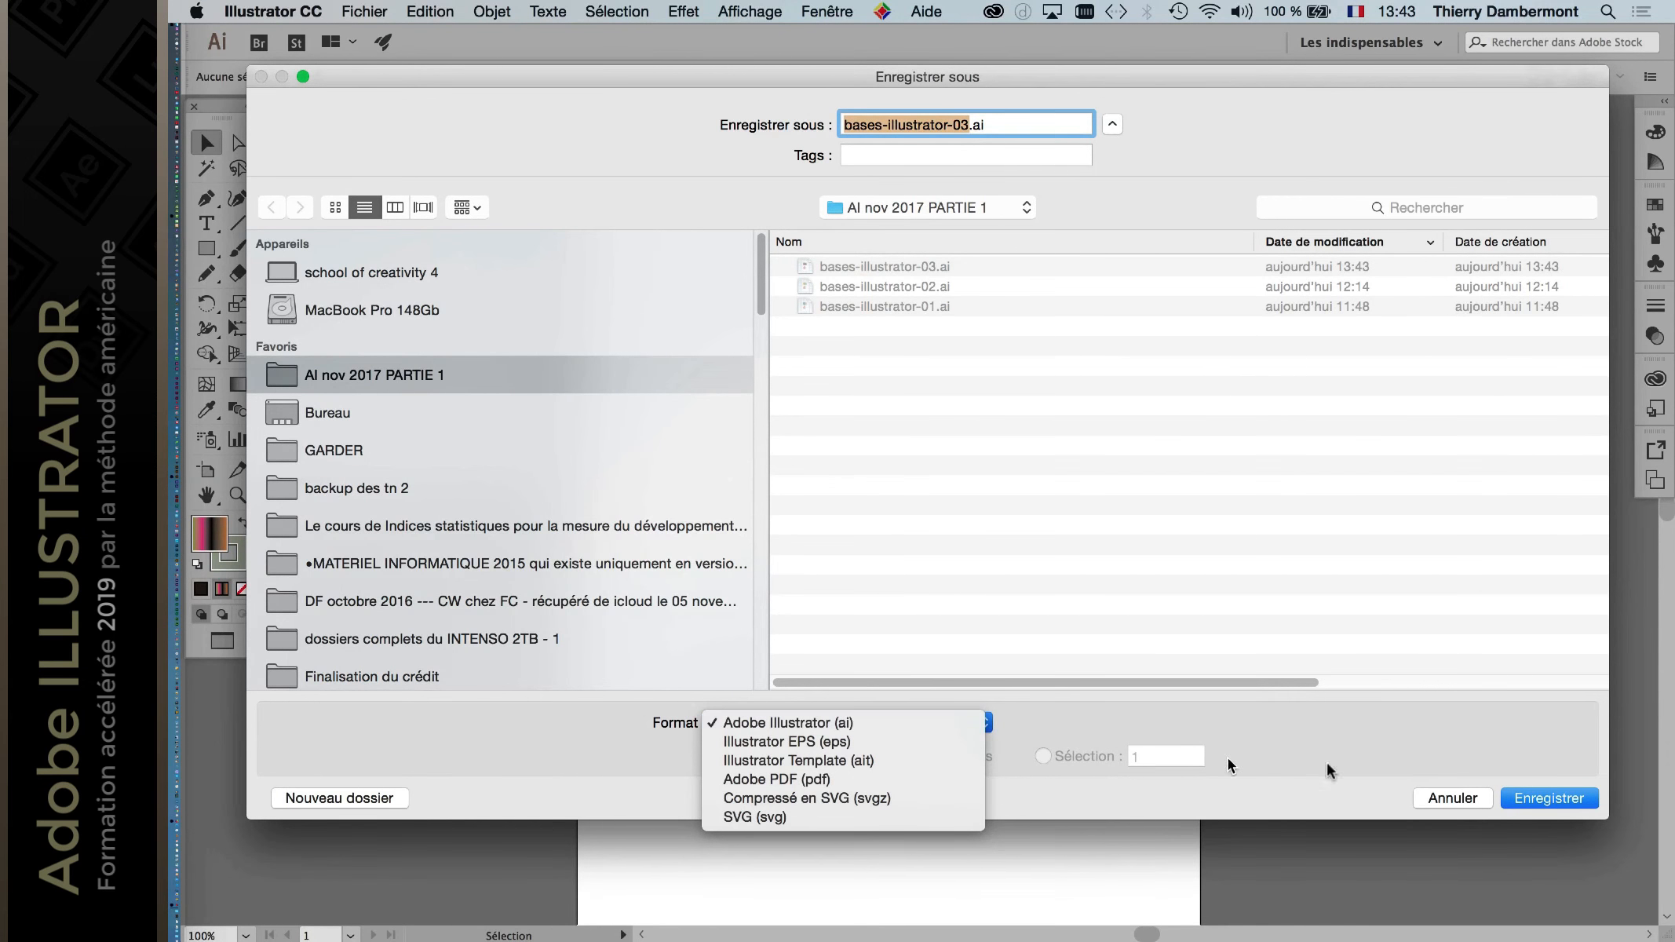
left_click(1442, 795)
left_click(1442, 794)
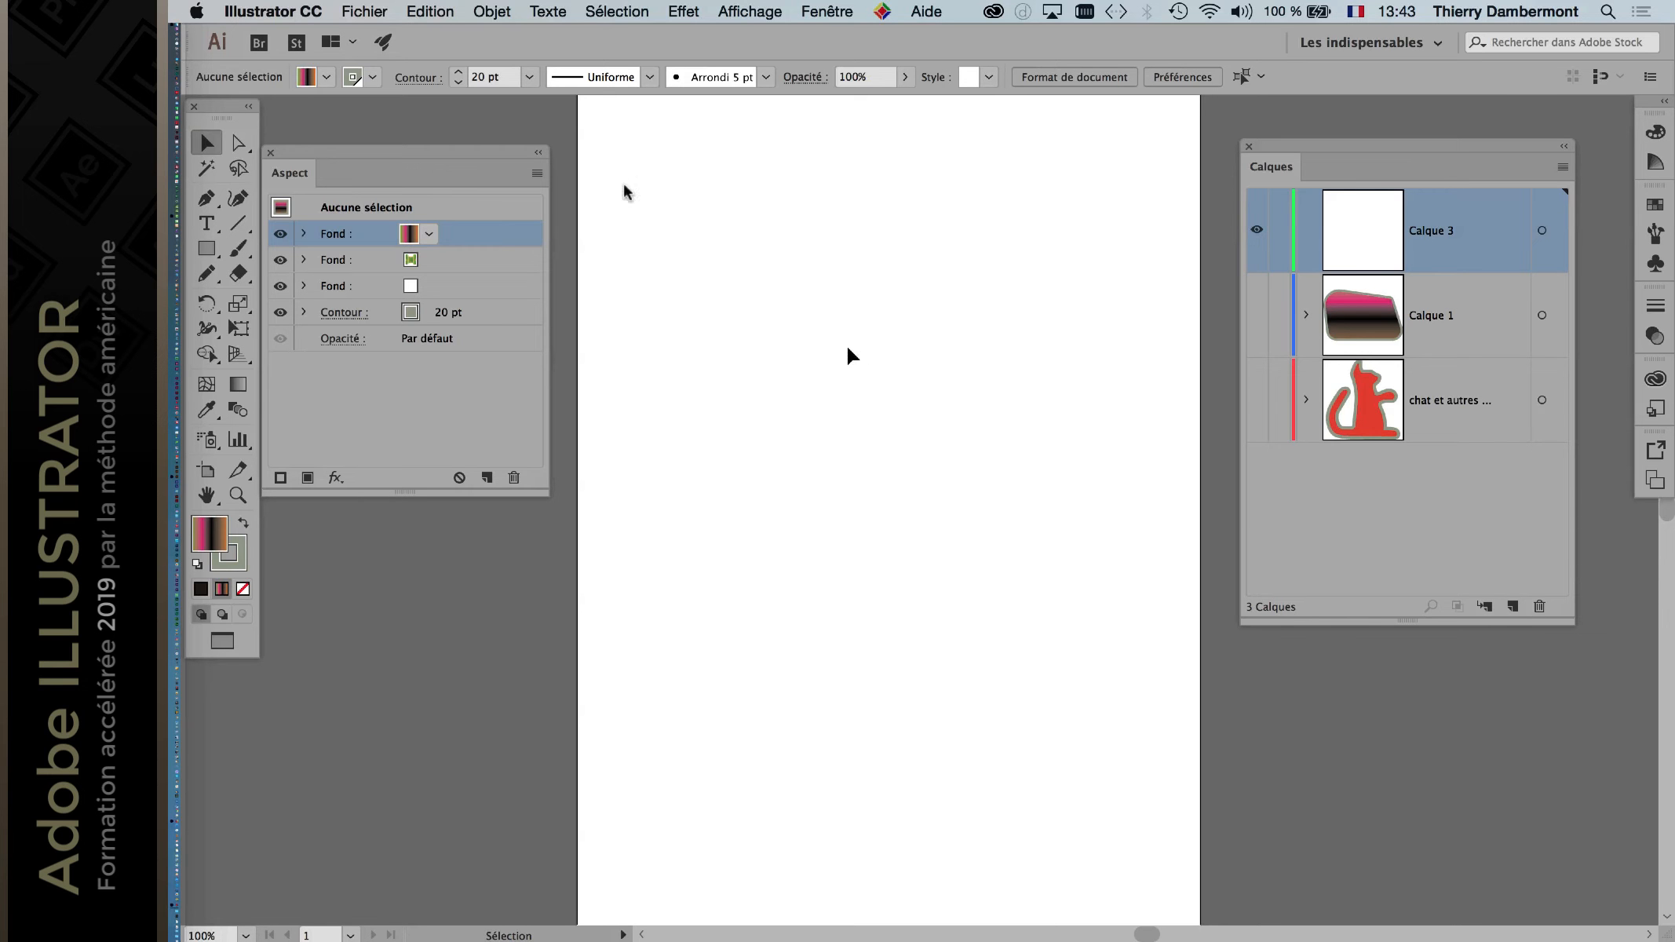
Step: Save the document as bases-illustrator-03.pdf in Adobe PDF format with the [Illustrator par défaut] preset
left_click(368, 11)
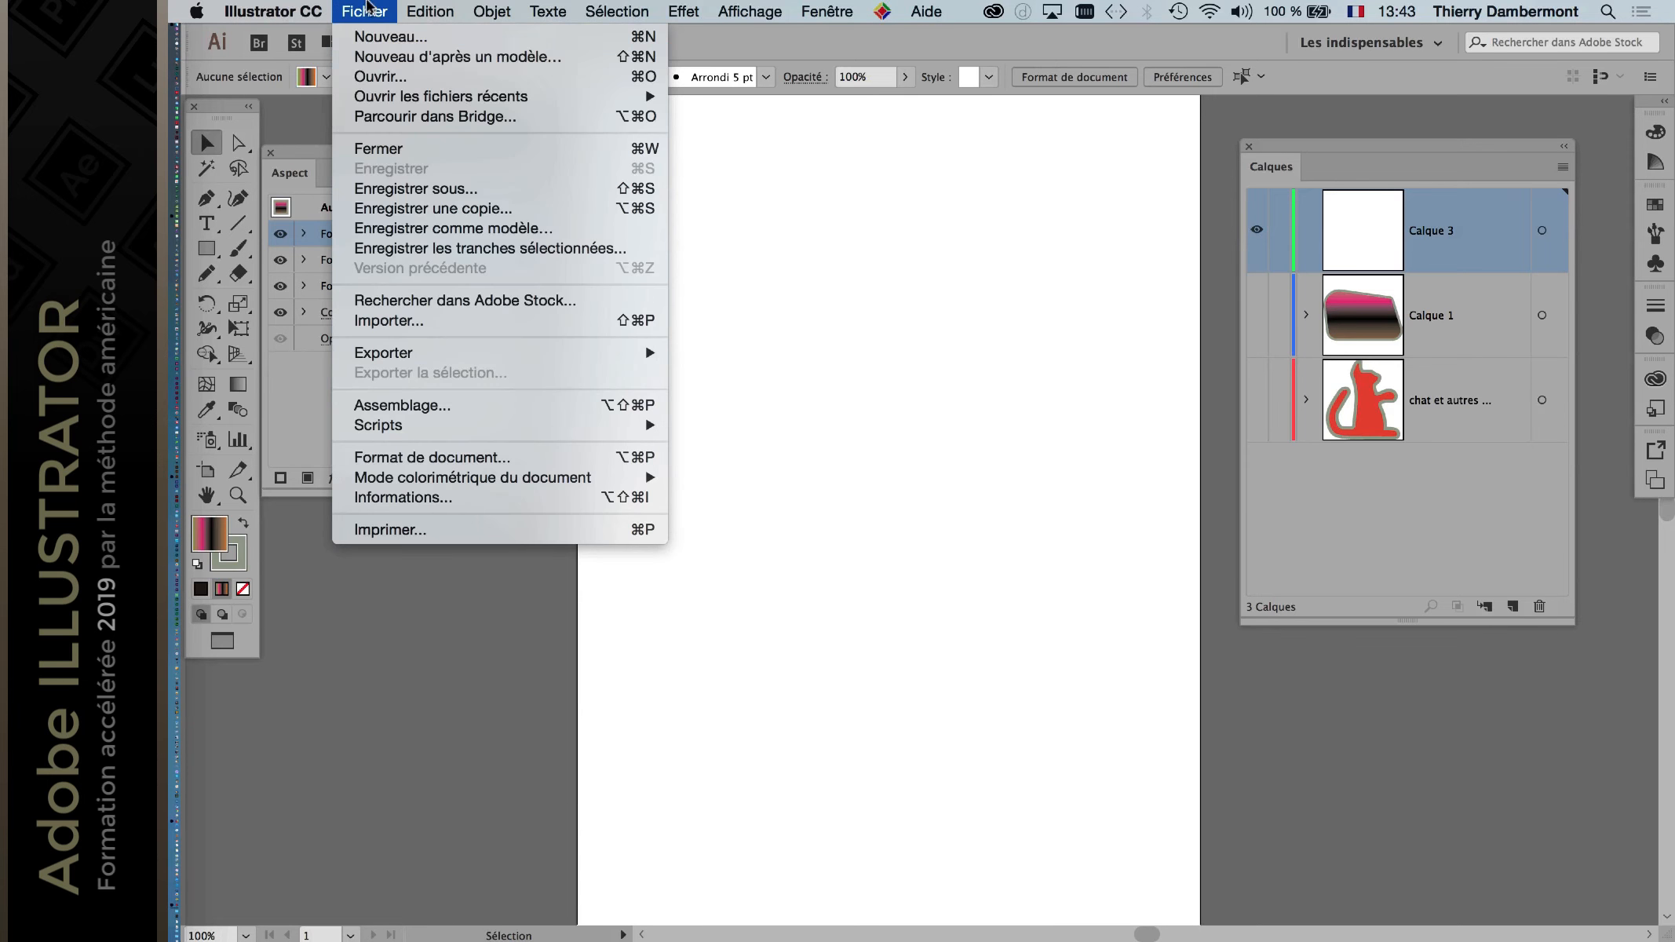
left_click(437, 188)
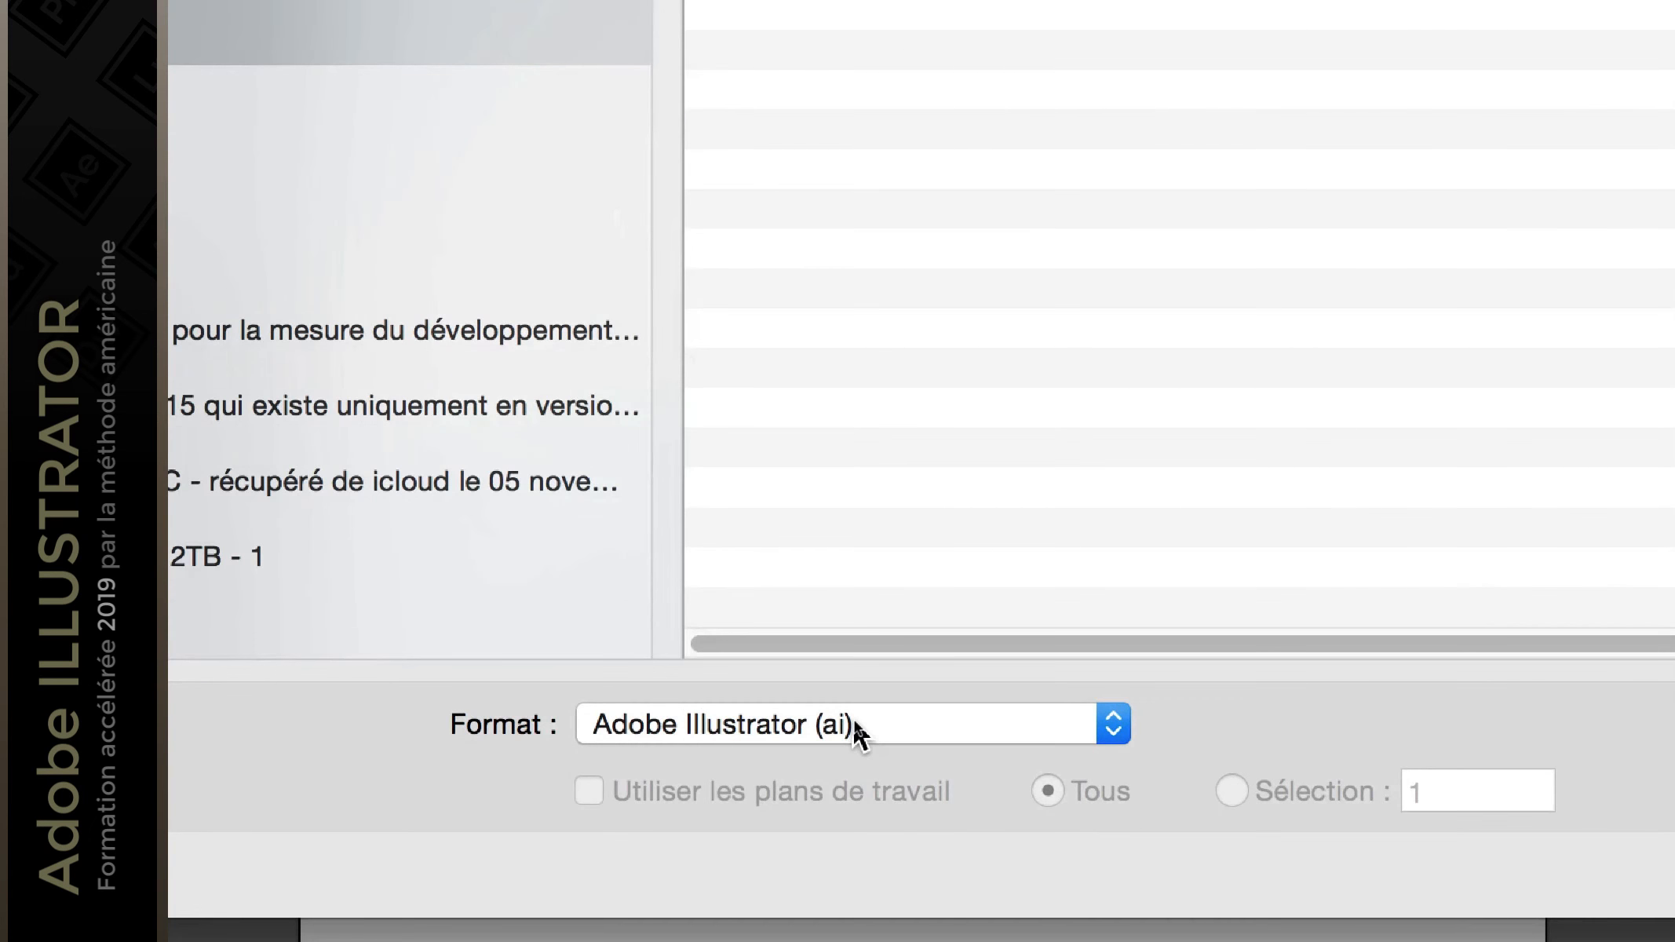
left_click(854, 720)
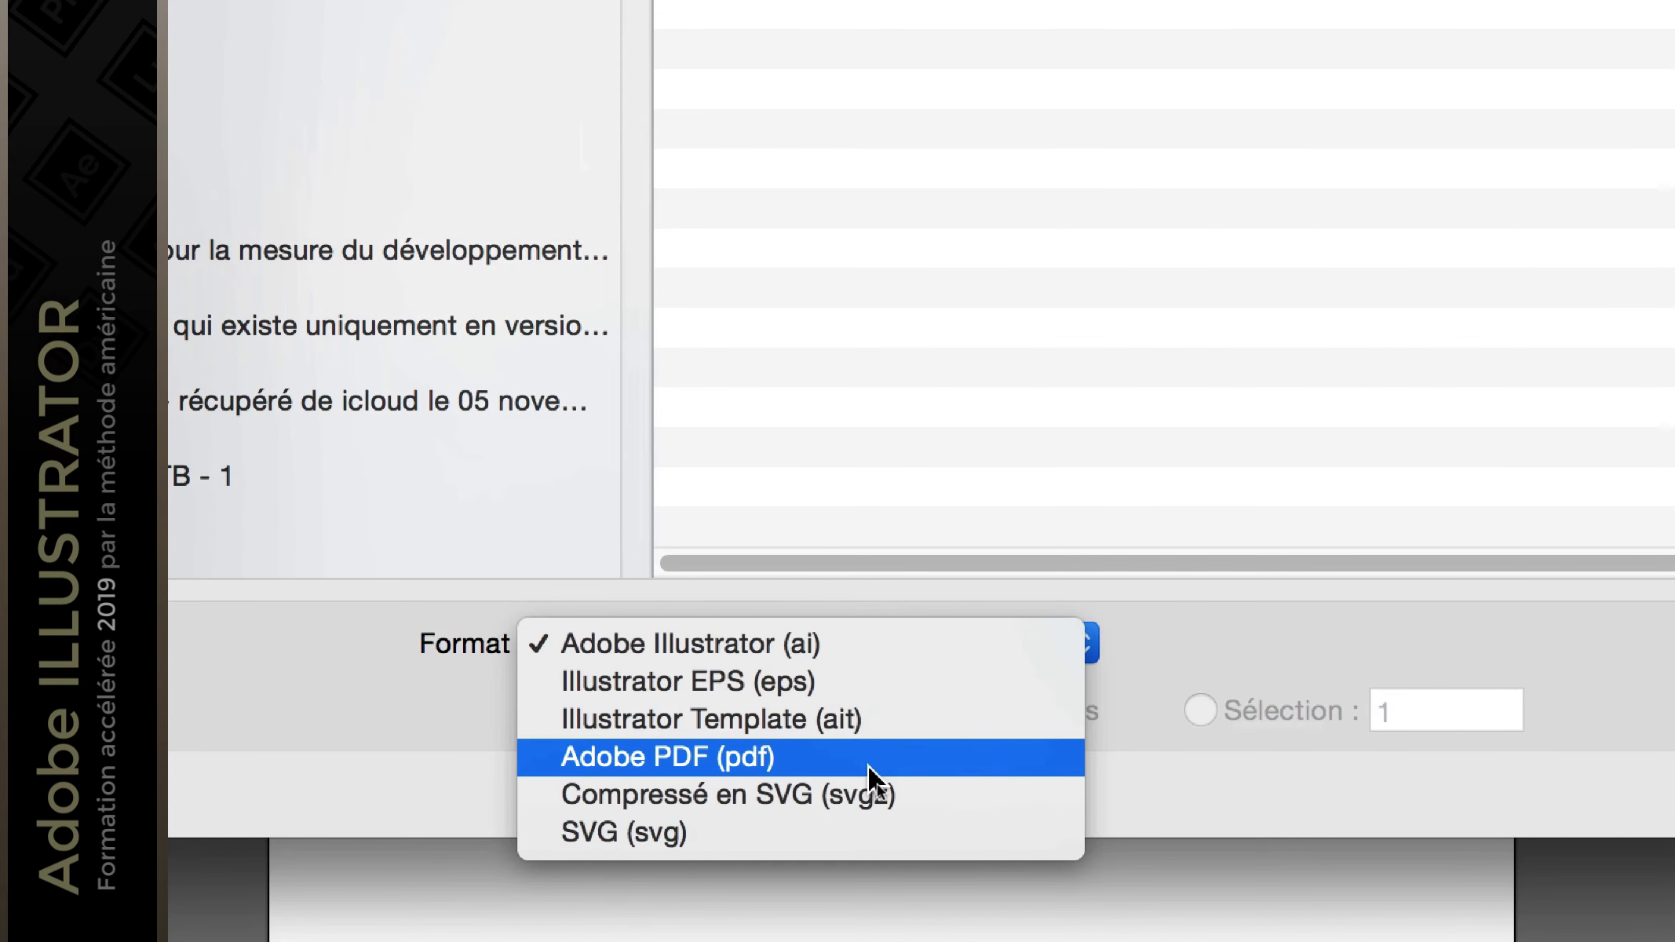
left_click(868, 765)
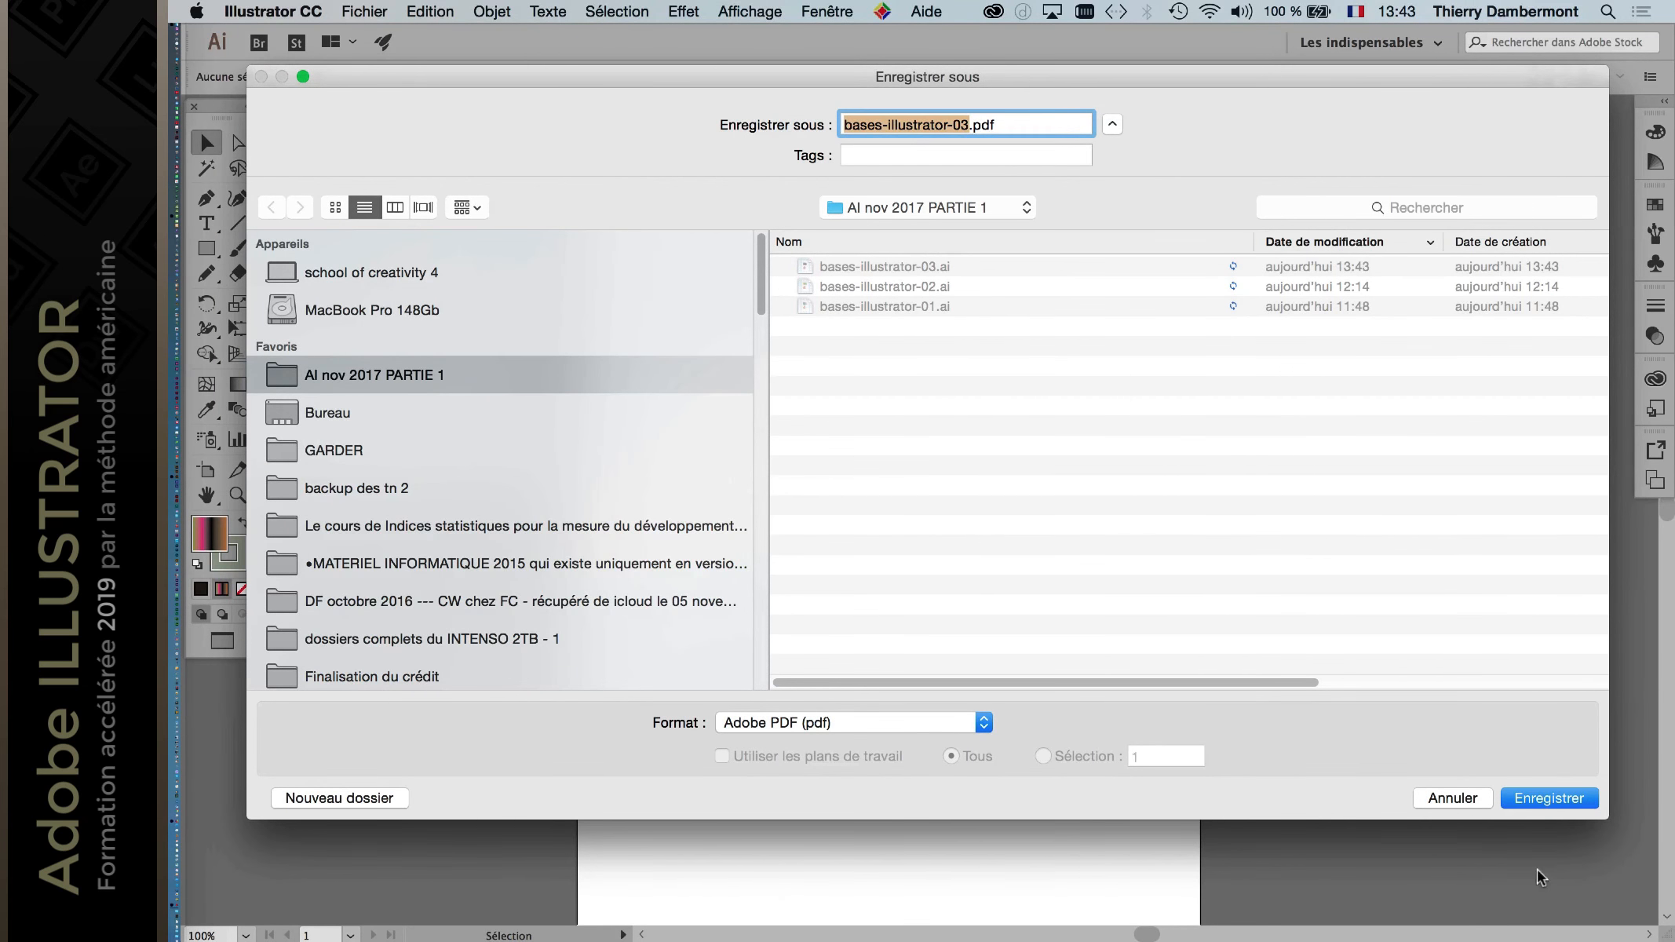
left_click(1539, 798)
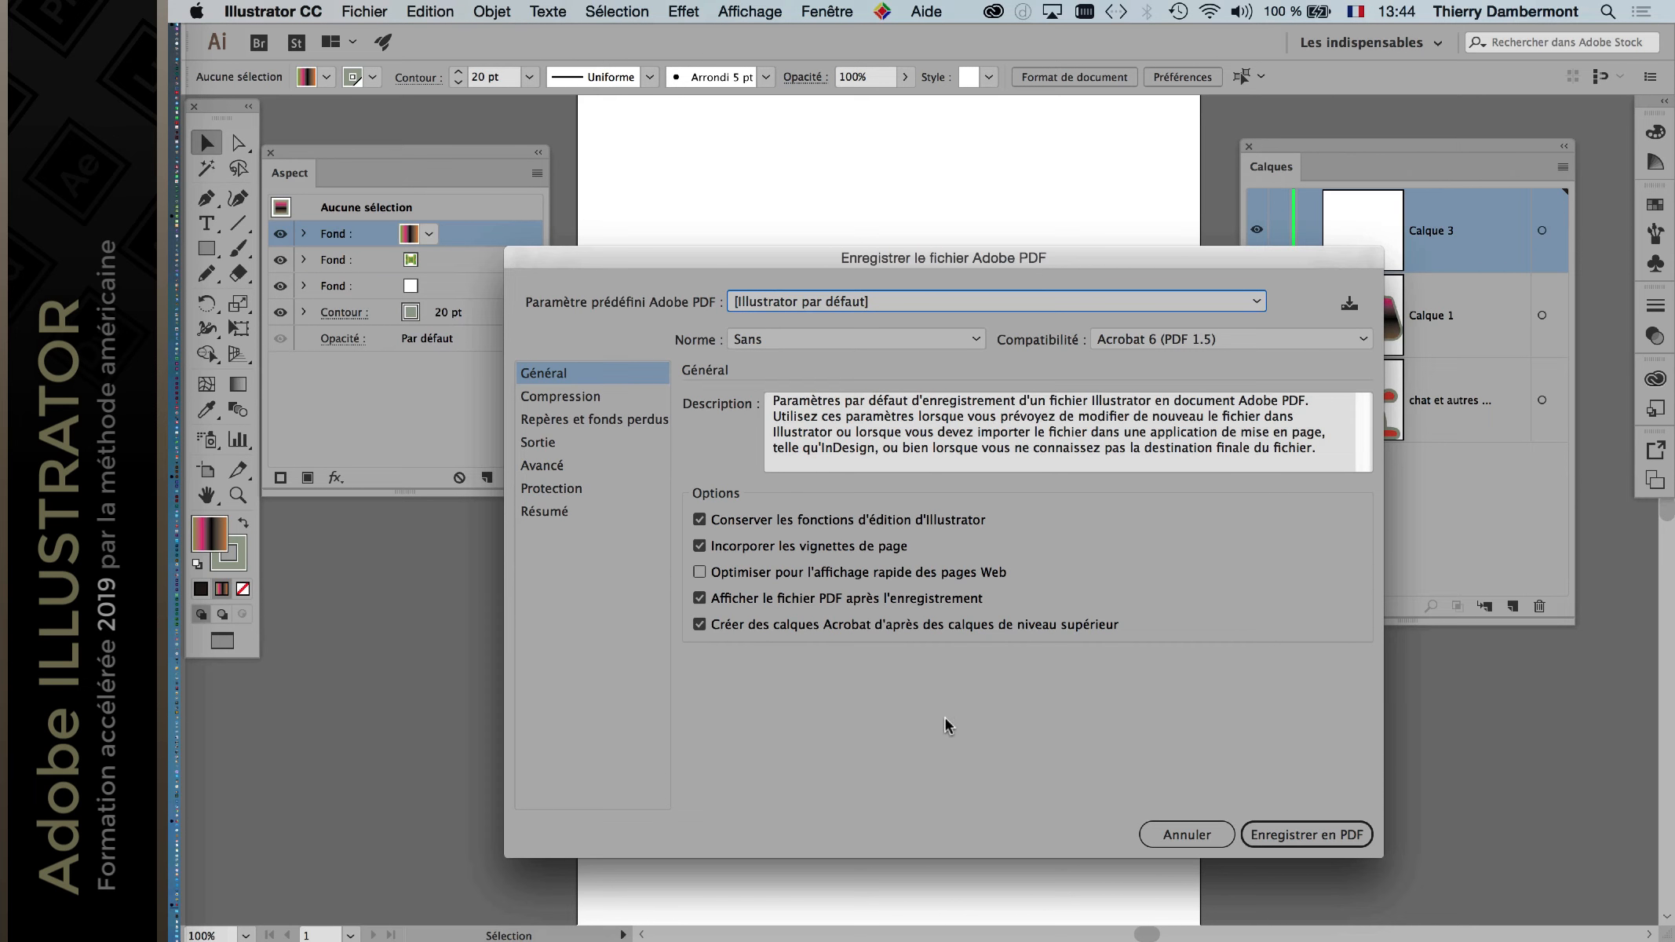
left_click(1324, 841)
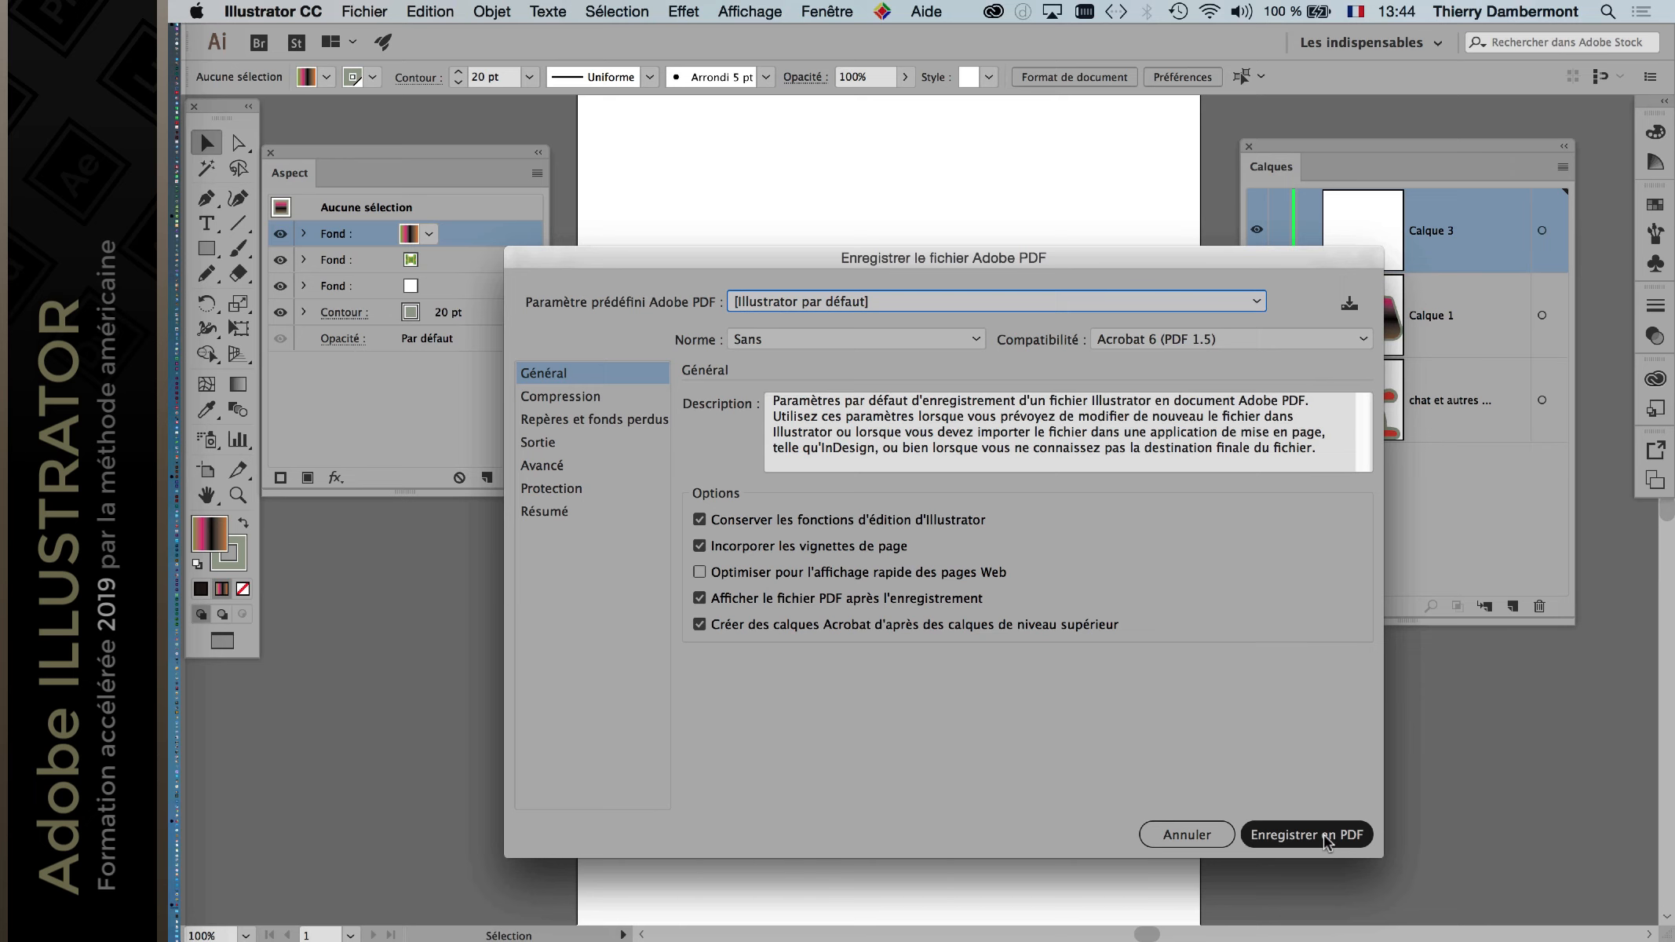
left_click(1324, 835)
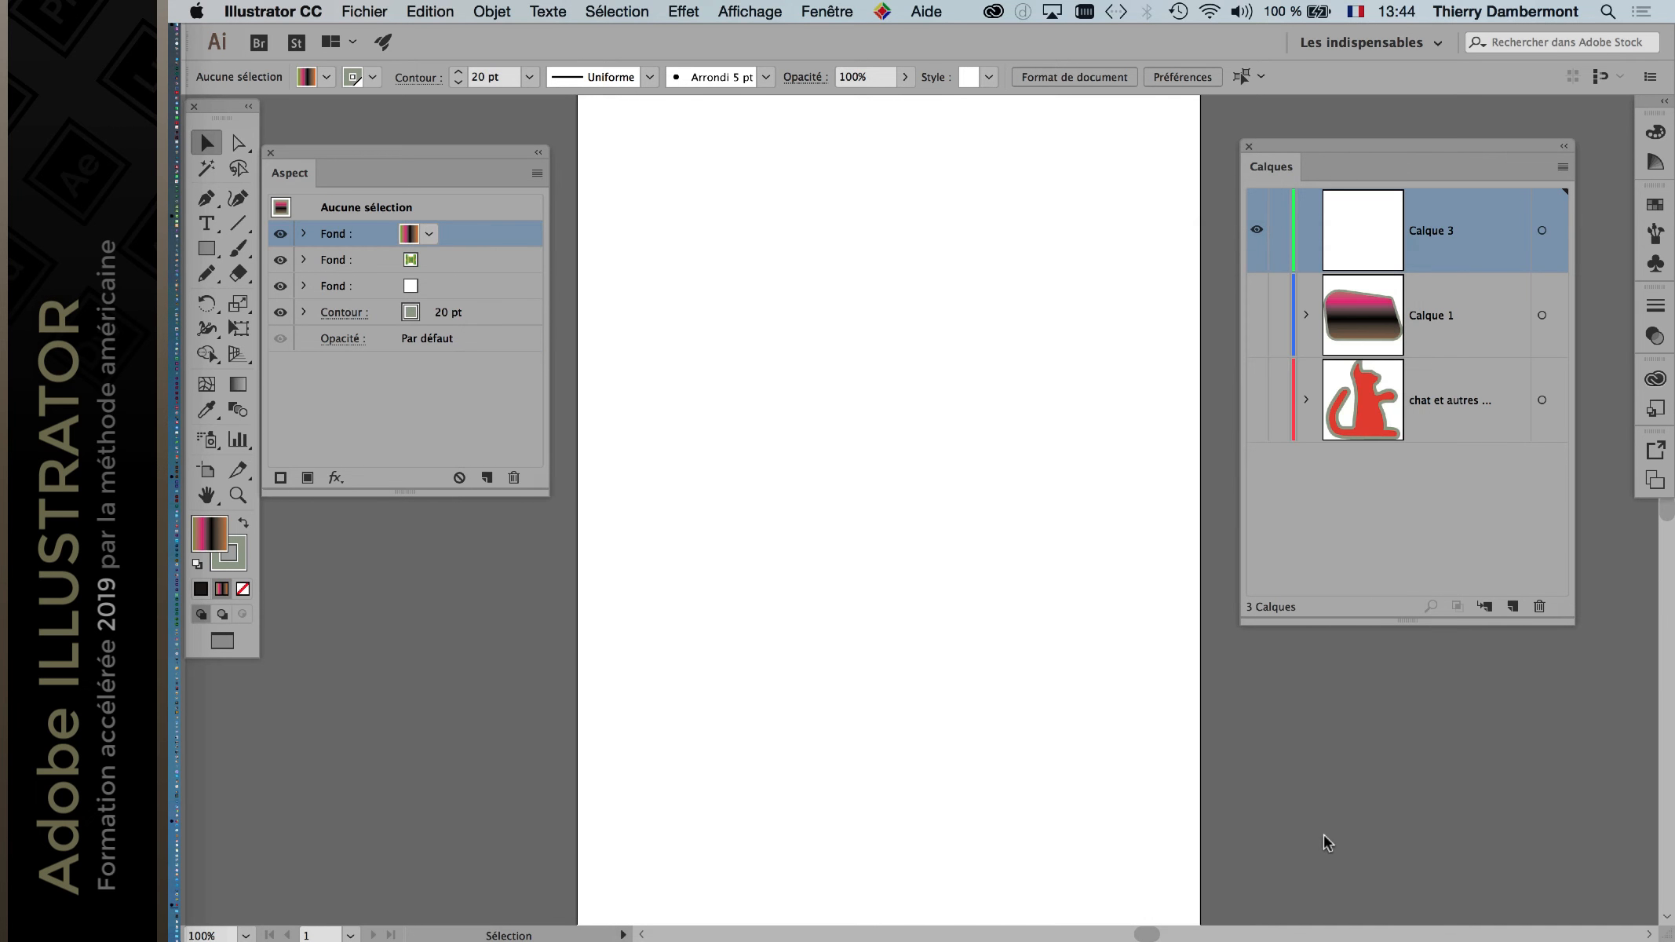
Step: Hide the tools, control options and all settings around the artboard
key("Tab")
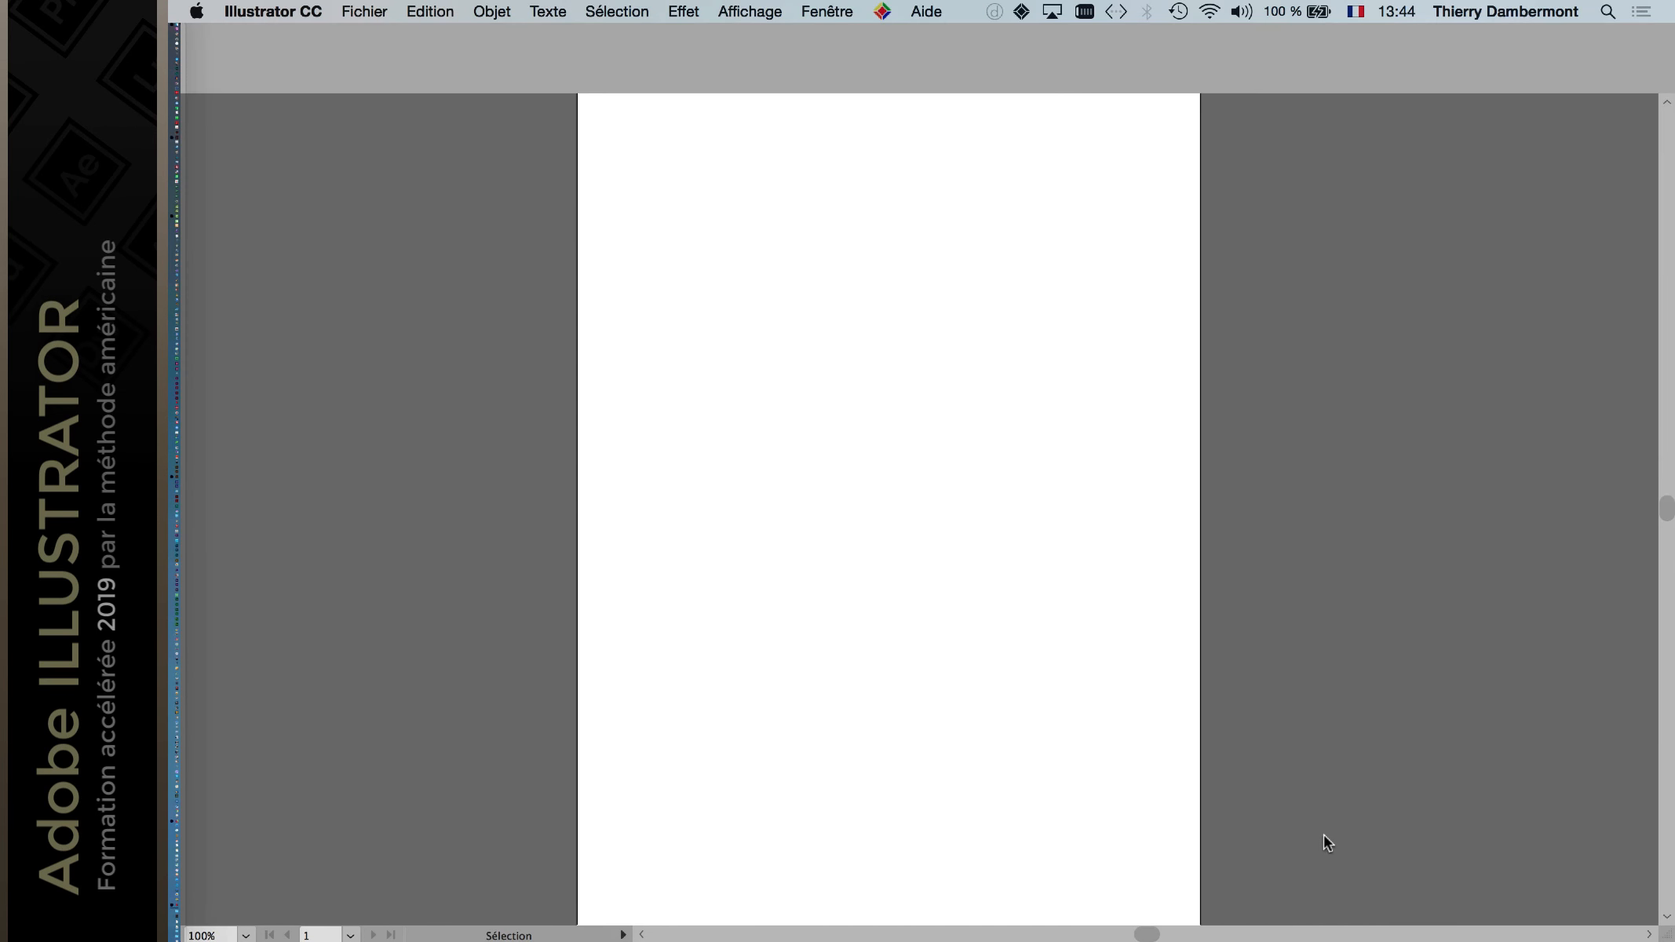
Step: Show the hidden tools and settings again, shift the Aspect settings closer to the artboard, and activate the Rectangle tool
key("Tab")
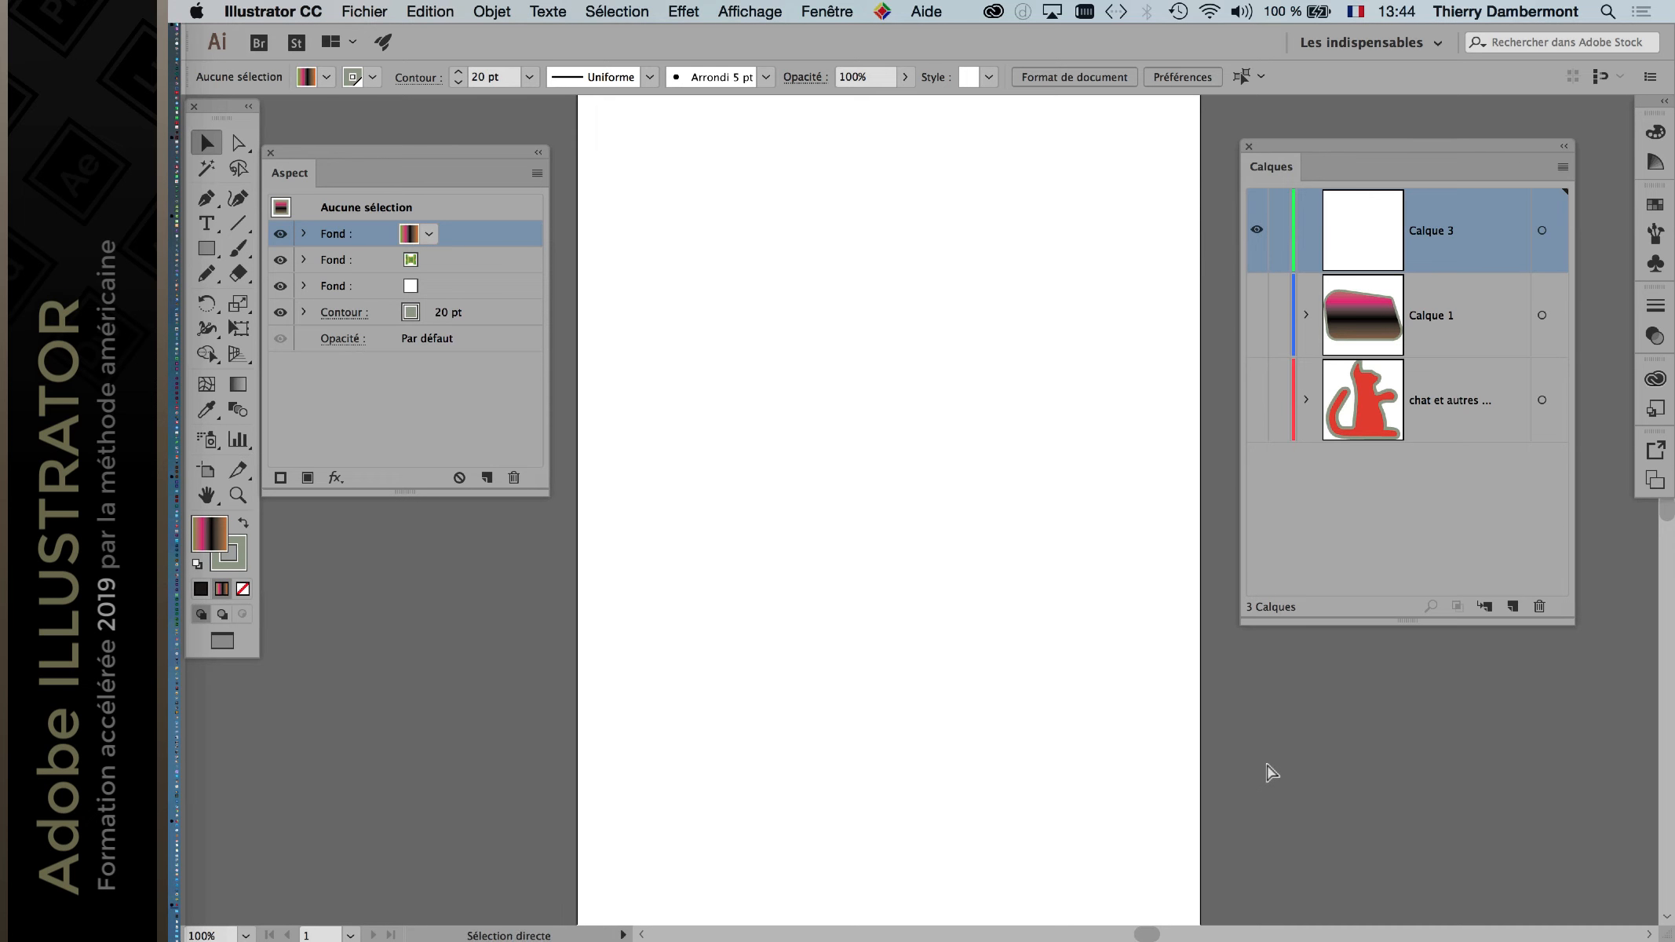
left_click_drag(318, 147, 381, 139)
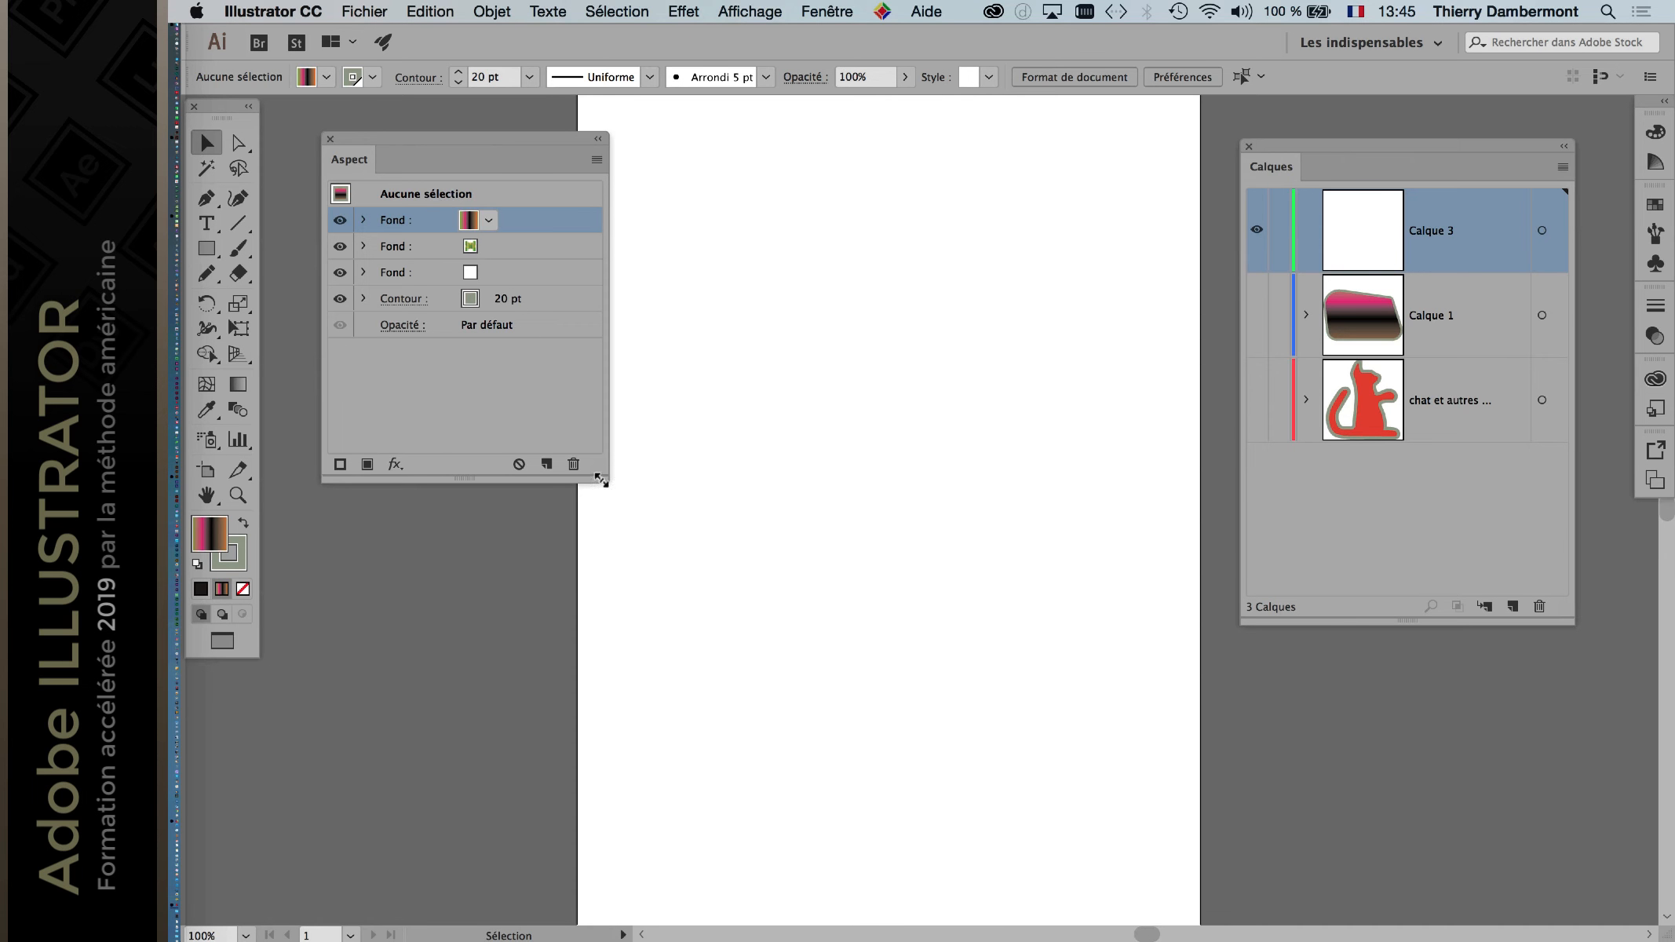
left_click_drag(536, 140, 521, 164)
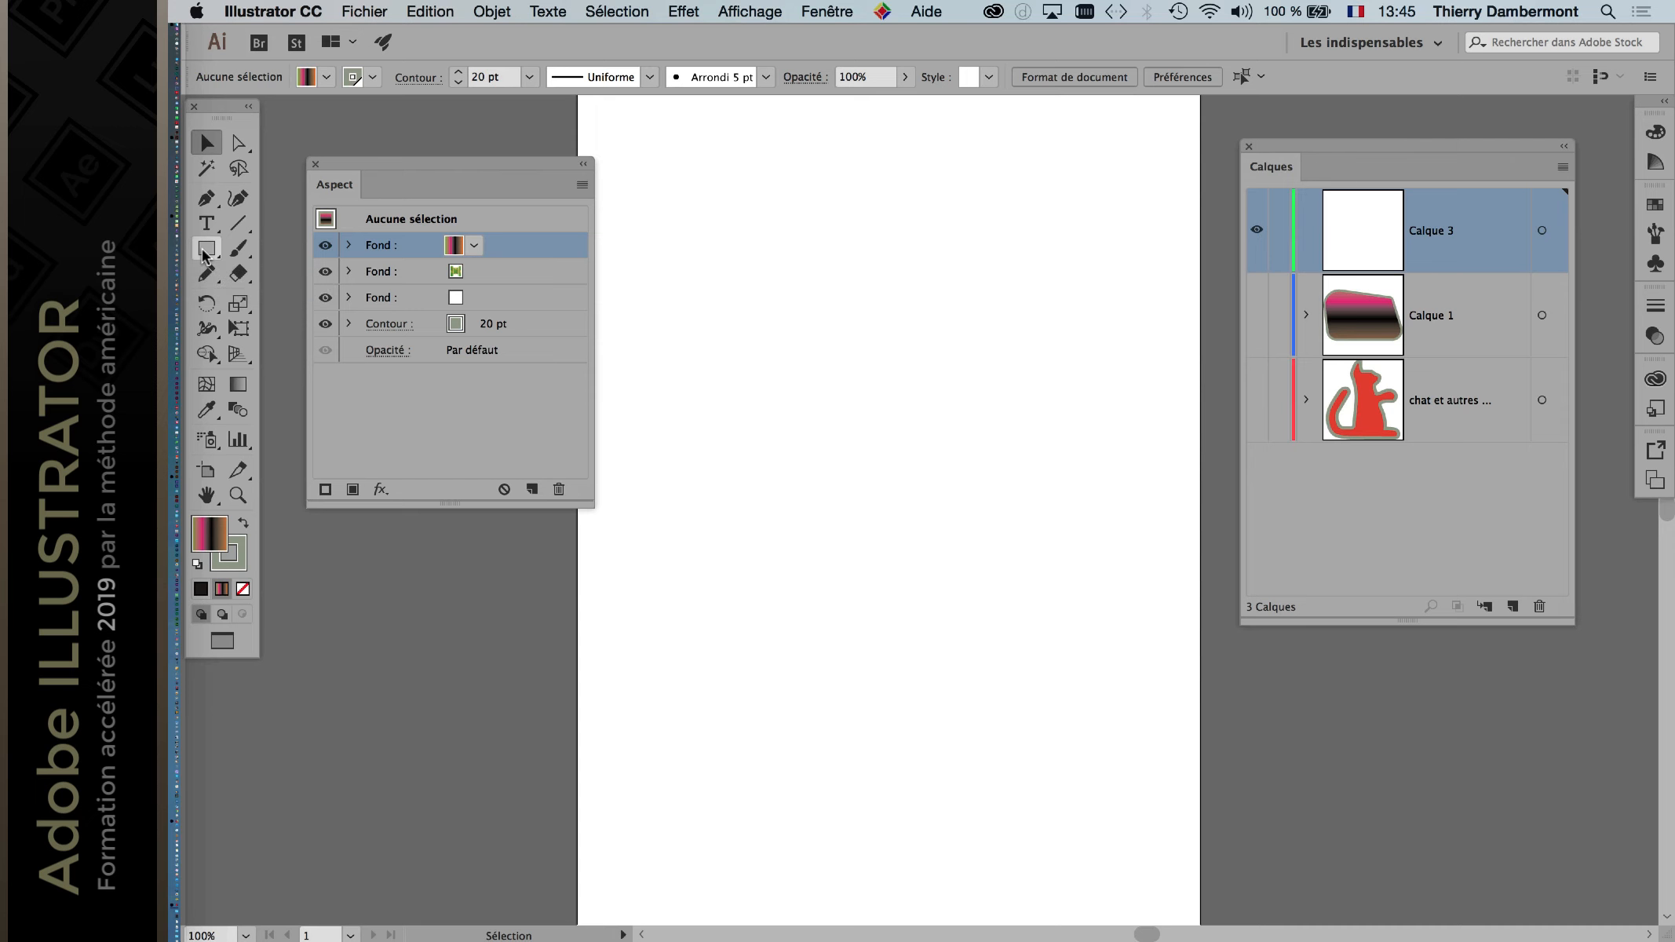
left_click(206, 250)
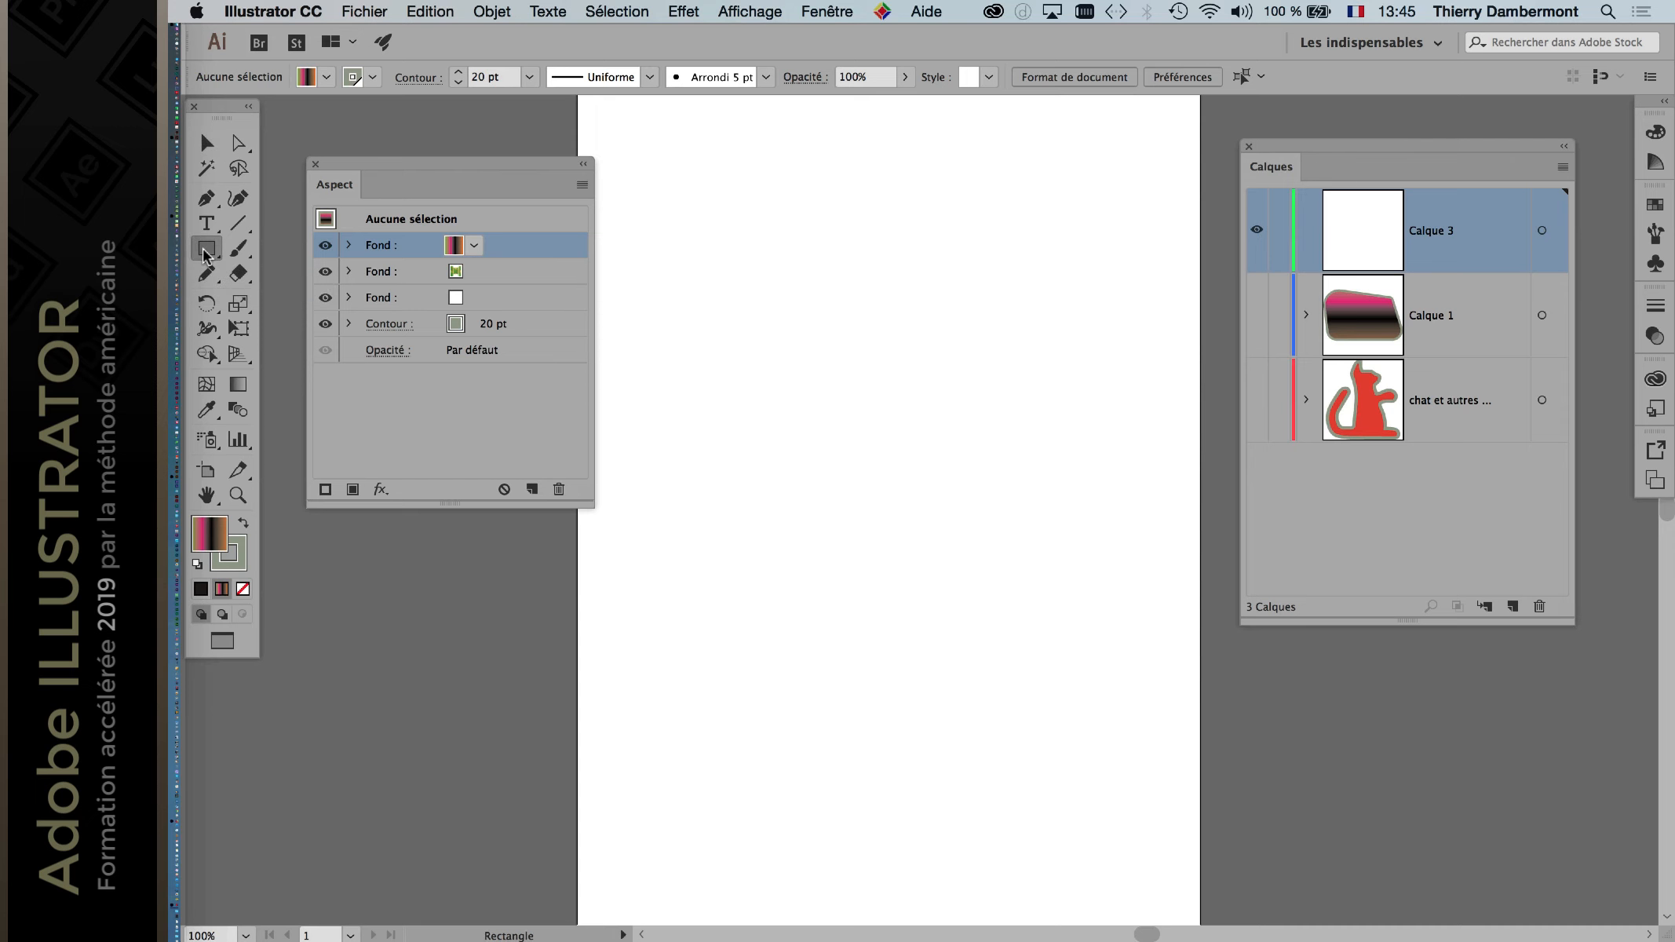
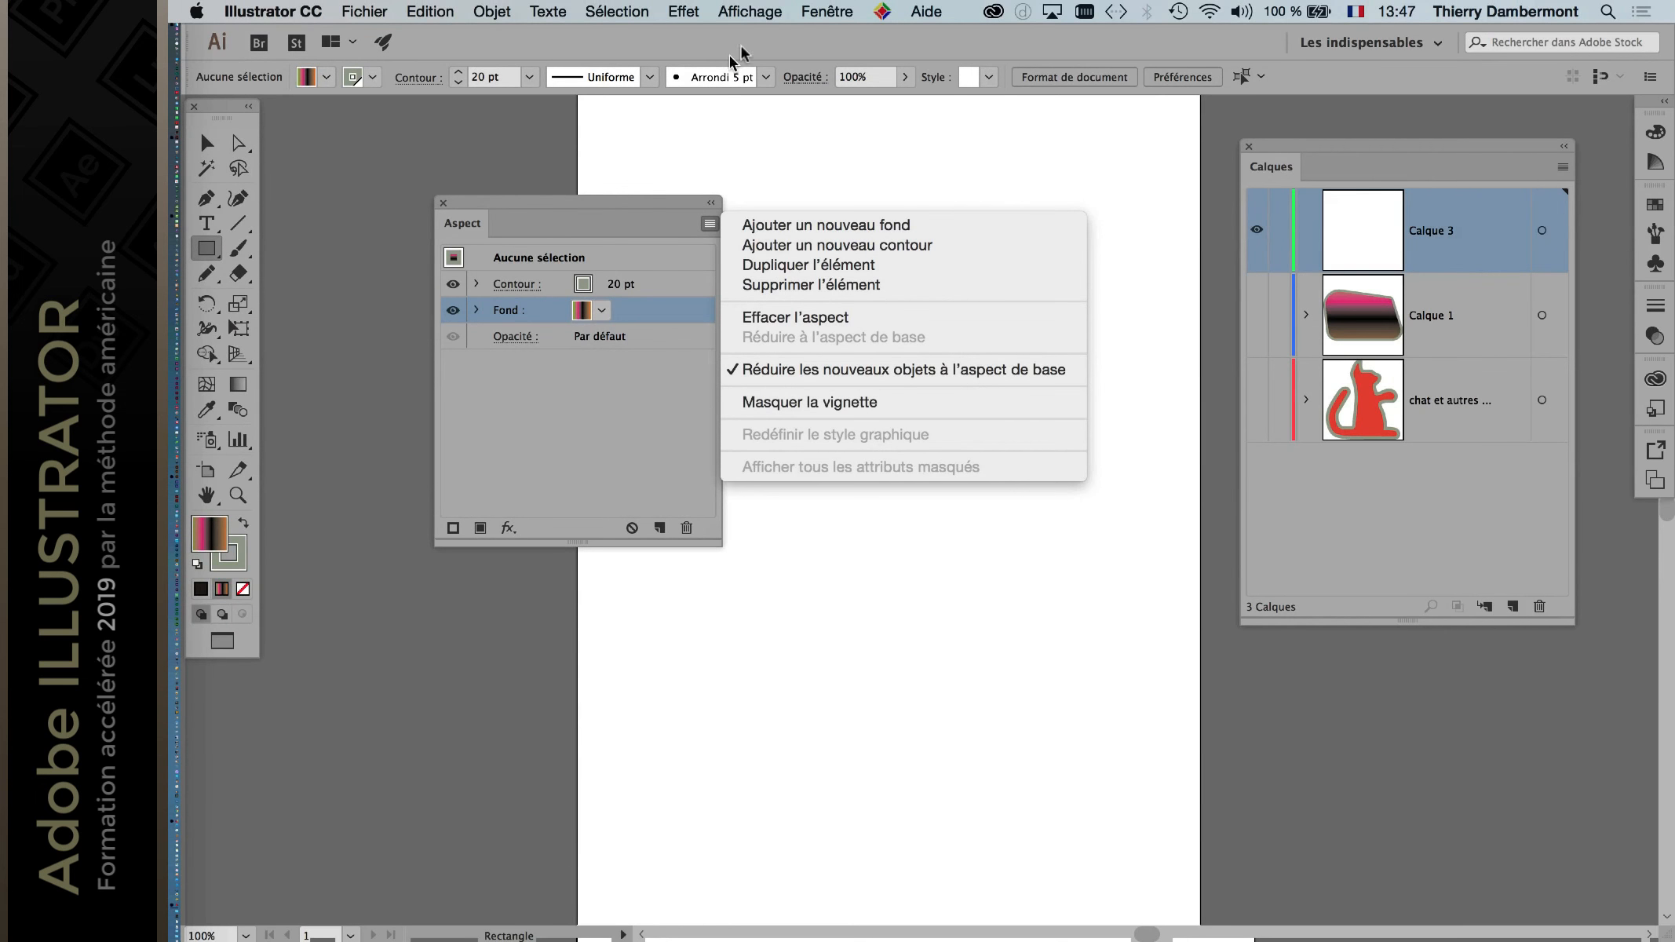
Step: Show the graphic styles and float them on their own over the artboard, collapsing the libraries they were grouped with
left_click(828, 11)
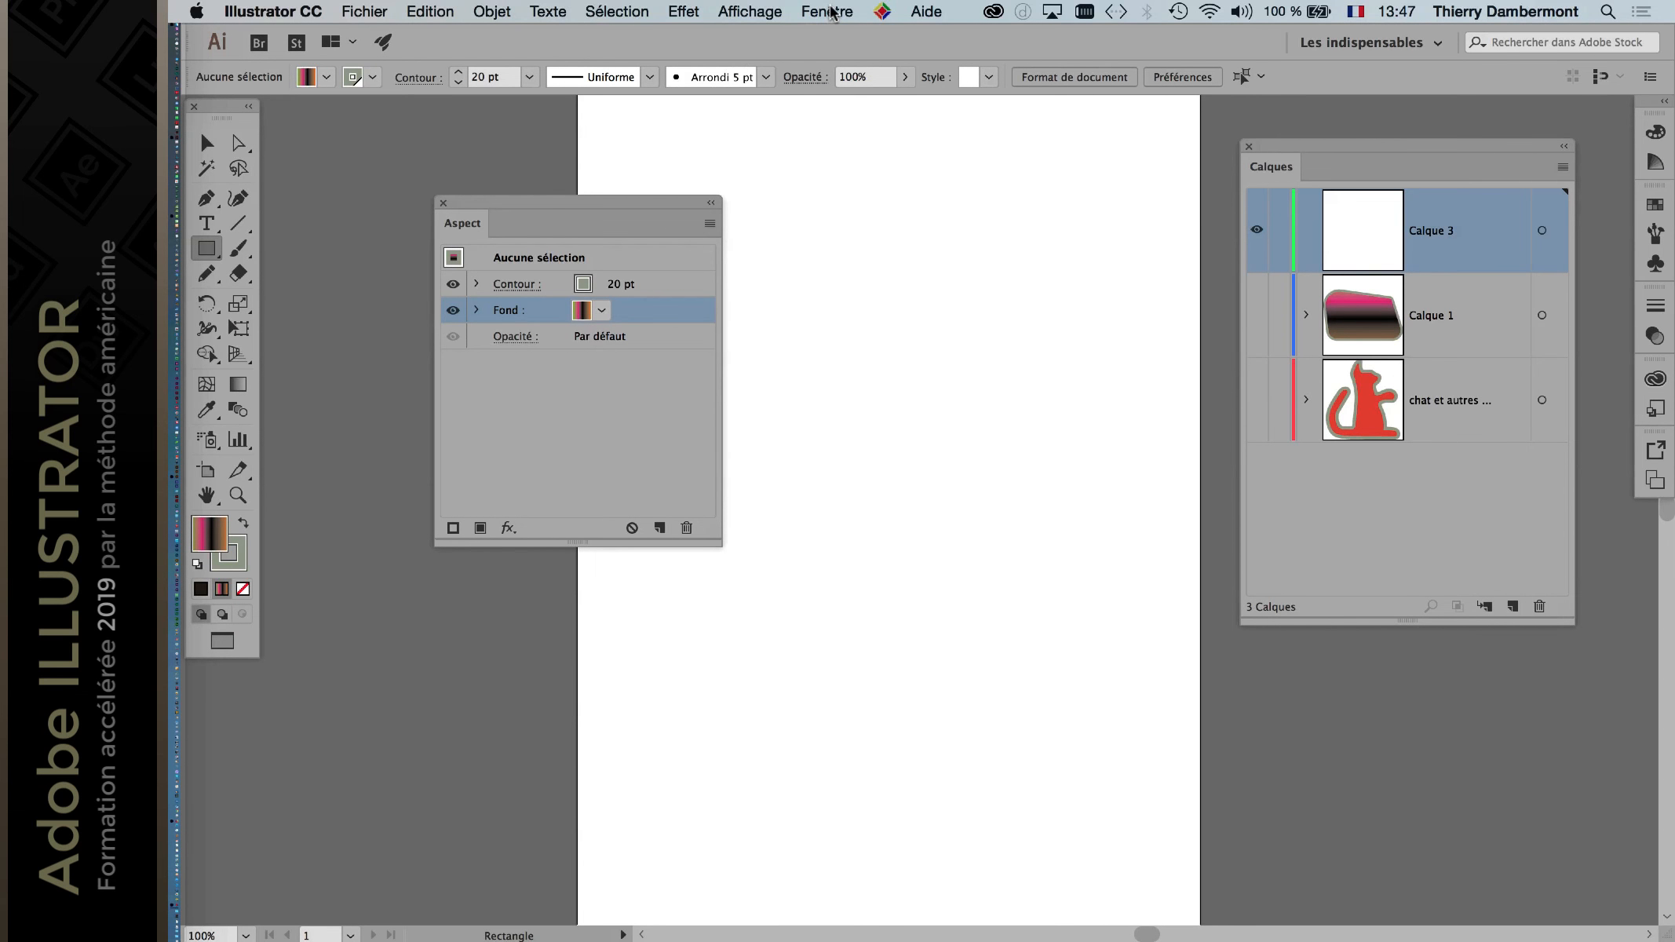
left_click(828, 11)
mouse_move(948, 934)
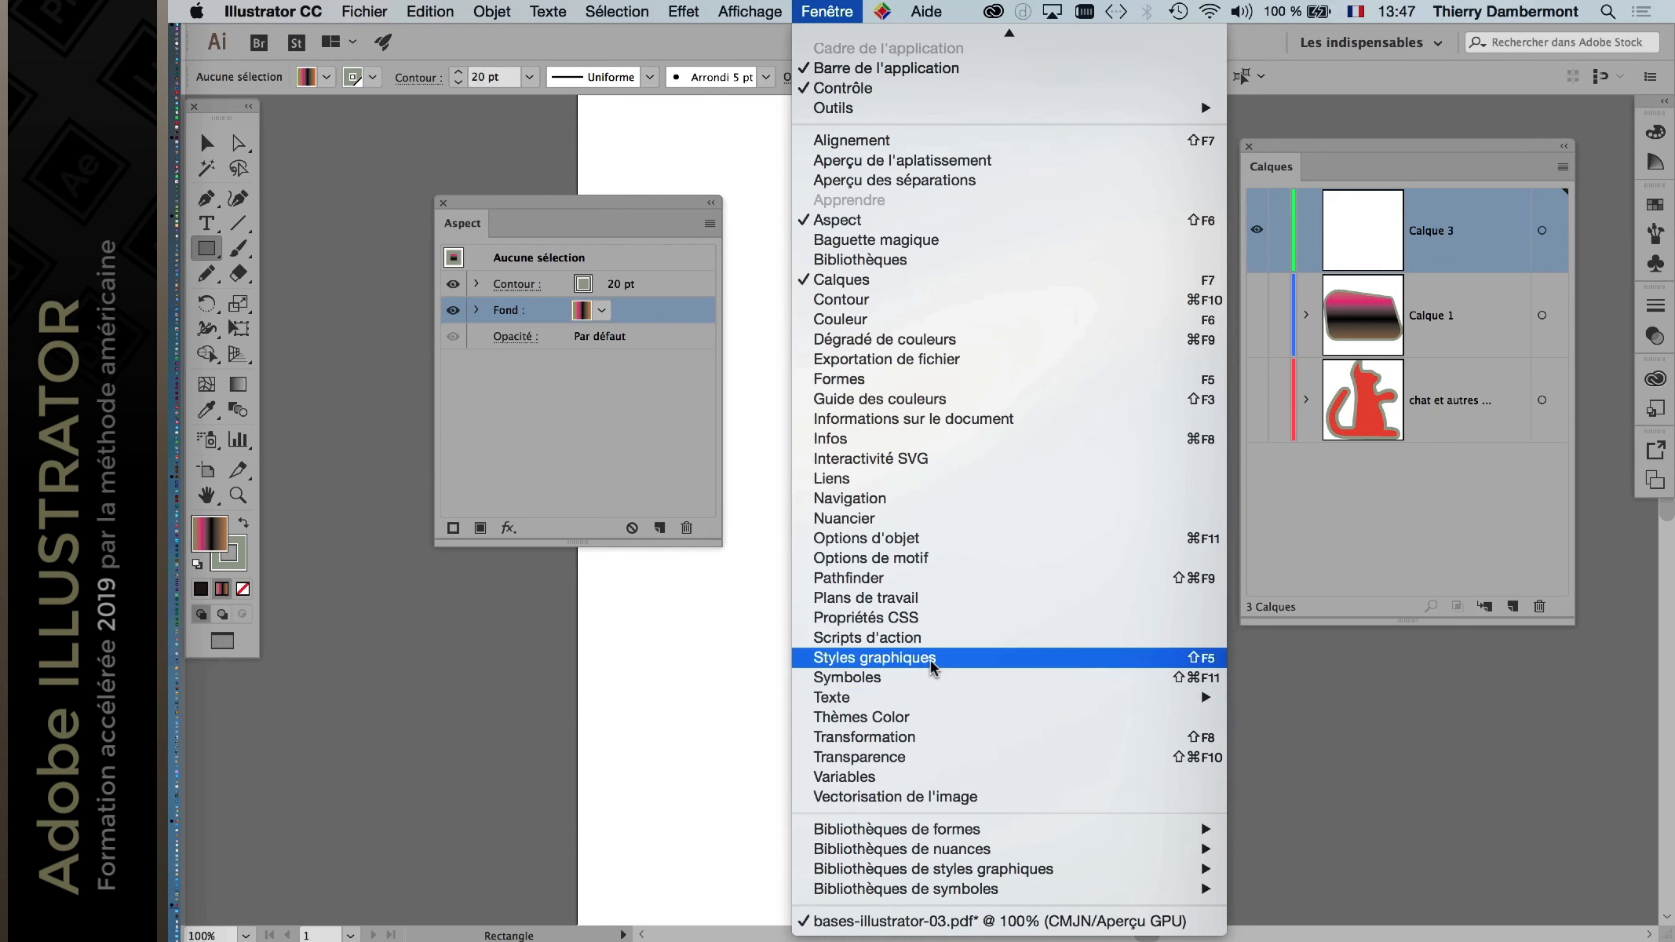
left_click(933, 664)
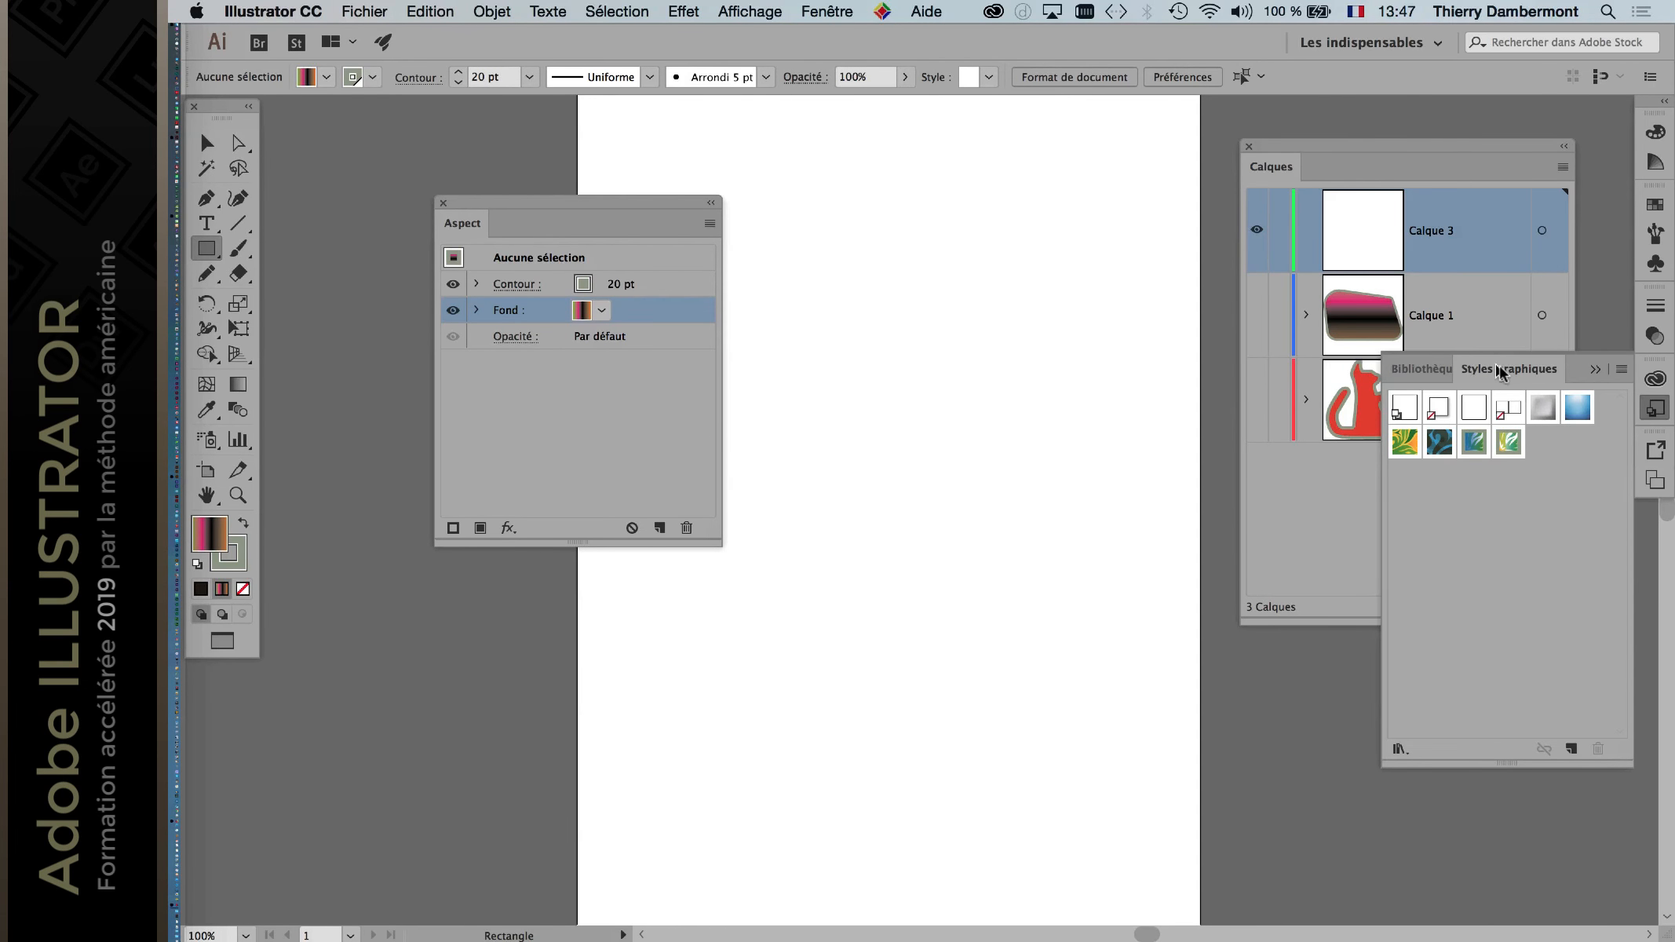
left_click_drag(1499, 370, 901, 248)
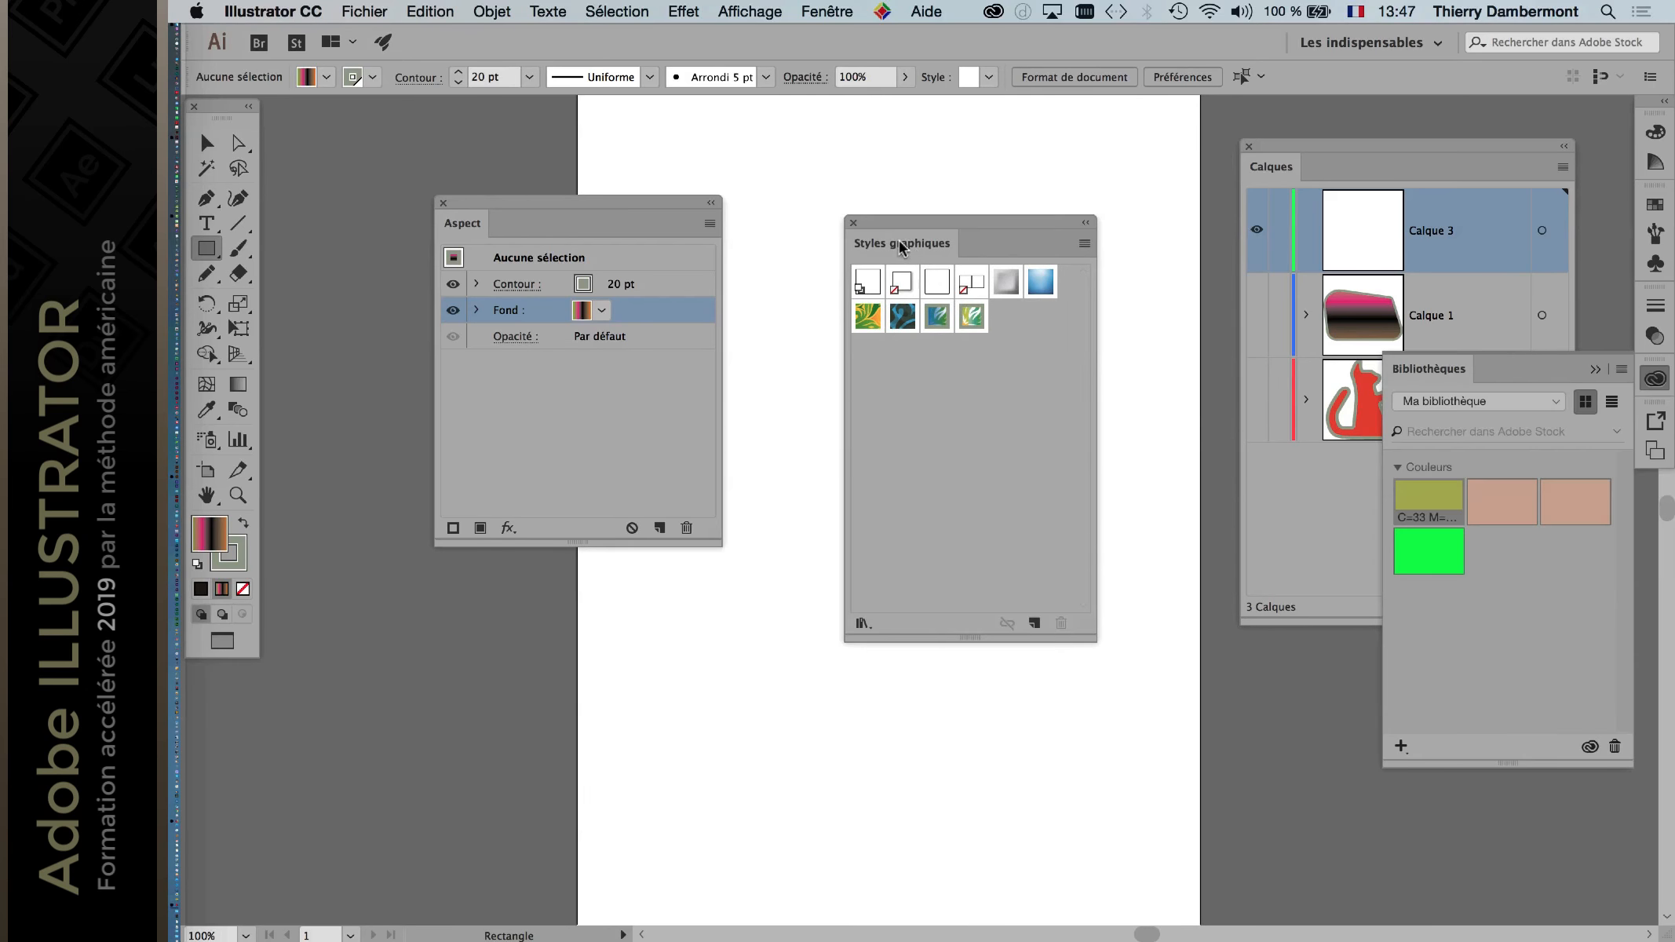
left_click(1596, 370)
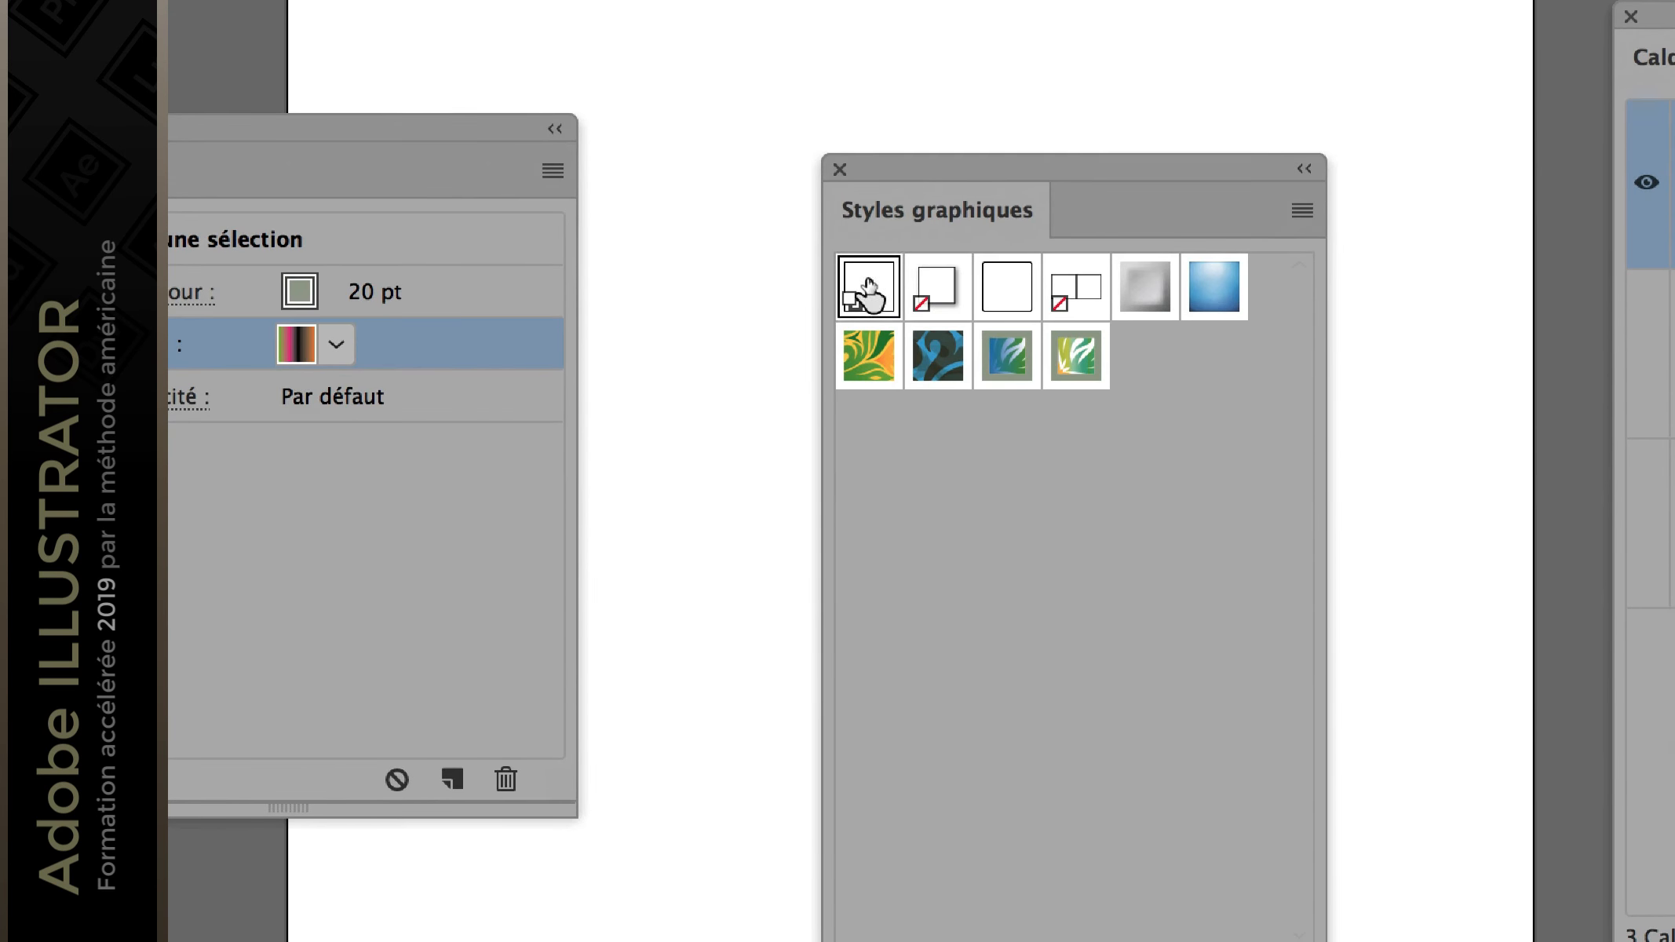
Step: Apply the default graphic style with white fill and 1 pt black stroke for new objects, and close the graphic styles
left_click(869, 284)
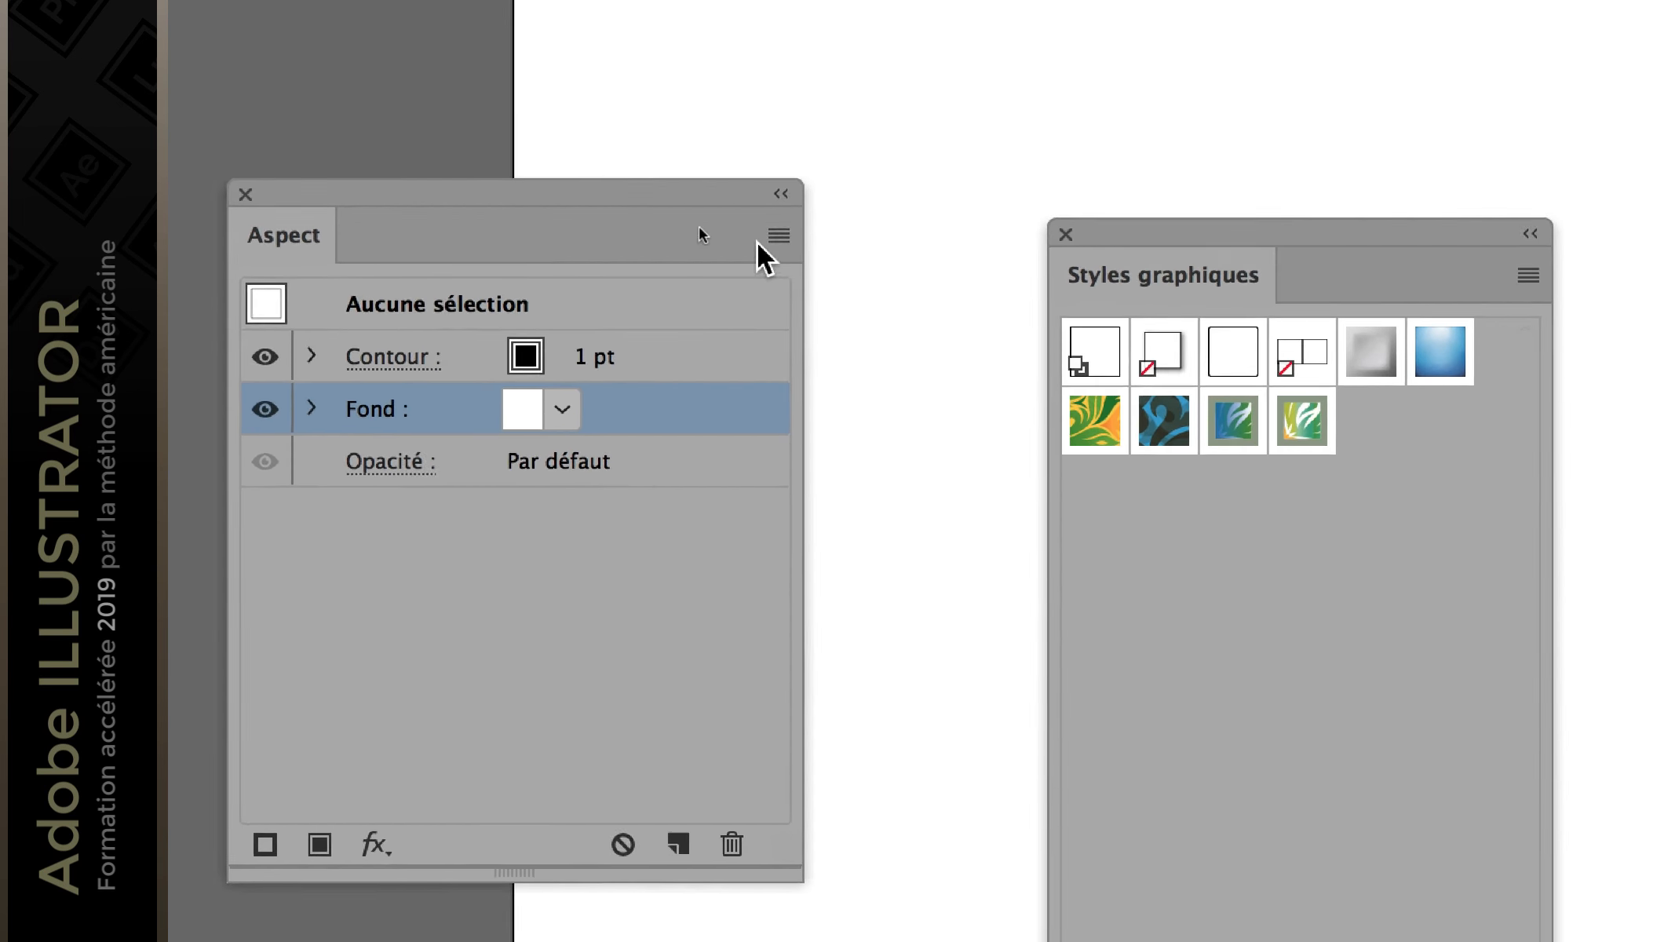
left_click(775, 237)
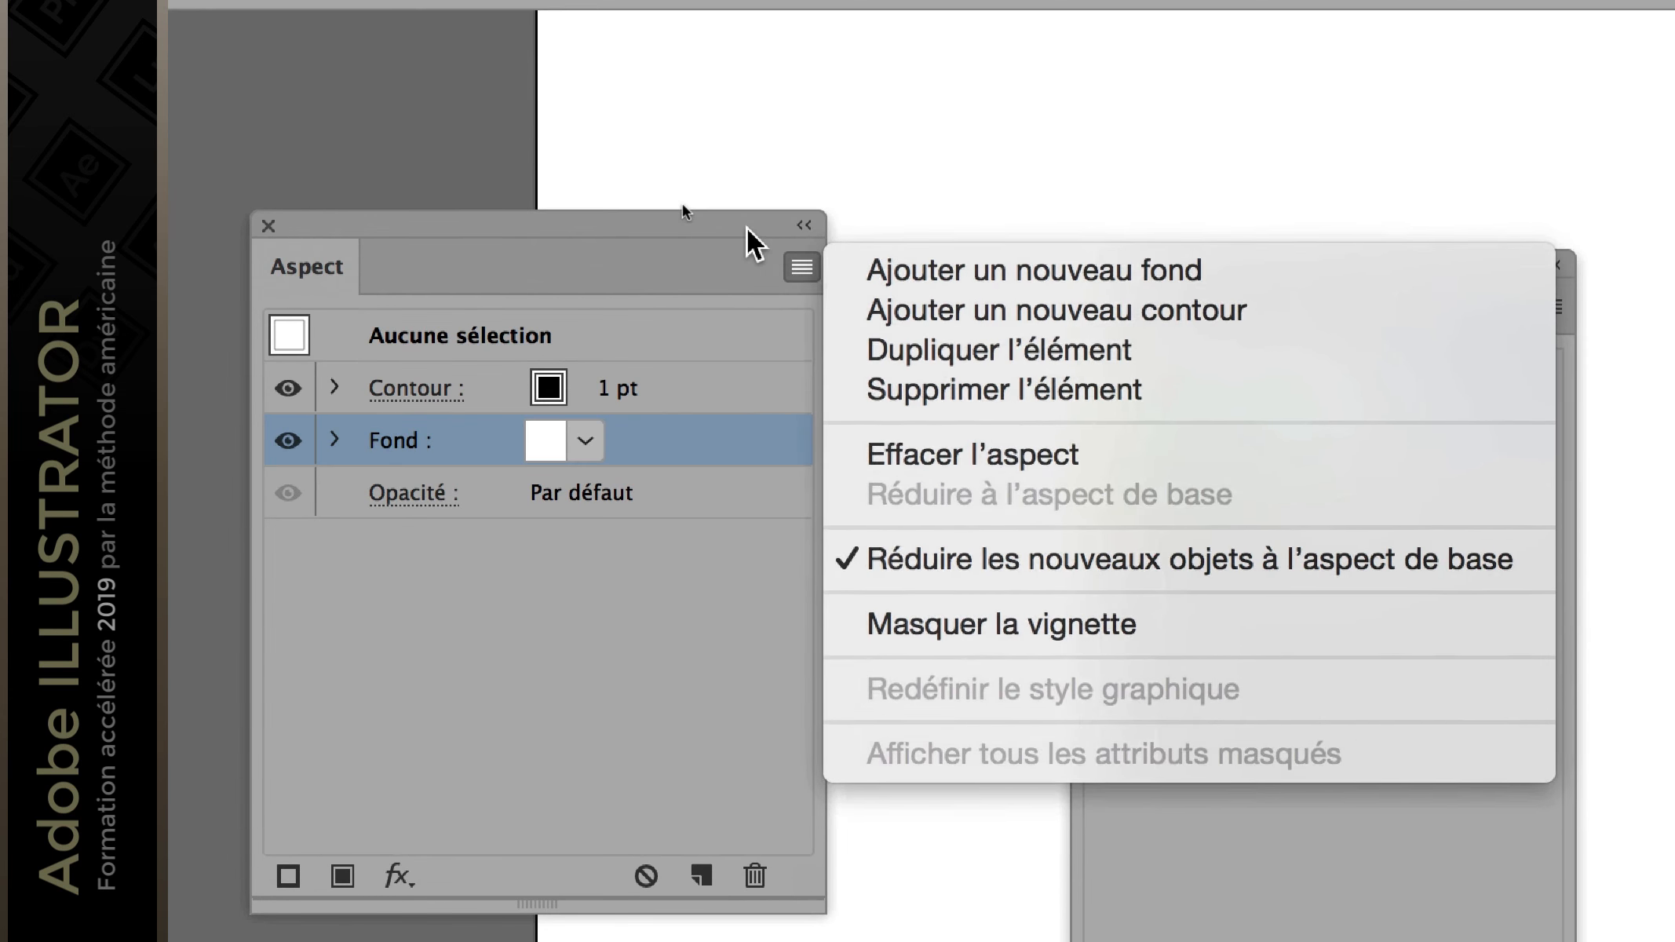
left_click(635, 50)
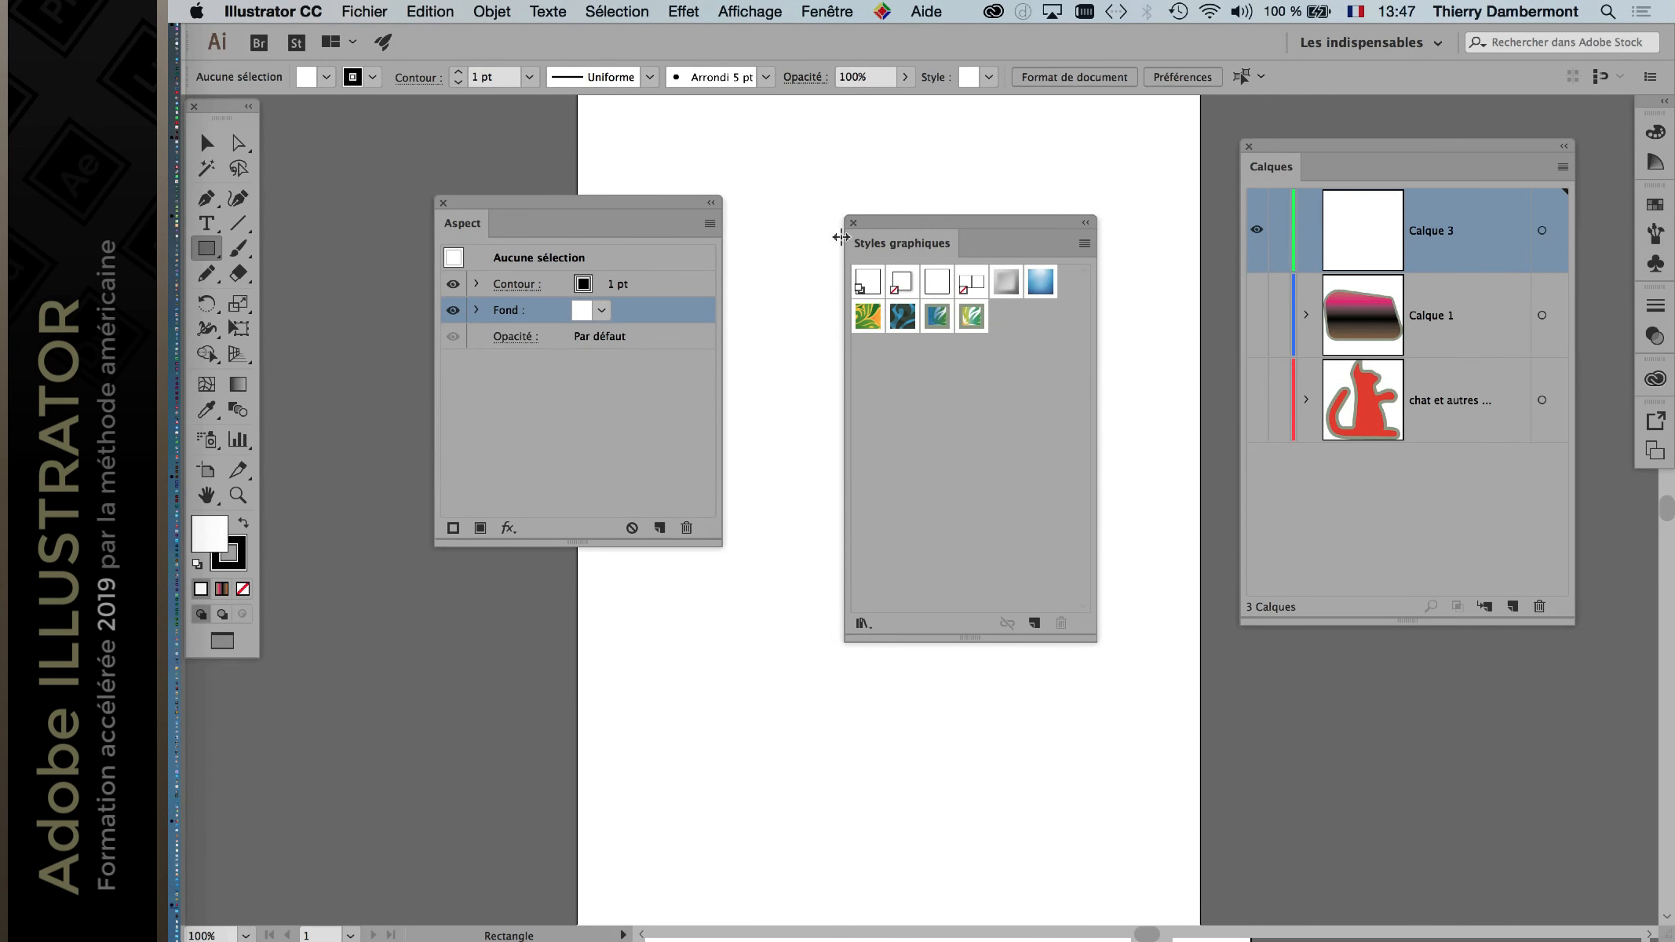
left_click(853, 223)
Step: Draw a wide rectangle in the upper part of the artboard and clear the layers and Aspect settings away from it
left_click_drag(635, 228, 497, 233)
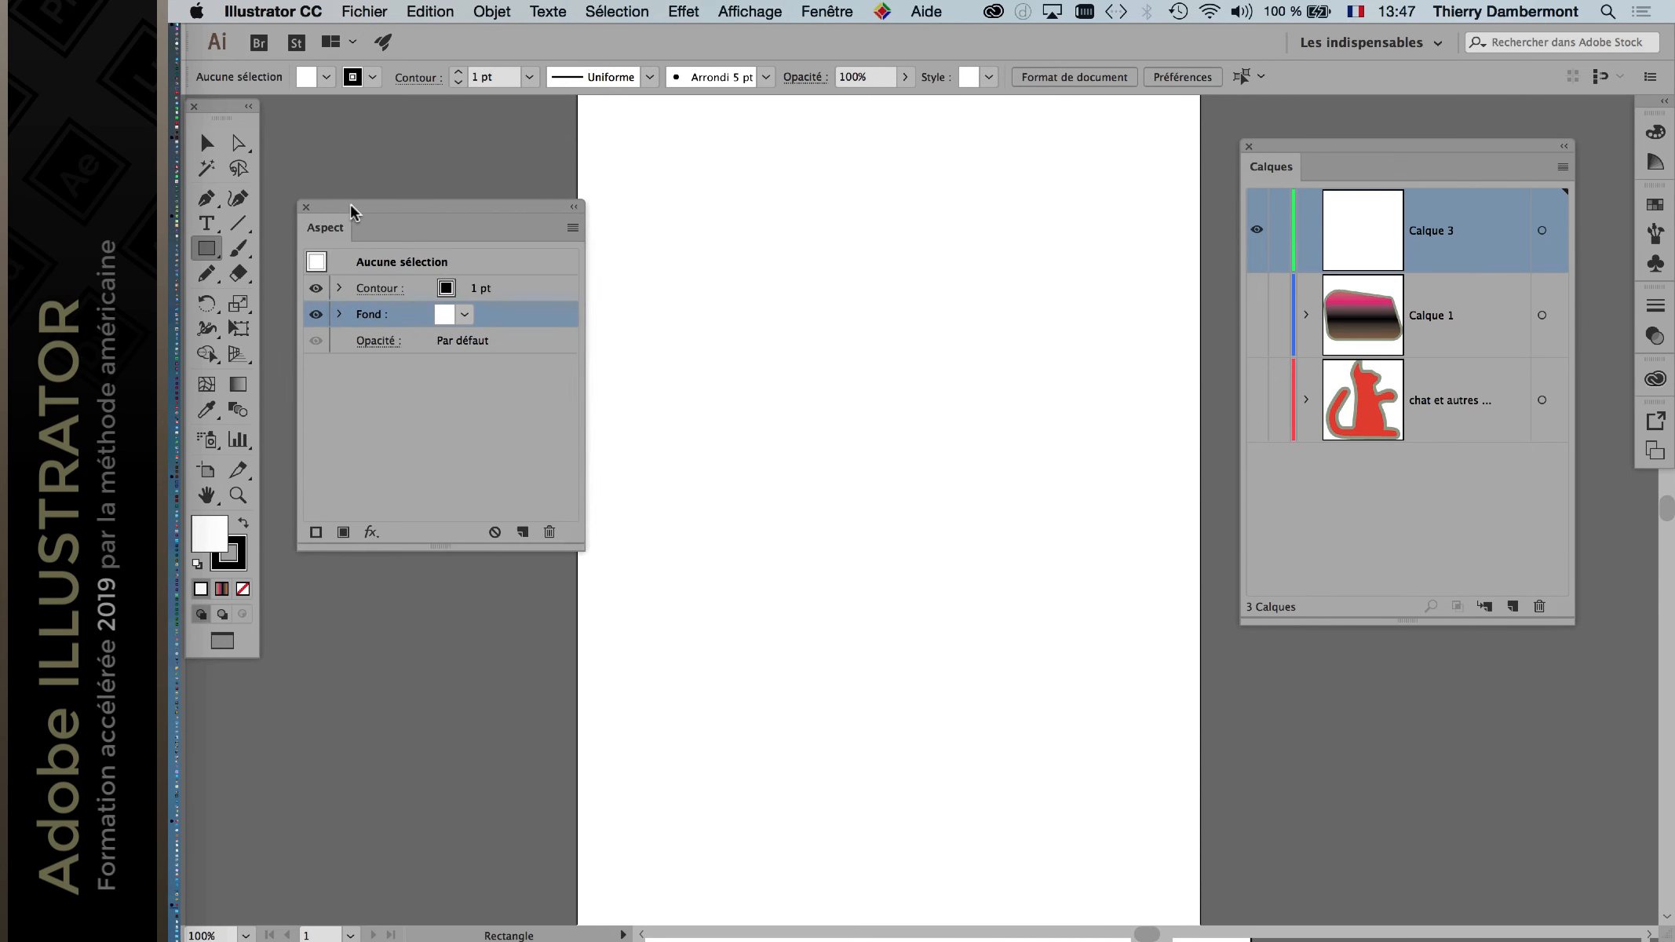
left_click_drag(714, 189, 1017, 372)
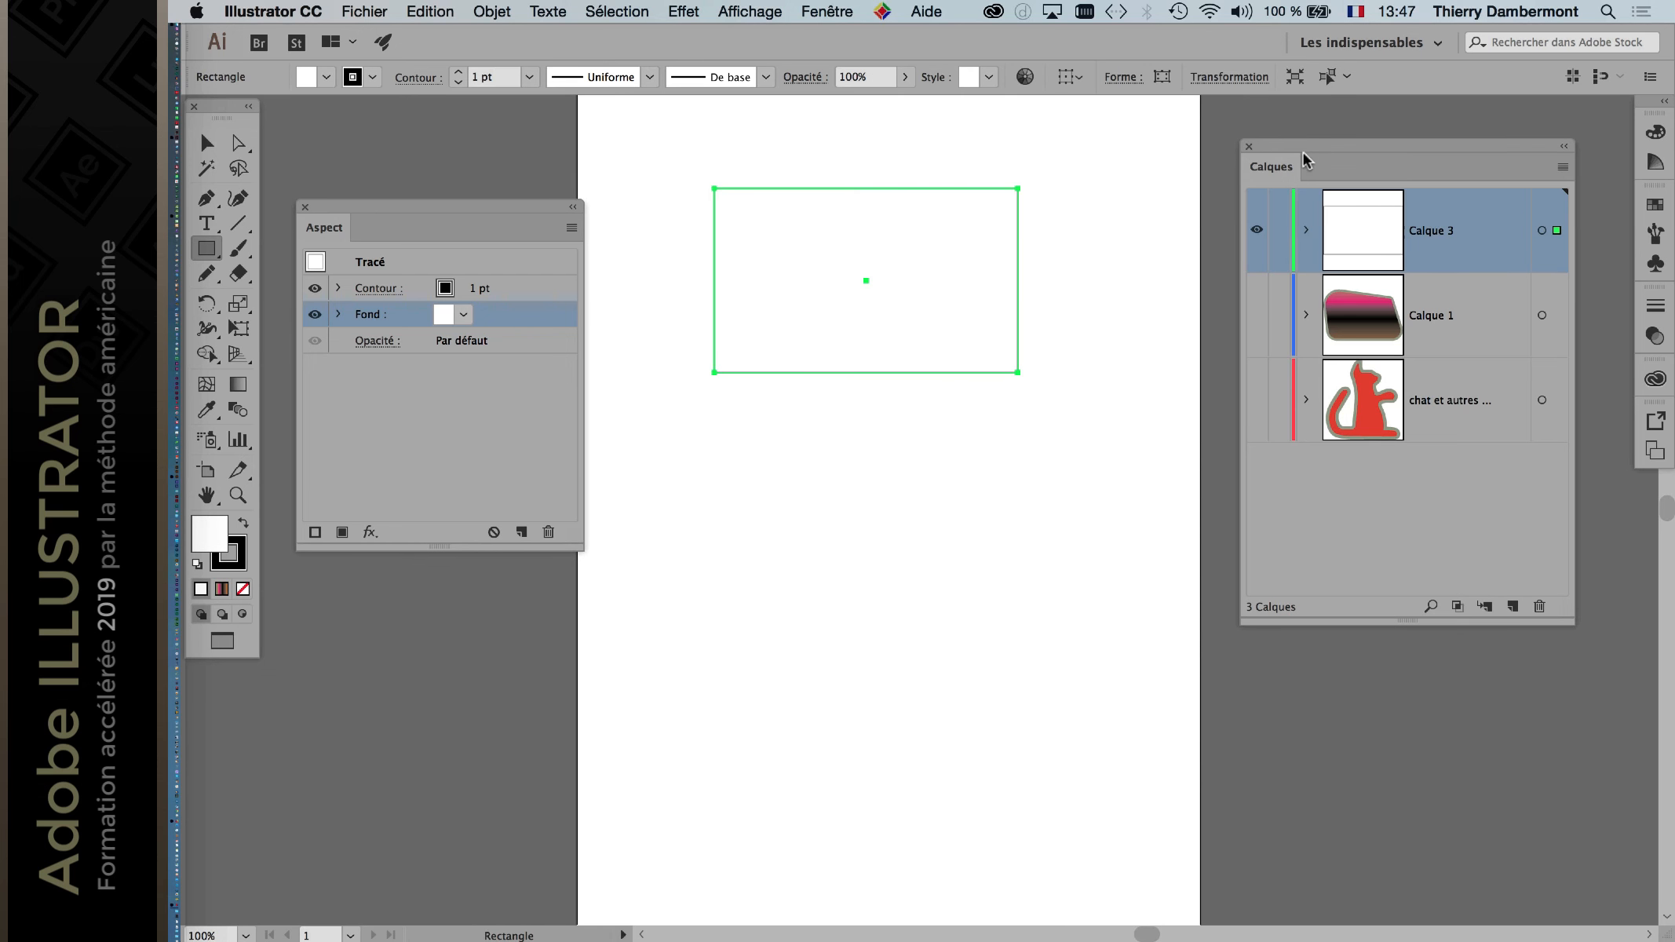
left_click(1248, 148)
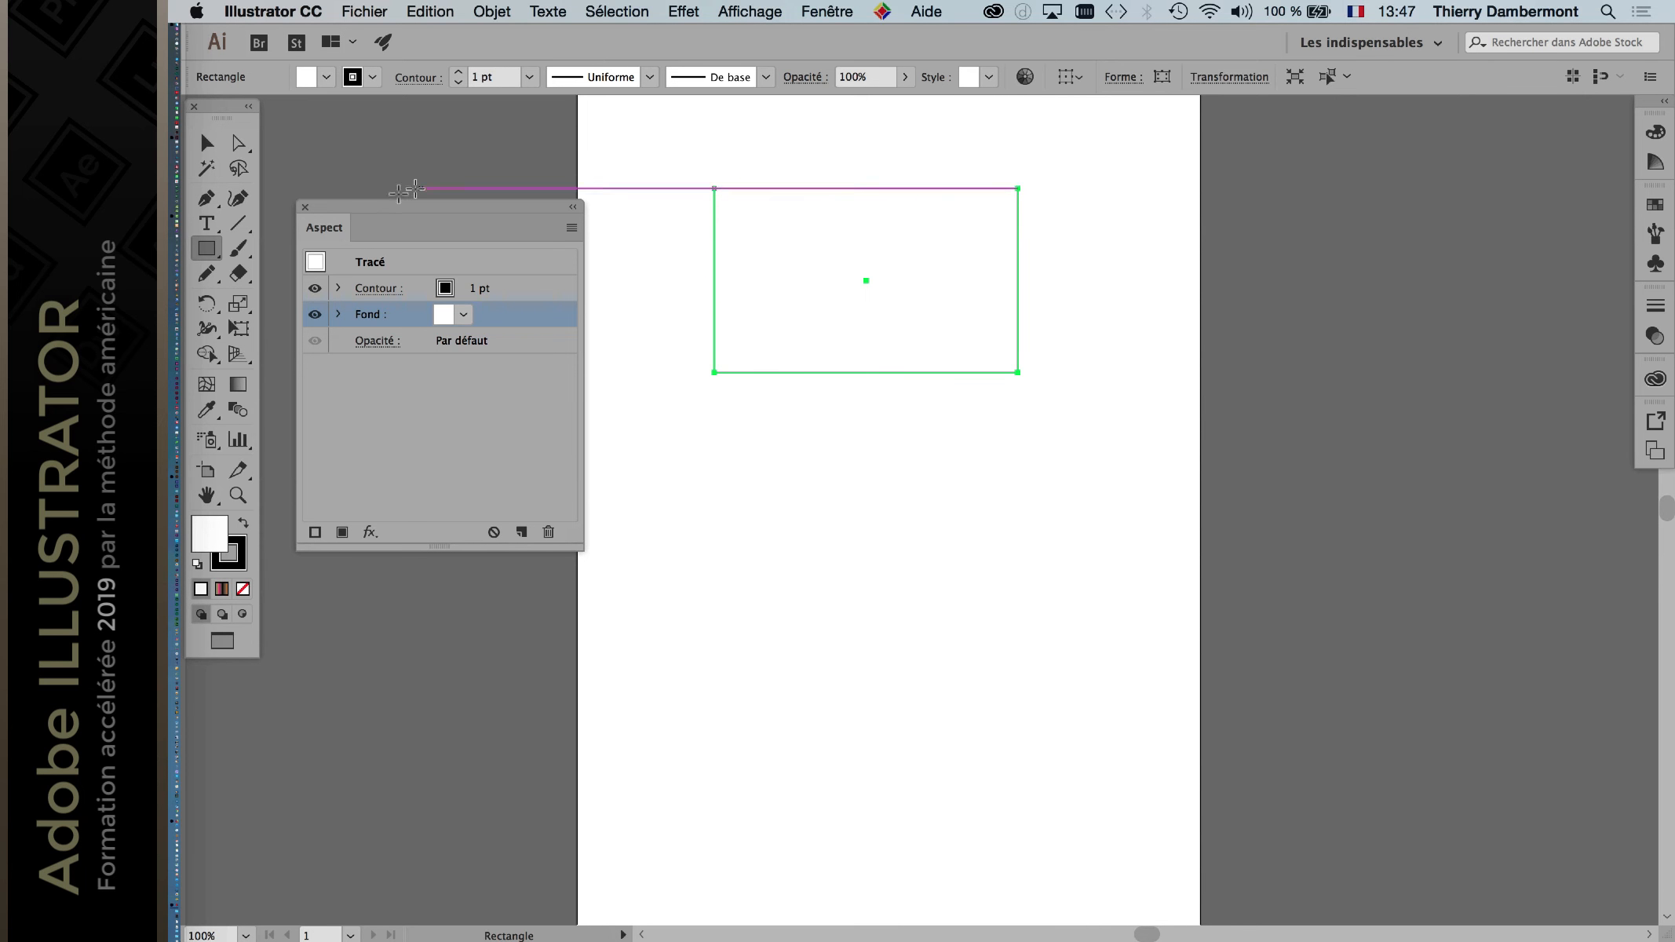
left_click_drag(390, 205, 379, 159)
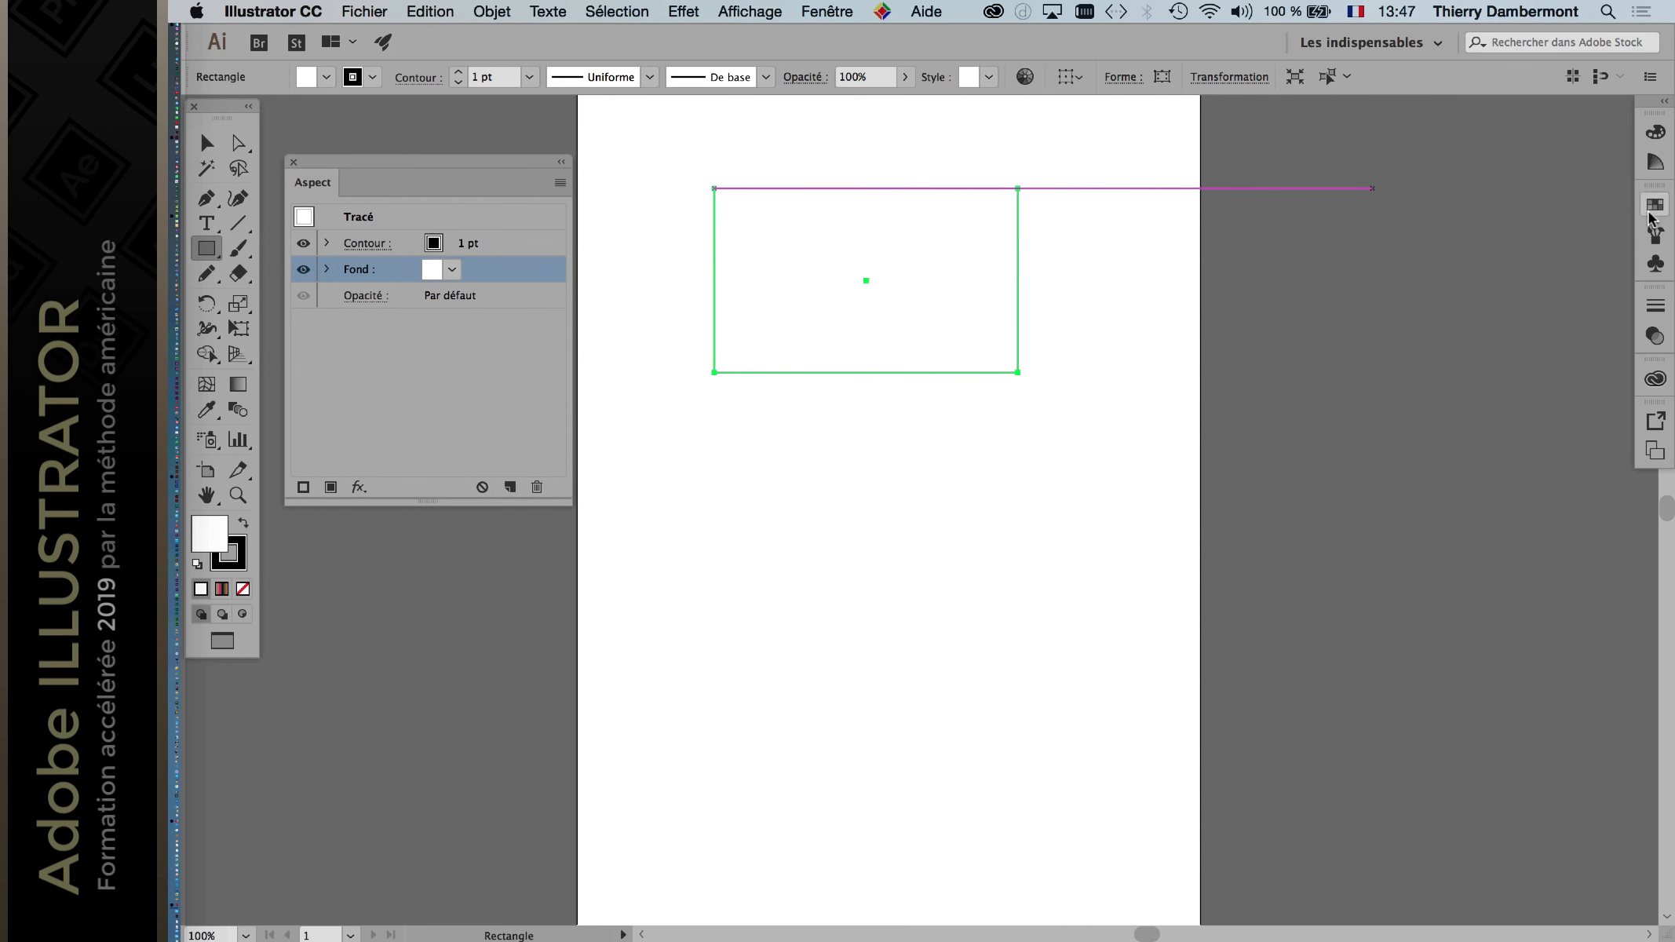
Step: Float the Nuancier swatches beside the rectangle, enlarged enough to show every swatch, and shift the tools slightly
left_click(1655, 204)
left_click_drag(1433, 198, 1143, 235)
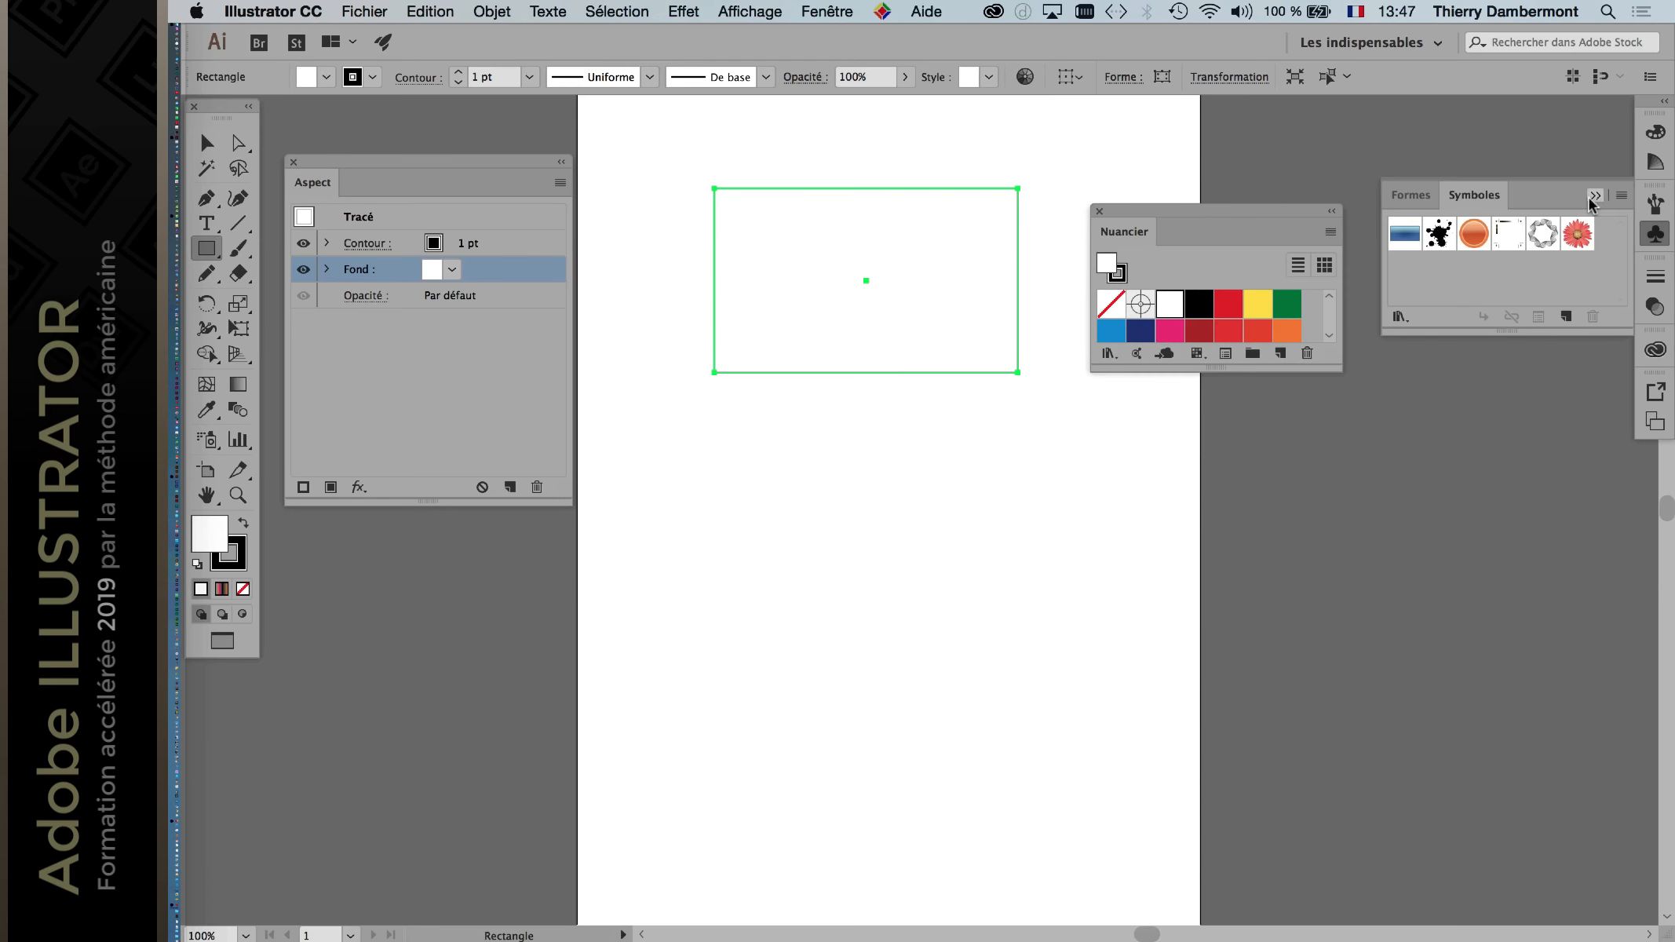
left_click(1598, 194)
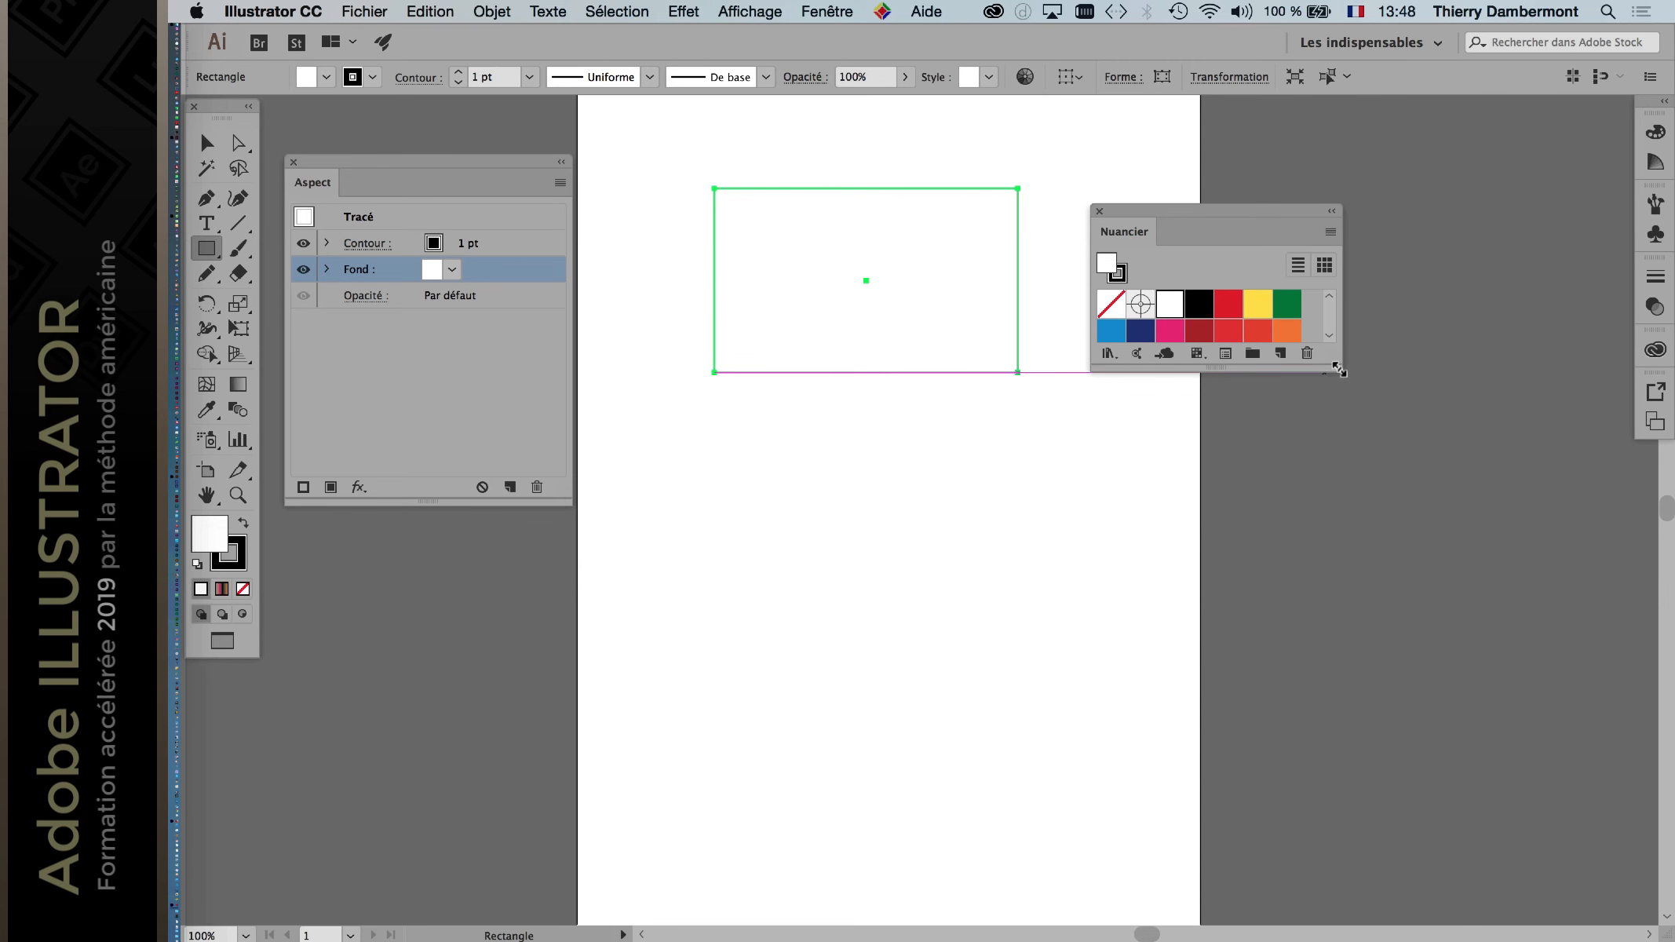
left_click_drag(1339, 368, 1417, 754)
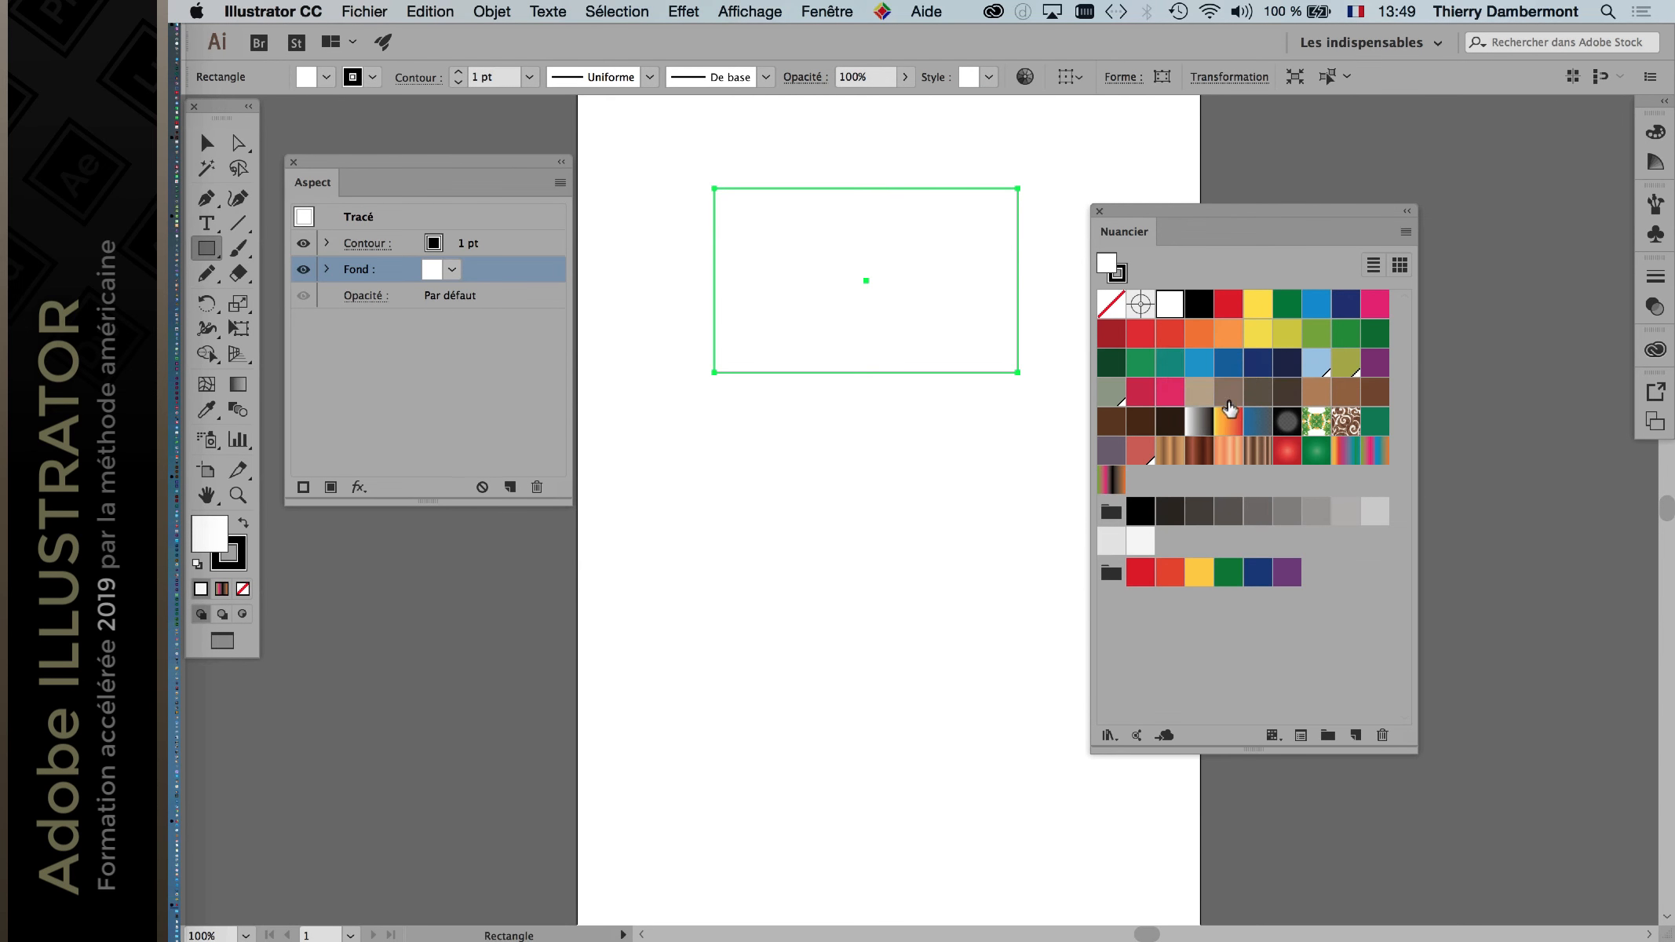
left_click_drag(1269, 210, 1283, 140)
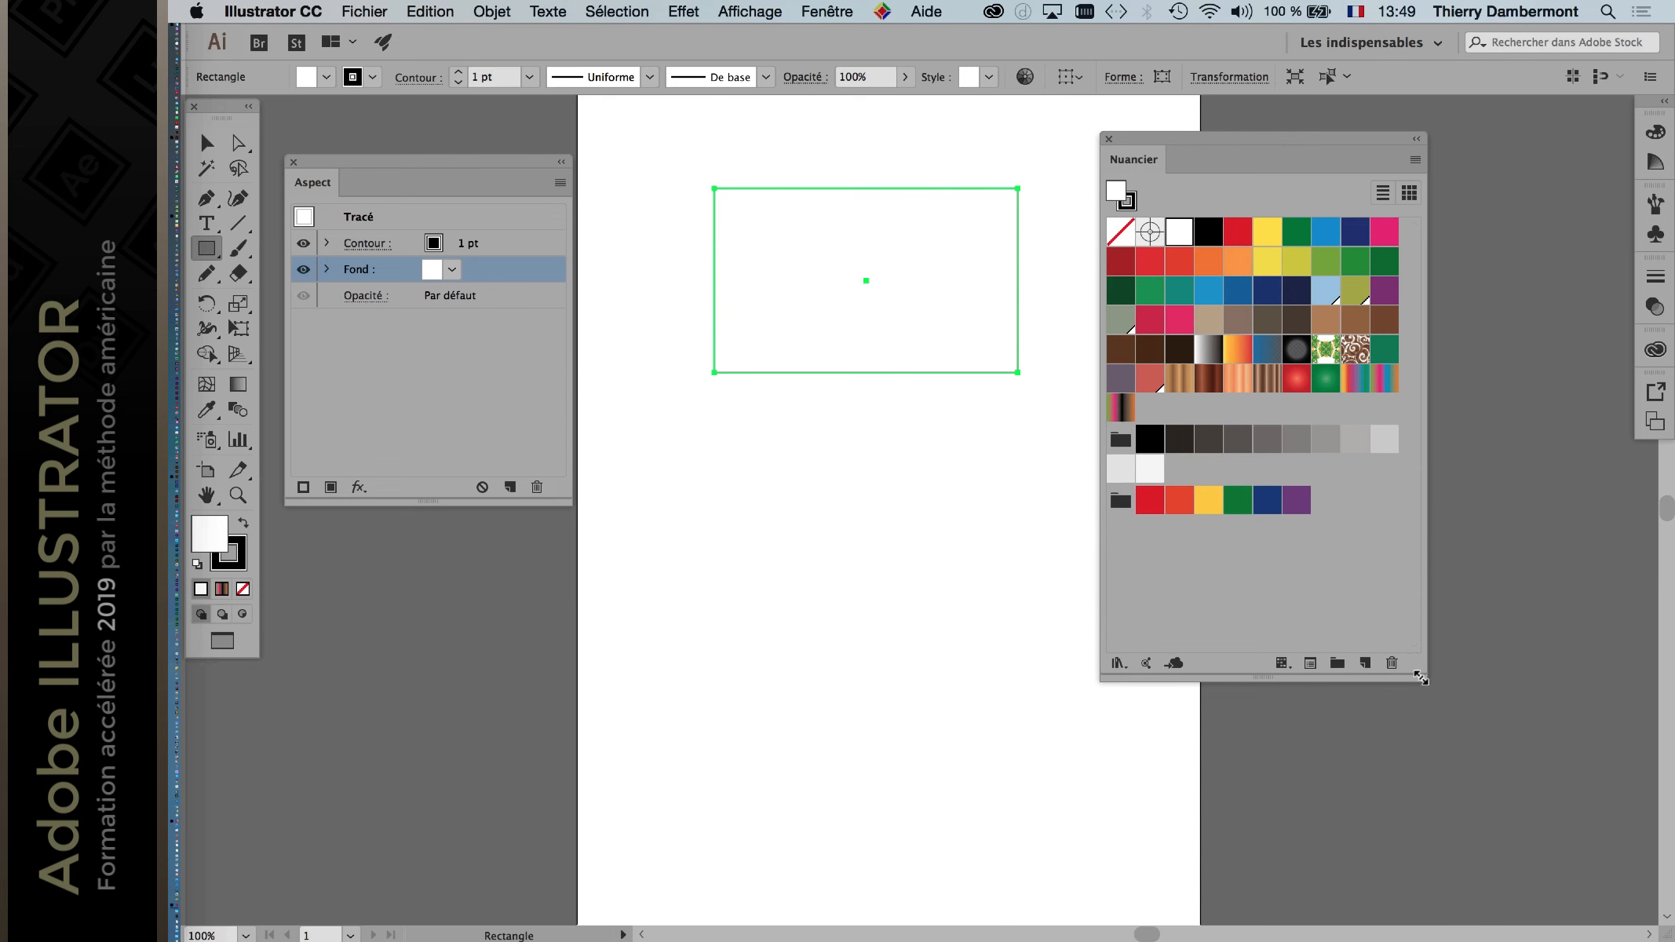
left_click_drag(1420, 676, 1441, 633)
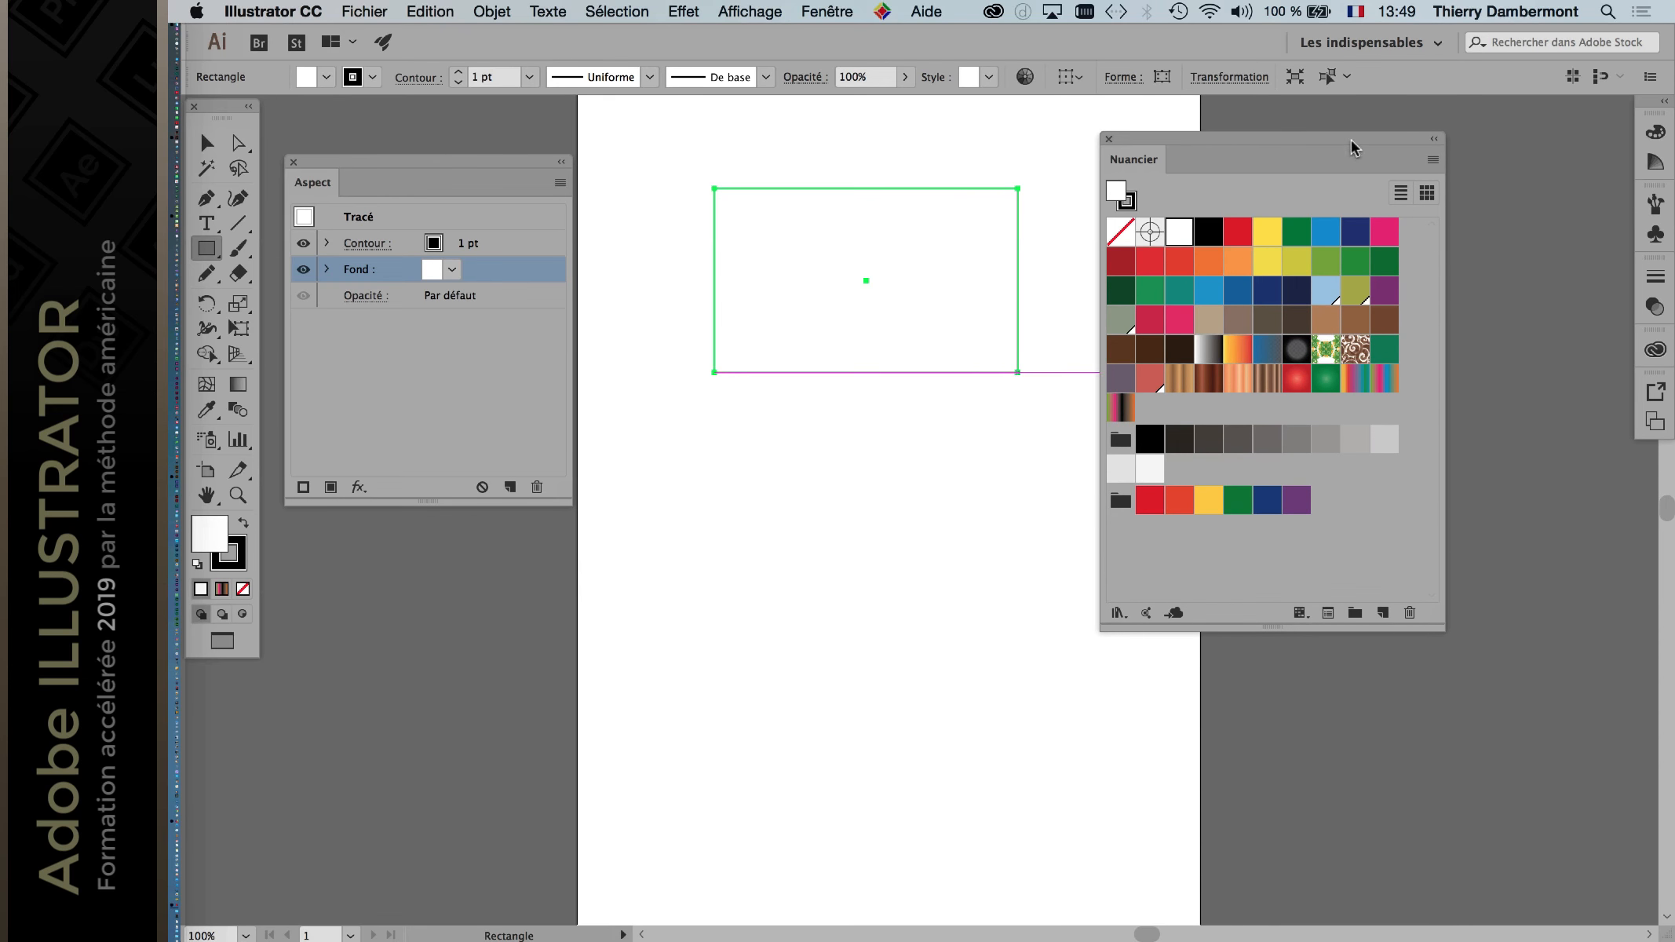
mouse_move(221, 124)
left_mouse_down()
mouse_move(654, 150)
mouse_move(635, 142)
left_mouse_up()
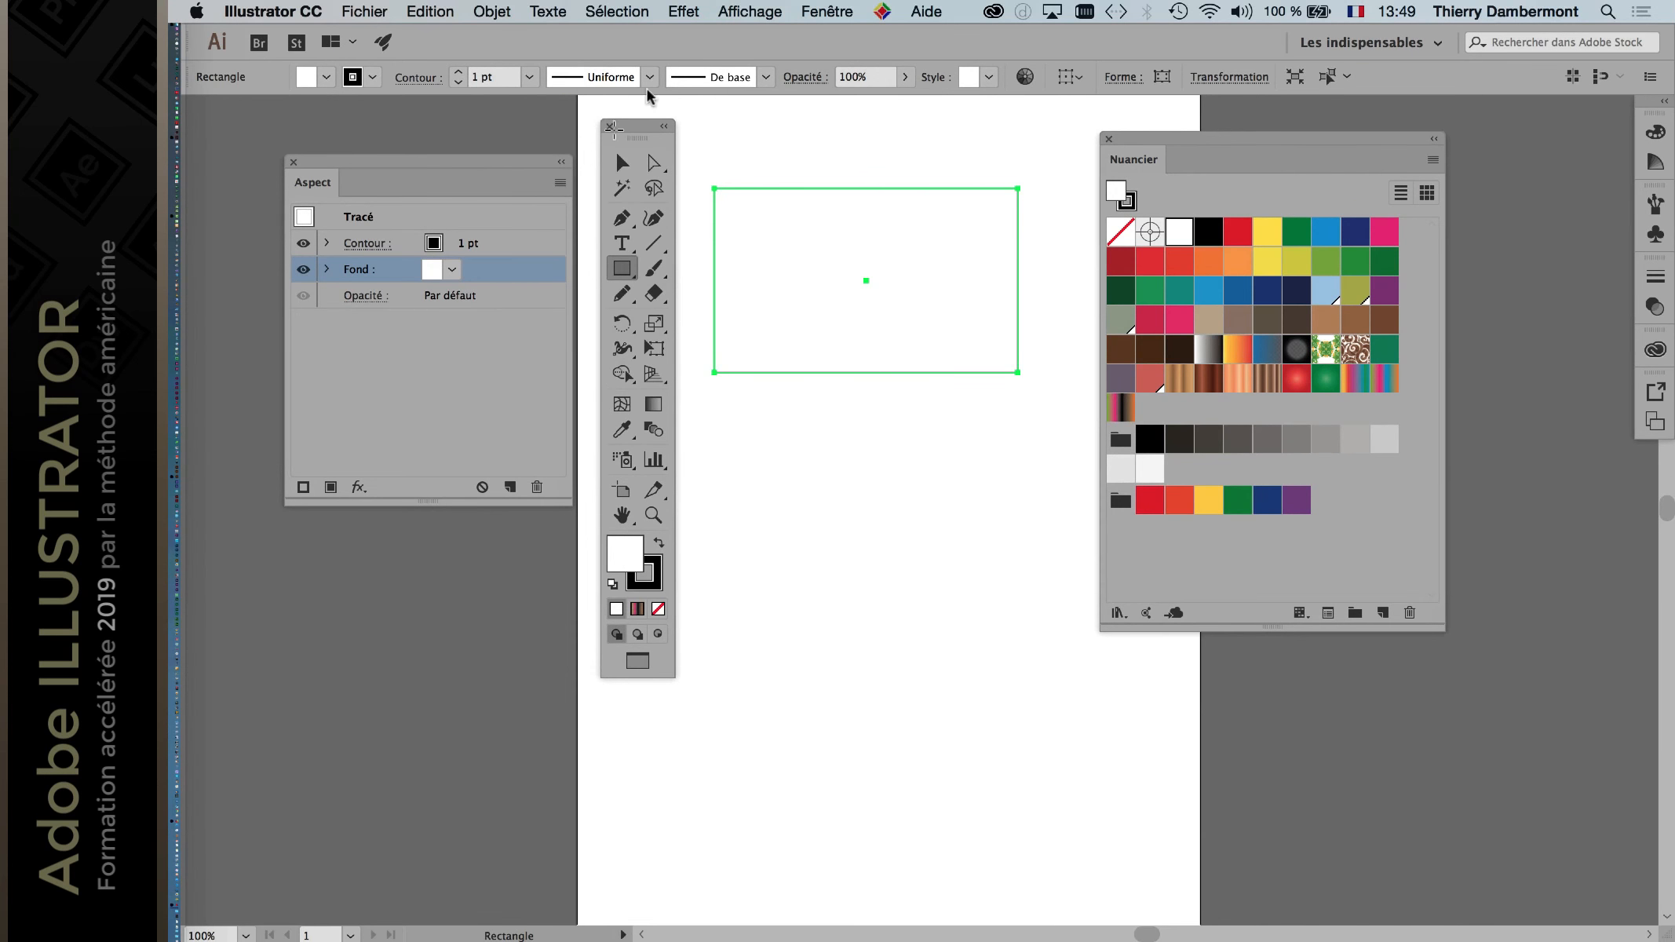
left_click_drag(677, 128, 235, 128)
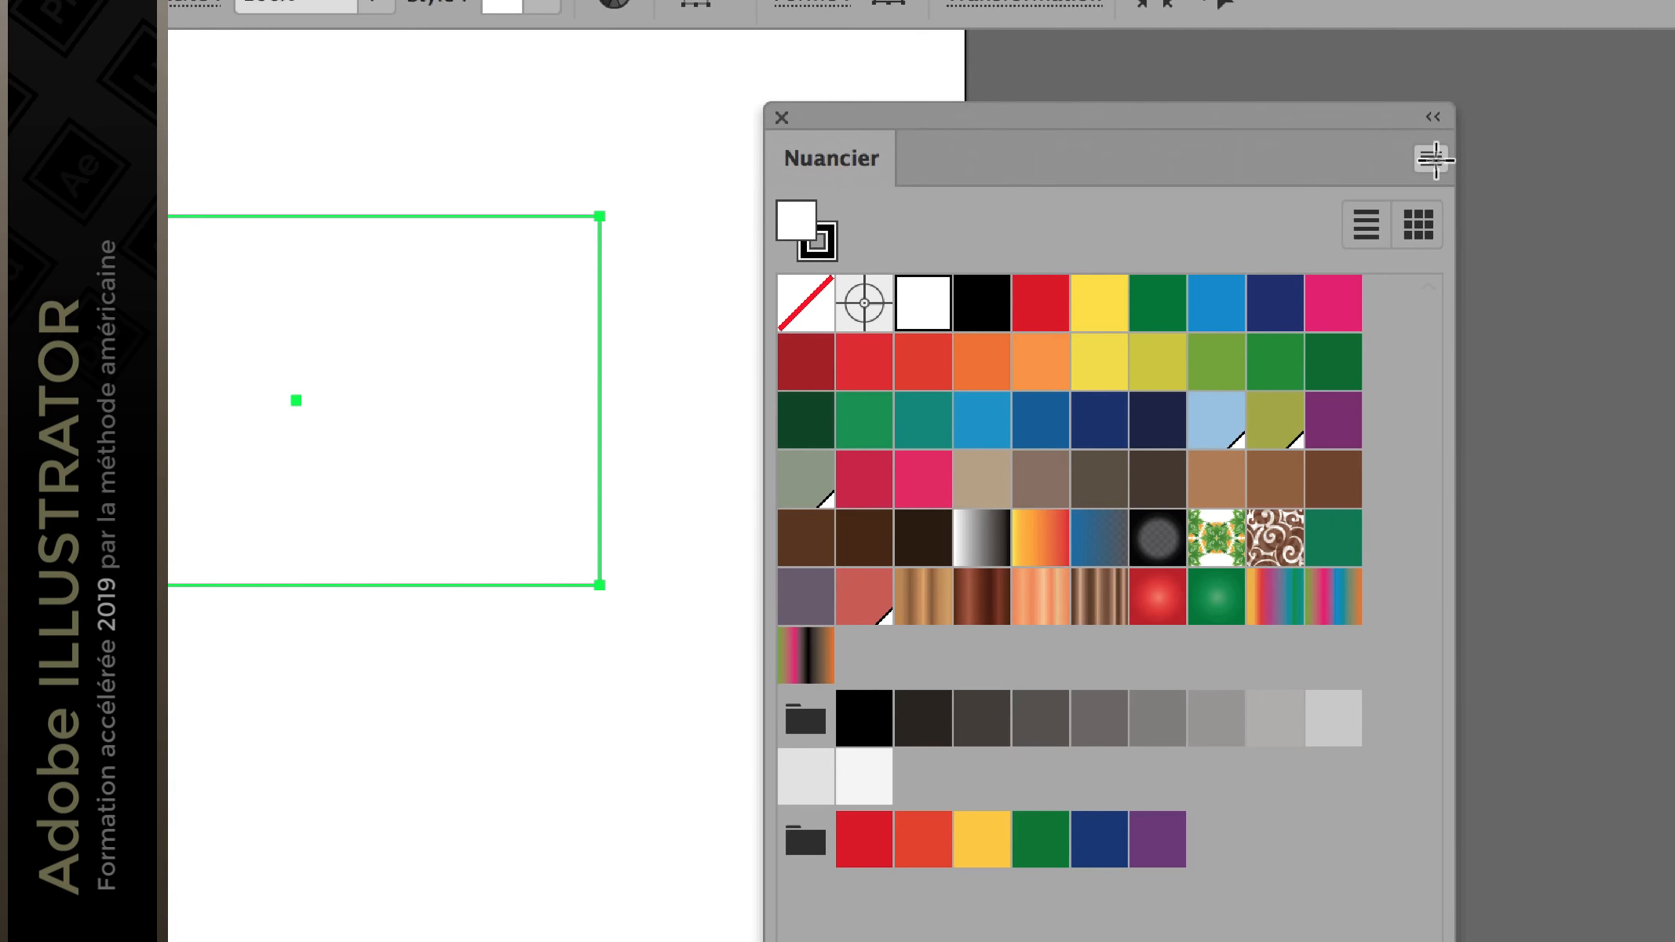
Step: Create a global Couleur quadri swatch in RVB mode with R=38, V=255, B=47, added to the library, as the rectangle's fill
left_click(1433, 160)
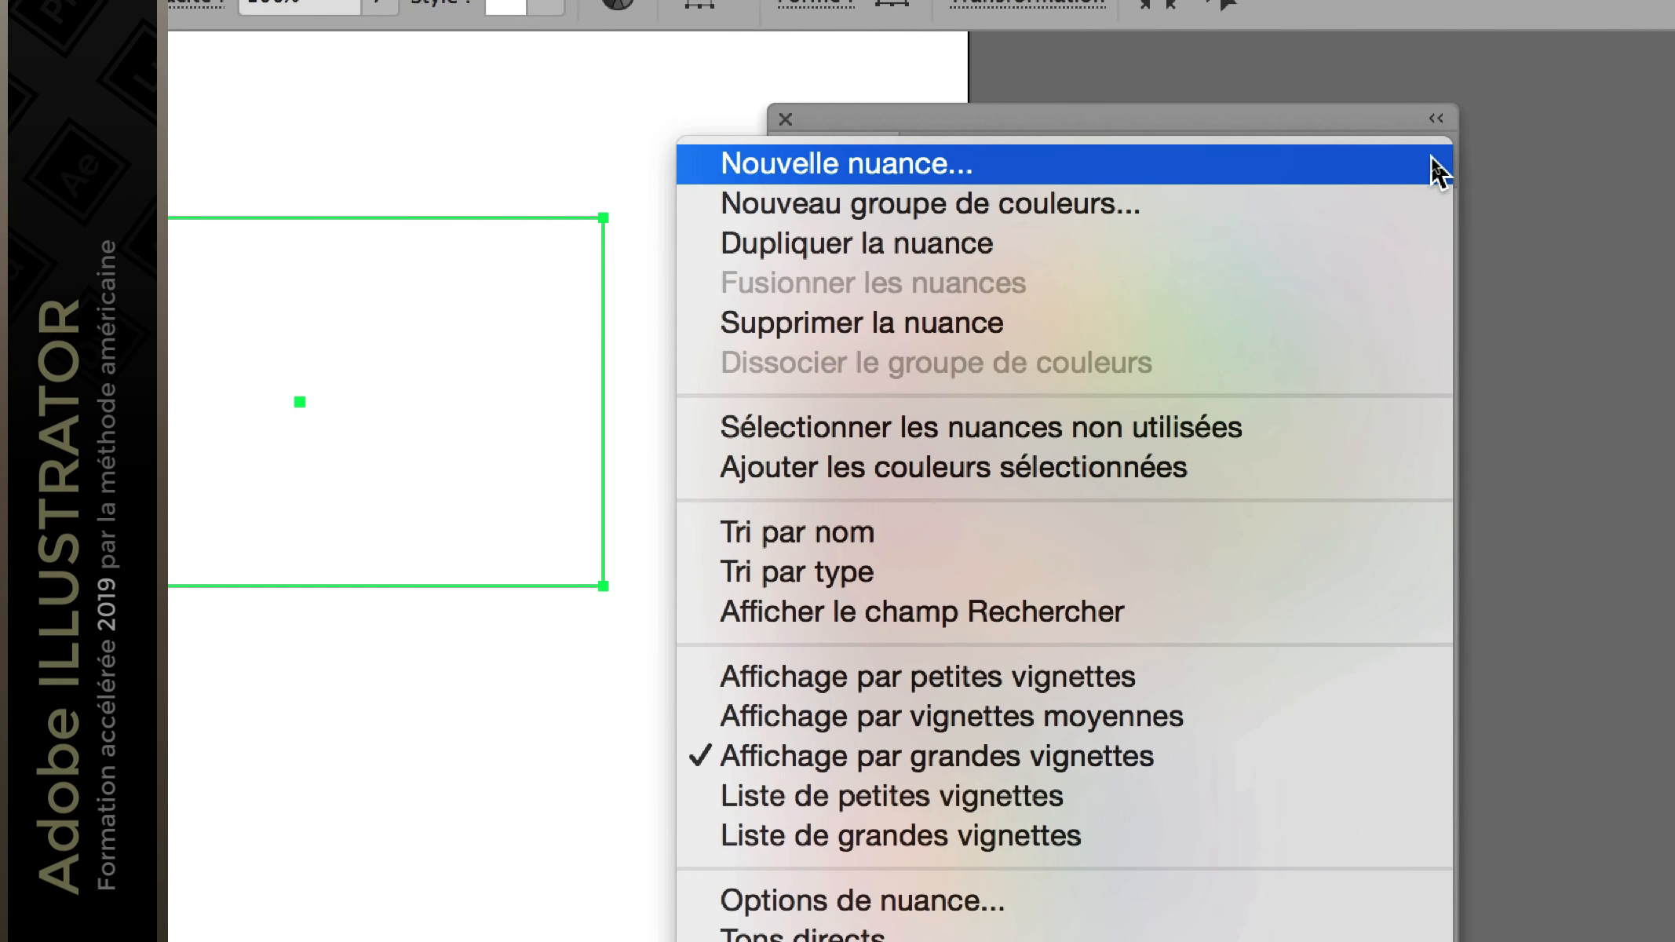
left_click(1431, 163)
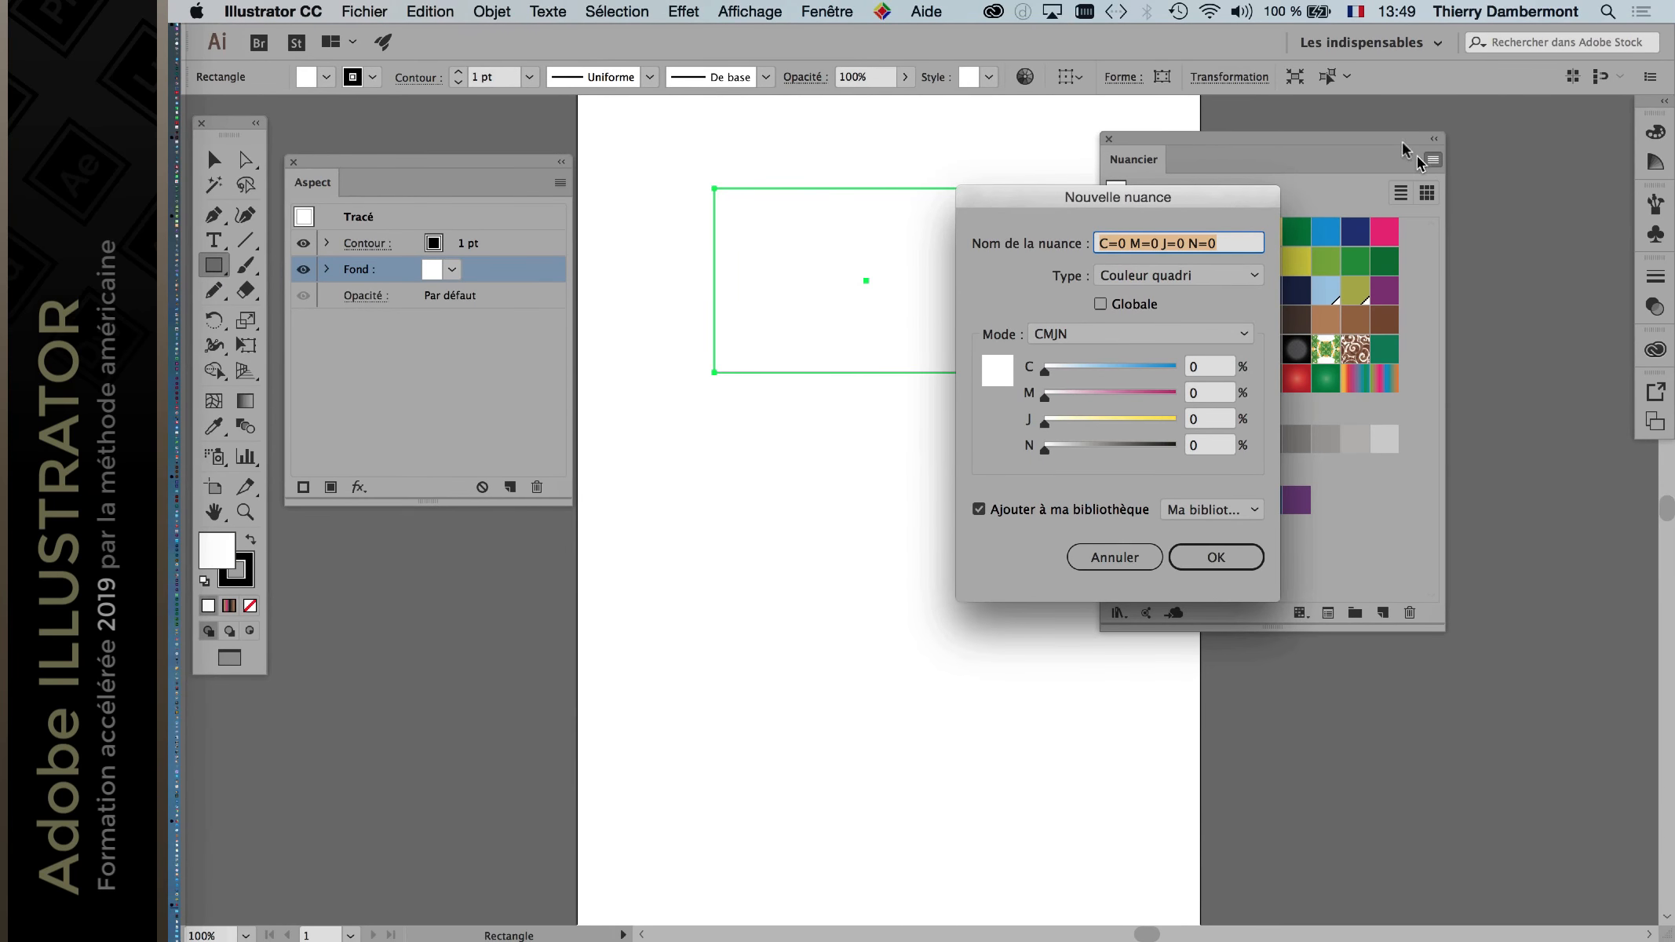
left_click_drag(1052, 195, 1145, 119)
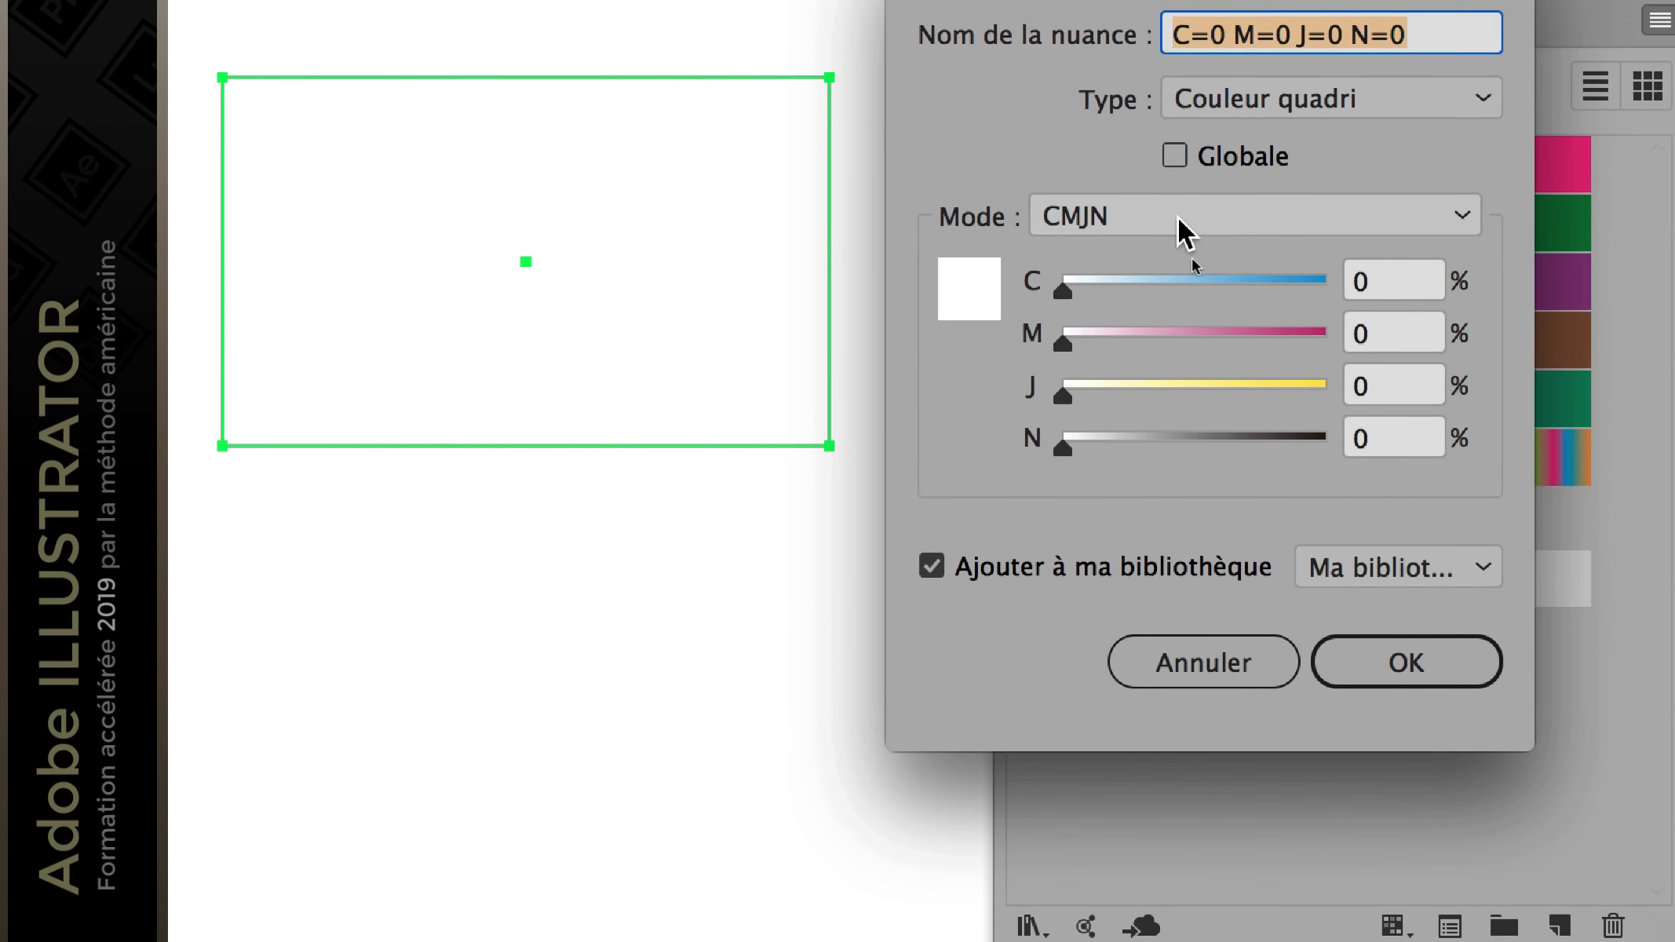
left_click(1208, 157)
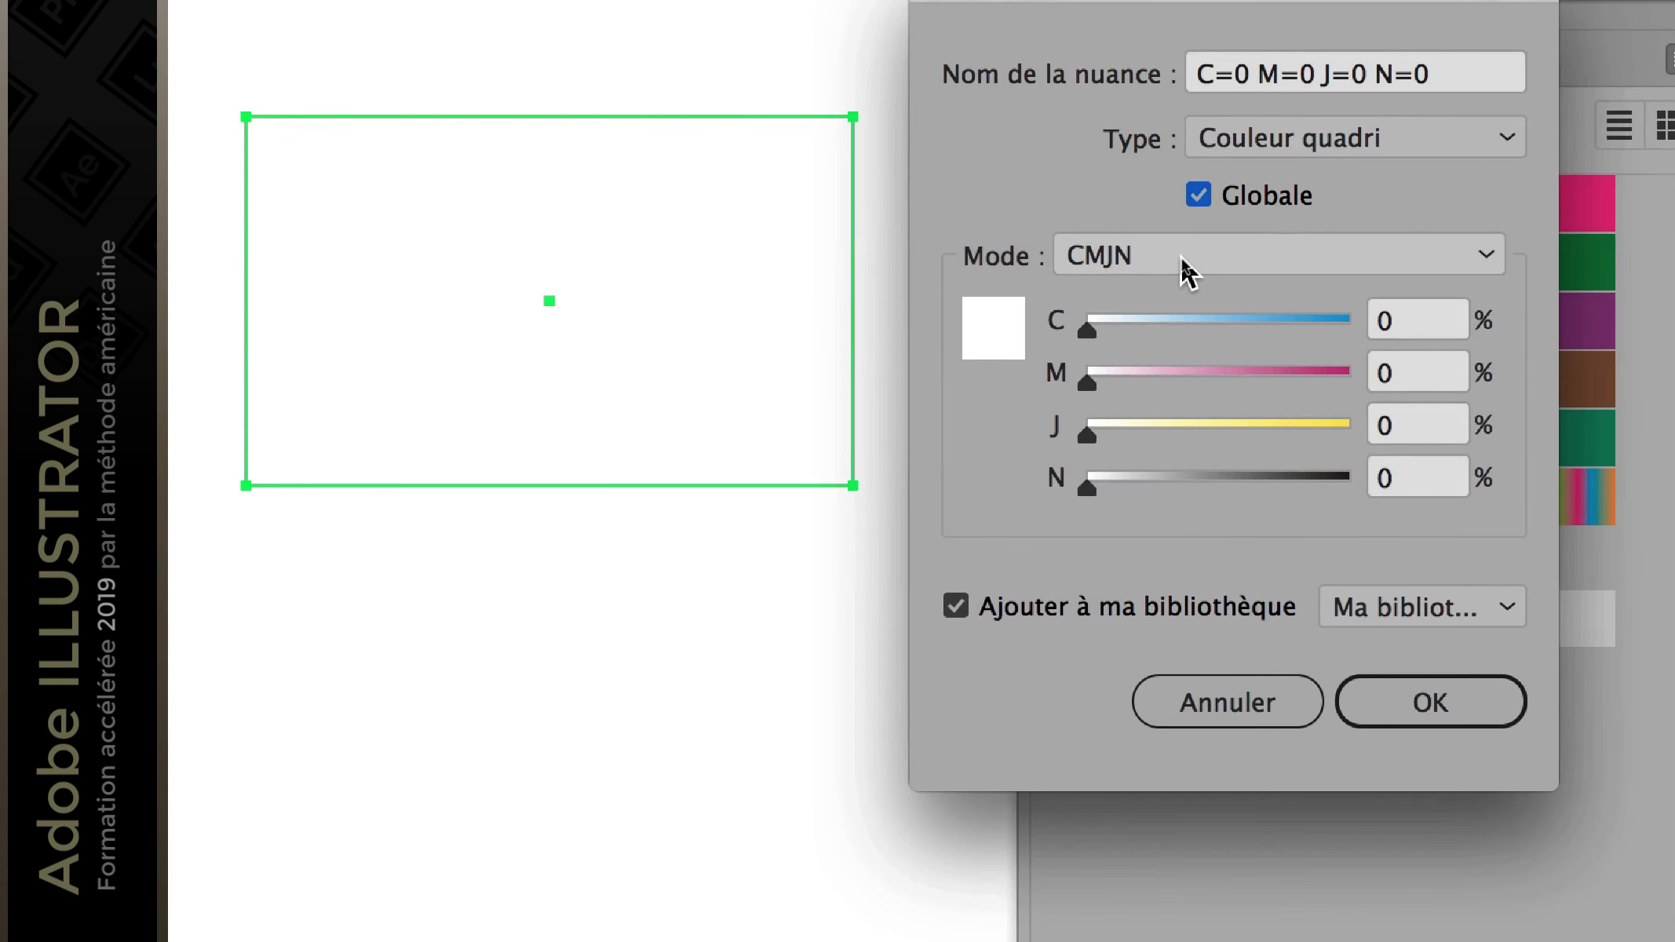
left_click(1183, 259)
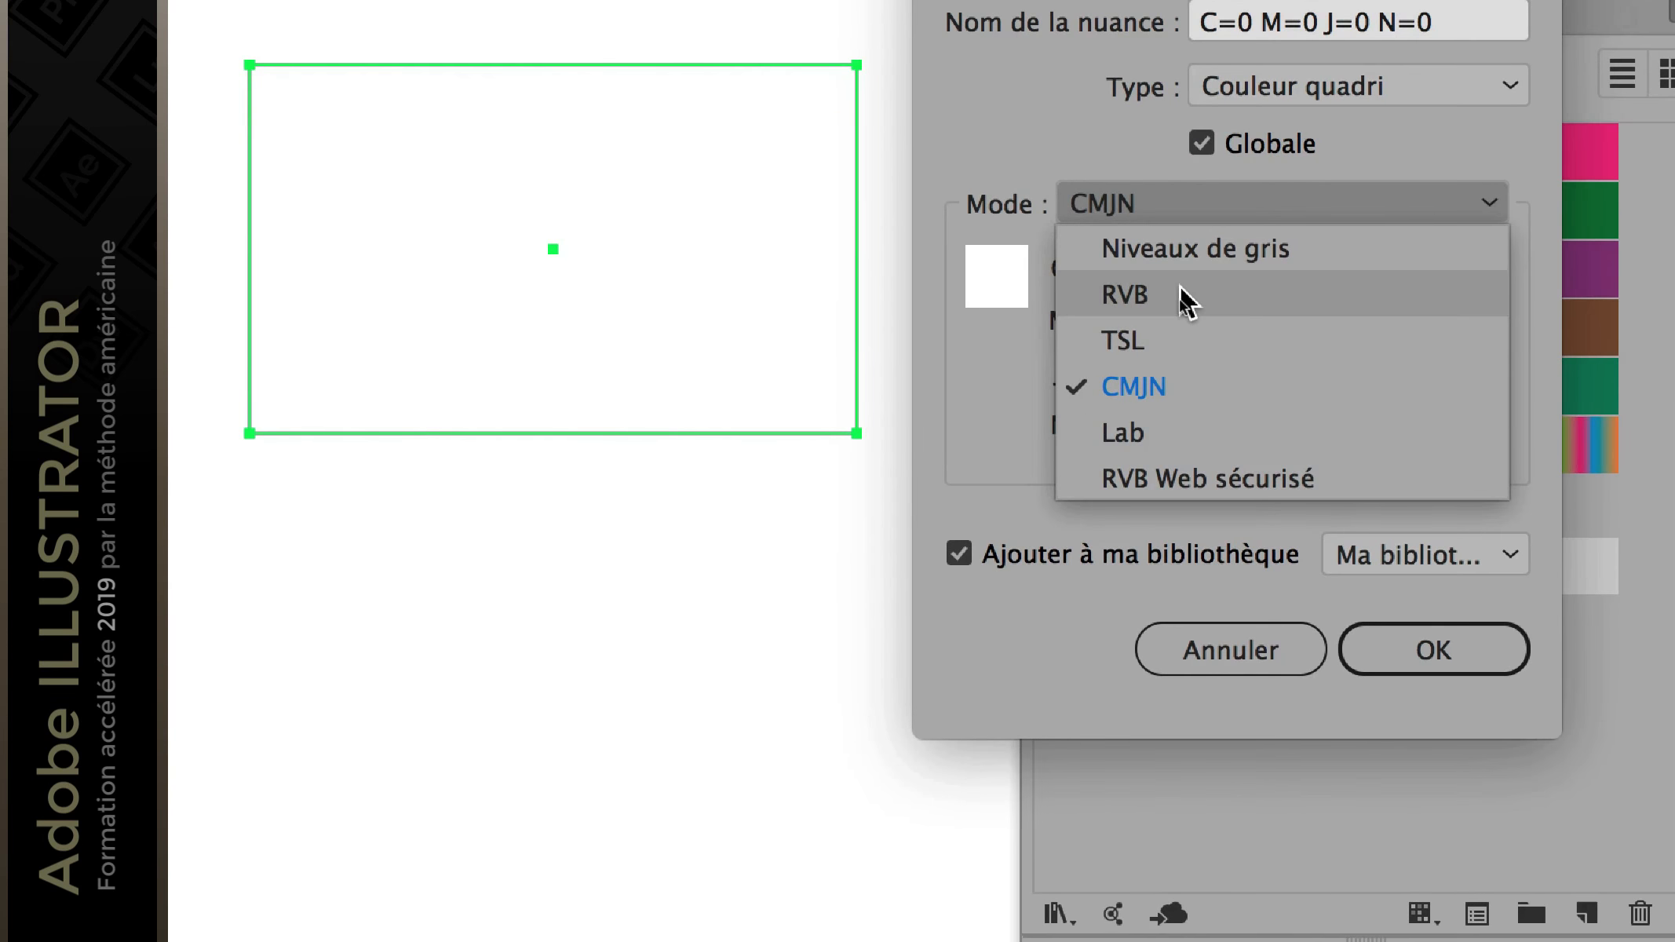
left_click(1187, 301)
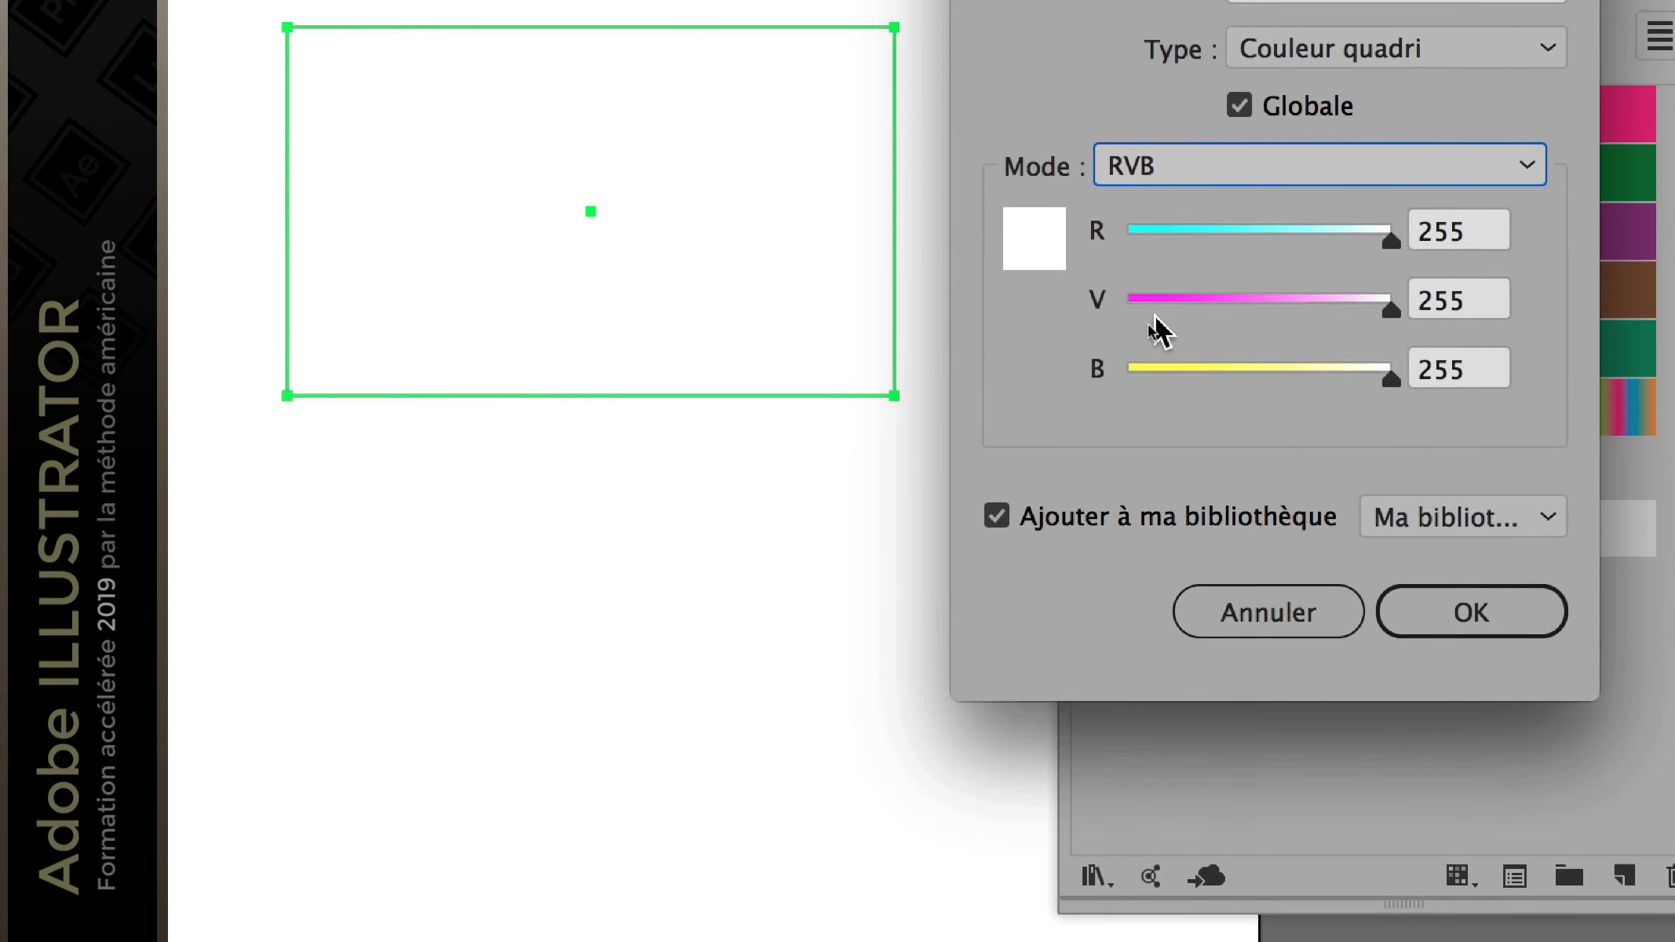
left_click(1162, 275)
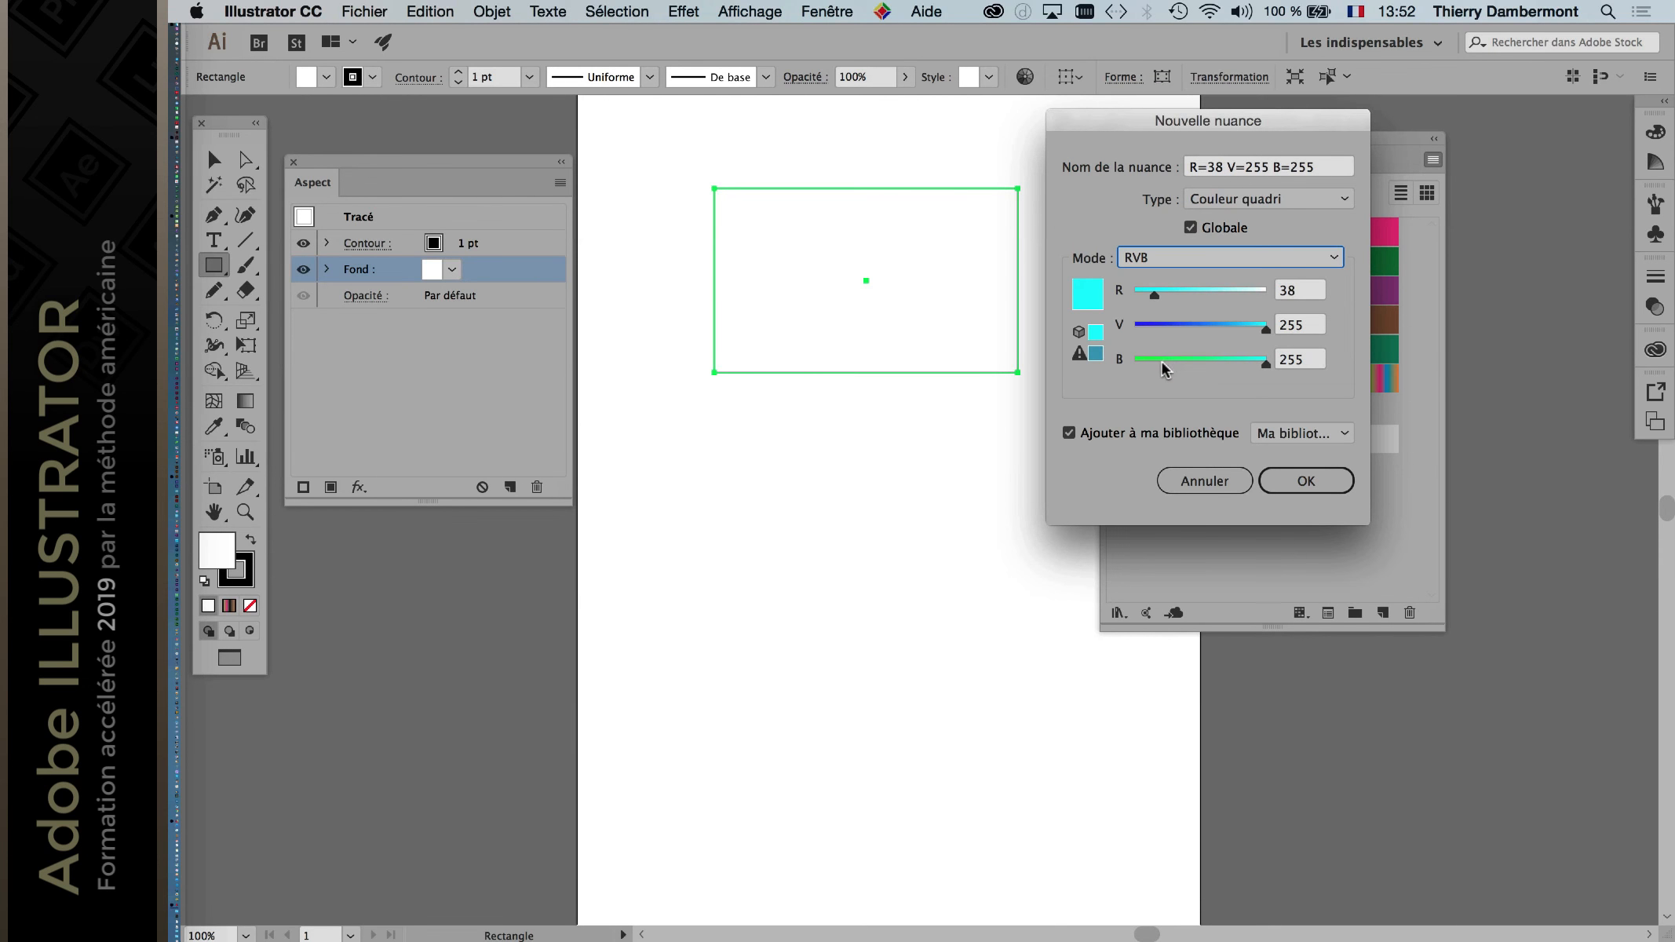
left_click(1158, 360)
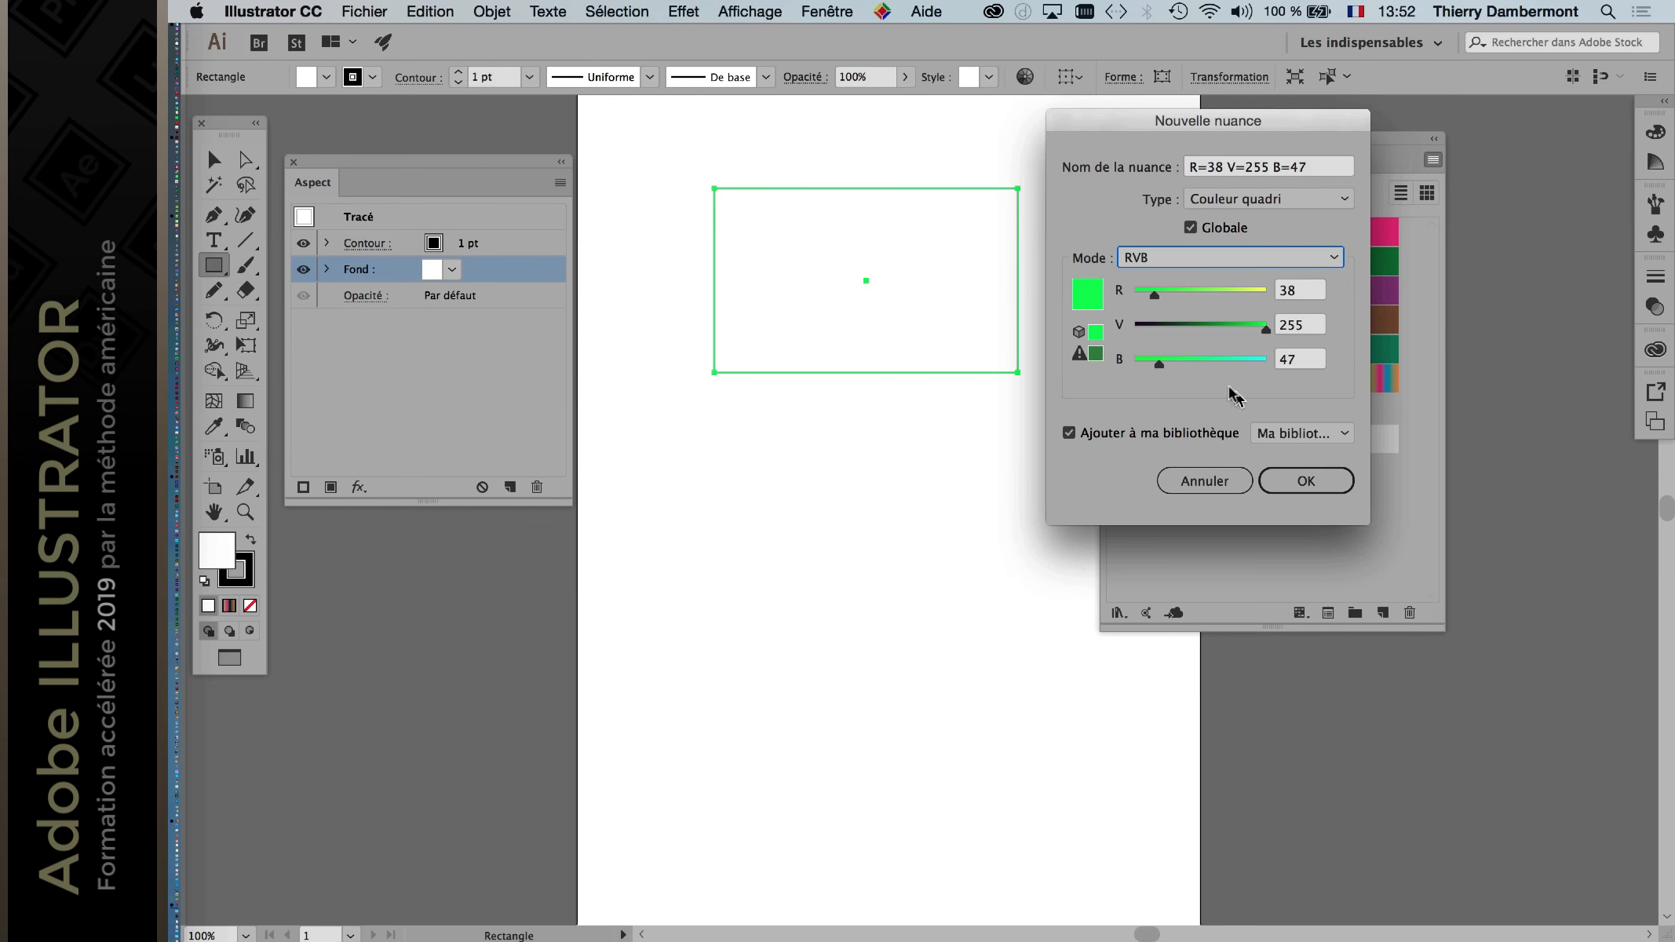
left_click(1303, 480)
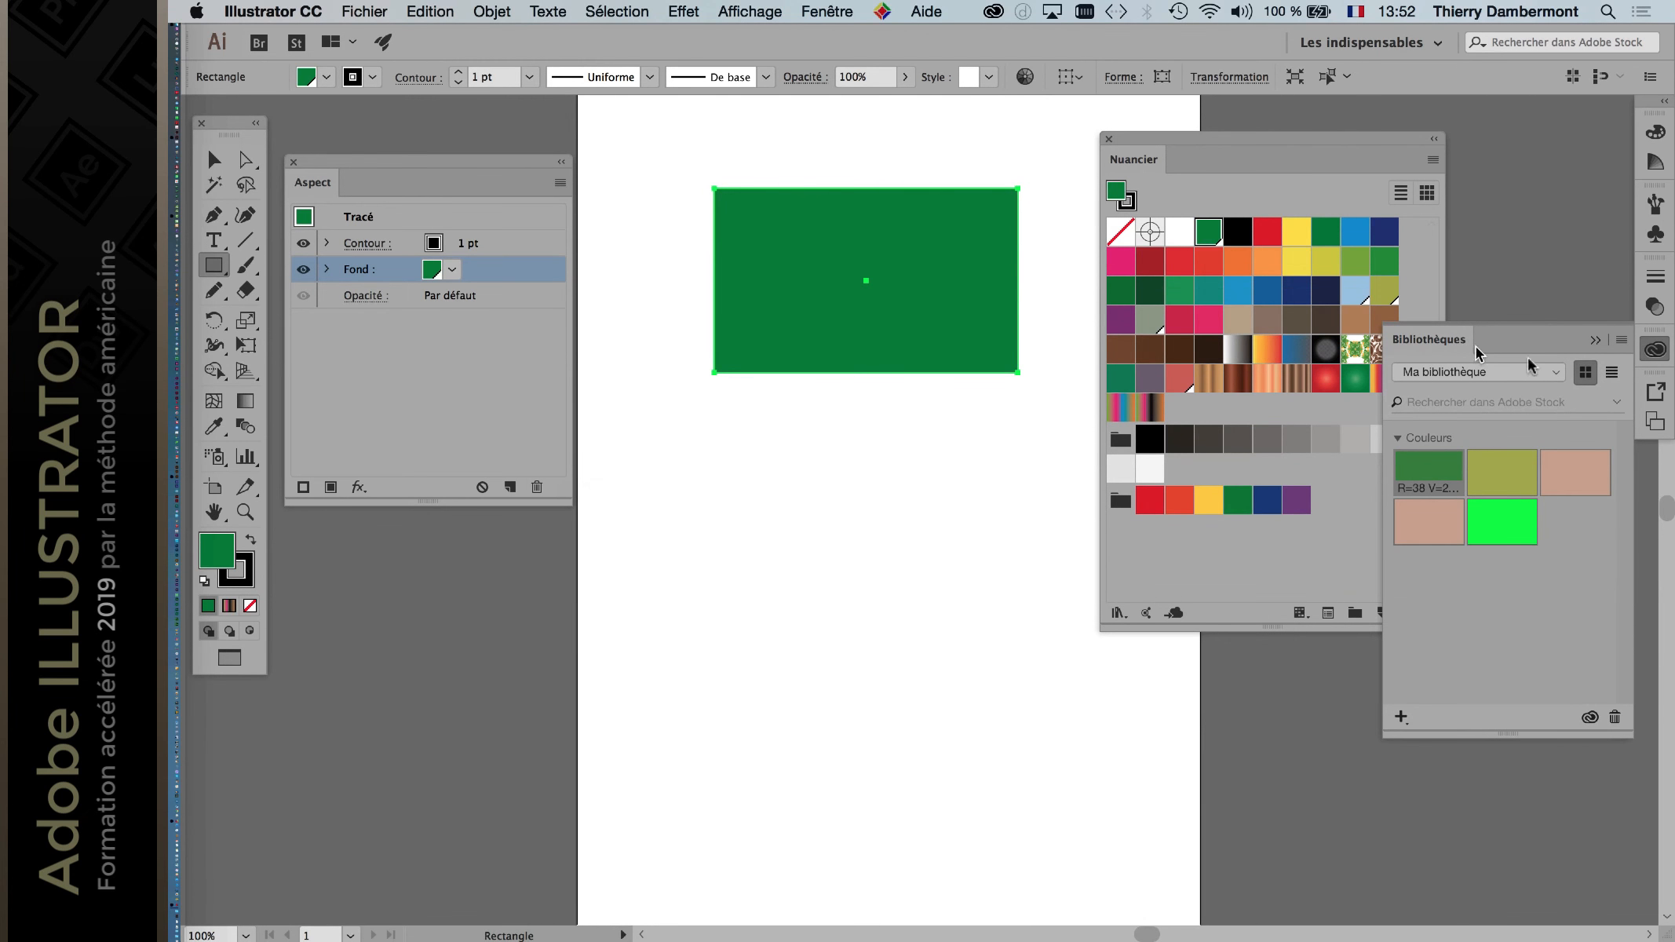
Step: Collapse the libraries and move the Nuancier swatches off the artboard into the gray area beside it
left_click(1596, 340)
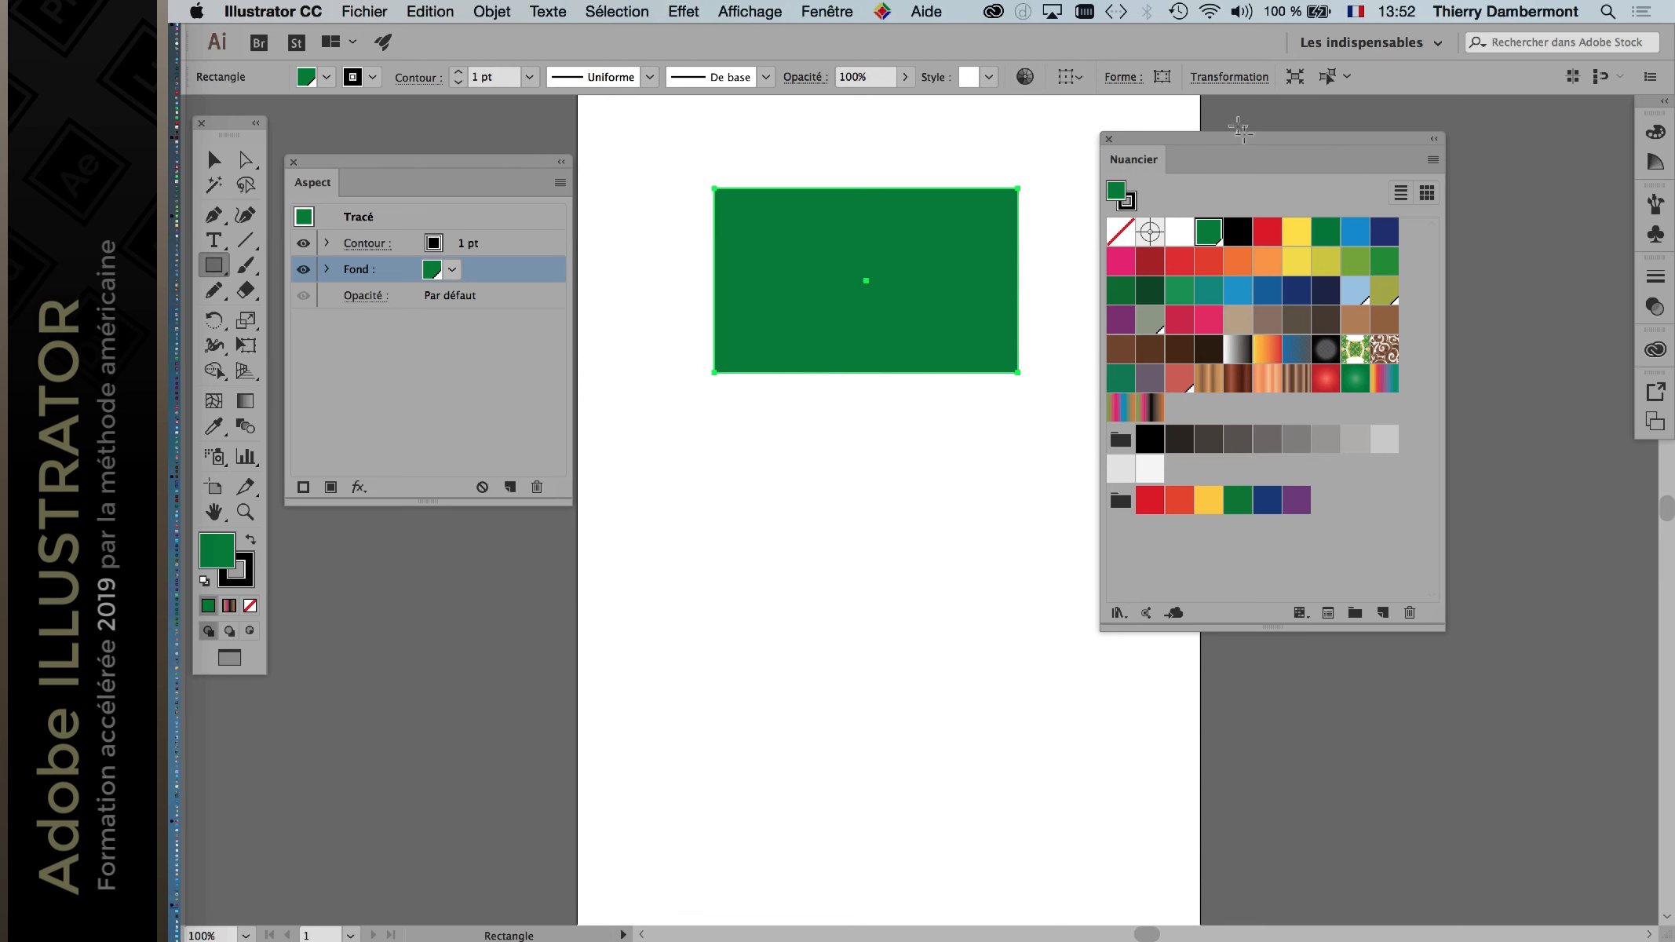
left_click_drag(1236, 136, 1371, 131)
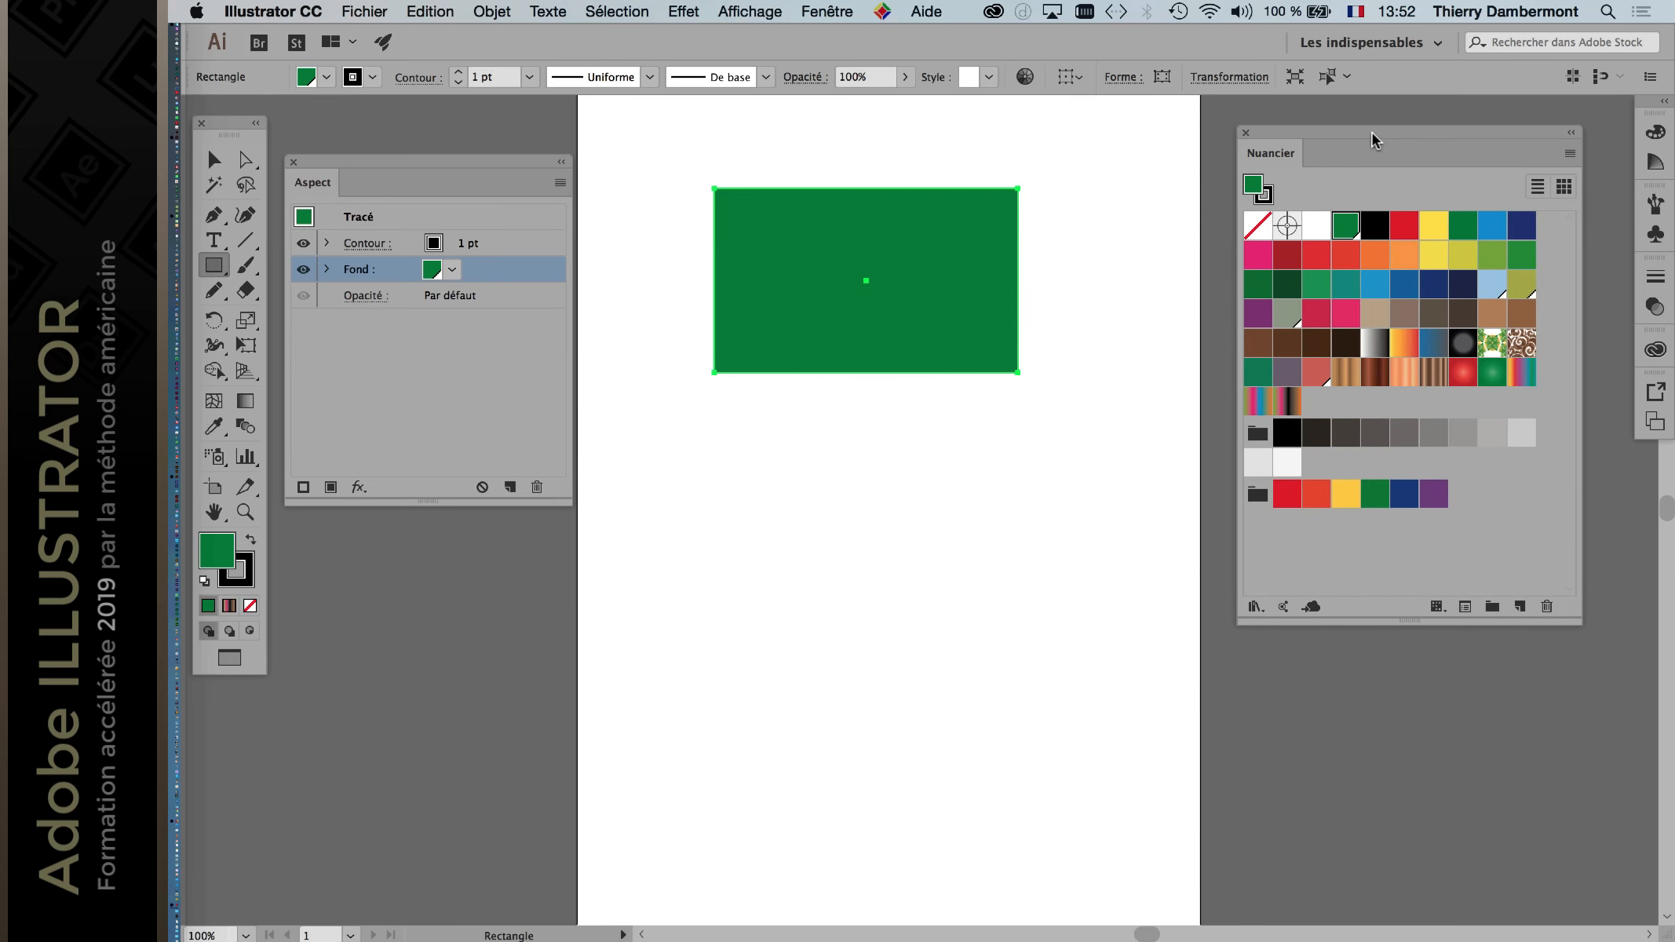
Step: Switch the document's colour mode from Couleurs CMJN to Couleurs RVB
left_click(389, 6)
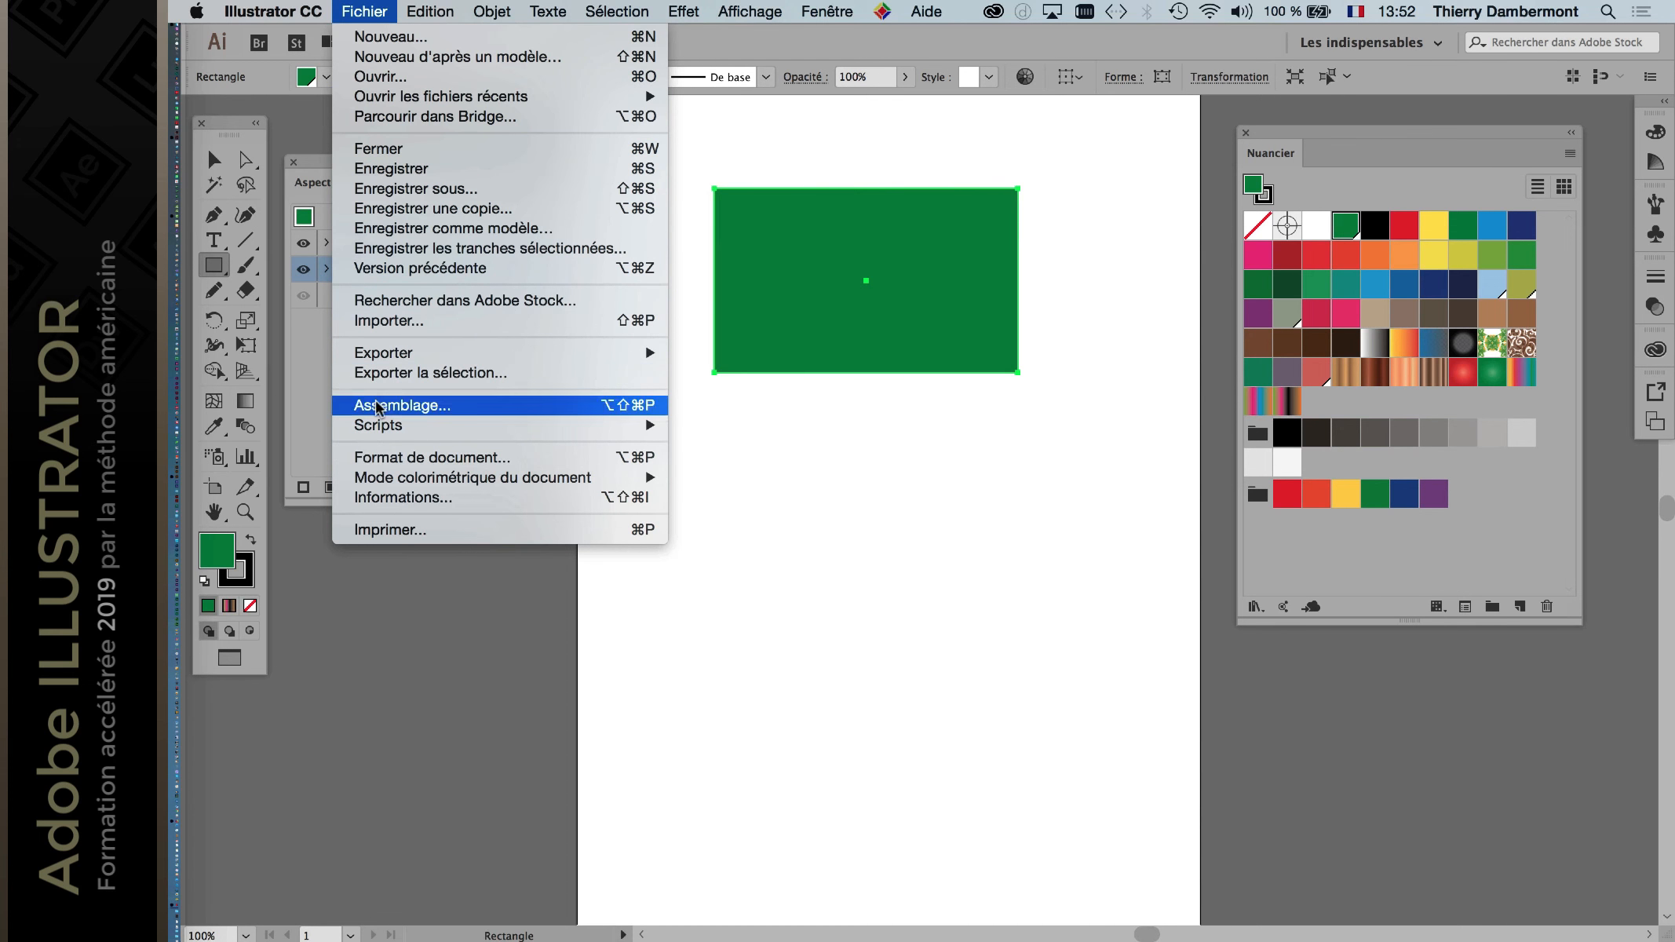
mouse_move(392, 485)
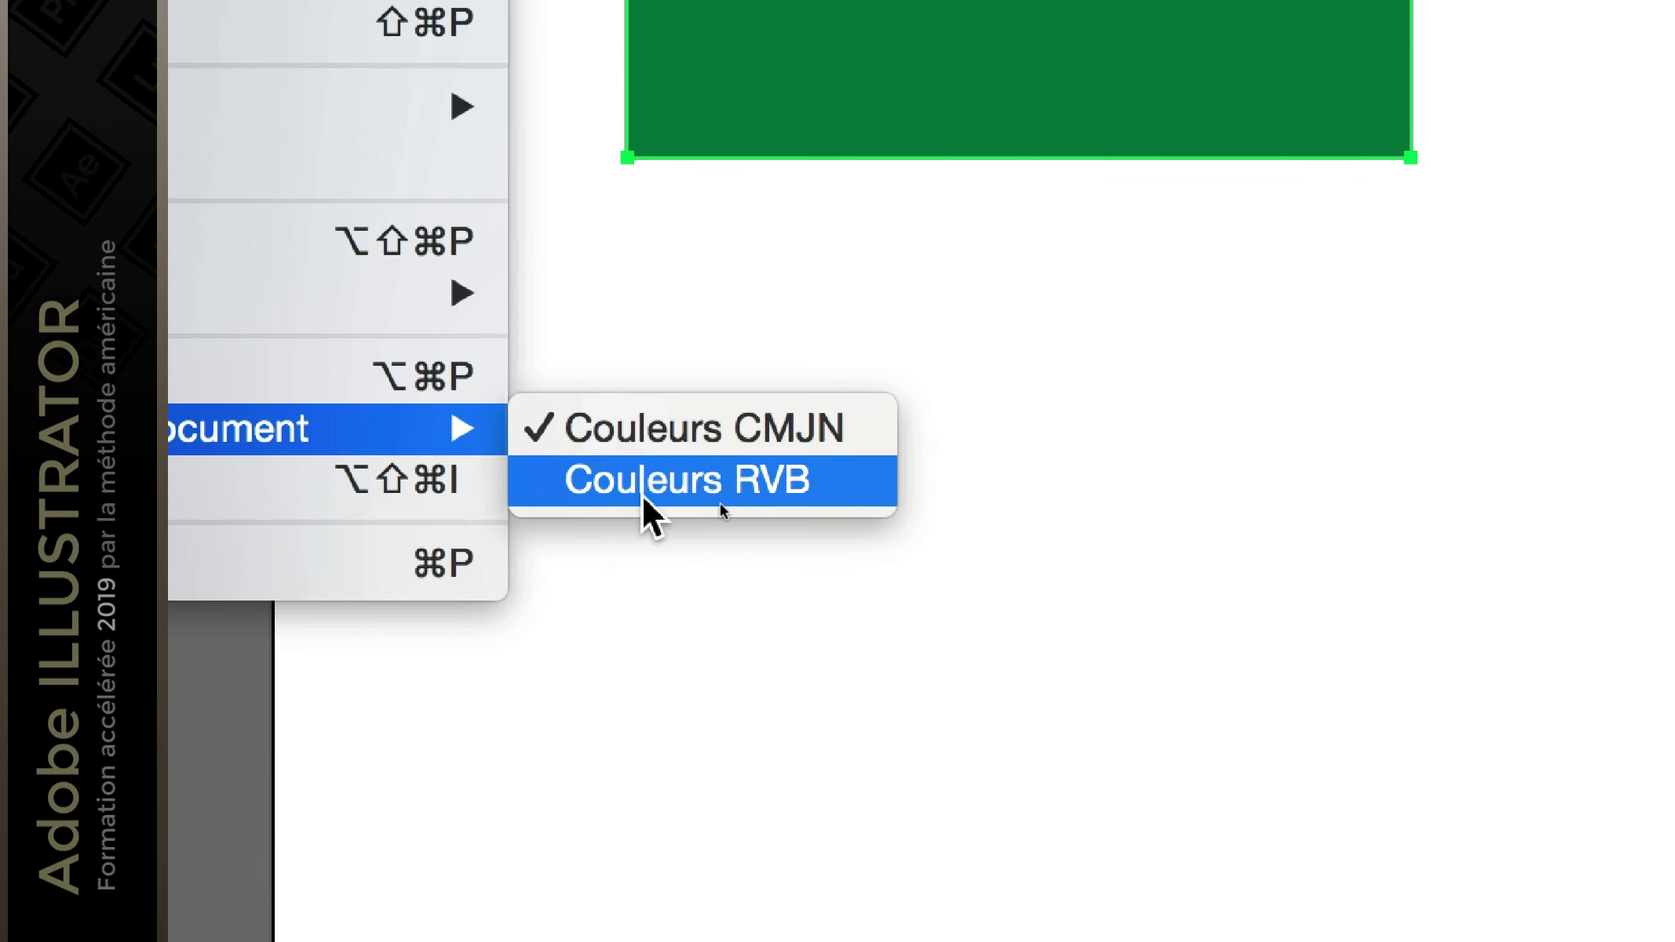
left_click(642, 494)
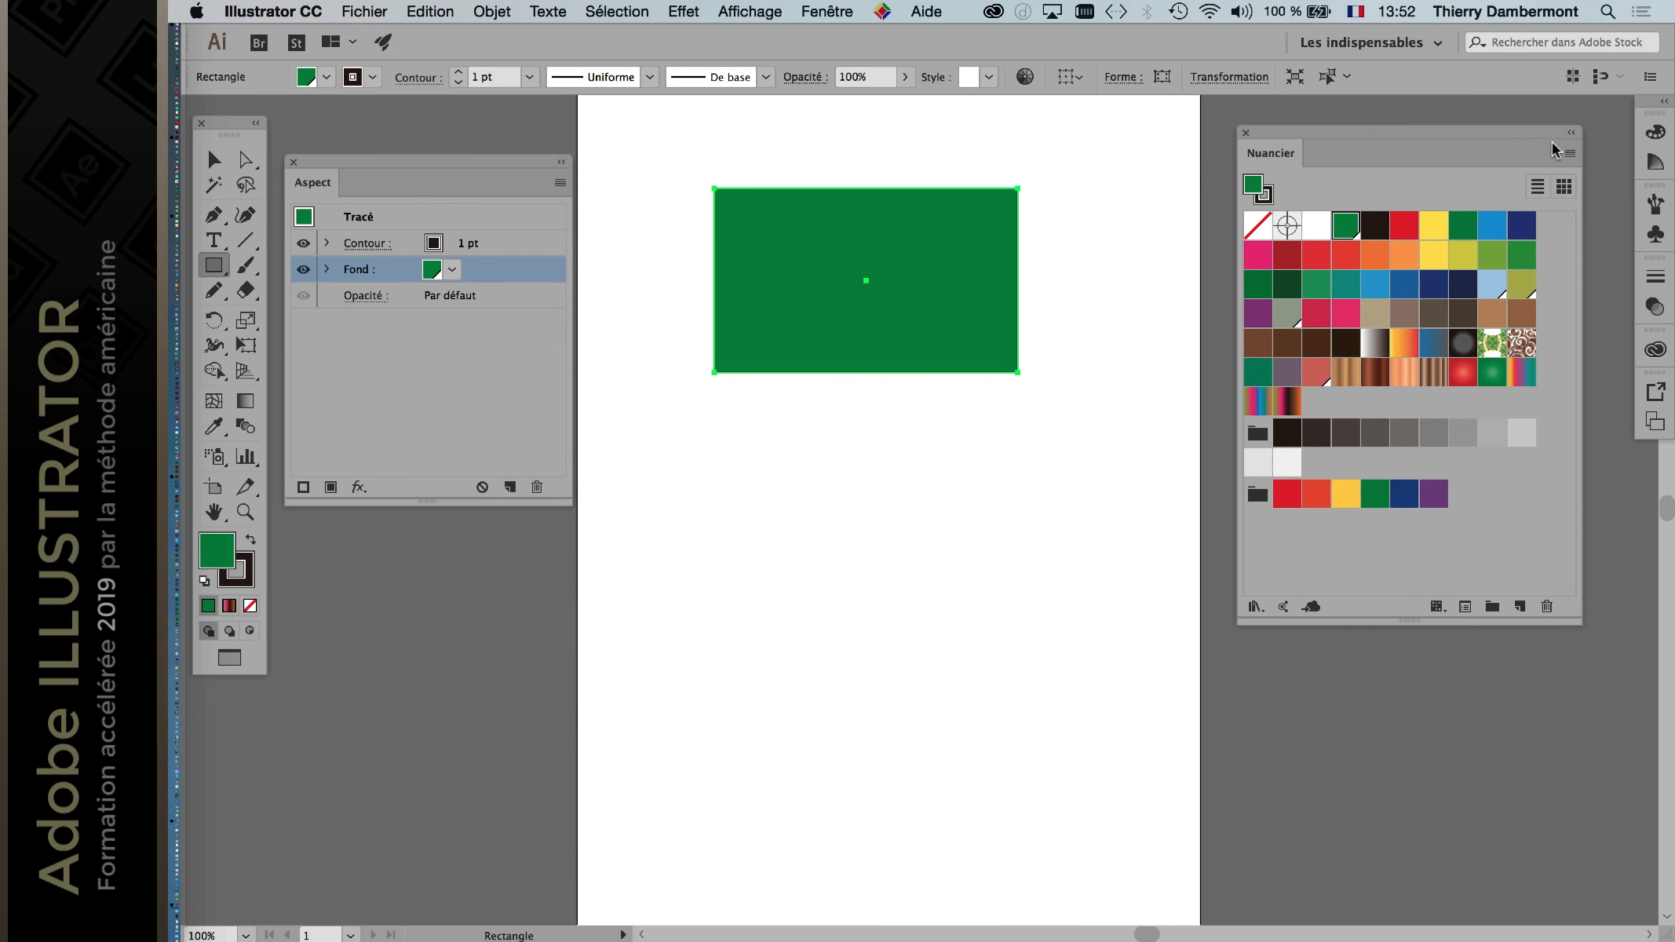
Step: Create a global Couleur quadri swatch in RVB mode with R=4, V=255, B=70, added to the library, as the rectangle's fill
left_click_drag(1543, 132, 1400, 146)
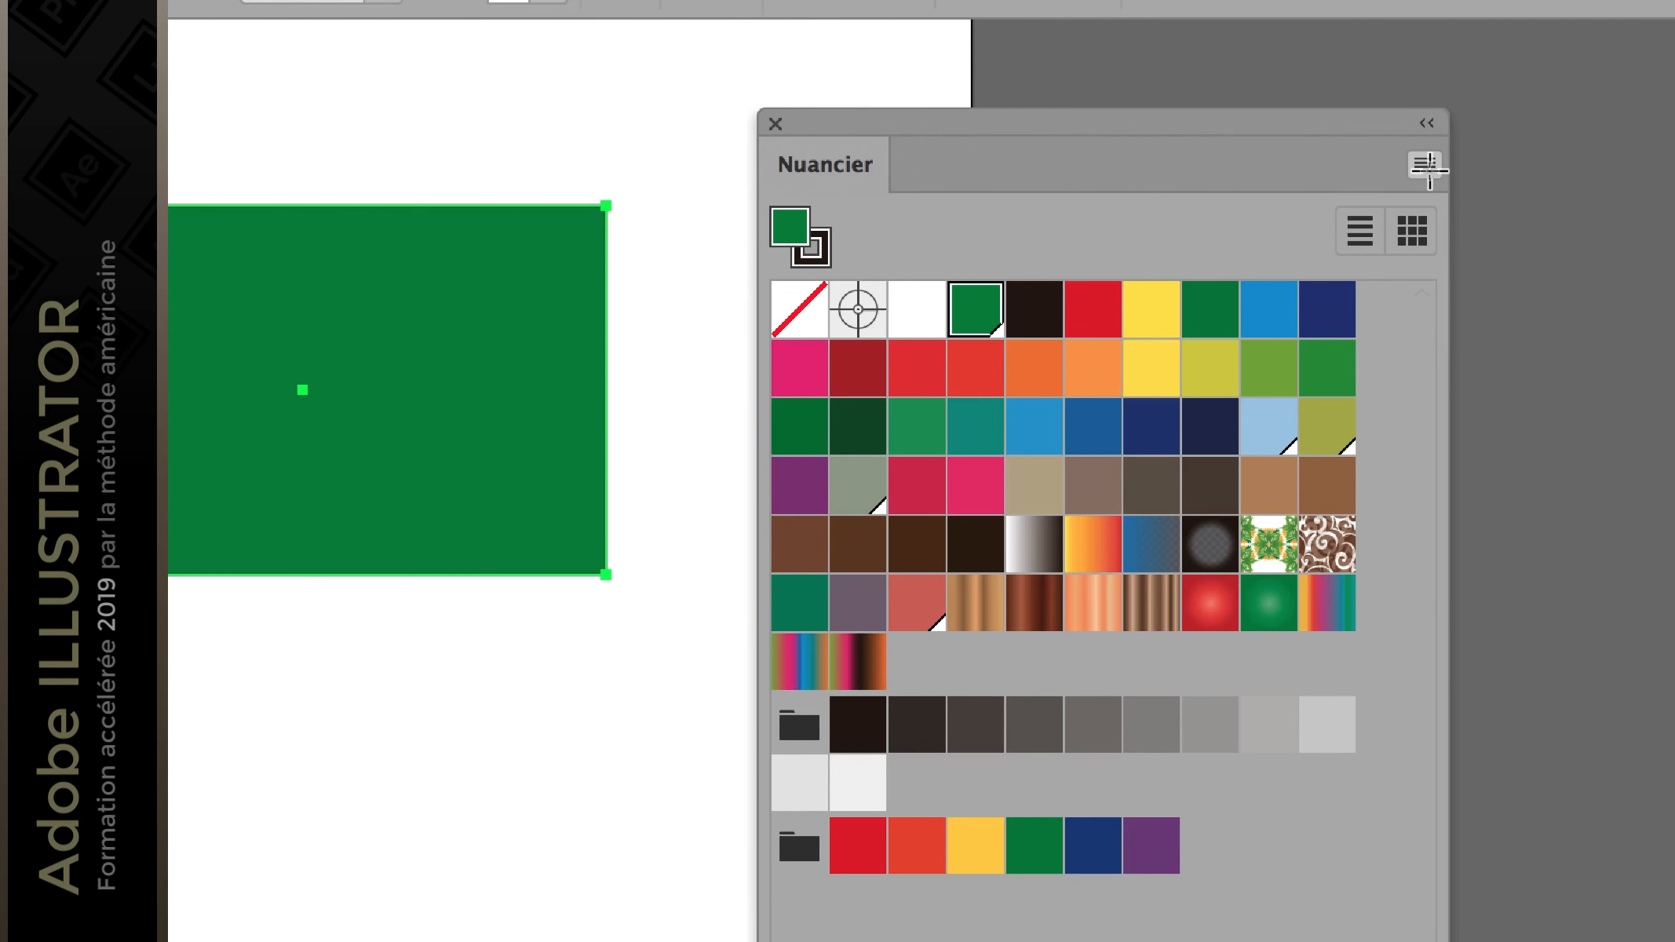
left_click(1428, 167)
left_click(1413, 172)
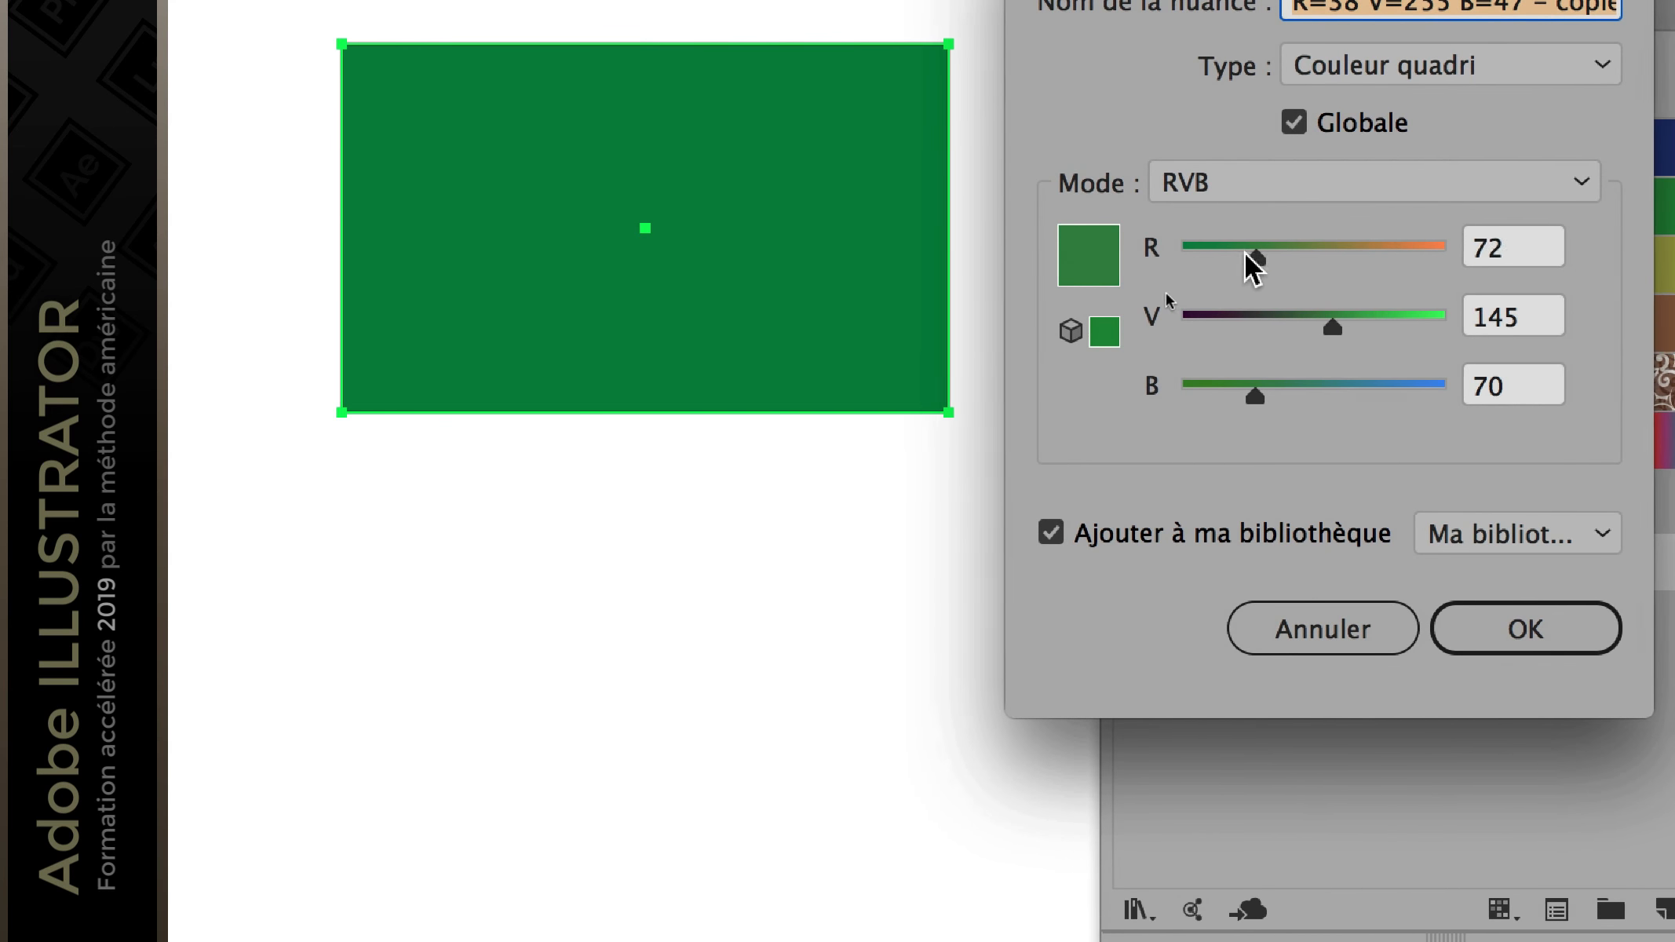
left_click_drag(985, 395, 936, 395)
left_click_drag(1225, 267, 1222, 262)
left_click_drag(1379, 326, 1489, 326)
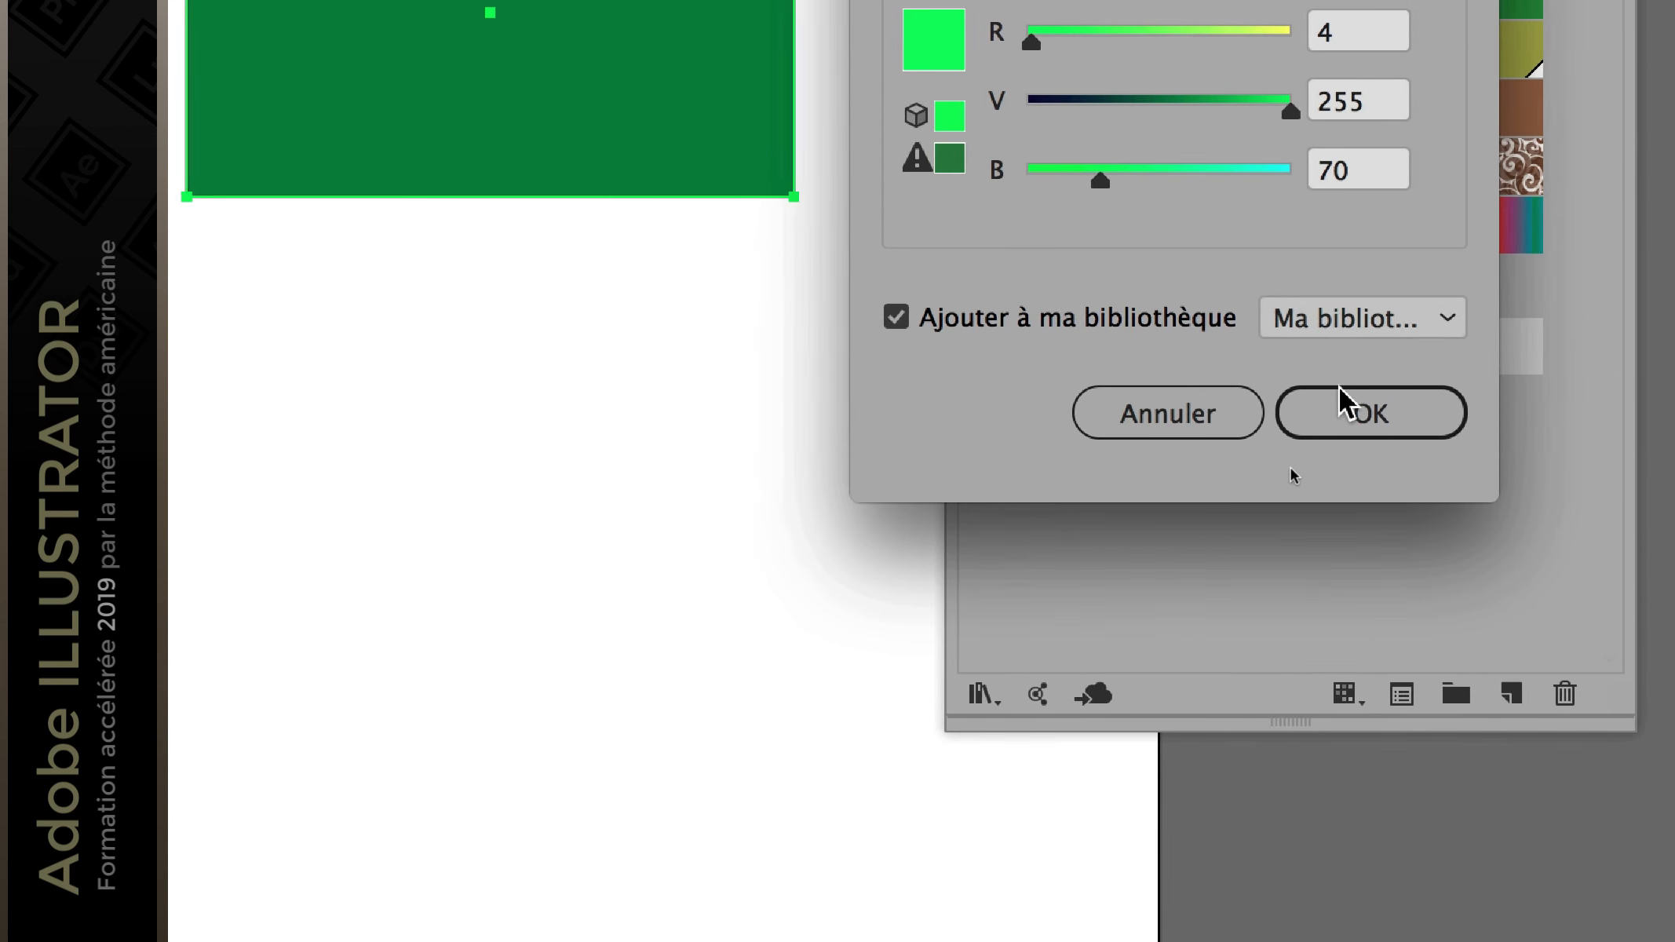
left_click(1521, 593)
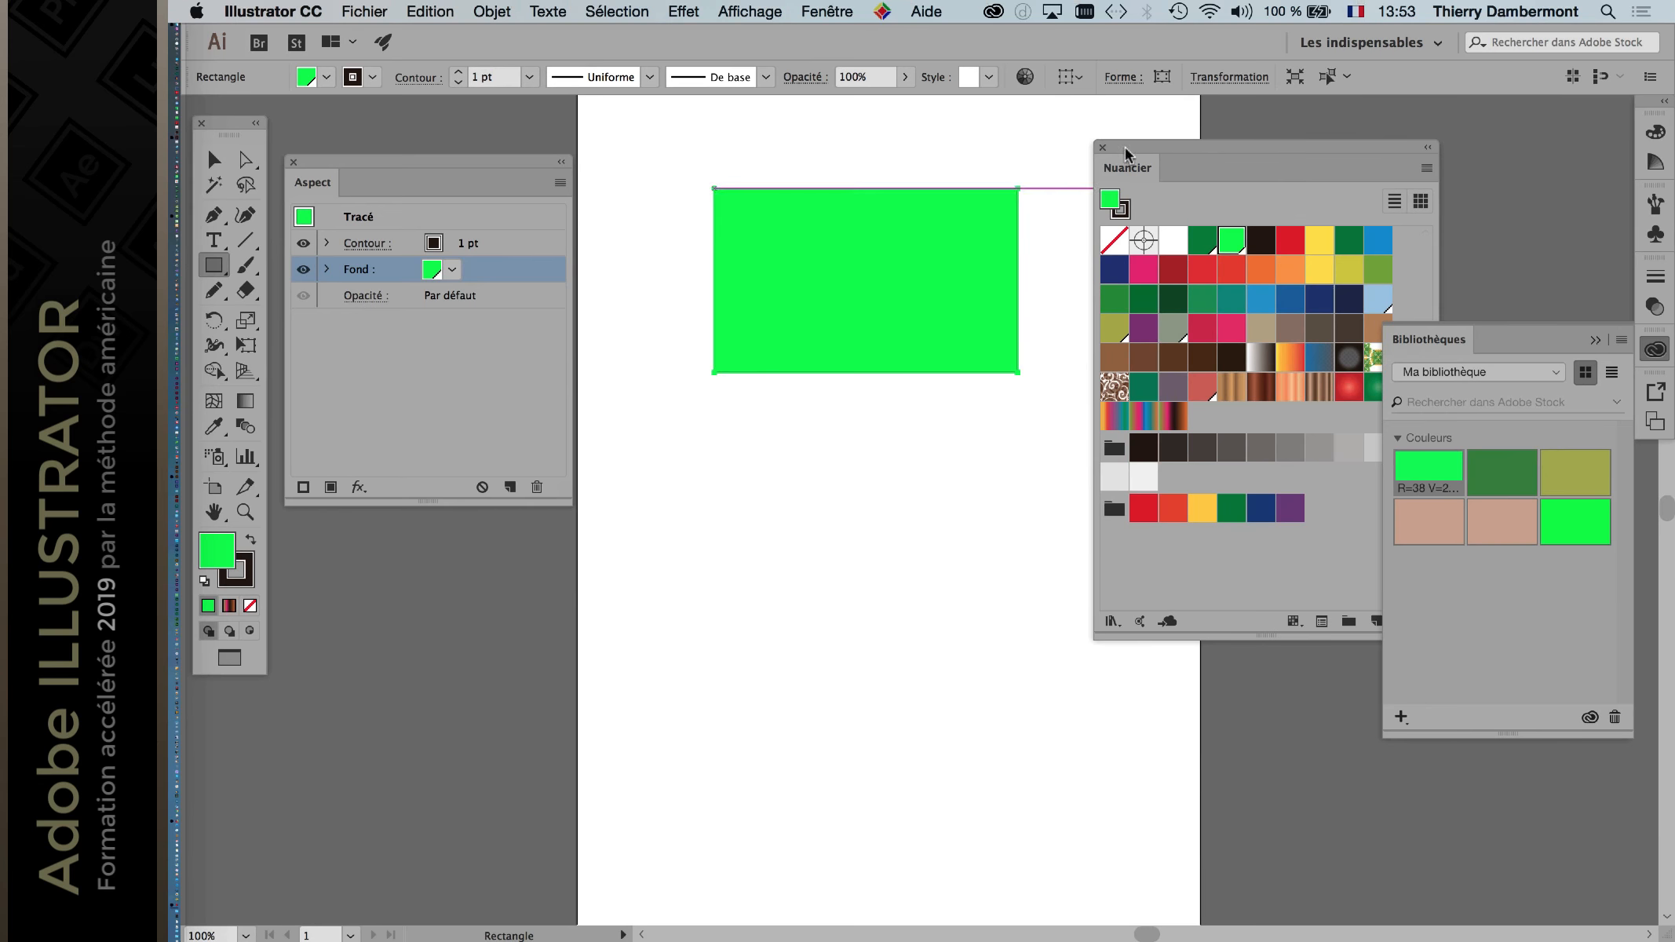
Step: Collapse the Bibliothèques and shift the Nuancier swatches clear of the artboard, keeping the rectangle selected
mouse_move(1126, 154)
left_mouse_down()
mouse_move(1235, 155)
mouse_move(1120, 170)
left_mouse_up()
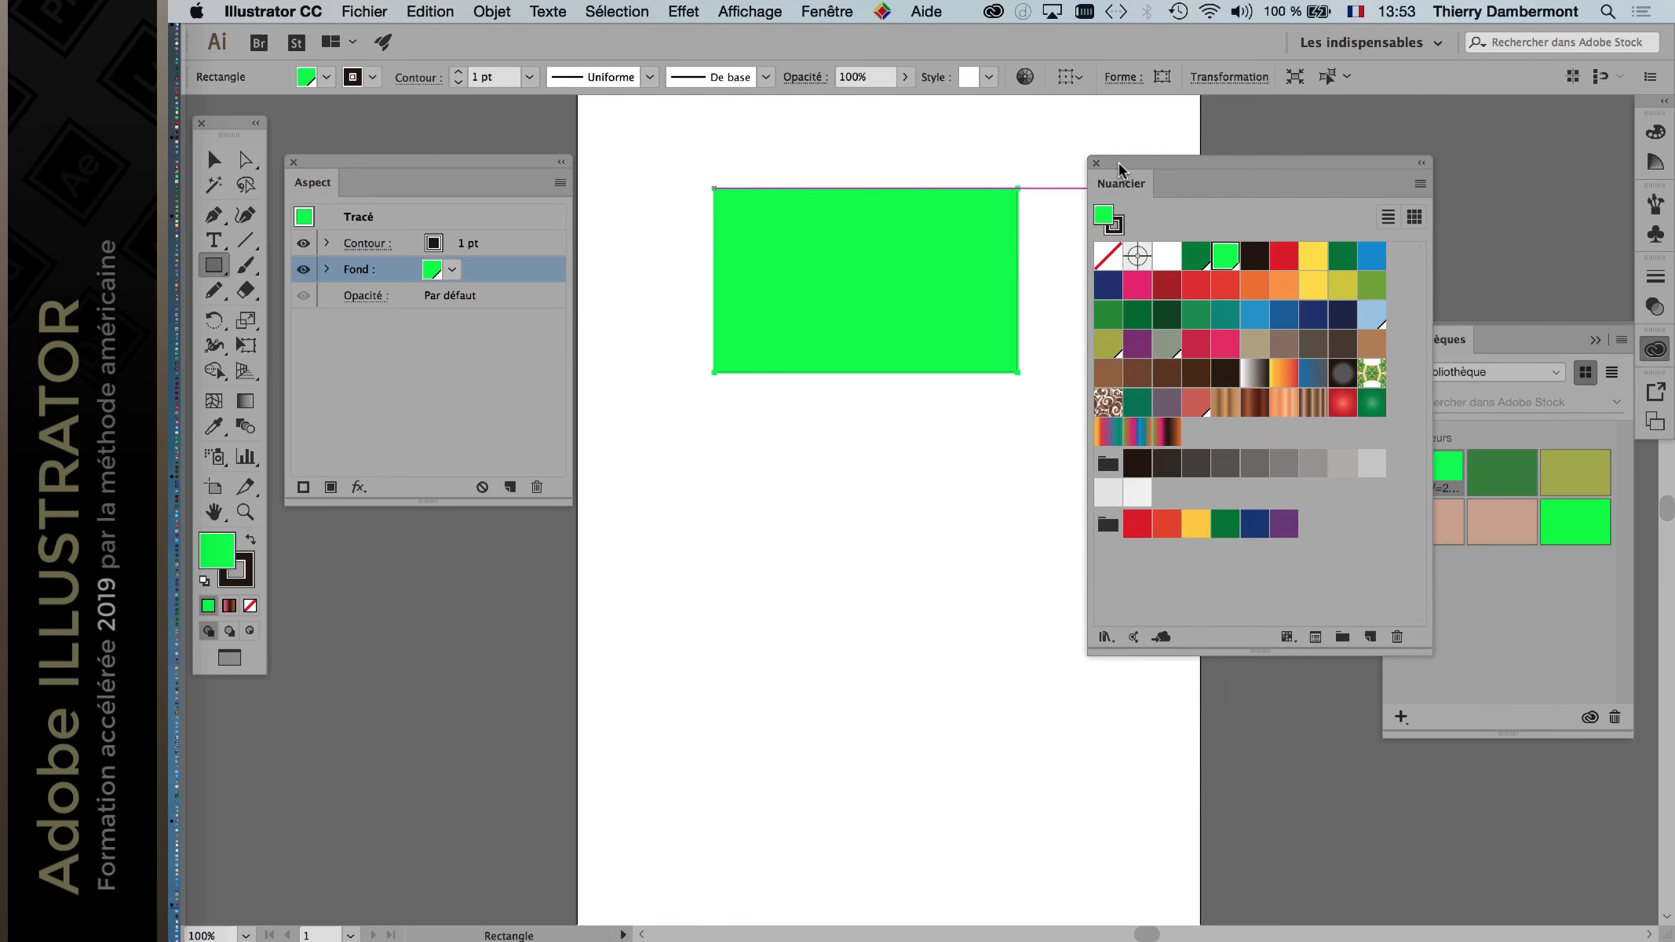
left_click(1594, 339)
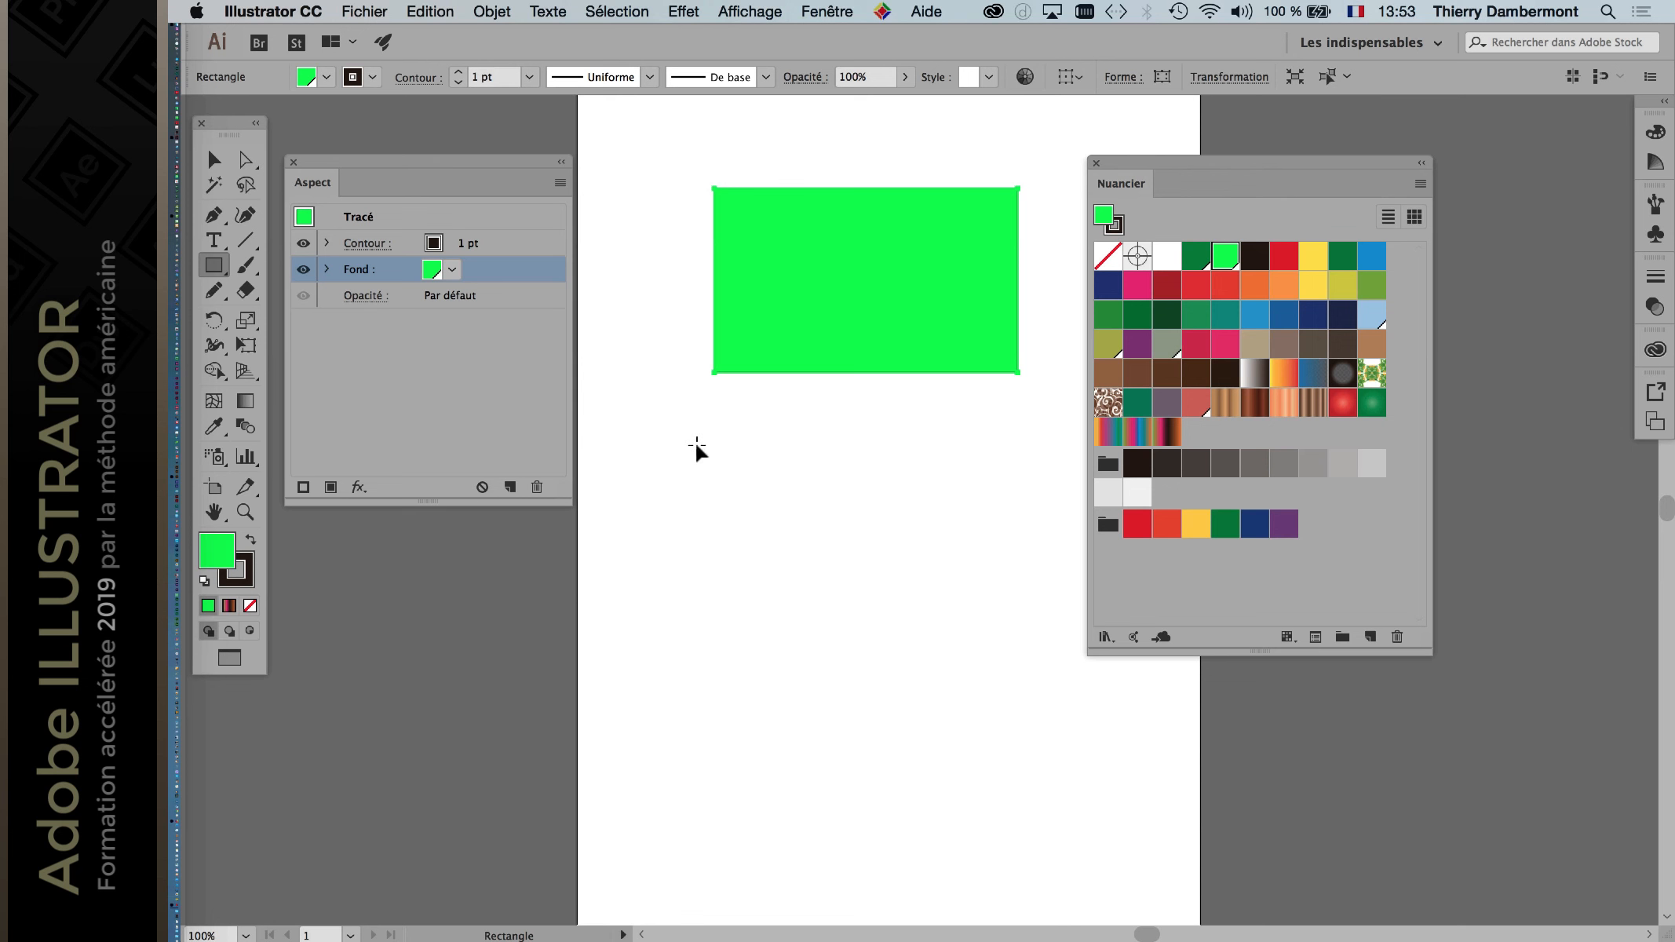
key("super")
left_click_drag(1118, 162, 1268, 156)
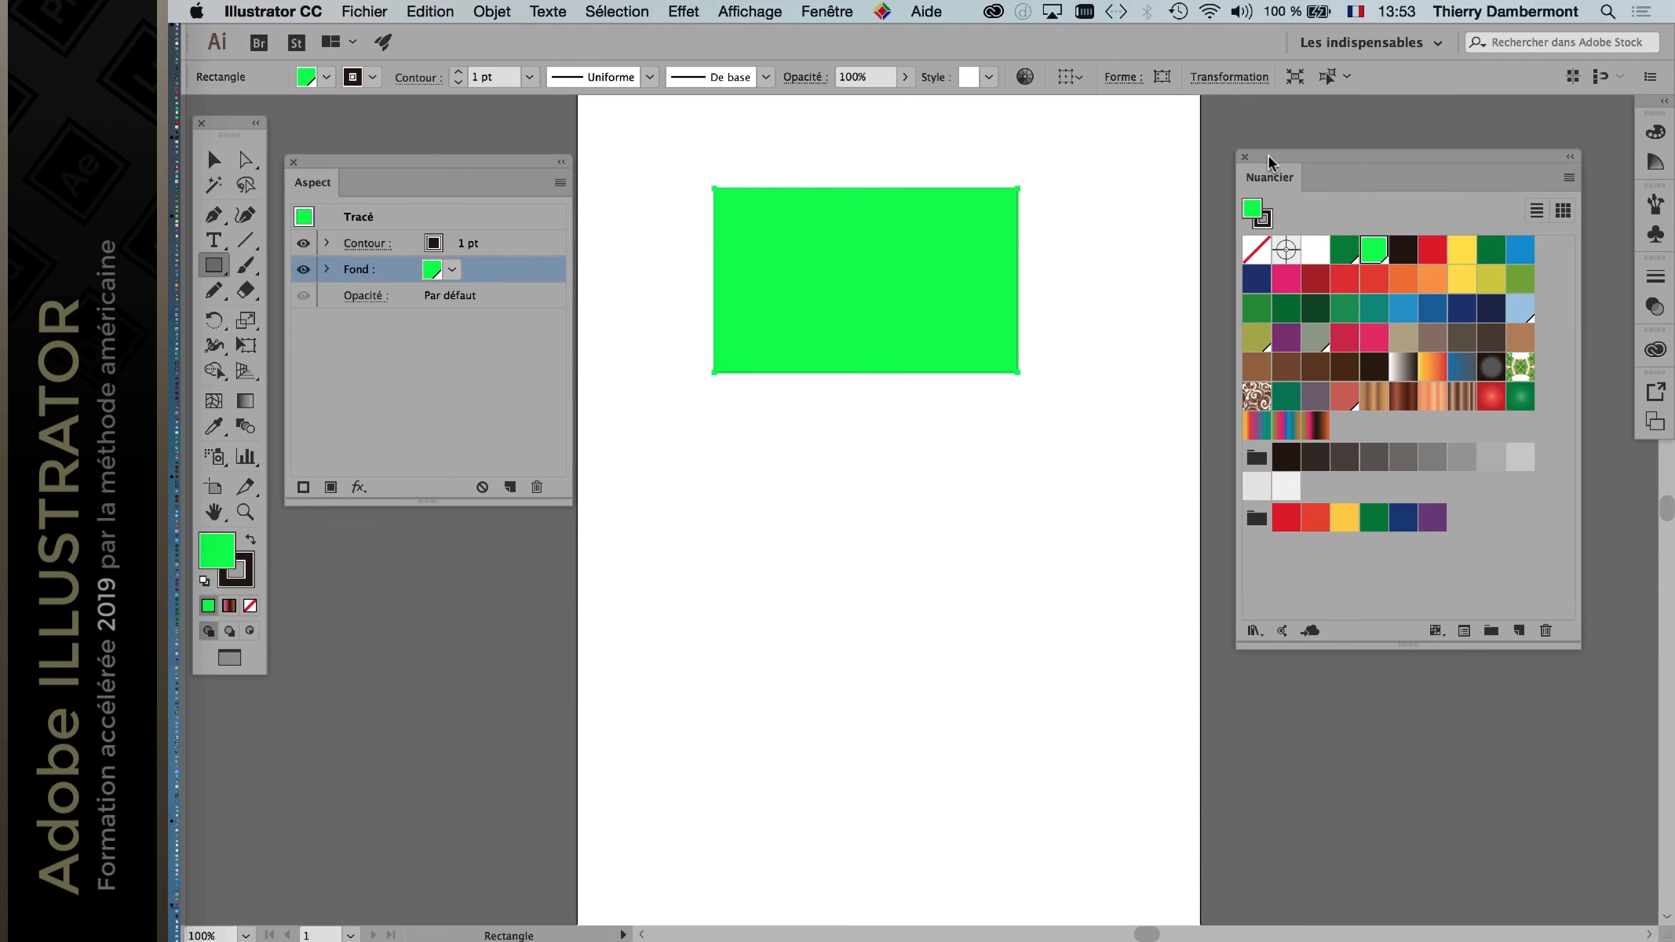